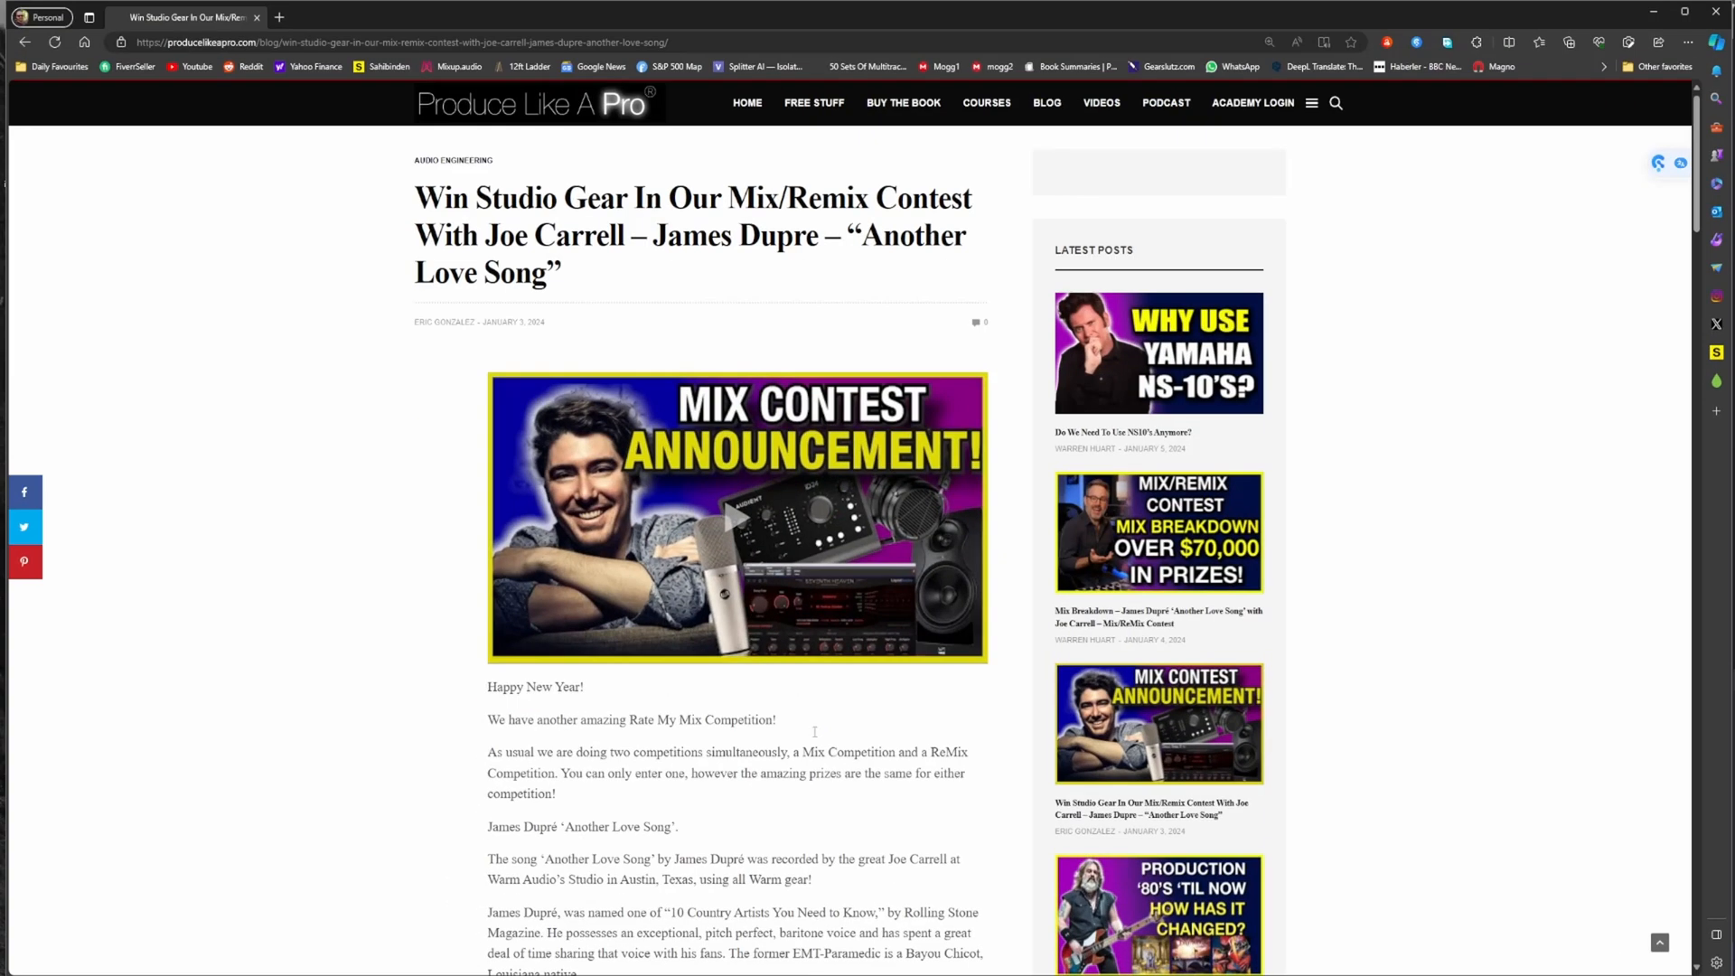
# - Look over the Mix/Remix Contest announcement page at a larger zoom level and switch to the Studio One song
pyautogui.scroll(-3, 922, 608)
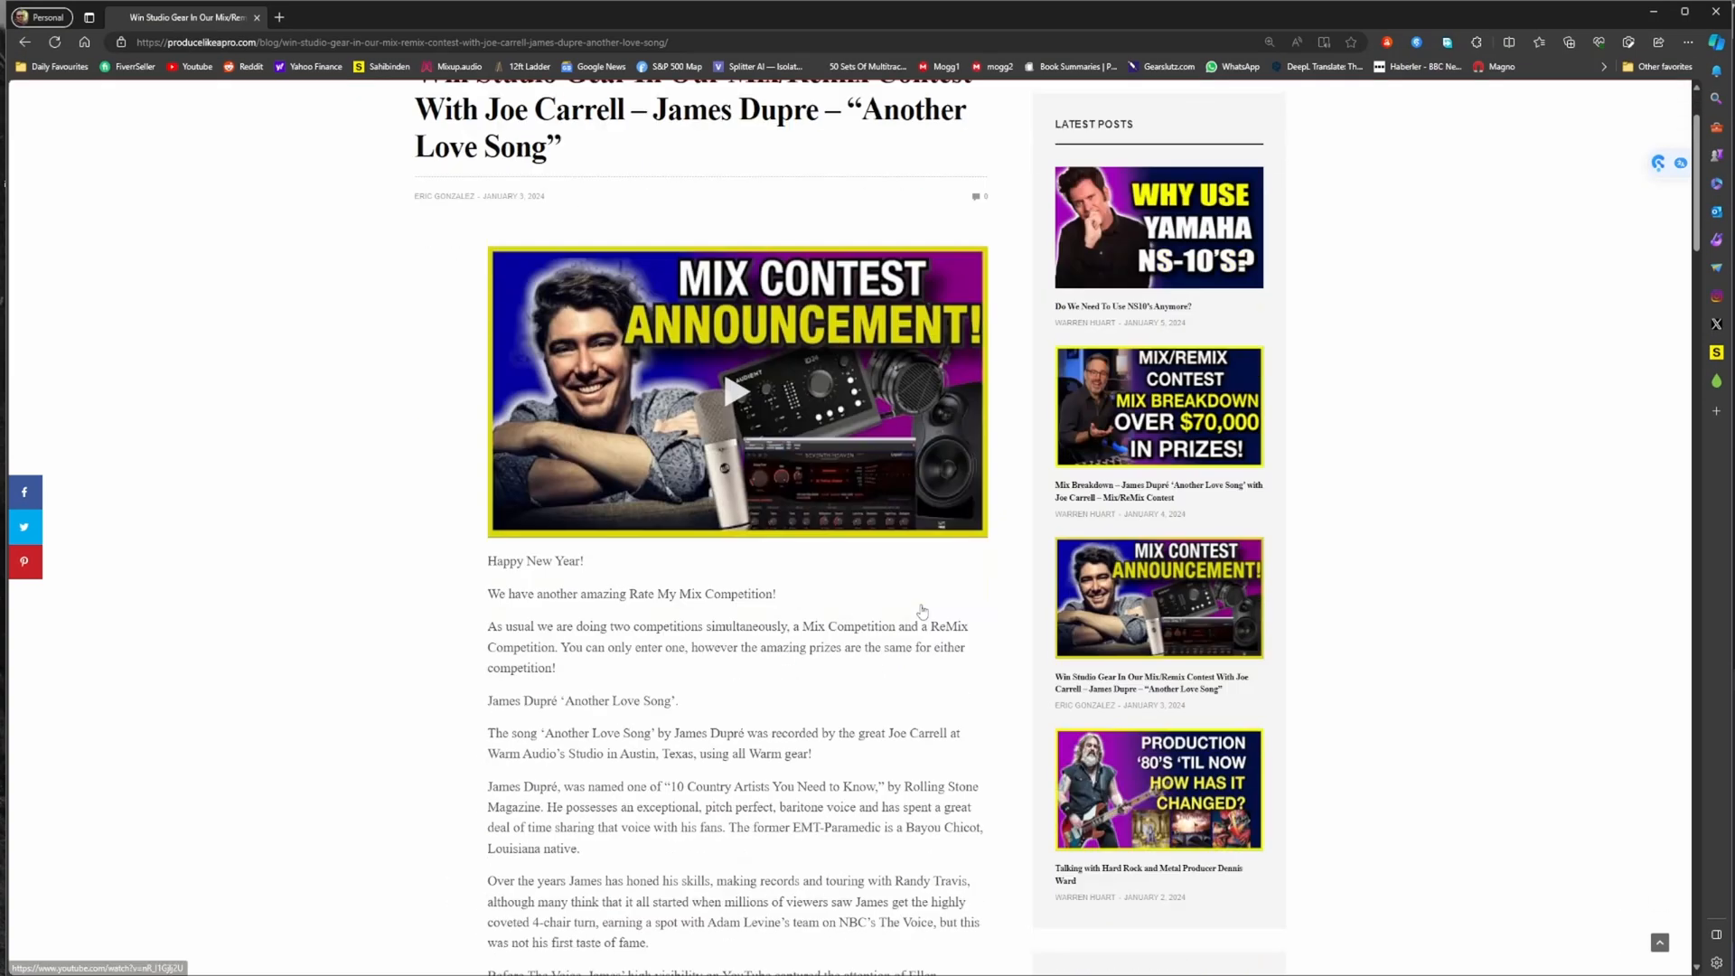
pyautogui.scroll(2, 830, 638)
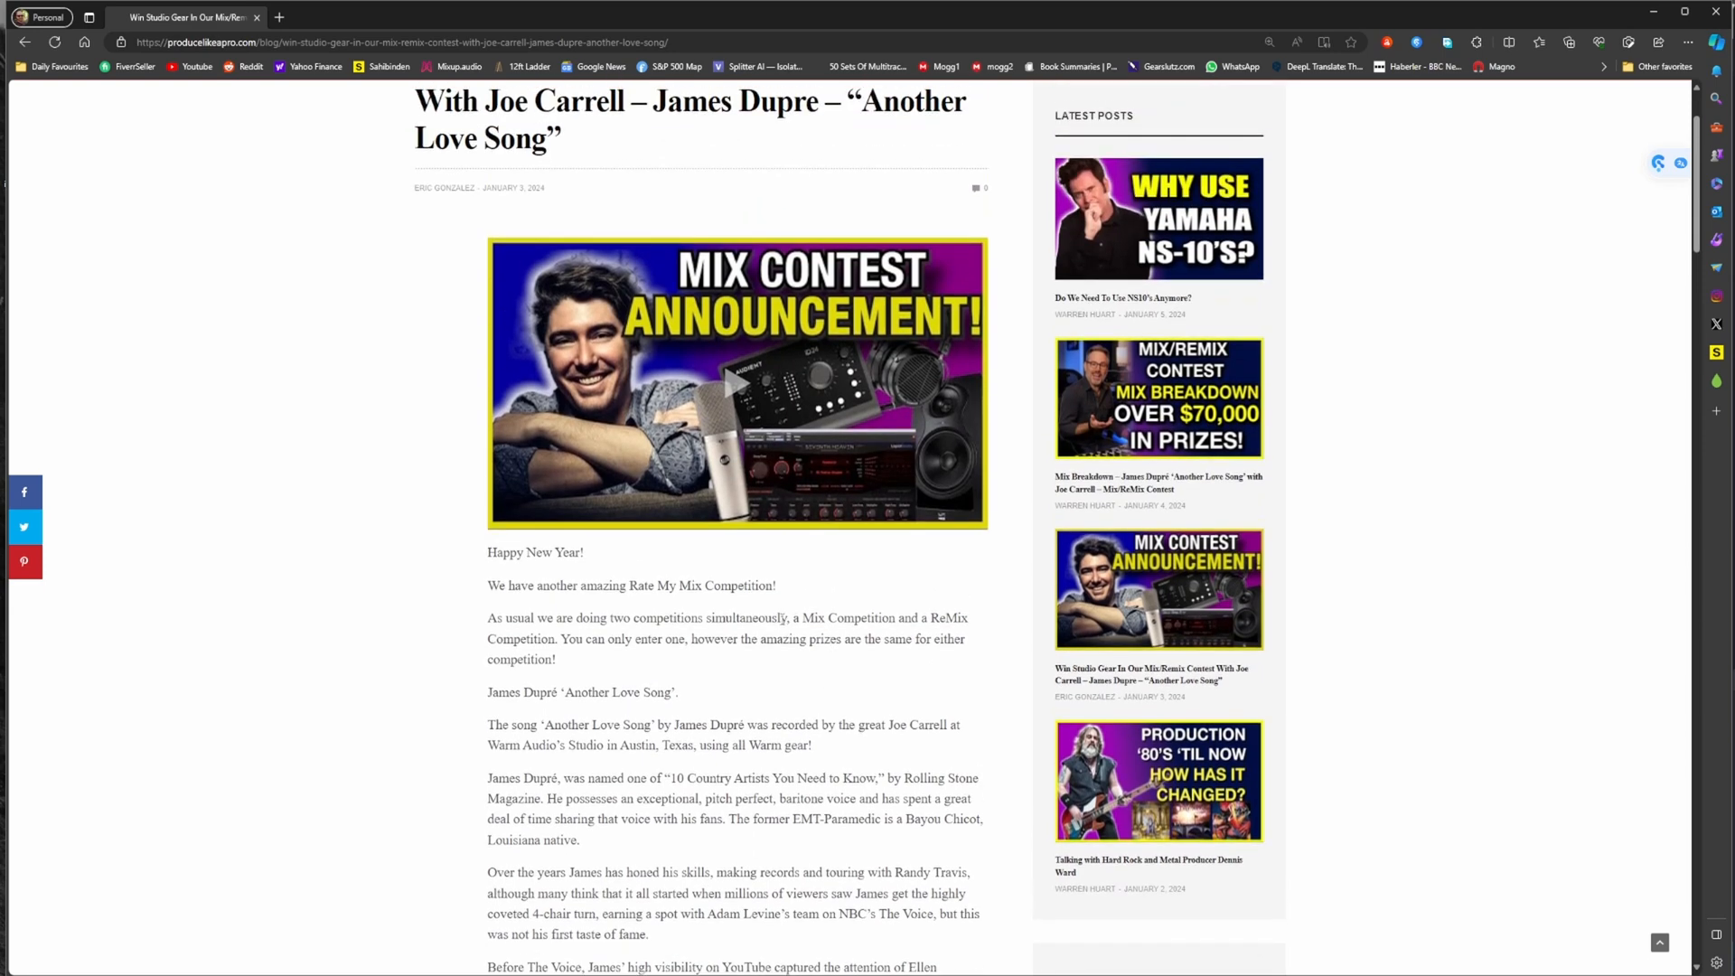
pyautogui.hotkey('ctrl', '+')
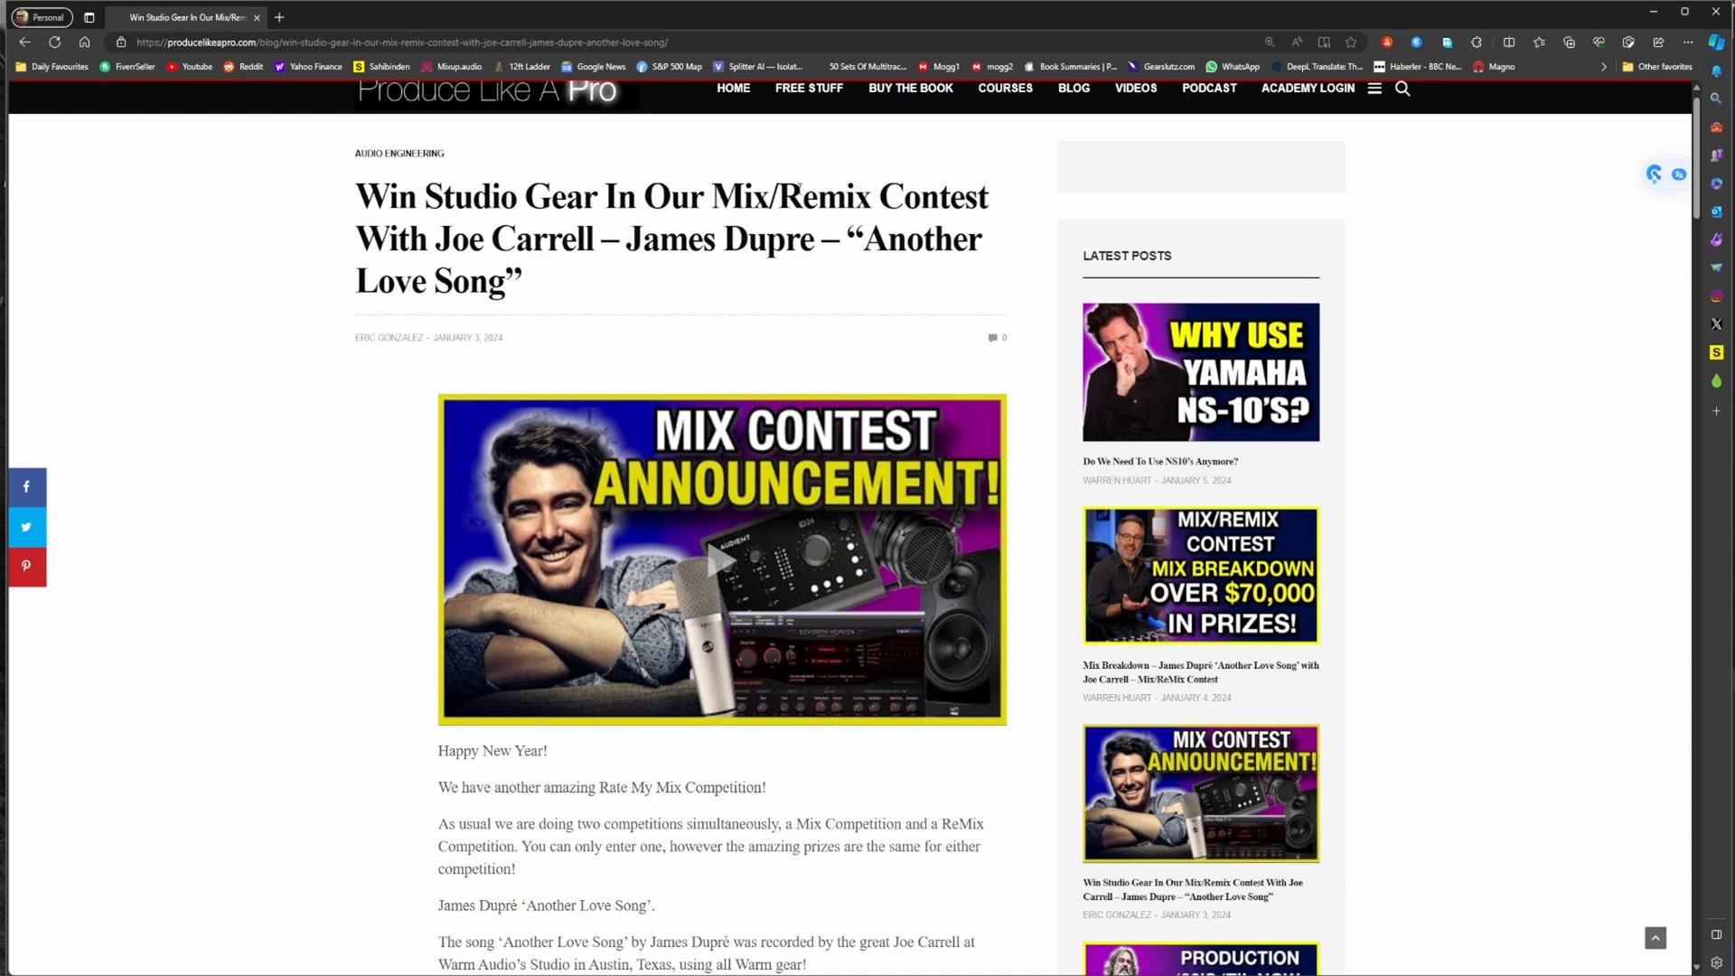
pyautogui.scroll(-2, 849, 315)
pyautogui.scroll(2, 849, 315)
pyautogui.click(1663, 9)
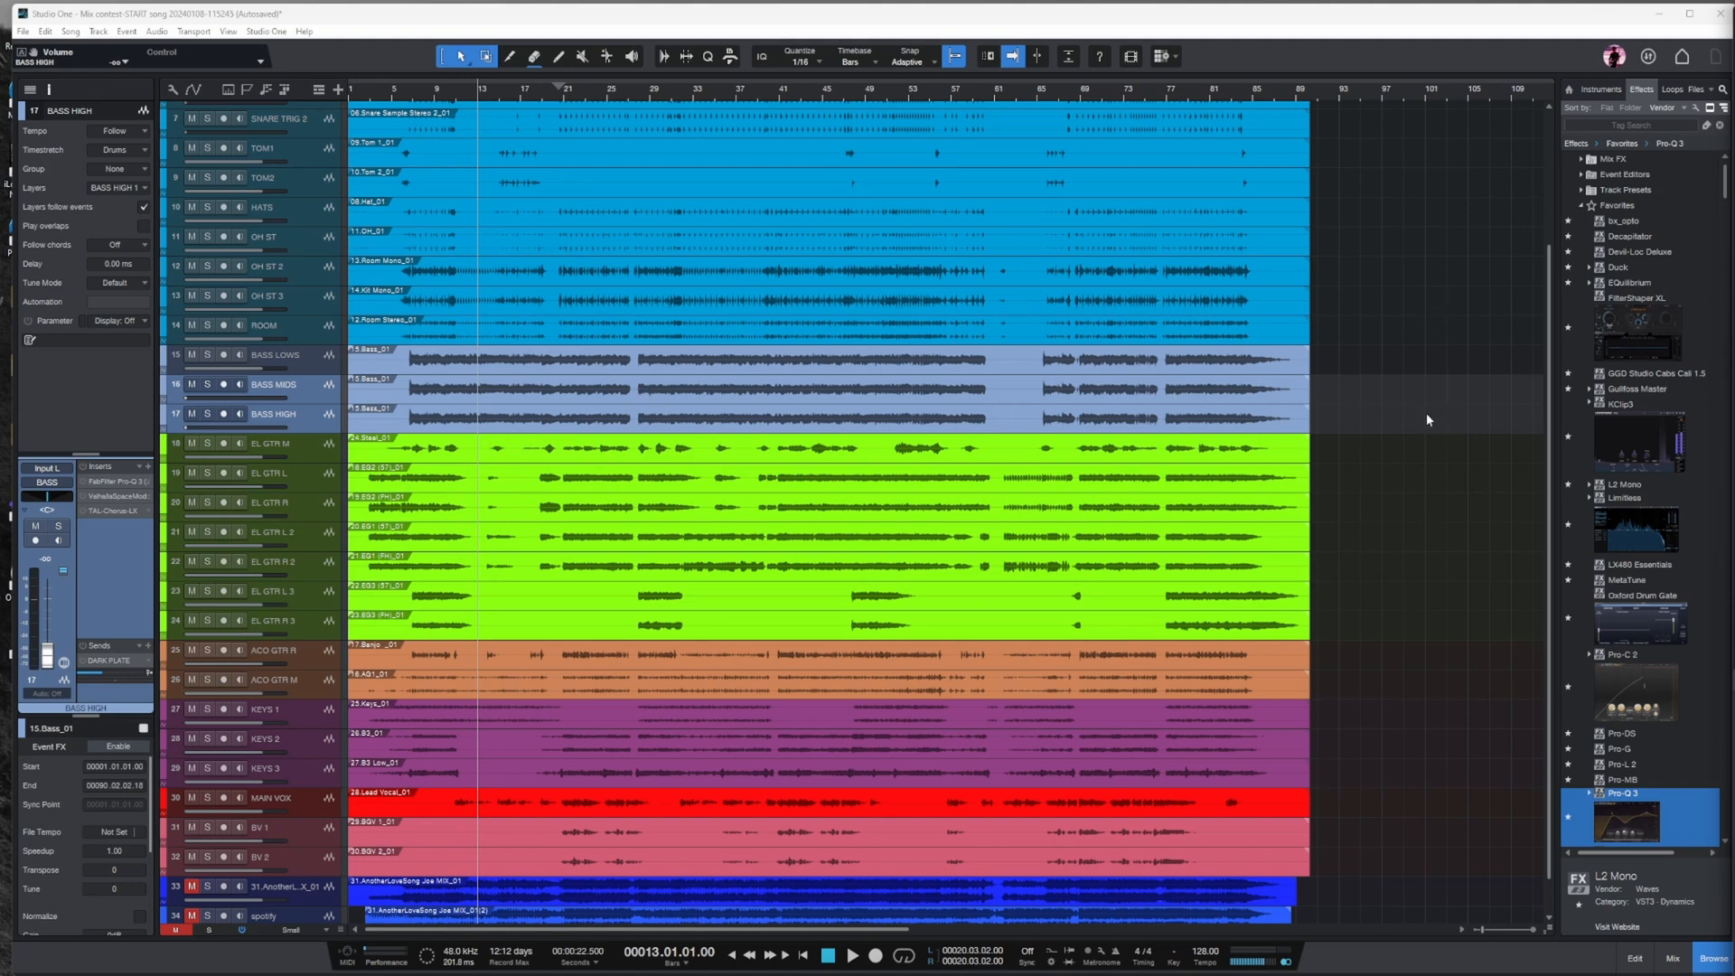
# - Select the AnotherLoveSong reference mix track and enlarge the height of it and the spotify track beneath it
pyautogui.scroll(-1, 1478, 387)
pyautogui.click(670, 862)
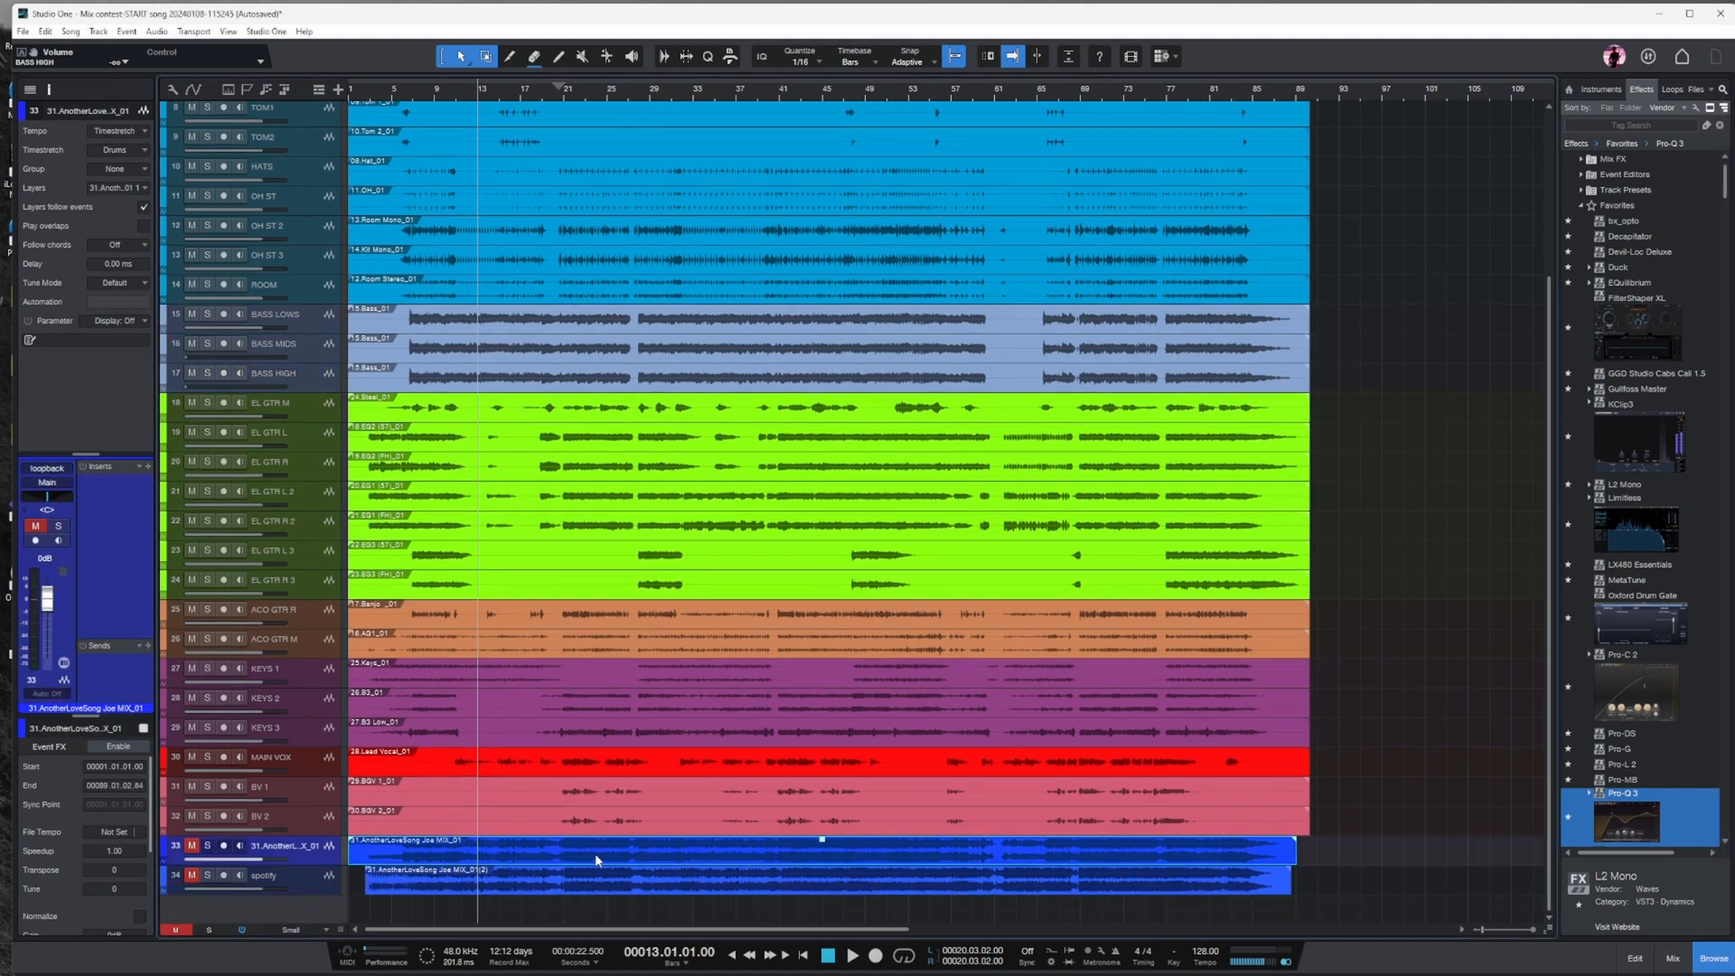
pyautogui.moveTo(305, 861)
pyautogui.mouseDown()
pyautogui.moveTo(307, 908)
pyautogui.moveTo(316, 867)
pyautogui.mouseUp()
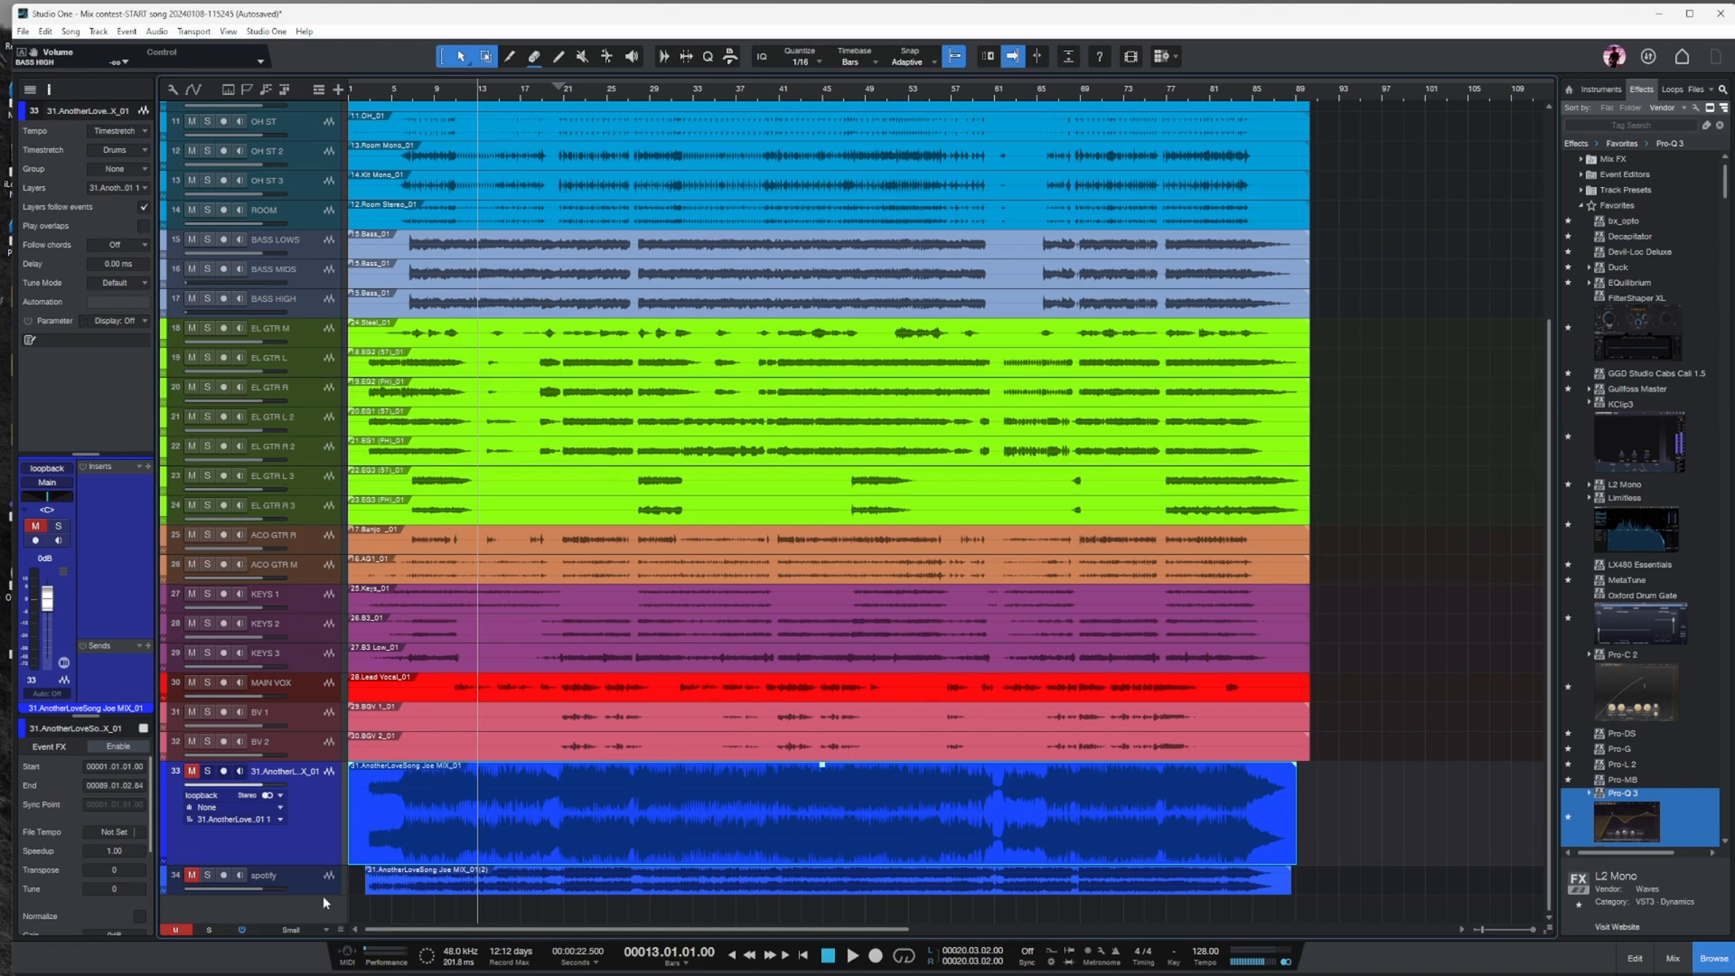
pyautogui.moveTo(324, 894); pyautogui.dragTo(325, 965)
pyautogui.scroll(-3, 1390, 605)
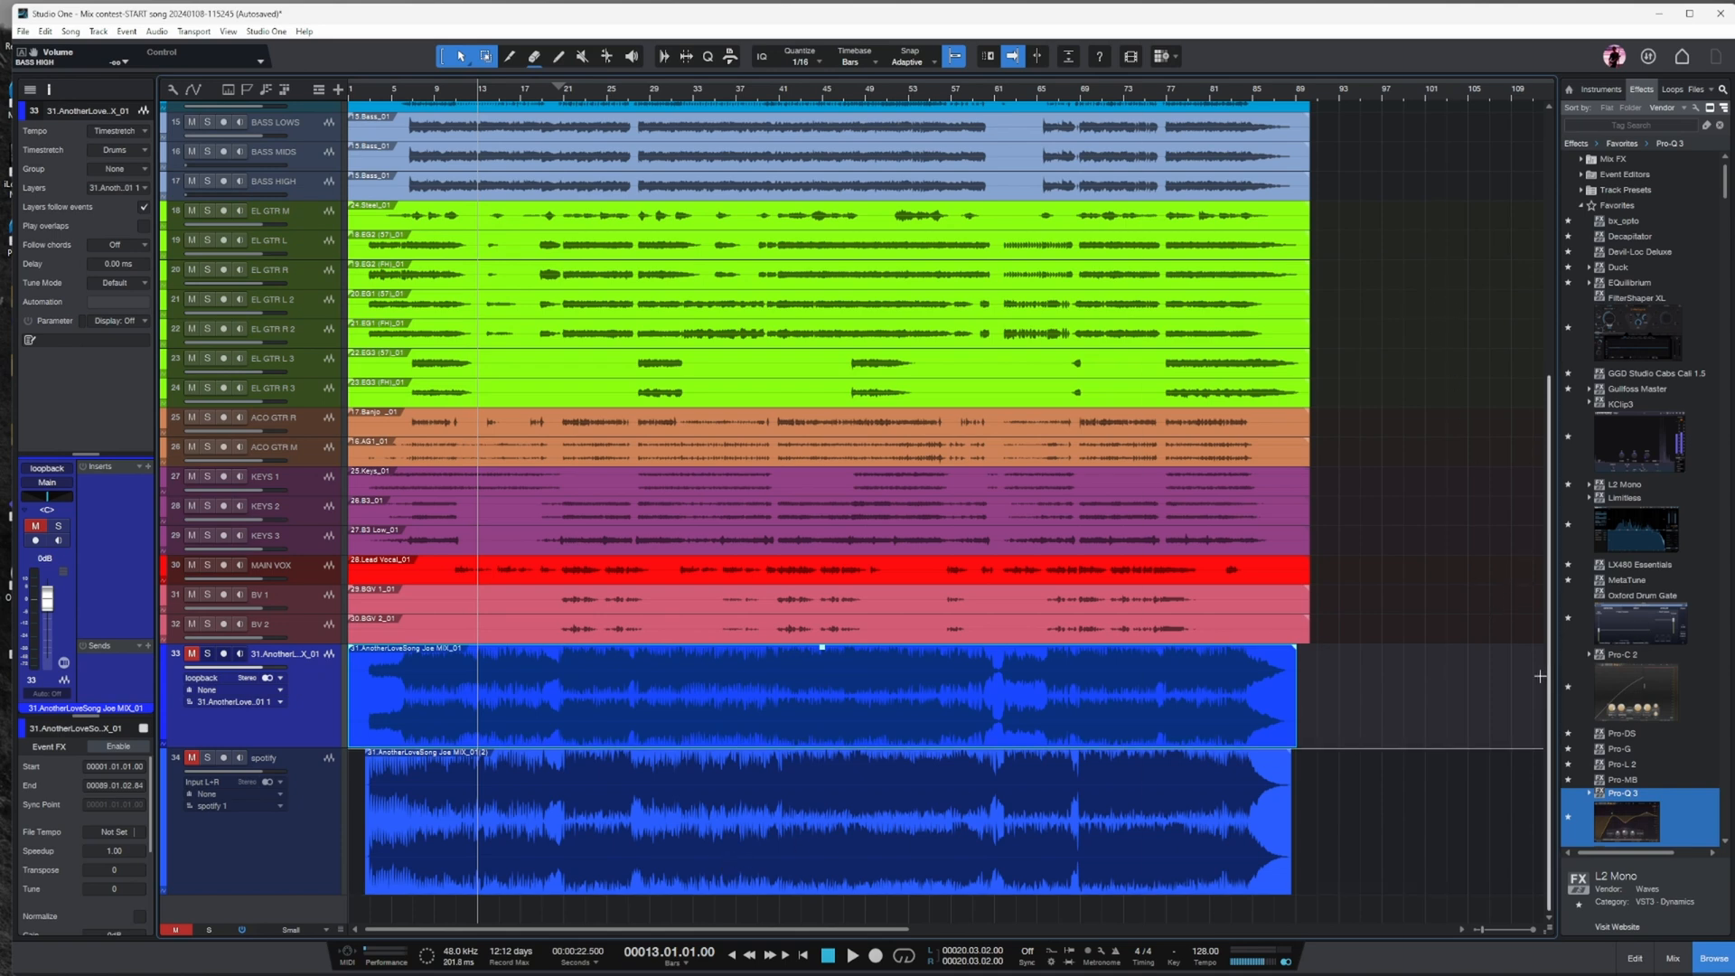
# - Look through the whole arrangement, from the drum tracks down to the two reference mix tracks
pyautogui.scroll(3, 789, 639)
pyautogui.scroll(-3, 795, 633)
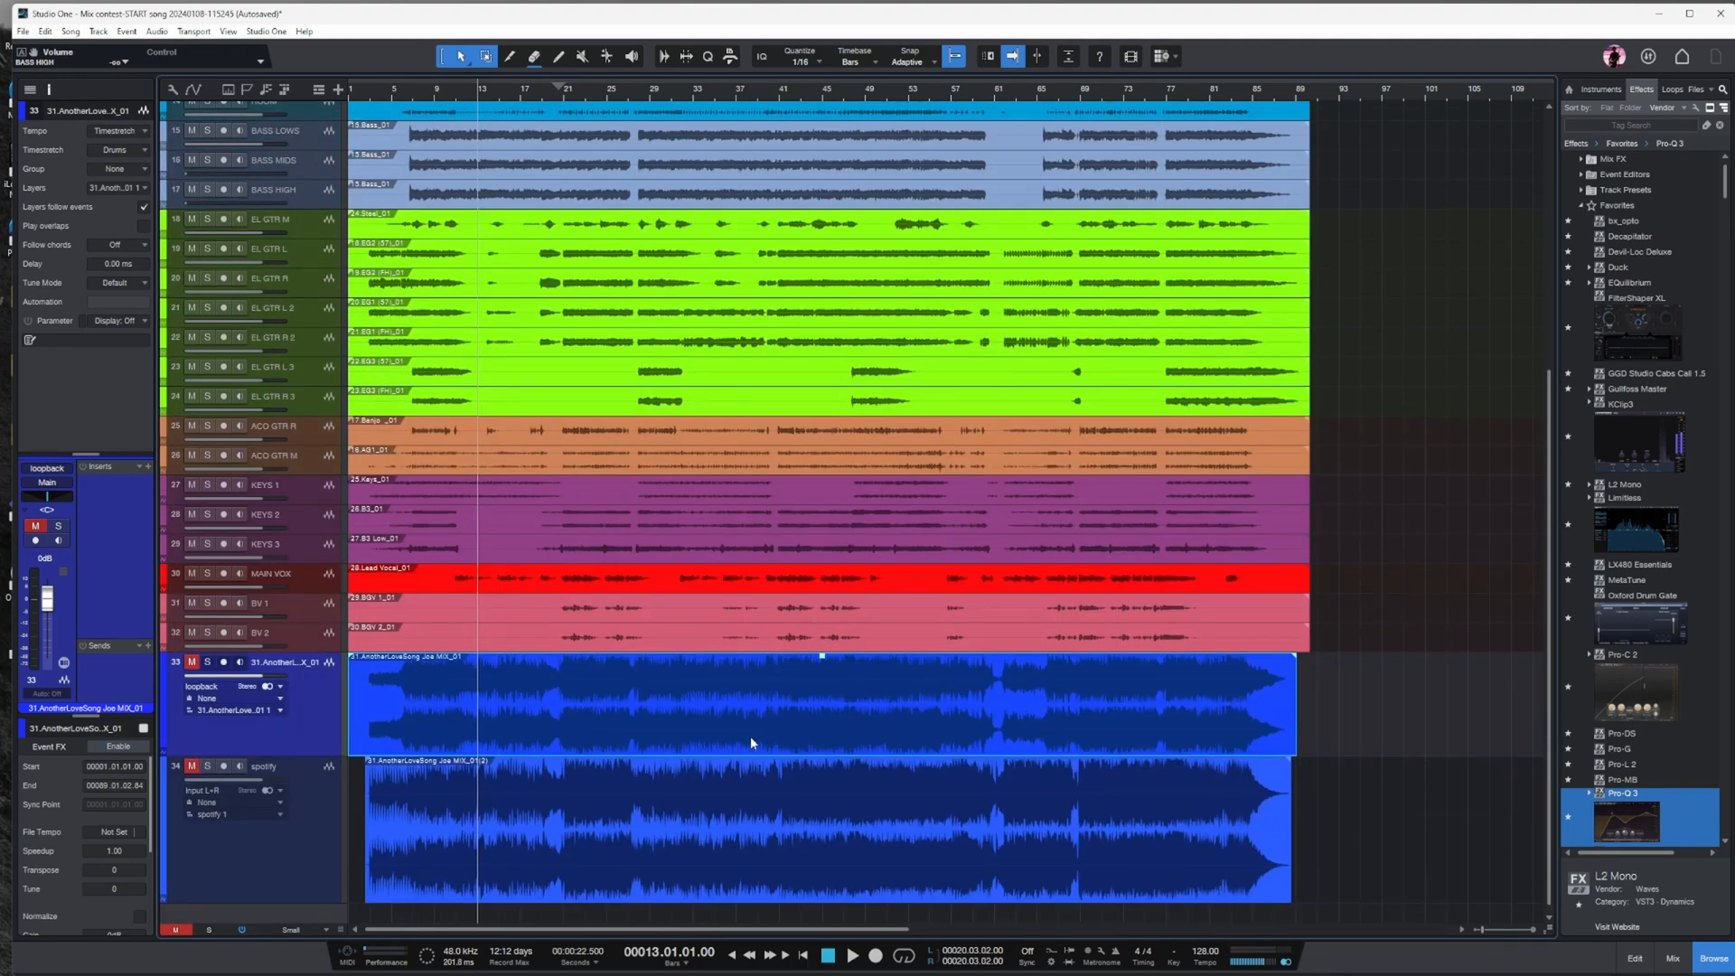
pyautogui.scroll(1, 1565, 713)
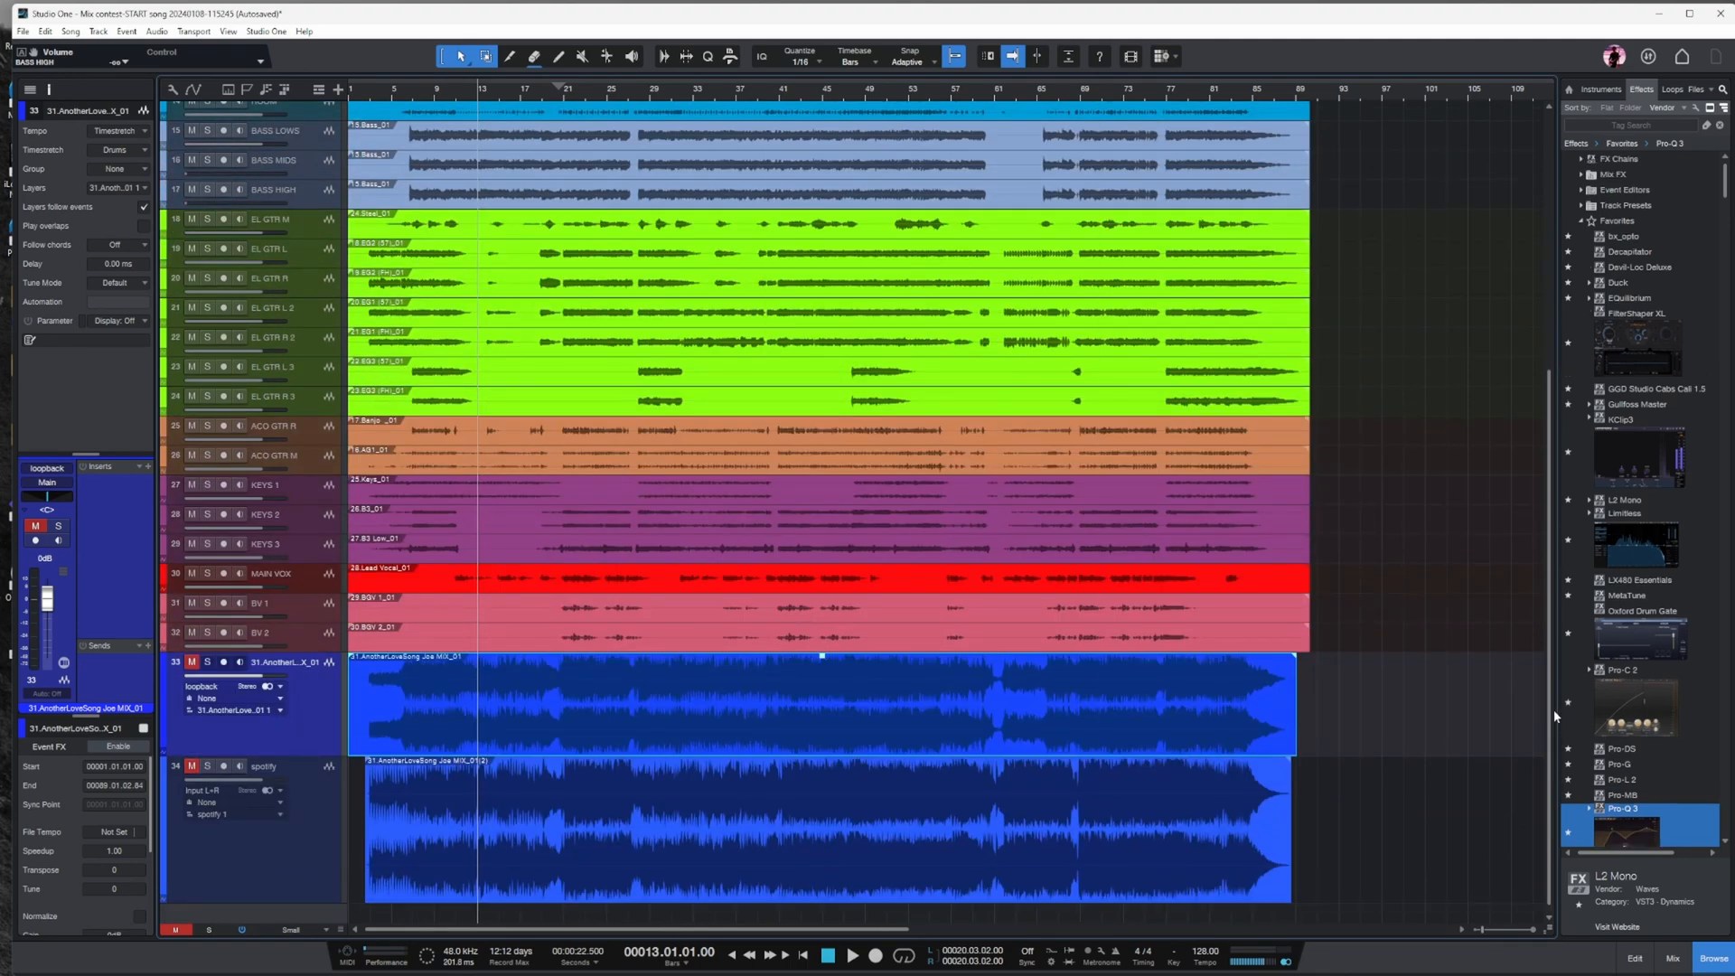
pyautogui.scroll(7, 1507, 703)
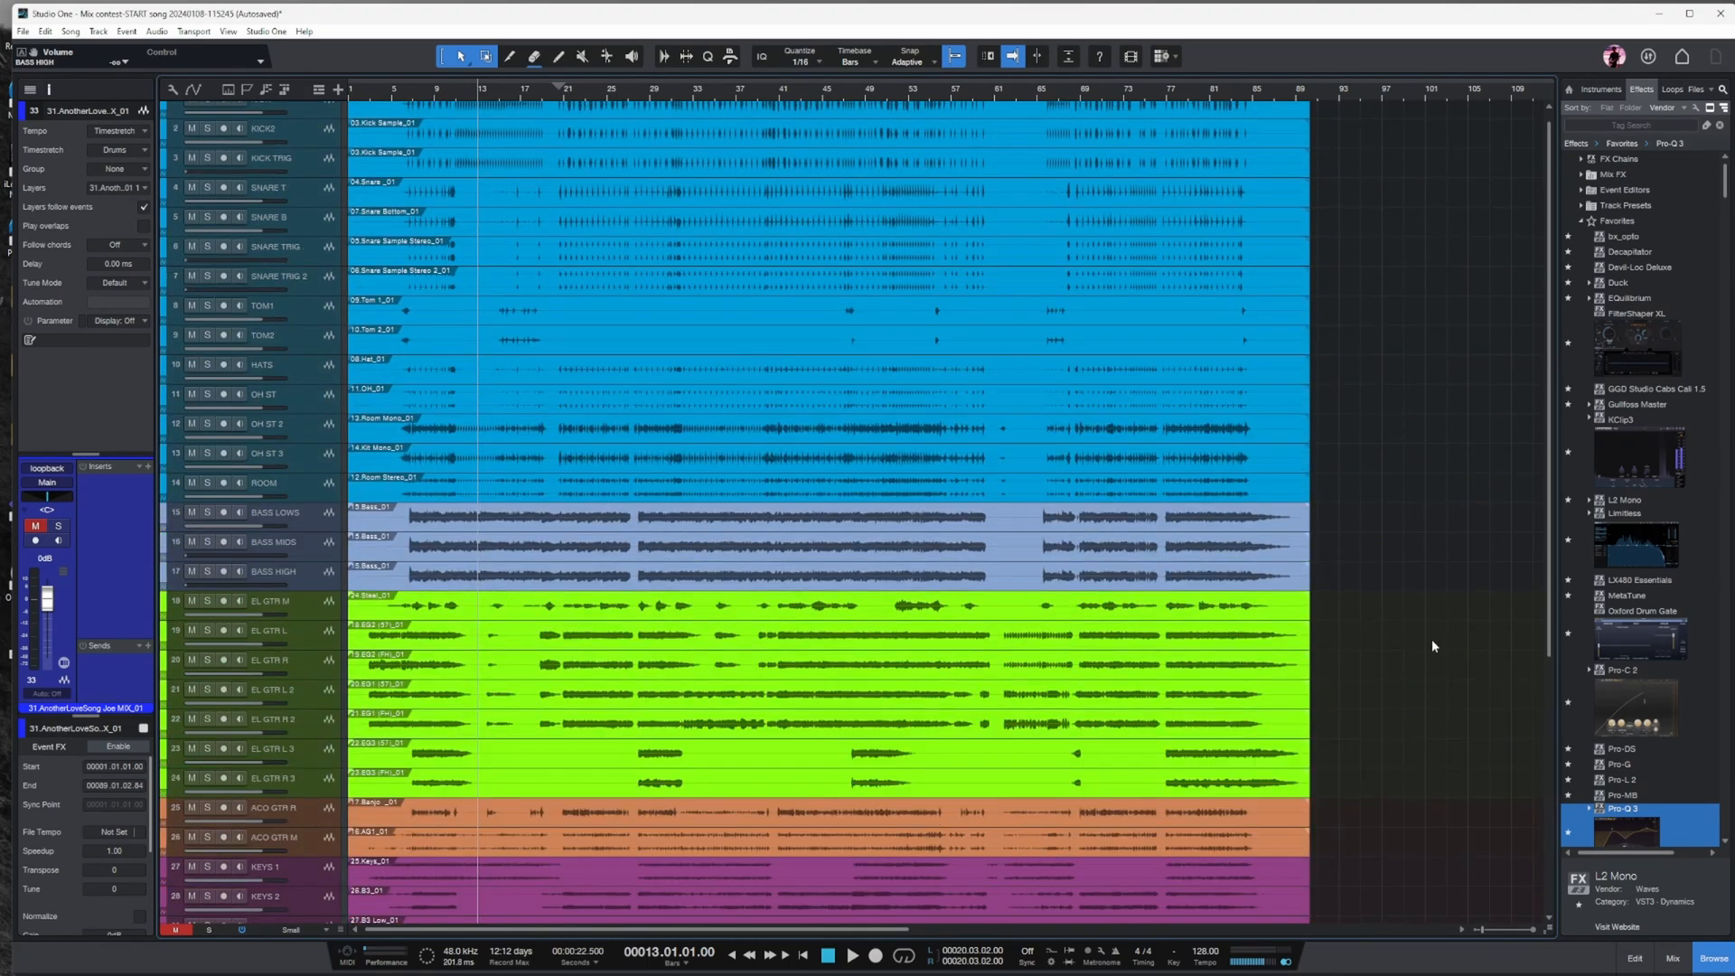
pyautogui.scroll(1, 1372, 511)
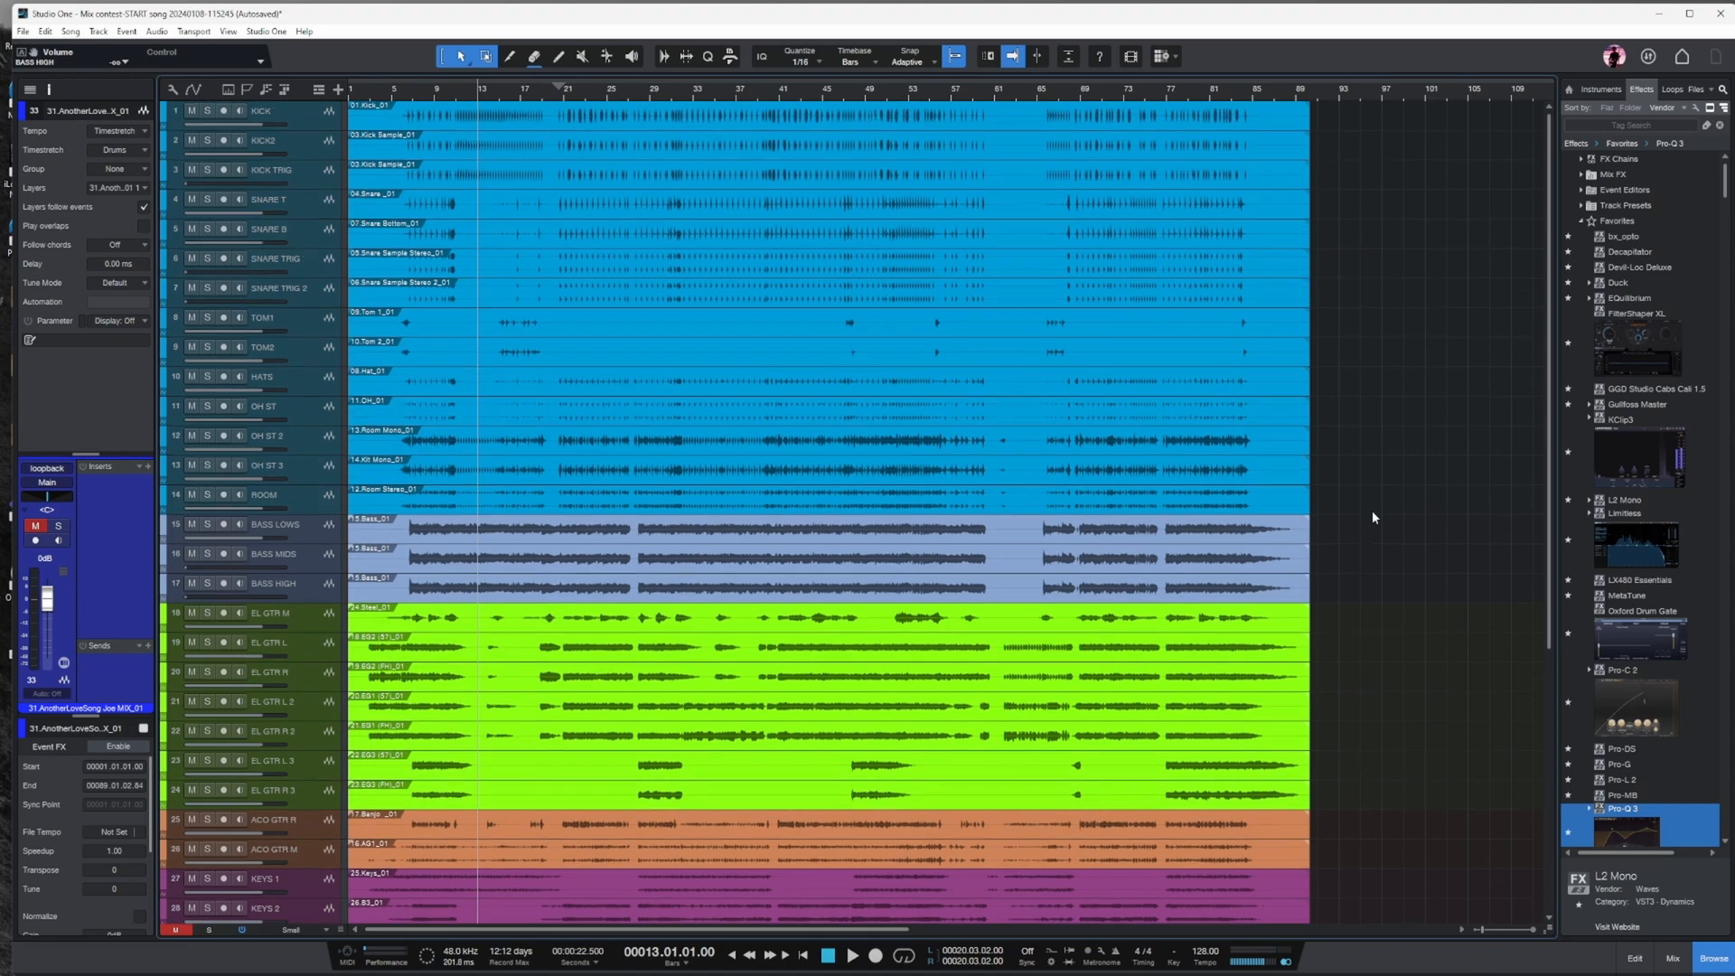
pyautogui.moveTo(12, 389); pyautogui.dragTo(5, 390)
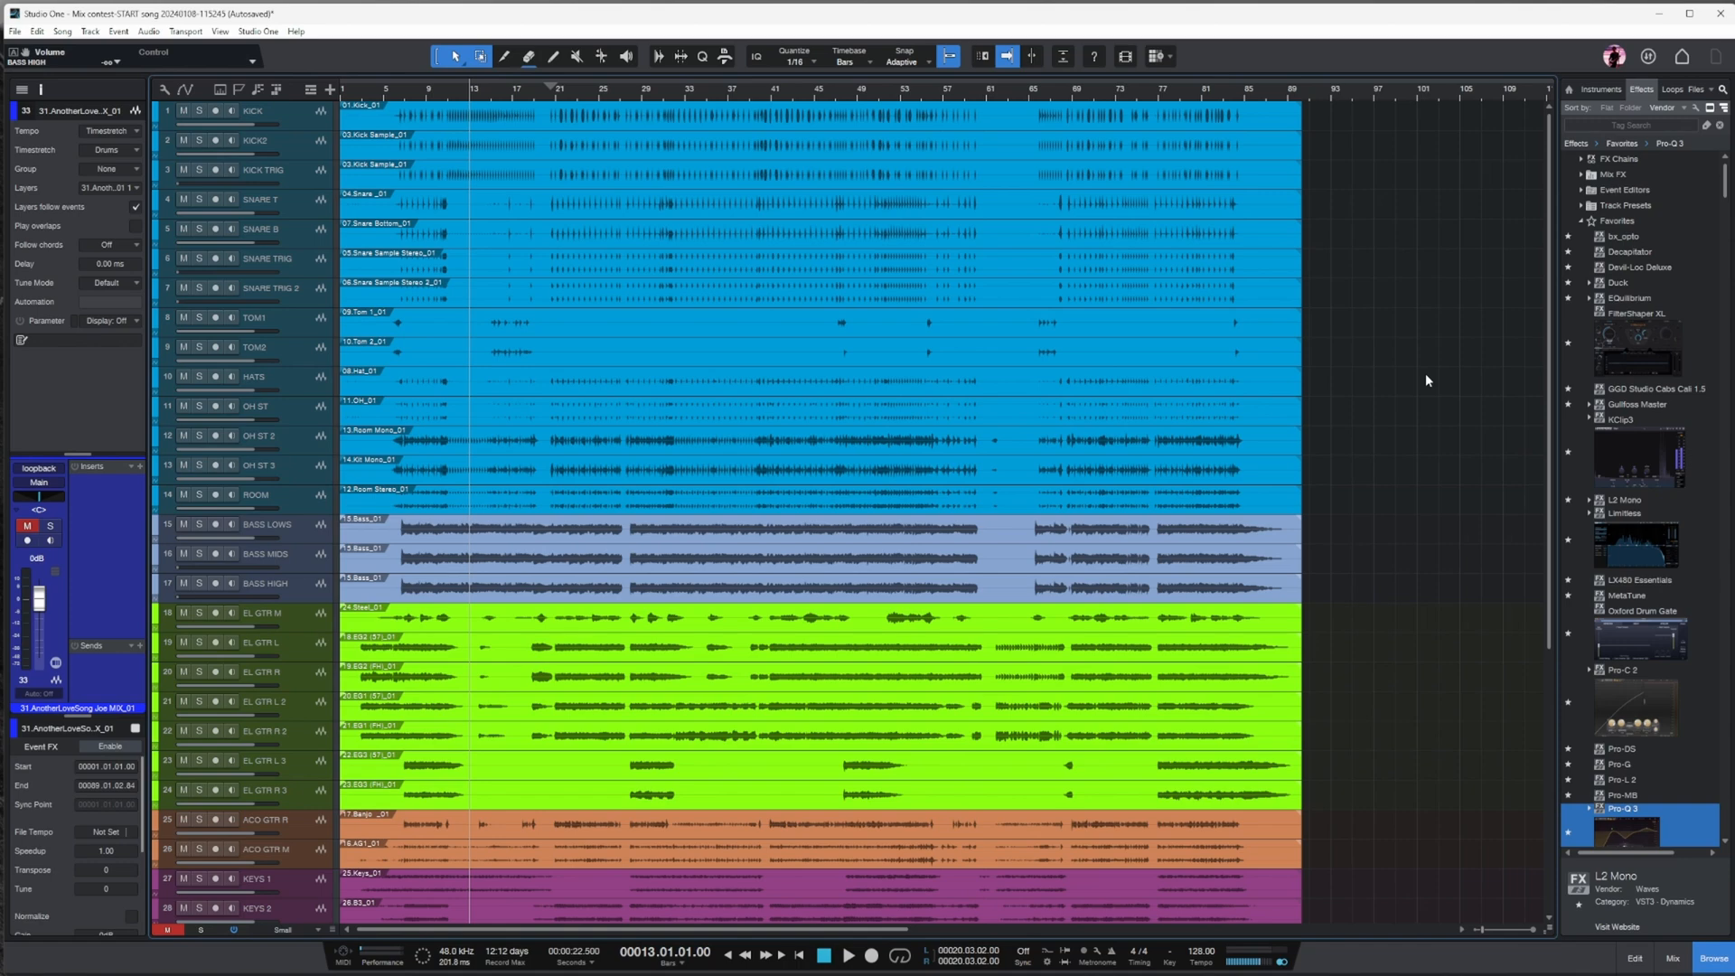
pyautogui.scroll(-3, 1432, 425)
pyautogui.scroll(3, 1449, 425)
pyautogui.scroll(-5, 1347, 398)
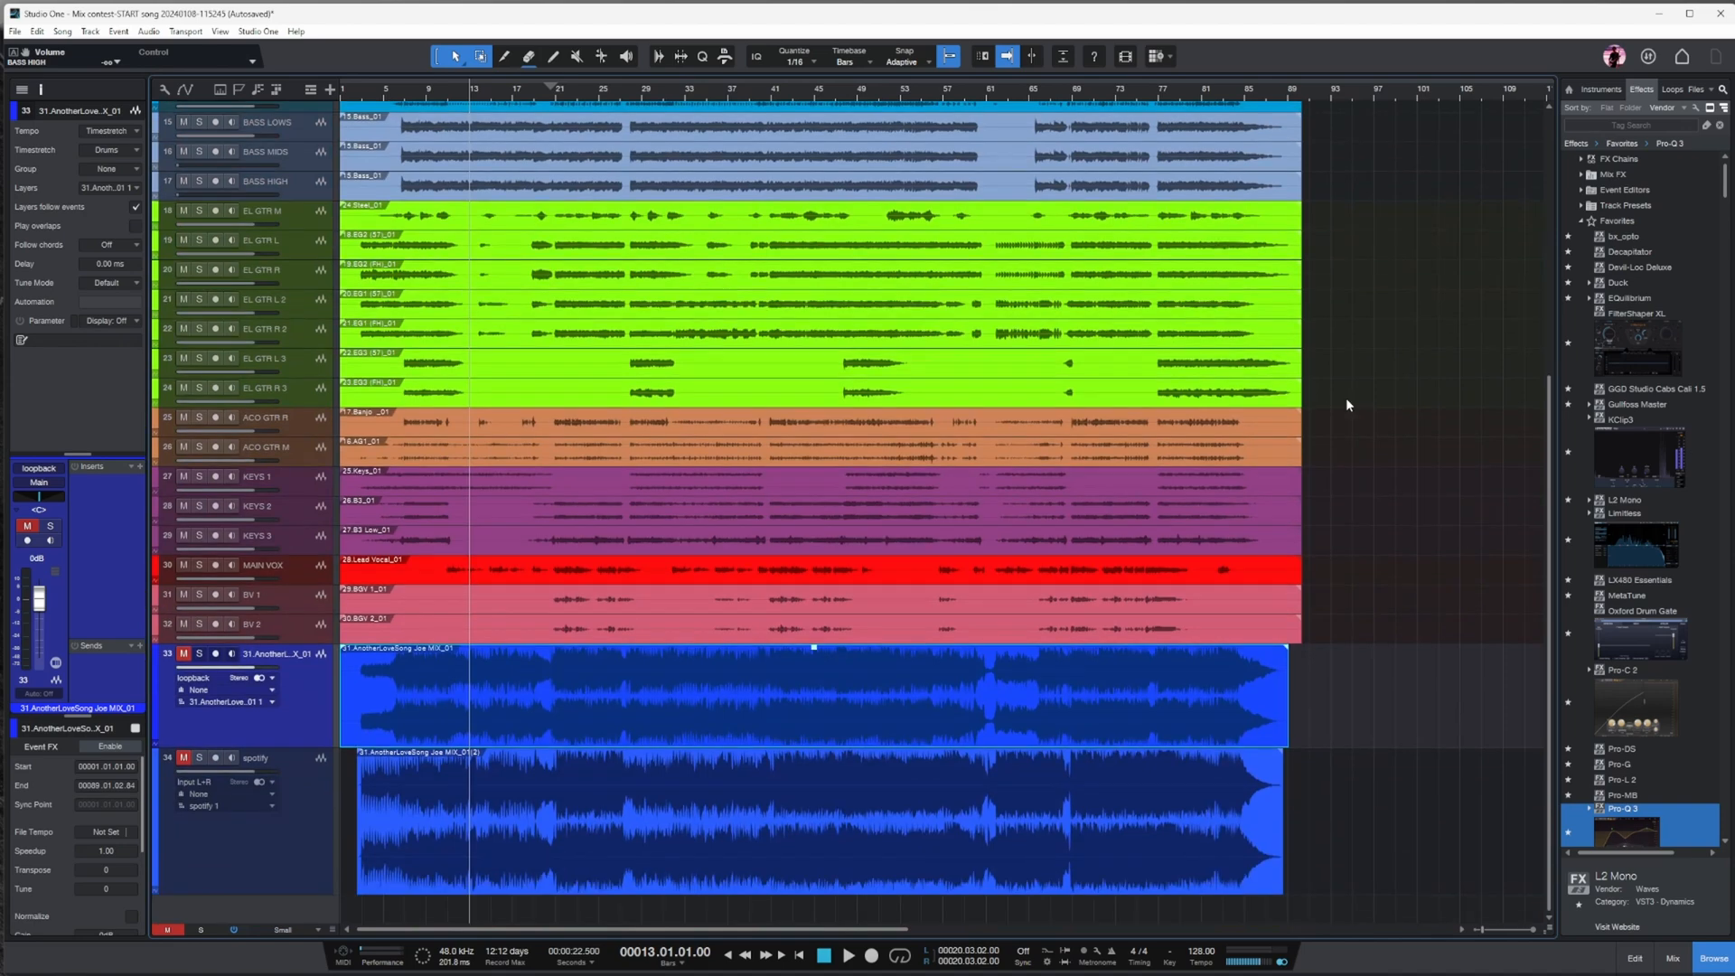
pyautogui.scroll(5, 1346, 403)
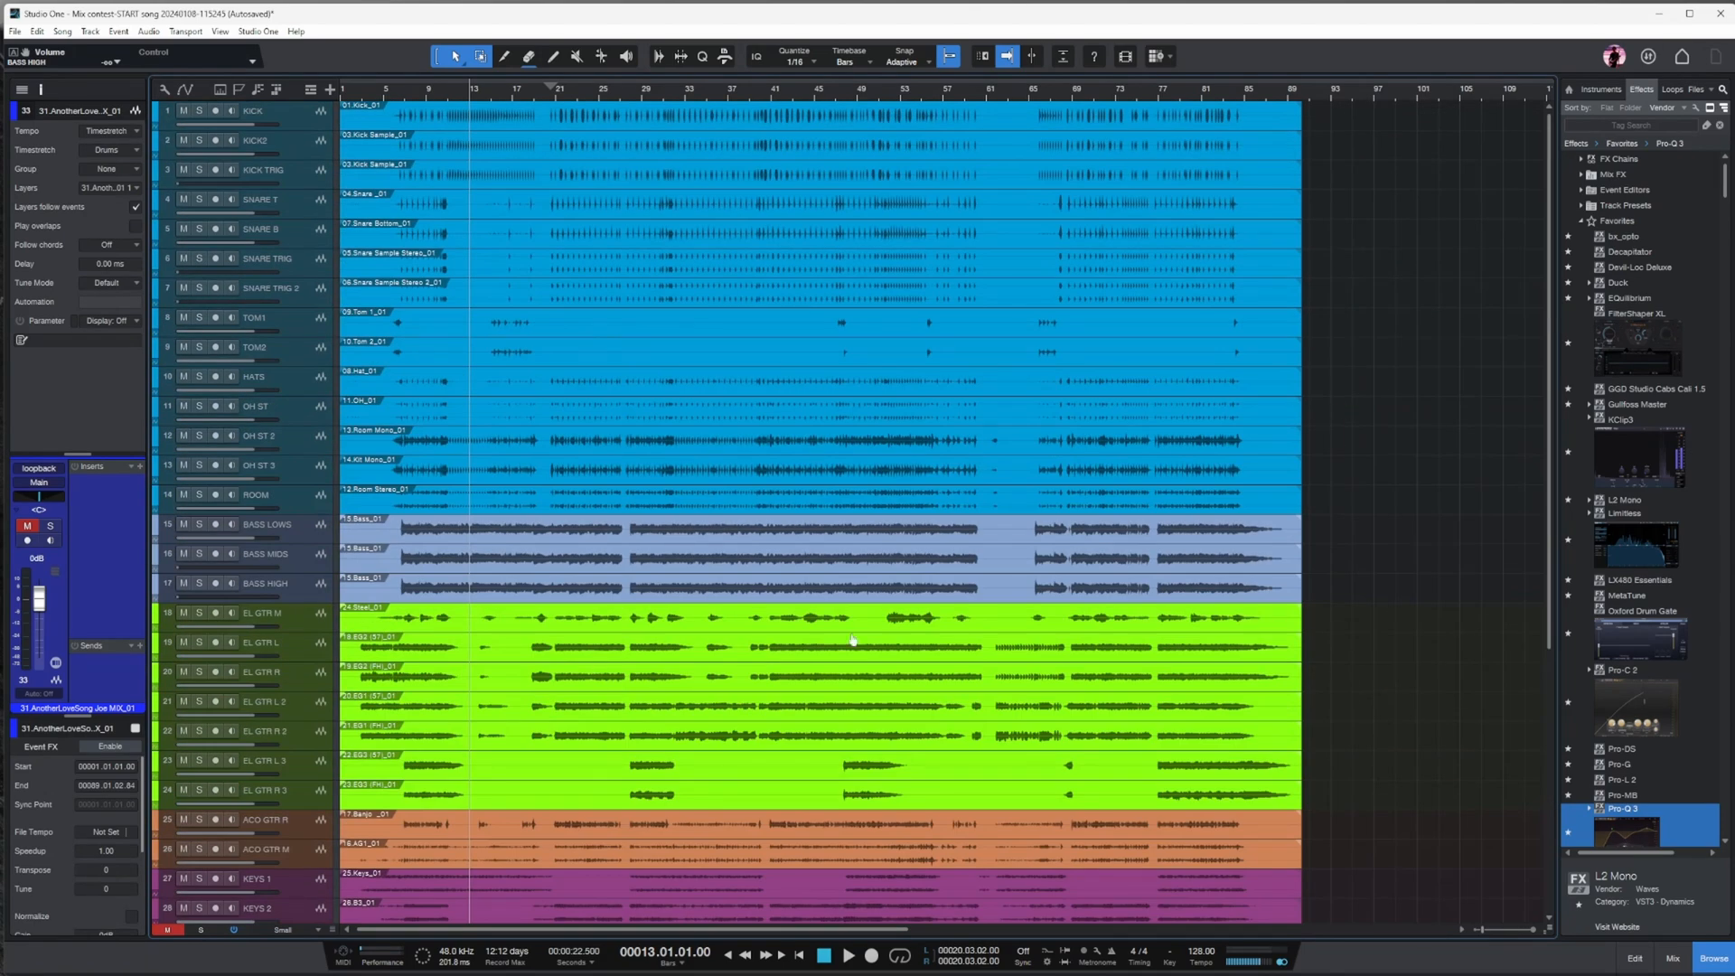
pyautogui.scroll(-3, 1226, 579)
pyautogui.scroll(3, 1396, 523)
pyautogui.scroll(-5, 1378, 336)
pyautogui.scroll(5, 1380, 337)
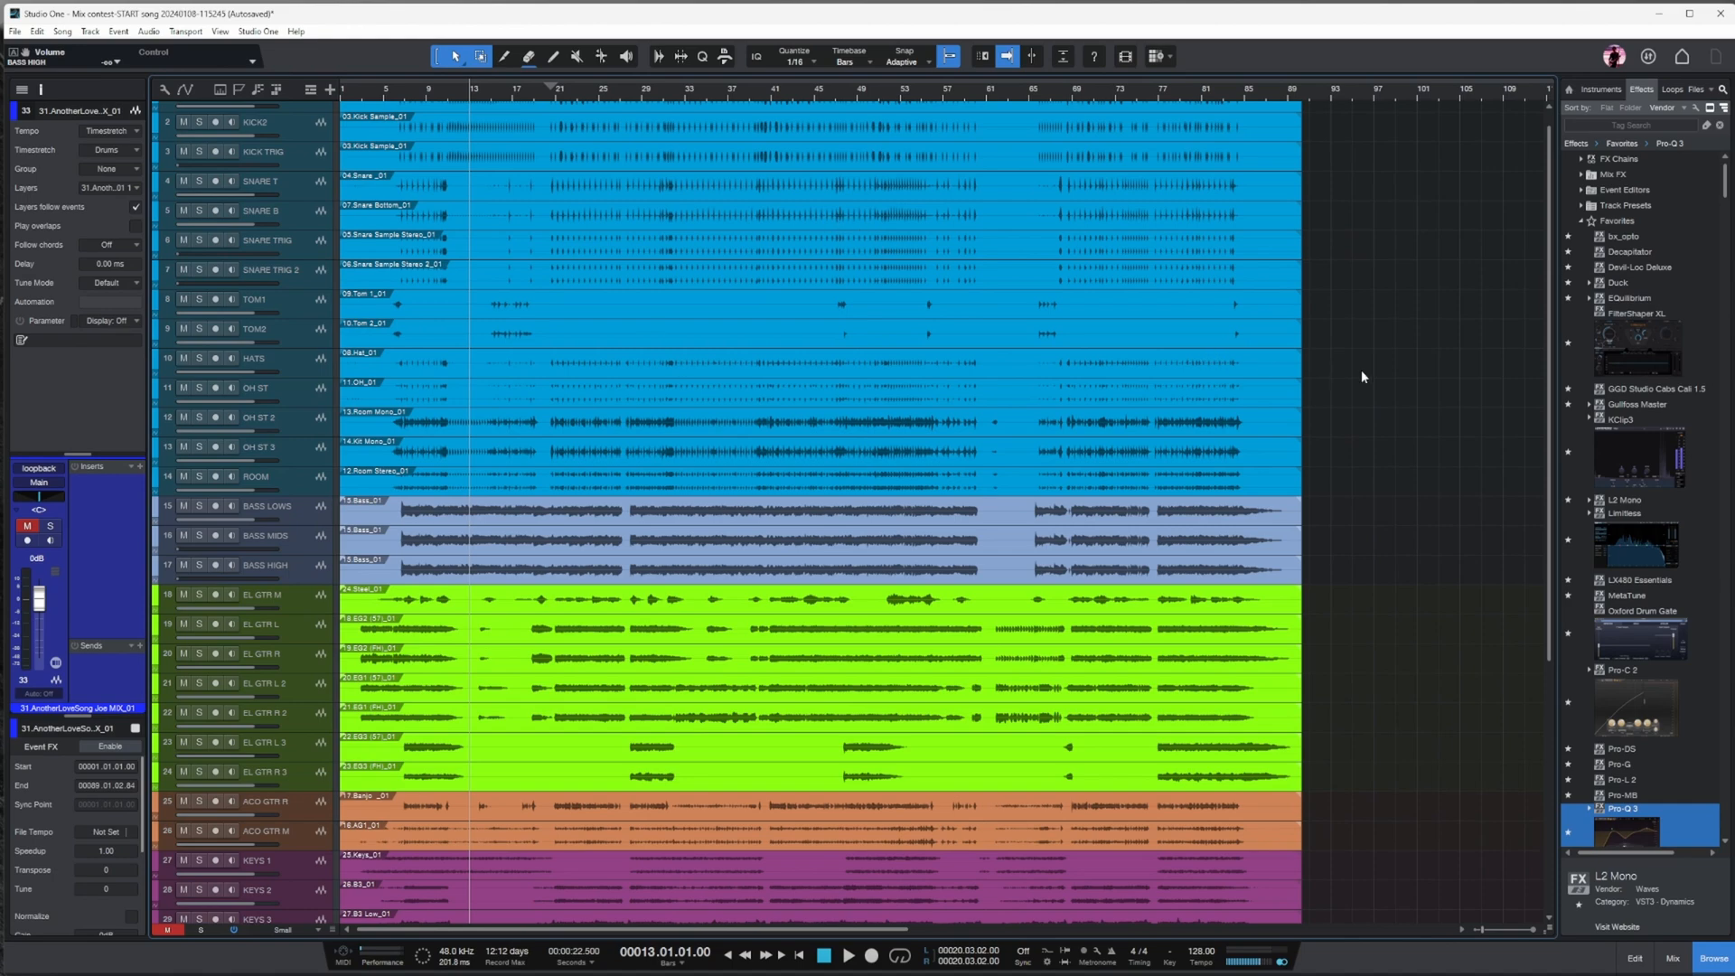
# - Review the mixer's channel strips from the buses back to the drums, and inspect the KICK channel's Pro-Q 3 curve
pyautogui.click(1673, 958)
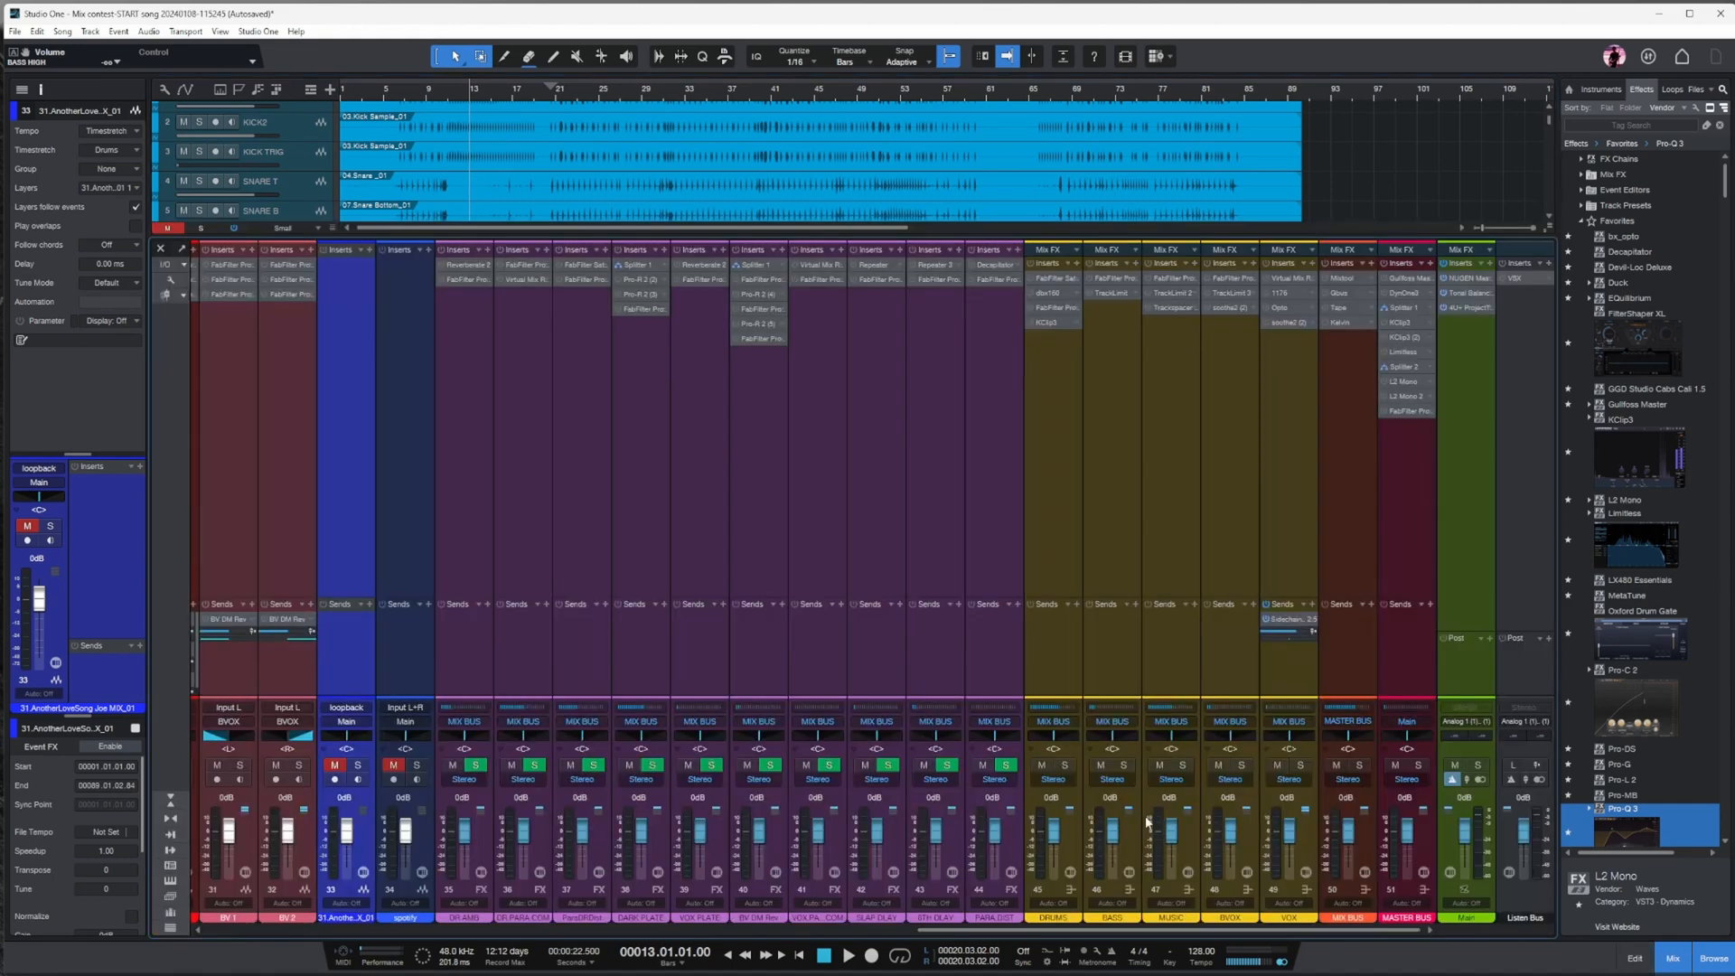
pyautogui.moveTo(1101, 941); pyautogui.dragTo(498, 919)
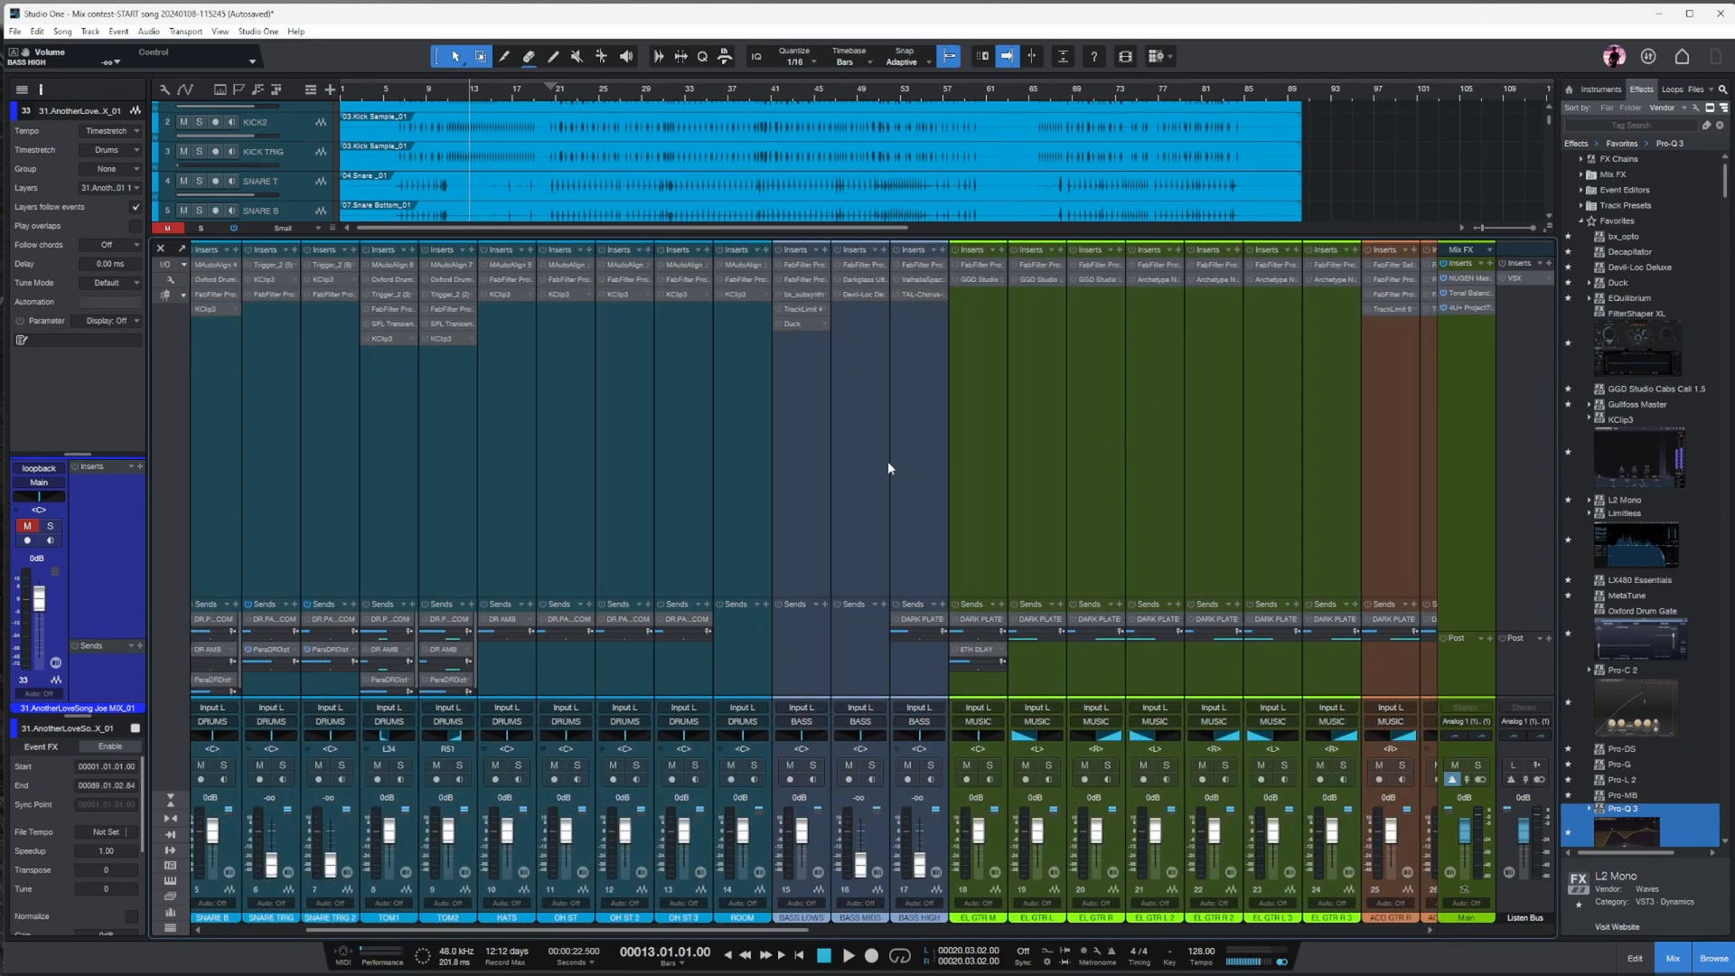
pyautogui.moveTo(542, 929); pyautogui.dragTo(447, 929)
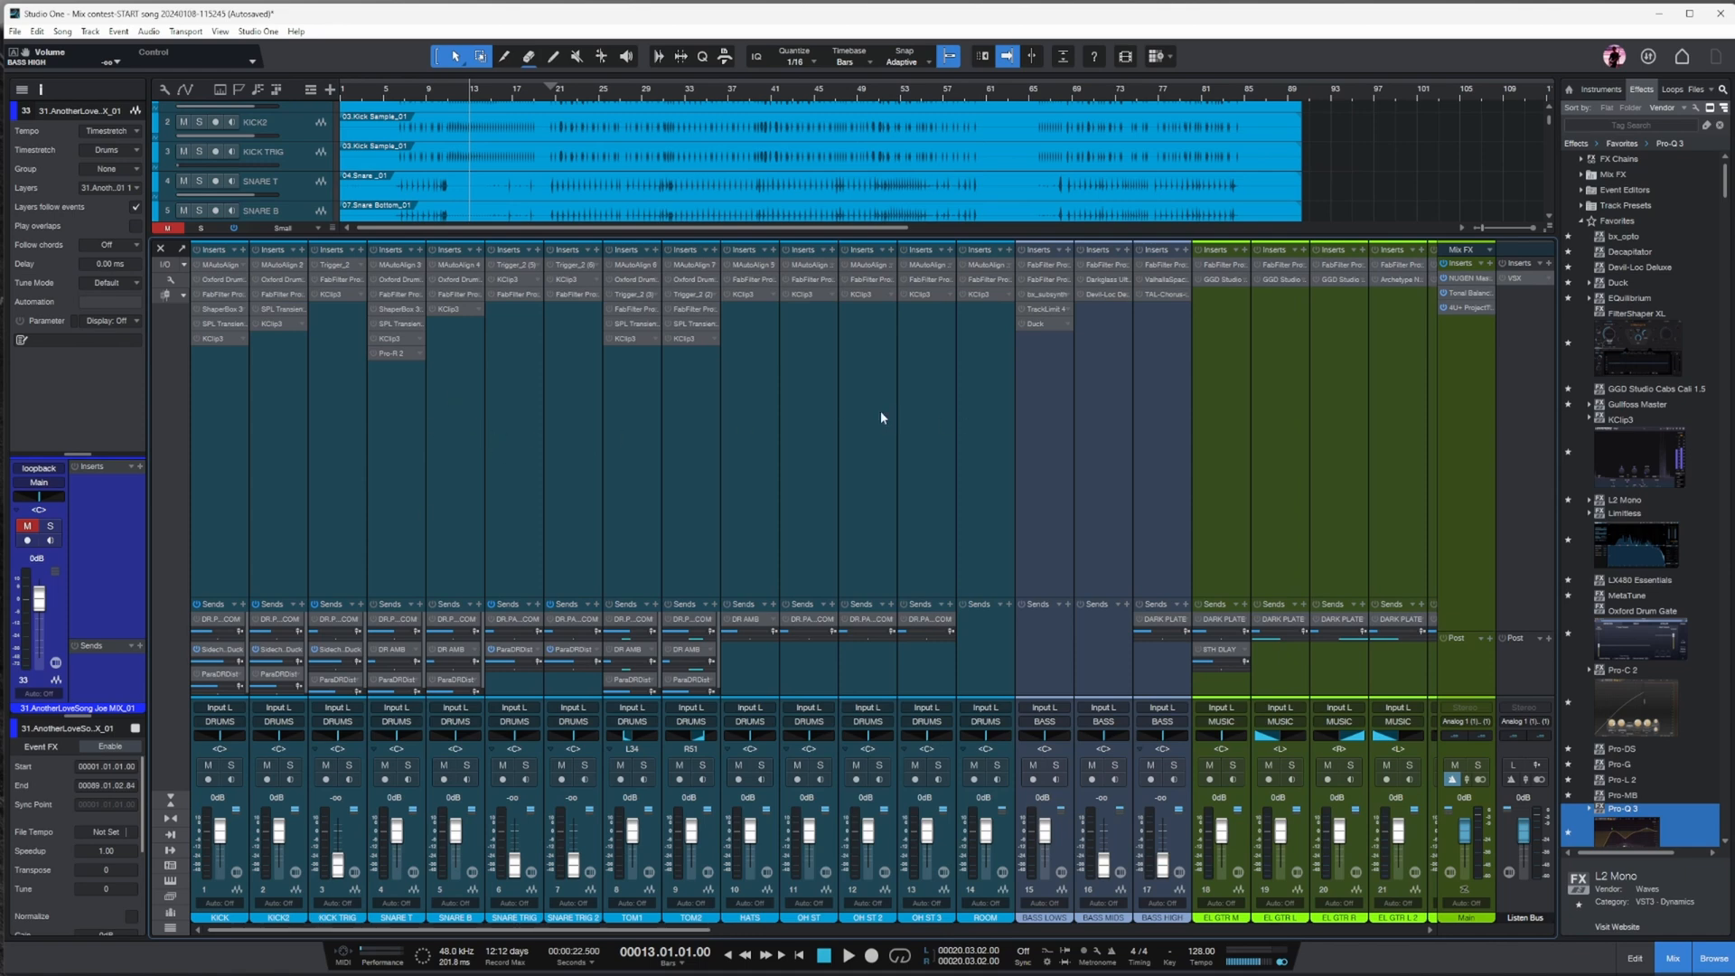
pyautogui.click(226, 295)
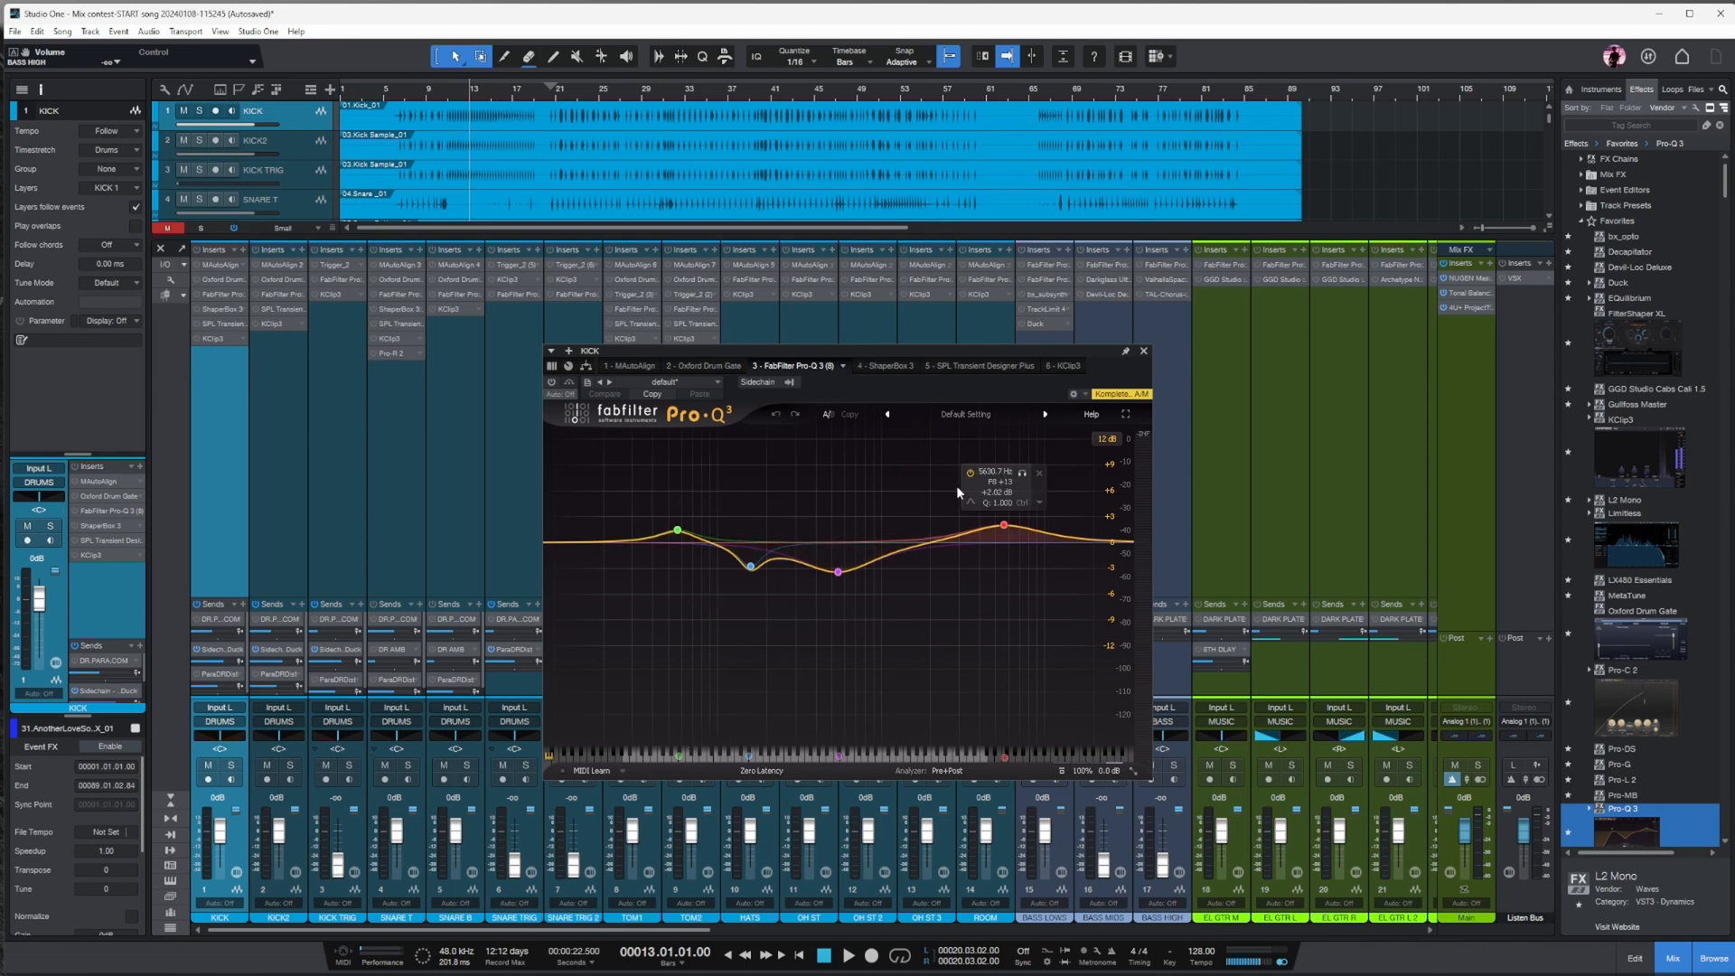
pyautogui.click(1144, 350)
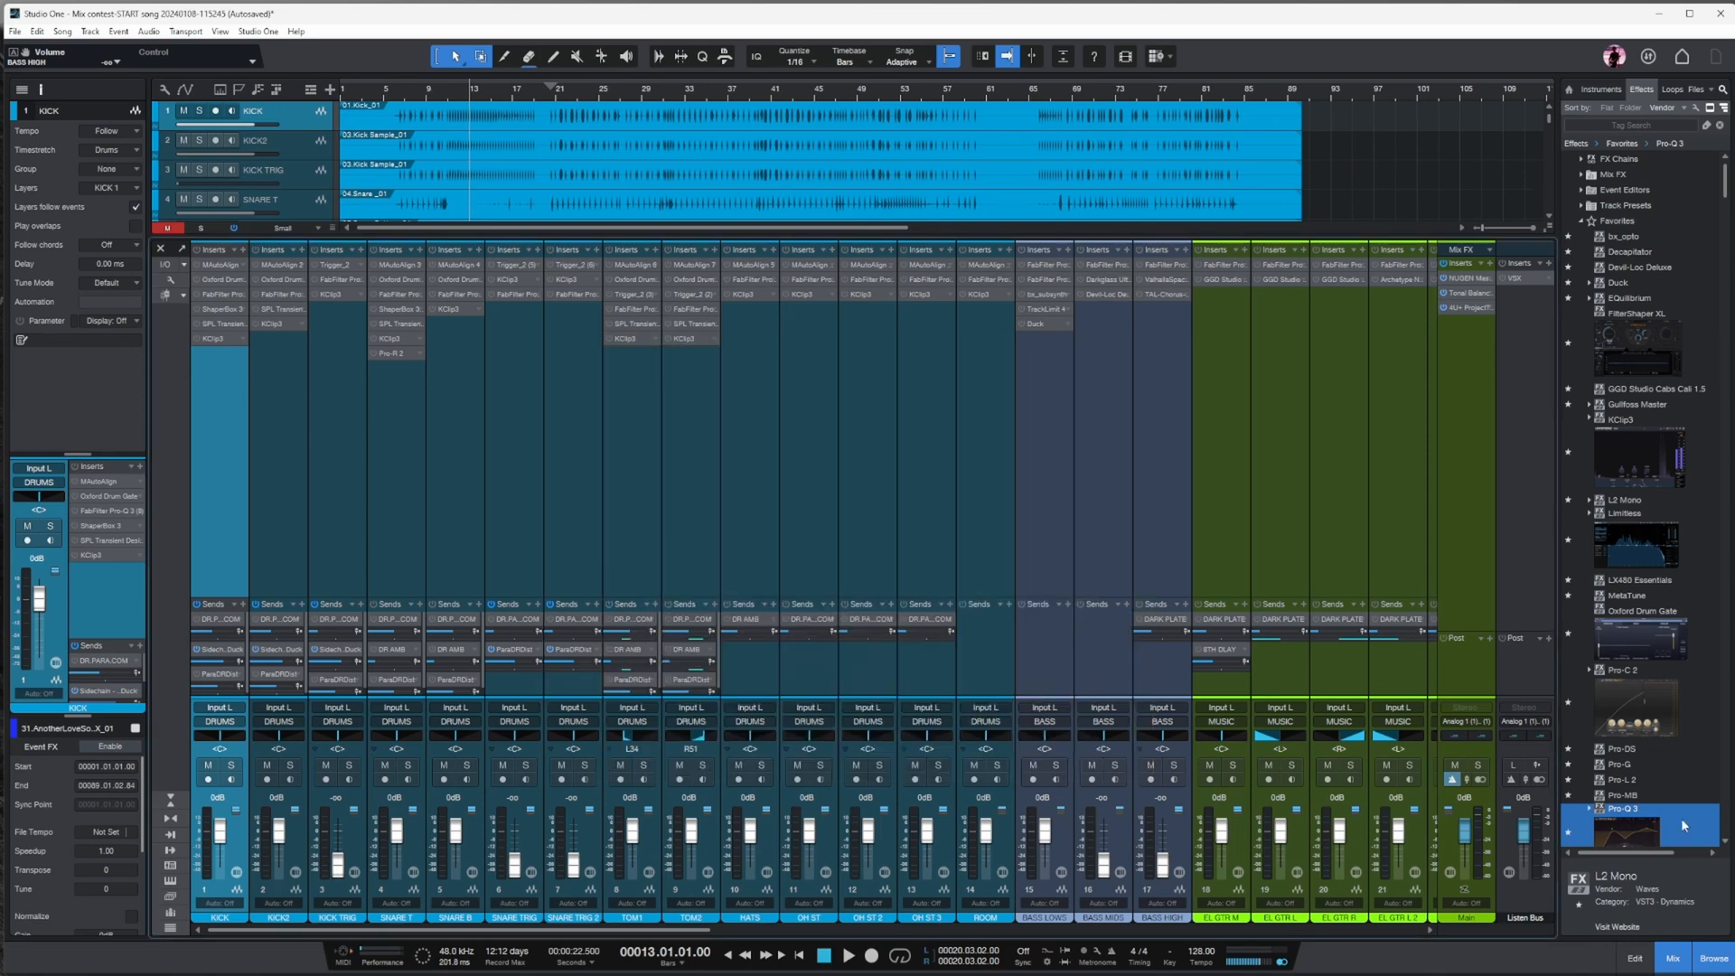
pyautogui.click(1669, 961)
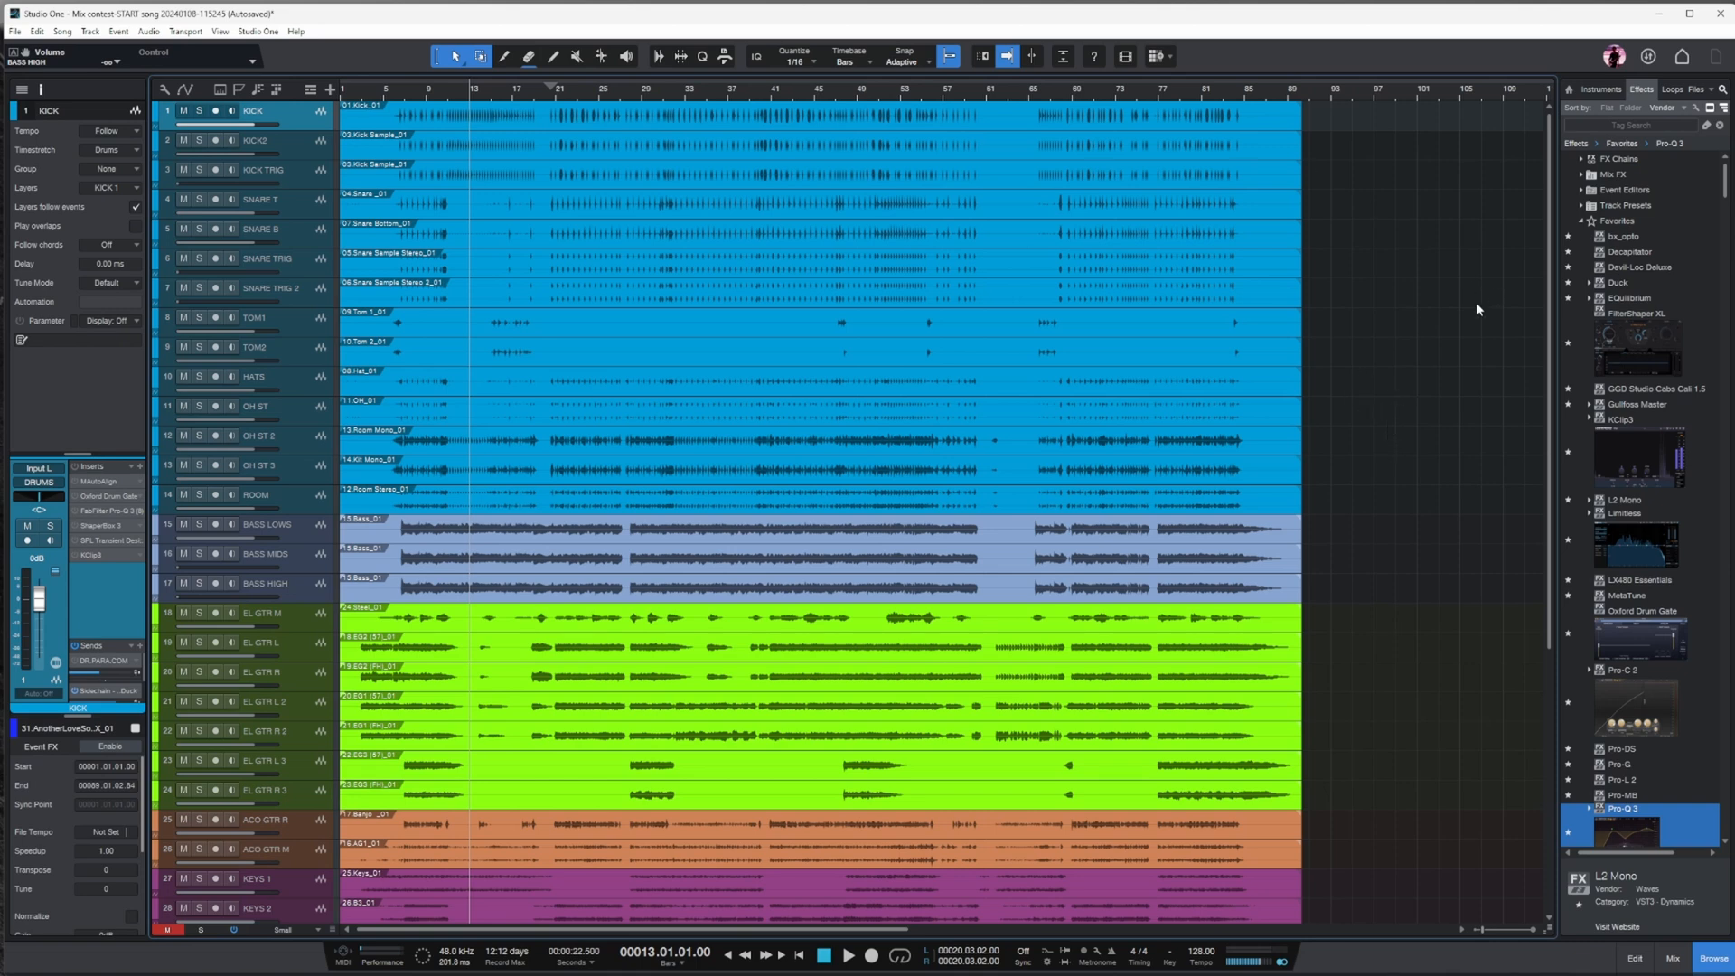
# - Reopen the mixer at the bus channels and lower the Listen Bus volume to about -4.8 dB
pyautogui.press('F3')
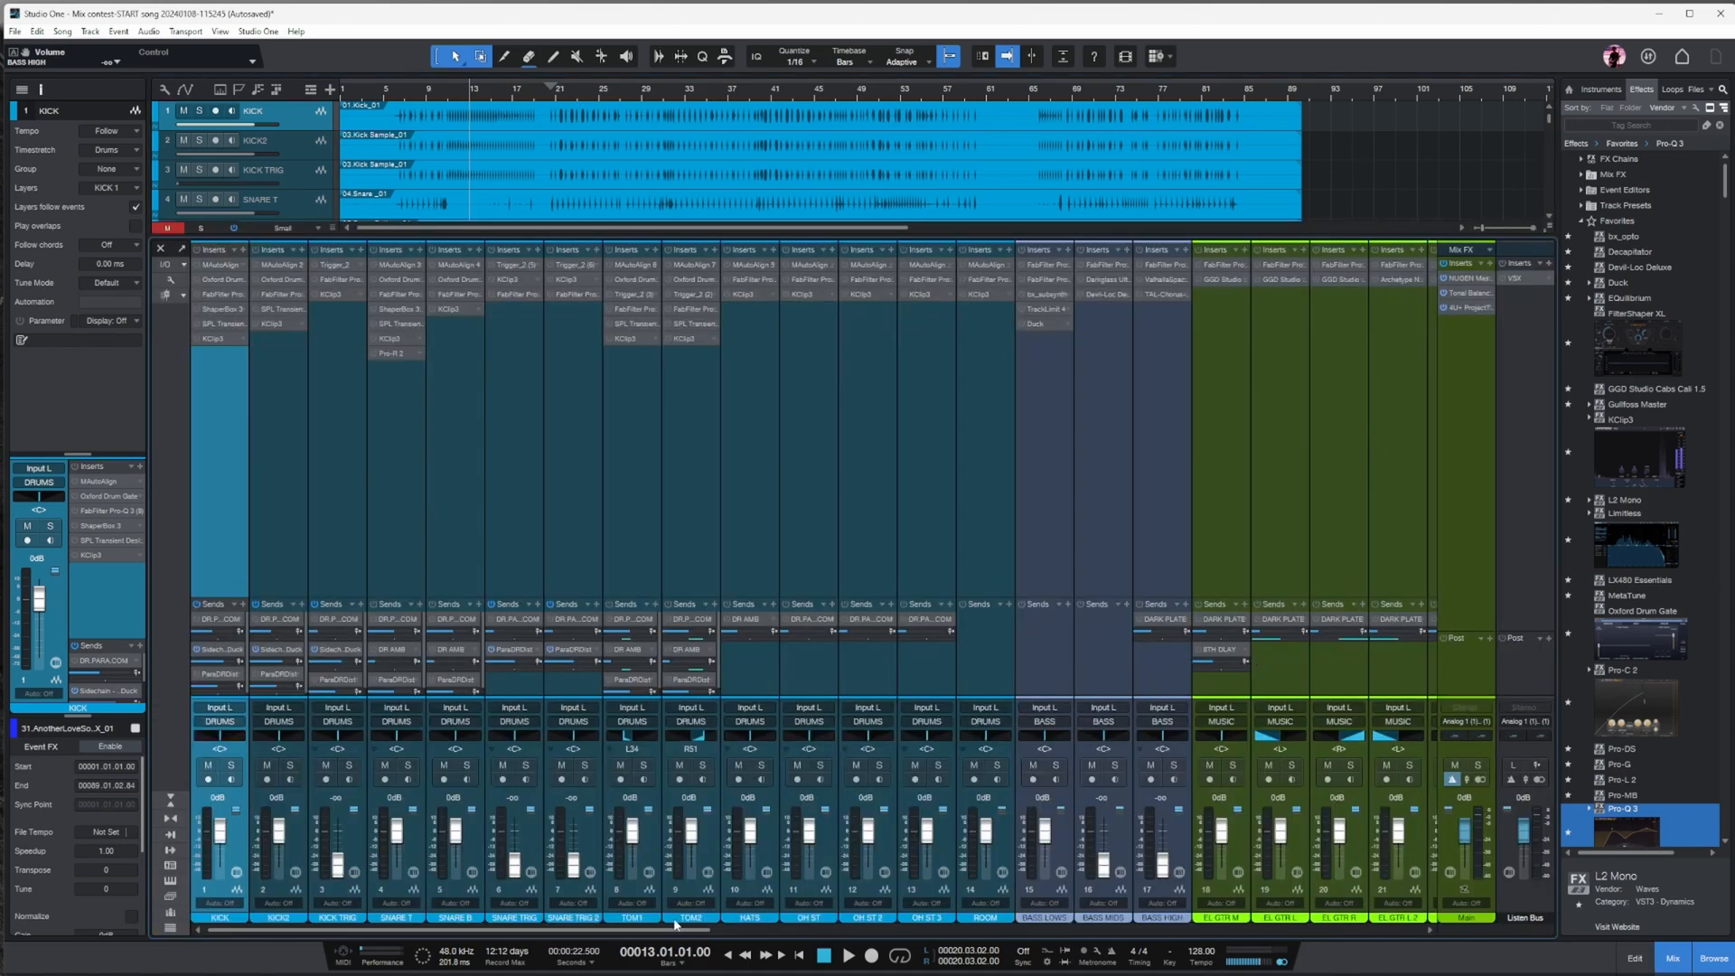
pyautogui.moveTo(675, 928); pyautogui.dragTo(1213, 932)
pyautogui.moveTo(1524, 827); pyautogui.dragTo(1526, 832)
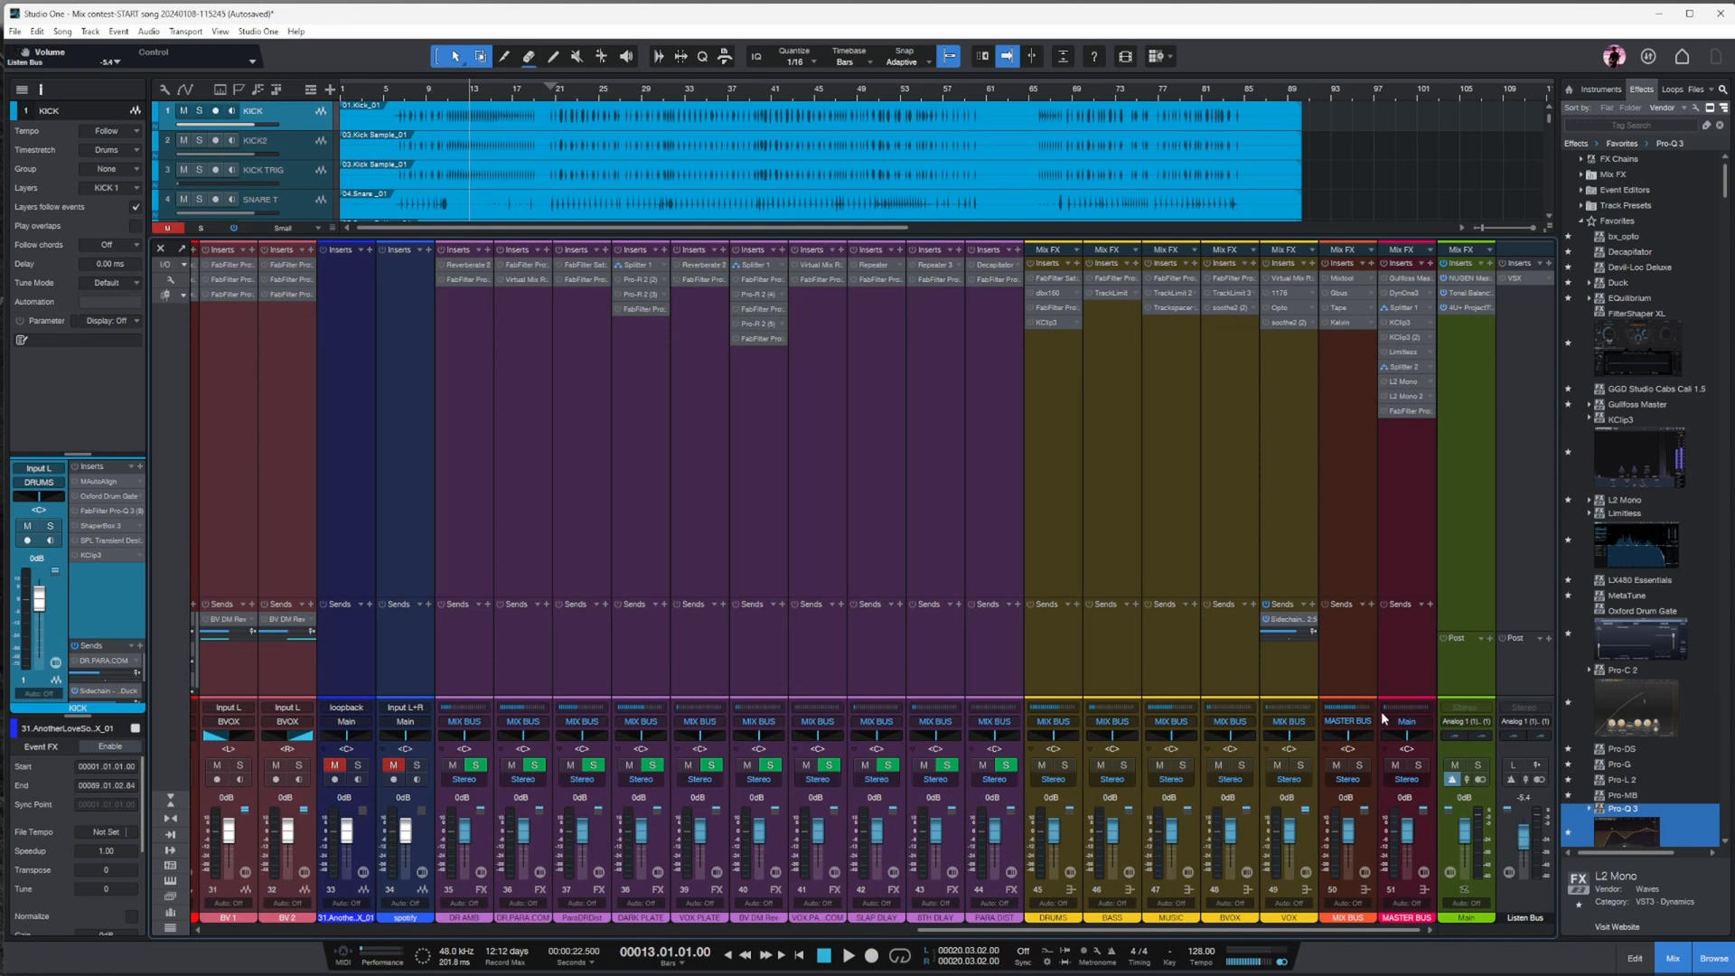
pyautogui.moveTo(1524, 837); pyautogui.dragTo(1523, 835)
# - Play the full mix, jumping ahead to about bar 34 and about bar 51, and stop playback
pyautogui.press('space')
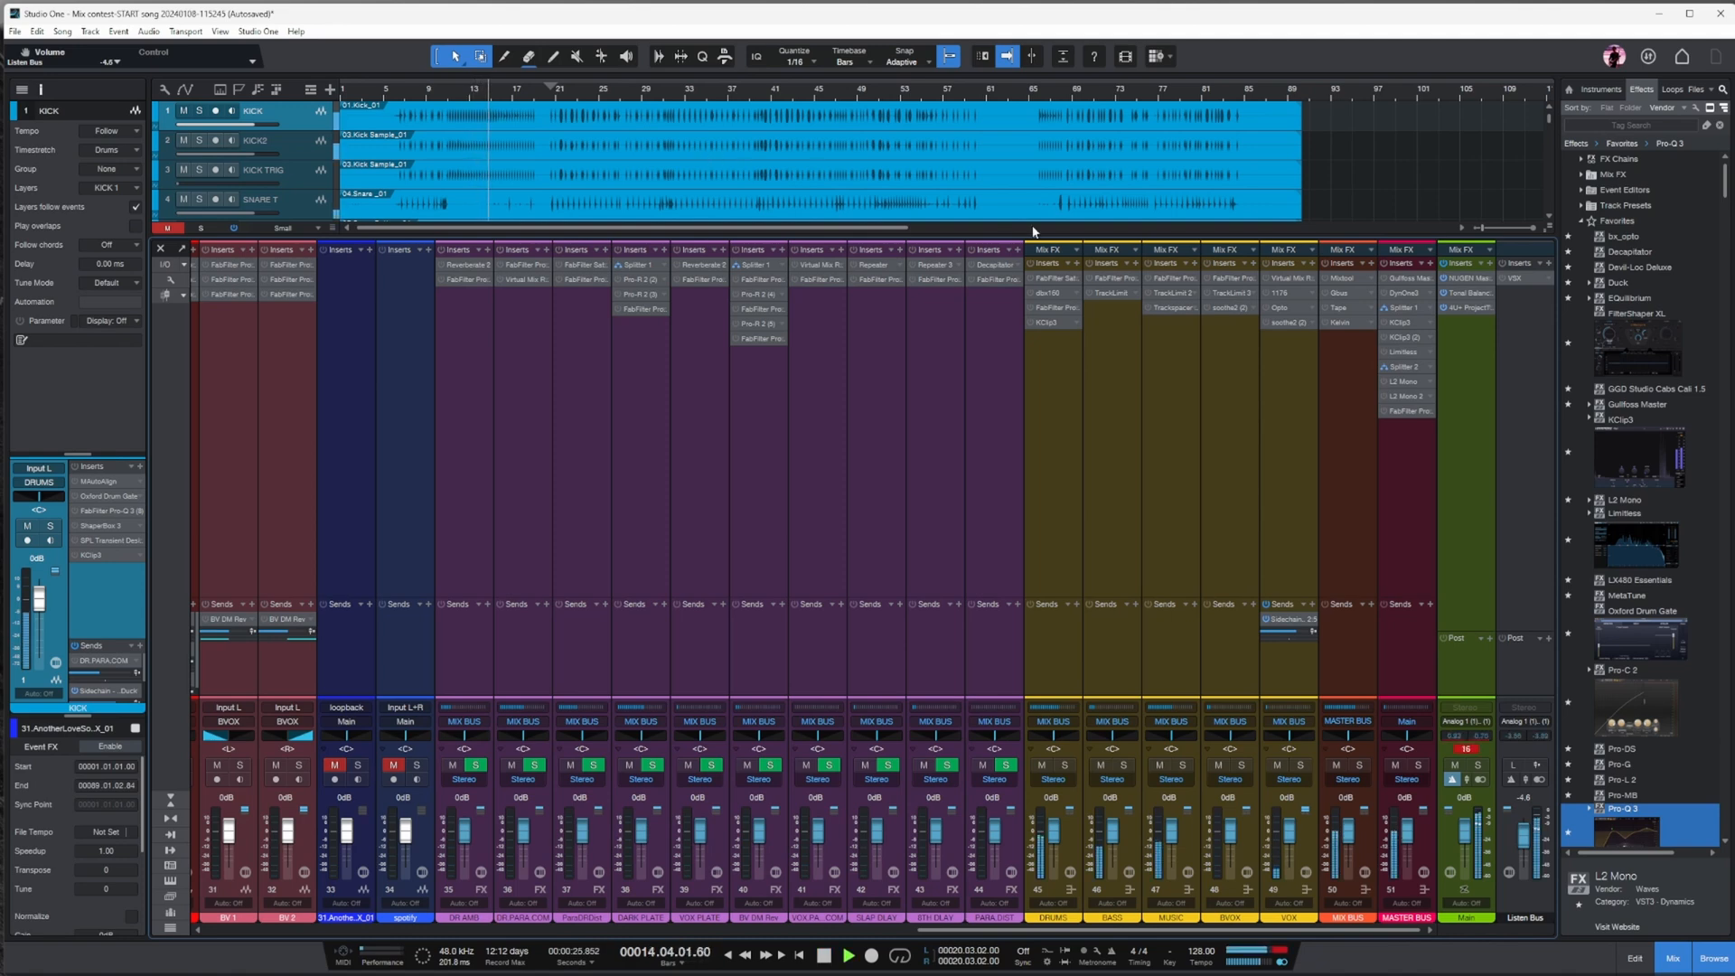
pyautogui.click(705, 96)
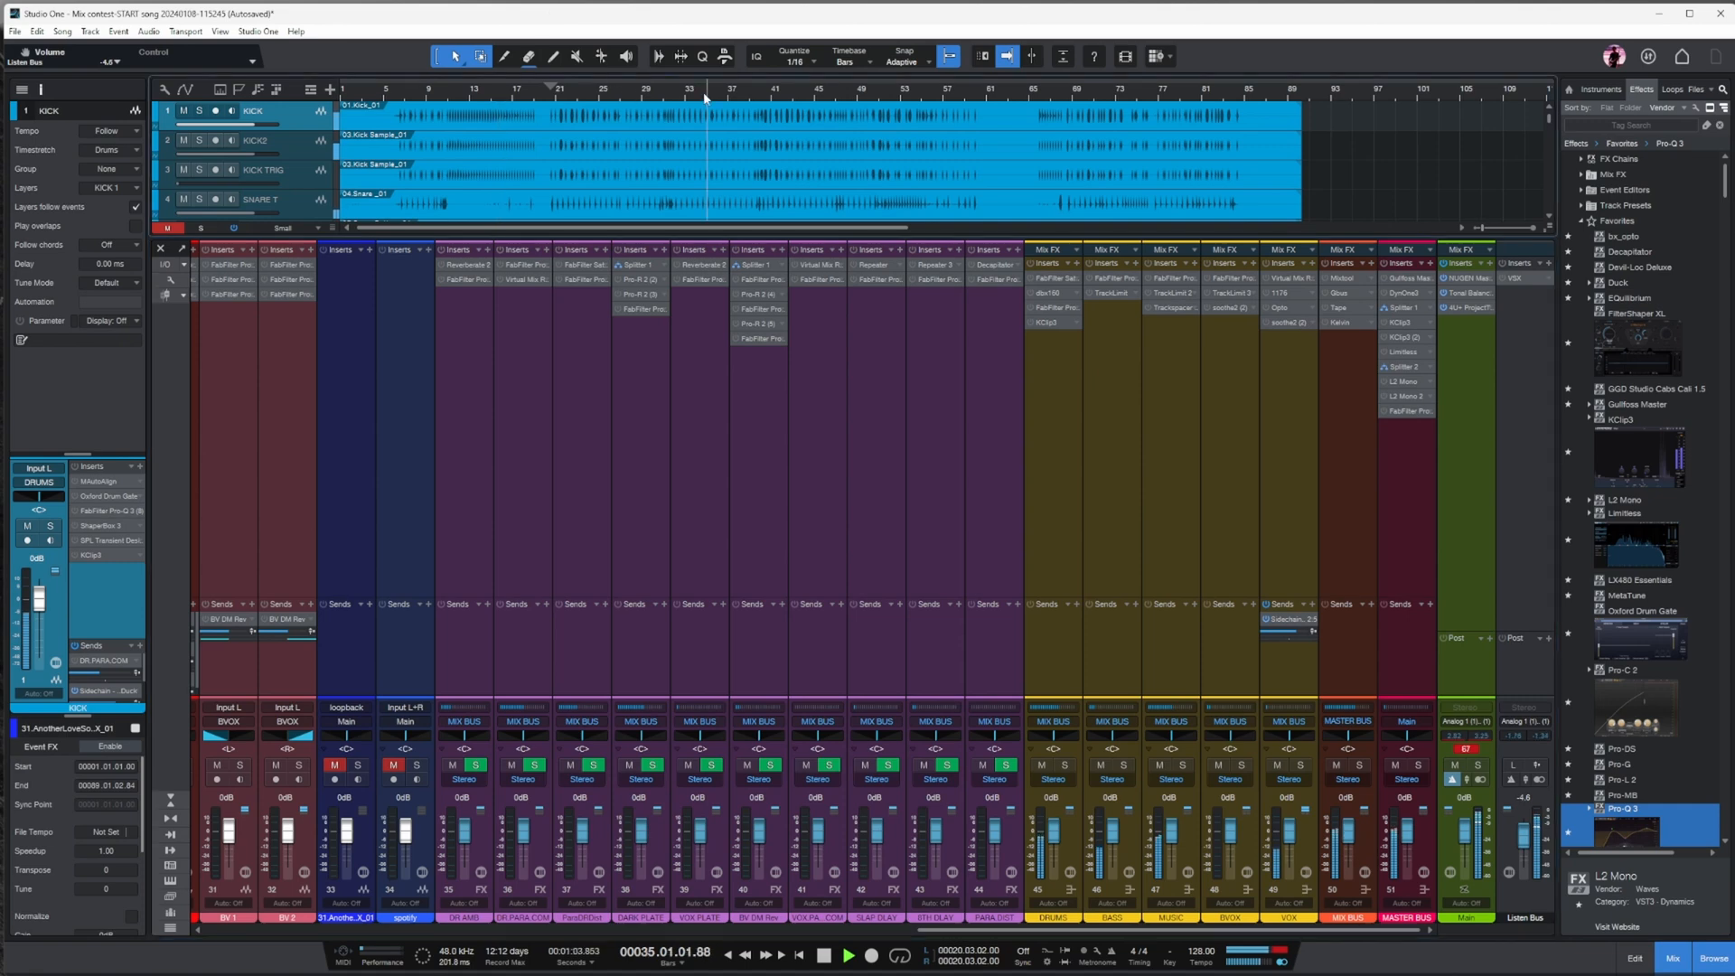
pyautogui.click(879, 104)
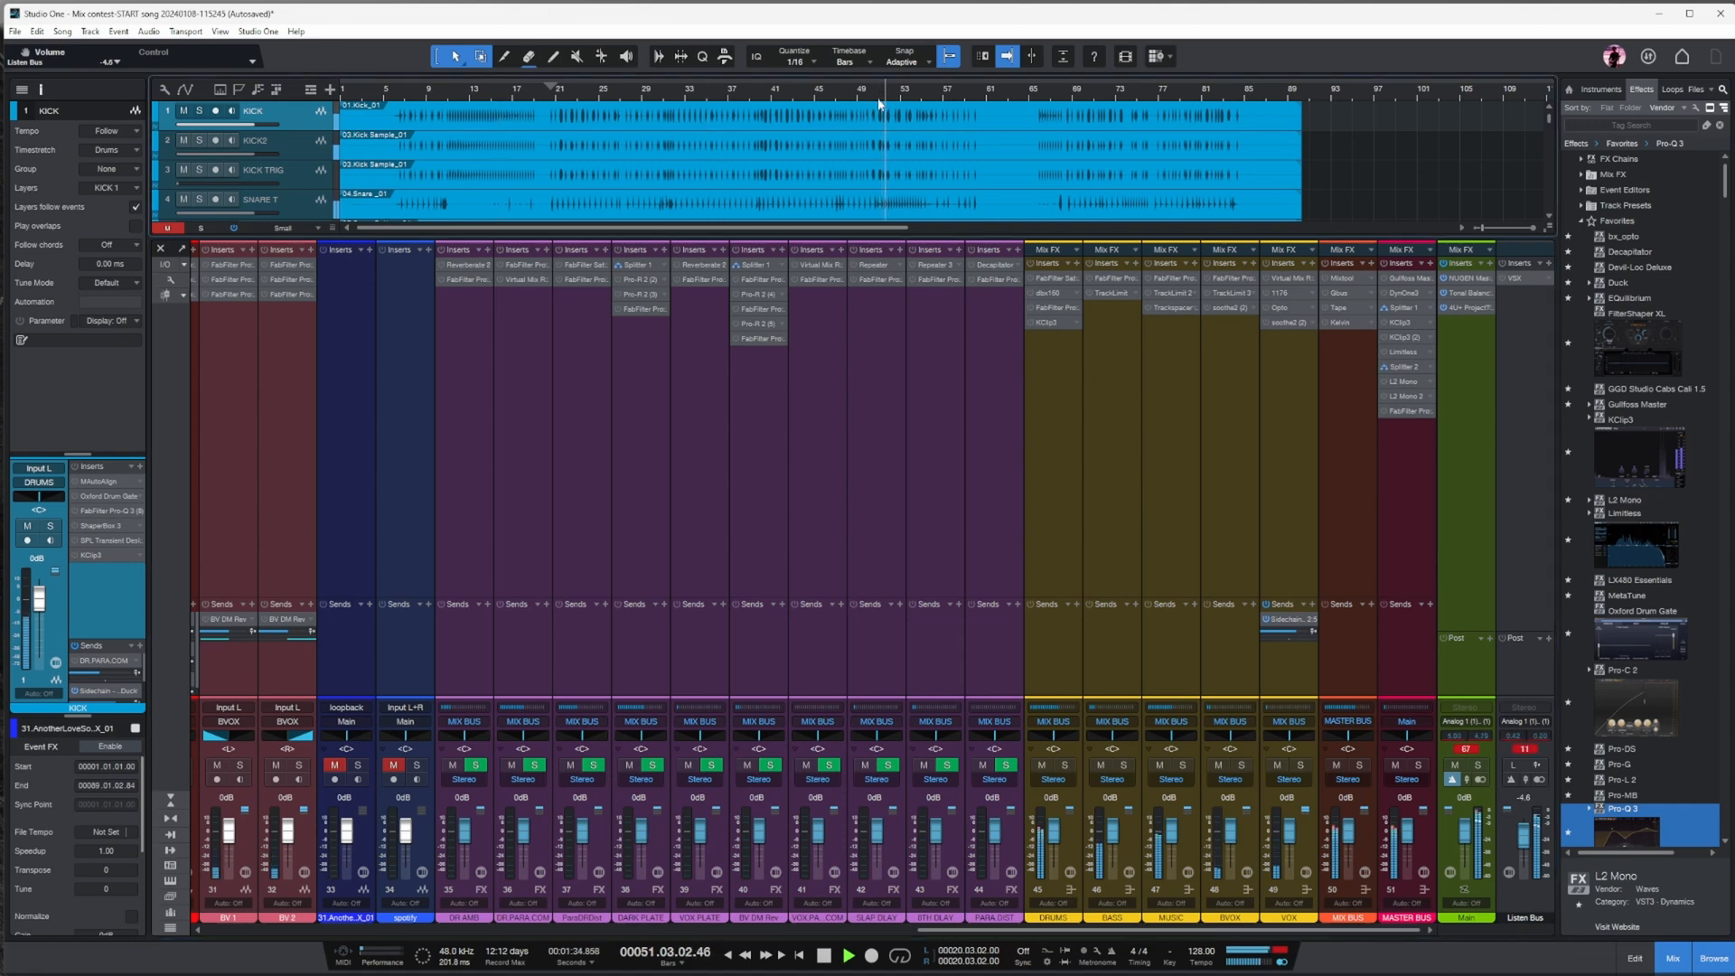
pyautogui.press('space')
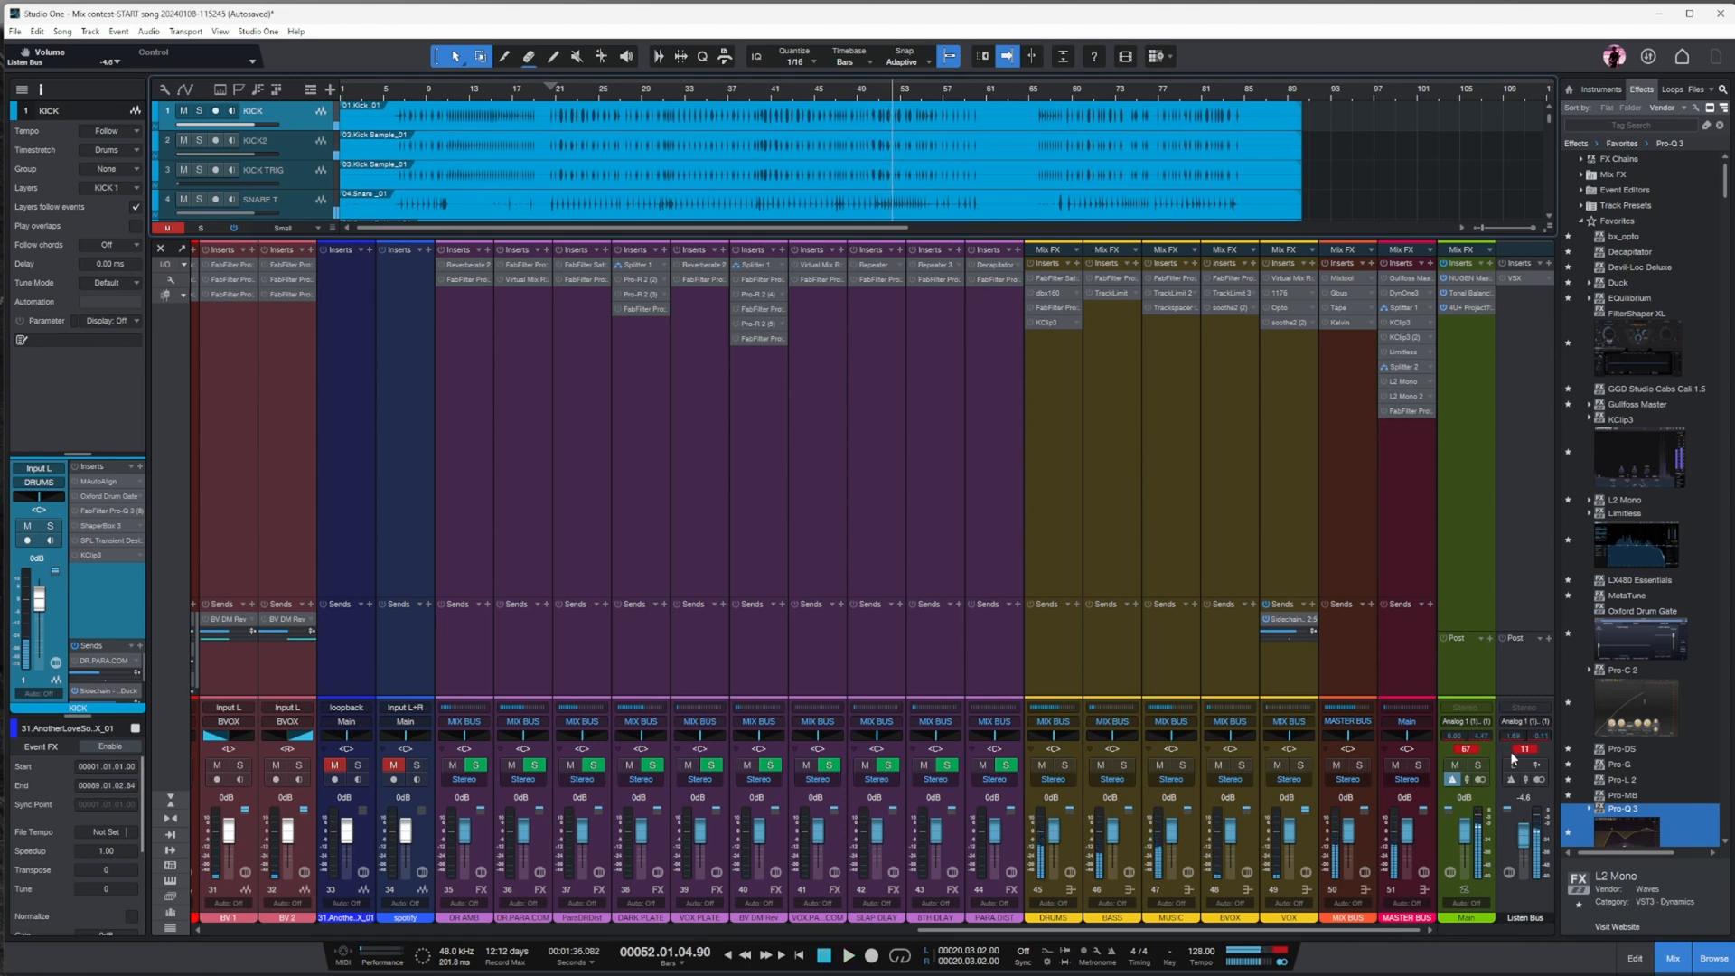
# - Clear the clip indicators on the output channels and reset the Listen Bus volume to 0 dB
pyautogui.click(1465, 748)
pyautogui.keyDown('alt'); pyautogui.click(1523, 833); pyautogui.keyUp('alt')
pyautogui.click(1529, 486)
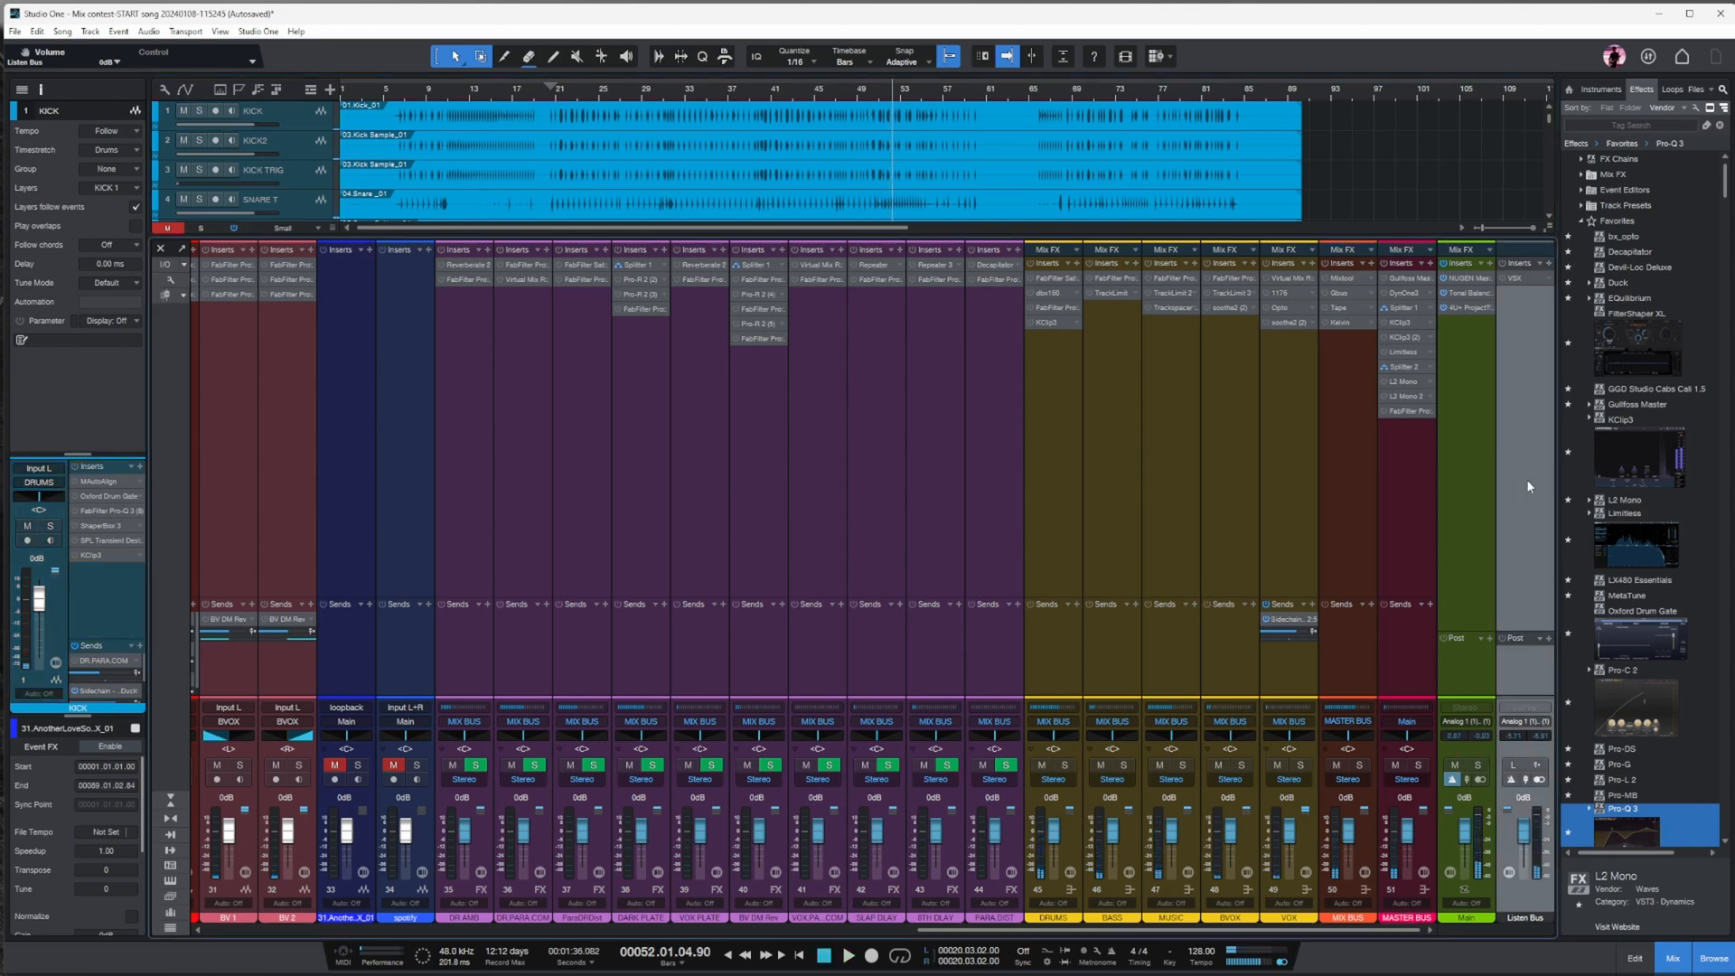
# - Solo the KICK track and listen to it from about bar 23
pyautogui.moveTo(1227, 930); pyautogui.dragTo(488, 930)
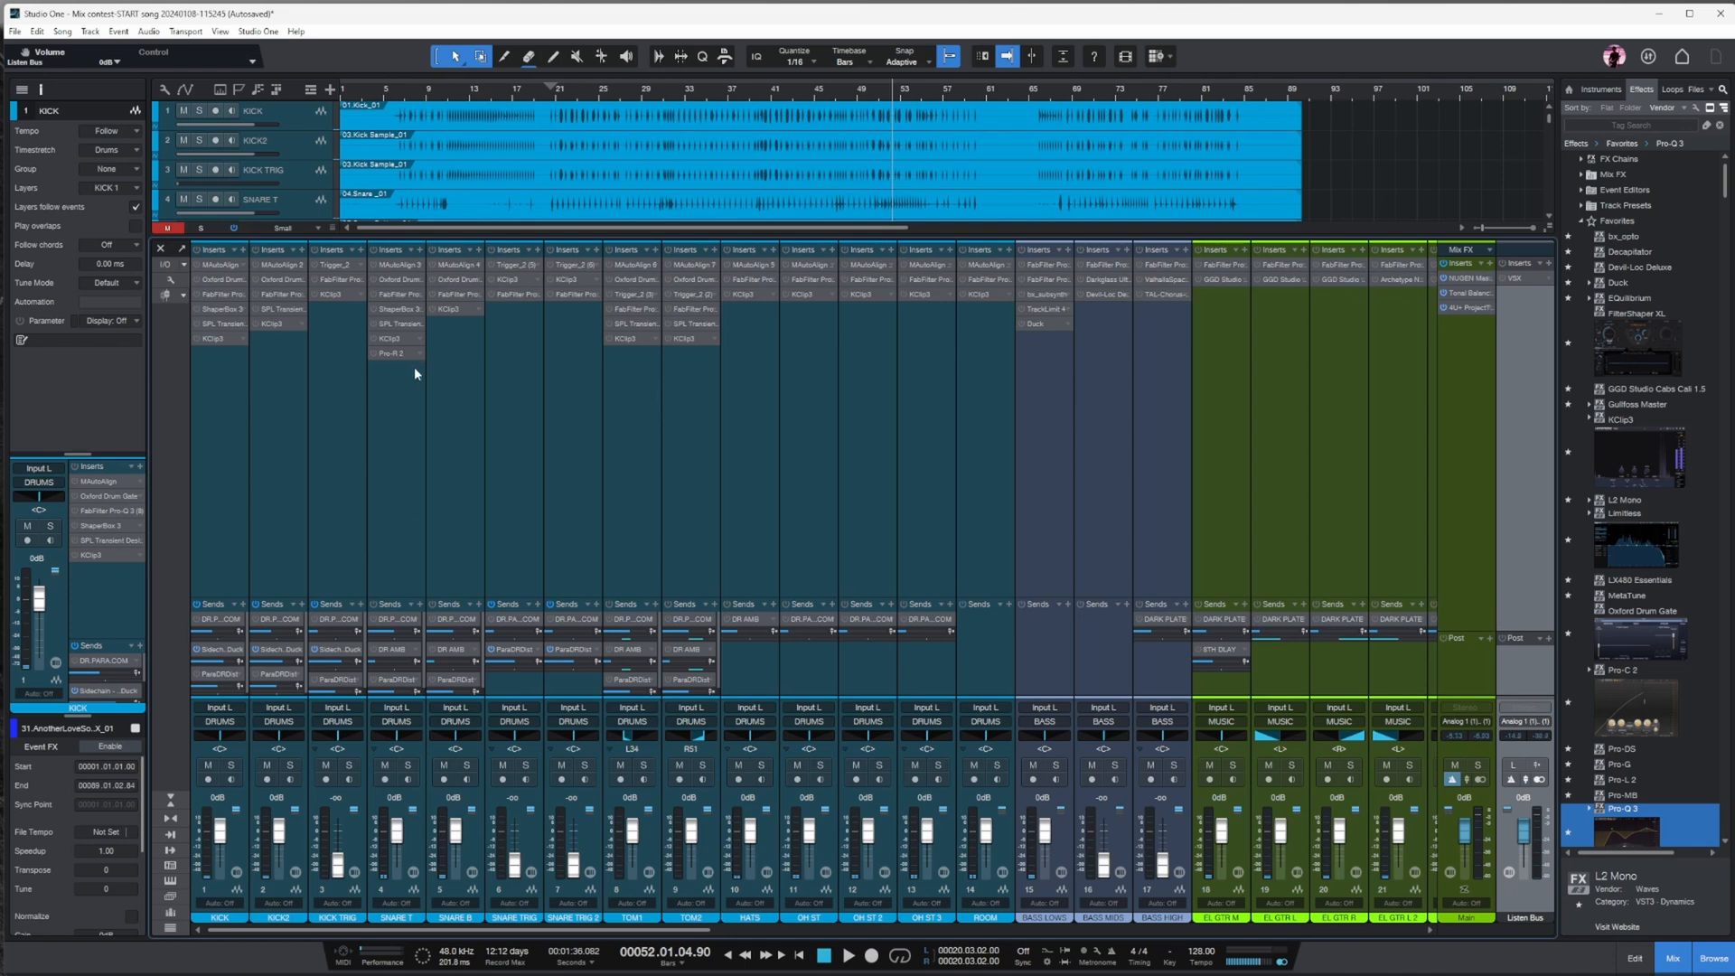
pyautogui.click(224, 408)
pyautogui.click(586, 91)
pyautogui.press('s')
pyautogui.click(867, 122)
pyautogui.press('space')
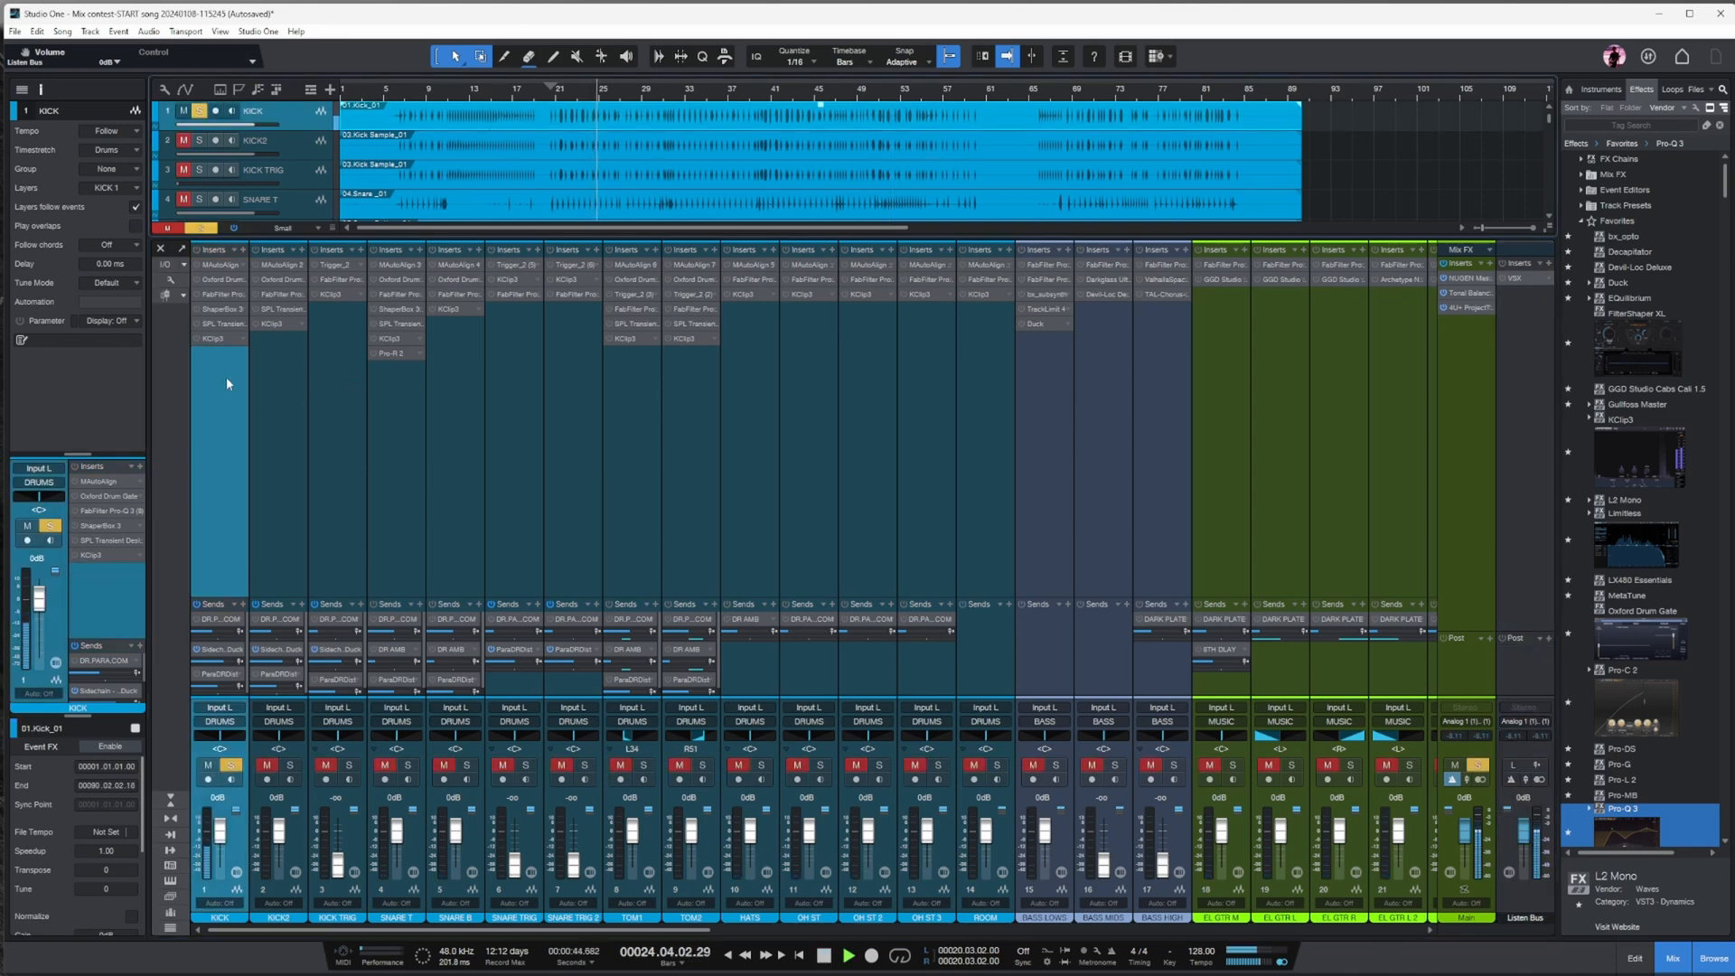
pyautogui.press('space')
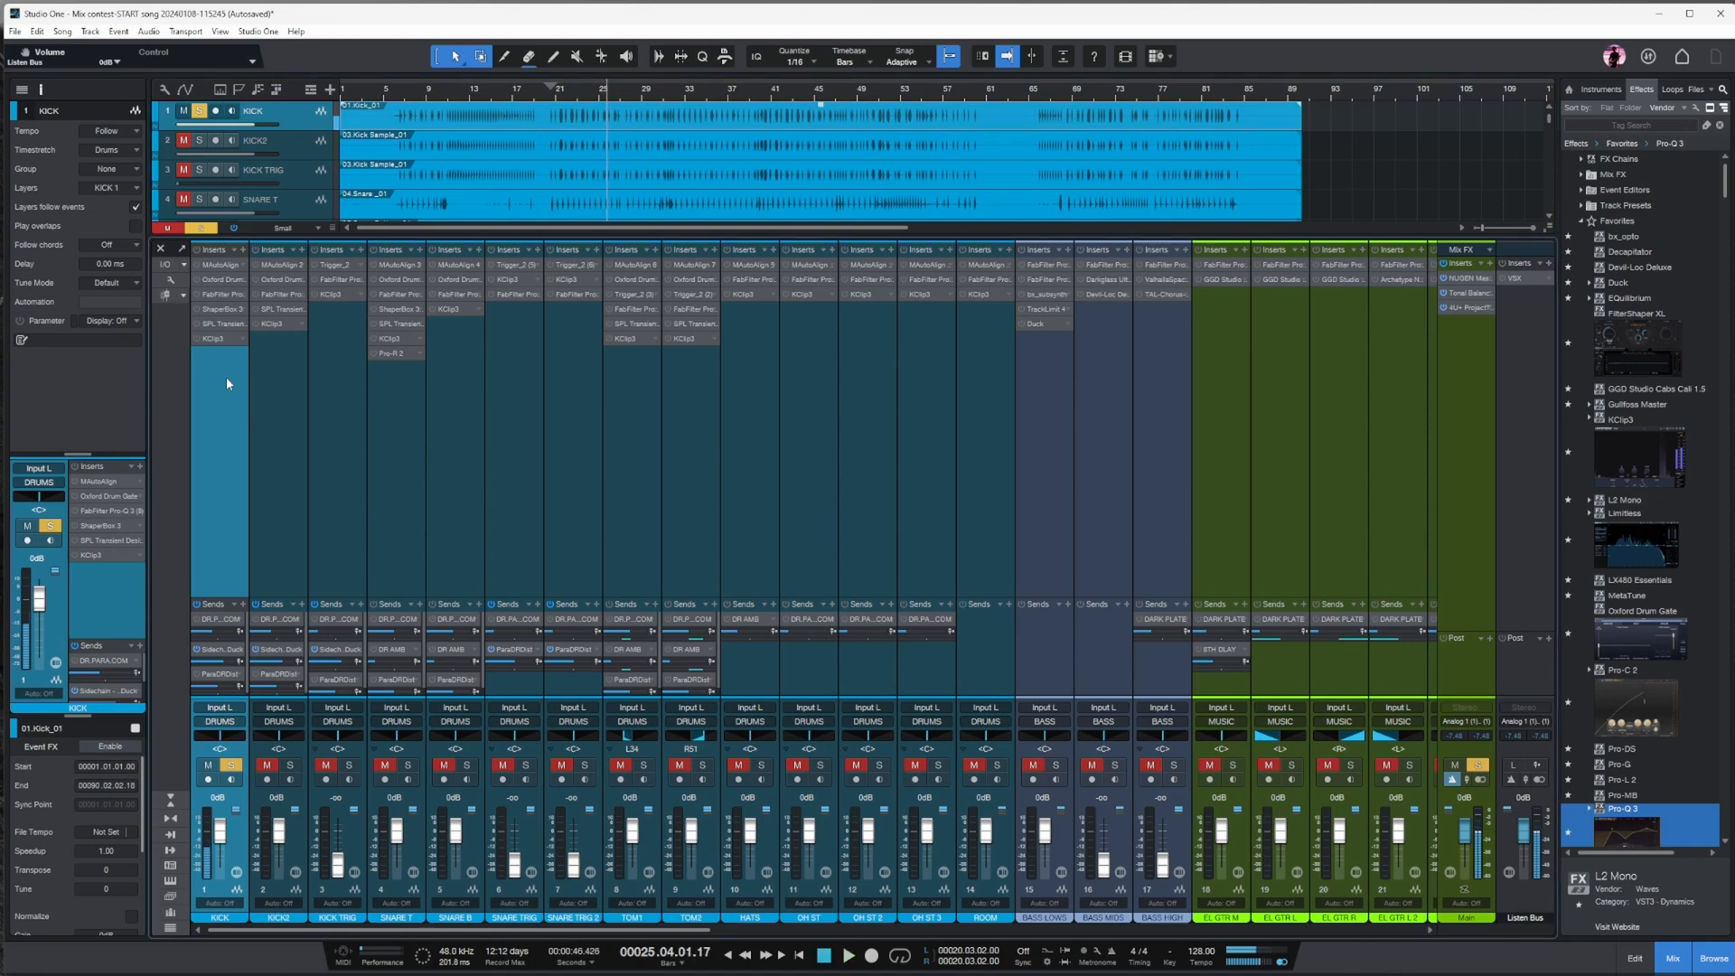
# - Enable the KICK channel's Pro-Q 3 and, during playback, deepen its two cuts, taking band 3 to about -6.8 dB, and nudge band 1's frequency
pyautogui.click(215, 295)
pyautogui.doubleClick(216, 294)
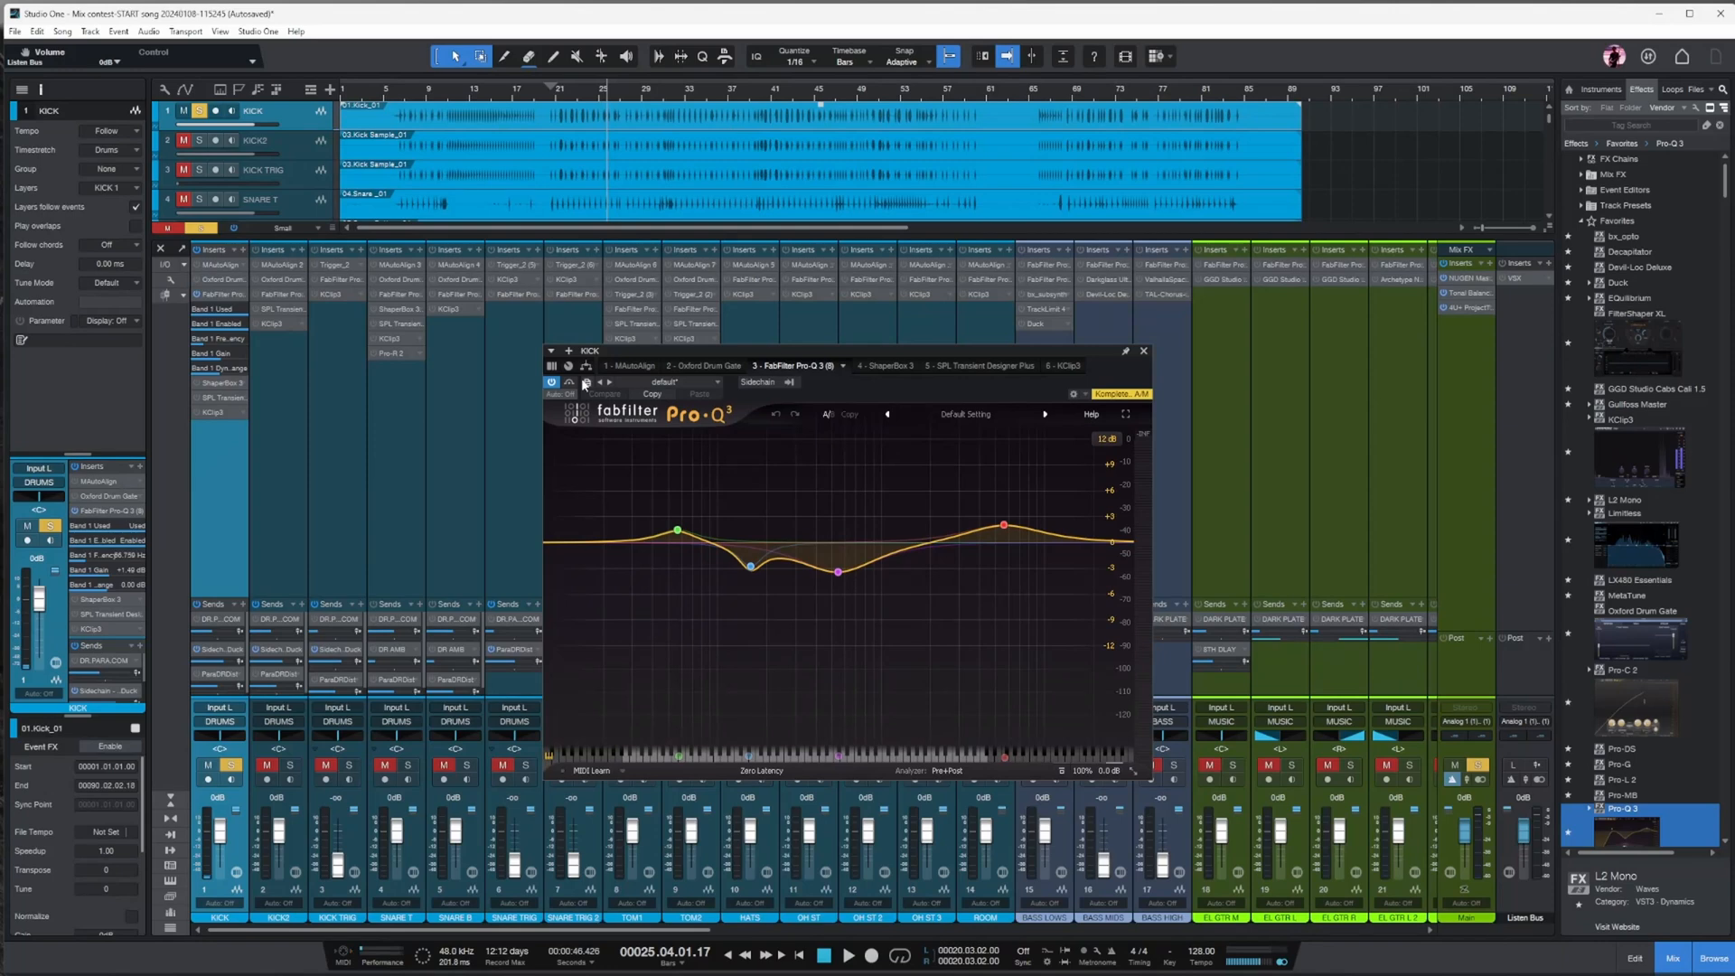
pyautogui.press('space')
pyautogui.moveTo(751, 567); pyautogui.dragTo(752, 622)
pyautogui.moveTo(839, 572); pyautogui.dragTo(828, 602)
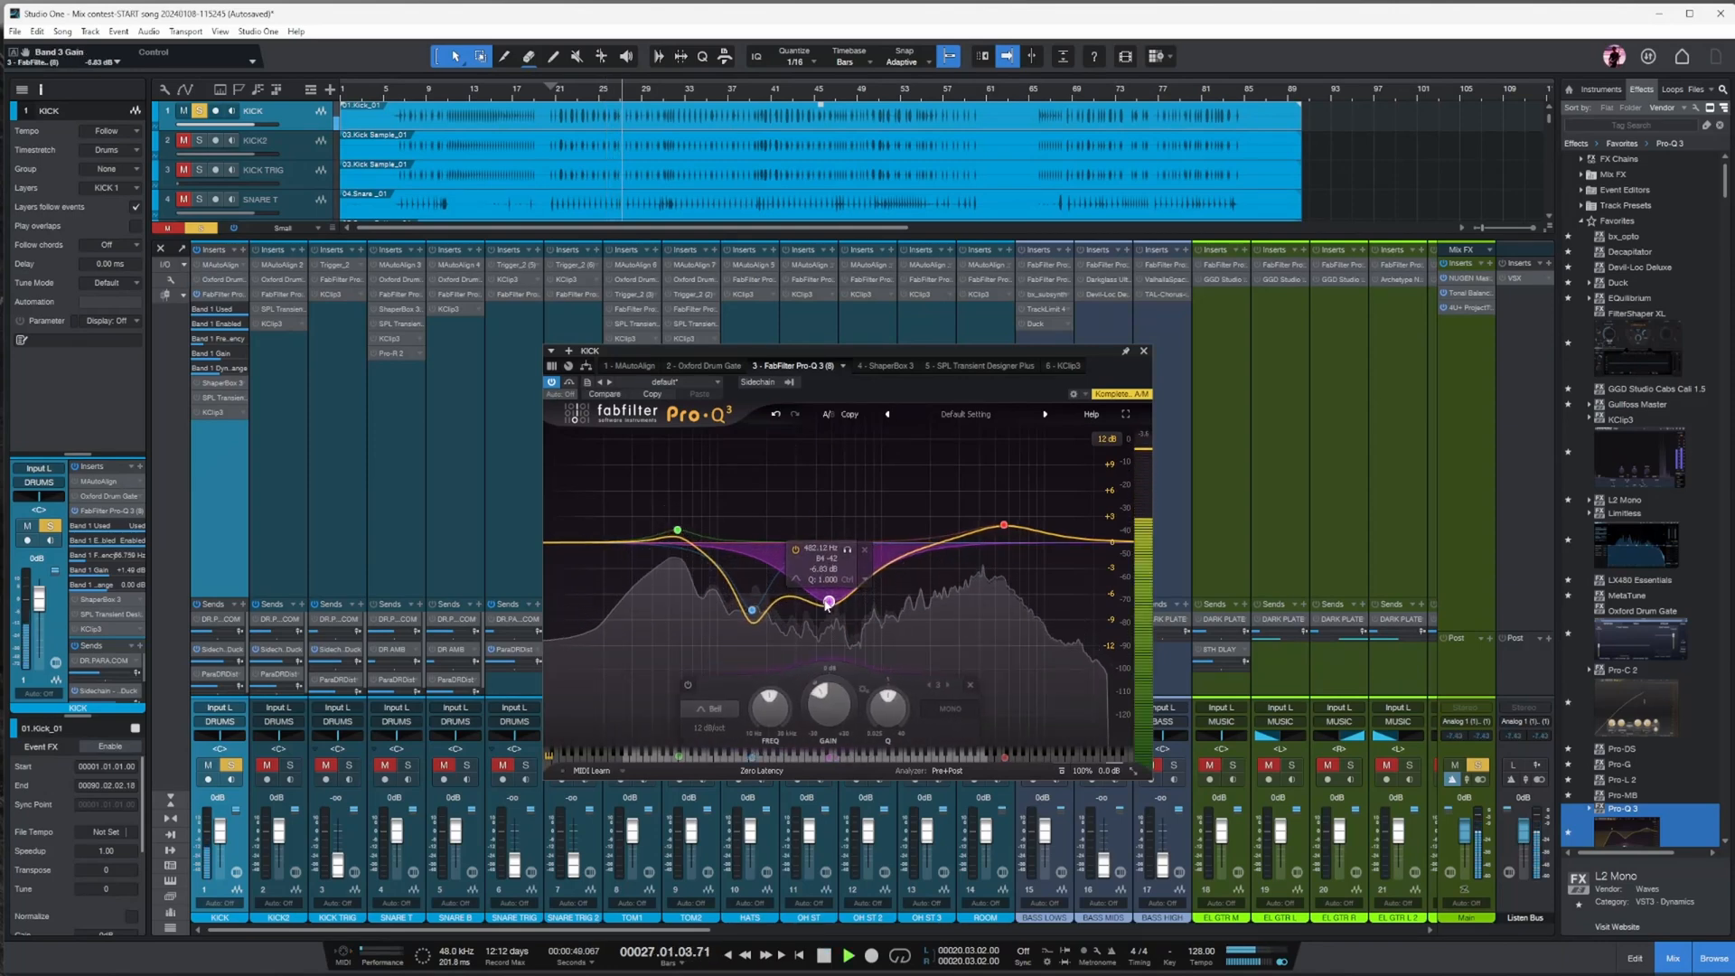
pyautogui.moveTo(677, 531); pyautogui.dragTo(675, 531)
pyautogui.press('space')
# - Open the KICK channel's ShaperBox 3 and set its volume LFO length to 349 ms during playback, stopping when done
pyautogui.click(219, 383)
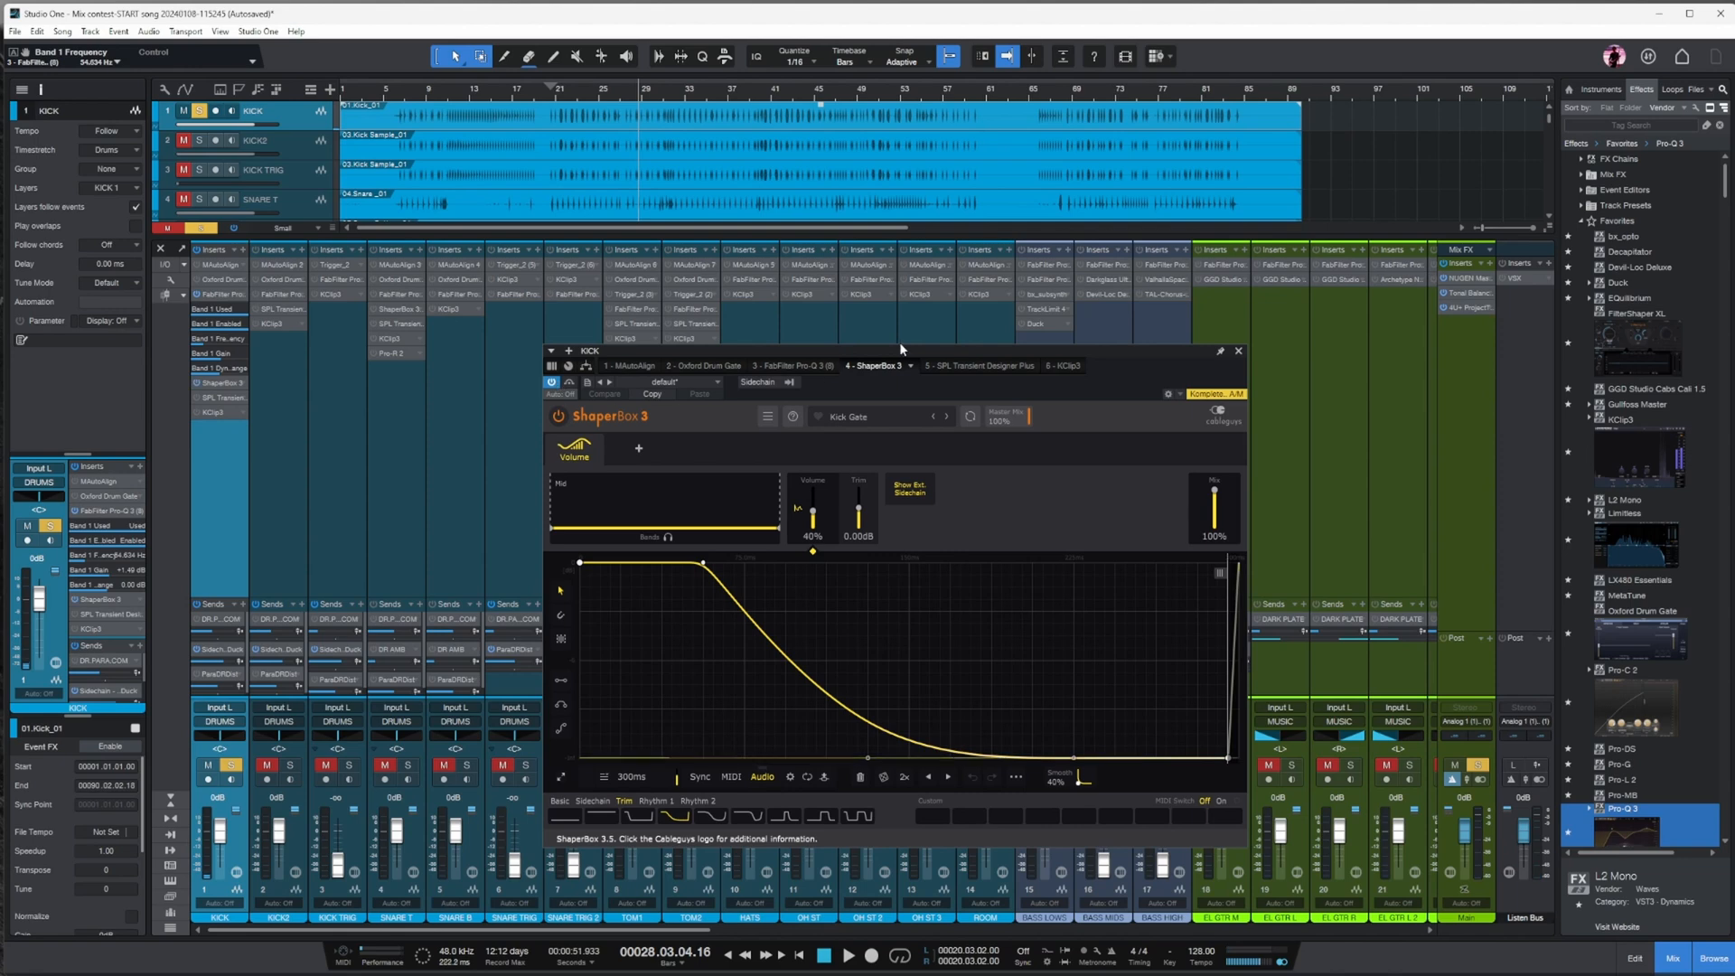
pyautogui.moveTo(897, 344); pyautogui.dragTo(790, 302)
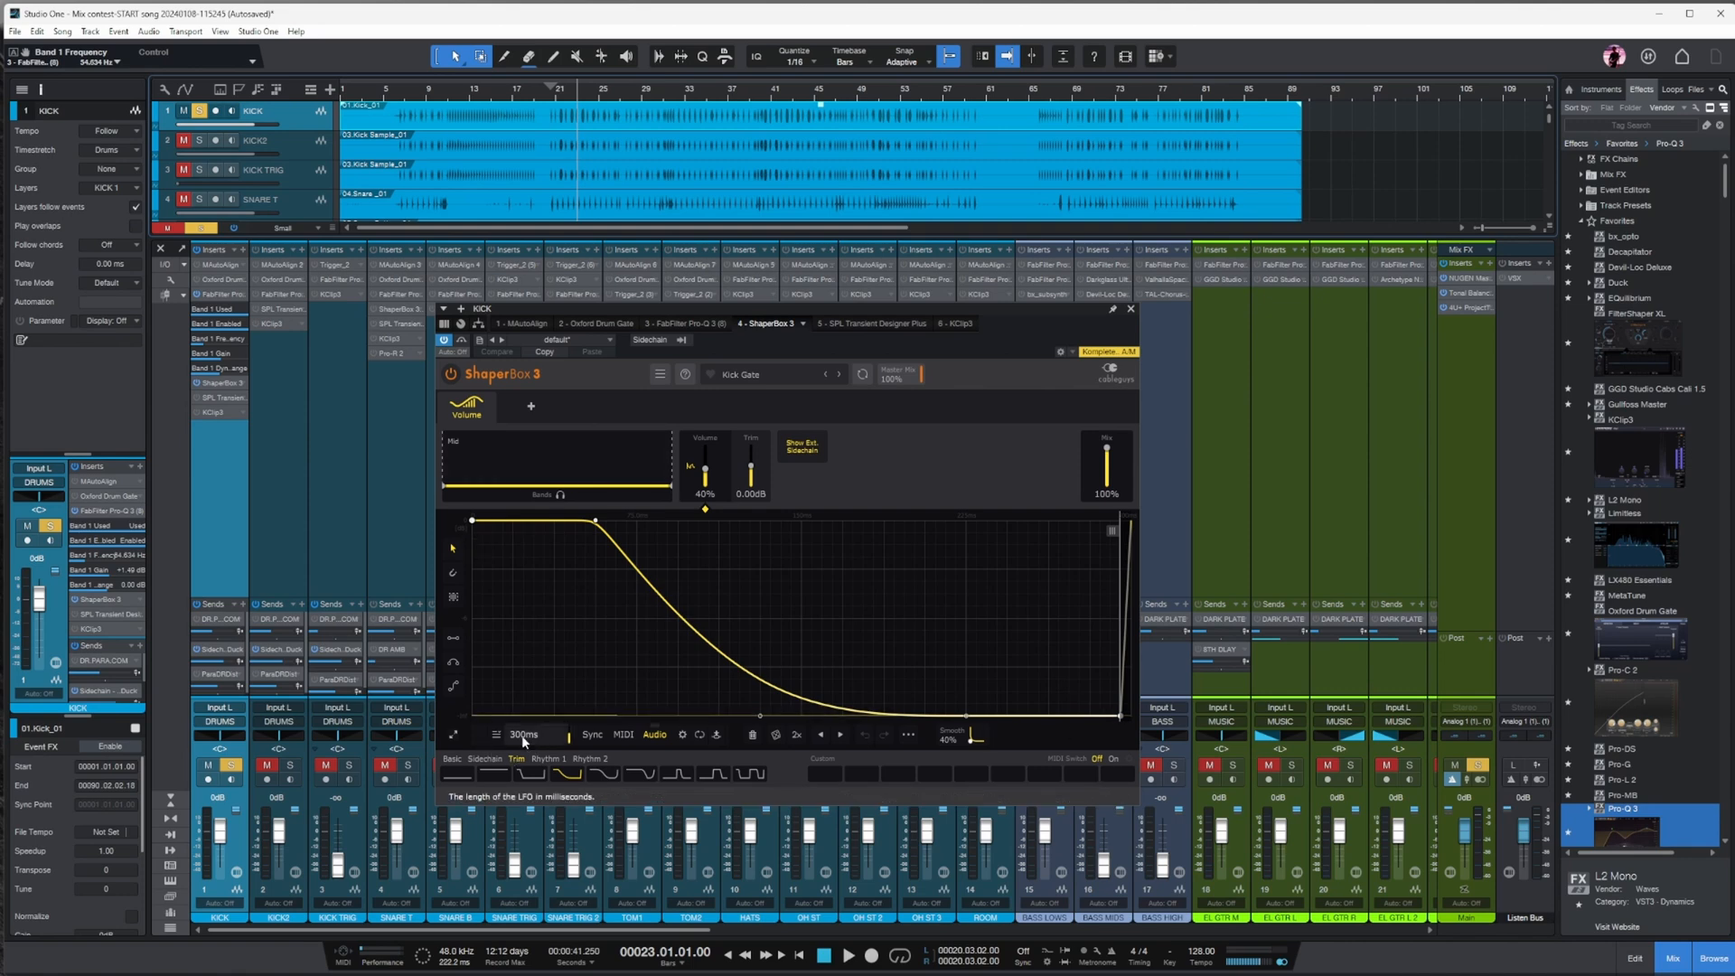
pyautogui.press('space')
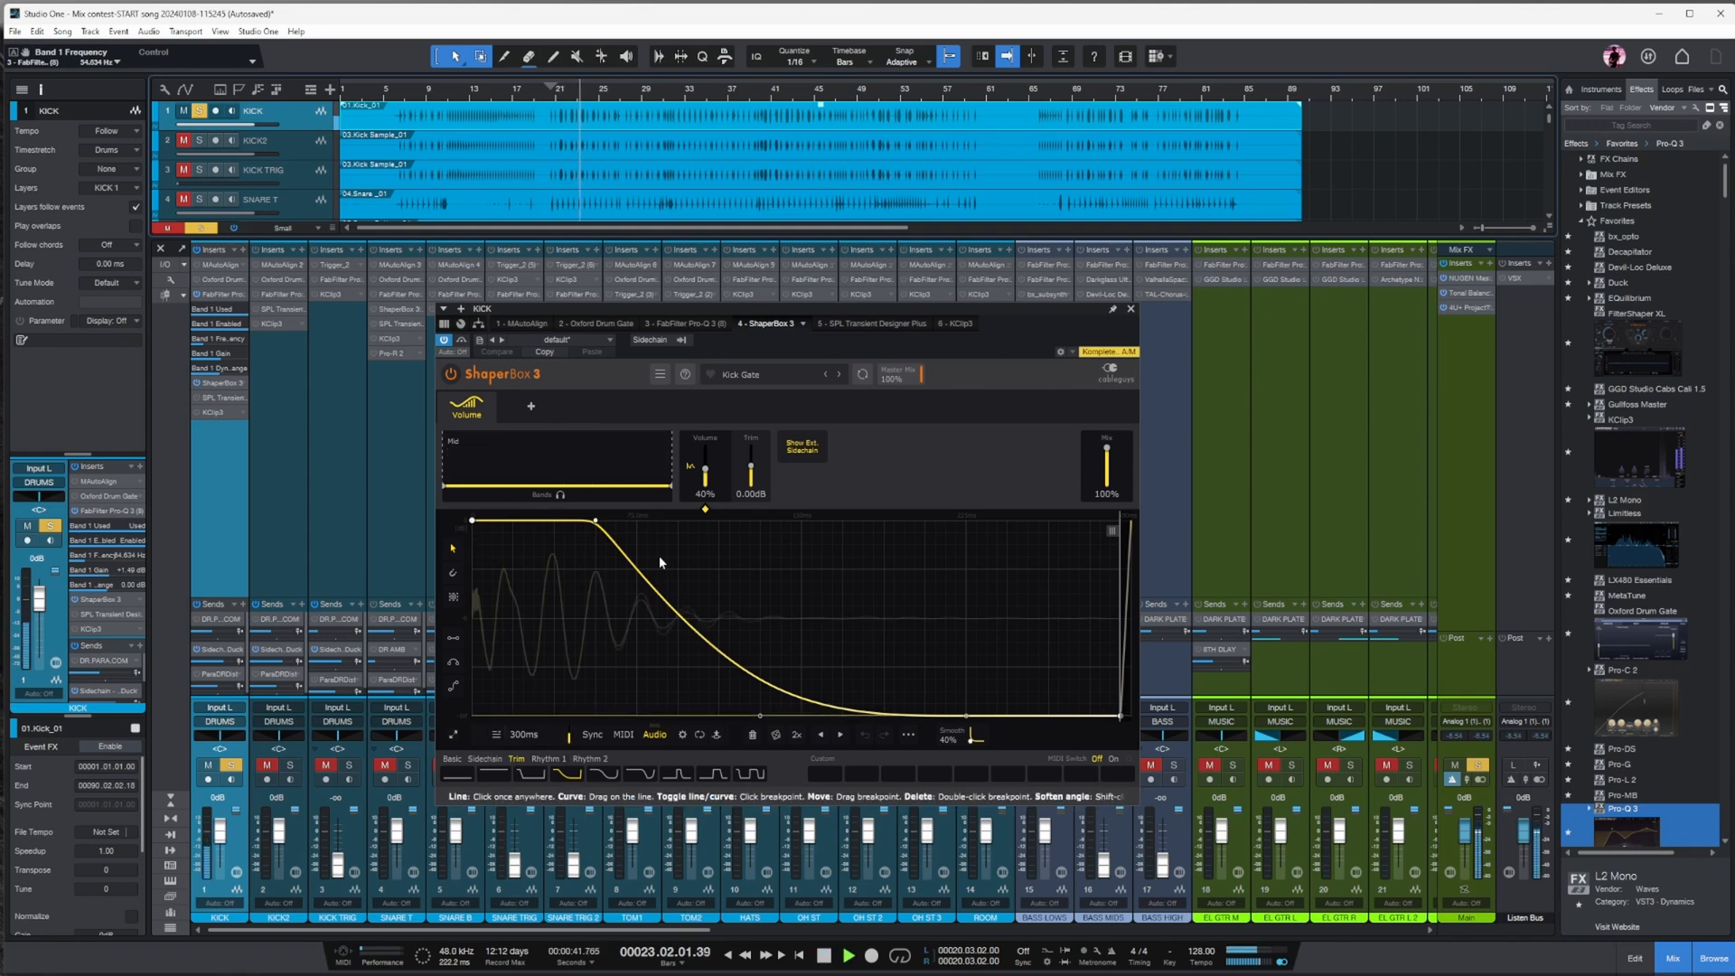
pyautogui.moveTo(531, 730); pyautogui.dragTo(531, 702)
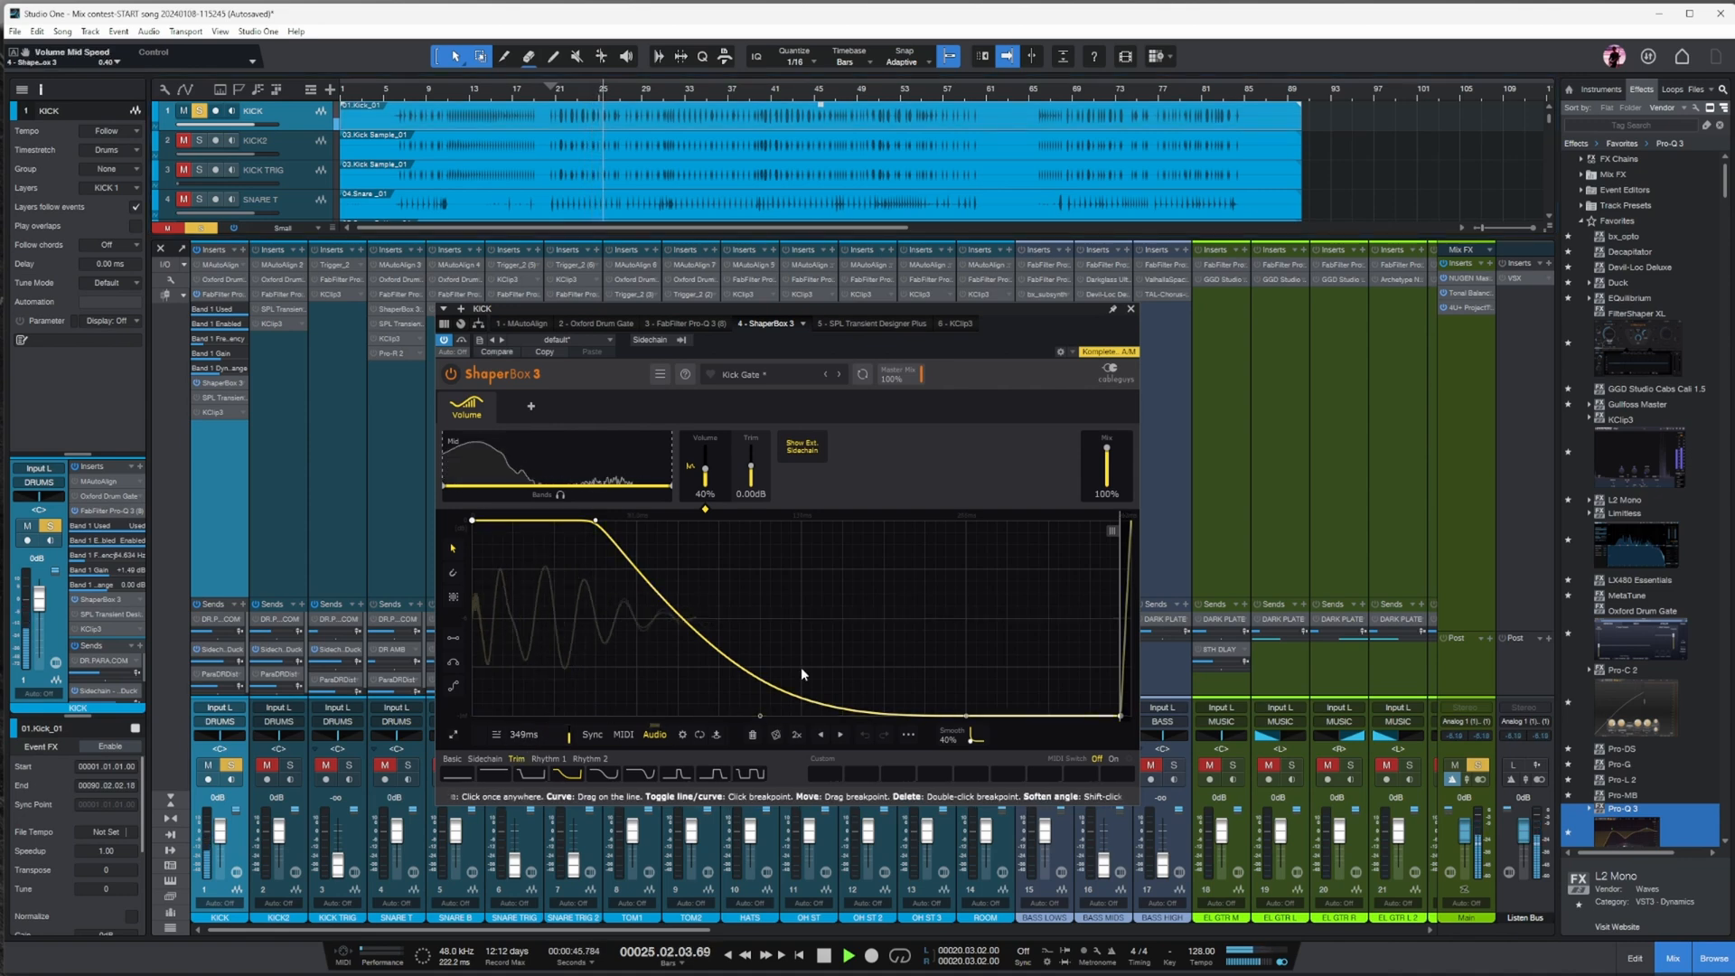
pyautogui.press('space')
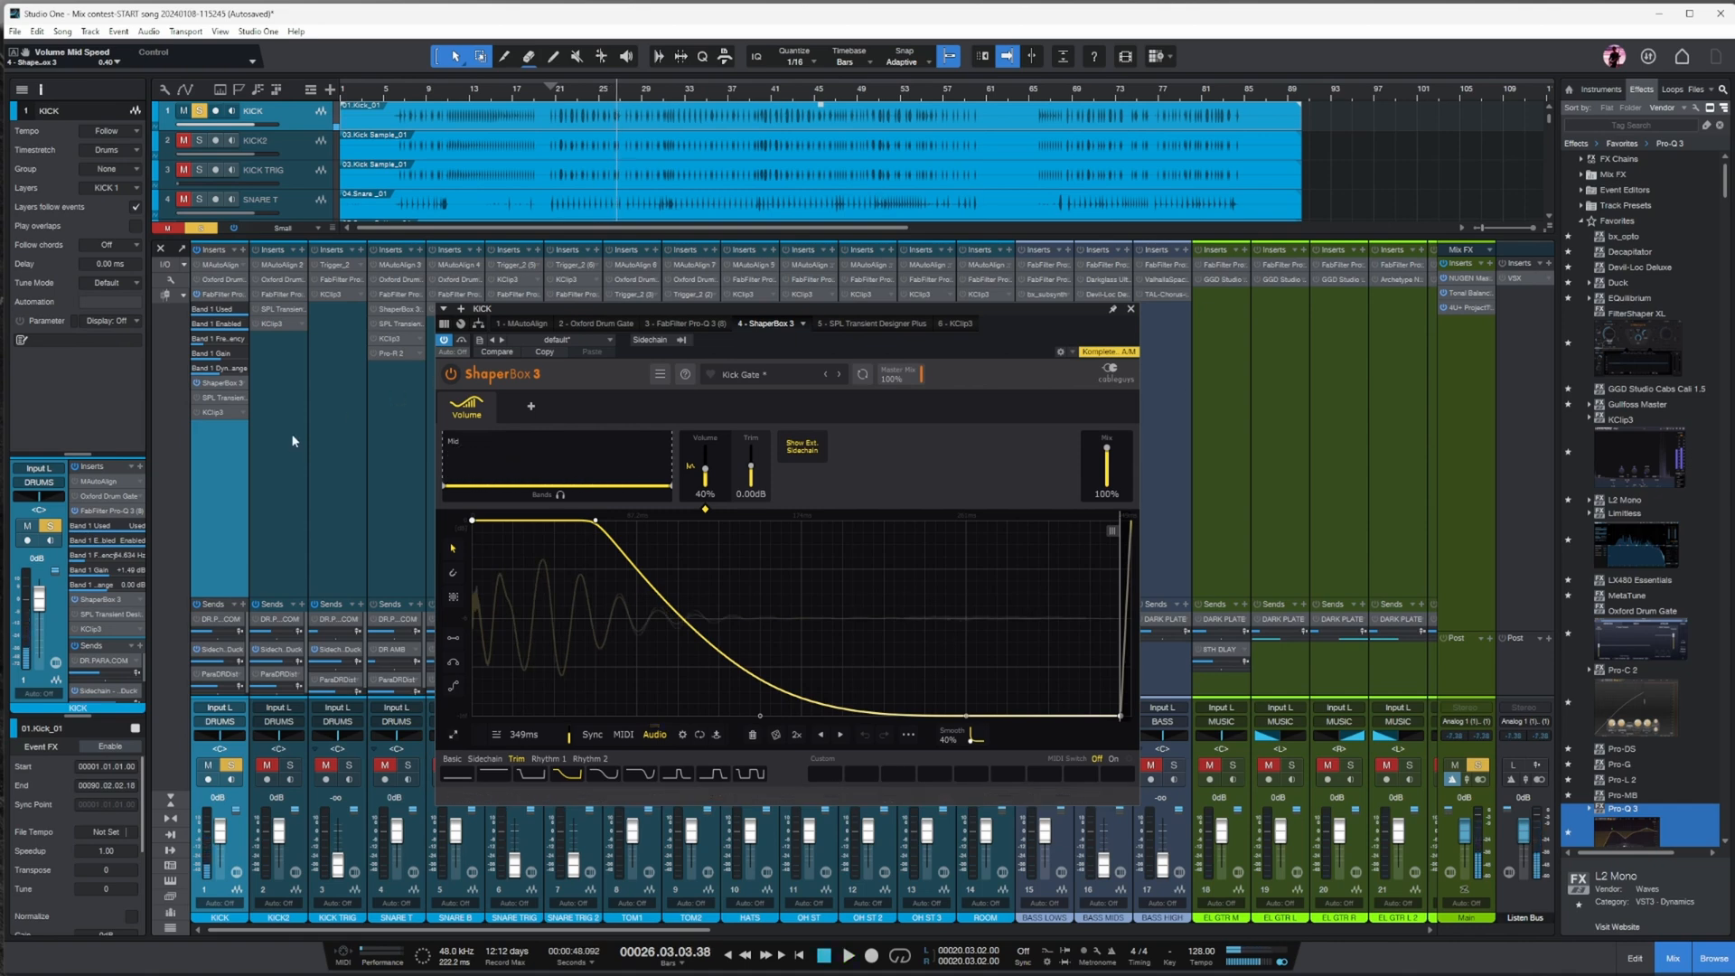
# - Enable the KICK channel's KClip3 and raise its input gain to about 3.8 dB during playback
pyautogui.click(222, 414)
pyautogui.click(444, 340)
pyautogui.press('space')
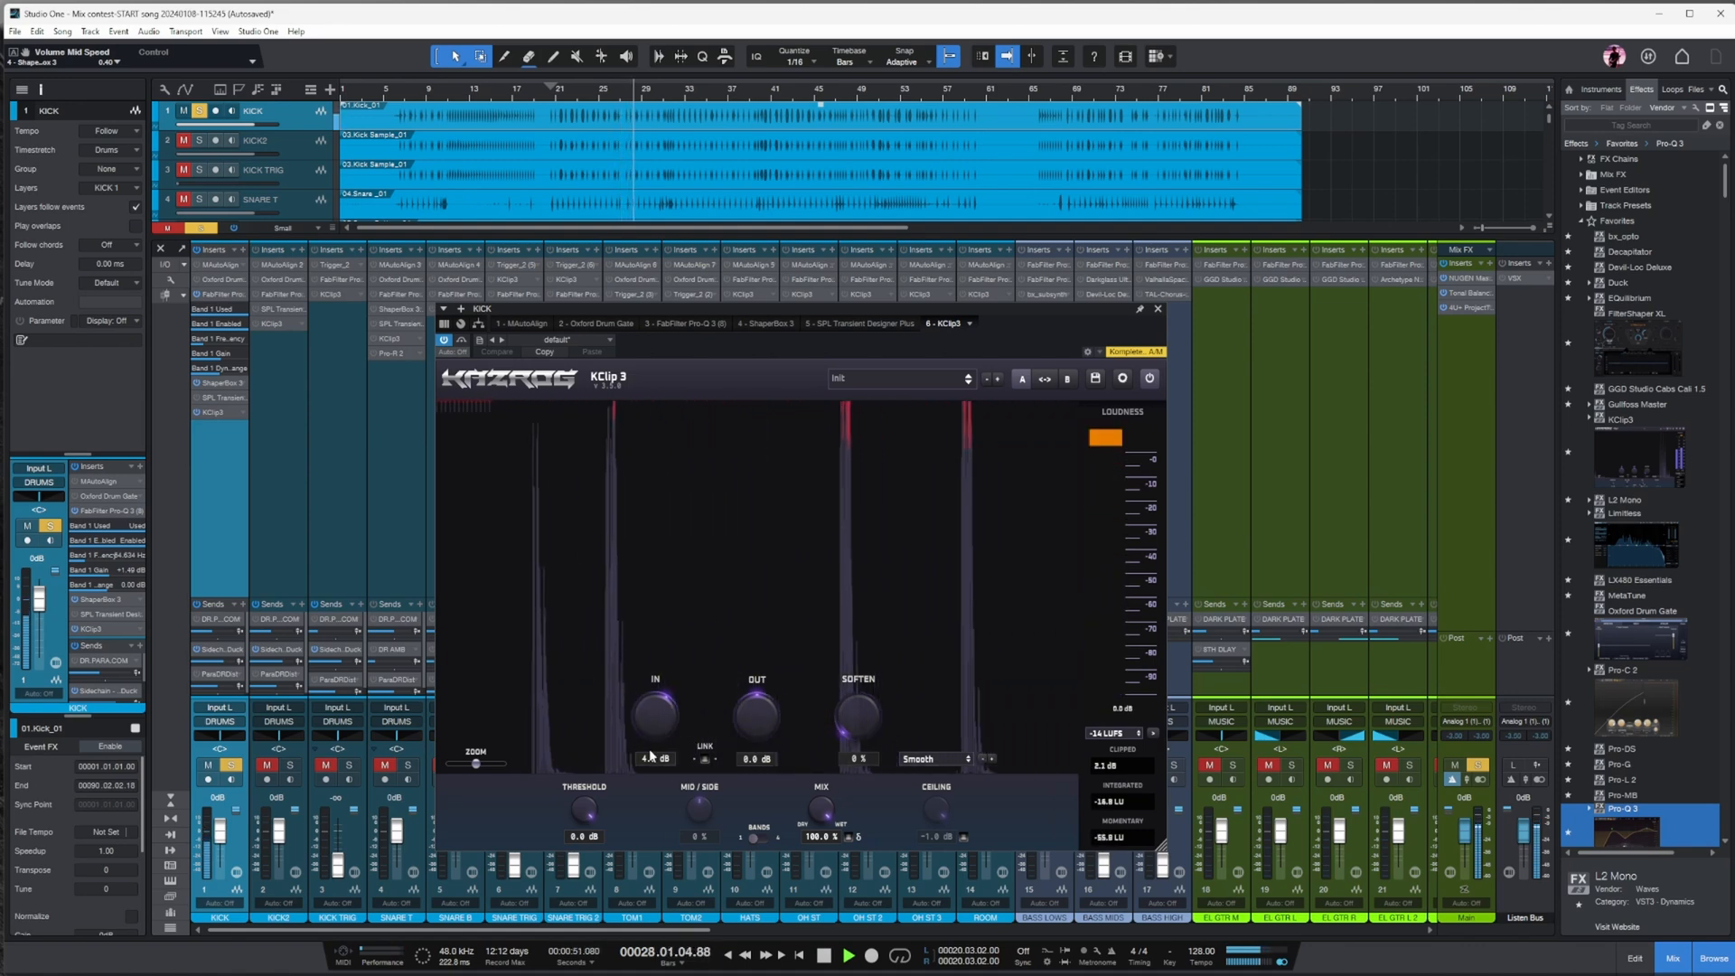
pyautogui.moveTo(650, 731); pyautogui.dragTo(651, 735)
pyautogui.press('space')
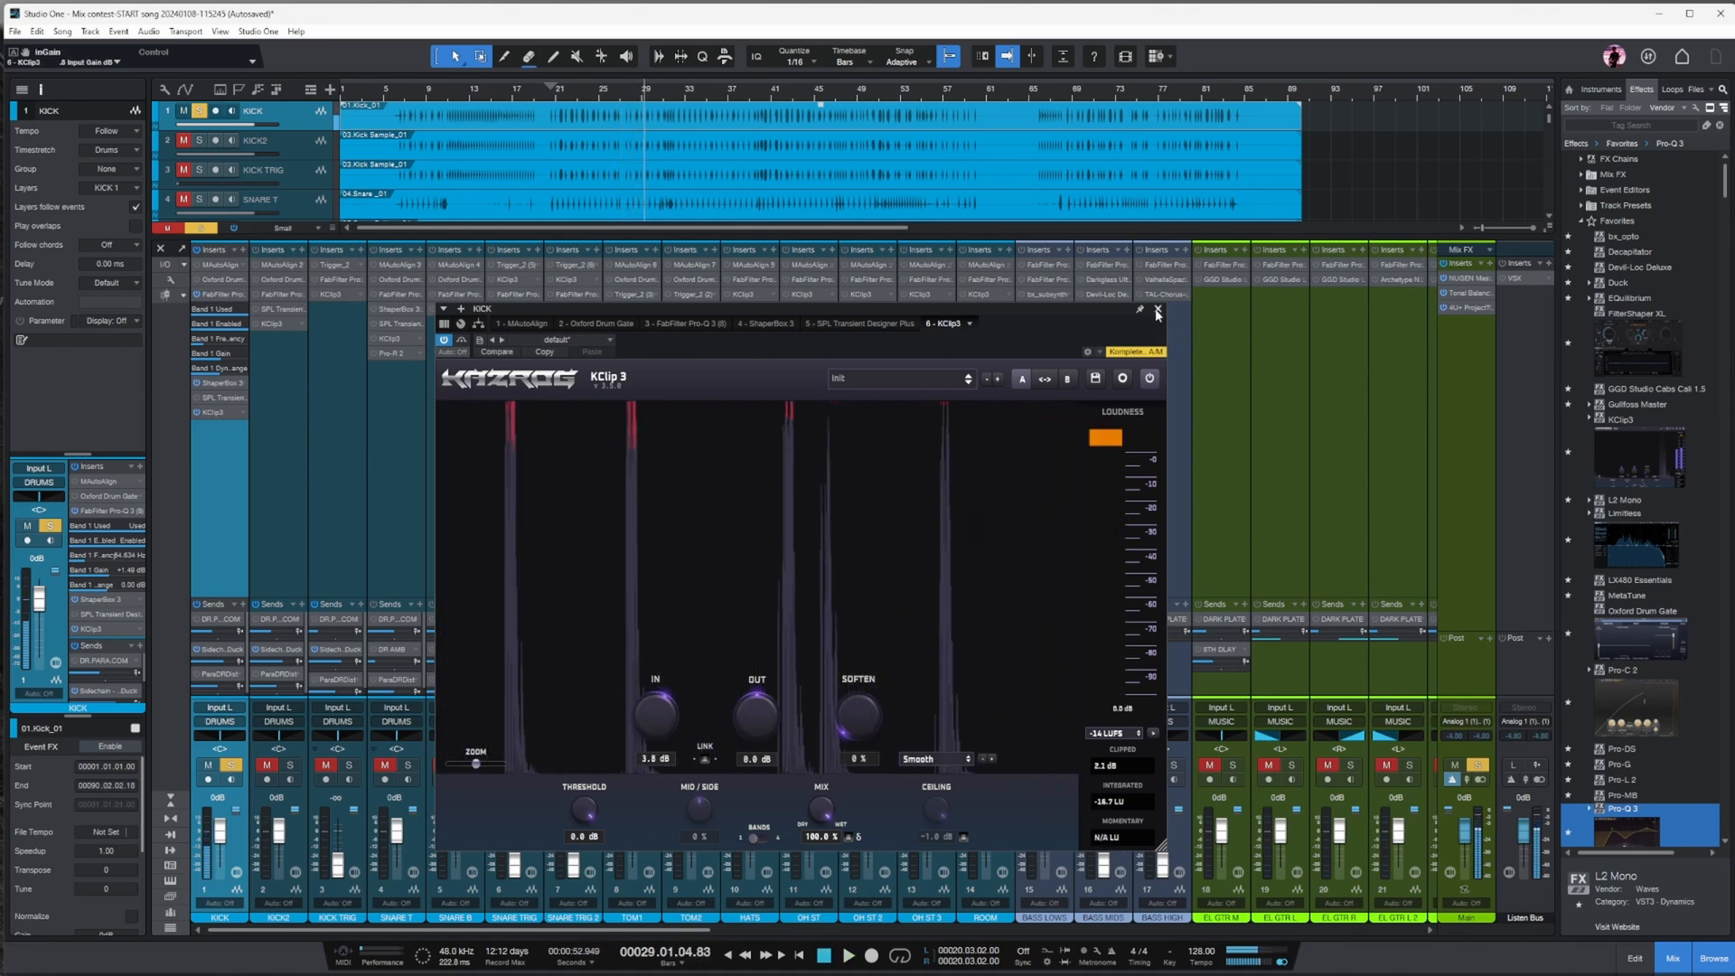
pyautogui.click(1159, 311)
# - Enlarge the mixer's sends area and select the FX channels from DR AMB through the last distortion channel
pyautogui.moveTo(221, 599); pyautogui.dragTo(221, 558)
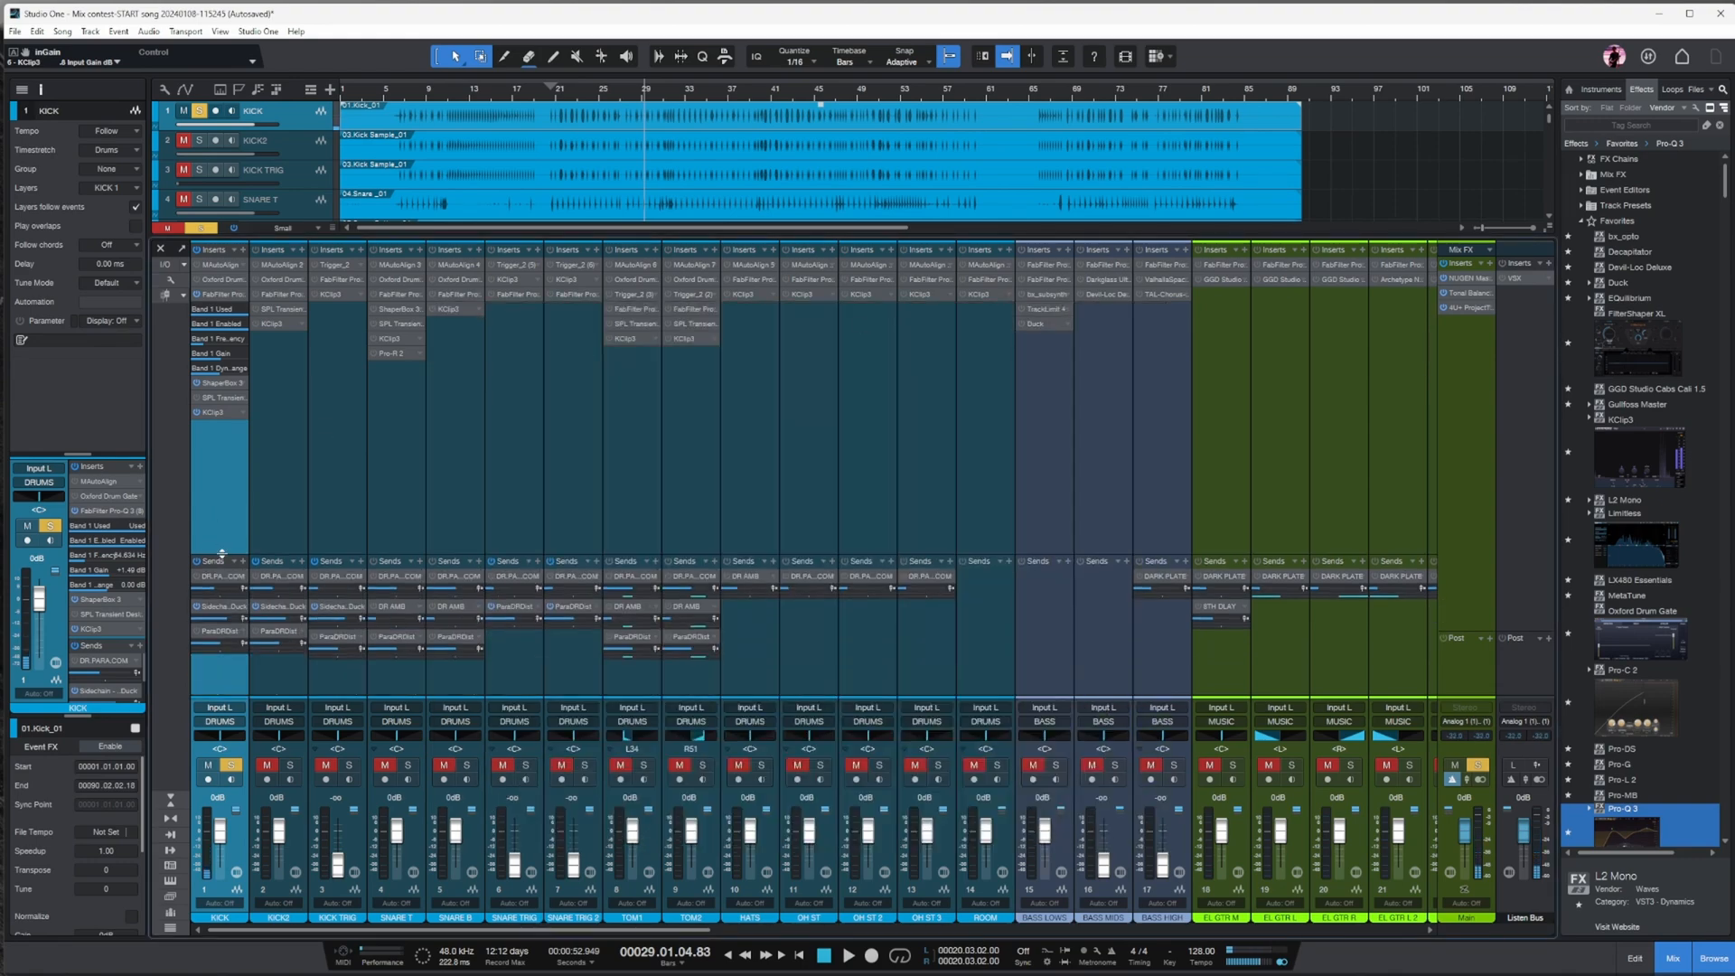
pyautogui.moveTo(663, 930); pyautogui.dragTo(1465, 881)
pyautogui.click(439, 404)
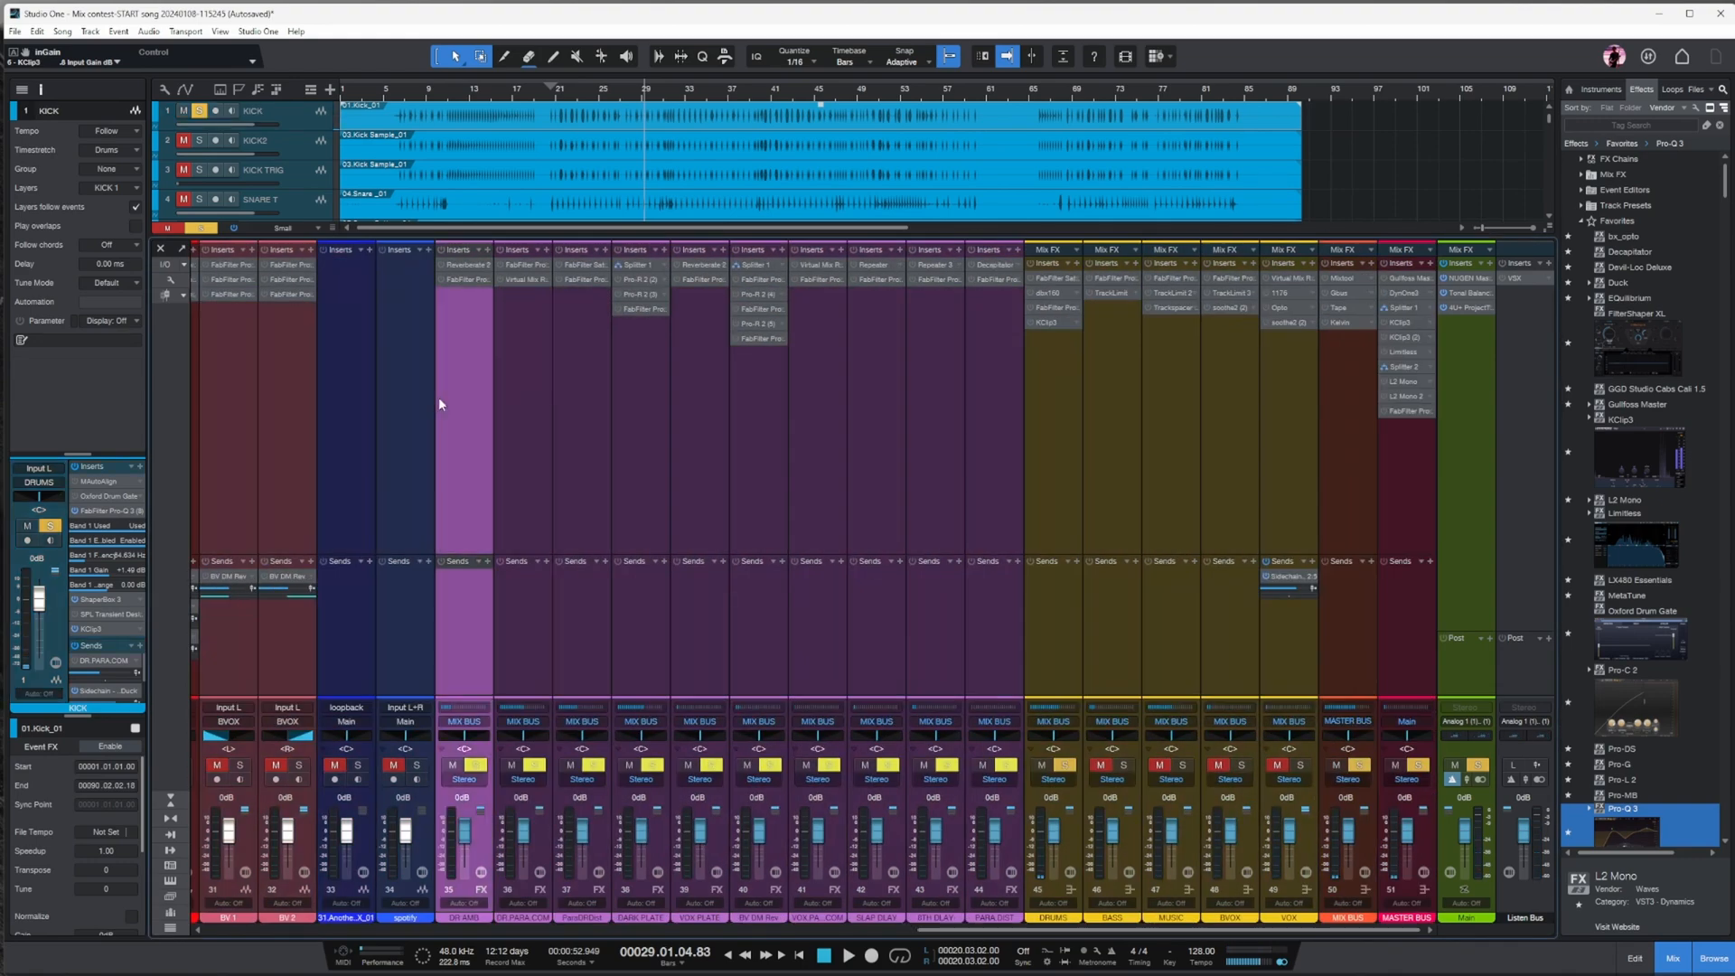
pyautogui.keyDown('shift'); pyautogui.click(994, 390); pyautogui.keyUp('shift')
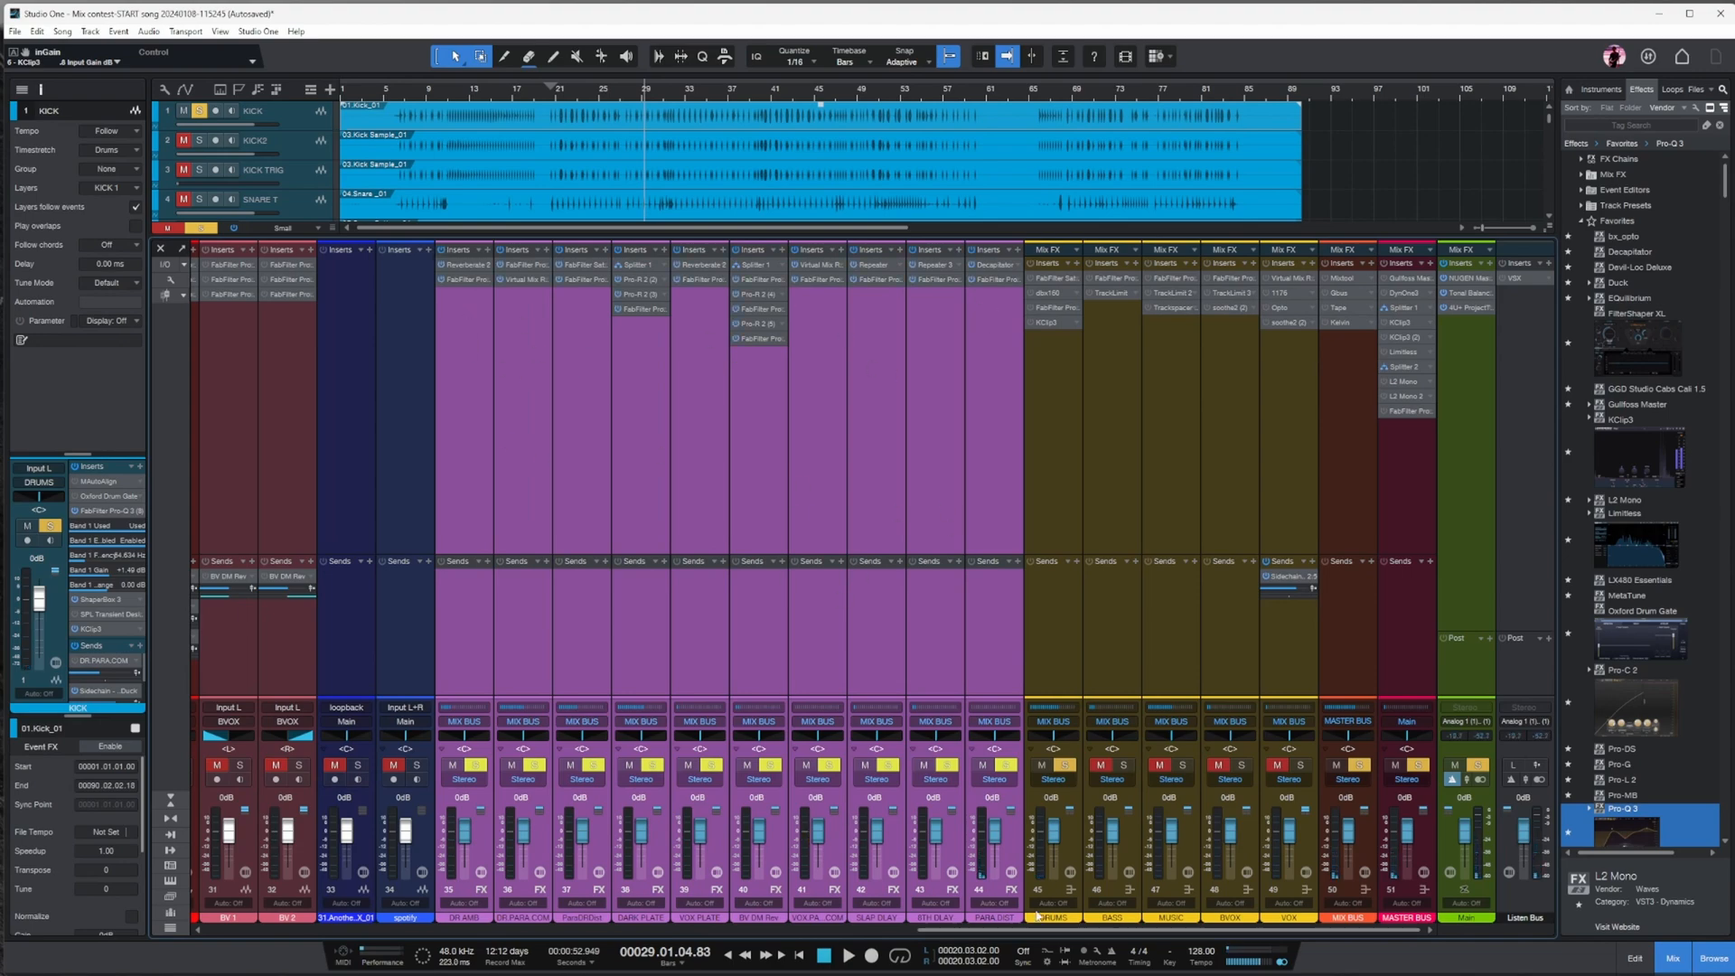
# - Select the KICK channel and adjust its parallel compression and ParaDRDist sends during playback
pyautogui.moveTo(1130, 932); pyautogui.dragTo(380, 921)
pyautogui.click(232, 509)
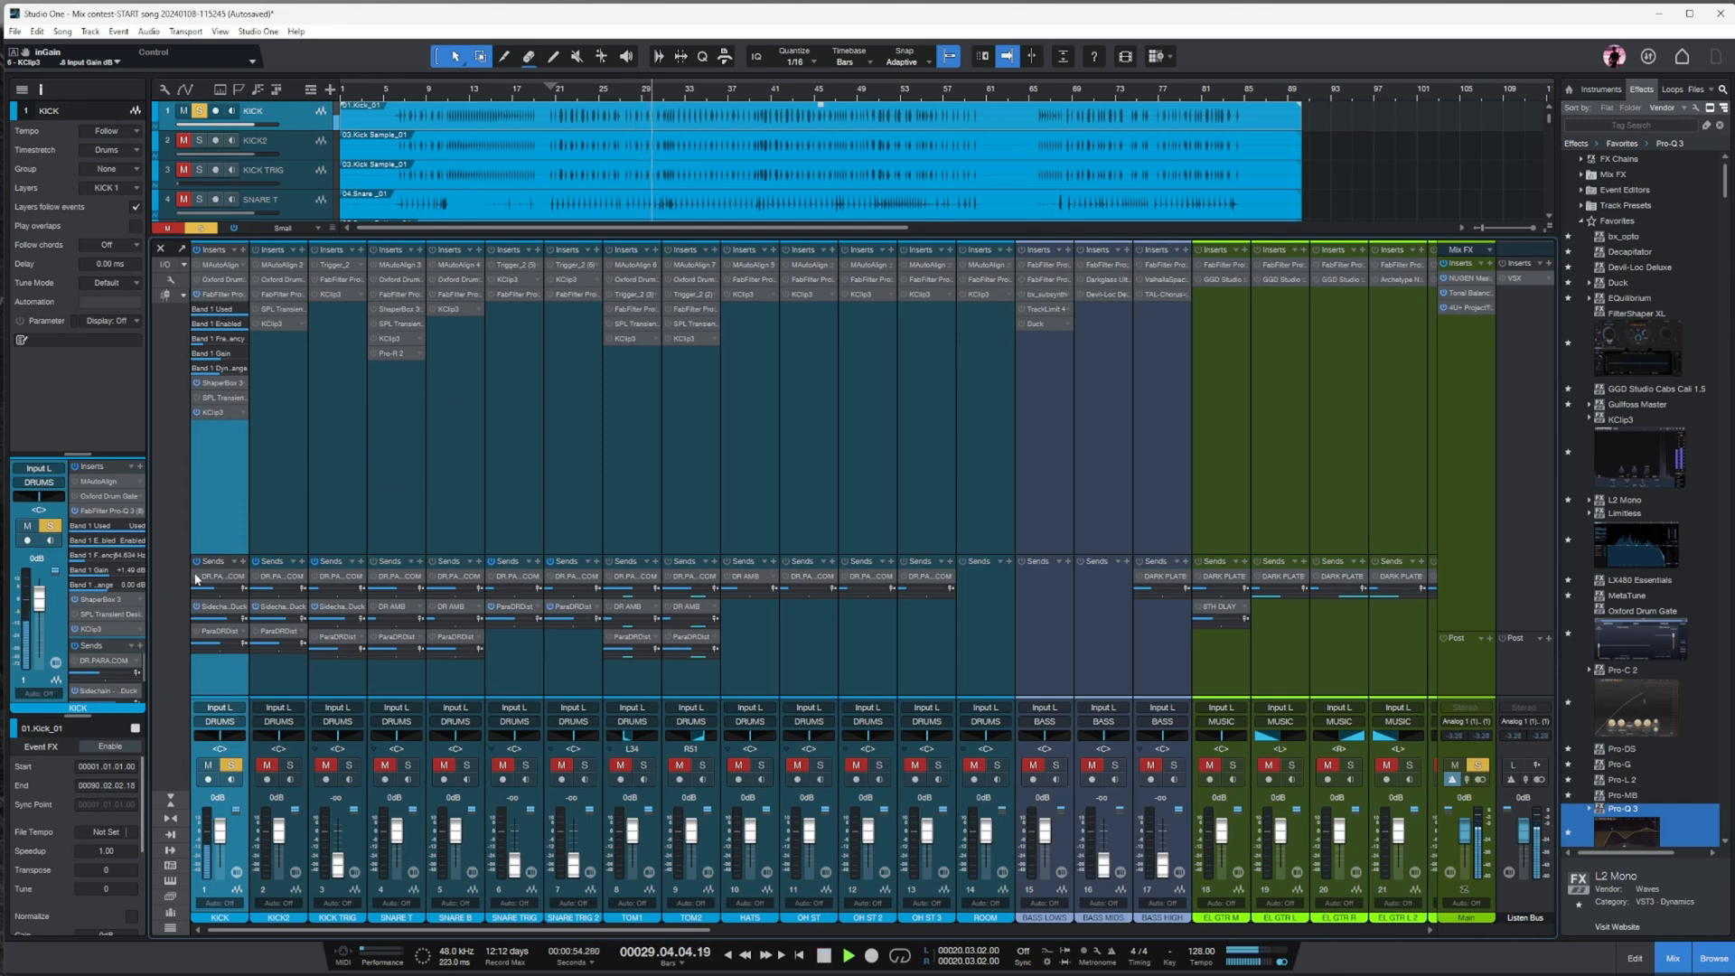
pyautogui.moveTo(205, 587); pyautogui.dragTo(214, 647)
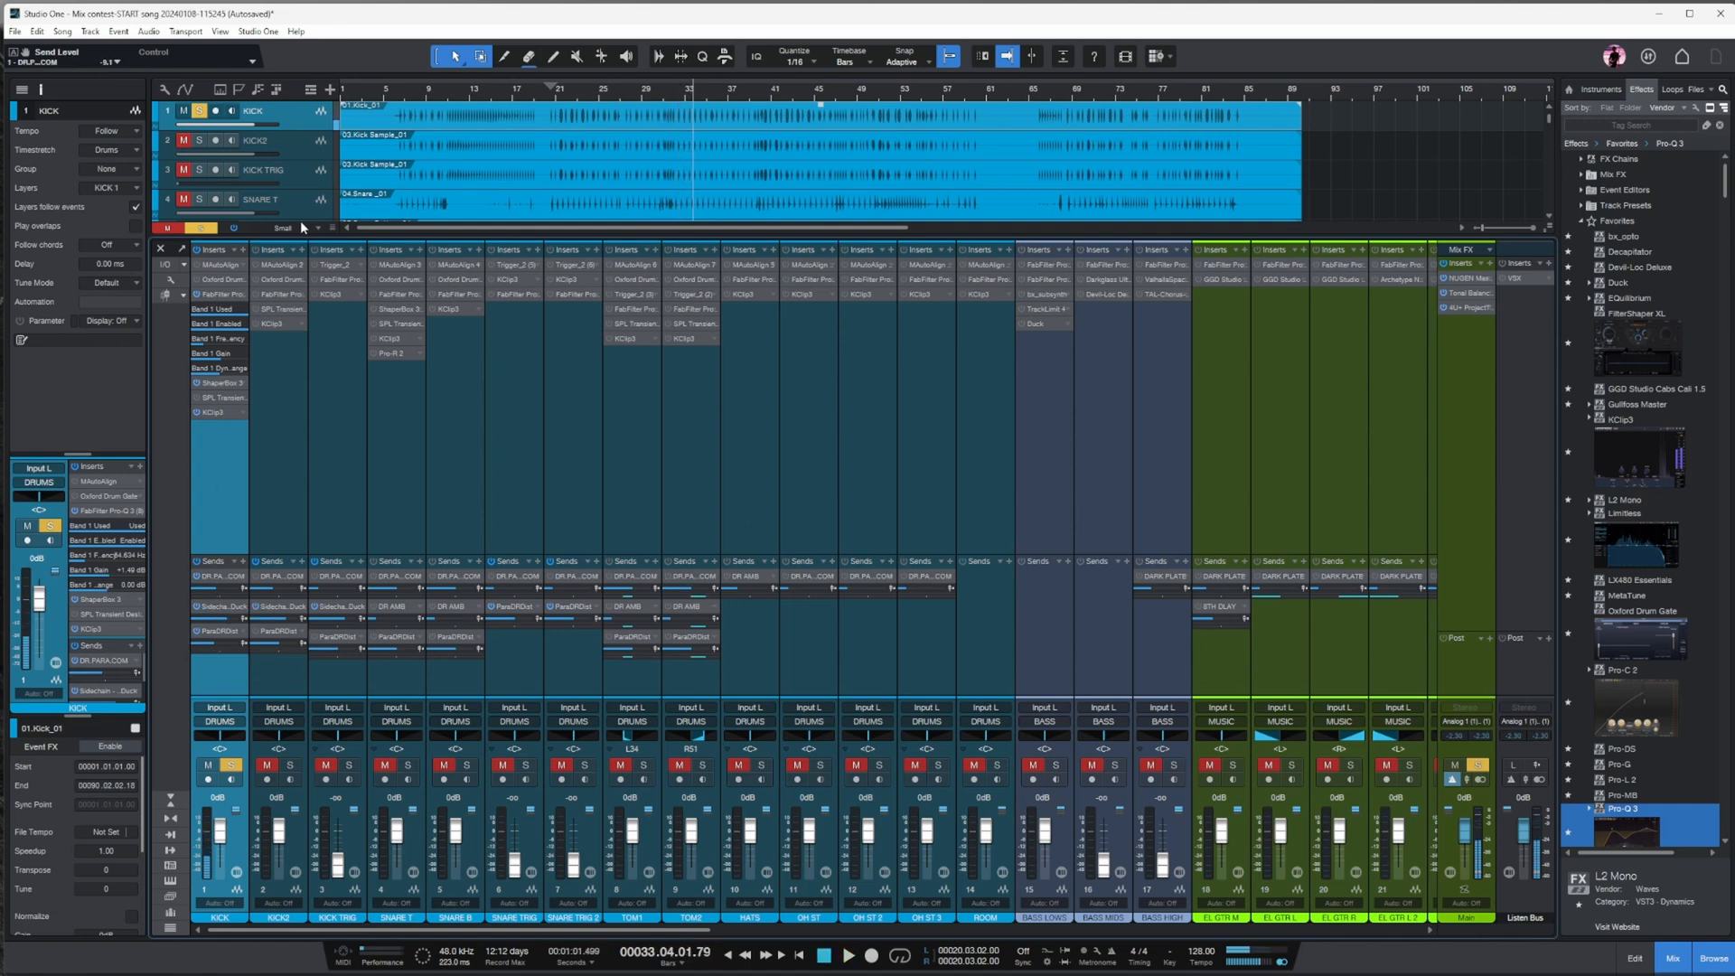
# - Solo the KICK2 track instead of KICK and listen to it from bar 22
pyautogui.click(199, 110)
pyautogui.click(199, 140)
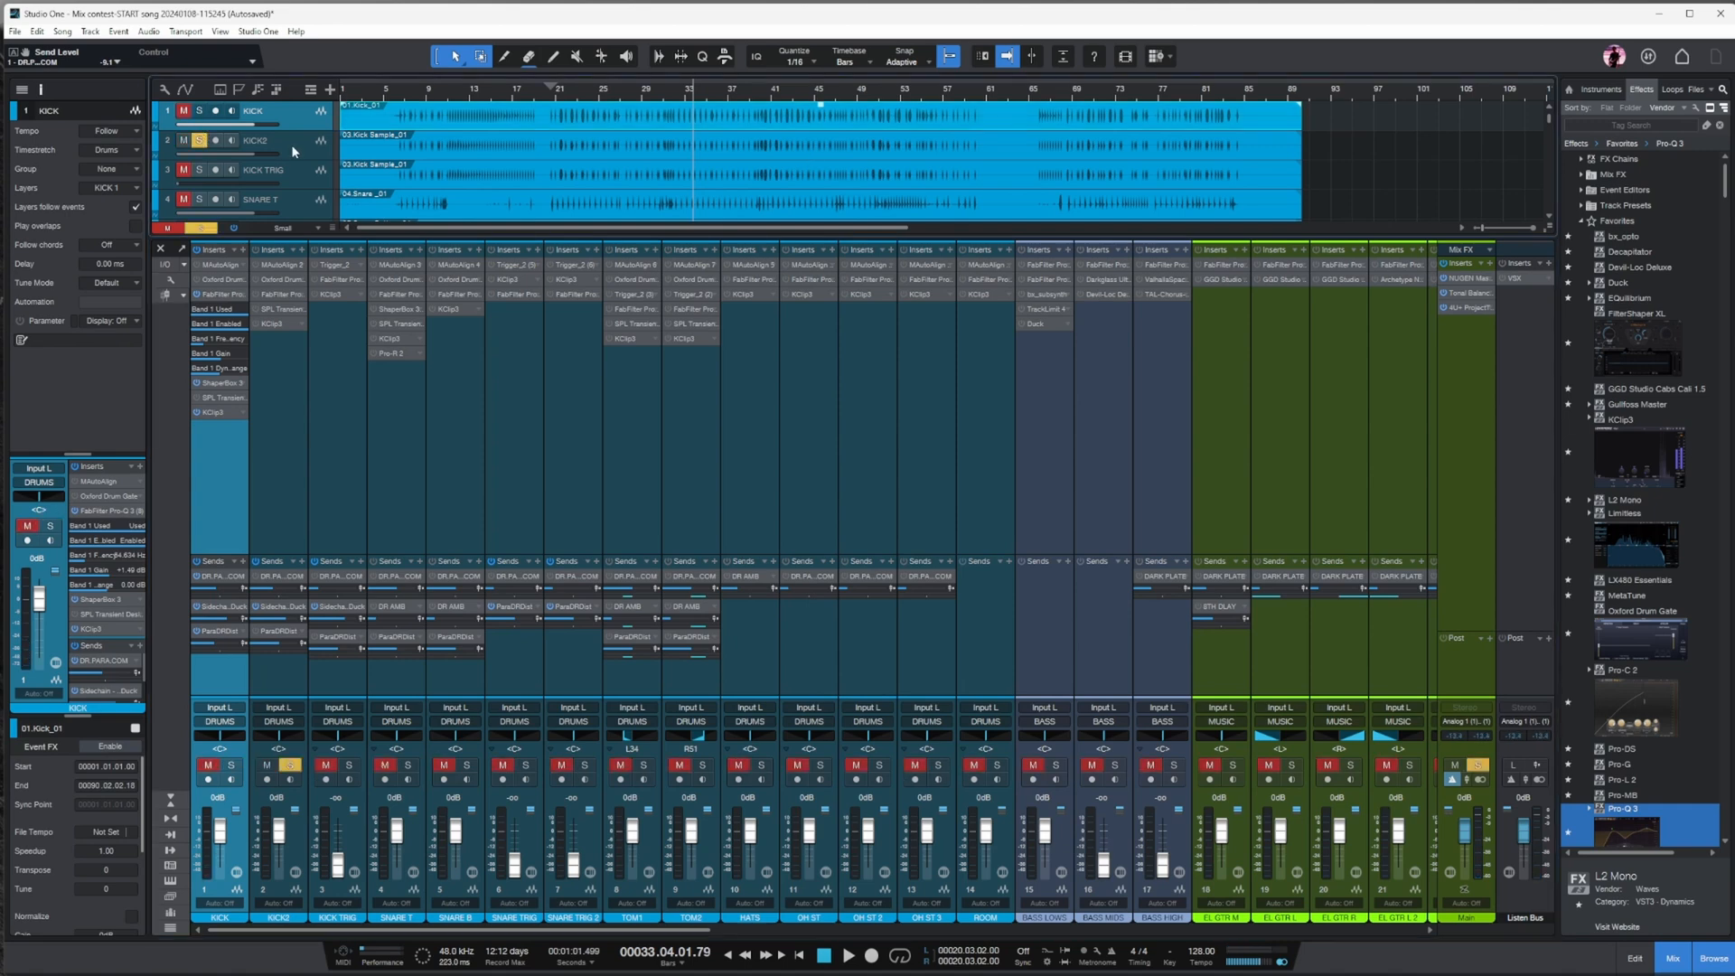
pyautogui.click(469, 139)
pyautogui.moveTo(566, 85); pyautogui.dragTo(650, 136)
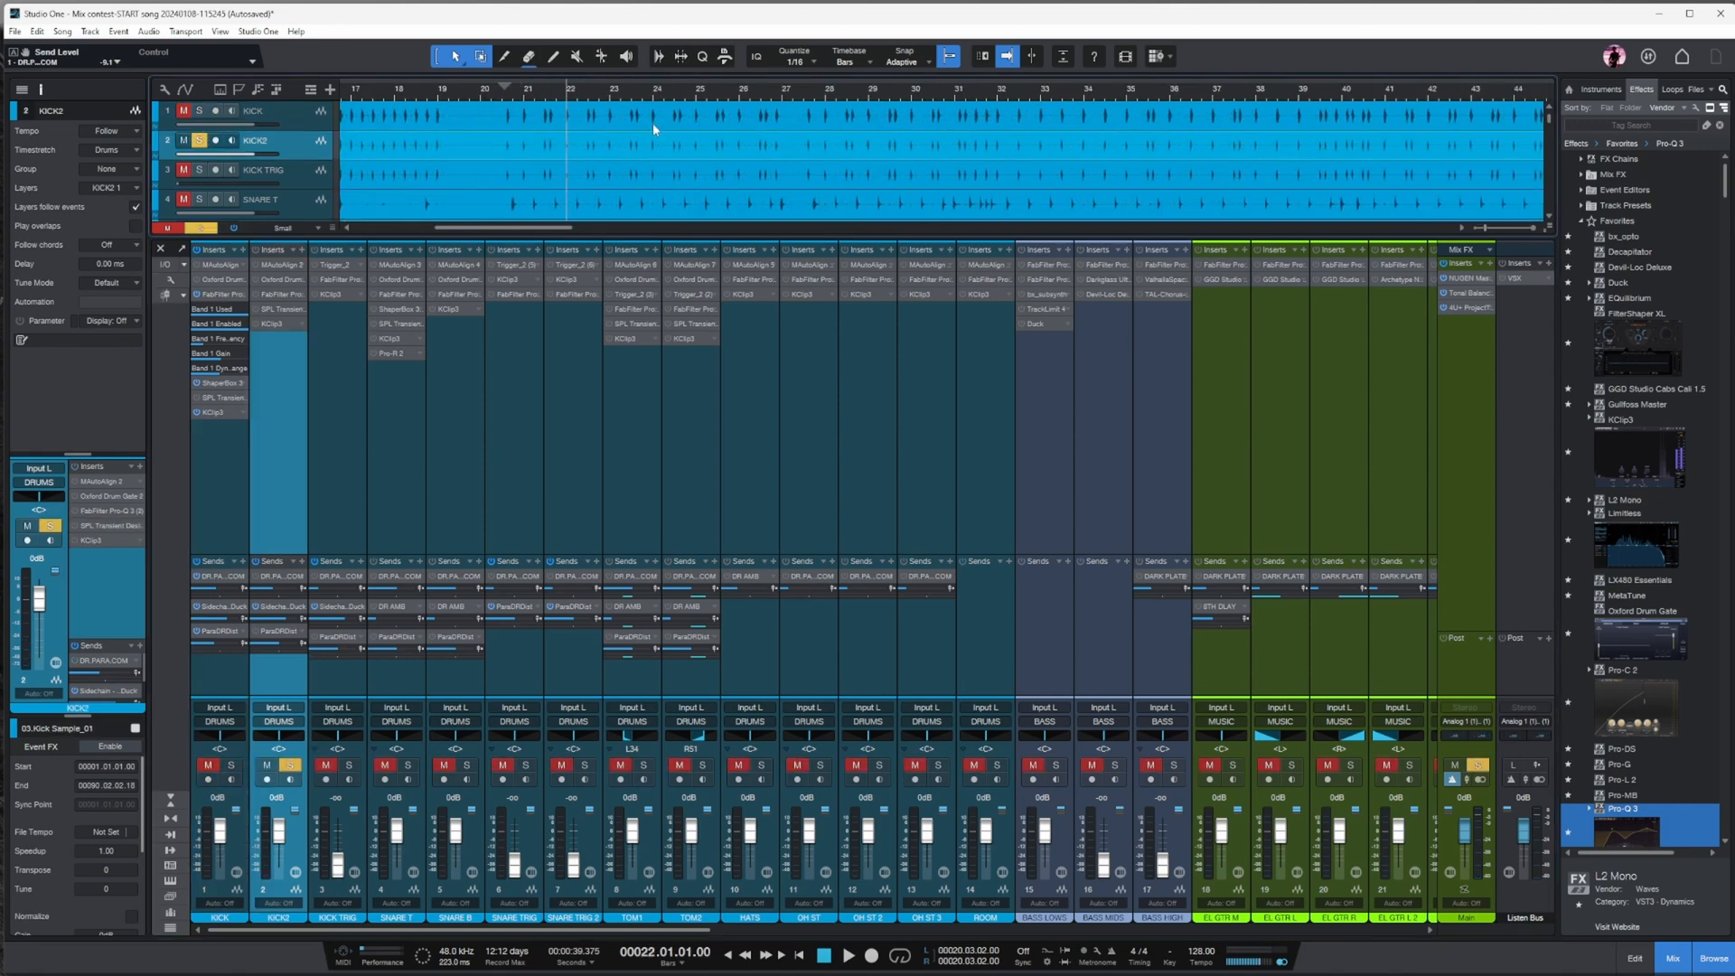
pyautogui.press('space')
pyautogui.press('w')
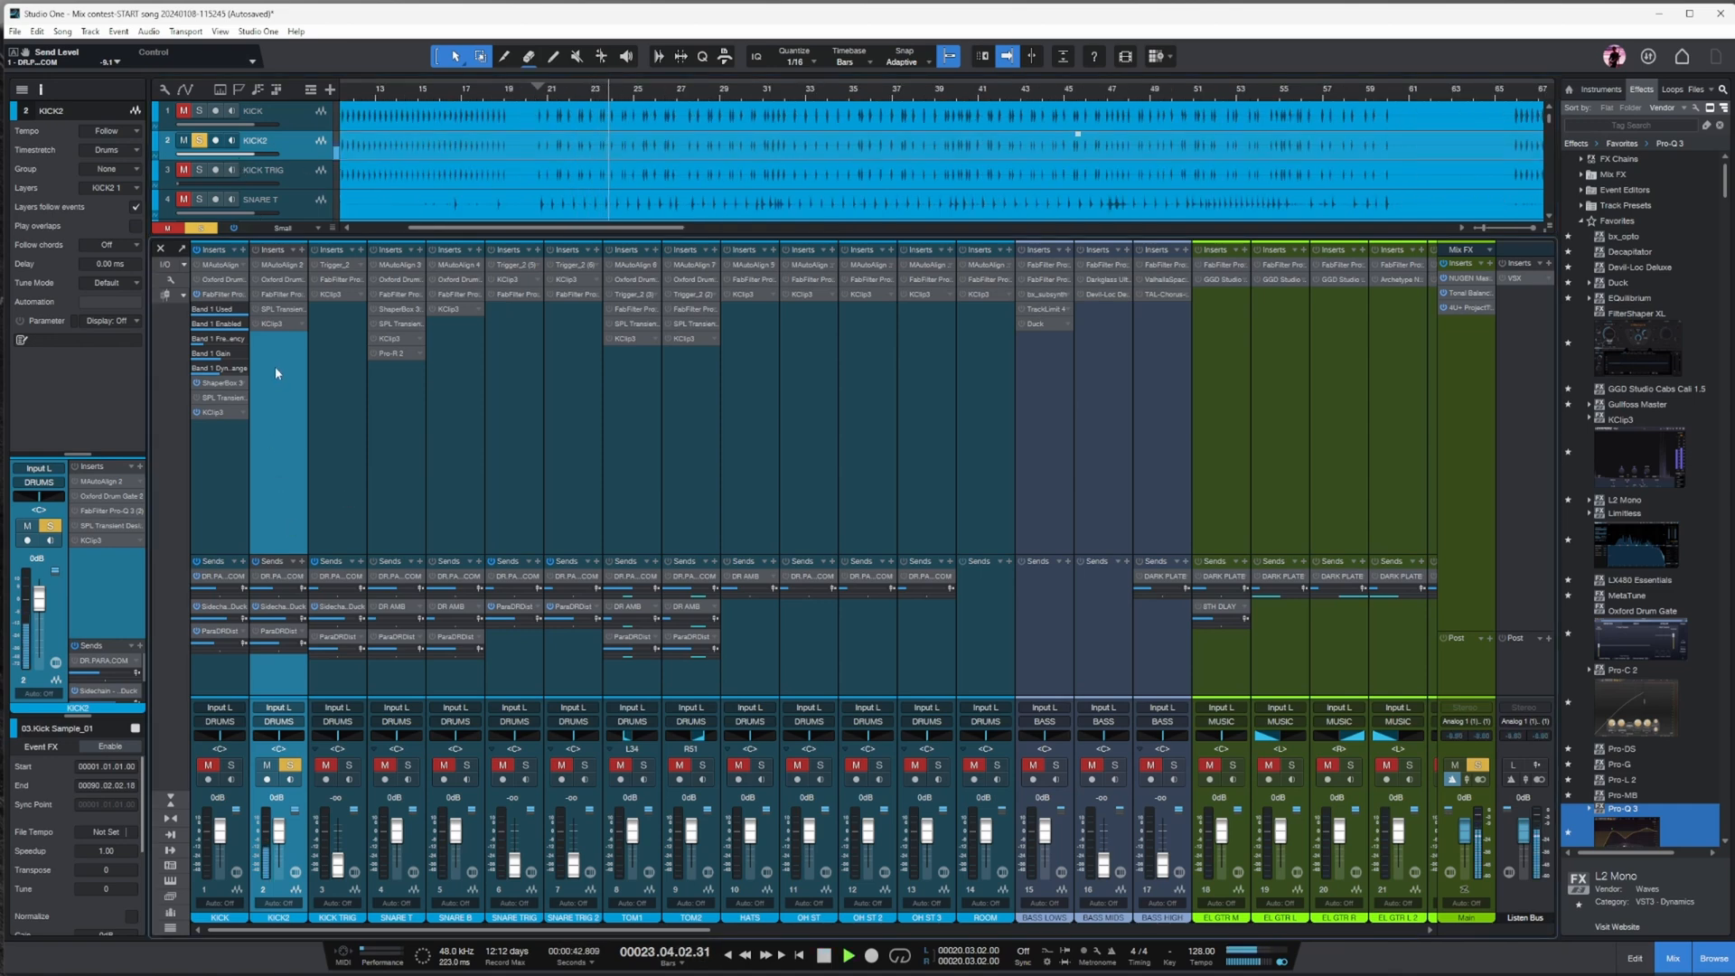
# - Switch the solo from KICK2 to KICK TRIG, reset the KICK TRIG volume to 0 dB and play it
pyautogui.click(200, 141)
pyautogui.click(200, 169)
pyautogui.keyDown('ctrl'); pyautogui.click(238, 183); pyautogui.keyUp('ctrl')
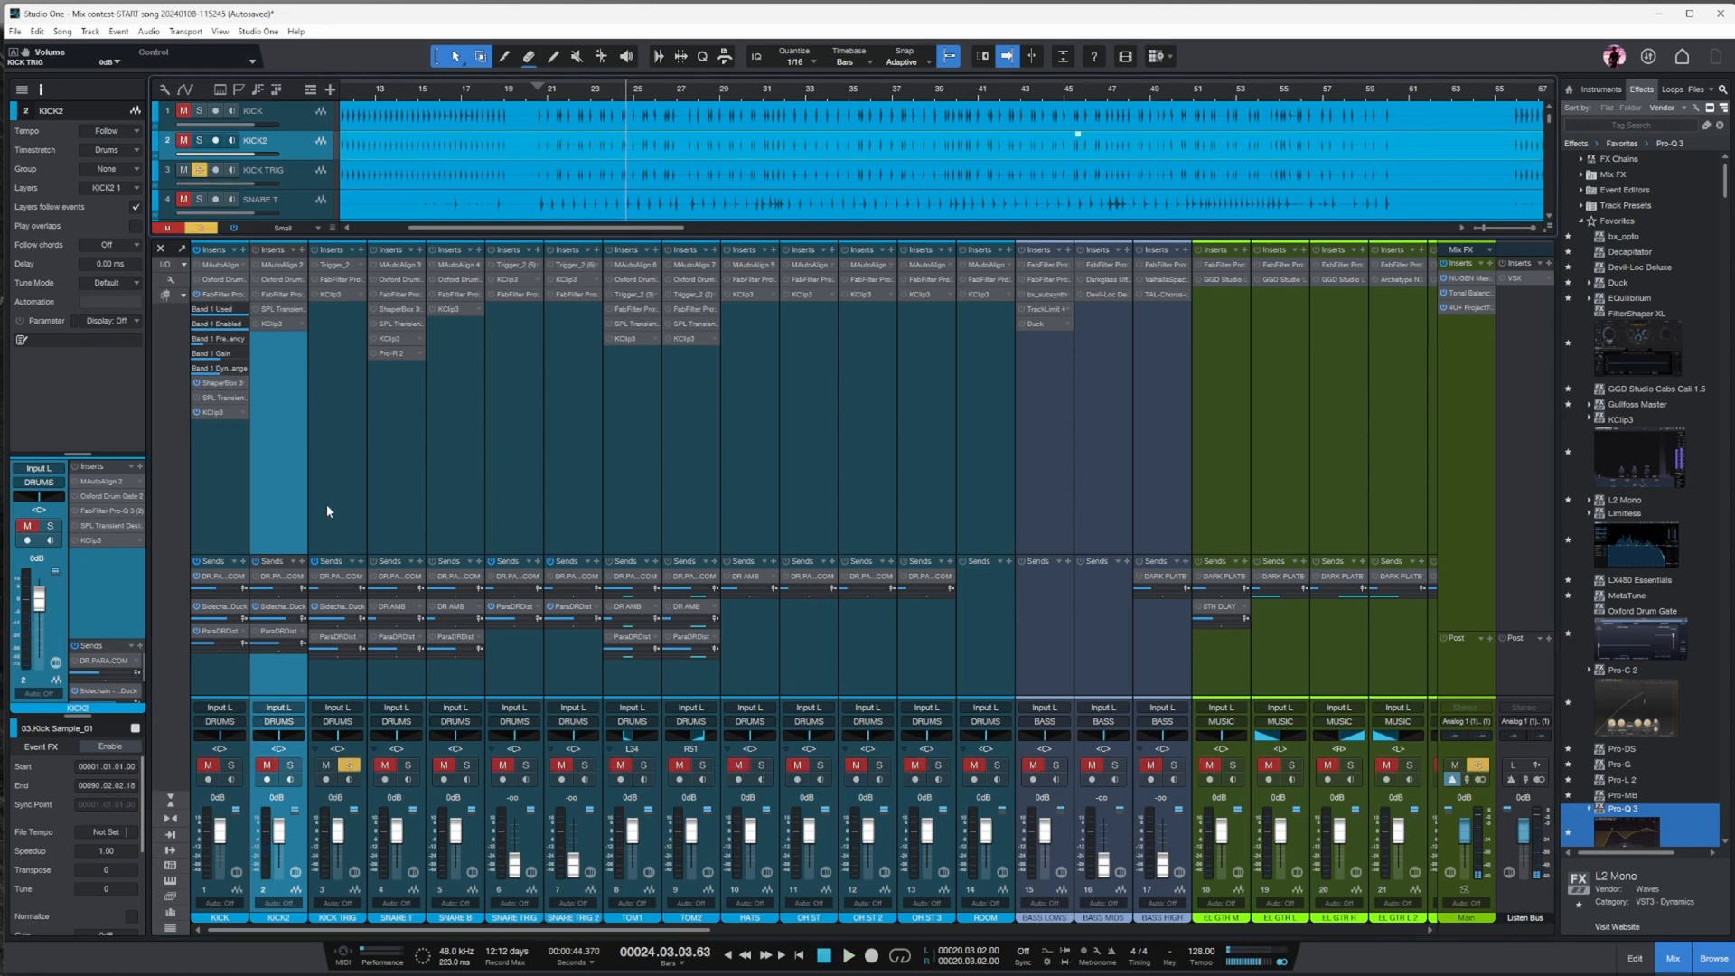
pyautogui.click(319, 415)
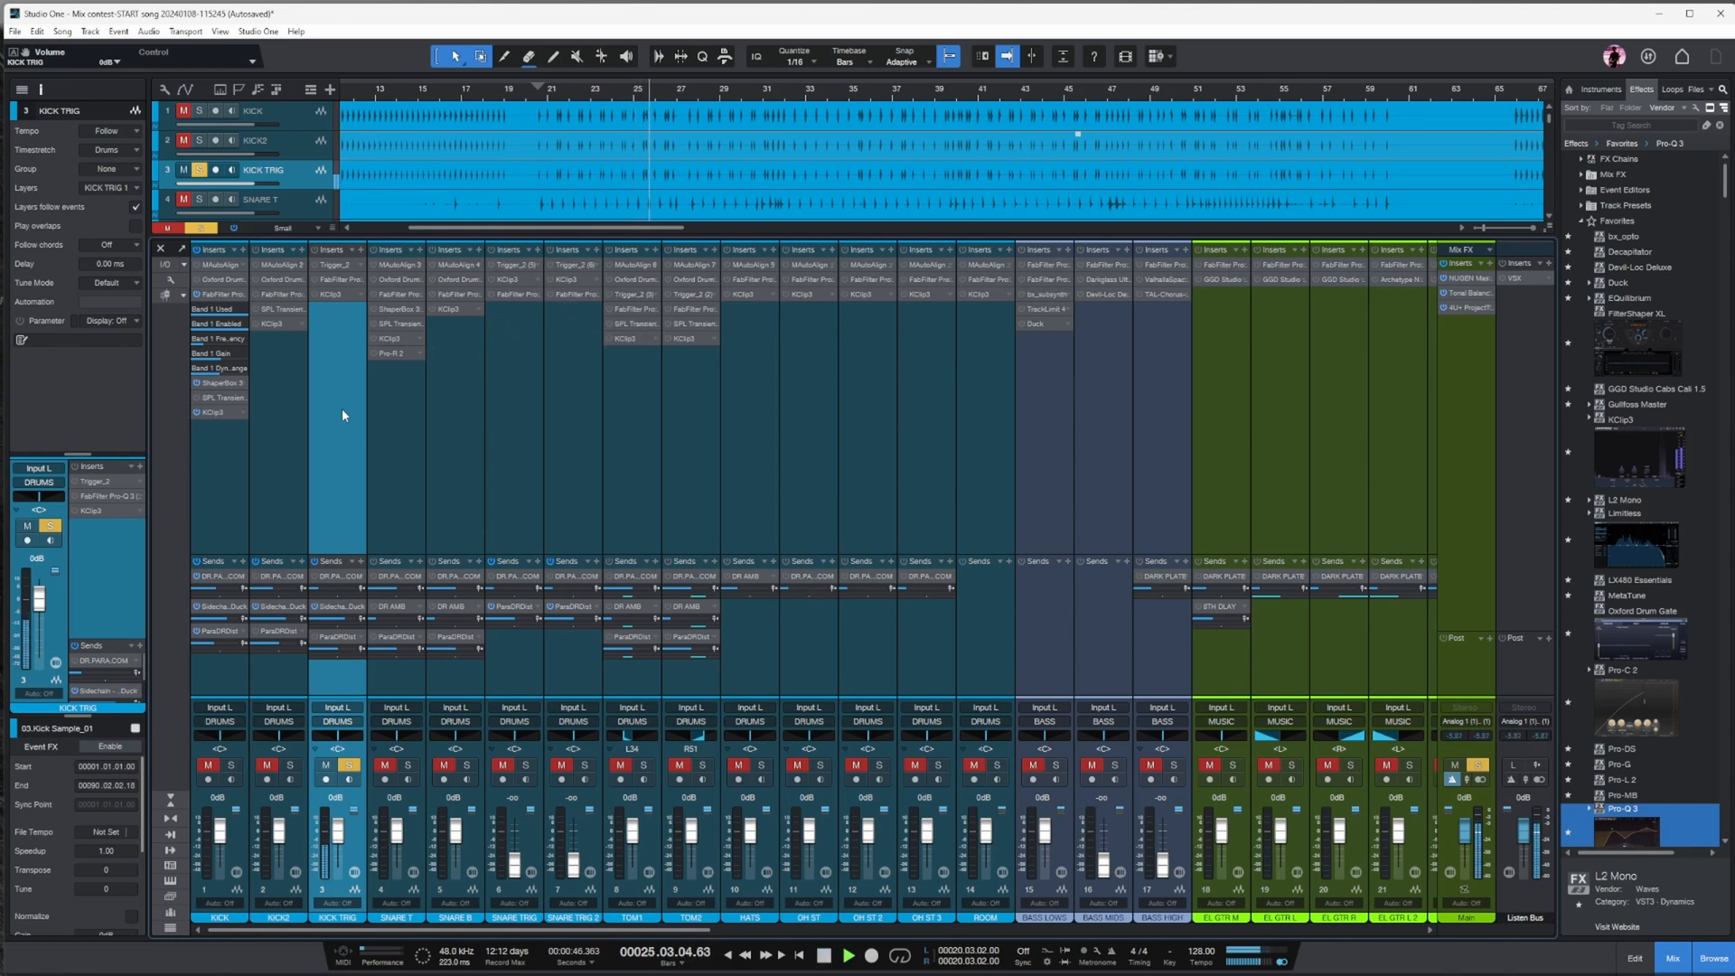
# - Compare KICK2 with KICK TRIG by soloing them in turn during playback, and clear all solos
pyautogui.click(348, 766)
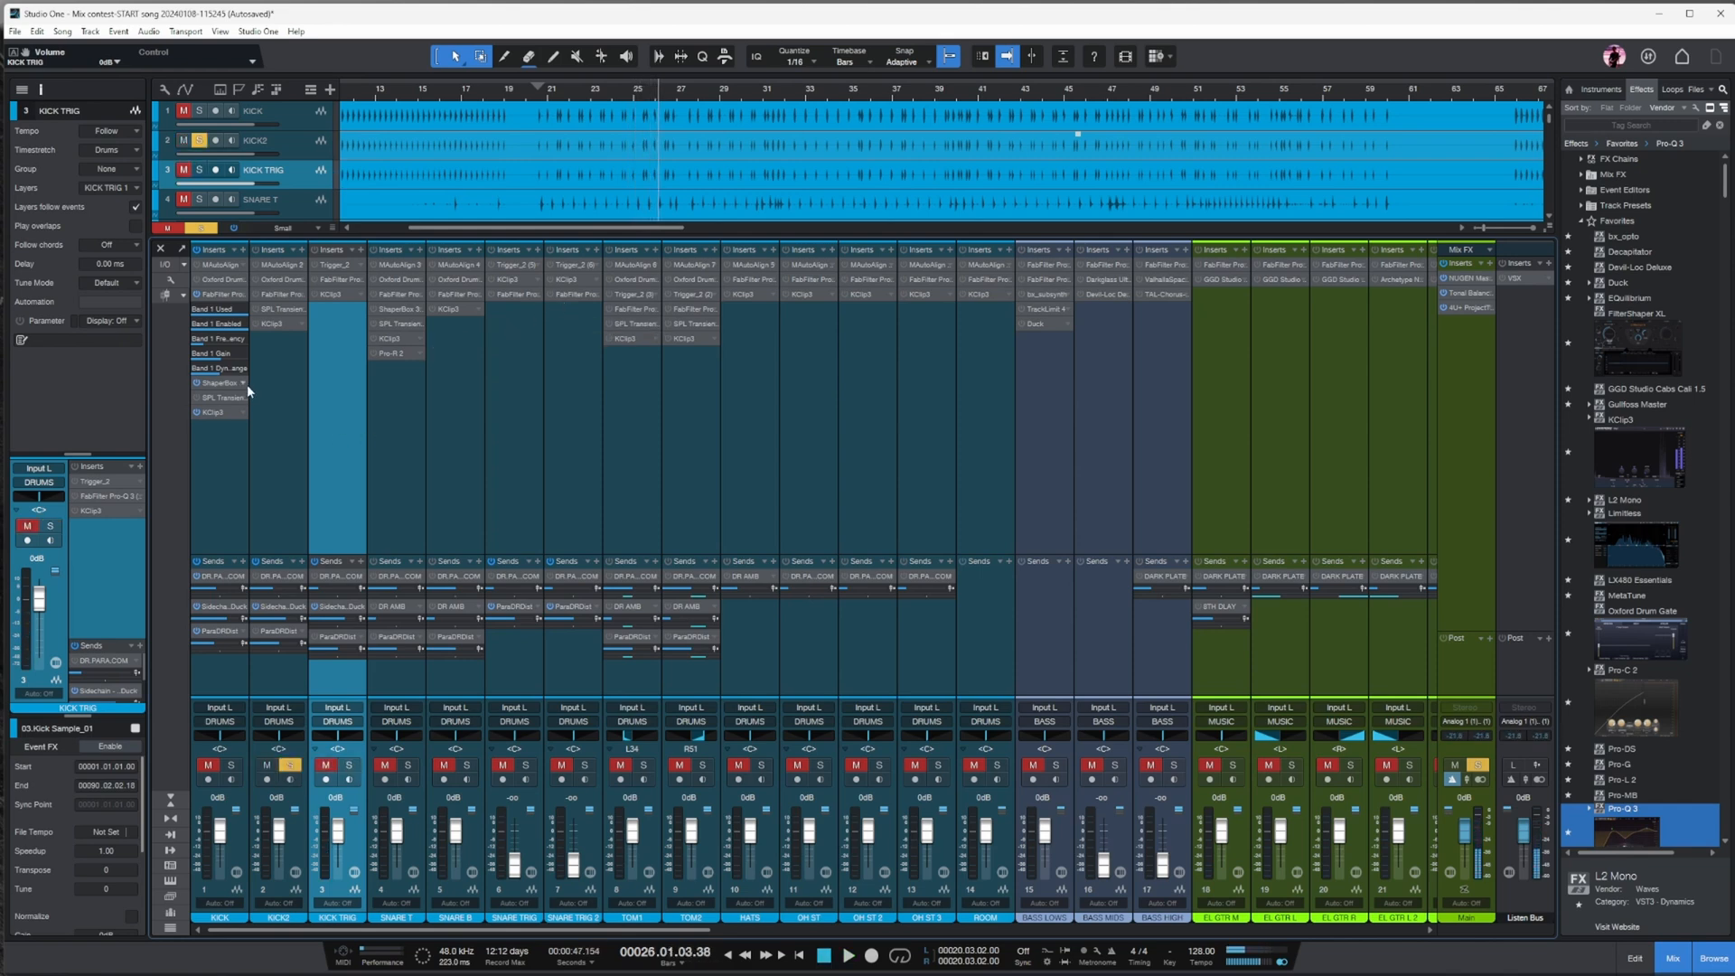
pyautogui.click(255, 383)
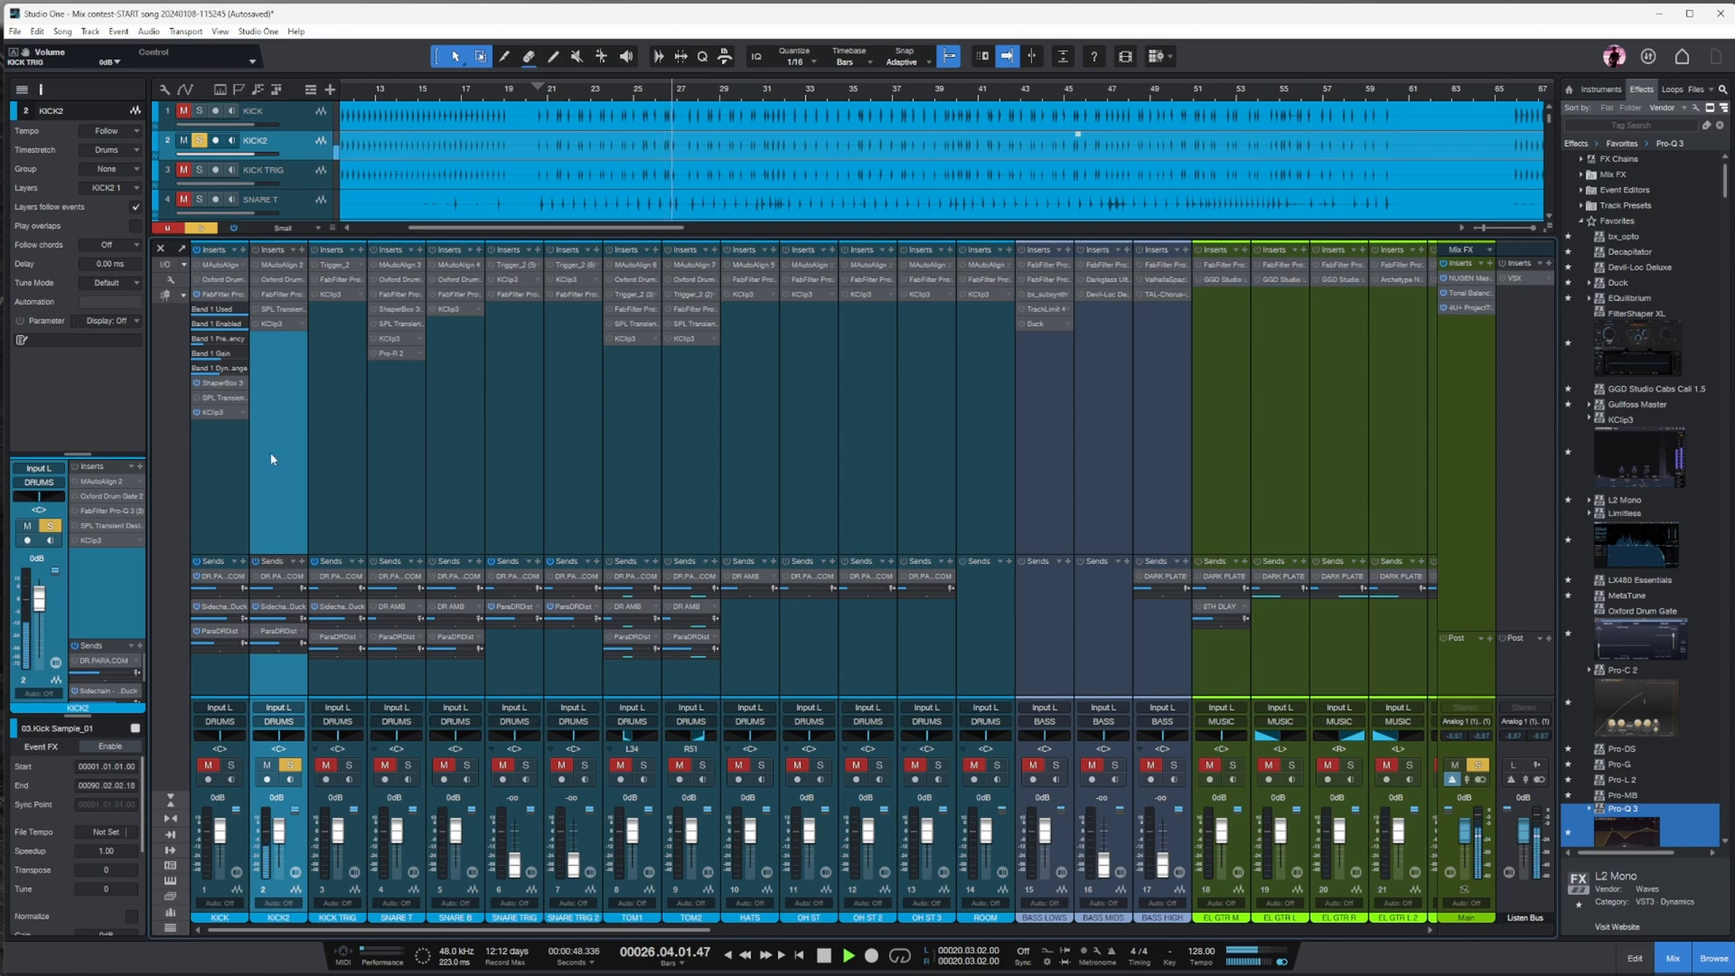
pyautogui.click(290, 765)
pyautogui.click(349, 765)
pyautogui.click(334, 483)
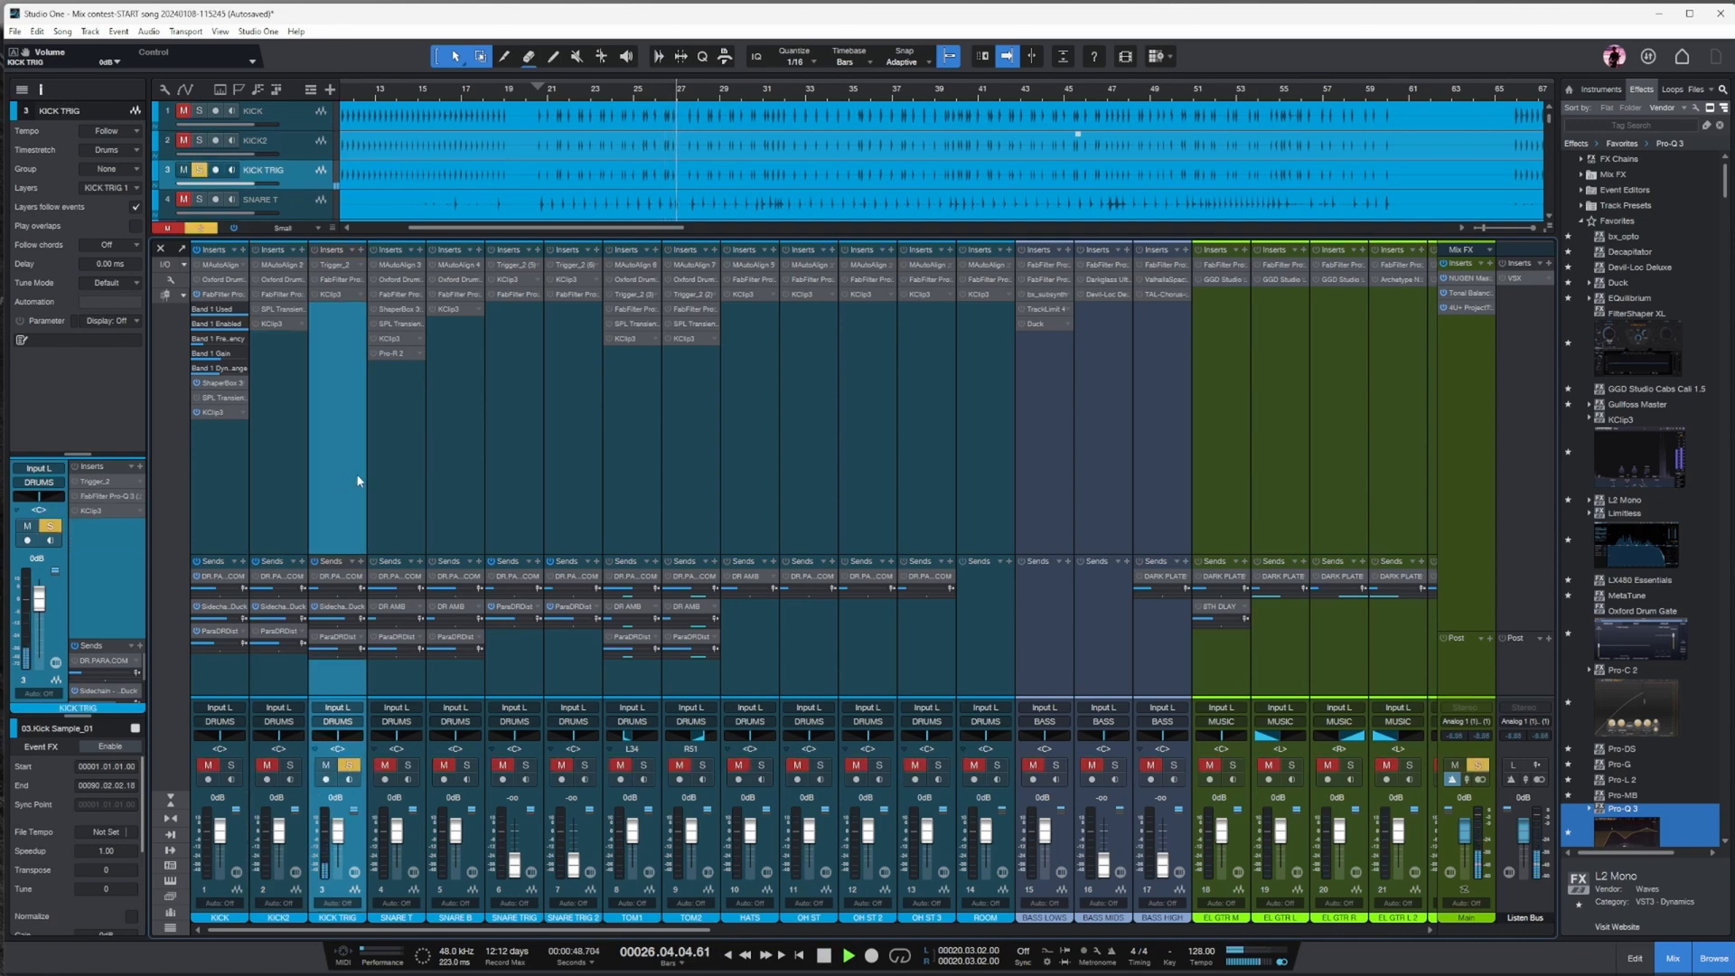
pyautogui.press('space')
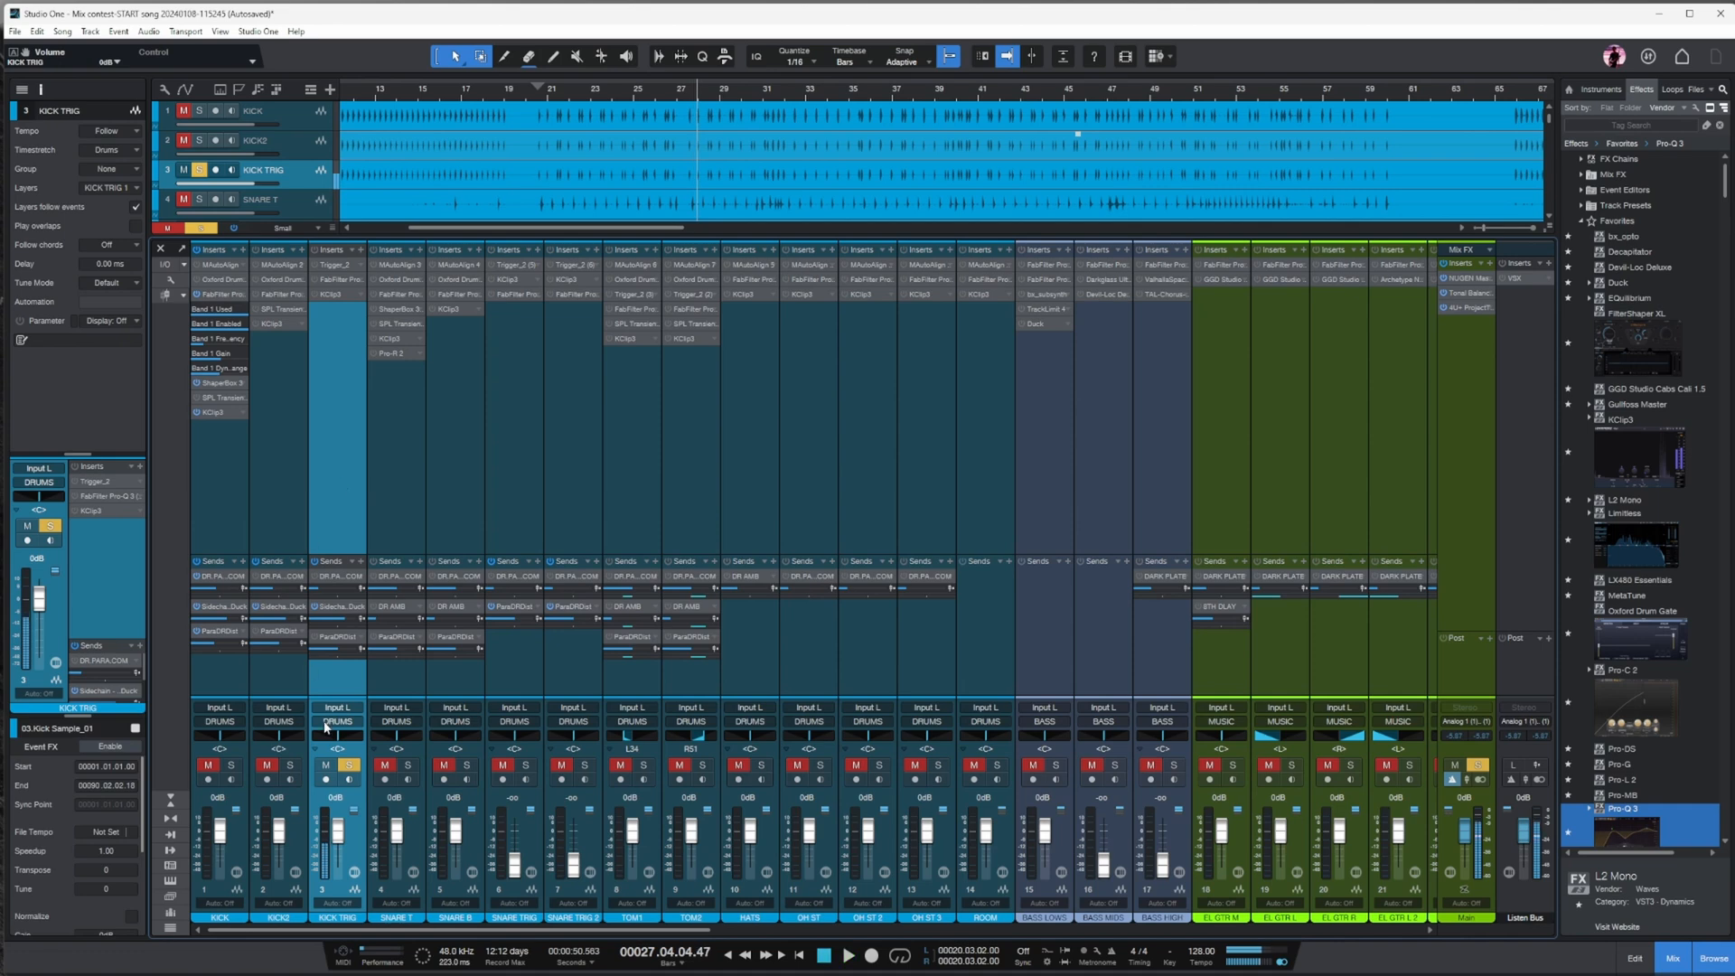
pyautogui.click(351, 779)
pyautogui.click(351, 779)
pyautogui.click(349, 766)
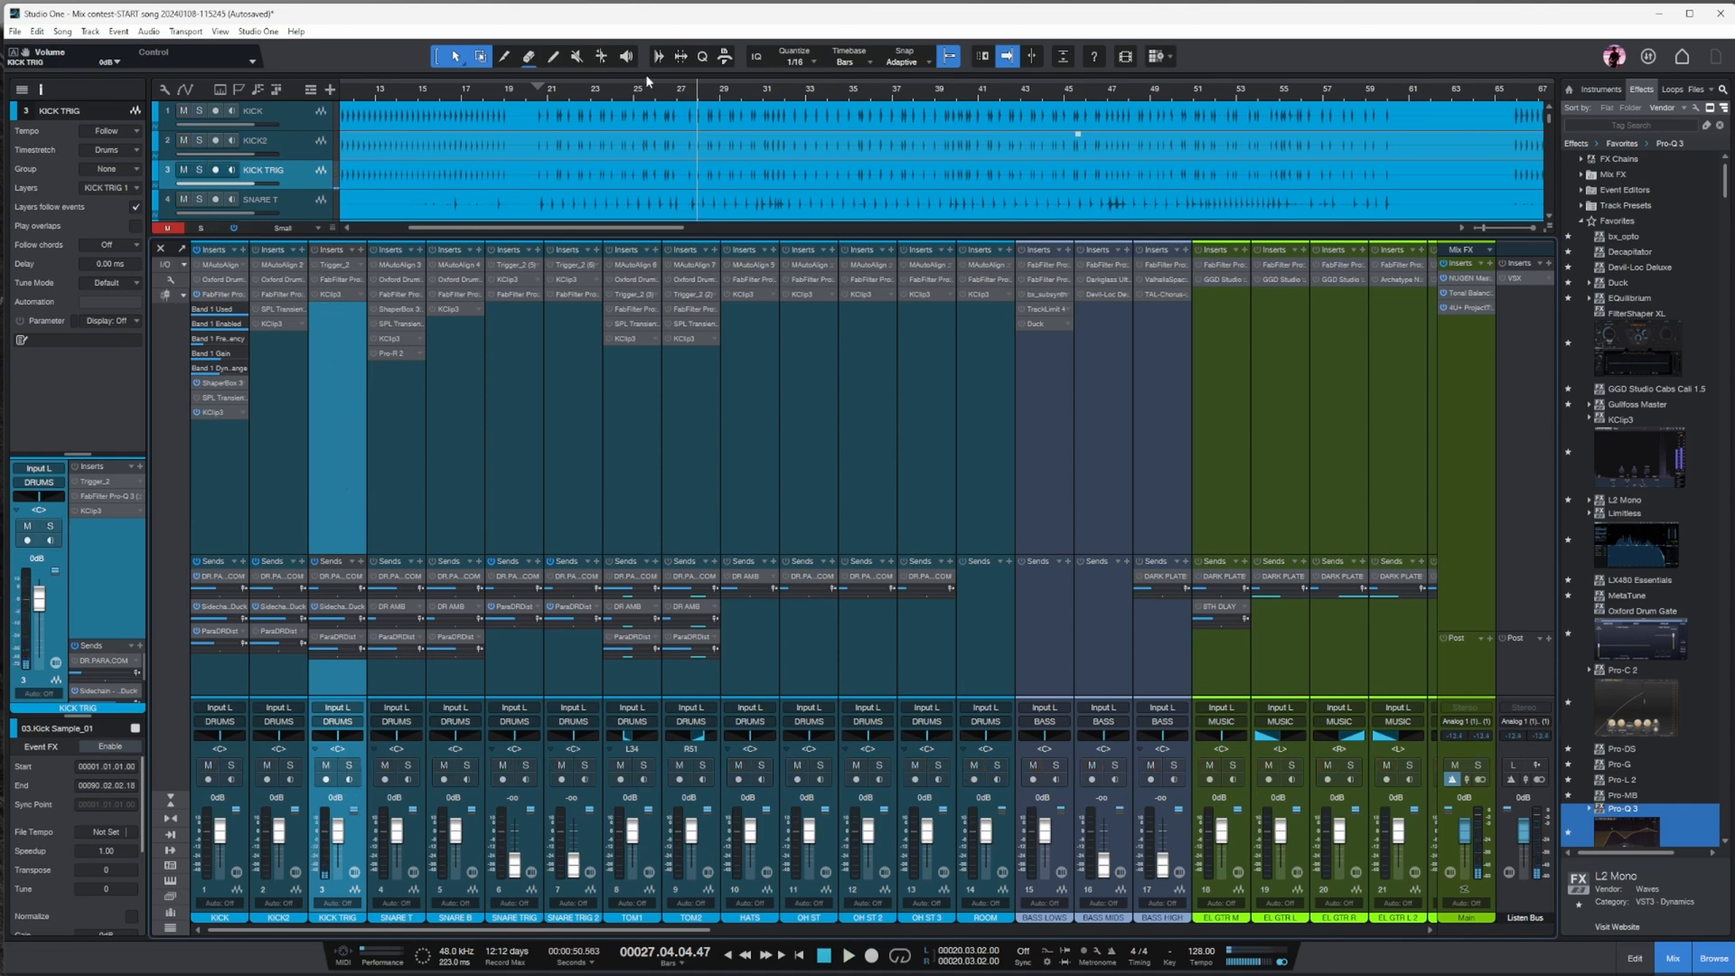
# - Return the playhead to bar 22 and enable KClip3 on the KICK TRIG channel
pyautogui.click(575, 106)
pyautogui.click(339, 300)
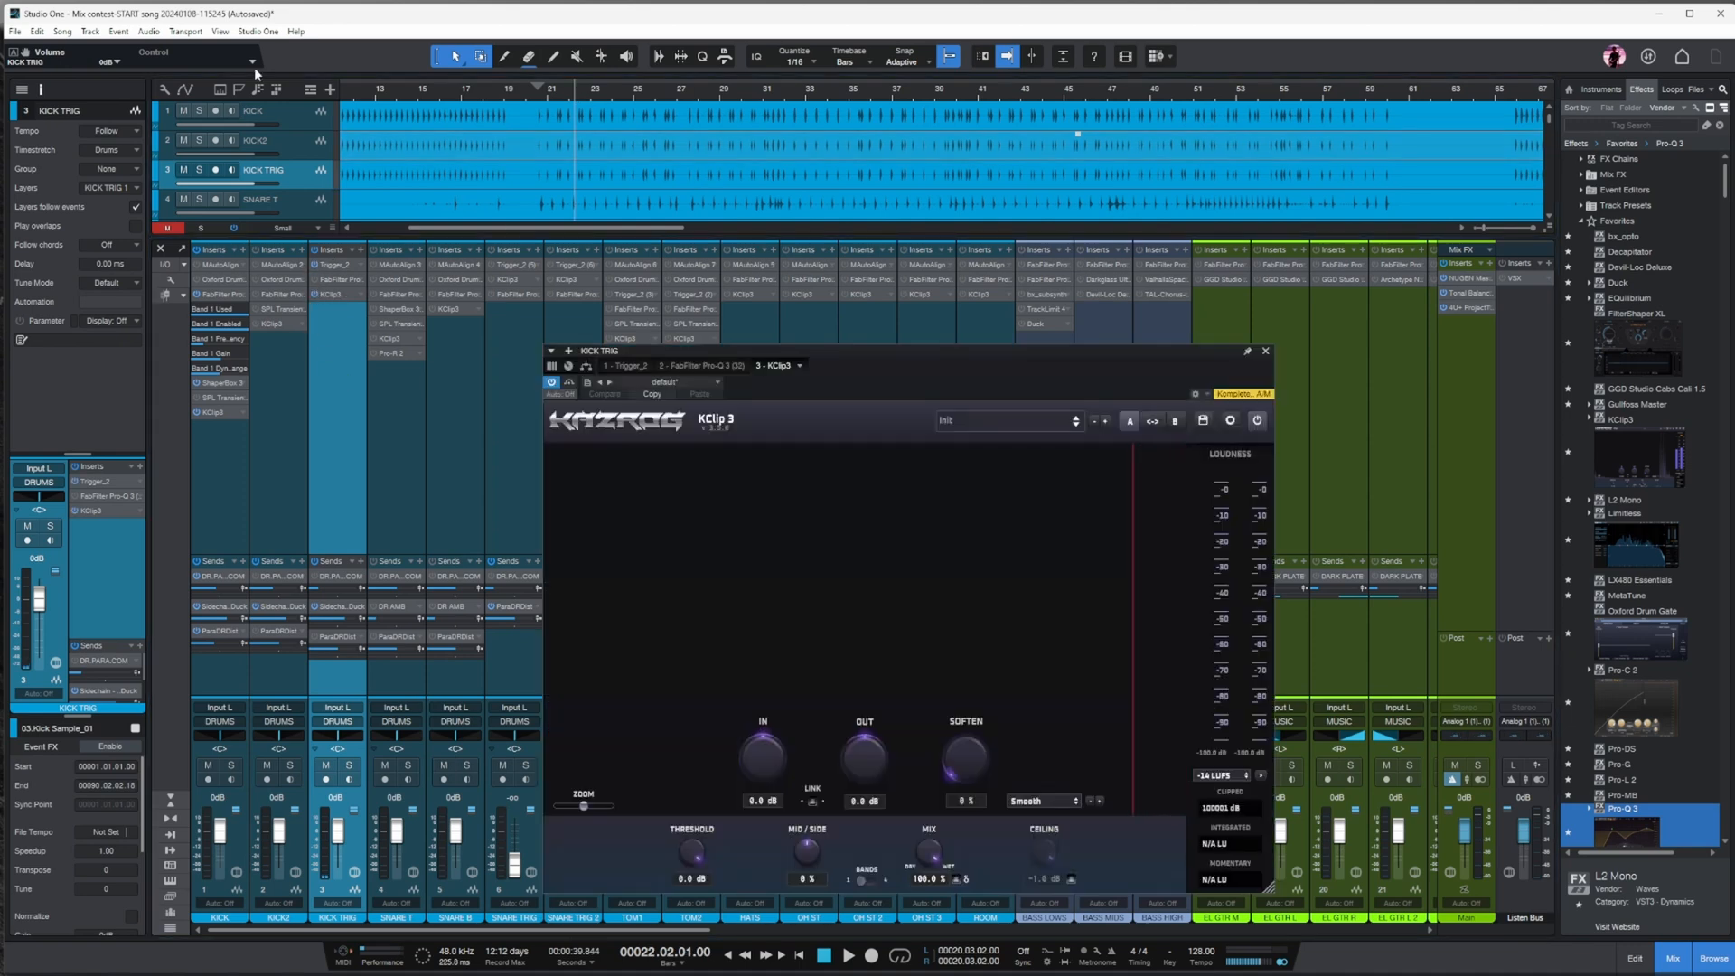
# - Move the KICK TRIG track above KICK2 and pull the KICK2 volume down to minus infinity
pyautogui.moveTo(292, 177); pyautogui.dragTo(328, 152)
pyautogui.click(259, 172)
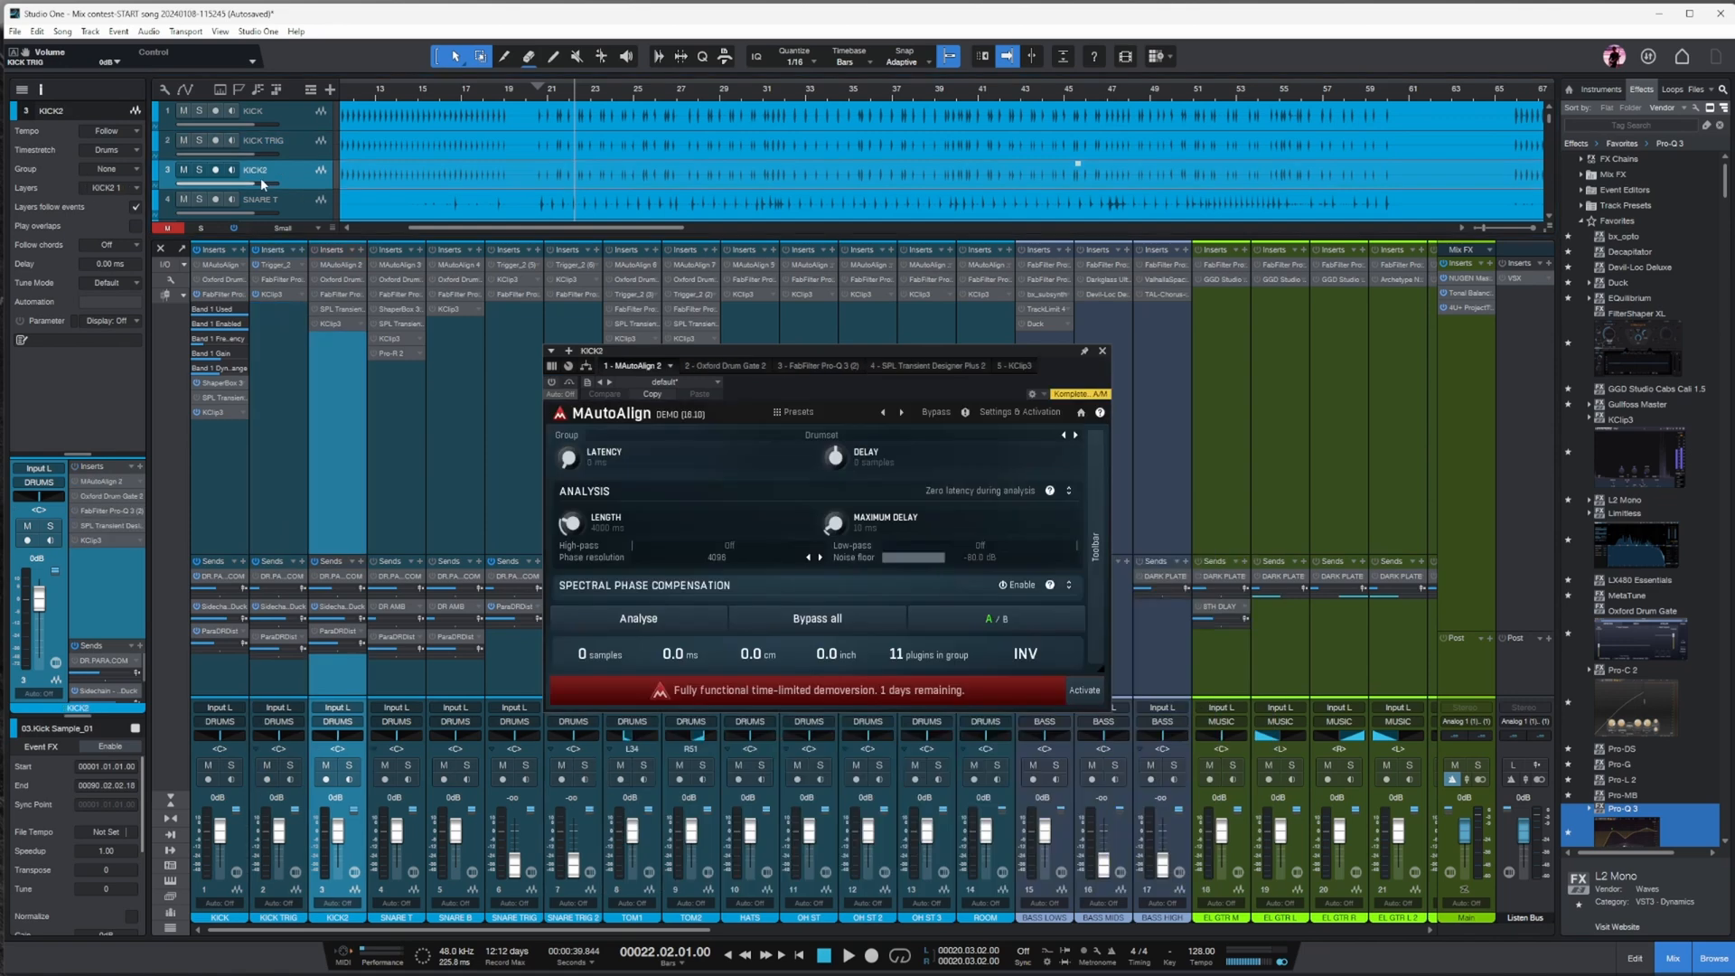
pyautogui.click(1103, 352)
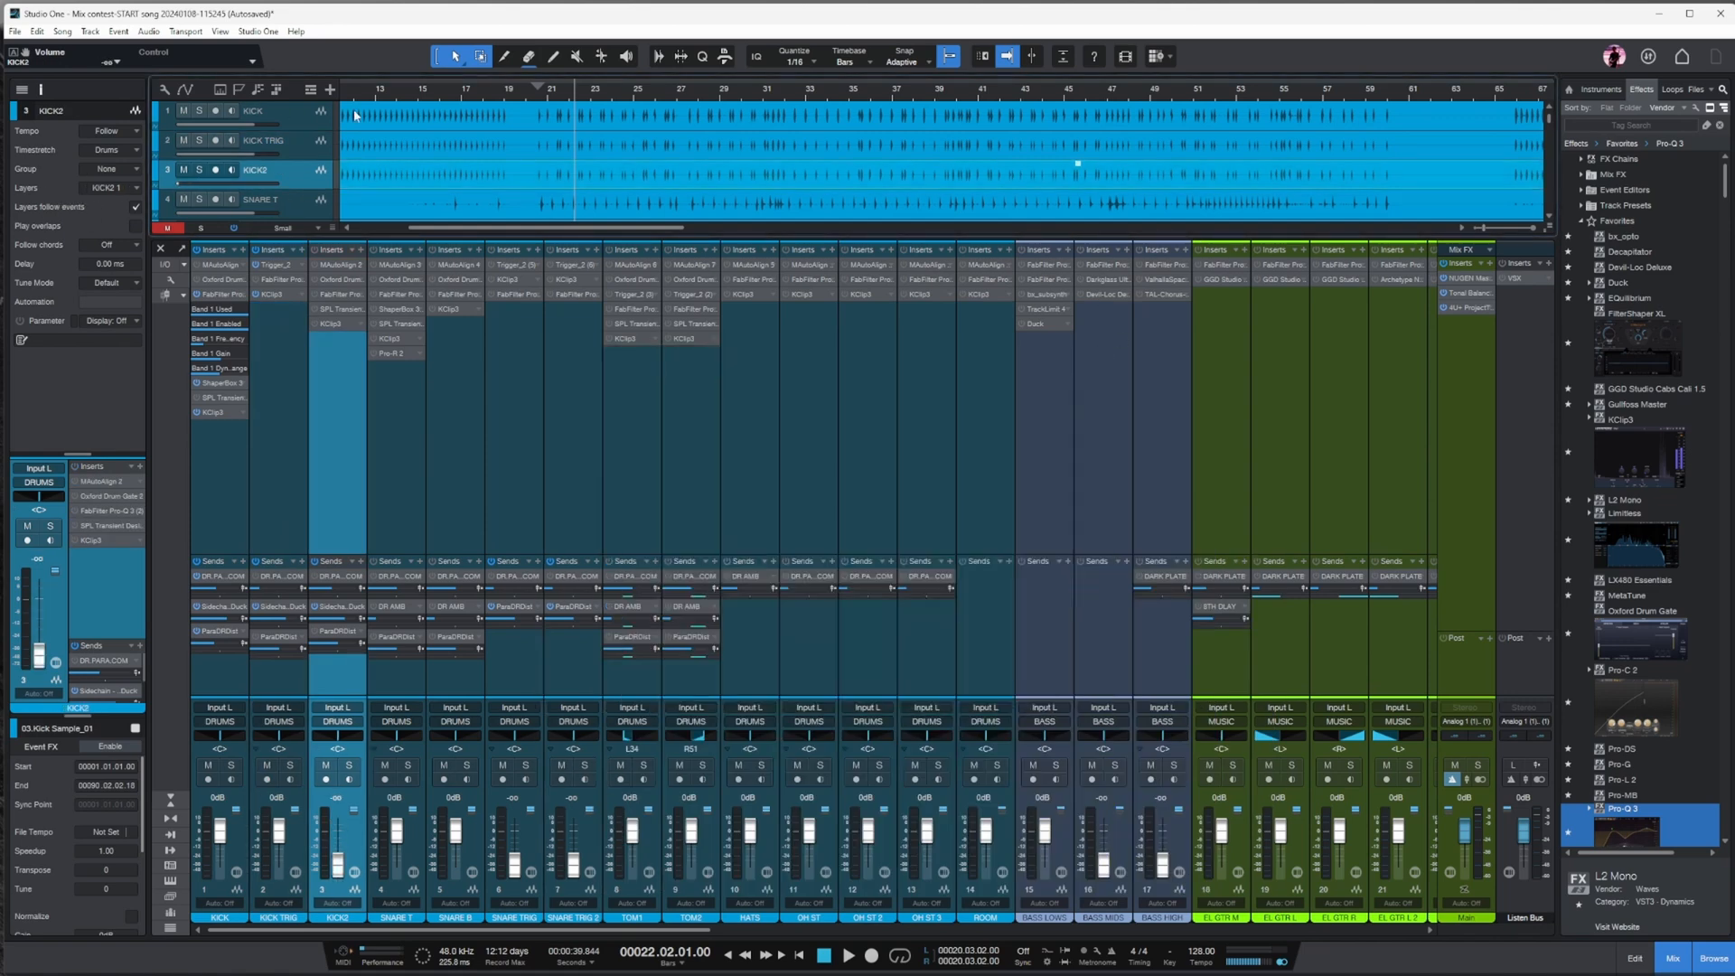
# - Increase the KICK TRIG track's height and solo it for playback from bar 22
pyautogui.press('w')
pyautogui.click(299, 150)
pyautogui.moveTo(310, 162); pyautogui.dragTo(307, 180)
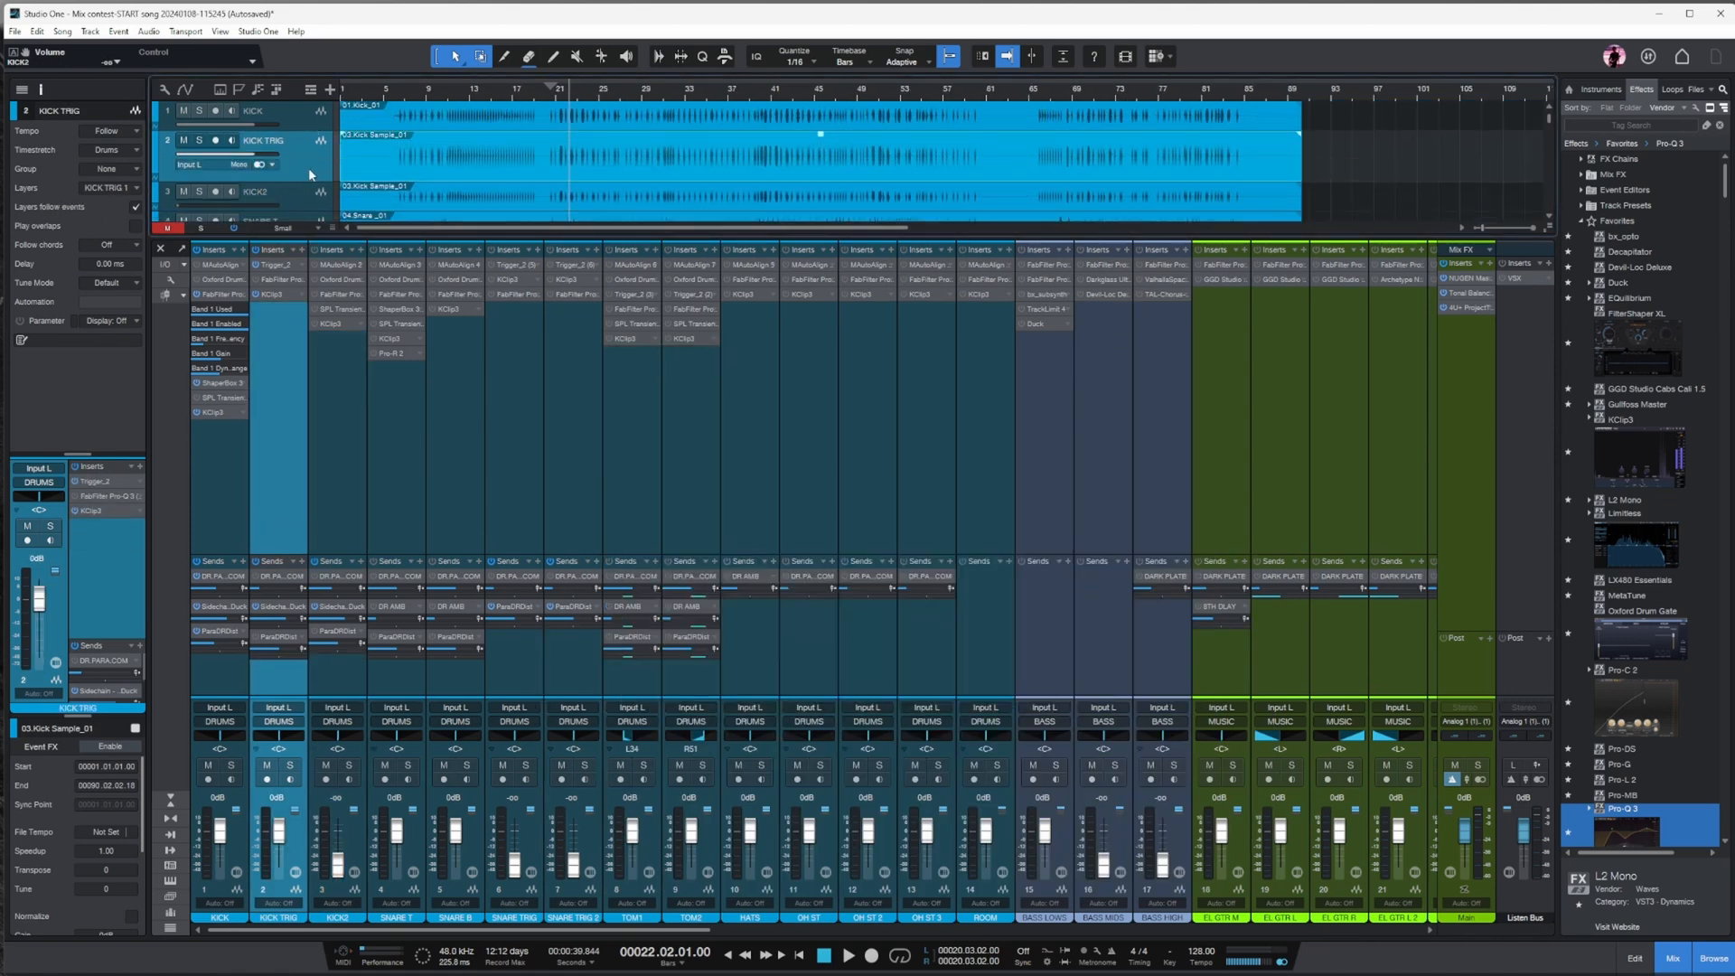
pyautogui.click(200, 142)
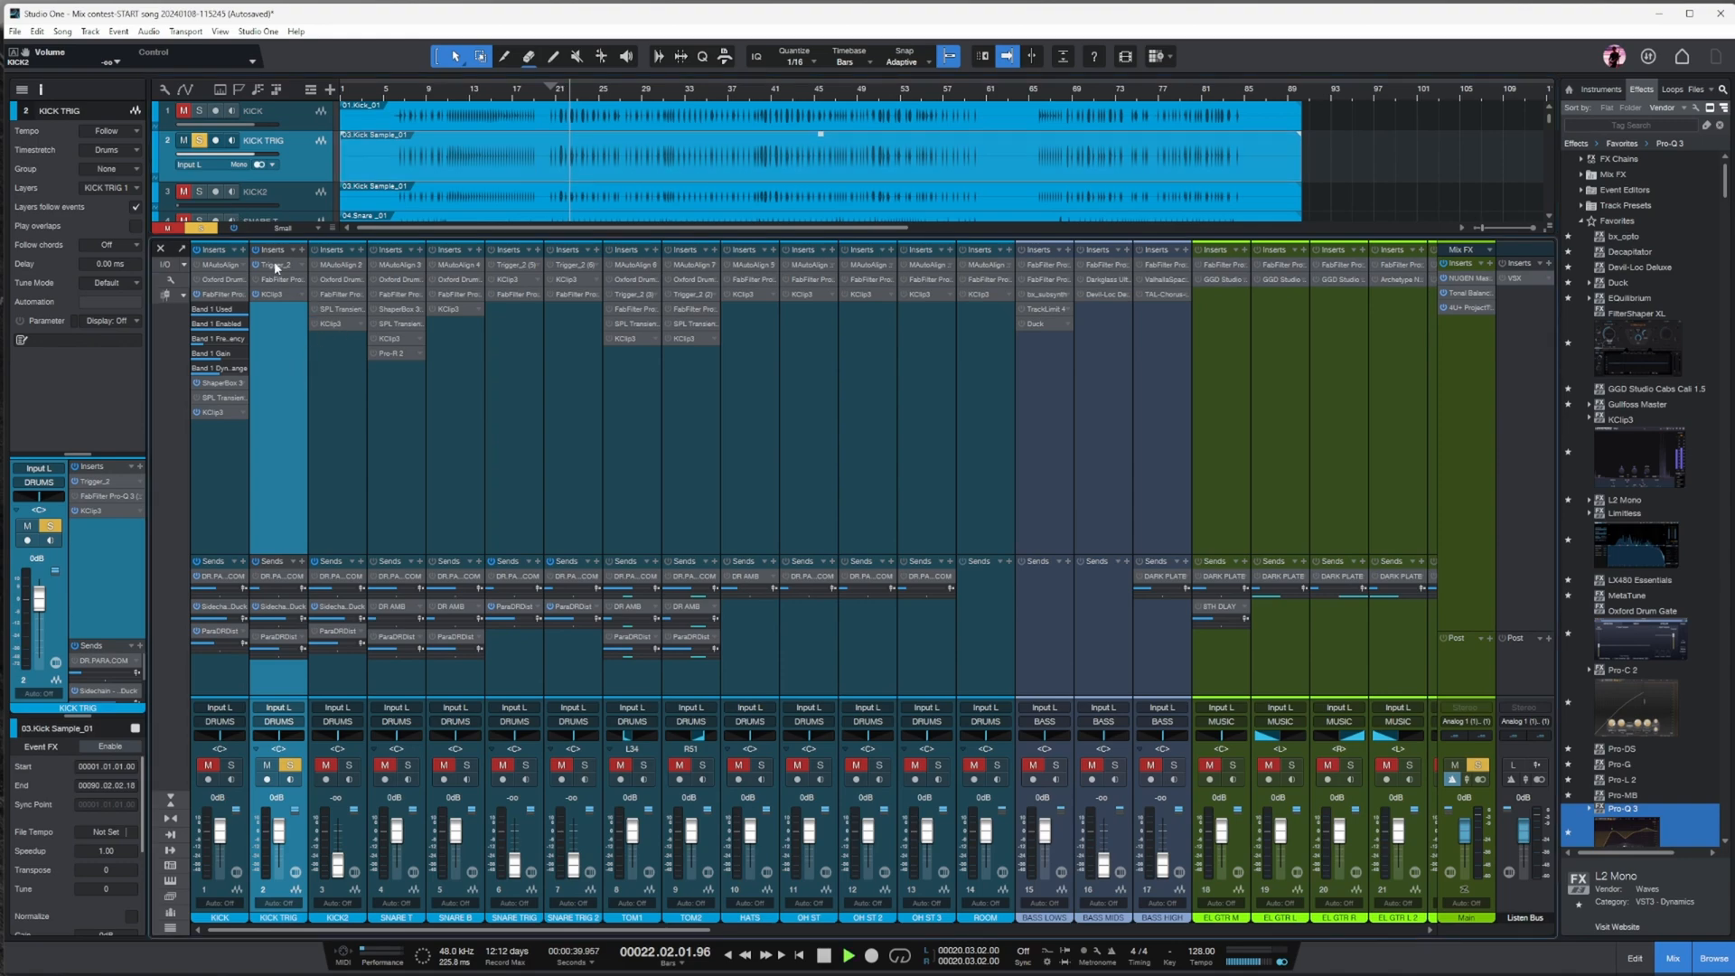
# - In the KICK TRIG channel's Trigger 2, lower the Close Room sample and raise the Tama Kick Direct sample to 5.10 dB
pyautogui.click(273, 262)
pyautogui.moveTo(1538, 240); pyautogui.dragTo(871, 238)
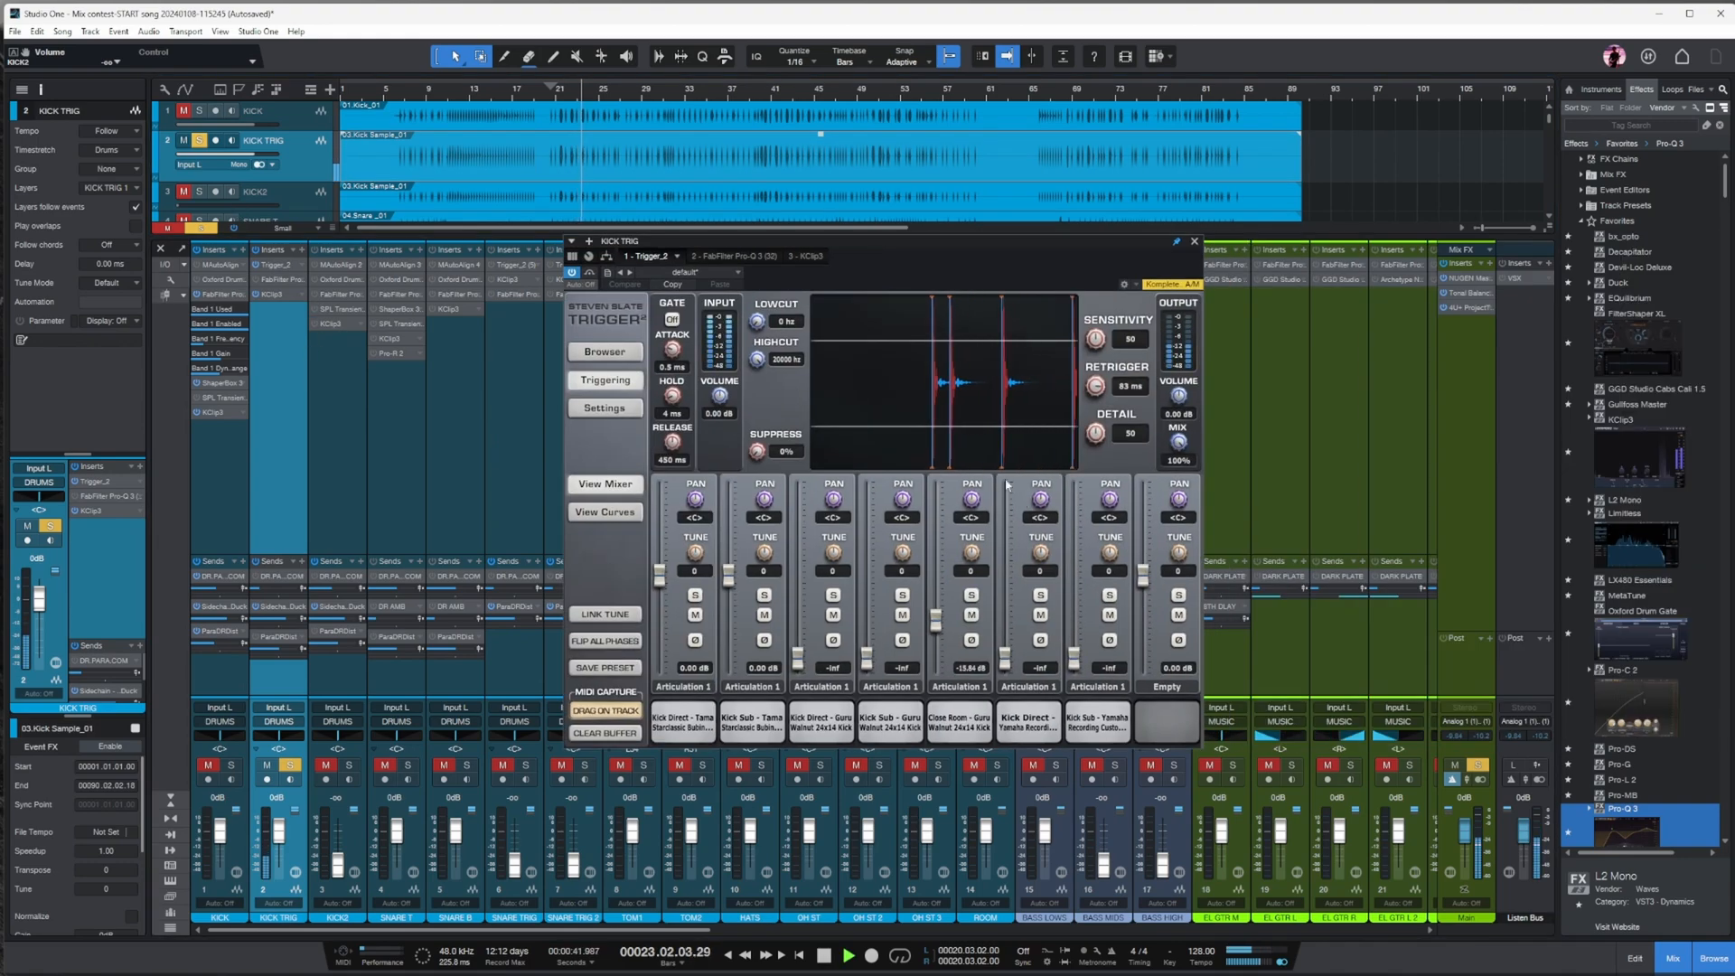
pyautogui.moveTo(936, 621); pyautogui.dragTo(937, 638)
pyautogui.moveTo(661, 576); pyautogui.dragTo(661, 552)
# - Balance KICK TRIG against the soloed KICK by raising its fader to +2.8 dB, lowering KICK, and boosting Trigger 2's Tama Kick Sub sample
pyautogui.click(232, 766)
pyautogui.moveTo(277, 845); pyautogui.dragTo(224, 846)
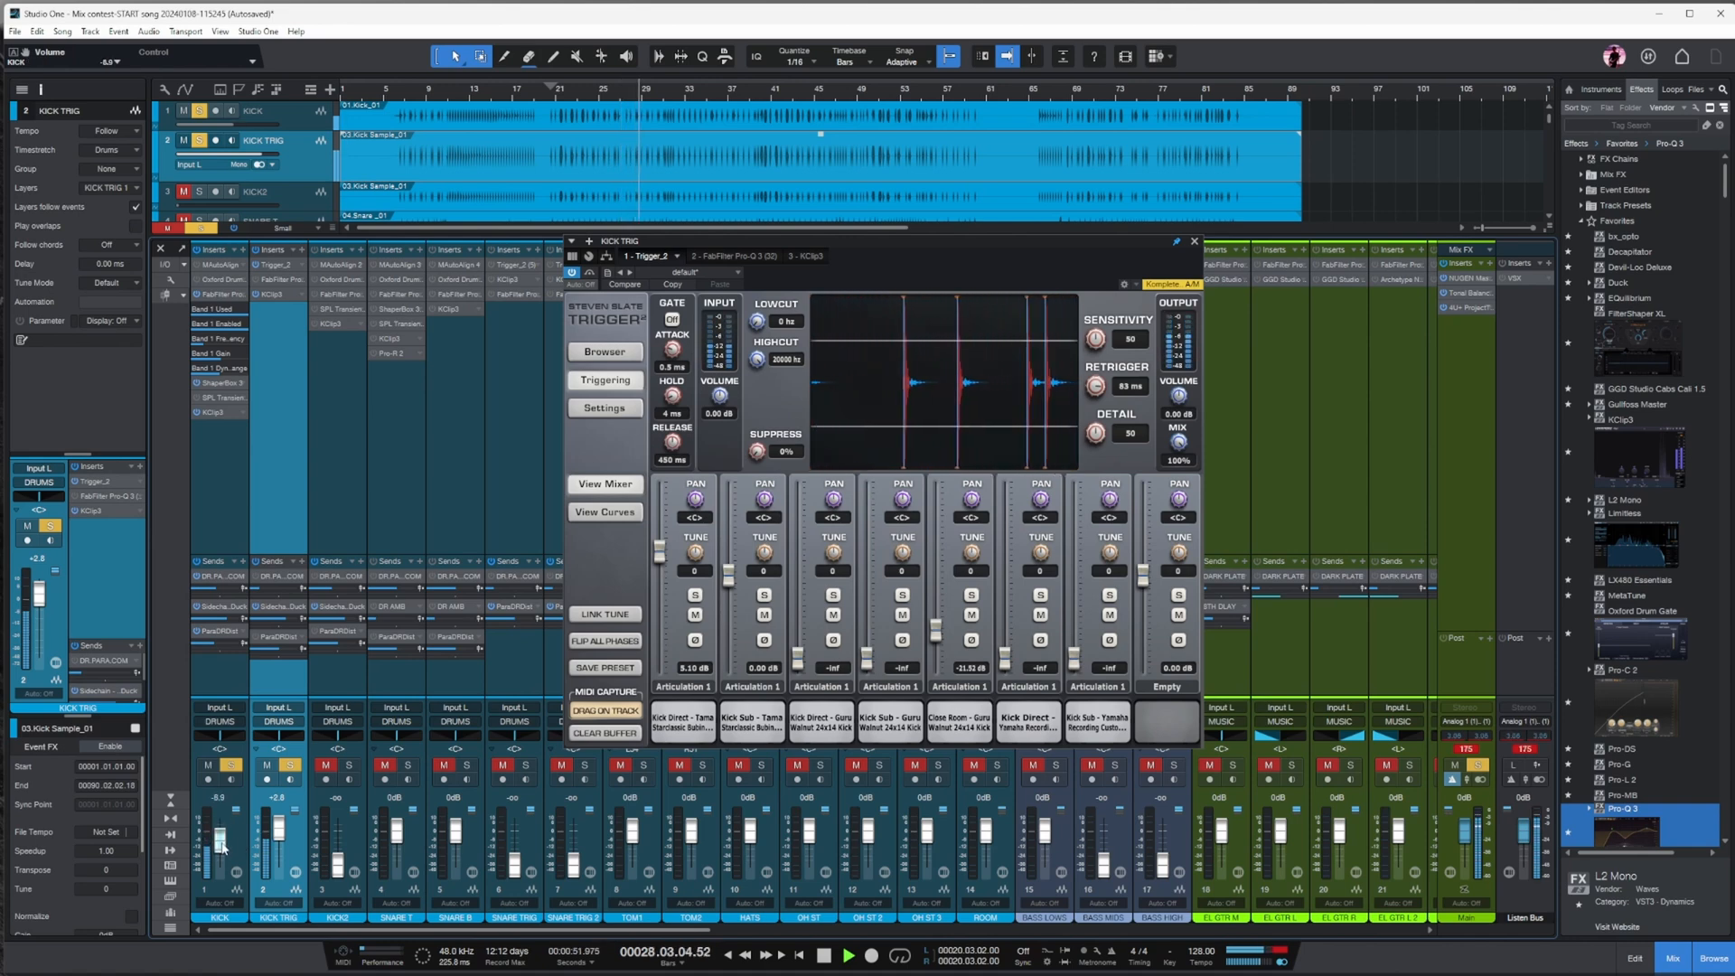
pyautogui.moveTo(728, 575); pyautogui.dragTo(732, 572)
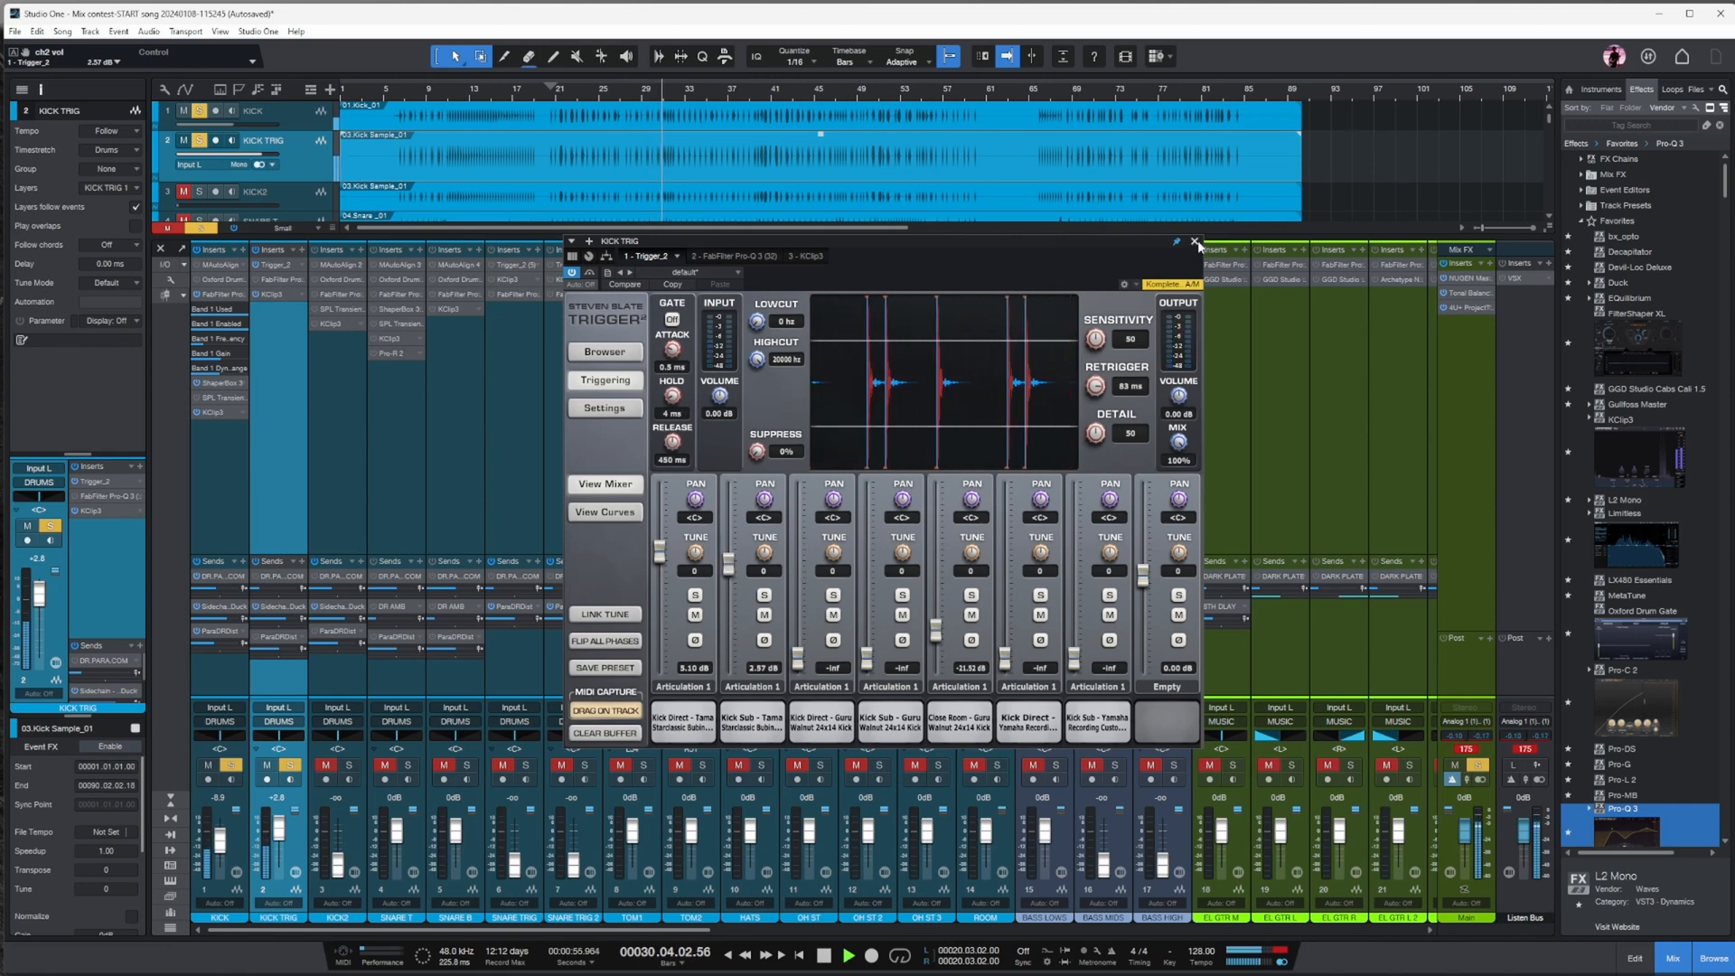
pyautogui.click(1195, 242)
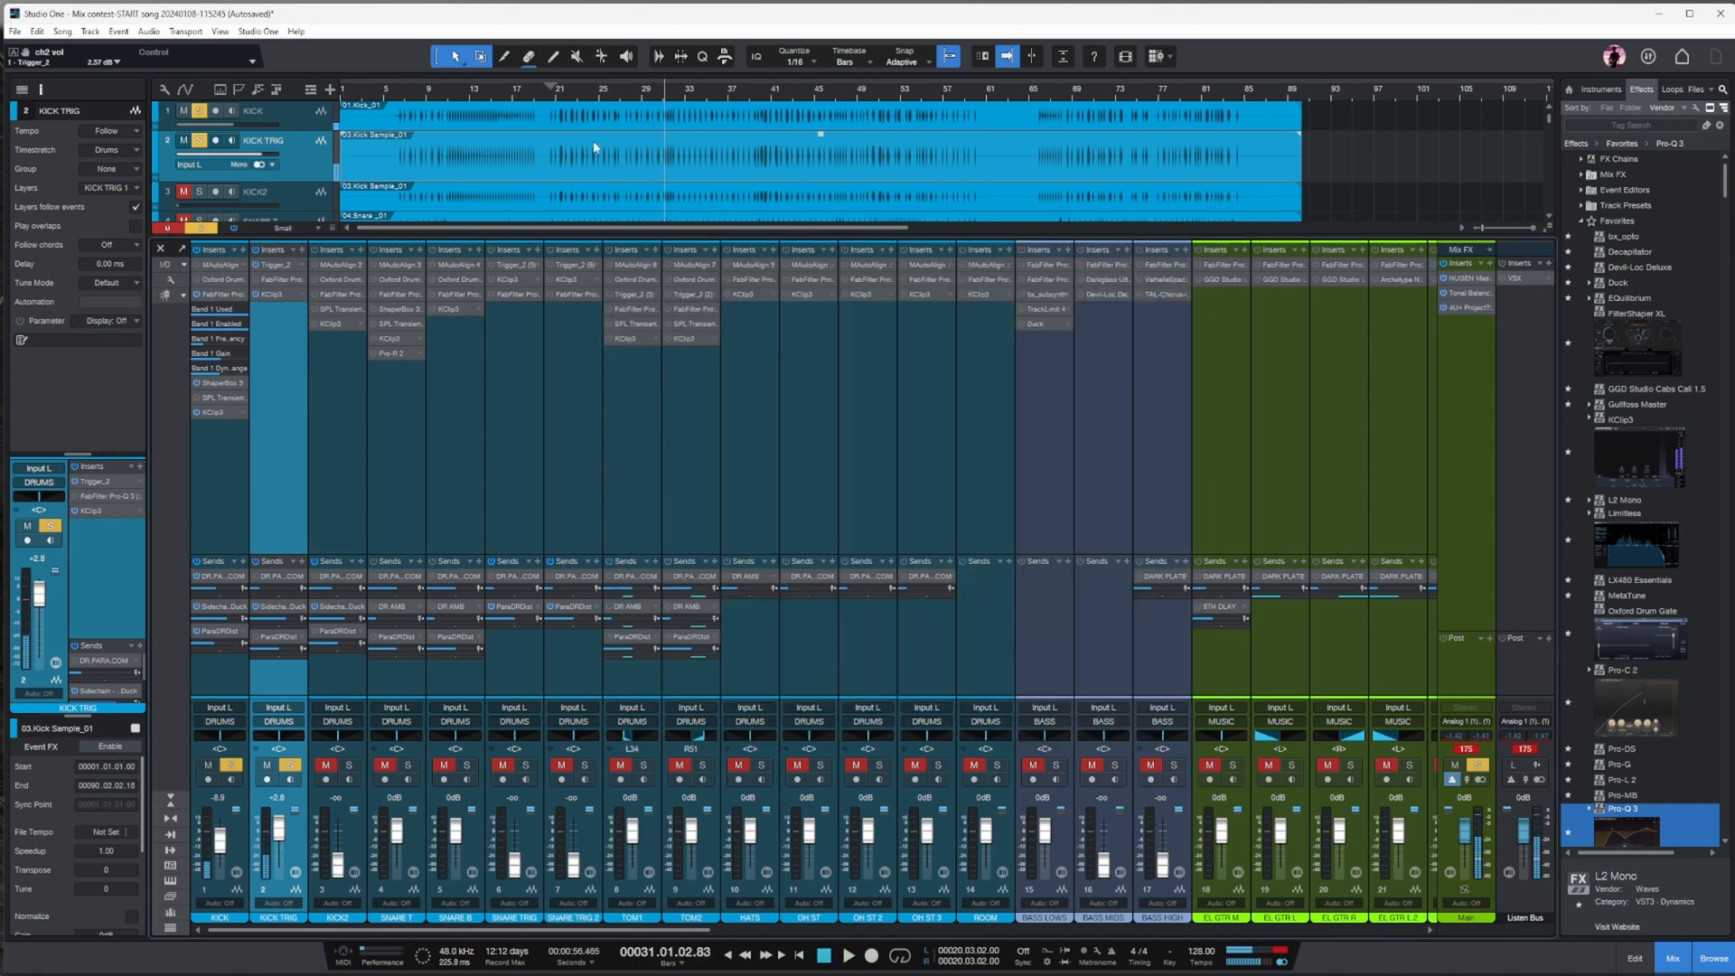
# - Raise the input gain of the KICK TRIG channel's KClip3 to about 2.2 dB during playback
pyautogui.click(271, 293)
pyautogui.press('space')
pyautogui.moveTo(761, 764); pyautogui.dragTo(762, 739)
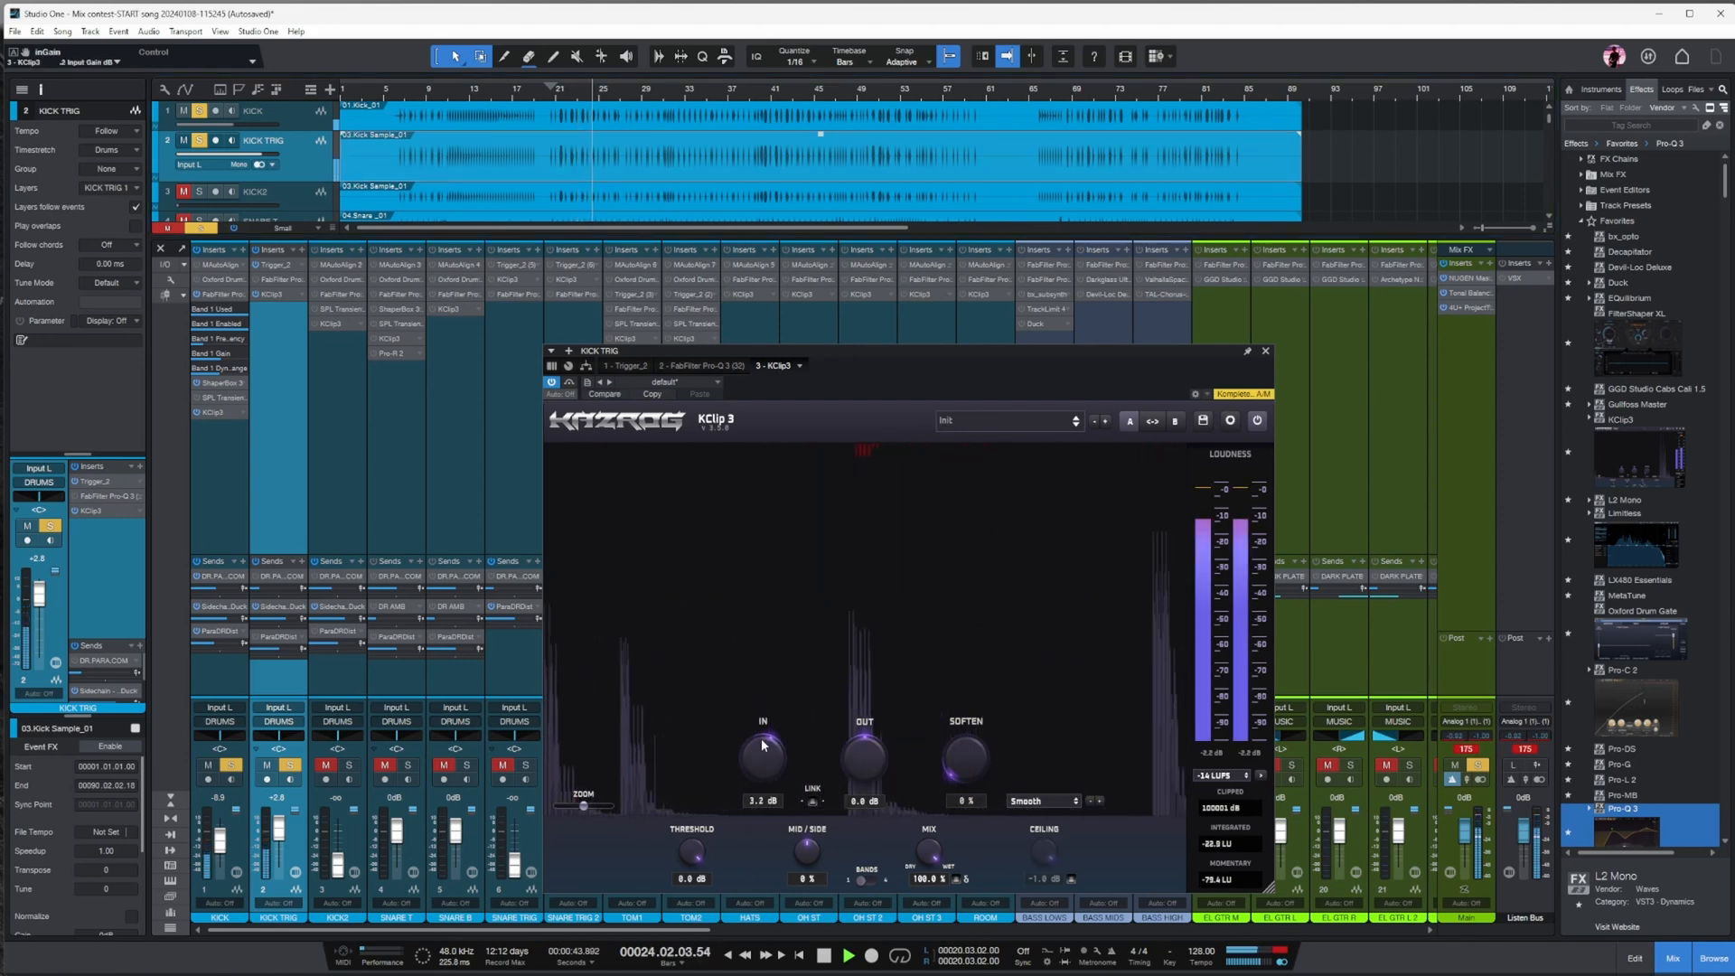
pyautogui.click(1265, 350)
pyautogui.press('space')
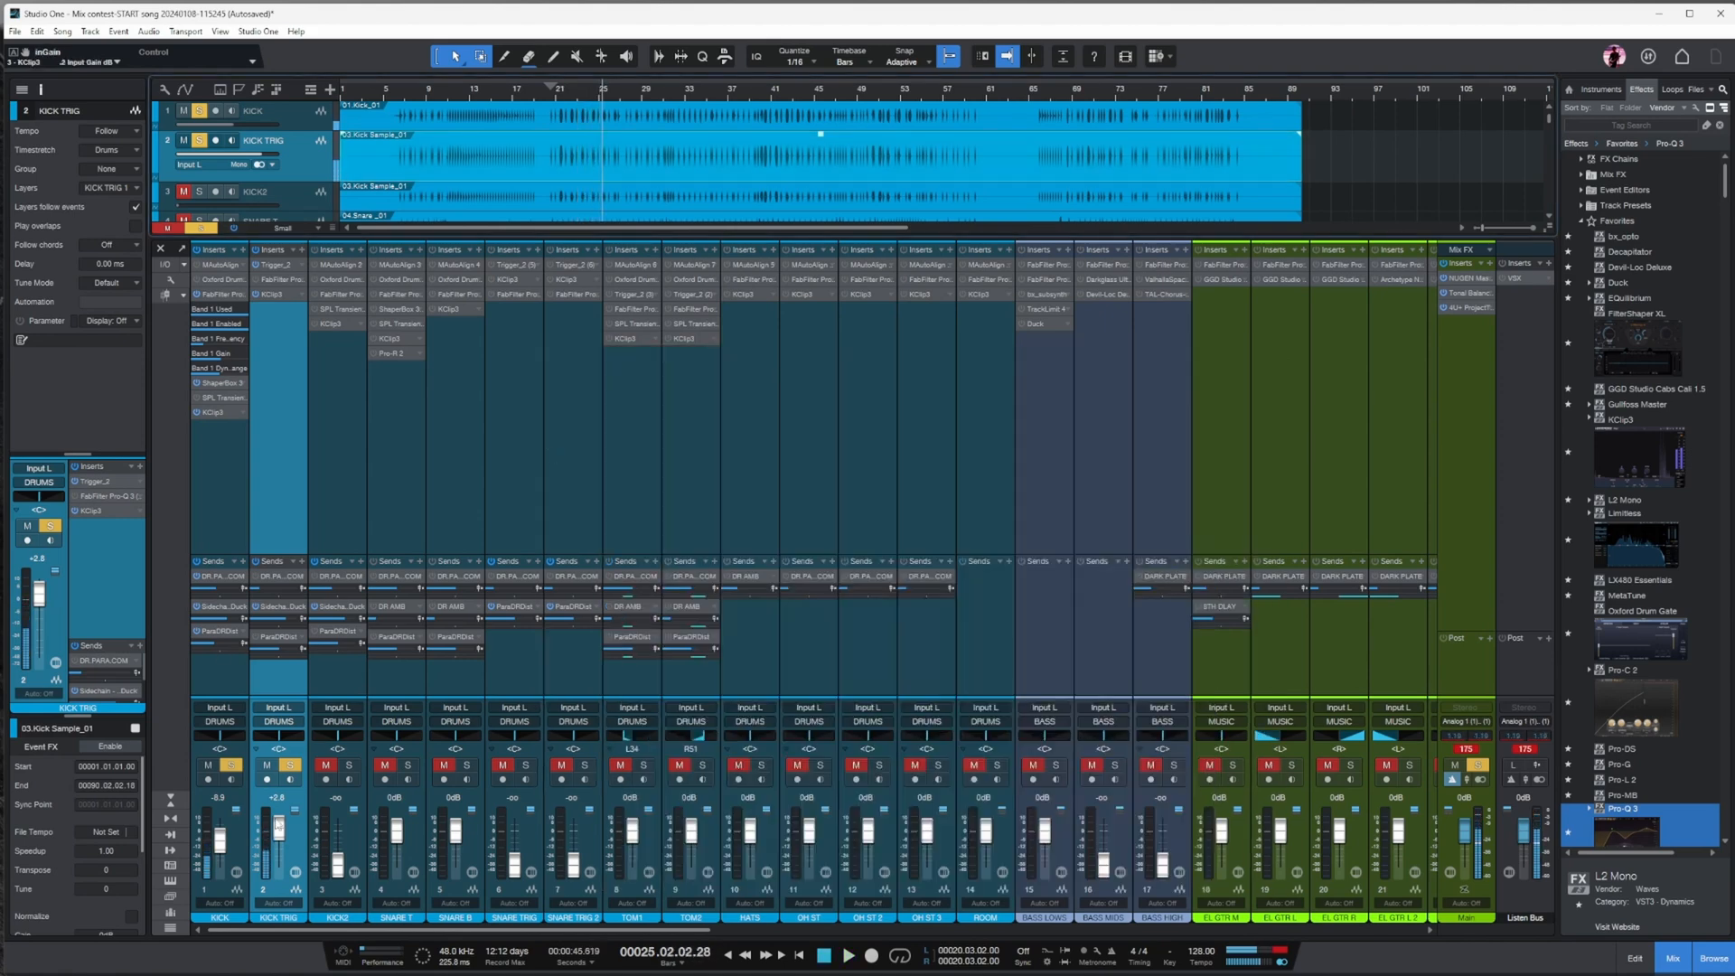
# - Clear the solos on KICK and KICK TRIG and select the KICK2 channel
pyautogui.click(232, 764)
pyautogui.click(289, 765)
pyautogui.click(354, 415)
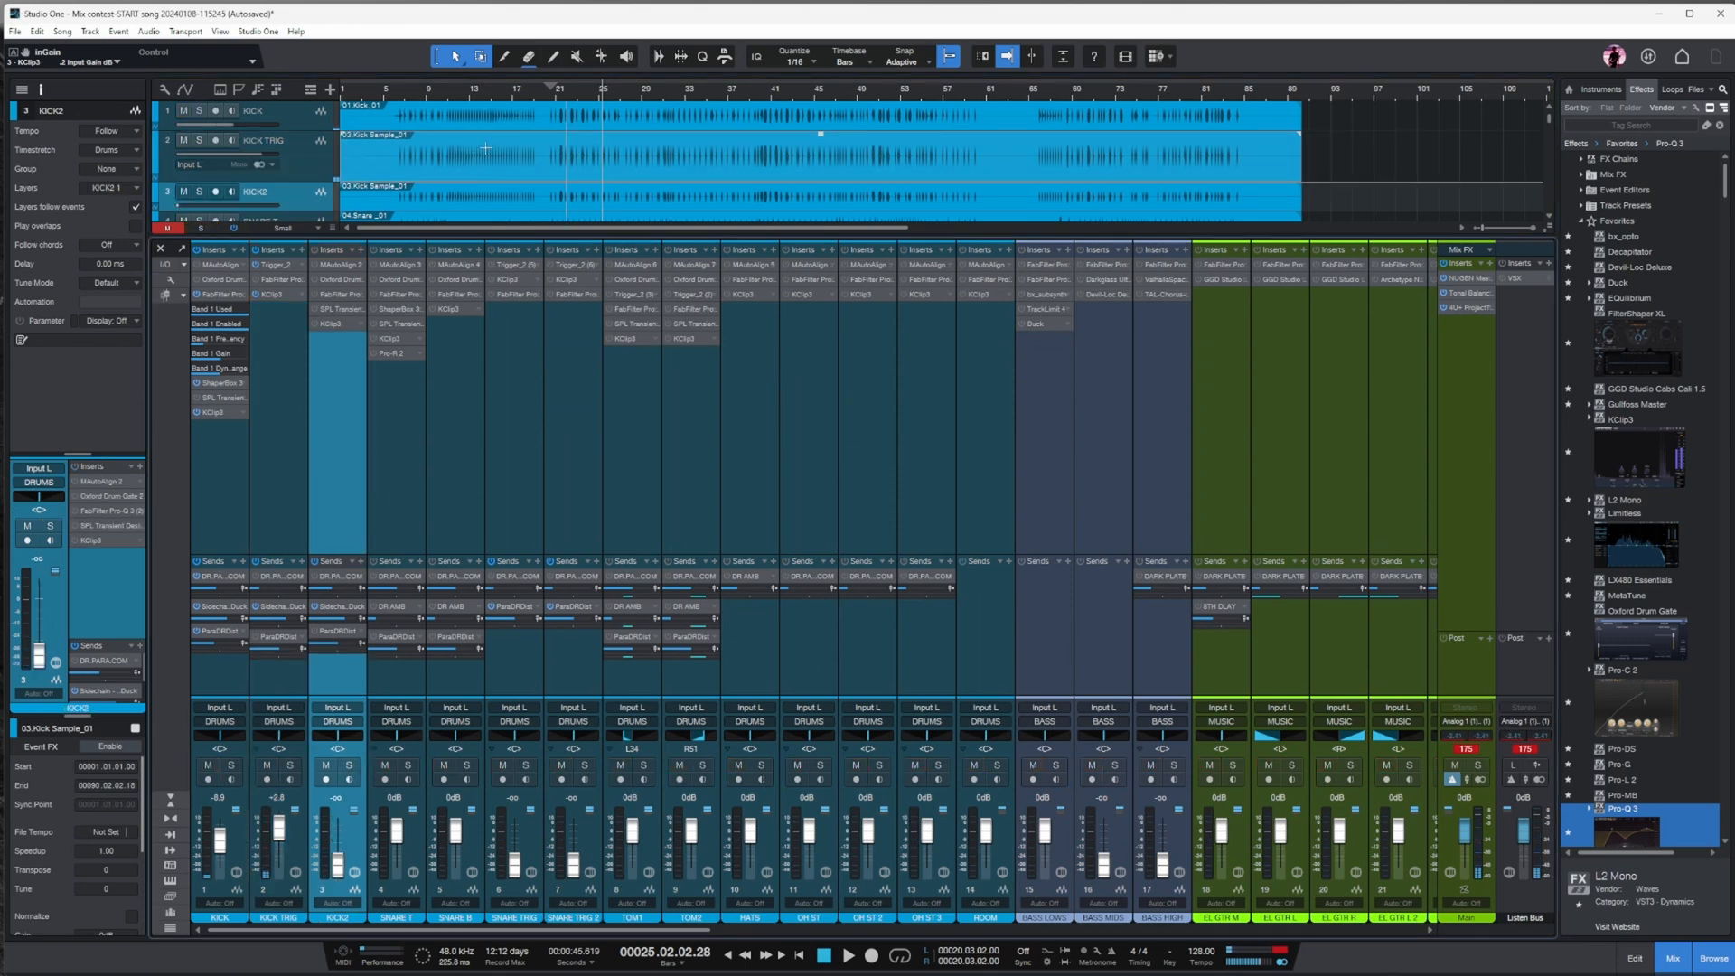
pyautogui.scroll(-1, 739, 151)
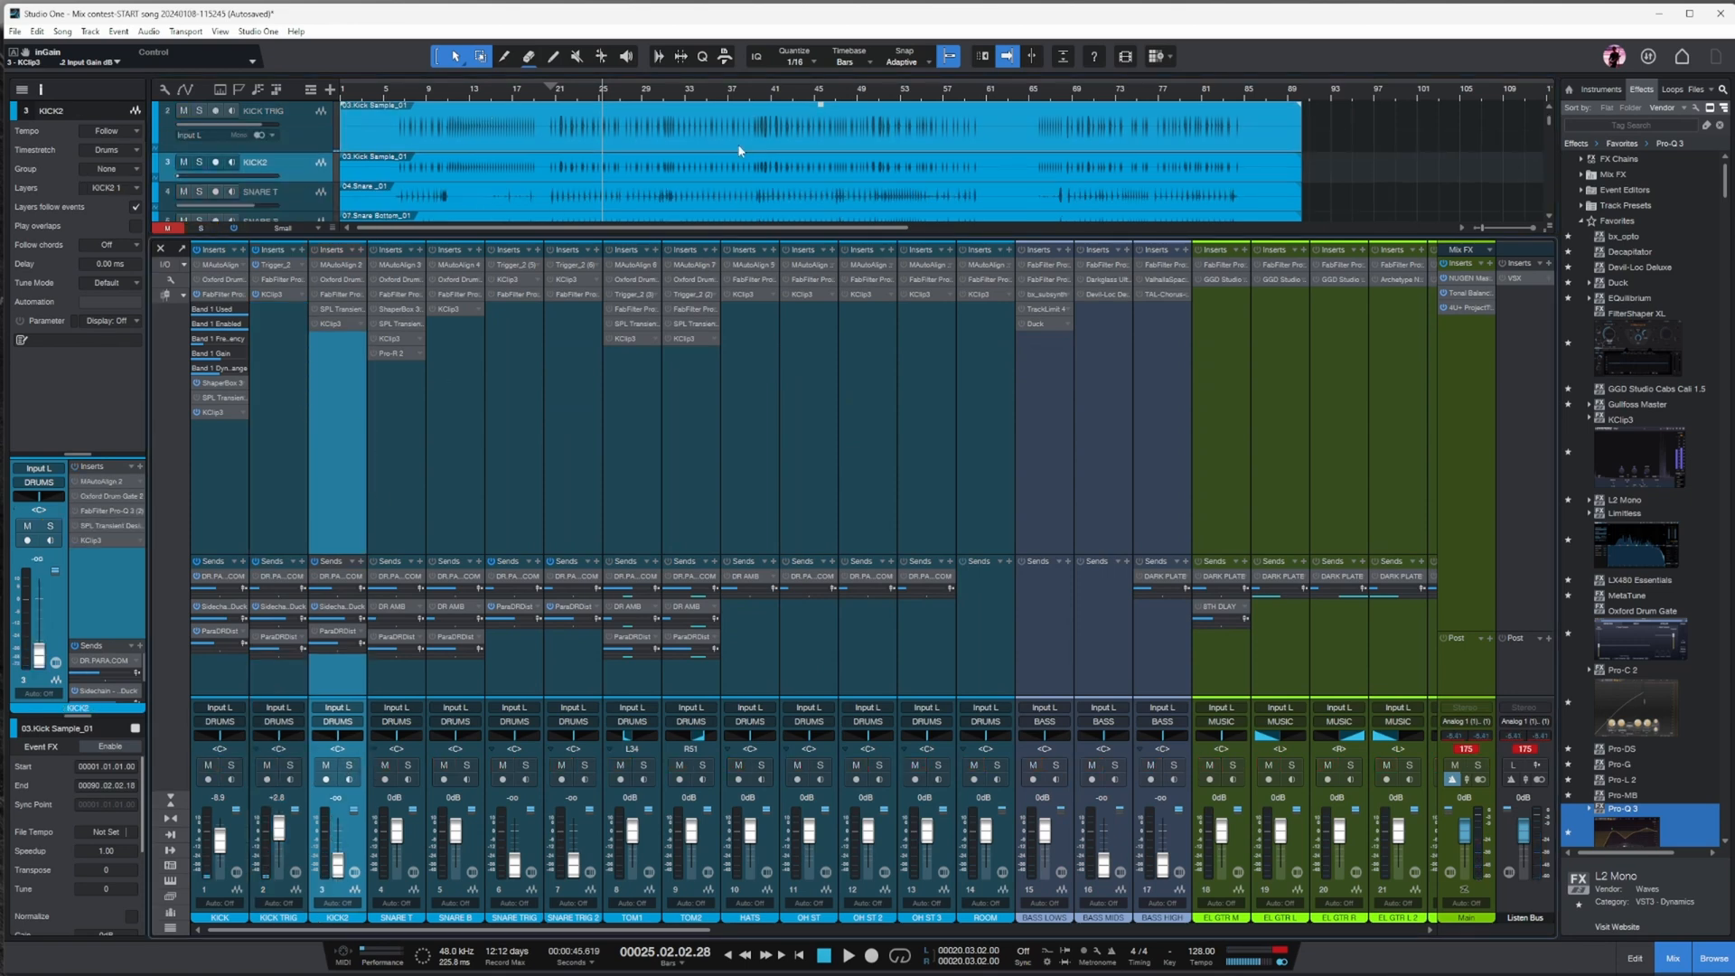
# - Disable the KICK2 track and hide it from the arrangement and console
pyautogui.rightClick(297, 172)
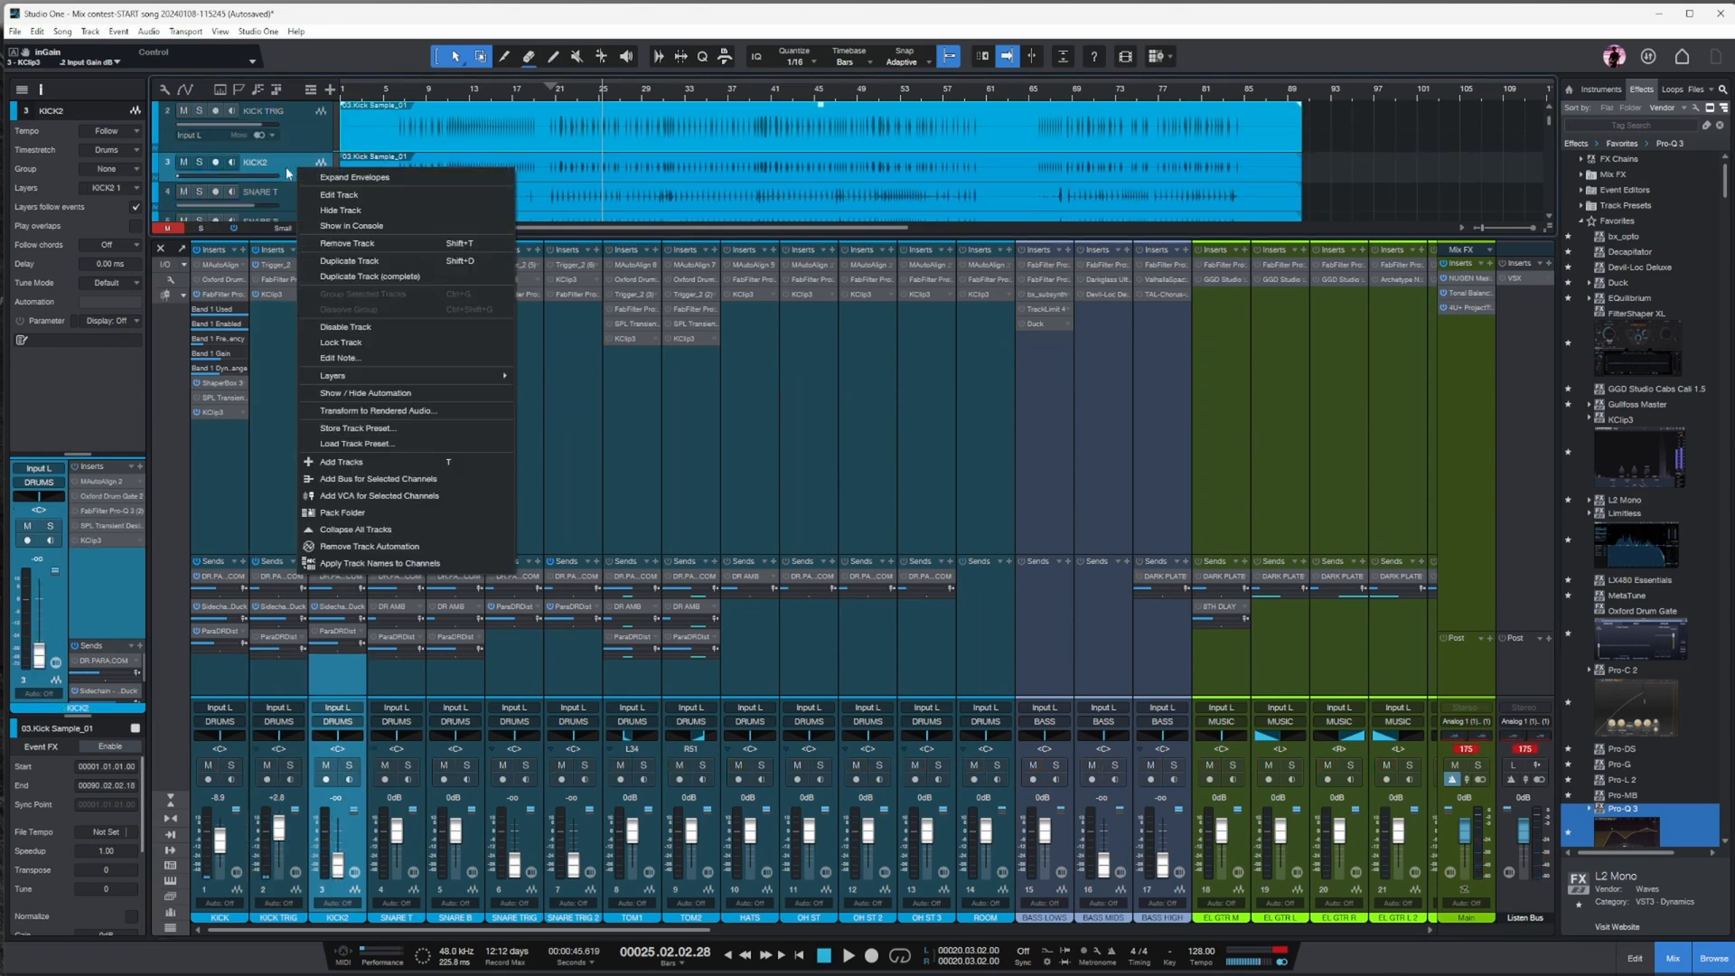
pyautogui.click(355, 326)
pyautogui.rightClick(305, 172)
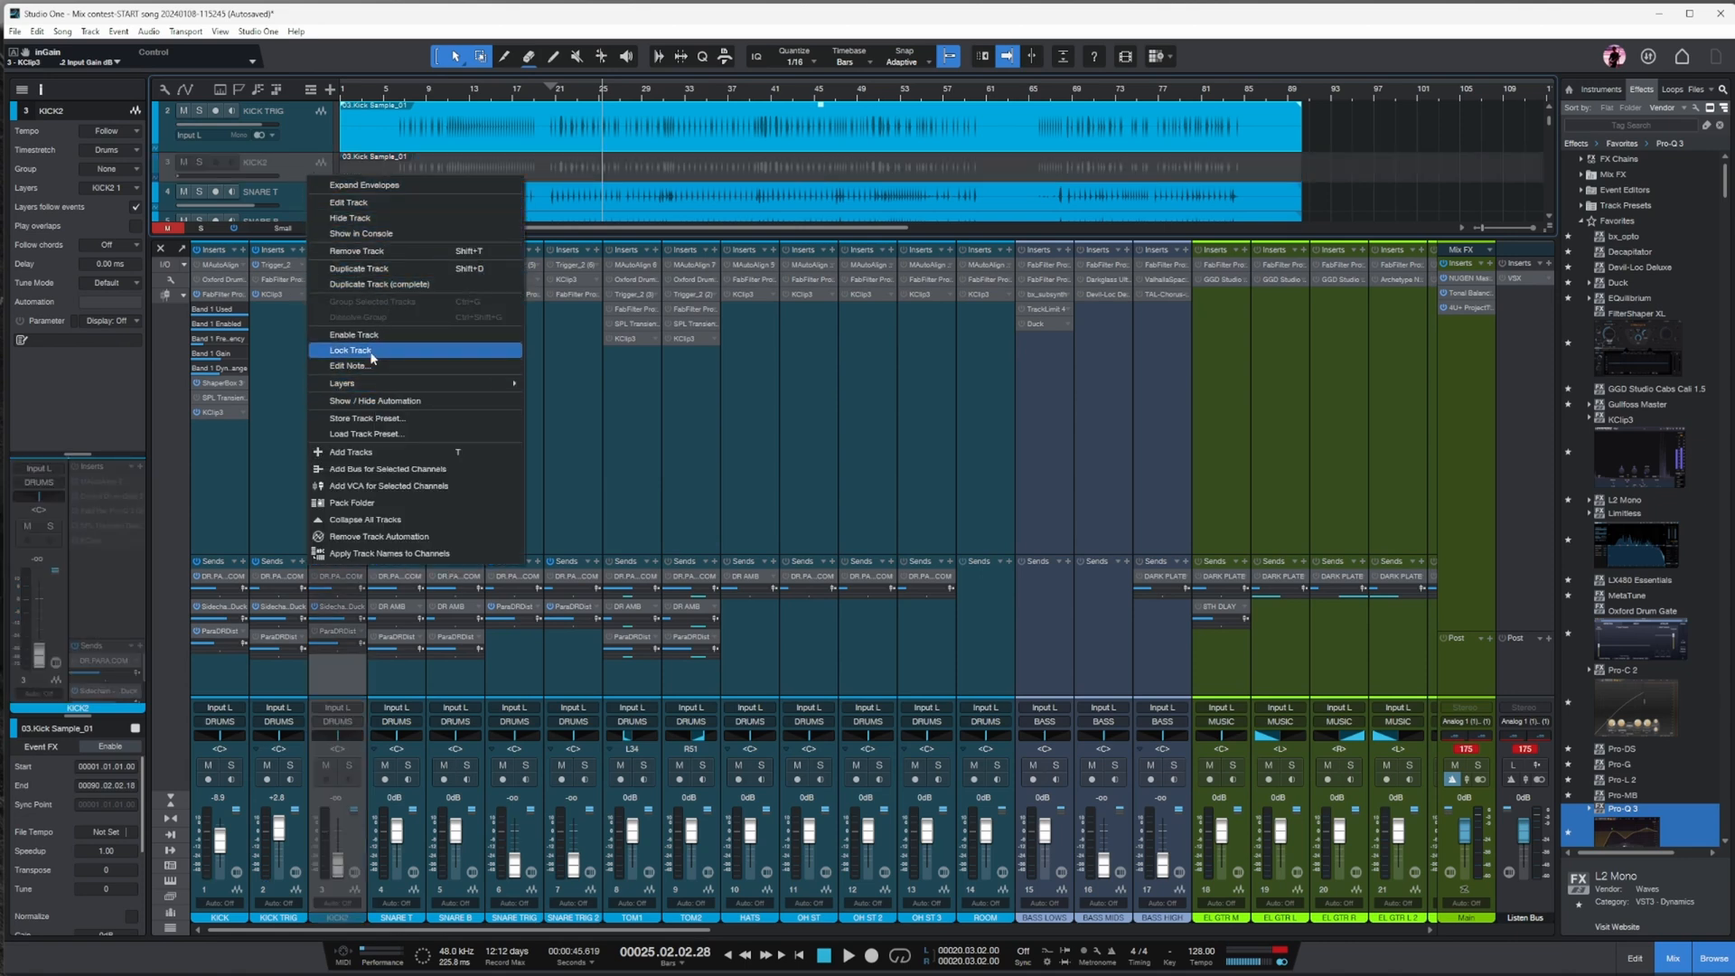
pyautogui.click(383, 218)
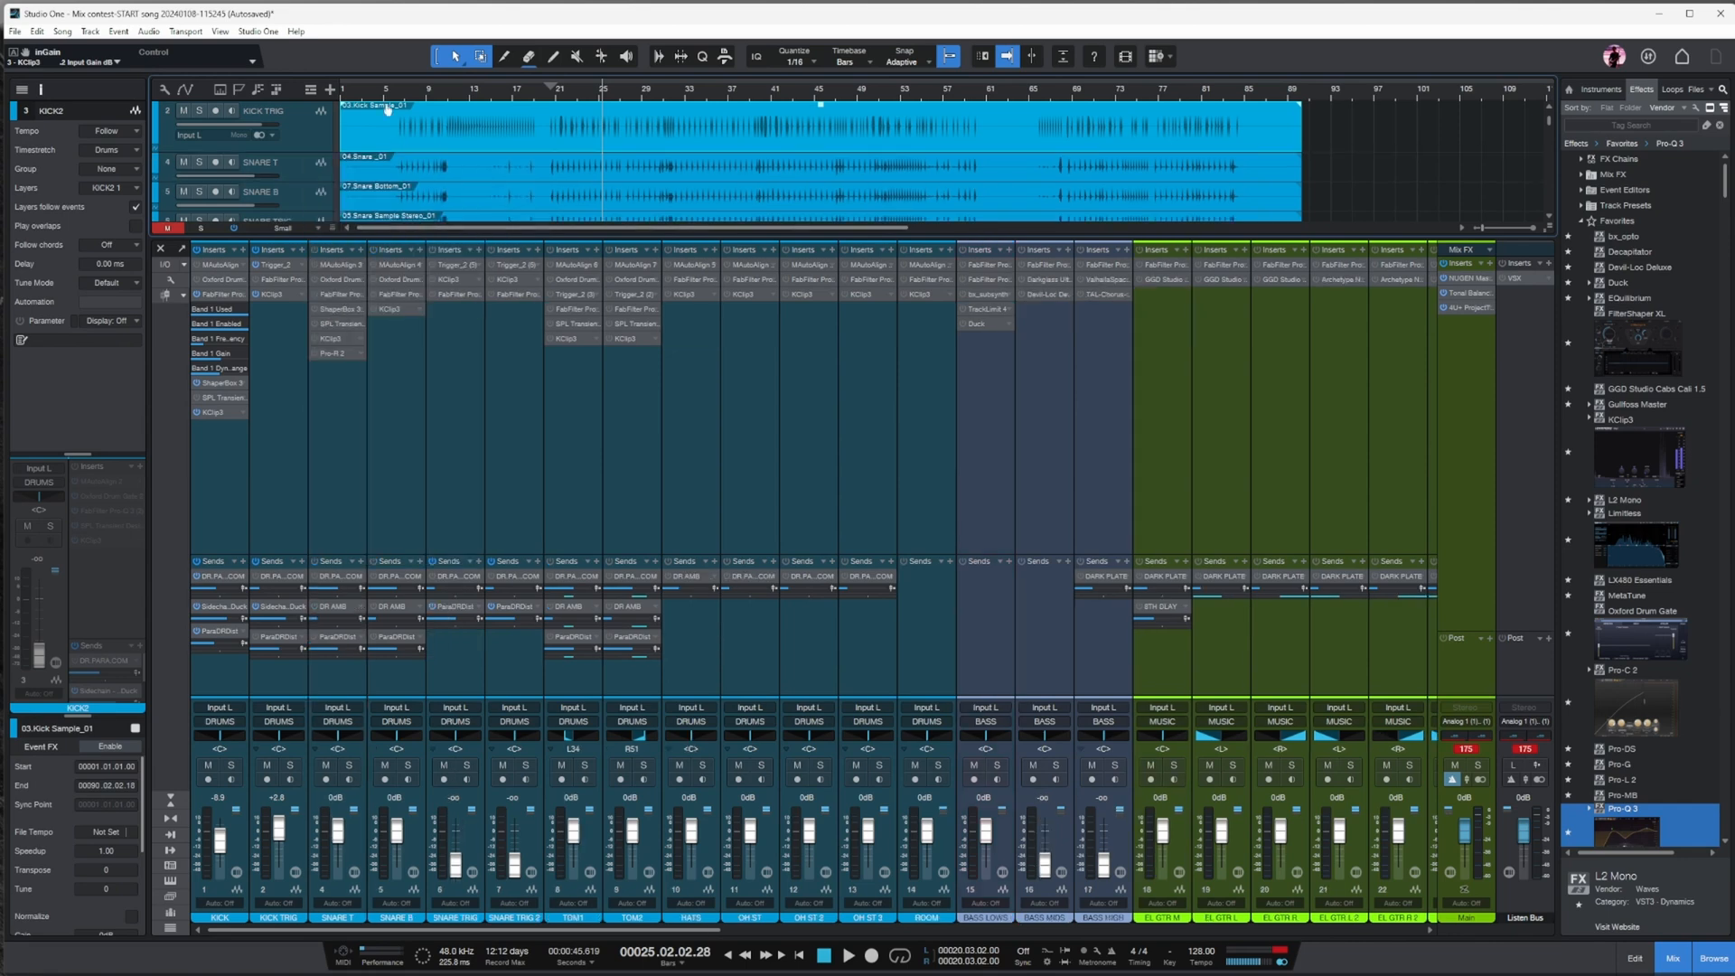
# - Solo the SNARE T channel and enlarge its track in the arrangement
pyautogui.click(325, 421)
pyautogui.press('s')
pyautogui.moveTo(310, 178); pyautogui.dragTo(307, 226)
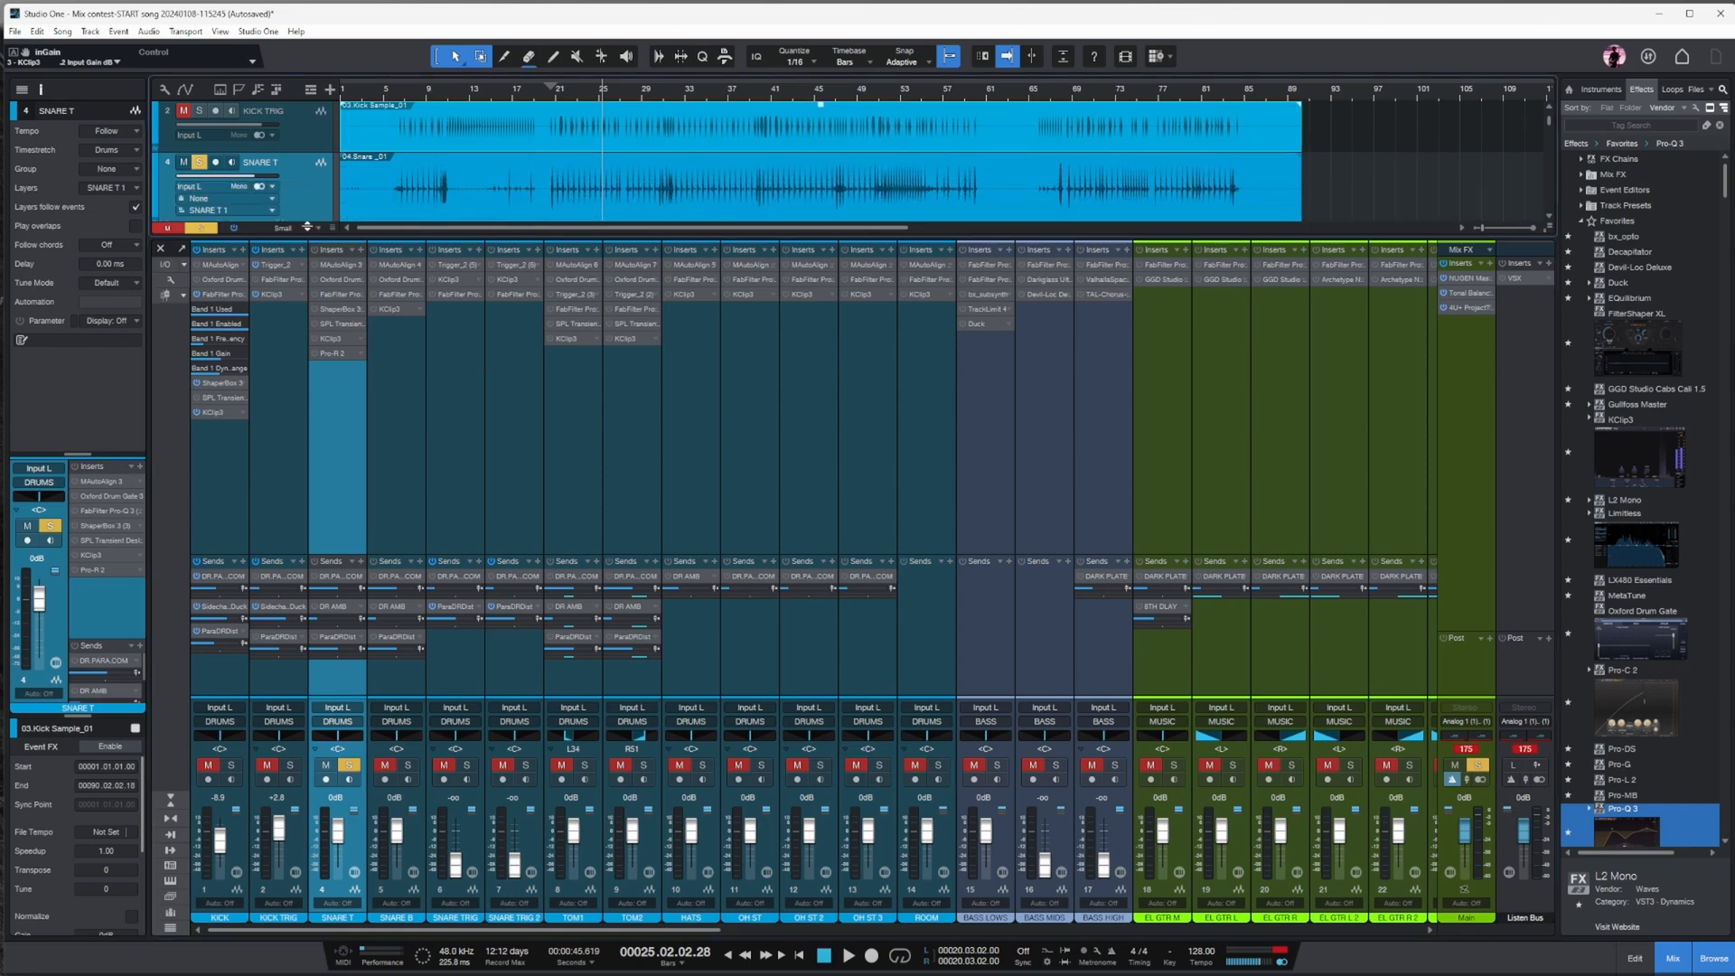
# - Lower the Match Transients threshold in SNARE T's Oxford Drum Gate, check detection during brief playback, and close the plug-in
pyautogui.click(338, 278)
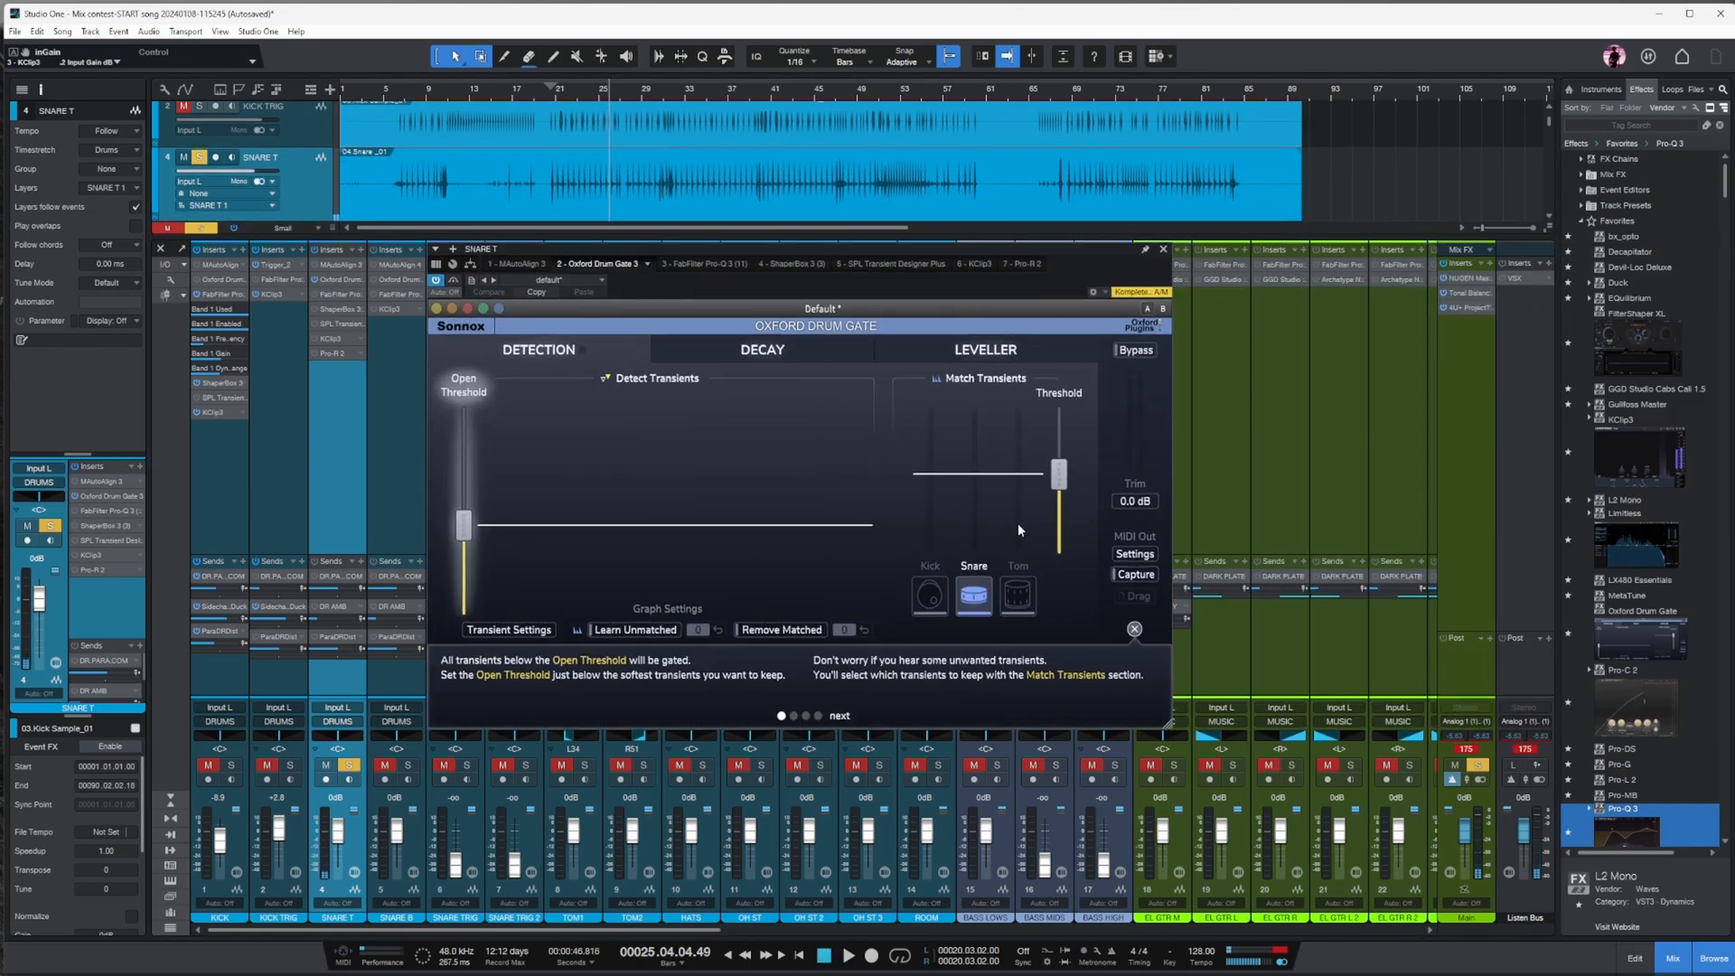
pyautogui.moveTo(1064, 483); pyautogui.dragTo(1064, 510)
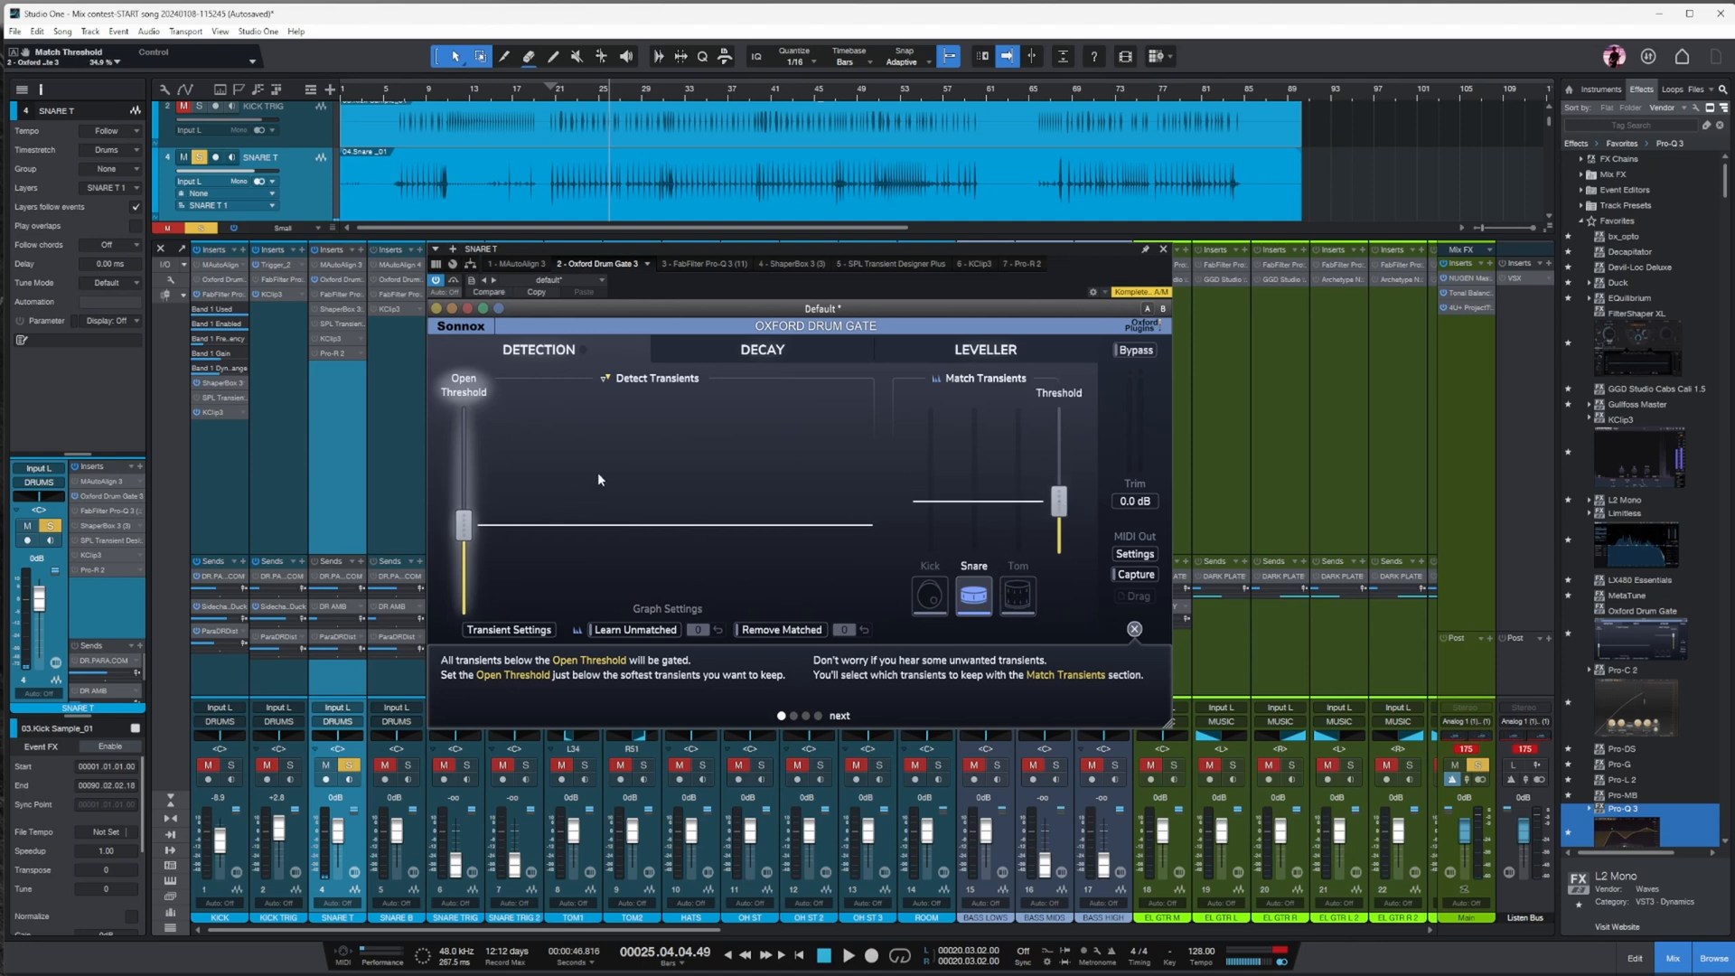
pyautogui.press('space')
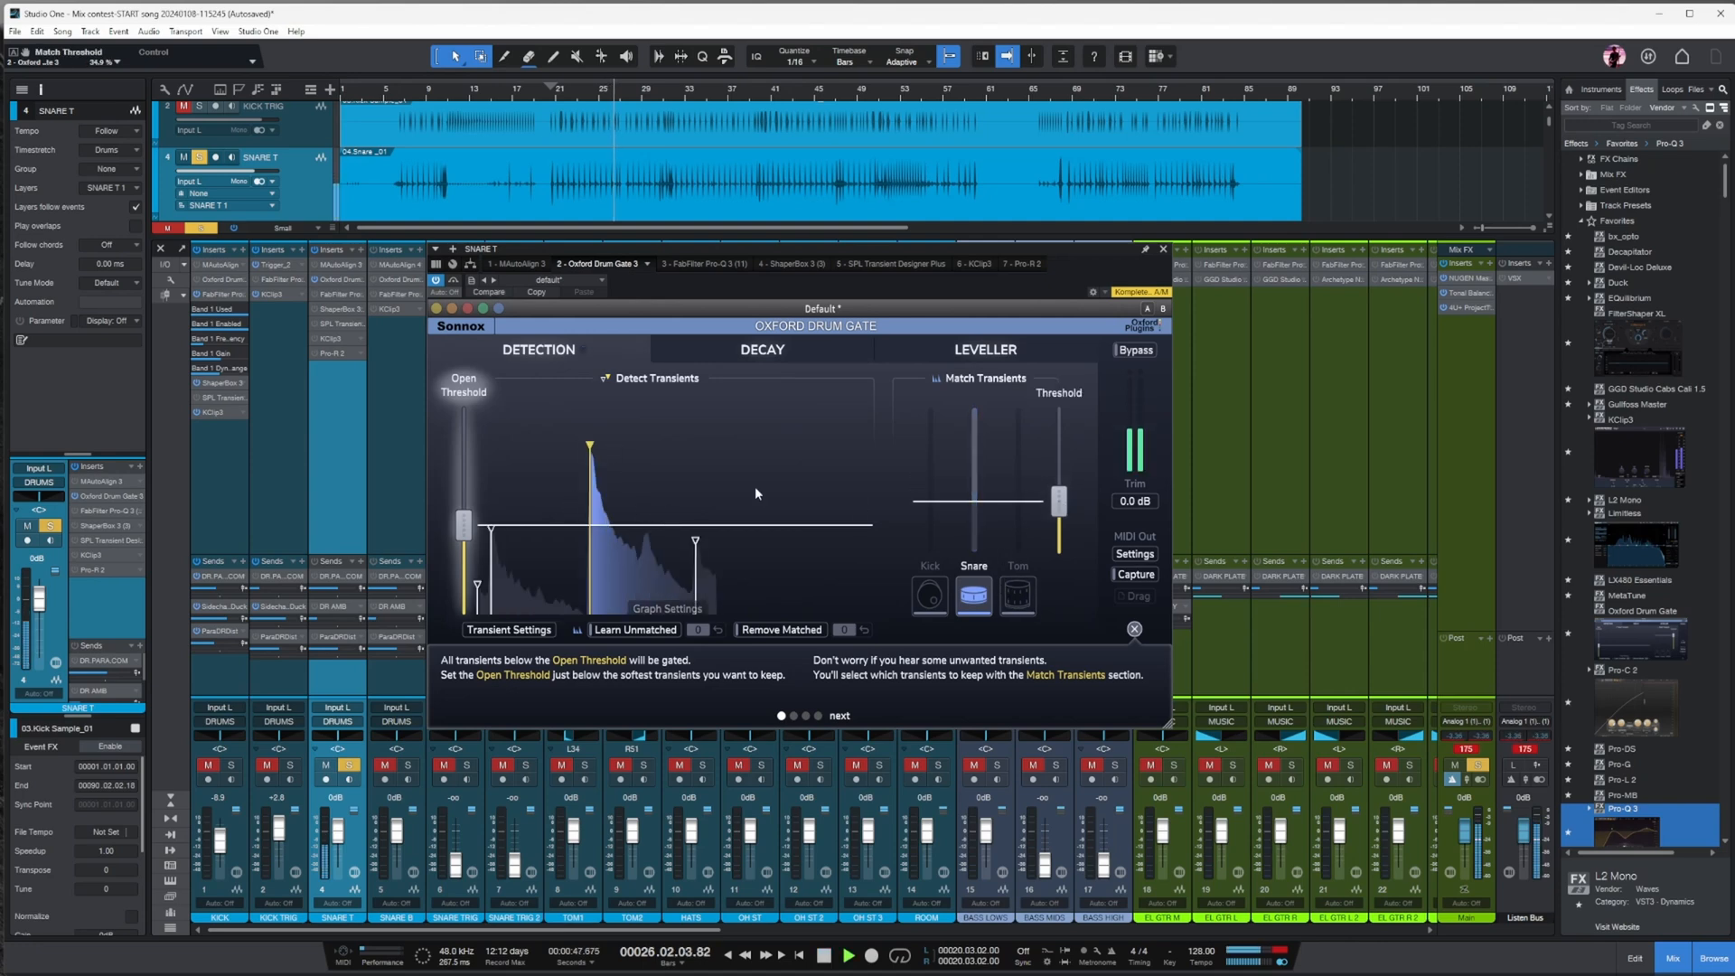
pyautogui.press('space')
pyautogui.click(1163, 248)
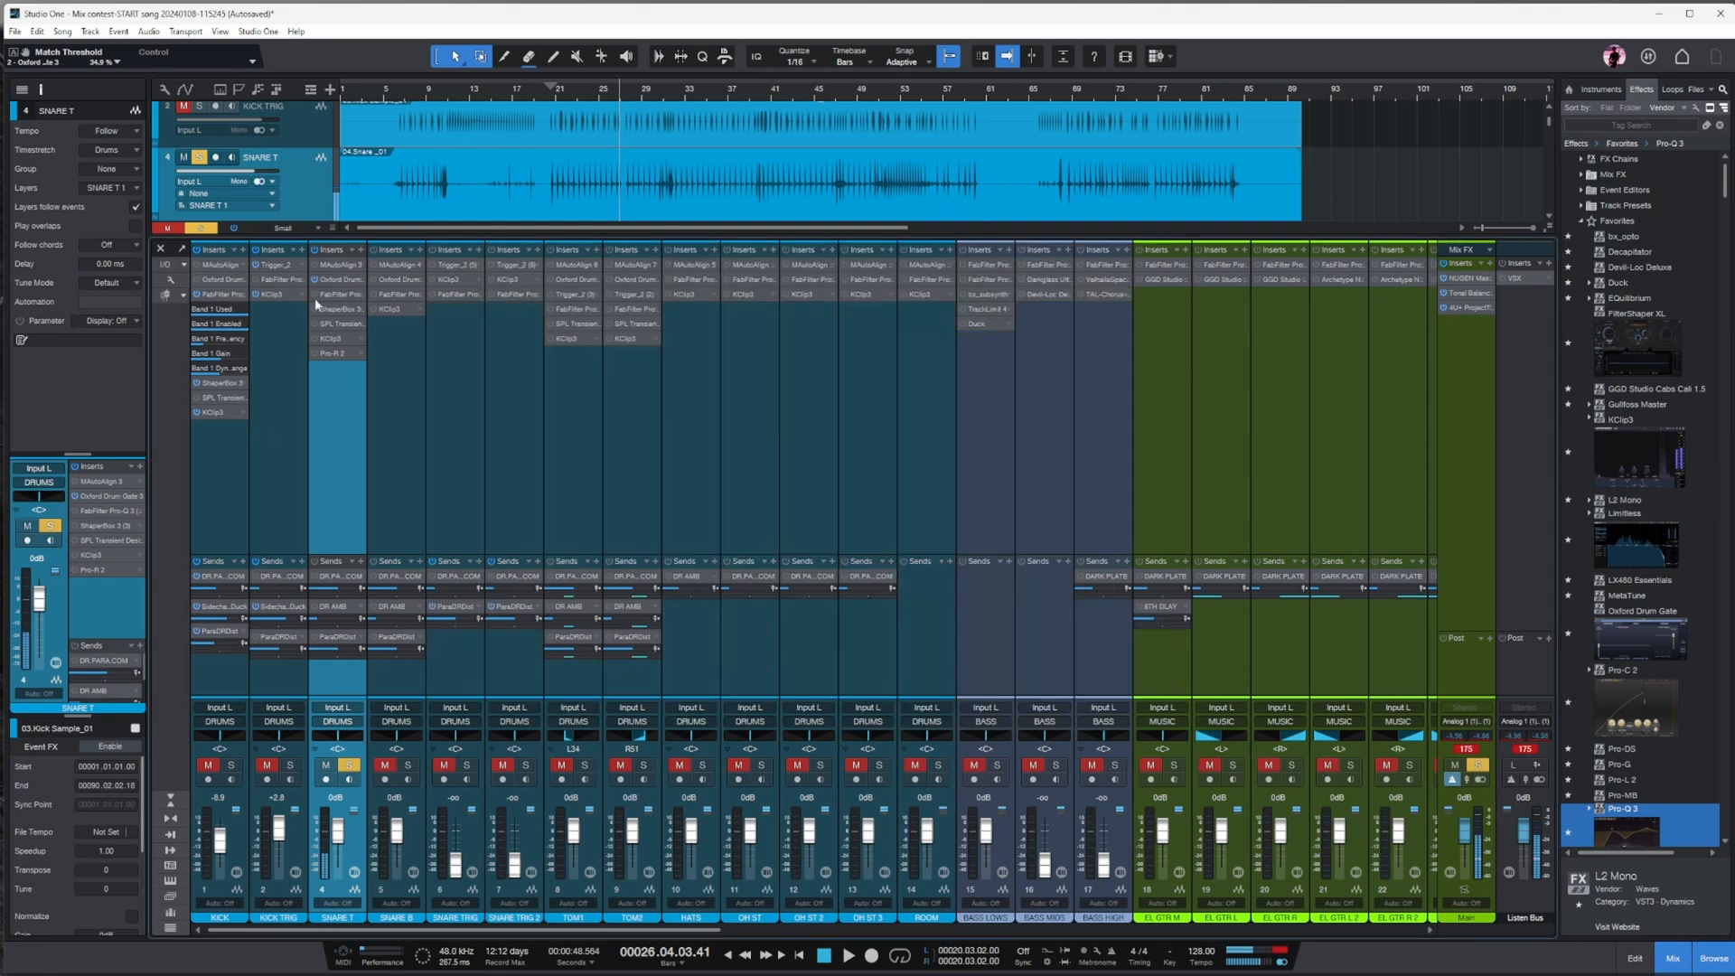
# - In SNARE T's Pro-Q 3, deepen and widen the cut near 318 Hz and trim the boost near 181 Hz to about 3.5 dB
pyautogui.click(330, 295)
pyautogui.moveTo(1619, 262); pyautogui.dragTo(1042, 279)
pyautogui.press('space')
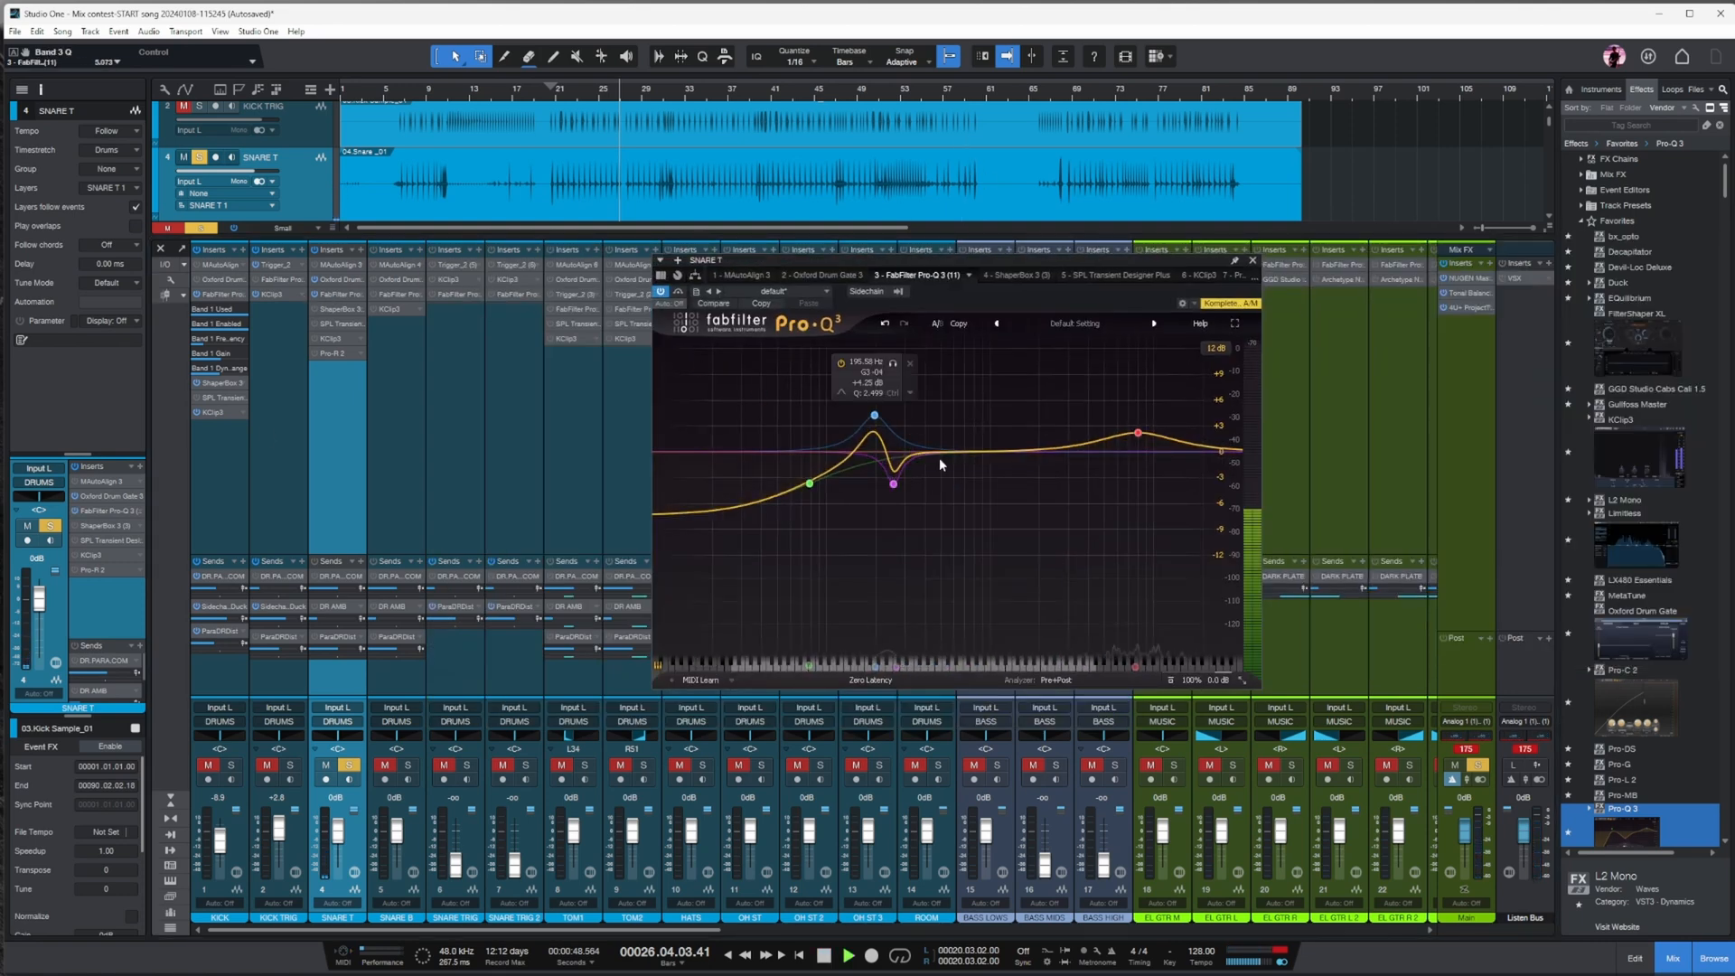
pyautogui.moveTo(893, 484); pyautogui.dragTo(916, 495)
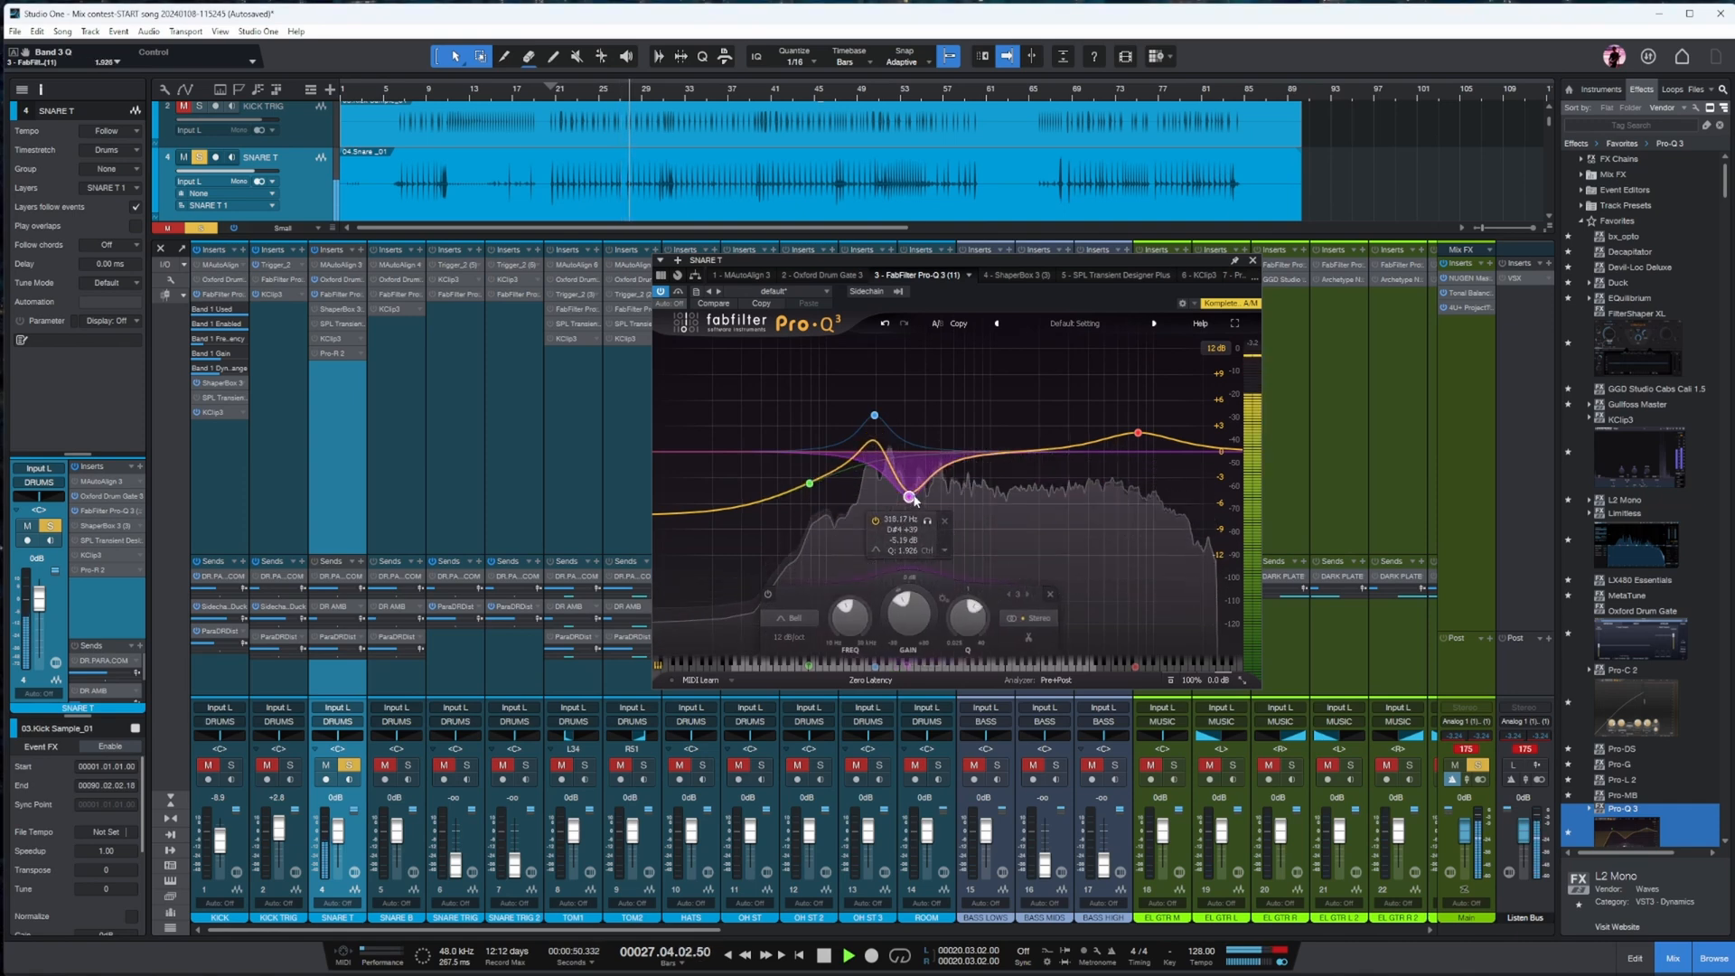
pyautogui.moveTo(873, 415); pyautogui.dragTo(870, 419)
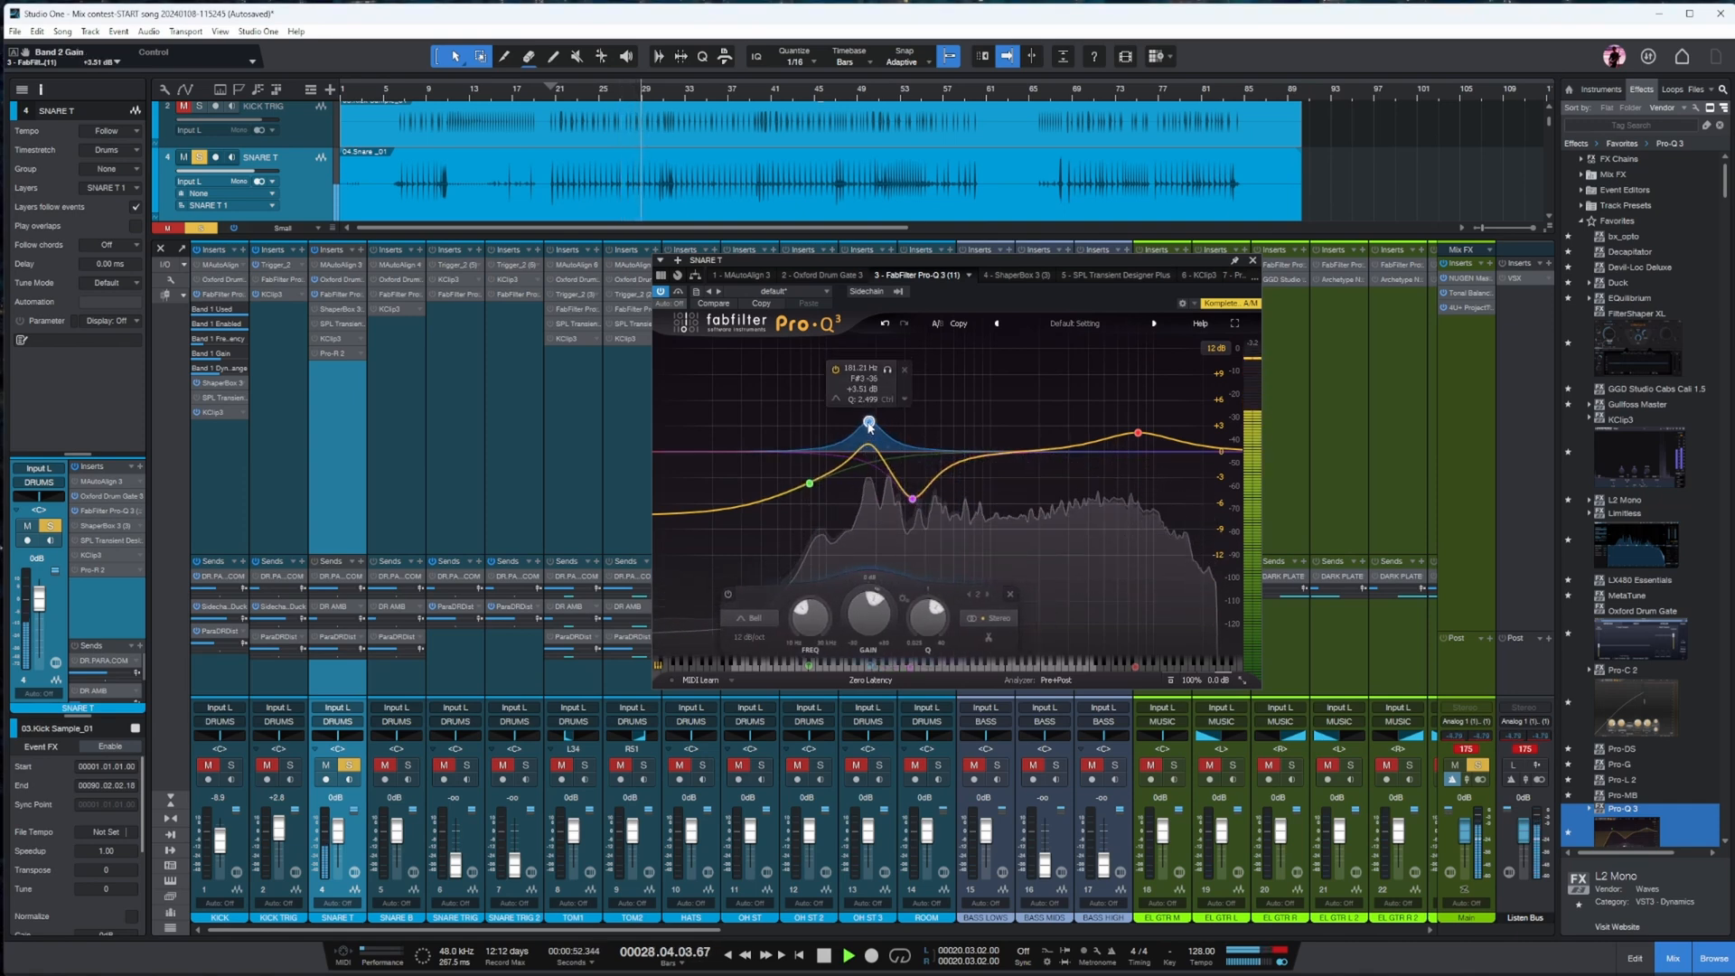
# - Add a midrange cut in SNARE T's Pro-Q 3, then raise and widen the high-frequency boost
pyautogui.moveTo(984, 450)
pyautogui.mouseDown()
pyautogui.moveTo(974, 427)
pyautogui.moveTo(987, 477)
pyautogui.mouseUp()
pyautogui.moveTo(1136, 434); pyautogui.dragTo(1131, 426)
pyautogui.scroll(-3, 1131, 426)
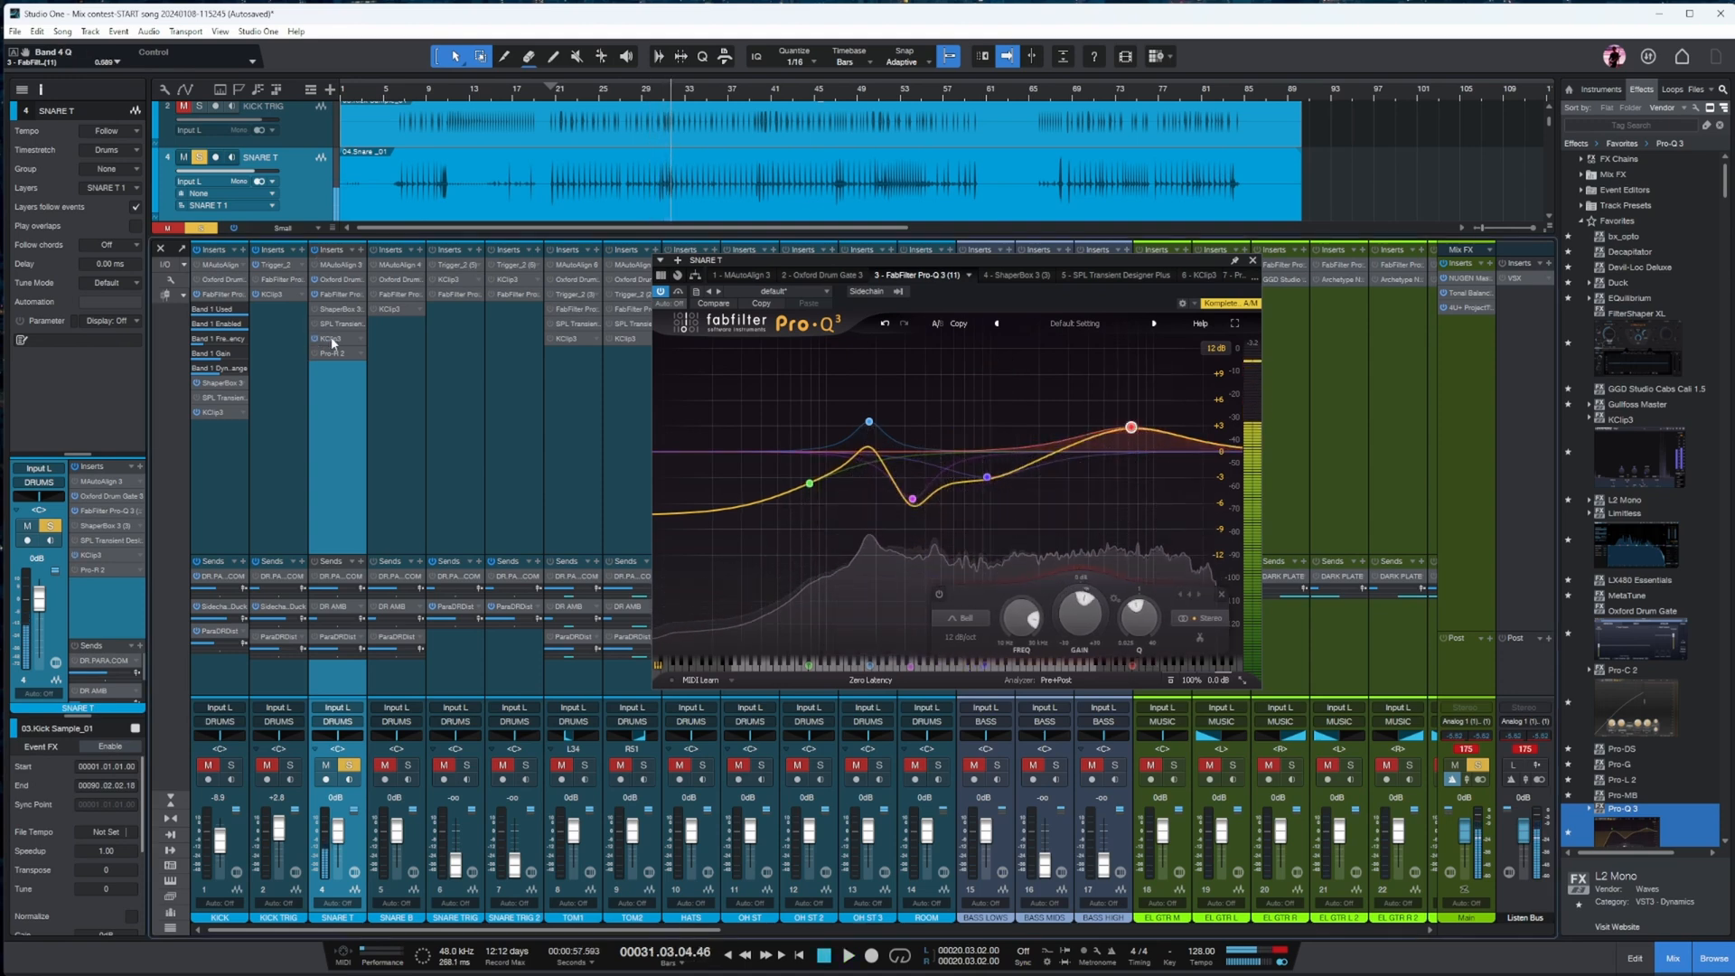
# - Raise the input gain of SNARE T's KClip3 during playback and close the plug-in windows
pyautogui.click(331, 338)
pyautogui.moveTo(871, 664); pyautogui.dragTo(862, 613)
pyautogui.click(1375, 260)
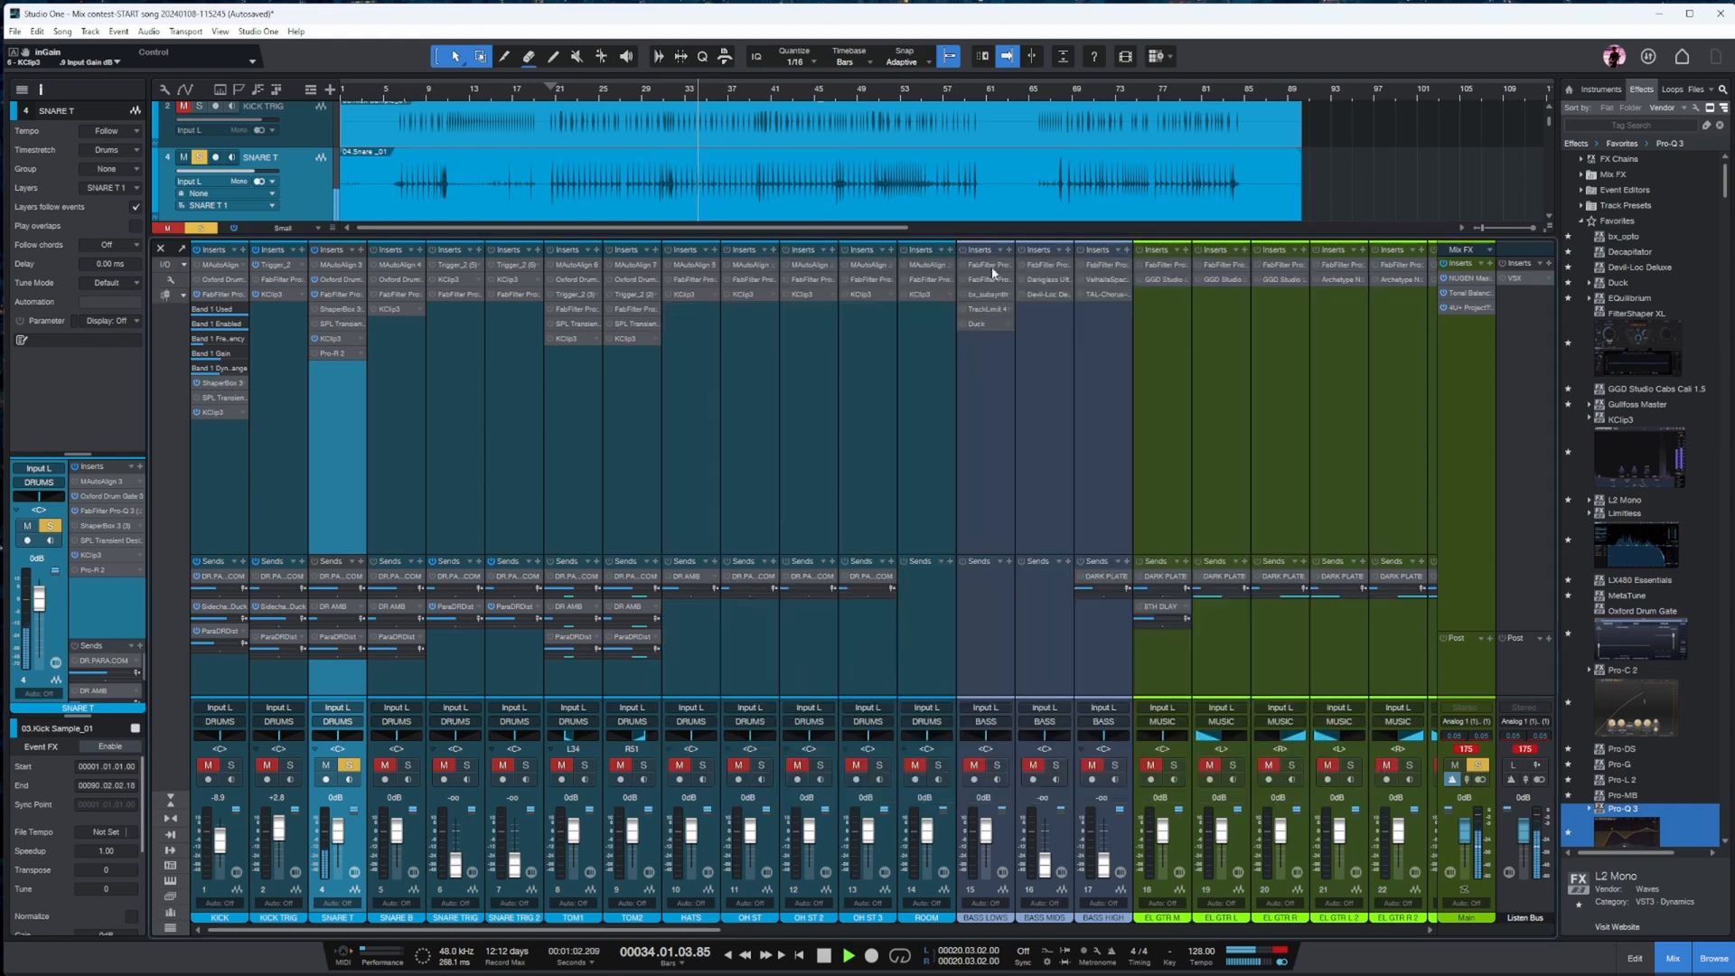
# - Open SNARE T's Pro-R 2 reverb, shorten Space to 1.30 s and reduce the Mix amount
pyautogui.click(334, 352)
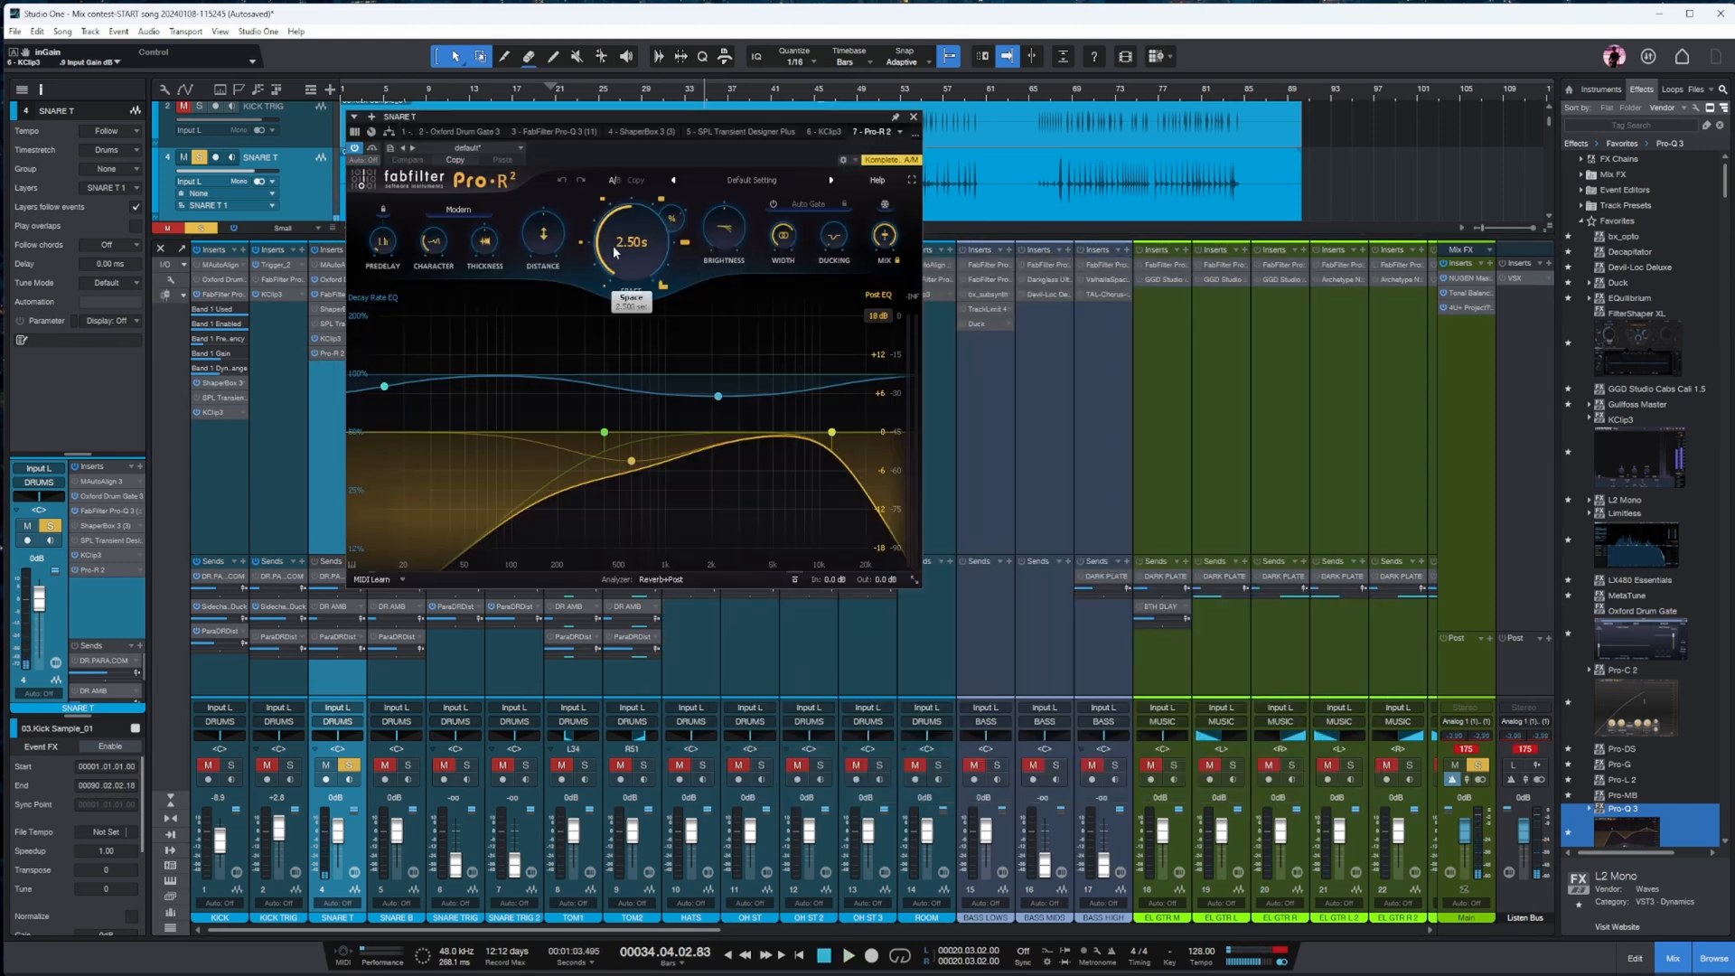
pyautogui.moveTo(771, 113); pyautogui.dragTo(822, 188)
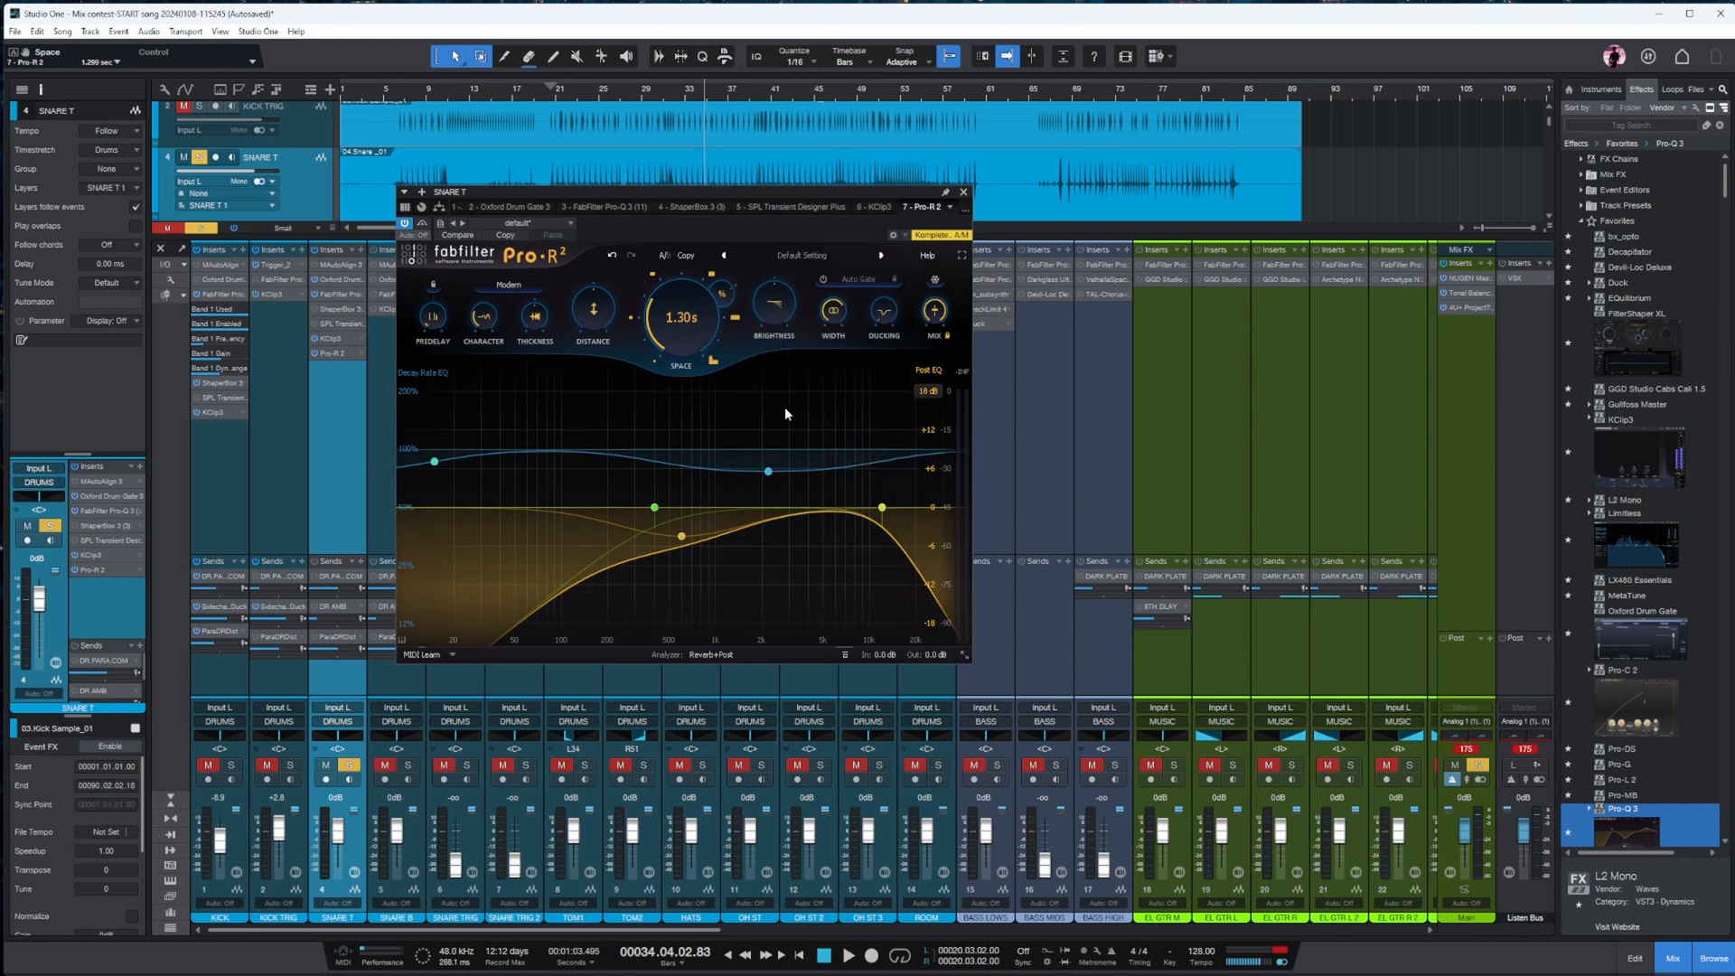
pyautogui.moveTo(679, 329)
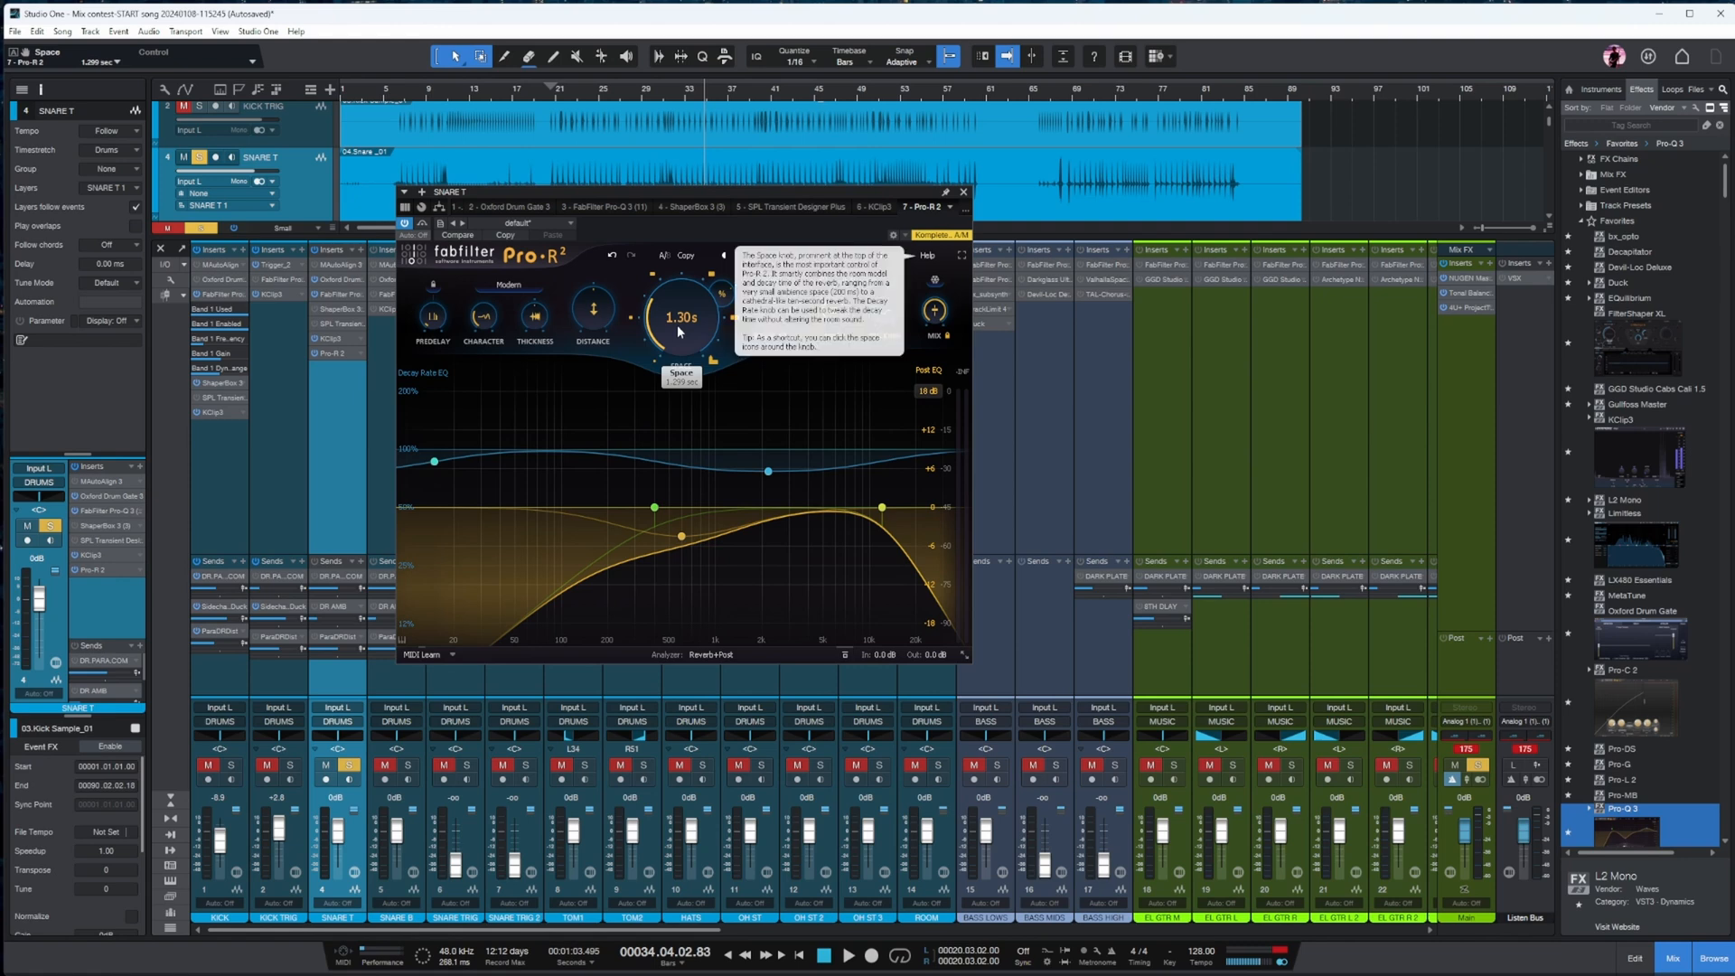
pyautogui.moveTo(934, 311)
pyautogui.moveTo(930, 399); pyautogui.dragTo(930, 431)
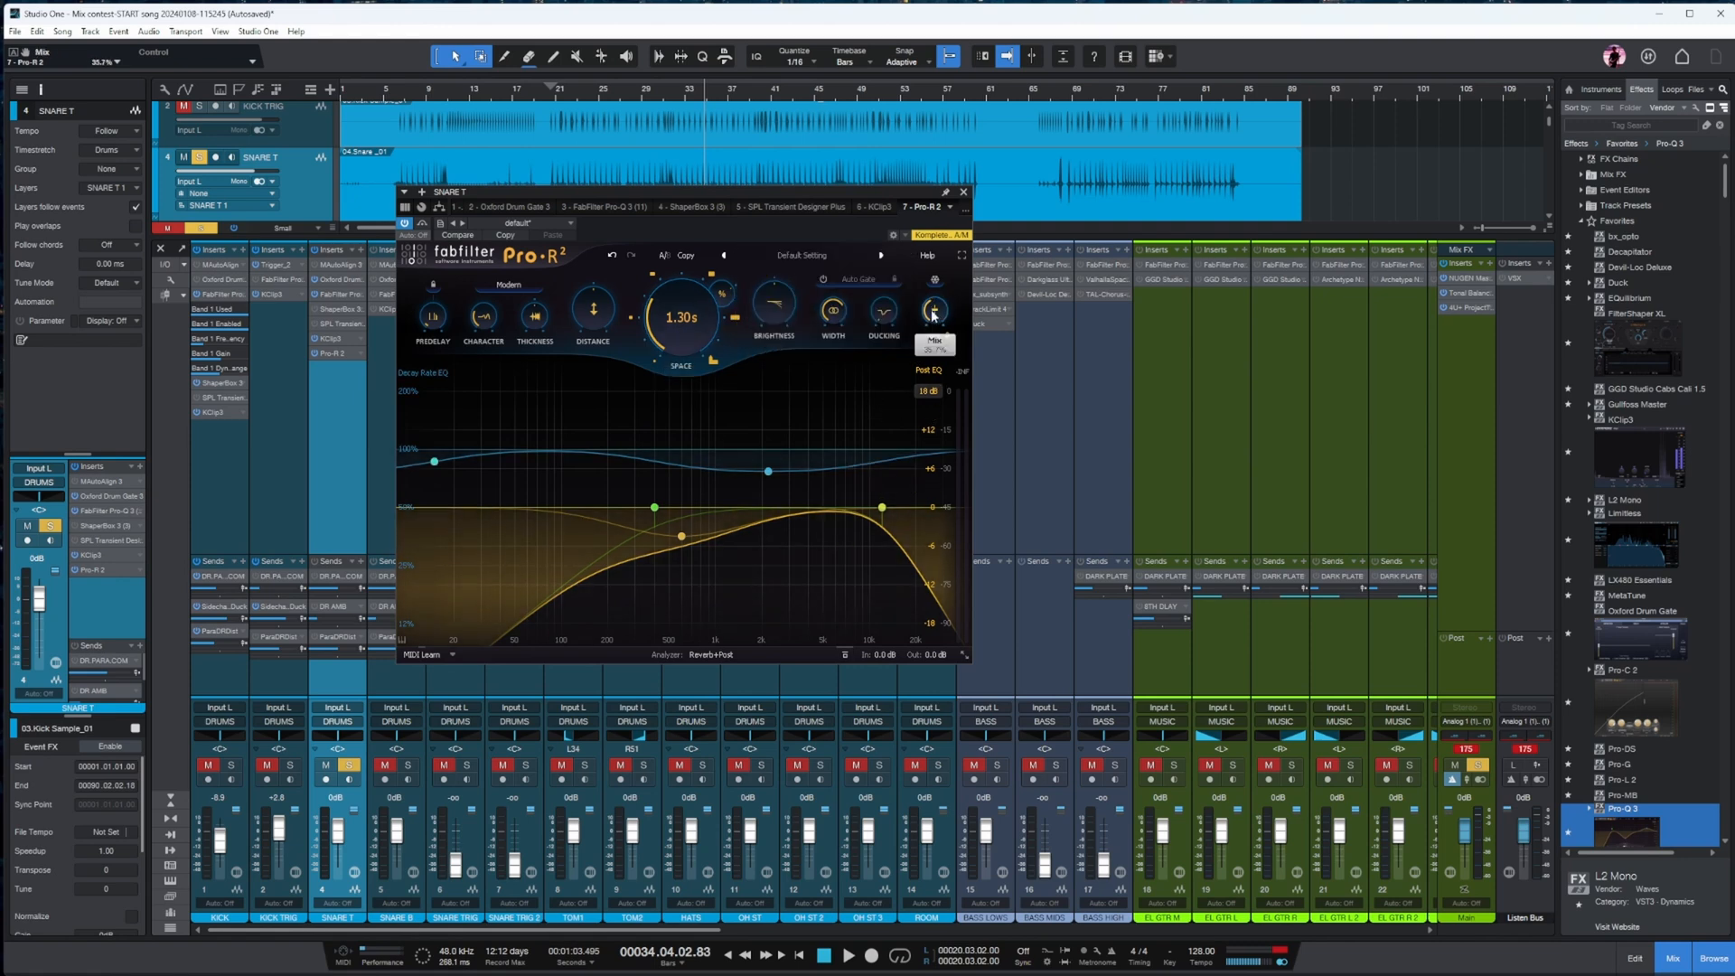
pyautogui.moveTo(935, 314); pyautogui.dragTo(931, 353)
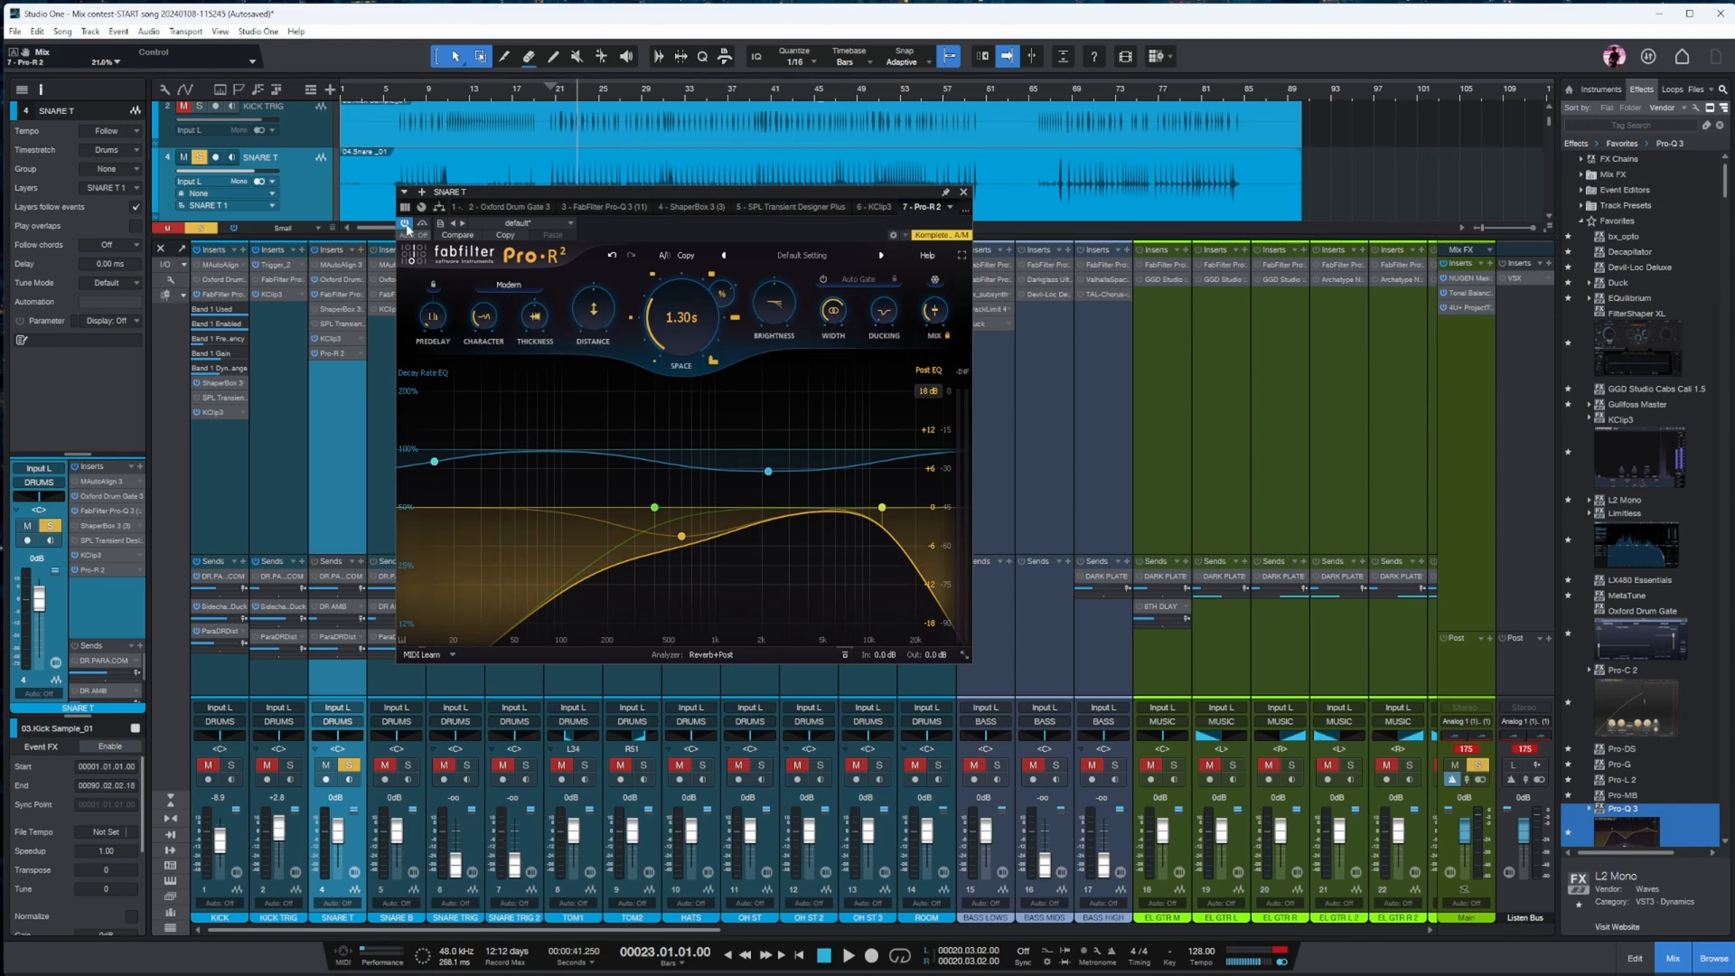
# - Lower the Brightness in SNARE T's Pro-R 2 and reduce its Mix to under 5% during playback
pyautogui.moveTo(712, 317)
pyautogui.moveTo(796, 315)
pyautogui.moveTo(782, 351); pyautogui.dragTo(782, 358)
pyautogui.moveTo(760, 200); pyautogui.dragTo(765, 250)
pyautogui.press('space')
pyautogui.moveTo(943, 391)
pyautogui.moveTo(942, 394); pyautogui.dragTo(946, 414)
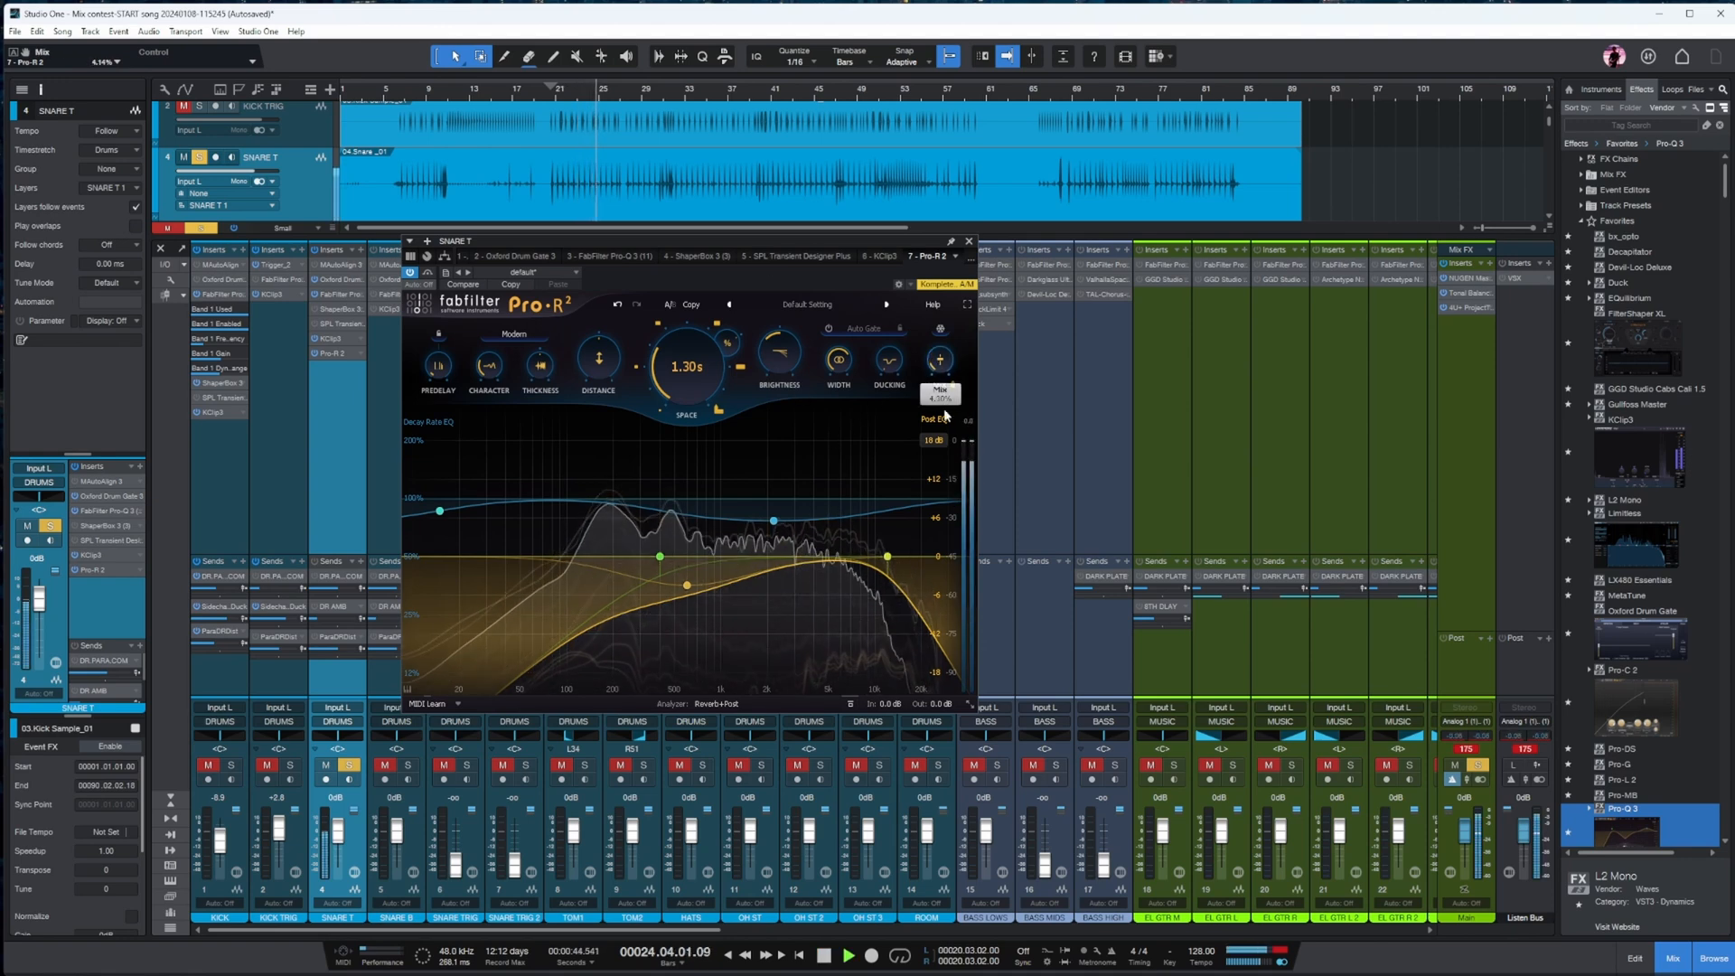
# - Shorten the Pro-R 2 Space on SNARE T to 0.62 s, narrow the stereo width, and close the reverb
pyautogui.moveTo(687, 380); pyautogui.dragTo(670, 403)
pyautogui.moveTo(935, 370); pyautogui.dragTo(849, 408)
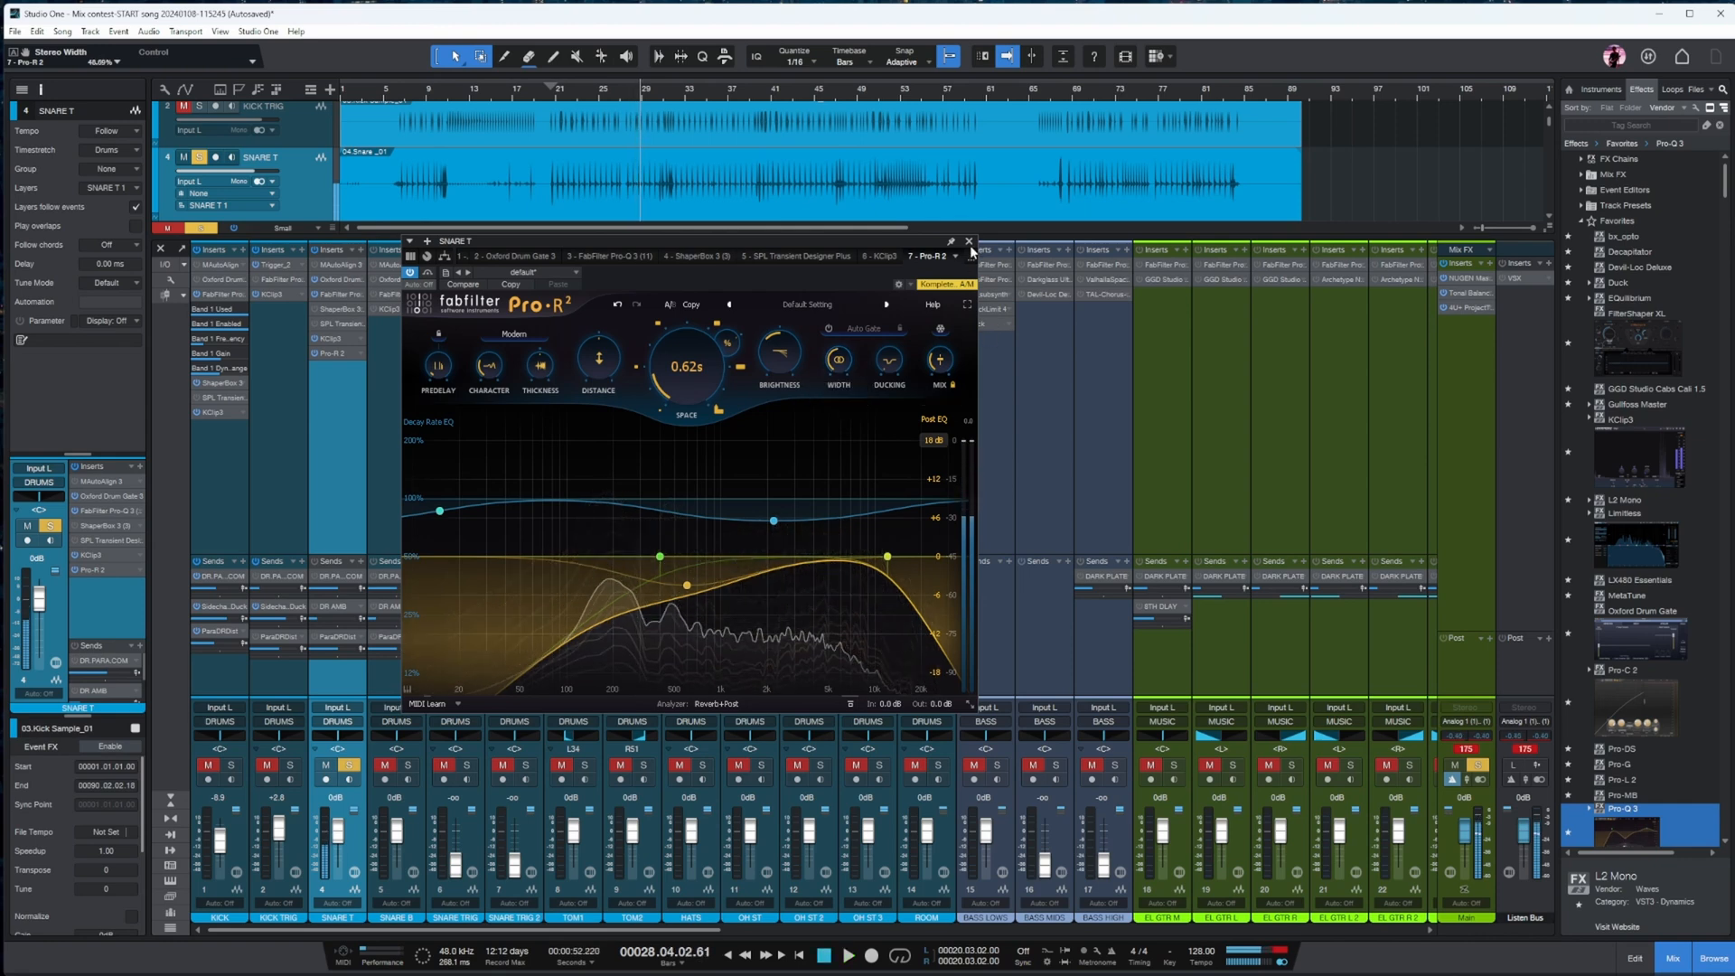
pyautogui.click(970, 243)
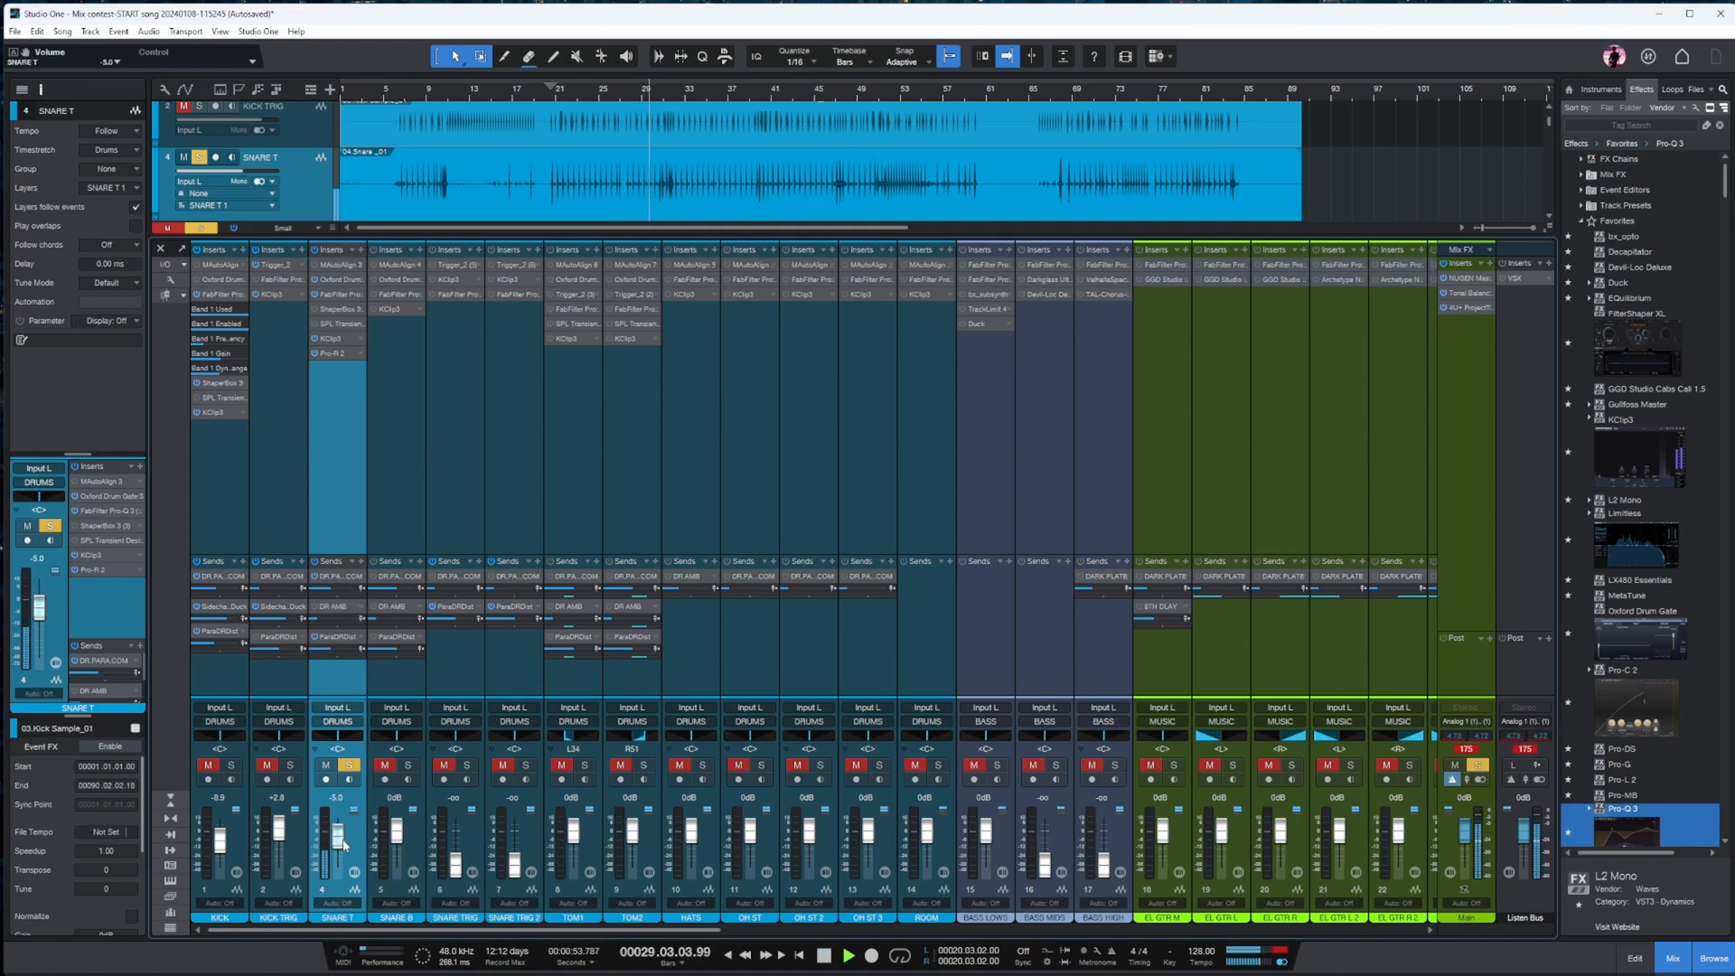
# - Leave SNARE T's fader at -4.3 dB, stop playback, and solo SNARE B alongside it
pyautogui.press('space')
pyautogui.click(403, 451)
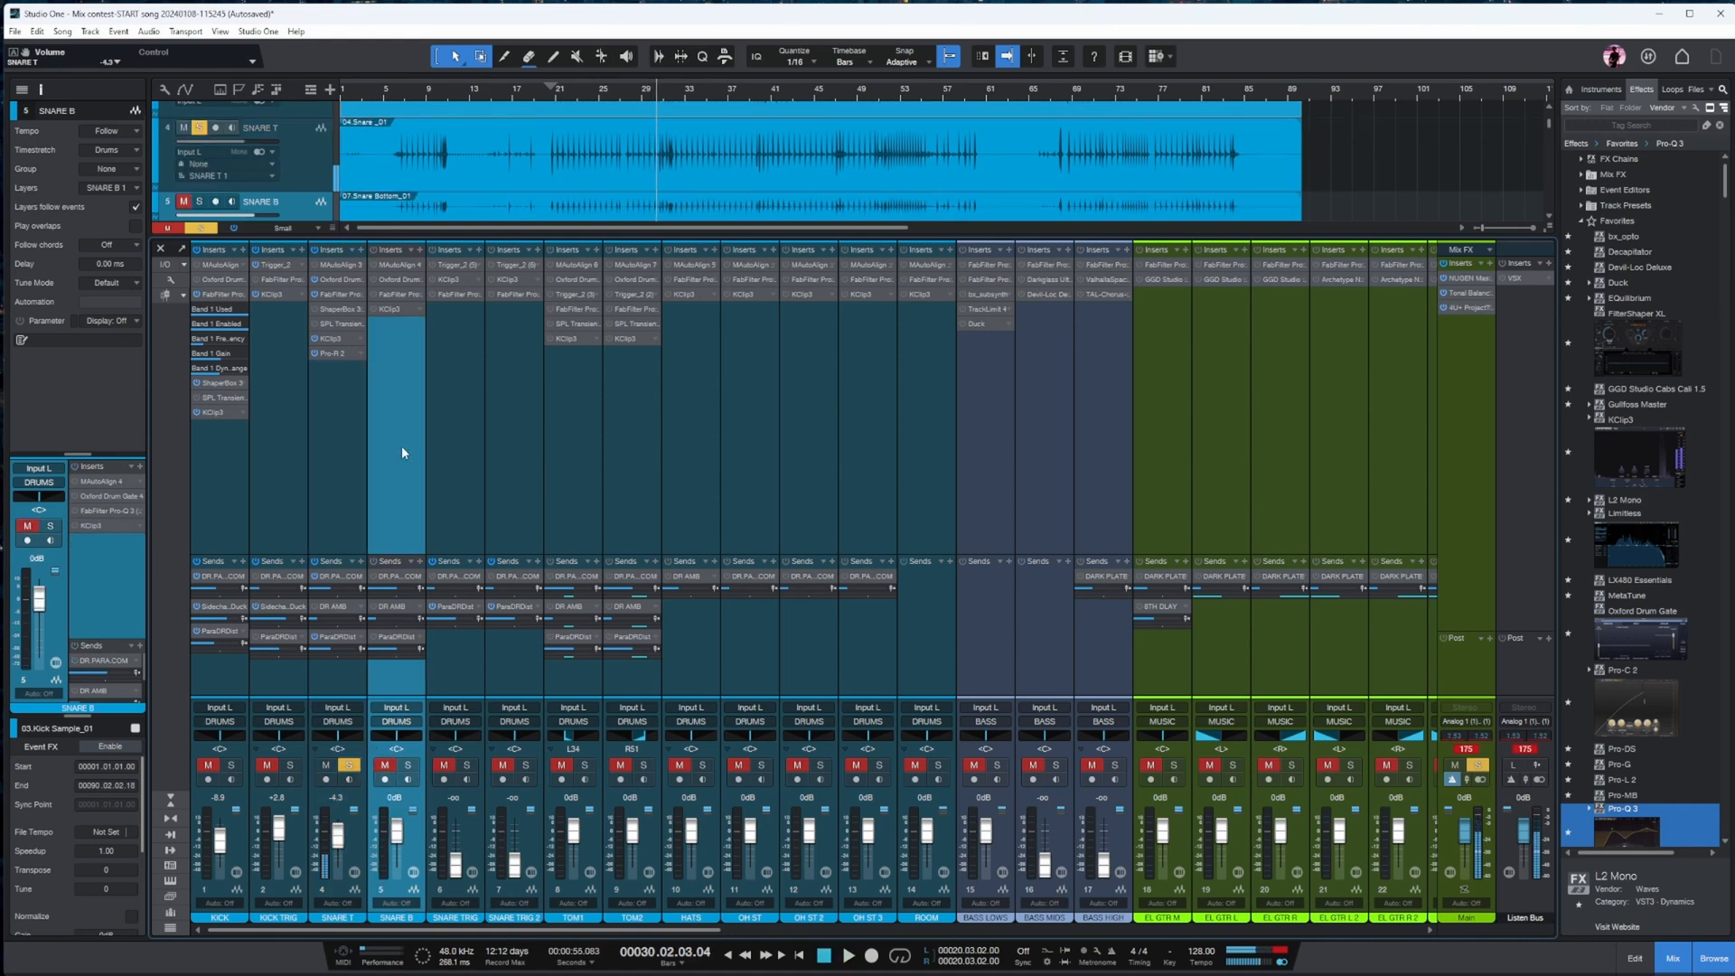
pyautogui.scroll(-1, 332, 203)
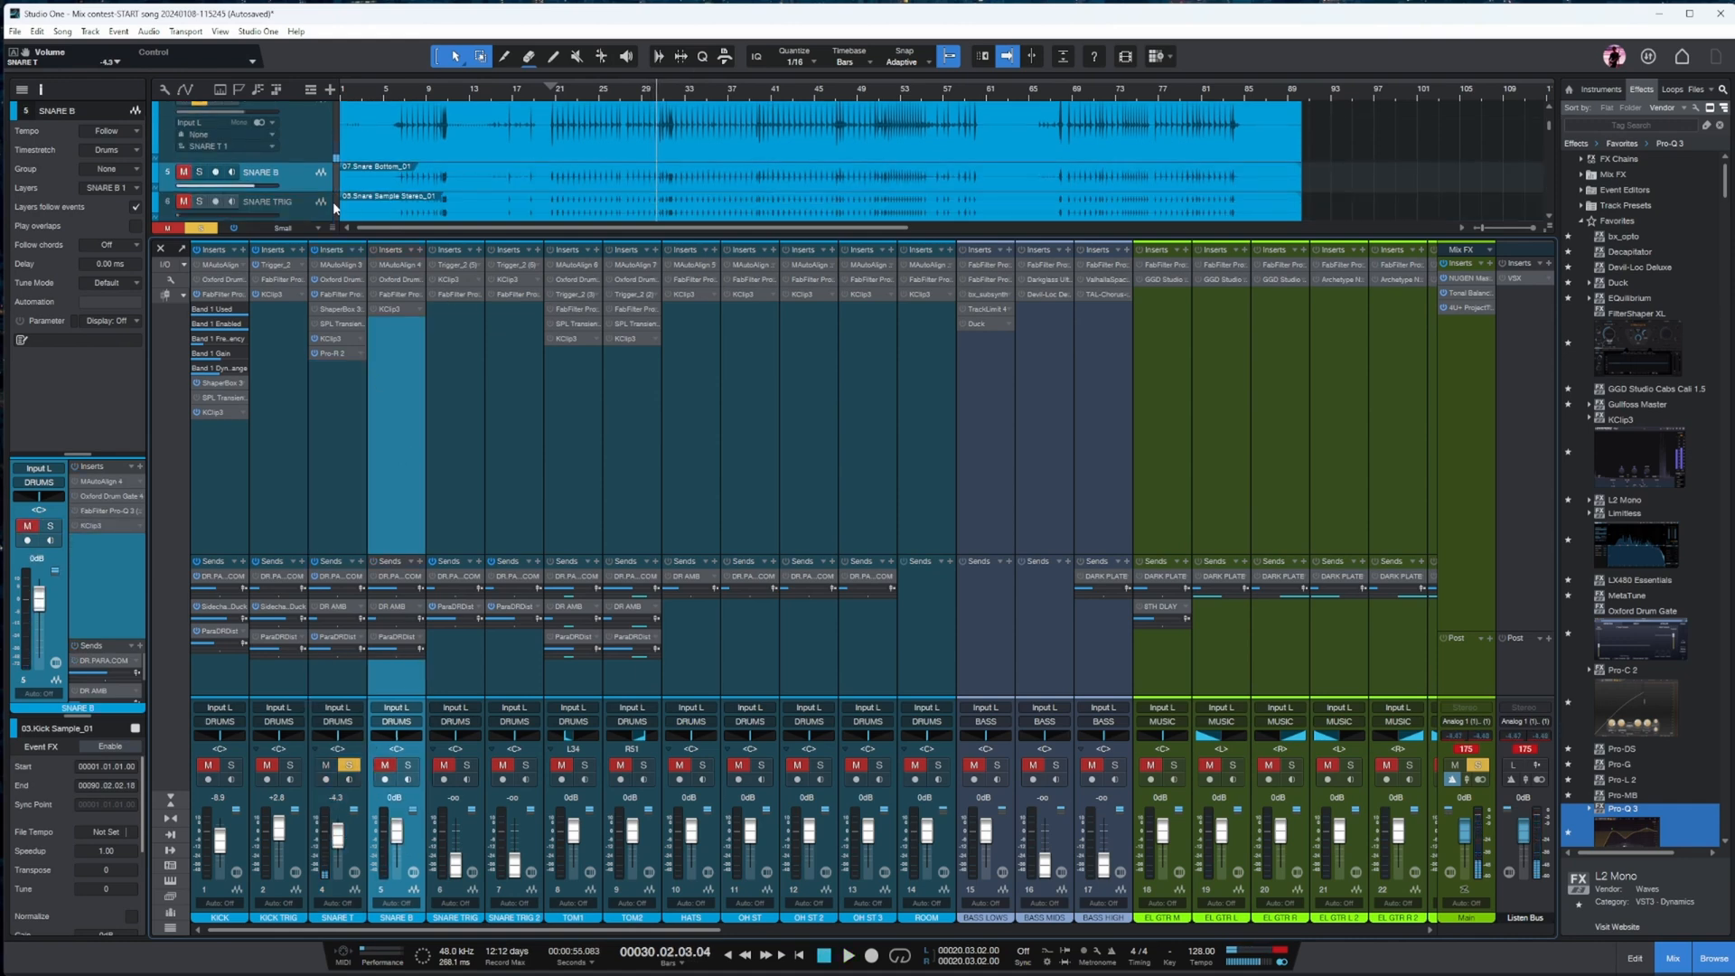
pyautogui.click(200, 173)
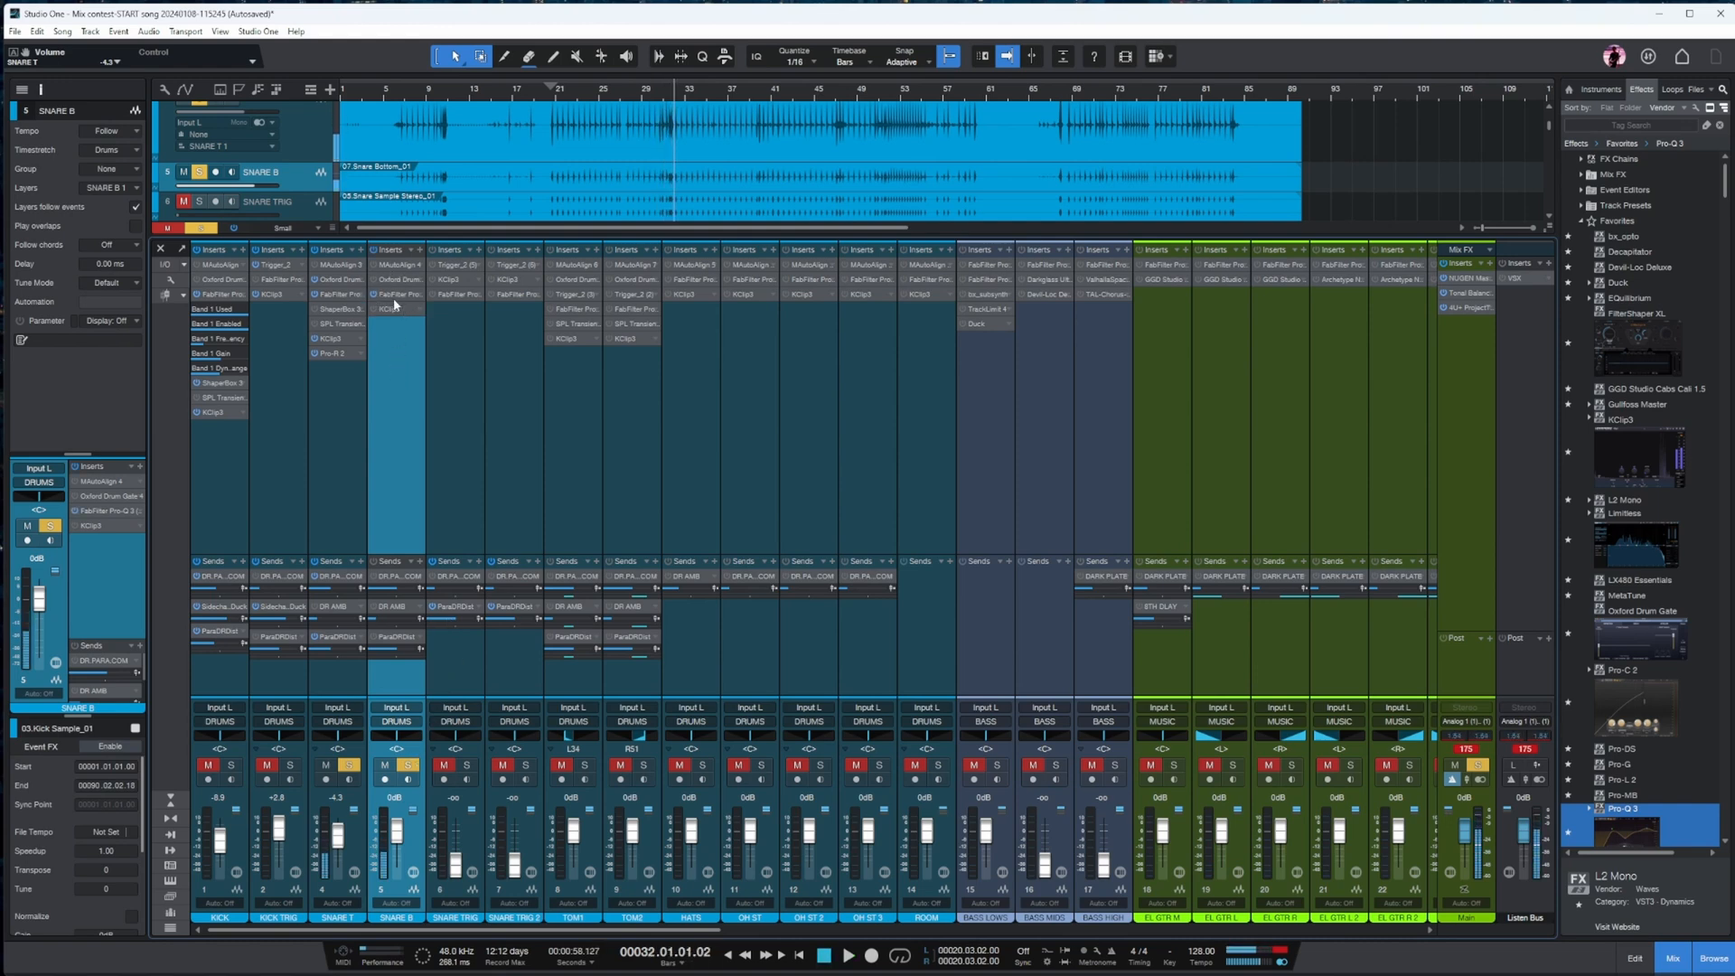
# - Find ShaperBox 3 among the favorite effects and insert it at the end of SNARE B's chain
pyautogui.scroll(-7, 1648, 410)
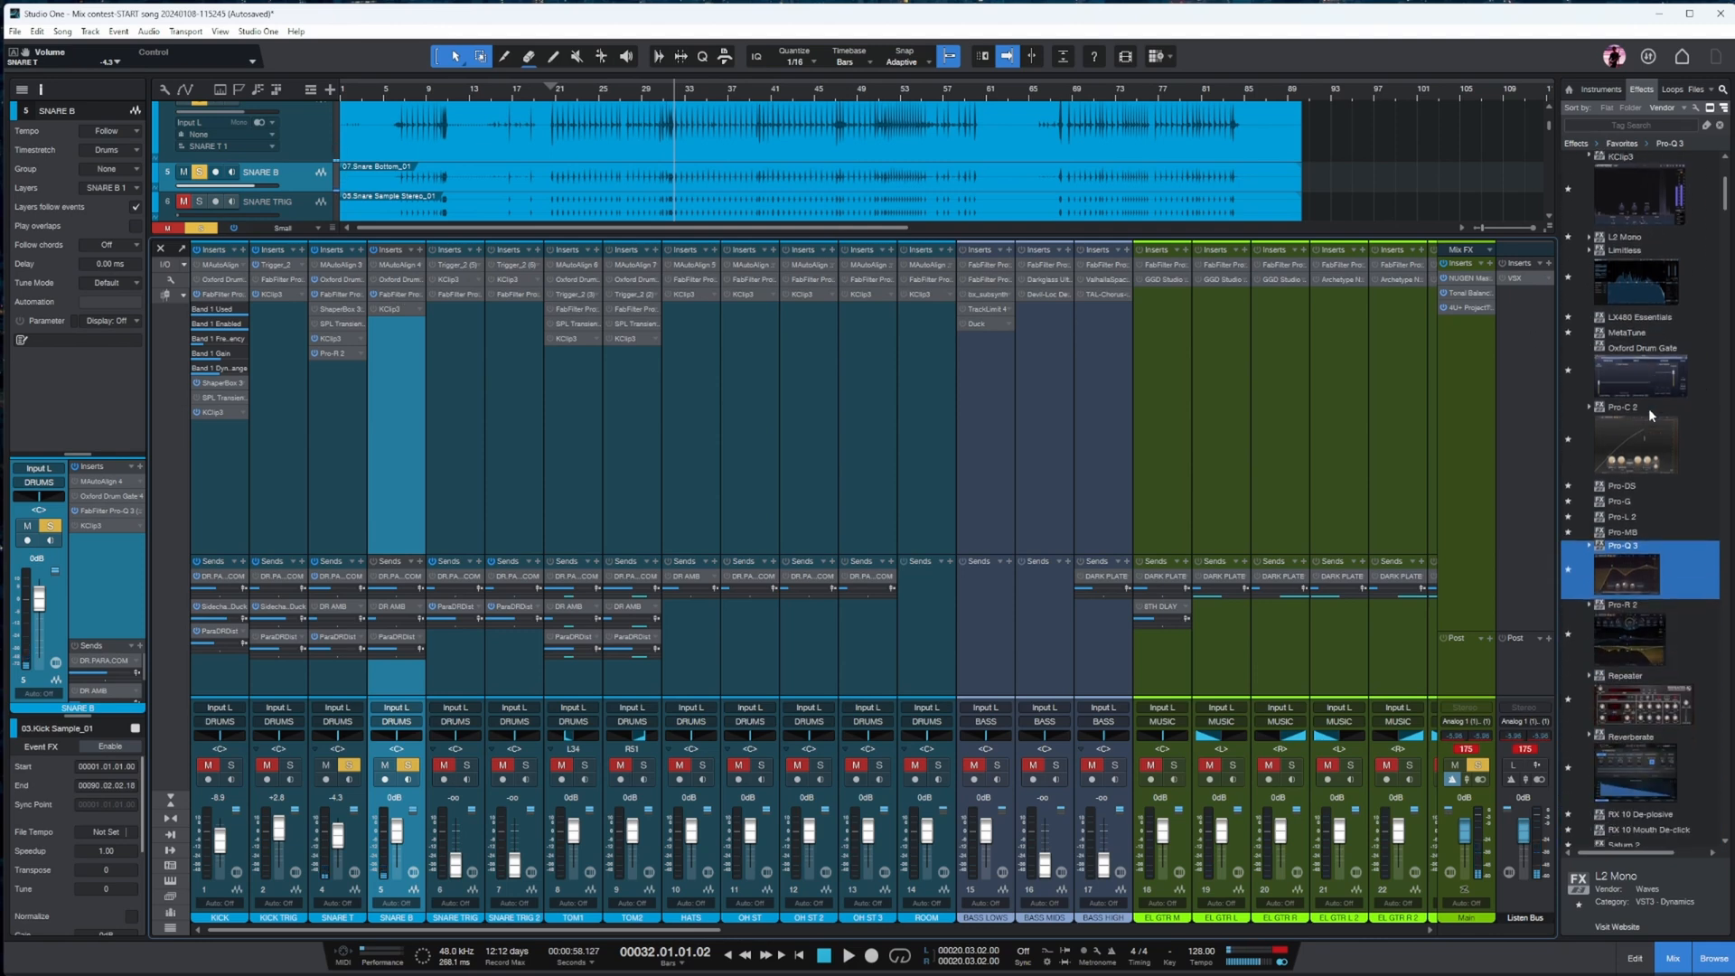
pyautogui.scroll(-5, 1667, 388)
pyautogui.moveTo(1640, 547); pyautogui.dragTo(395, 368)
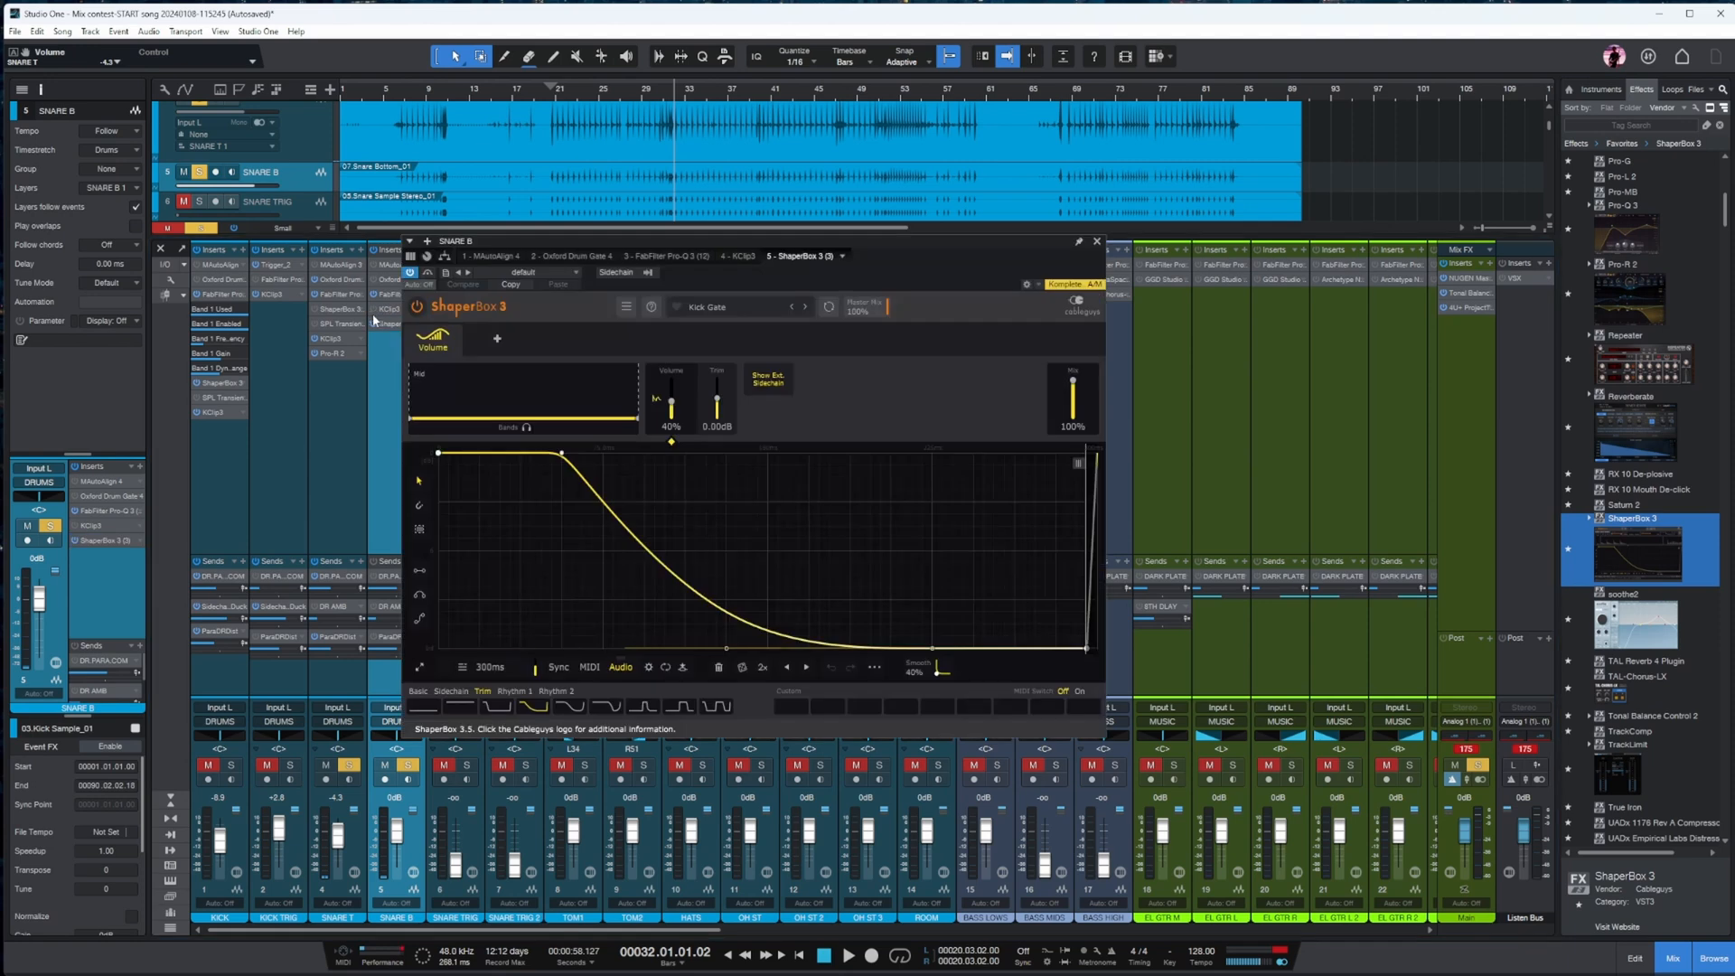
# - Raise the input gain of SNARE B's KClip3 to about 6.5 dB and start playback
pyautogui.click(391, 307)
pyautogui.moveTo(622, 647); pyautogui.dragTo(618, 620)
pyautogui.press('space')
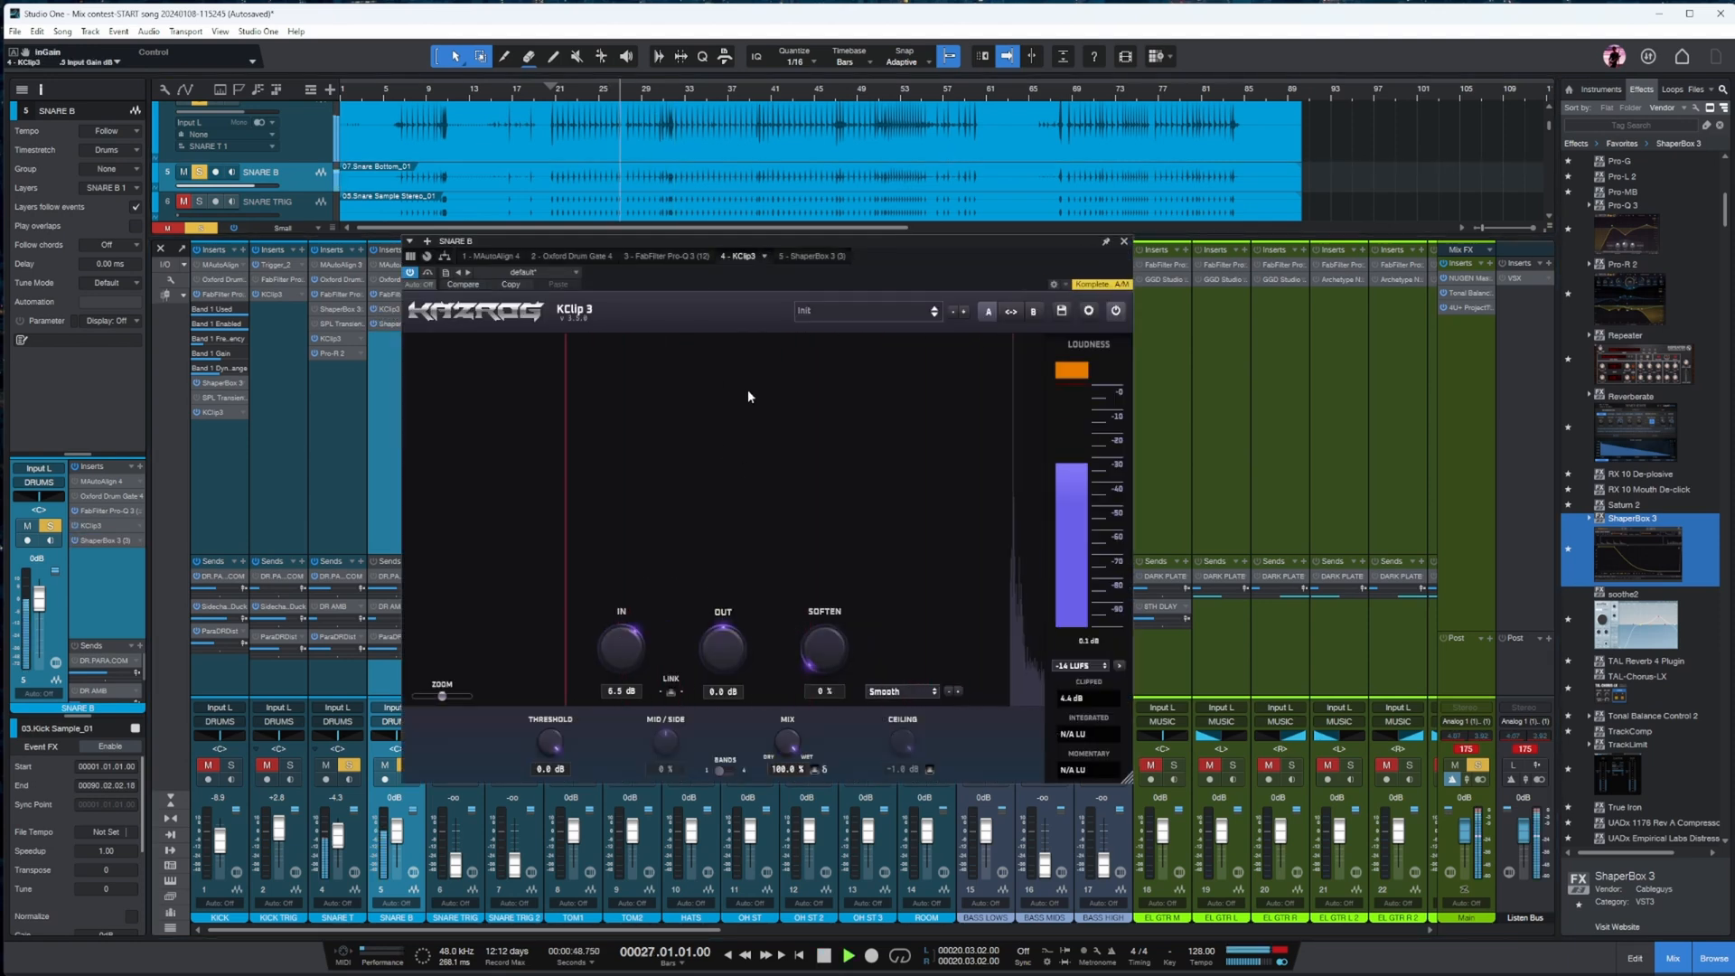
# - Set the volume envelope length in SNARE B's ShaperBox 3 to 441 ms and close the plug-in
pyautogui.click(804, 257)
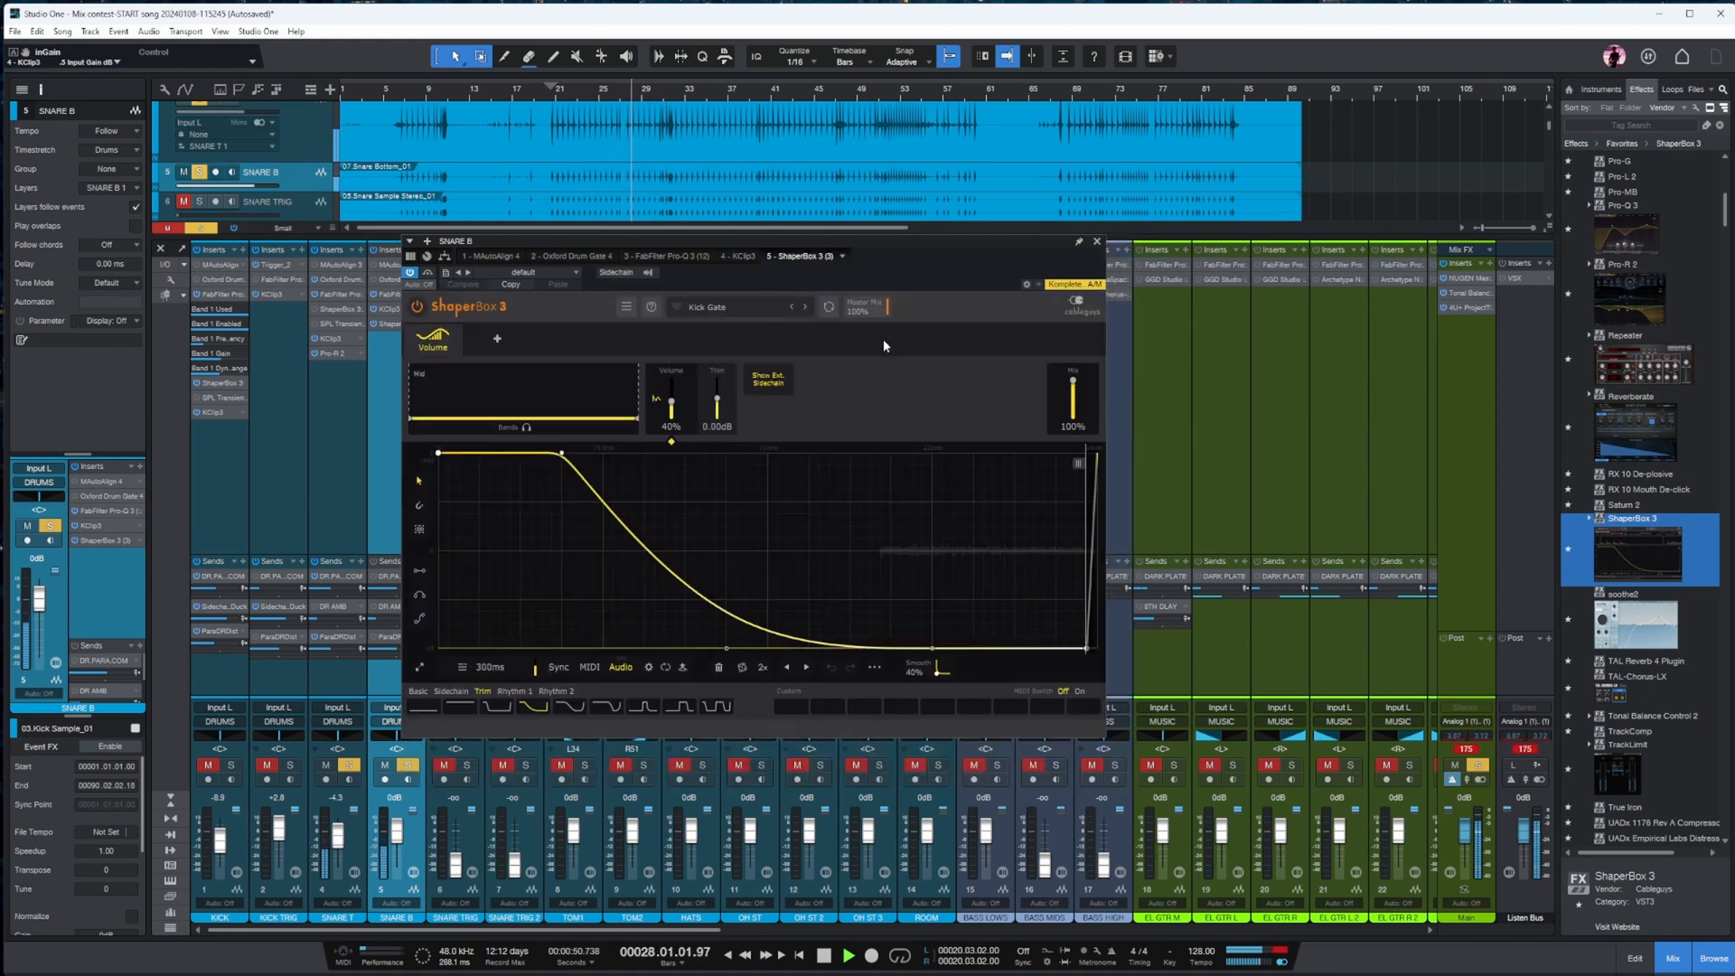
pyautogui.moveTo(496, 671); pyautogui.dragTo(496, 623)
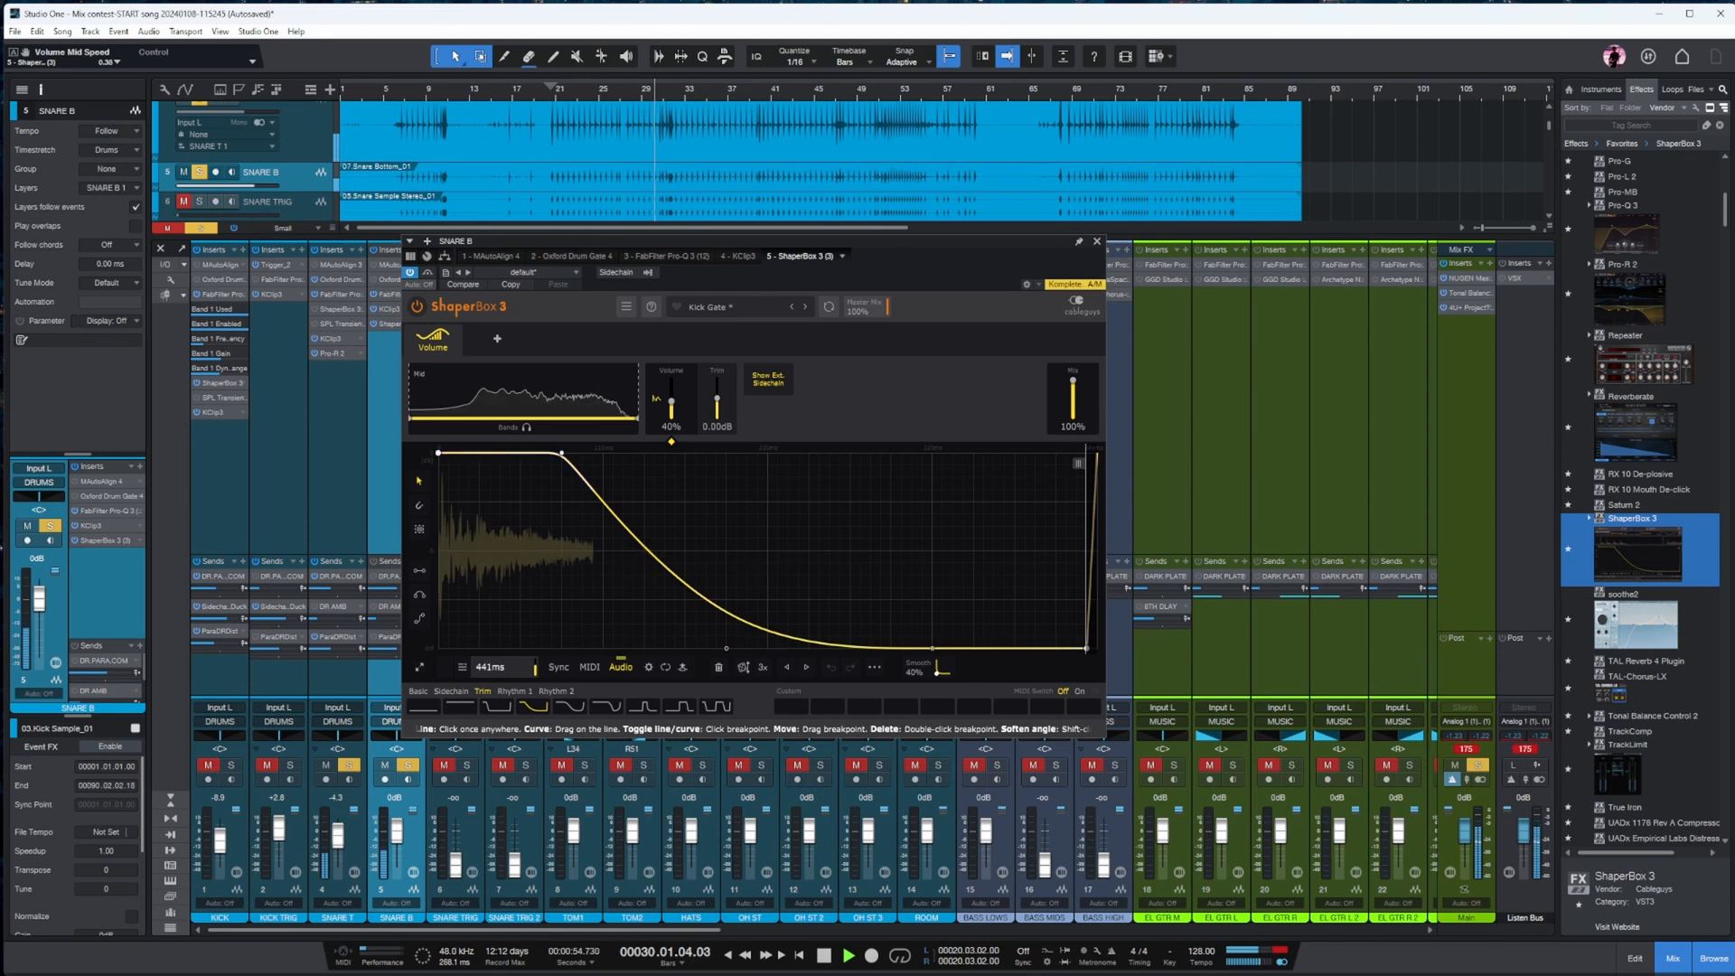
pyautogui.click(1096, 242)
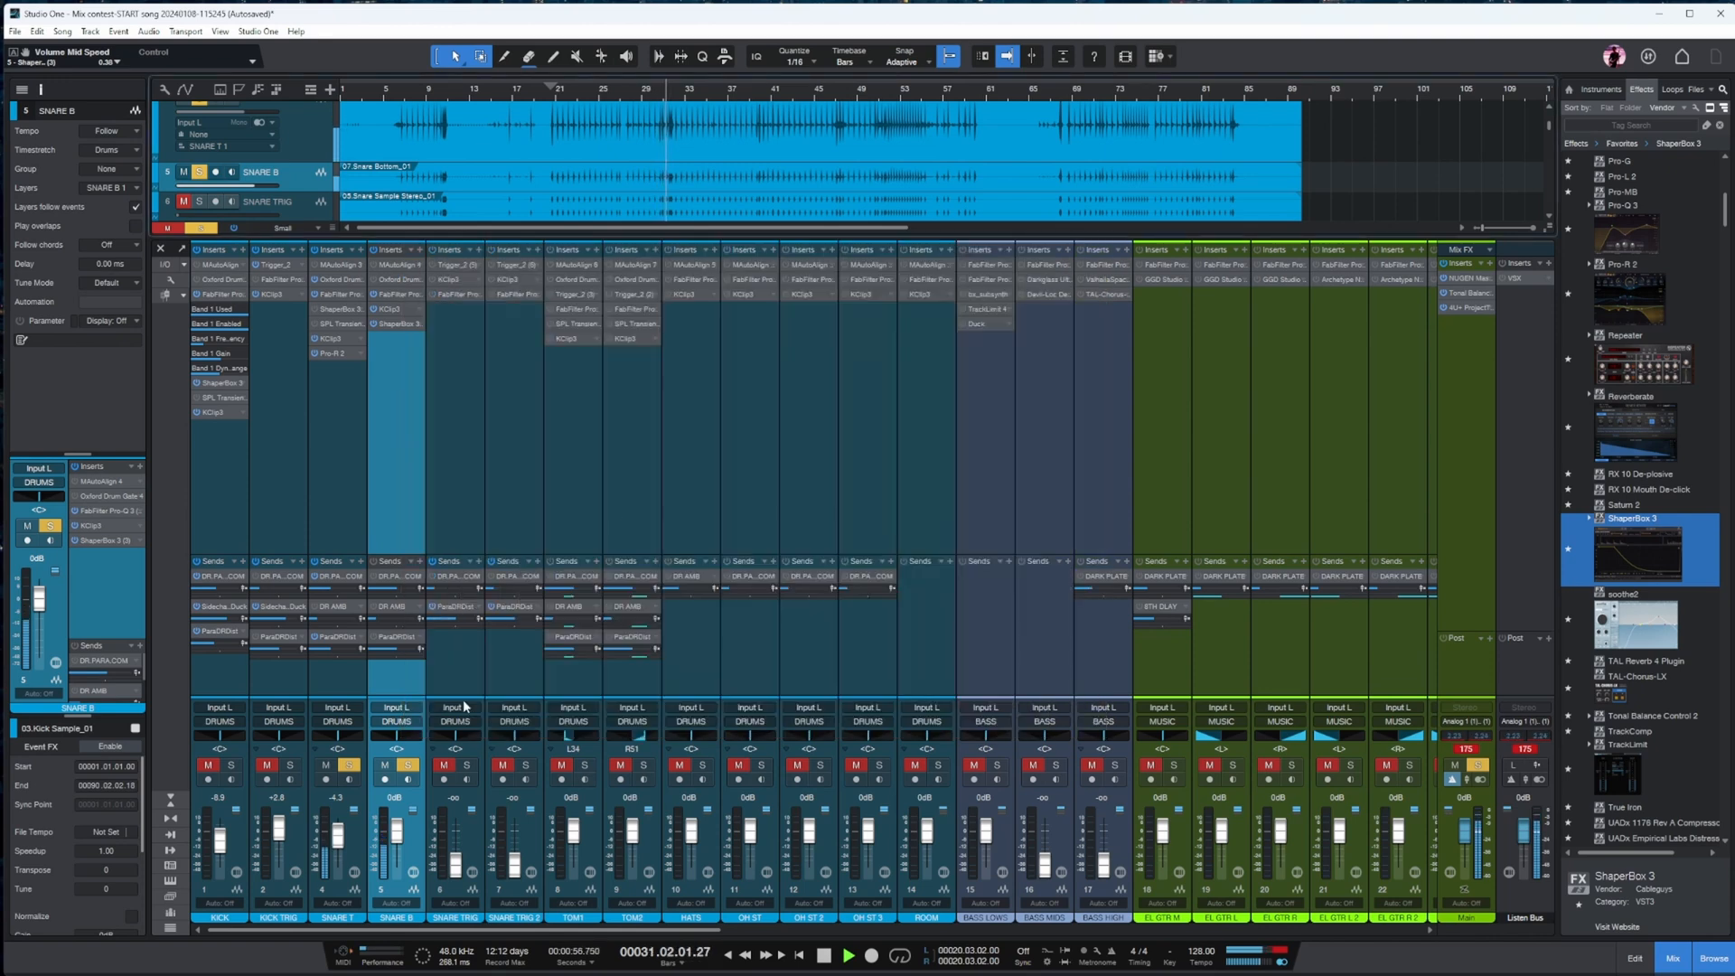
# - Balance SNARE T at -2.1 dB and SNARE B at -2.5 dB, and soften the highs in SNARE B's Pro-Q 3
pyautogui.moveTo(397, 831); pyautogui.dragTo(398, 840)
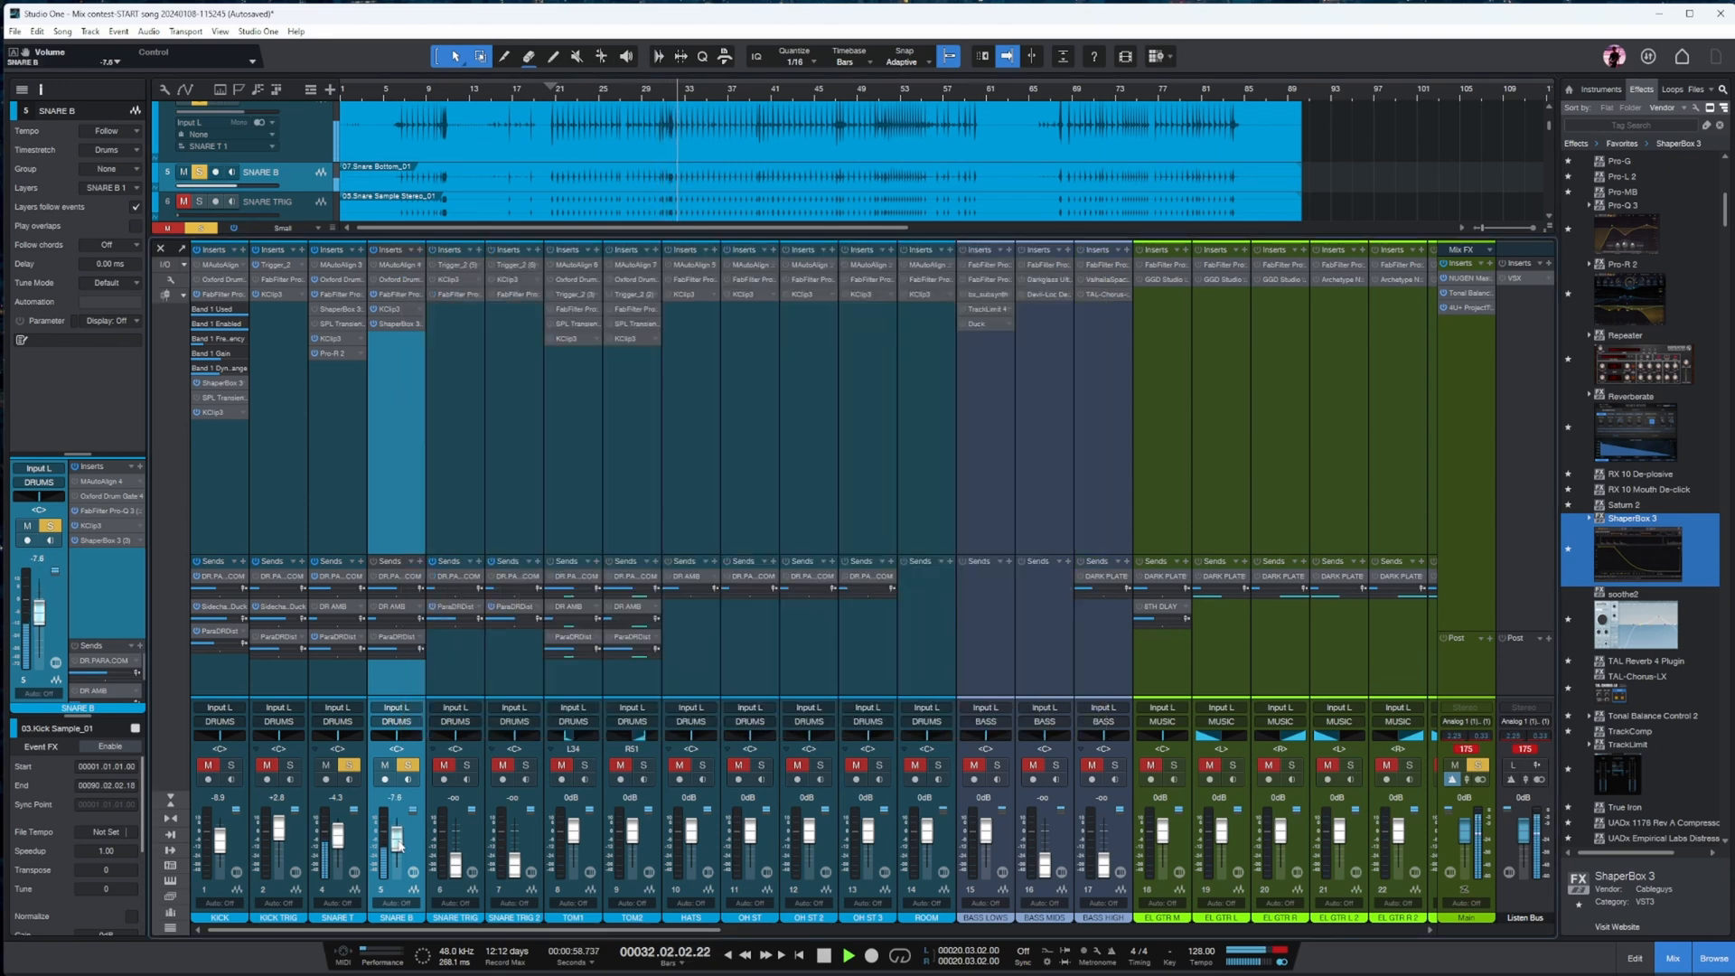
pyautogui.click(395, 295)
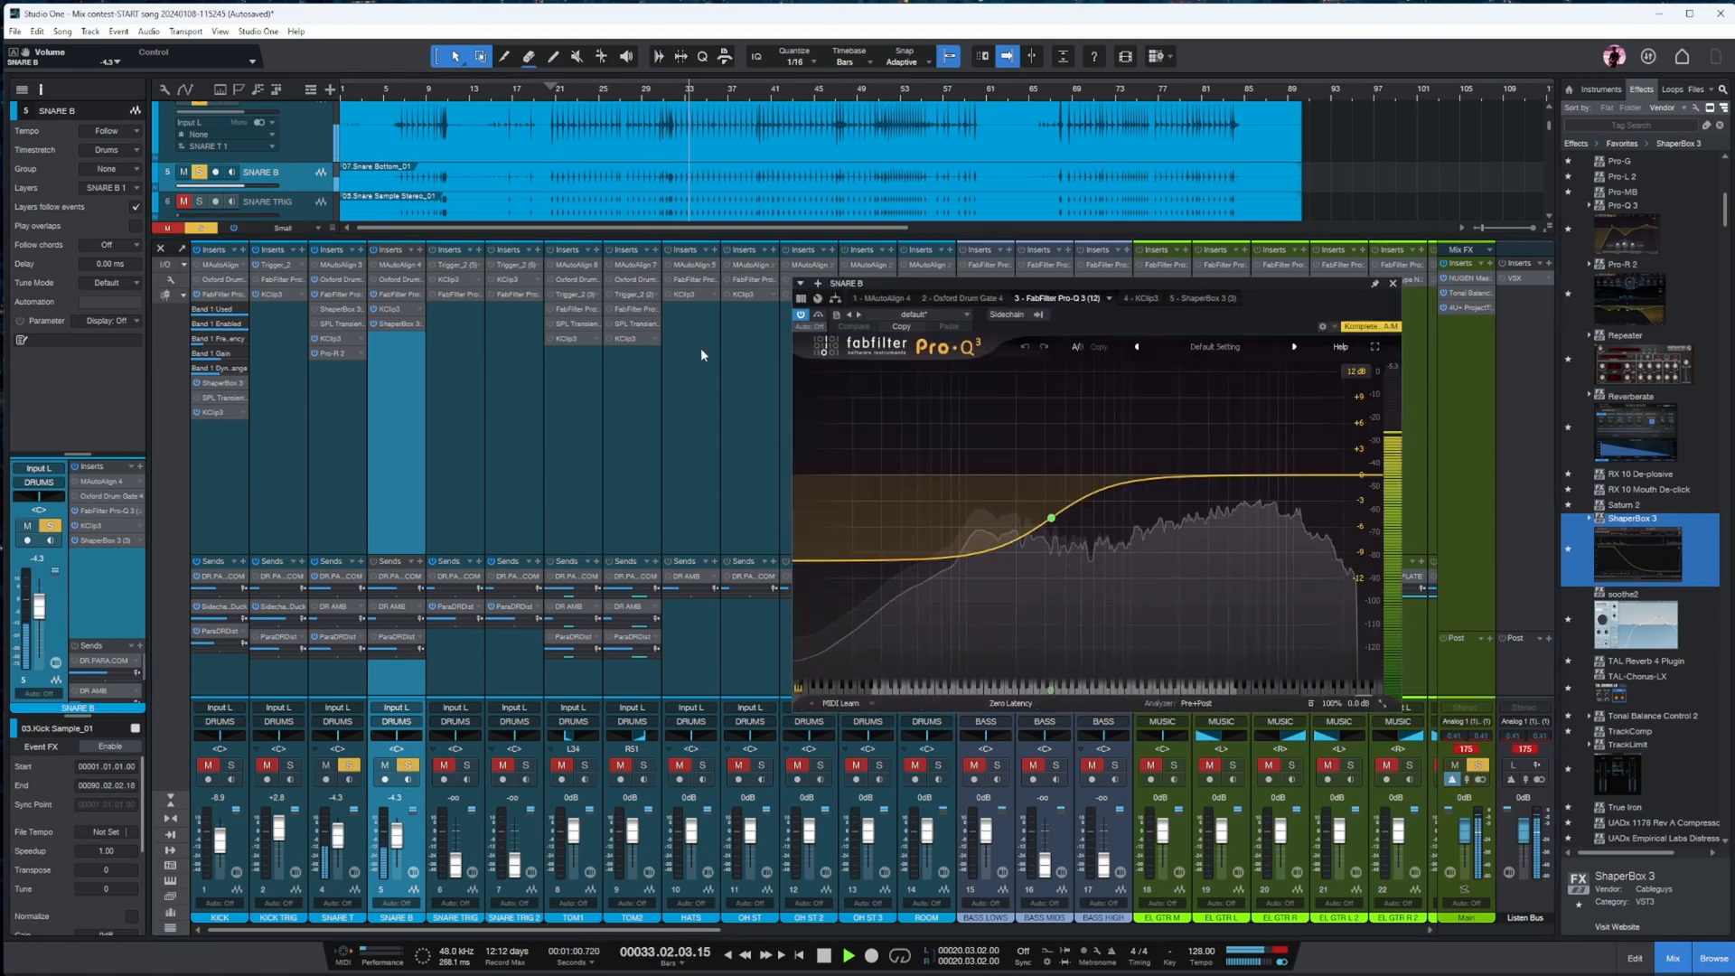
pyautogui.moveTo(1346, 477); pyautogui.dragTo(1212, 492)
pyautogui.click(395, 295)
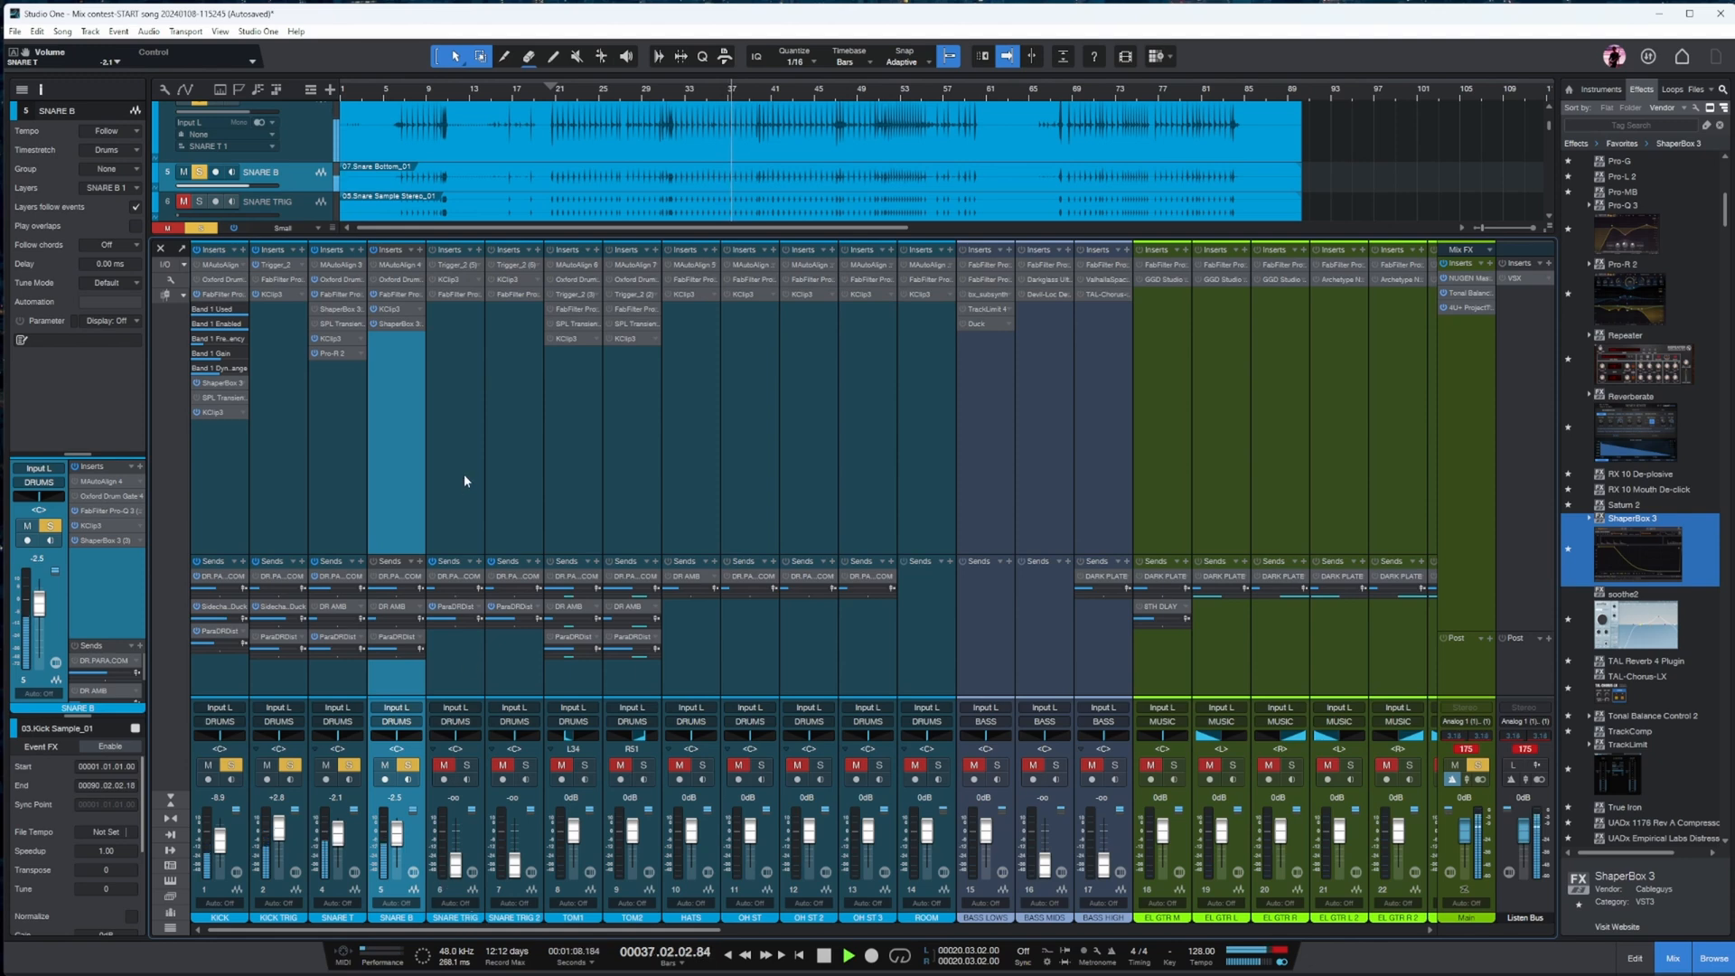
# - Stop playback, clear the solos on the kick and snare channels, and select the SNARE TRIG channel
pyautogui.press('space')
pyautogui.click(464, 480)
pyautogui.click(354, 764)
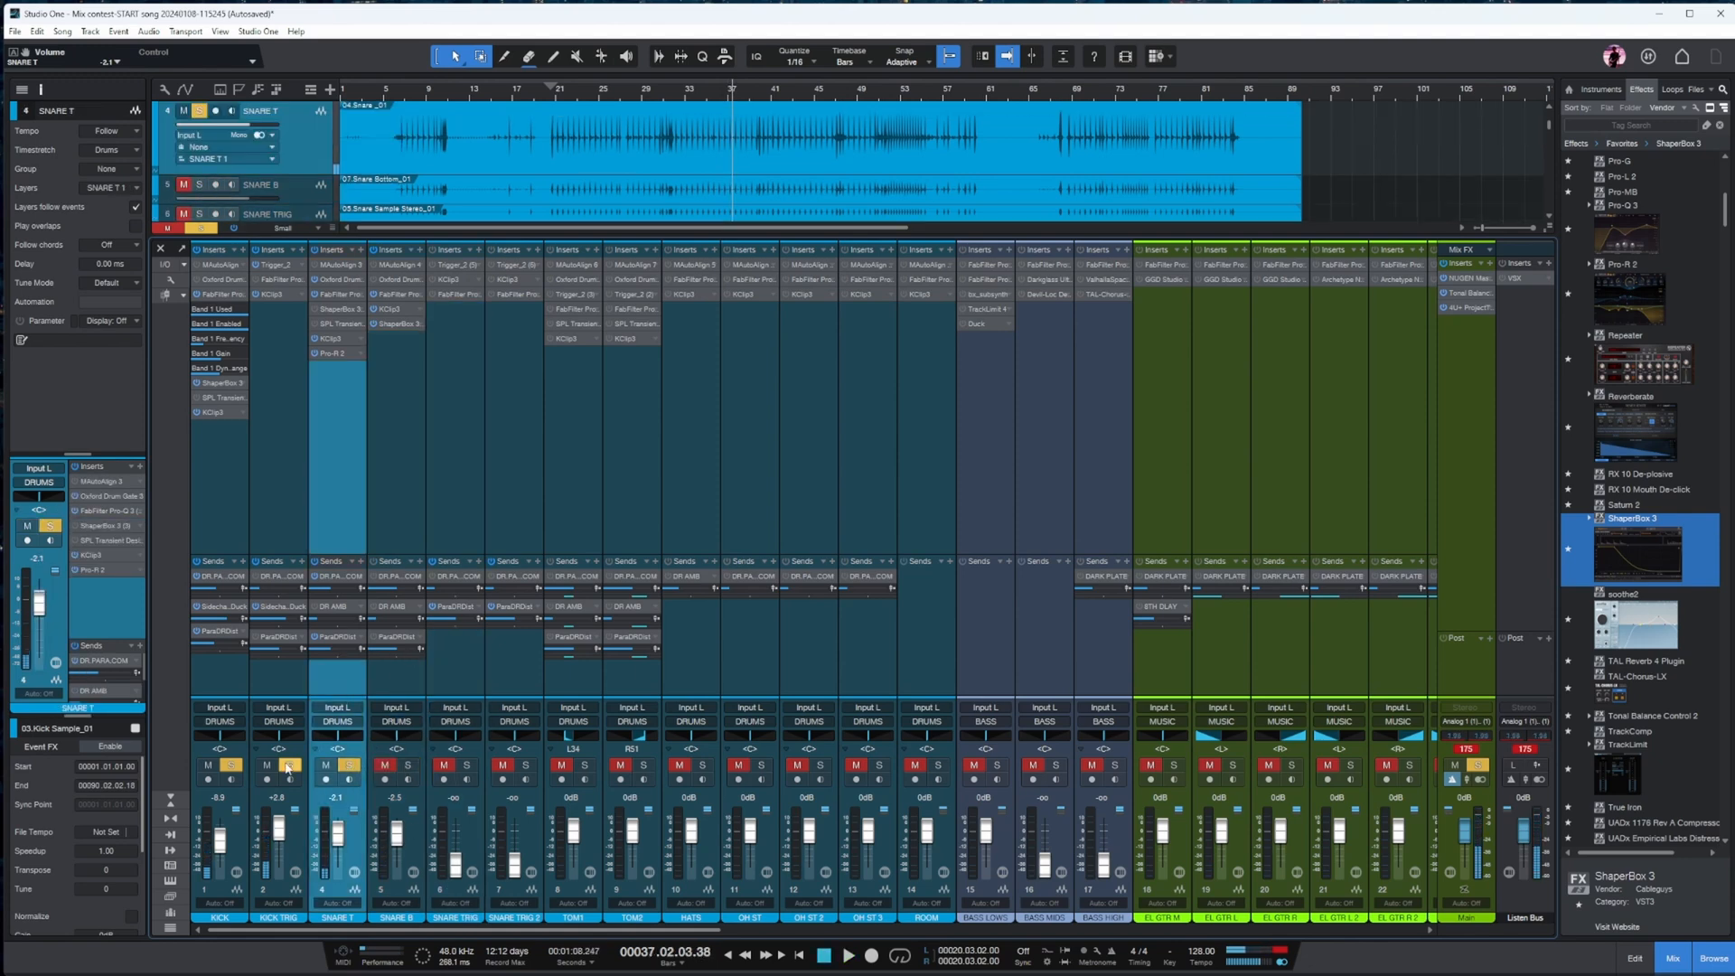
pyautogui.click(237, 768)
pyautogui.click(475, 478)
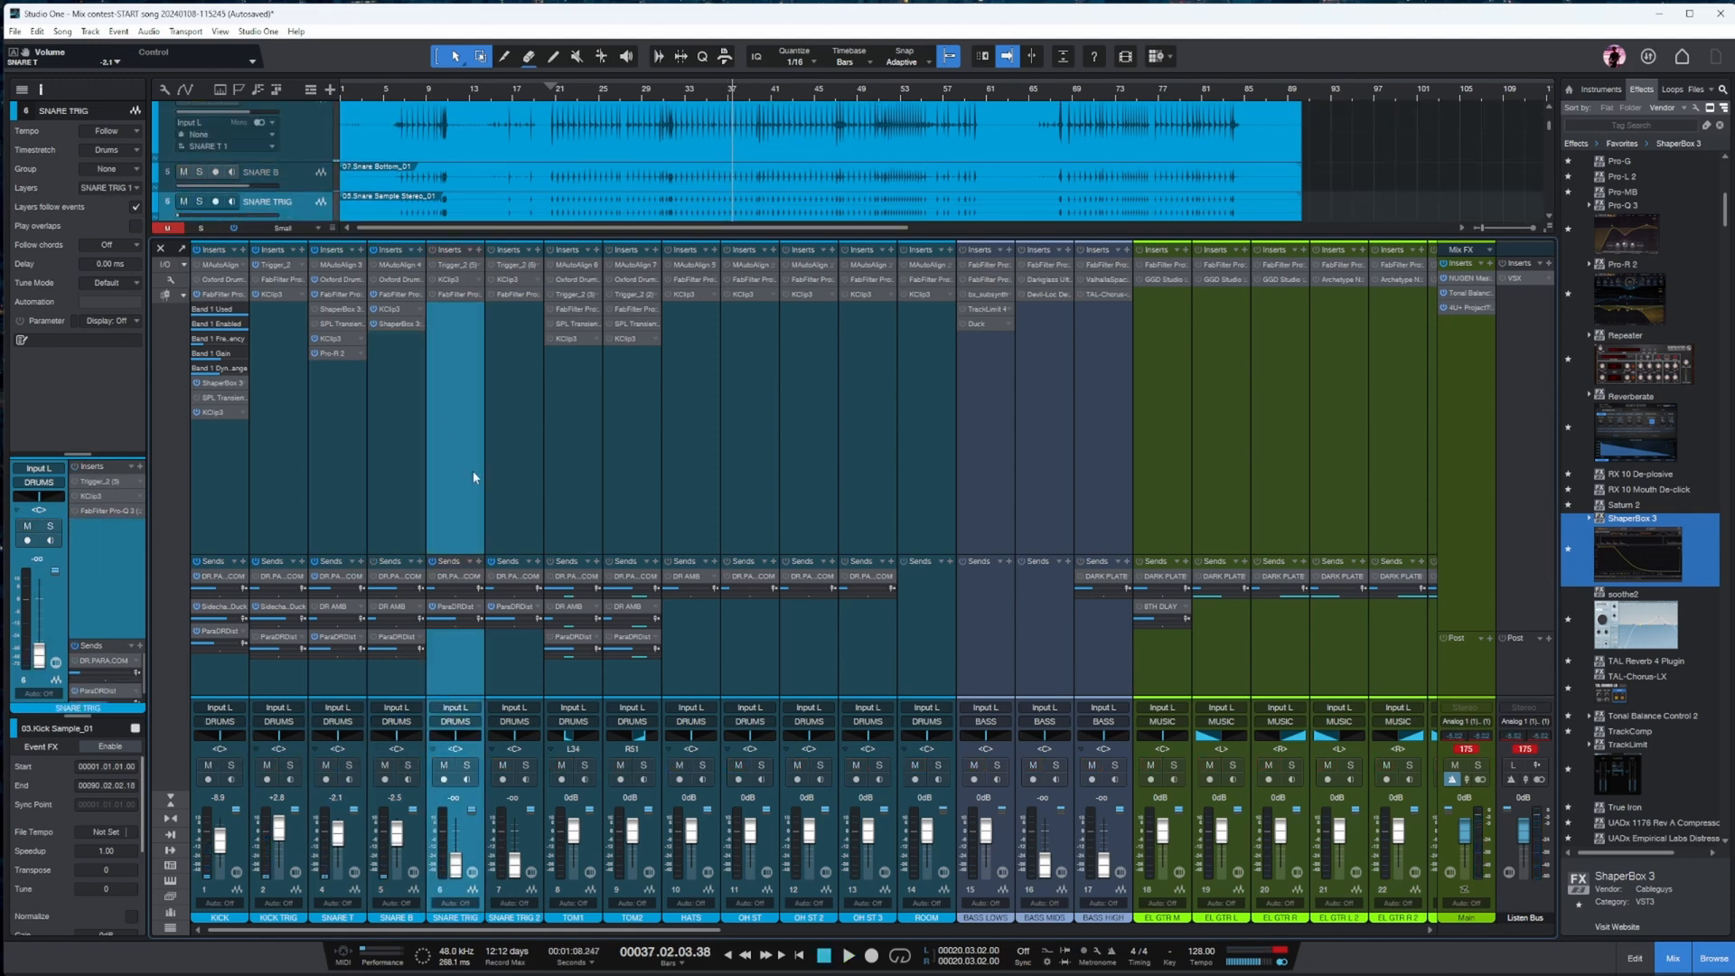
# - Audition the SNARE TRIG 2 channel in solo at 0 dB and remove that track from the song
pyautogui.scroll(-1, 585, 190)
pyautogui.keyDown('ctrl'); pyautogui.click(268, 186); pyautogui.keyUp('ctrl')
pyautogui.click(466, 765)
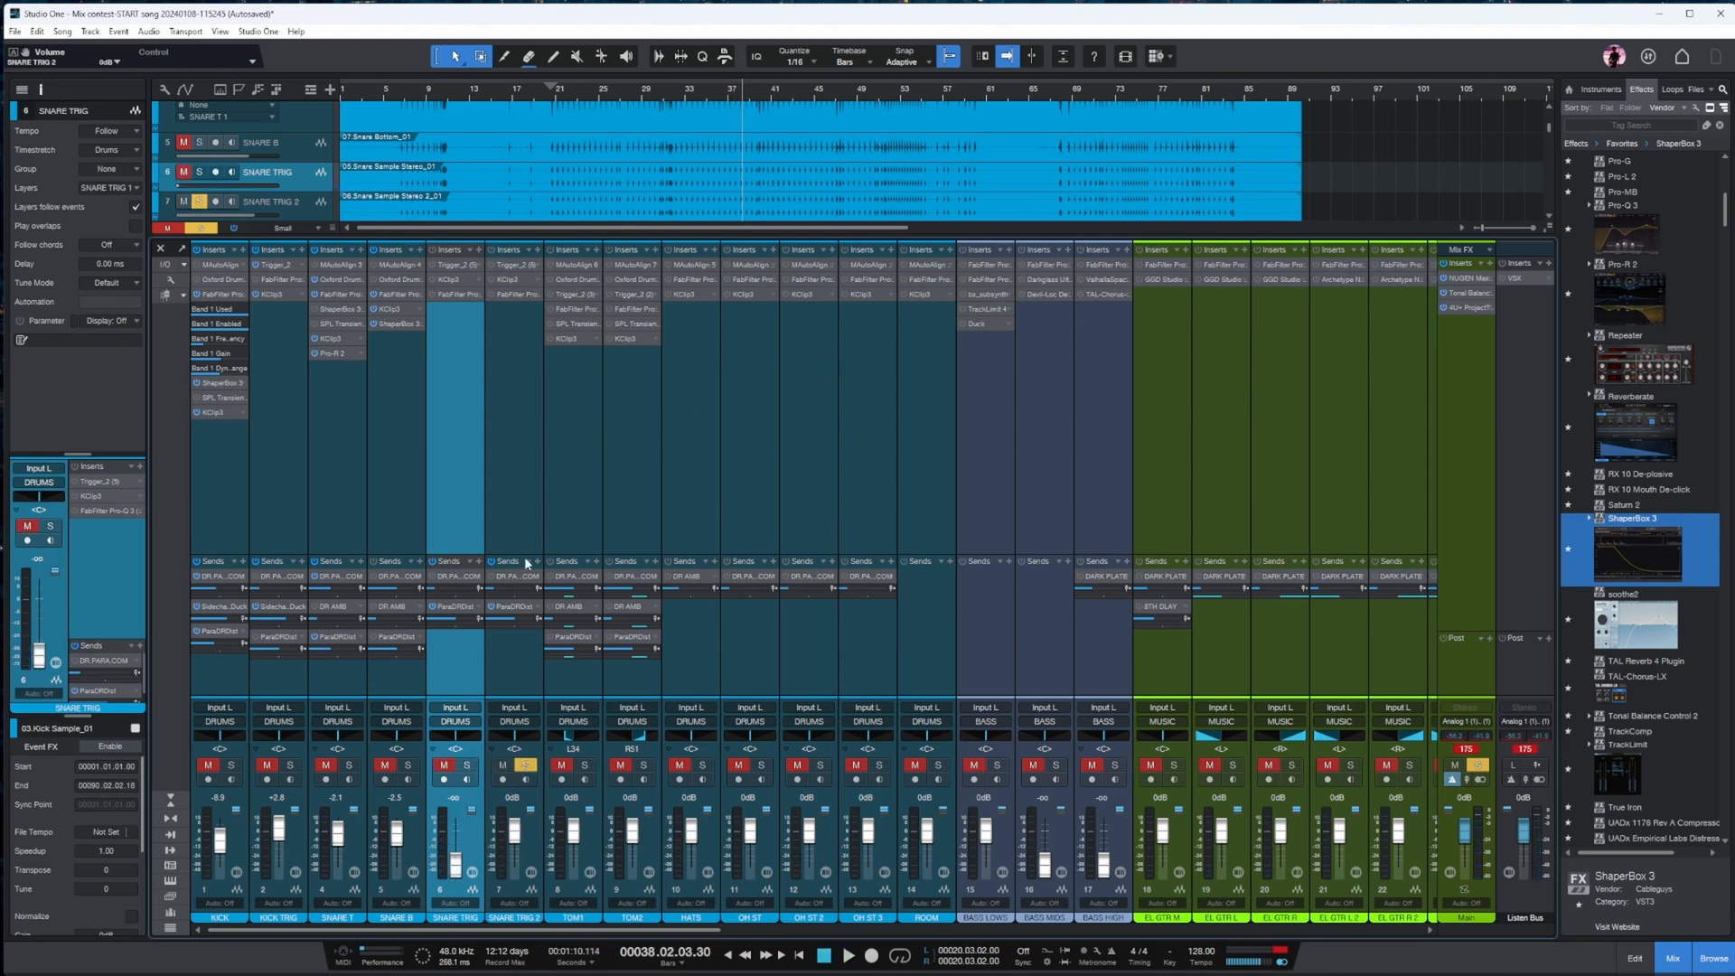
pyautogui.click(522, 363)
pyautogui.press('space')
pyautogui.press('space')
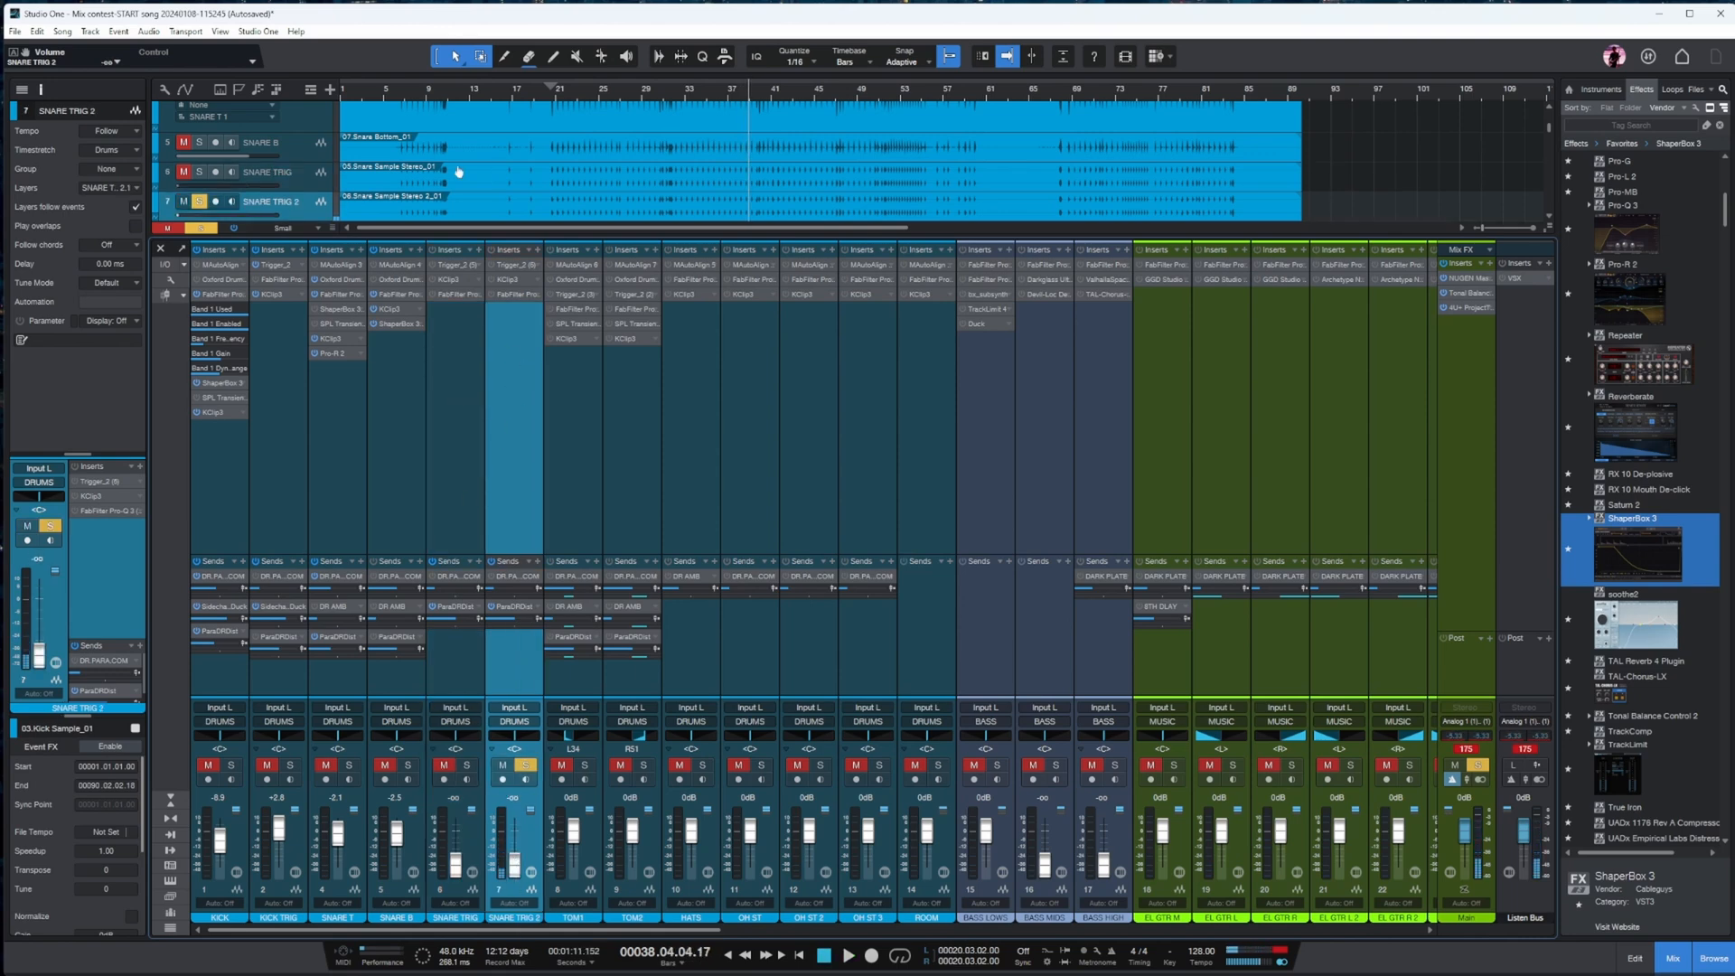
pyautogui.click(298, 216)
pyautogui.hotkey('shift', 't')
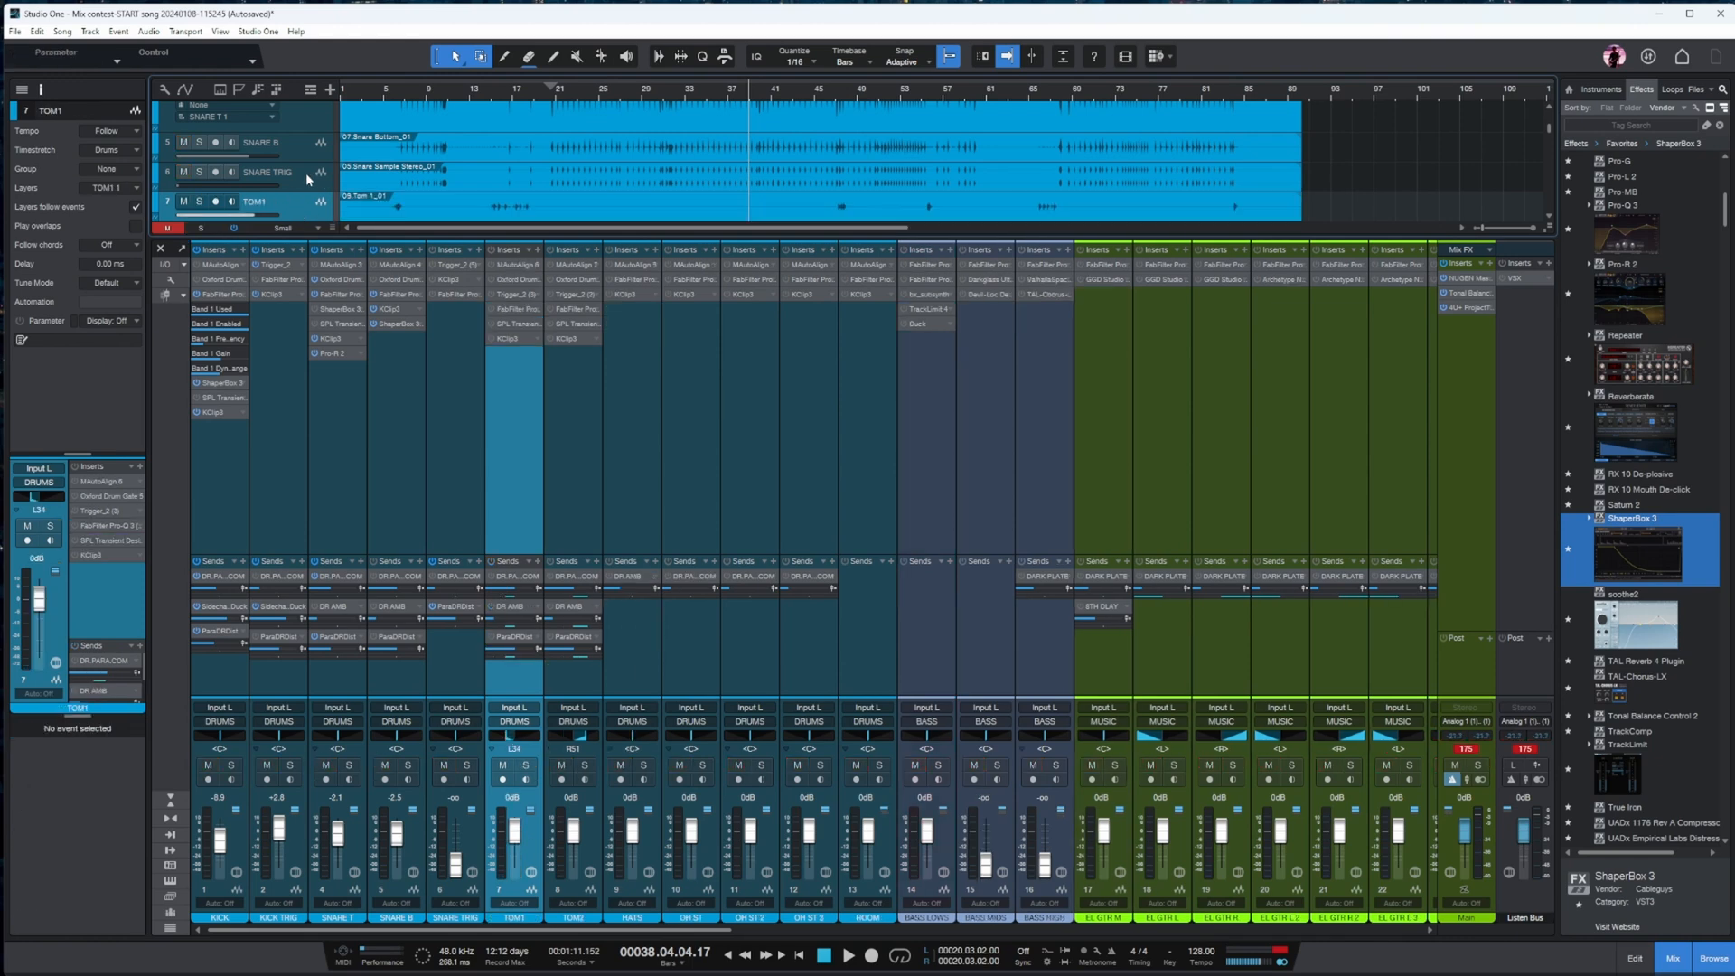
# - Set the SNARE TRIG fader to 0 dB, solo the channel and raise the Ludwig Snr Top level in its Trigger 2 to about 3.4 dB
pyautogui.click(316, 177)
pyautogui.keyDown('ctrl'); pyautogui.click(264, 184); pyautogui.keyUp('ctrl')
pyautogui.click(445, 276)
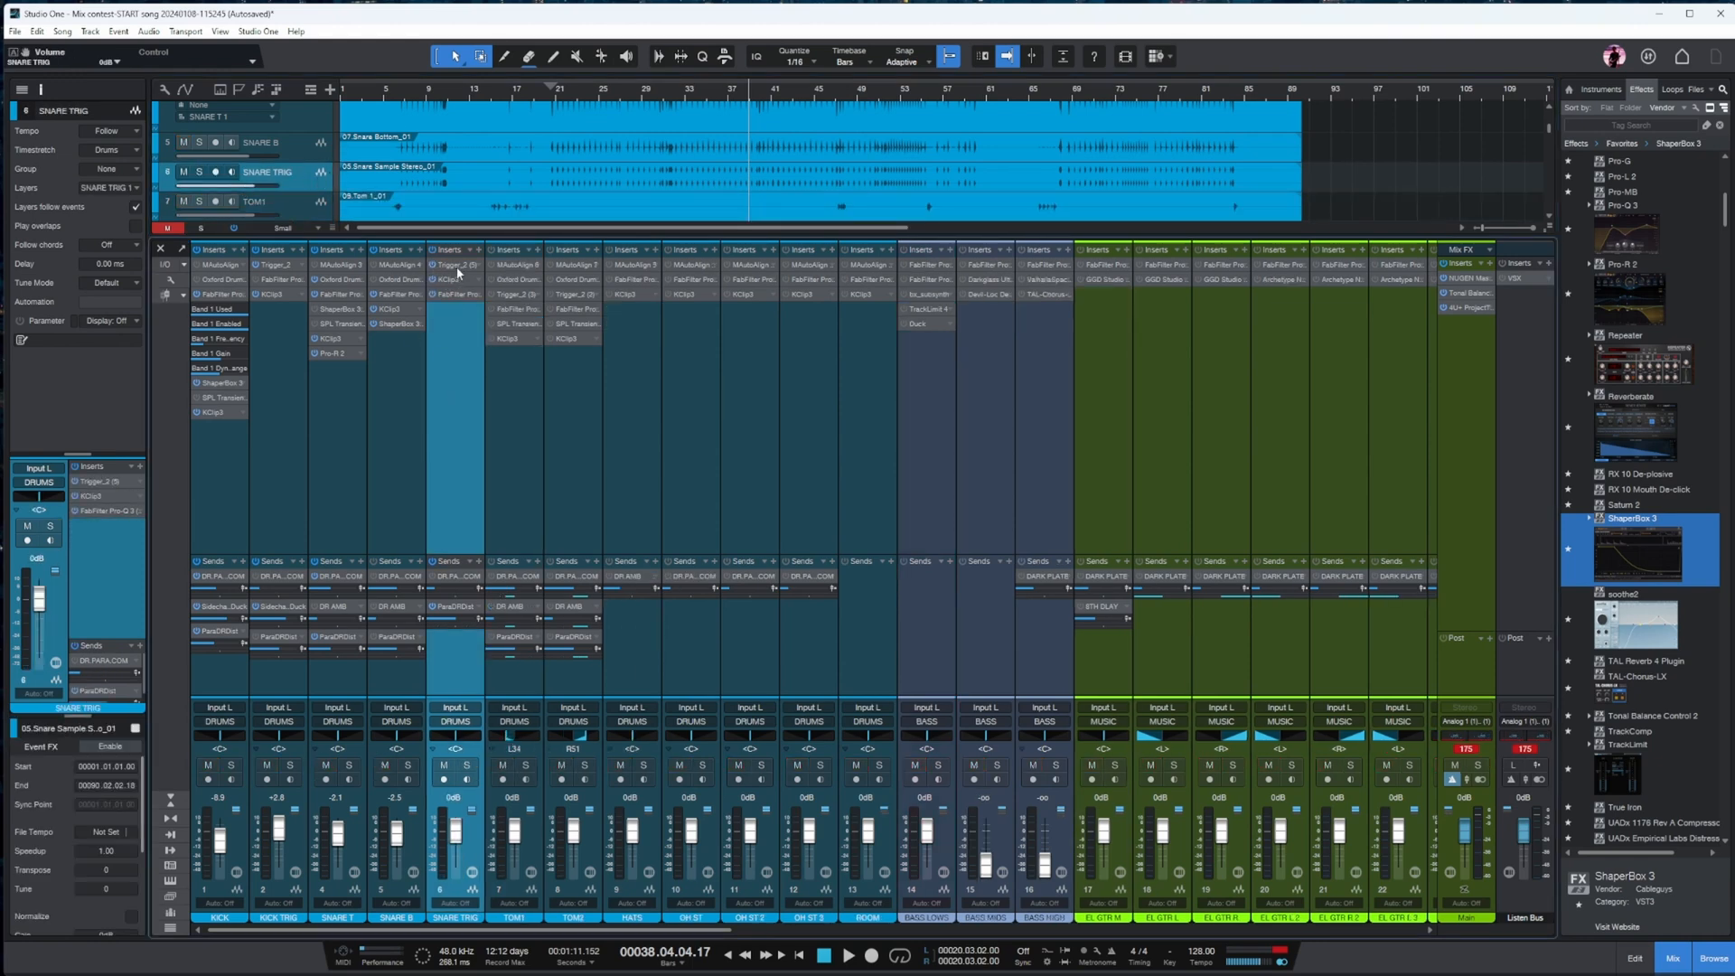
pyautogui.doubleClick(458, 266)
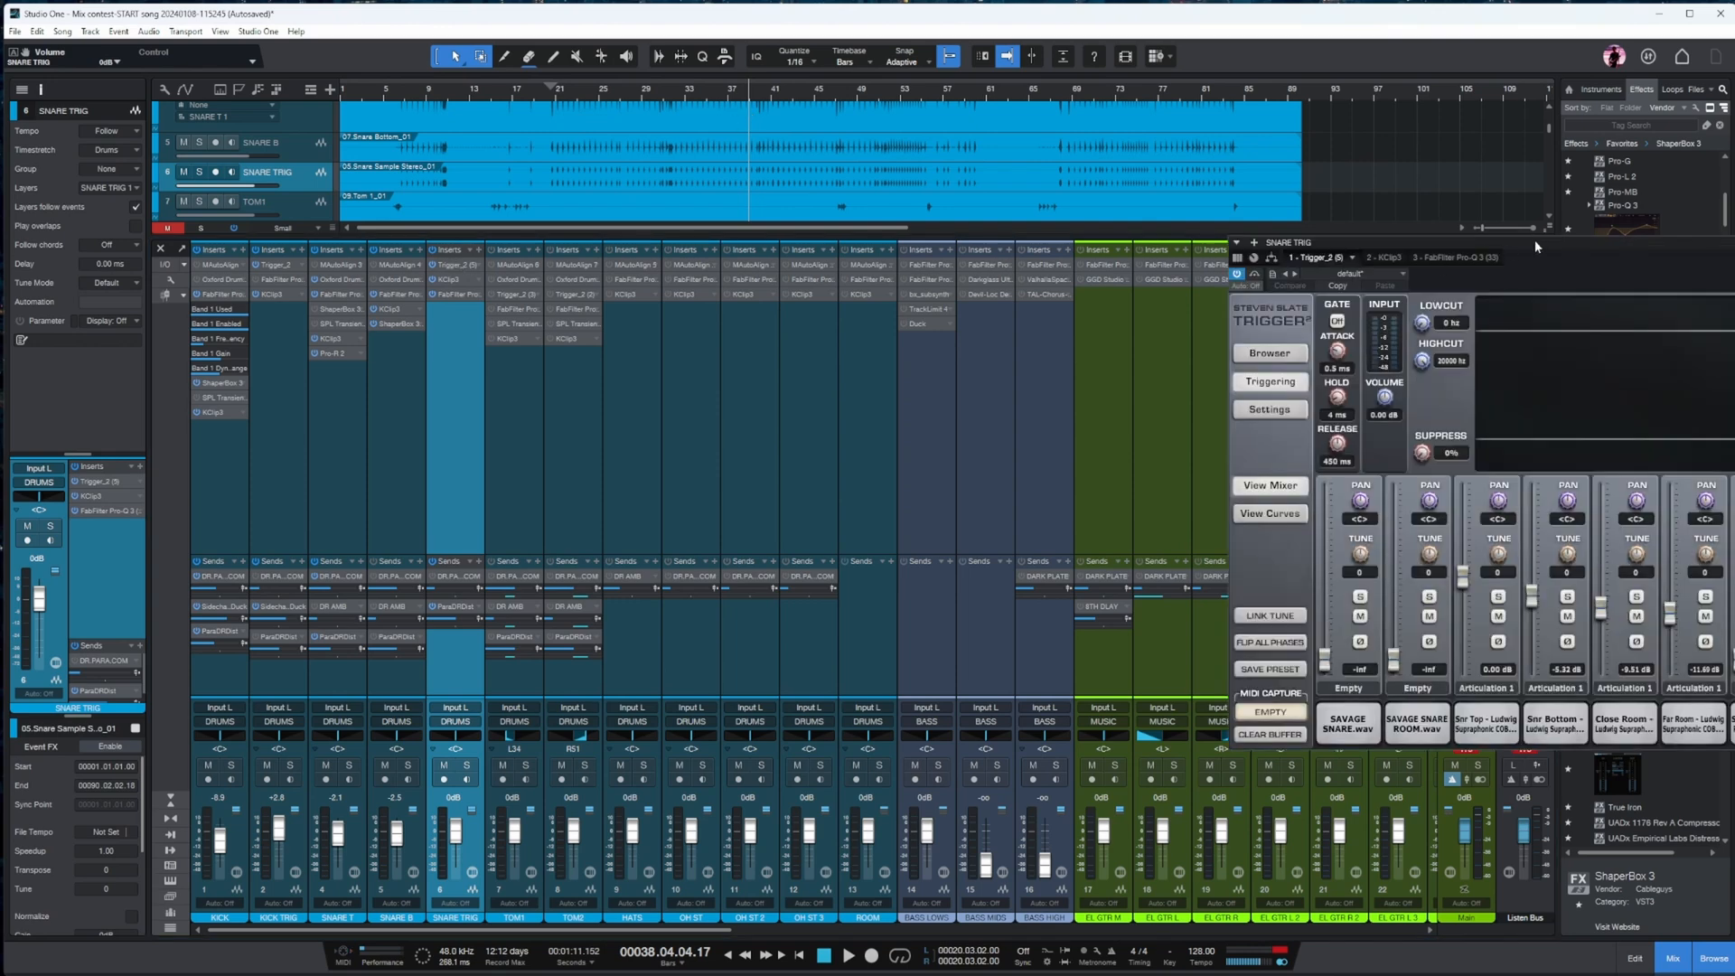
pyautogui.moveTo(1530, 249); pyautogui.dragTo(940, 262)
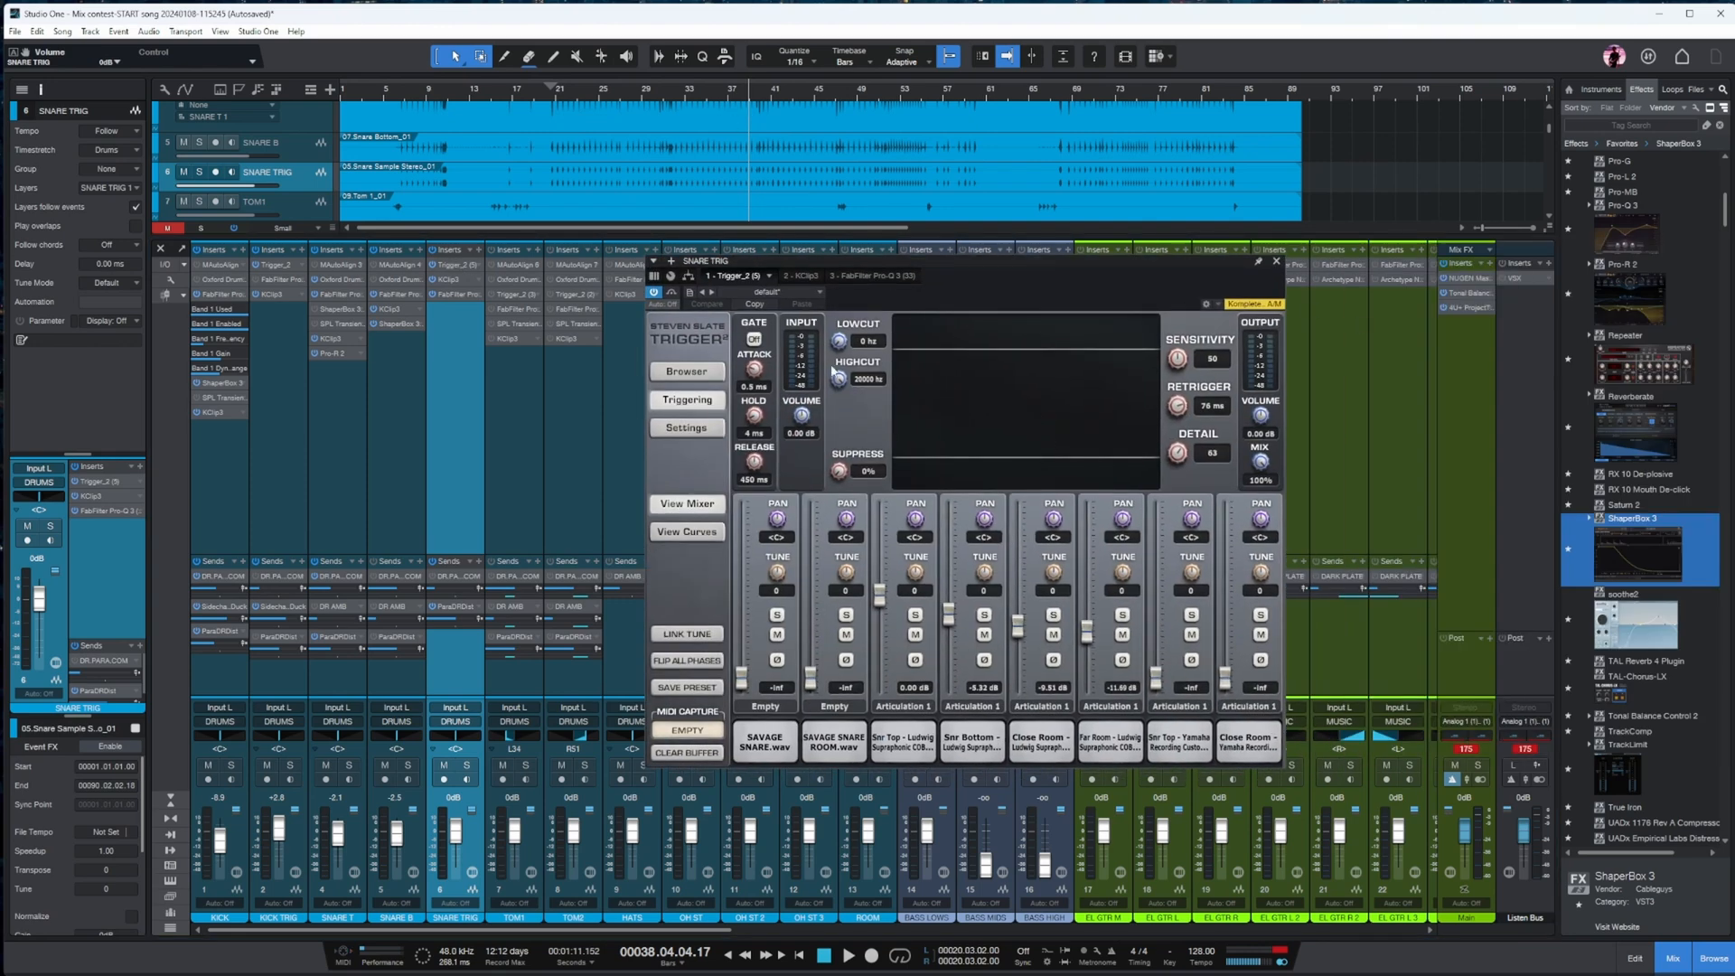
pyautogui.click(467, 766)
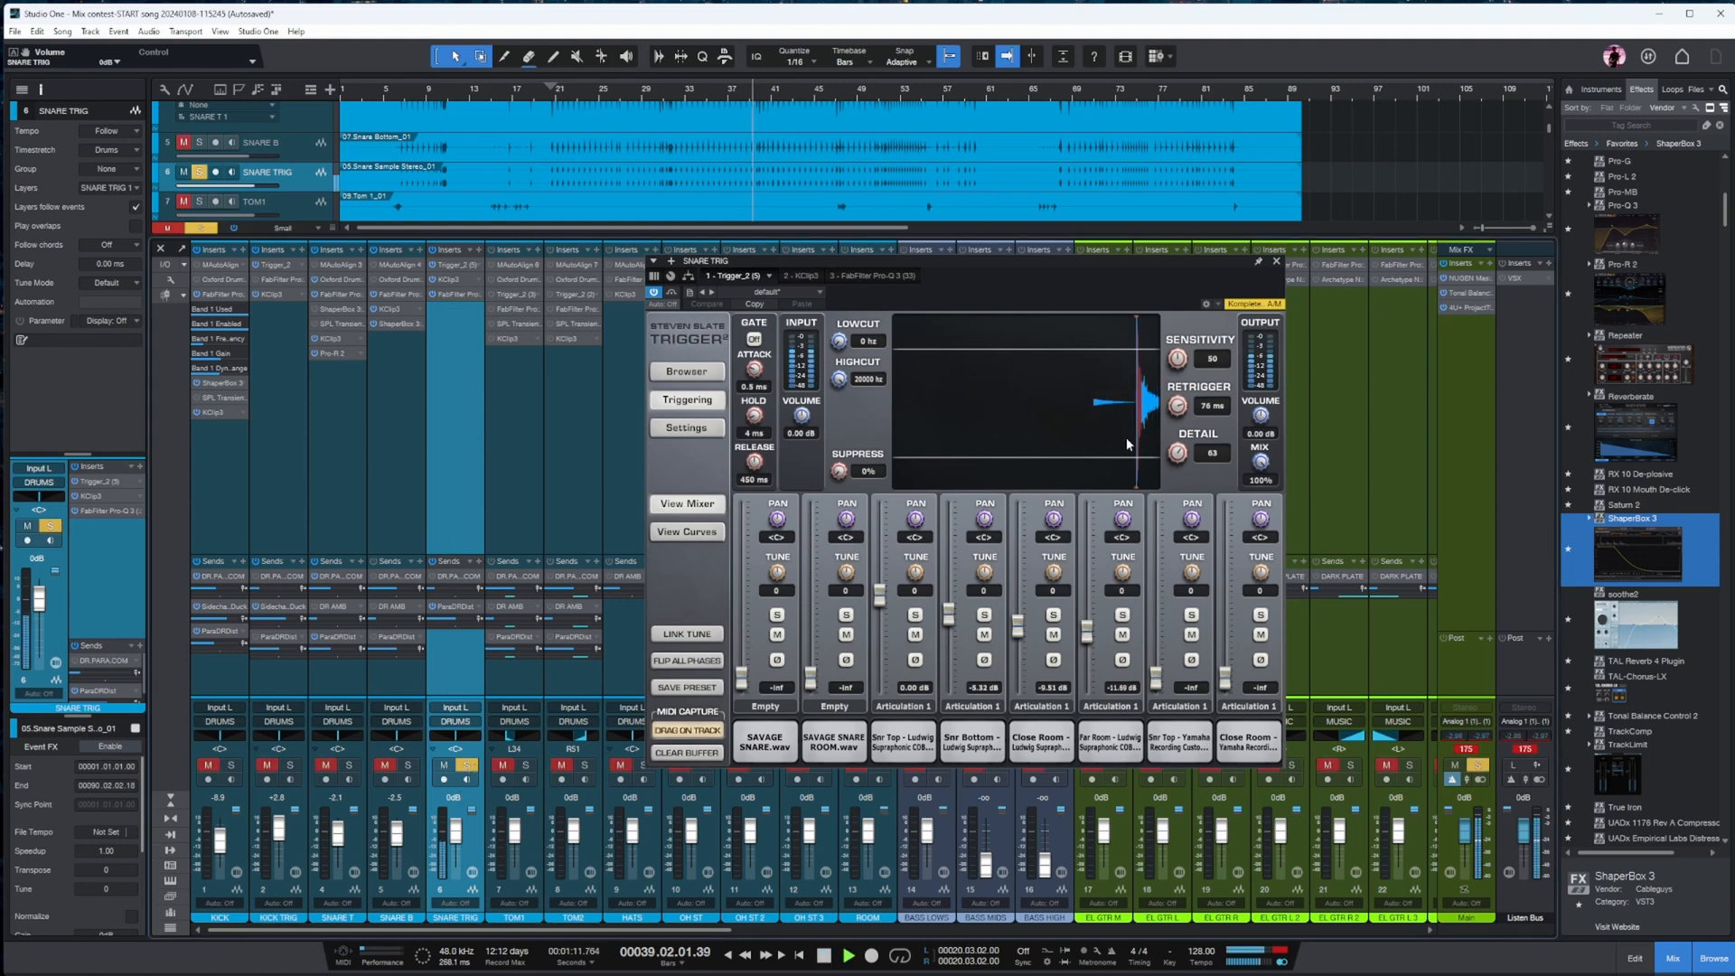
pyautogui.moveTo(880, 595); pyautogui.dragTo(879, 575)
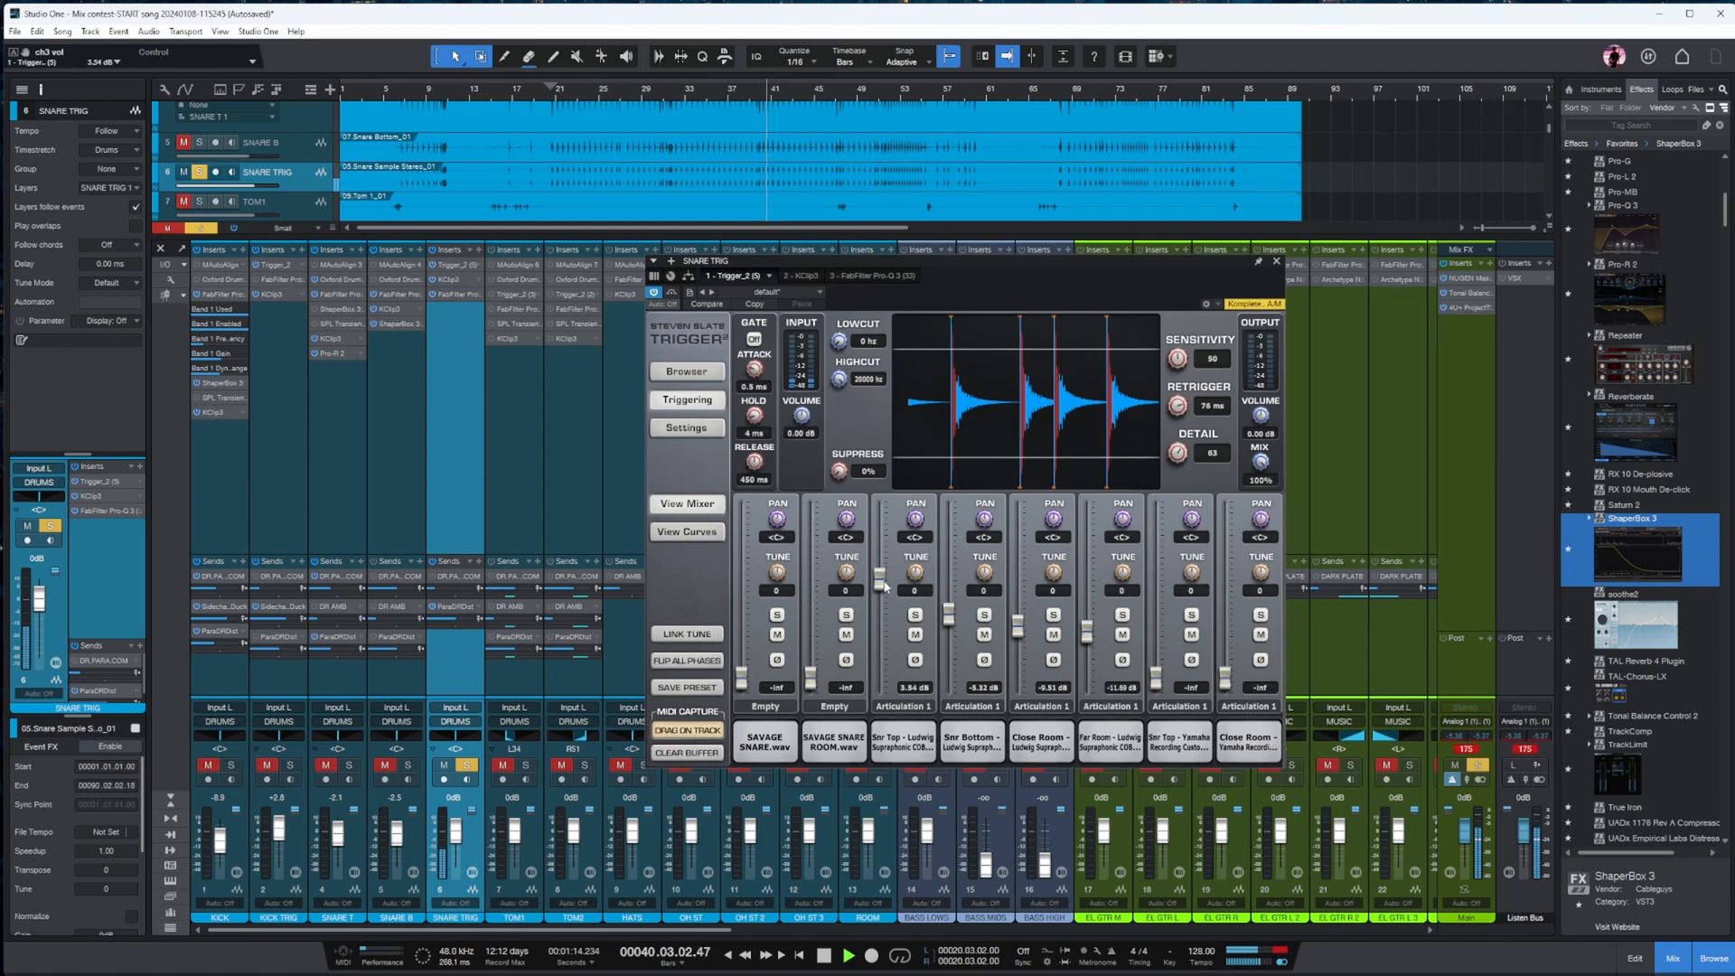
# - Adjust the input gain of SNARE TRIG's KClip3 and cut the mids by about 2.5 dB with a bell in its Pro-Q 3
pyautogui.click(802, 276)
pyautogui.moveTo(864, 669); pyautogui.dragTo(848, 293)
pyautogui.click(858, 275)
pyautogui.moveTo(920, 452)
pyautogui.mouseDown()
pyautogui.moveTo(920, 412)
pyautogui.moveTo(925, 472)
pyautogui.mouseUp()
pyautogui.scroll(-2, 925, 473)
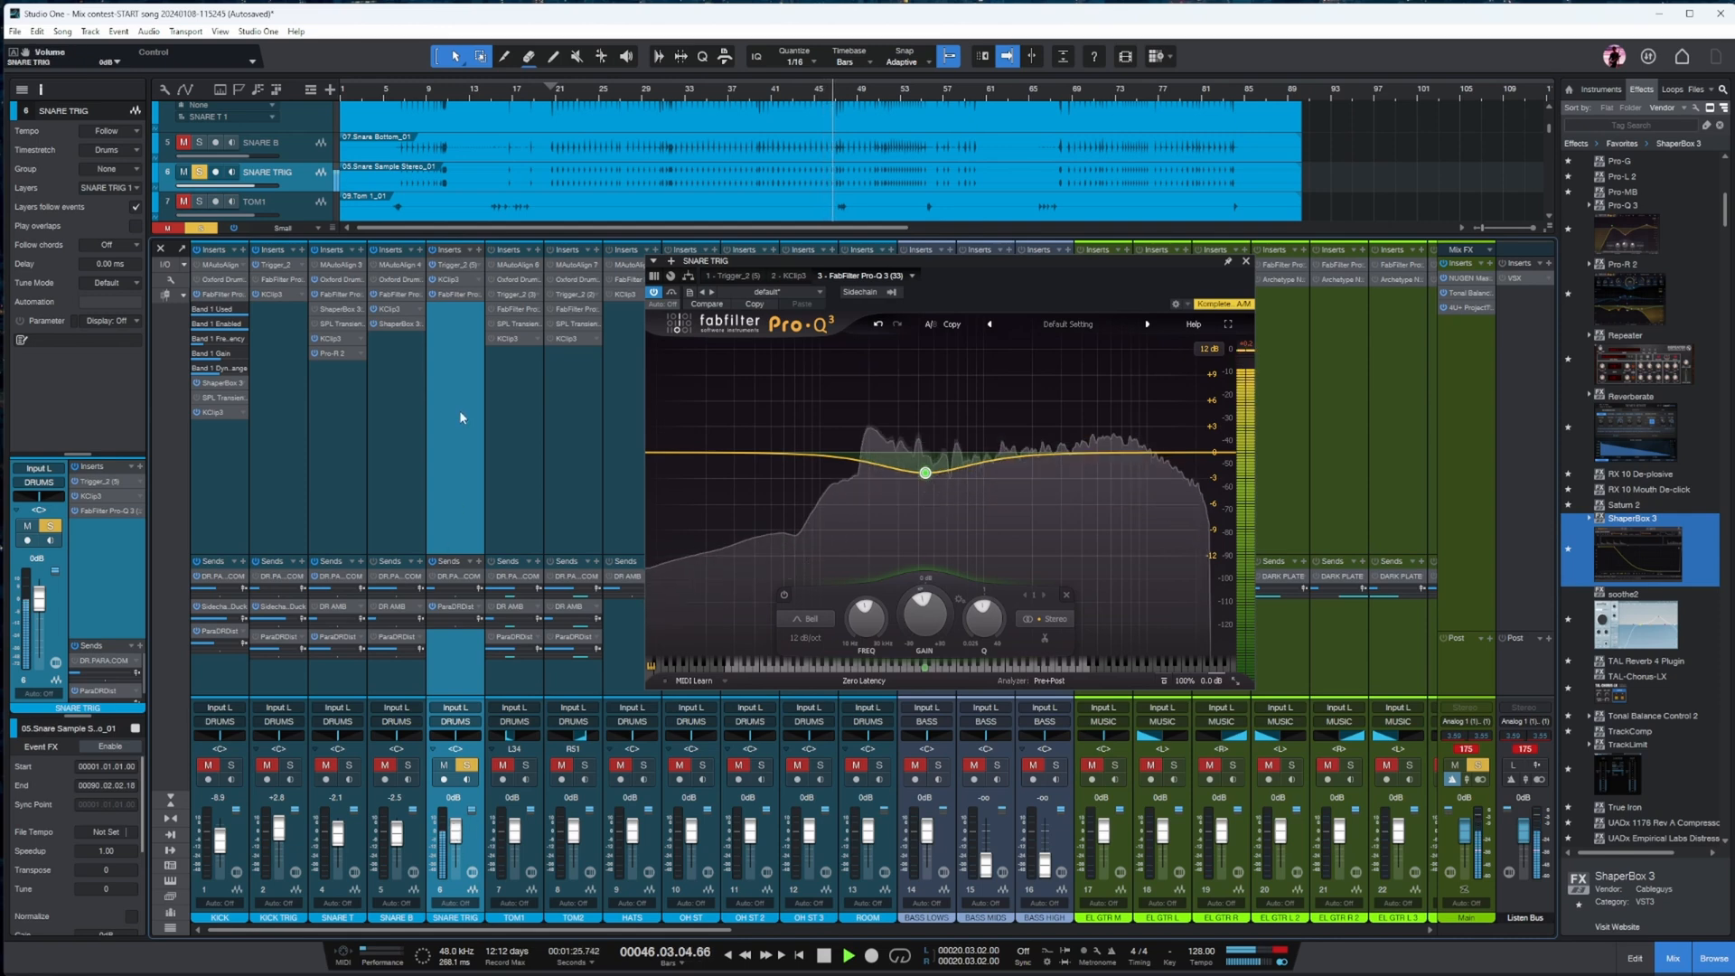
pyautogui.press('space')
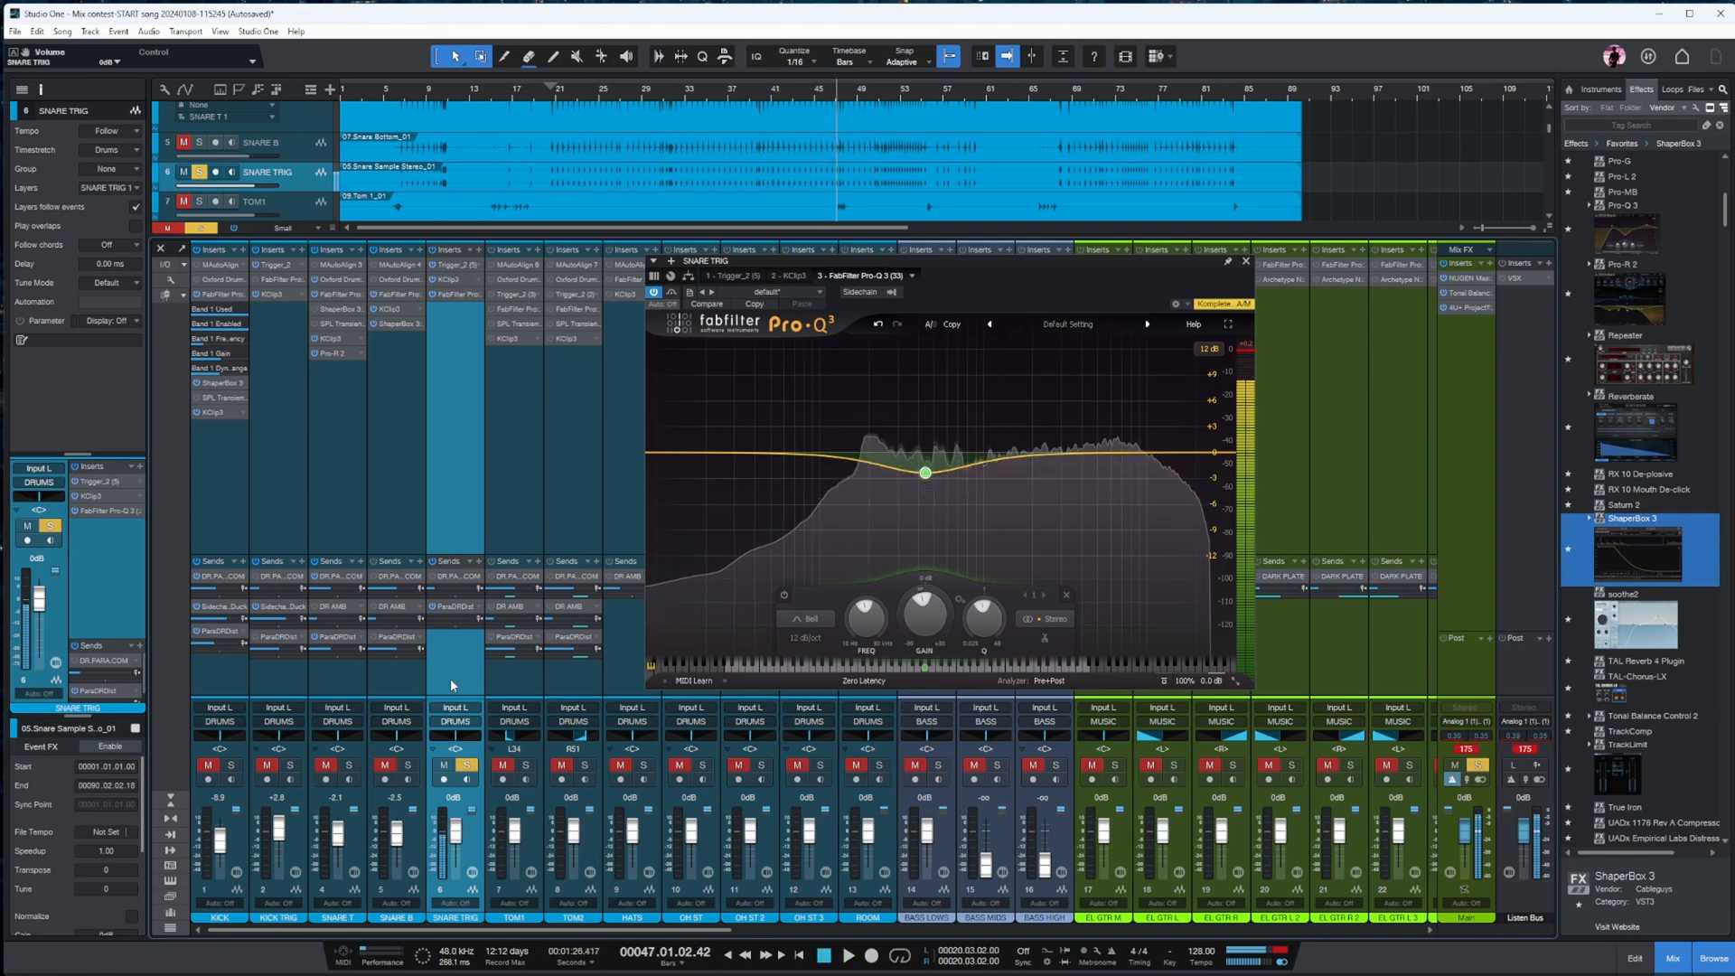
# - Raise Ludwig Snr Top to about 7.4 dB in SNARE TRIG's Trigger 2, lower Snr Bottom and Far Room, and enable the channel's DR.PARA.COM send
pyautogui.click(452, 264)
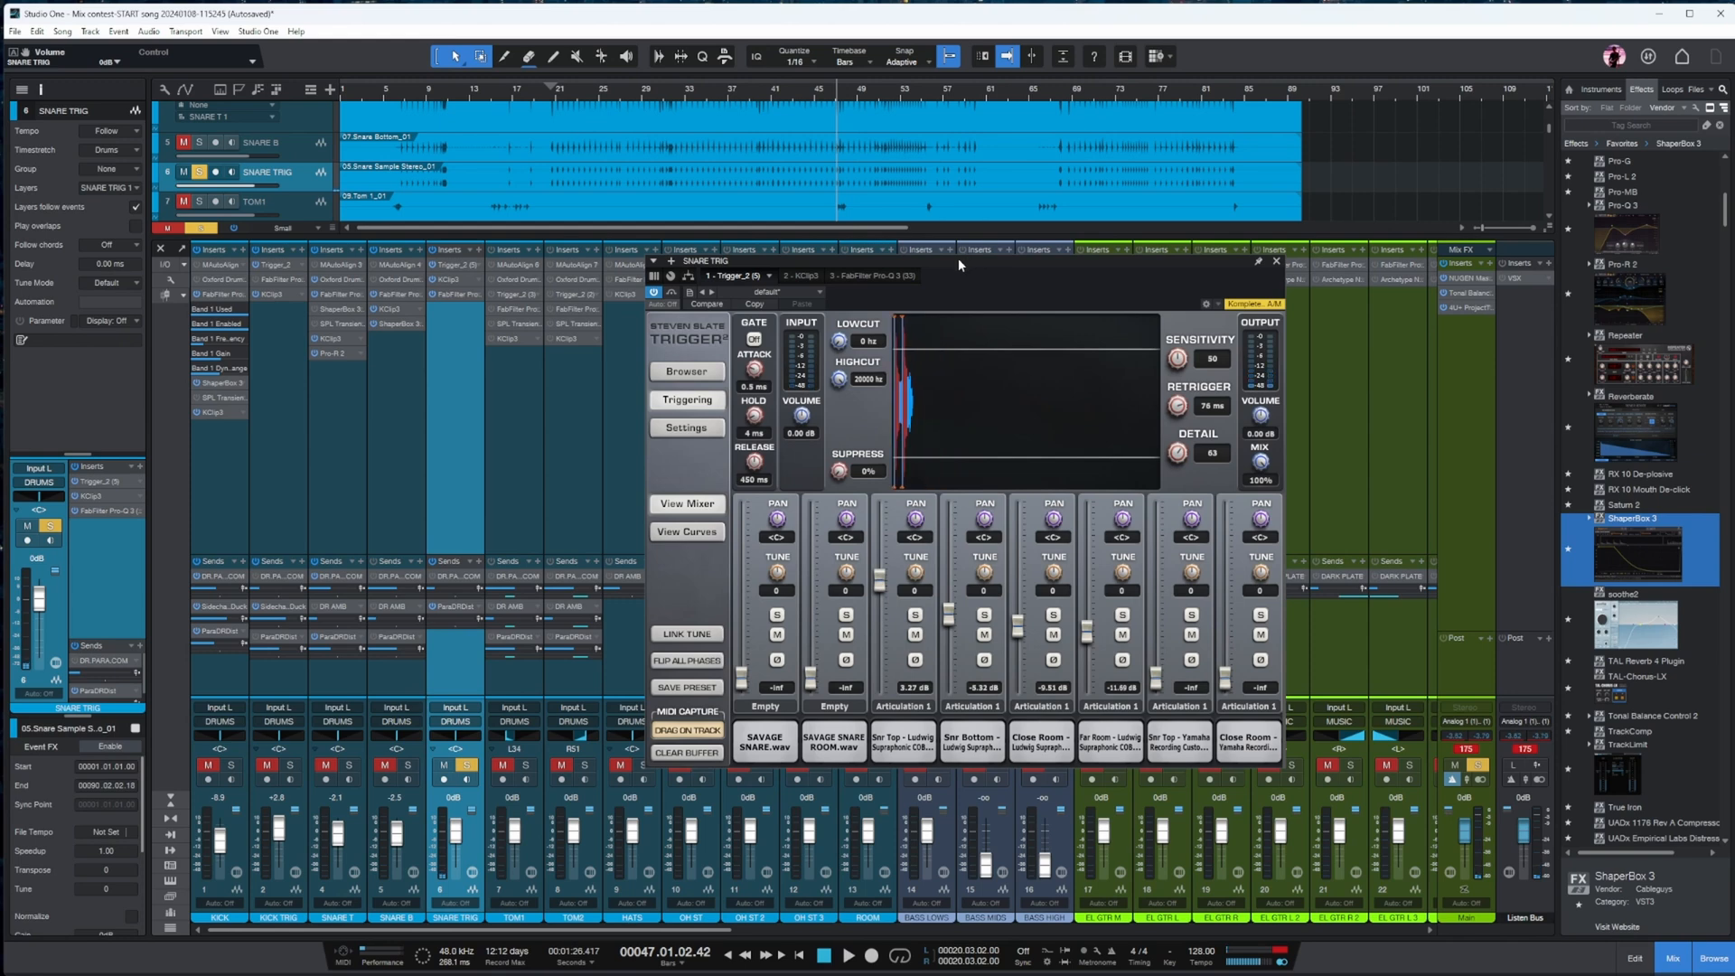
pyautogui.click(601, 91)
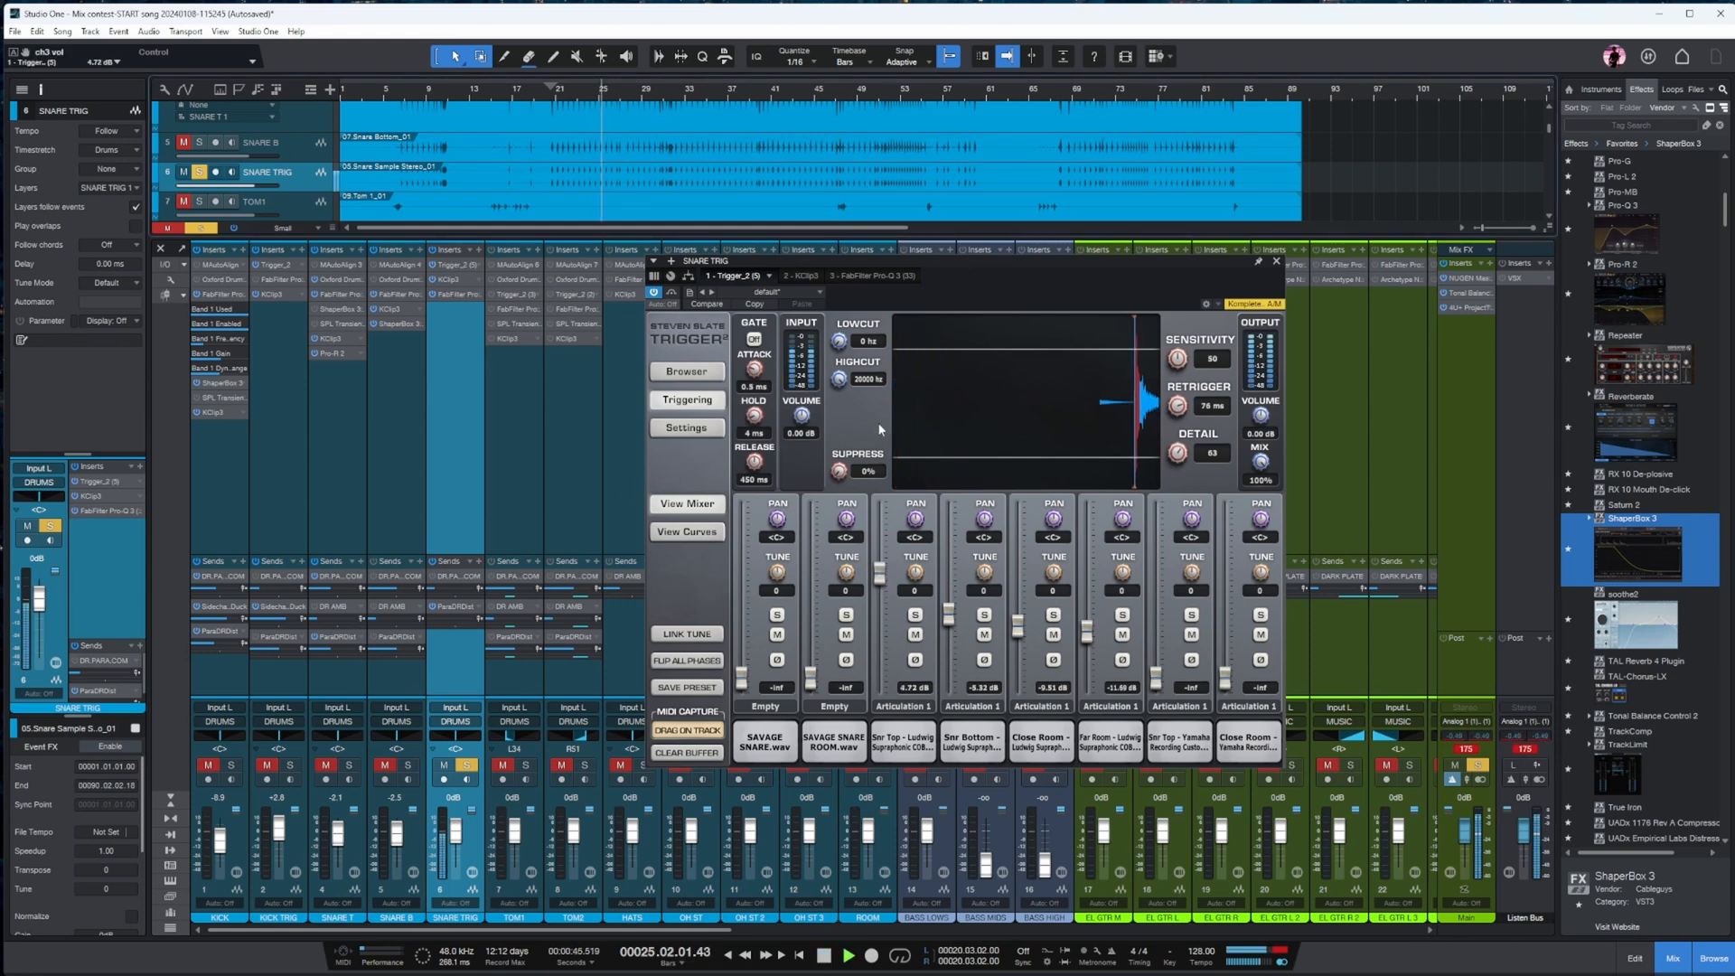
pyautogui.moveTo(949, 615); pyautogui.dragTo(1017, 619)
pyautogui.moveTo(879, 571); pyautogui.dragTo(880, 560)
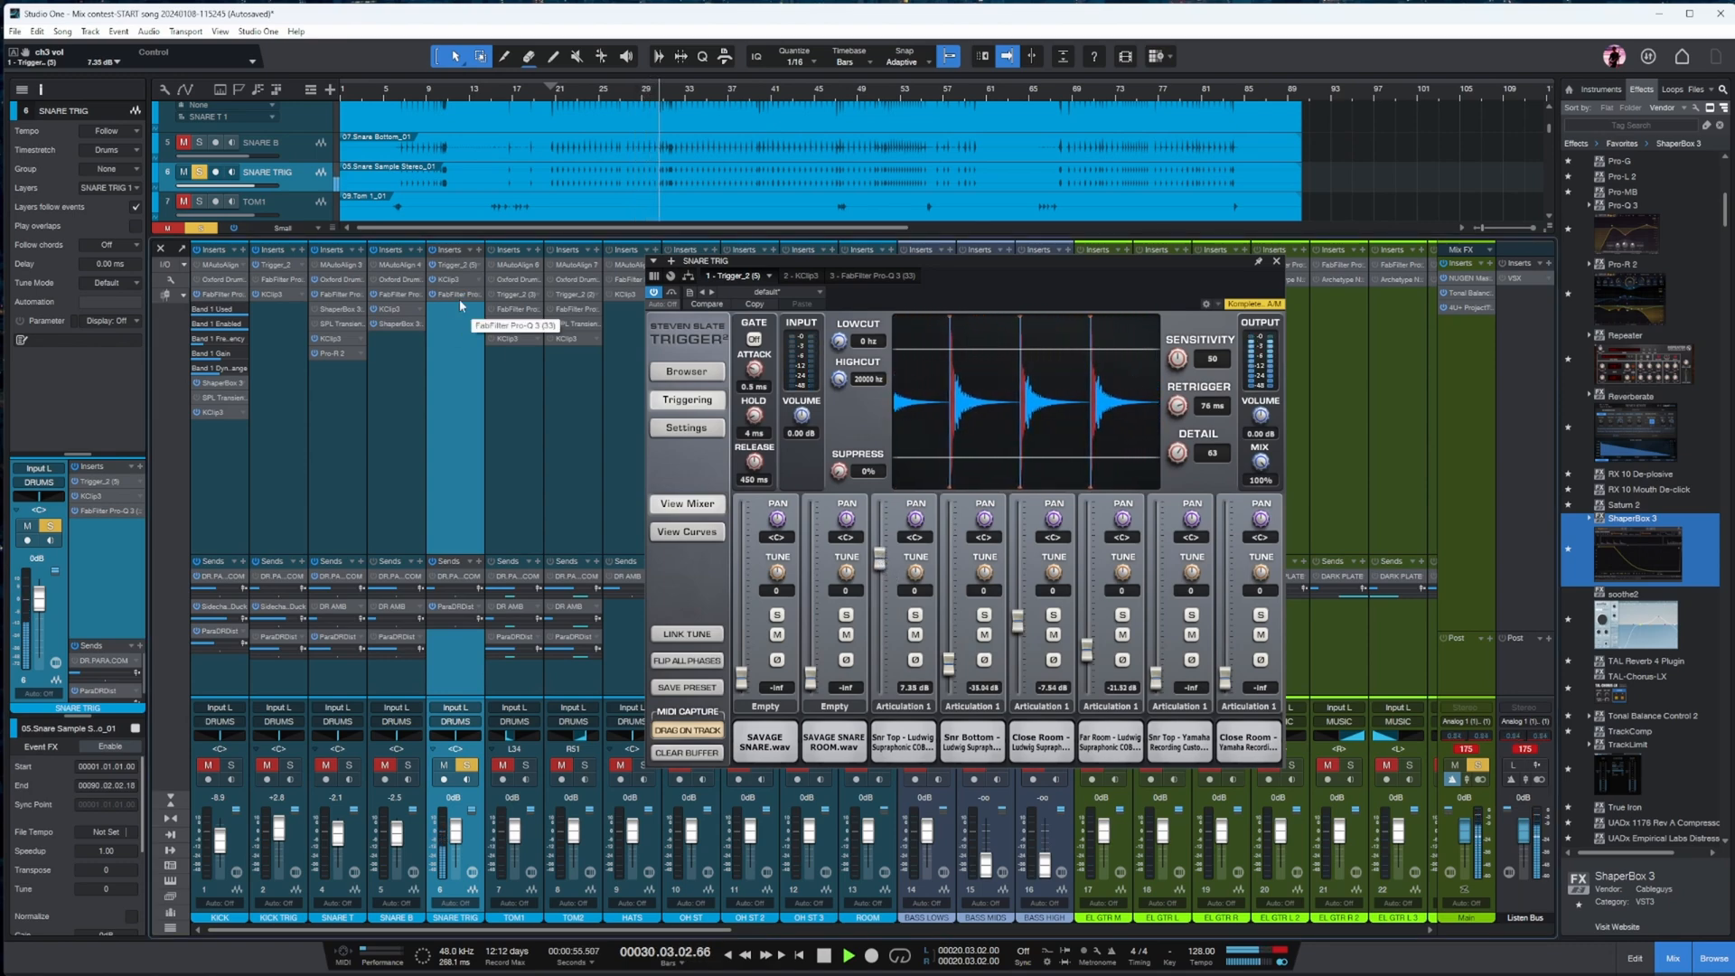
pyautogui.click(433, 576)
pyautogui.moveTo(441, 589); pyautogui.dragTo(451, 589)
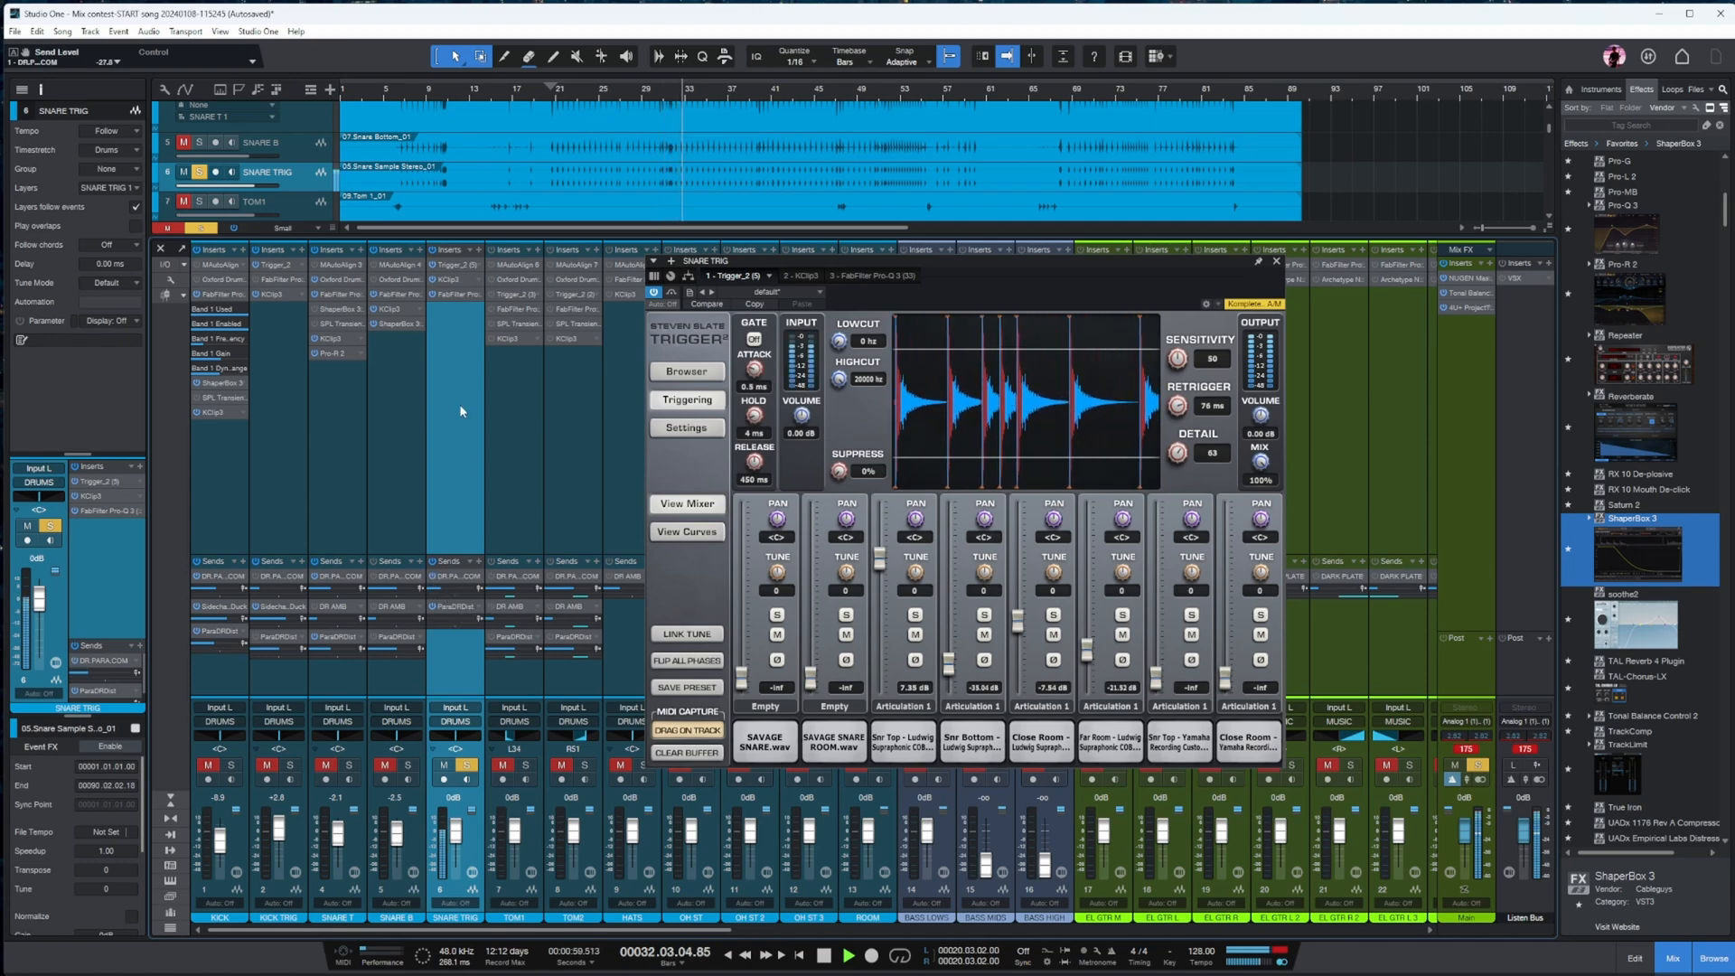
# - Solo the kick and snare channels together and balance SNARE T at -7.9 dB, SNARE B at -6.7 dB and SNARE TRIG at +1.2 dB
pyautogui.keyDown('shift'); pyautogui.click(216, 513); pyautogui.keyUp('shift')
pyautogui.click(232, 766)
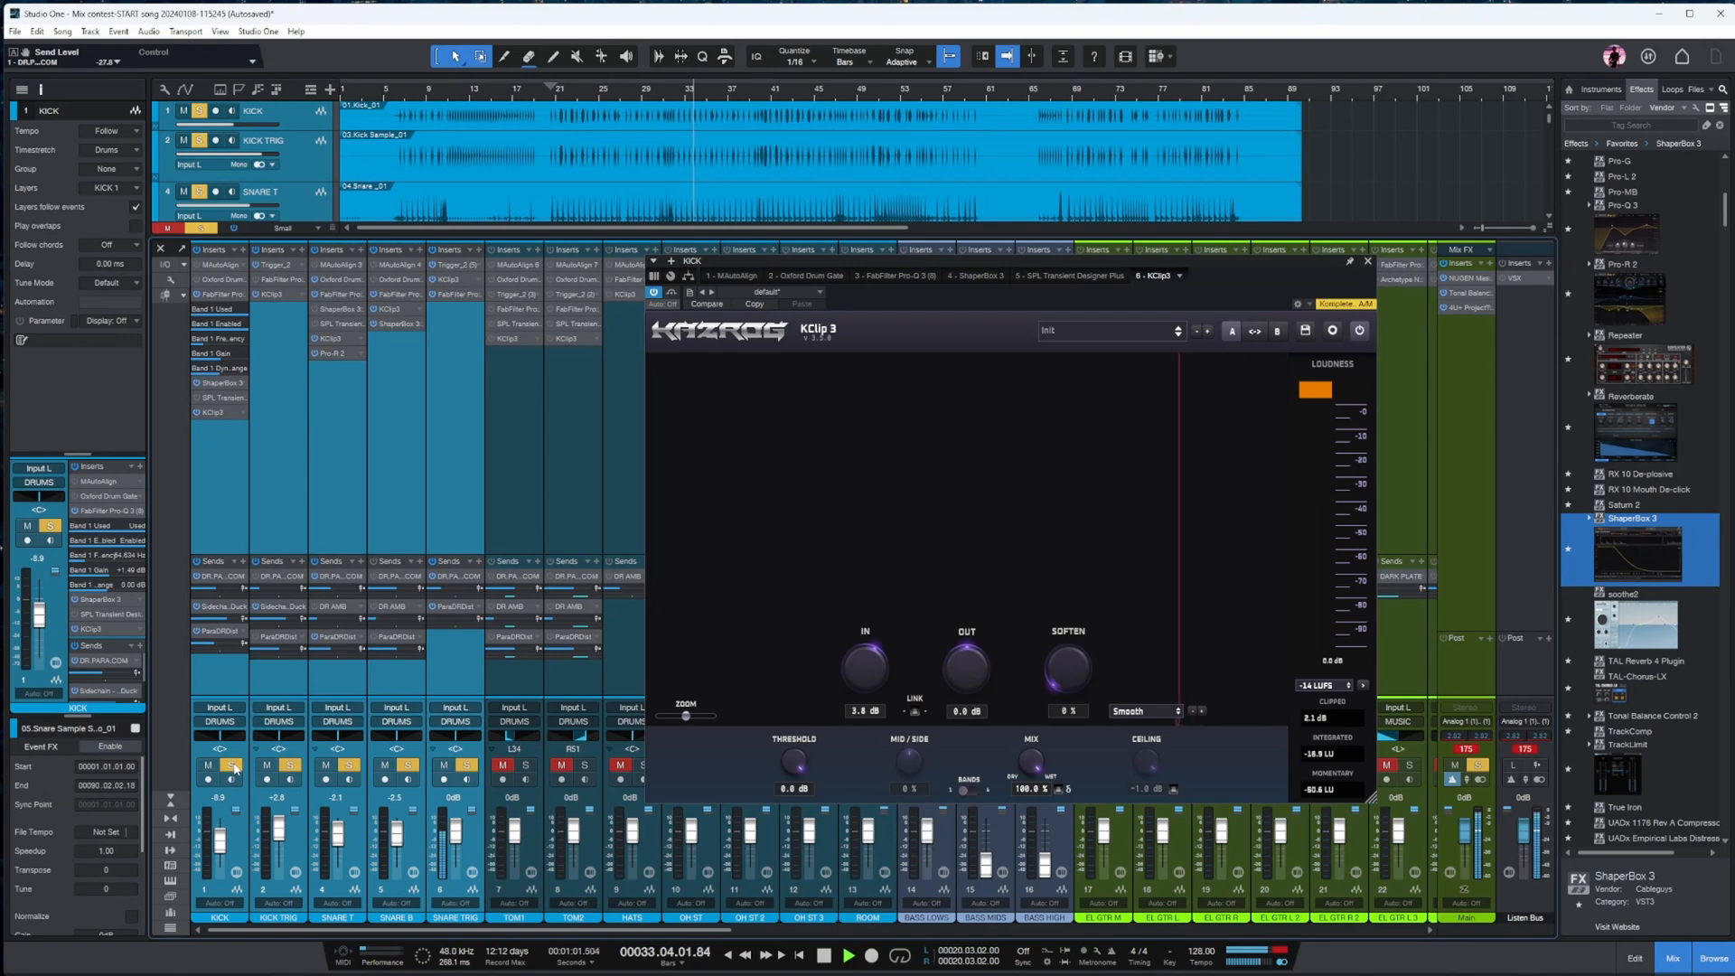
pyautogui.click(480, 437)
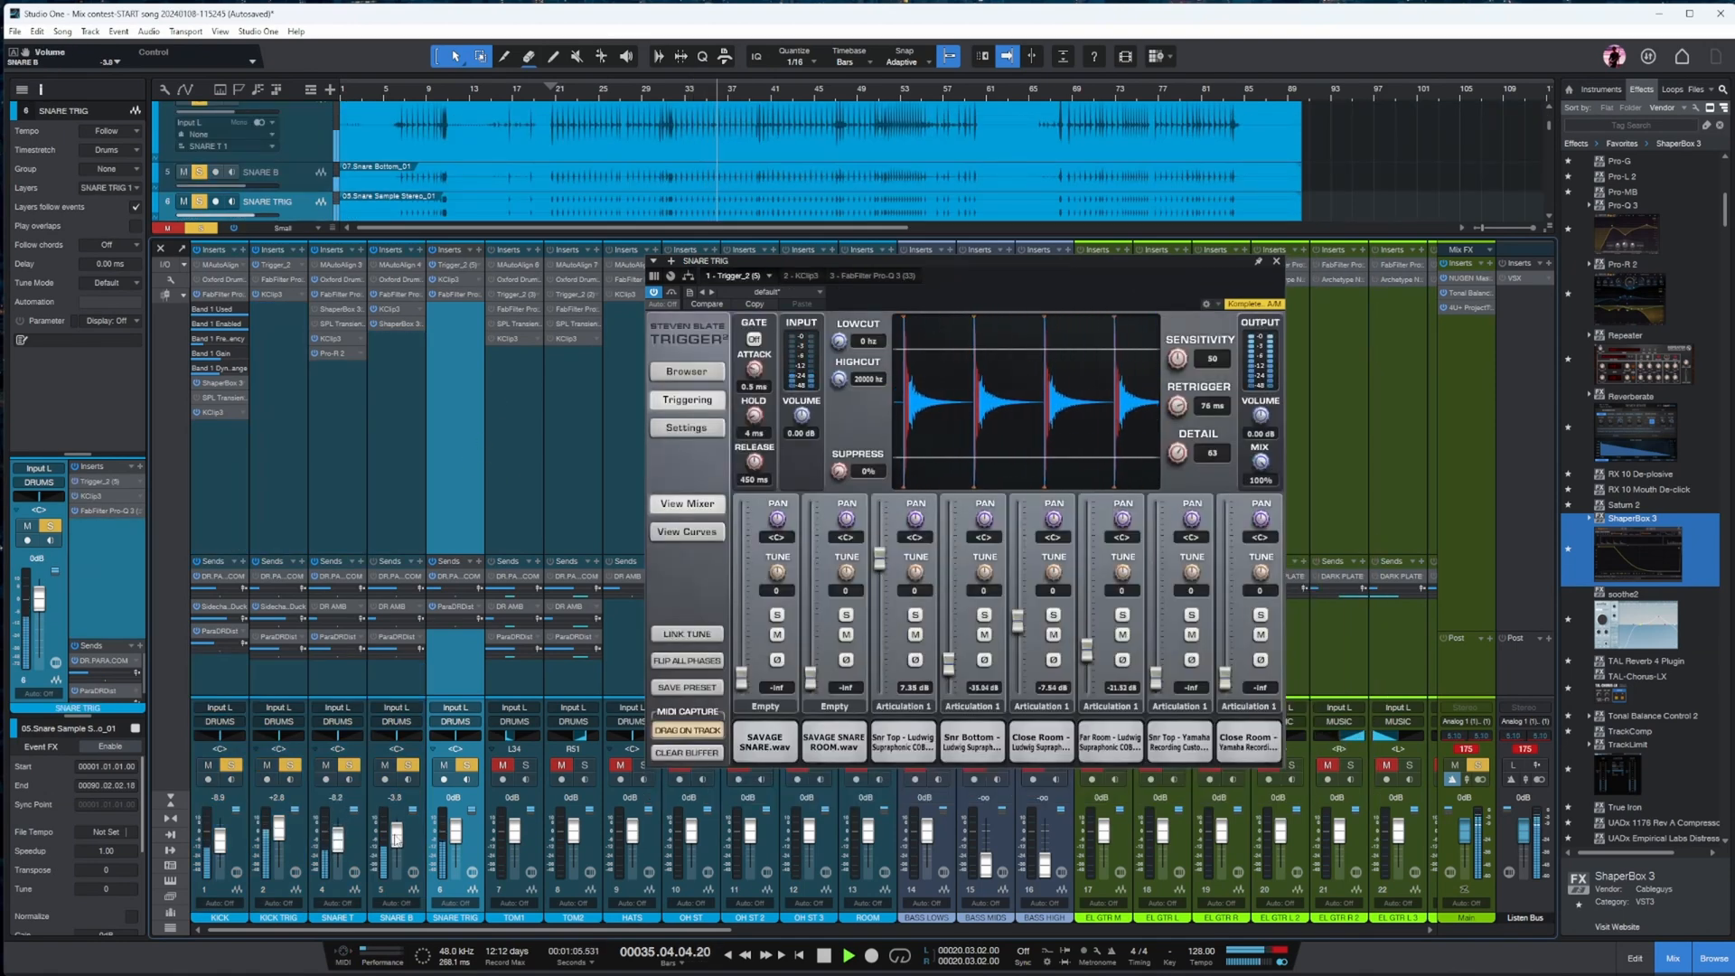
pyautogui.moveTo(341, 847); pyautogui.dragTo(342, 845)
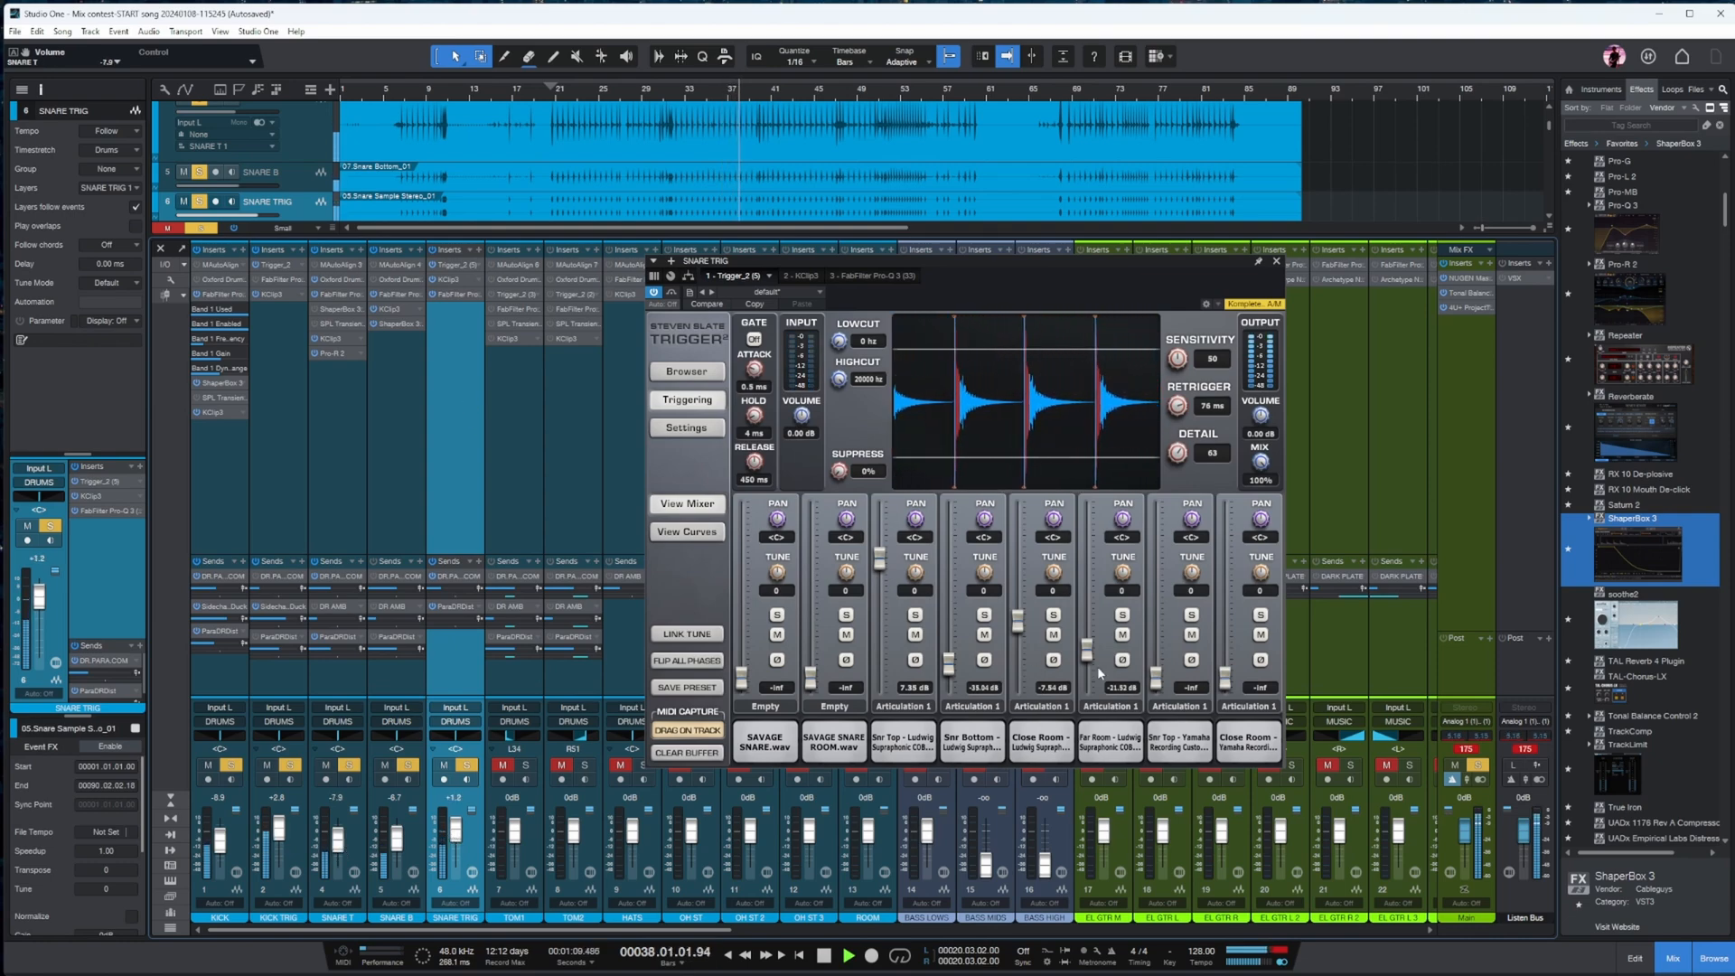
# - Blend Yamaha Snr Top in at about -2.4 dB in SNARE TRIG's Trigger 2 and lower Ludwig Snr Top and Close Room, the latter to about -12.9 dB
pyautogui.moveTo(1156, 678); pyautogui.dragTo(1157, 614)
pyautogui.moveTo(879, 561); pyautogui.dragTo(885, 578)
pyautogui.moveTo(1018, 621); pyautogui.dragTo(1017, 640)
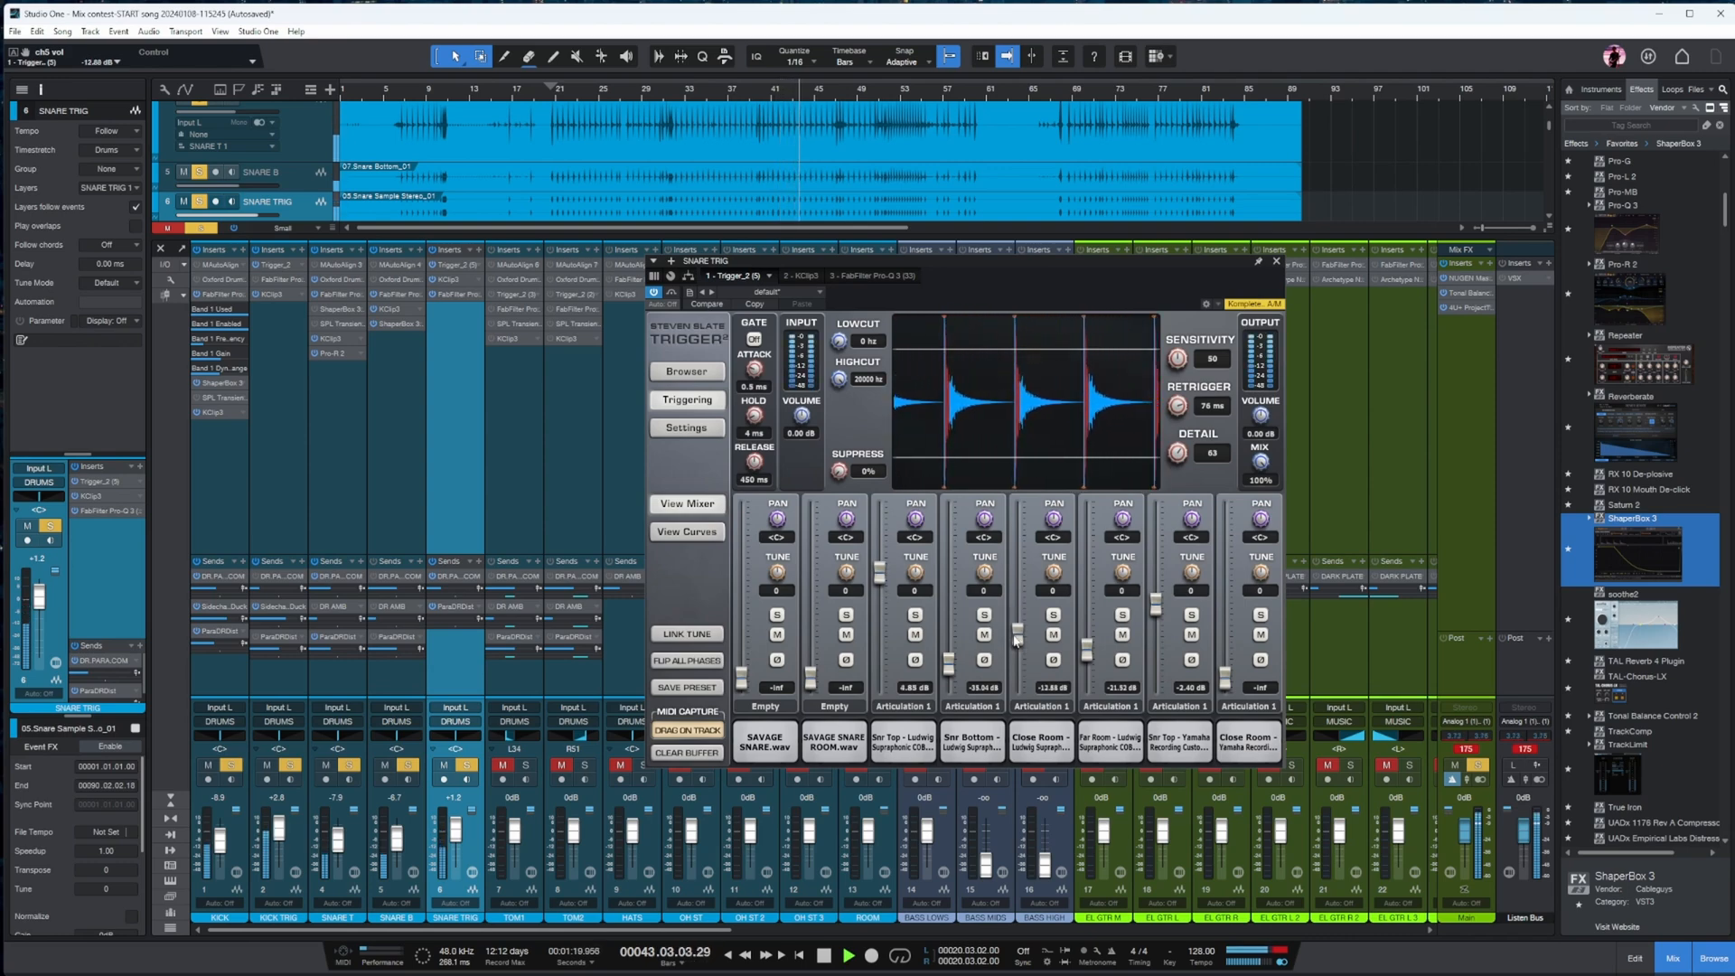
pyautogui.click(1277, 263)
# - Clear the kick and snare solos, solo TOM1 and TOM2, and audition them from bar 15 in the full arrangement view
pyautogui.click(530, 480)
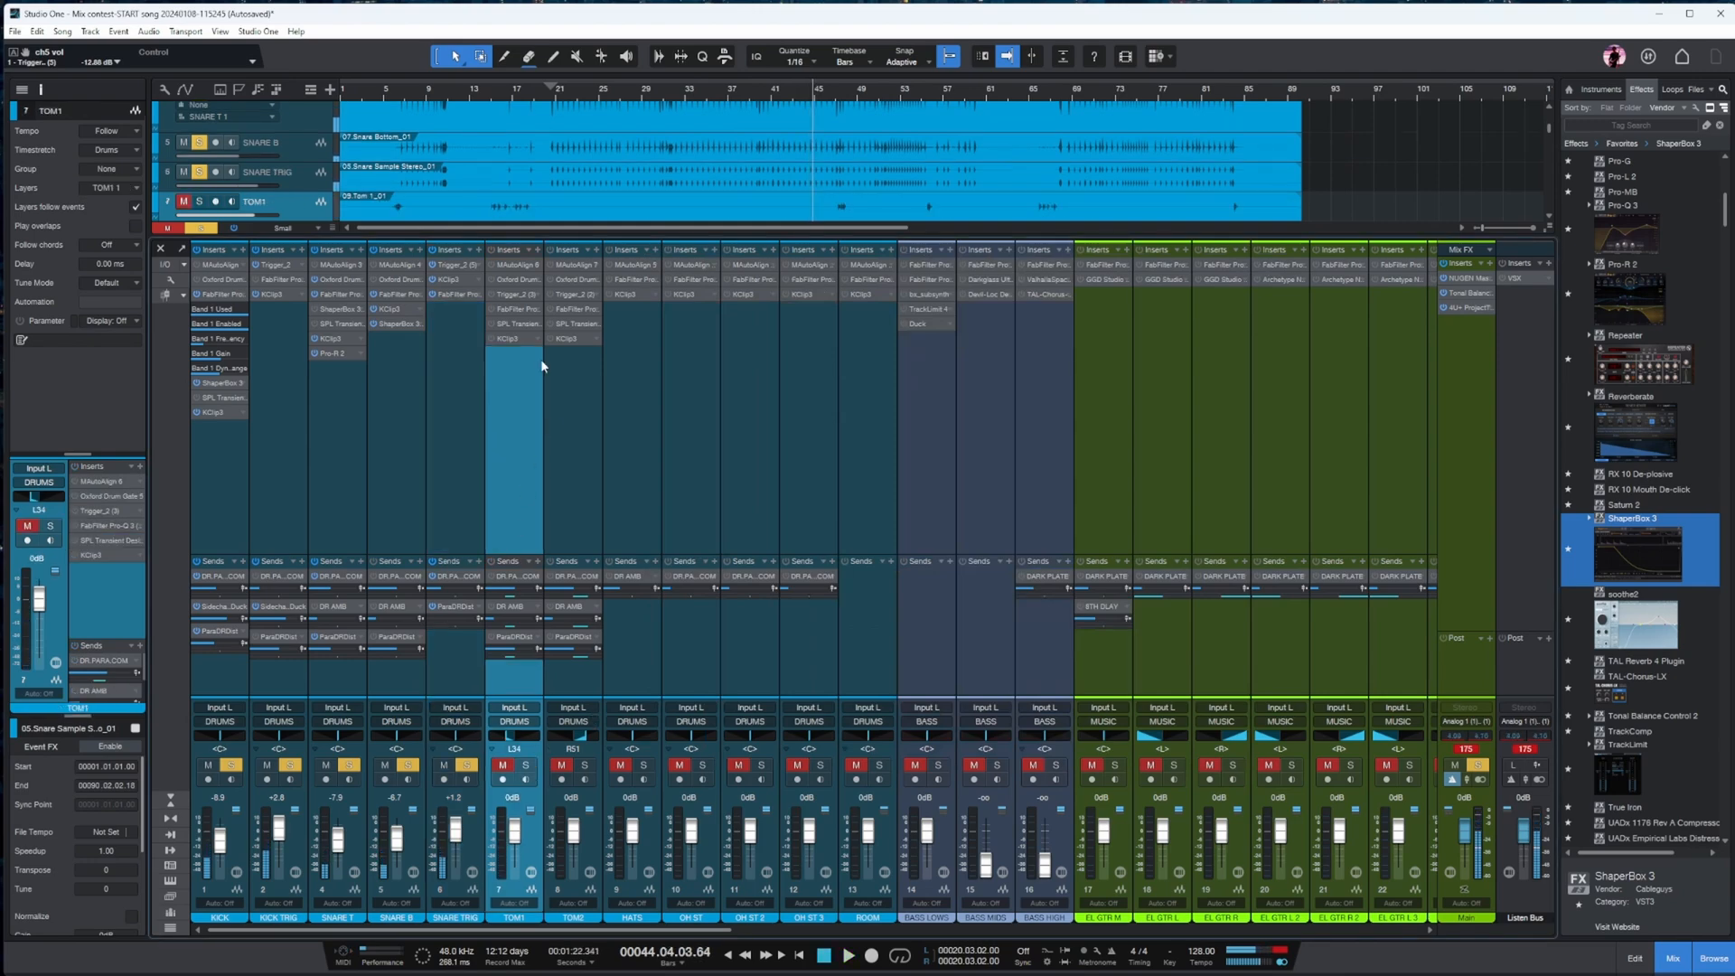
pyautogui.press('F3')
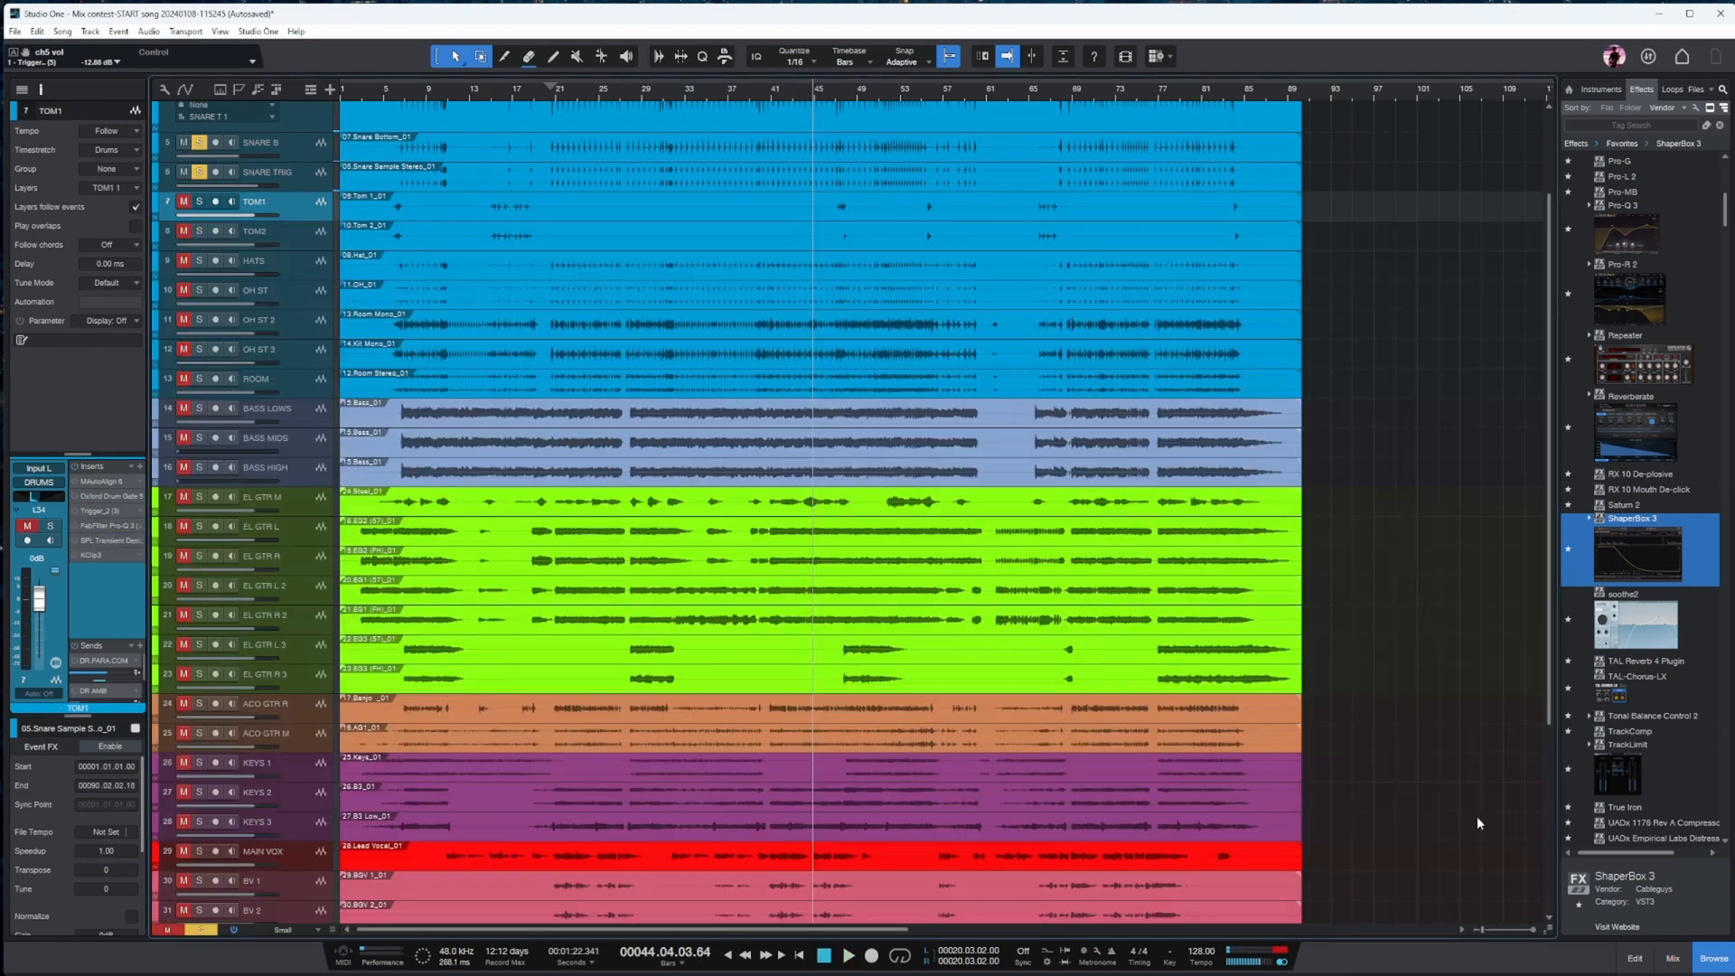
pyautogui.press('w')
pyautogui.click(417, 92)
pyautogui.press('e')
pyautogui.press('e')
pyautogui.press('e')
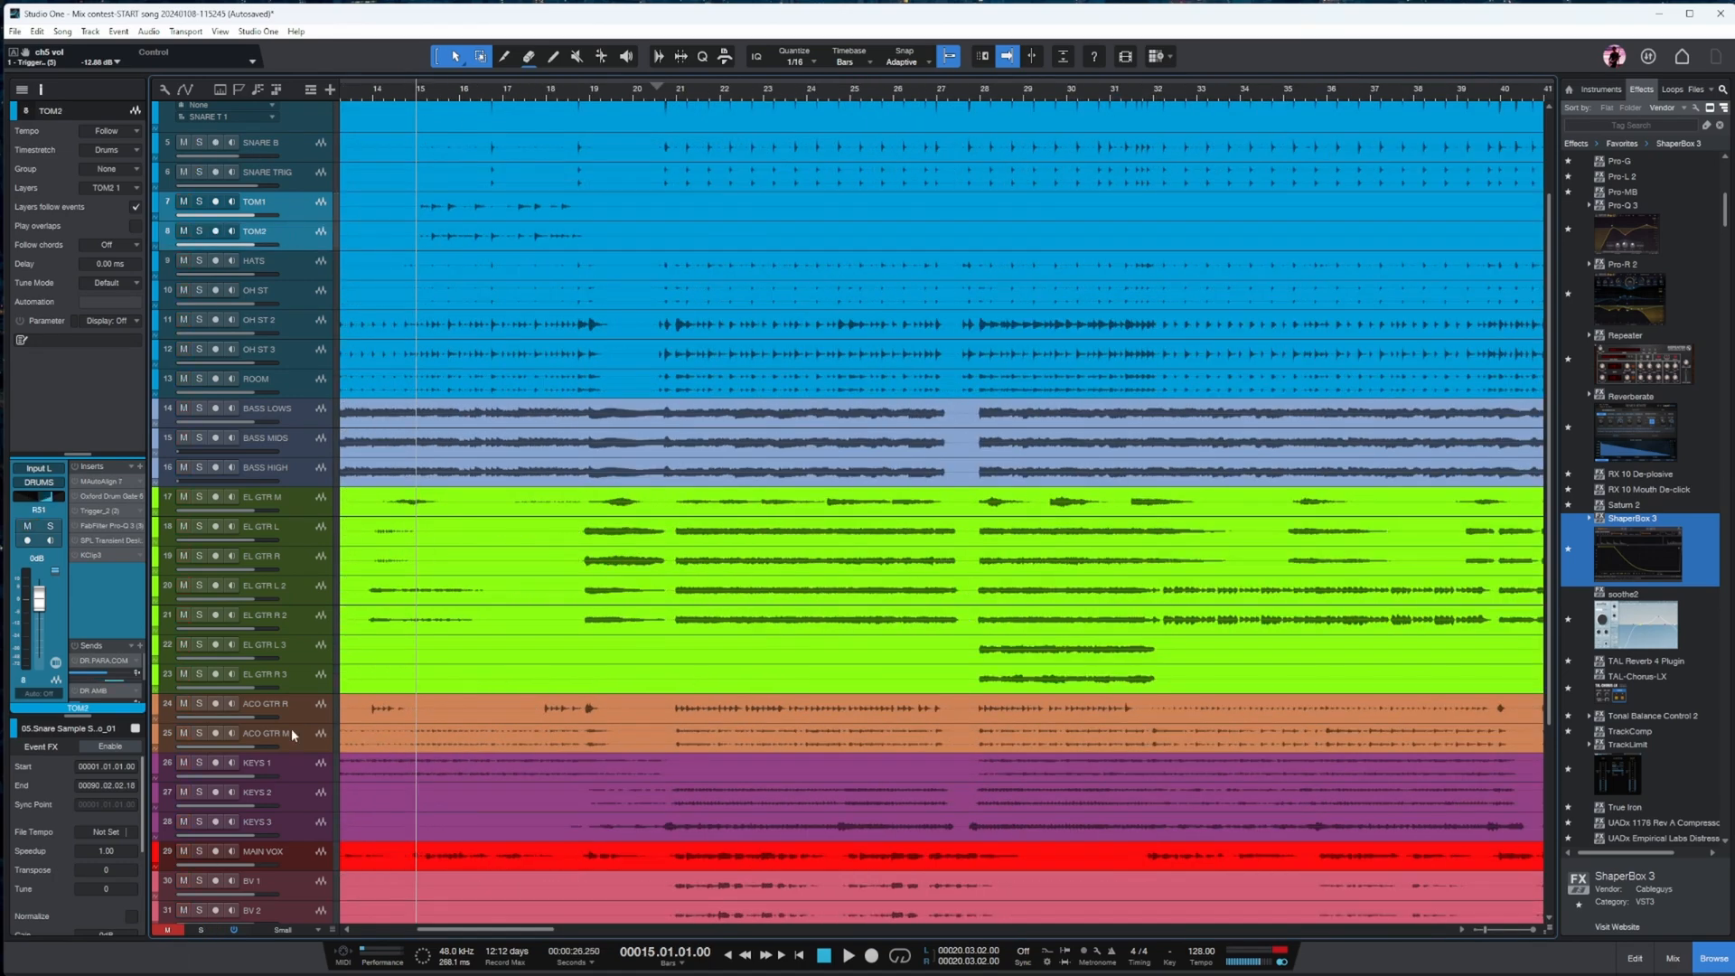
pyautogui.press('space')
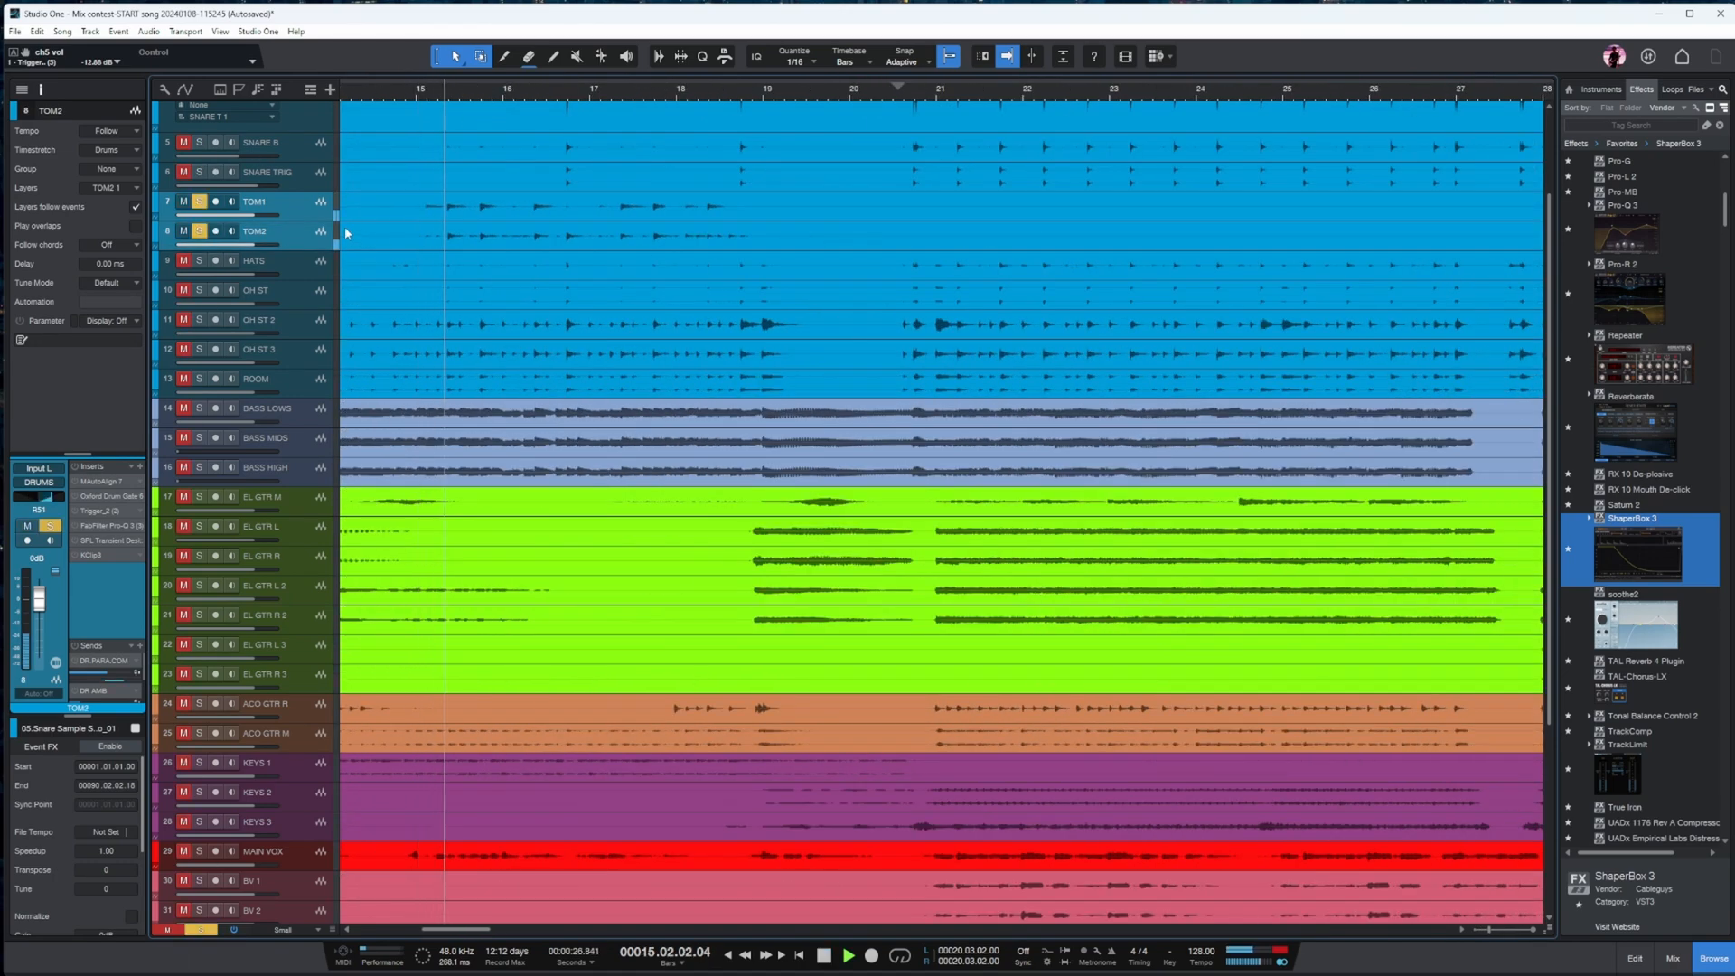
pyautogui.press('space')
# - Raise the KClip3 input gain on TOM1 and TOM2 during playback and close the plug-in
pyautogui.click(308, 205)
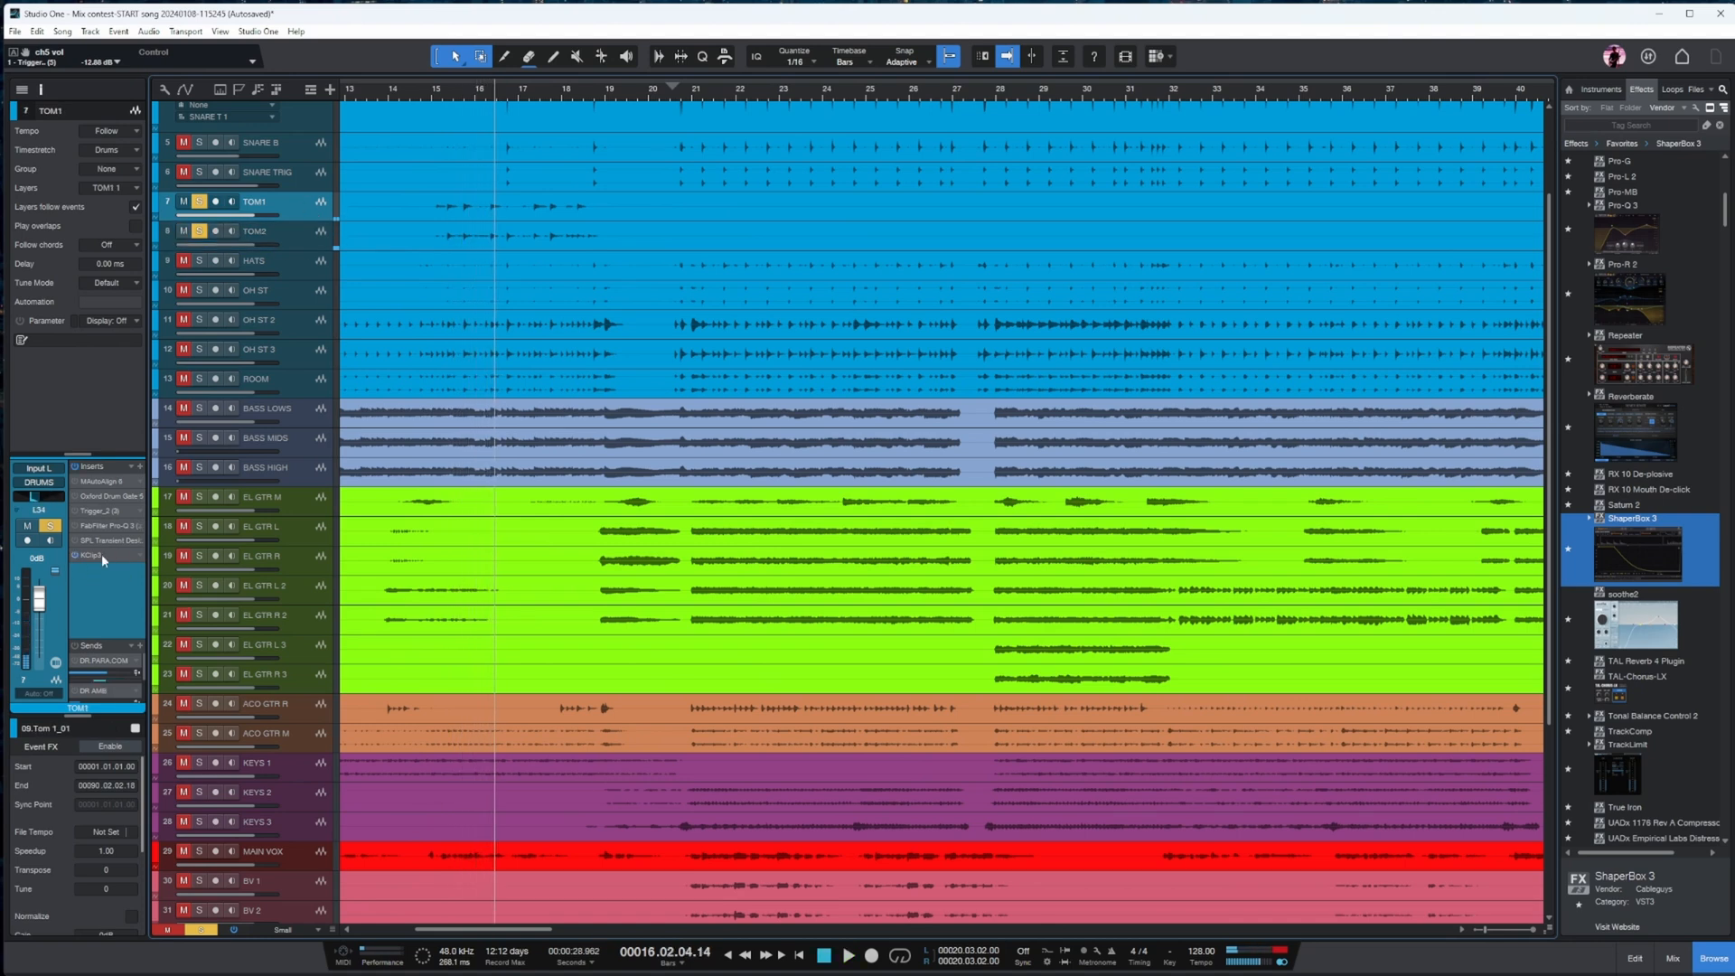
pyautogui.click(101, 554)
pyautogui.press('space')
pyautogui.moveTo(764, 759); pyautogui.dragTo(770, 709)
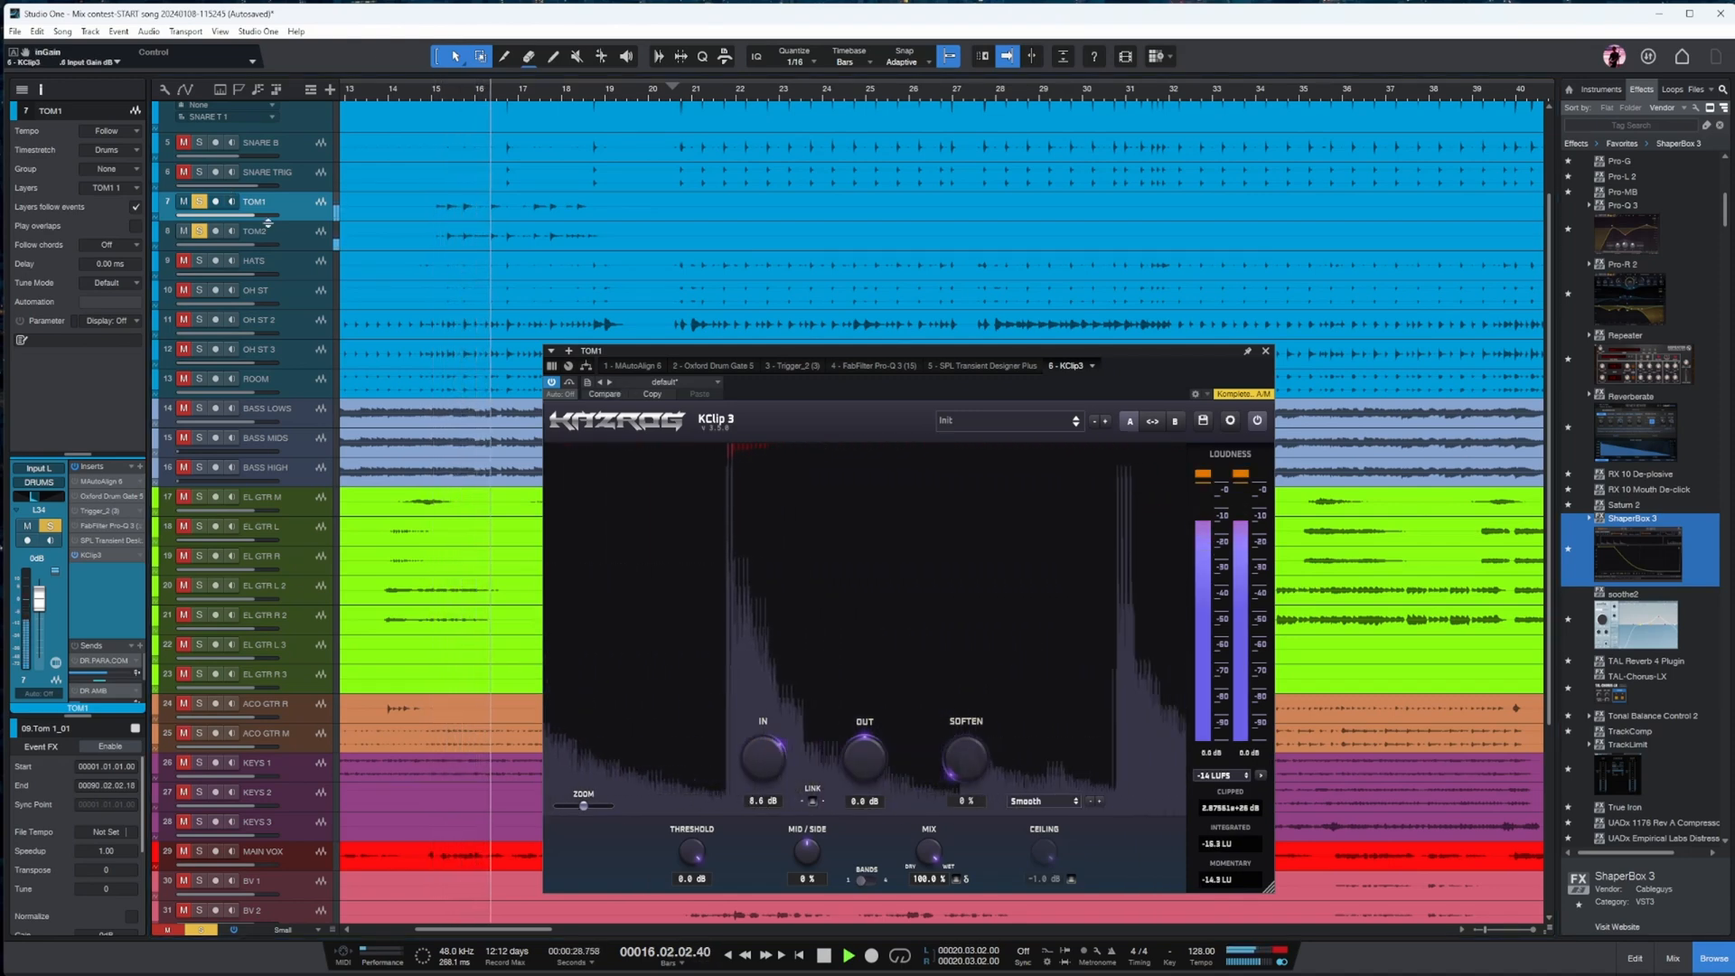
pyautogui.press('Down')
pyautogui.click(90, 553)
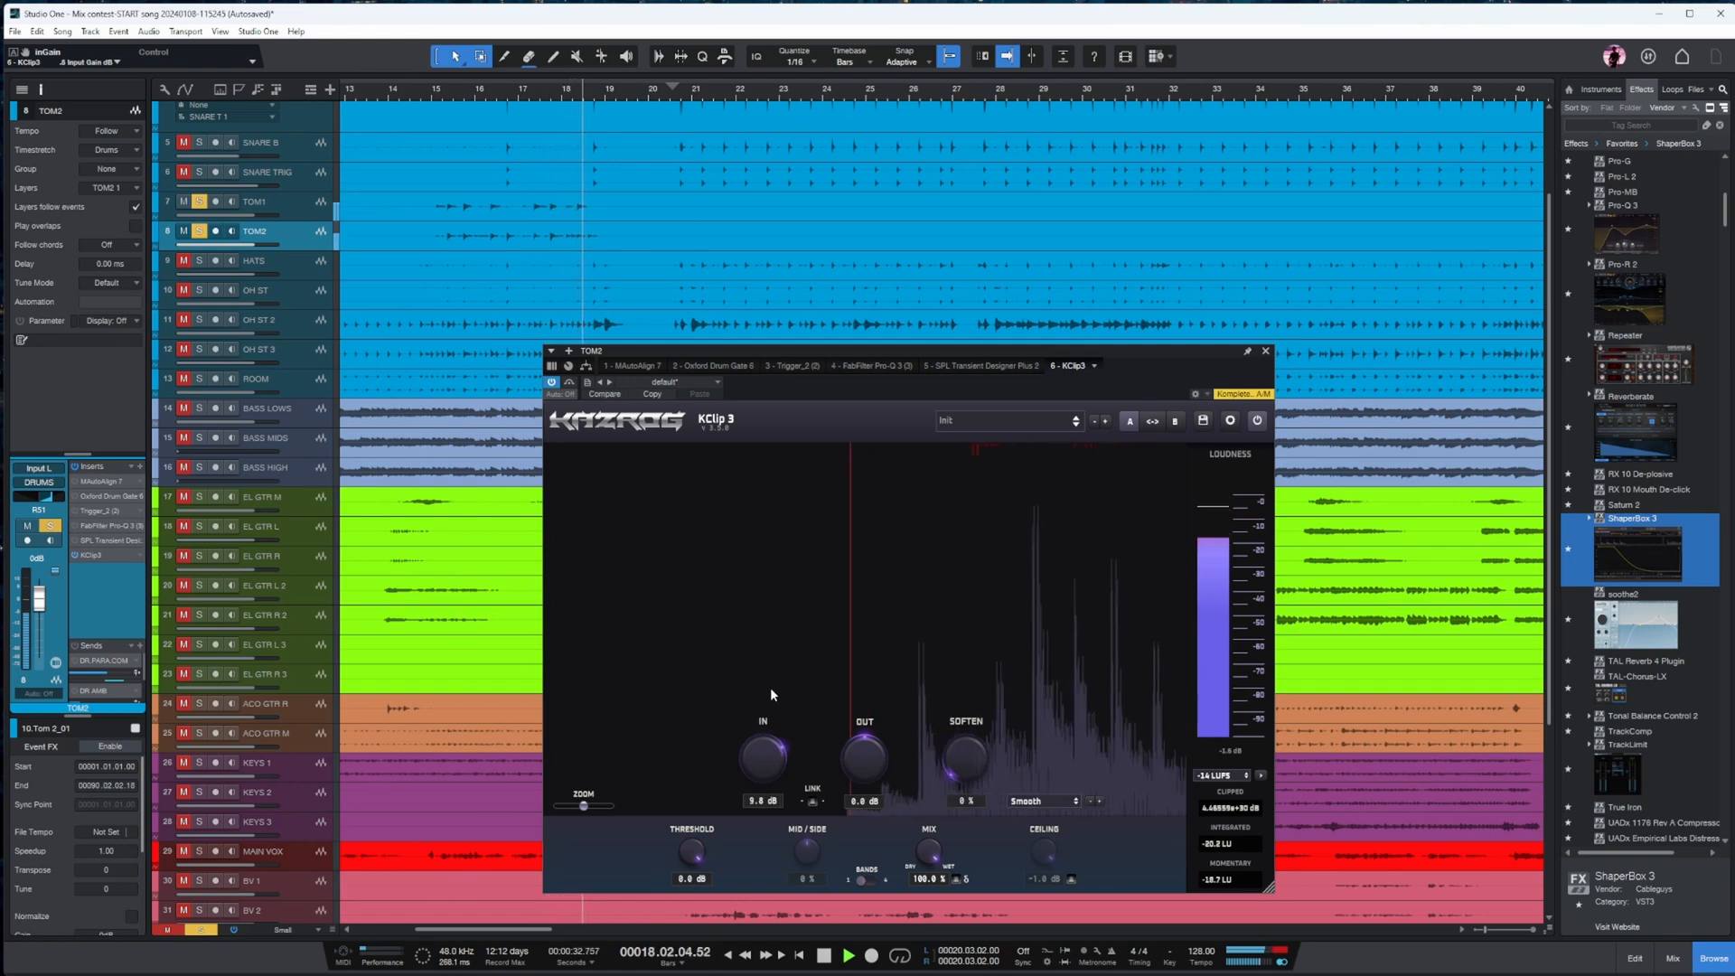
pyautogui.click(1265, 350)
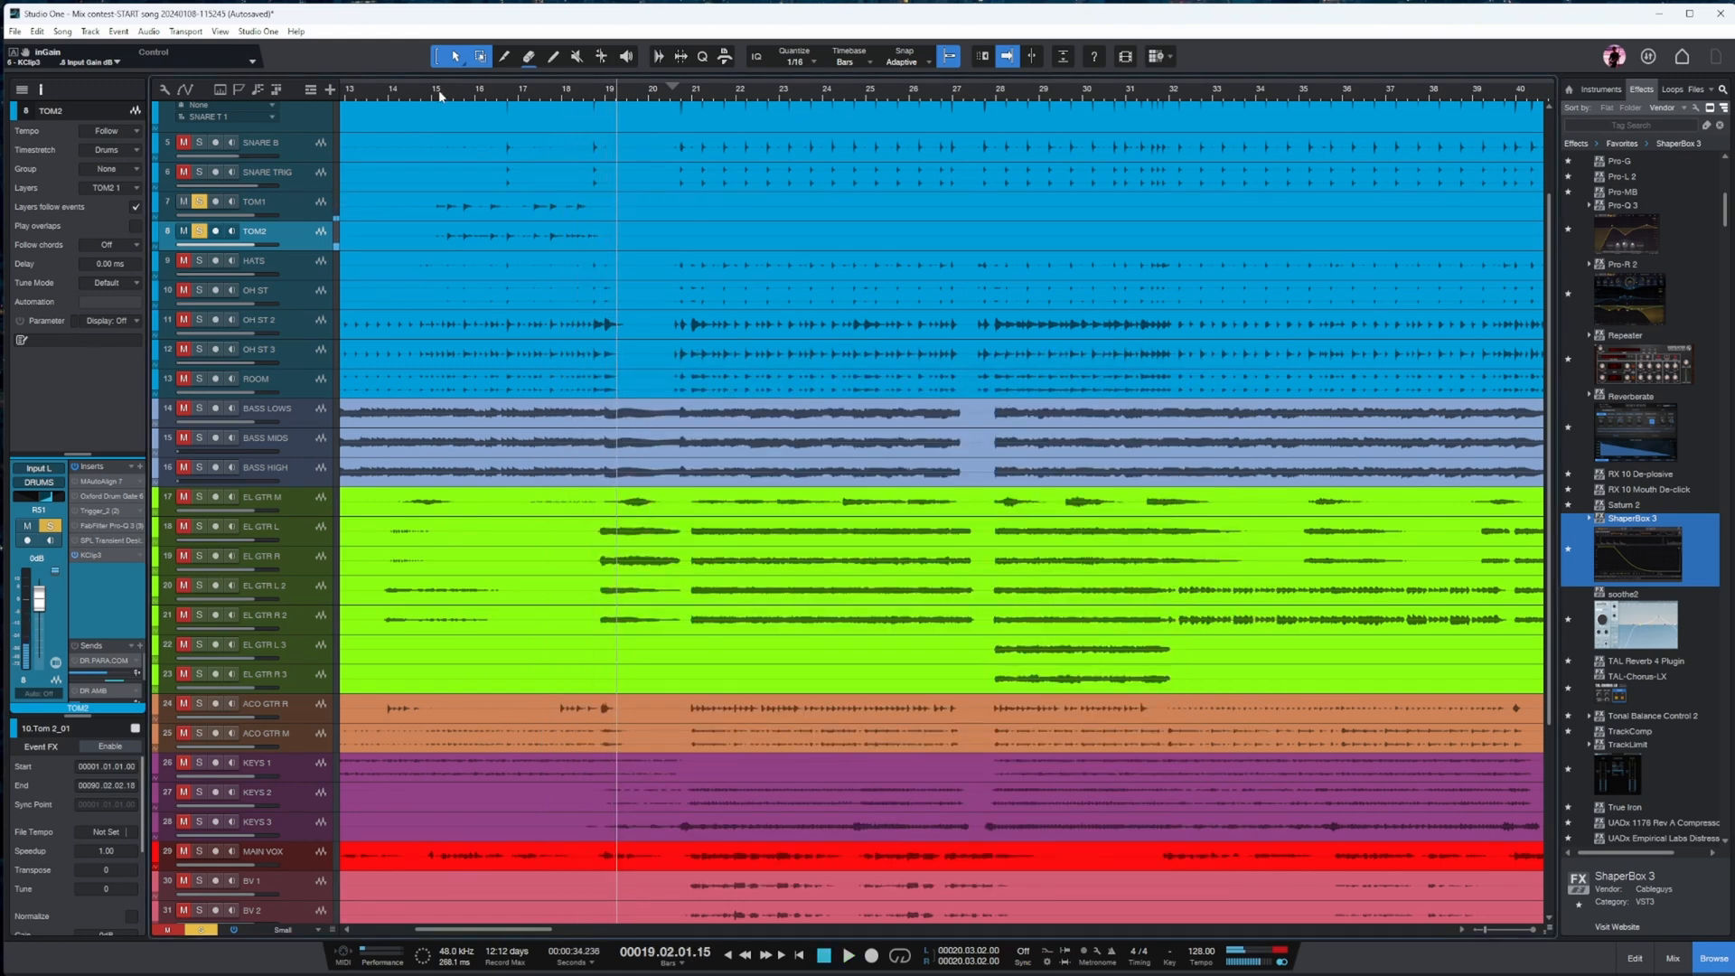
# - Add ShaperBox 3 after KClip3 on TOM1, copy it to TOM2 and audition both toms
pyautogui.moveTo(1670, 572); pyautogui.dragTo(271, 200)
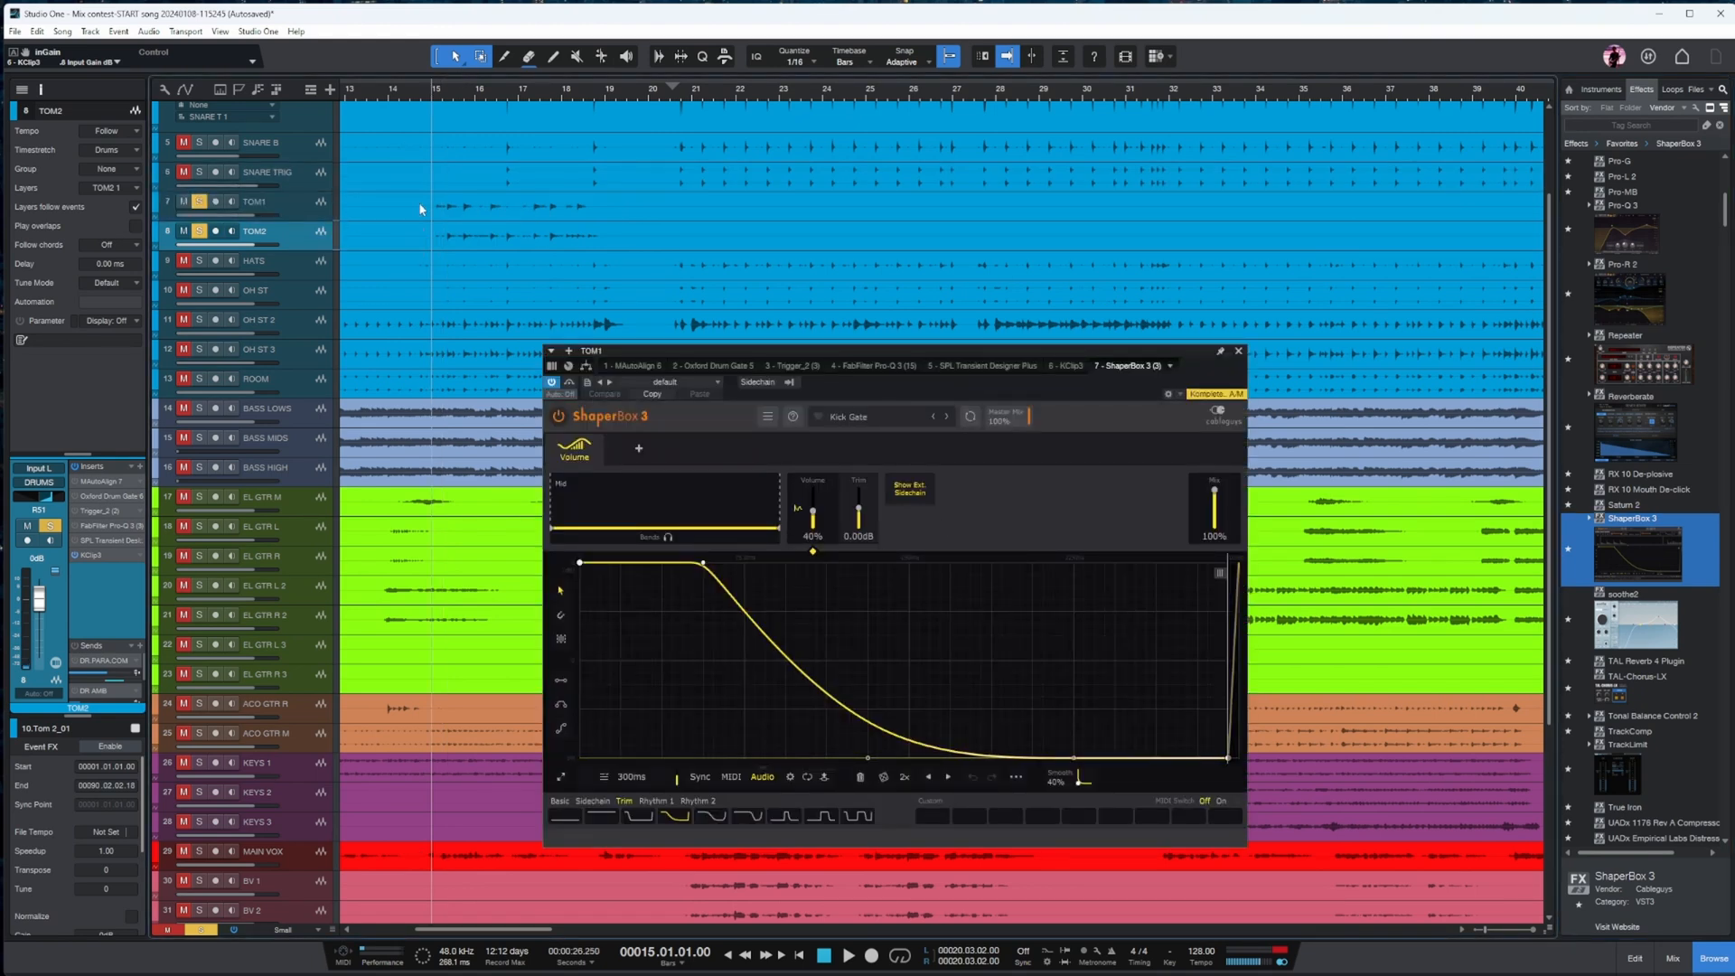
pyautogui.click(305, 214)
pyautogui.moveTo(106, 573); pyautogui.dragTo(262, 231)
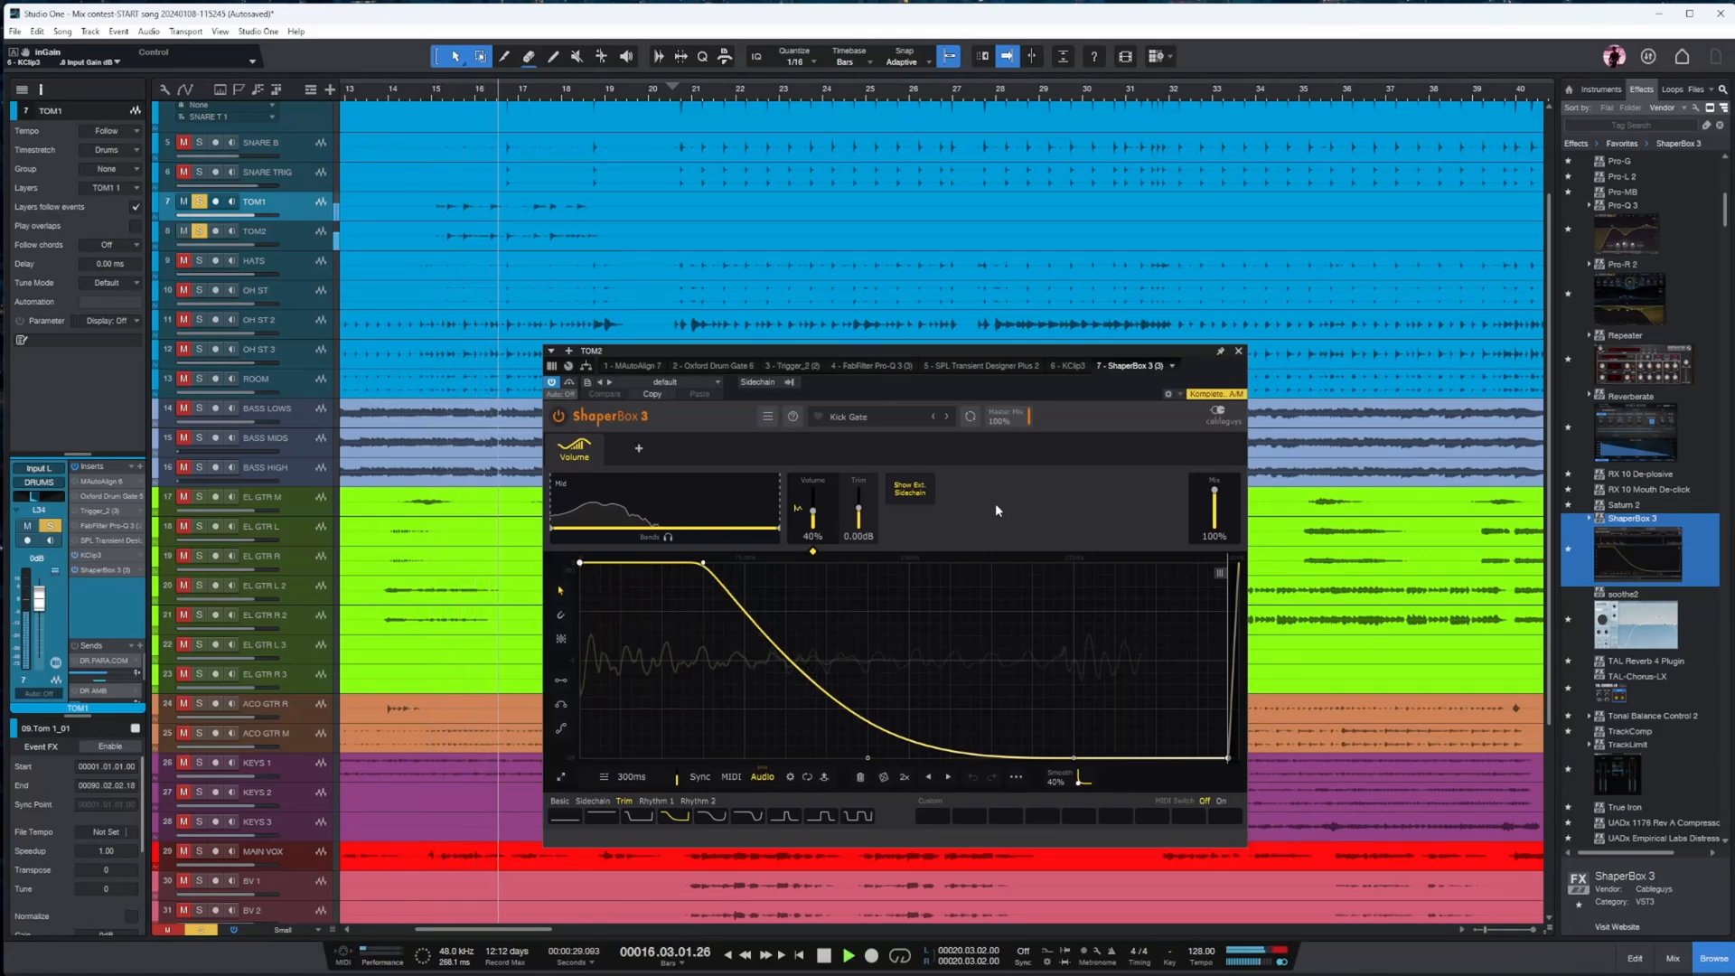
pyautogui.press('space')
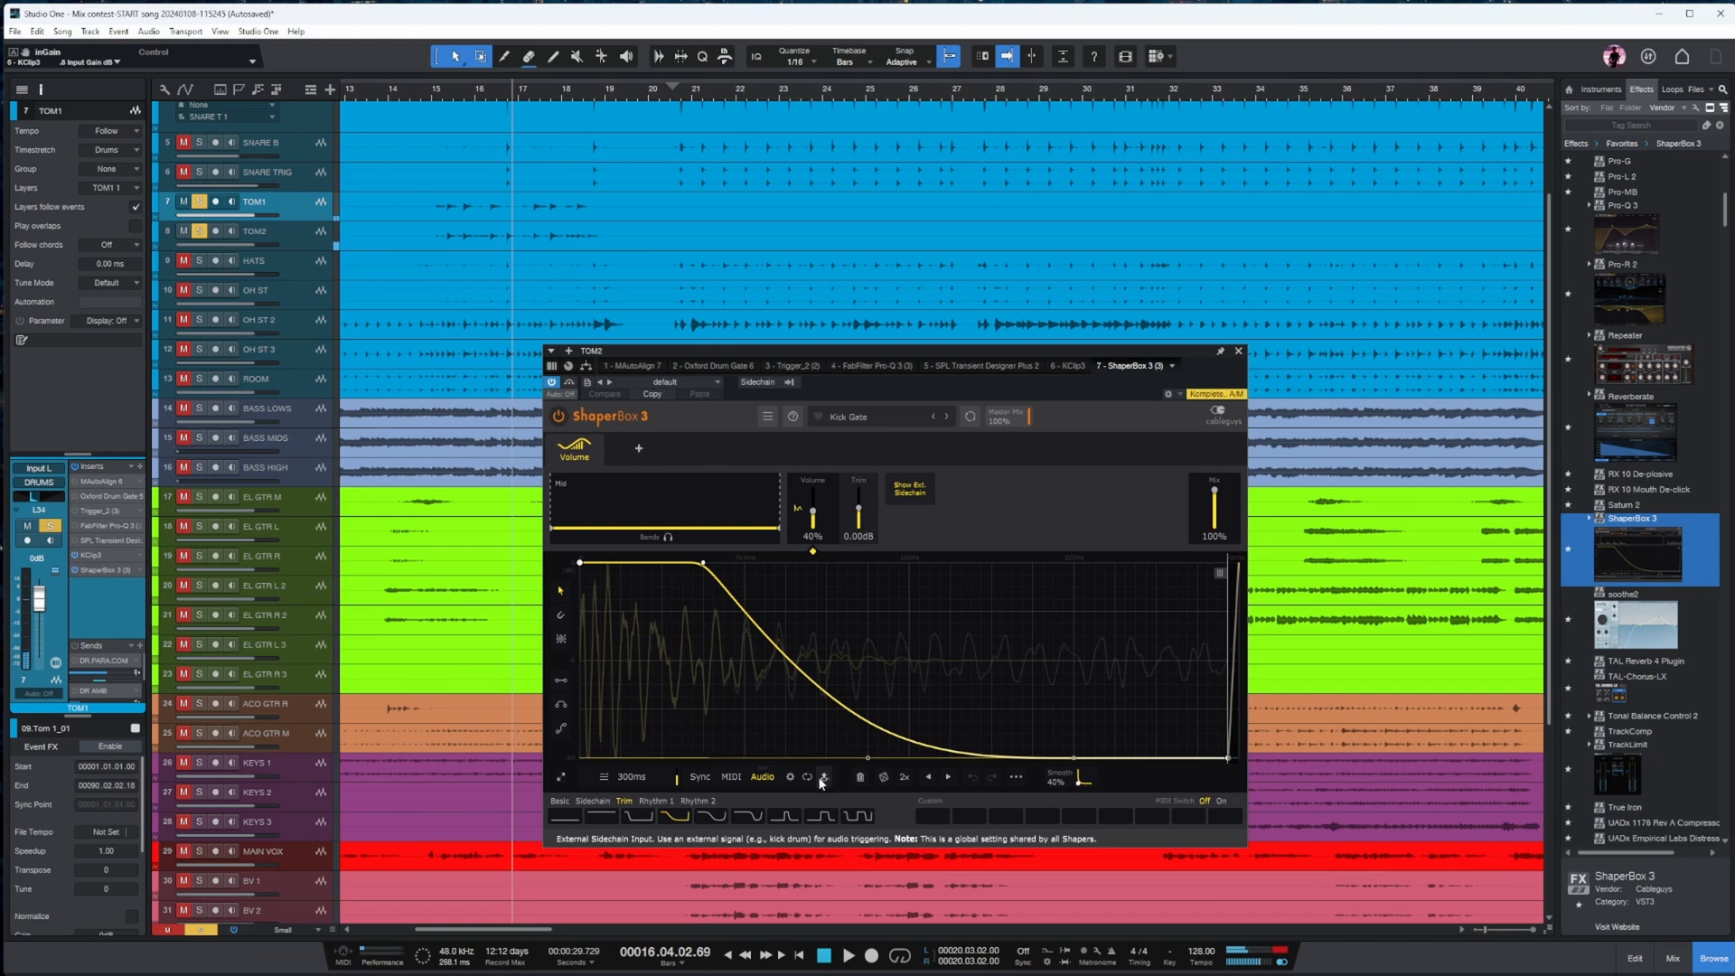
# - Set TOM2's ShaperBox 3 audio trigger detail to 72% and its volume envelope length to 587 ms
pyautogui.click(790, 776)
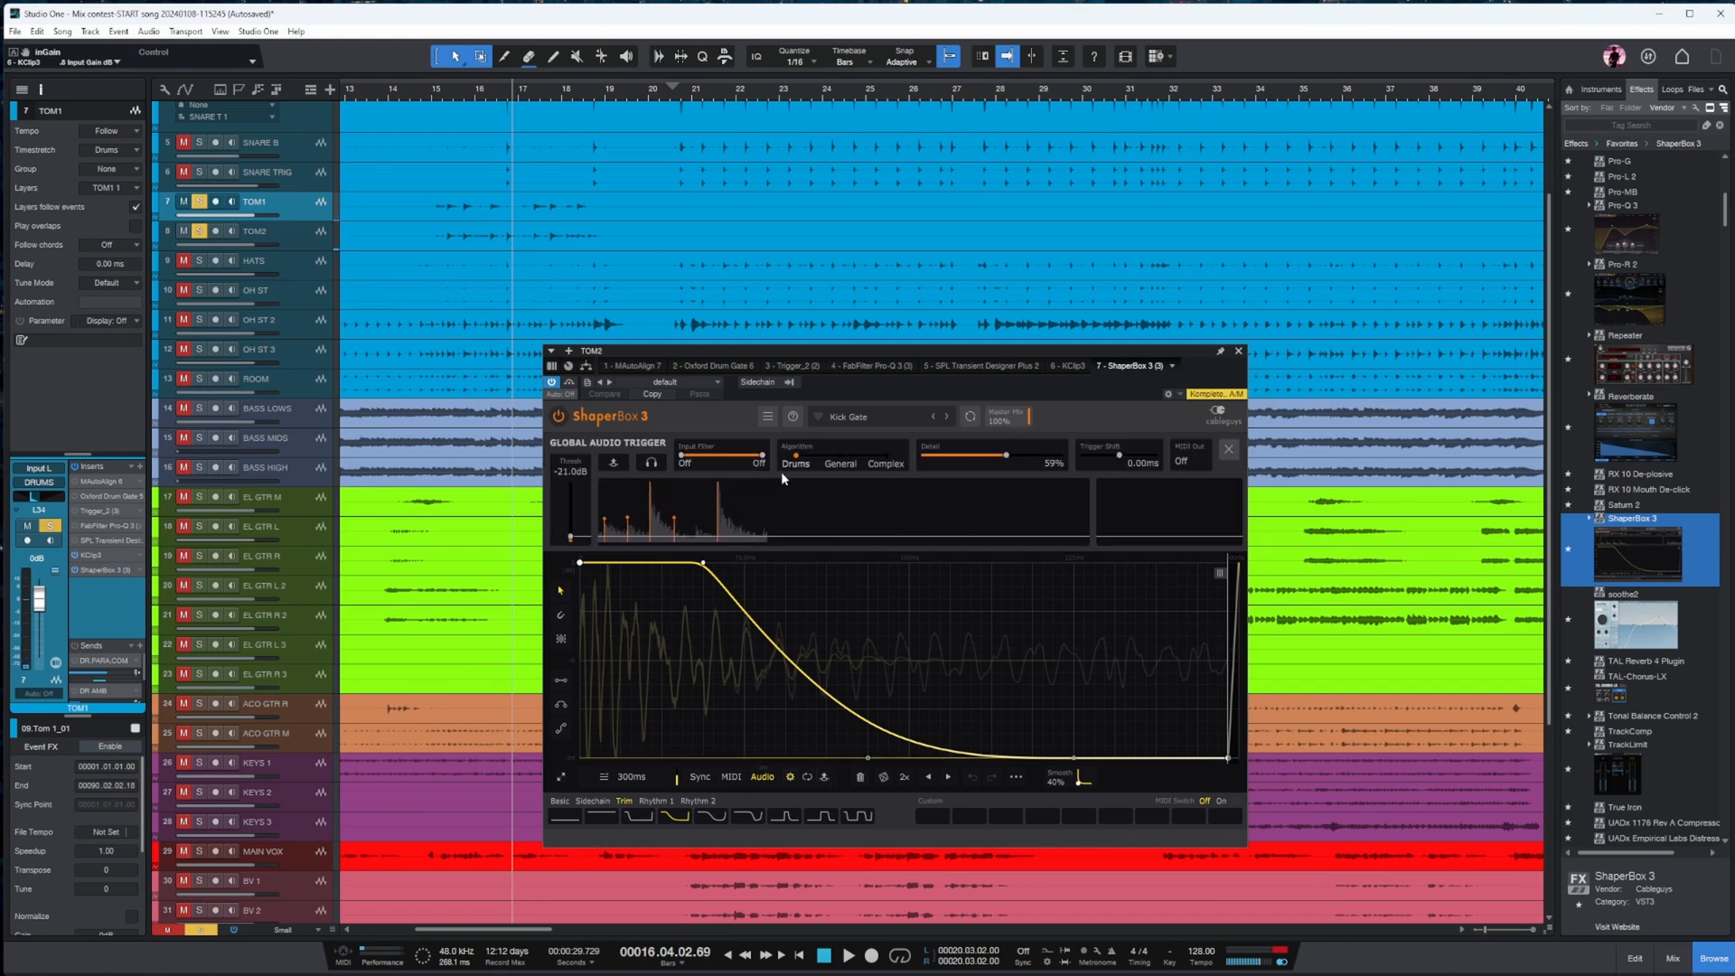
pyautogui.moveTo(1007, 458); pyautogui.dragTo(1047, 456)
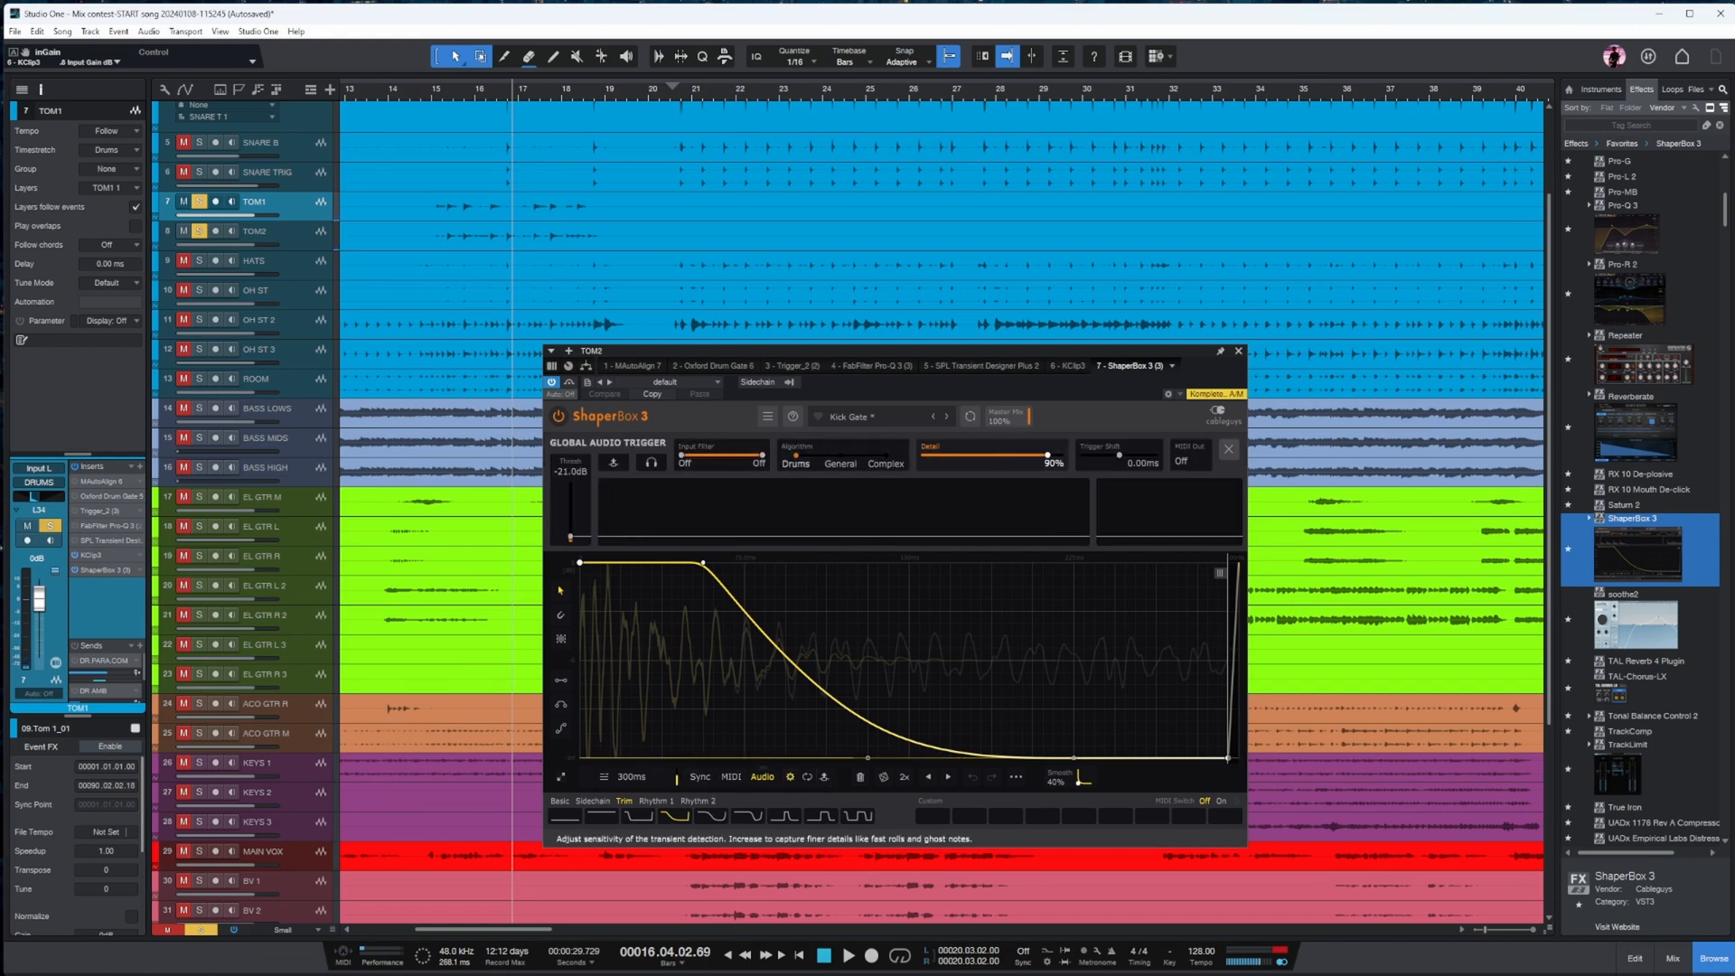
pyautogui.click(903, 777)
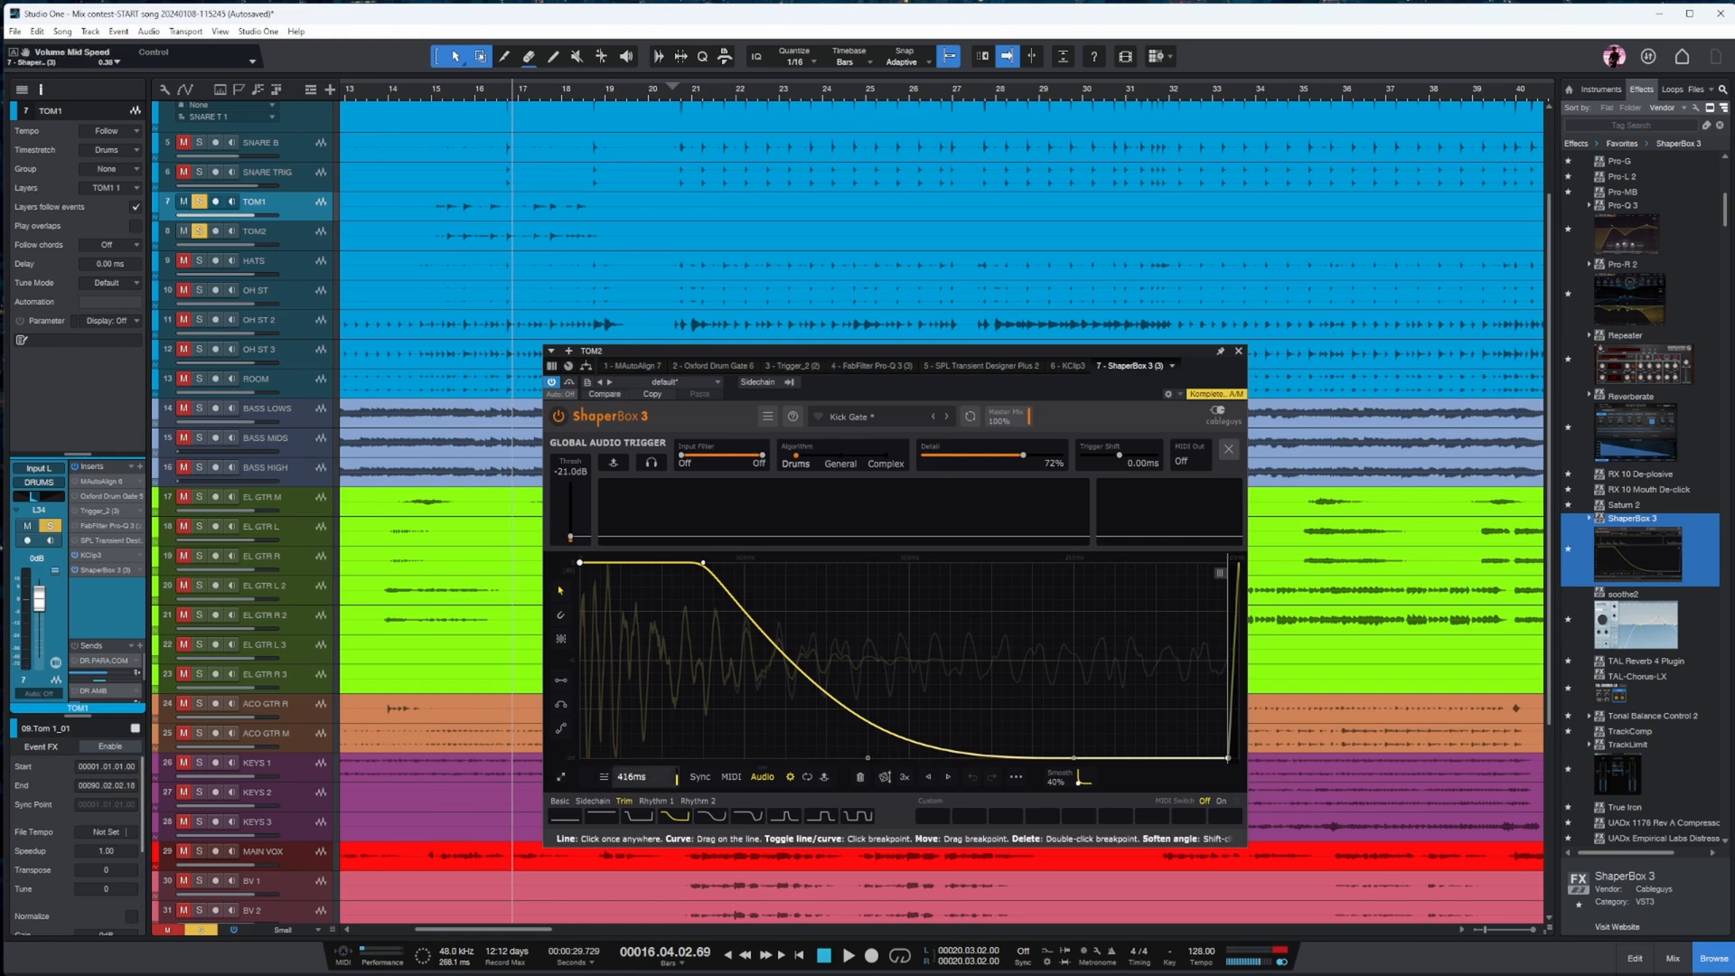
pyautogui.click(290, 242)
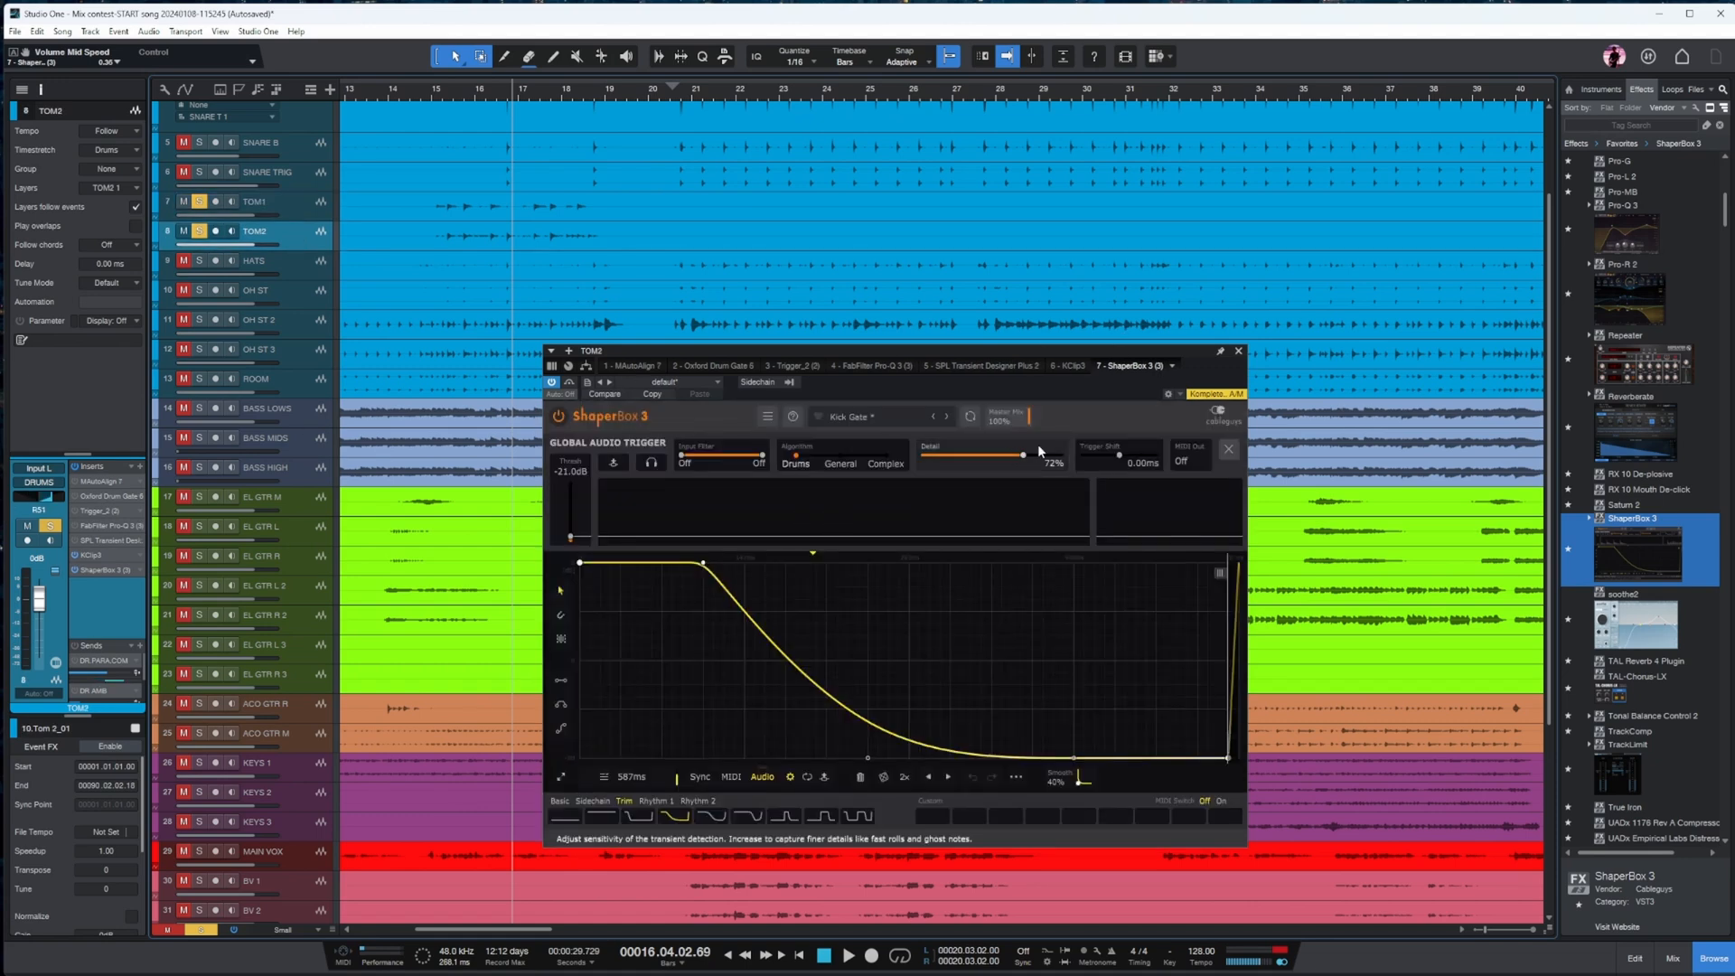
# - Set TOM1's ShaperBox 3 audio trigger detail to 76% and its volume envelope length to 487 ms
pyautogui.click(299, 210)
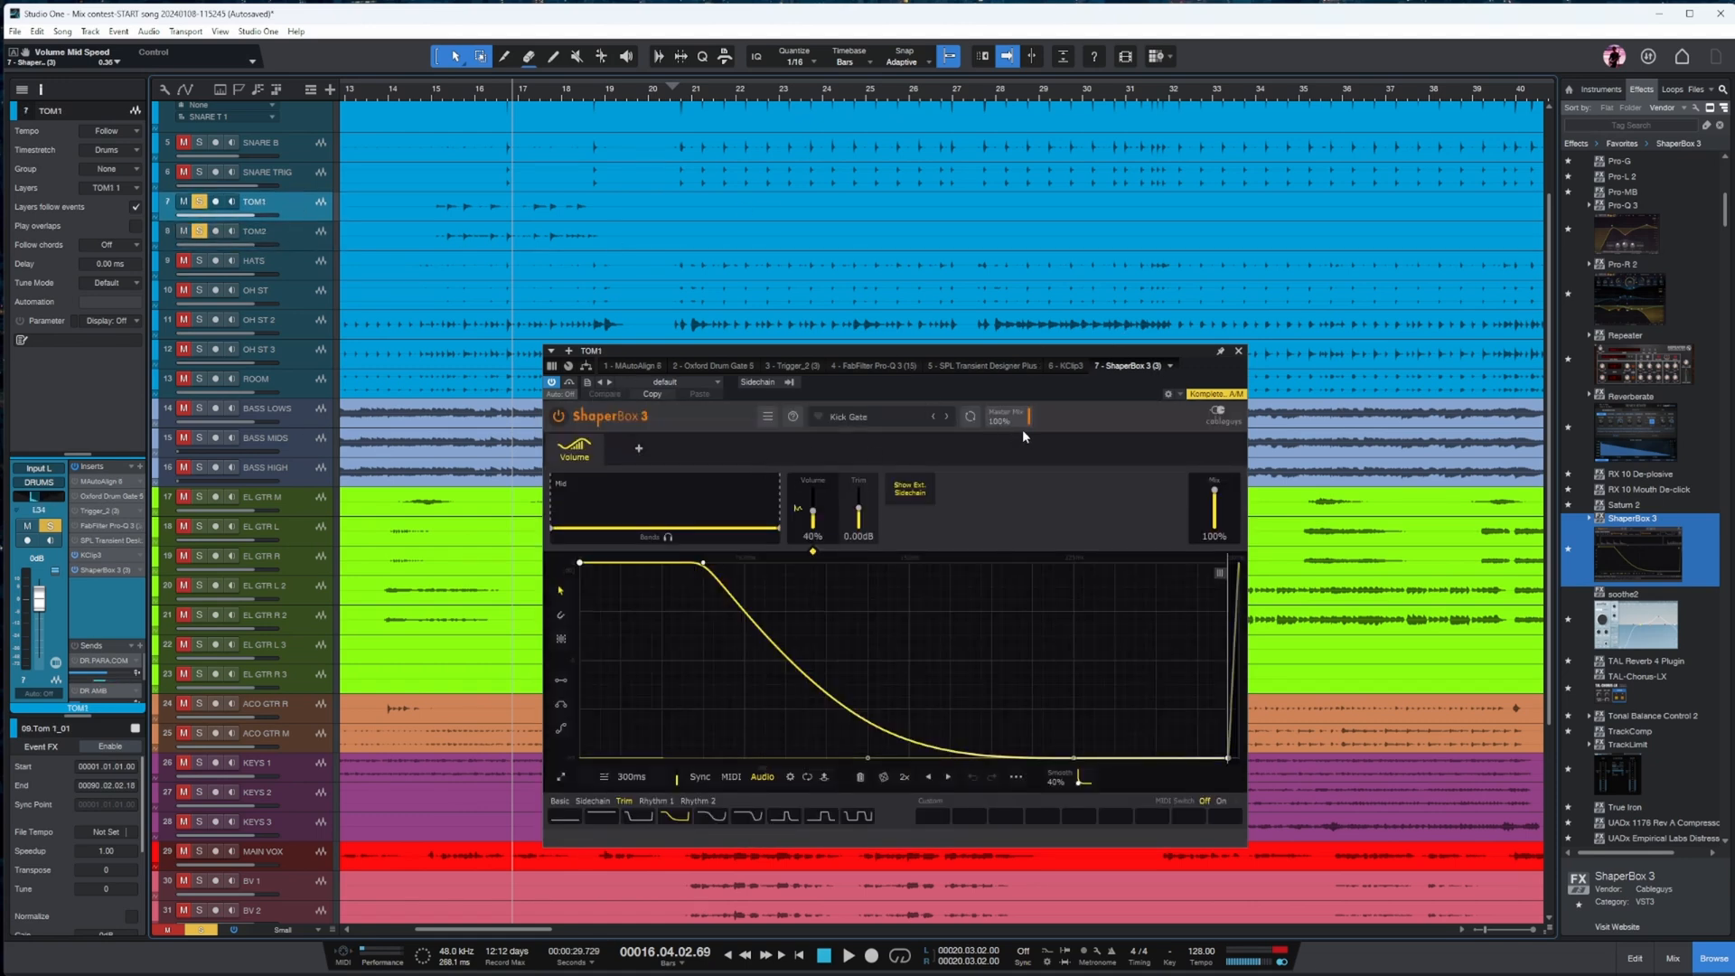
pyautogui.click(790, 776)
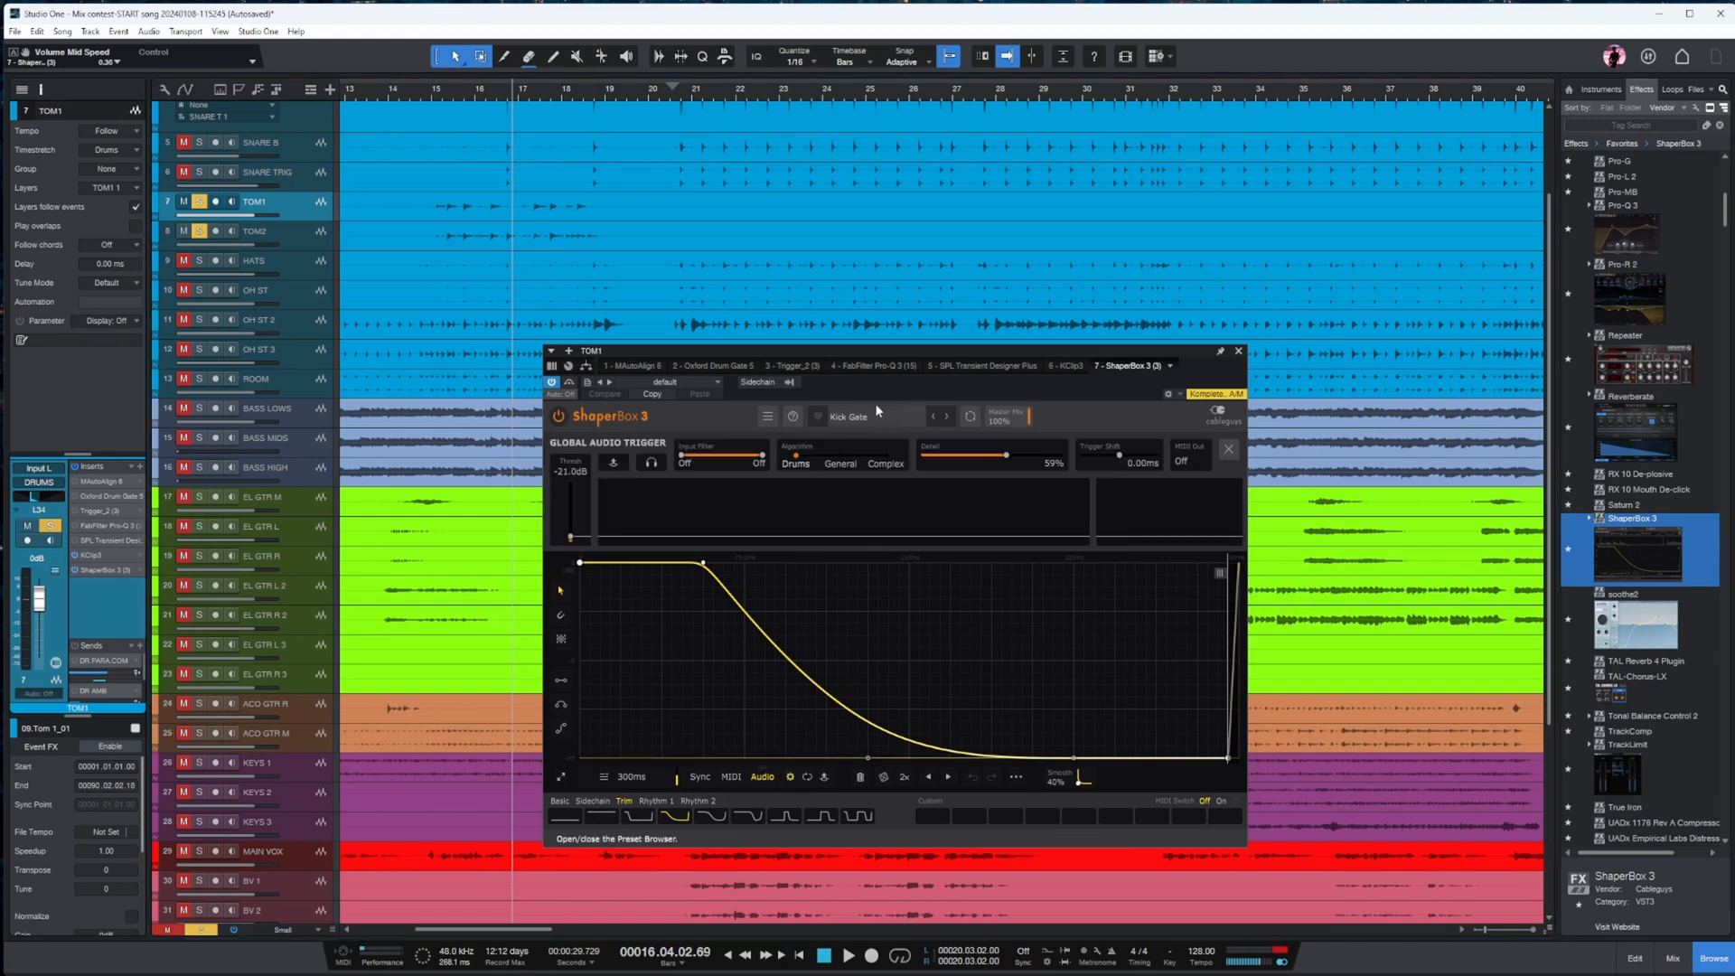
pyautogui.moveTo(1009, 457); pyautogui.dragTo(1029, 456)
pyautogui.moveTo(631, 778); pyautogui.dragTo(631, 719)
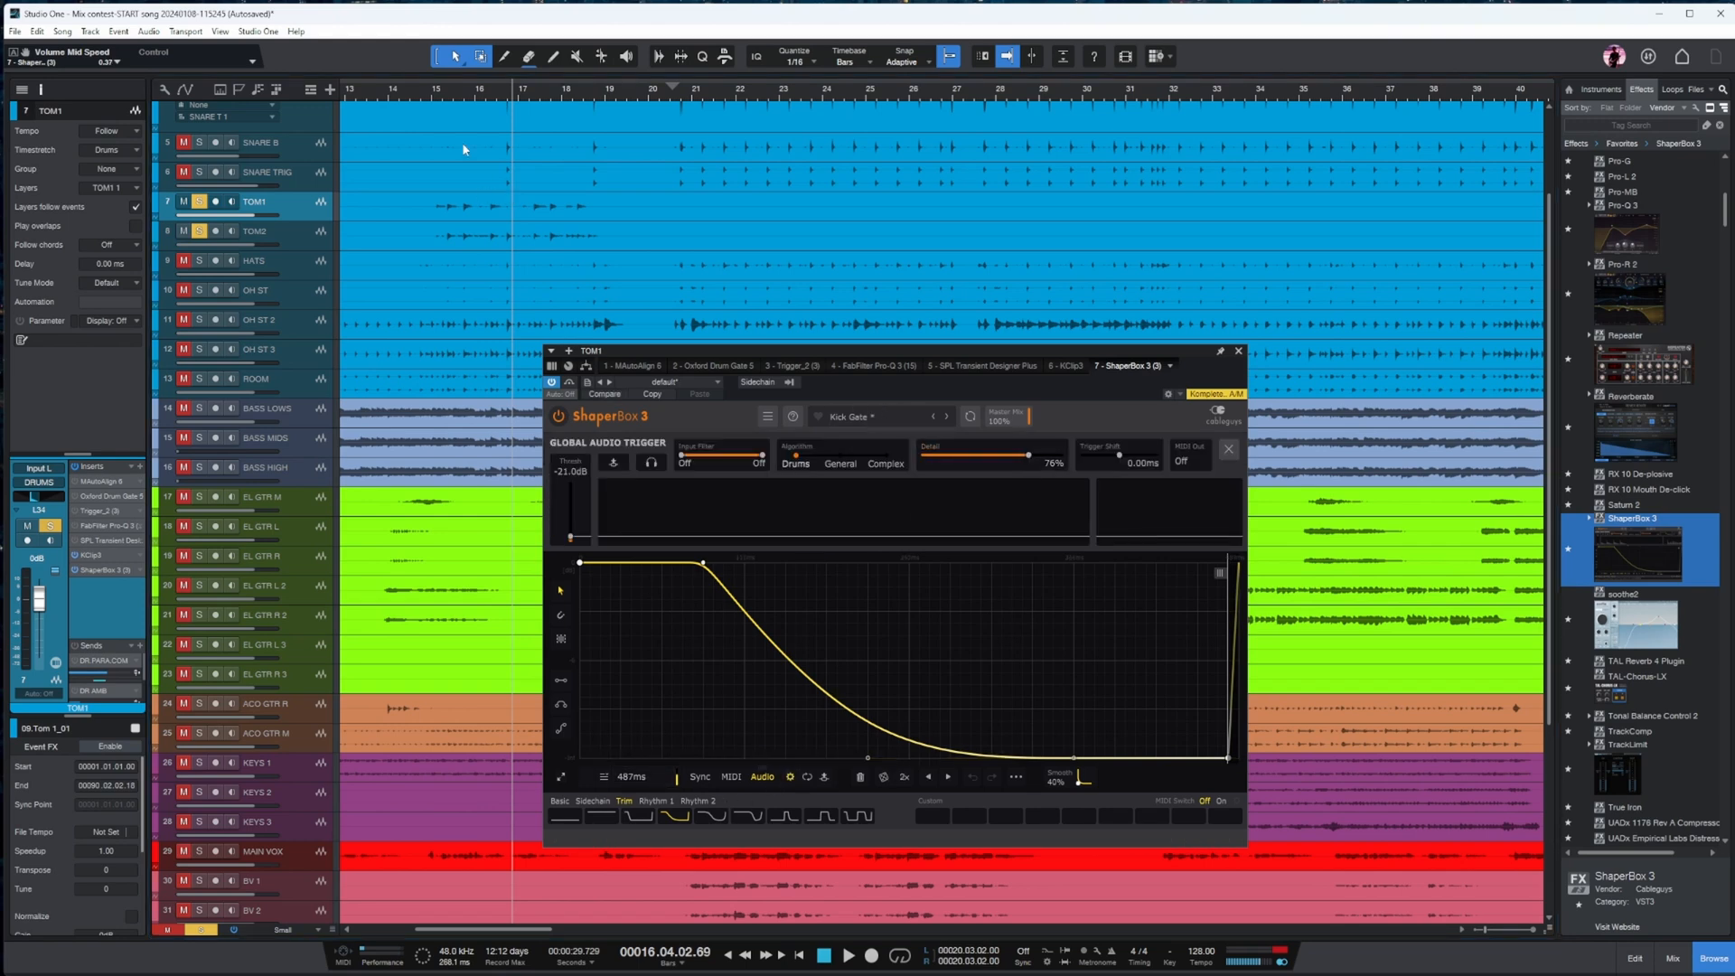
# - Audition the toms from around bar 15 and lower the volume shaper mix in TOM1's ShaperBox 3
pyautogui.scroll(-2, 421, 85)
pyautogui.click(421, 85)
pyautogui.press('space')
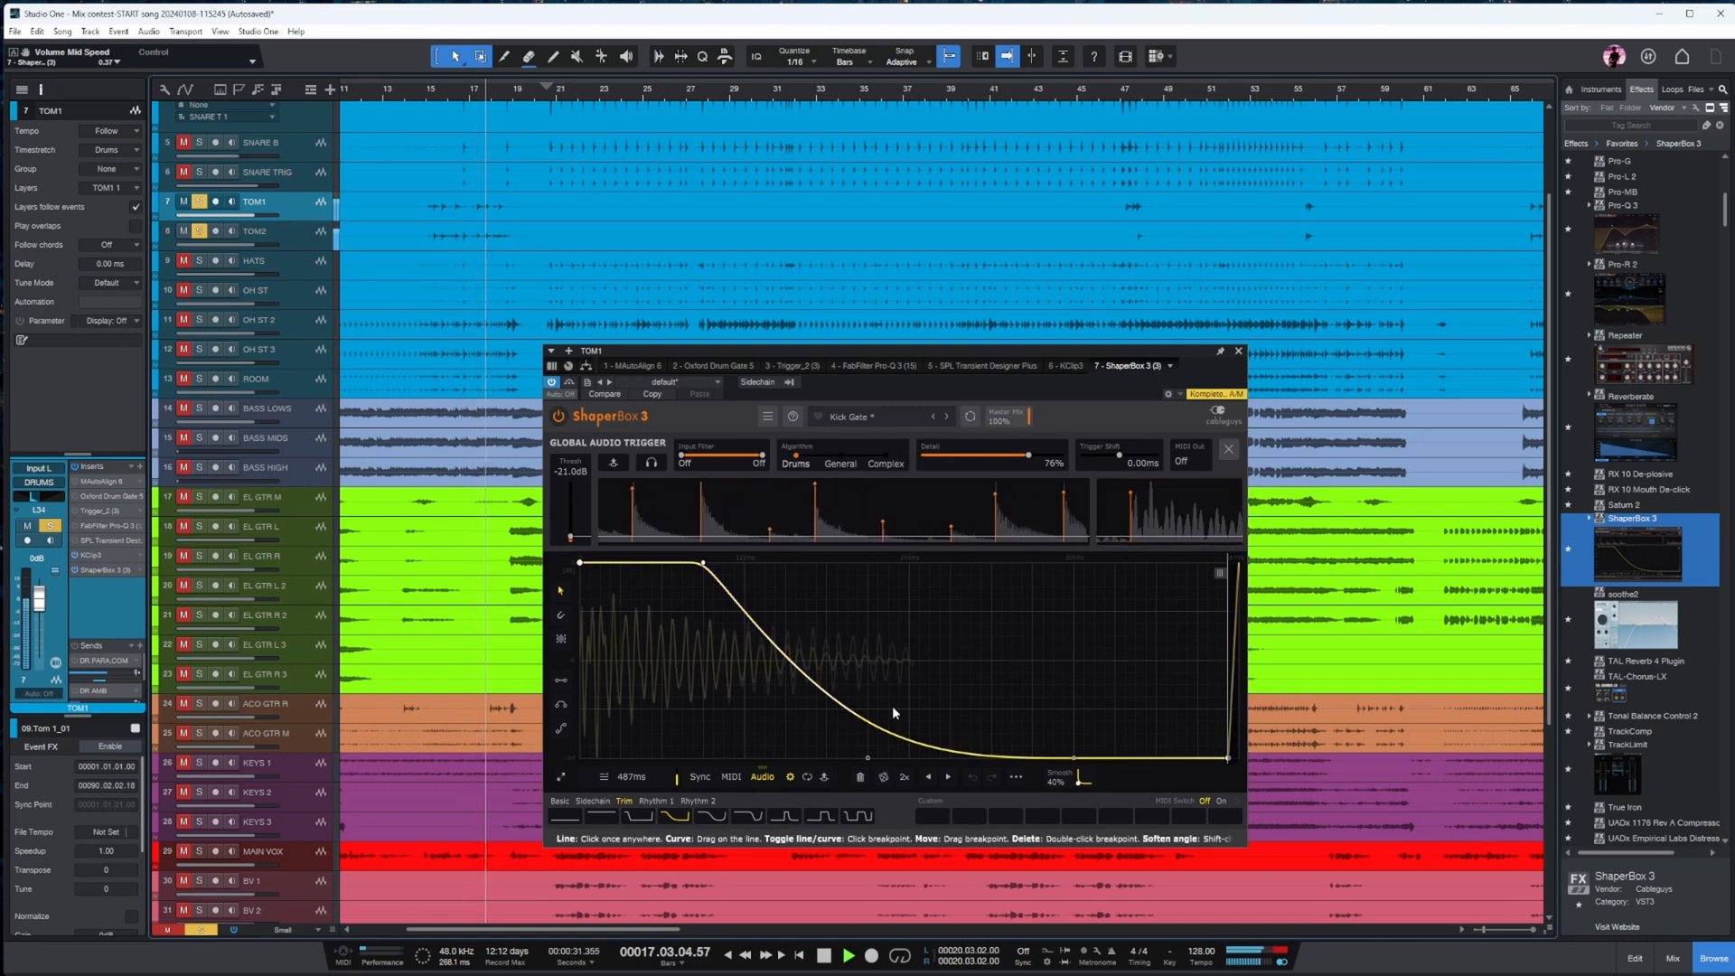
pyautogui.click(789, 779)
pyautogui.moveTo(1222, 499); pyautogui.dragTo(1214, 502)
# - Lower the volume shaper mix in TOM2's ShaperBox 3 to 77% and close the plug-in
pyautogui.click(305, 230)
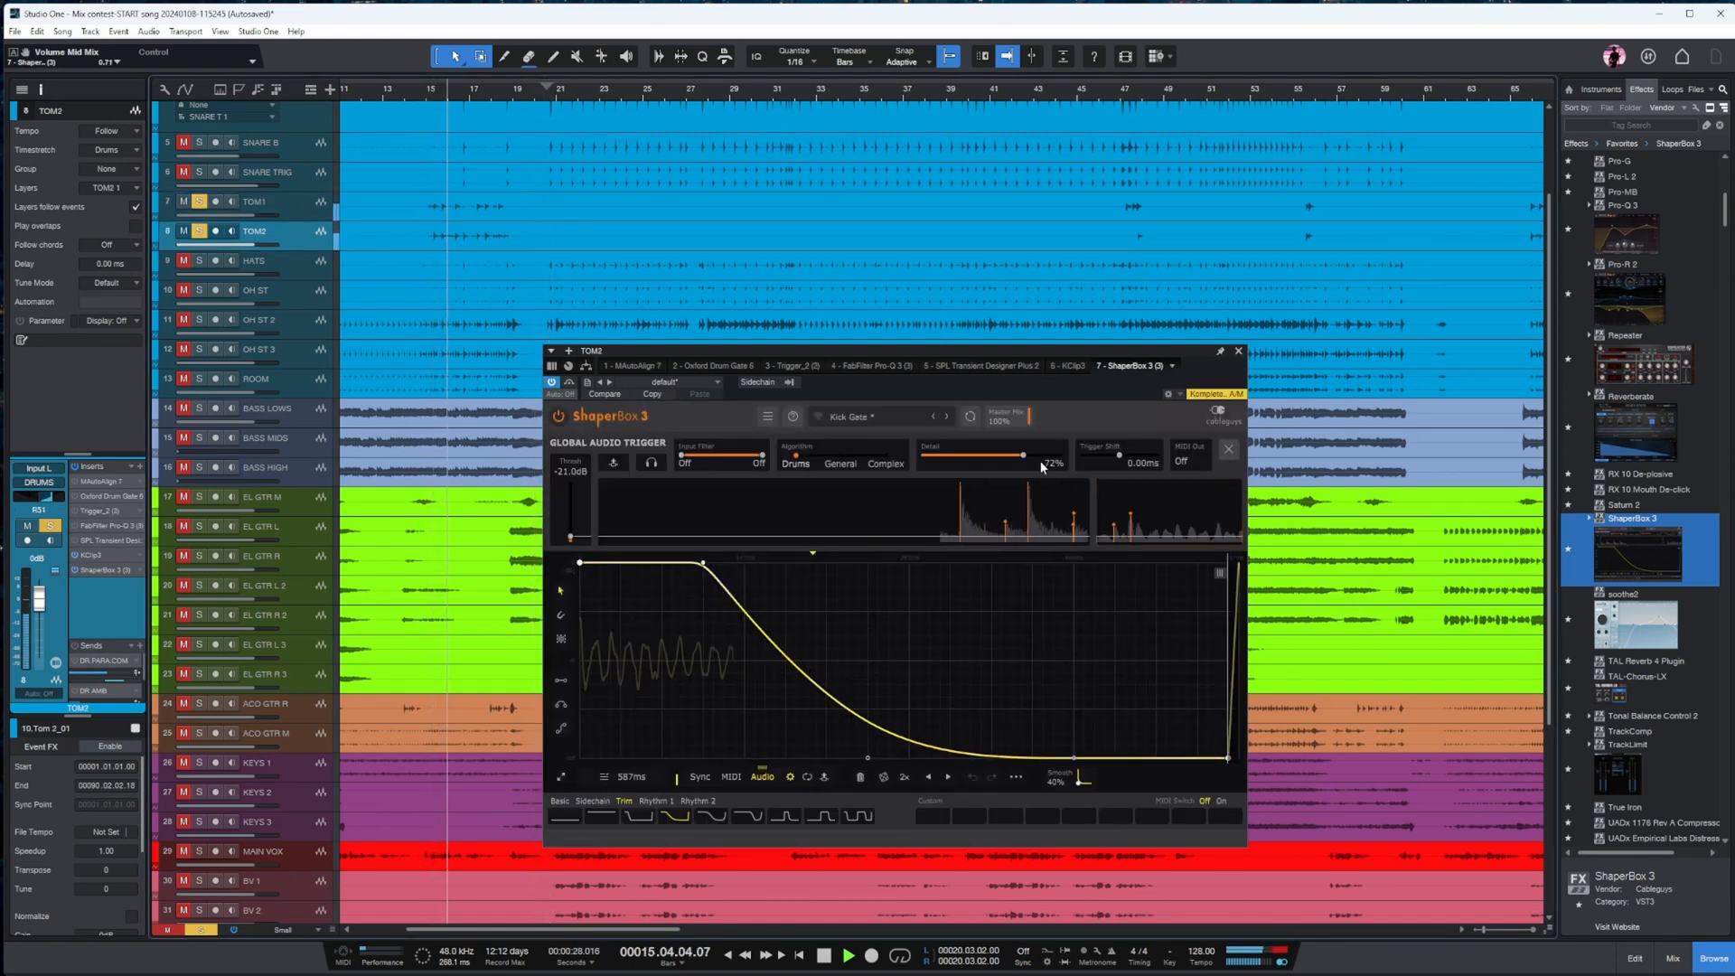
pyautogui.click(790, 777)
pyautogui.moveTo(1215, 499); pyautogui.dragTo(1204, 491)
pyautogui.click(1238, 351)
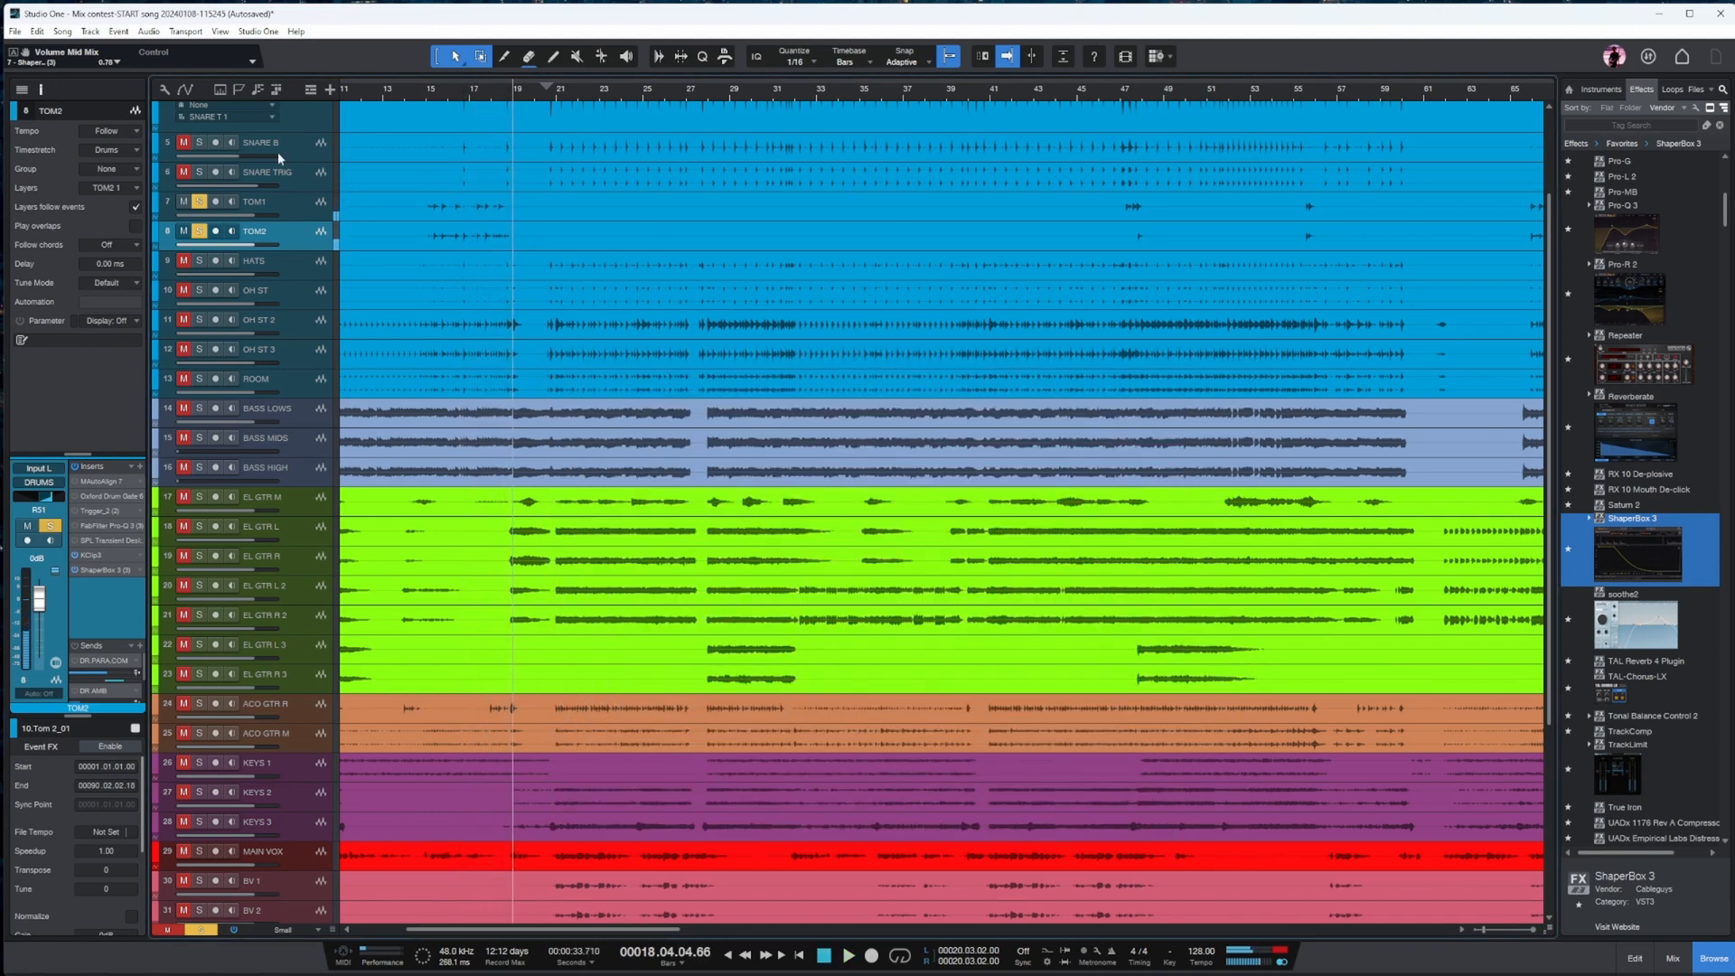
# - Move Trigger 2 to the end of the insert chain, after ShaperBox 3, on TOM1 and TOM2
pyautogui.click(294, 217)
pyautogui.moveTo(91, 512); pyautogui.dragTo(95, 614)
pyautogui.click(291, 242)
pyautogui.moveTo(101, 518); pyautogui.dragTo(95, 603)
# - Set TOM1's Trigger 2 to detail 21, a longer retrigger time and 55% mix, and raise the channel fader to +1.2 dB
pyautogui.click(420, 110)
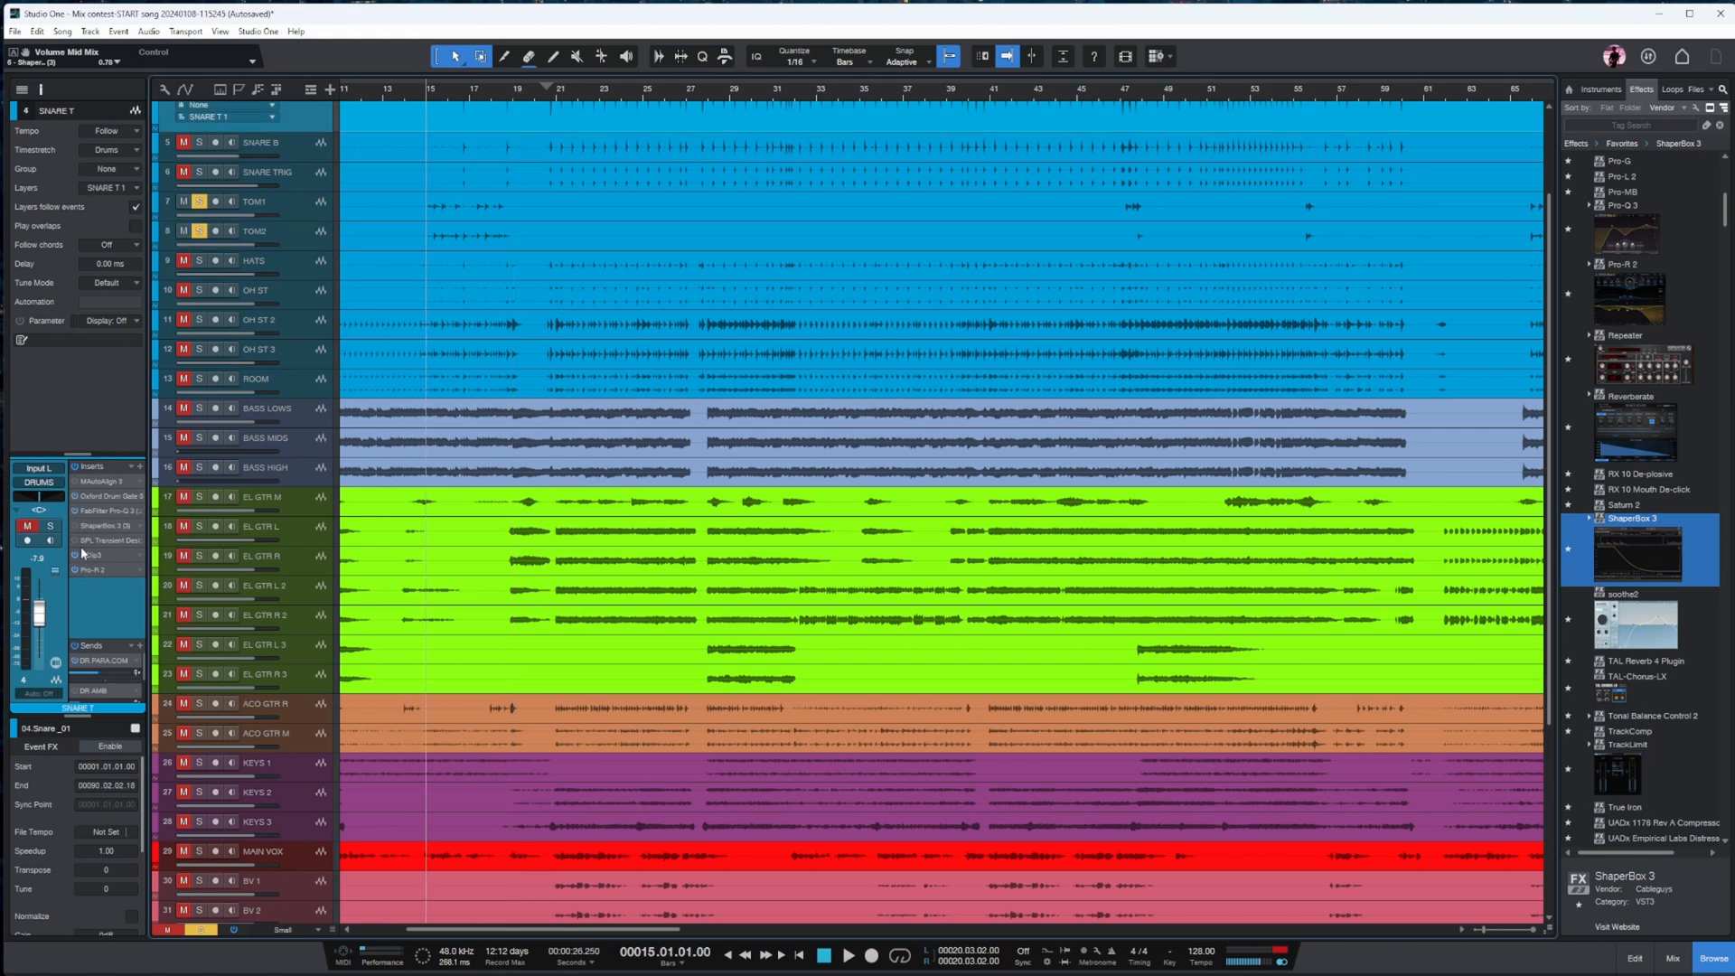
pyautogui.click(313, 203)
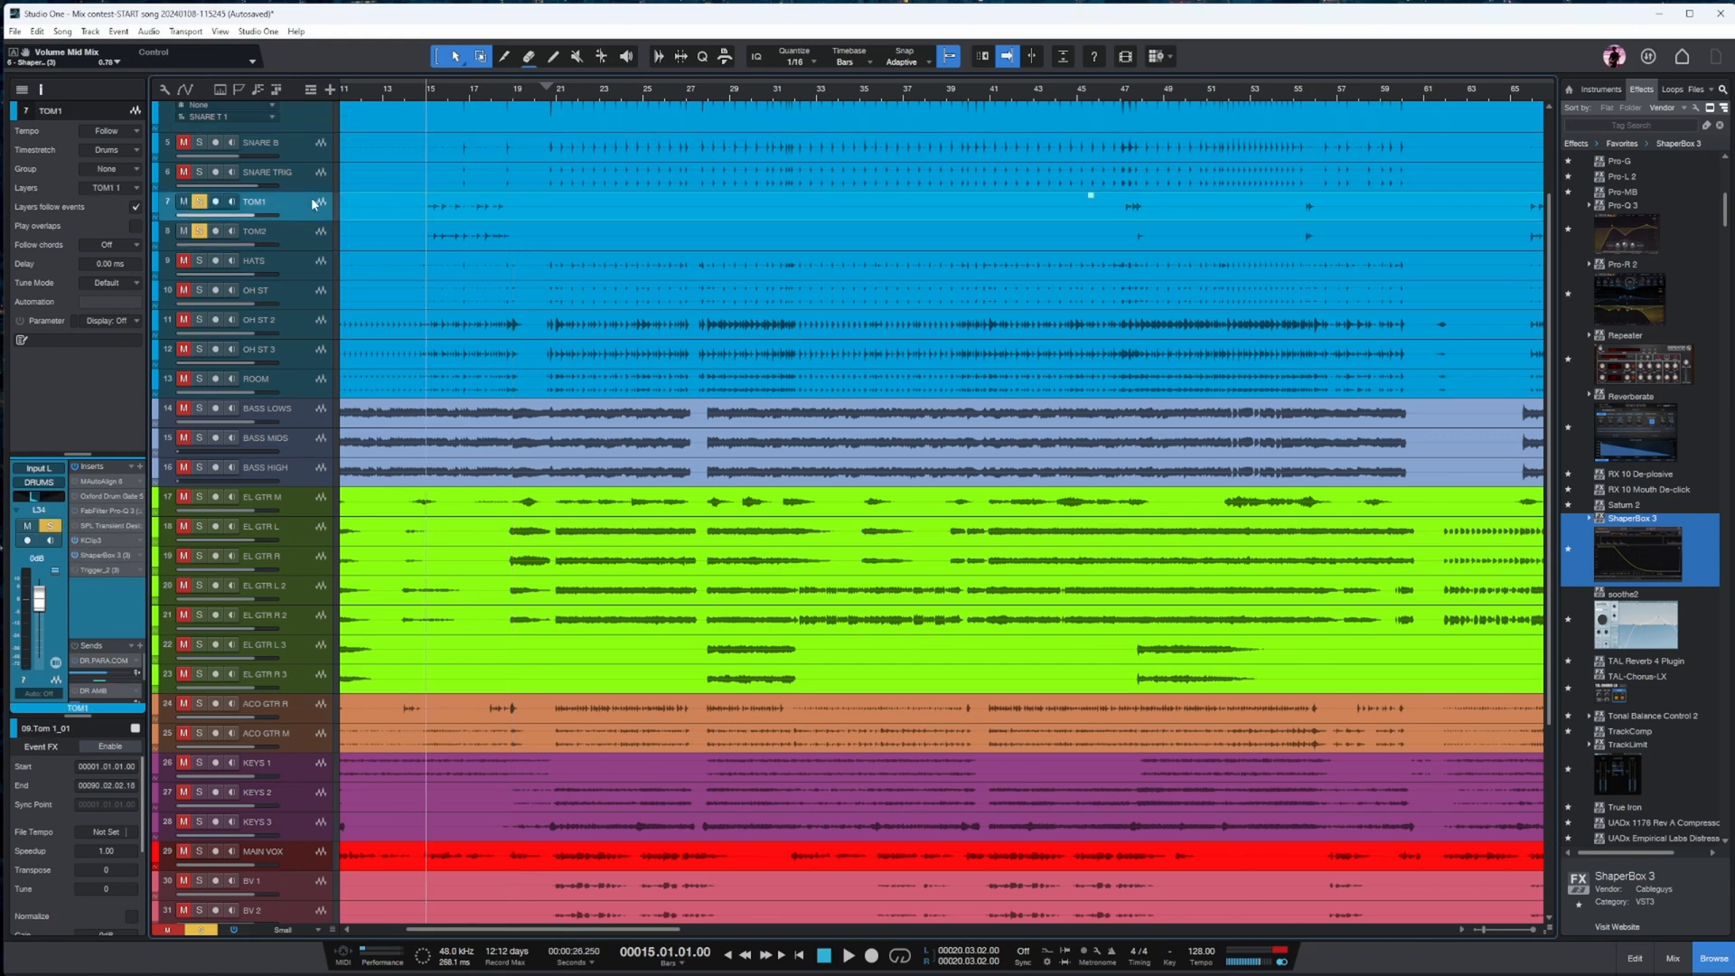
pyautogui.click(90, 570)
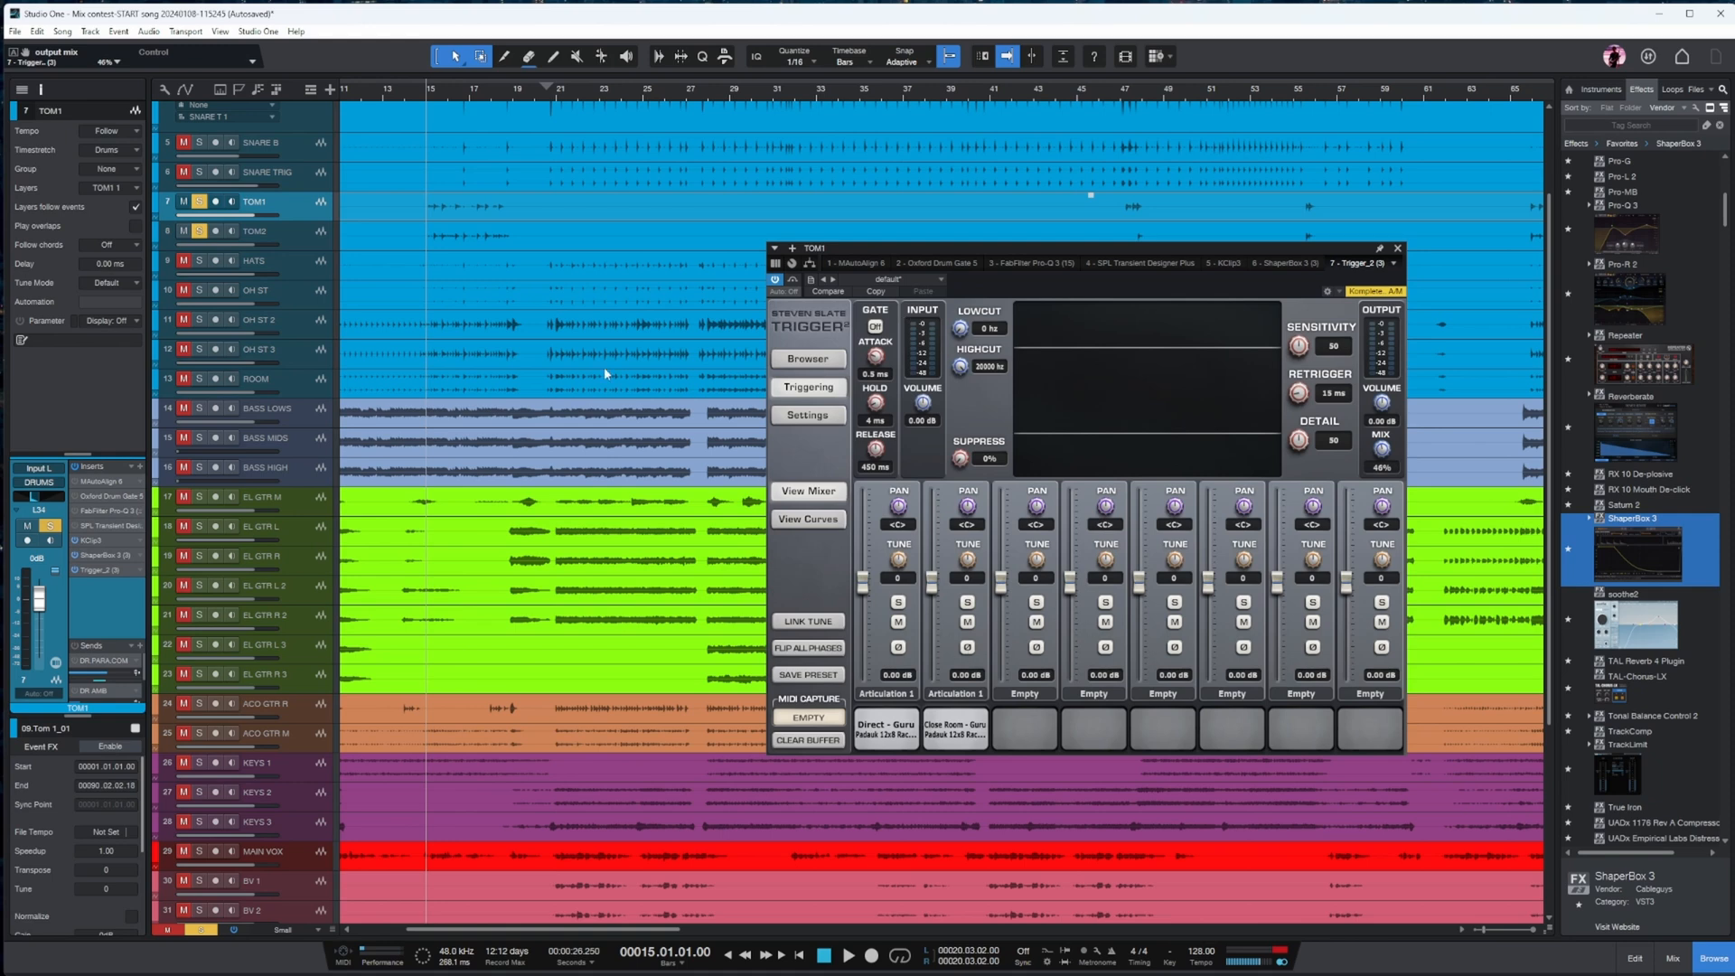
pyautogui.moveTo(1299, 440); pyautogui.dragTo(1303, 464)
pyautogui.moveTo(1301, 397); pyautogui.dragTo(1304, 286)
pyautogui.moveTo(1299, 440); pyautogui.dragTo(1380, 443)
pyautogui.moveTo(40, 597); pyautogui.dragTo(41, 595)
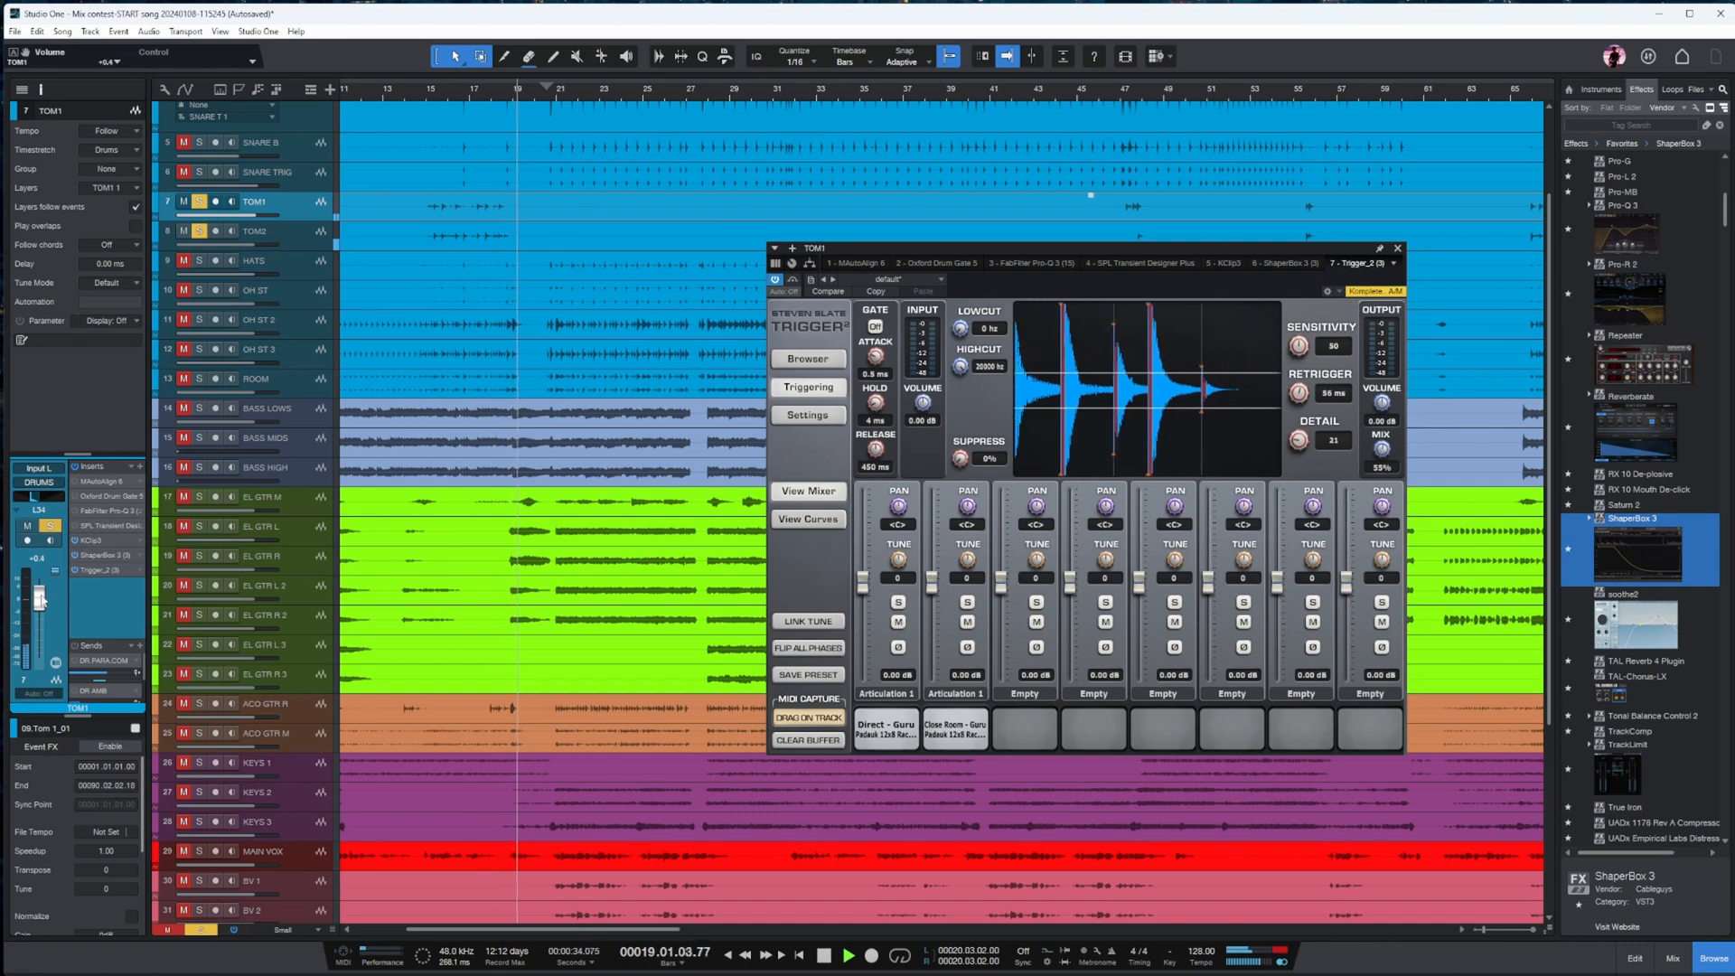
# - Lower the detail in TOM2's Trigger 2, set retrigger to 81 ms and mix to 40%, and compare with TOM1 before closing the plug-in
pyautogui.click(290, 235)
pyautogui.press('space')
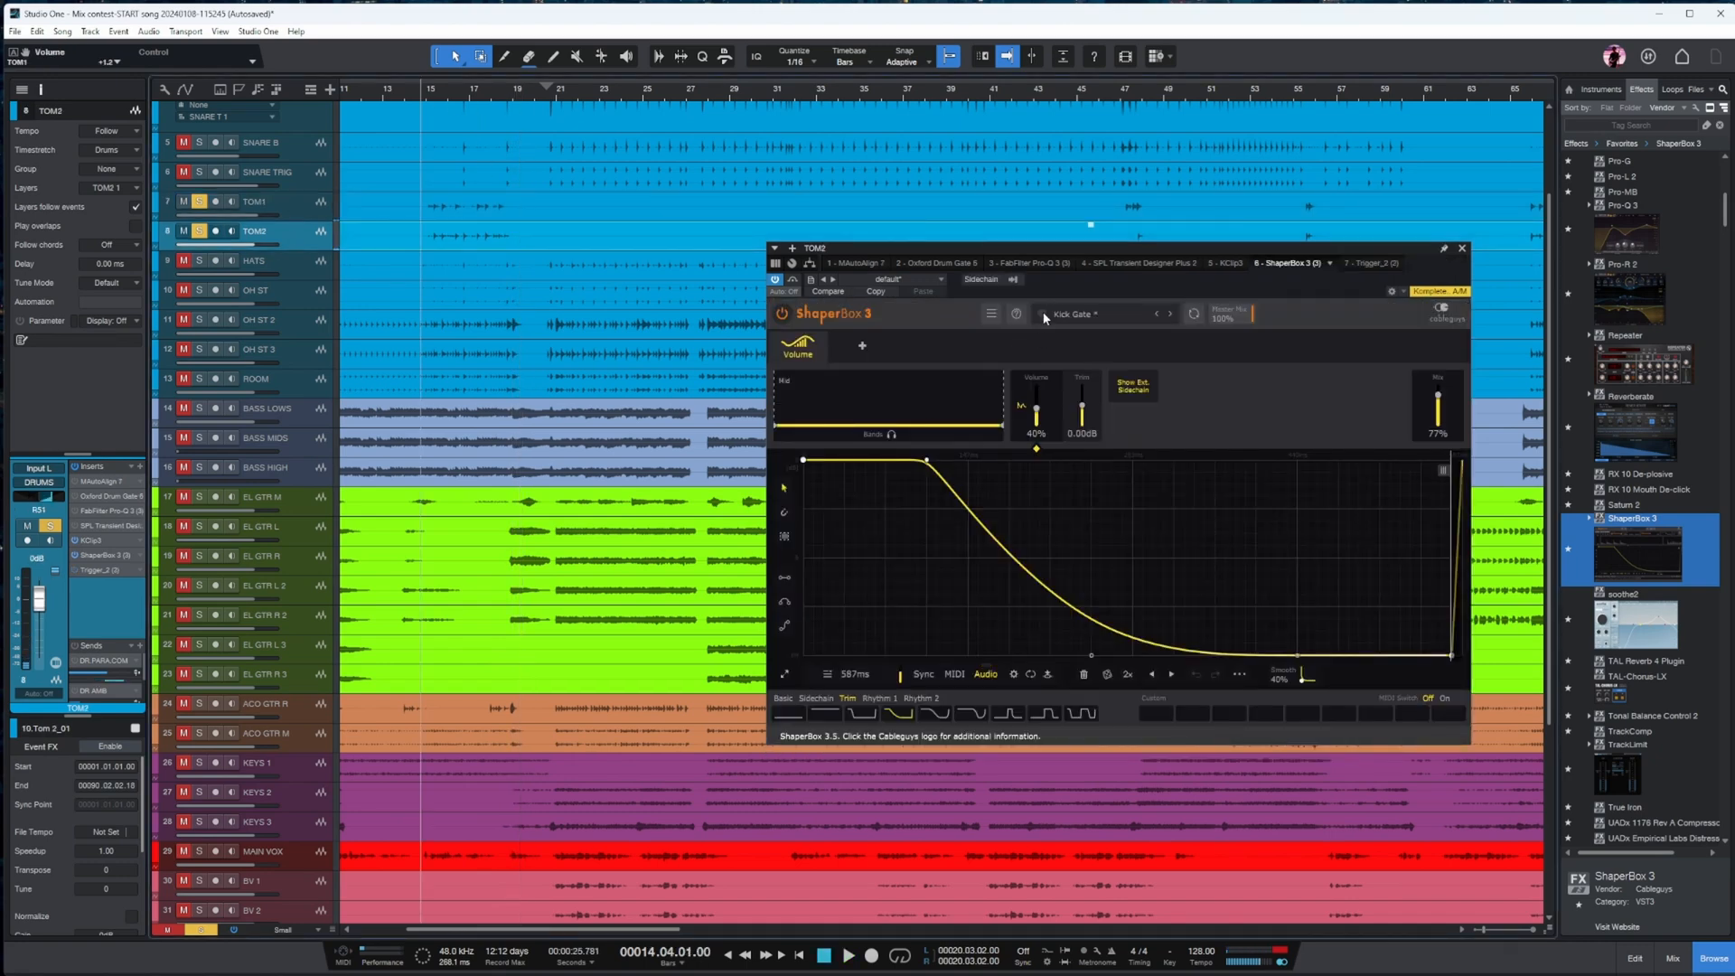
pyautogui.click(1373, 264)
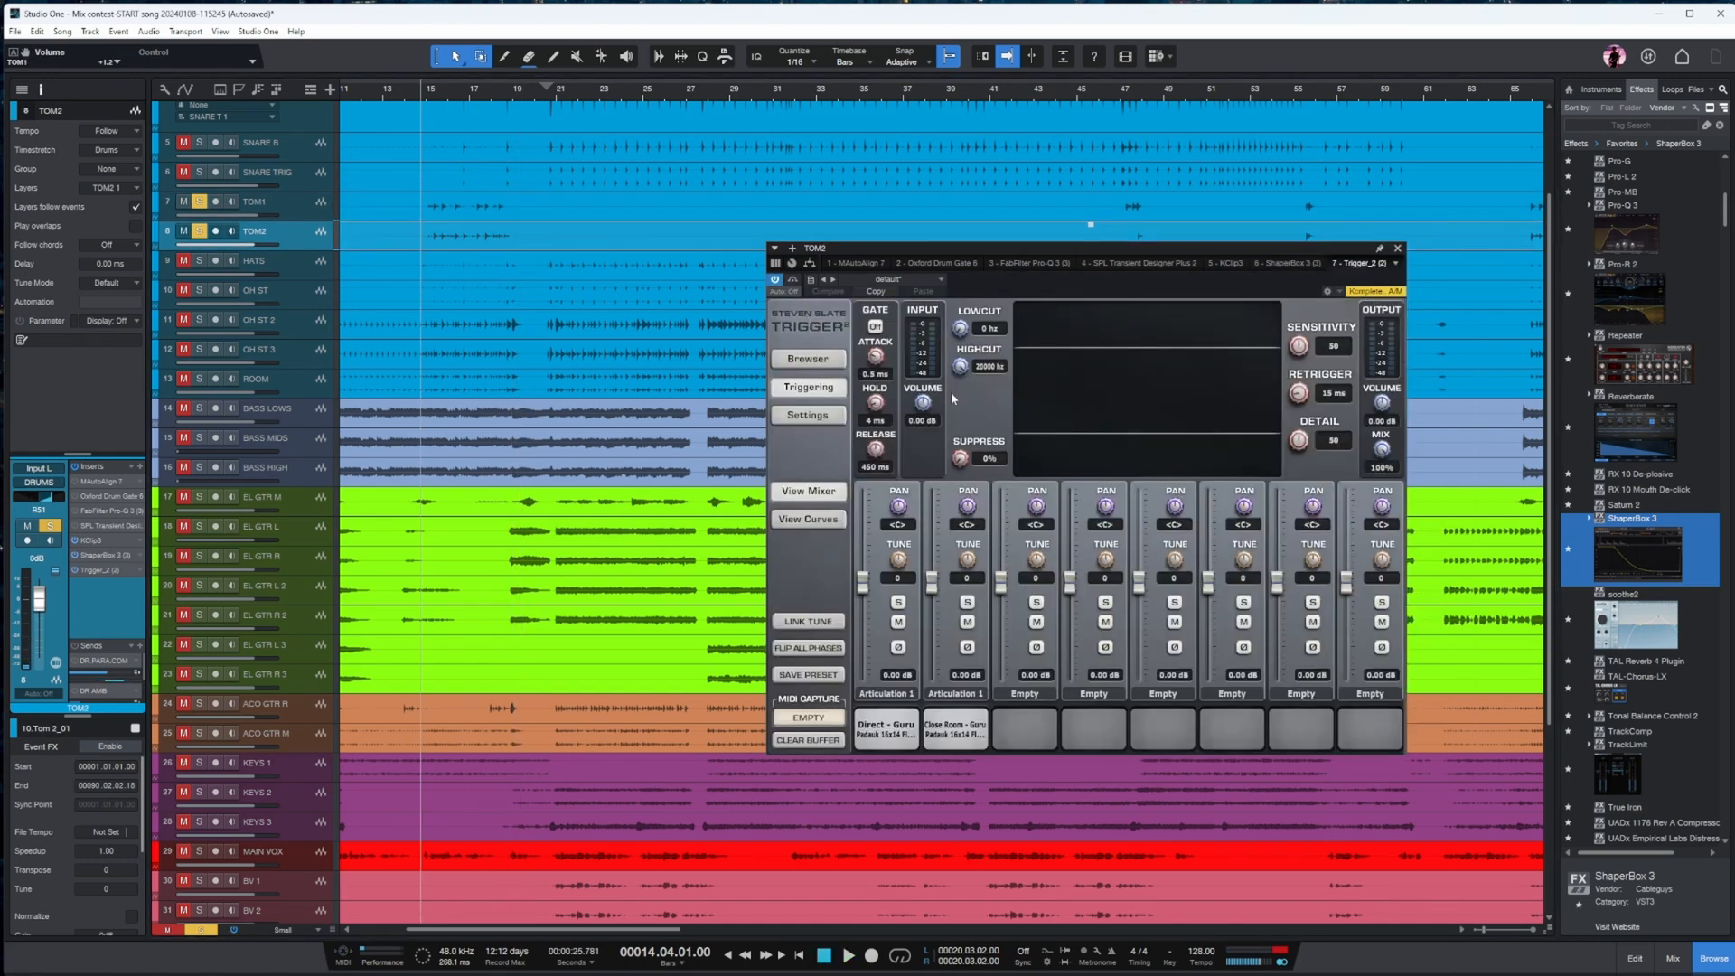
pyautogui.moveTo(1299, 445); pyautogui.dragTo(1313, 508)
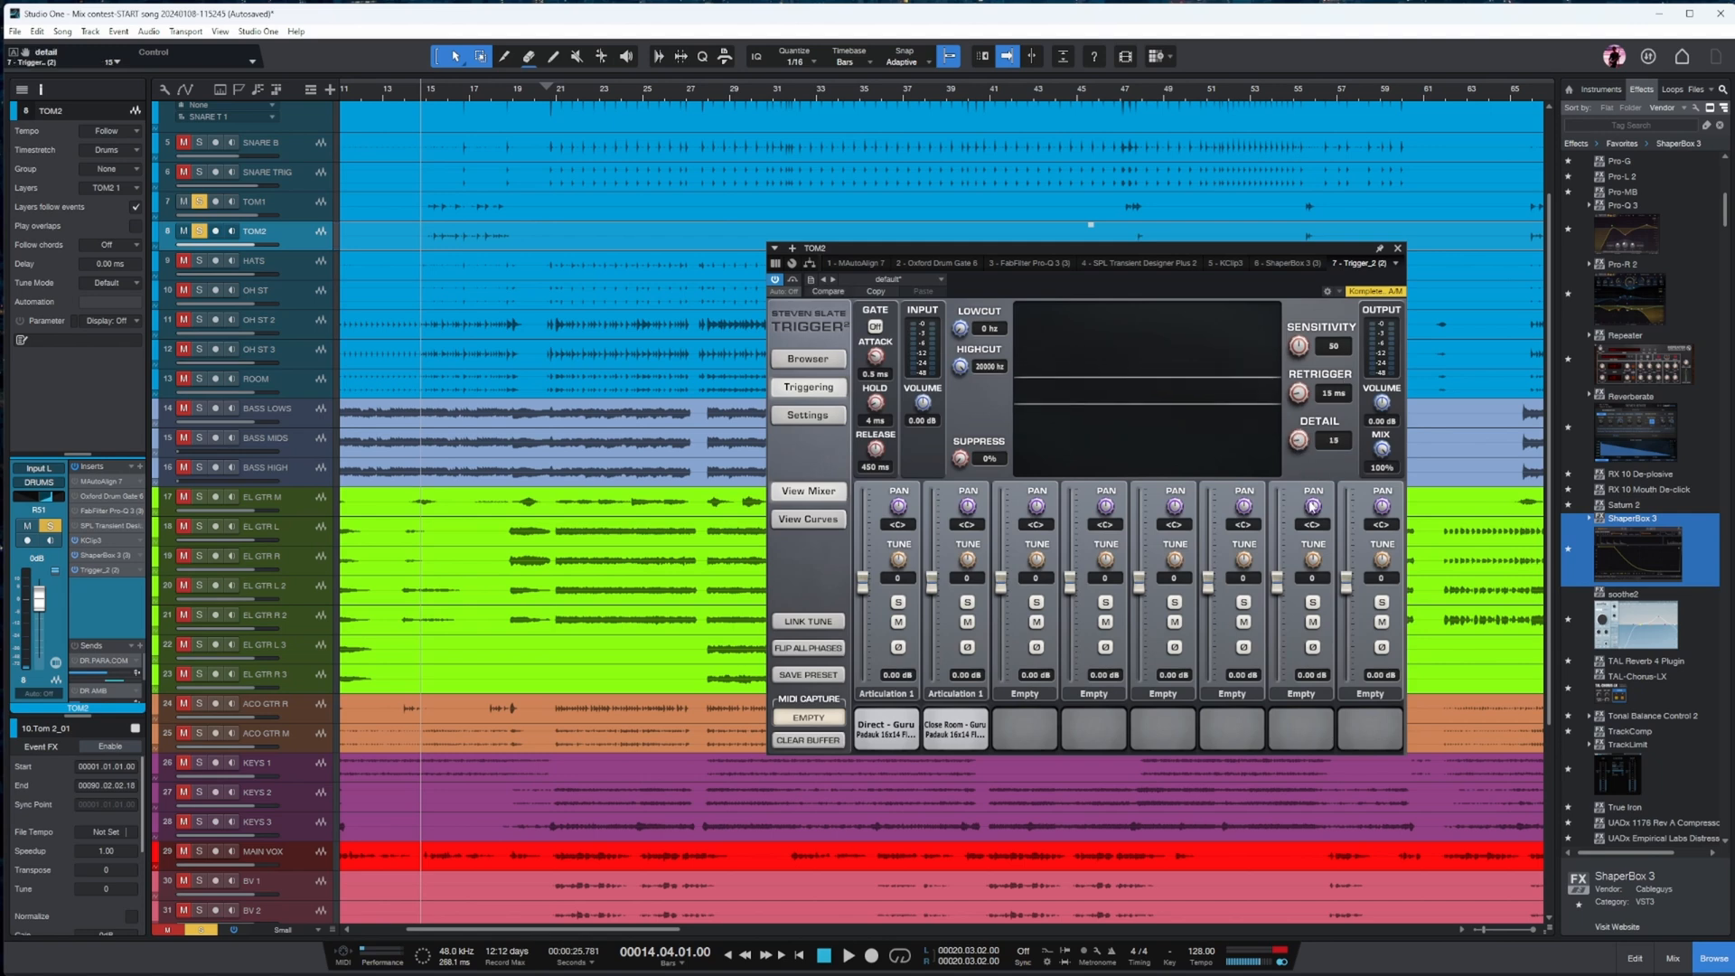
pyautogui.moveTo(1296, 327); pyautogui.dragTo(1296, 315)
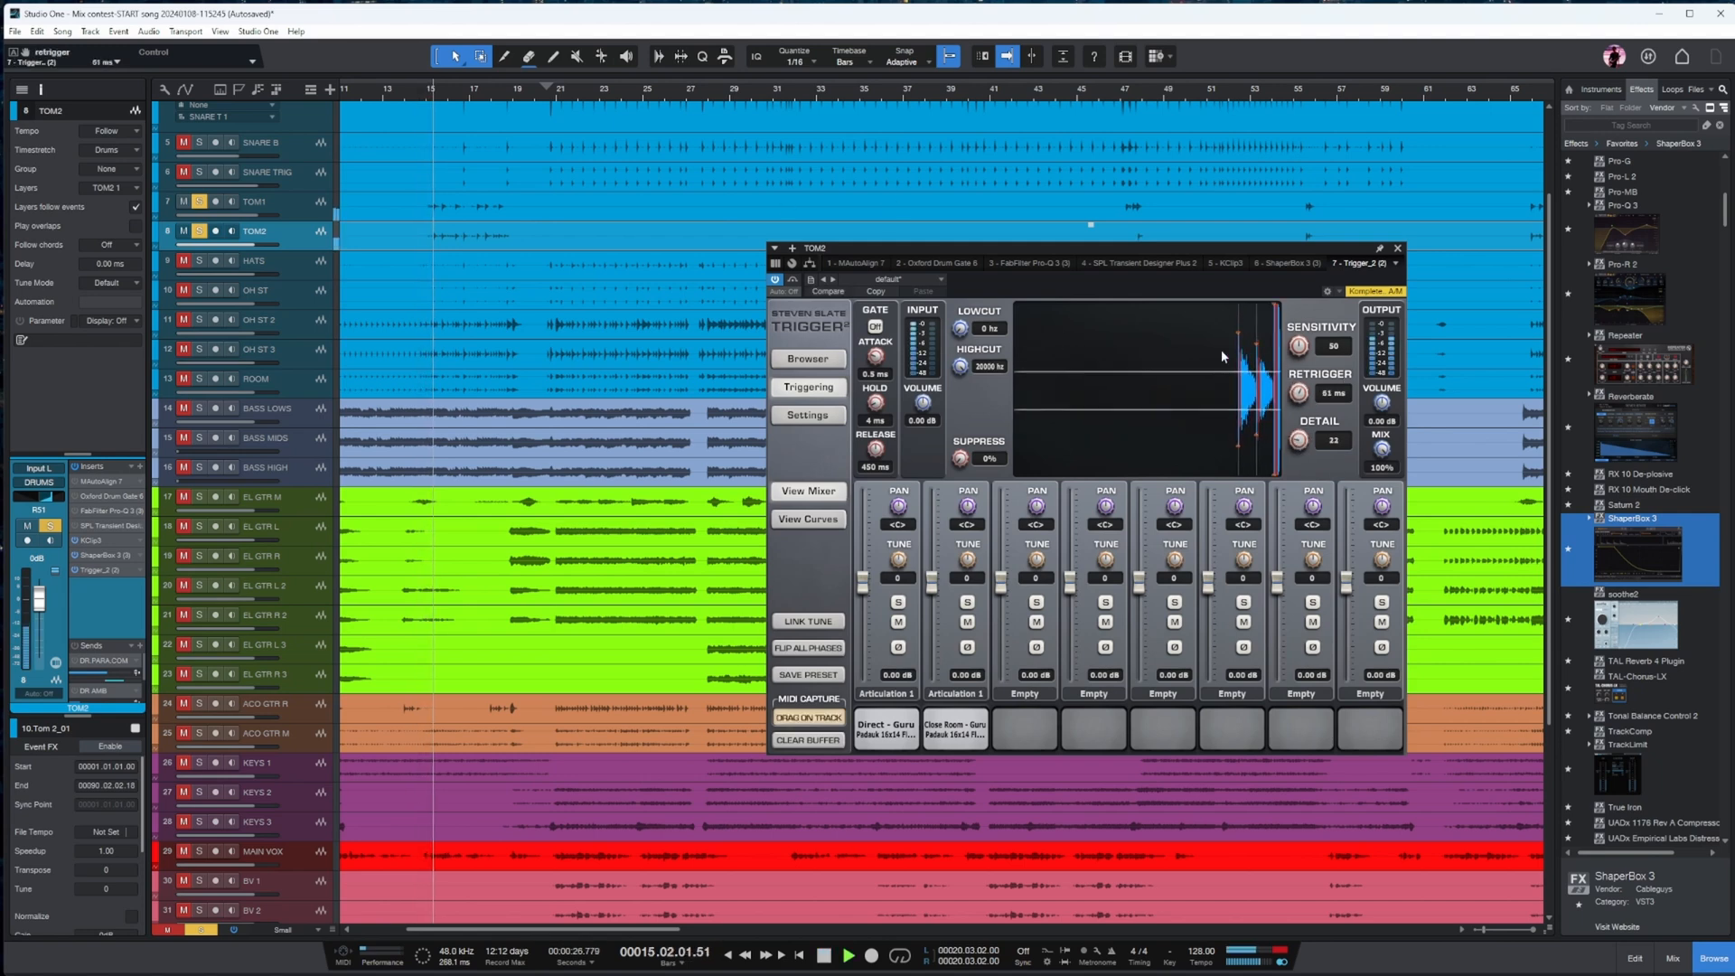
pyautogui.moveTo(1382, 451); pyautogui.dragTo(1387, 550)
pyautogui.moveTo(1318, 446); pyautogui.dragTo(1381, 468)
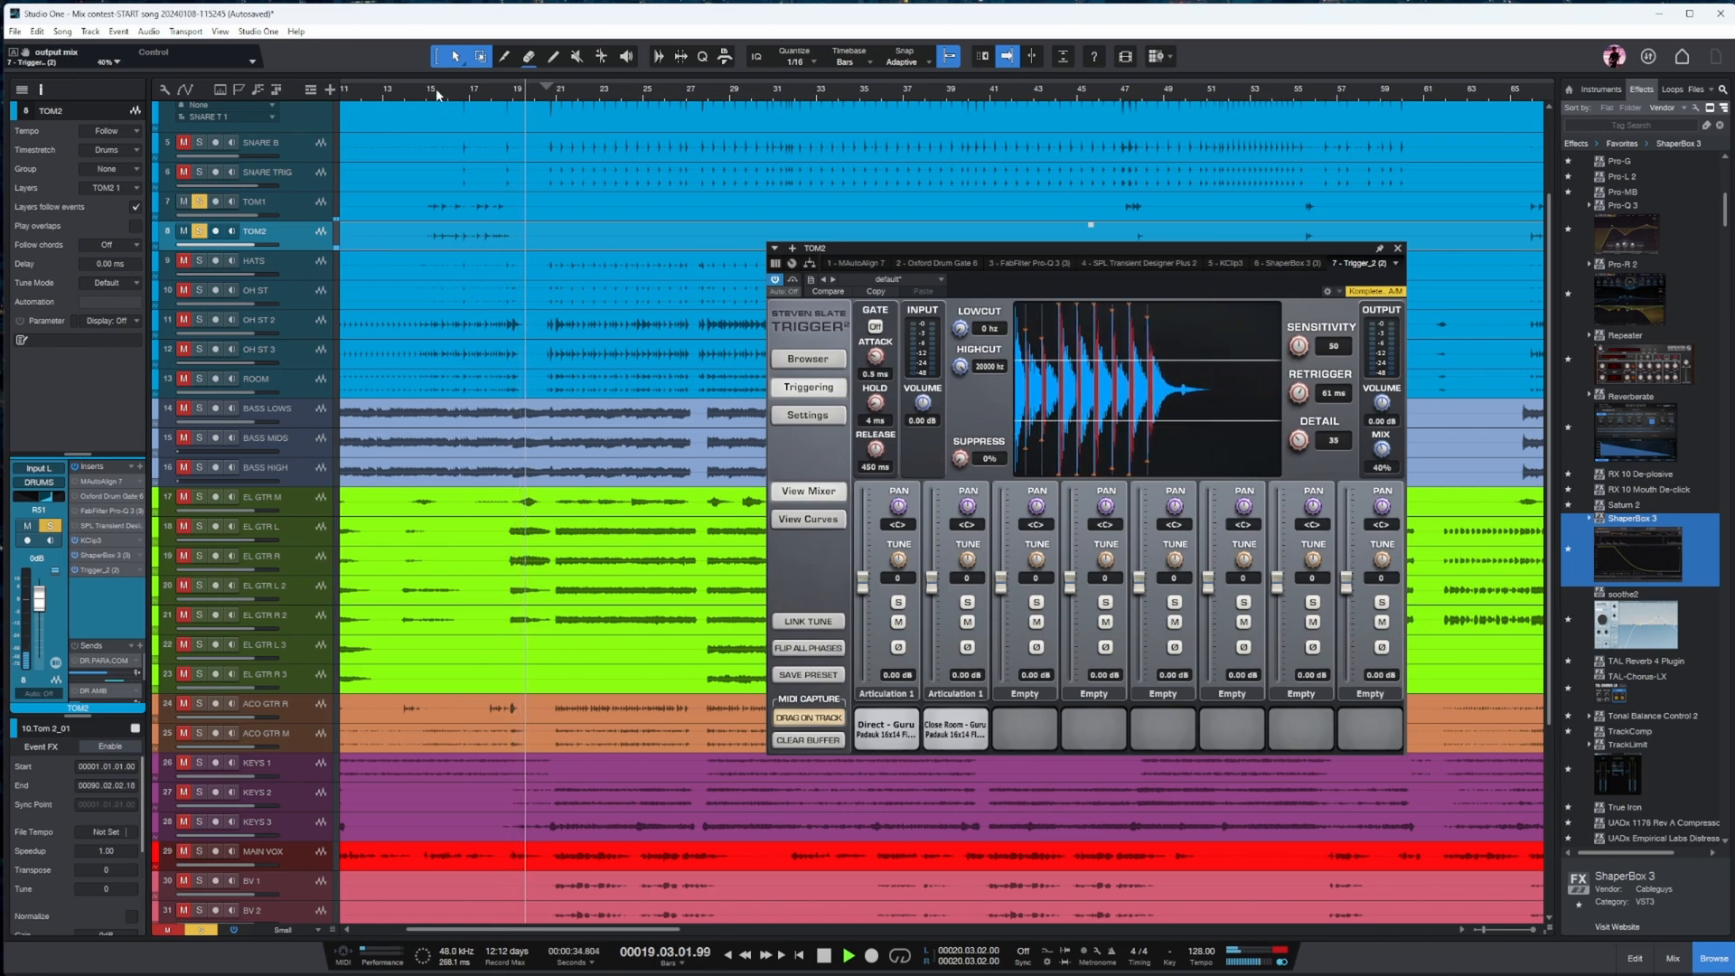
pyautogui.click(294, 203)
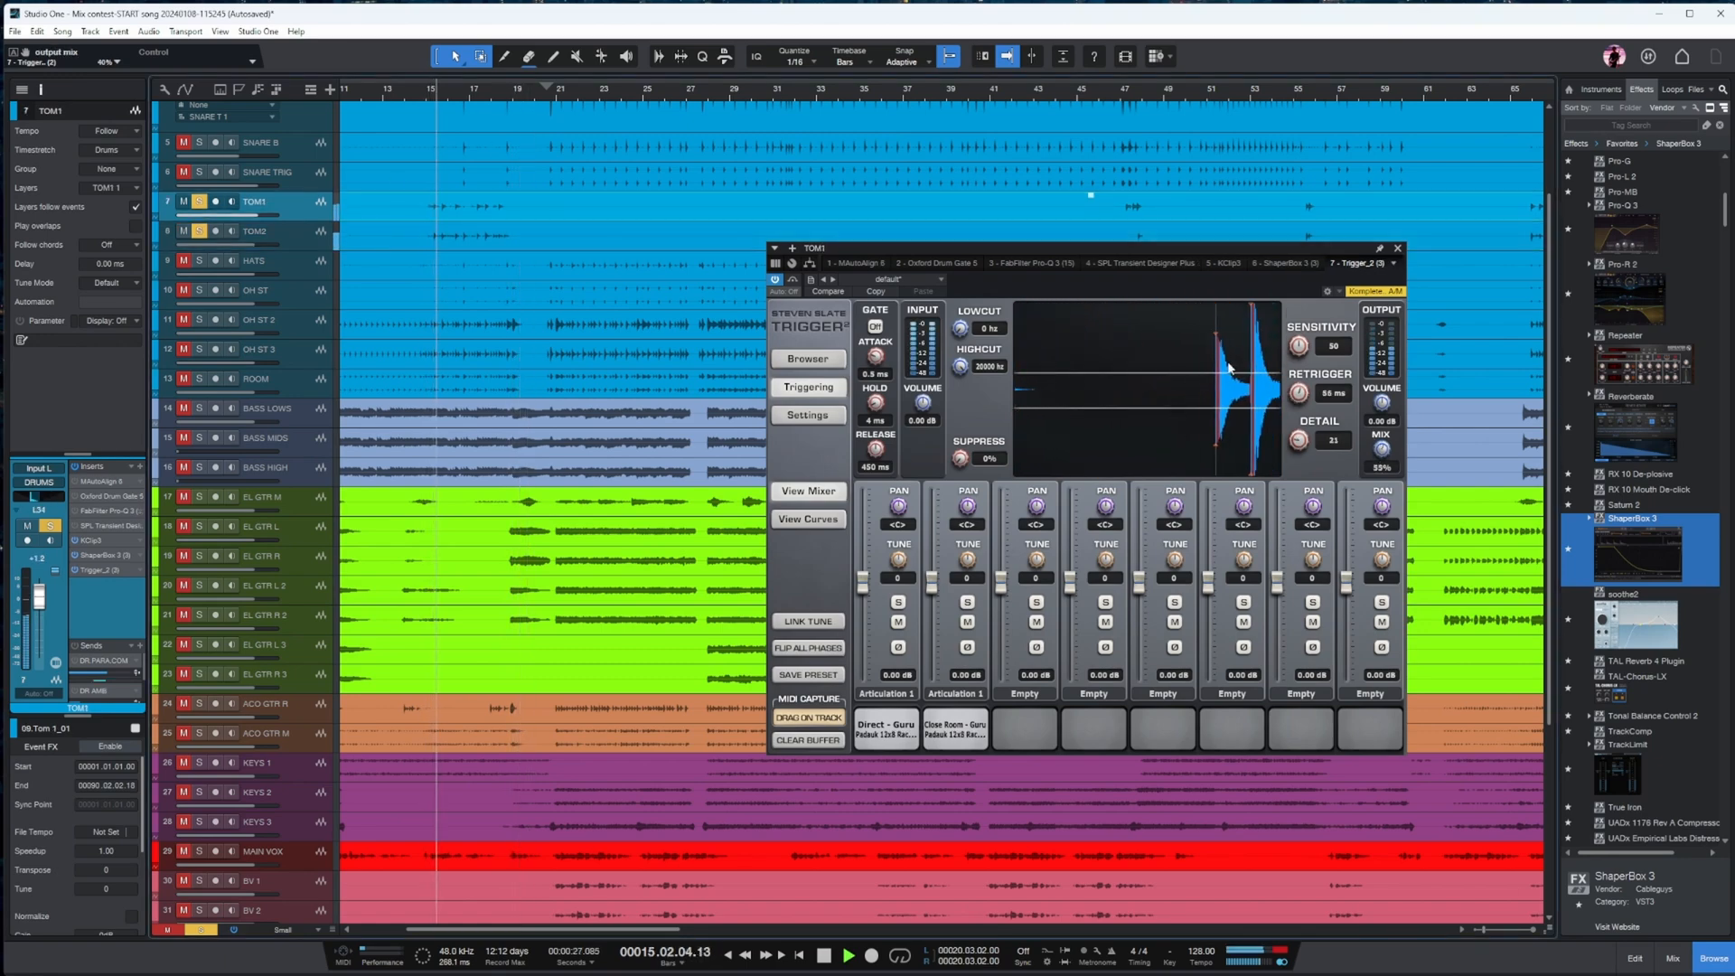
pyautogui.click(1396, 250)
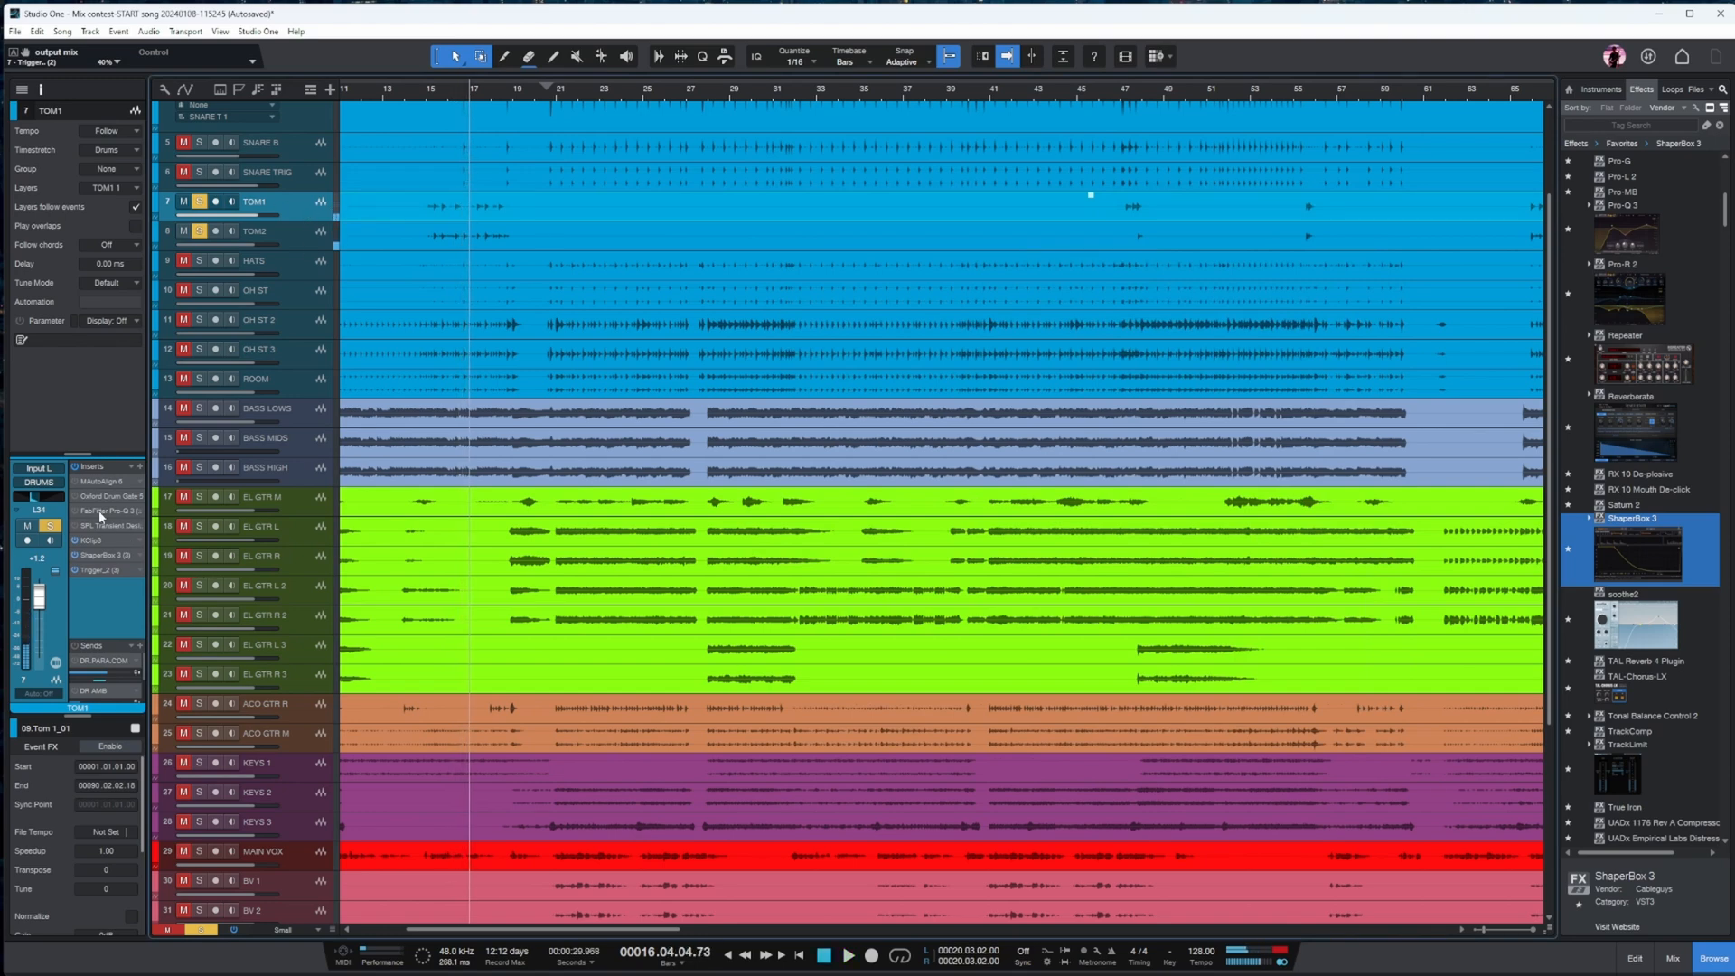
# - Move Pro-Q 3 to the end of TOM1's inserts, flatten its low boost to about -0.6 dB and shift the mid cut to about 524 Hz
pyautogui.doubleClick(94, 570)
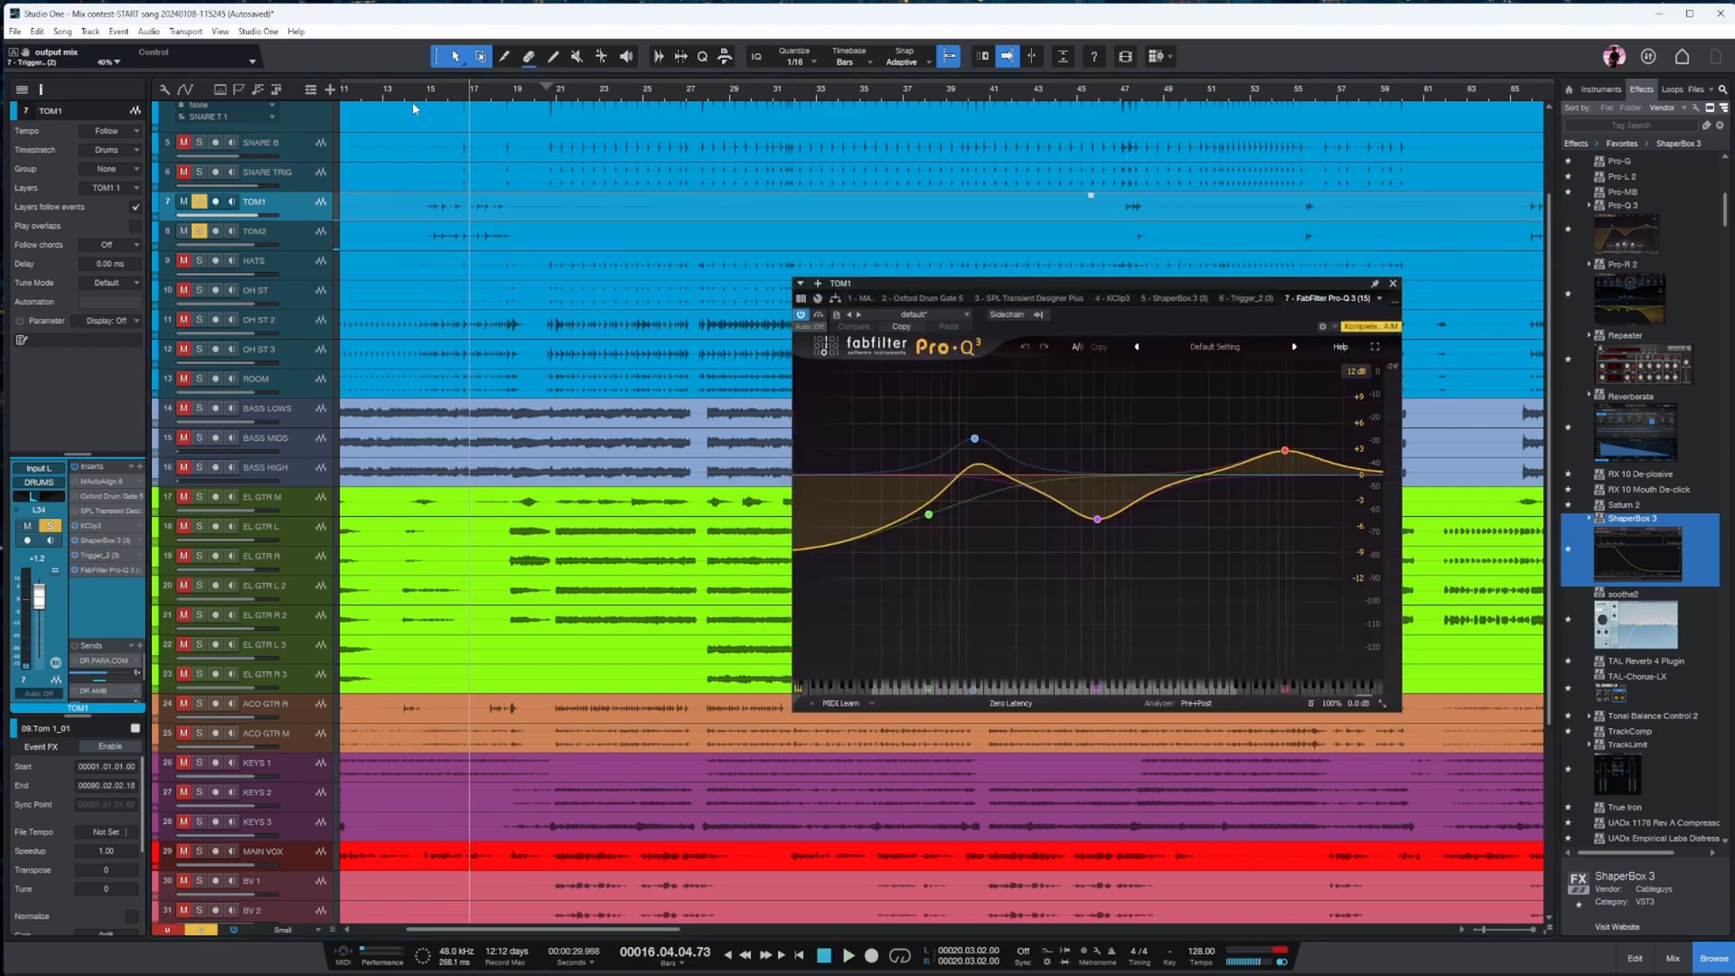
pyautogui.moveTo(974, 438); pyautogui.dragTo(978, 479)
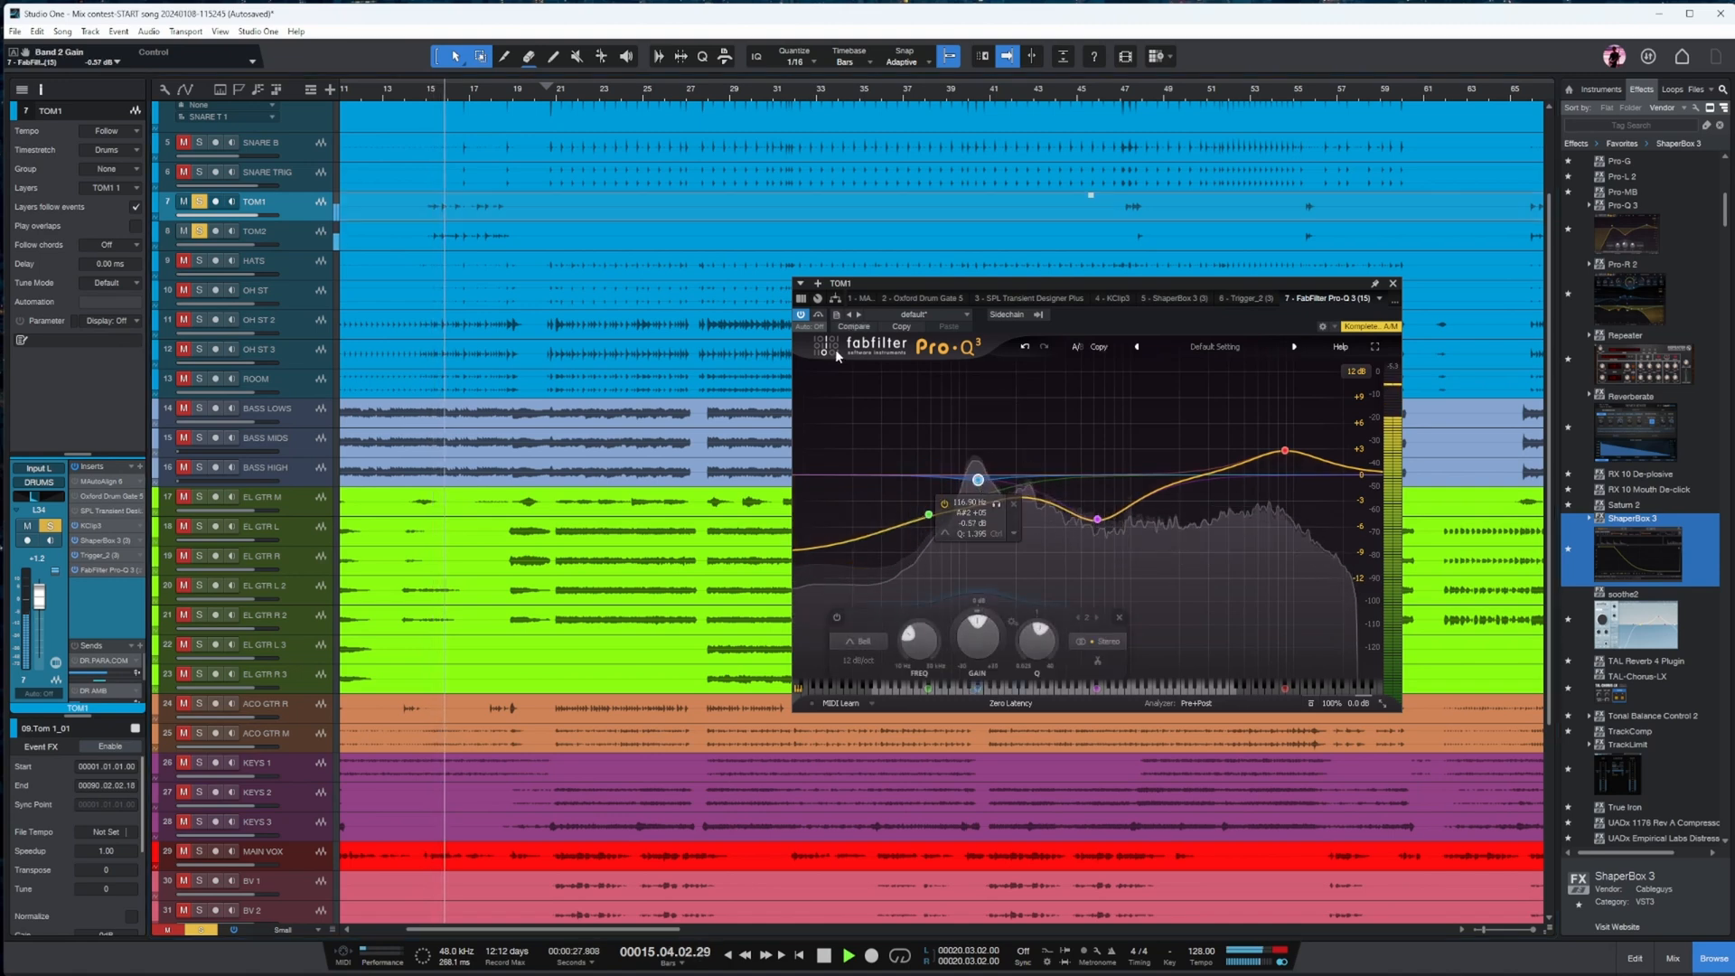
pyautogui.moveTo(1099, 521)
pyautogui.mouseDown()
pyautogui.moveTo(980, 488)
pyautogui.moveTo(1085, 524)
pyautogui.mouseUp()
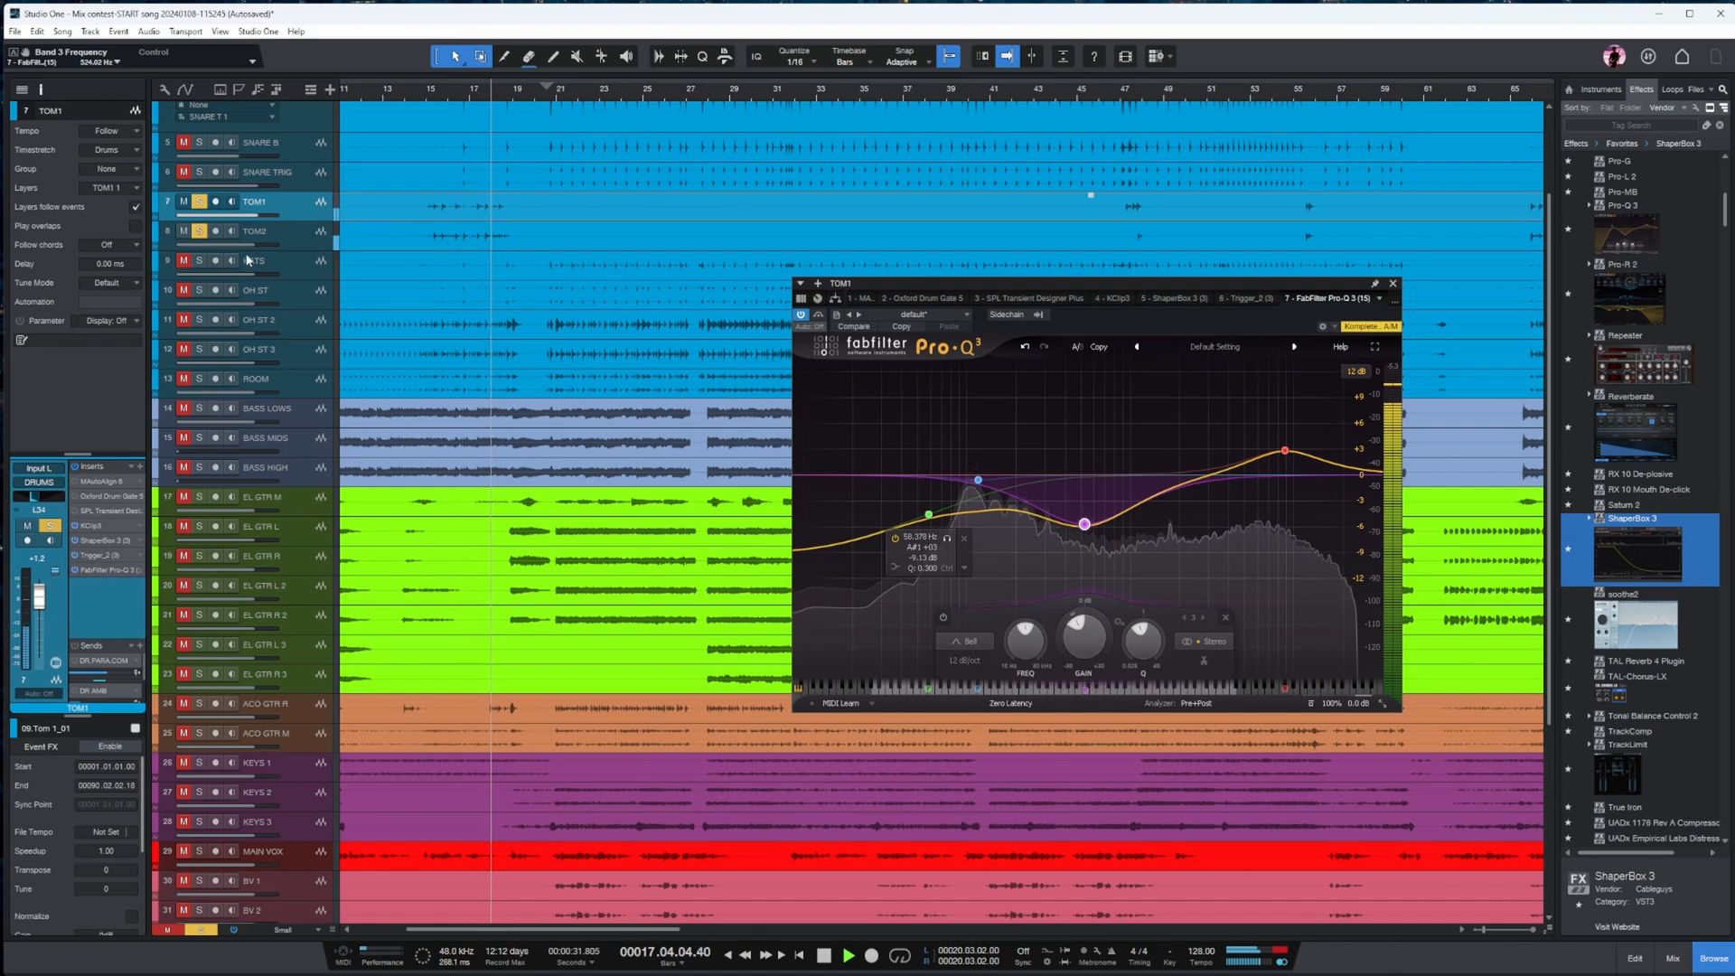
# - Move Pro-Q 3 after Trigger 2 on TOM2, reduce its low boost and shift it slightly higher in frequency, then close the plug-in
pyautogui.click(295, 238)
pyautogui.click(437, 99)
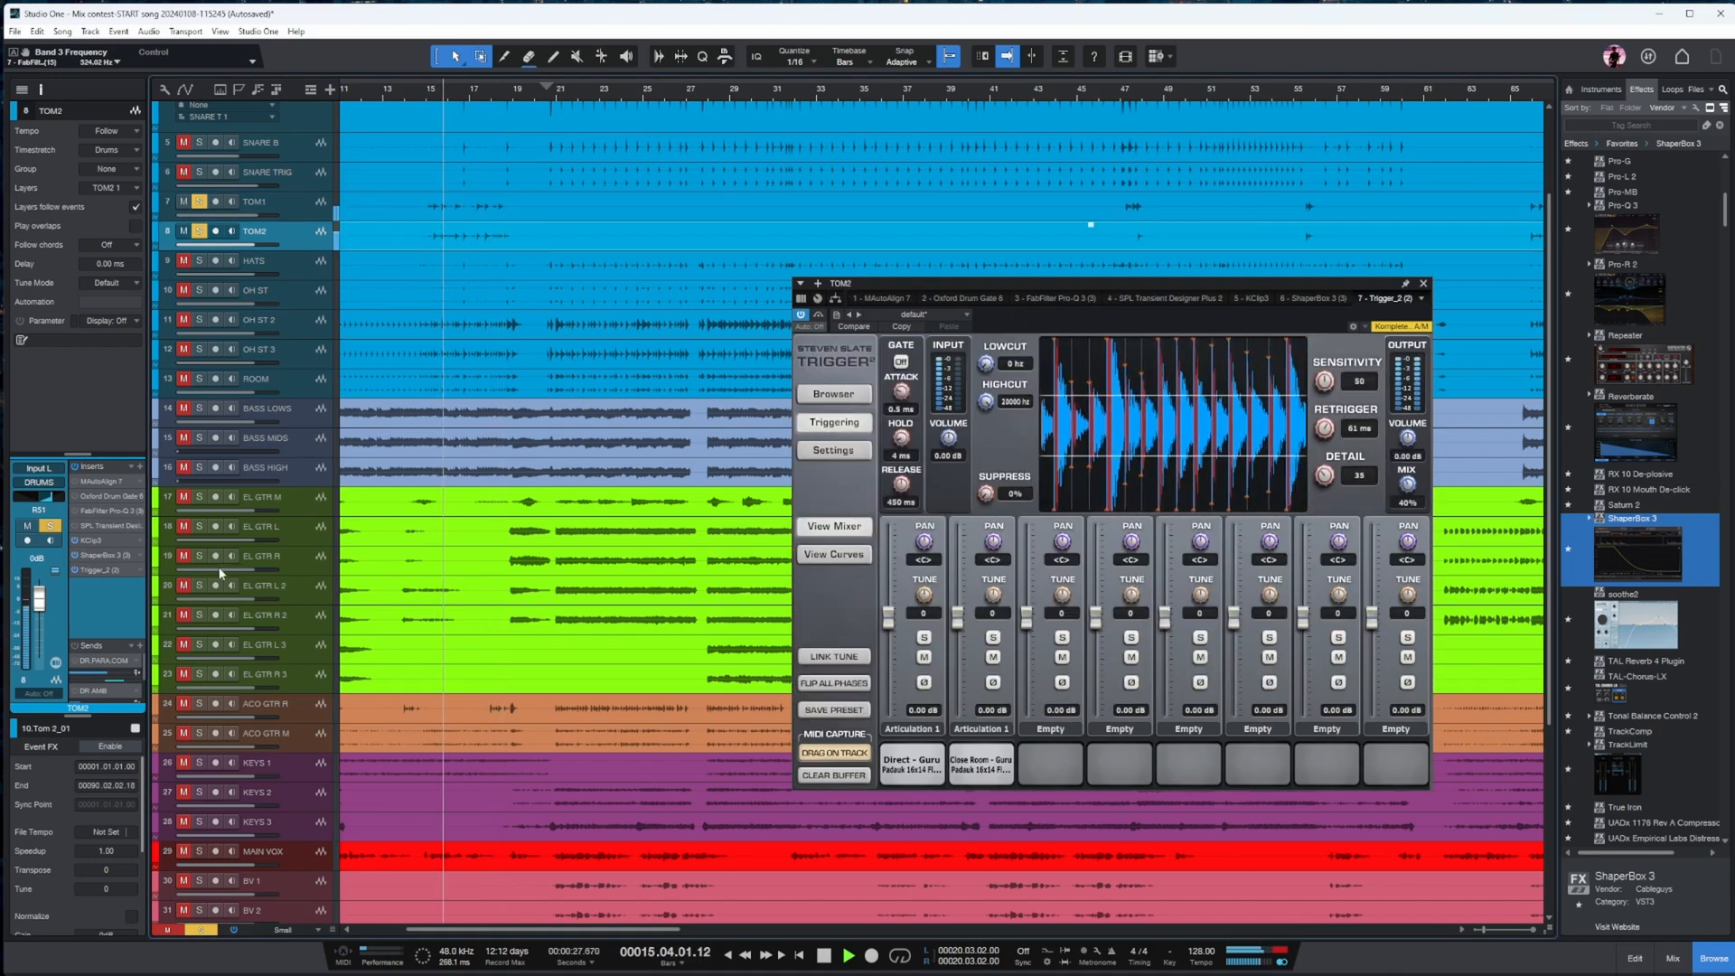
pyautogui.moveTo(105, 511); pyautogui.dragTo(106, 573)
pyautogui.click(432, 93)
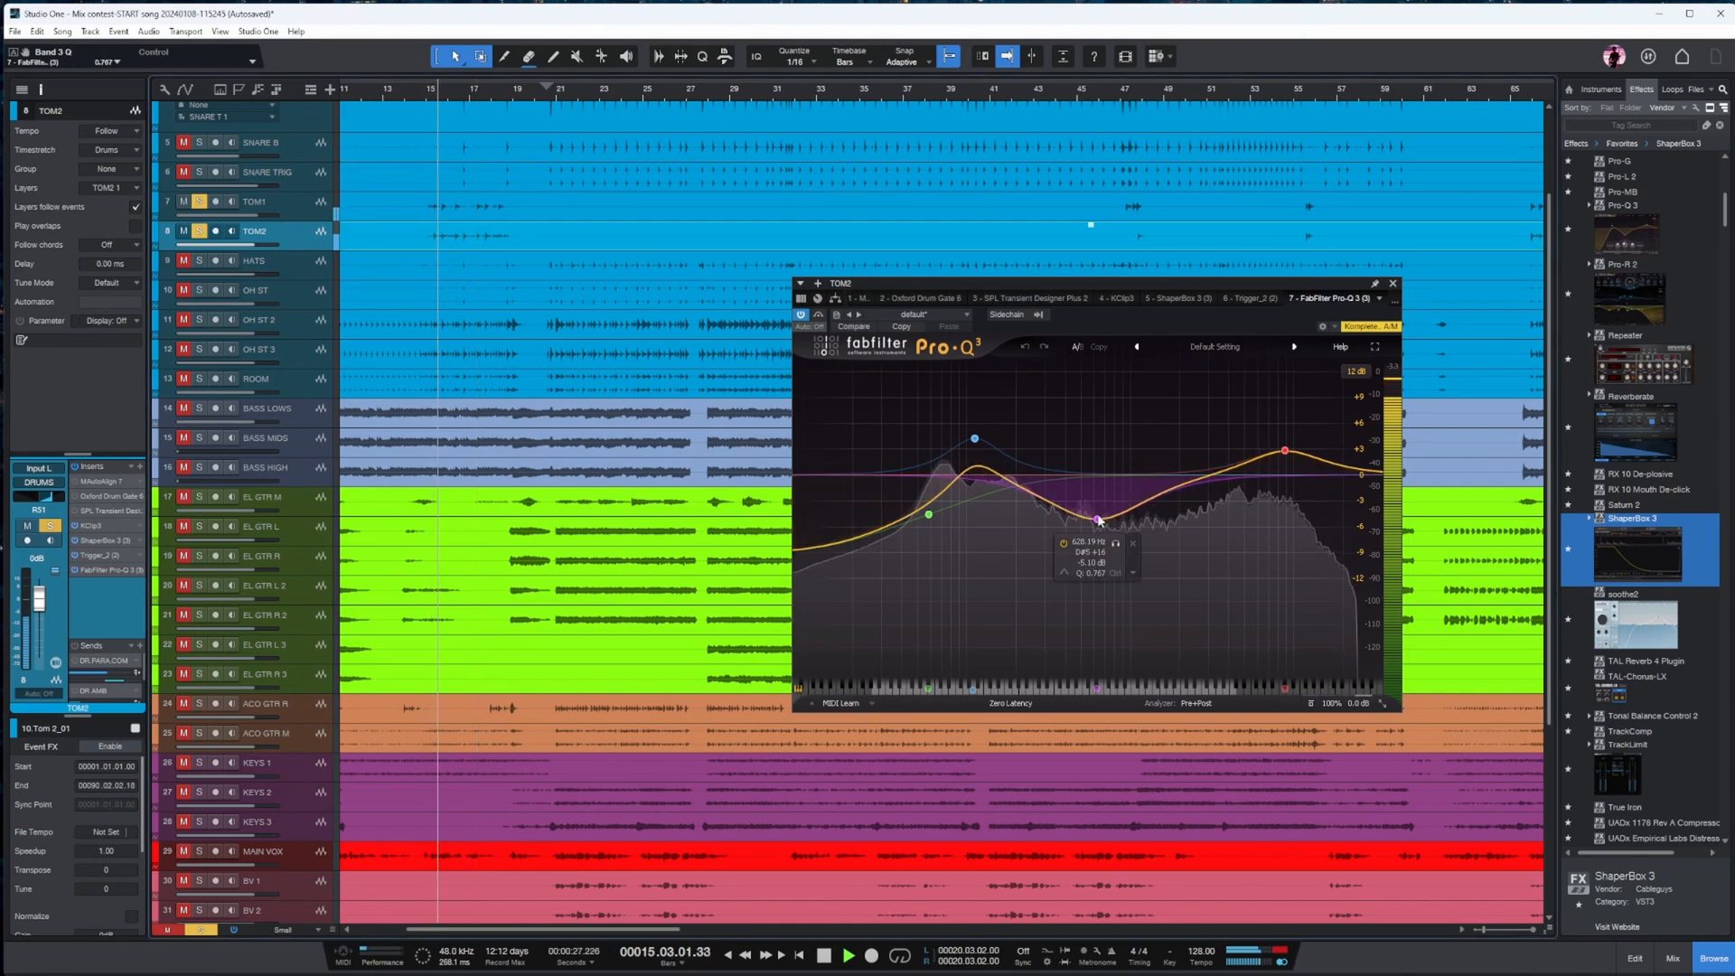
pyautogui.moveTo(972, 440); pyautogui.dragTo(987, 463)
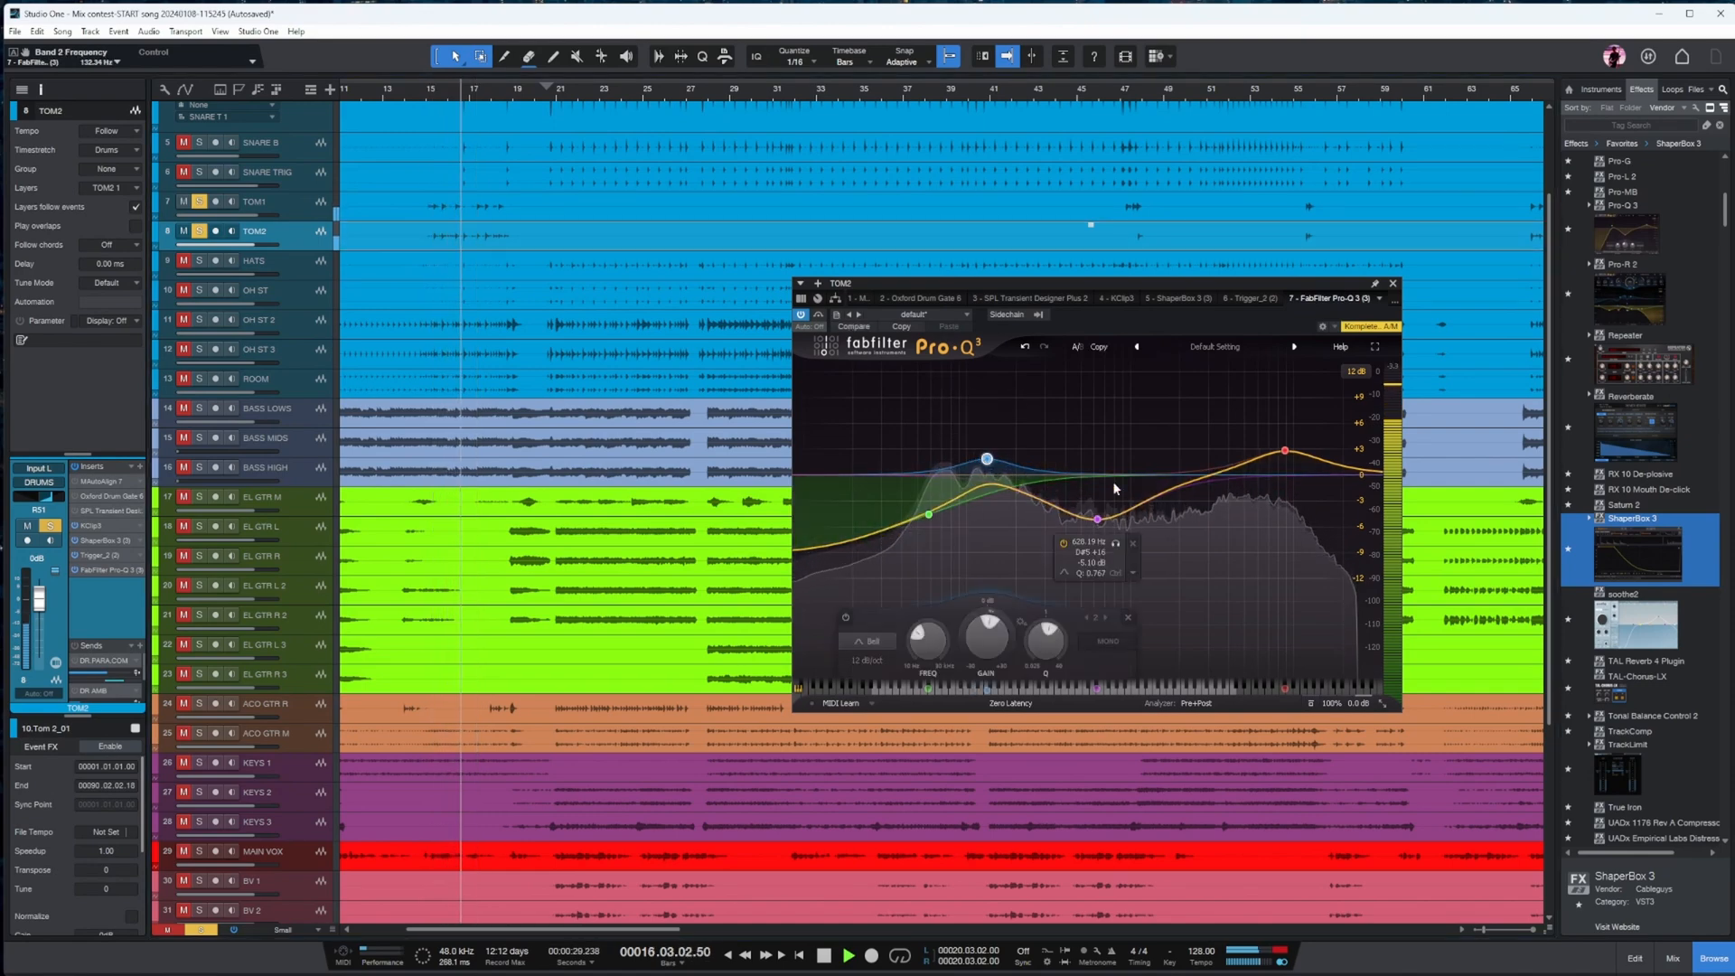
pyautogui.press('space')
pyautogui.click(1392, 284)
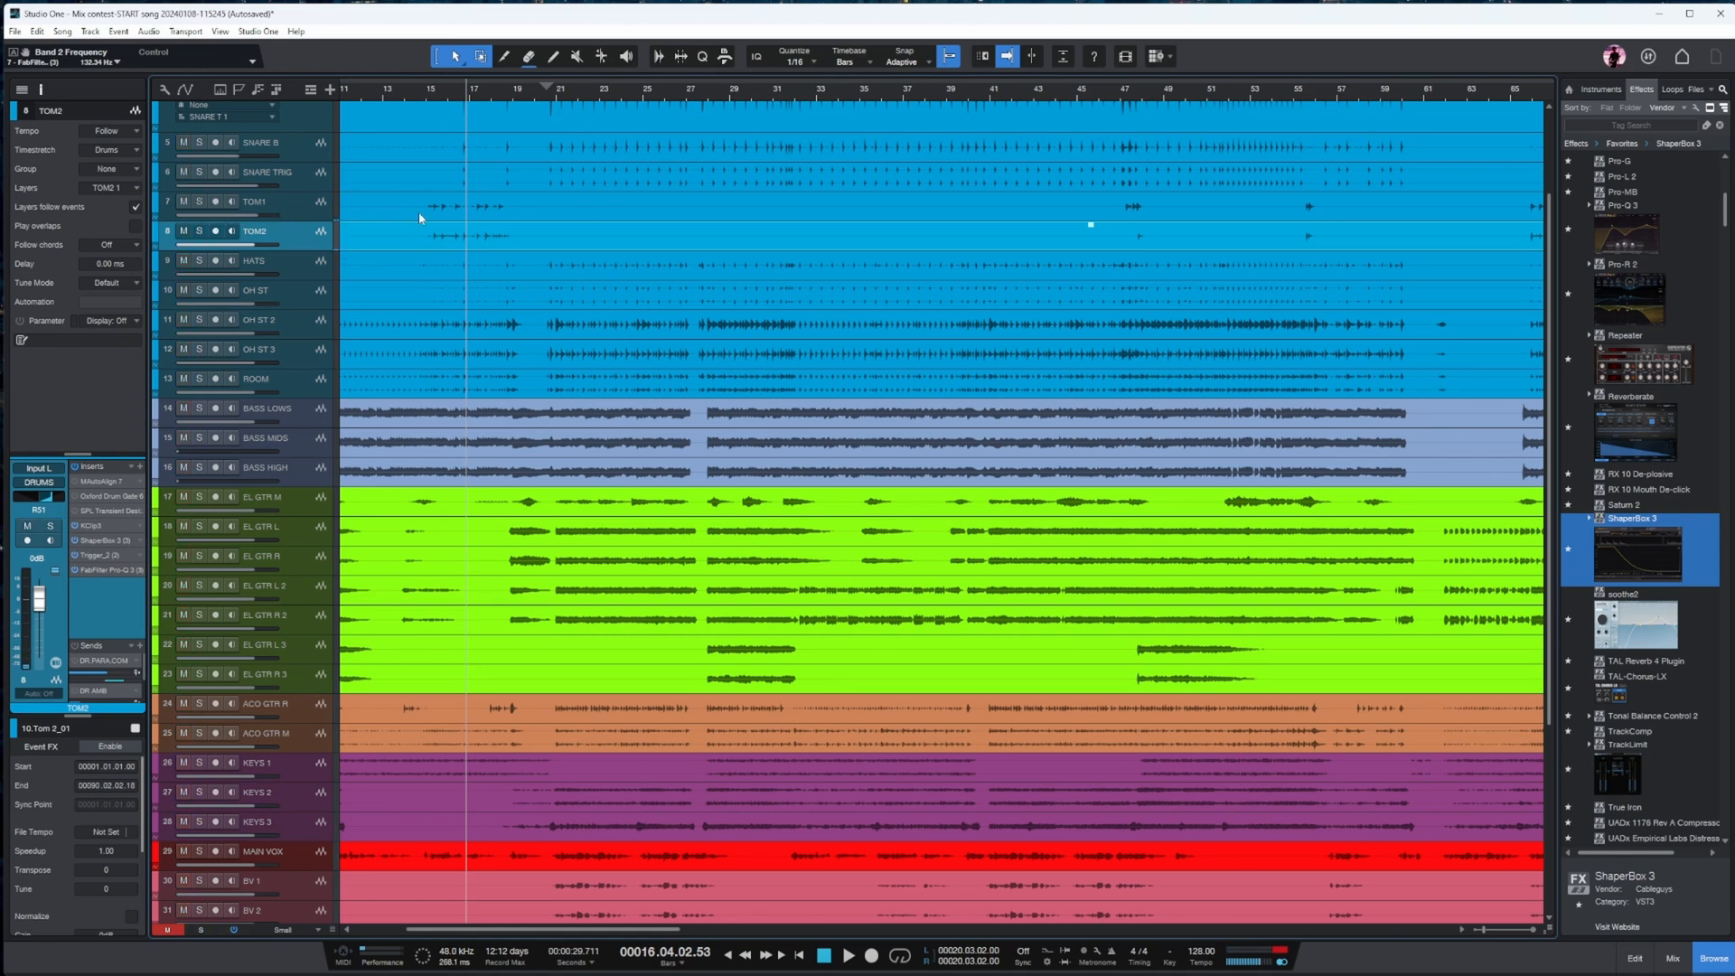
# - Enlarge the OH ST overhead track, solo it and play it from bar 7
pyautogui.click(299, 294)
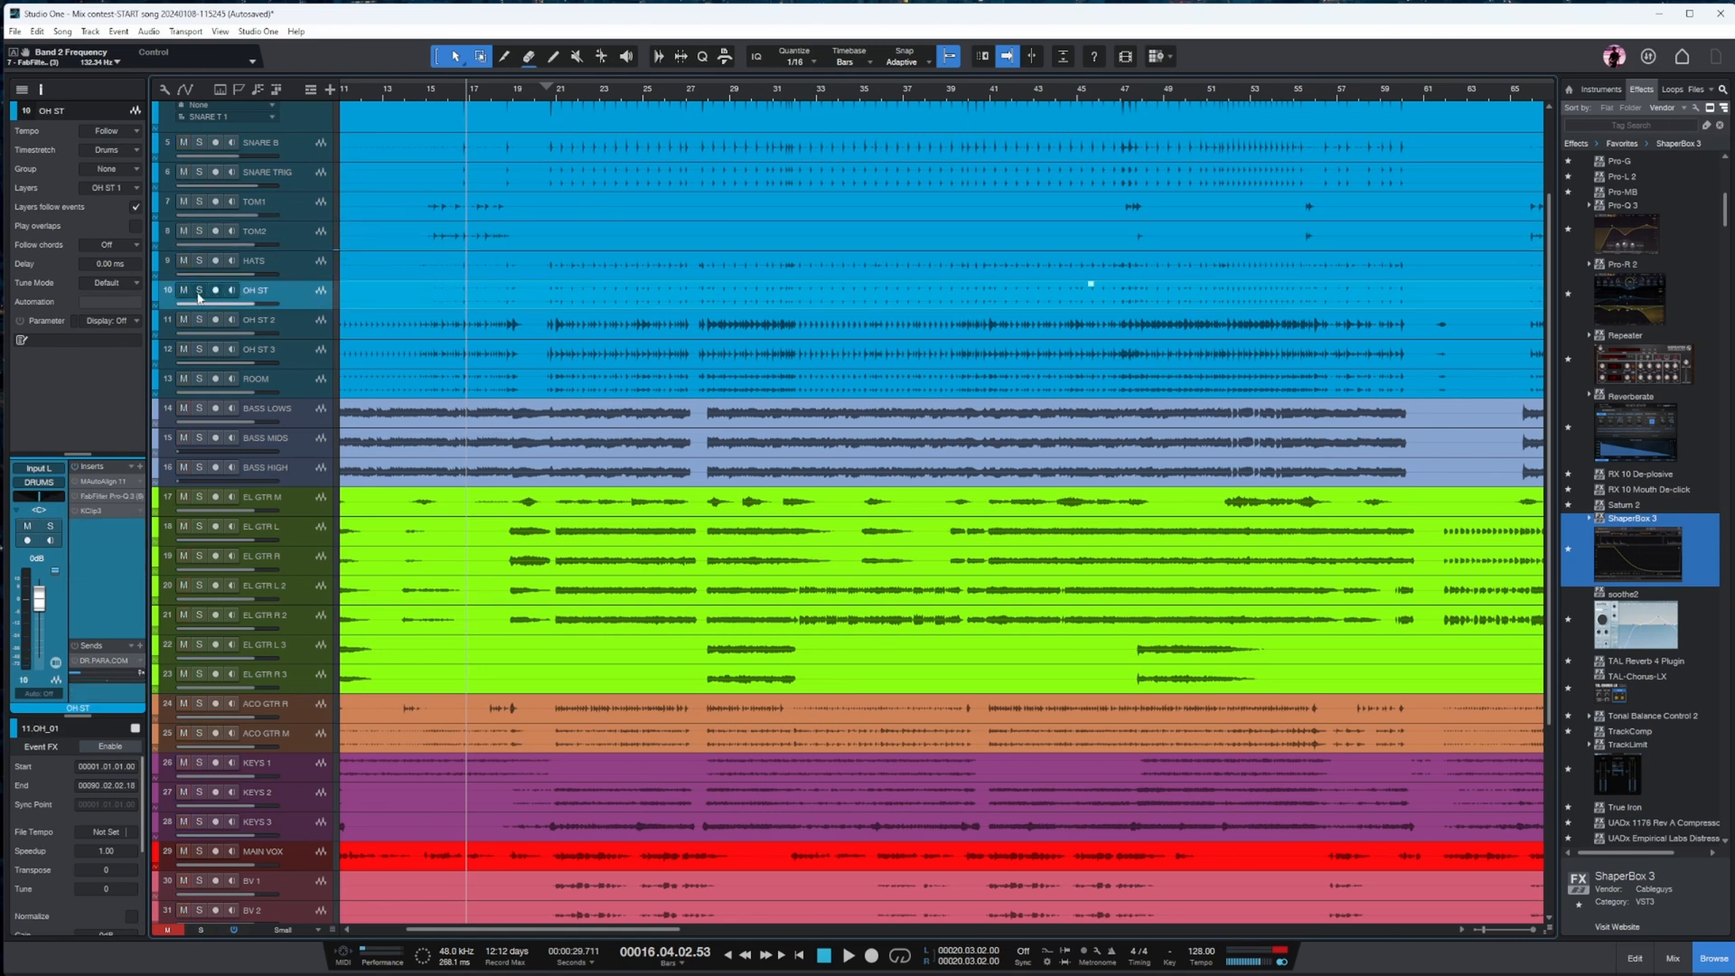
pyautogui.moveTo(302, 331); pyautogui.dragTo(303, 418)
pyautogui.press('w')
pyautogui.press('w')
pyautogui.moveTo(789, 289); pyautogui.dragTo(787, 280)
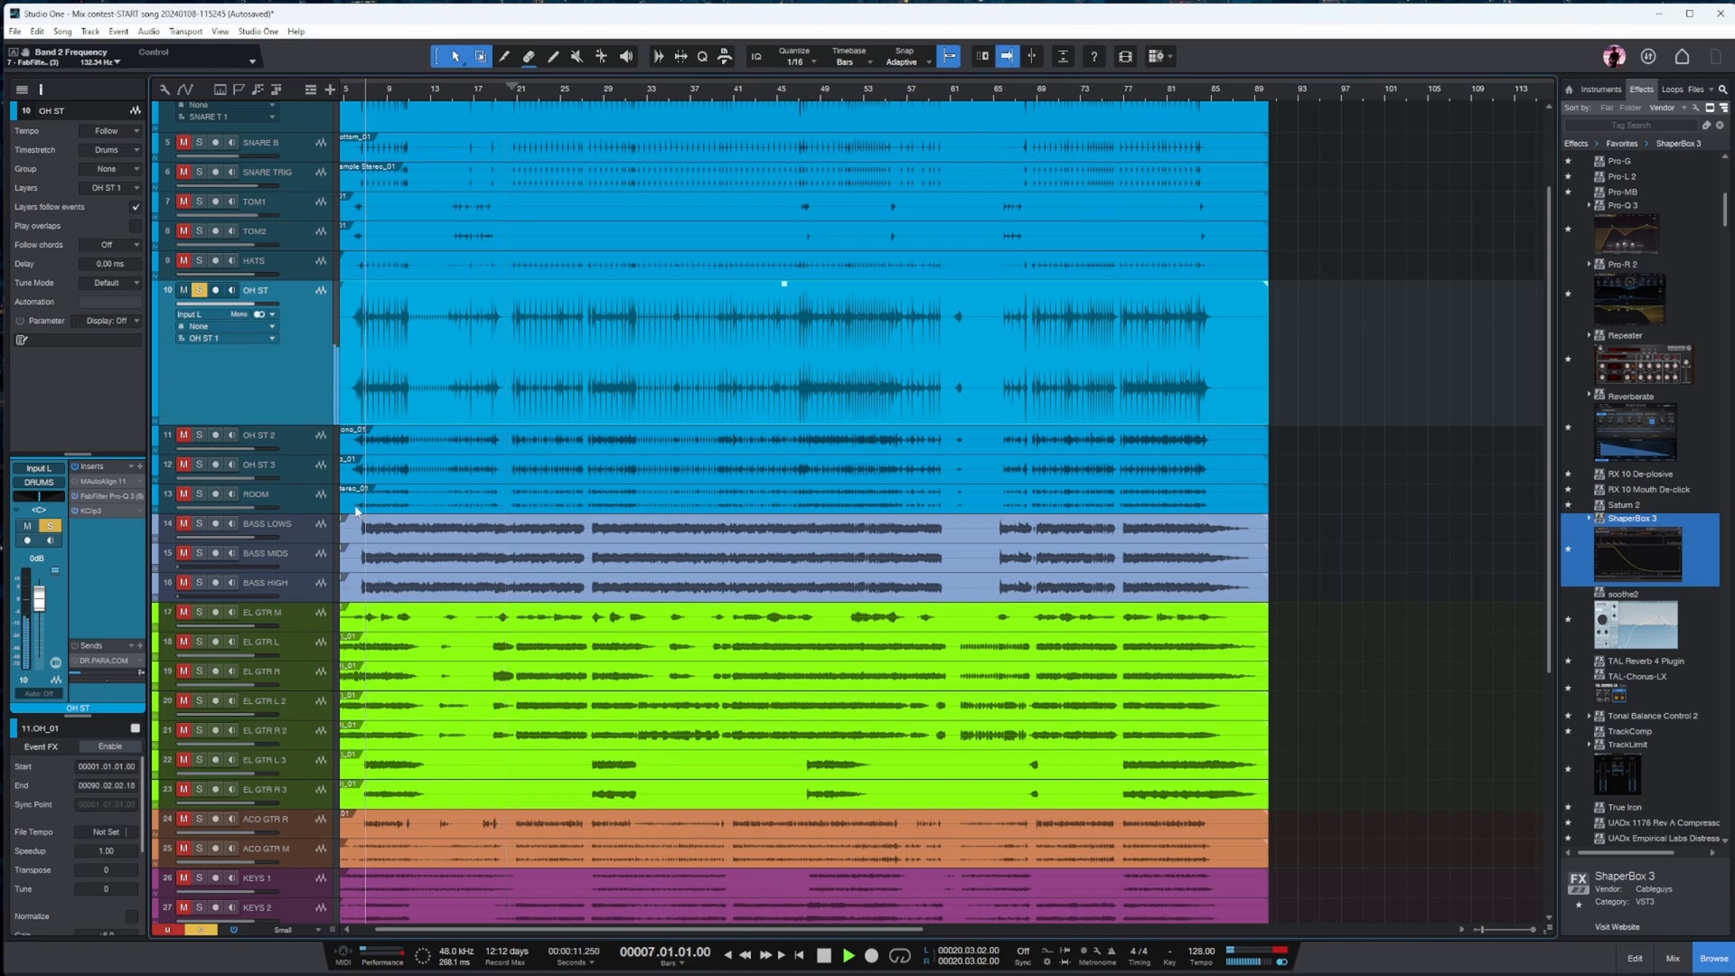
# - Add two bell cuts to OH ST's Pro-Q 3, one slightly above 3 kHz and one of about 3.9 dB at about 583 Hz
pyautogui.click(117, 496)
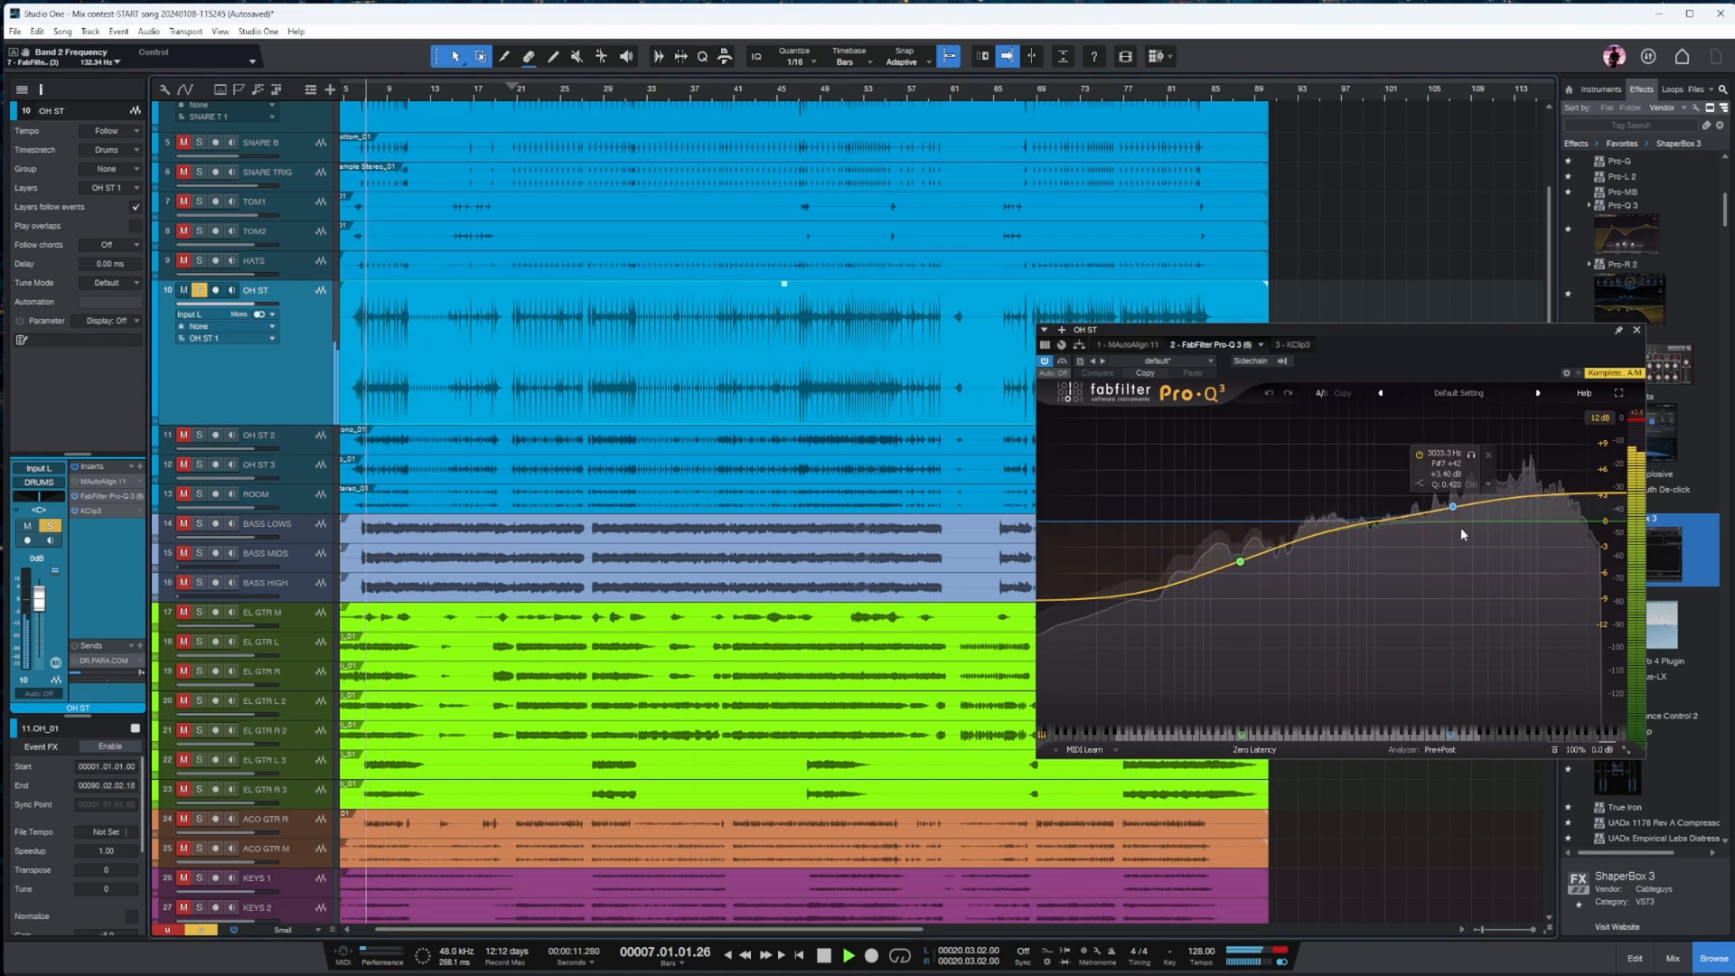
pyautogui.moveTo(1512, 509); pyautogui.dragTo(1476, 558)
pyautogui.moveTo(1319, 534); pyautogui.dragTo(1340, 588)
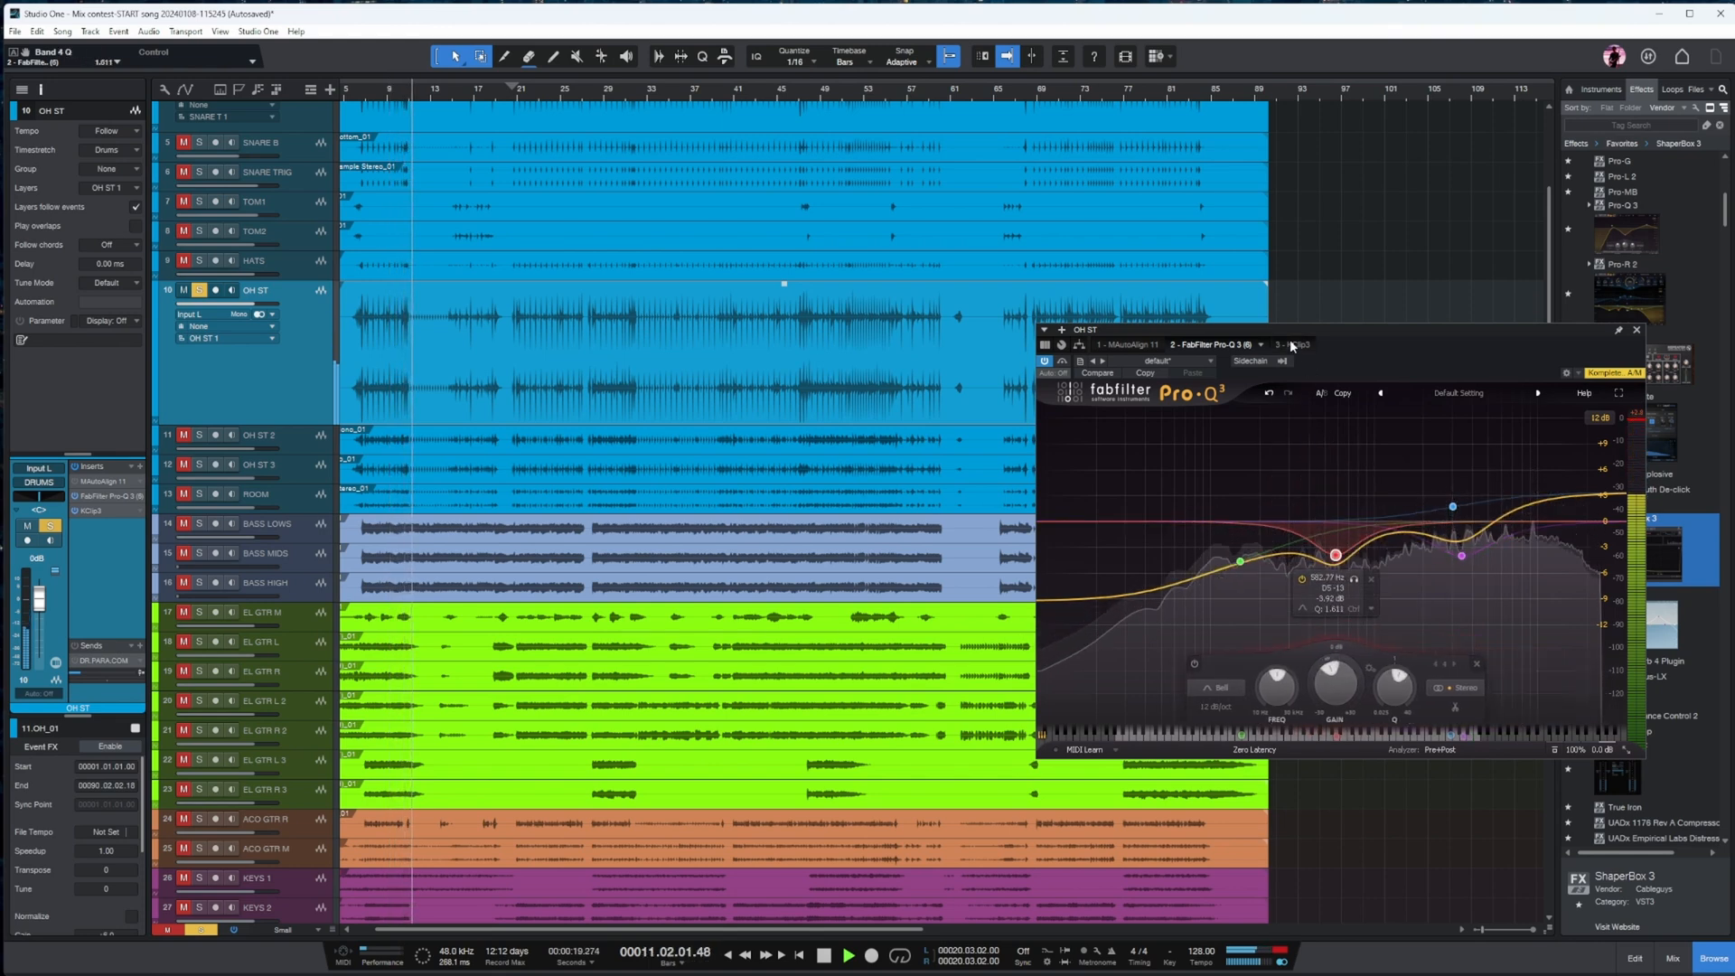
# - Set the KClip 3 input gain on OH ST to about 4.4 dB and close the plug-in
pyautogui.click(1290, 344)
pyautogui.moveTo(1252, 741); pyautogui.dragTo(1260, 714)
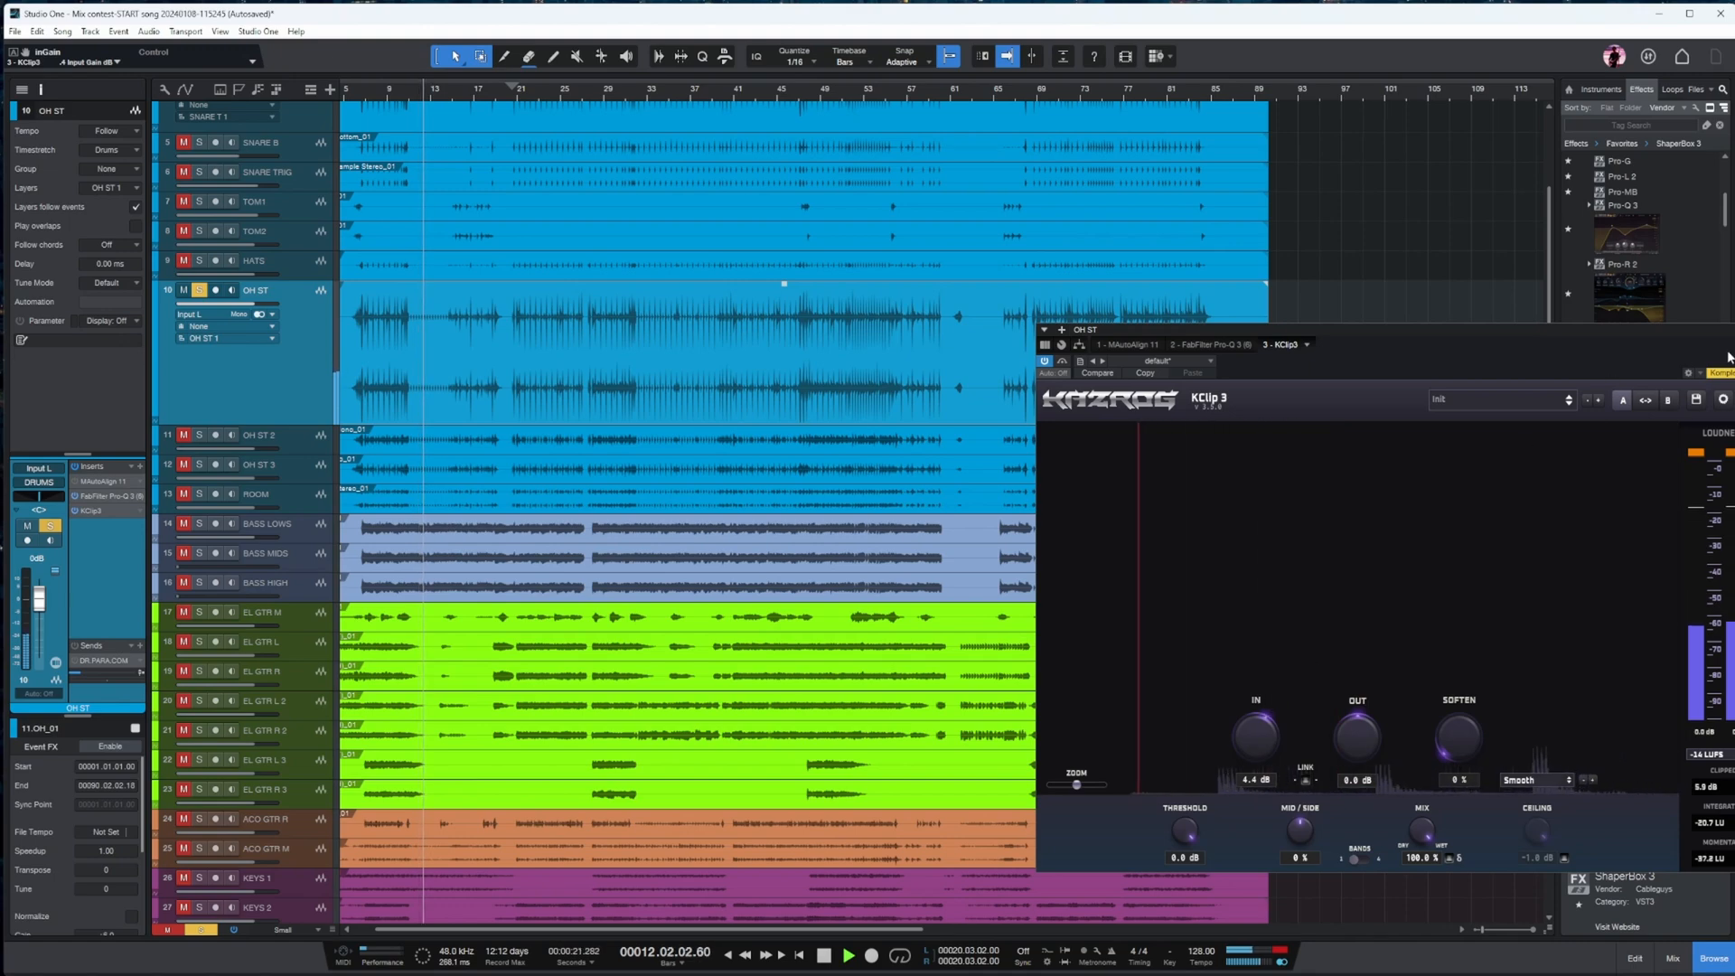
pyautogui.press('Escape')
# - Solo the HATS track and audition it
pyautogui.press('w')
pyautogui.scroll(3, 316, 253)
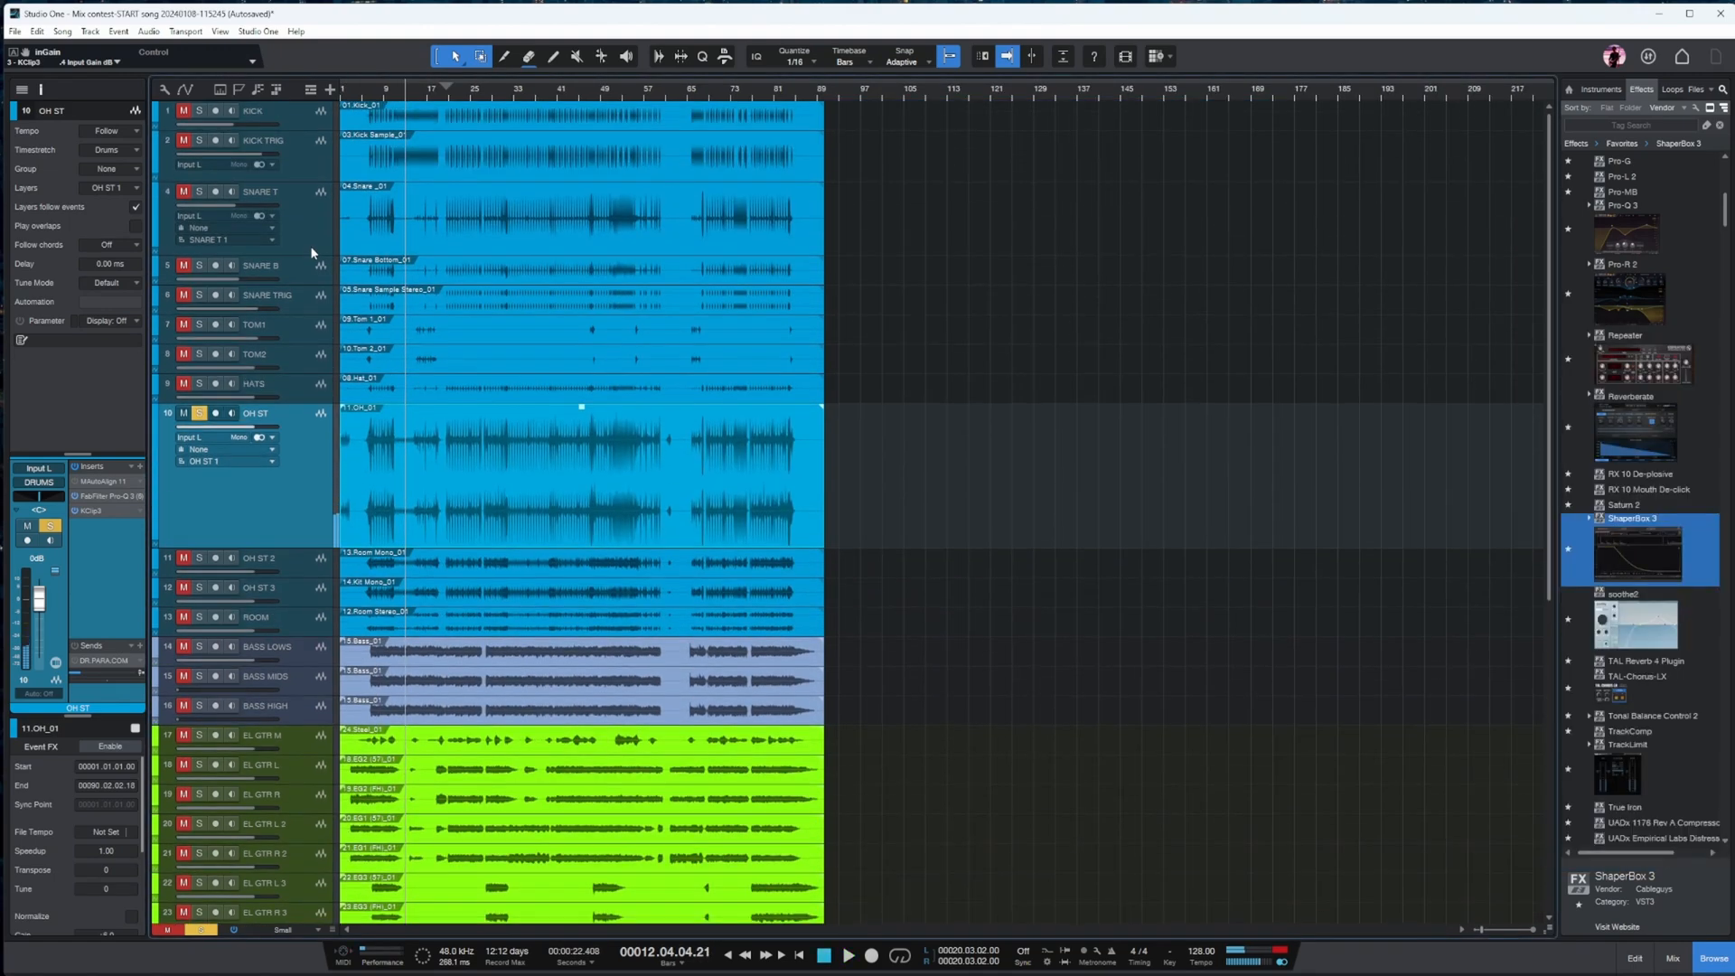
pyautogui.click(316, 395)
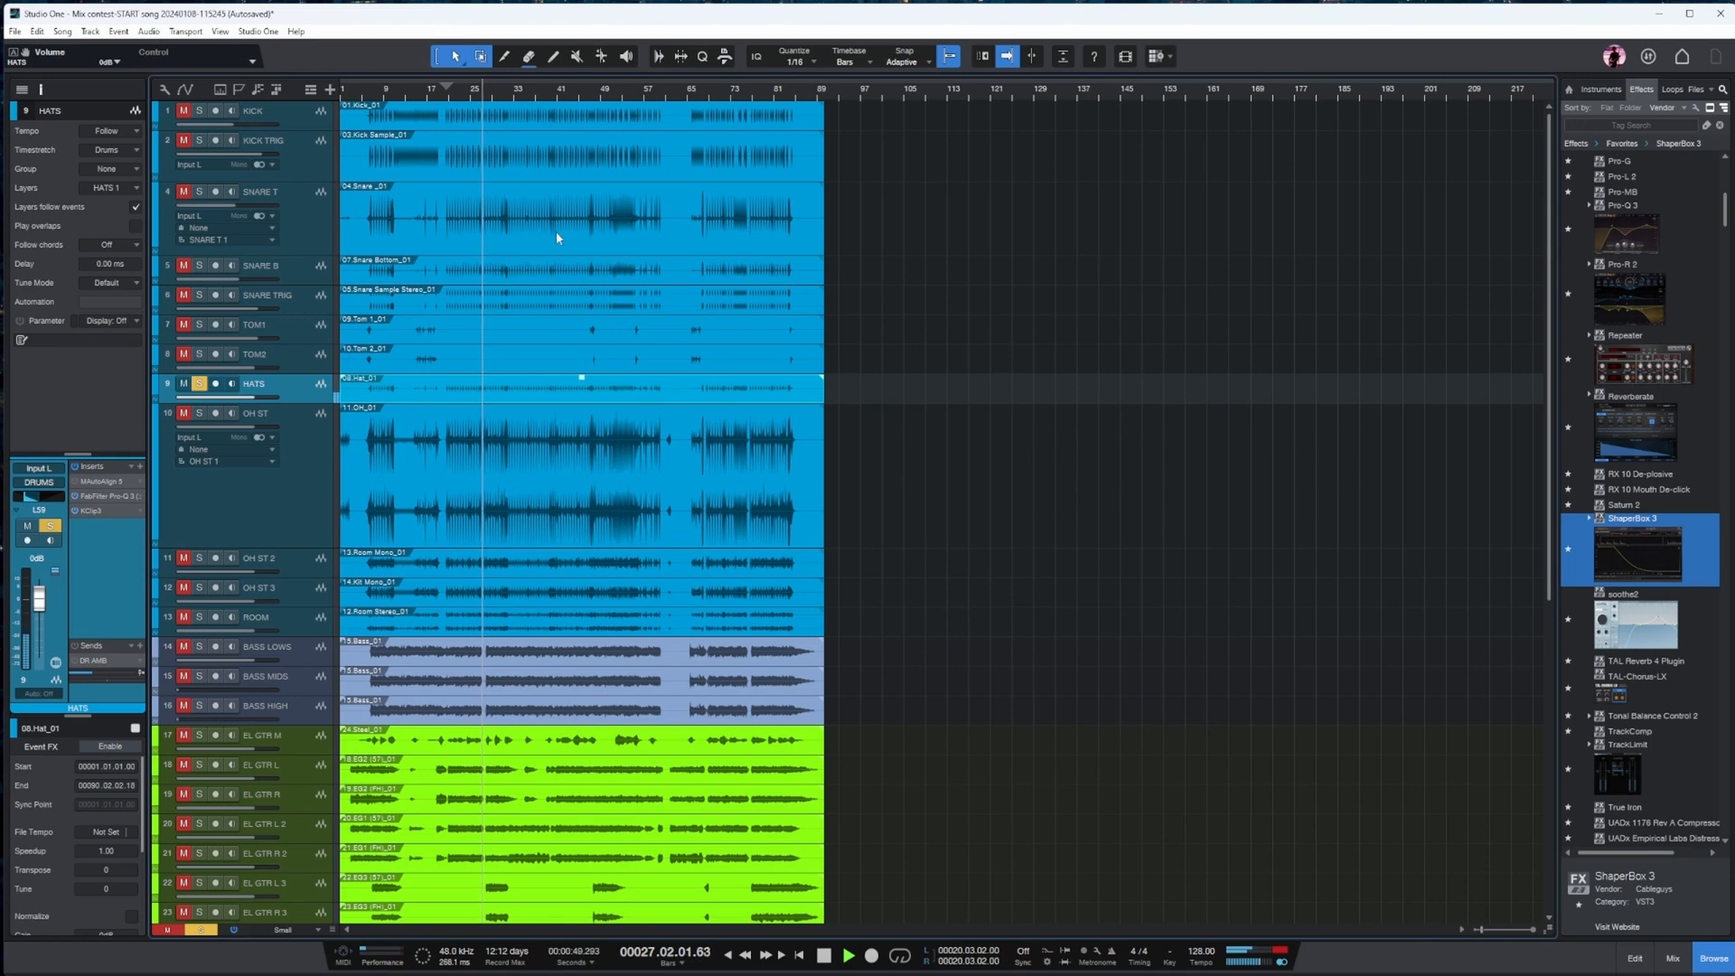
# - Solo all drum tracks from KICK through OH ST and play them together
pyautogui.press('Down')
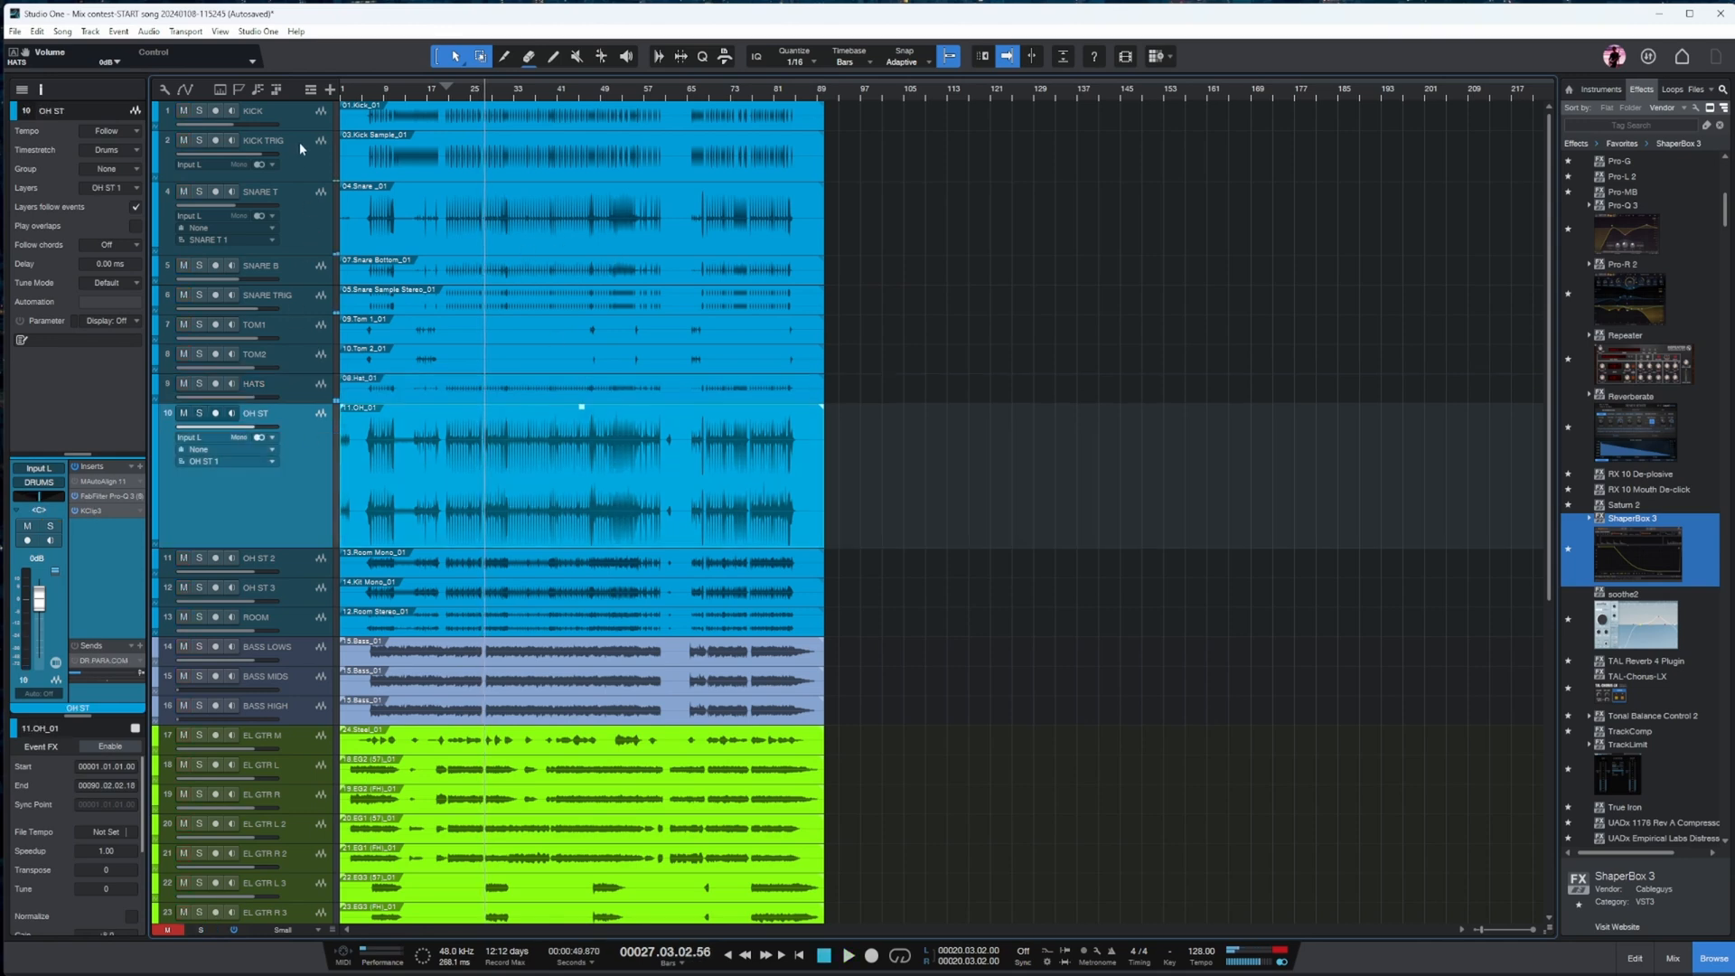
pyautogui.keyDown('shift'); pyautogui.click(298, 113); pyautogui.keyUp('shift')
pyautogui.press('s')
pyautogui.click(292, 488)
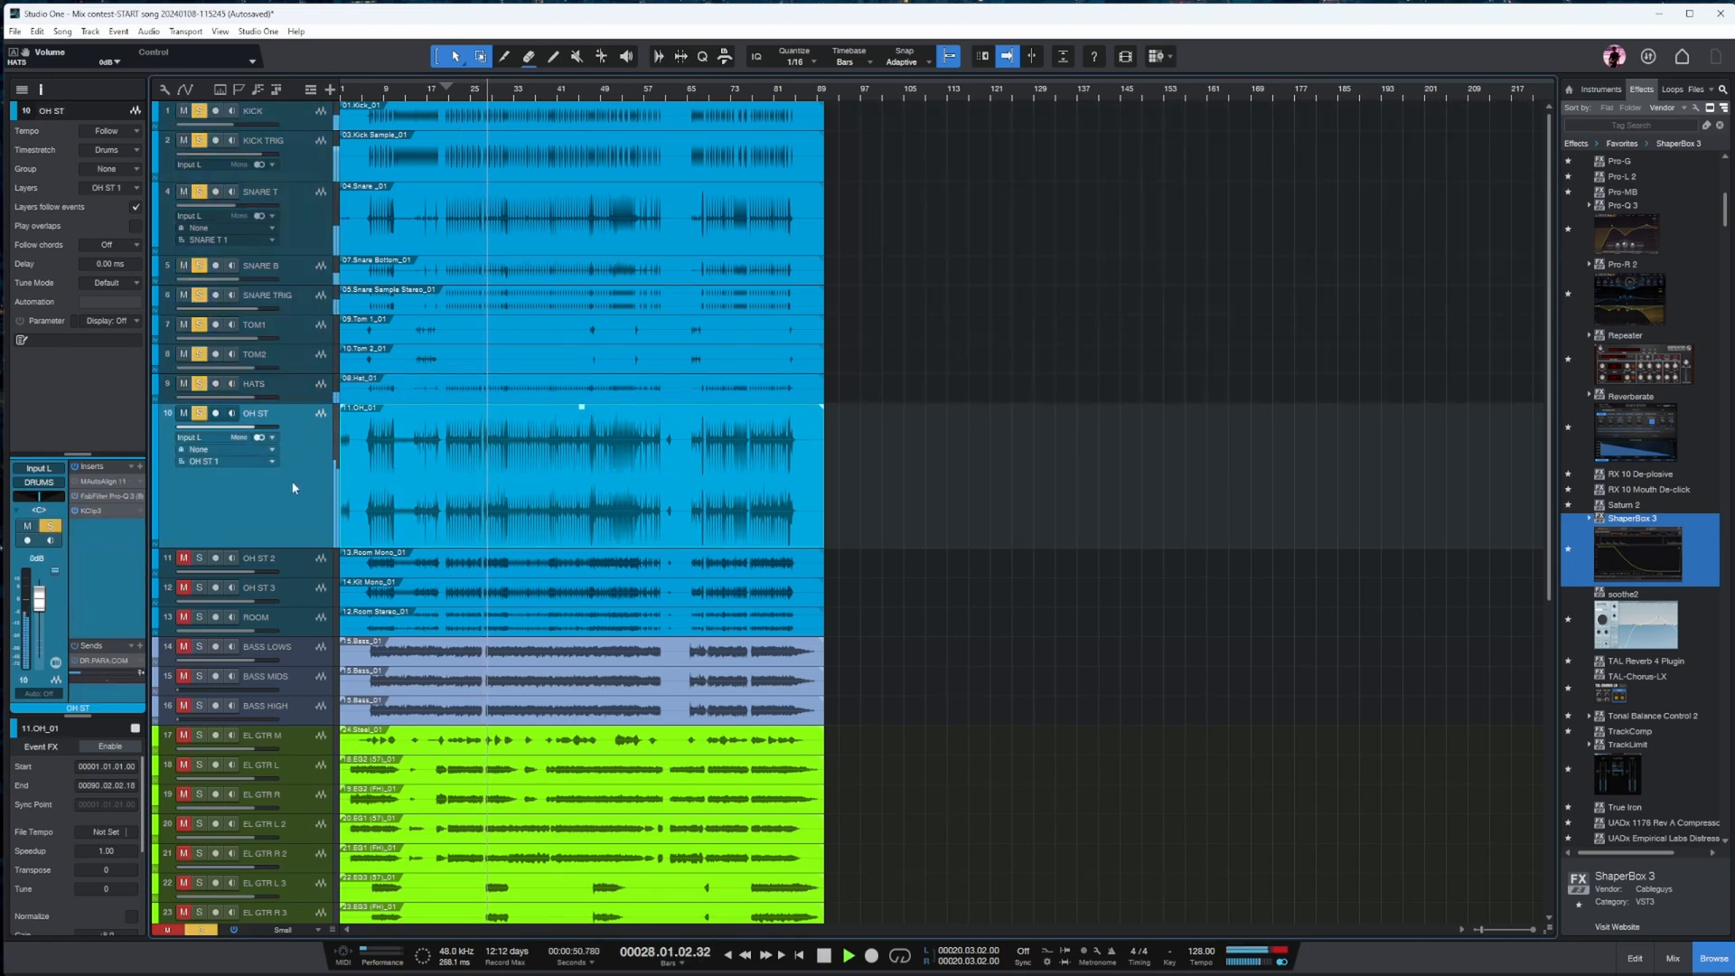
# - Show the mixer and open KClip 3 on the DRUMS bus while the soloed drums play
pyautogui.click(1667, 965)
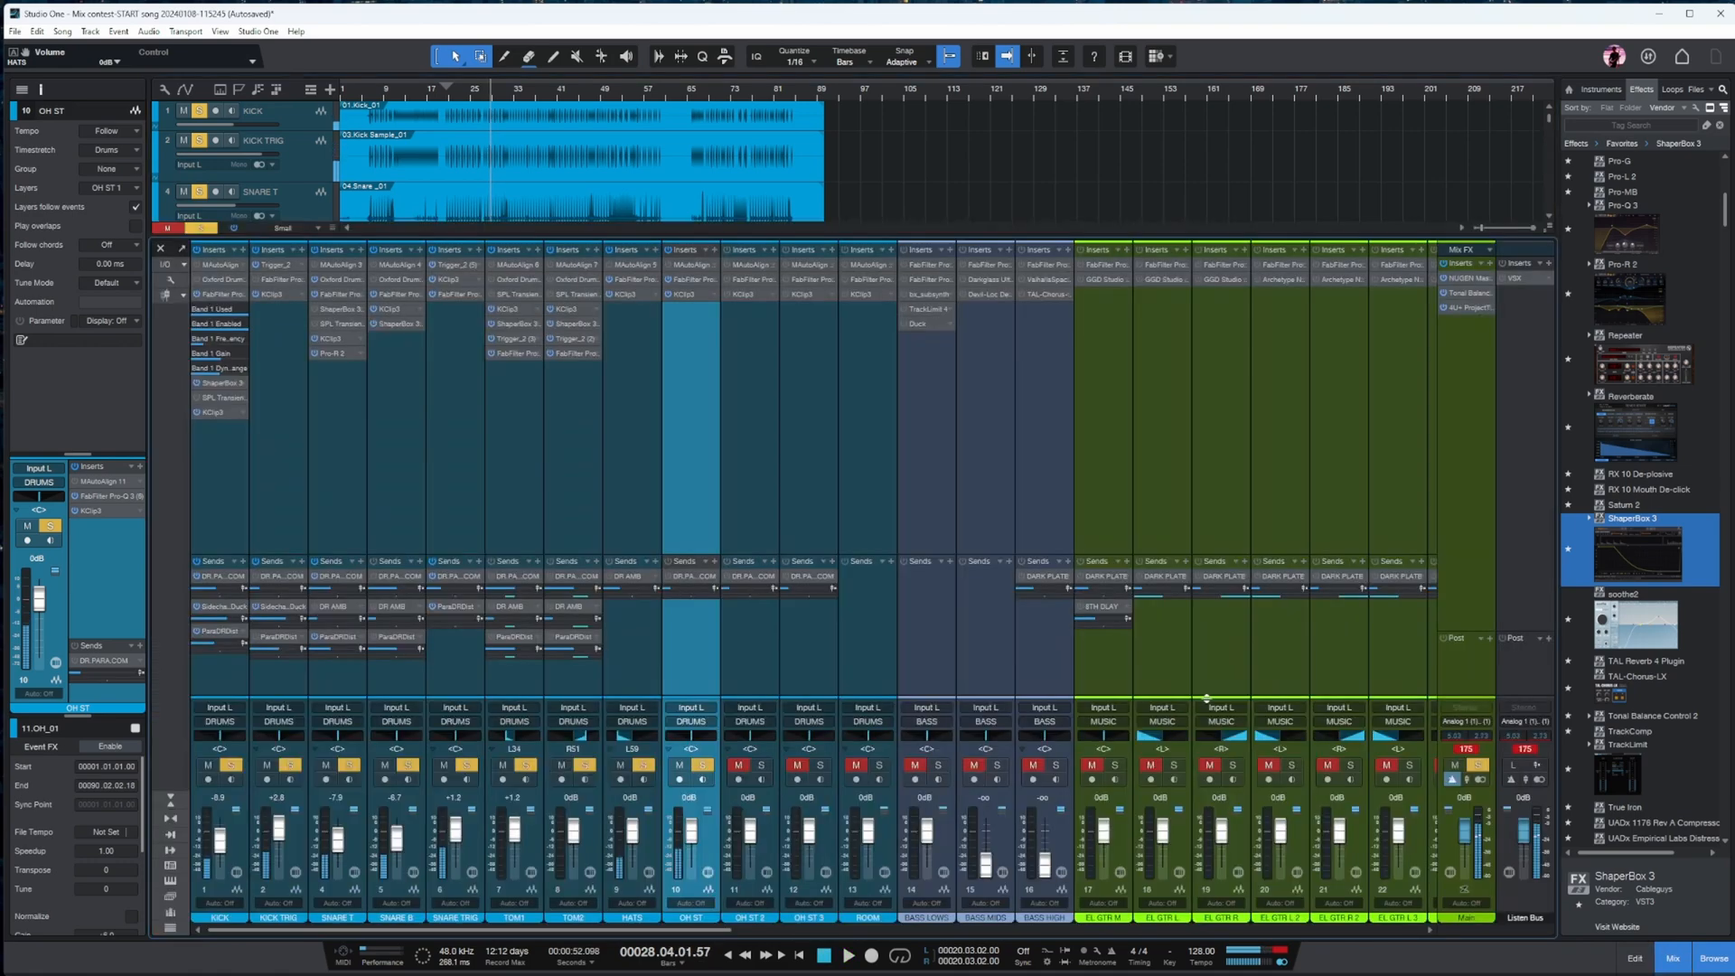
pyautogui.moveTo(703, 933); pyautogui.dragTo(1391, 933)
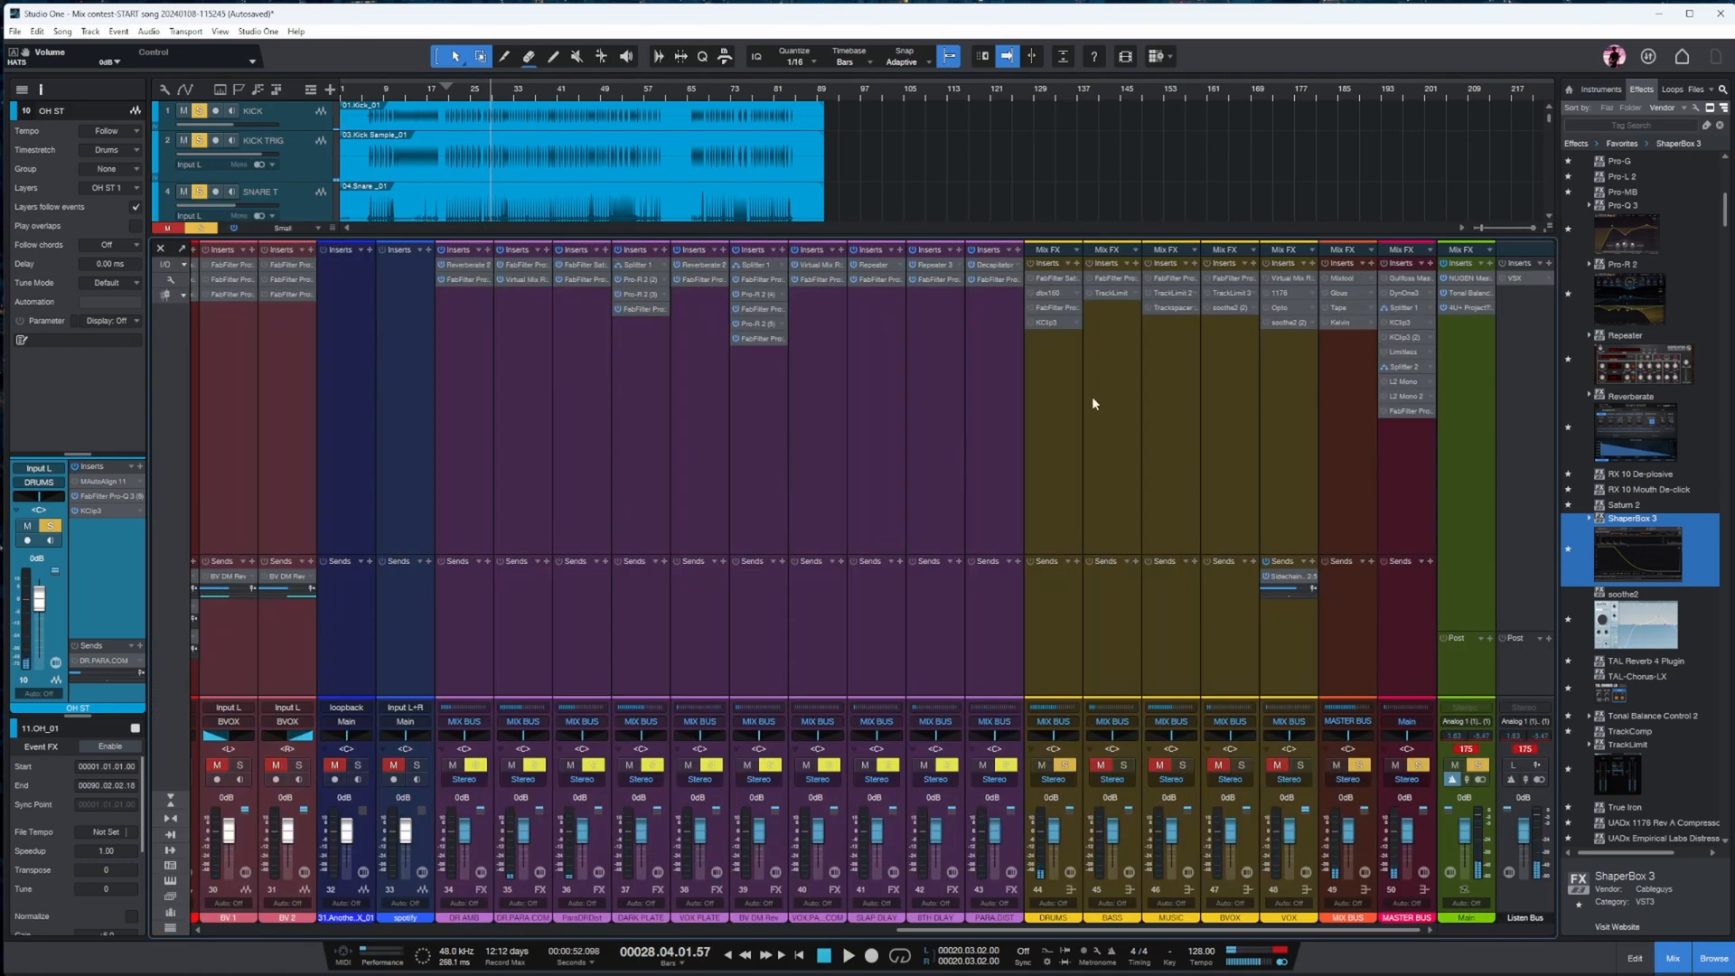
pyautogui.click(1039, 622)
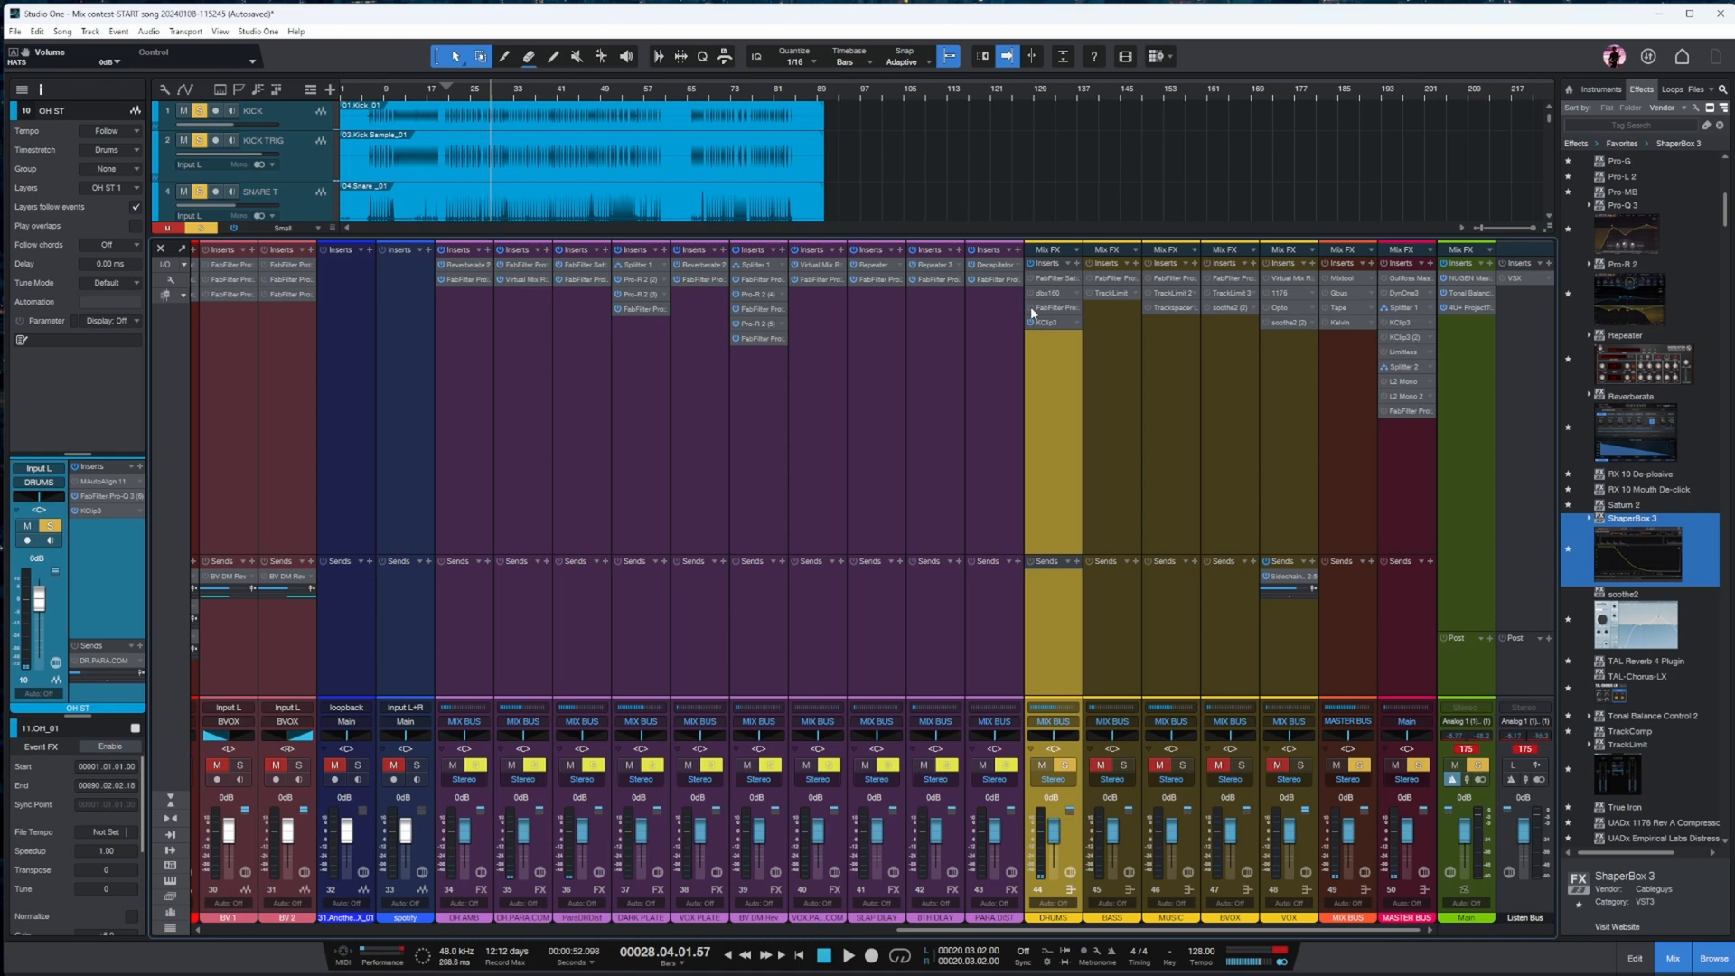
pyautogui.click(1047, 323)
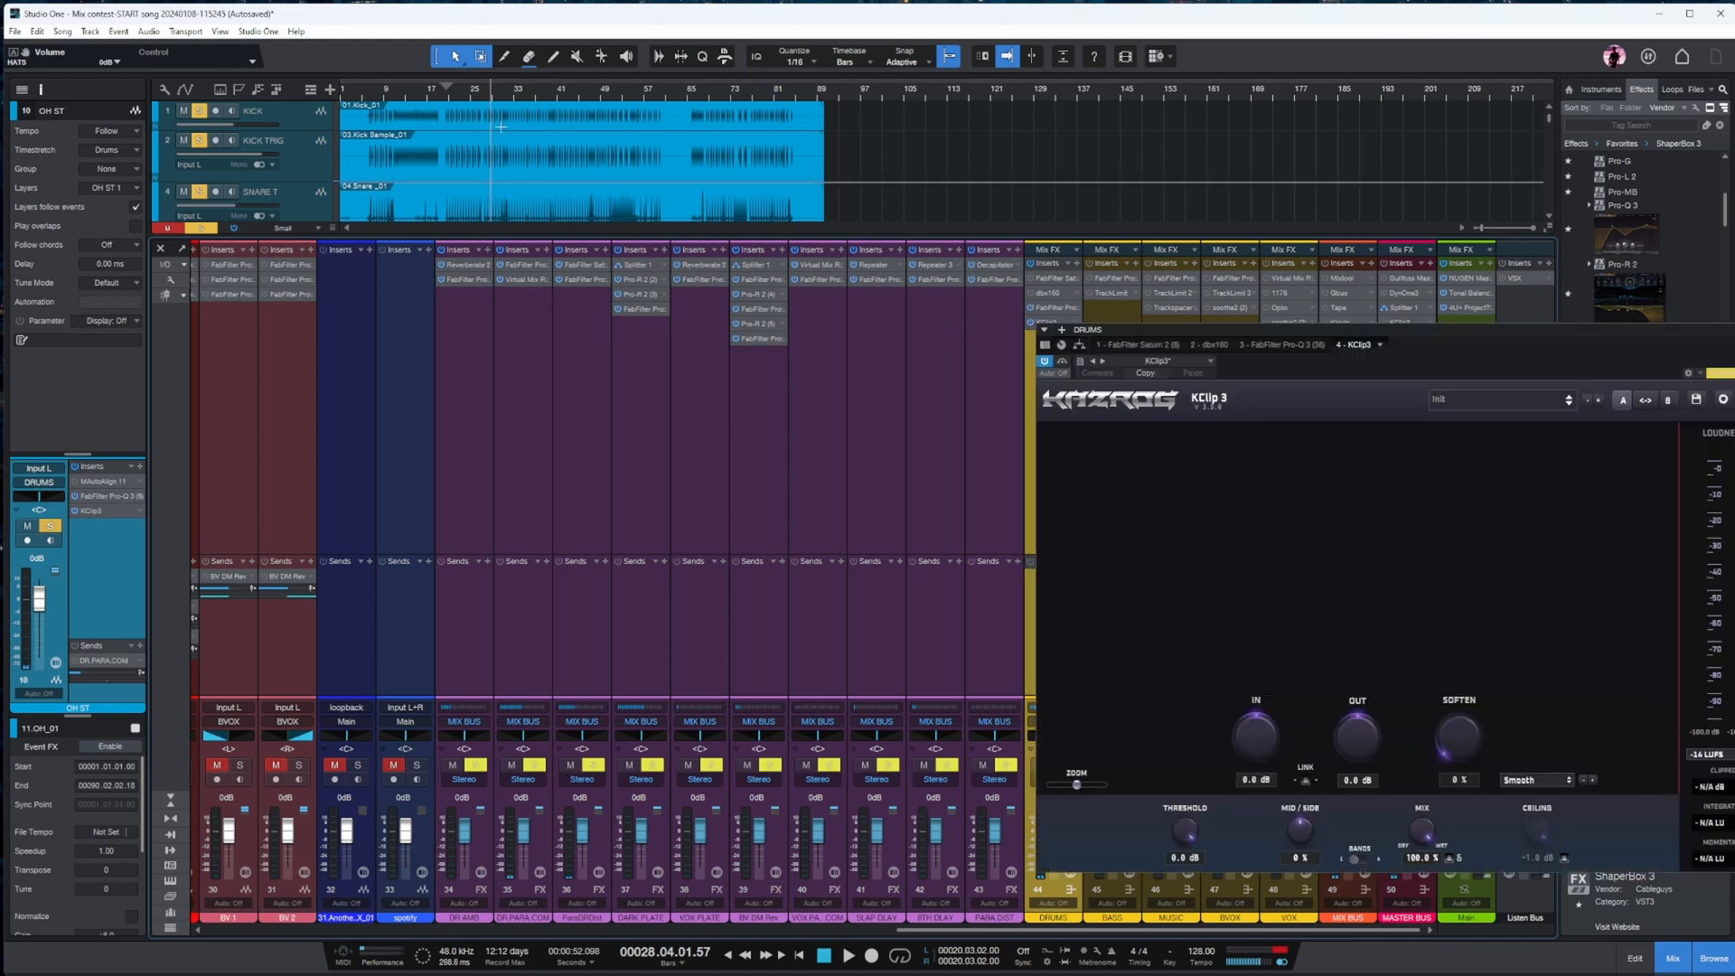
pyautogui.press('space')
pyautogui.moveTo(1452, 338); pyautogui.dragTo(1027, 324)
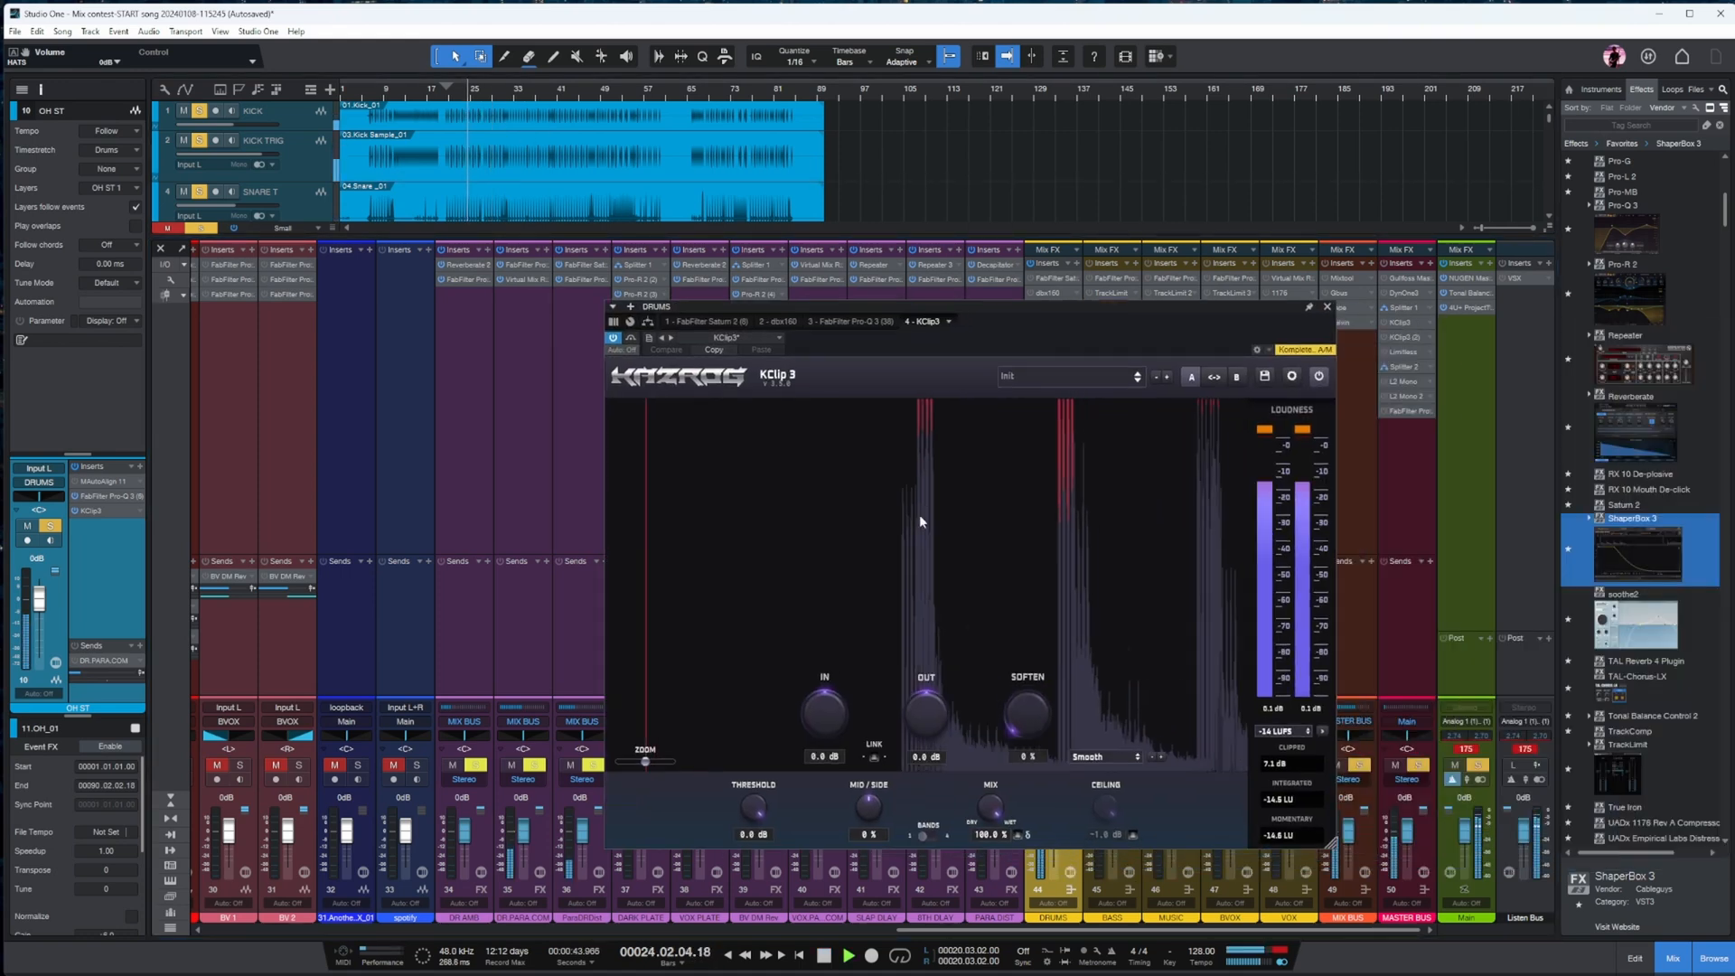
# - Link KClip 3's input and output gains on the DRUMS bus, set the input to about -3.1 dB and close the plug-in
pyautogui.click(873, 758)
pyautogui.moveTo(833, 725); pyautogui.dragTo(838, 757)
pyautogui.press('space')
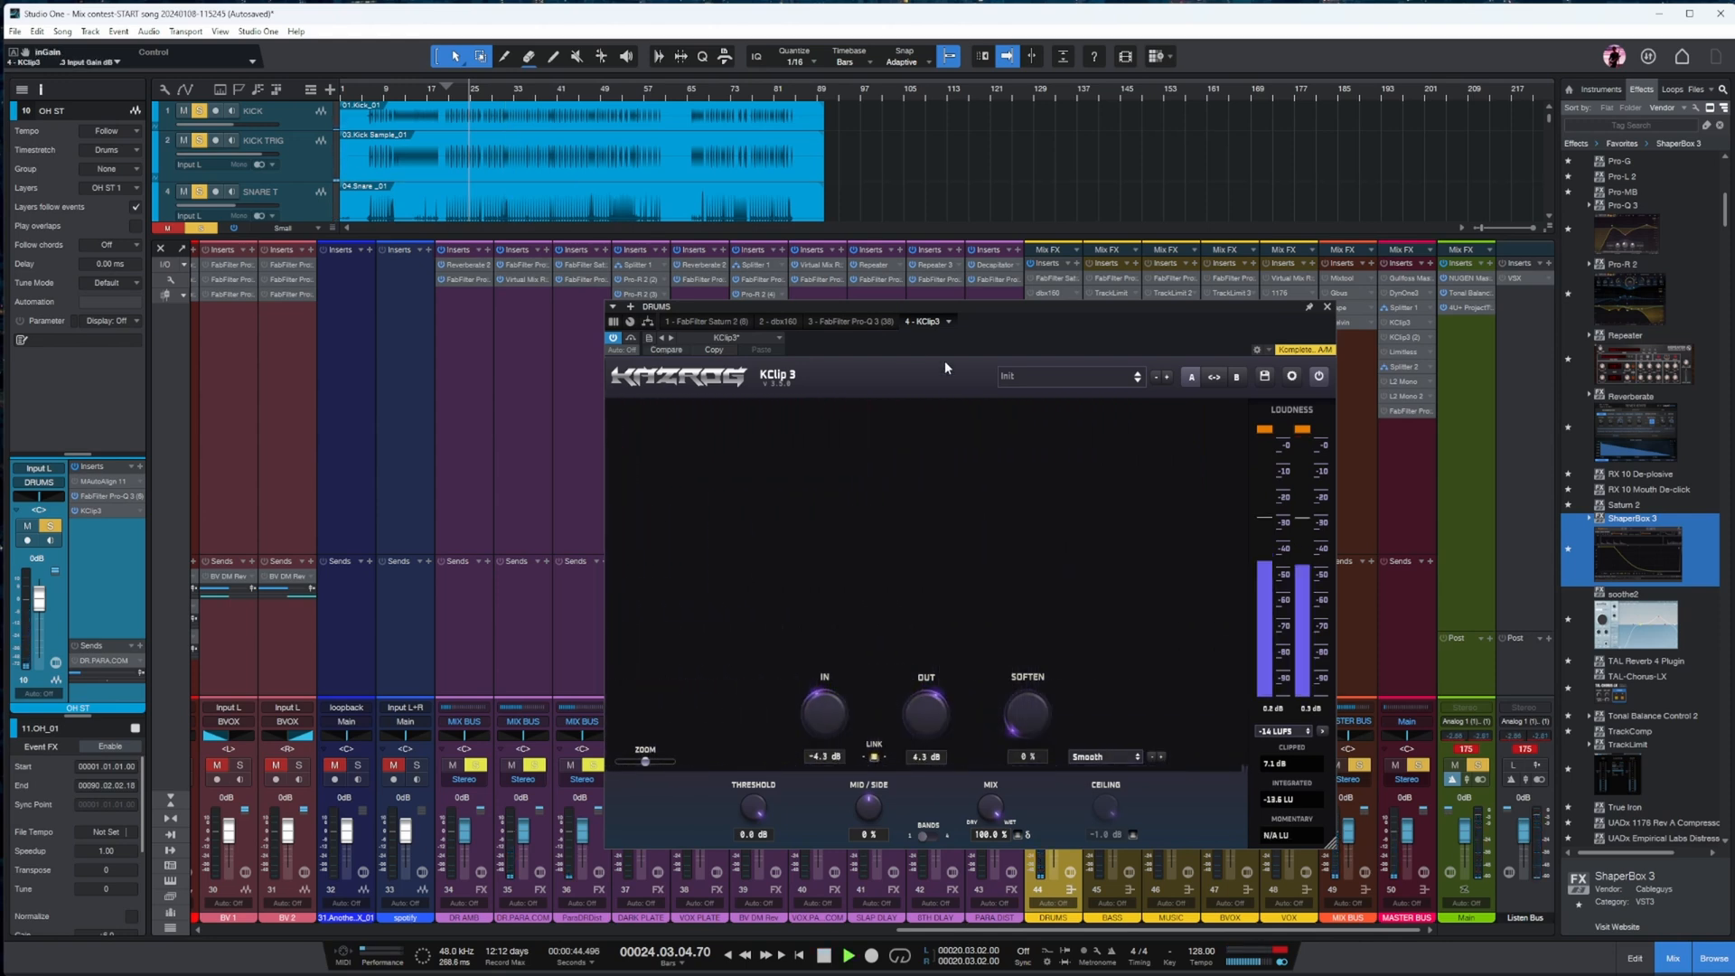
pyautogui.moveTo(820, 724); pyautogui.dragTo(820, 717)
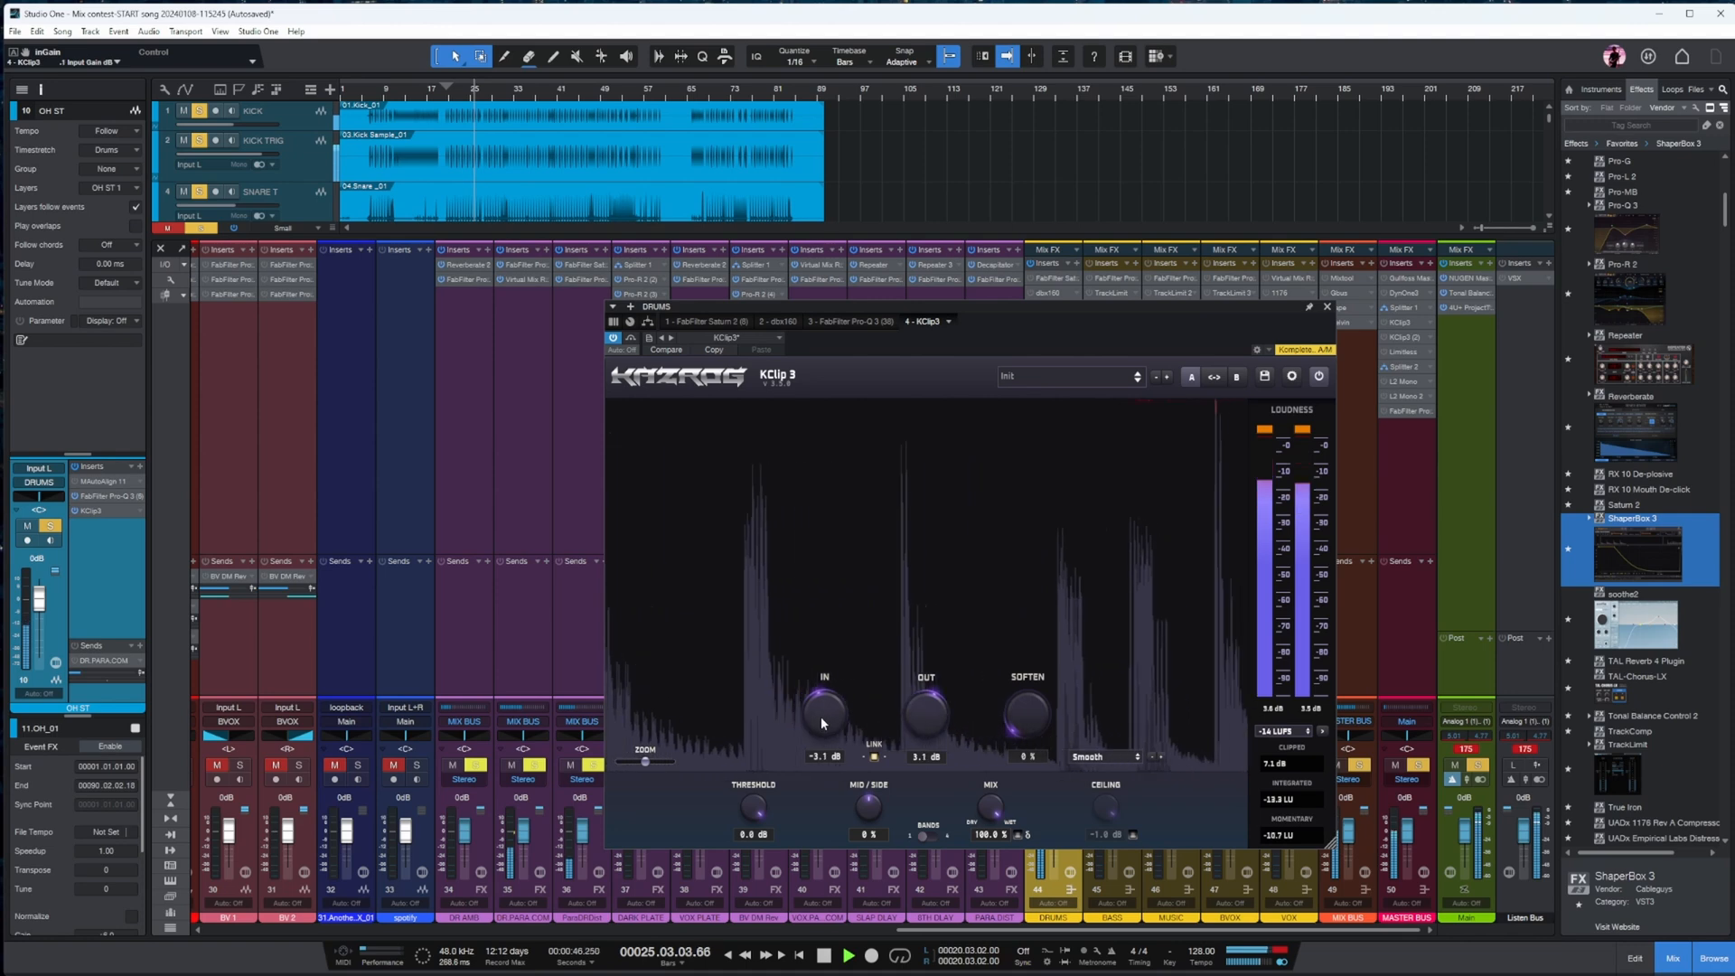
pyautogui.click(1326, 306)
# - Lower the HATS fader to about -3.3 dB and the SNARE TRIG fader to about -0.7 dB
pyautogui.moveTo(1076, 930); pyautogui.dragTo(384, 930)
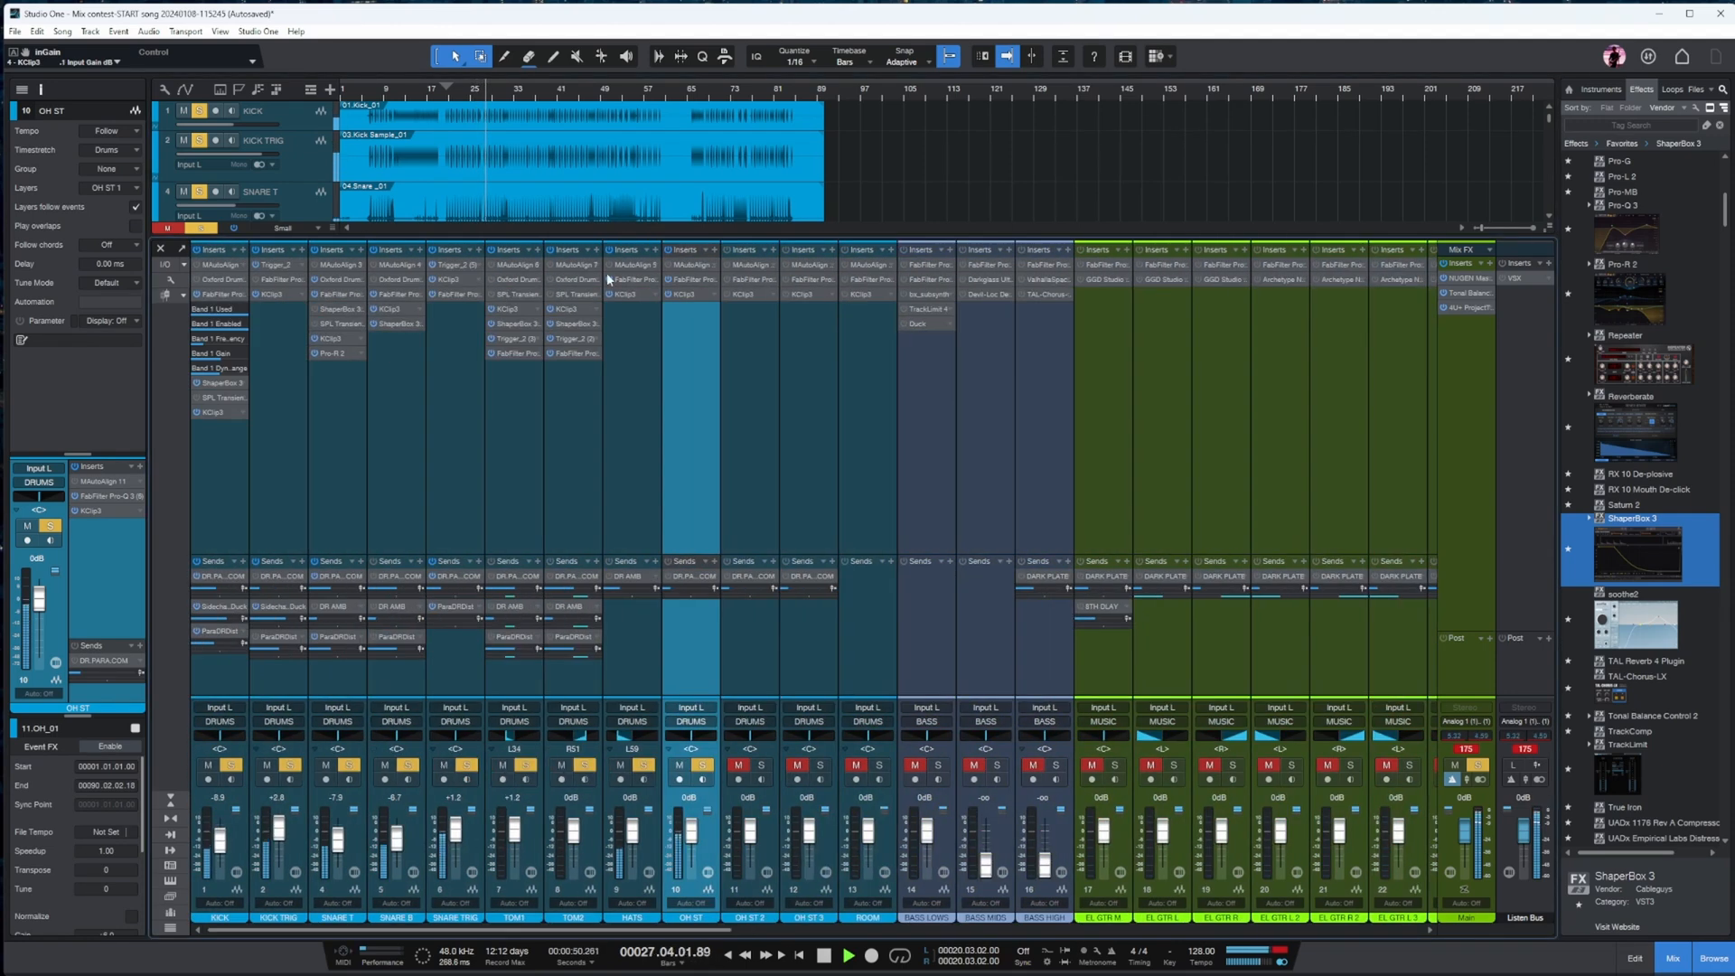
pyautogui.click(629, 409)
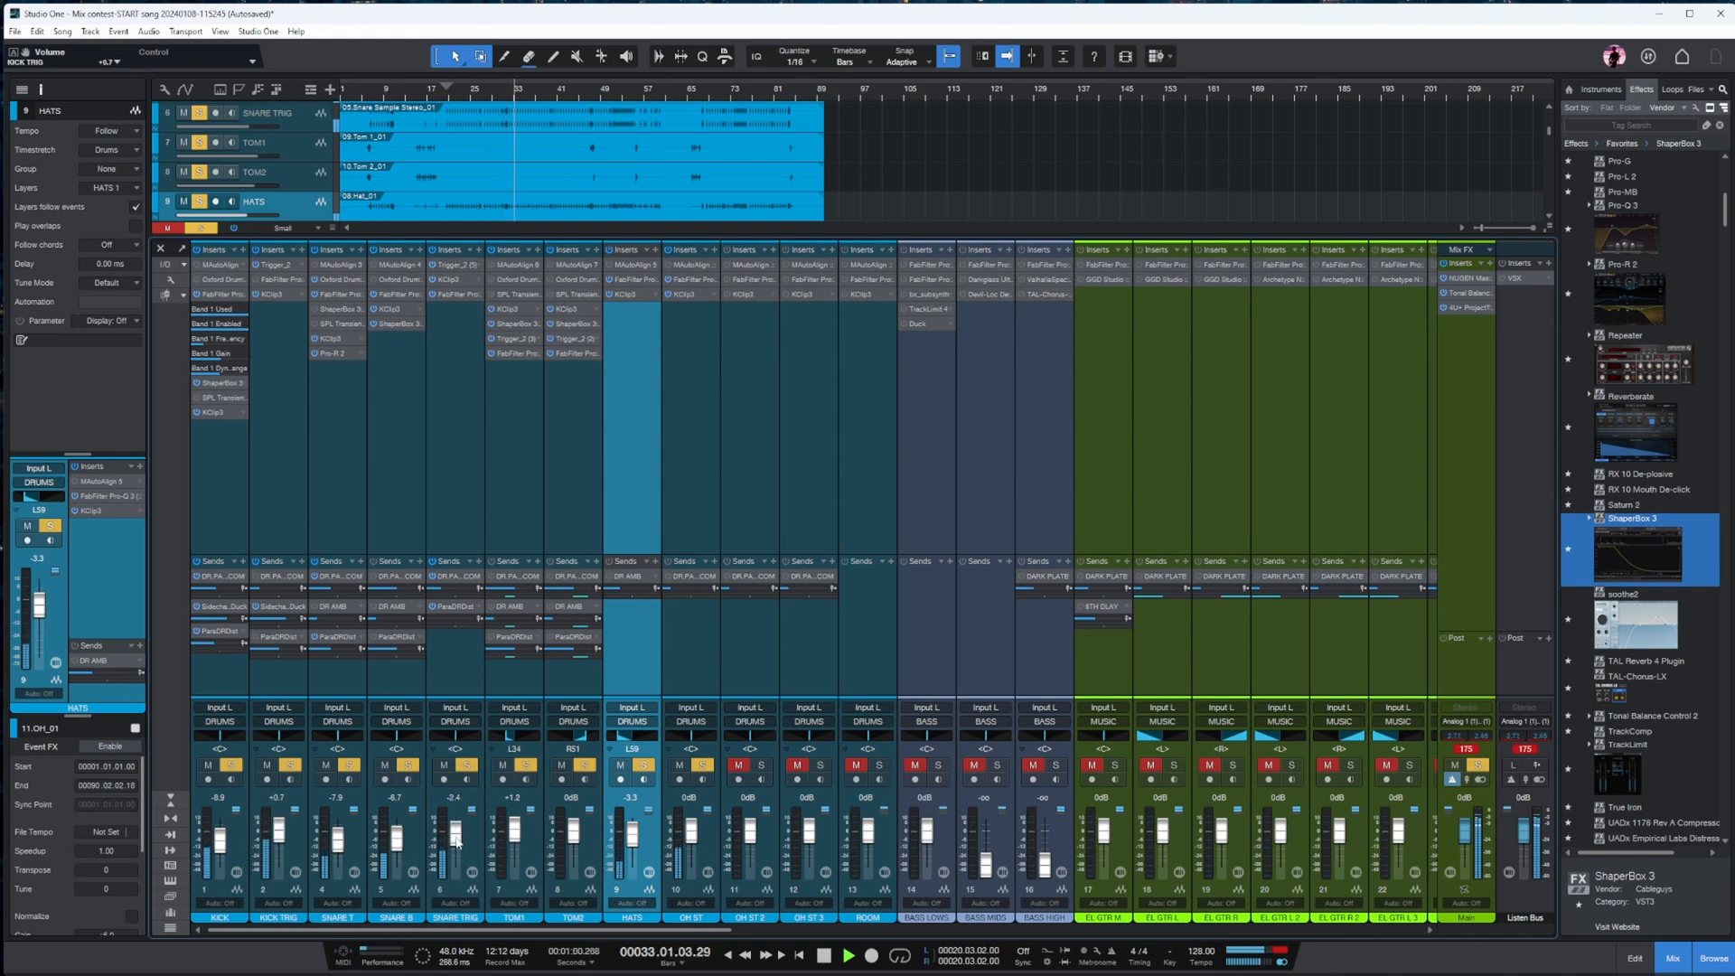
pyautogui.click(478, 307)
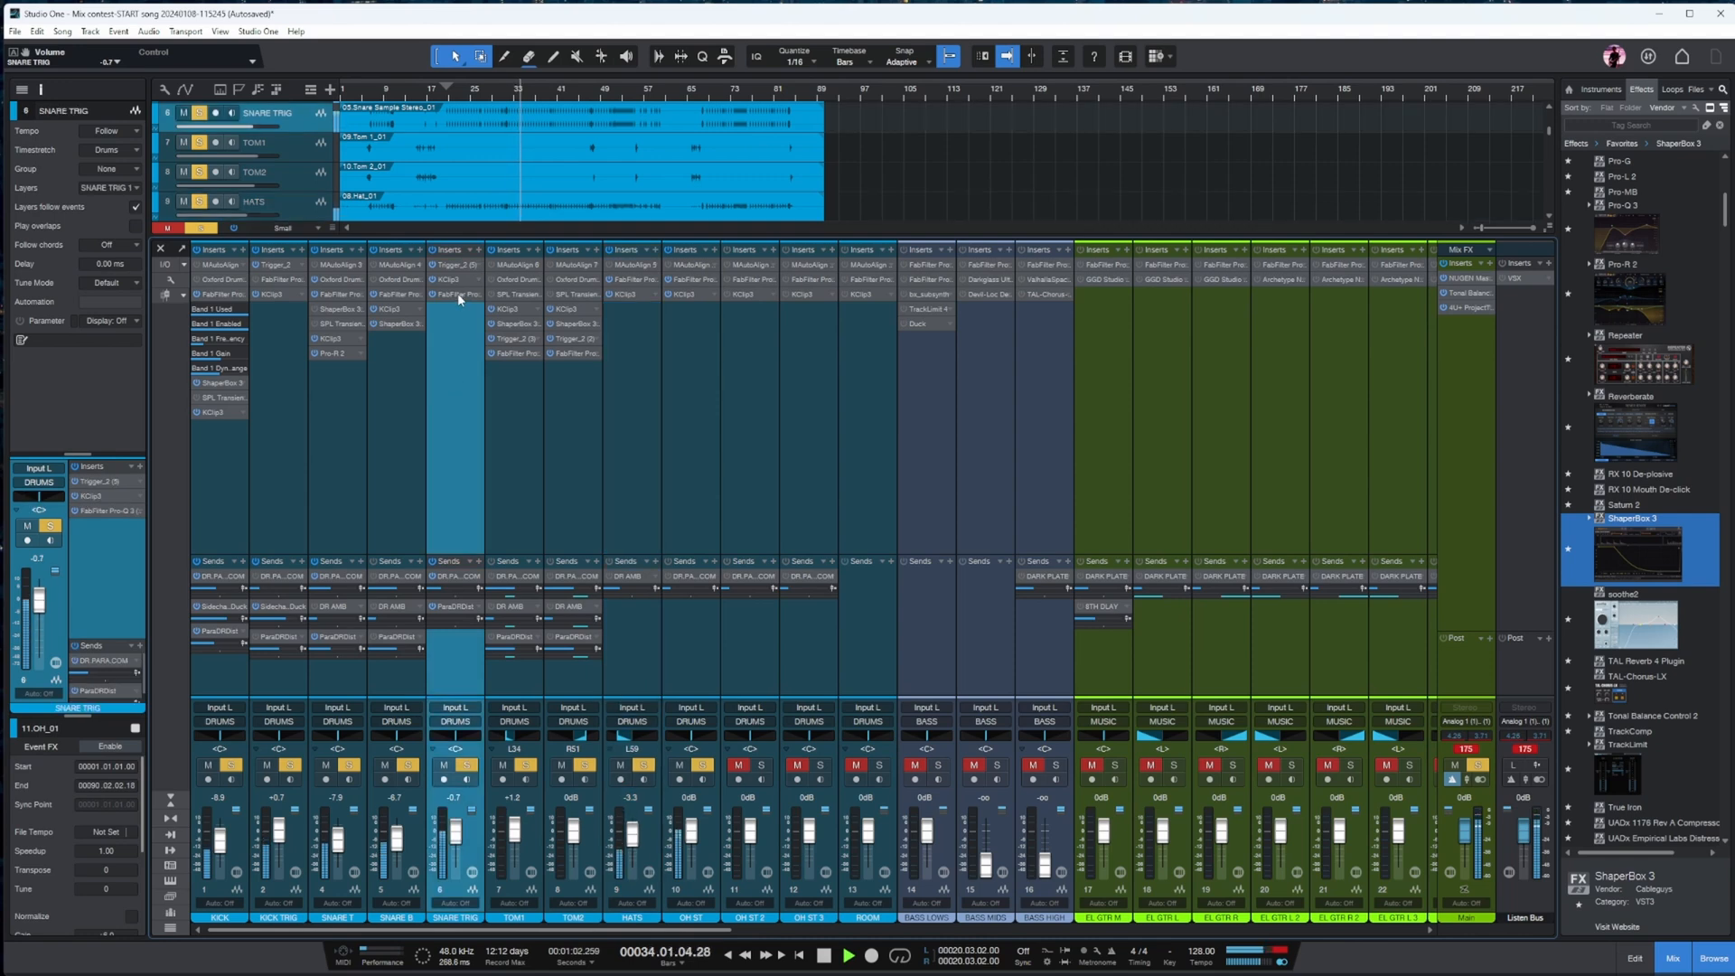
# - In SNARE TRIG's Pro-Q 3, boost about 1.7 dB near 9.87 kHz, add a broad low-mid cut and close the plug-in
pyautogui.click(461, 294)
pyautogui.moveTo(1073, 456); pyautogui.dragTo(1110, 438)
pyautogui.moveTo(890, 453); pyautogui.dragTo(874, 473)
pyautogui.scroll(-3, 874, 474)
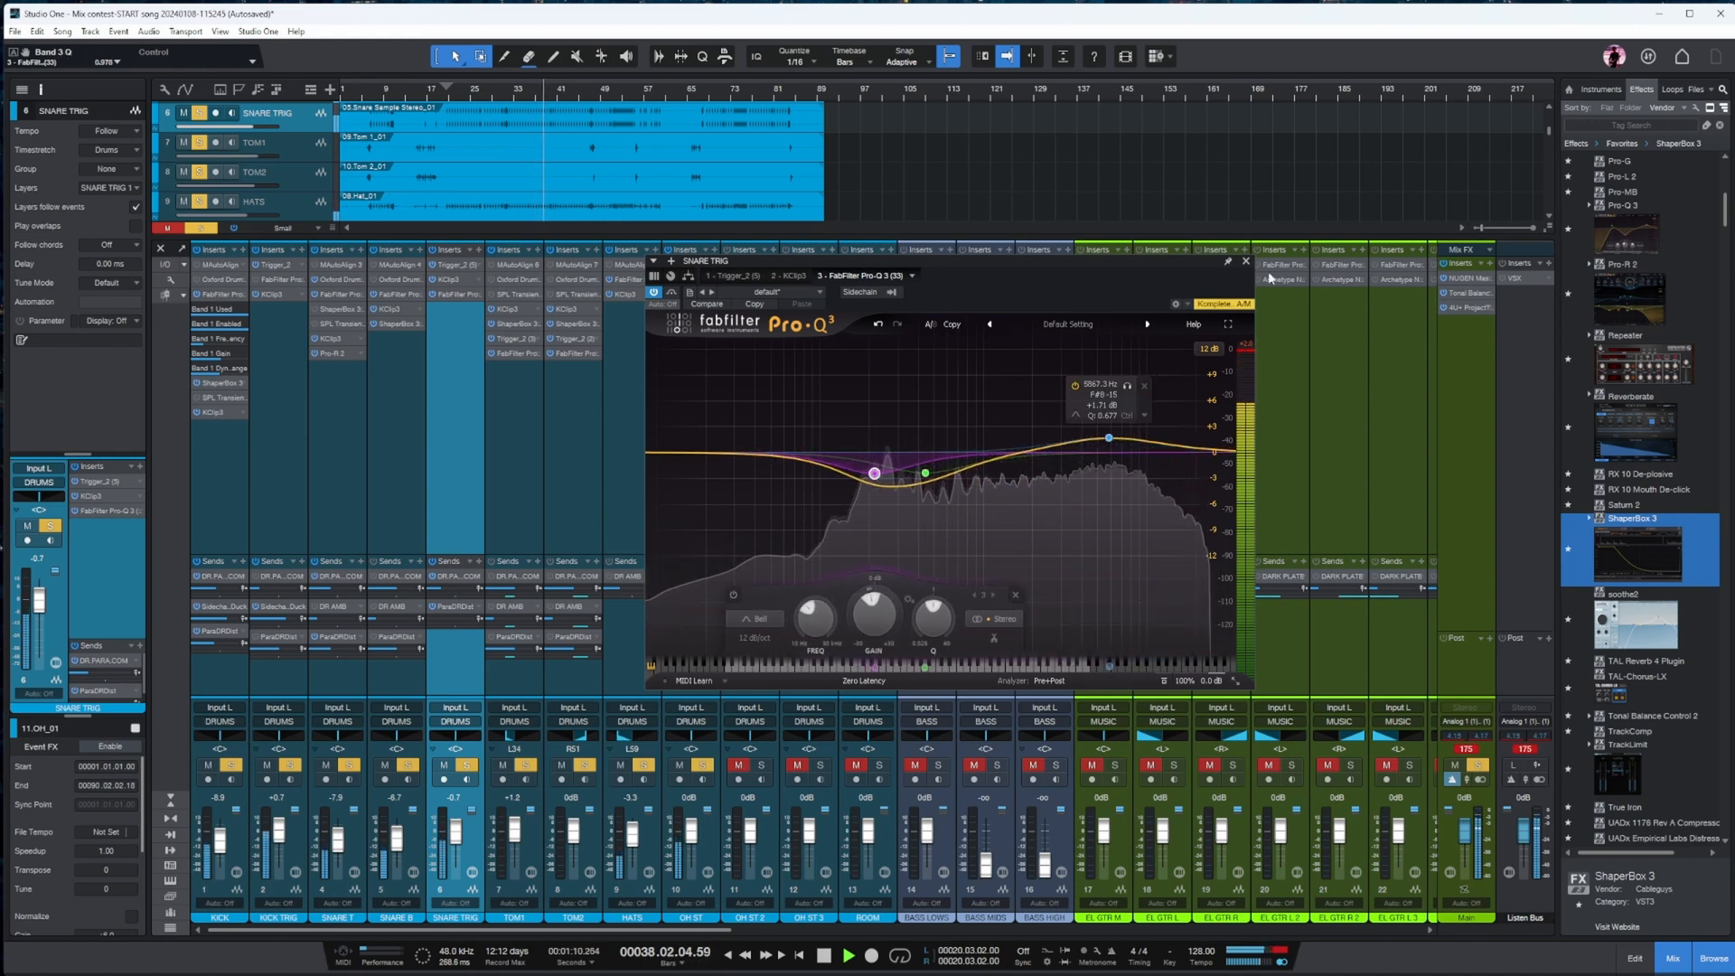
pyautogui.click(1245, 261)
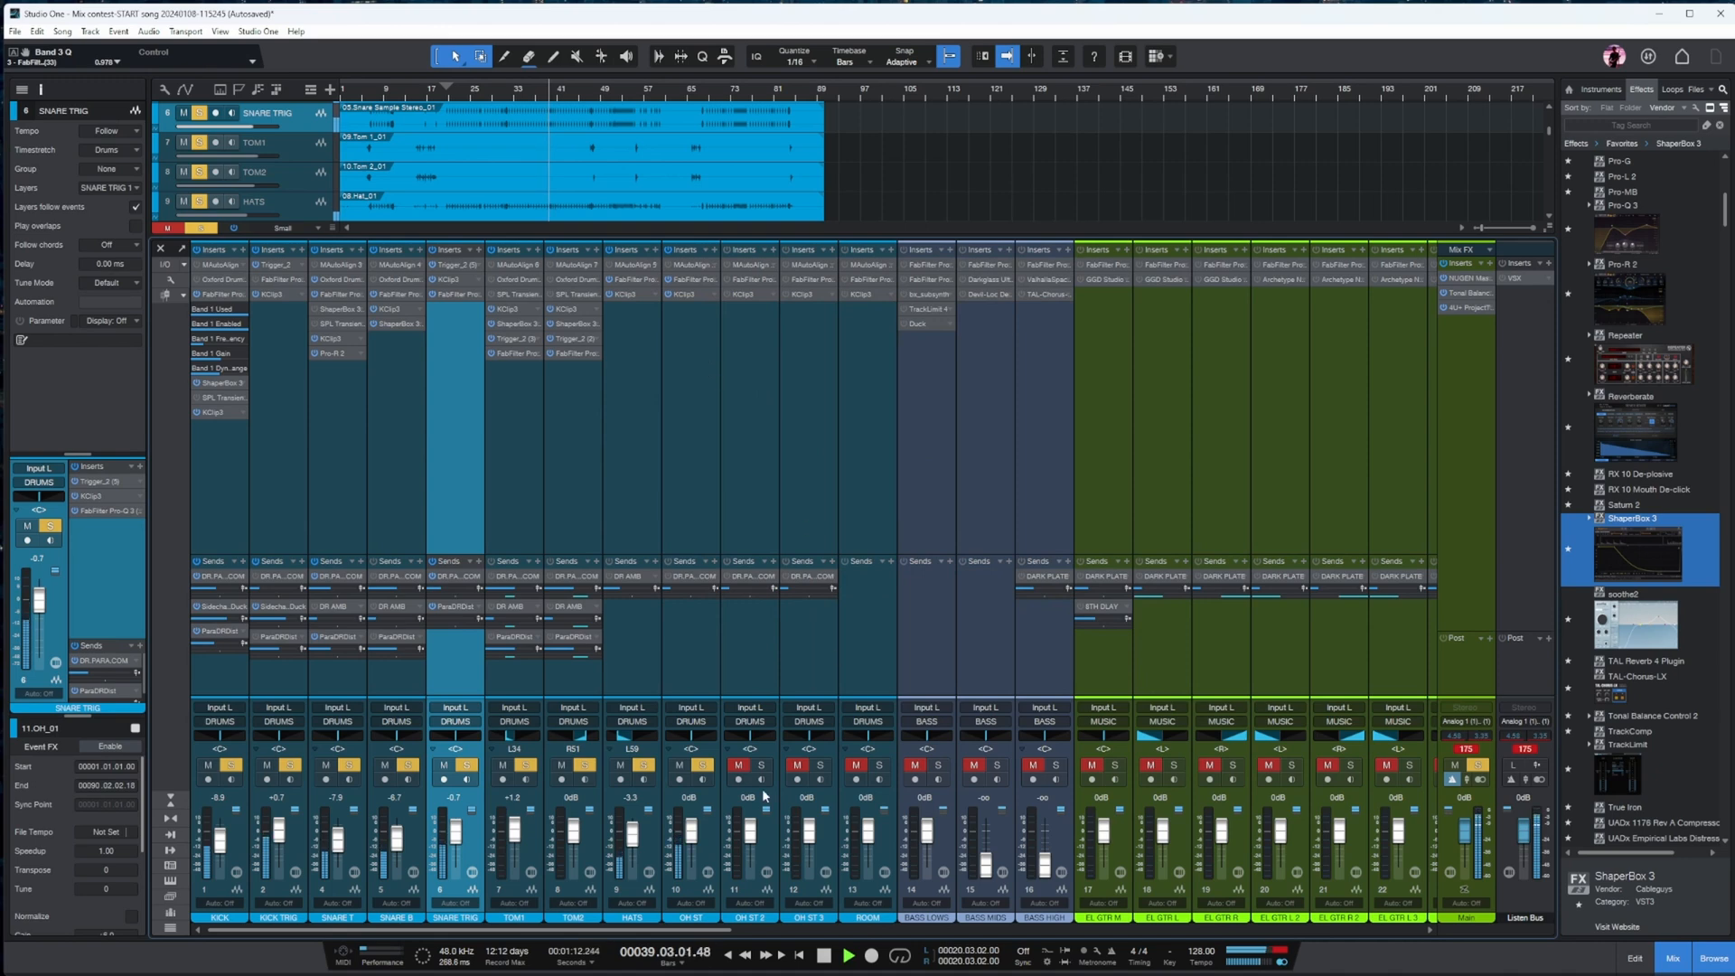
# - Stop playback, clear all the drum solos and solo only OH ST 2
pyautogui.press('space')
pyautogui.click(749, 387)
pyautogui.click(1467, 766)
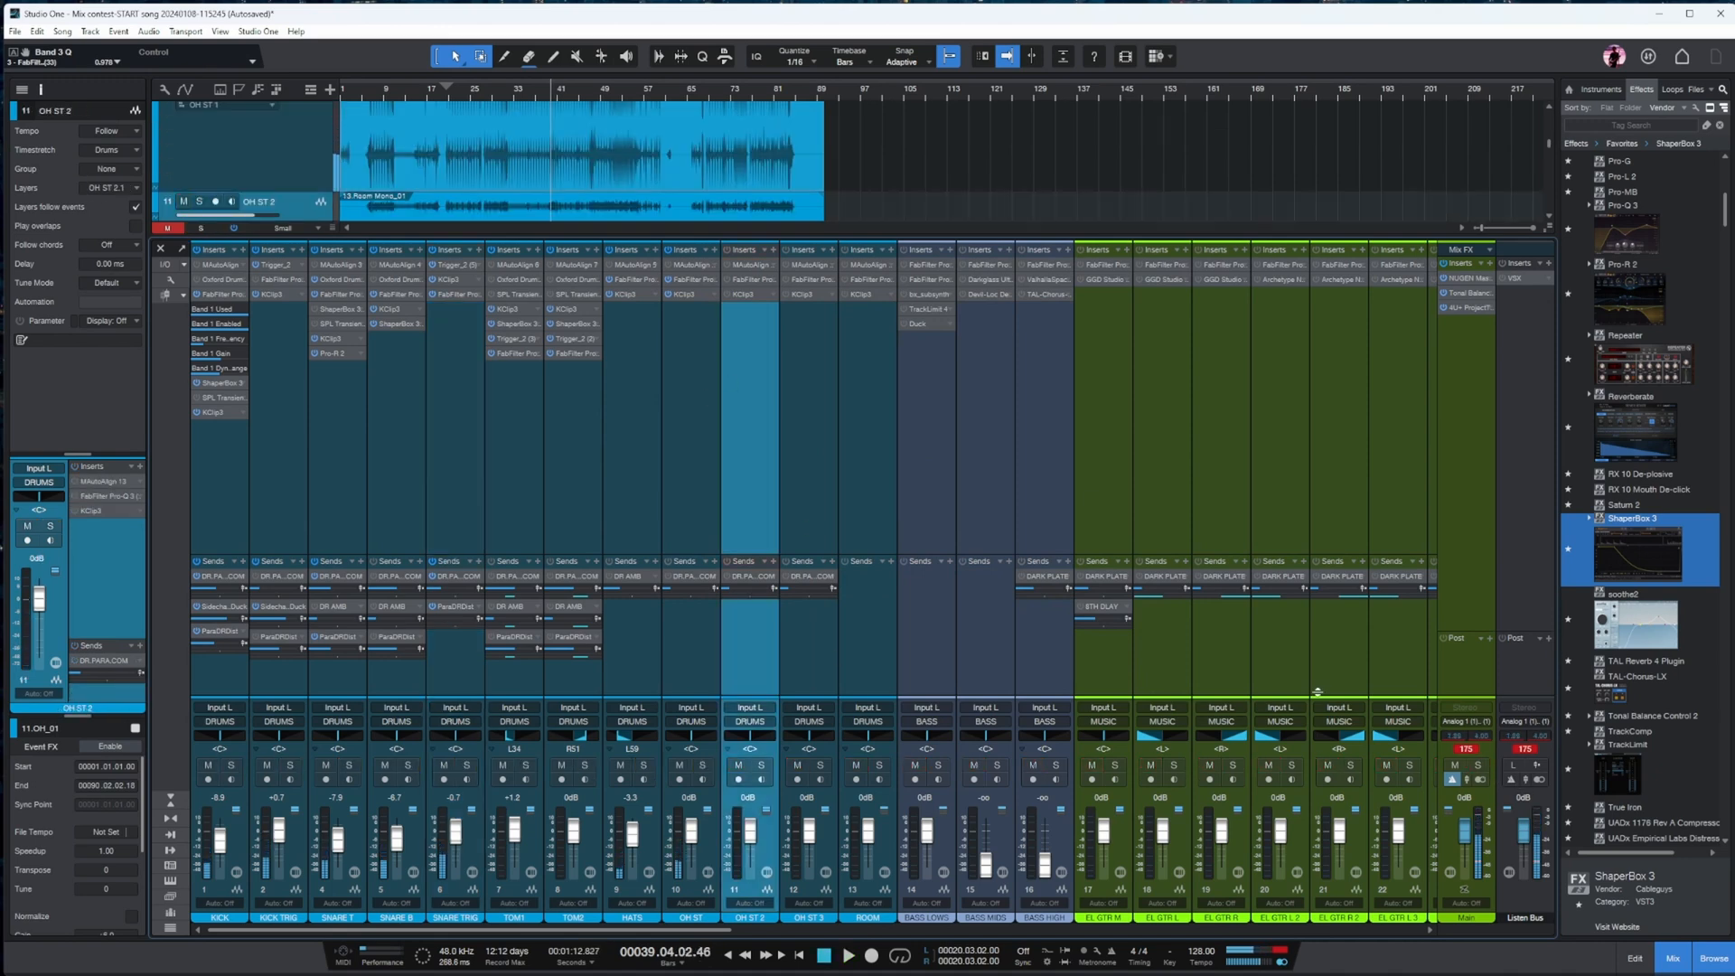
pyautogui.scroll(-3, 582, 148)
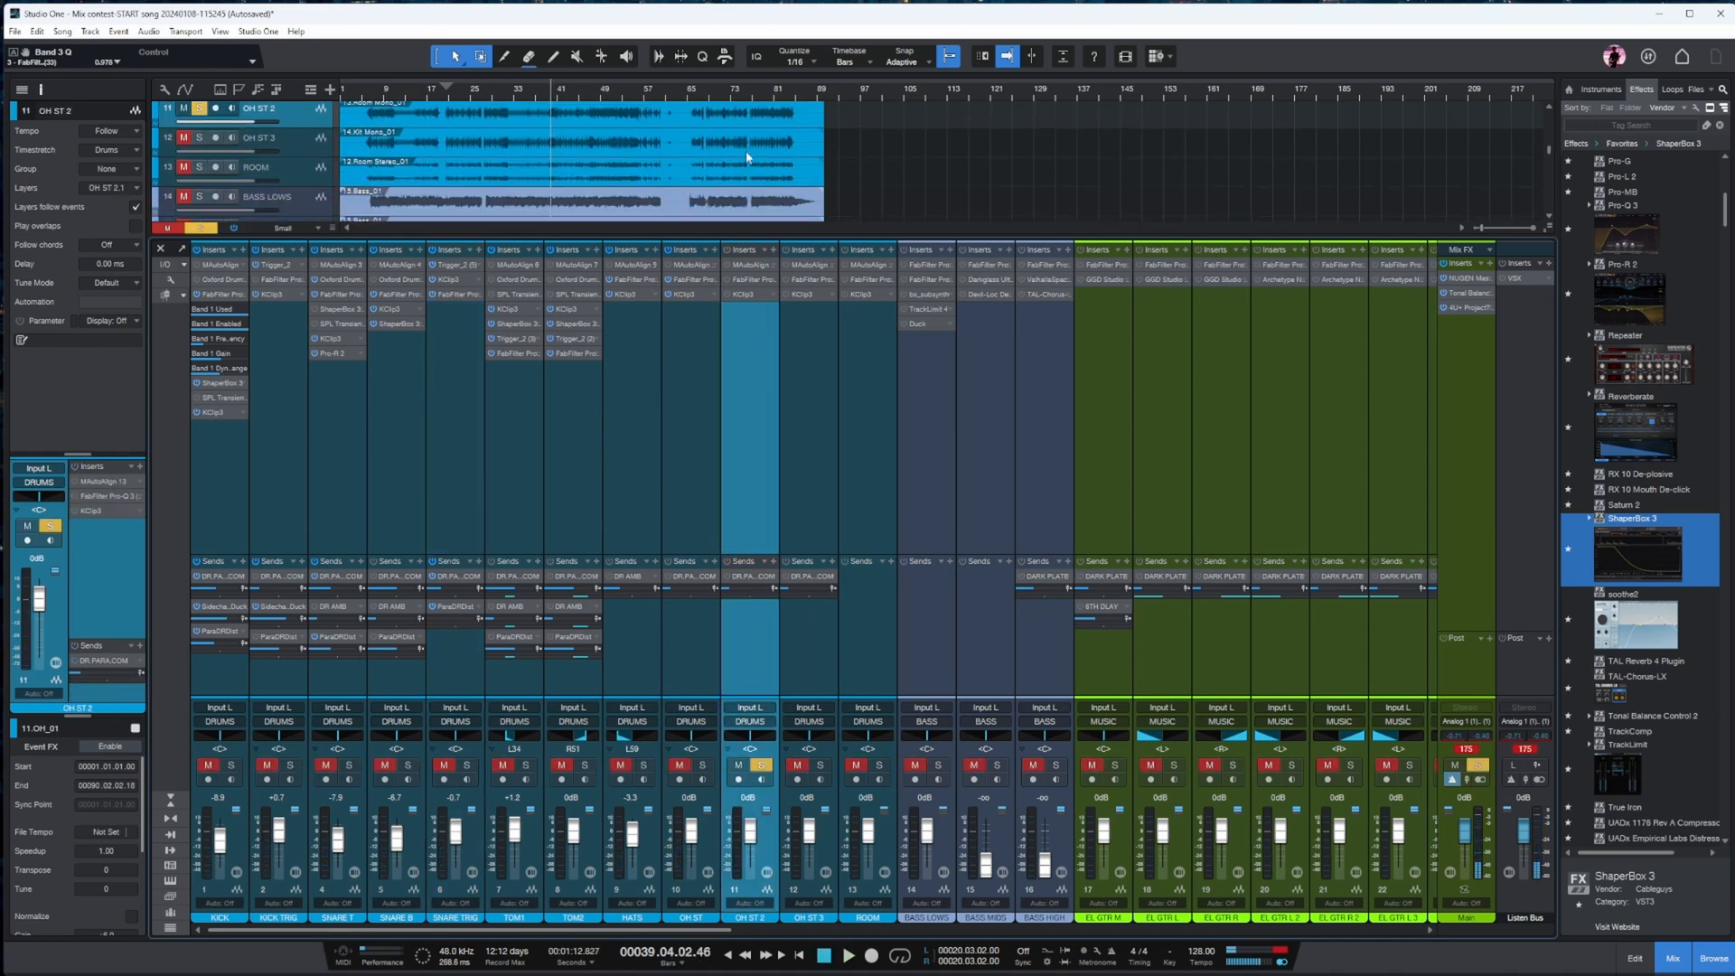
# - Hide the mixer and enlarge the OH ST 2, OH ST 3 and ROOM tracks in the arrangement
pyautogui.click(1633, 947)
pyautogui.click(292, 170)
pyautogui.moveTo(302, 184); pyautogui.dragTo(307, 520)
pyautogui.scroll(3, 479, 183)
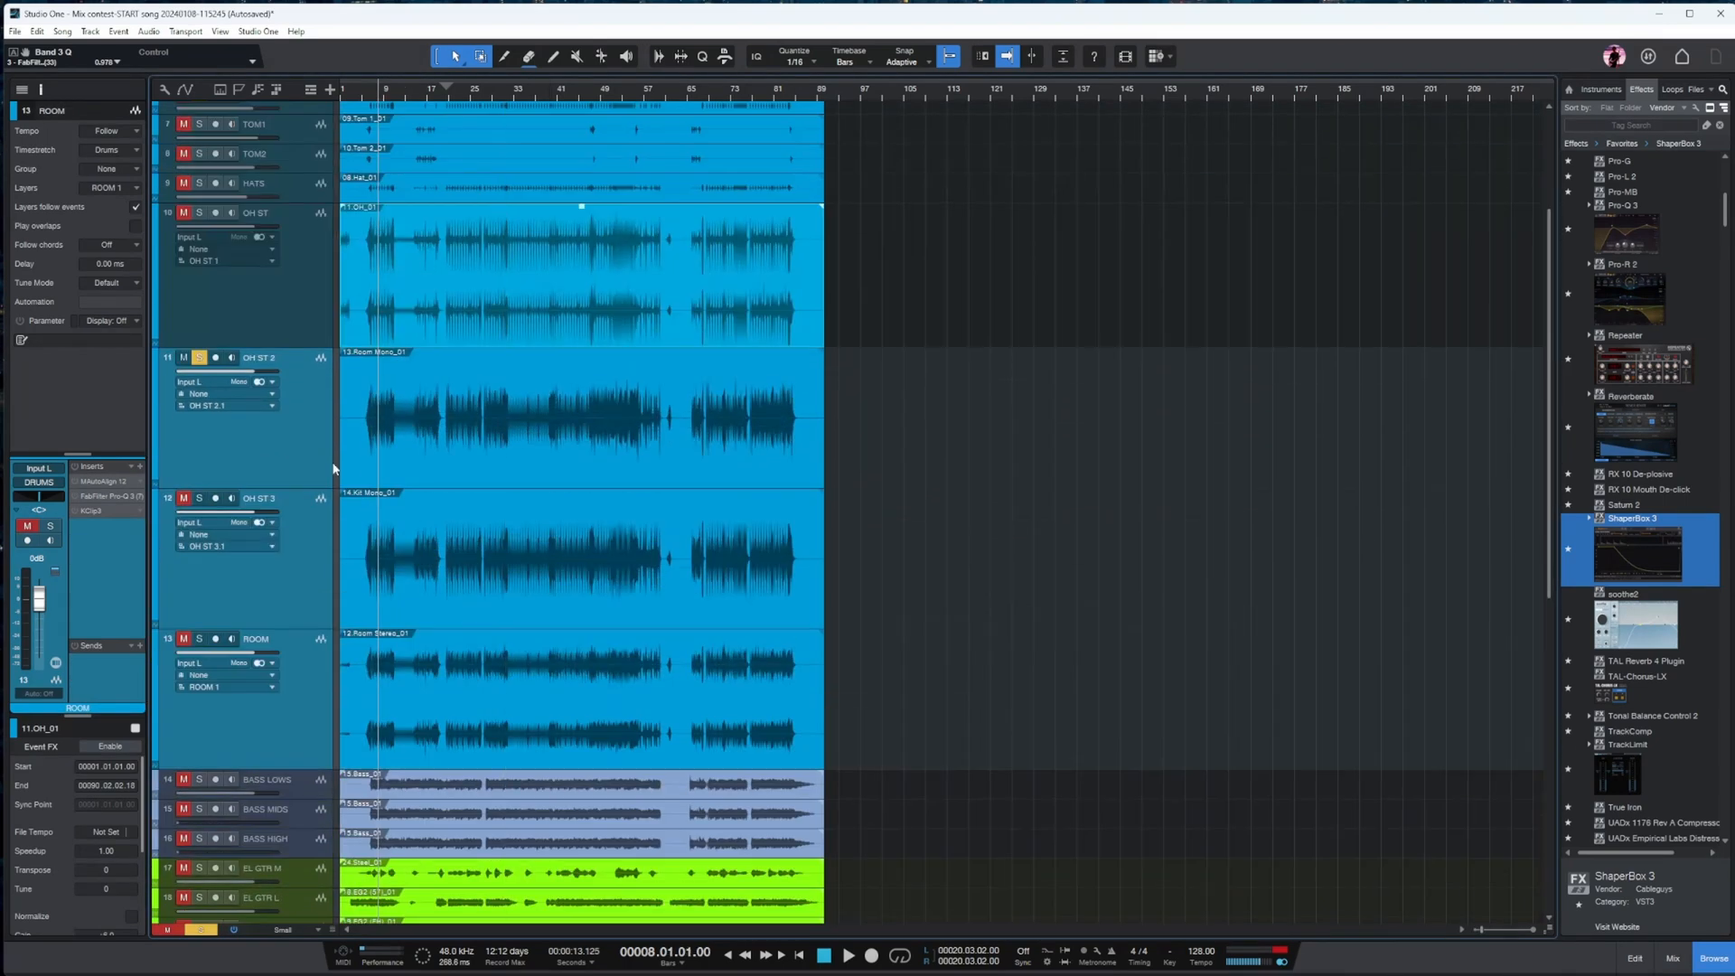
# - Audition OH ST 2 and OH ST 3 and pull both tracks' volumes down to -∞
pyautogui.click(327, 471)
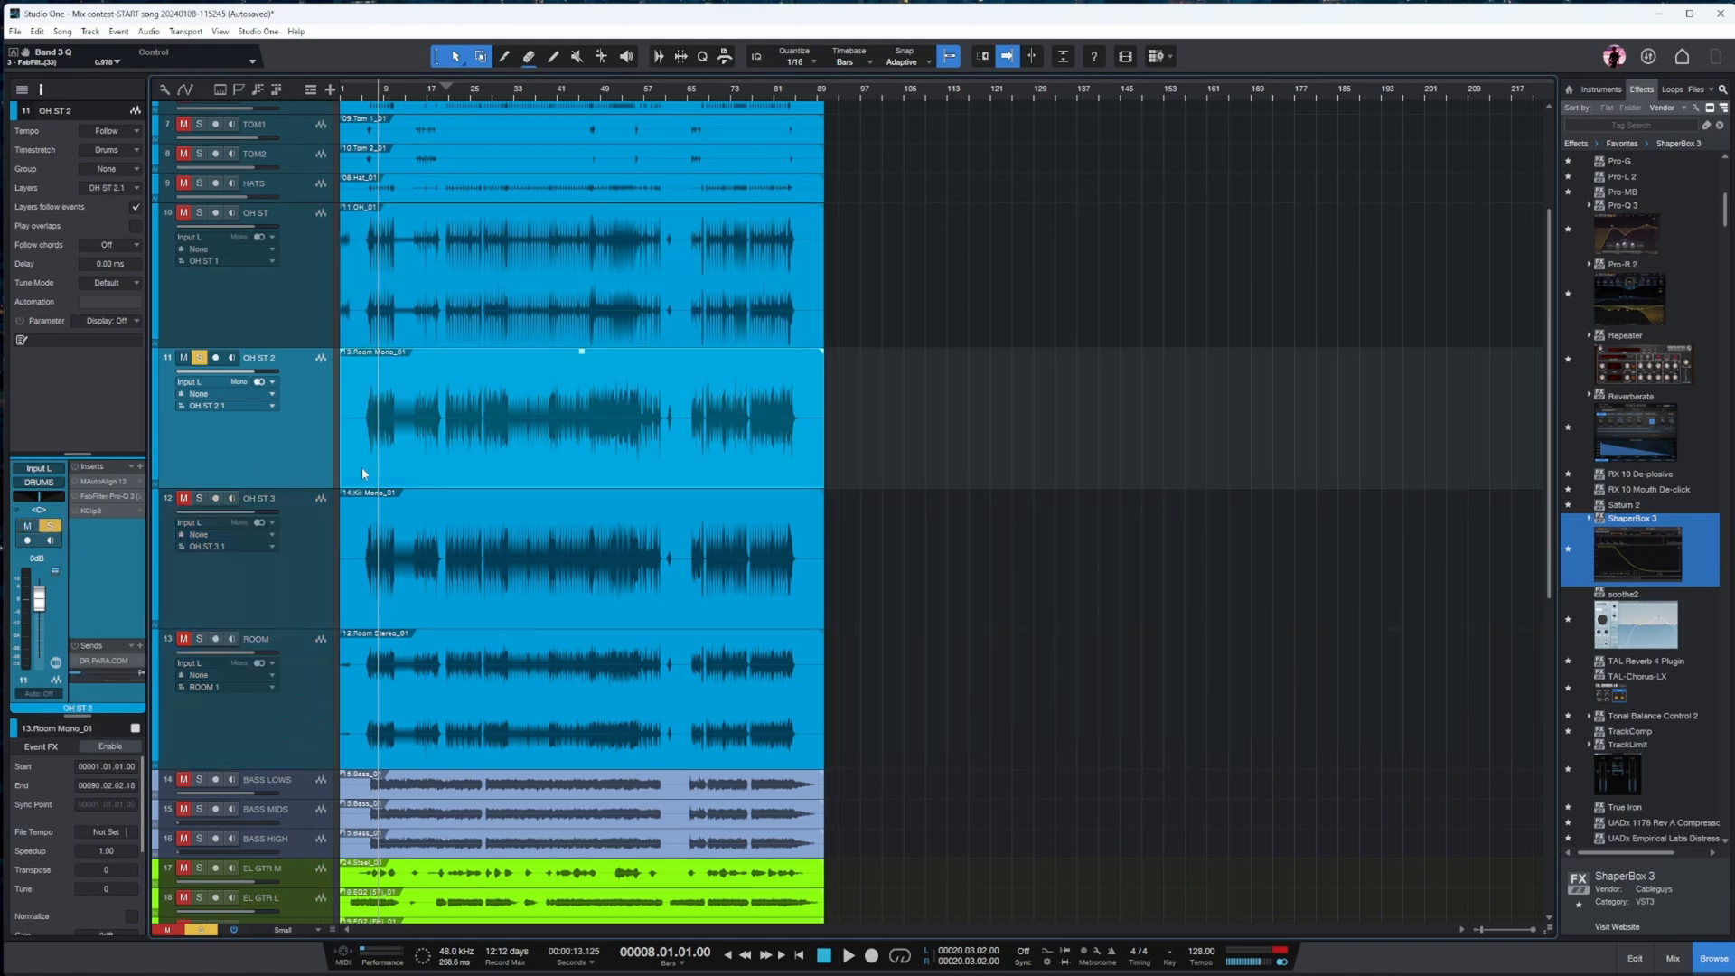
pyautogui.press('space')
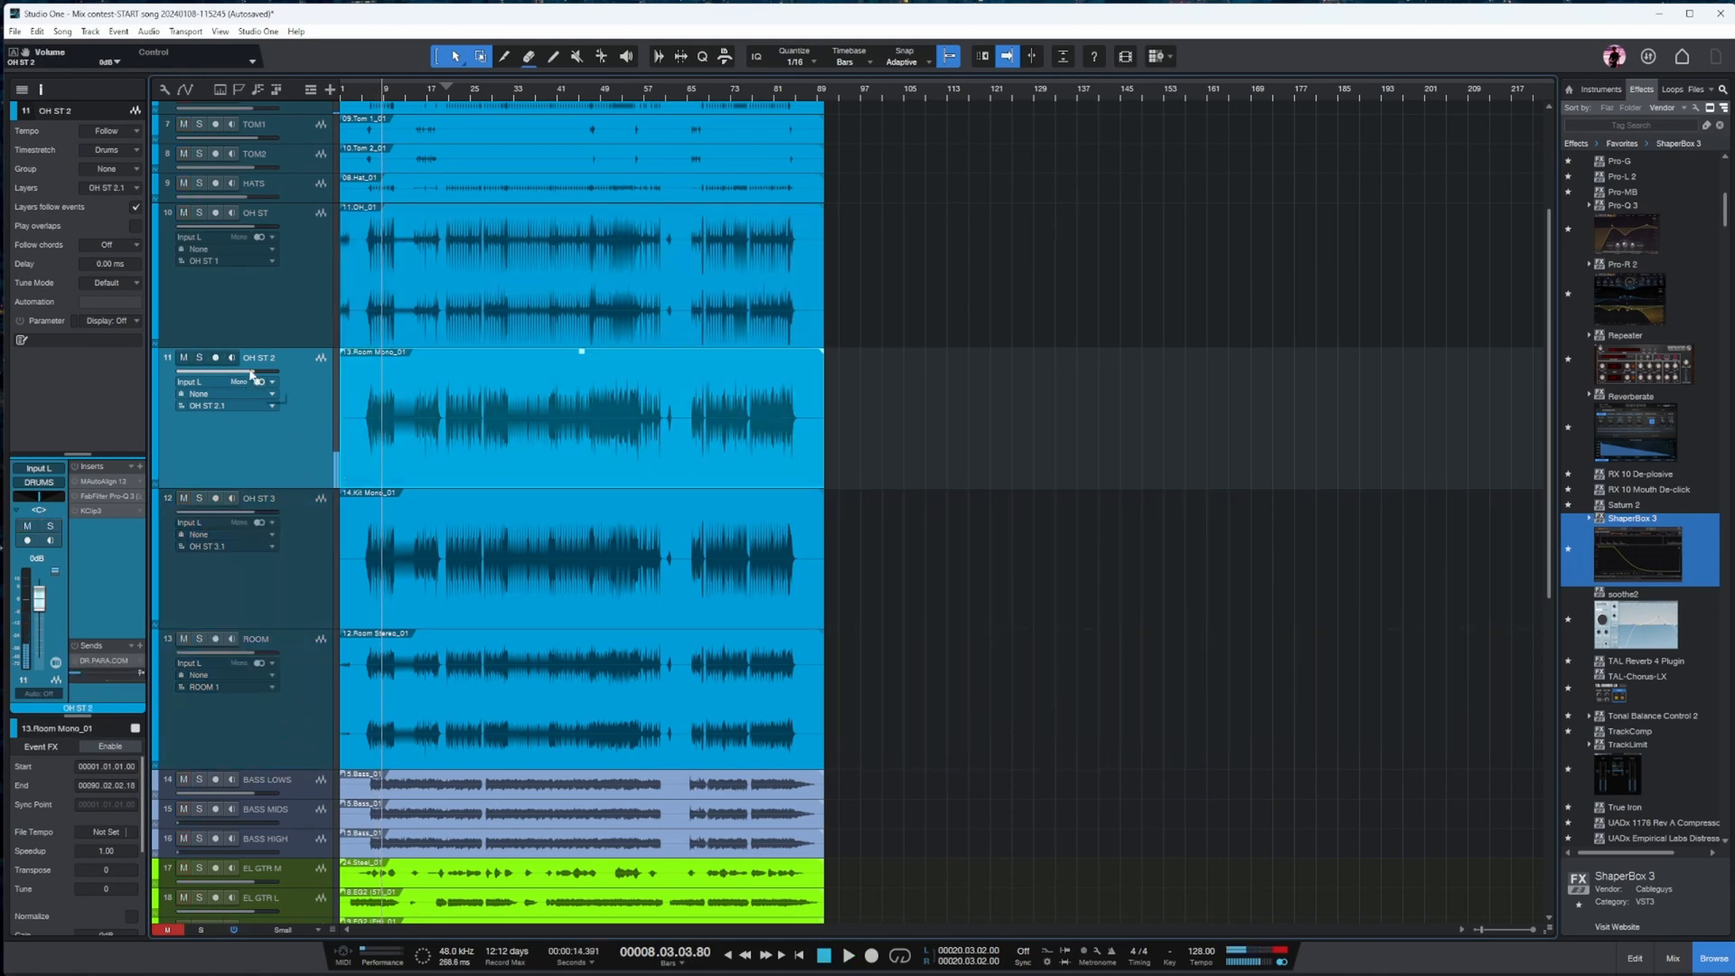
pyautogui.click(369, 581)
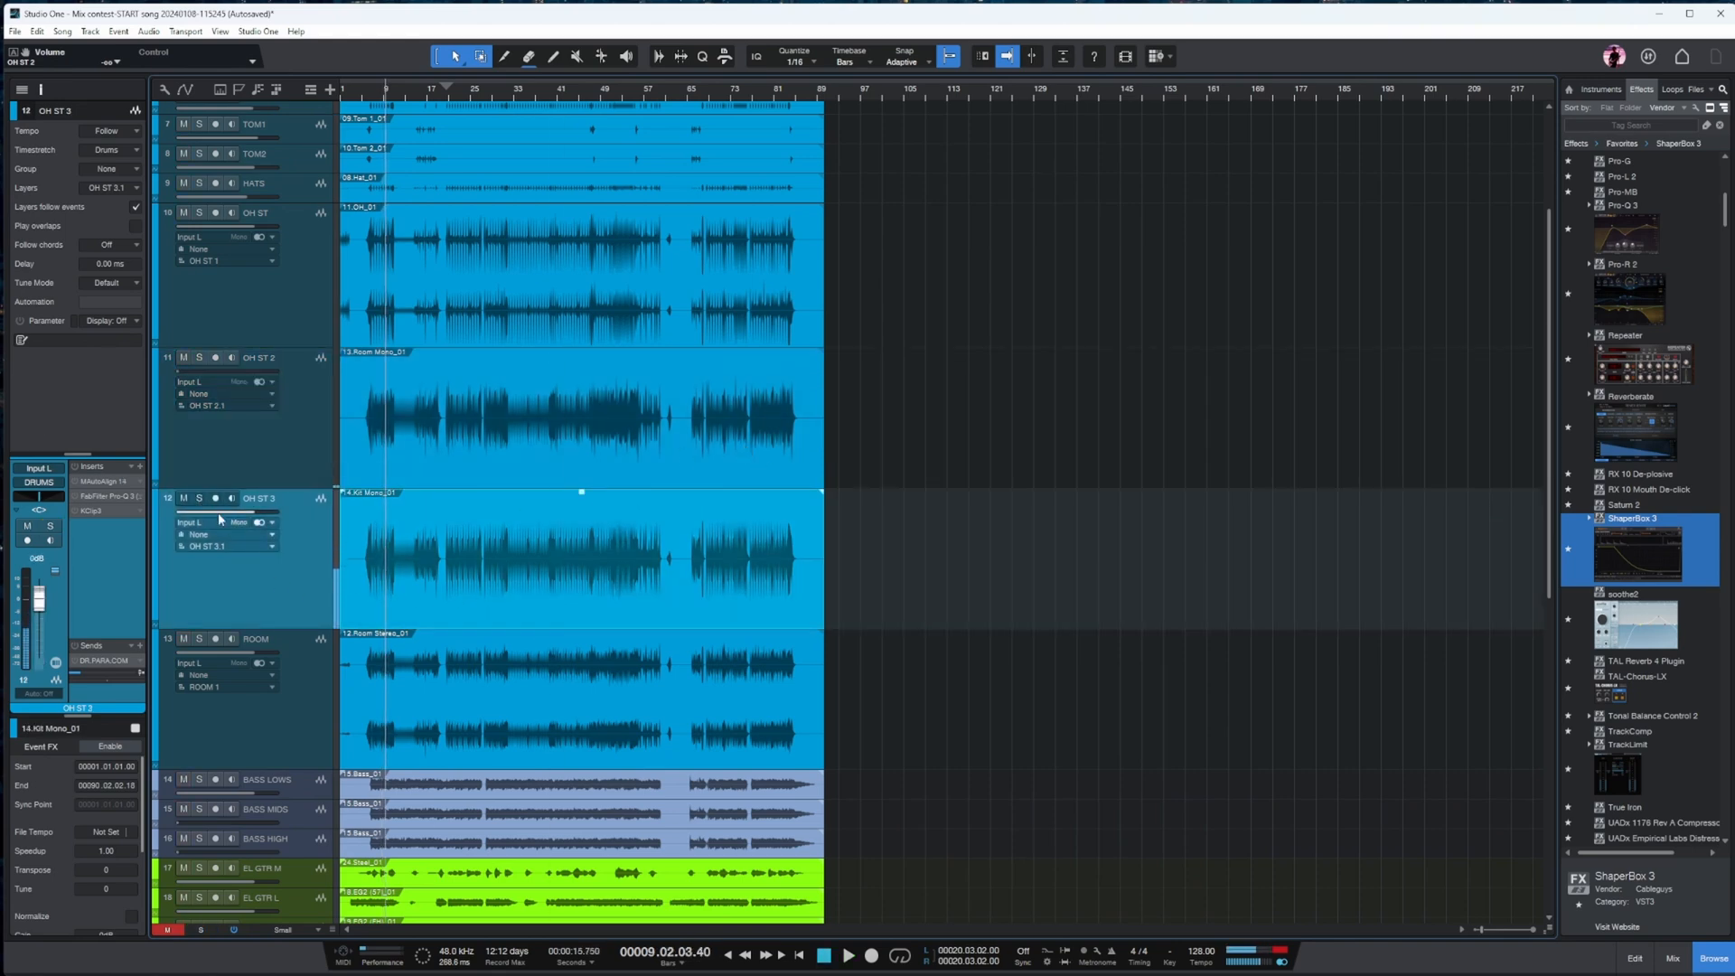
# - Solo ROOM and shape its Pro-Q 3 with two upper-mid bell cuts and the high shelf at about -1.3 dB
pyautogui.click(224, 673)
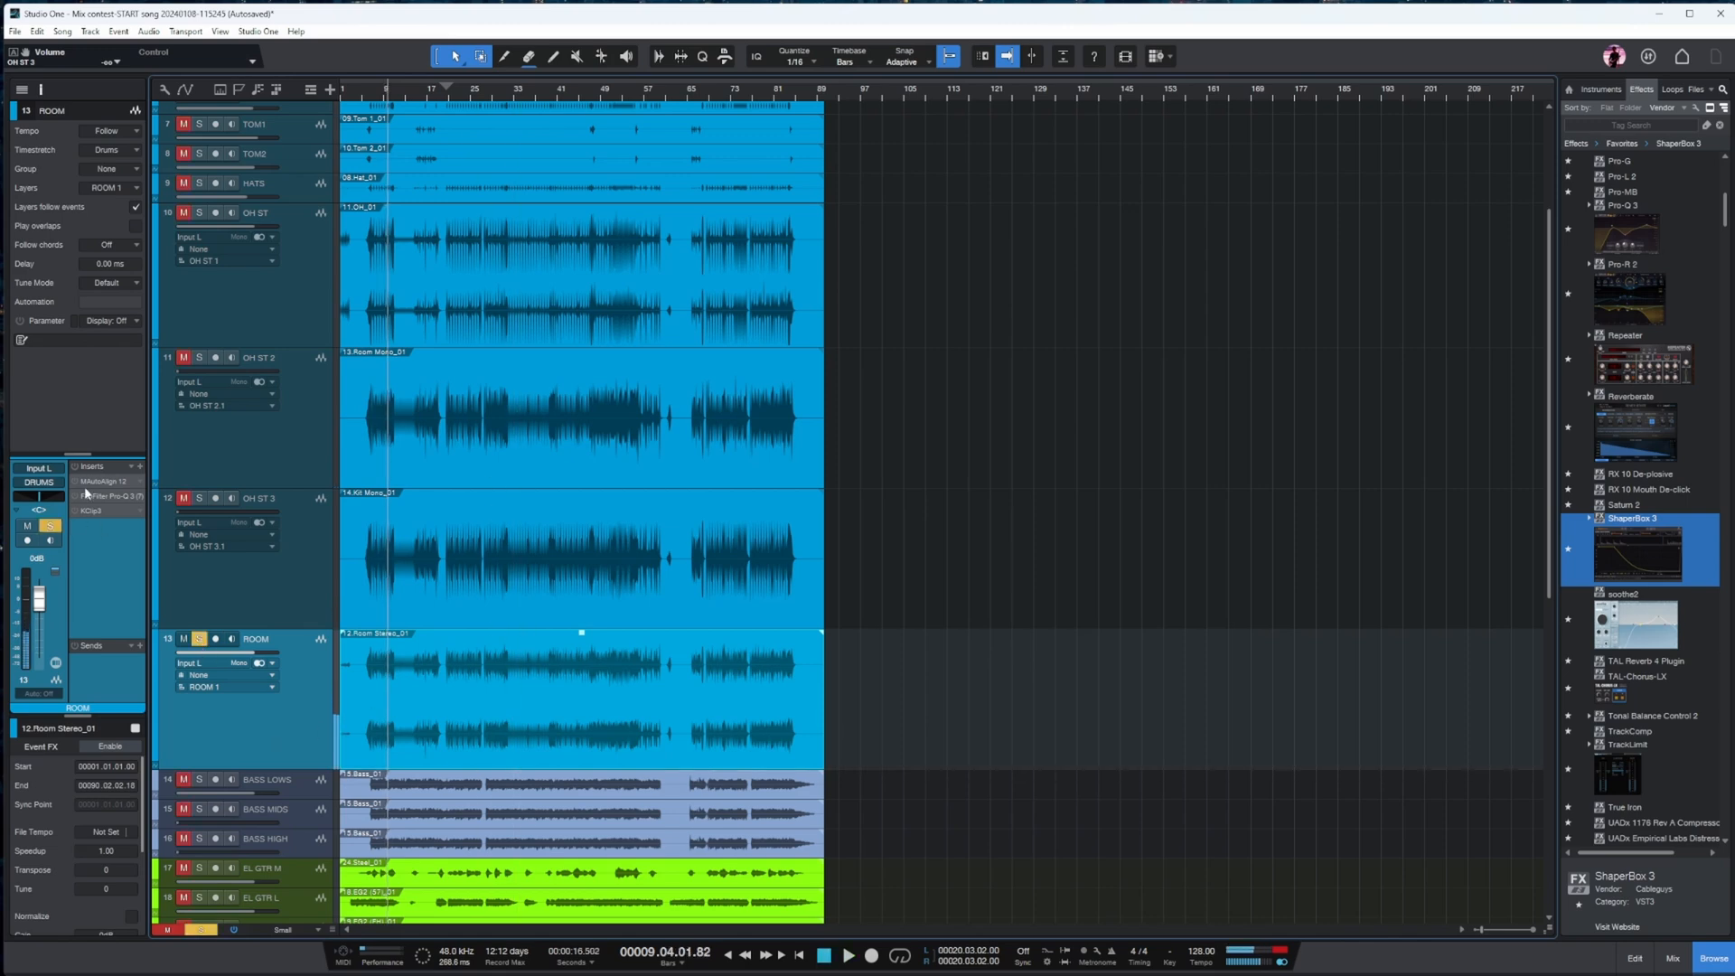
pyautogui.click(114, 496)
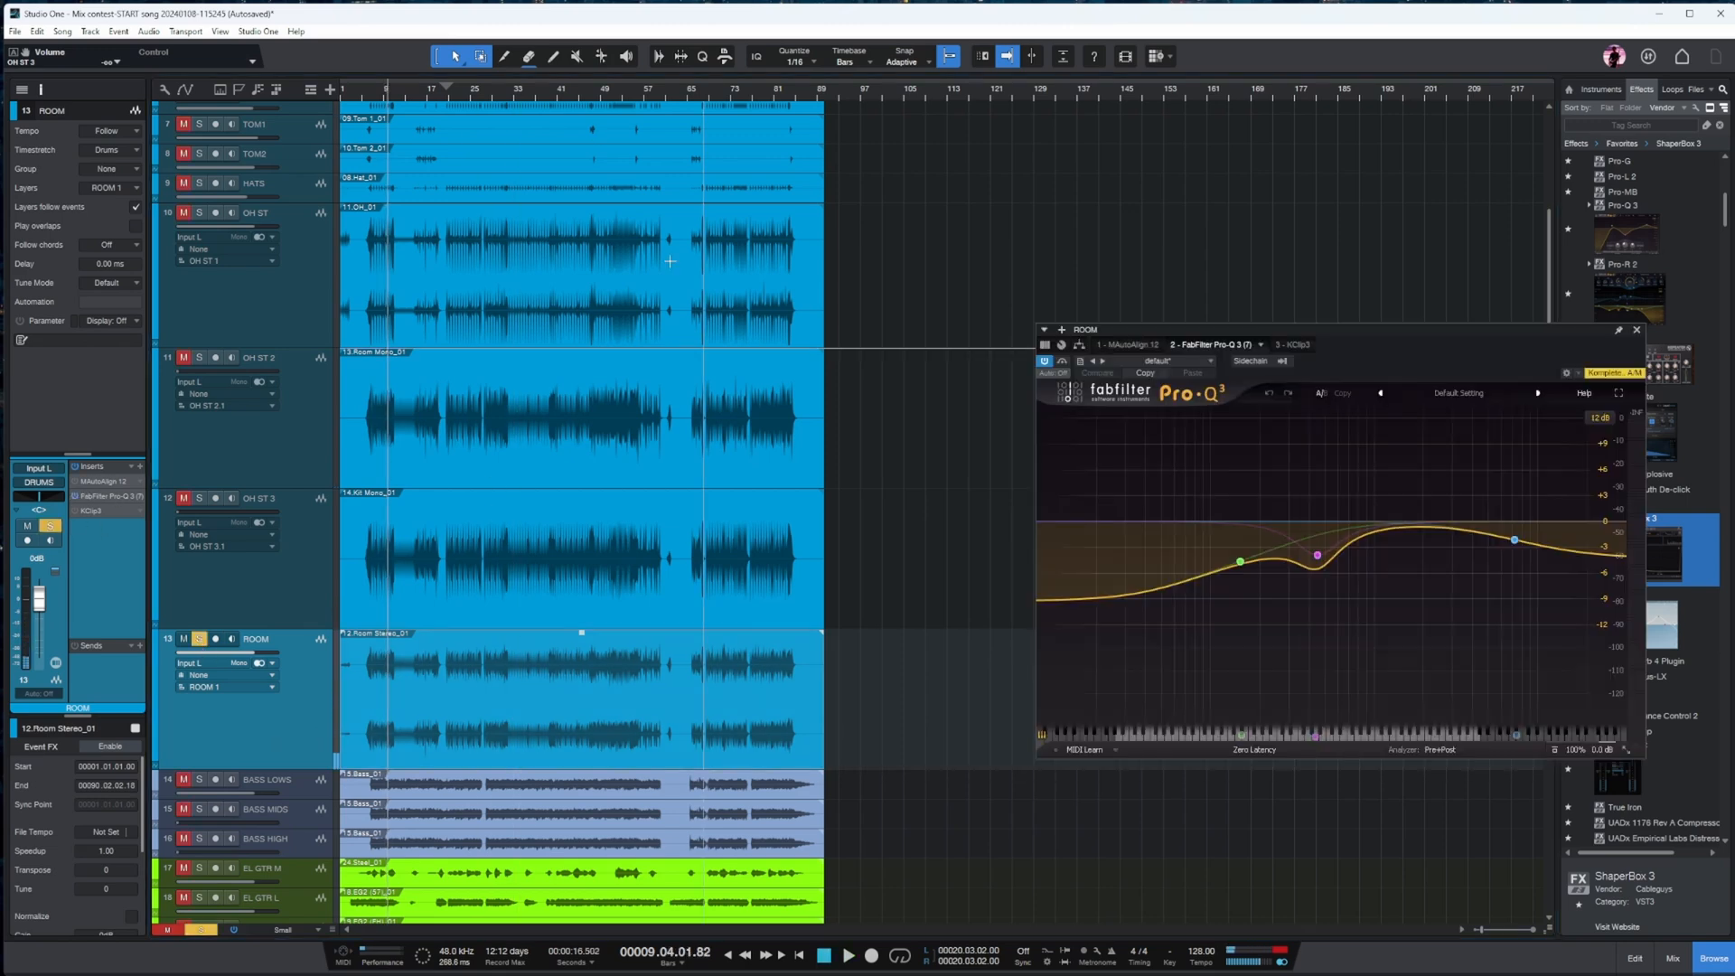
pyautogui.click(479, 91)
pyautogui.press('space')
pyautogui.moveTo(1329, 332); pyautogui.dragTo(1058, 307)
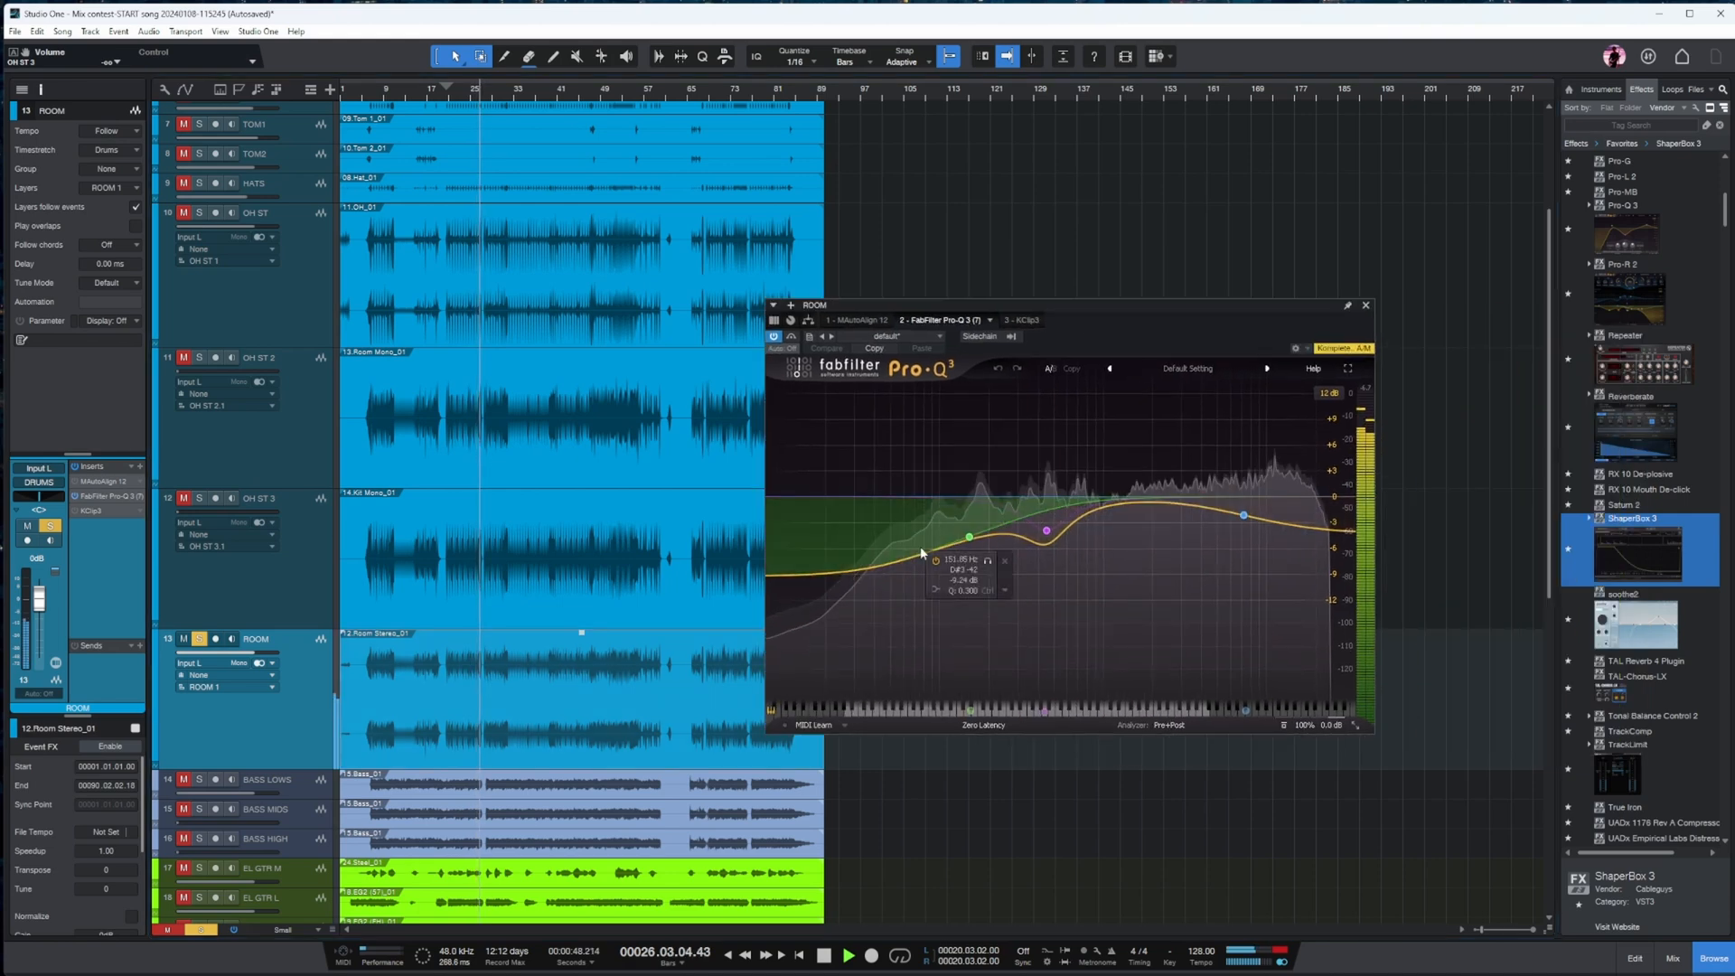
pyautogui.moveTo(1131, 503); pyautogui.dragTo(1246, 497)
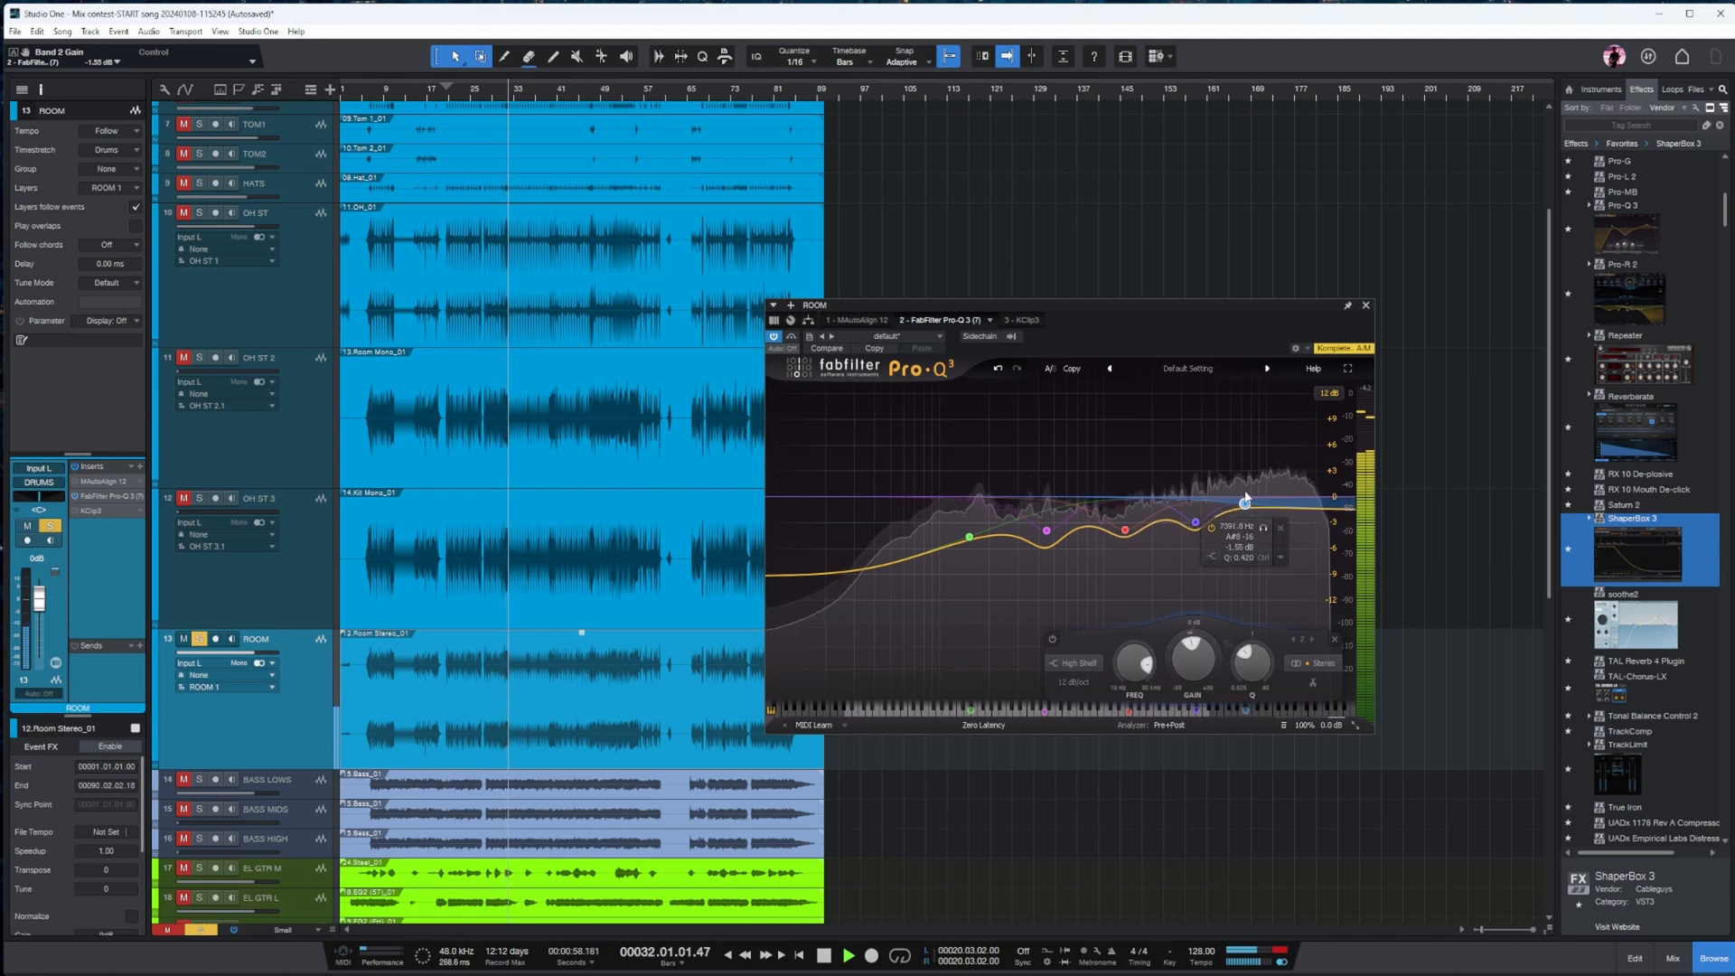
# - Activate KClip 3 on the ROOM track, listen to it and close the plug-in
pyautogui.click(1024, 319)
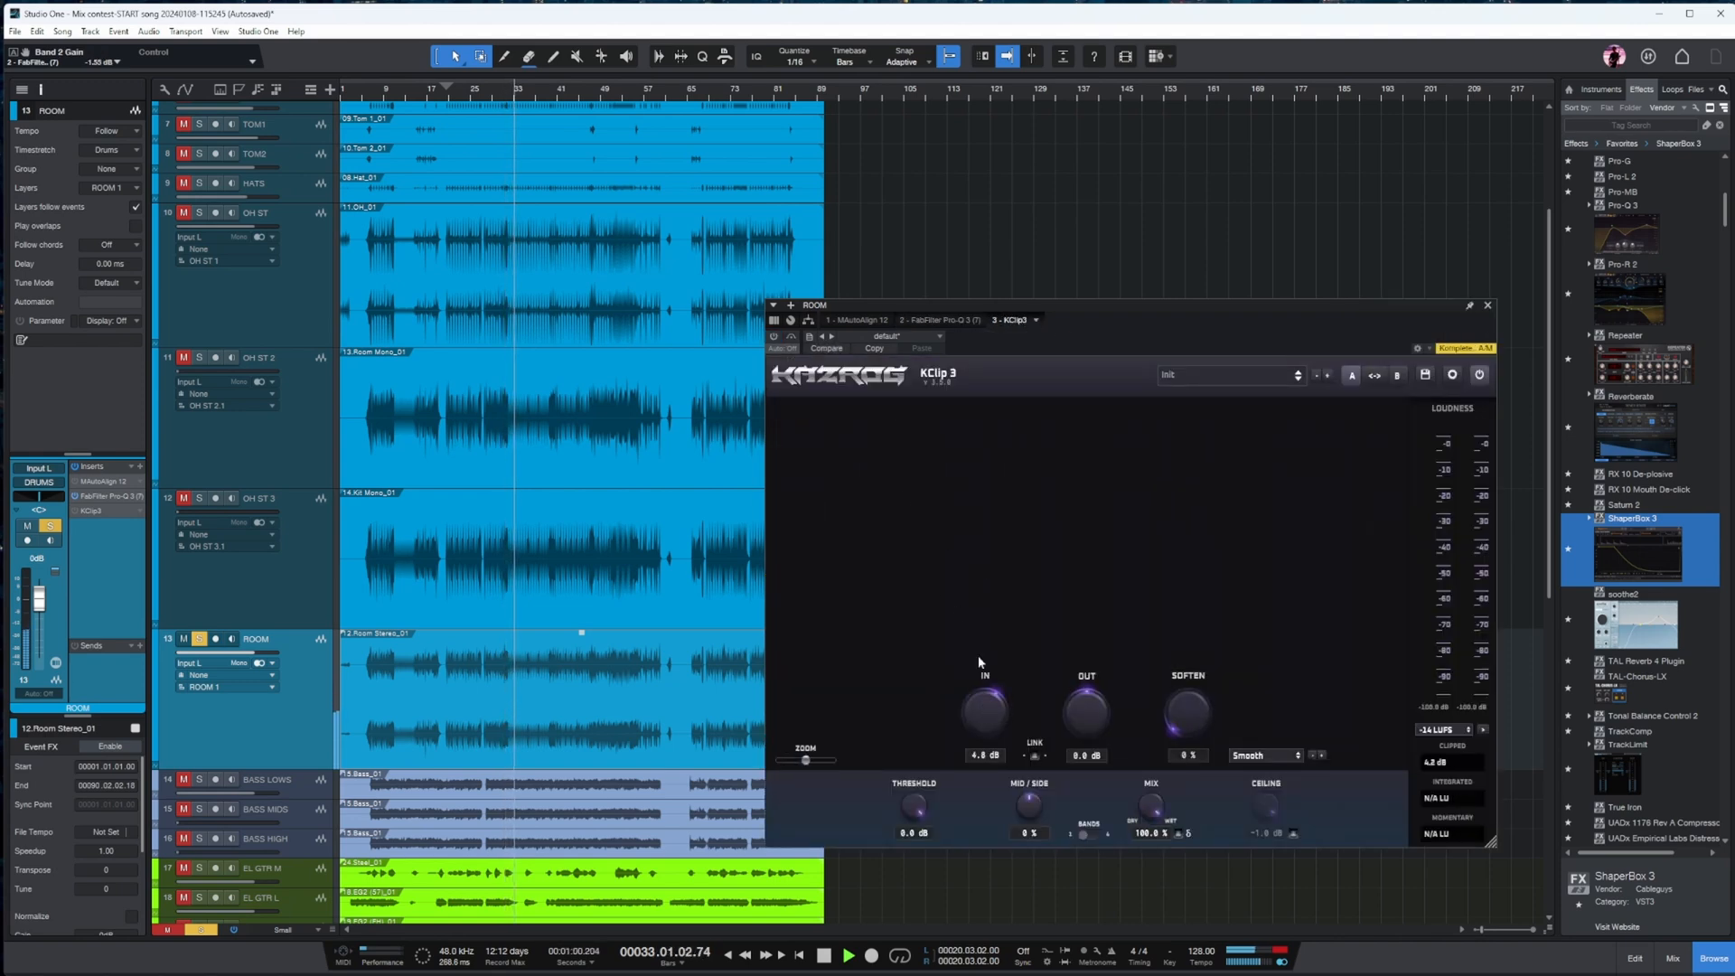
pyautogui.click(774, 337)
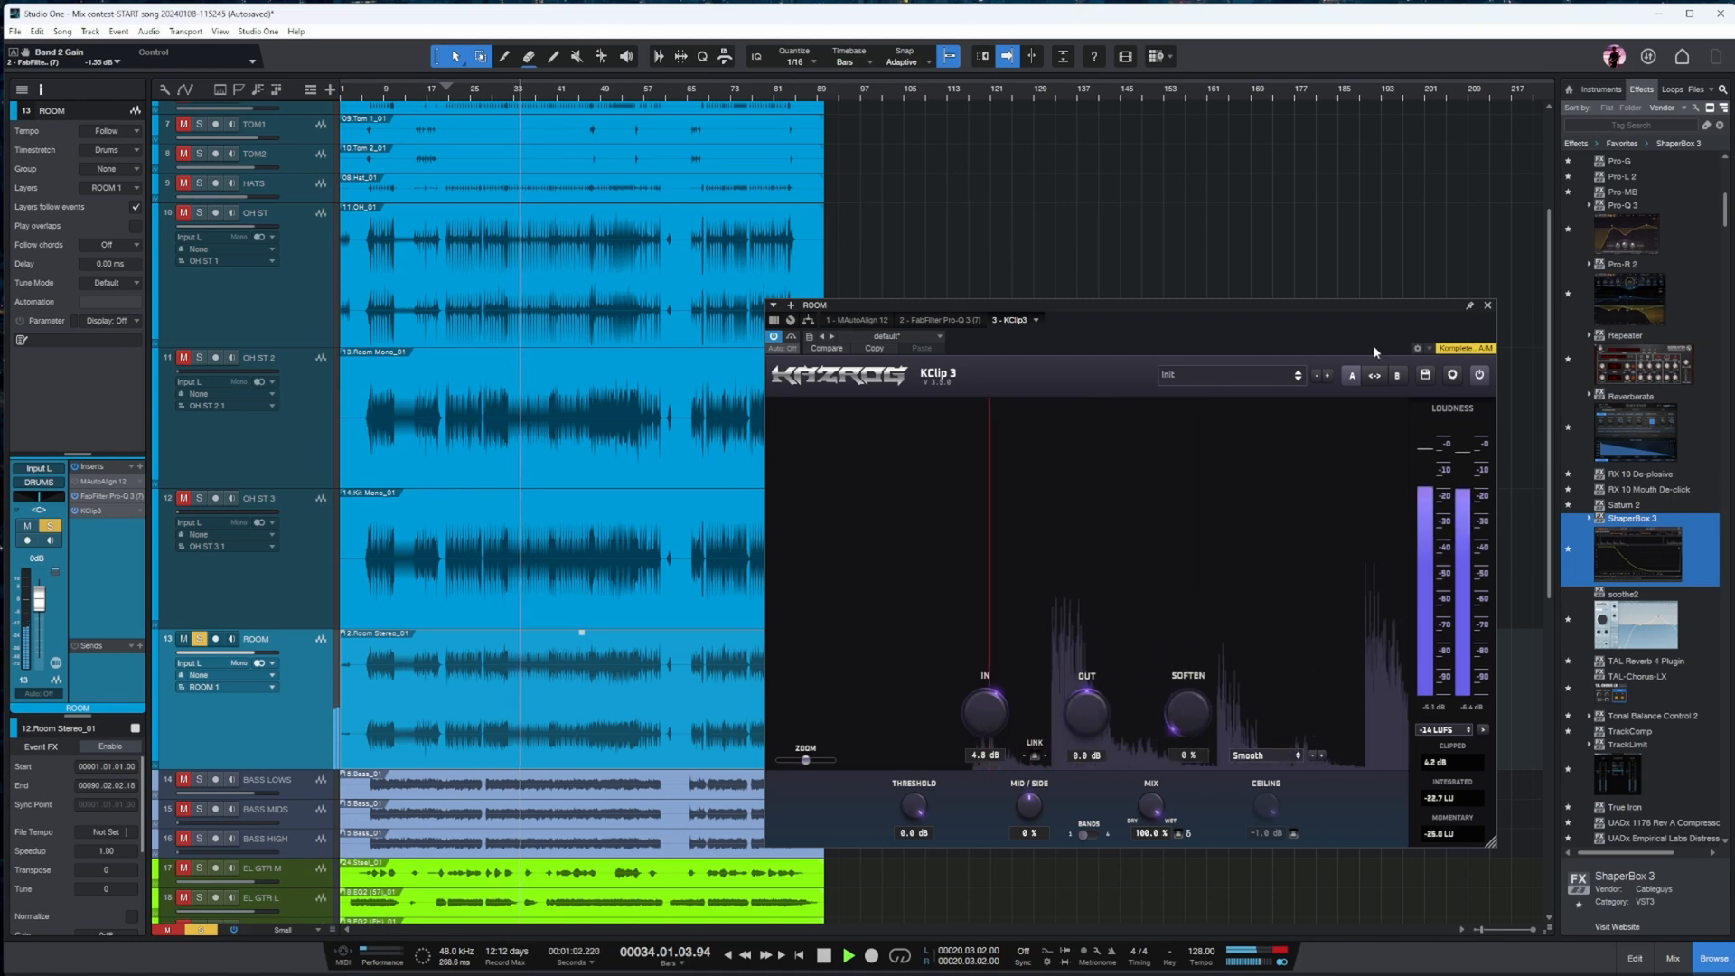
pyautogui.click(1488, 307)
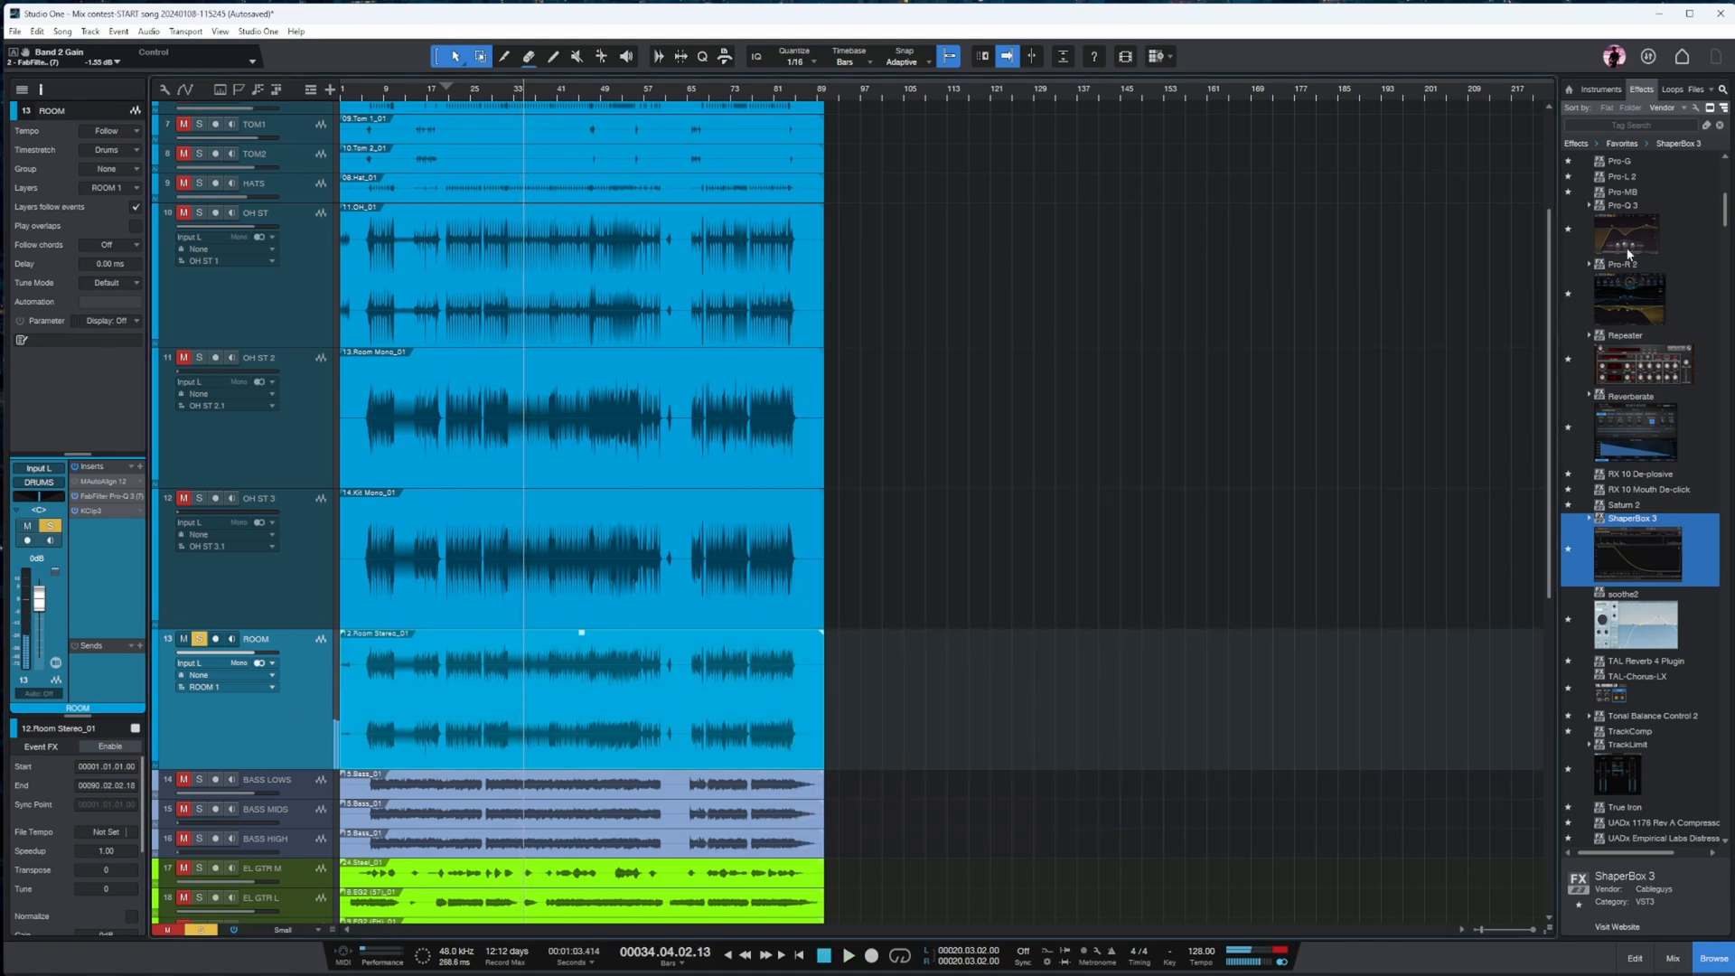
# - Insert Pro-C 2 after KClip 3 on the ROOM track
pyautogui.scroll(2, 1671, 370)
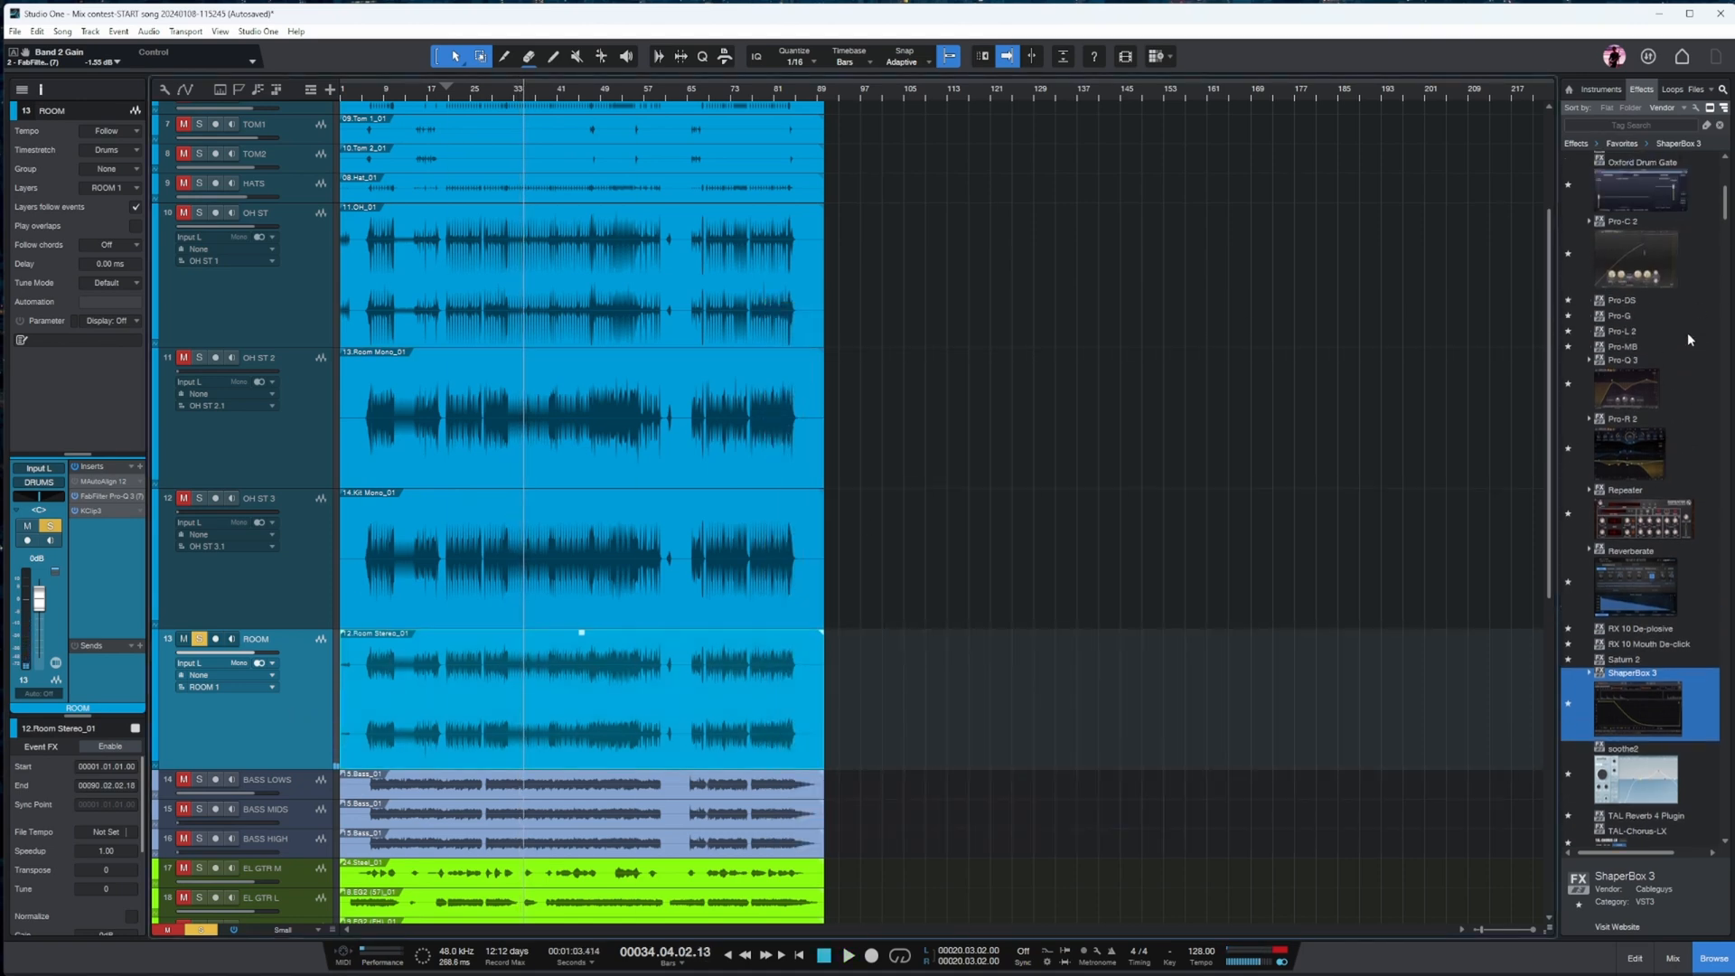
pyautogui.scroll(2, 1663, 193)
pyautogui.moveTo(1635, 194); pyautogui.dragTo(147, 554)
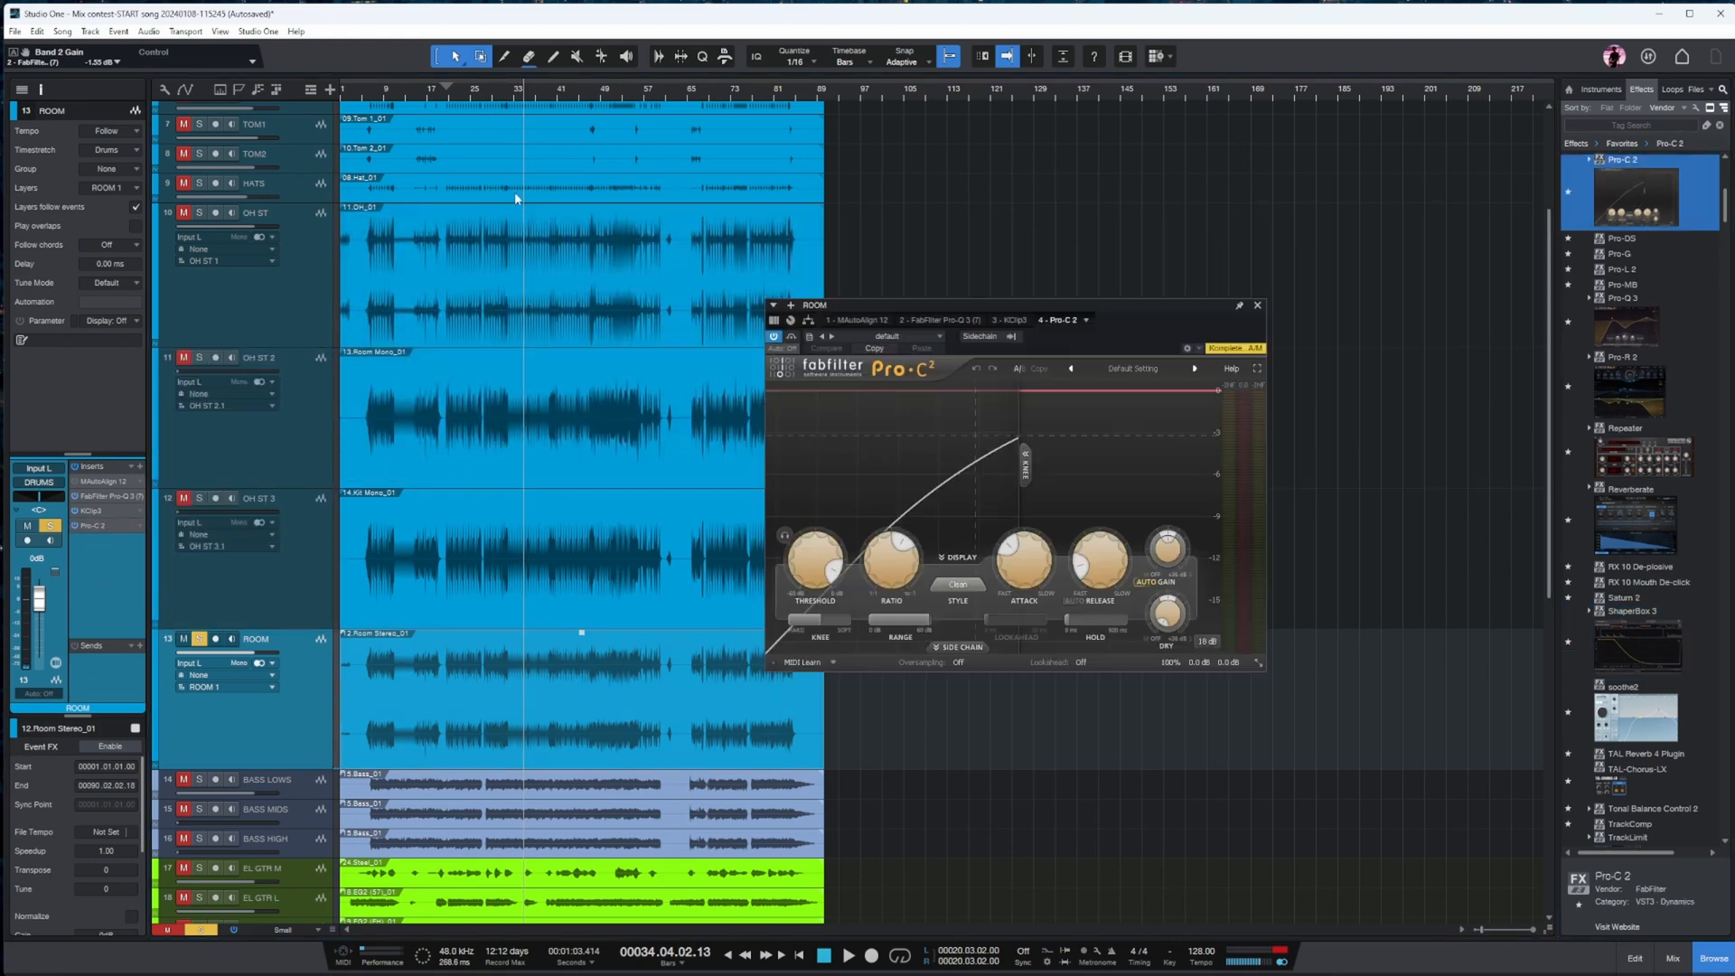
# - Move the playhead to bar 30, set Pro-C 2's style to Classic and lower its ratio
pyautogui.click(498, 98)
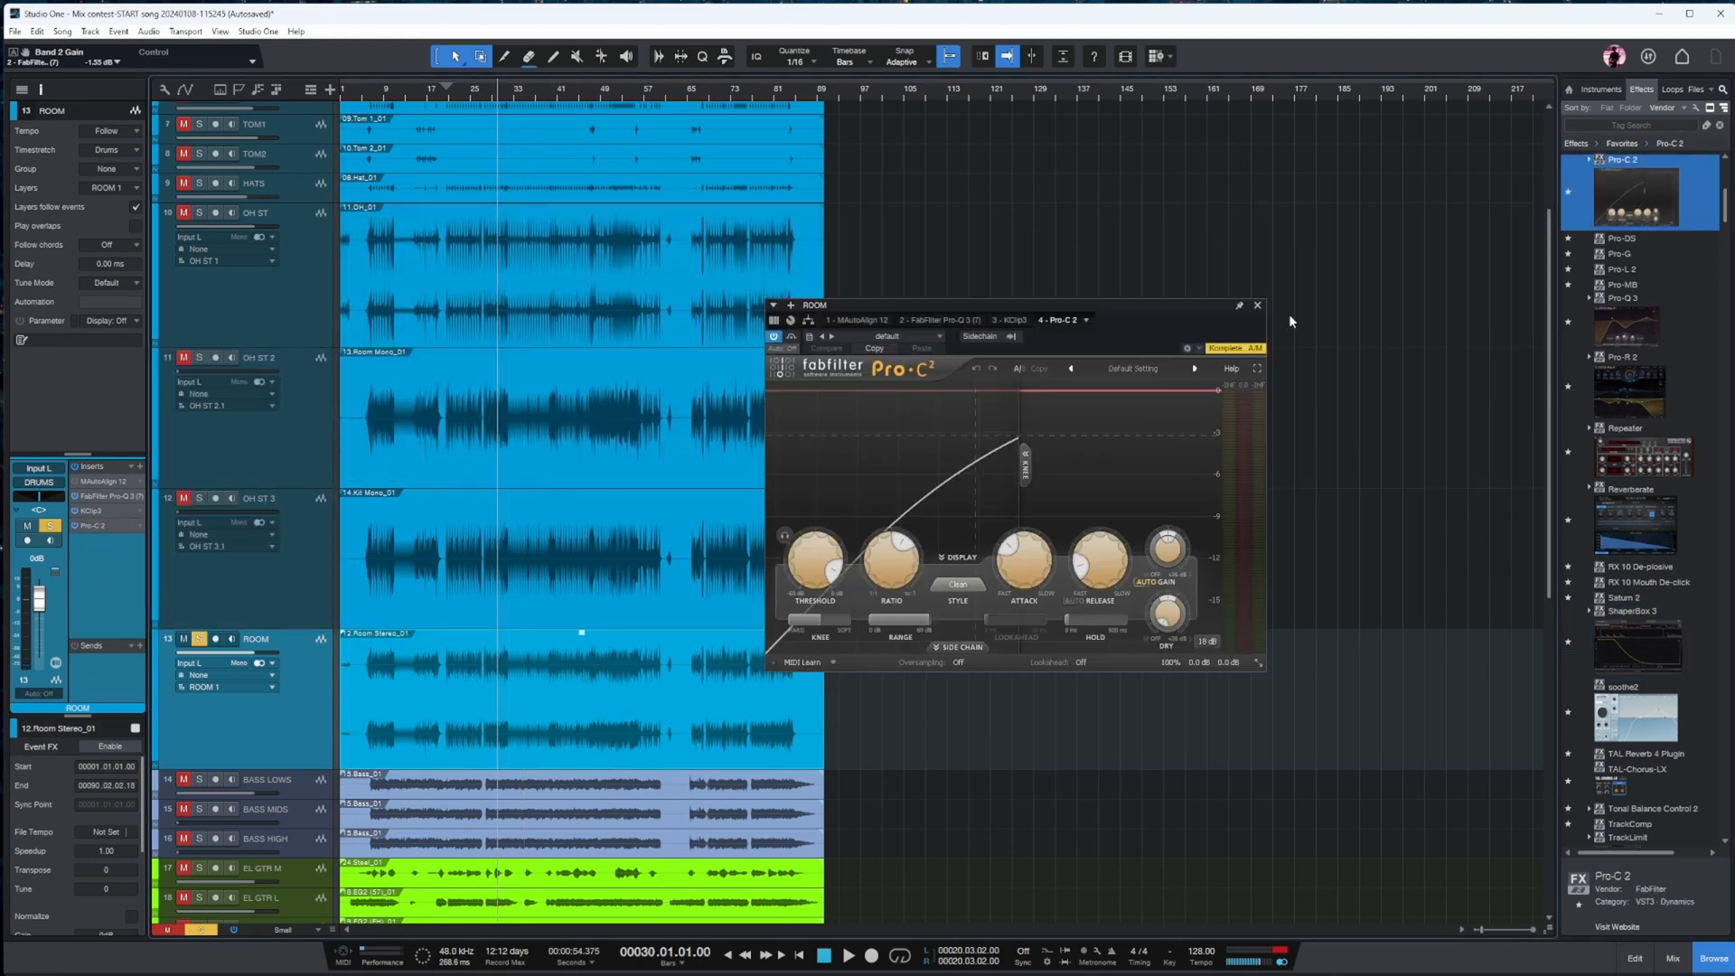
pyautogui.click(933, 584)
pyautogui.click(967, 617)
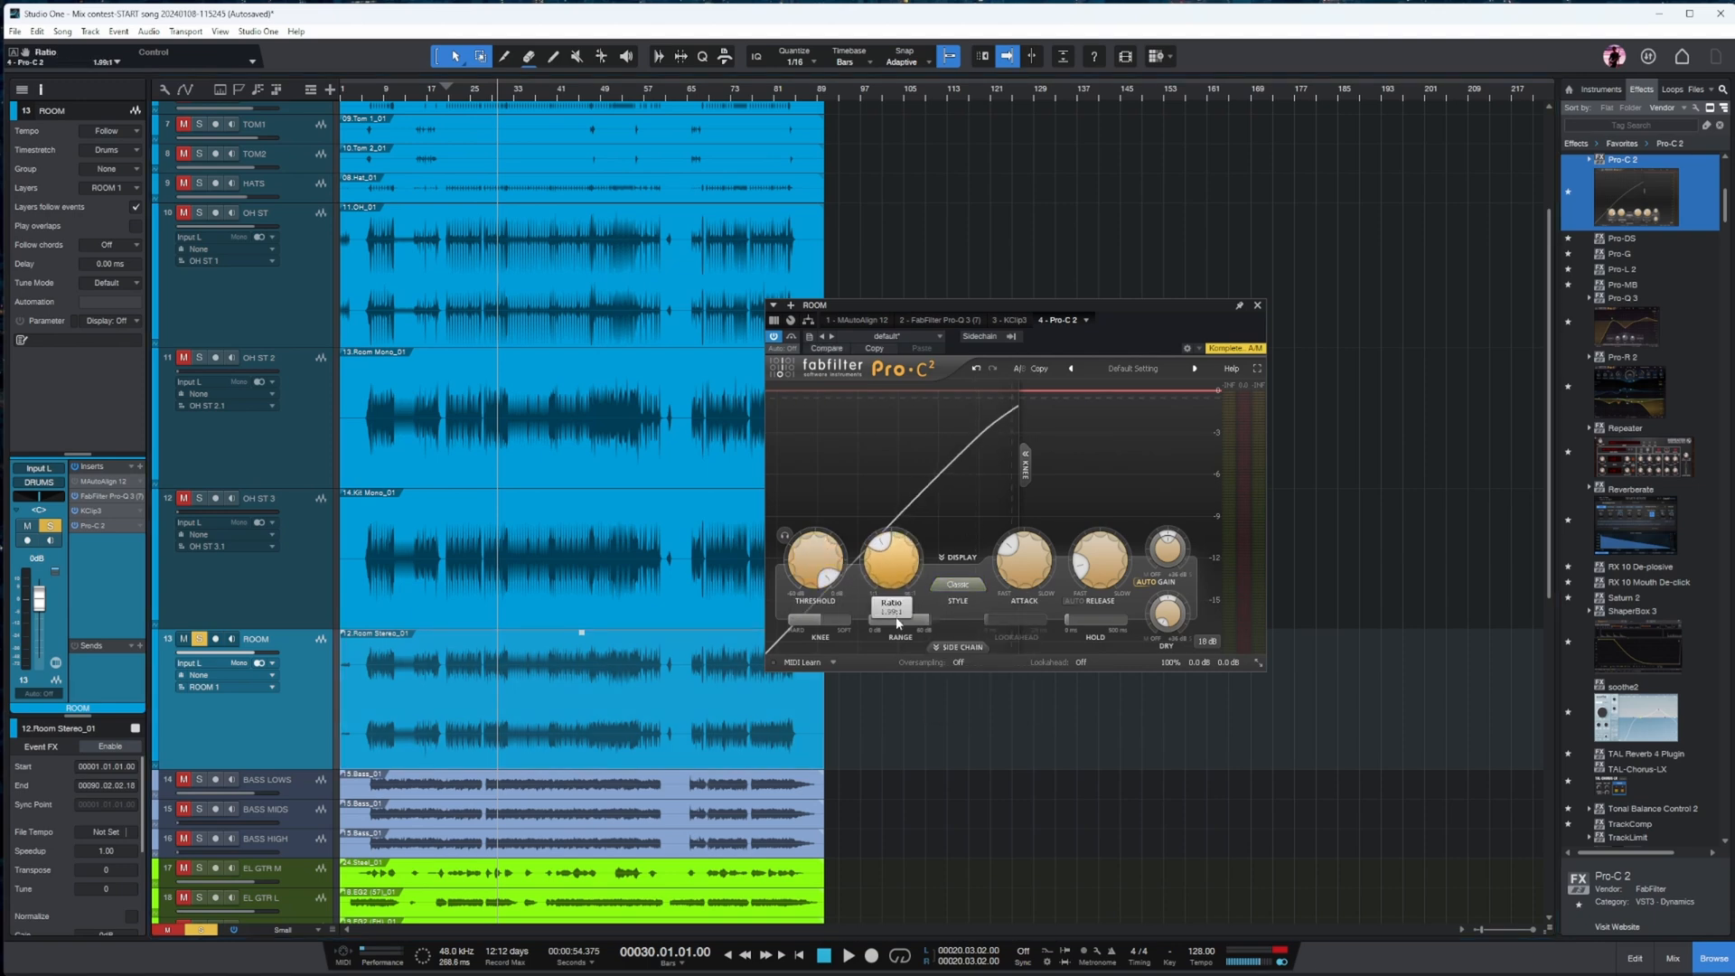
# - Lower Pro-C 2's threshold, turn off its auto gain and set the release to about 175 ms while the ROOM track plays
pyautogui.press('space')
pyautogui.moveTo(817, 574); pyautogui.dragTo(824, 687)
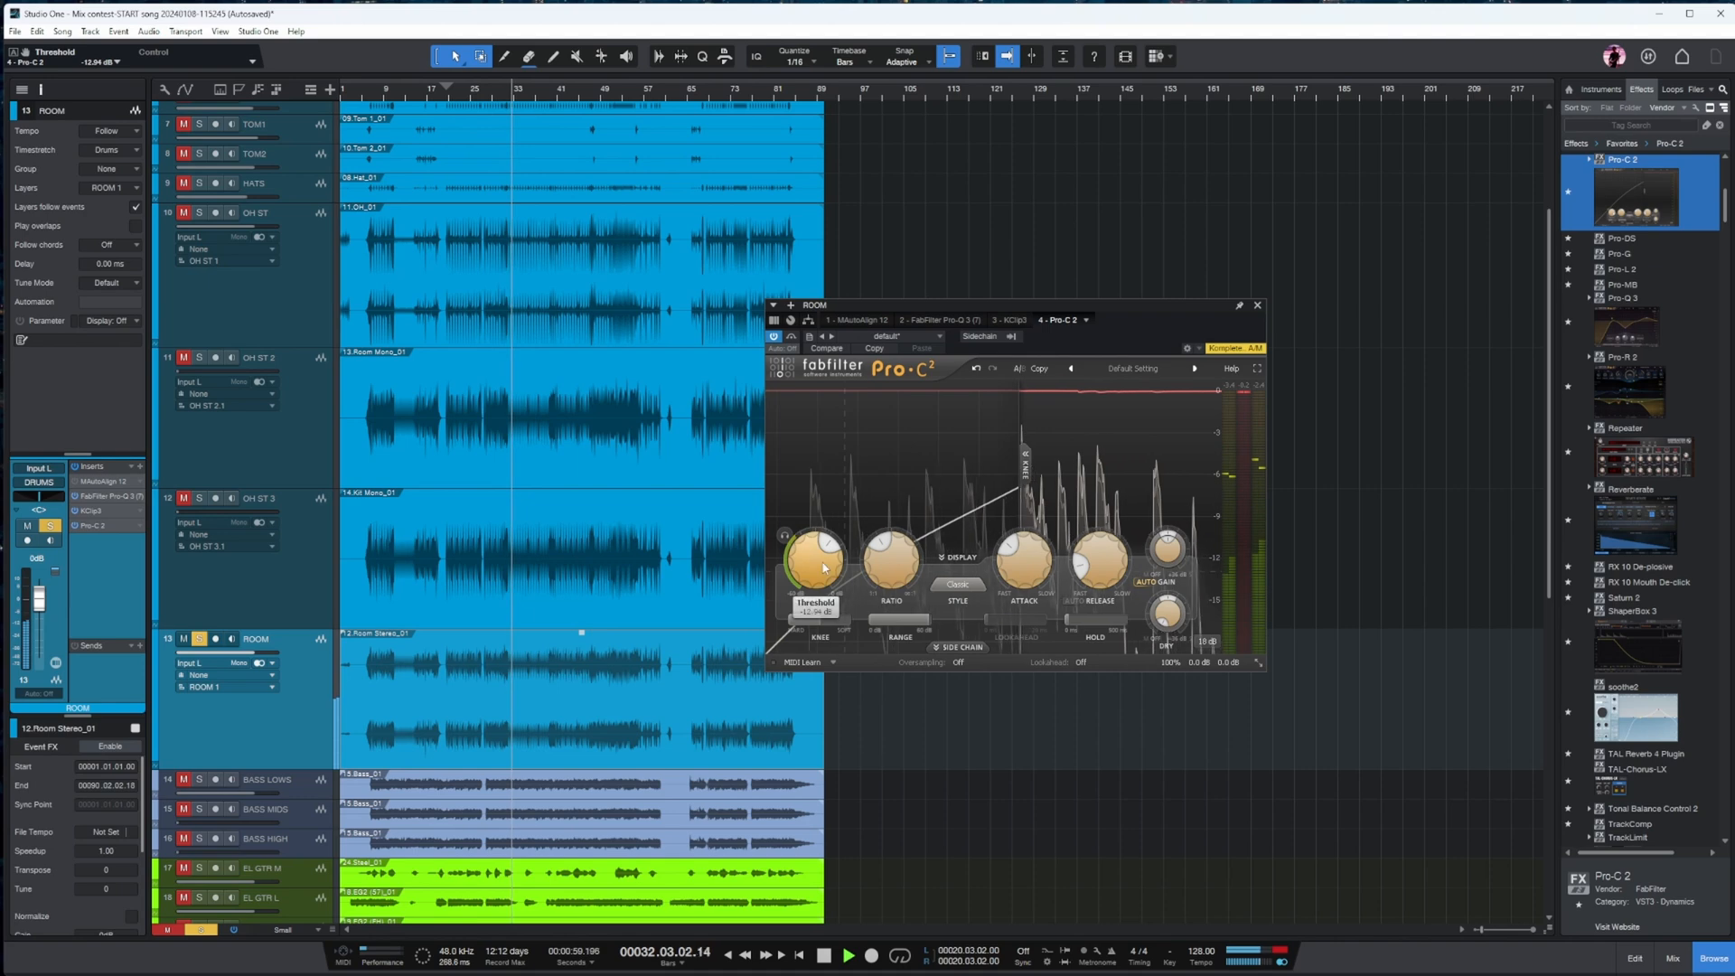
pyautogui.moveTo(824, 590); pyautogui.dragTo(829, 590)
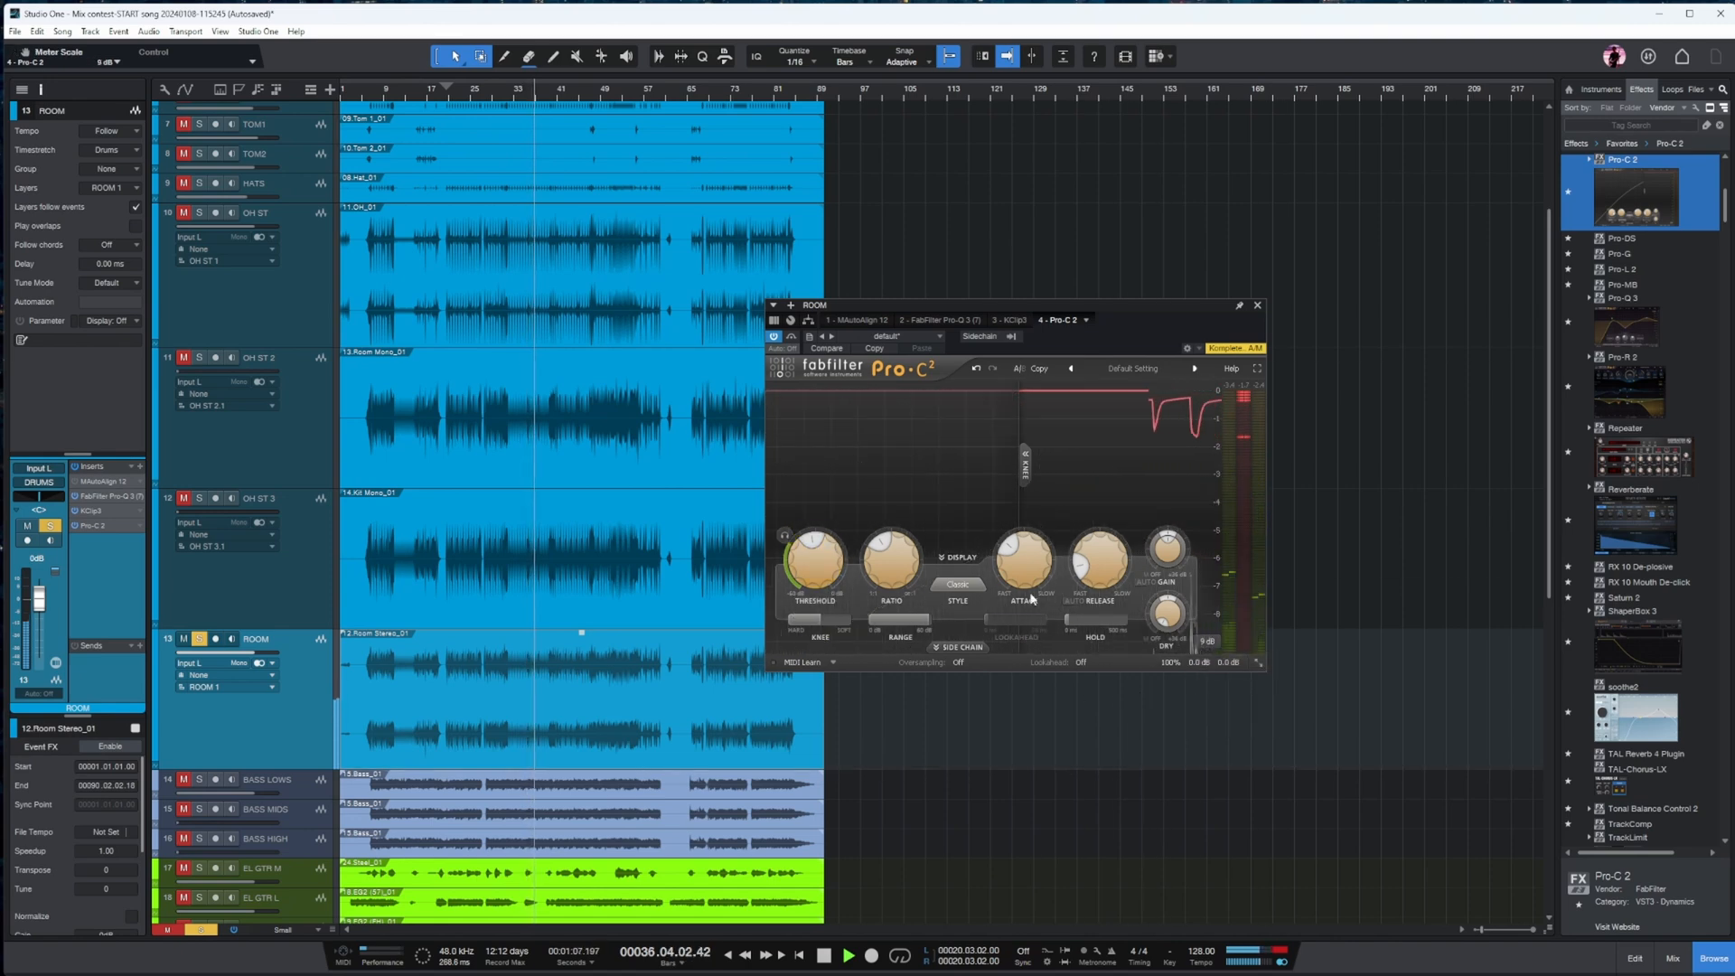
pyautogui.moveTo(1097, 560); pyautogui.dragTo(1117, 515)
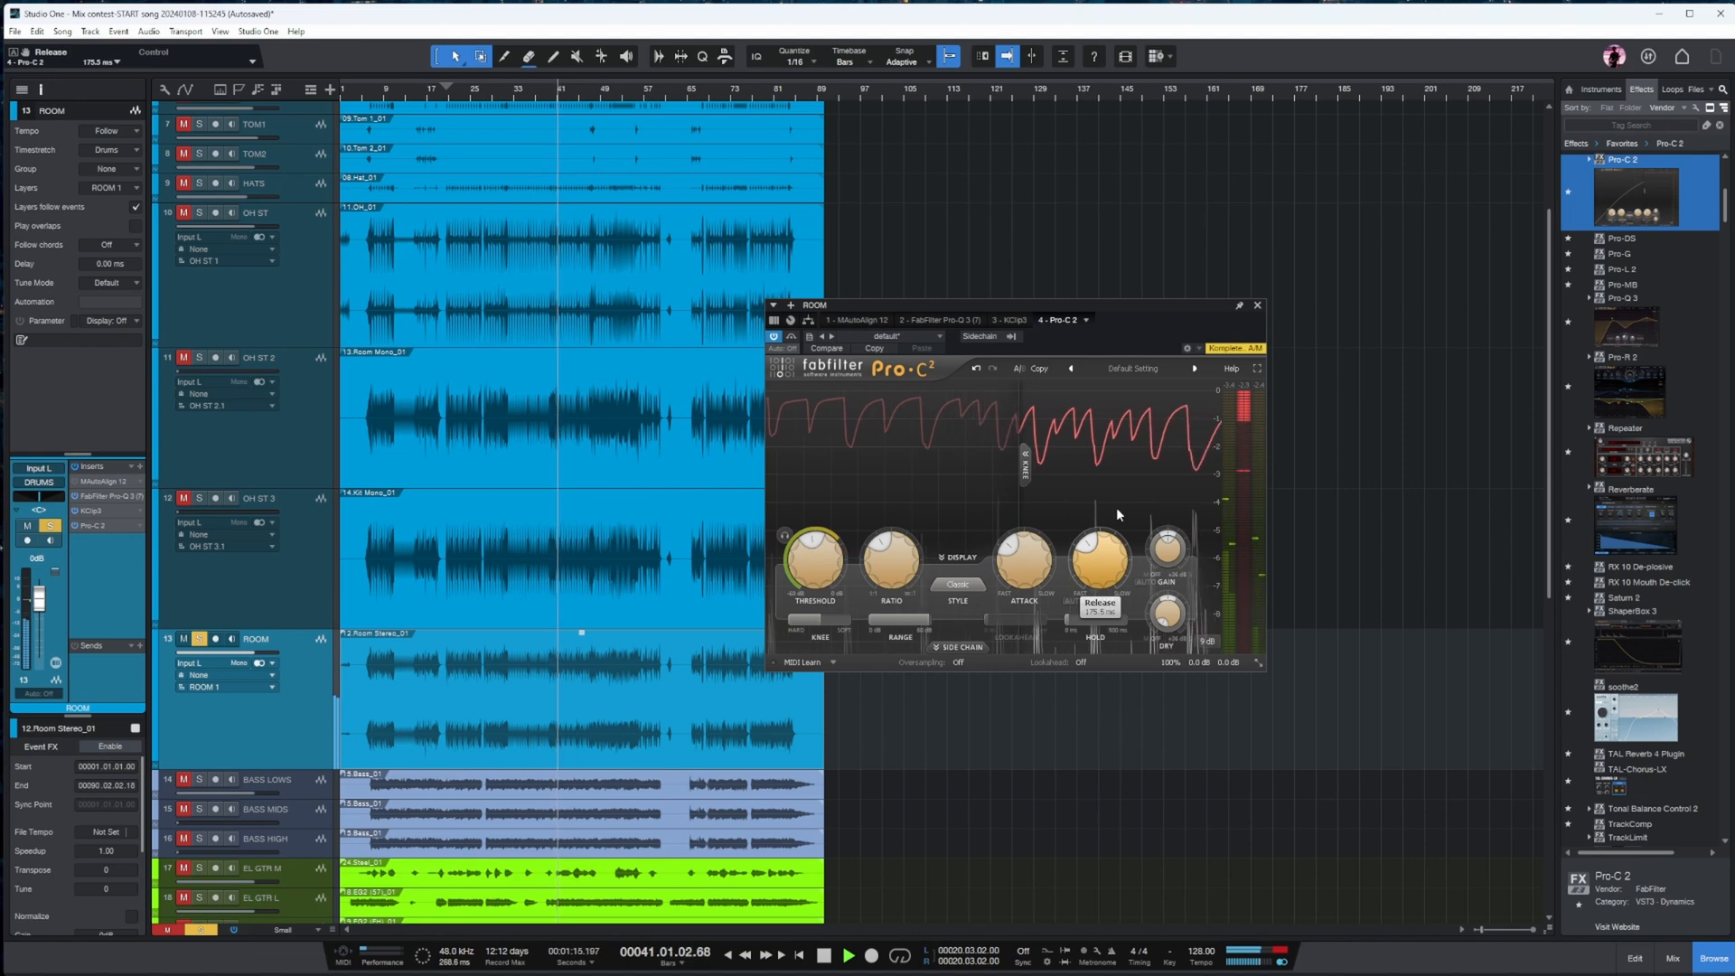
# - Stop playback, unsolo ROOM and lower its fader to about -8.9 dB
pyautogui.press('space')
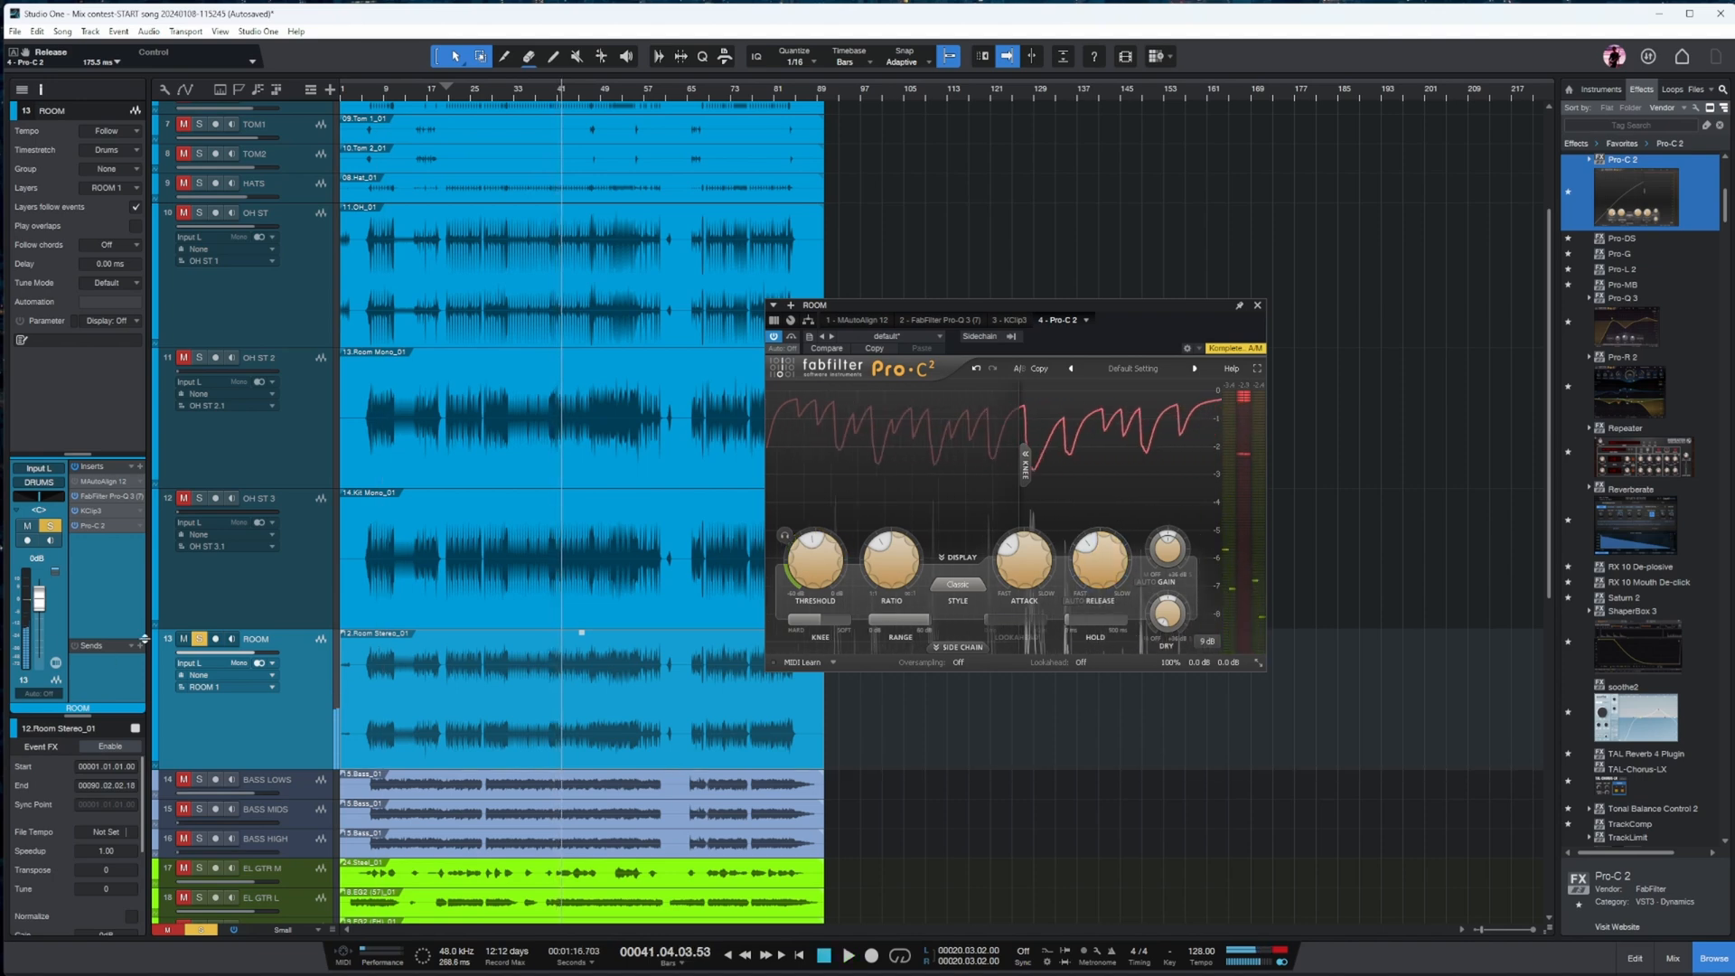
pyautogui.click(199, 639)
pyautogui.moveTo(41, 601); pyautogui.dragTo(43, 620)
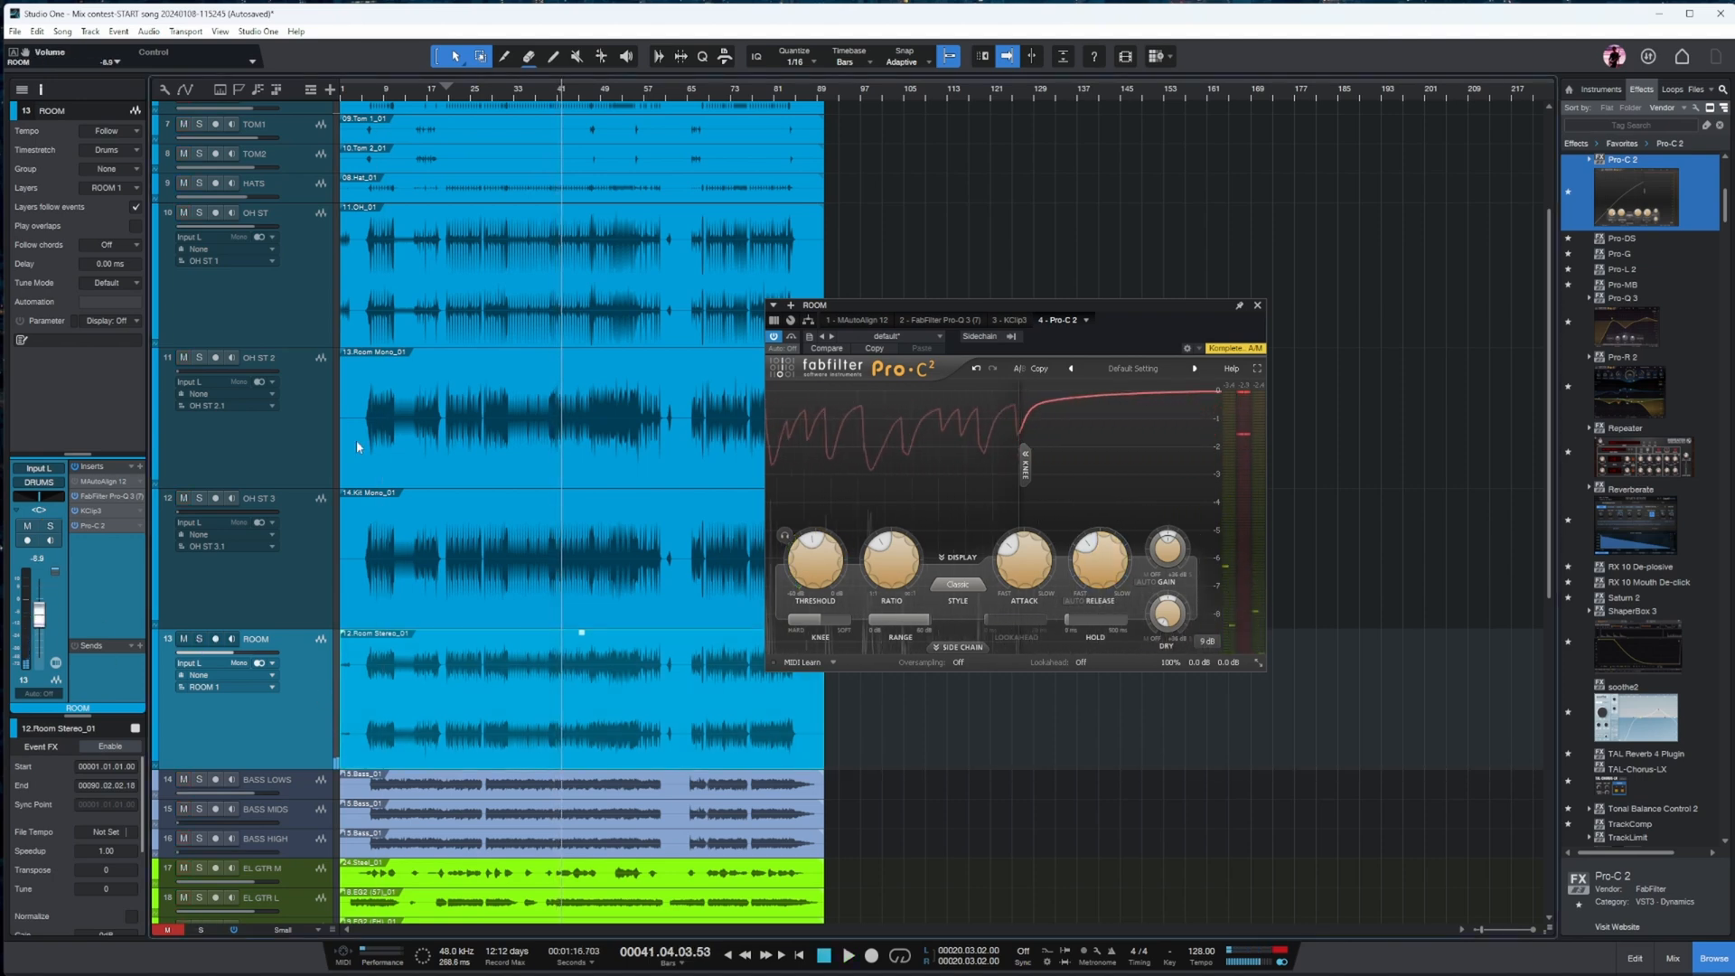
# - Solo all the drum tracks up through ROOM, play them together and select the ROOM track
pyautogui.scroll(3, 315, 133)
pyautogui.keyDown('shift'); pyautogui.click(305, 117); pyautogui.keyUp('shift')
pyautogui.press('s')
pyautogui.press('space')
pyautogui.scroll(-6, 546, 345)
pyautogui.click(290, 469)
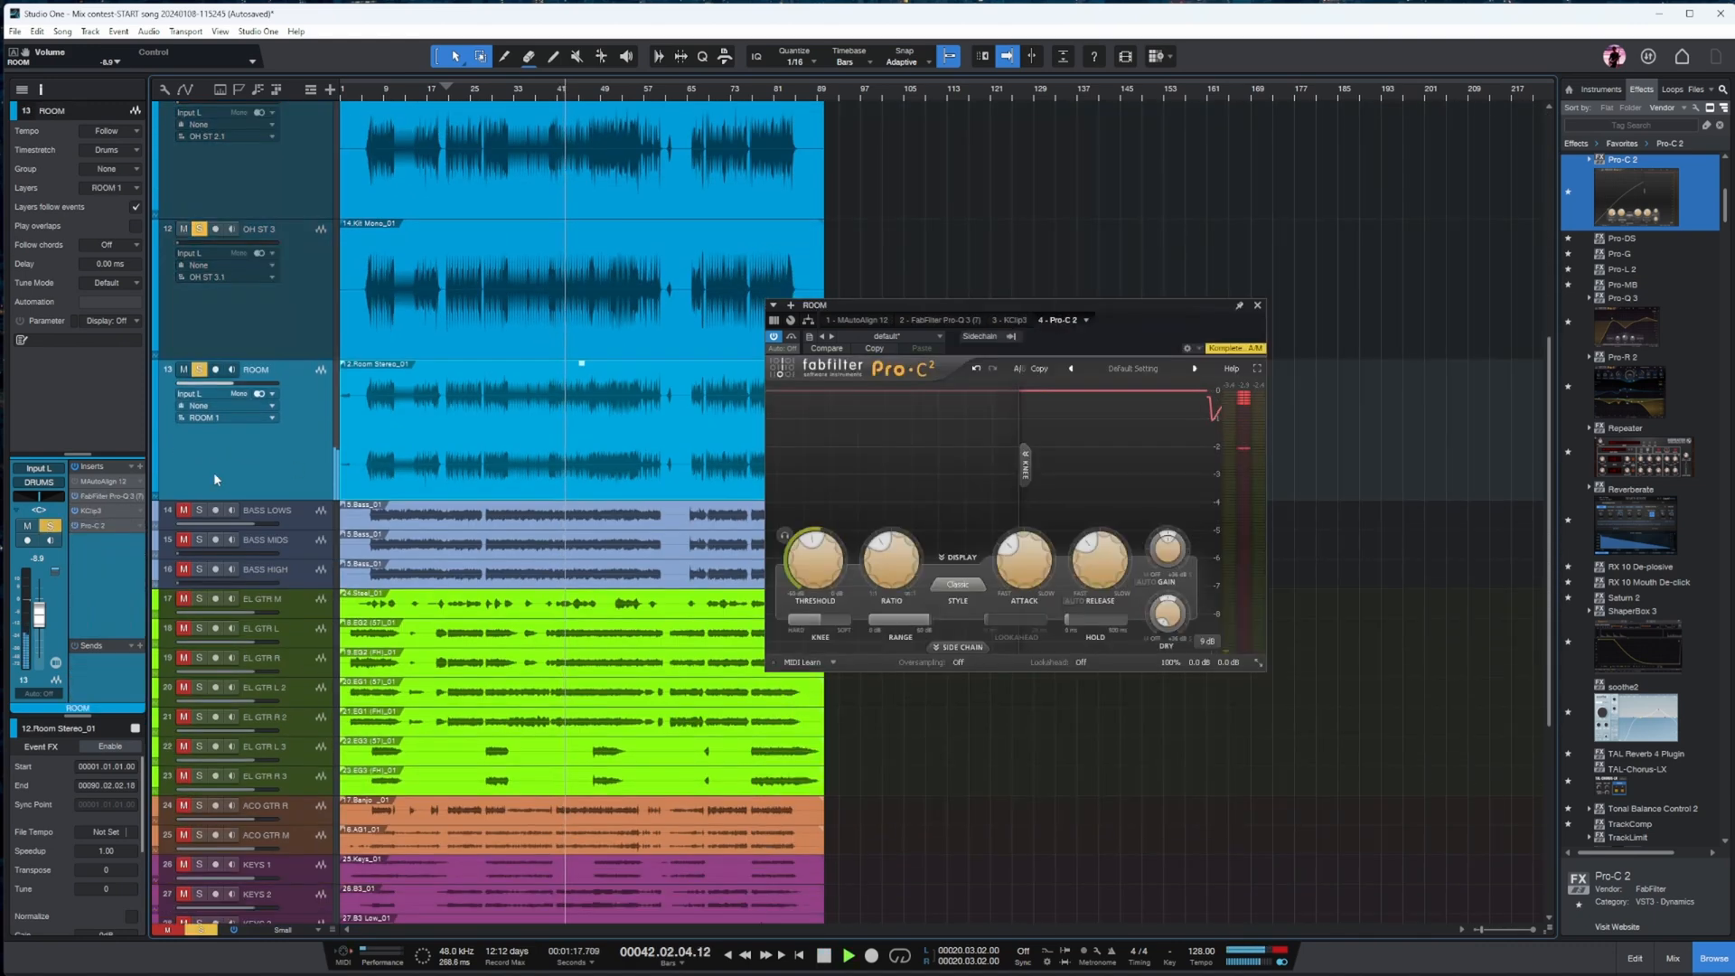
# - Raise the ROOM fader to about -1.8 dB, close its Pro-C 2 and show the mixer console
pyautogui.scroll(2, 42, 604)
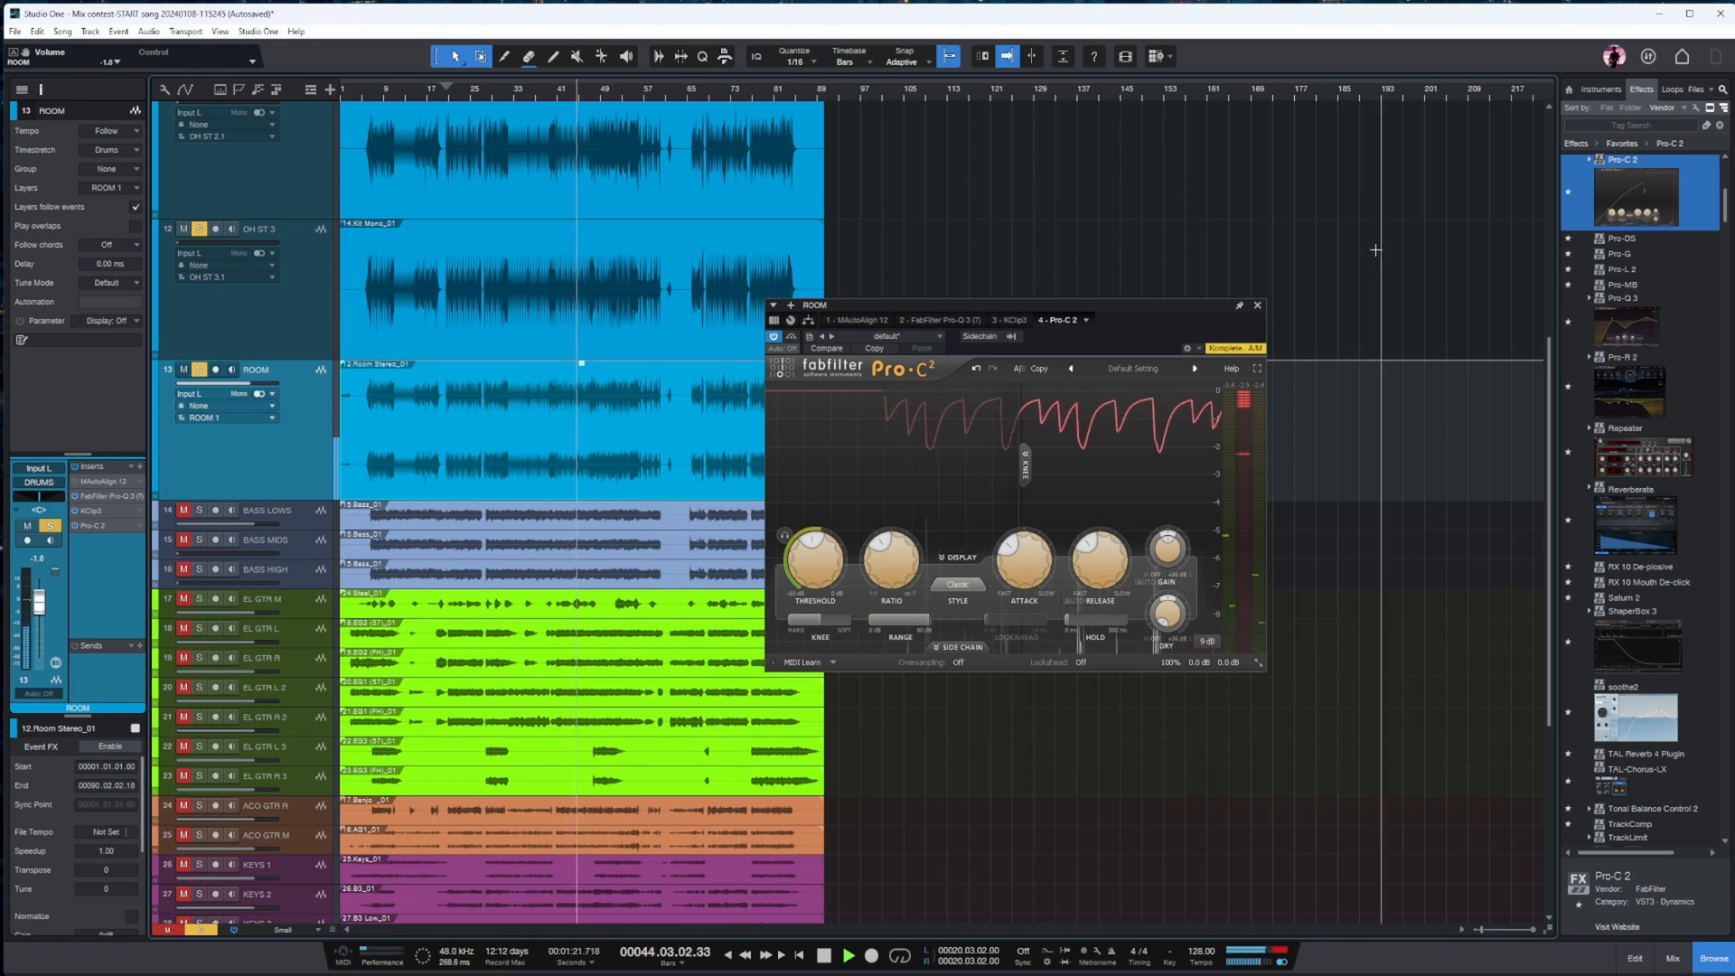
pyautogui.click(1257, 304)
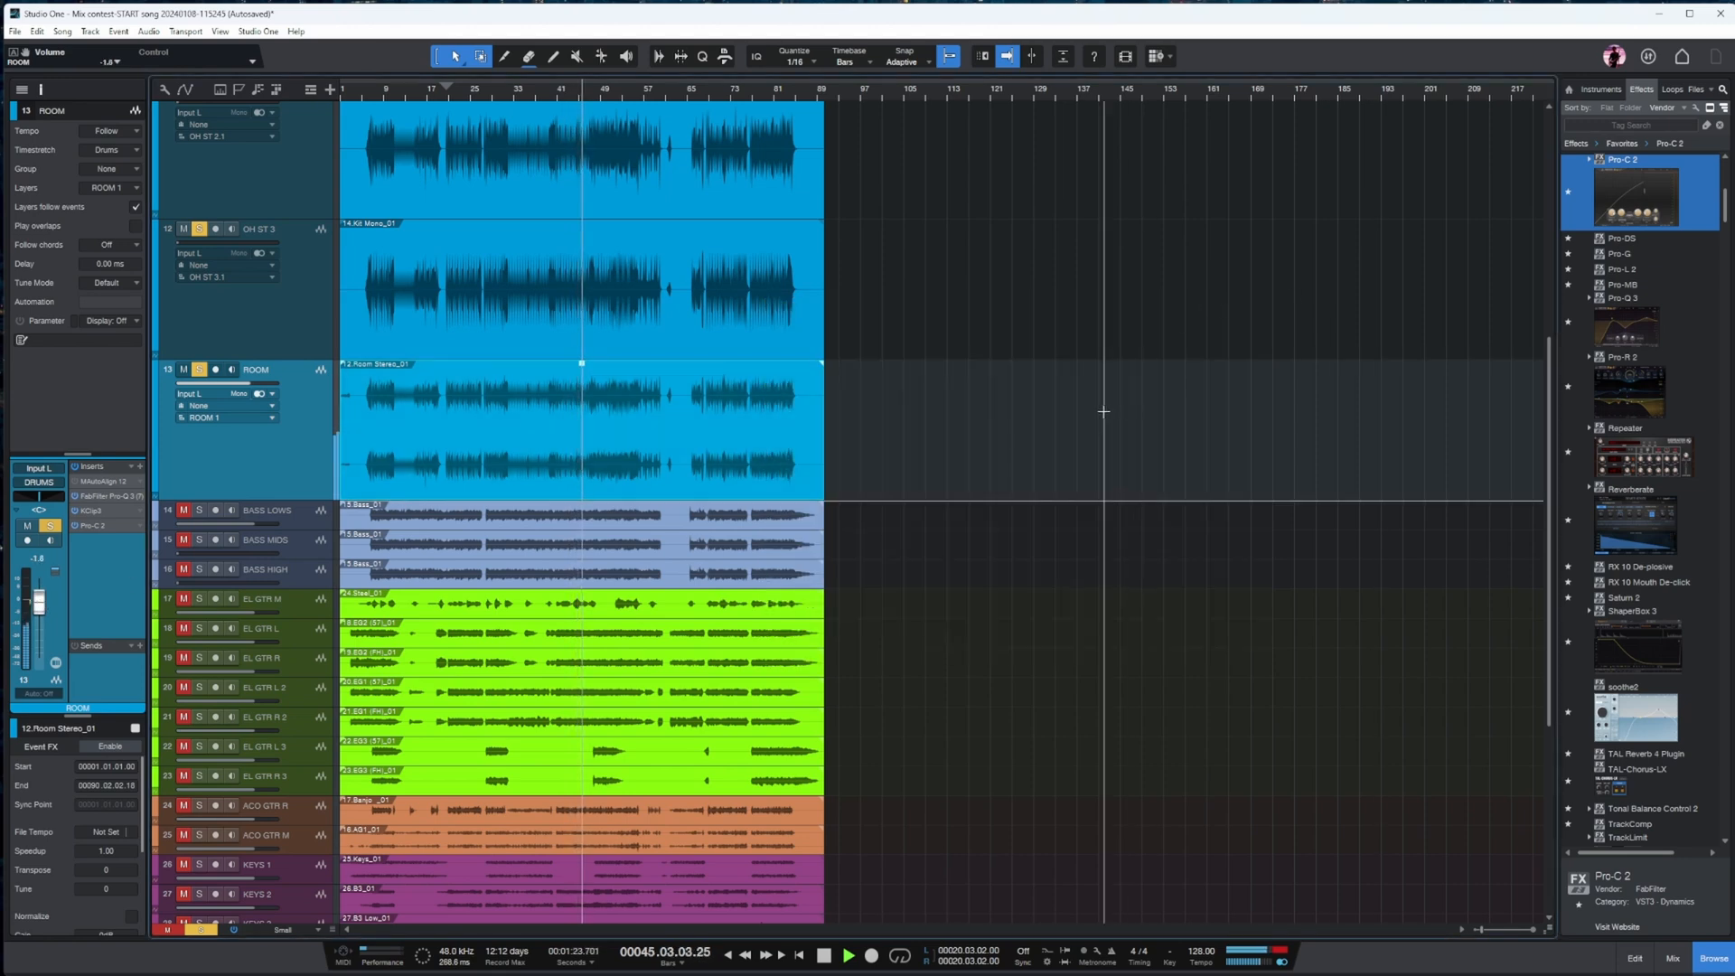
pyautogui.press('F3')
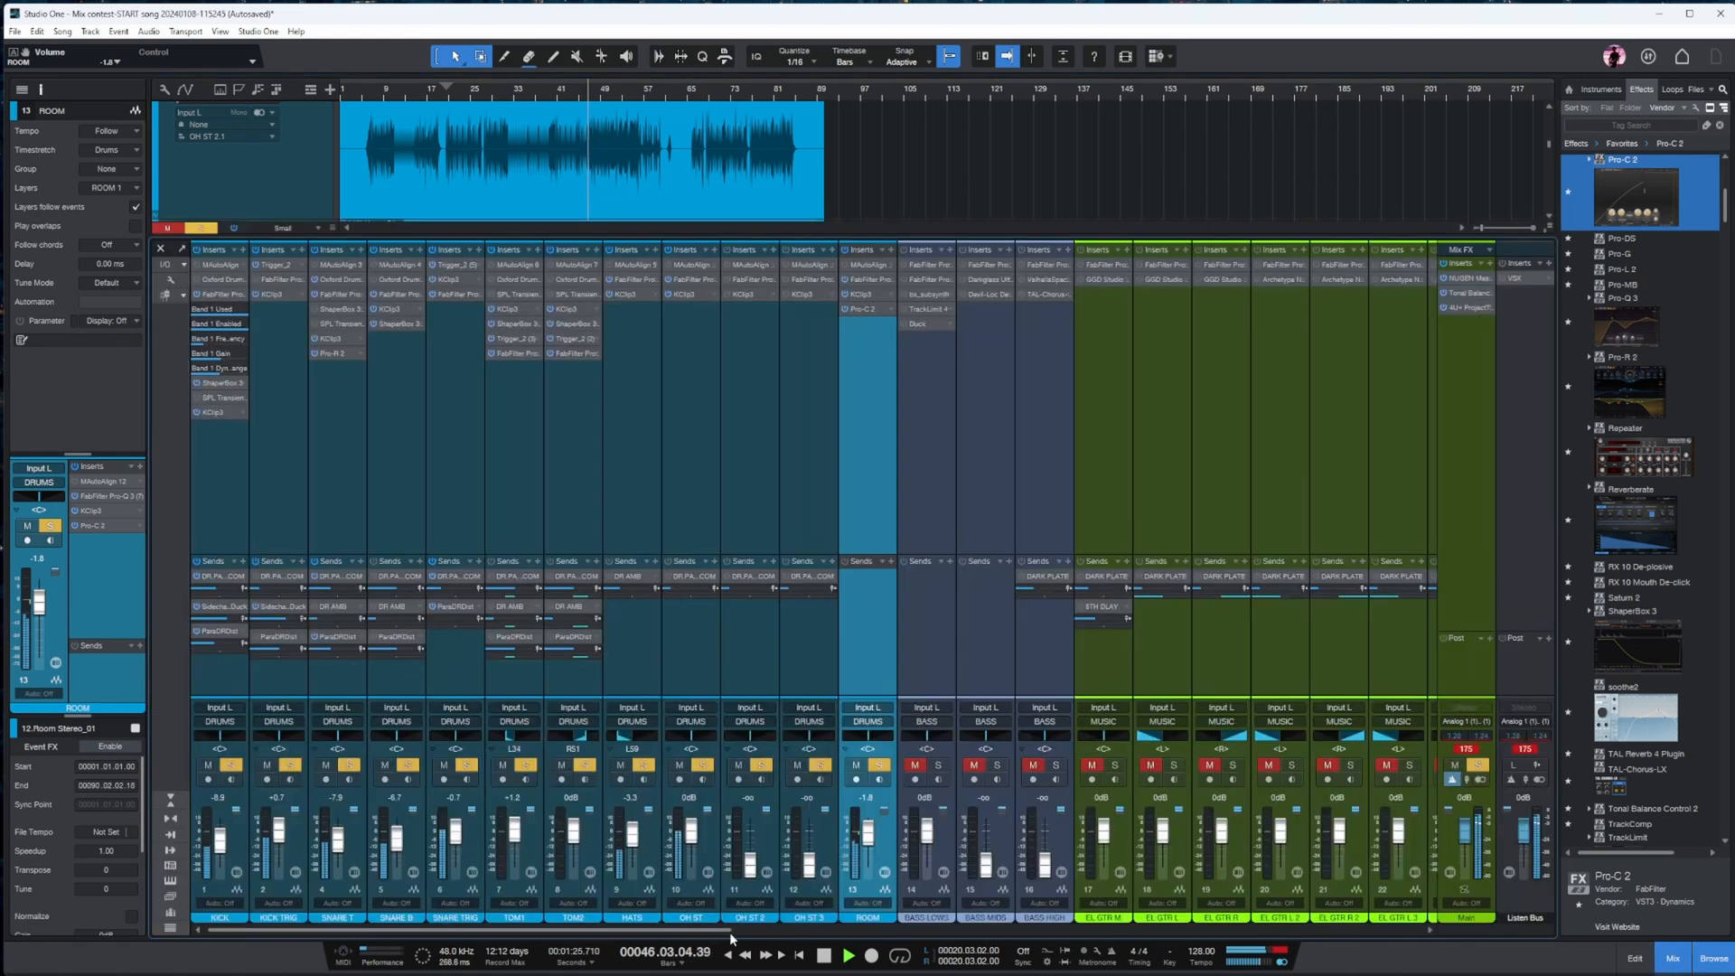
# - Look through the mixer channels from the buses back to KICK and play the soloed drums from bar 46 in a zoomed-in arrangement
pyautogui.click(764, 931)
pyautogui.click(1052, 382)
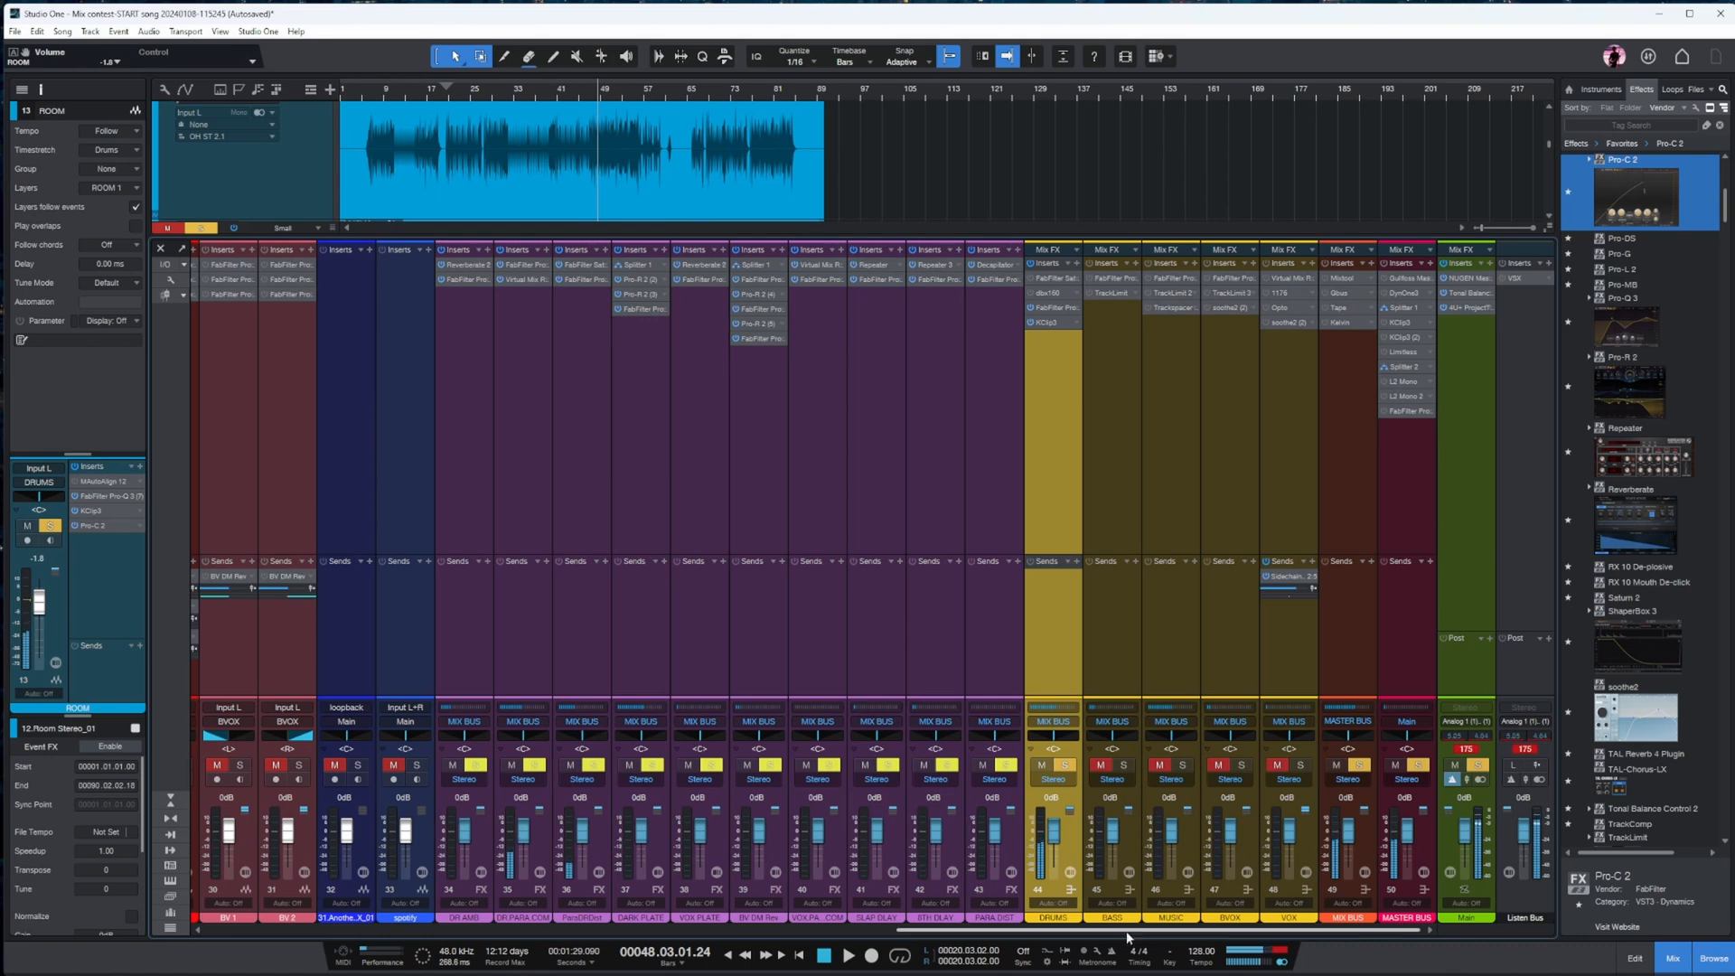
pyautogui.moveTo(1125, 929); pyautogui.dragTo(581, 929)
pyautogui.press('e')
pyautogui.press('e')
pyautogui.click(544, 94)
pyautogui.press('space')
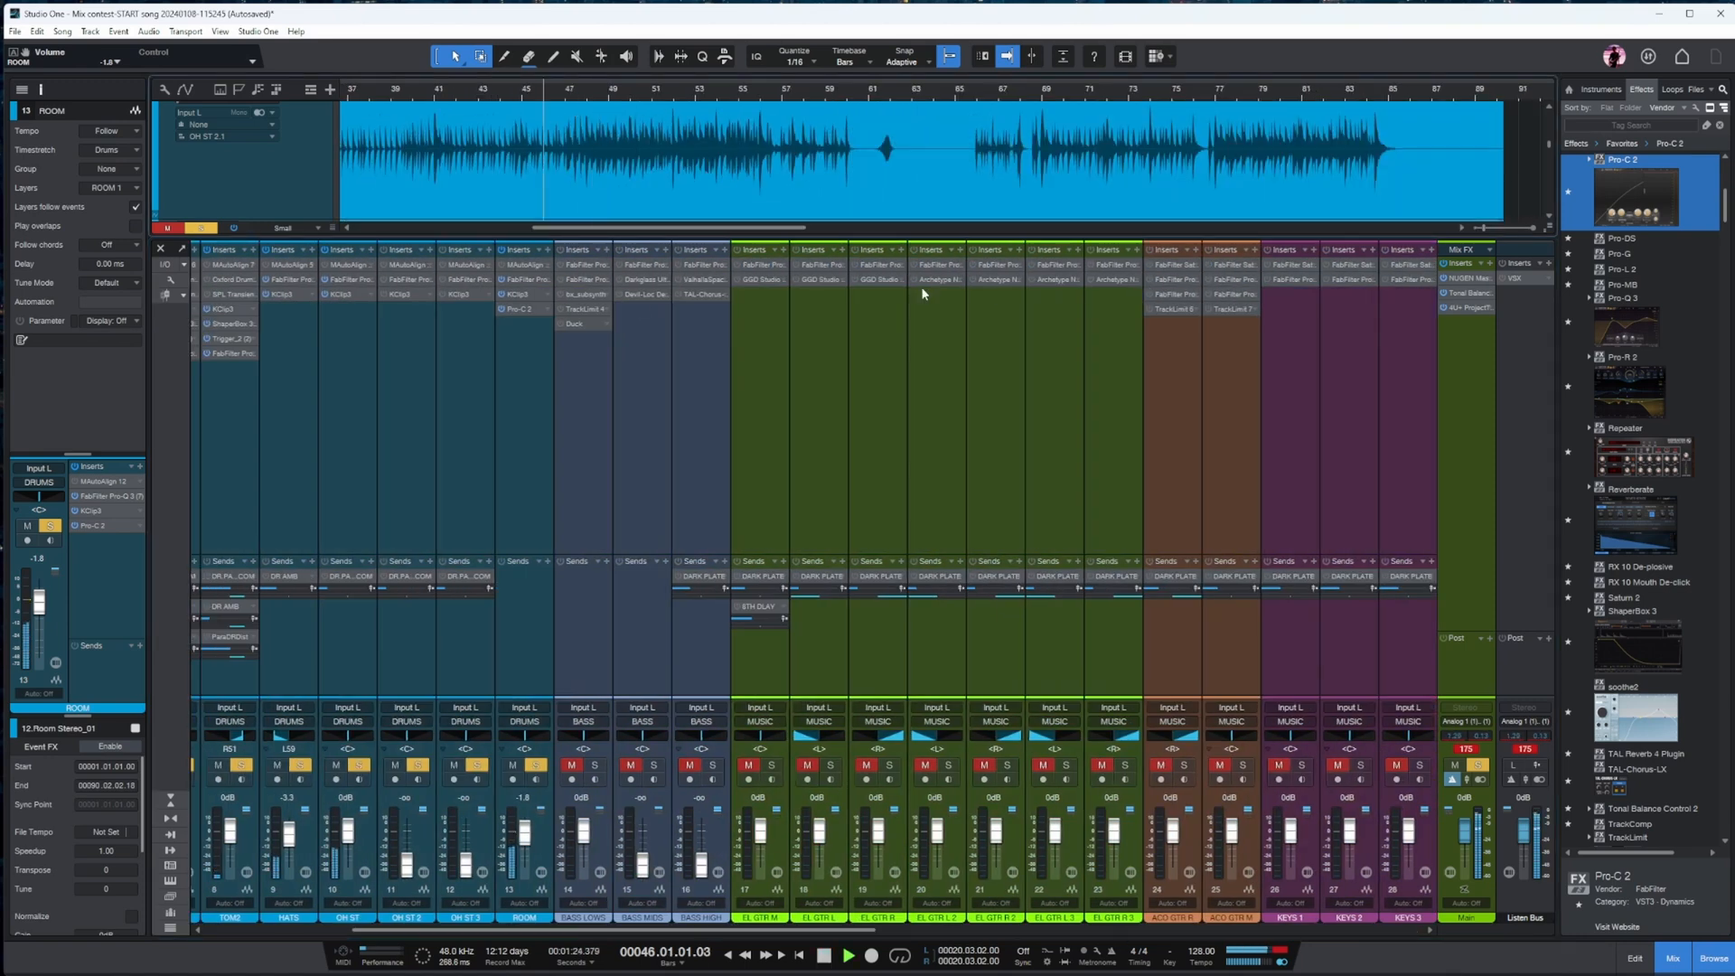
pyautogui.moveTo(633, 931); pyautogui.dragTo(460, 932)
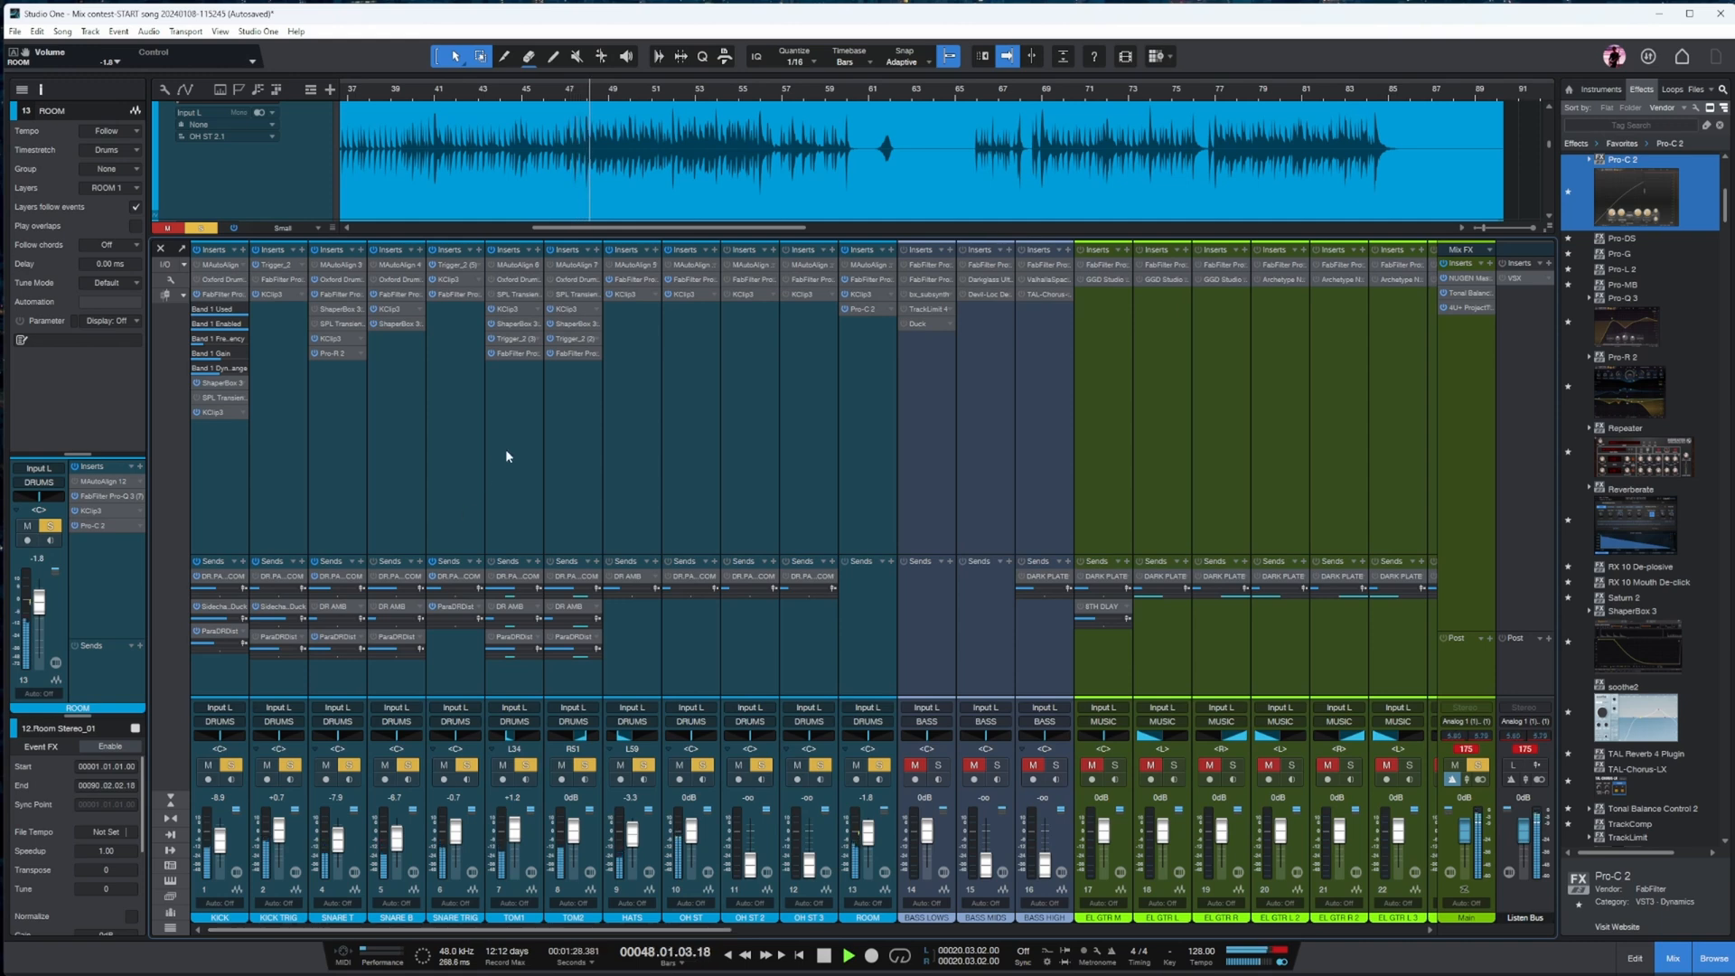
pyautogui.press('space')
# - Insert soothe2 on the OH ST channel and play the drums around bar 46
pyautogui.click(524, 419)
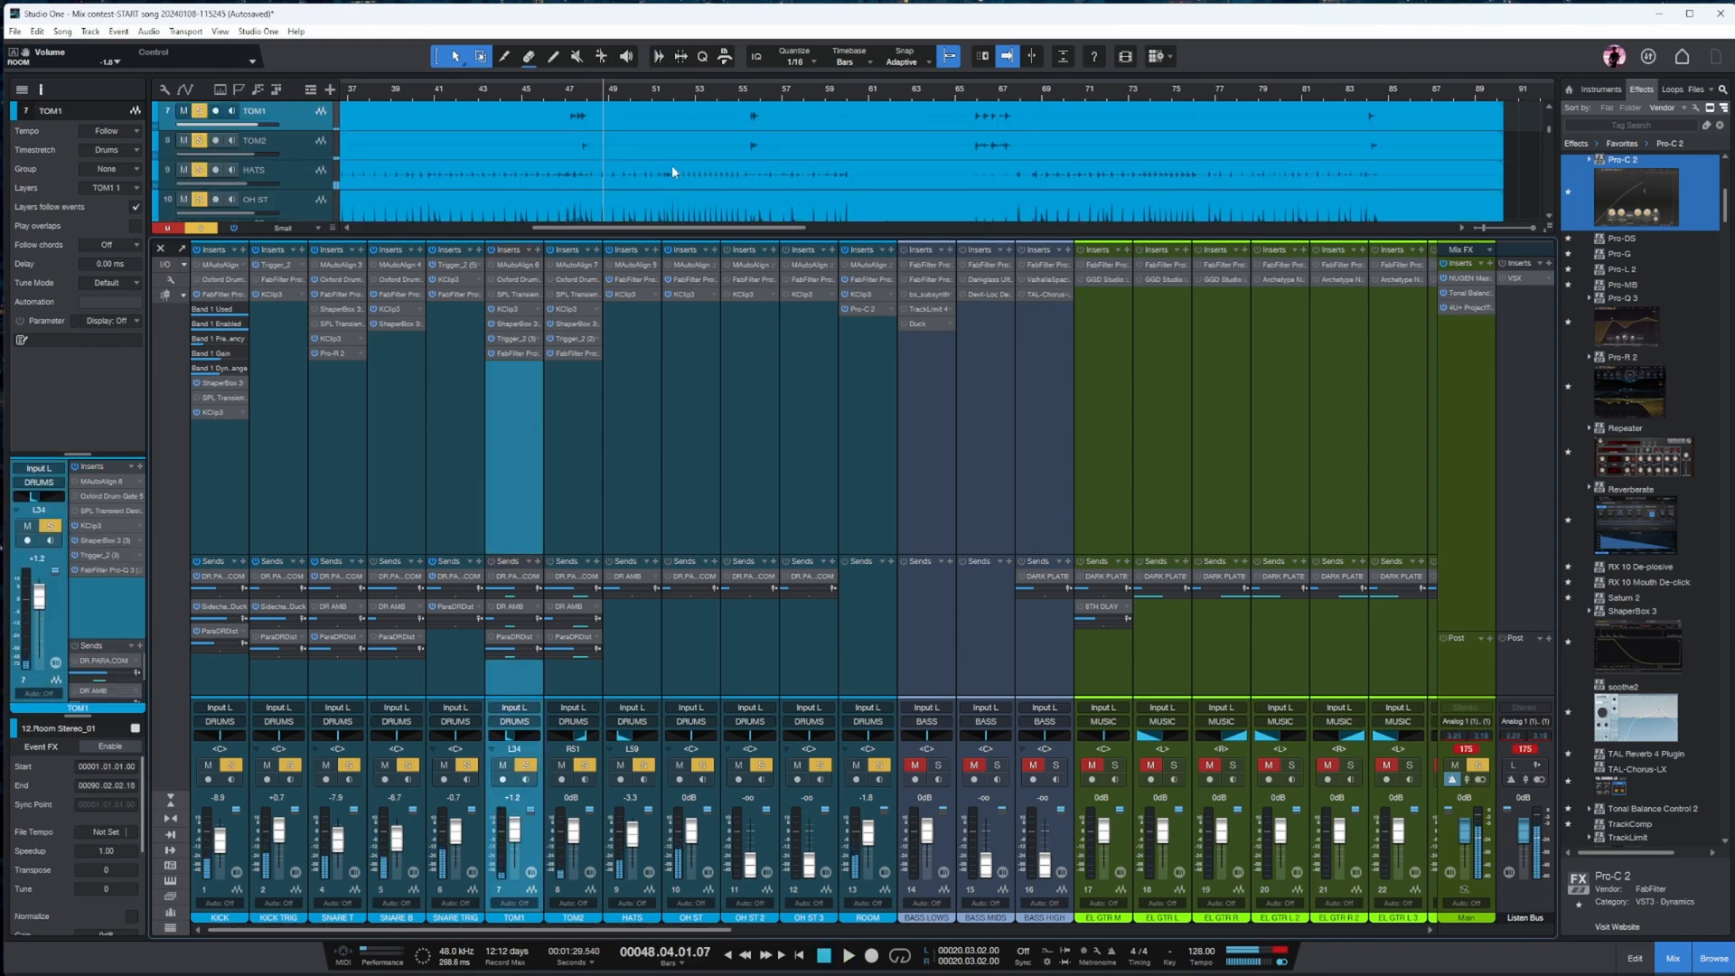
pyautogui.click(572, 97)
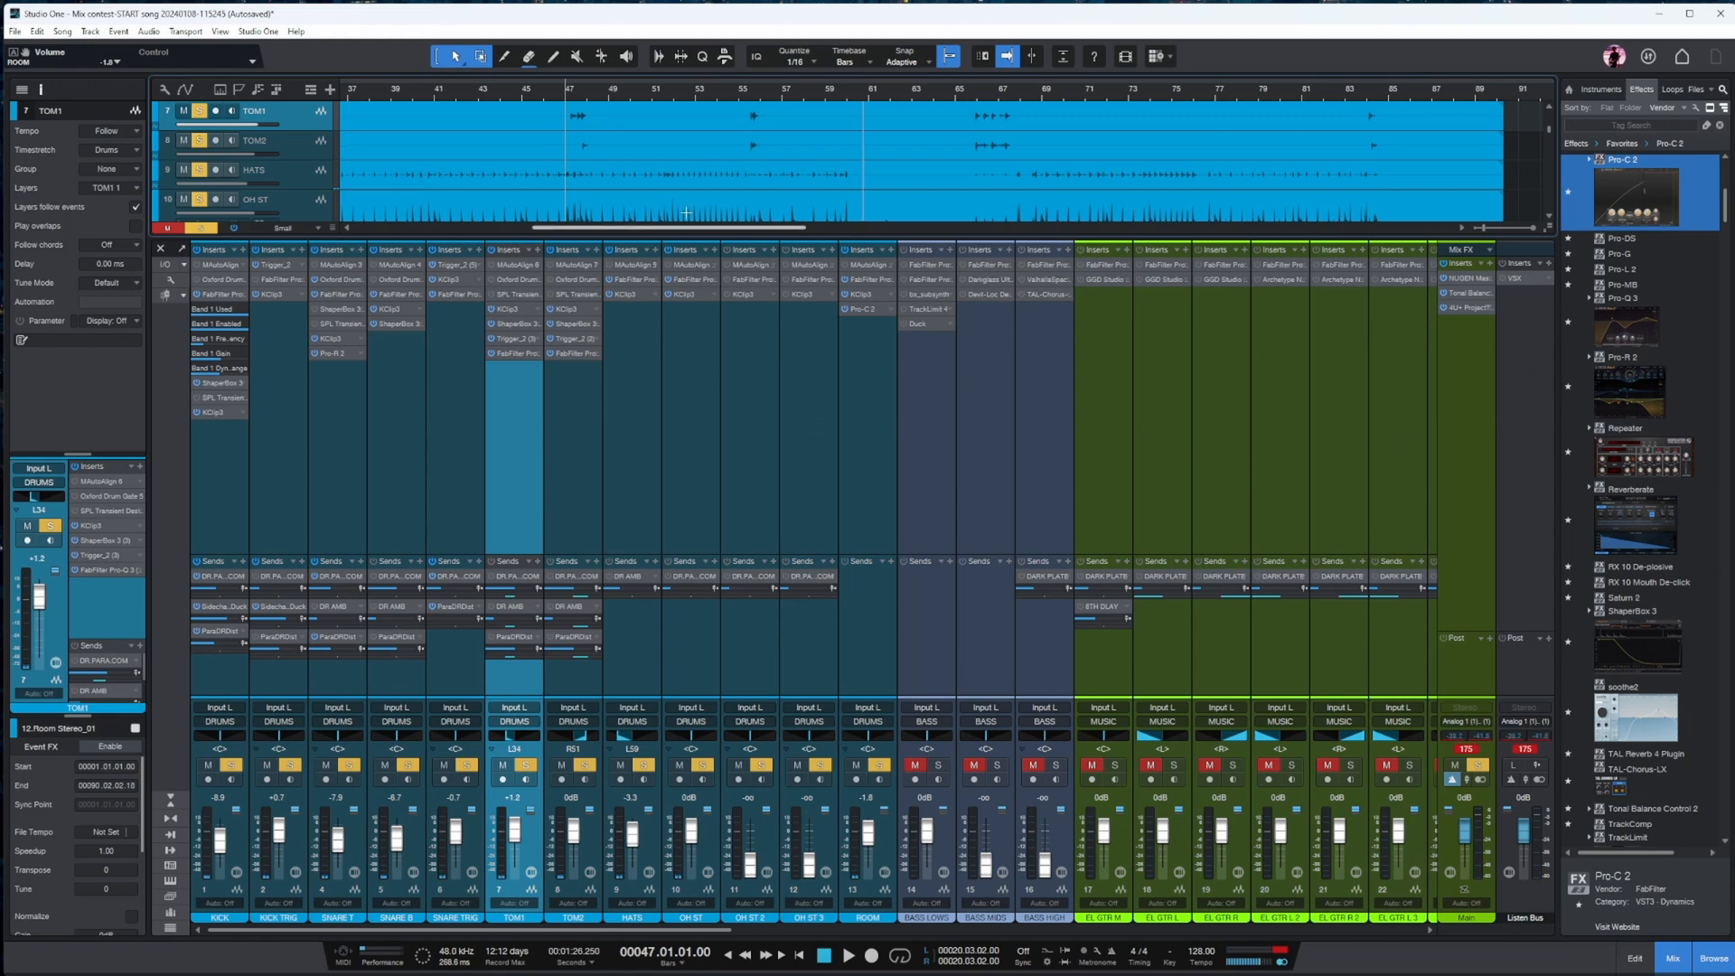
pyautogui.moveTo(1637, 710); pyautogui.dragTo(696, 315)
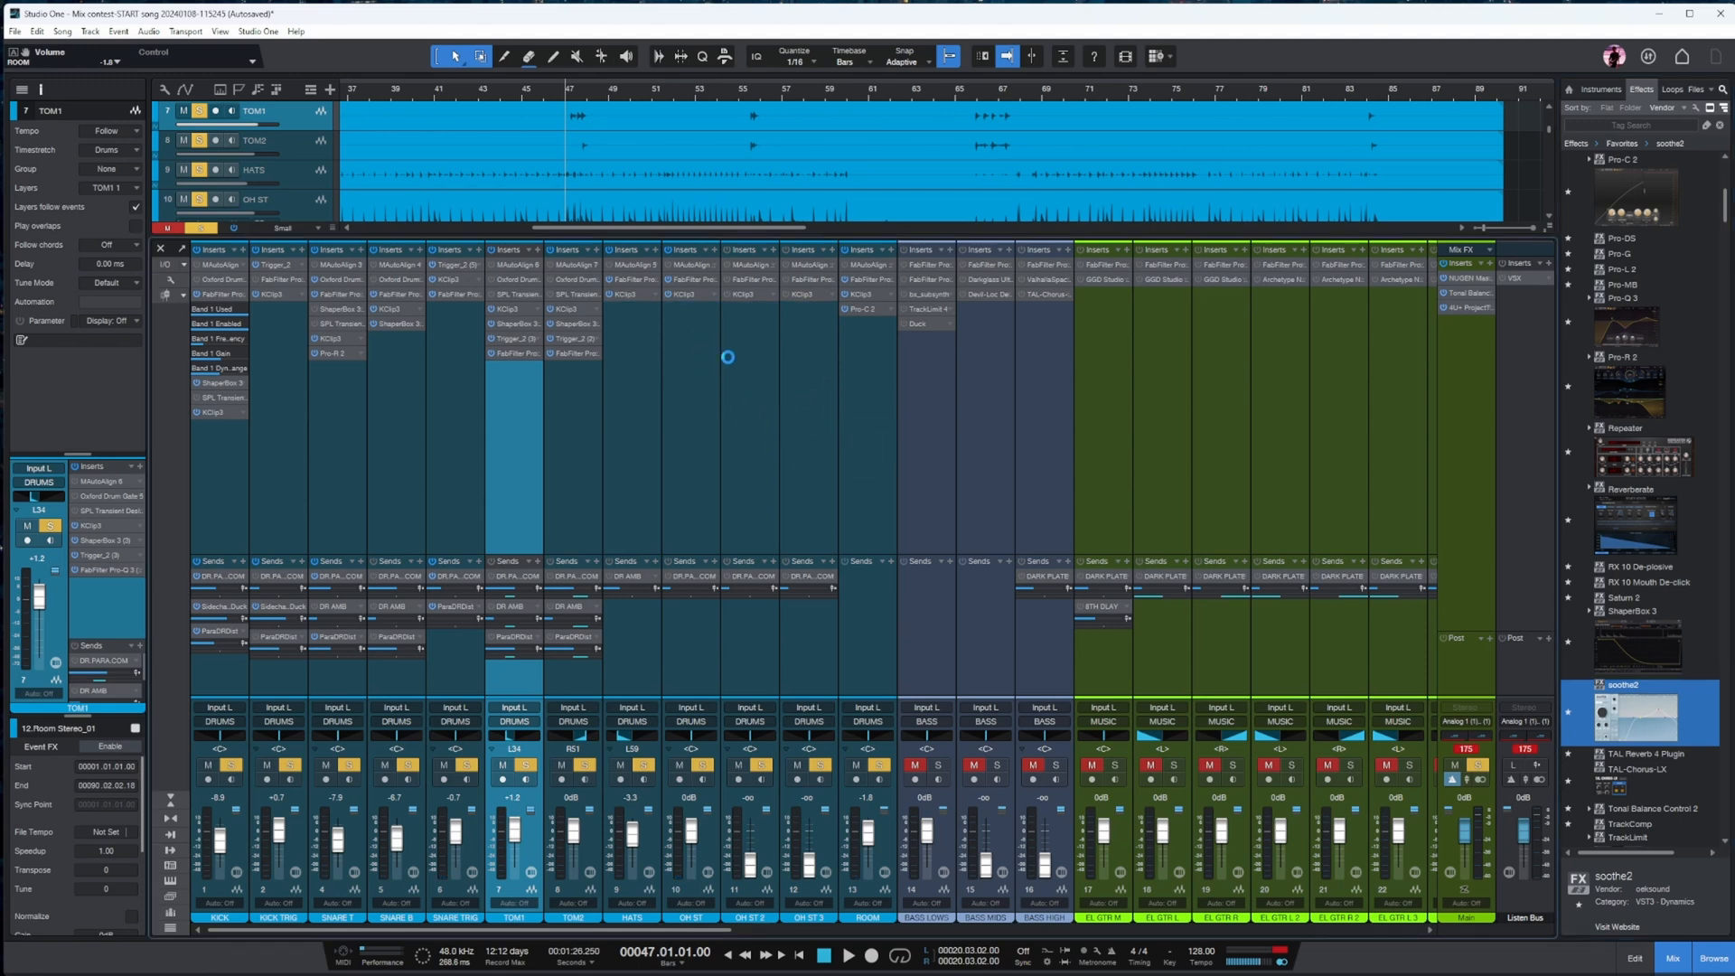
pyautogui.press('space')
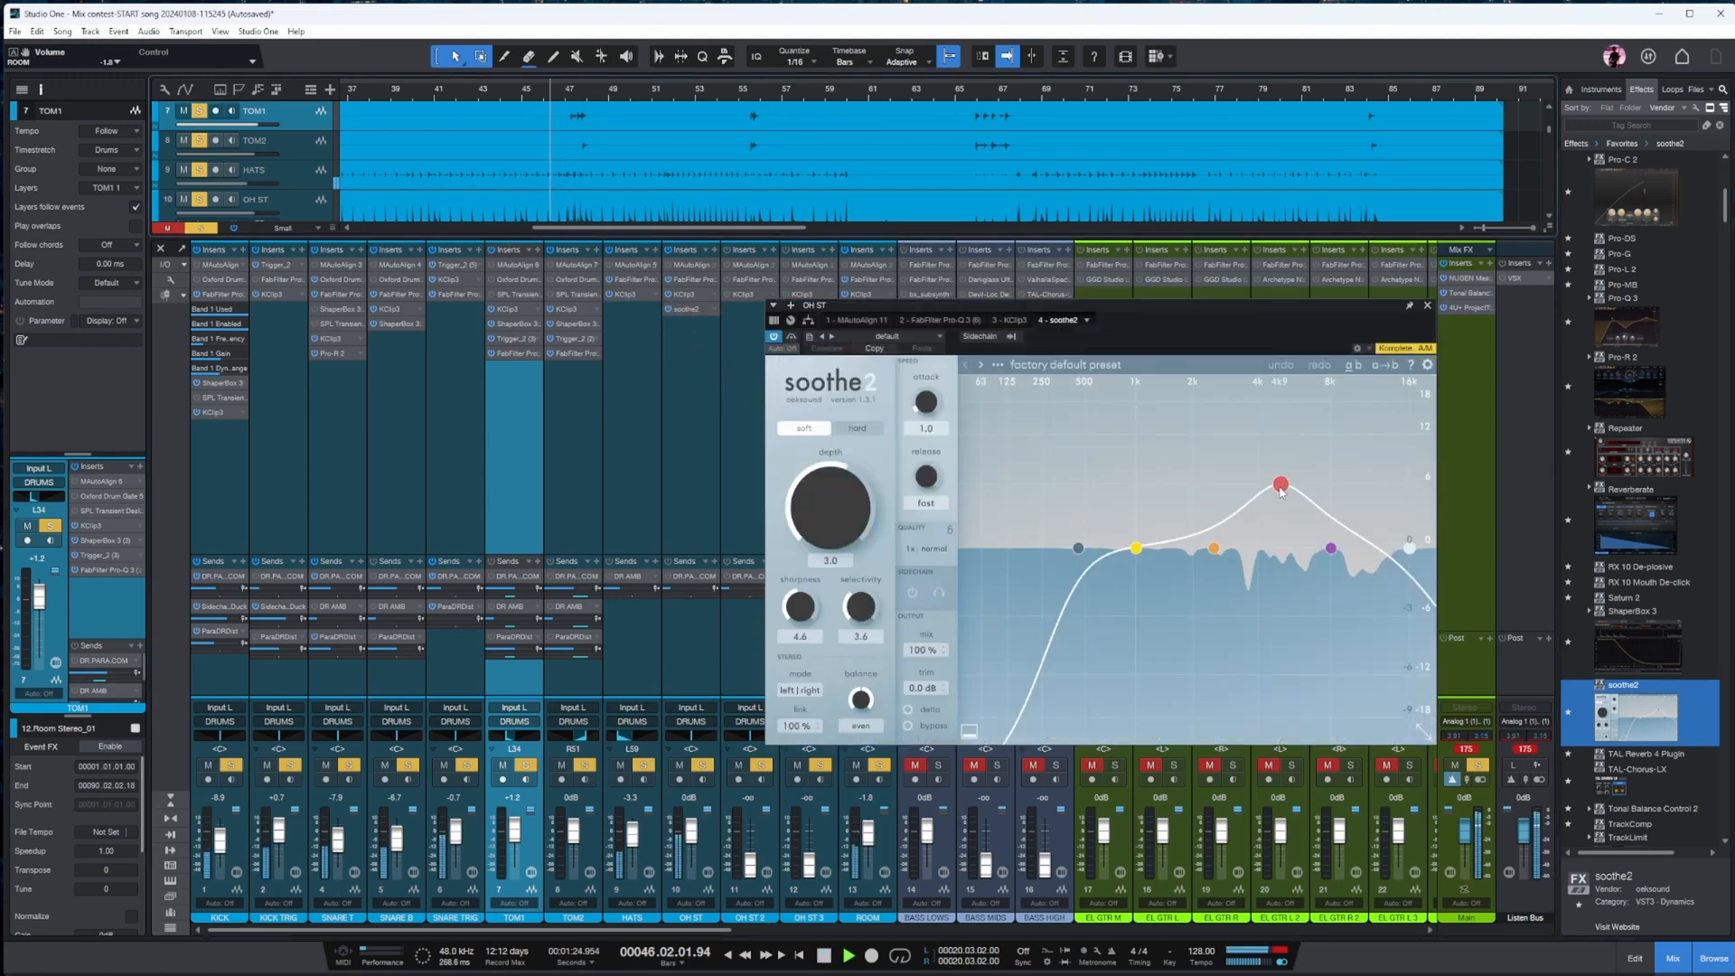
# - In soothe2, set the red band to about 4 kHz with 4.5 dB sensitivity and raise sharpness to about 5.3
pyautogui.moveTo(1280, 487); pyautogui.dragTo(1260, 502)
pyautogui.scroll(-2, 1260, 504)
pyautogui.press('space')
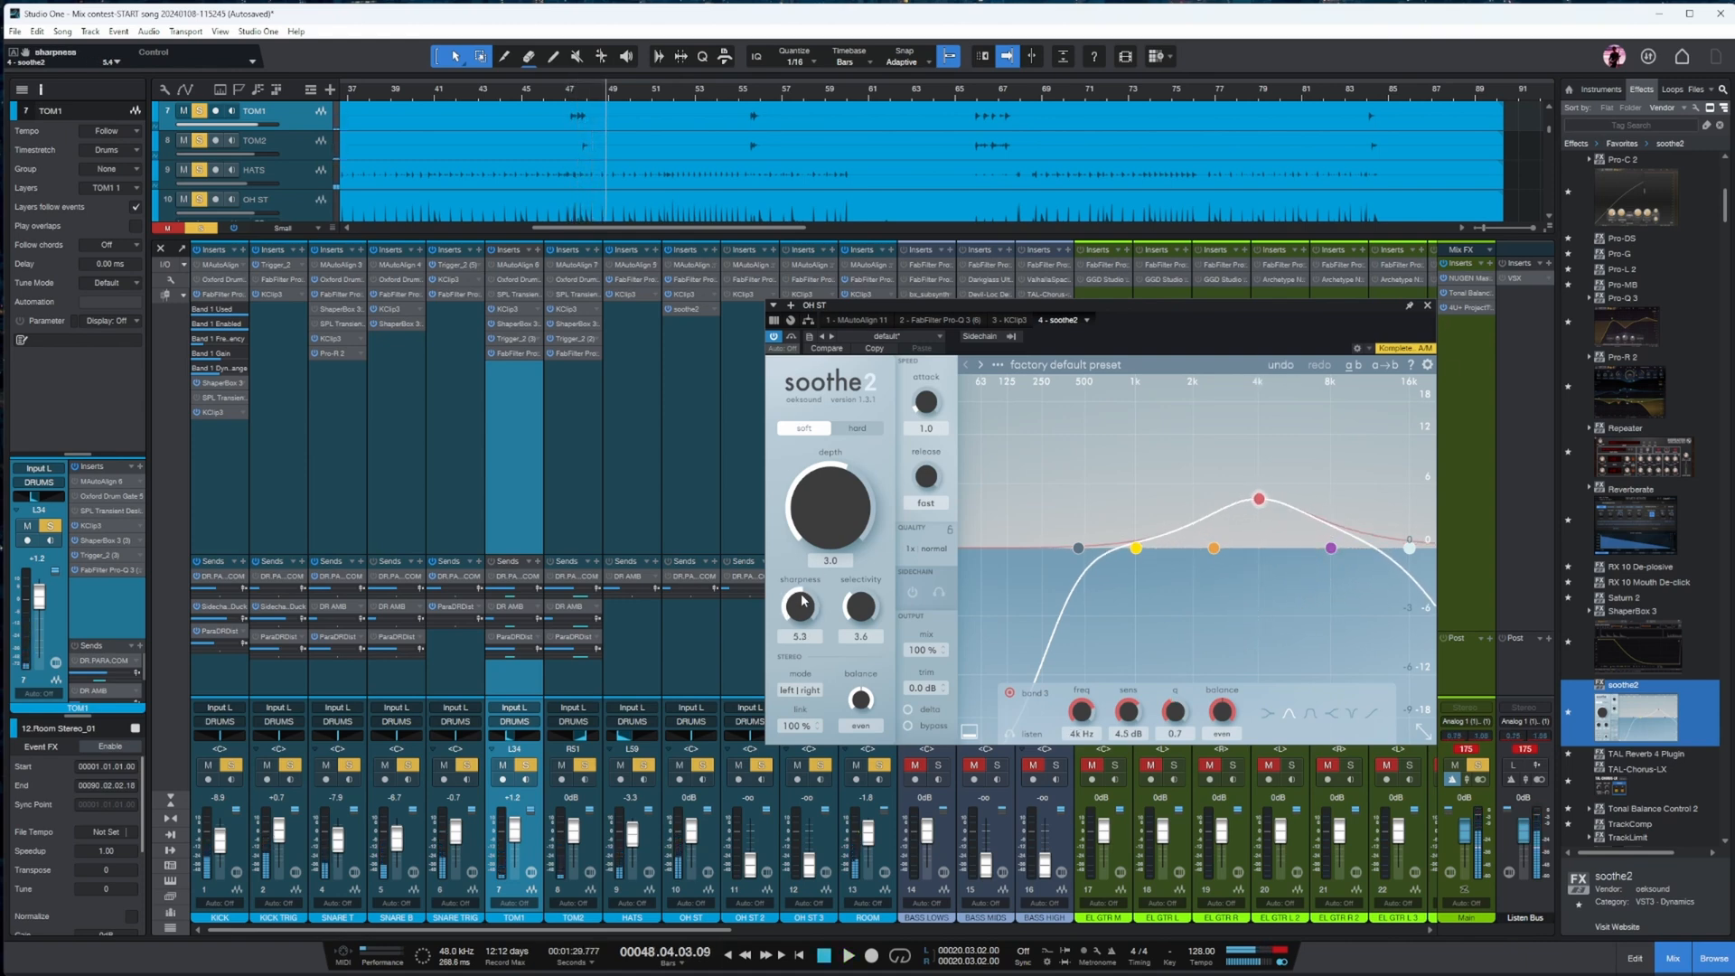
pyautogui.click(1427, 307)
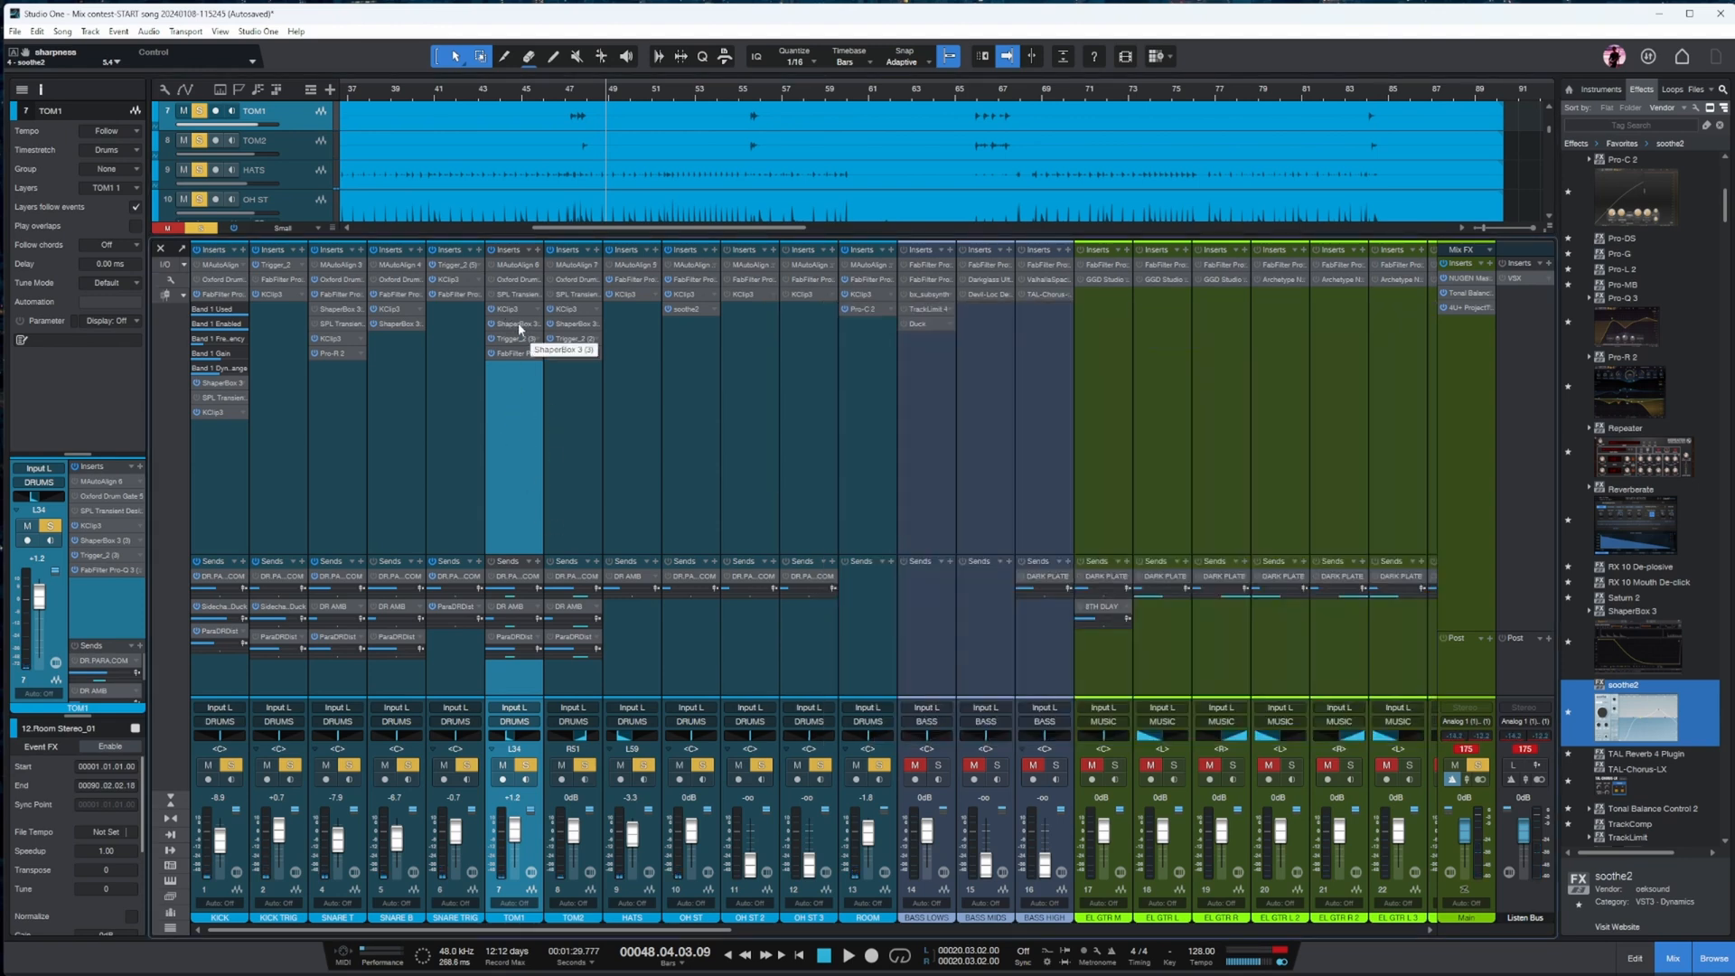
# - Enable the ParaDRDist sends on TOM1 and TOM2 at about -13.1 dB and check the Saturn 2 on that effect channel
pyautogui.scroll(-2, 1694, 393)
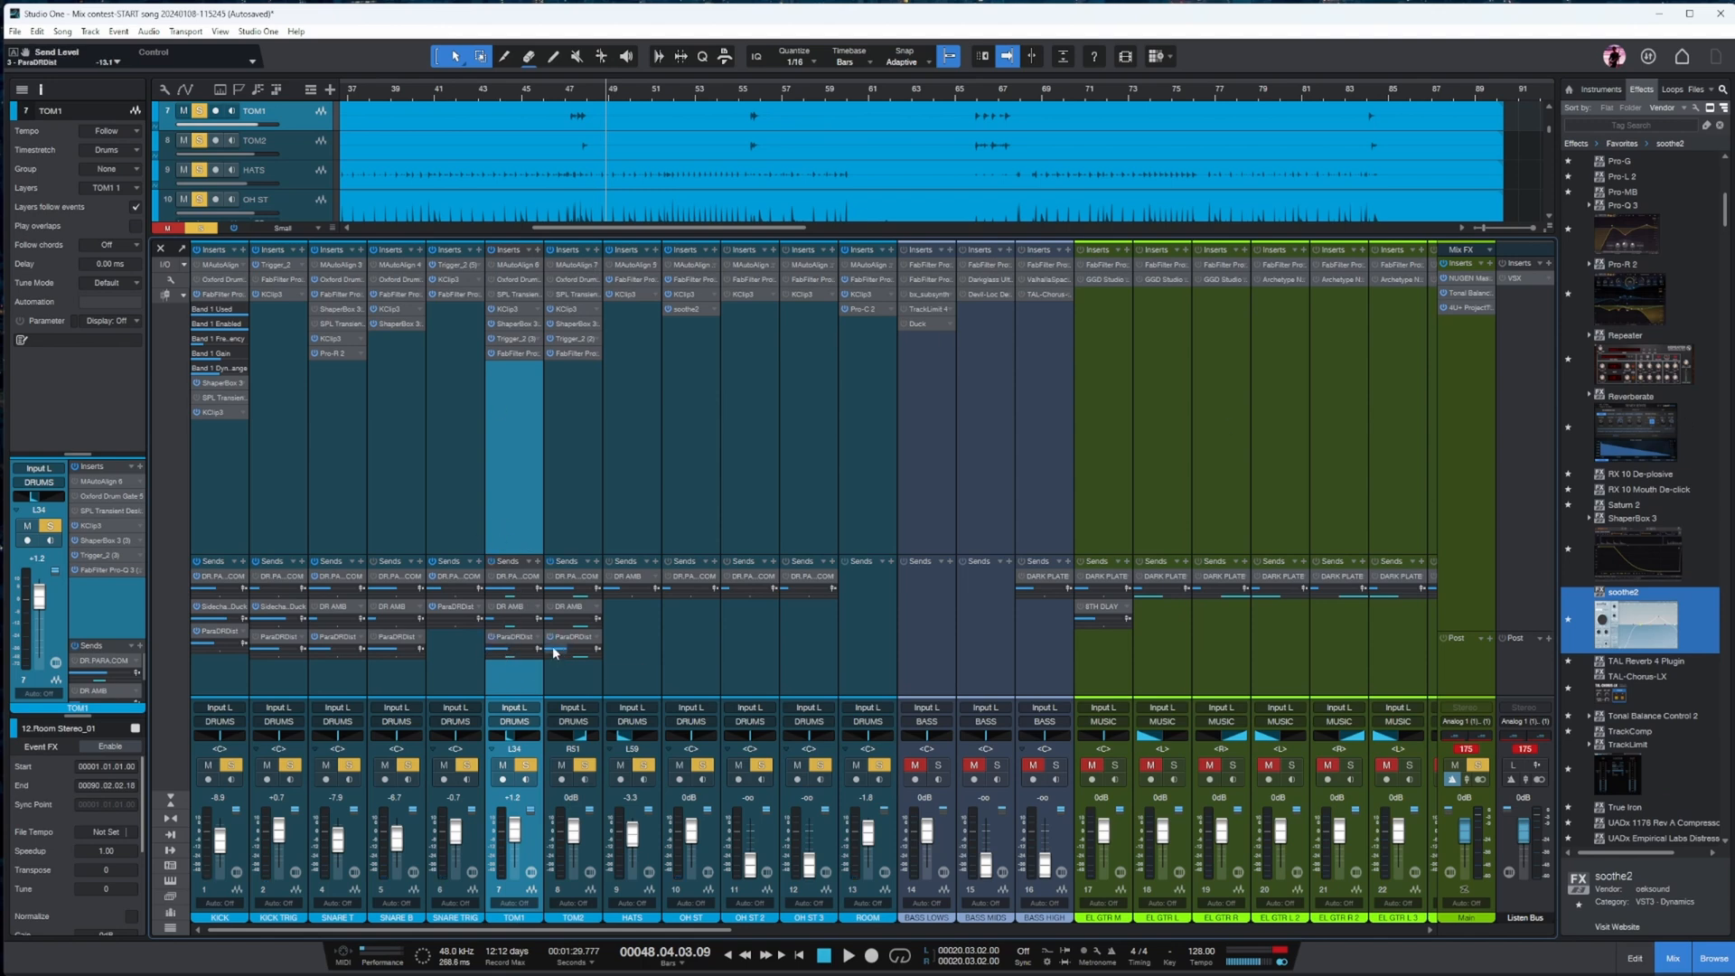
pyautogui.click(515, 636)
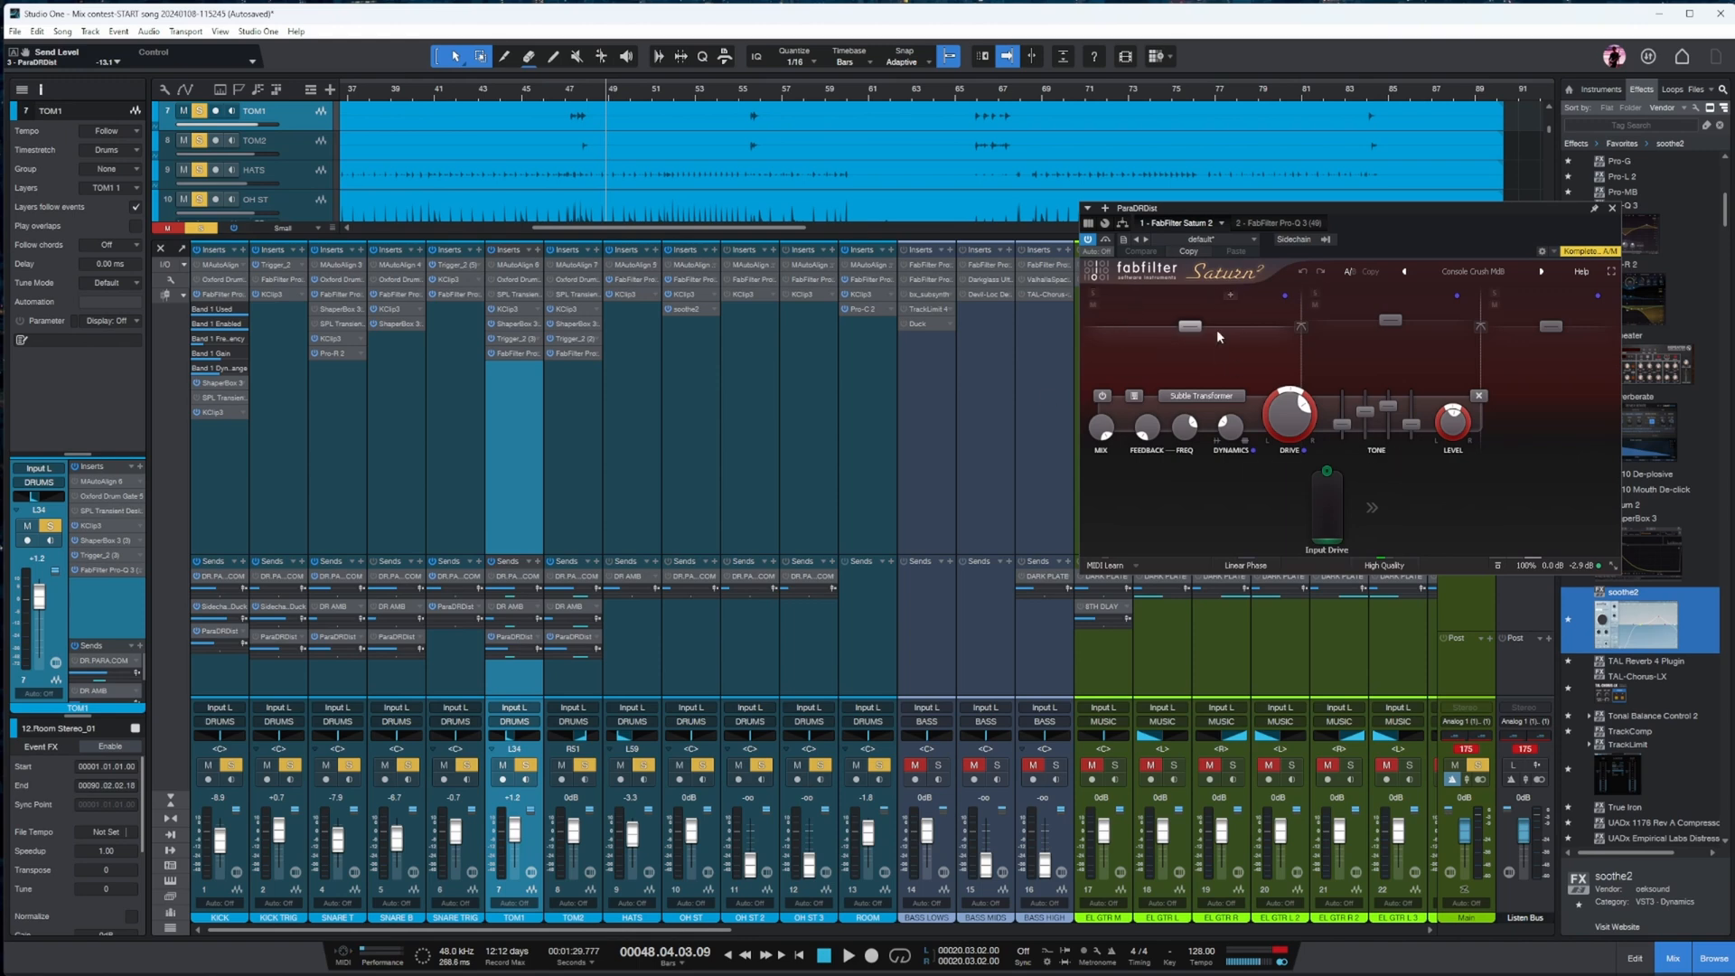
pyautogui.click(1612, 208)
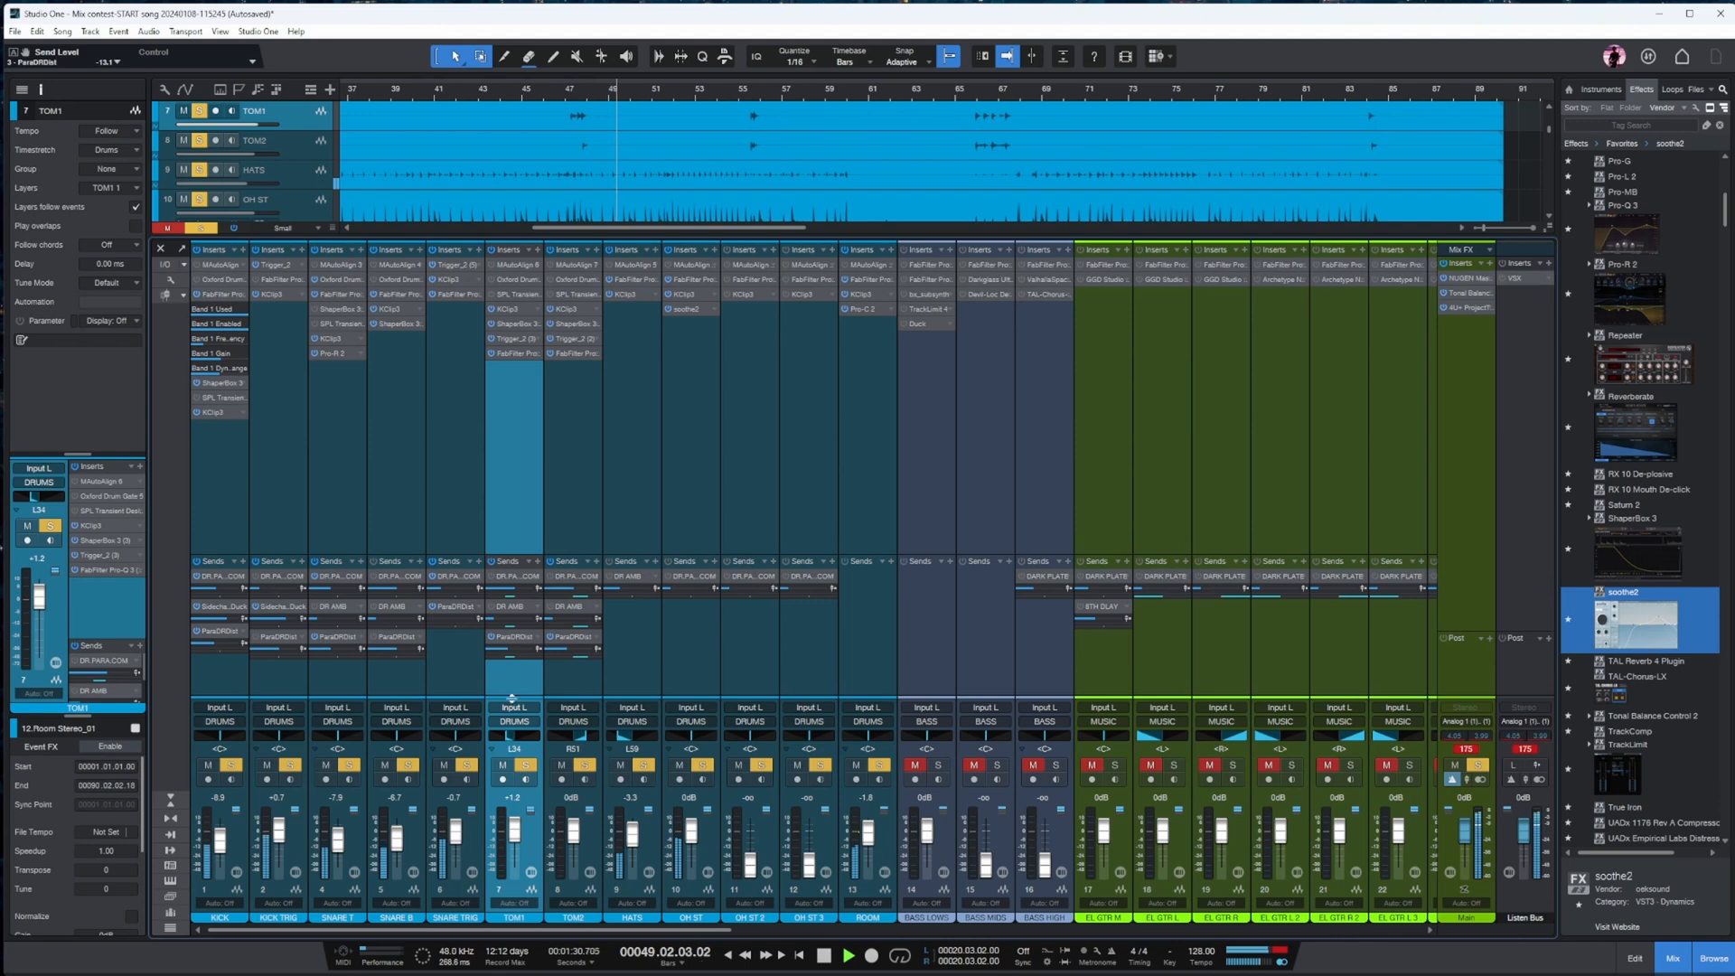
# - Raise the TOM1 and TOM2 ParaDRDist sends to 0 dB and play the tom fill at bar 47
pyautogui.click(558, 136)
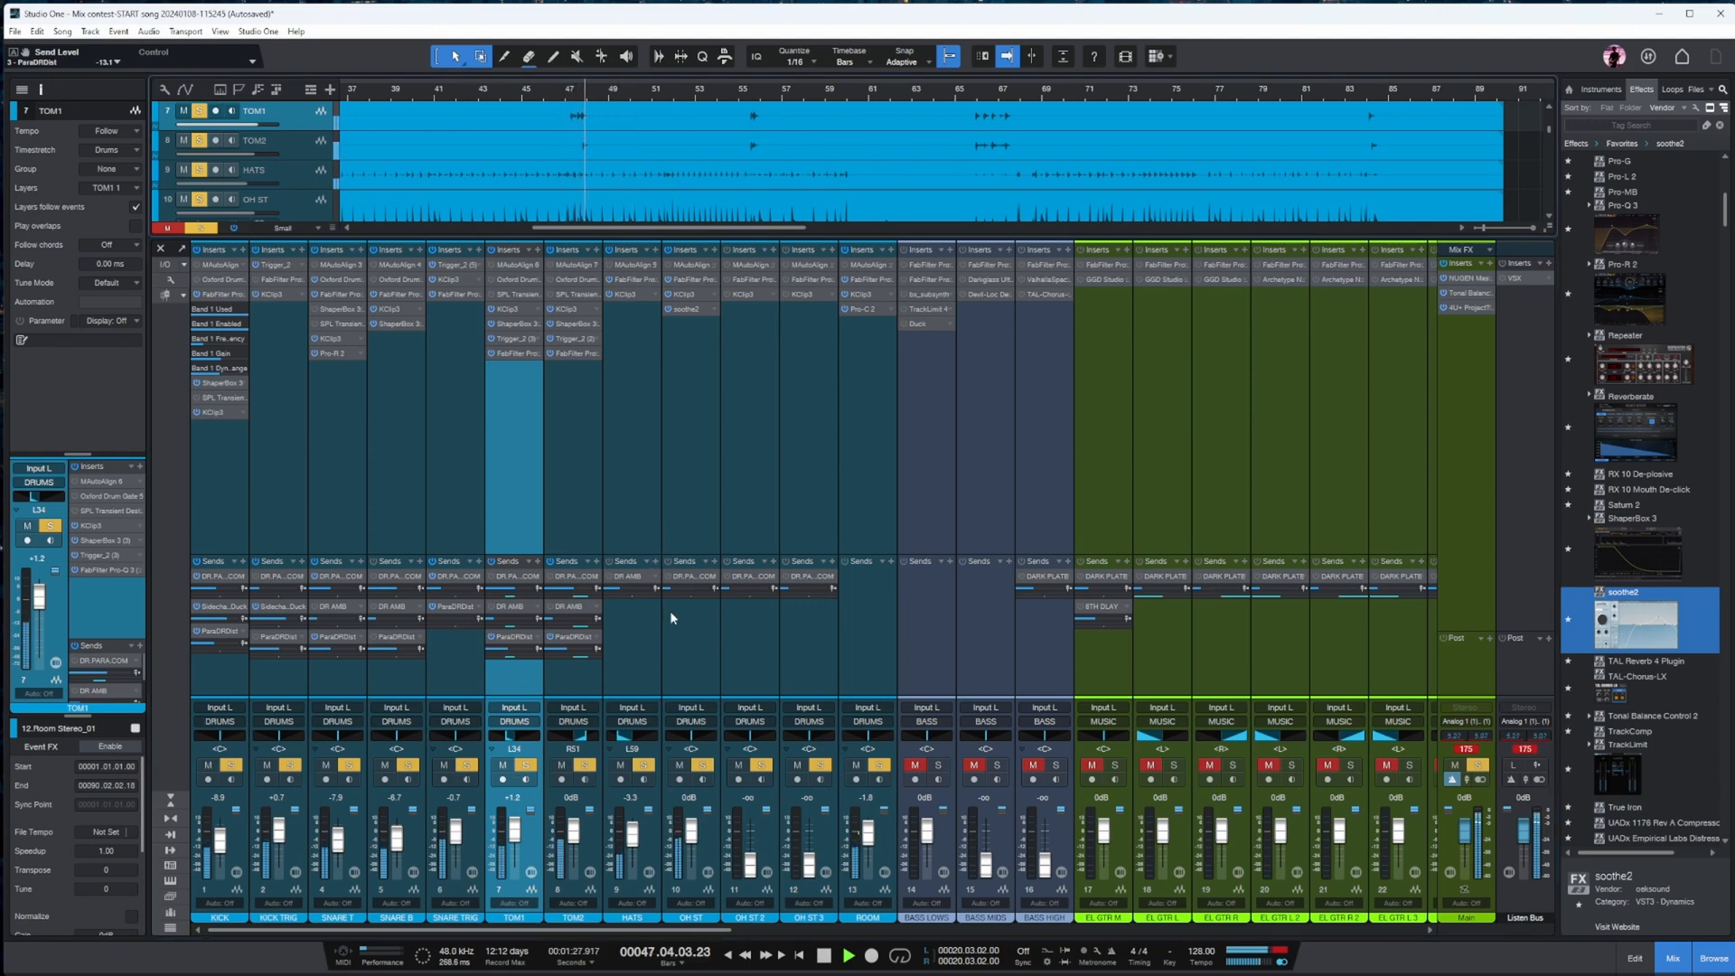
pyautogui.press('space')
pyautogui.keyDown('ctrl'); pyautogui.click(512, 650); pyautogui.keyUp('ctrl')
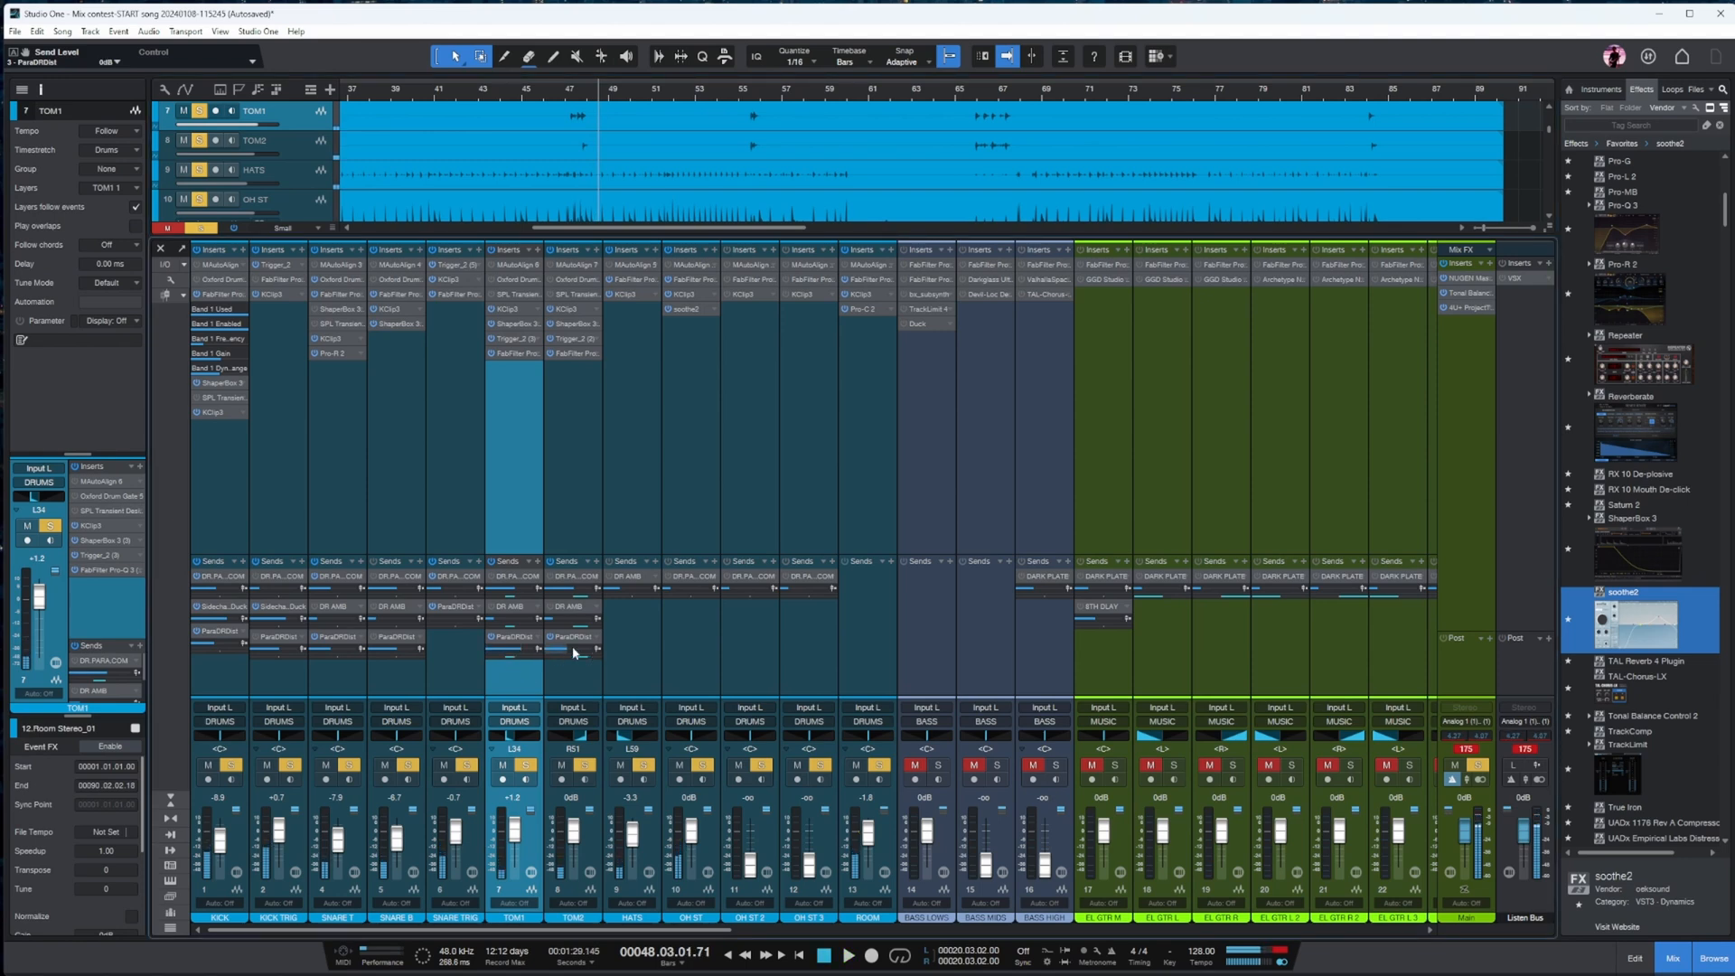
pyautogui.click(568, 91)
pyautogui.press('space')
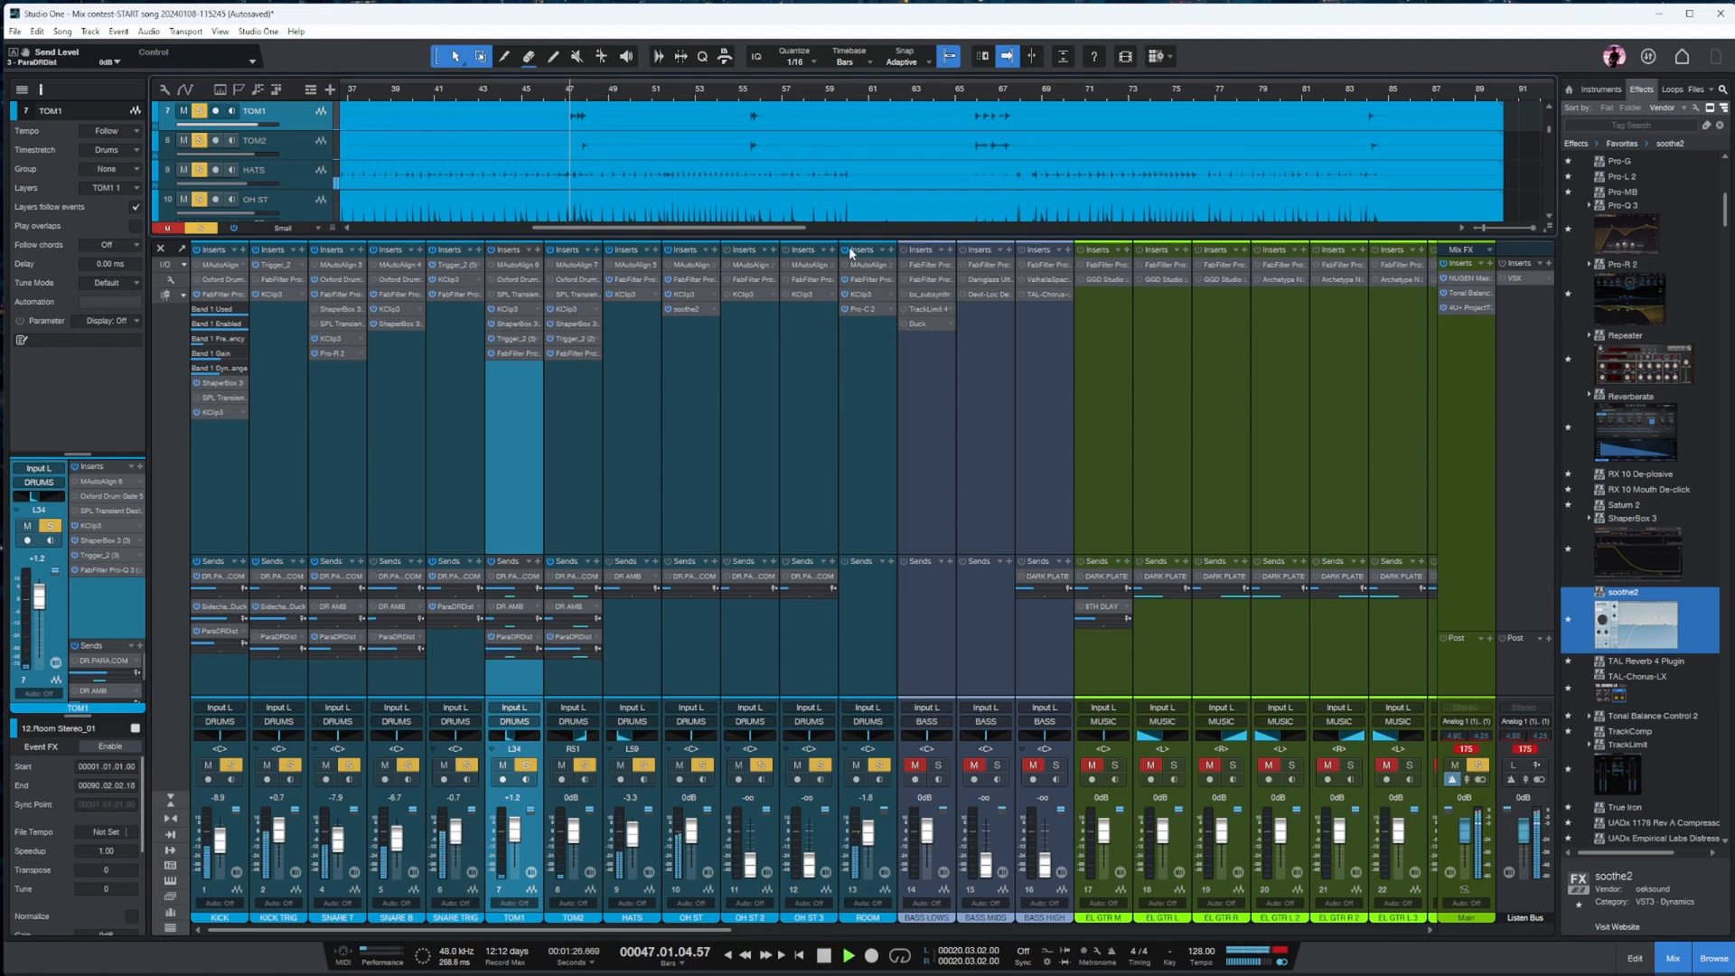
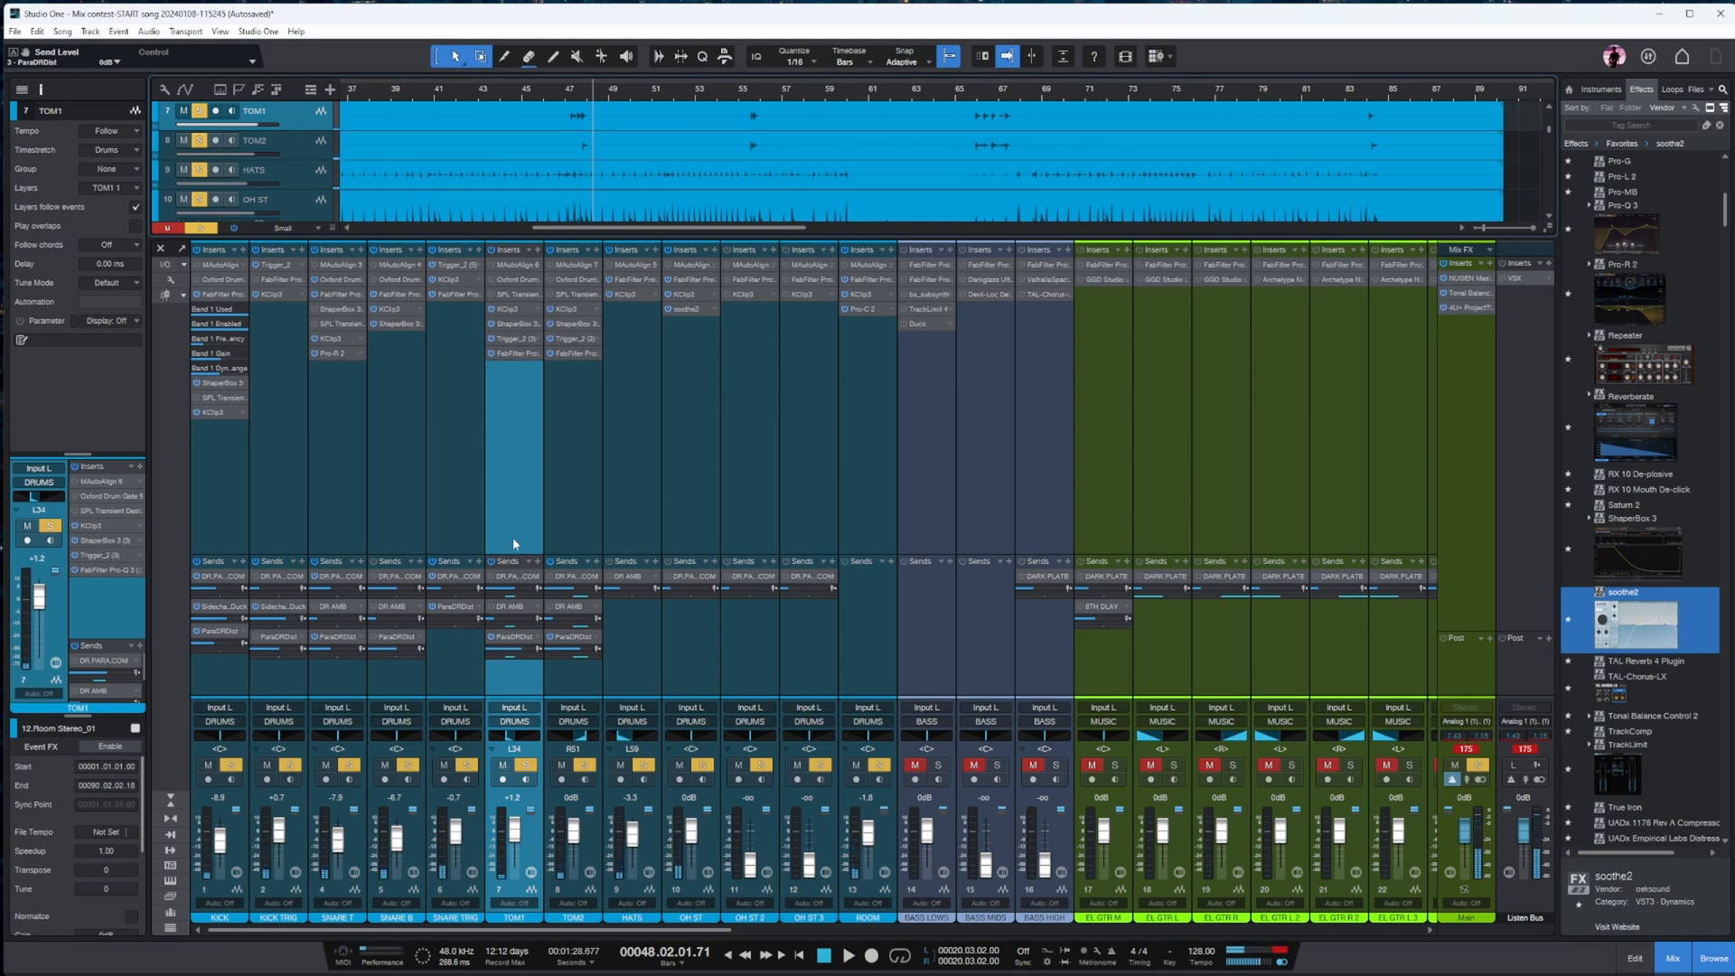
# - Raise the SNARE T send to DR AMB while the drums play from bar 43
pyautogui.click(349, 508)
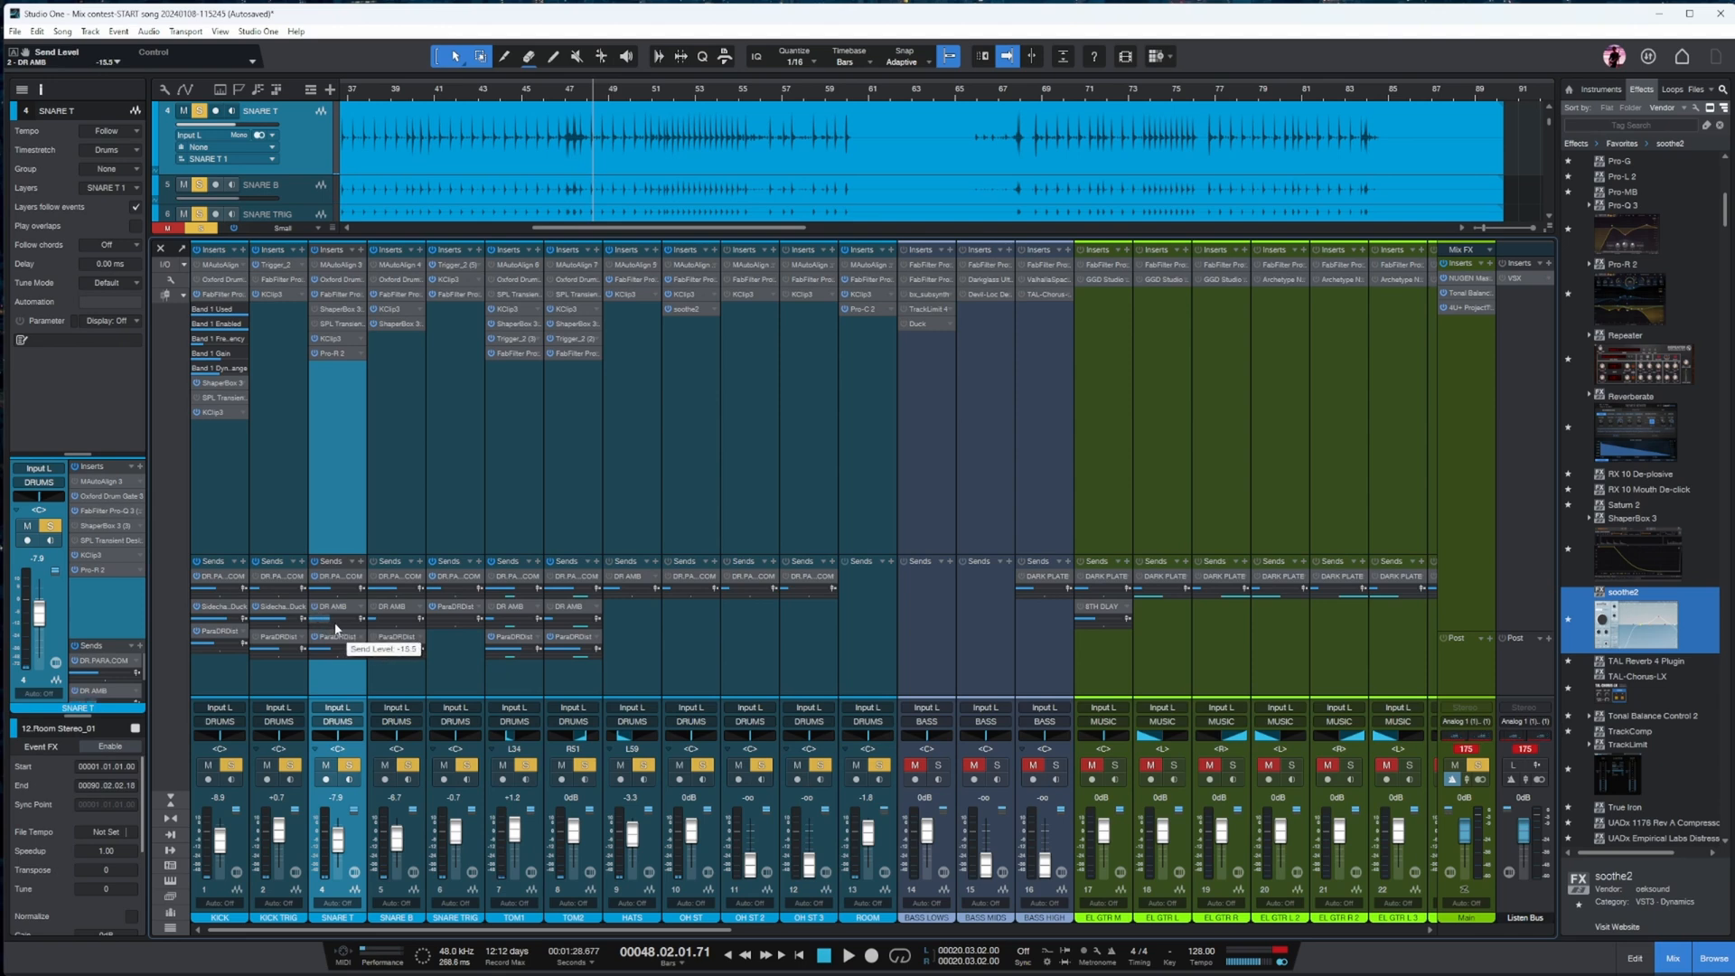
pyautogui.click(479, 99)
pyautogui.press('space')
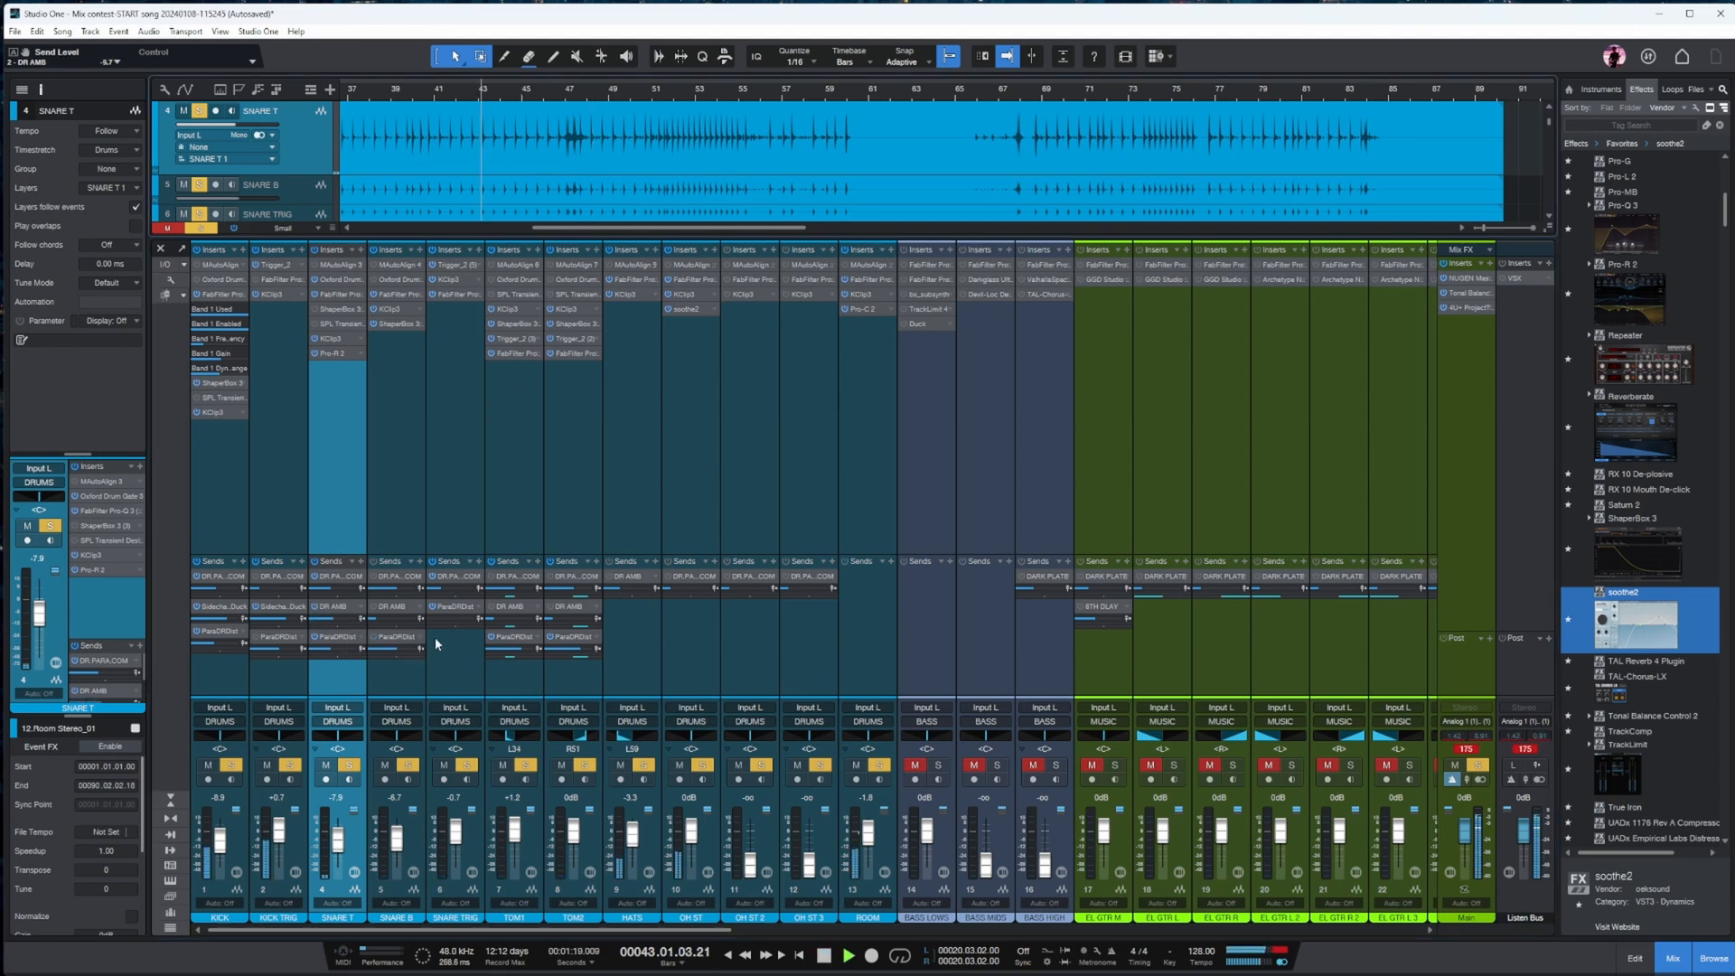
pyautogui.moveTo(333, 623); pyautogui.dragTo(344, 624)
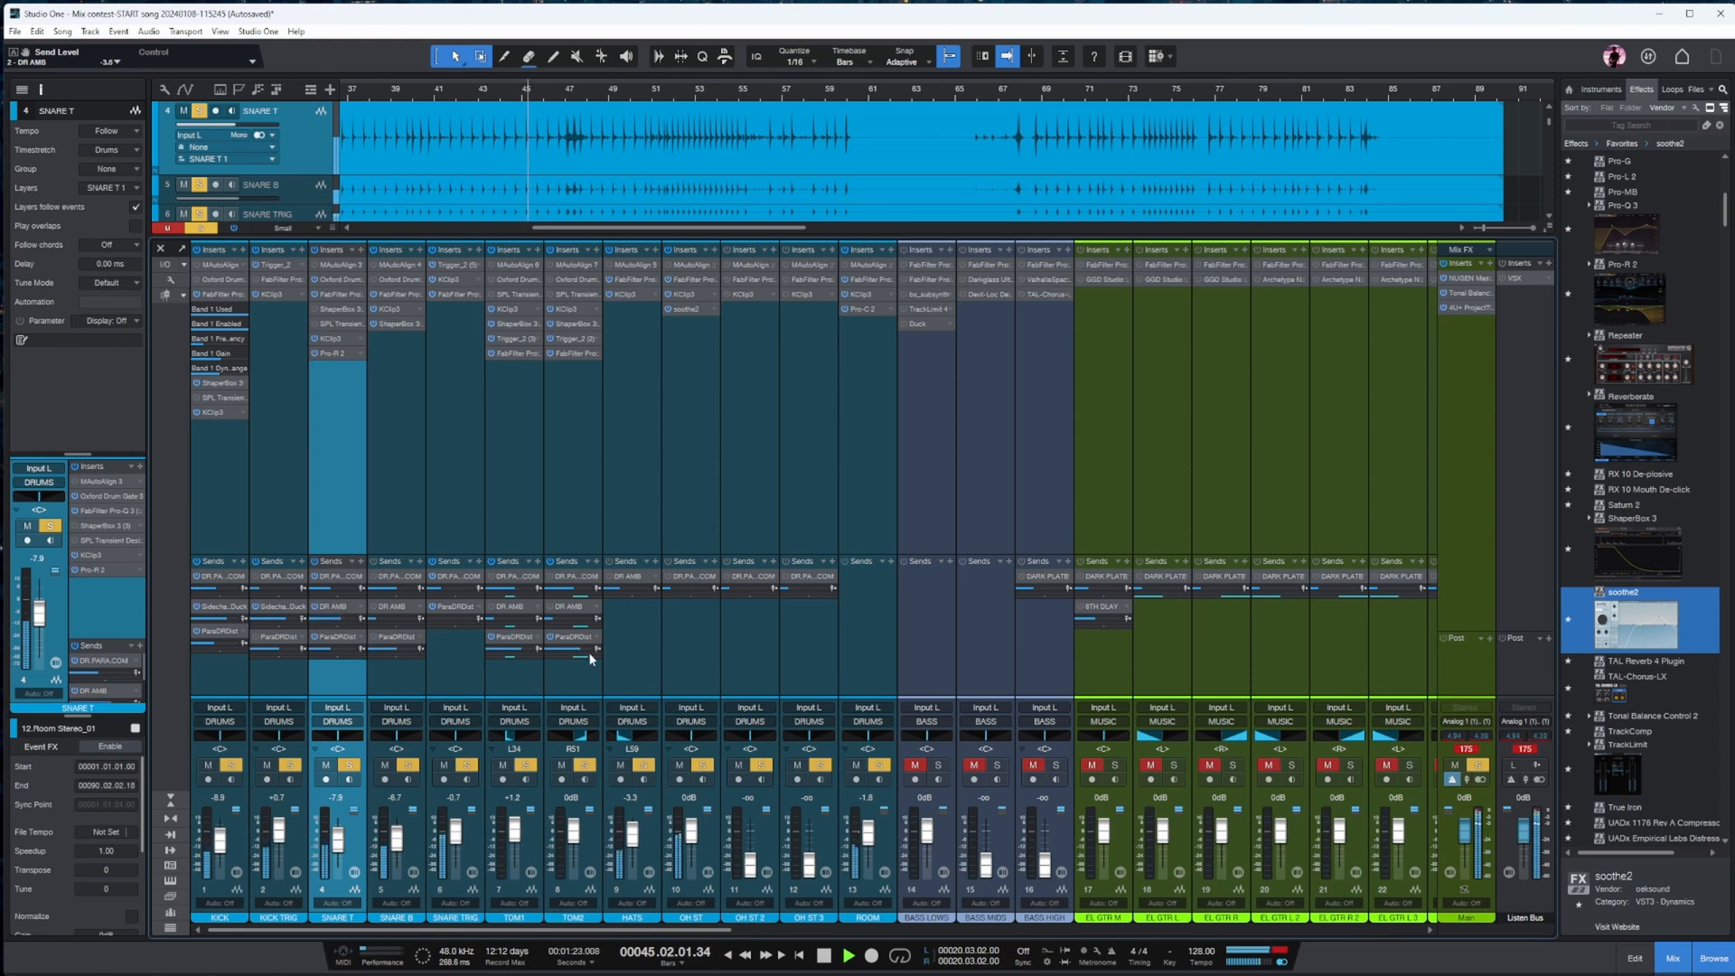
# - Raise the TOM1 and TOM2 sends to DR AMB to about -5.1 dB and adjust their send panning while playing an earlier tom fill
pyautogui.moveTo(504, 625); pyautogui.dragTo(562, 626)
pyautogui.scroll(-3, 467, 151)
pyautogui.click(375, 96)
pyautogui.scroll(-3, 607, 181)
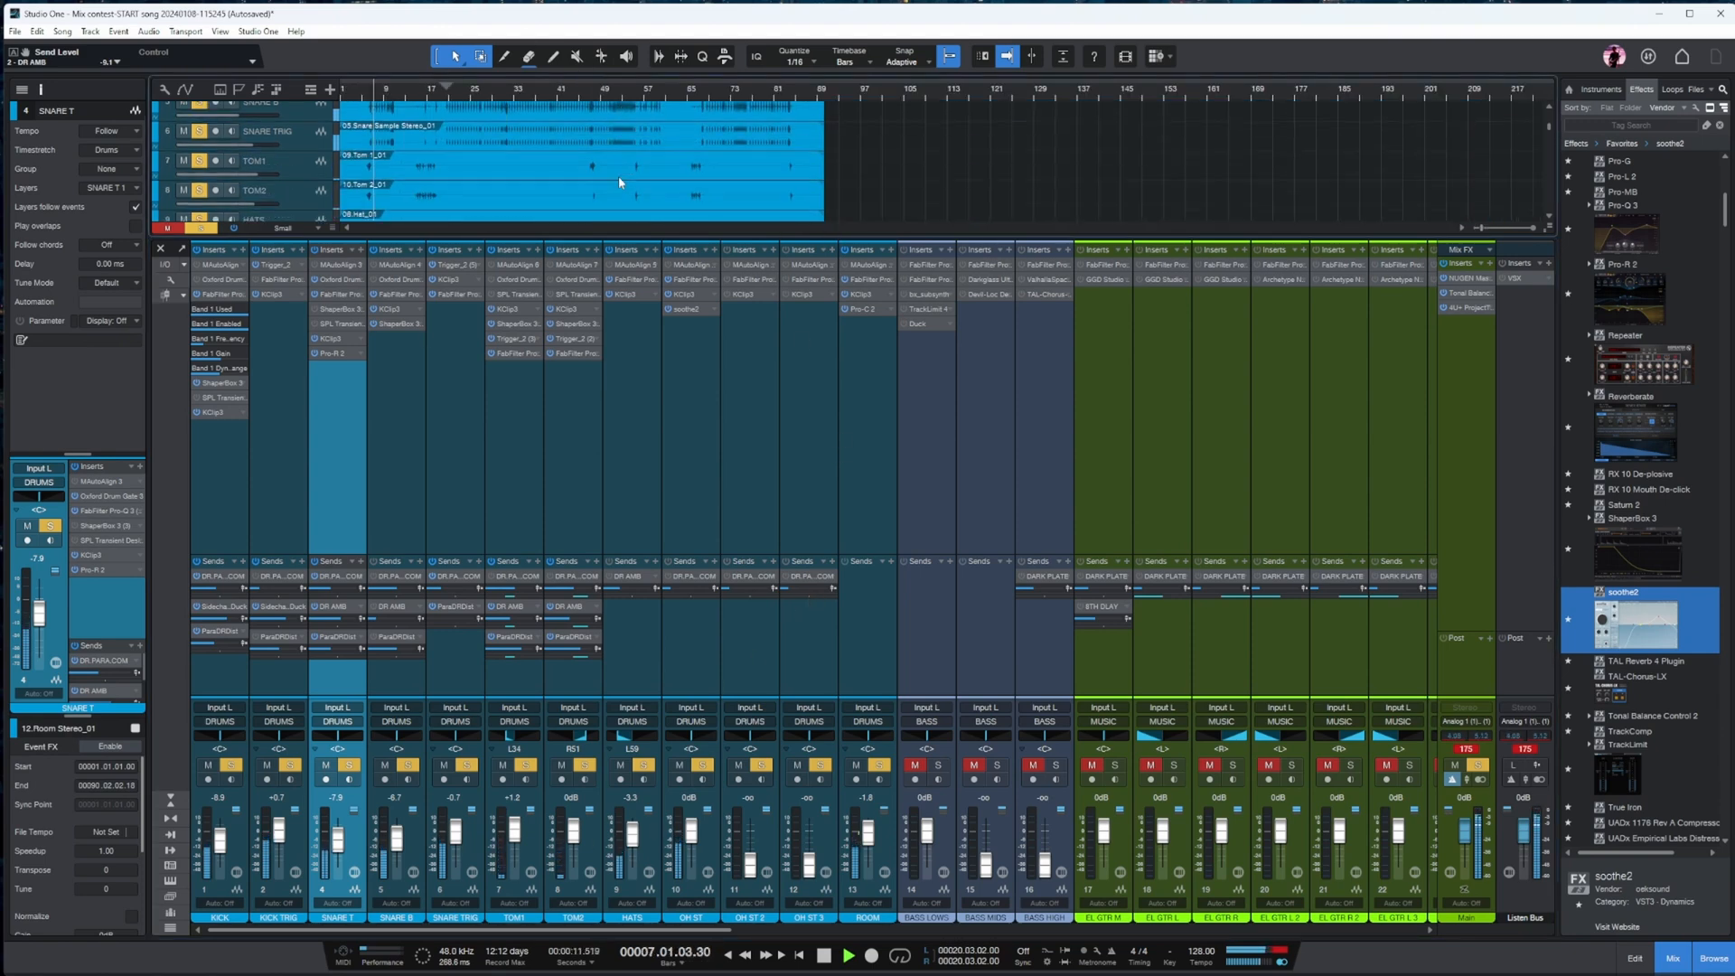
pyautogui.click(419, 97)
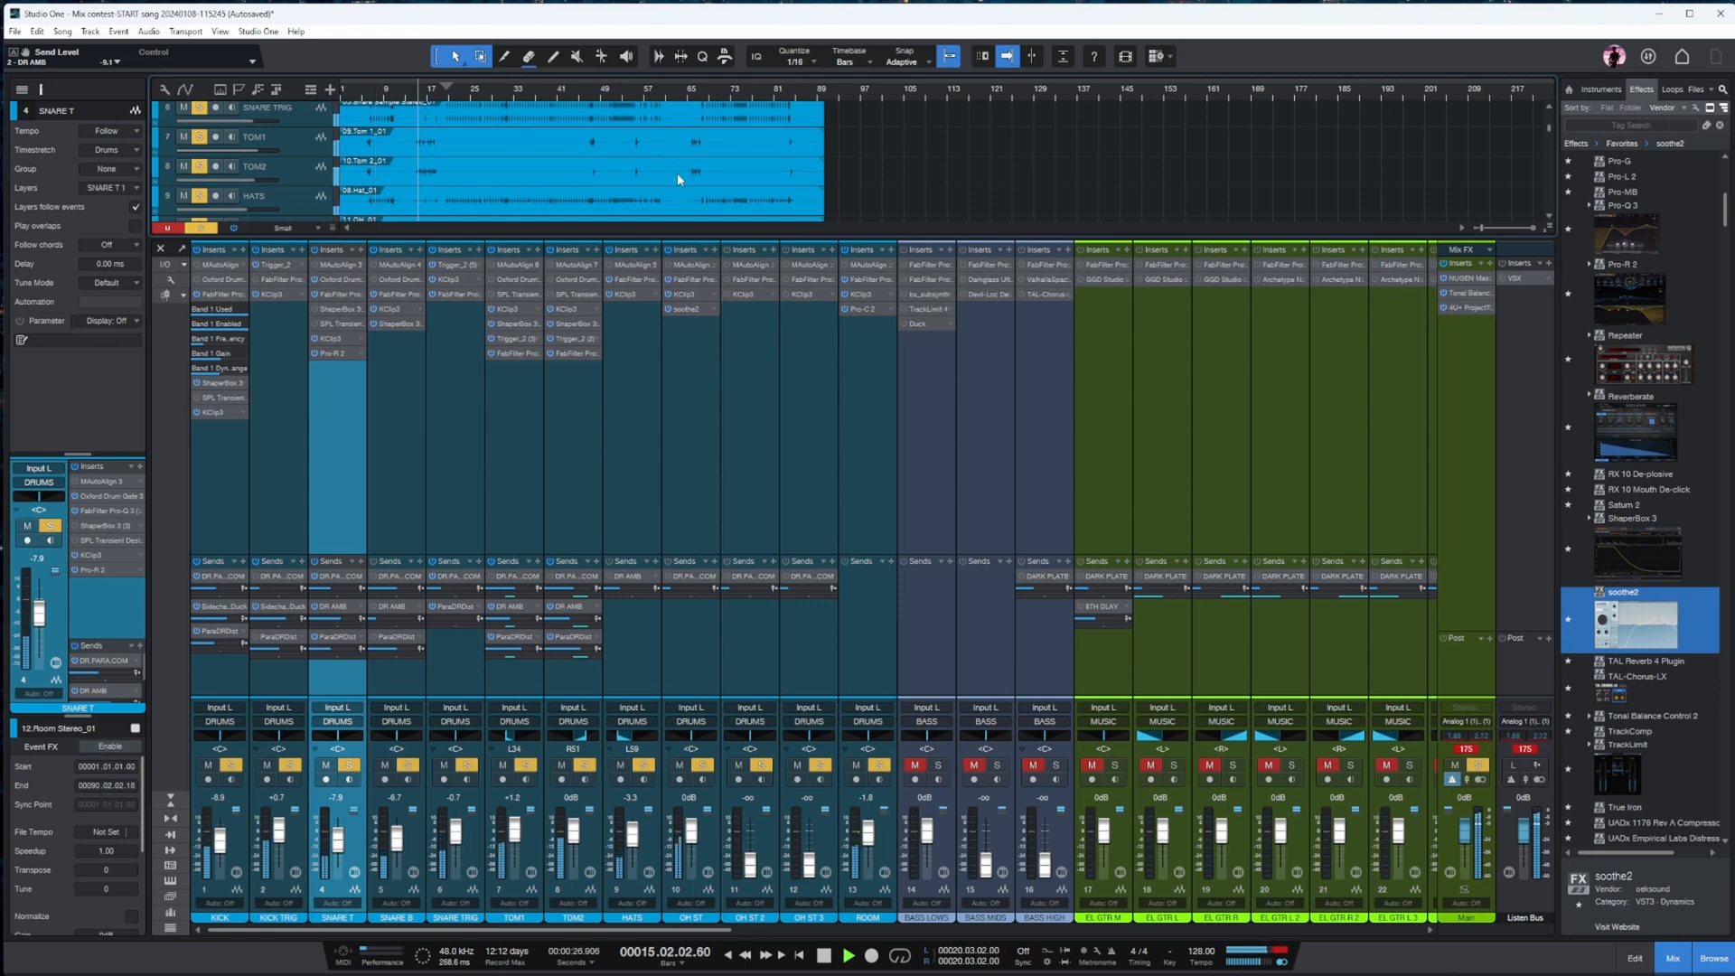
pyautogui.click(516, 619)
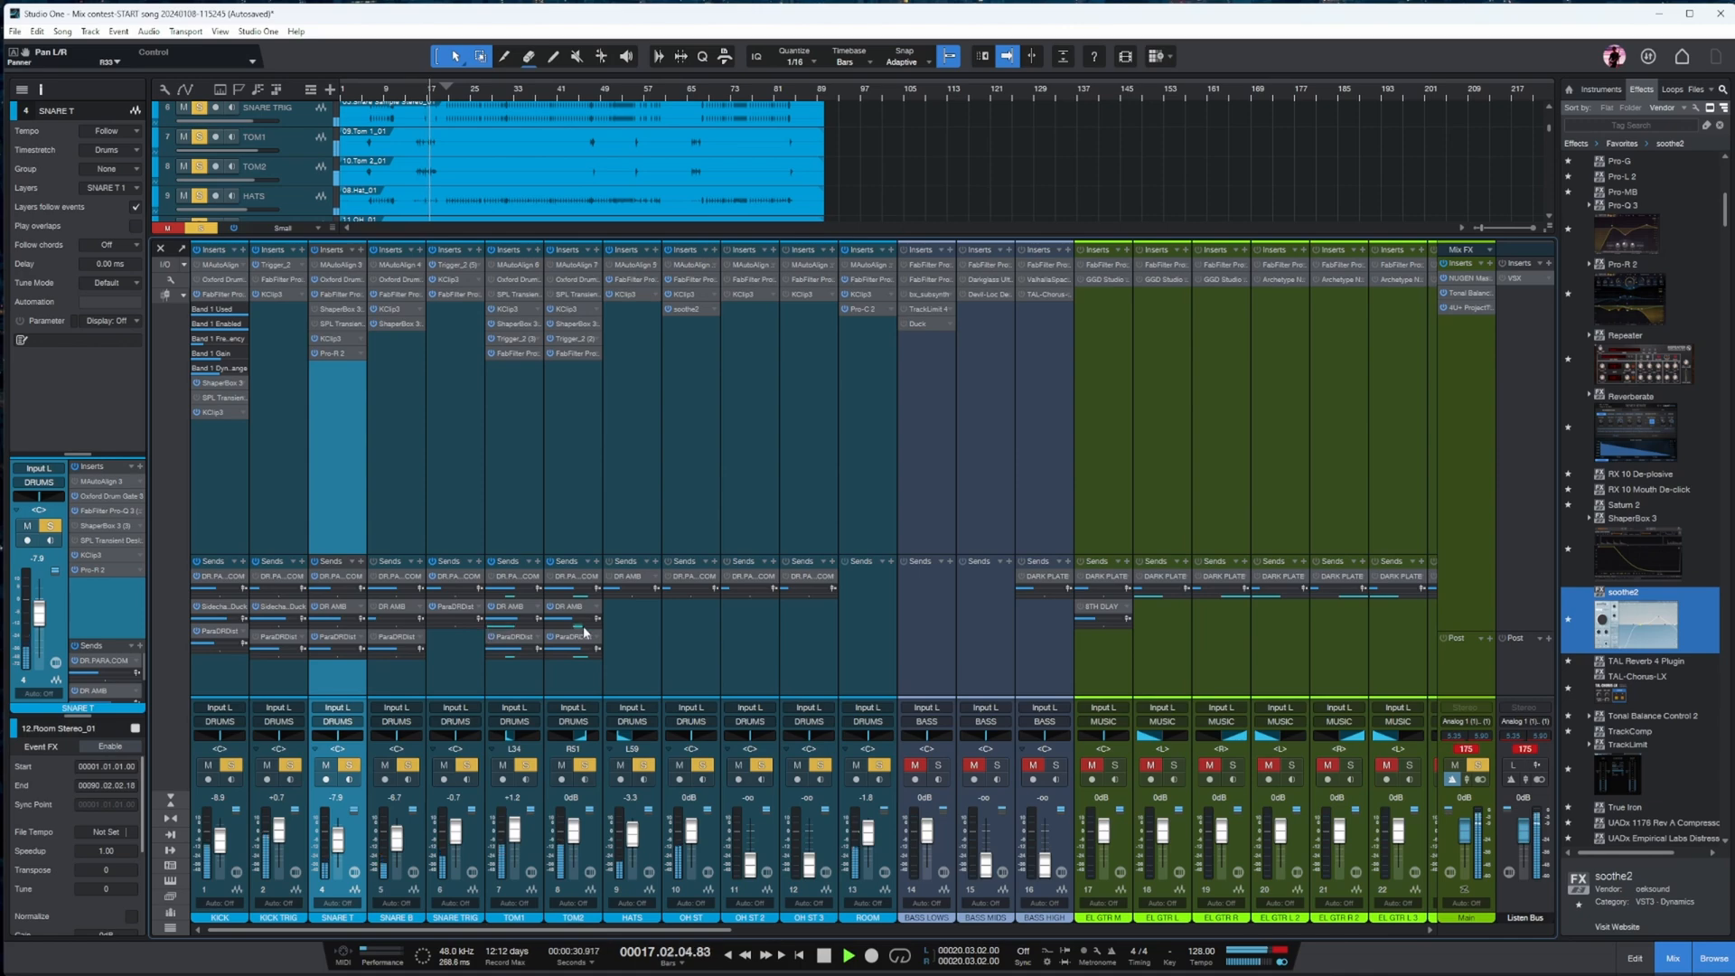
# - In the DRUMS bus Pro-Q 3, add a bell cut of about 2.7 dB at about 159 Hz with a Q of about 1.3
pyautogui.hscroll(5, 688, 920)
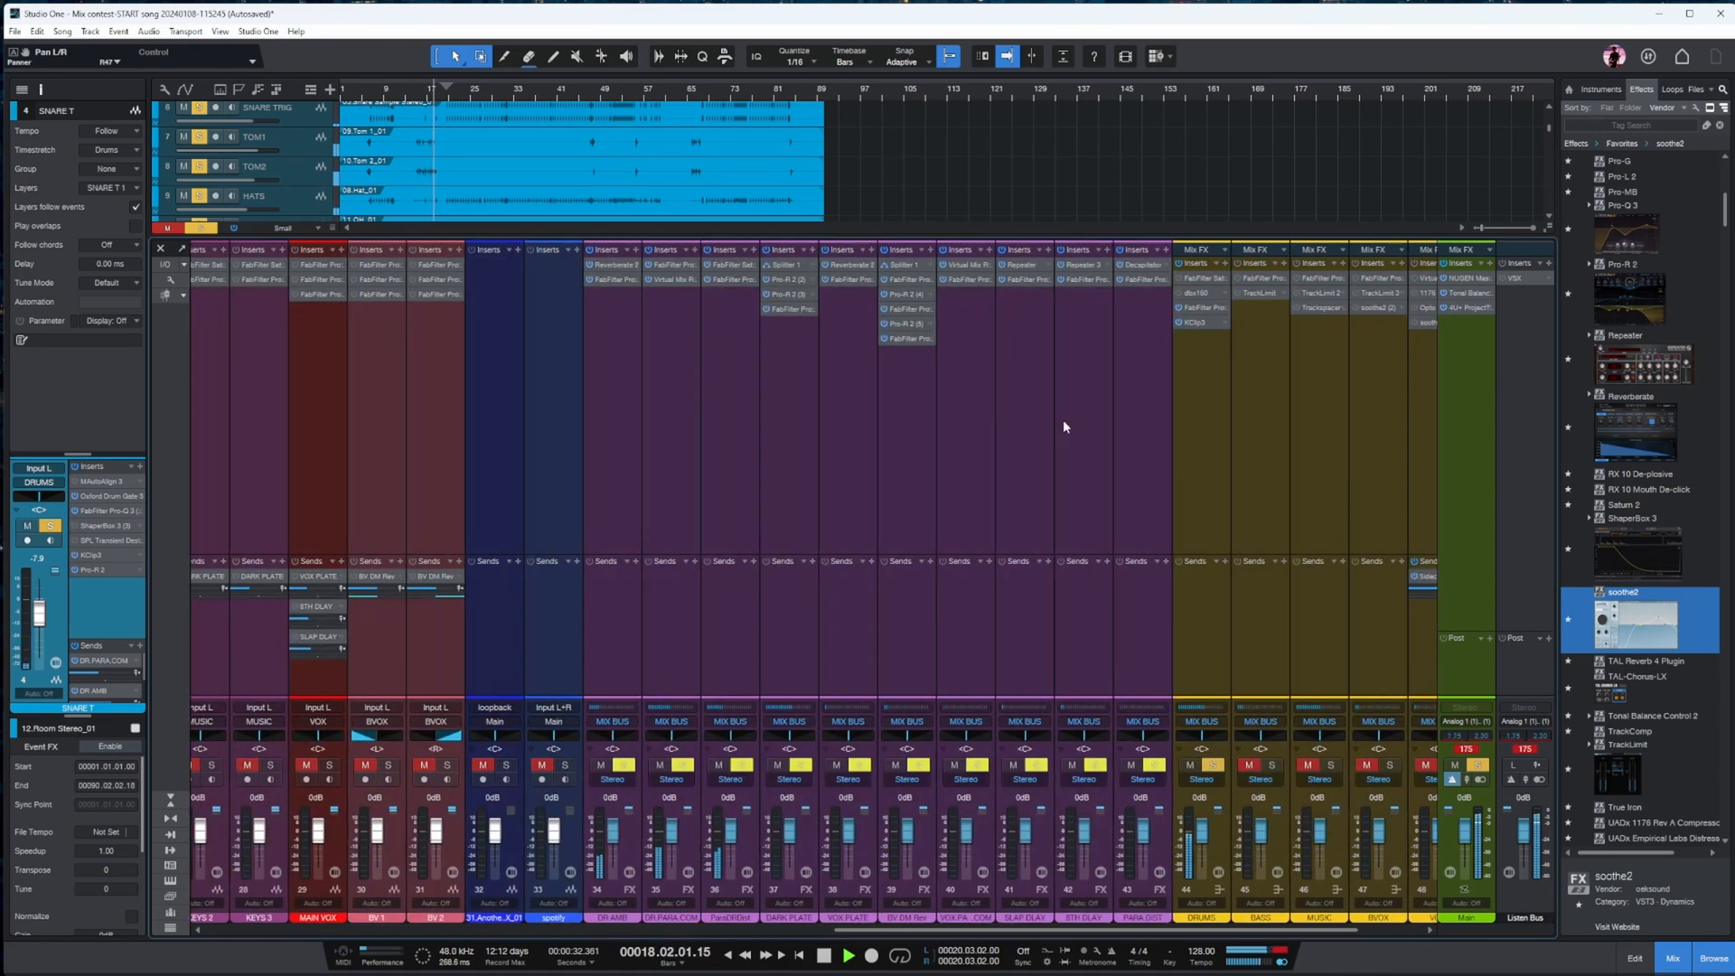
pyautogui.click(1198, 308)
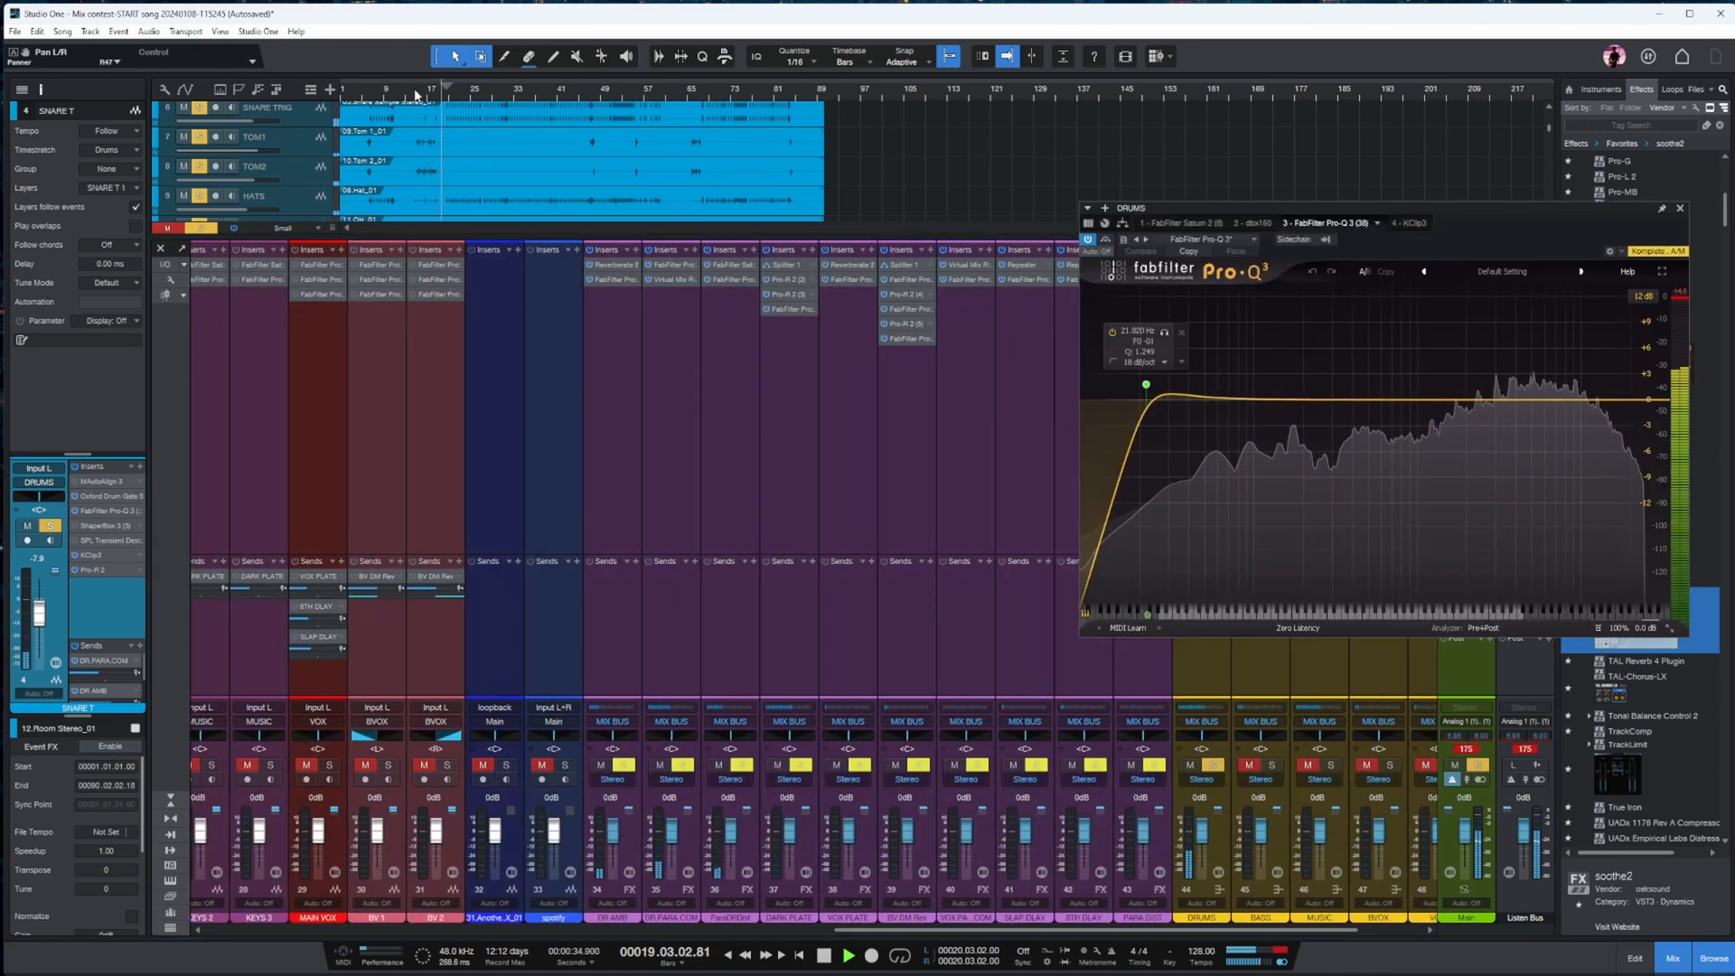
pyautogui.moveTo(1283, 398)
pyautogui.mouseDown()
pyautogui.moveTo(1290, 383)
pyautogui.moveTo(1289, 424)
pyautogui.mouseUp()
pyautogui.scroll(2, 1289, 384)
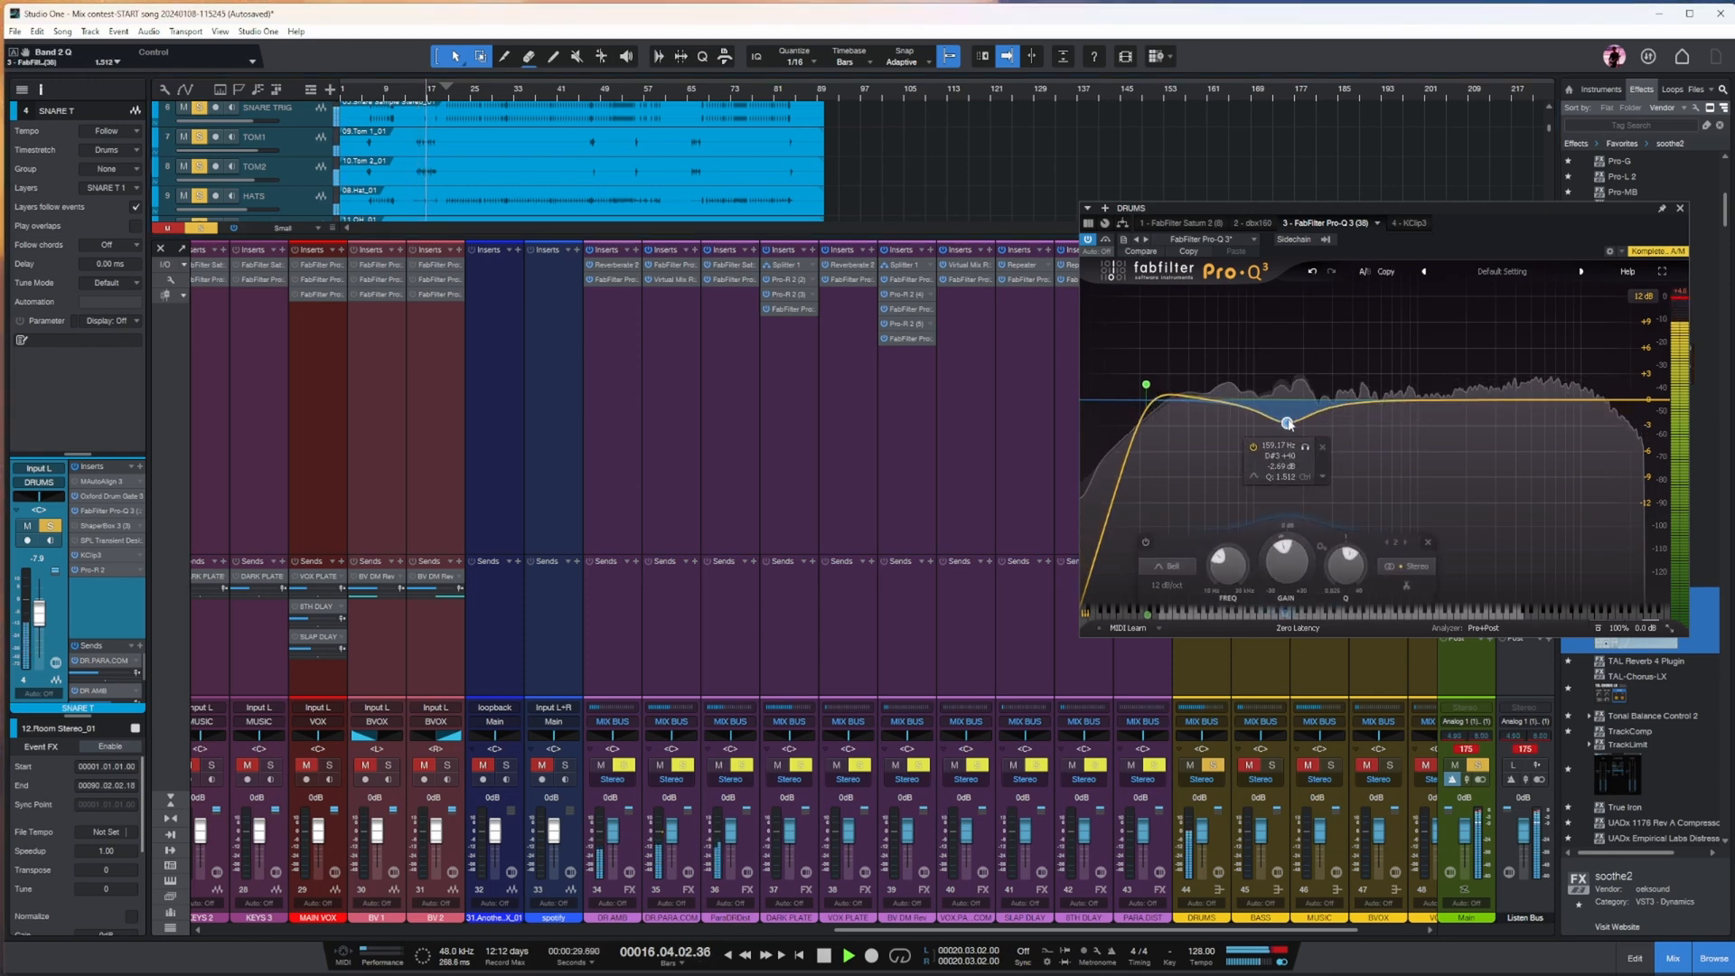
# - Add a midrange cut and a boost of about 0.9 dB at about 10.4 kHz to the DRUMS bus EQ, and close it
pyautogui.moveTo(1408, 425)
pyautogui.mouseDown()
pyautogui.moveTo(1407, 370)
pyautogui.moveTo(1404, 426)
pyautogui.mouseUp()
pyautogui.moveTo(1517, 405); pyautogui.dragTo(1583, 392)
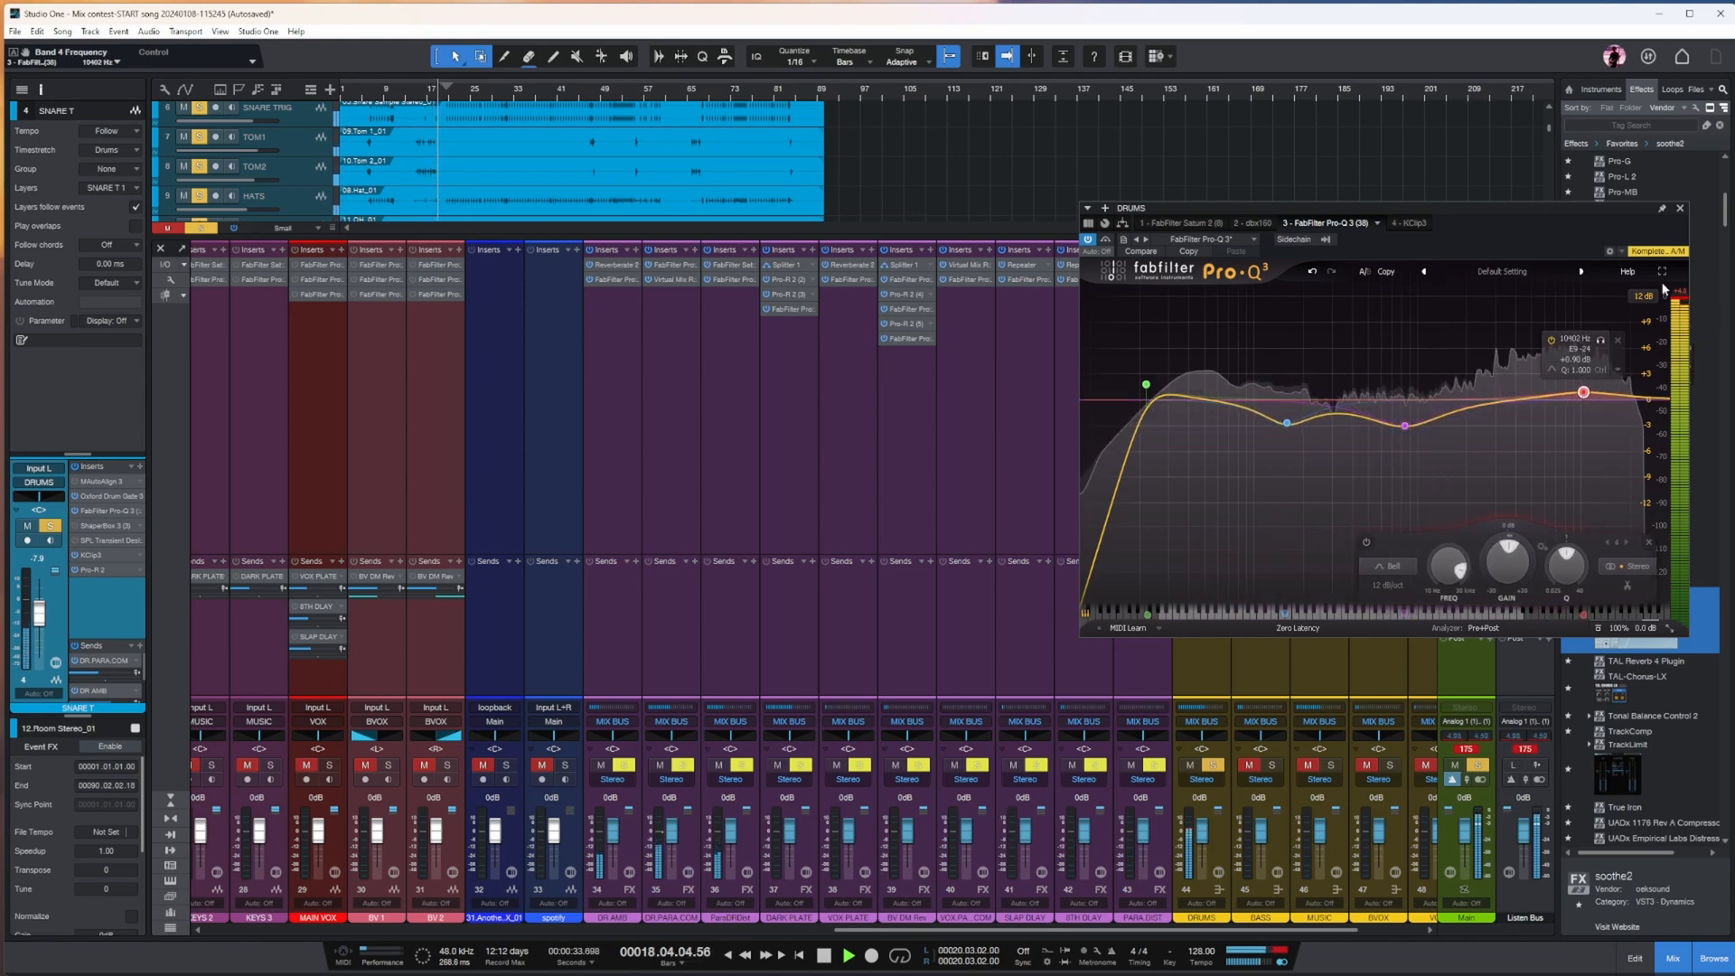
pyautogui.click(1680, 209)
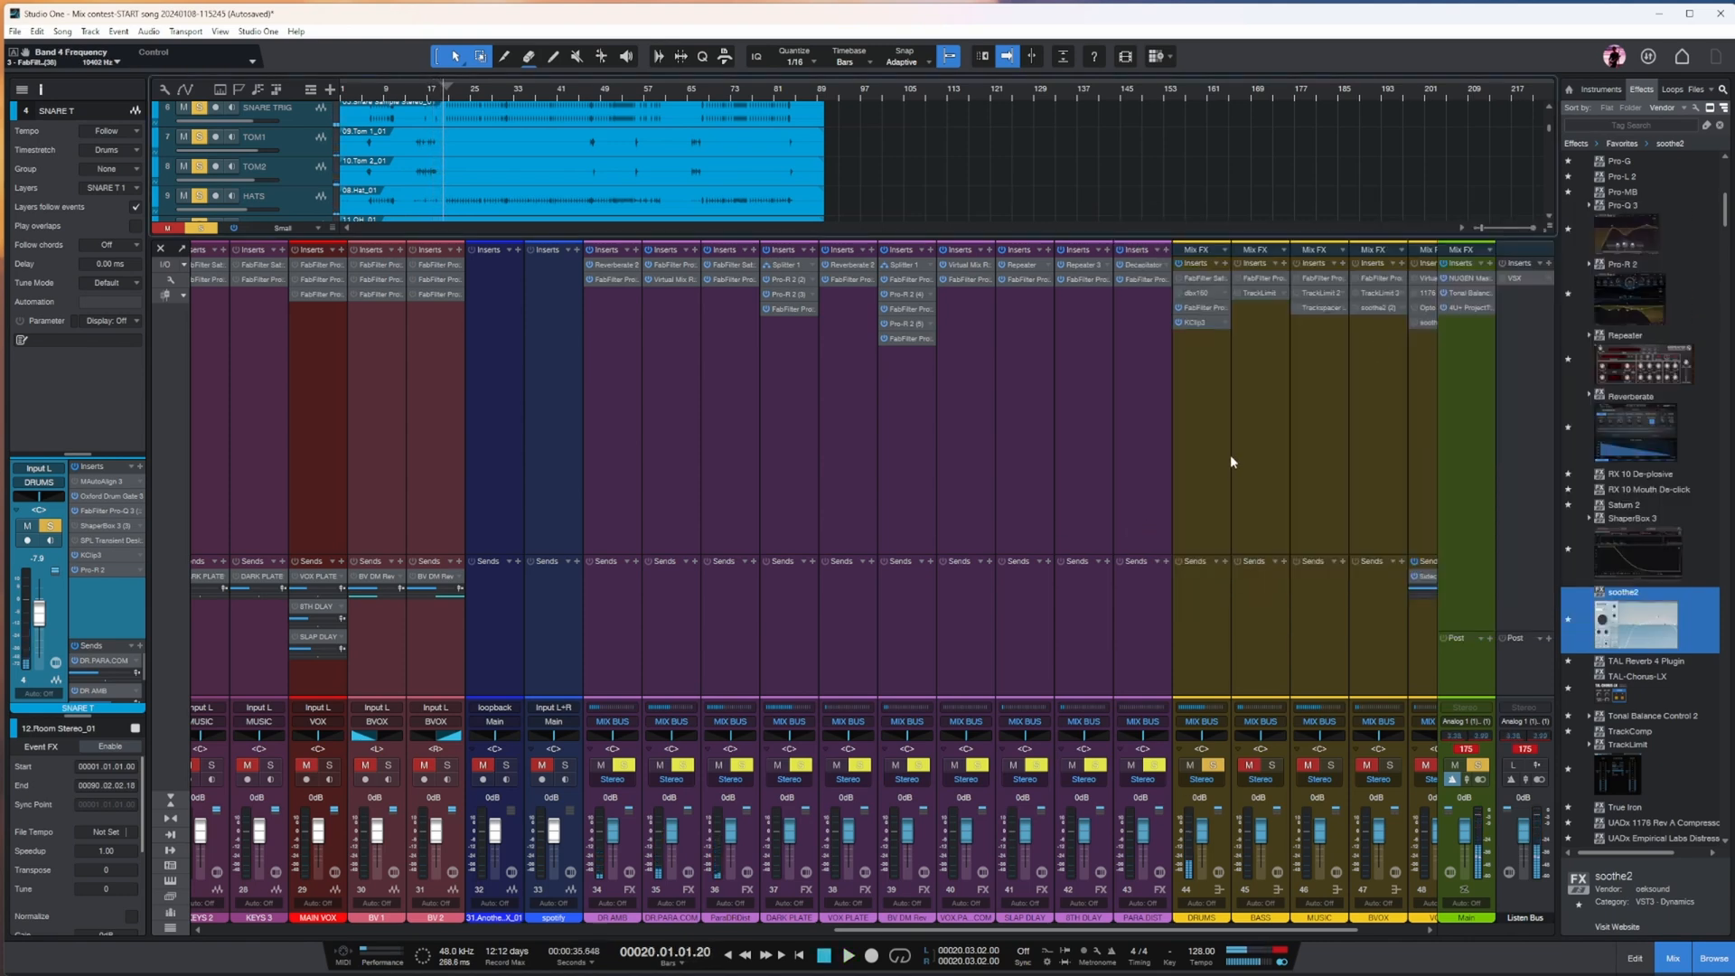
# - Unsolo the DRUMS bus and solo the BASS bus instead
pyautogui.click(1229, 470)
pyautogui.click(1211, 765)
pyautogui.click(1267, 377)
pyautogui.press('s')
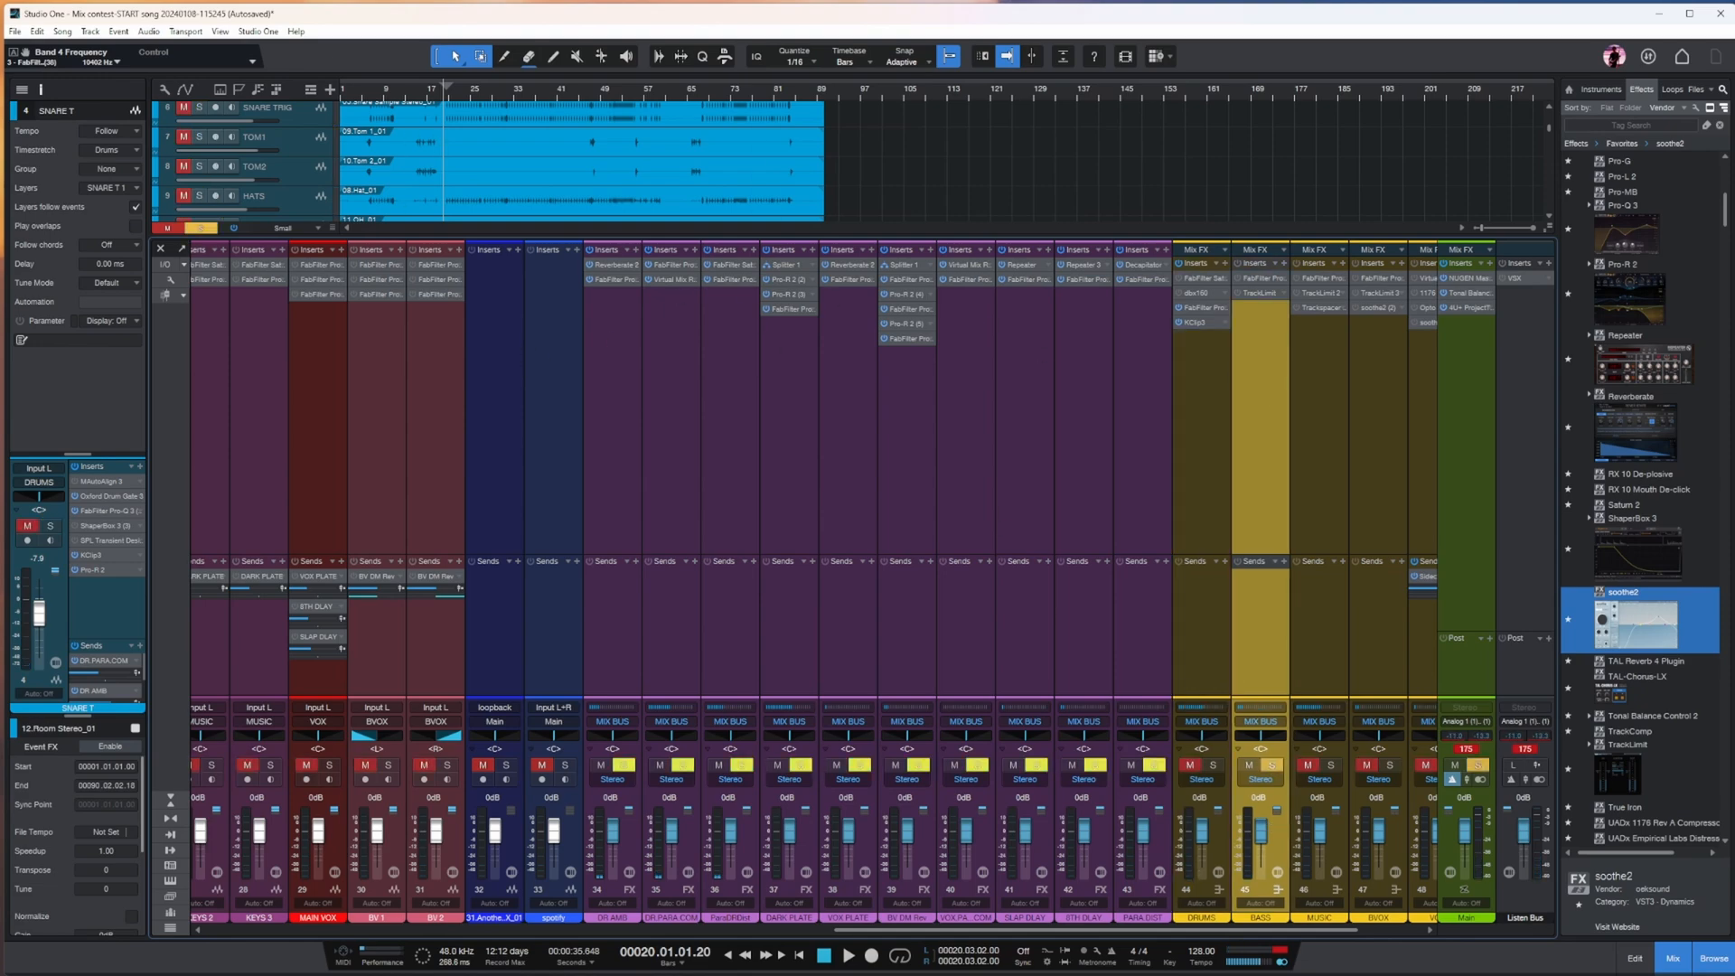
# - Hide the mixer and enlarge the BASS LOWS, BASS MIDS and BASS HIGH tracks together in the arrangement
pyautogui.click(1672, 958)
pyautogui.scroll(-5, 554, 267)
pyautogui.scroll(1, 554, 268)
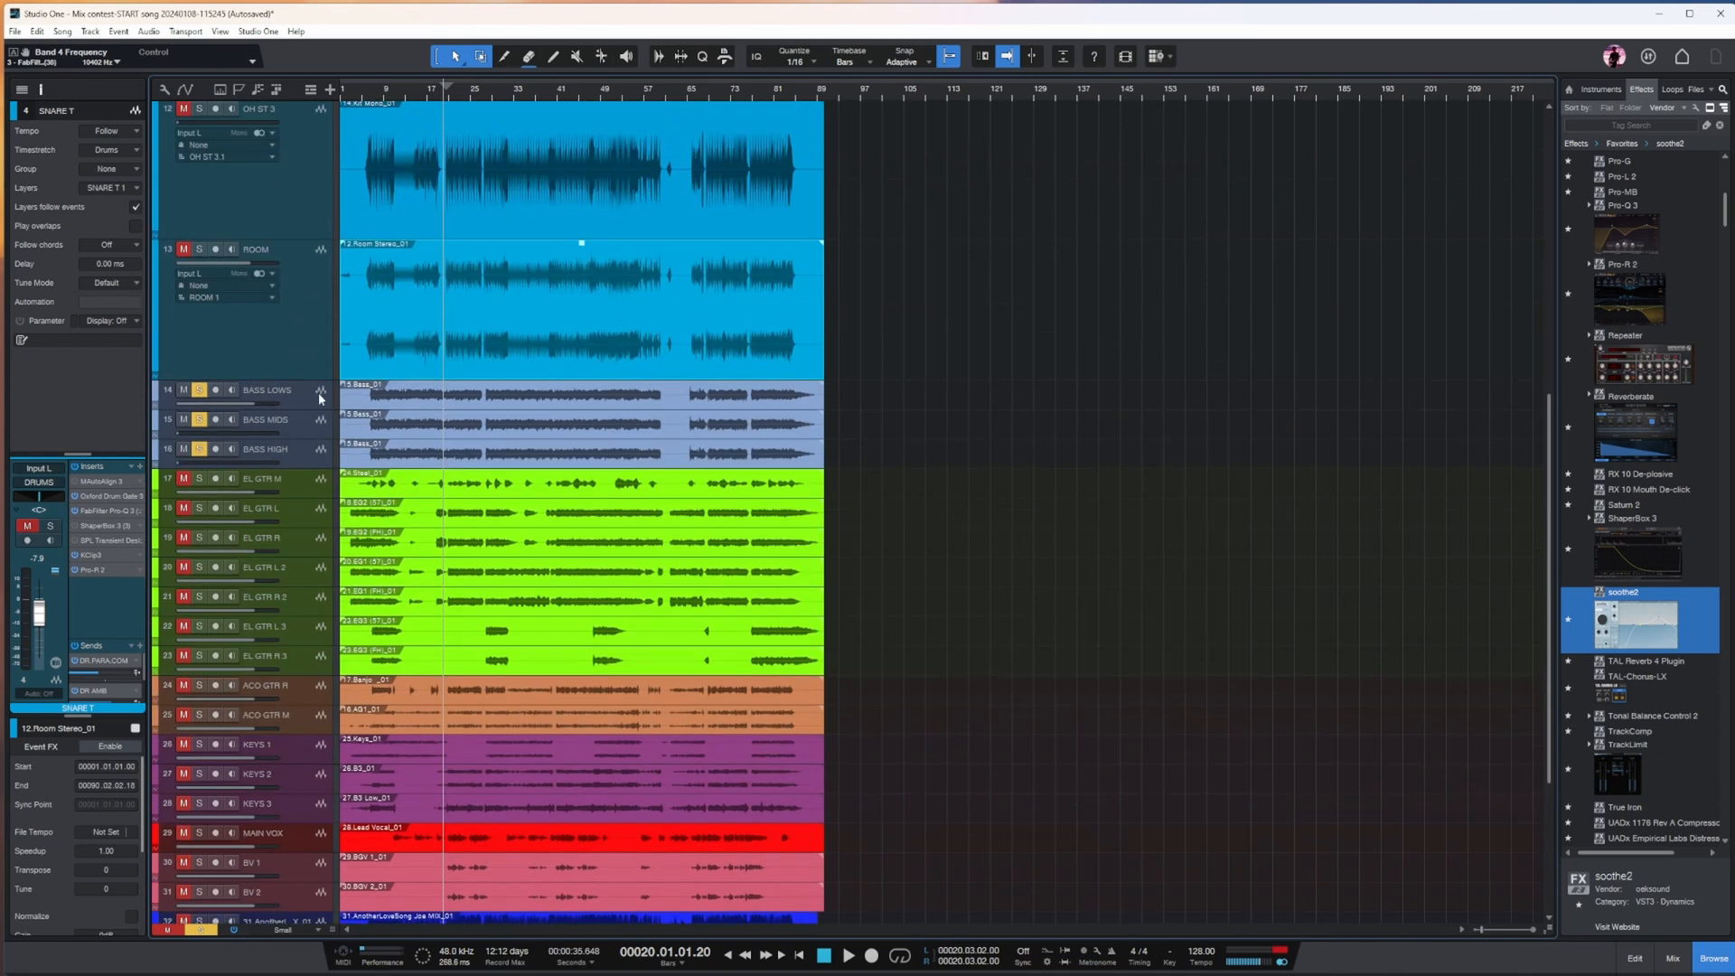
pyautogui.click(272, 390)
pyautogui.keyDown('shift'); pyautogui.click(271, 449); pyautogui.keyUp('shift')
pyautogui.moveTo(296, 469); pyautogui.dragTo(297, 600)
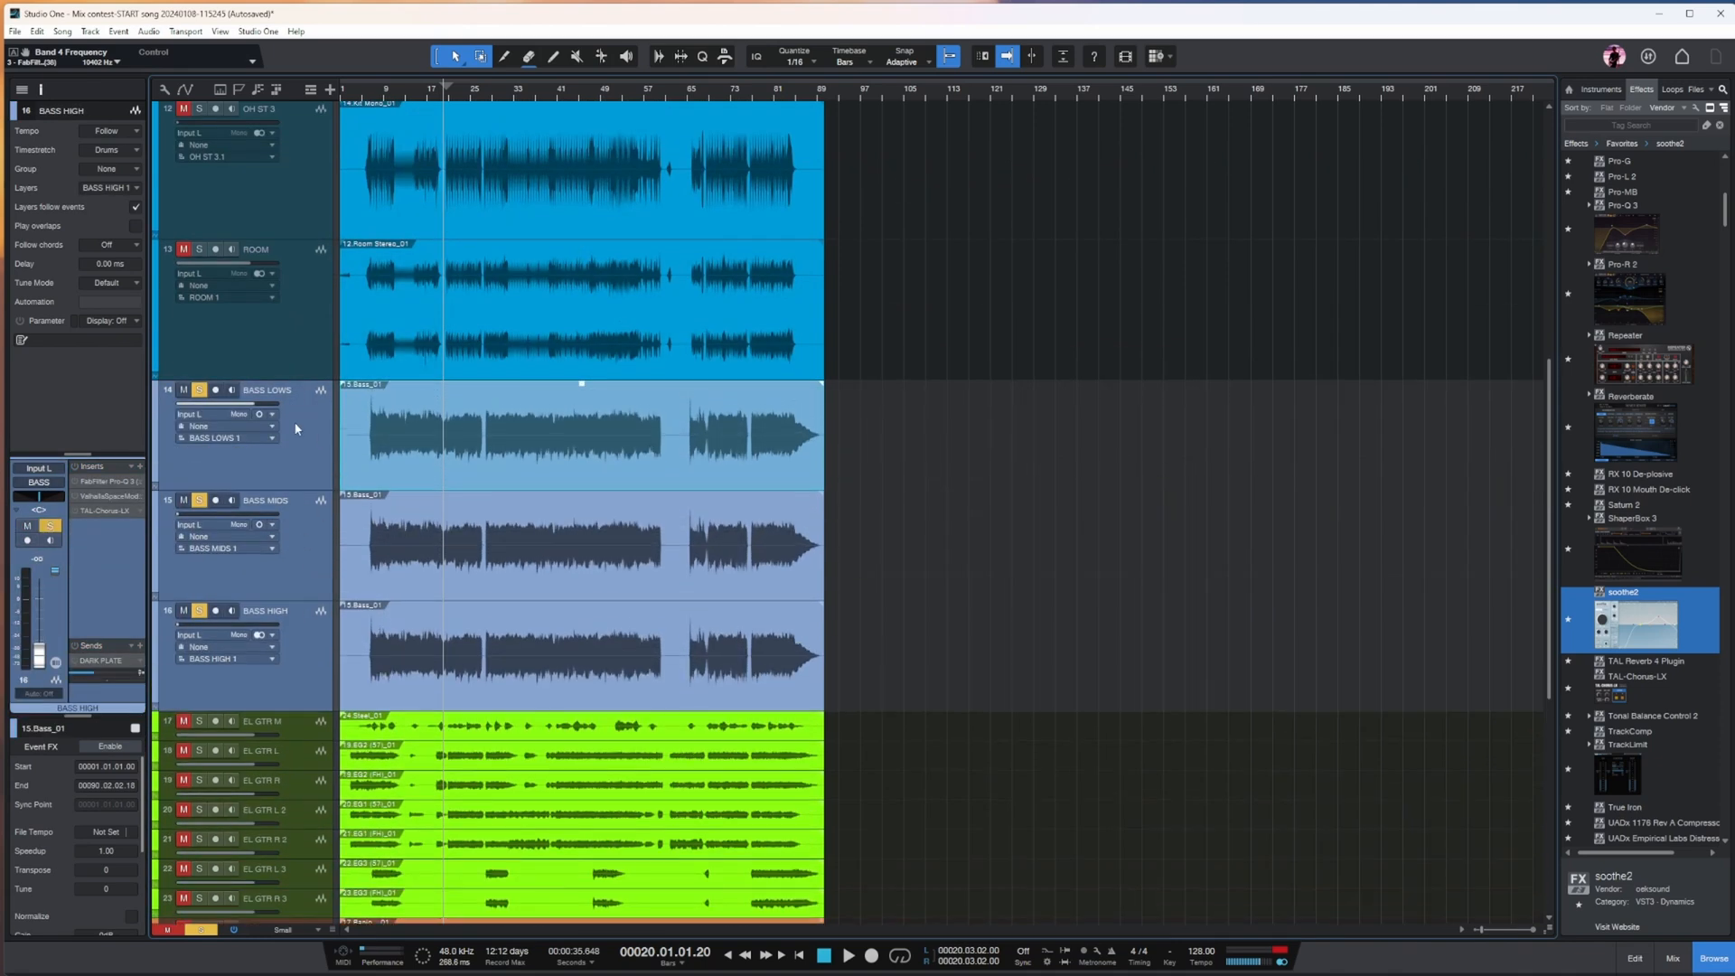
# - Check the BASS LOWS Pro-Q 3 and Pro-C 2, and set bx_subsynth's 36-56 Hz and highest synthesized frequency bands to 43%
pyautogui.click(660, 416)
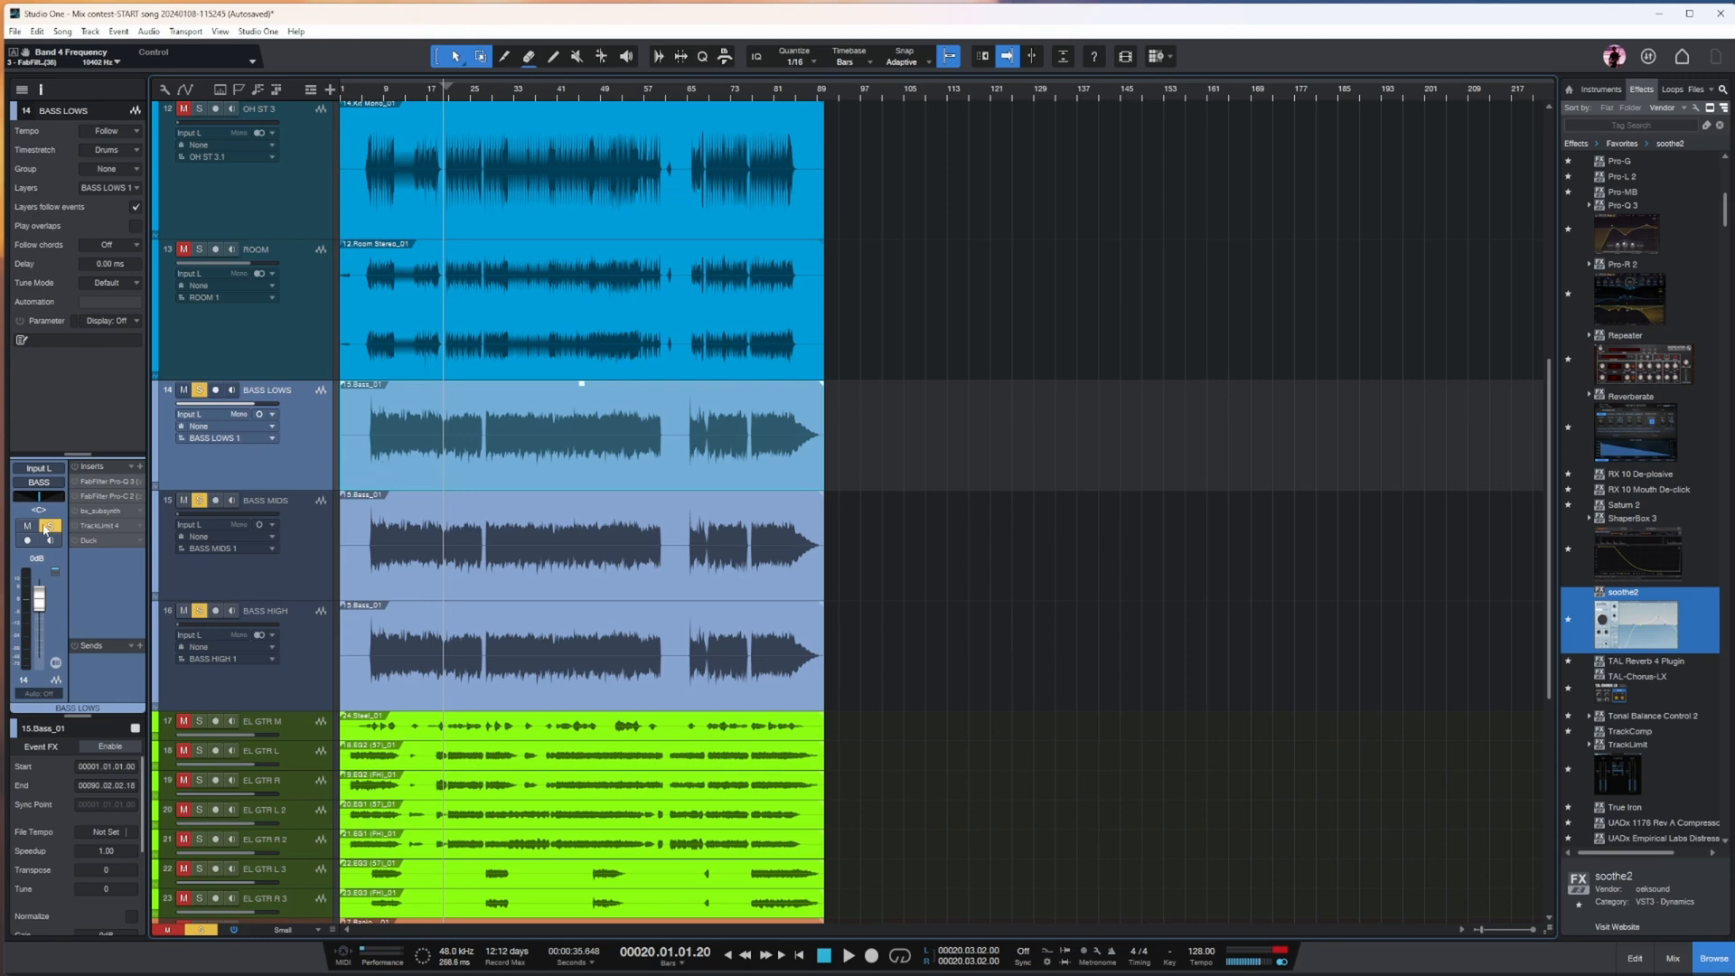
pyautogui.click(91, 488)
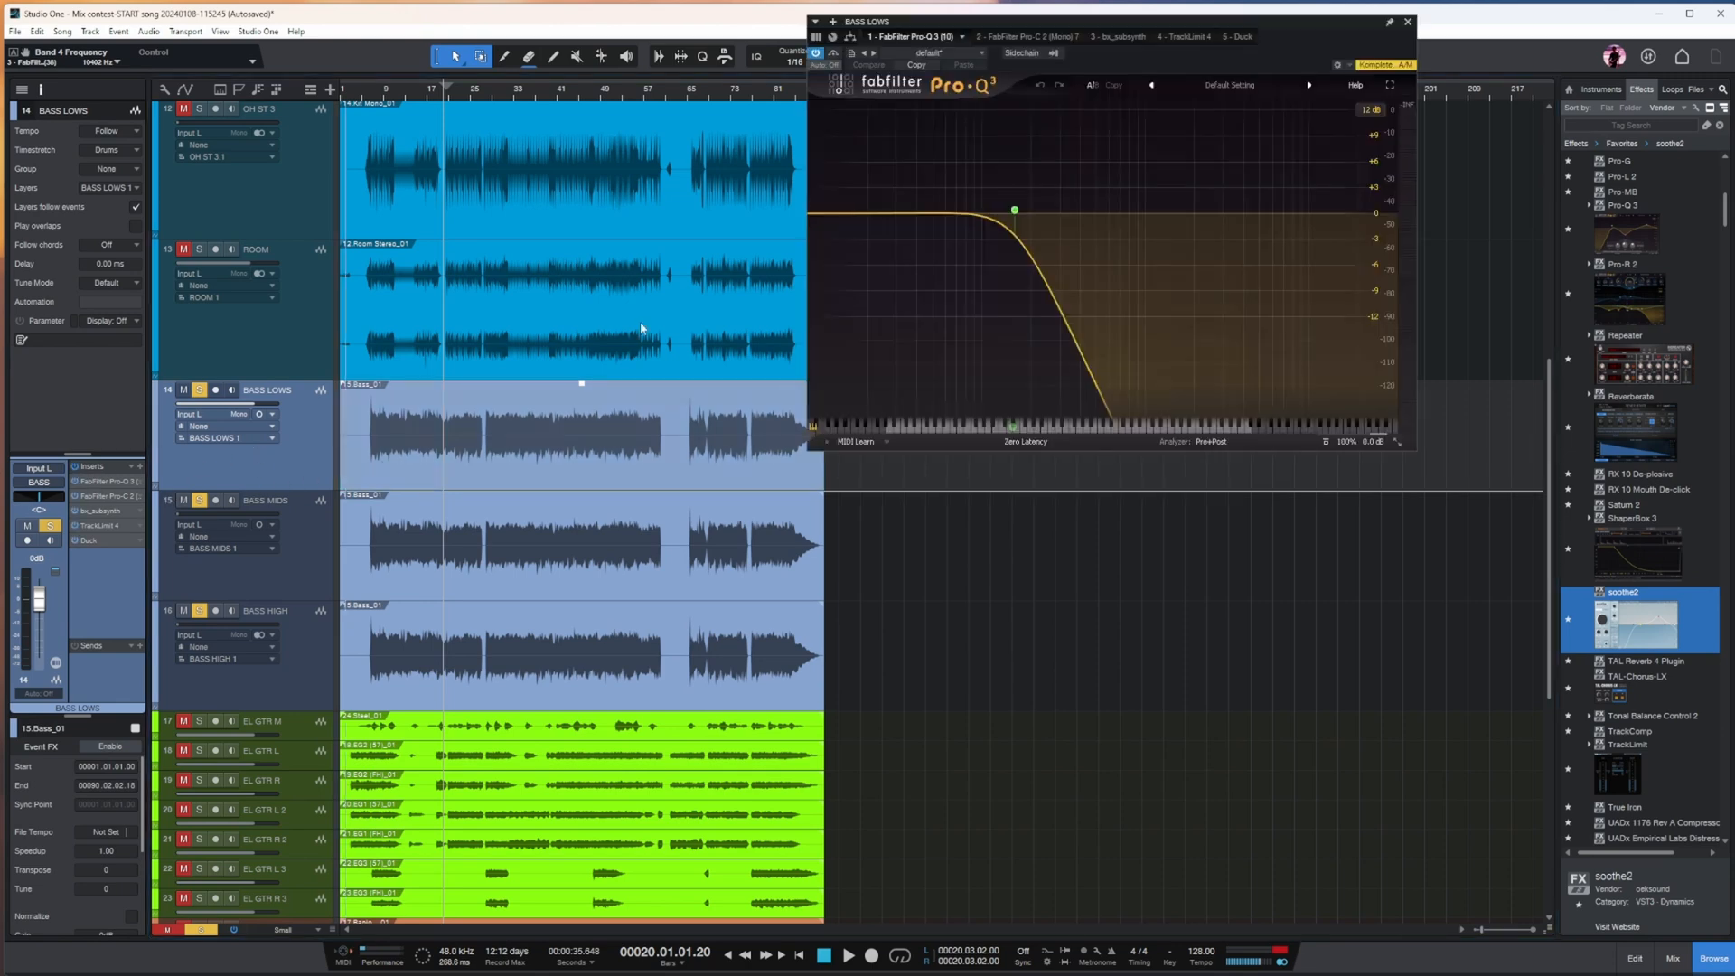
pyautogui.click(1212, 572)
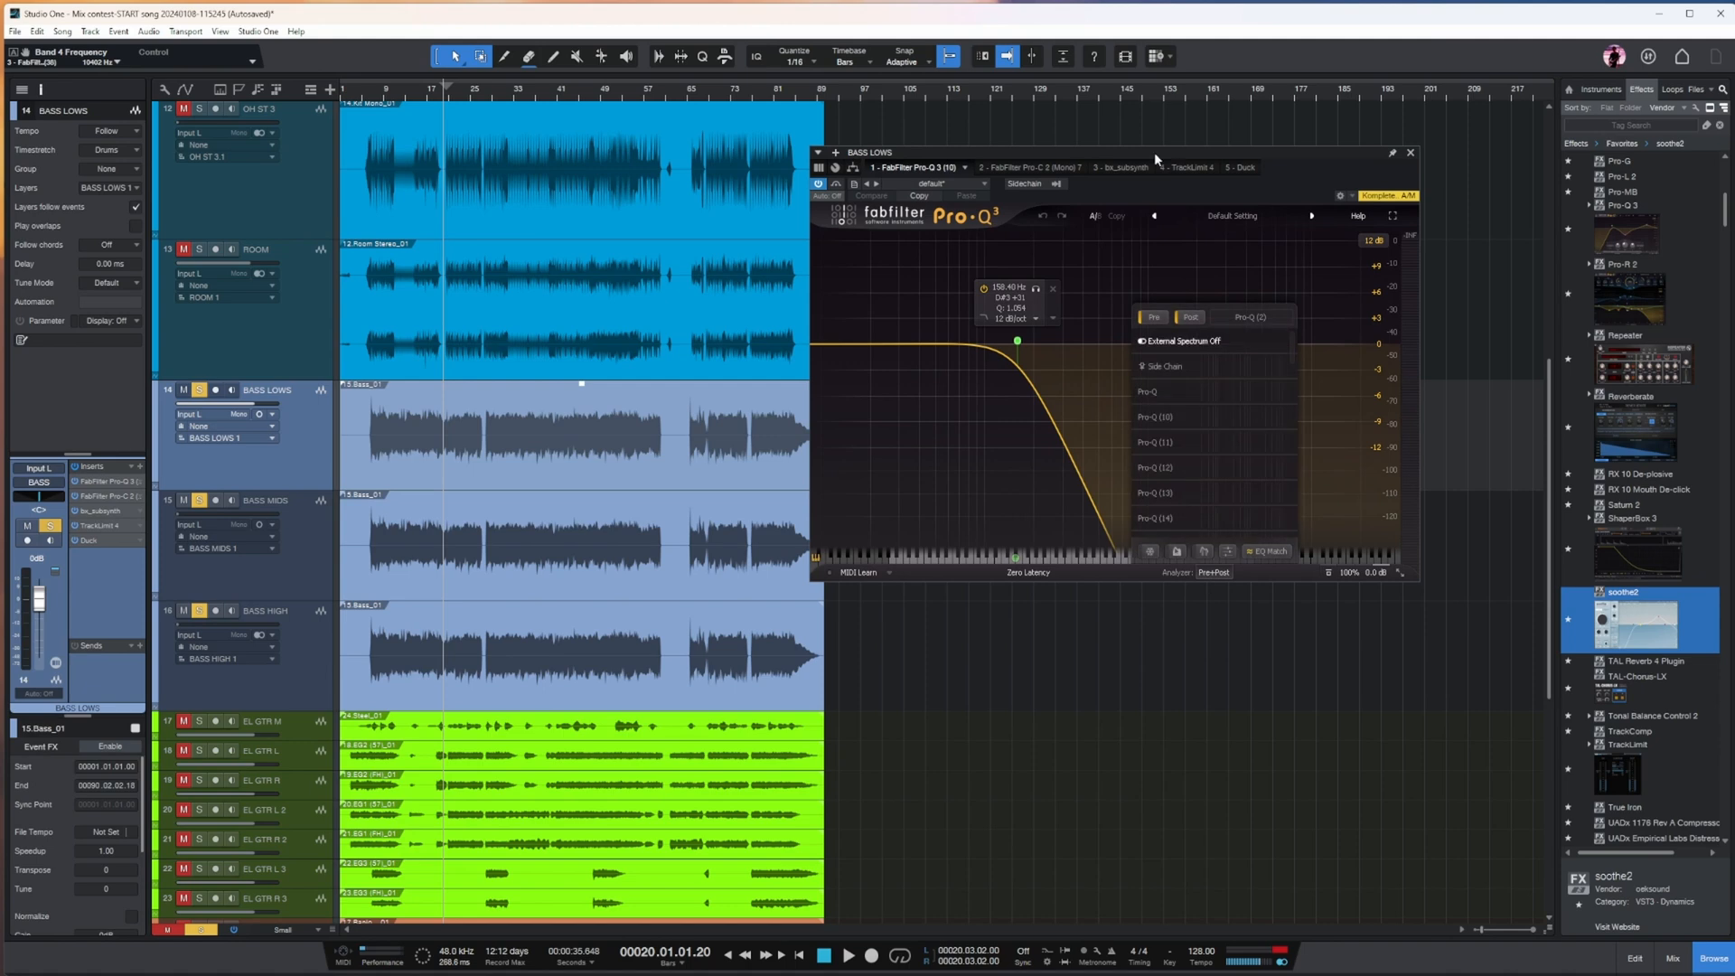
pyautogui.click(1019, 167)
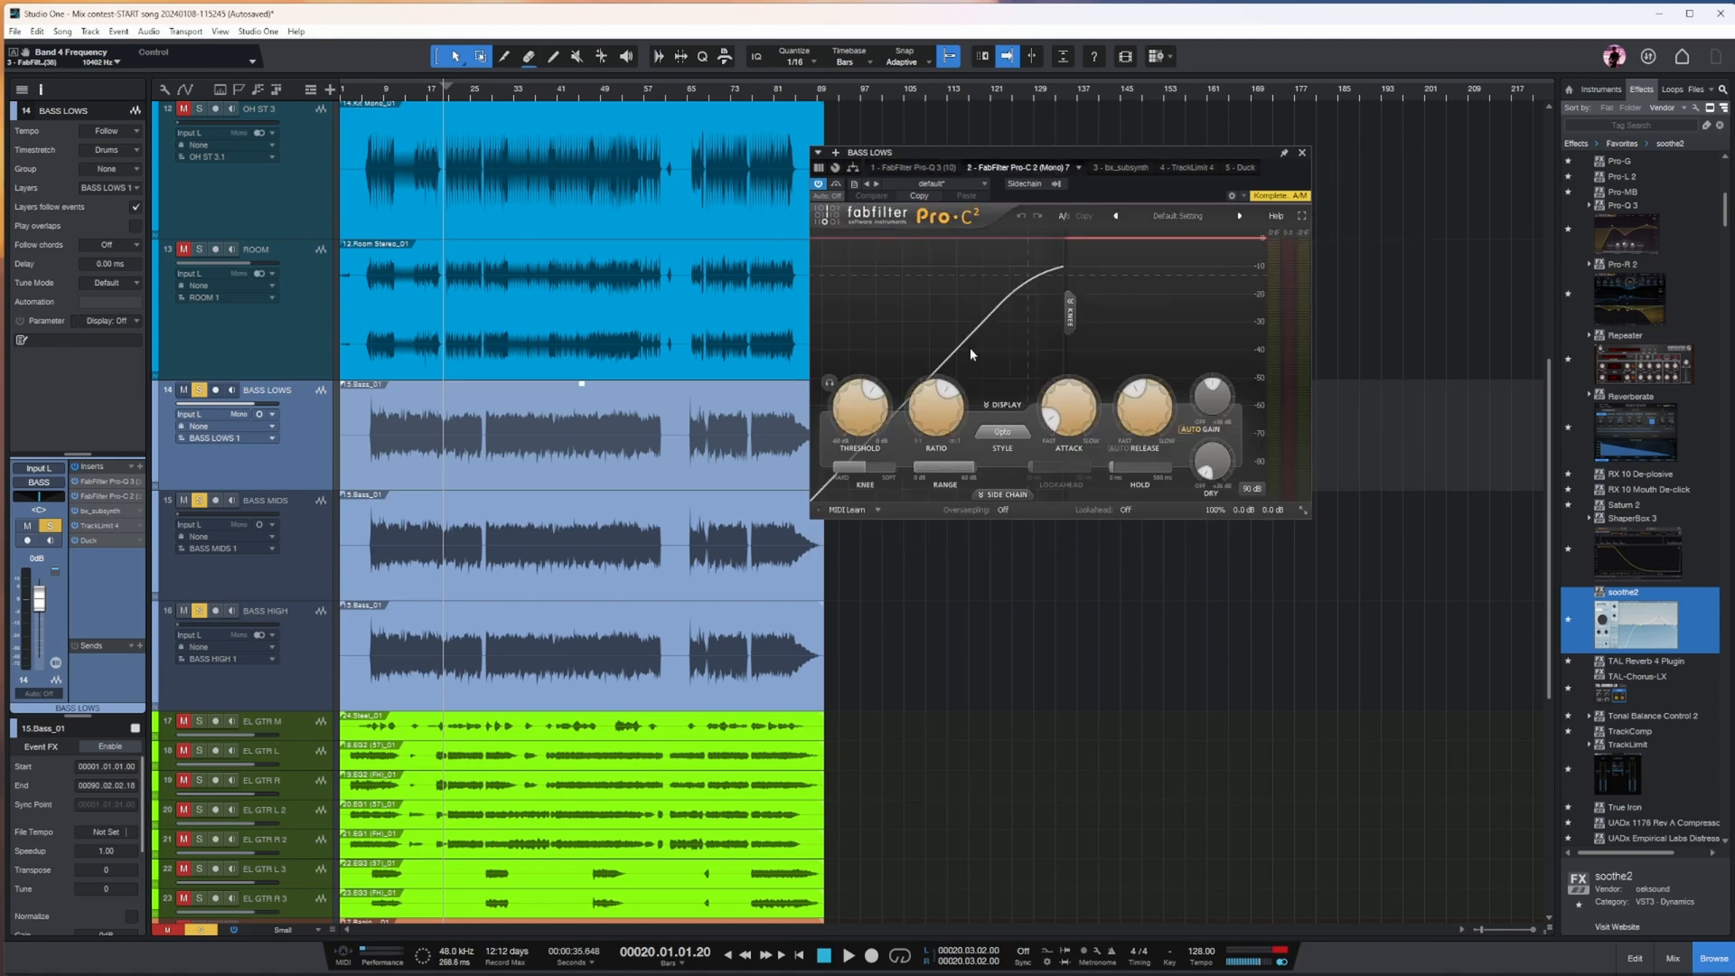
pyautogui.click(1128, 170)
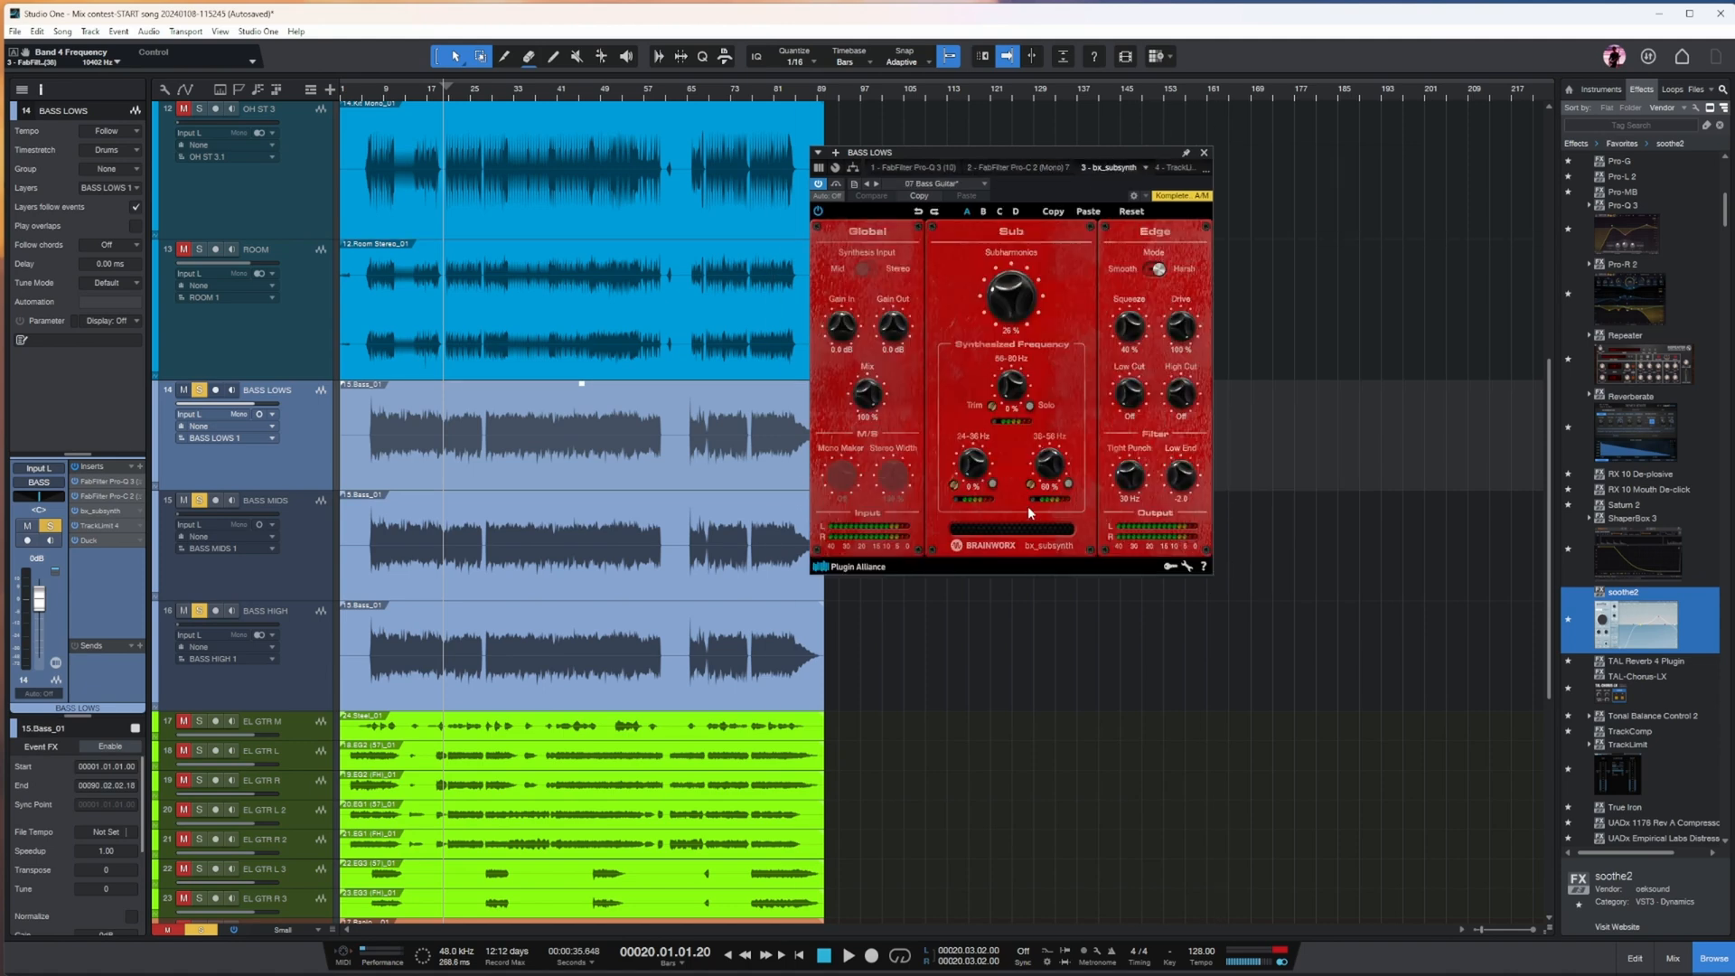
pyautogui.click(1014, 387)
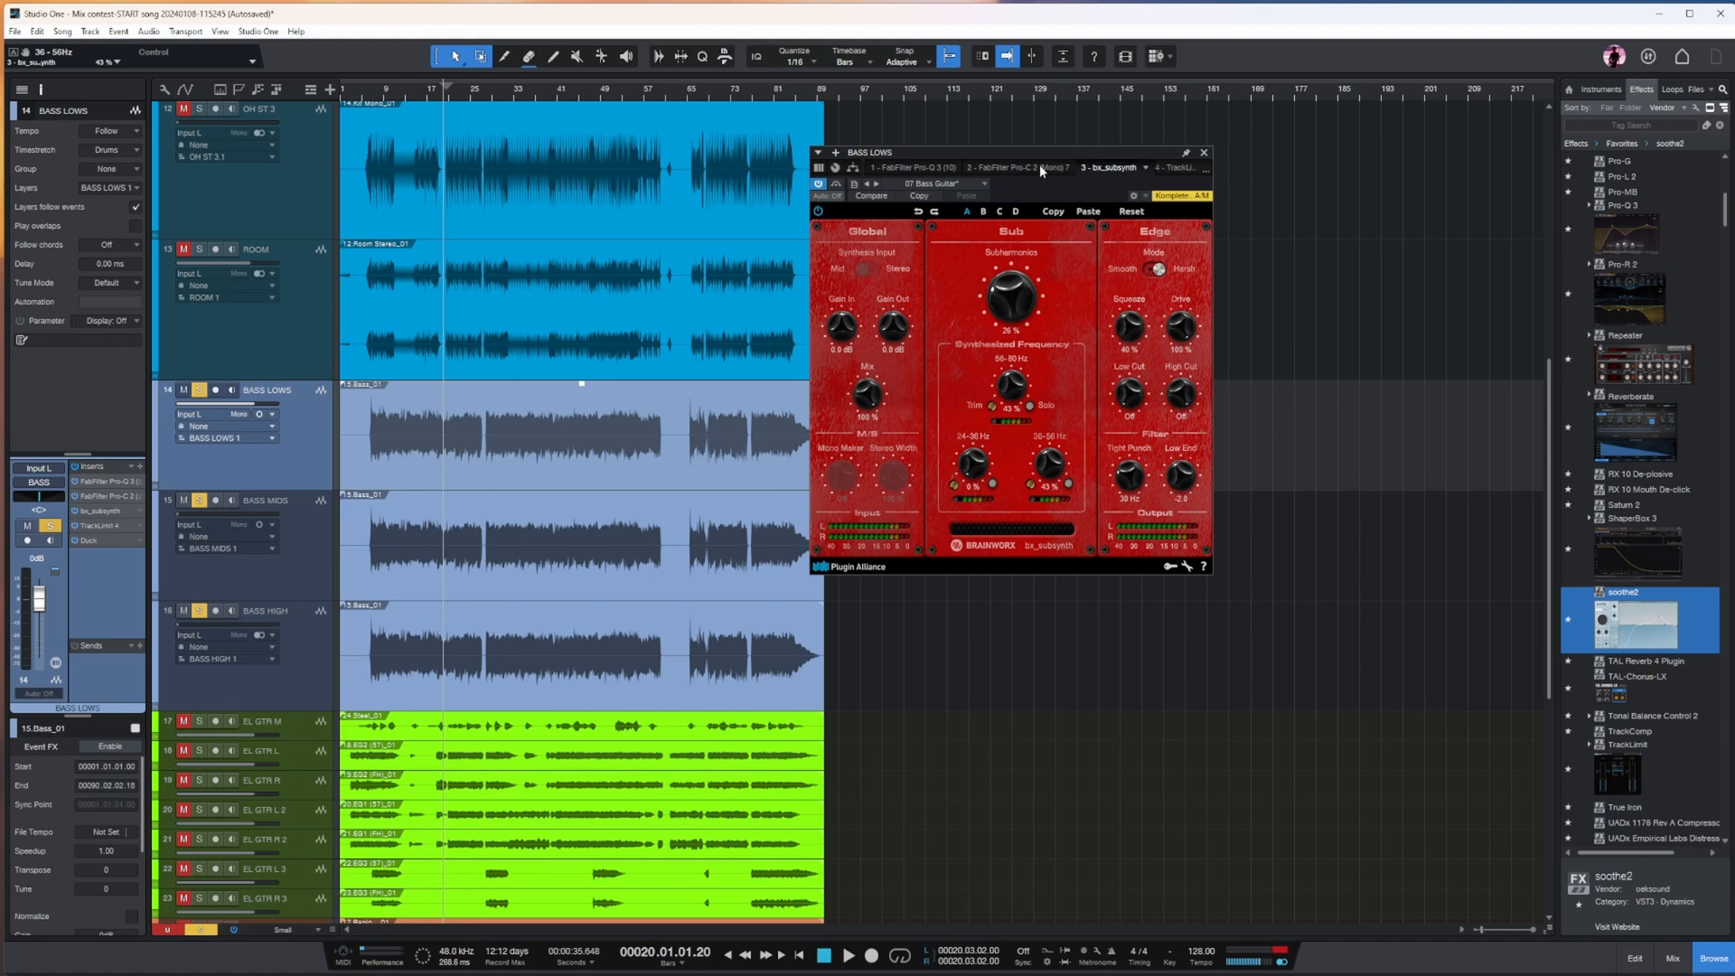
# - Review TrackLimit and Duck on BASS LOWS, and audition the track with Duck bypassed and active
pyautogui.click(102, 526)
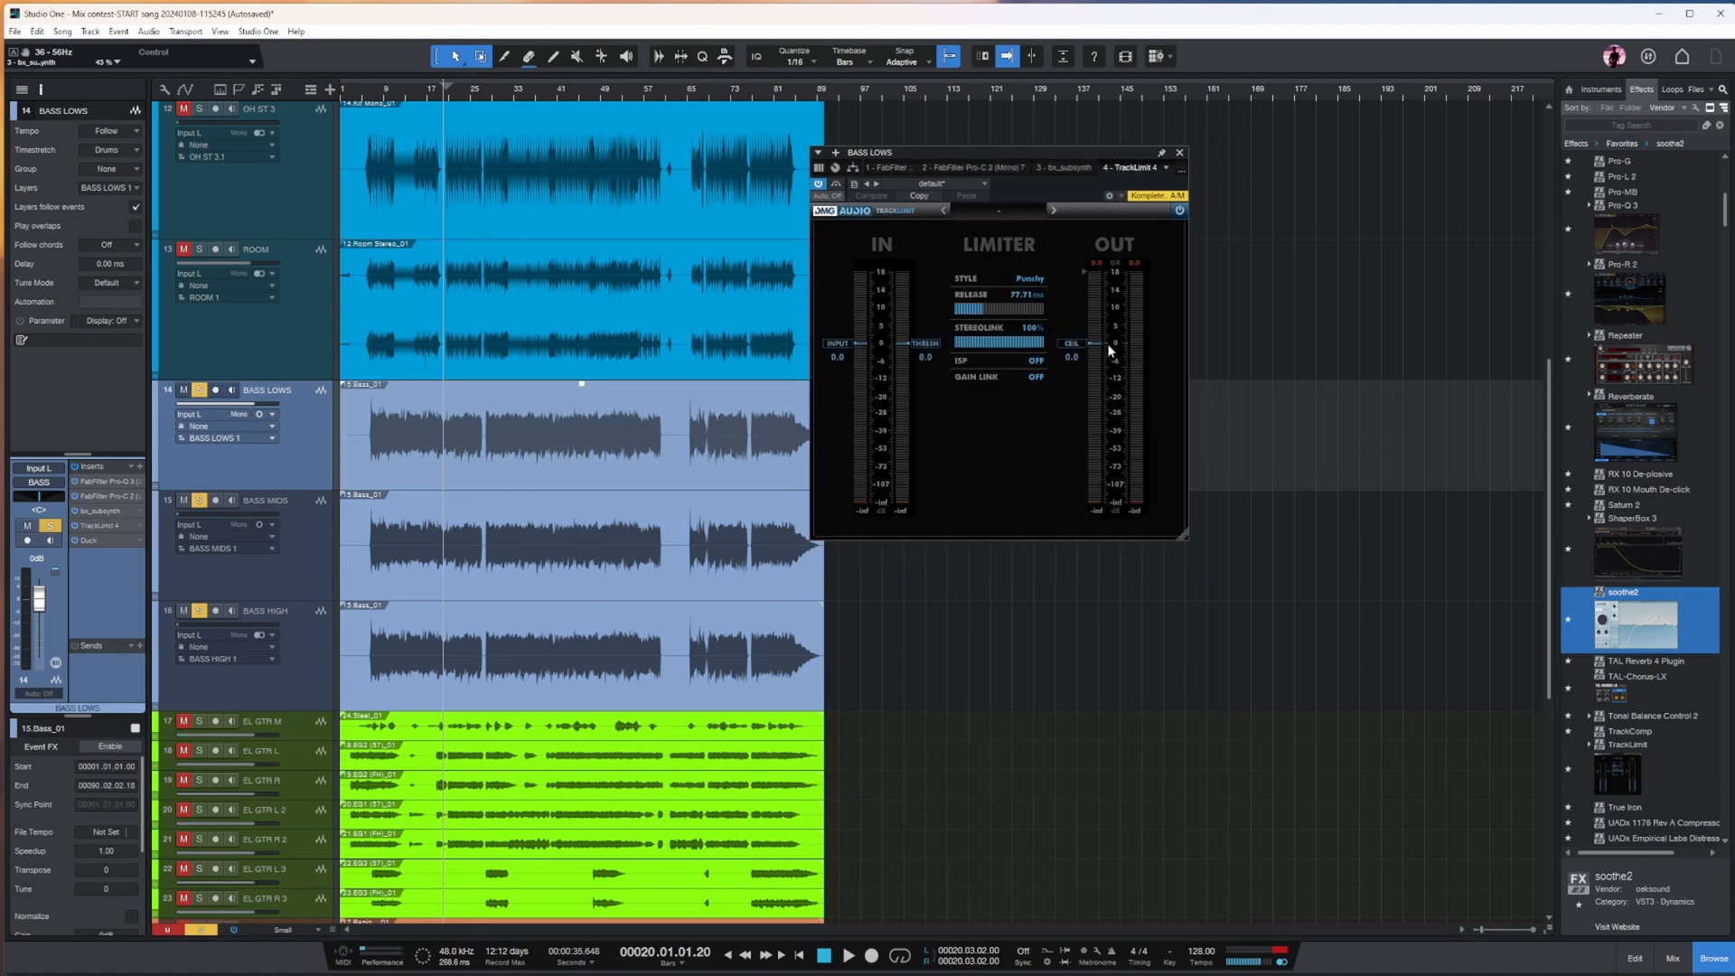
pyautogui.click(89, 540)
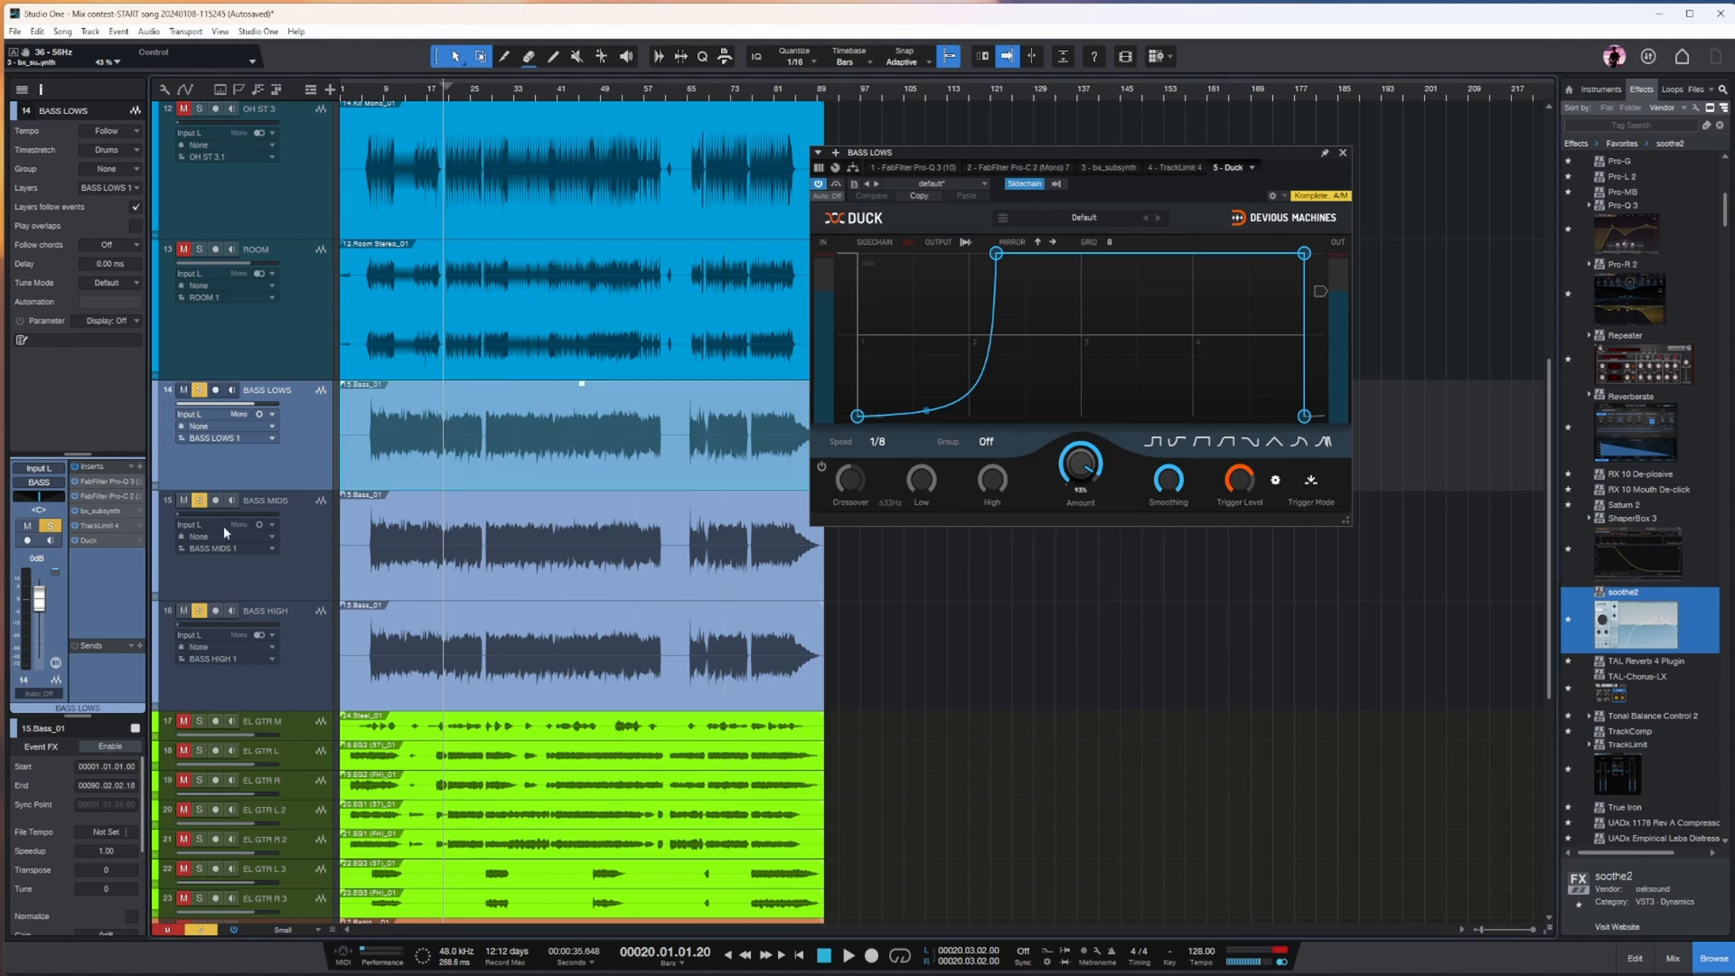
pyautogui.press('space')
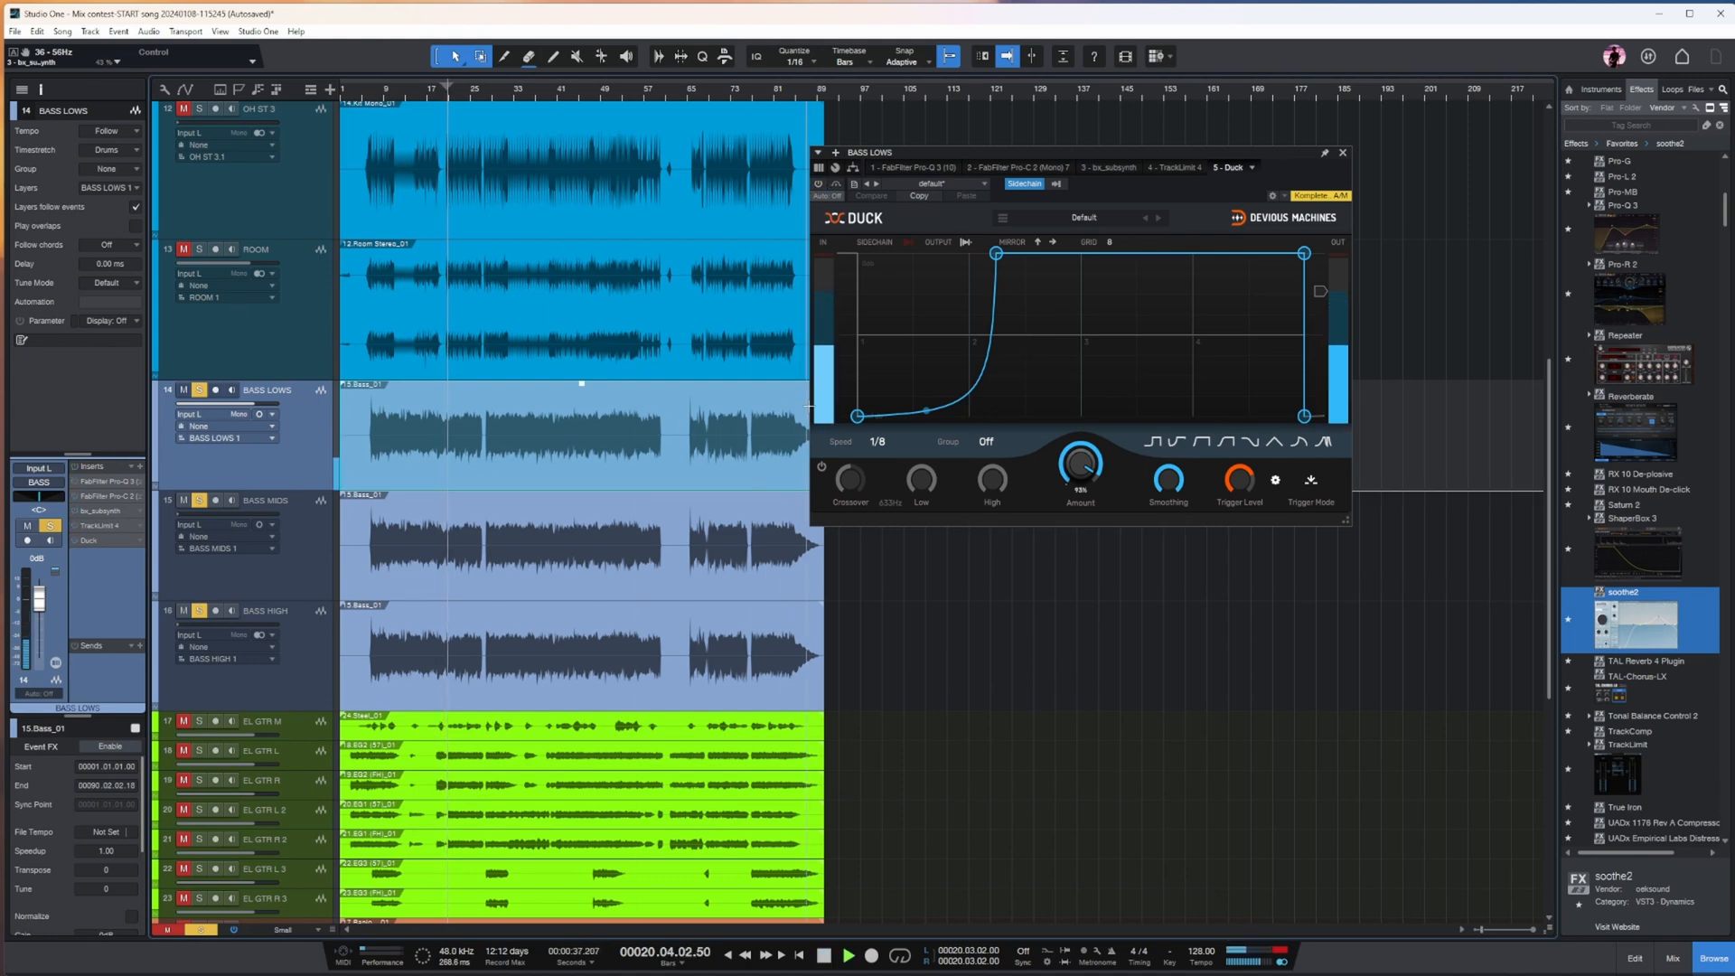
pyautogui.click(819, 183)
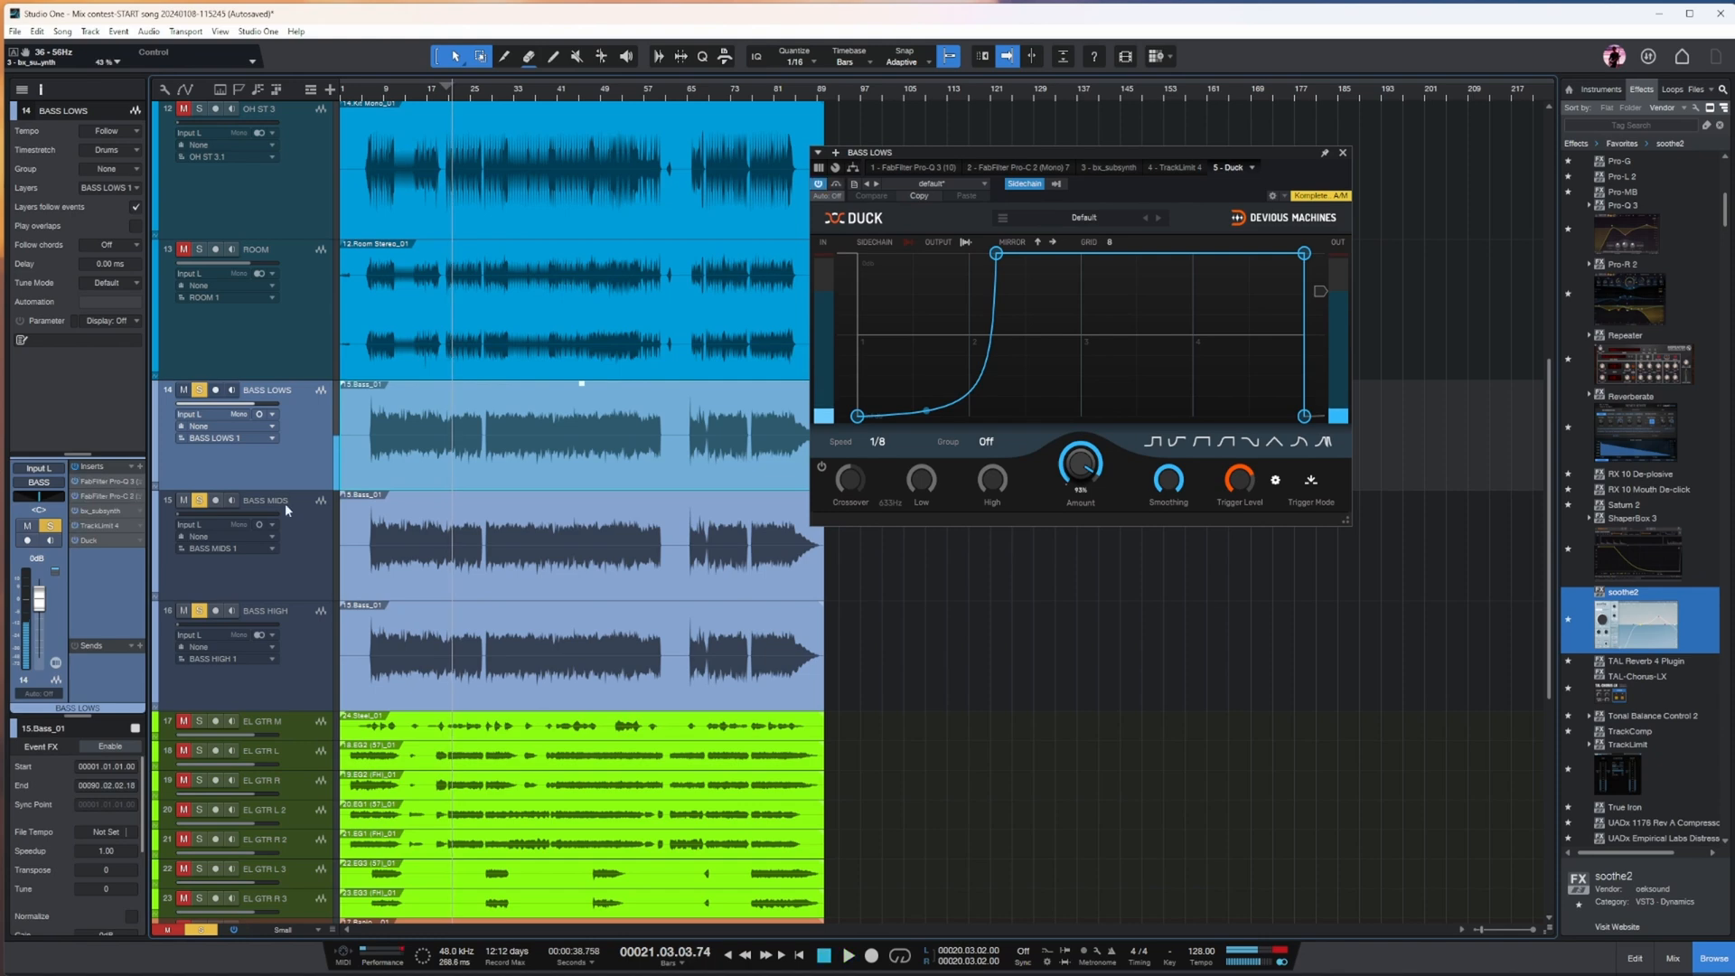
# - Set the BASS LOWS Pro-C 2 release to about 413 ms, and compare bx_subsynth bypassed and active during playback
pyautogui.click(1044, 169)
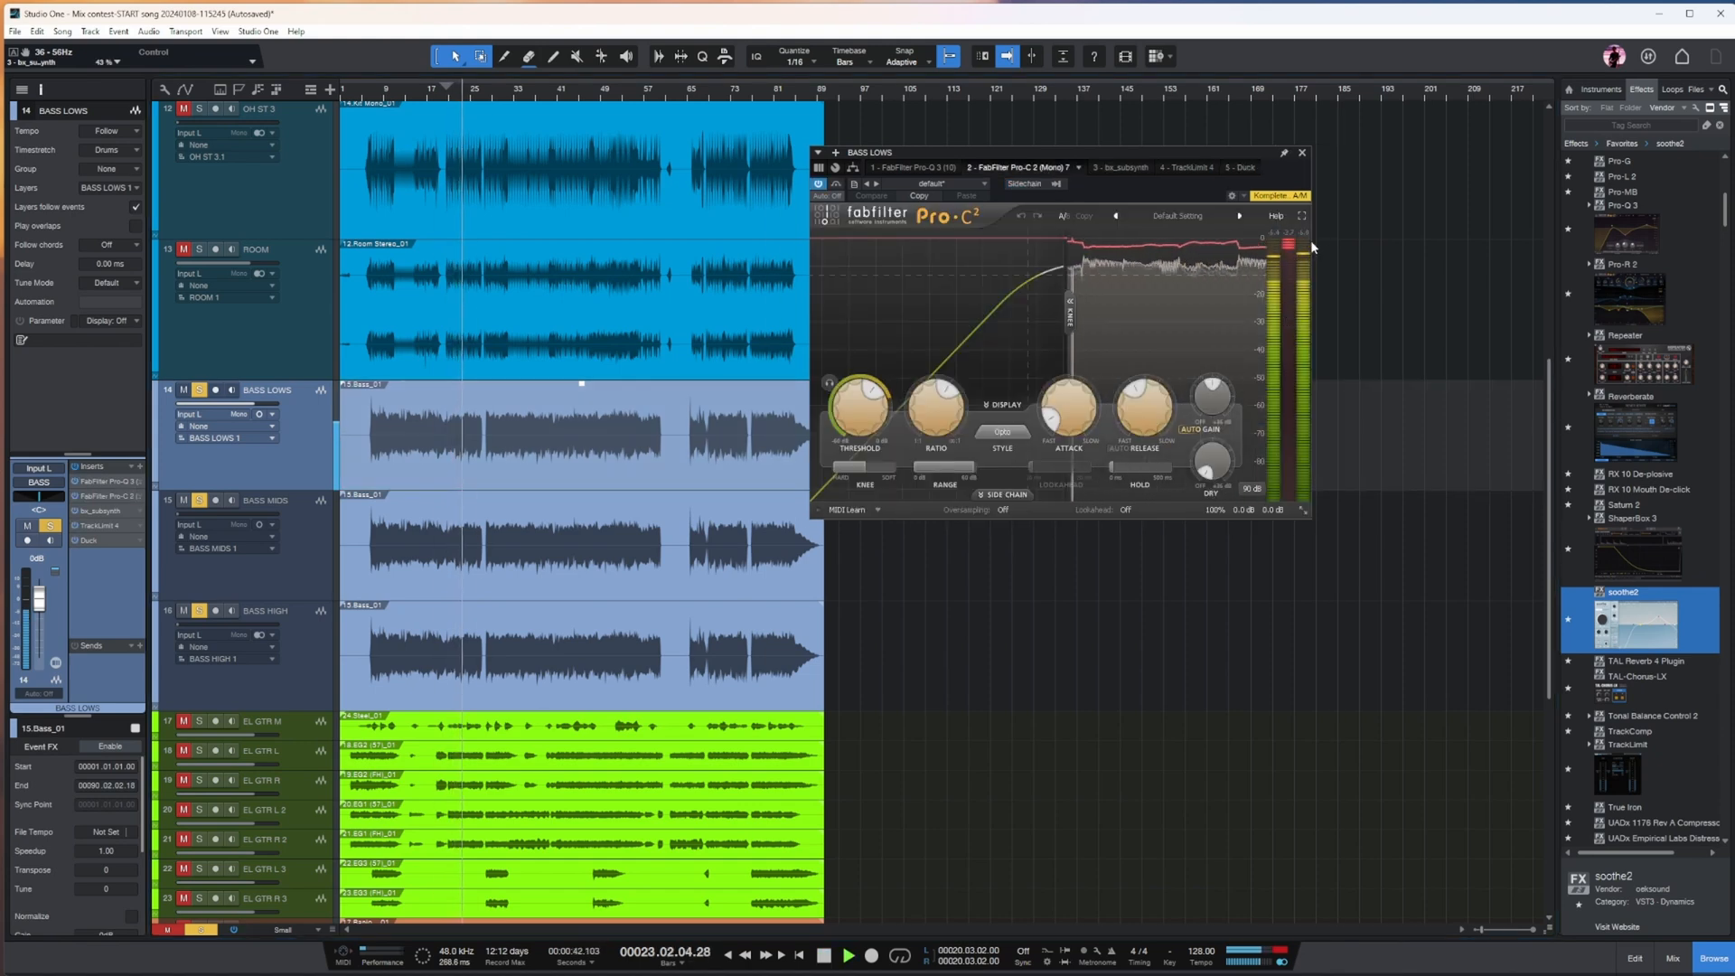
pyautogui.moveTo(1141, 426); pyautogui.dragTo(1154, 293)
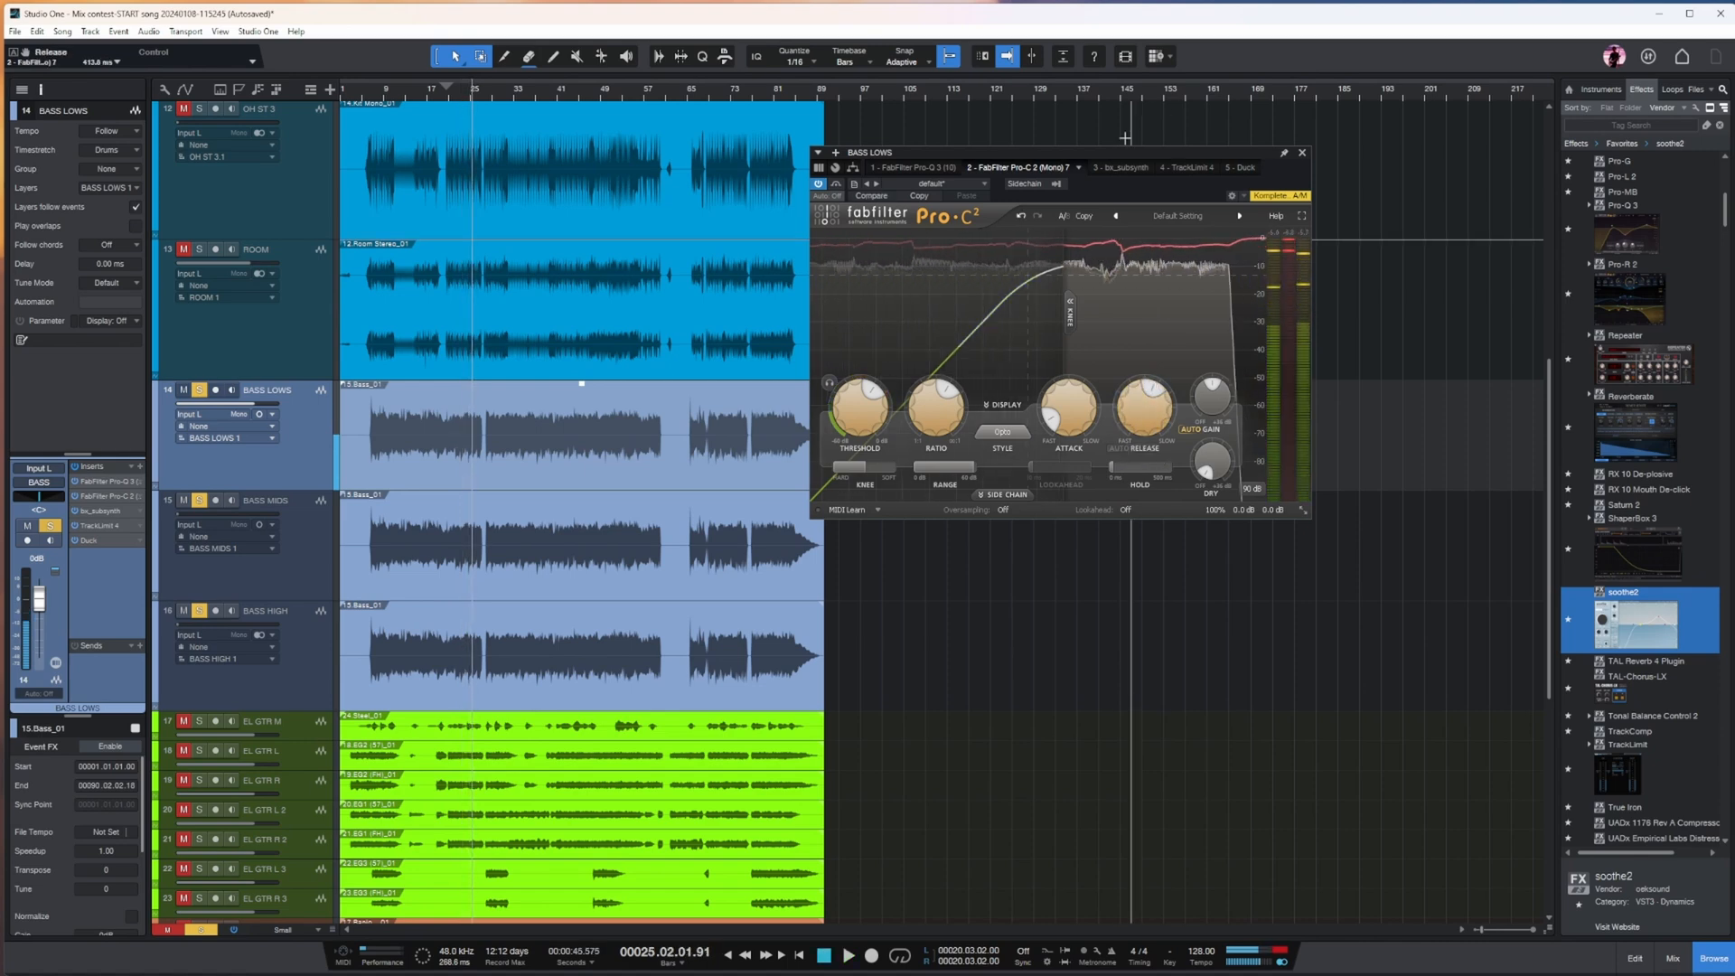
pyautogui.click(1120, 168)
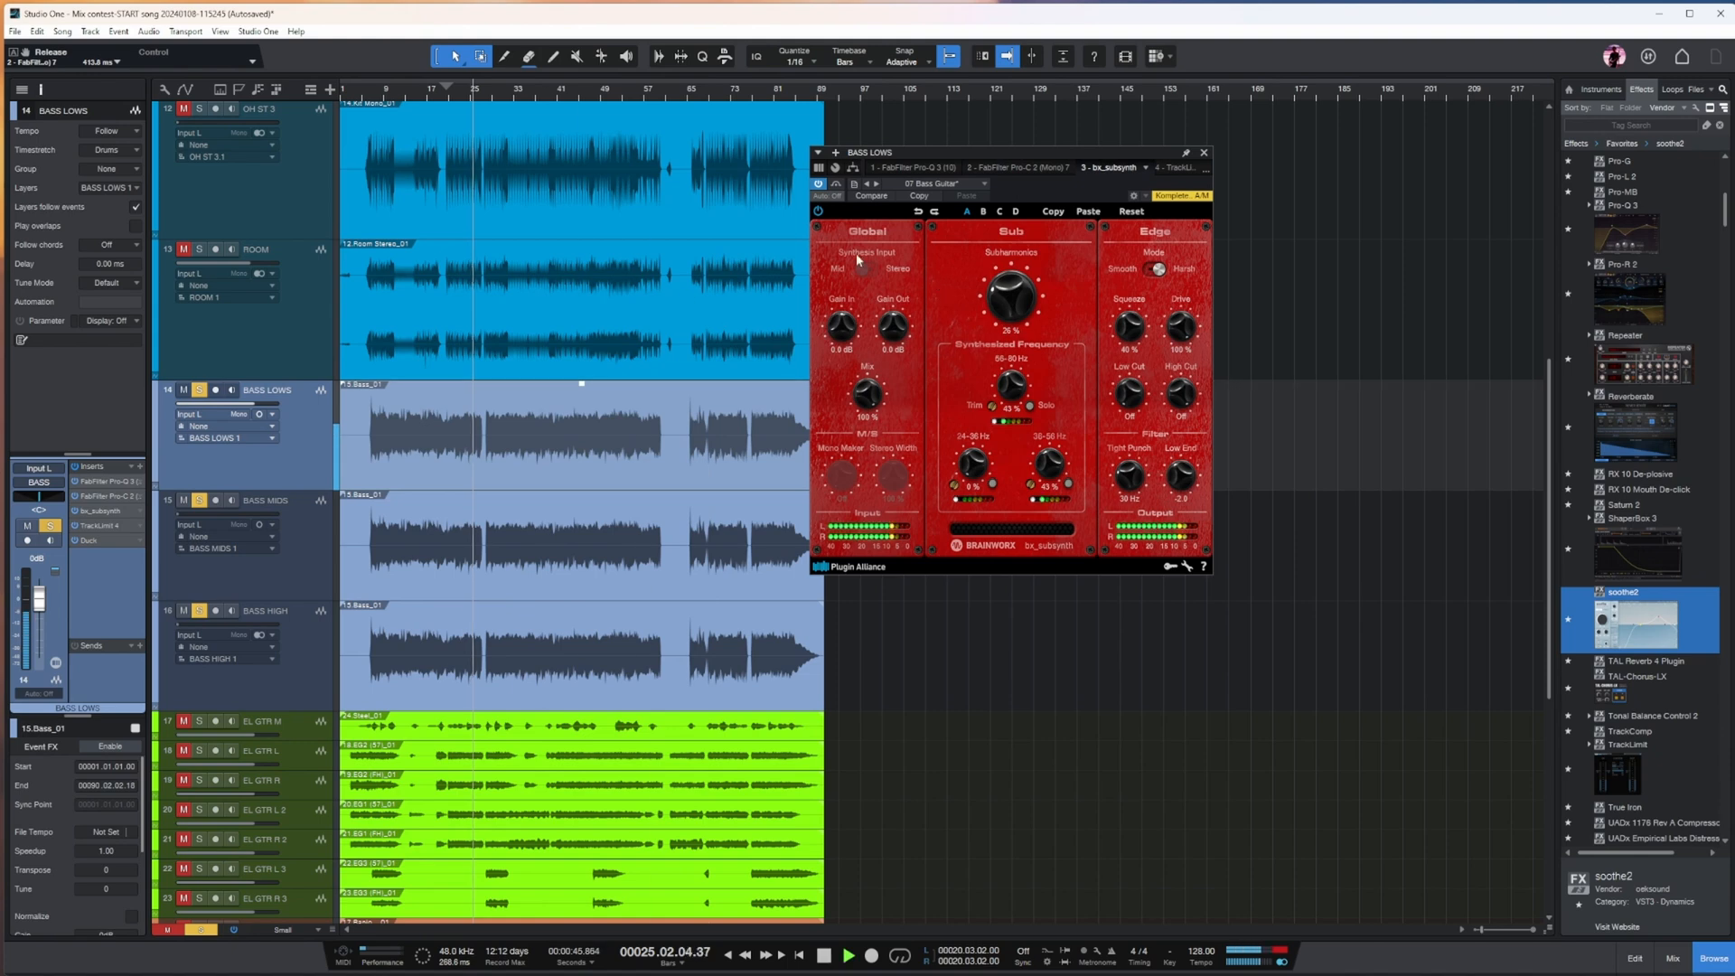
pyautogui.click(837, 185)
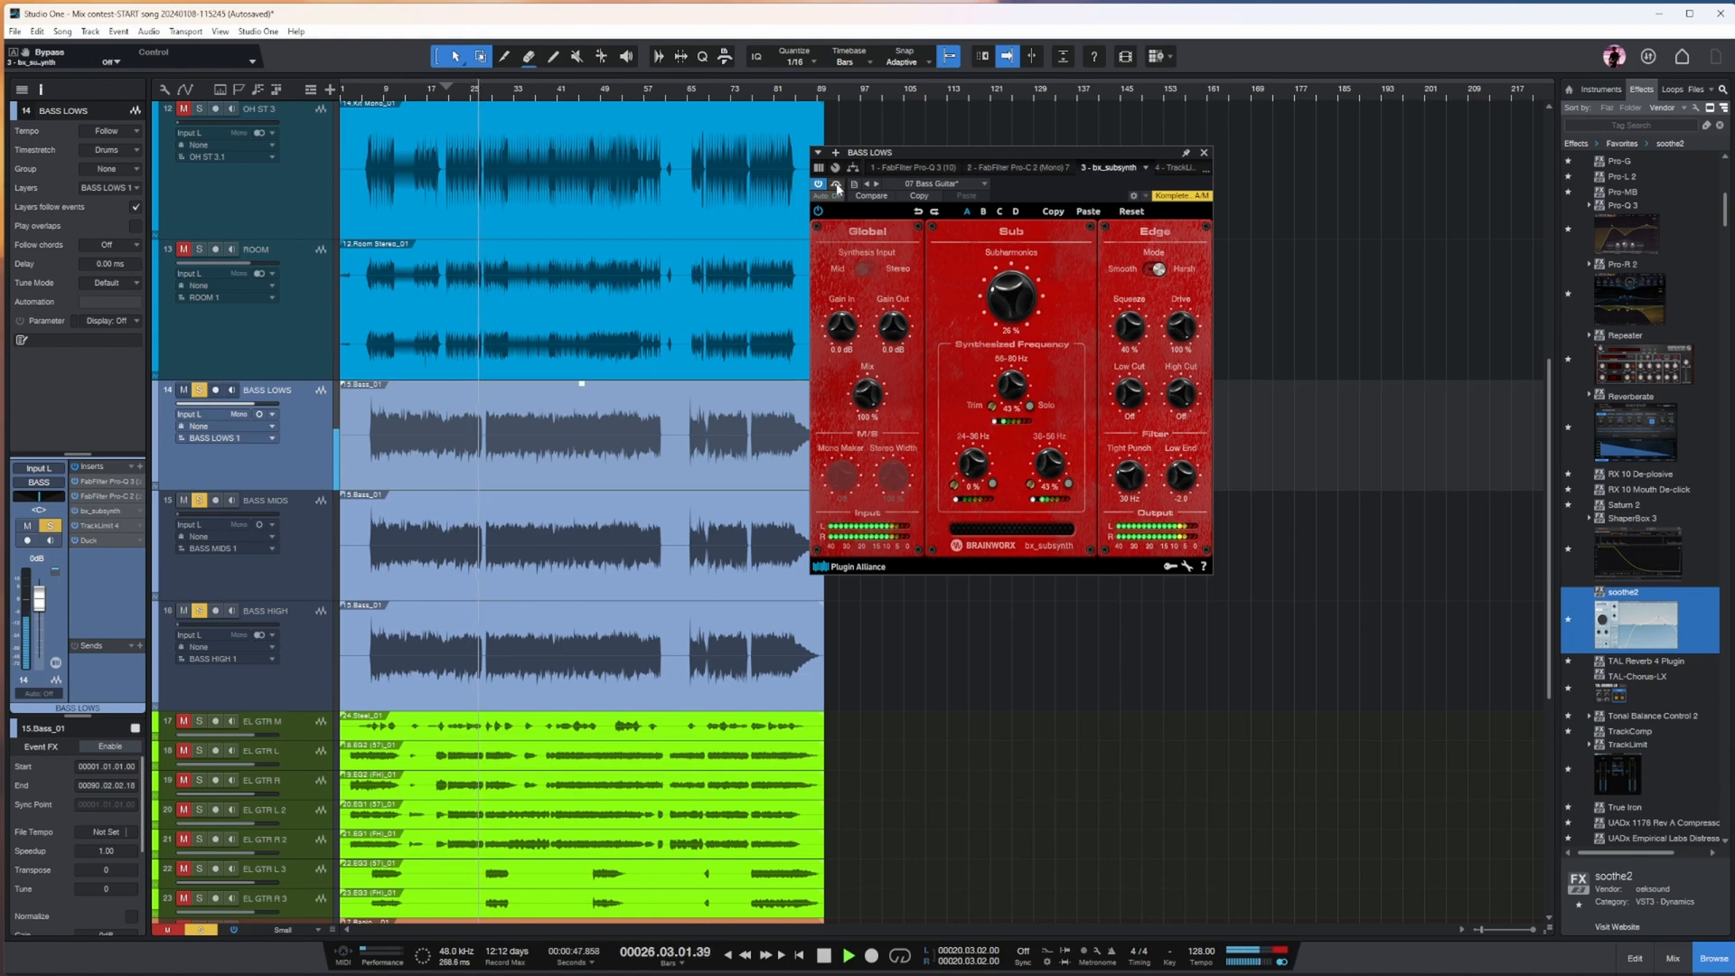
pyautogui.press('space')
pyautogui.press('space')
# - In the BASS LOWS TrackLimit, enable Gain Link and set the Transparent style, a release of about 300 ms and a threshold of -4.9
pyautogui.click(120, 528)
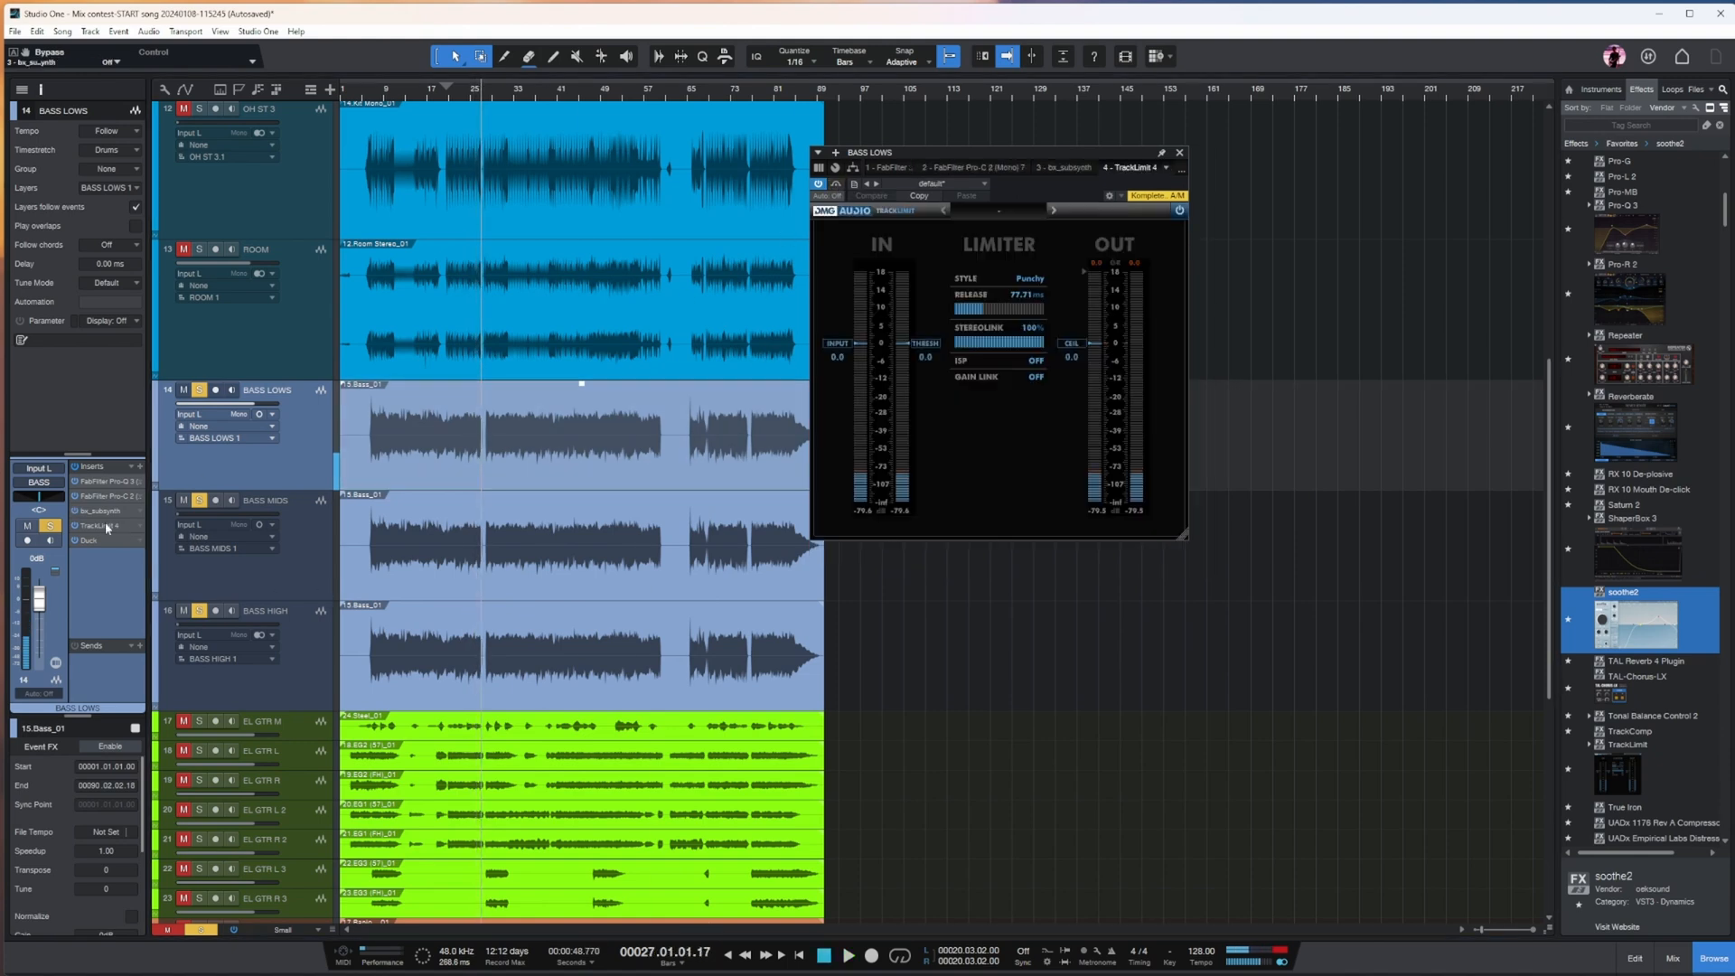
pyautogui.click(1036, 378)
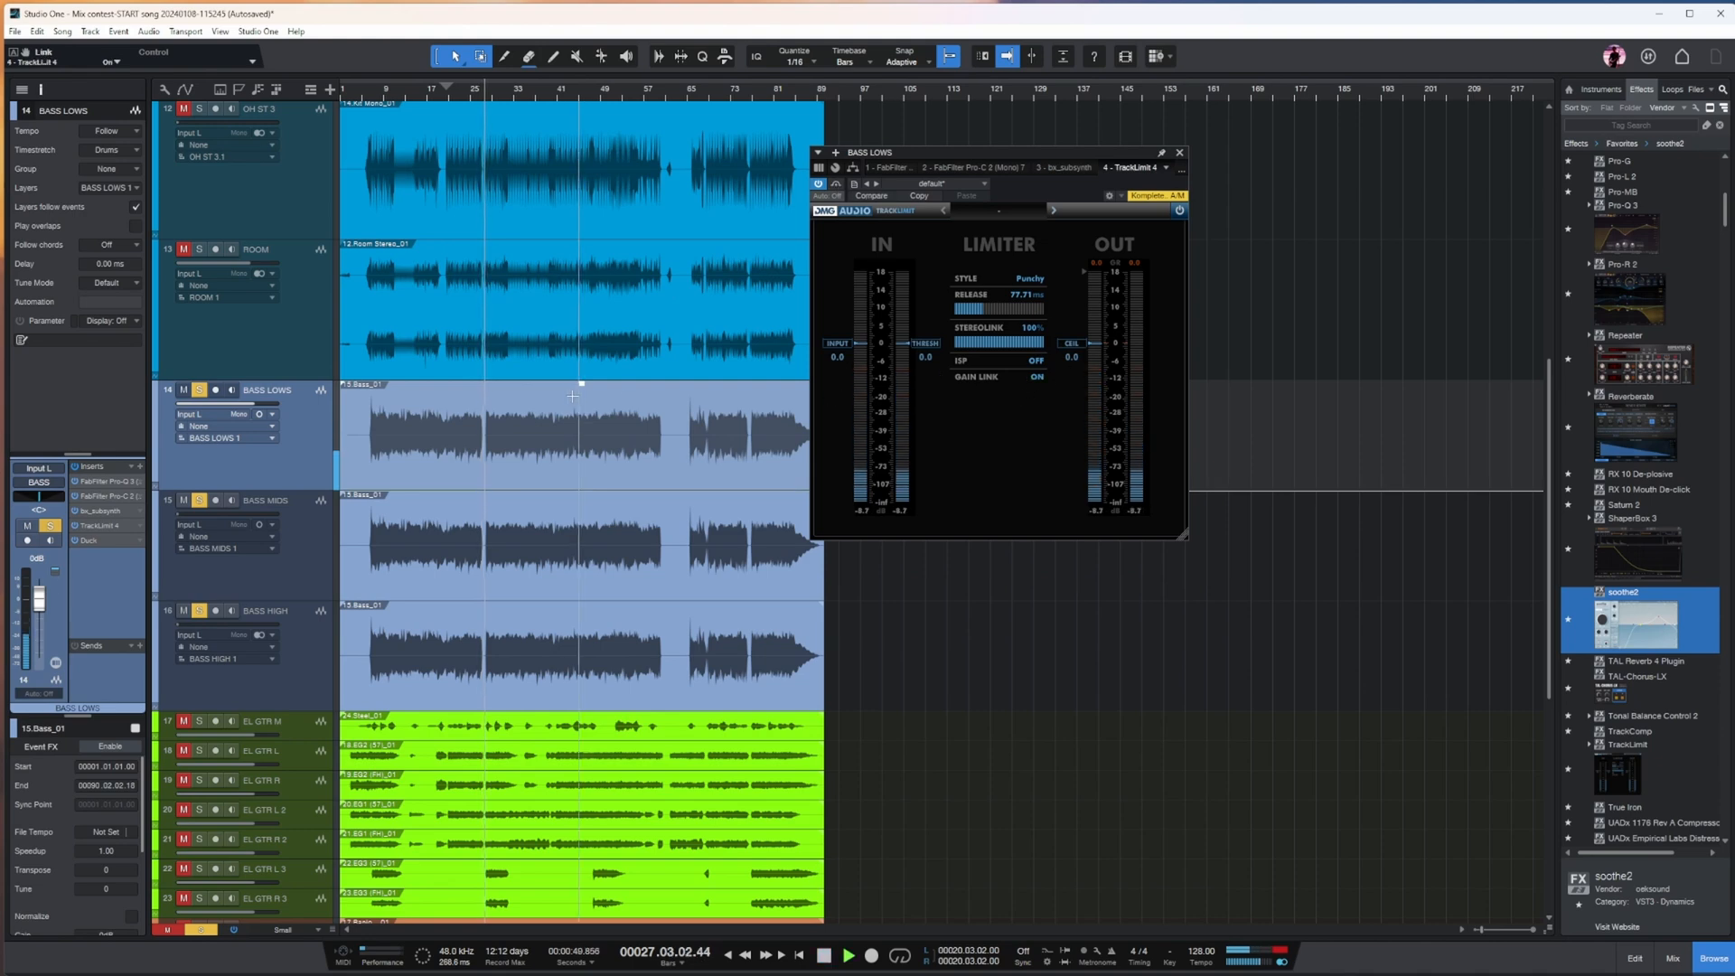
pyautogui.click(1015, 289)
pyautogui.click(994, 371)
pyautogui.moveTo(986, 311); pyautogui.dragTo(1003, 309)
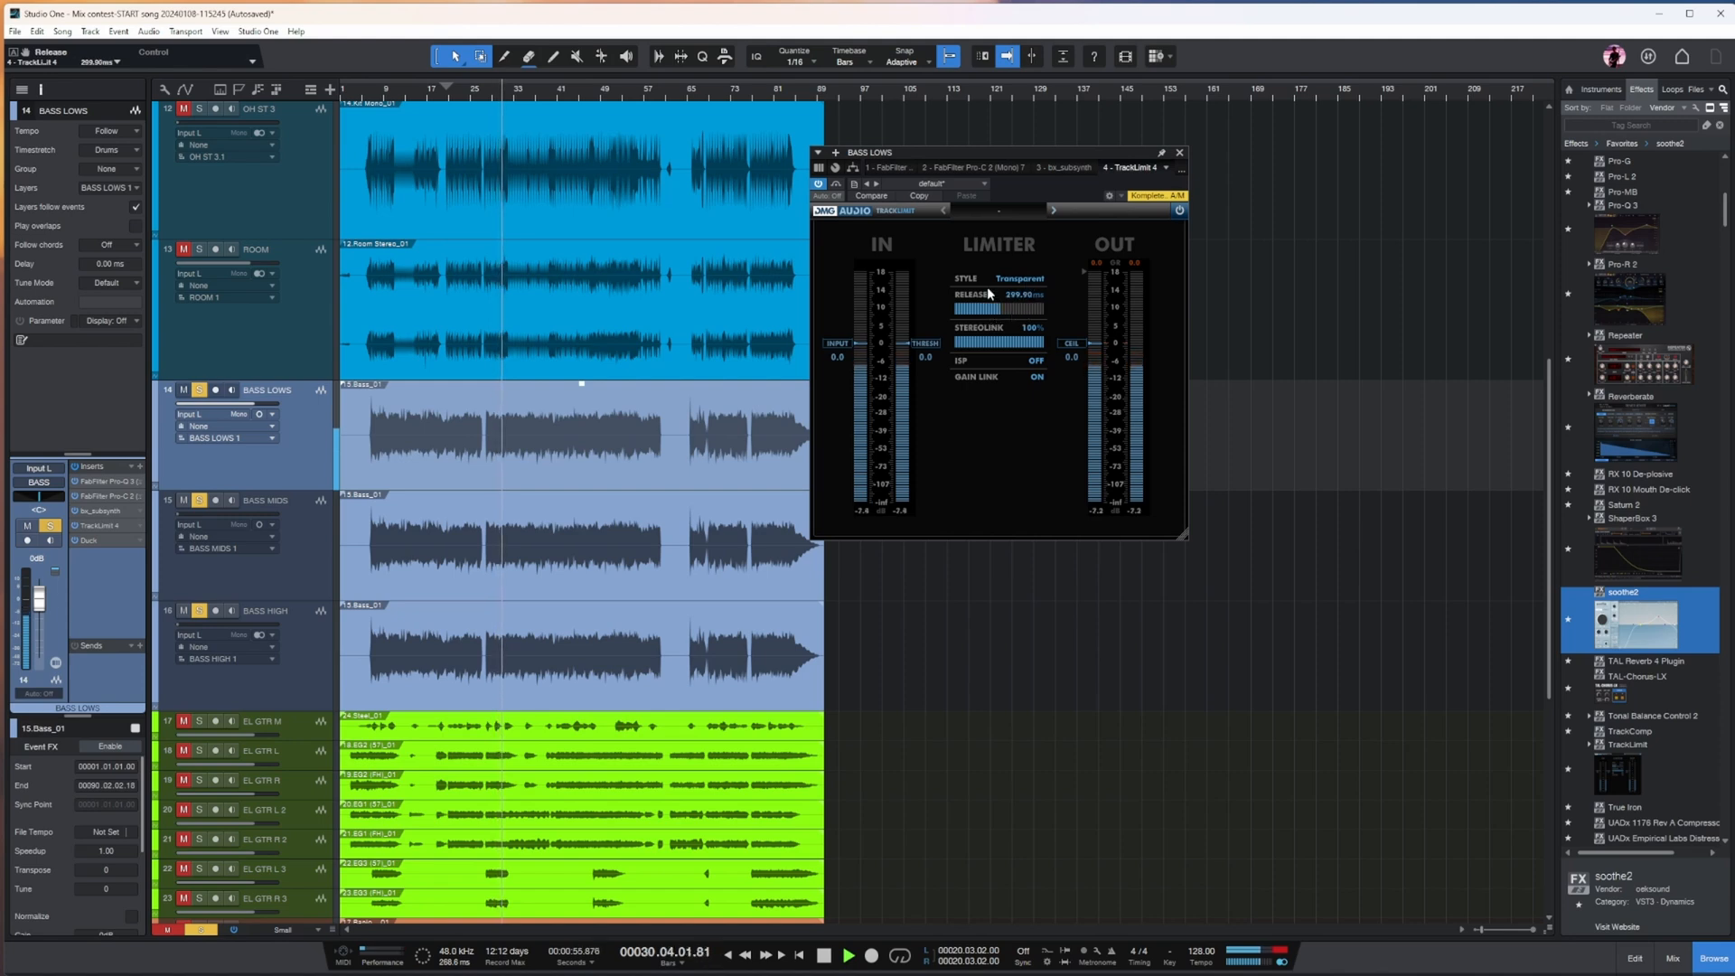
pyautogui.moveTo(923, 347); pyautogui.dragTo(929, 366)
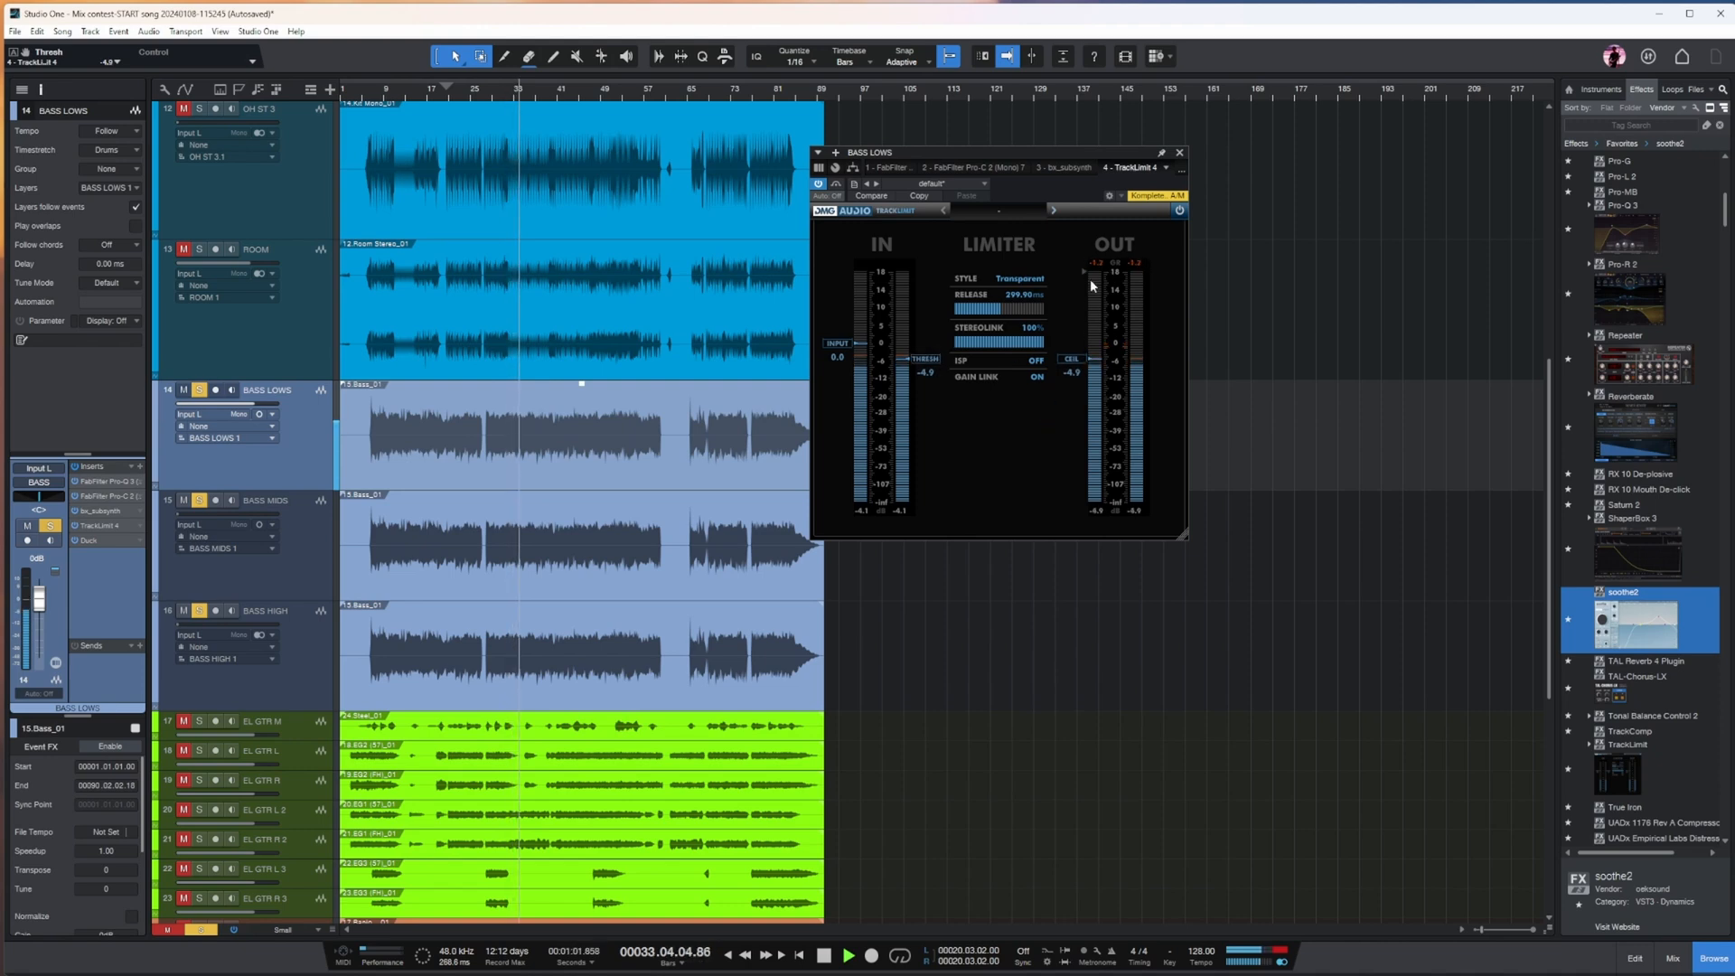
pyautogui.click(1180, 152)
pyautogui.press('space')
# - Unsolo BASS LOWS, select BASS MIDS and reset its volume to 0 dB
pyautogui.click(209, 390)
pyautogui.click(235, 519)
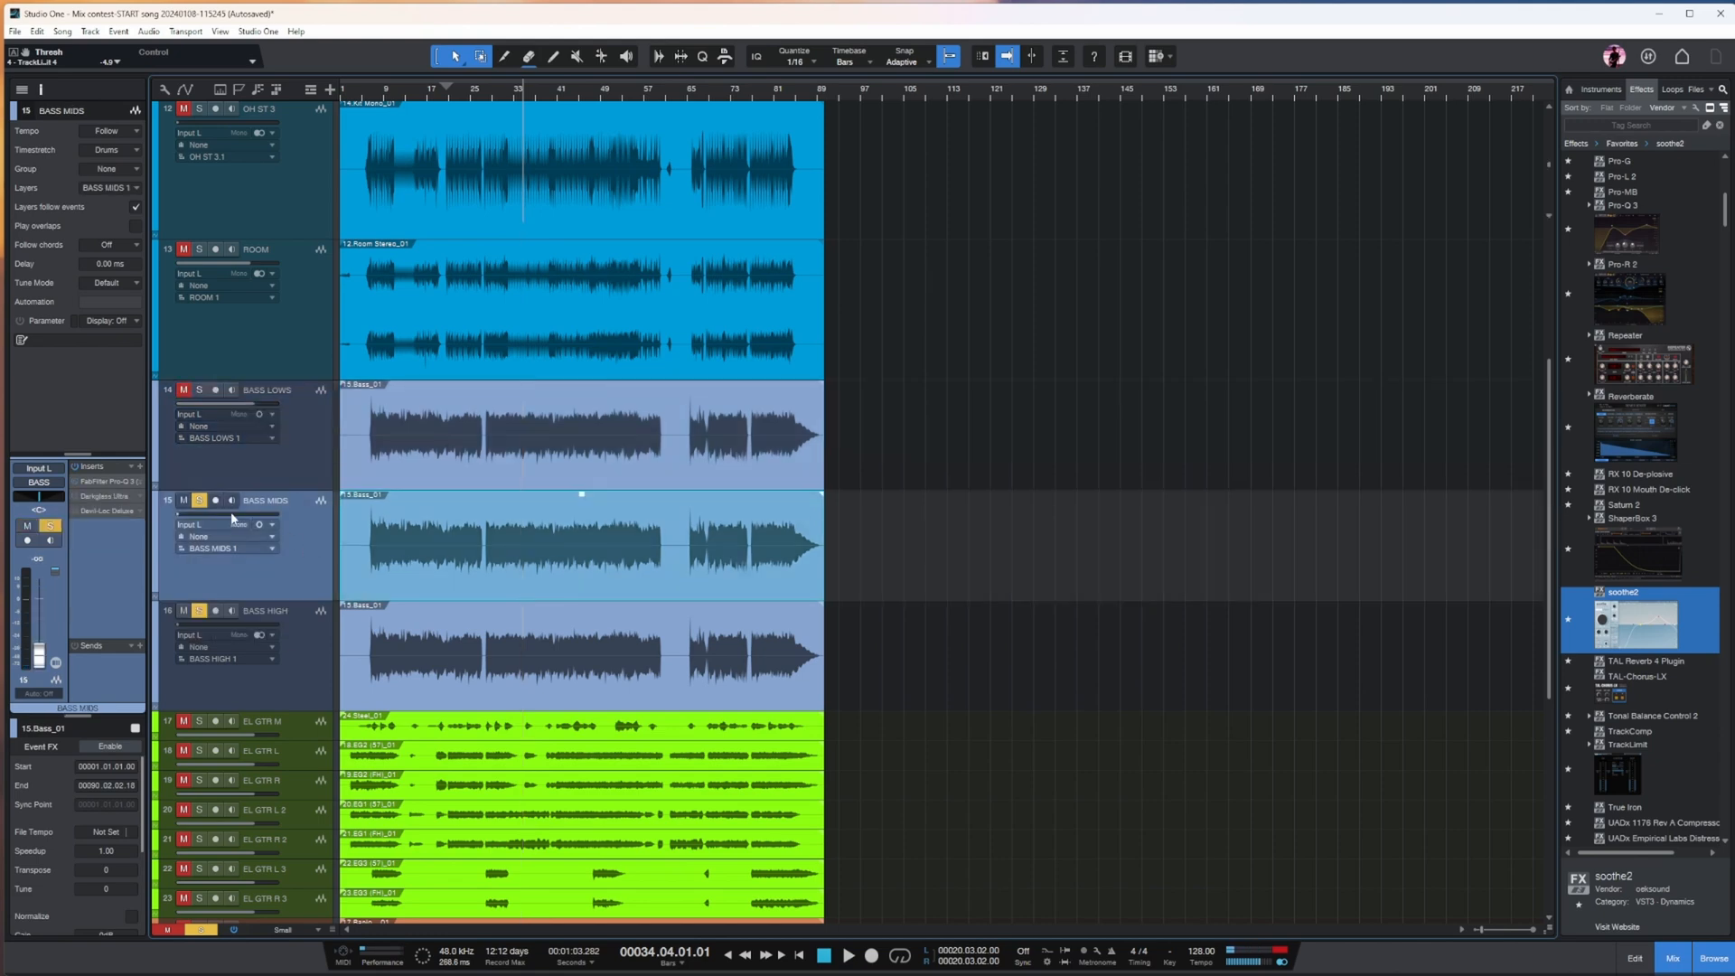
pyautogui.press('F3')
pyautogui.press('F3')
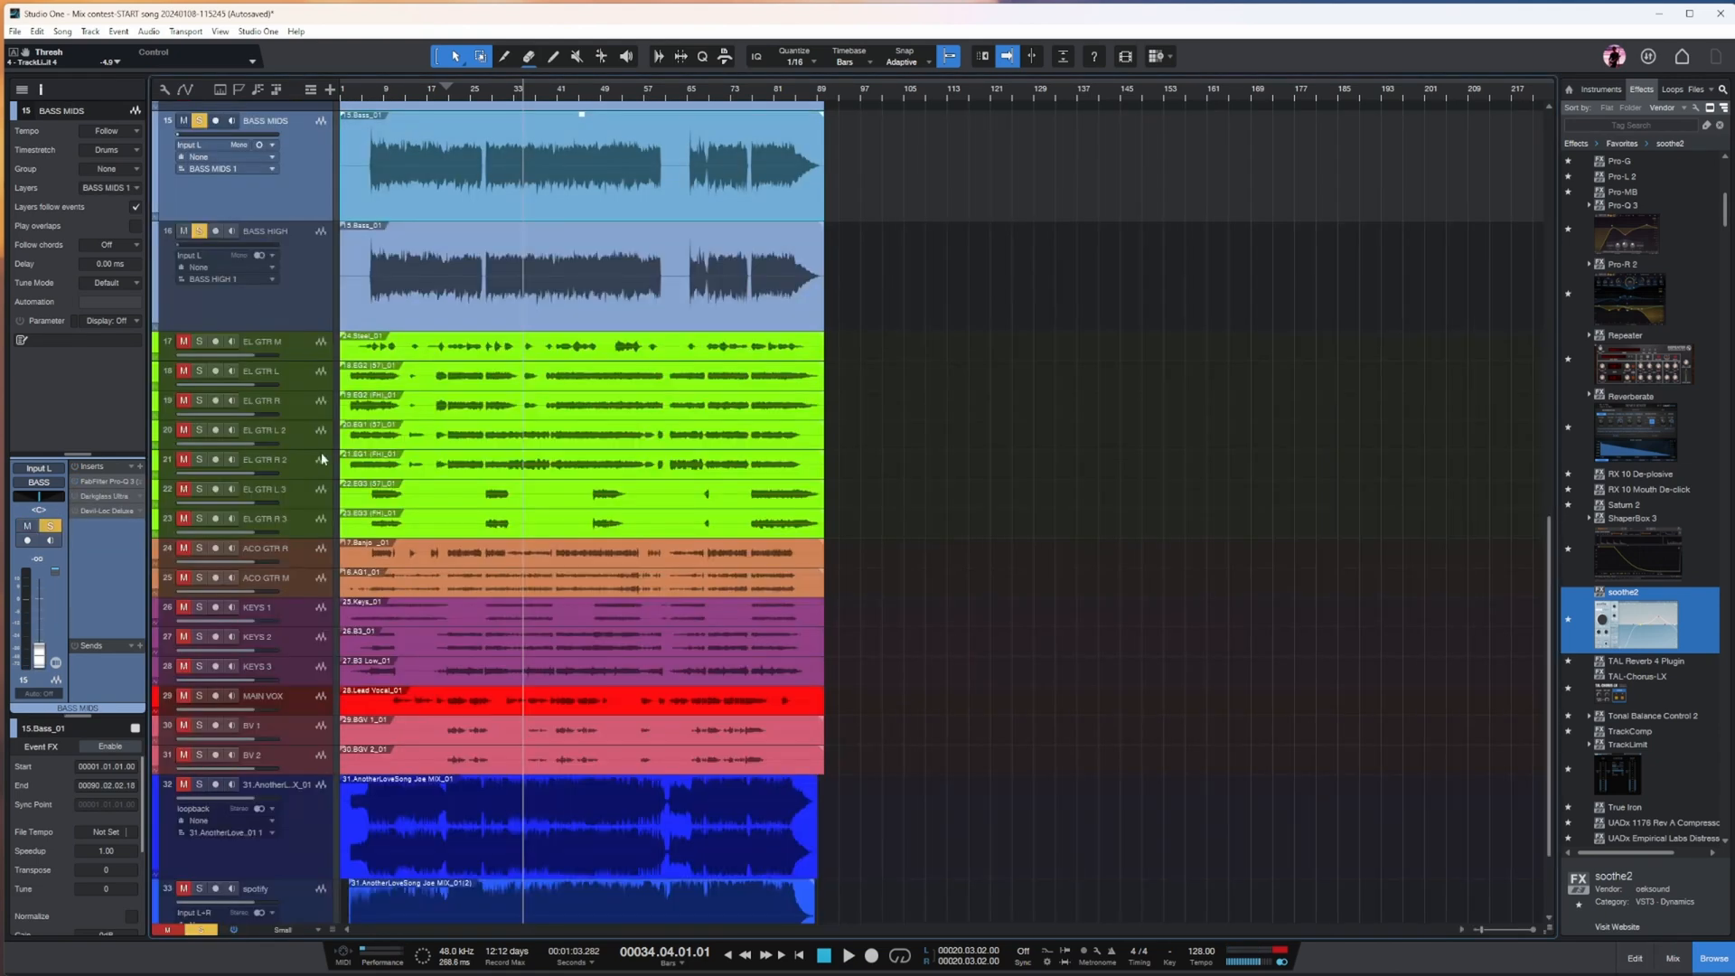
pyautogui.scroll(3, 243, 386)
pyautogui.keyDown('alt'); pyautogui.click(259, 387); pyautogui.keyUp('alt')
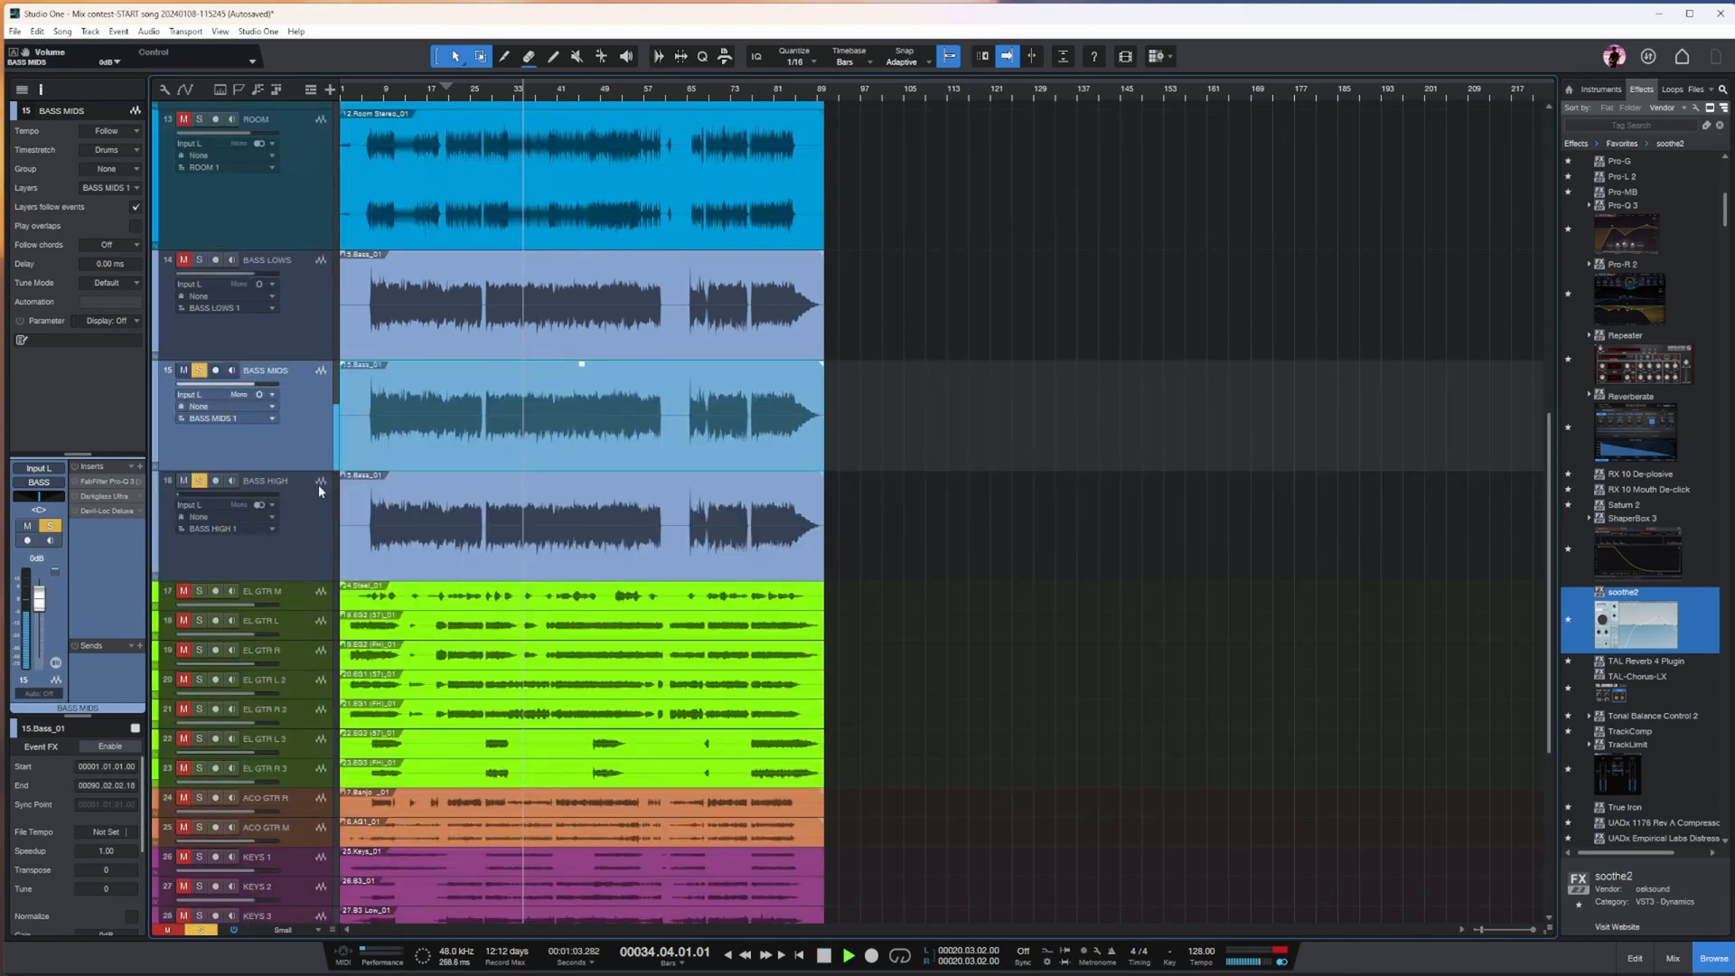
# - In the first BASS MIDS Pro-Q 3, raise the low cut to about 173 Hz, raise the high cut and add a band near 390 Hz
pyautogui.doubleClick(103, 483)
pyautogui.click(815, 53)
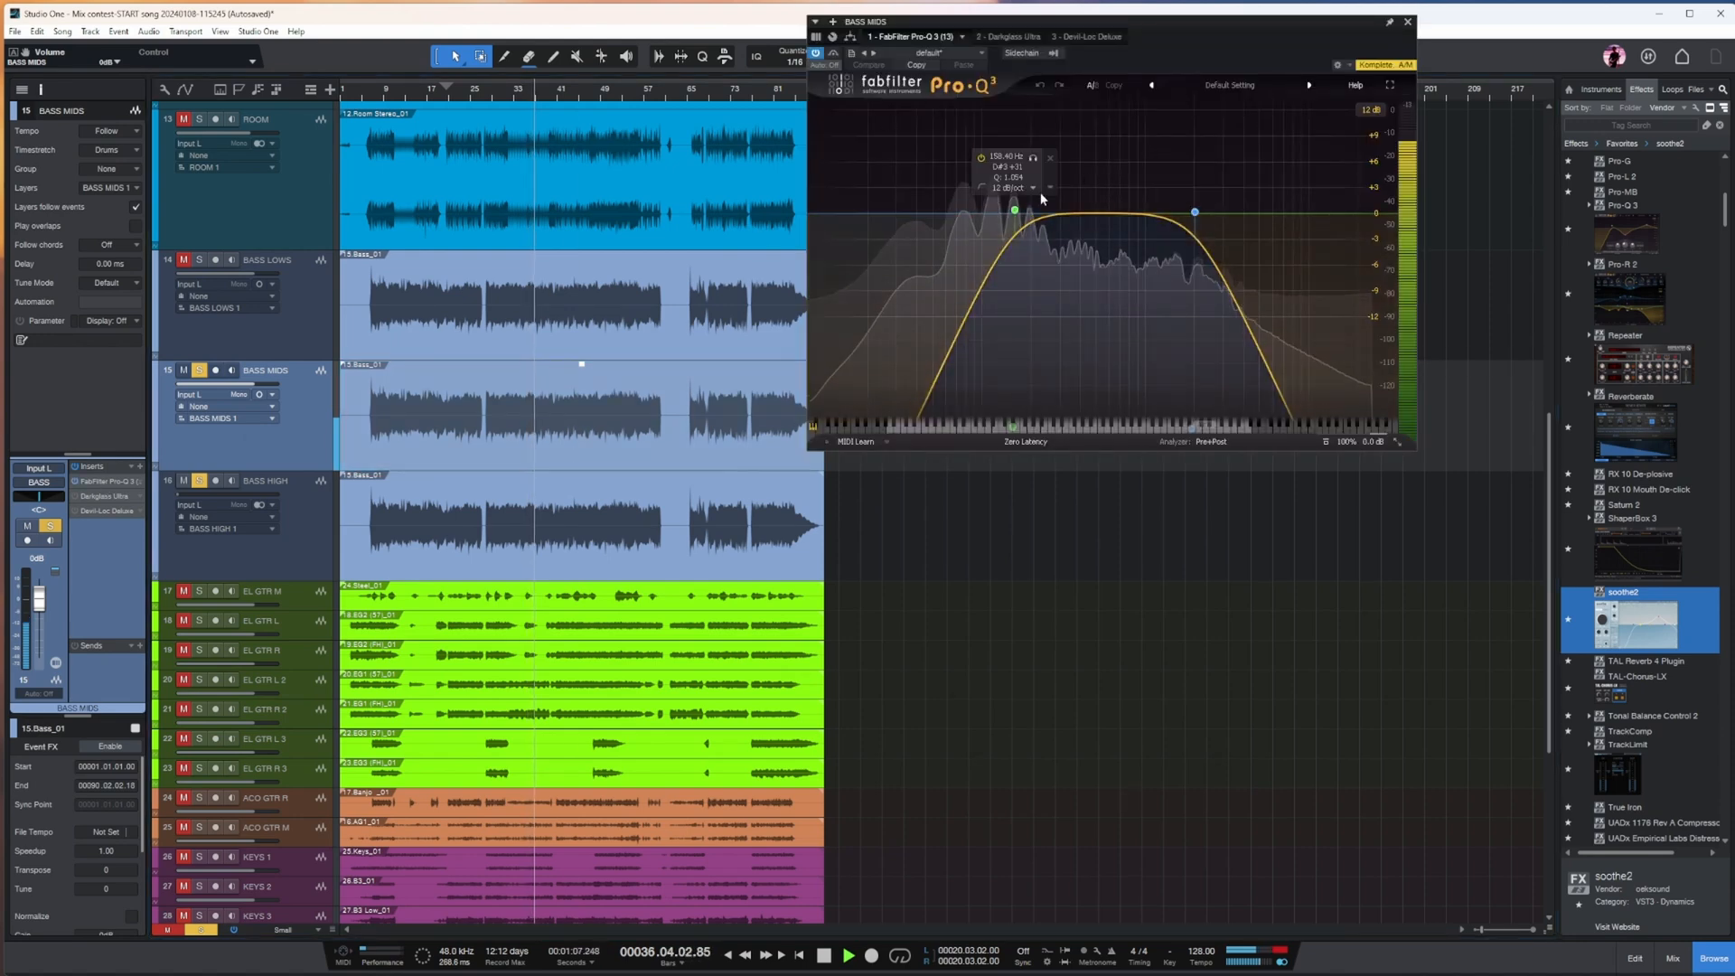
pyautogui.moveTo(1015, 211); pyautogui.dragTo(1021, 205)
pyautogui.moveTo(1195, 213); pyautogui.dragTo(1213, 195)
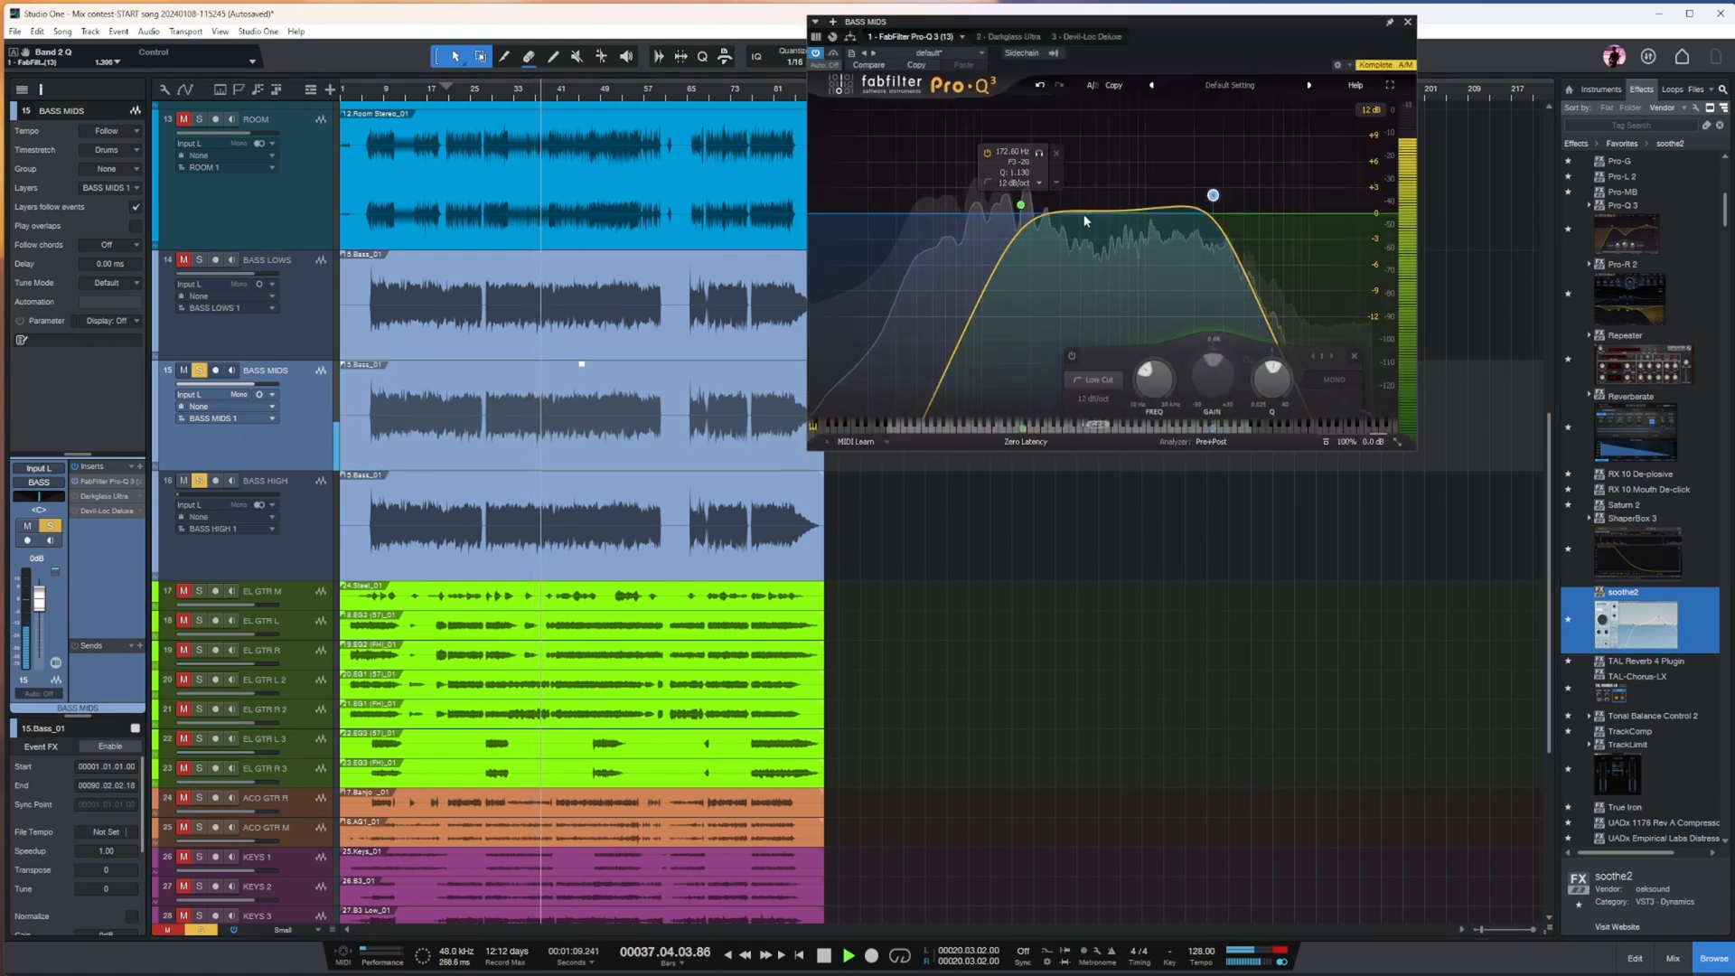
pyautogui.moveTo(1080, 211)
pyautogui.mouseDown()
pyautogui.moveTo(1081, 173)
pyautogui.moveTo(1076, 257)
pyautogui.moveTo(1083, 213)
pyautogui.mouseUp()
# - In the BASS MIDS Darkglass Ultra, set Grunt to Cut, Drive to about 0.75 and Treble to about 0.13
pyautogui.click(1003, 36)
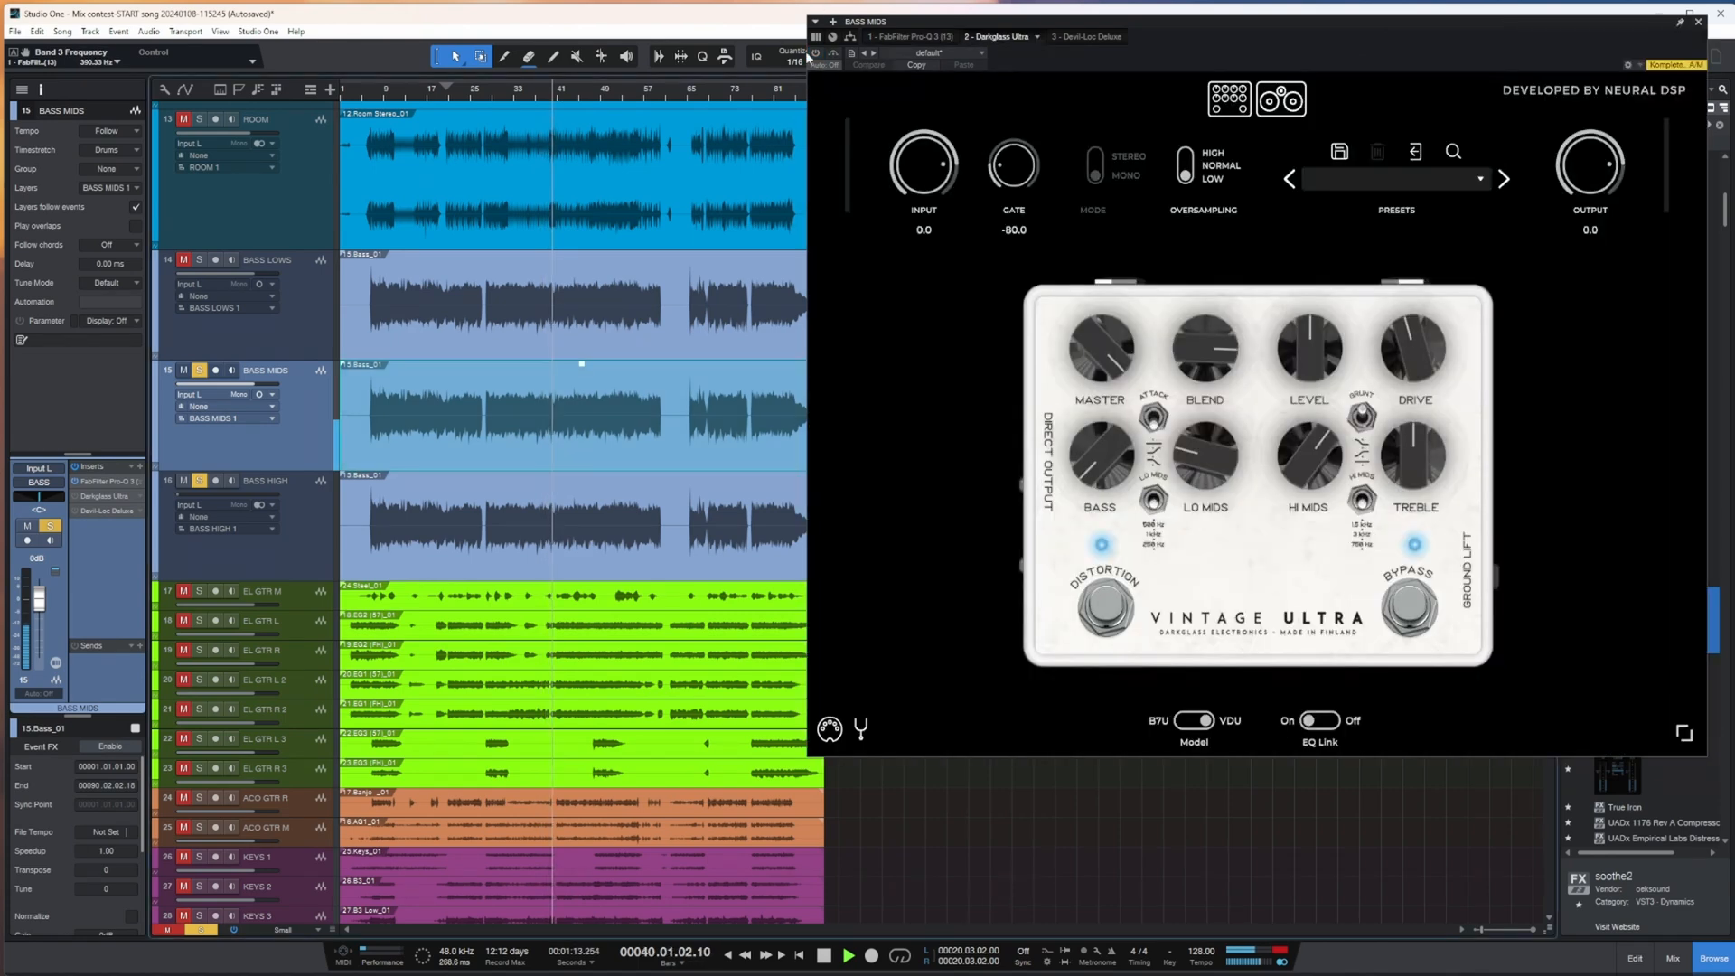
pyautogui.press('space')
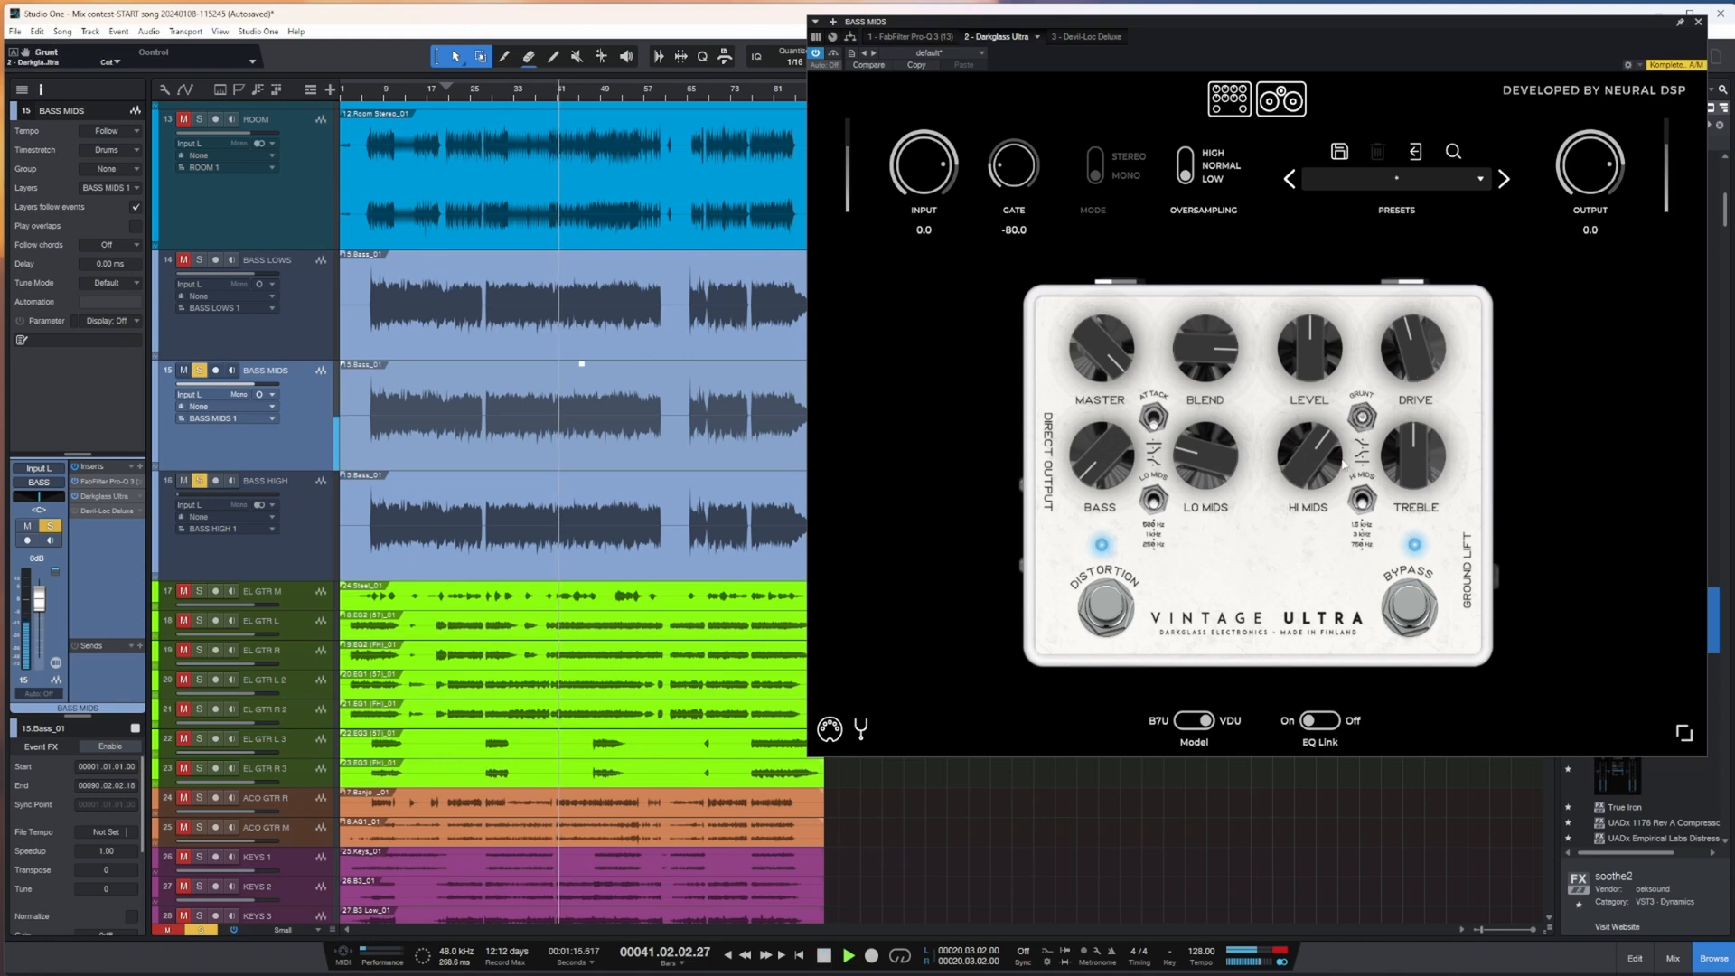
pyautogui.moveTo(1415, 368); pyautogui.dragTo(1422, 312)
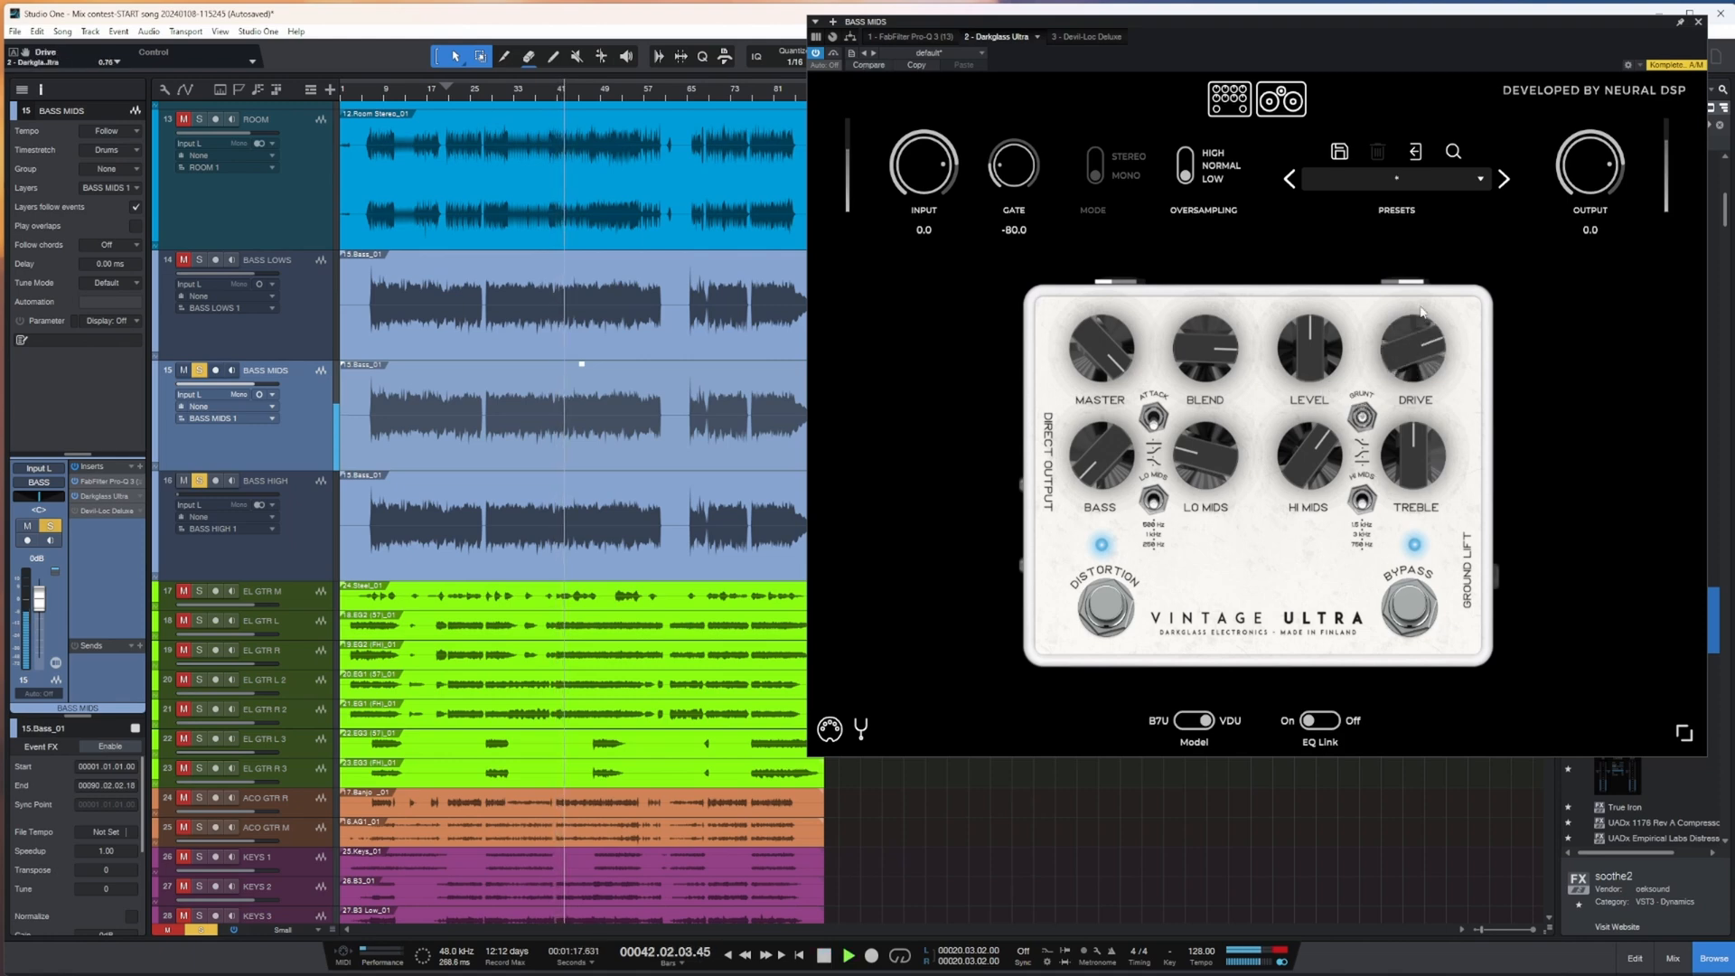
pyautogui.moveTo(1415, 457); pyautogui.dragTo(1426, 504)
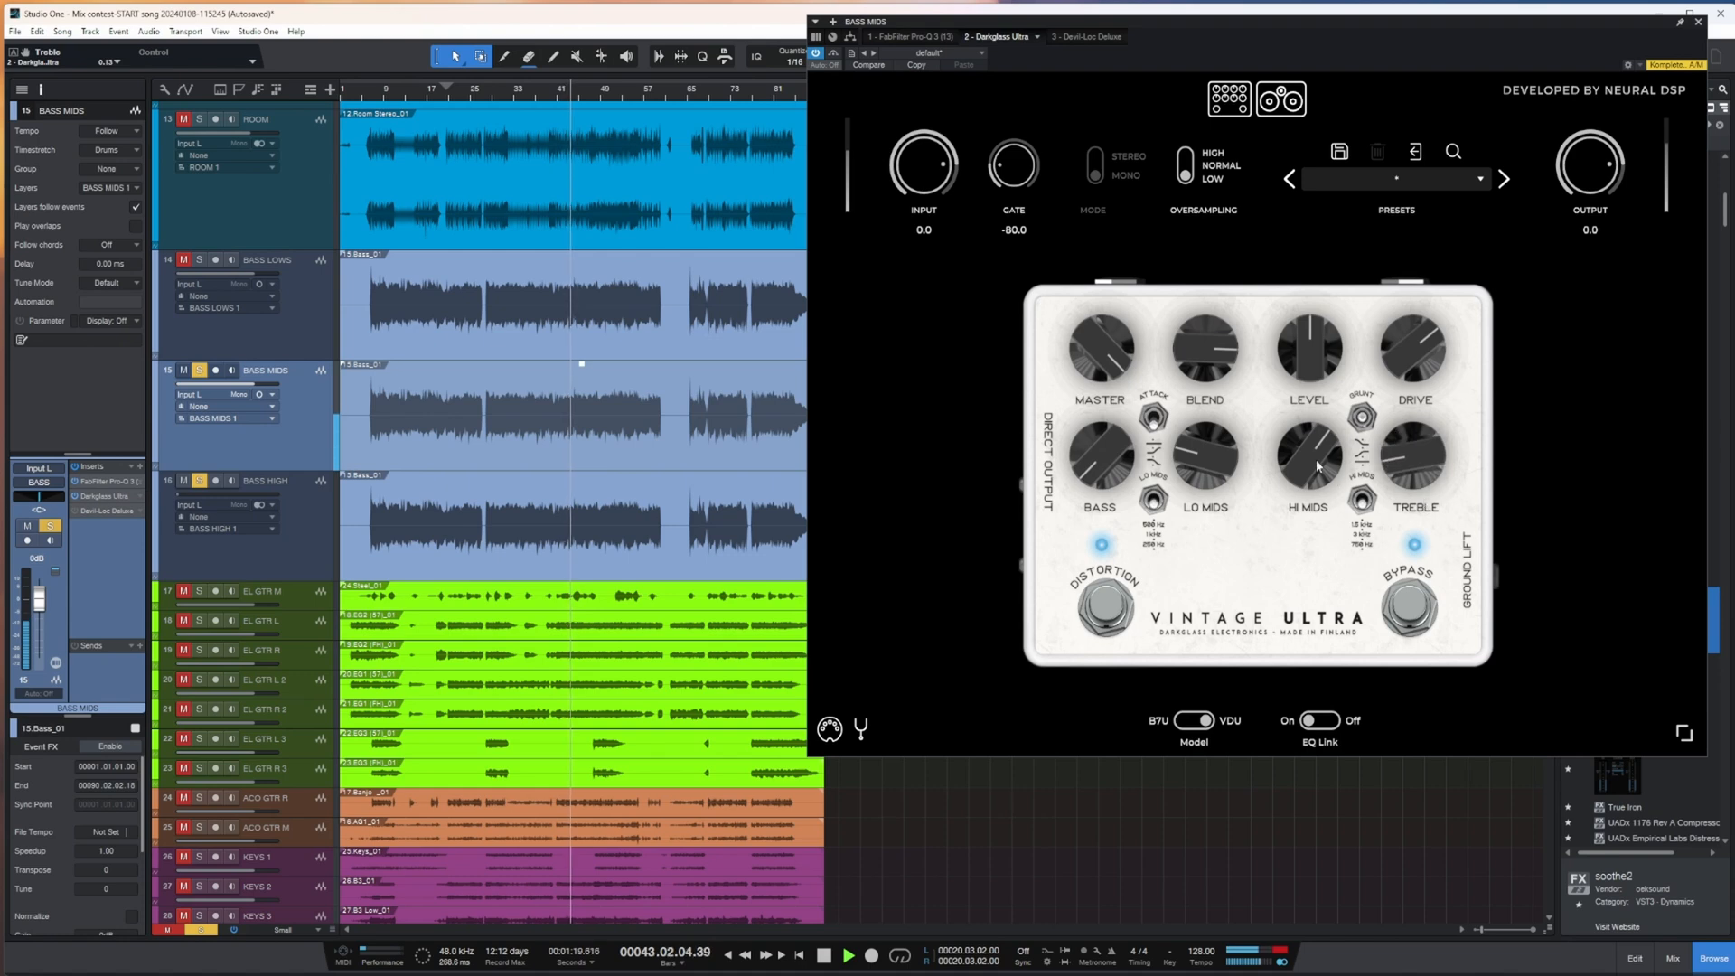
# - Cycle the Darkglass Ultra high-mid frequency switch, set Lo Mids to about 0.33 and close the plug-in
pyautogui.click(1366, 505)
pyautogui.click(1367, 504)
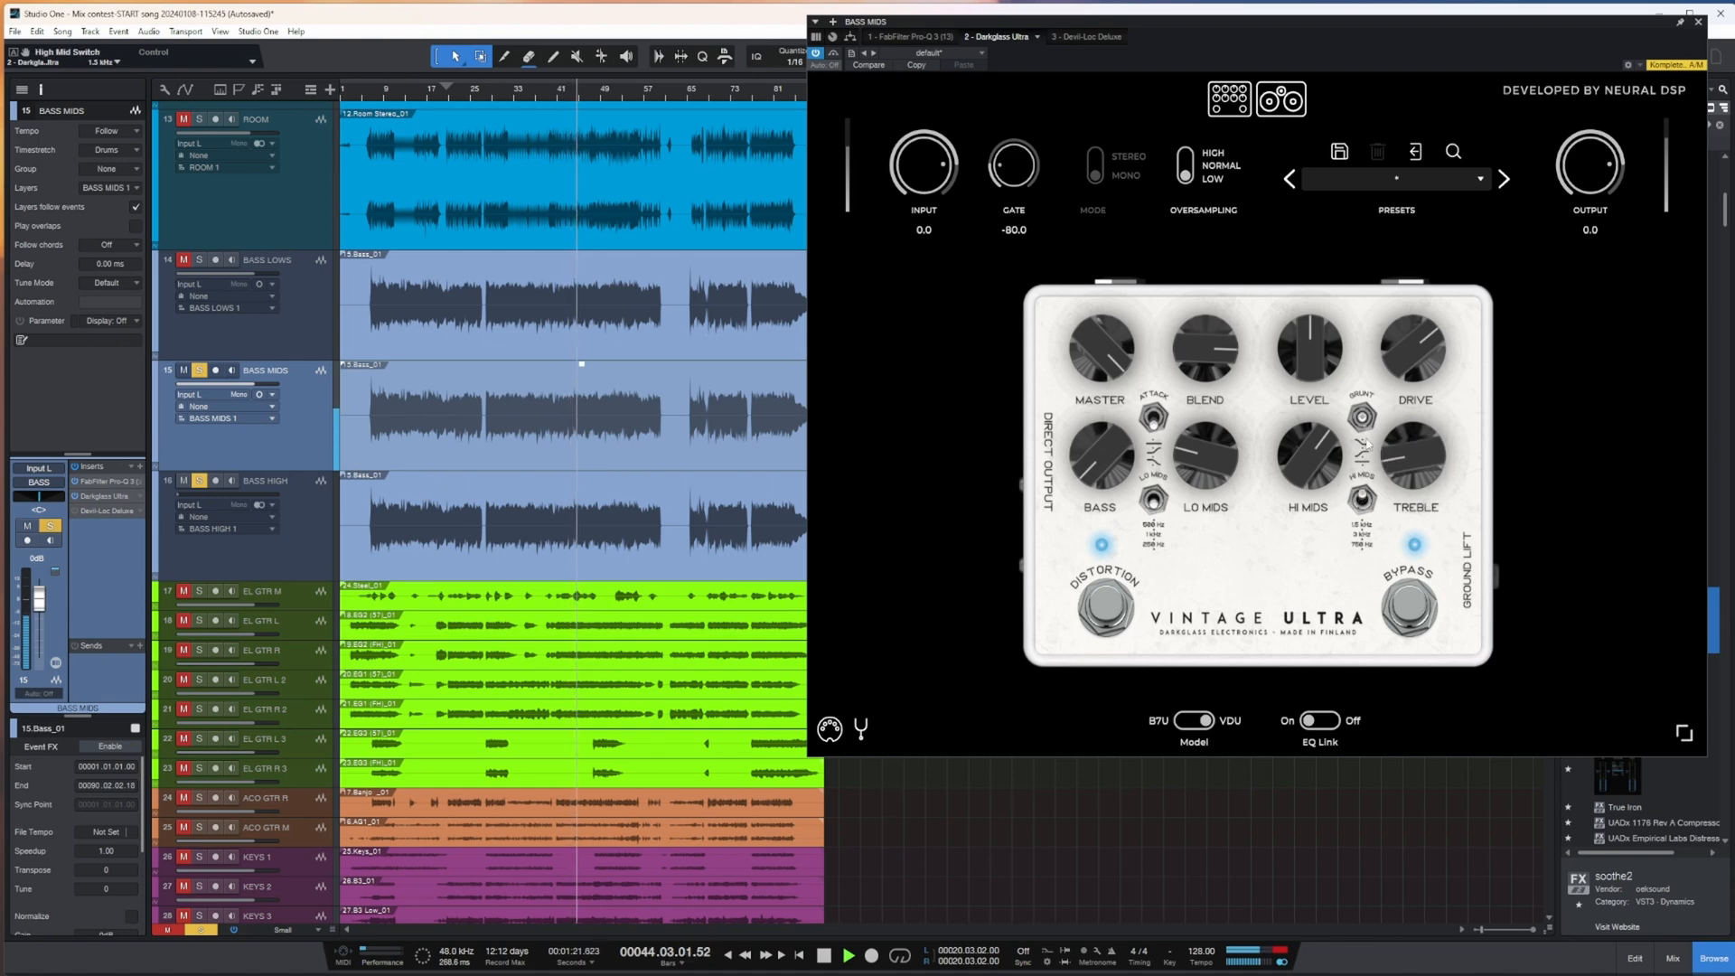
pyautogui.click(1362, 500)
pyautogui.moveTo(1234, 480); pyautogui.dragTo(1212, 450)
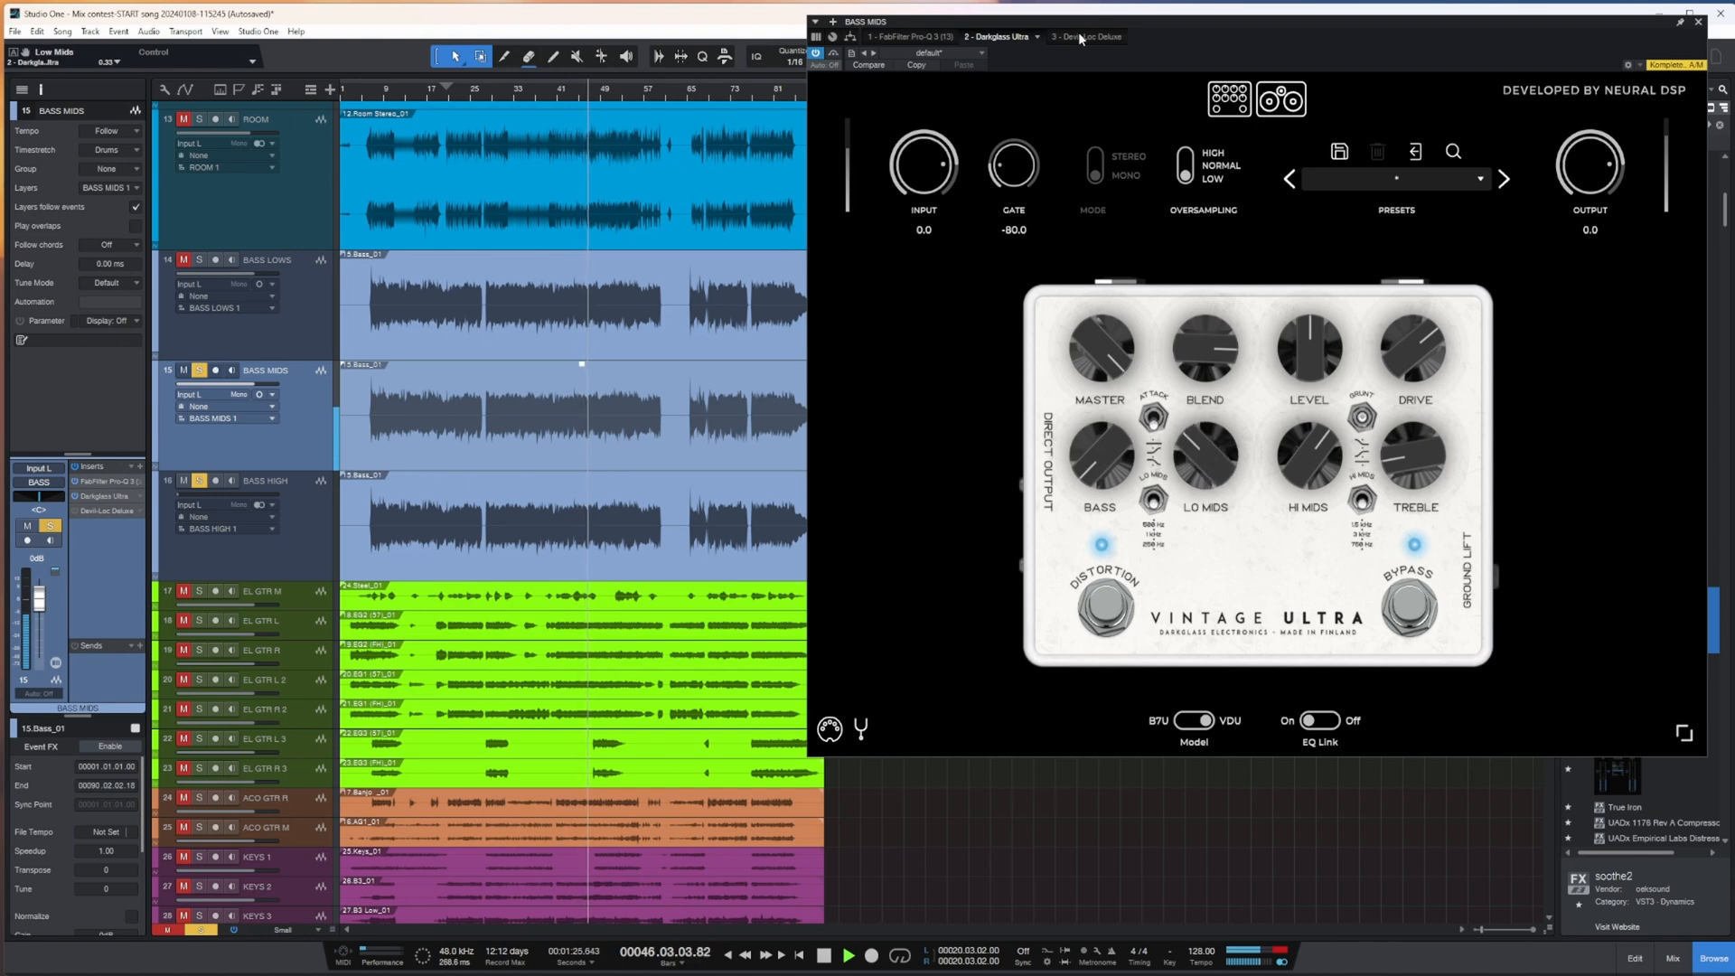
pyautogui.click(1698, 22)
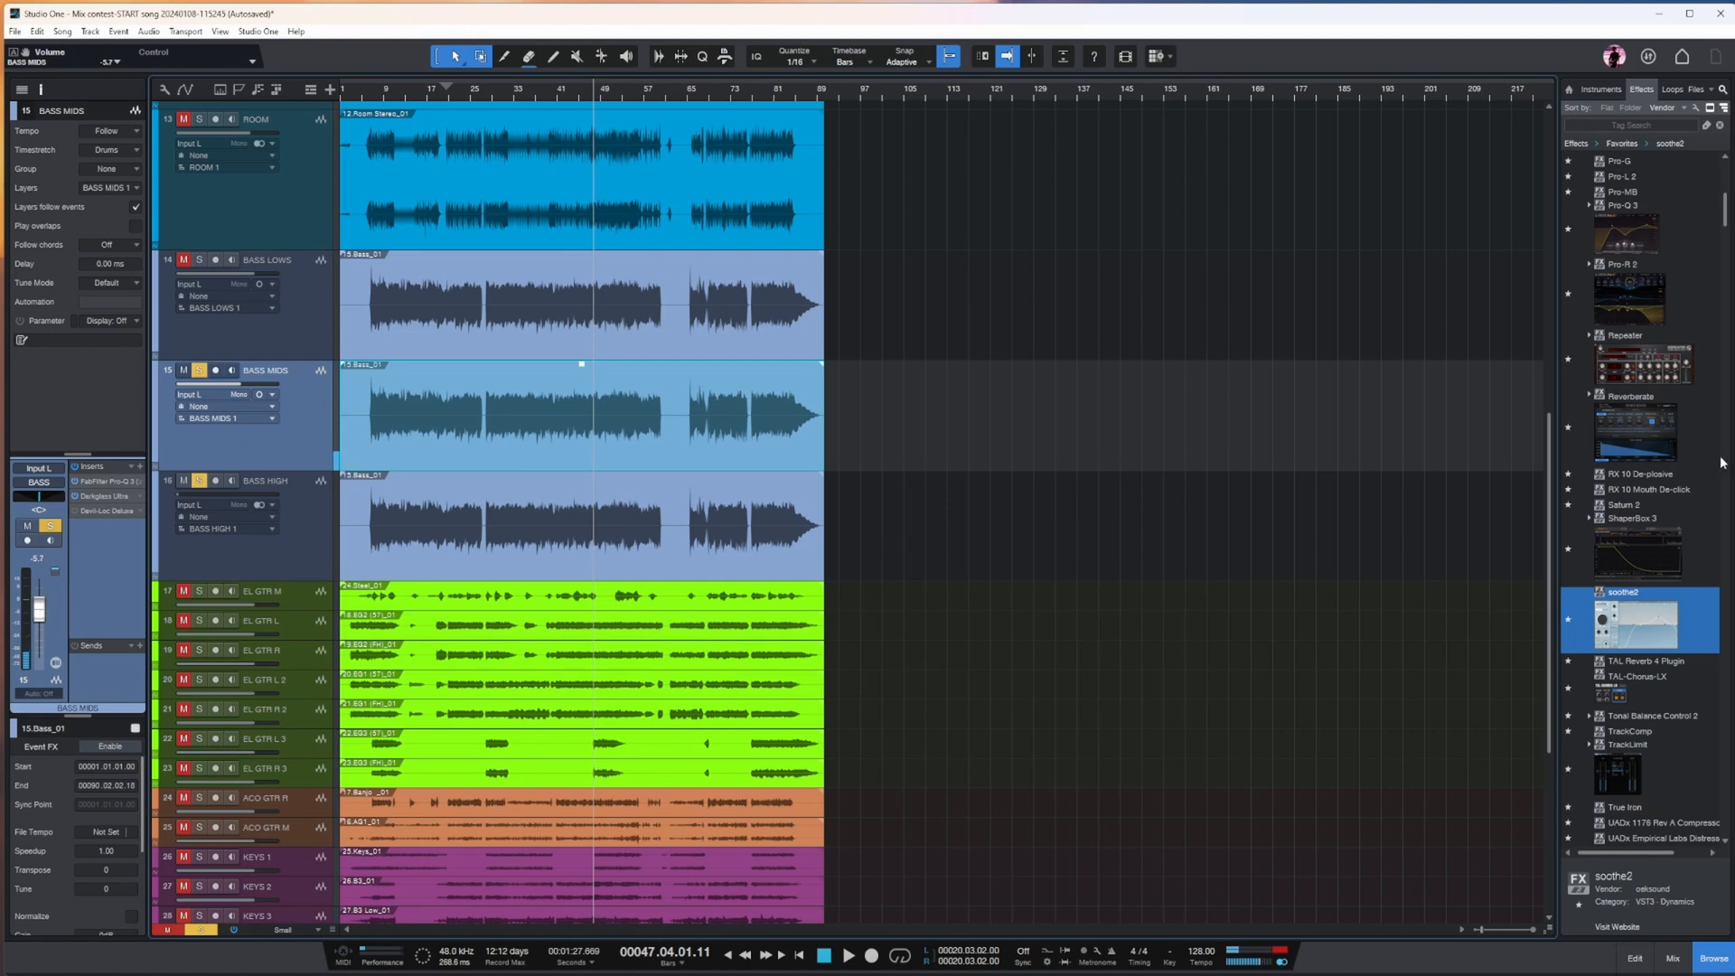
# - Add a second Pro-Q 3 at the end of the BASS MIDS inserts and play the song from around bar 34
pyautogui.moveTo(1627, 233); pyautogui.dragTo(104, 528)
pyautogui.click(520, 91)
pyautogui.press('space')
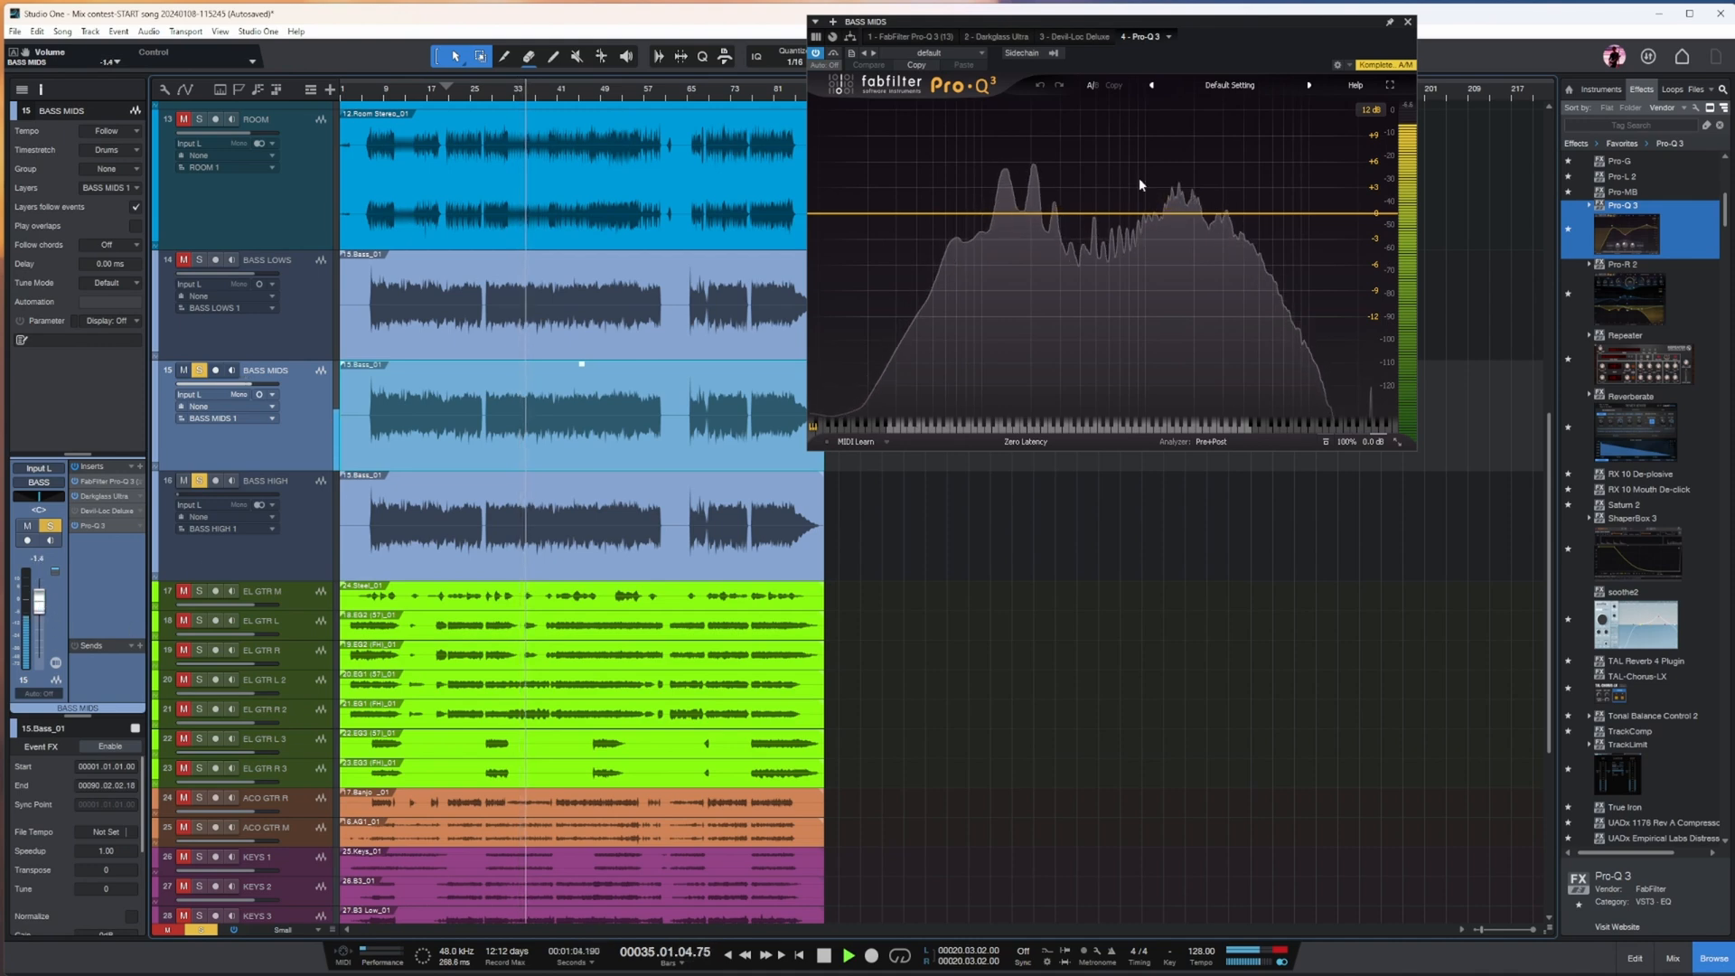
# - In the new Pro-Q 3, cut about 7.3 dB at about 164 Hz, high-cut at about 3.6 kHz and cut the low mids about 6 dB
pyautogui.moveTo(1040, 213); pyautogui.dragTo(1019, 275)
pyautogui.scroll(5, 1040, 163)
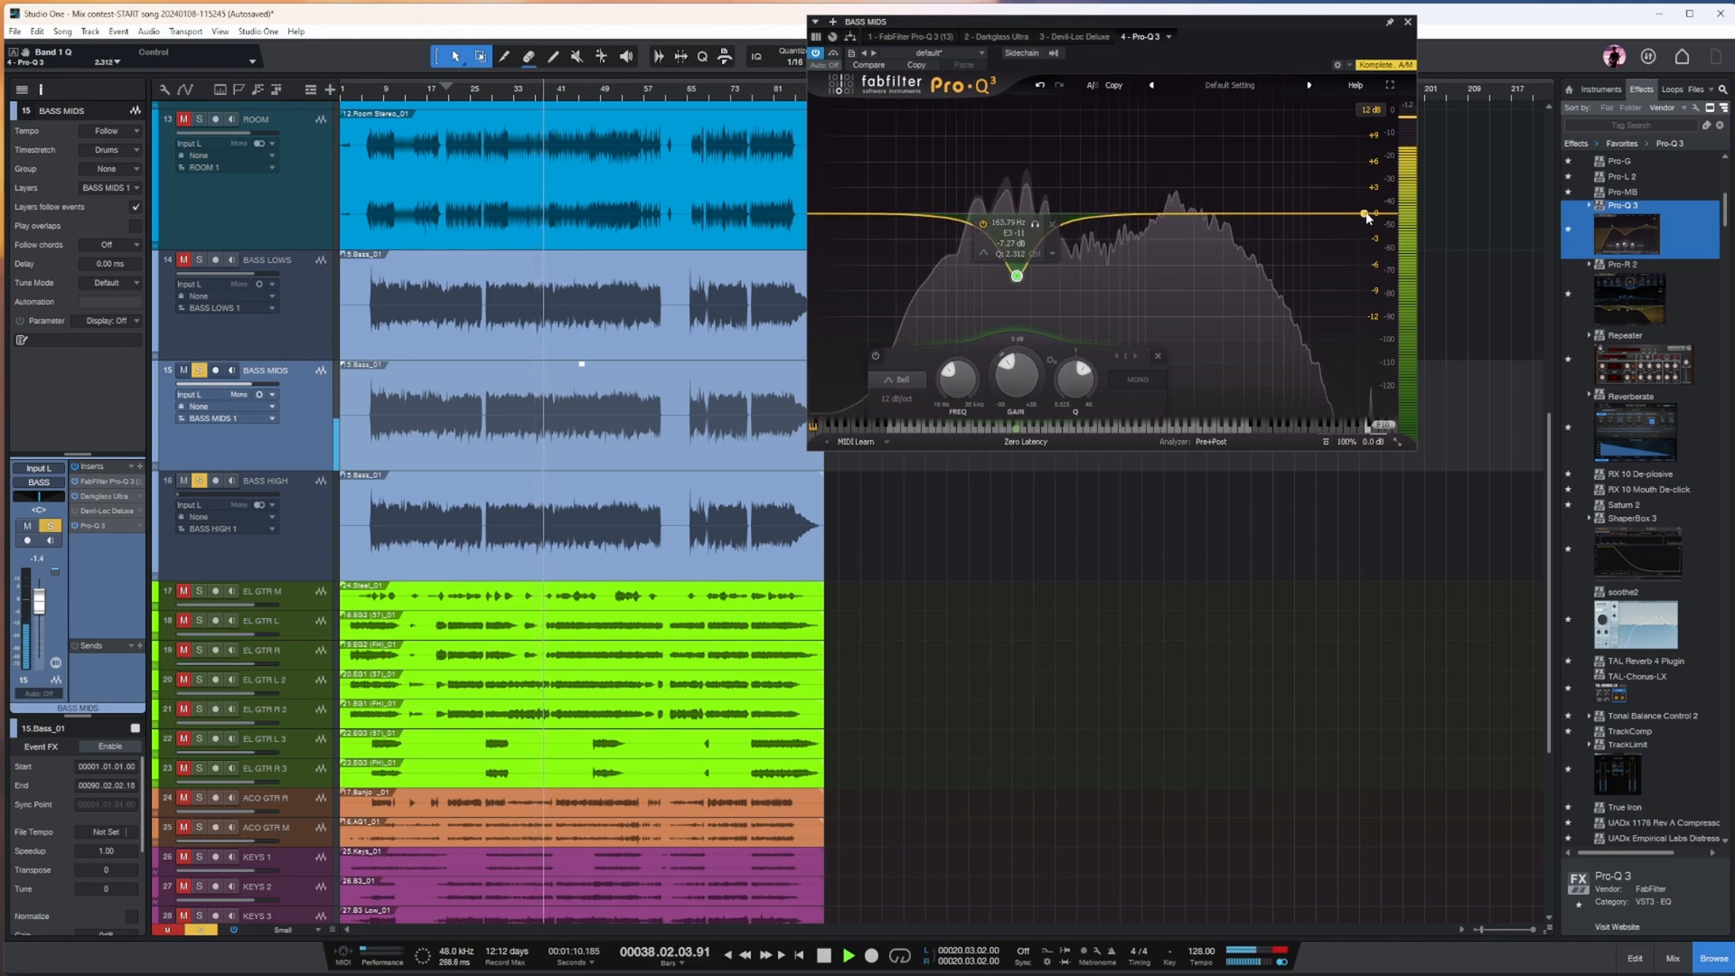
pyautogui.click(1238, 199)
pyautogui.moveTo(1094, 214); pyautogui.dragTo(1104, 267)
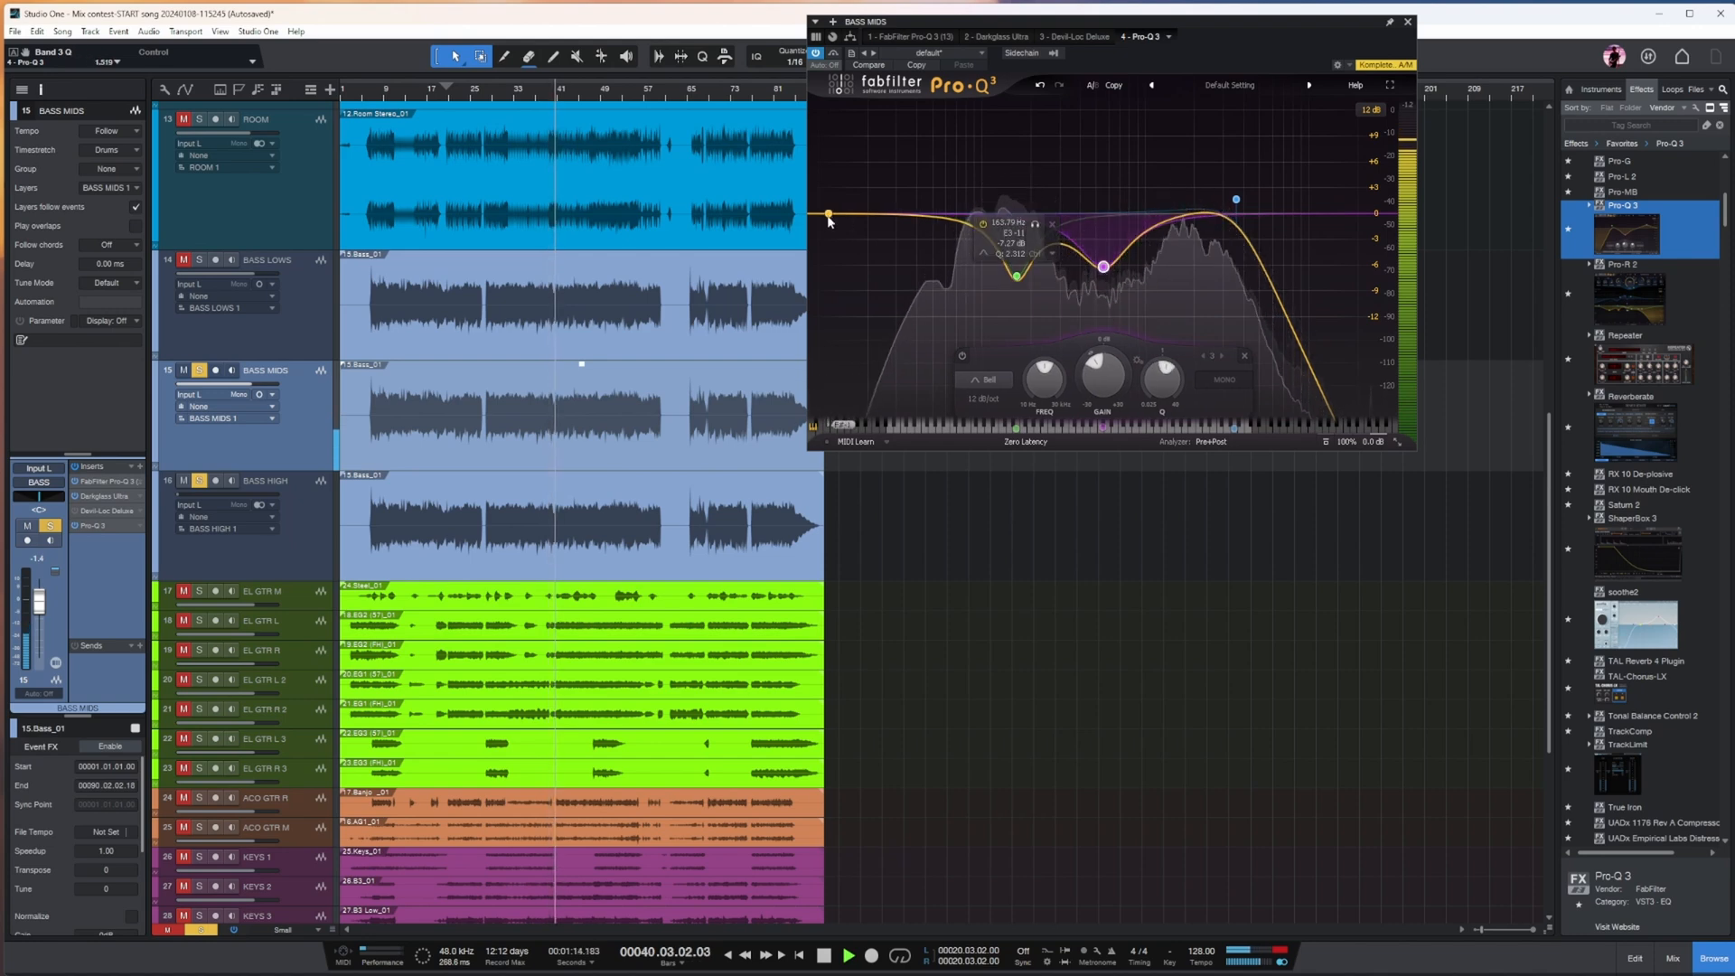
# - Stop playback, unsolo BASS MIDS and open the Pro-Q 3 on BASS HIGH with the playhead at bar 16
pyautogui.press('space')
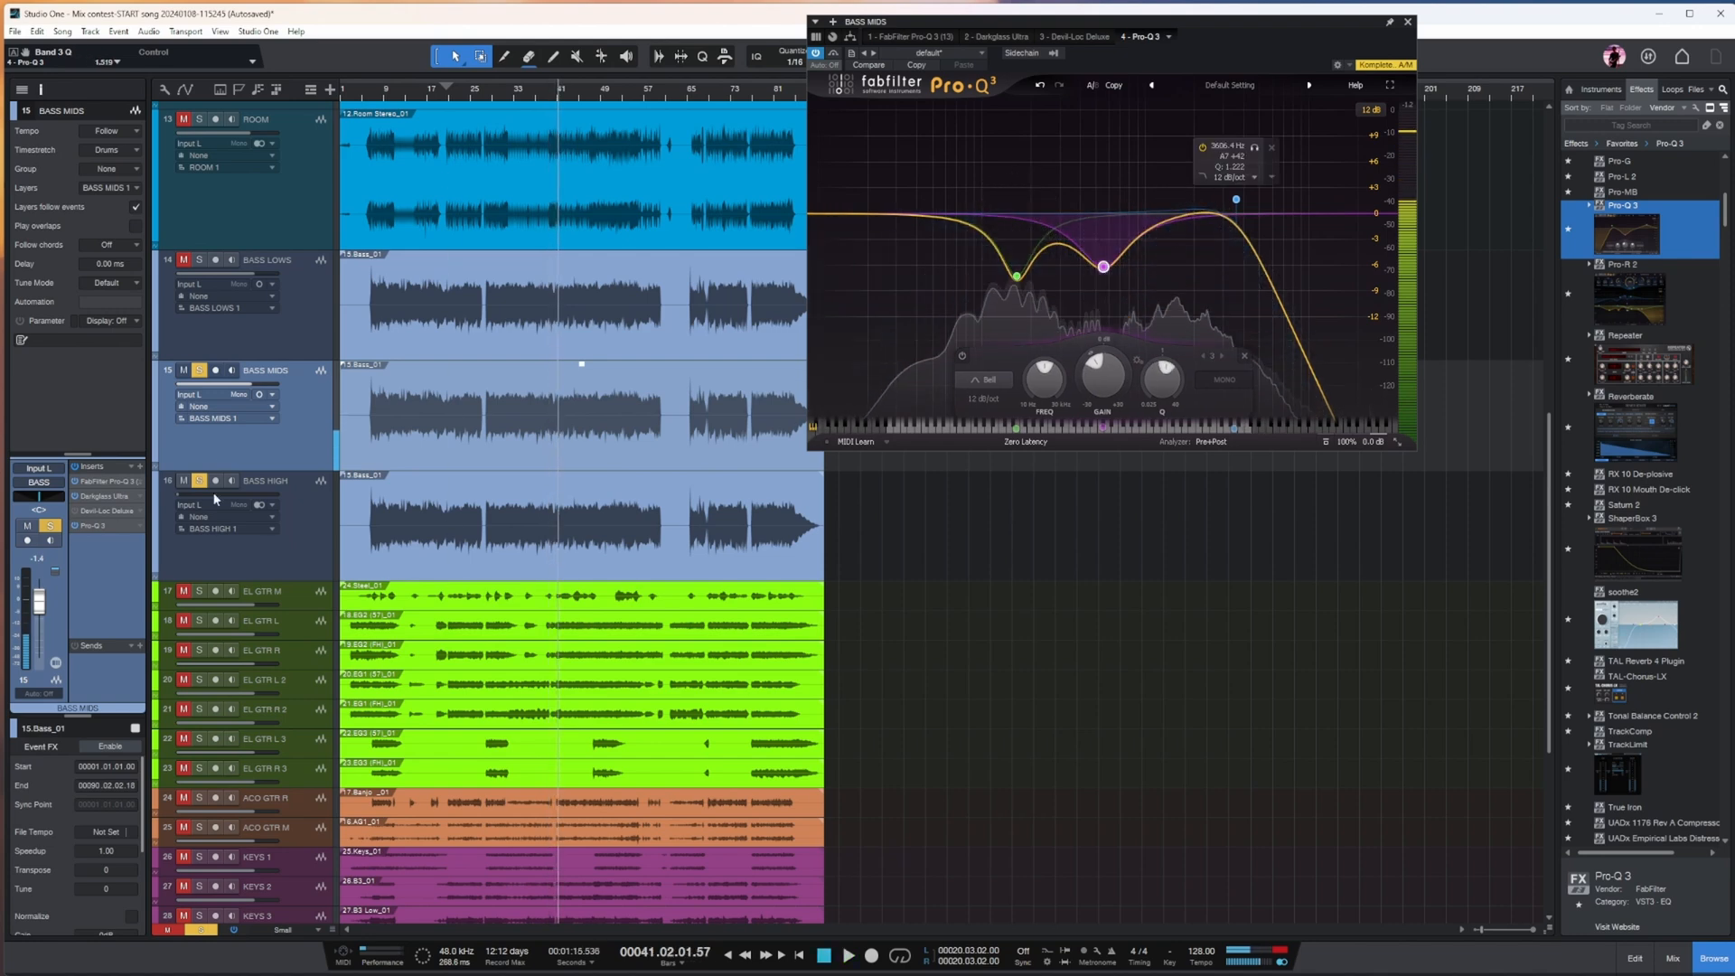
pyautogui.click(198, 371)
pyautogui.click(269, 529)
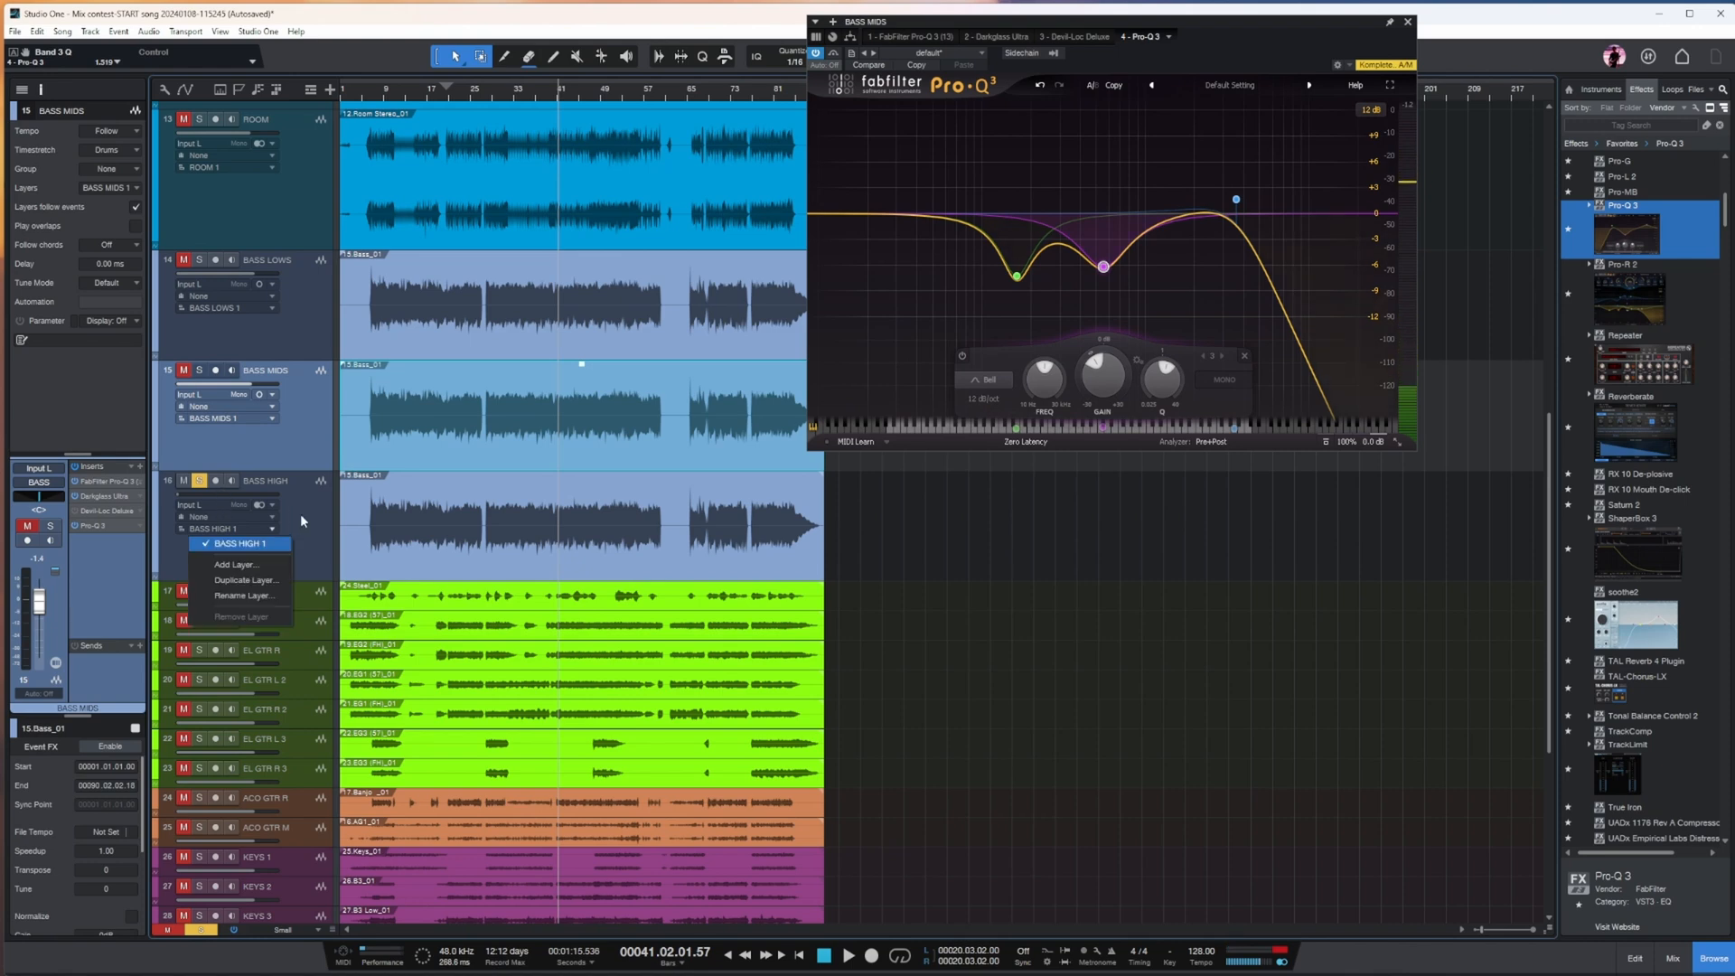
pyautogui.press('Escape')
pyautogui.click(422, 93)
pyautogui.click(310, 526)
# - In the BASS HIGH Pro-Q 3, low-cut at about 330 Hz, add a high cut and dip about 7 dB at about 761 Hz
pyautogui.moveTo(1159, 207)
pyautogui.mouseDown()
pyautogui.moveTo(1068, 212)
pyautogui.moveTo(1129, 211)
pyautogui.mouseUp()
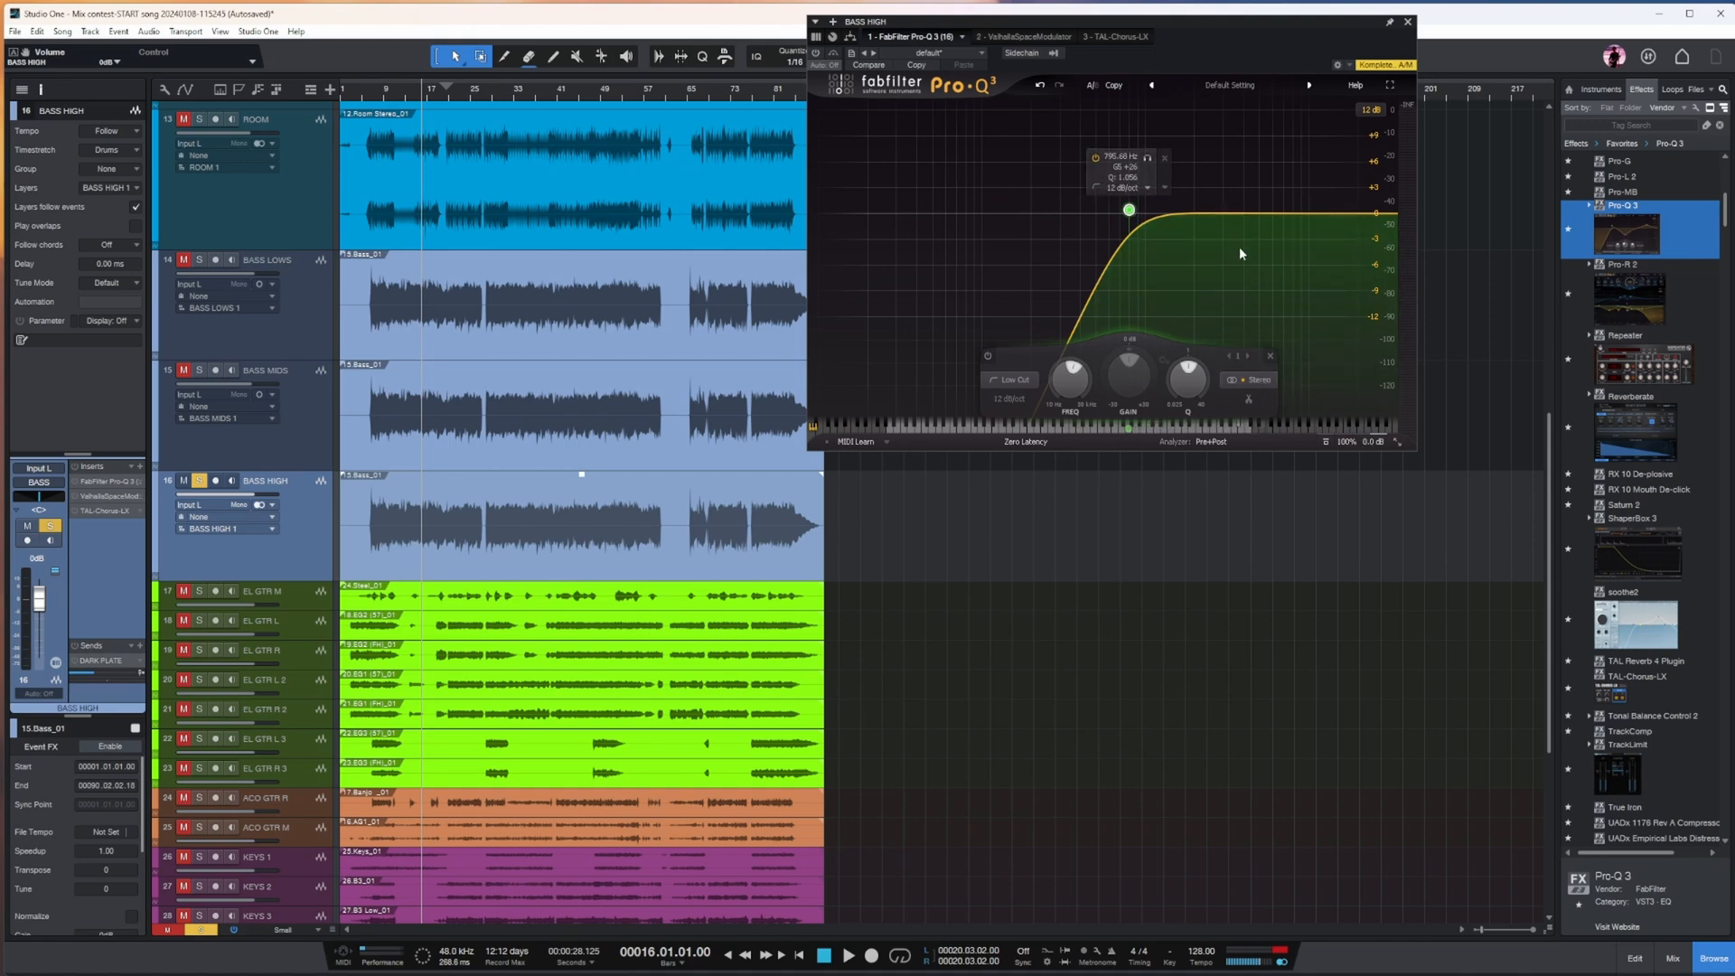
pyautogui.moveTo(1129, 211); pyautogui.dragTo(1094, 214)
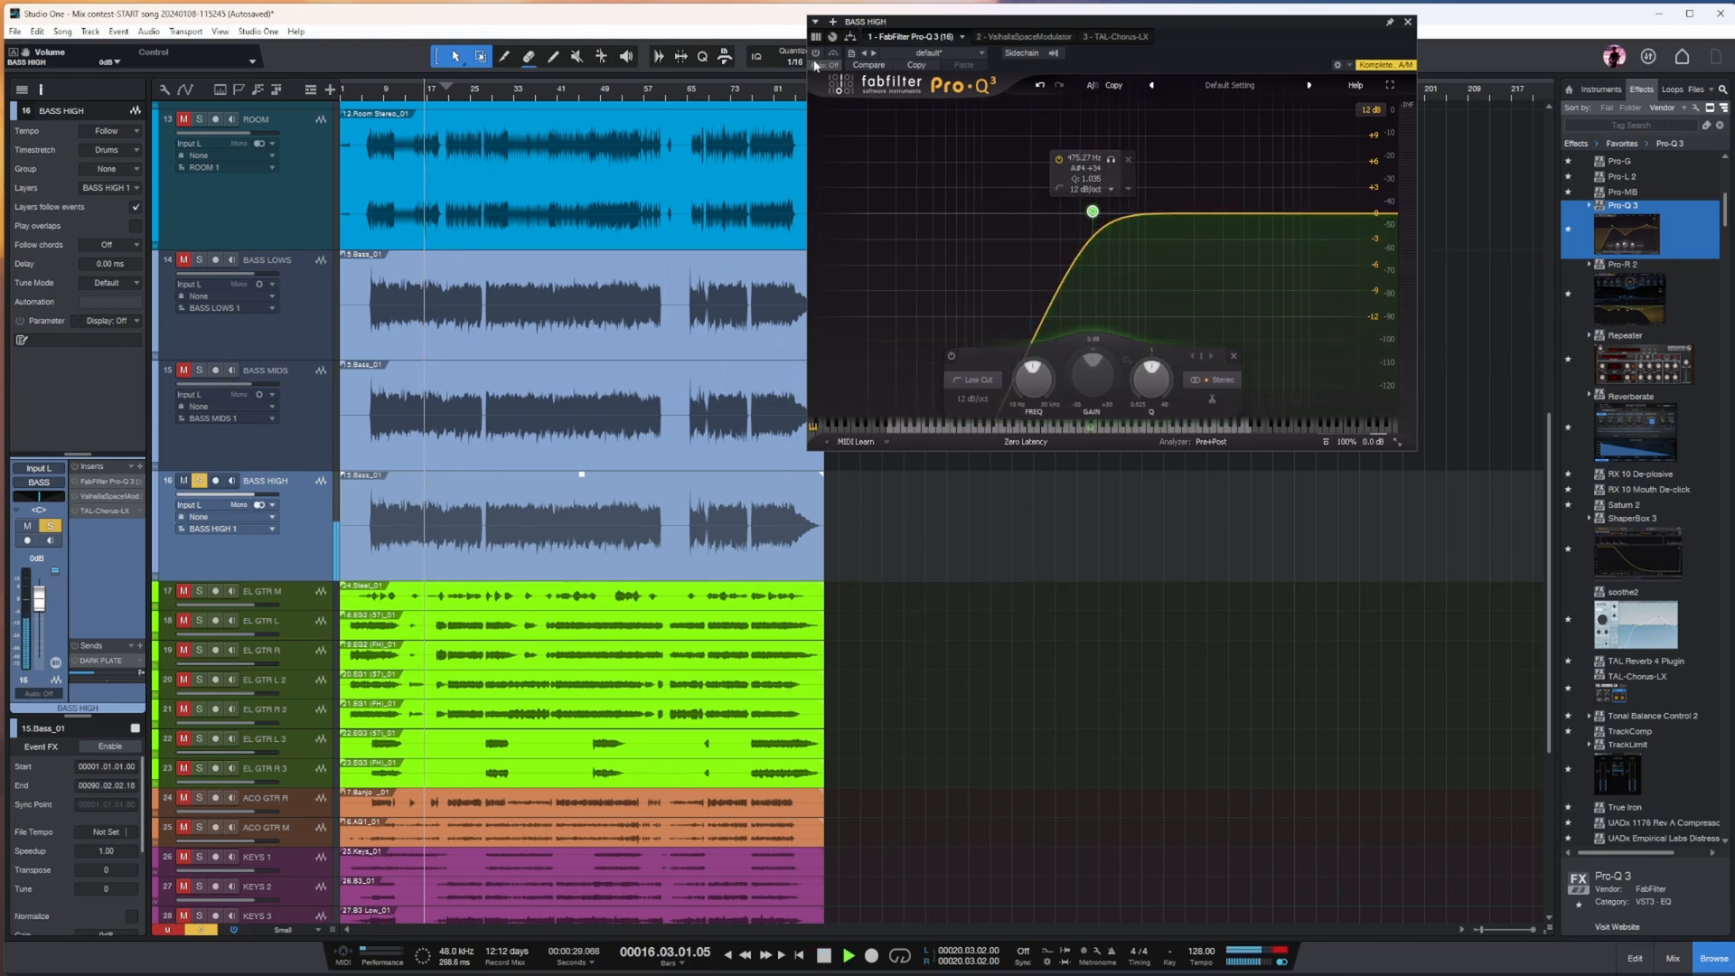
pyautogui.moveTo(1086, 217); pyautogui.dragTo(1070, 212)
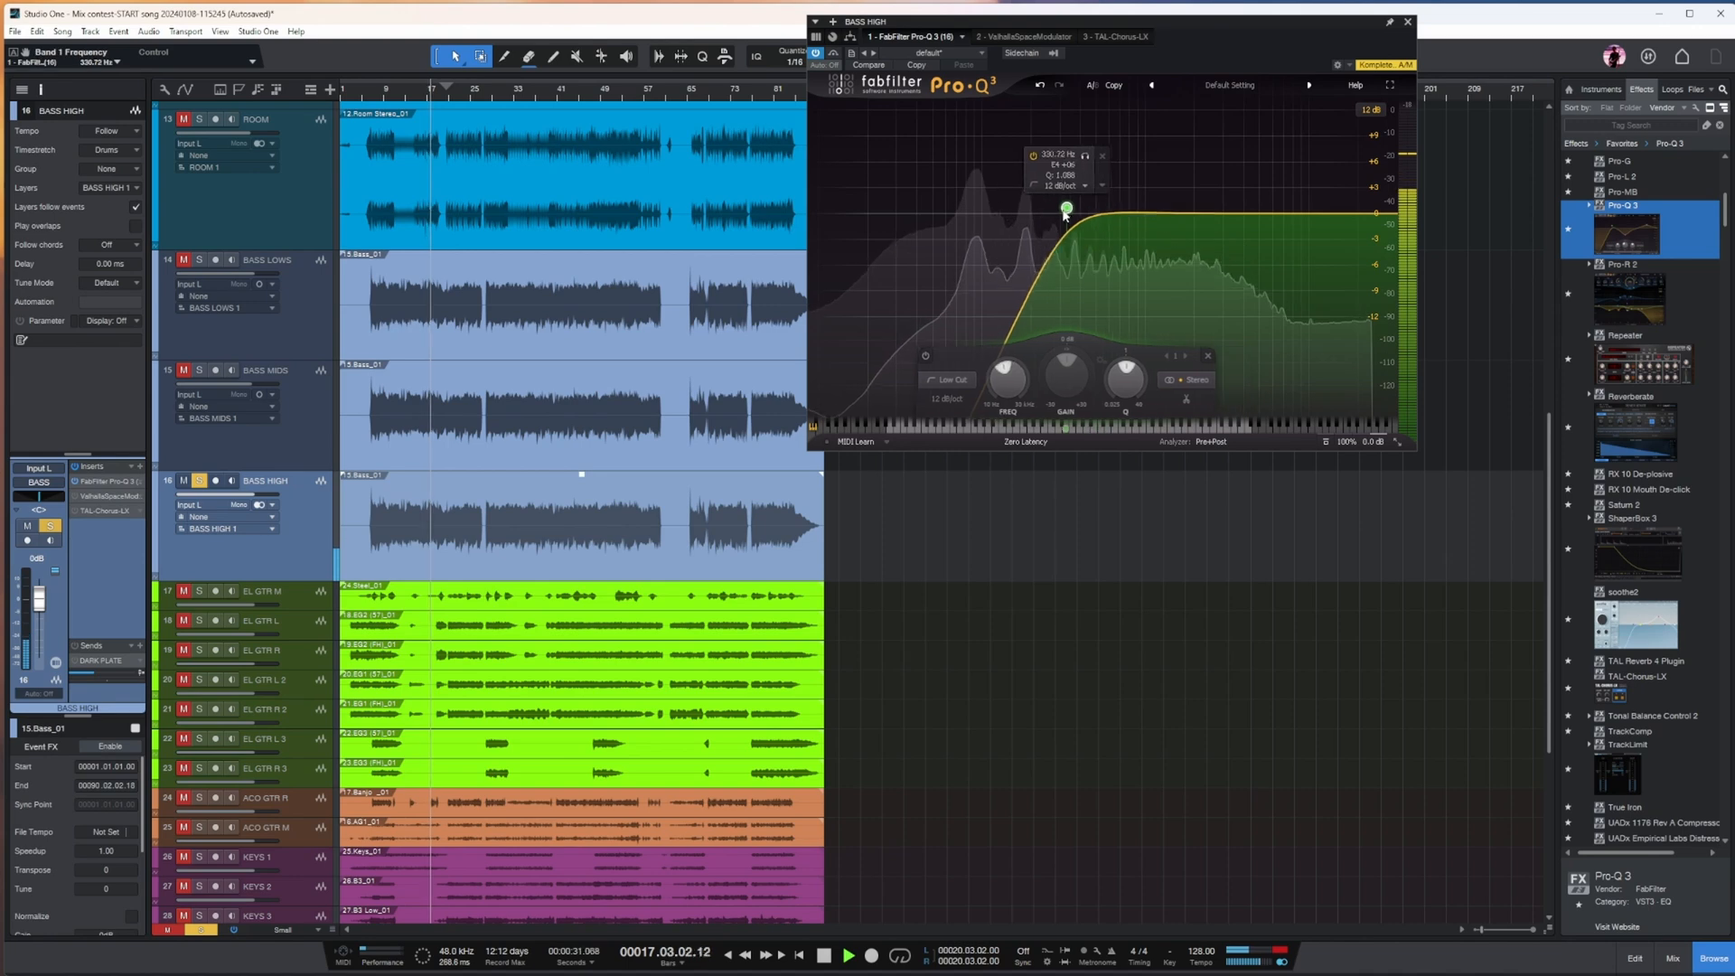
pyautogui.moveTo(1385, 214); pyautogui.dragTo(1260, 209)
pyautogui.moveTo(1123, 213); pyautogui.dragTo(1123, 271)
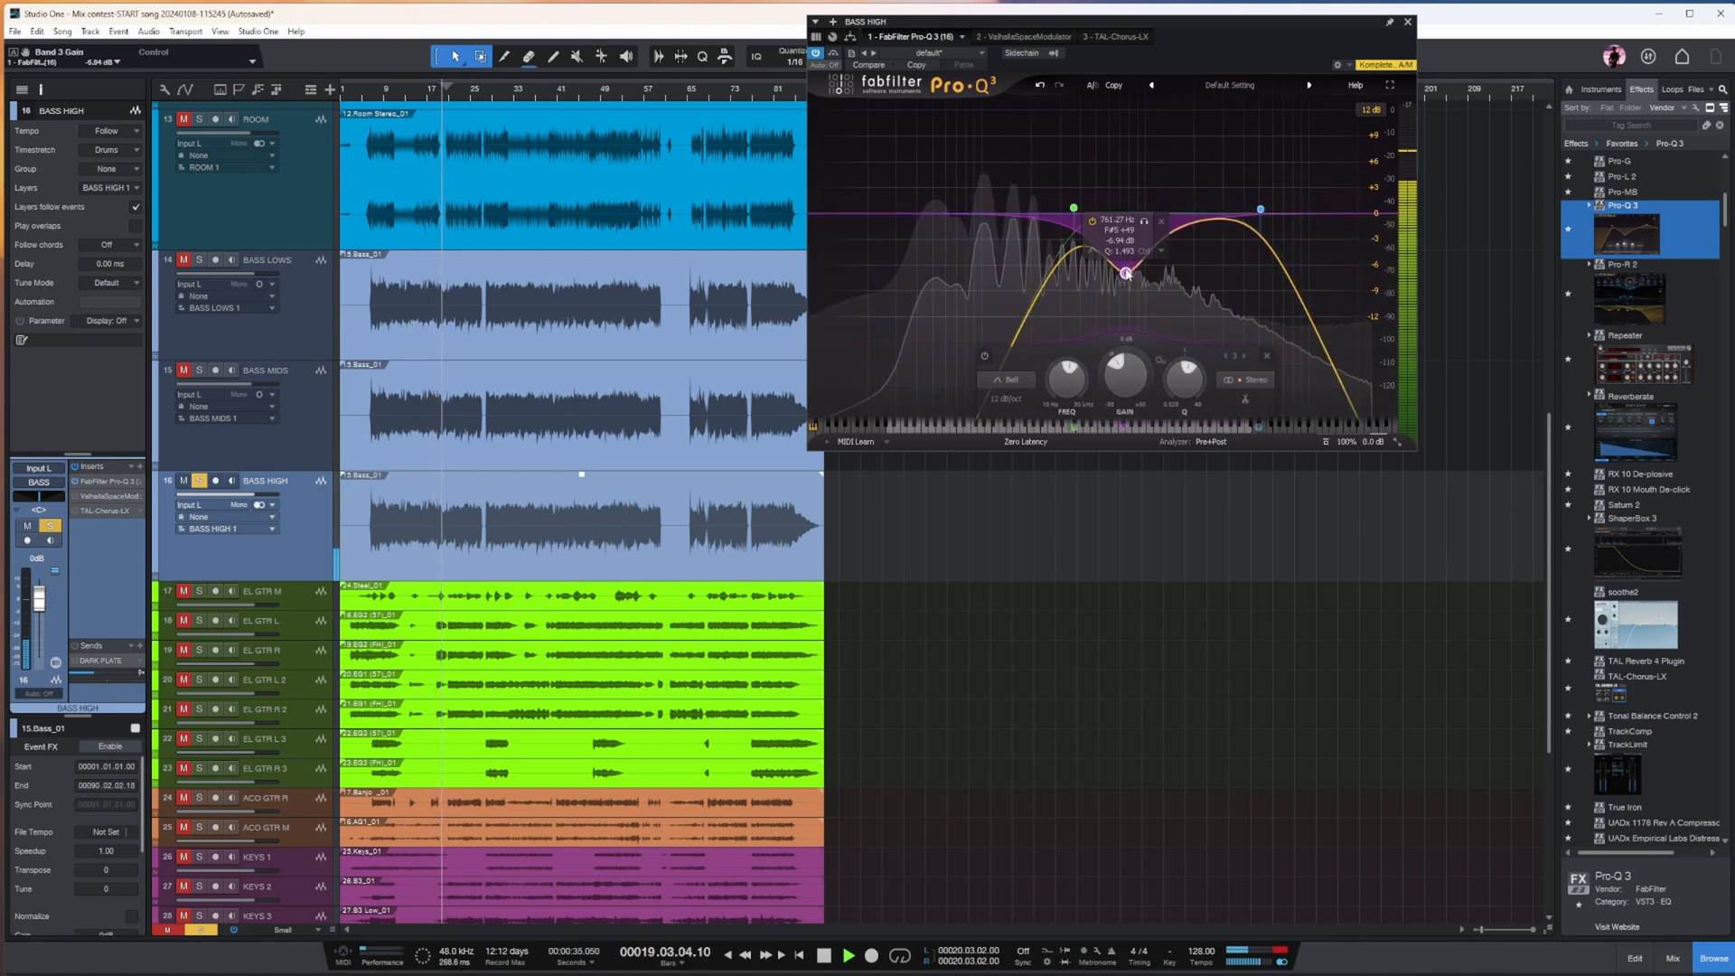
# - Bring up TAL-Chorus-LX on BASS HIGH, solo BASS MIDS and BASS LOWS as well, and close the plug-in window
pyautogui.click(1123, 38)
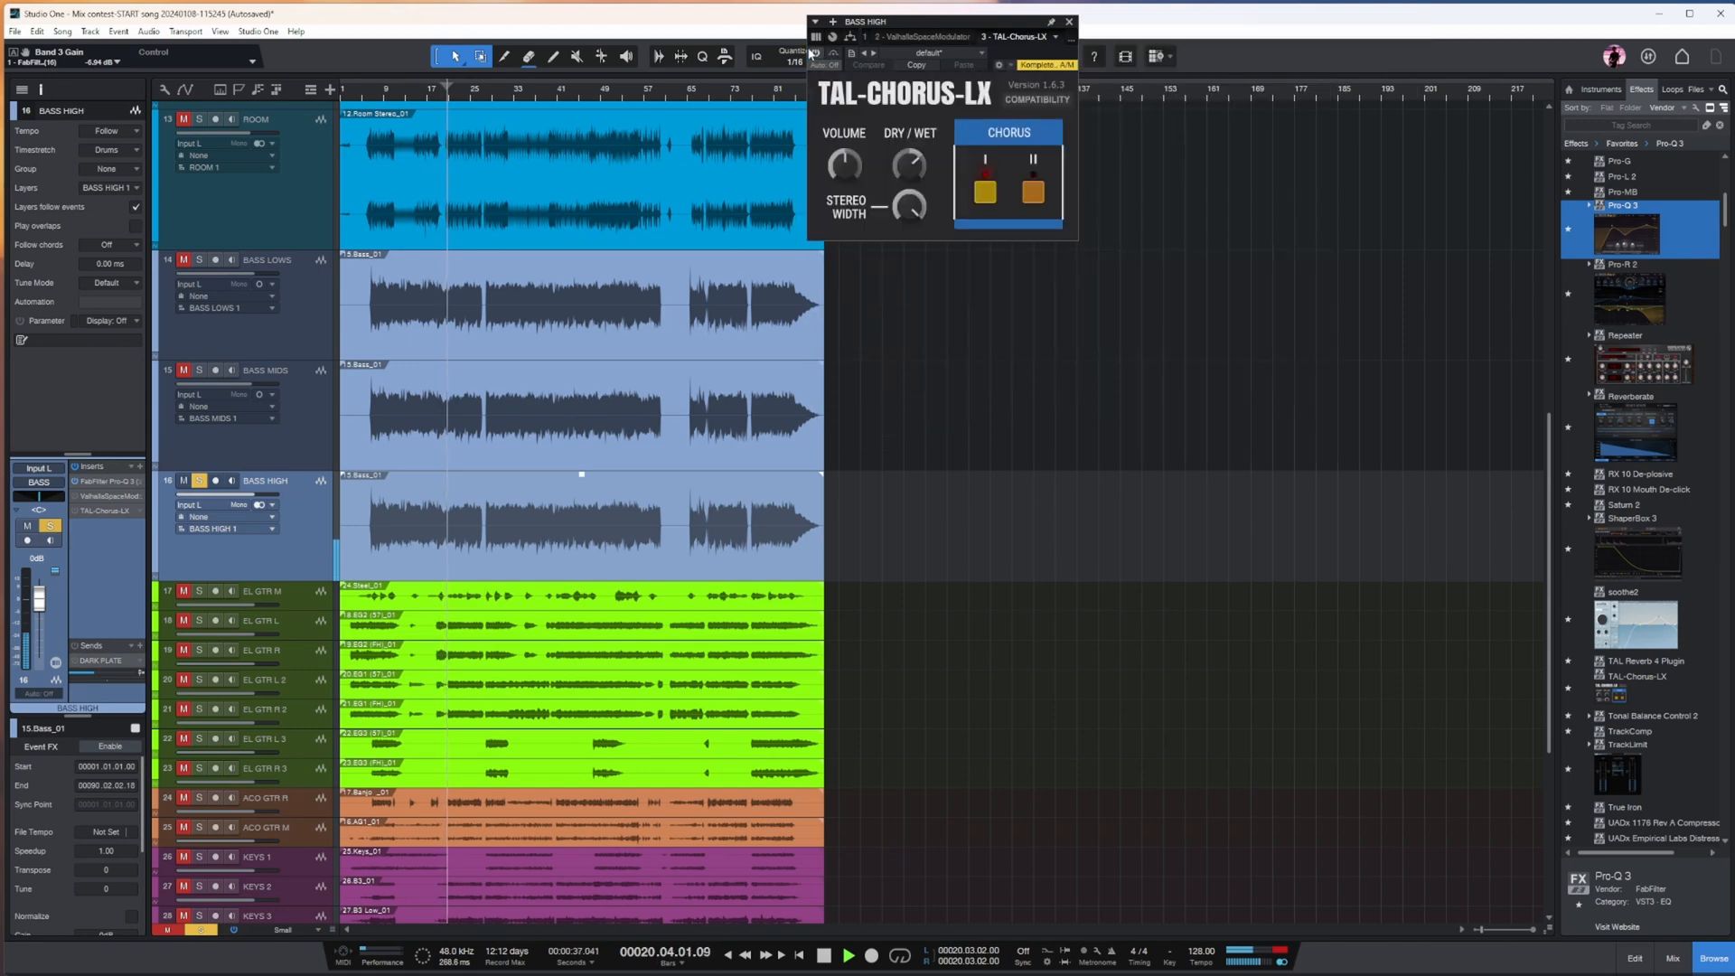
pyautogui.click(199, 370)
pyautogui.click(199, 261)
pyautogui.click(307, 431)
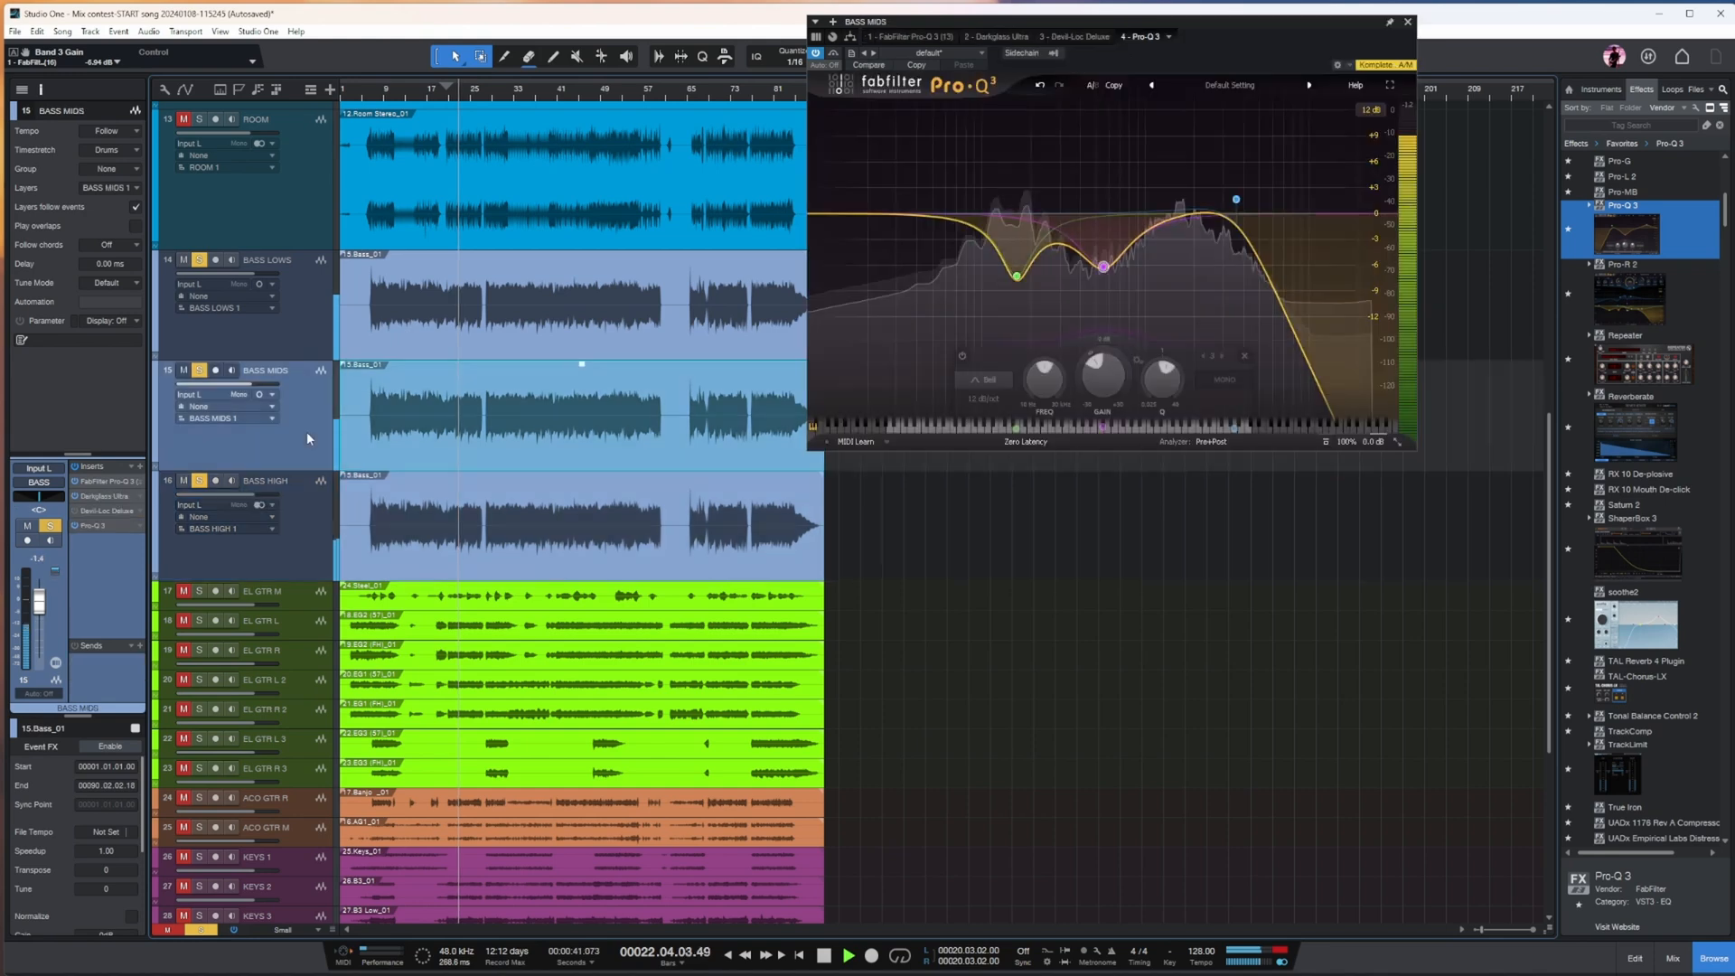
pyautogui.click(1406, 28)
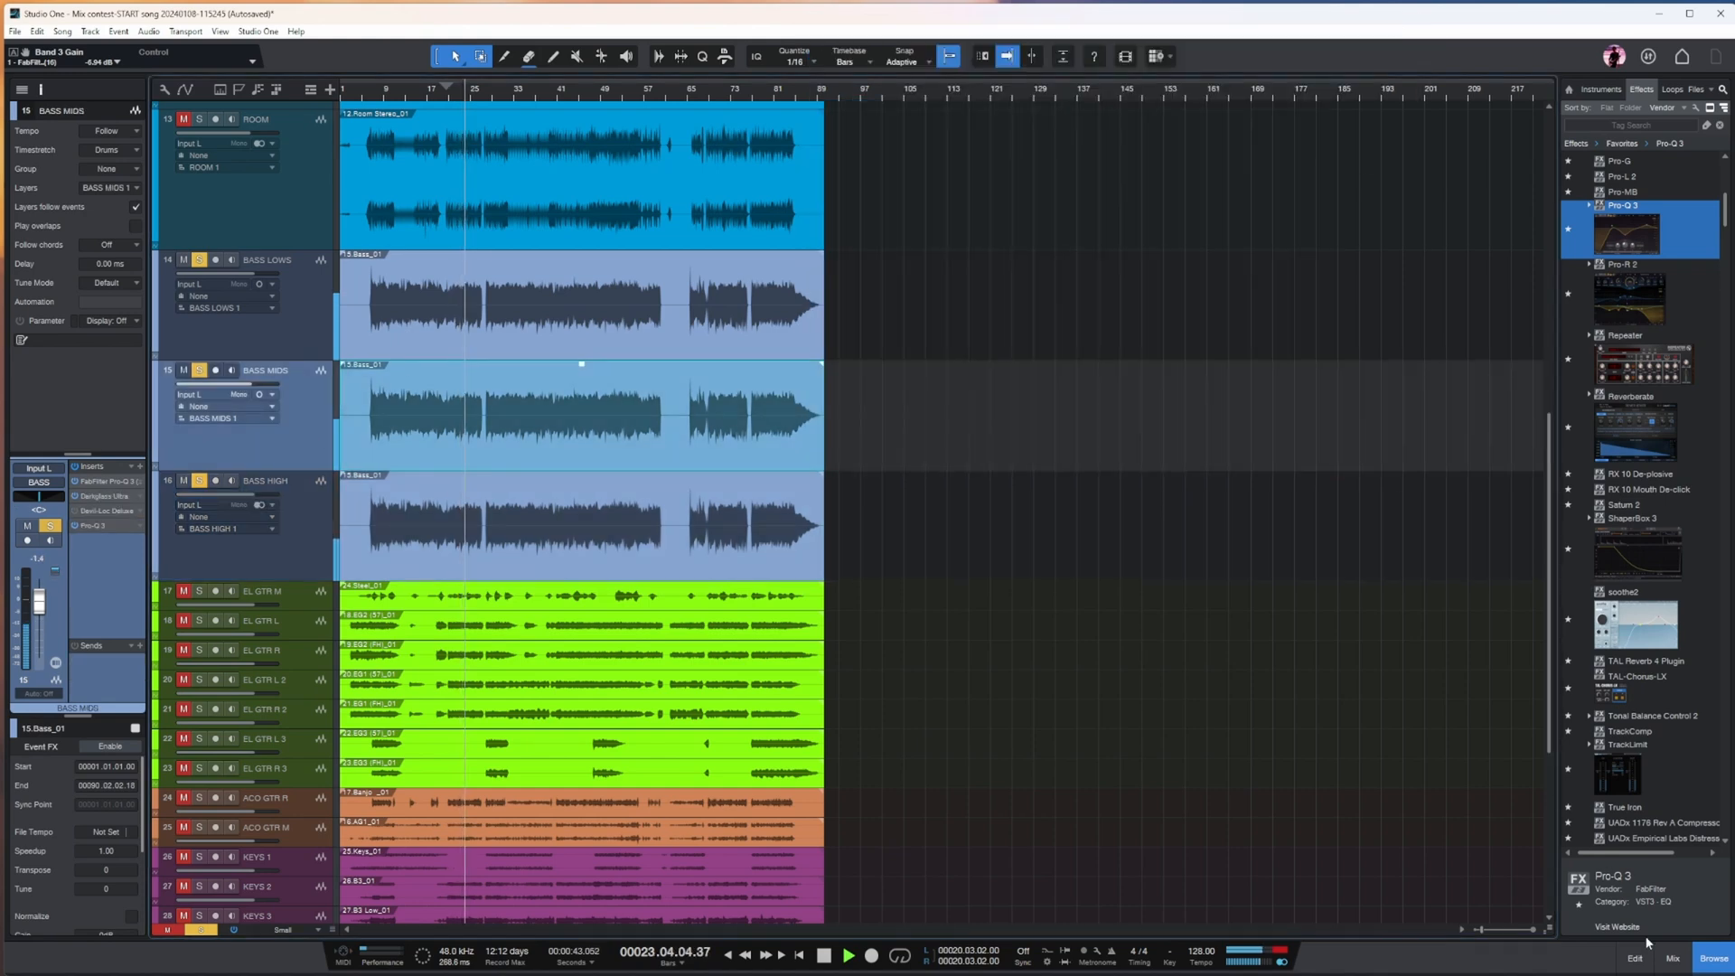
# - Show the bus channels in the mixer and open the Pro-Q 3 and TrackLimit on the BASS bus
pyautogui.click(1672, 958)
pyautogui.moveTo(993, 931); pyautogui.dragTo(1359, 930)
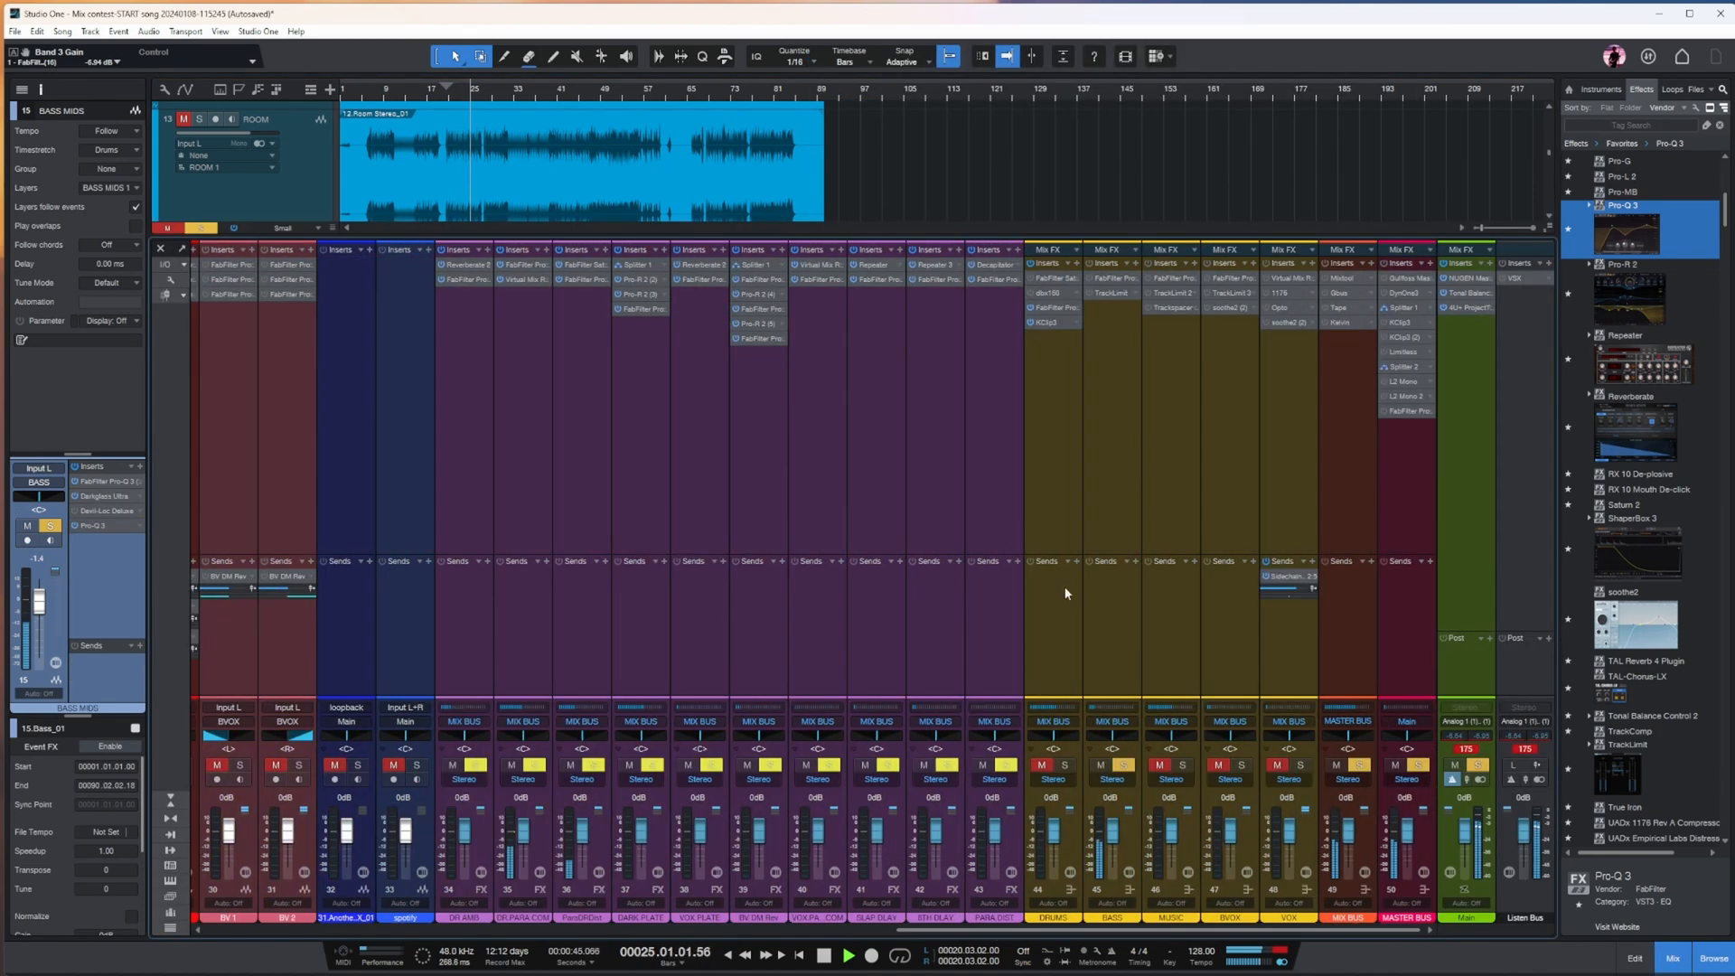
pyautogui.click(1114, 486)
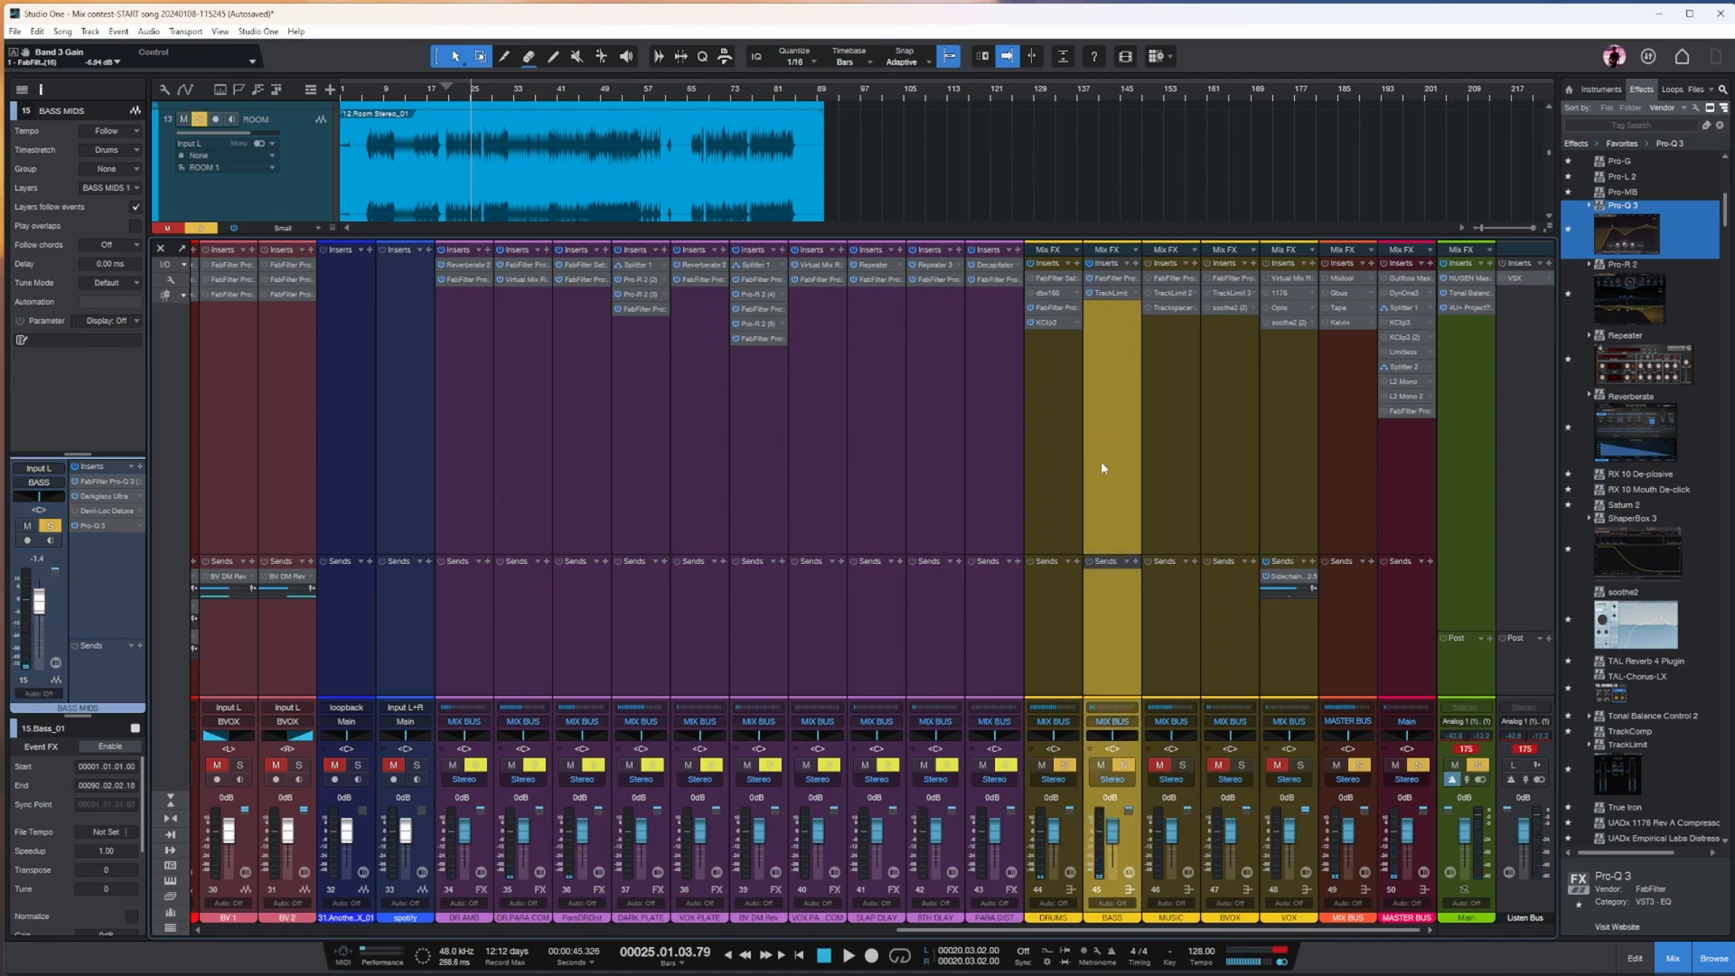
pyautogui.click(1112, 276)
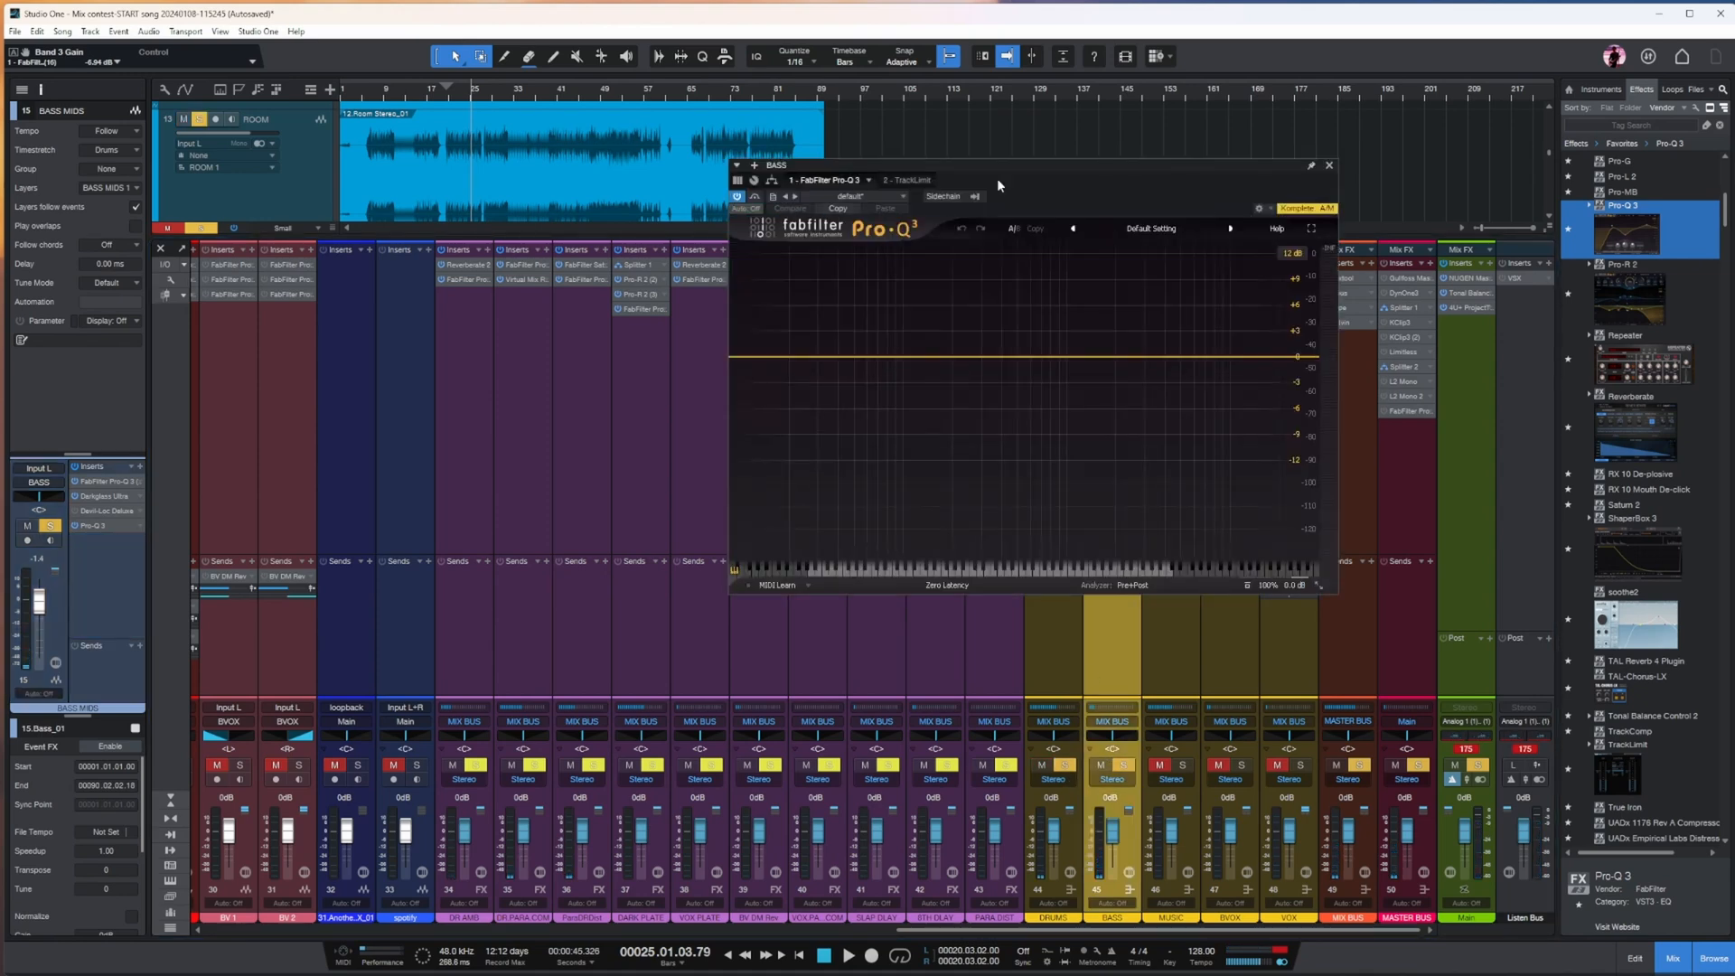
pyautogui.click(911, 180)
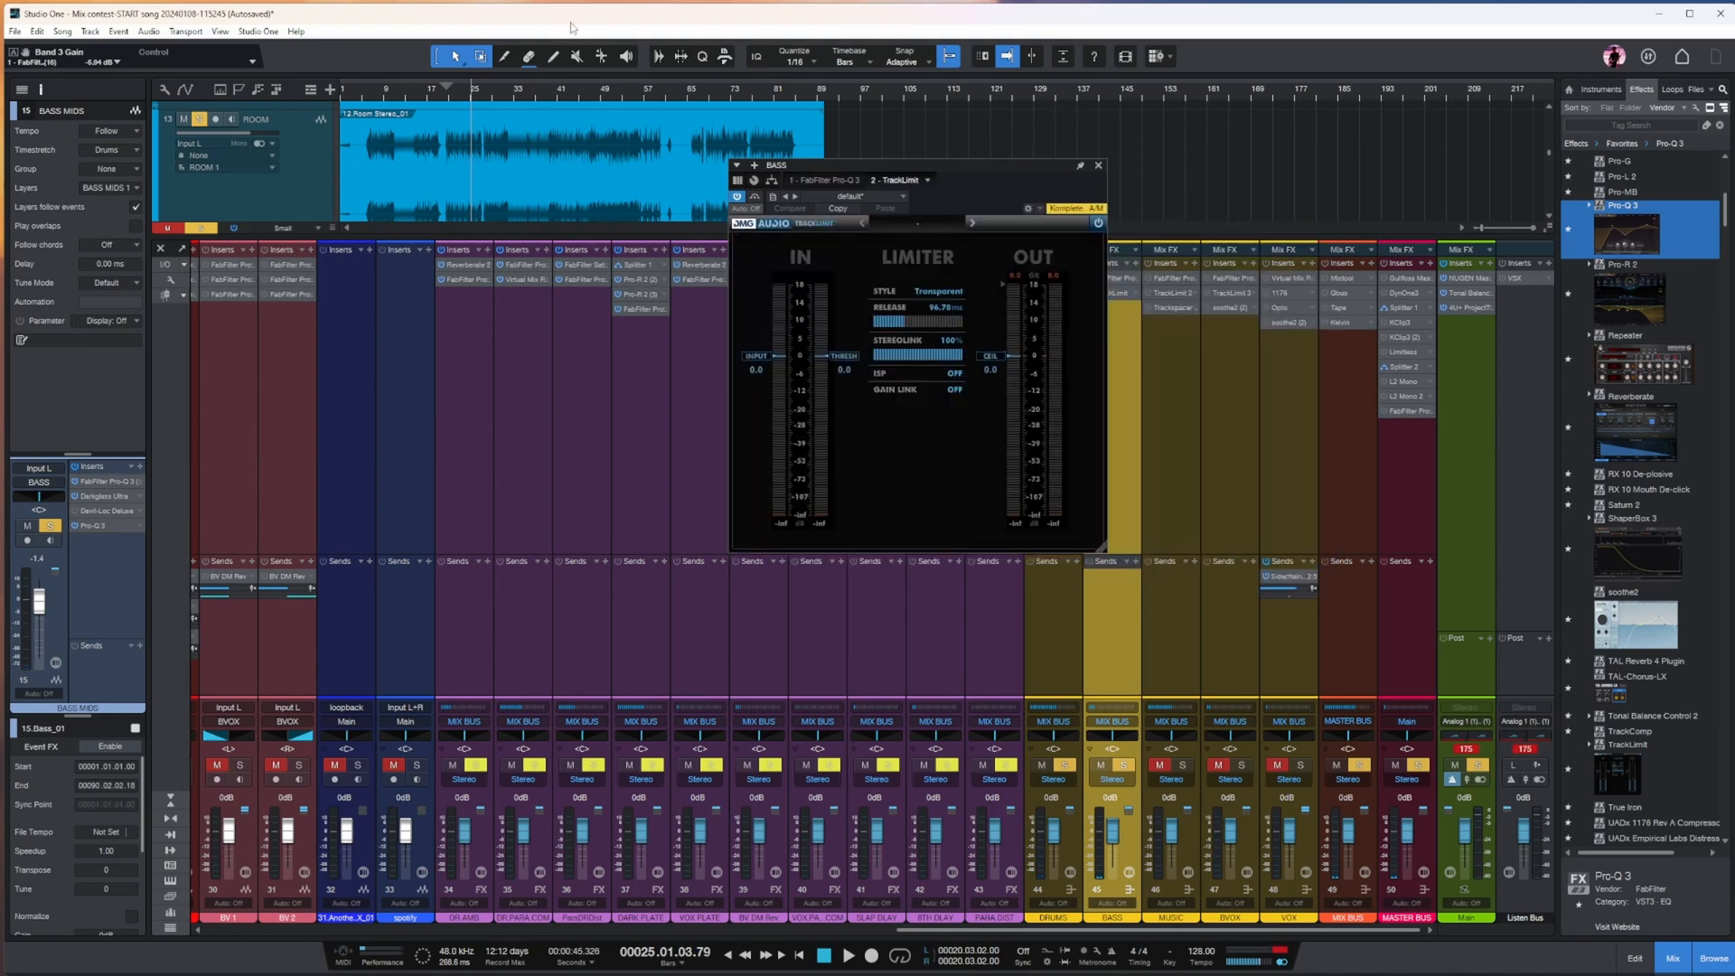
# - Play the song, turn on Gain Link in the BASS bus TrackLimit and set its threshold to -7.5 dB
pyautogui.press('space')
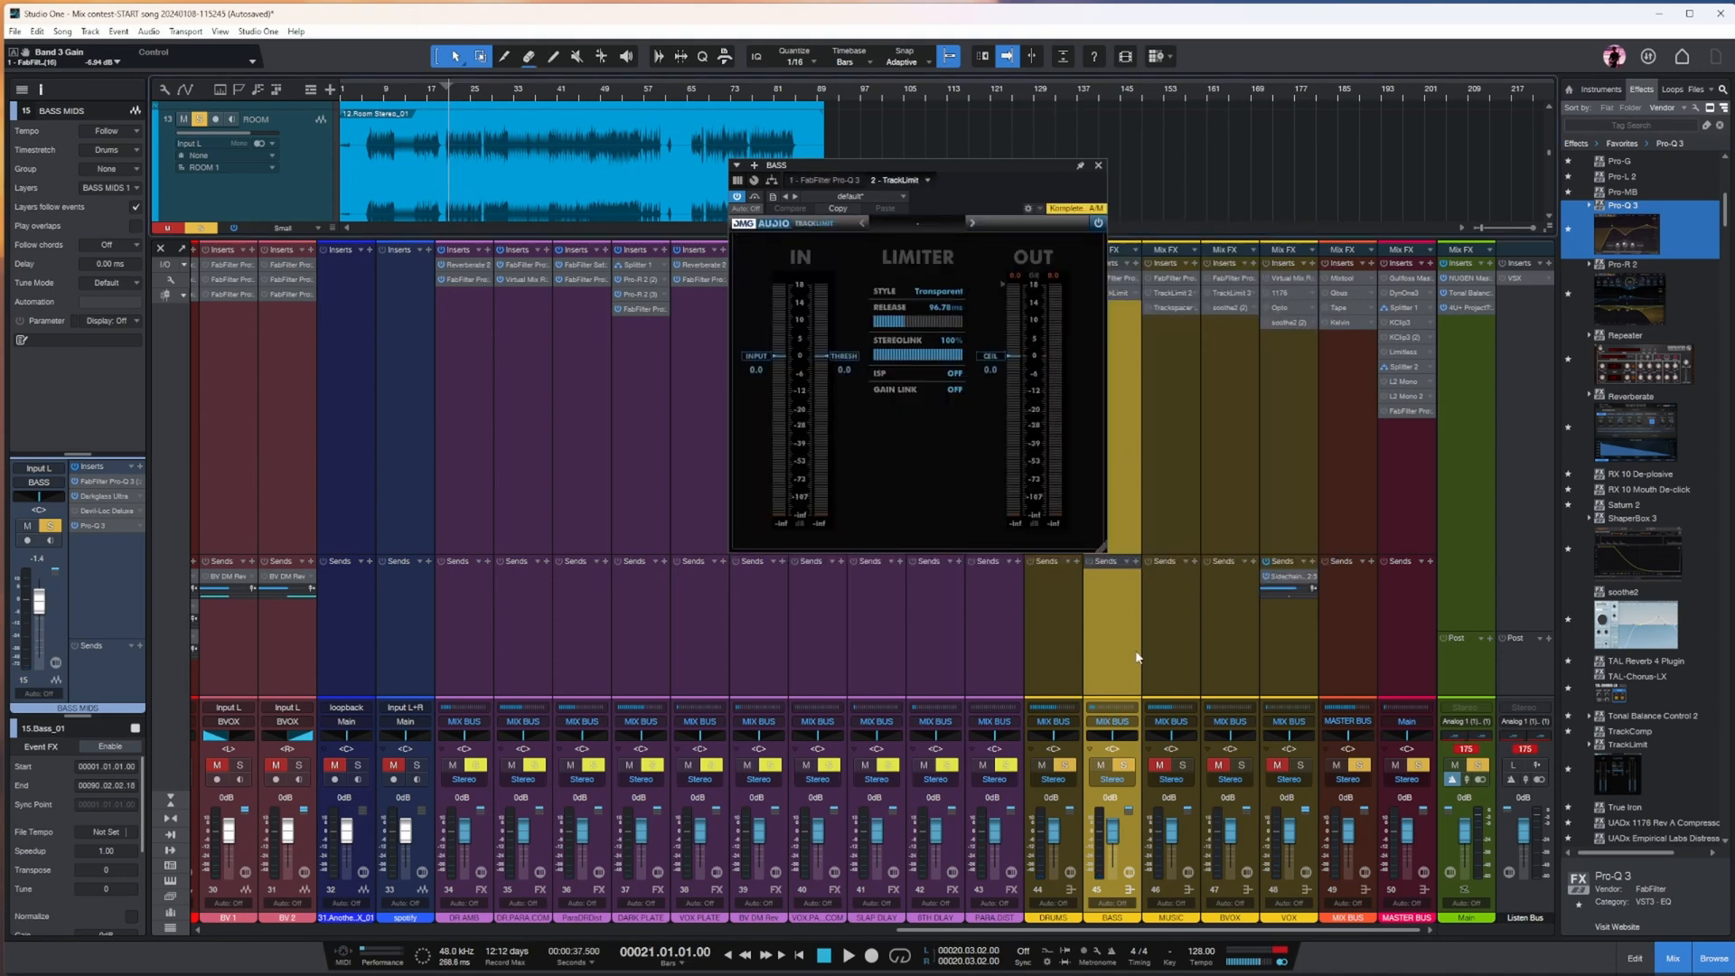
pyautogui.moveTo(1119, 840); pyautogui.dragTo(1116, 847)
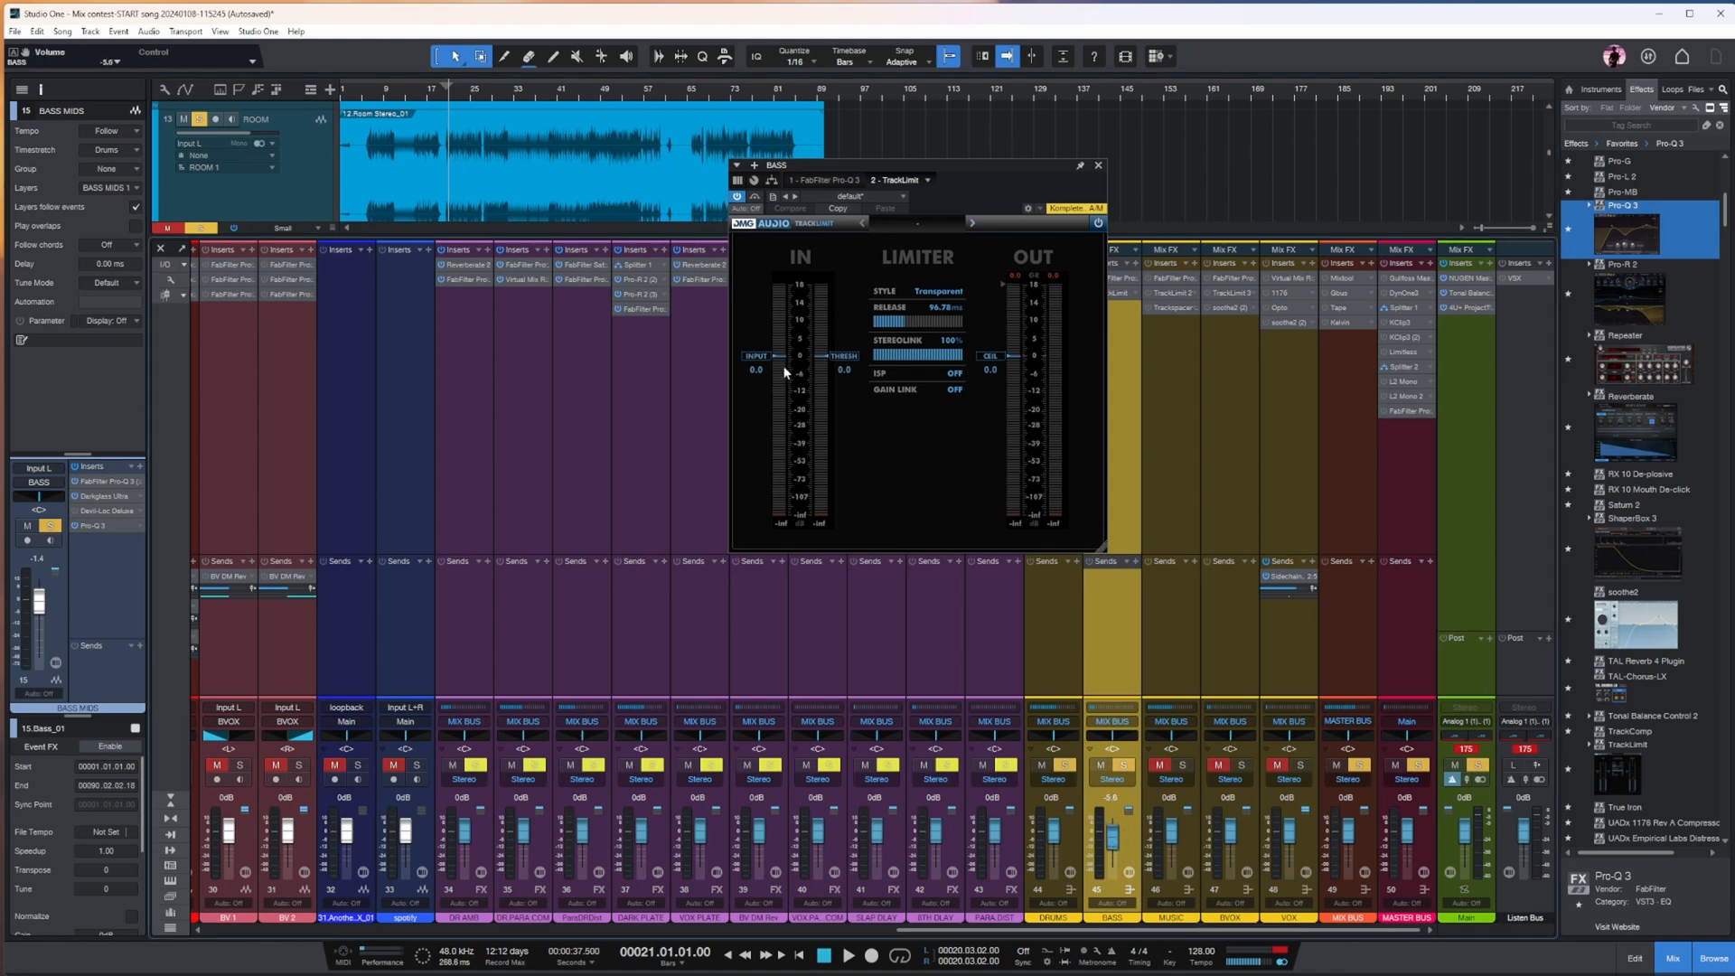
pyautogui.press('space')
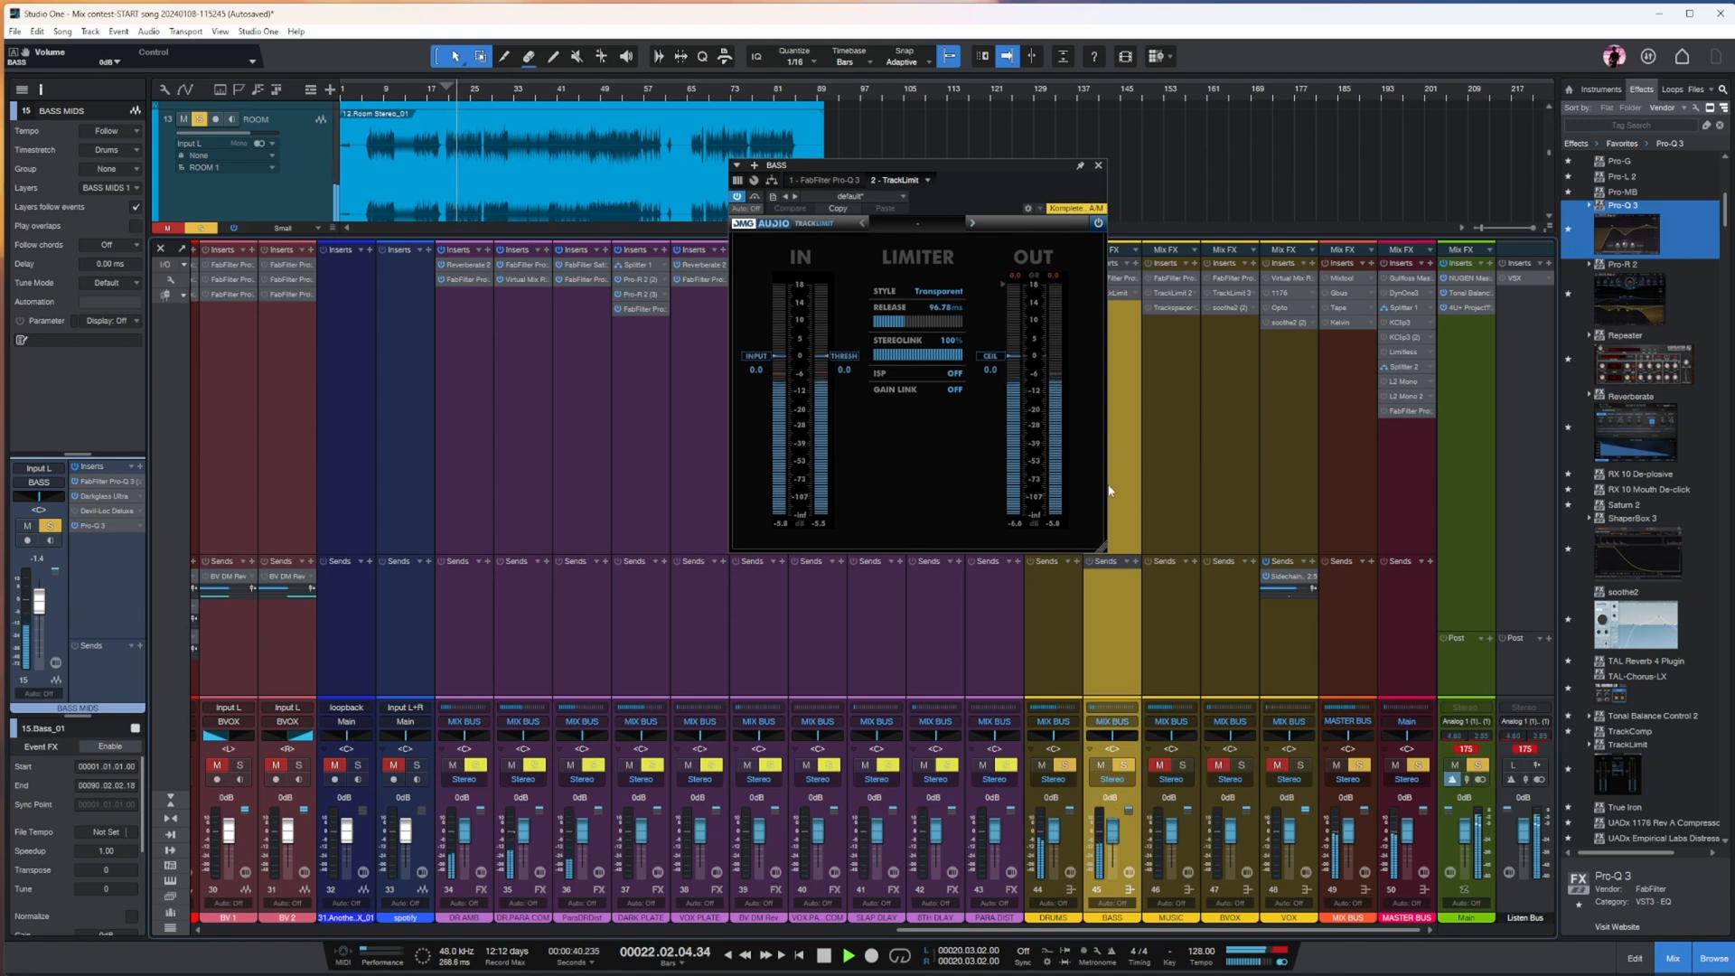
pyautogui.click(951, 388)
pyautogui.moveTo(850, 356); pyautogui.dragTo(853, 438)
pyautogui.moveTo(866, 589)
pyautogui.mouseDown()
pyautogui.moveTo(871, 636)
pyautogui.moveTo(873, 608)
pyautogui.mouseUp()
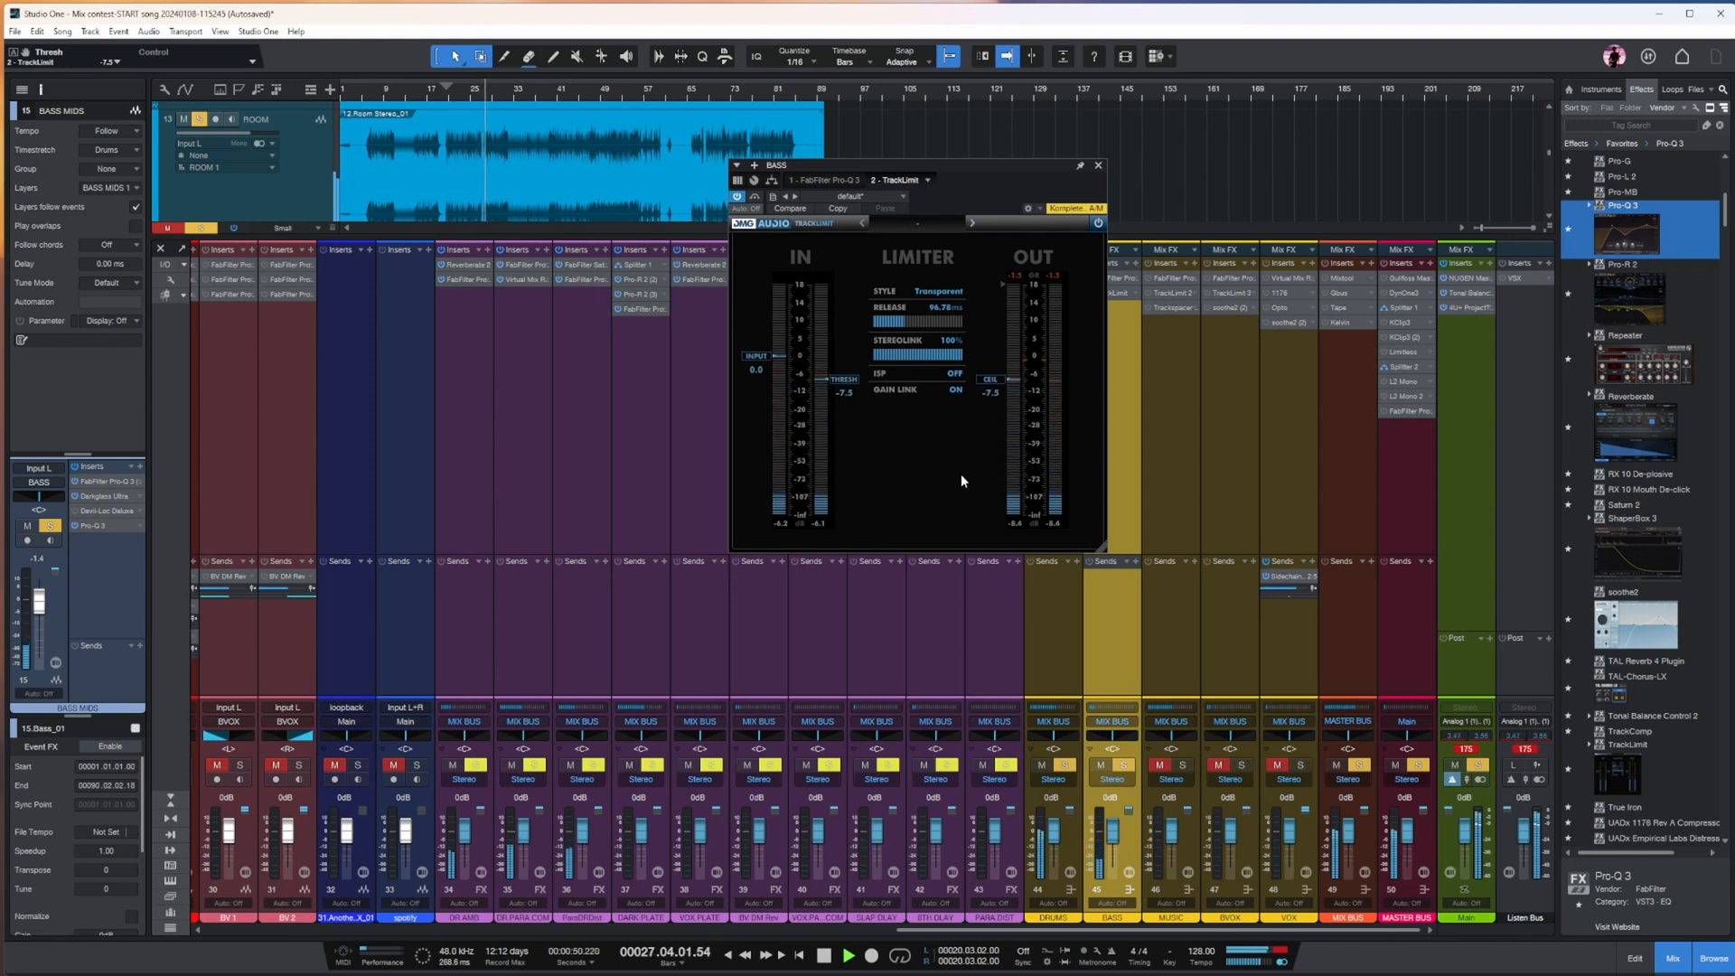
pyautogui.click(1098, 166)
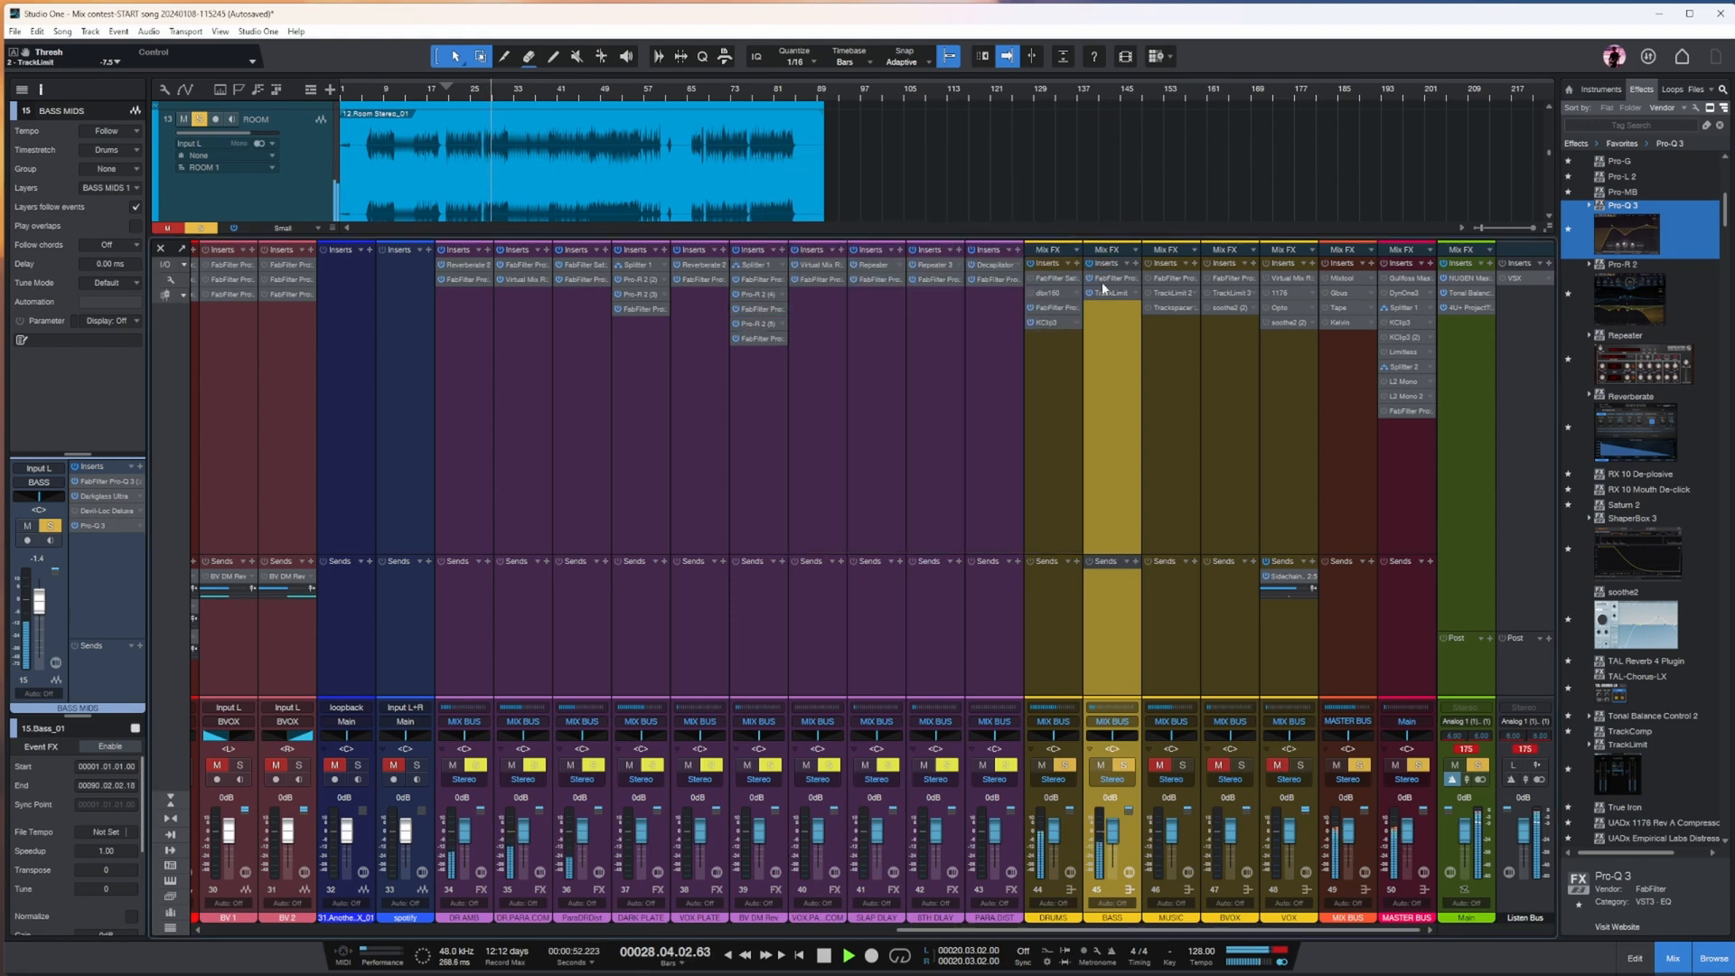
# - In the BASS bus Pro-Q 3, cut two bands by about 3 dB each and high-cut at about 3.7 kHz
pyautogui.click(1107, 280)
pyautogui.moveTo(941, 358); pyautogui.dragTo(1018, 395)
pyautogui.moveTo(1158, 355)
pyautogui.mouseDown()
pyautogui.moveTo(1167, 330)
pyautogui.moveTo(1236, 352)
pyautogui.moveTo(1148, 336)
pyautogui.moveTo(1167, 339)
pyautogui.mouseUp()
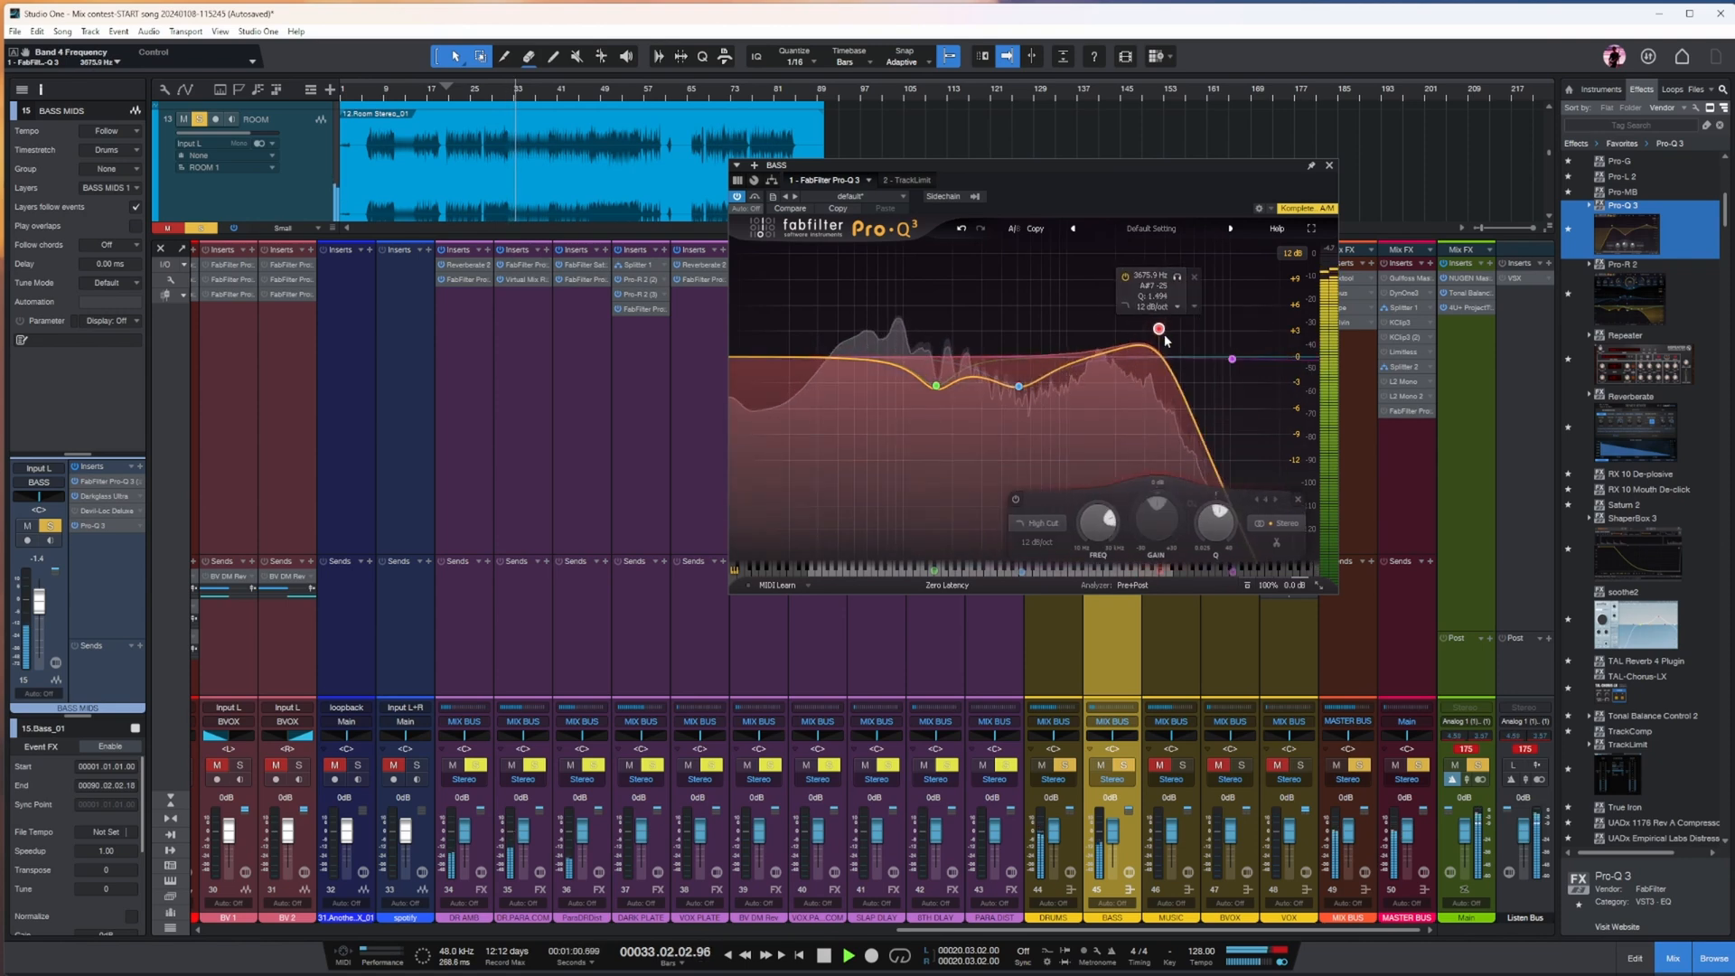
pyautogui.click(1329, 166)
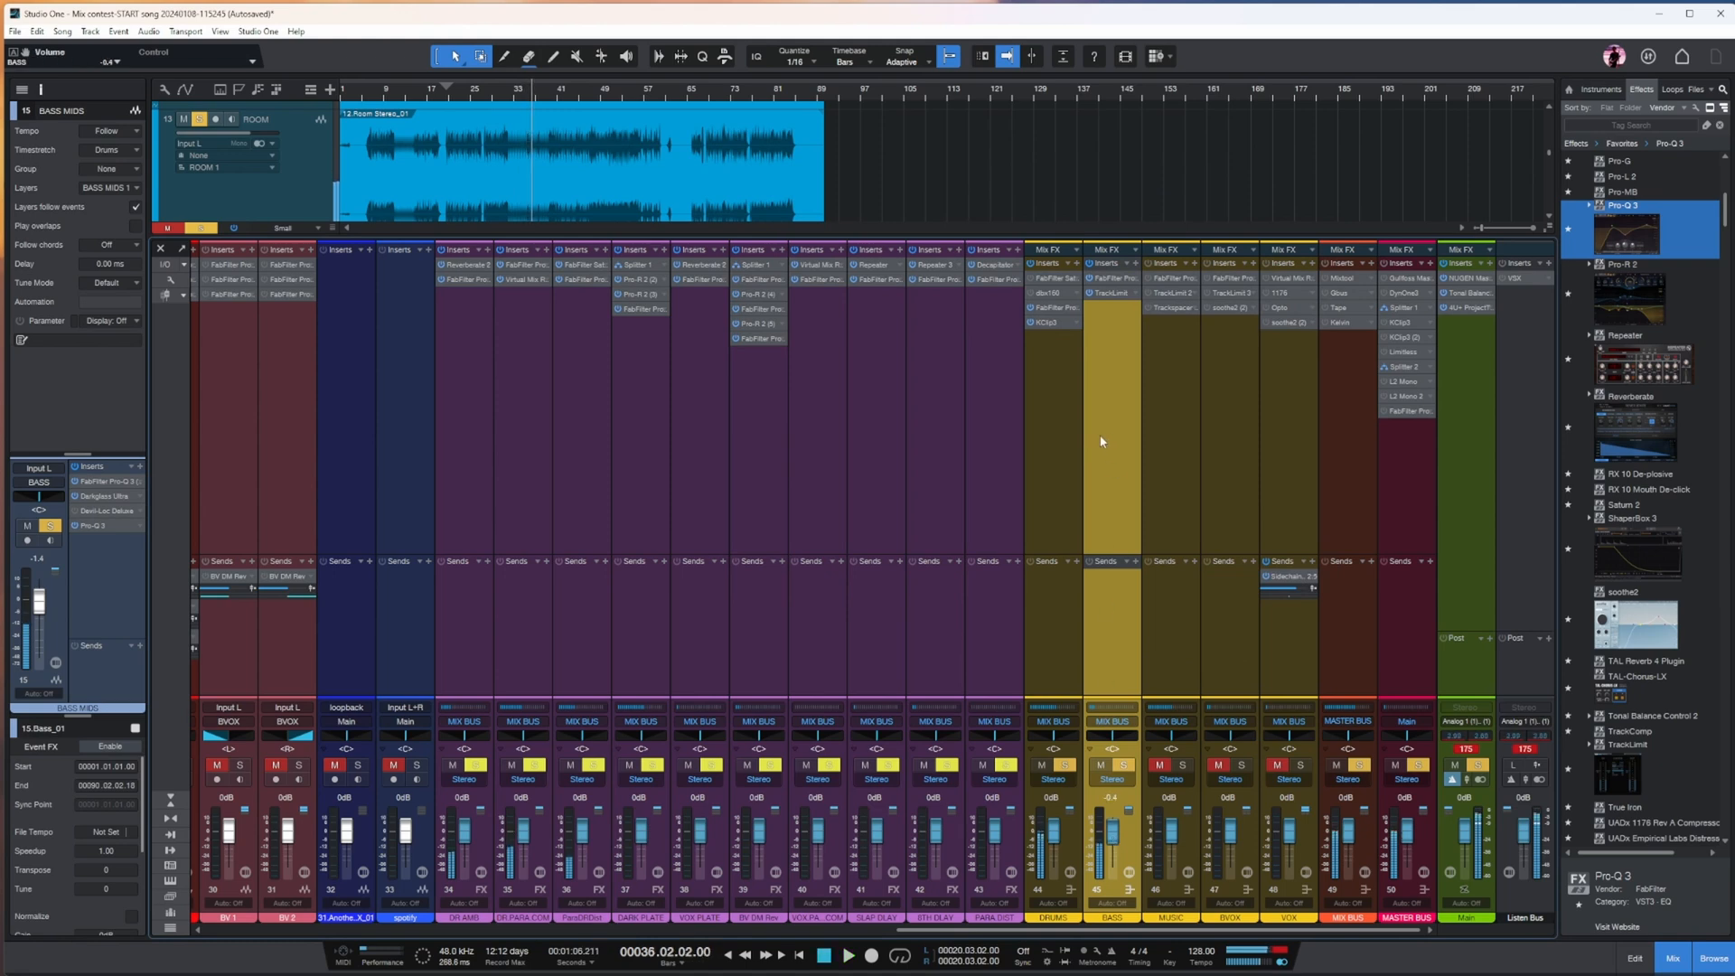
# - Return to the arrangement, move the playhead to bar 12 and clear all track solos
pyautogui.click(1647, 959)
pyautogui.click(403, 96)
pyautogui.scroll(10, 604, 499)
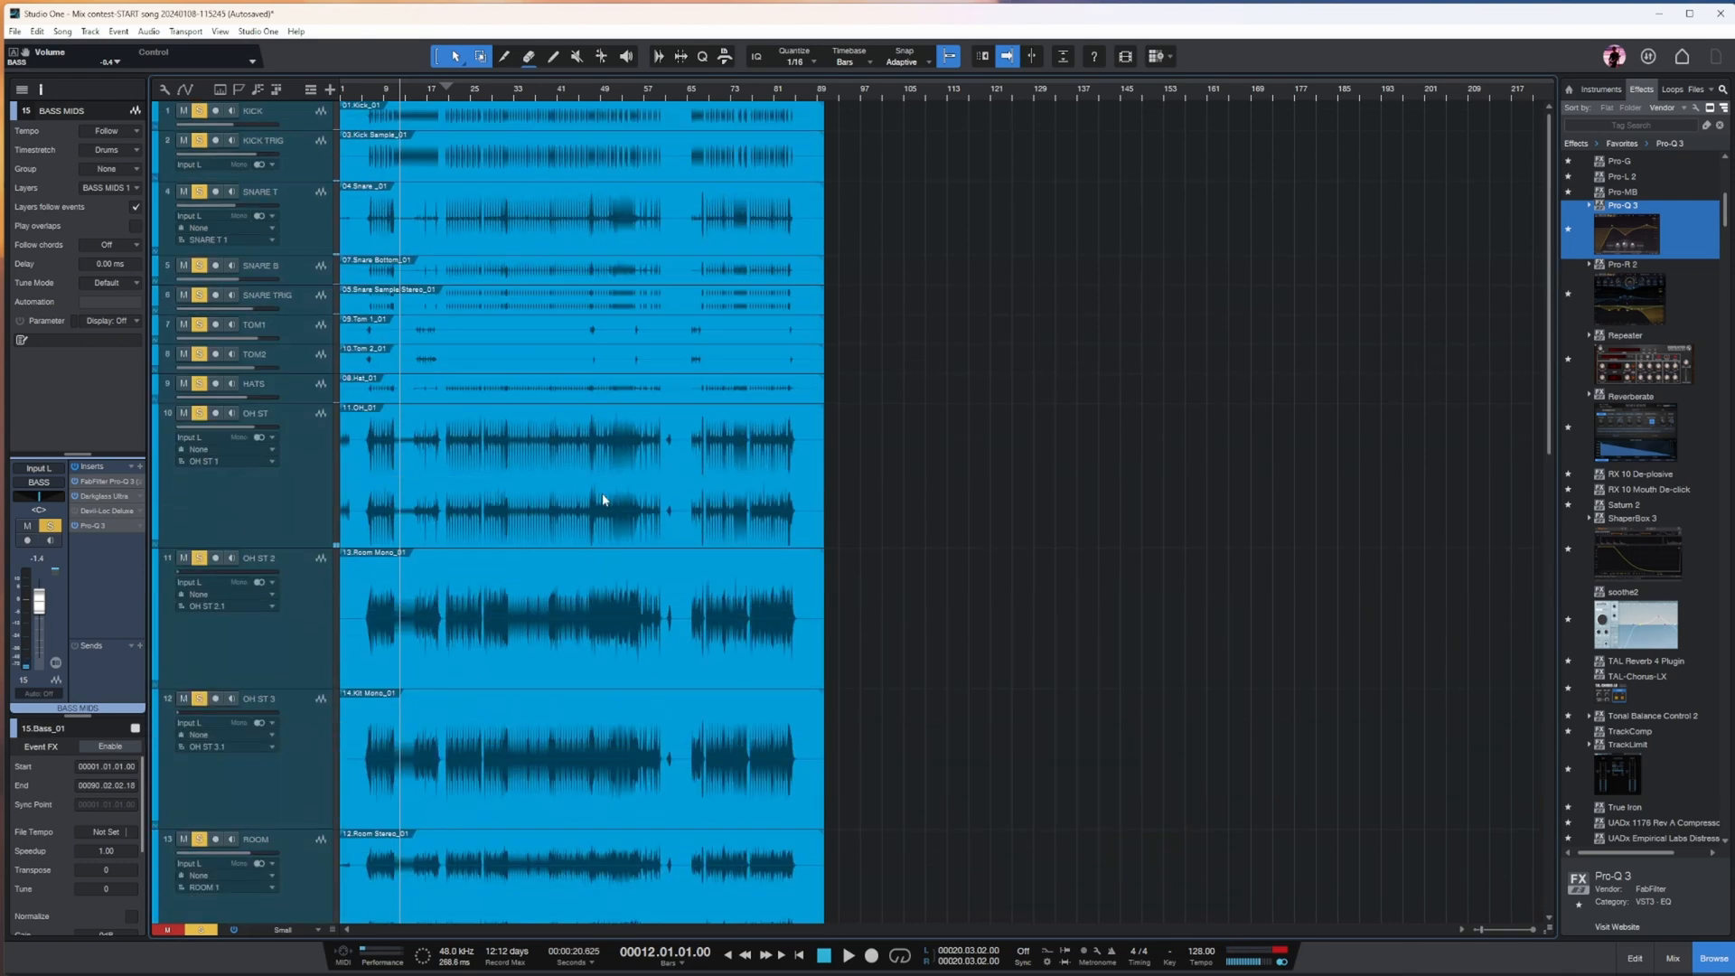
pyautogui.scroll(-10, 603, 507)
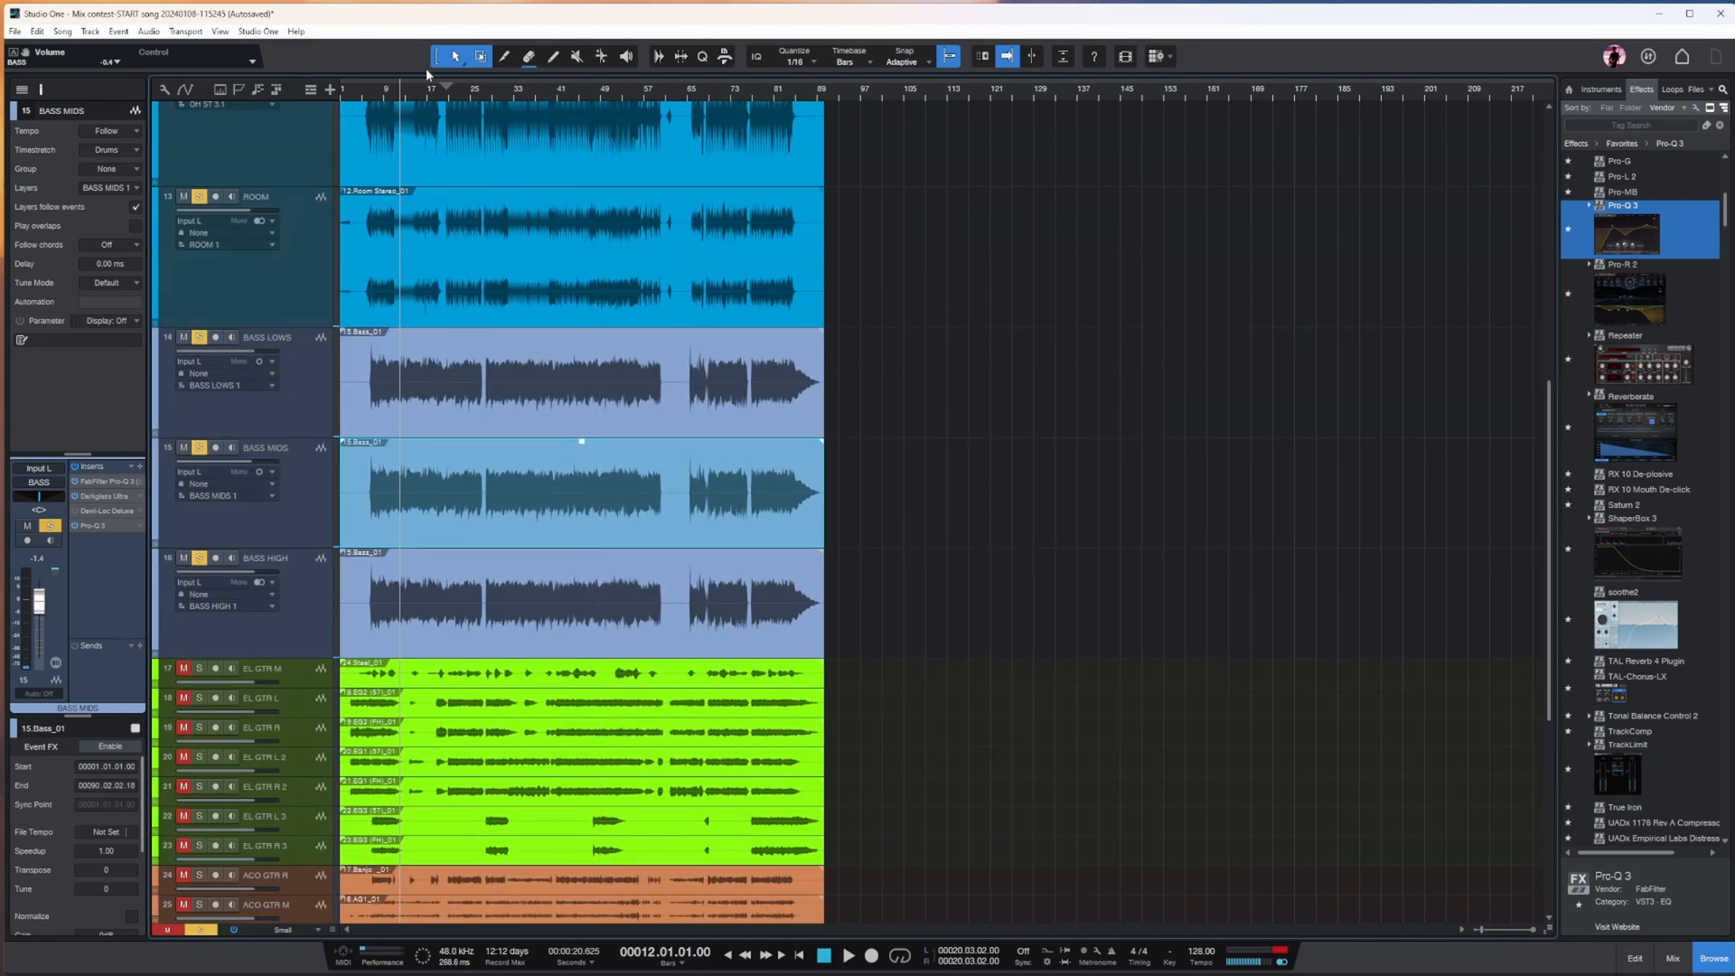
pyautogui.scroll(-5, 772, 459)
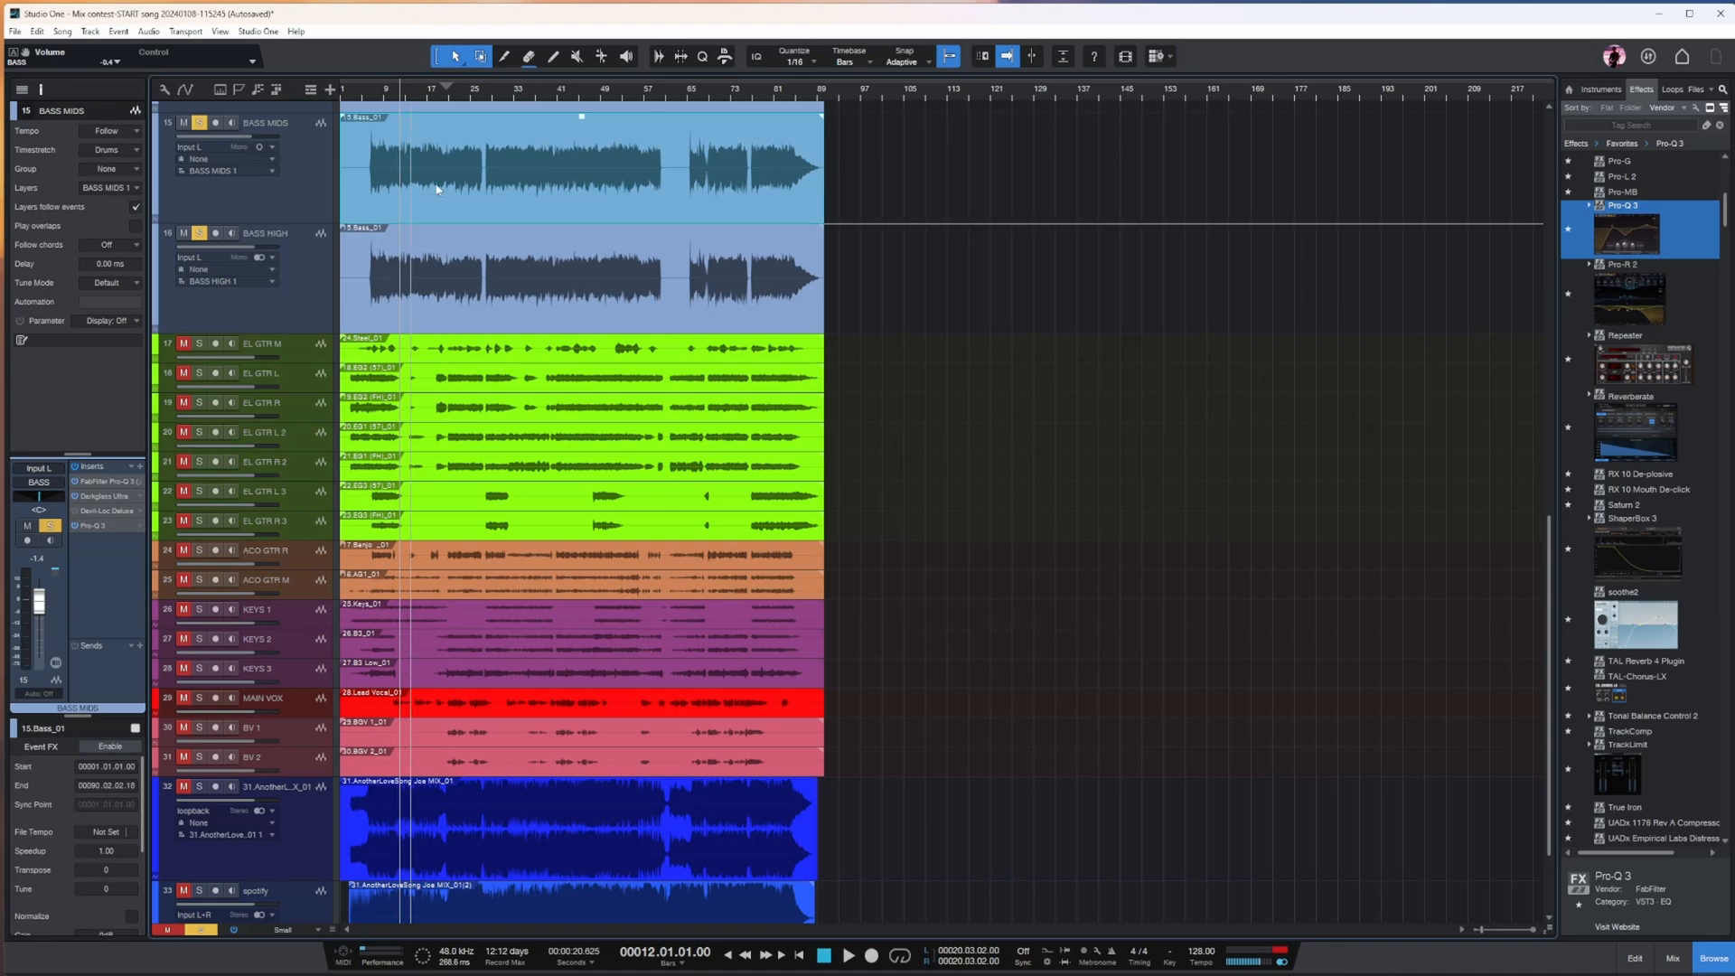
pyautogui.click(200, 929)
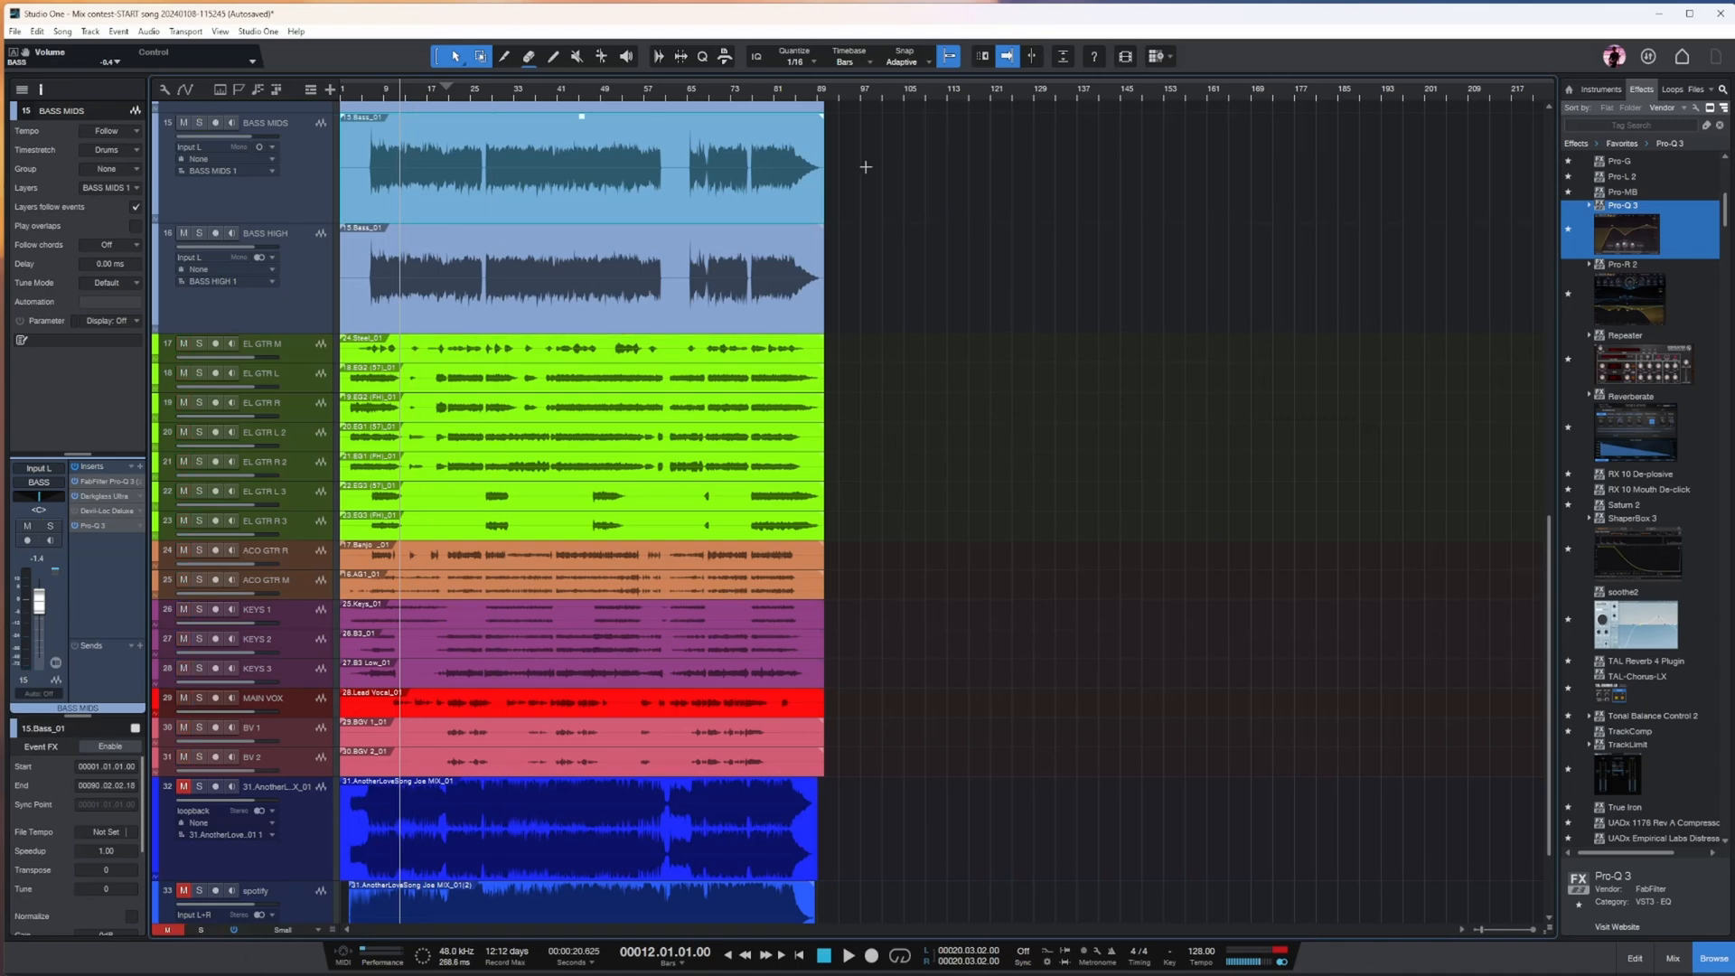
pyautogui.click(1055, 349)
# - Enlarge the EL GTR M track's height, solo it and play from bar 18
pyautogui.click(380, 95)
pyautogui.moveTo(304, 359); pyautogui.dragTo(304, 457)
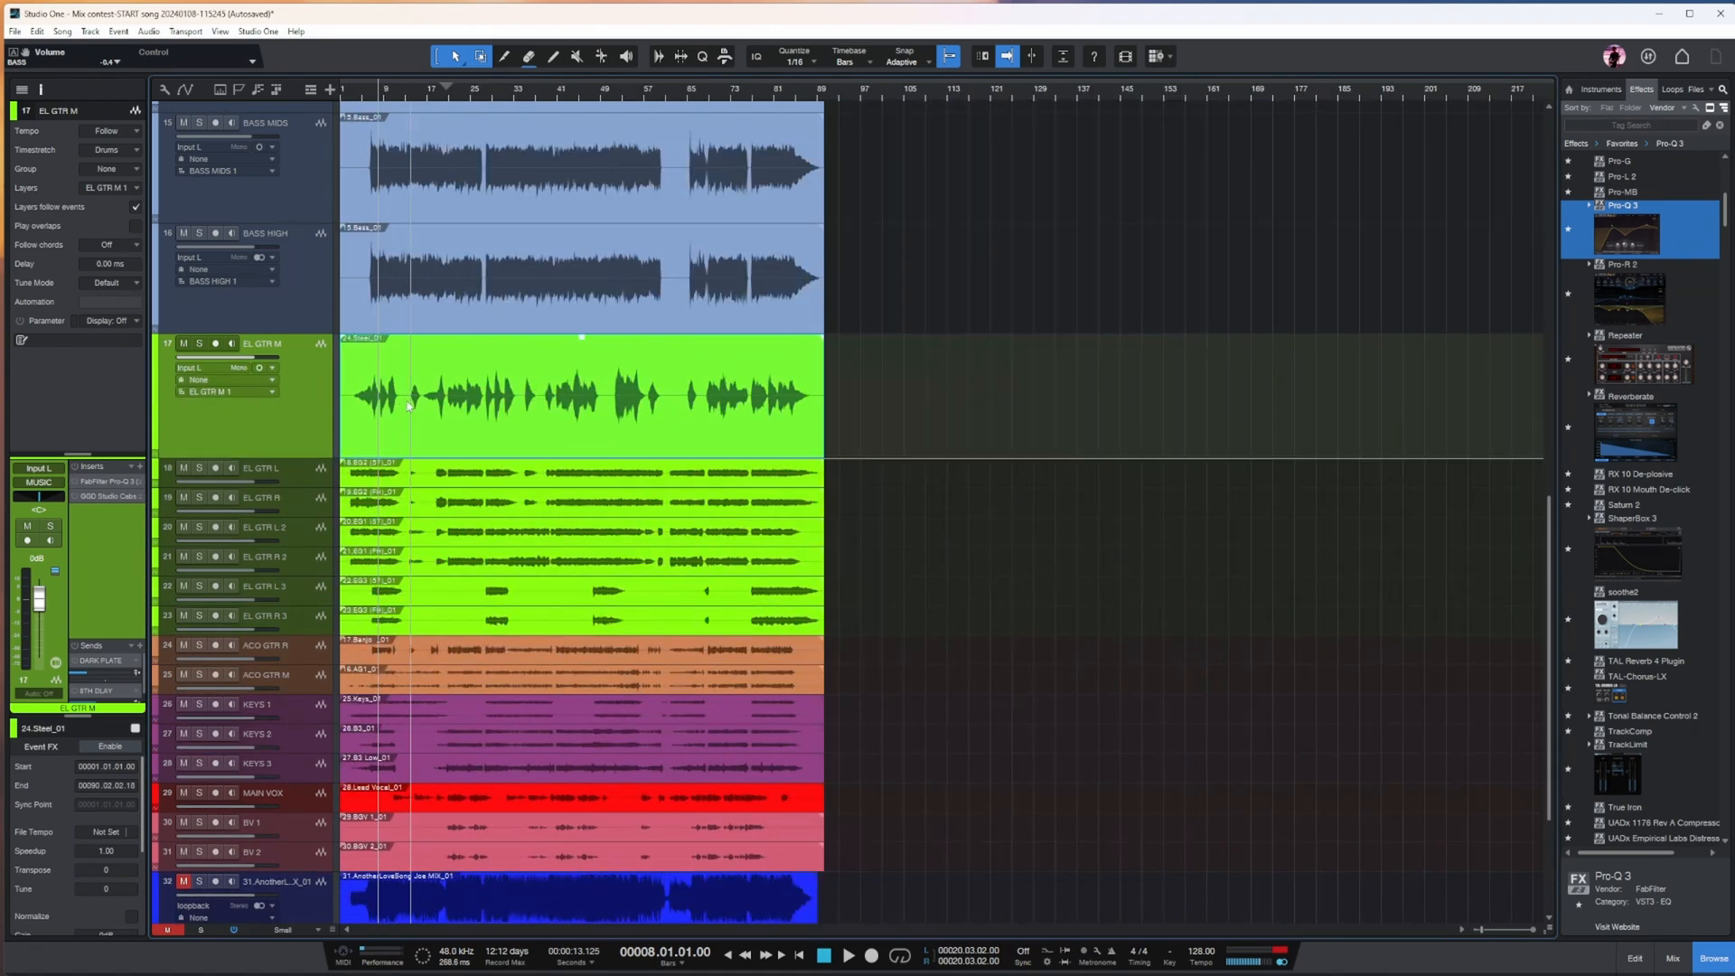
pyautogui.click(436, 95)
pyautogui.press('e')
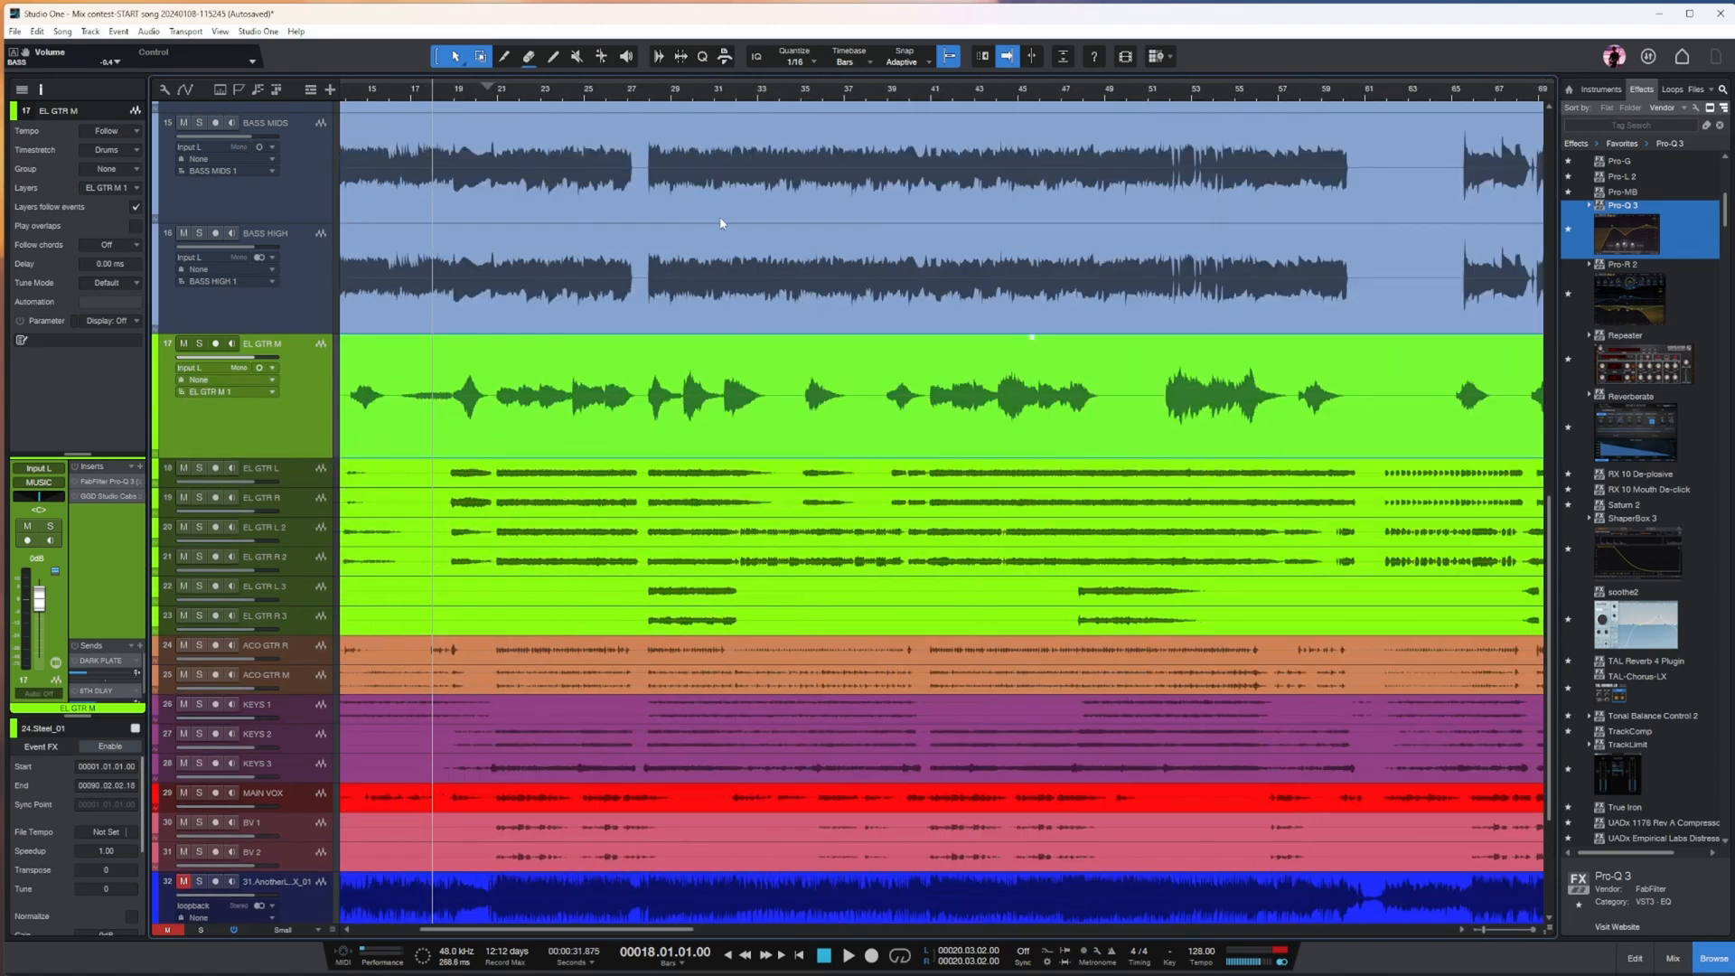
pyautogui.press('space')
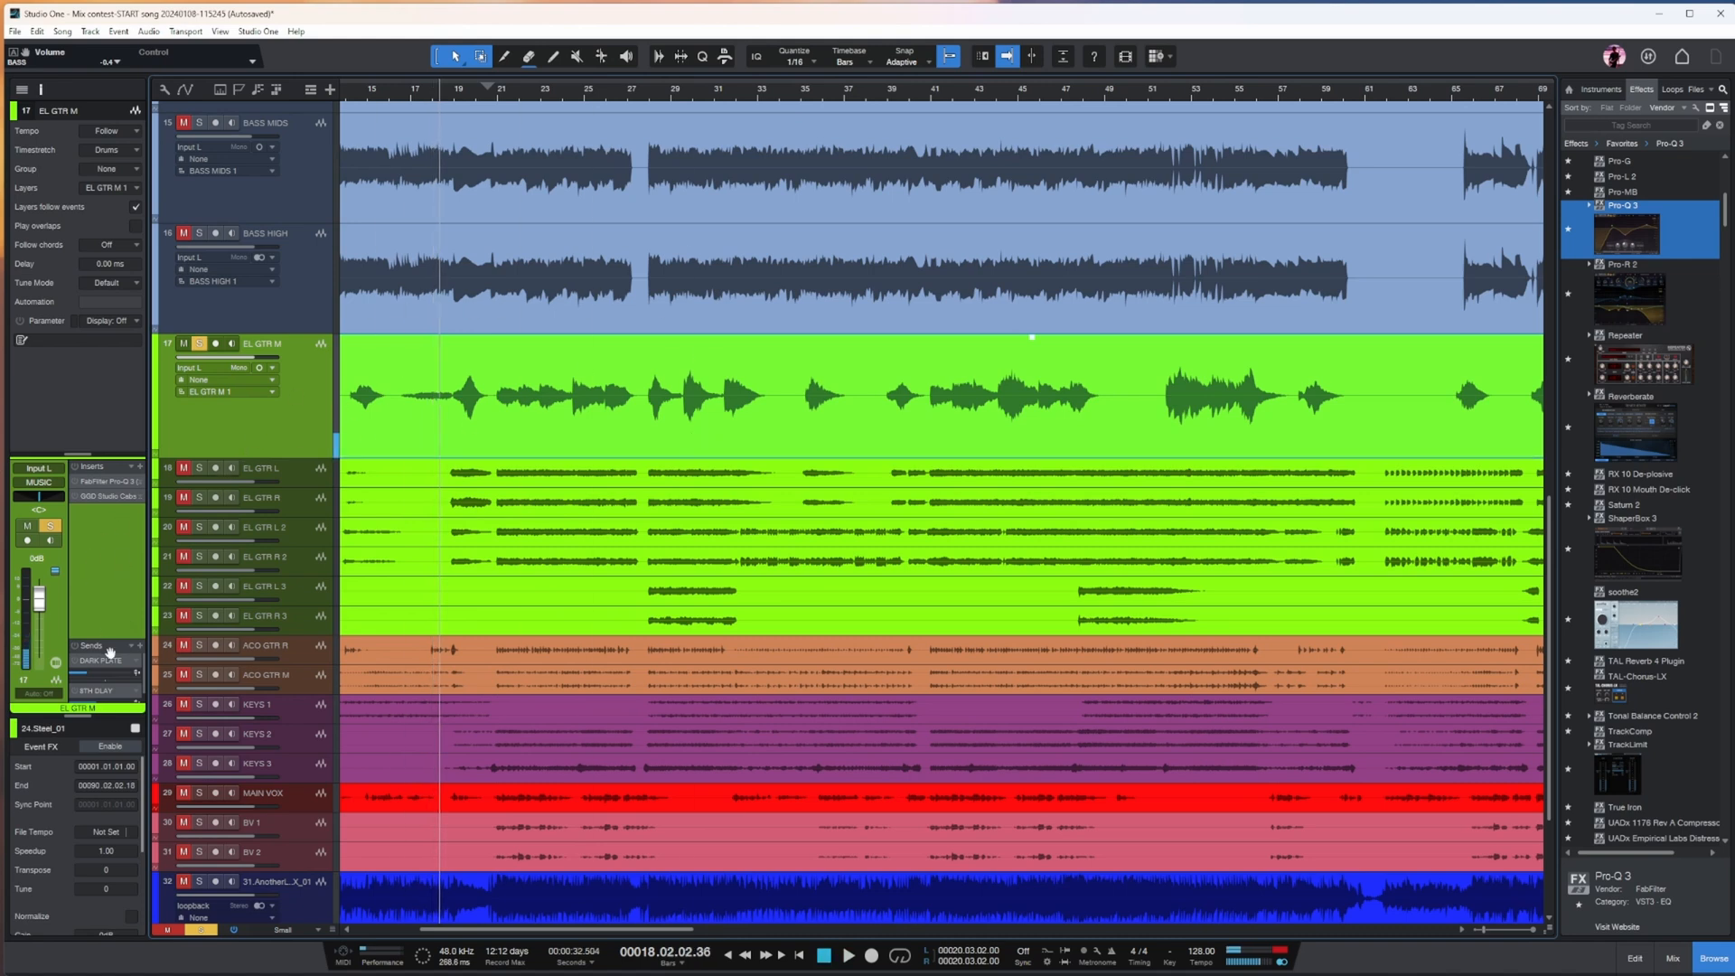
# - Enlarge the sends area of the EL GTR M channel and audition the soloed track from around bar 21
pyautogui.moveTo(120, 641); pyautogui.dragTo(120, 576)
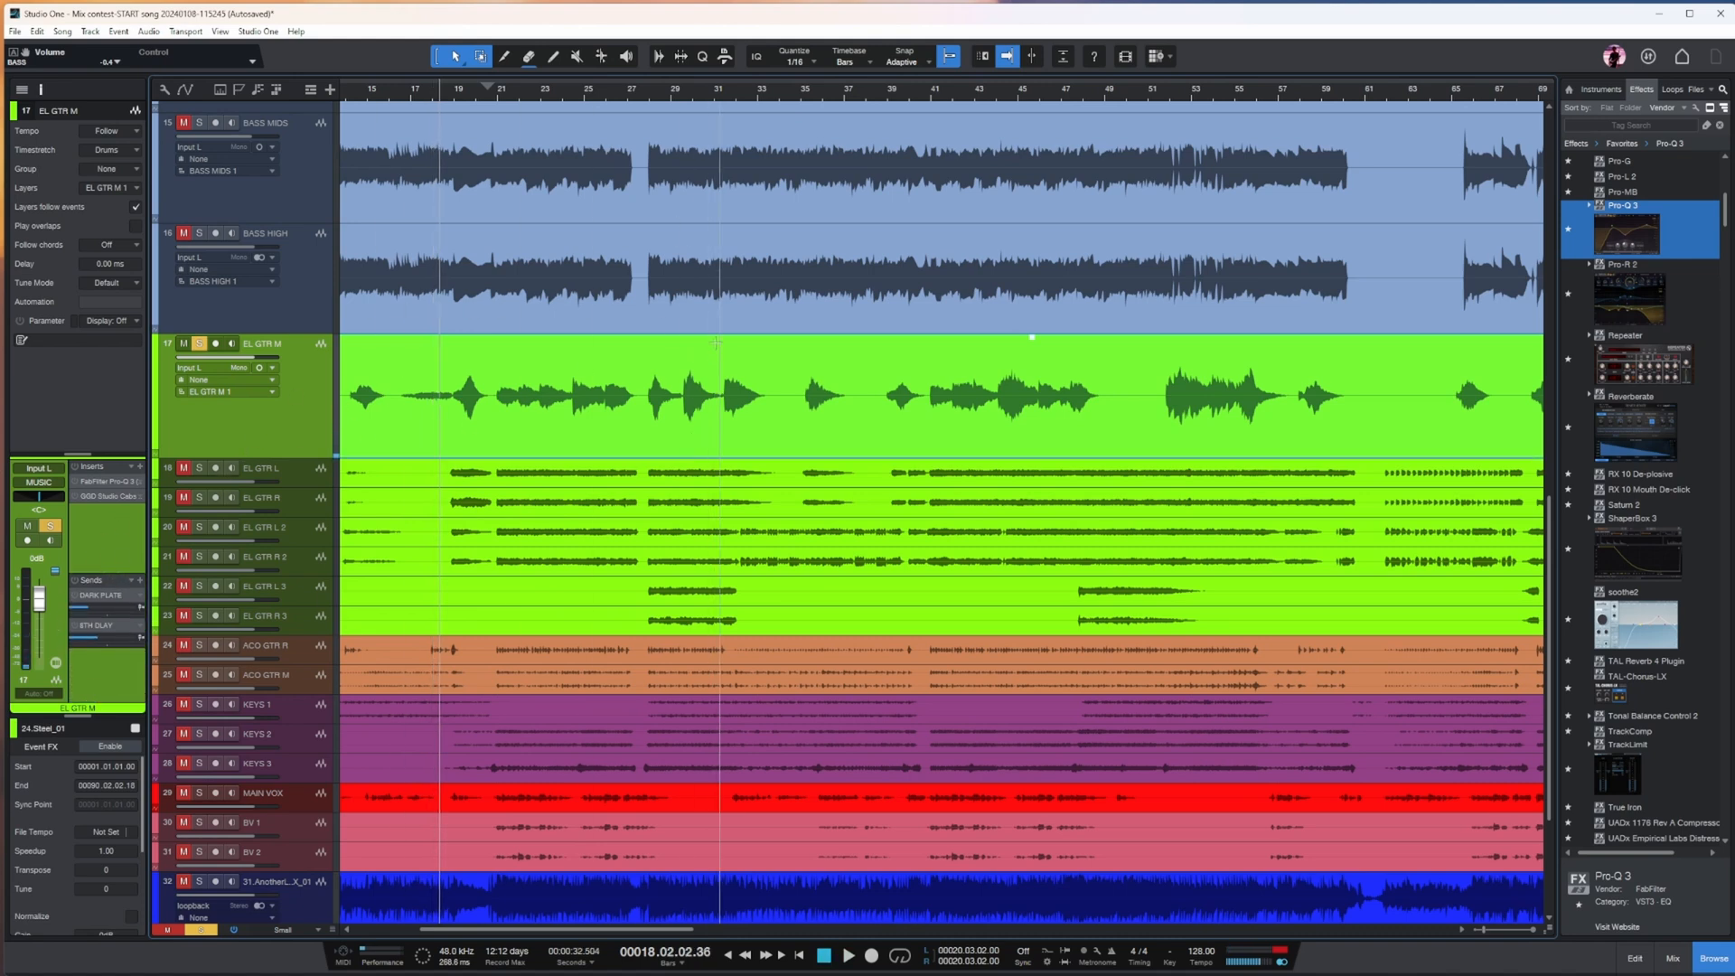
pyautogui.click(503, 95)
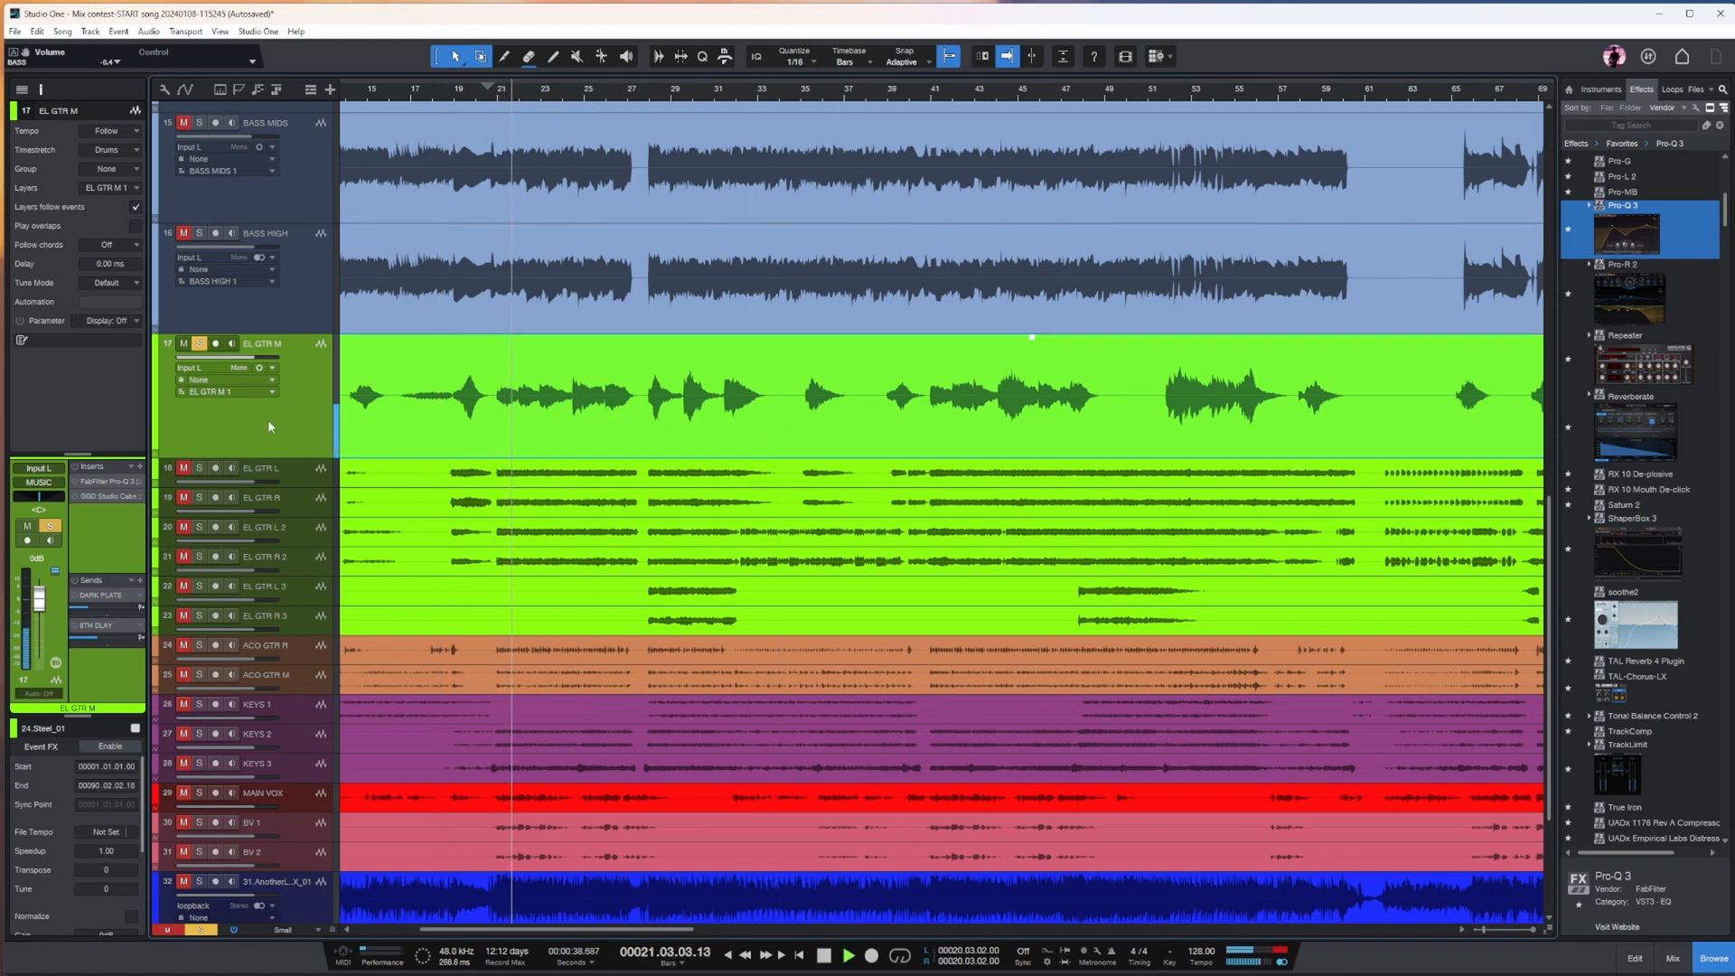
pyautogui.press('space')
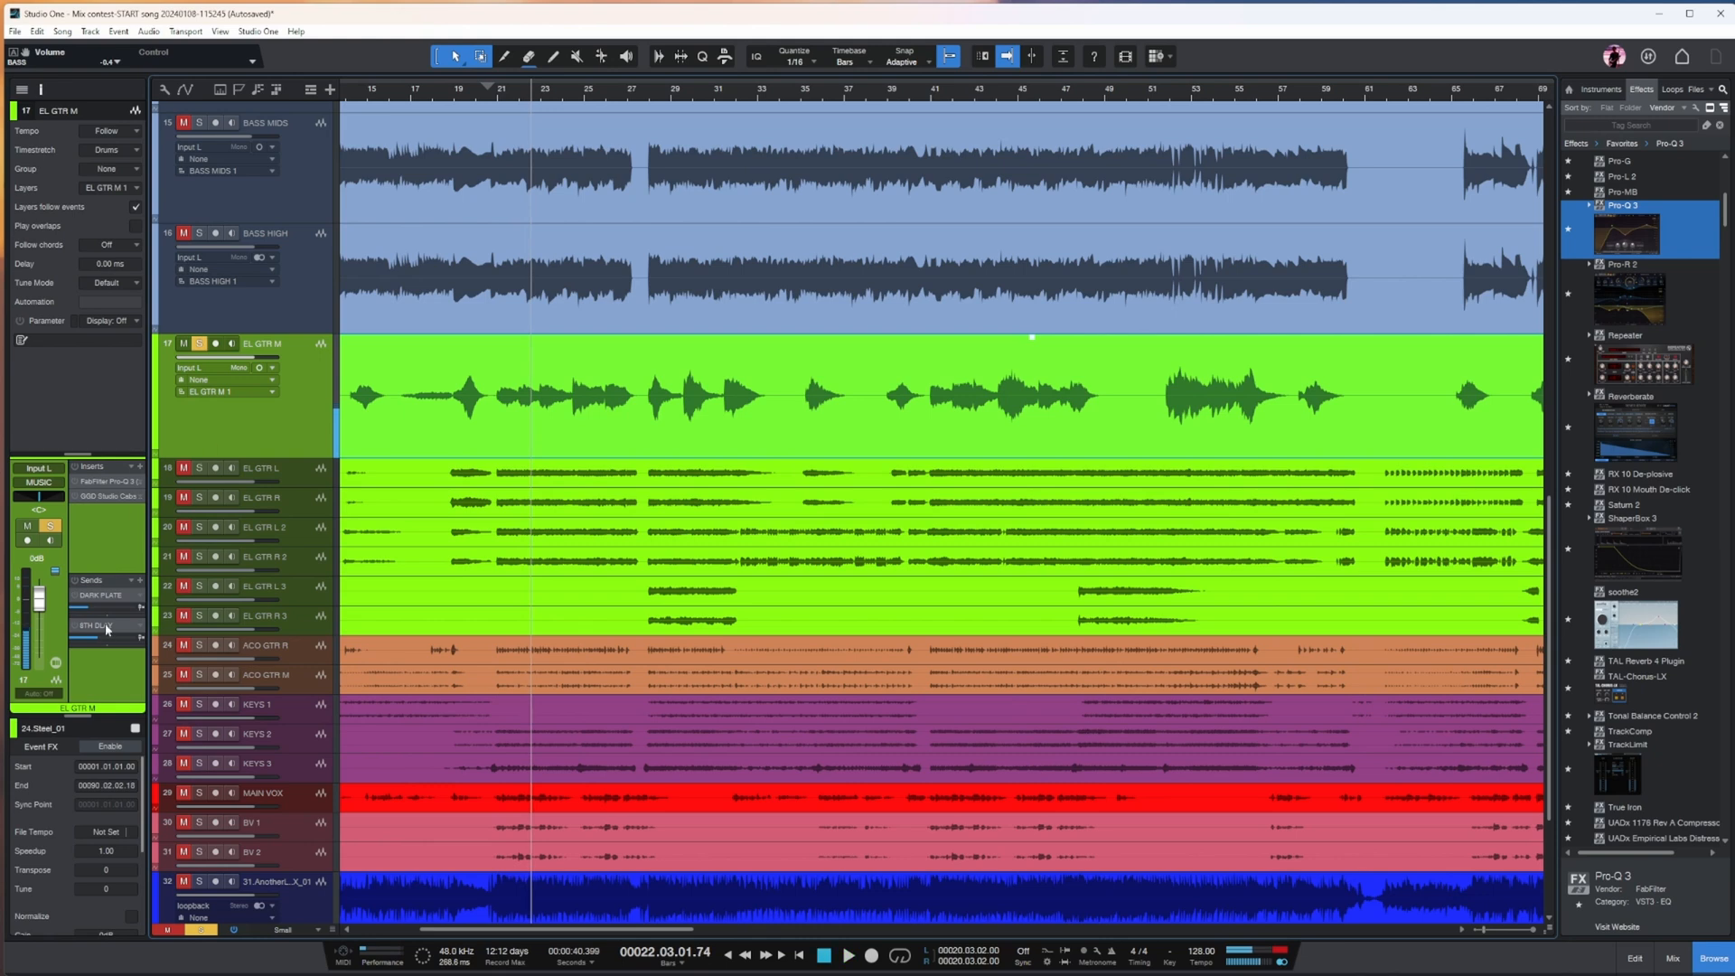
# - In the EL GTR M Pro-Q 3, dip about 4 dB at about 1.8 kHz during playback
pyautogui.click(77, 483)
pyautogui.moveTo(1122, 169); pyautogui.dragTo(1020, 157)
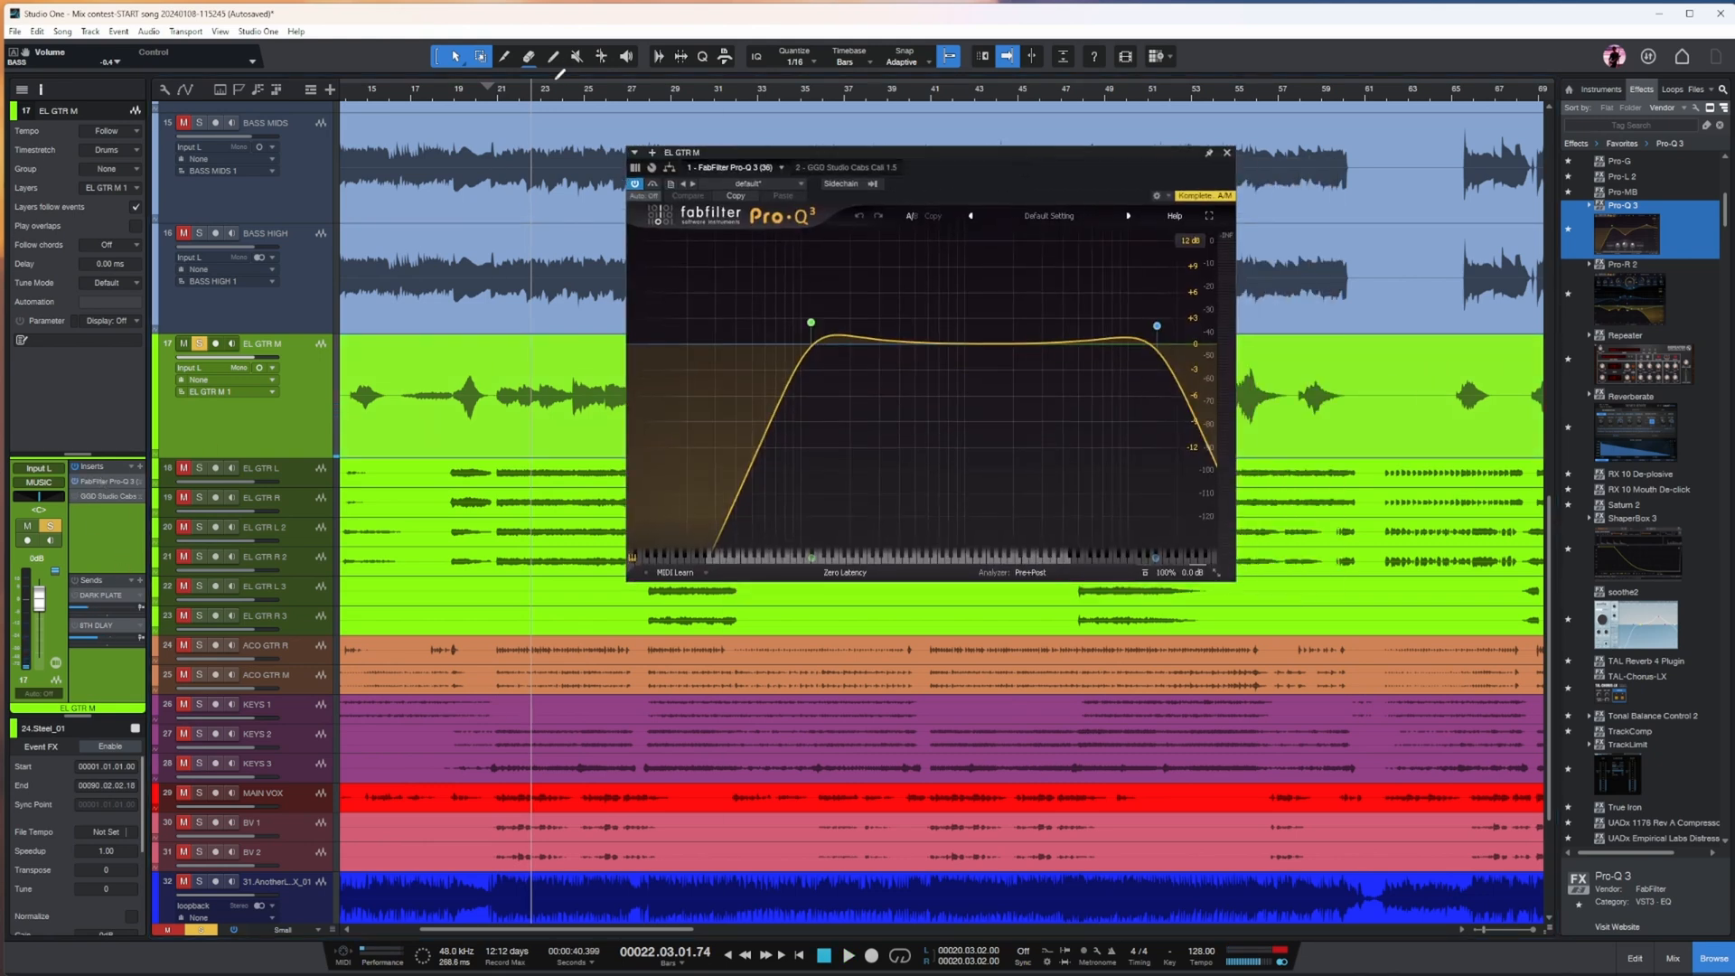
pyautogui.click(509, 95)
pyautogui.press('space')
pyautogui.moveTo(1013, 342); pyautogui.dragTo(1012, 383)
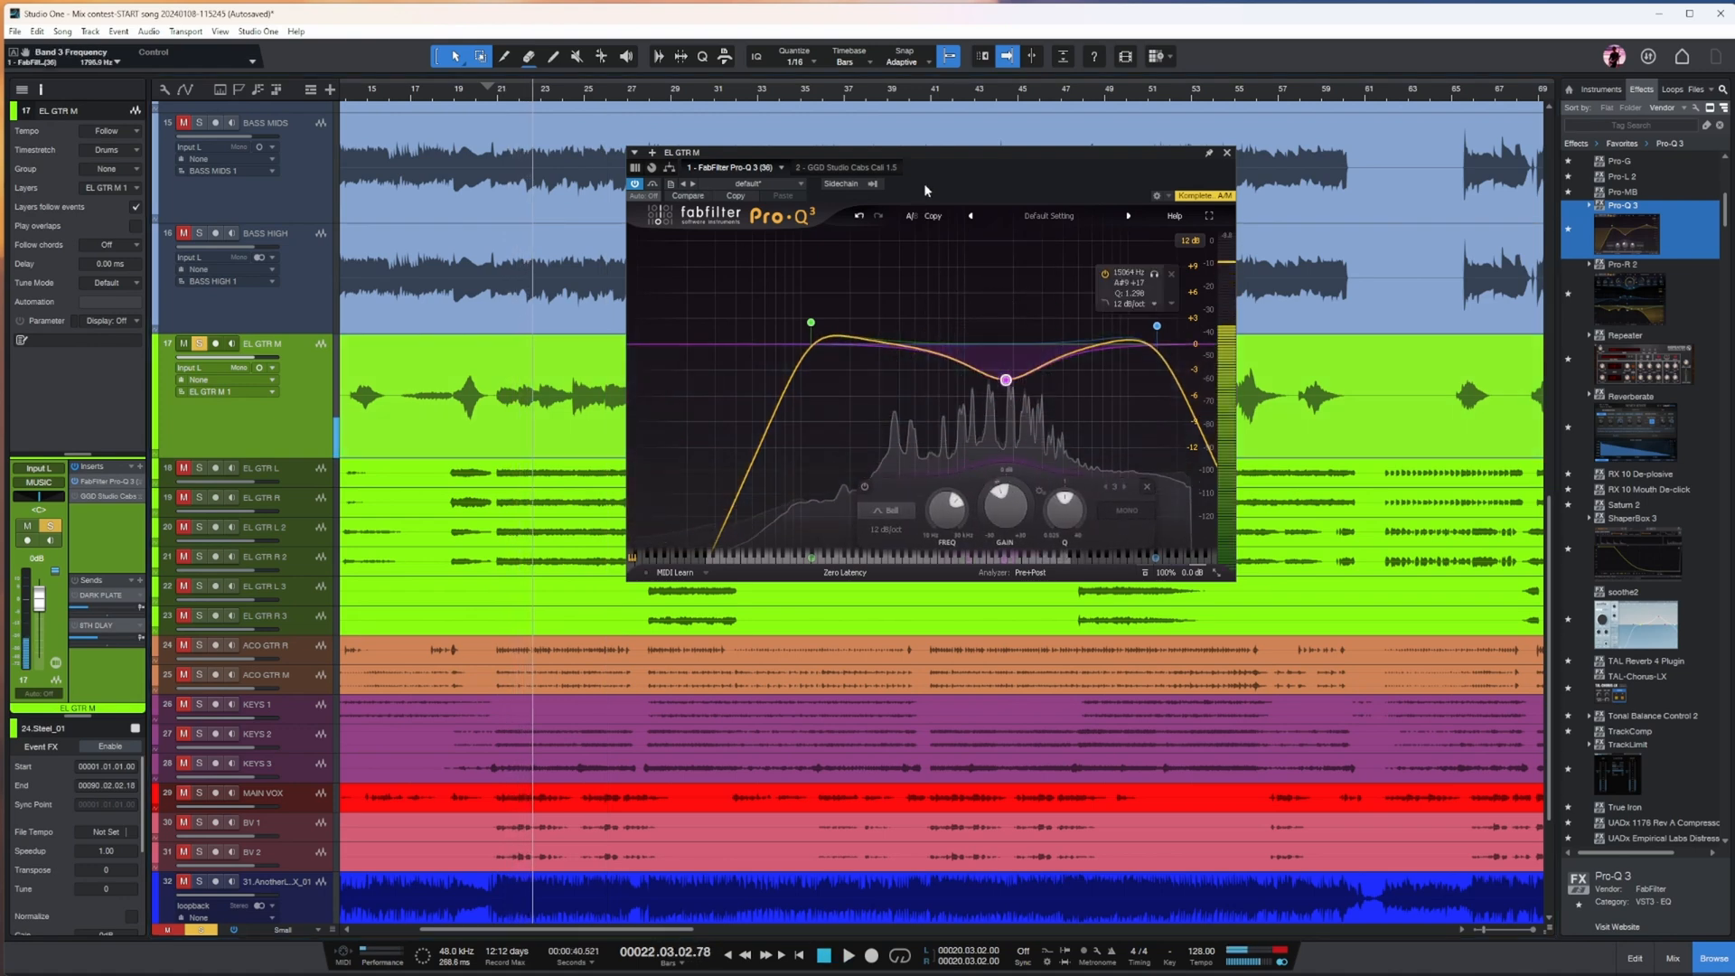
# - In the EL GTR M GGD Studio Cabs, select the R121 microphone and the Smooth cabinet while playing from about bar 21
pyautogui.click(848, 168)
pyautogui.moveTo(960, 167); pyautogui.dragTo(855, 159)
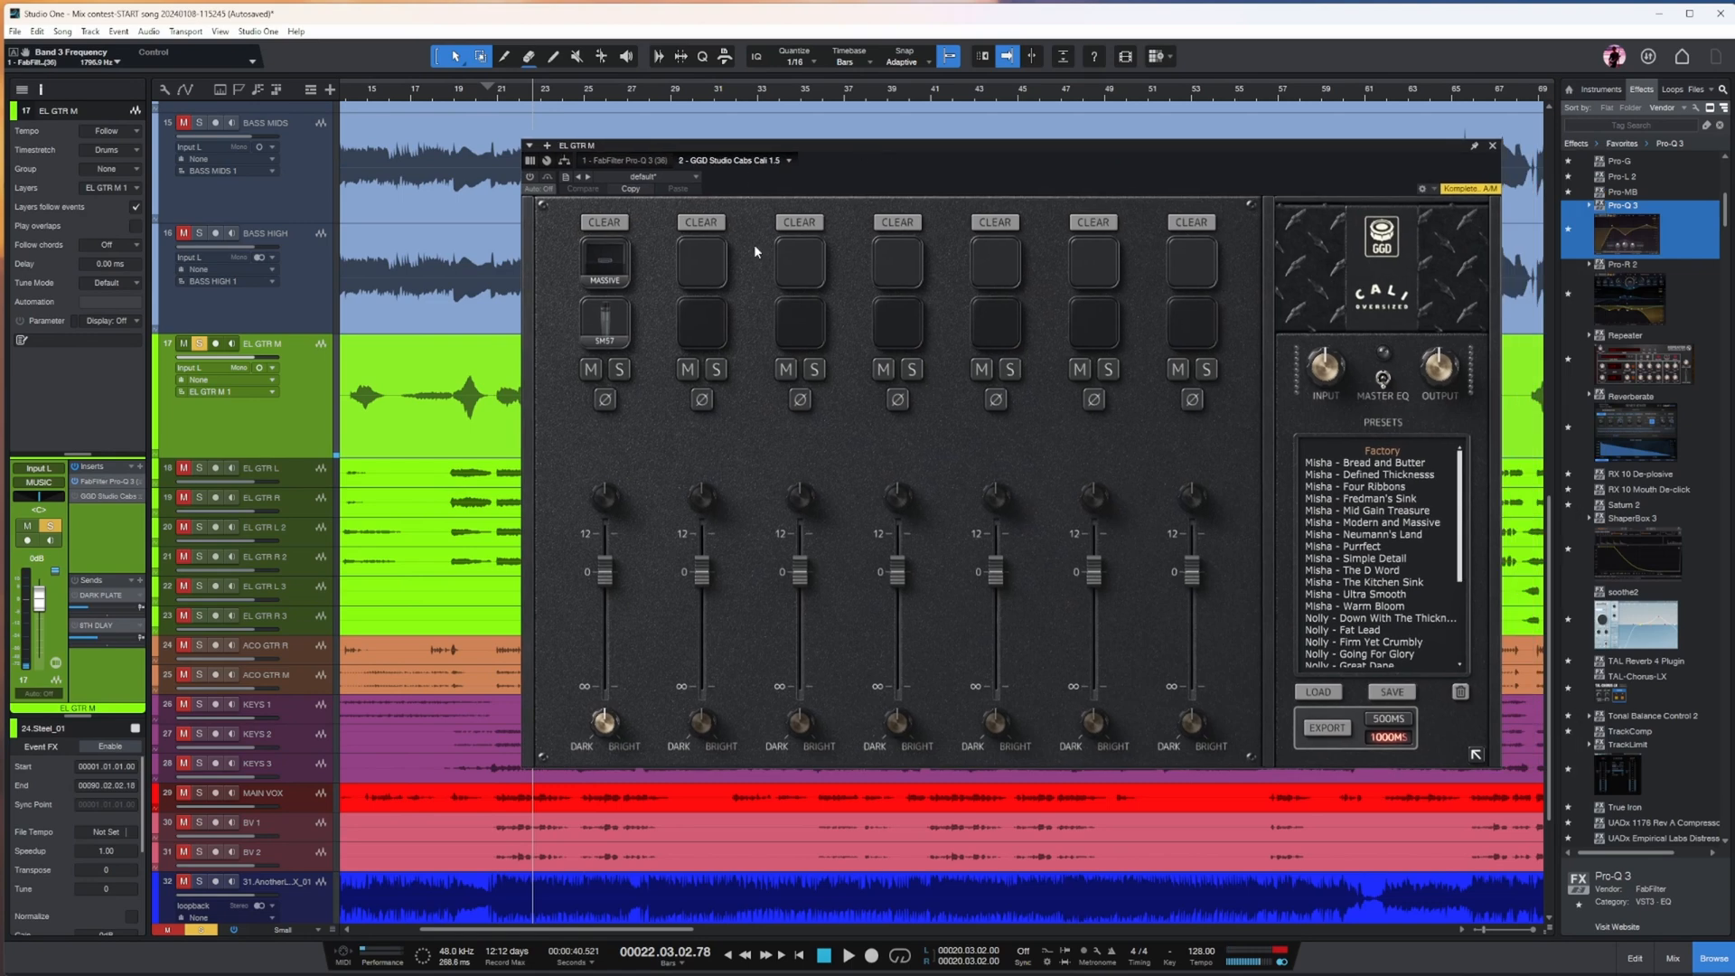
pyautogui.click(605, 331)
pyautogui.click(734, 439)
pyautogui.click(505, 78)
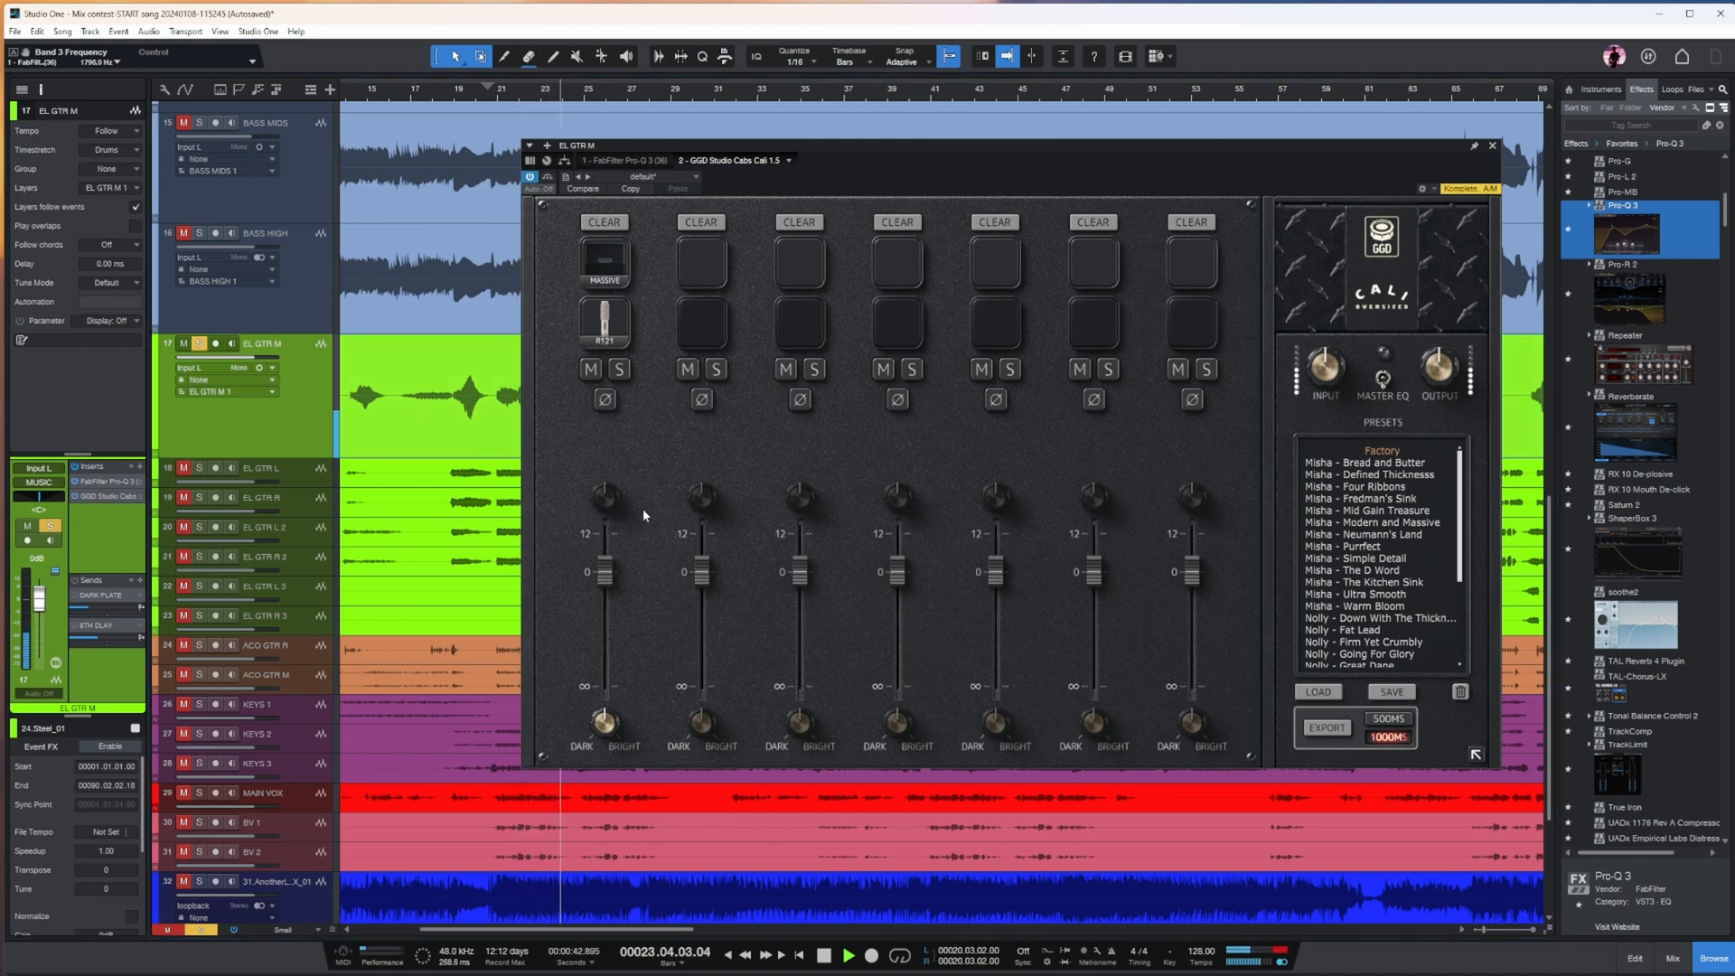
pyautogui.click(603, 259)
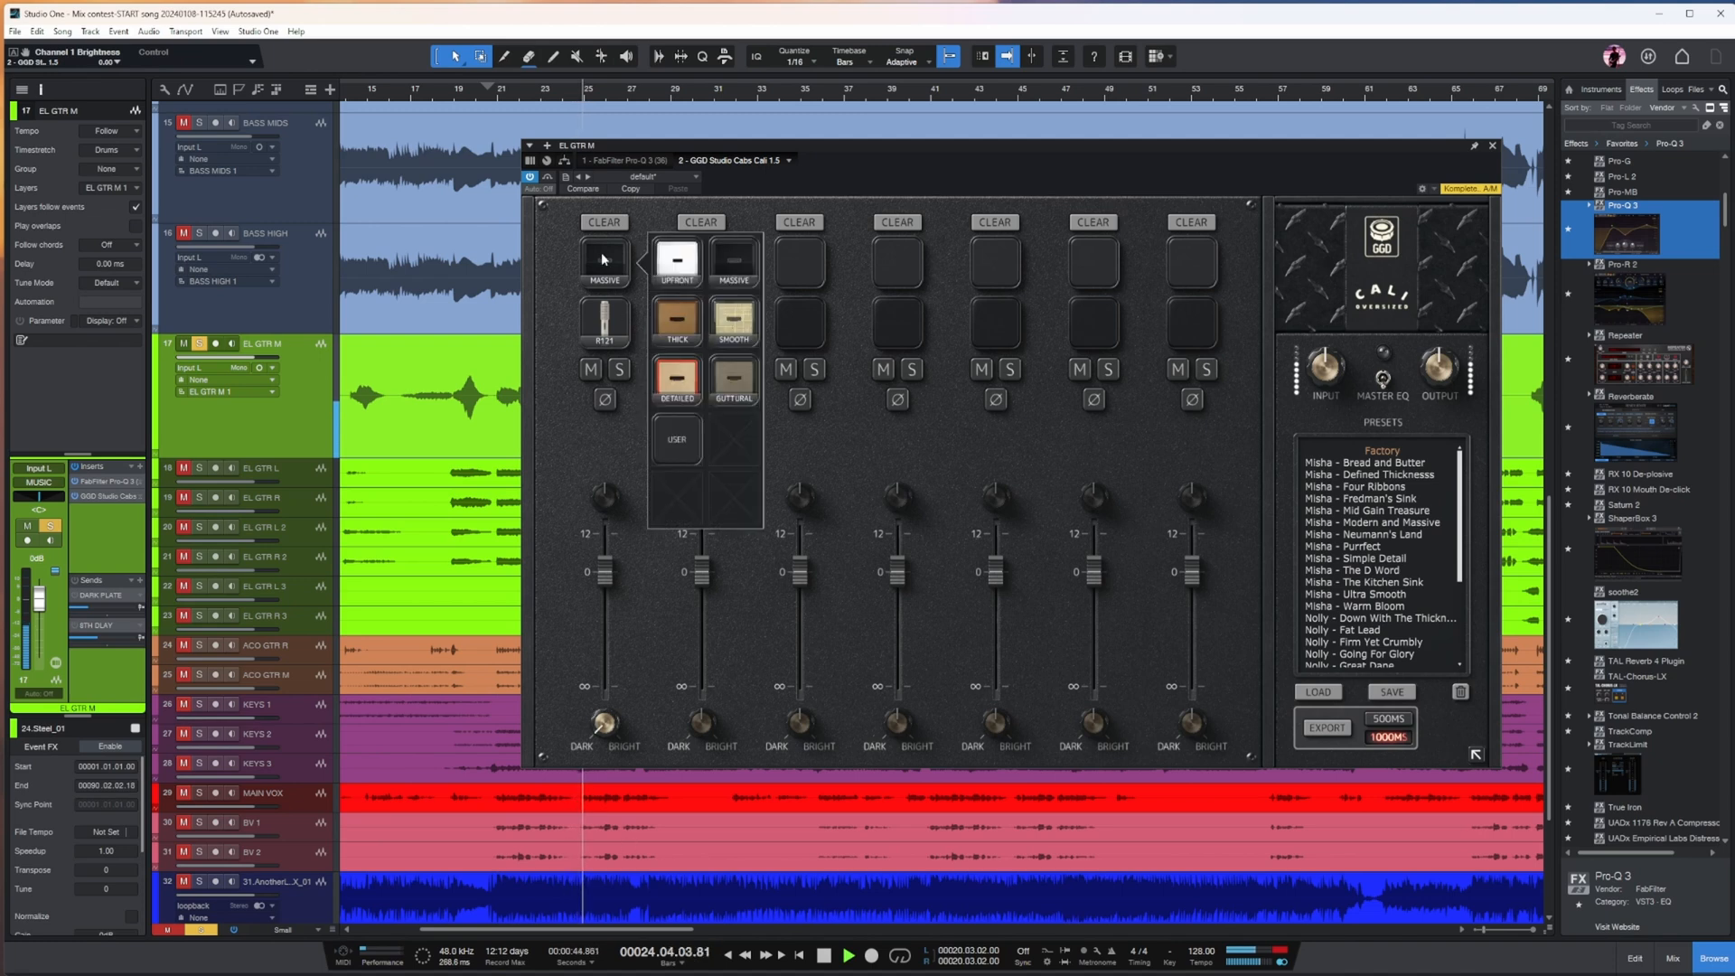
pyautogui.click(728, 323)
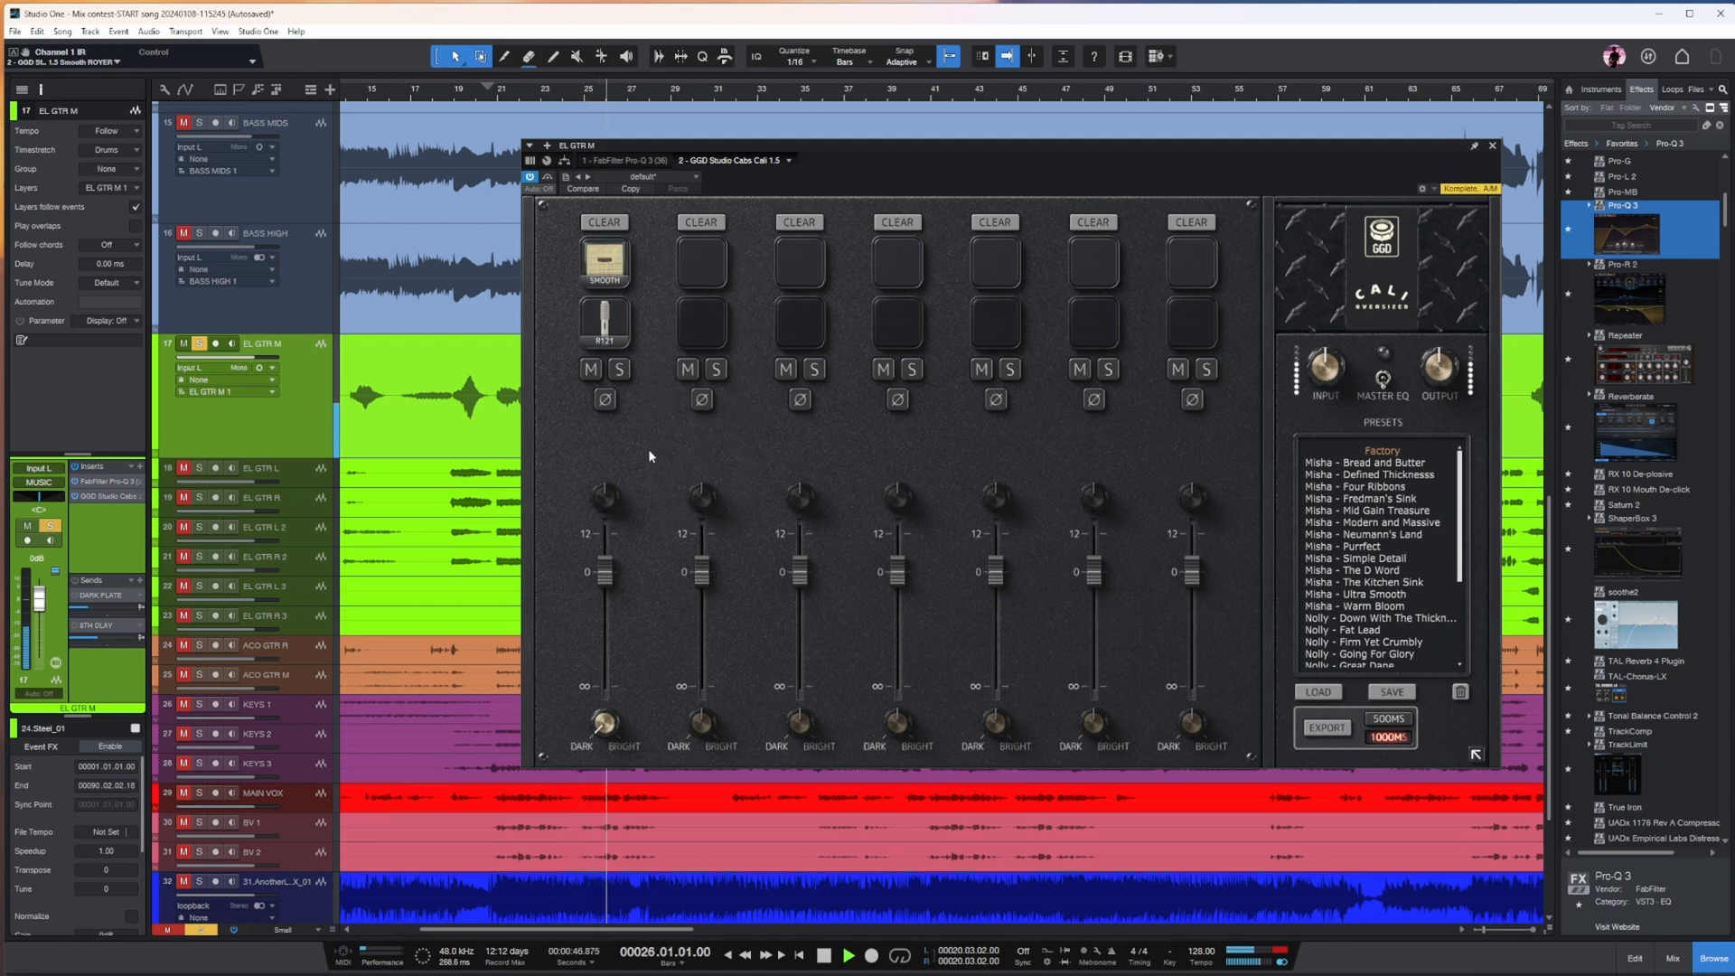
# - Move the Pro-Q 3 after GGD Studio Cabs in the EL GTR M insert chain and open the EQ, playing from about bar 19
pyautogui.moveTo(111, 483); pyautogui.dragTo(123, 527)
pyautogui.click(464, 94)
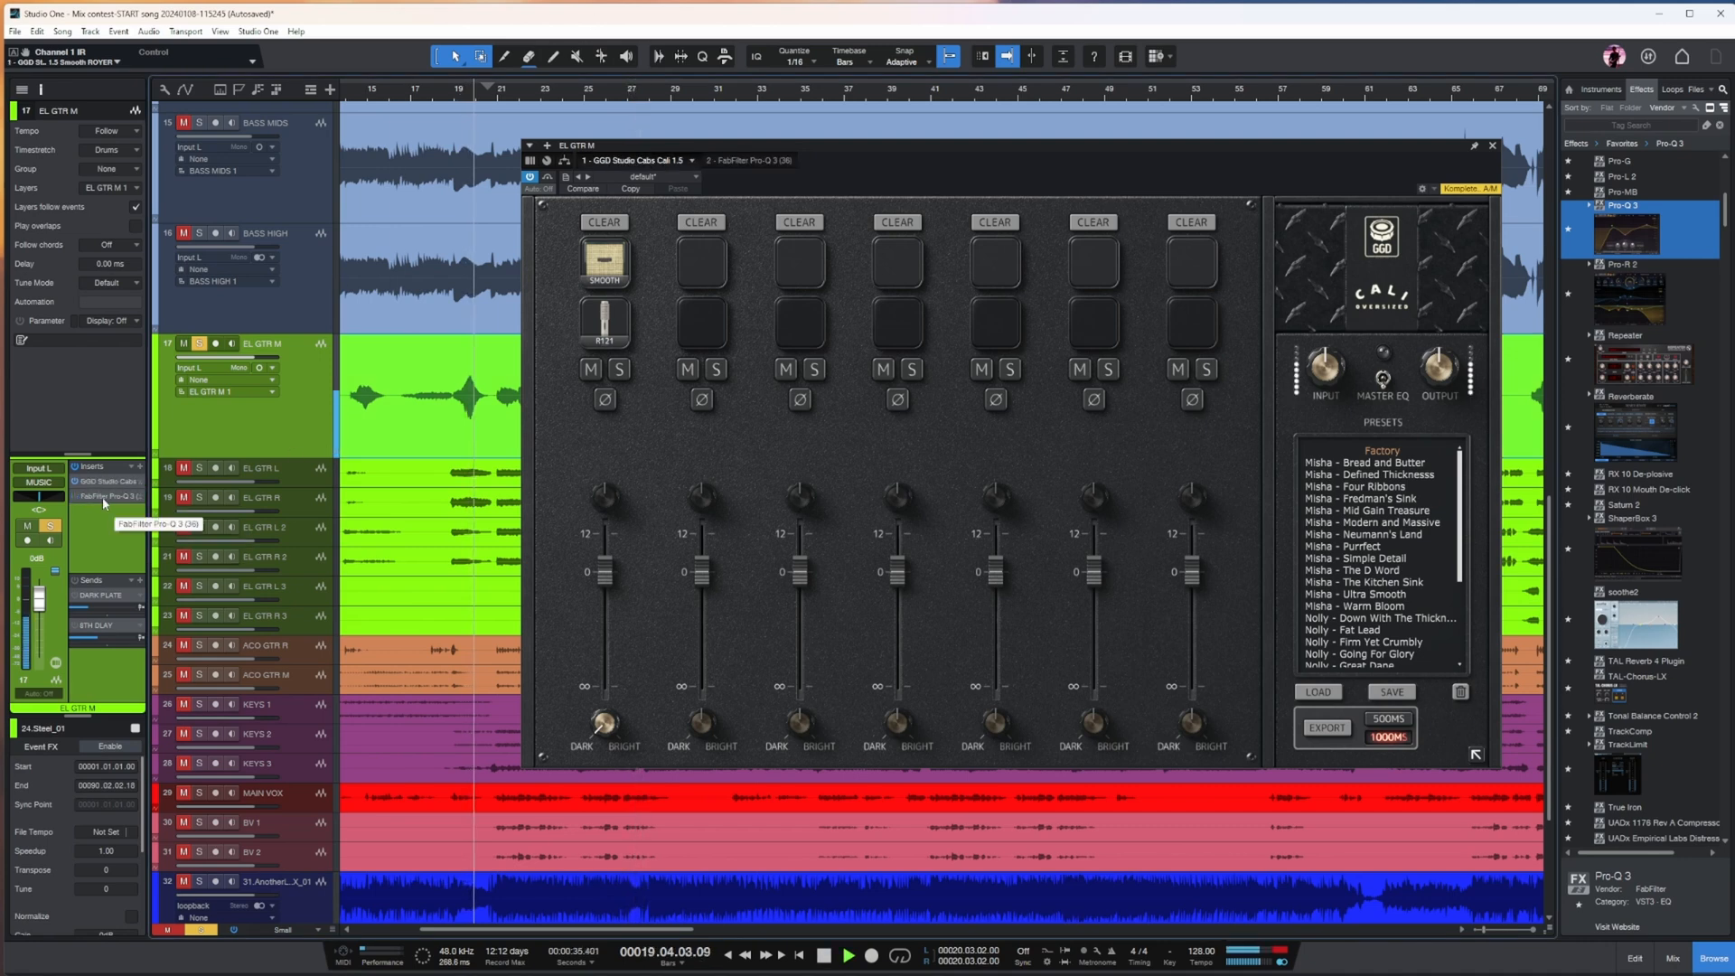
pyautogui.moveTo(999, 154); pyautogui.dragTo(1260, 173)
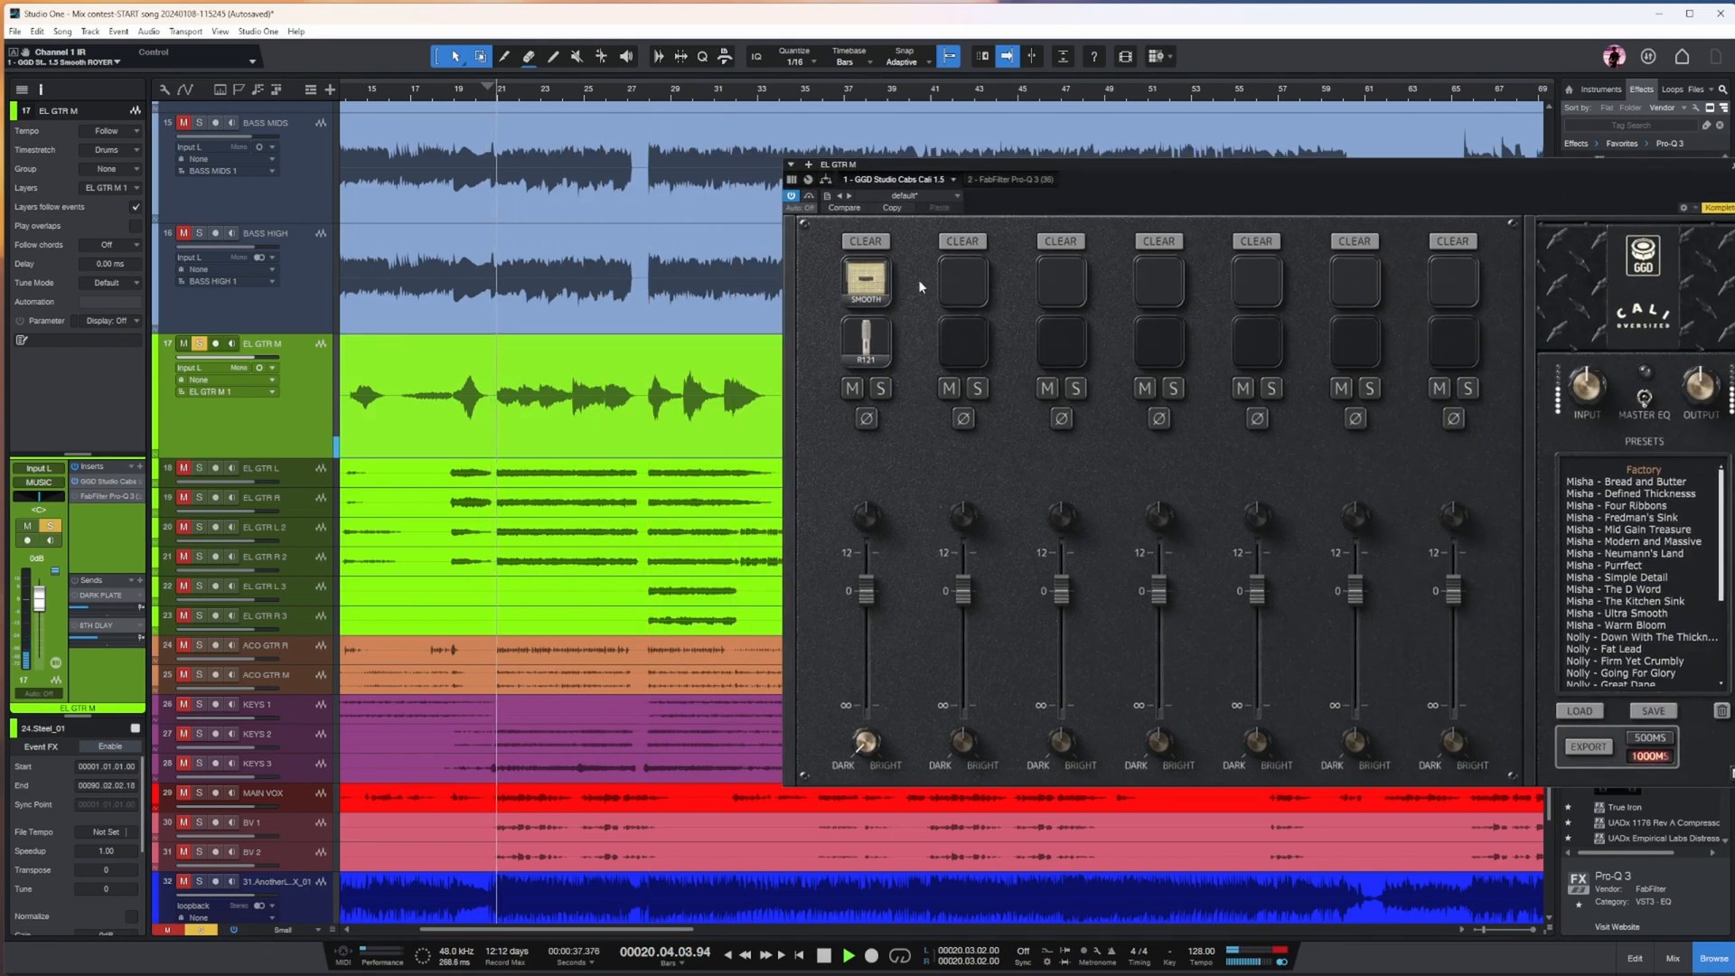
pyautogui.doubleClick(103, 497)
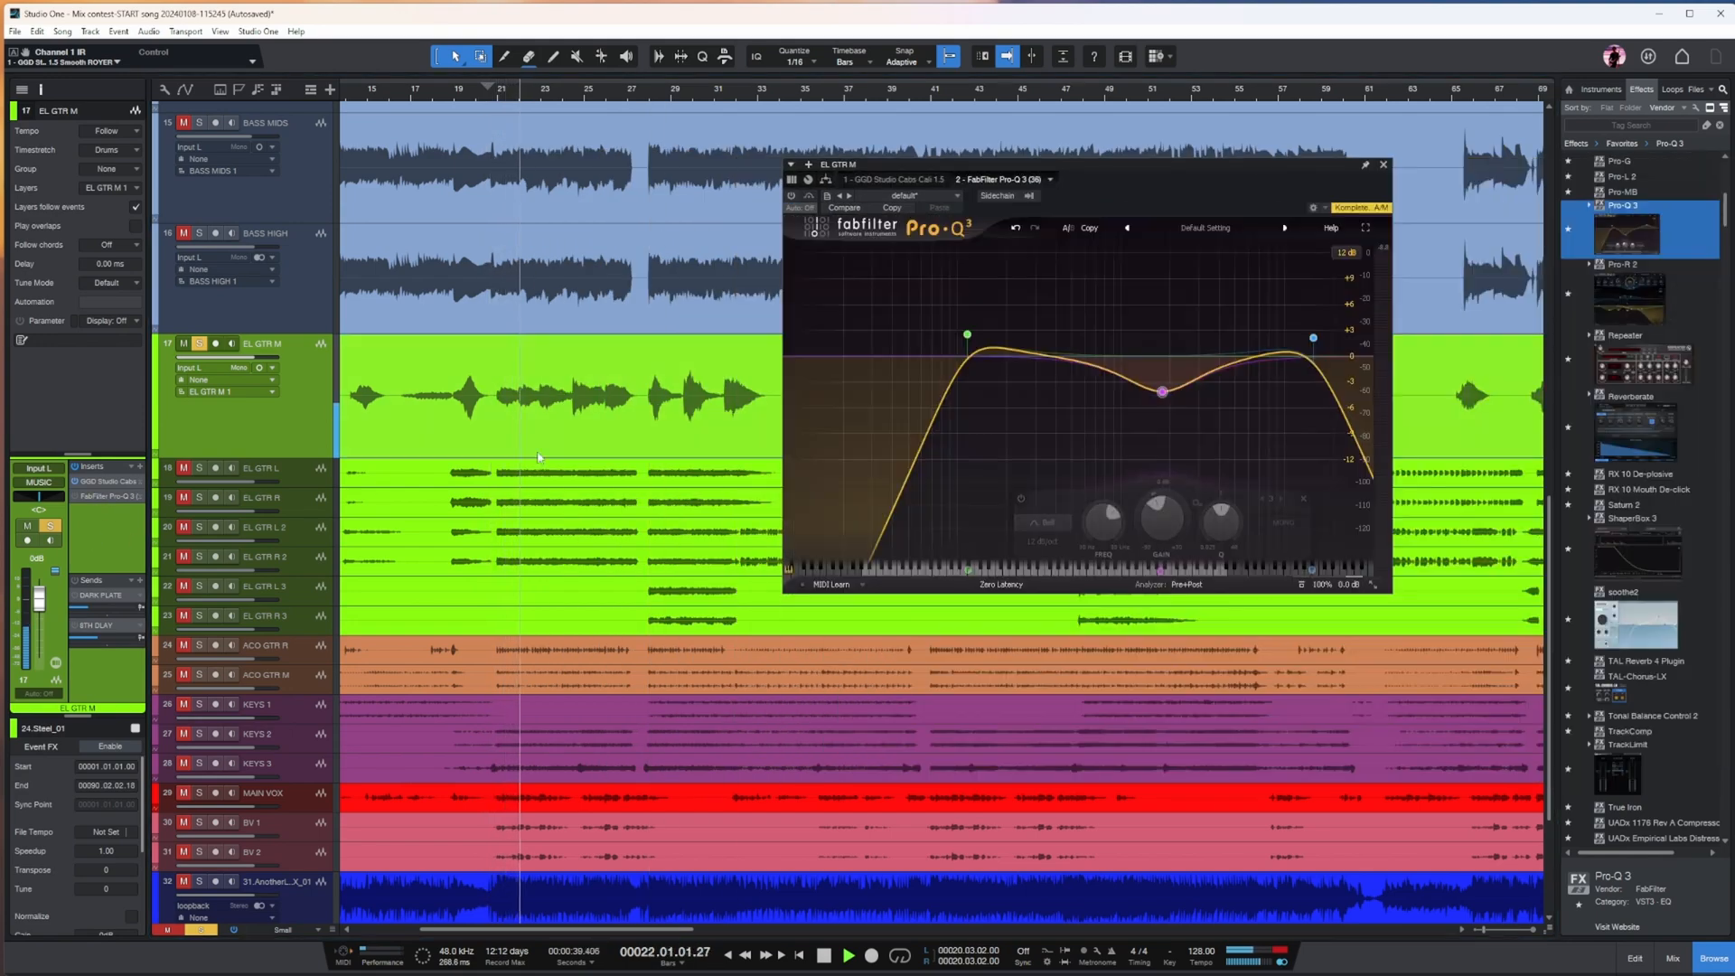
# - Activate the EL GTR M Pro-Q 3, raise its mid band to about +1 dB and lower the high cut to about 3 kHz
pyautogui.click(792, 197)
pyautogui.moveTo(1162, 391); pyautogui.dragTo(1156, 348)
pyautogui.moveTo(1317, 342); pyautogui.dragTo(1207, 347)
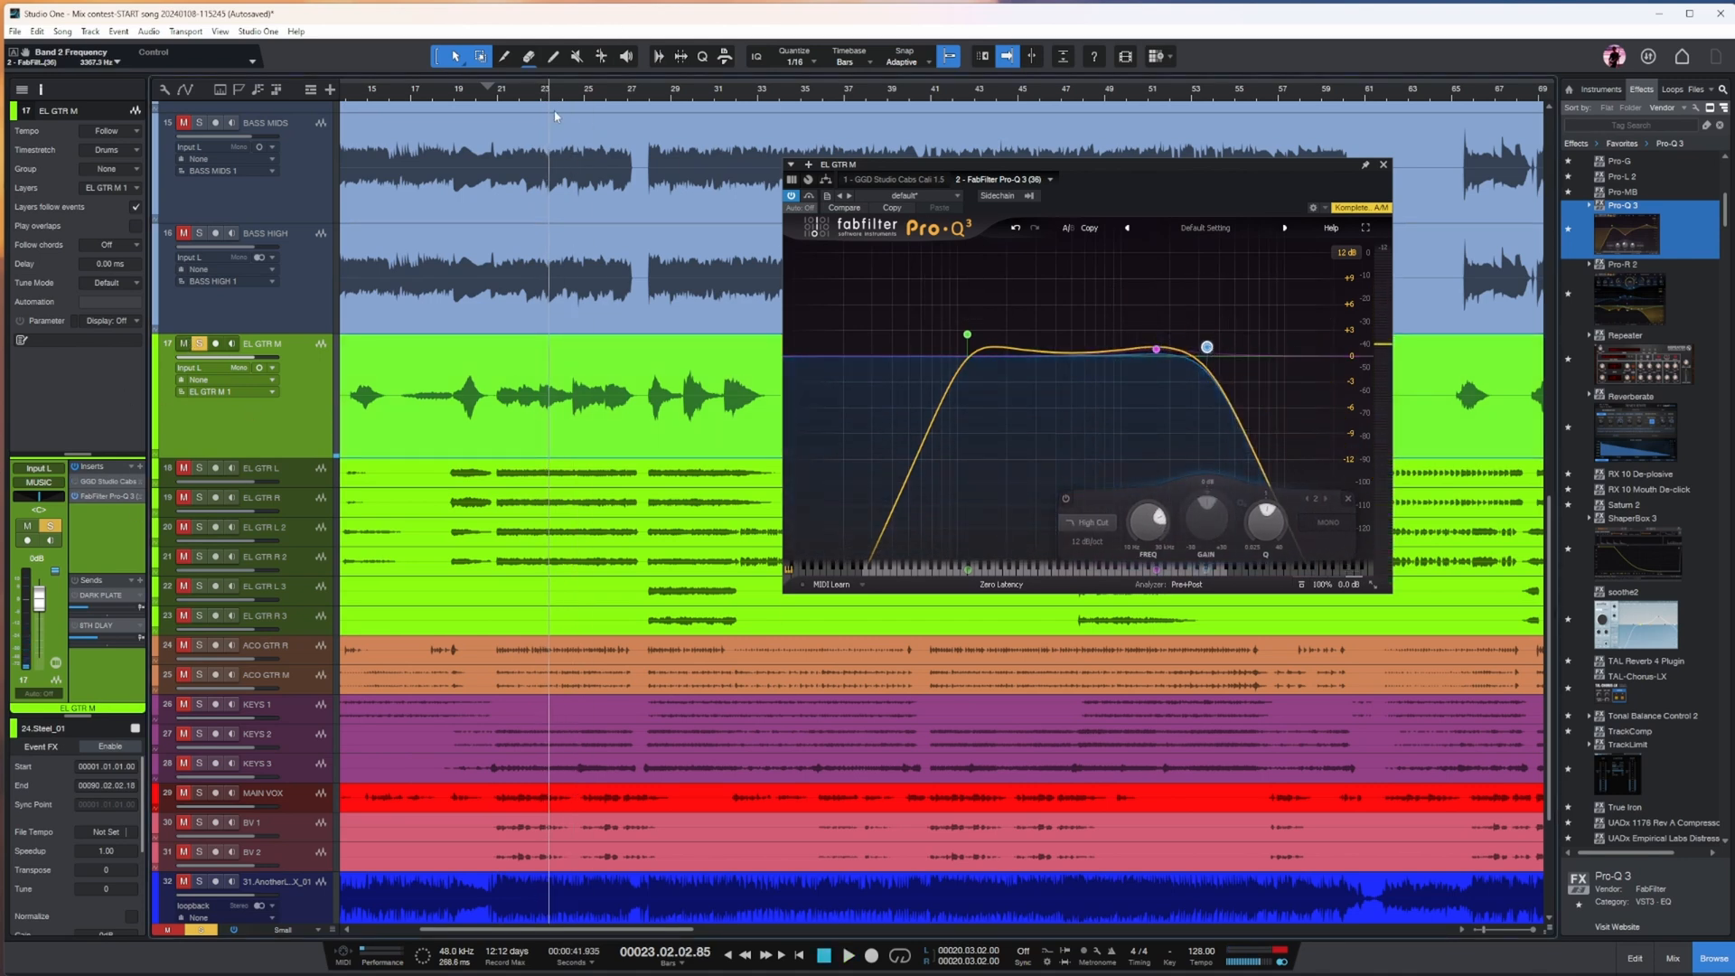
# - During playback, dip the Pro-Q 3 mid band about 8 dB at about 1.8 kHz and raise the low cut to about 300 Hz
pyautogui.click(522, 99)
pyautogui.press('space')
pyautogui.moveTo(1156, 348); pyautogui.dragTo(1163, 425)
pyautogui.moveTo(967, 335); pyautogui.dragTo(1054, 339)
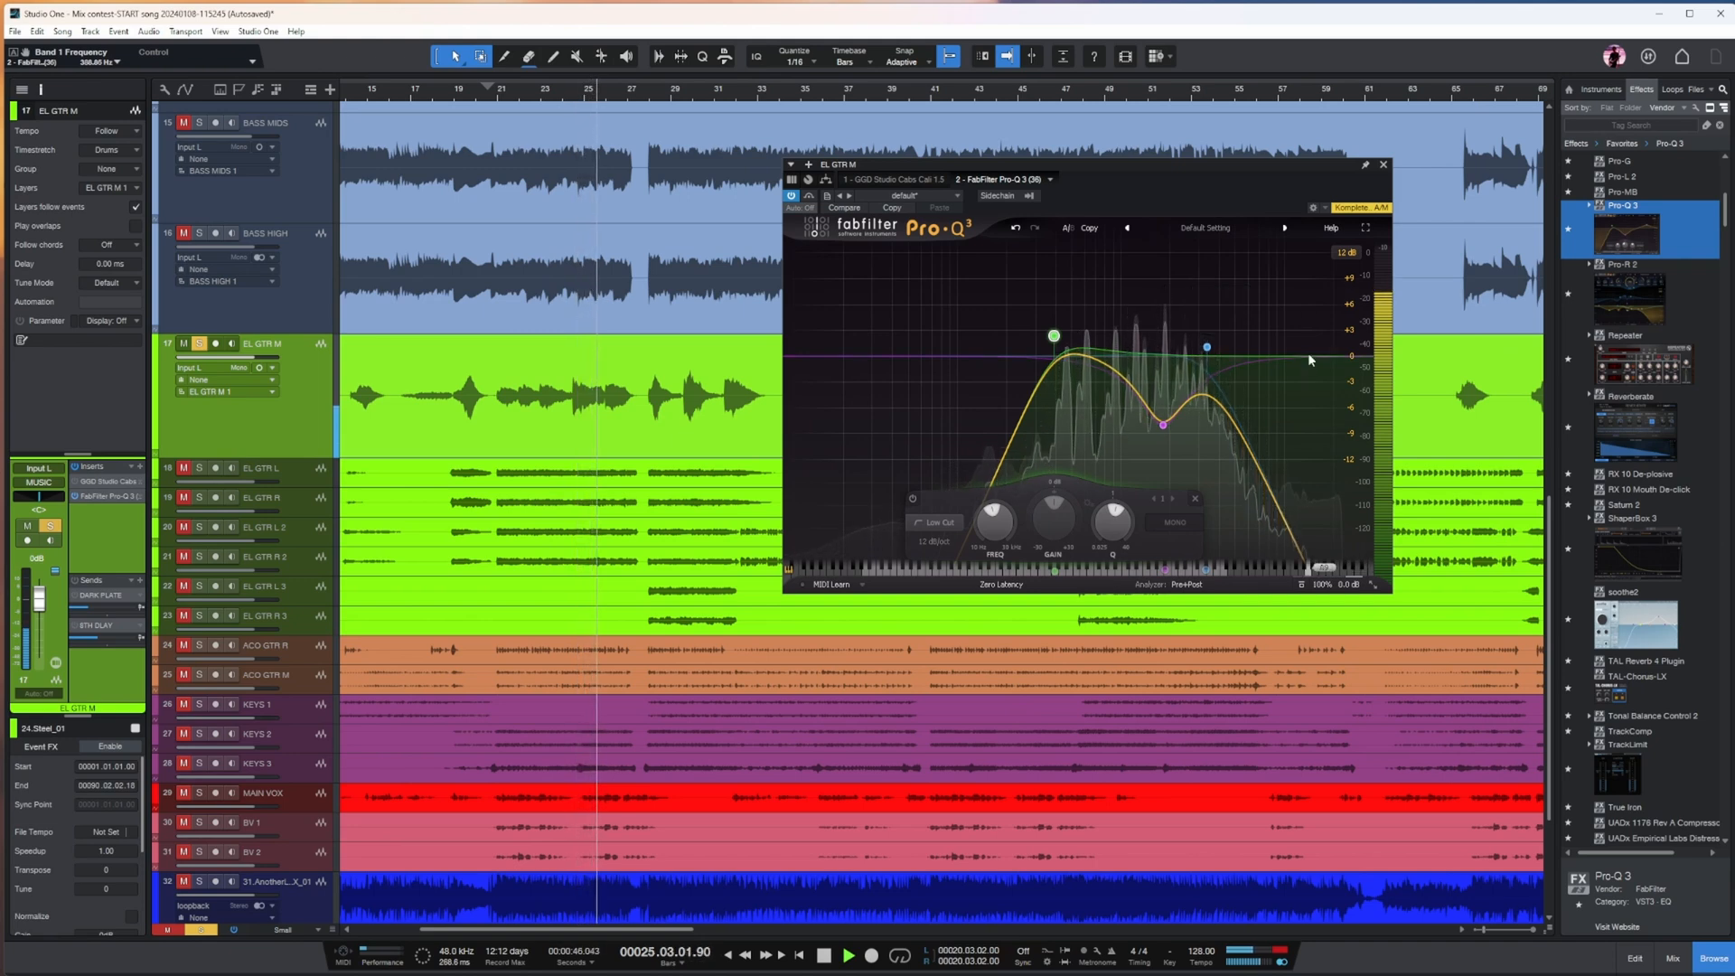
# - Activate the DARK PLATE and 8TH DLAY sends on EL GTR M, enlarge the sends area and audition from about bar 23
pyautogui.press('space')
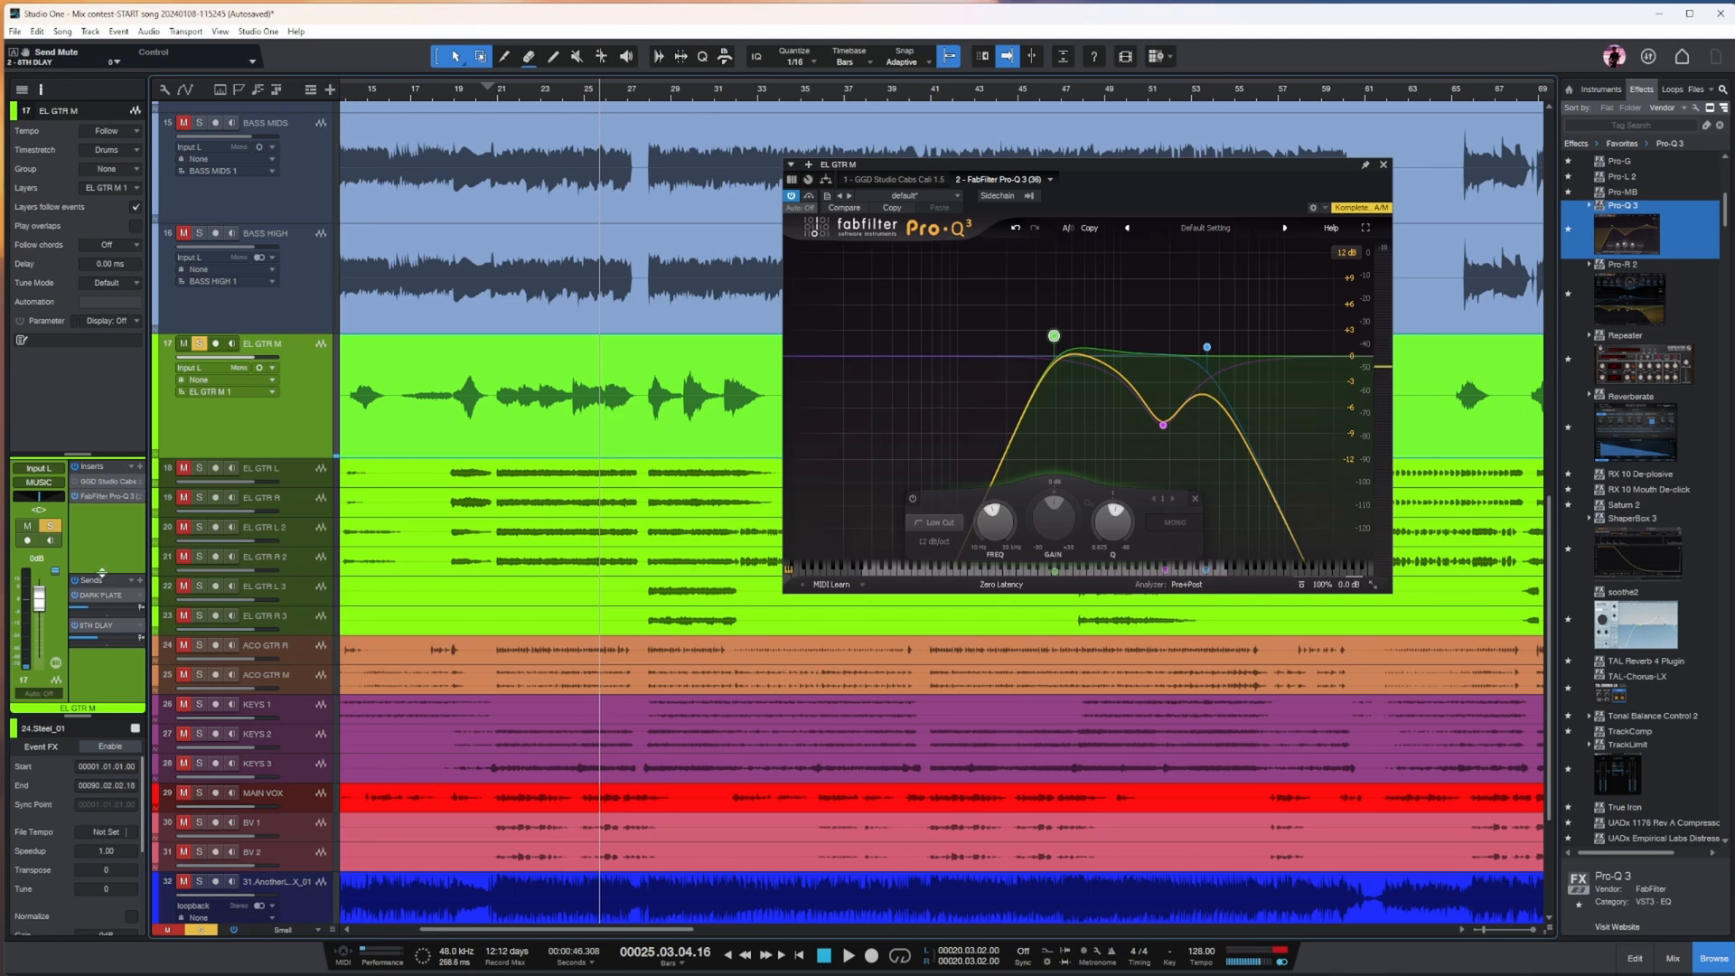
pyautogui.moveTo(102, 573); pyautogui.dragTo(102, 556)
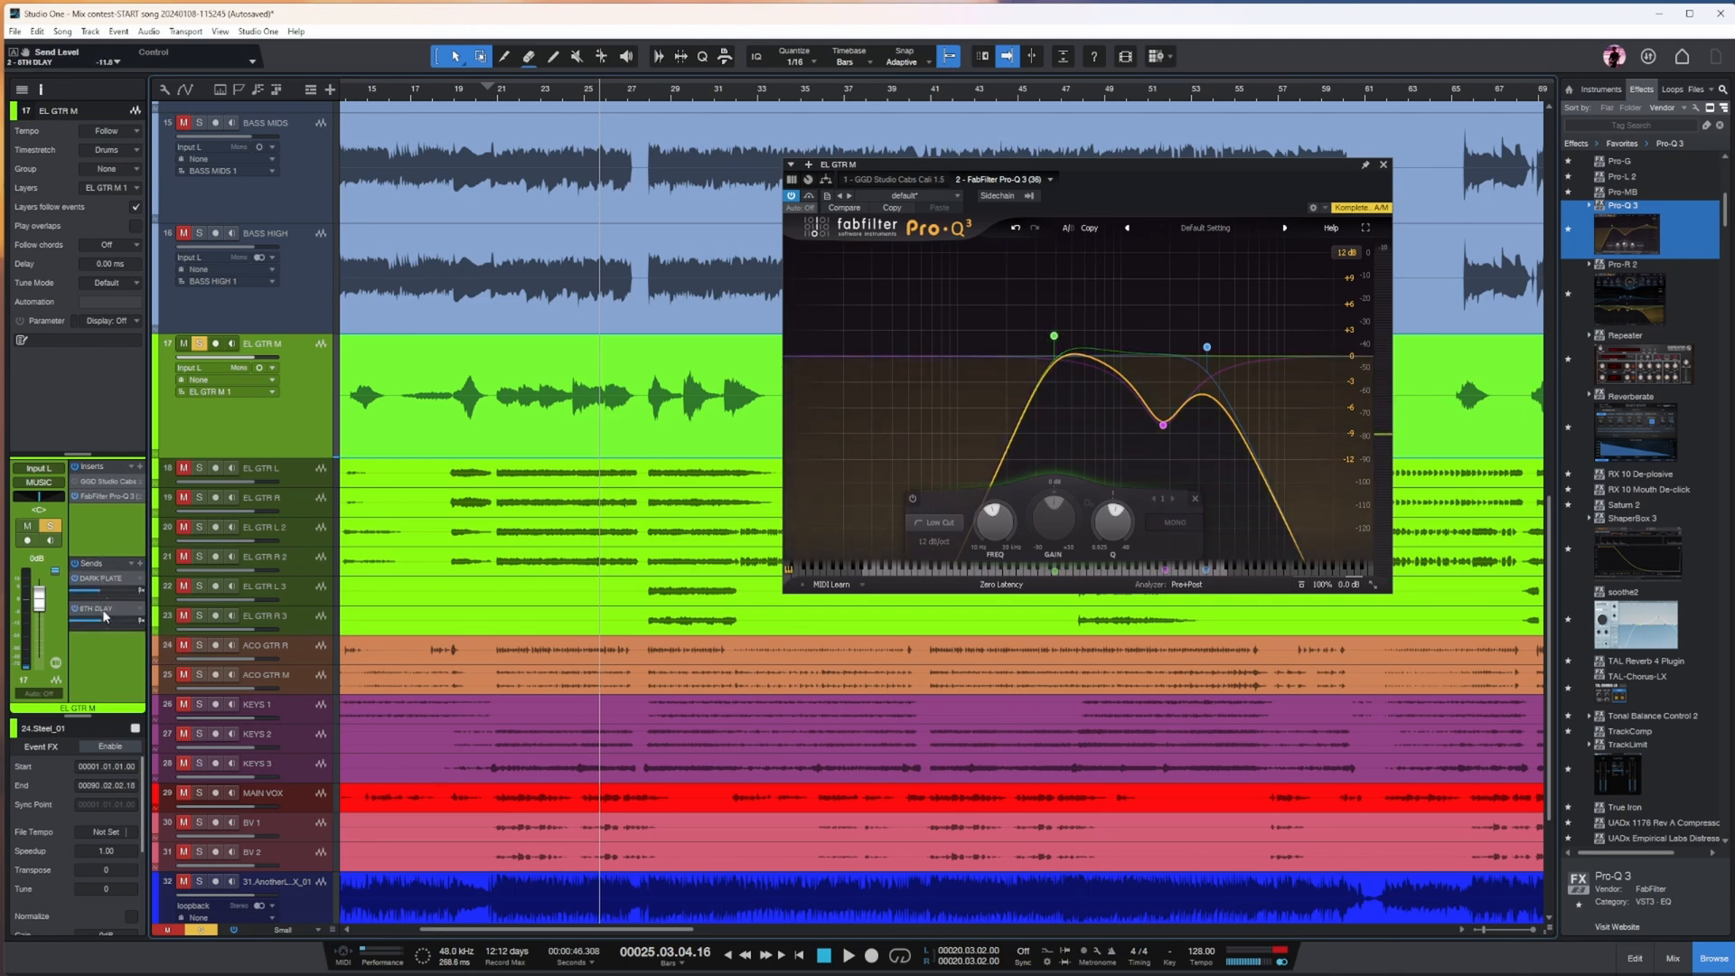
pyautogui.click(560, 85)
pyautogui.press('space')
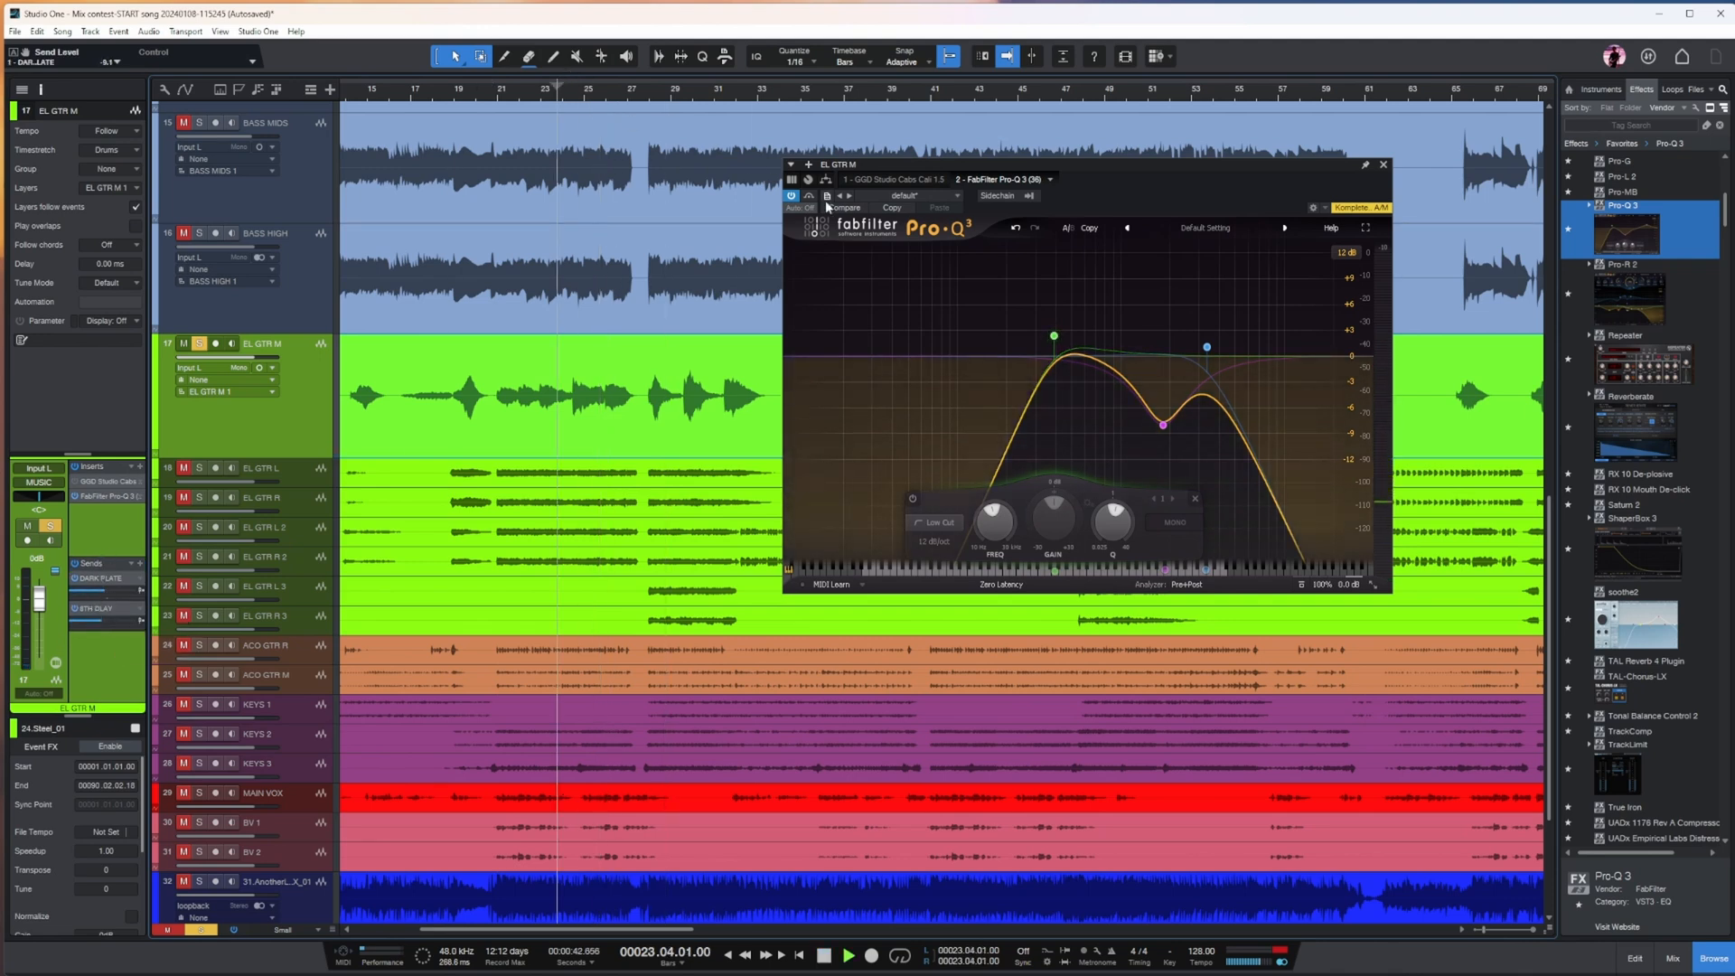
# - Add TrackLimit to the EL GTR M inserts and place a Pro-C 2 compressor directly before it
pyautogui.scroll(-5, 1656, 411)
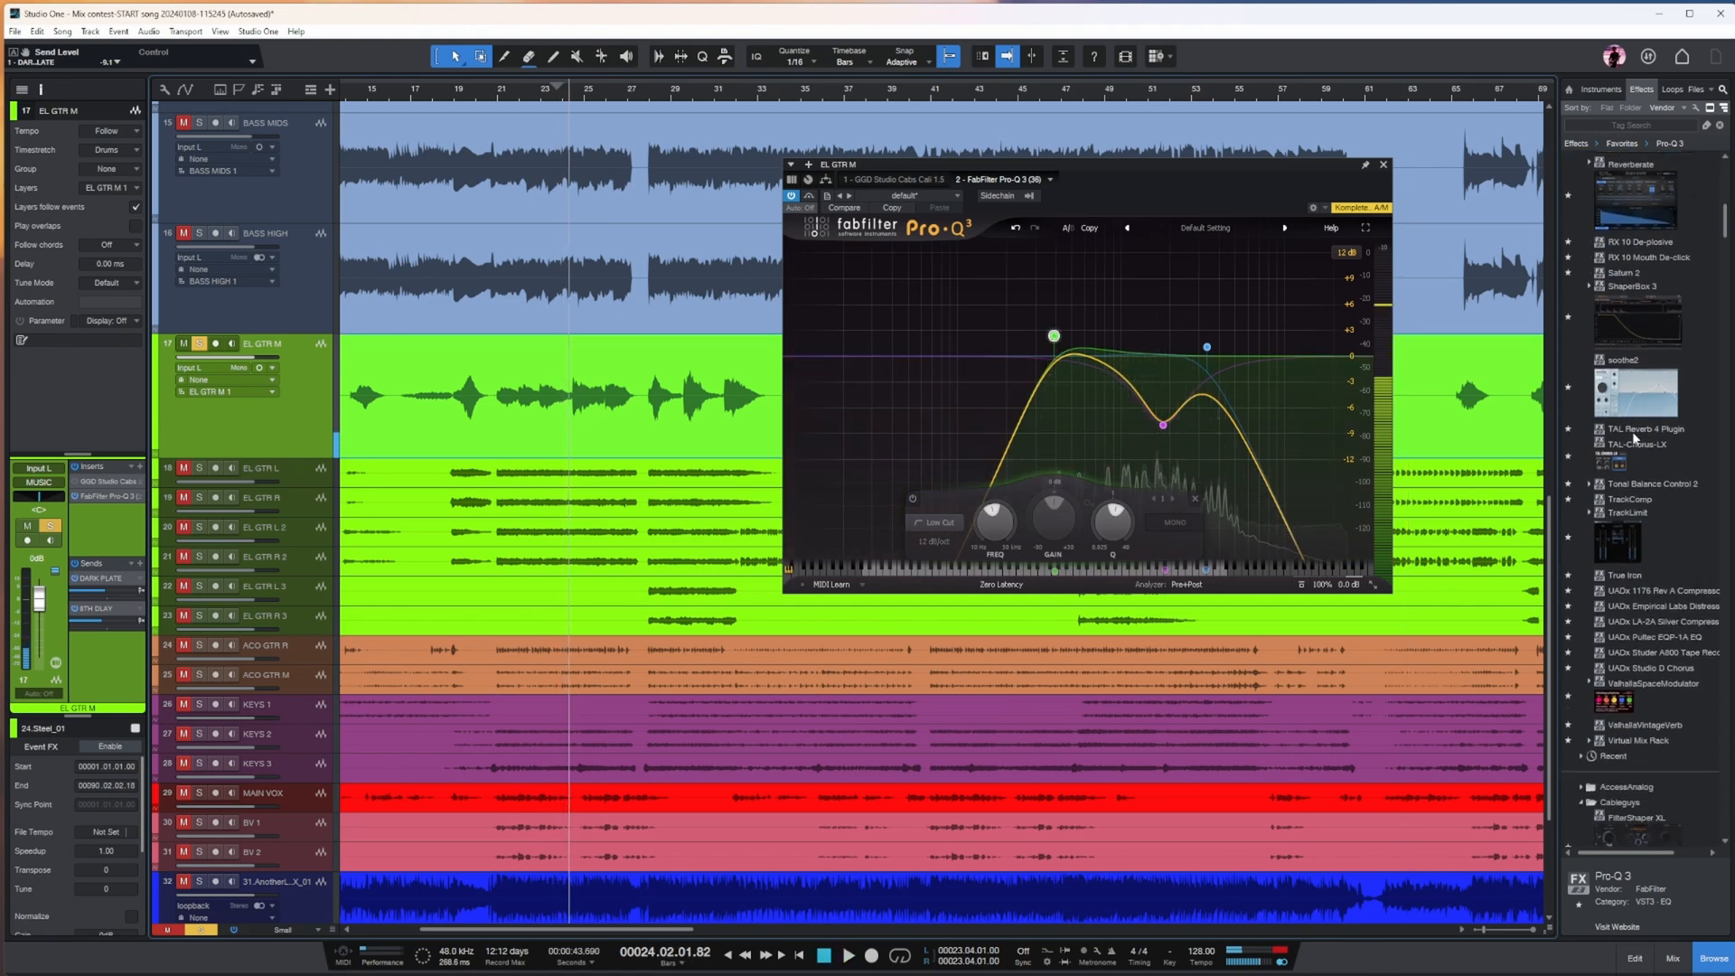
pyautogui.moveTo(1627, 512); pyautogui.dragTo(92, 512)
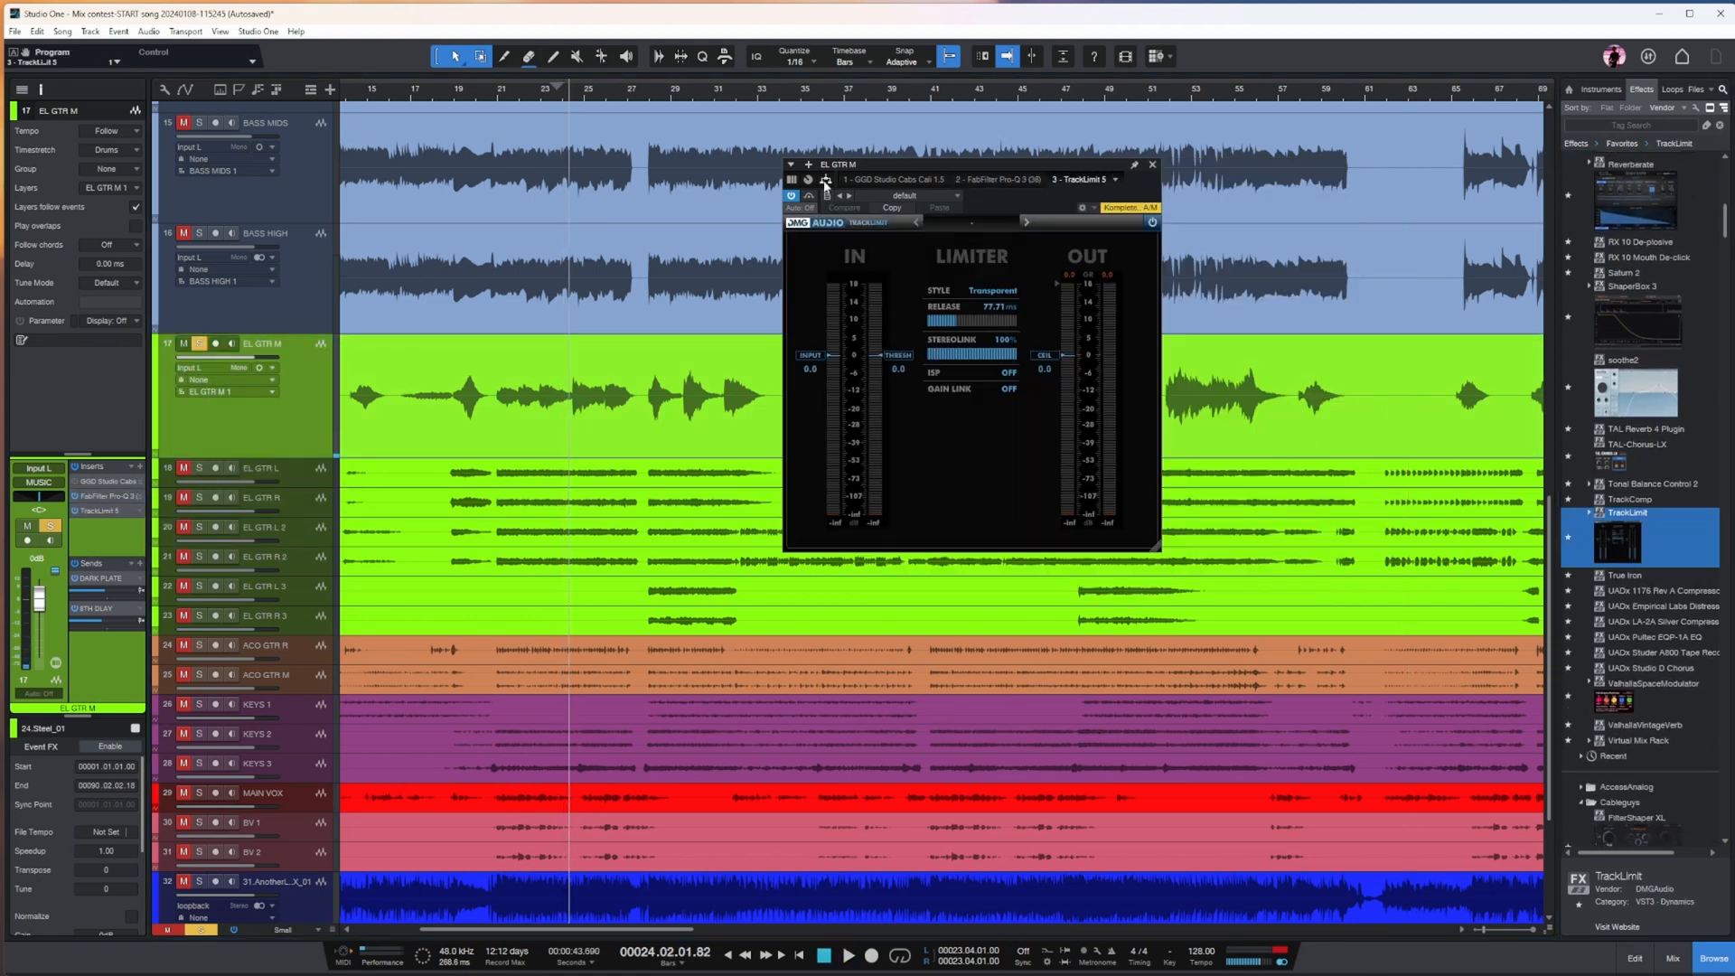
pyautogui.scroll(5, 1690, 342)
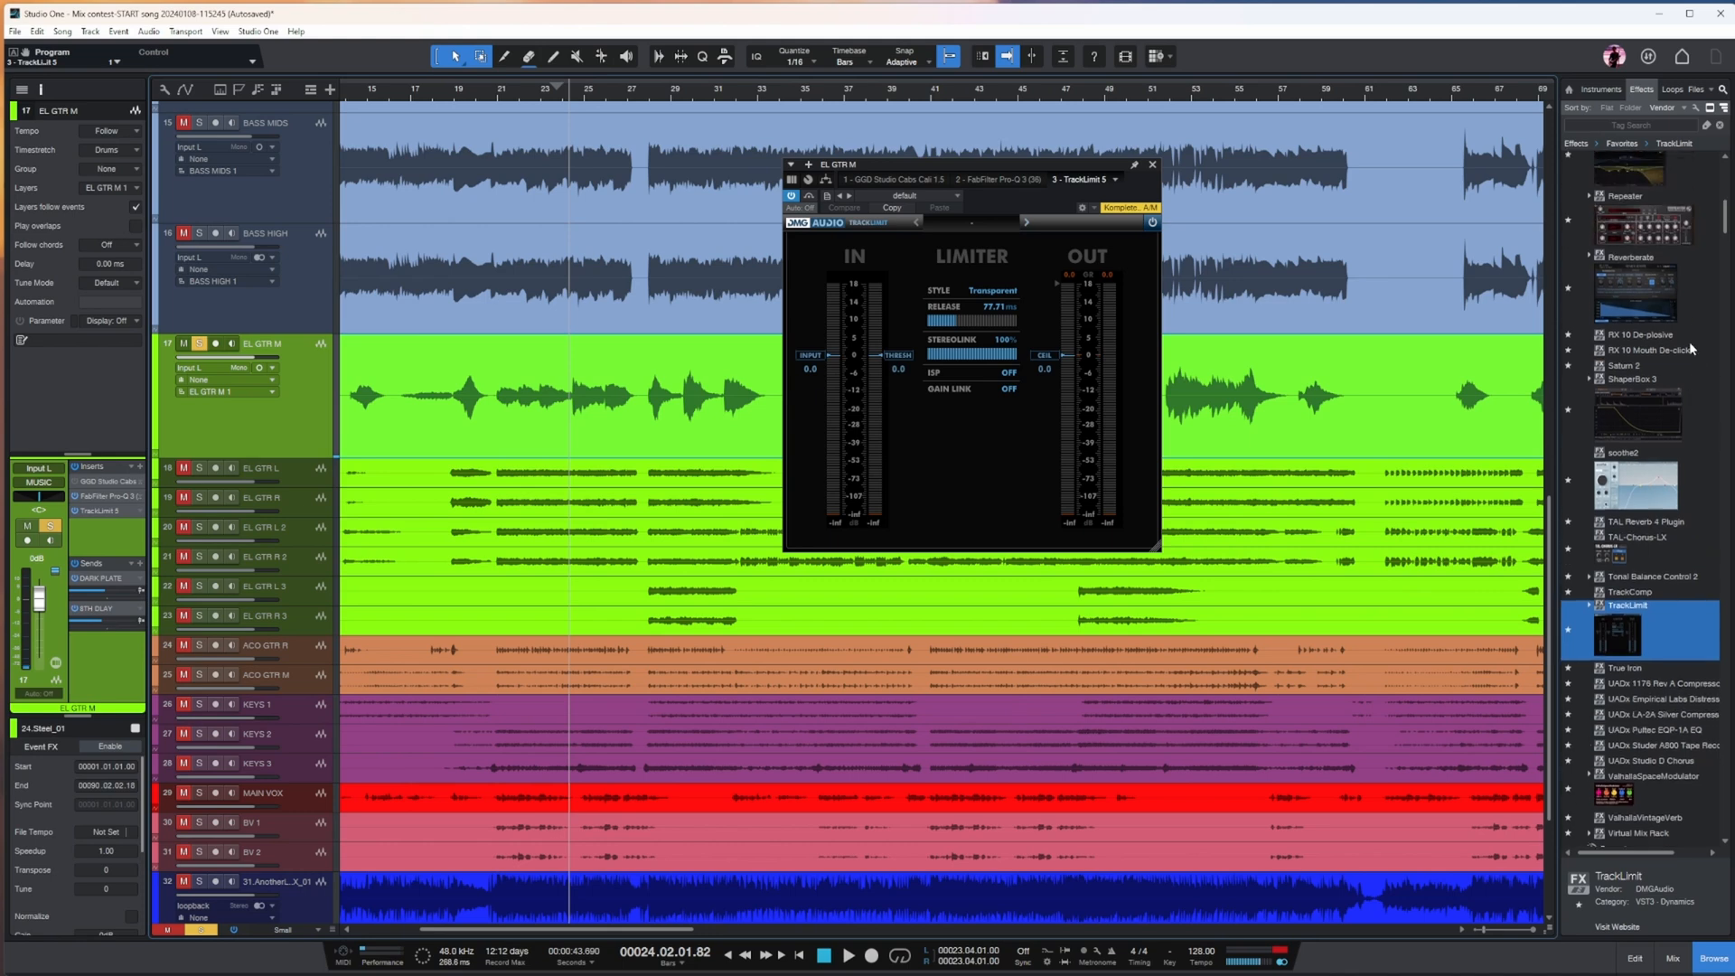
pyautogui.moveTo(1643, 256); pyautogui.dragTo(109, 511)
# - Play from about bar 18, adjust the Pro-C 2 release and set its threshold to about -24.5 dB
pyautogui.doubleClick(417, 92)
pyautogui.moveTo(837, 423); pyautogui.dragTo(840, 571)
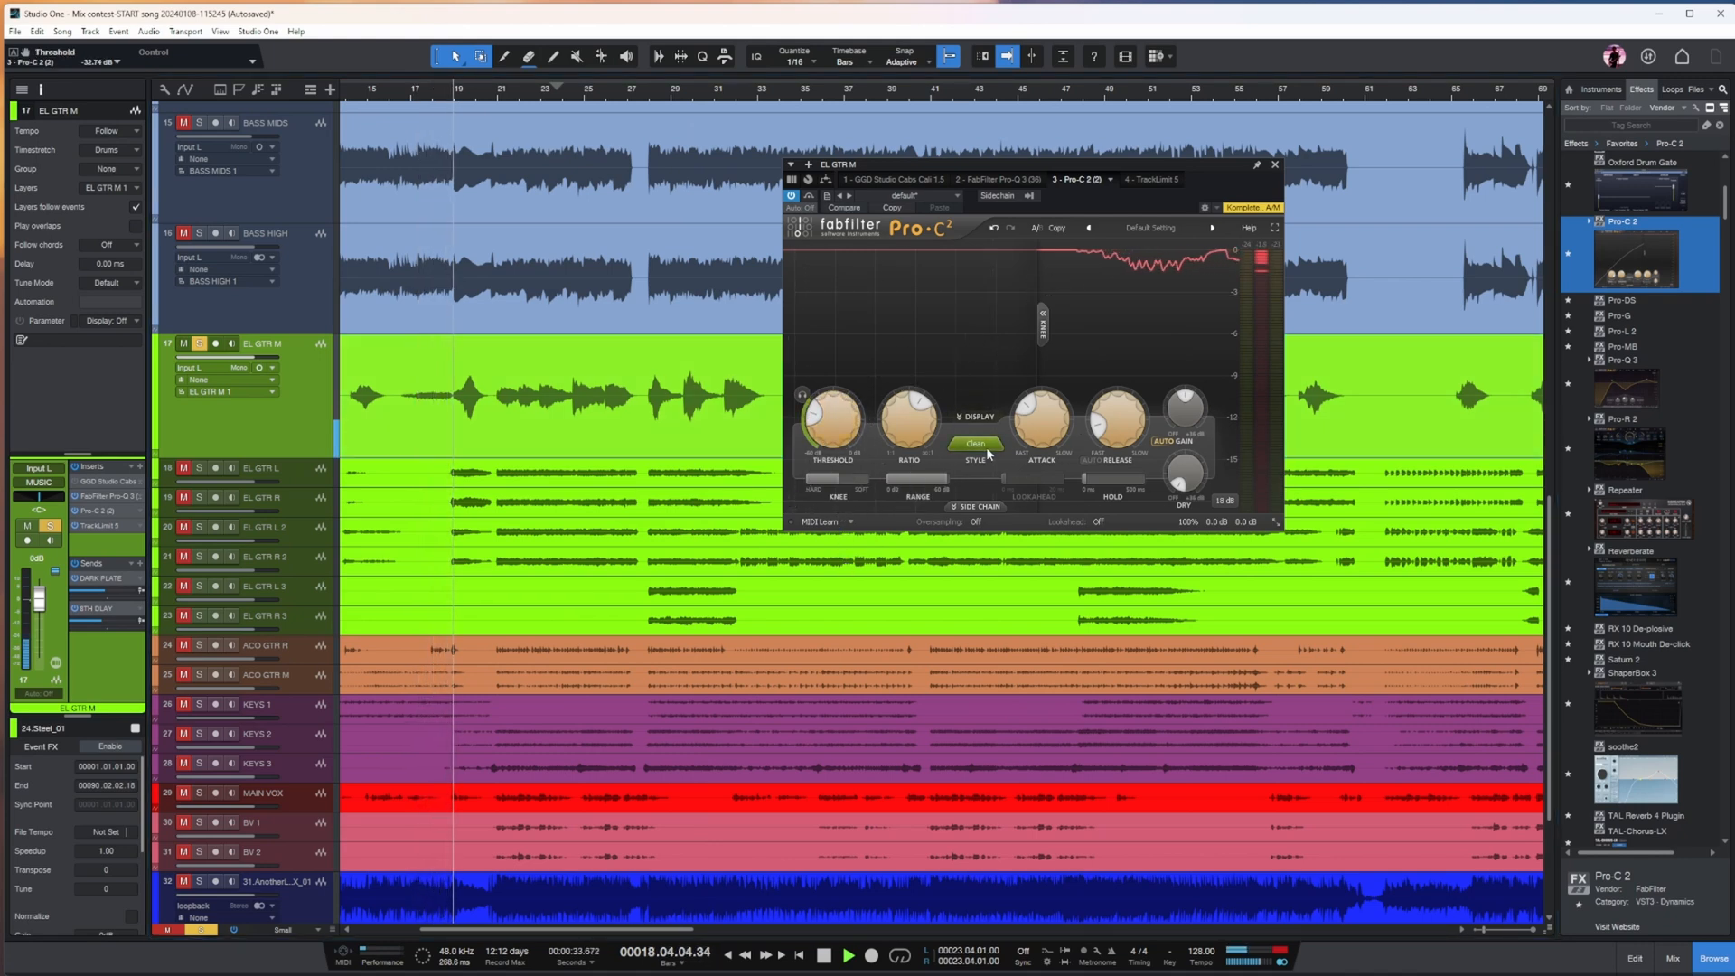
pyautogui.moveTo(1110, 426); pyautogui.dragTo(1130, 336)
pyautogui.moveTo(840, 432); pyautogui.dragTo(851, 387)
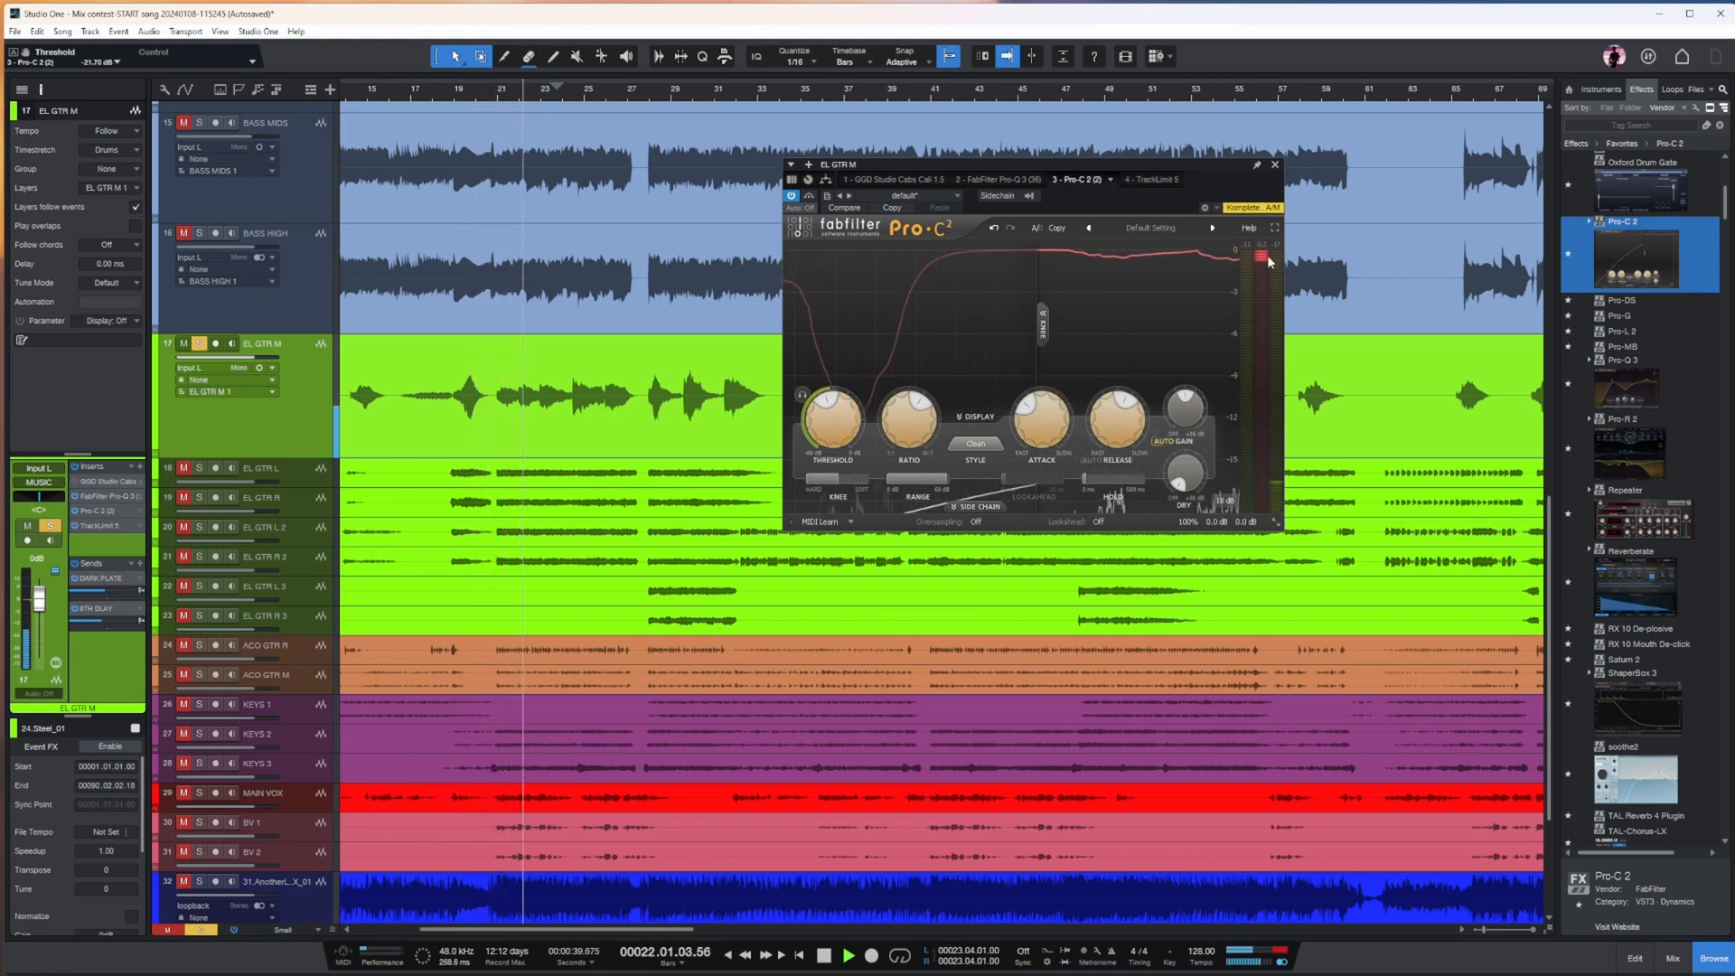
pyautogui.moveTo(836, 430); pyautogui.dragTo(835, 442)
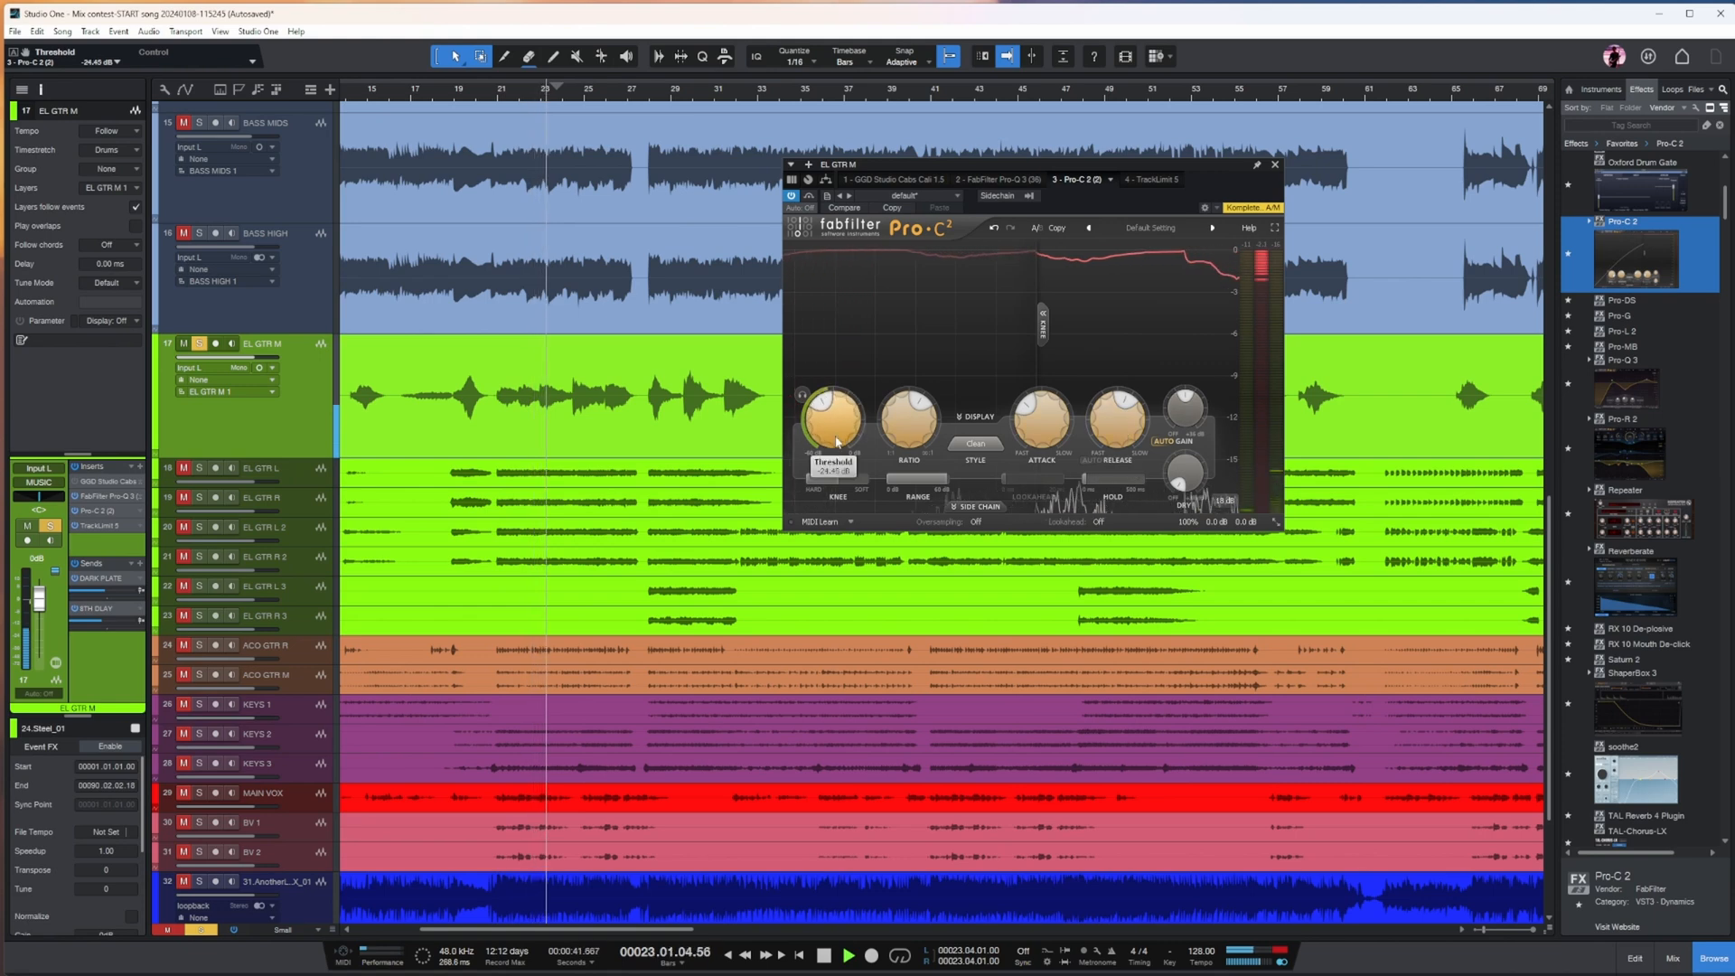
# - Switch Pro-C 2 to the Opto style, turn auto gain off and raise the wet gain to about +4.5 dB
pyautogui.moveTo(908, 422)
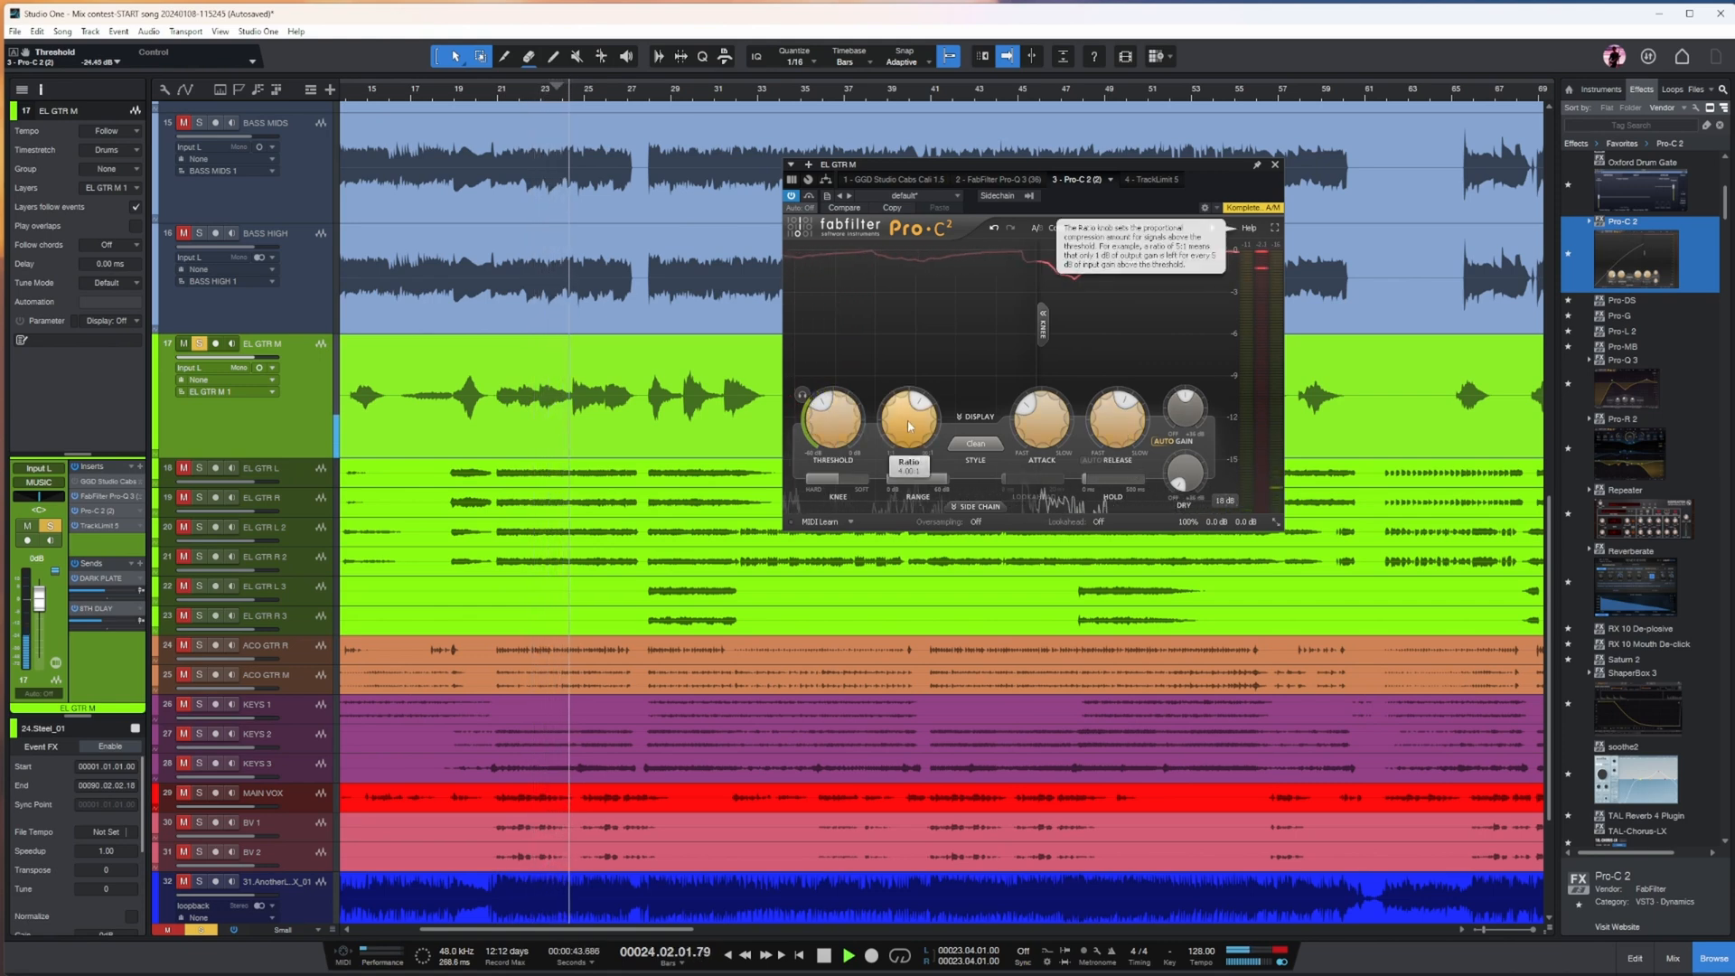
pyautogui.click(975, 443)
pyautogui.click(981, 491)
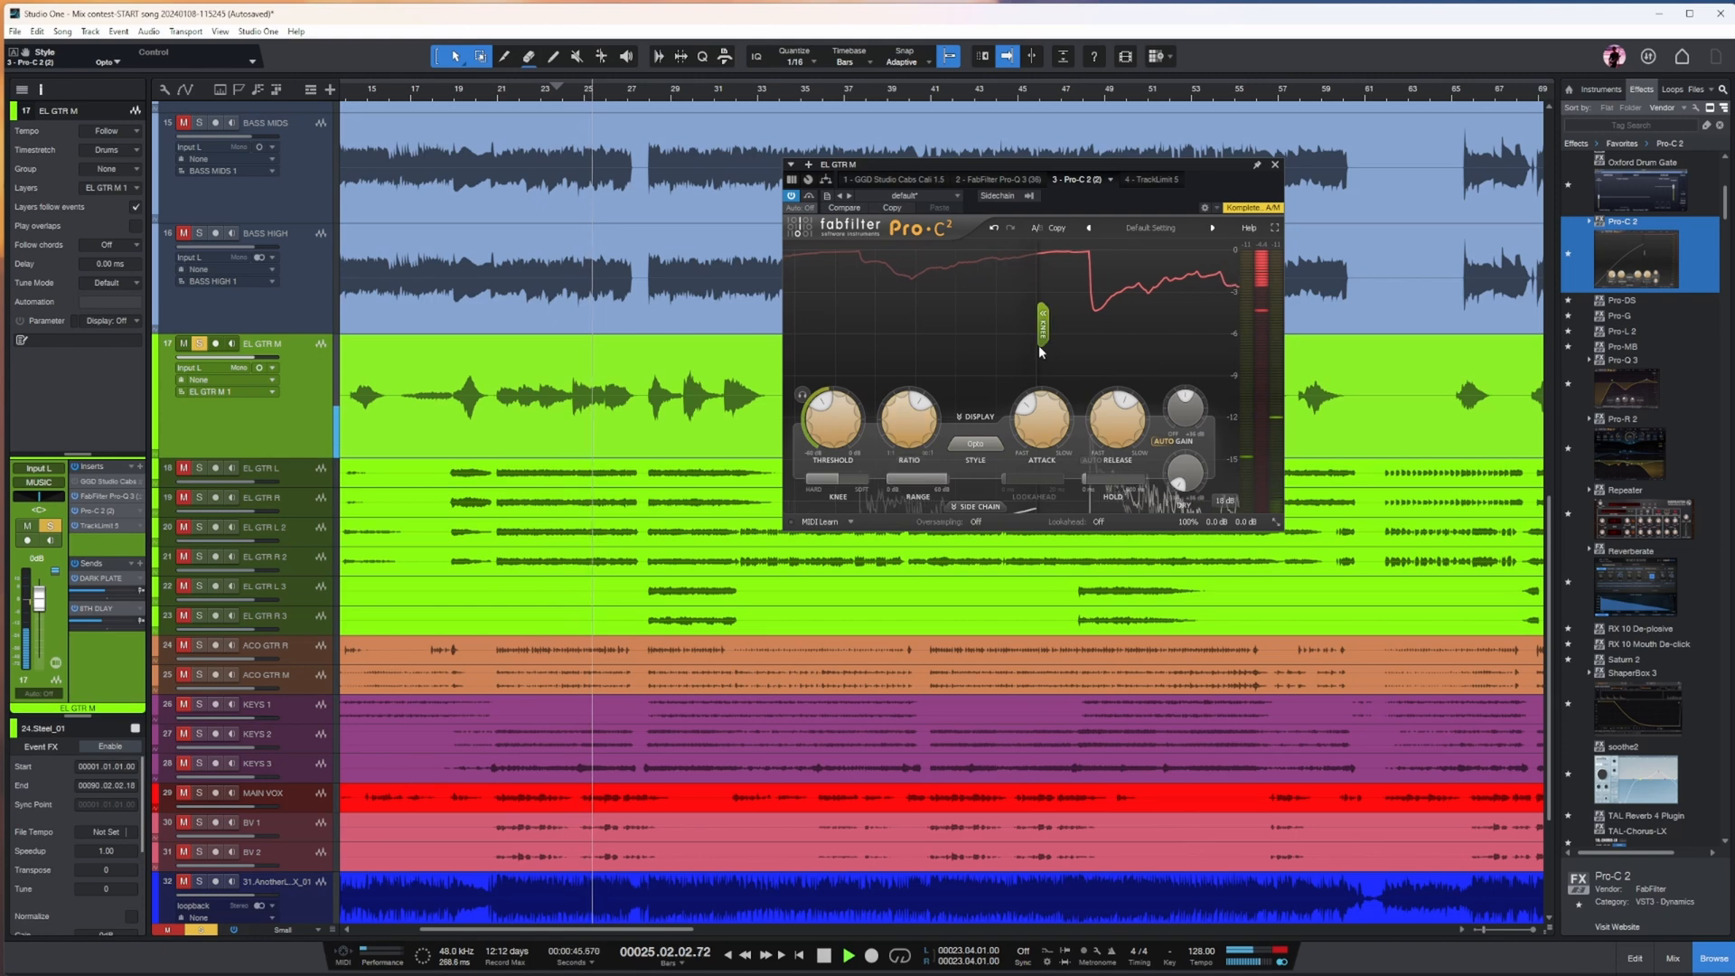
pyautogui.moveTo(1039, 350)
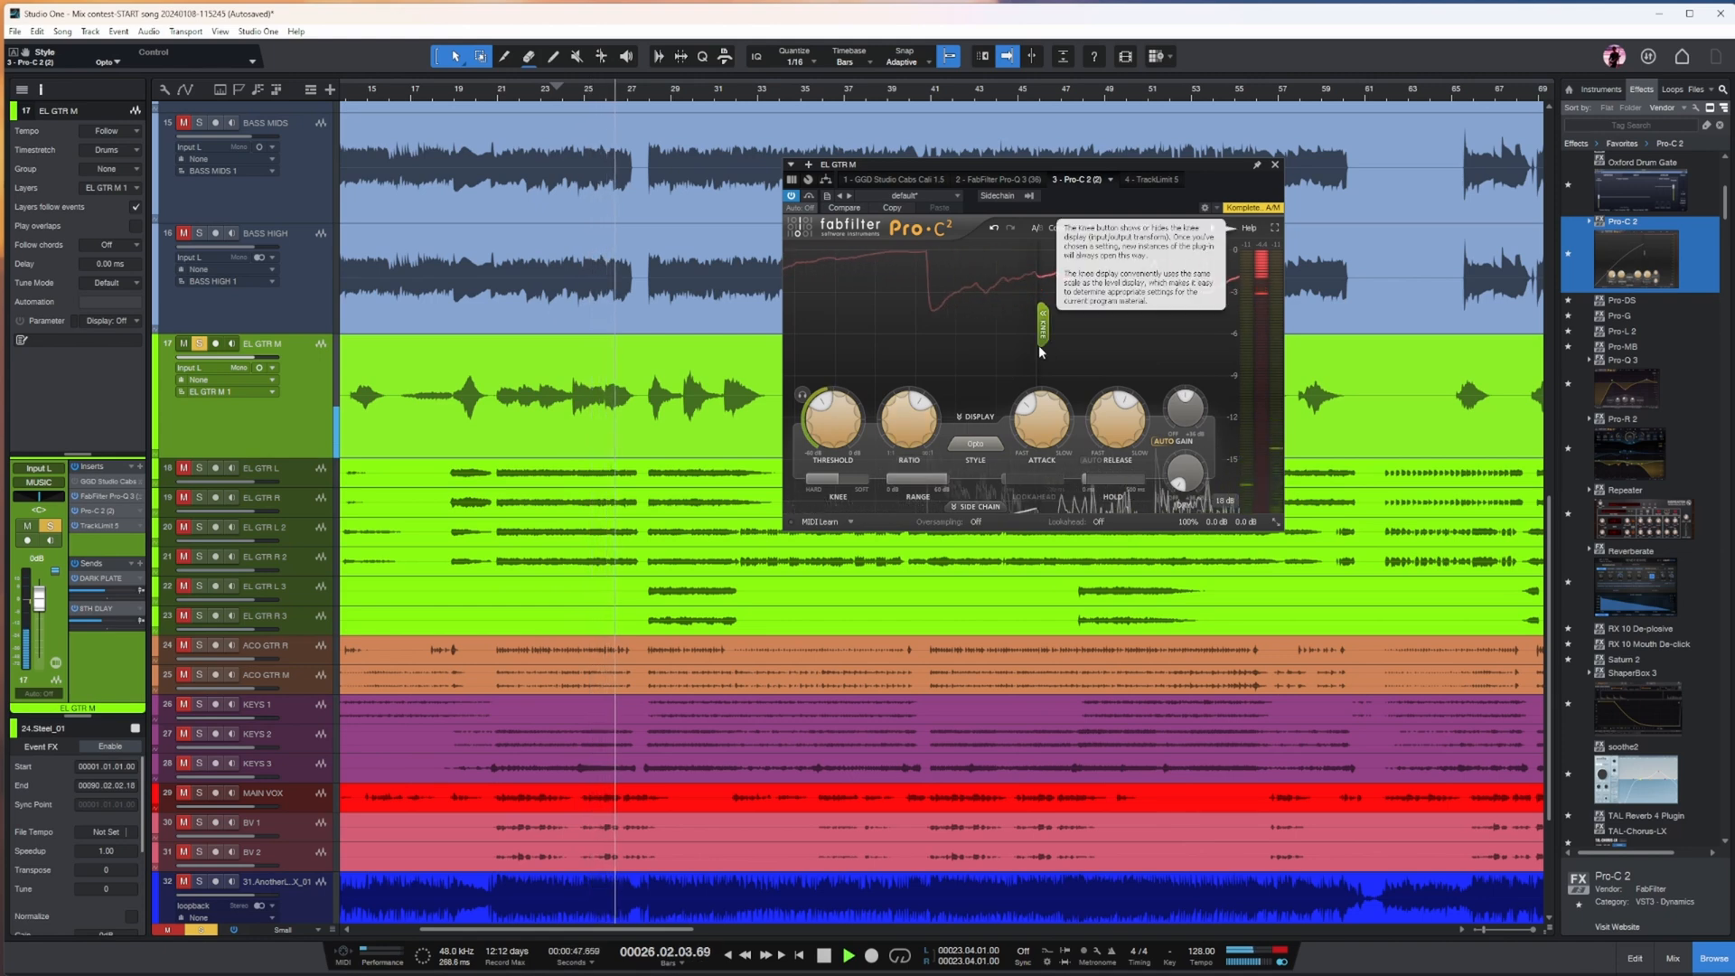
pyautogui.click(1173, 441)
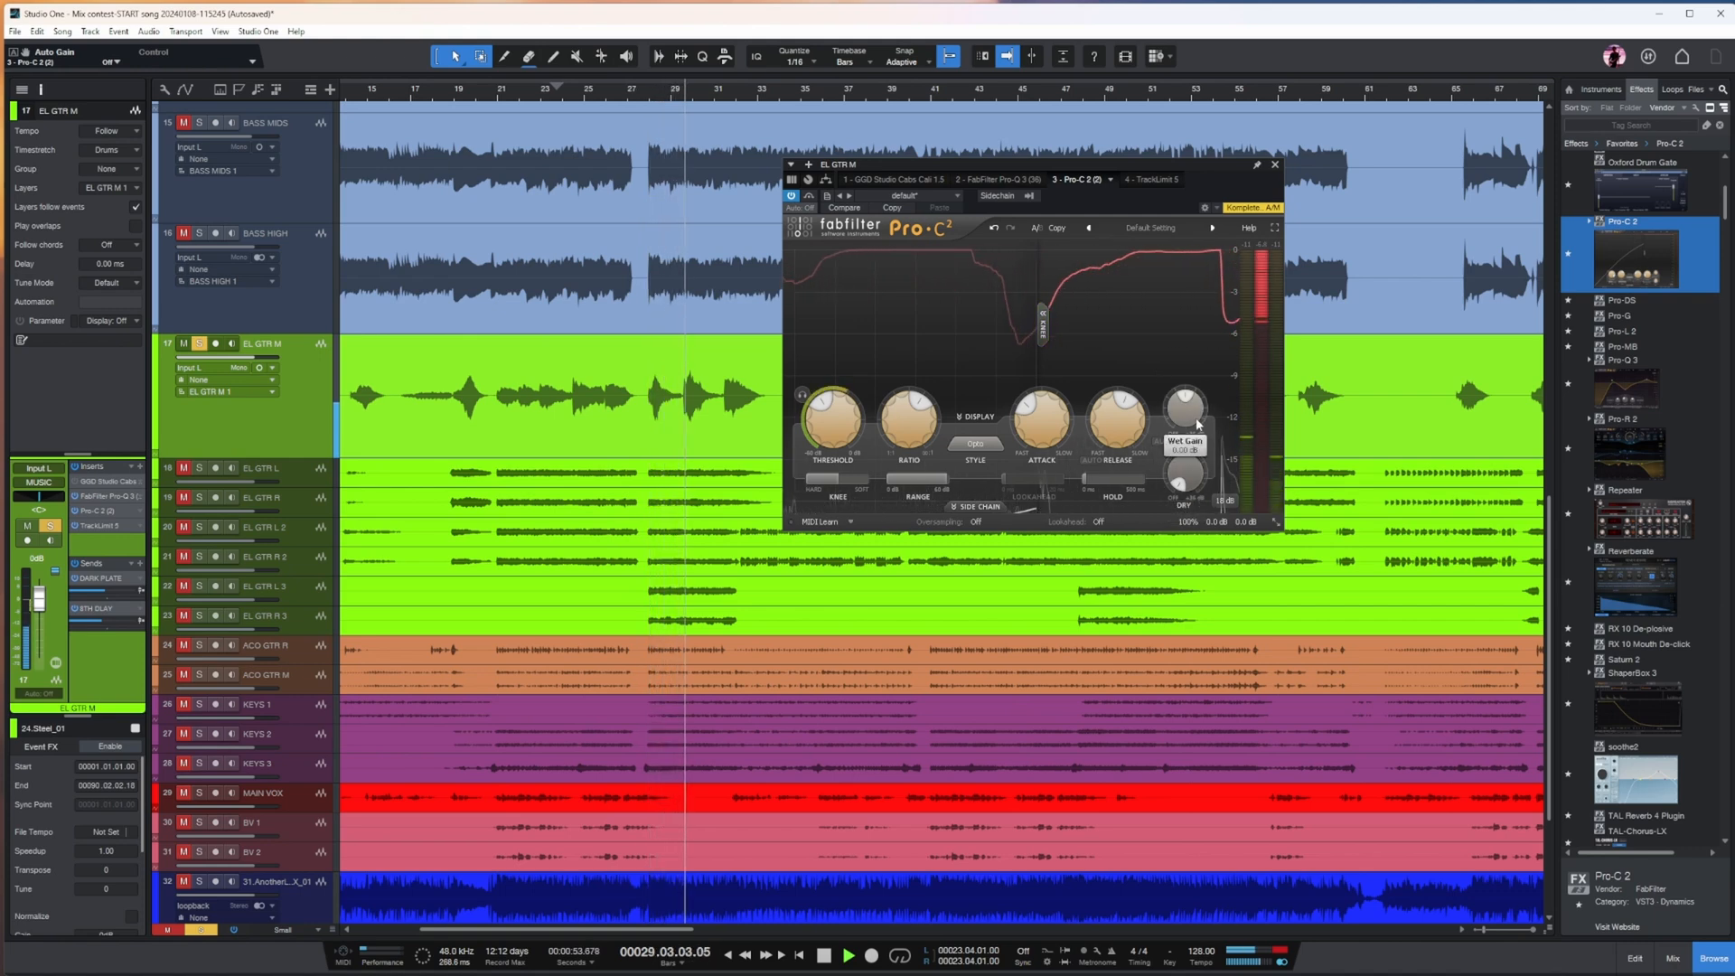
pyautogui.moveTo(1198, 424); pyautogui.dragTo(1190, 372)
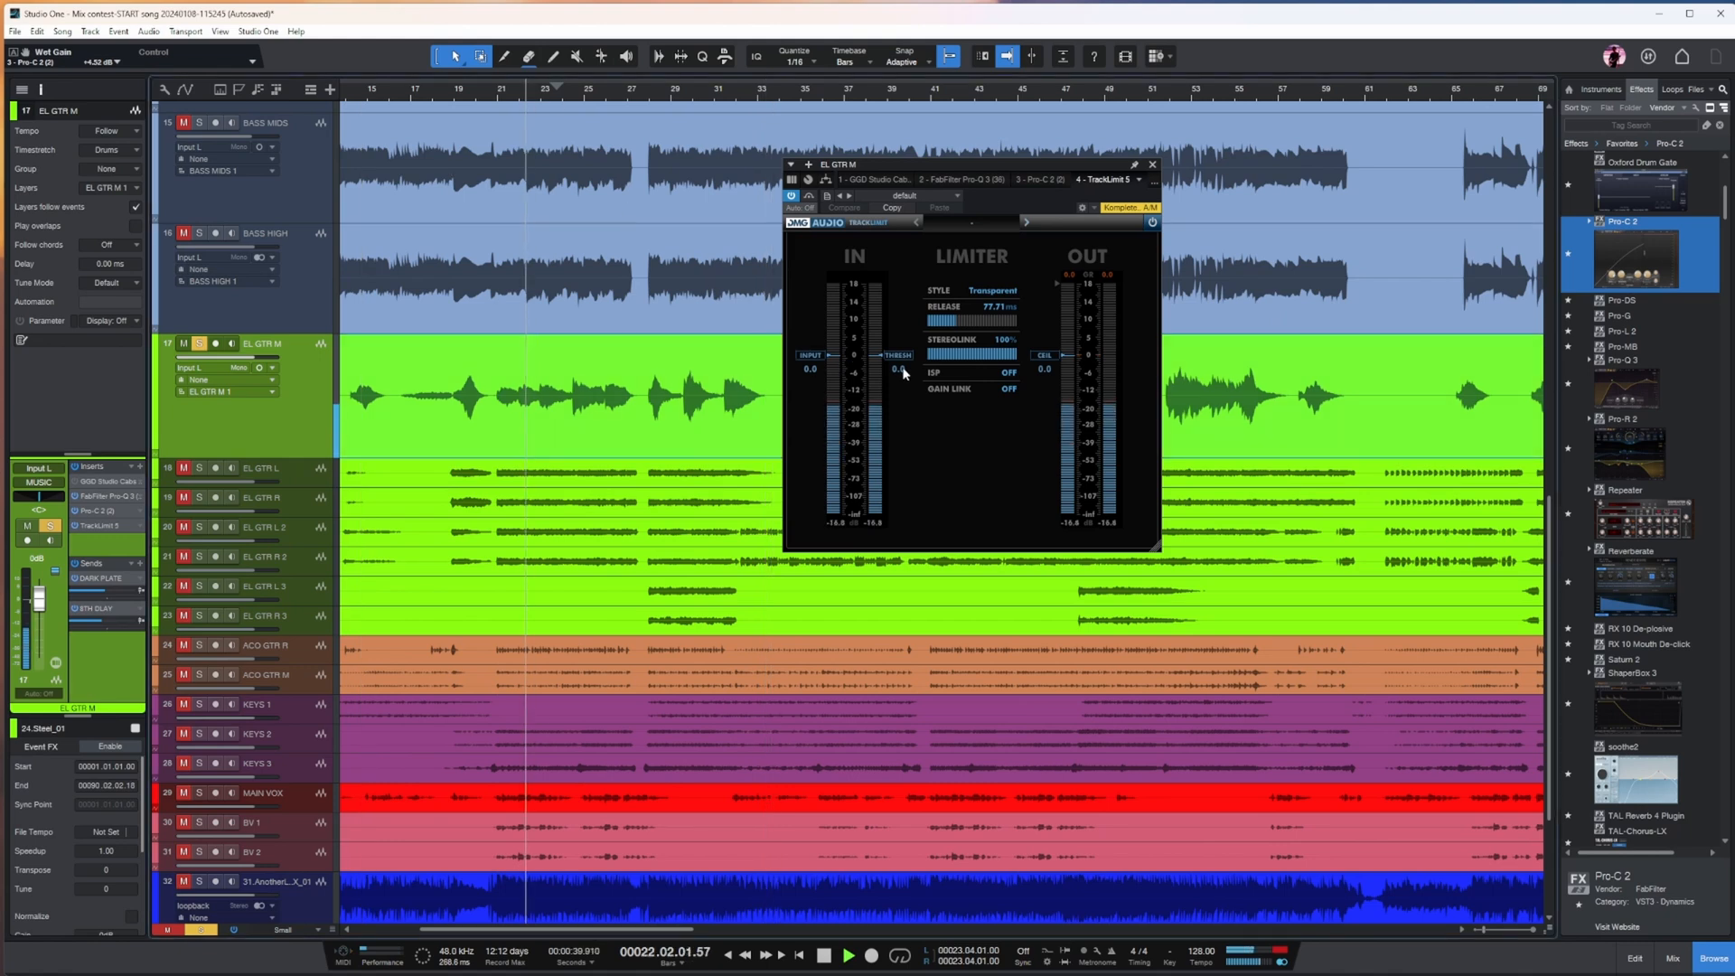
# - Lower the TrackLimit threshold on EL GTR M to -5.4 dB and close the plug-in window
pyautogui.moveTo(889, 356); pyautogui.dragTo(889, 374)
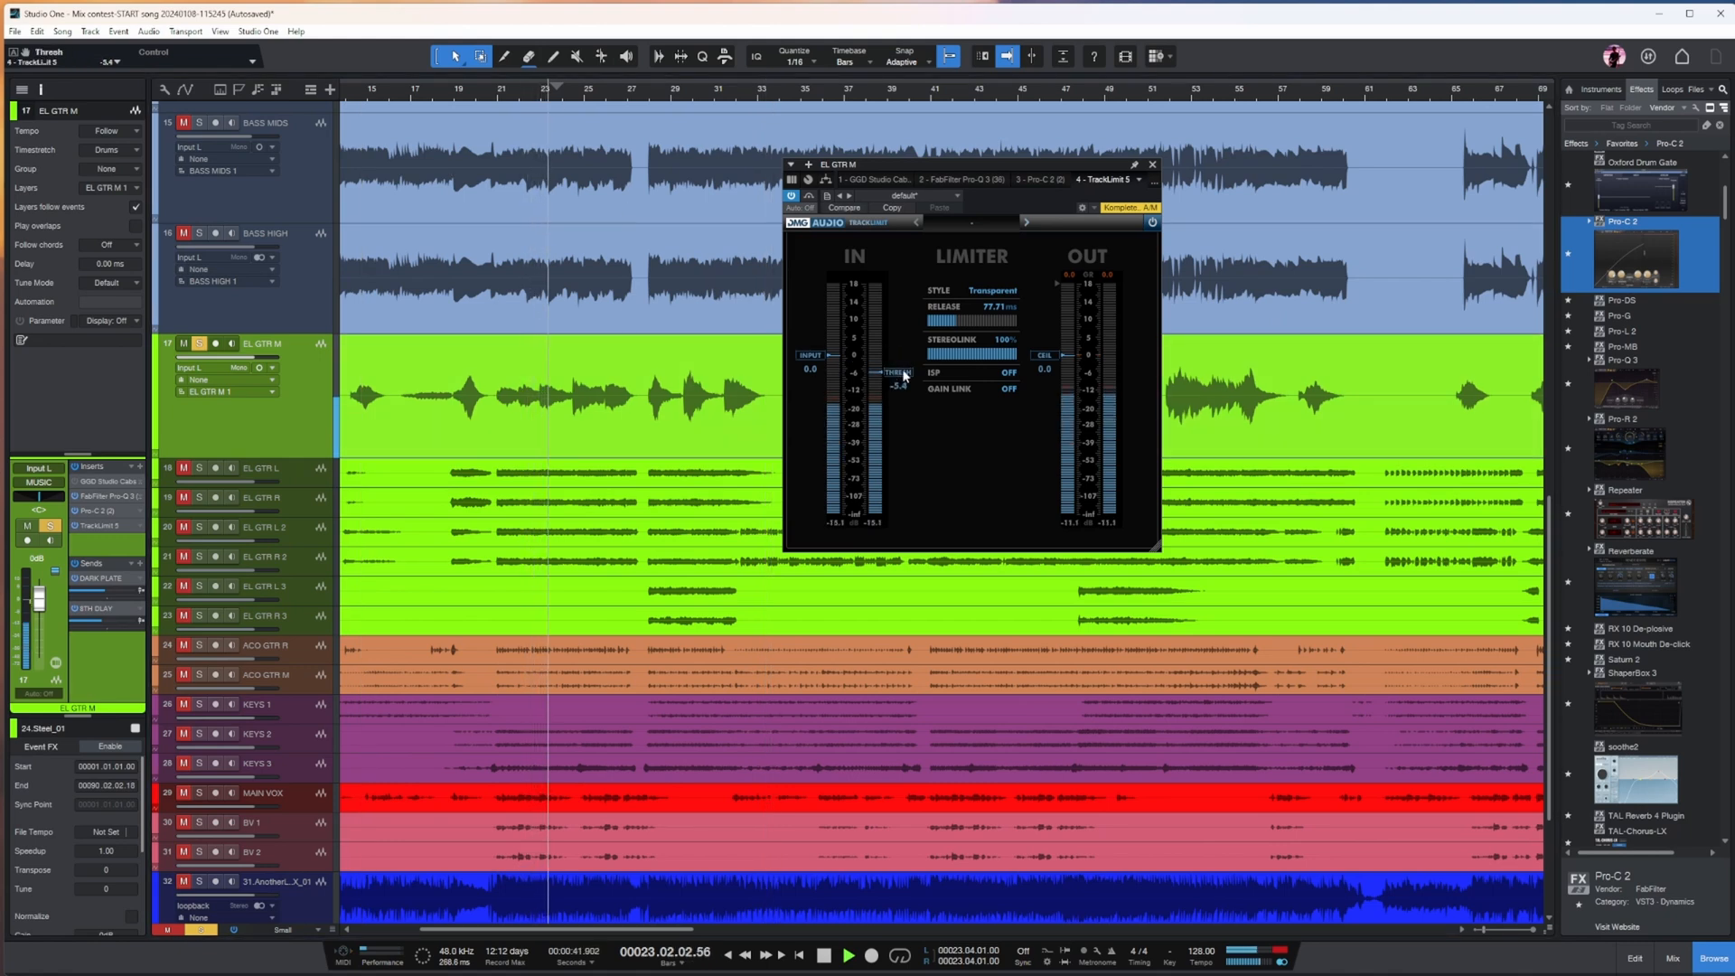
pyautogui.click(1152, 165)
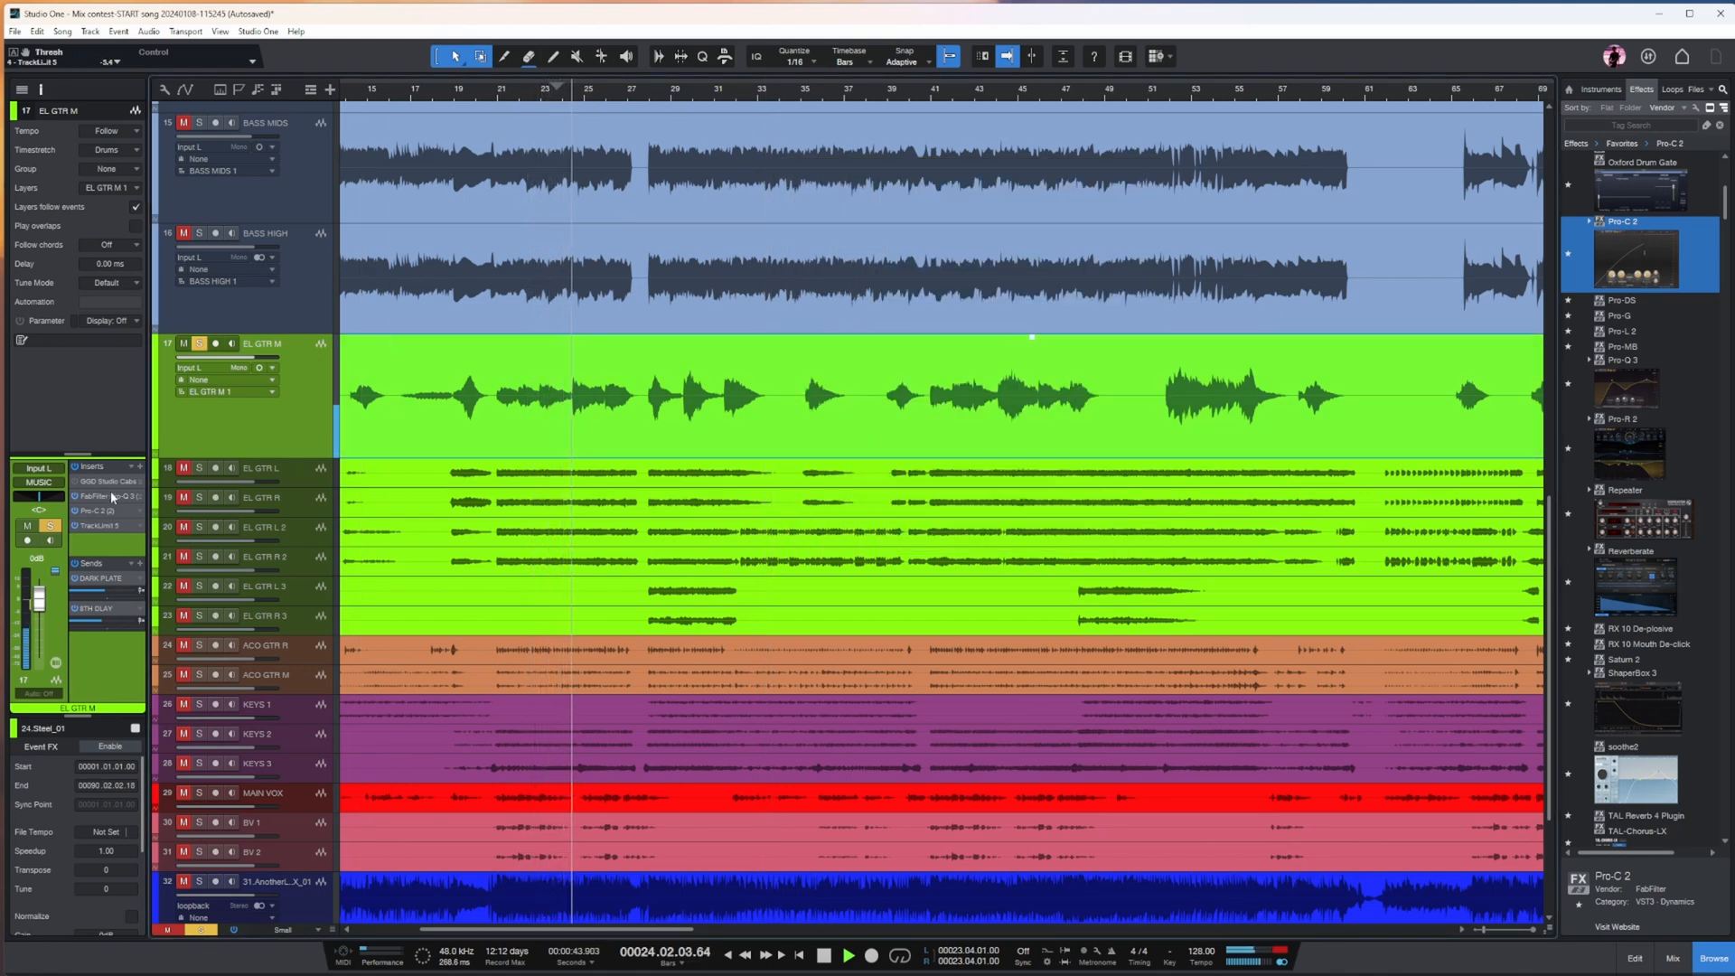
# - Zoom the arrangement out to the whole song, then stop playback and clear the EL GTR M solo
pyautogui.press('w')
pyautogui.press('w')
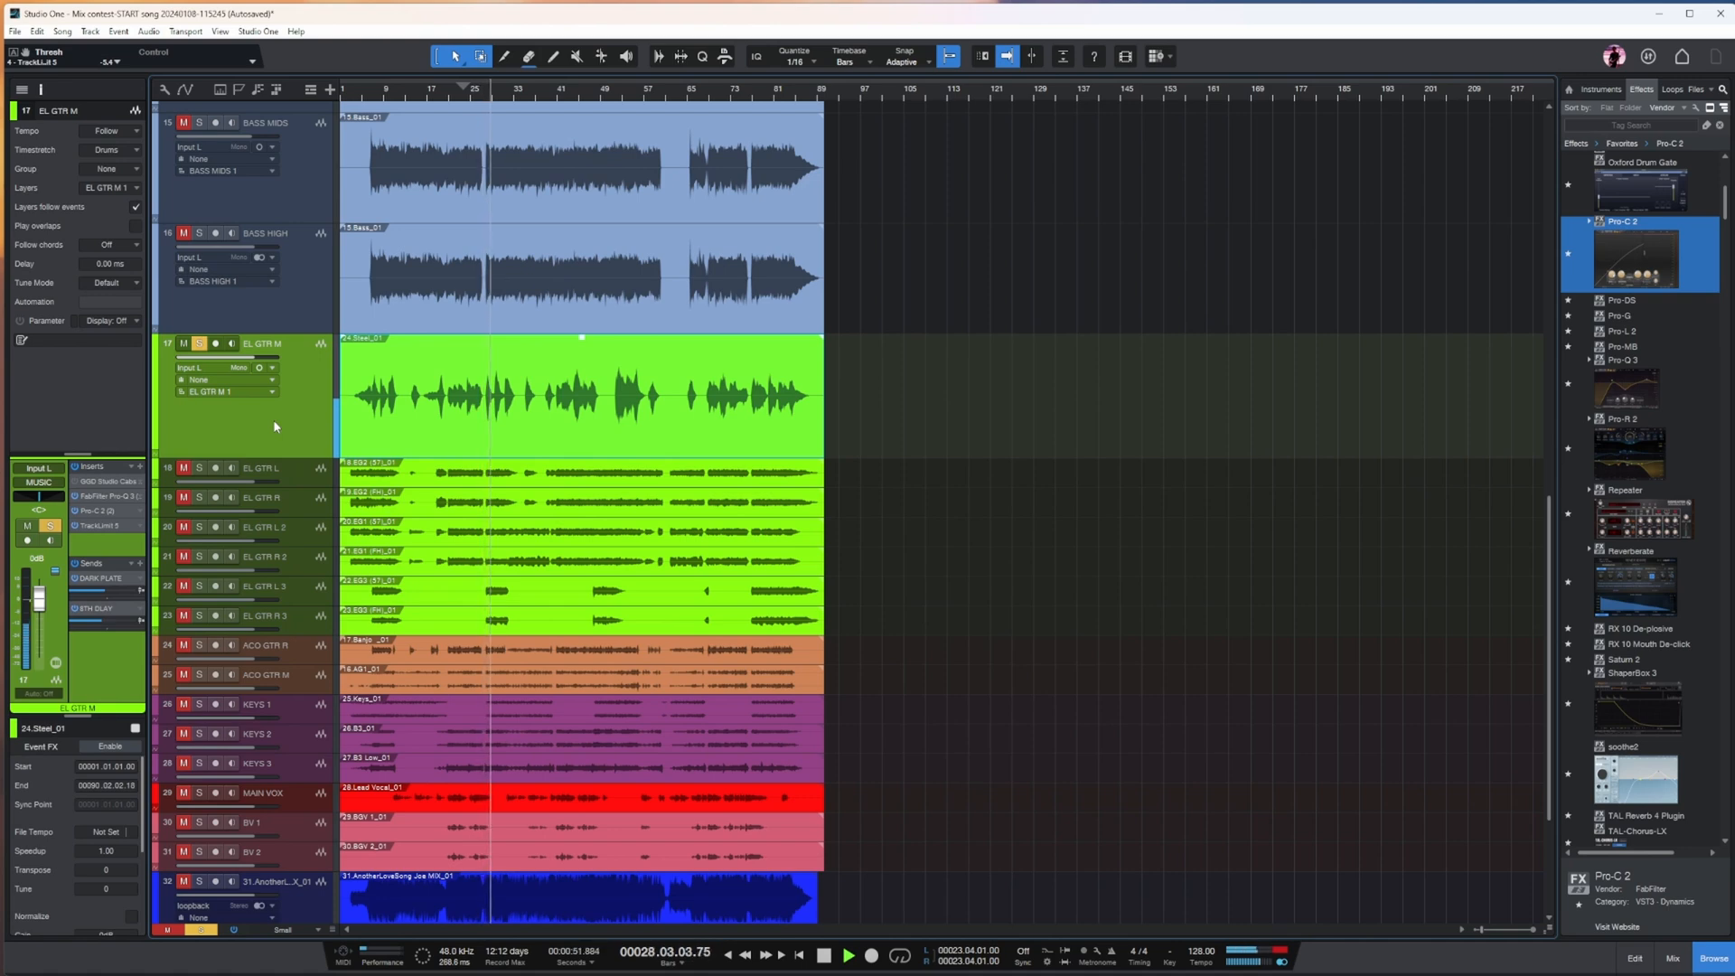
pyautogui.press('space')
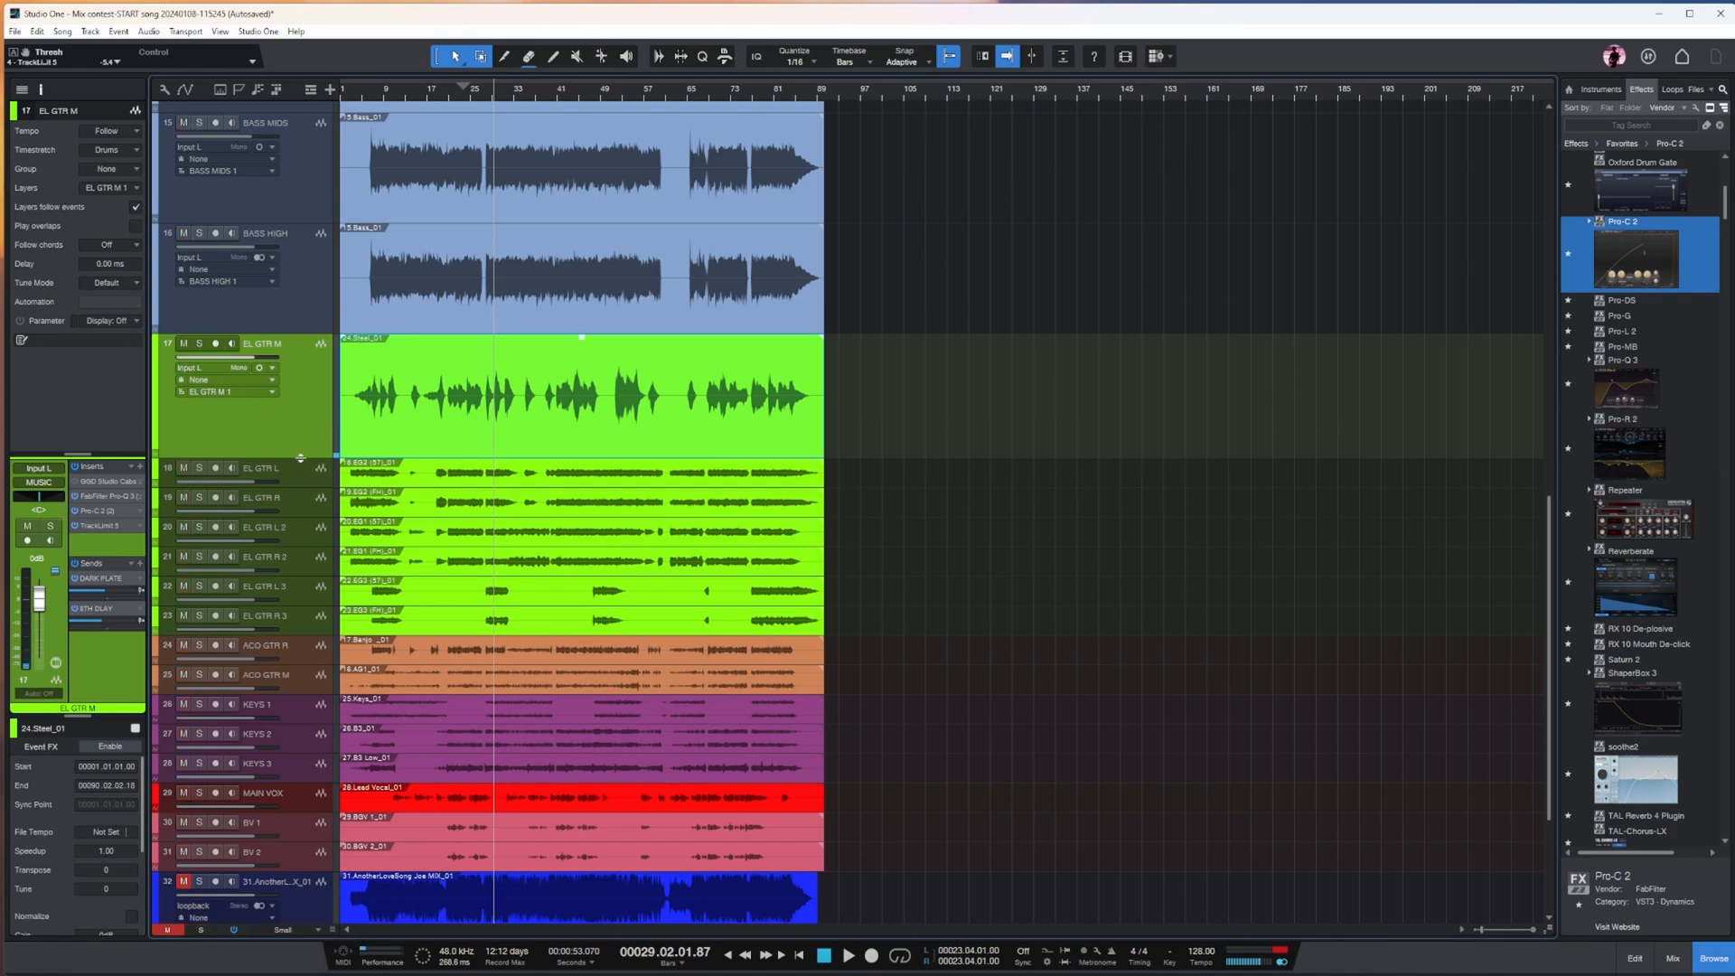
# - Enlarge the EL GTR L and EL GTR R tracks and raise the Pro-Q 3 low cut on EL GTR L to about 181 Hz
pyautogui.moveTo(308, 485); pyautogui.dragTo(308, 683)
pyautogui.click(580, 79)
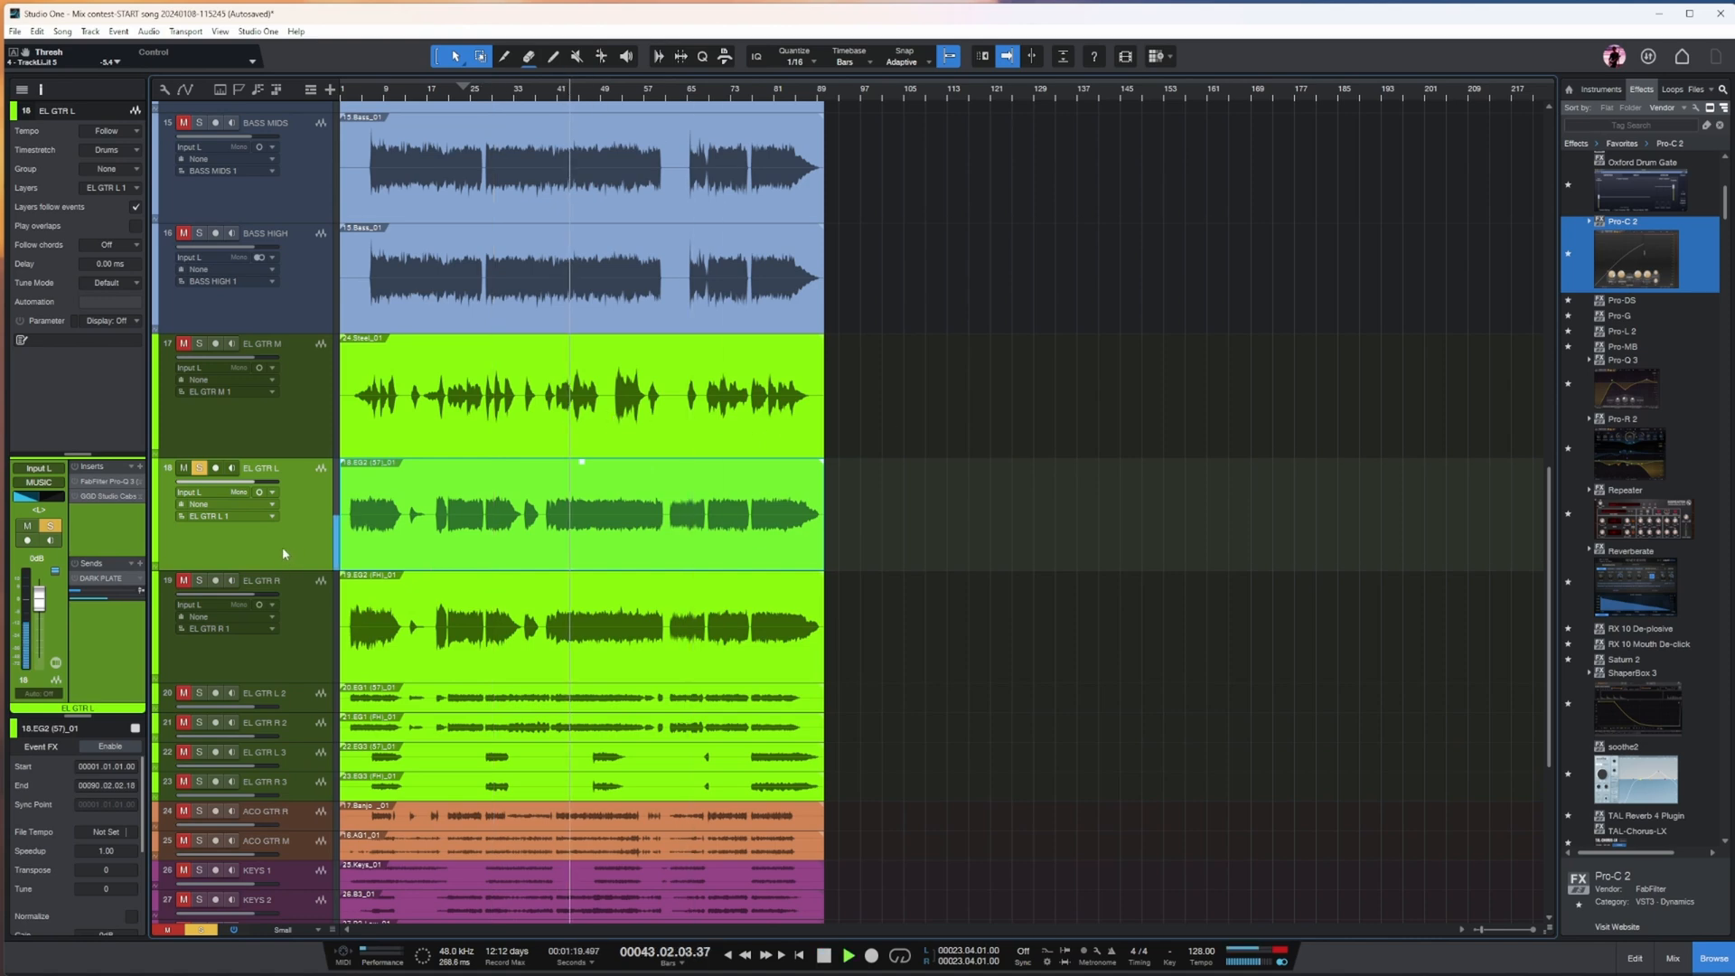
pyautogui.click(110, 481)
pyautogui.moveTo(1518, 237); pyautogui.dragTo(946, 224)
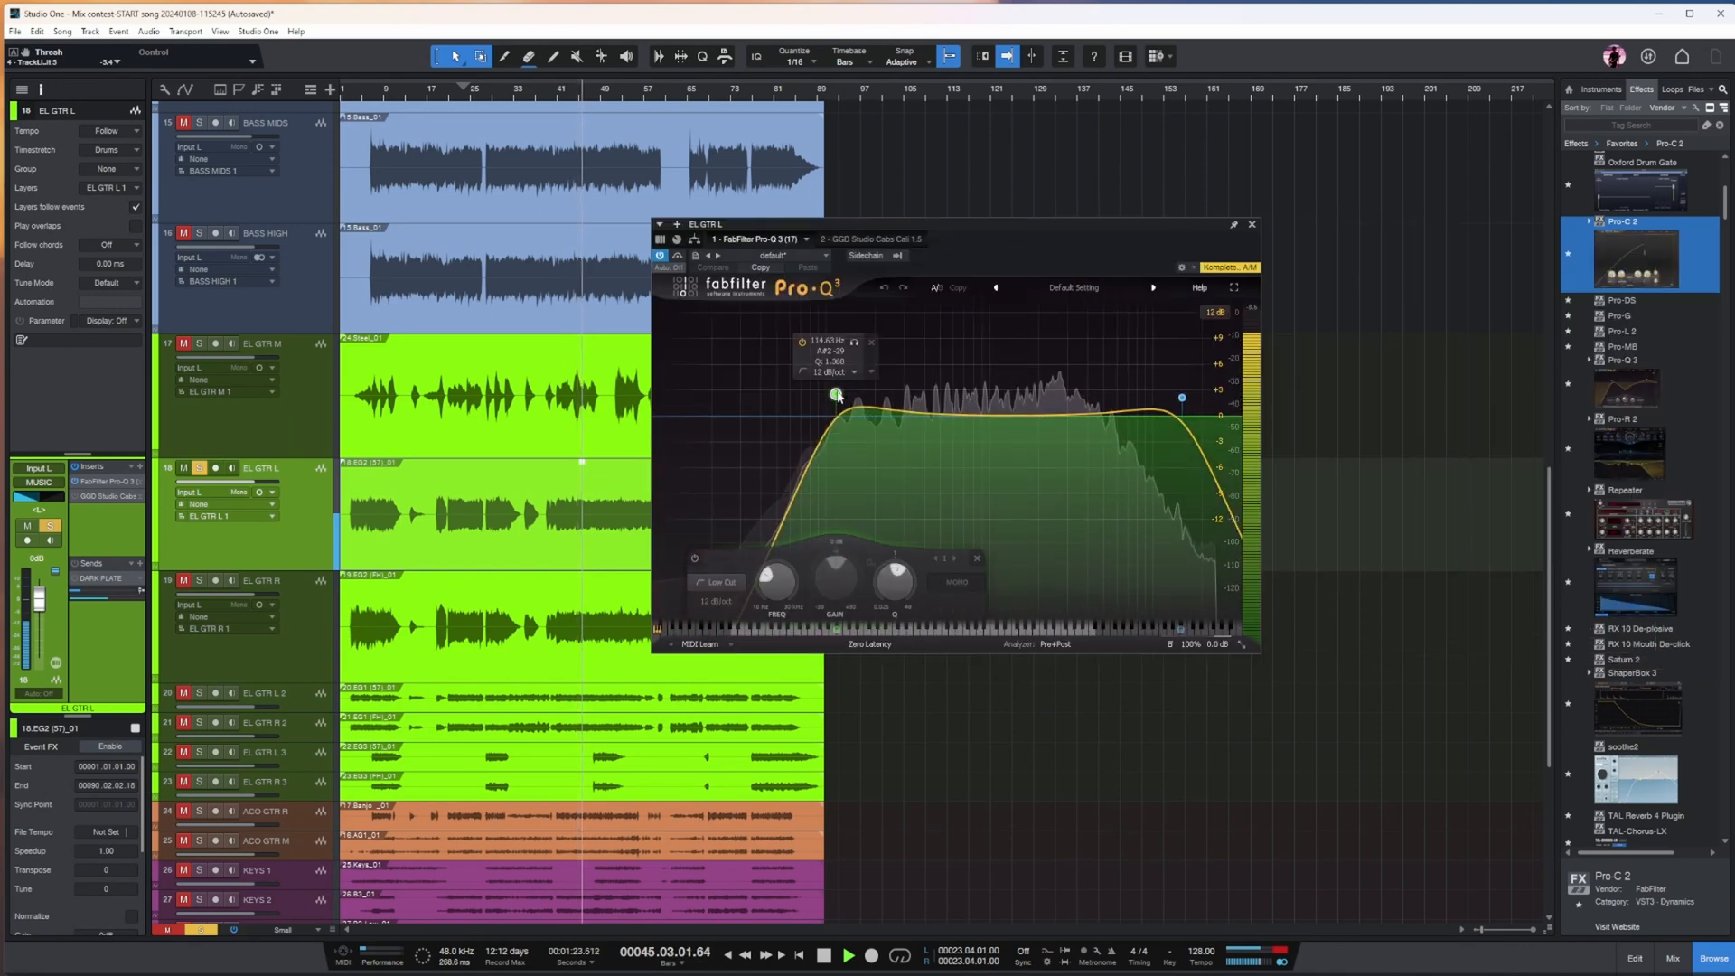
pyautogui.moveTo(836, 395)
pyautogui.mouseDown()
pyautogui.moveTo(947, 389)
pyautogui.moveTo(867, 404)
pyautogui.mouseUp()
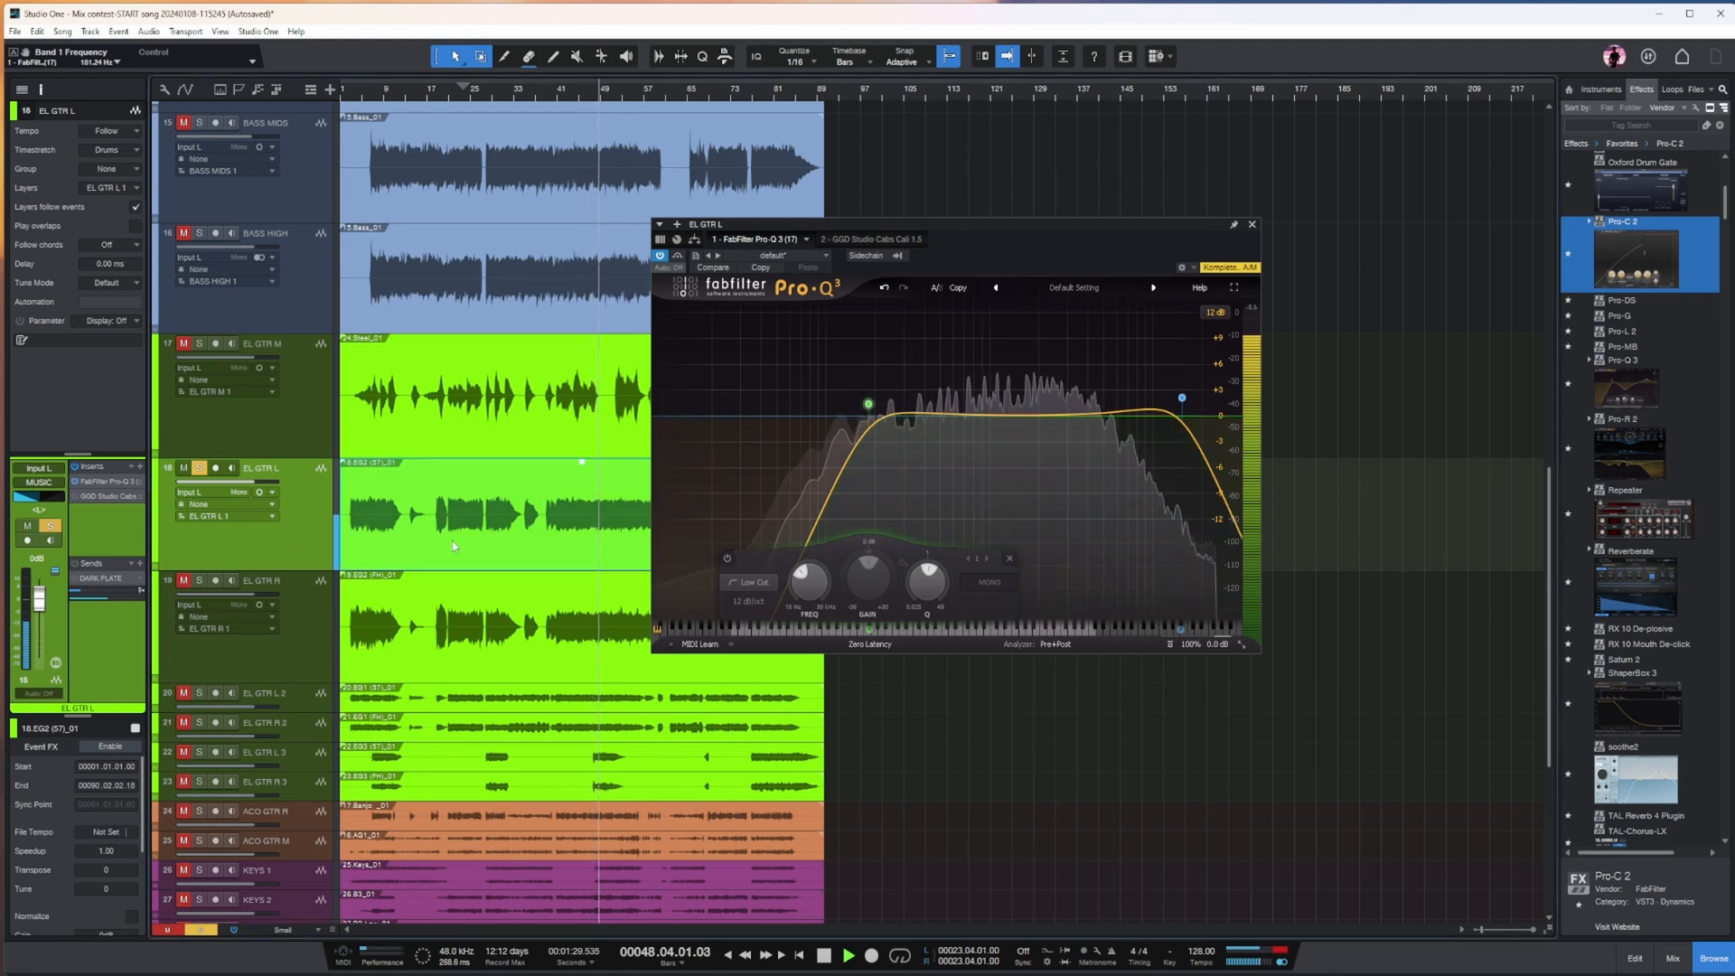
pyautogui.press('space')
# - Check the Pro-Q 3 curve on EL GTR R against EL GTR L and close the equalizer window
pyautogui.click(262, 661)
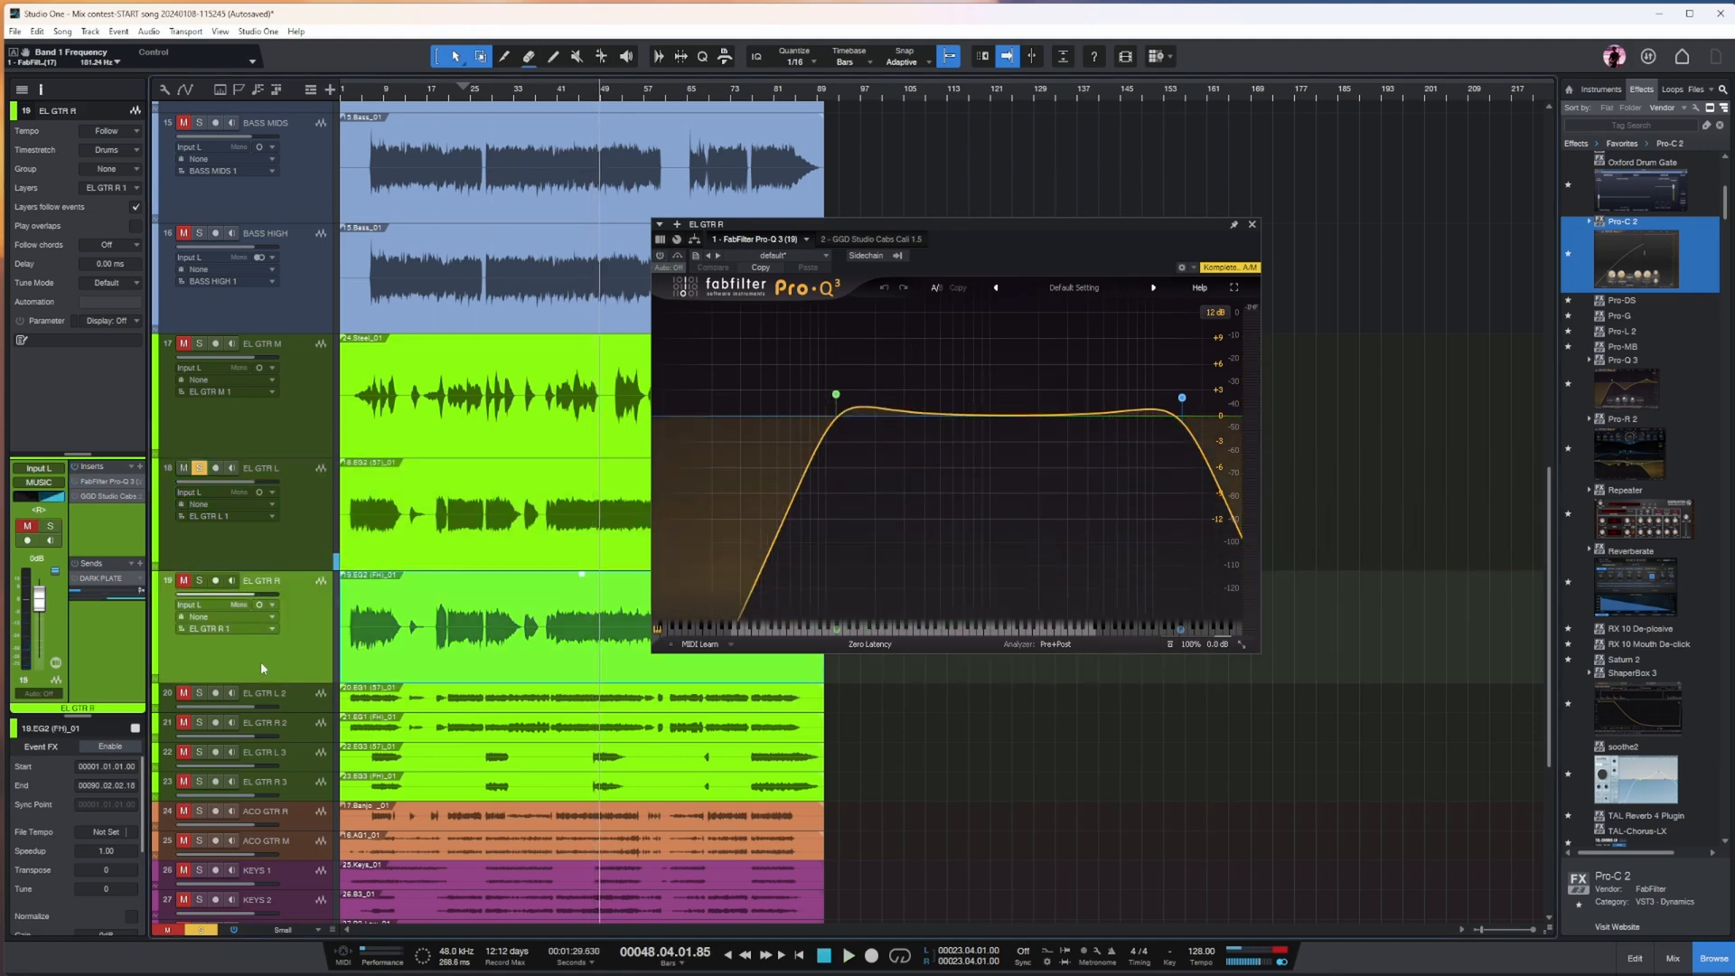
pyautogui.click(295, 544)
pyautogui.click(309, 585)
pyautogui.click(1251, 224)
# - Compare the EL GTR L and EL GTR R waveforms up close around bar 21
pyautogui.press('e')
pyautogui.press('e')
pyautogui.press('w')
pyautogui.press('w')
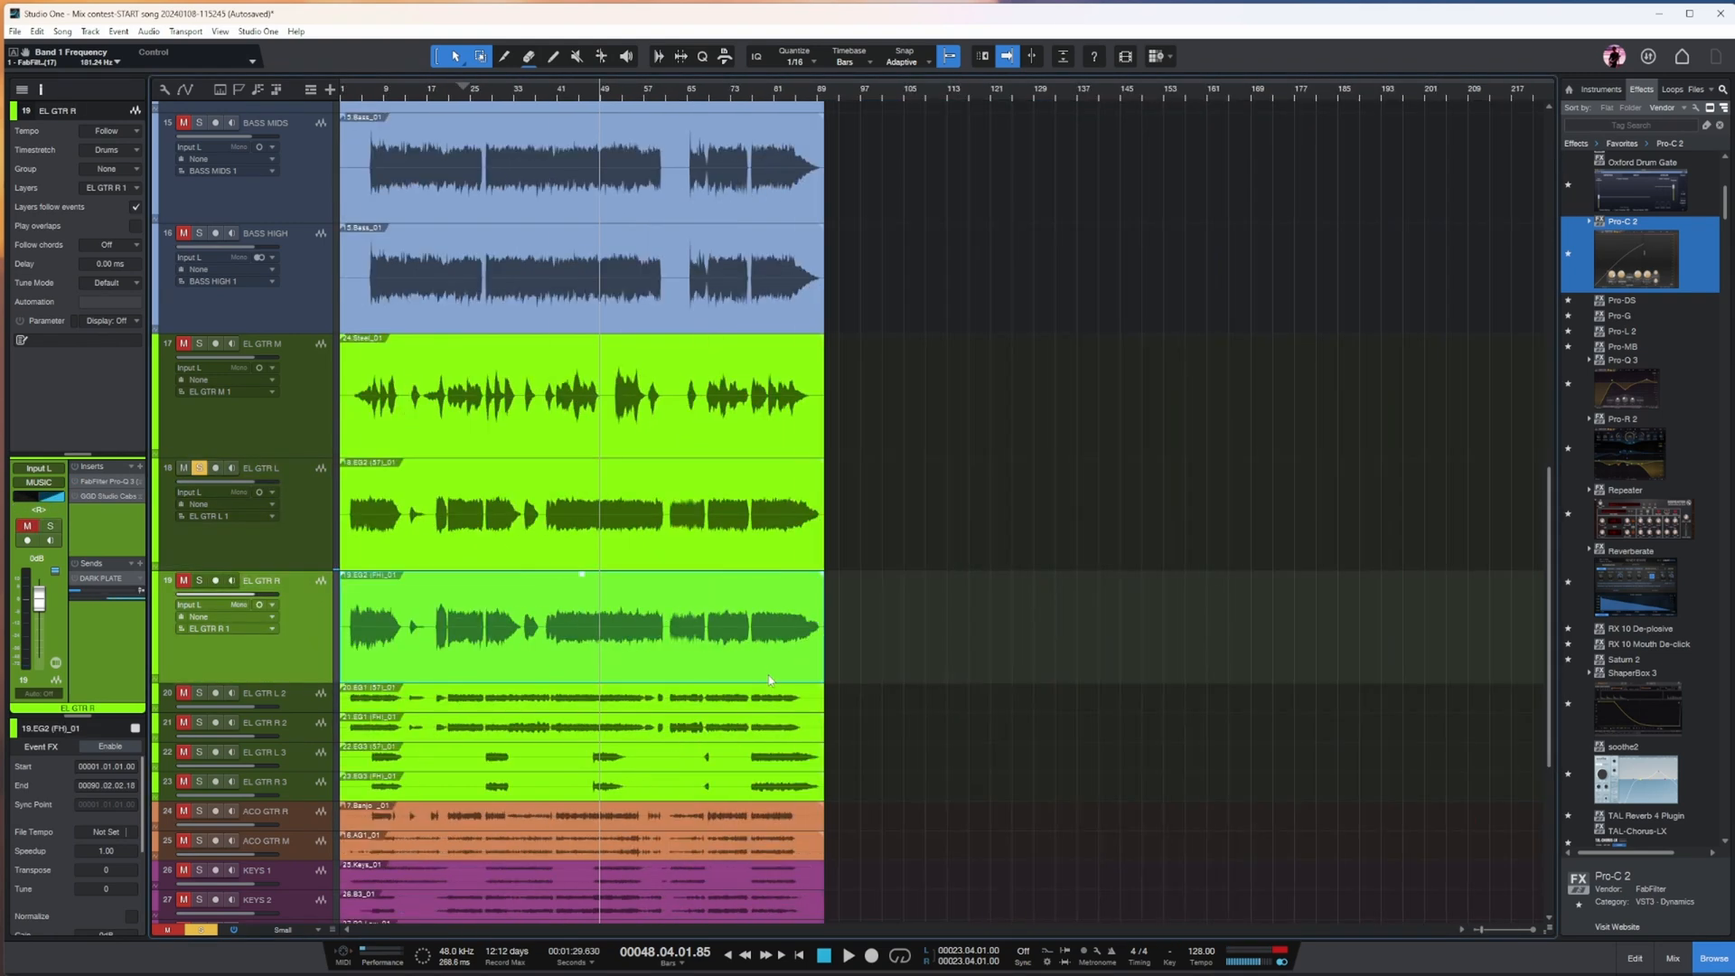
pyautogui.click(449, 89)
pyautogui.press('e')
pyautogui.press('e')
pyautogui.press('e')
pyautogui.press('e')
pyautogui.press('e')
pyautogui.press('e')
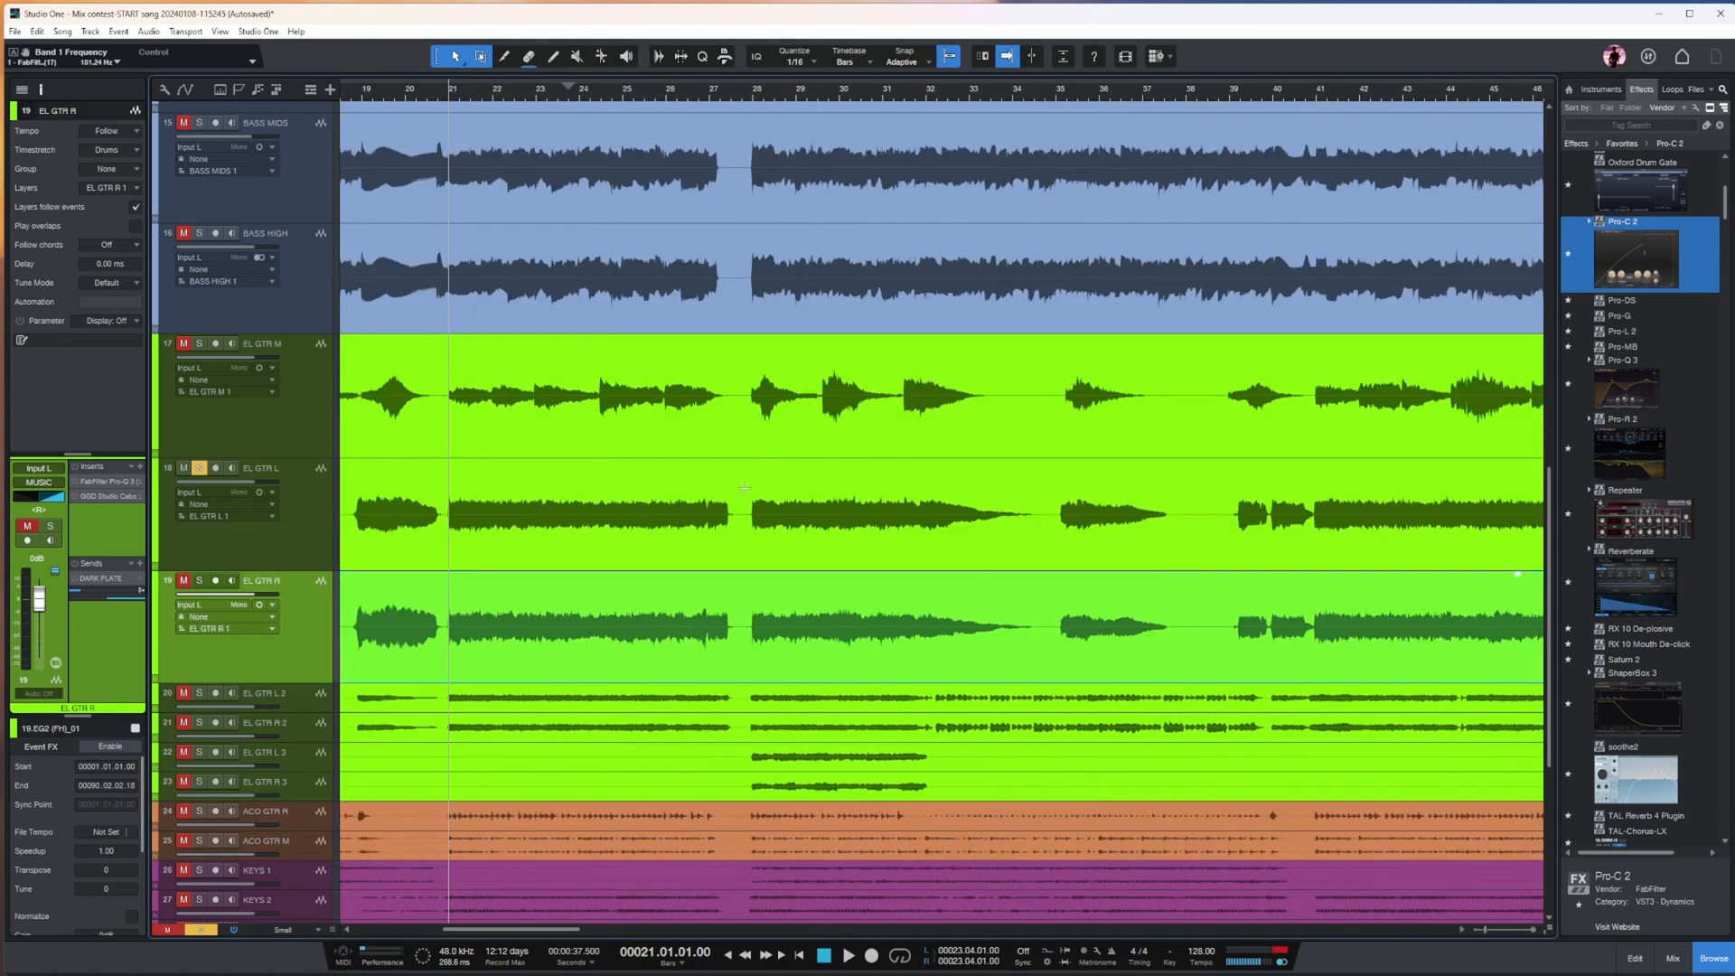
pyautogui.press('e')
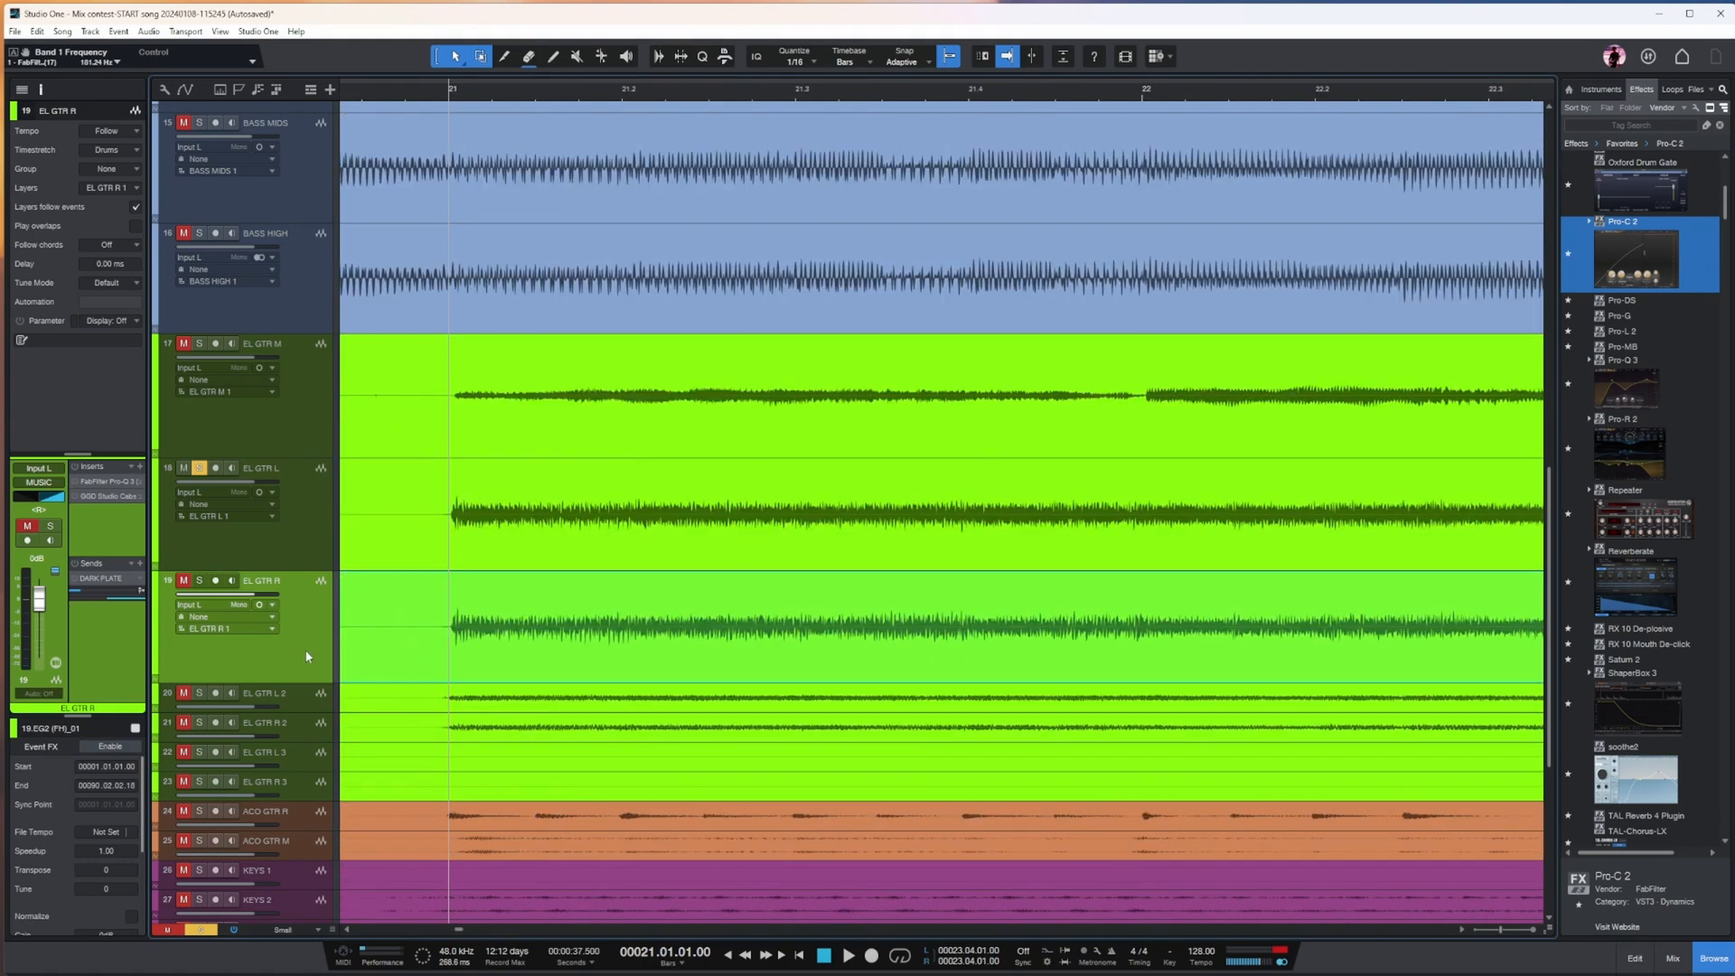
pyautogui.press('w')
pyautogui.press('w')
pyautogui.press('w')
pyautogui.press('w')
pyautogui.press('w')
pyautogui.press('w')
pyautogui.press('w')
pyautogui.press('w')
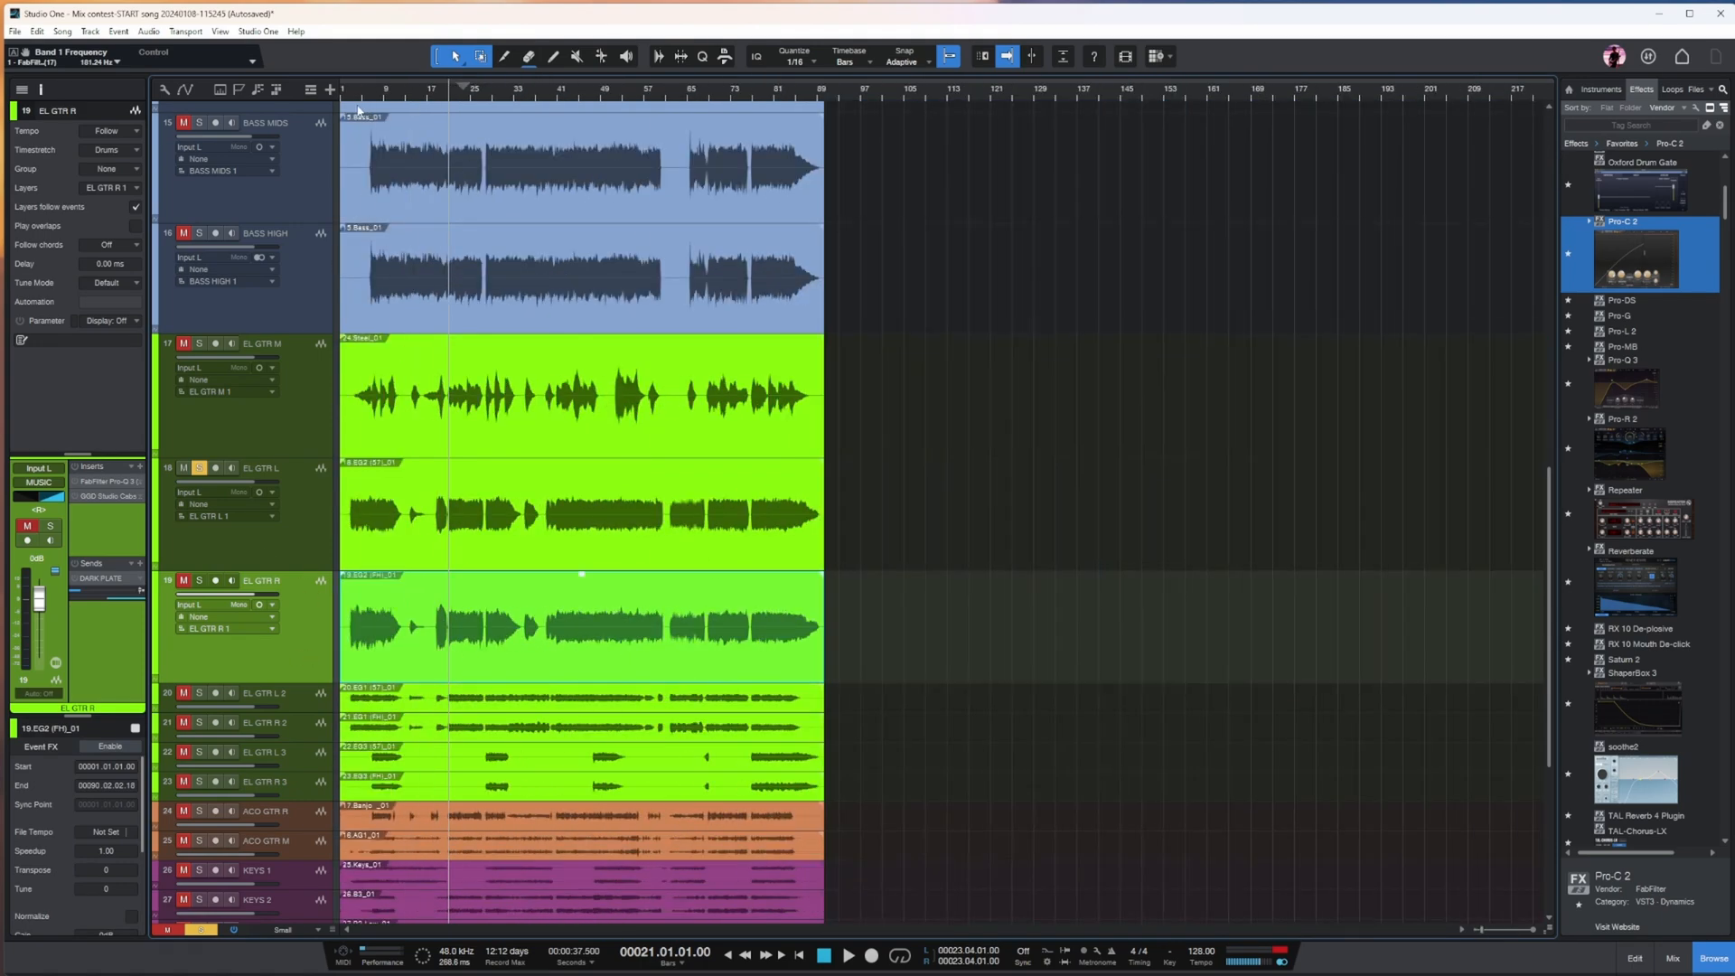
# - Examine the EL GTR L and EL GTR R waveforms around bar 6 and at the very start of the song
pyautogui.click(368, 94)
pyautogui.press('e')
pyautogui.press('e')
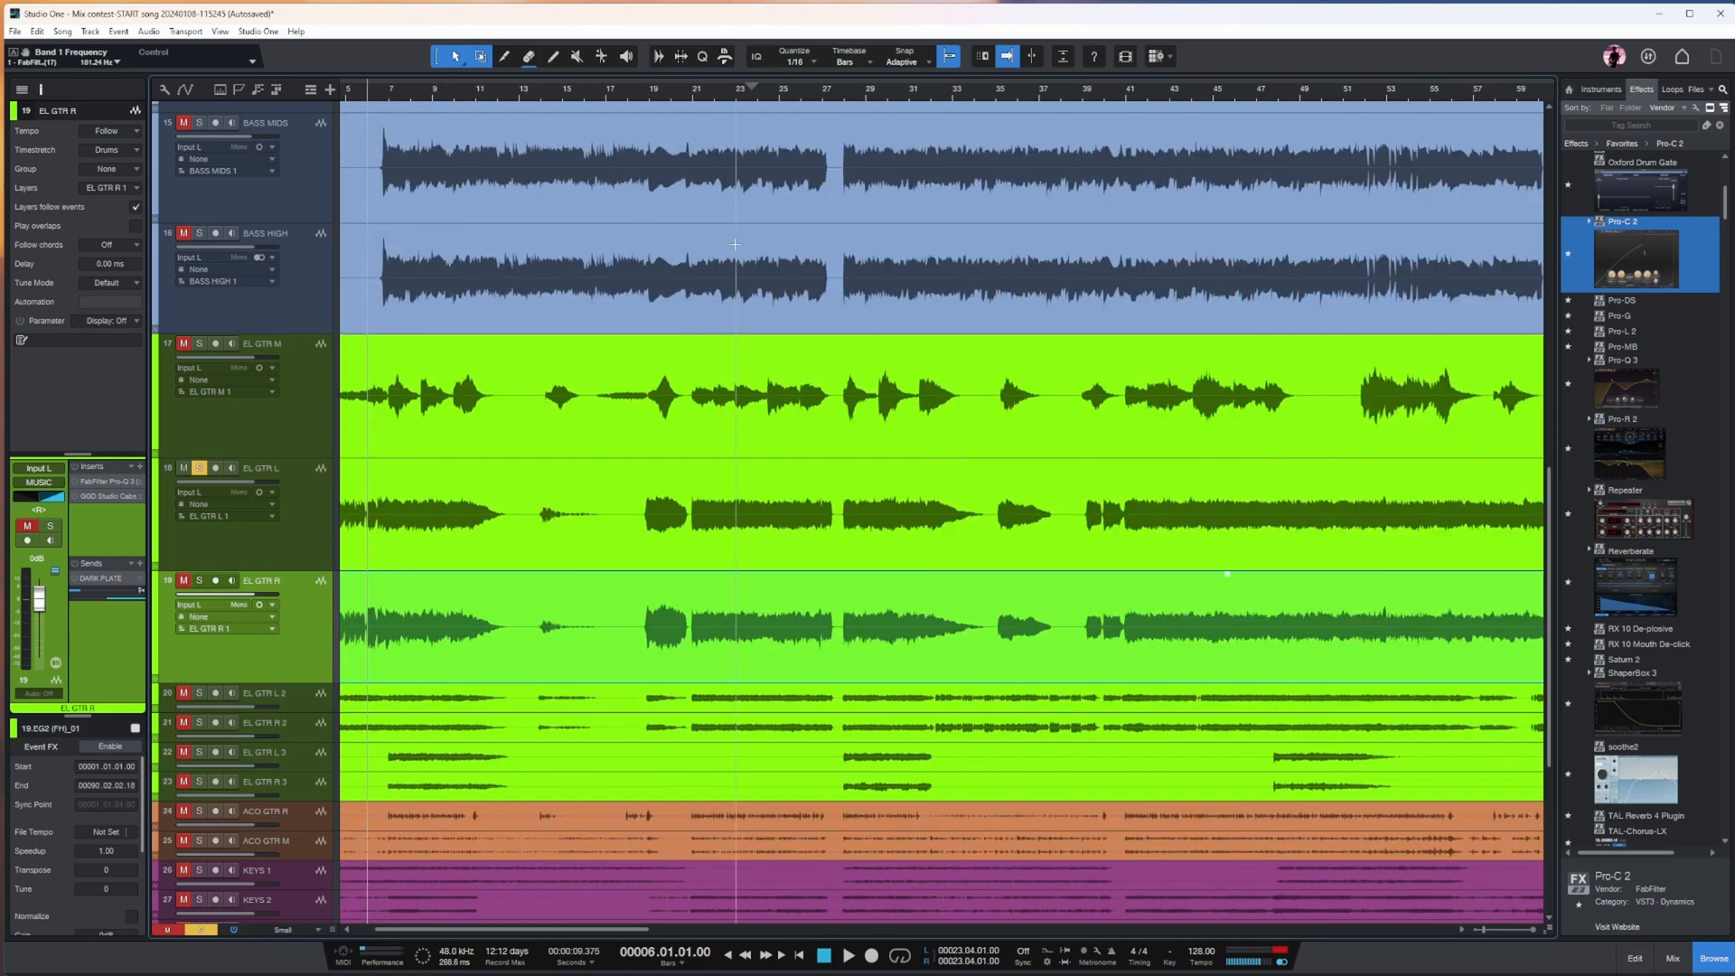
pyautogui.press('w')
pyautogui.press('e')
pyautogui.press('e')
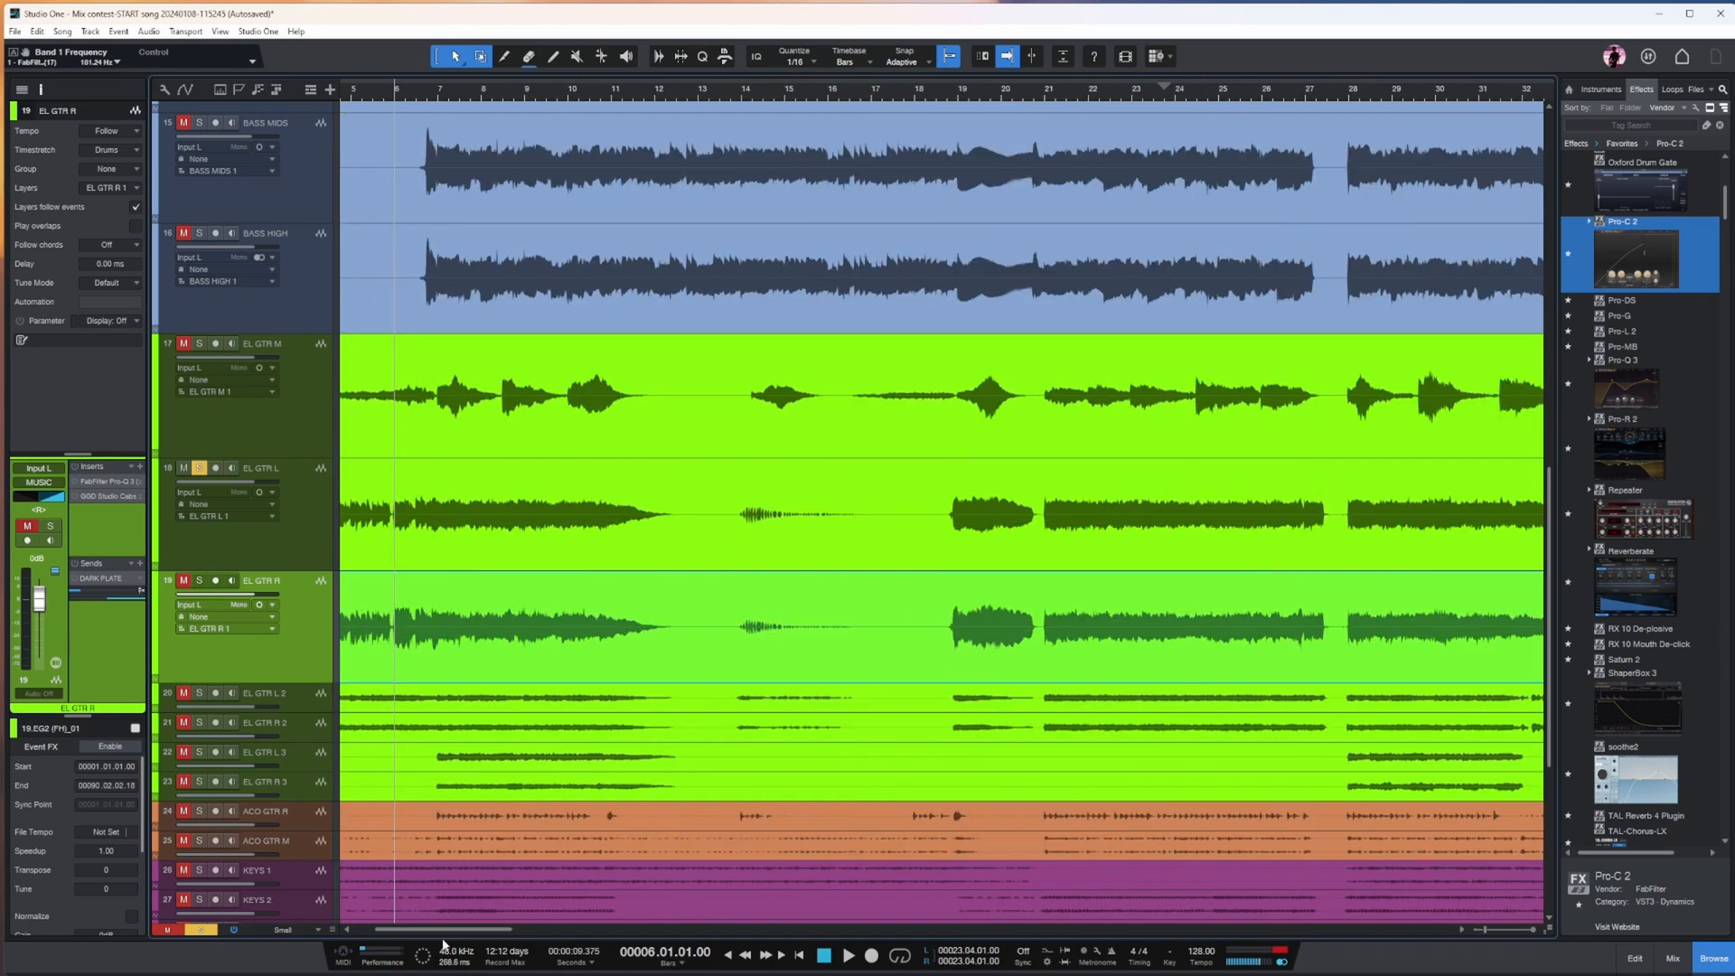
pyautogui.press('e')
pyautogui.press('e')
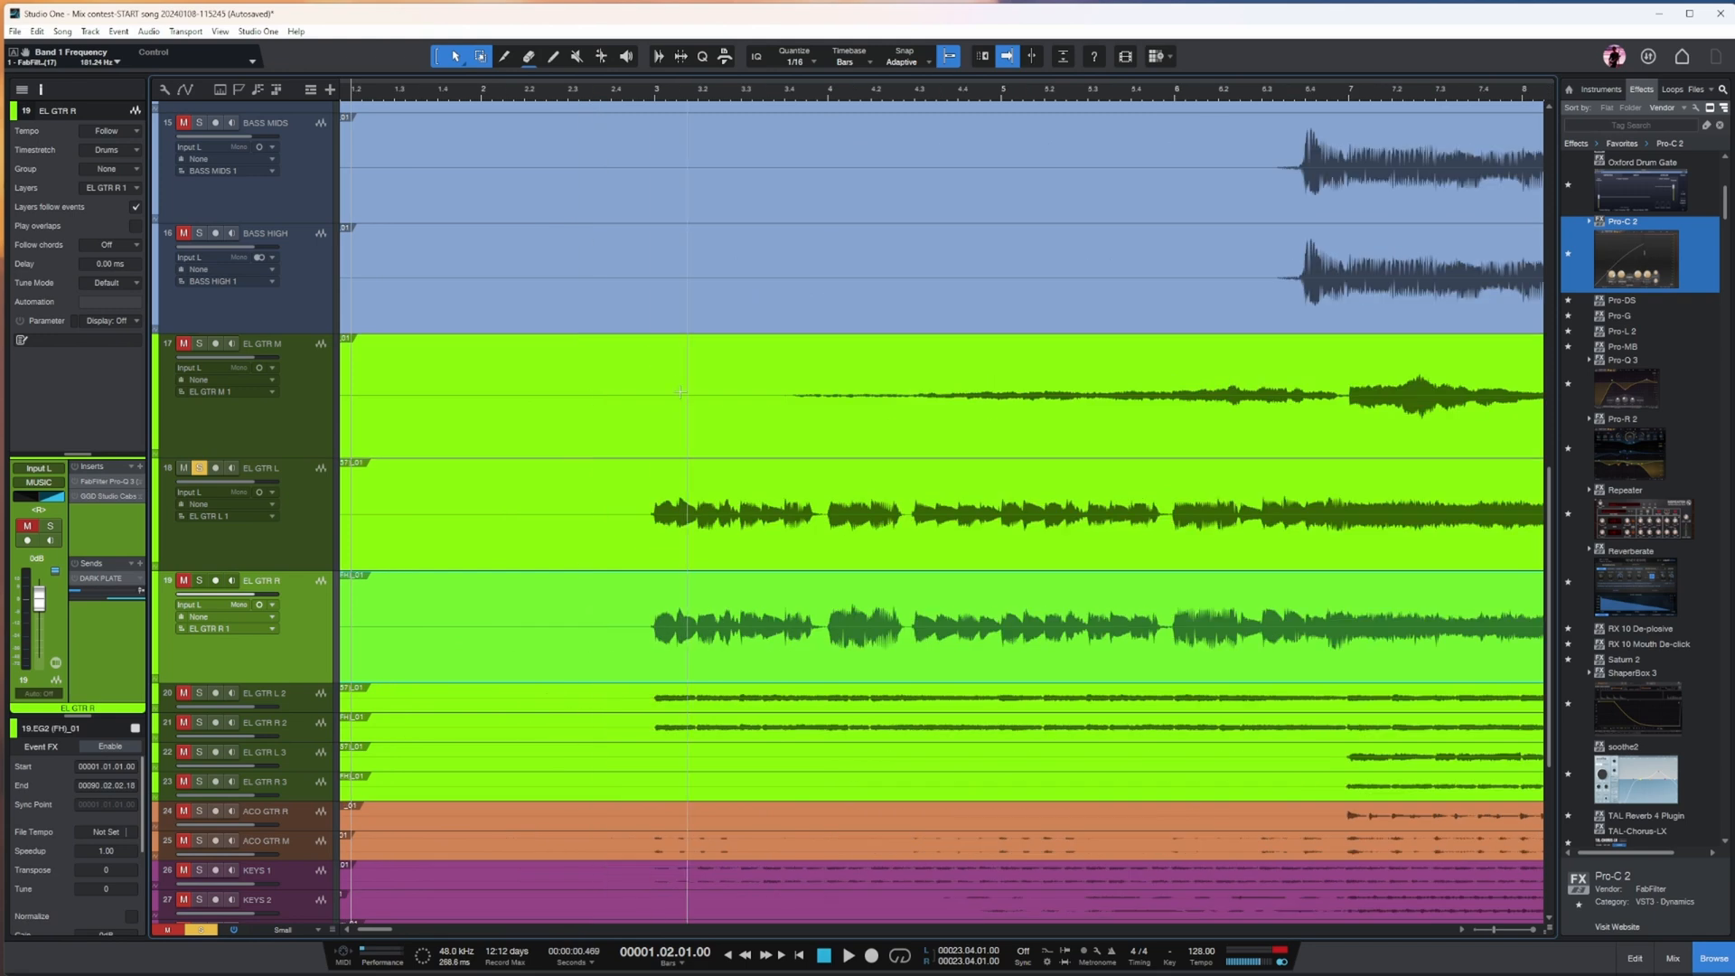
pyautogui.moveTo(380, 930); pyautogui.dragTo(374, 931)
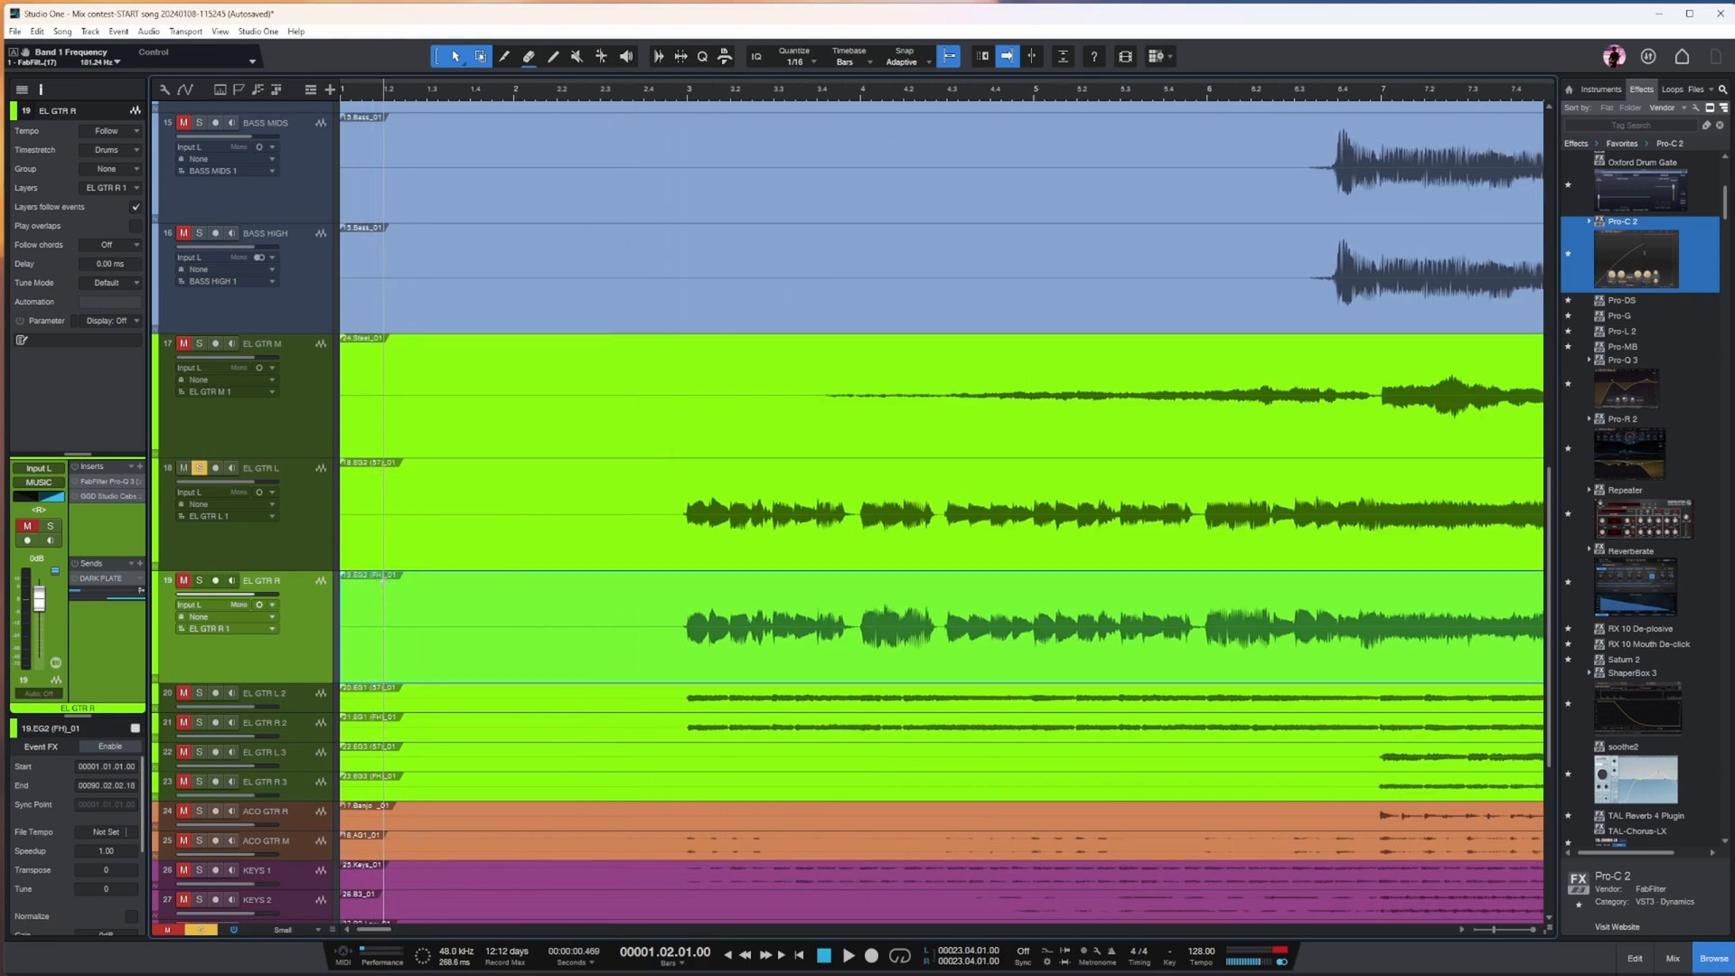
pyautogui.press('z')
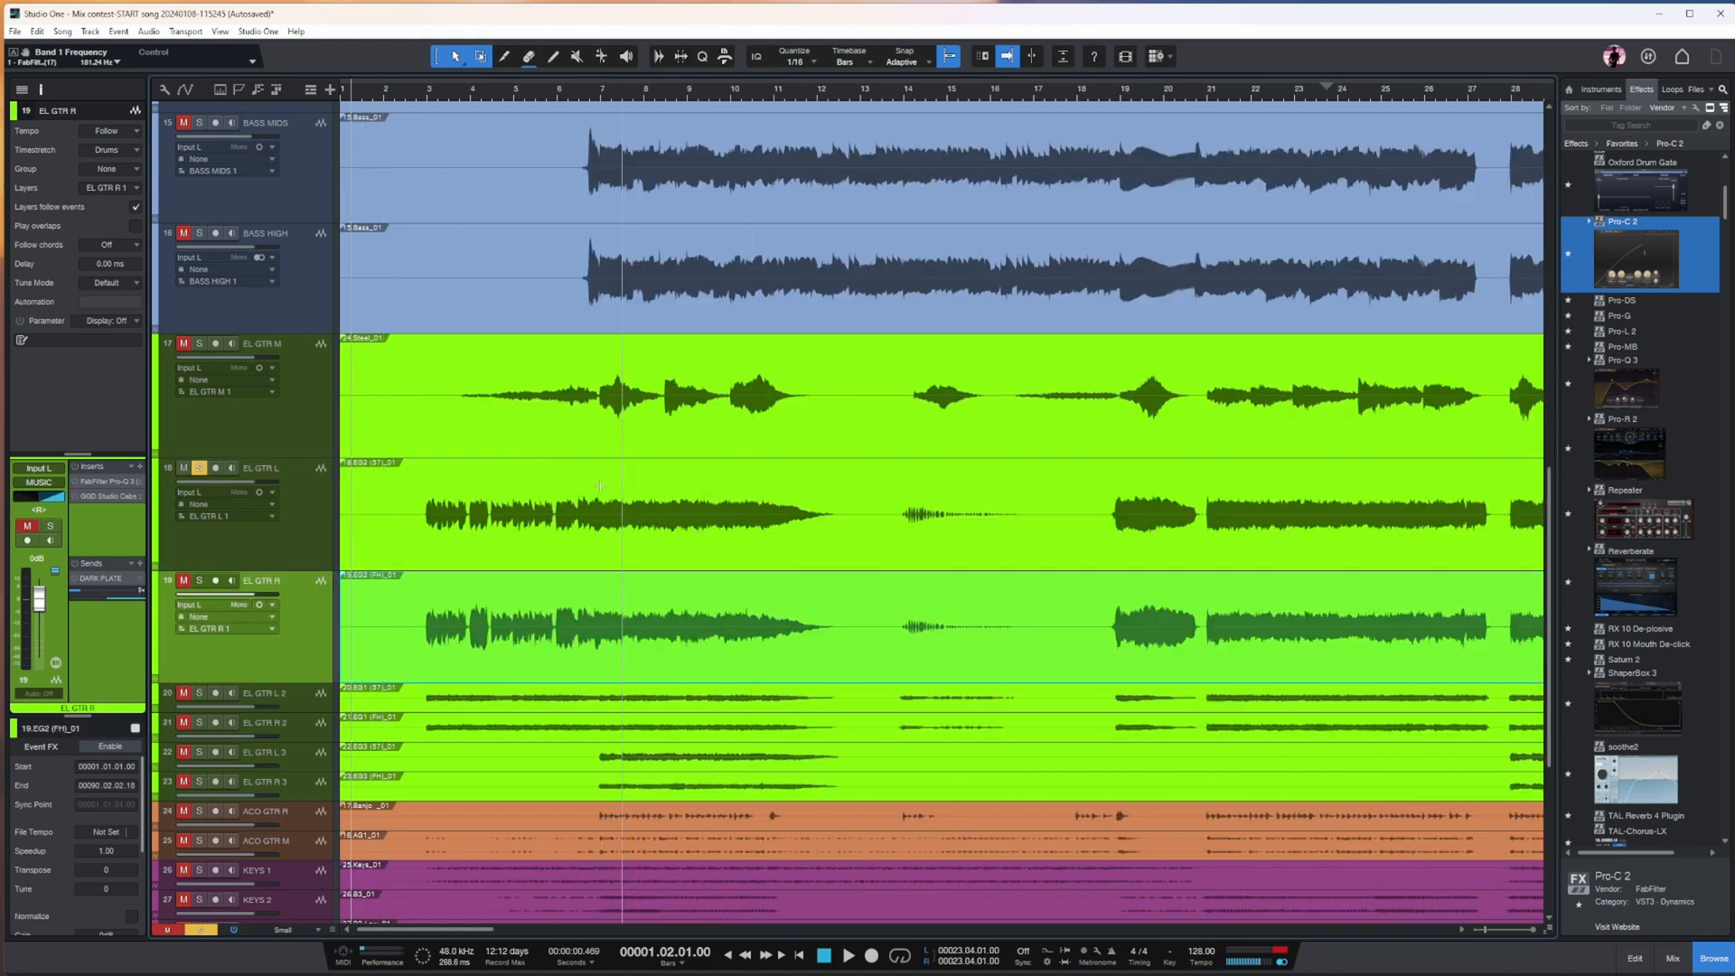
# - Audition EL GTR R and EL GTR L alternately in solo from bar 45
pyautogui.click(200, 580)
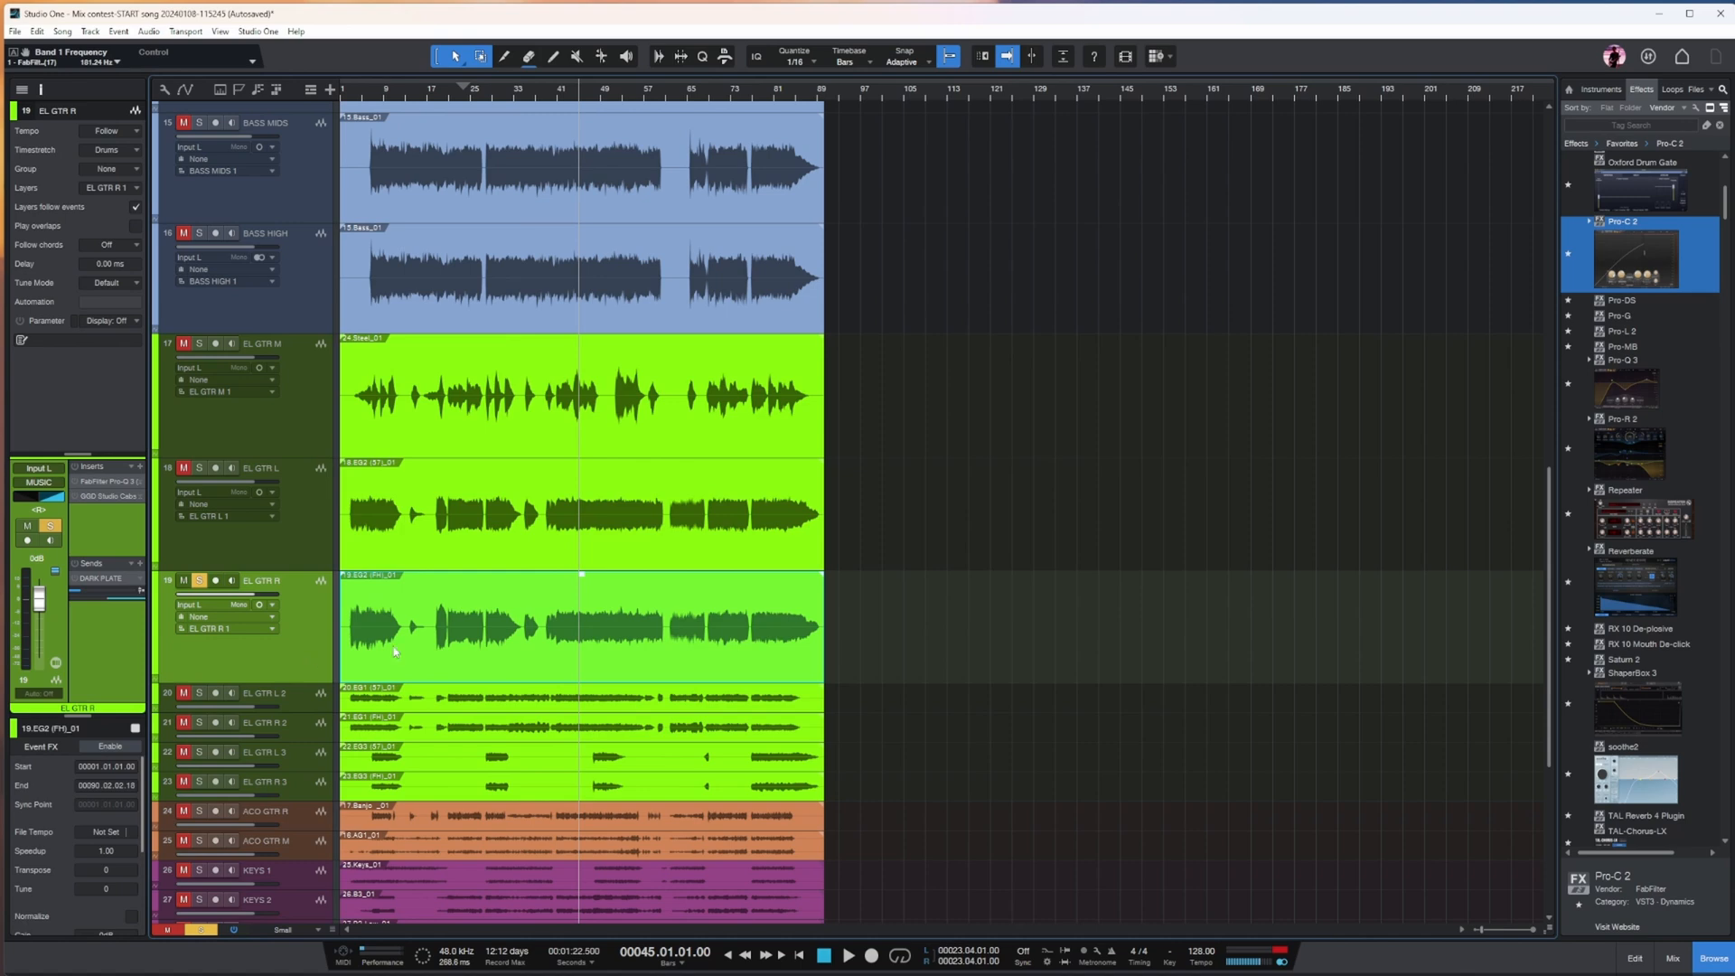
pyautogui.press('space')
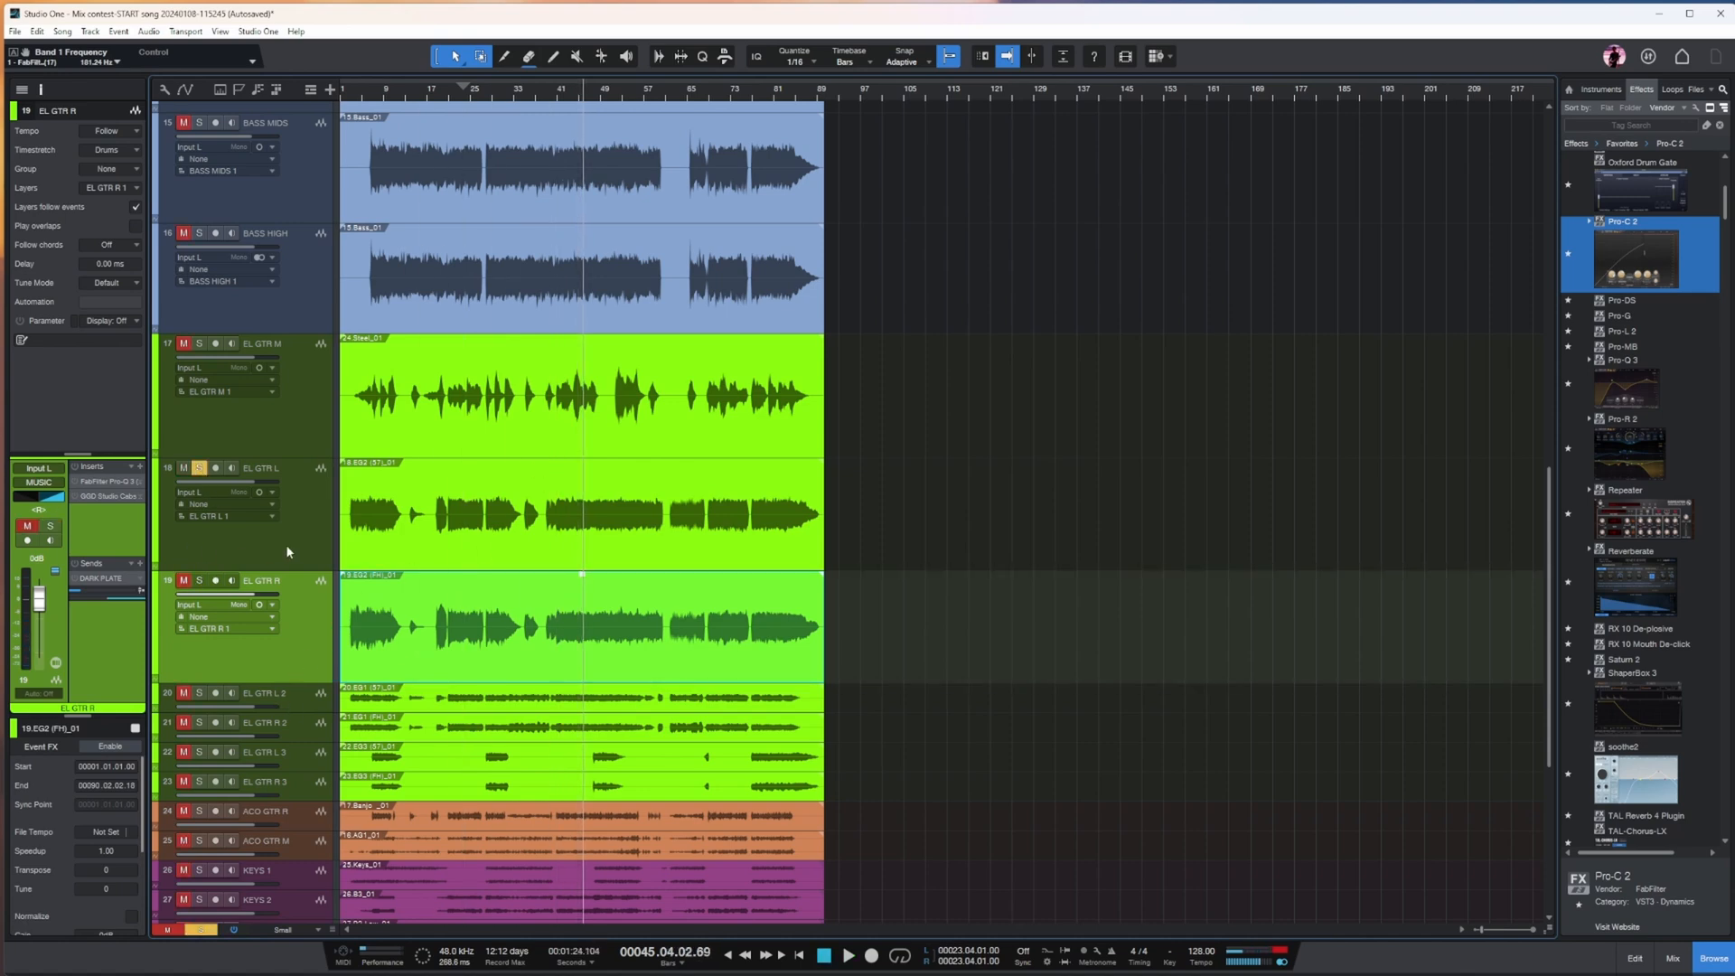
pyautogui.click(269, 553)
pyautogui.press('space')
pyautogui.click(199, 467)
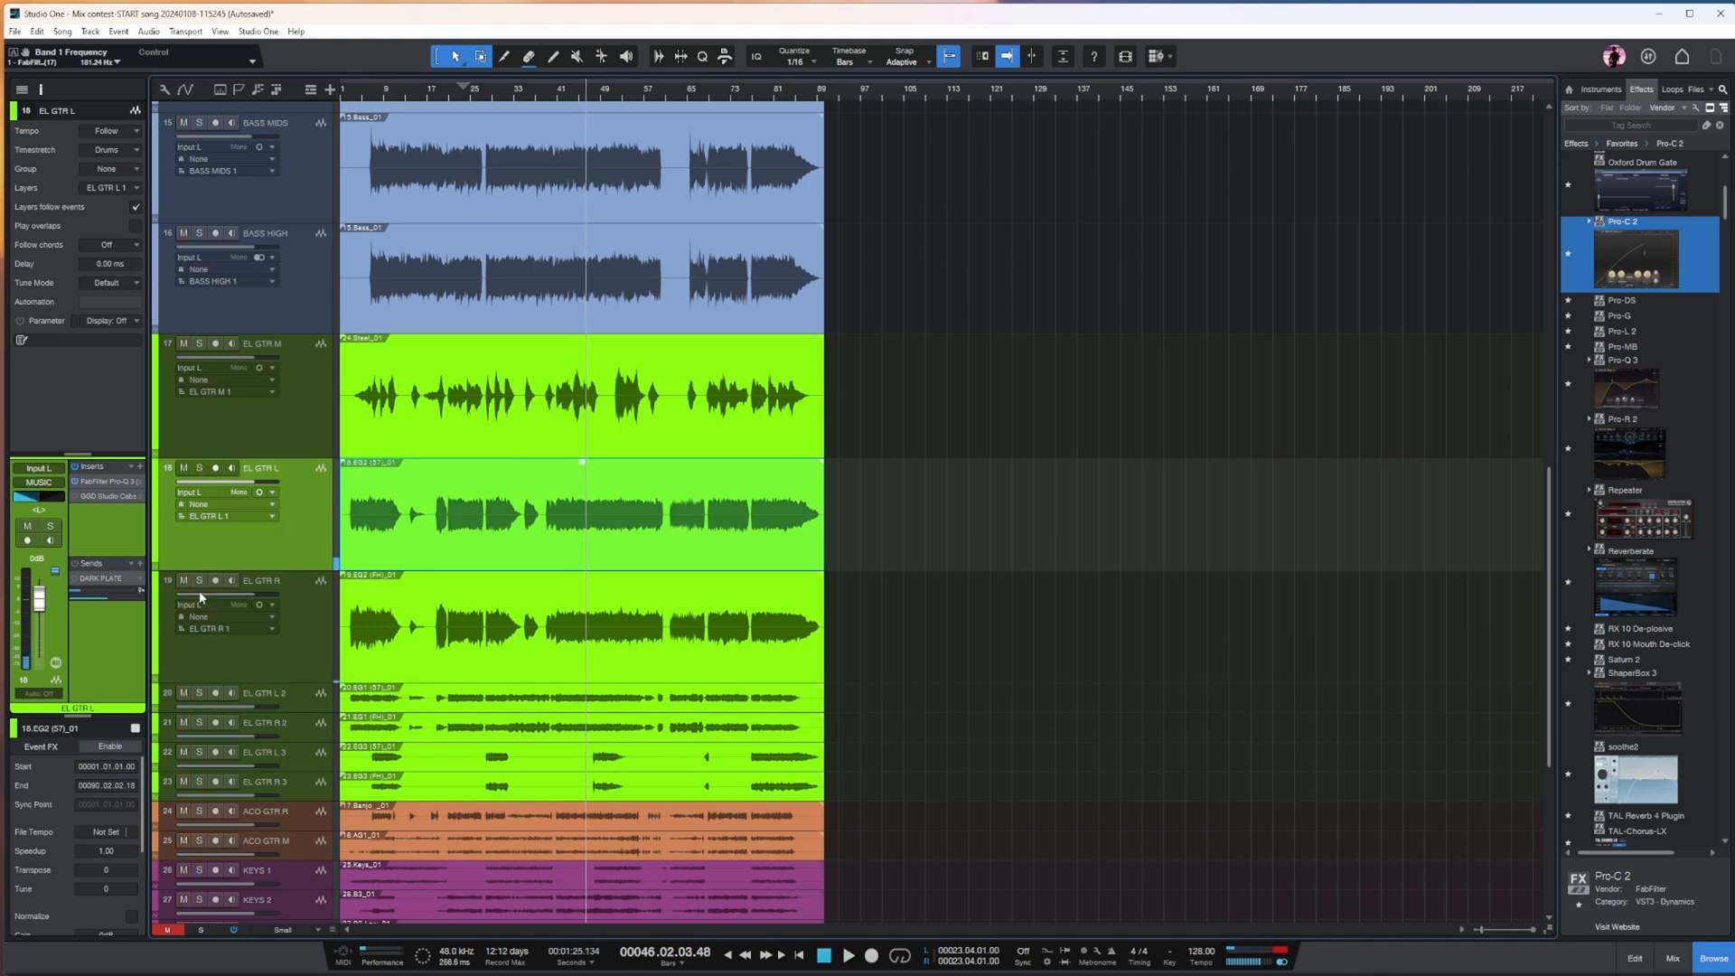
pyautogui.click(198, 580)
pyautogui.click(268, 649)
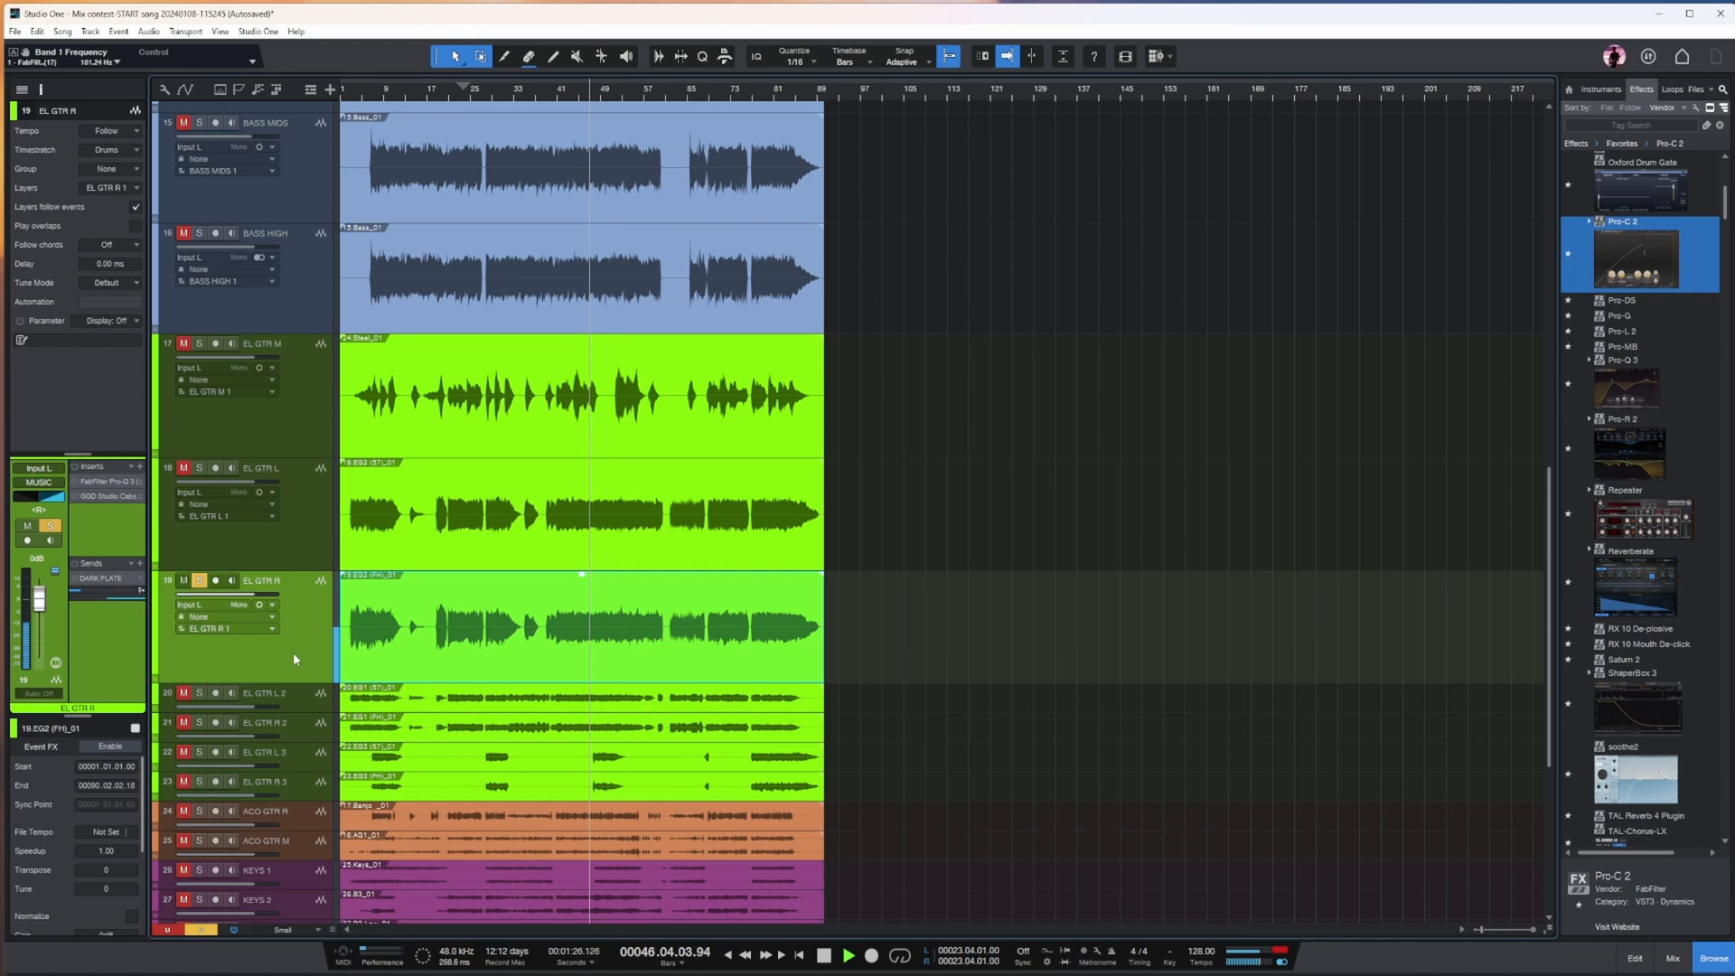
pyautogui.press('space')
pyautogui.click(199, 580)
# - Turn the EL GTR L volume all the way down and recolor the track dark teal
pyautogui.click(238, 491)
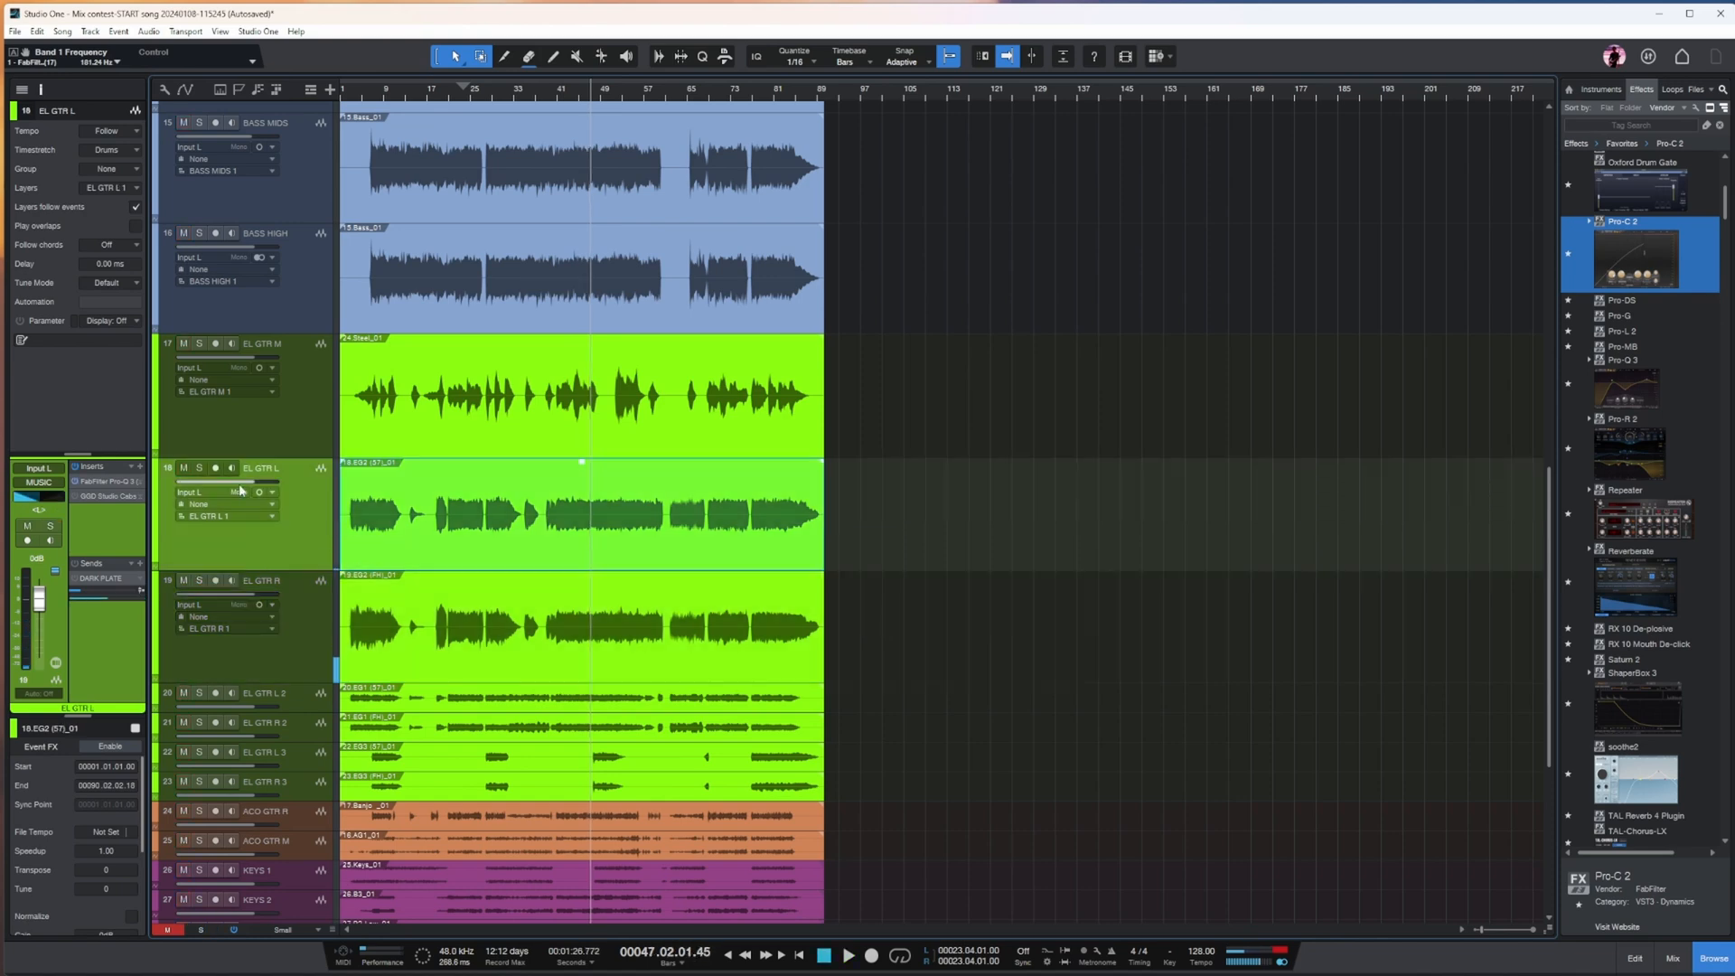
pyautogui.rightClick(316, 548)
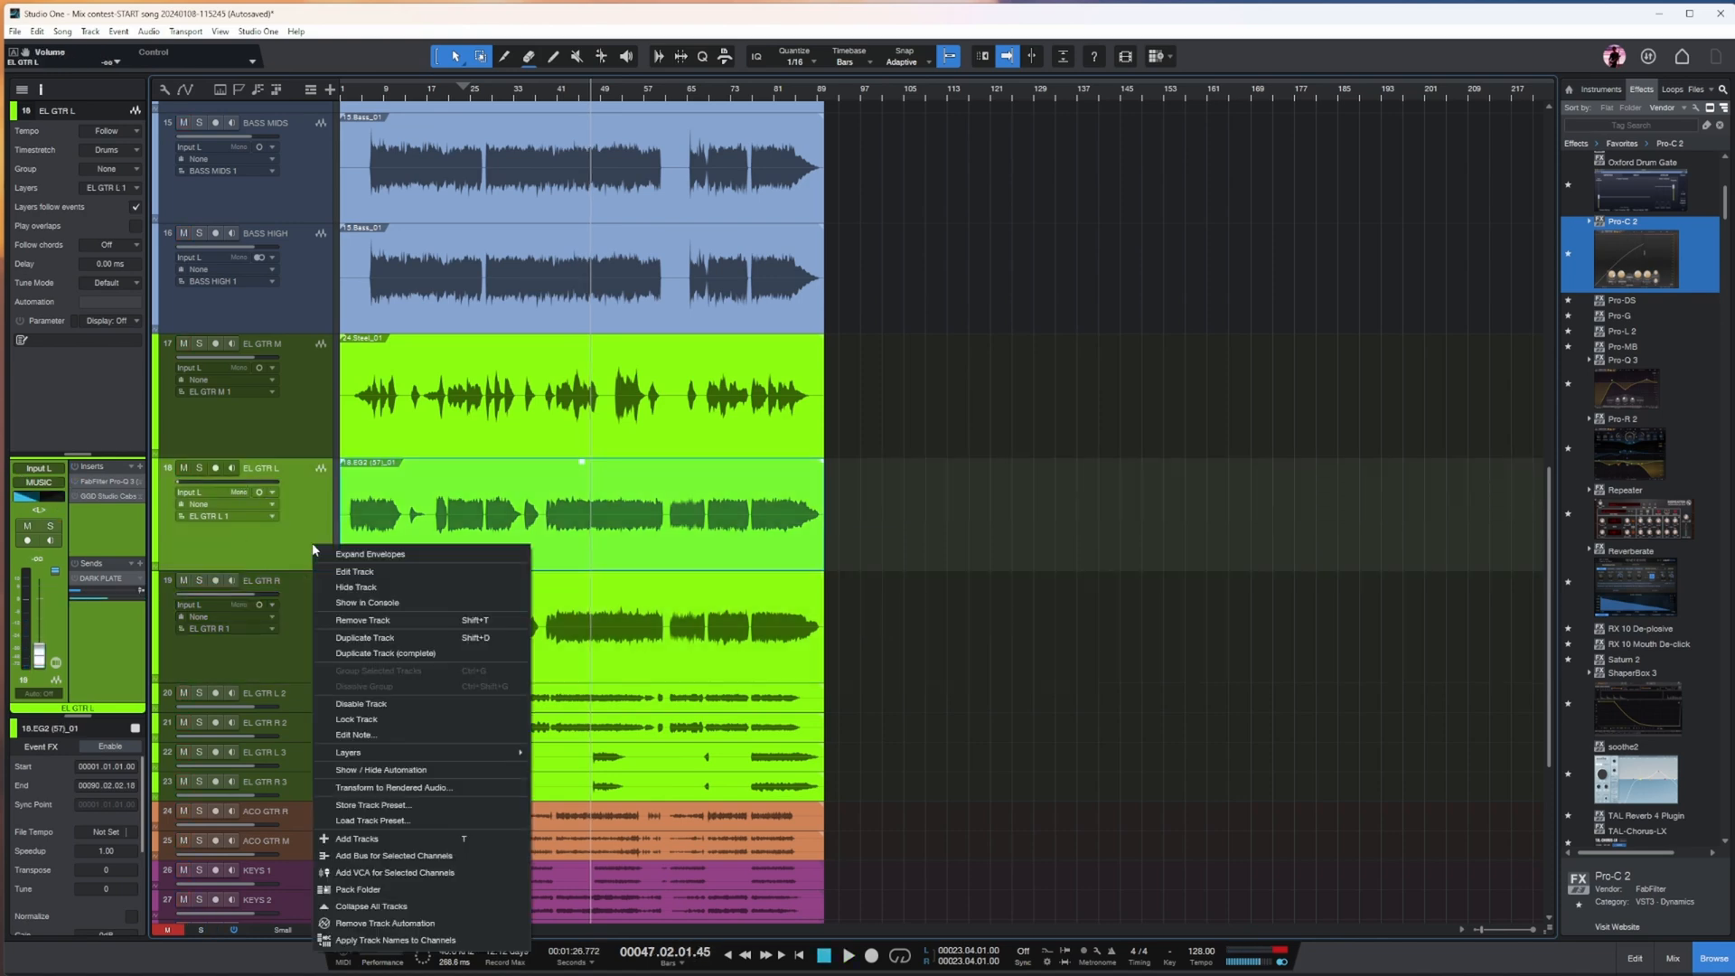
pyautogui.click(156, 524)
pyautogui.click(156, 523)
pyautogui.click(266, 672)
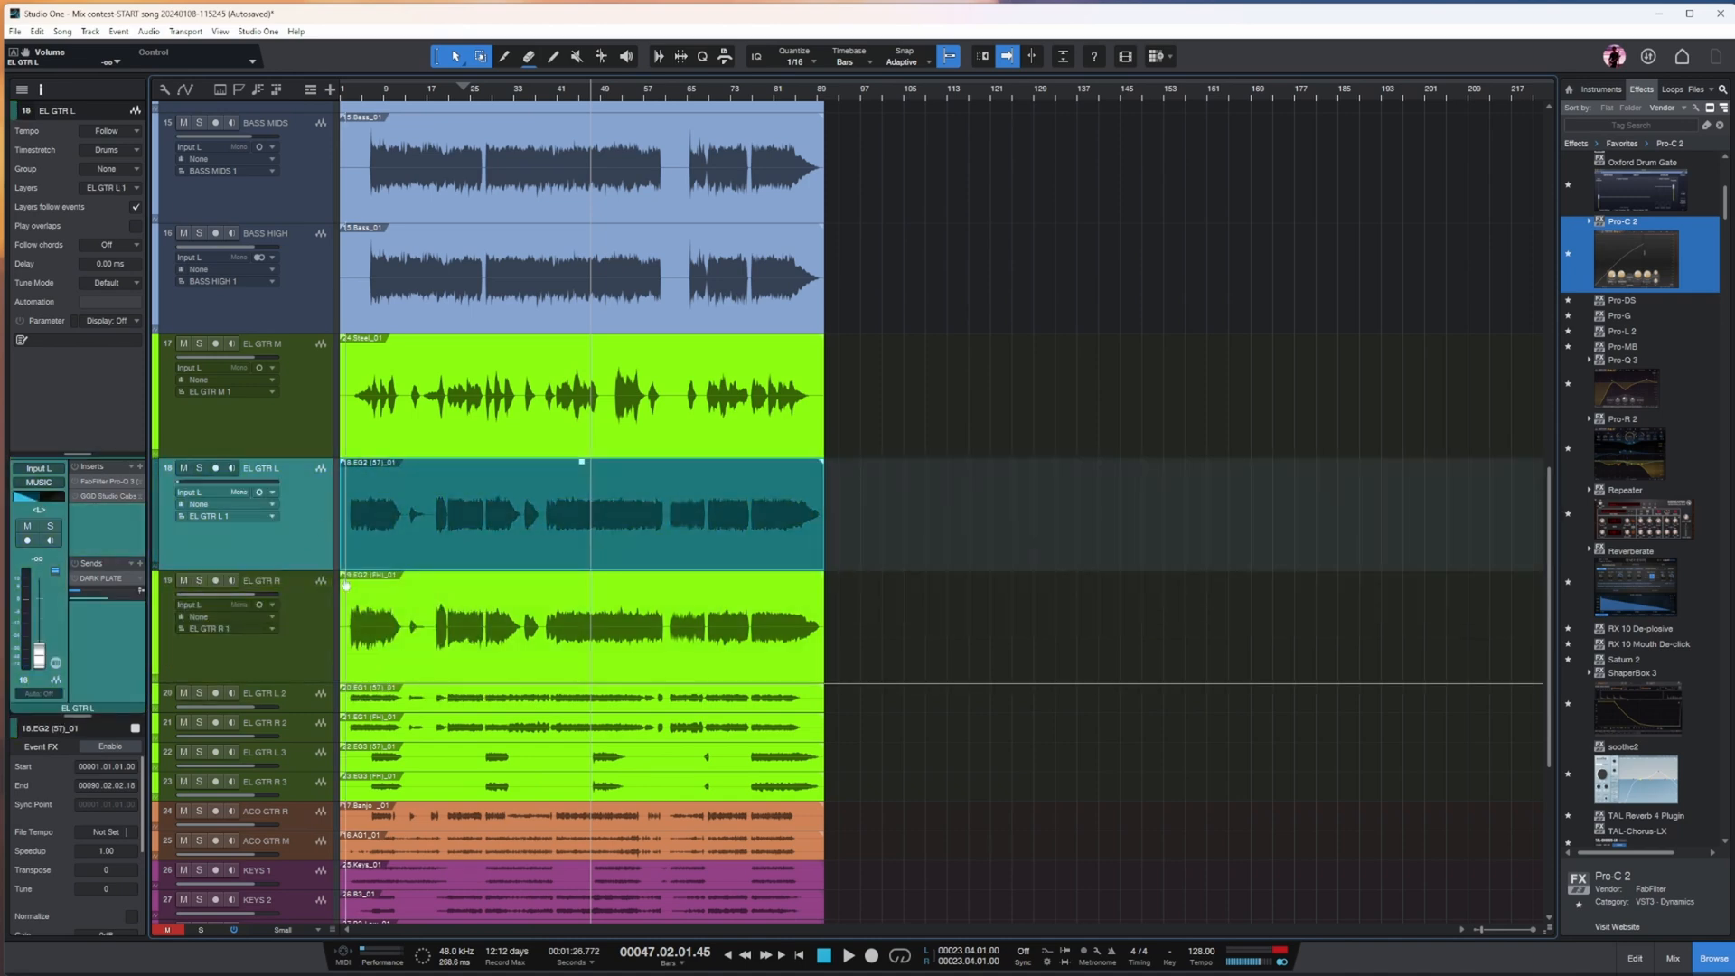
# - Move the teal EL GTR L track above EL GTR M and pan EL GTR R fully left
pyautogui.moveTo(304, 434); pyautogui.dragTo(306, 398)
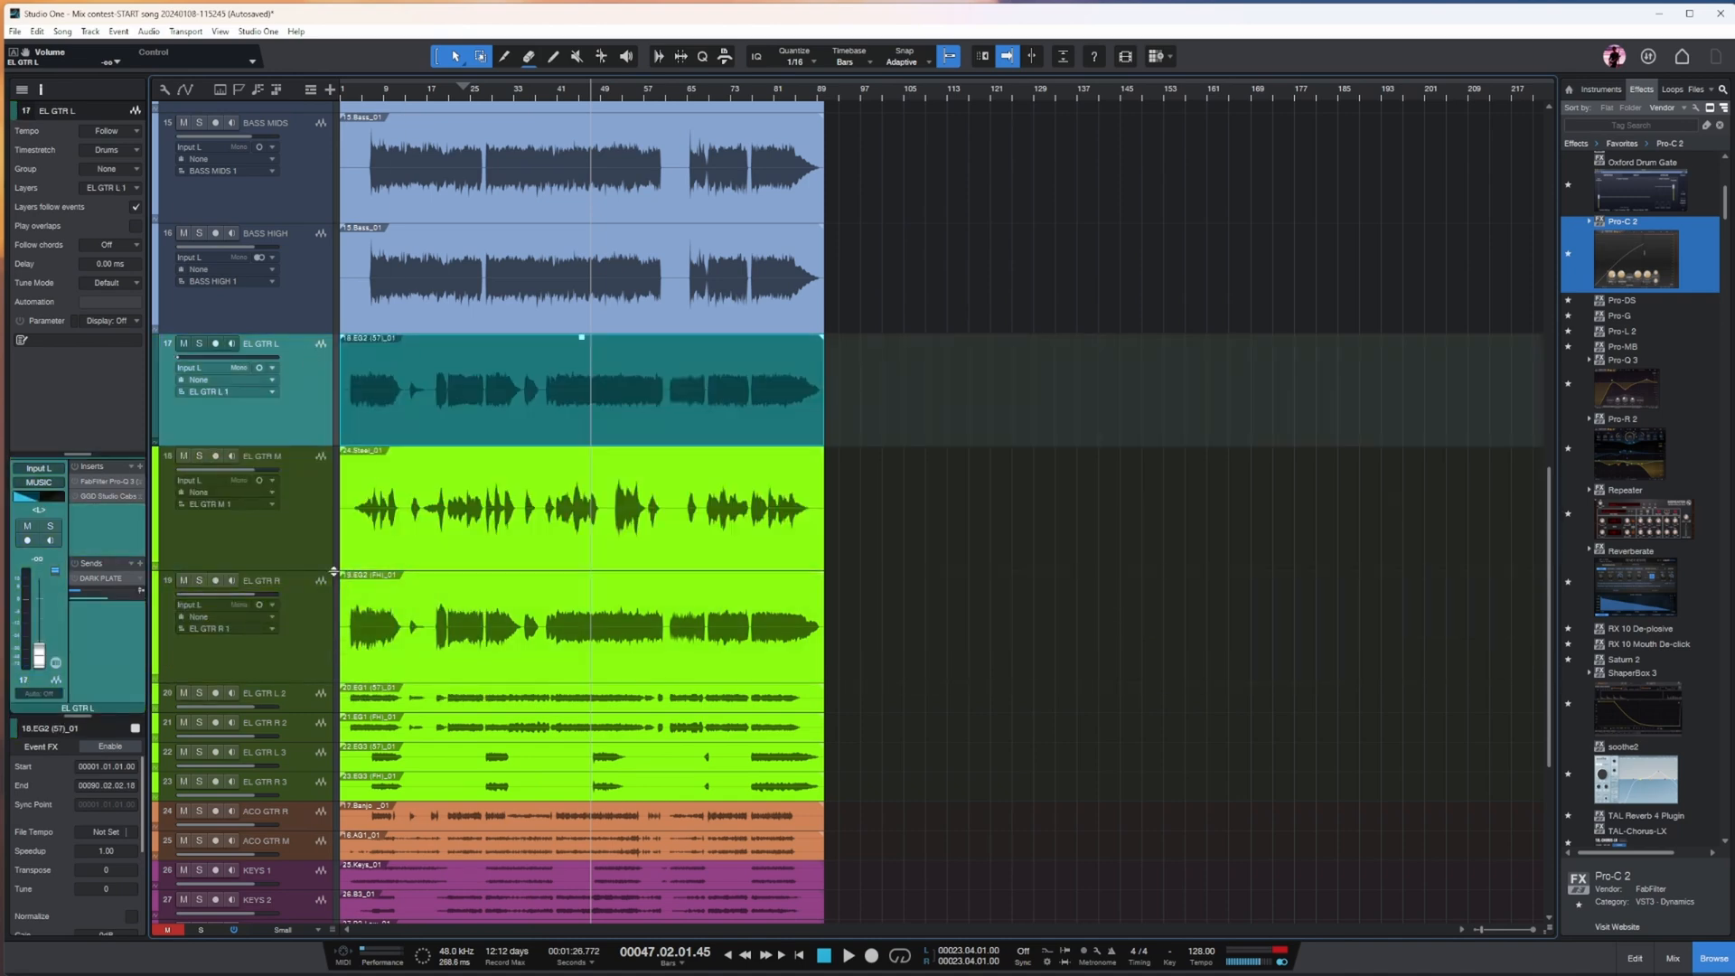
pyautogui.click(313, 614)
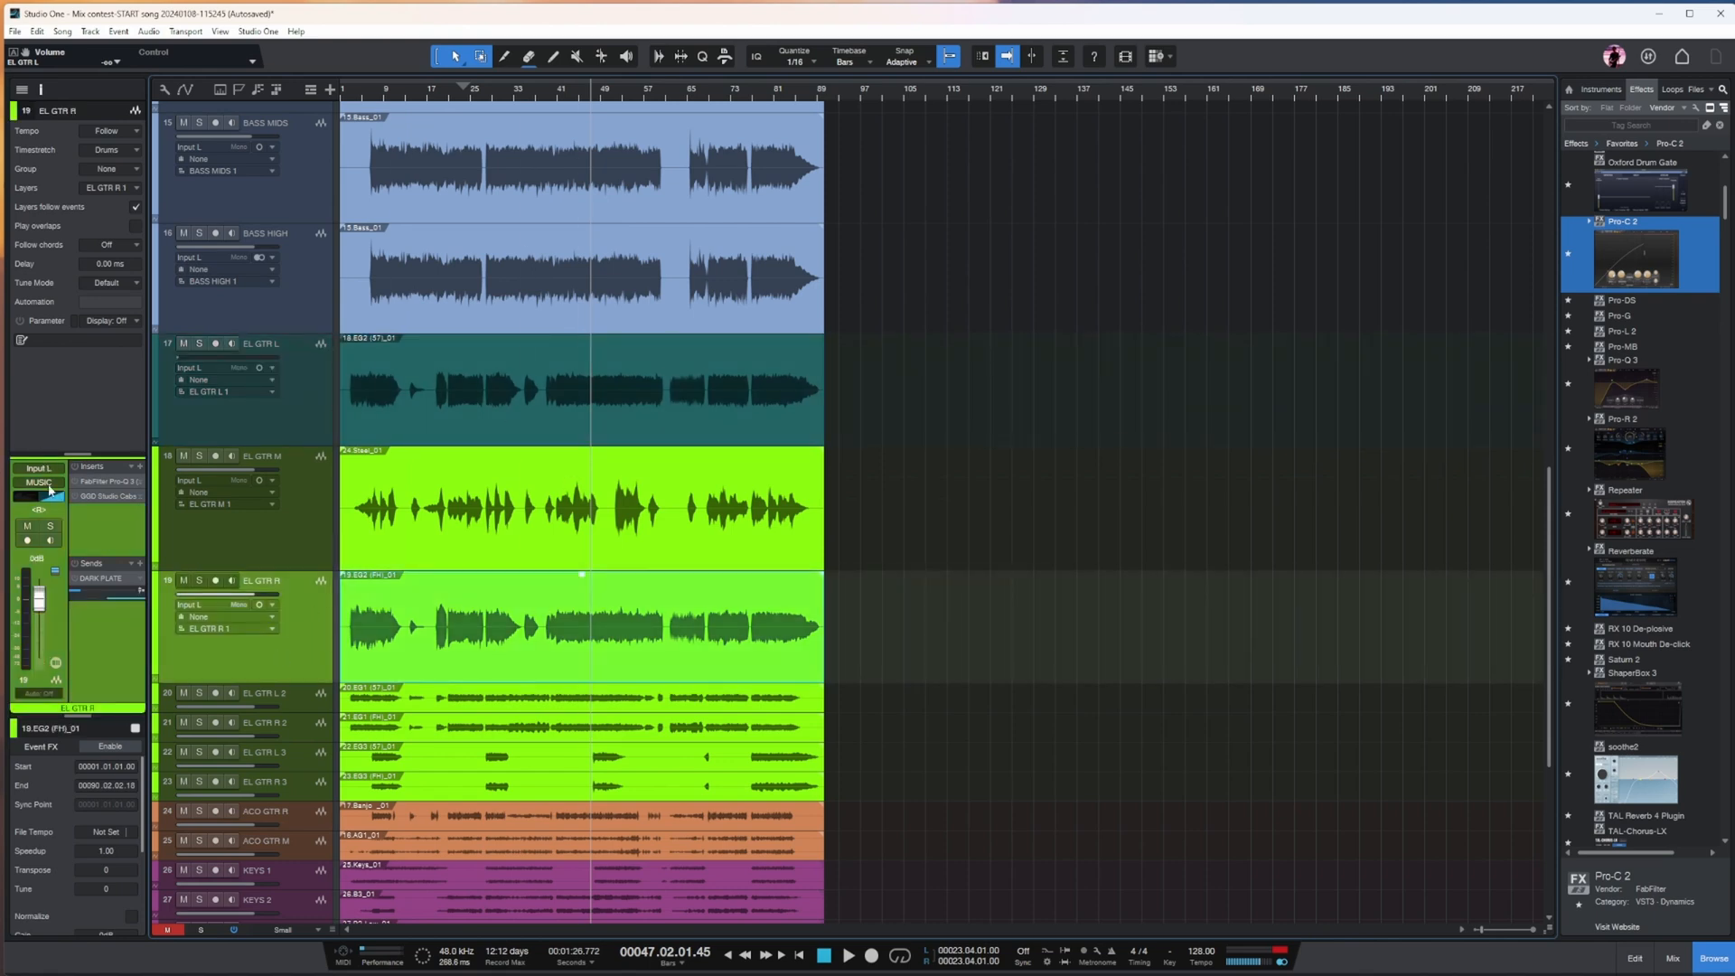
pyautogui.scroll(-2, 622, 511)
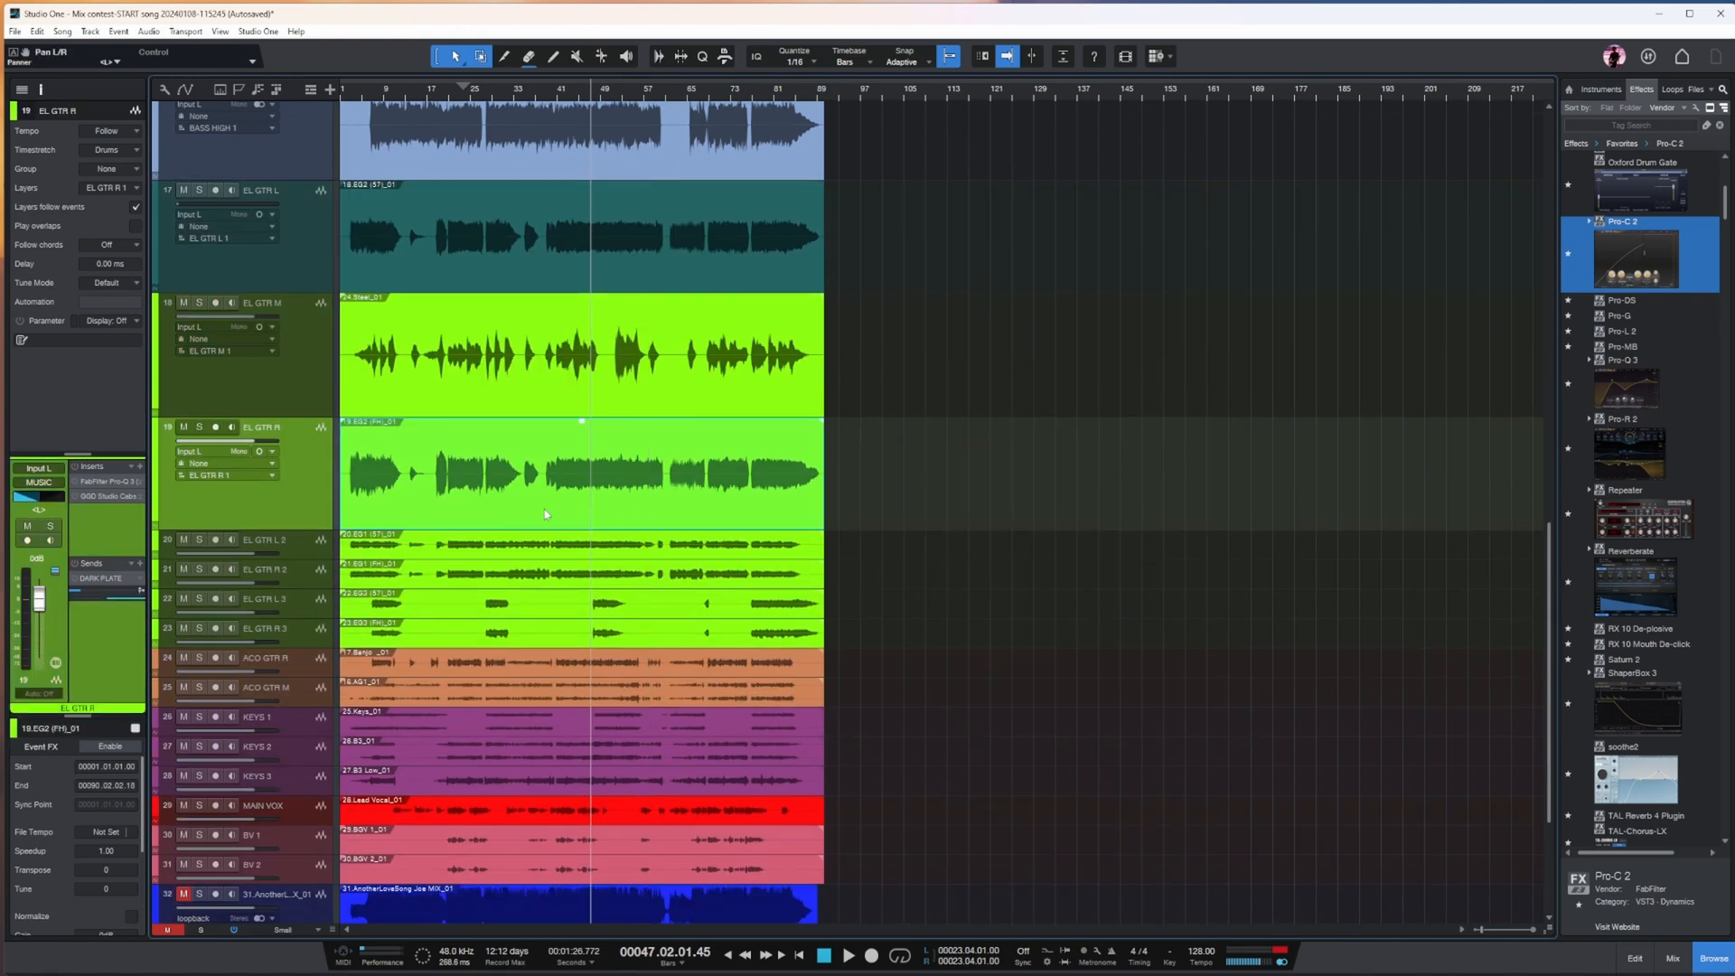
# - Enlarge the EL GTR L 2 and EL GTR R 2 tracks in the arrangement
pyautogui.click(325, 549)
pyautogui.keyDown('shift'); pyautogui.click(314, 575); pyautogui.keyUp('shift')
pyautogui.moveTo(309, 588); pyautogui.dragTo(309, 649)
pyautogui.click(314, 579)
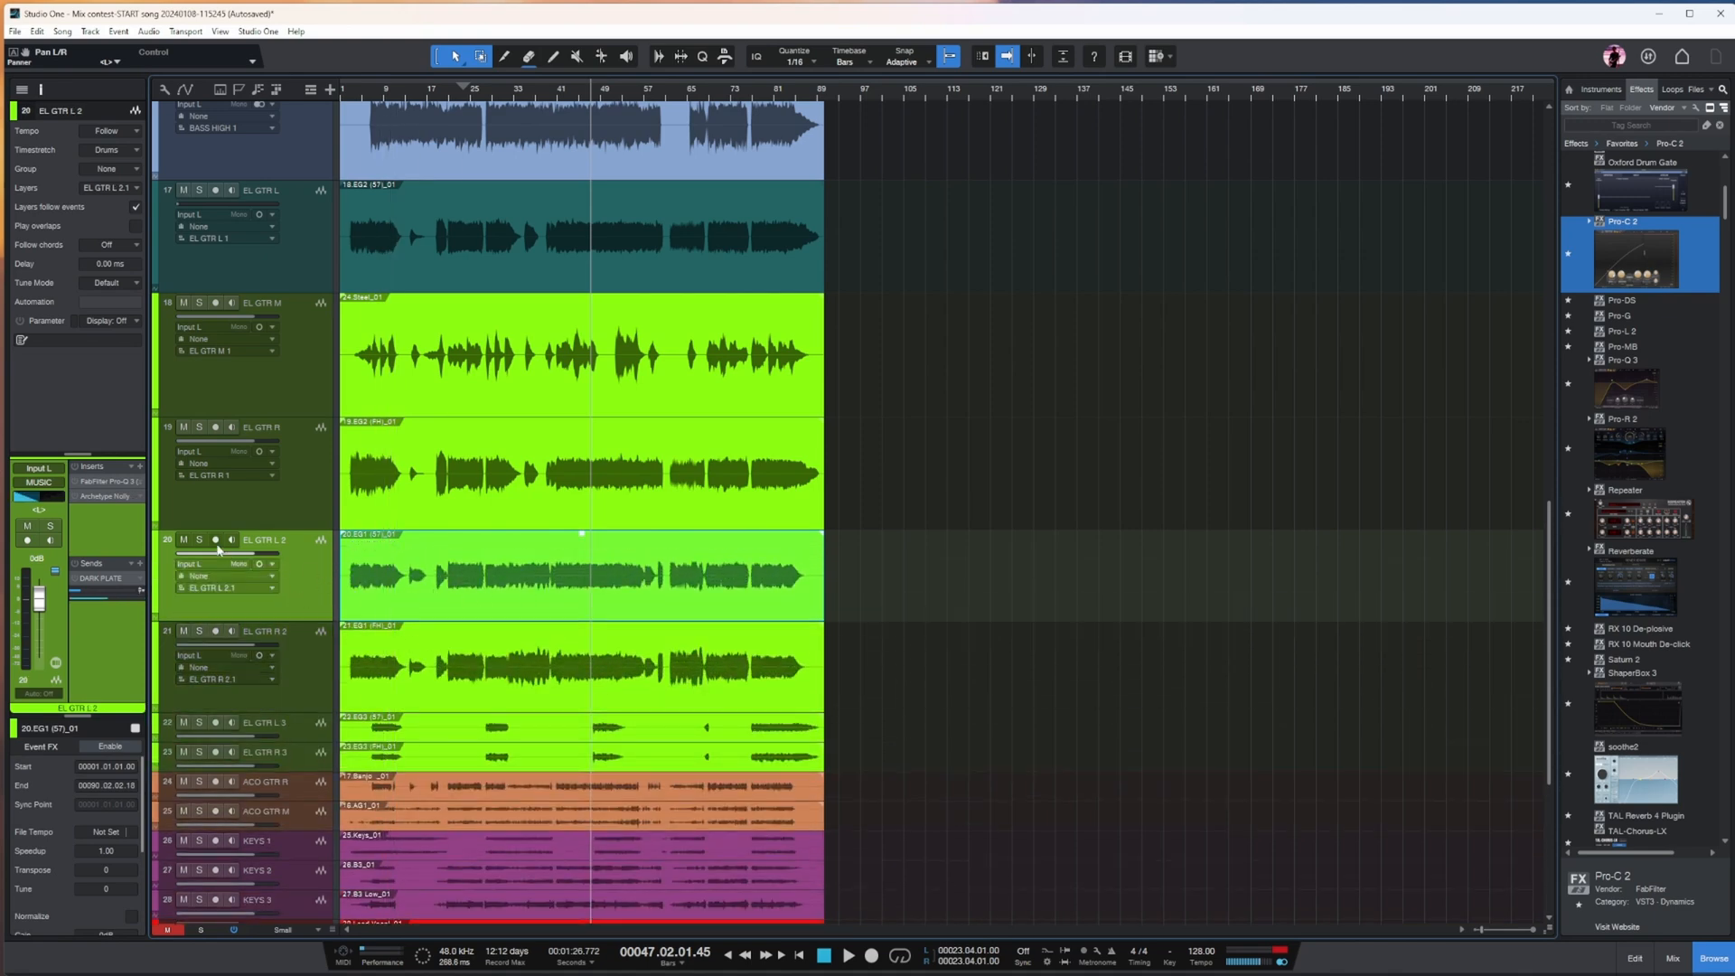
# - Audition EL GTR L 2 and EL GTR R 2 in solo and turn the EL GTR L 2 volume all the way down
pyautogui.press('space')
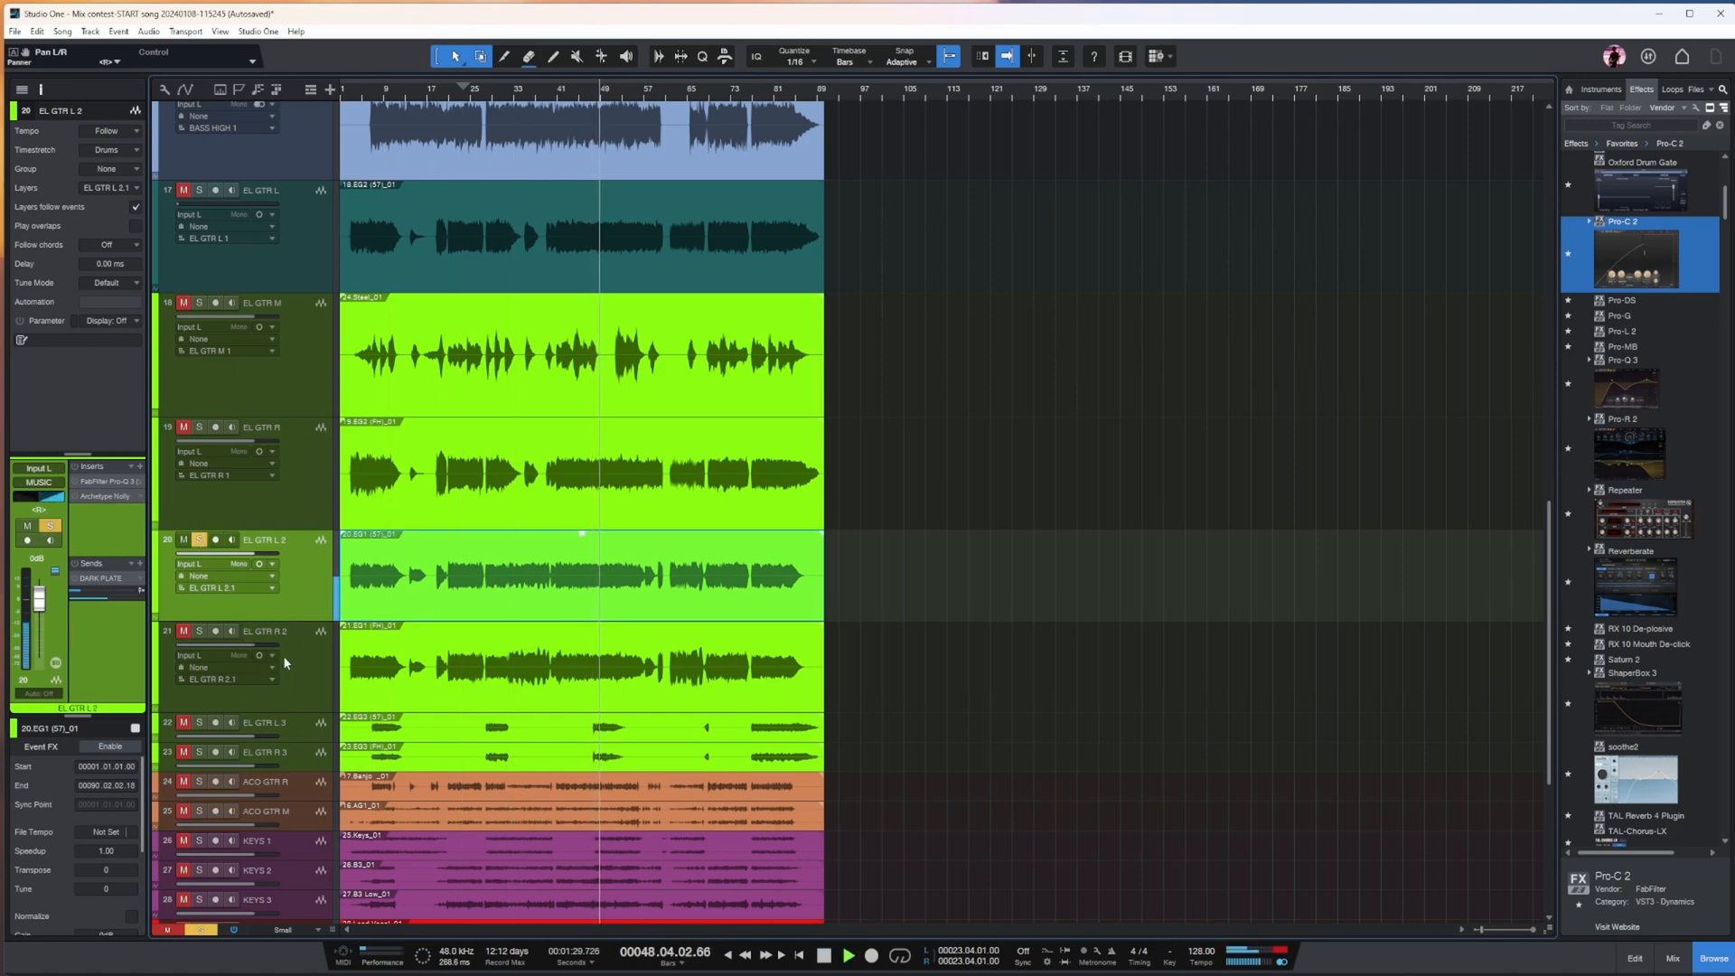
pyautogui.press('space')
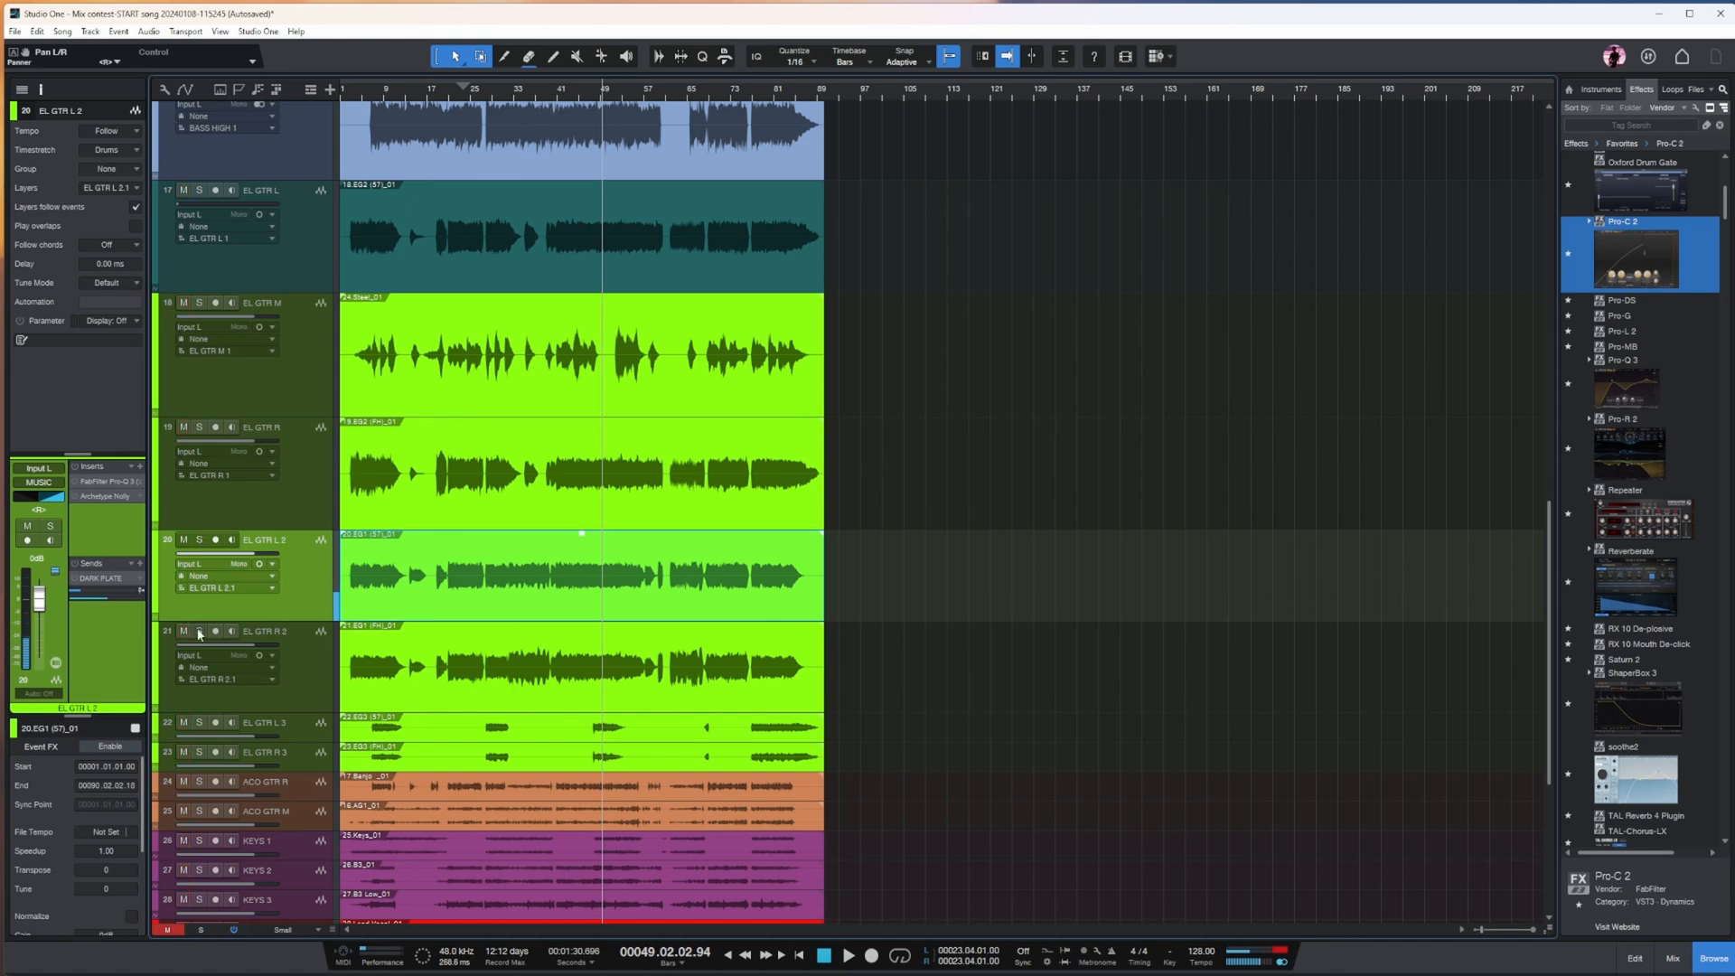
pyautogui.click(213, 632)
# - Recolor the EL GTR L 2 track dark teal and move it above EL GTR M
pyautogui.click(158, 590)
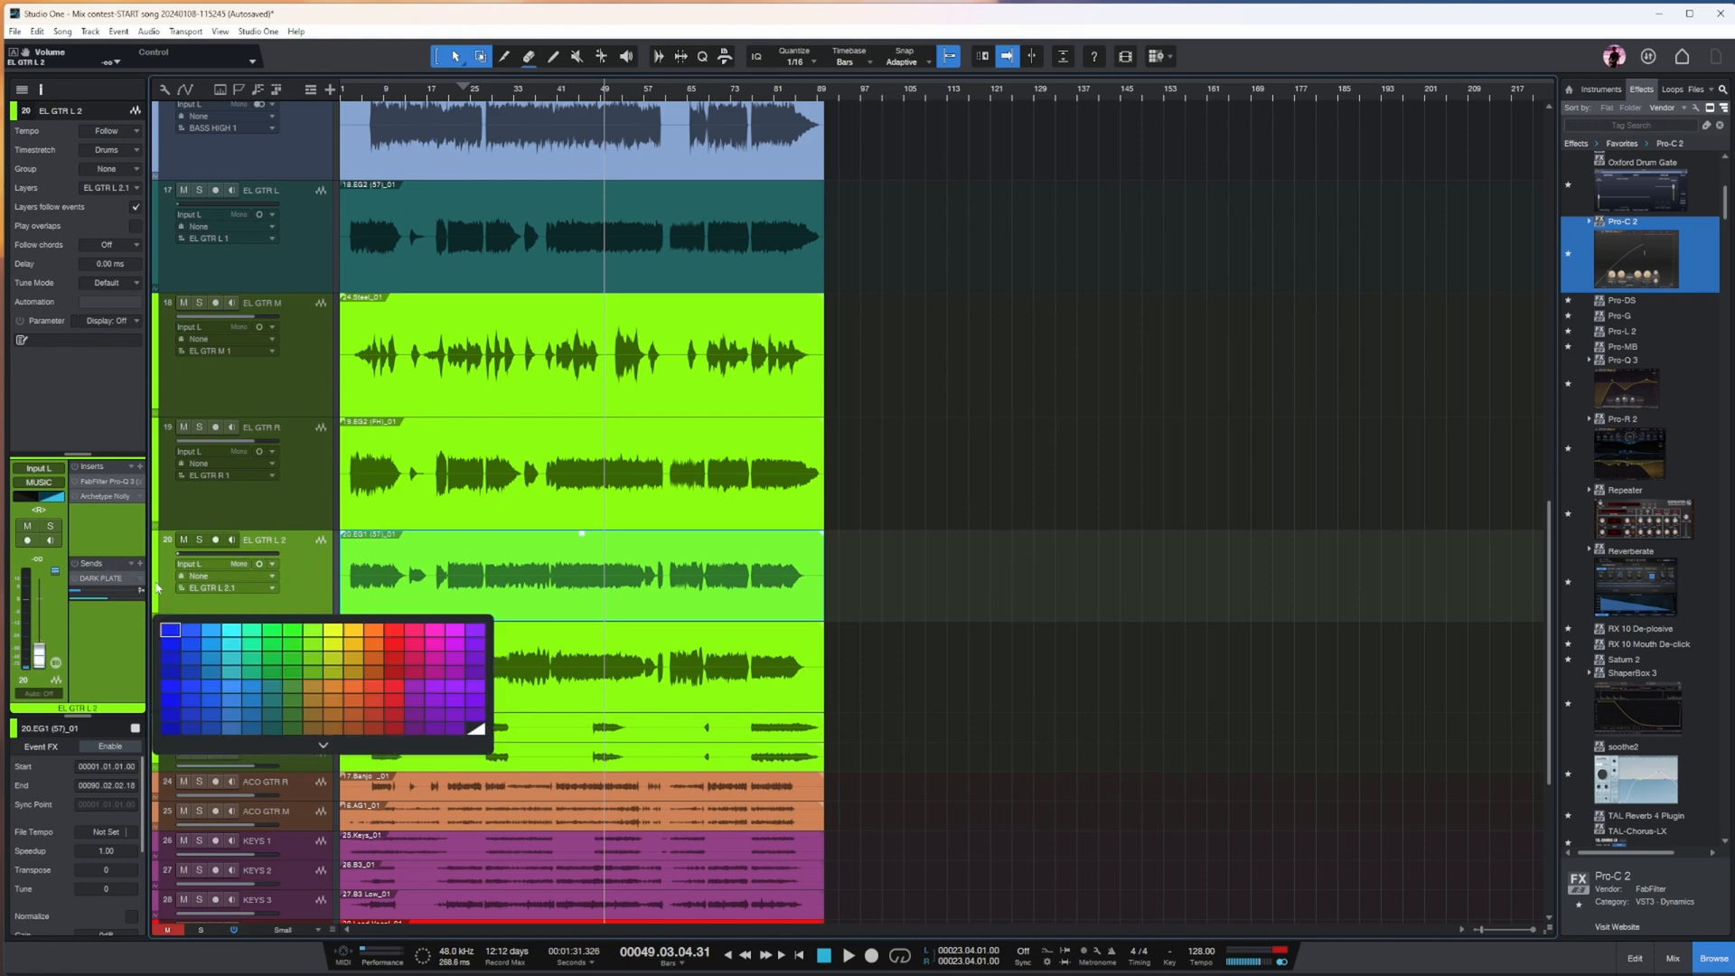
pyautogui.click(315, 629)
pyautogui.moveTo(335, 441); pyautogui.dragTo(335, 312)
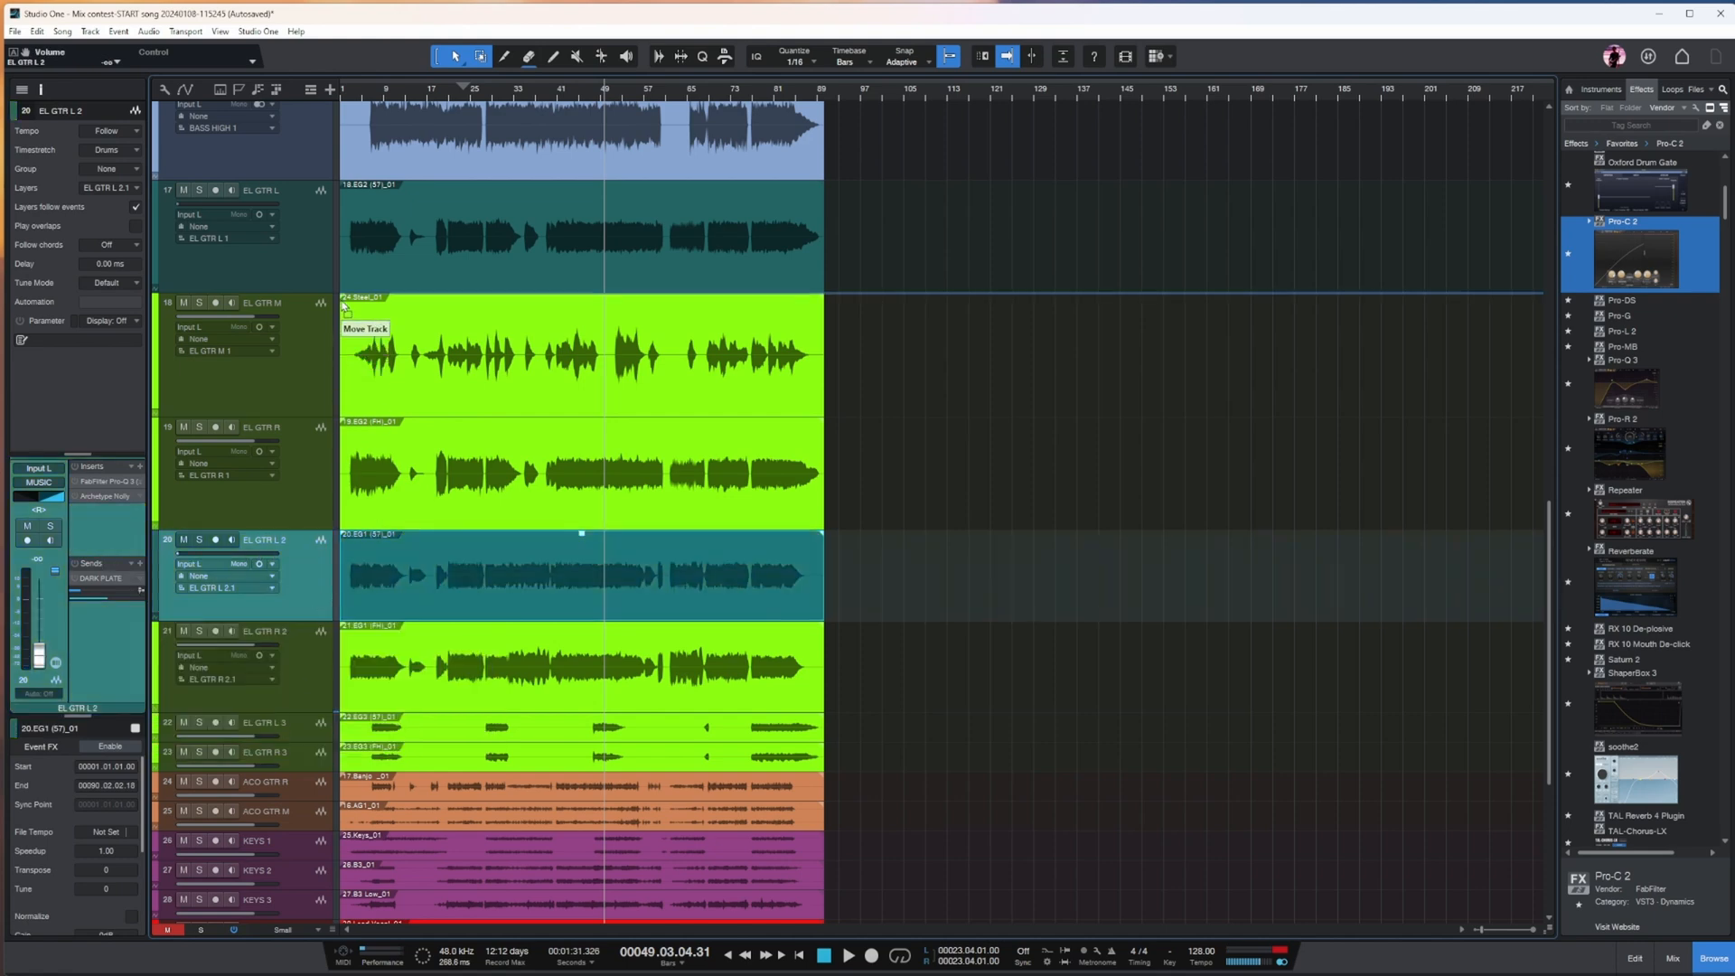
# - Rename the EL GTR R track below EL GTR M as EL GTR L and solo it
pyautogui.click(298, 578)
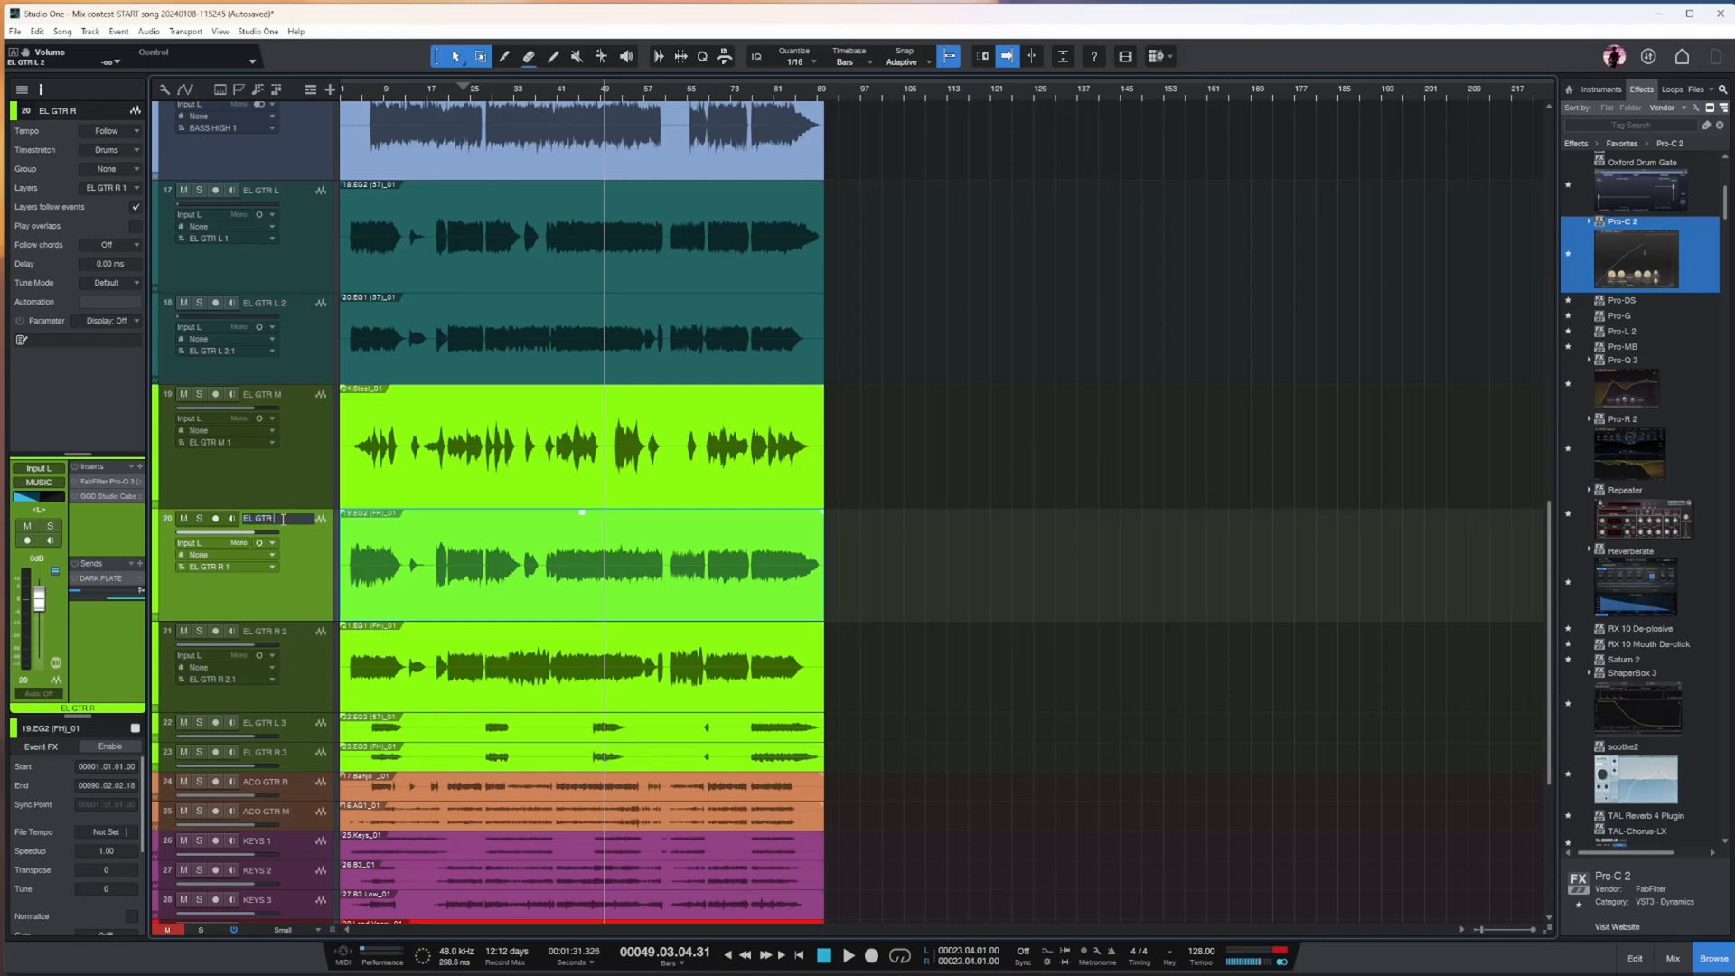
pyautogui.press('Down')
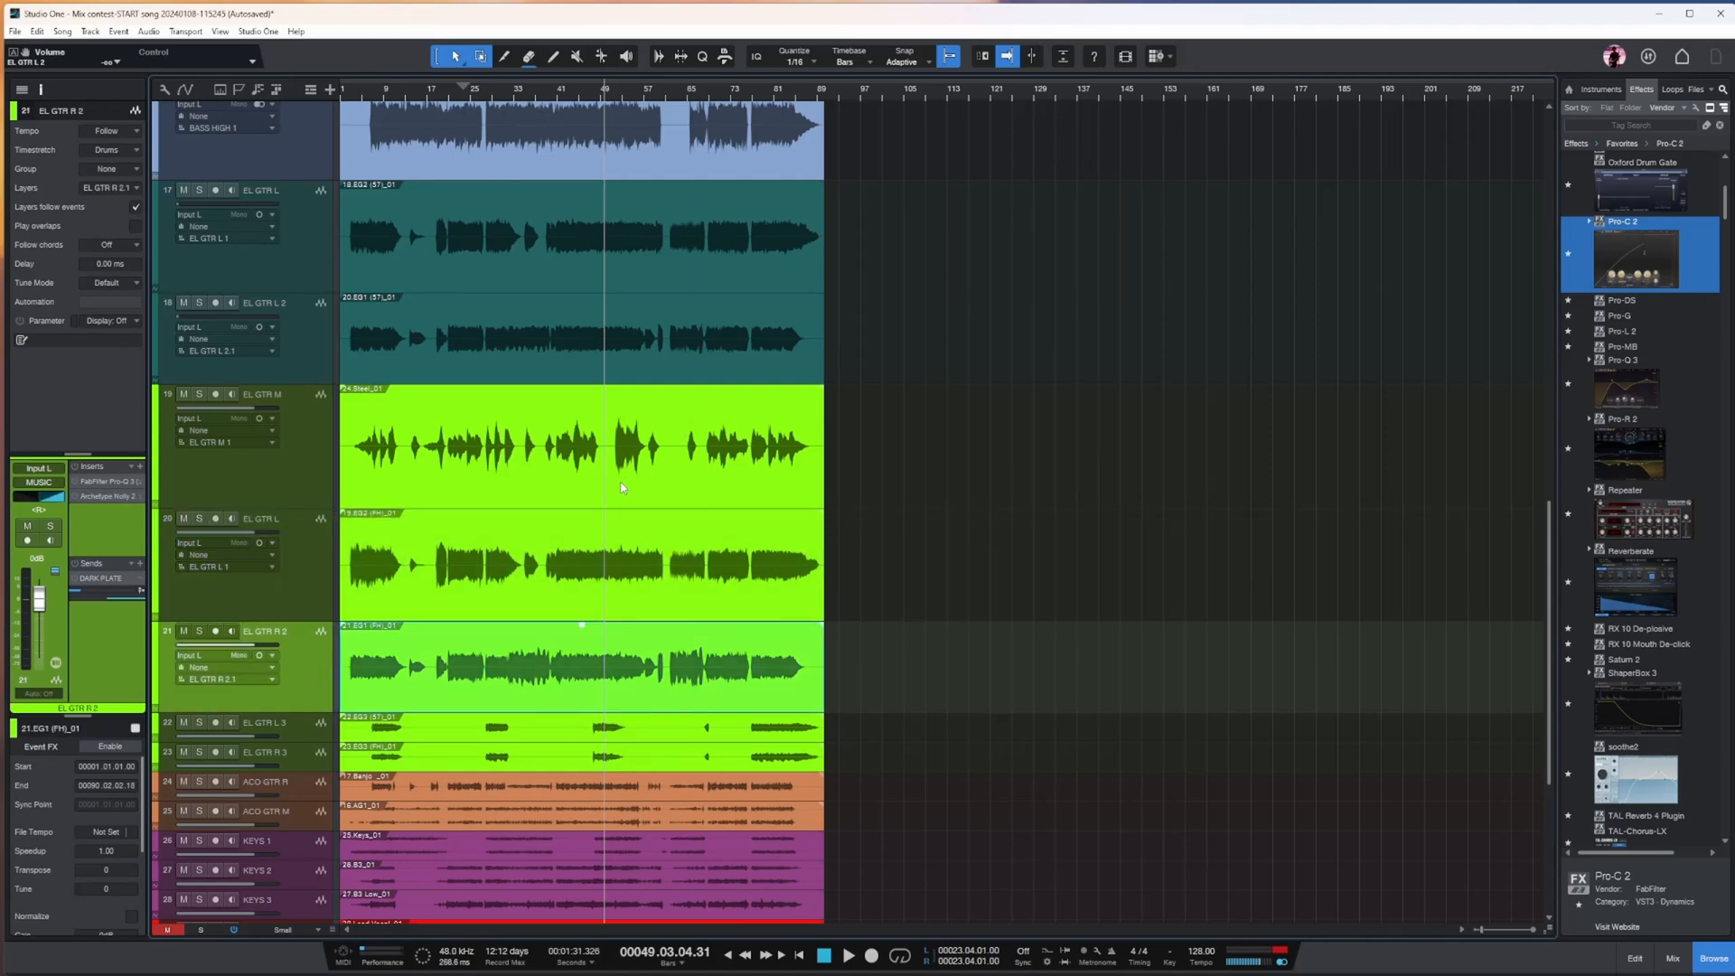
pyautogui.press('Up')
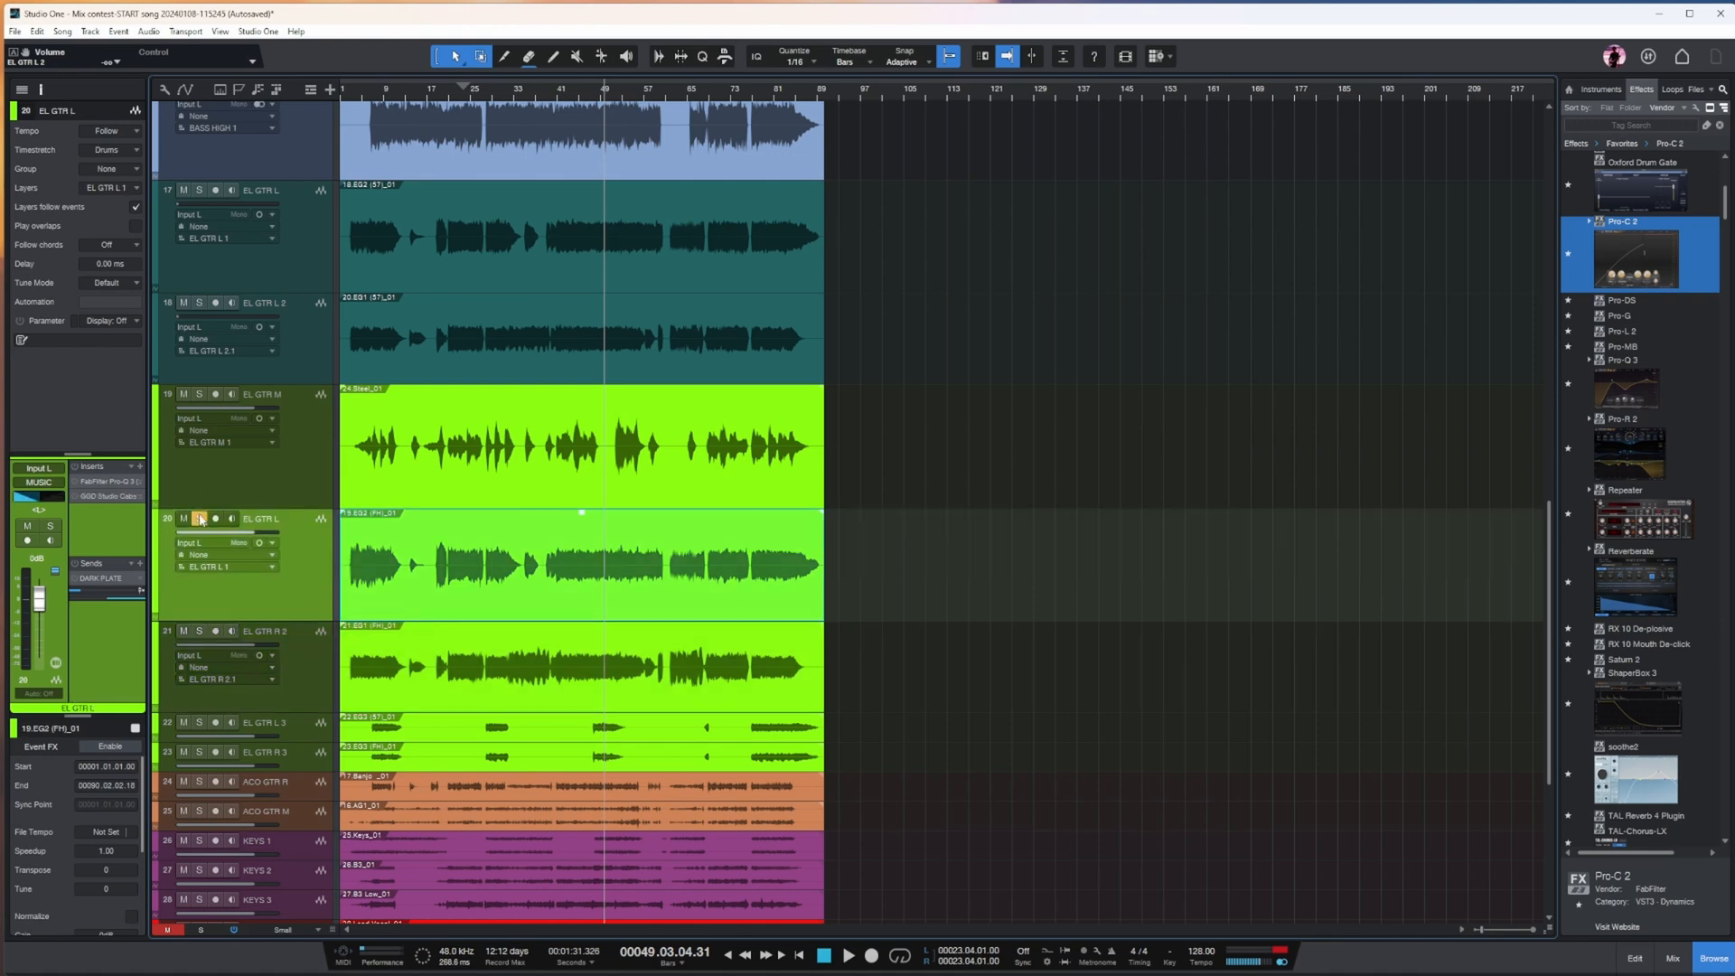
# - In the green EL GTR L track's Pro-Q 3, add a broad low-mid bell cut of about 6 dB and raise the low cut to about 186.5 Hz
pyautogui.click(87, 483)
pyautogui.moveTo(989, 224); pyautogui.dragTo(1167, 197)
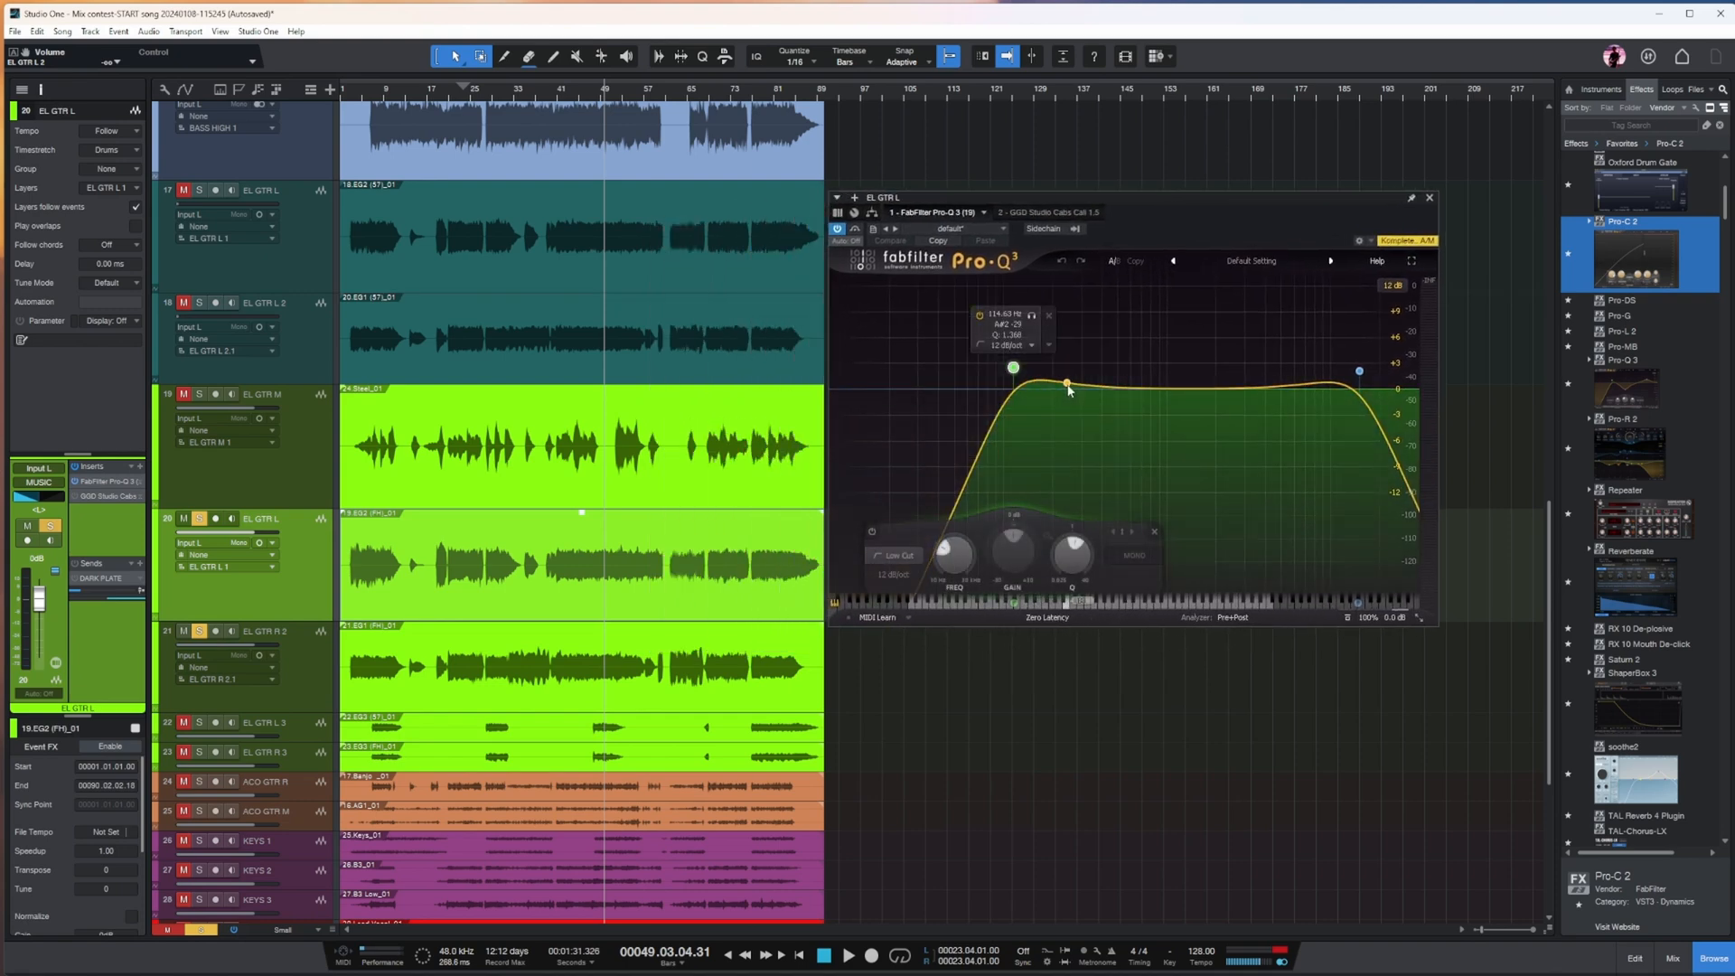
pyautogui.moveTo(1068, 386); pyautogui.dragTo(1068, 435)
pyautogui.scroll(-5, 1068, 436)
pyautogui.moveTo(1015, 370); pyautogui.dragTo(1049, 374)
pyautogui.press('space')
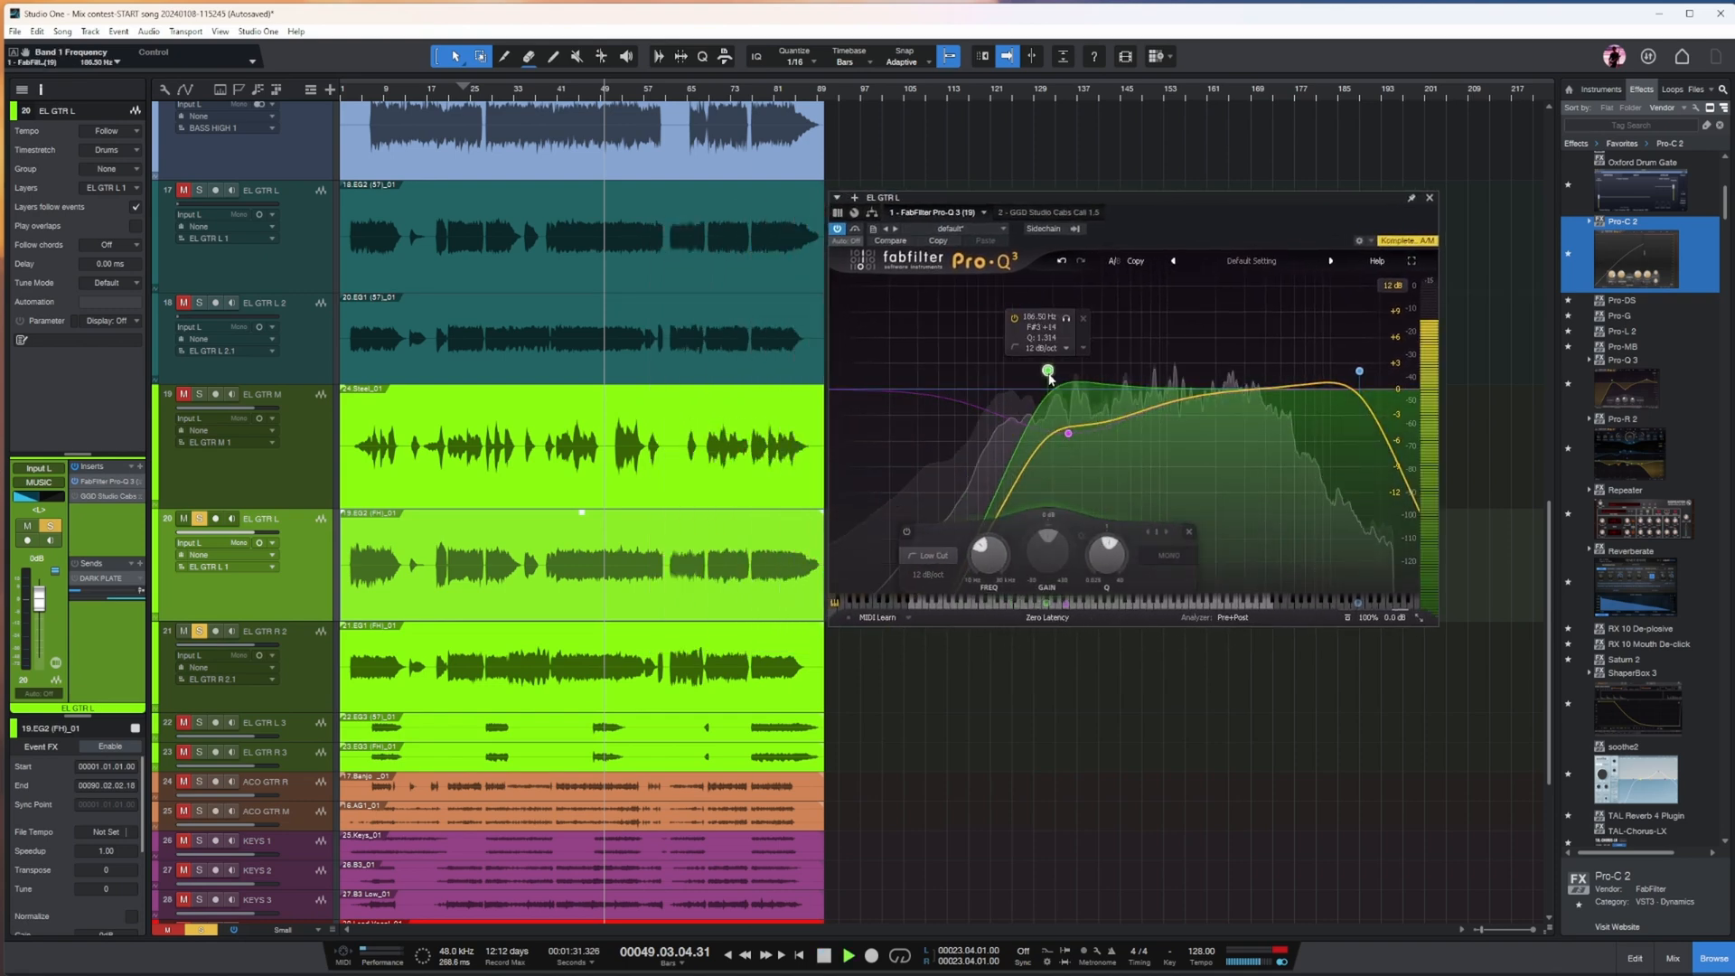
pyautogui.moveTo(1069, 436); pyautogui.dragTo(1067, 444)
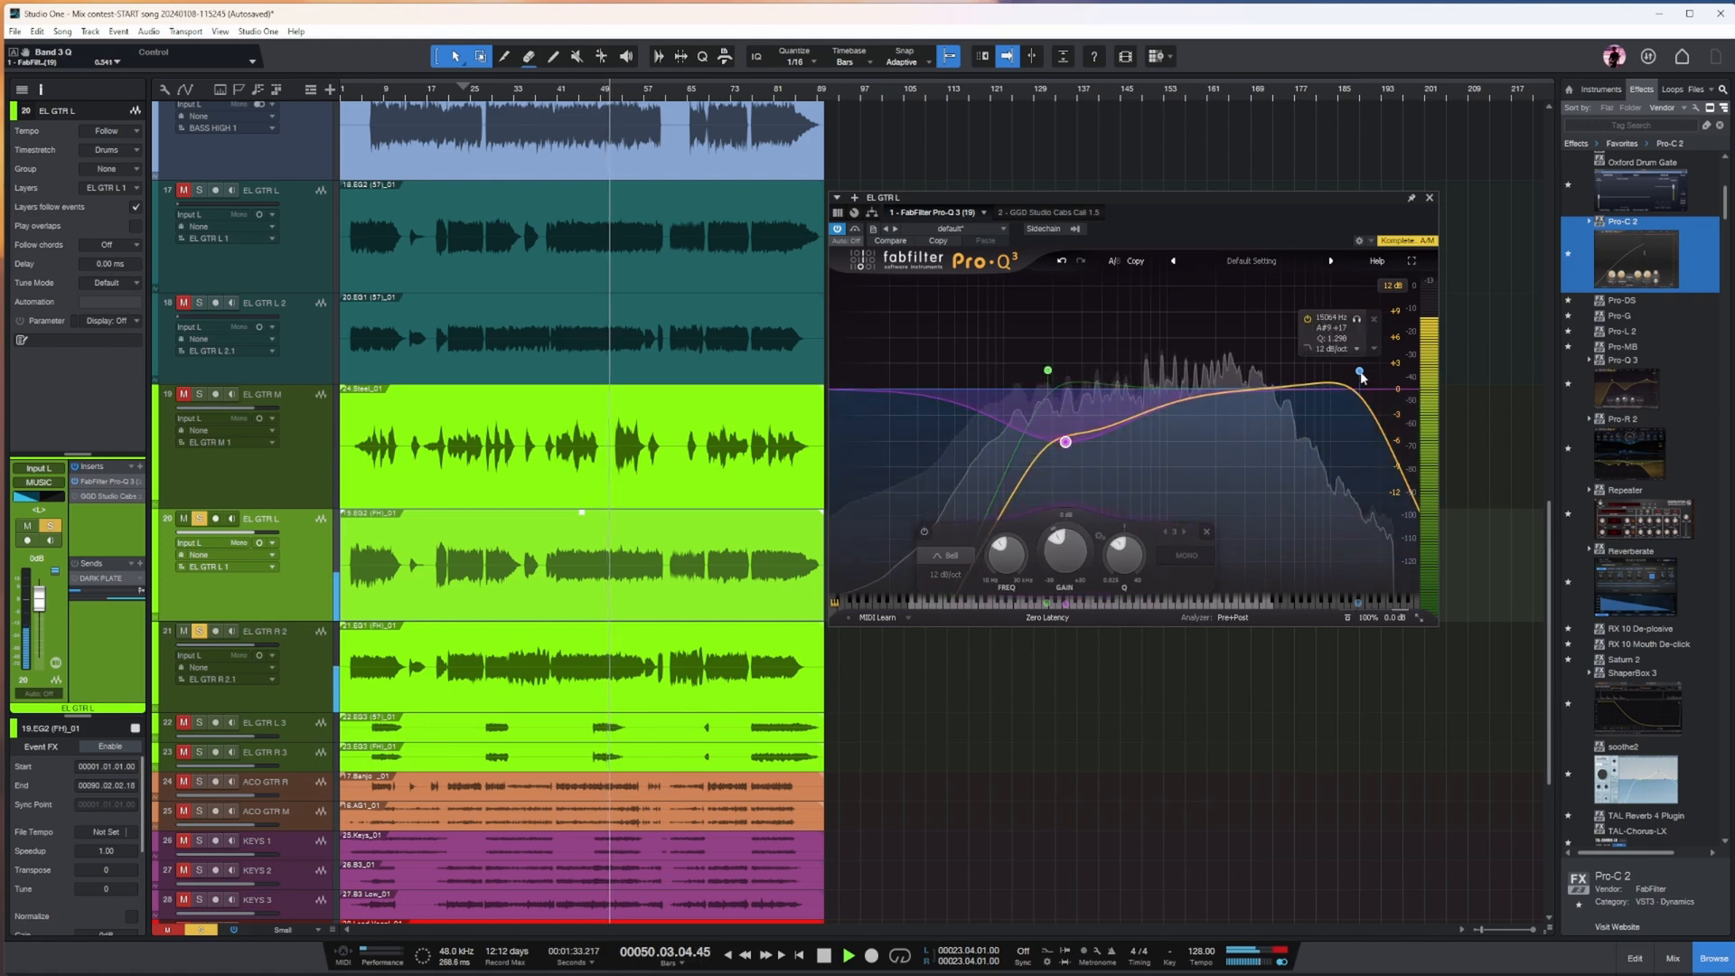
# - Lower the Pro-Q 3 high cut and add a bell cut of about 2.9 dB near 921 Hz on EL GTR L
pyautogui.moveTo(1362, 378); pyautogui.dragTo(1290, 384)
pyautogui.moveTo(1167, 397)
pyautogui.mouseDown()
pyautogui.moveTo(1147, 342)
pyautogui.moveTo(1162, 411)
pyautogui.mouseUp()
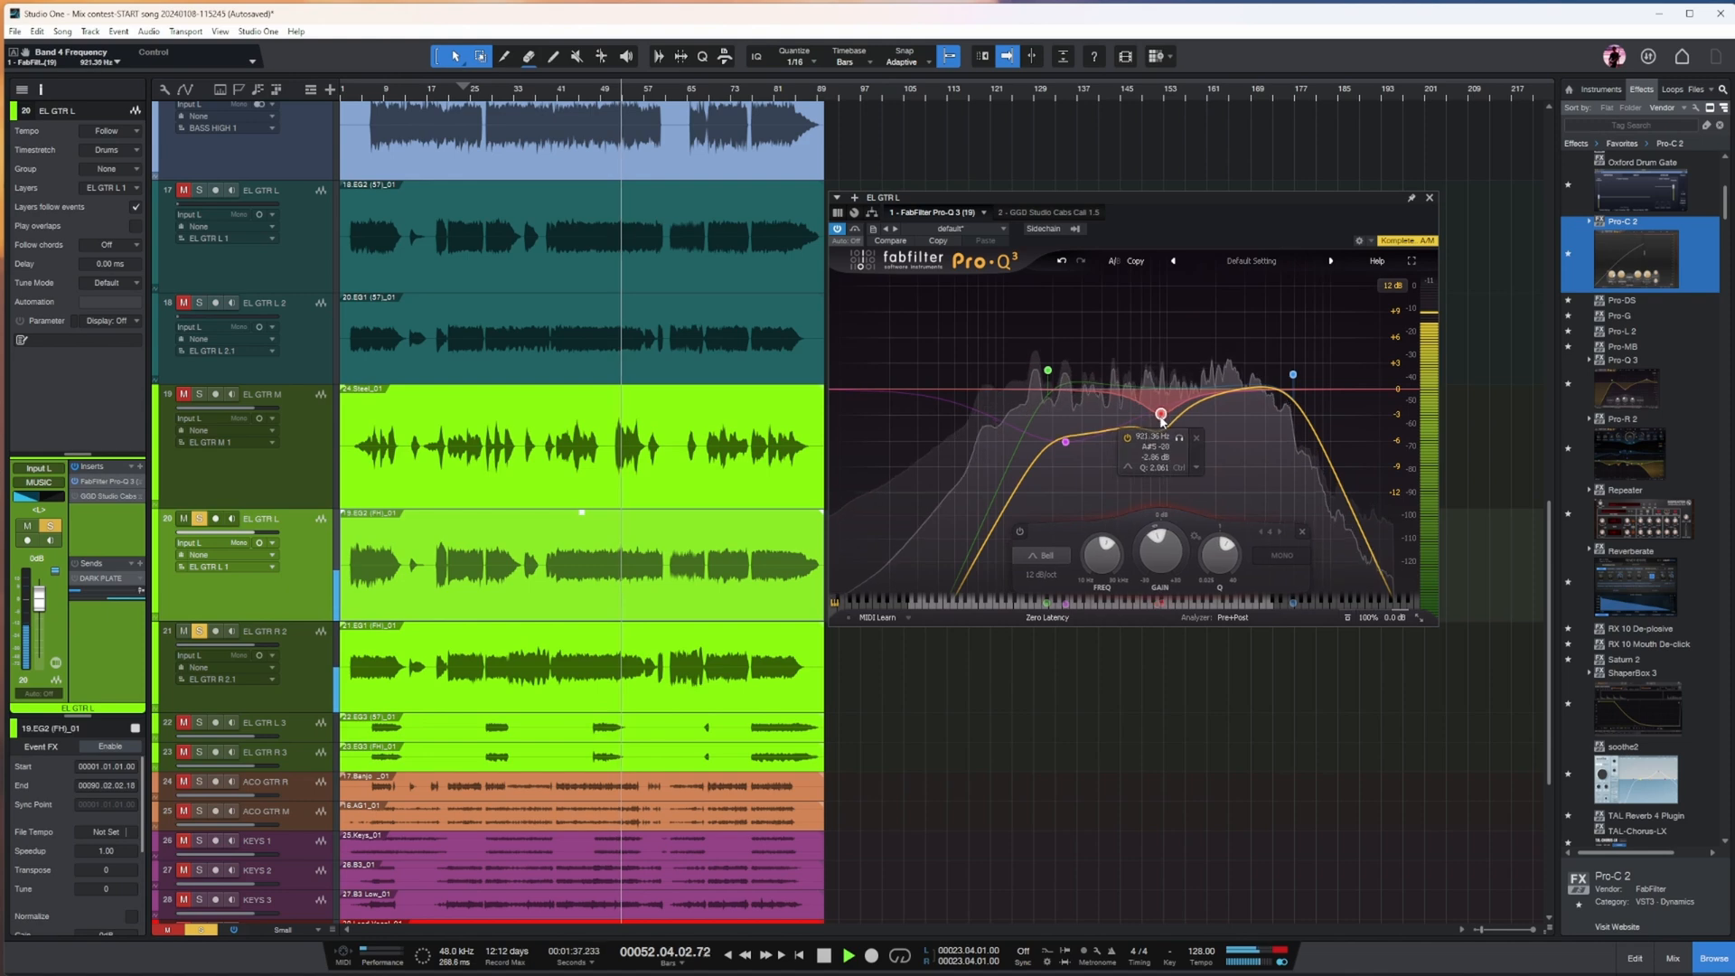
# - Copy the Pro-Q 3 equalizer from the green EL GTR L track to EL GTR R 2 and open the copy's settings
pyautogui.moveTo(96, 481); pyautogui.dragTo(275, 675)
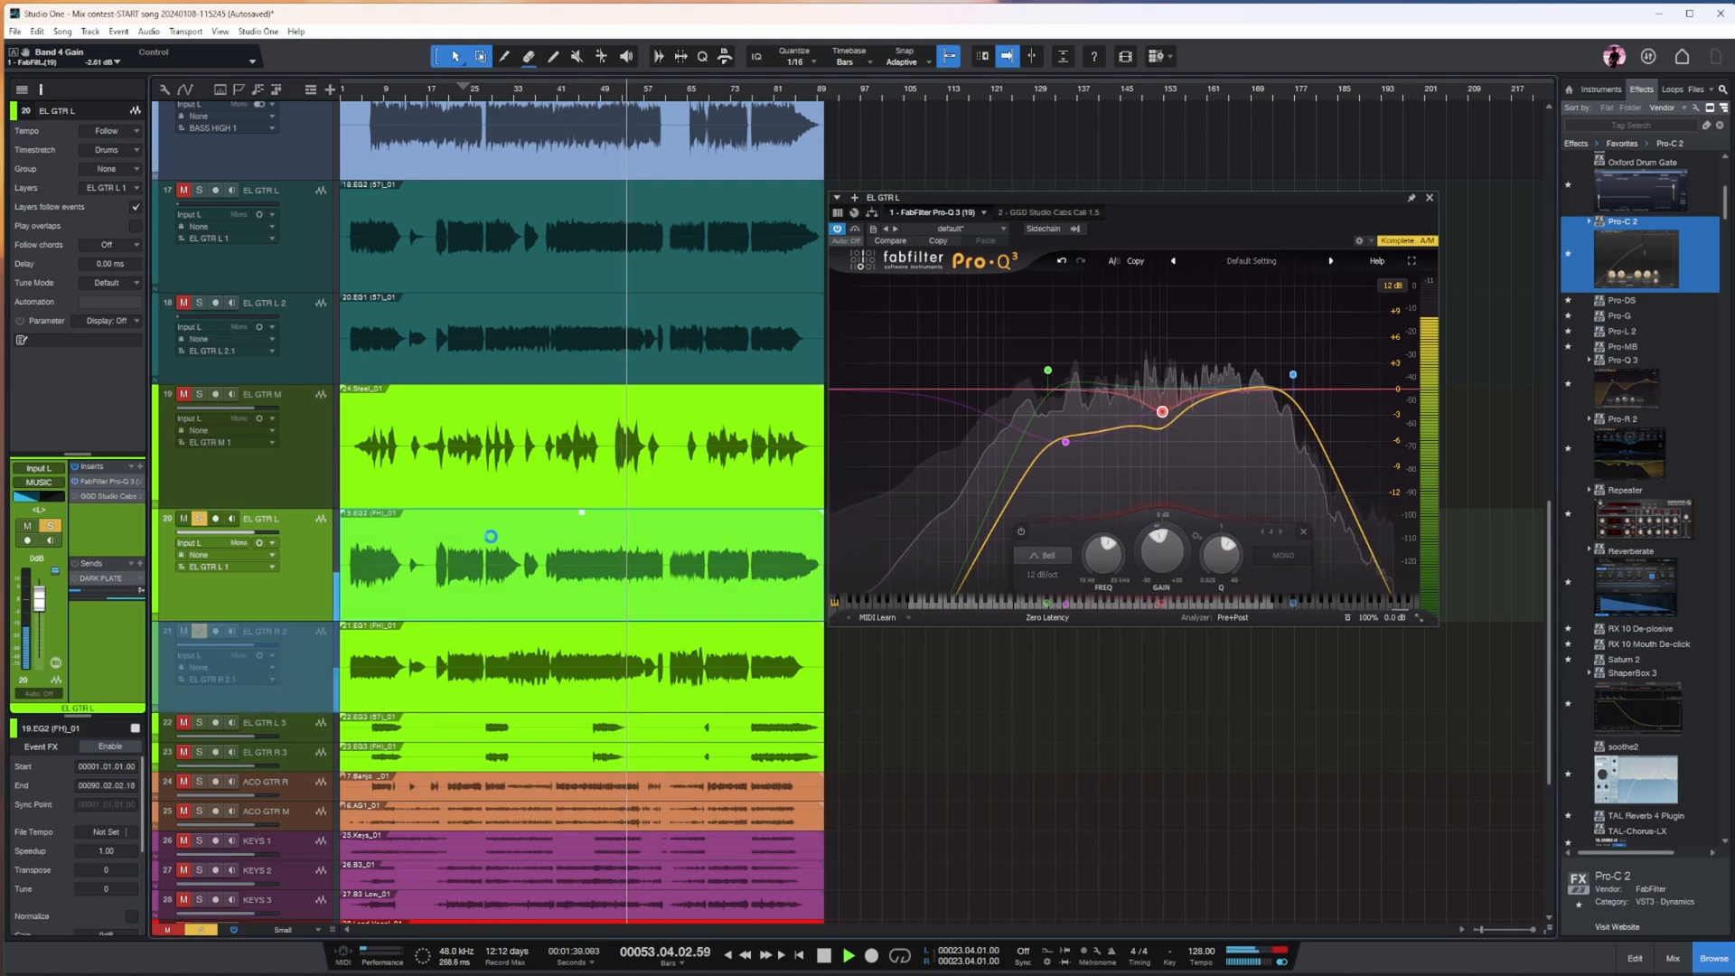
pyautogui.click(596, 95)
pyautogui.click(291, 679)
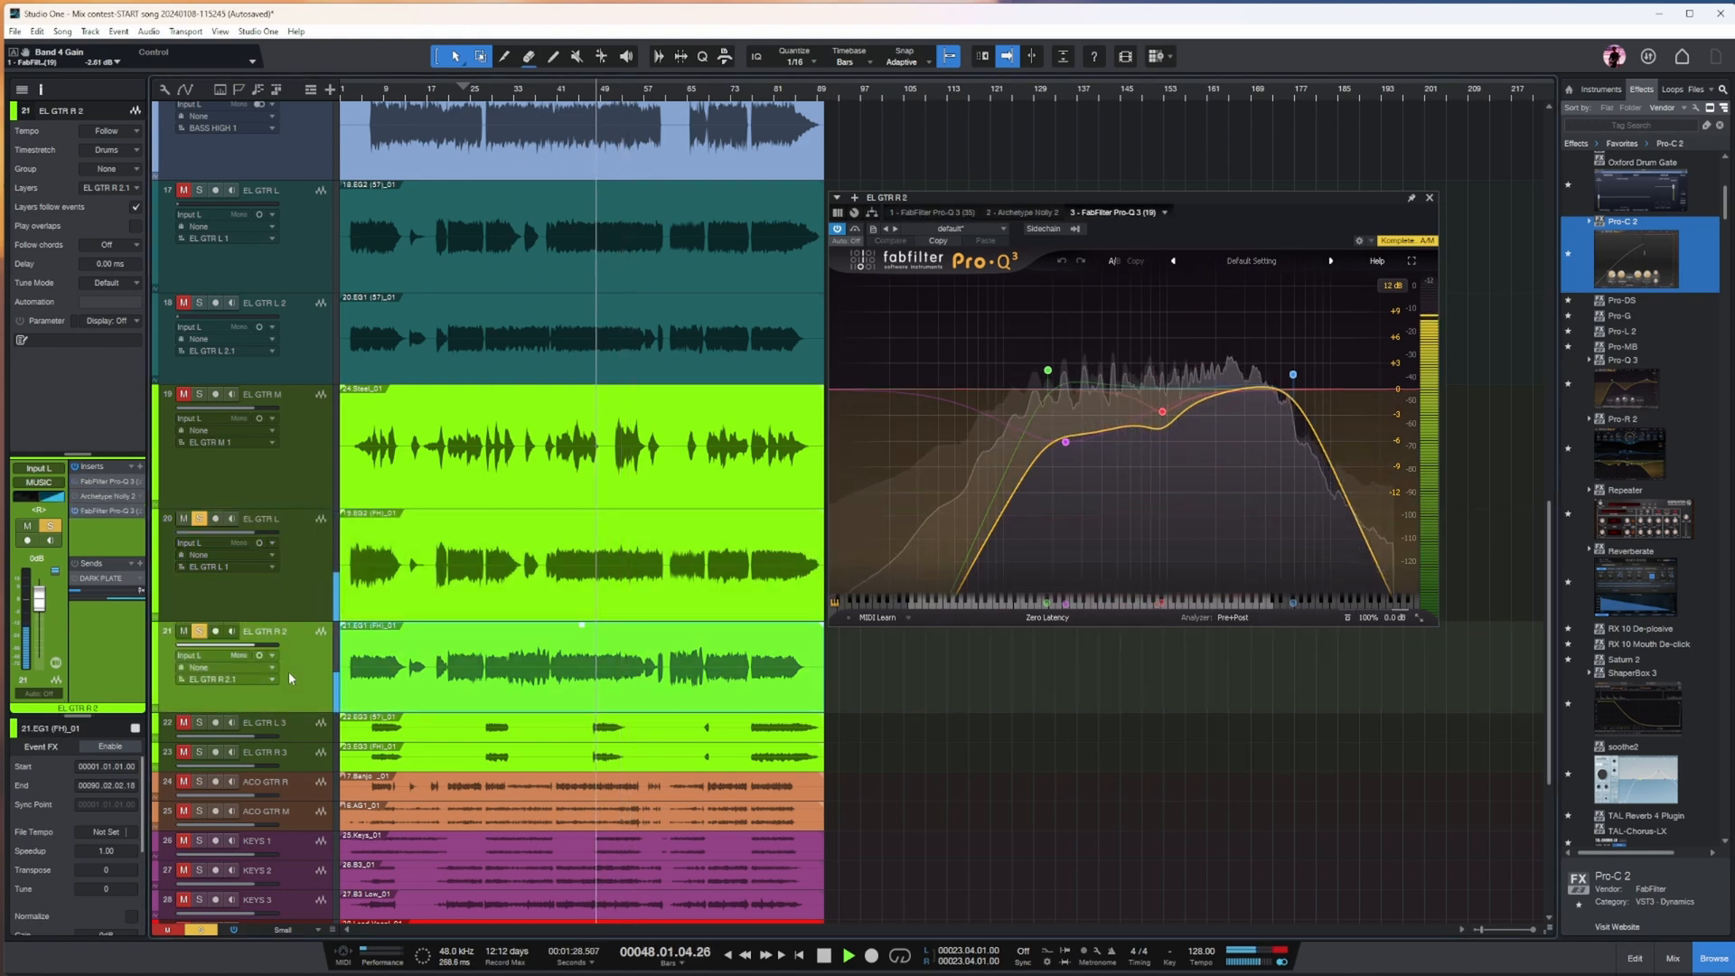
# - In EL GTR R 2's Pro-Q 3, lower the low cut slightly and adjust the broad low-mid bell cut
pyautogui.click(1164, 415)
pyautogui.moveTo(1049, 372); pyautogui.dragTo(1042, 368)
pyautogui.moveTo(1058, 438); pyautogui.dragTo(1066, 441)
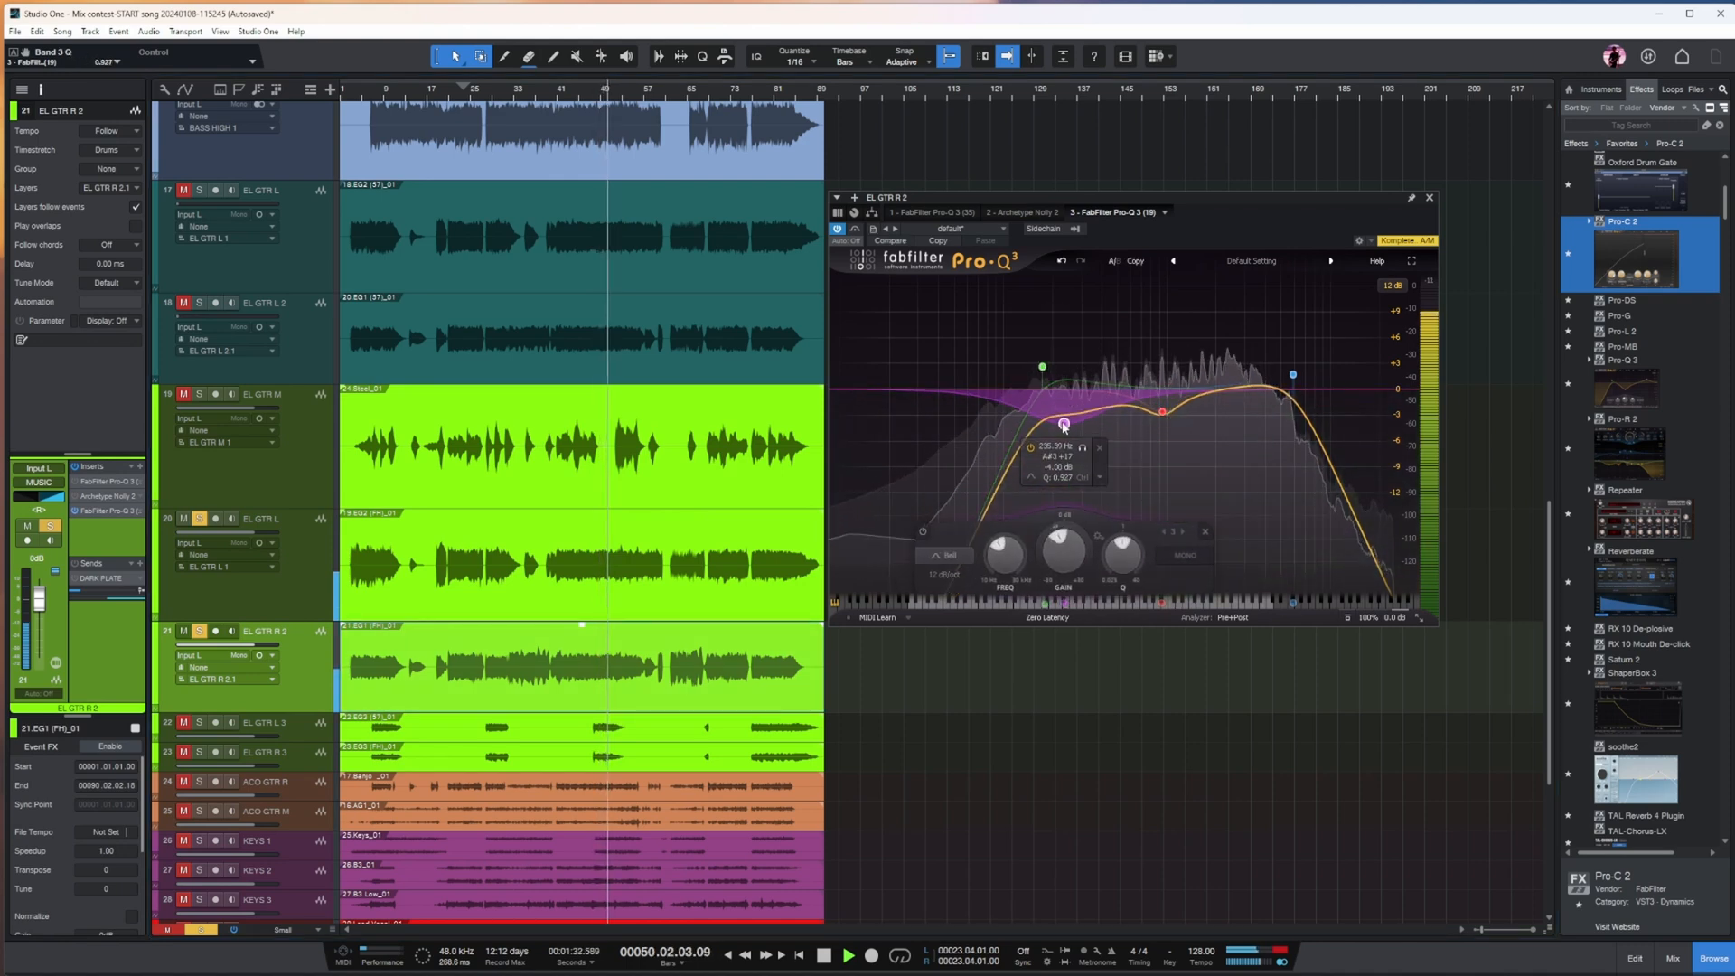
# - Add a narrow bell cut of about 2.6 dB near 2509 Hz and a wider low-mid cut on EL GTR R 2, and clear the solos
pyautogui.moveTo(1236, 403)
pyautogui.mouseDown()
pyautogui.moveTo(1239, 439)
pyautogui.moveTo(1232, 413)
pyautogui.mouseUp()
pyautogui.scroll(3, 1233, 413)
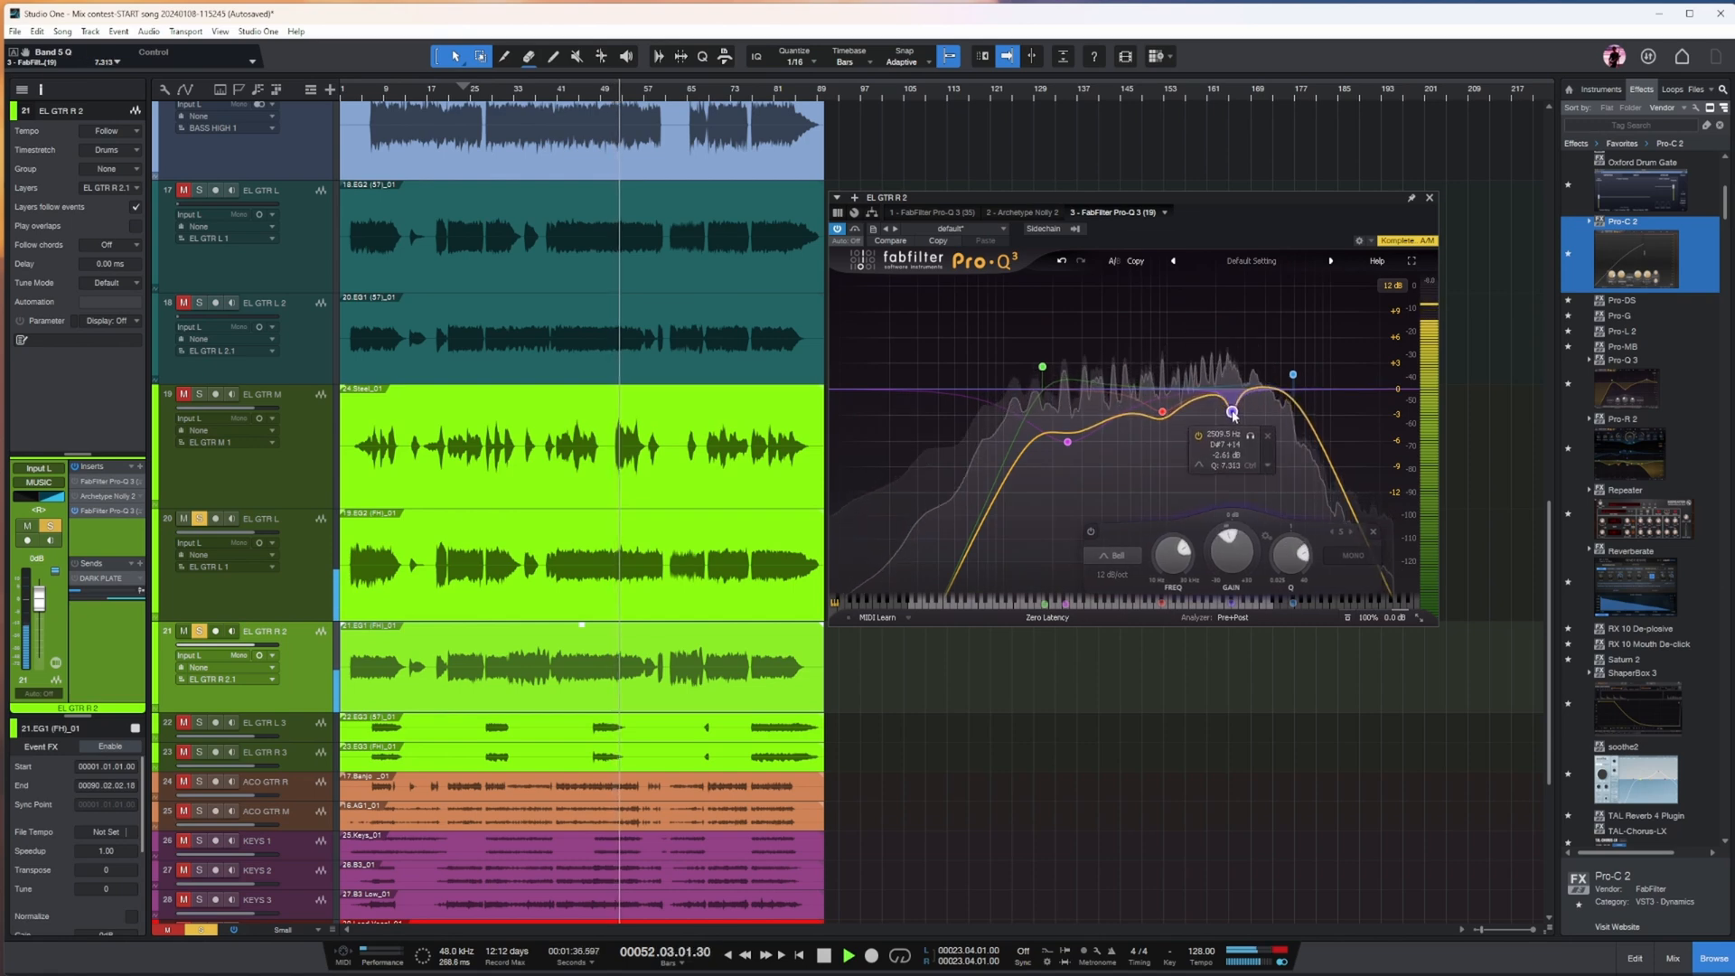
pyautogui.moveTo(1067, 442); pyautogui.dragTo(1122, 423)
pyautogui.scroll(2, 1121, 423)
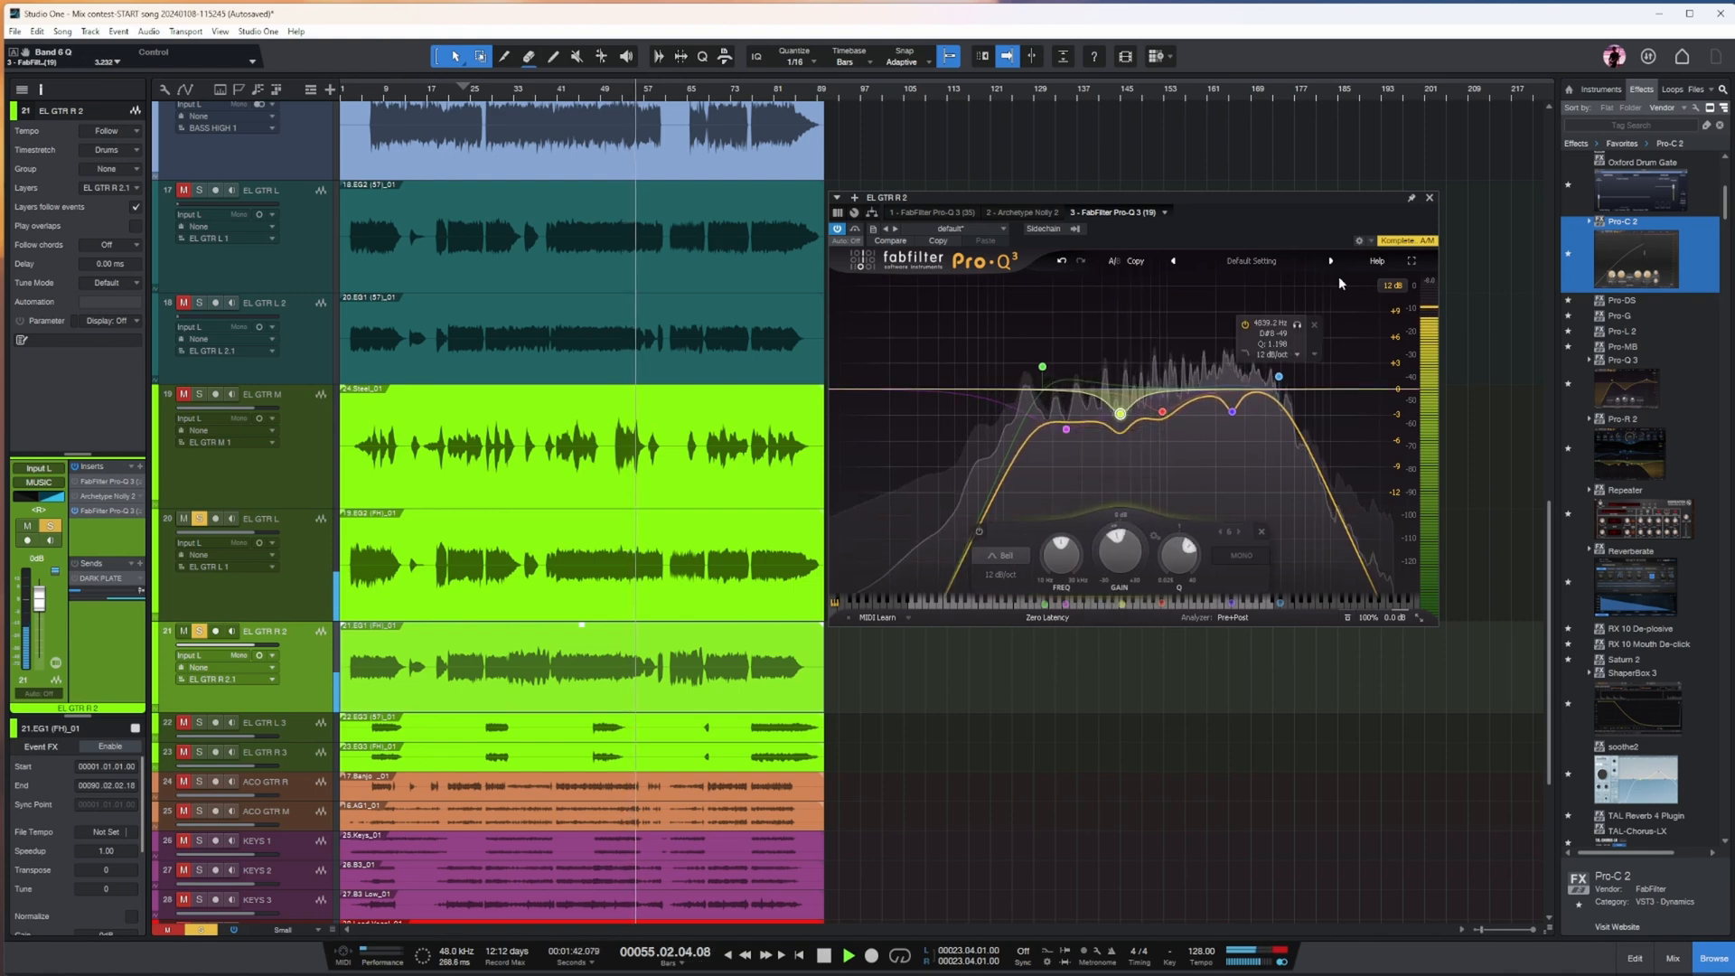
pyautogui.click(1430, 197)
pyautogui.press('space')
pyautogui.click(200, 521)
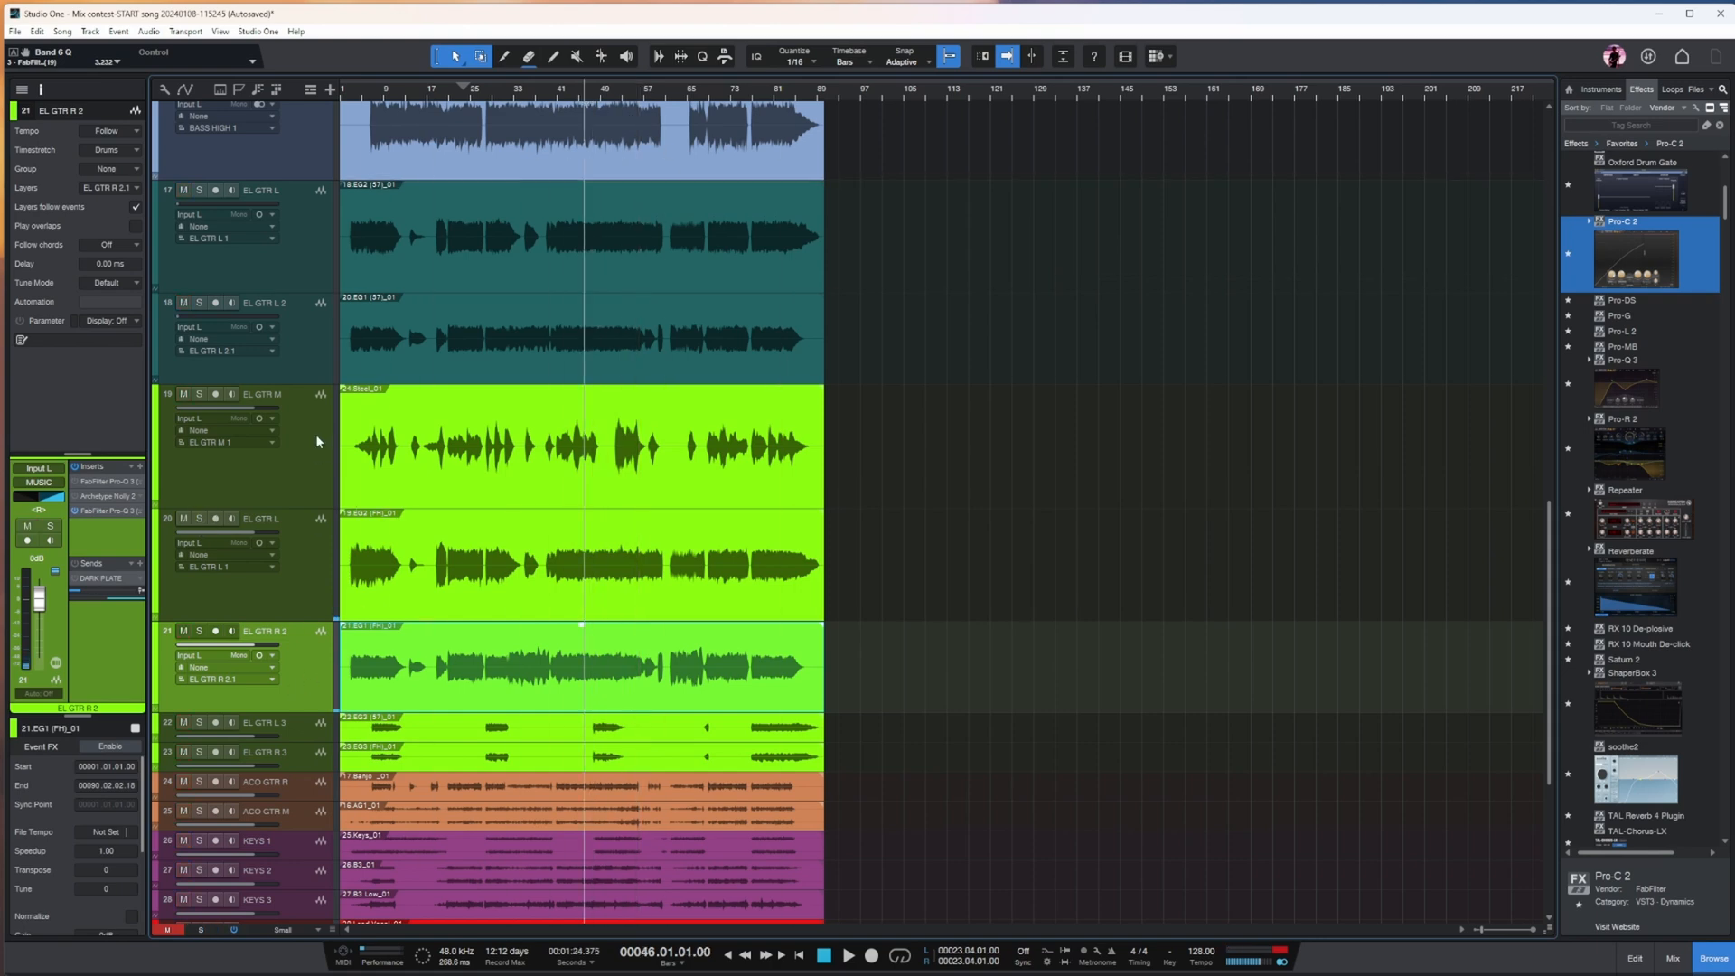
# - Solo the green EL GTR L track and audition its Pro-Q 3 against bypass during playback
pyautogui.scroll(-2, 594, 476)
pyautogui.keyDown('shift'); pyautogui.click(293, 497); pyautogui.keyUp('shift')
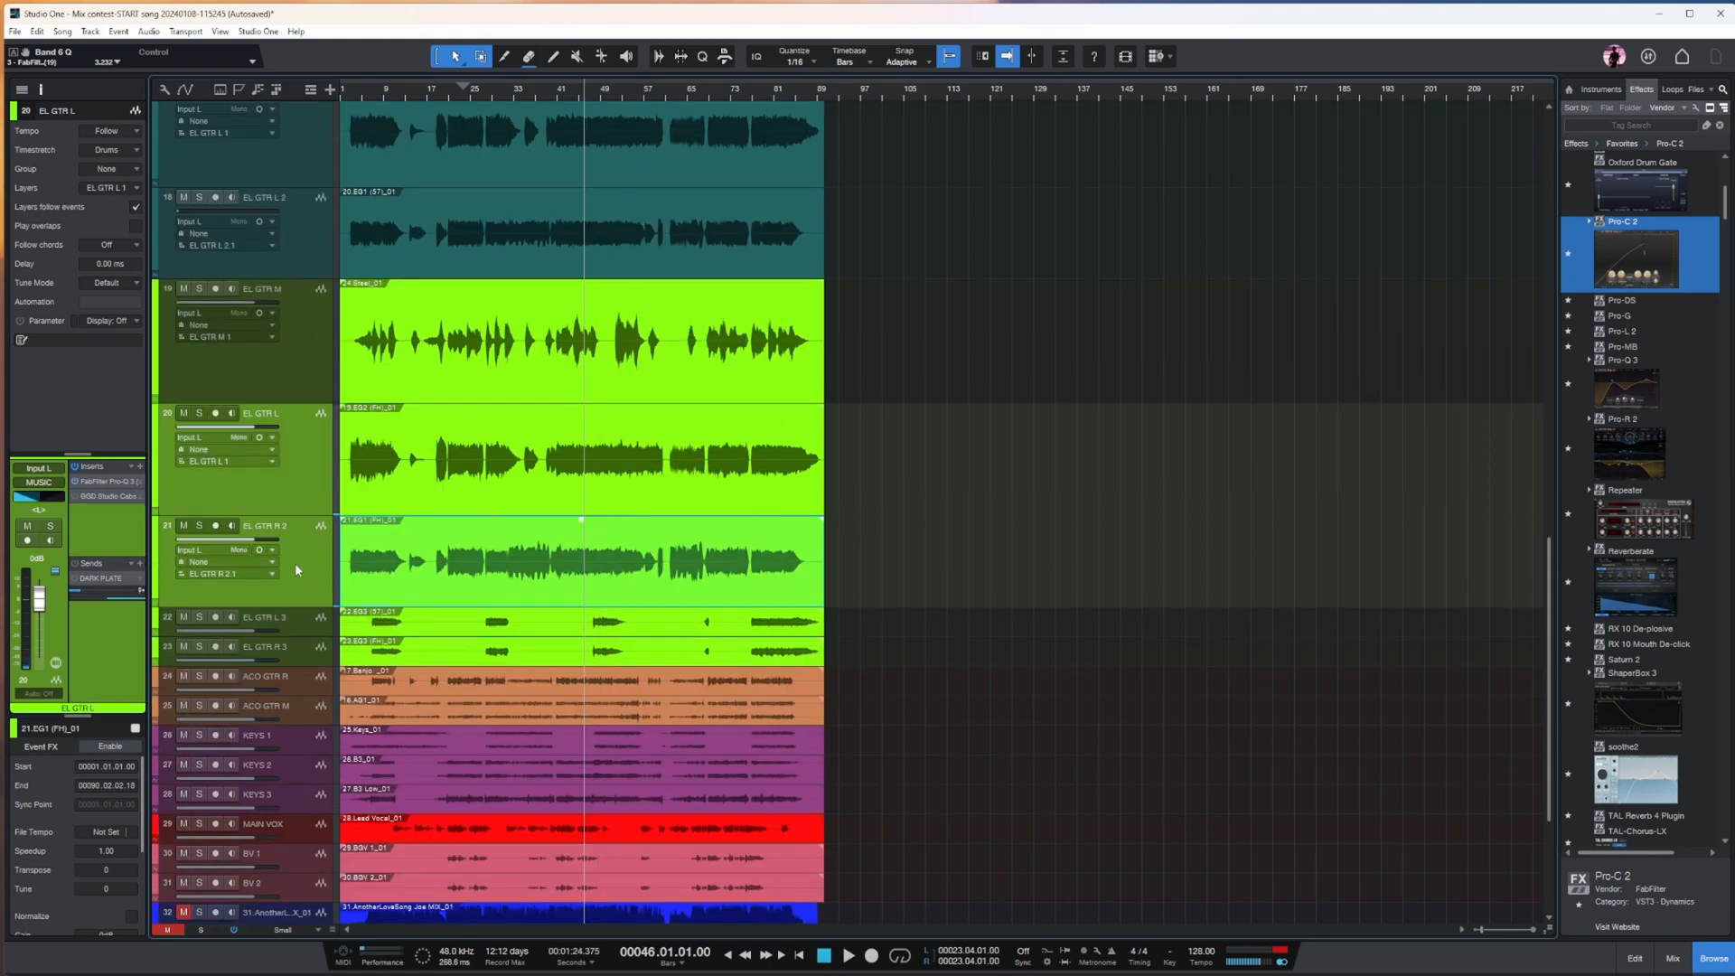
pyautogui.click(443, 484)
pyautogui.press('s')
pyautogui.press('space')
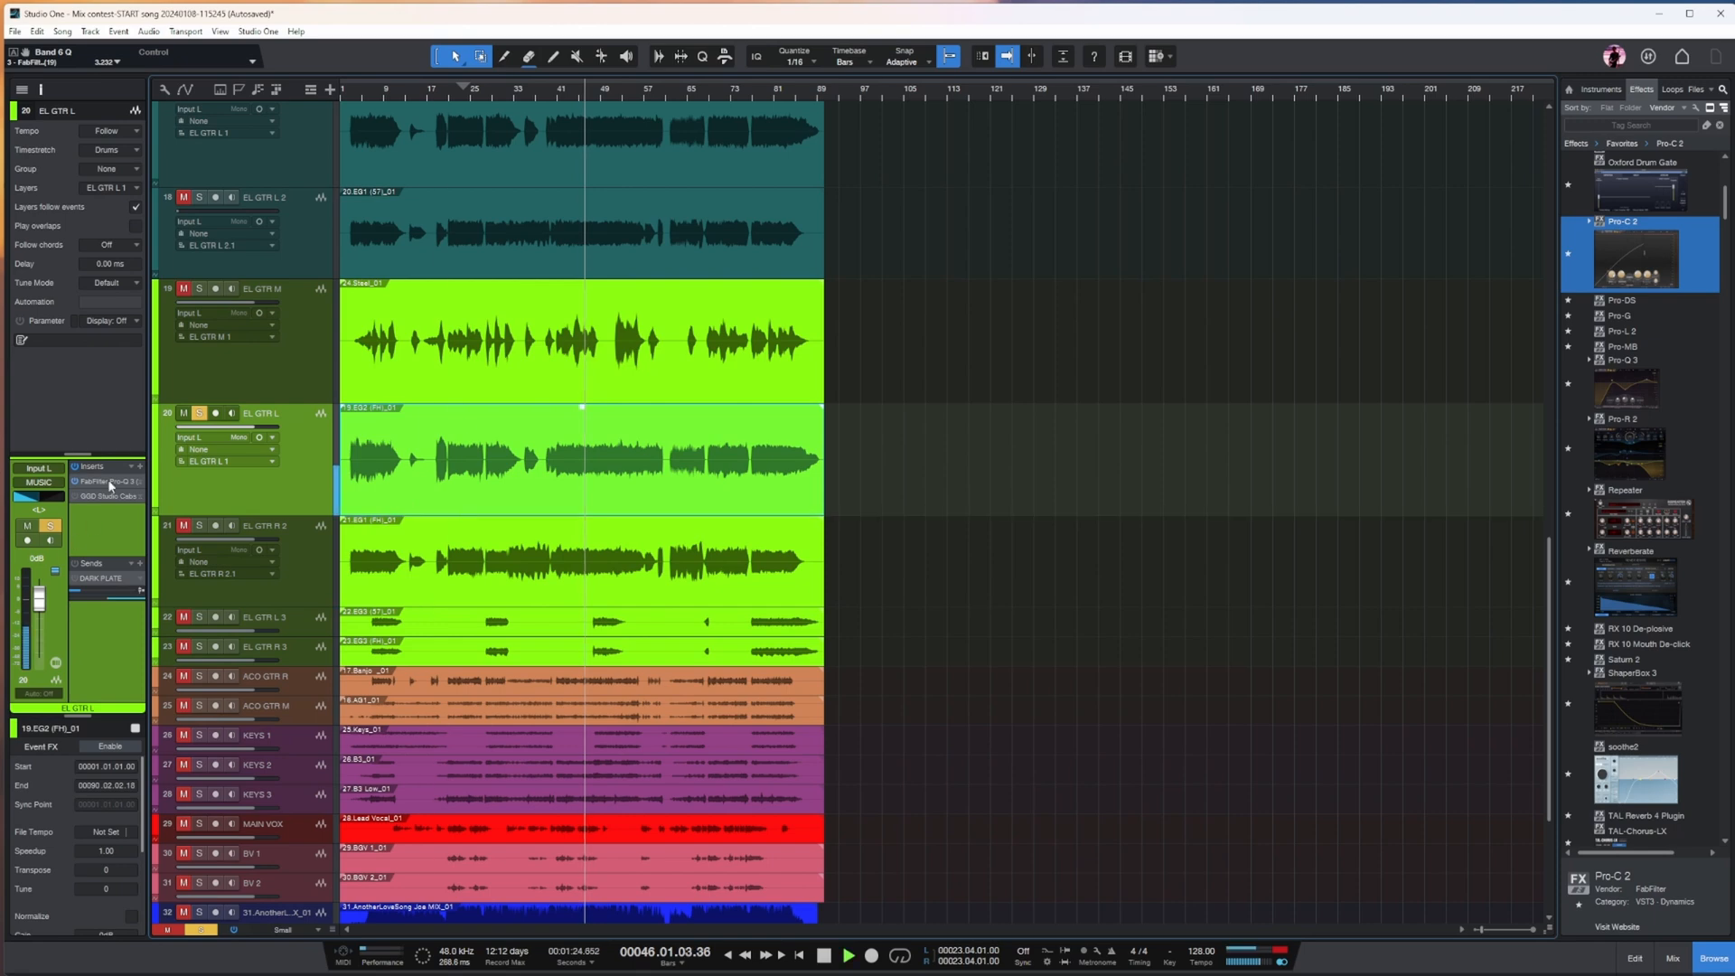
pyautogui.click(107, 481)
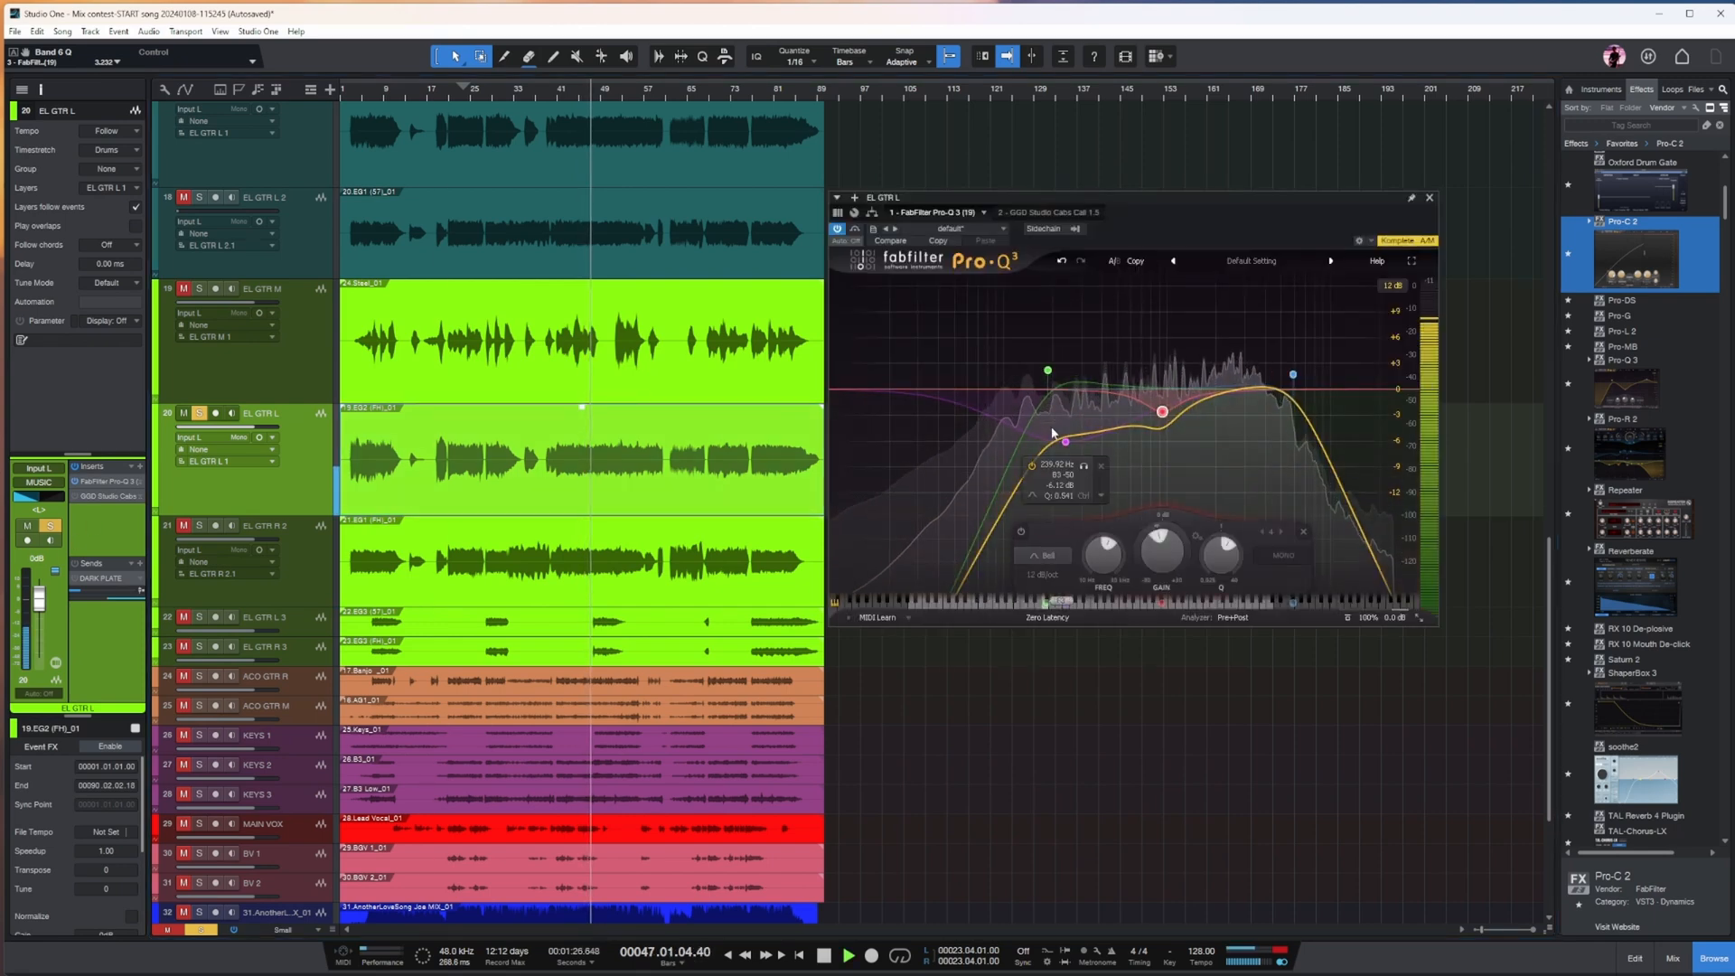
pyautogui.moveTo(1155, 414)
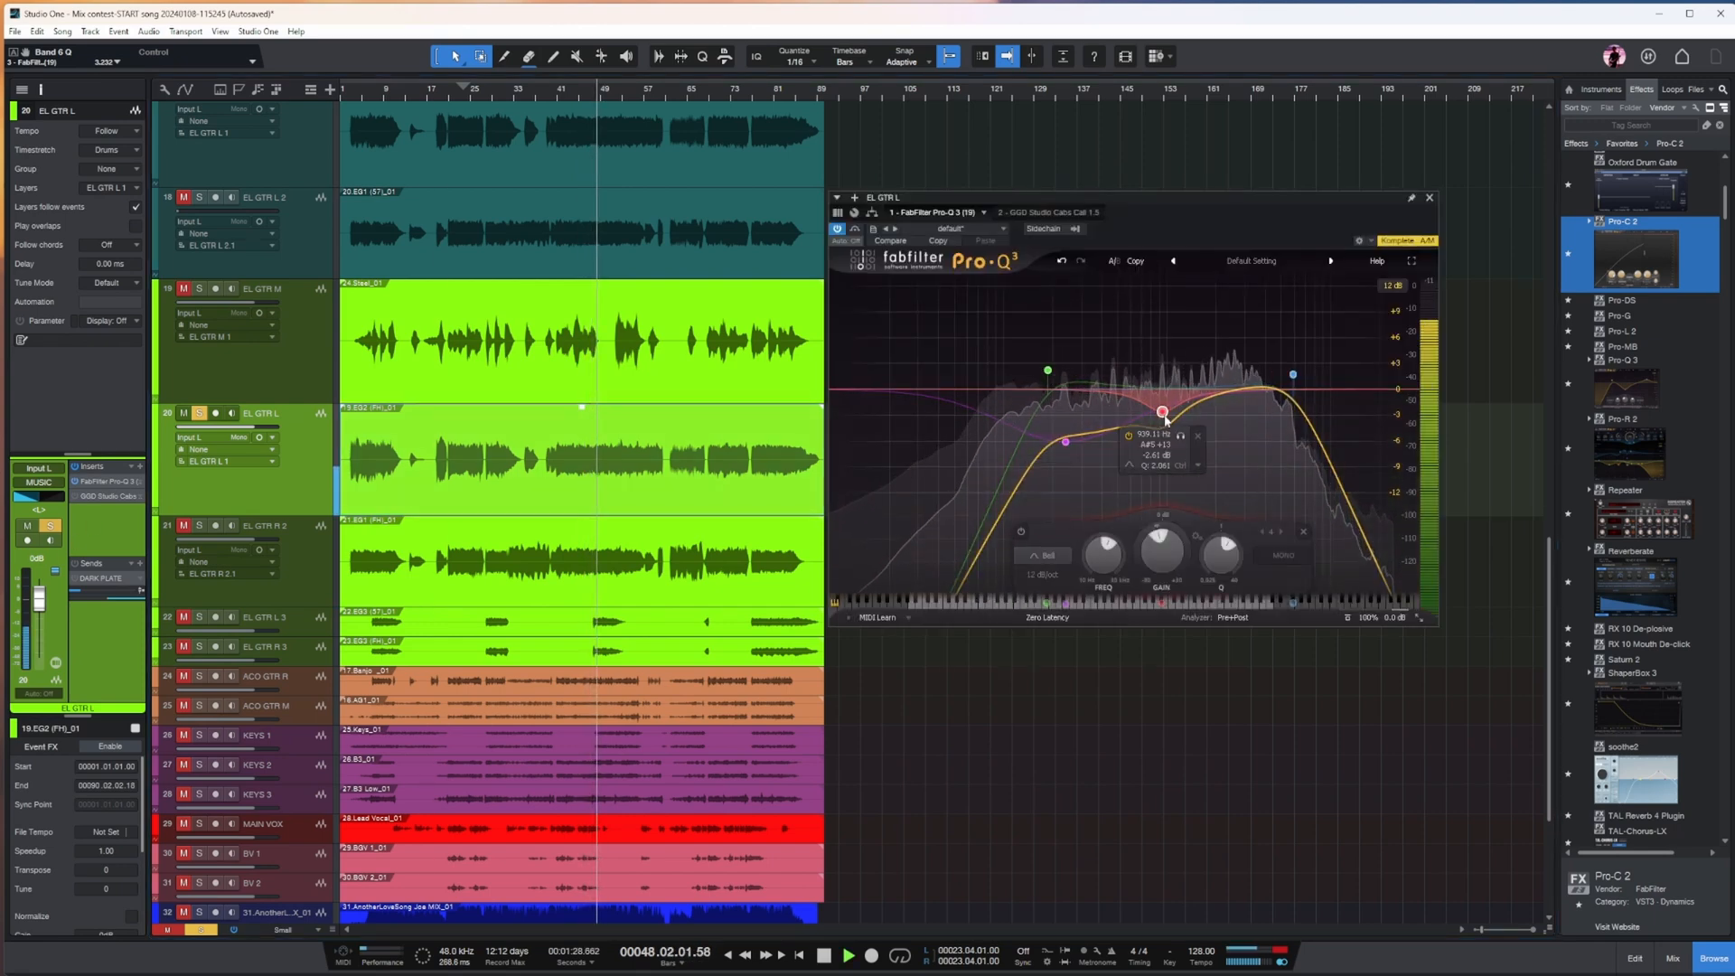
pyautogui.click(855, 229)
pyautogui.click(854, 231)
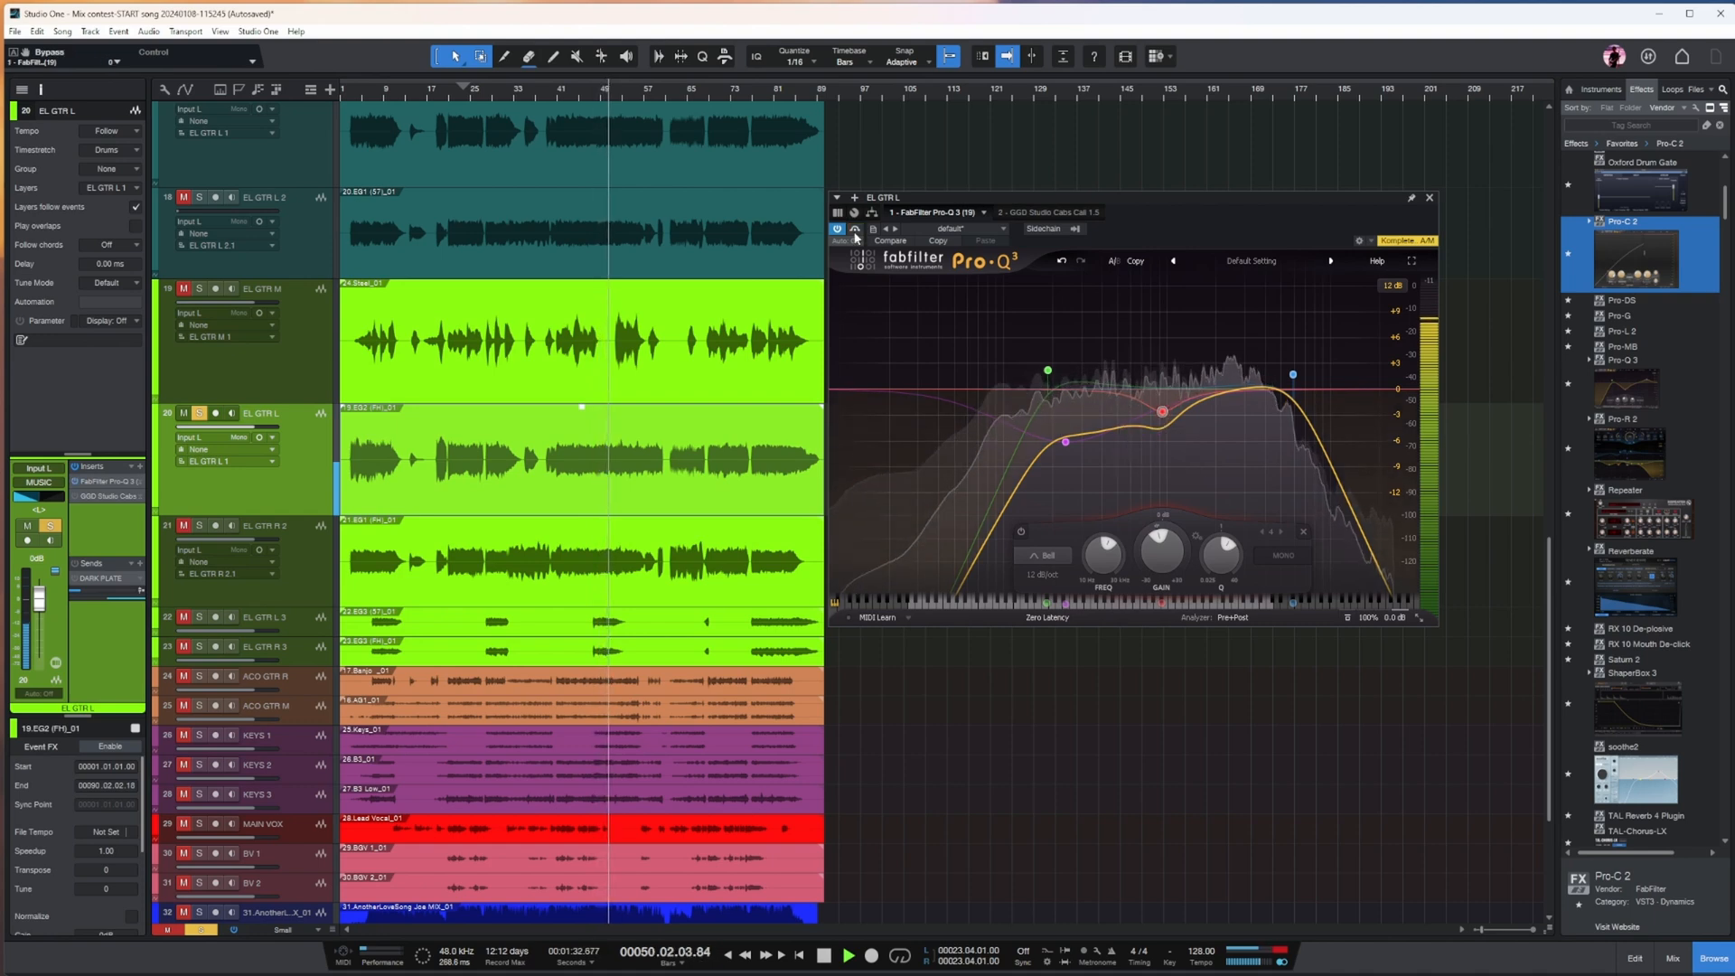
pyautogui.press('space')
pyautogui.click(198, 414)
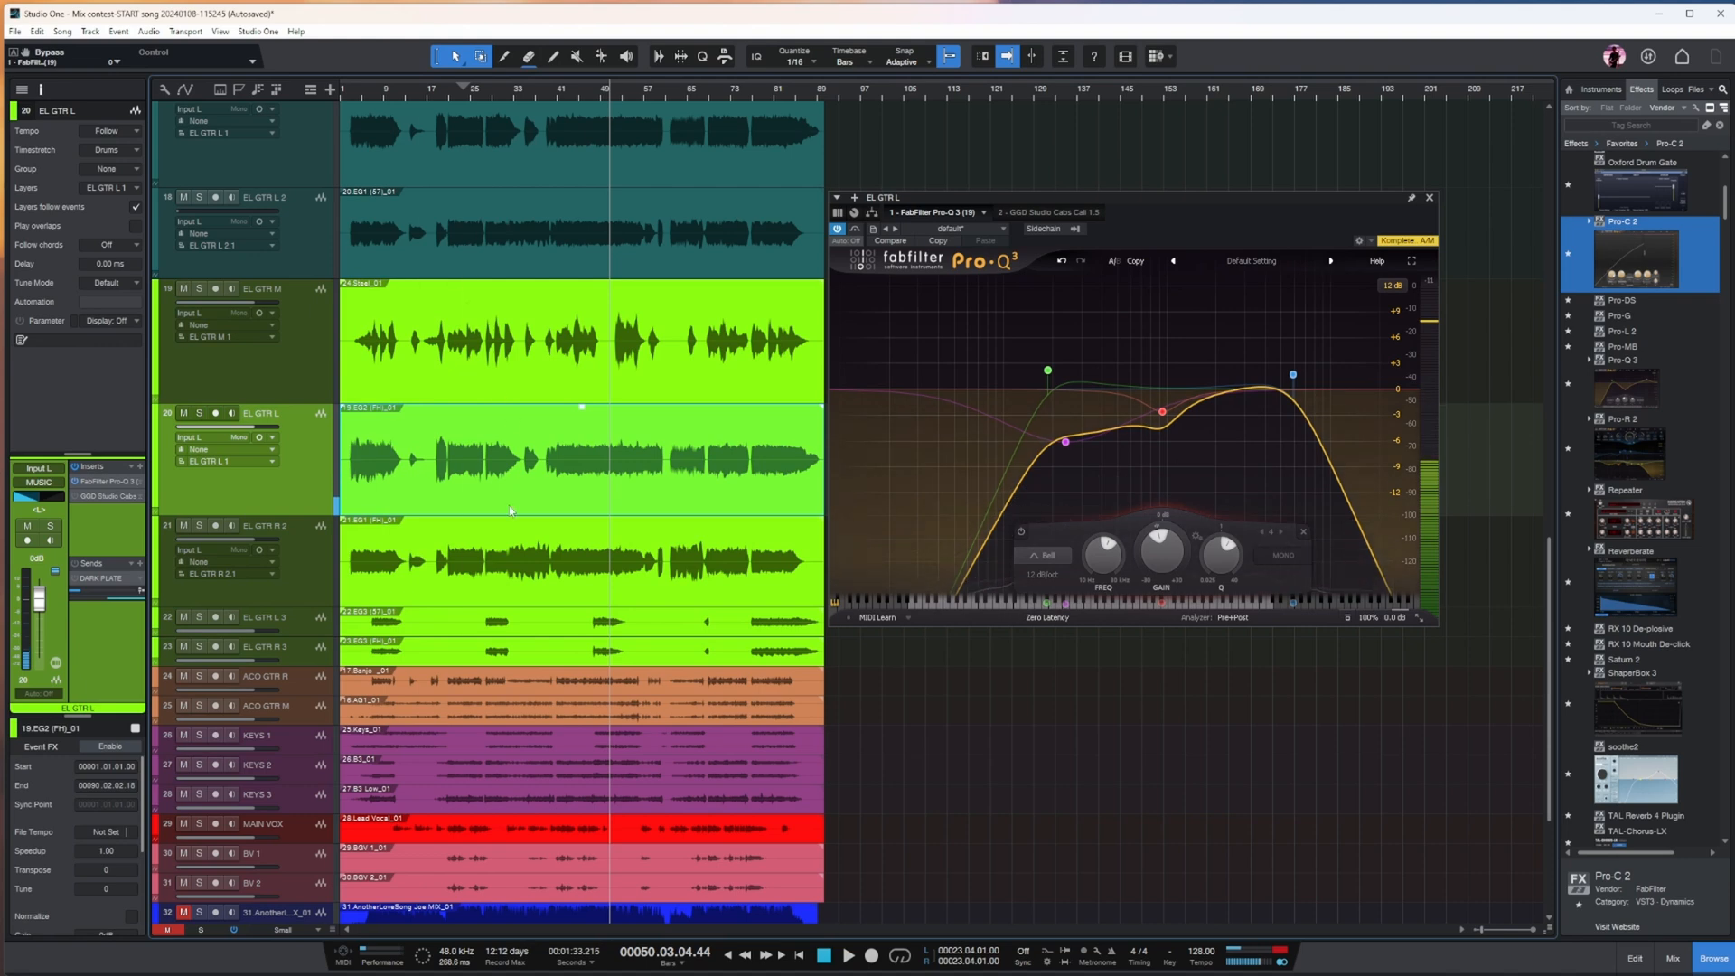
# - Audition EL GTR R 2 in solo with its Pro-Q 3 settings
pyautogui.scroll(3, 645, 448)
pyautogui.scroll(-3, 581, 203)
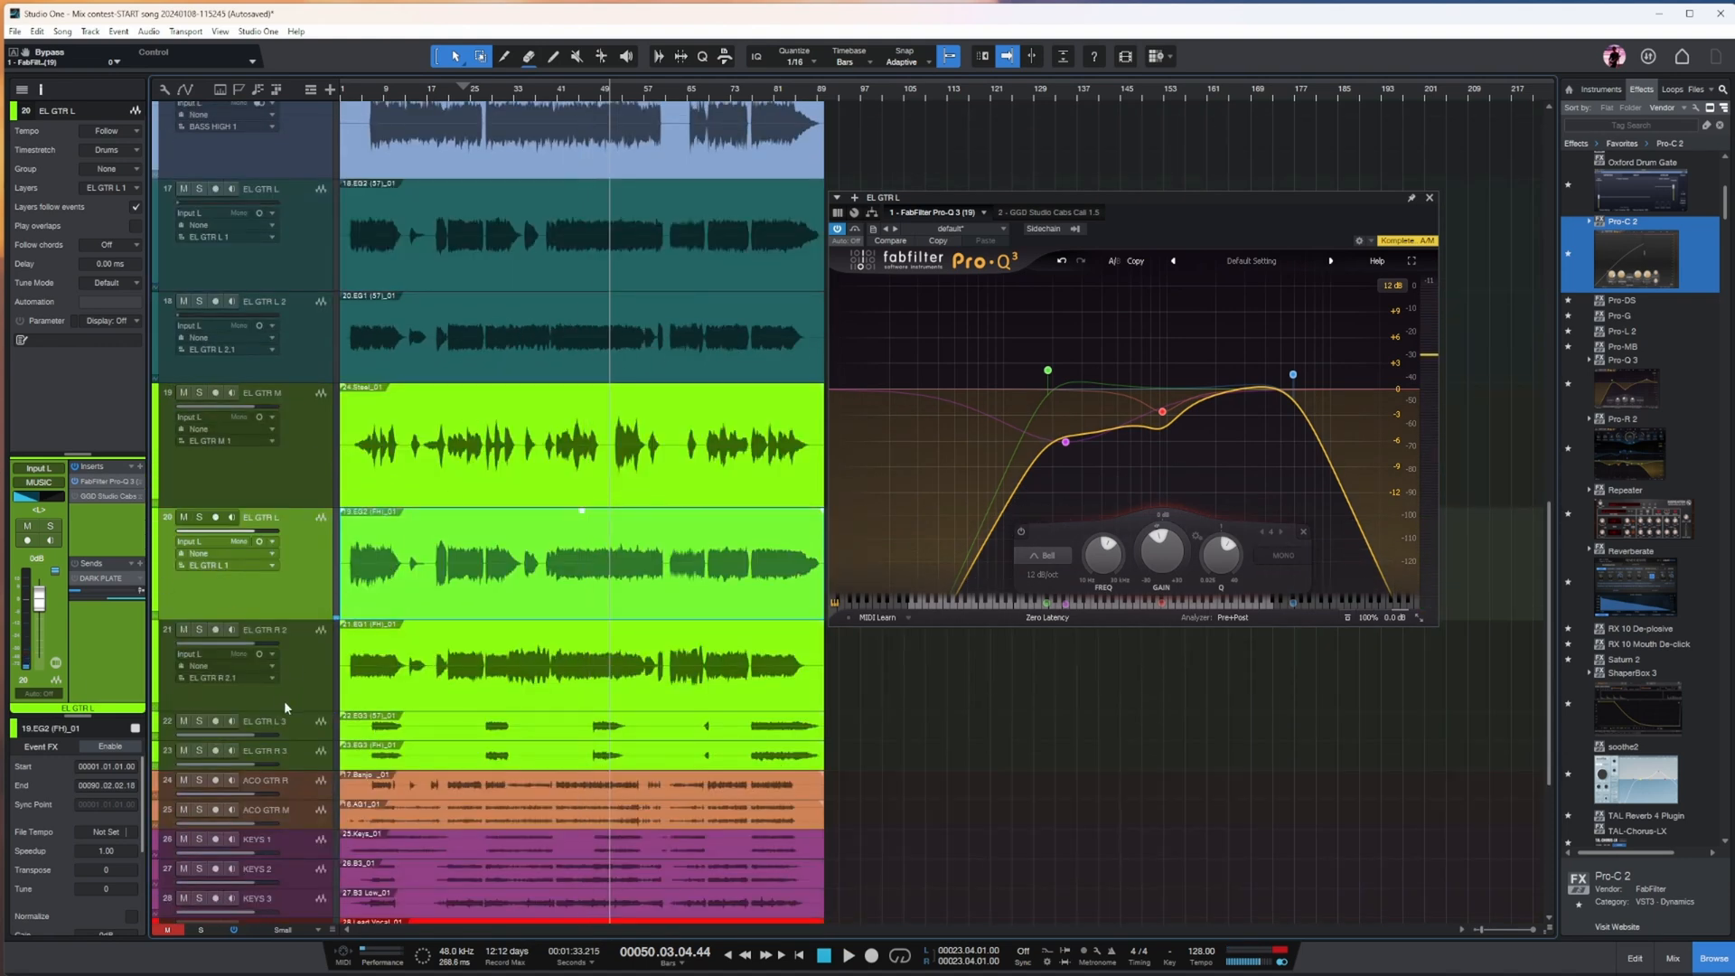
pyautogui.click(200, 630)
pyautogui.press('space')
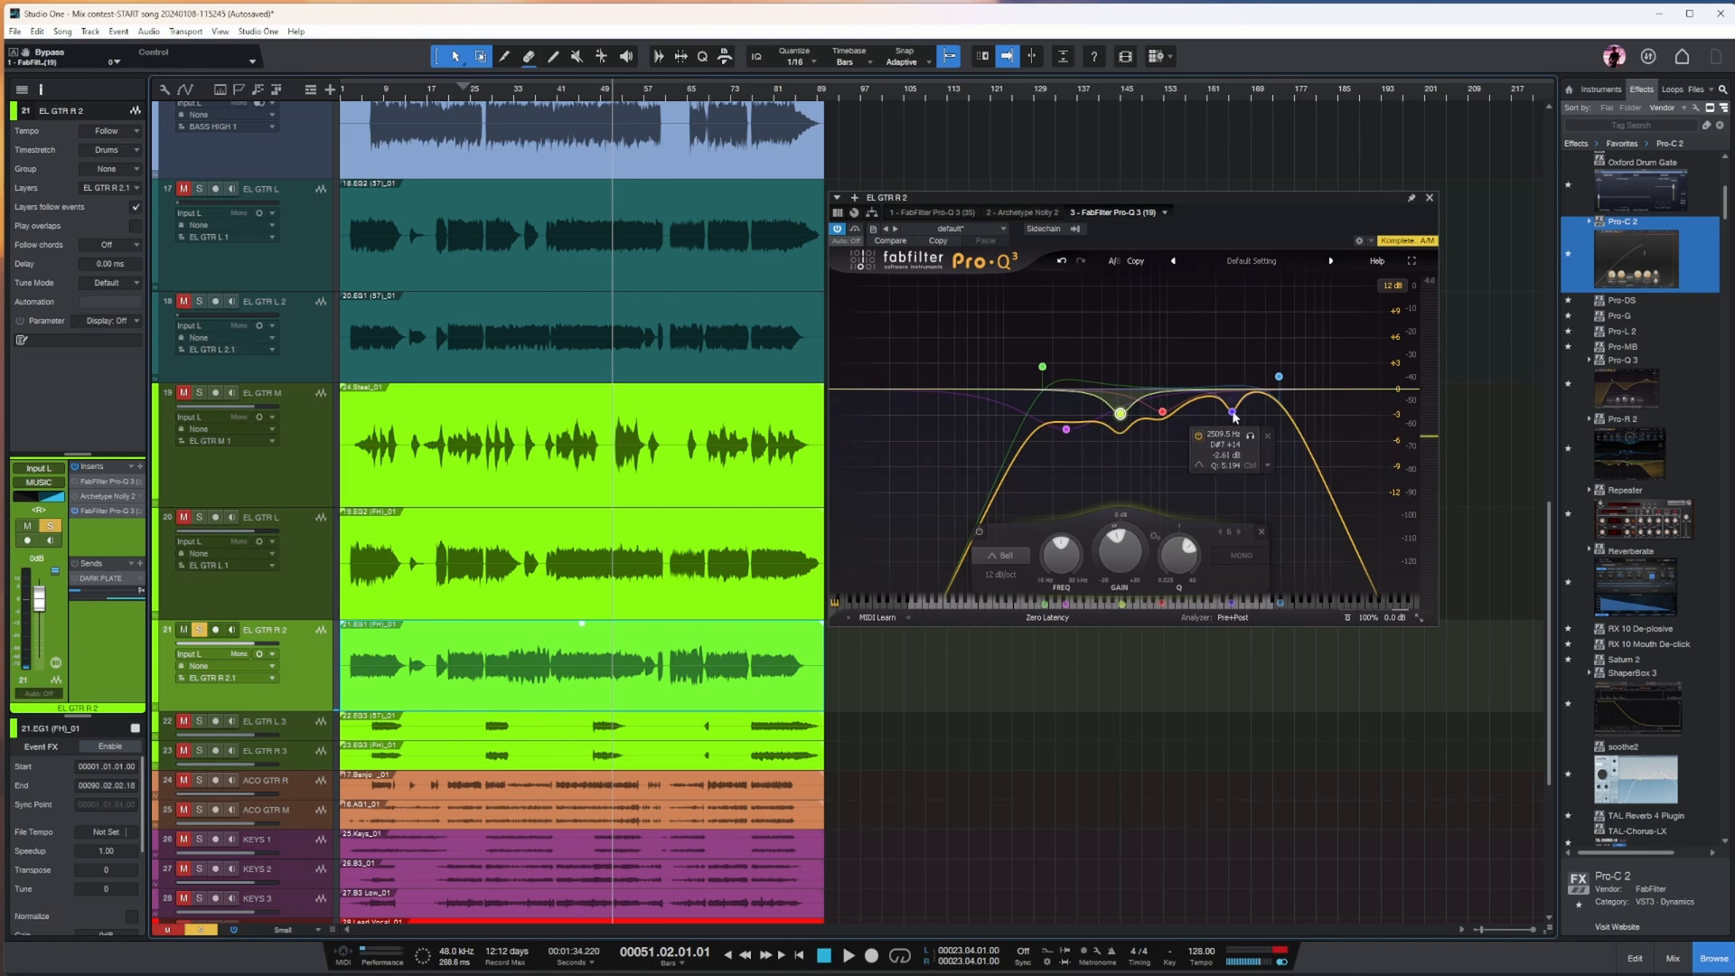
pyautogui.press('space')
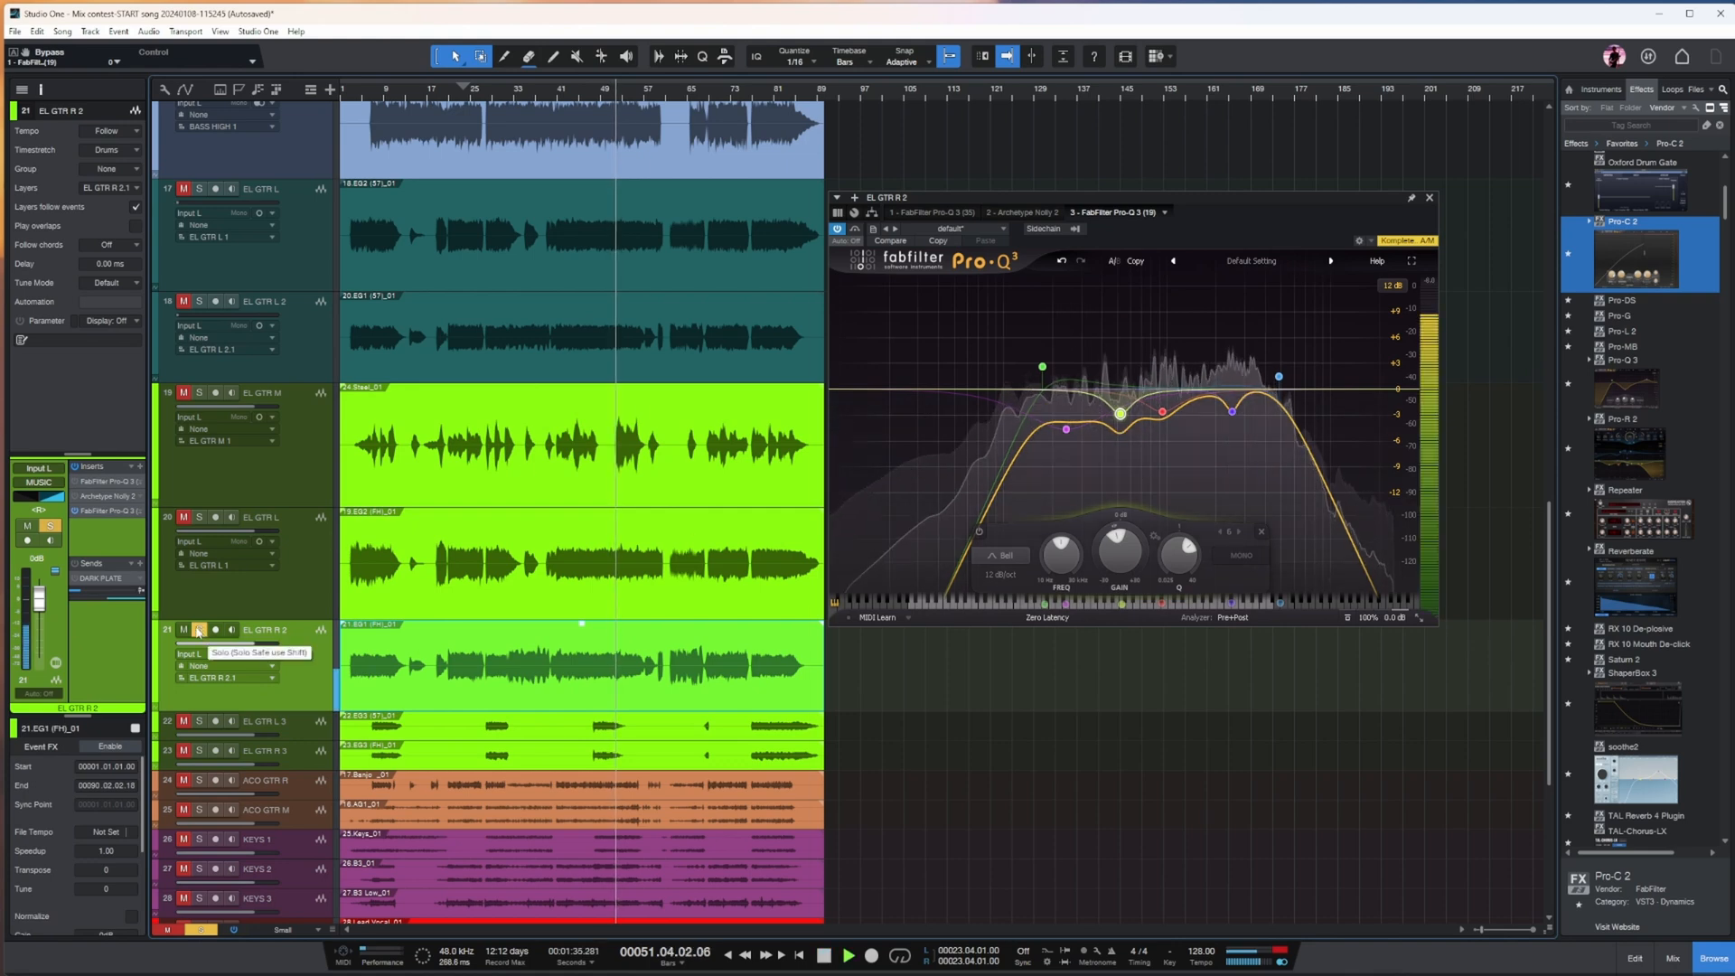
pyautogui.click(199, 631)
pyautogui.press('space')
pyautogui.scroll(-3, 512, 472)
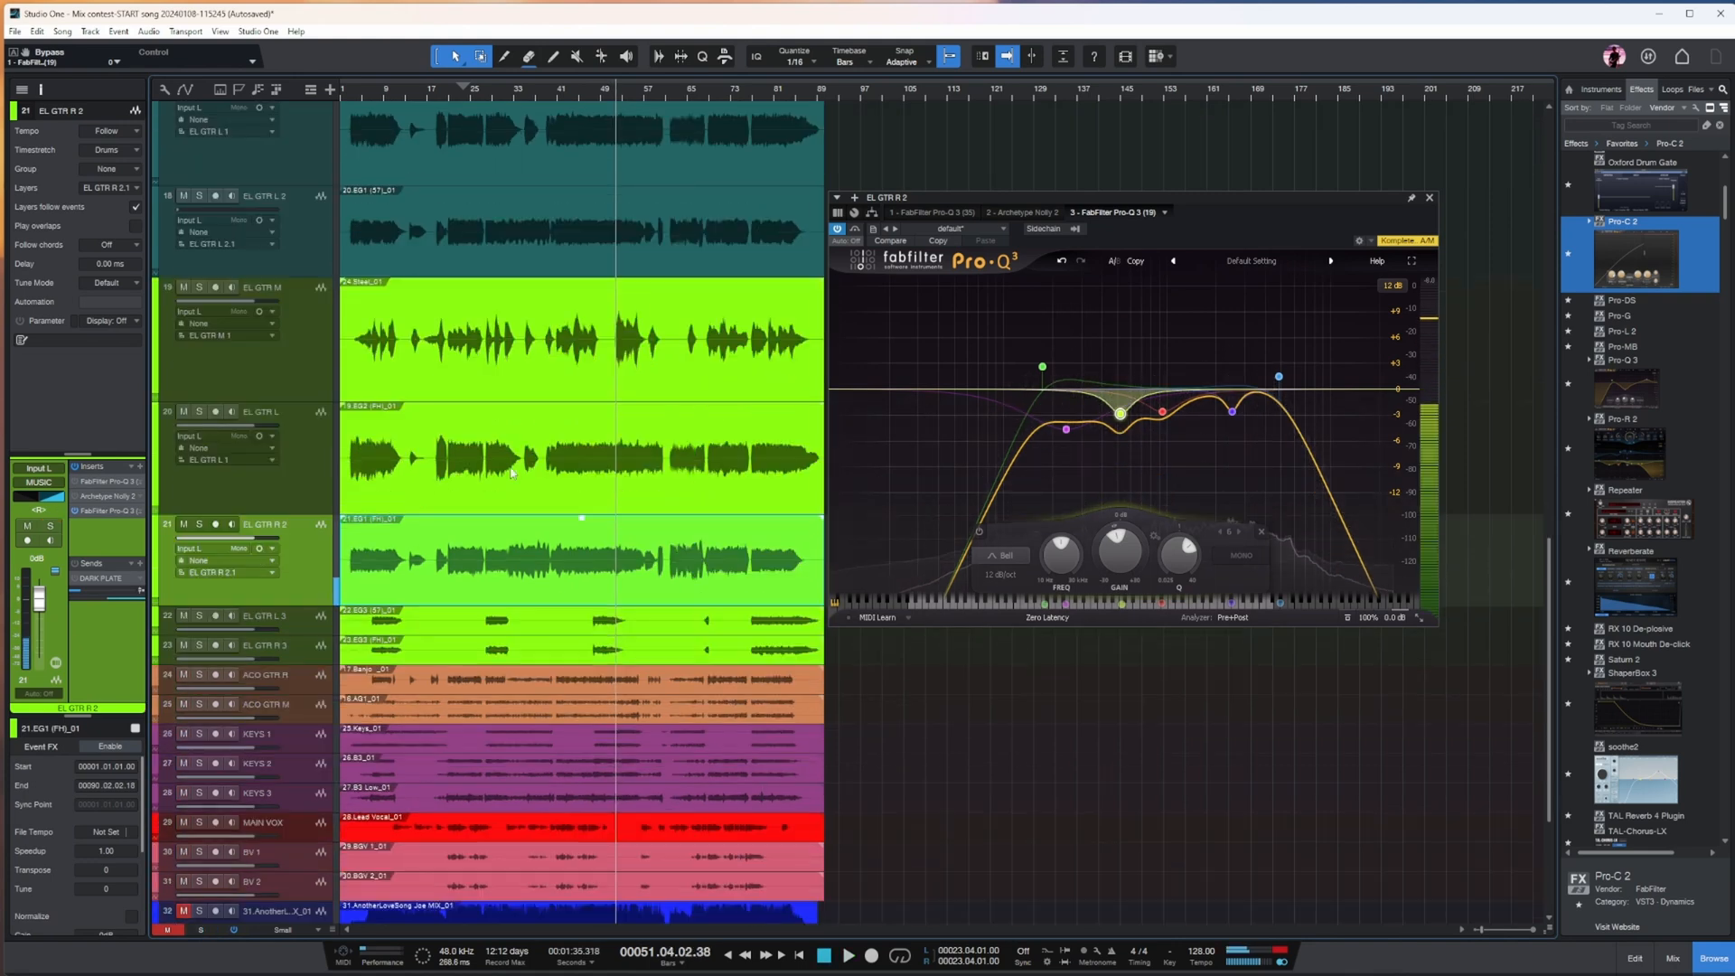
# - Enlarge the EL GTR L 3 and EL GTR R 3 track heights and move the playhead to bar 8
pyautogui.click(305, 631)
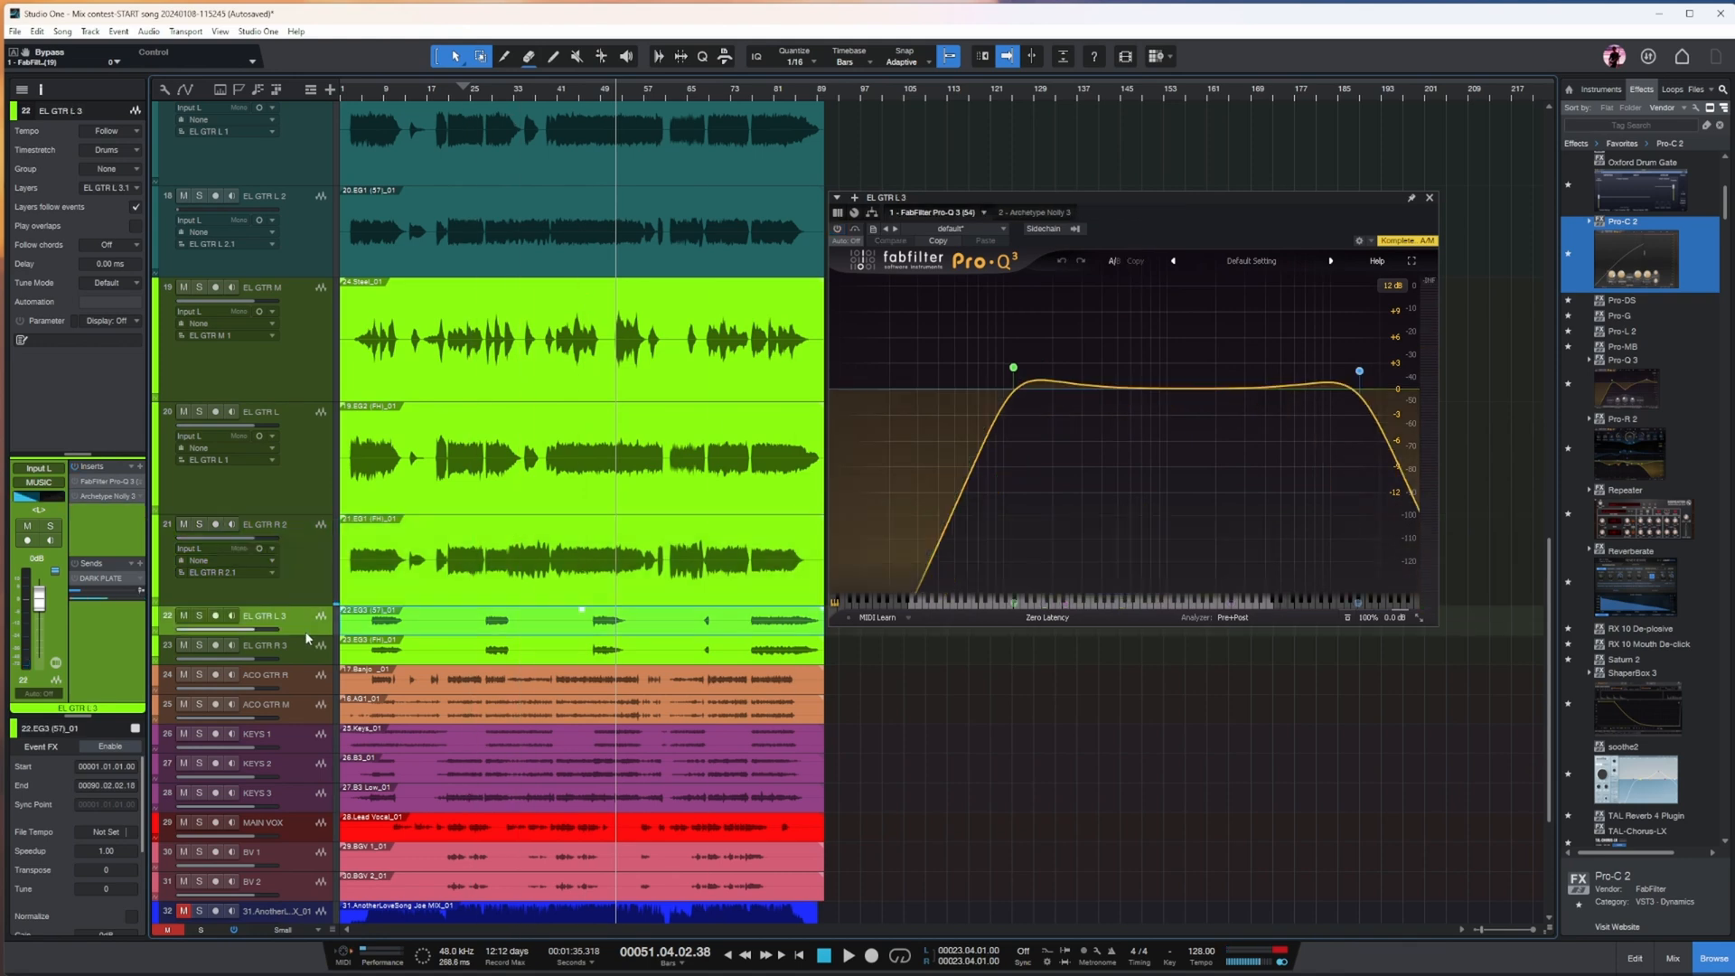
pyautogui.click(400, 90)
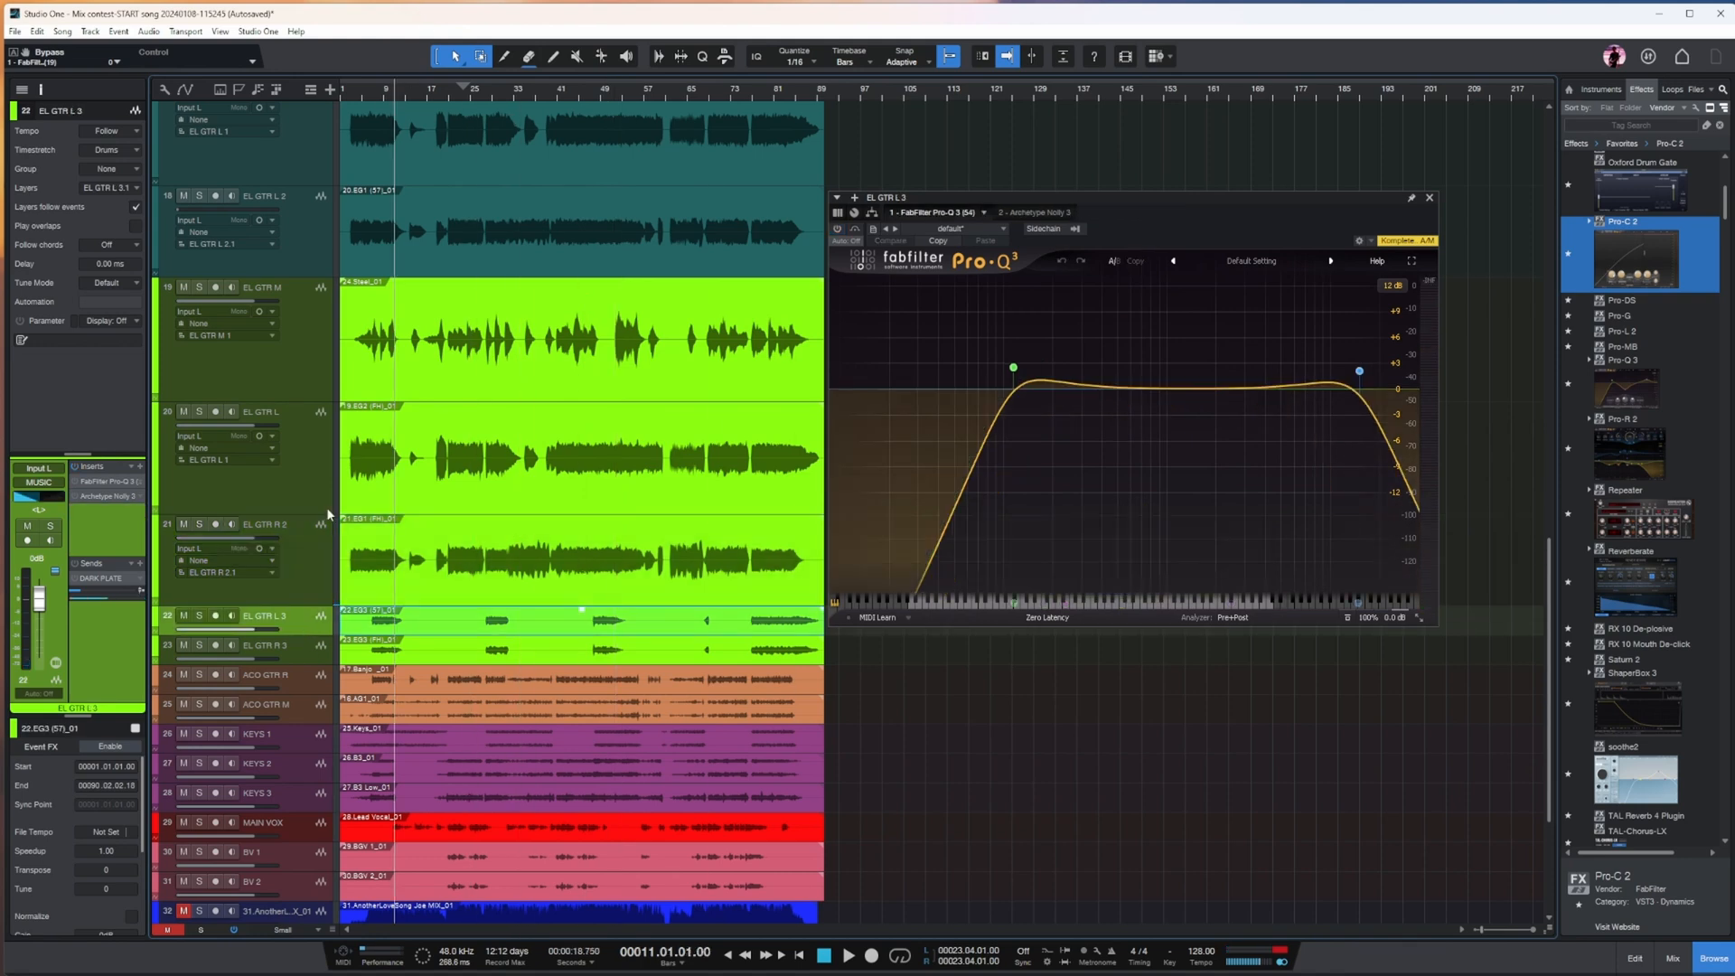
pyautogui.press('e')
pyautogui.click(300, 665)
pyautogui.moveTo(303, 667); pyautogui.dragTo(303, 750)
pyautogui.press('w')
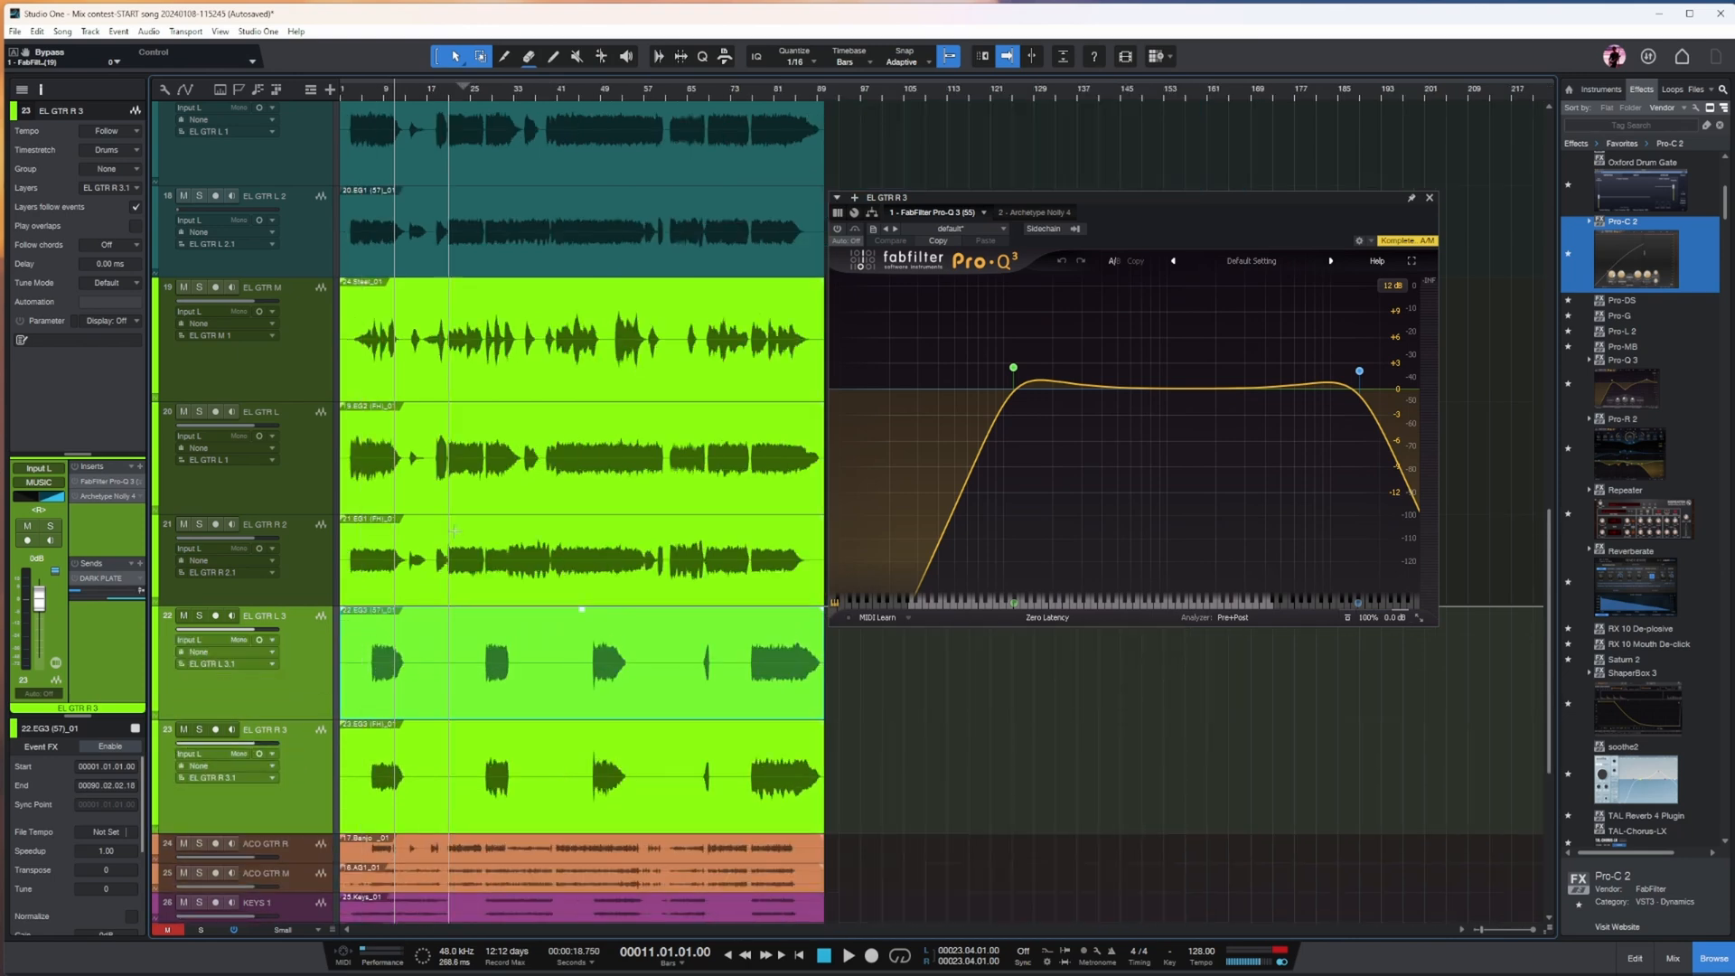
pyautogui.click(380, 90)
pyautogui.press('e')
pyautogui.click(375, 696)
pyautogui.press('w')
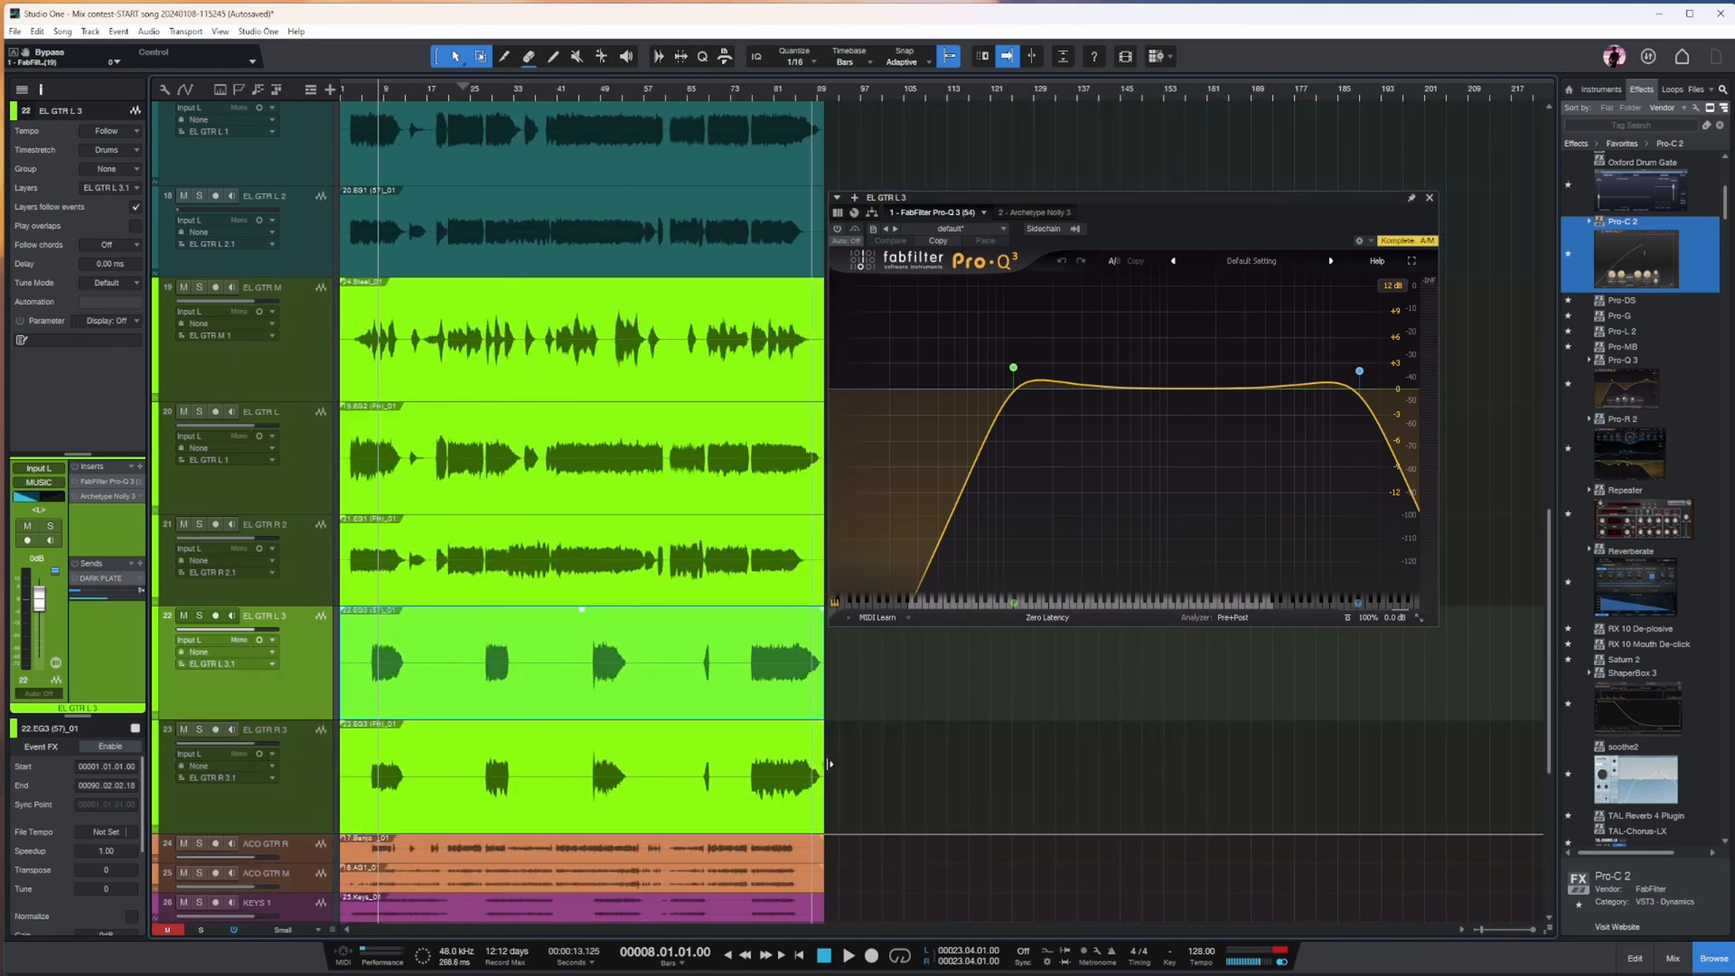
# - Center the pan of EL GTR L 3 and audition the track in solo from bar 8
pyautogui.click(200, 615)
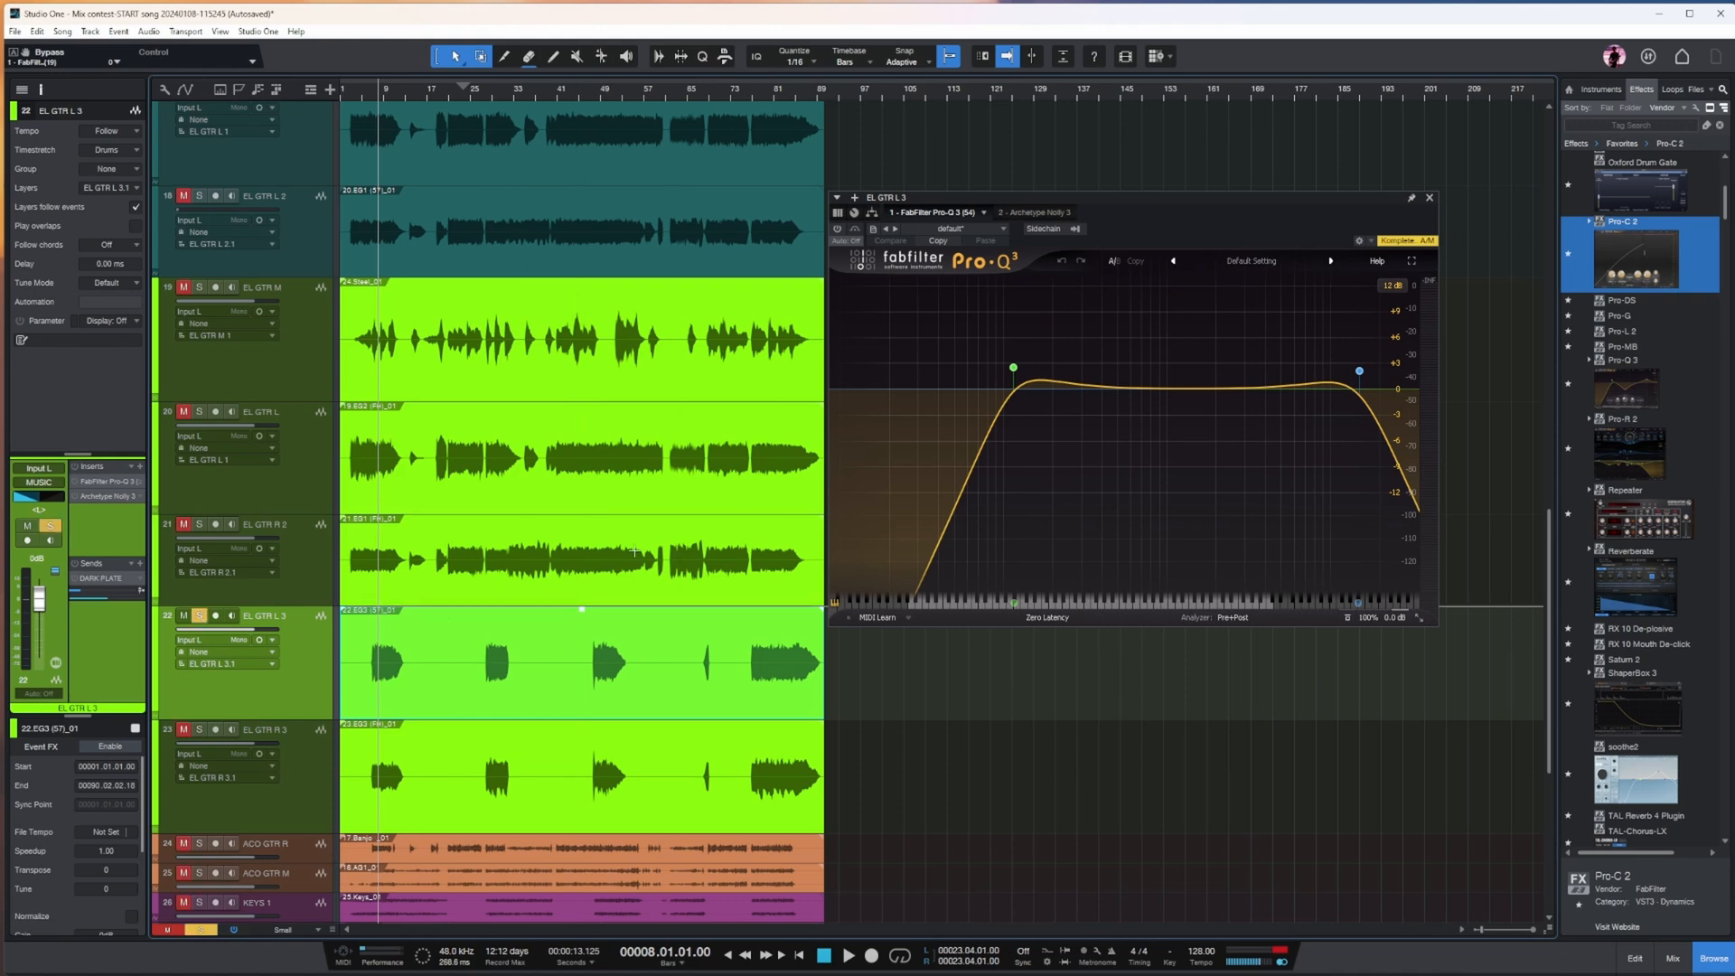
pyautogui.press('space')
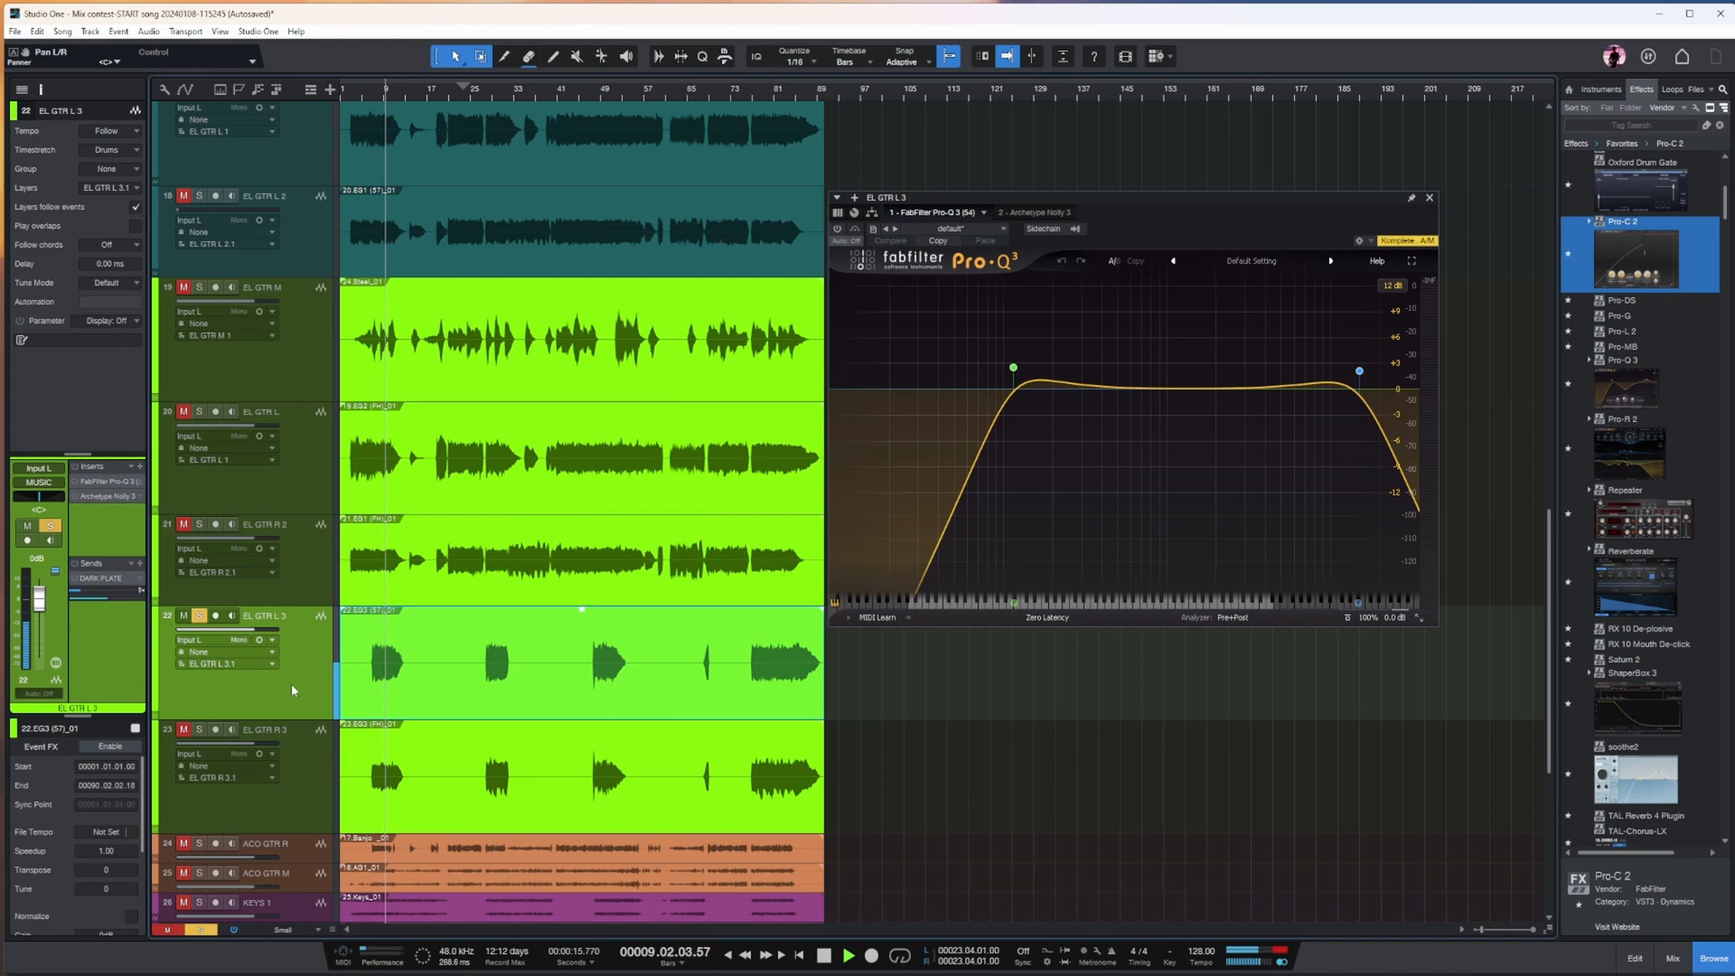
pyautogui.press('space')
pyautogui.click(200, 616)
# - Center the pan of EL GTR R 3 and audition it in solo for comparison with EL GTR L 3
pyautogui.click(200, 729)
pyautogui.click(284, 808)
pyautogui.press('space')
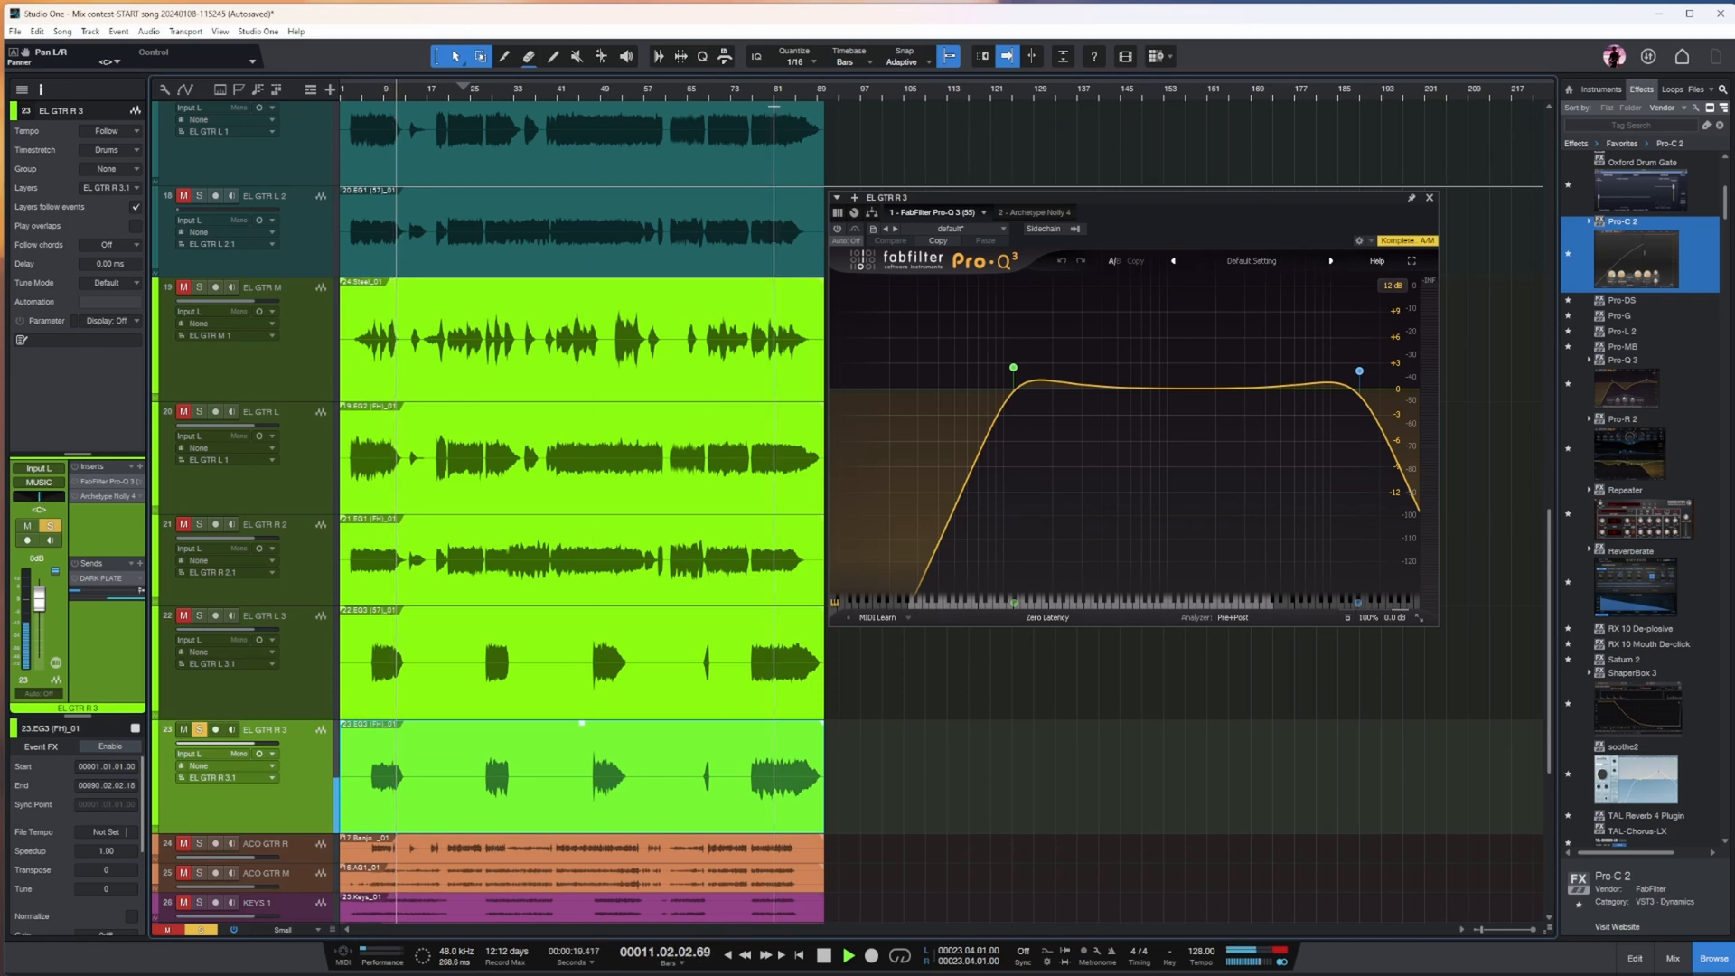
pyautogui.press('space')
pyautogui.click(200, 730)
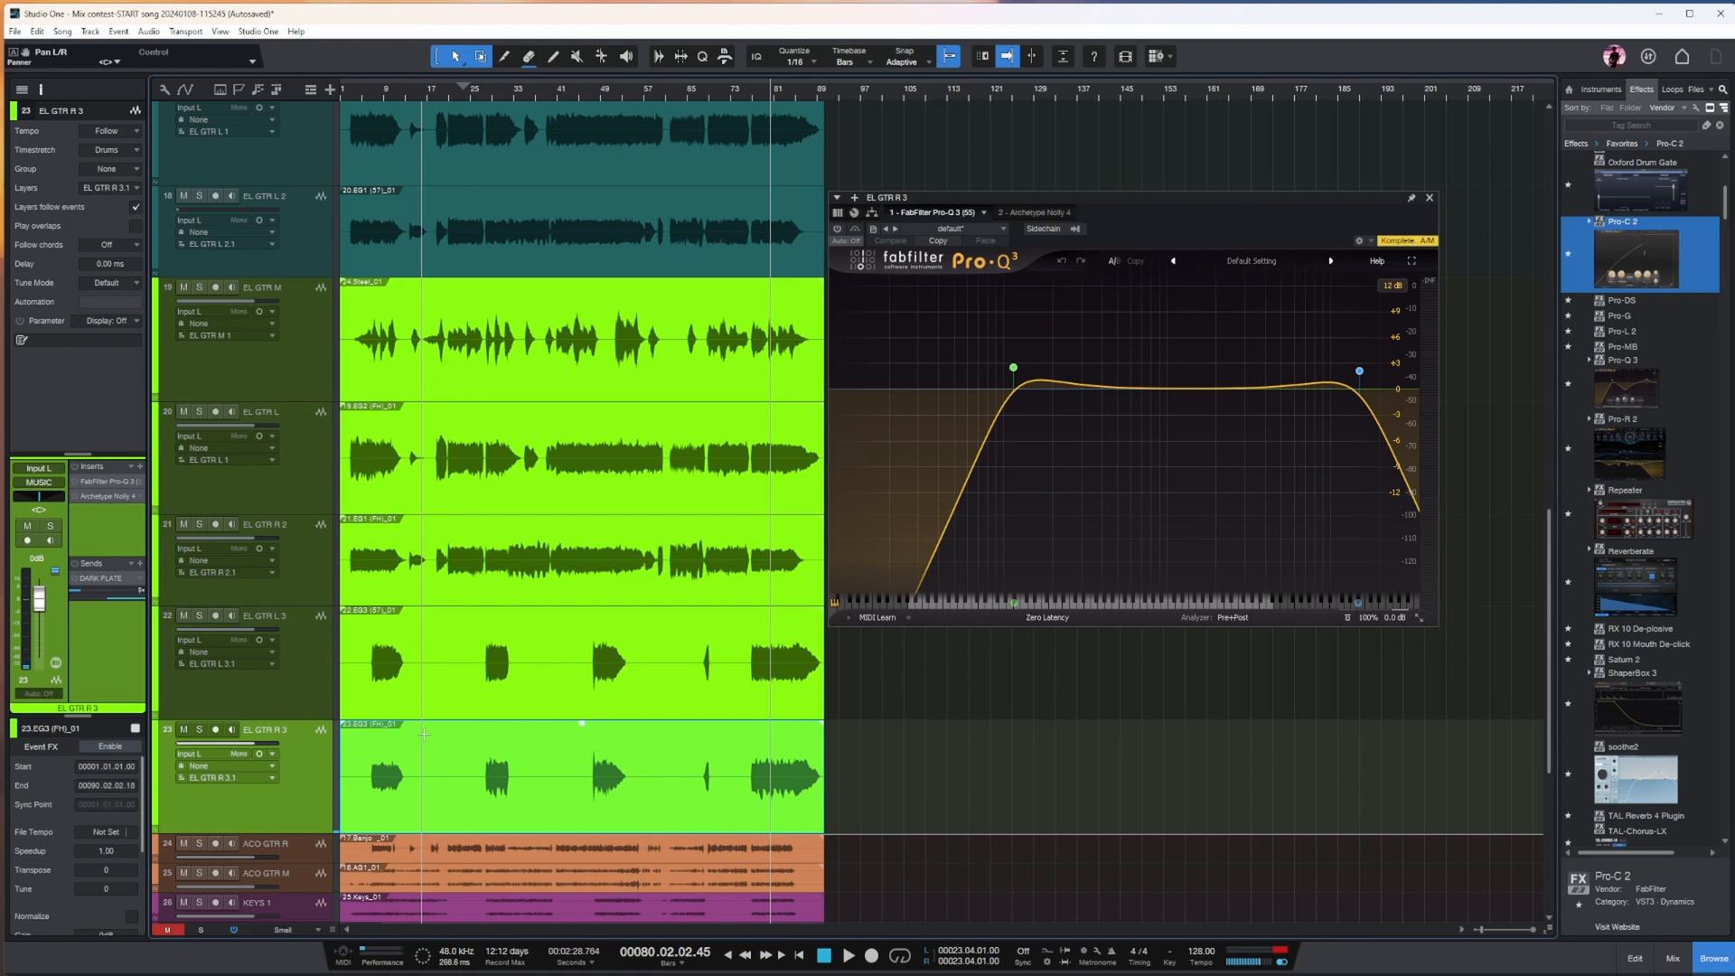
# - Pull the EL GTR R 3 volume down to -123.0 dB
pyautogui.click(297, 689)
pyautogui.click(296, 800)
pyautogui.rightClick(296, 800)
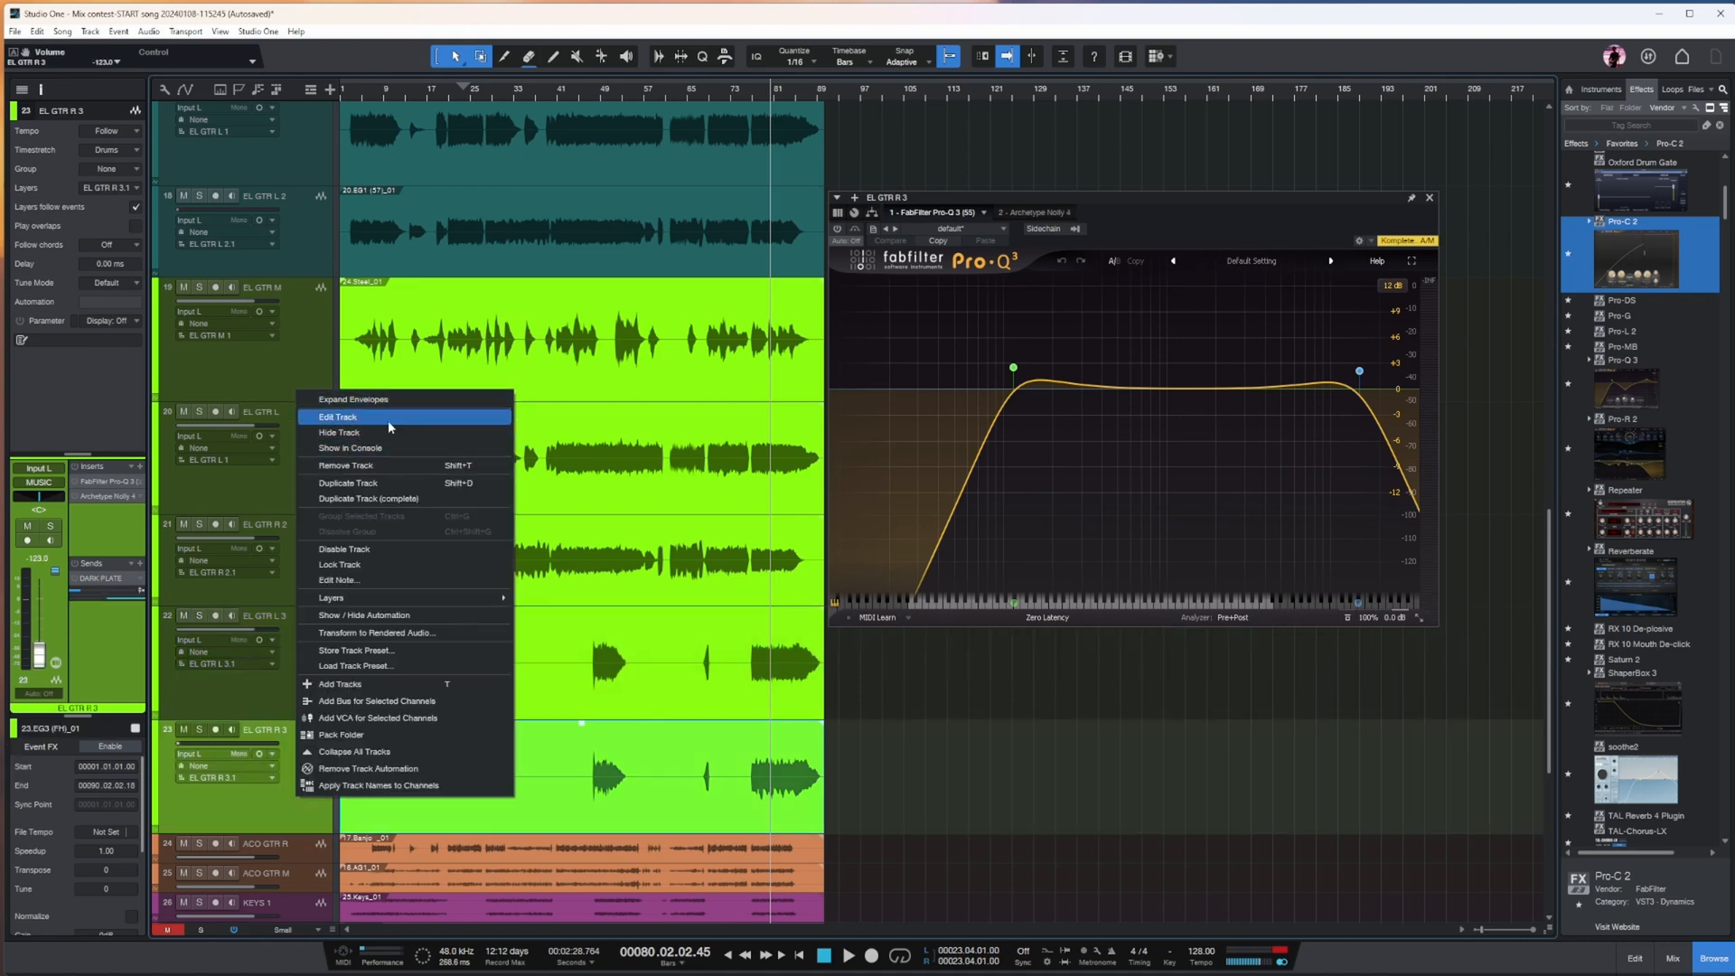
# - Recolor EL GTR R 3 dark teal and move it above EL GTR M
pyautogui.click(154, 797)
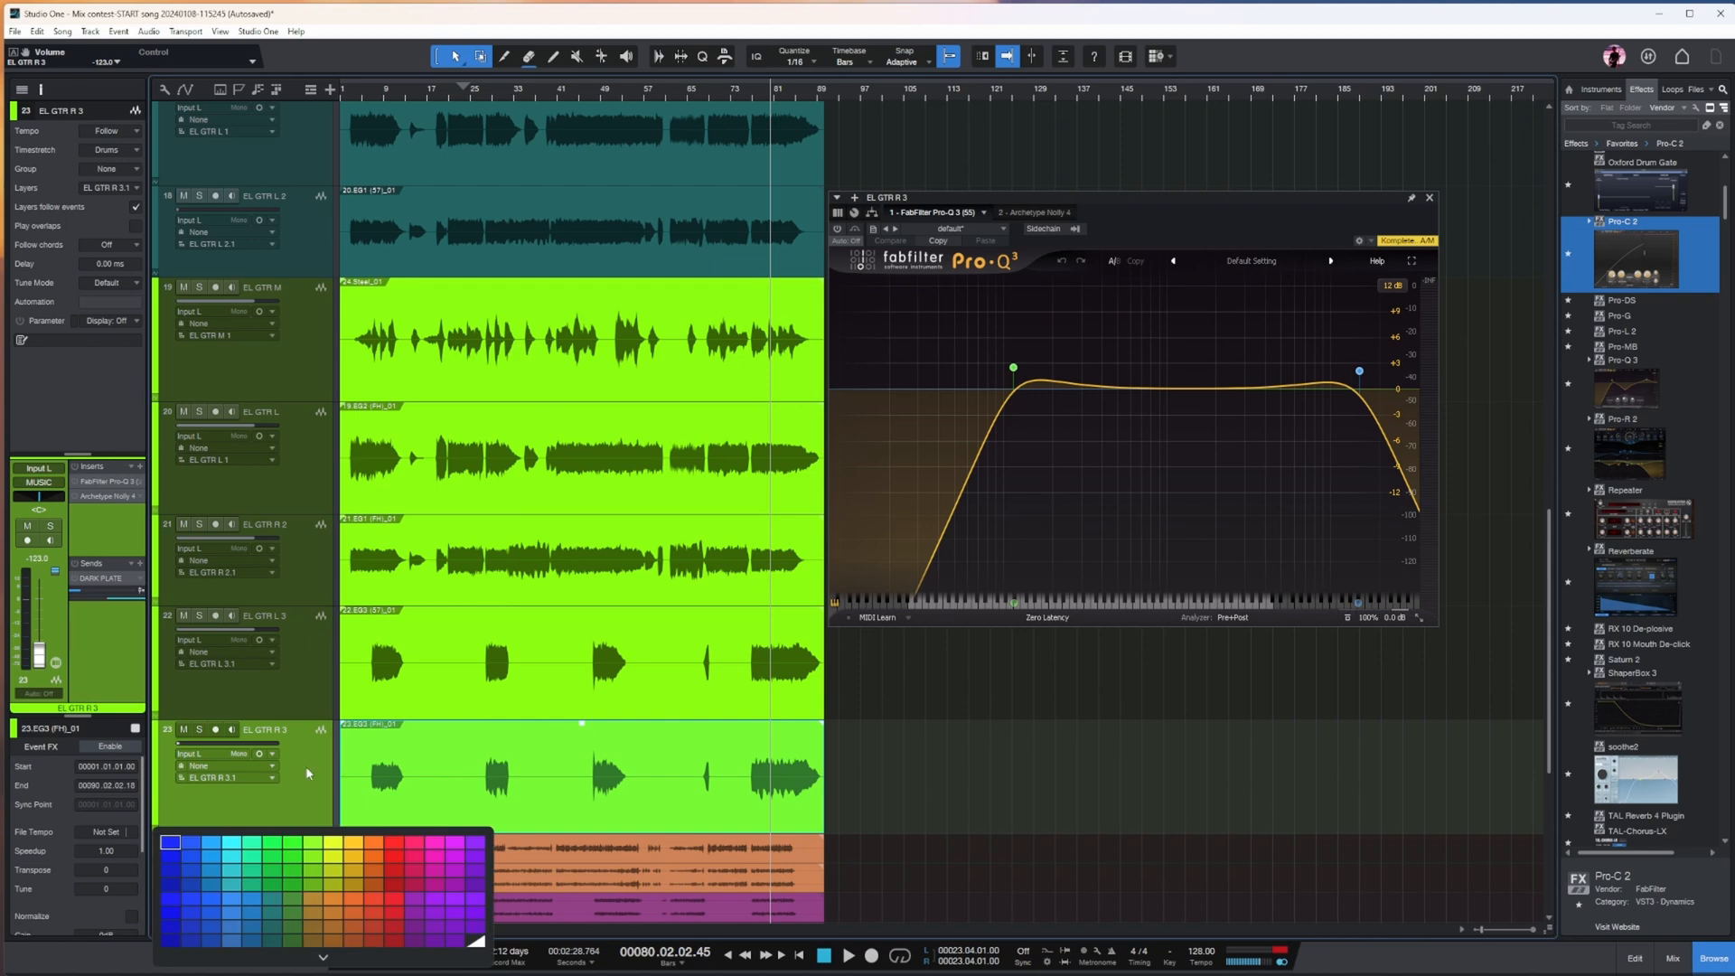
pyautogui.click(156, 792)
pyautogui.click(270, 932)
pyautogui.scroll(3, 311, 868)
pyautogui.scroll(-2, 333, 829)
pyautogui.moveTo(331, 824); pyautogui.dragTo(328, 329)
# - Disable and hide the three teal tracks EL GTR L, EL GTR L 2 and EL GTR R 3
pyautogui.keyDown('shift'); pyautogui.click(308, 204); pyautogui.keyUp('shift')
pyautogui.rightClick(316, 395)
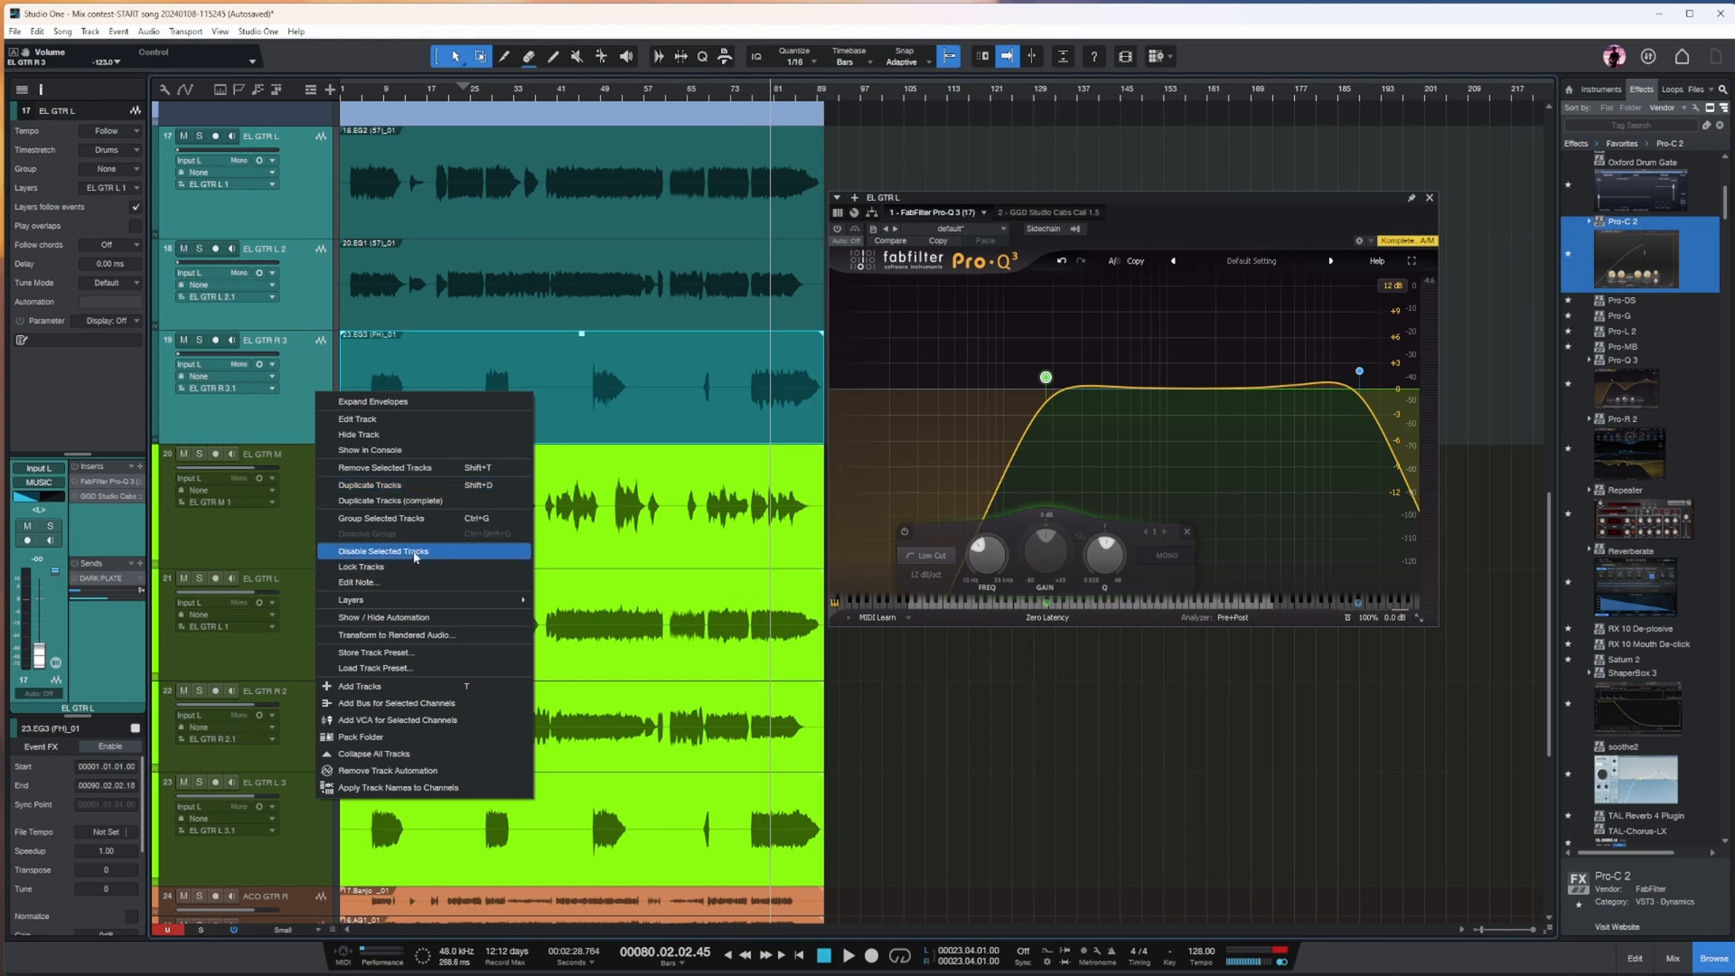
pyautogui.click(416, 553)
pyautogui.rightClick(309, 388)
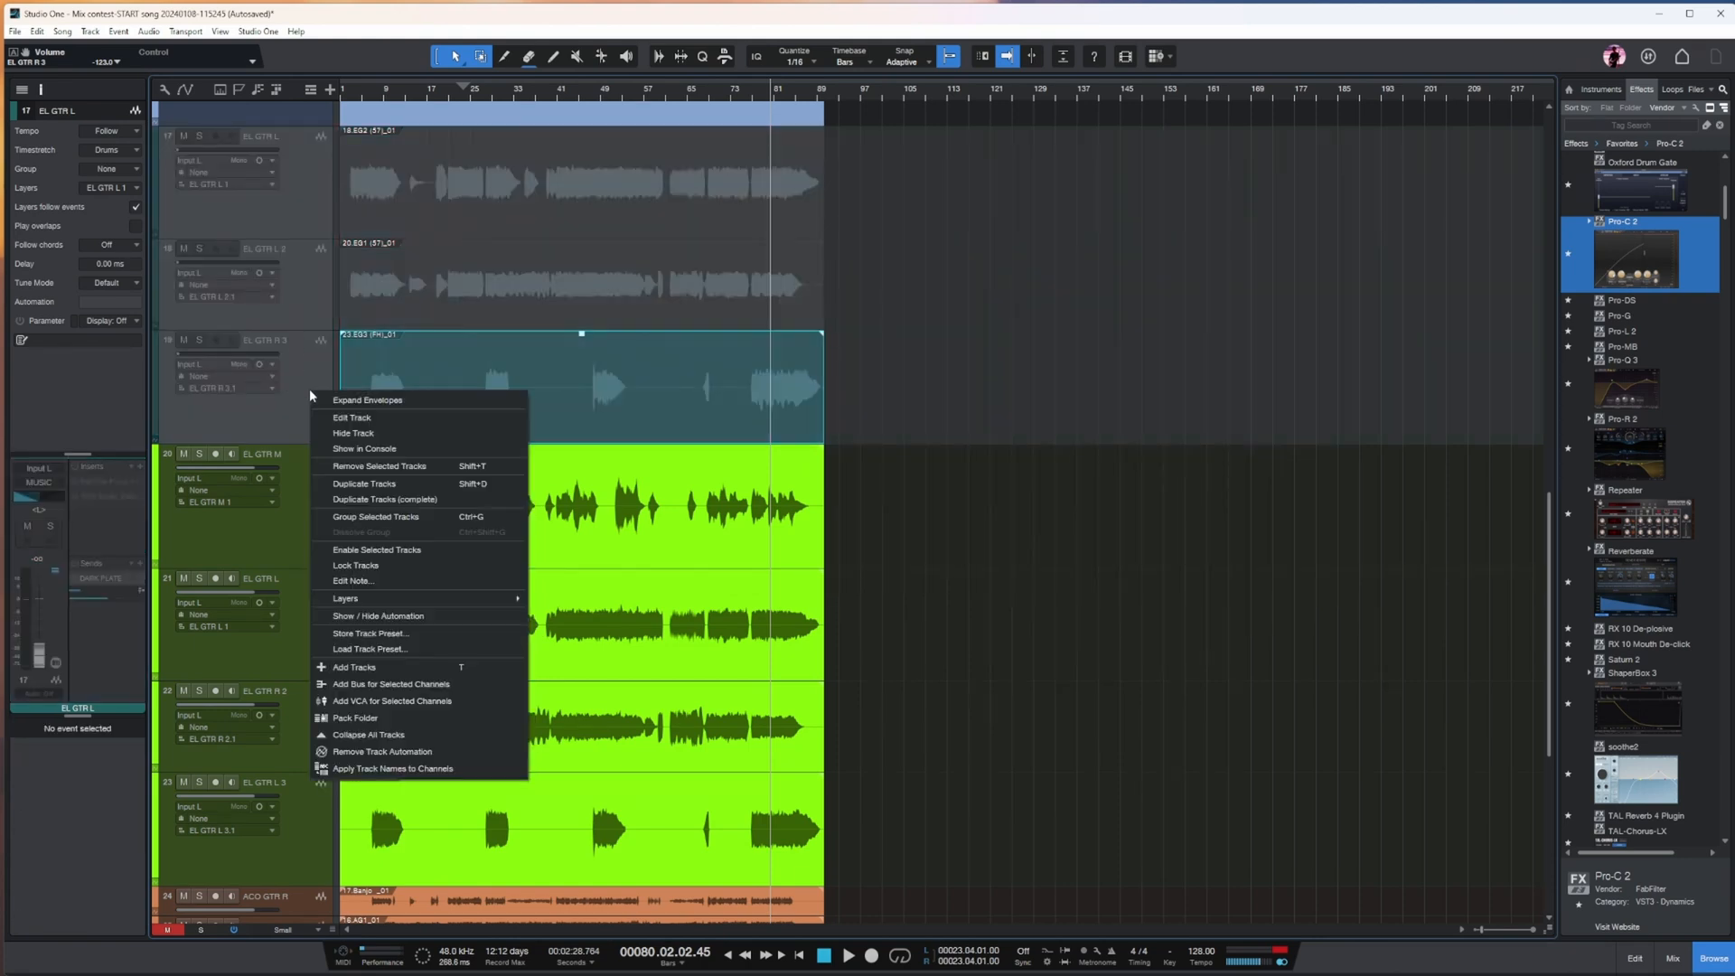
pyautogui.click(386, 433)
# - Solo EL GTR L 3 from bar 7, and raise the low cut and lower the high cut in its Pro-Q 3
pyautogui.click(362, 98)
pyautogui.click(300, 616)
pyautogui.click(369, 97)
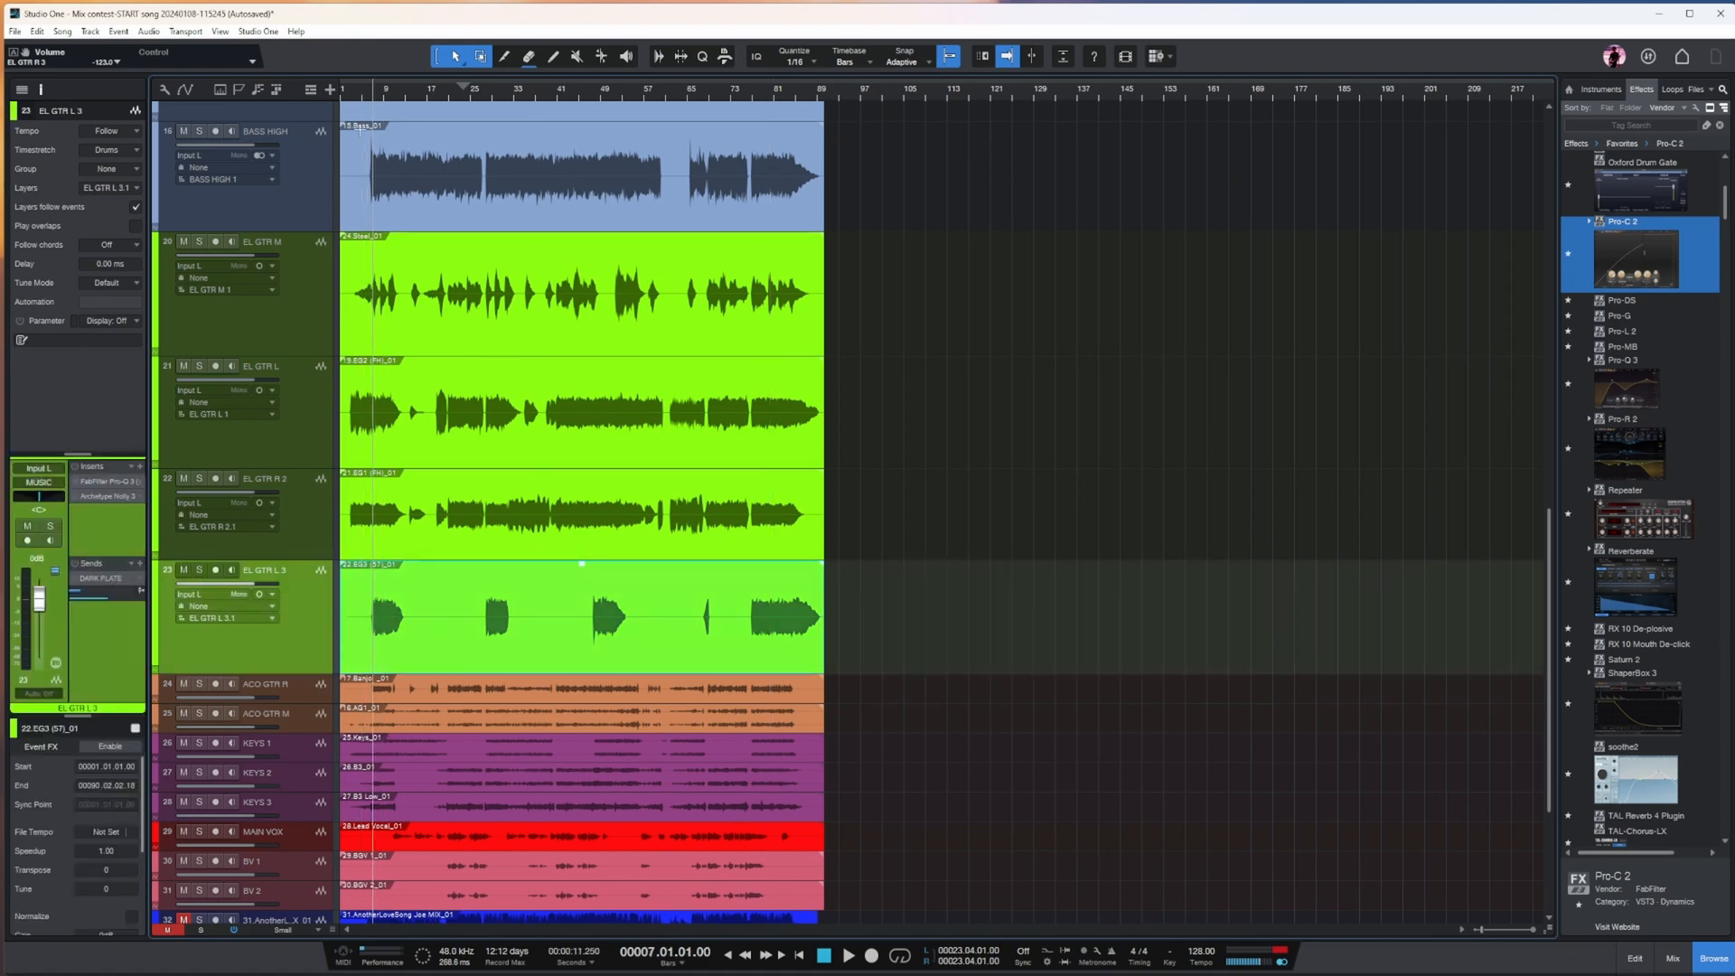
pyautogui.press('s')
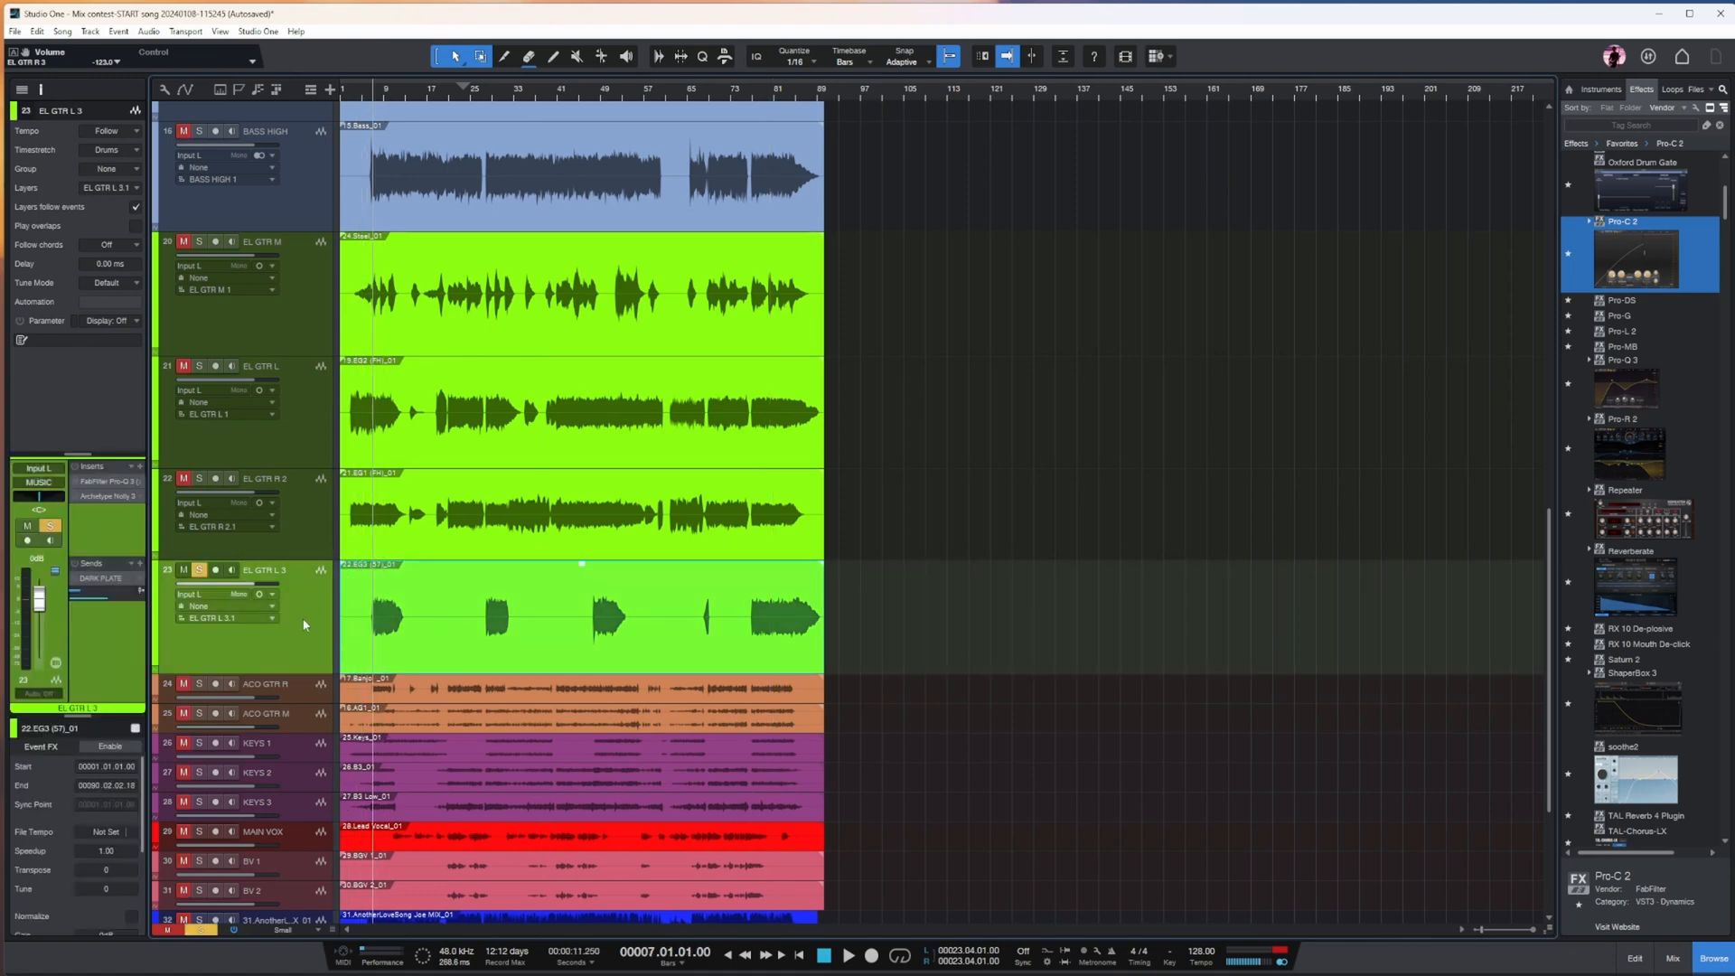
pyautogui.click(105, 483)
pyautogui.press('space')
pyautogui.moveTo(1010, 373); pyautogui.dragTo(1046, 370)
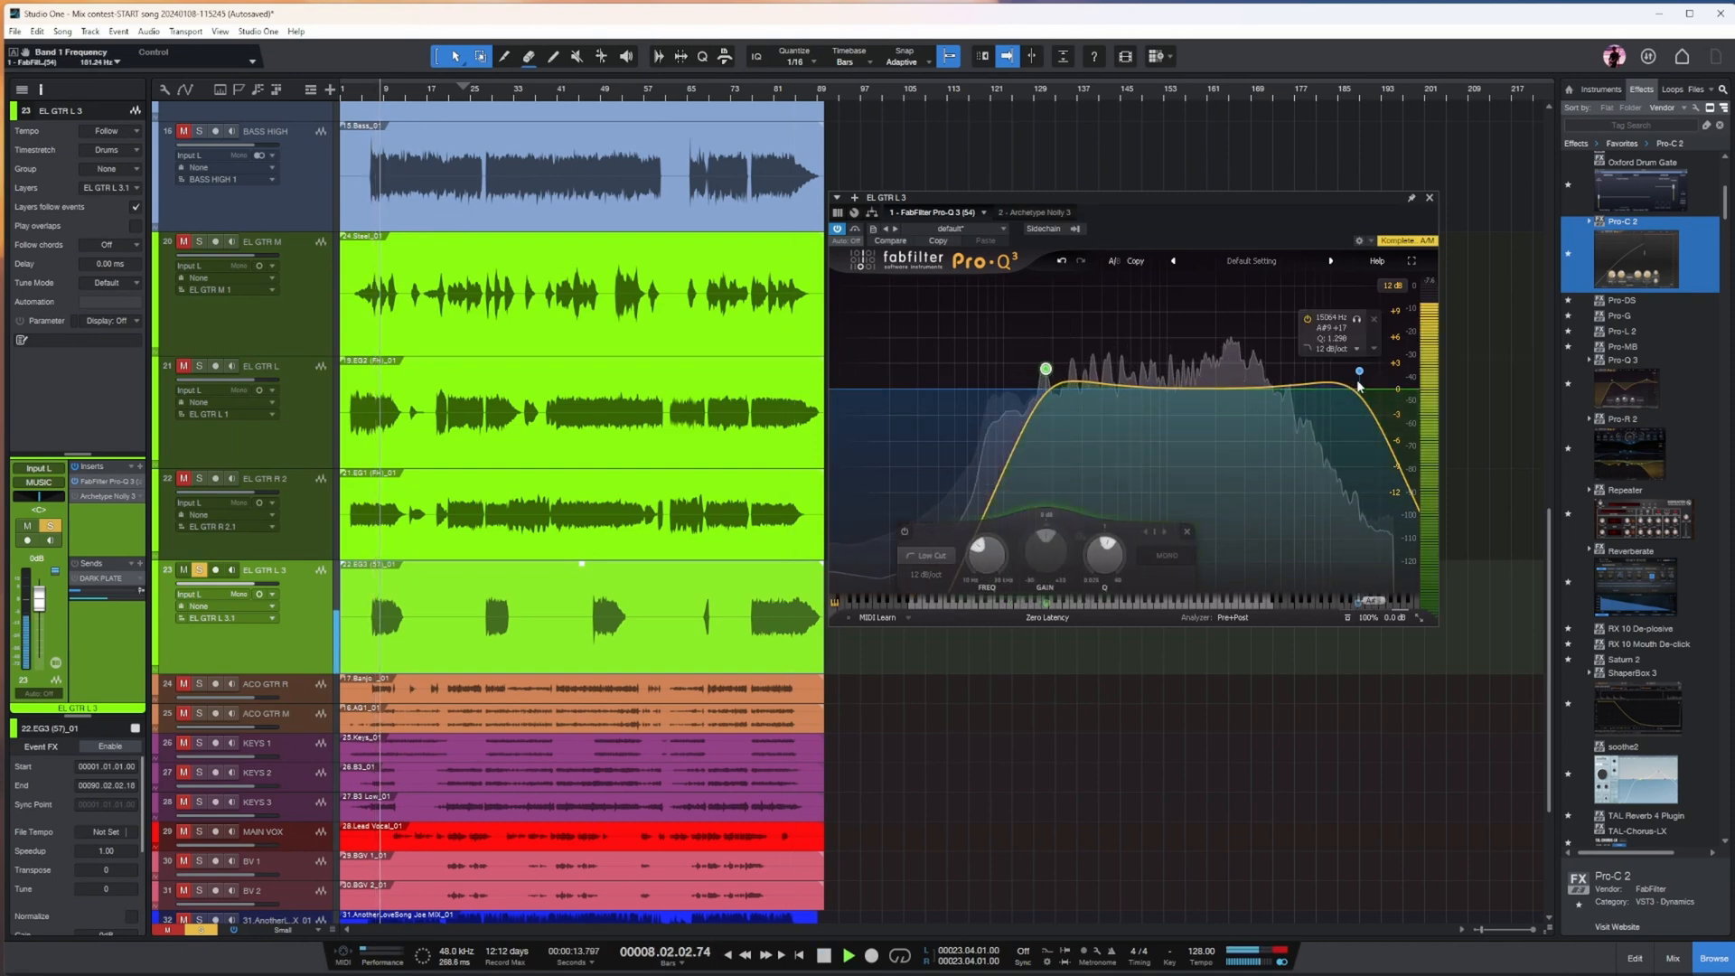
pyautogui.moveTo(1359, 380); pyautogui.dragTo(1315, 372)
# - Add two narrow upper-mid bell cuts and one wider low-mid bell cut in EL GTR L 3's Pro-Q 3
pyautogui.click(1228, 372)
pyautogui.scroll(2, 1232, 376)
pyautogui.scroll(2, 1230, 374)
pyautogui.moveTo(1228, 373); pyautogui.dragTo(1264, 416)
pyautogui.scroll(4, 1258, 373)
pyautogui.moveTo(1098, 385); pyautogui.dragTo(1125, 426)
pyautogui.scroll(3, 1096, 343)
# - Raise EL GTR L 3's Pro-Q 3 low cut to about 232 Hz, close the equalizer and stop playback
pyautogui.moveTo(1046, 369); pyautogui.dragTo(1064, 372)
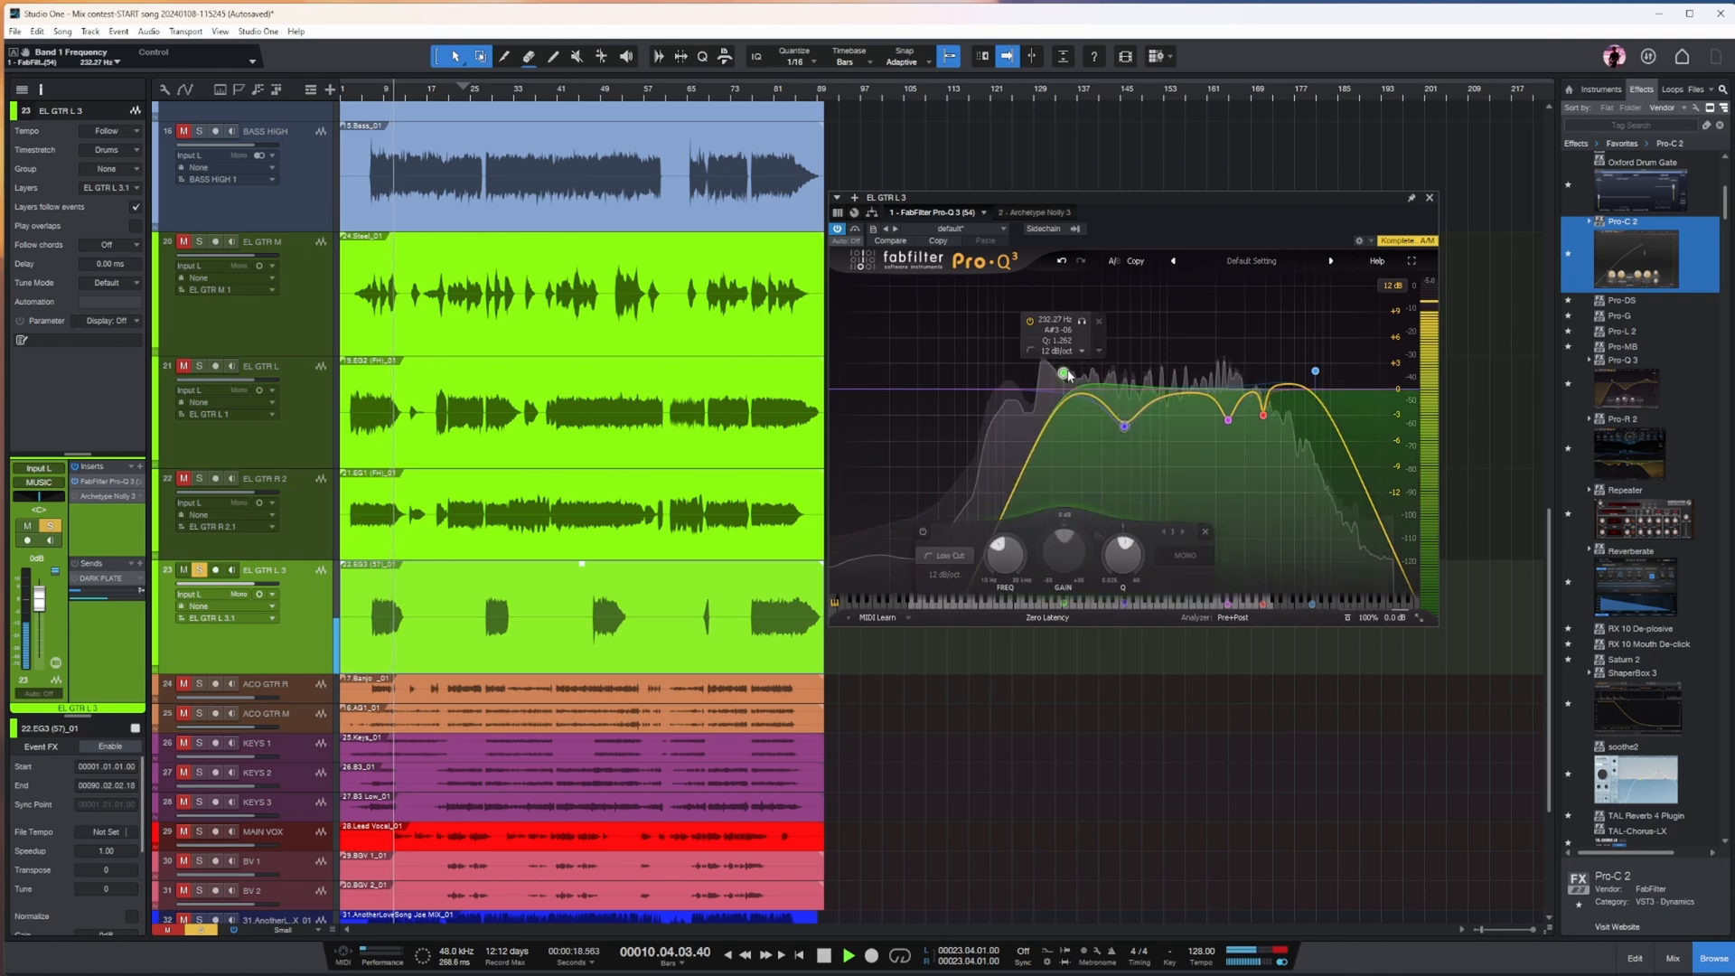
pyautogui.click(1429, 197)
pyautogui.press('space')
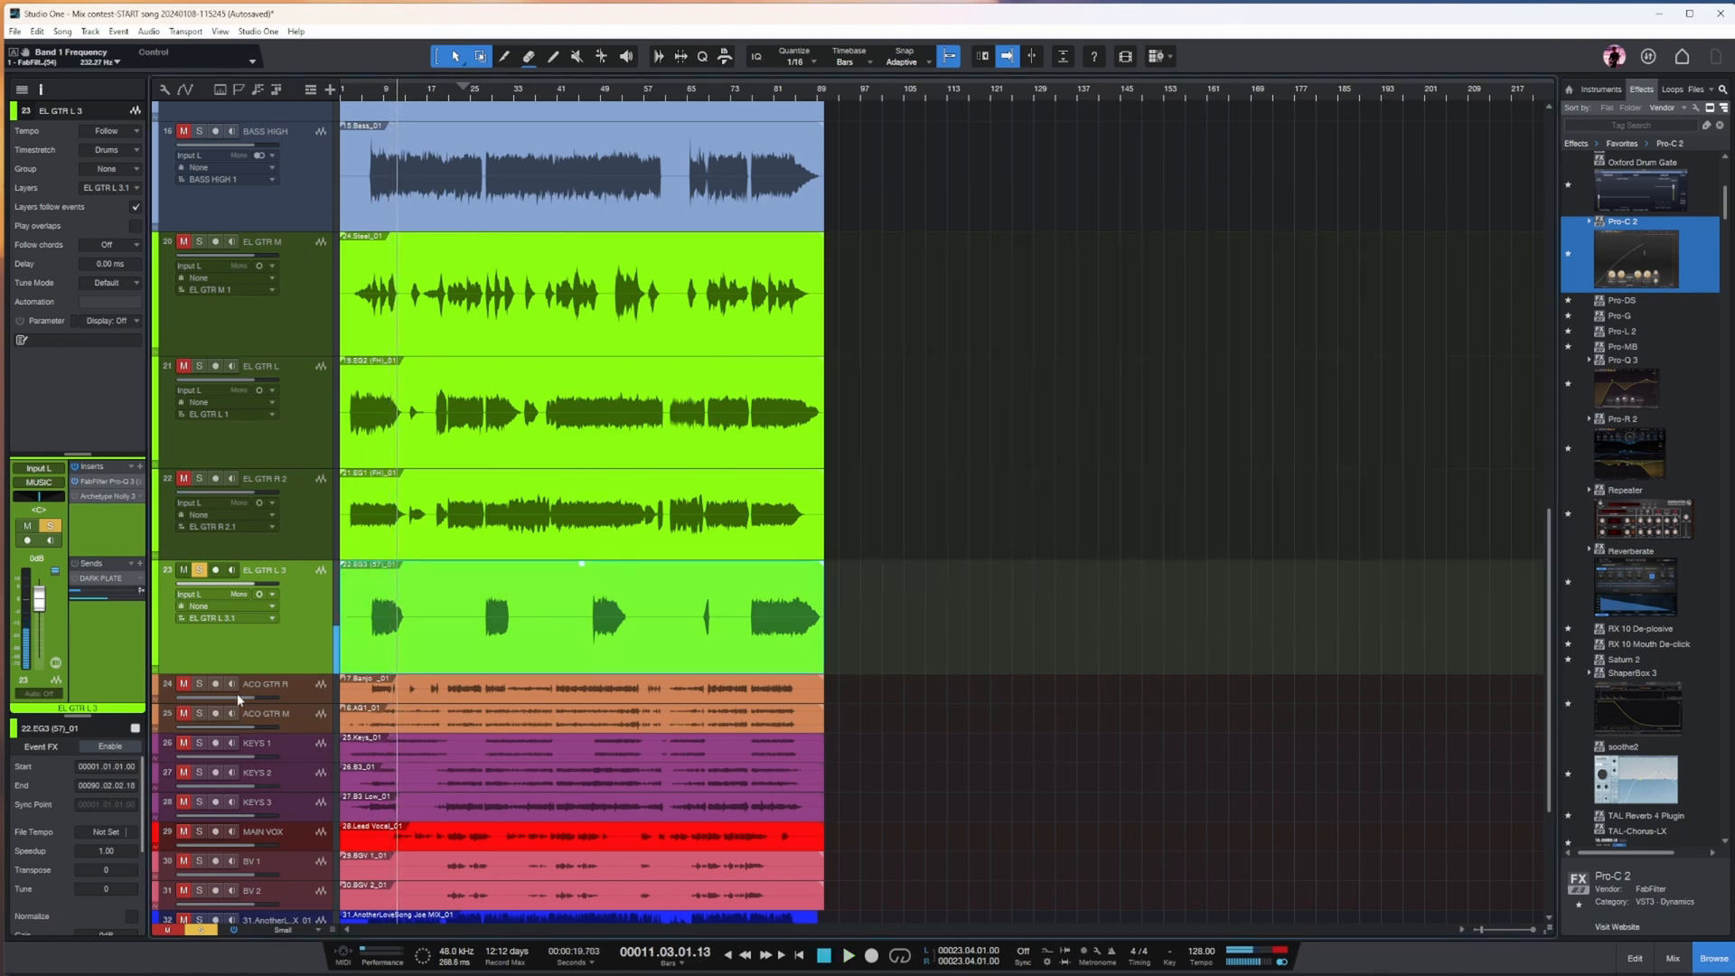
# - Set EL GTR L 3's DARK PLATE send to about -11 dB, add an 8TH DLAY send at about -14.2 dB, and unsolo the track
pyautogui.click(103, 578)
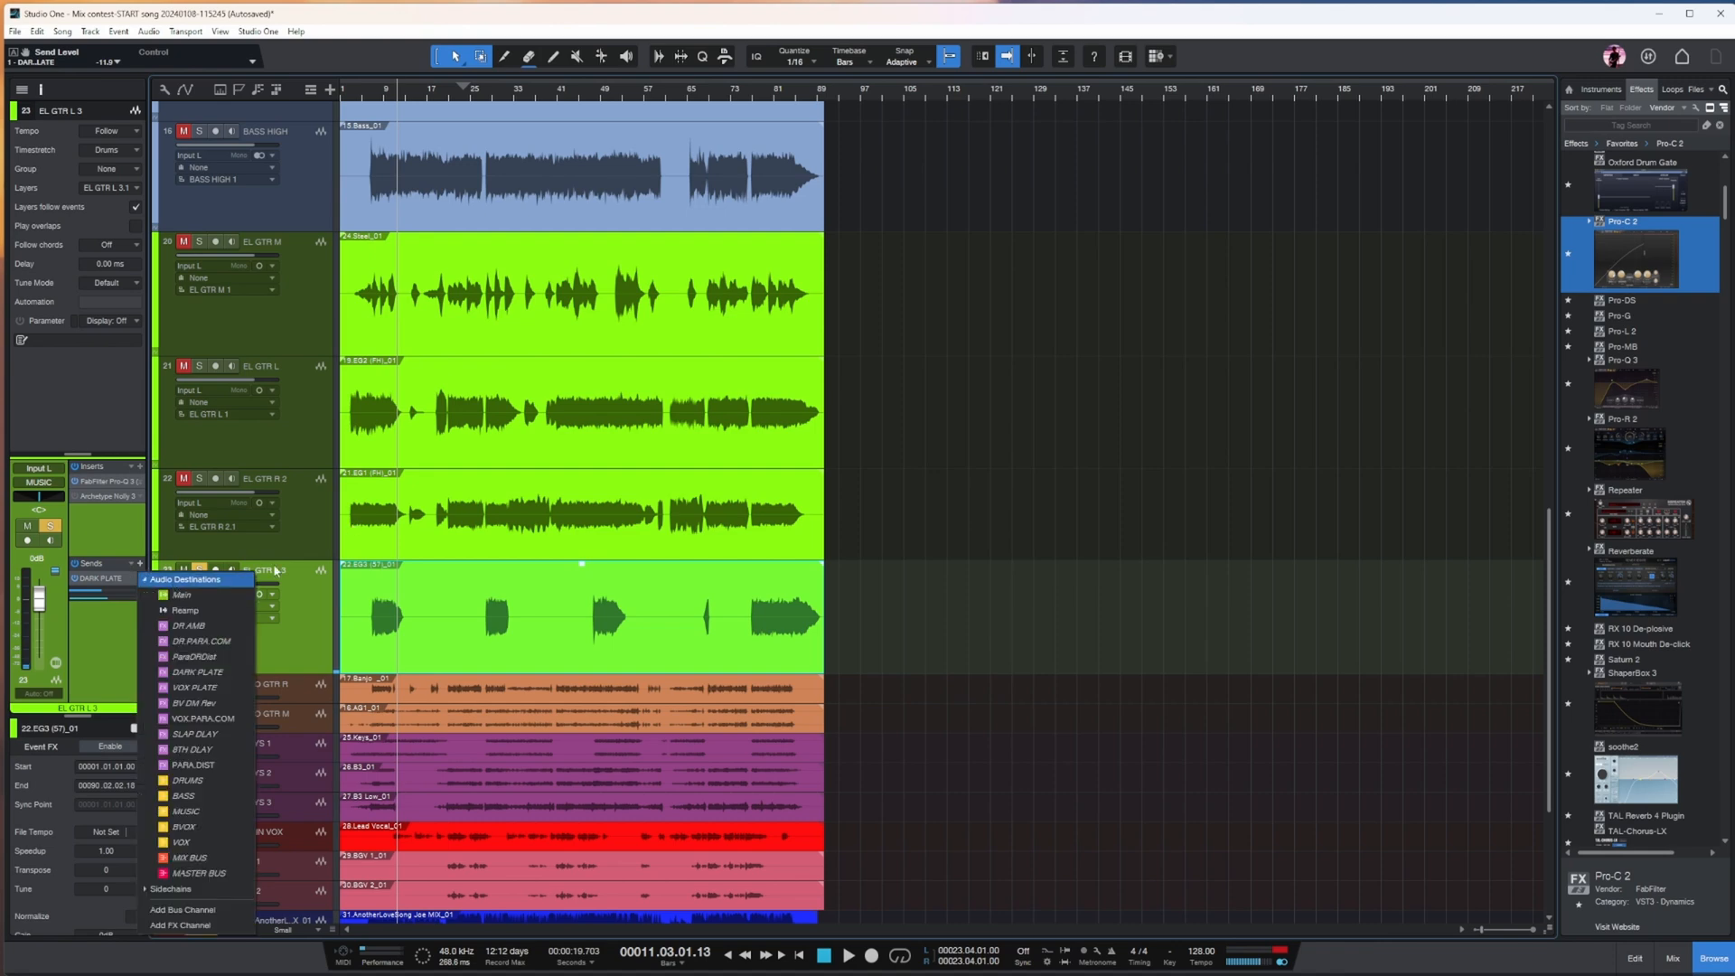
pyautogui.click(191, 750)
pyautogui.moveTo(99, 619); pyautogui.dragTo(97, 620)
pyautogui.click(199, 570)
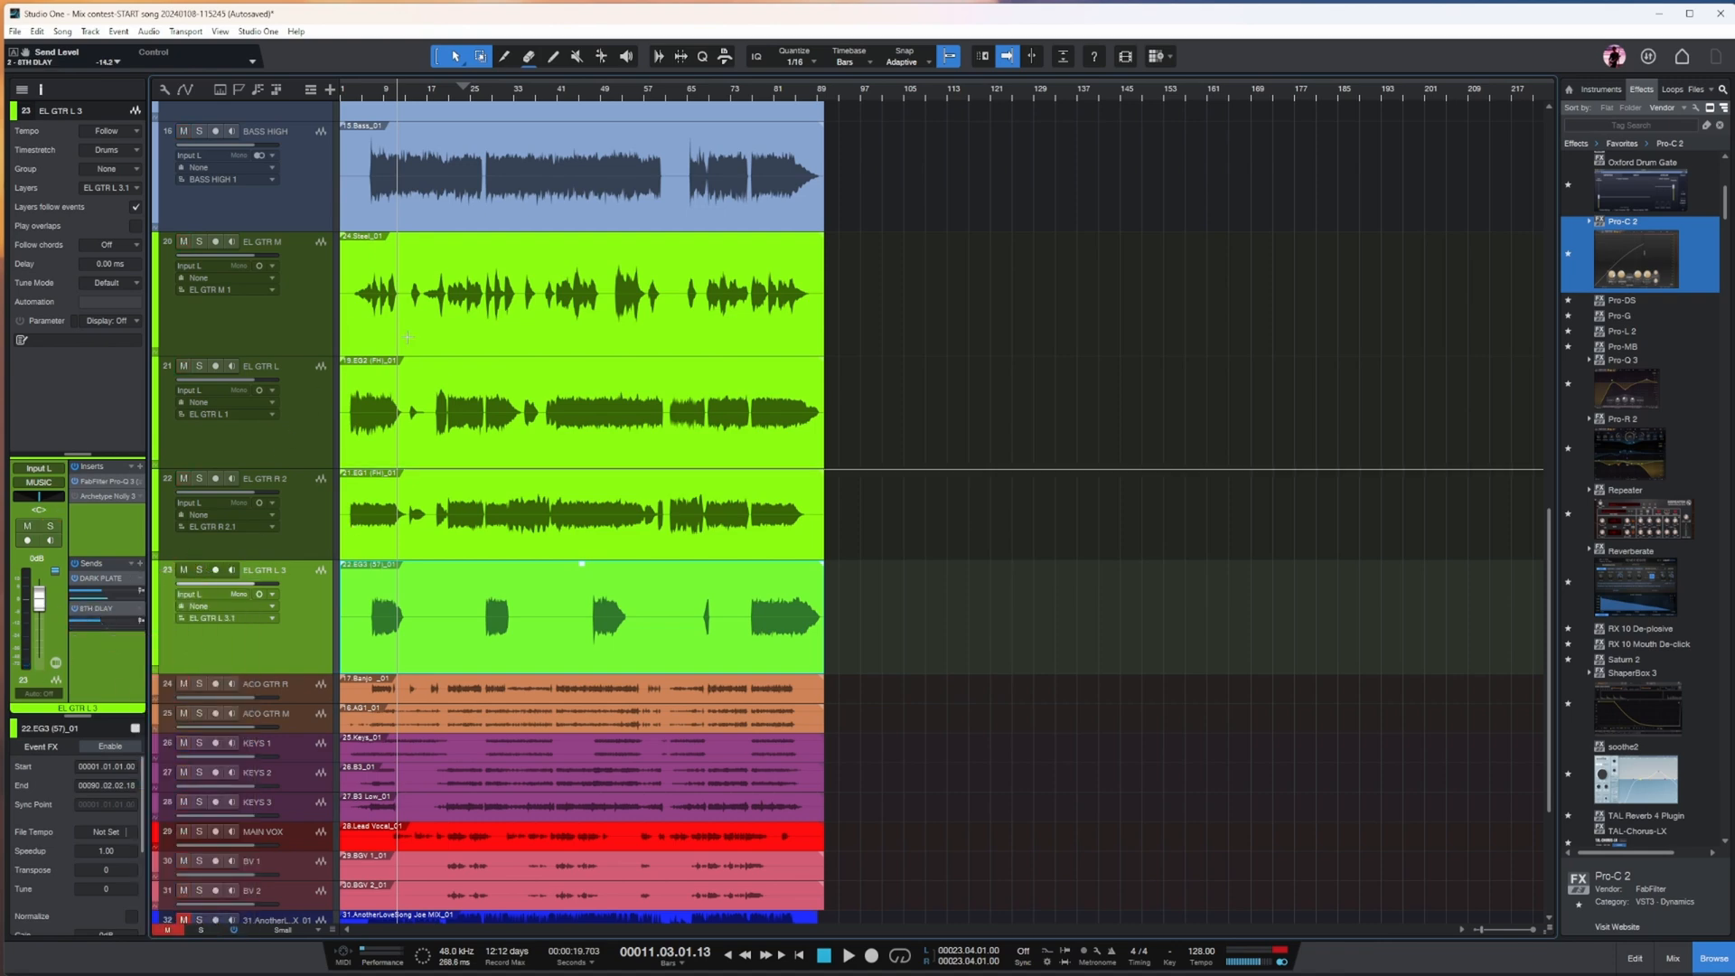
# - Check the DARK PLATE send panning on EL GTR R 2 and EL GTR L
pyautogui.click(328, 449)
pyautogui.click(318, 517)
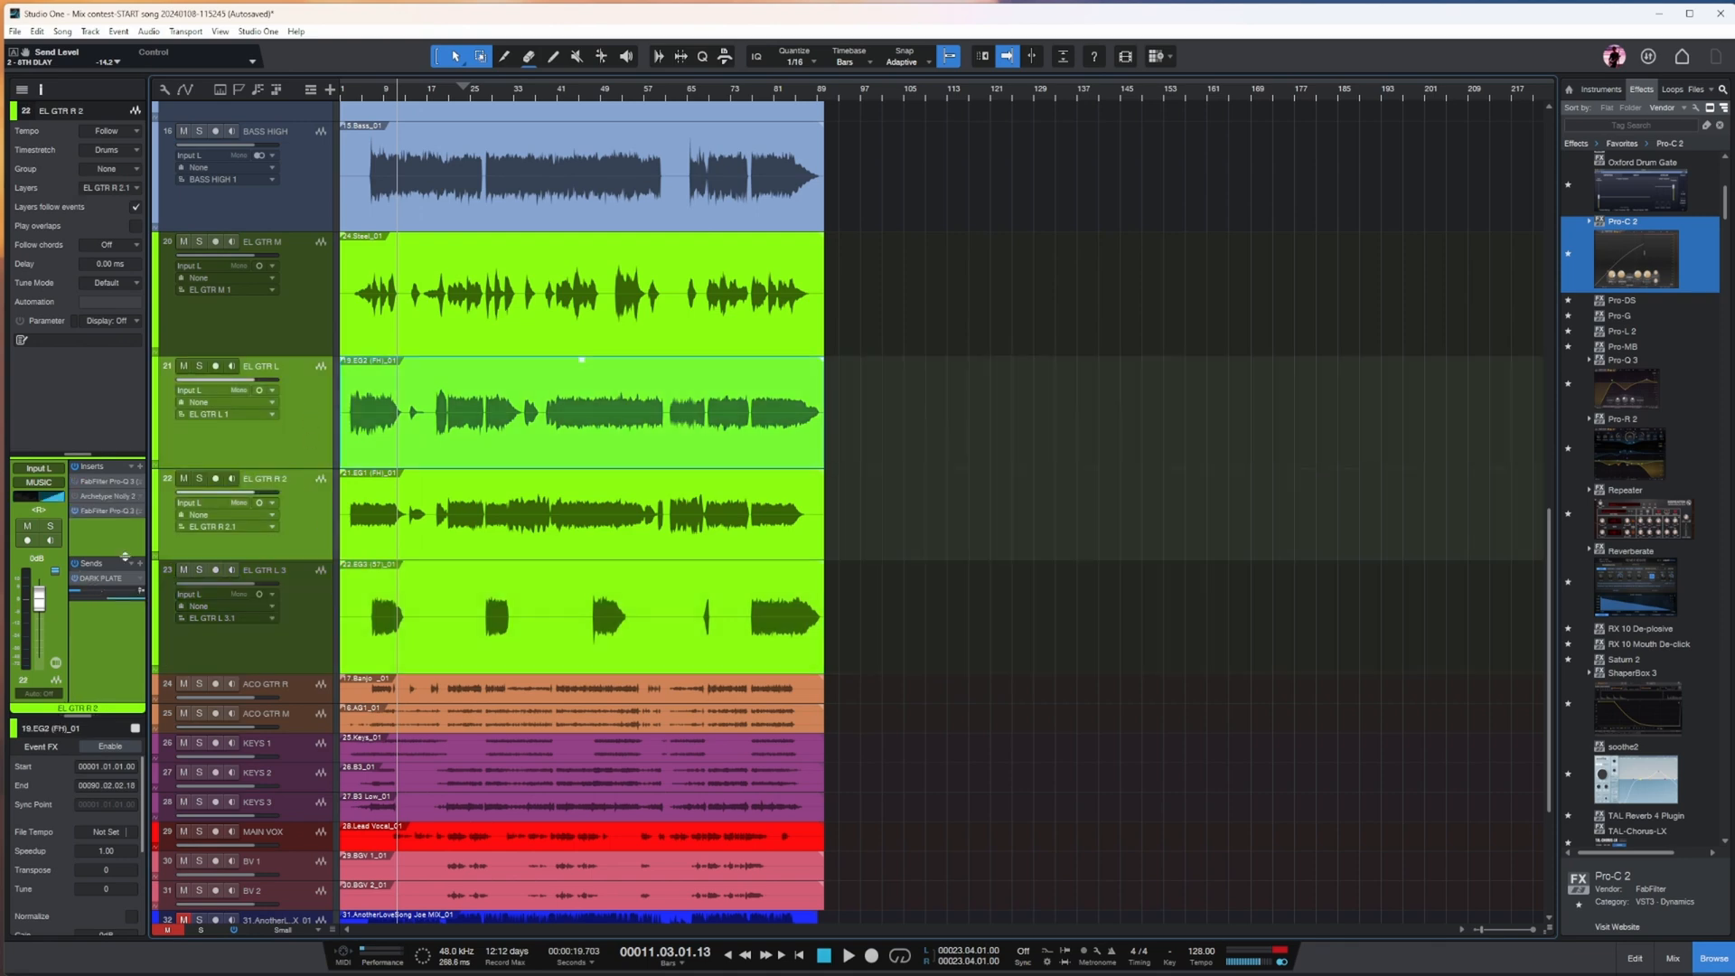
pyautogui.click(306, 411)
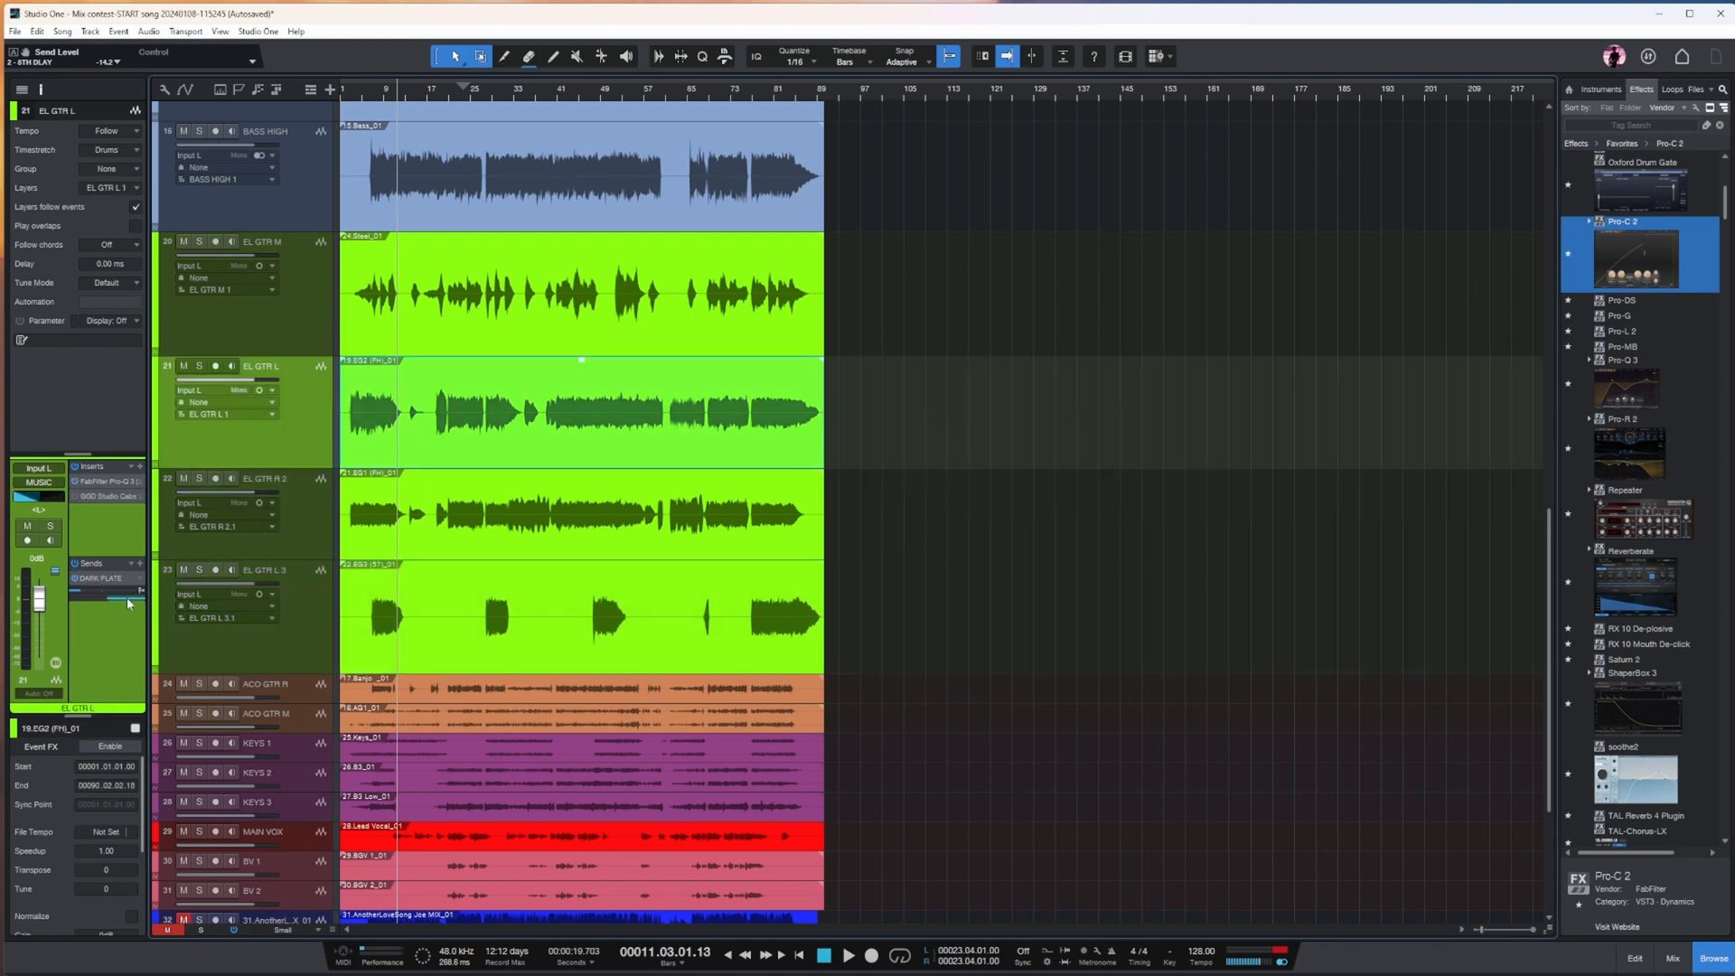
pyautogui.click(239, 531)
# - Show the mixer and inspect the DARK PLATE channel's Pro-R 2 reverb and Splitter routing, closing the effect window when done
pyautogui.press('F3')
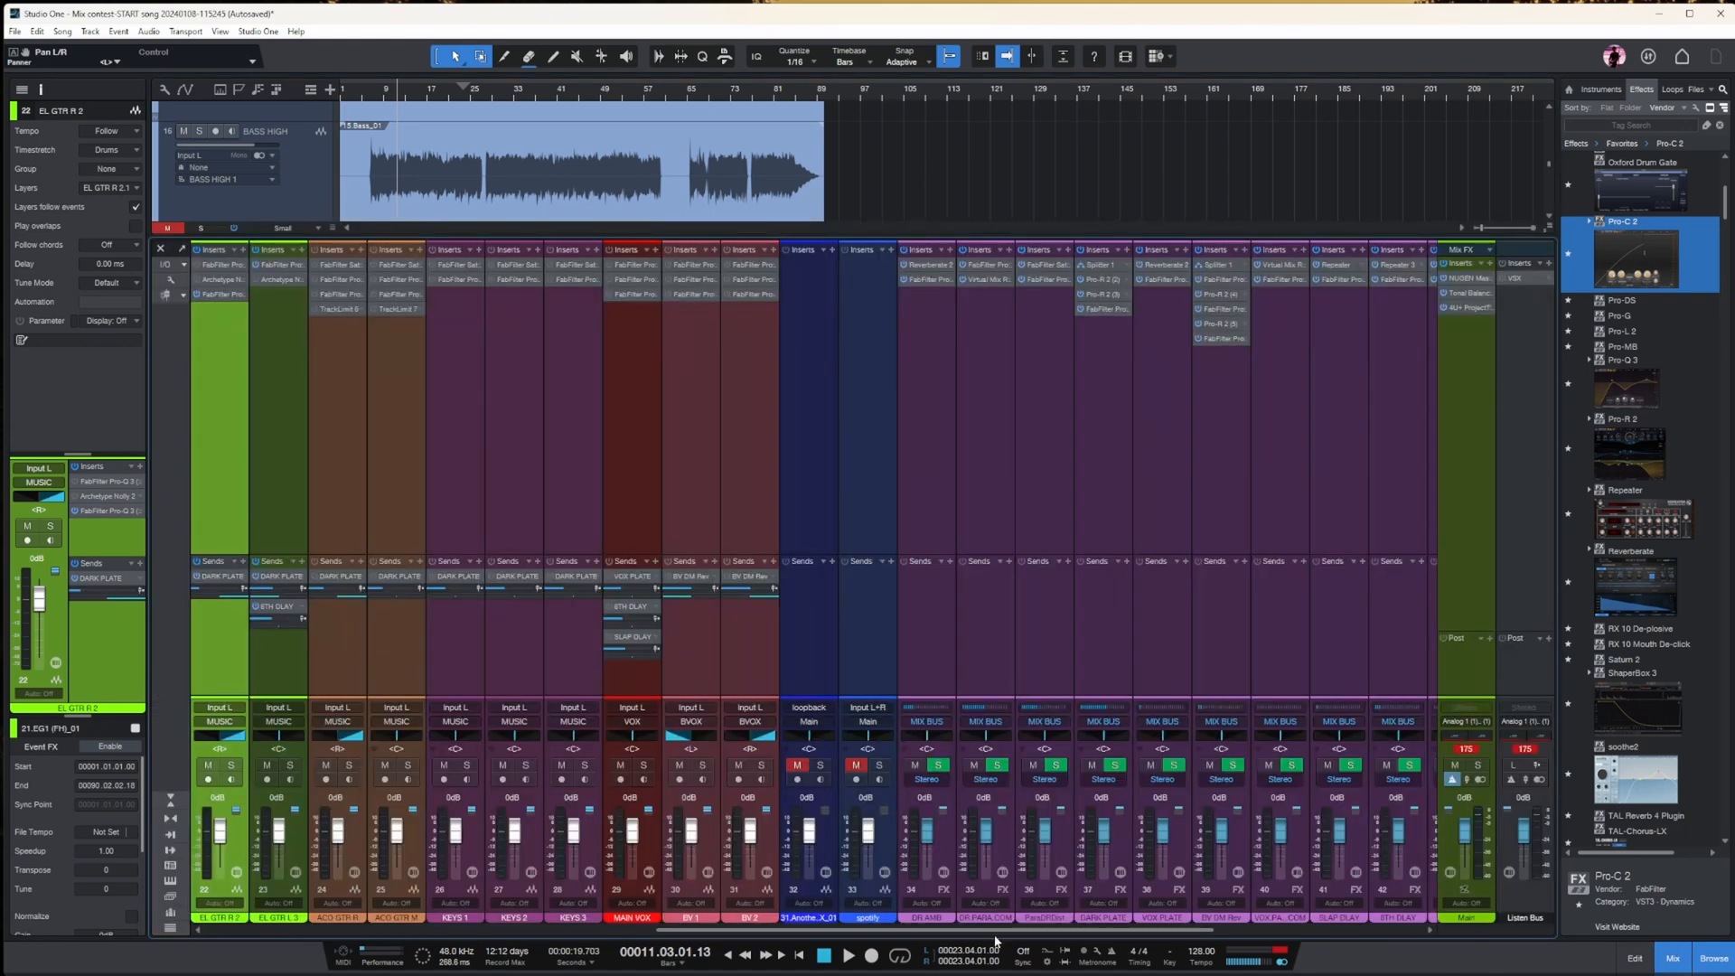
pyautogui.hscroll(2, 1131, 931)
pyautogui.click(1005, 441)
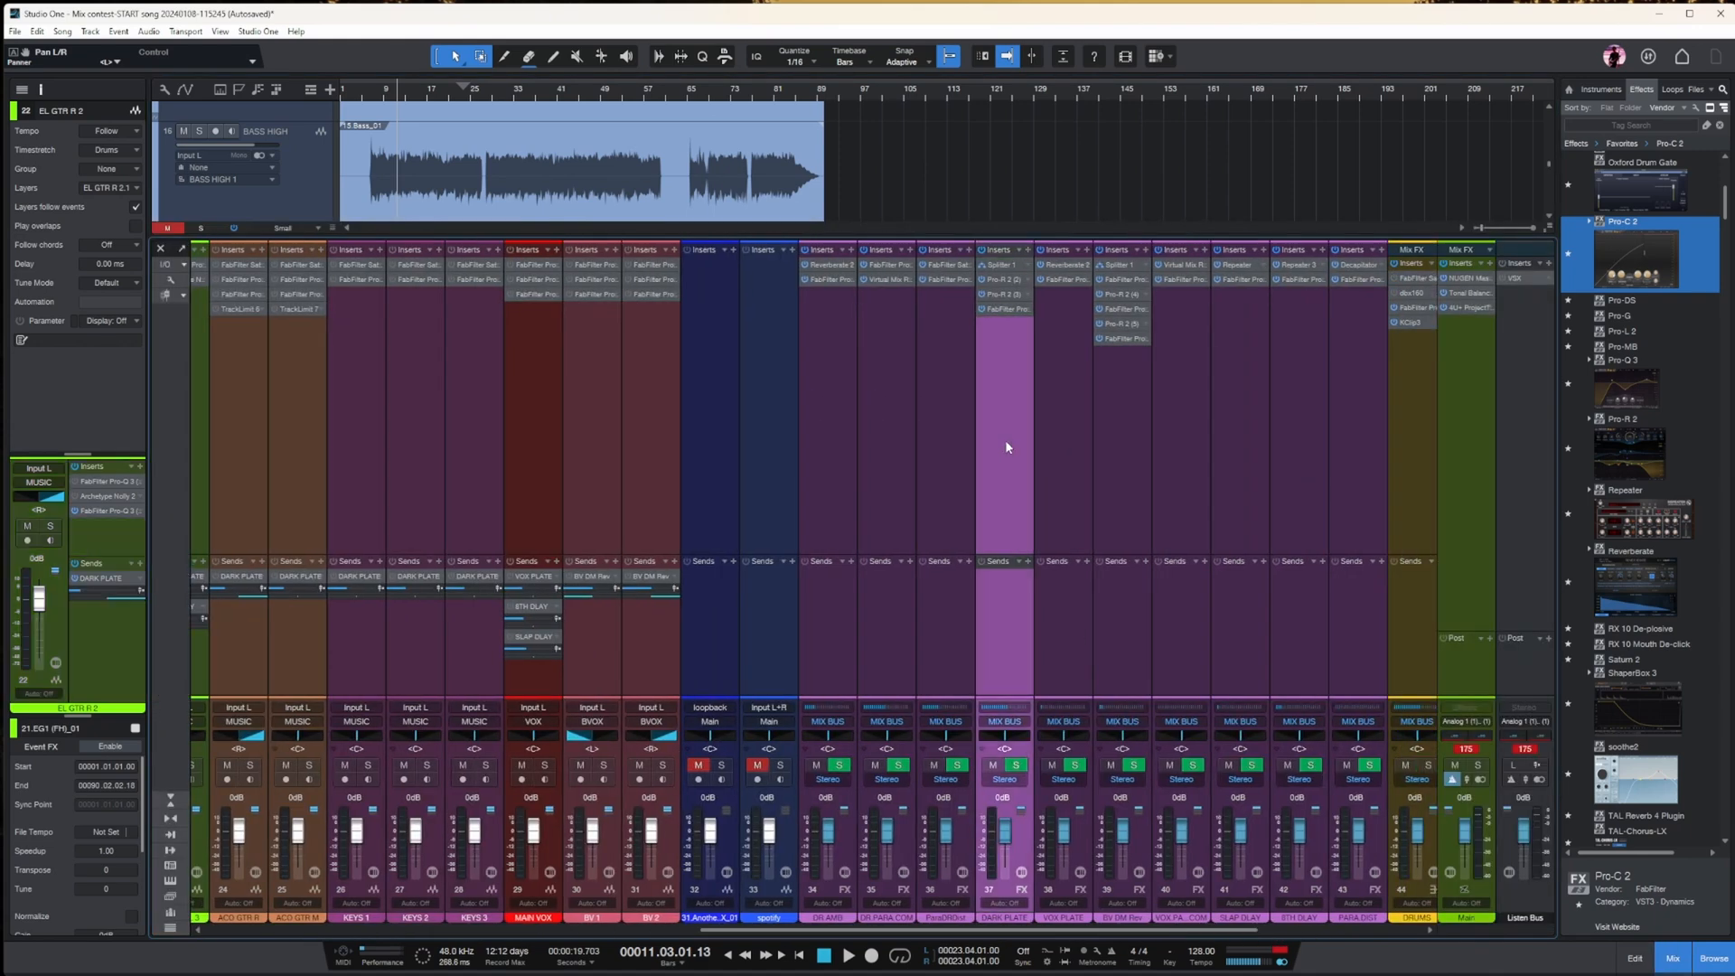
pyautogui.click(1004, 279)
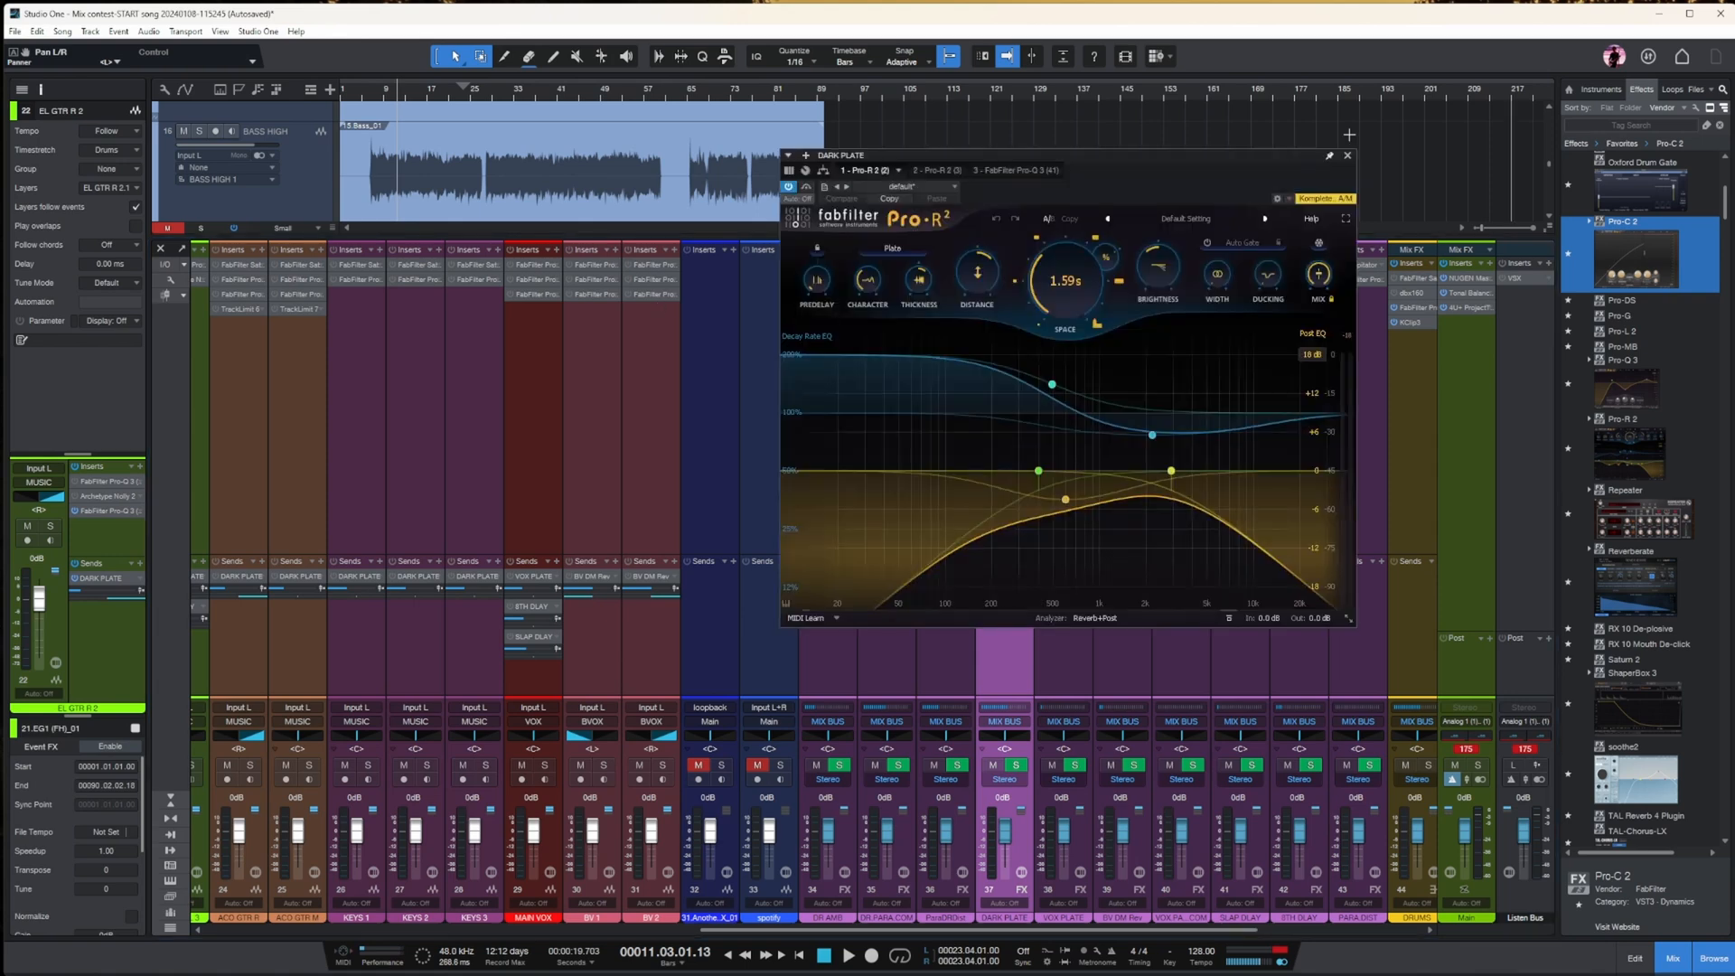
pyautogui.click(828, 169)
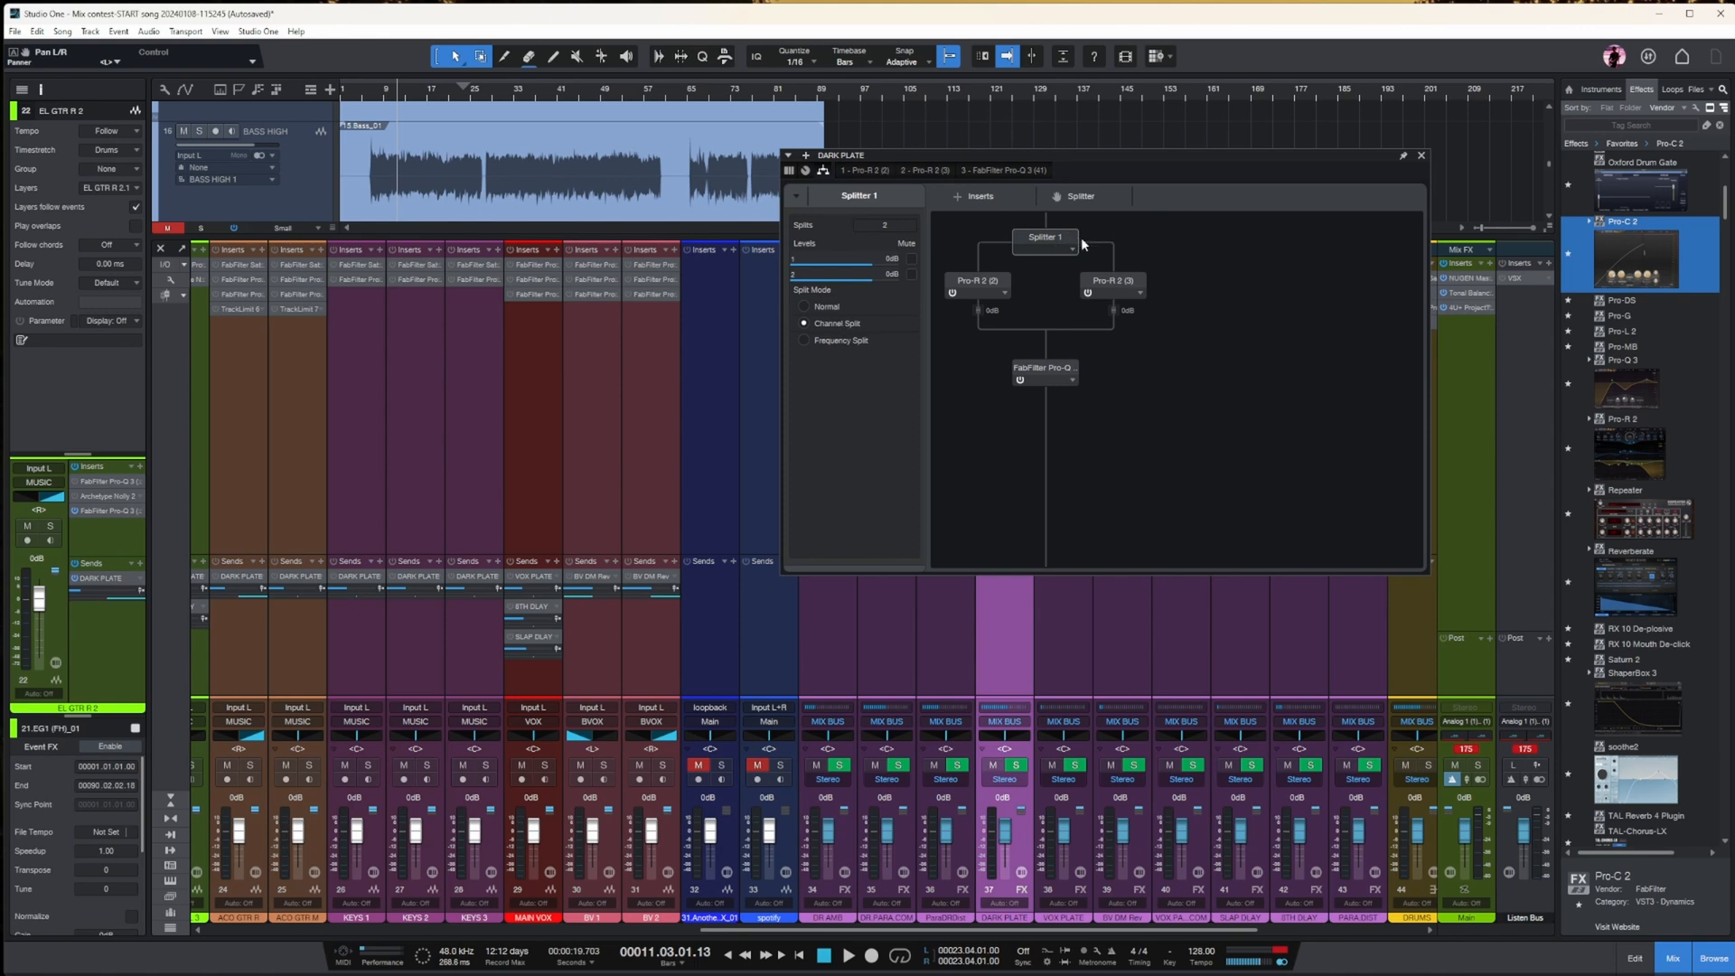
pyautogui.click(1421, 155)
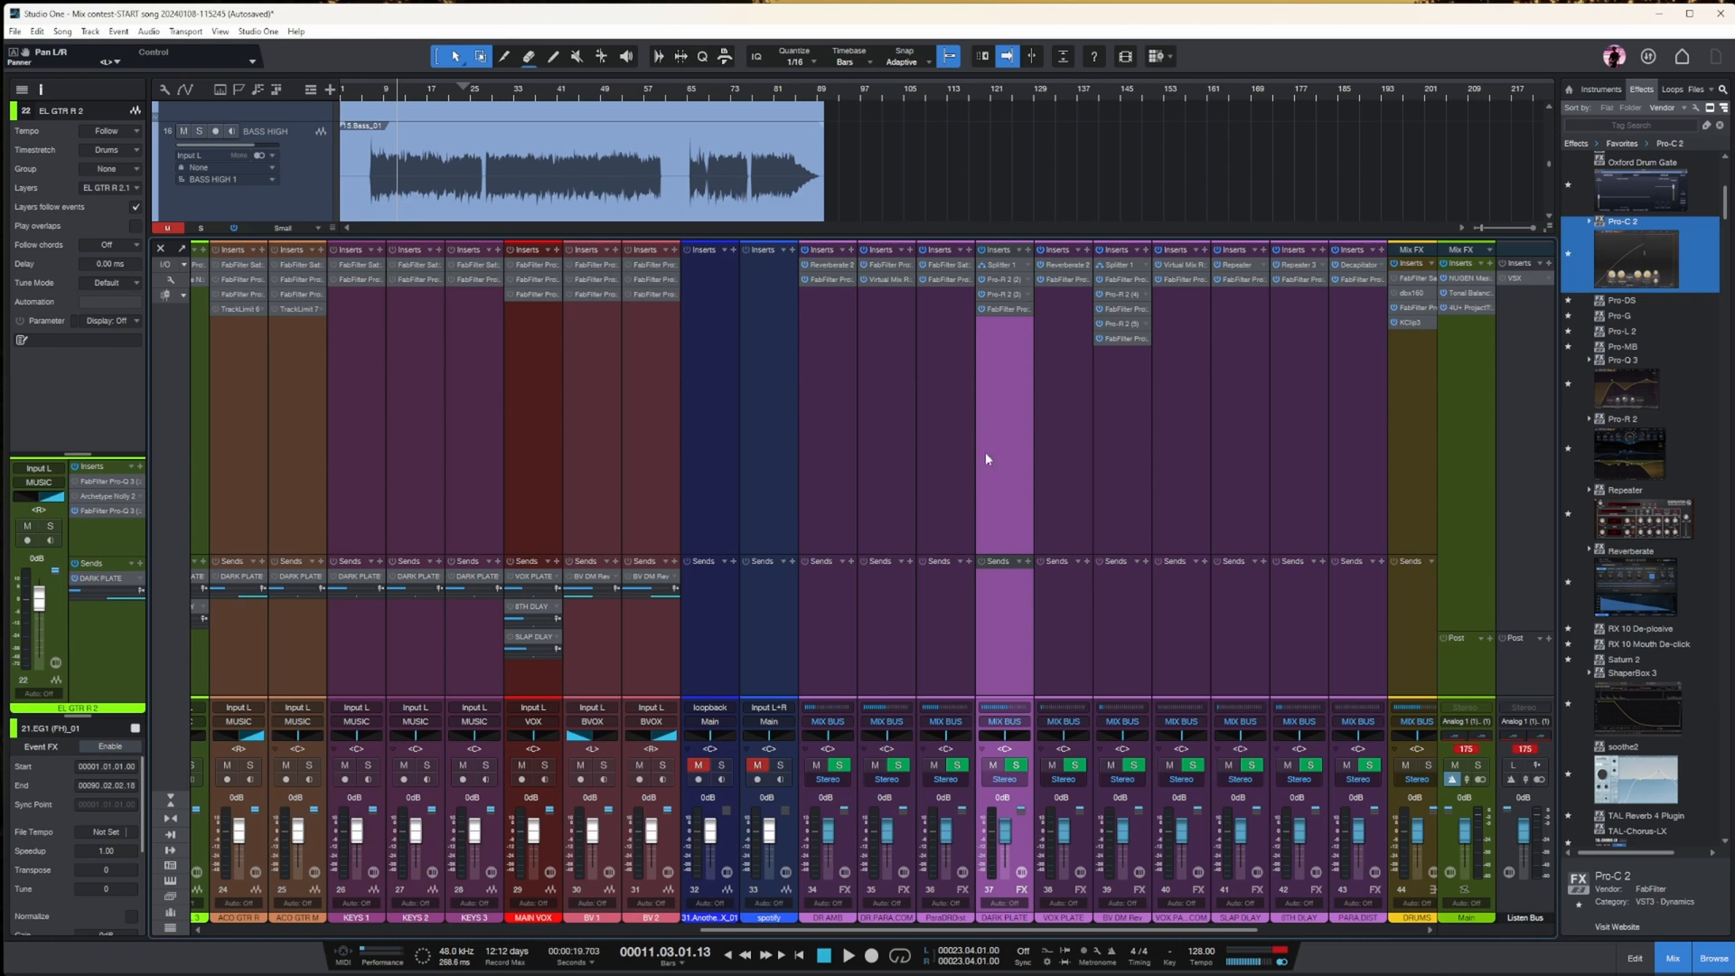
# - Try locking EL GTR L's DARK PLATE send pan to its channel, and pan the send back opposite the guitar
pyautogui.moveTo(1075, 924); pyautogui.dragTo(784, 936)
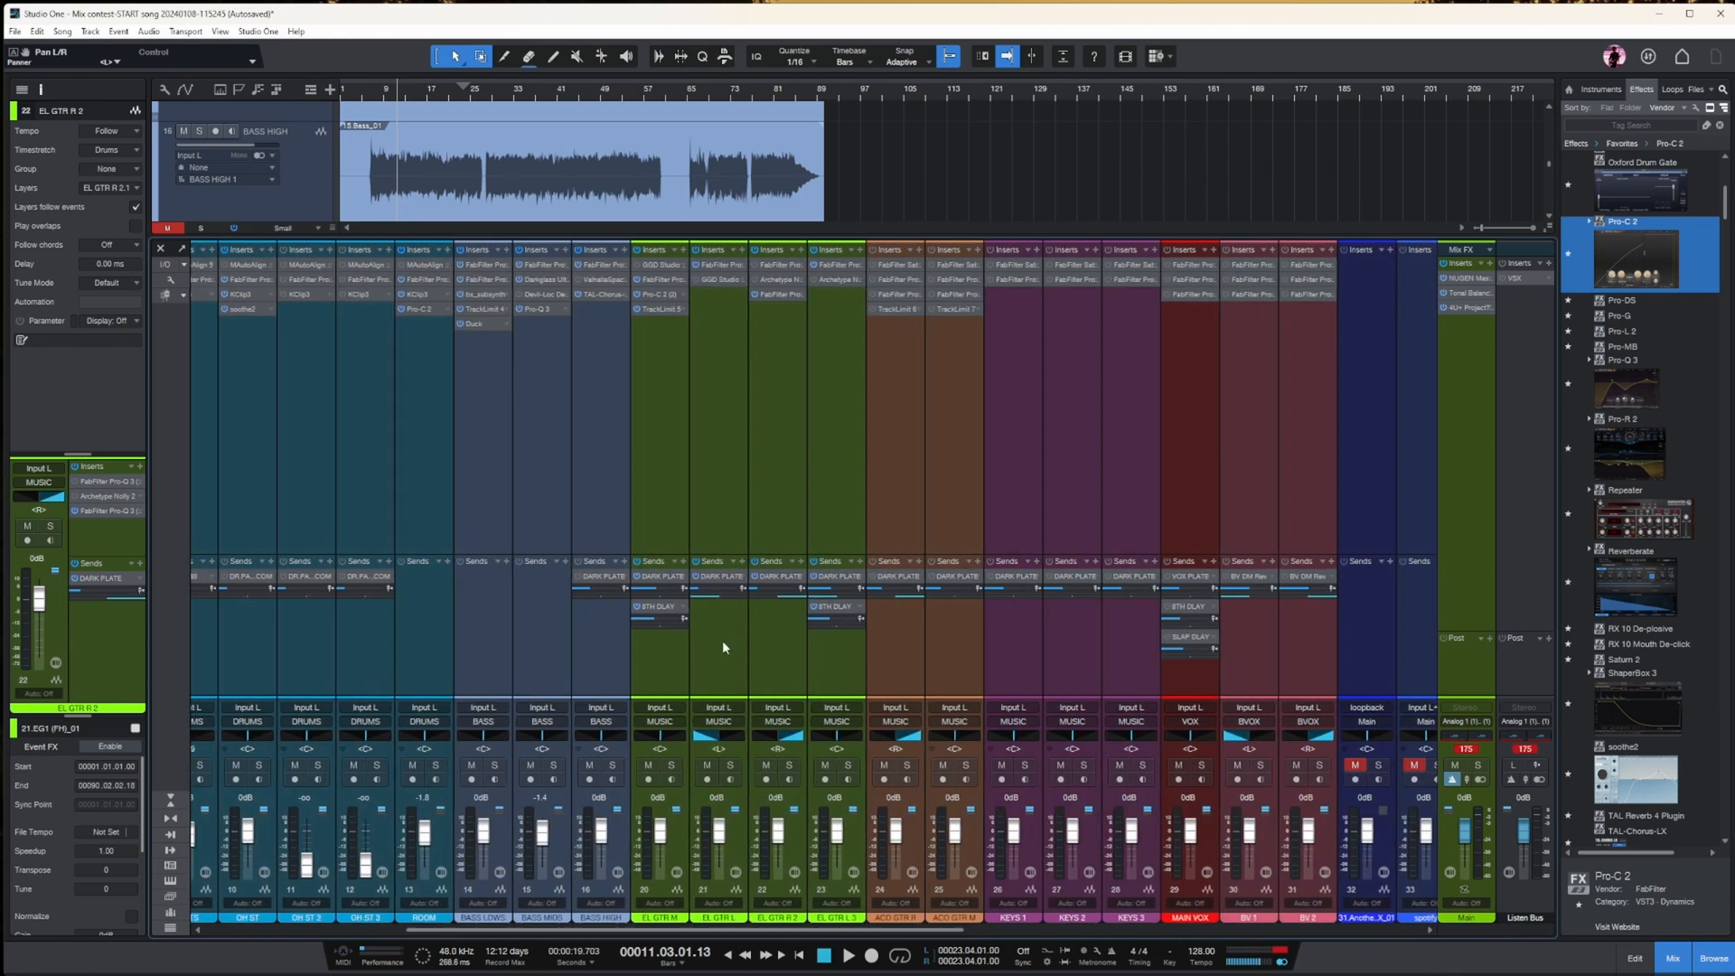
pyautogui.click(721, 633)
pyautogui.moveTo(721, 592)
pyautogui.mouseDown()
pyautogui.moveTo(710, 606)
pyautogui.moveTo(716, 593)
pyautogui.mouseUp()
pyautogui.rightClick(714, 579)
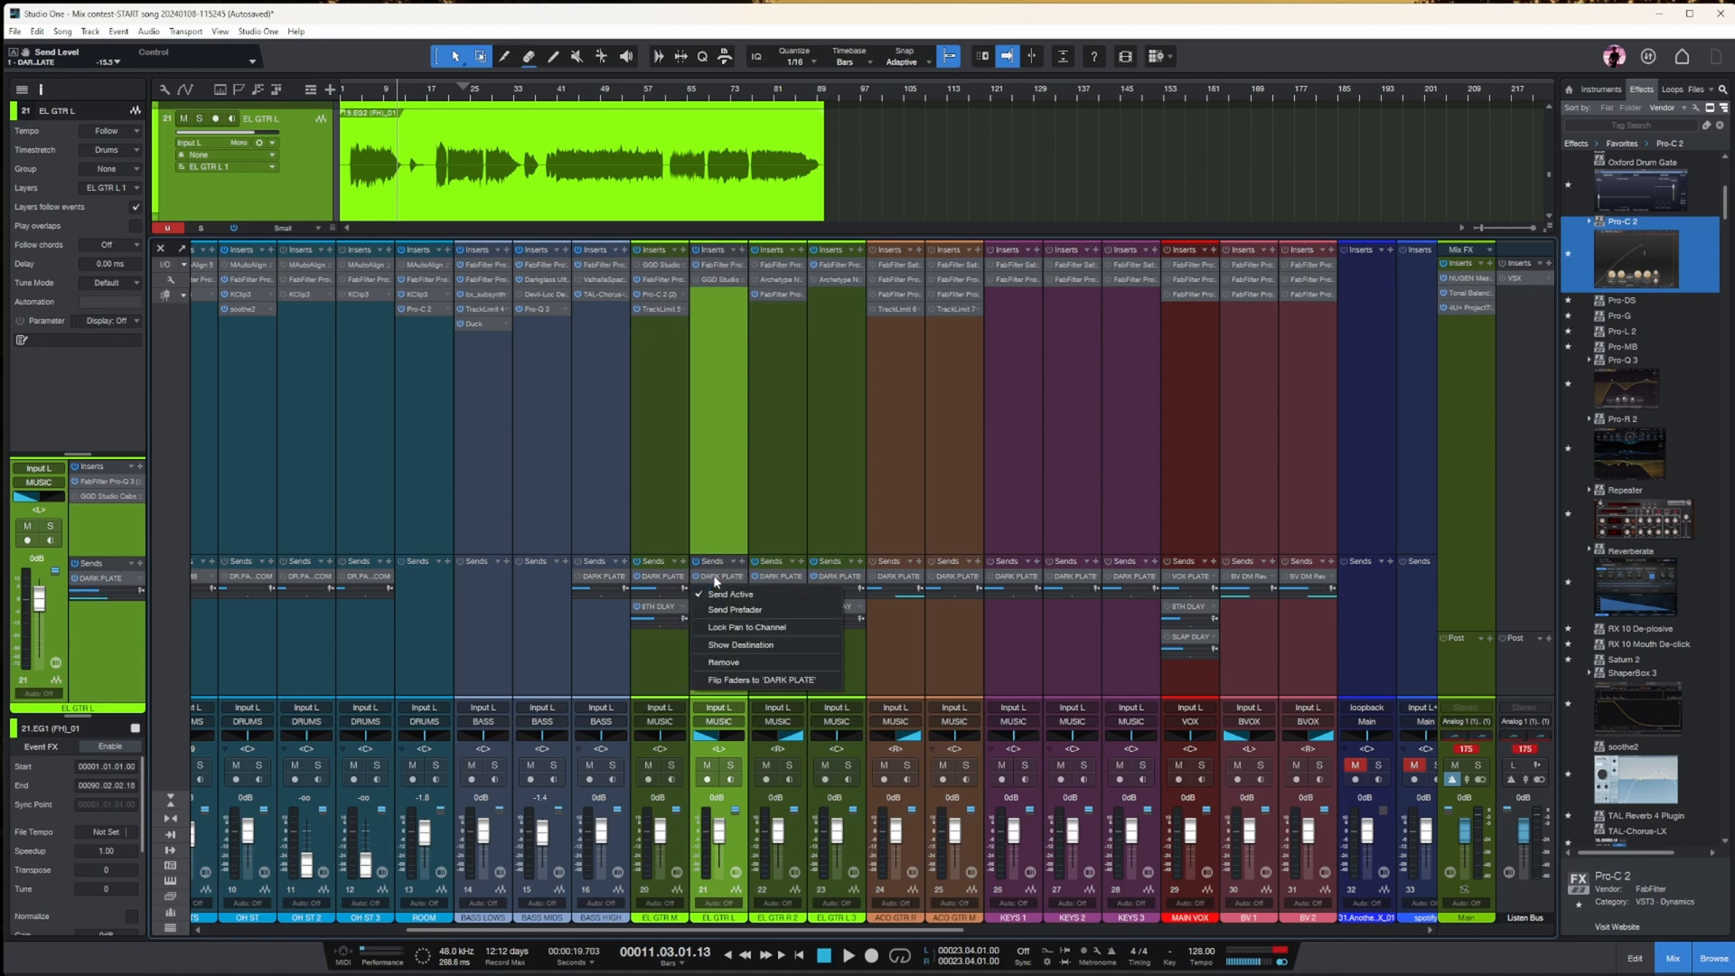
pyautogui.click(785, 635)
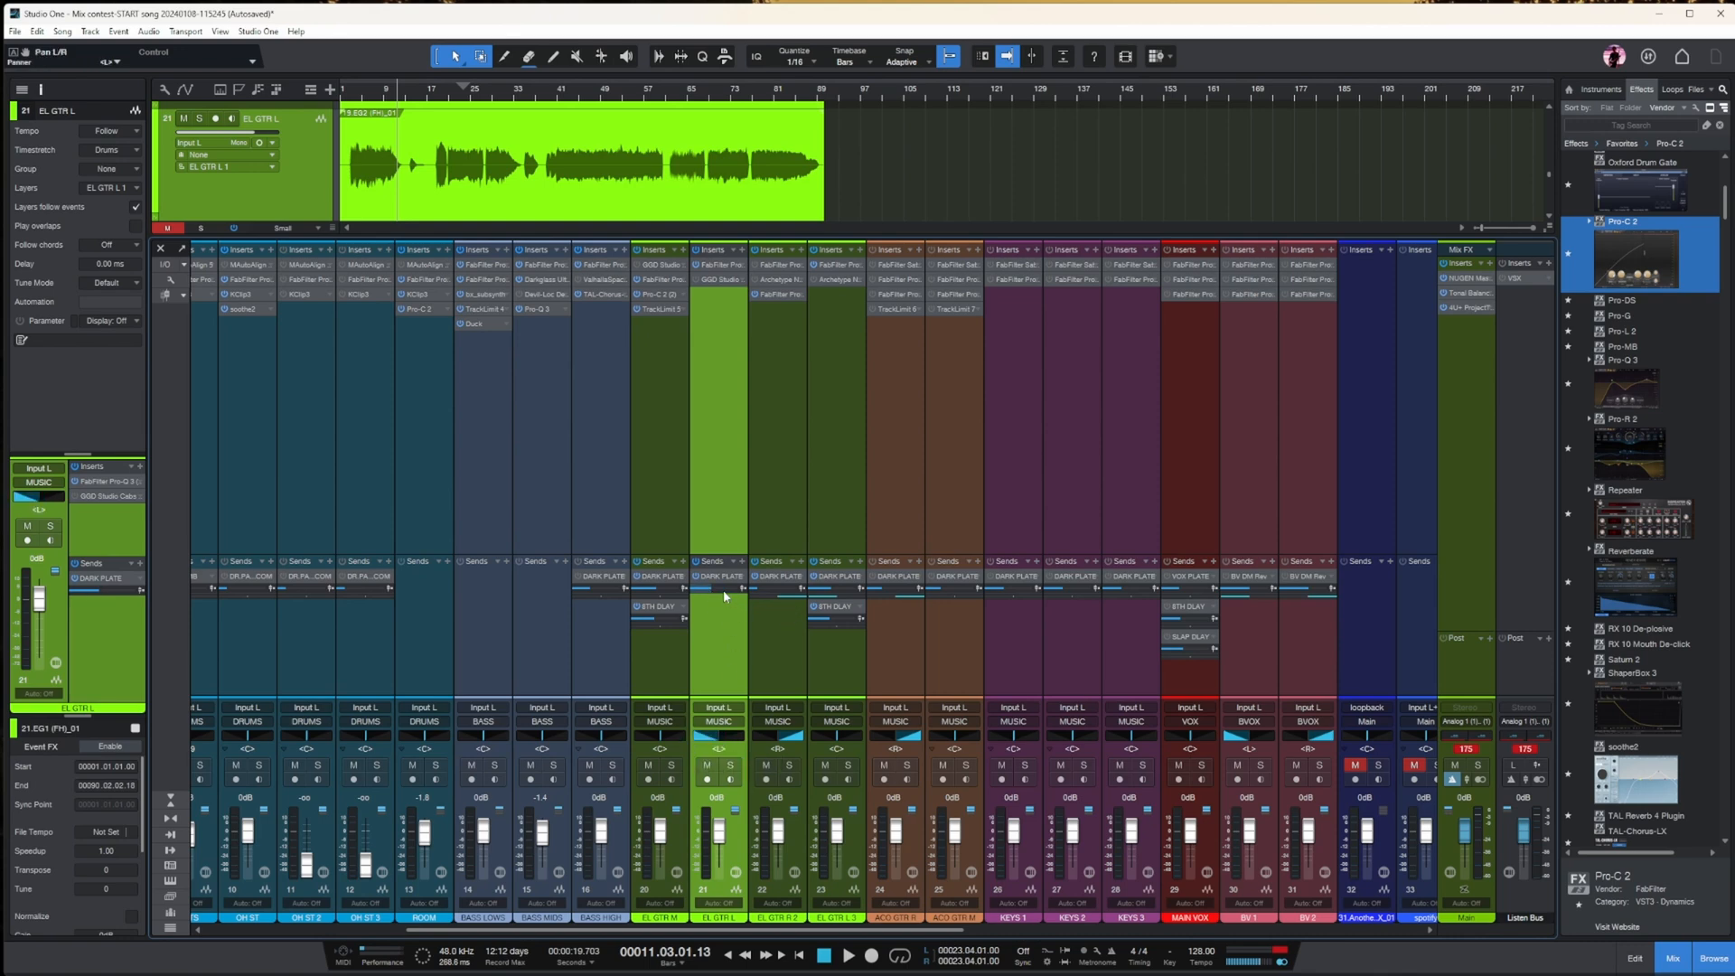
pyautogui.rightClick(718, 580)
pyautogui.click(713, 647)
pyautogui.moveTo(727, 592)
pyautogui.mouseDown()
pyautogui.moveTo(696, 603)
pyautogui.moveTo(725, 624)
pyautogui.mouseUp()
# - Look over the reverb and delay FX channels and examine the Repeater delay on 8TH DLAY
pyautogui.moveTo(934, 931); pyautogui.dragTo(942, 931)
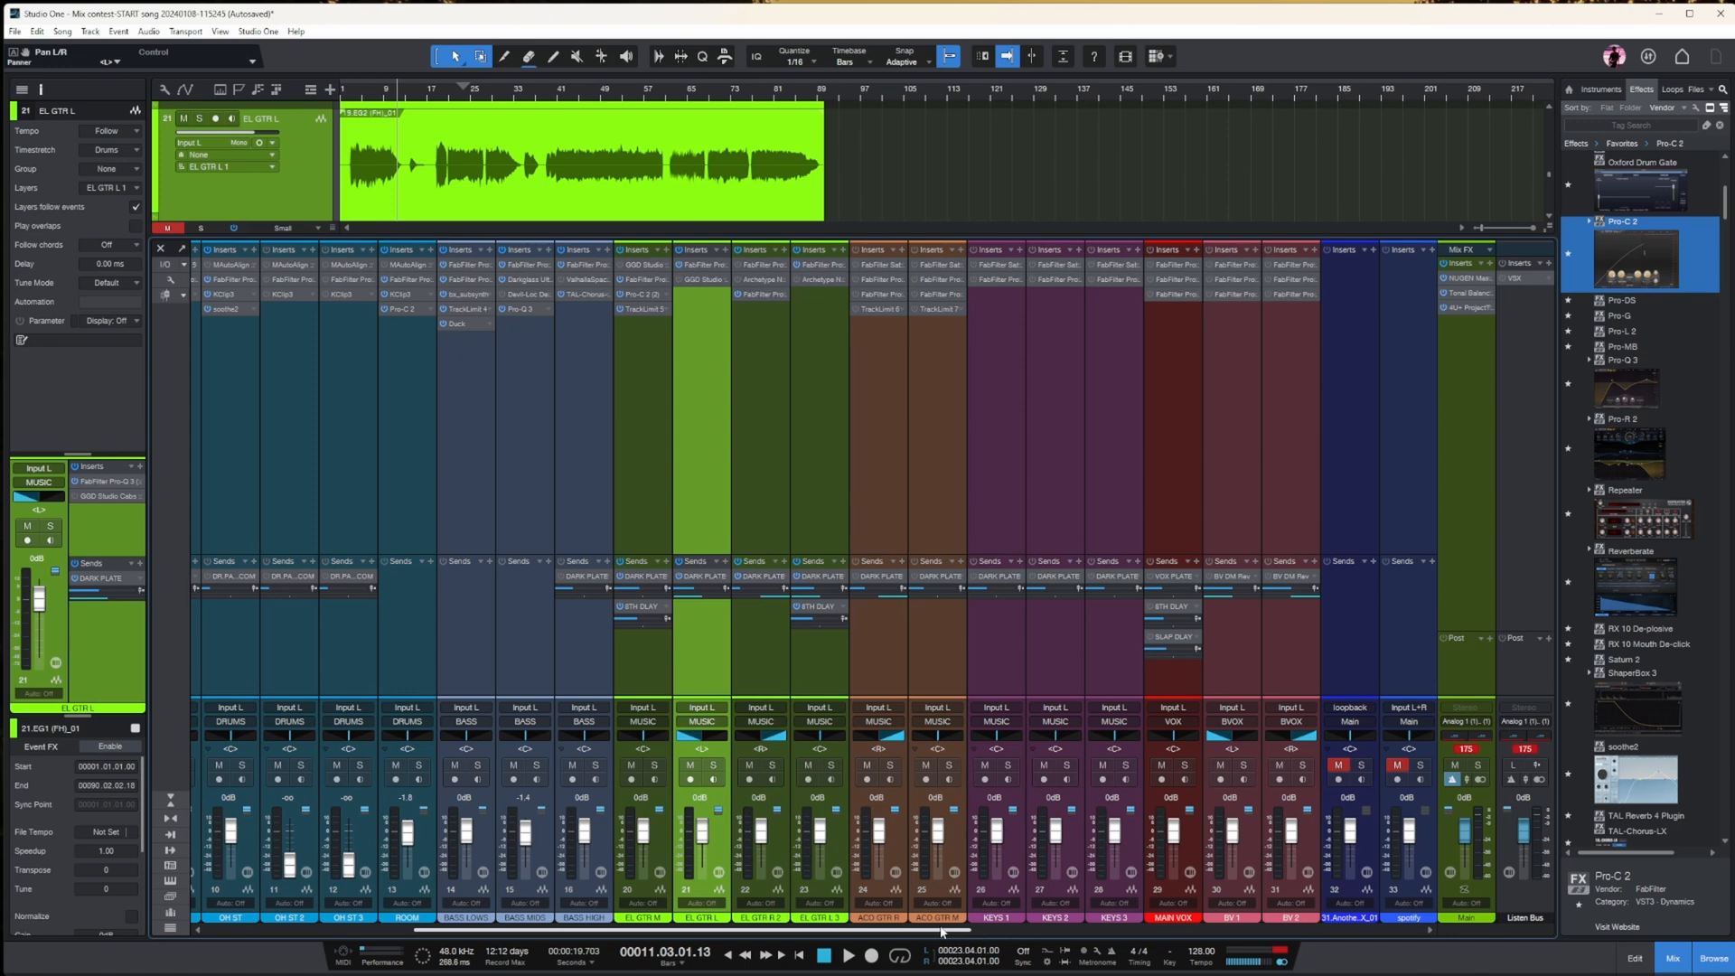
pyautogui.moveTo(942, 931); pyautogui.dragTo(1358, 936)
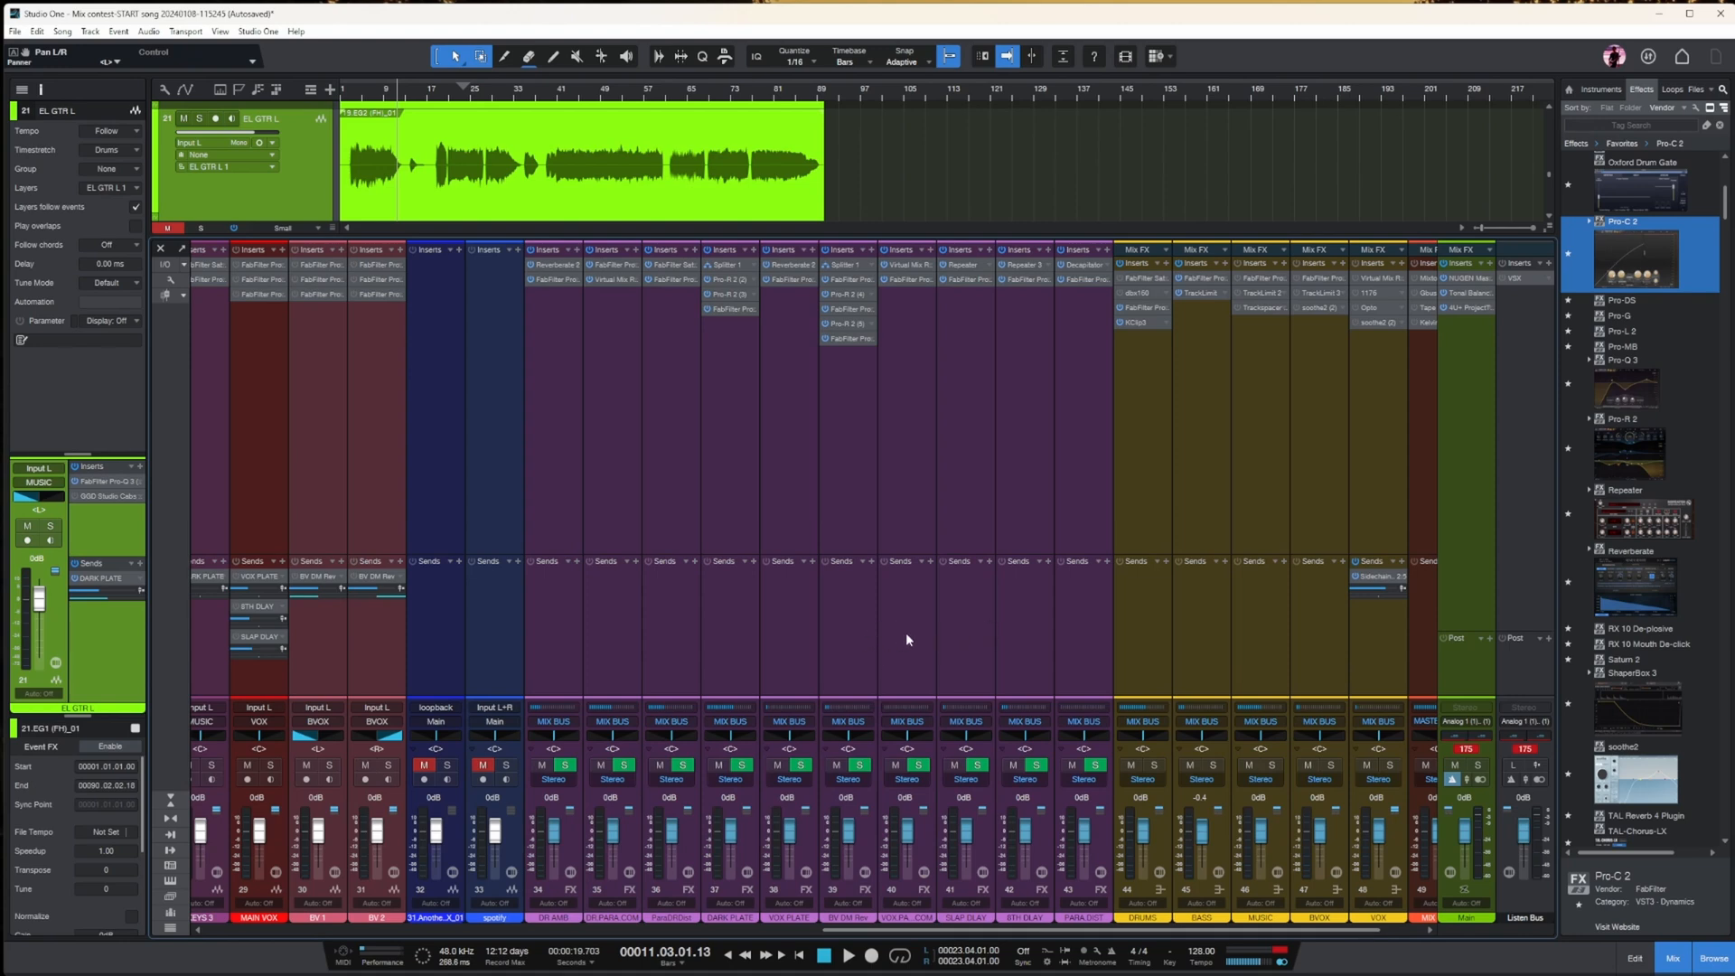
pyautogui.moveTo(1026, 933); pyautogui.dragTo(998, 933)
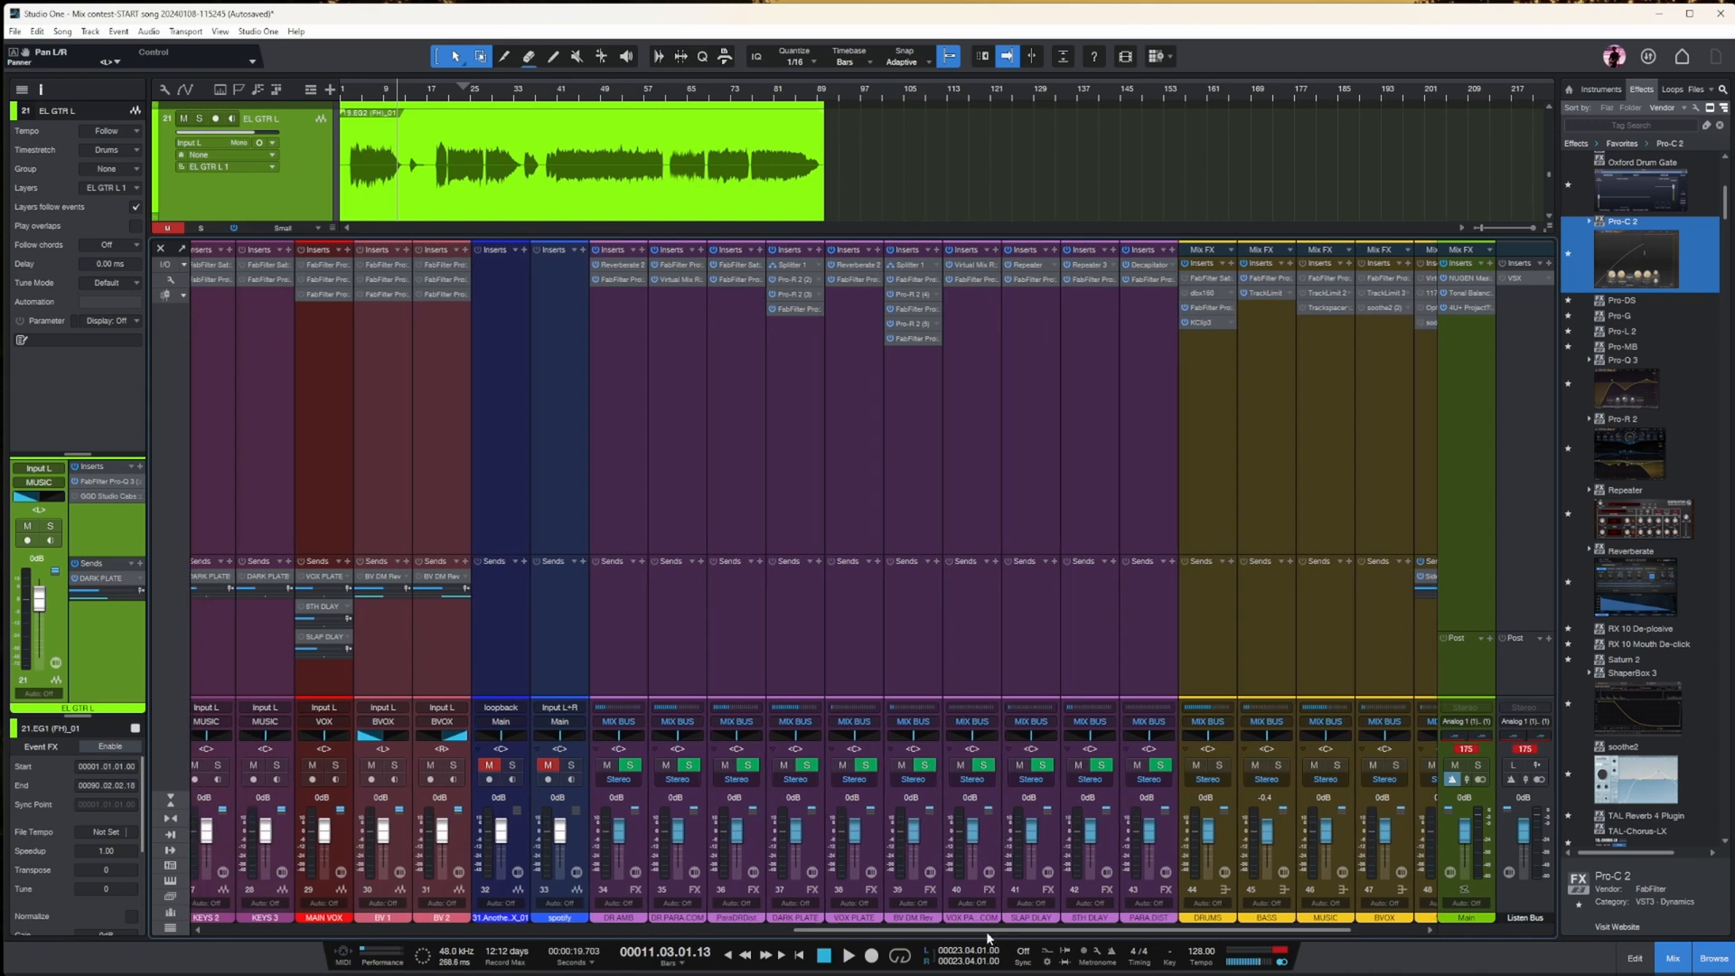
pyautogui.click(922, 858)
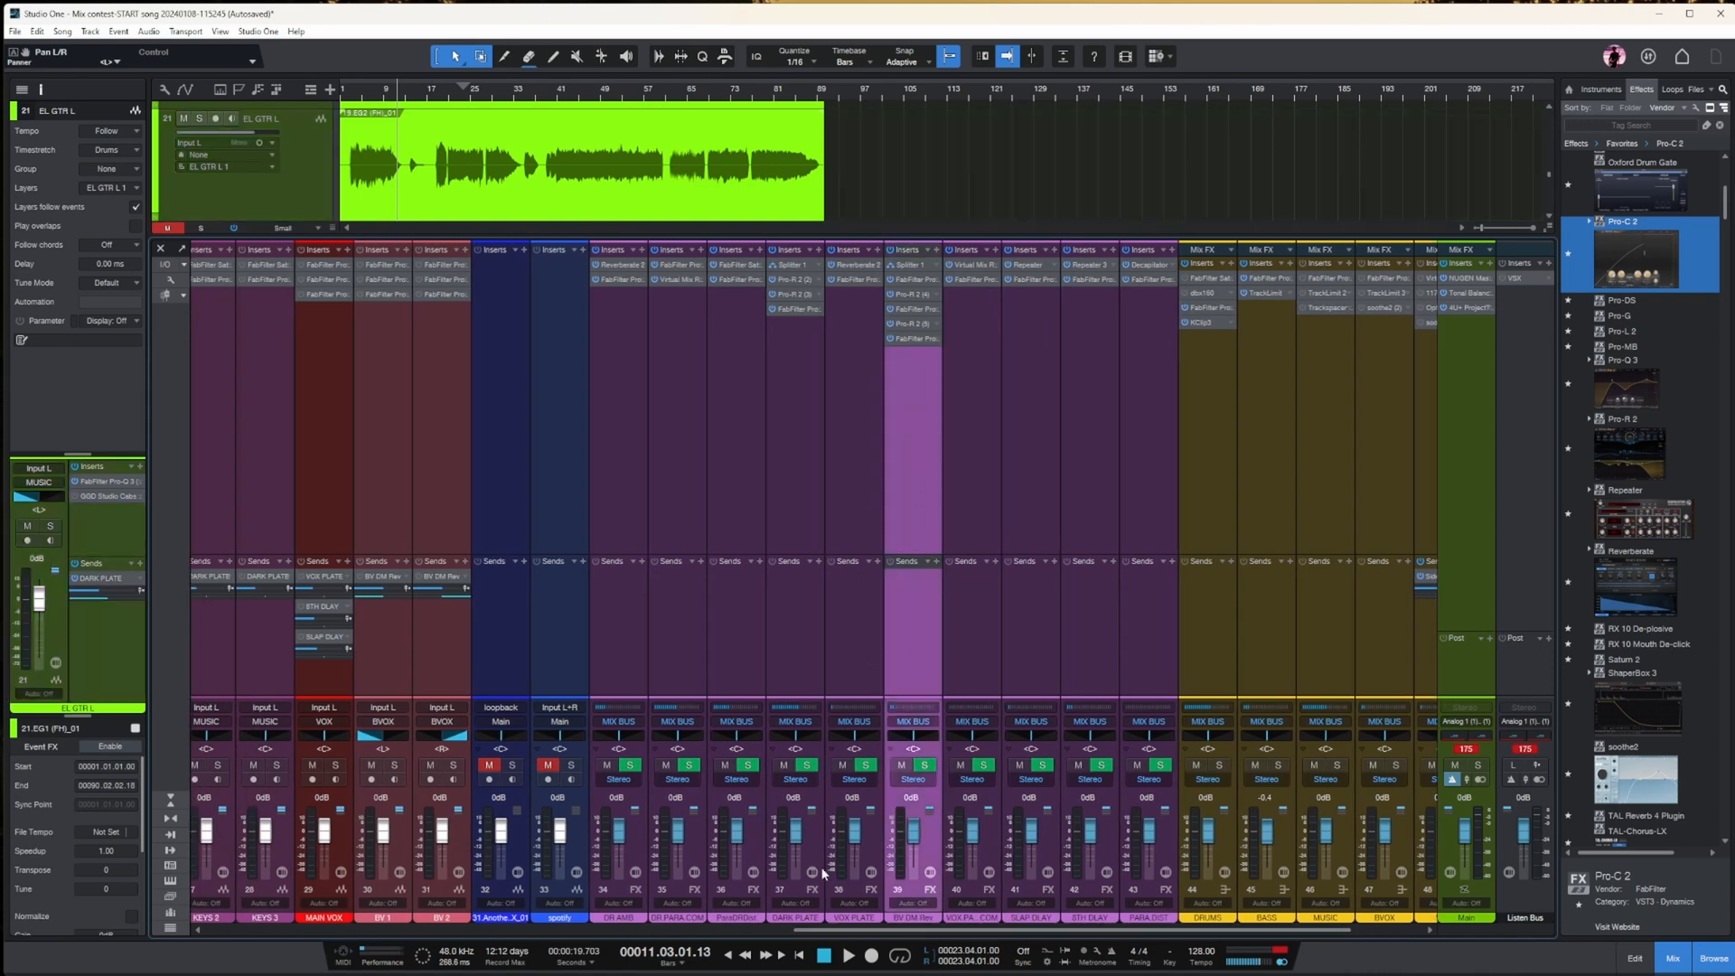
pyautogui.click(792, 470)
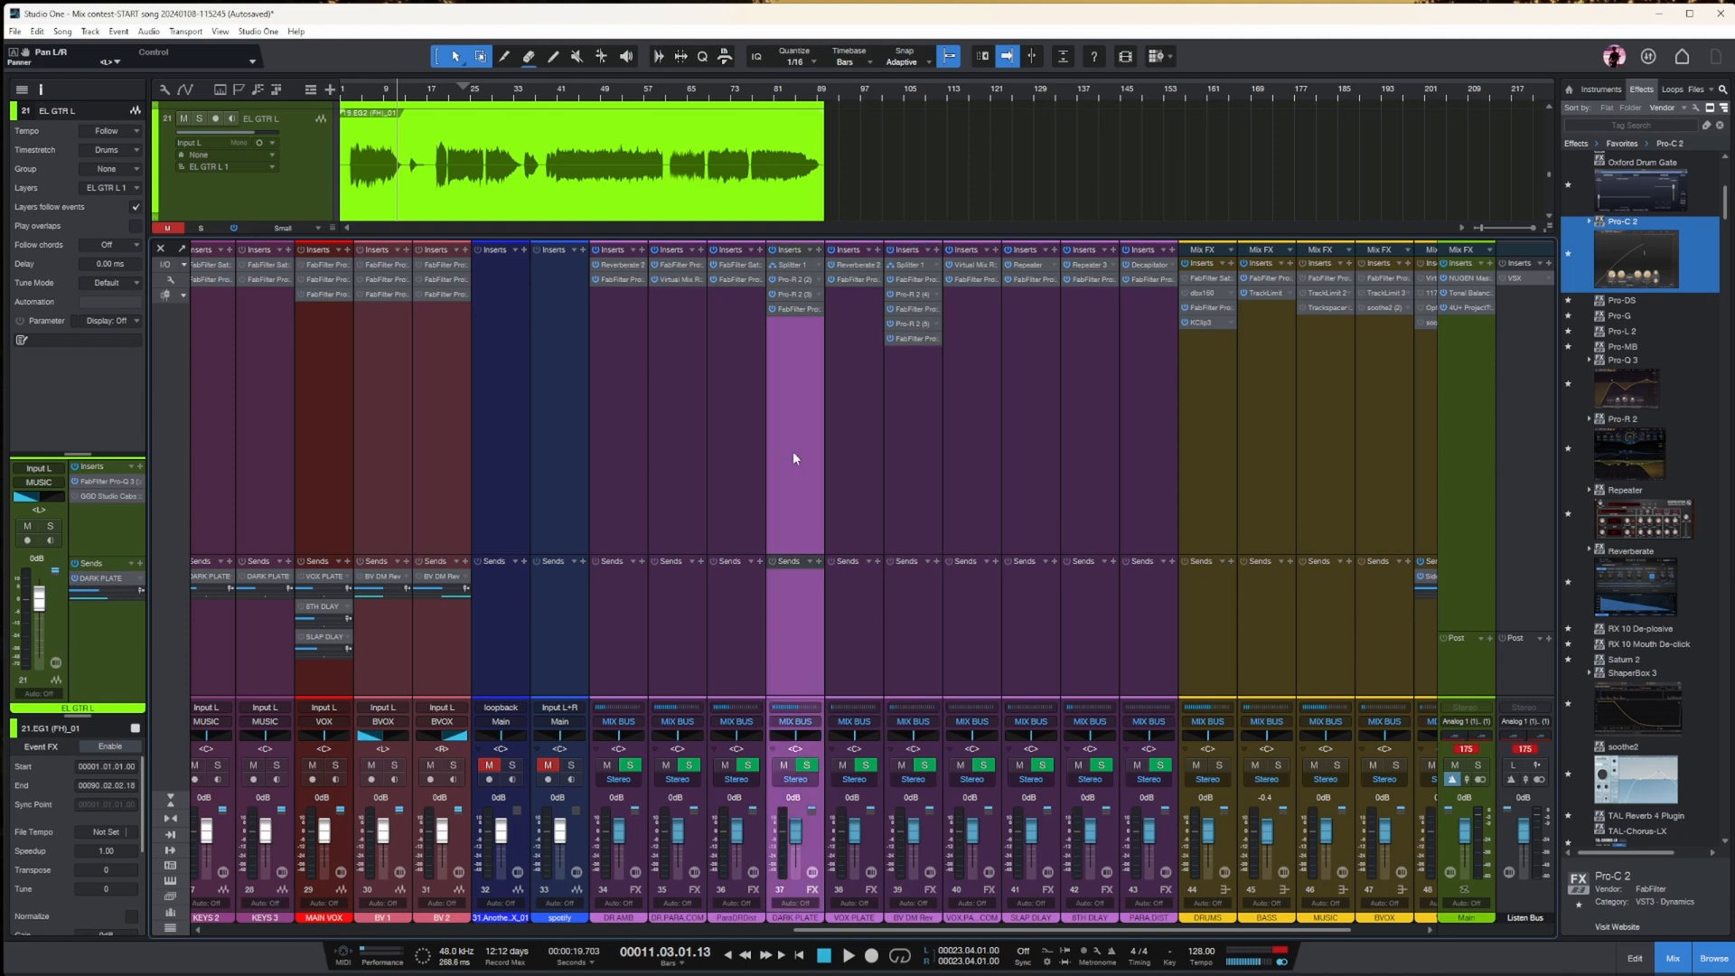
pyautogui.click(614, 400)
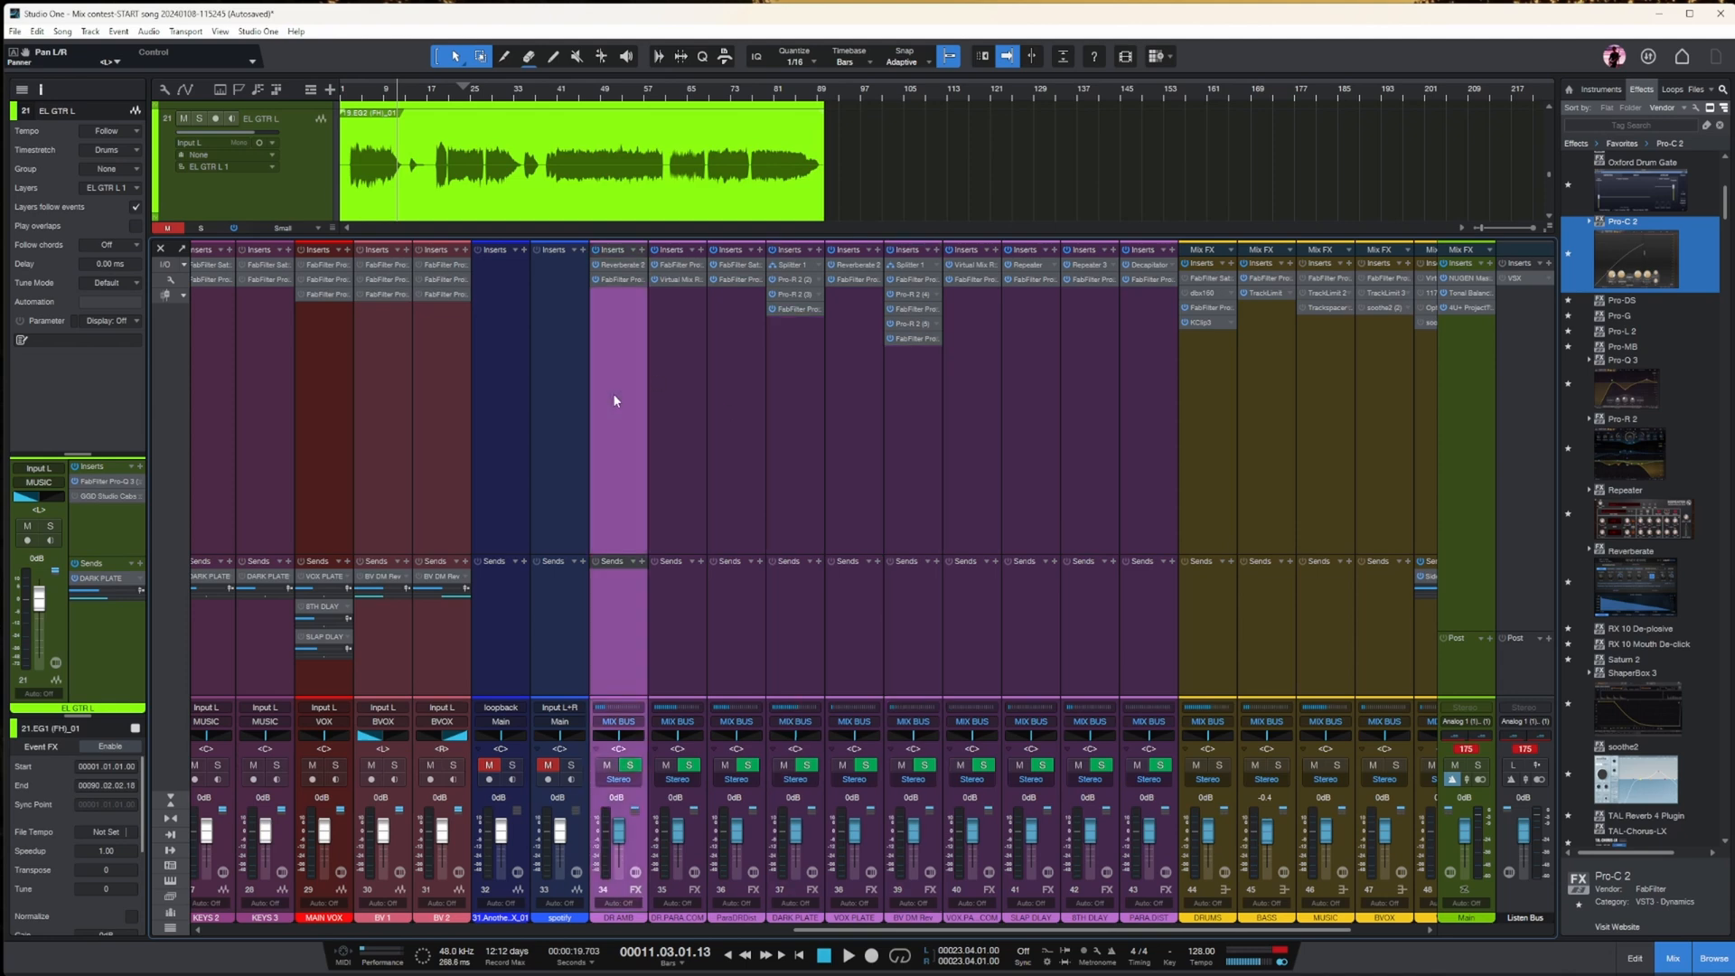
pyautogui.click(857, 405)
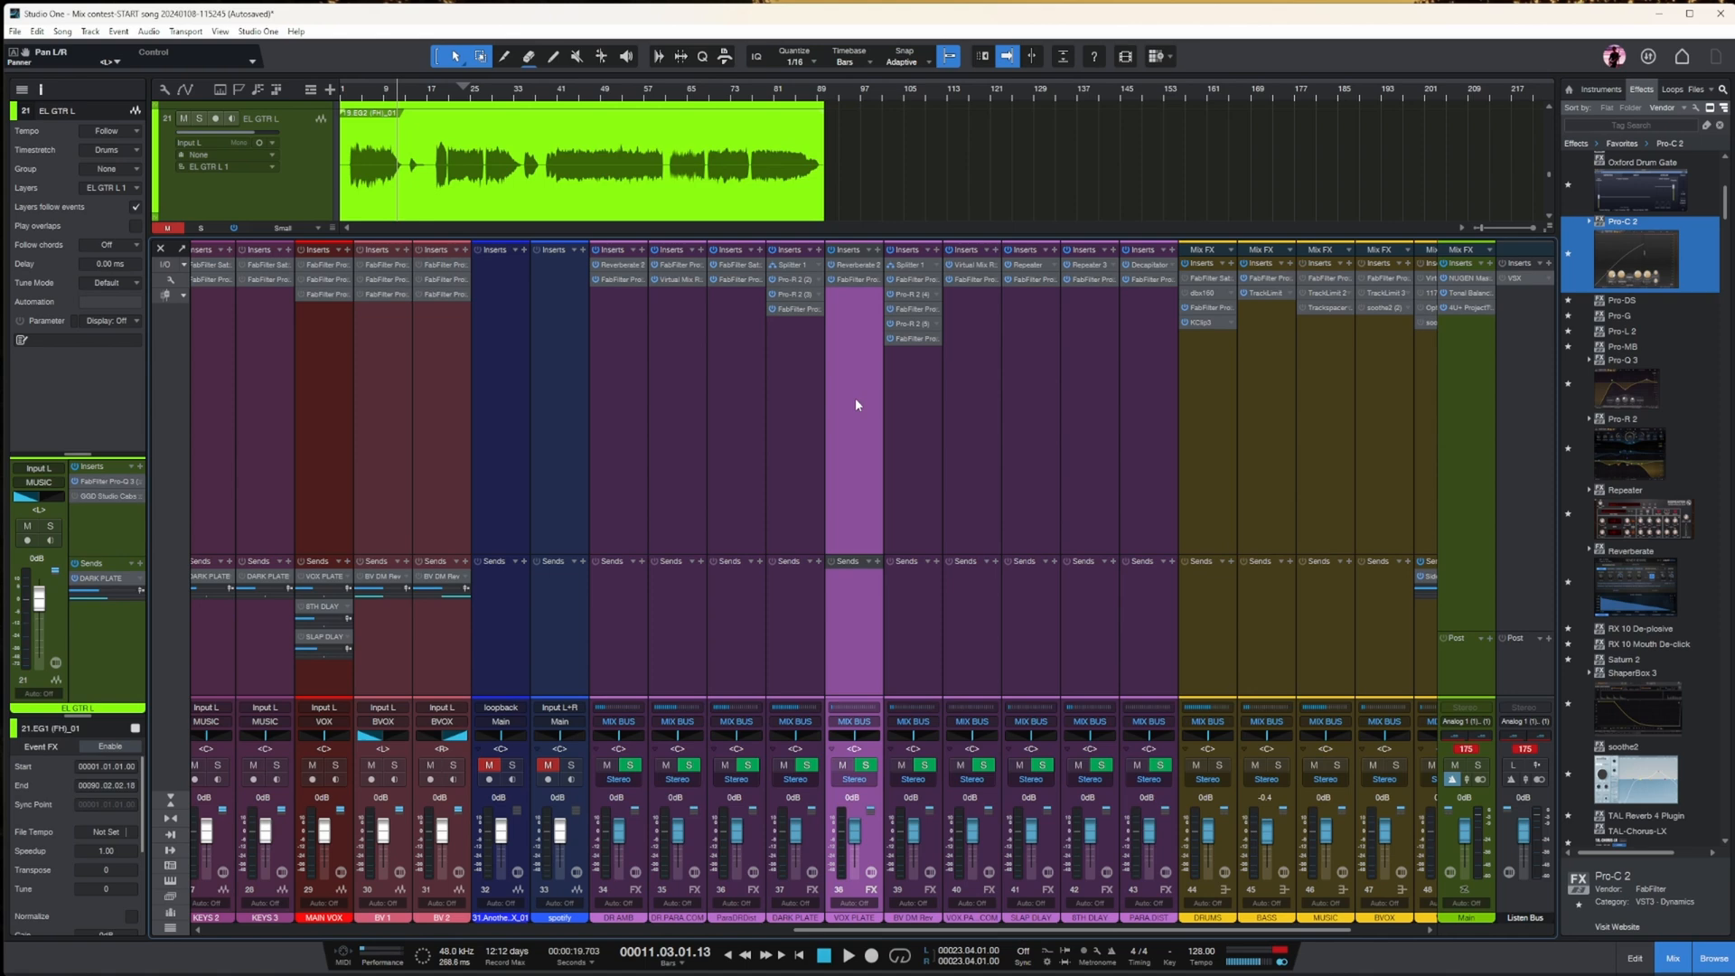
pyautogui.click(1023, 380)
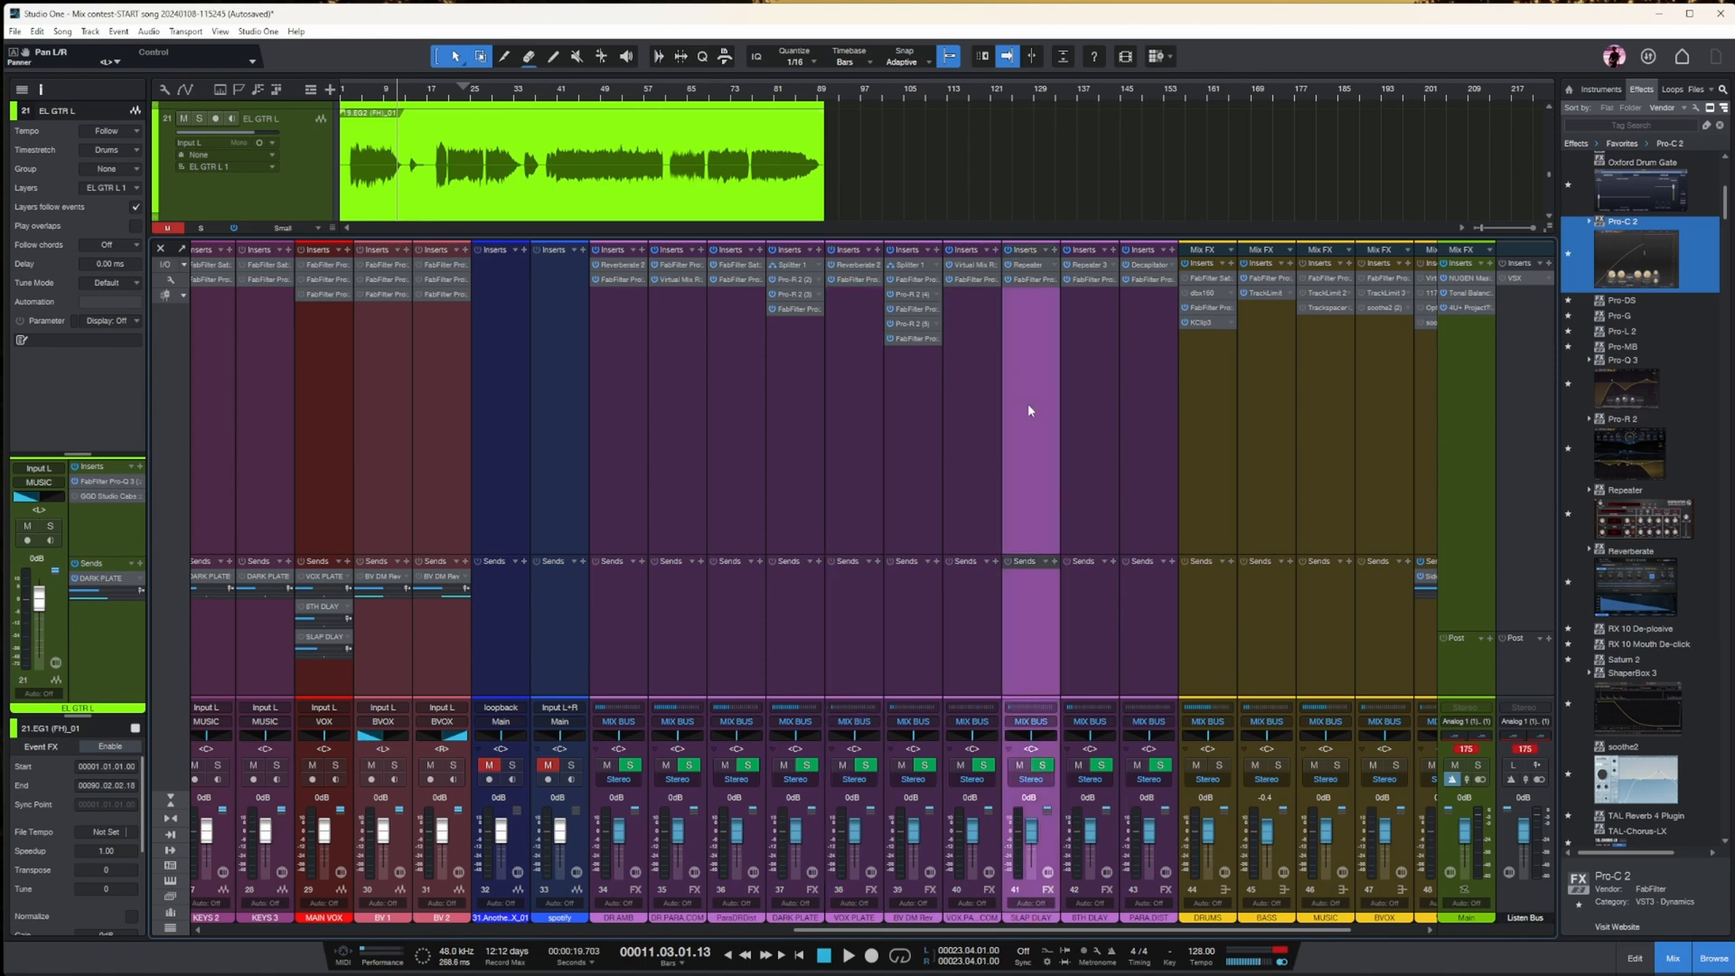
pyautogui.click(1087, 358)
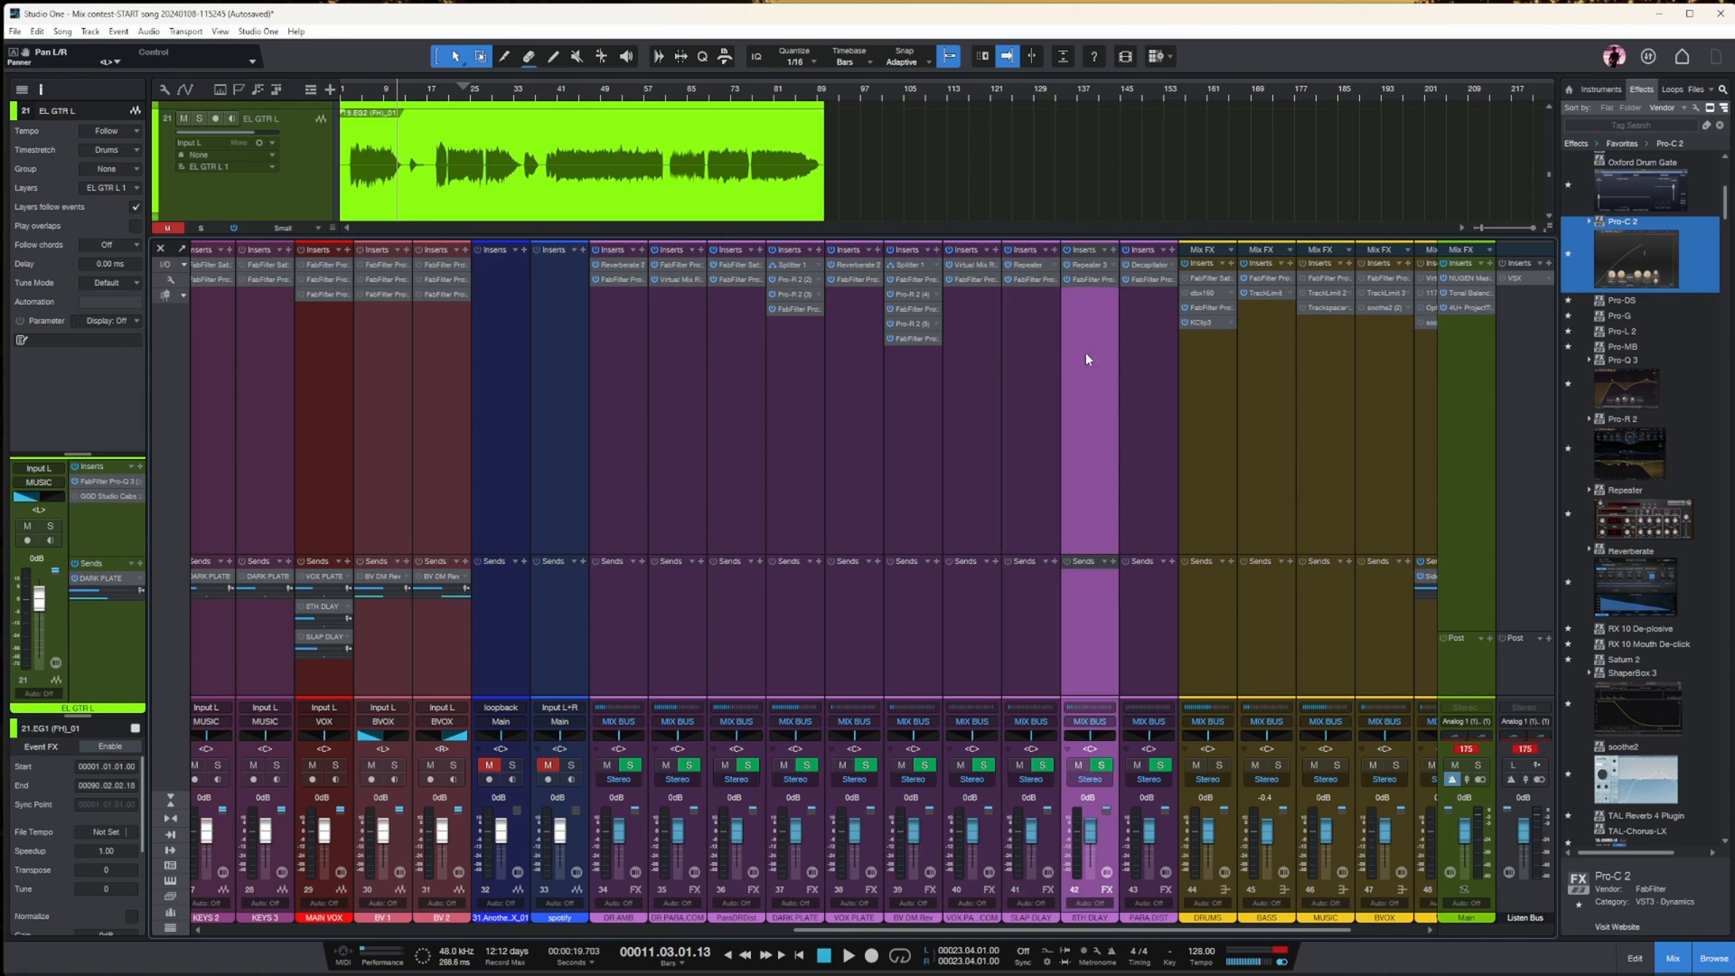
pyautogui.click(1096, 267)
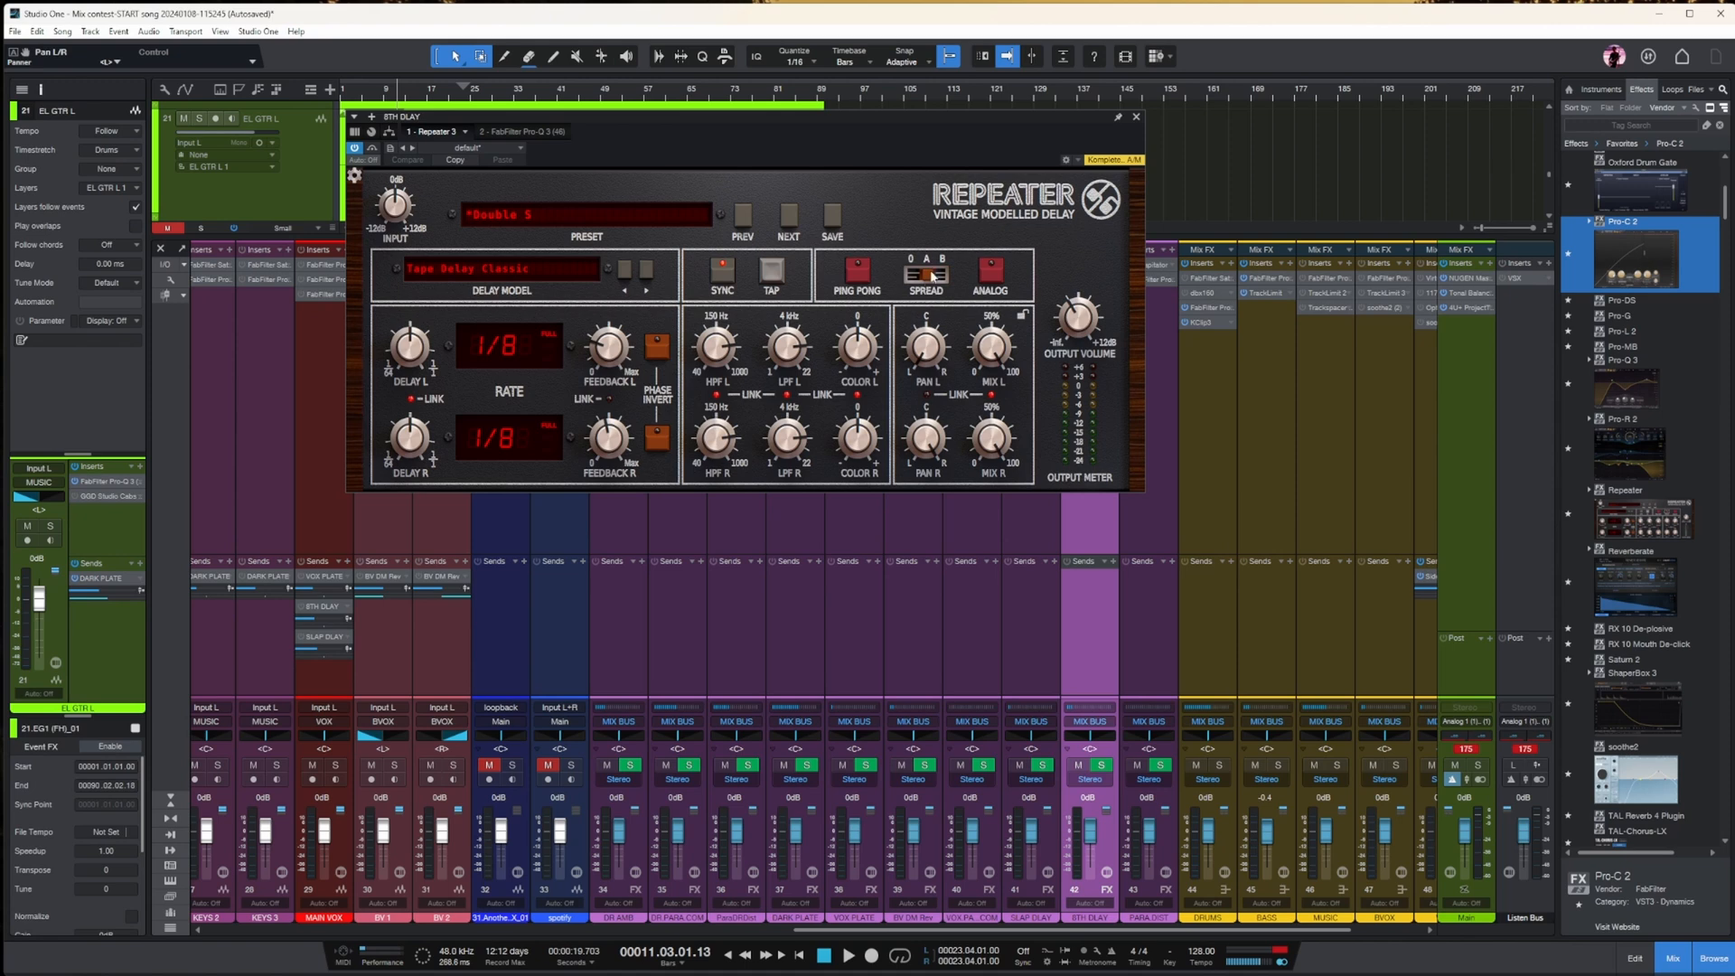
pyautogui.click(1135, 117)
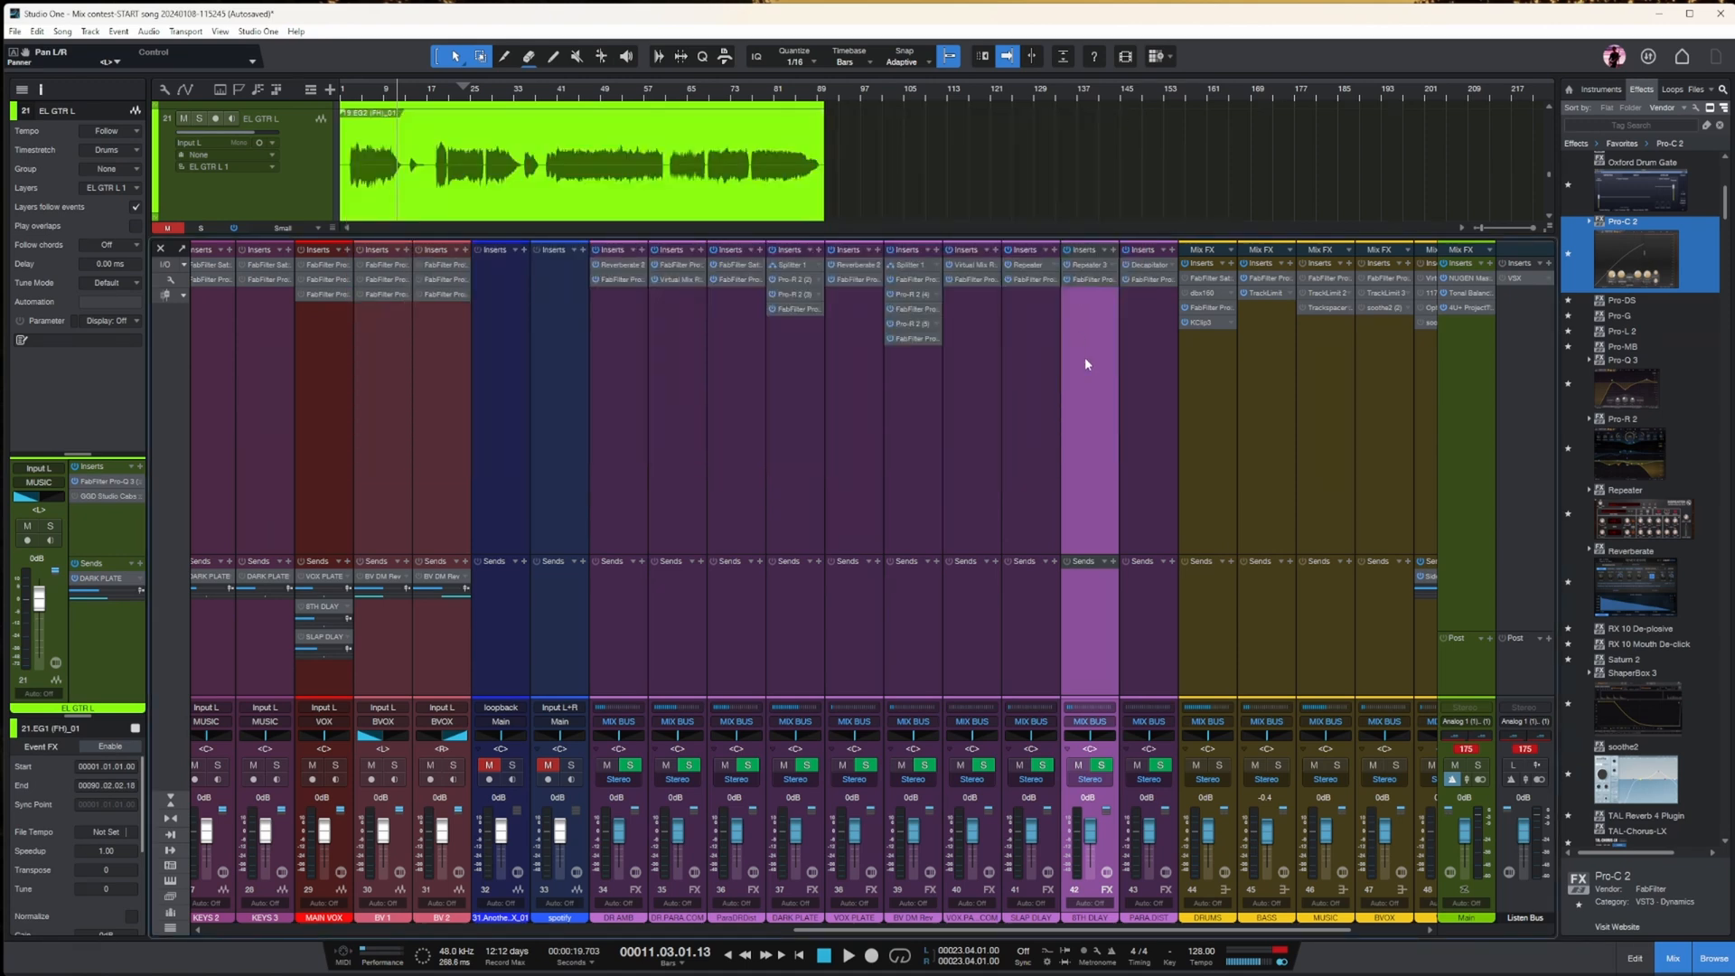
# - Center ACO GTR R's pan, solo the track and play it from around bar 22
pyautogui.moveTo(1108, 930); pyautogui.dragTo(846, 929)
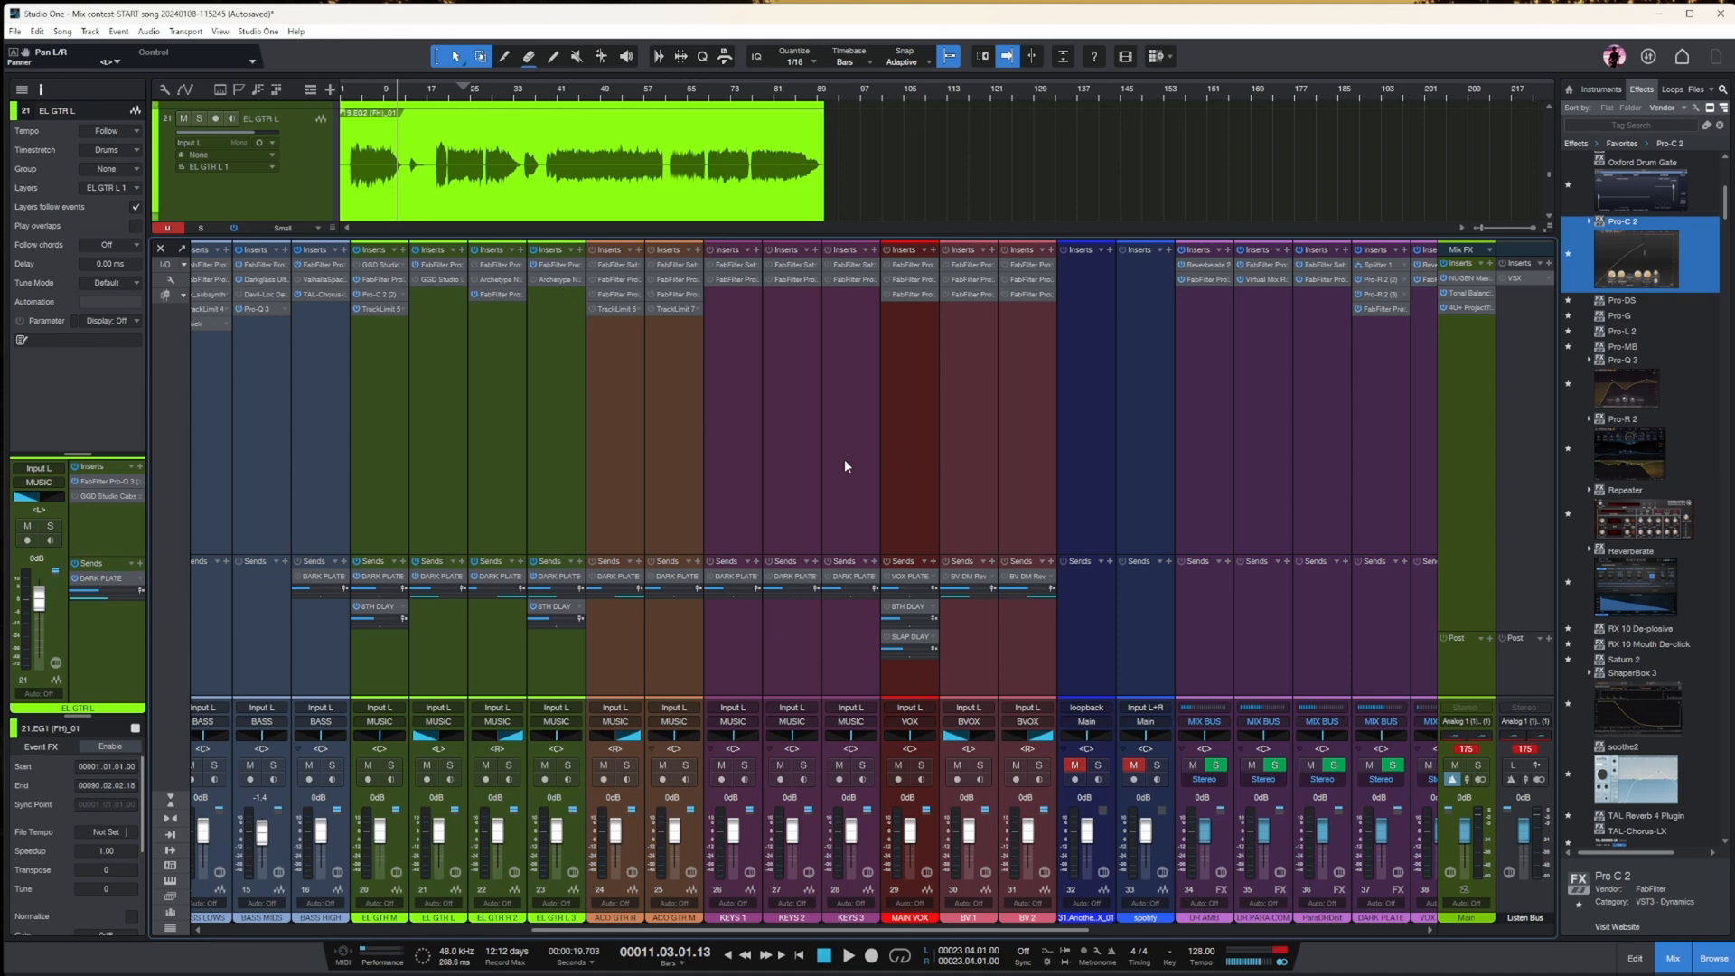
pyautogui.click(576, 408)
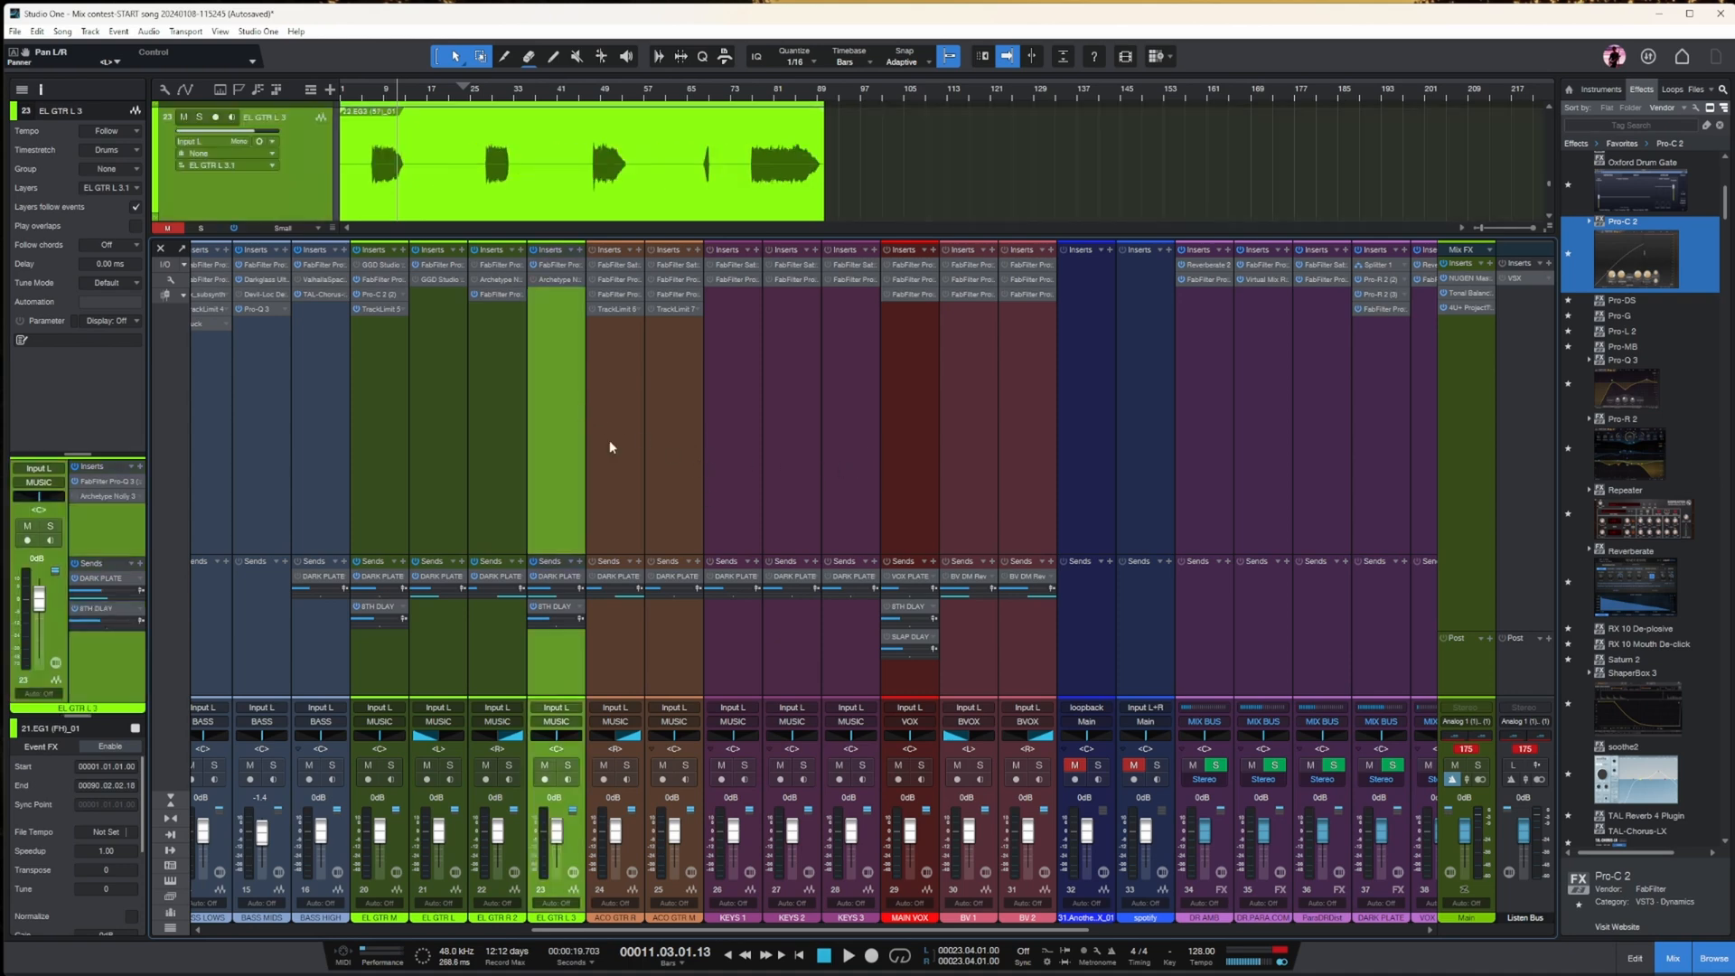
pyautogui.click(632, 533)
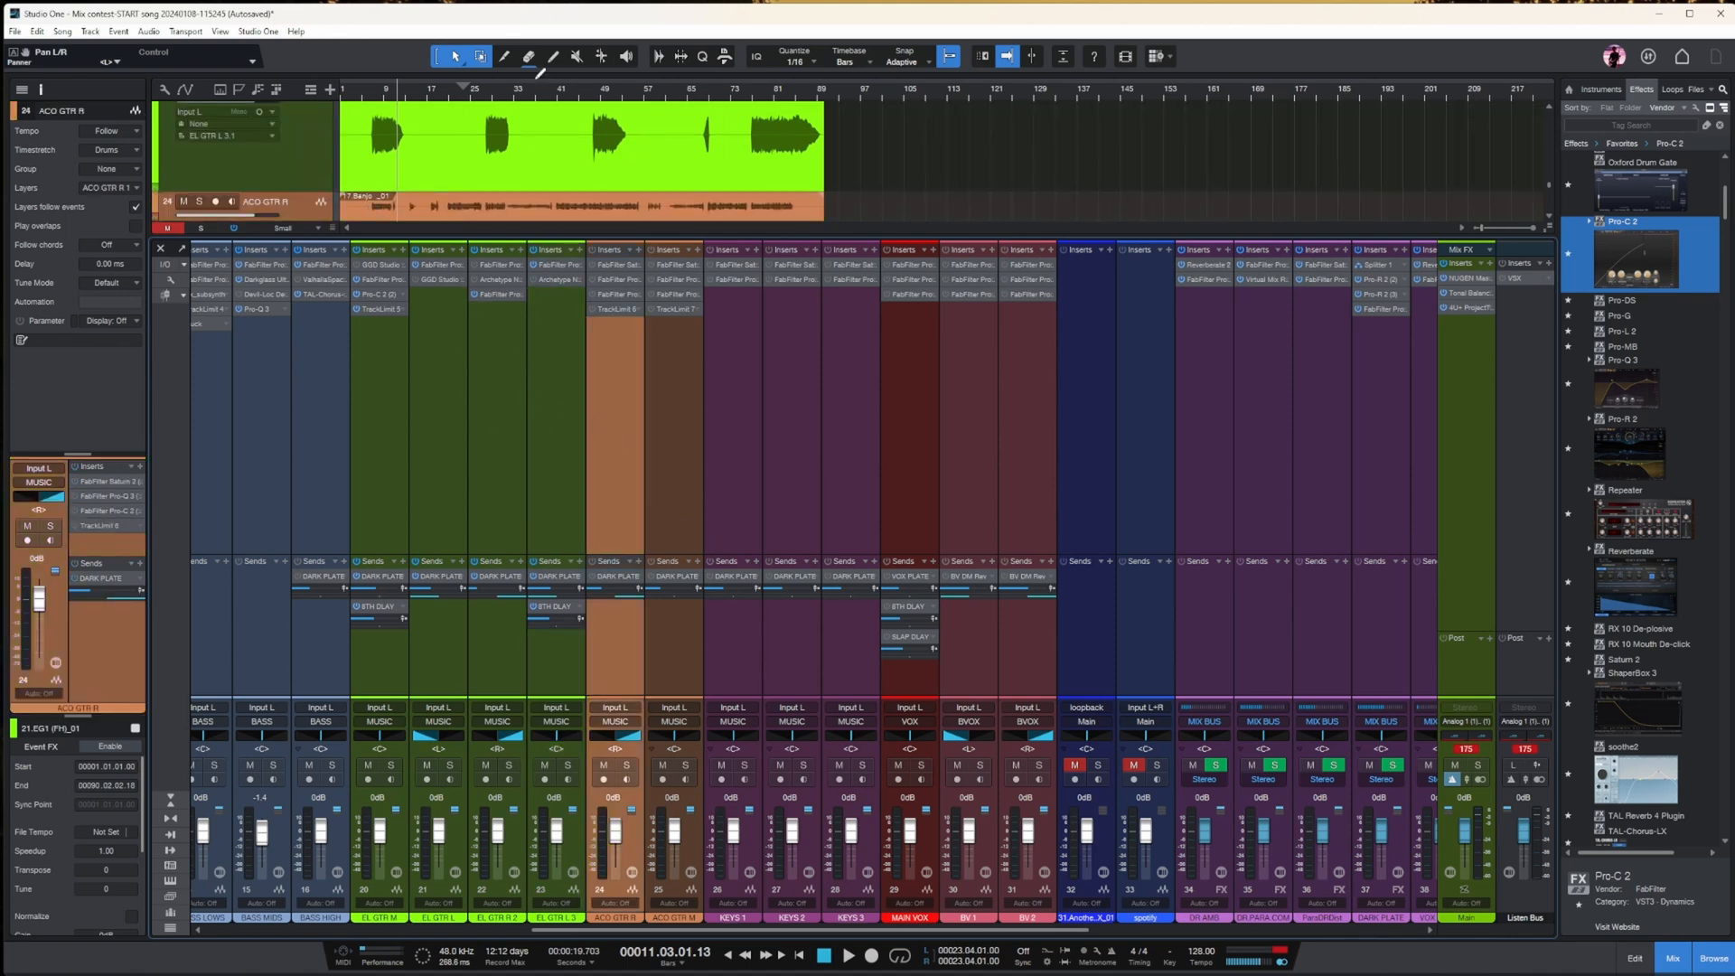
pyautogui.click(627, 768)
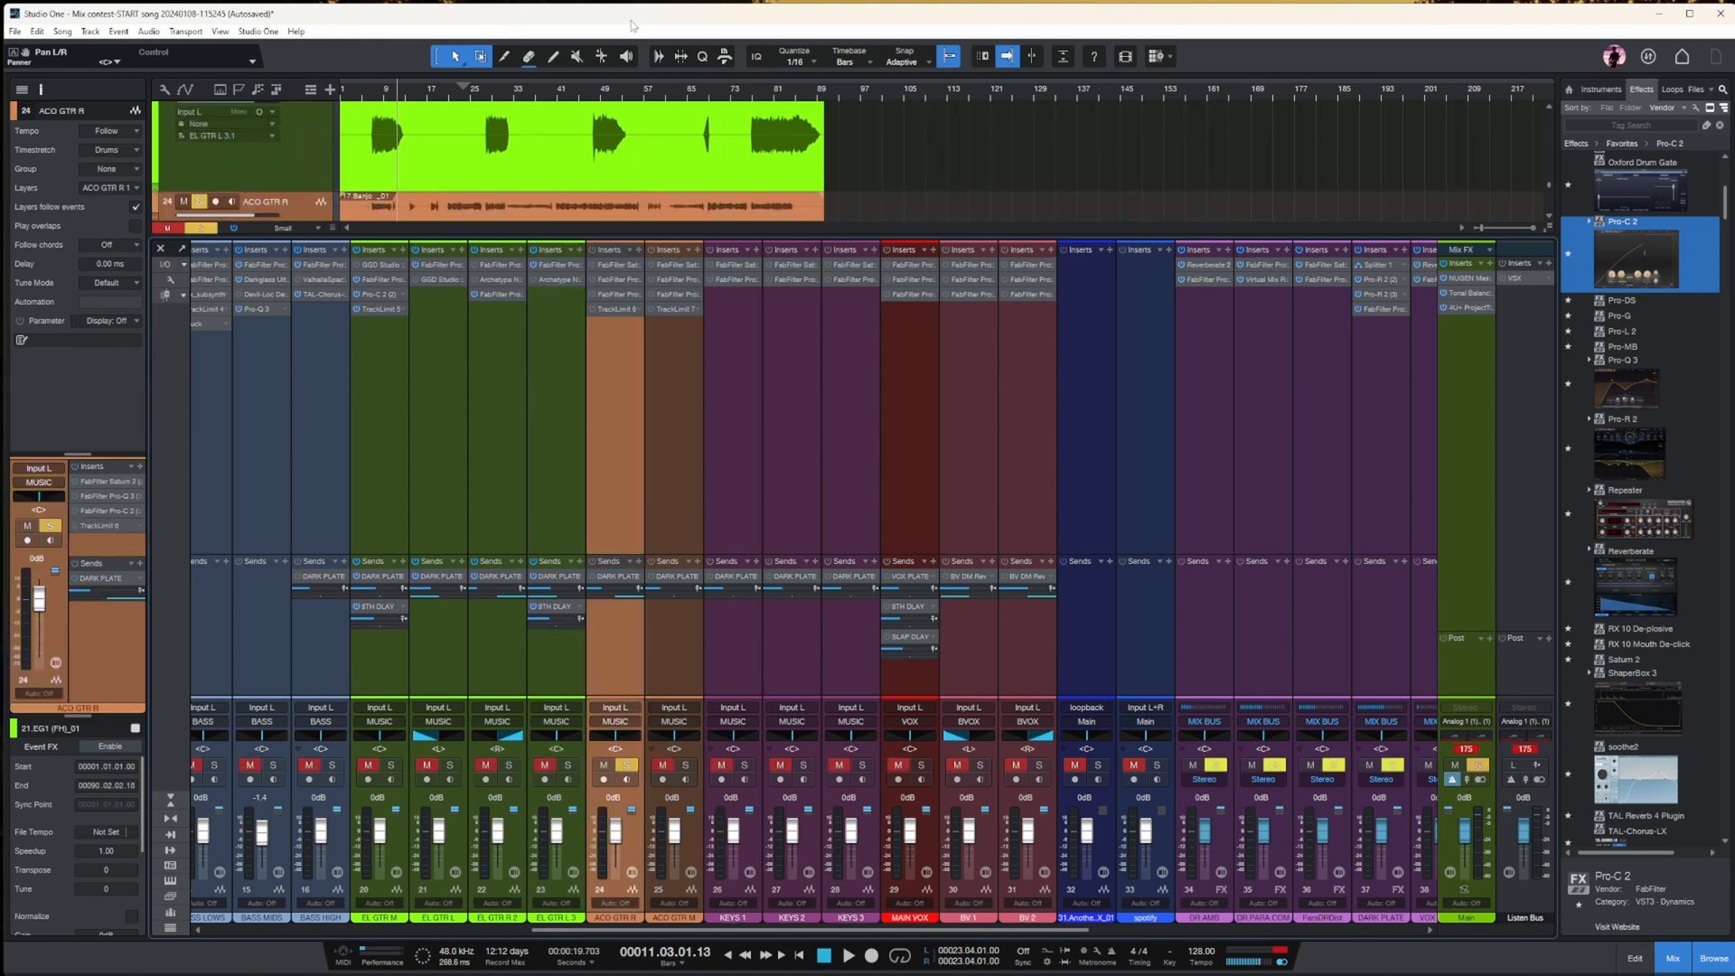
pyautogui.click(458, 102)
pyautogui.press('space')
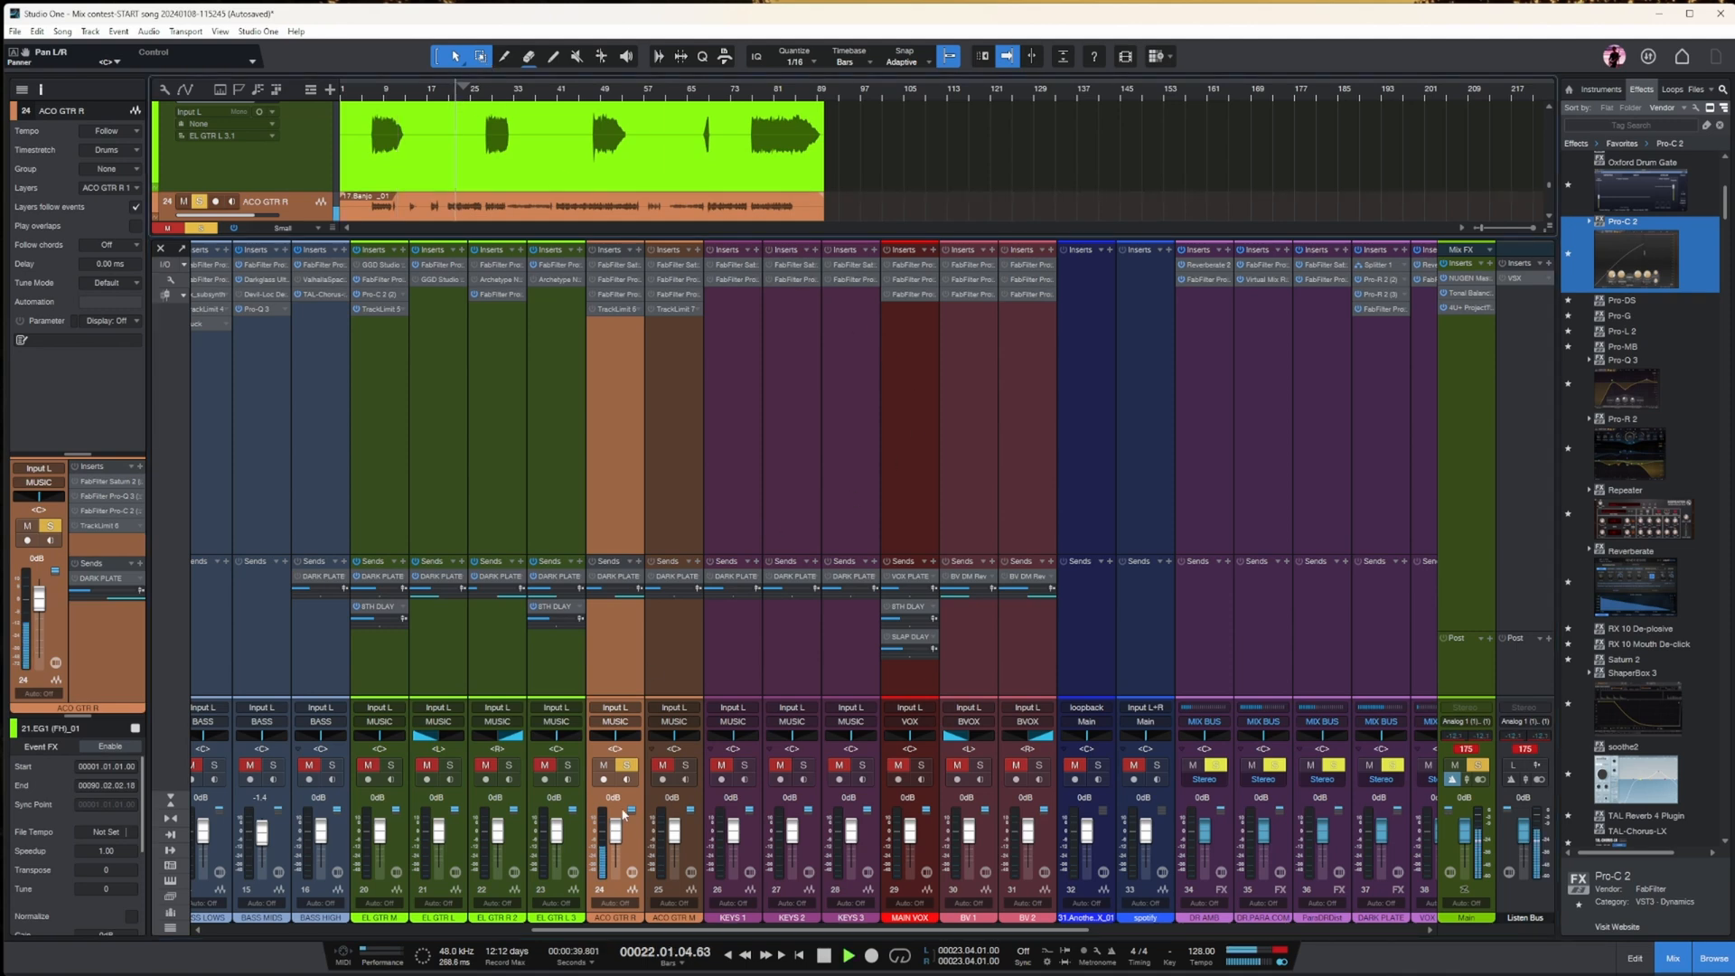
# - Open ACO GTR R's Pro-Q 3, stop playback and raise the low cut to about 204 Hz
pyautogui.doubleClick(607, 280)
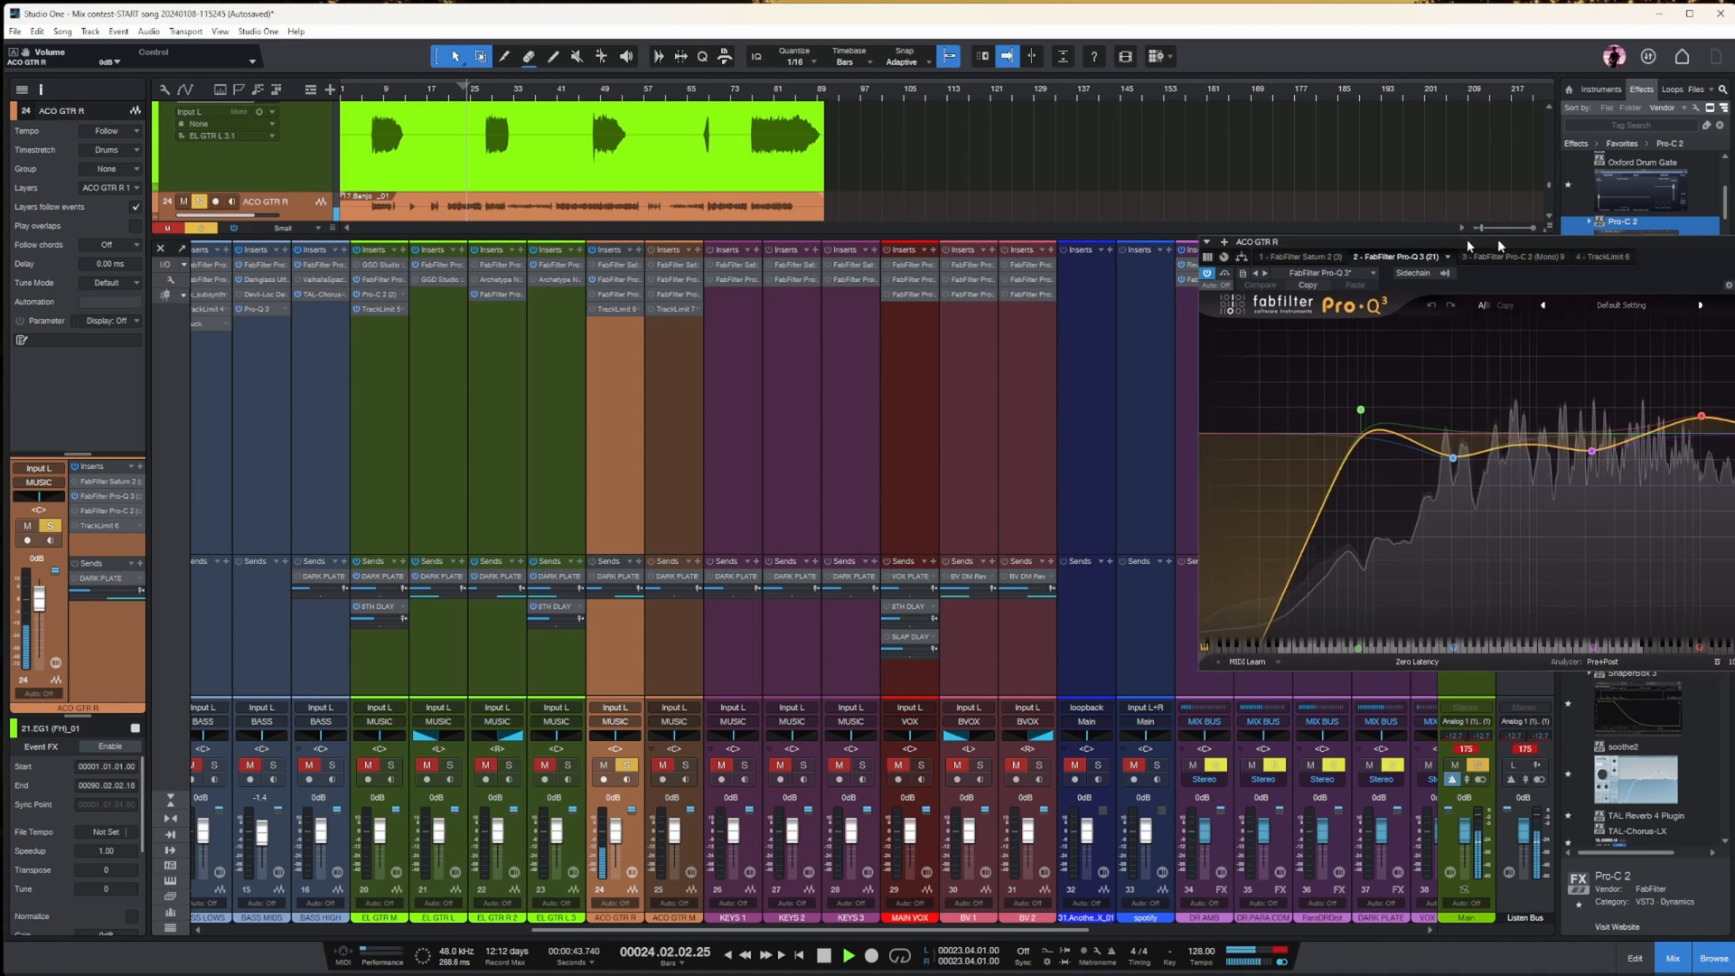
pyautogui.moveTo(1522, 244); pyautogui.dragTo(1136, 245)
pyautogui.press('space')
pyautogui.click(1097, 459)
pyautogui.moveTo(1005, 412); pyautogui.dragTo(1068, 411)
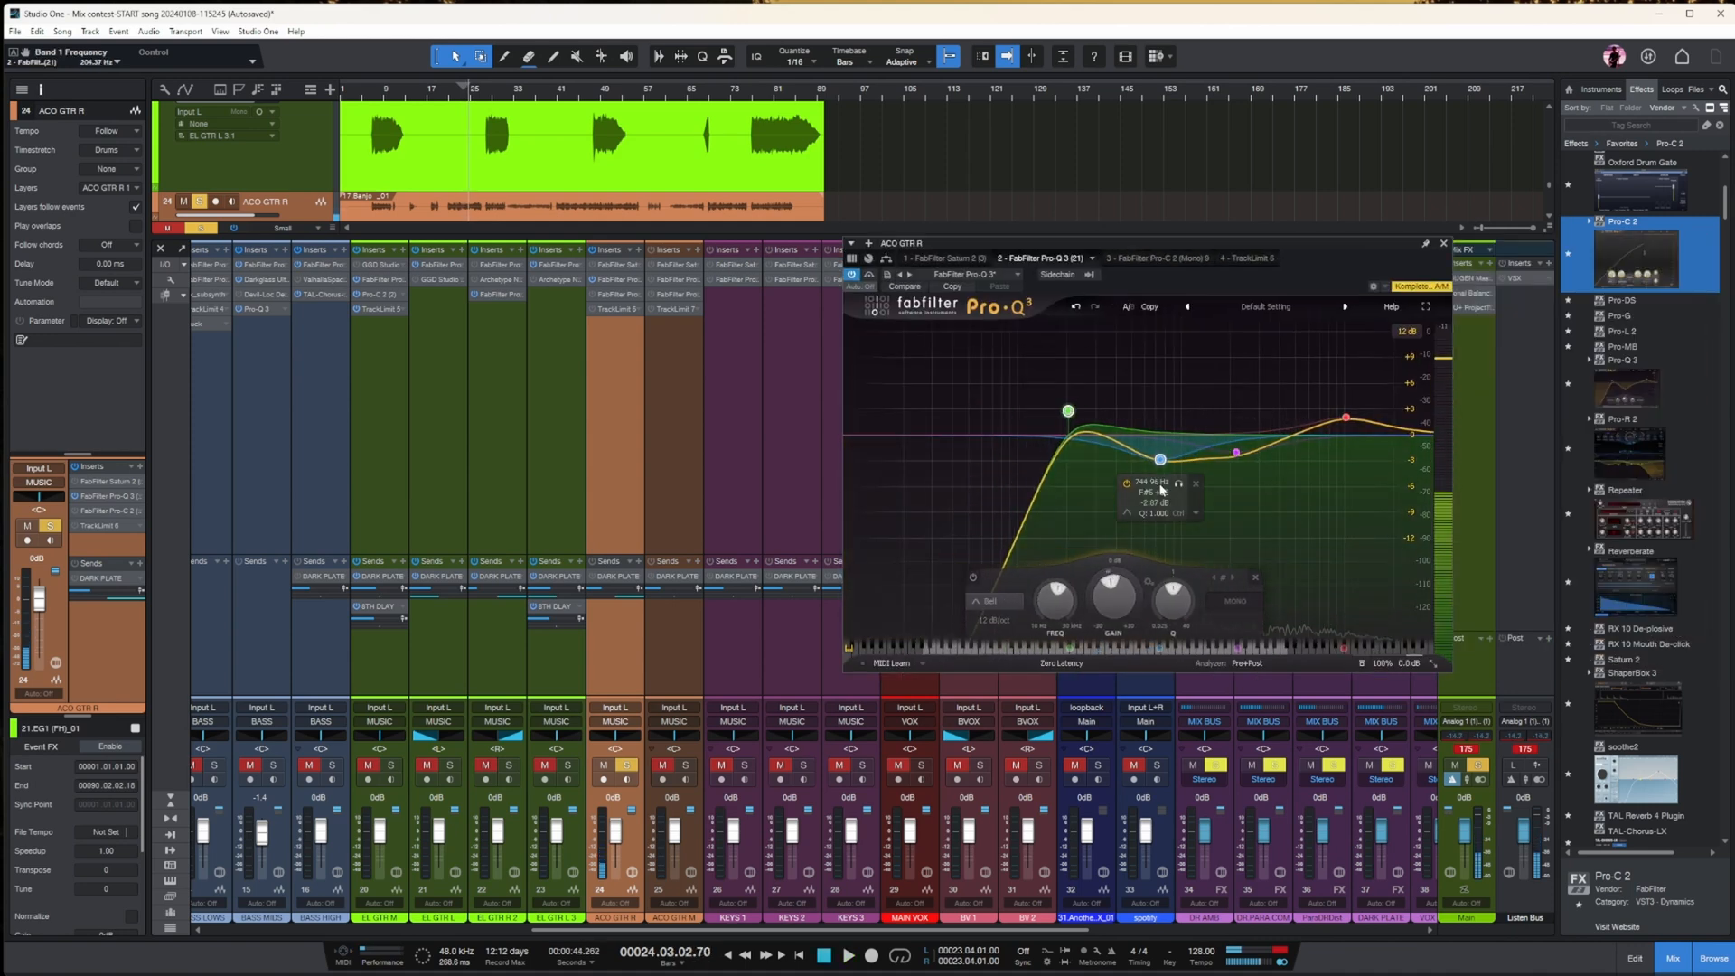
# - Turn the equalizer's low-mid bell cut into a boost of about 3.3 dB near 627 Hz
pyautogui.moveTo(1160, 459); pyautogui.dragTo(1158, 423)
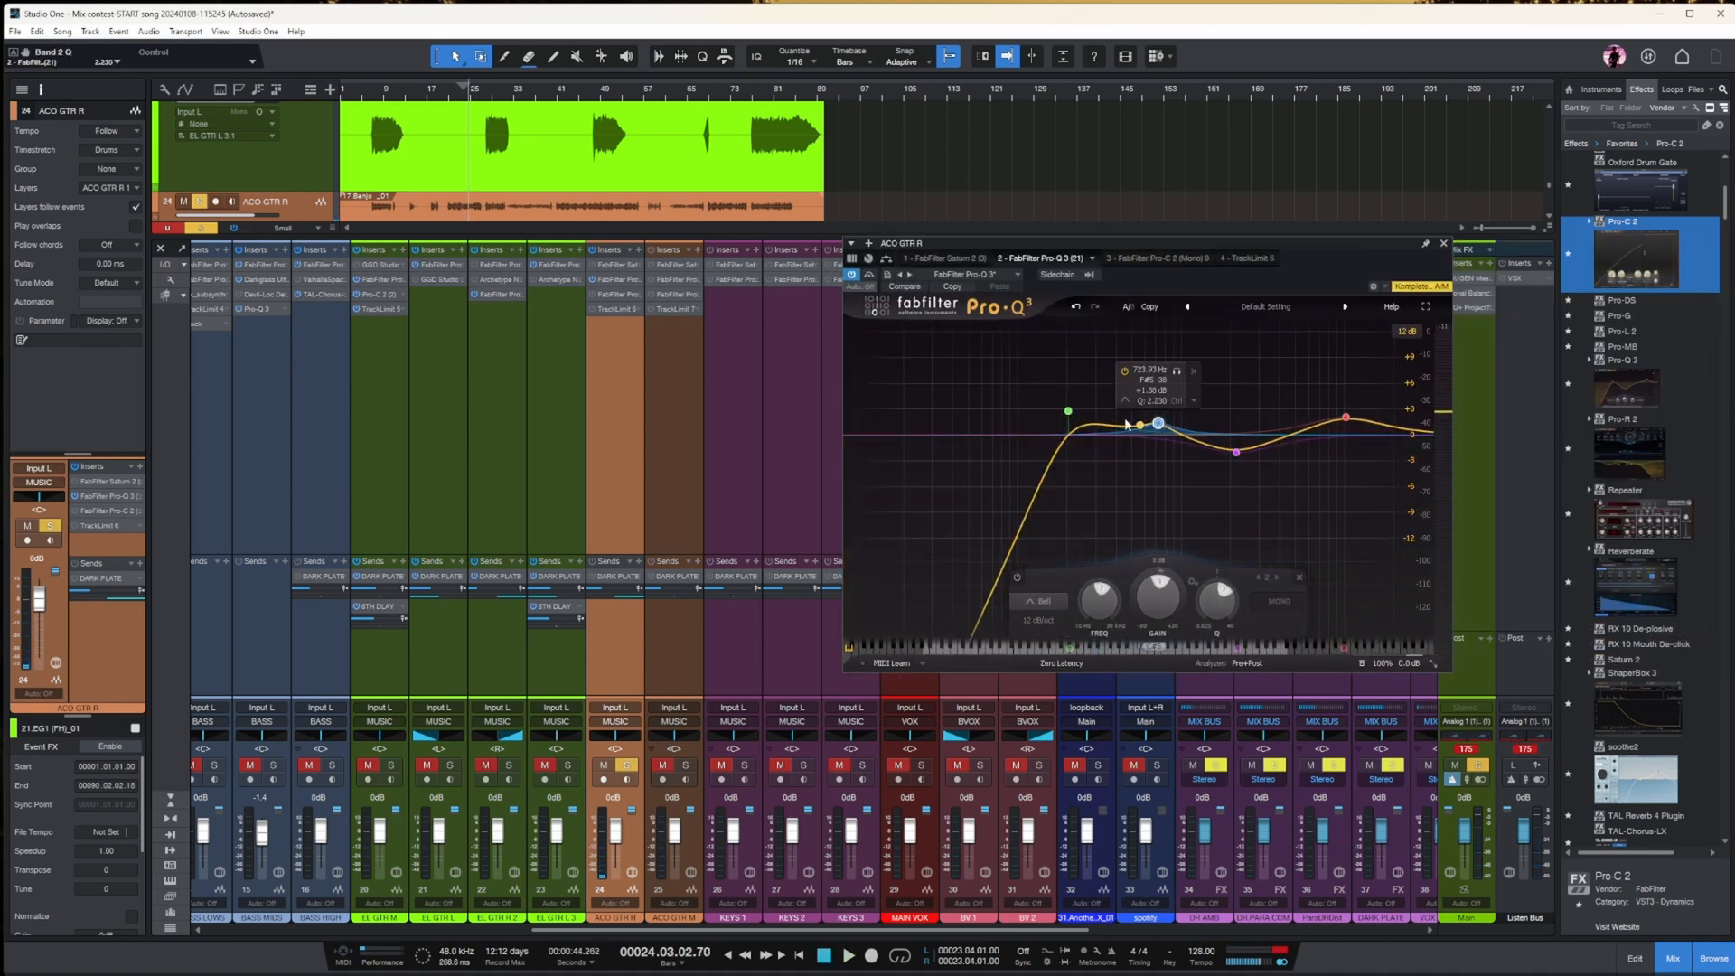
pyautogui.click(572, 88)
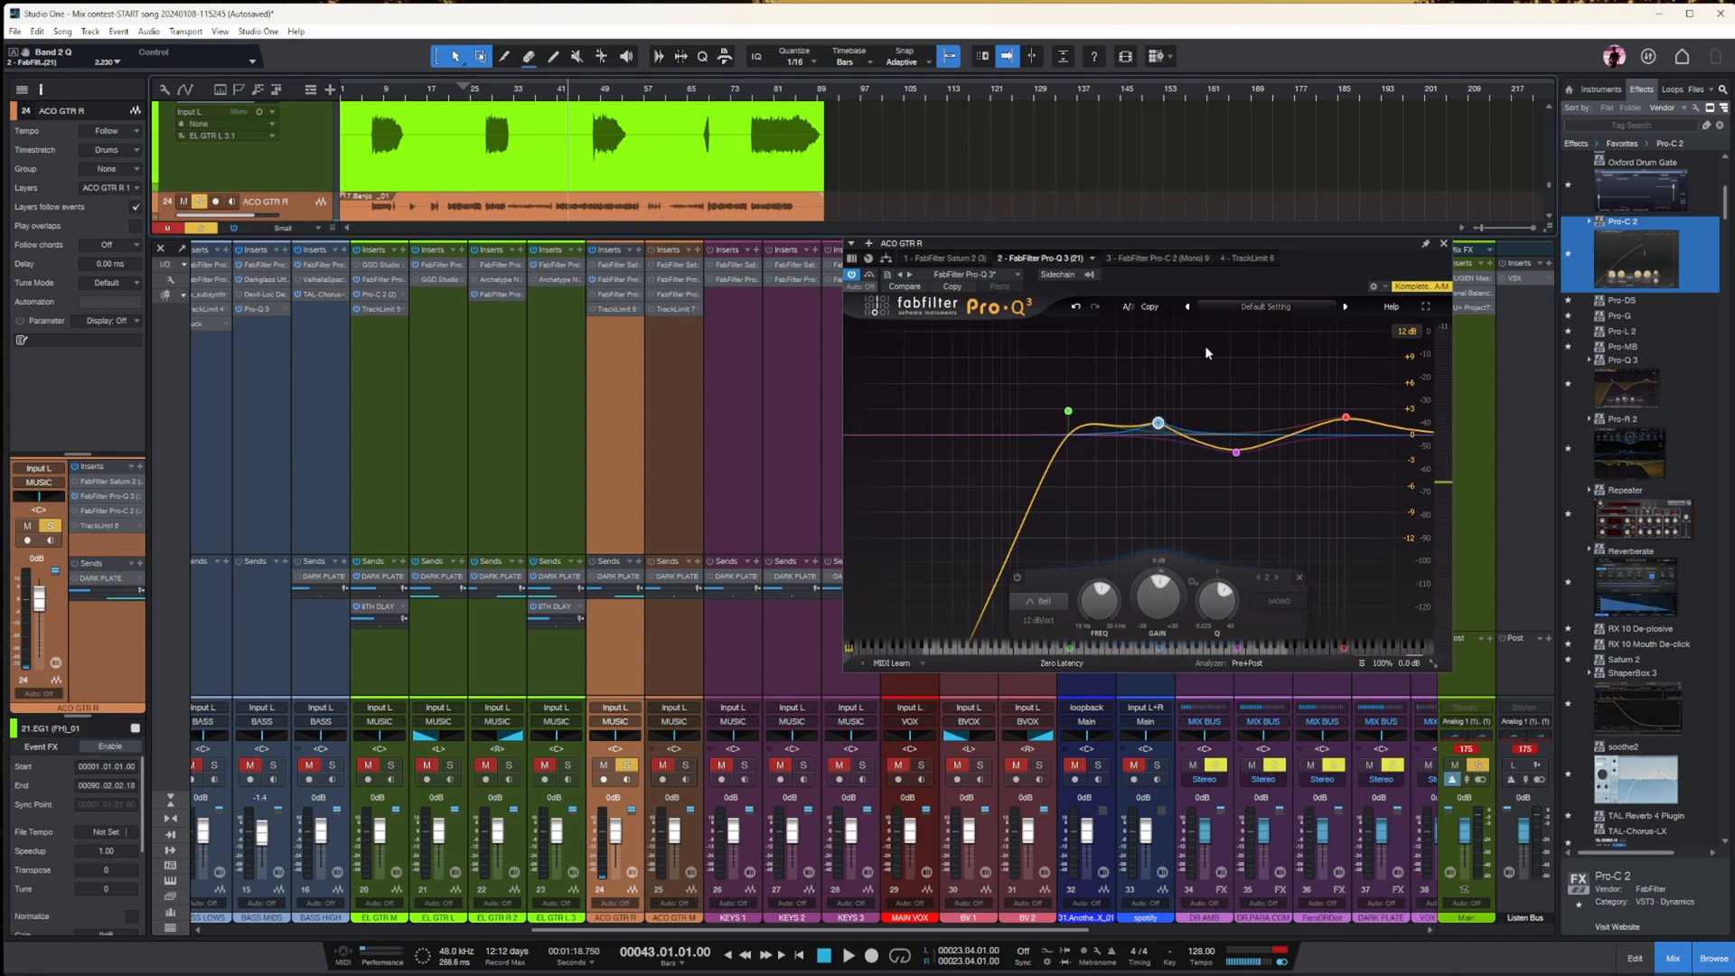
pyautogui.moveTo(1157, 422); pyautogui.dragTo(1148, 406)
pyautogui.scroll(-2, 1147, 407)
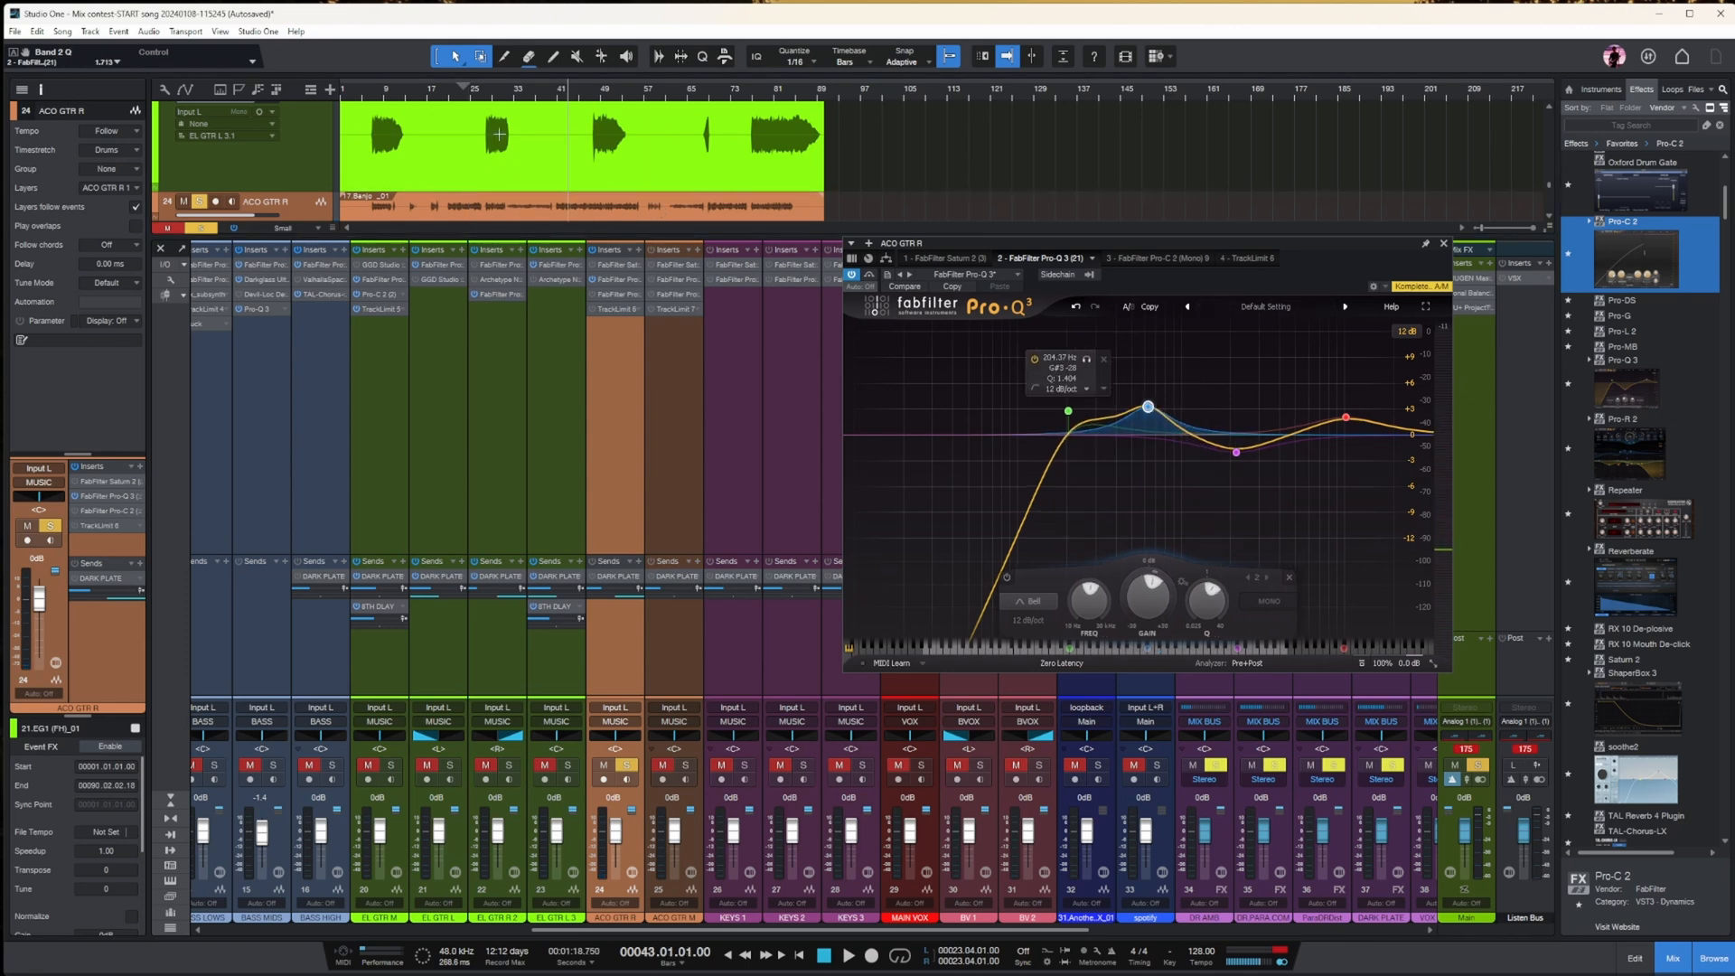
# - Play from bar 45, turn the boosted bell into a cut, raise the low cut to about 326 Hz and boost the upper-mid bell
pyautogui.click(578, 91)
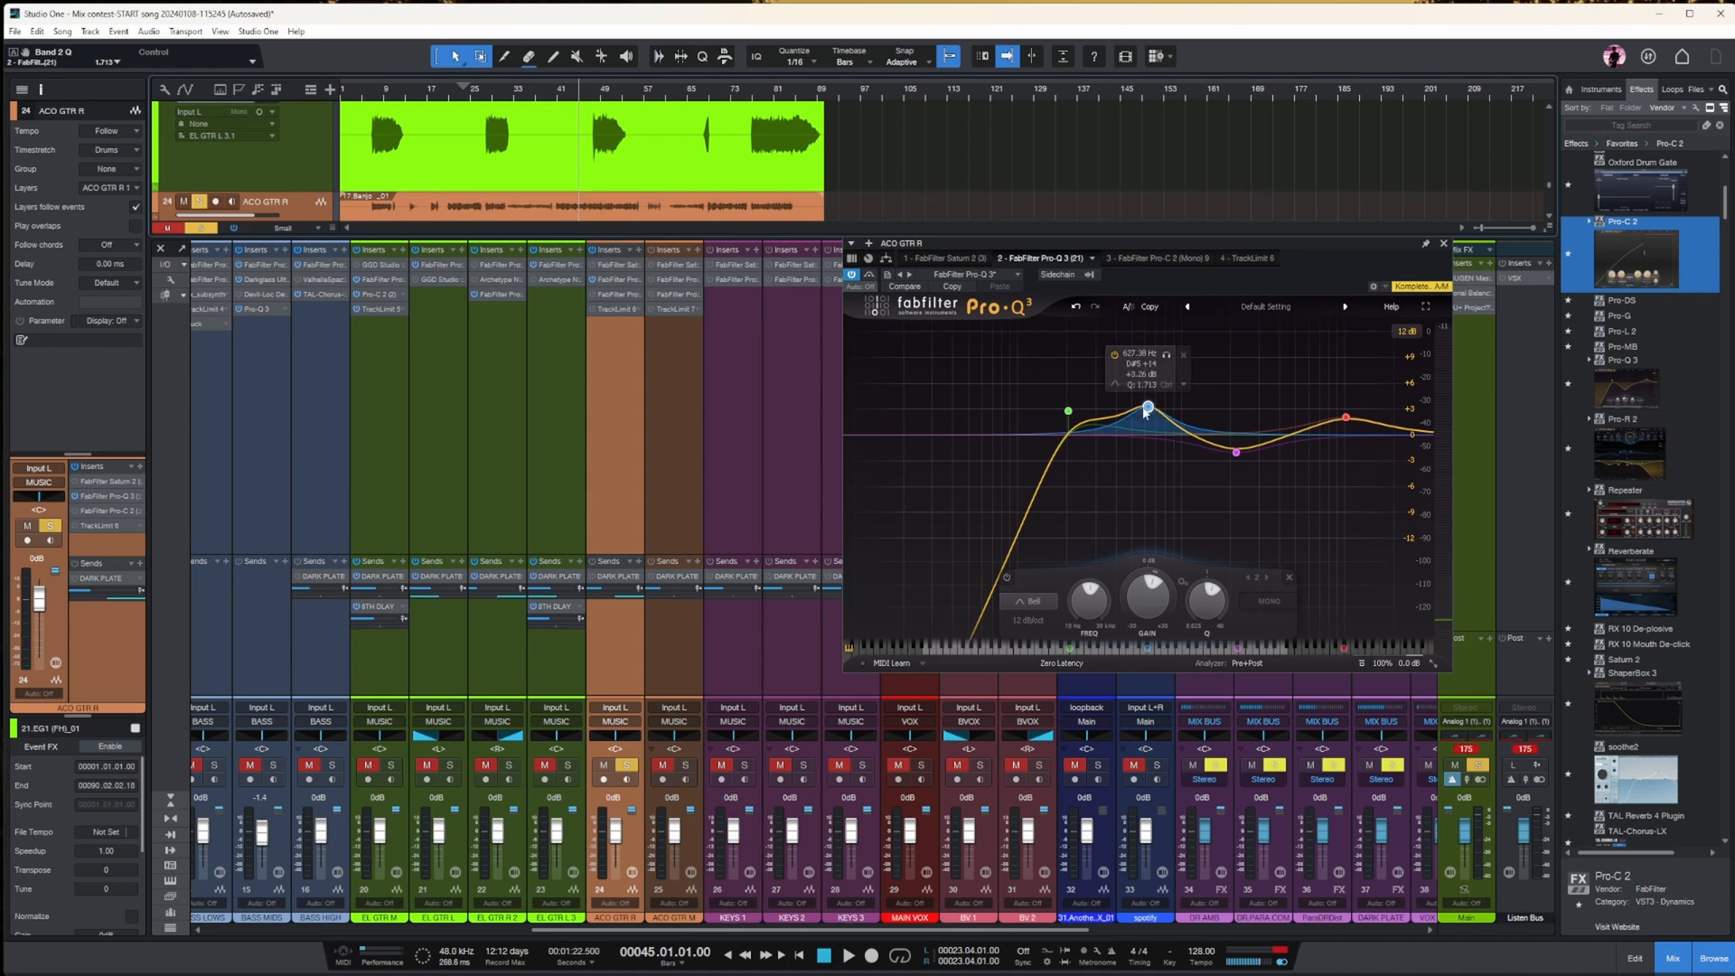
pyautogui.press('space')
pyautogui.moveTo(1150, 410); pyautogui.dragTo(1181, 471)
pyautogui.moveTo(1068, 412)
pyautogui.mouseDown()
pyautogui.moveTo(1115, 419)
pyautogui.moveTo(1099, 407)
pyautogui.mouseUp()
pyautogui.moveTo(1236, 452); pyautogui.dragTo(1256, 418)
# - Add a narrow bell cut of about 3.8 dB, raise the low cut to about 366 Hz, stop playback and close the equalizer
pyautogui.moveTo(1136, 440)
pyautogui.mouseDown()
pyautogui.moveTo(1145, 391)
pyautogui.moveTo(1152, 468)
pyautogui.mouseUp()
pyautogui.scroll(5, 1143, 391)
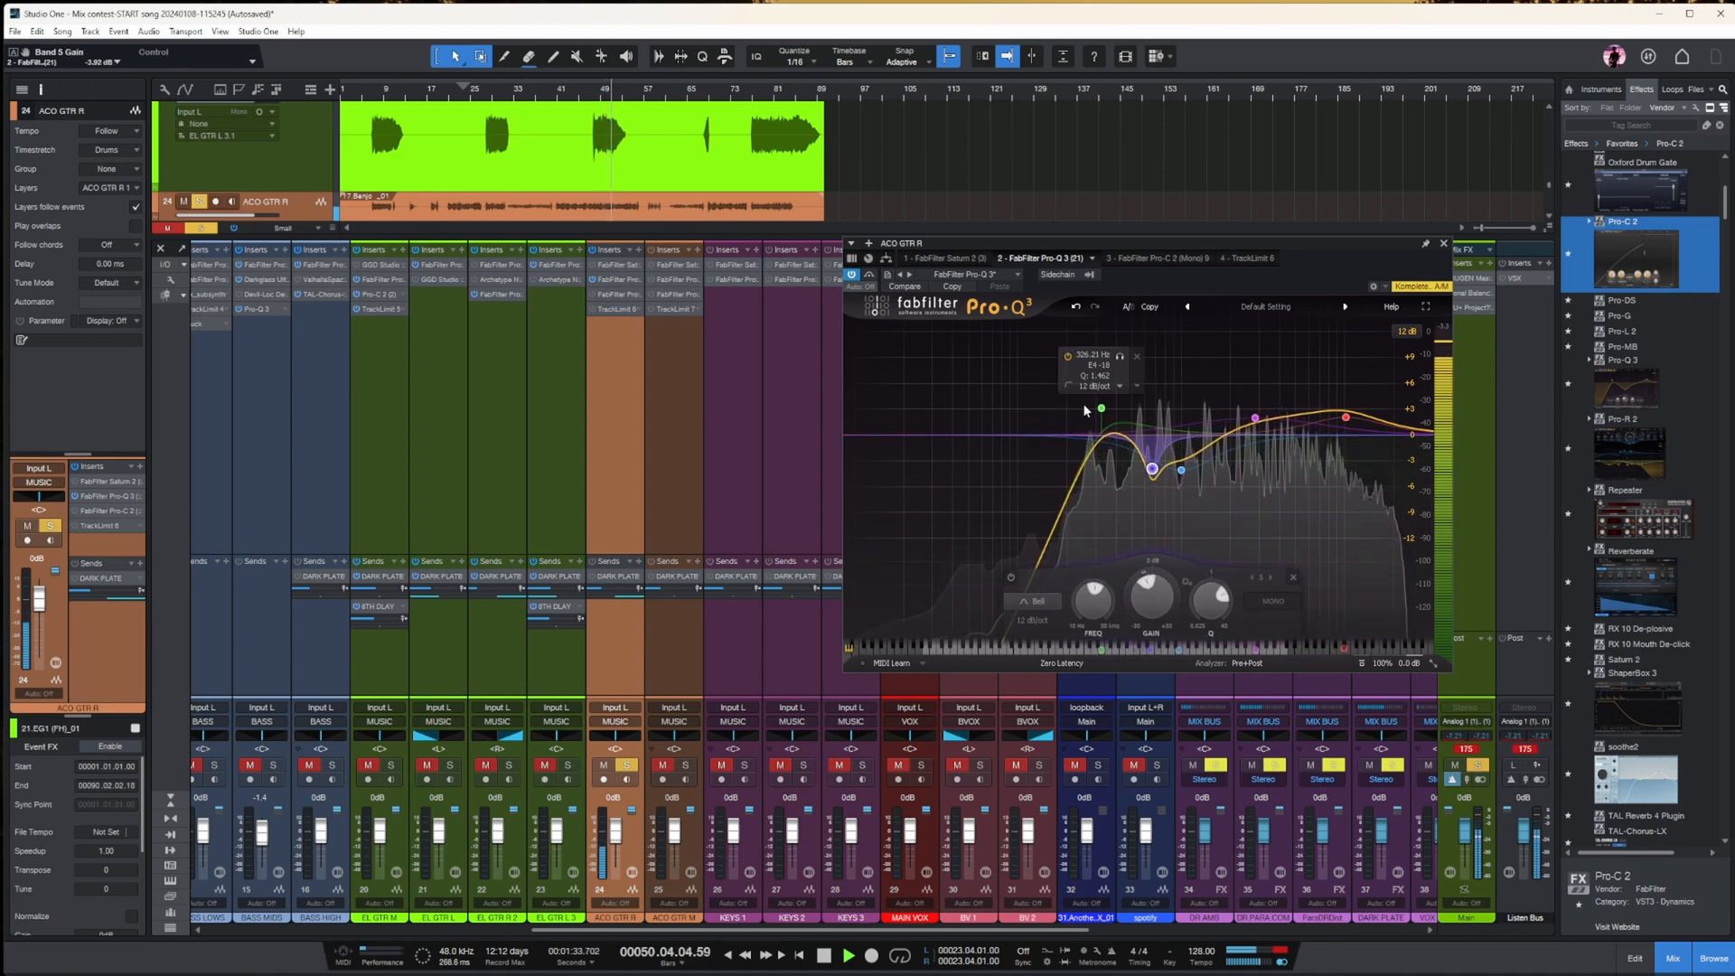
pyautogui.moveTo(1101, 408); pyautogui.dragTo(1110, 409)
pyautogui.press('space')
pyautogui.click(1444, 243)
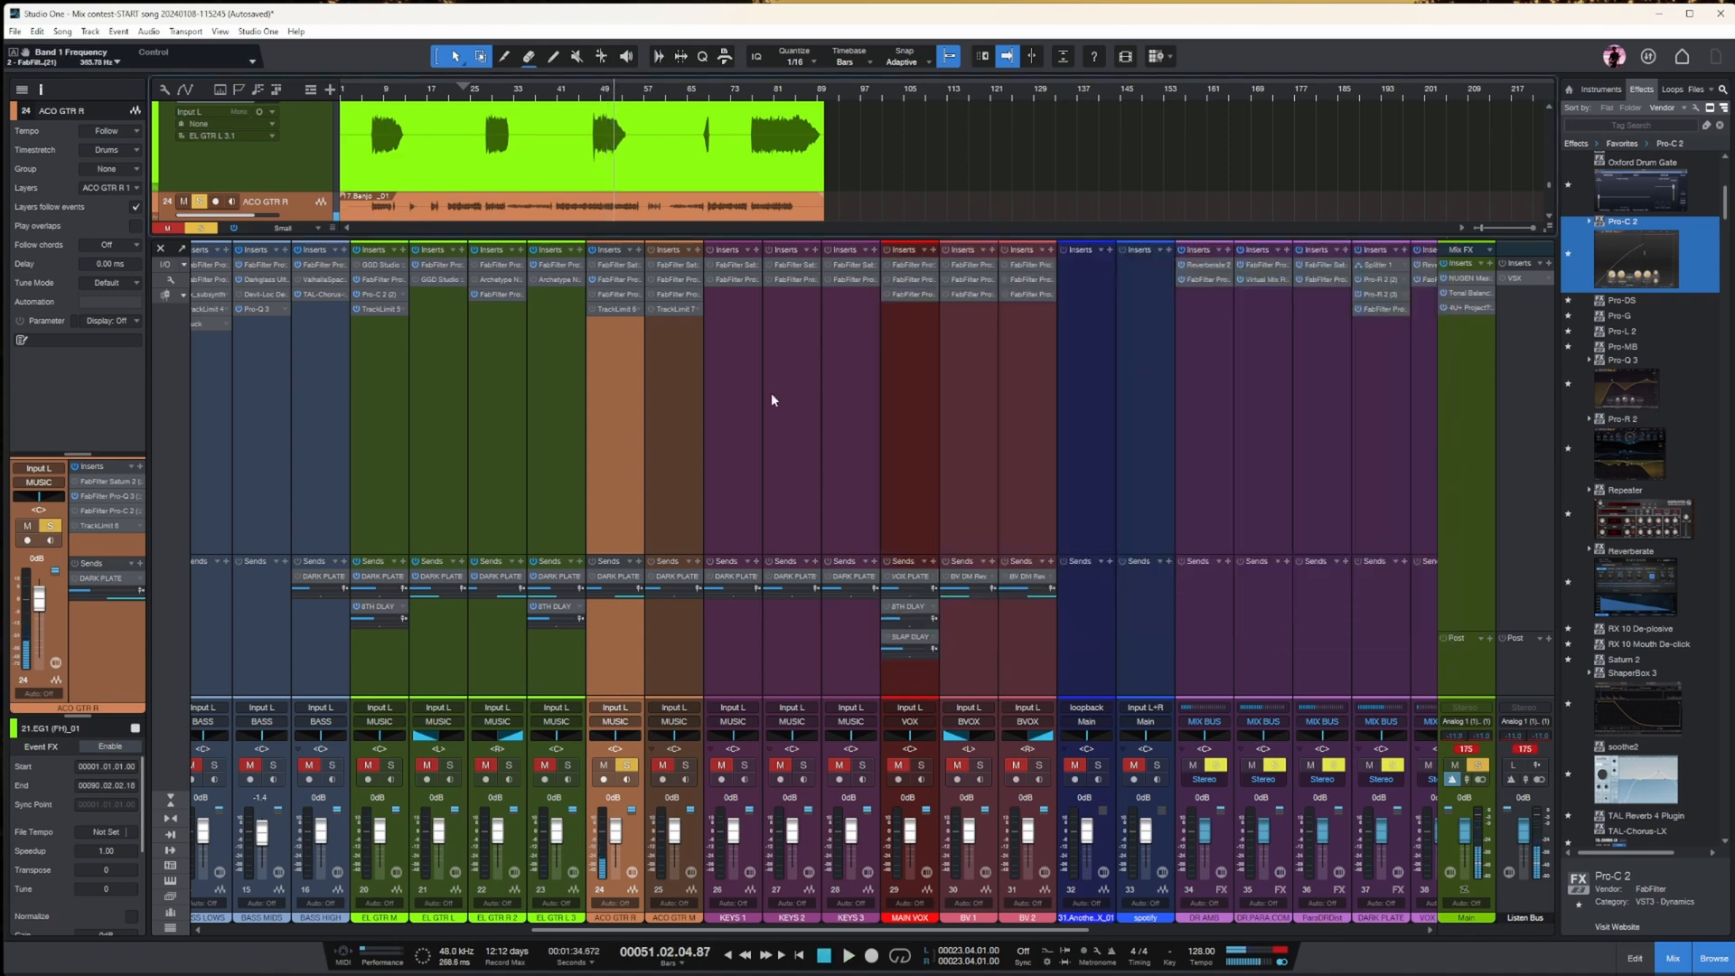
# - Open ACO GTR R's Pro-C 2, play from bar 45, lower the threshold to about -30 dB and lengthen the release
pyautogui.click(619, 294)
pyautogui.click(582, 98)
pyautogui.moveTo(1384, 334); pyautogui.dragTo(1255, 333)
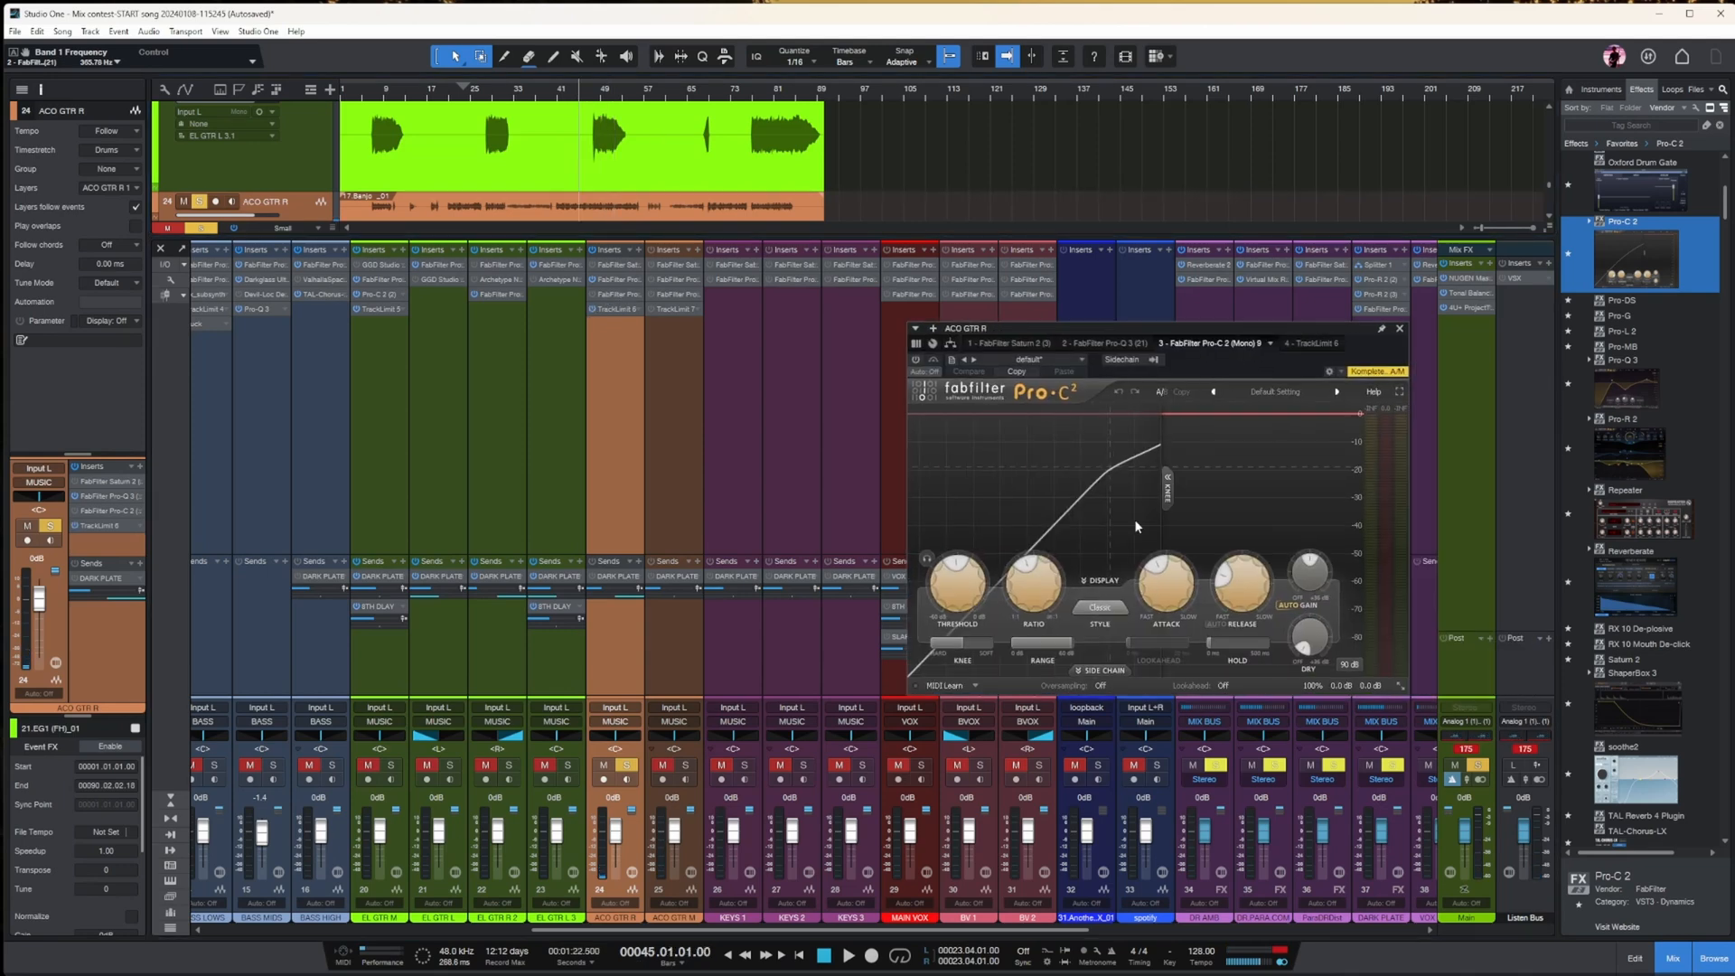
pyautogui.press('space')
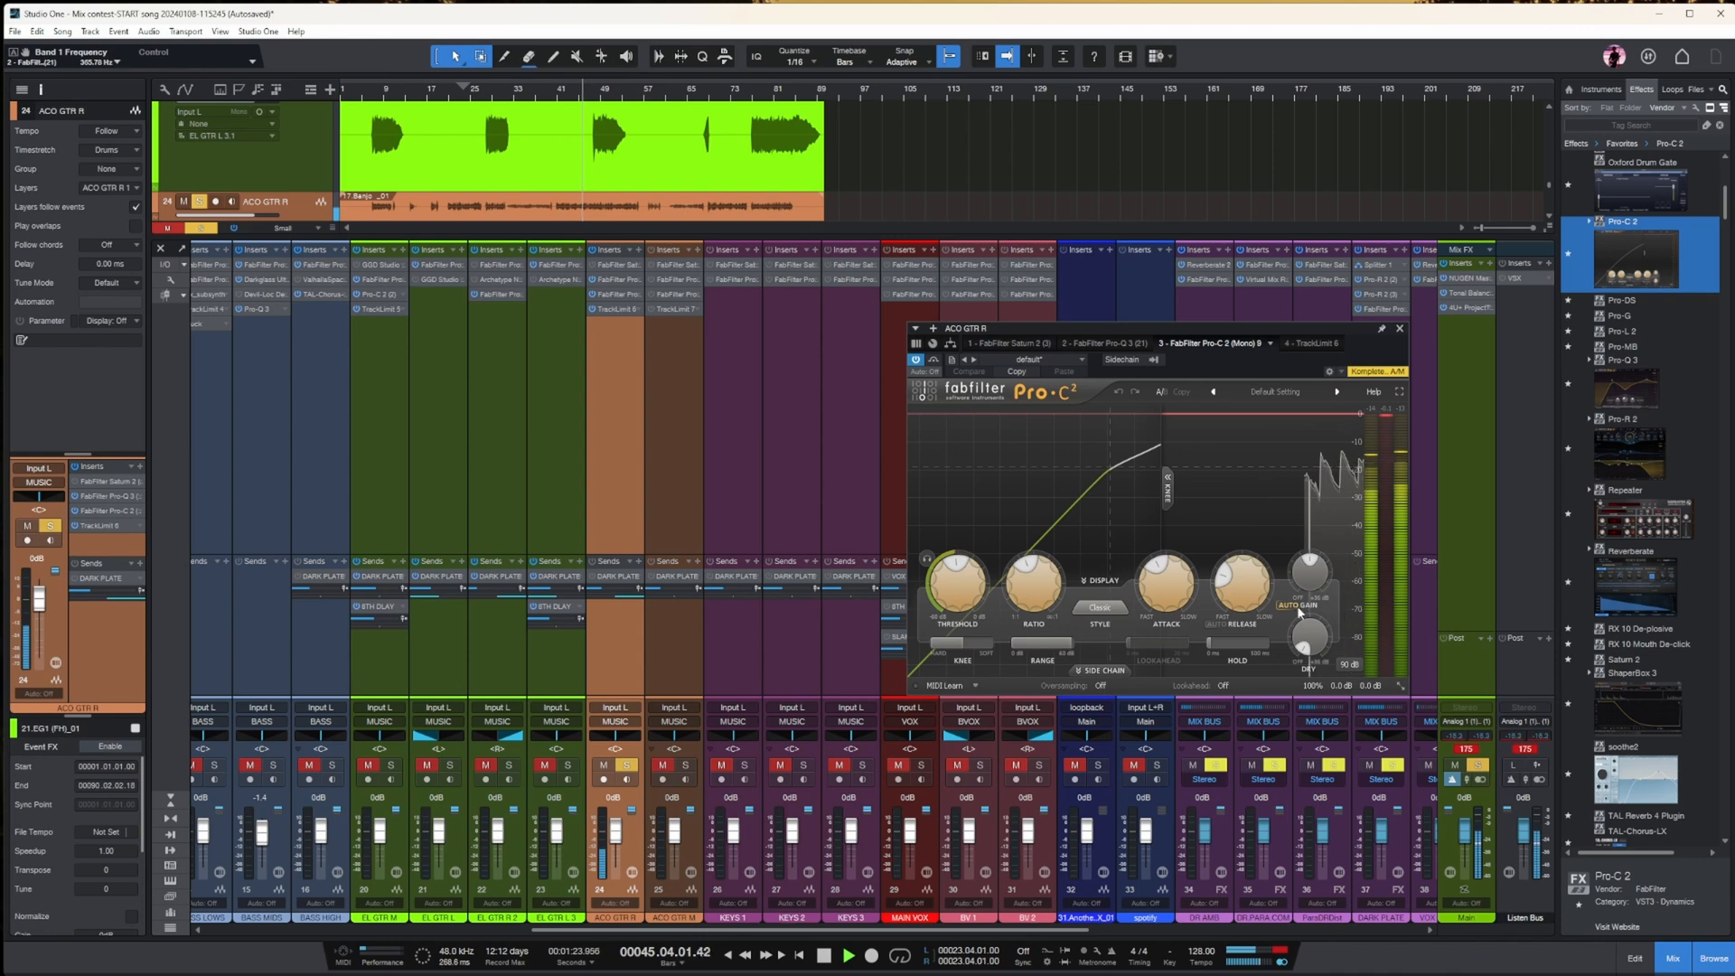
pyautogui.moveTo(958, 606)
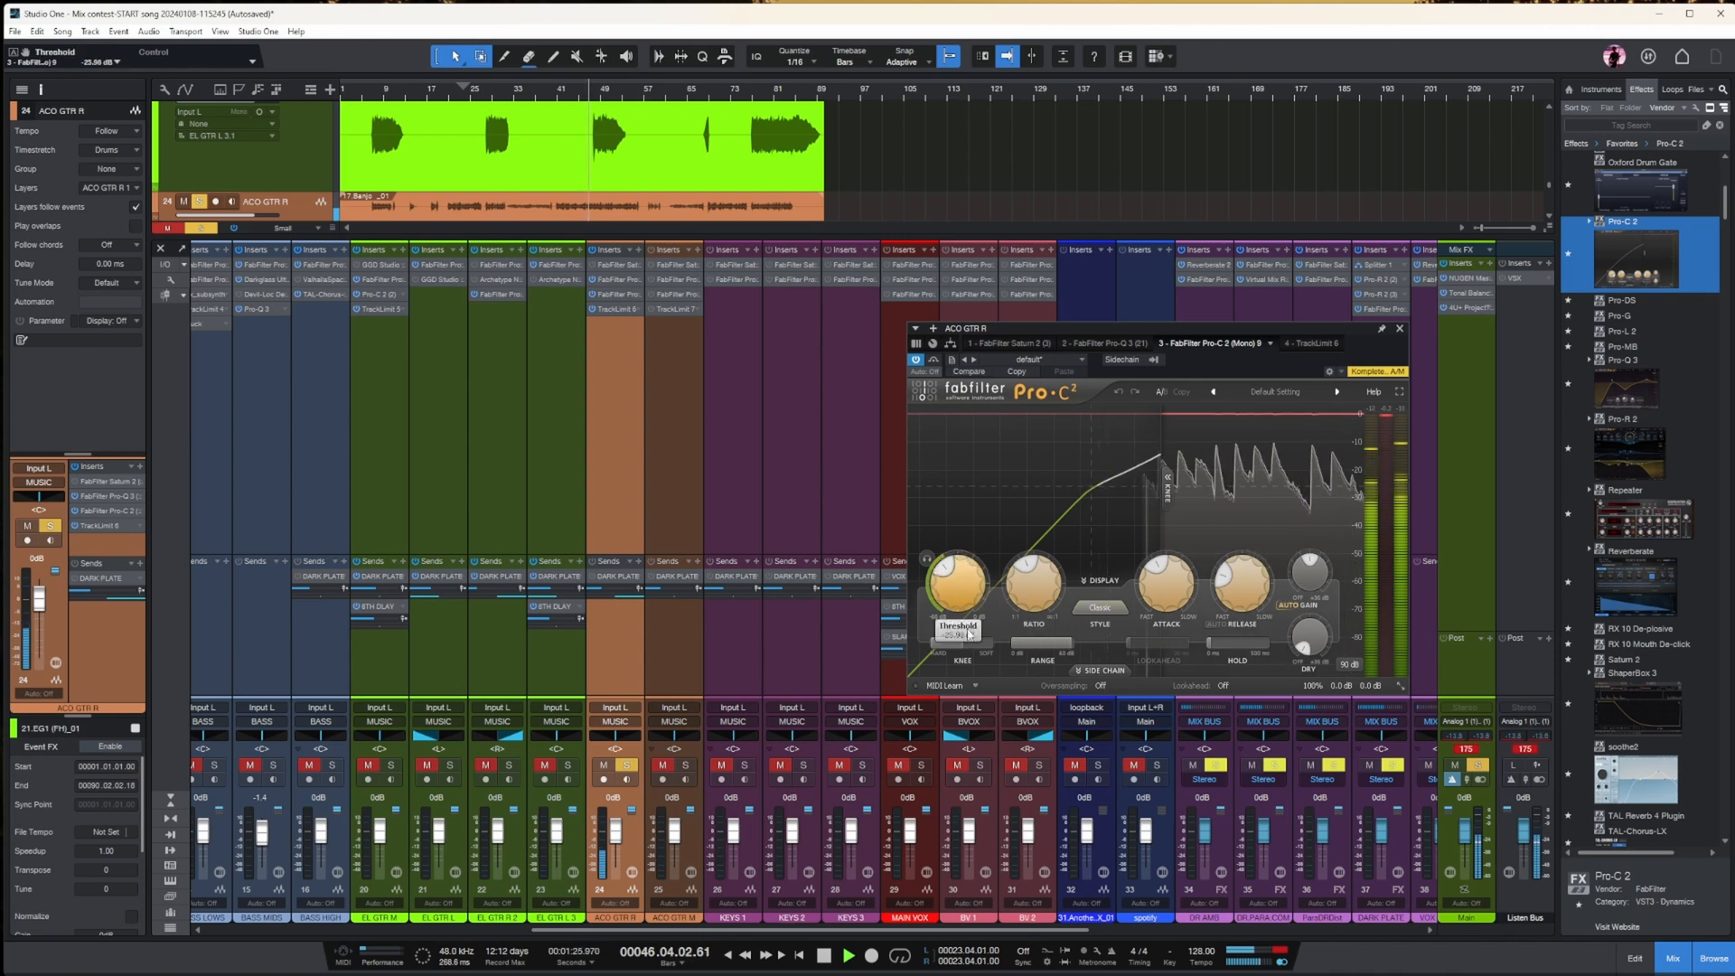
pyautogui.moveTo(1253, 562)
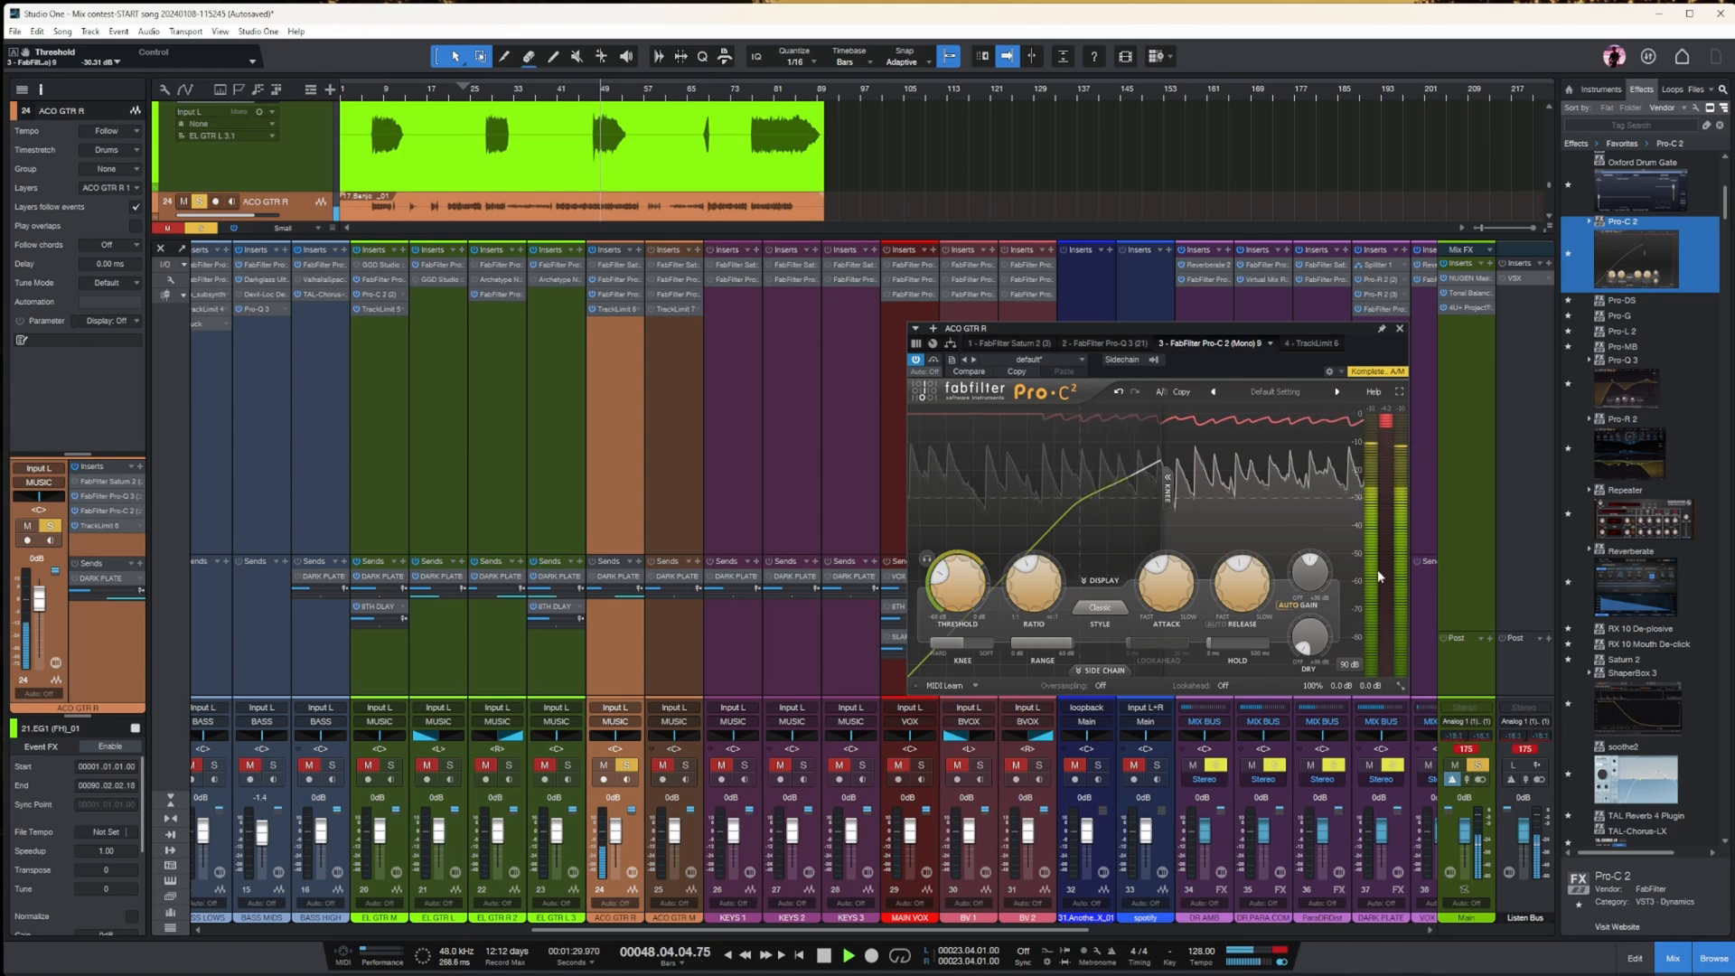
# - Raise the compressor's wet gain to about +3.8 dB and adjust its attack time
pyautogui.moveTo(1312, 557)
pyautogui.moveTo(1311, 557); pyautogui.dragTo(1310, 534)
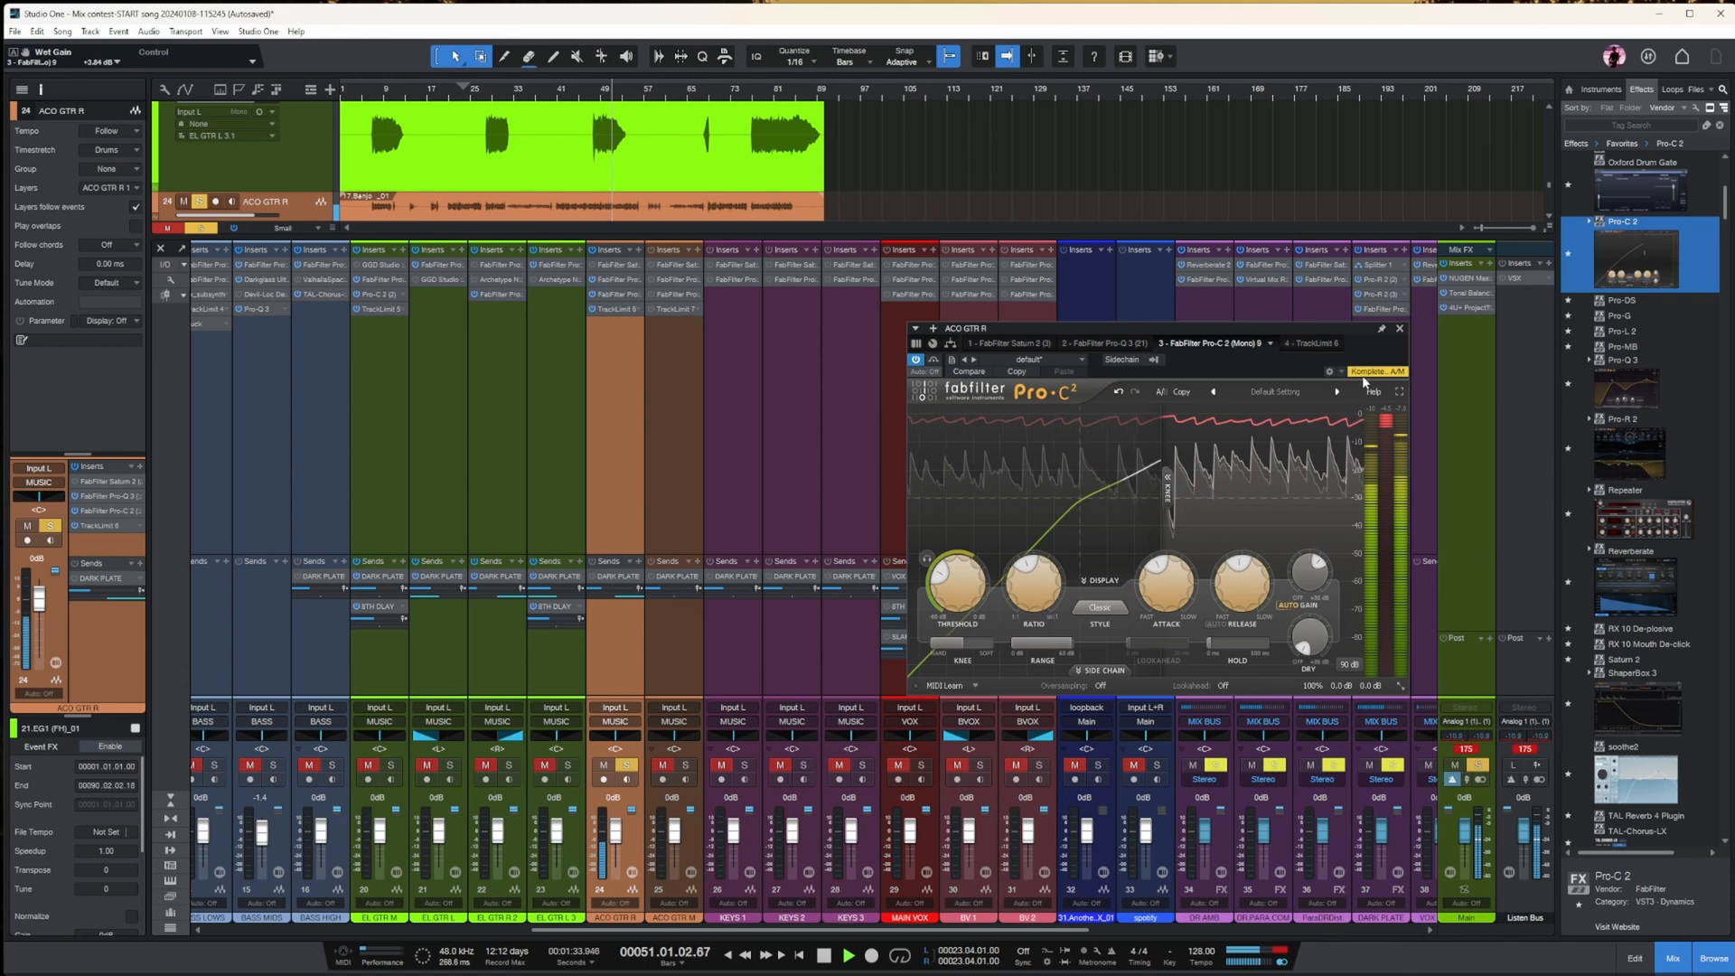
pyautogui.moveTo(1170, 596)
pyautogui.moveTo(1176, 618); pyautogui.dragTo(1177, 609)
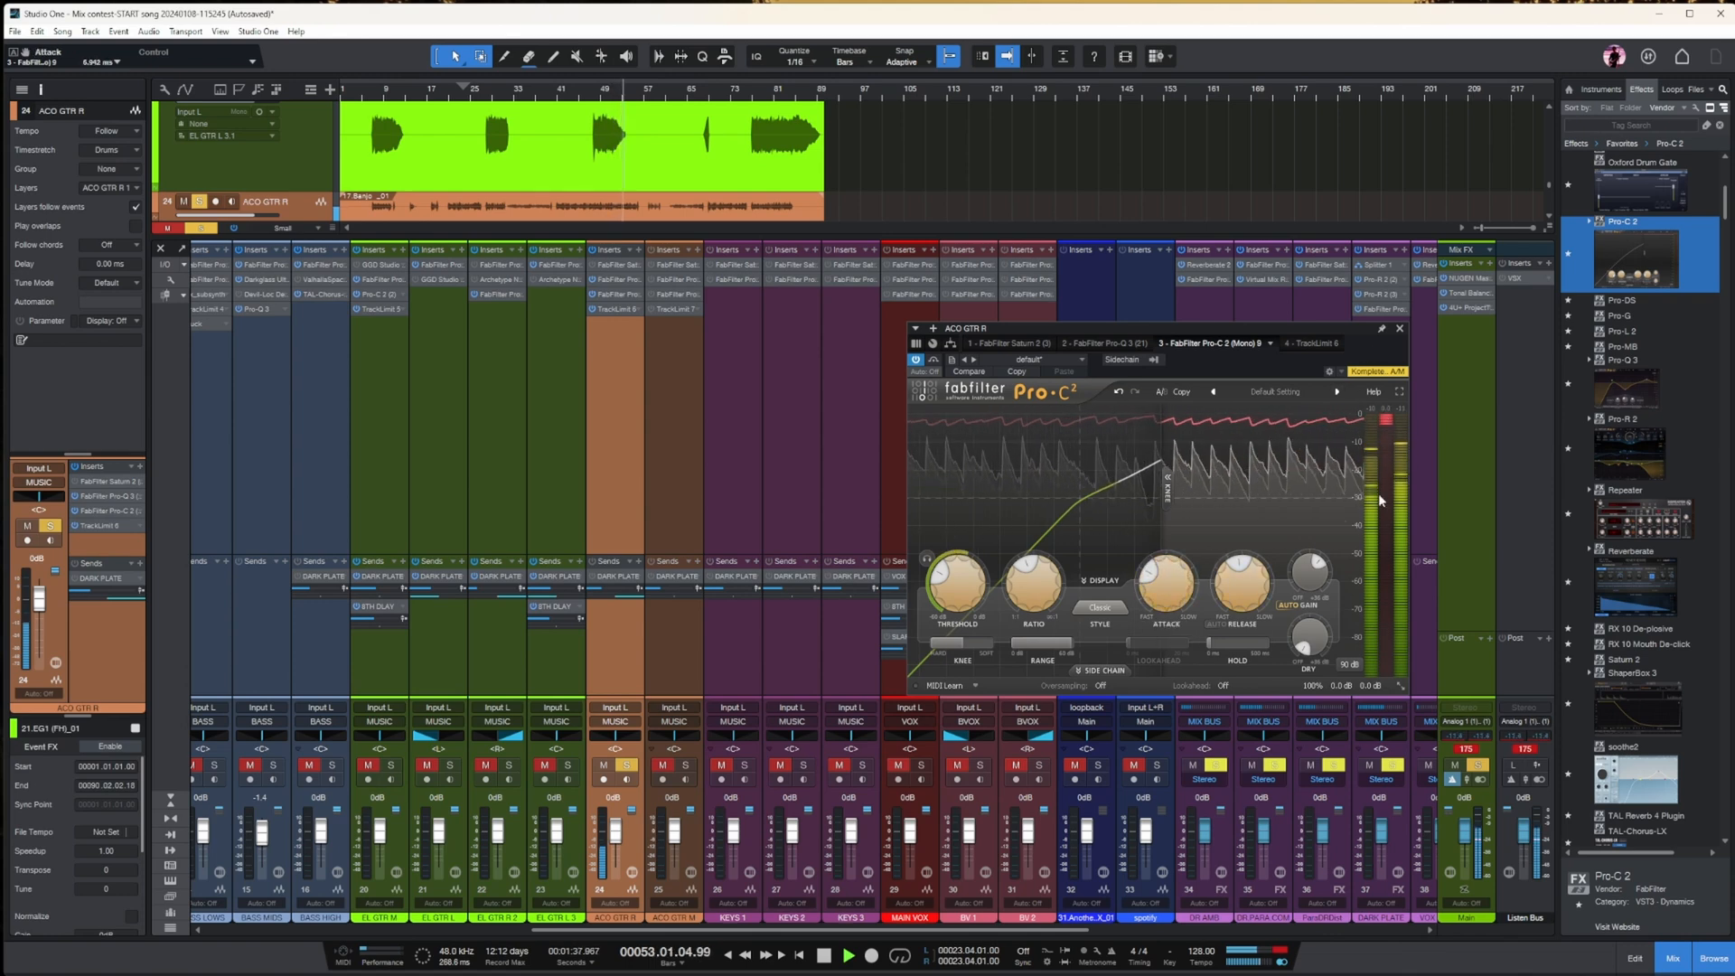
# - Open ACO GTR R's TrackLimit, lower the limiter threshold to -4.5 and restart playback
pyautogui.click(615, 309)
pyautogui.press('space')
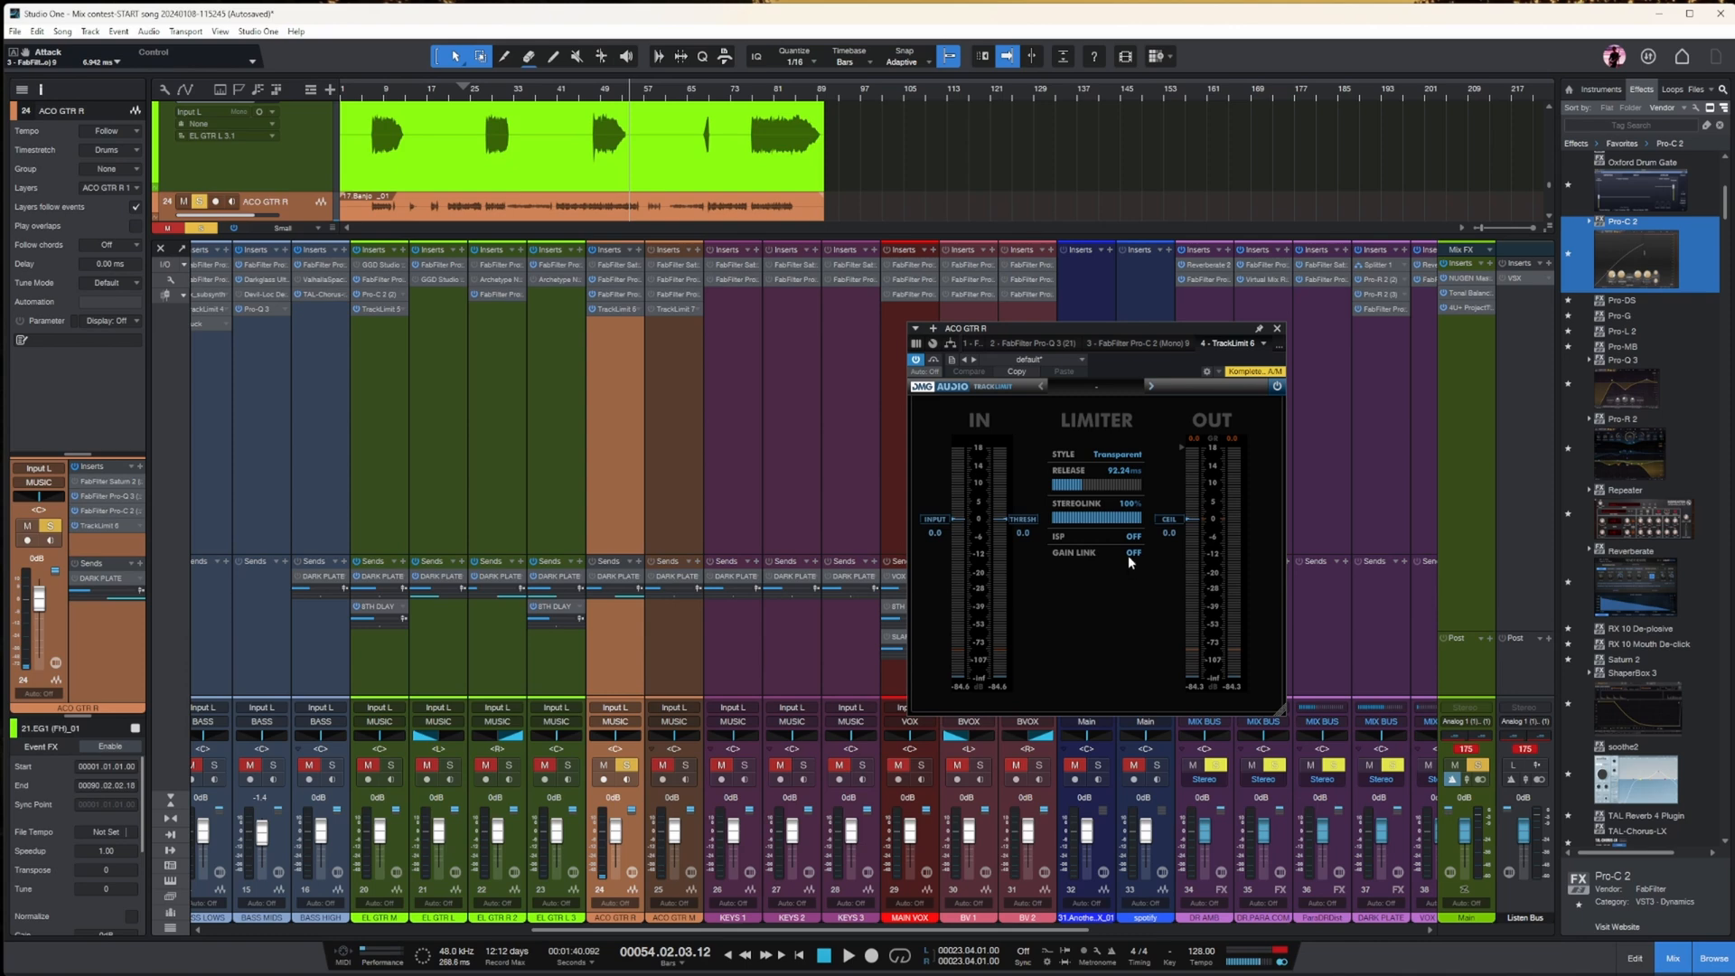
pyautogui.moveTo(1011, 526); pyautogui.dragTo(1013, 533)
pyautogui.press('space')
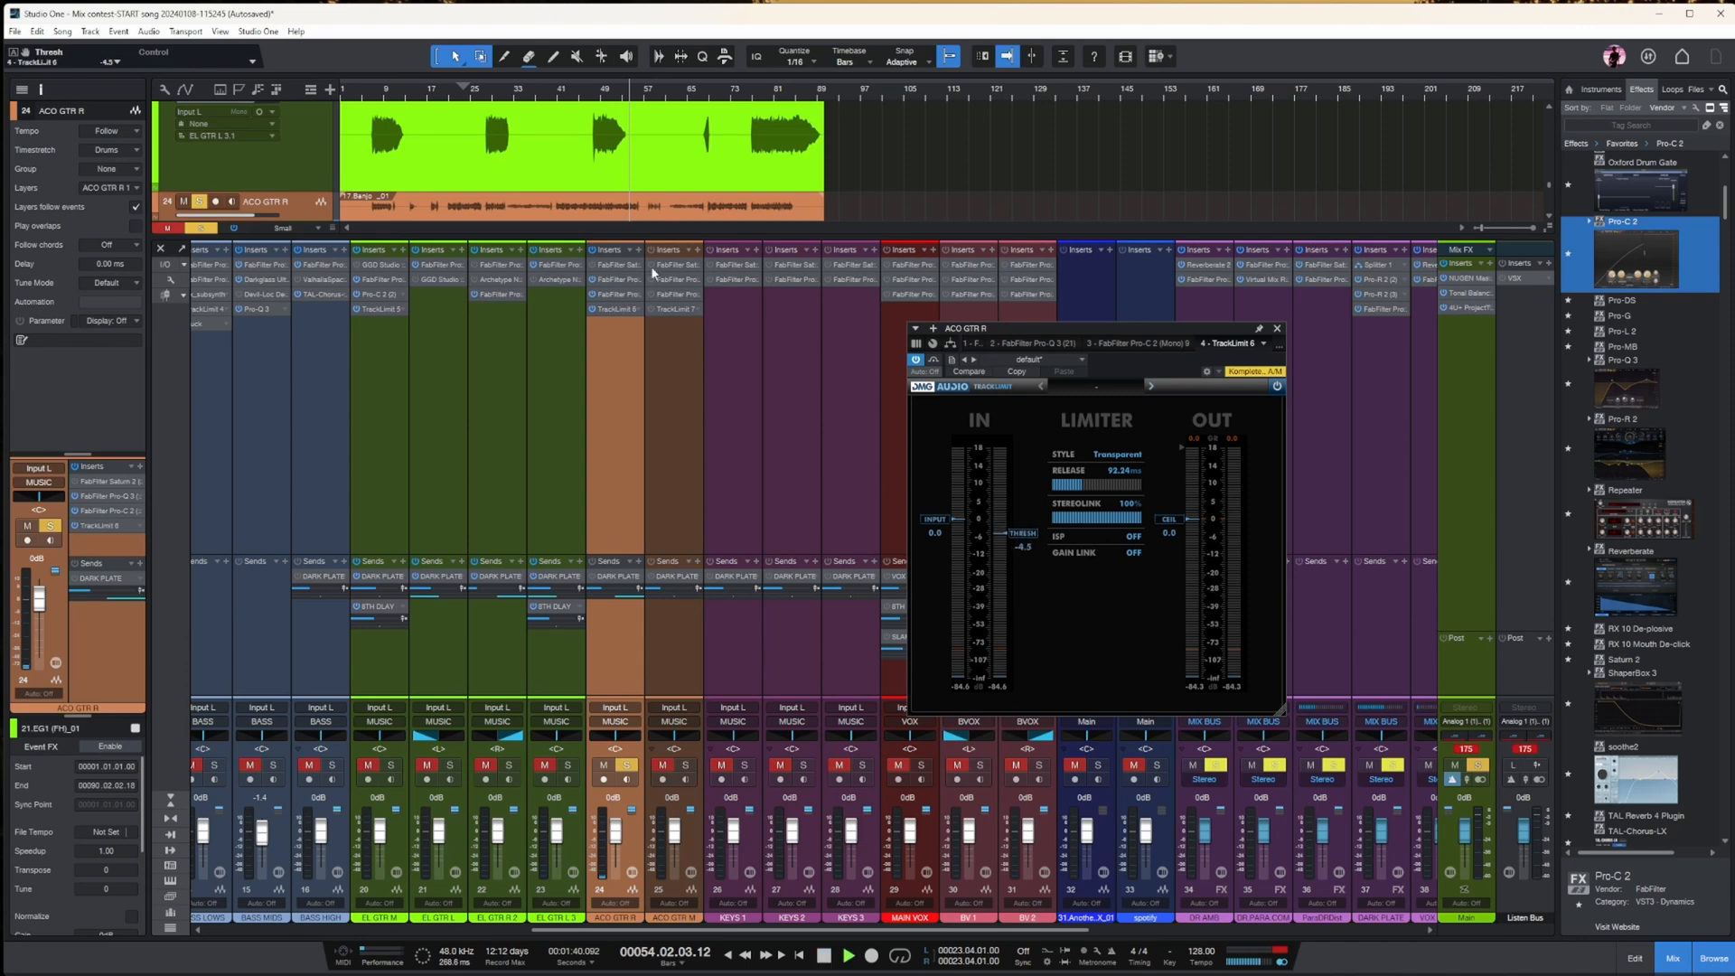
# - Check ACO GTR R in the full mix, solo it again, close its limiter and pan it to L32
pyautogui.click(626, 764)
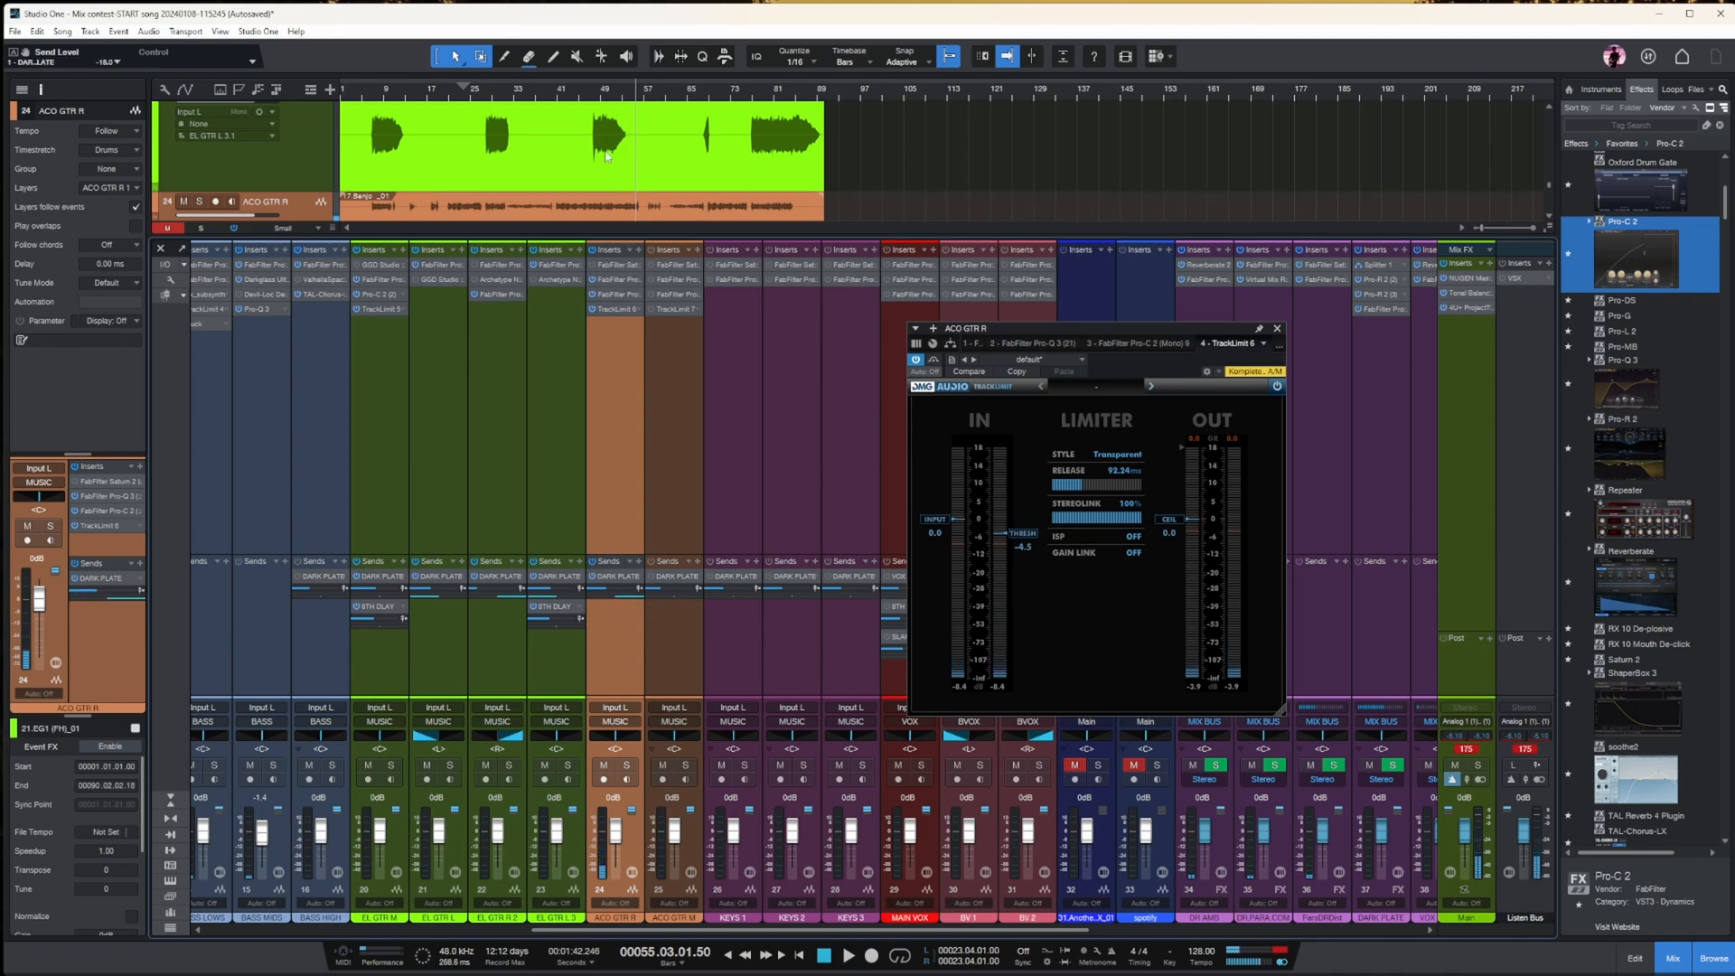
pyautogui.press('space')
pyautogui.moveTo(616, 735); pyautogui.dragTo(610, 733)
pyautogui.press('space')
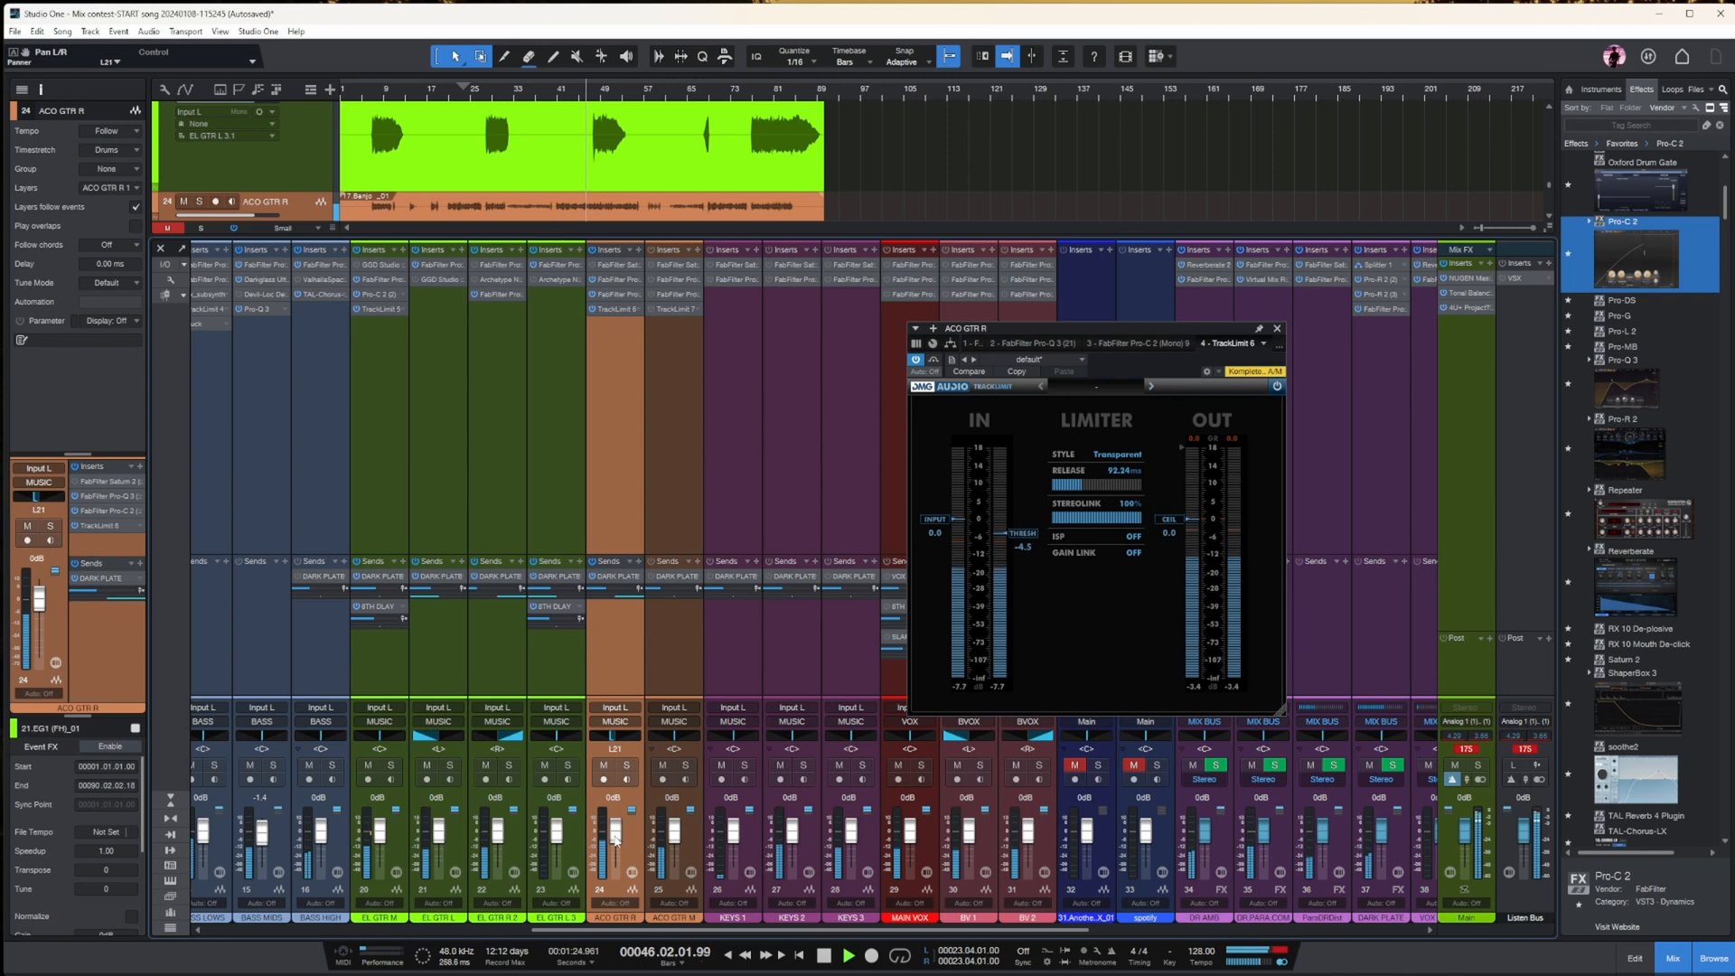
pyautogui.press('s')
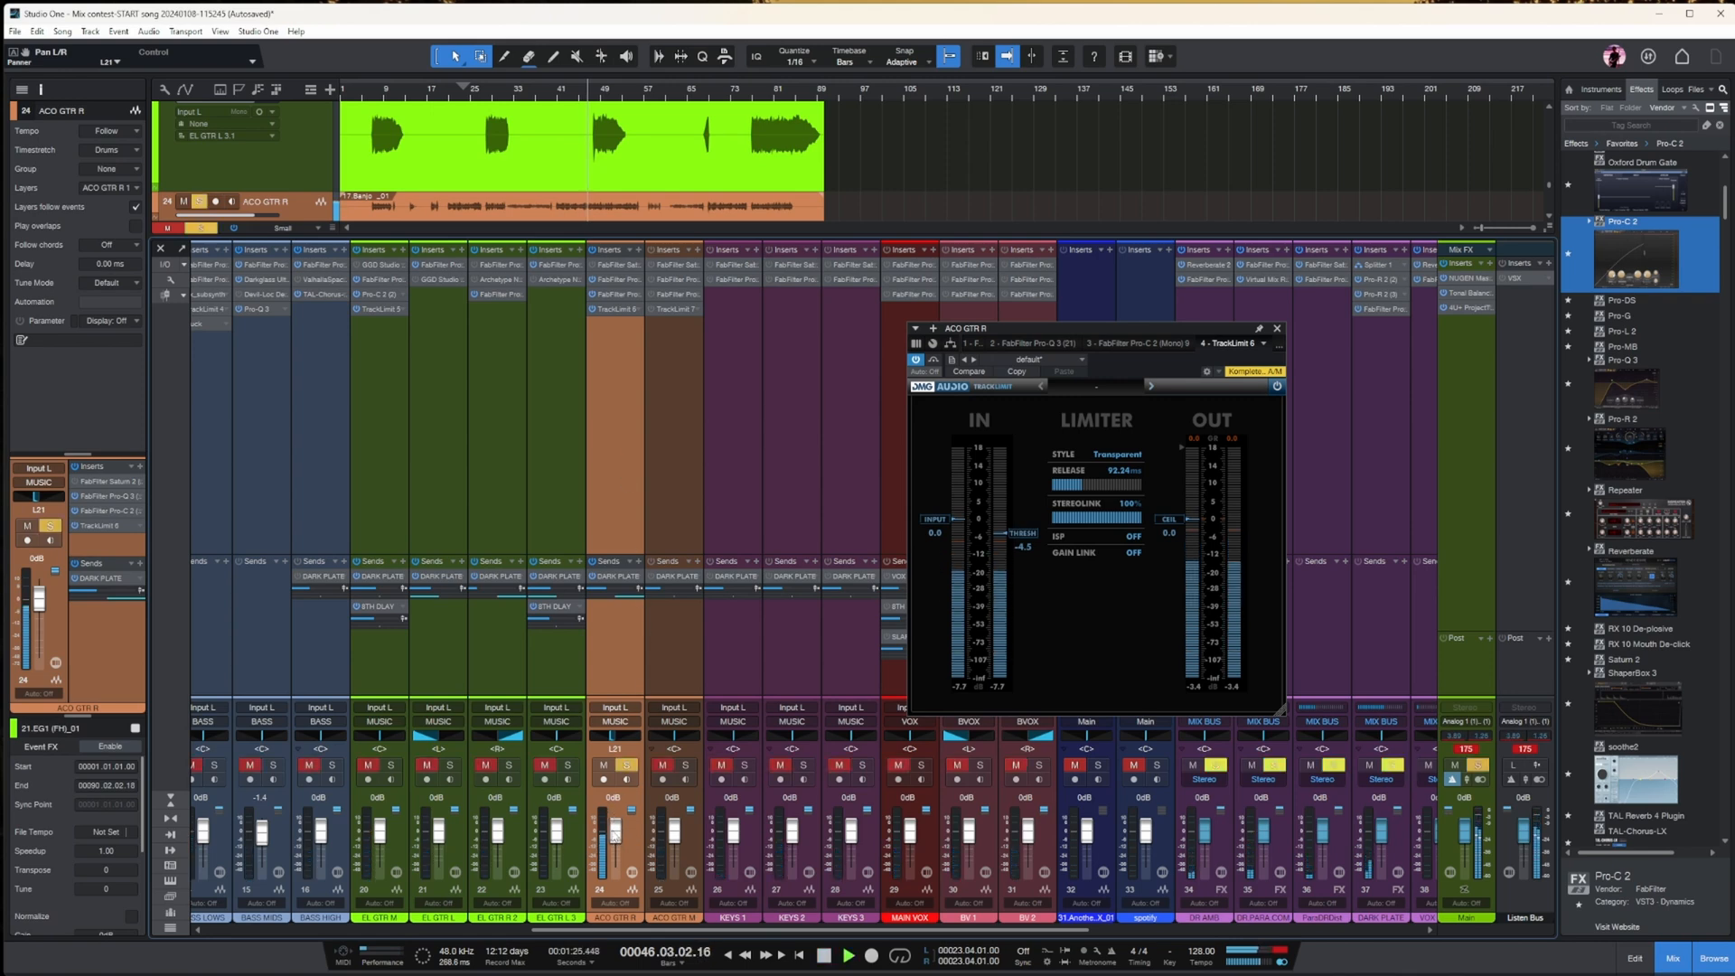
pyautogui.click(1277, 329)
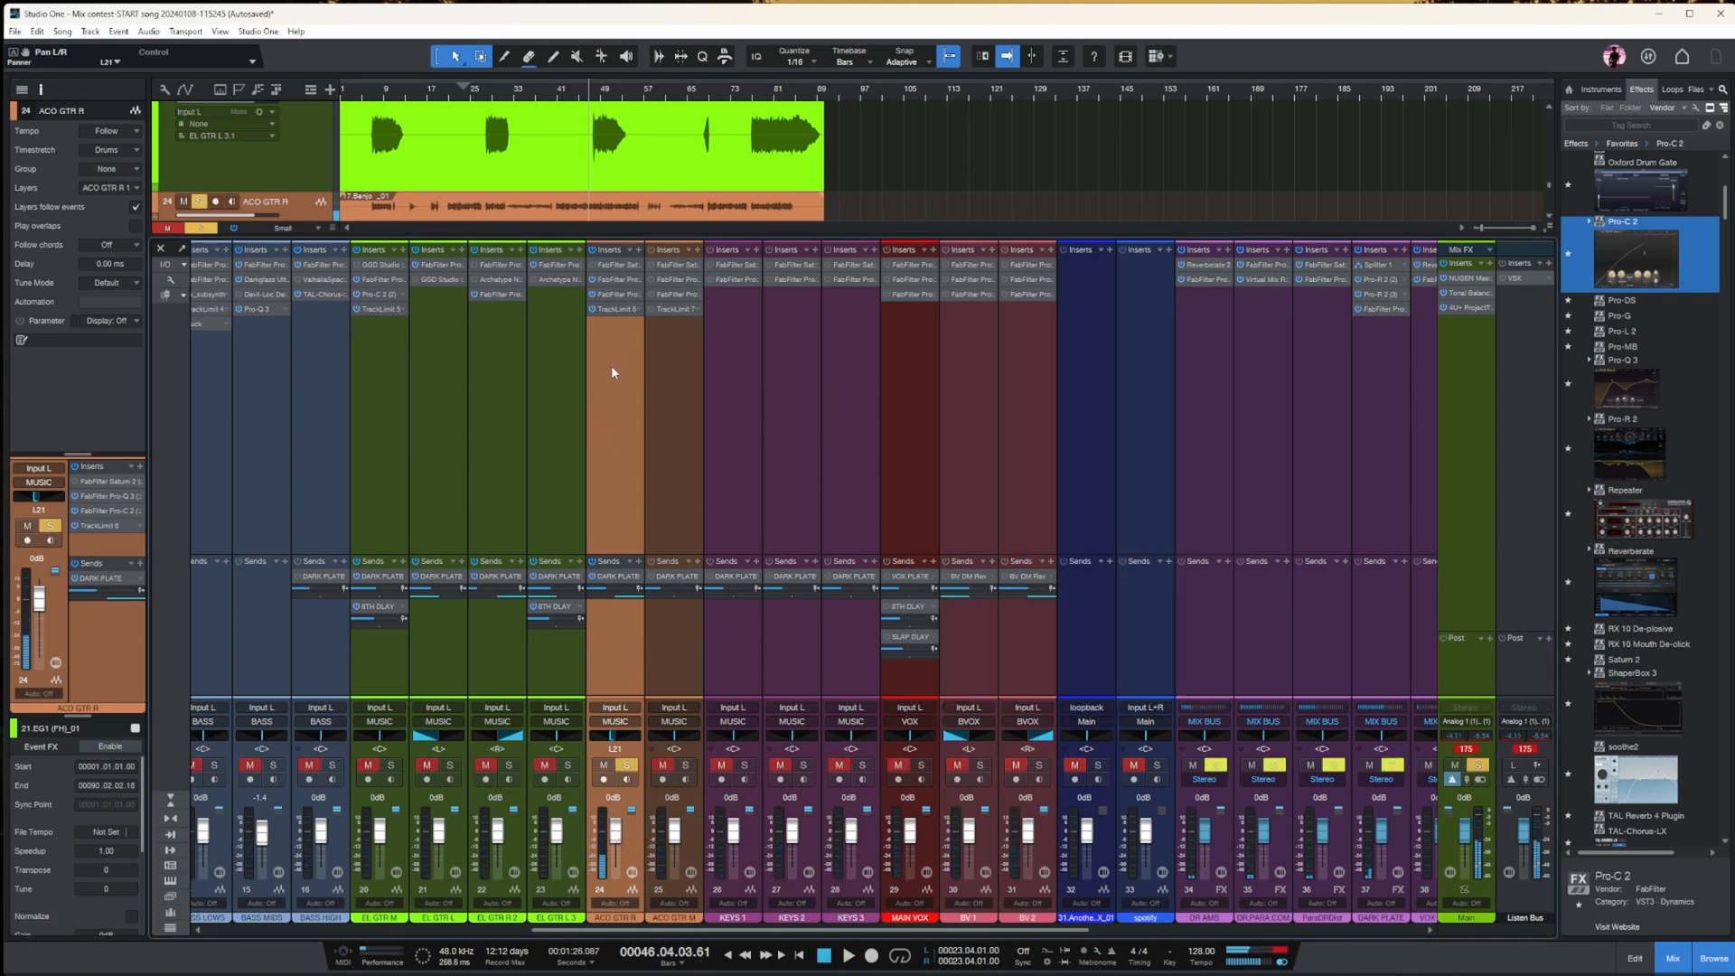
pyautogui.click(616, 597)
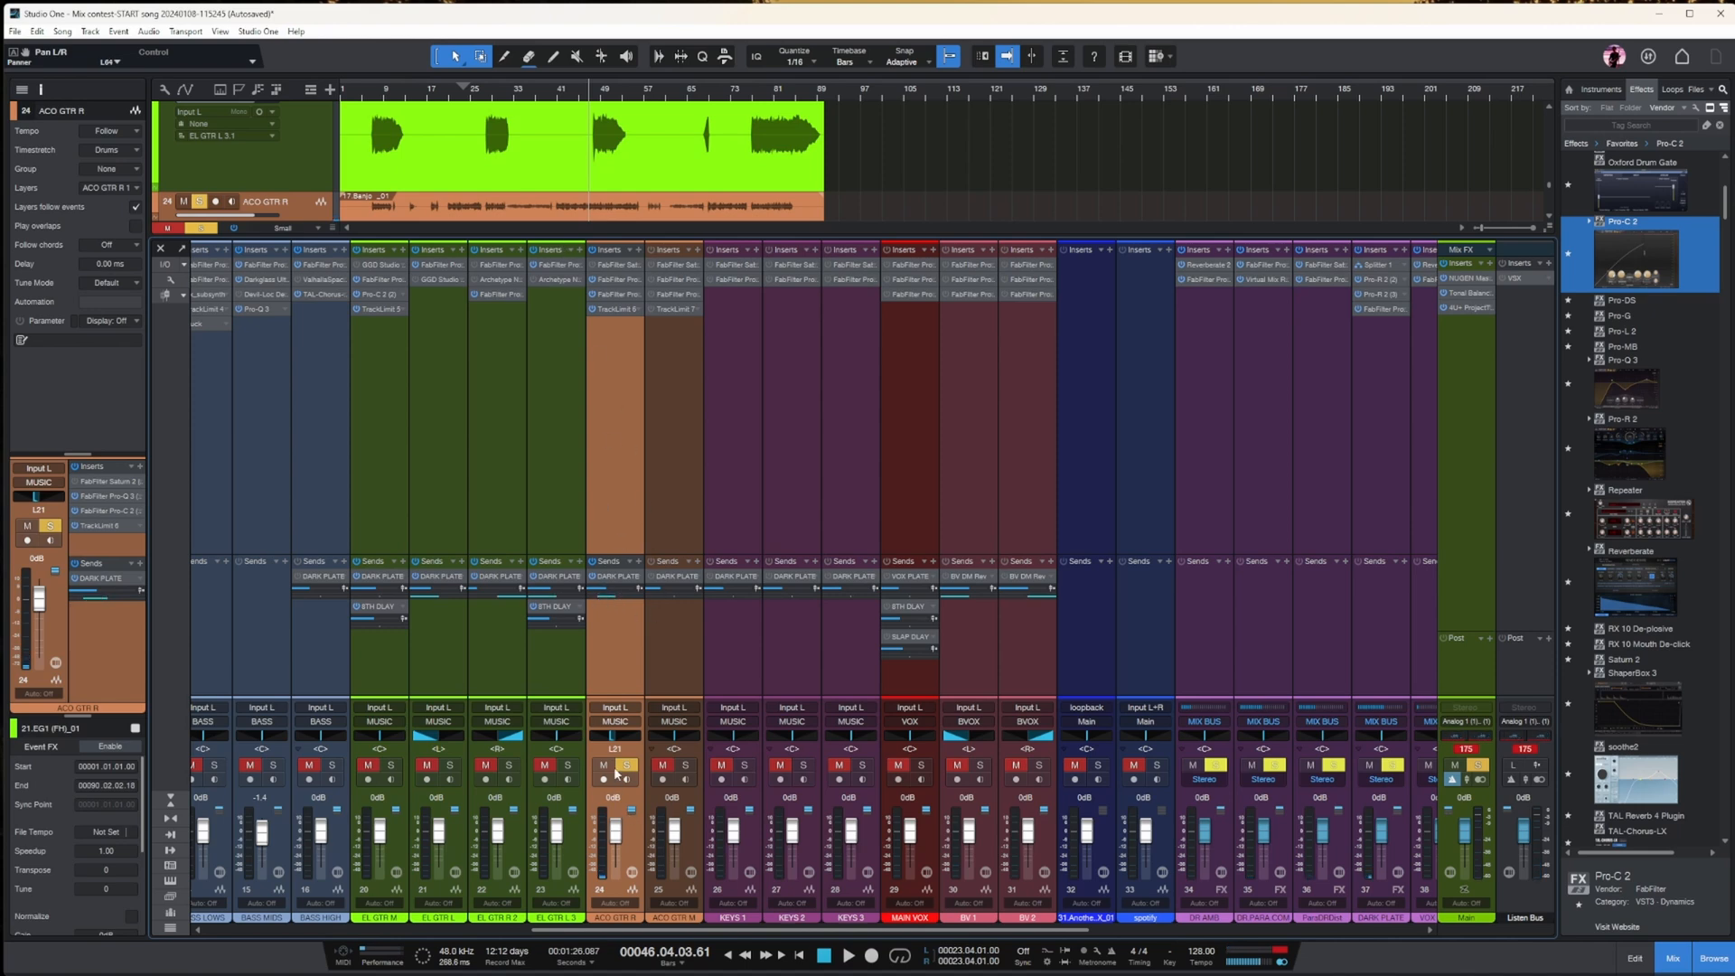
pyautogui.moveTo(611, 737); pyautogui.dragTo(608, 737)
# - Select EL GTR L 3, move the playhead to bar 29 and pan the track to R23
pyautogui.click(545, 349)
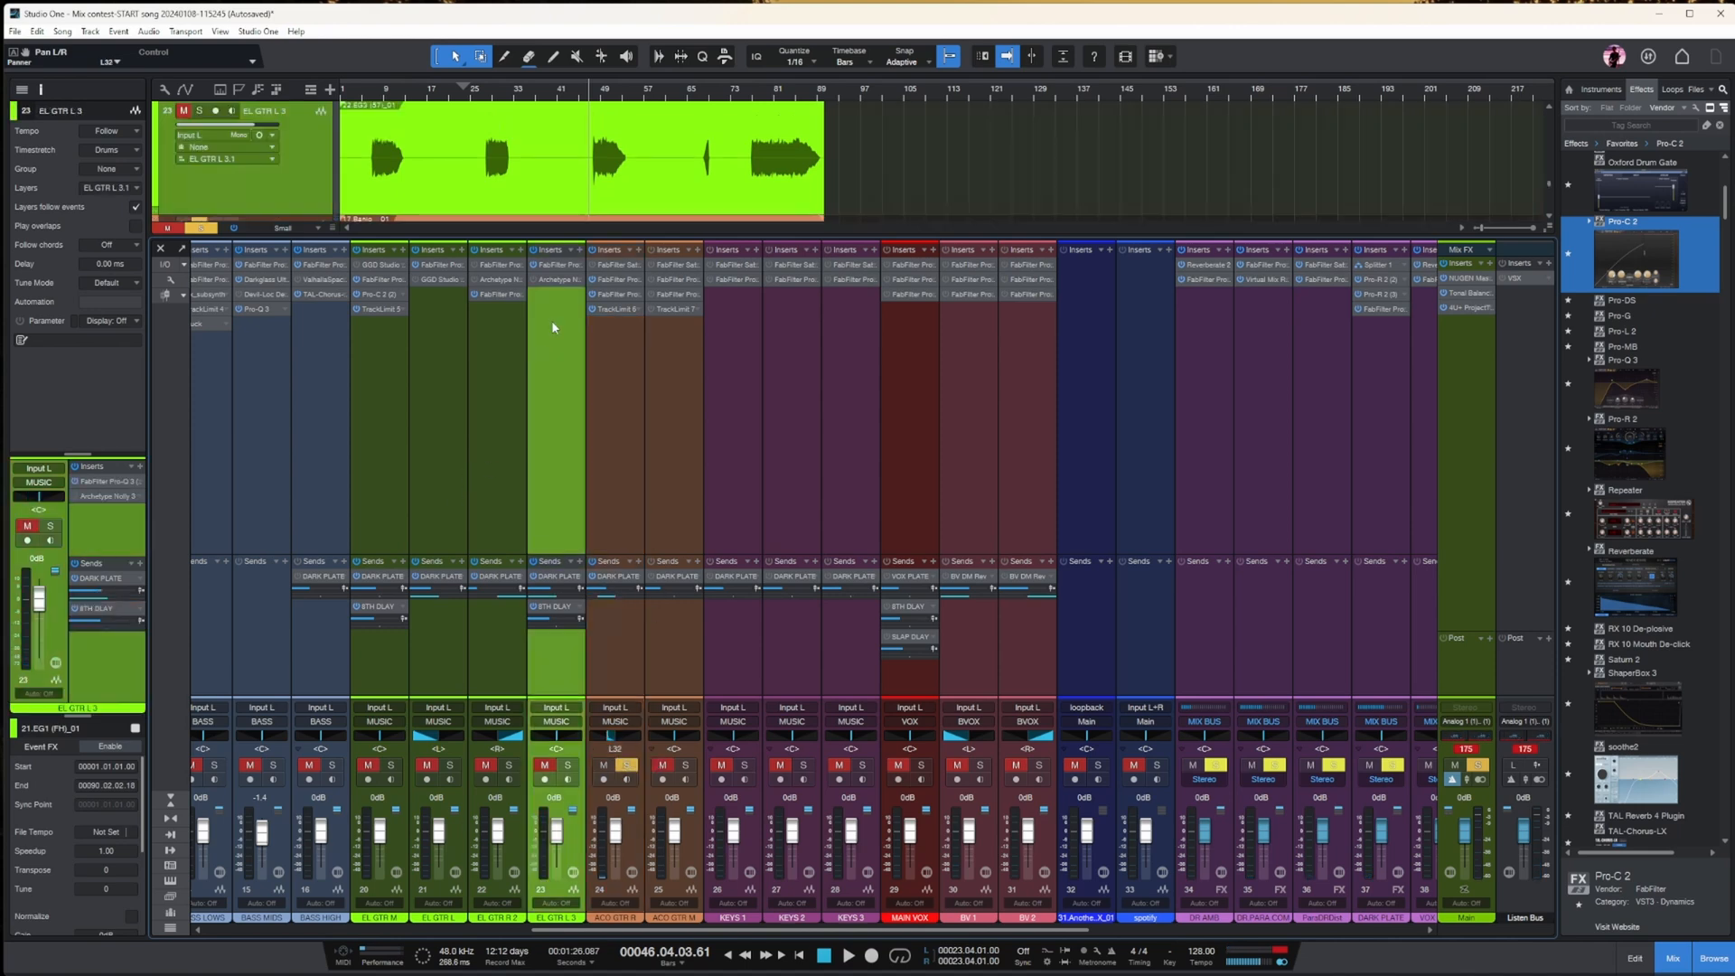
pyautogui.click(492, 93)
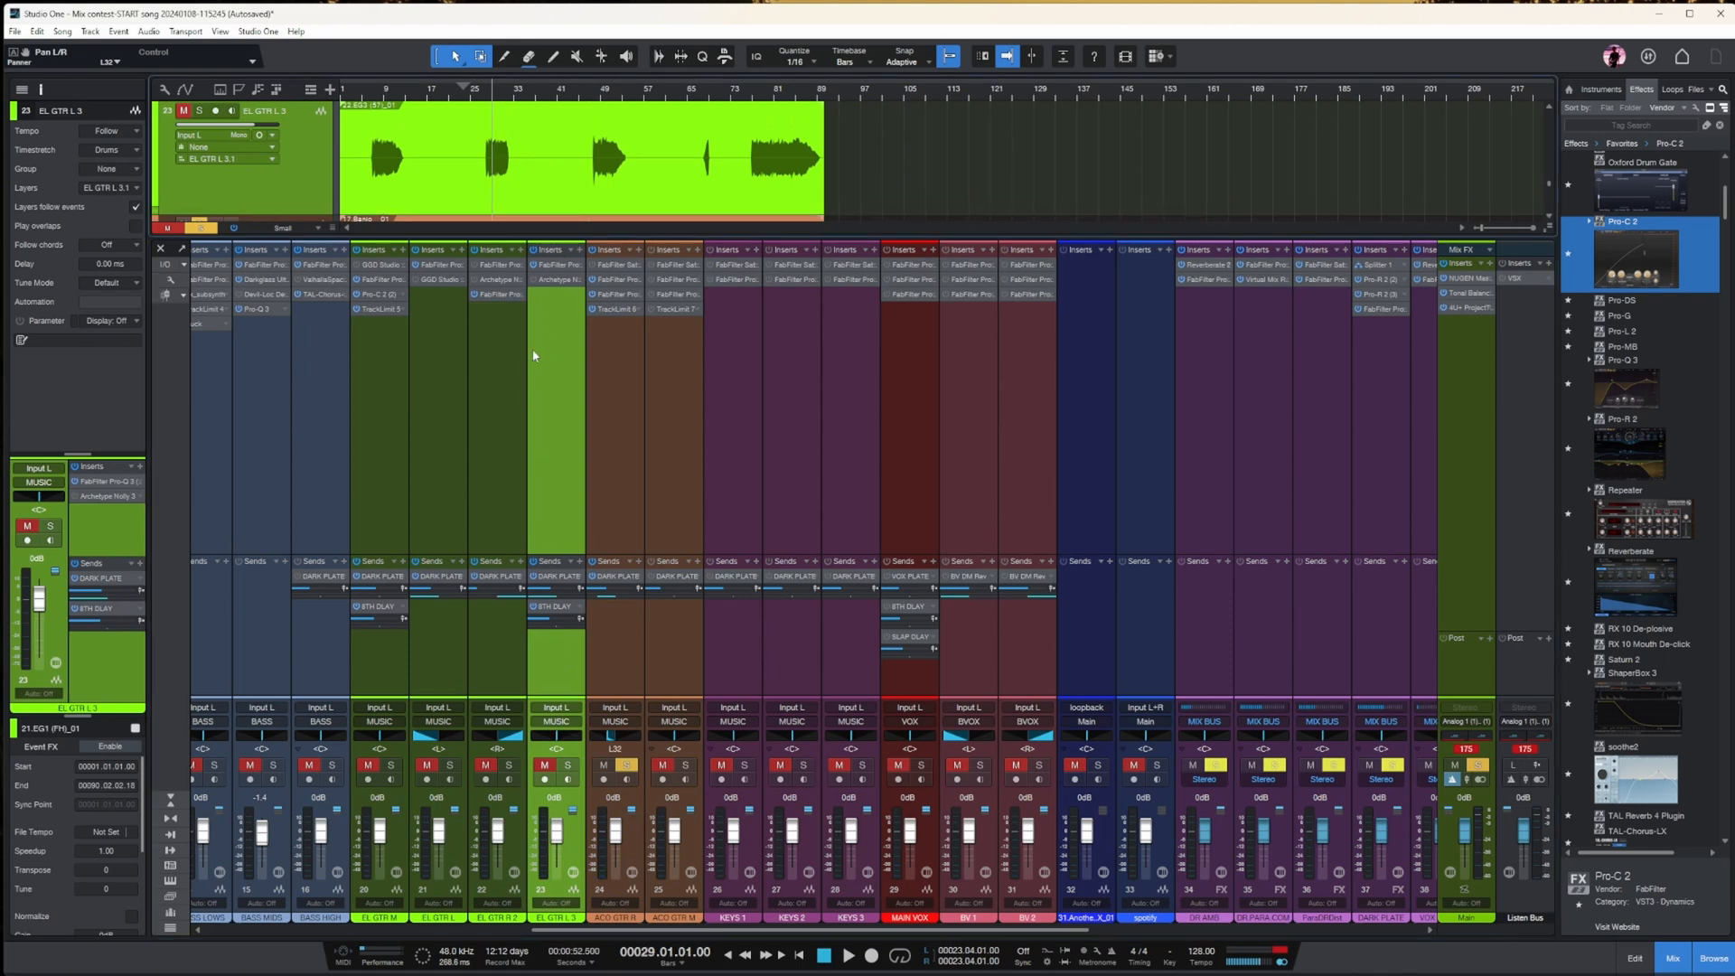
pyautogui.moveTo(558, 741); pyautogui.dragTo(561, 743)
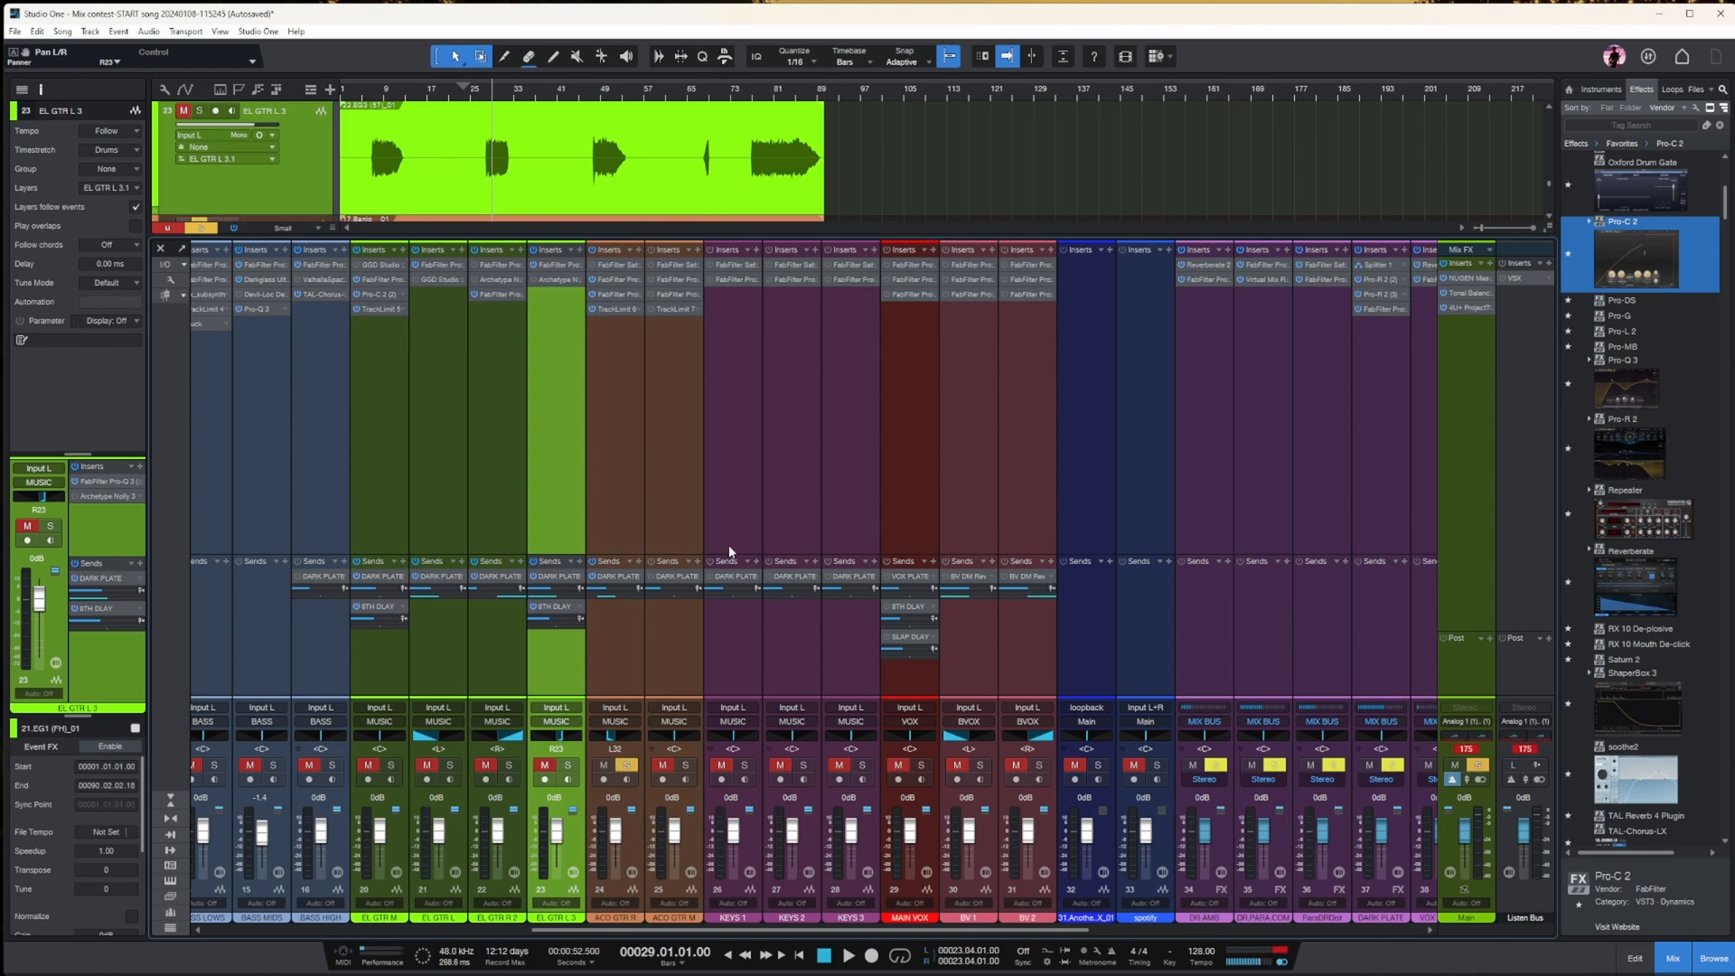
# - Select ACO GTR M, solo it in place of ACO GTR R and listen to it from bar 29
pyautogui.click(669, 498)
pyautogui.scroll(1, 633, 213)
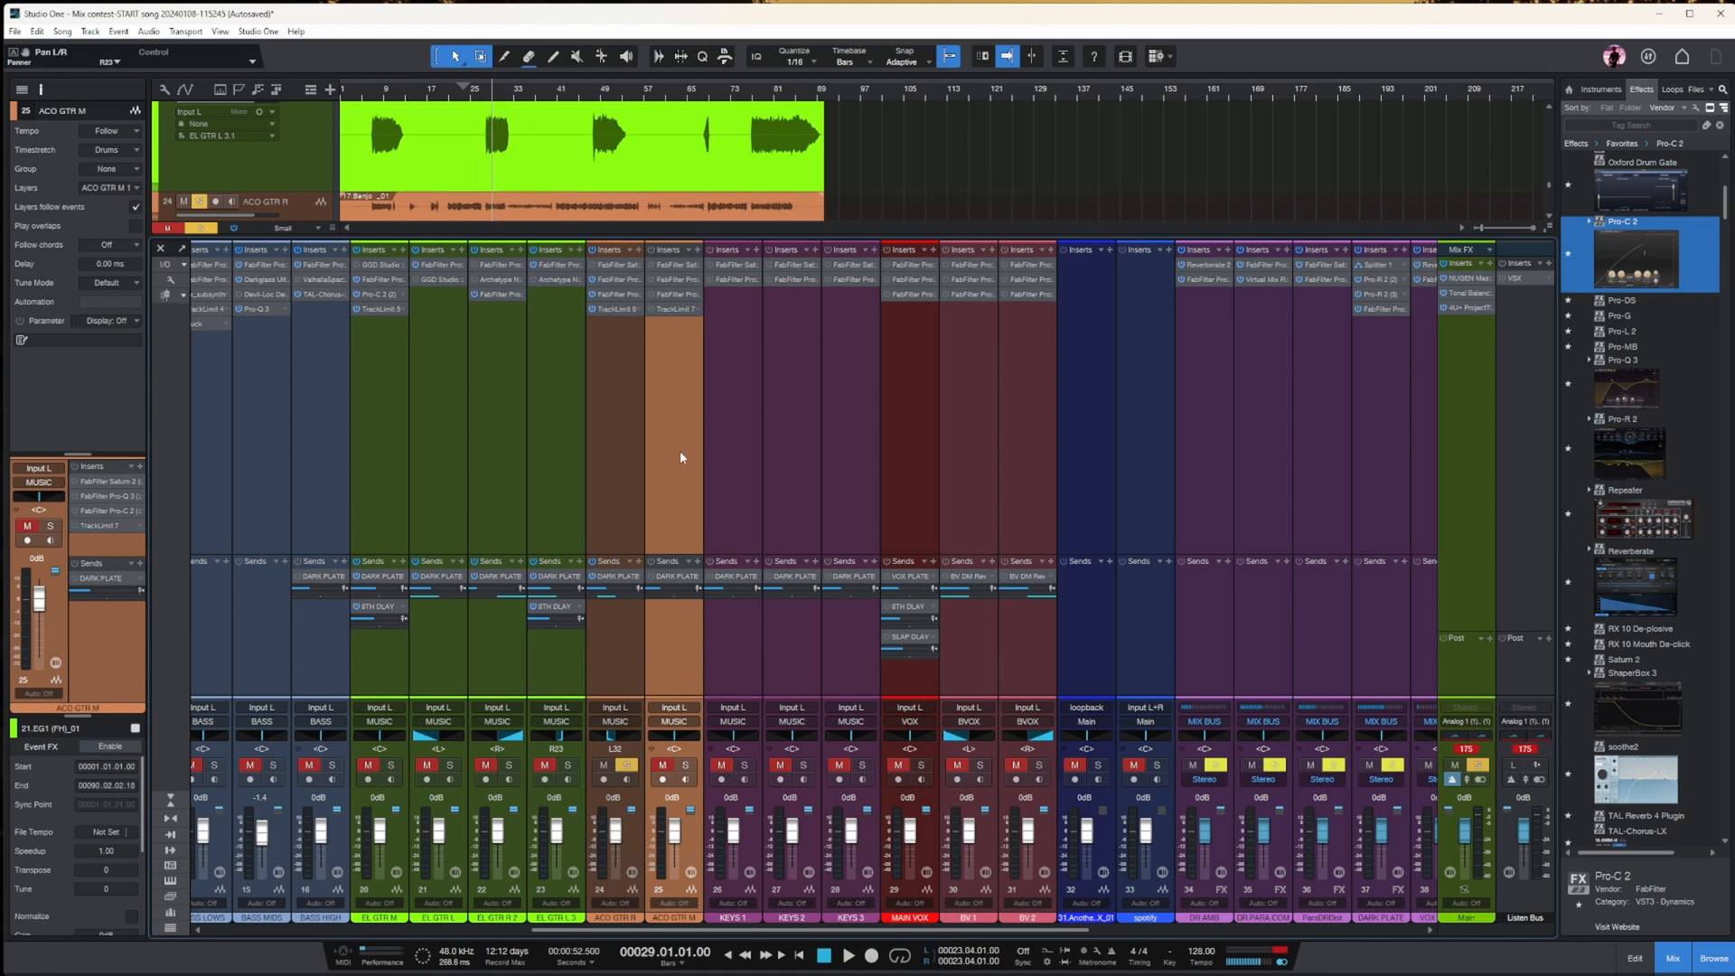
pyautogui.click(722, 404)
pyautogui.click(689, 335)
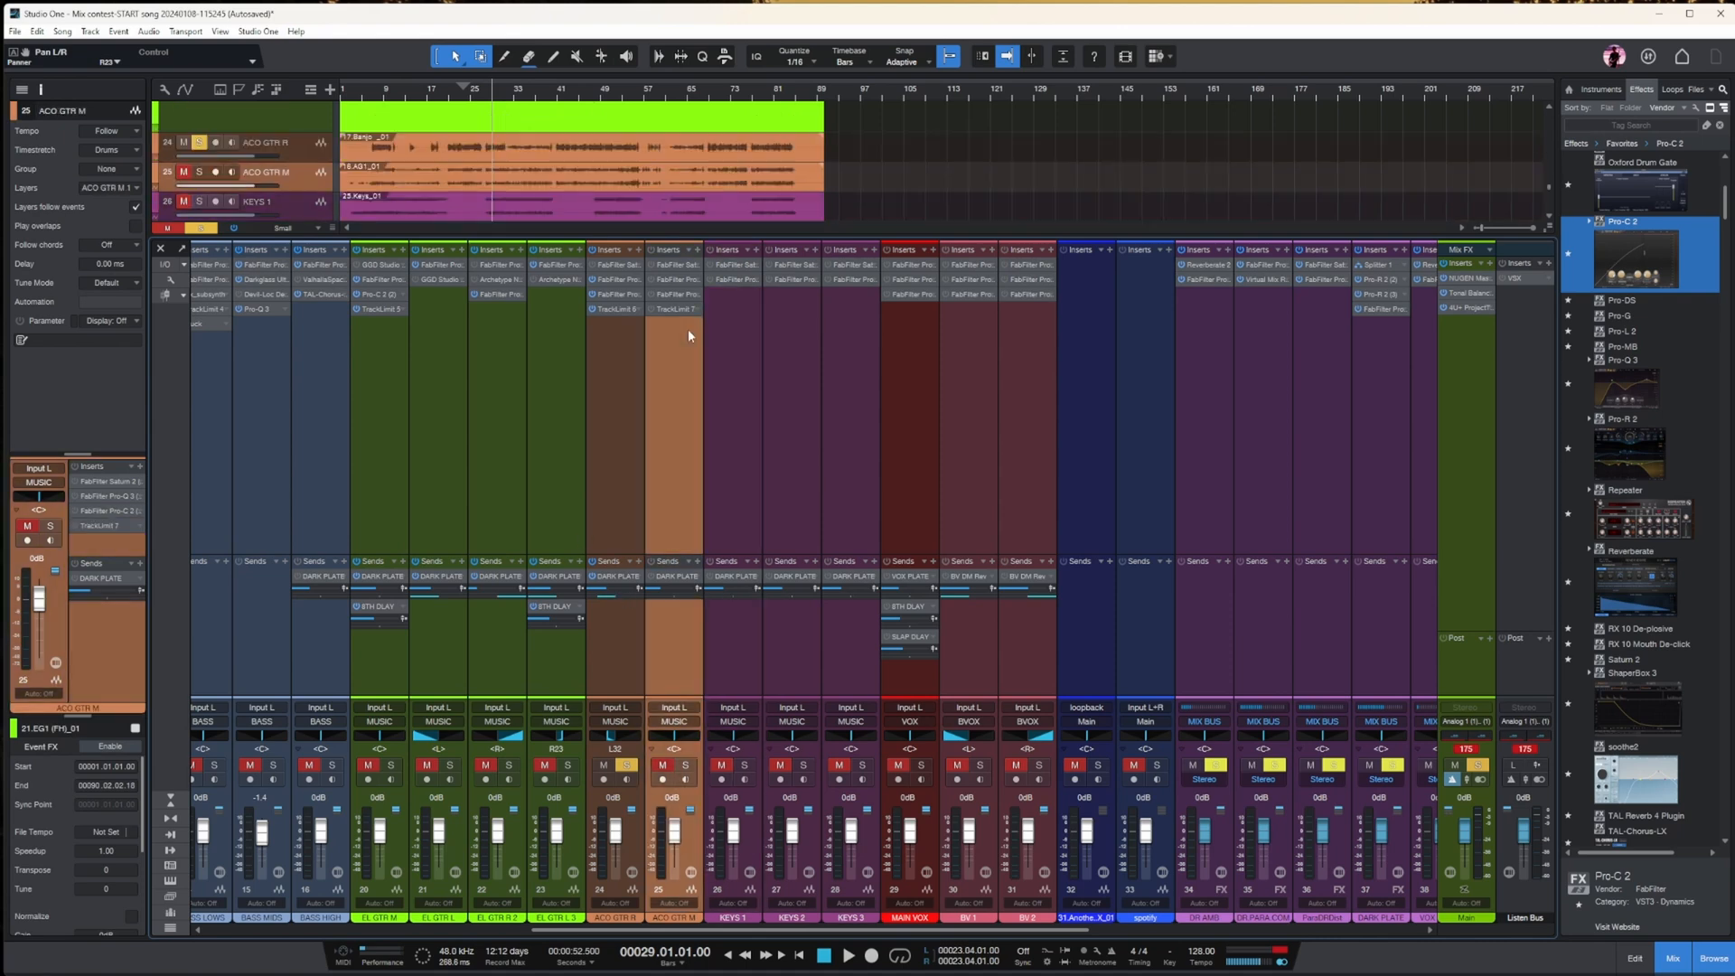
pyautogui.click(630, 764)
pyautogui.click(685, 765)
pyautogui.press('space')
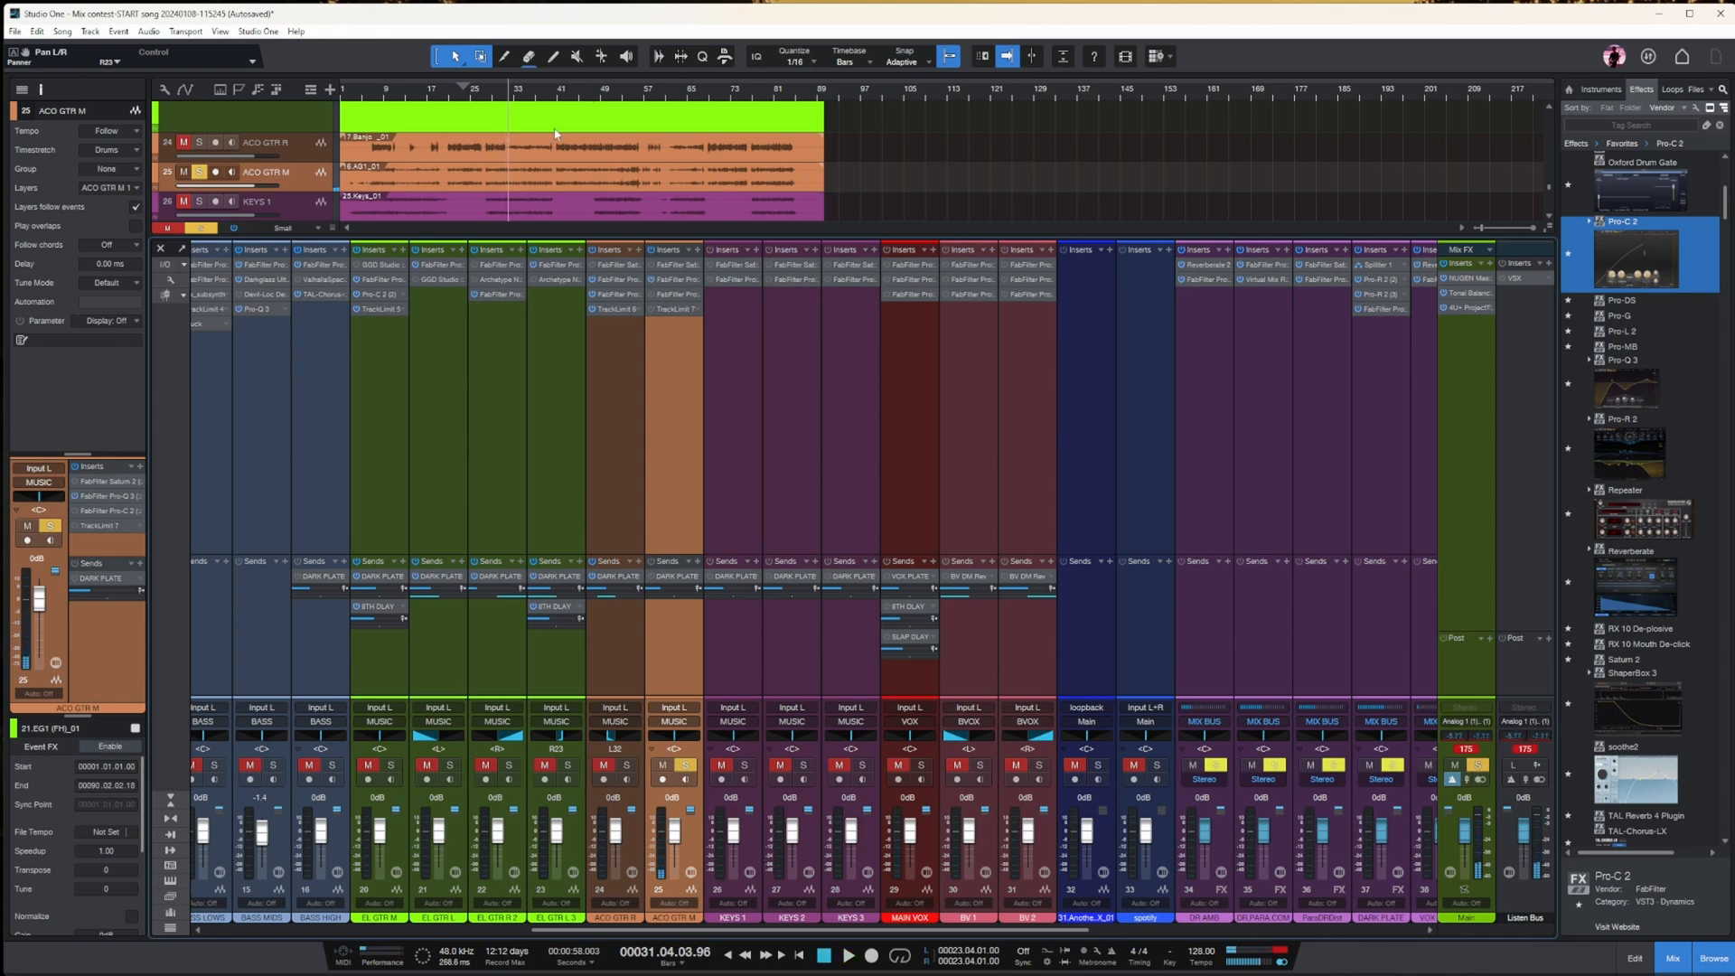
# - Play ACO GTR M from bar 45 while examining its Pro-Q 3 curve, and stop playback
pyautogui.scroll(-2, 317, 194)
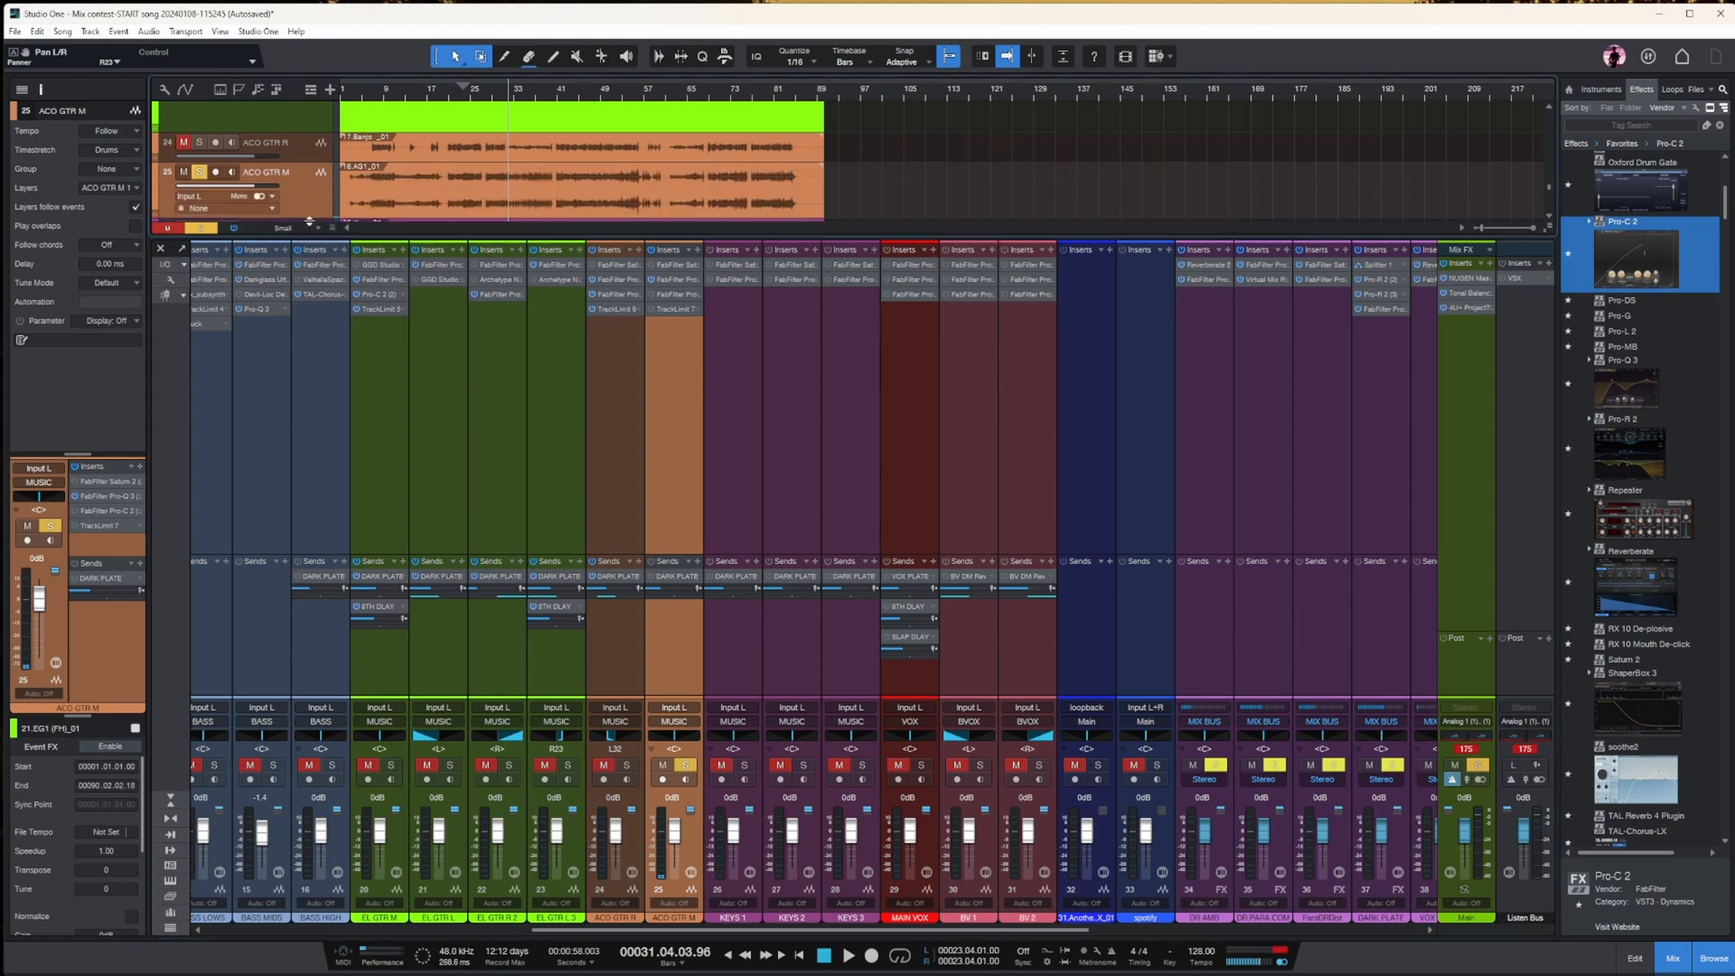
pyautogui.click(583, 95)
pyautogui.press('space')
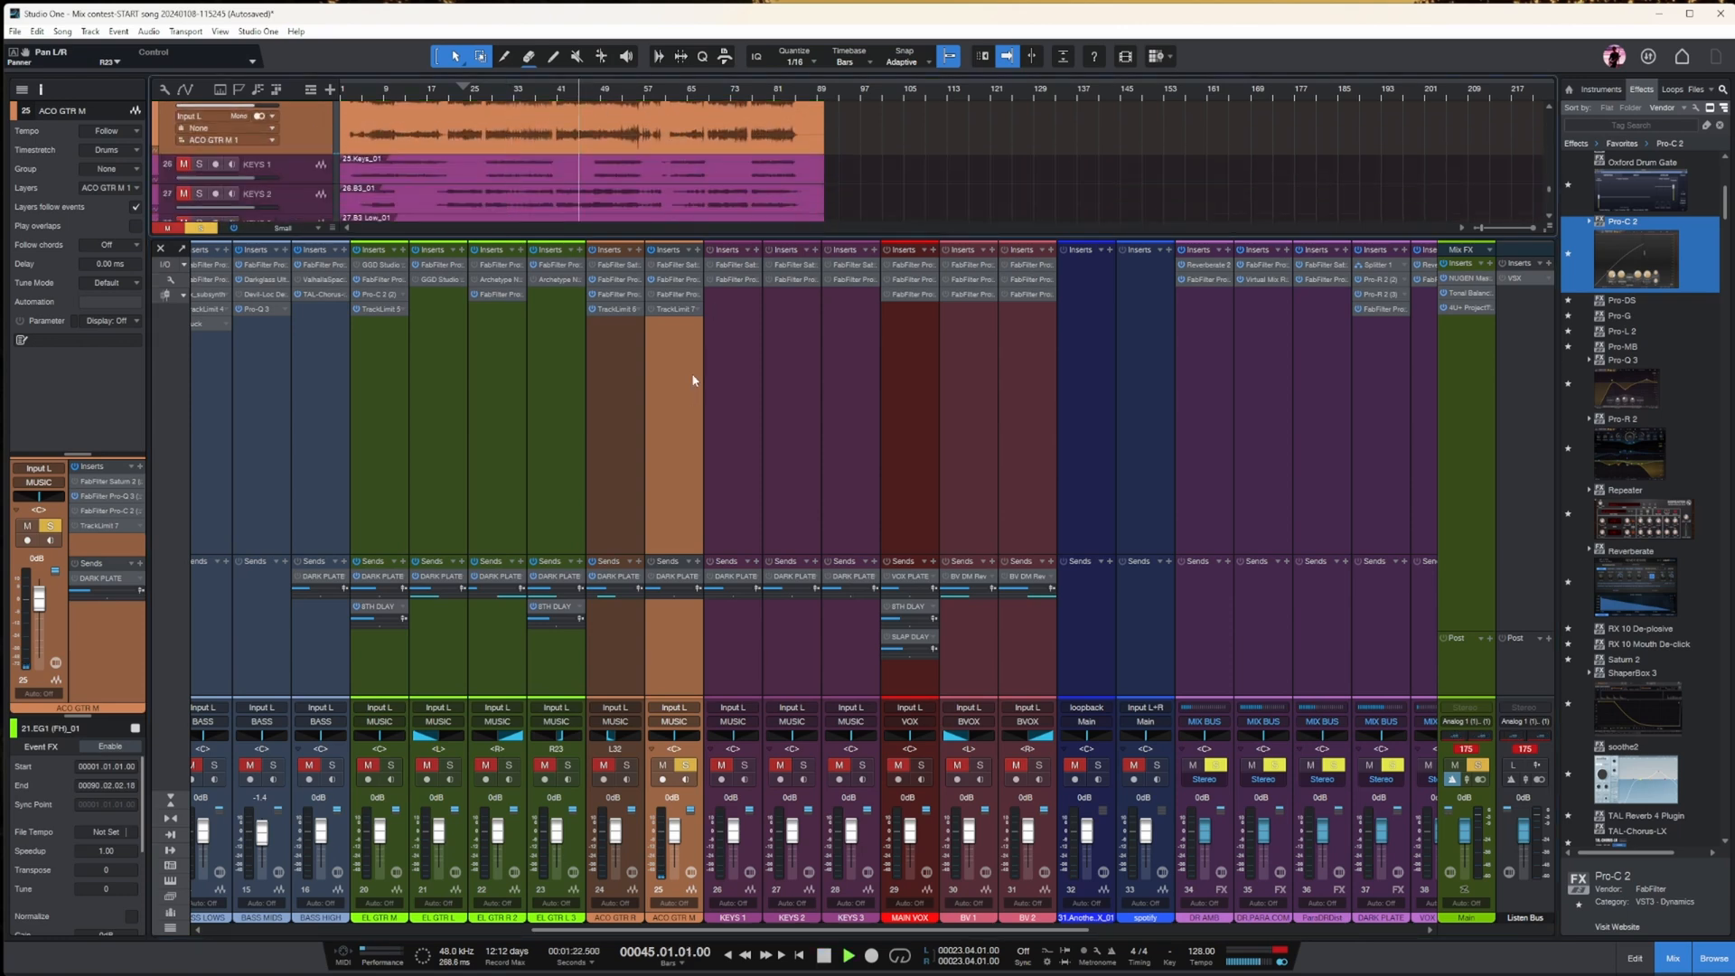
pyautogui.click(681, 279)
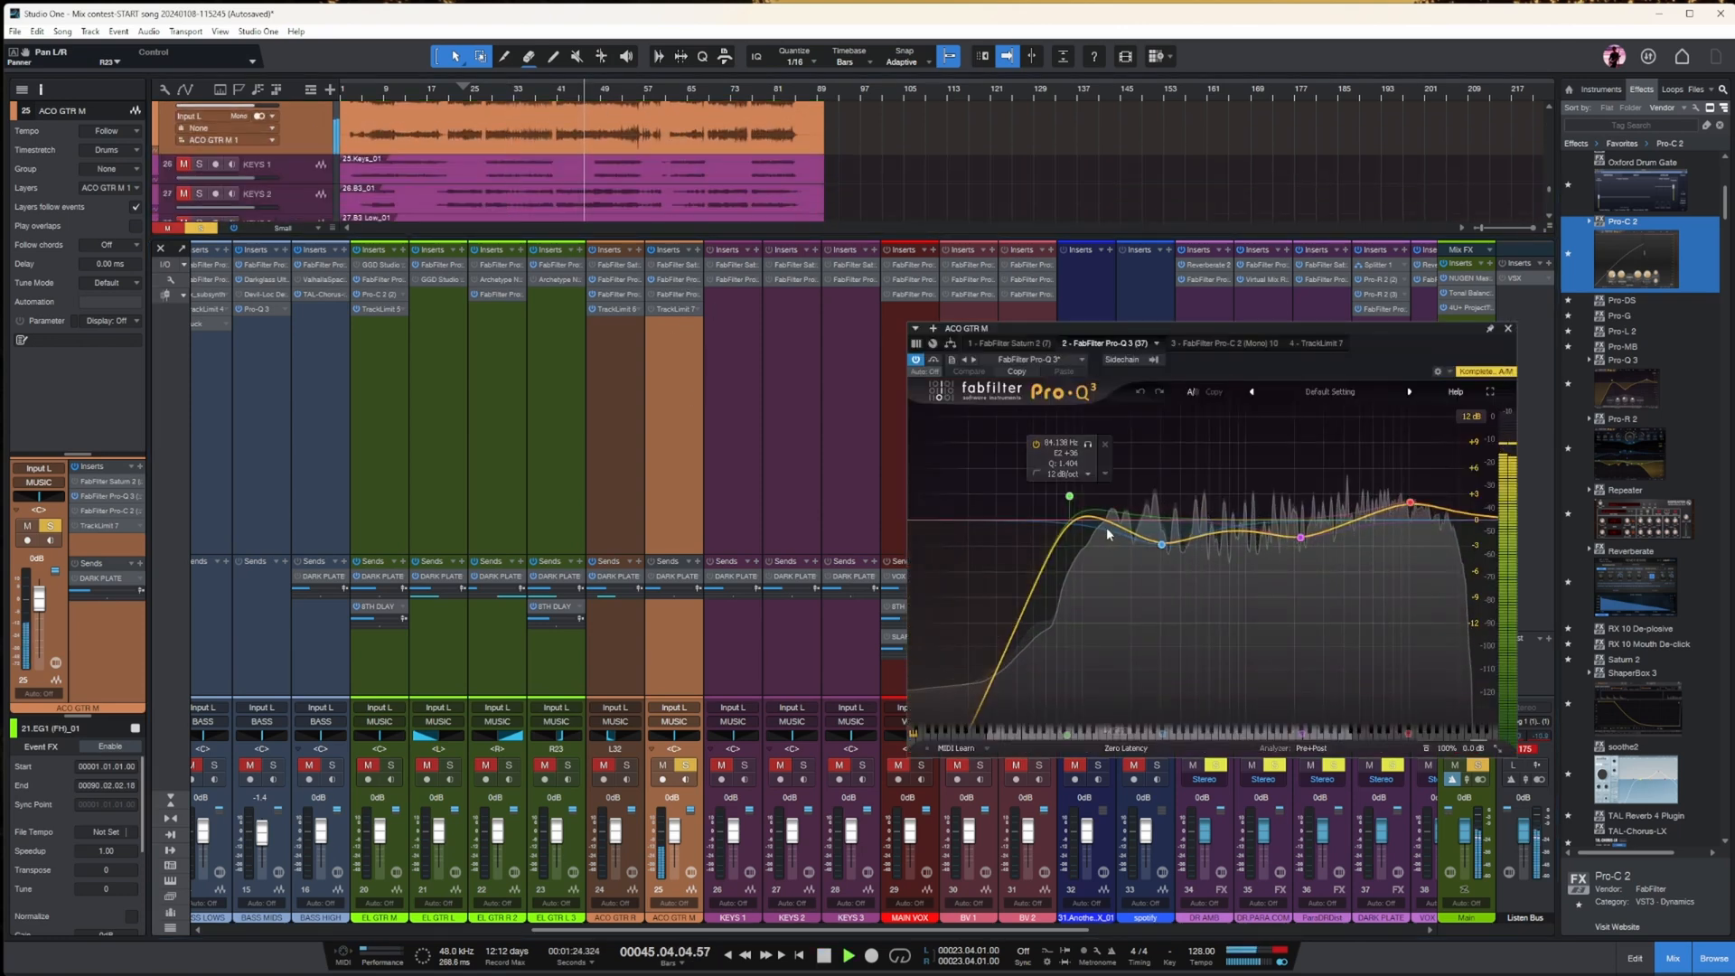
pyautogui.moveTo(1215, 603)
pyautogui.press('space')
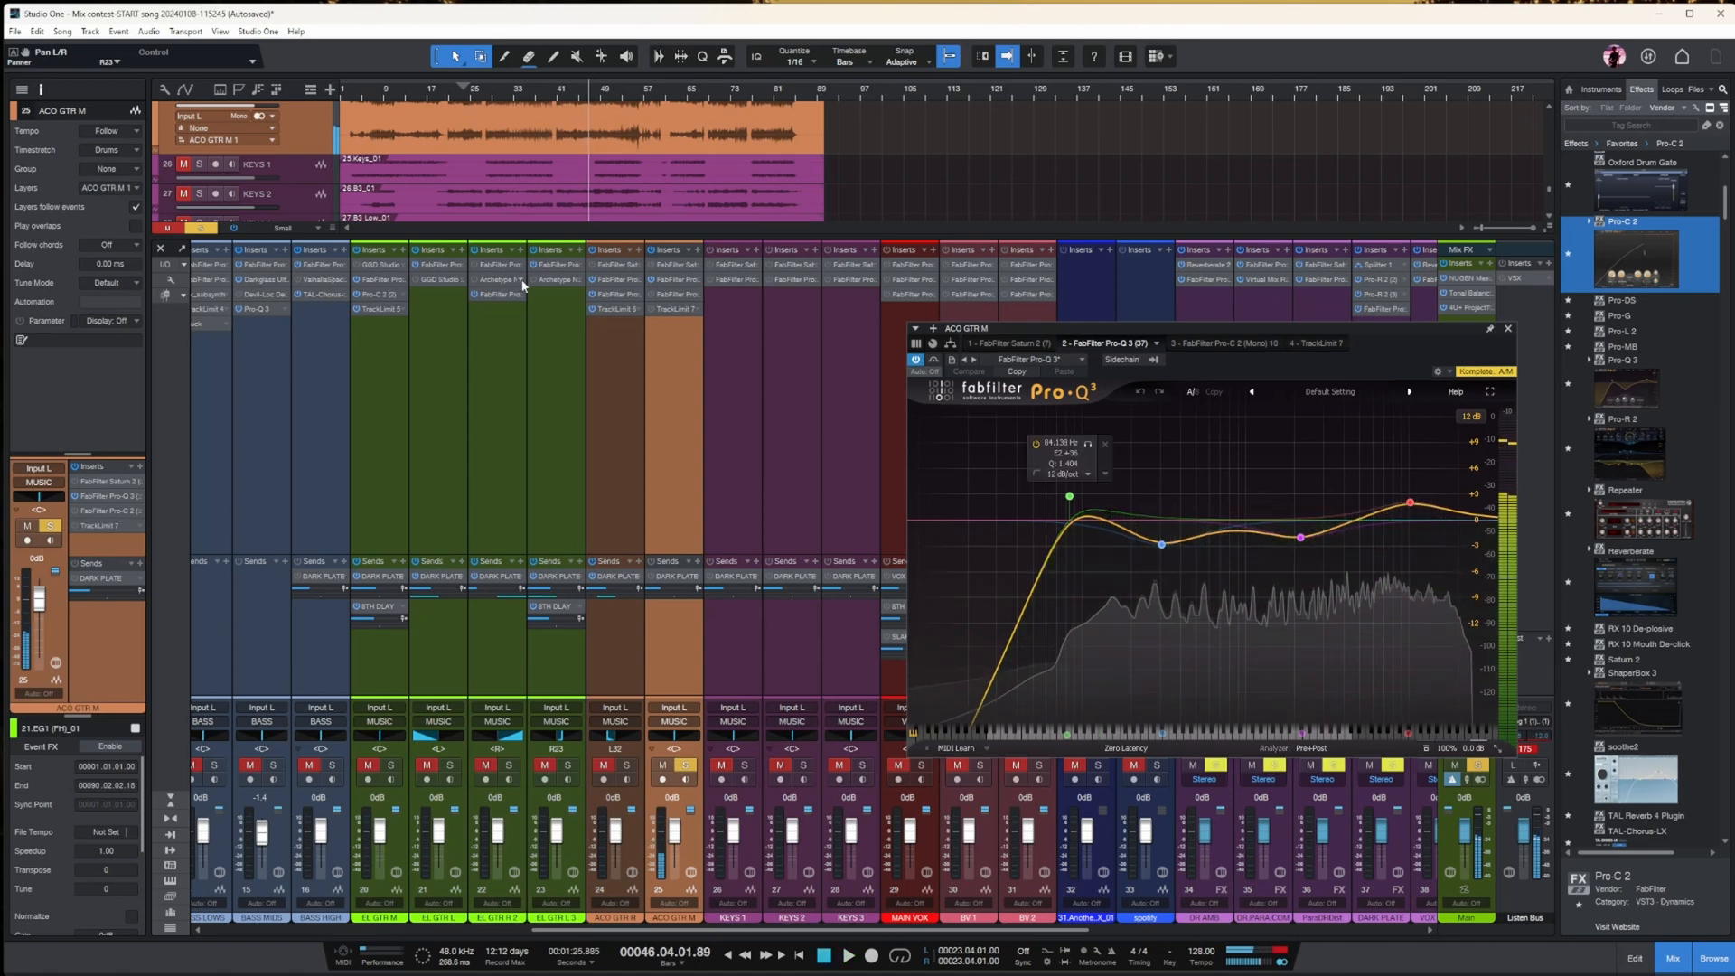
pyautogui.click(674, 335)
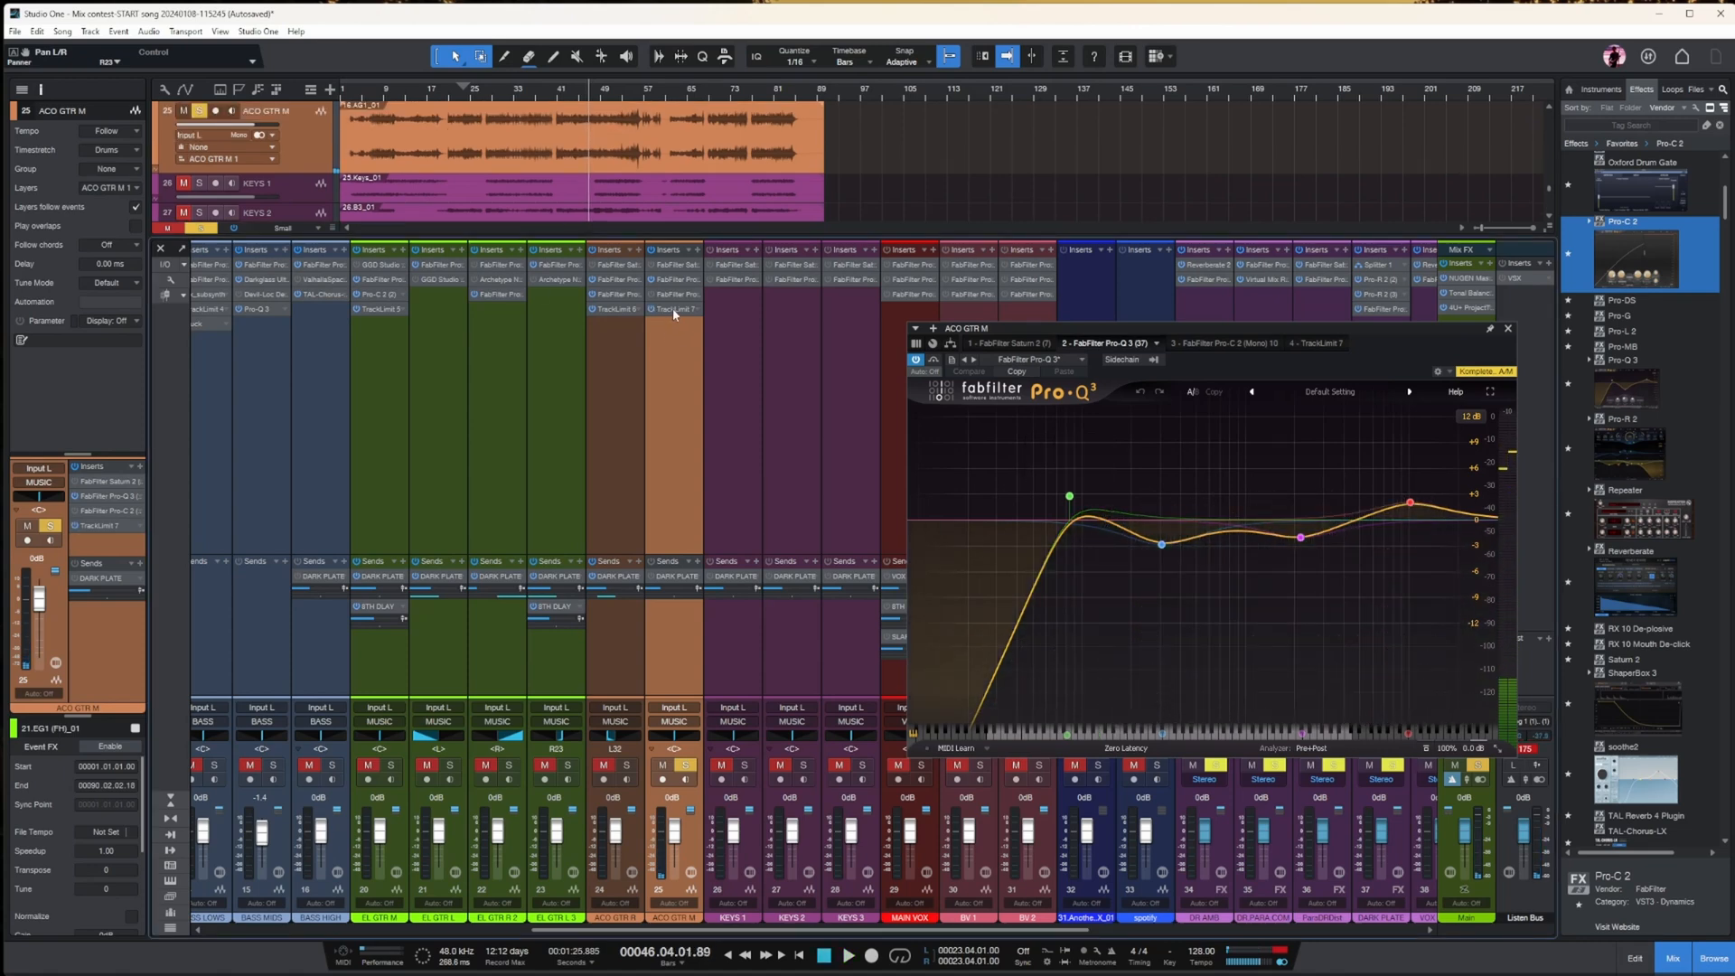
# - Open ACO GTR M's TrackLimit, play from bar 42, and set the threshold to -4.7 and the ceiling to -6.4
pyautogui.click(672, 308)
pyautogui.moveTo(1175, 333); pyautogui.dragTo(968, 351)
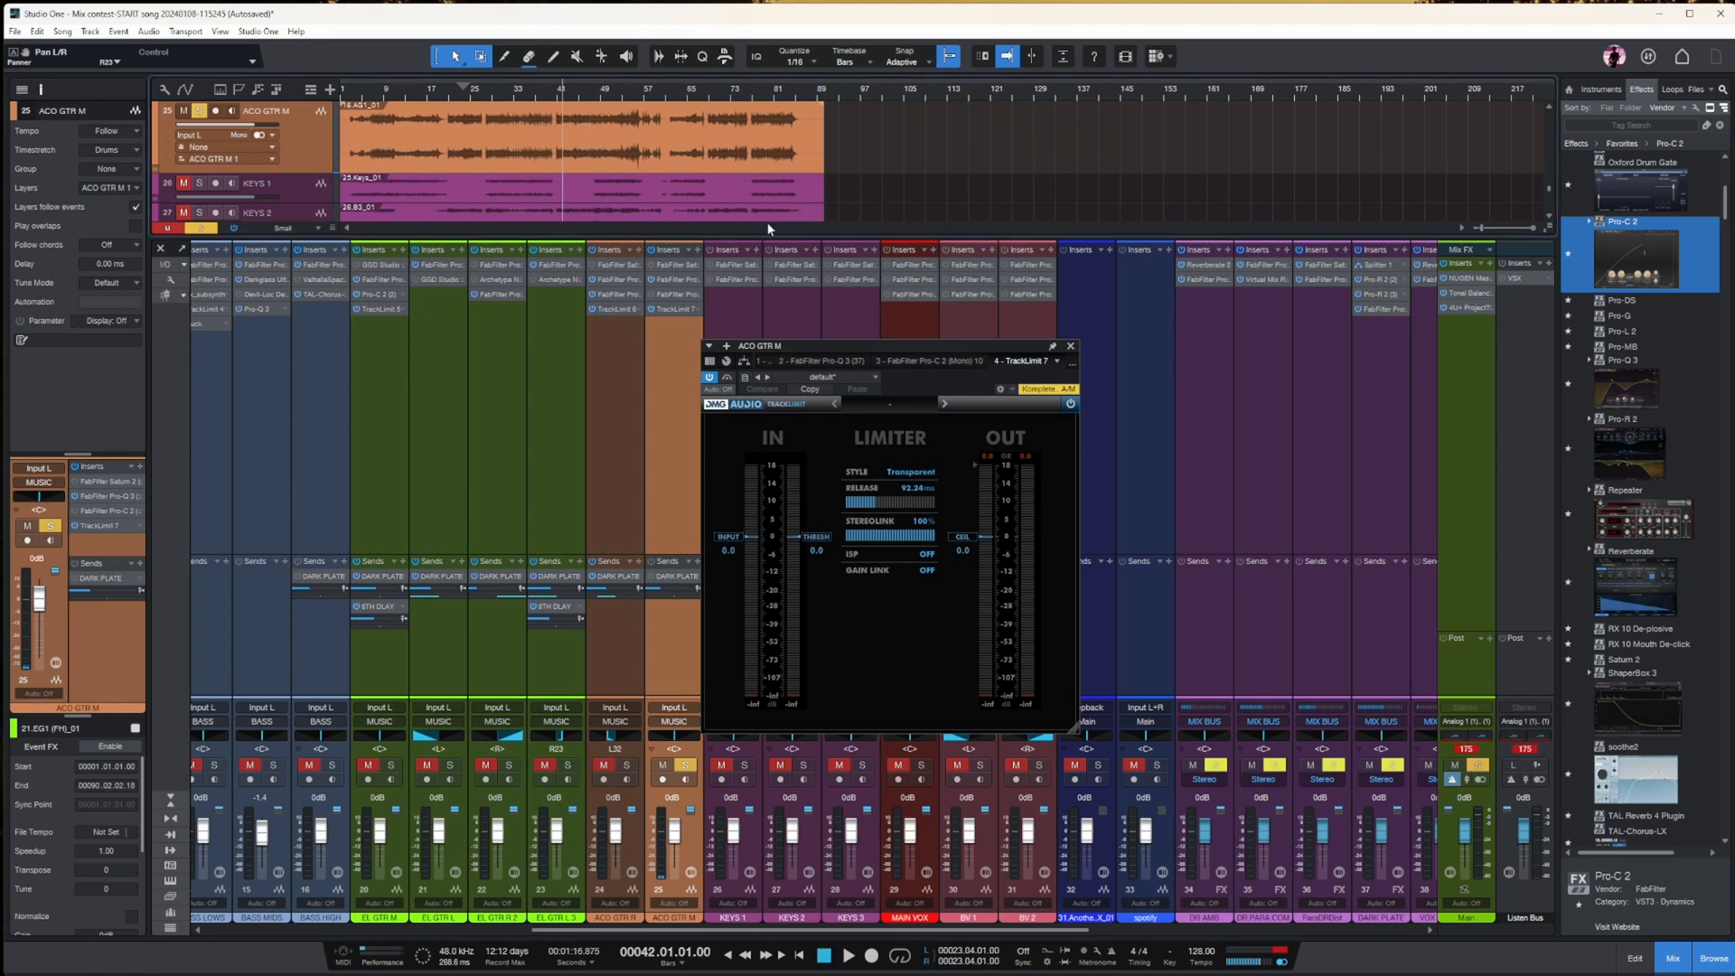
pyautogui.press('space')
pyautogui.moveTo(821, 541); pyautogui.dragTo(820, 562)
pyautogui.moveTo(962, 537); pyautogui.dragTo(968, 554)
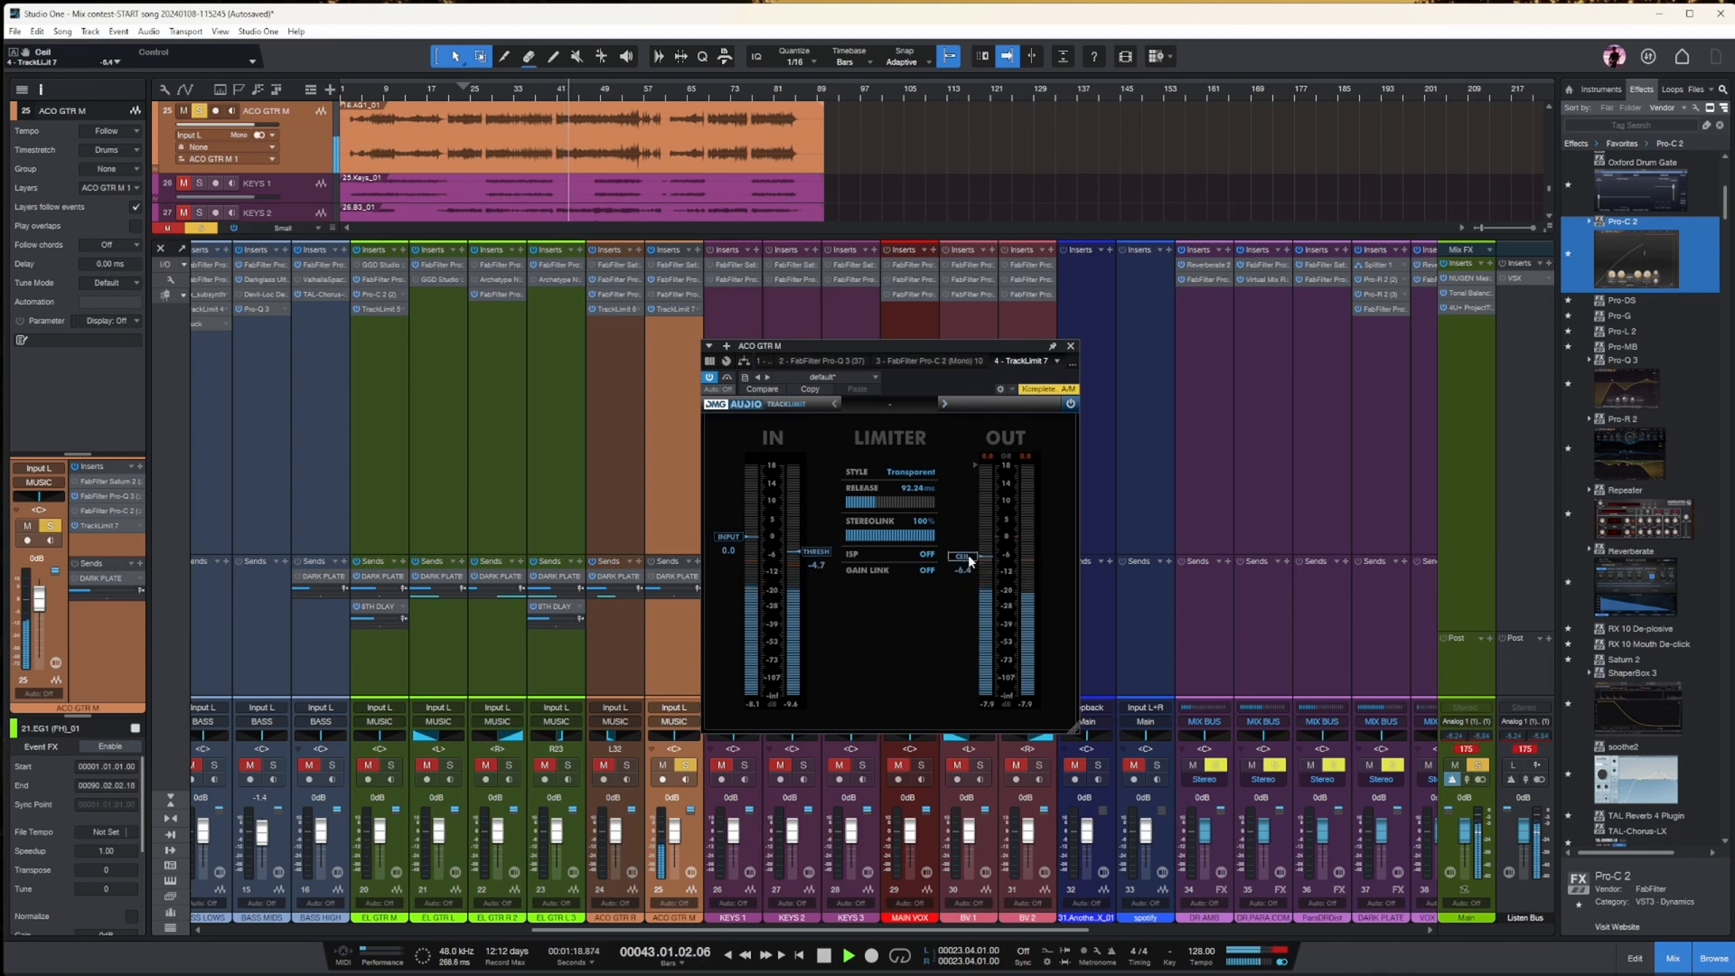
# - Lengthen the limiter's release to about 184 ms and lower its threshold to -13.7
pyautogui.moveTo(824, 550); pyautogui.dragTo(826, 576)
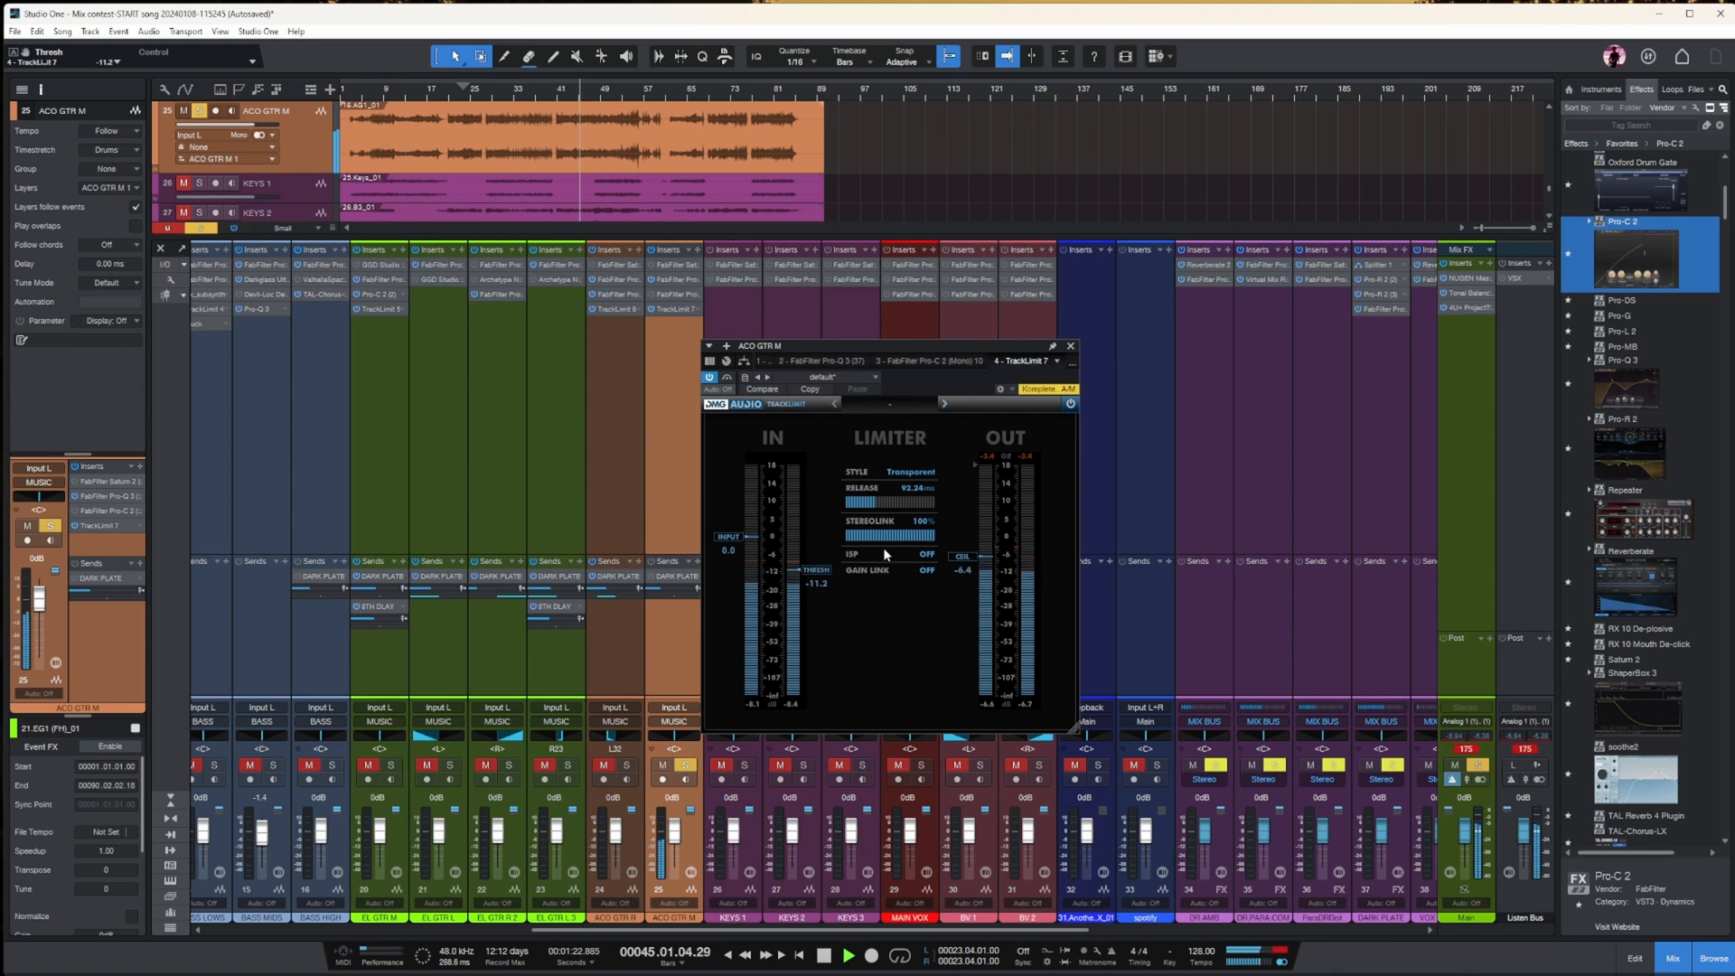
pyautogui.moveTo(881, 504); pyautogui.dragTo(902, 501)
pyautogui.moveTo(820, 579); pyautogui.dragTo(821, 585)
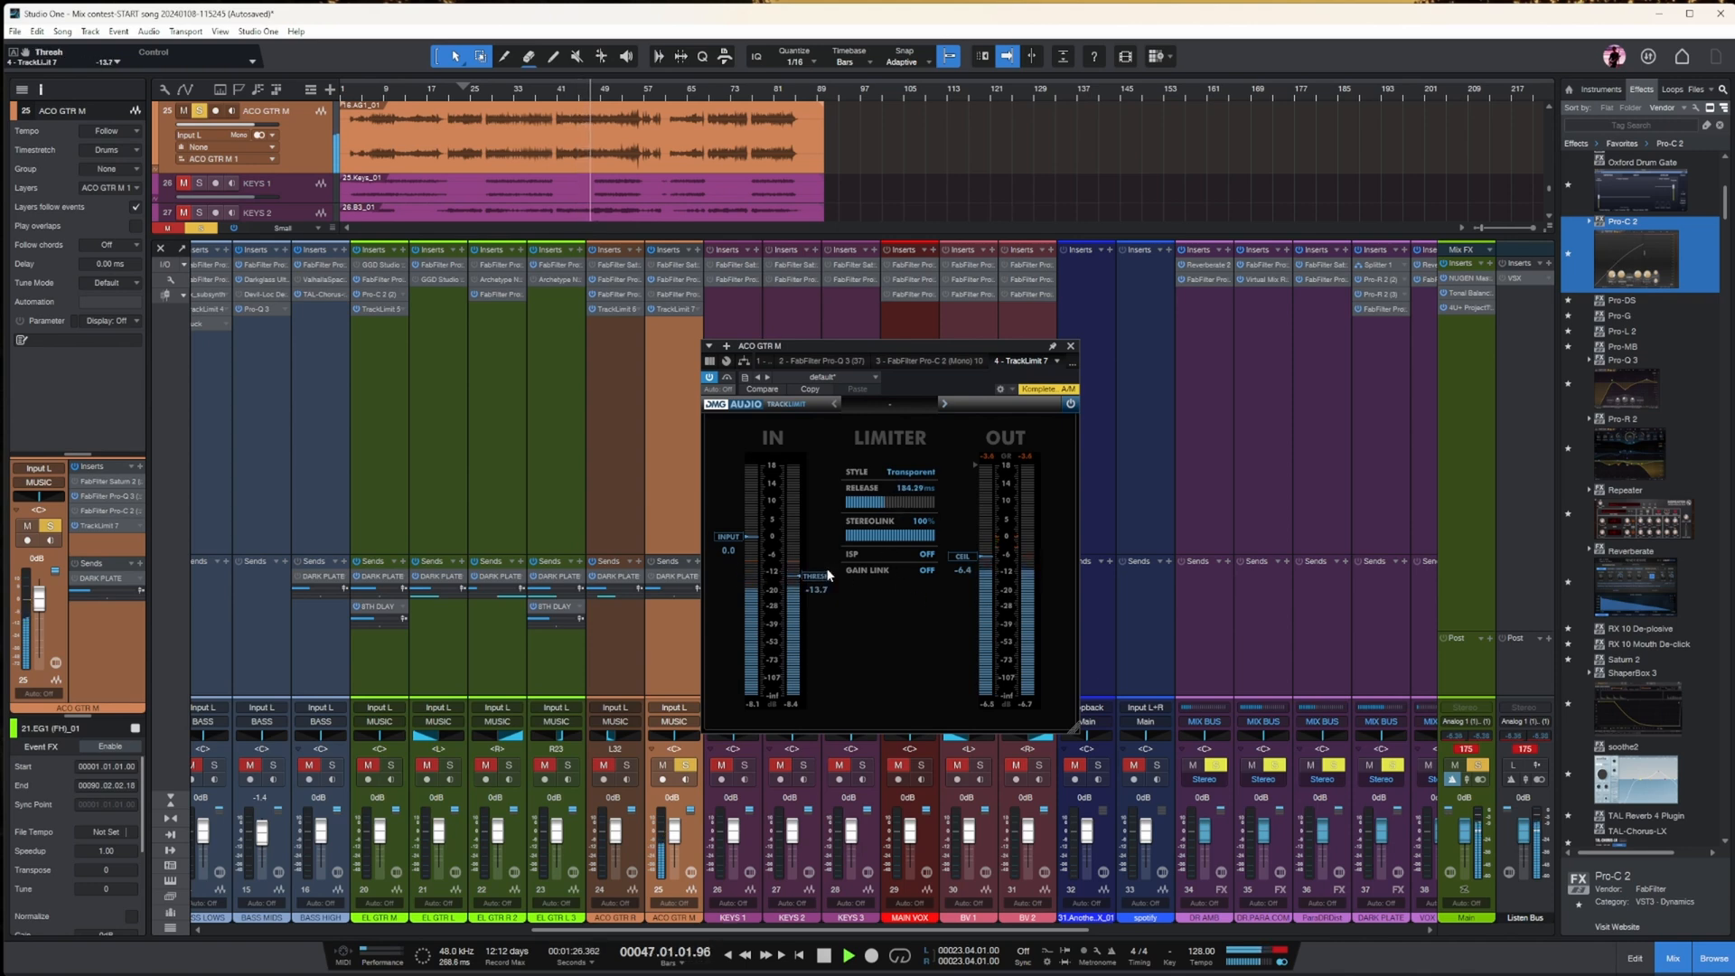
# - Close the limiter, set ACO GTR M's volume to -1.7 dB and enable its DARK PLATE send at about -13.1 dB
pyautogui.click(1070, 346)
pyautogui.moveTo(674, 835); pyautogui.dragTo(679, 816)
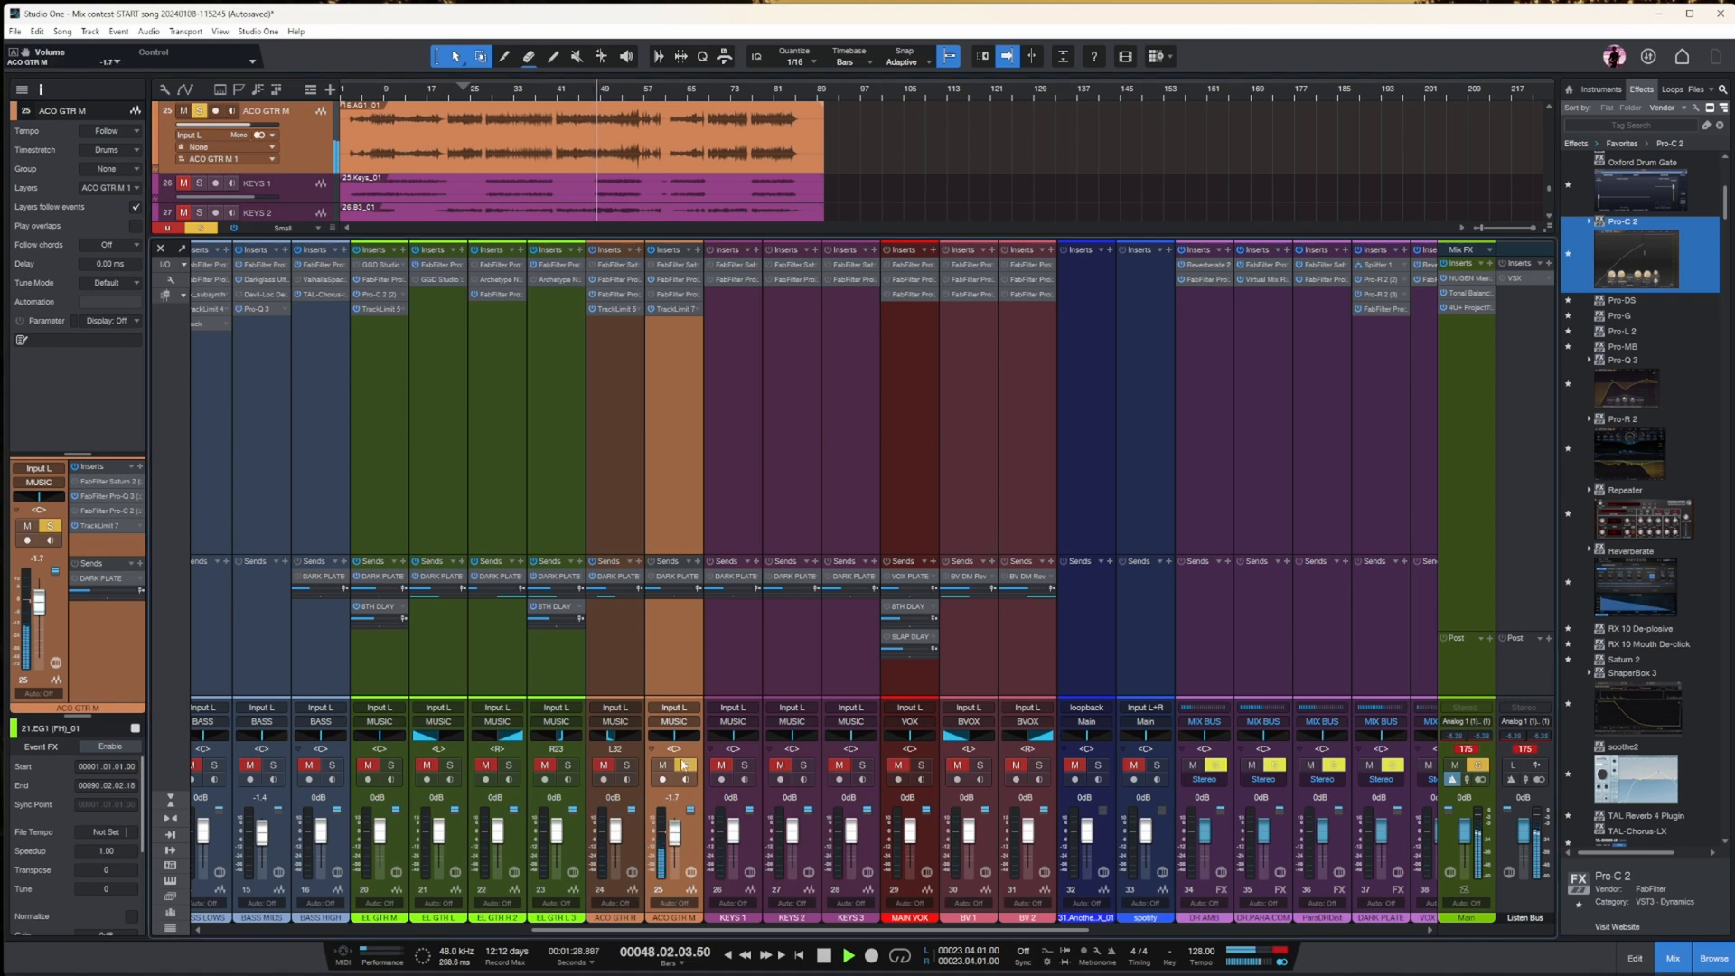
pyautogui.click(651, 576)
pyautogui.moveTo(669, 589); pyautogui.dragTo(679, 590)
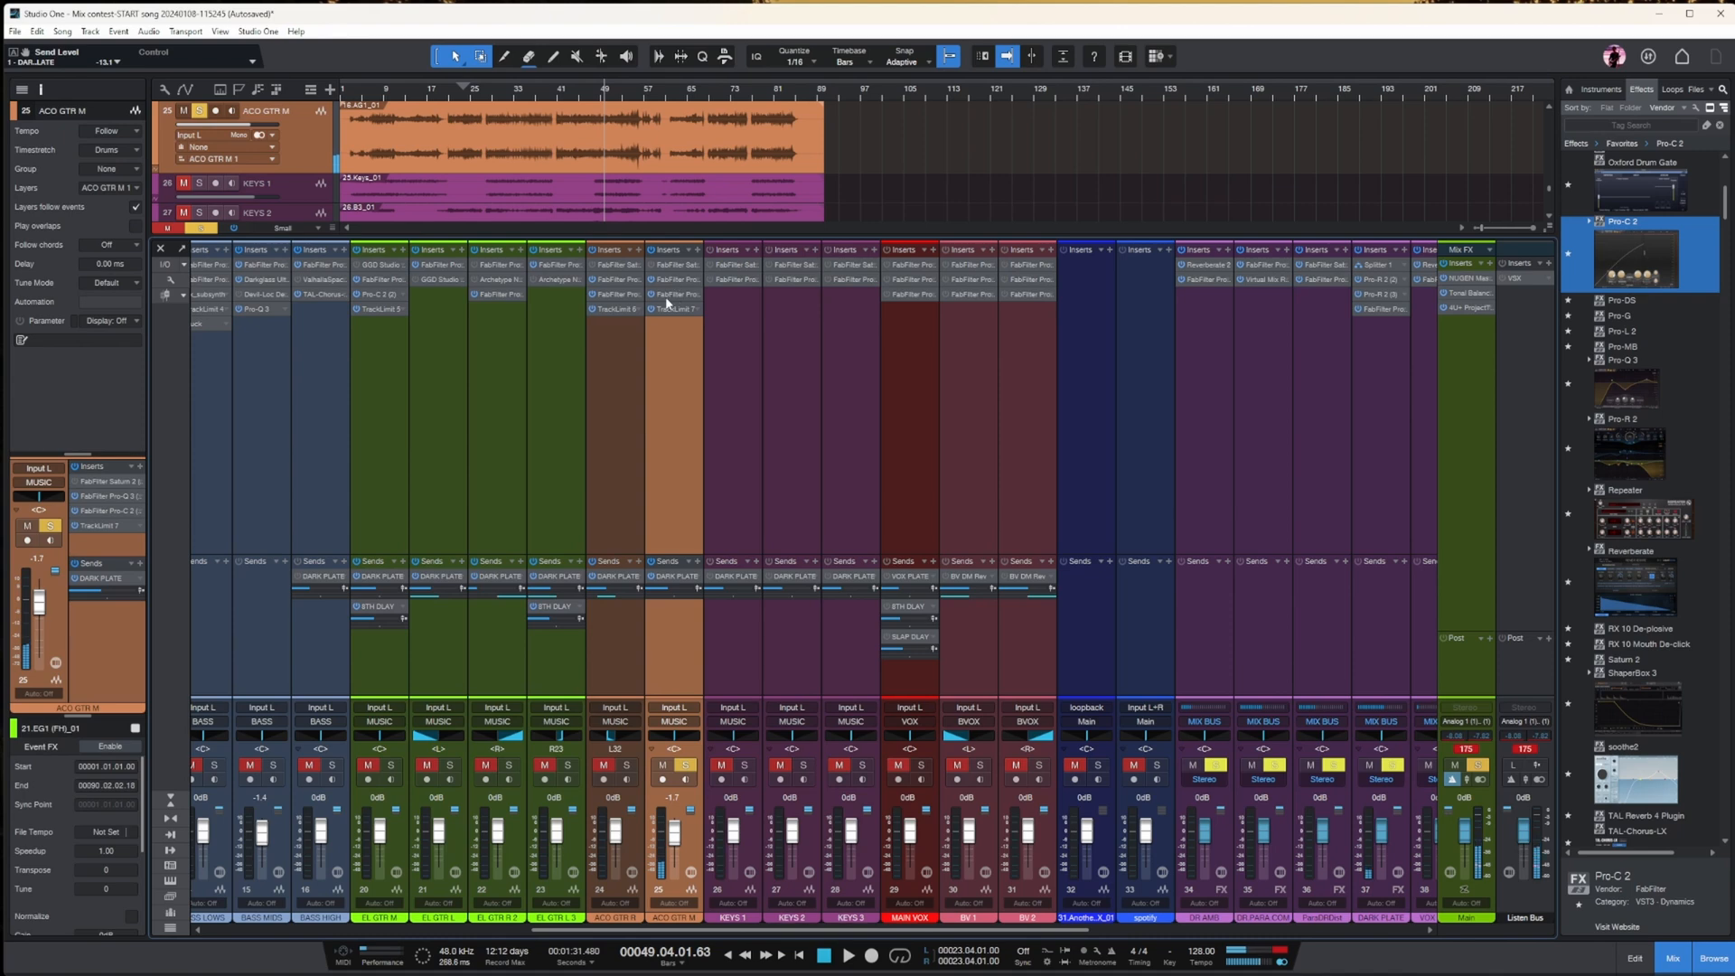
# - Open ACO GTR M's Pro-Q 3, resume playback and add a low-frequency bell cut of about 6 dB
pyautogui.click(676, 295)
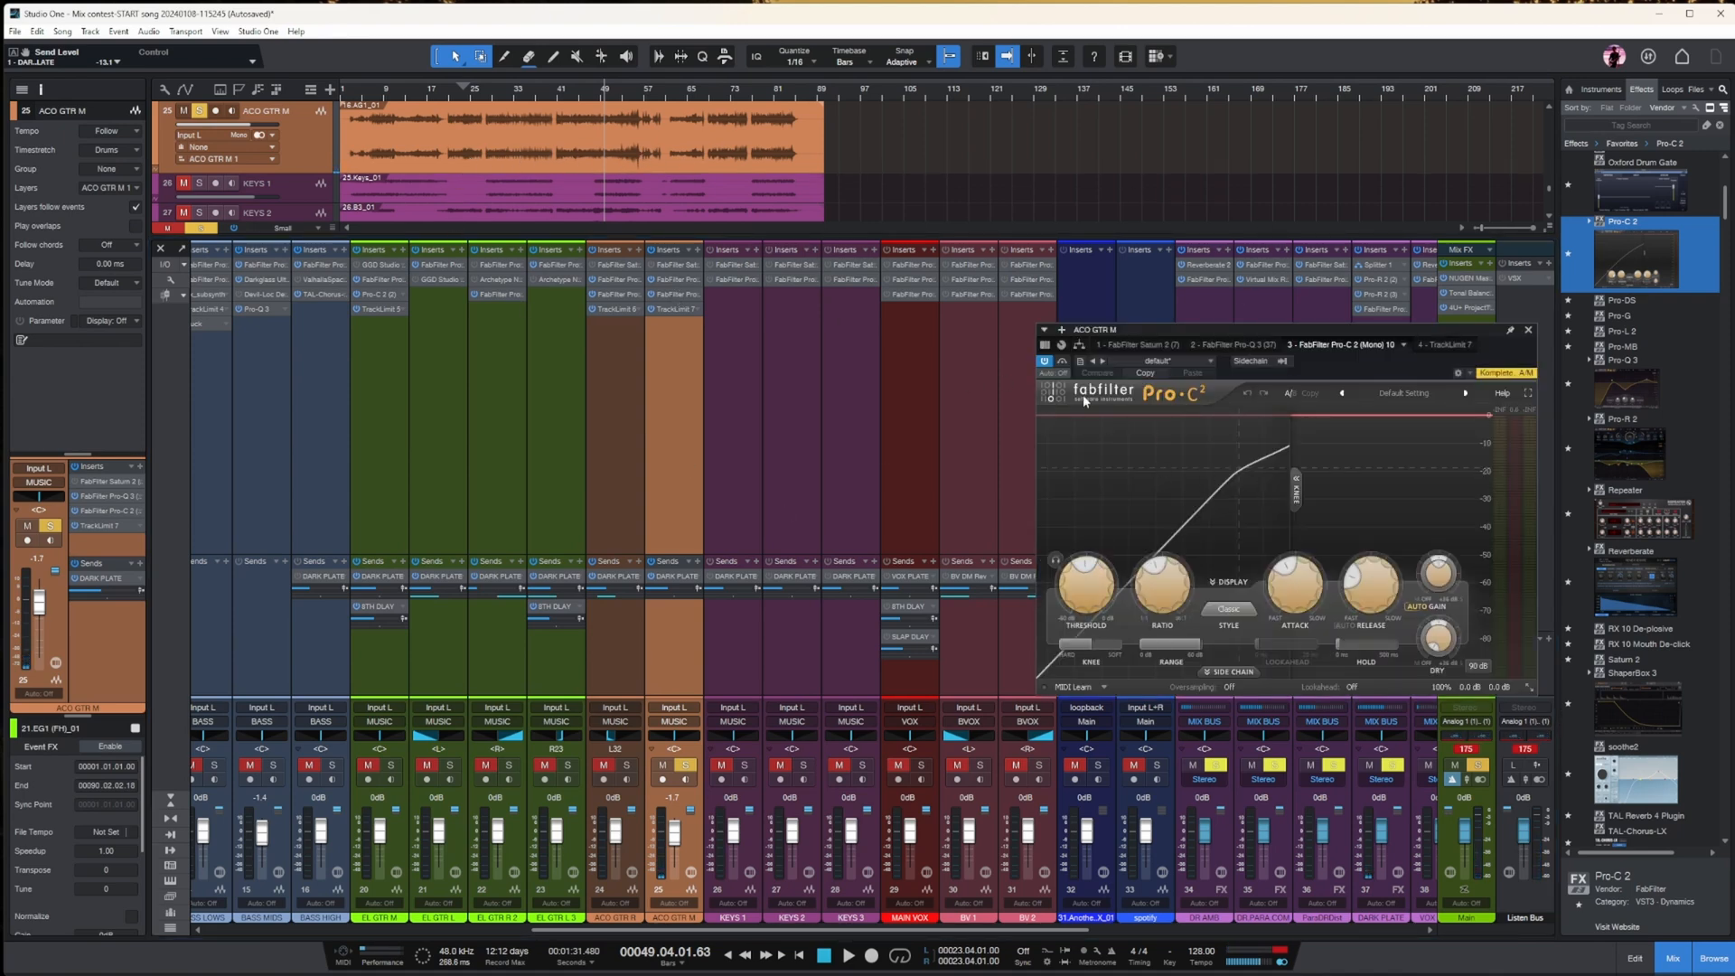
pyautogui.click(670, 276)
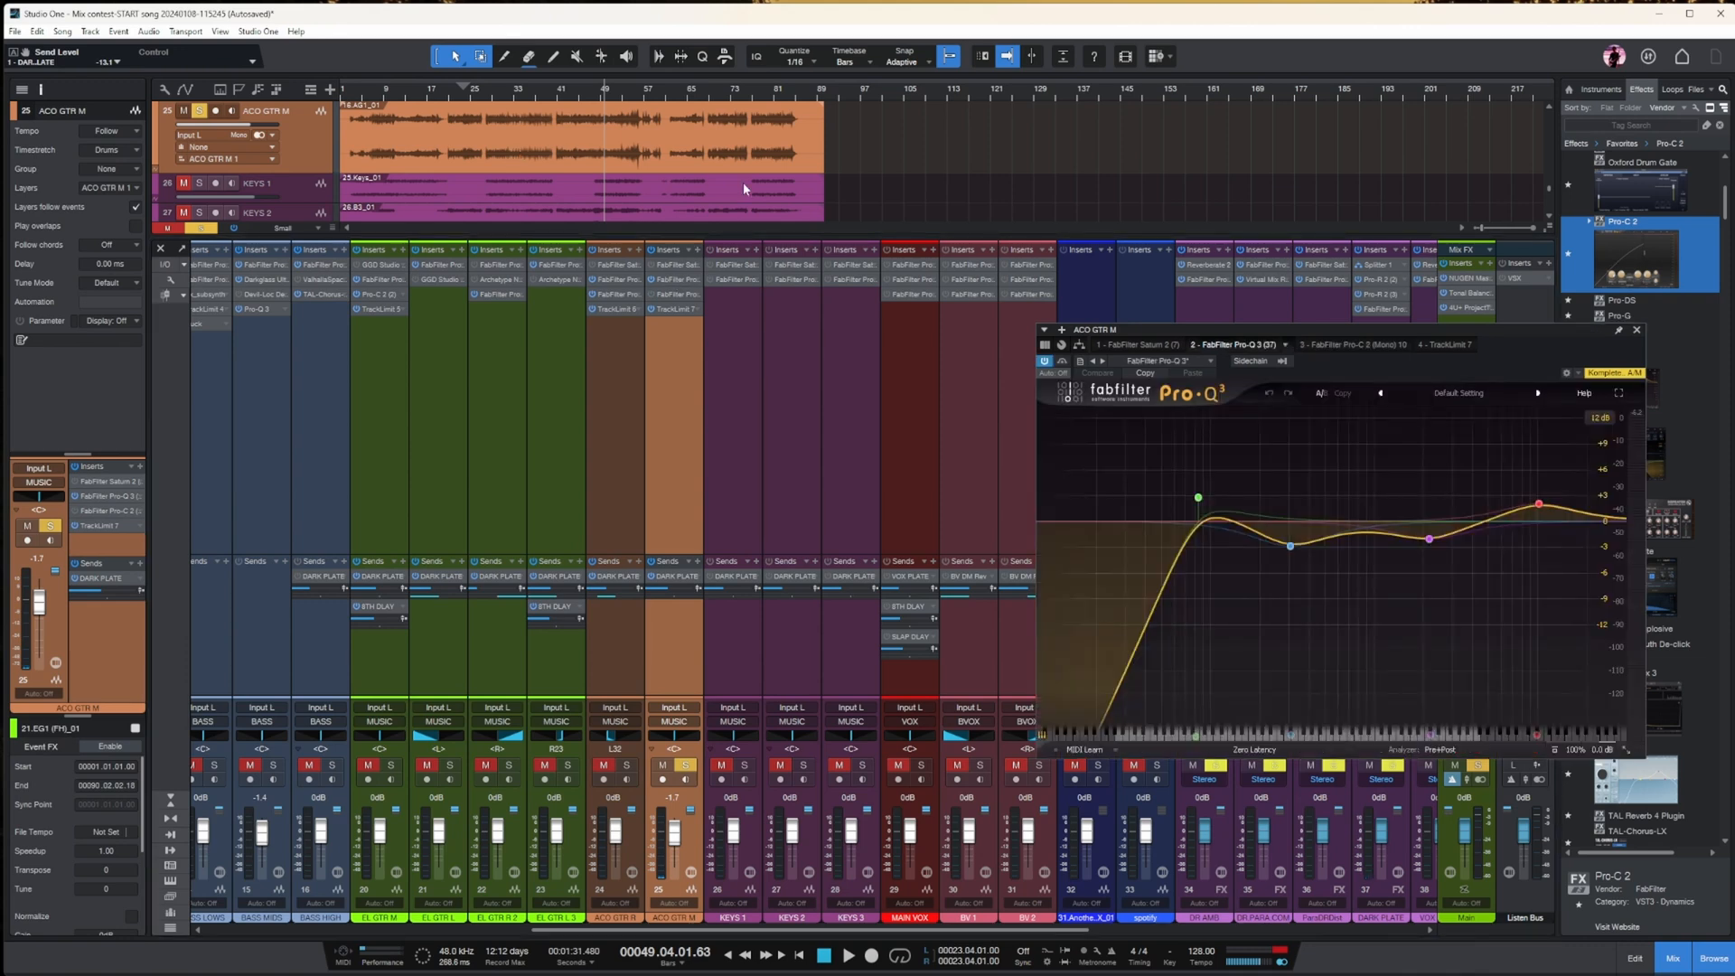
pyautogui.moveTo(1444, 333); pyautogui.dragTo(1070, 331)
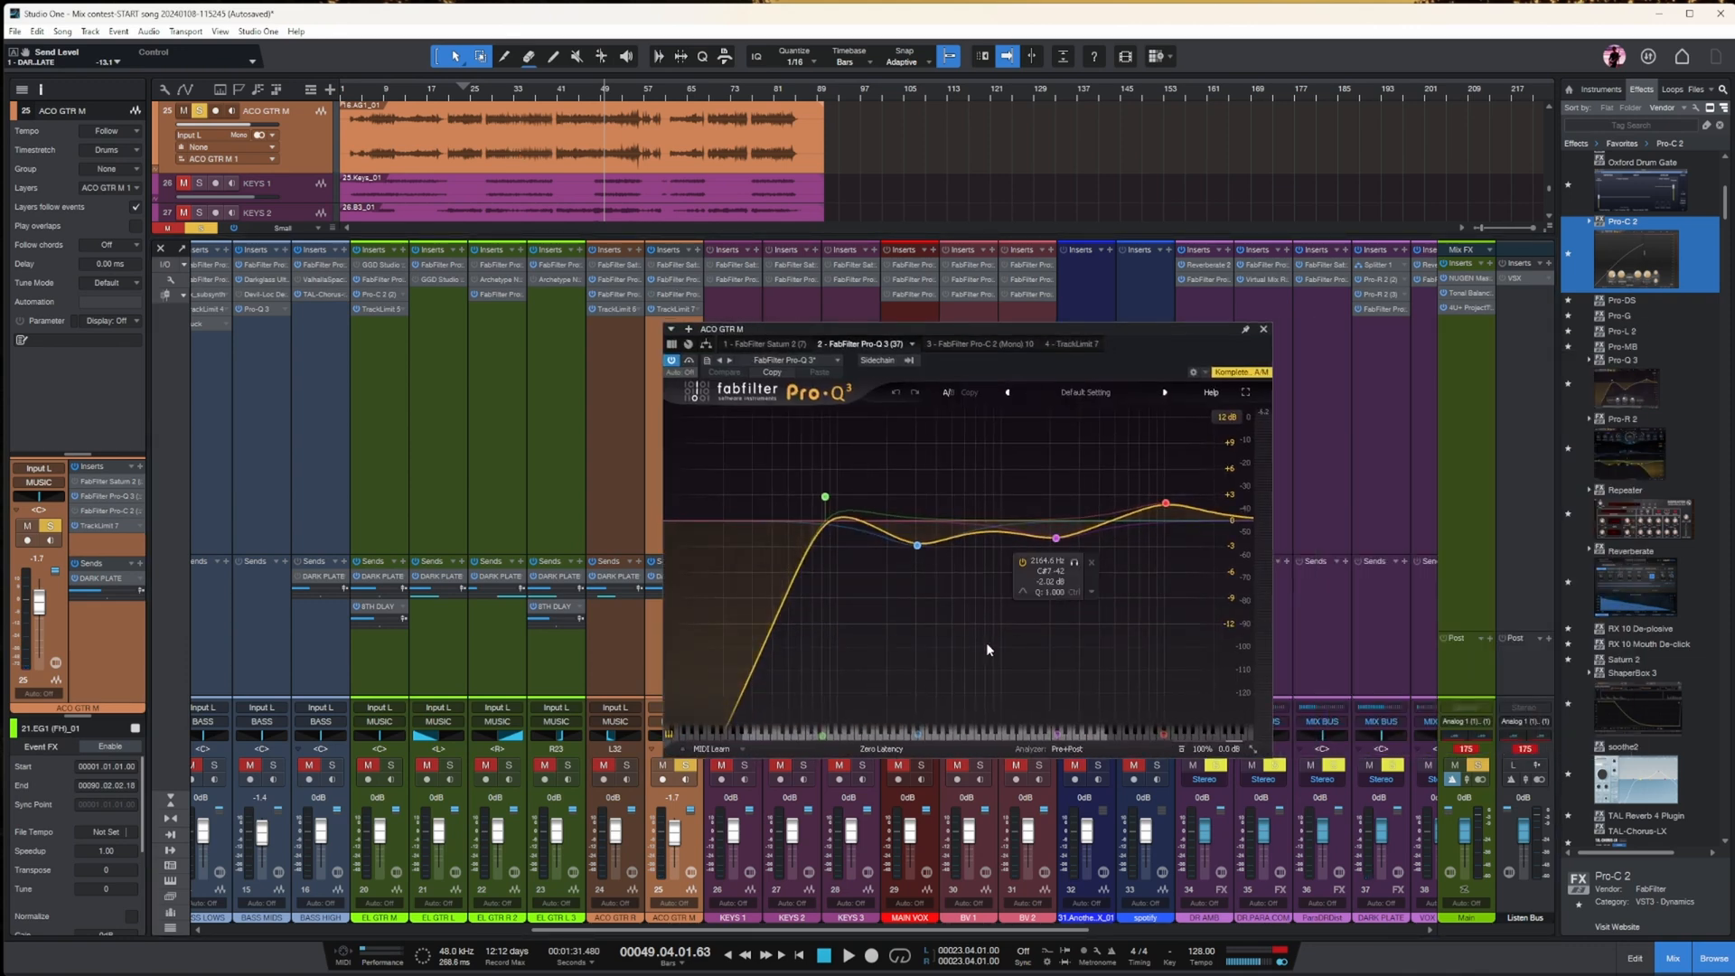
pyautogui.press('space')
pyautogui.moveTo(871, 528); pyautogui.dragTo(872, 571)
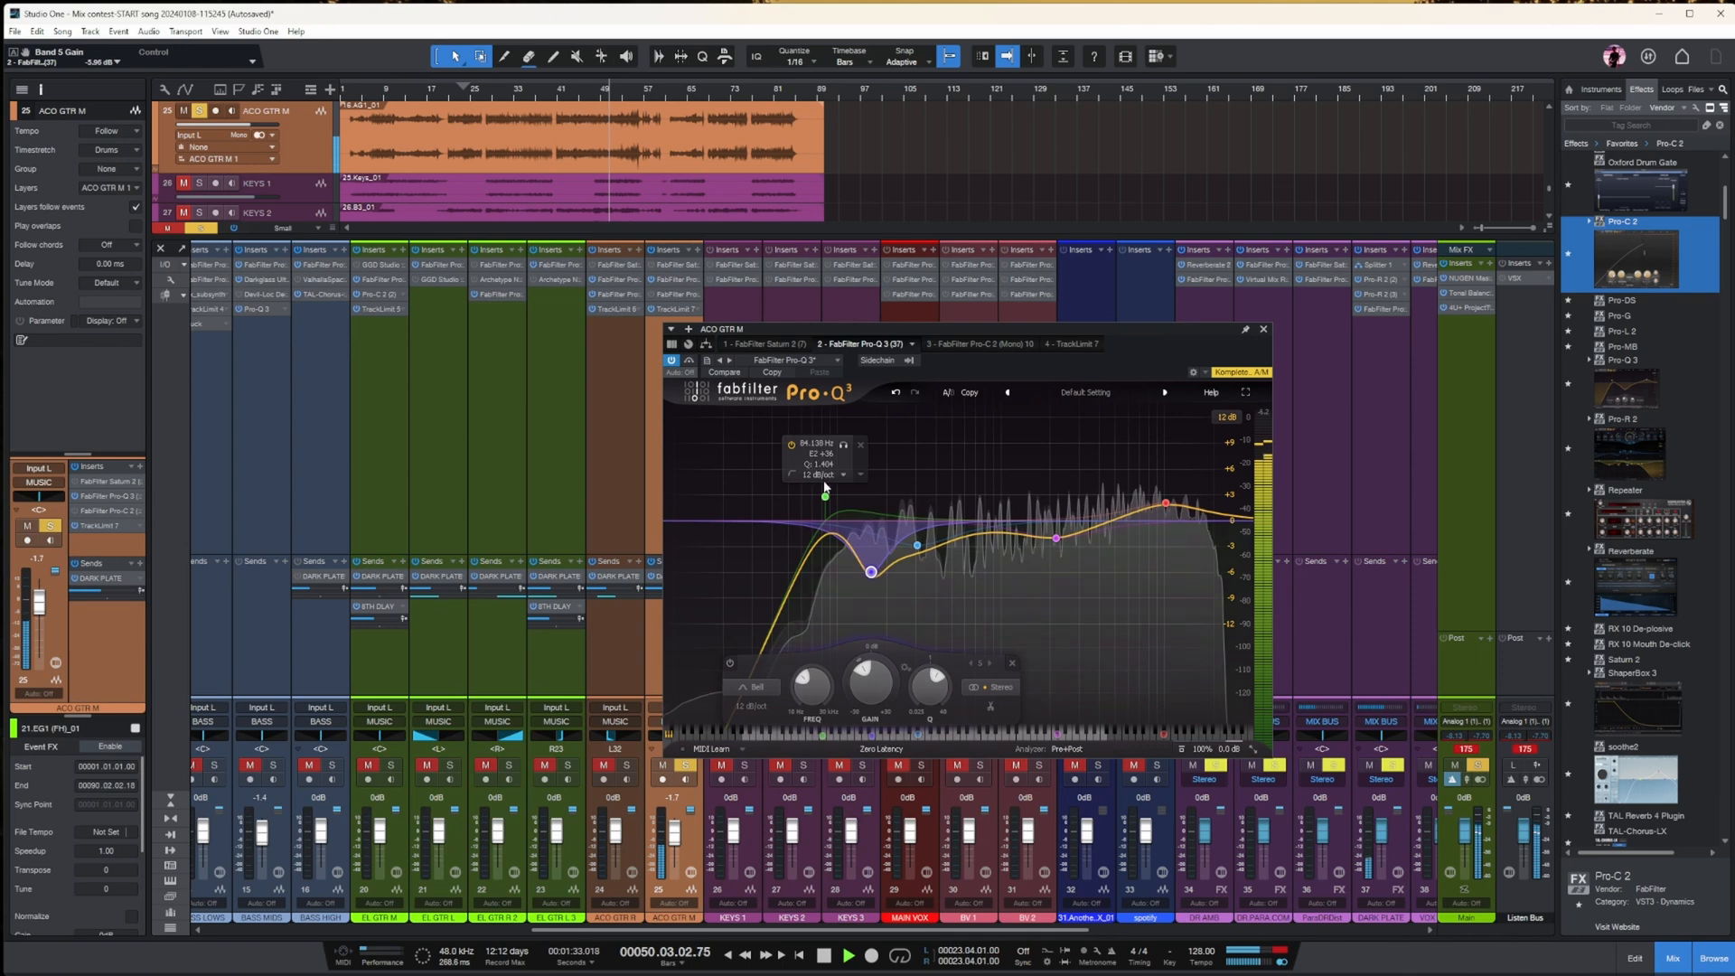
# - Raise the equalizer's low cut to about 180 Hz and add a low-mid bell cut of about 3 dB
pyautogui.moveTo(824, 498)
pyautogui.mouseDown()
pyautogui.moveTo(883, 489)
pyautogui.moveTo(851, 512)
pyautogui.mouseUp()
pyautogui.moveTo(973, 534)
pyautogui.mouseDown()
pyautogui.moveTo(954, 432)
pyautogui.moveTo(935, 555)
pyautogui.moveTo(964, 548)
pyautogui.mouseUp()
pyautogui.moveTo(858, 522); pyautogui.dragTo(885, 523)
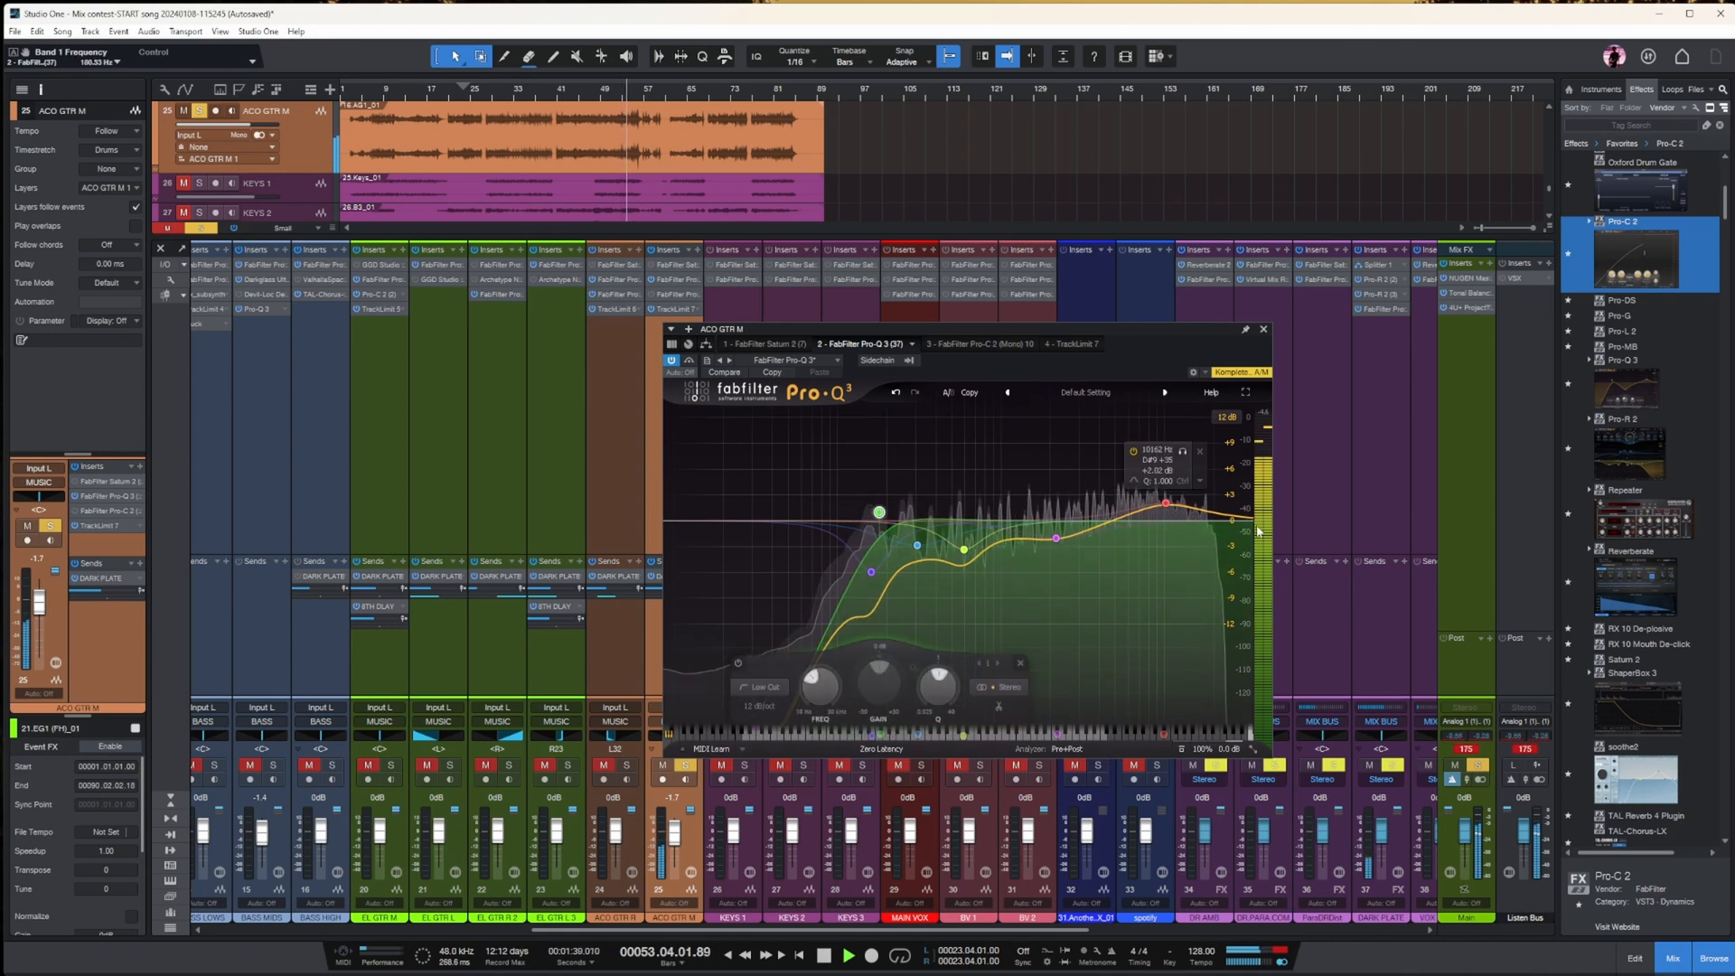
# - Add a high-shelf cut of about 3 dB near 5.8 kHz and a bell cut of about 4.4 dB near 1.4 kHz
pyautogui.moveTo(1225, 517); pyautogui.dragTo(1127, 542)
pyautogui.scroll(3, 1127, 541)
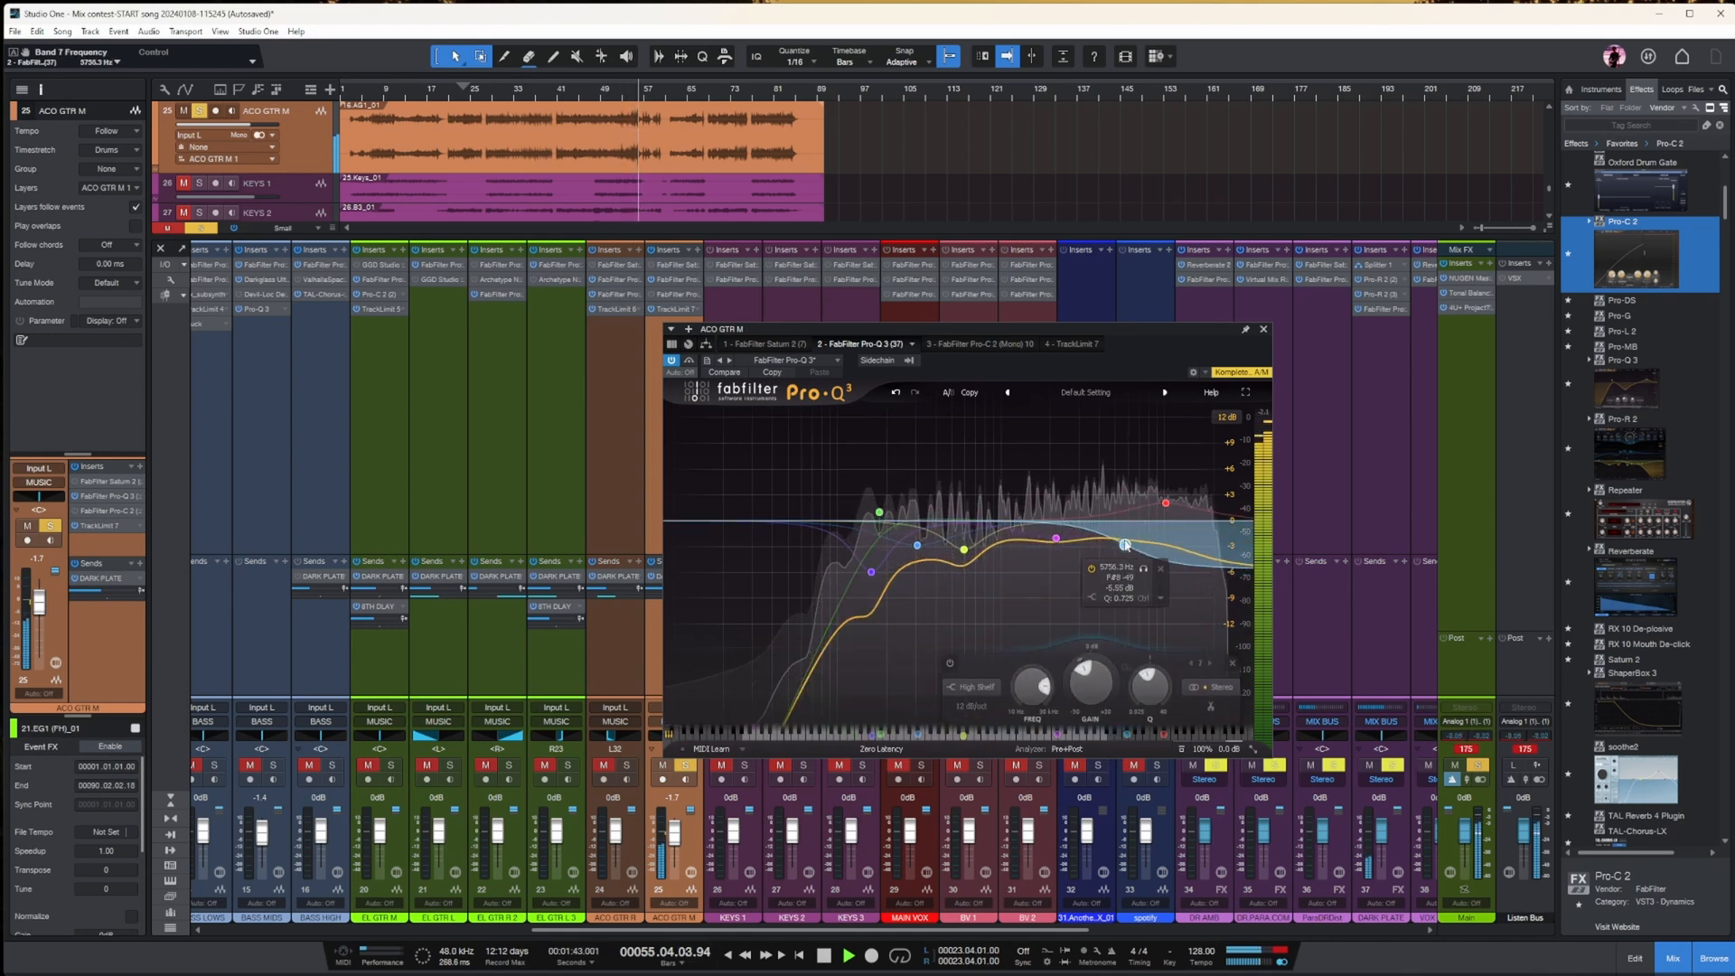
pyautogui.moveTo(1010, 522)
pyautogui.mouseDown()
pyautogui.moveTo(1002, 465)
pyautogui.moveTo(1030, 463)
pyautogui.moveTo(1022, 553)
pyautogui.mouseUp()
pyautogui.scroll(-3, 1022, 554)
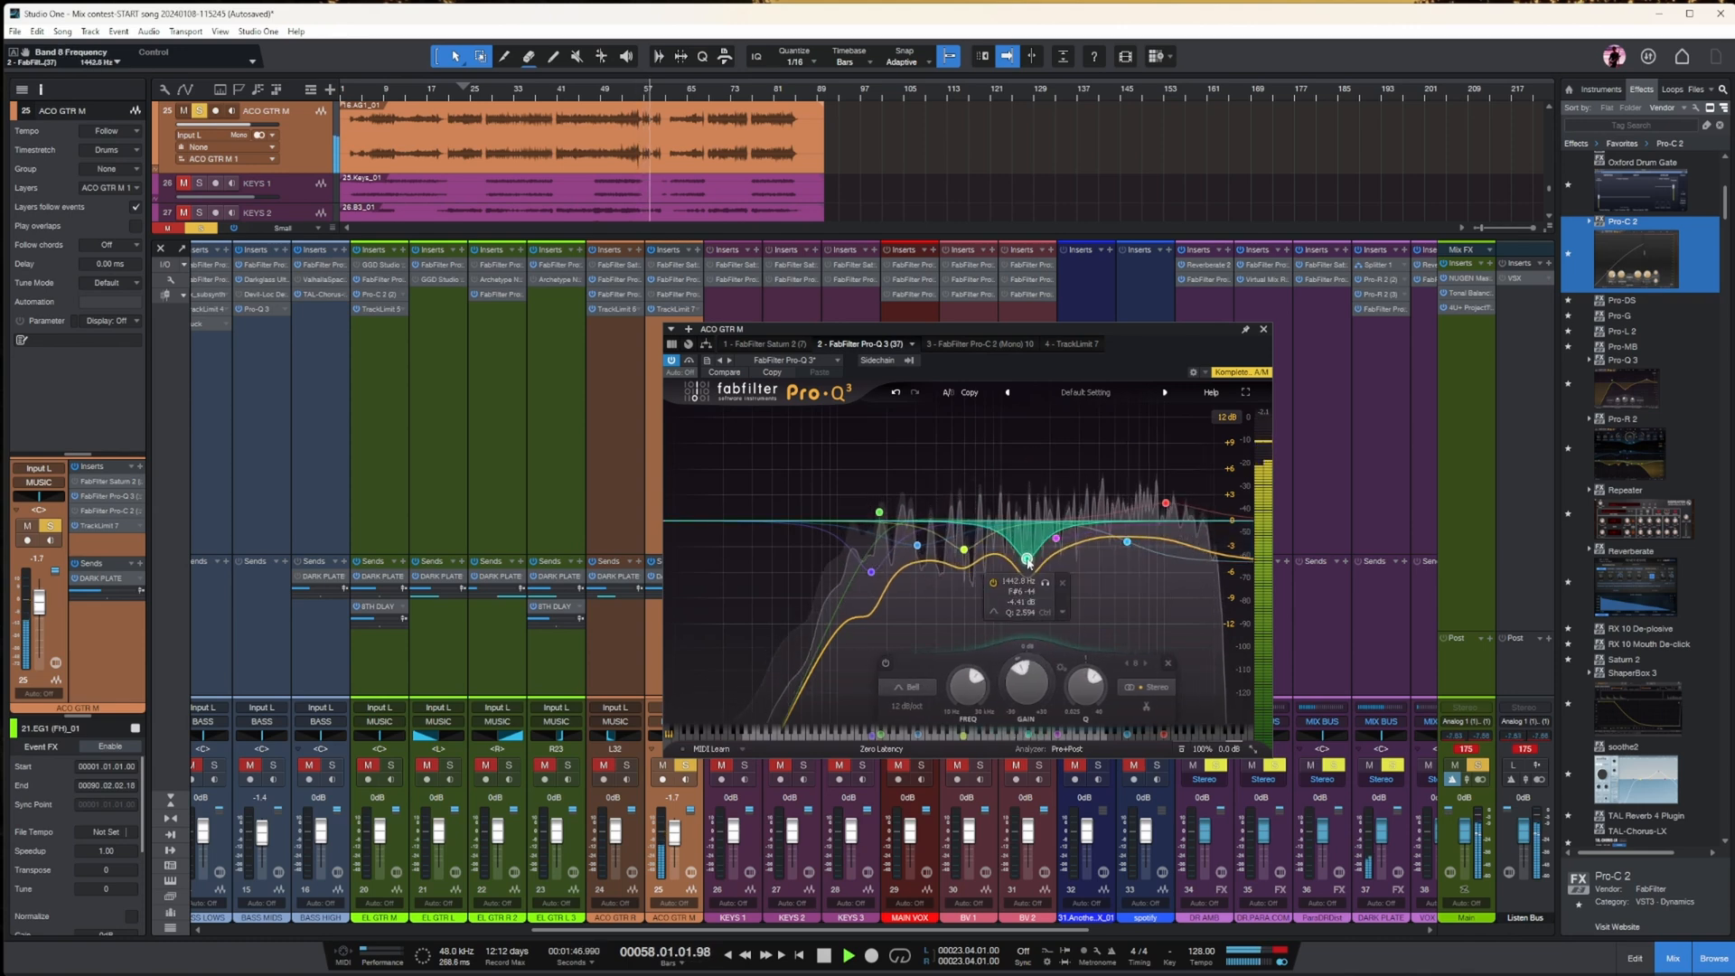
# - Close the equalizer, unsolo ACO GTR M and stop playback
pyautogui.click(1264, 329)
pyautogui.click(685, 765)
pyautogui.press('space')
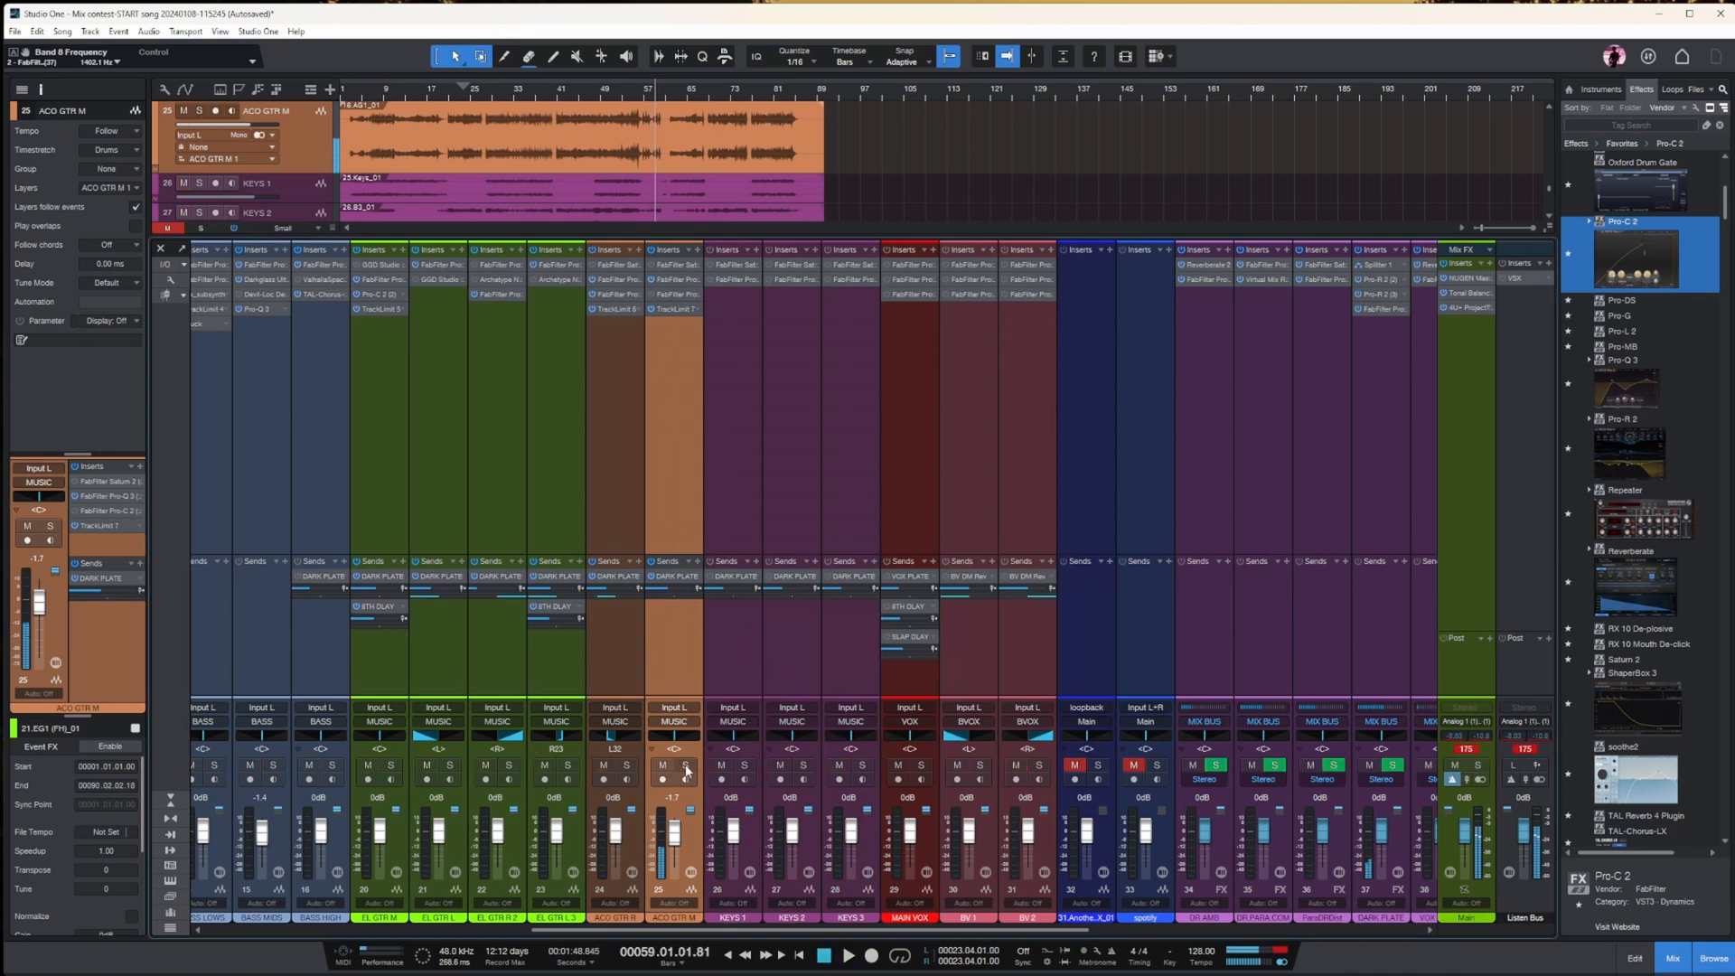
# - Select KEYS 1, place the playhead at bar 33 and hide the mixer to show the full arrangement
pyautogui.click(720, 399)
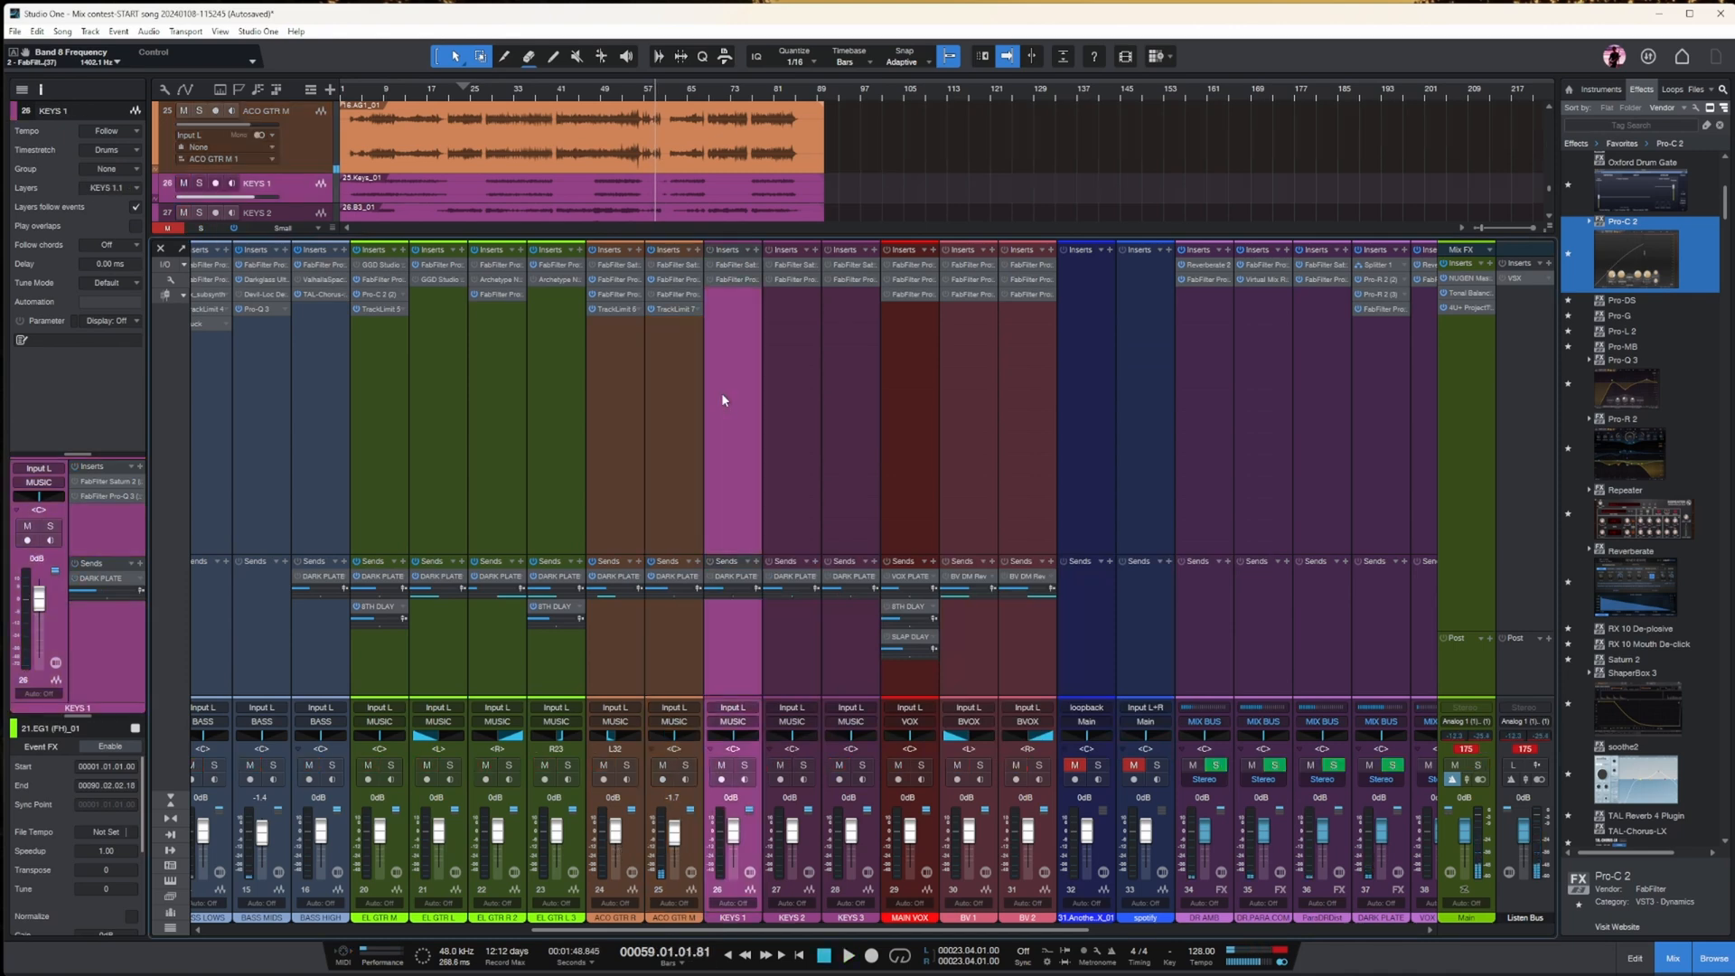
pyautogui.click(517, 88)
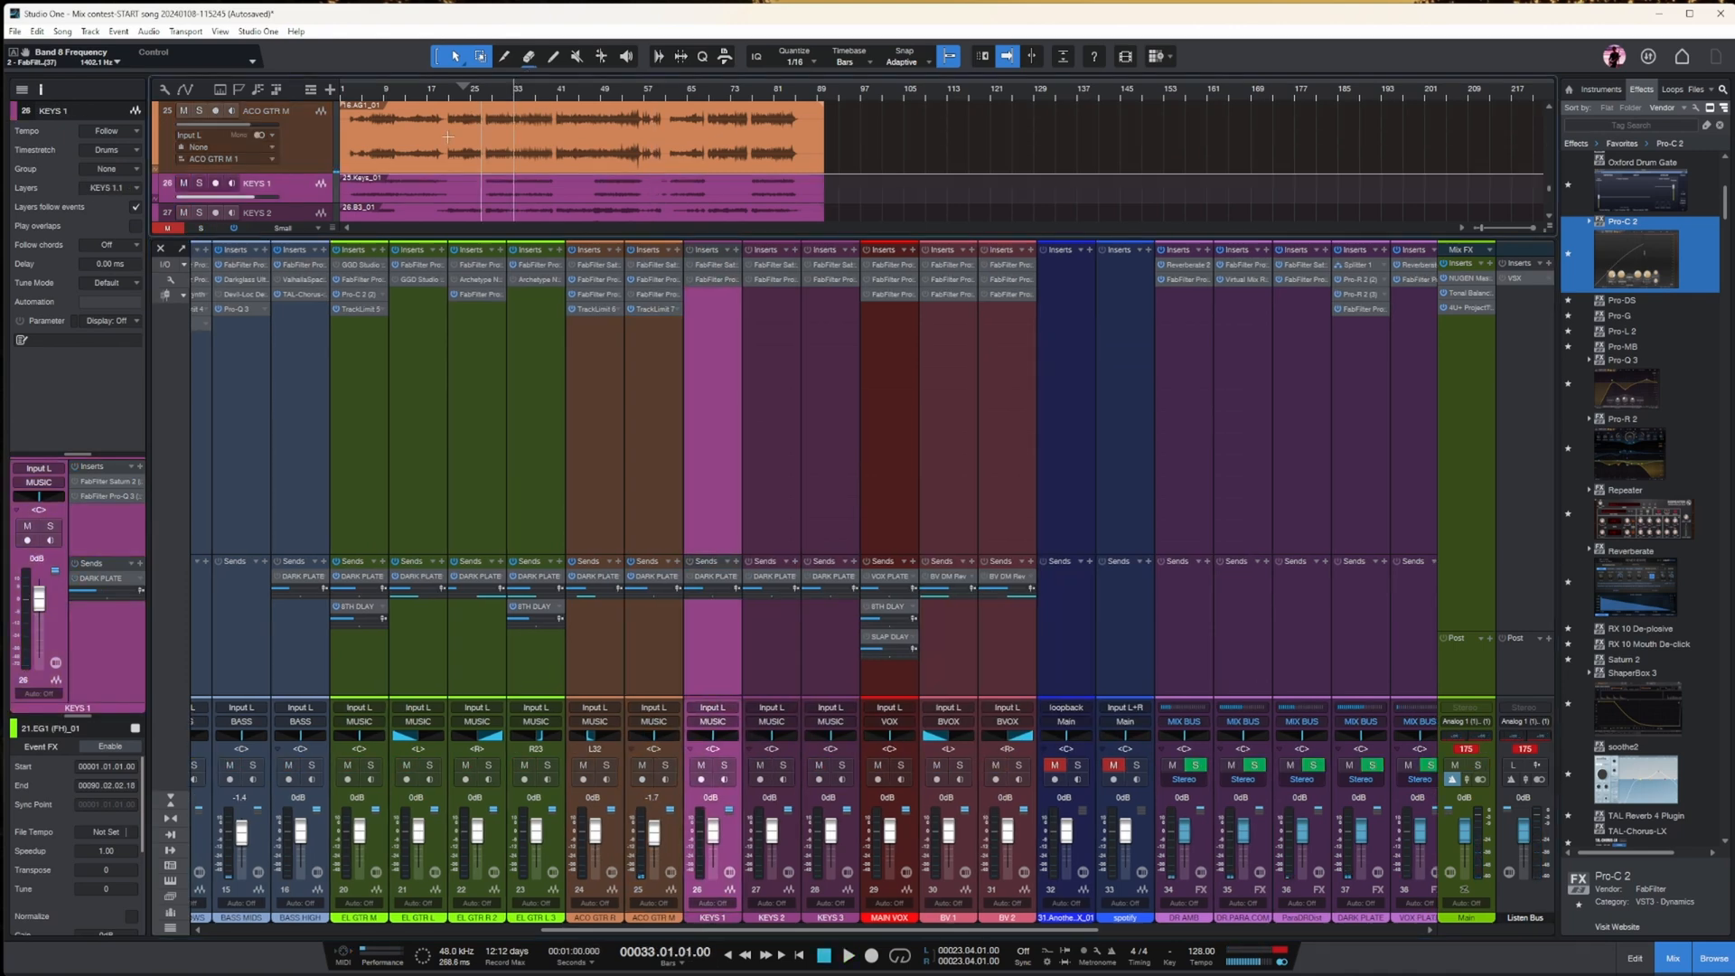
pyautogui.press('d')
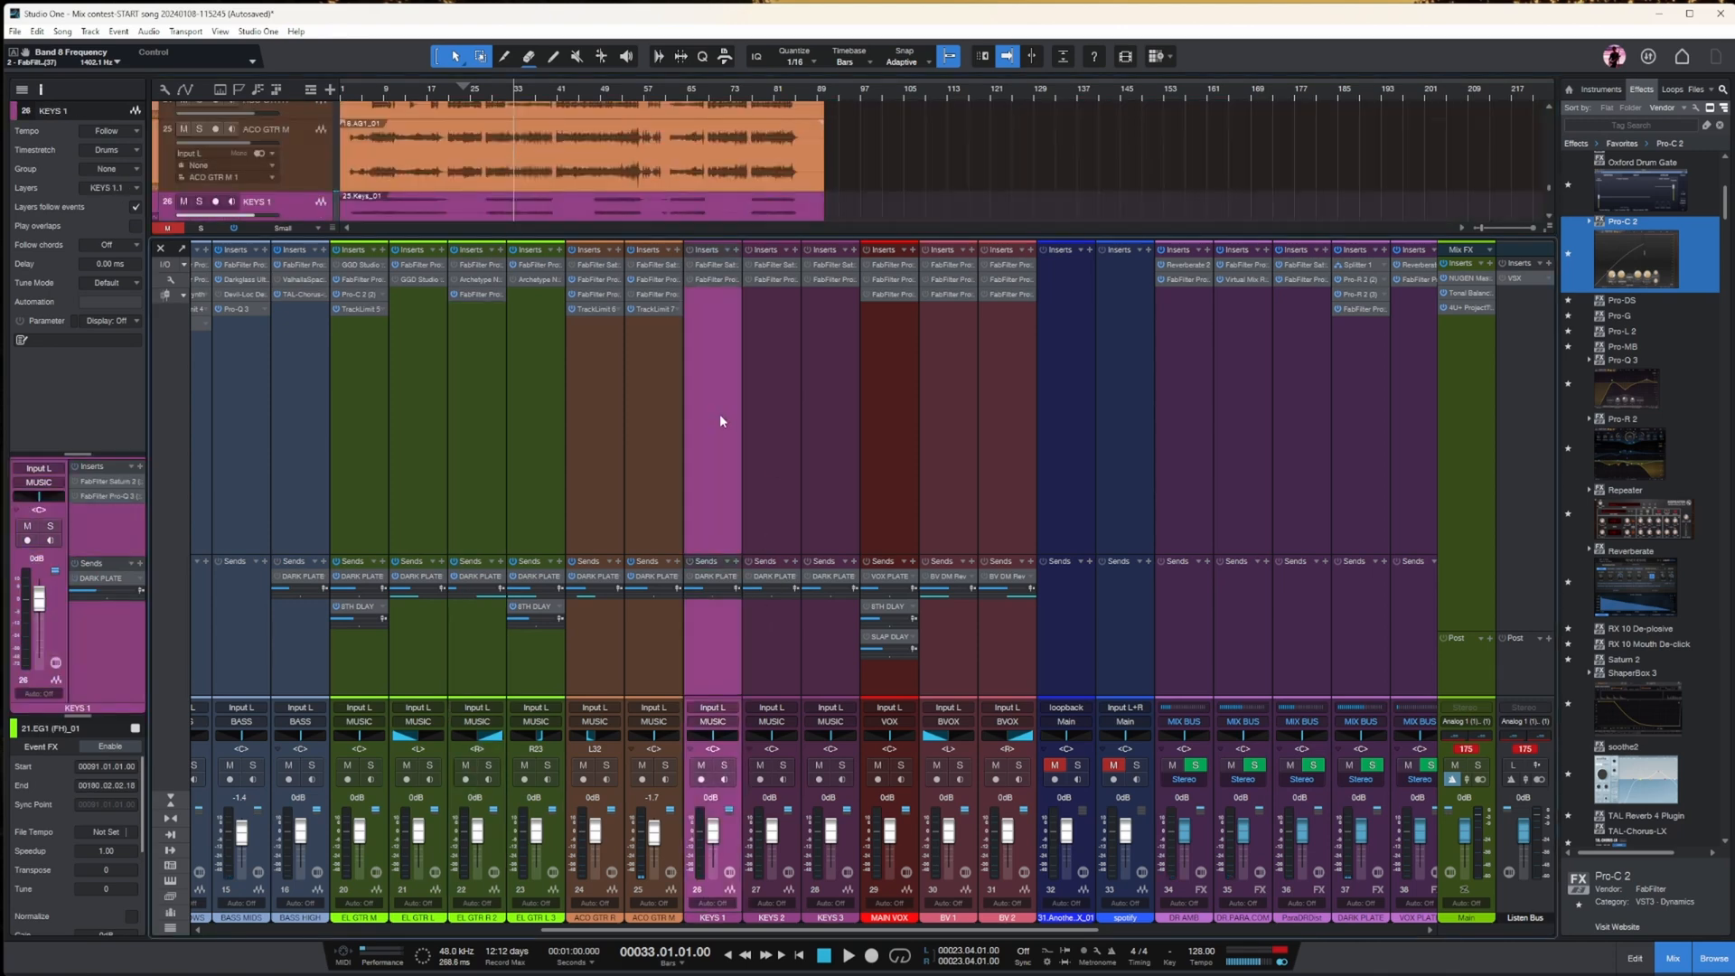
pyautogui.click(1670, 960)
pyautogui.scroll(3, 924, 516)
pyautogui.hotkey('ctrl', 'z')
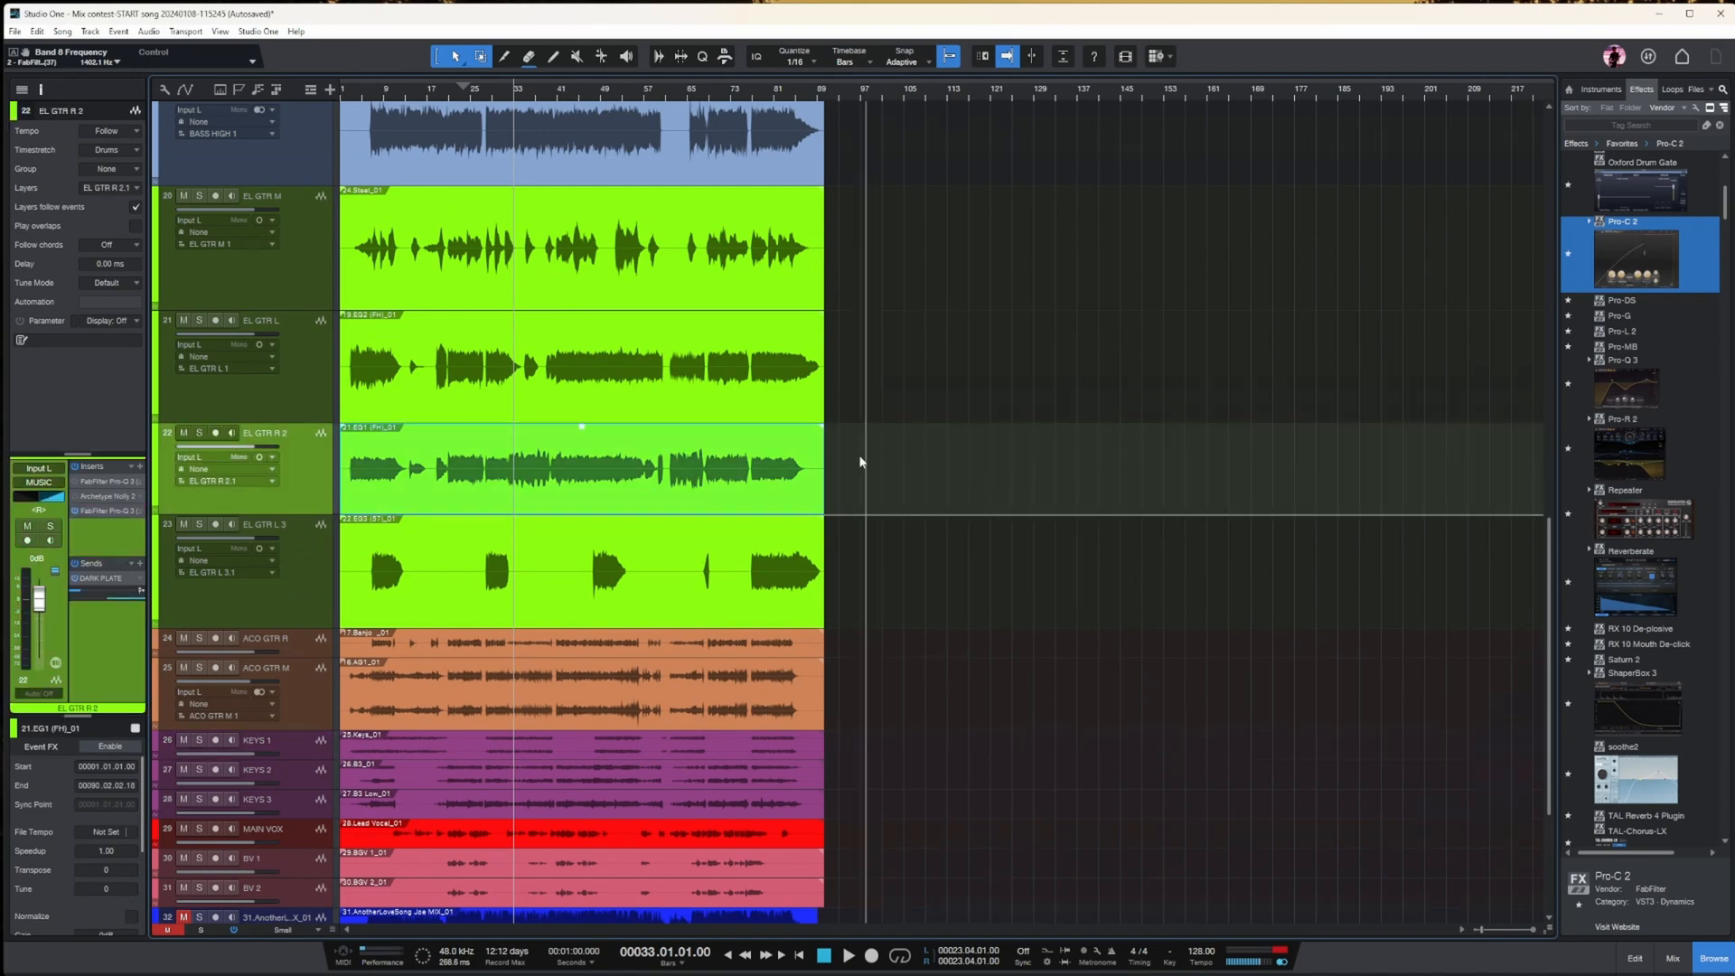
# - Solo KEYS 1, audition it from bar 33 and enlarge its track height
pyautogui.scroll(-3, 858, 452)
pyautogui.click(321, 483)
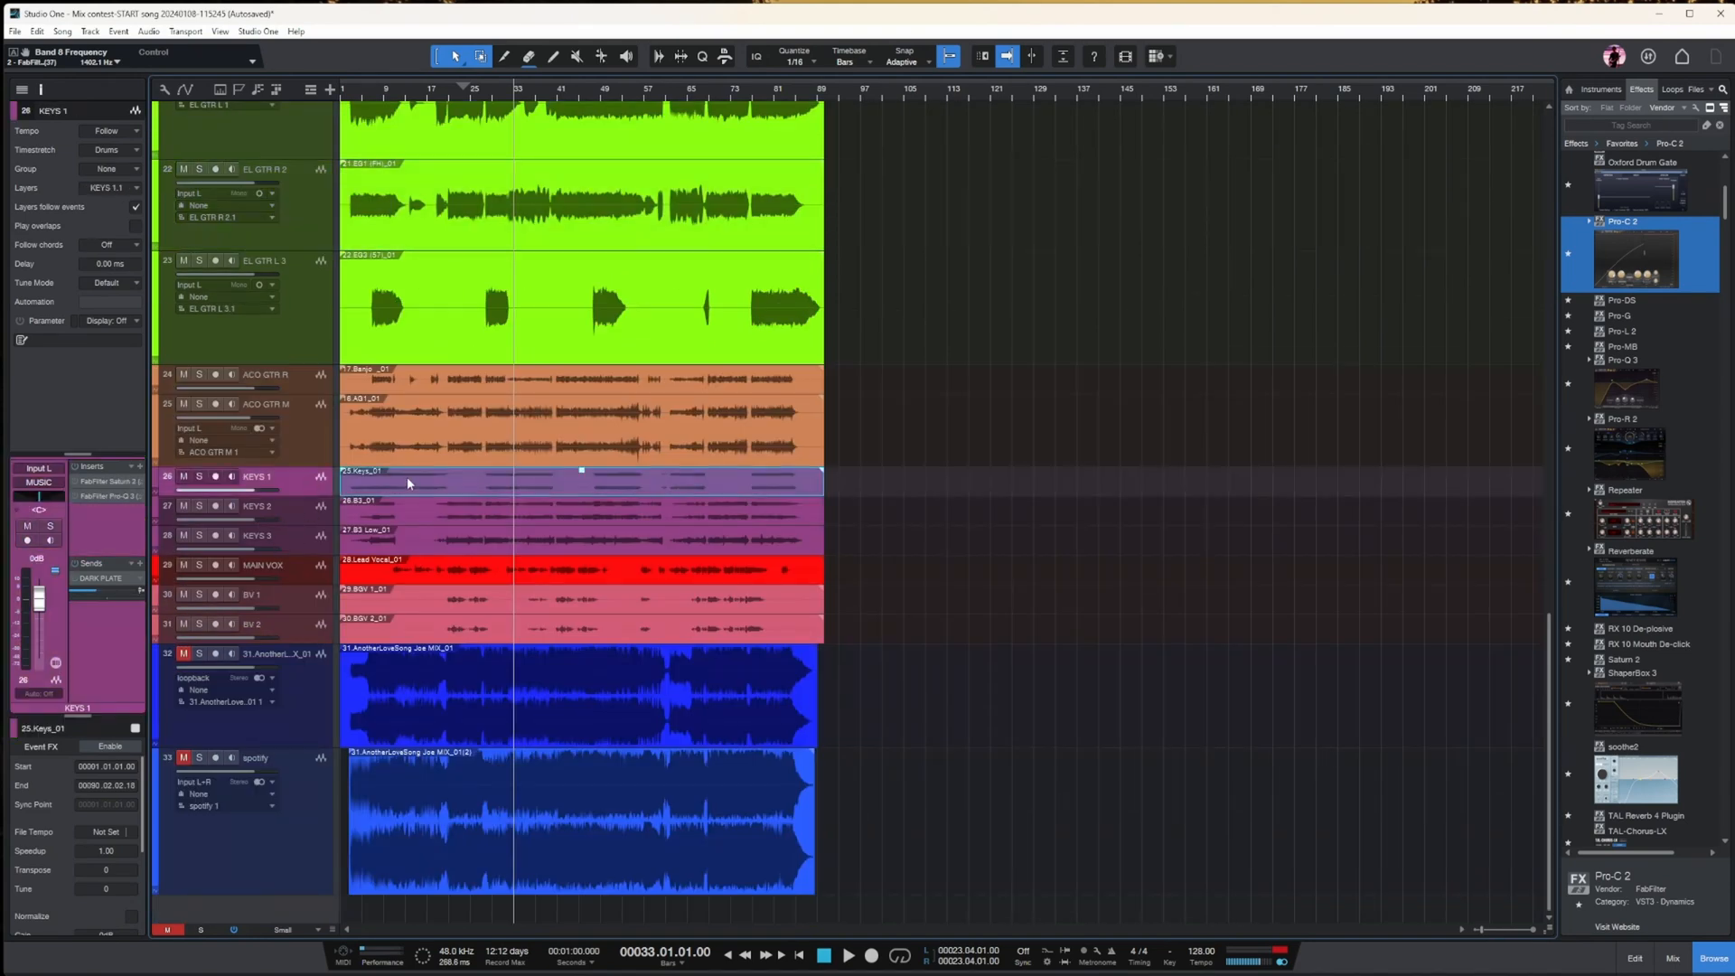
pyautogui.press('s')
pyautogui.scroll(4, 517, 521)
pyautogui.press('space')
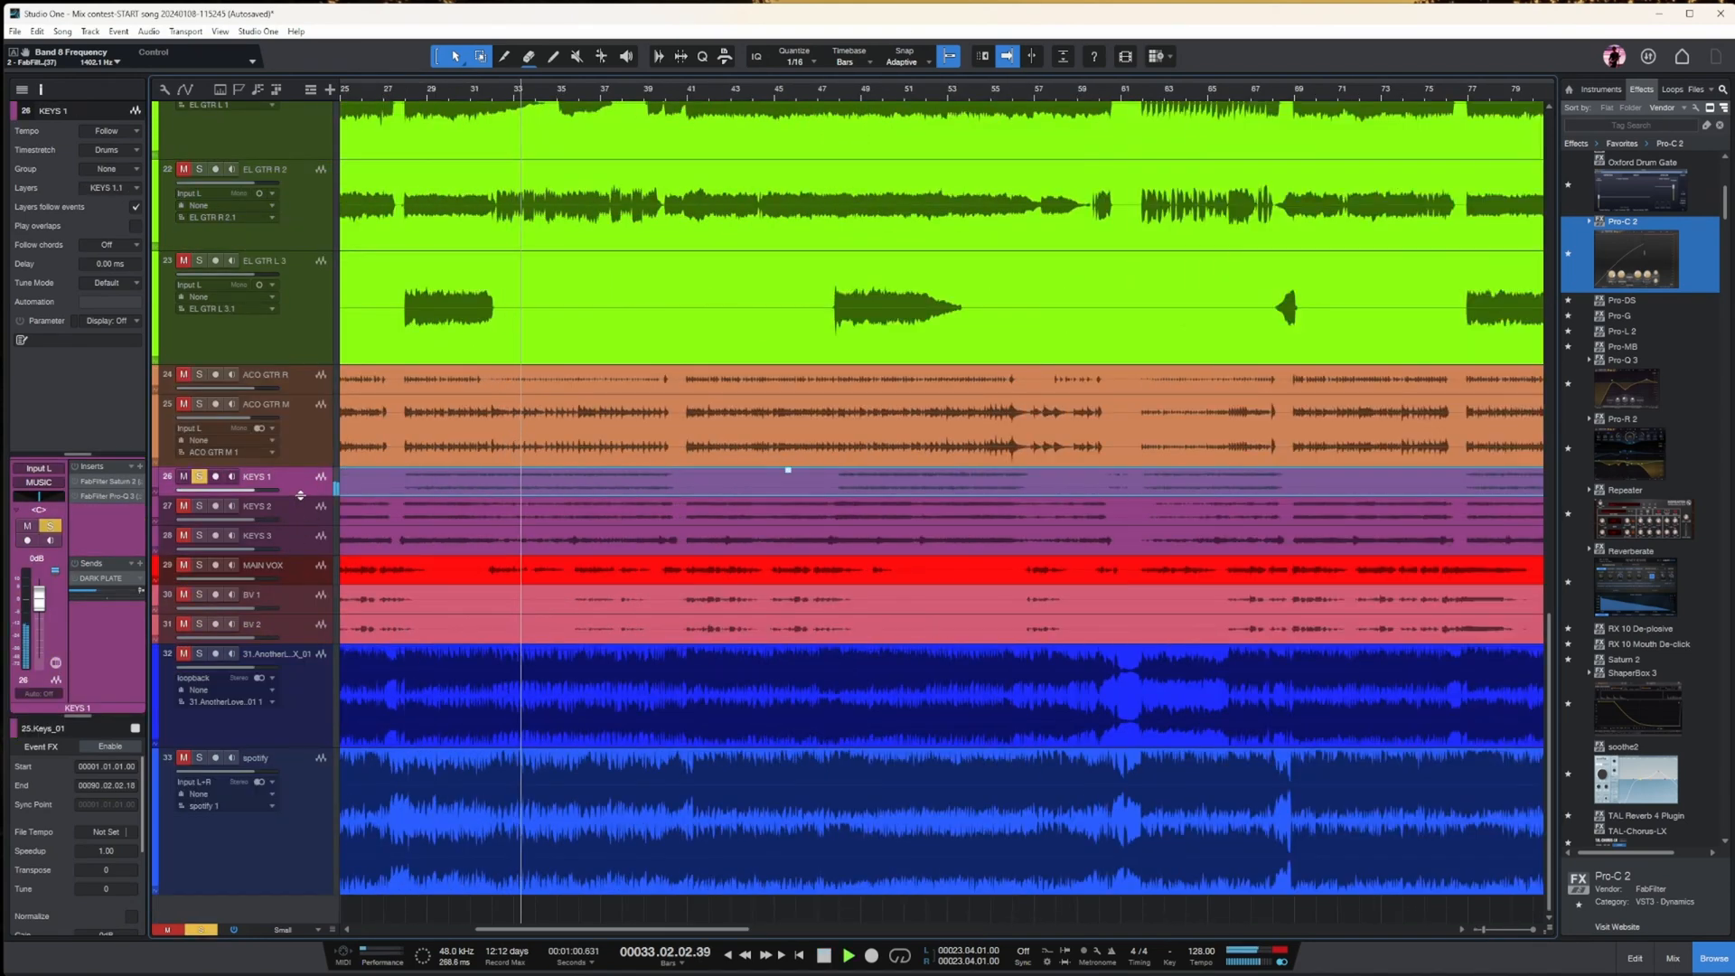
pyautogui.moveTo(293, 496); pyautogui.dragTo(293, 620)
pyautogui.press('w')
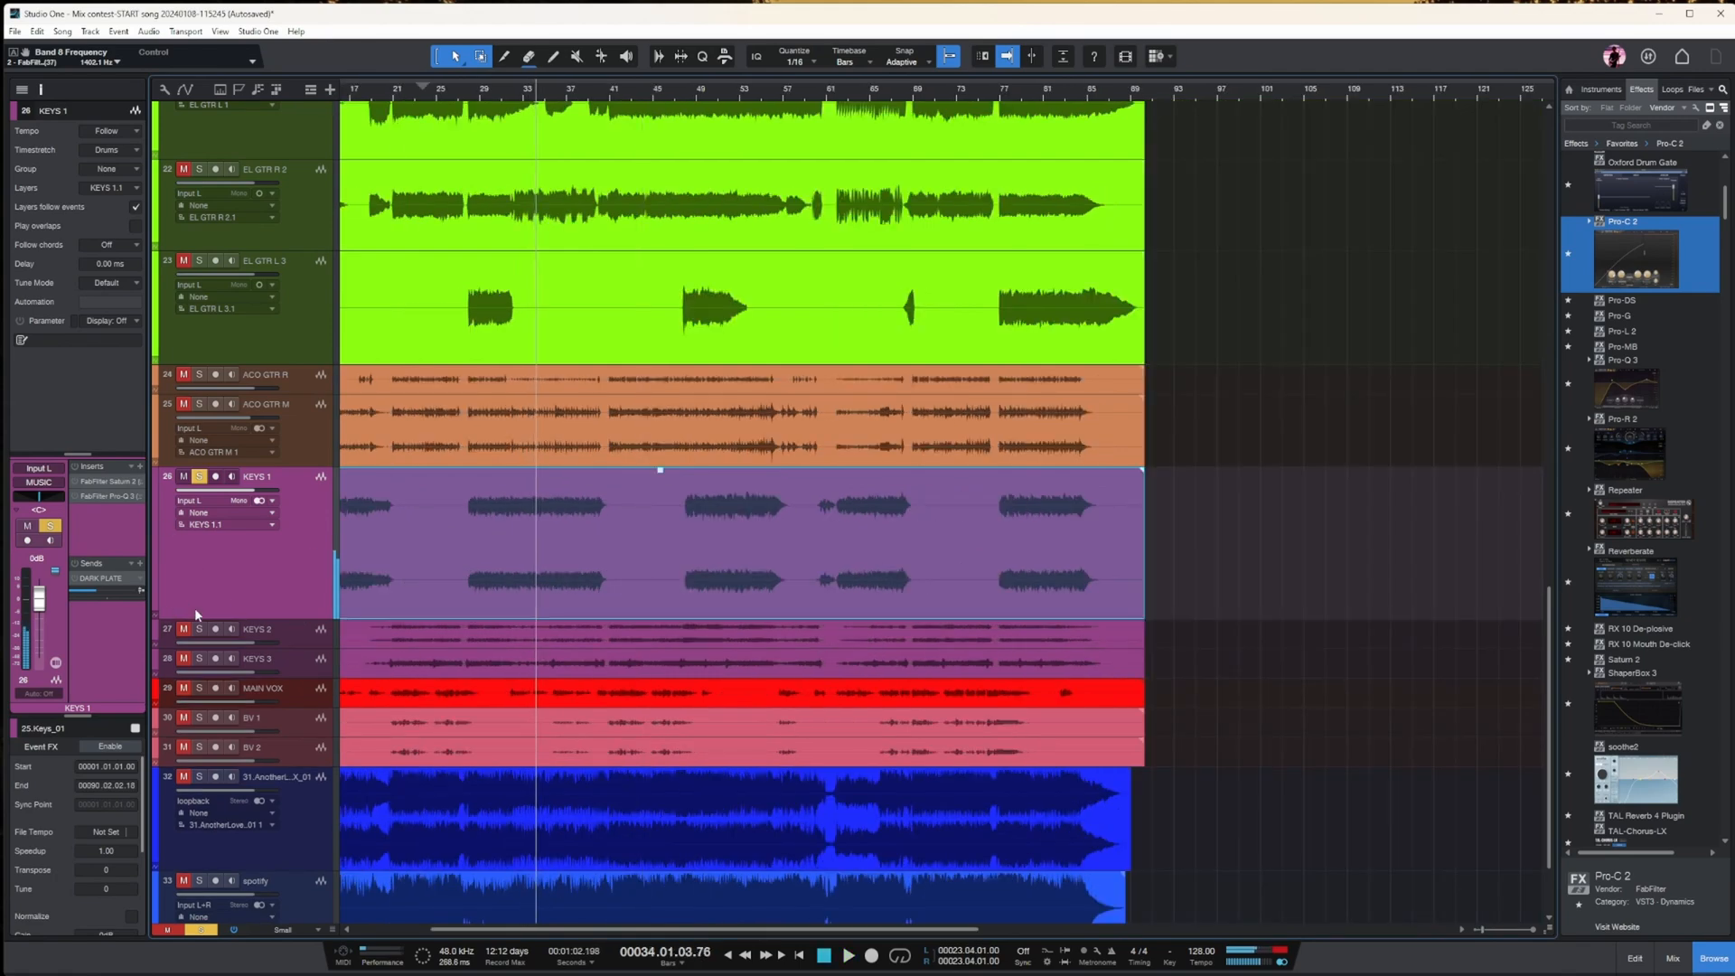
# - Open KEYS 1's Pro-Q 3, raise its low cut to about 319 Hz and resume playback
pyautogui.click(91, 497)
pyautogui.press('space')
pyautogui.moveTo(1421, 245); pyautogui.dragTo(879, 252)
pyautogui.moveTo(1027, 561); pyautogui.dragTo(921, 427)
pyautogui.click(1023, 499)
pyautogui.press('space')
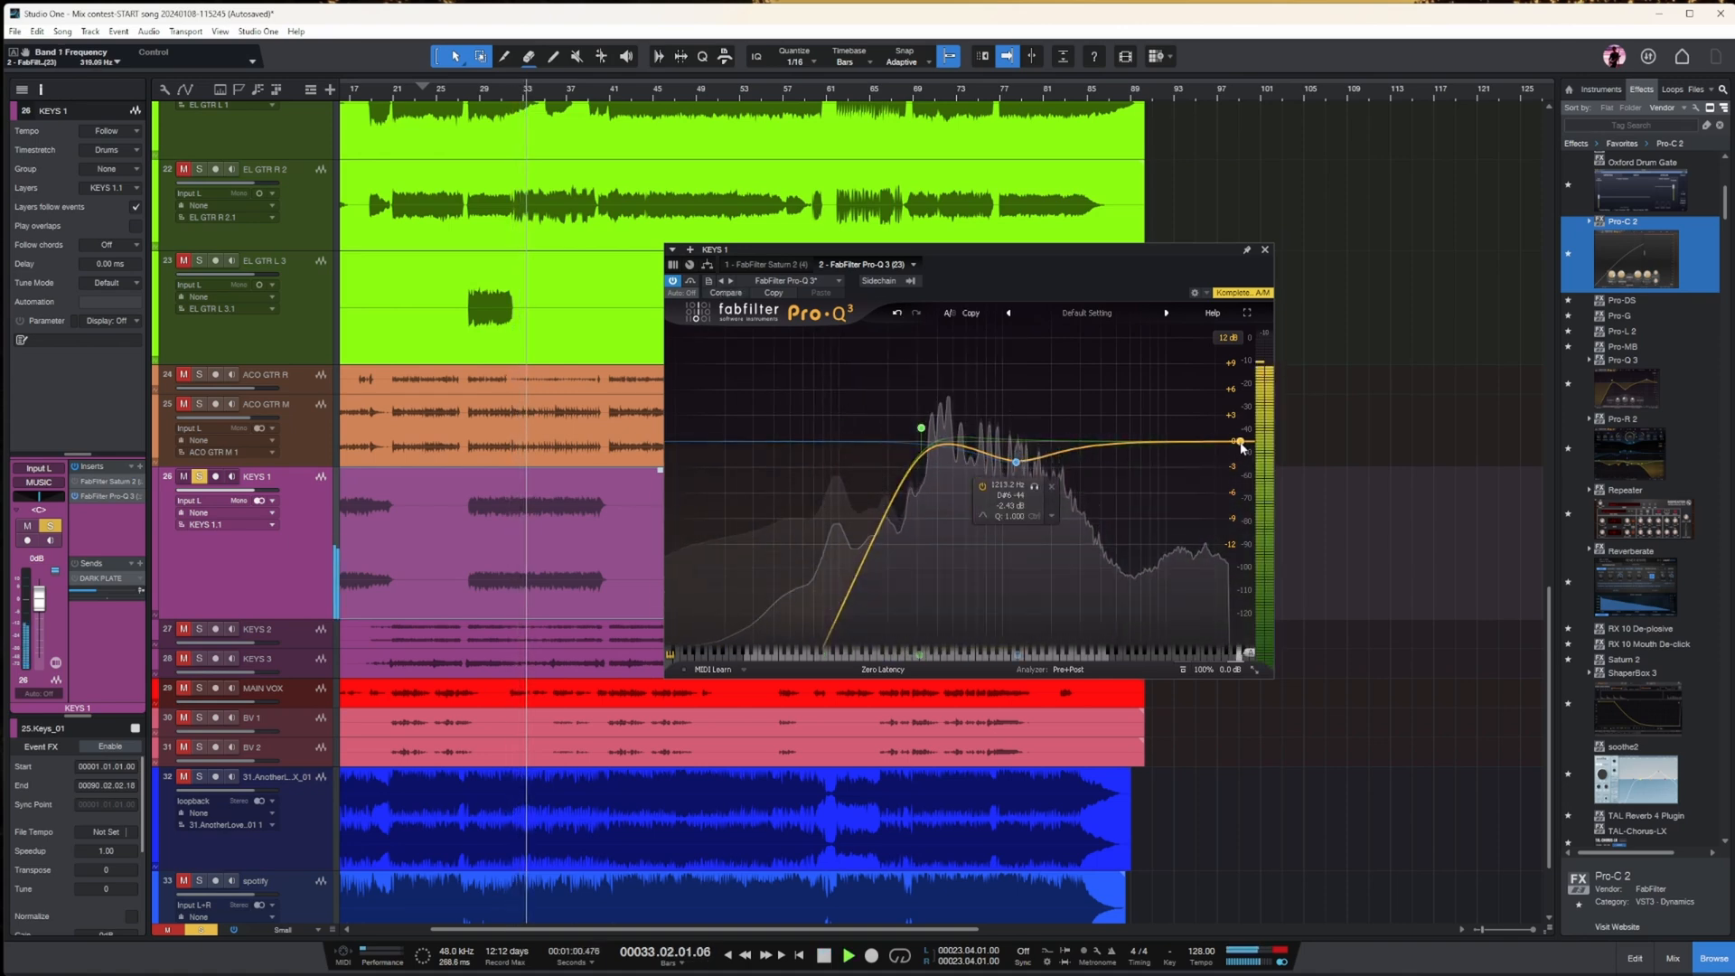
# - Add a high cut and a low-mid bell cut of about 5 dB with a Q near 3, and close the equalizer
pyautogui.click(1090, 435)
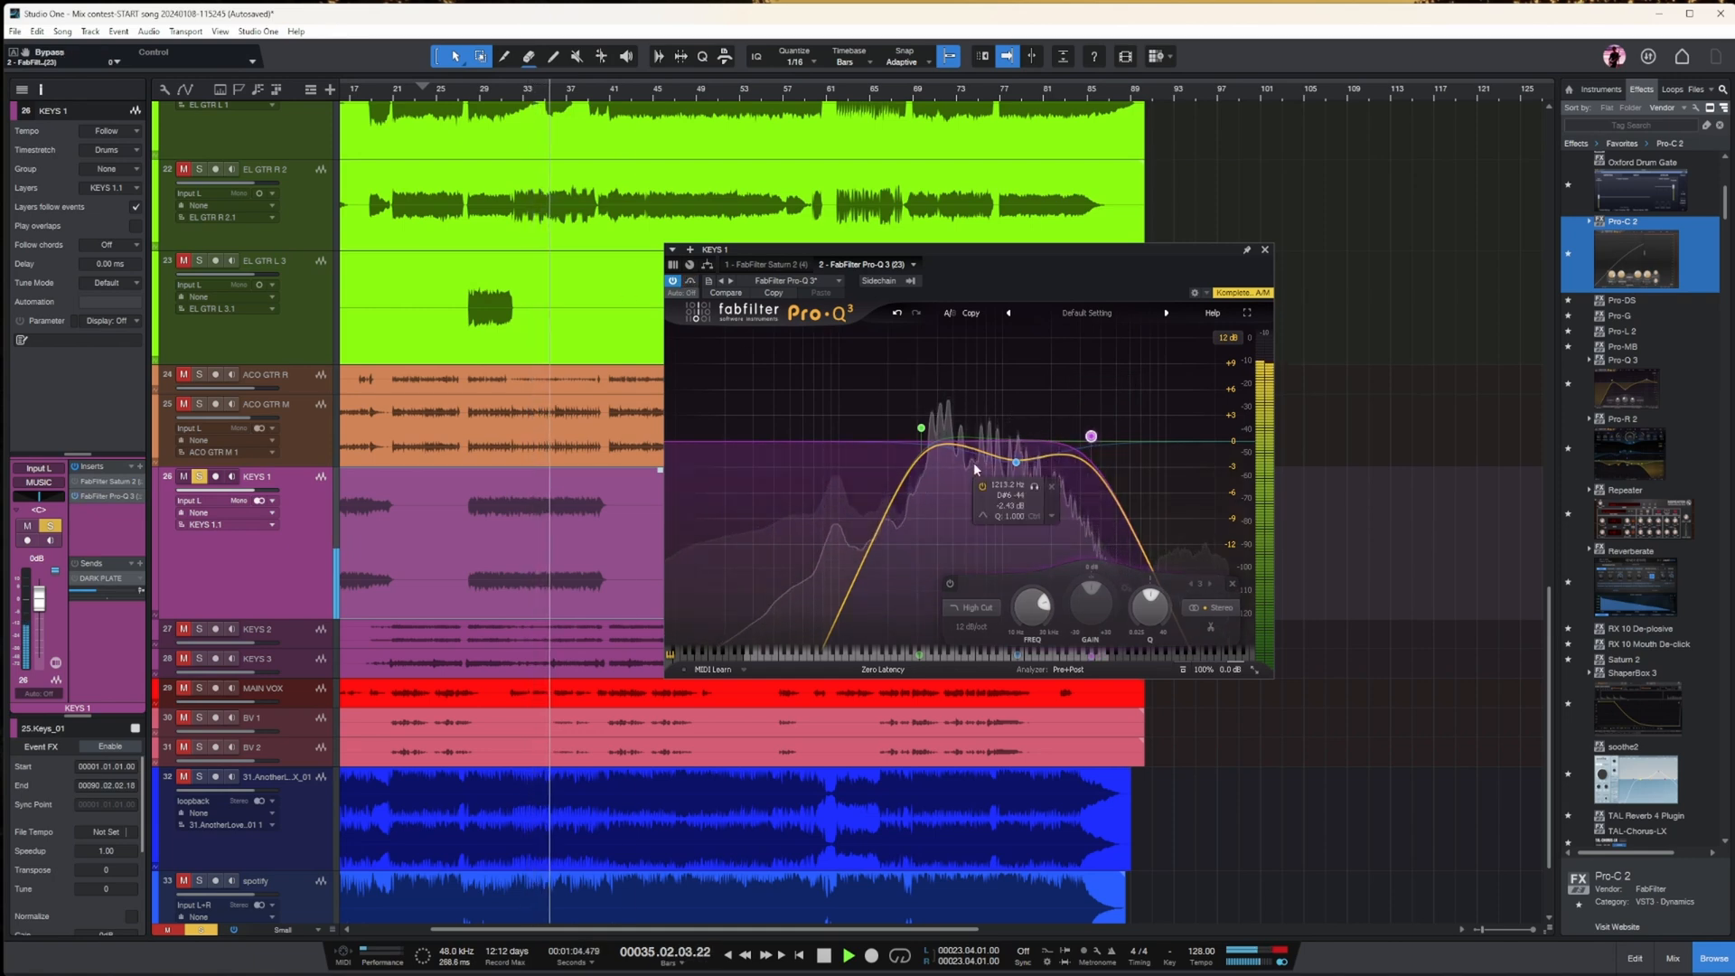
pyautogui.doubleClick(950, 484)
pyautogui.scroll(1, 950, 485)
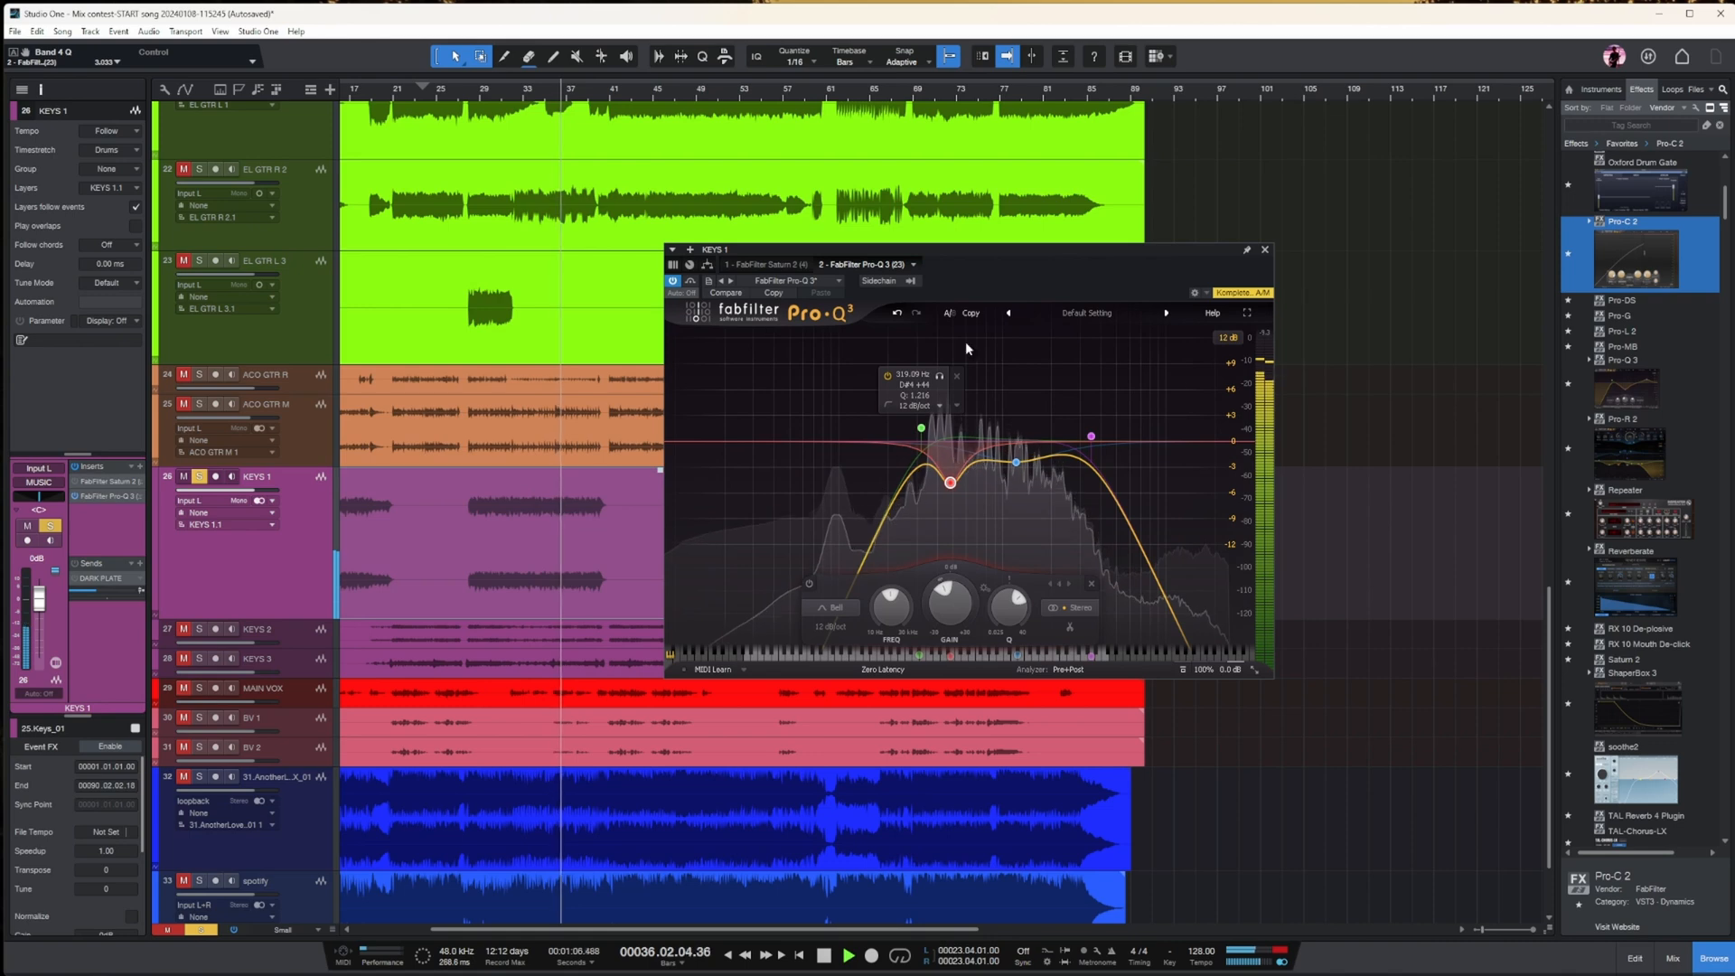
pyautogui.press('space')
pyautogui.click(1264, 250)
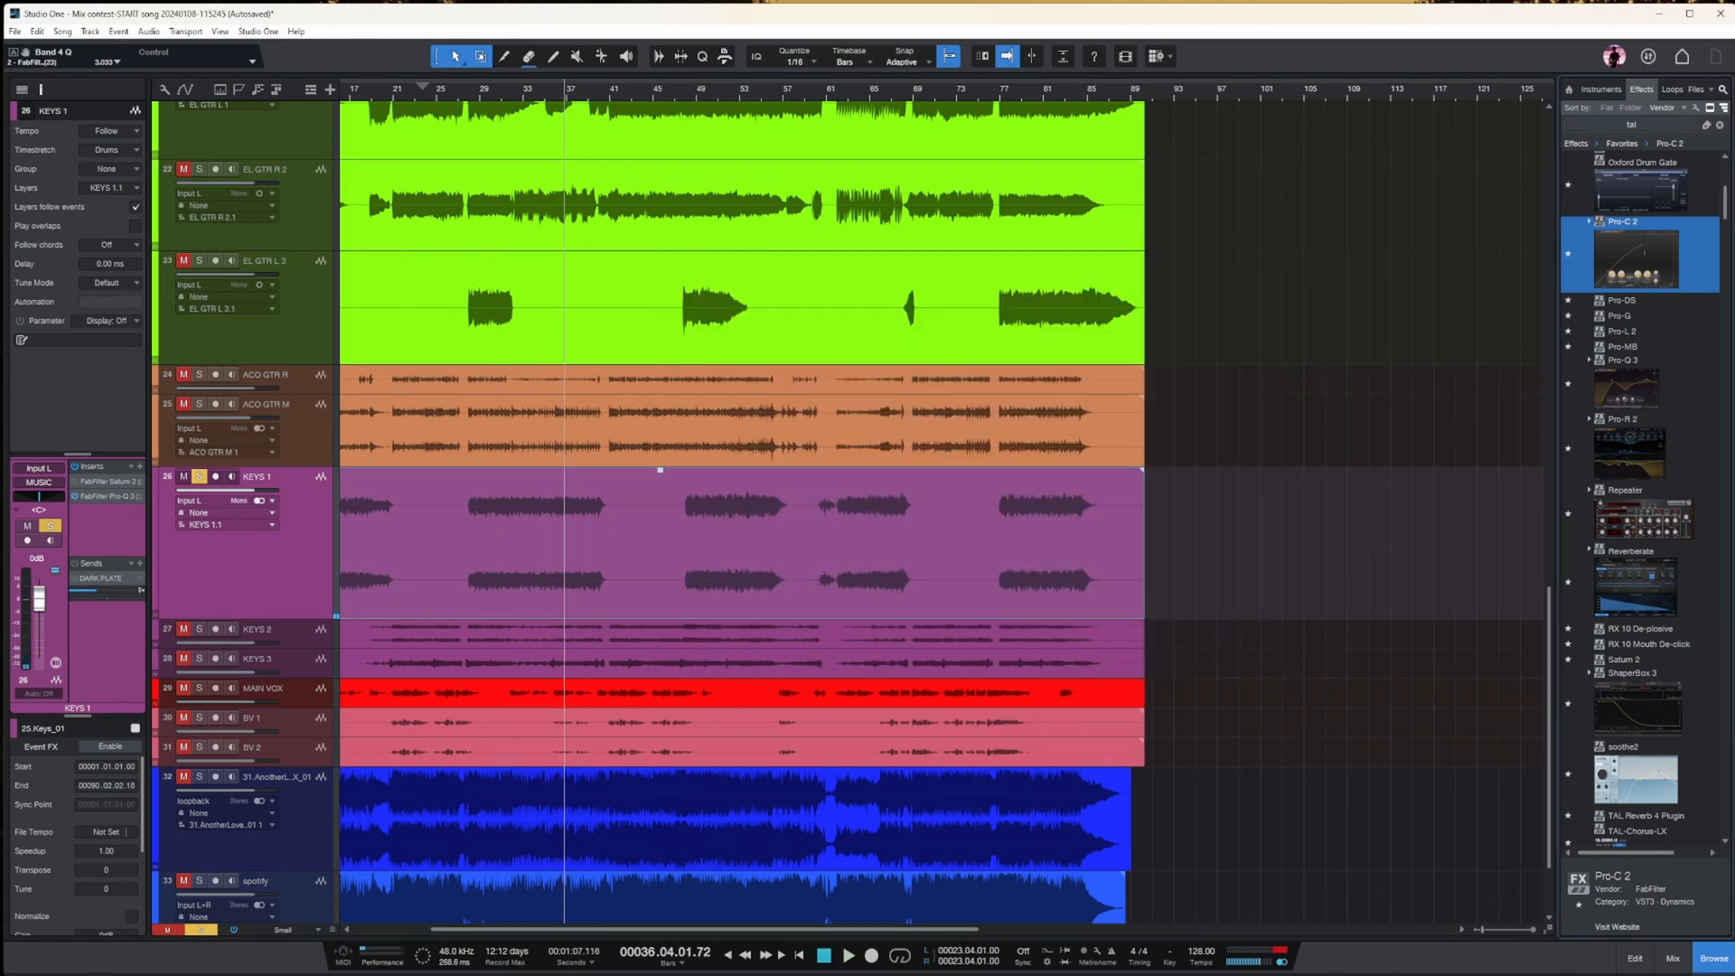
# - Insert TAL-Chorus-LX on KEYS 1 and adjust its dry/wet mix during playback
pyautogui.moveTo(1597, 206); pyautogui.dragTo(100, 508)
pyautogui.click(495, 97)
pyautogui.press('space')
pyautogui.moveTo(761, 391); pyautogui.dragTo(764, 388)
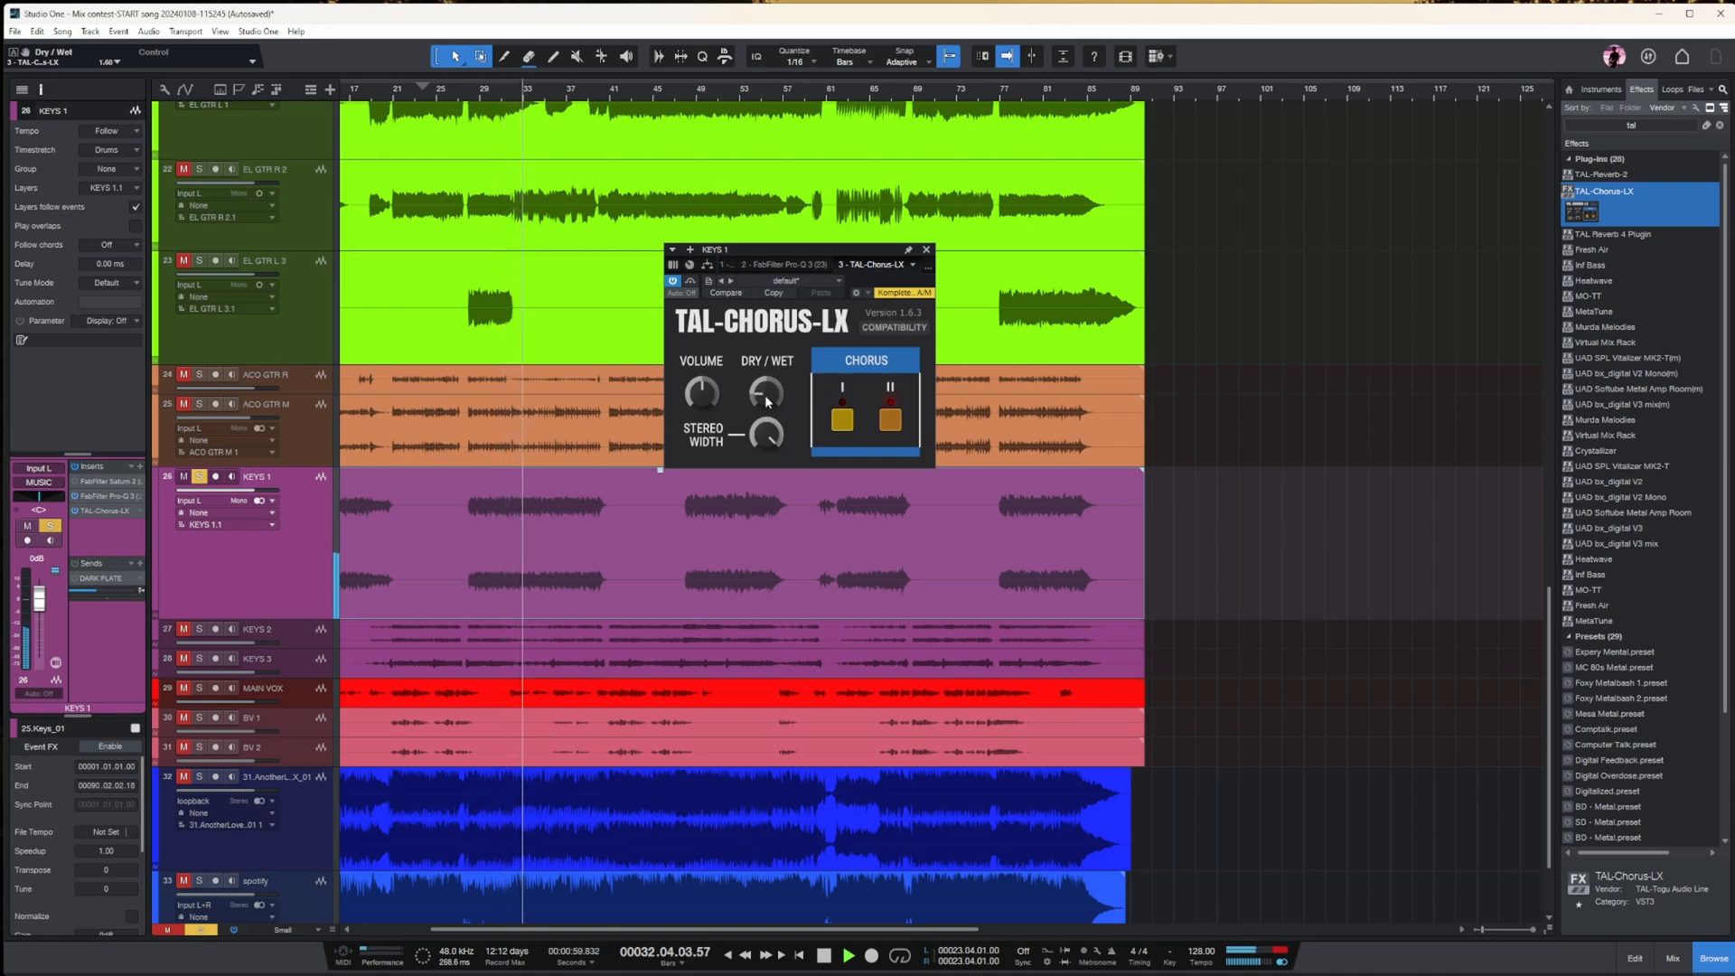
# - Close the chorus, stop playback, unsolo KEYS 1 and enable its DARK PLATE send at about -27 dB
pyautogui.click(926, 250)
pyautogui.press('space')
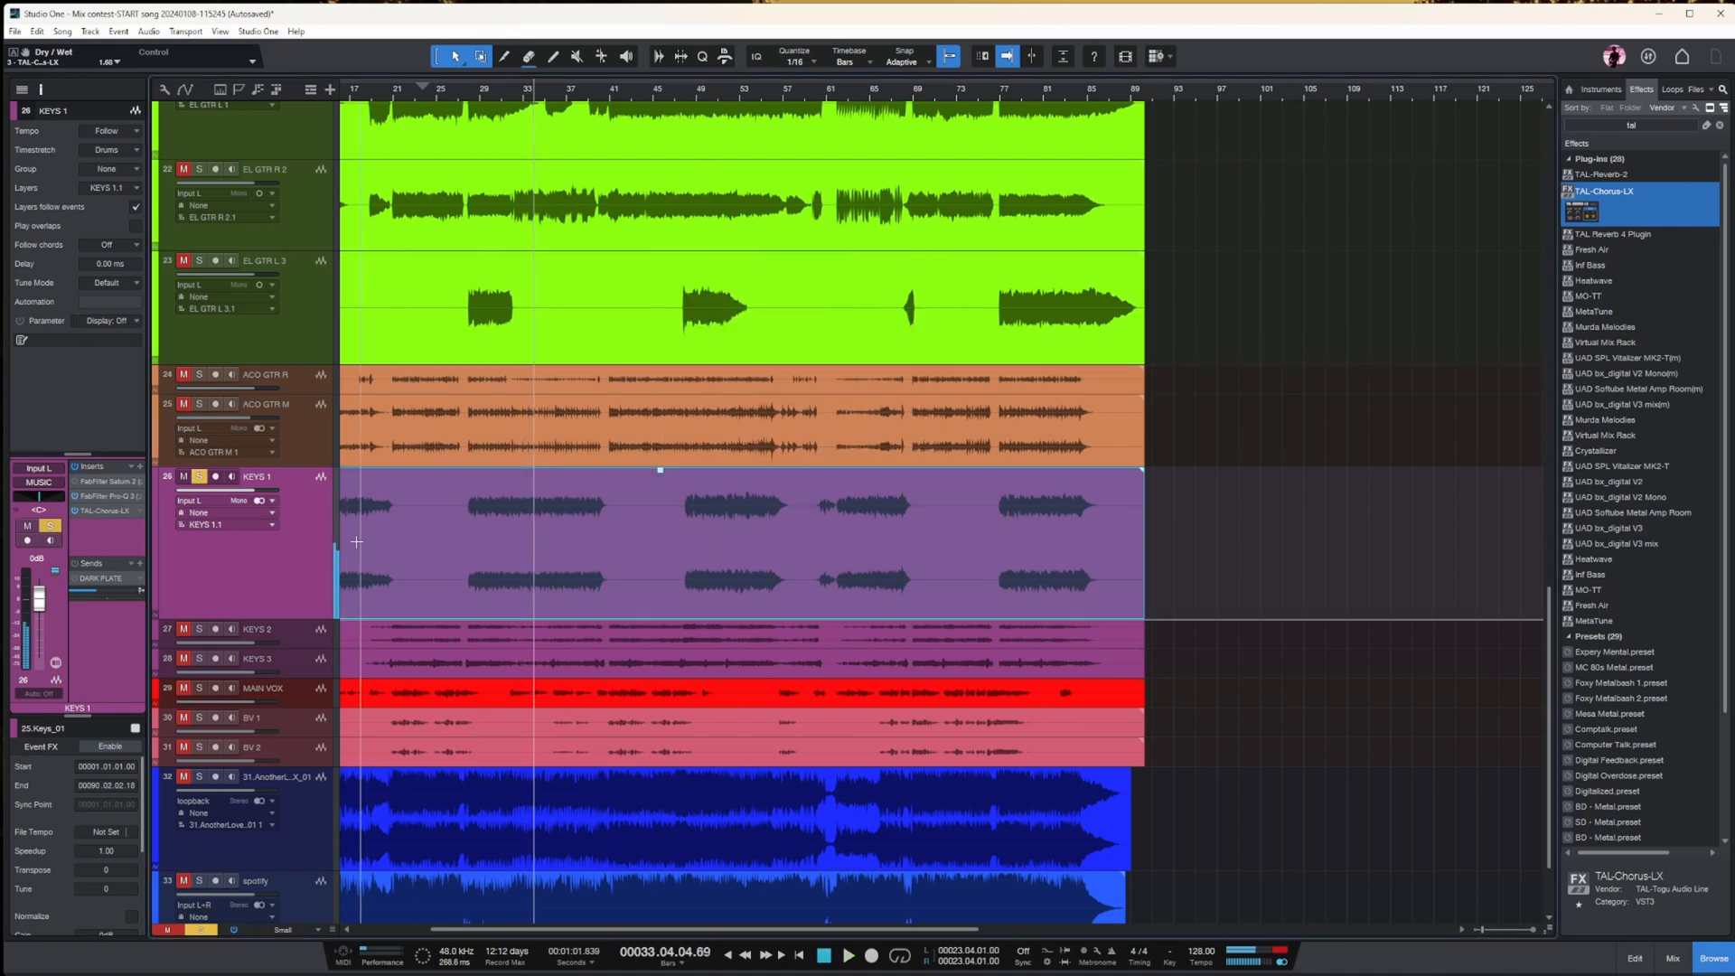
pyautogui.click(199, 476)
pyautogui.scroll(-2, 362, 467)
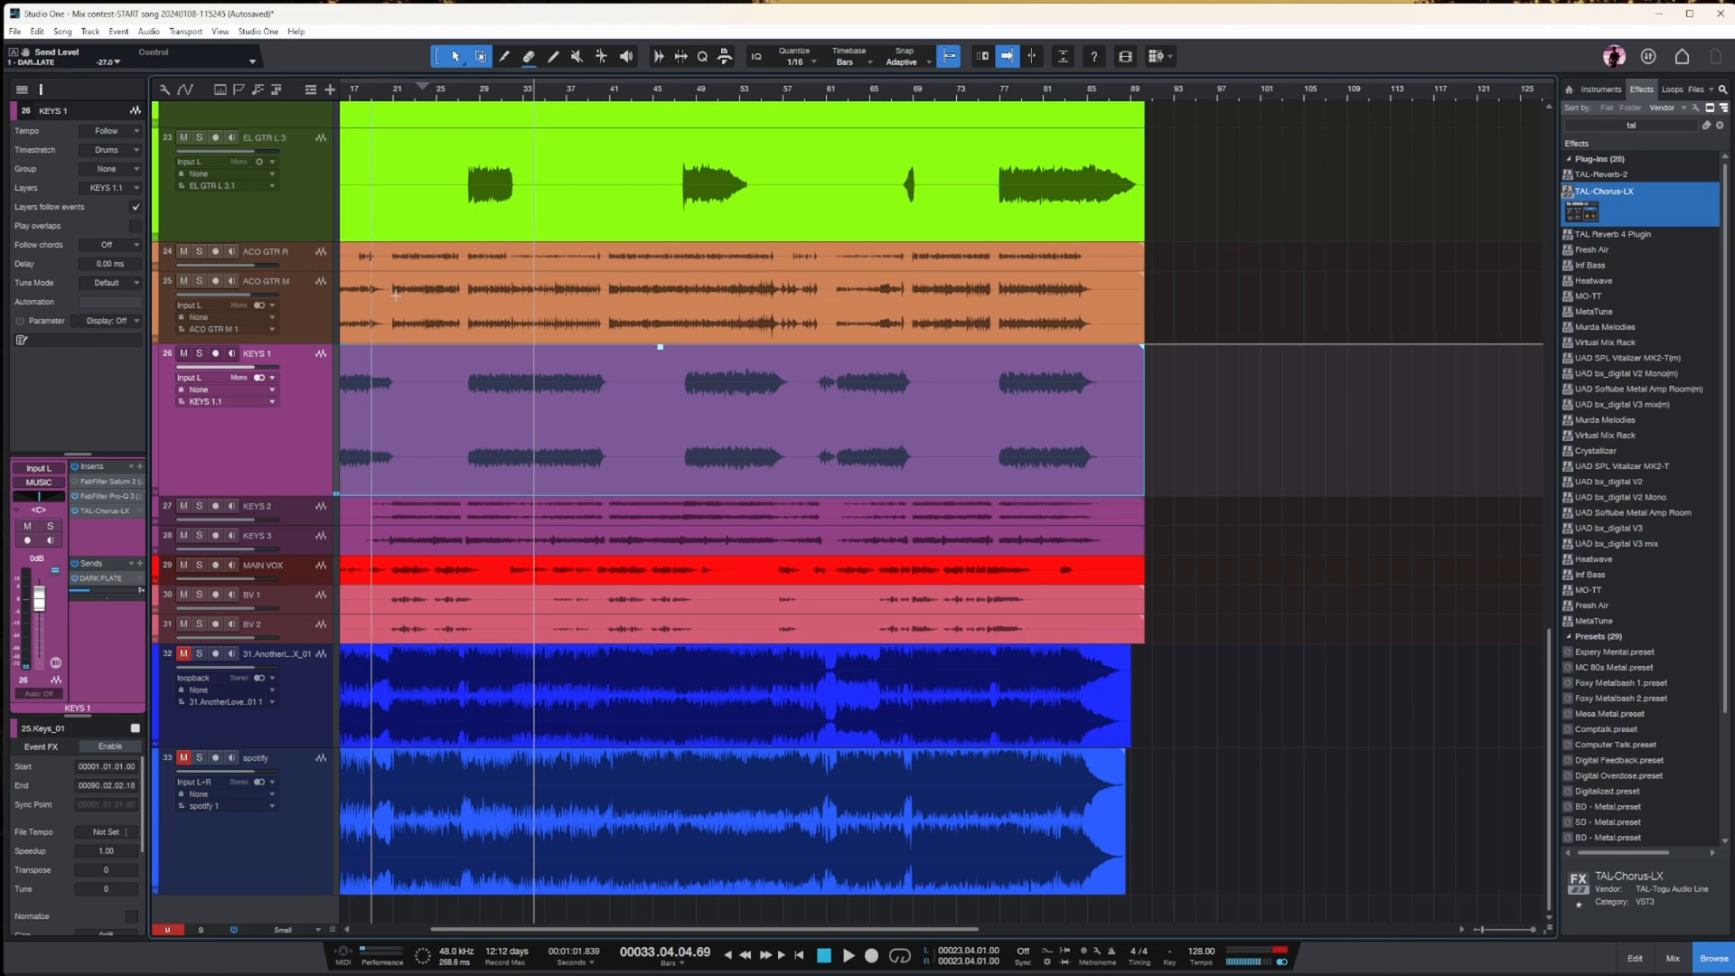
# - Enlarge the KEYS 2 track, solo it and audition a short passage
pyautogui.click(261, 511)
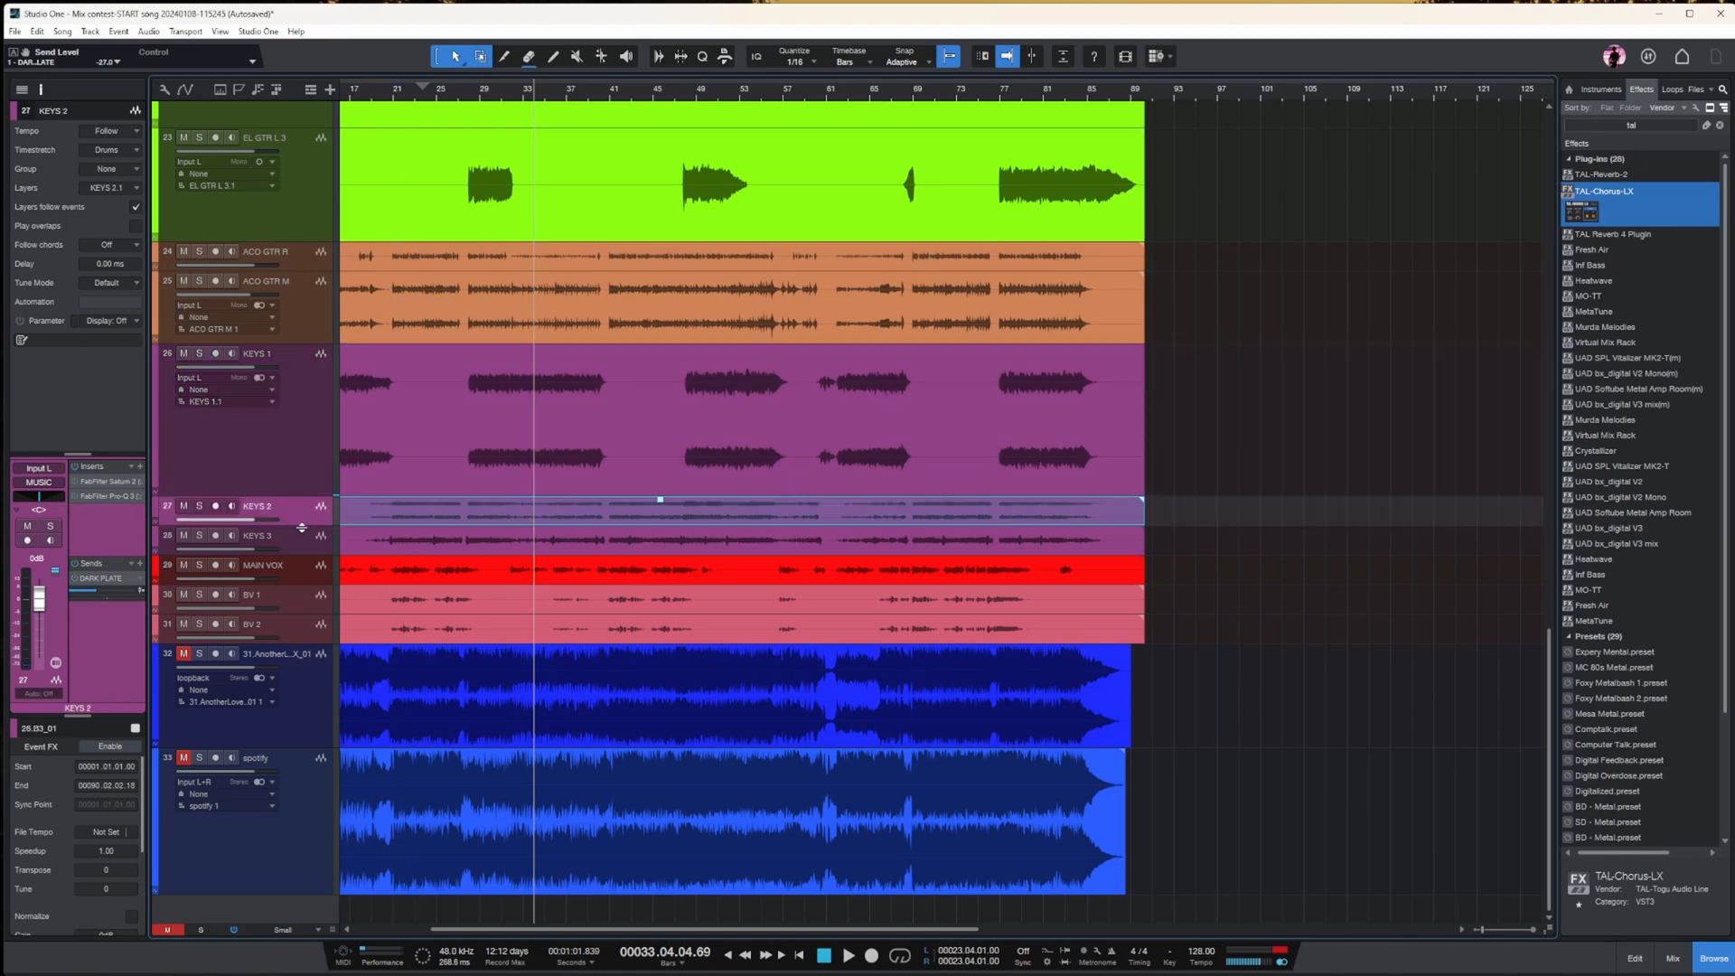
pyautogui.moveTo(302, 527); pyautogui.dragTo(303, 623)
pyautogui.press('s')
pyautogui.press('space')
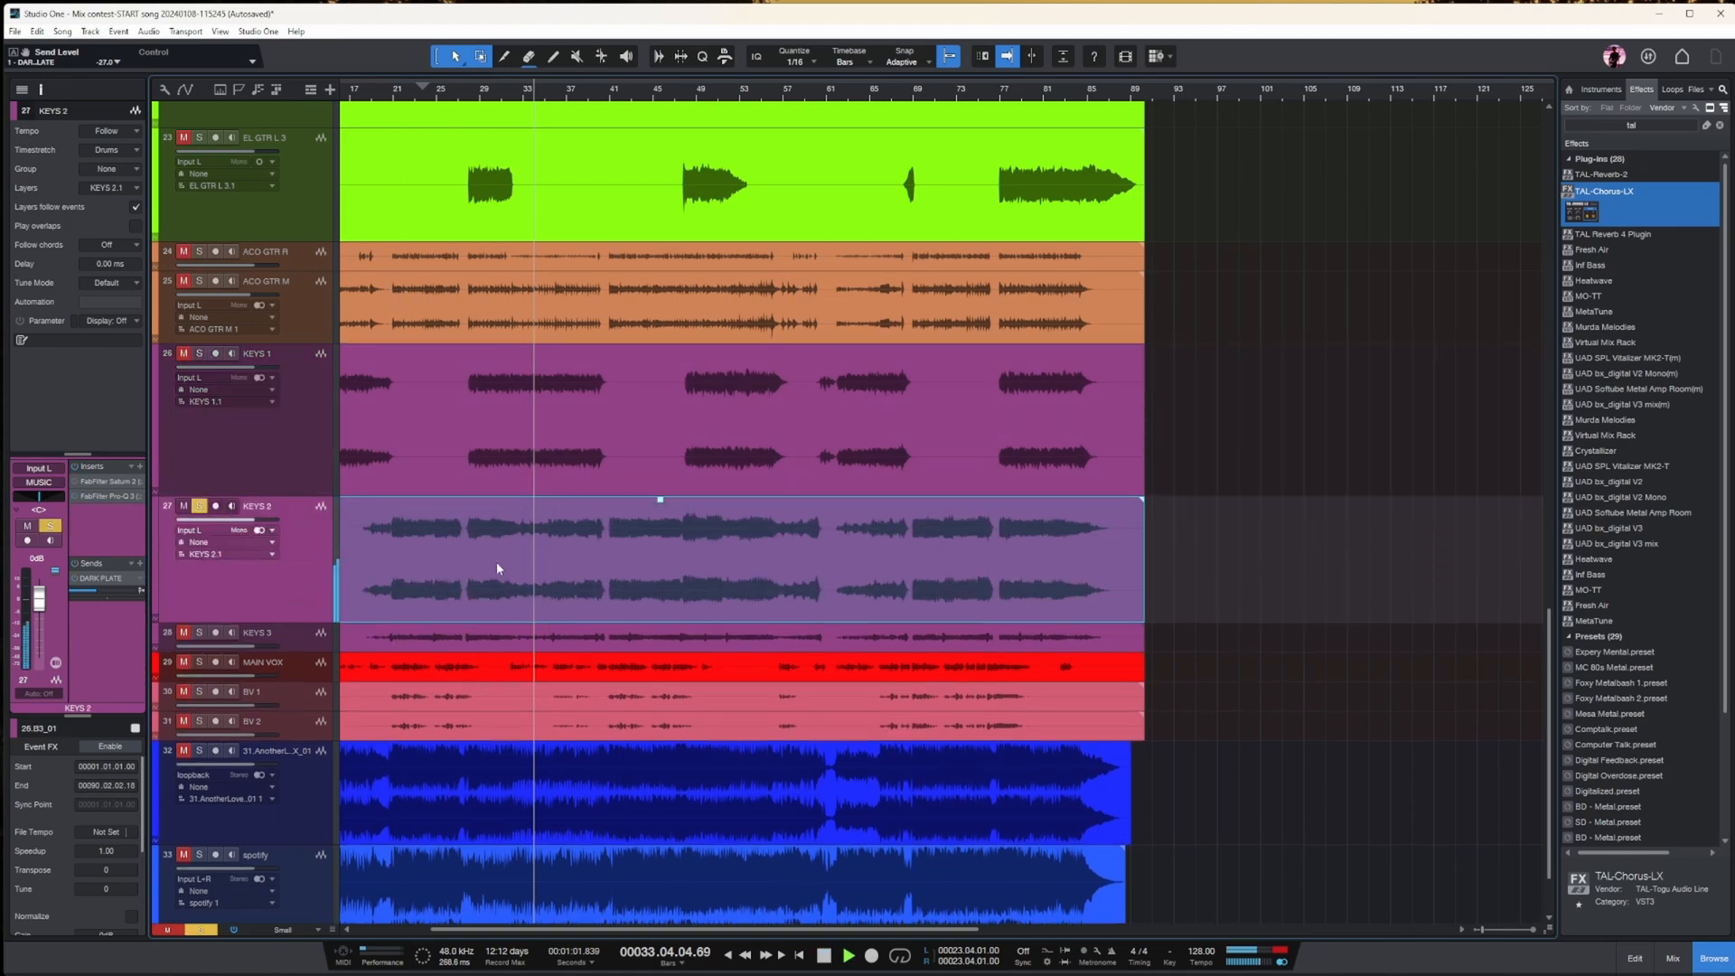
pyautogui.press('space')
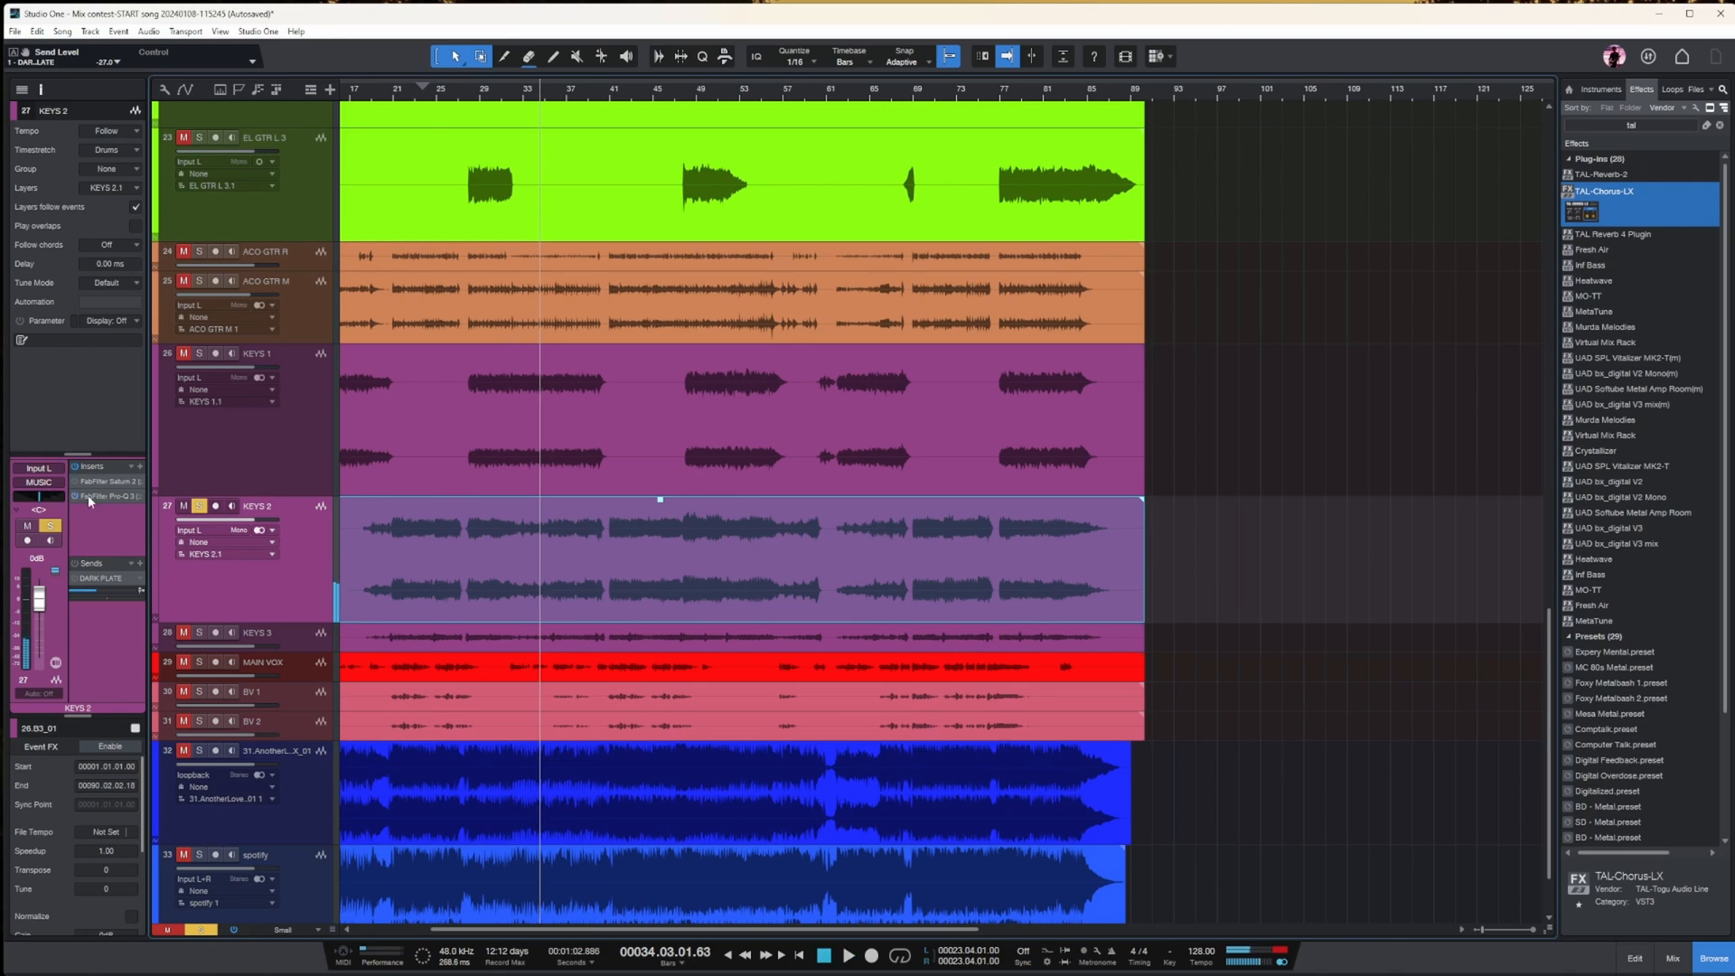
# - Open KEYS 2's Pro-Q 3, raise its low cut and add a bell cut of about 4.7 dB near 2.4 kHz
pyautogui.click(100, 496)
pyautogui.moveTo(1613, 248); pyautogui.dragTo(1160, 254)
pyautogui.click(1026, 466)
pyautogui.click(932, 423)
pyautogui.moveTo(932, 424); pyautogui.dragTo(995, 424)
pyautogui.moveTo(1177, 440); pyautogui.dragTo(1176, 483)
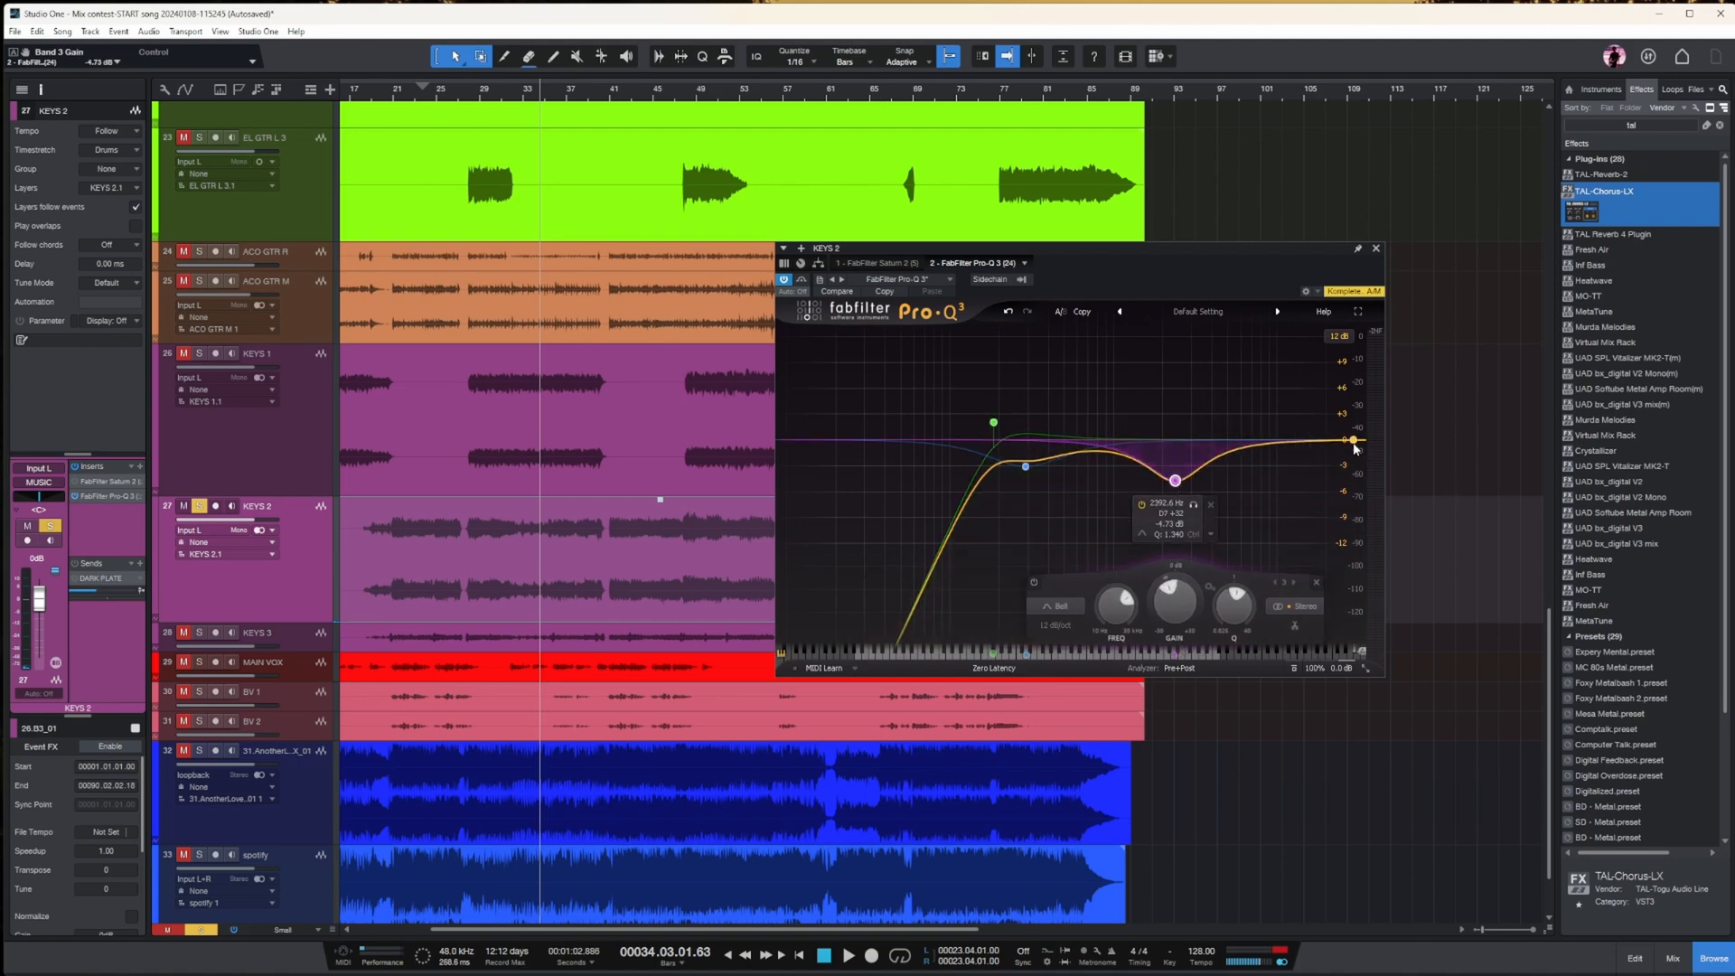
# - Add a high cut near 5.6 kHz, deepen the bell cut to about 6.5 dB near 2 kHz and raise the low cut further
pyautogui.moveTo(1355, 443); pyautogui.dragTo(1237, 421)
pyautogui.press('space')
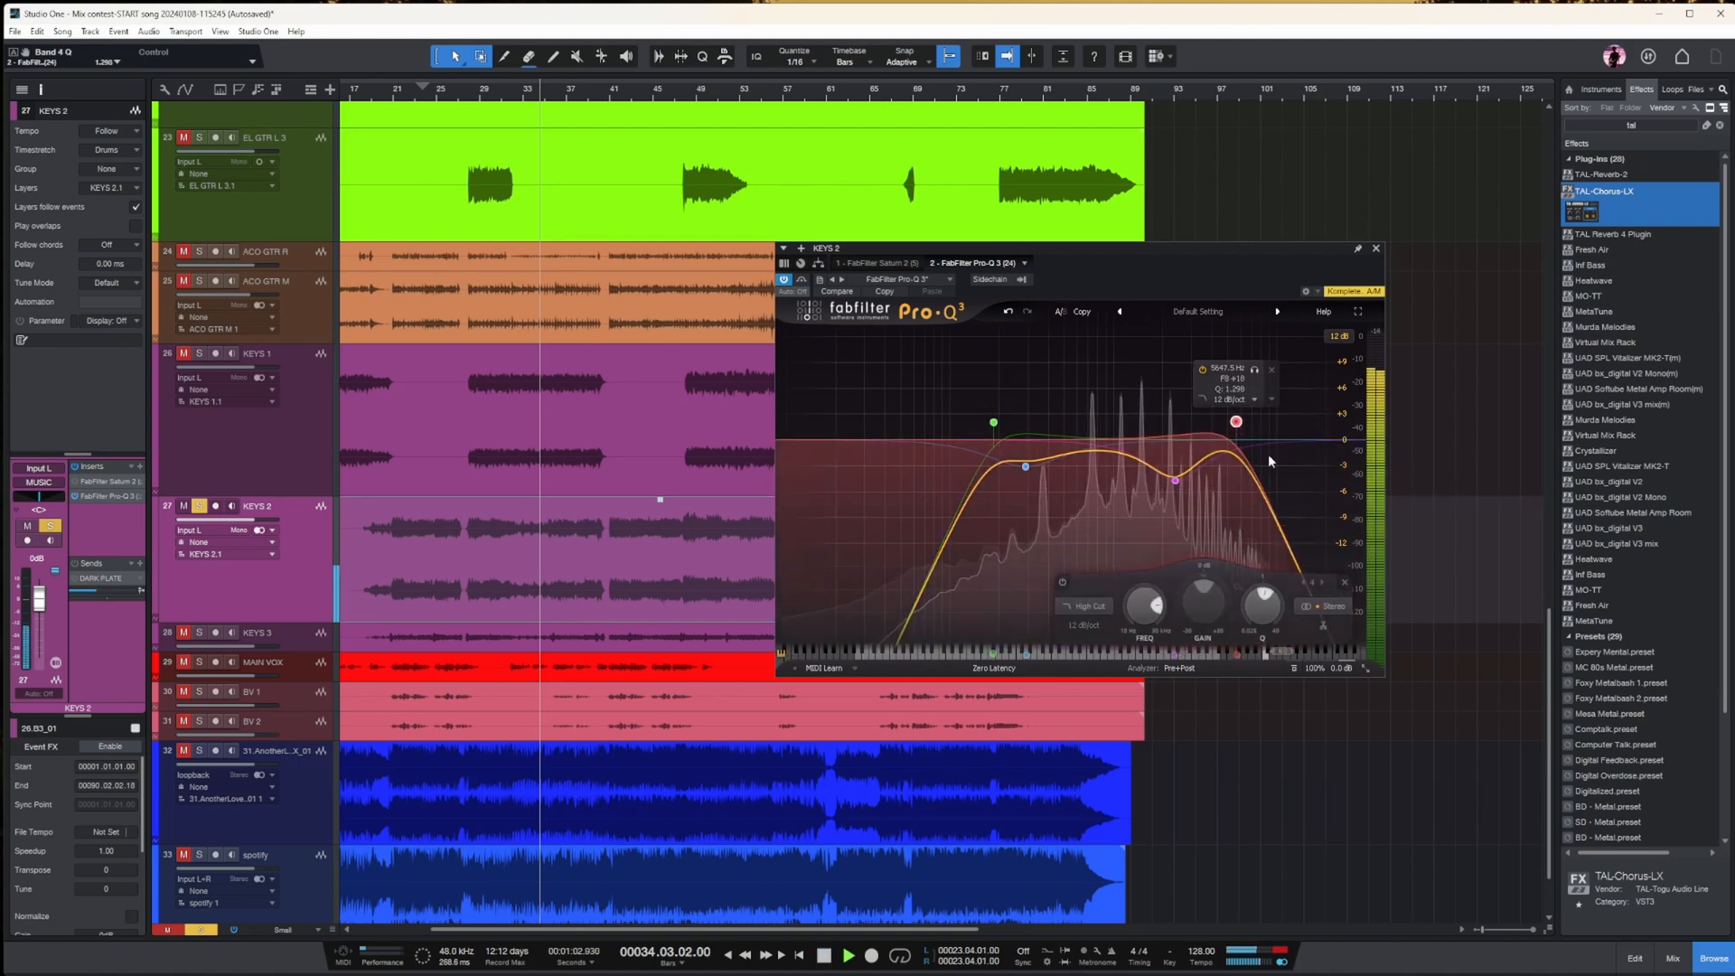
pyautogui.moveTo(1175, 480); pyautogui.dragTo(1165, 495)
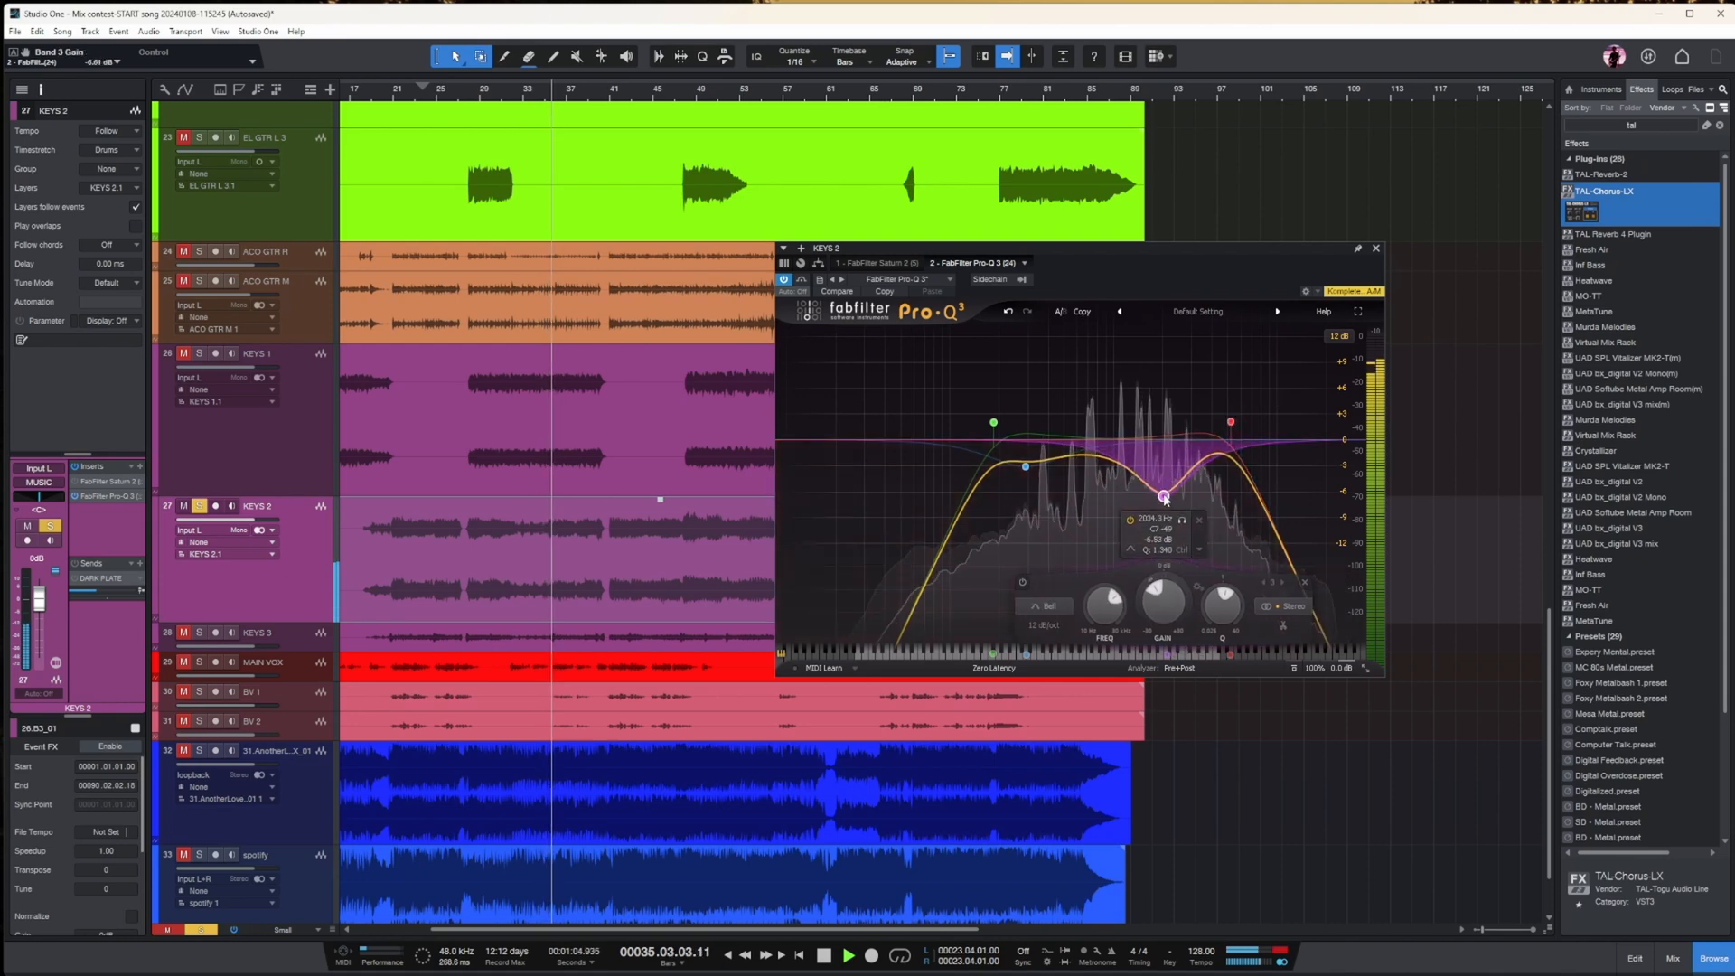
pyautogui.moveTo(994, 425); pyautogui.dragTo(1062, 425)
# - Enable KEYS 2's DARK PLATE send at about -22.7 dB, close the equalizer and lower the track's volume to -3.4 dB
pyautogui.click(75, 578)
pyautogui.moveTo(96, 591); pyautogui.dragTo(93, 593)
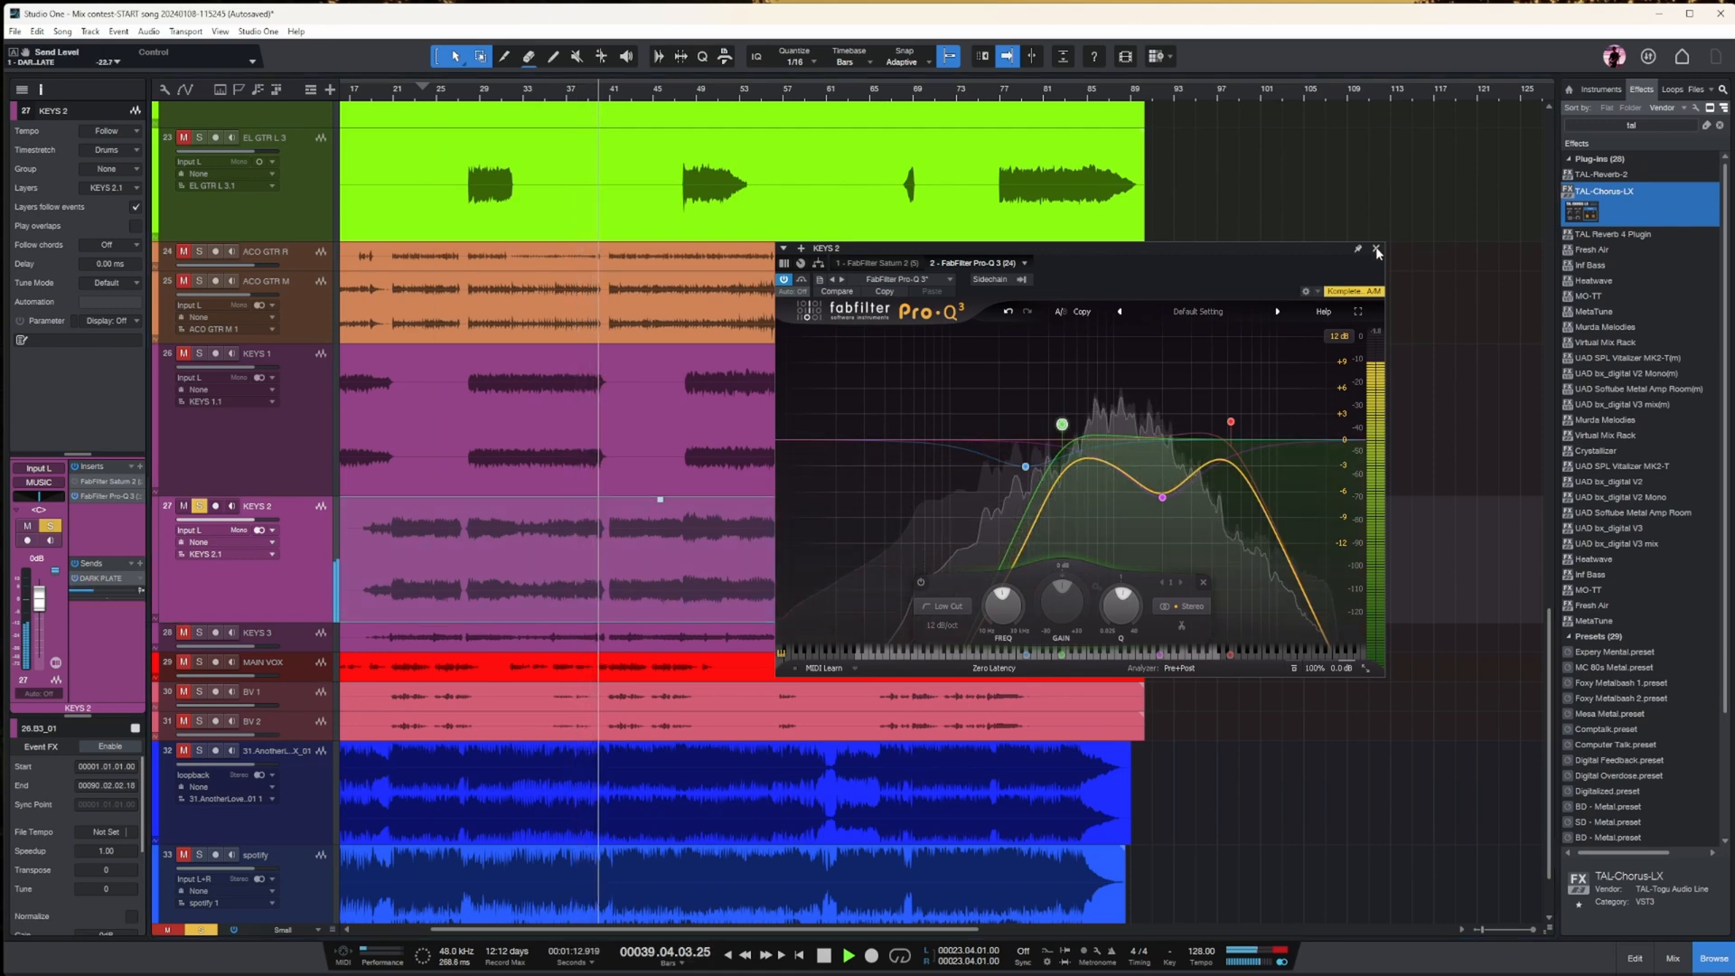
pyautogui.click(1376, 250)
pyautogui.moveTo(38, 597); pyautogui.dragTo(38, 607)
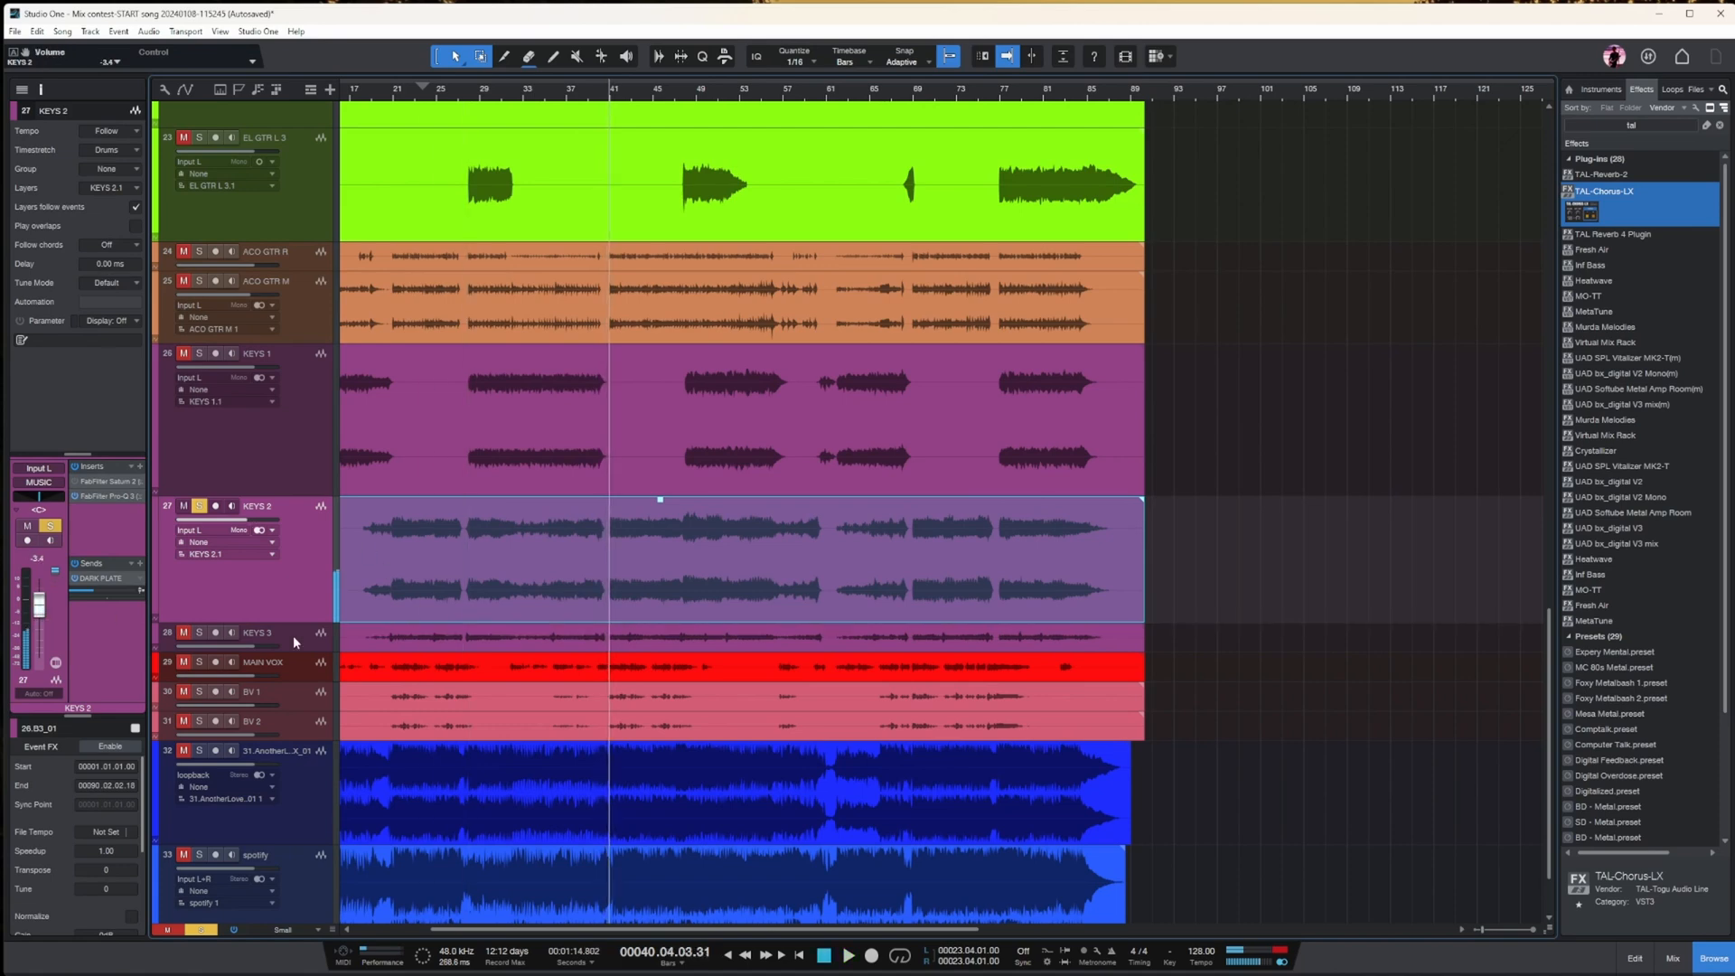
# - Enlarge the KEYS 3 track, audition it soloed together with KEYS 2, stop playback and clear the solo
pyautogui.moveTo(296, 650); pyautogui.dragTo(296, 749)
pyautogui.click(349, 701)
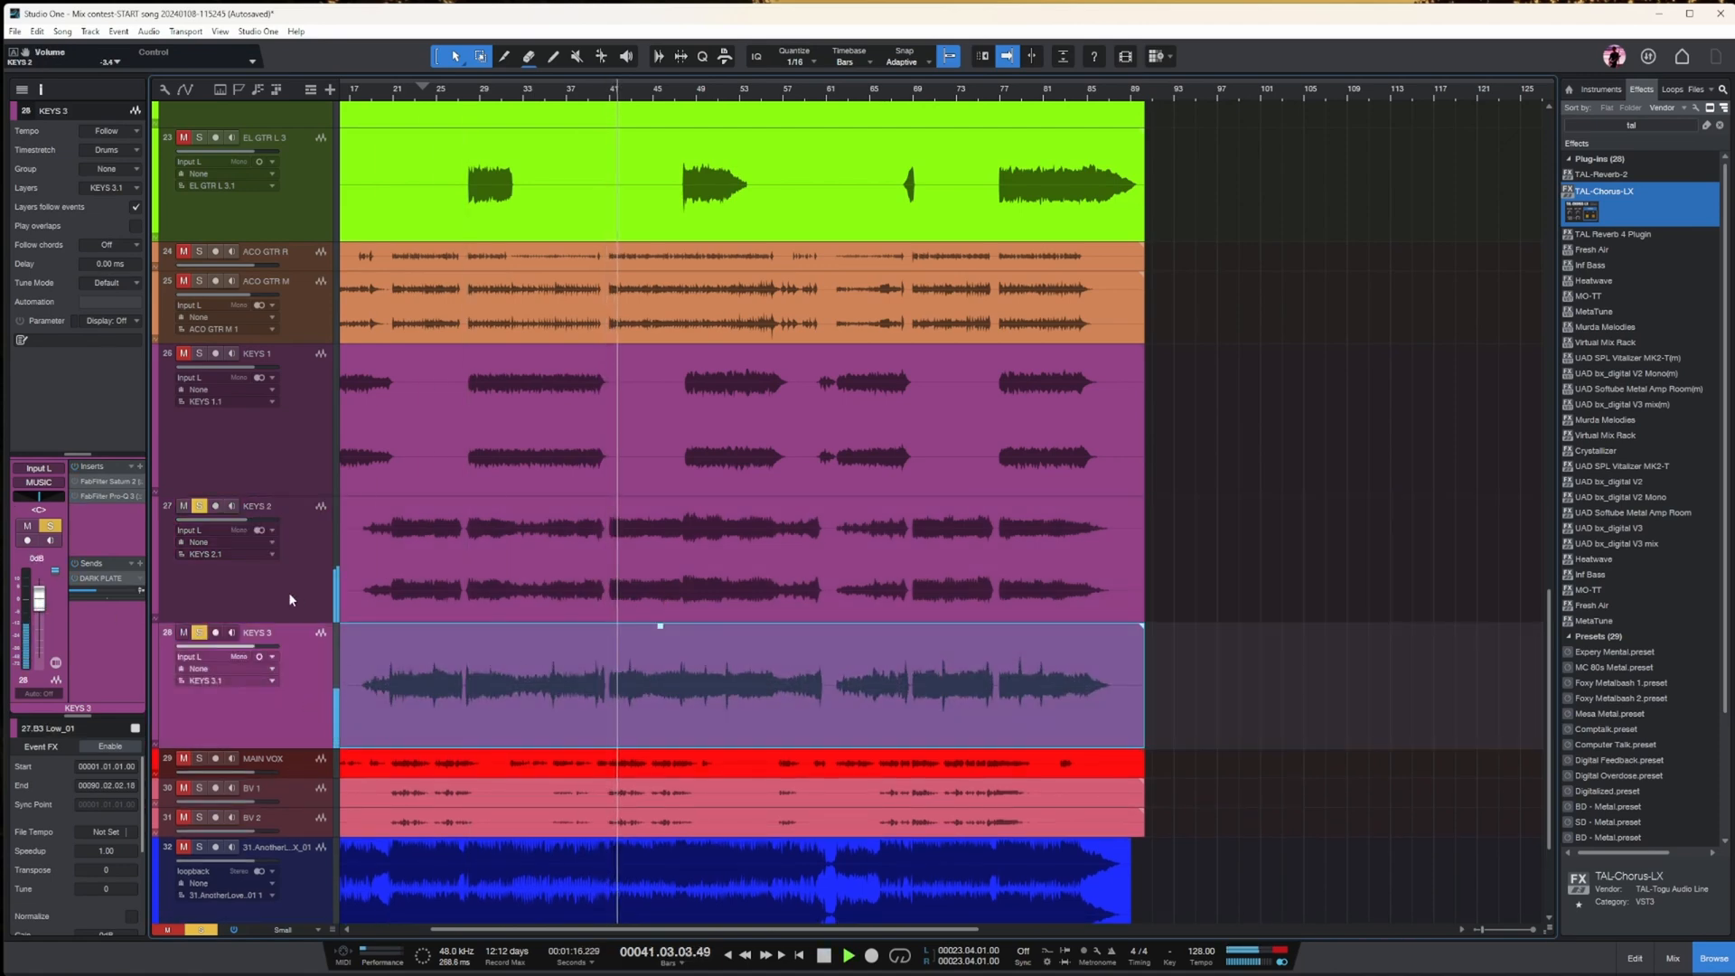
pyautogui.press('w')
pyautogui.press('space')
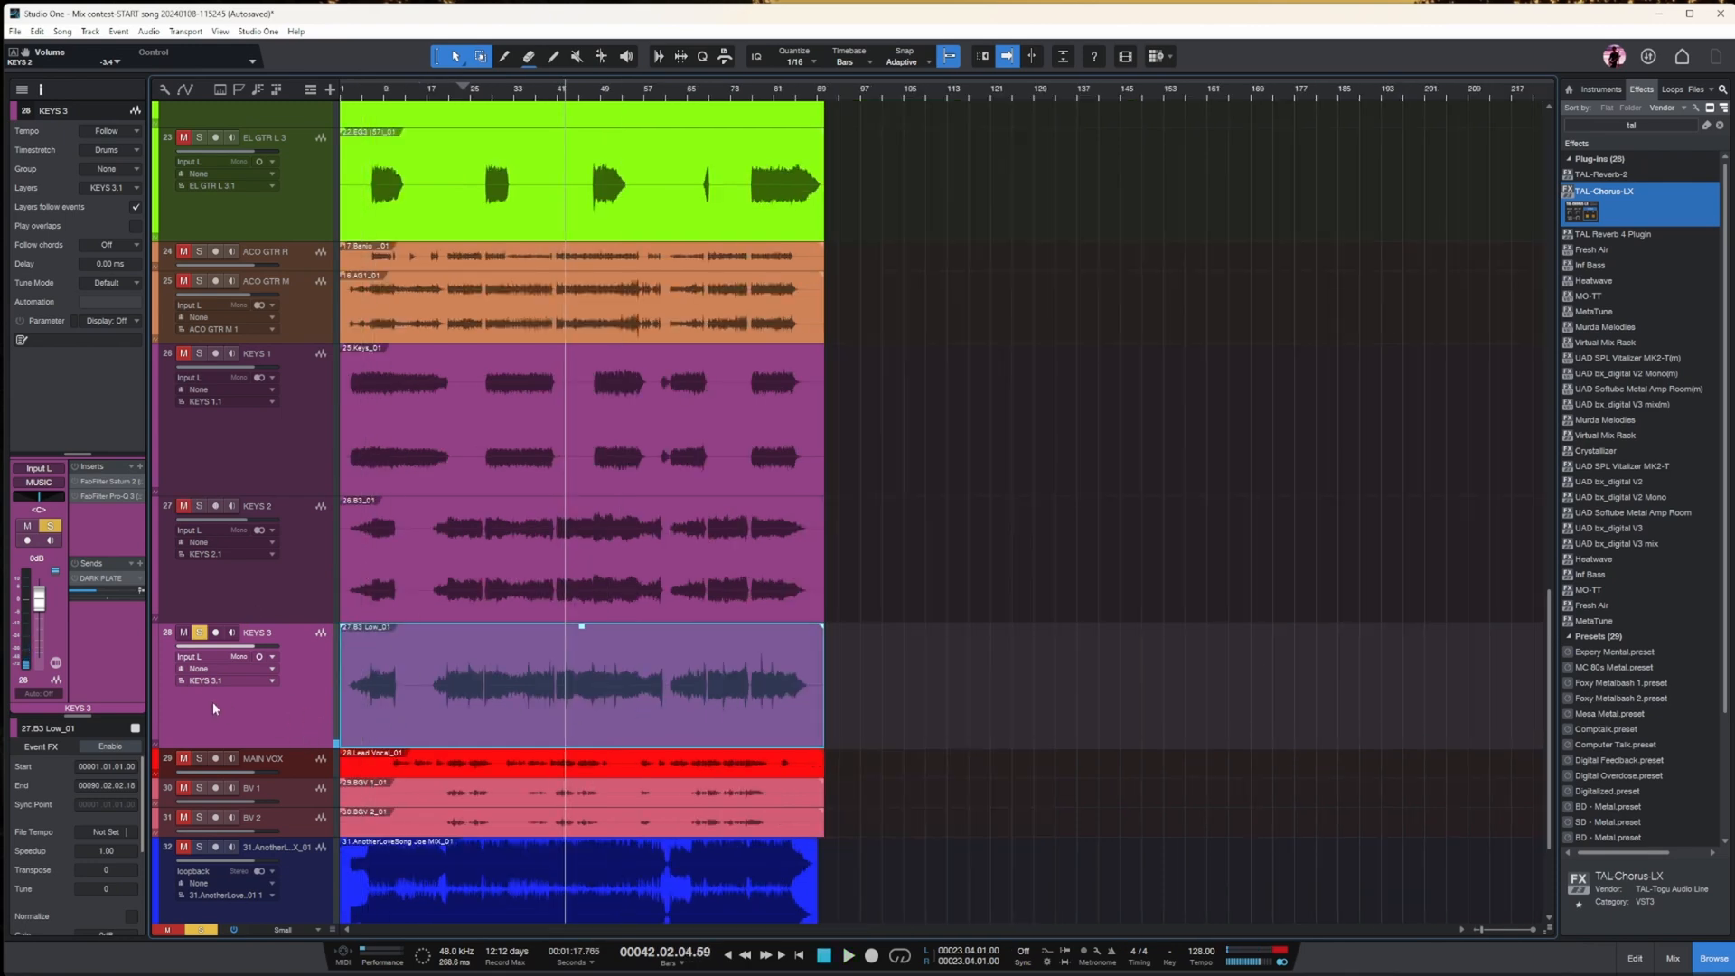
pyautogui.click(200, 634)
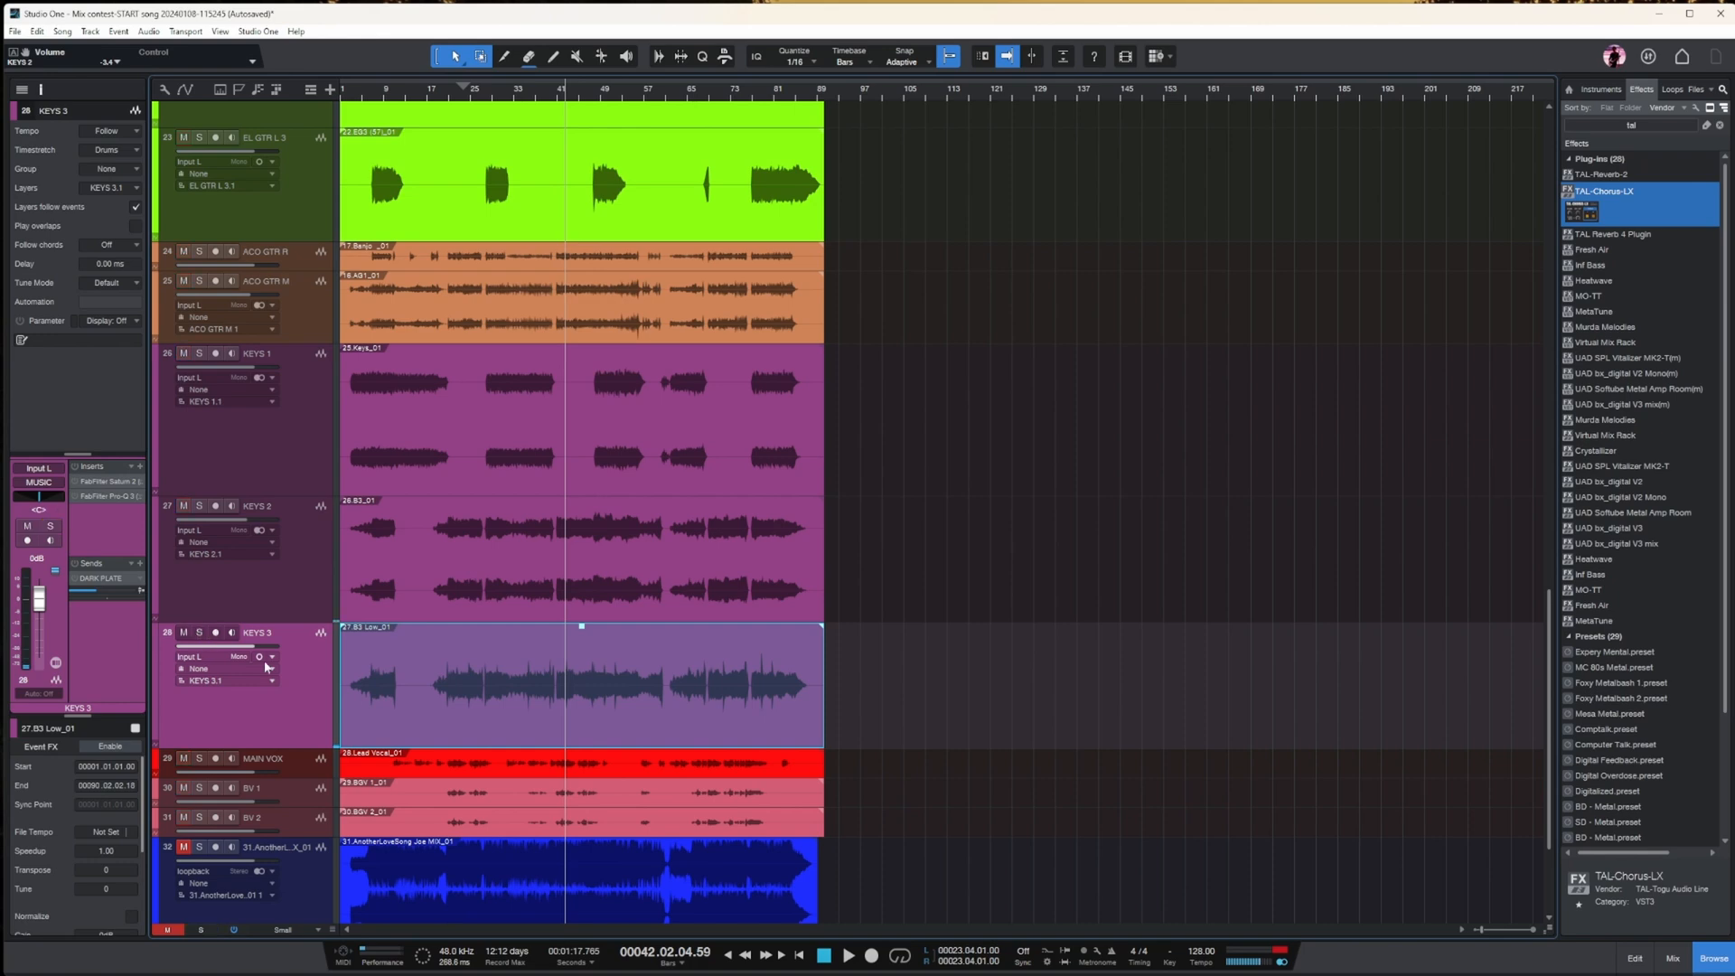
# - Solo and audition KEYS 3, open its Pro-Q 3 and raise the low cut to about 236 Hz
pyautogui.press('s')
pyautogui.press('space')
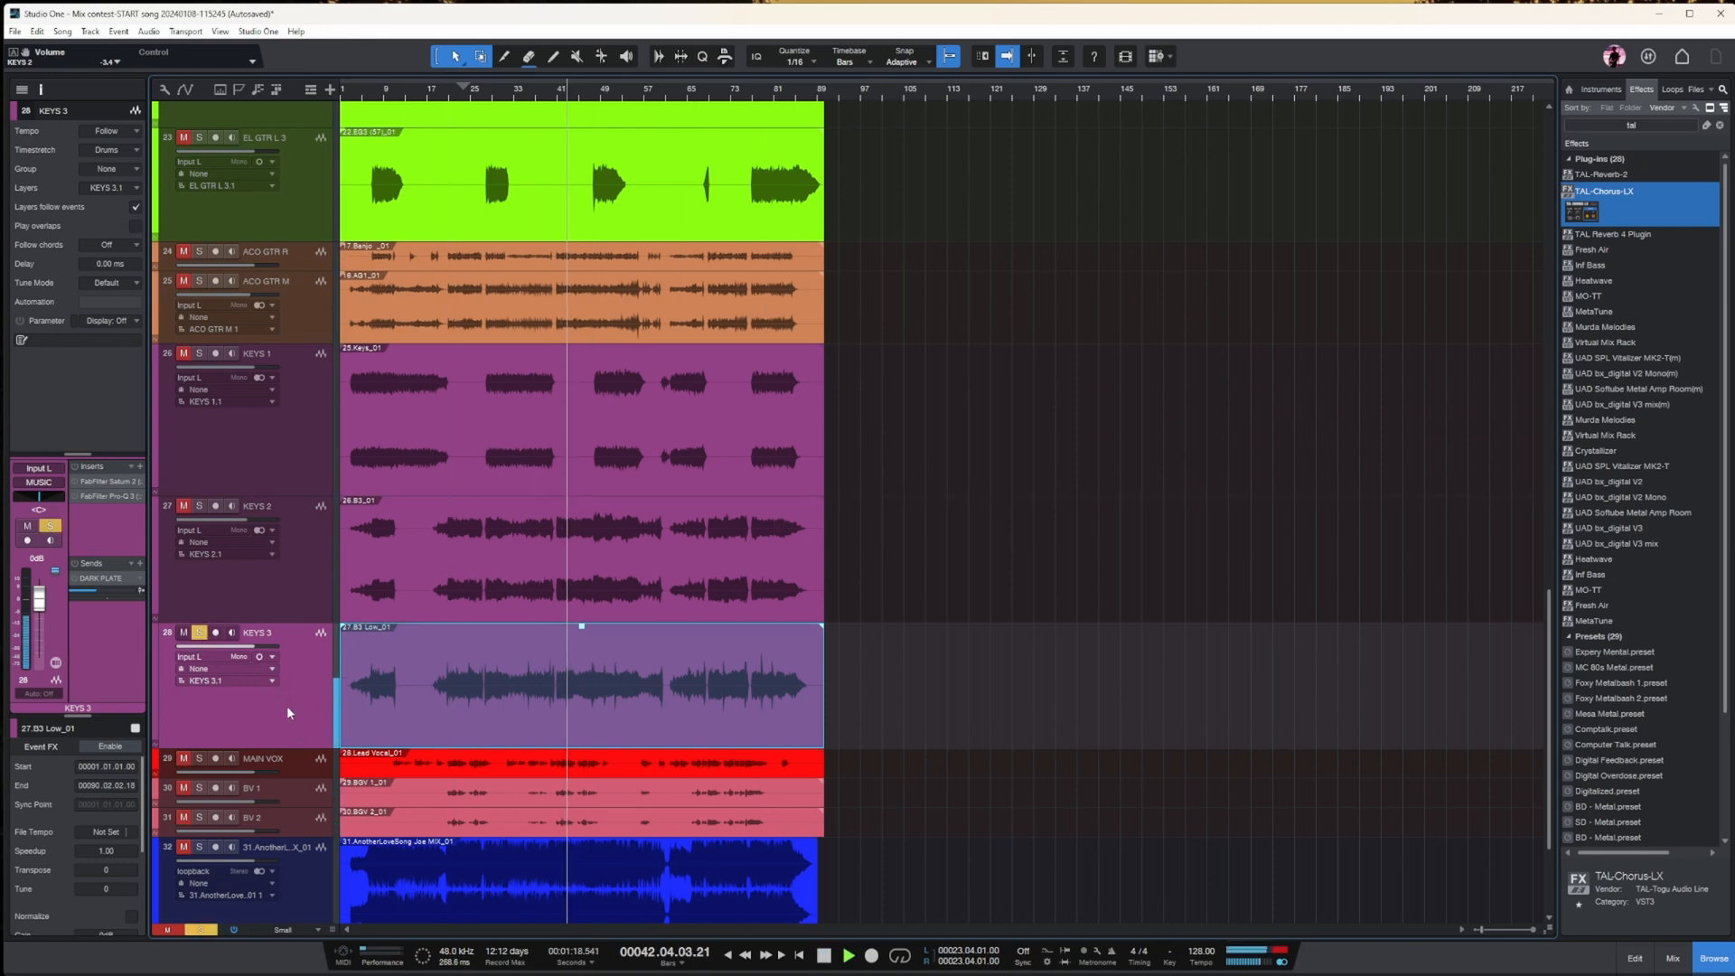
pyautogui.press('space')
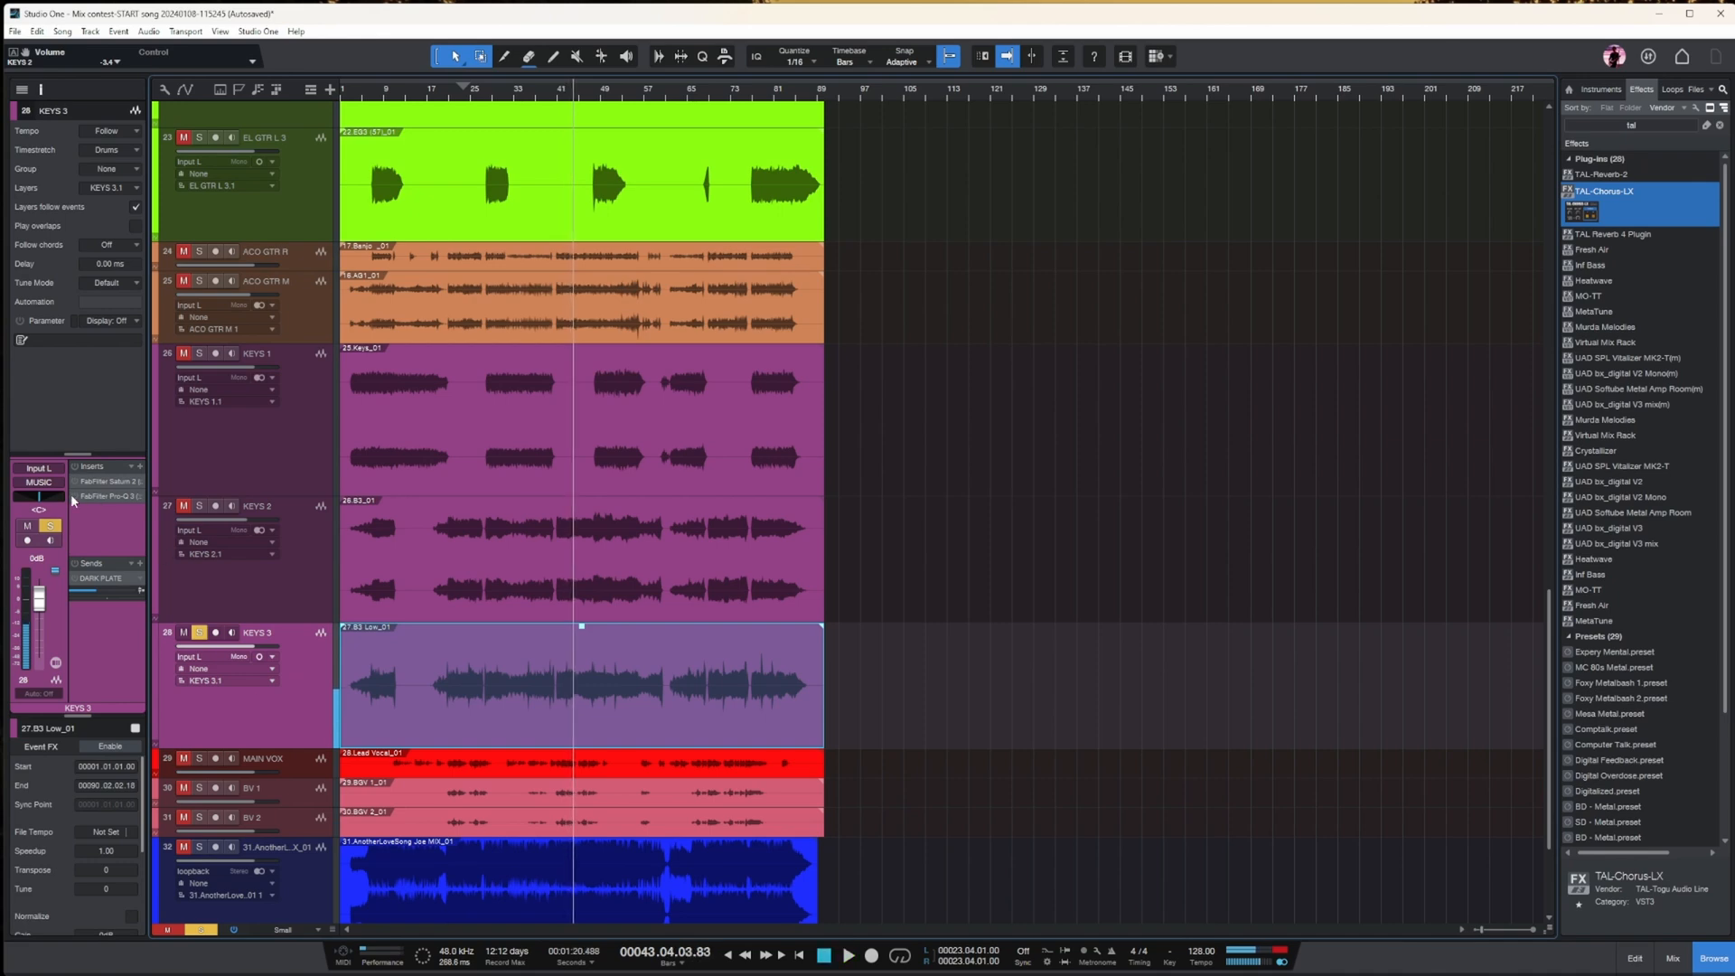
pyautogui.click(101, 495)
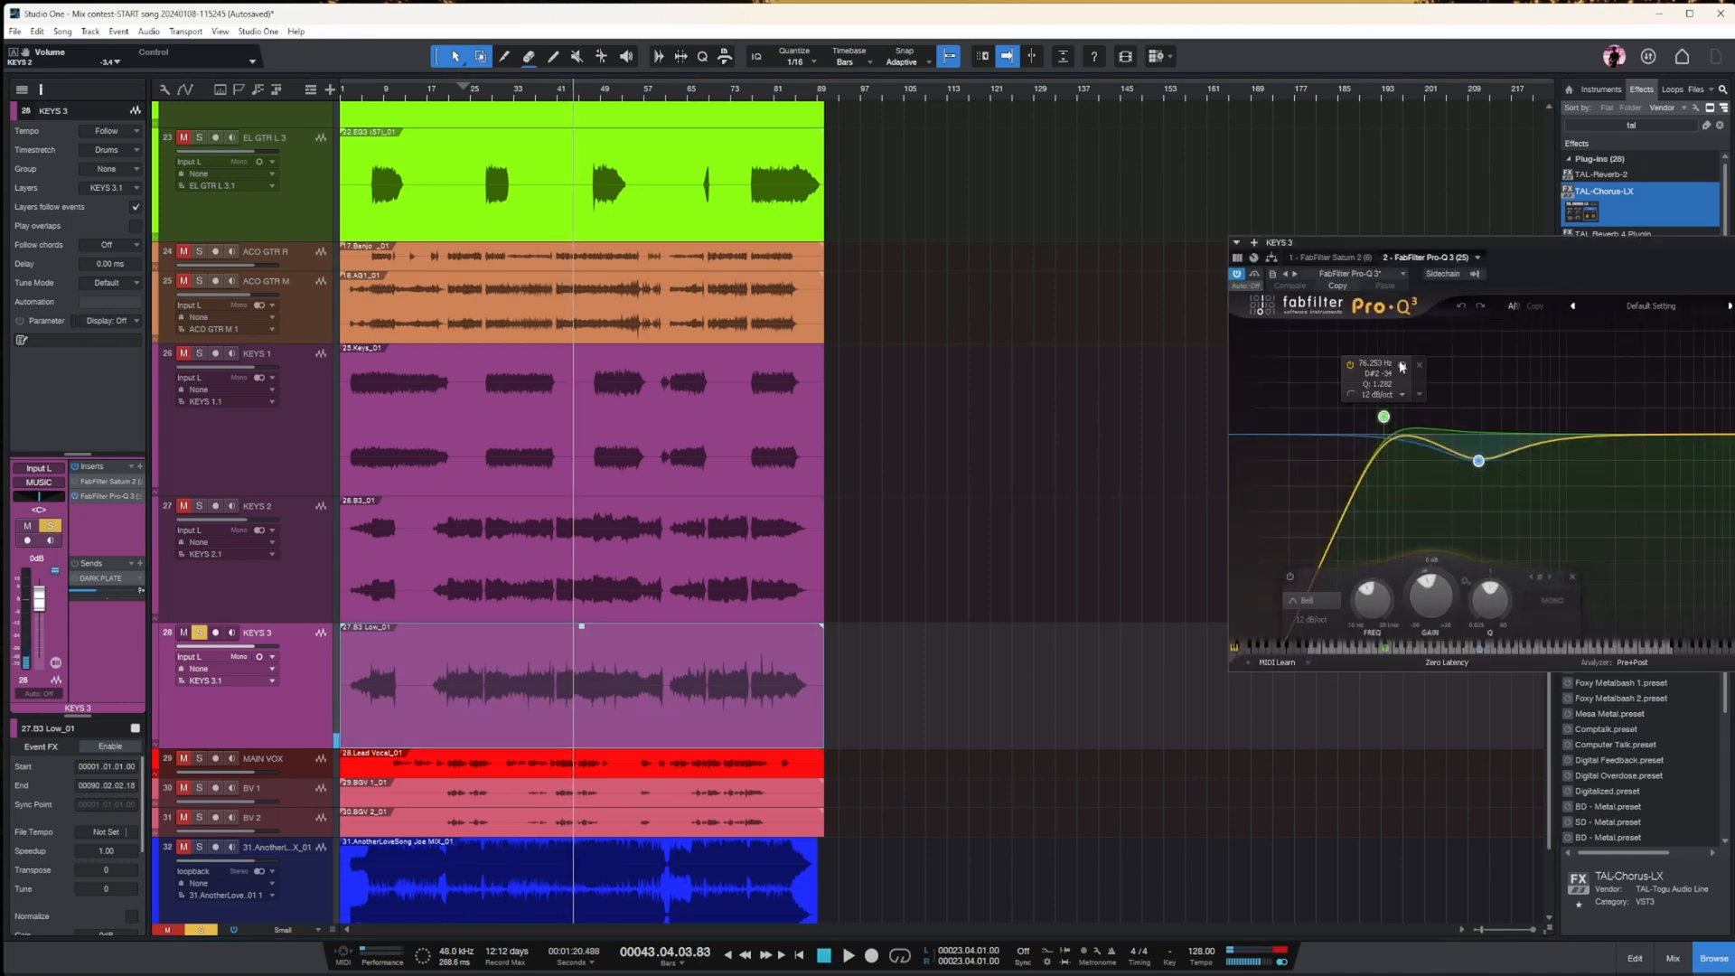
pyautogui.moveTo(1385, 415); pyautogui.dragTo(1470, 414)
pyautogui.moveTo(1586, 244); pyautogui.dragTo(1109, 216)
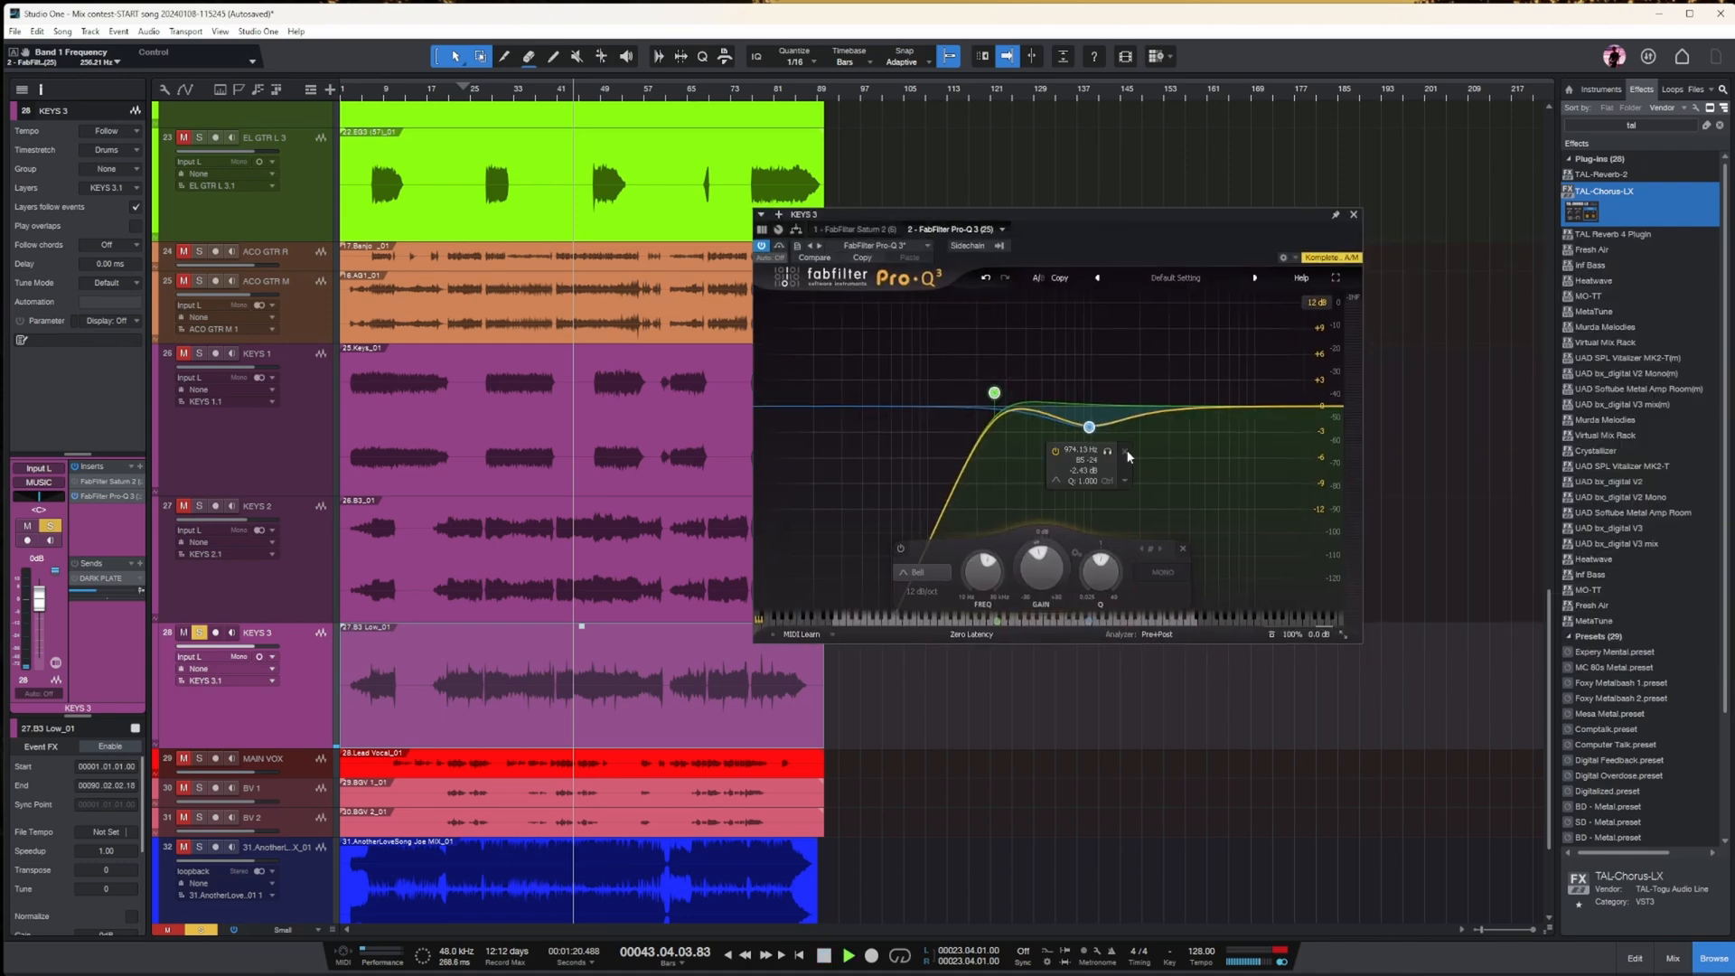
# - Raise KEYS 3's low cut to about 494 Hz during playback and add a high cut near 5 kHz
pyautogui.press('space')
pyautogui.moveTo(997, 395); pyautogui.dragTo(1042, 395)
pyautogui.press('space')
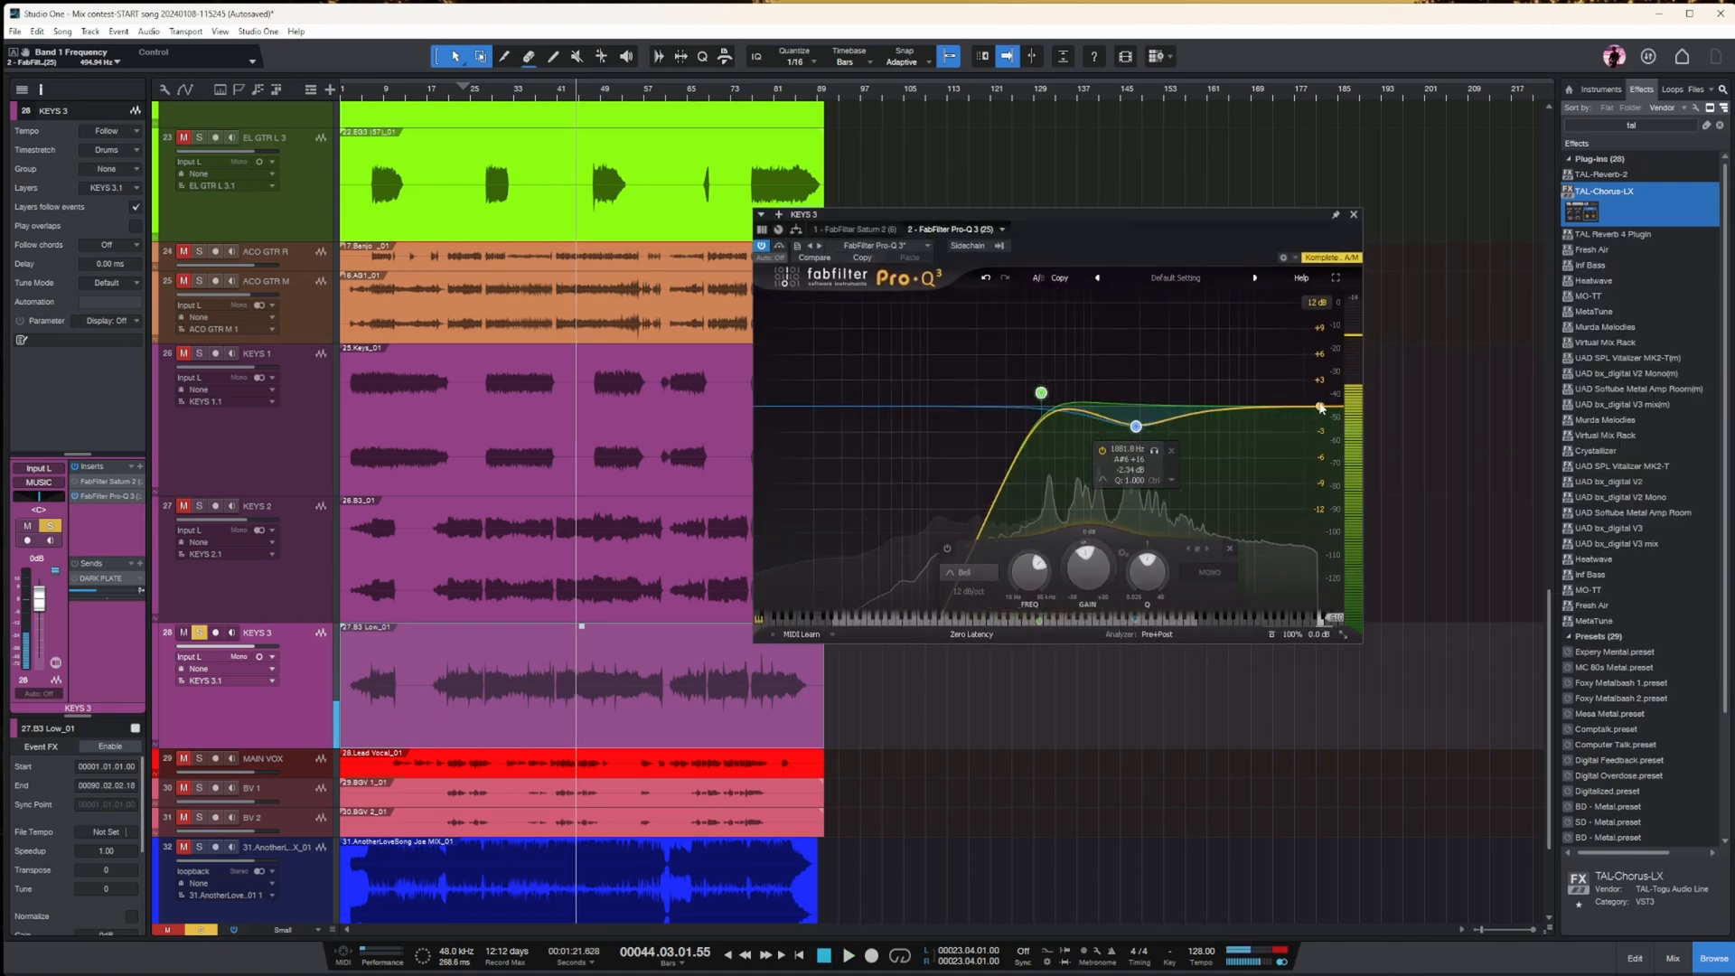
pyautogui.moveTo(1320, 406); pyautogui.dragTo(1208, 392)
pyautogui.click(1041, 394)
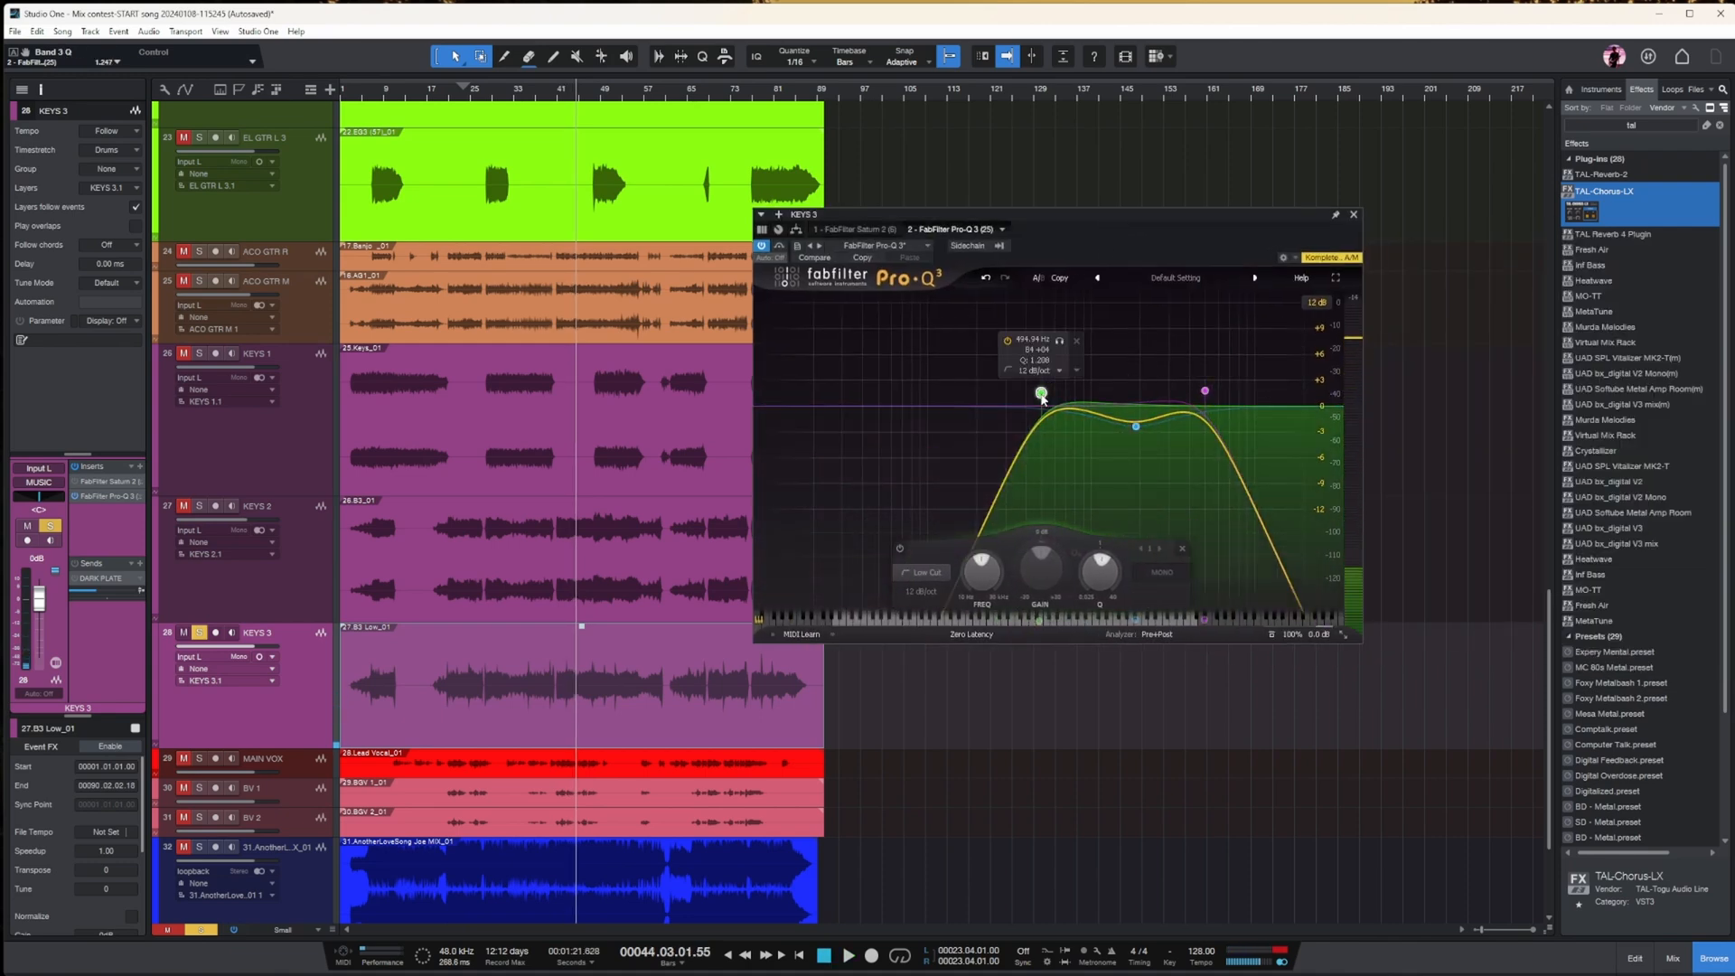
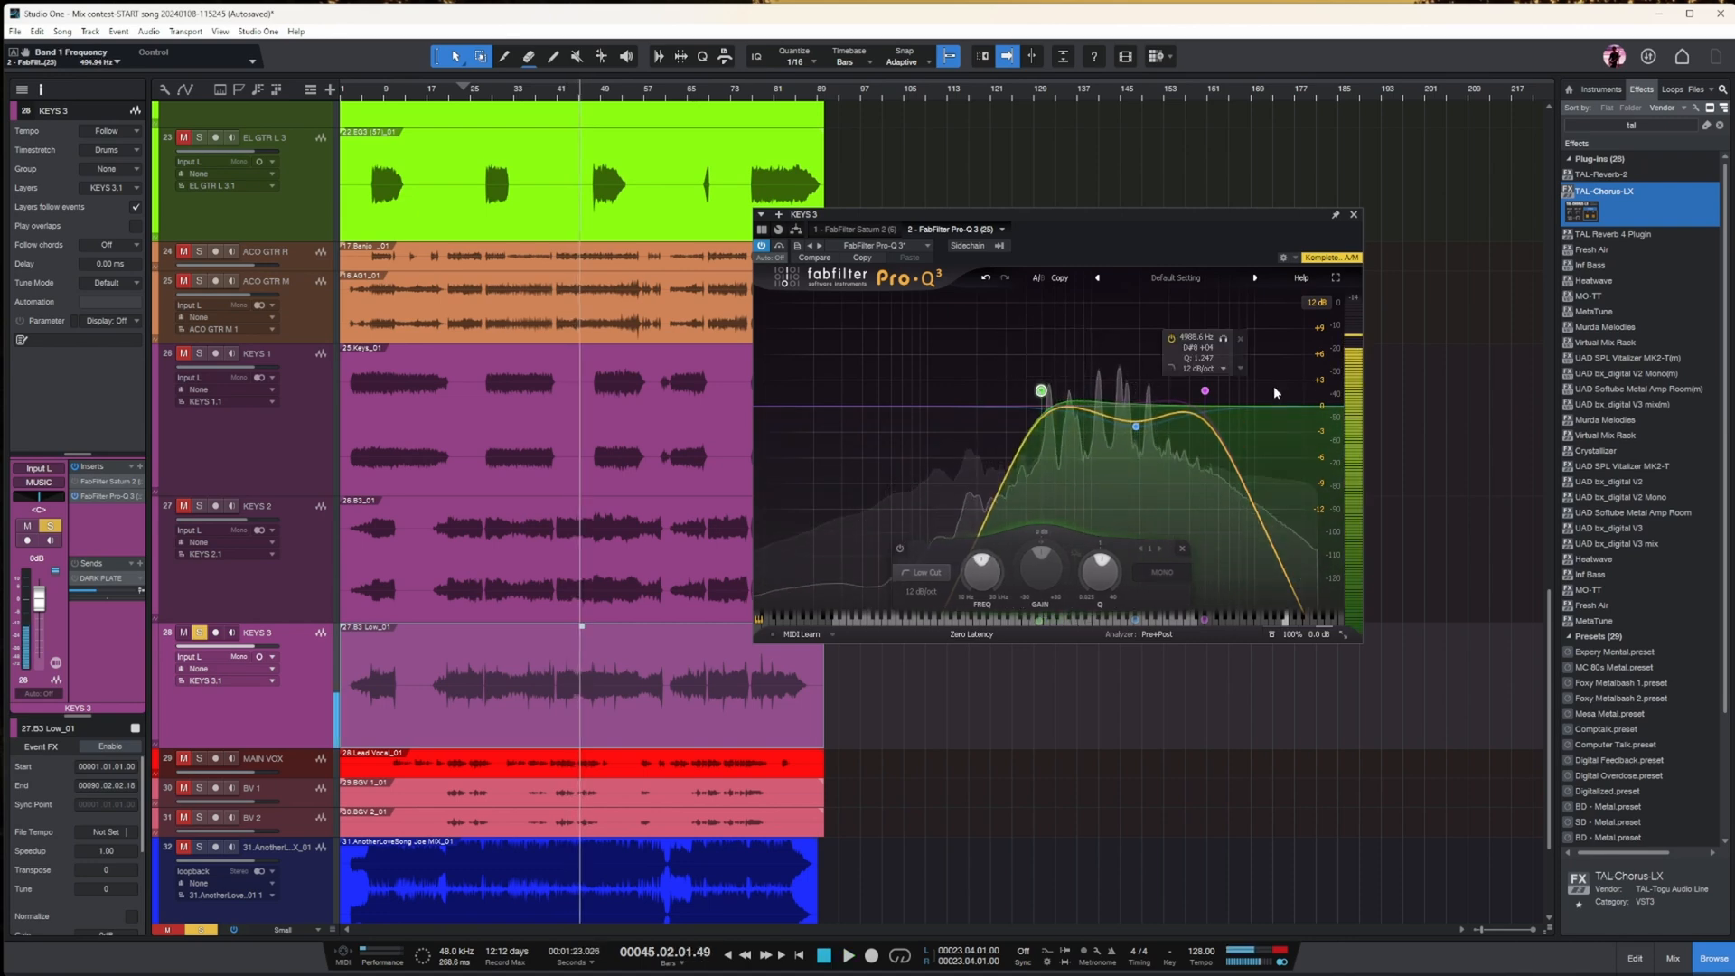
# - Audition KEYS 2 and KEYS 3 soloed together with the equalizer closed and lower KEYS 3's volume to about -1.4 dB
pyautogui.click(1354, 216)
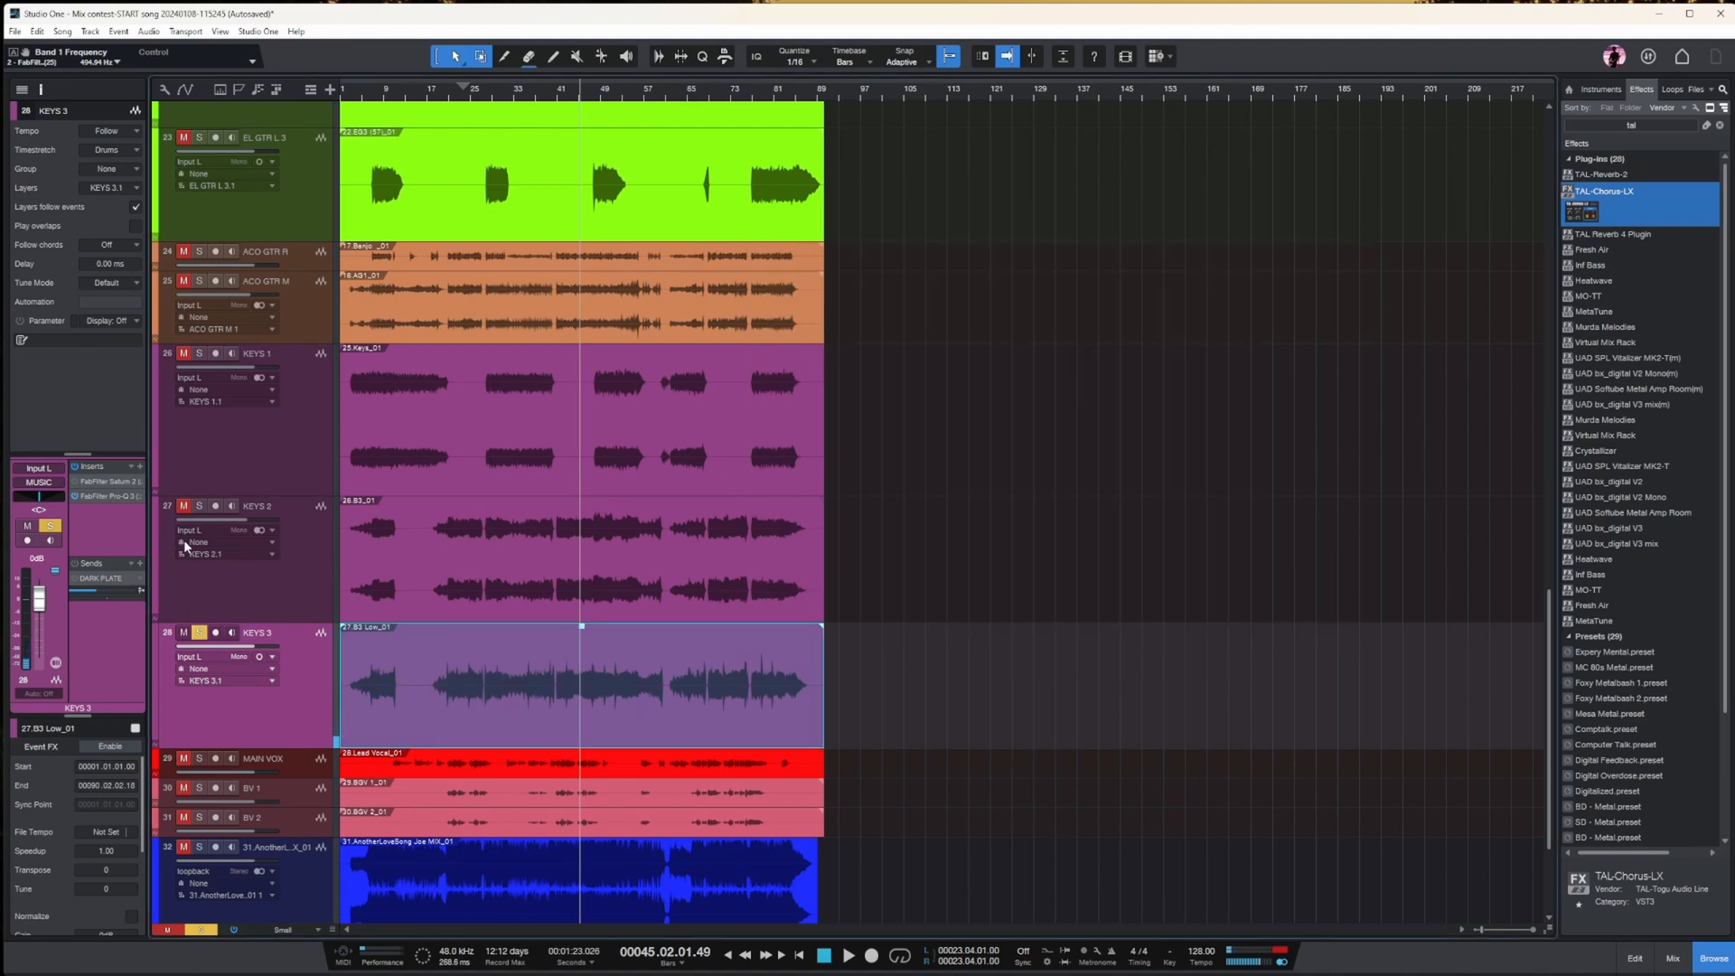
pyautogui.click(267, 578)
pyautogui.press('space')
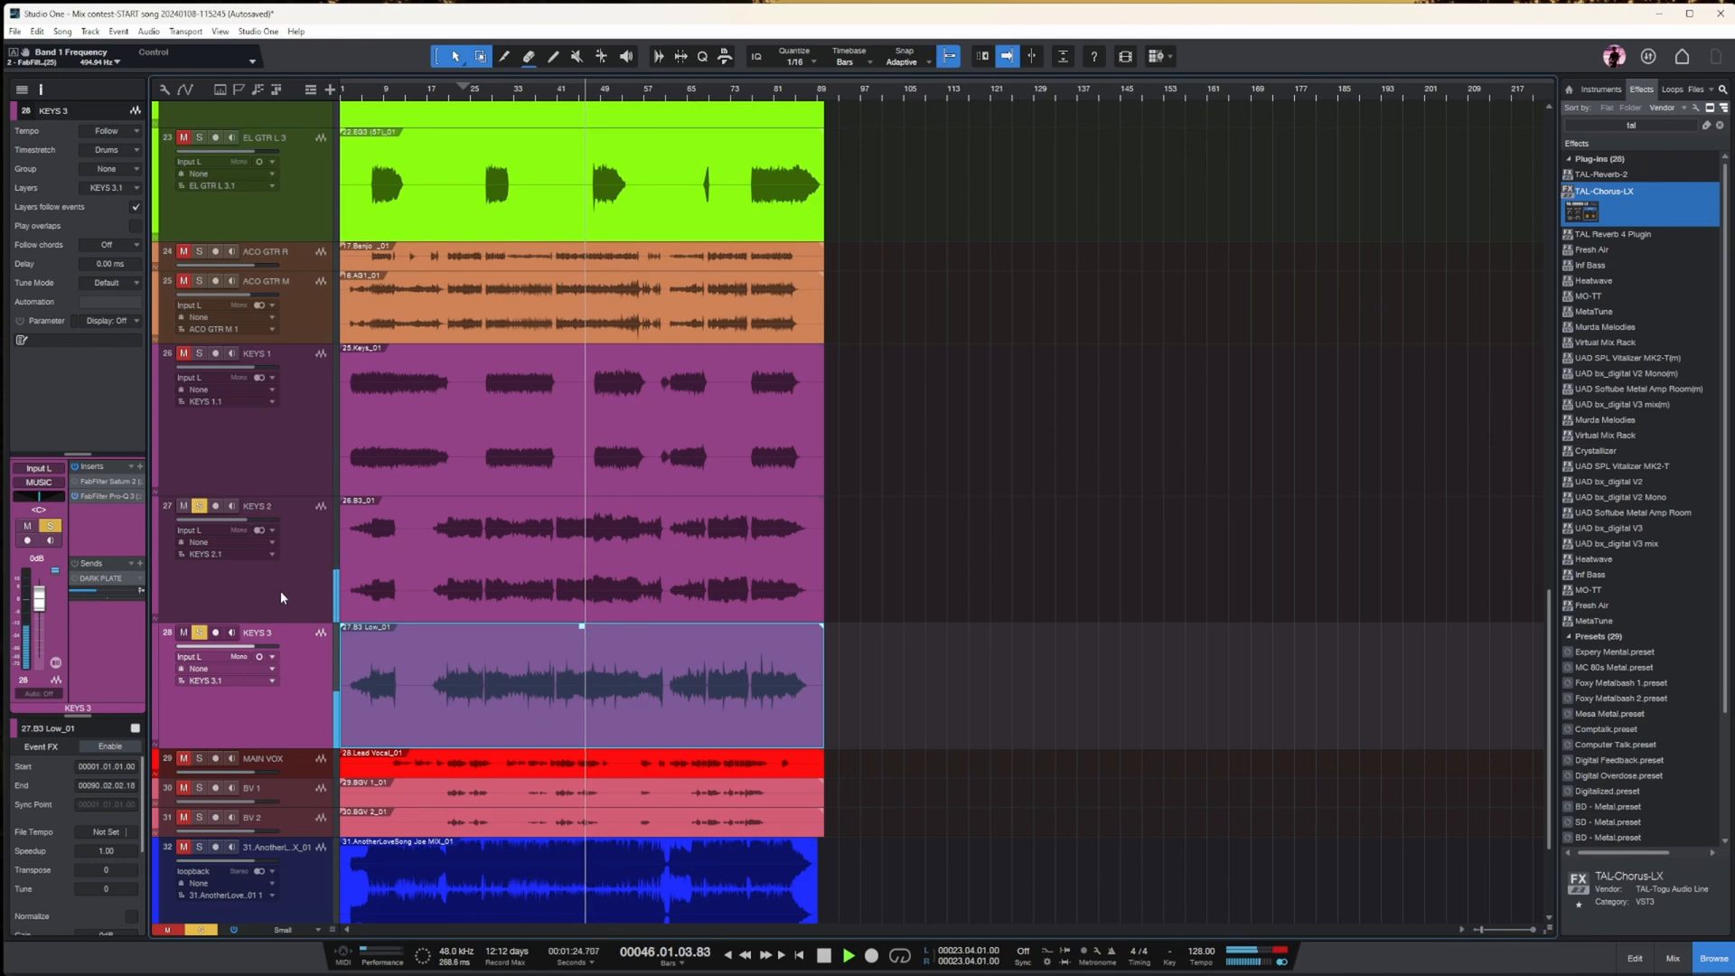
pyautogui.moveTo(39, 602); pyautogui.dragTo(39, 607)
pyautogui.click(153, 676)
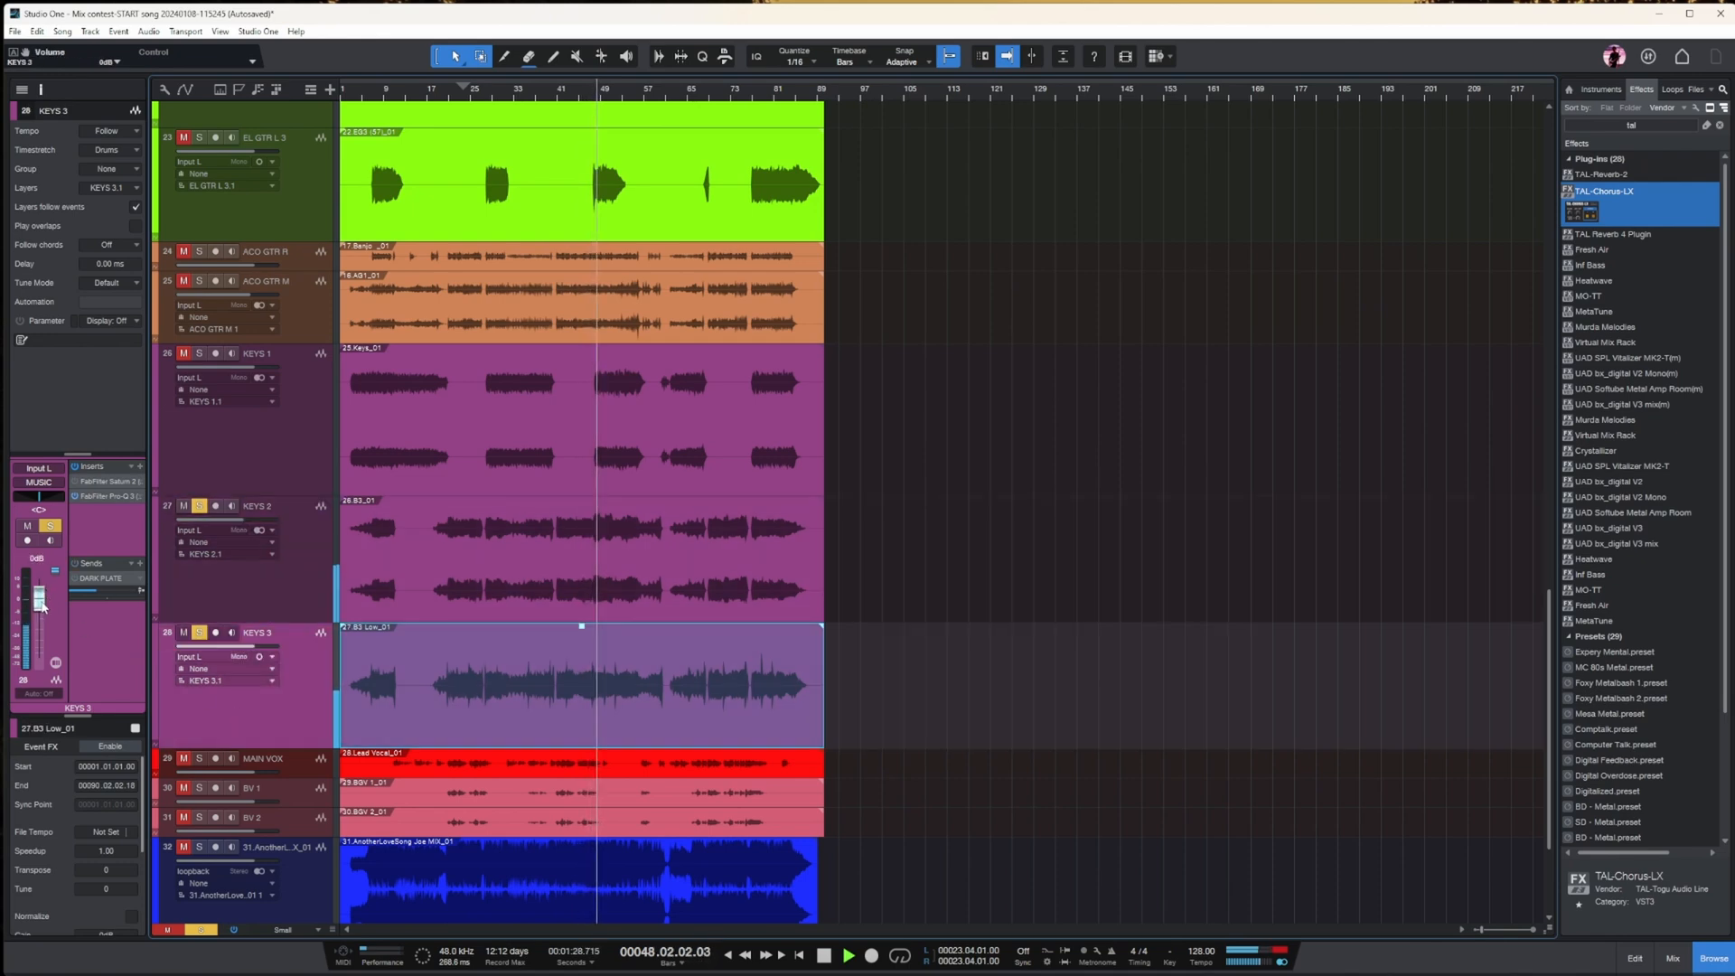
pyautogui.press('Up')
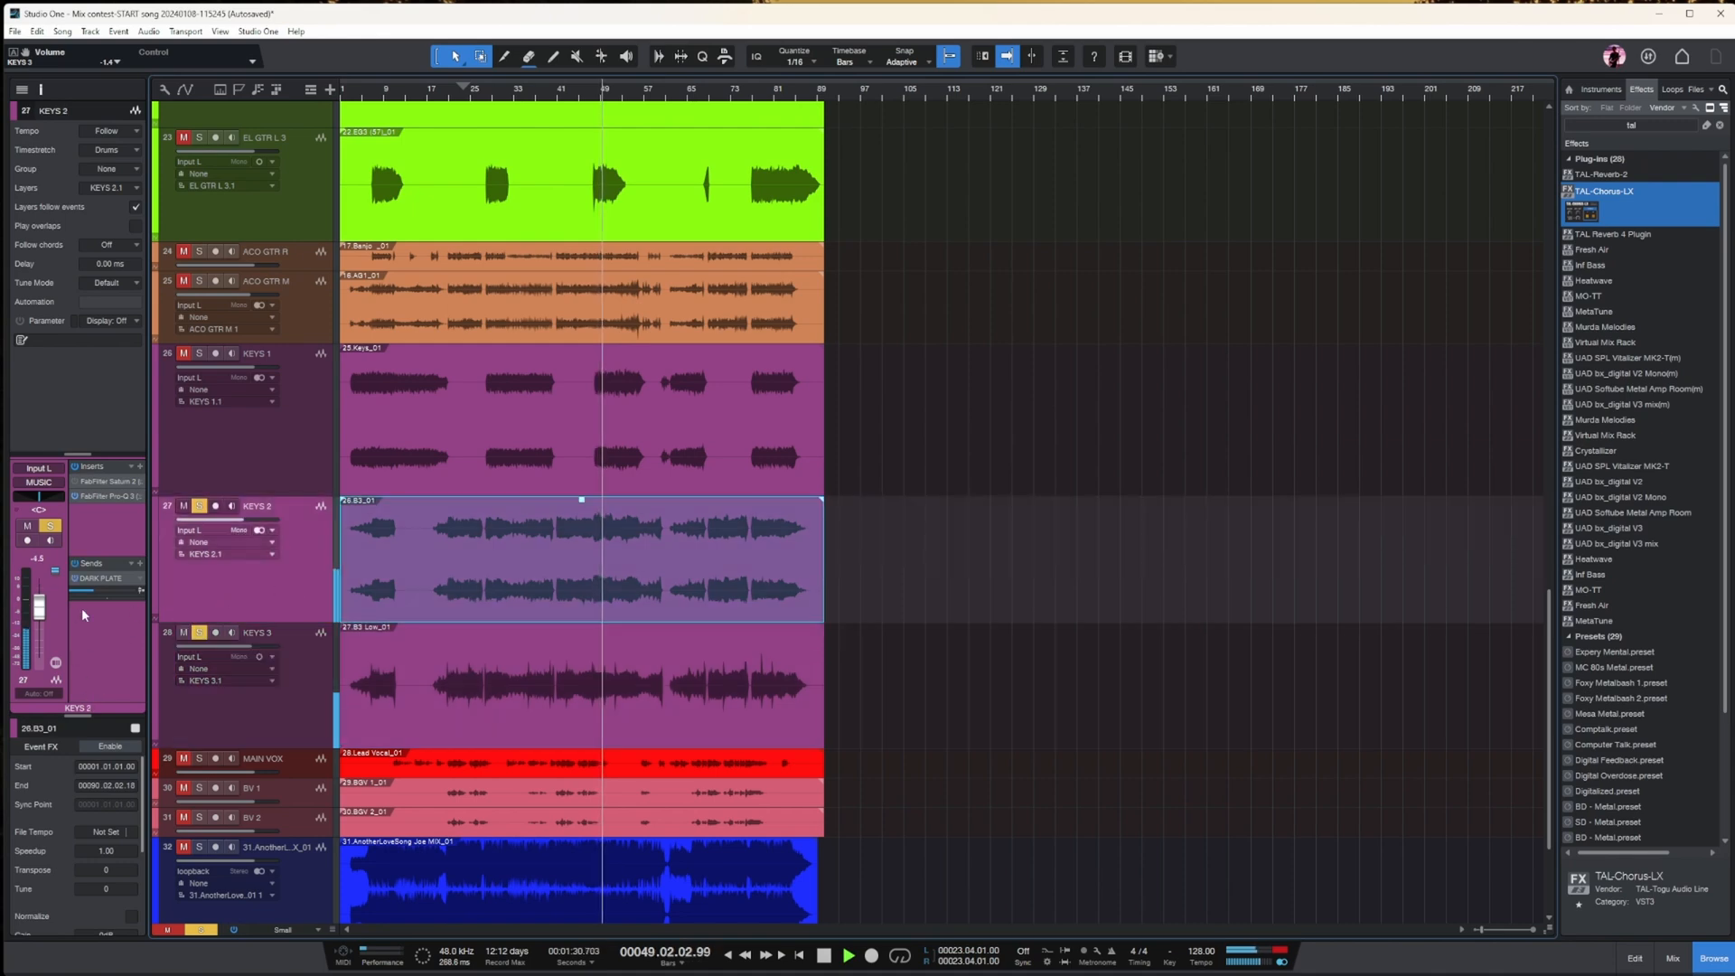
pyautogui.press('space')
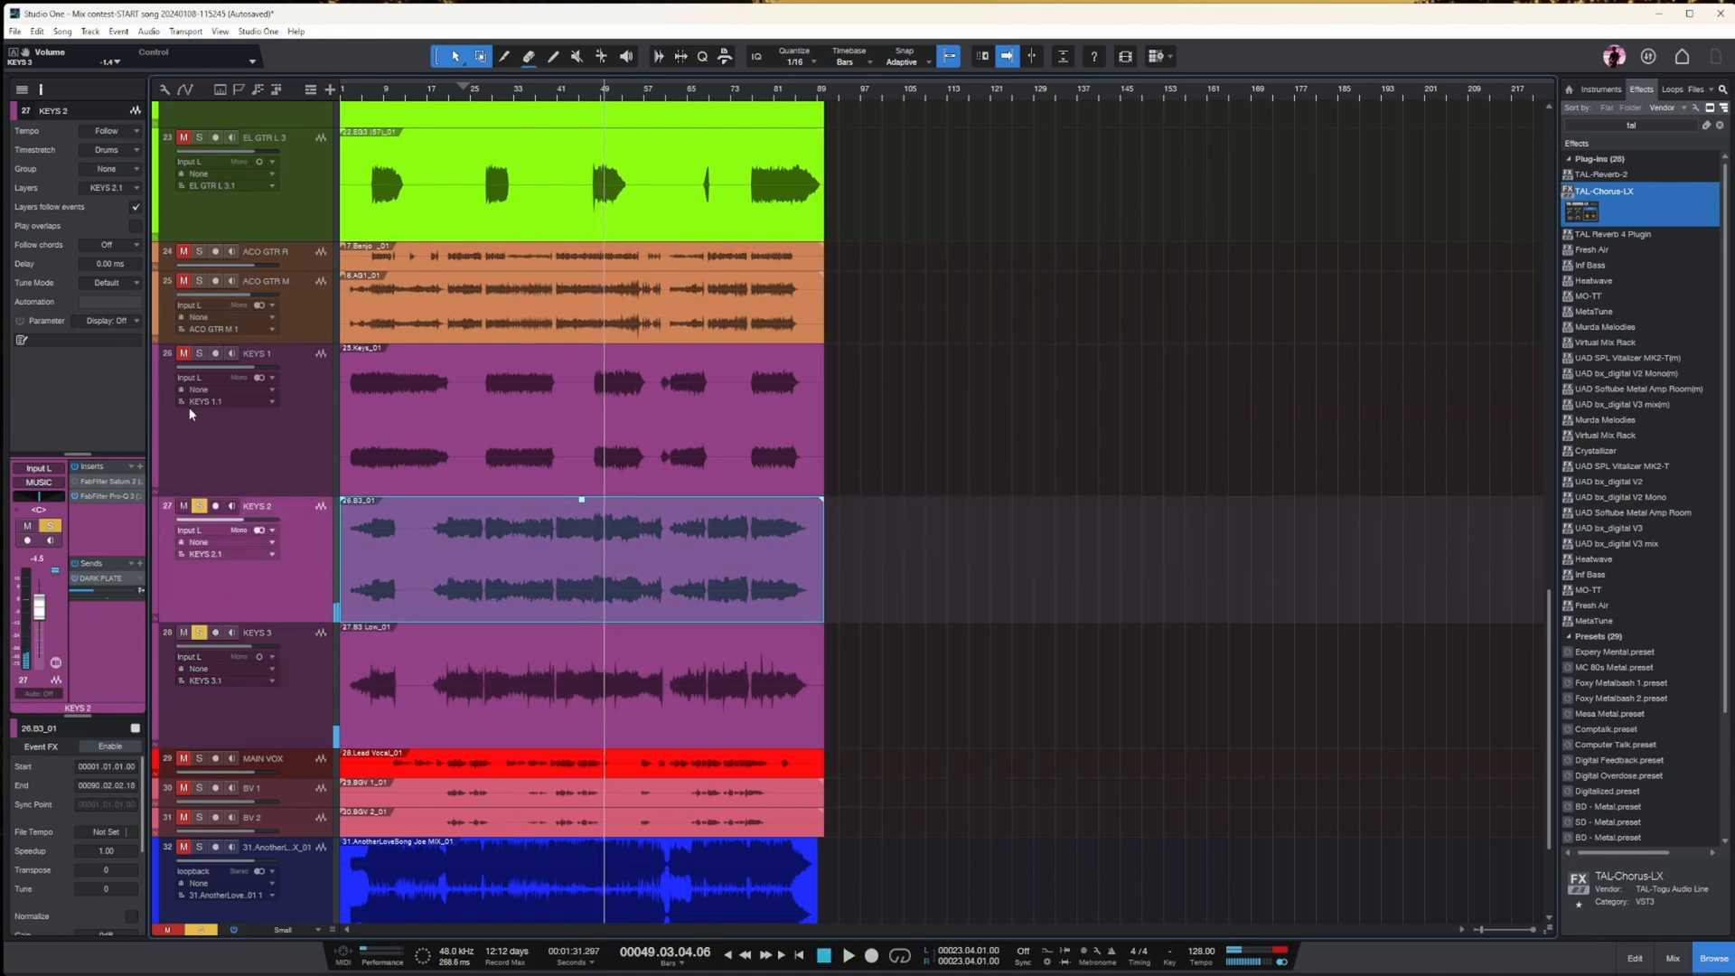
# - Solo KEYS 1 with the other keys, lower KEYS 3's volume to about -2.8 dB and clear all solos
pyautogui.click(257, 457)
pyautogui.click(270, 715)
pyautogui.click(185, 355)
pyautogui.click(198, 353)
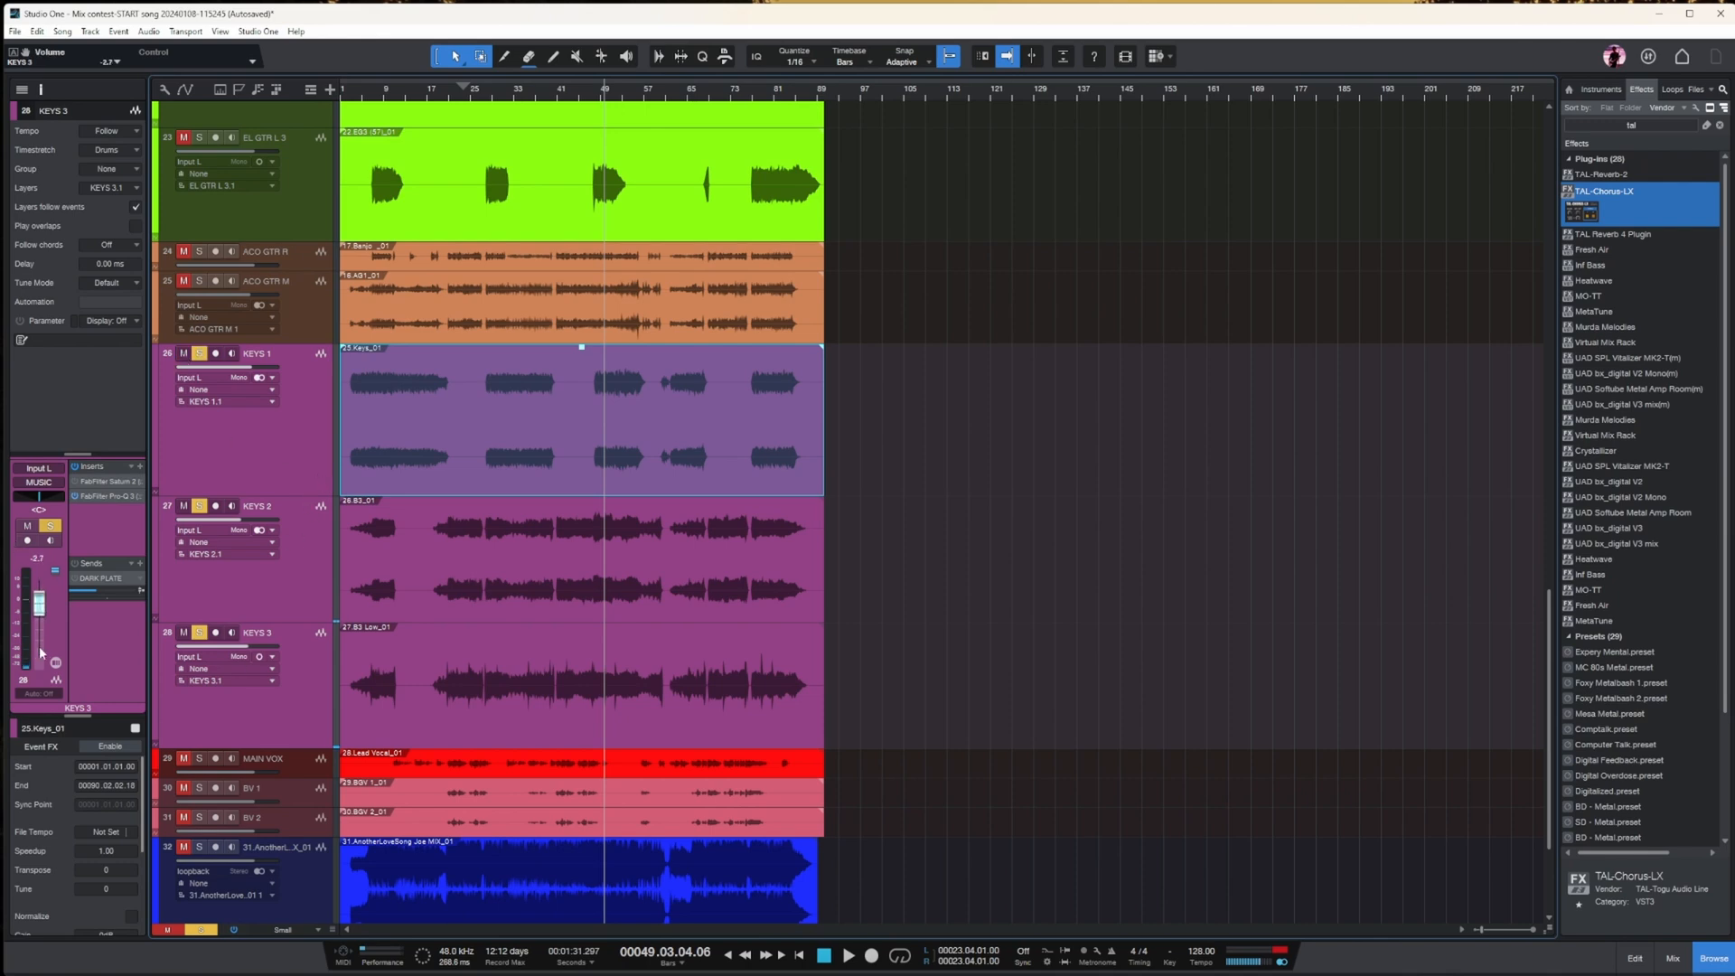
pyautogui.click(1123, 533)
pyautogui.scroll(-4, 1030, 507)
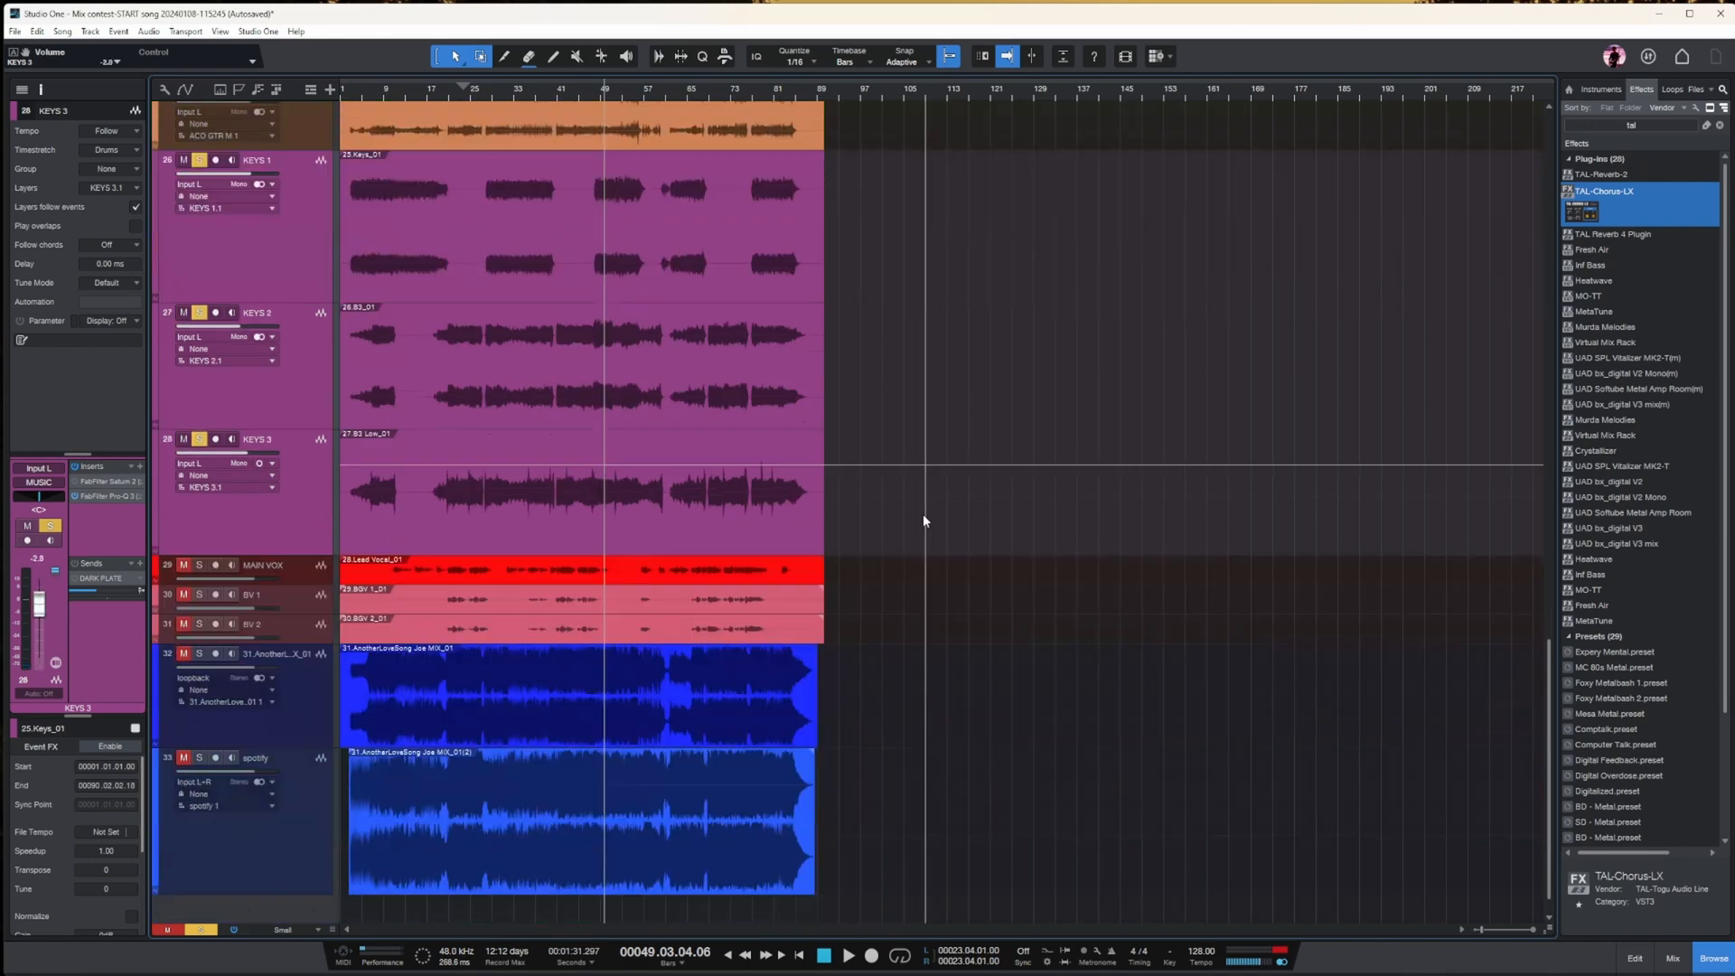
pyautogui.click(202, 929)
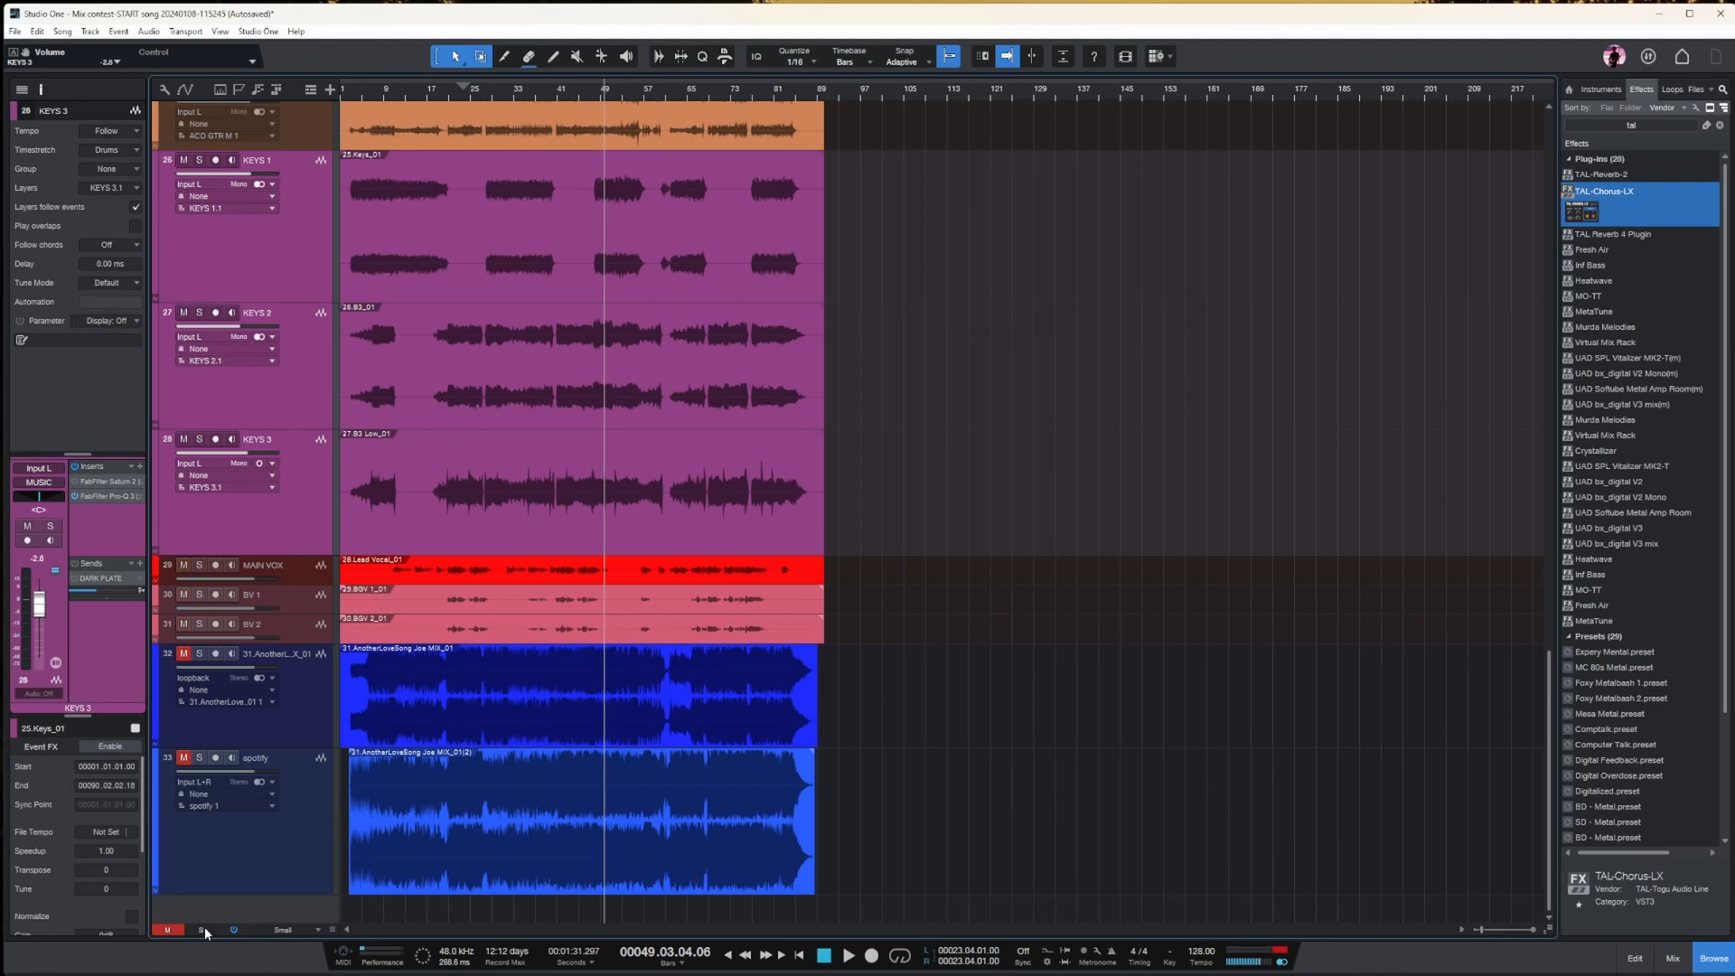
# - Show the mixer's buses, audition DRUMS, BASS and MUSIC soloed together, then stop playback and reset the Main clip indicator
pyautogui.click(1673, 957)
pyautogui.moveTo(1071, 930); pyautogui.dragTo(1414, 938)
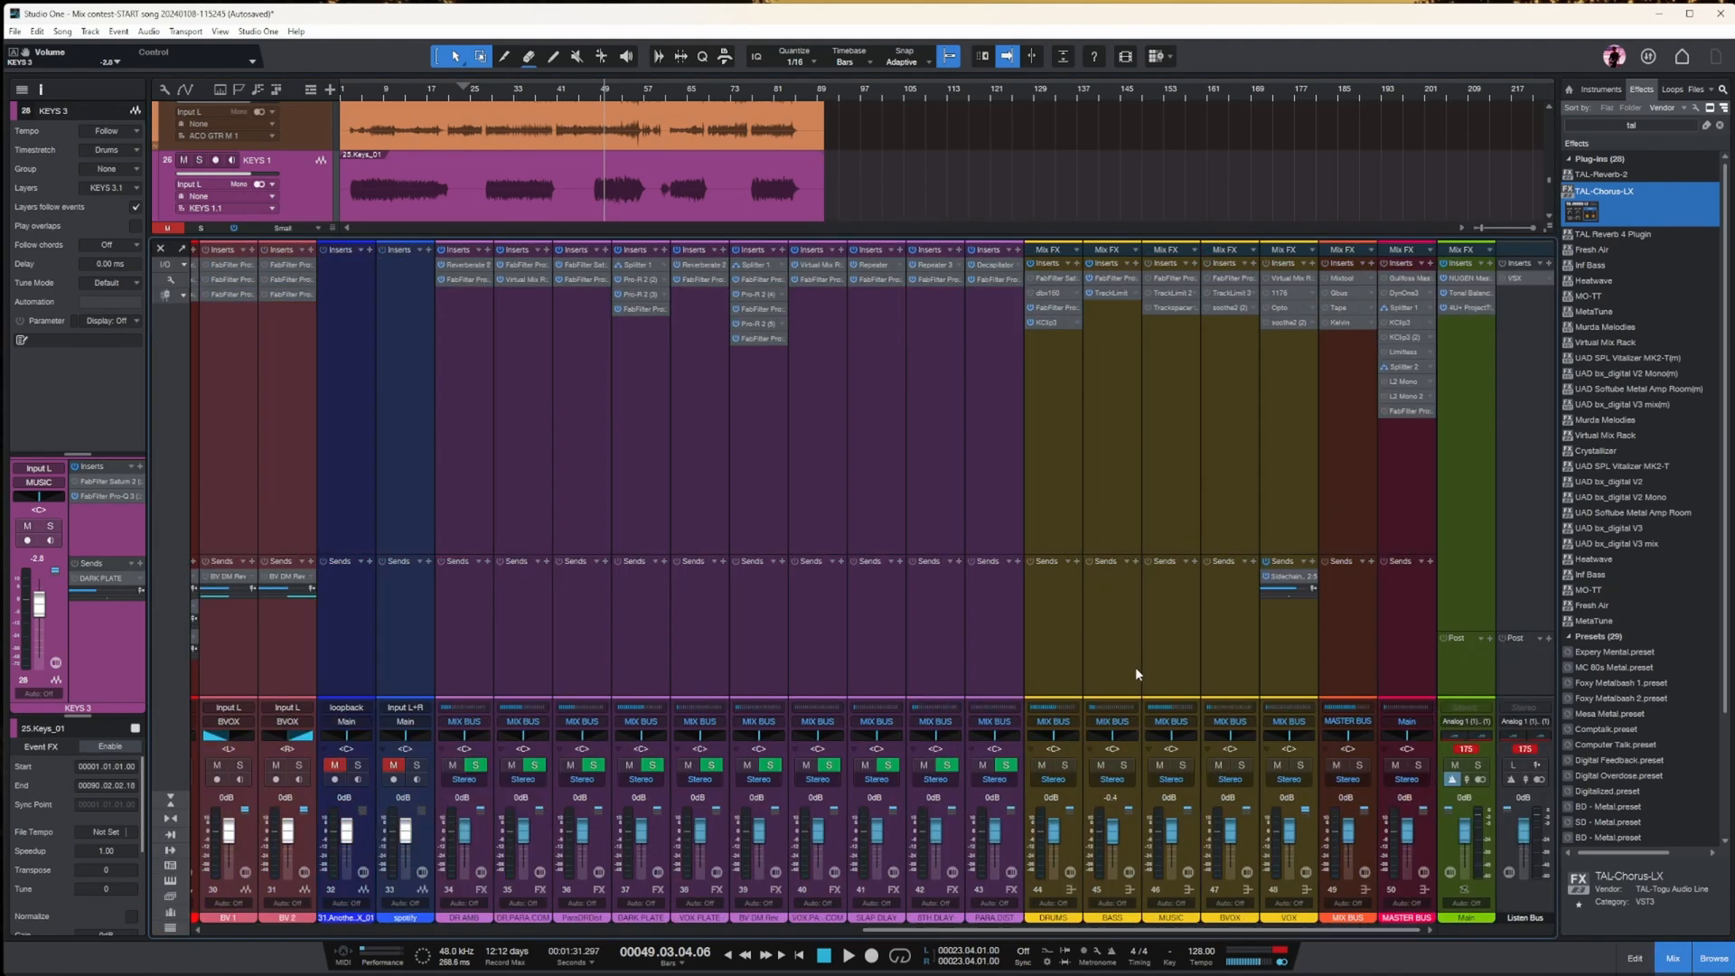
pyautogui.click(1059, 656)
pyautogui.keyDown('shift'); pyautogui.click(1176, 644); pyautogui.keyUp('shift')
pyautogui.press('s')
pyautogui.press('space')
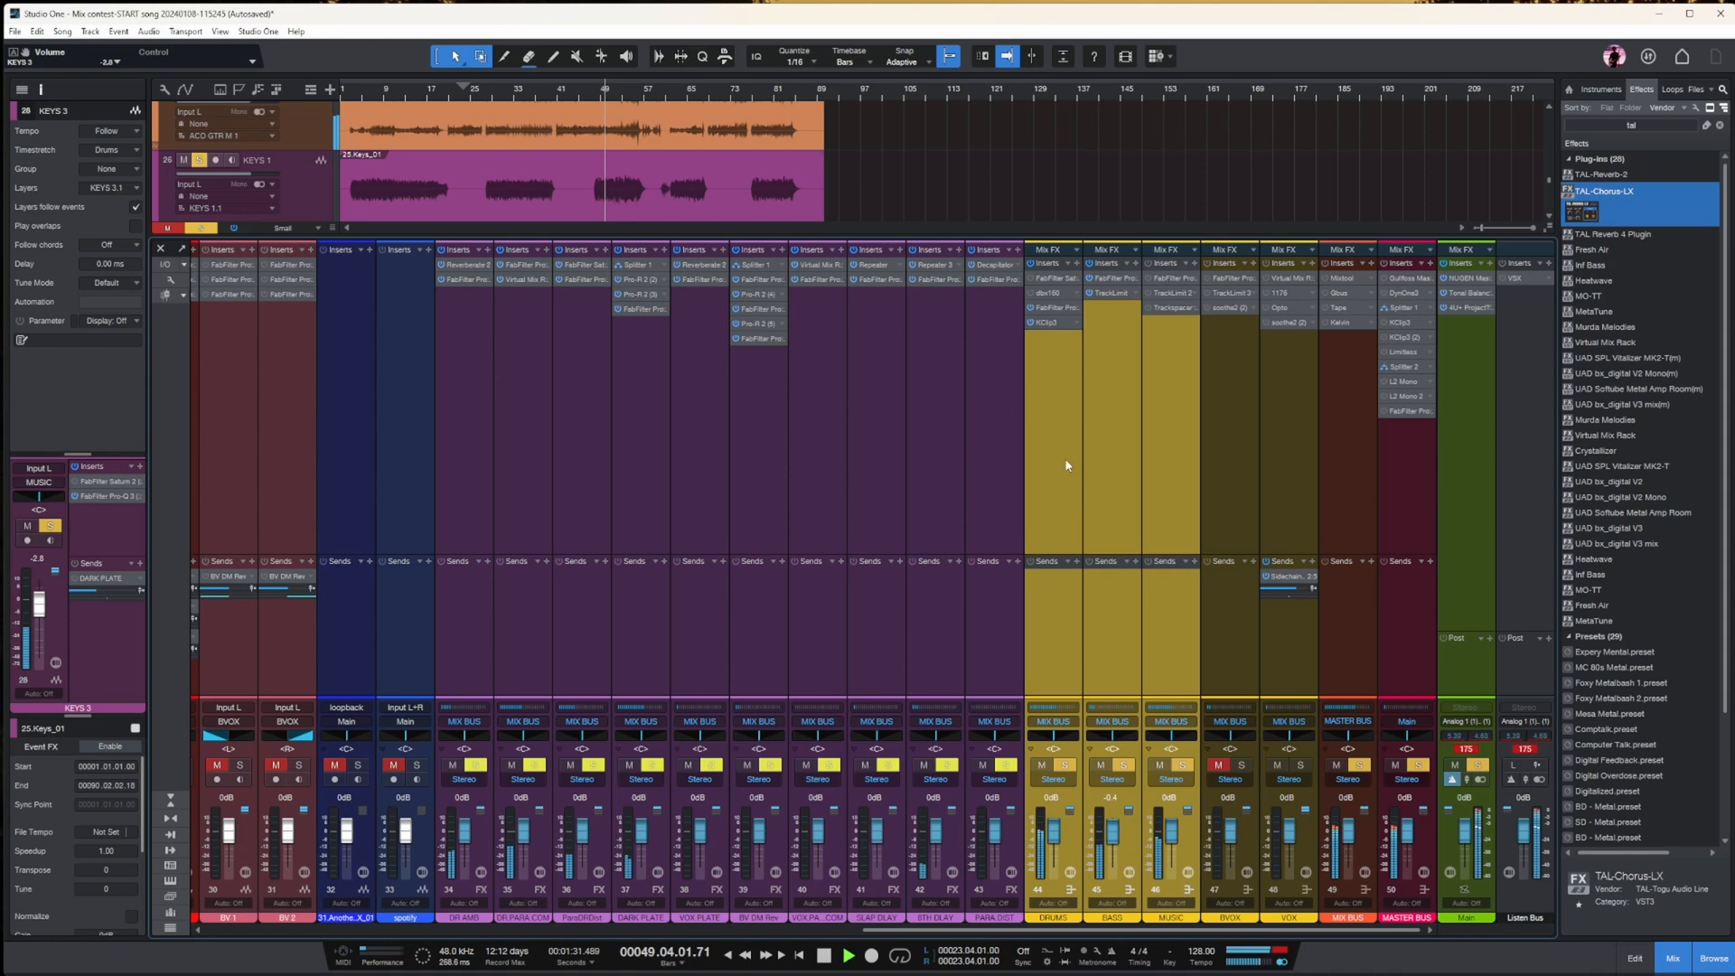
pyautogui.click(1158, 369)
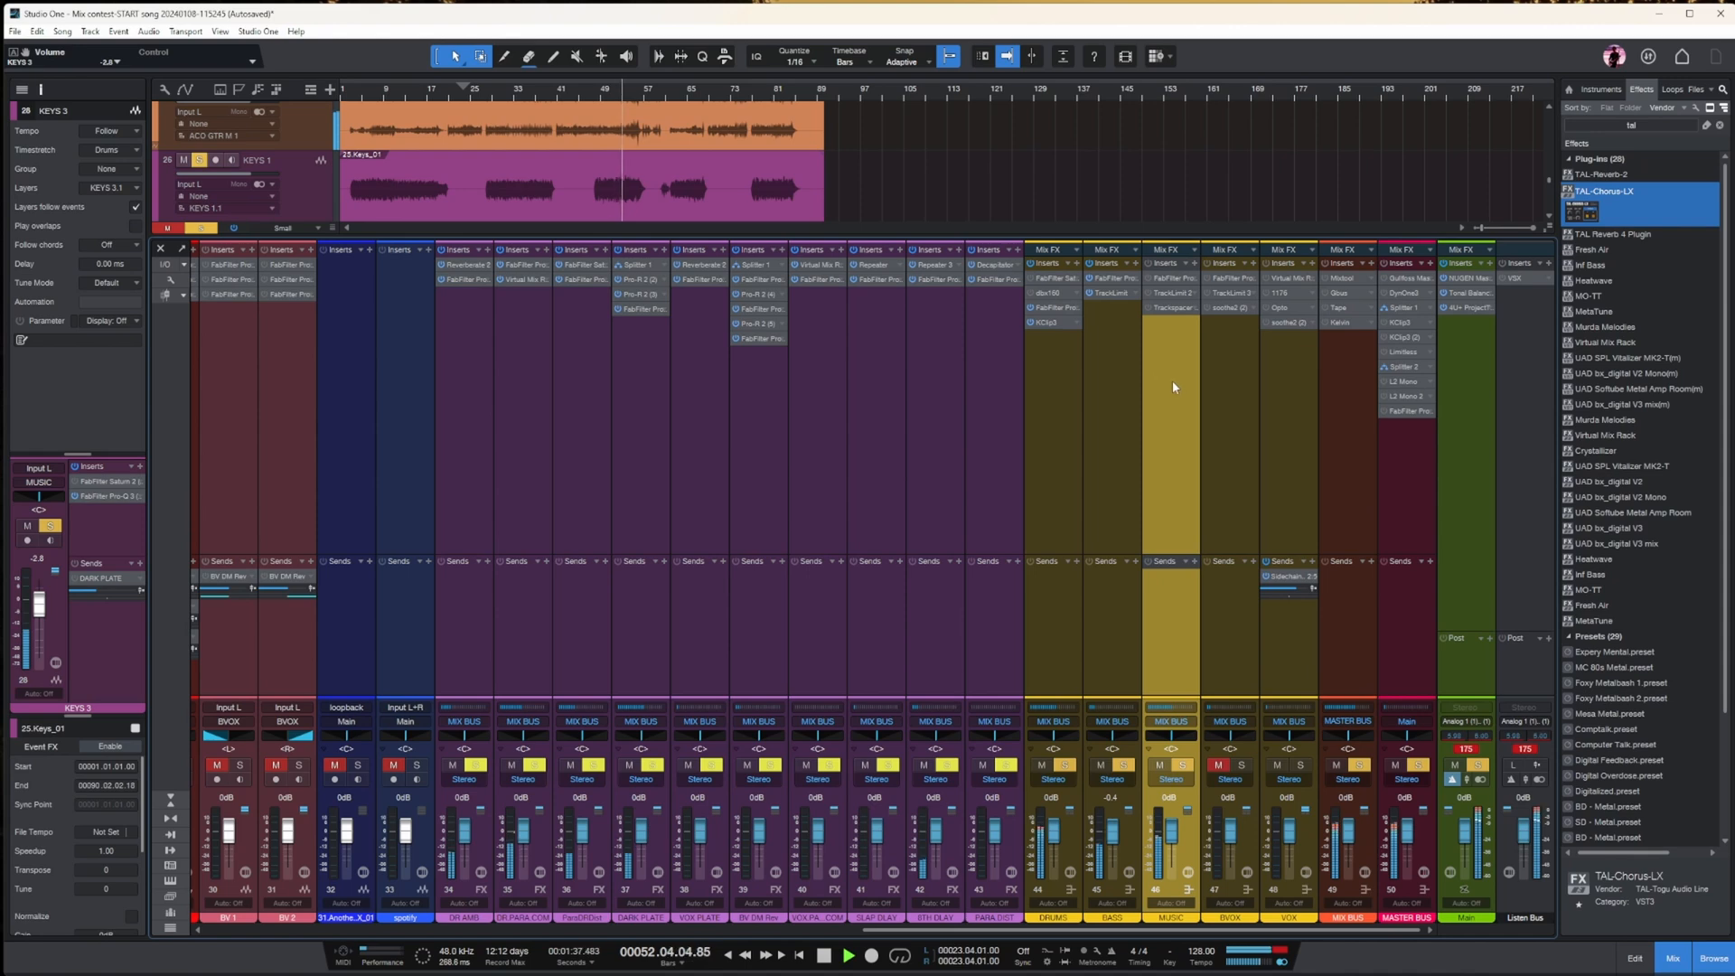
pyautogui.press('space')
pyautogui.click(1463, 758)
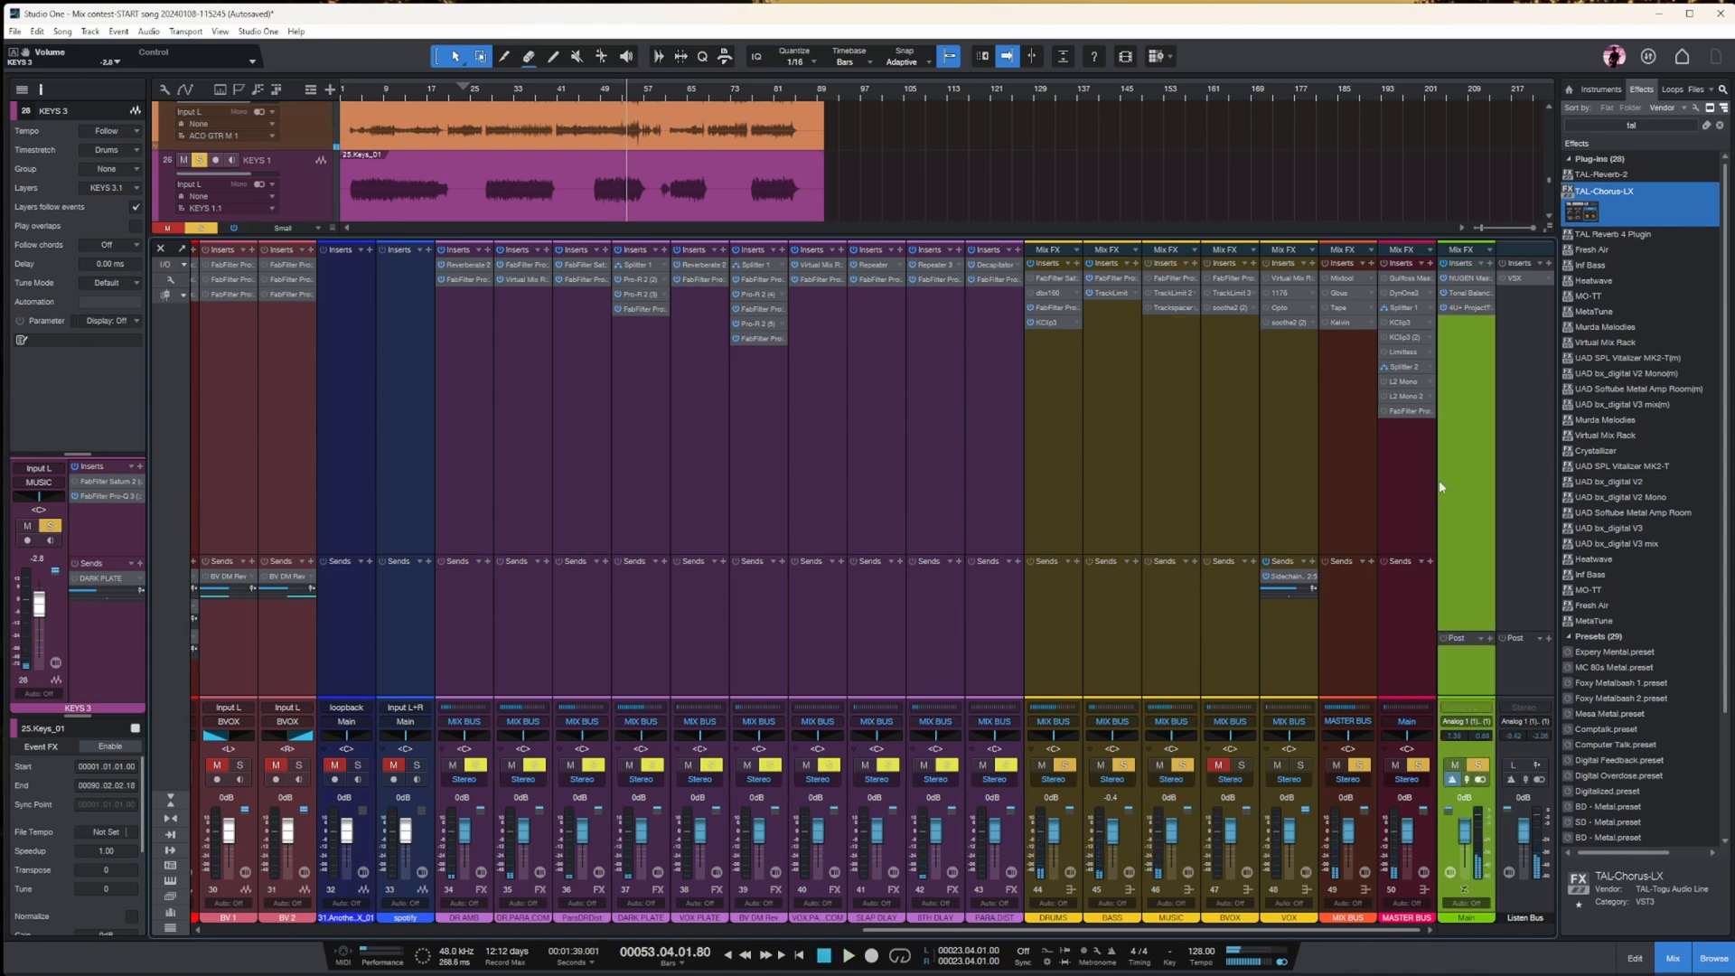
# - Activate the insert effects on the MUSIC bus
pyautogui.click(1096, 424)
pyautogui.click(1188, 419)
pyautogui.click(1139, 266)
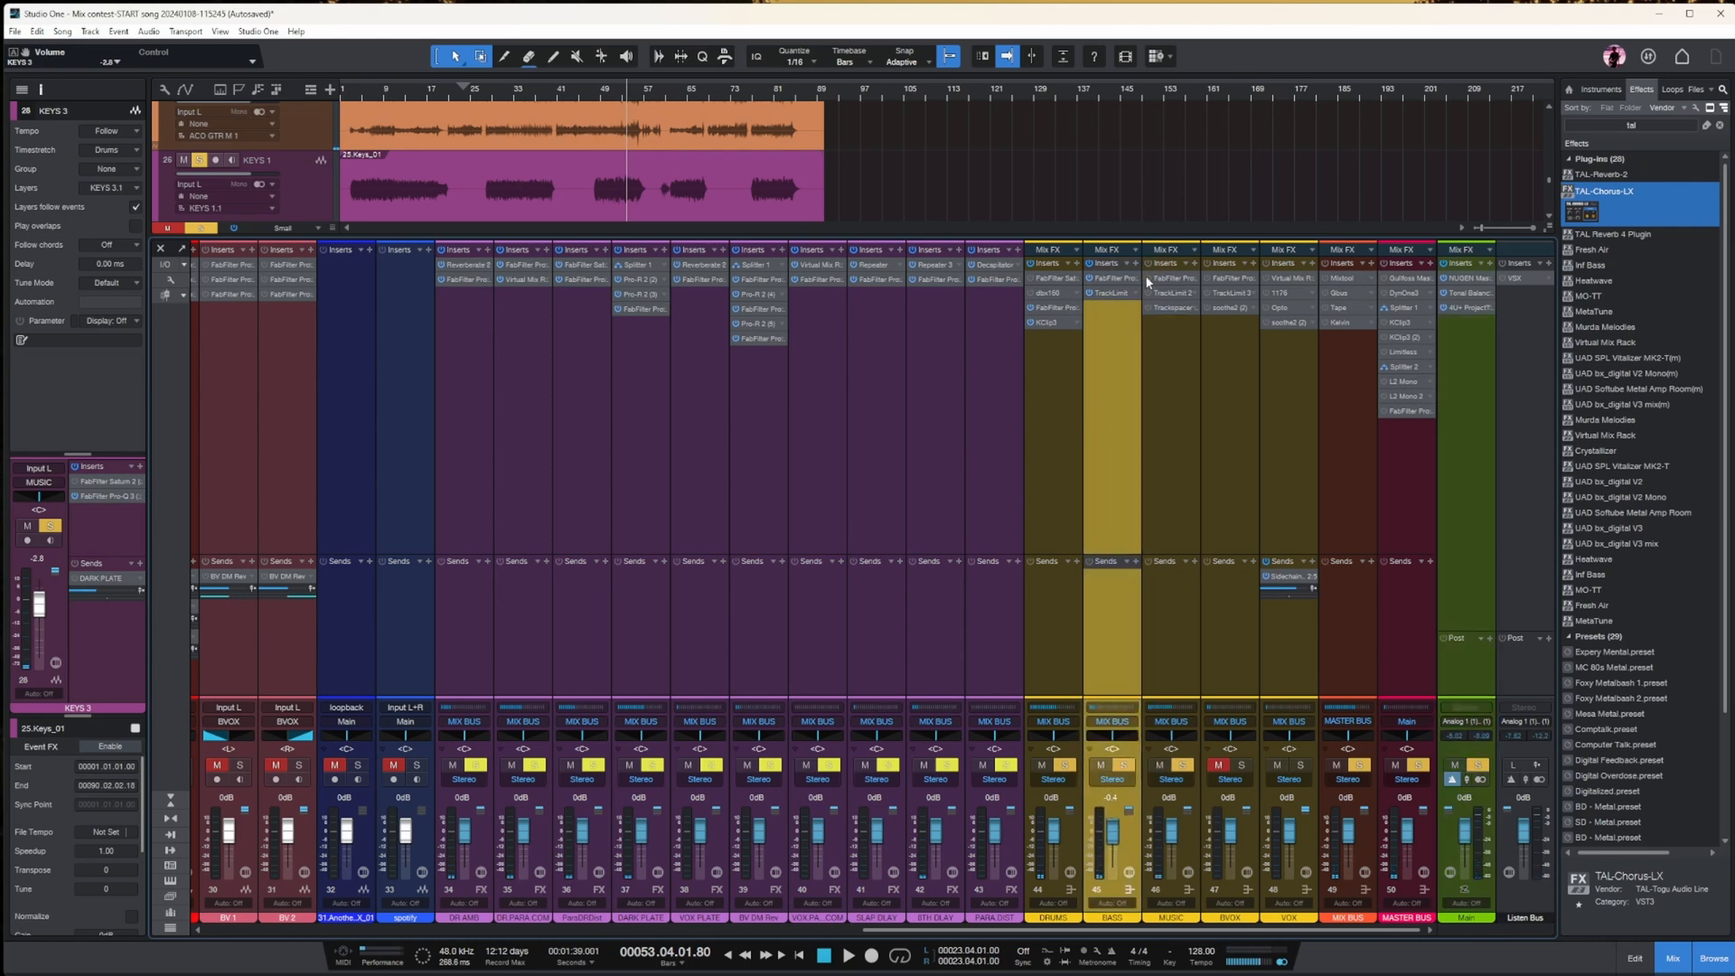
pyautogui.click(1155, 267)
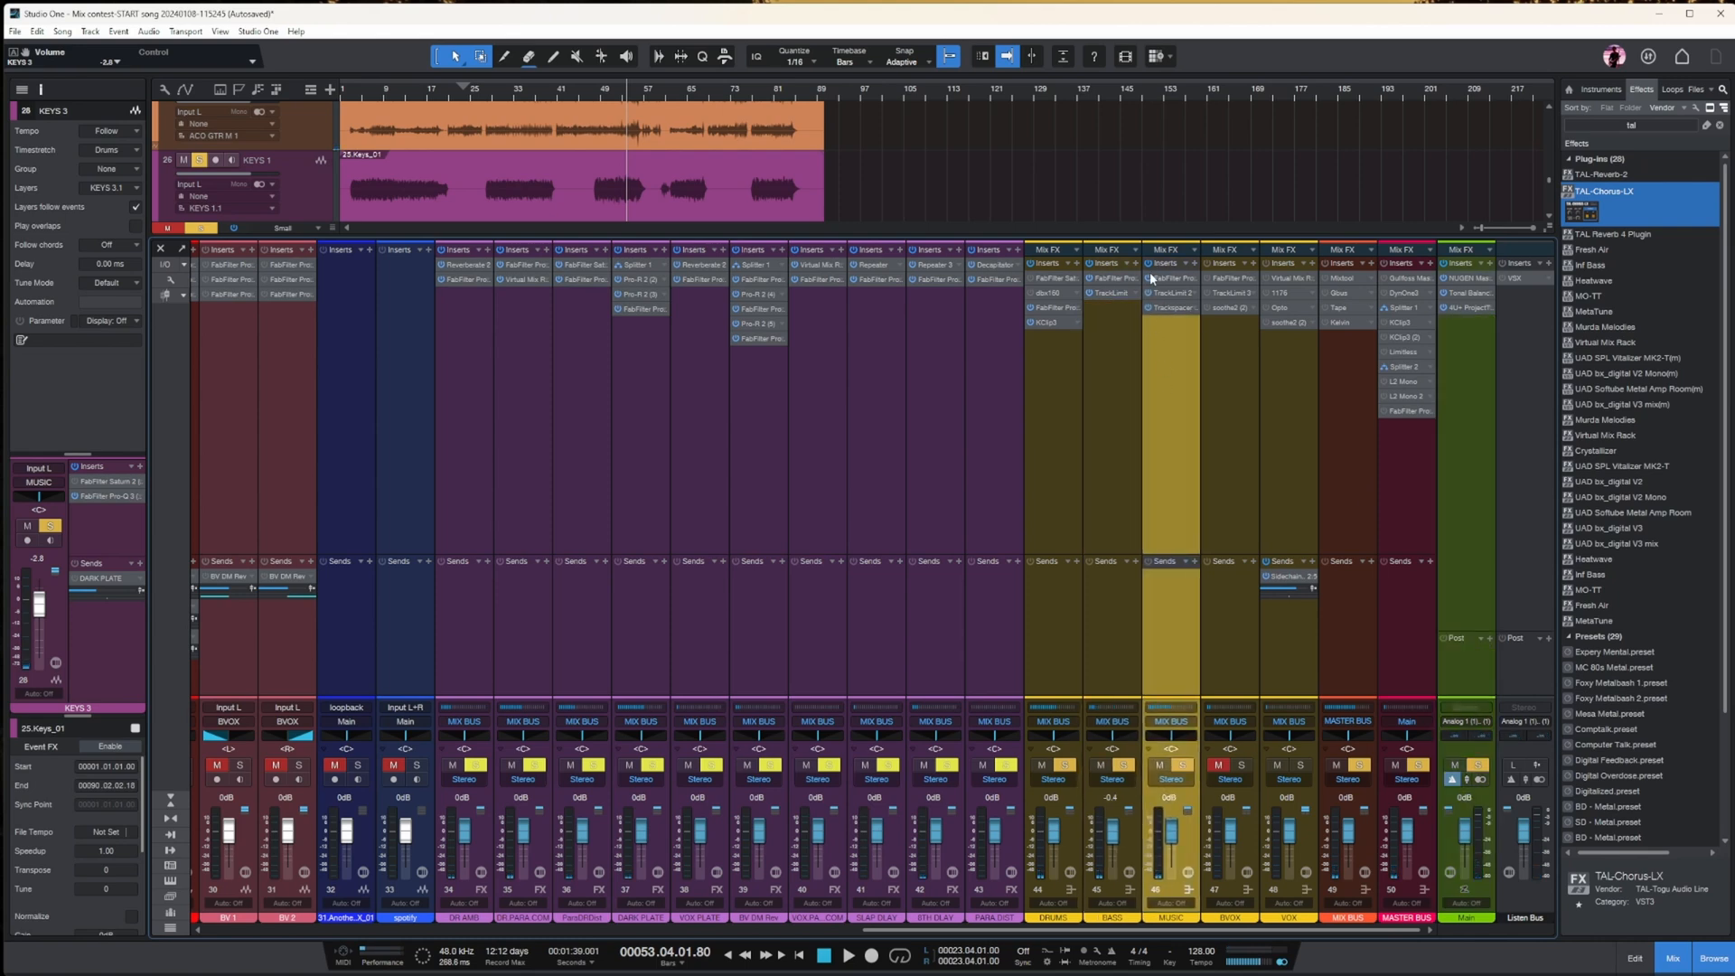
# - Play from bar 50 while lowering the Listen Bus to about -2.5 dB, and activate the MASTER BUS inserts
pyautogui.click(605, 89)
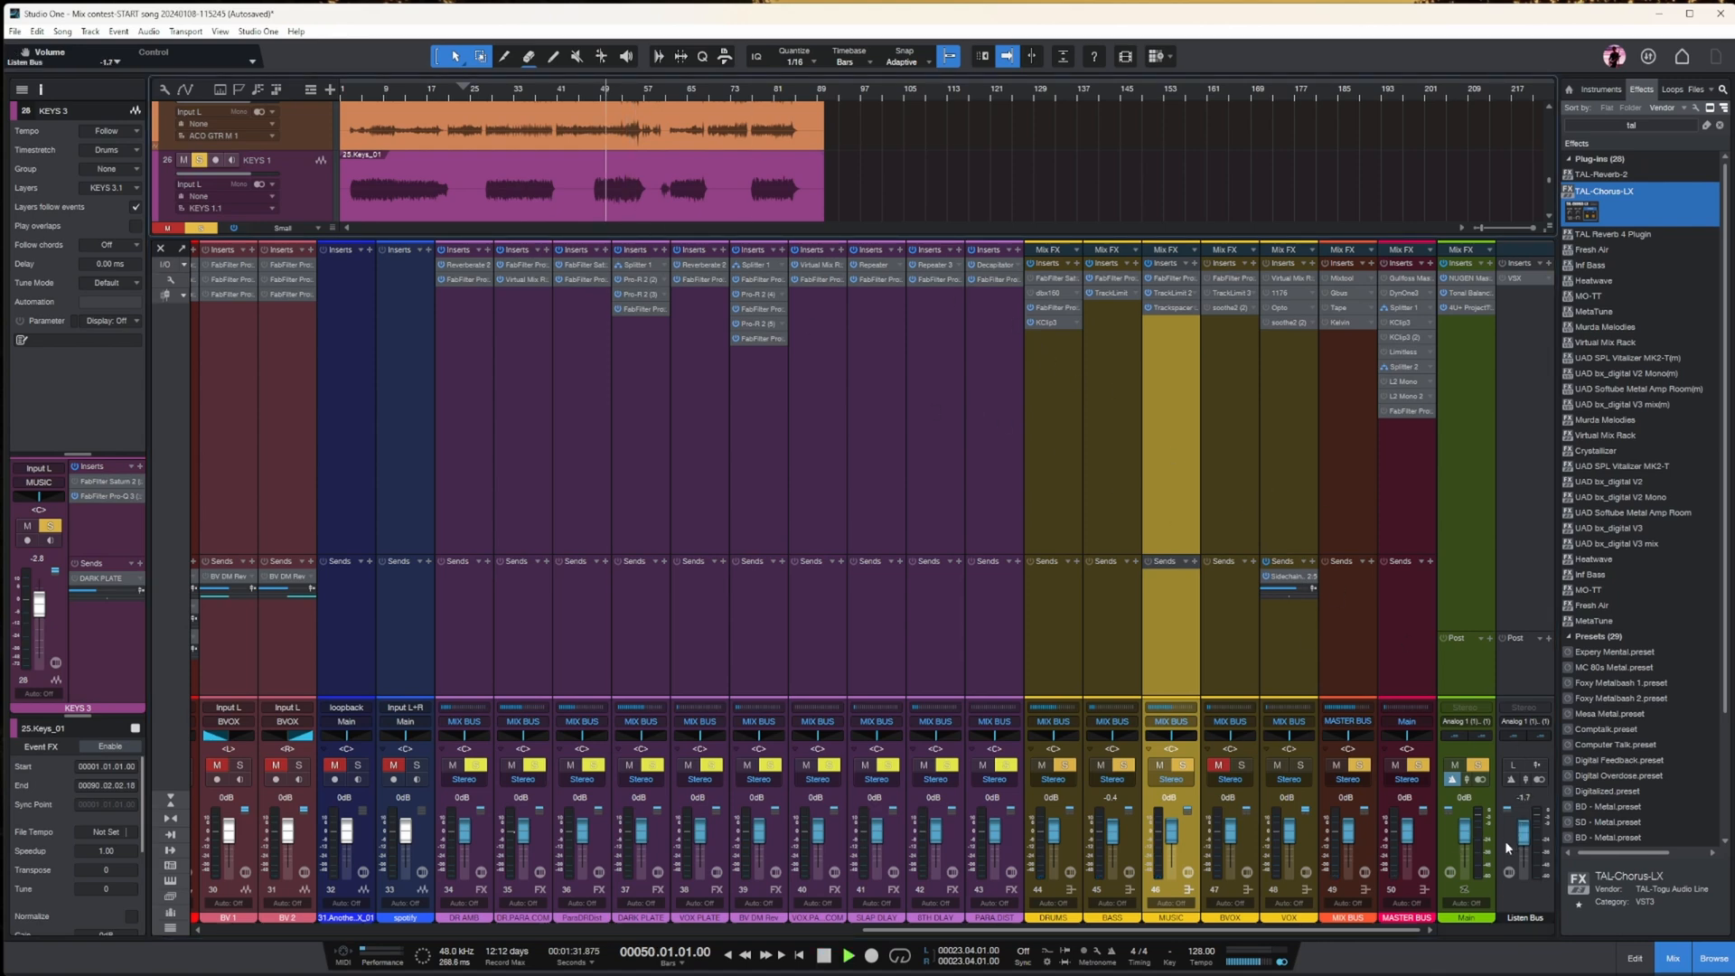
pyautogui.scroll(-2, 1514, 803)
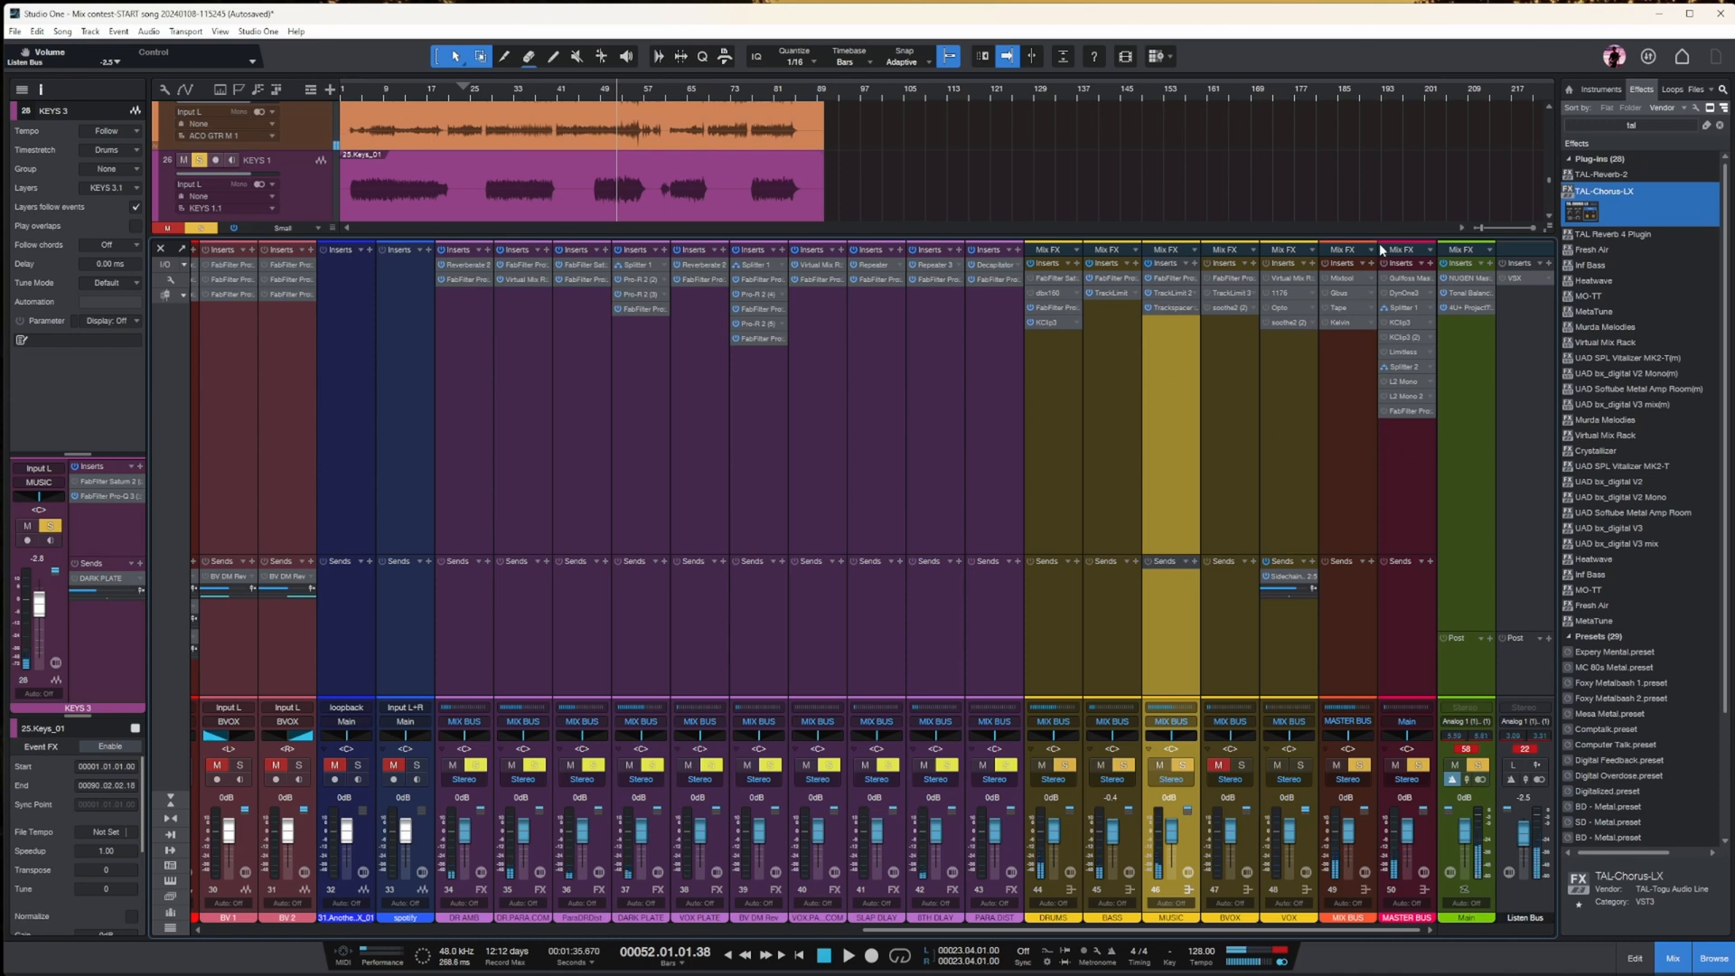
pyautogui.click(1414, 378)
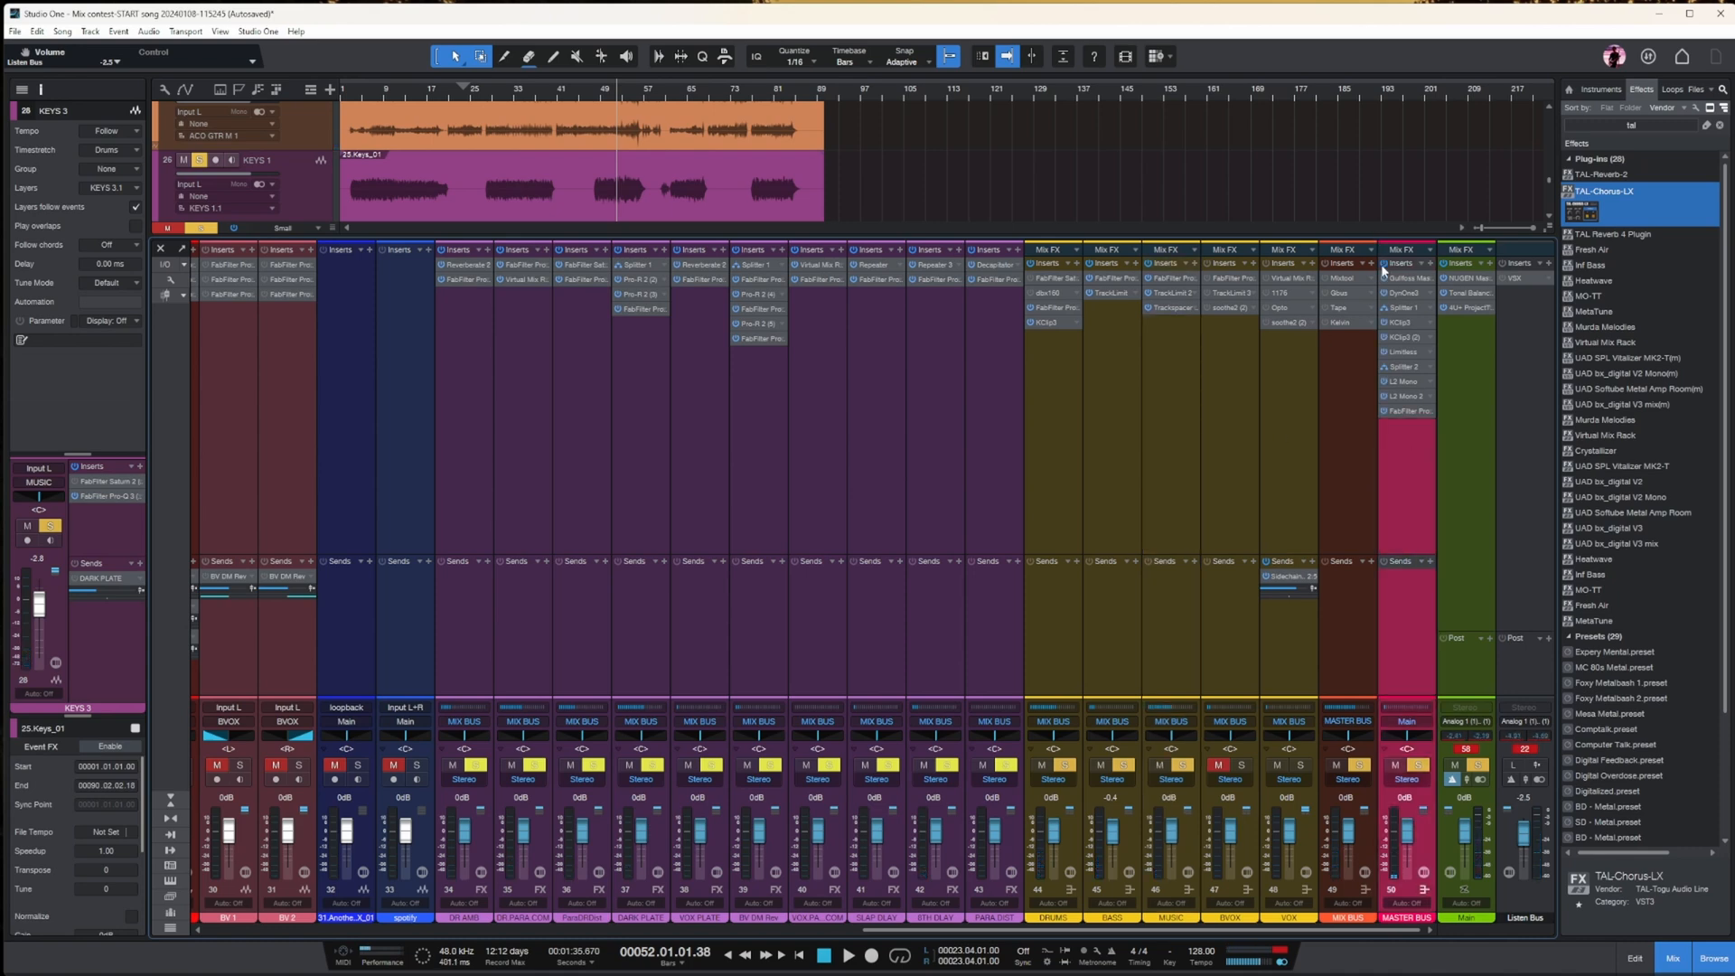
# - Return the playhead to bar 50, clear the bus solos and play the full mix
pyautogui.click(607, 94)
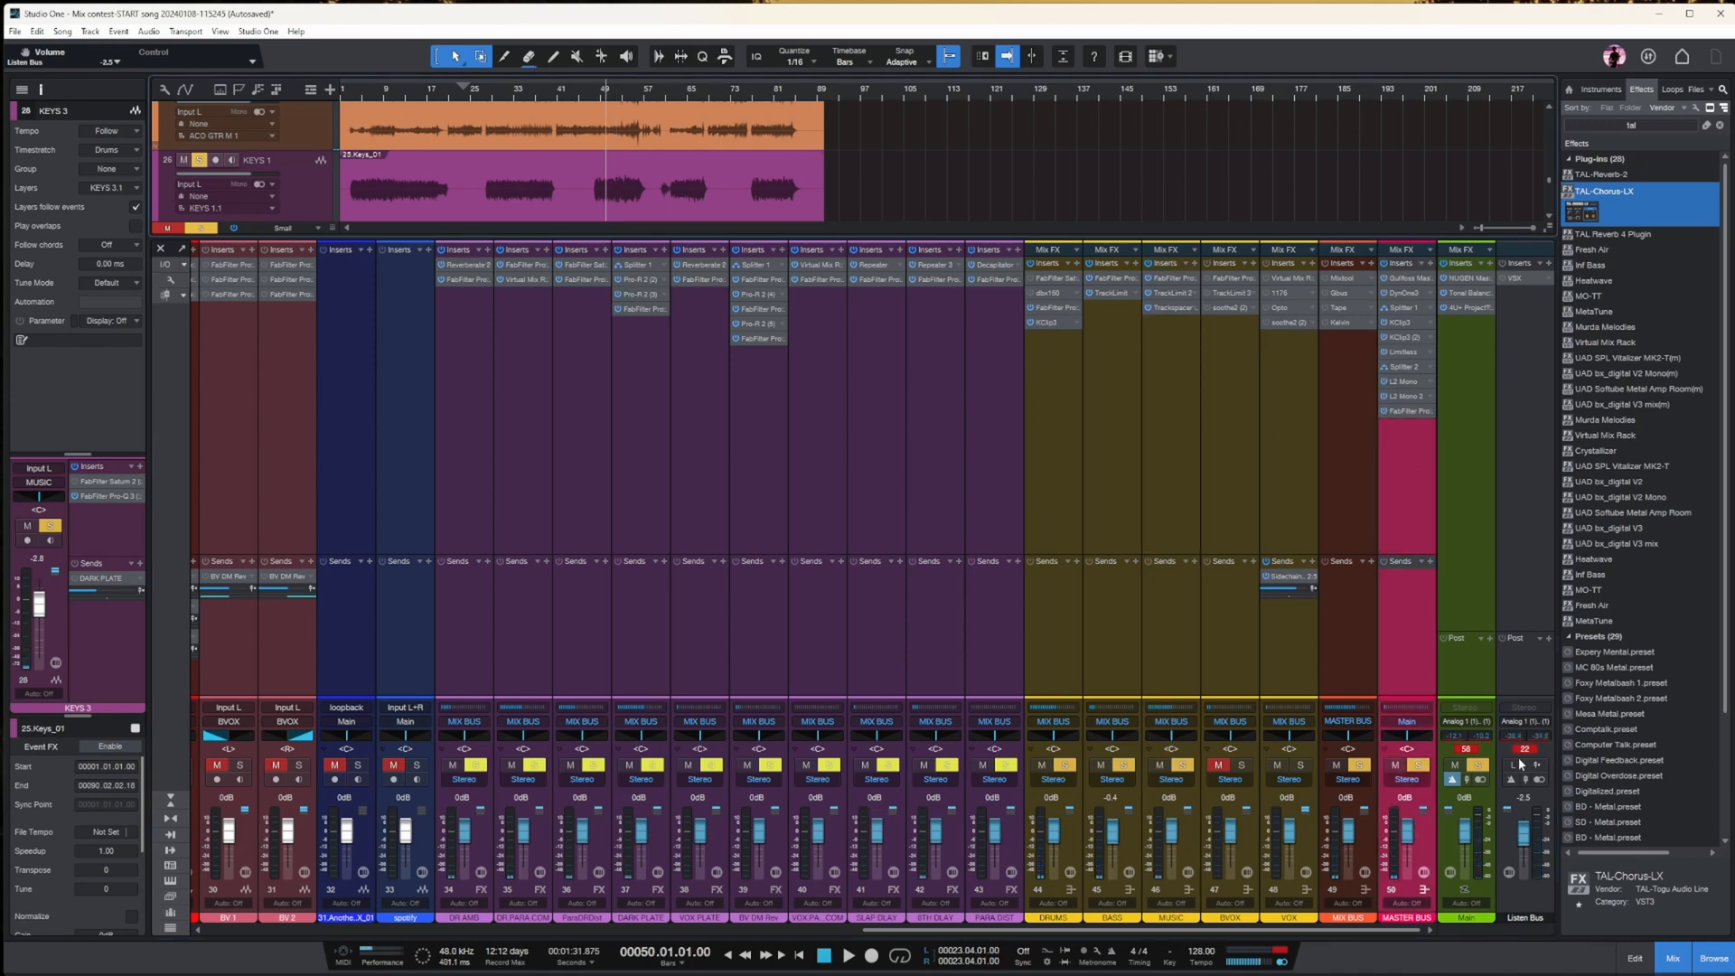
pyautogui.click(1478, 764)
pyautogui.click(1181, 766)
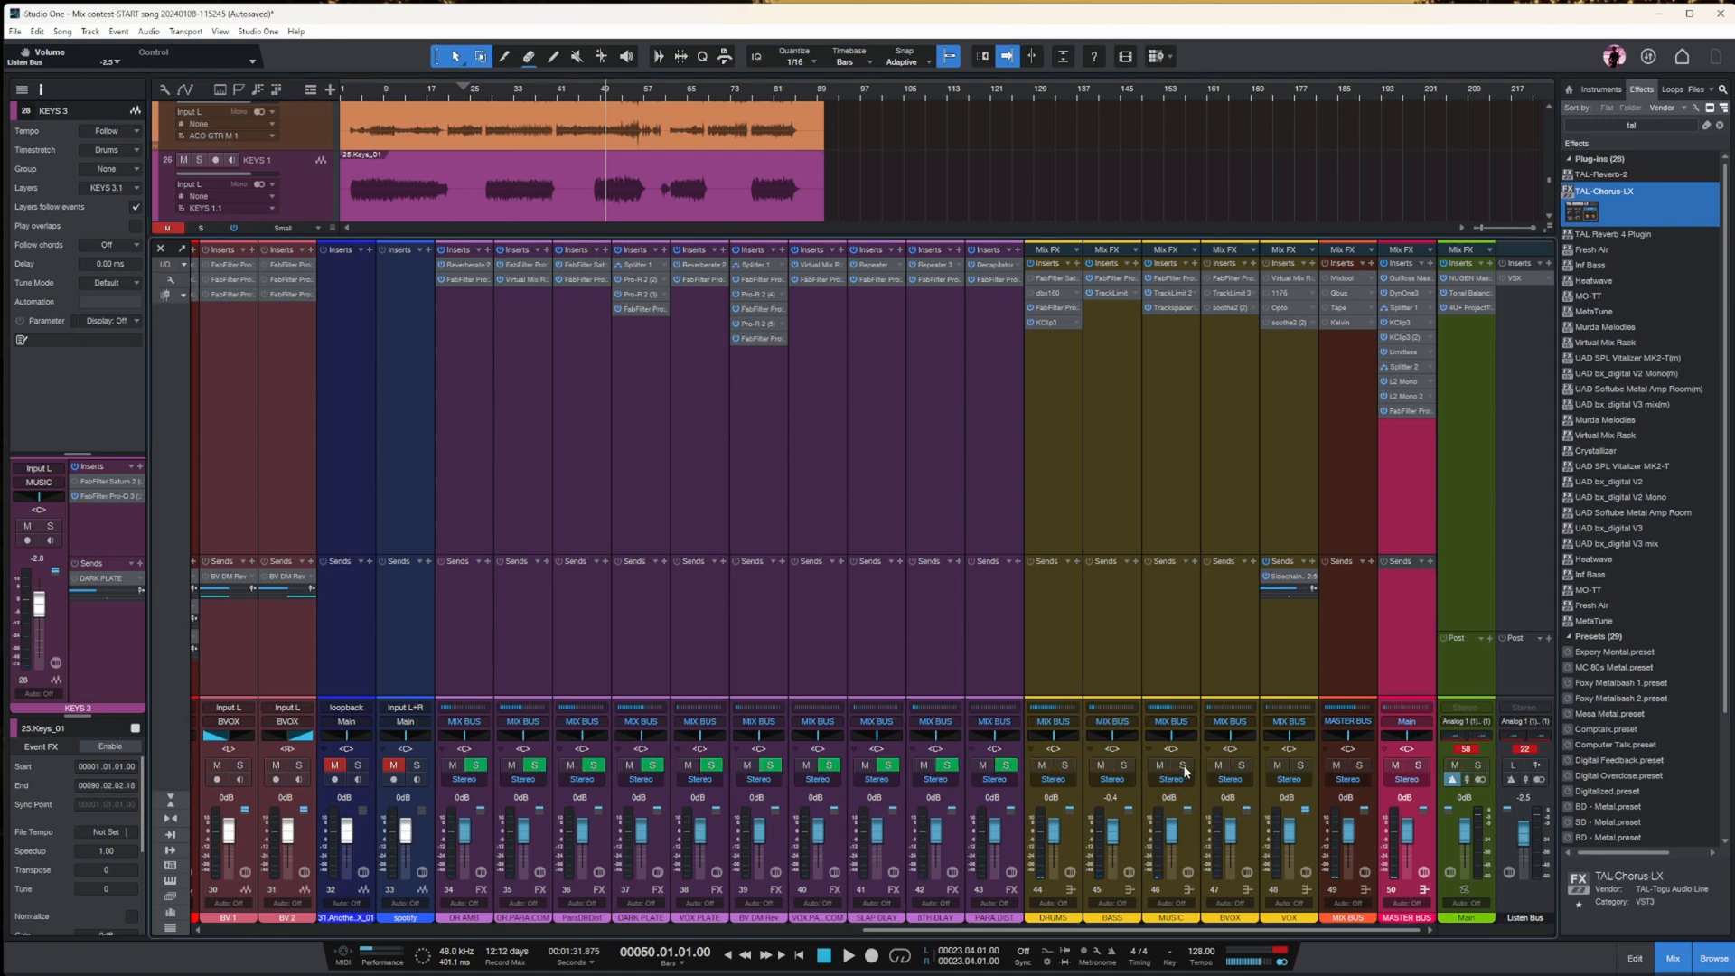
pyautogui.click(1192, 425)
pyautogui.press('space')
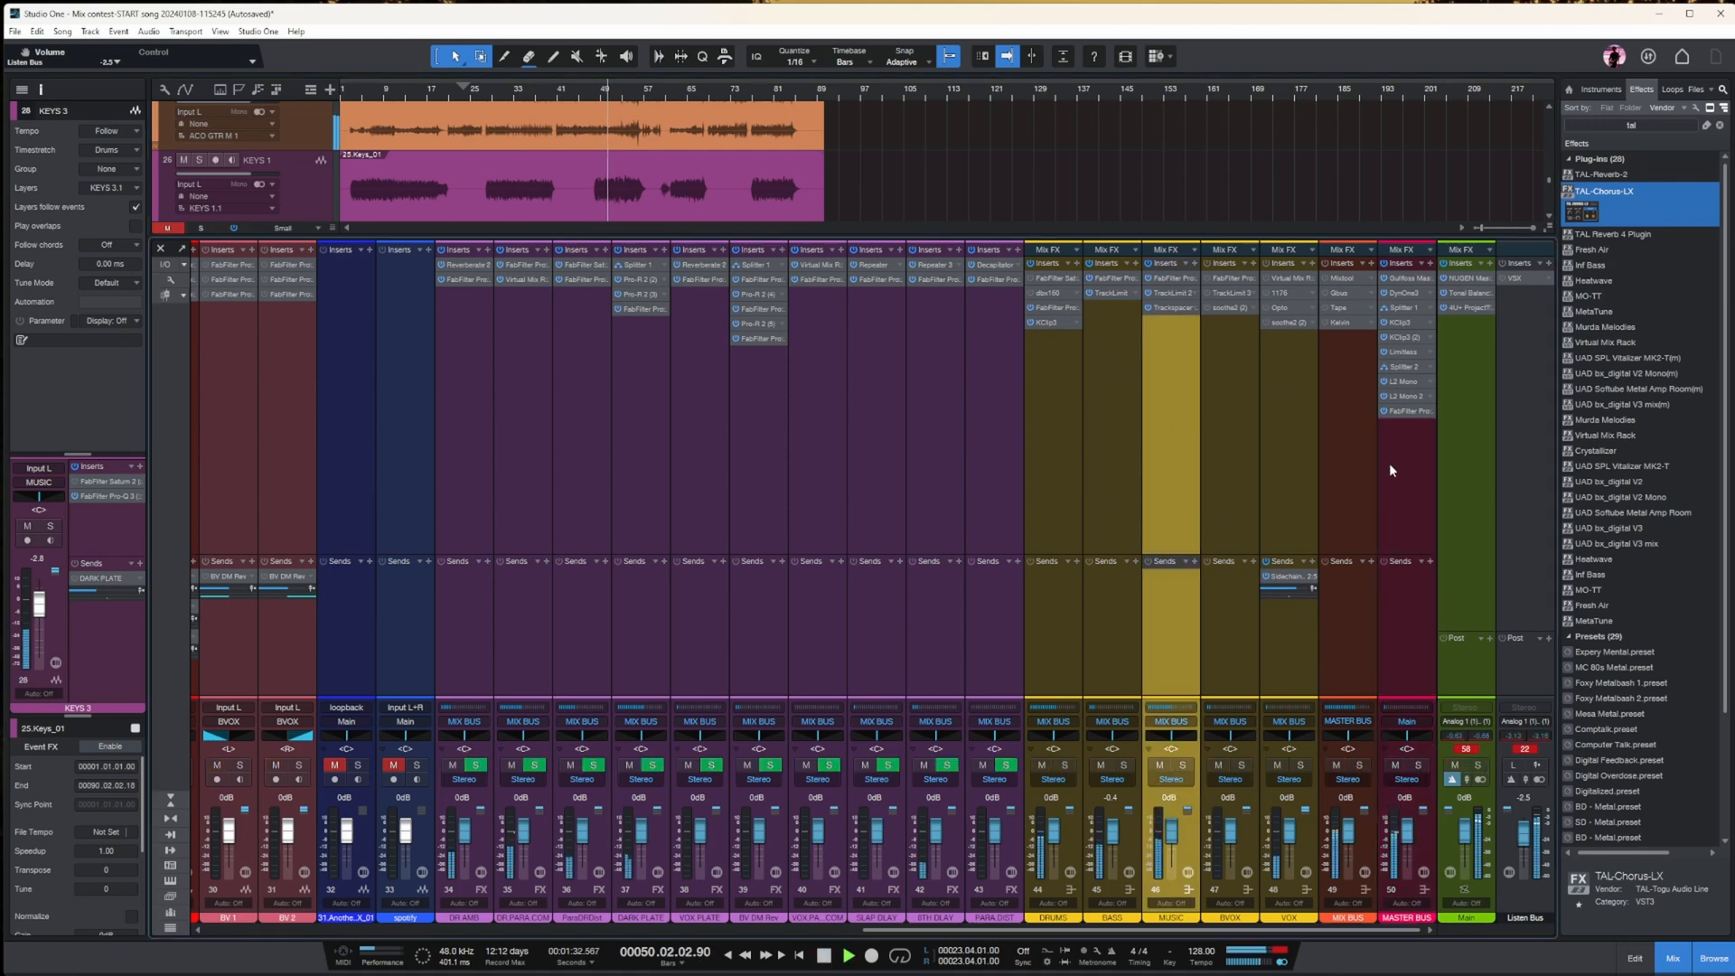
# - Examine how hard the mix hits KClip 3 on the MASTER BUS during playback, then stop and close the plug-in
pyautogui.click(1411, 435)
pyautogui.doubleClick(1406, 322)
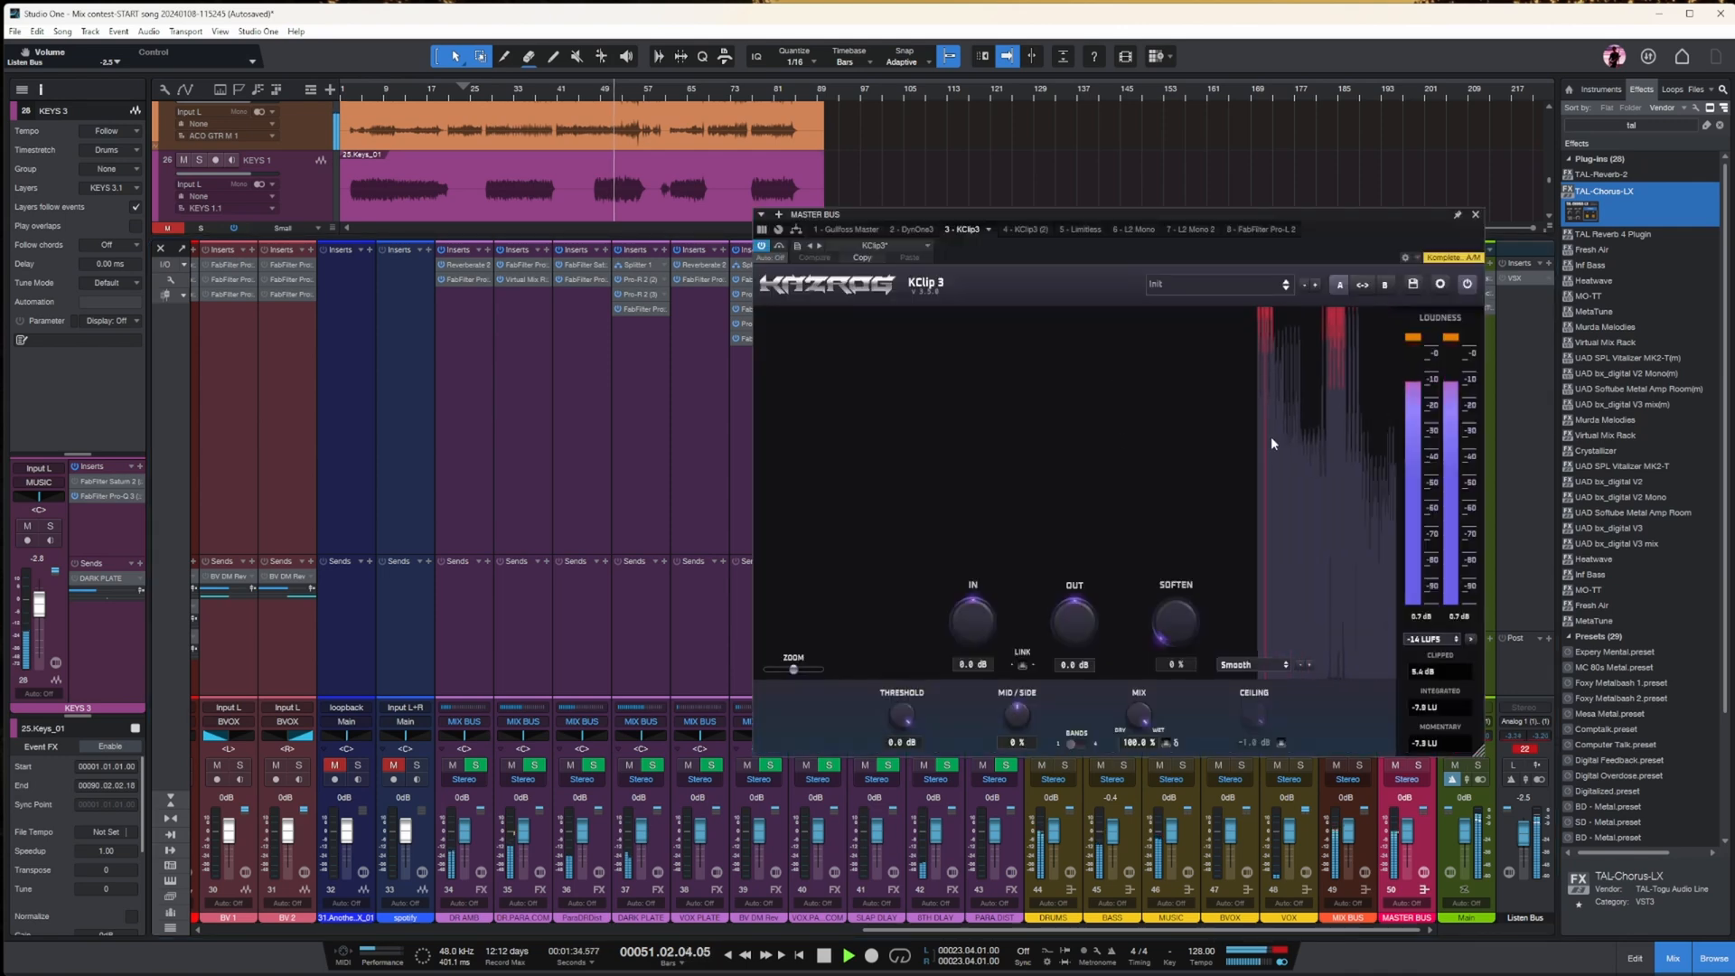
pyautogui.press('space')
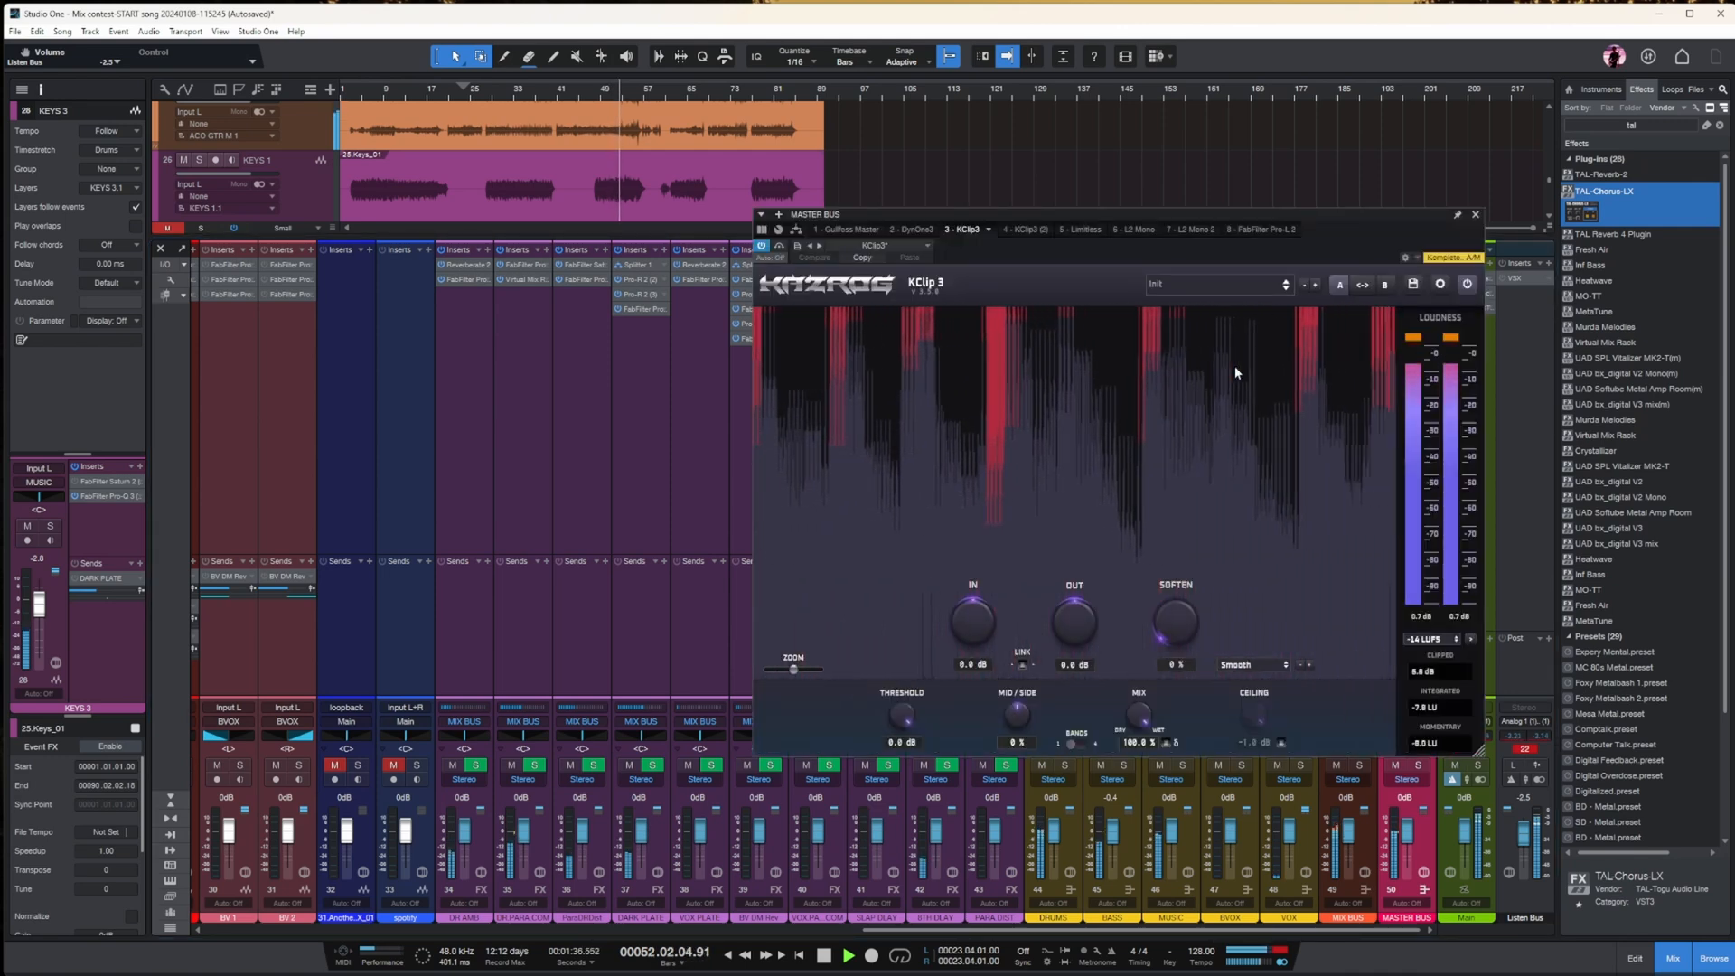
pyautogui.click(1476, 215)
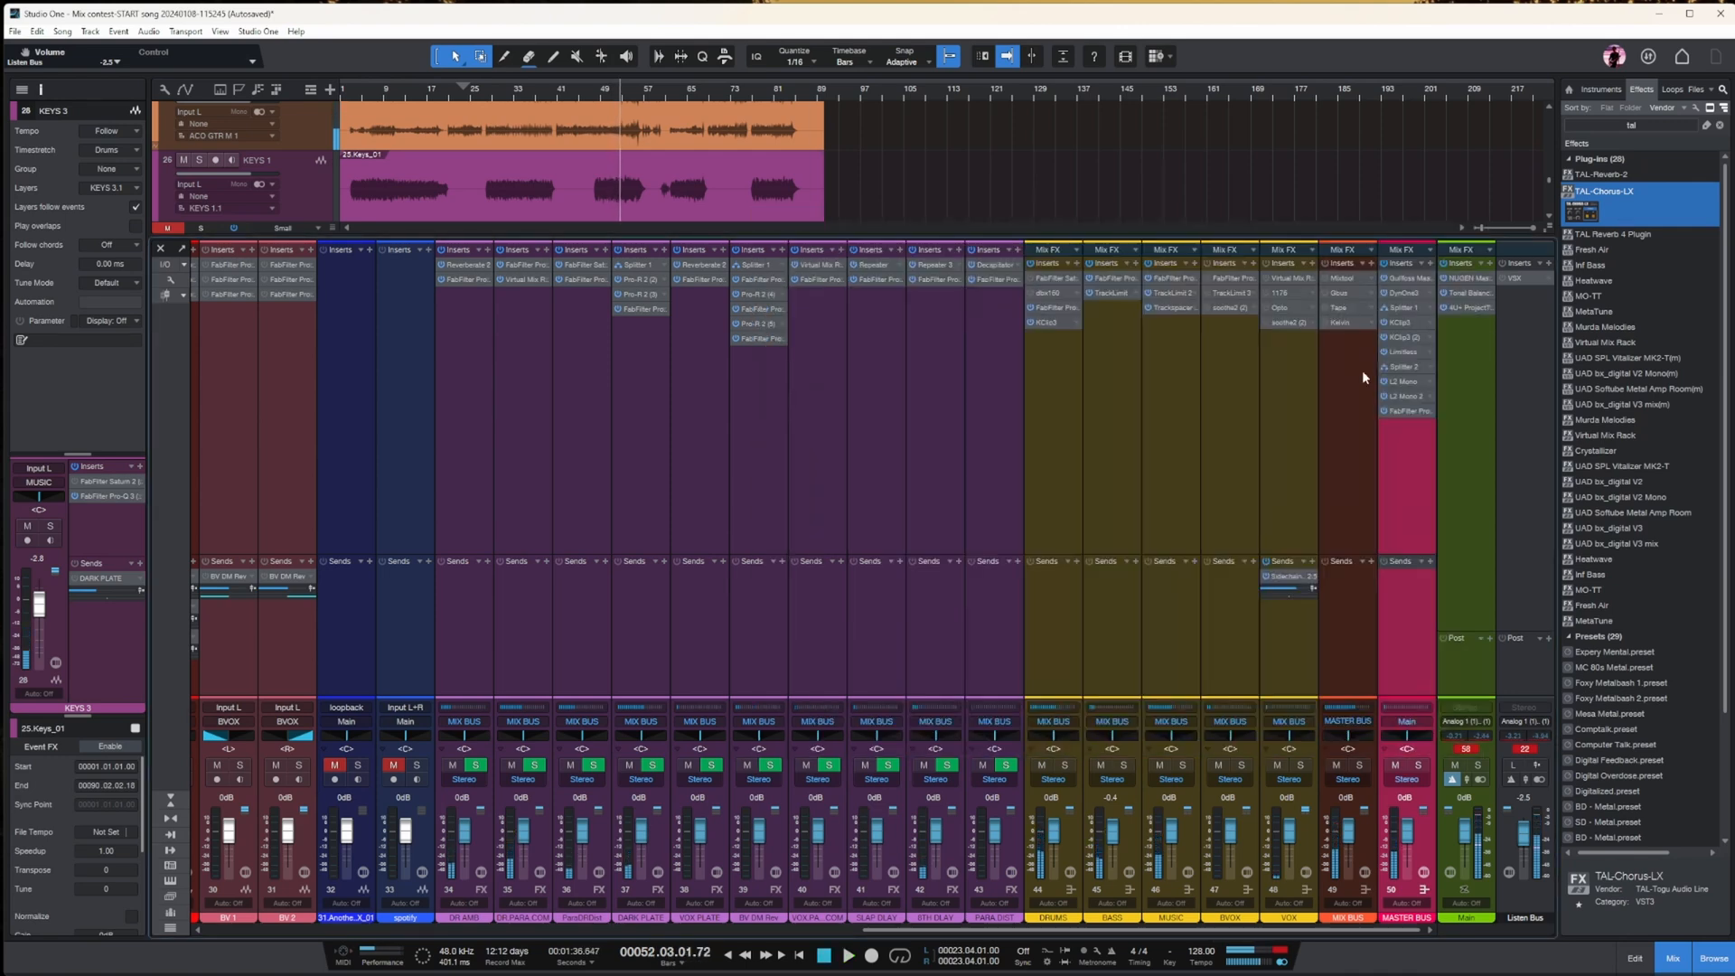
# - Set the Mixtool gain on the MIX BUS to -6 dB
pyautogui.doubleClick(1344, 279)
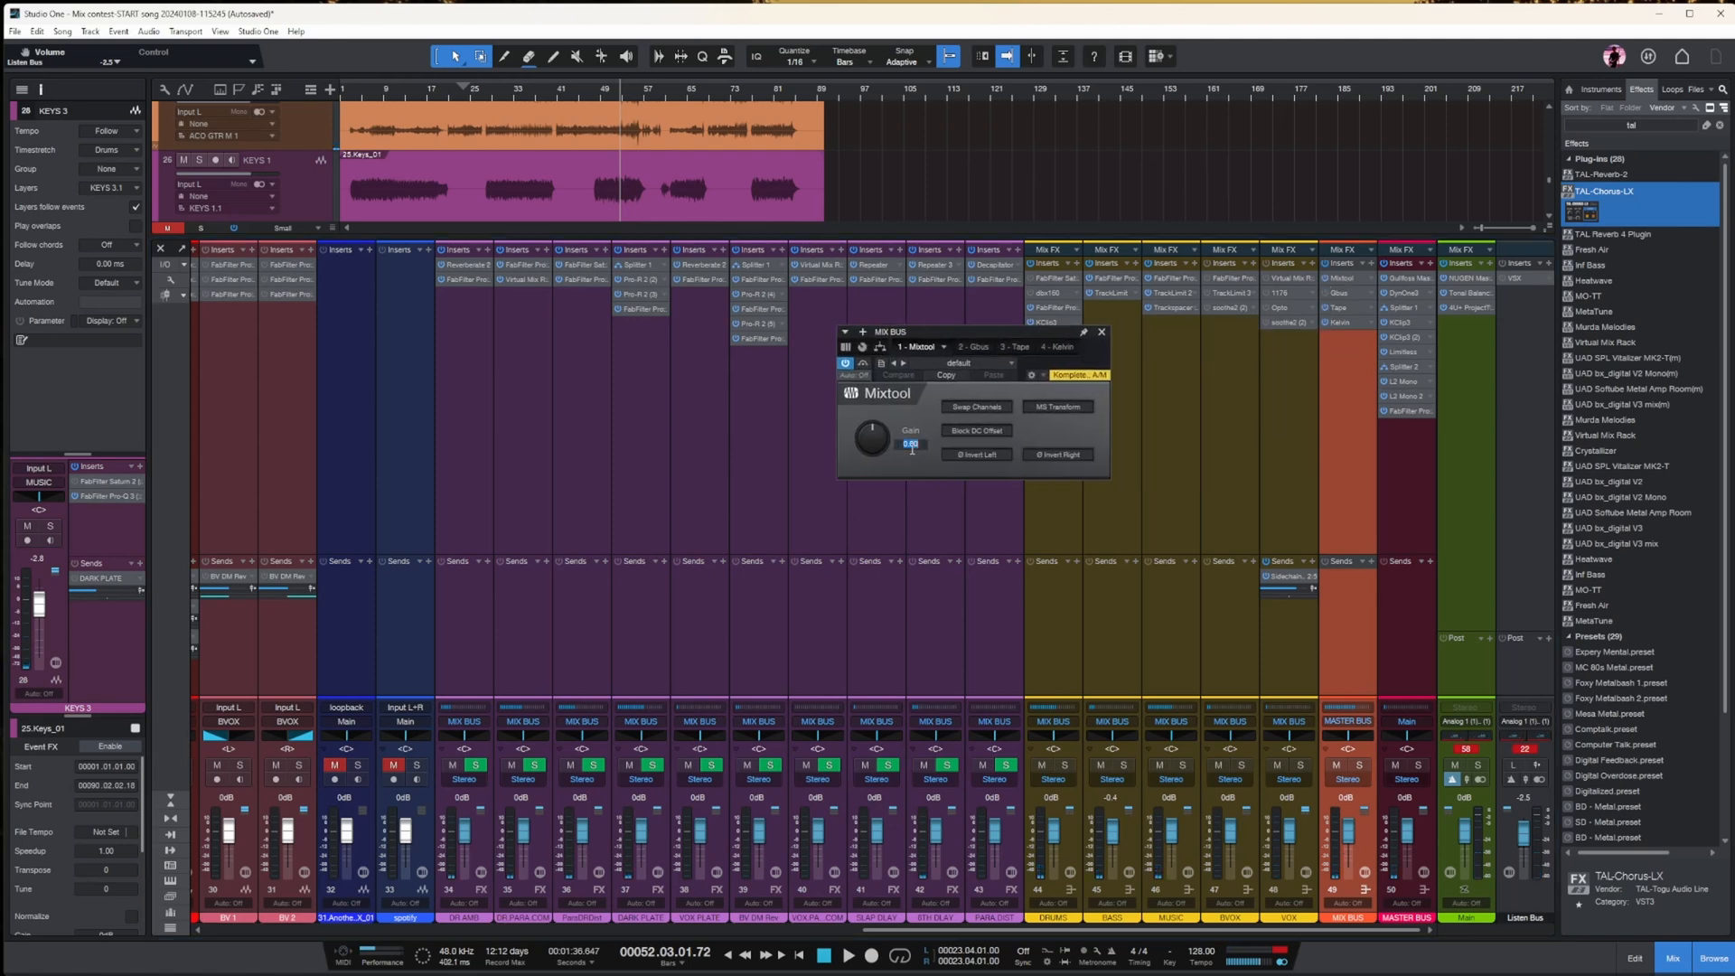
pyautogui.write('-6')
pyautogui.press('Return')
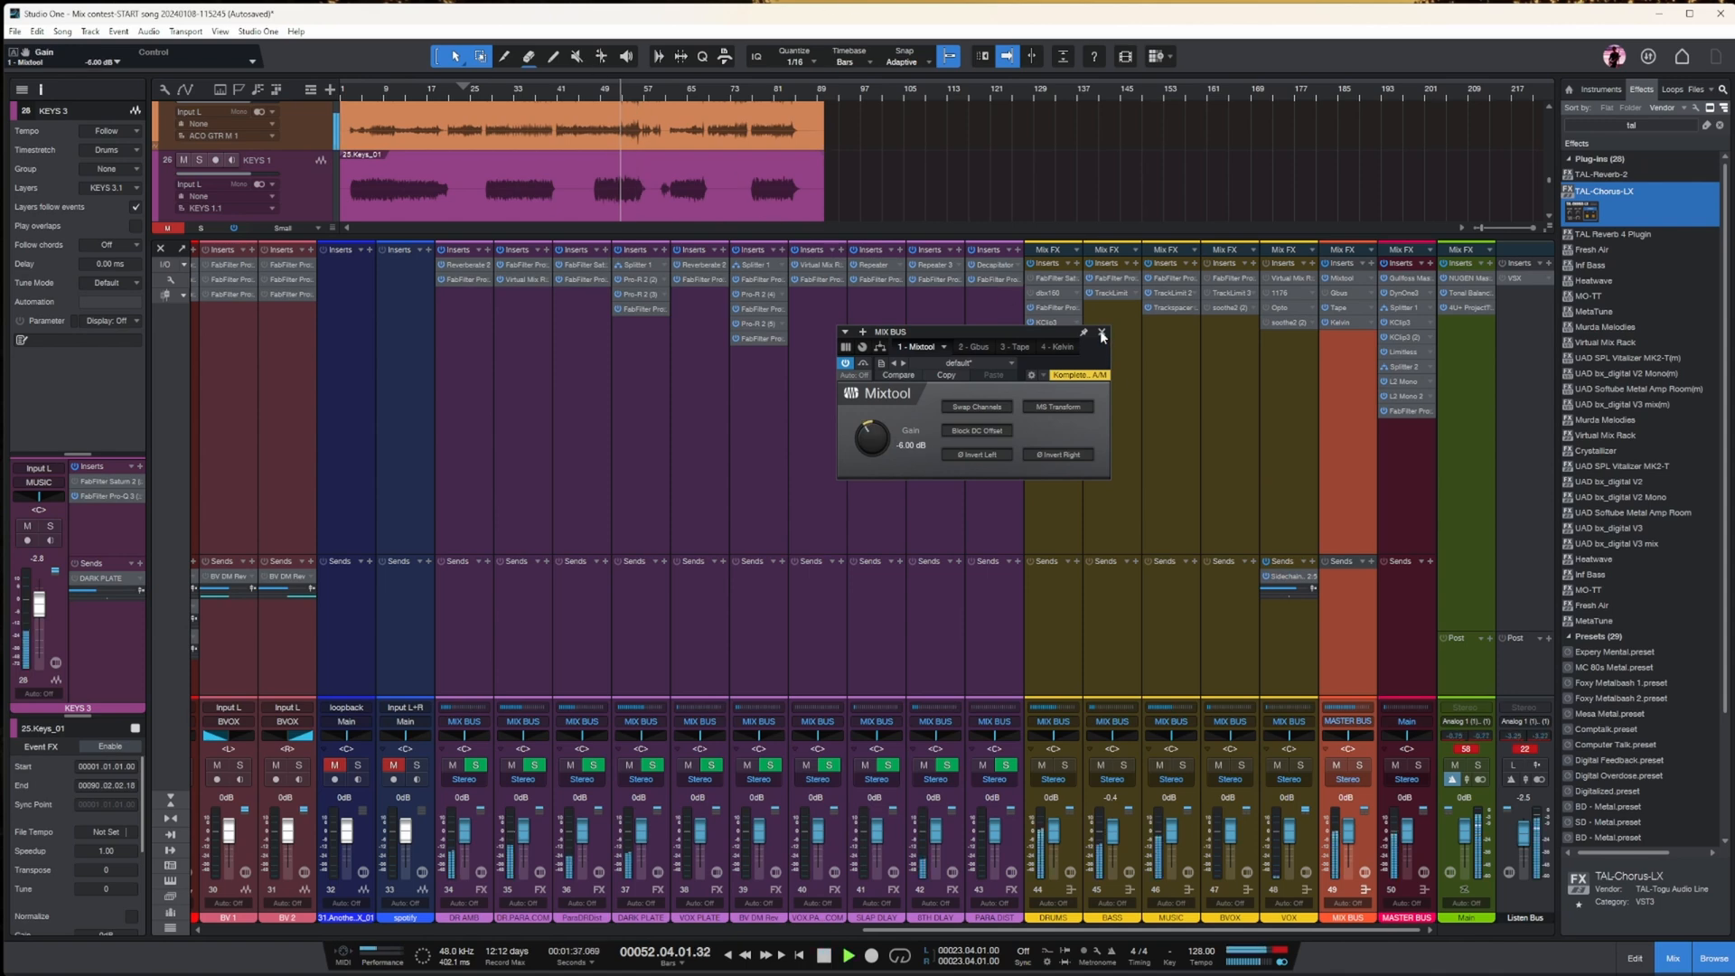
# - Recheck the amount of clipping in the MASTER BUS's KClip 3 during playback and close it
pyautogui.doubleClick(1399, 322)
pyautogui.moveTo(1221, 334); pyautogui.dragTo(1205, 334)
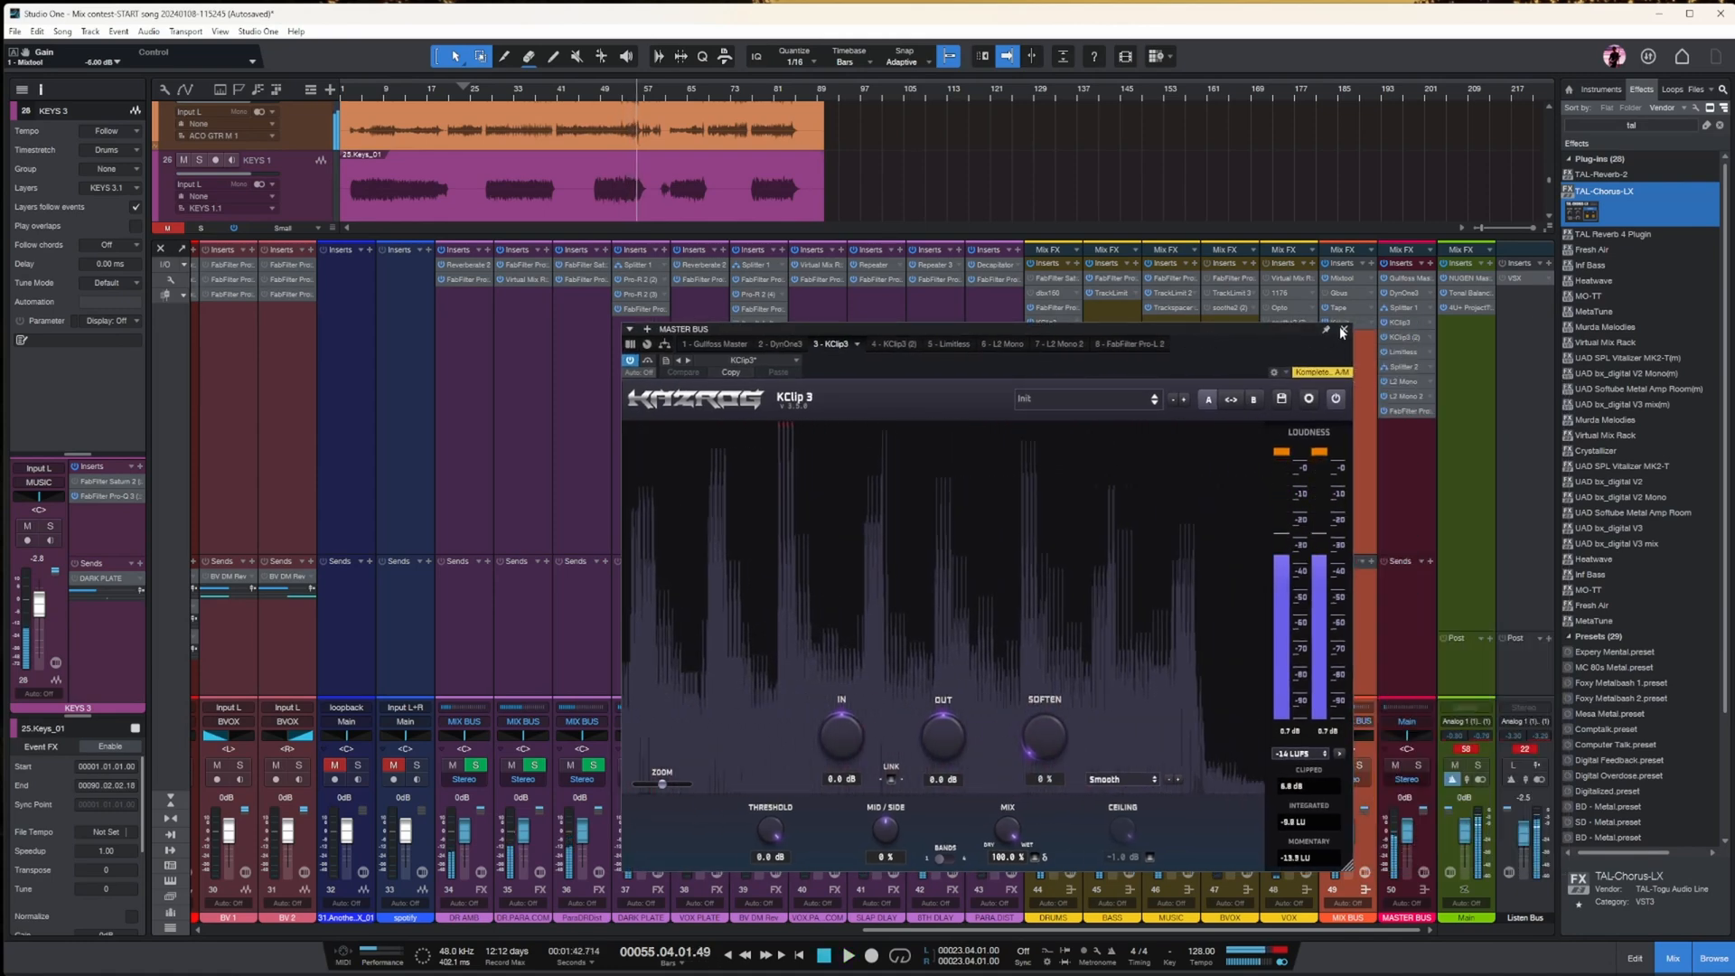
pyautogui.click(1342, 331)
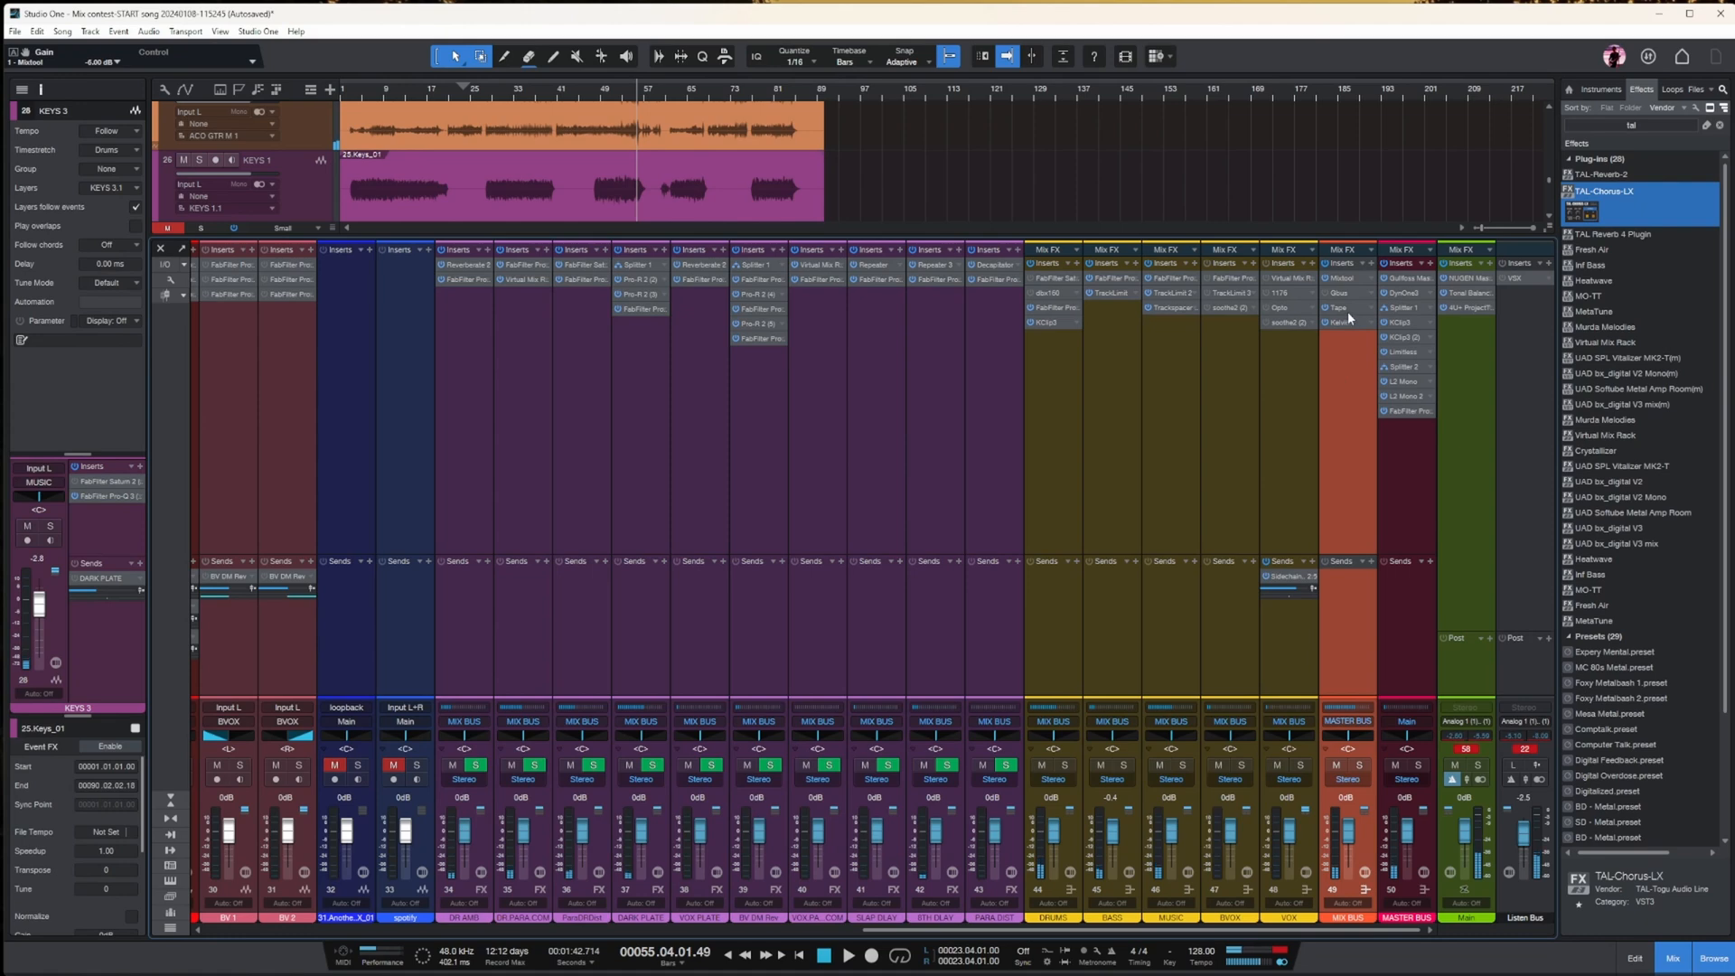
# - Raise the color amount of the MIX BUS's Tape plug-in to 5.0 during playback and close it
pyautogui.moveTo(687, 383); pyautogui.dragTo(836, 384)
pyautogui.scroll(1, 633, 687)
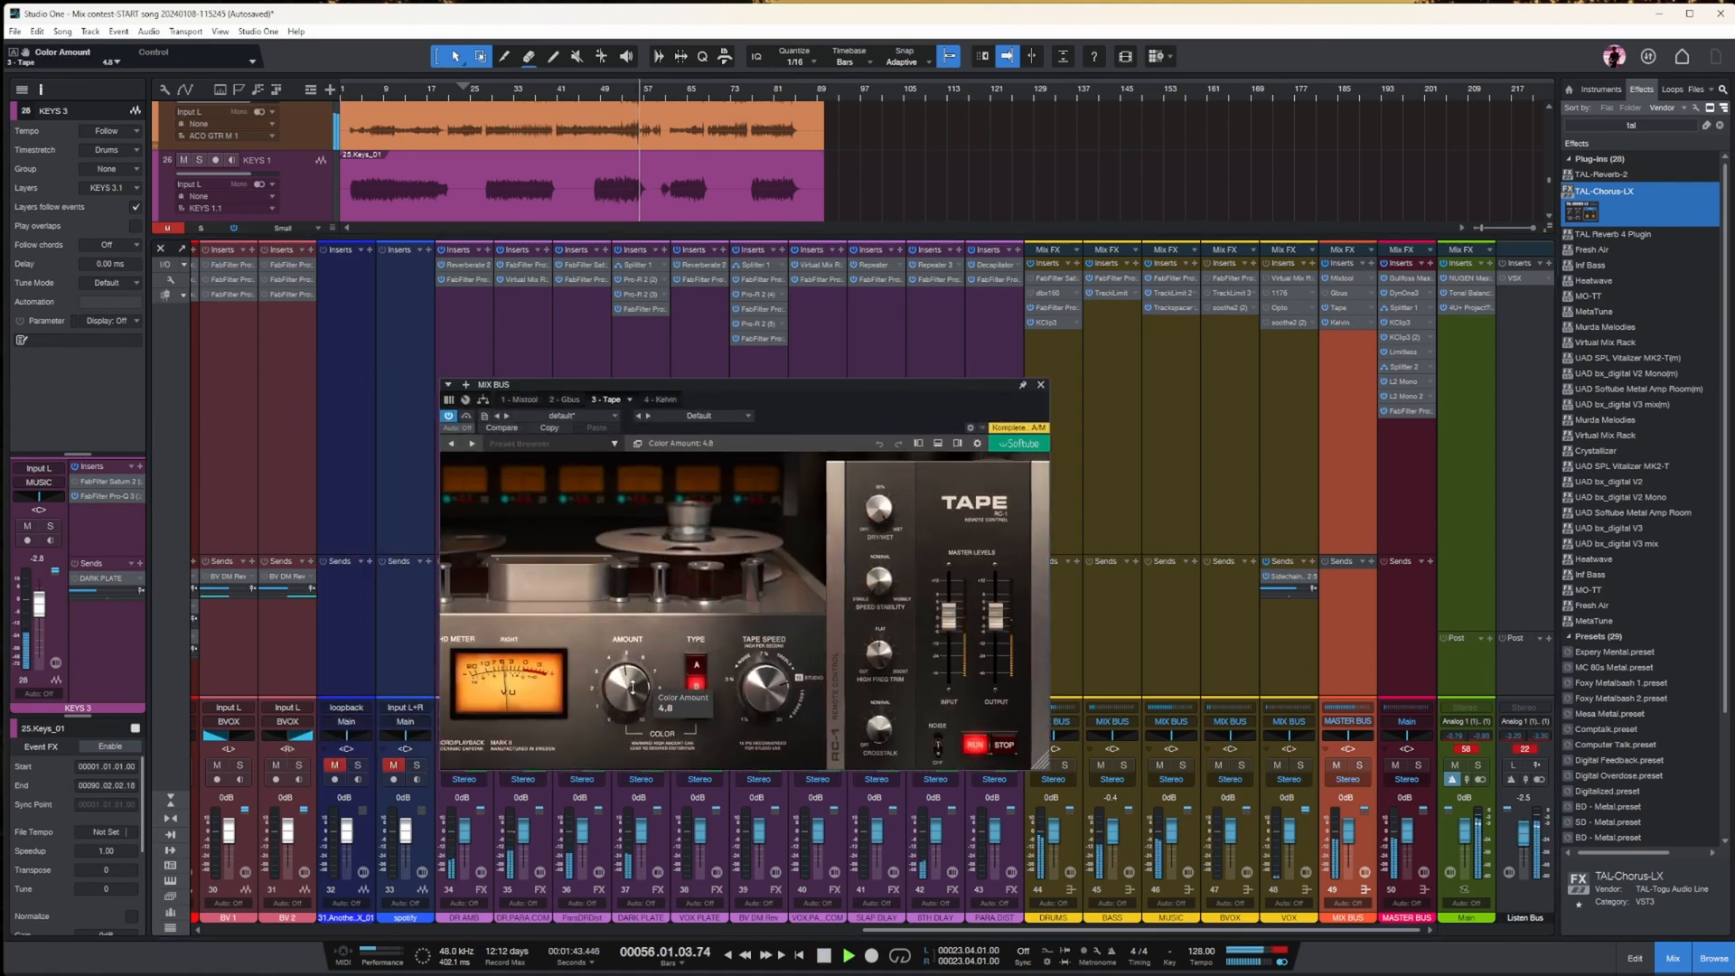
pyautogui.press('space')
pyautogui.click(1041, 385)
# - Open Kelvin on the MIX BUS, audition it from about bar 50 while adjusting its harmonic spread, and close it
pyautogui.click(1345, 323)
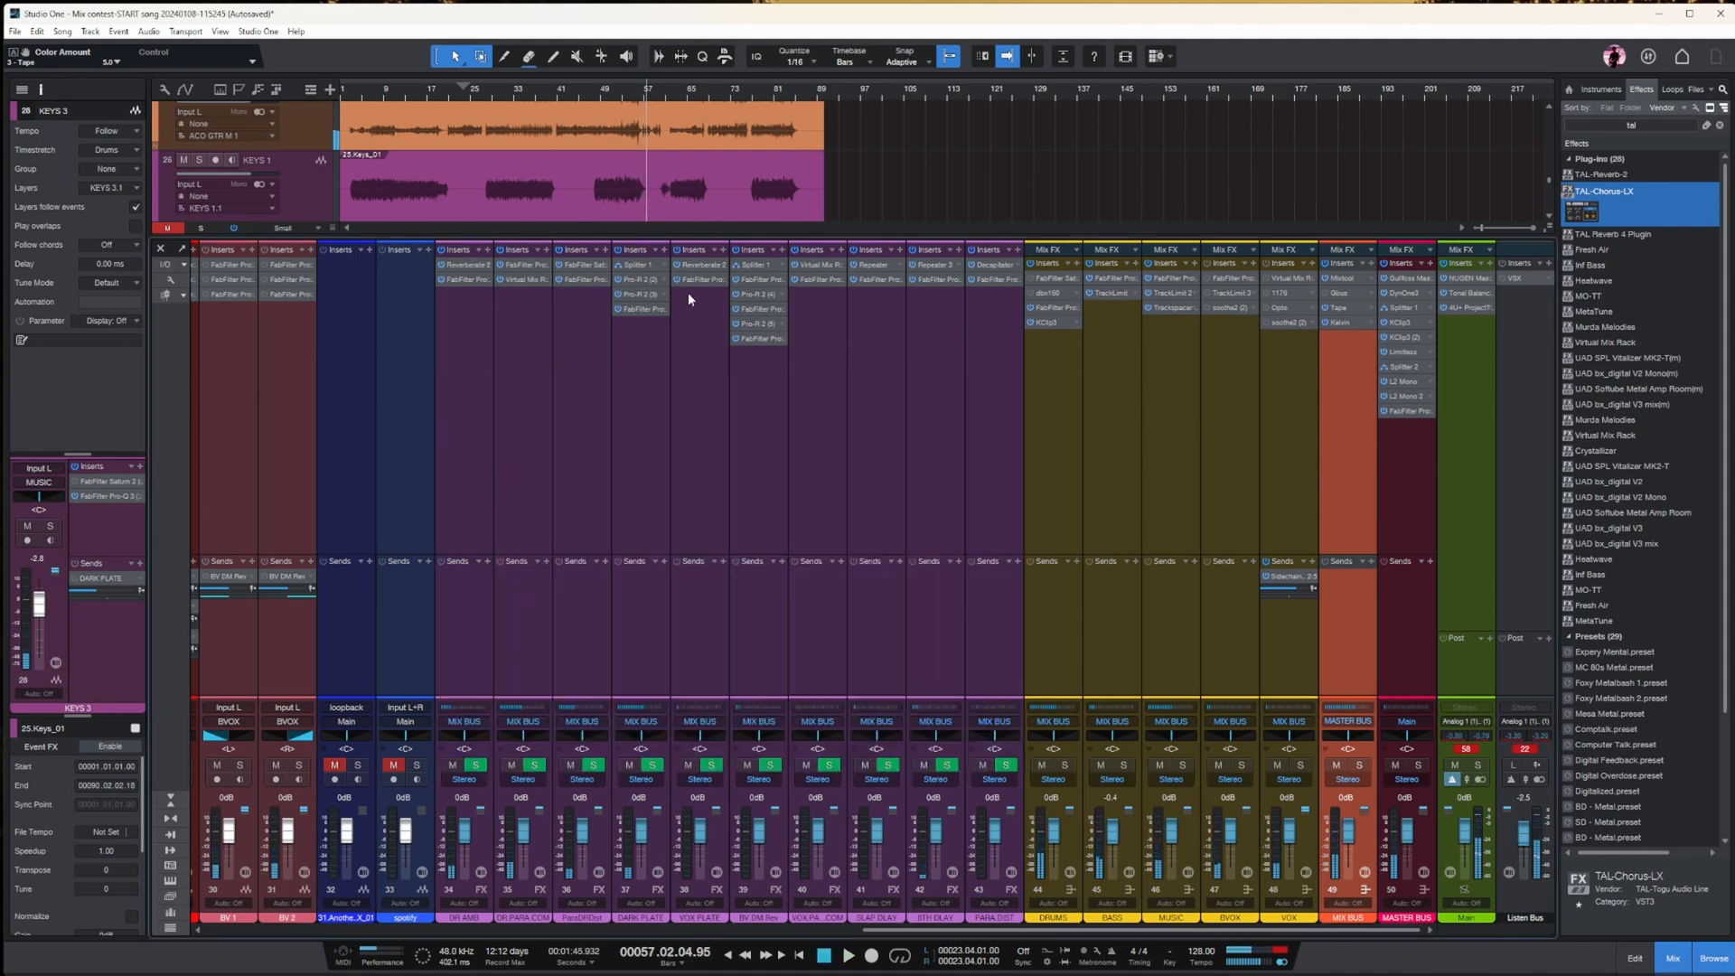
pyautogui.moveTo(1563, 248); pyautogui.dragTo(570, 234)
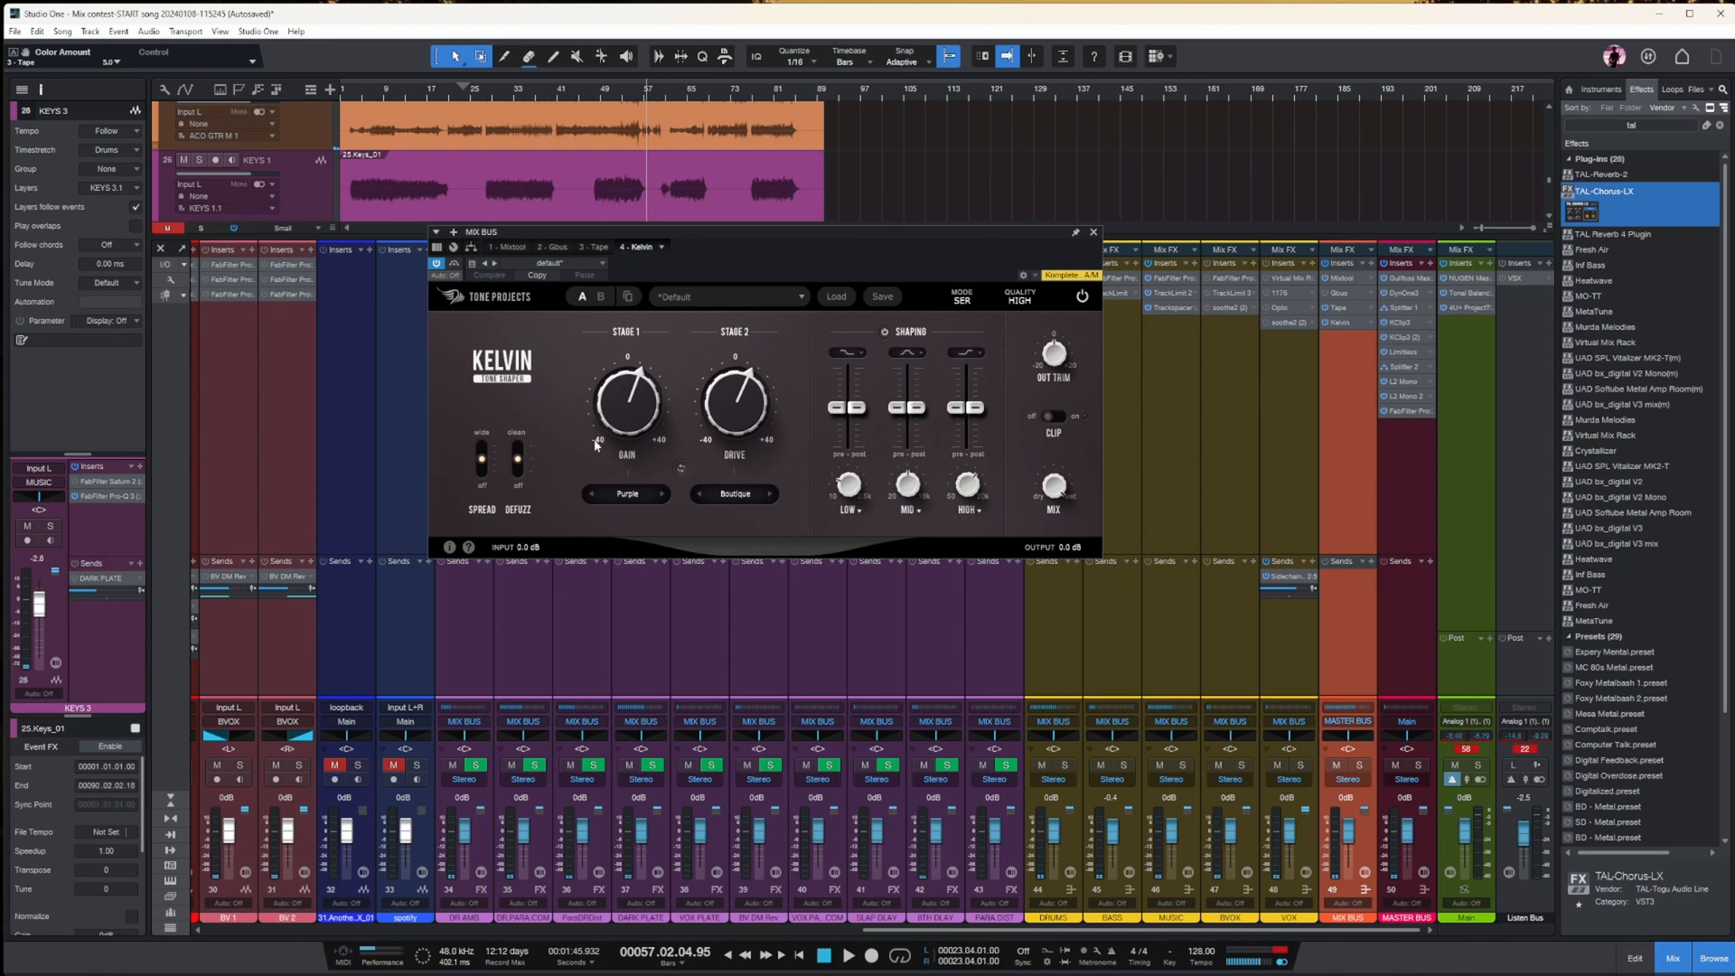
pyautogui.click(643, 496)
pyautogui.press('space')
pyautogui.click(611, 96)
pyautogui.moveTo(482, 459); pyautogui.dragTo(480, 464)
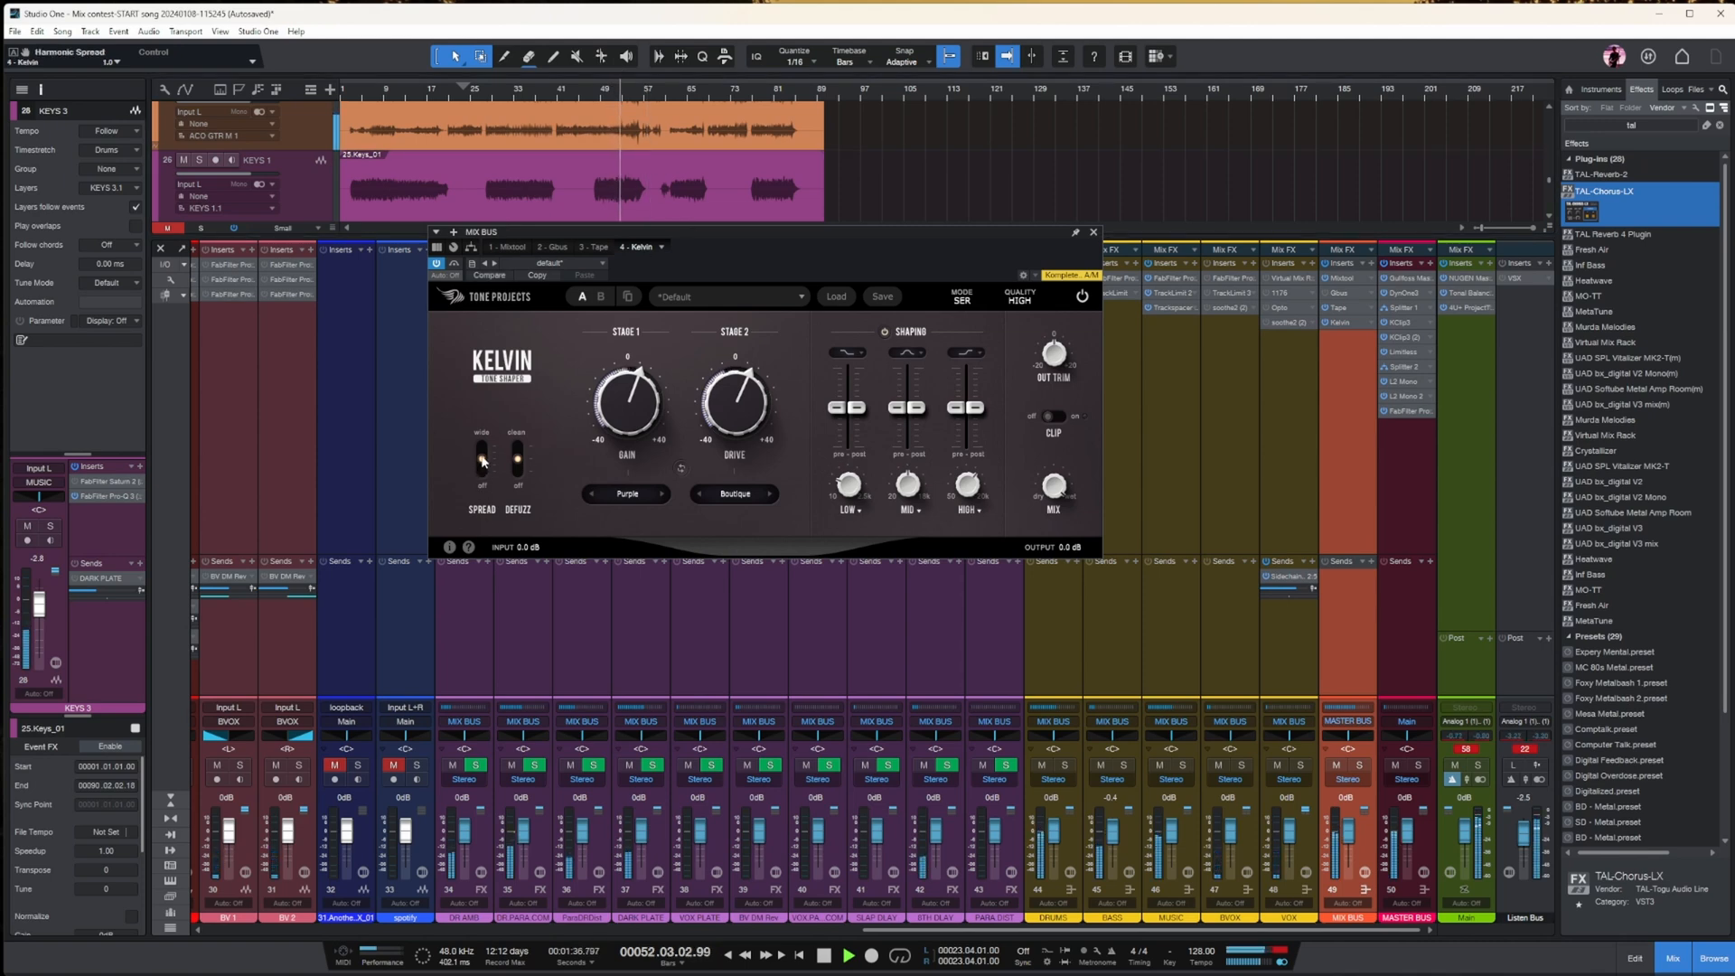
pyautogui.press('space')
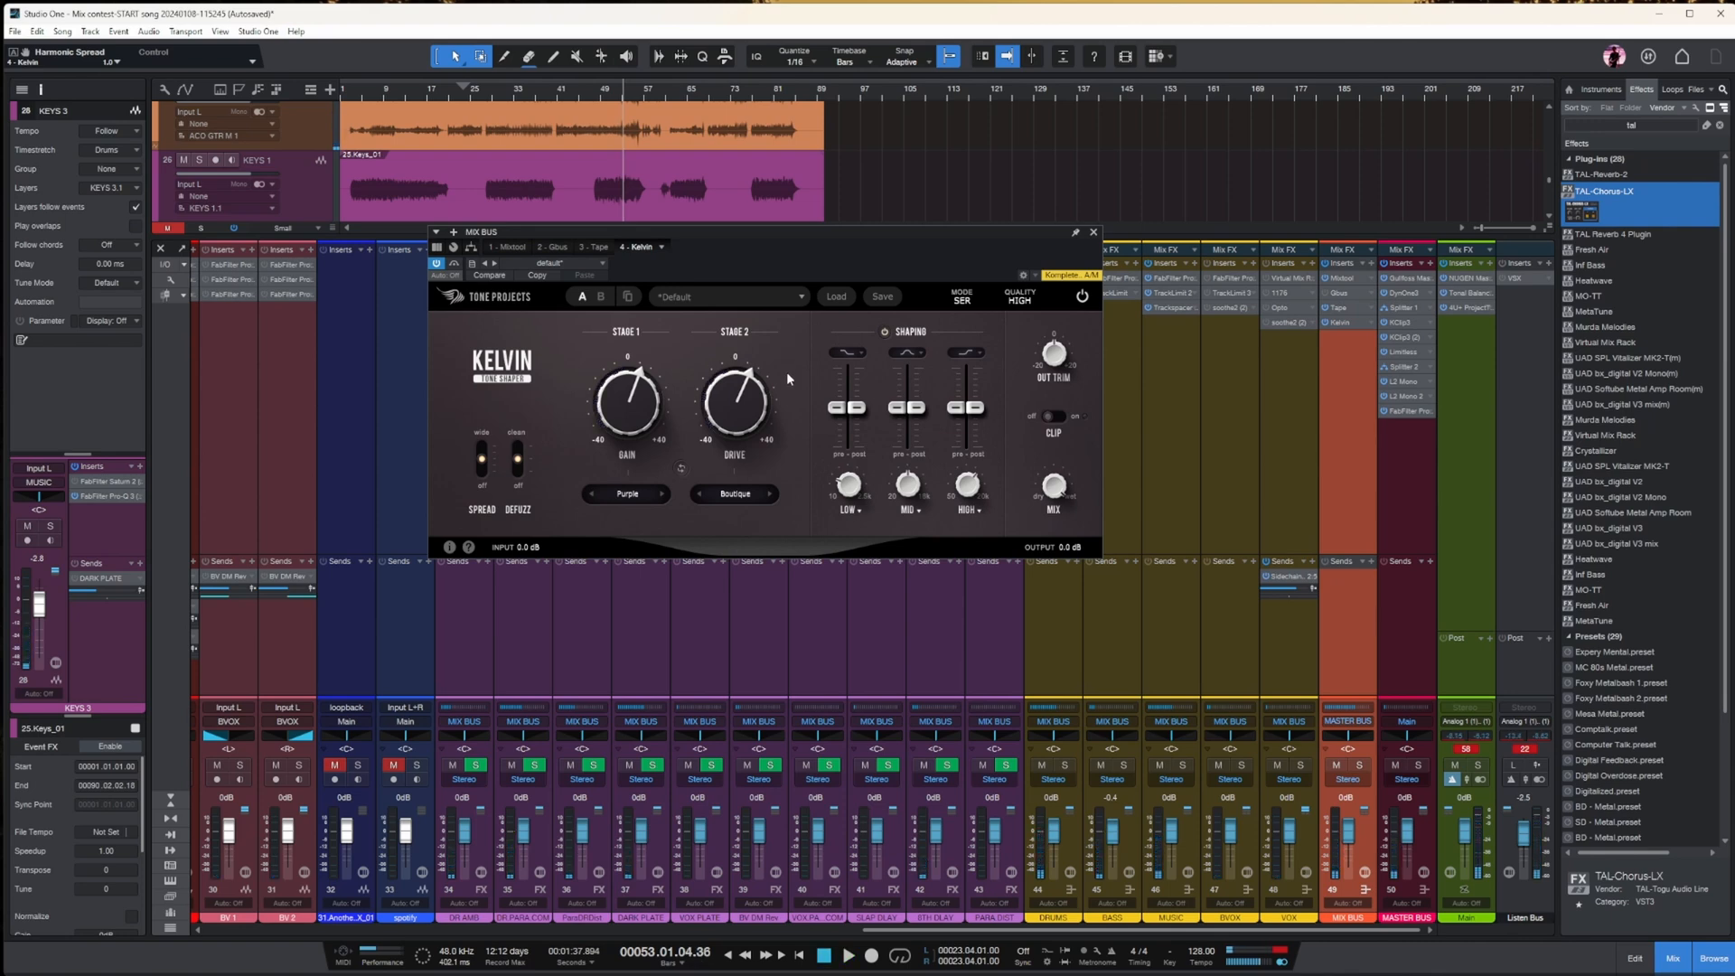
pyautogui.click(1096, 233)
# - Examine Gullfoss Master on the MASTER BUS during playback and switch to the DynOne compressor
pyautogui.click(1405, 279)
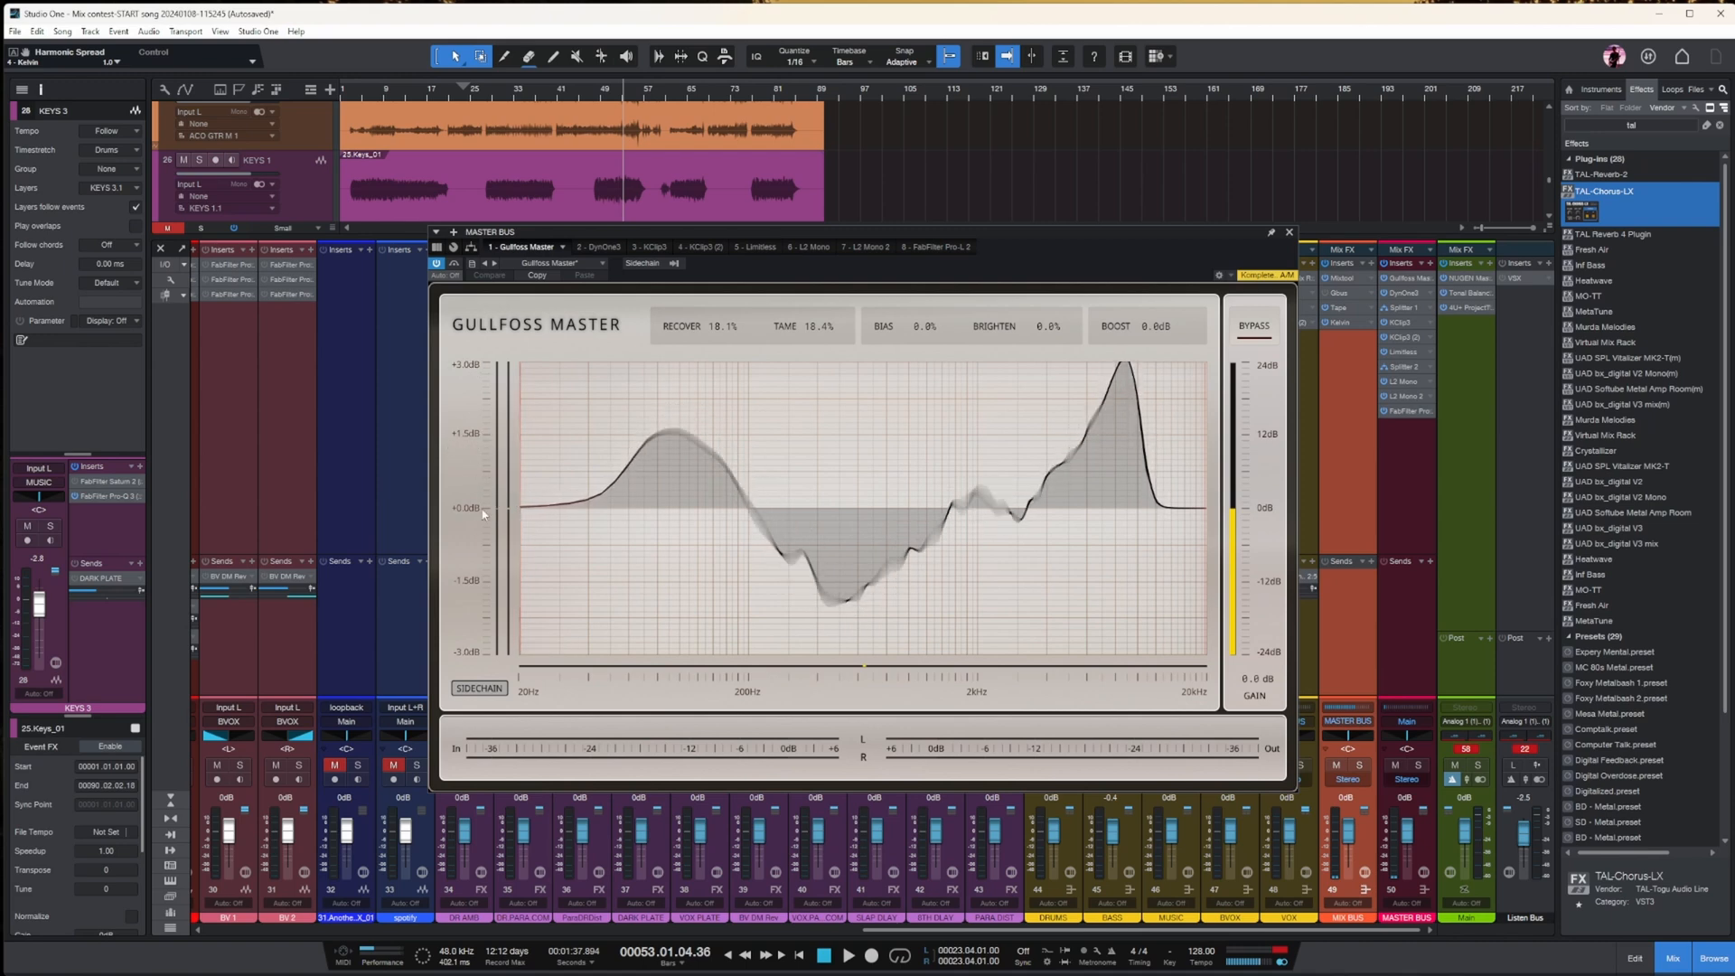
pyautogui.press('space')
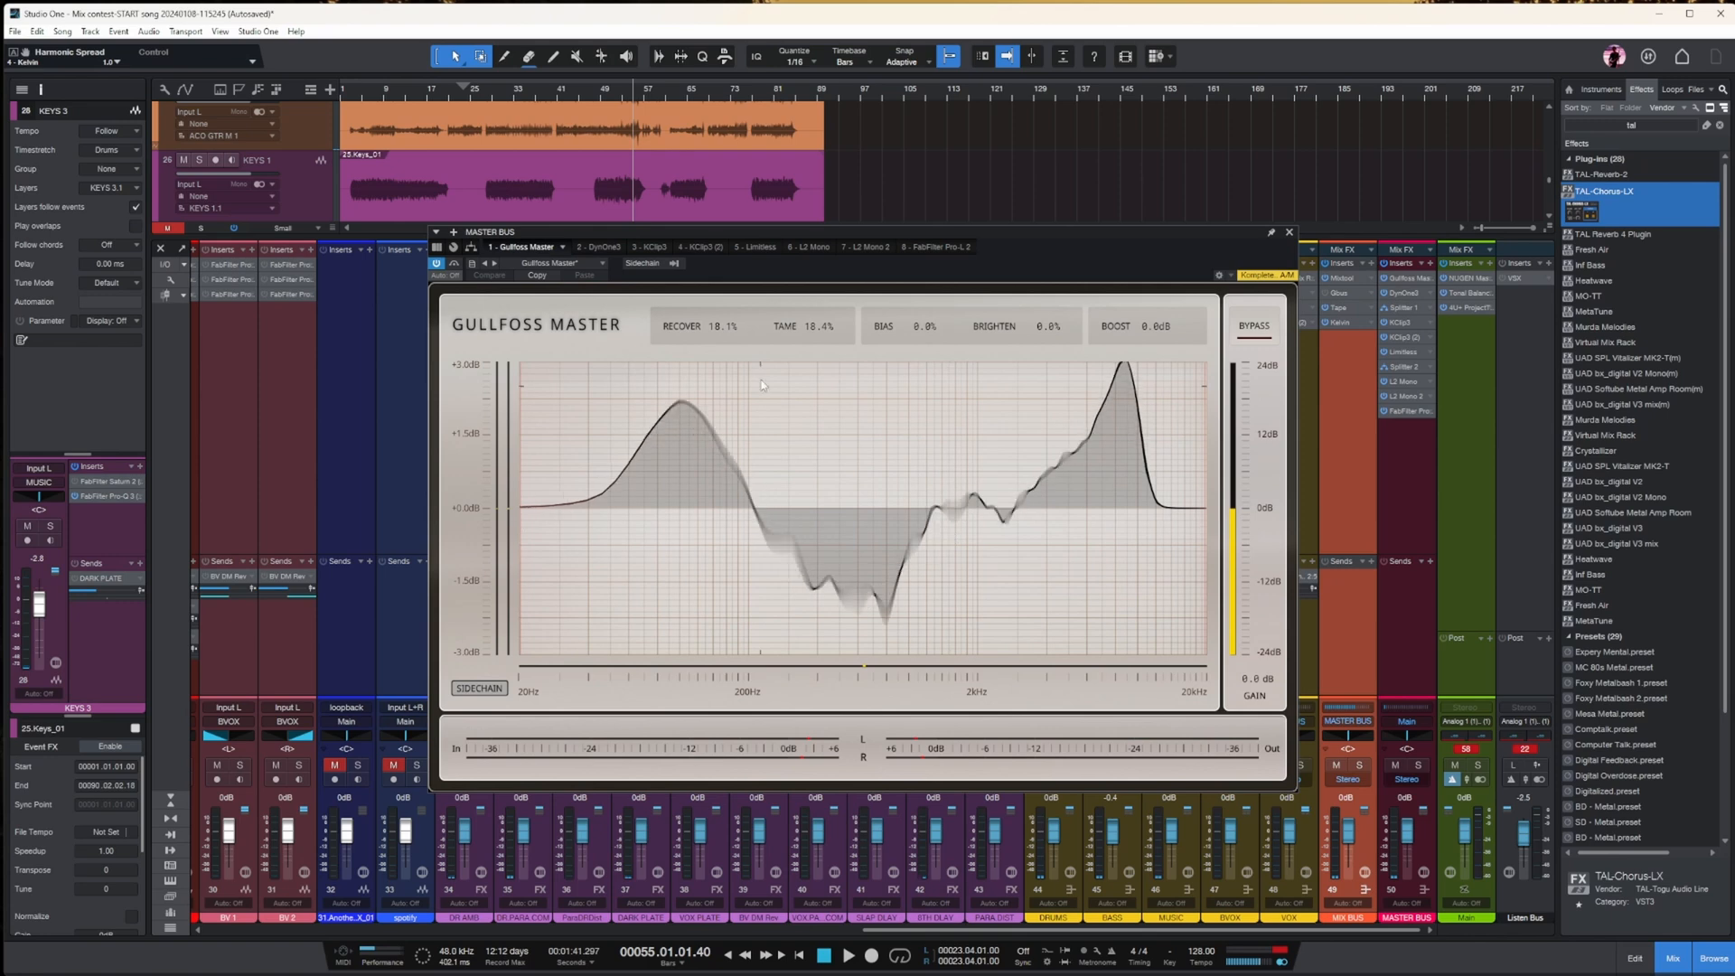
pyautogui.click(592, 247)
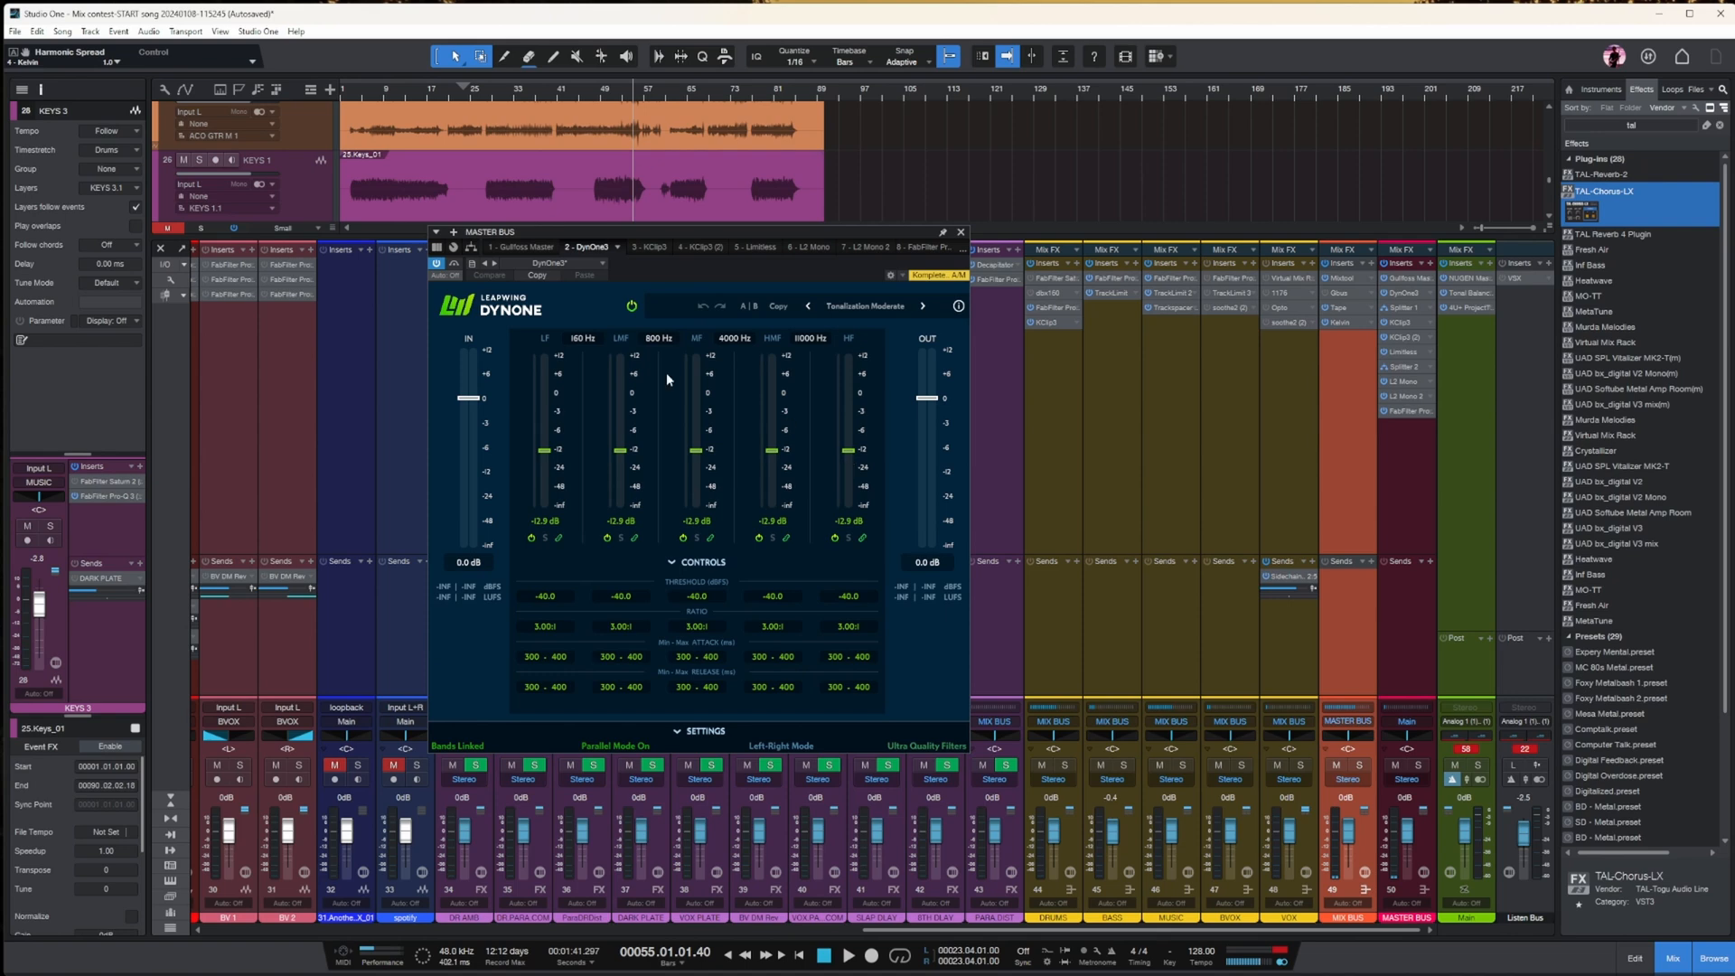
# - Compare the MASTER BUS with and without the DynOne compressor by bypassing it during playback from about bar 48
pyautogui.press('space')
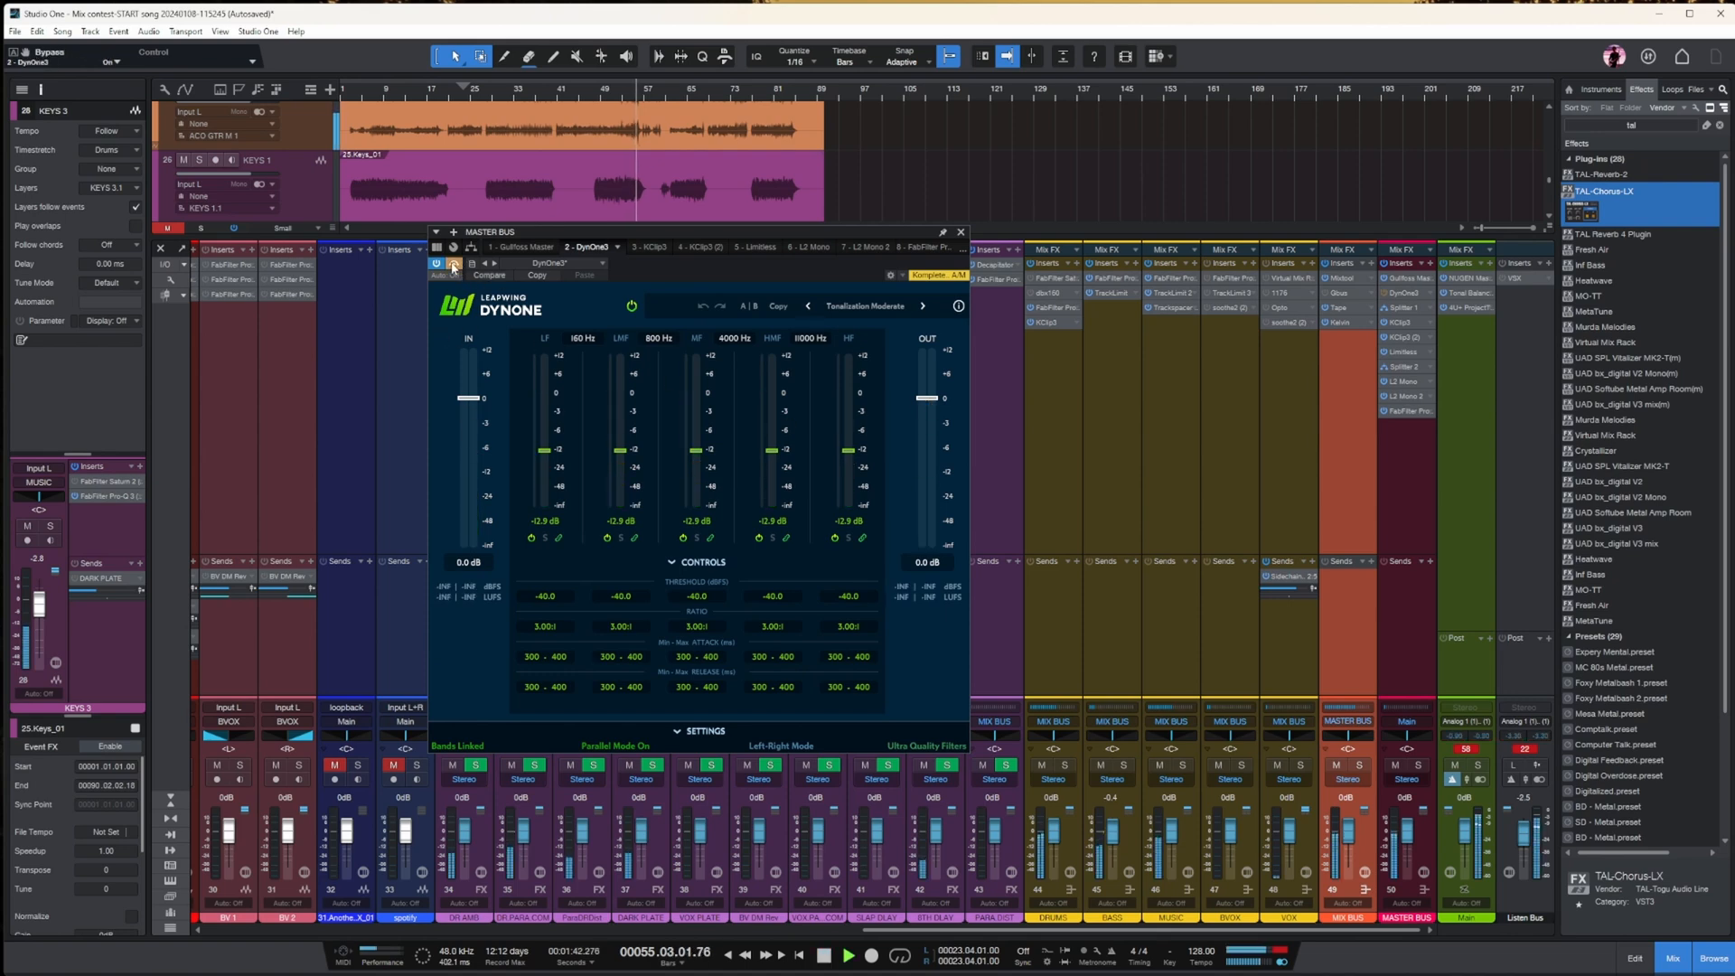
pyautogui.click(595, 89)
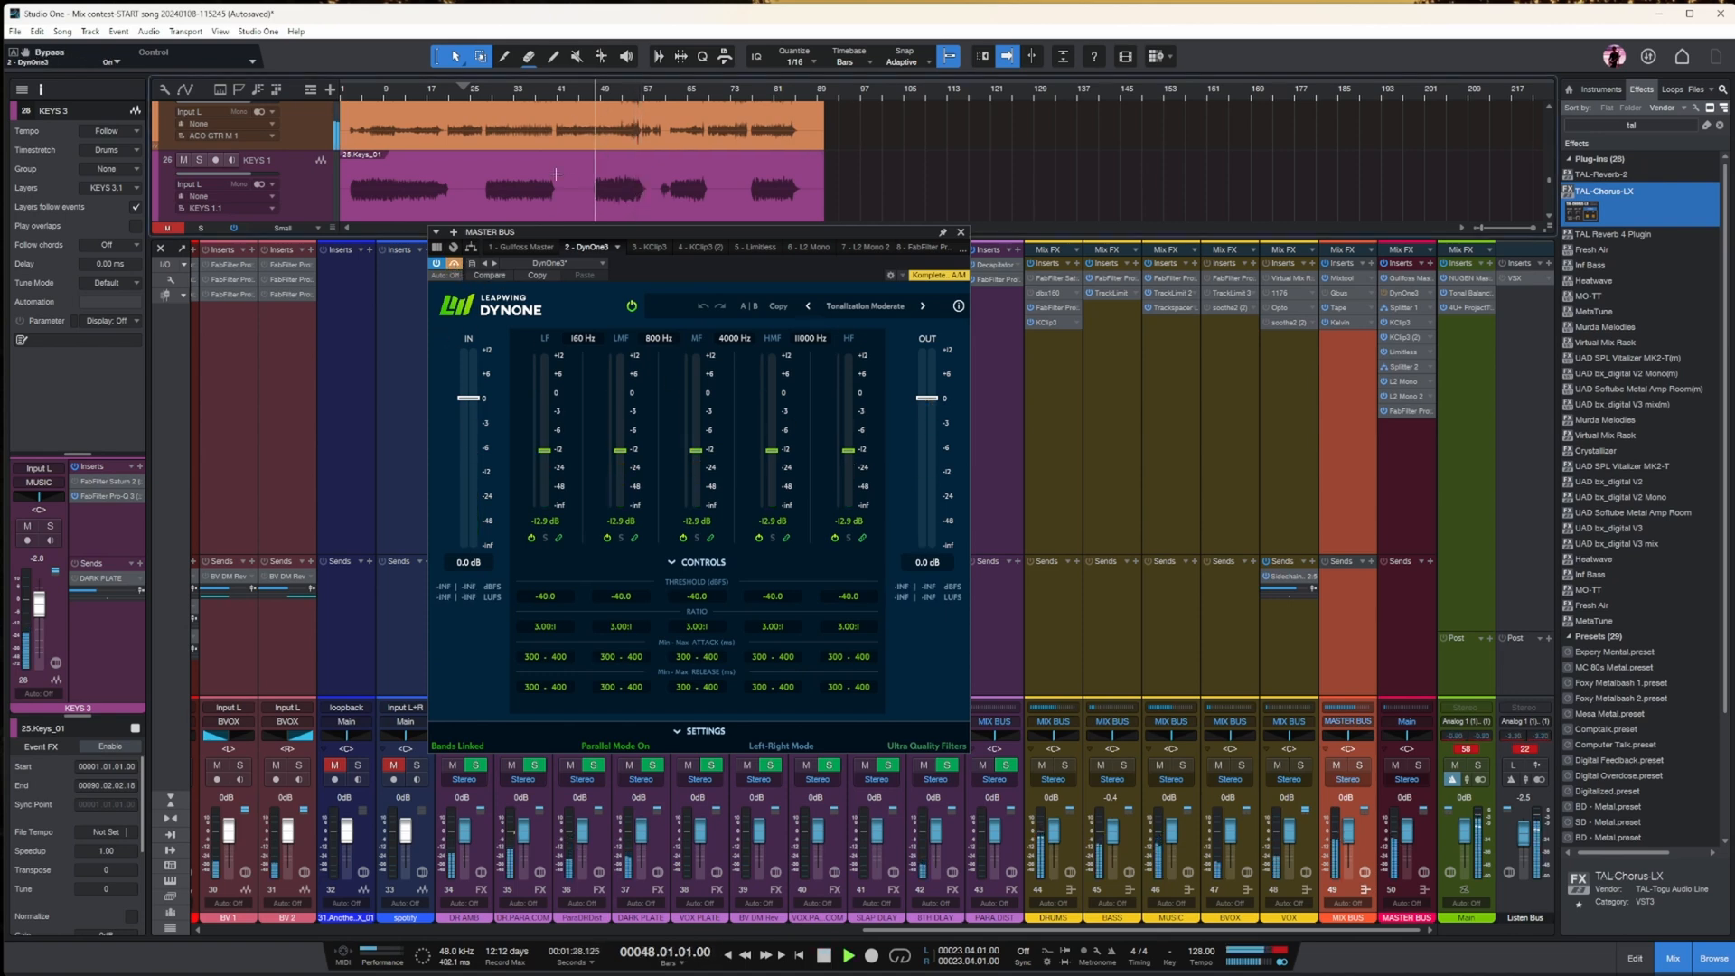
pyautogui.click(454, 265)
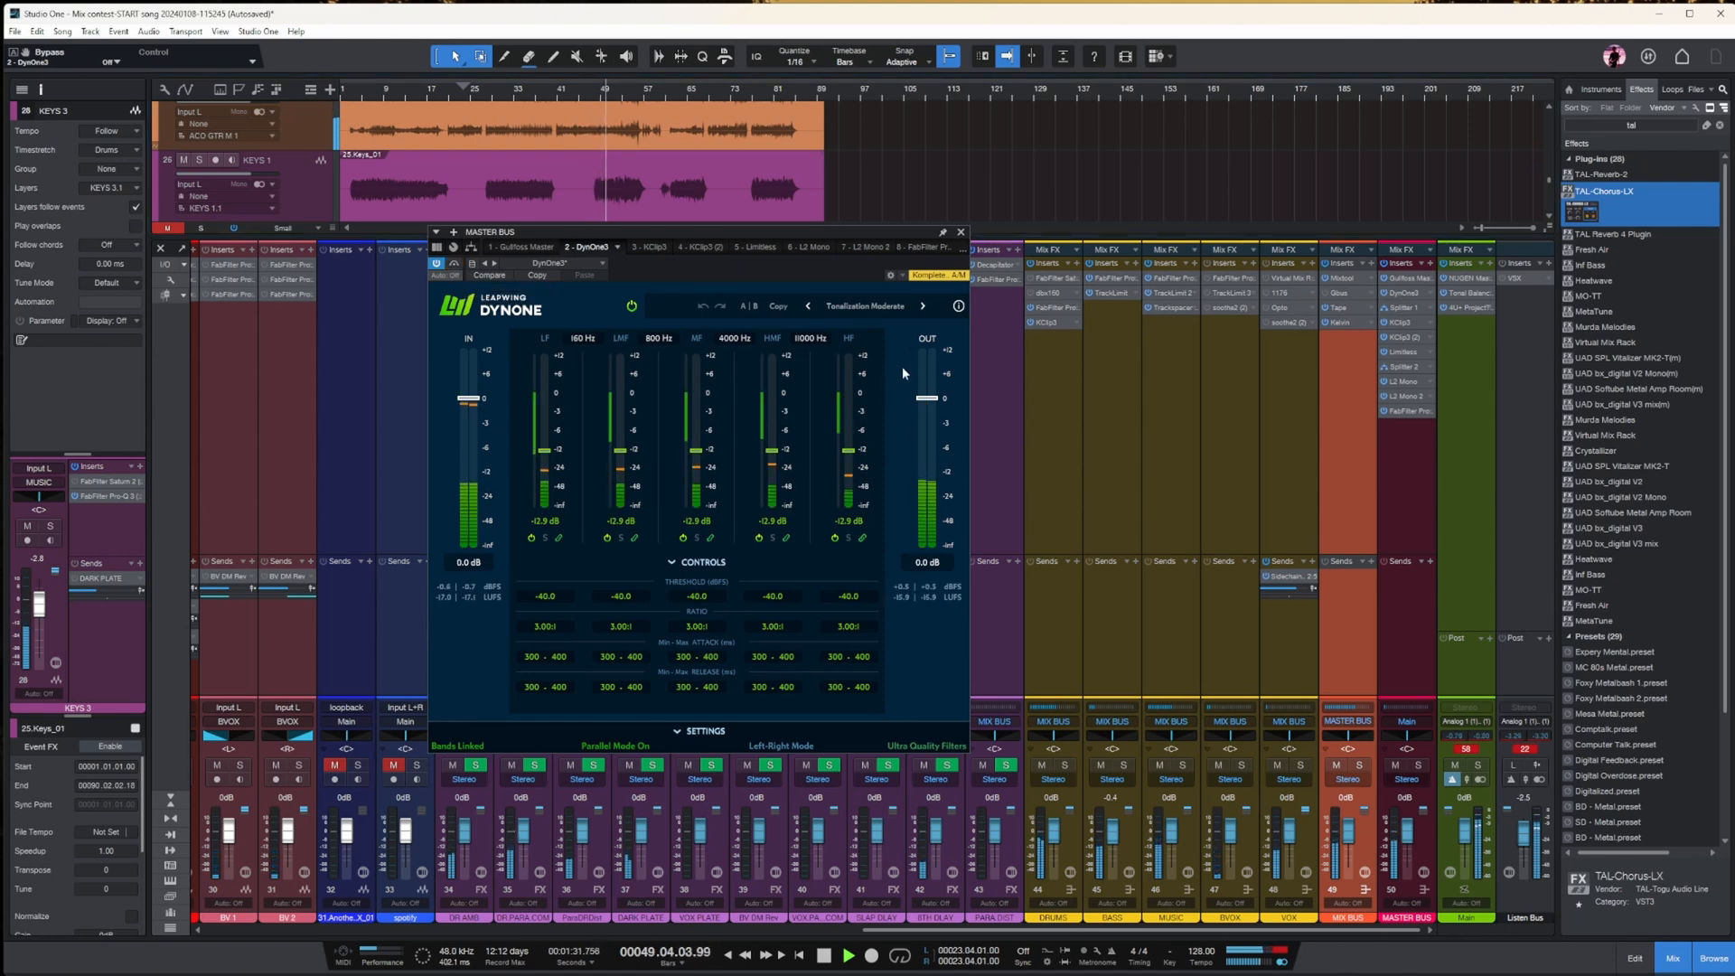
pyautogui.press('space')
# - Examine the MASTER BUS routing view, focusing on the two parallel KClip3 clippers under Splitter 1
pyautogui.click(647, 248)
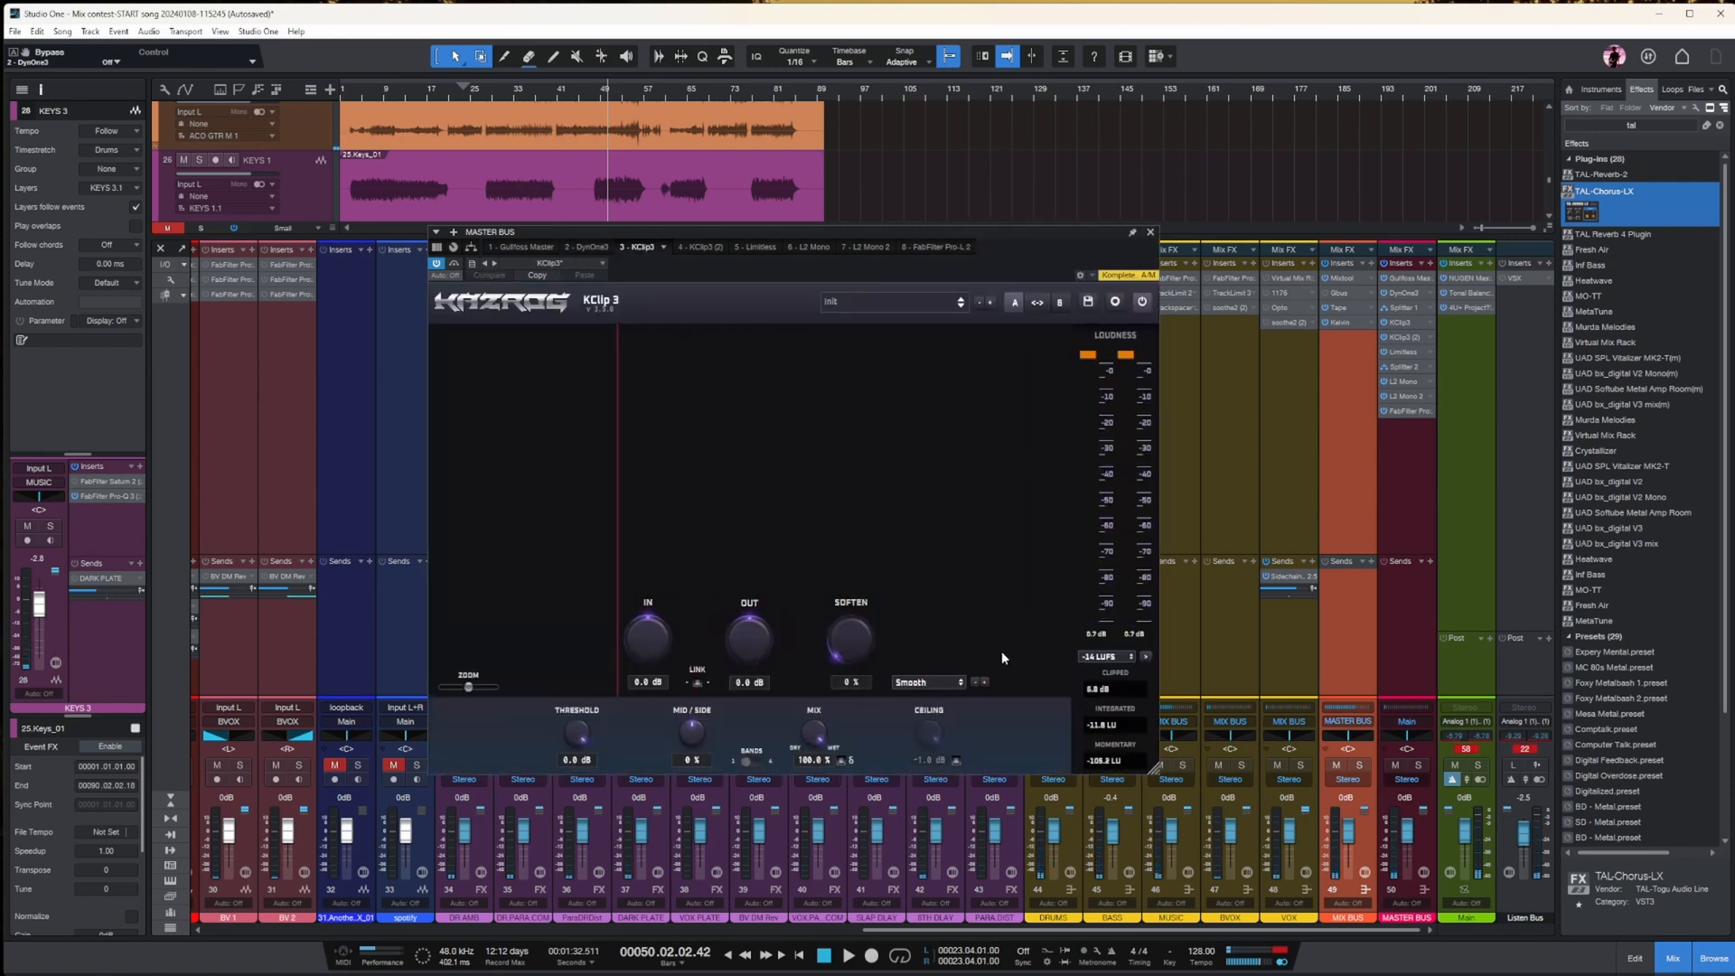
pyautogui.click(470, 248)
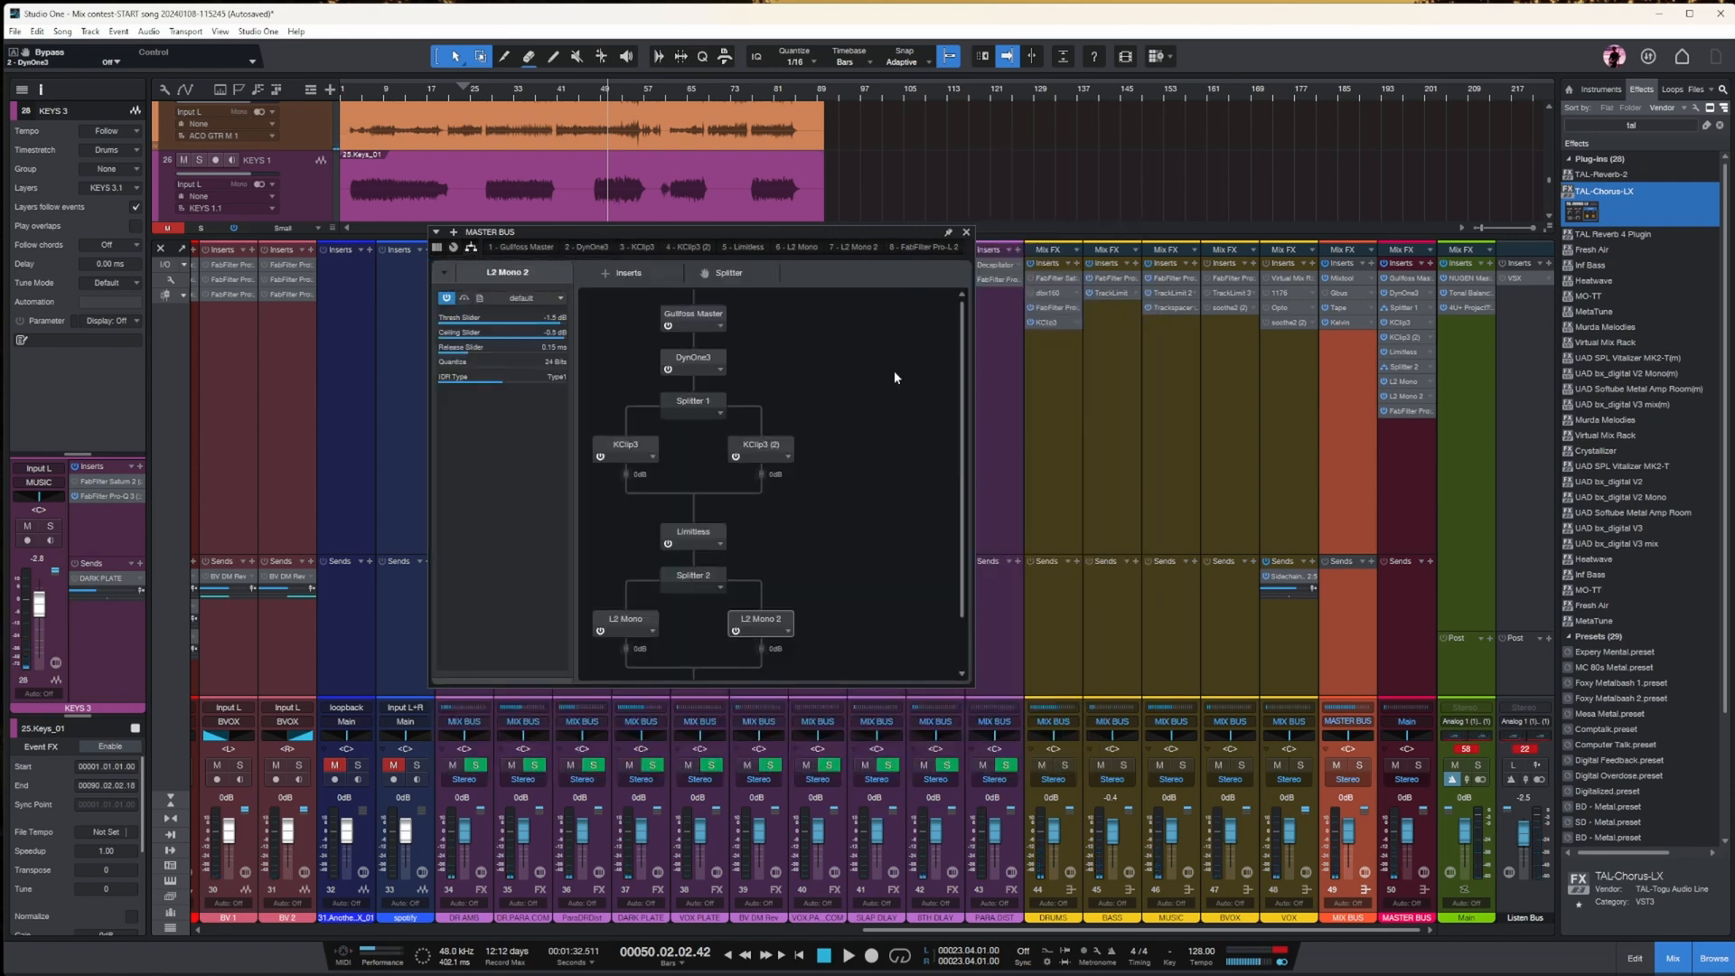
pyautogui.moveTo(974, 552); pyautogui.dragTo(1069, 552)
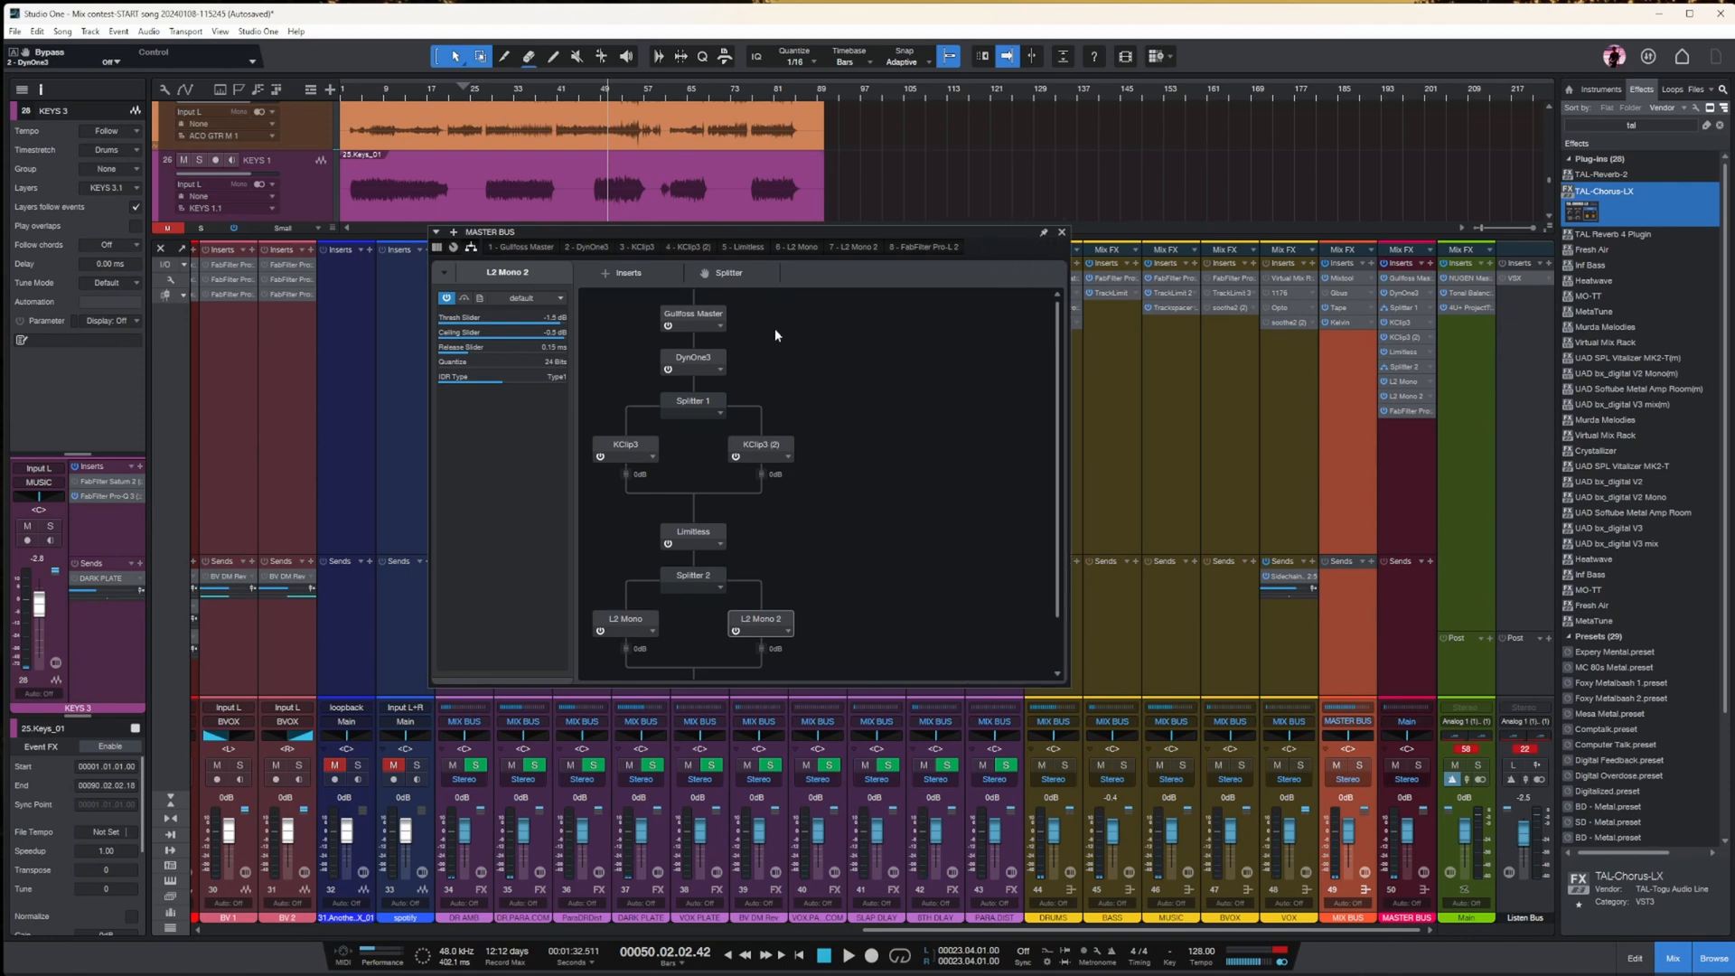
pyautogui.doubleClick(644, 445)
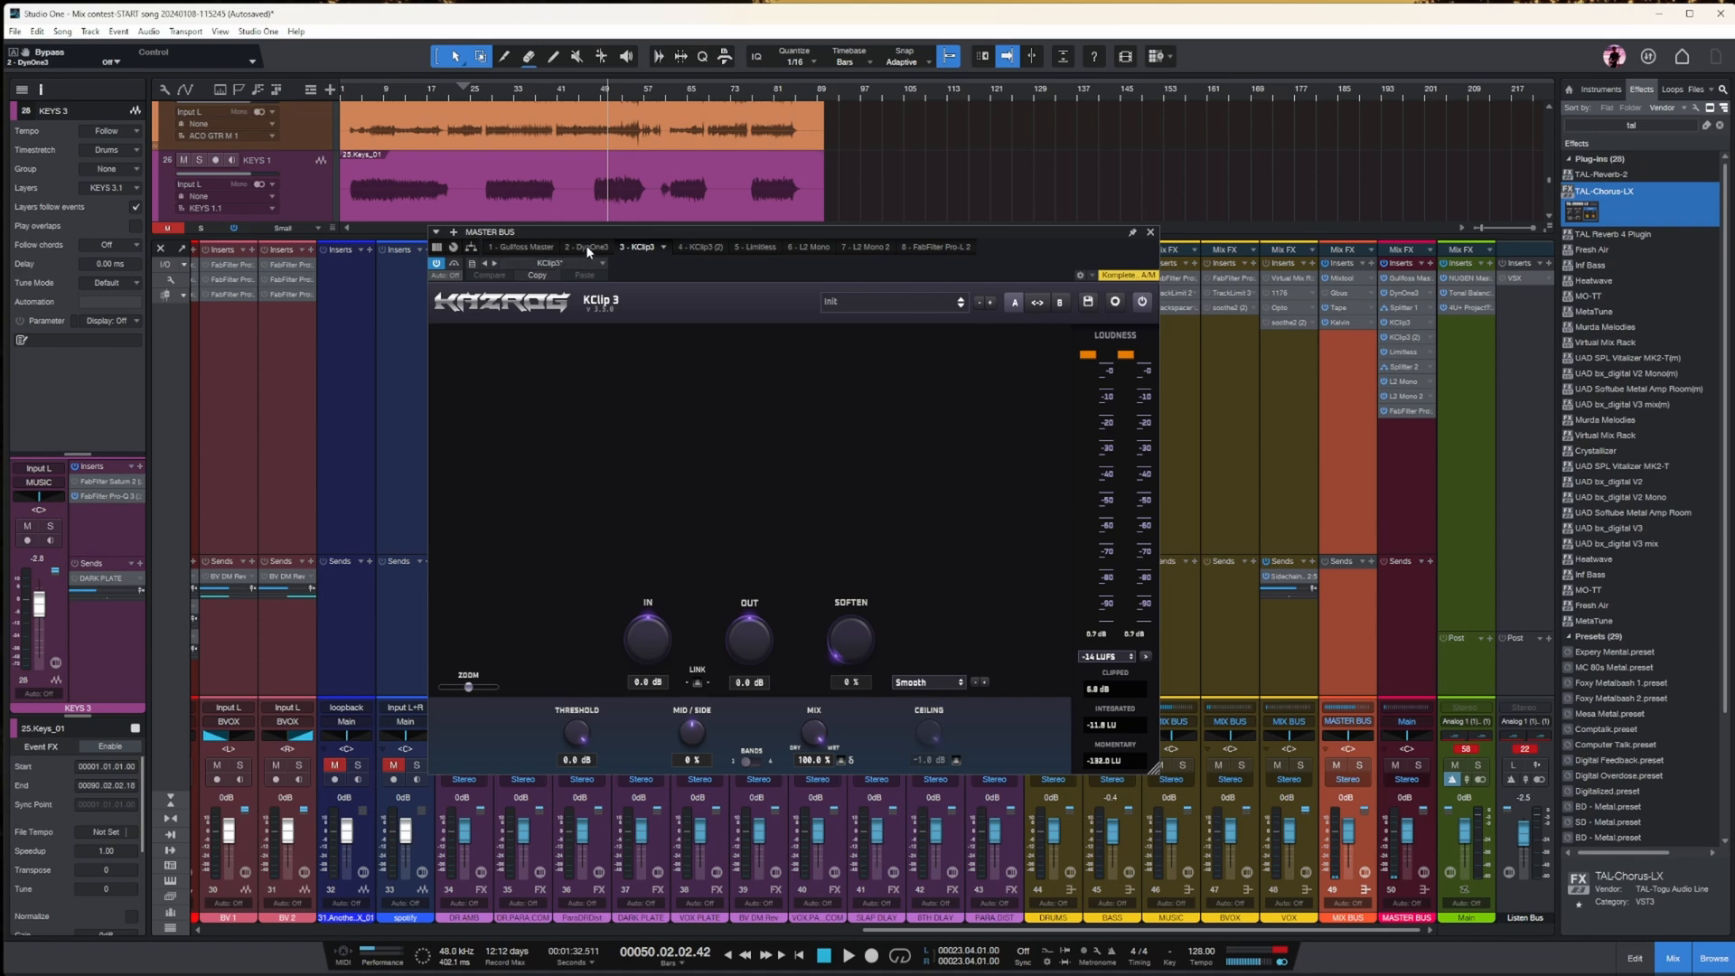
pyautogui.click(493, 264)
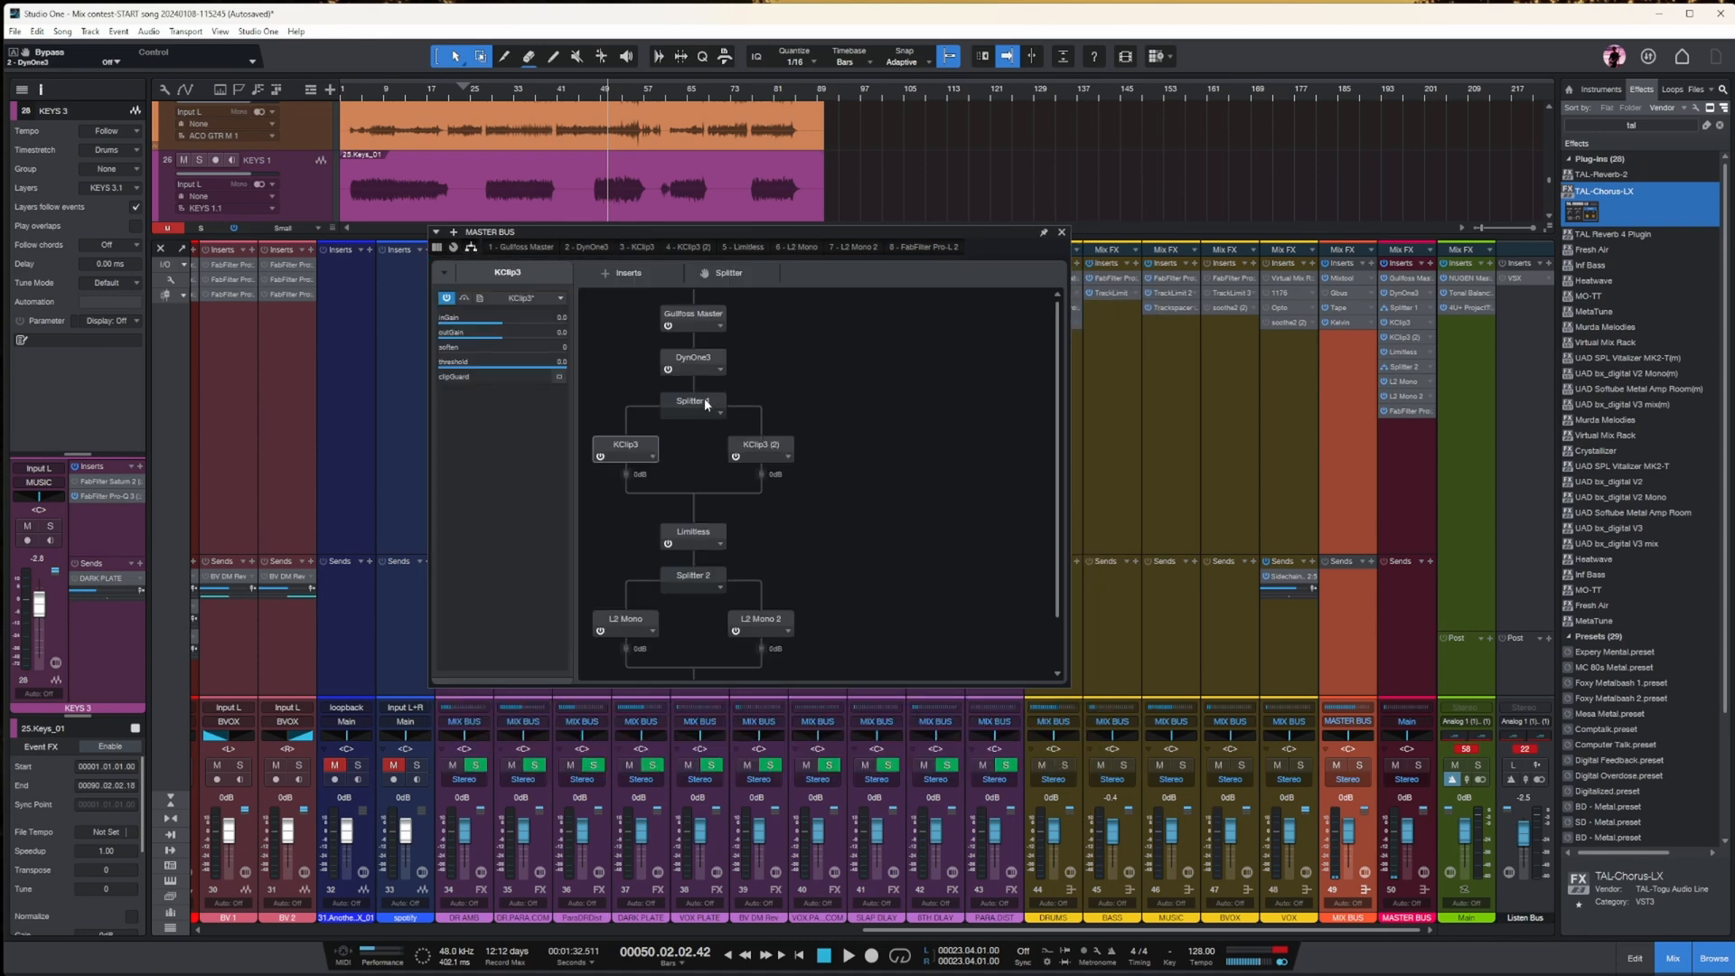
pyautogui.click(770, 443)
pyautogui.click(625, 445)
# - Open the first KClip3 under Splitter 1 and check its clipping during playback from bar 49
pyautogui.click(601, 88)
pyautogui.doubleClick(611, 453)
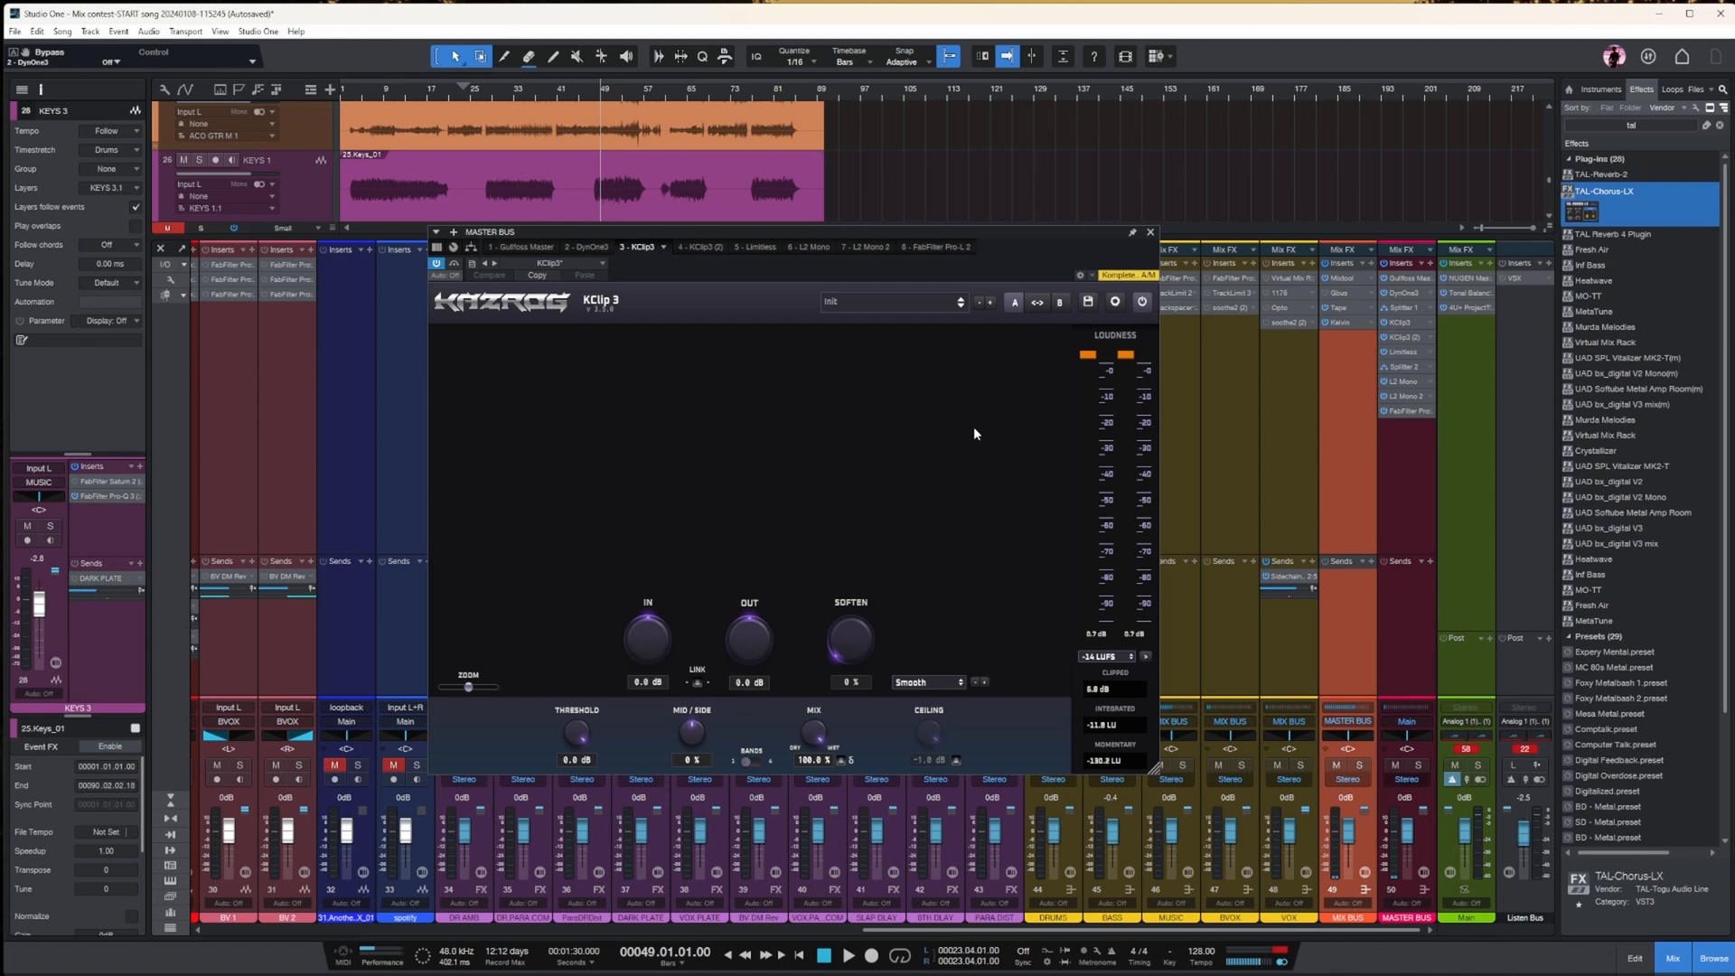
pyautogui.press('space')
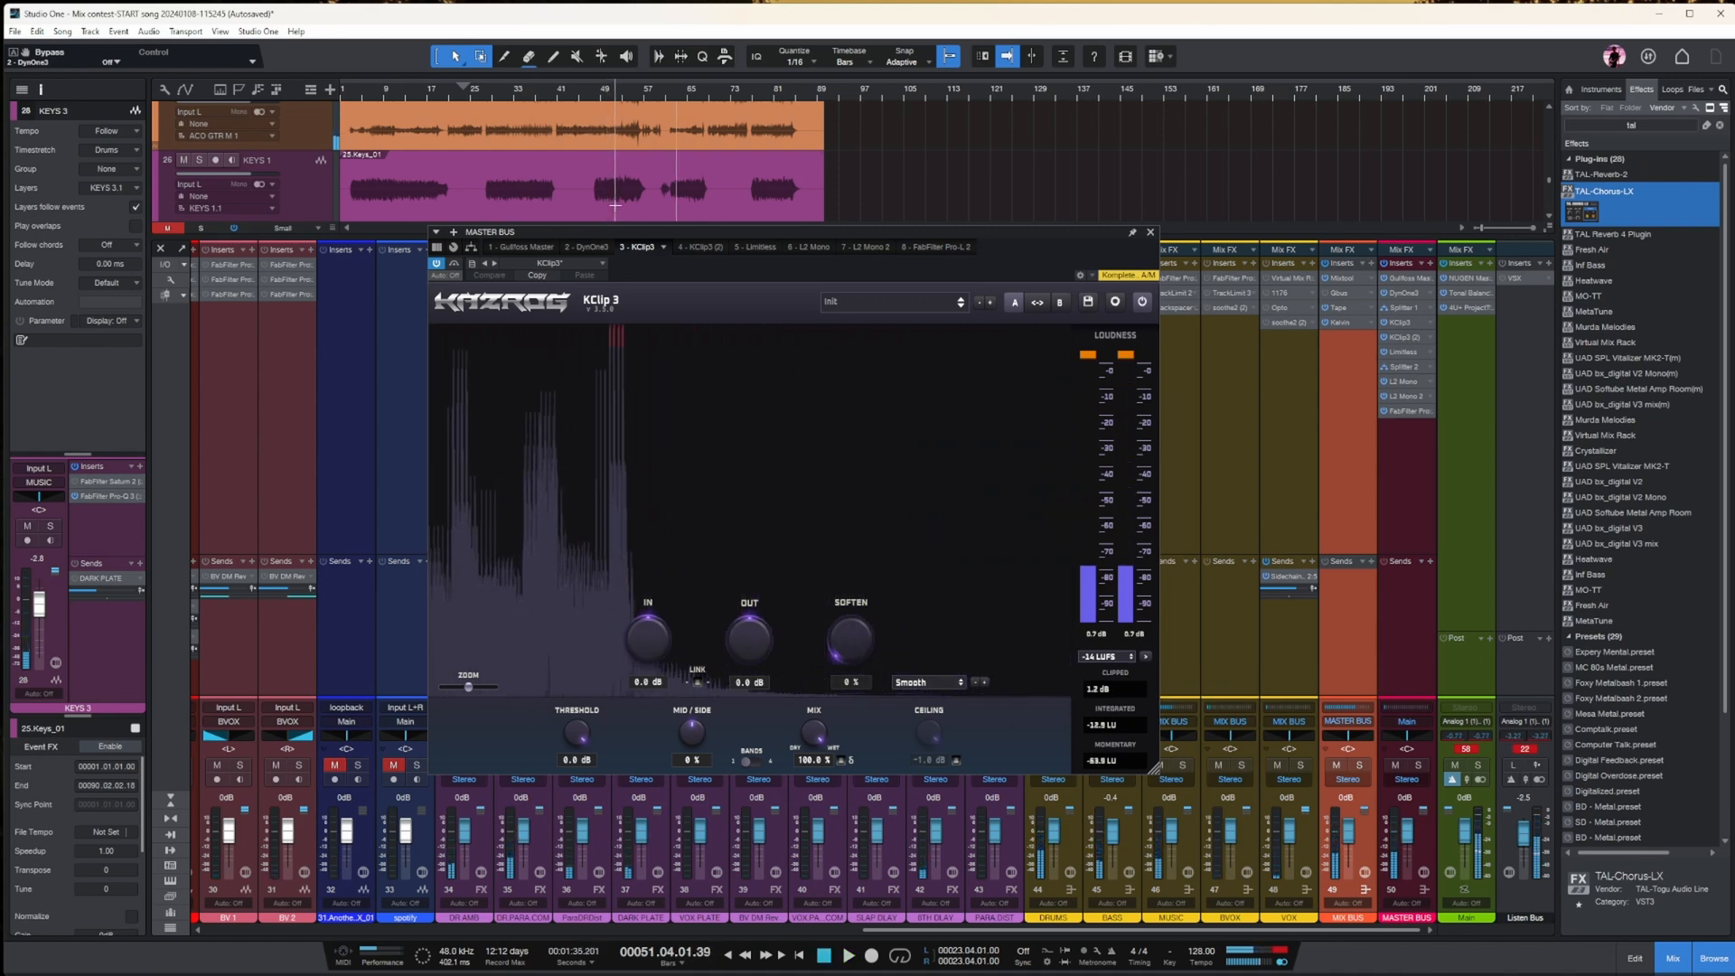
# - Switch to KClip3 (2), reset its clipped reading and check the clipping during playback from bar 49
pyautogui.click(705, 248)
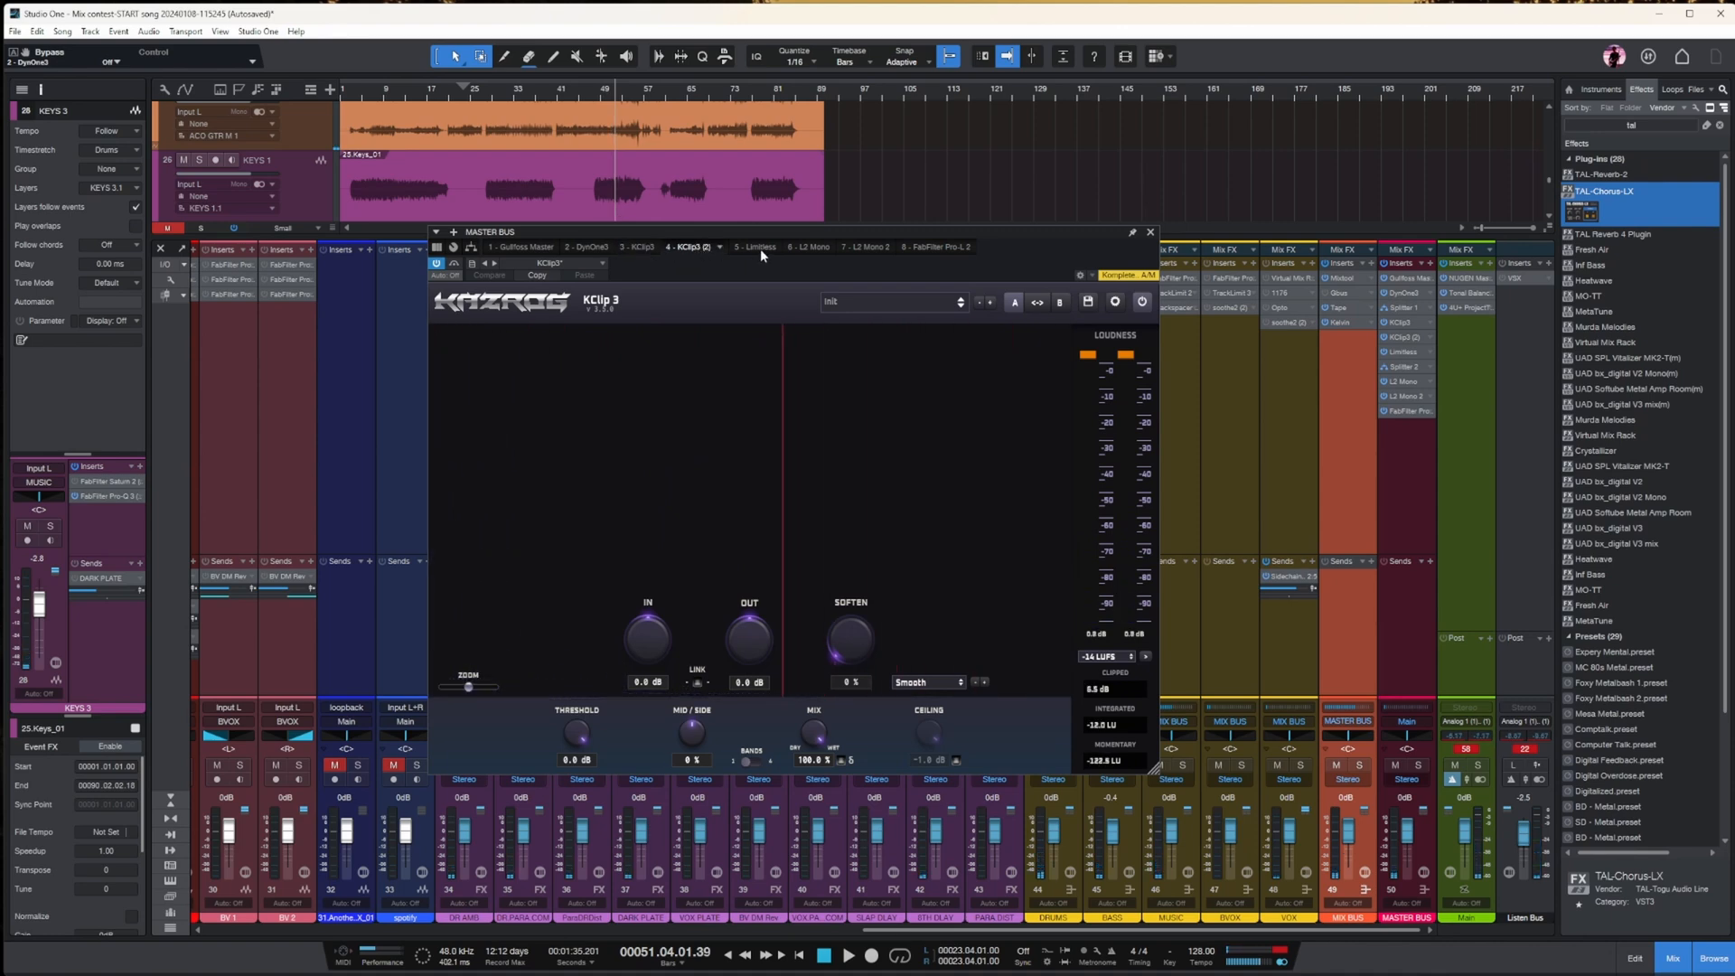
pyautogui.click(605, 94)
pyautogui.press('space')
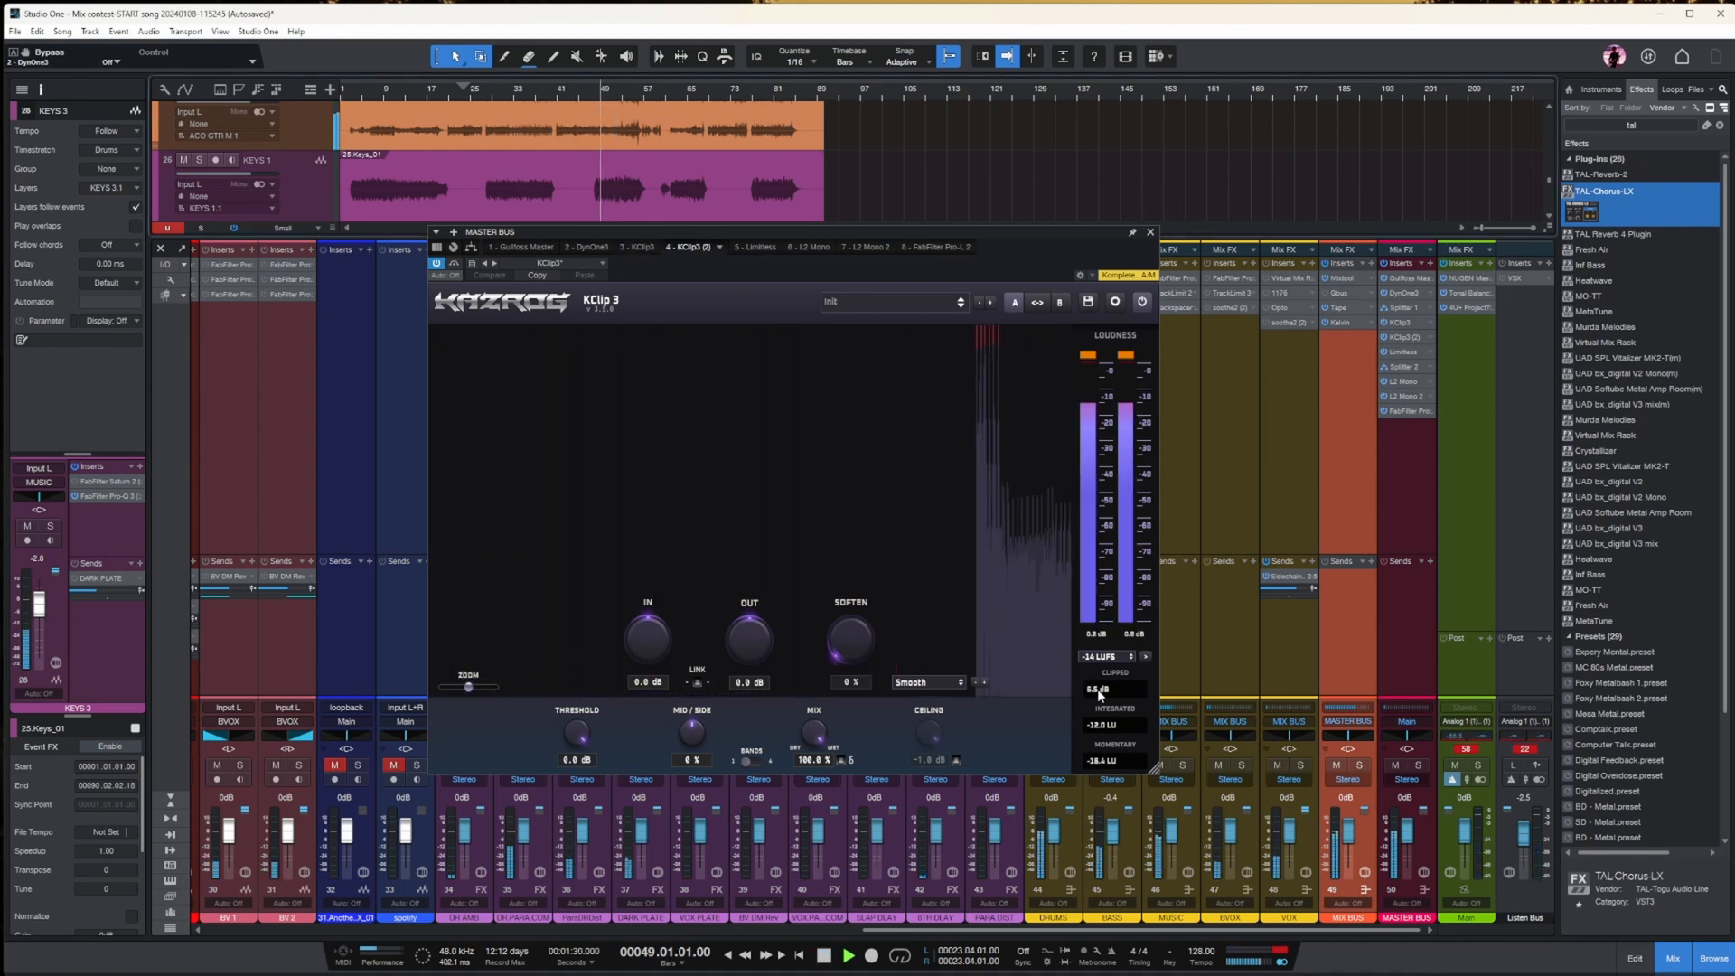
pyautogui.click(1121, 693)
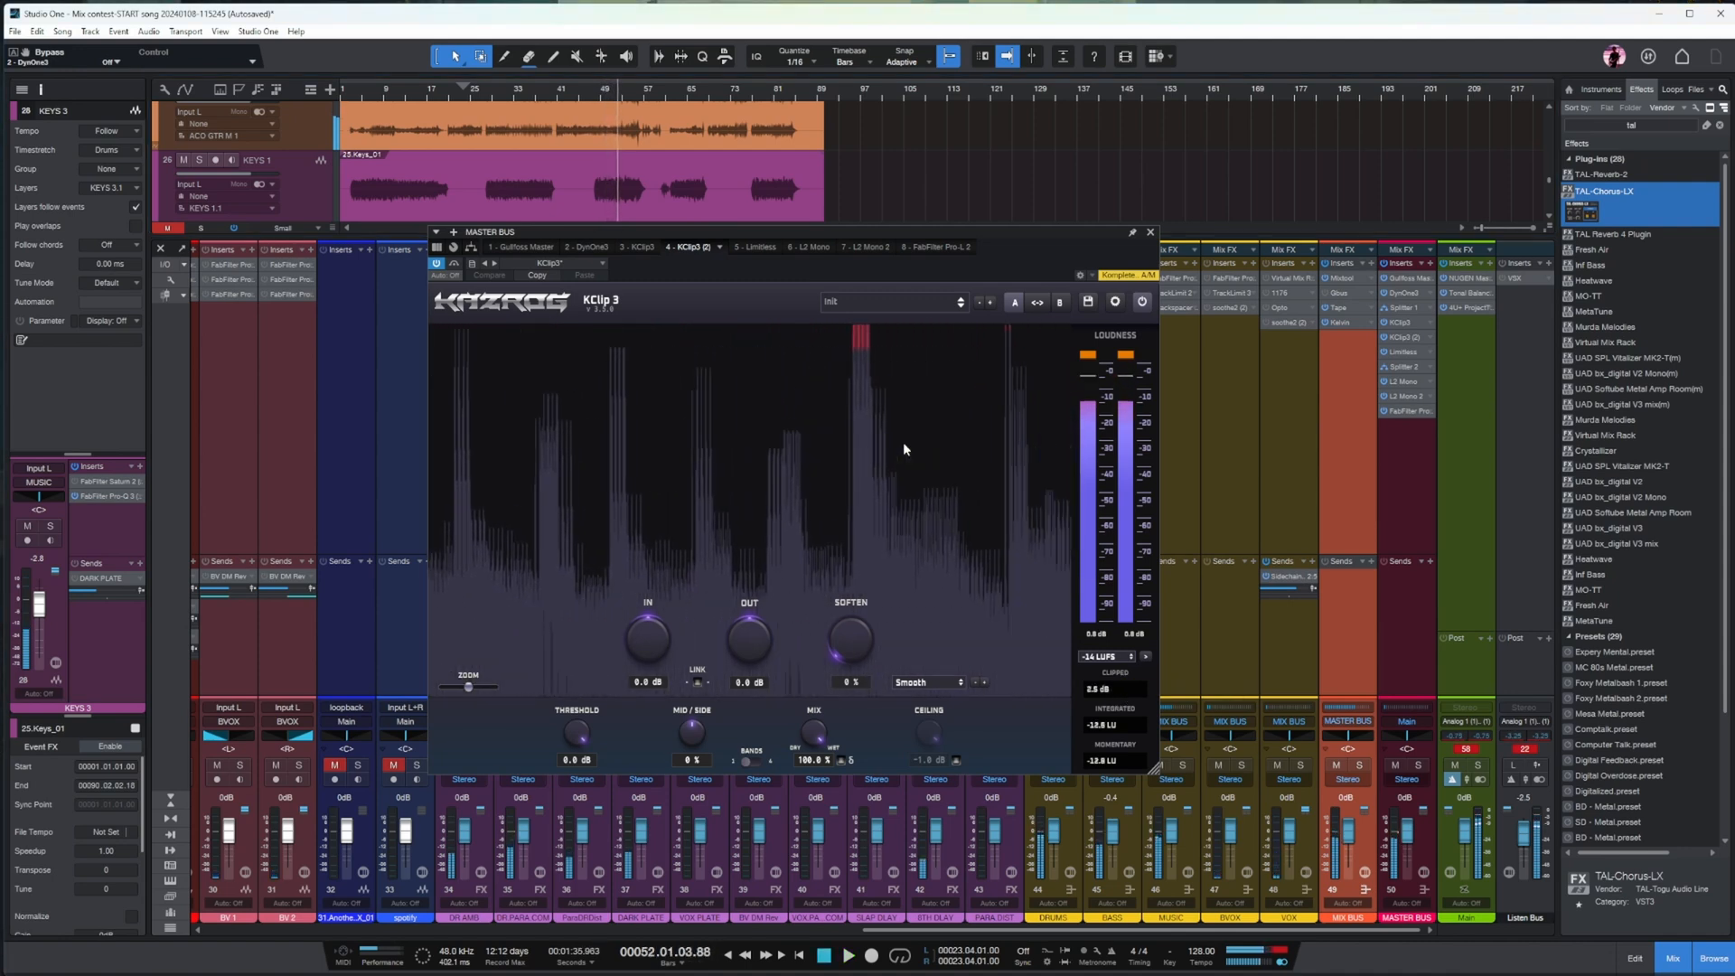
pyautogui.press('space')
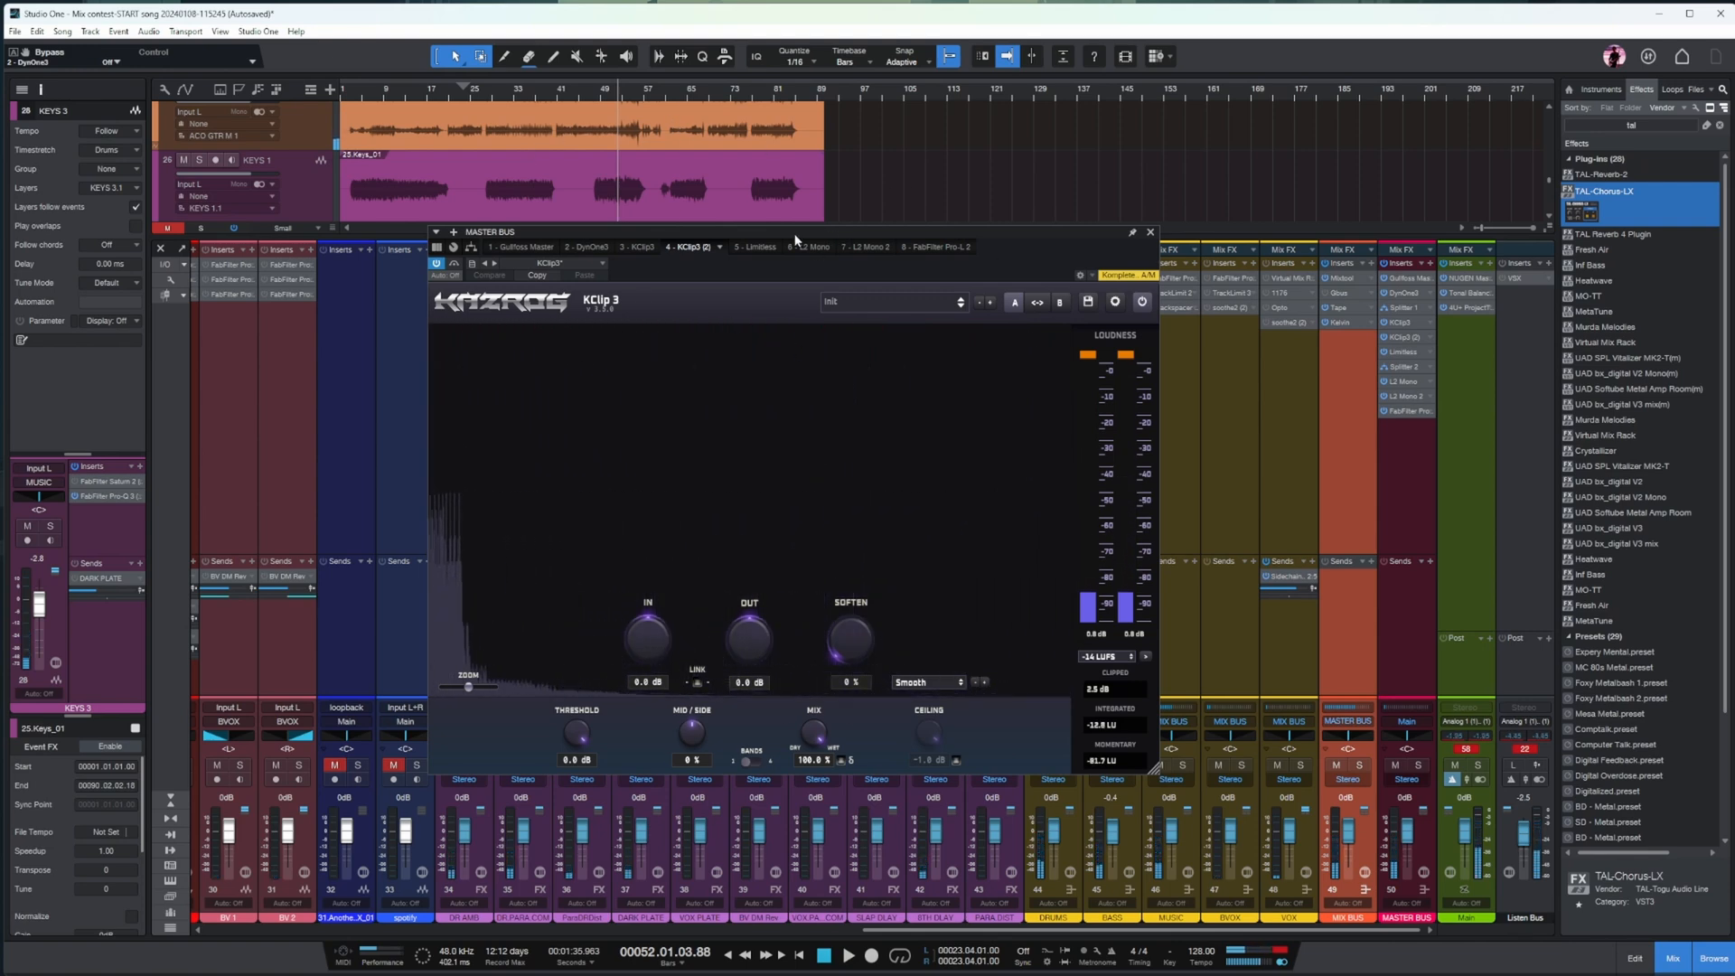
# - Open Limitless on the MASTER BUS with its advanced settings shown, and return the playback position to bar 49
pyautogui.click(727, 248)
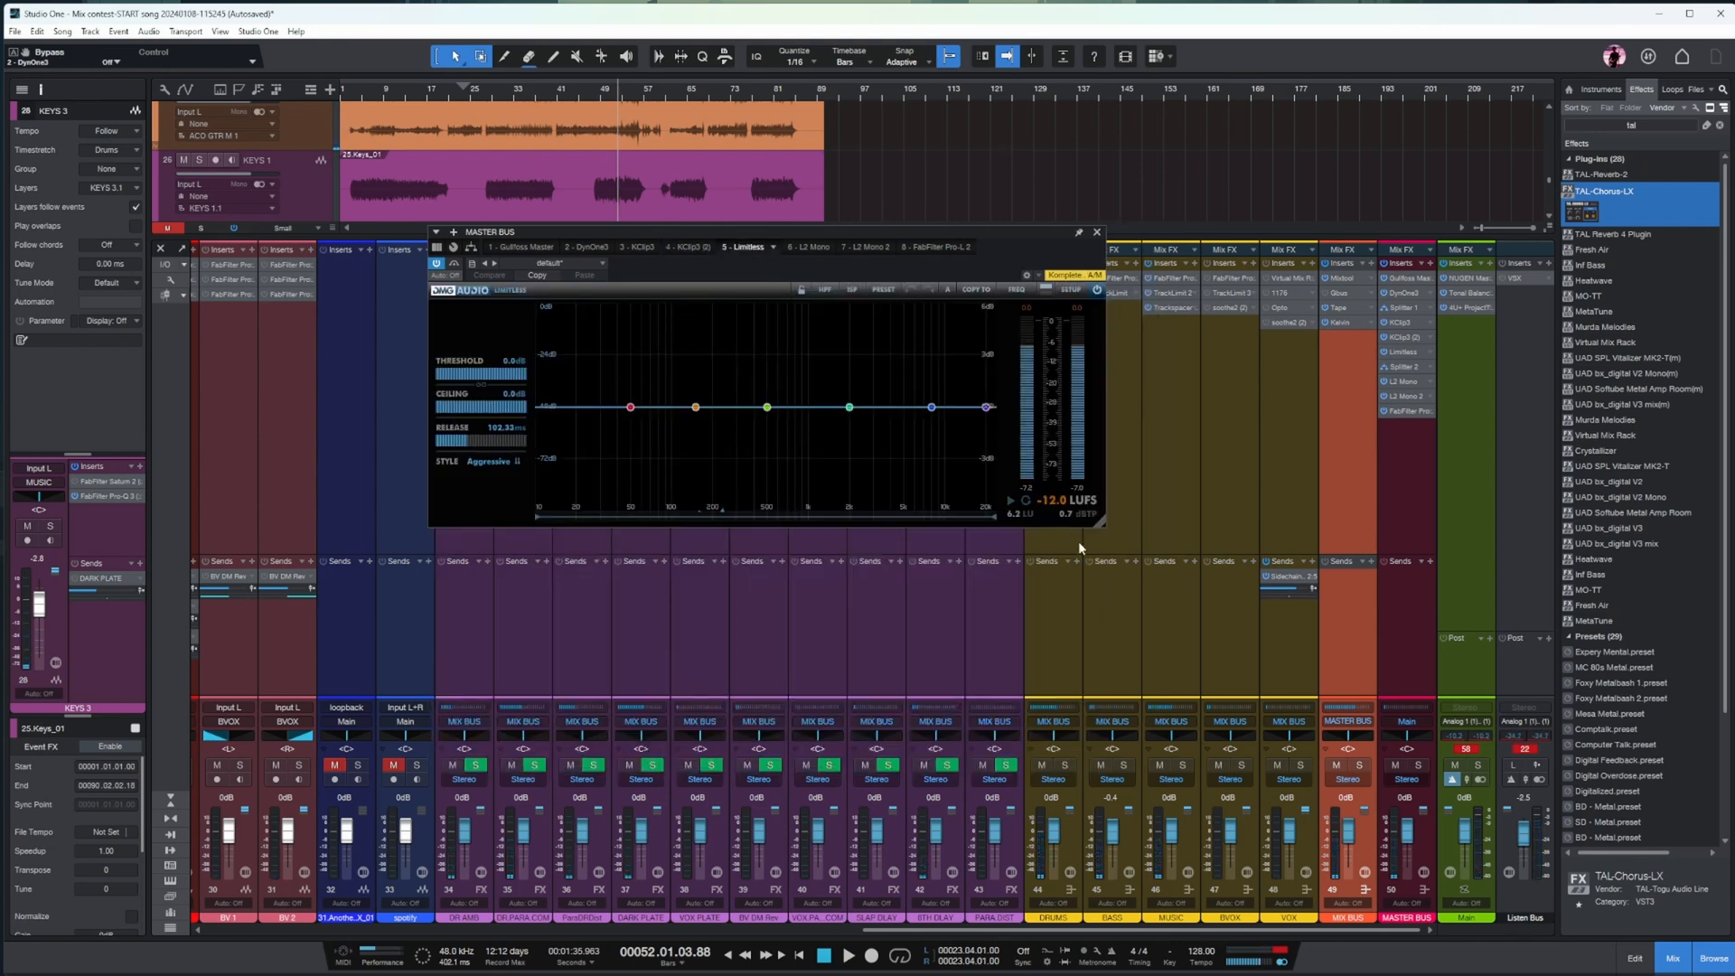
pyautogui.click(1049, 289)
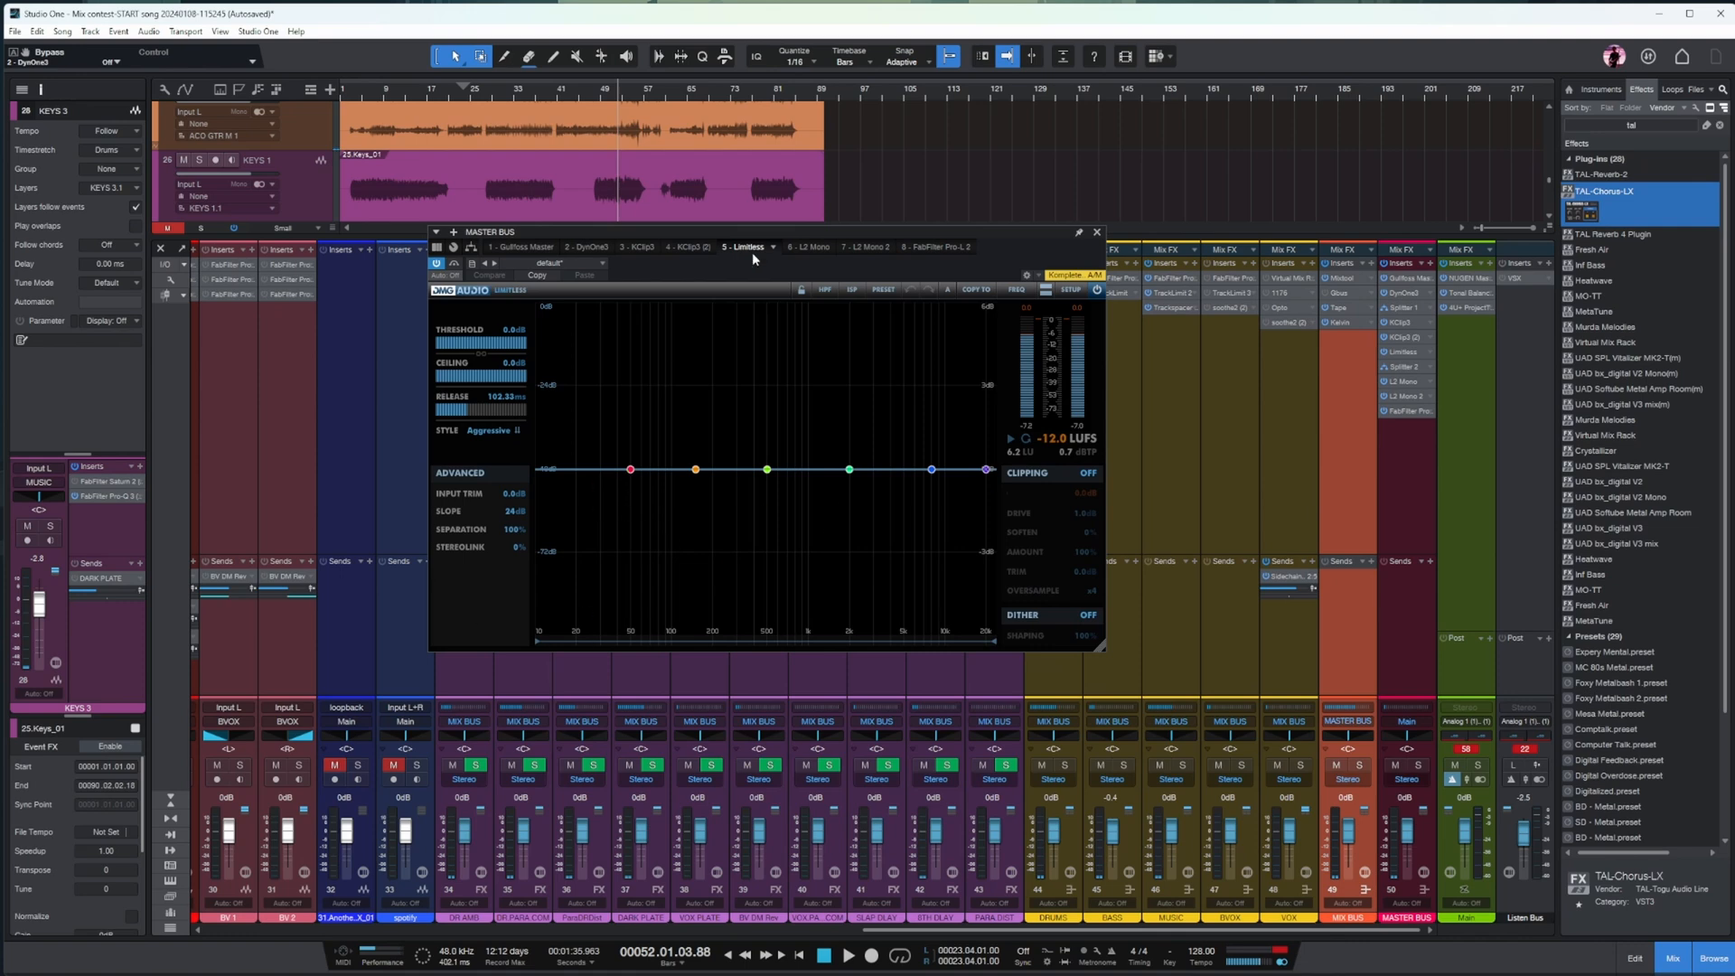
pyautogui.click(622, 78)
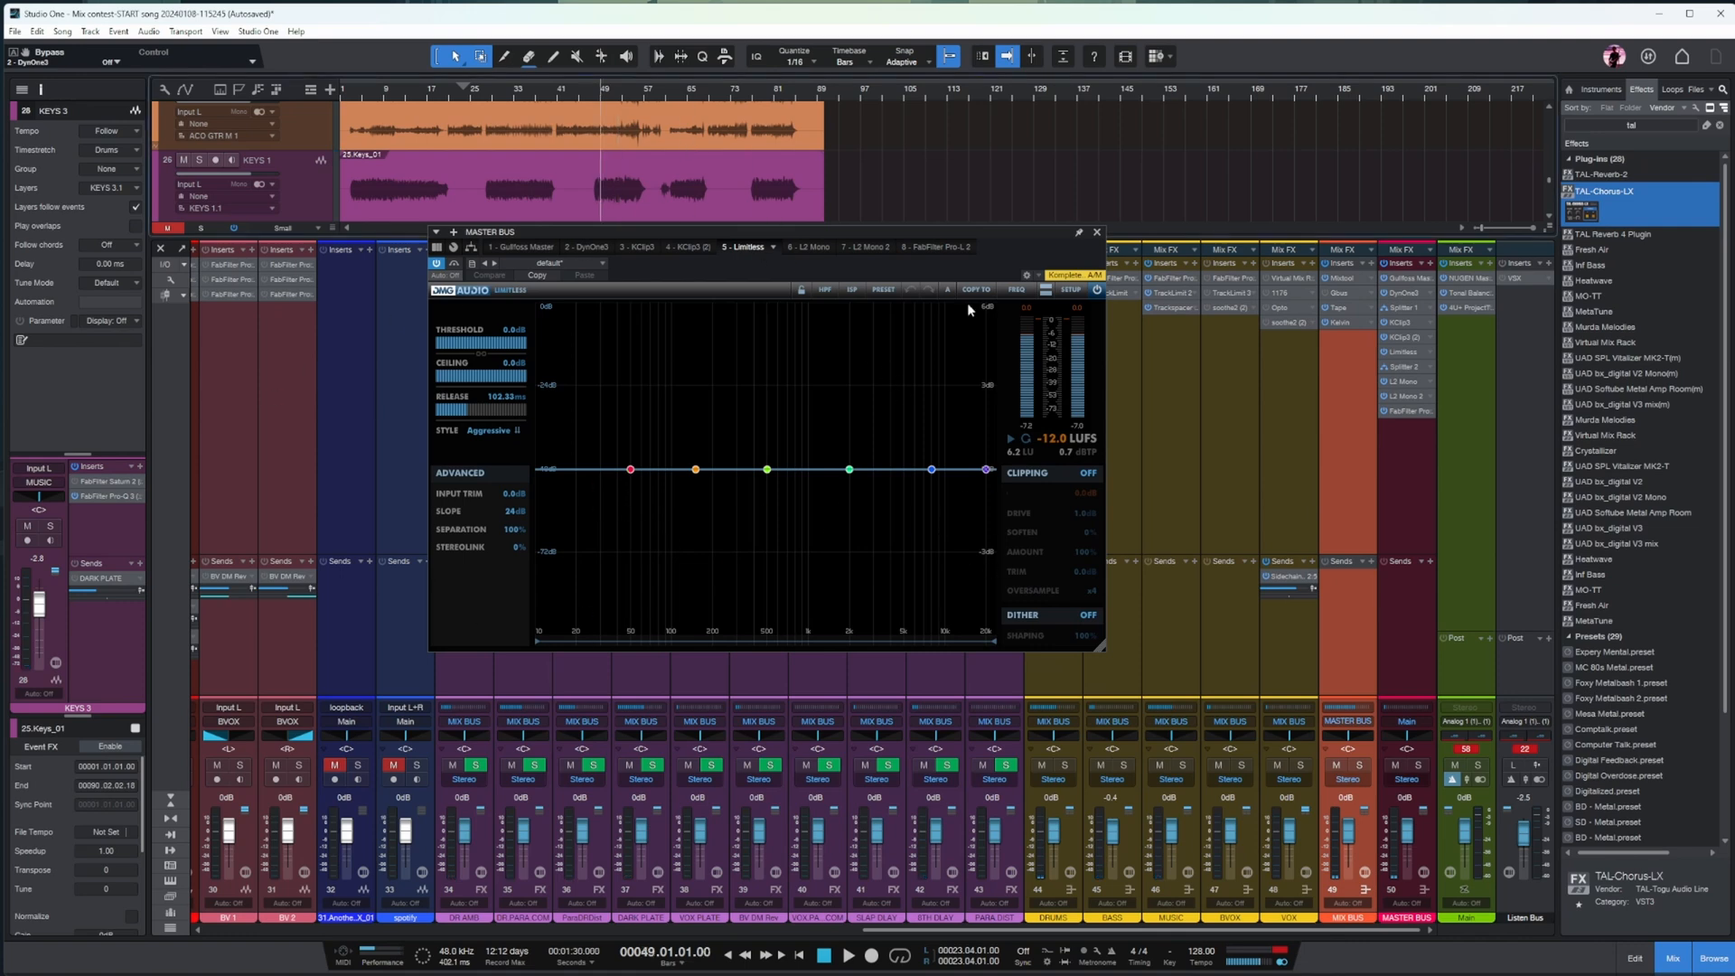
pyautogui.moveTo(1049, 230); pyautogui.dragTo(919, 257)
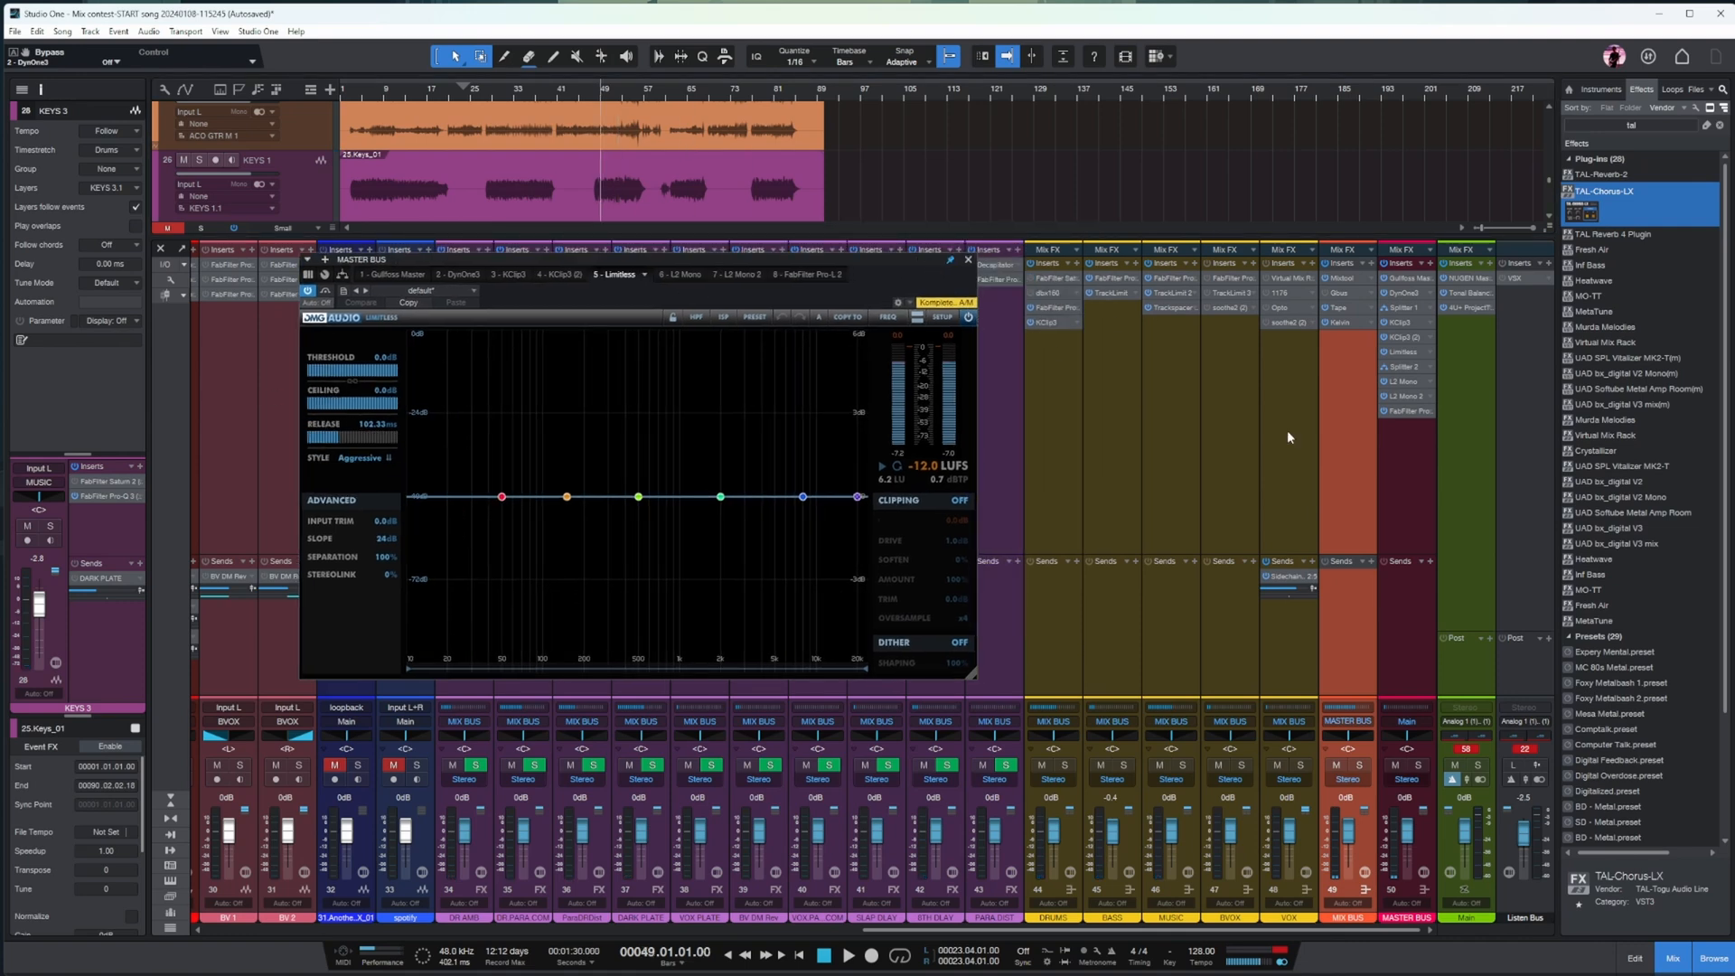
# - Open NUGEN MasterCheck on the Main channel beside Limitless and disable all of its encoding codecs
pyautogui.click(1473, 278)
pyautogui.moveTo(1214, 232); pyautogui.dragTo(1234, 246)
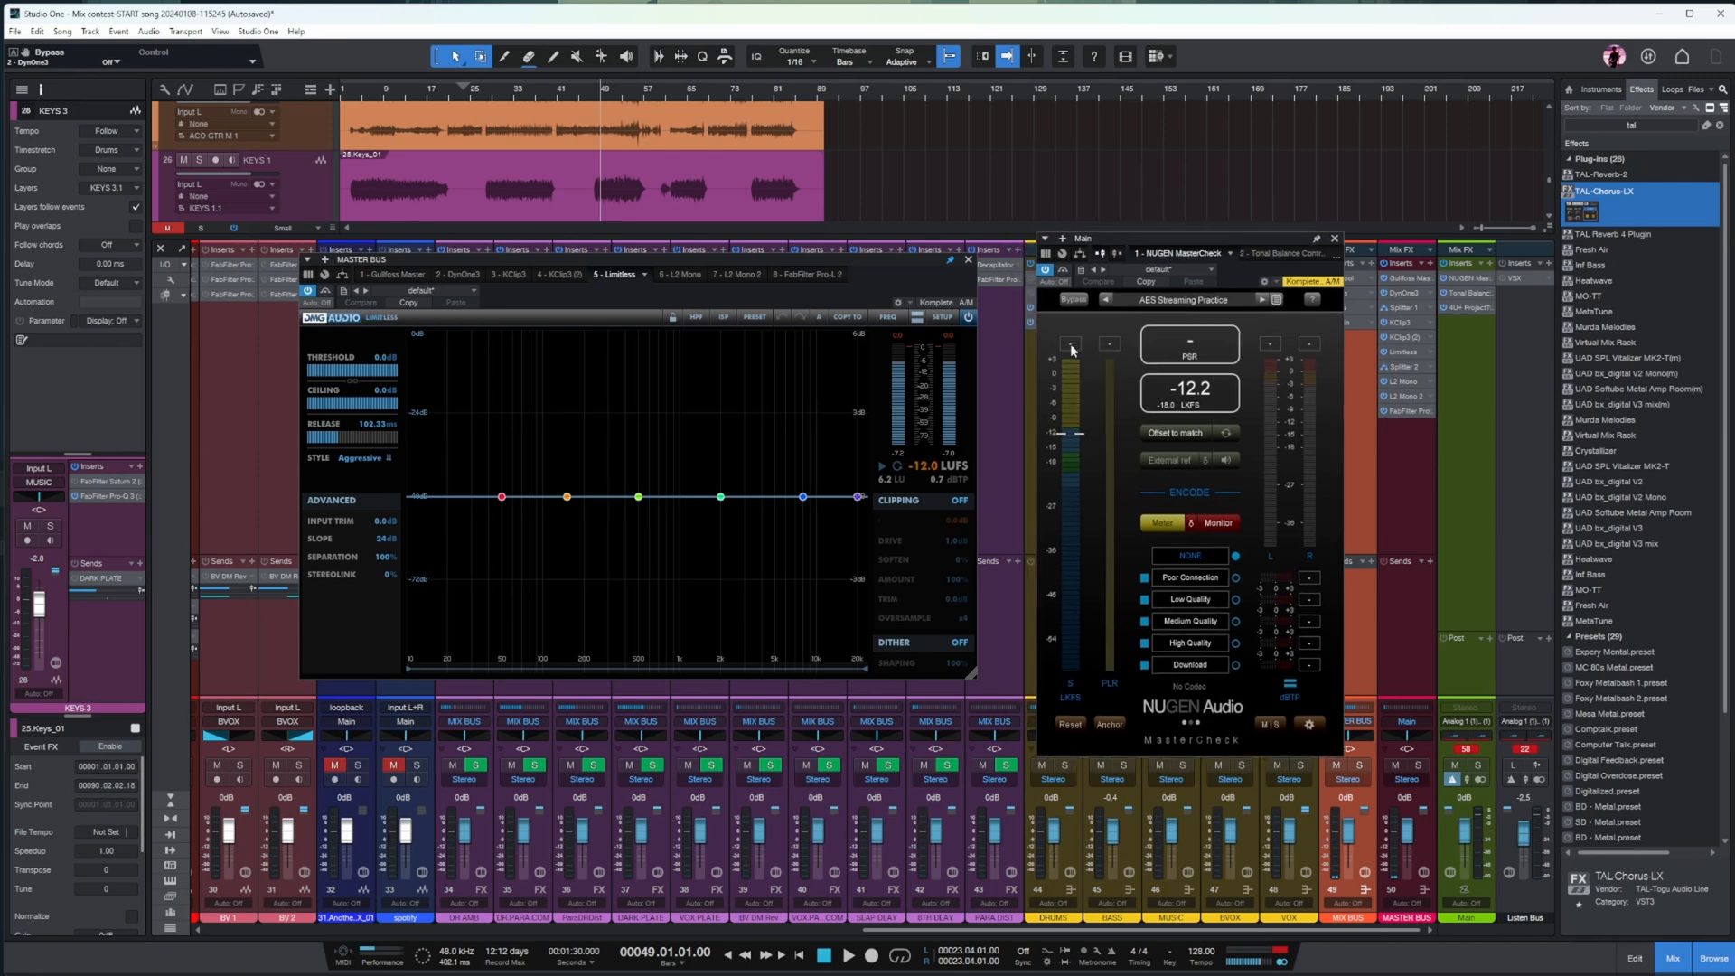
pyautogui.click(1145, 579)
# - Try a Limitless threshold of -5.0 dB during playback, resetting the MasterCheck loudness reading
pyautogui.press('space')
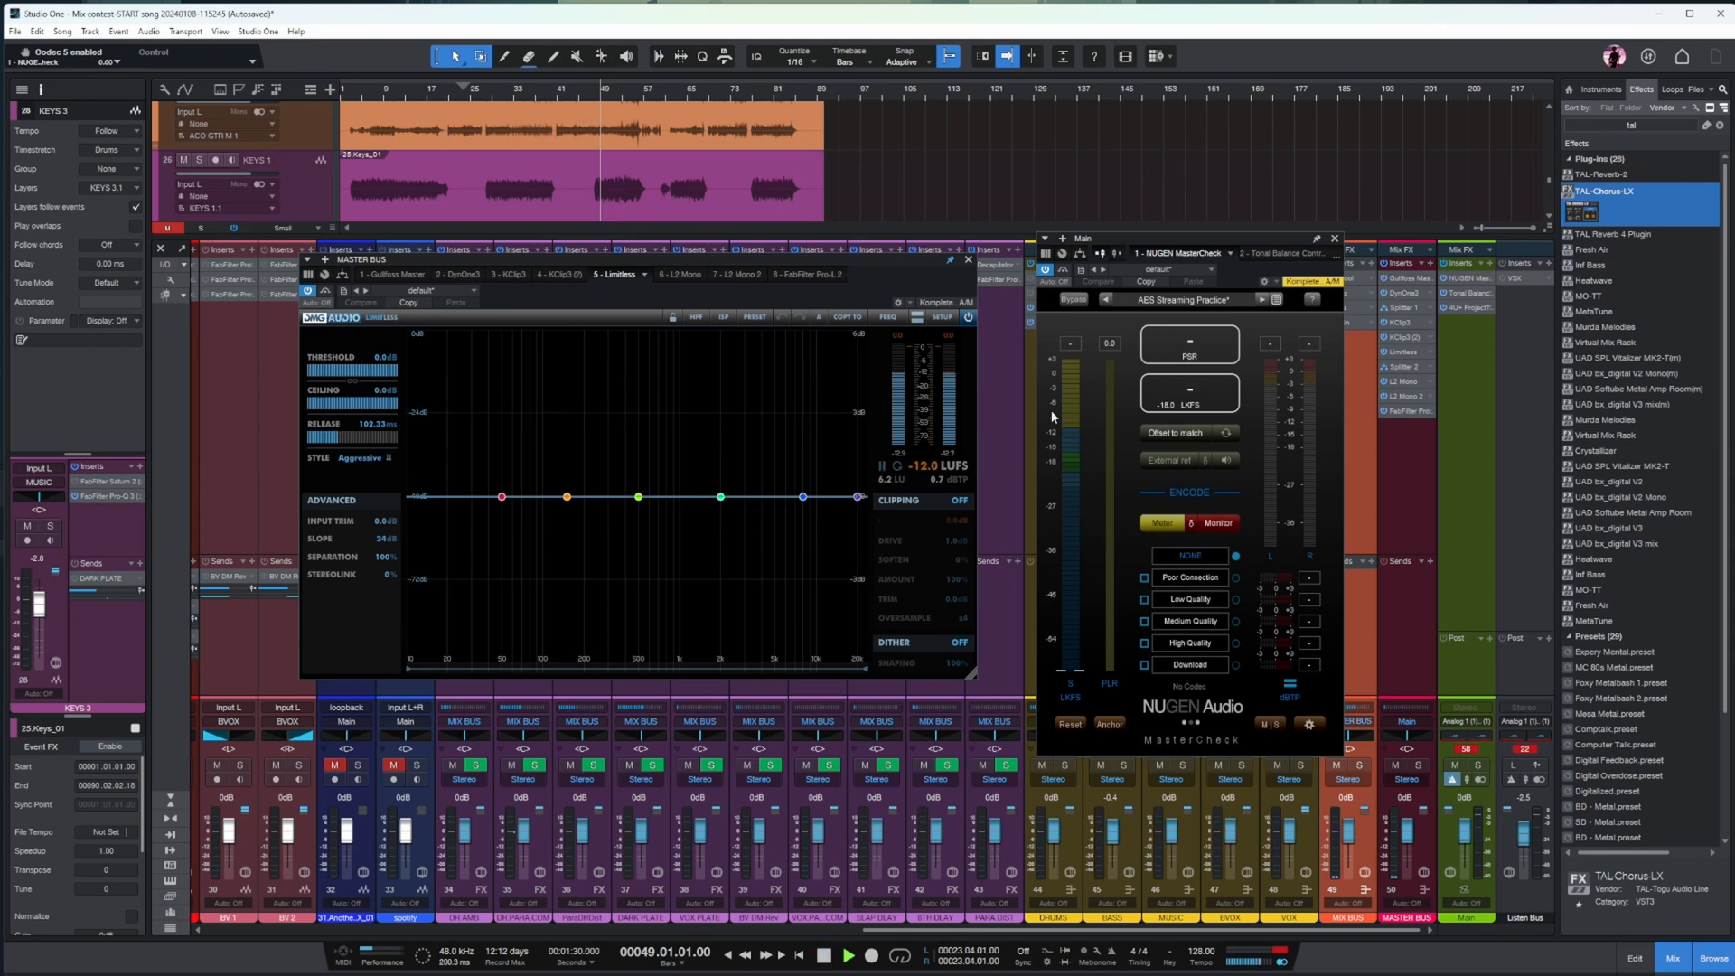
pyautogui.press('space')
pyautogui.moveTo(373, 372); pyautogui.dragTo(372, 397)
pyautogui.press('space')
pyautogui.keyDown('alt'); pyautogui.click(1506, 792); pyautogui.keyUp('alt')
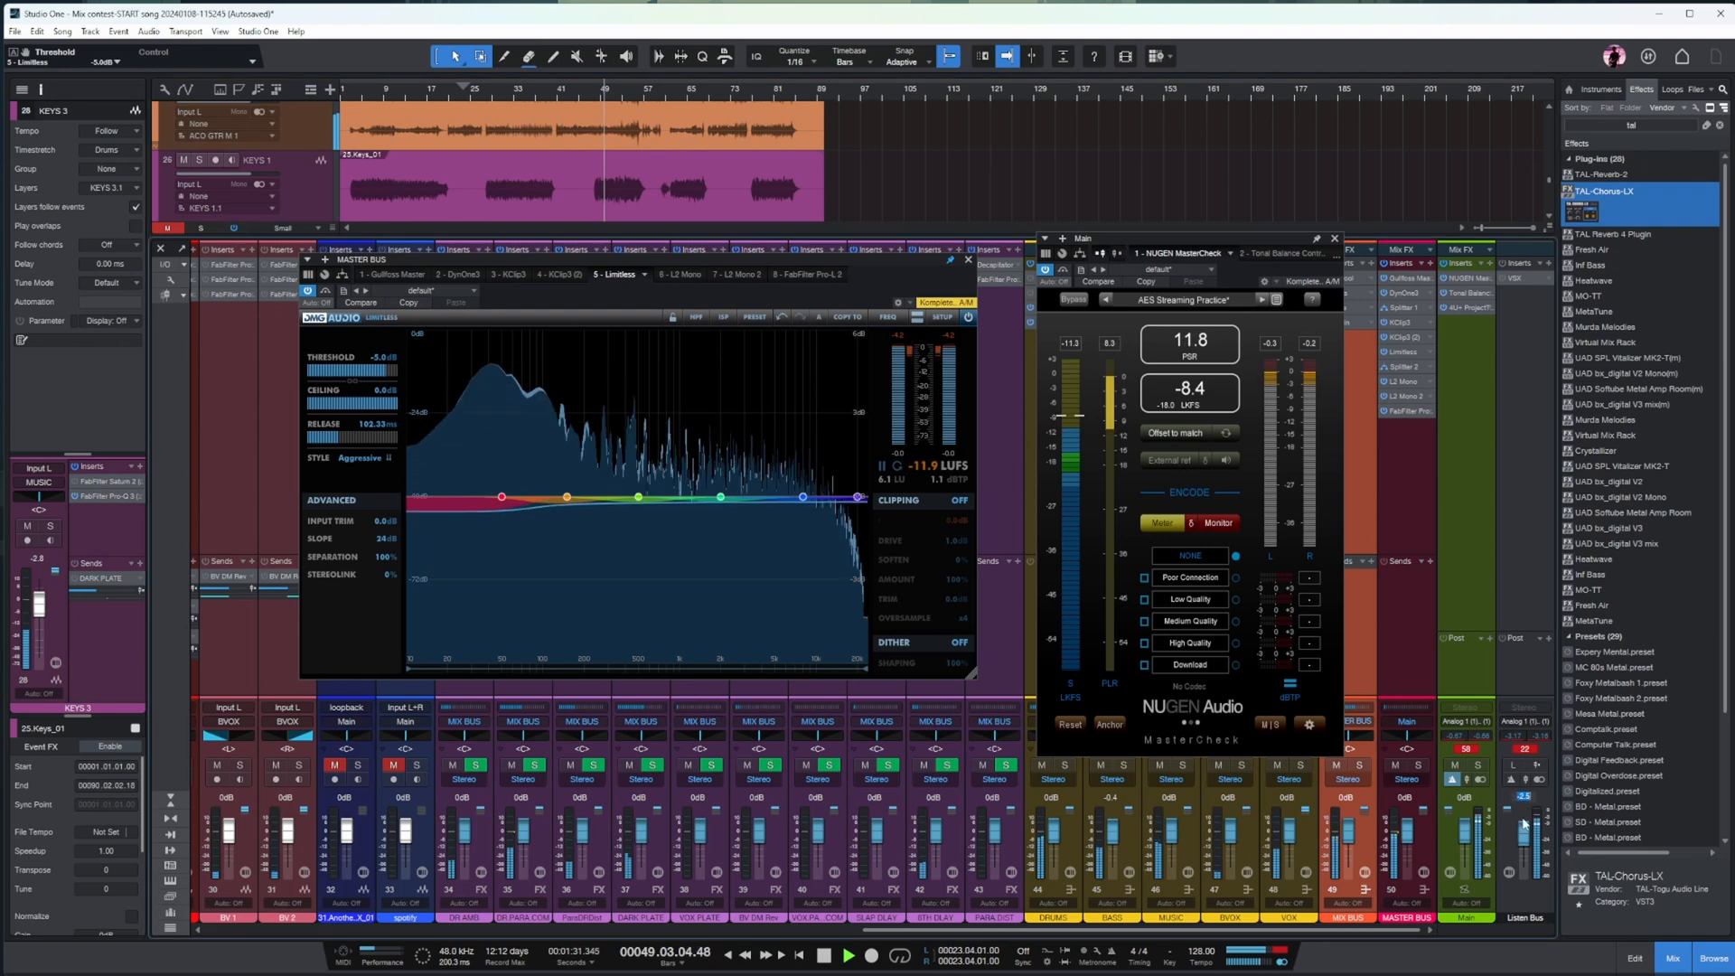
pyautogui.click(1235, 390)
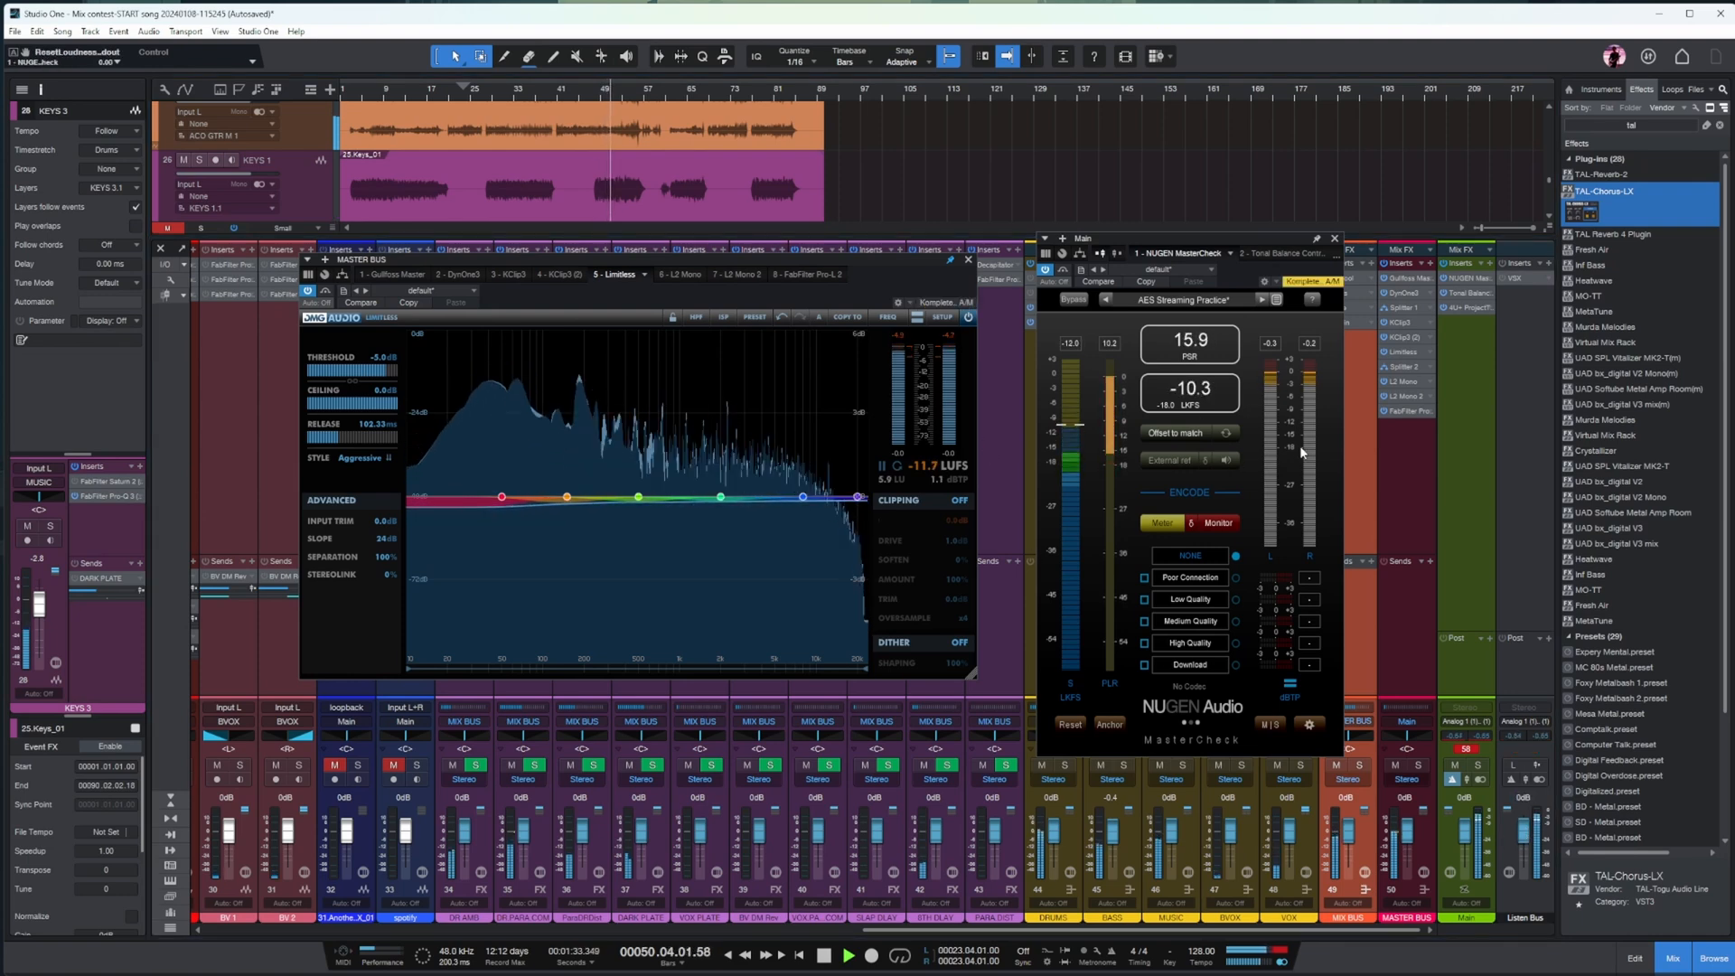
pyautogui.press('space')
# - Set the Limitless threshold to -3.5 dB and audition the limiting, resetting its meter reading during playback
pyautogui.moveTo(386, 374); pyautogui.dragTo(443, 370)
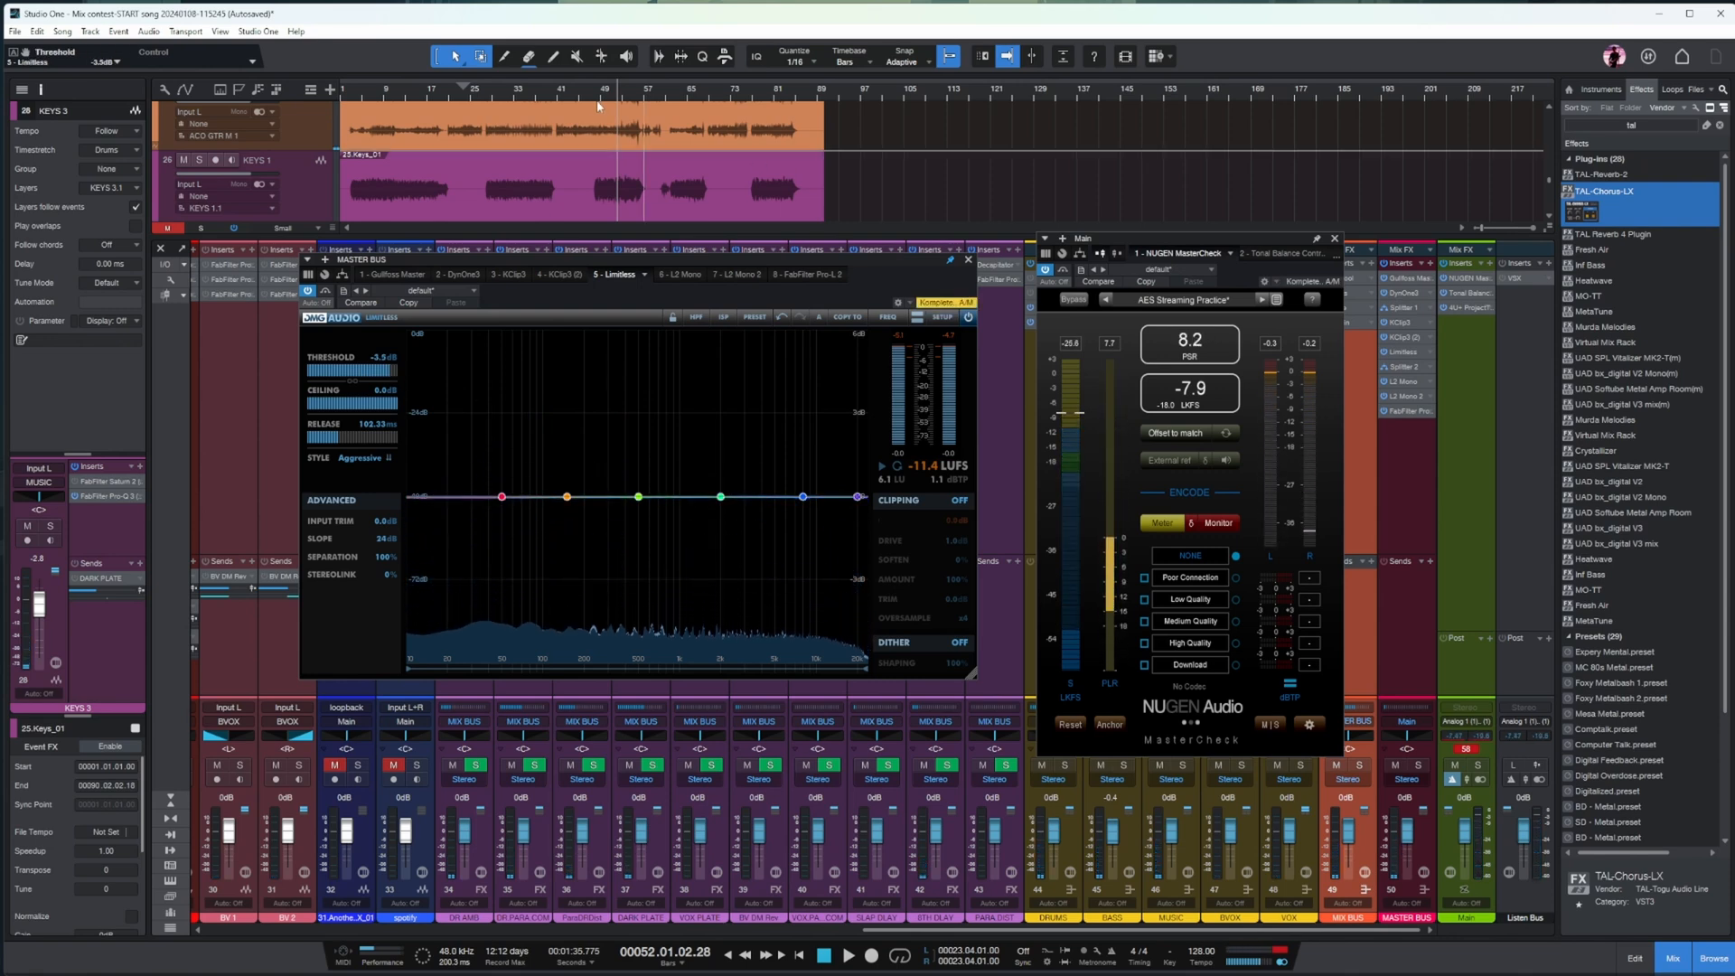
pyautogui.press('space')
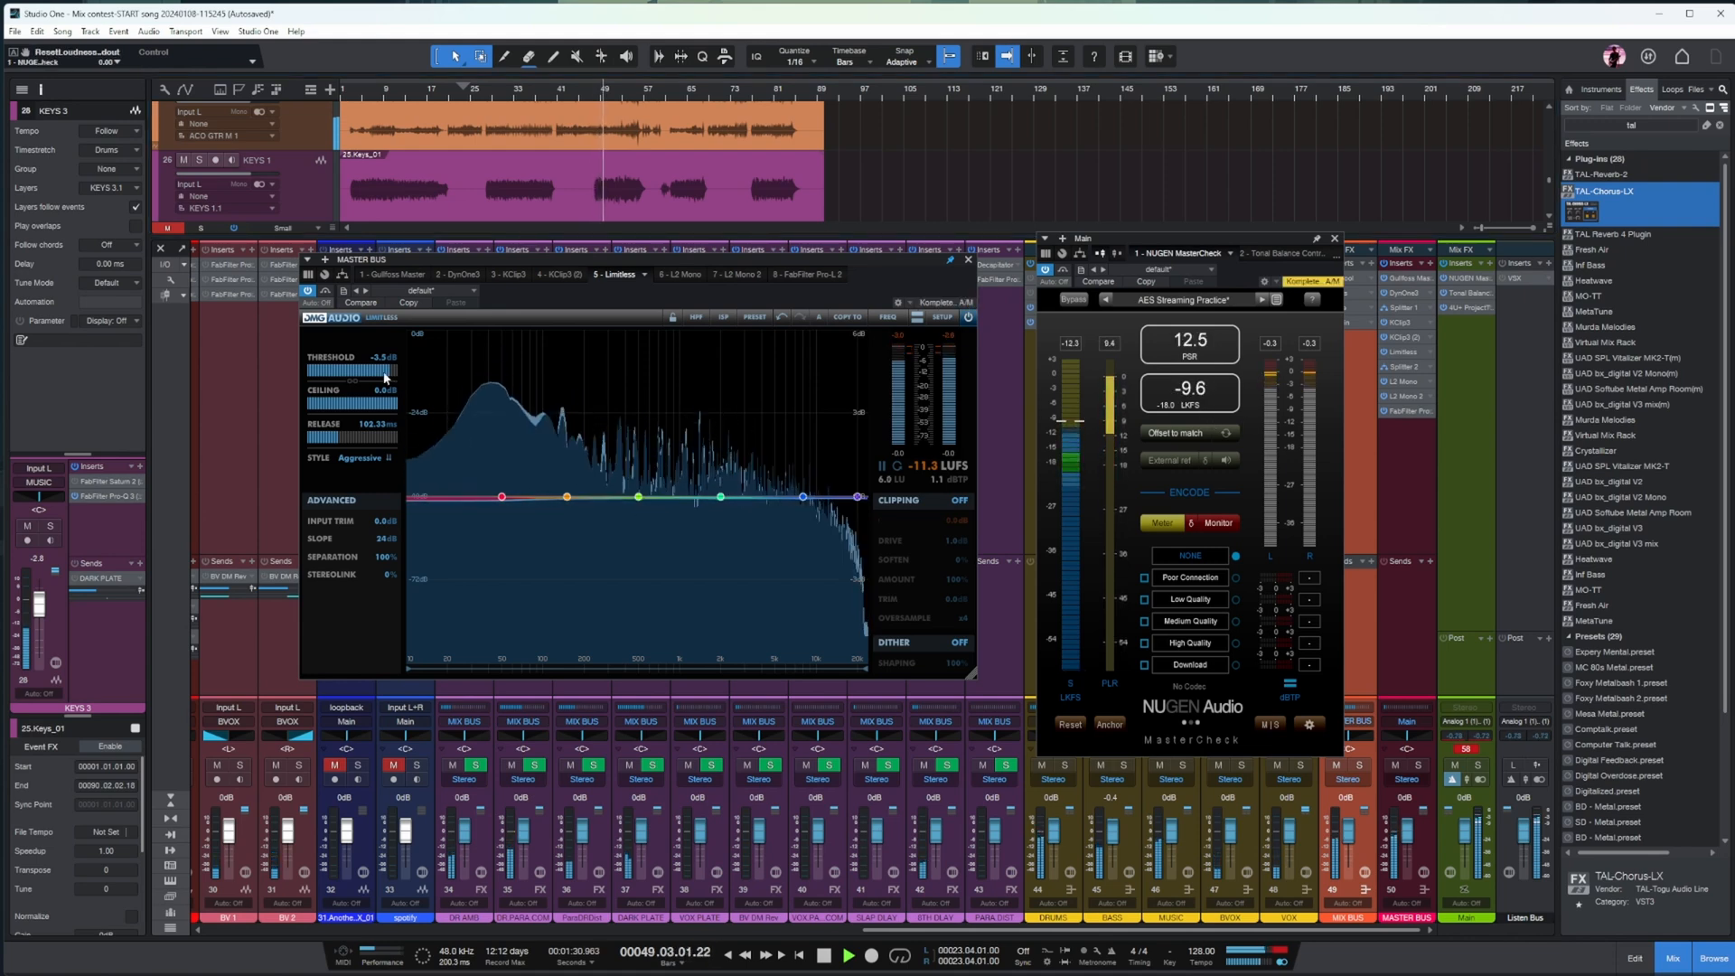
pyautogui.click(898, 353)
pyautogui.press('space')
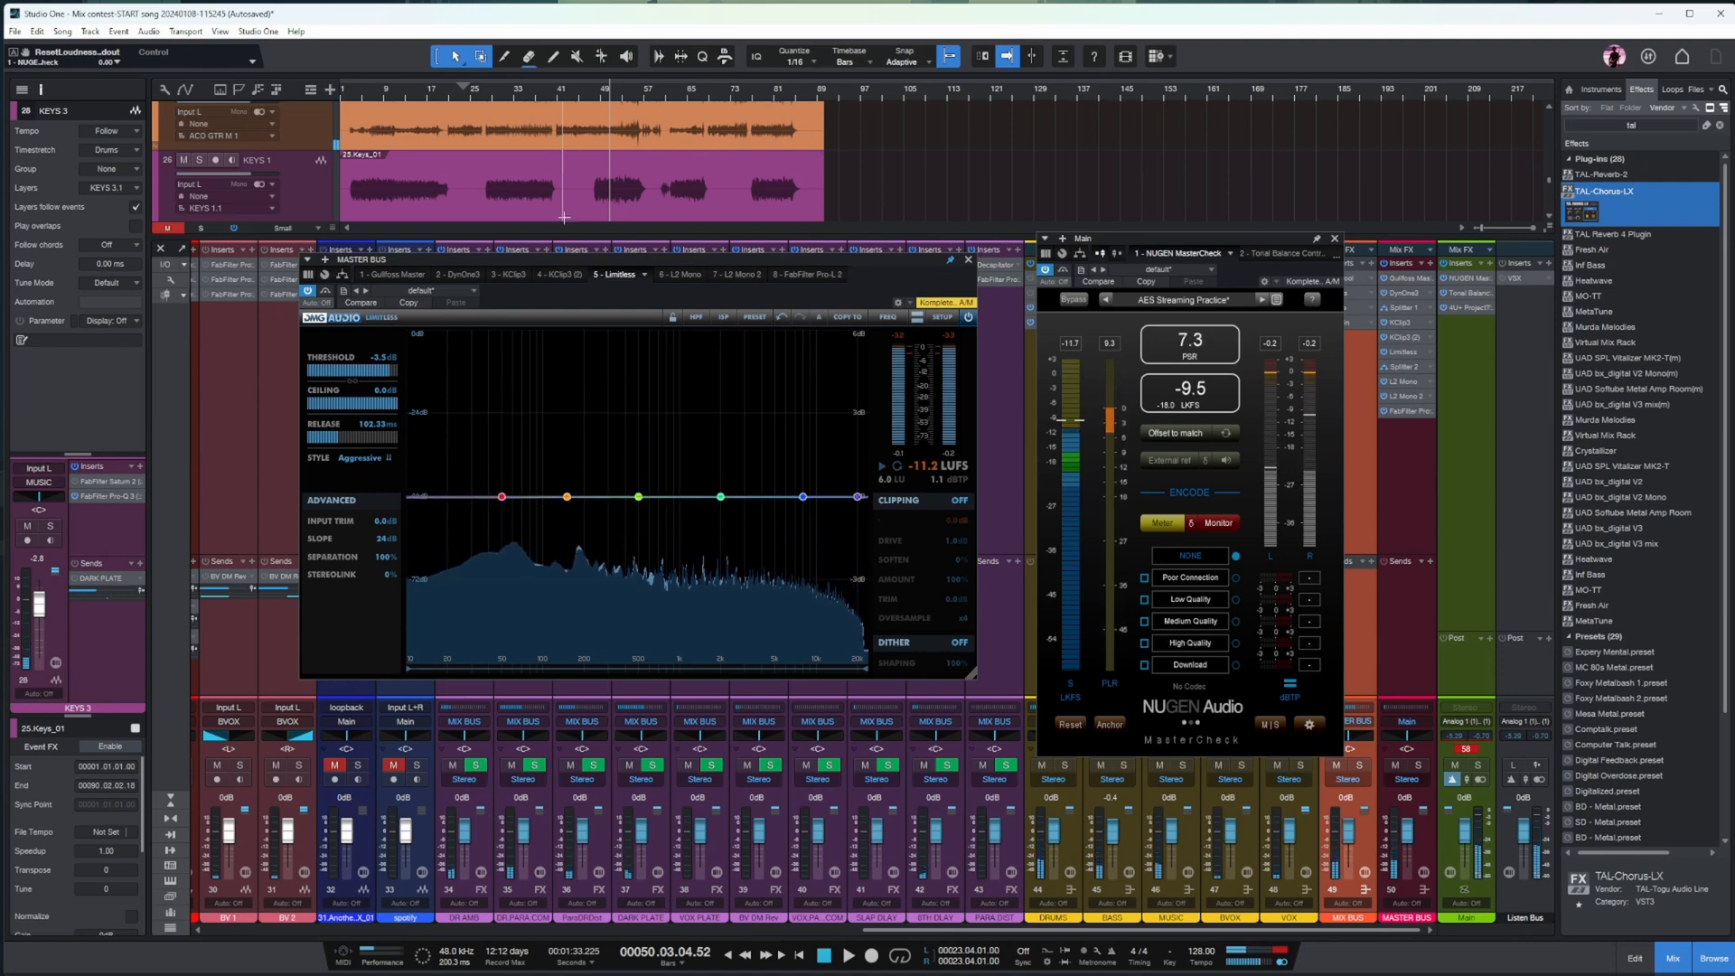
# - Check L2 Mono's place in the MASTER BUS routing and its attenuation during playback, resetting the attenuation reading
pyautogui.click(691, 275)
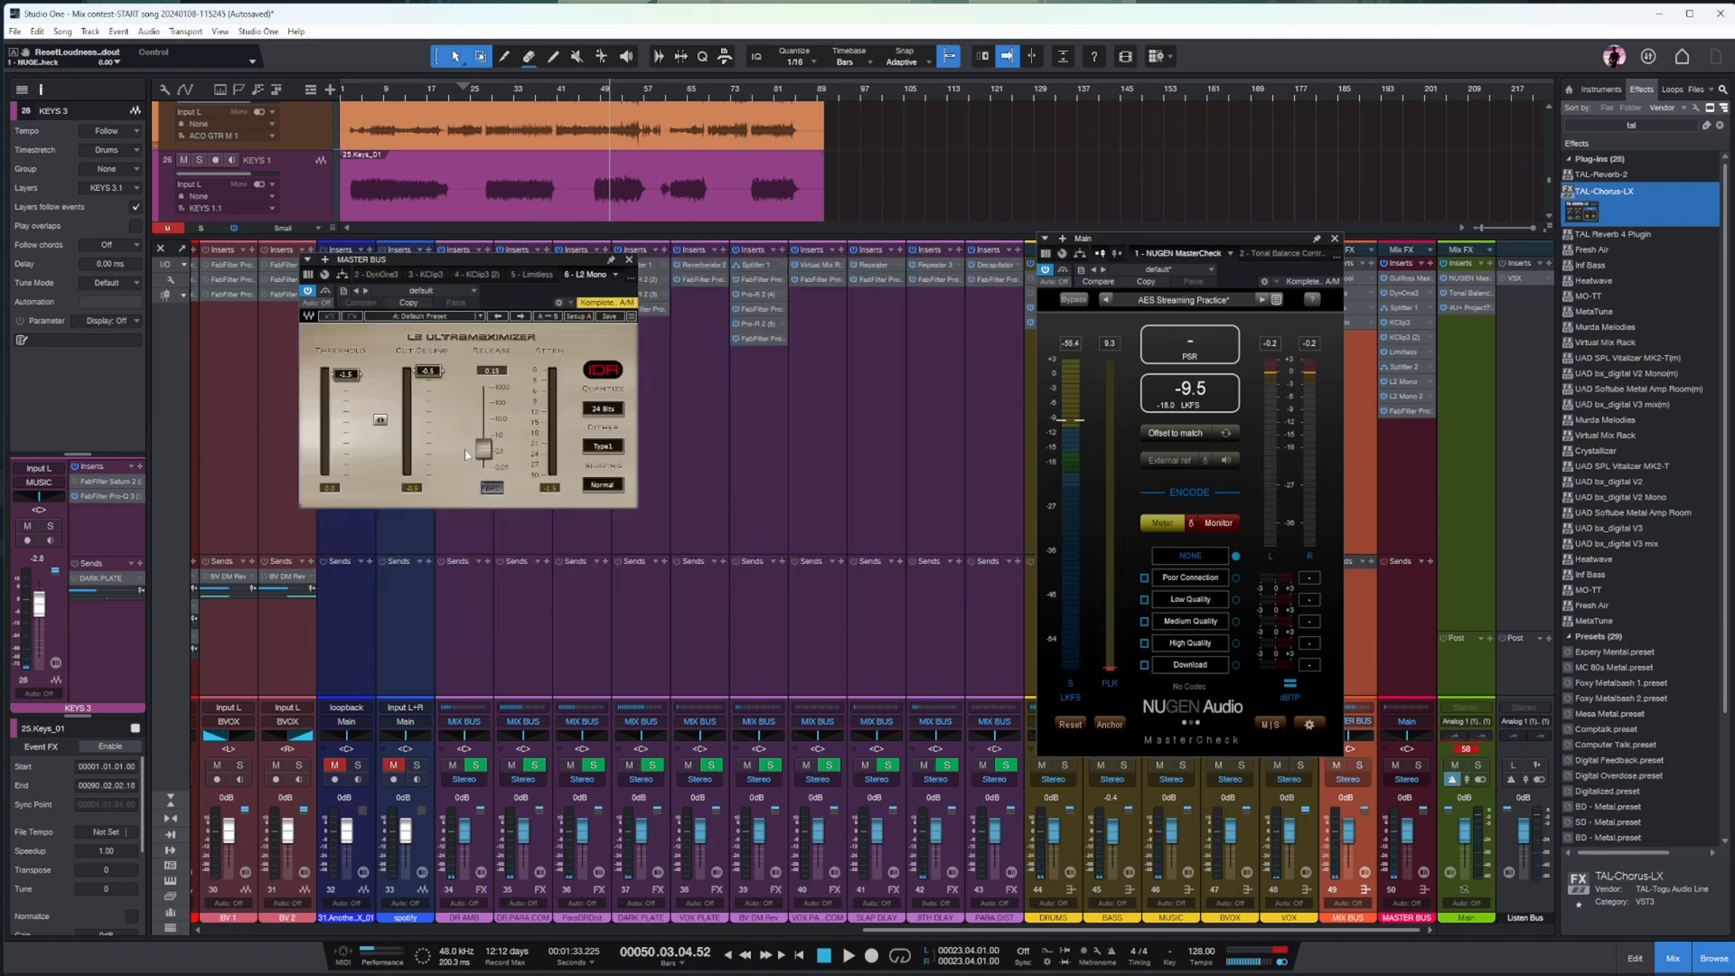
pyautogui.click(341, 276)
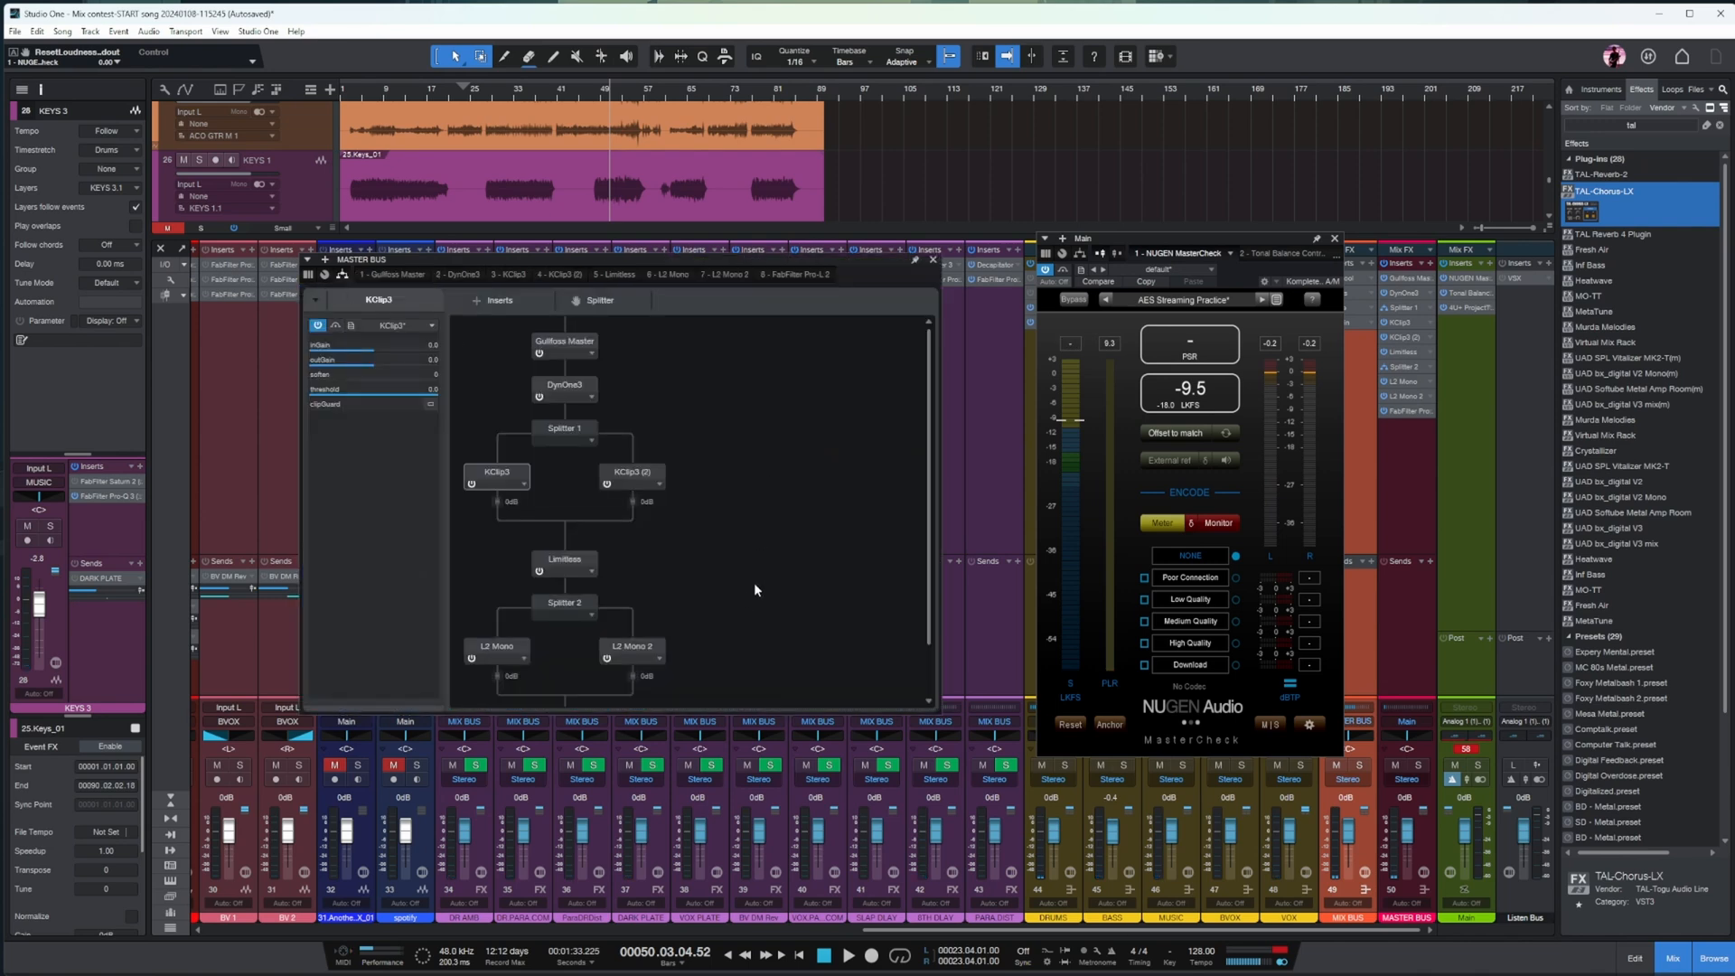
pyautogui.click(507, 587)
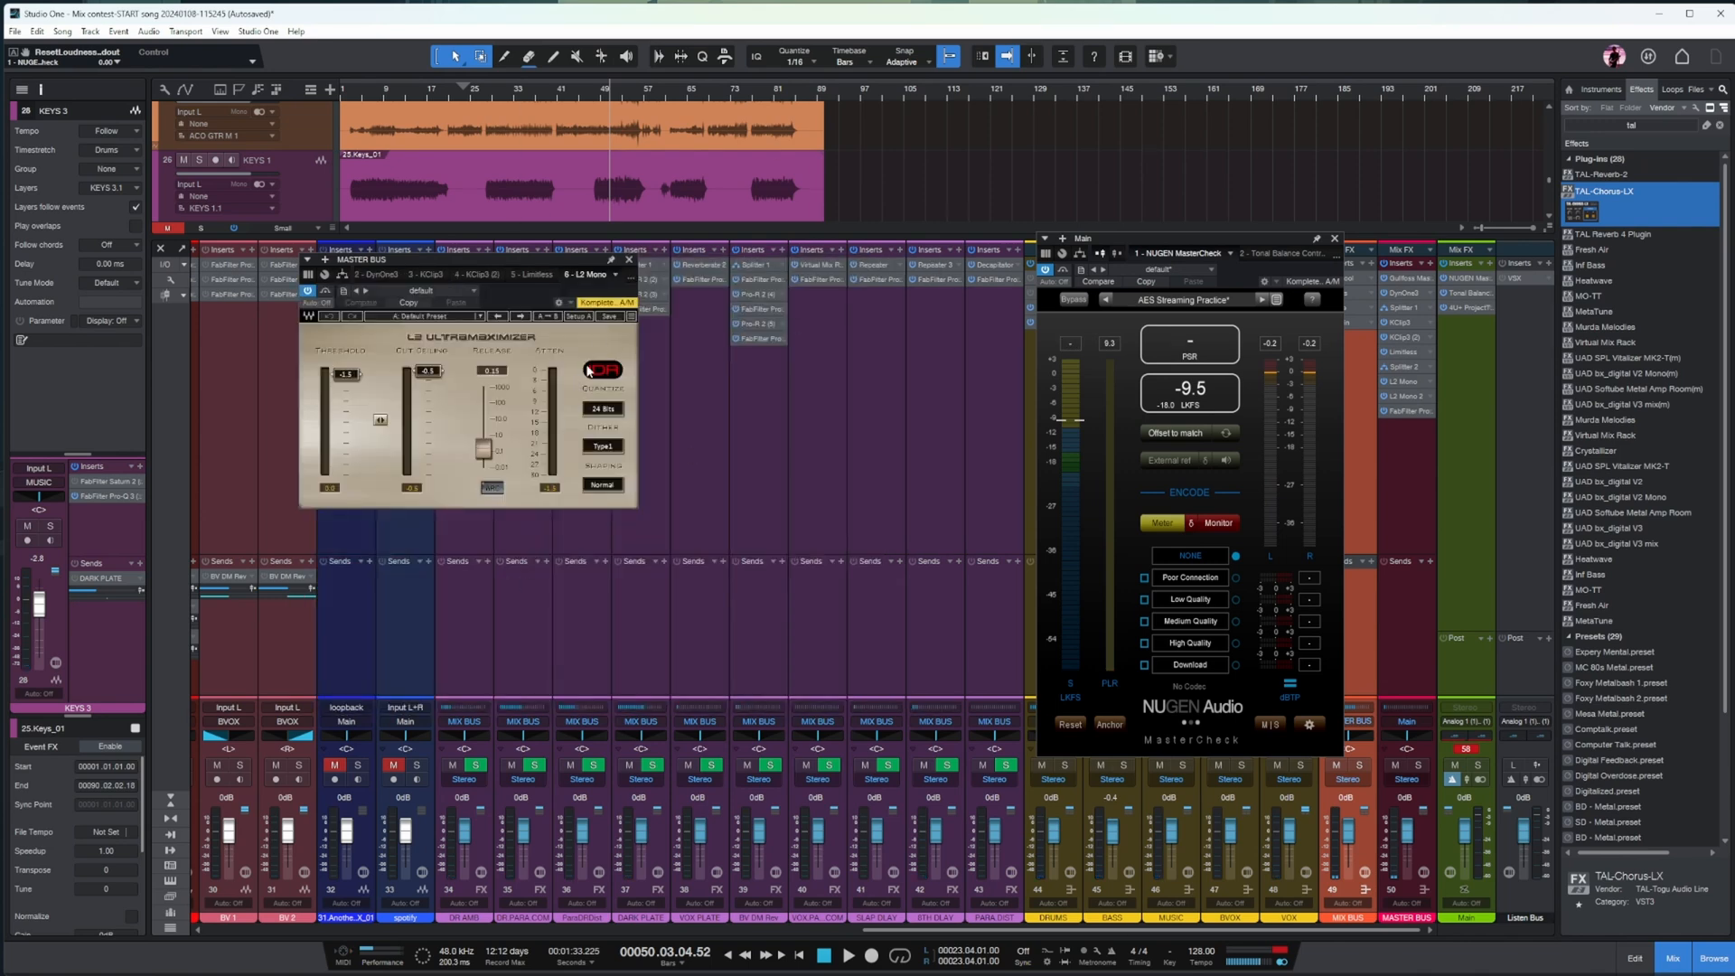
pyautogui.press('space')
pyautogui.click(552, 490)
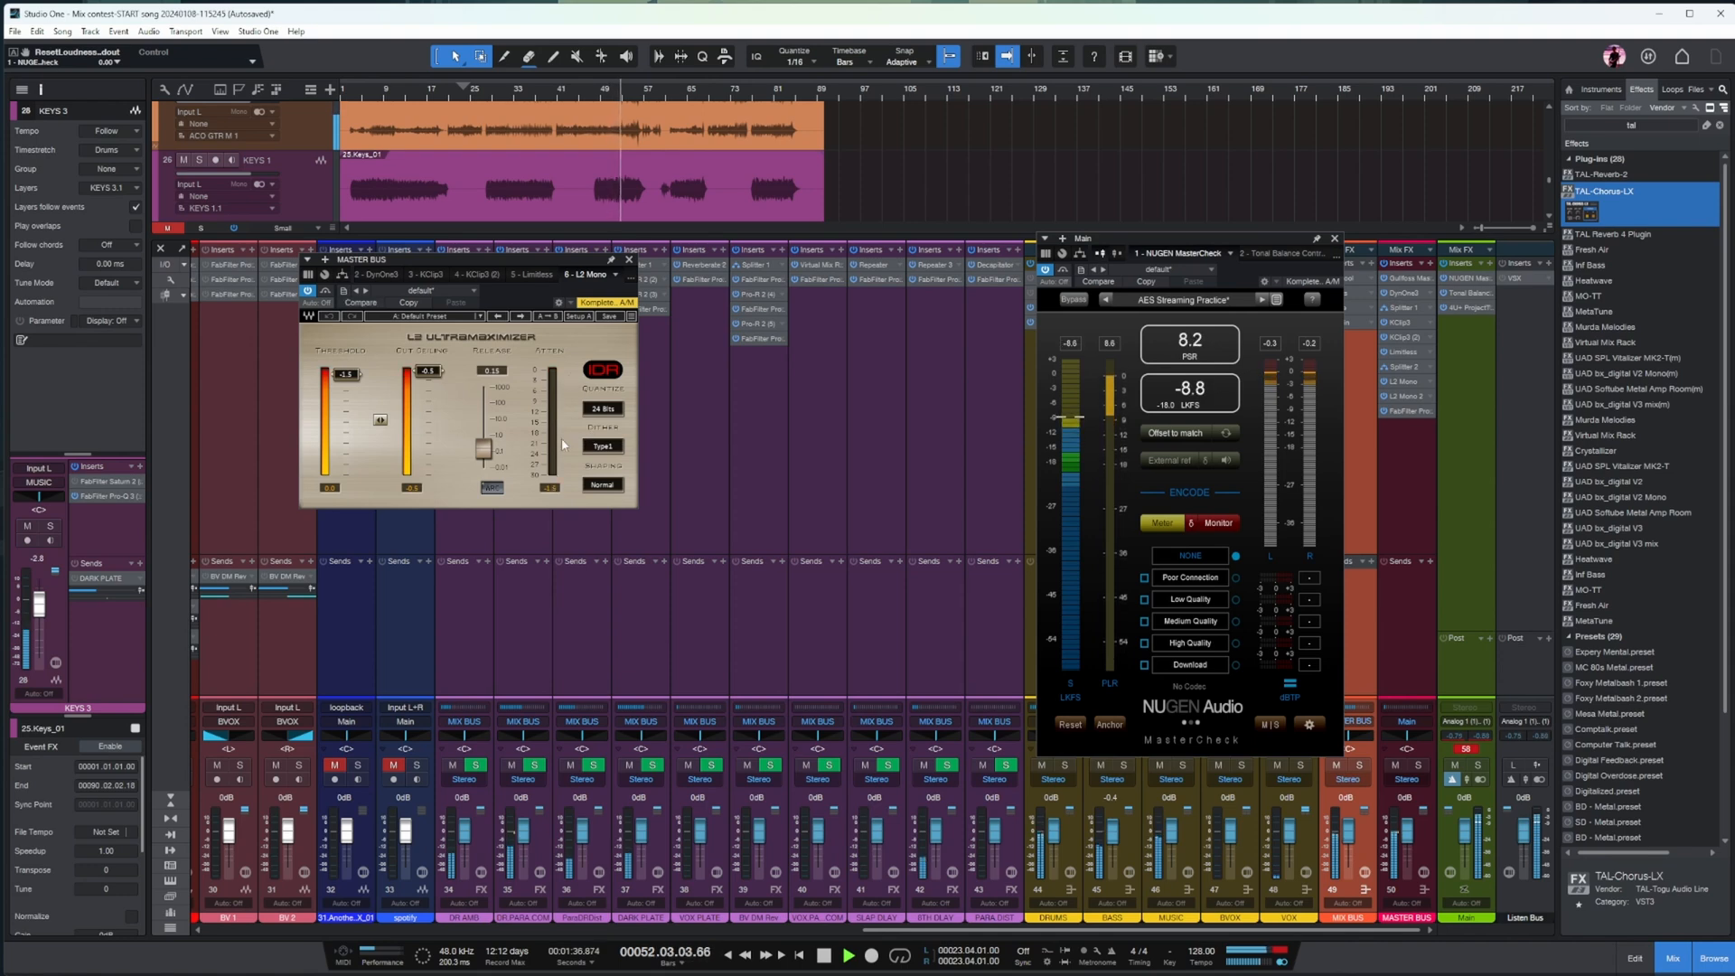
pyautogui.press('space')
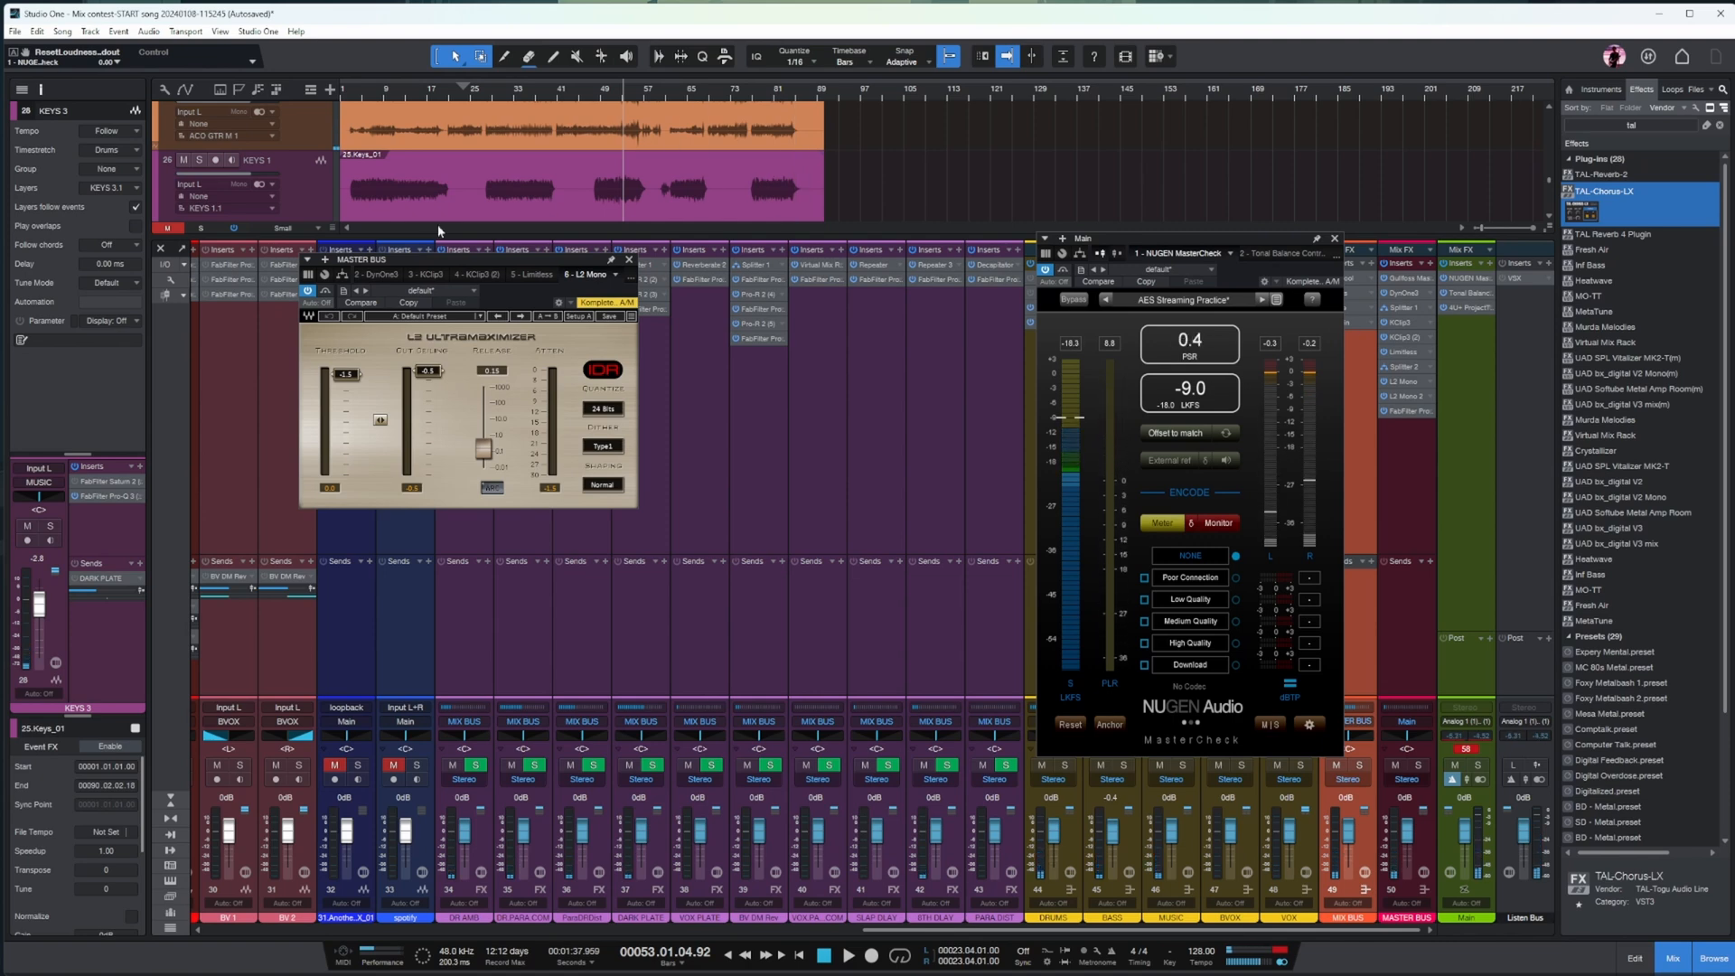
# - Revisit Limitless, switch to FabFilter Pro-L 2 and examine its gain reduction and loudness during playback from bar 50
pyautogui.click(532, 274)
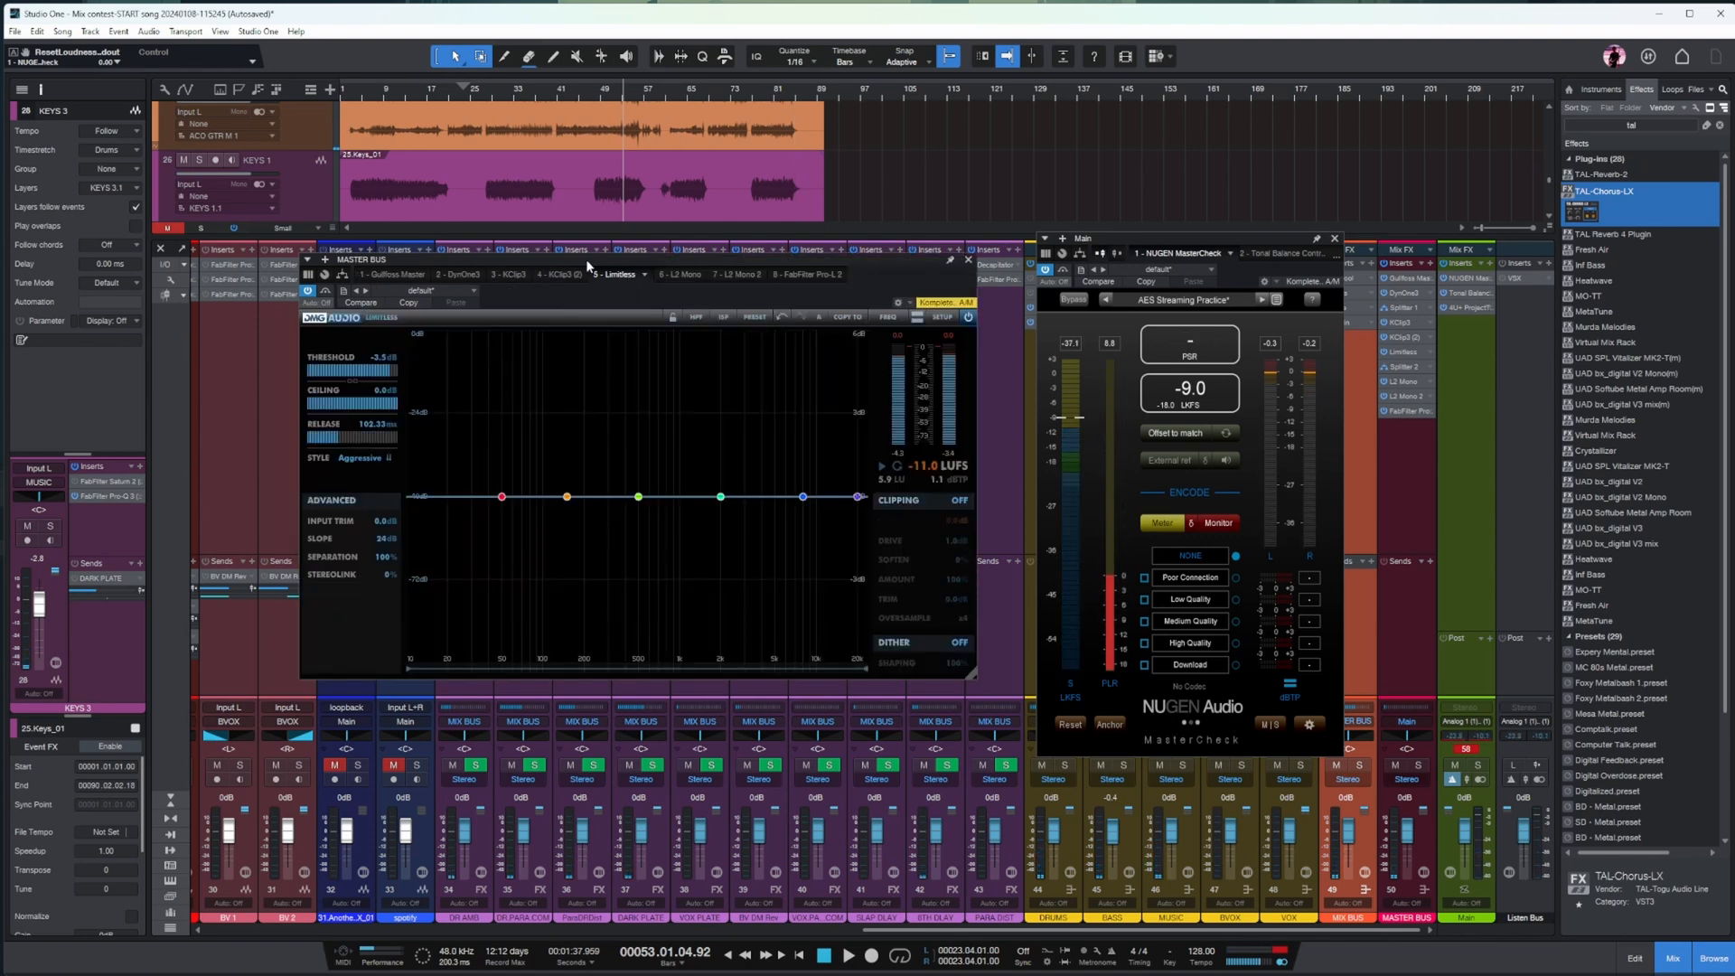
pyautogui.click(807, 273)
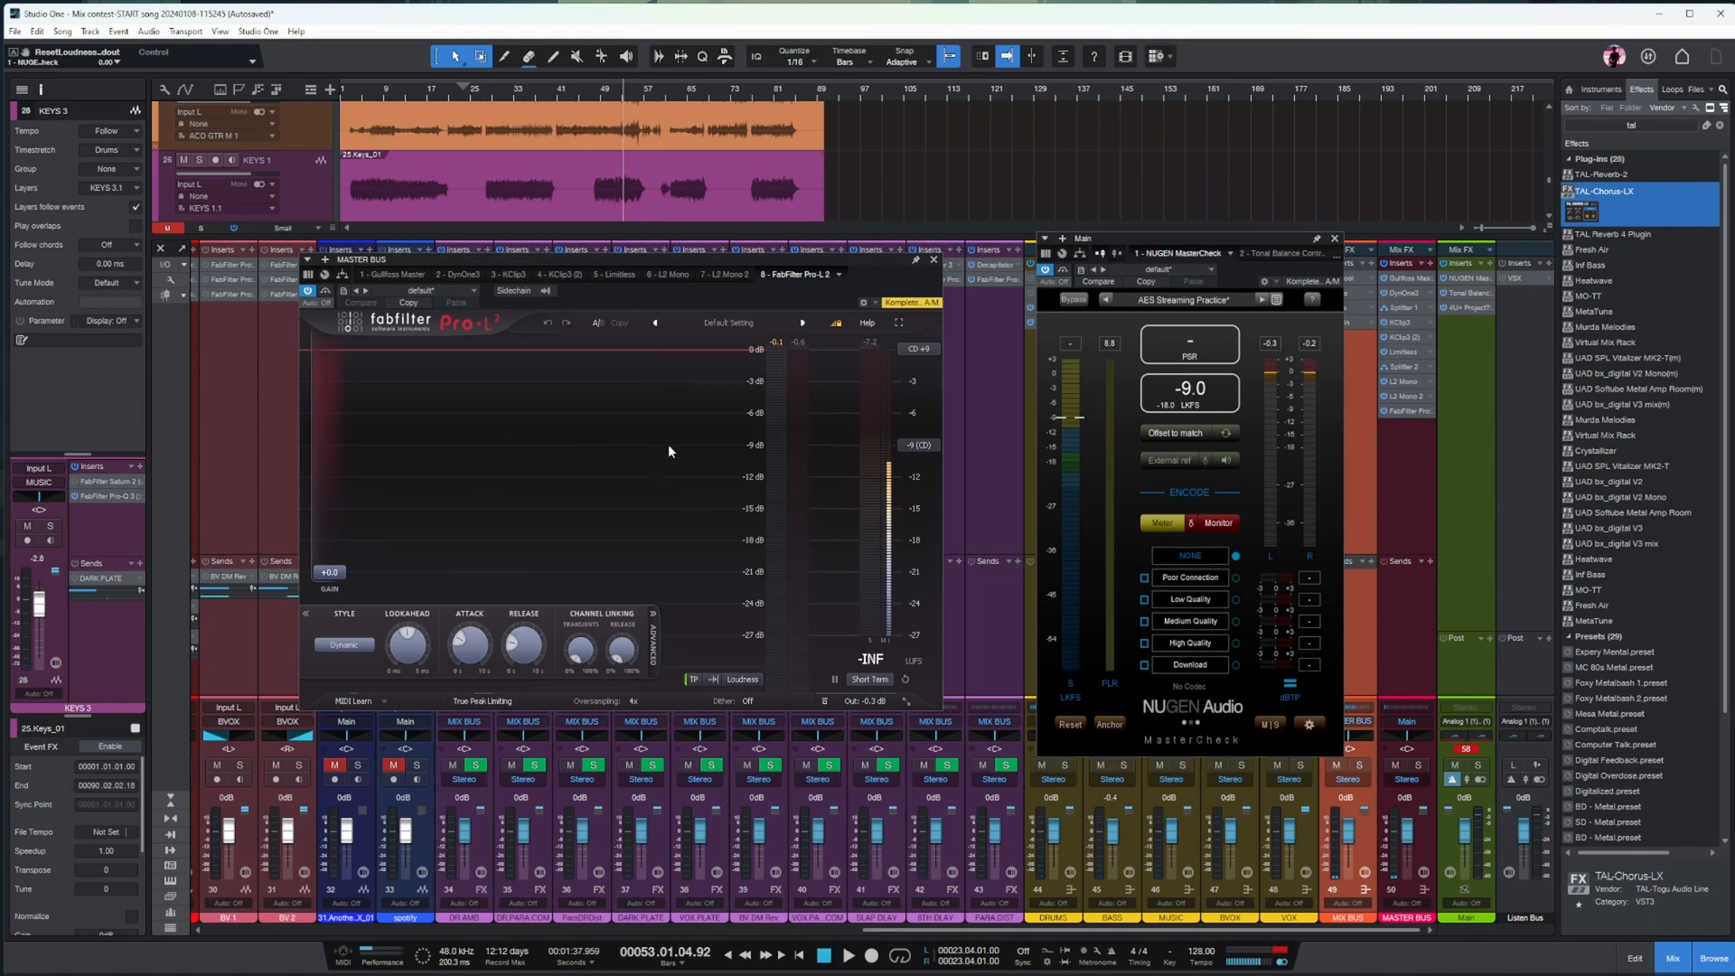
pyautogui.click(605, 90)
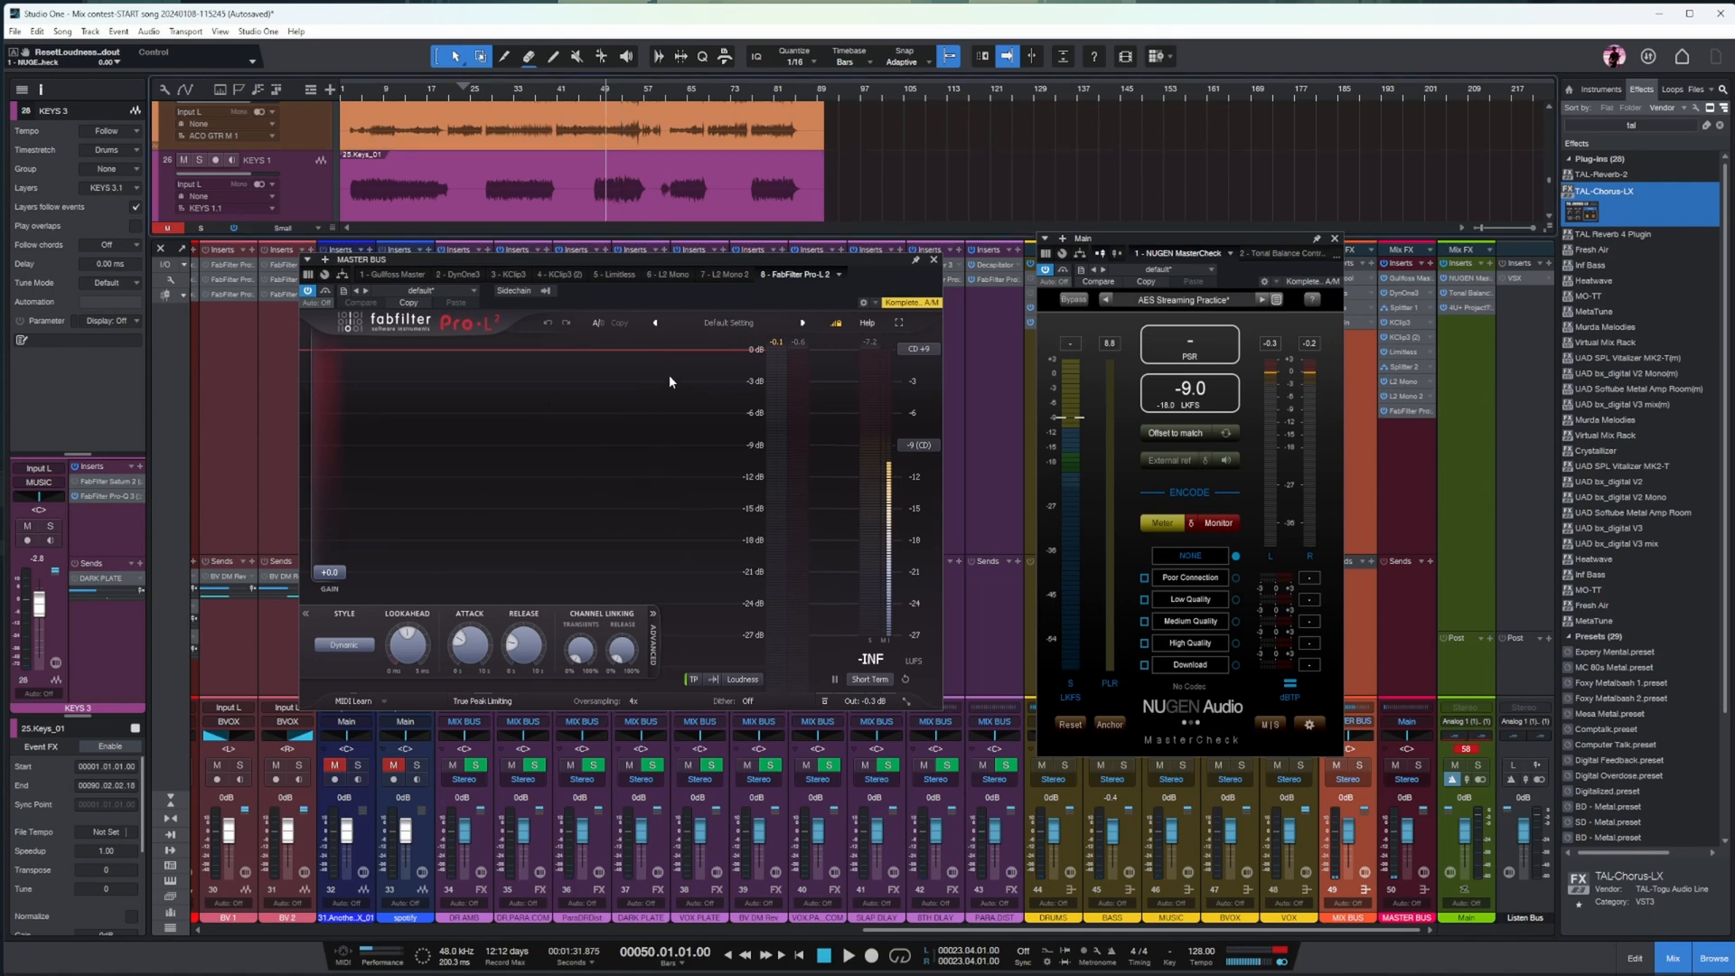
pyautogui.press('space')
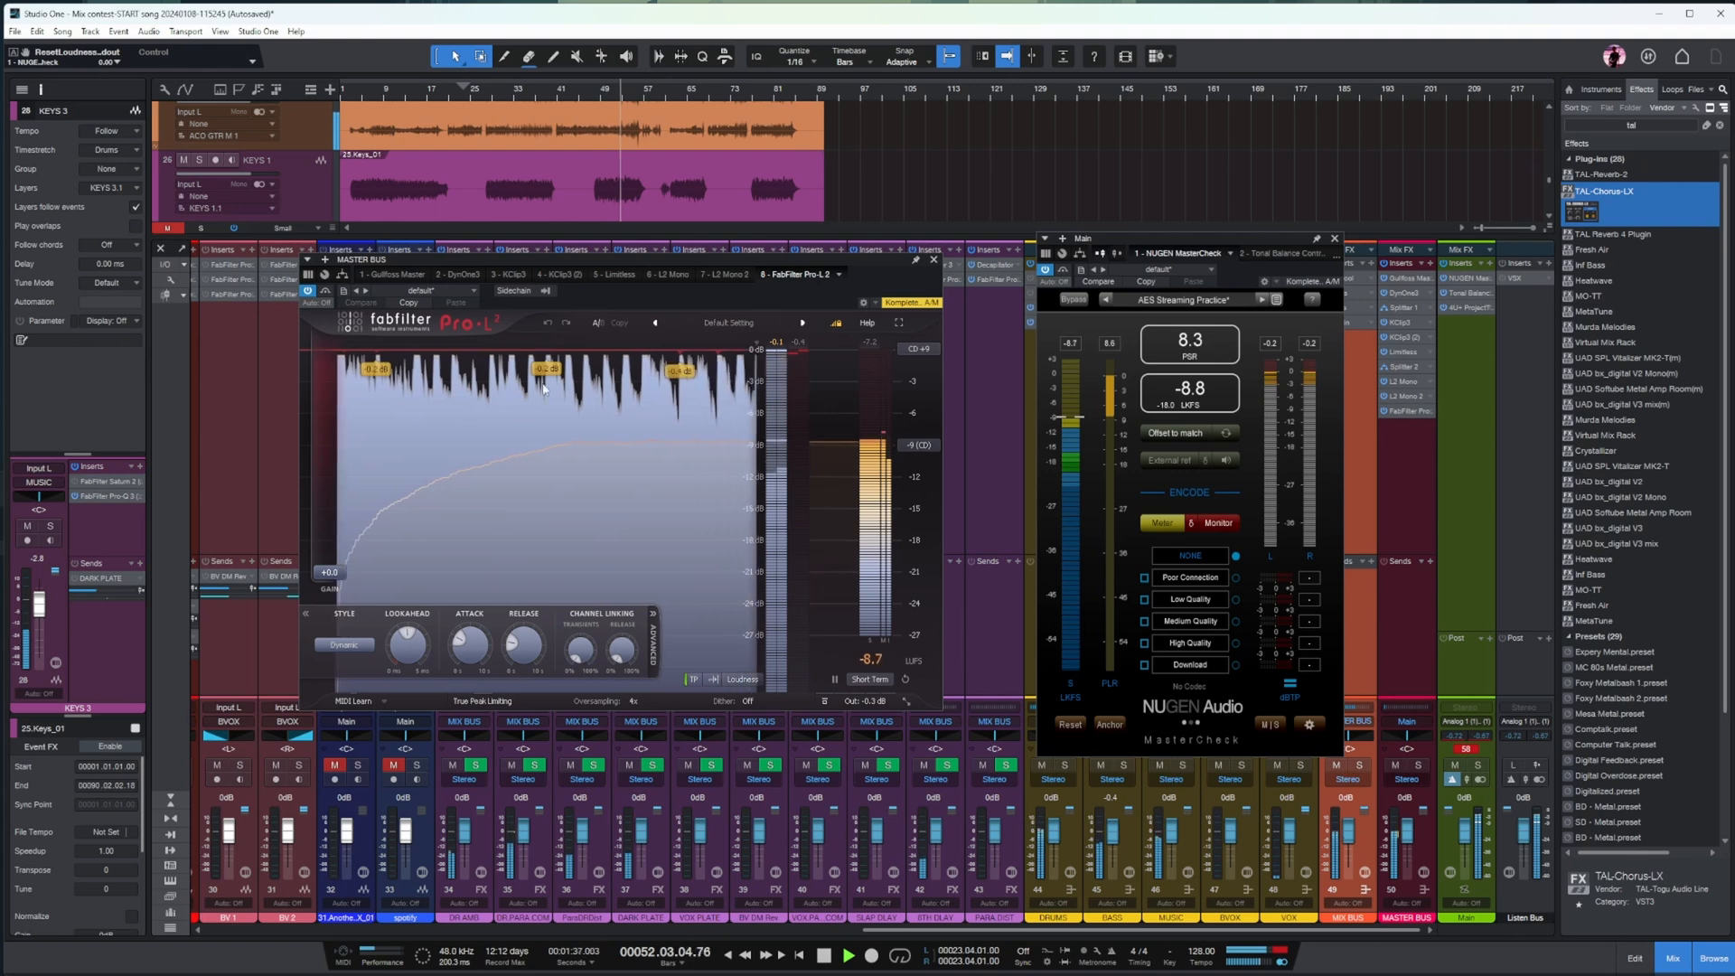
pyautogui.press('space')
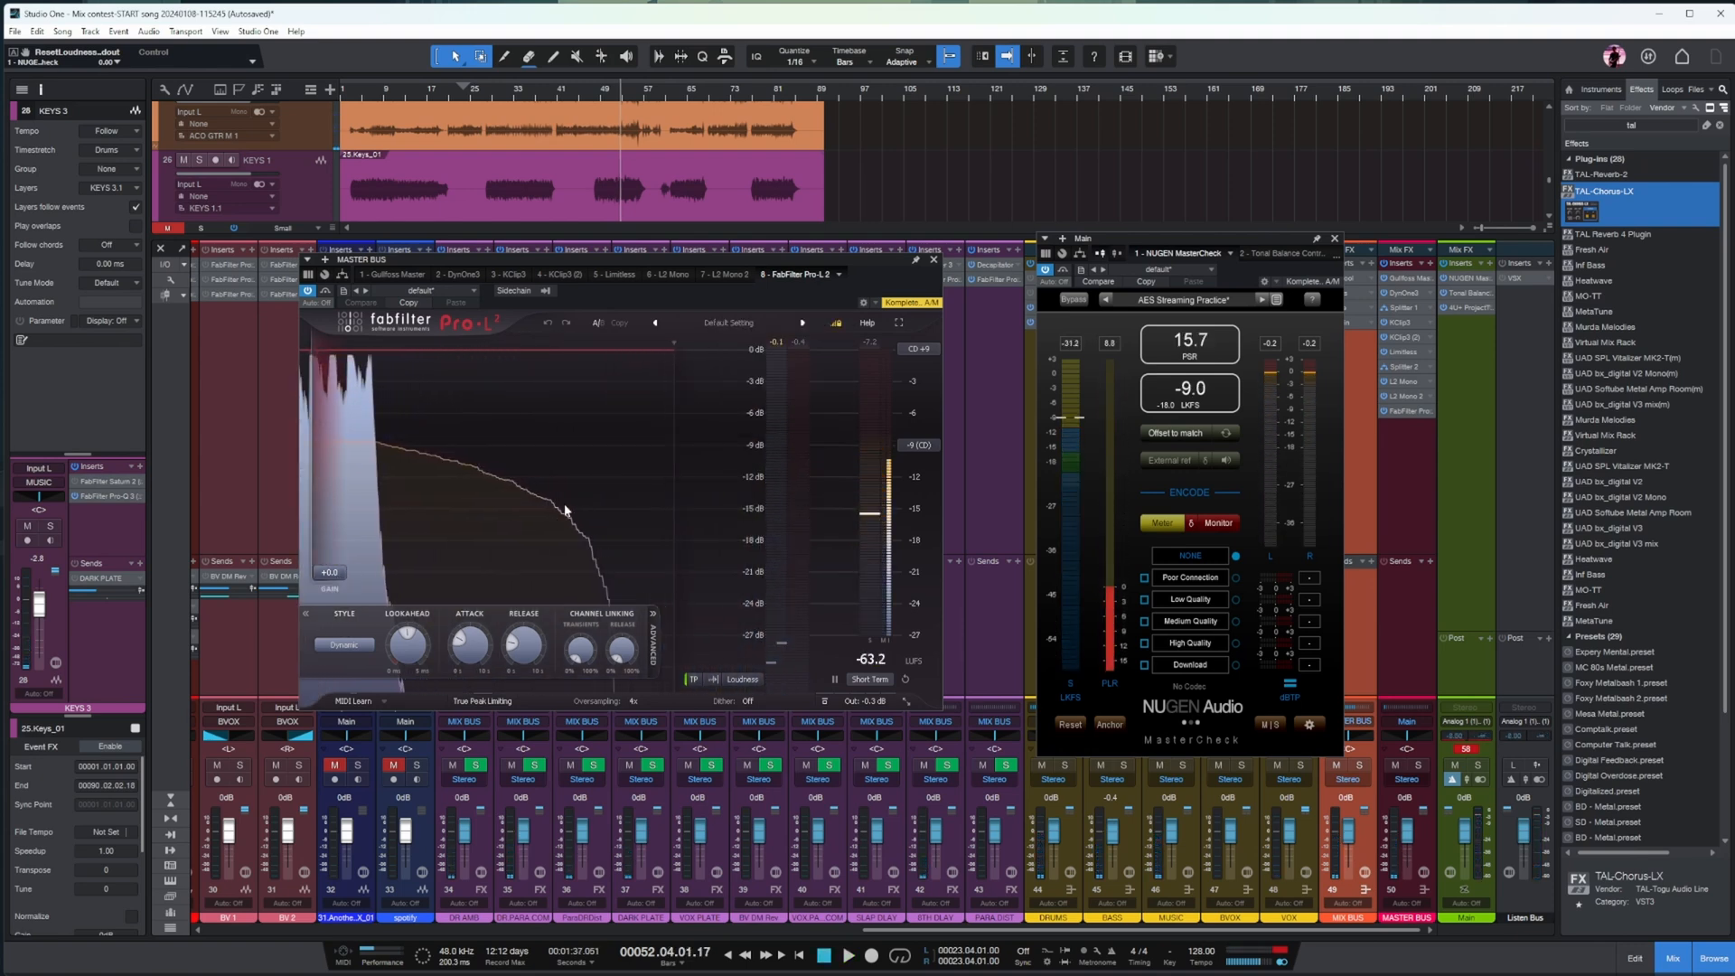
# - Raise the Pro-L 2 gain slightly on the MASTER BUS, review its preceding limiters and close the MASTER BUS and MasterCheck plug-in windows
pyautogui.moveTo(335, 580); pyautogui.dragTo(334, 570)
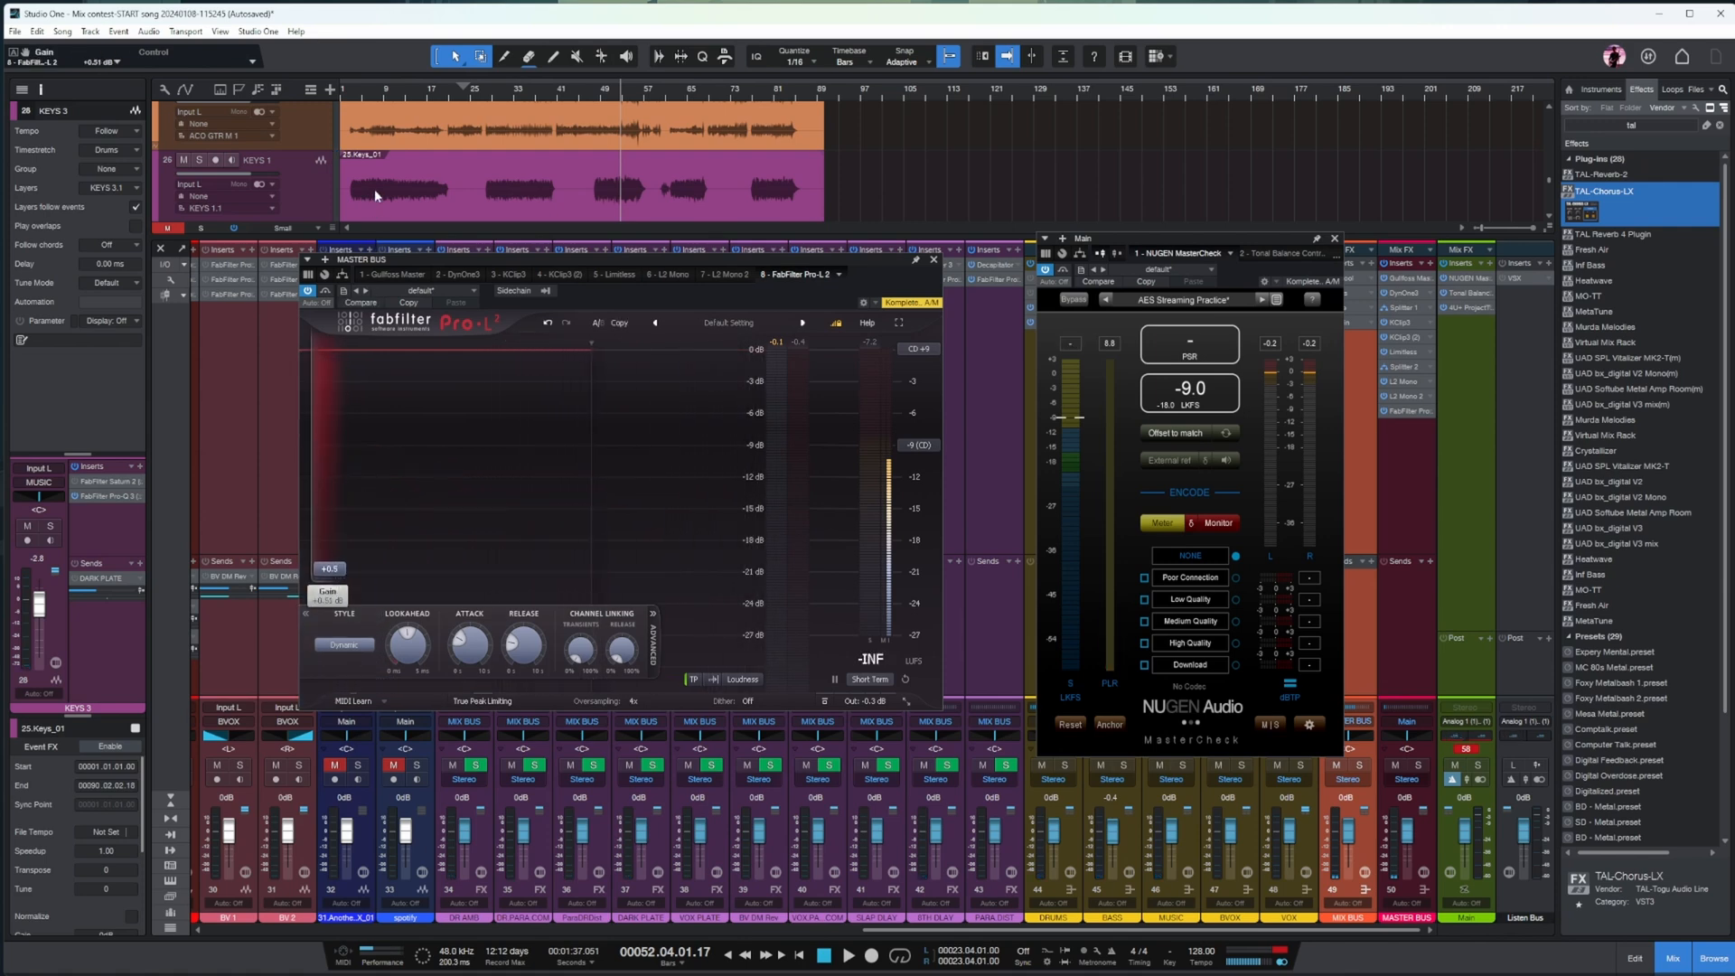
pyautogui.click(725, 276)
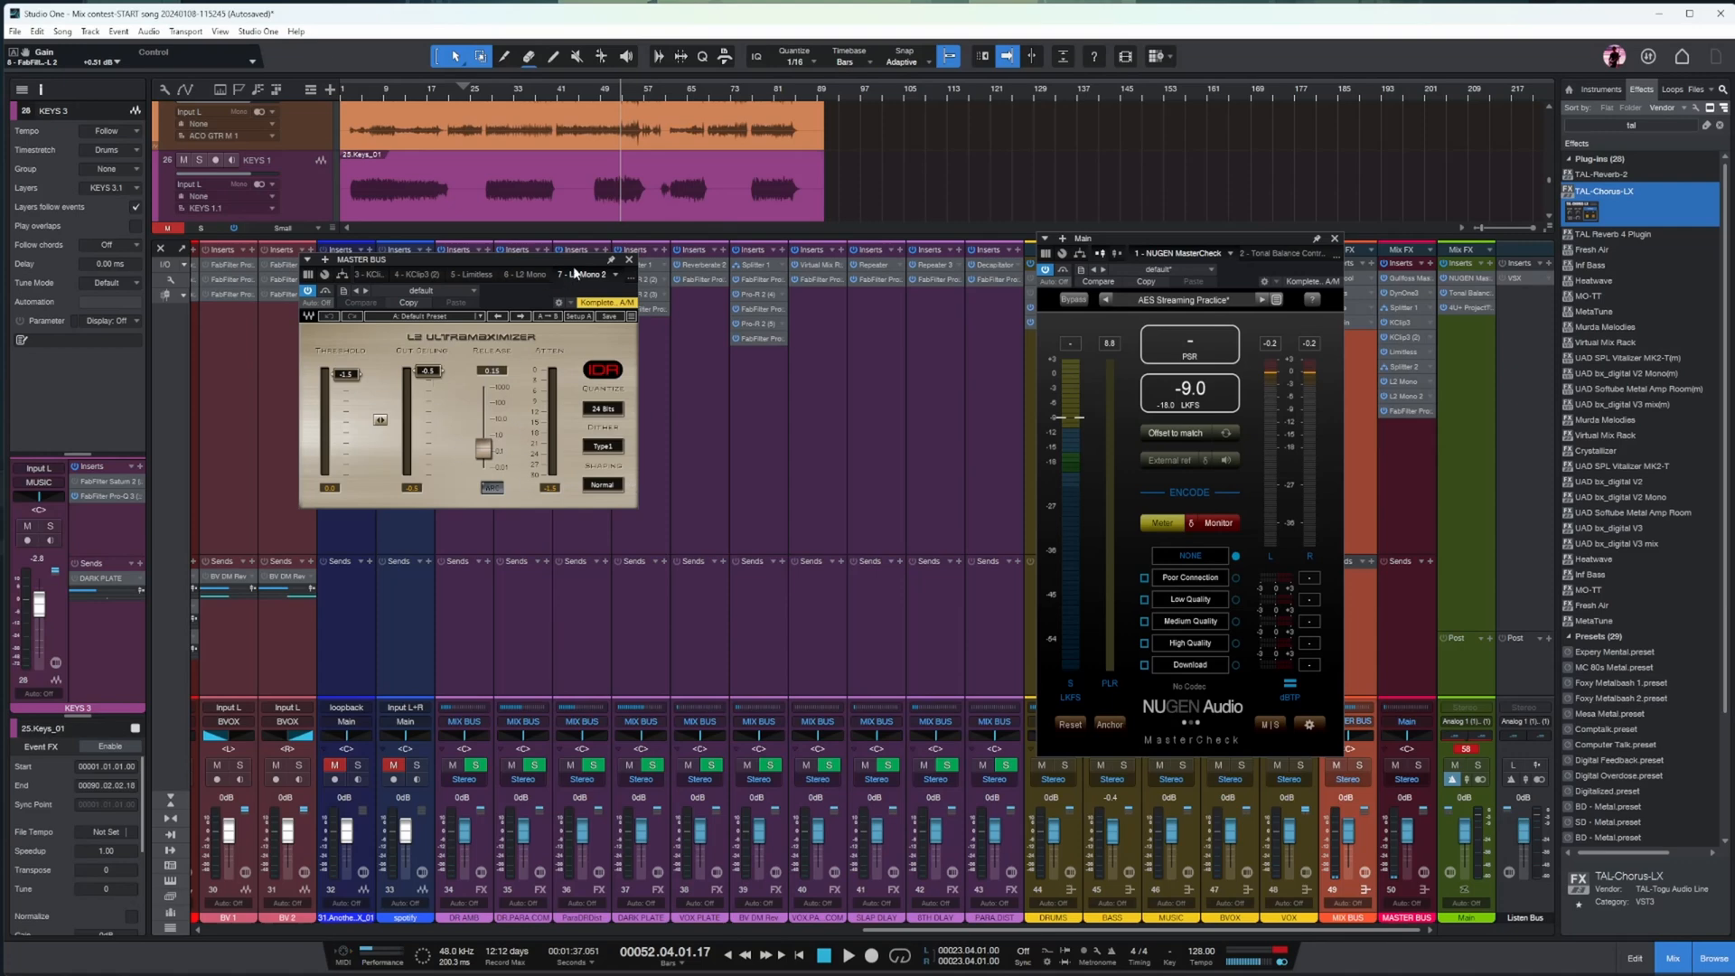
pyautogui.click(470, 272)
pyautogui.click(968, 261)
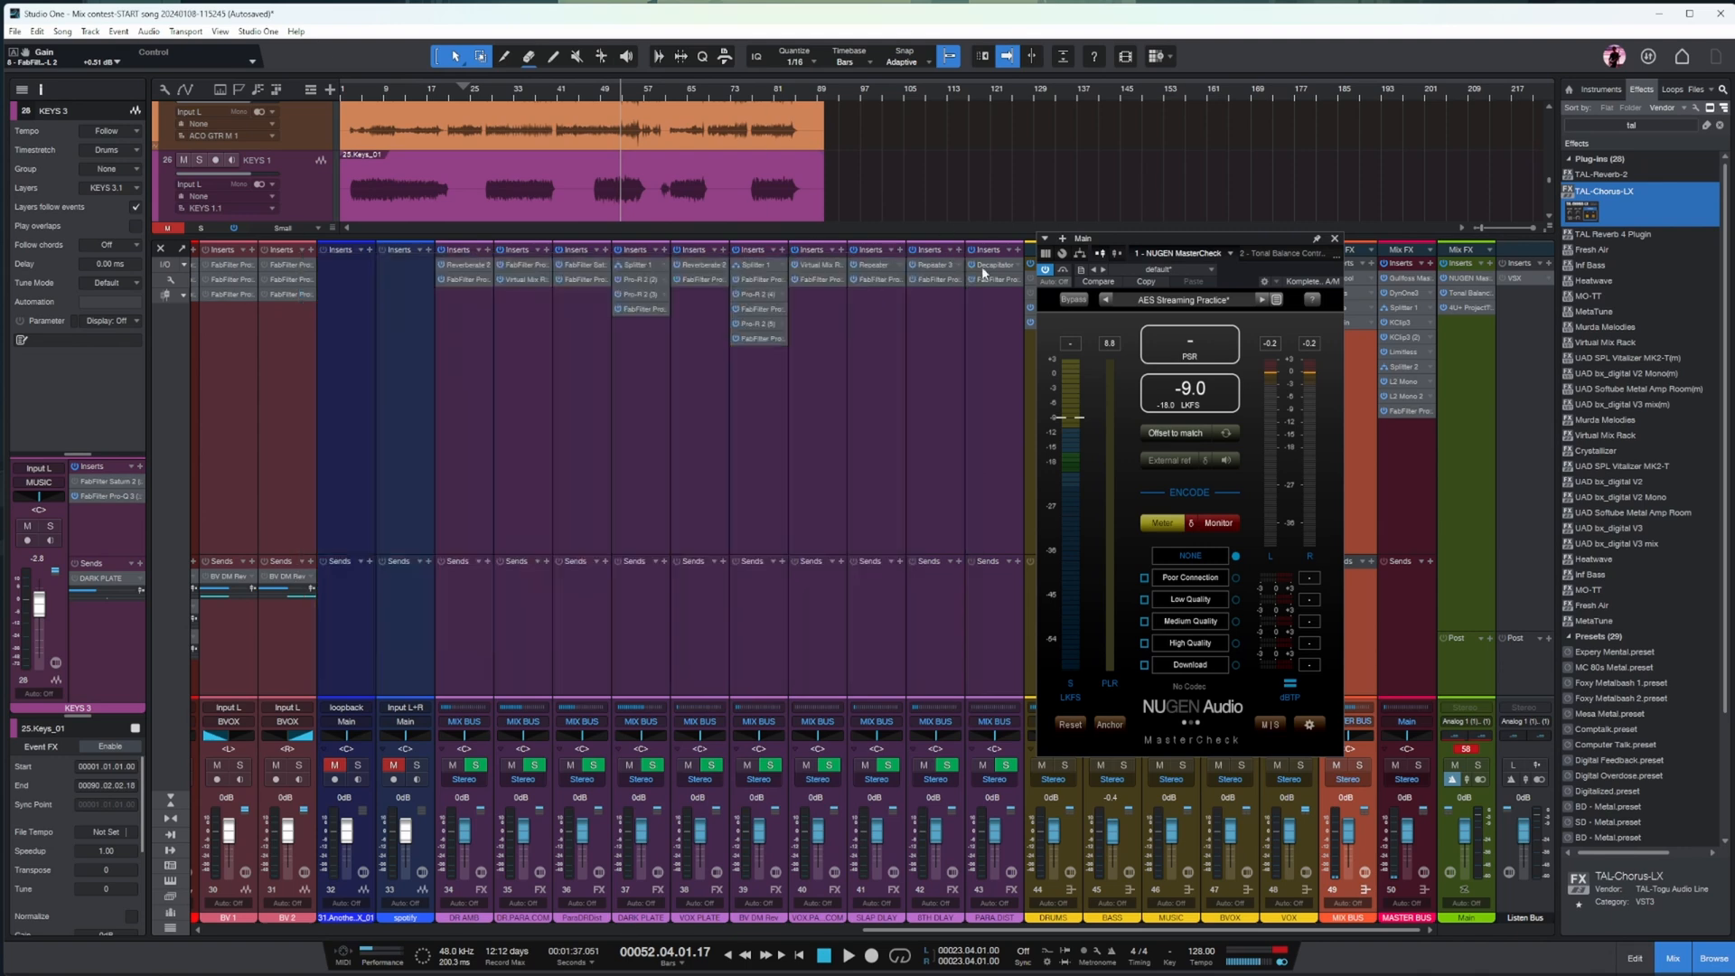
pyautogui.click(1335, 239)
pyautogui.click(1205, 366)
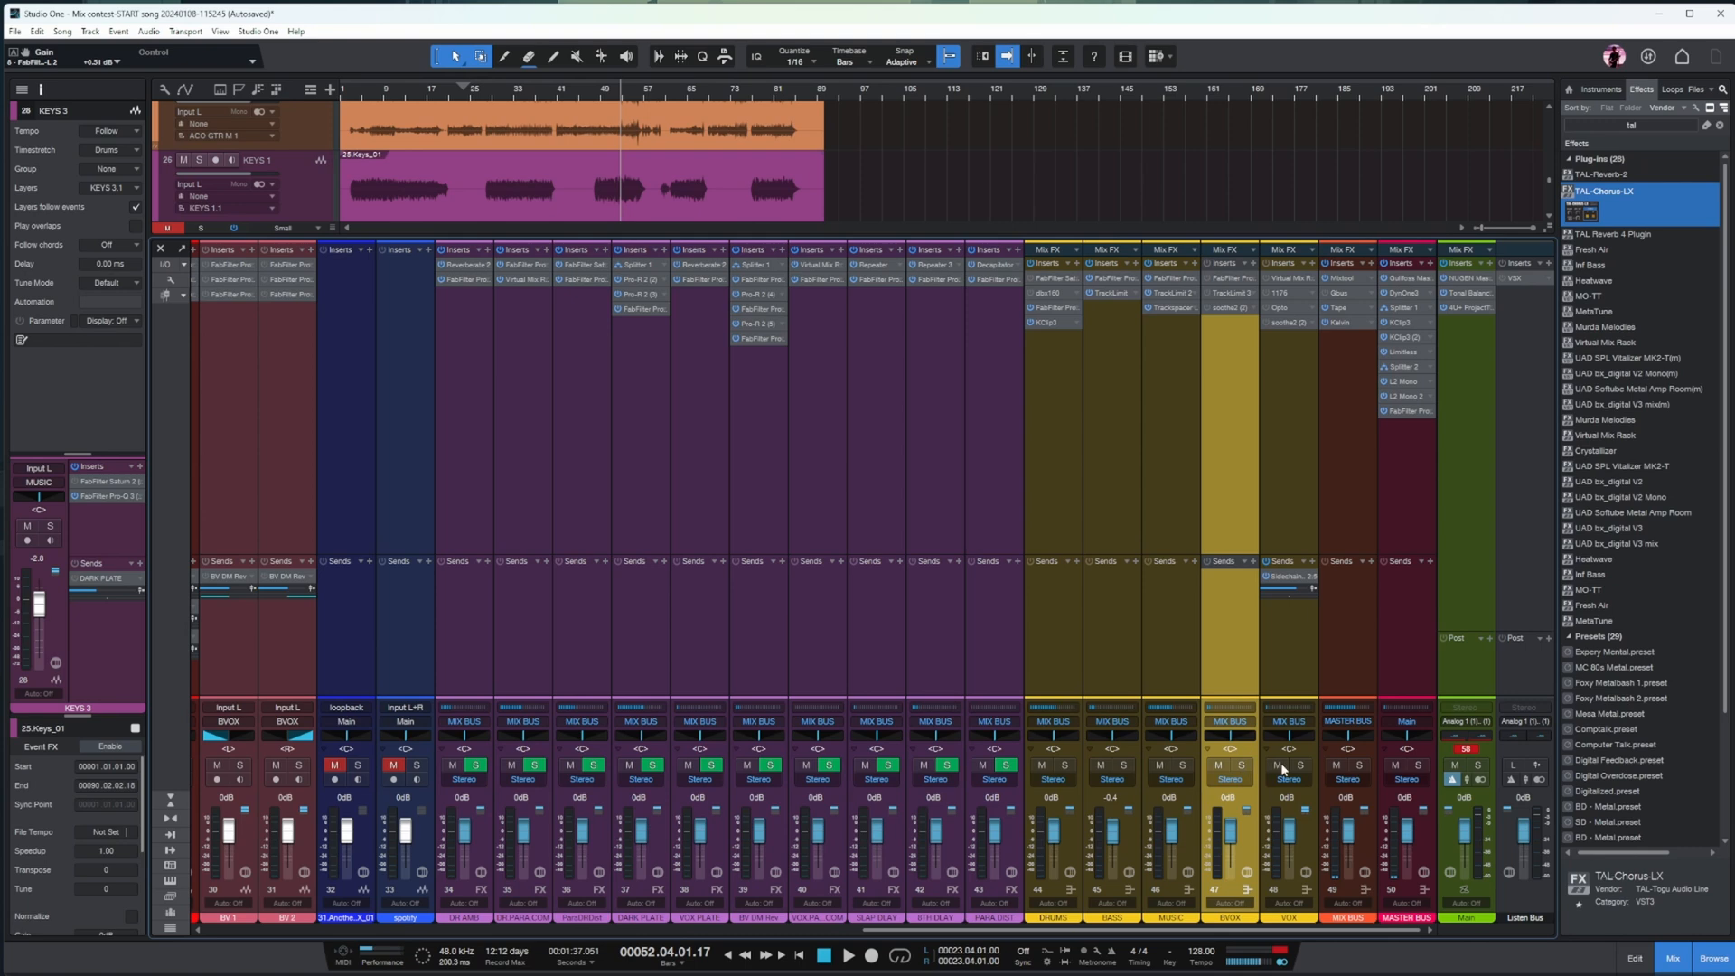
# - Solo the VOX bus and open its Virtual Mix Rack to review the FG-116 and FG-2A compressors
pyautogui.click(1301, 765)
pyautogui.click(1298, 610)
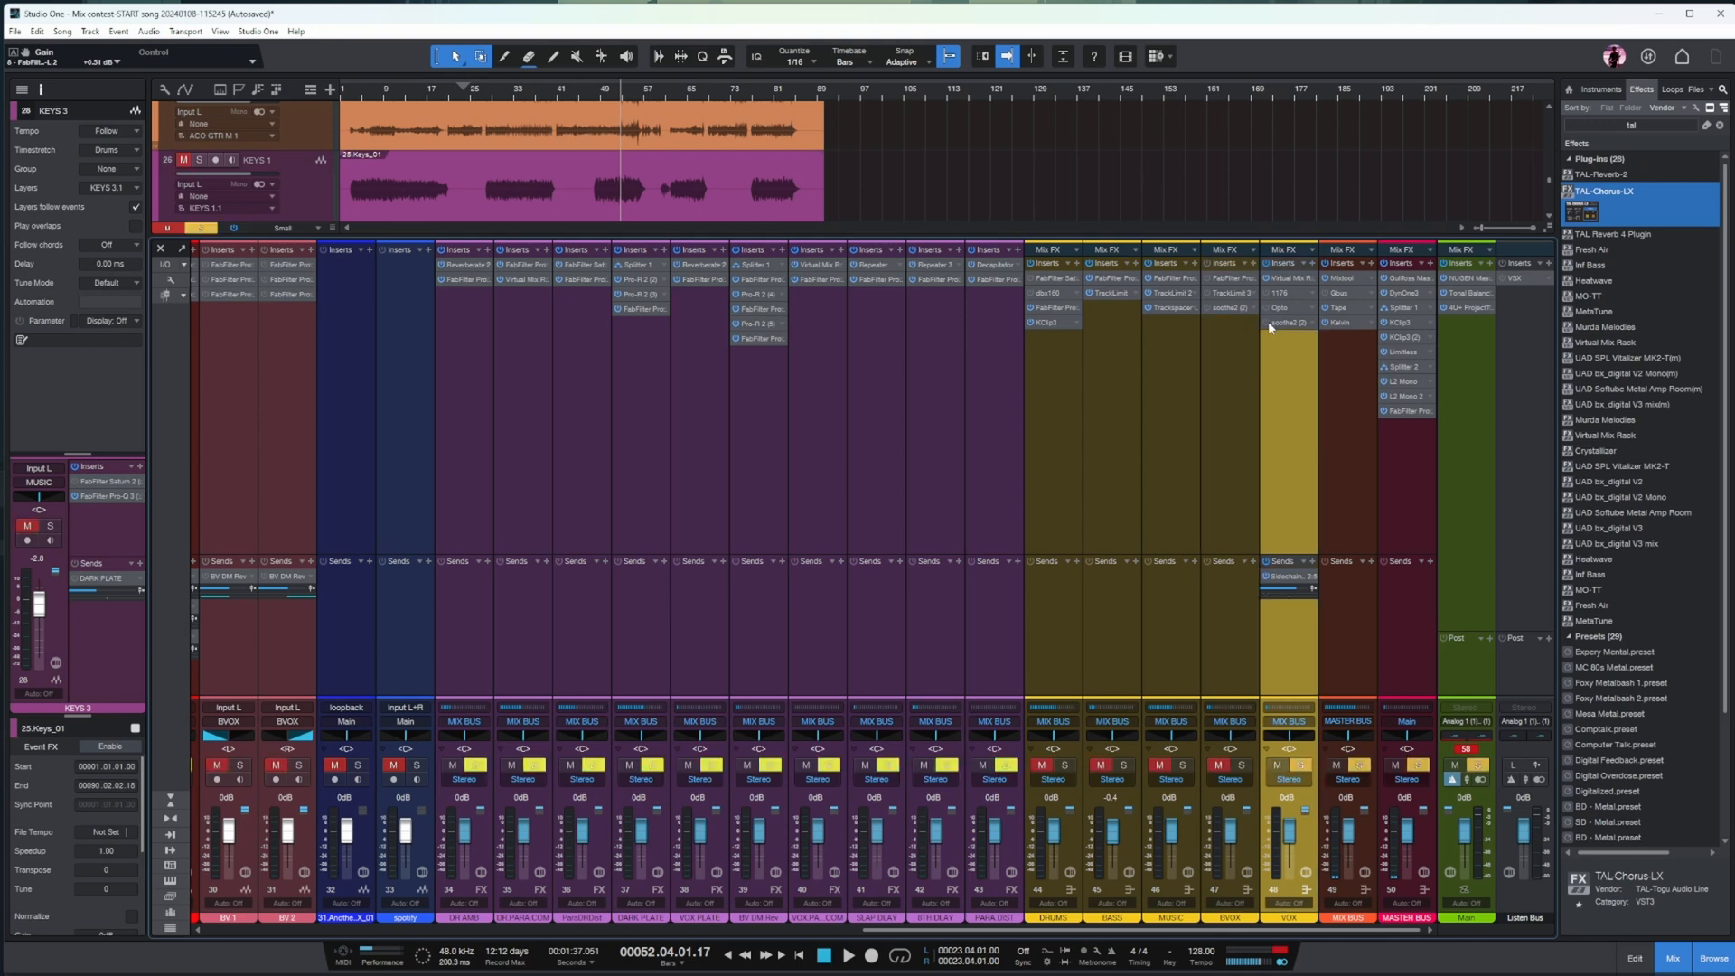
pyautogui.click(1290, 273)
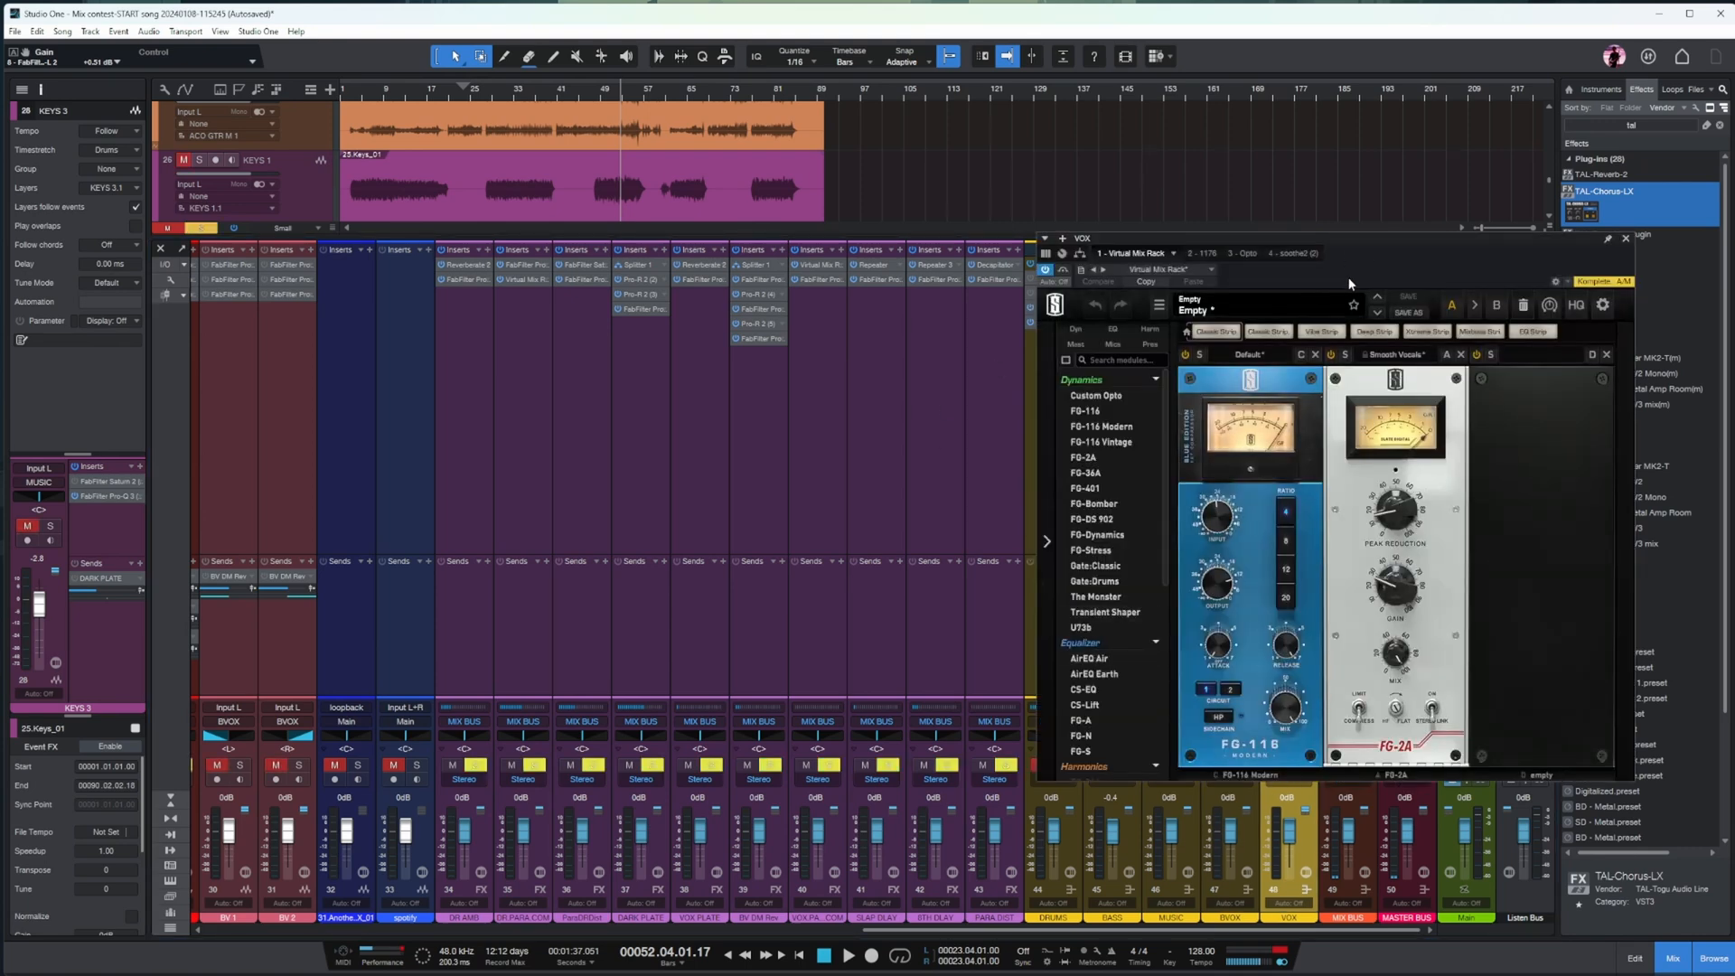
pyautogui.moveTo(1363, 244); pyautogui.dragTo(1155, 241)
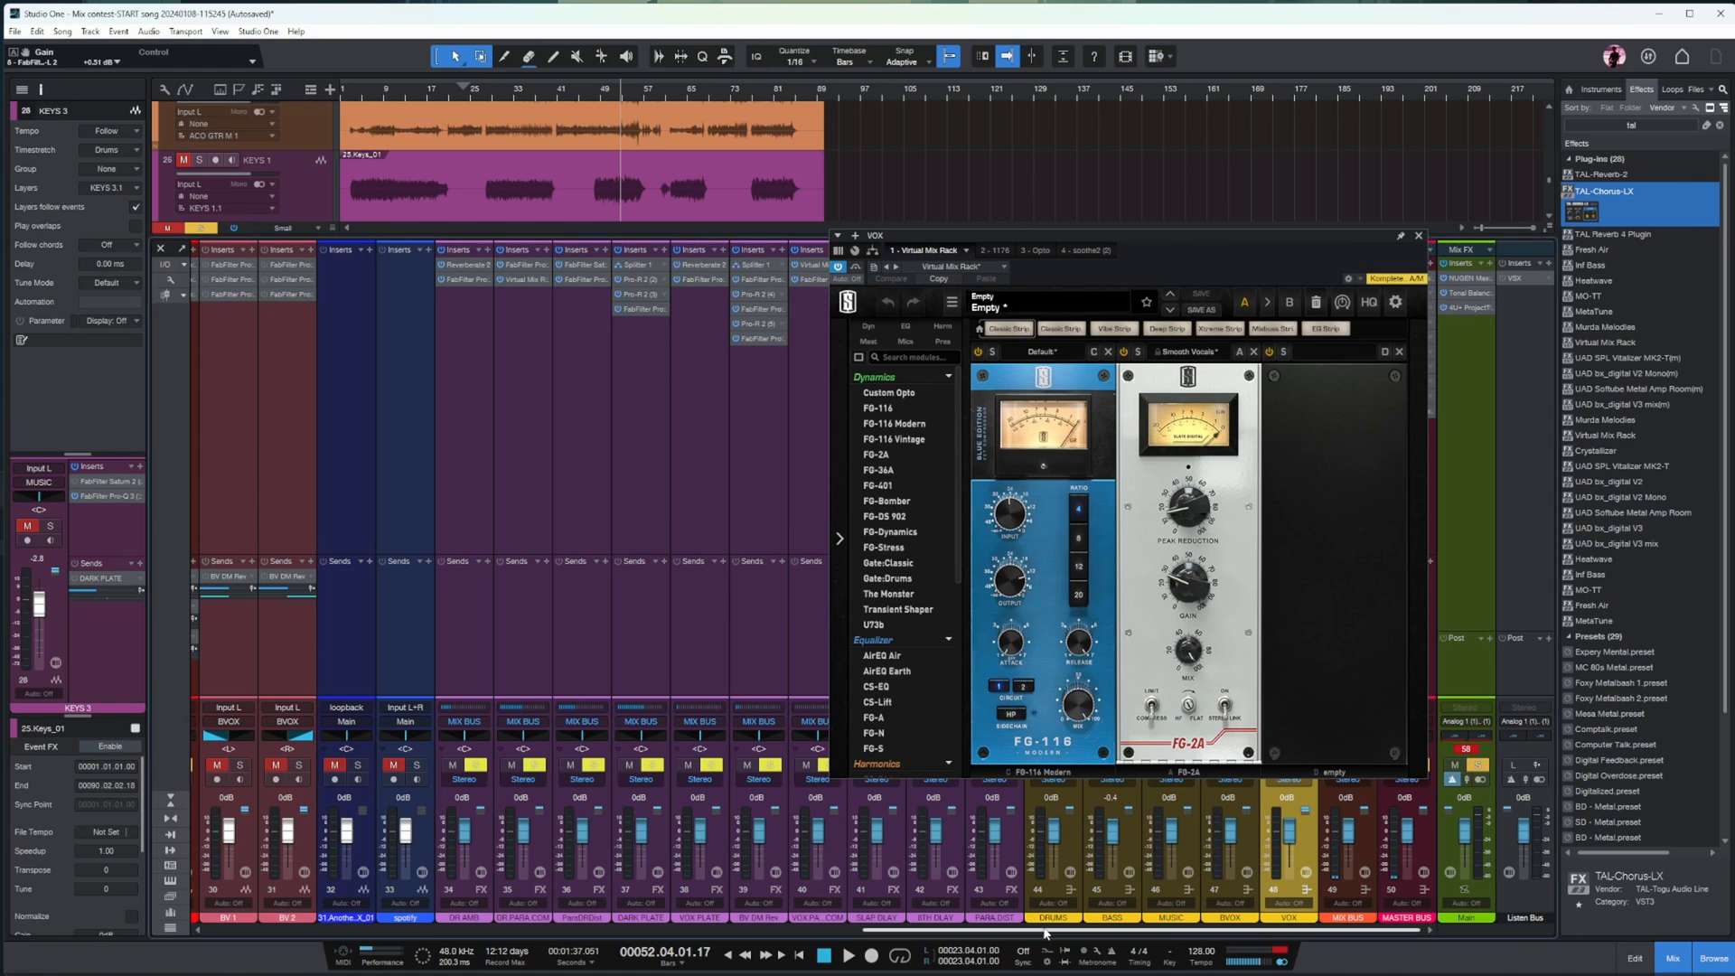
# - Open the first FabFilter Pro-Q 3 on MAIN VOX and play the soloed vocal from bar 41
pyautogui.moveTo(1045, 932); pyautogui.dragTo(945, 932)
pyautogui.click(588, 341)
pyautogui.click(558, 246)
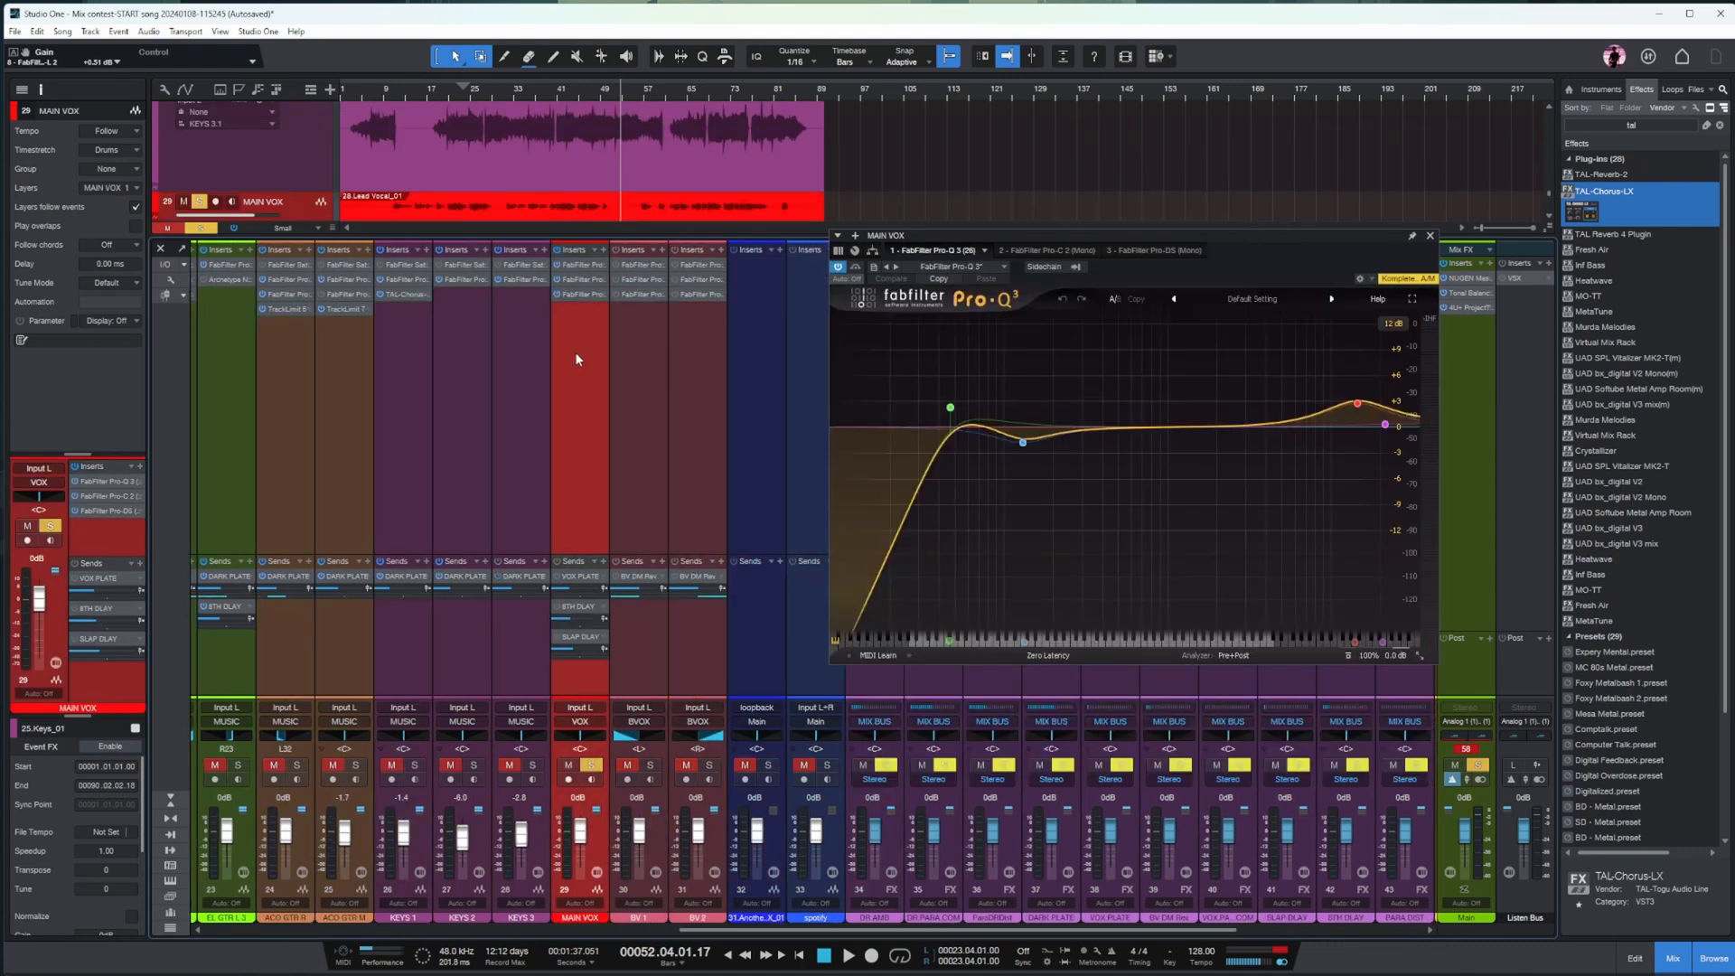
pyautogui.click(557, 93)
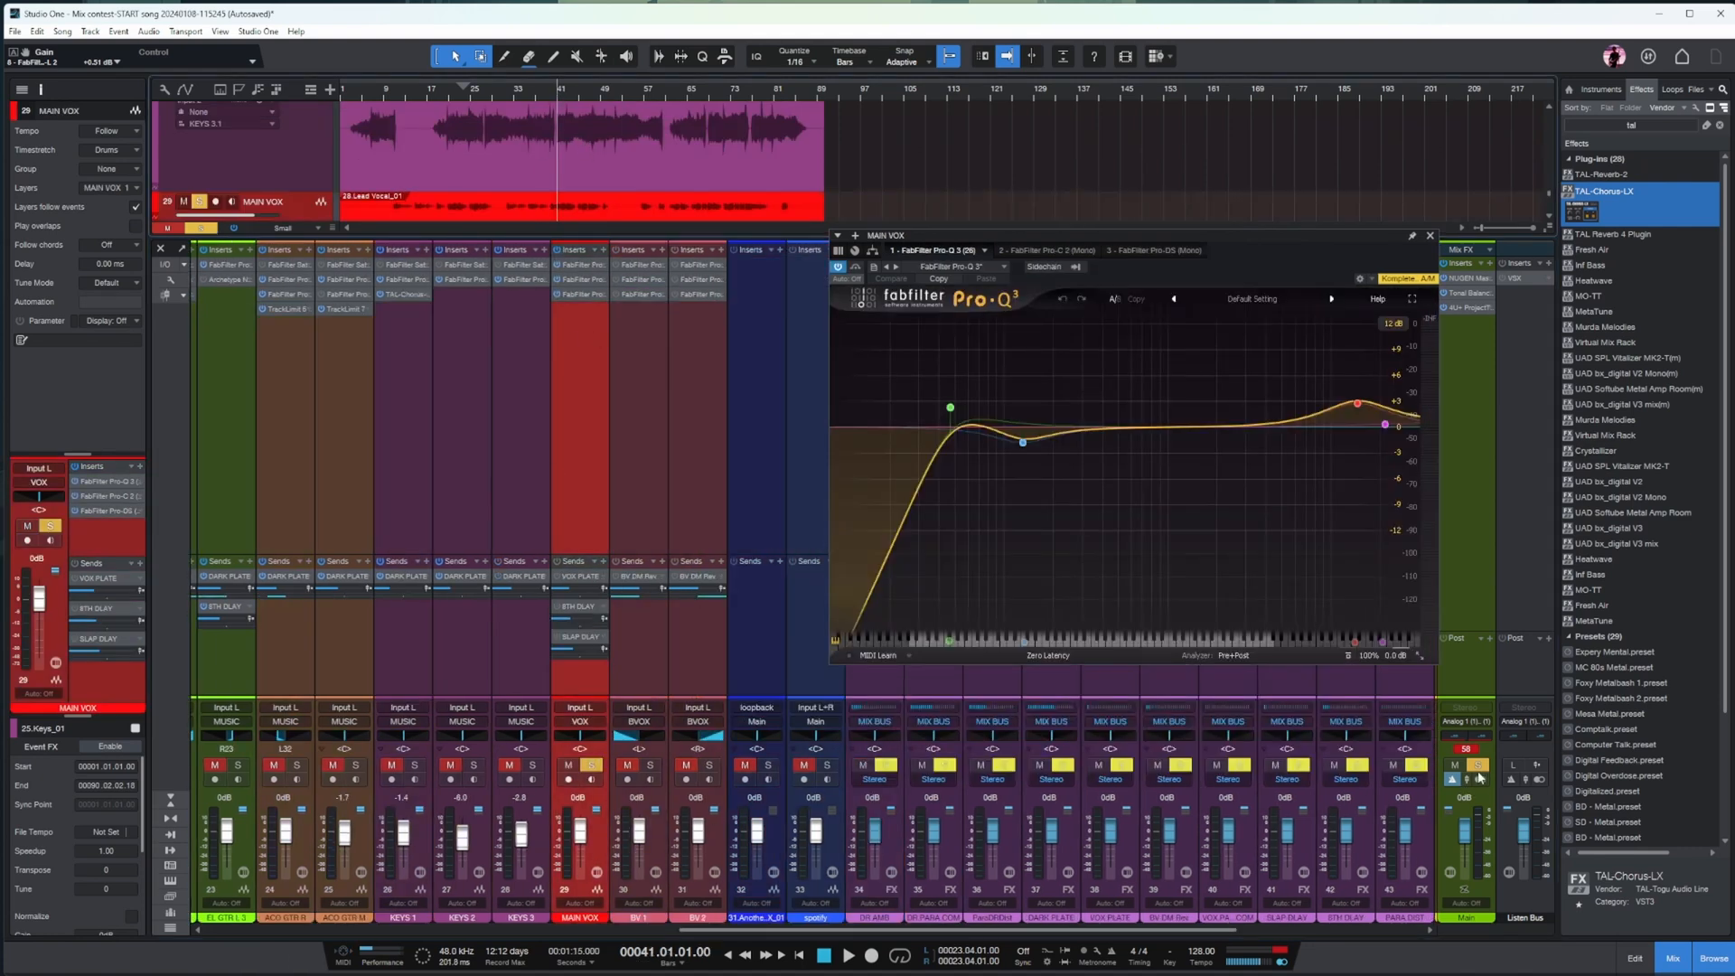
pyautogui.press('space')
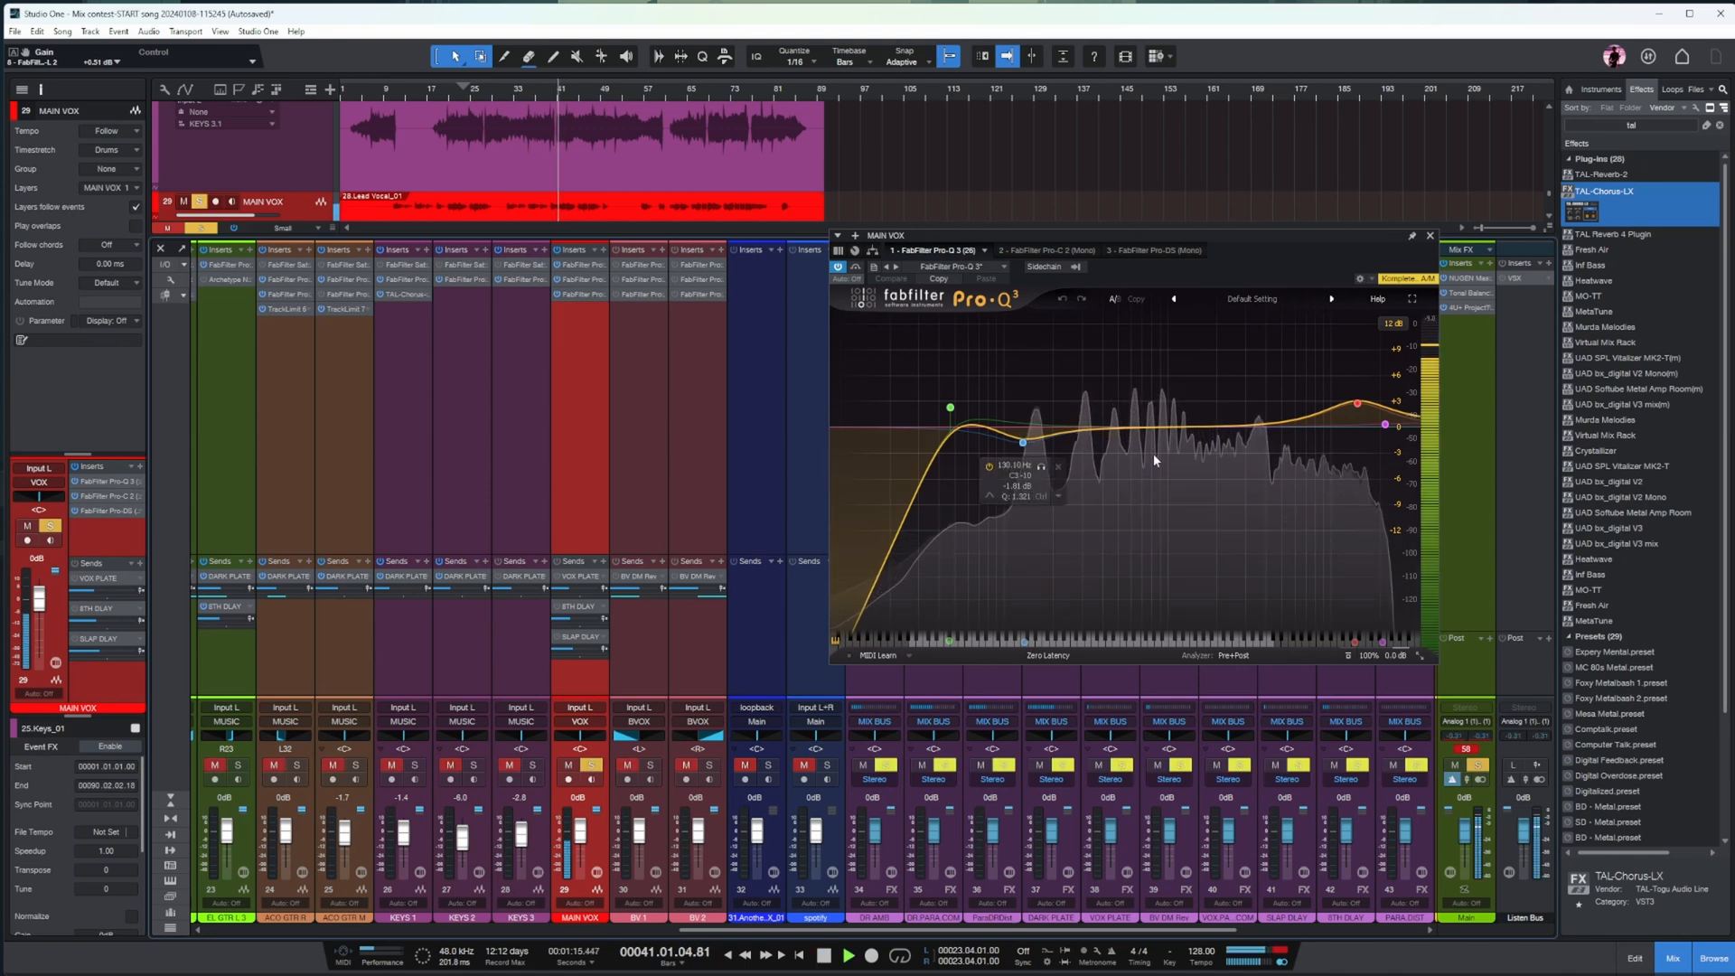
# - Shift the MAIN VOX low cut and low-mid dip higher in Pro-Q 3, with a cut of about 1.6 dB near 454 Hz
pyautogui.moveTo(1148, 449); pyautogui.dragTo(898, 383)
pyautogui.moveTo(1023, 443); pyautogui.dragTo(1054, 459)
pyautogui.click(1079, 438)
pyautogui.scroll(3, 1055, 459)
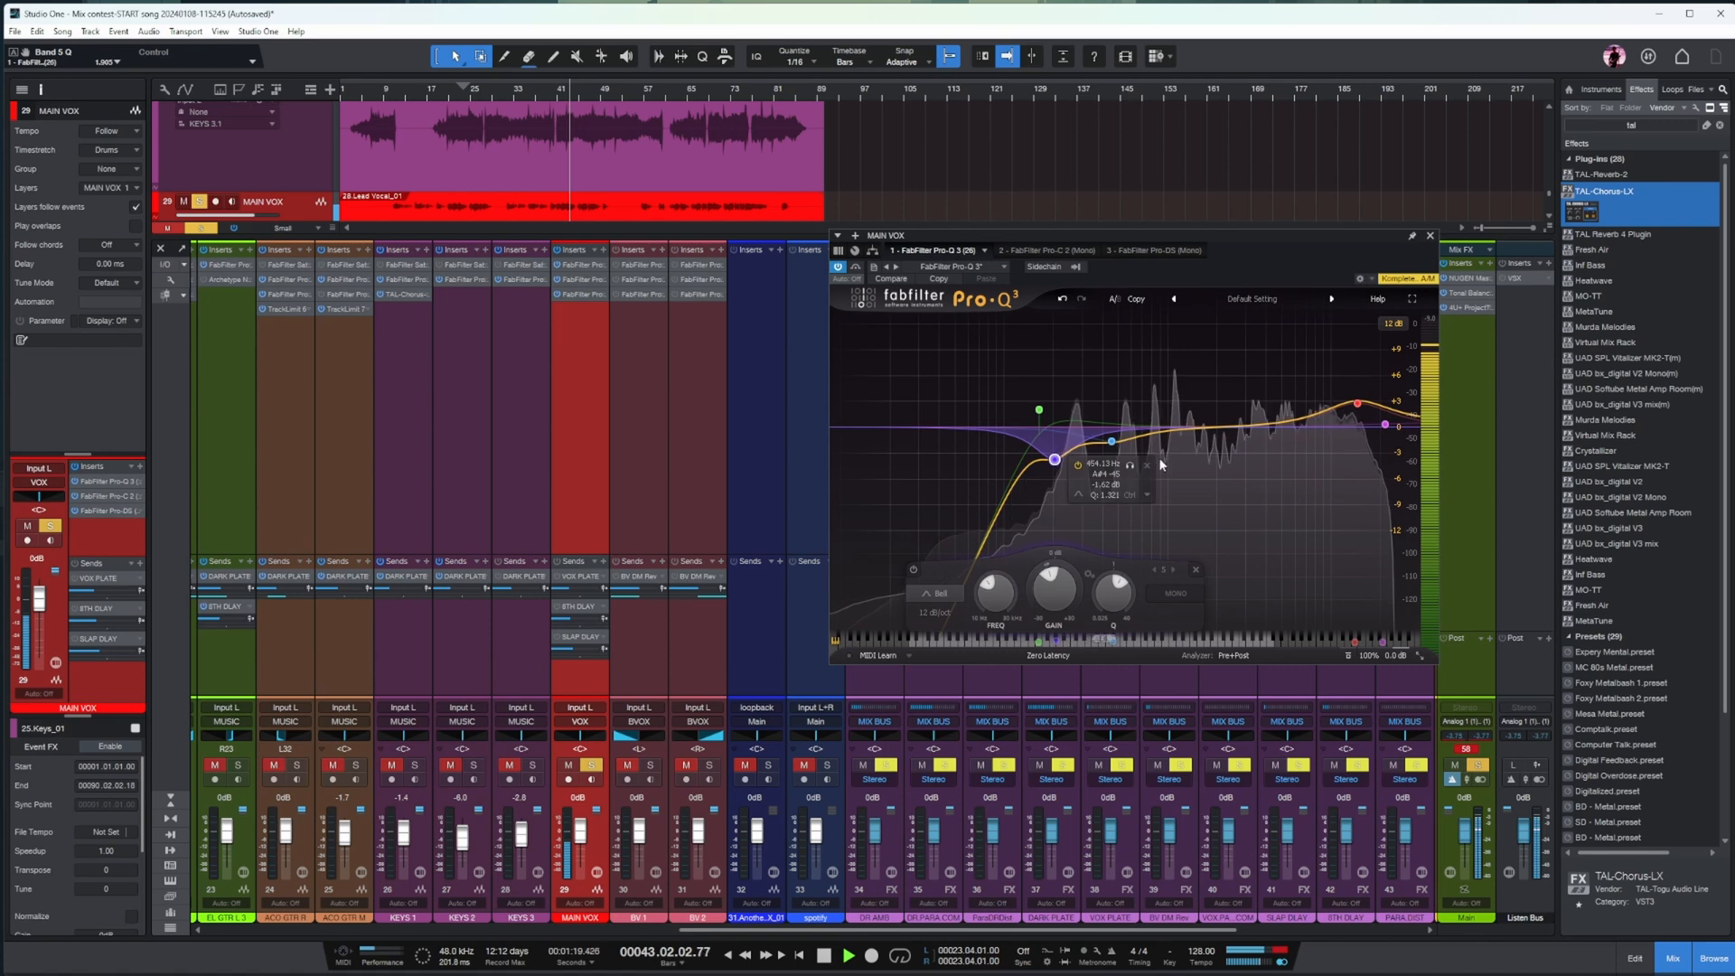
# - Add a midrange cut and a boost of about 1.2 dB near 2.9 kHz to the MAIN VOX equalizer
pyautogui.moveTo(1166, 424)
pyautogui.mouseDown()
pyautogui.moveTo(1173, 392)
pyautogui.moveTo(1251, 420)
pyautogui.moveTo(1186, 404)
pyautogui.moveTo(1181, 384)
pyautogui.moveTo(1173, 456)
pyautogui.mouseUp()
pyautogui.scroll(2, 1173, 458)
pyautogui.click(1243, 416)
# - Reduce the MAIN VOX equalizer's high-frequency boost, give it a dynamic range of about -4.1 dB and audition the vocal
pyautogui.moveTo(1357, 403); pyautogui.dragTo(1332, 424)
pyautogui.click(1366, 402)
pyautogui.click(1406, 449)
pyautogui.moveTo(1333, 439)
pyautogui.mouseDown()
pyautogui.moveTo(1332, 414)
pyautogui.moveTo(1330, 448)
pyautogui.mouseUp()
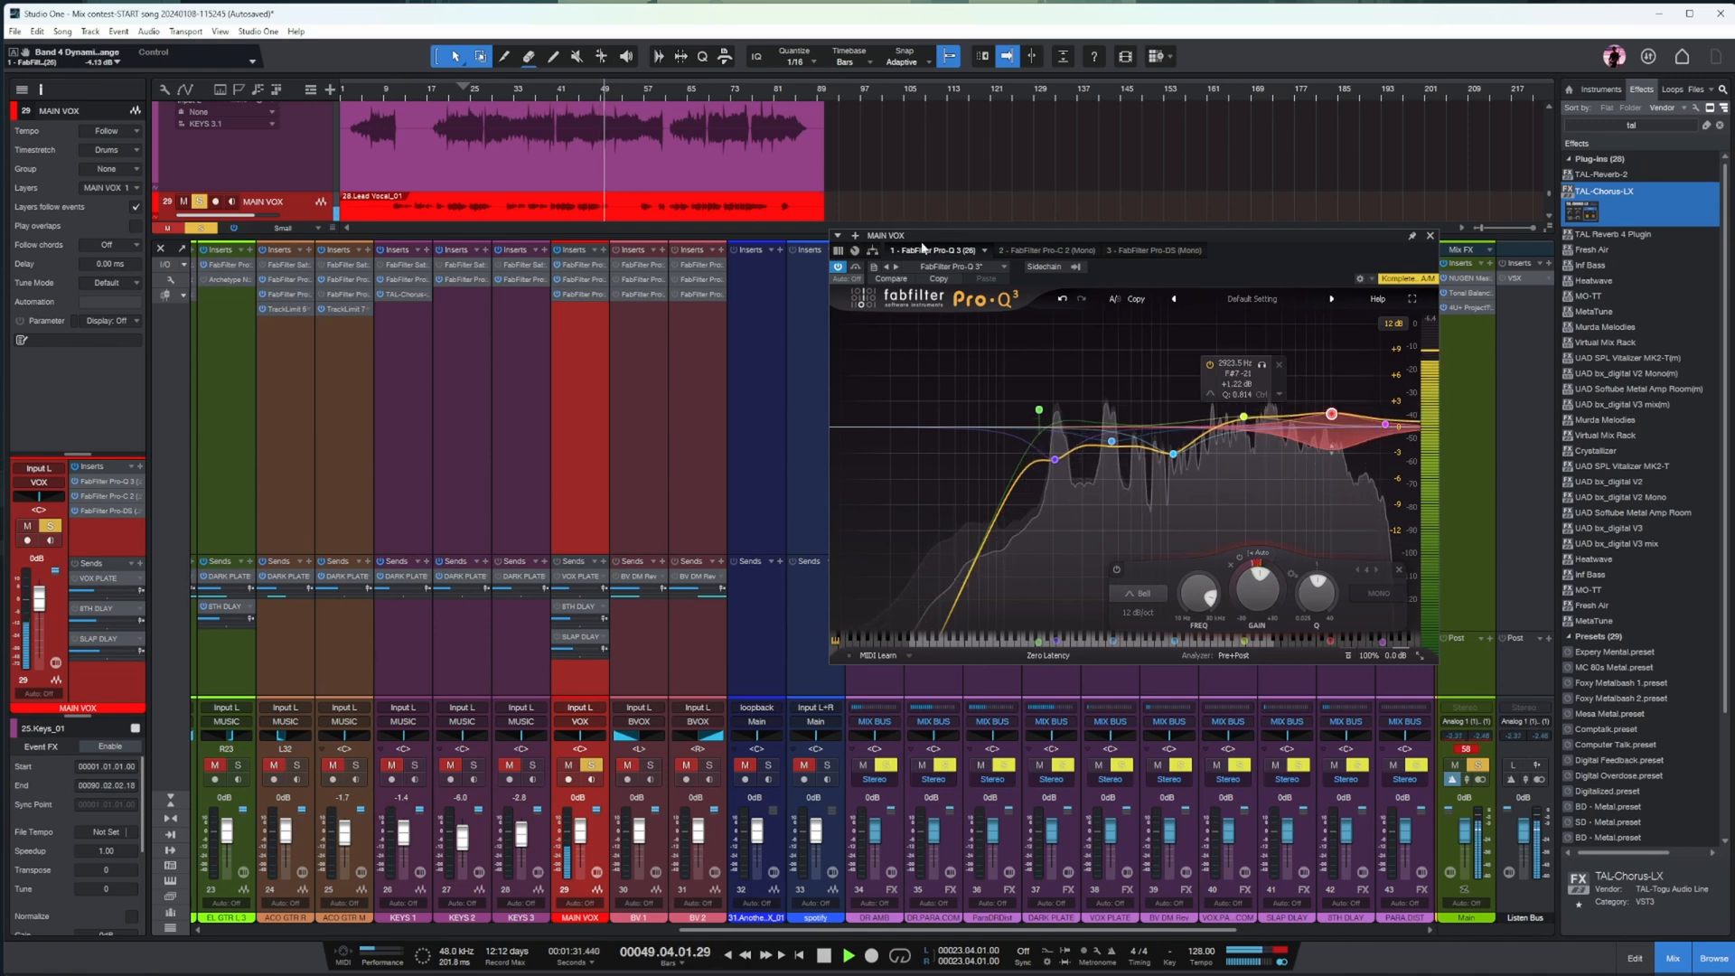
pyautogui.press('space')
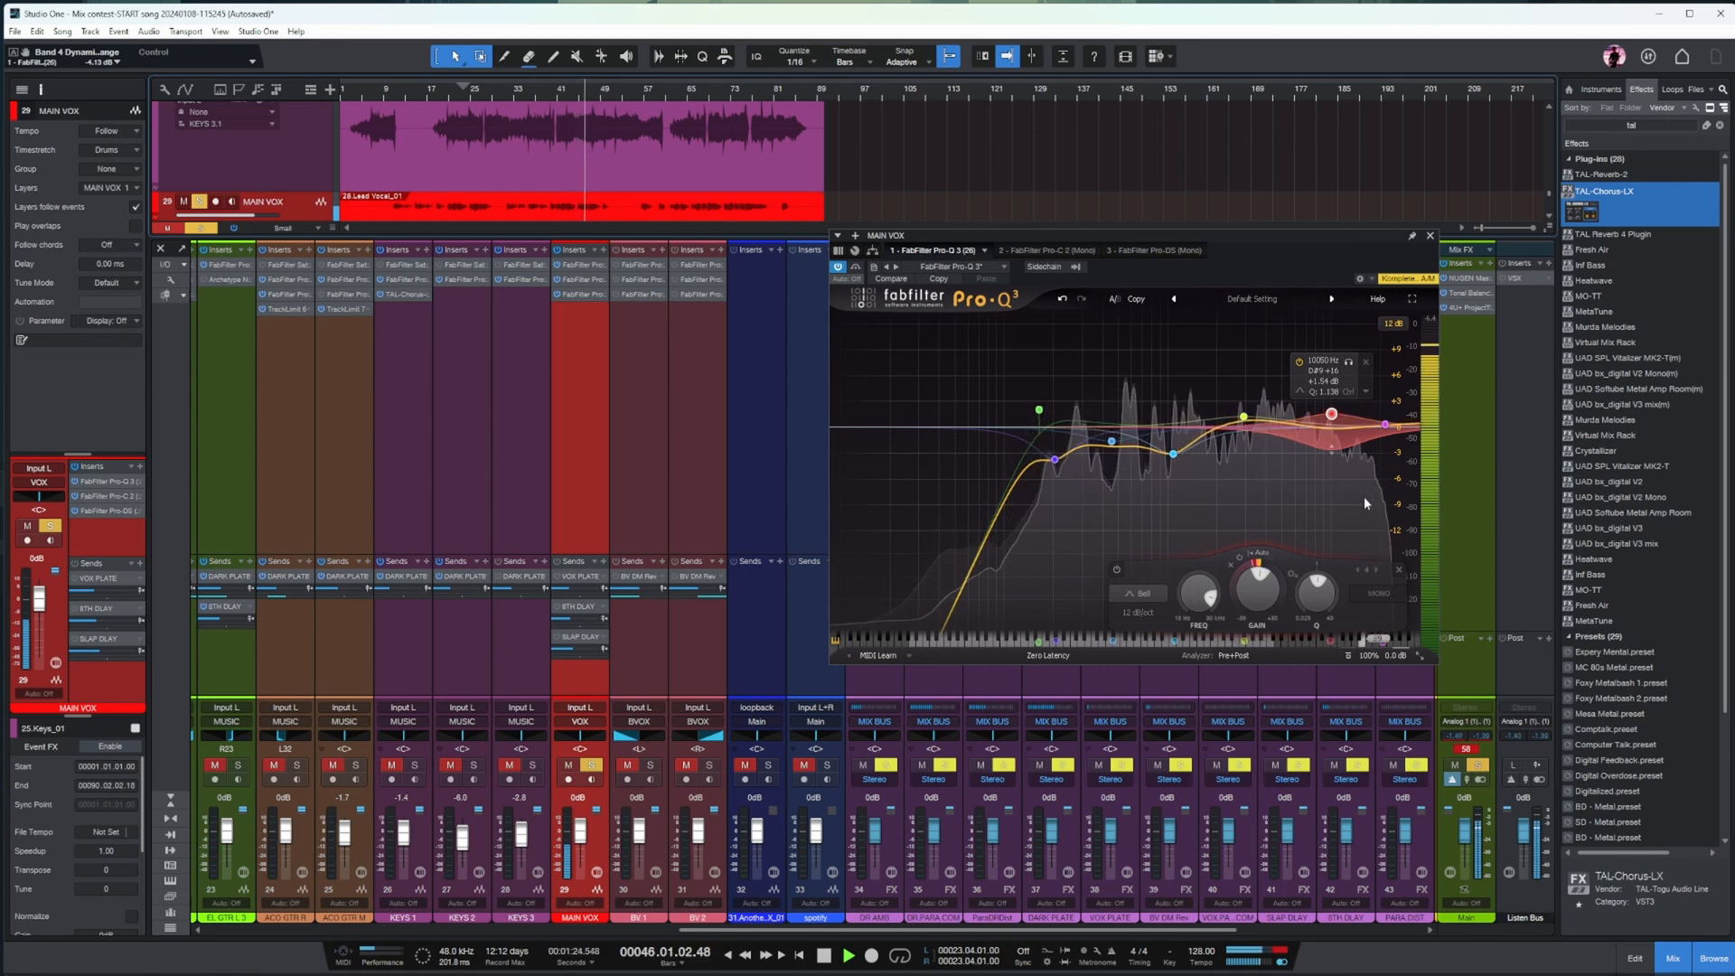
pyautogui.press('space')
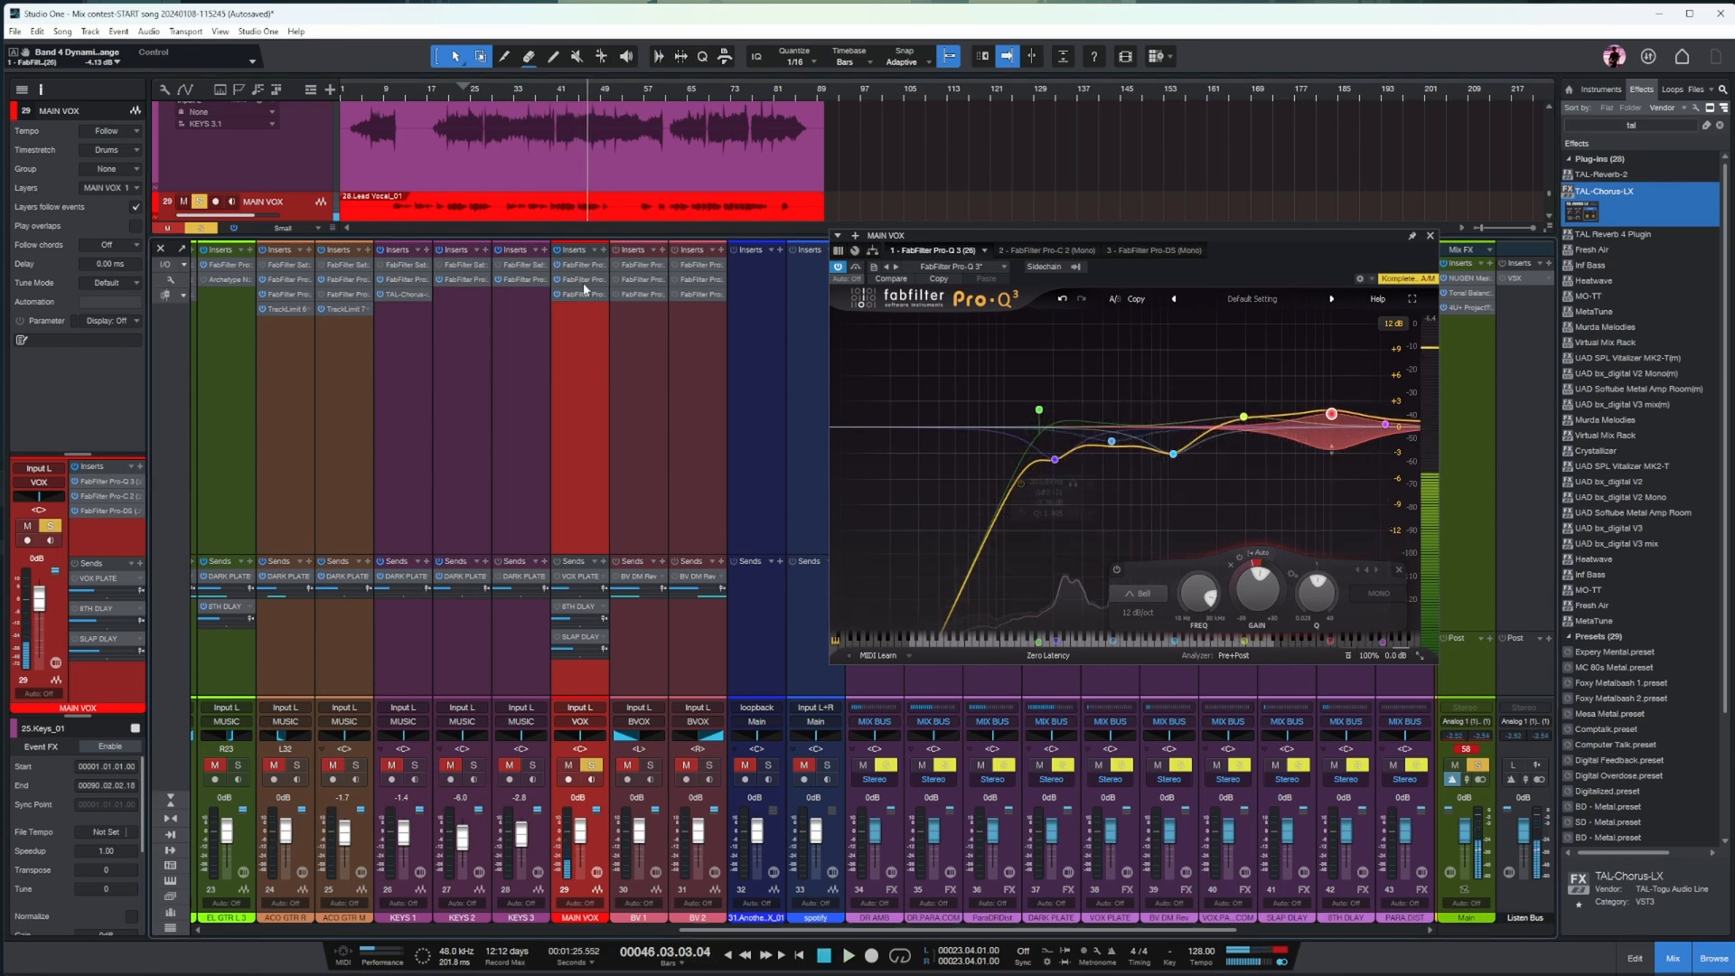
# - In the MAIN VOX Pro-DS, widen the detection band down to 2 kHz, set the range to 3.31 dB and enlarge the vocal track's height
pyautogui.click(583, 280)
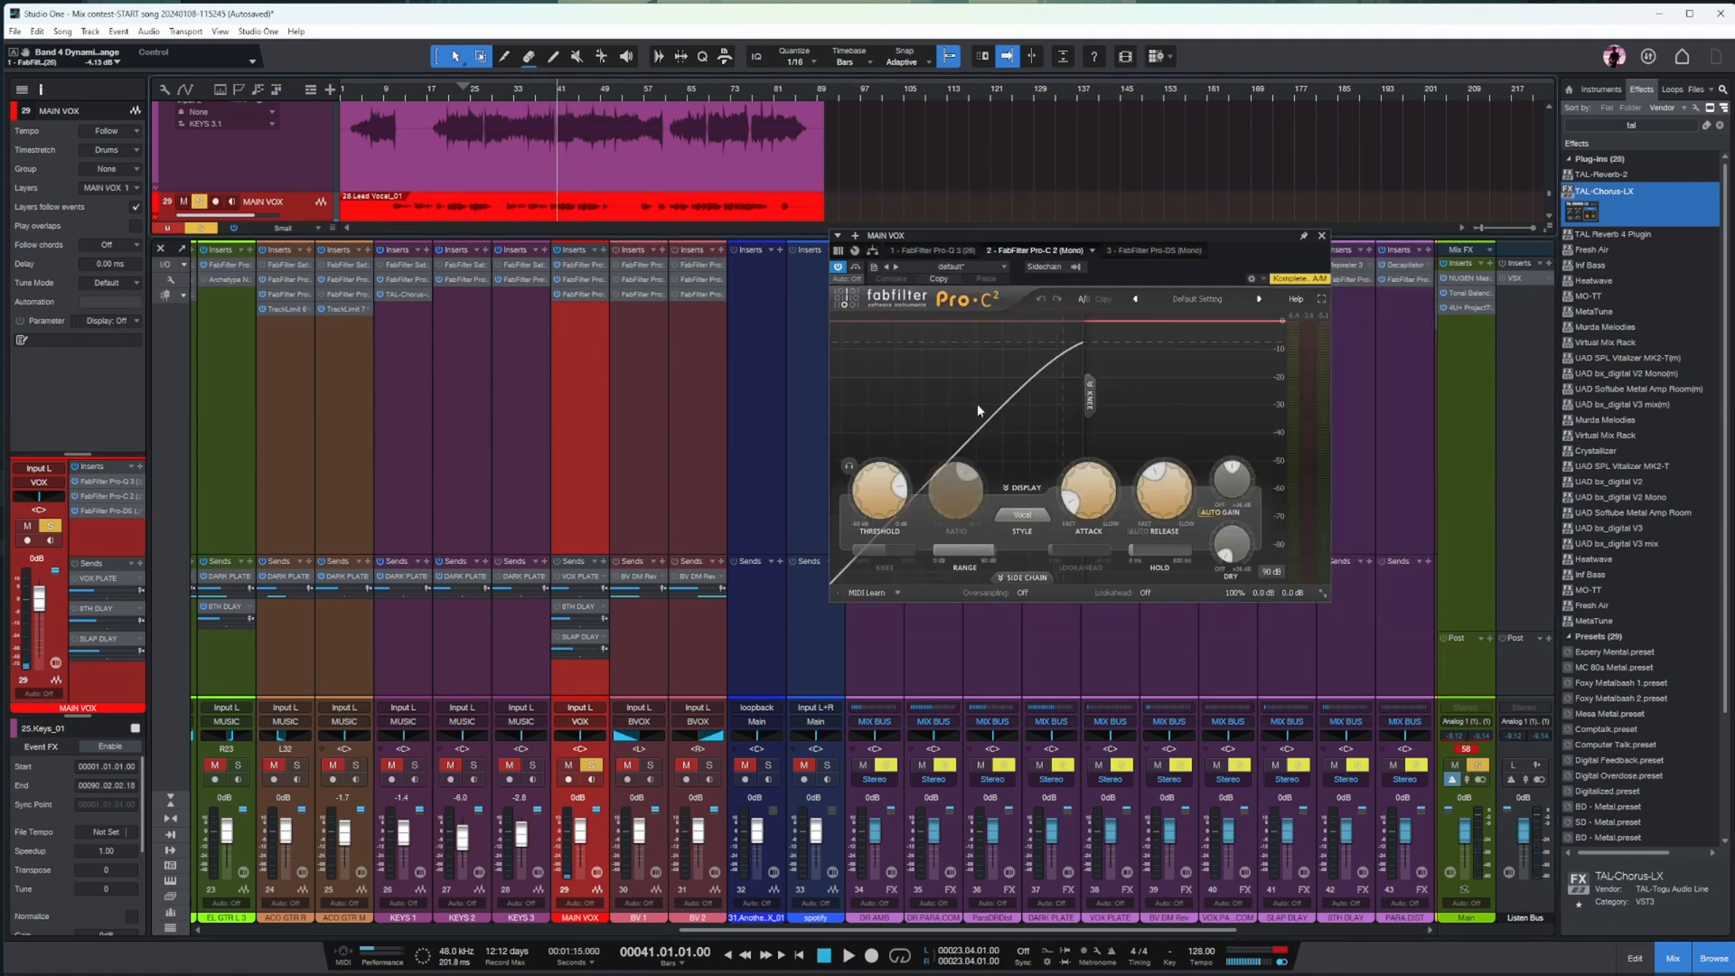
pyautogui.click(1151, 250)
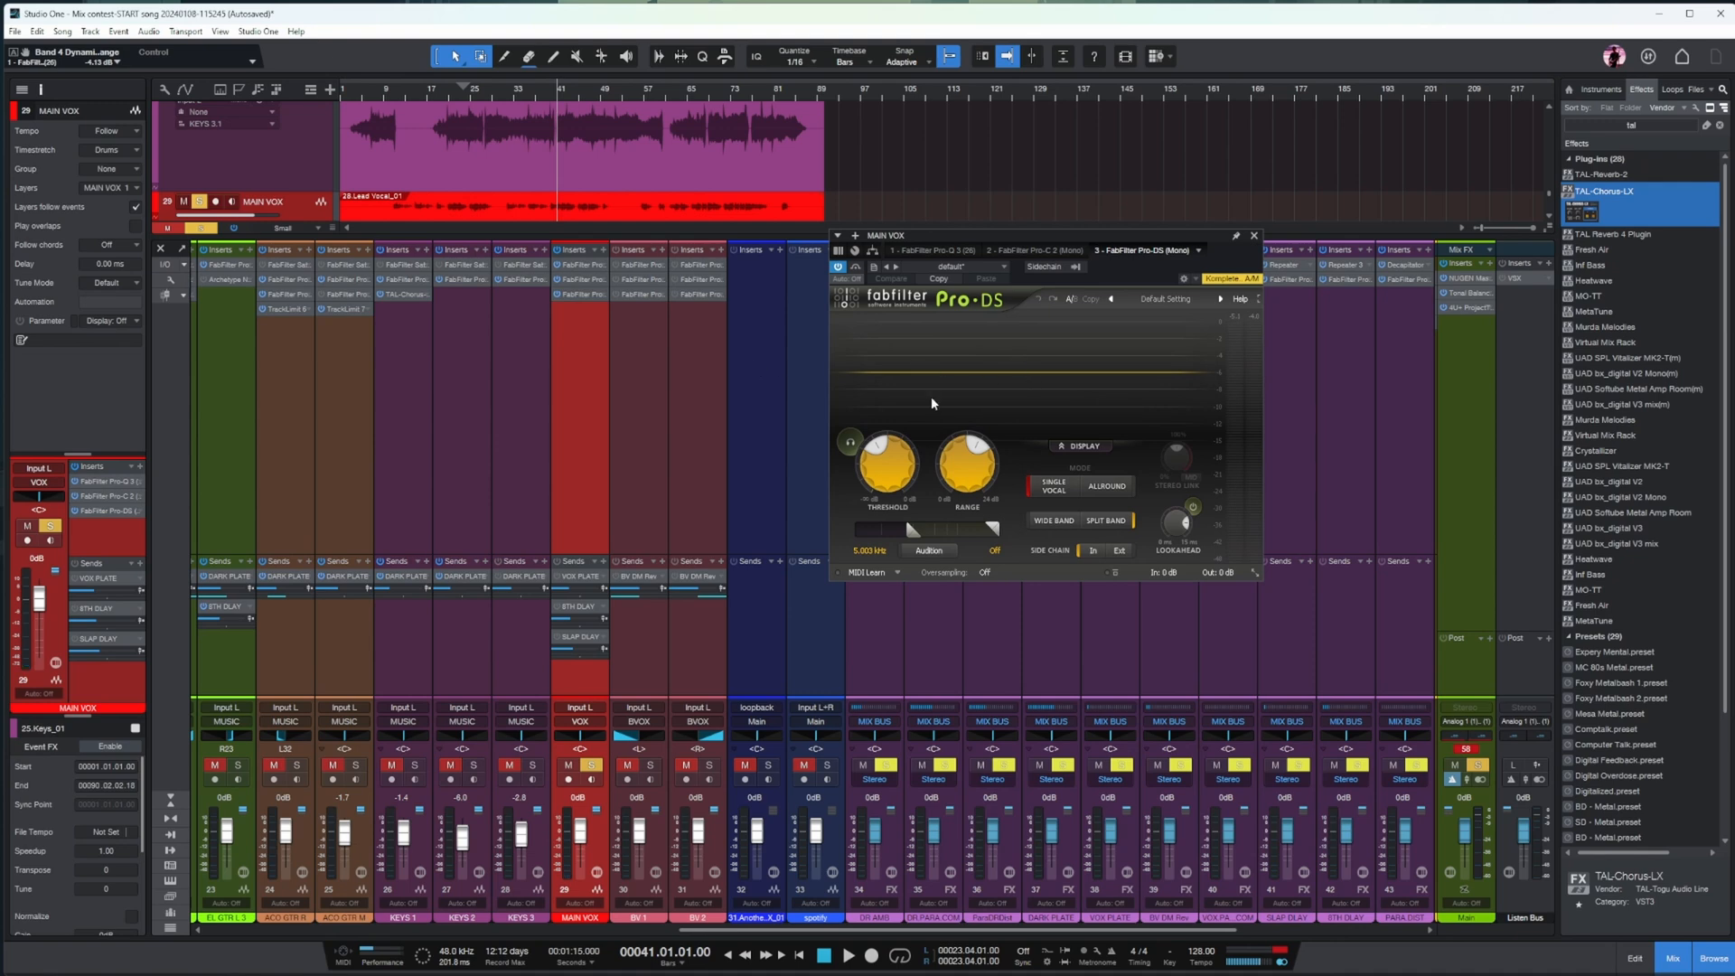
pyautogui.moveTo(910, 535); pyautogui.dragTo(860, 533)
pyautogui.moveTo(968, 463); pyautogui.dragTo(968, 482)
pyautogui.scroll(-1, 348, 185)
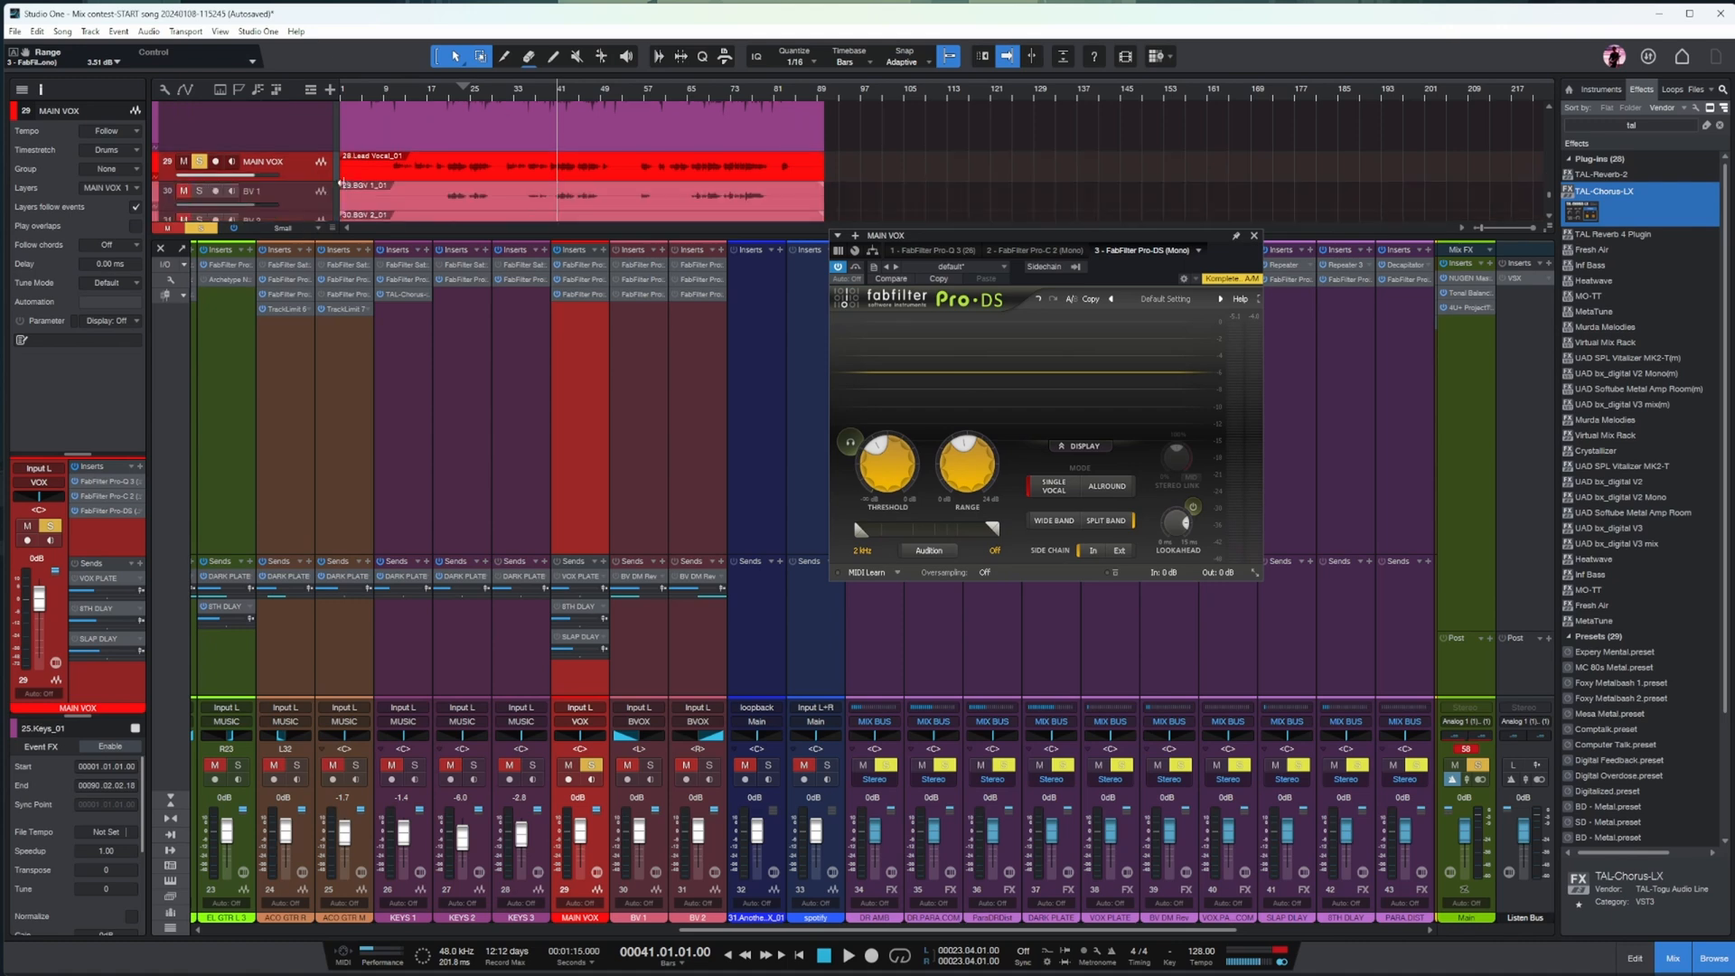
pyautogui.moveTo(306, 182); pyautogui.dragTo(306, 220)
# - Audition the MAIN VOX de-essing from bar 41, reduce the Pro-DS range further and close its window
pyautogui.press('space')
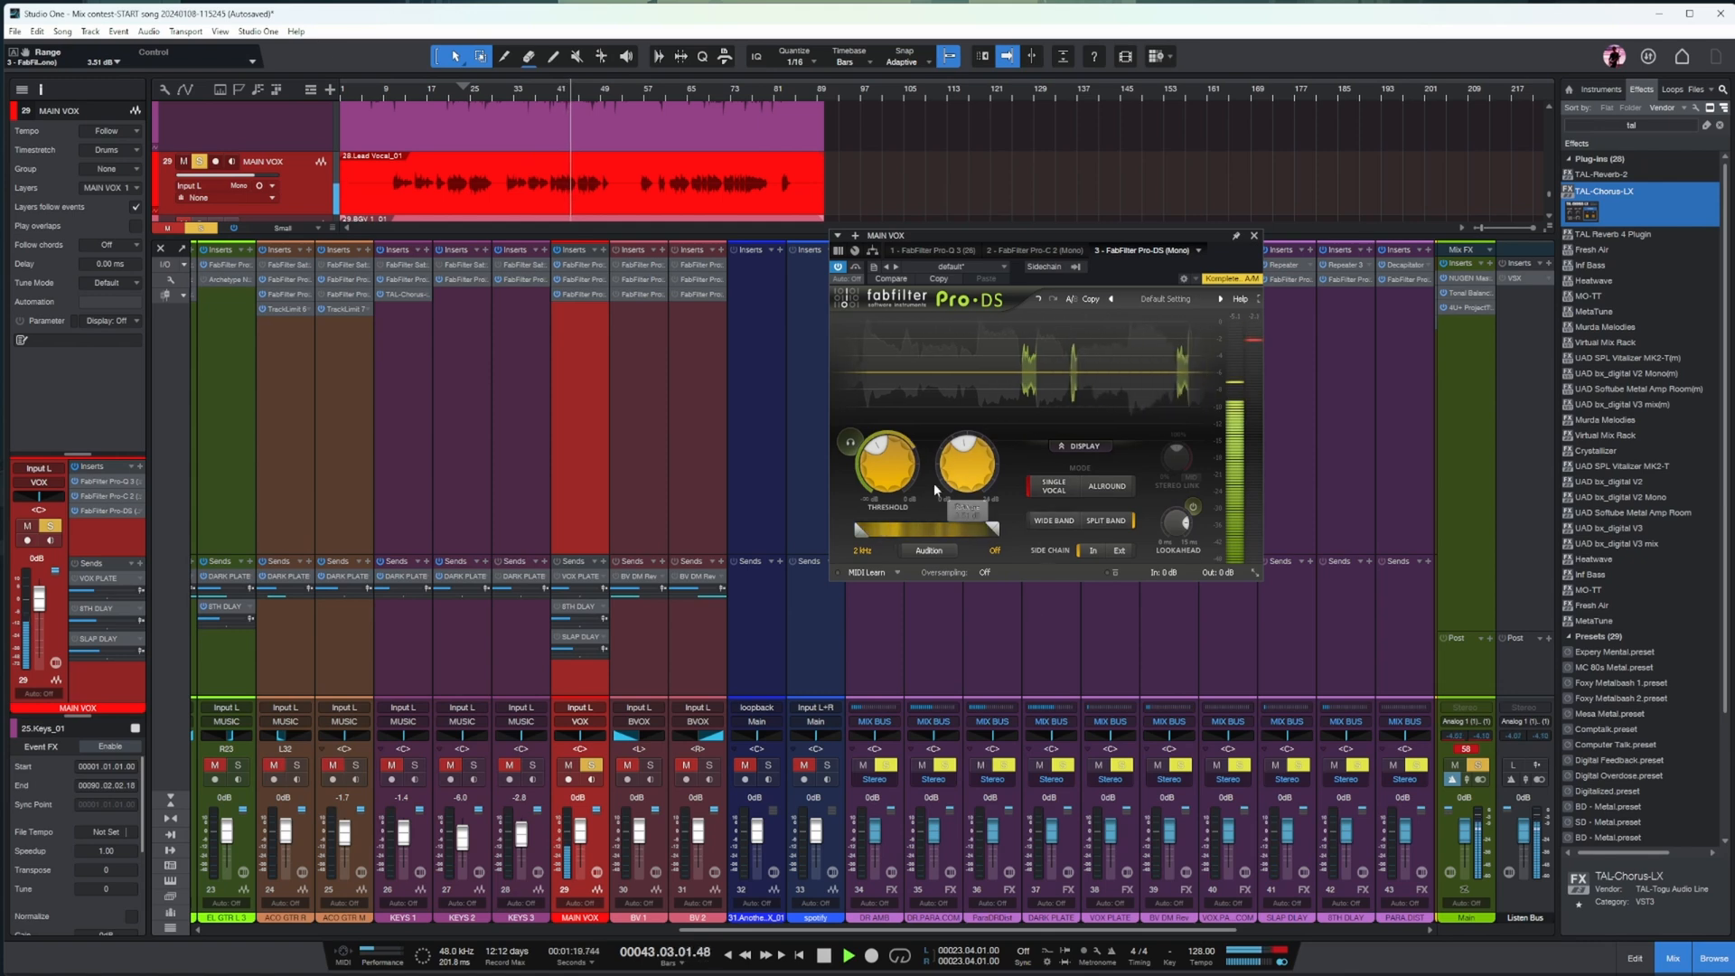
pyautogui.moveTo(892, 467)
pyautogui.moveTo(966, 463); pyautogui.dragTo(1010, 486)
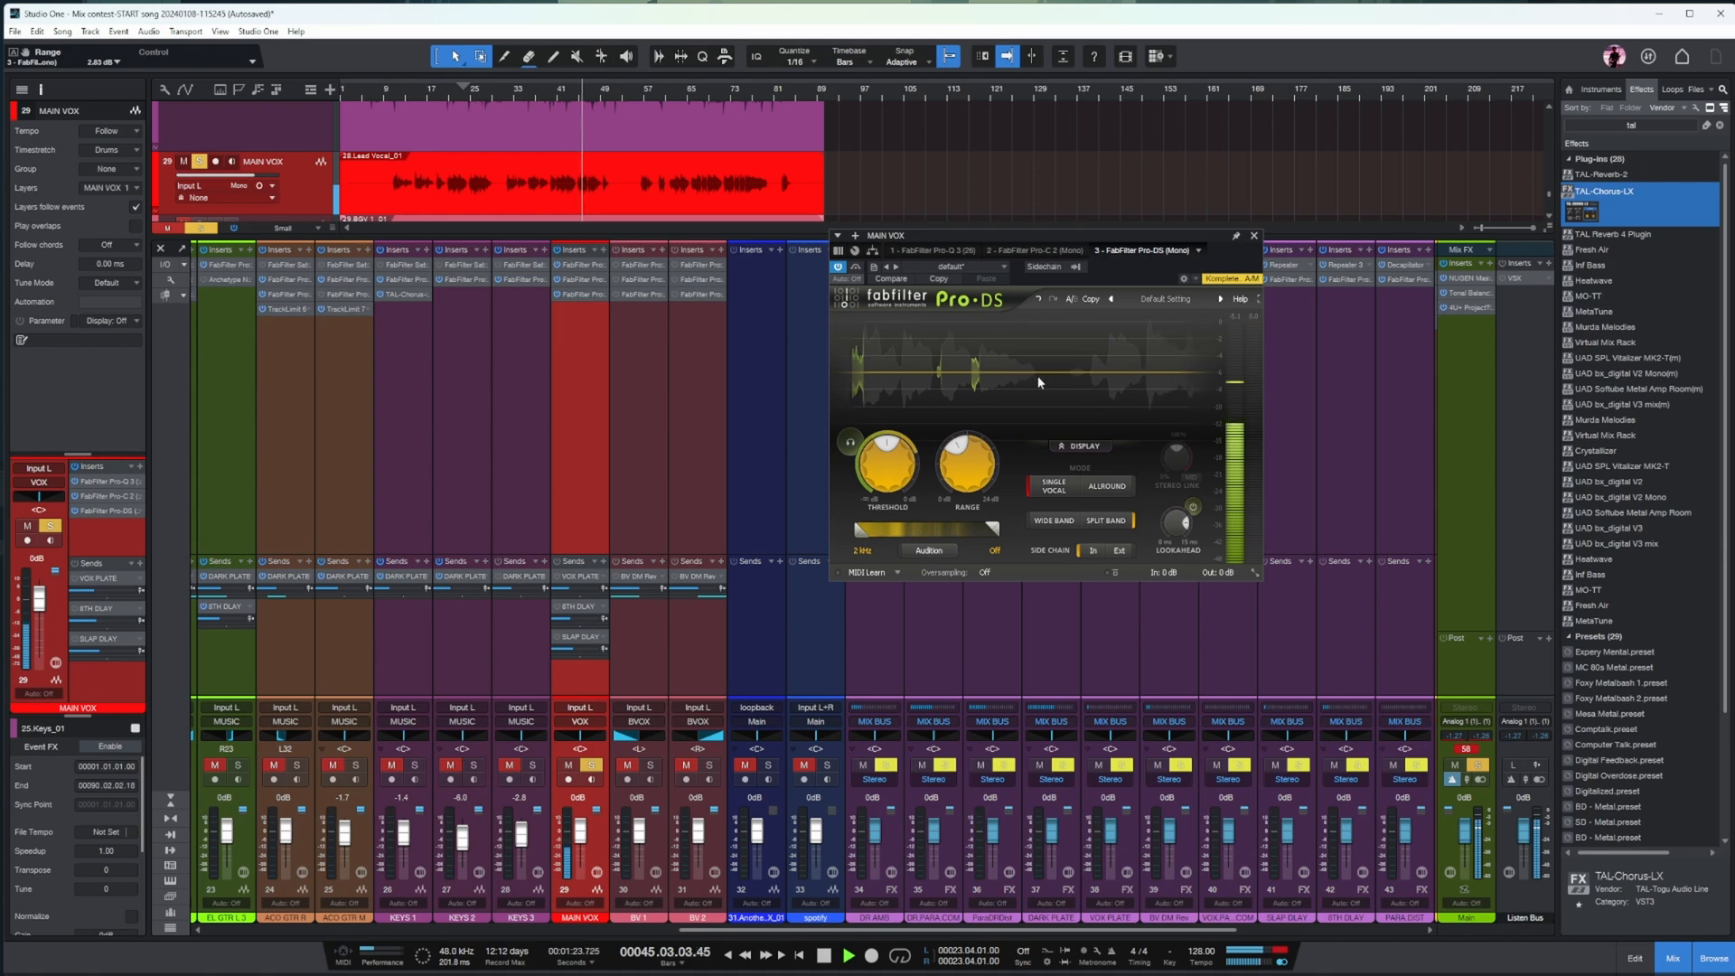
pyautogui.click(1255, 237)
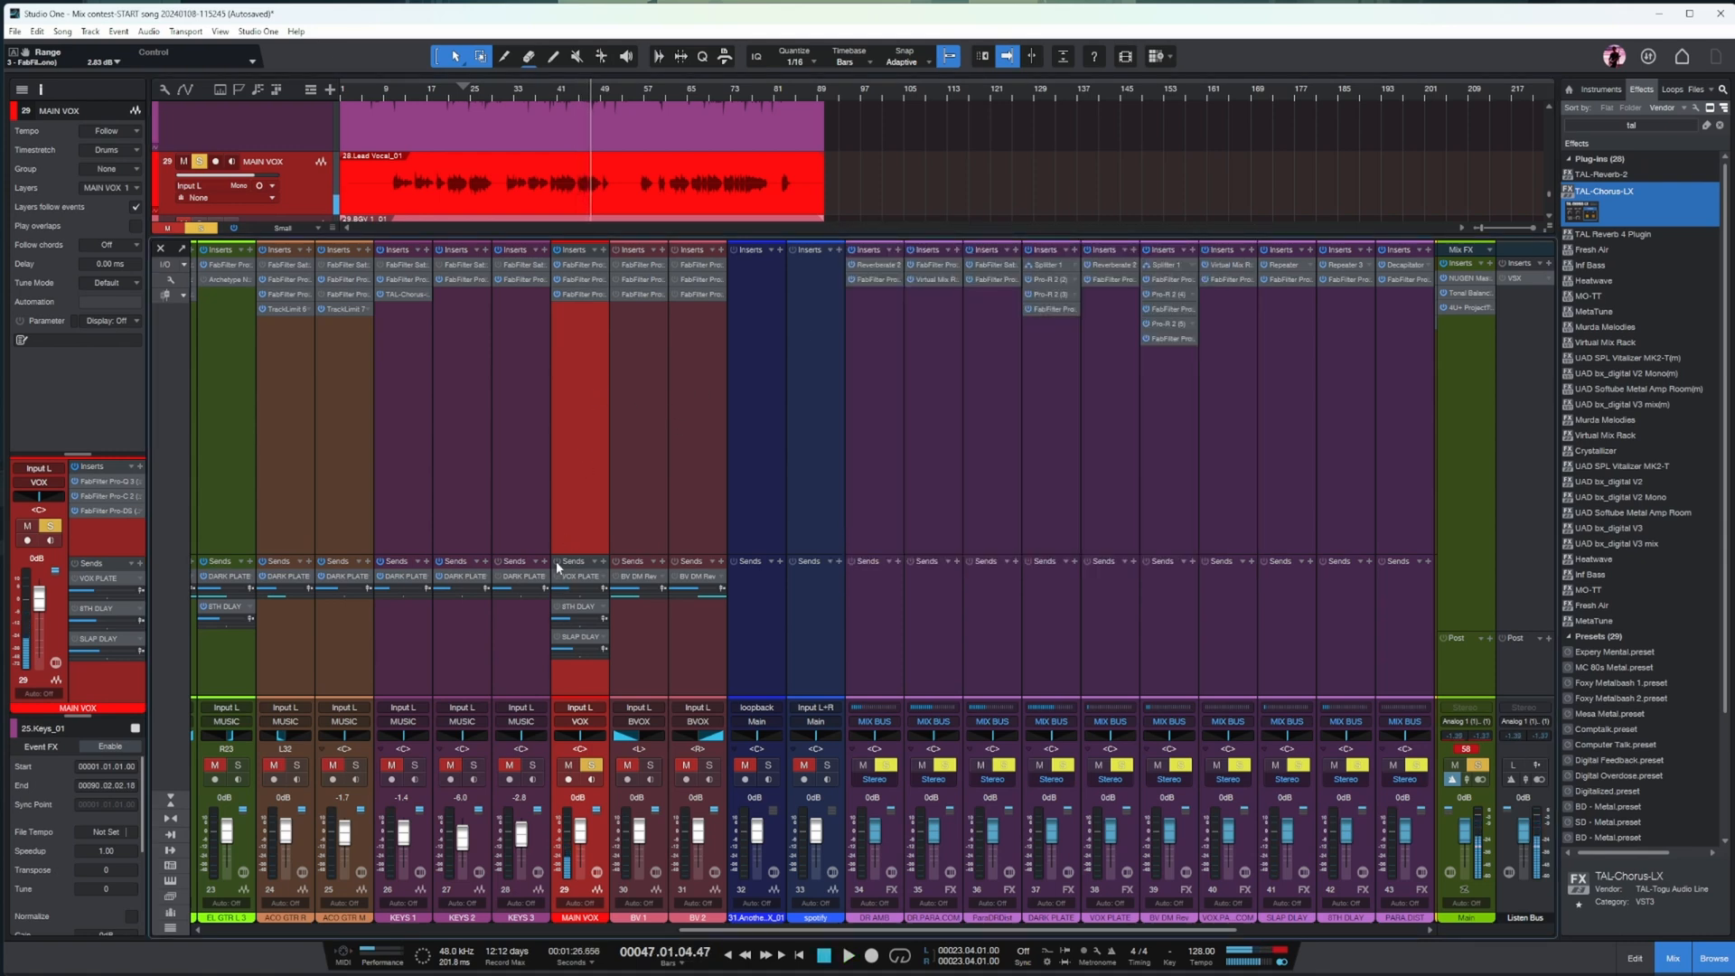
# - Enable MAIN VOX's VOX PLATE, 8TH DLAY and SLAP DLAY sends, set the SLAP DLAY send level to -4.8 and audition from bar 41
pyautogui.moveTo(572, 591); pyautogui.dragTo(583, 648)
pyautogui.press('space')
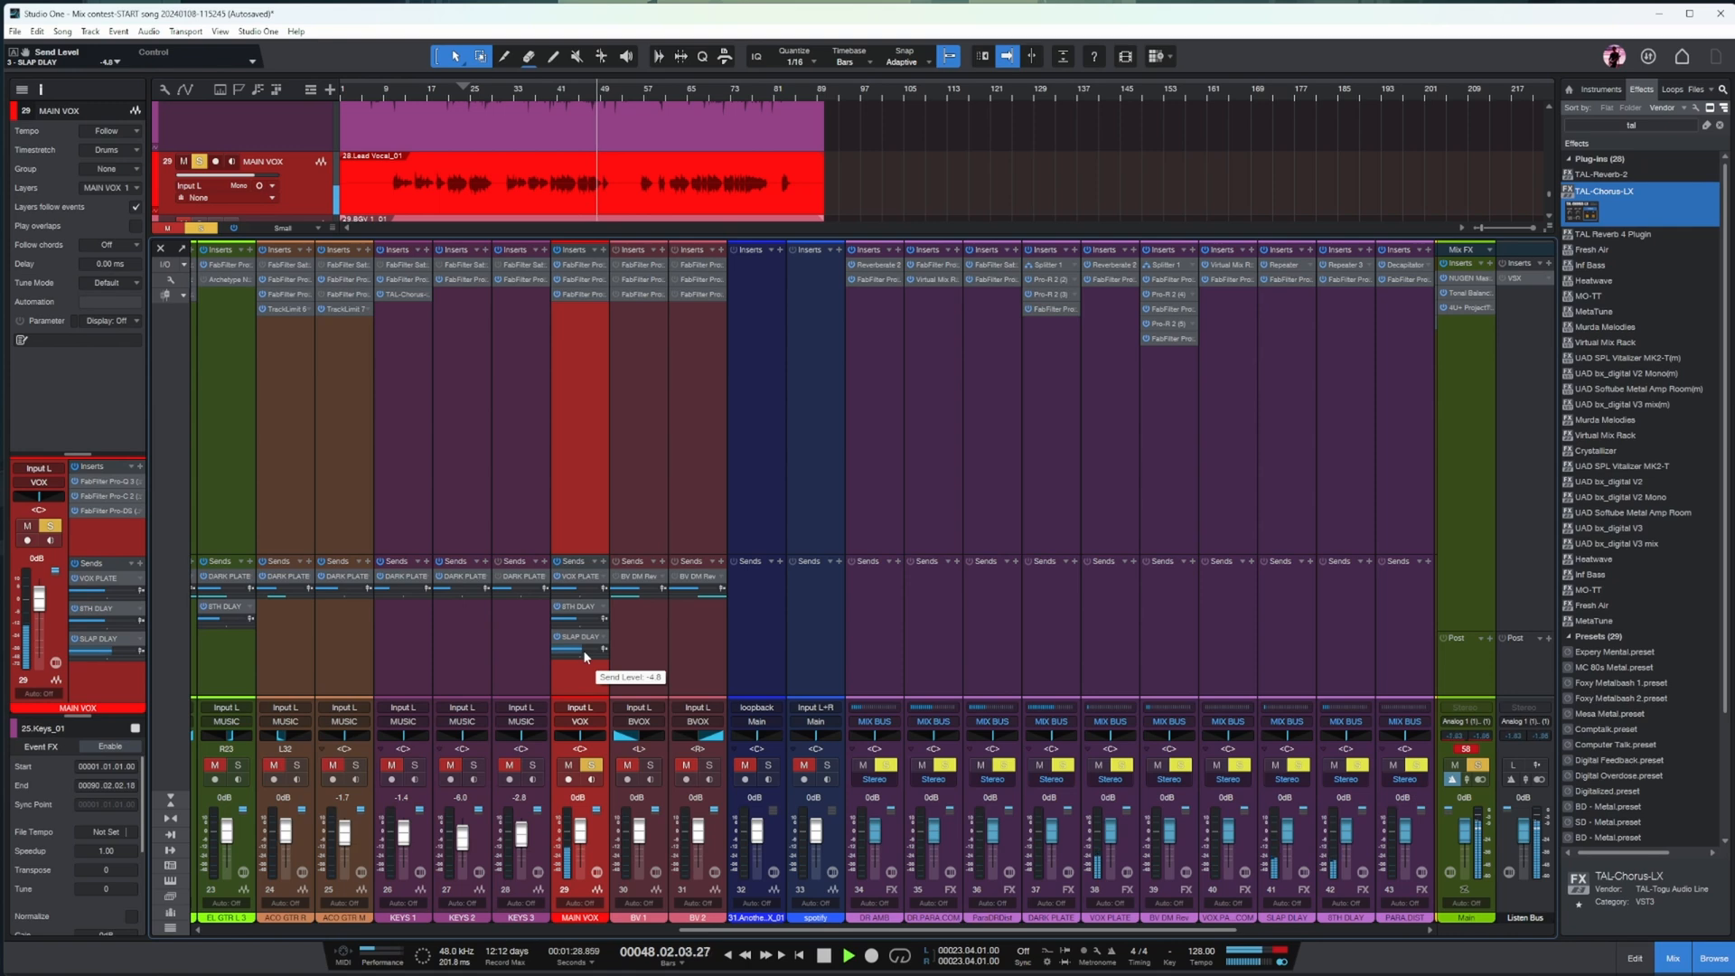
pyautogui.moveTo(877, 931); pyautogui.dragTo(1061, 930)
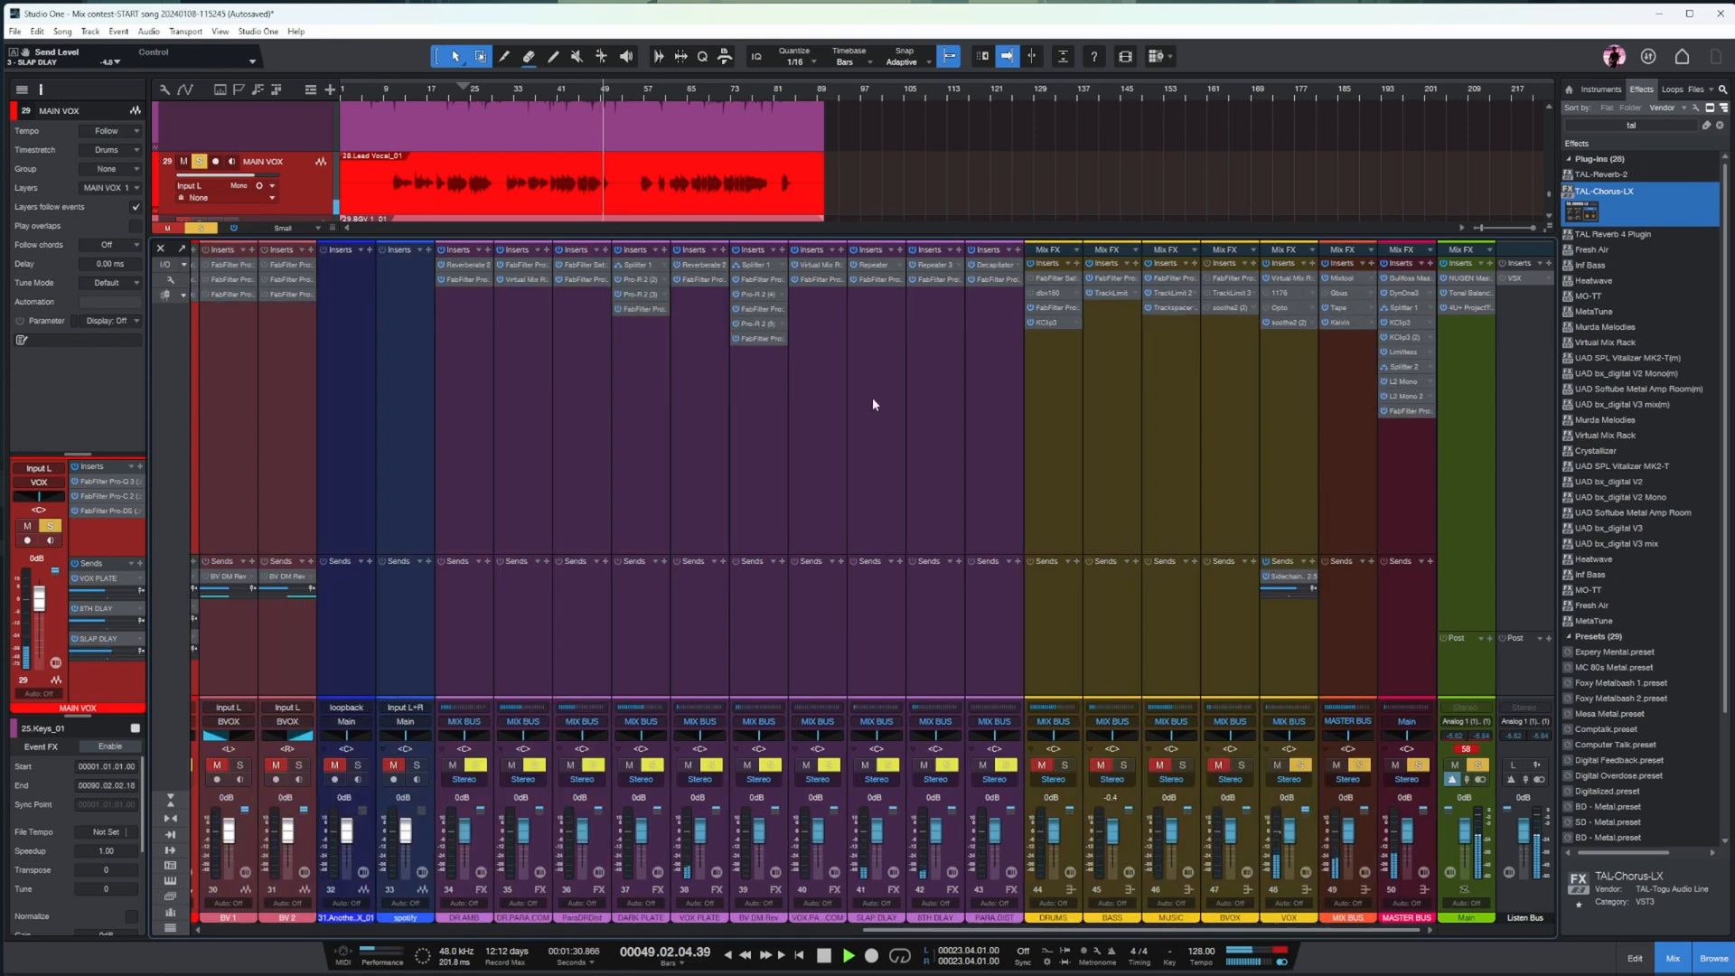
pyautogui.click(871, 370)
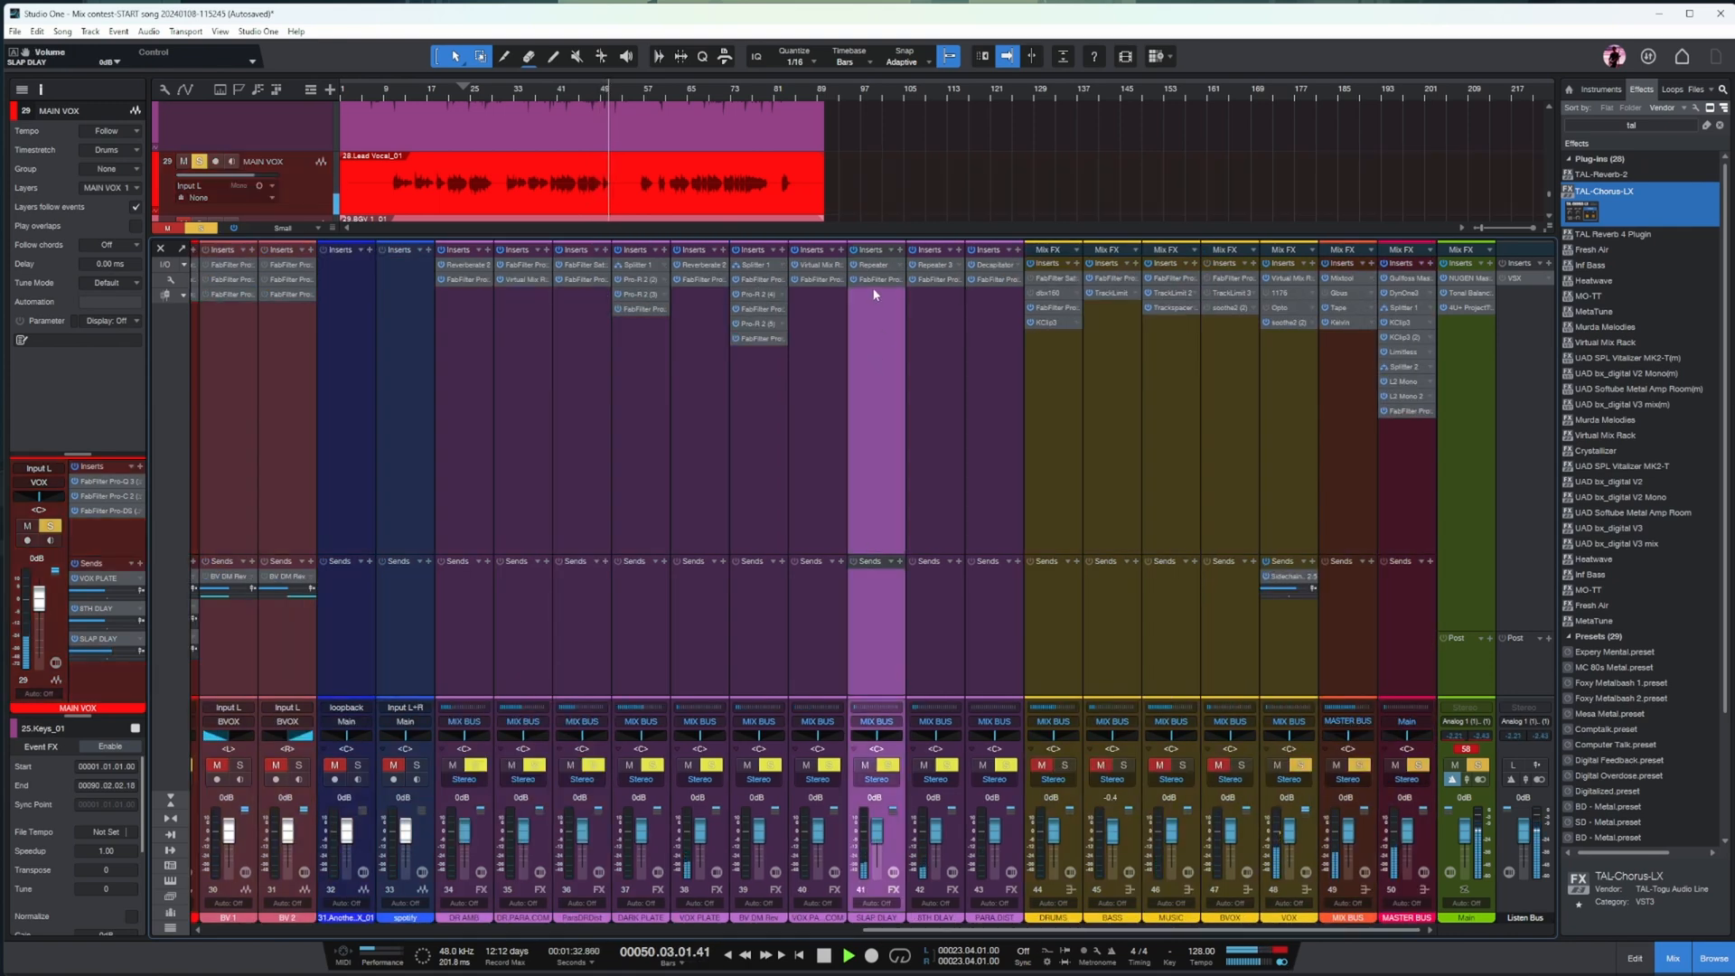
pyautogui.click(555, 84)
pyautogui.click(821, 322)
pyautogui.click(866, 317)
pyautogui.press('space')
# - Insert Pro-DS from the effects favorites on the VOX PLATE channel and move it ahead of the reverb
pyautogui.click(691, 328)
pyautogui.click(1720, 125)
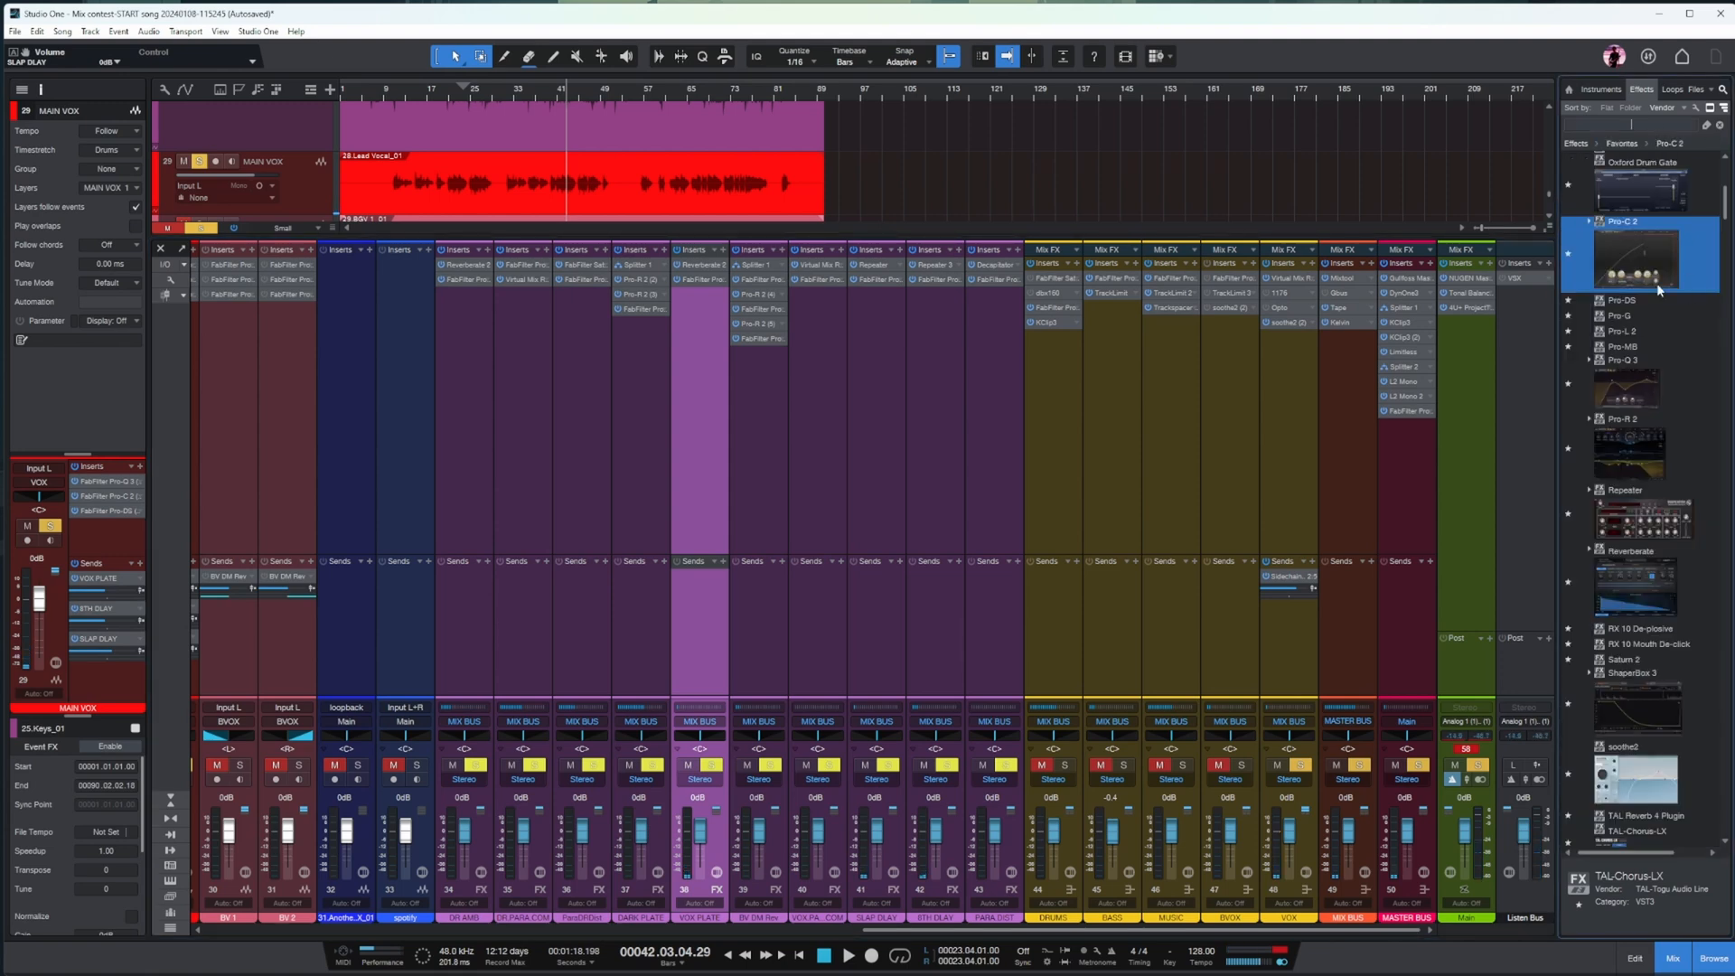
pyautogui.scroll(2, 1659, 277)
pyautogui.scroll(7, 1683, 376)
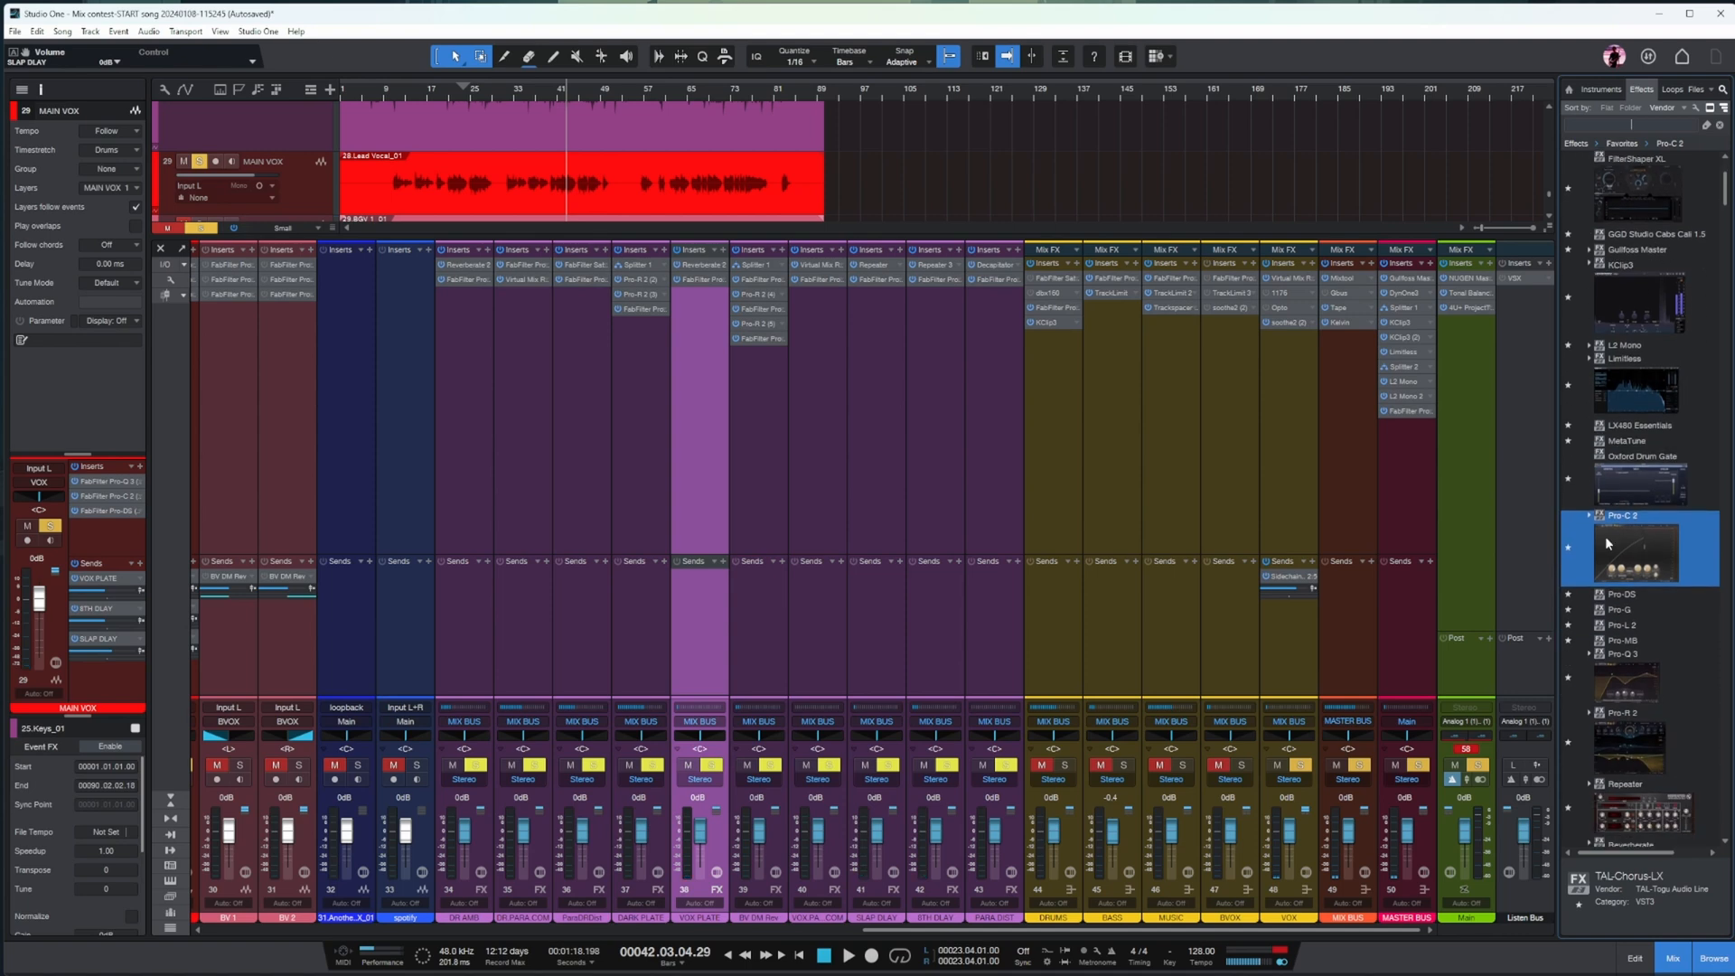
pyautogui.moveTo(1622, 594); pyautogui.dragTo(700, 378)
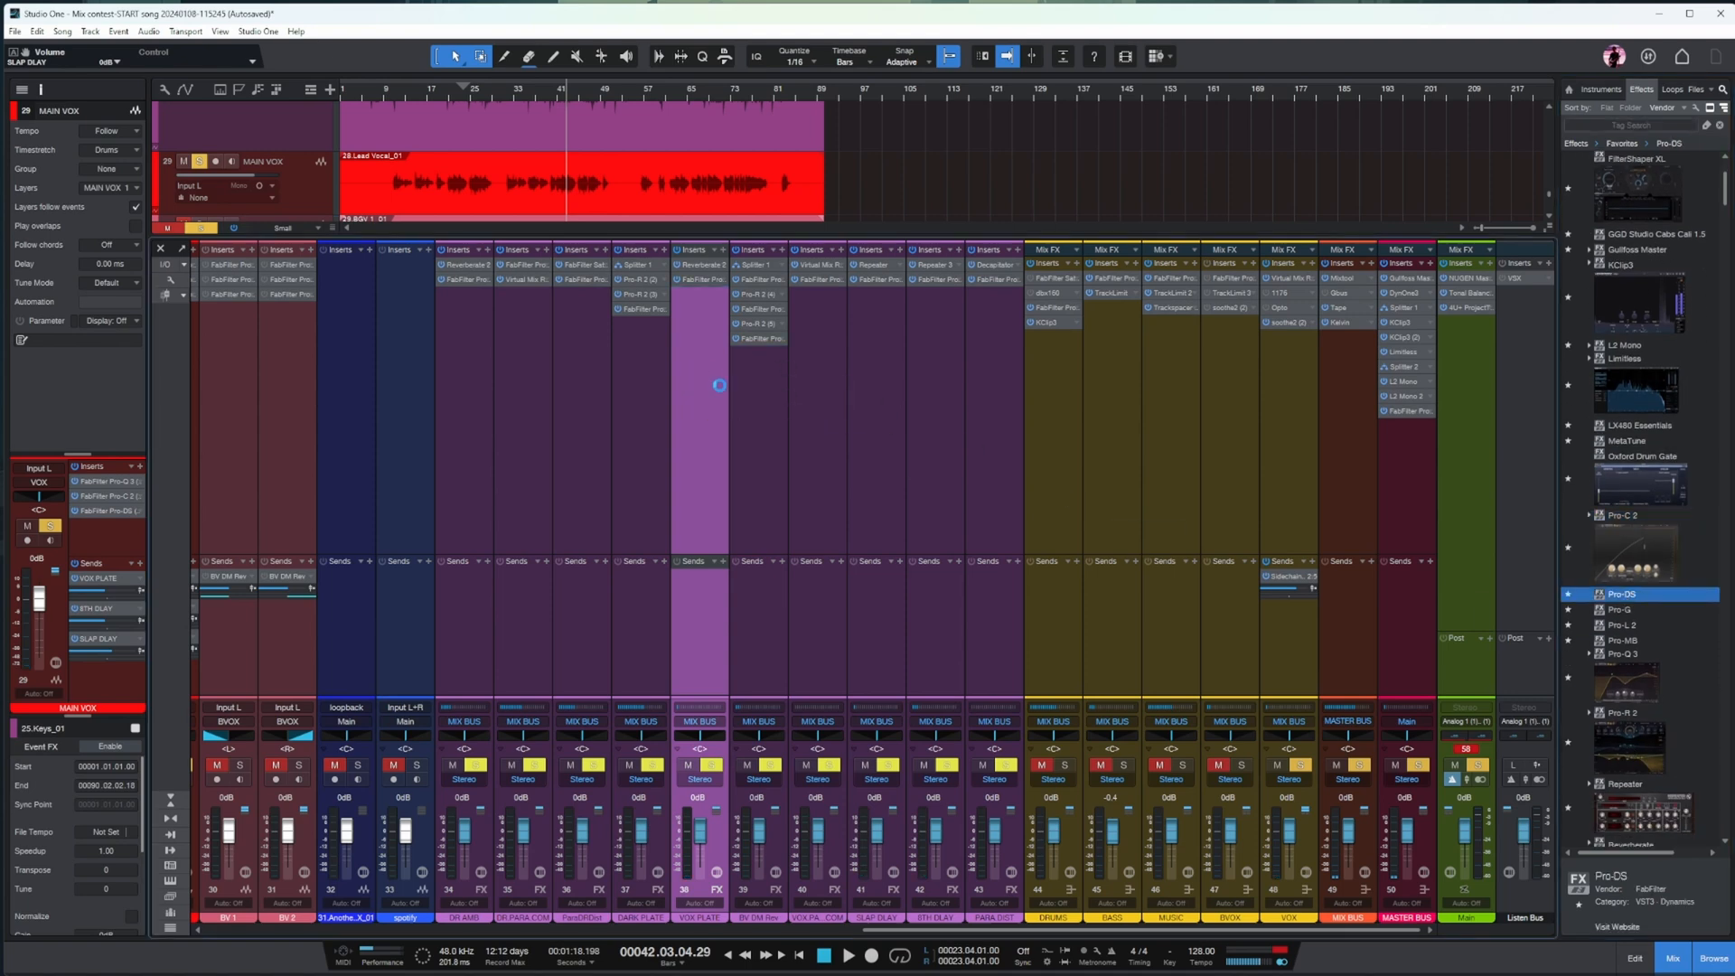
pyautogui.moveTo(697, 297); pyautogui.dragTo(701, 269)
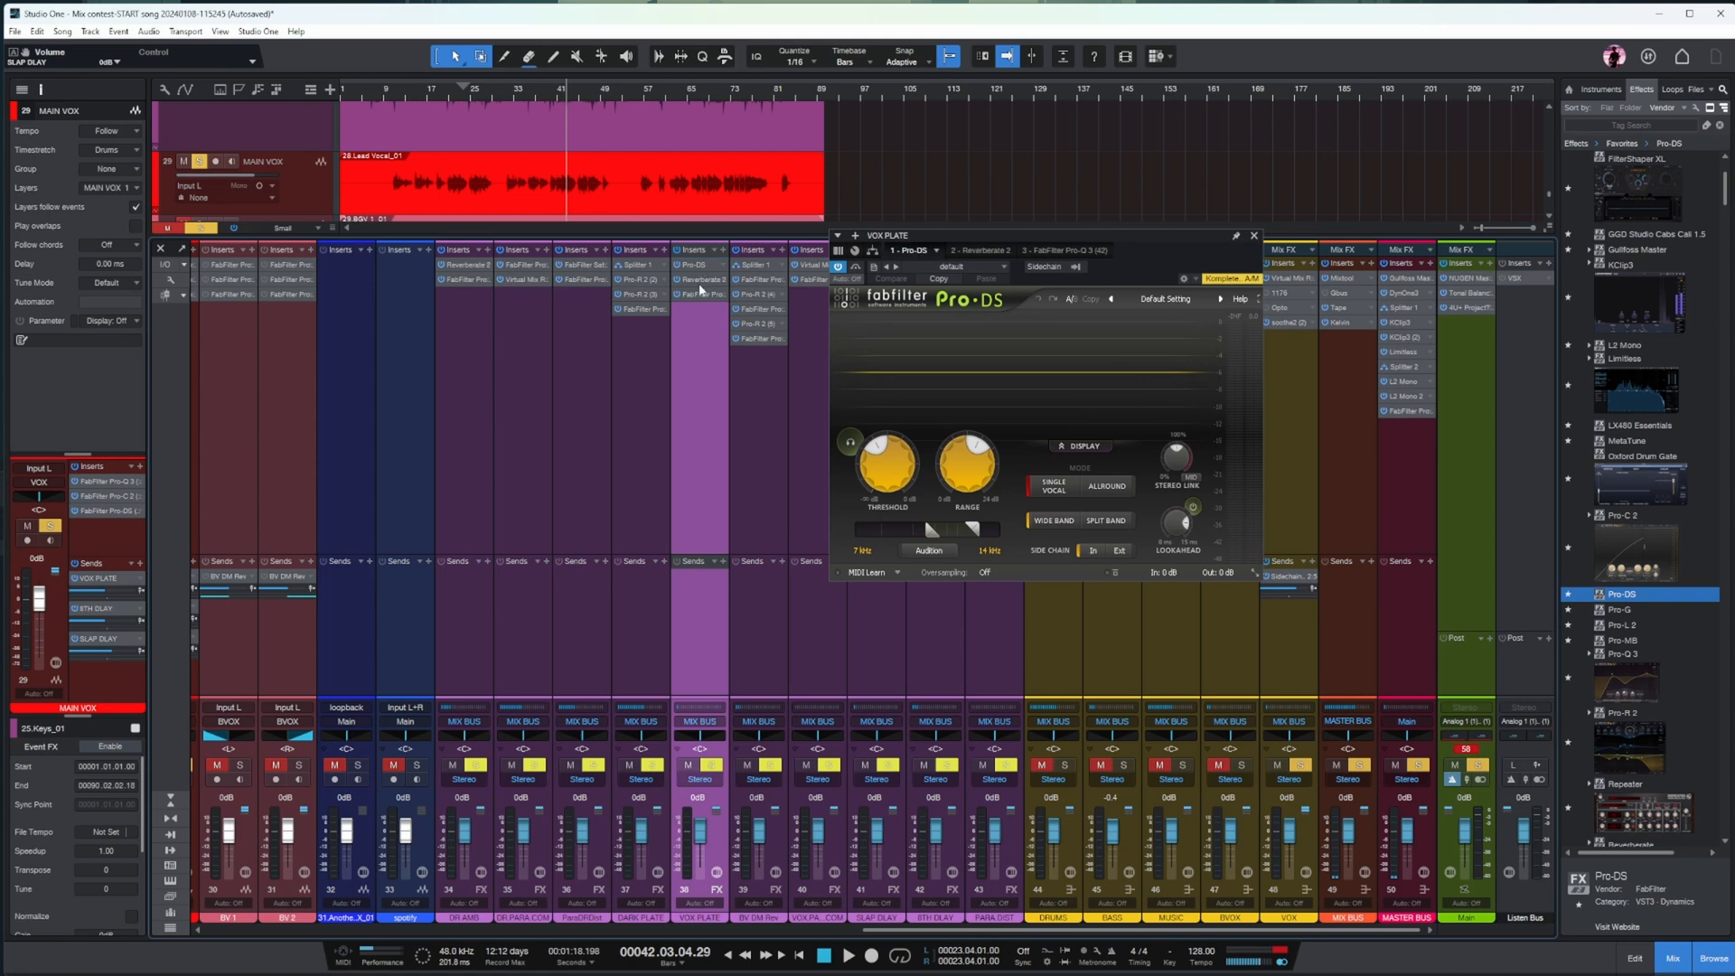
# - Set the VOX PLATE Pro-DS threshold to about -71 dB, raise its range and widen its detection band to 2 kHz through 20 kHz
pyautogui.click(696, 263)
pyautogui.press('space')
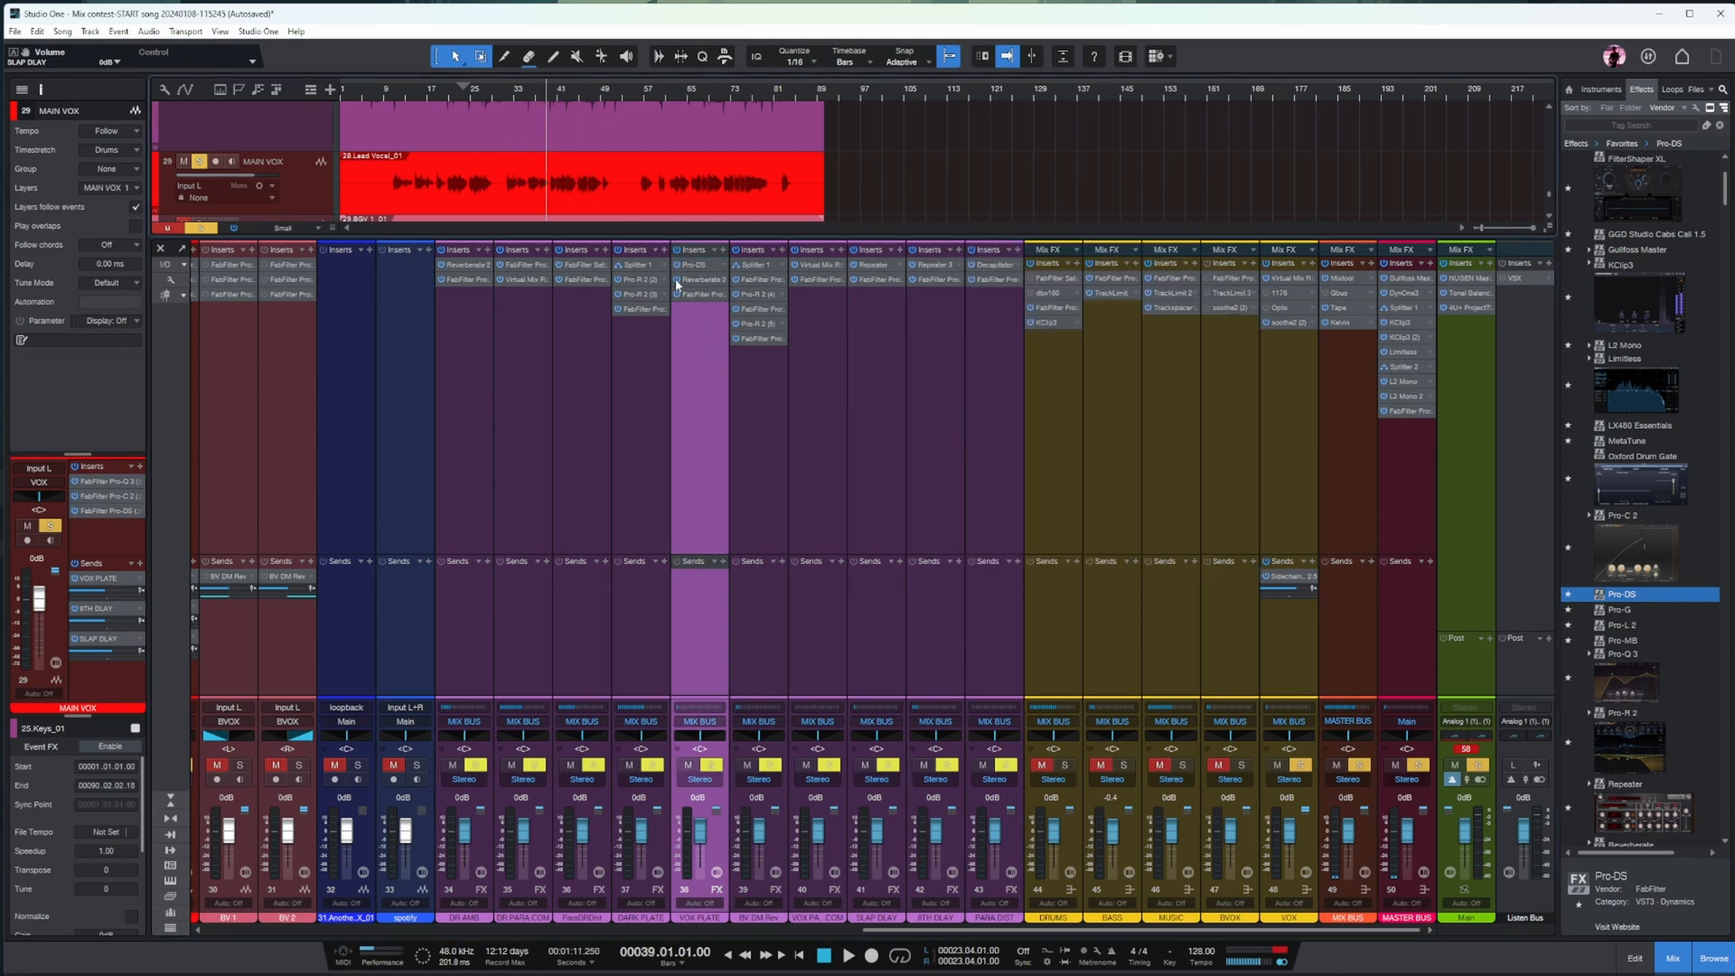
pyautogui.click(700, 268)
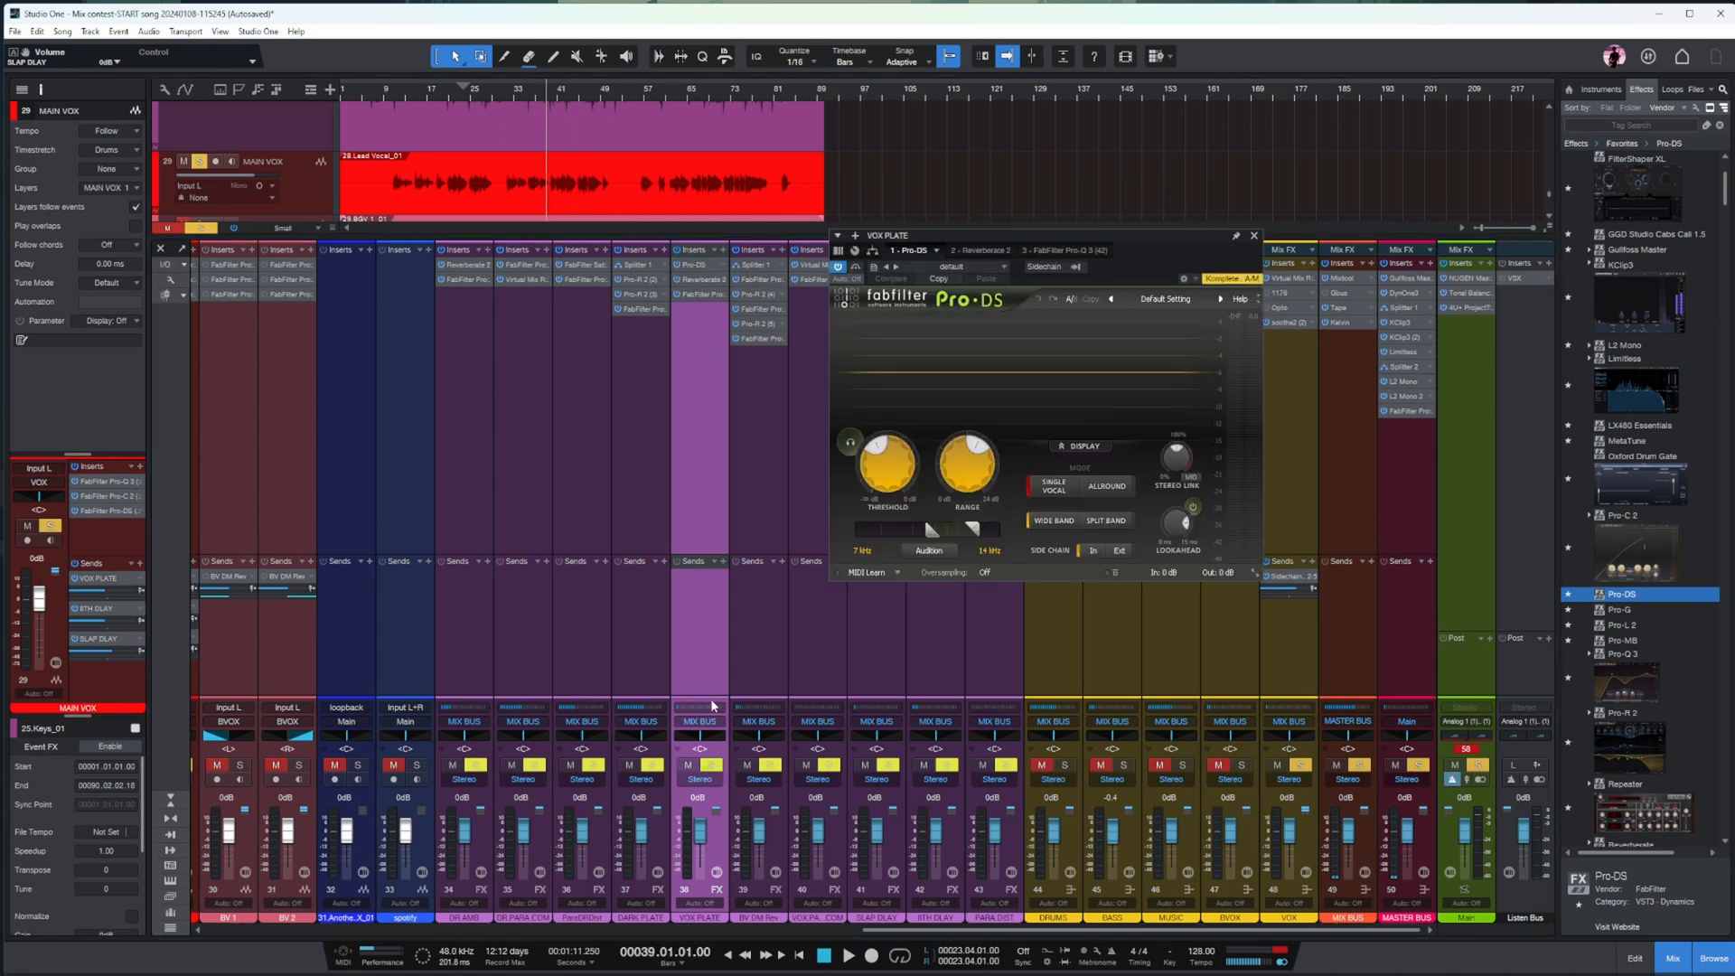
pyautogui.moveTo(976, 475); pyautogui.dragTo(976, 389)
pyautogui.moveTo(895, 472); pyautogui.dragTo(897, 533)
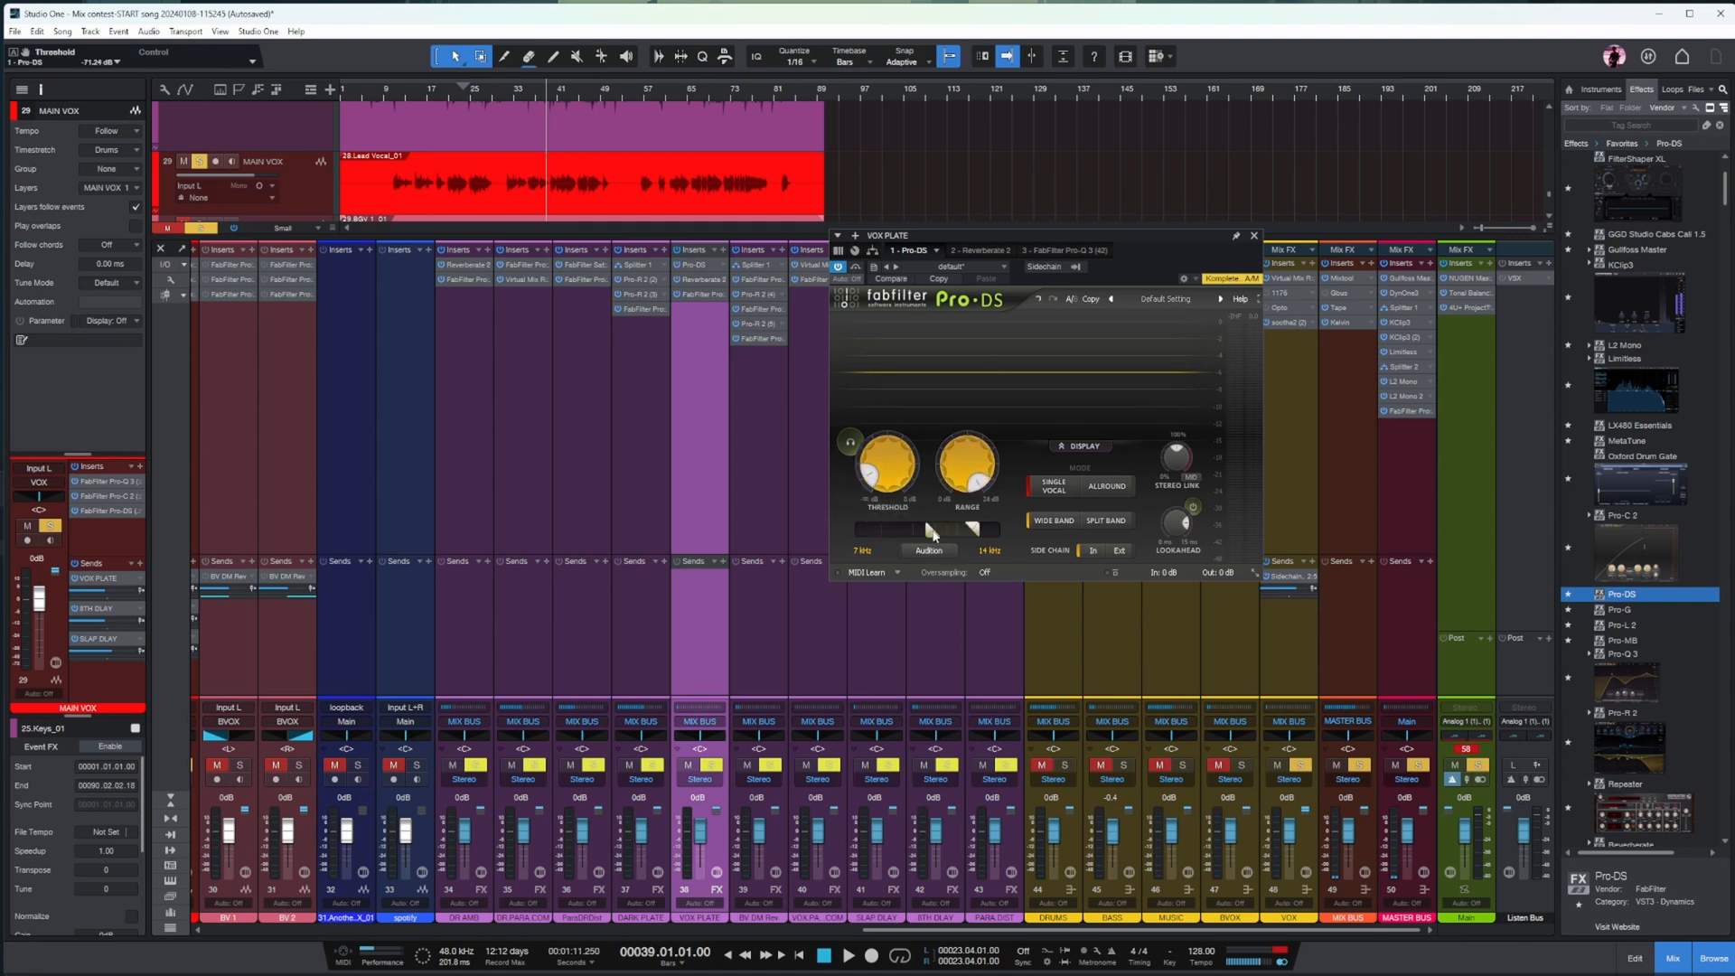
pyautogui.moveTo(973, 531); pyautogui.dragTo(996, 531)
# - Audition the VOX PLATE de-essing, set the Pro-DS range to about 11.8 dB and close its window
pyautogui.press('space')
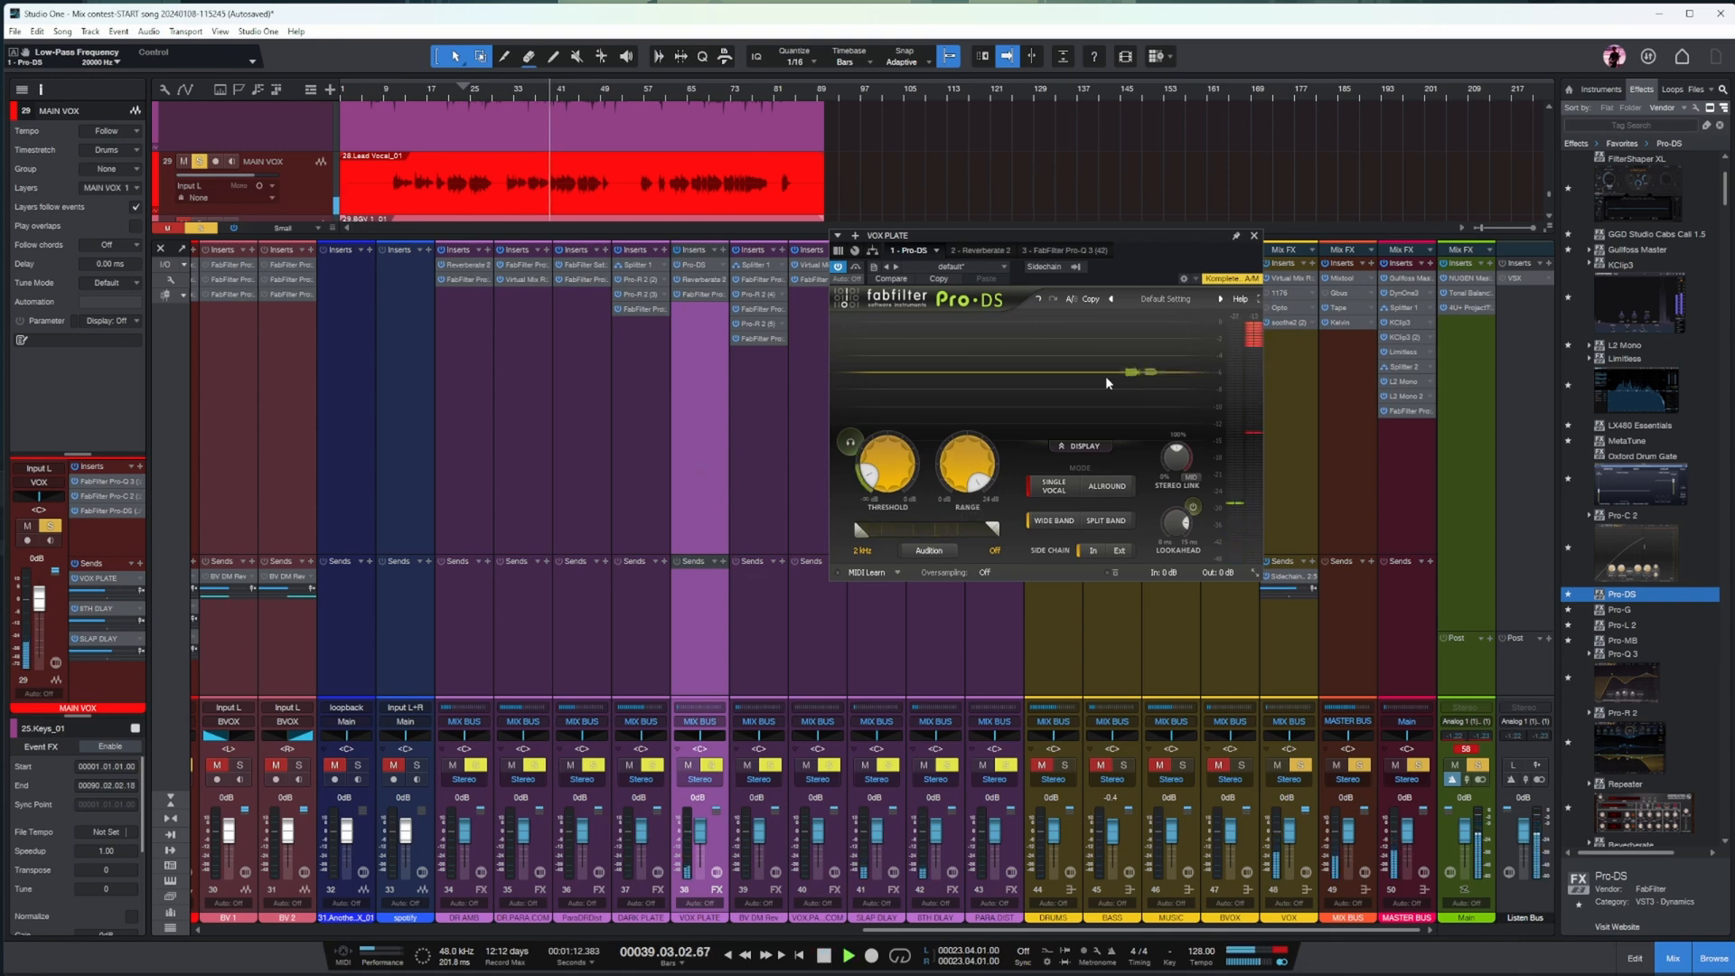
pyautogui.moveTo(894, 471)
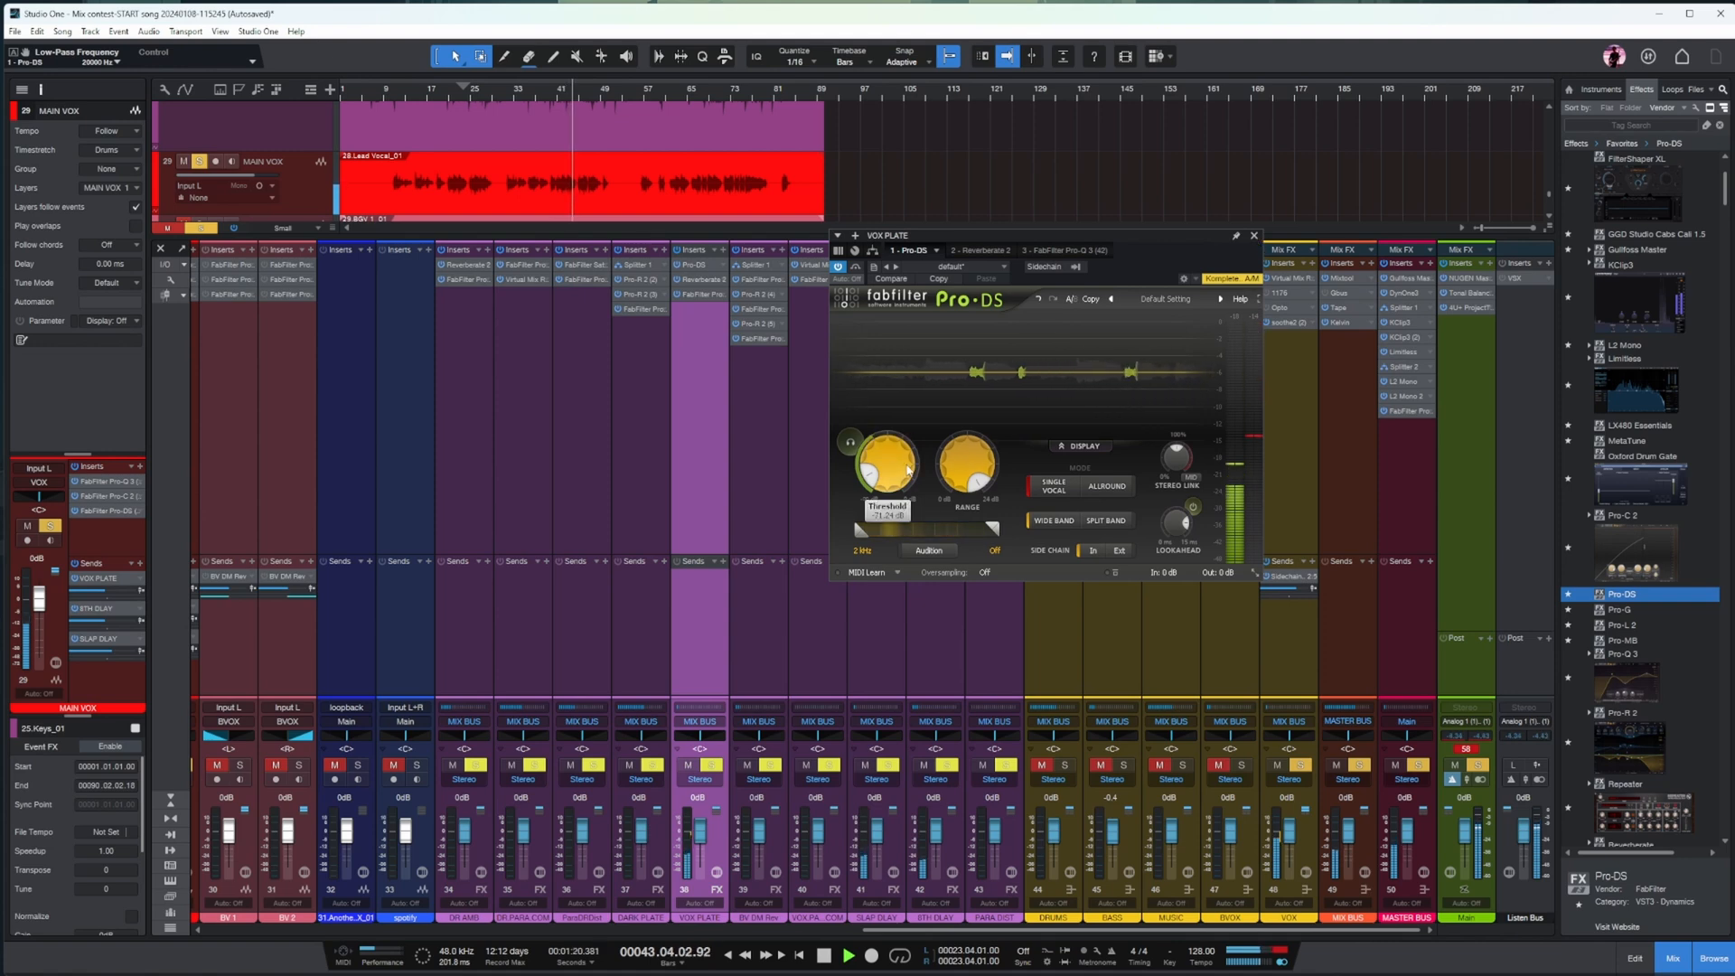
pyautogui.moveTo(965, 472)
pyautogui.moveTo(965, 472); pyautogui.dragTo(968, 547)
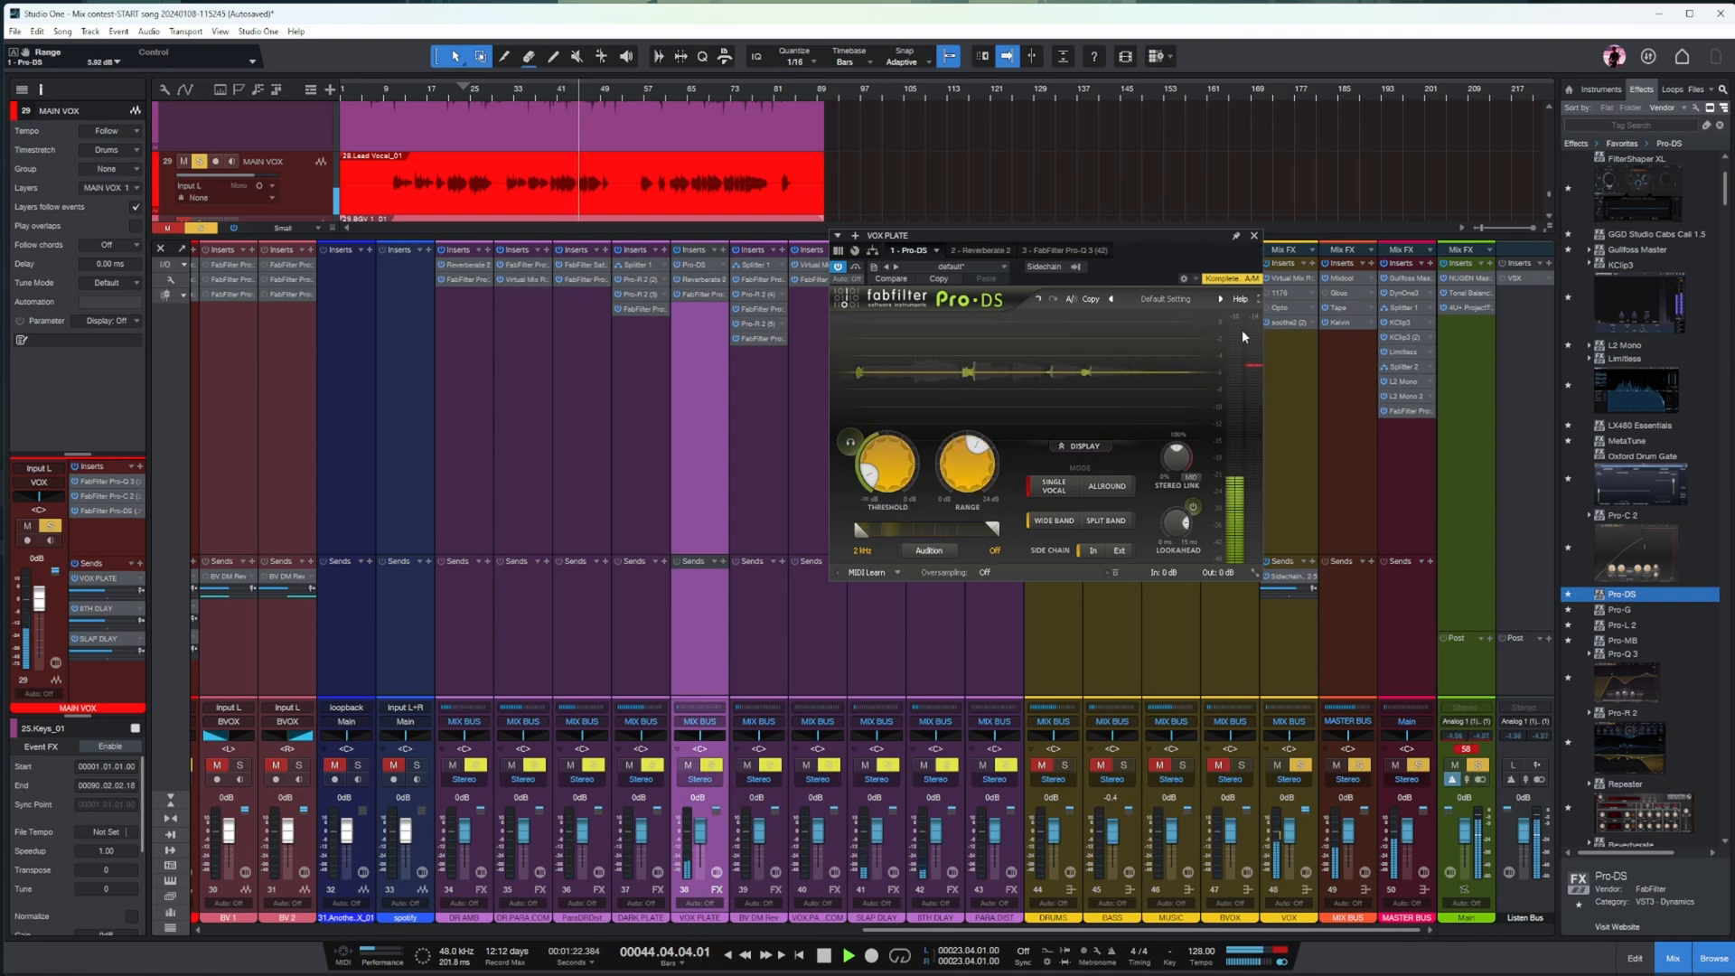
pyautogui.moveTo(981, 476); pyautogui.dragTo(987, 451)
pyautogui.click(1254, 236)
pyautogui.press('space')
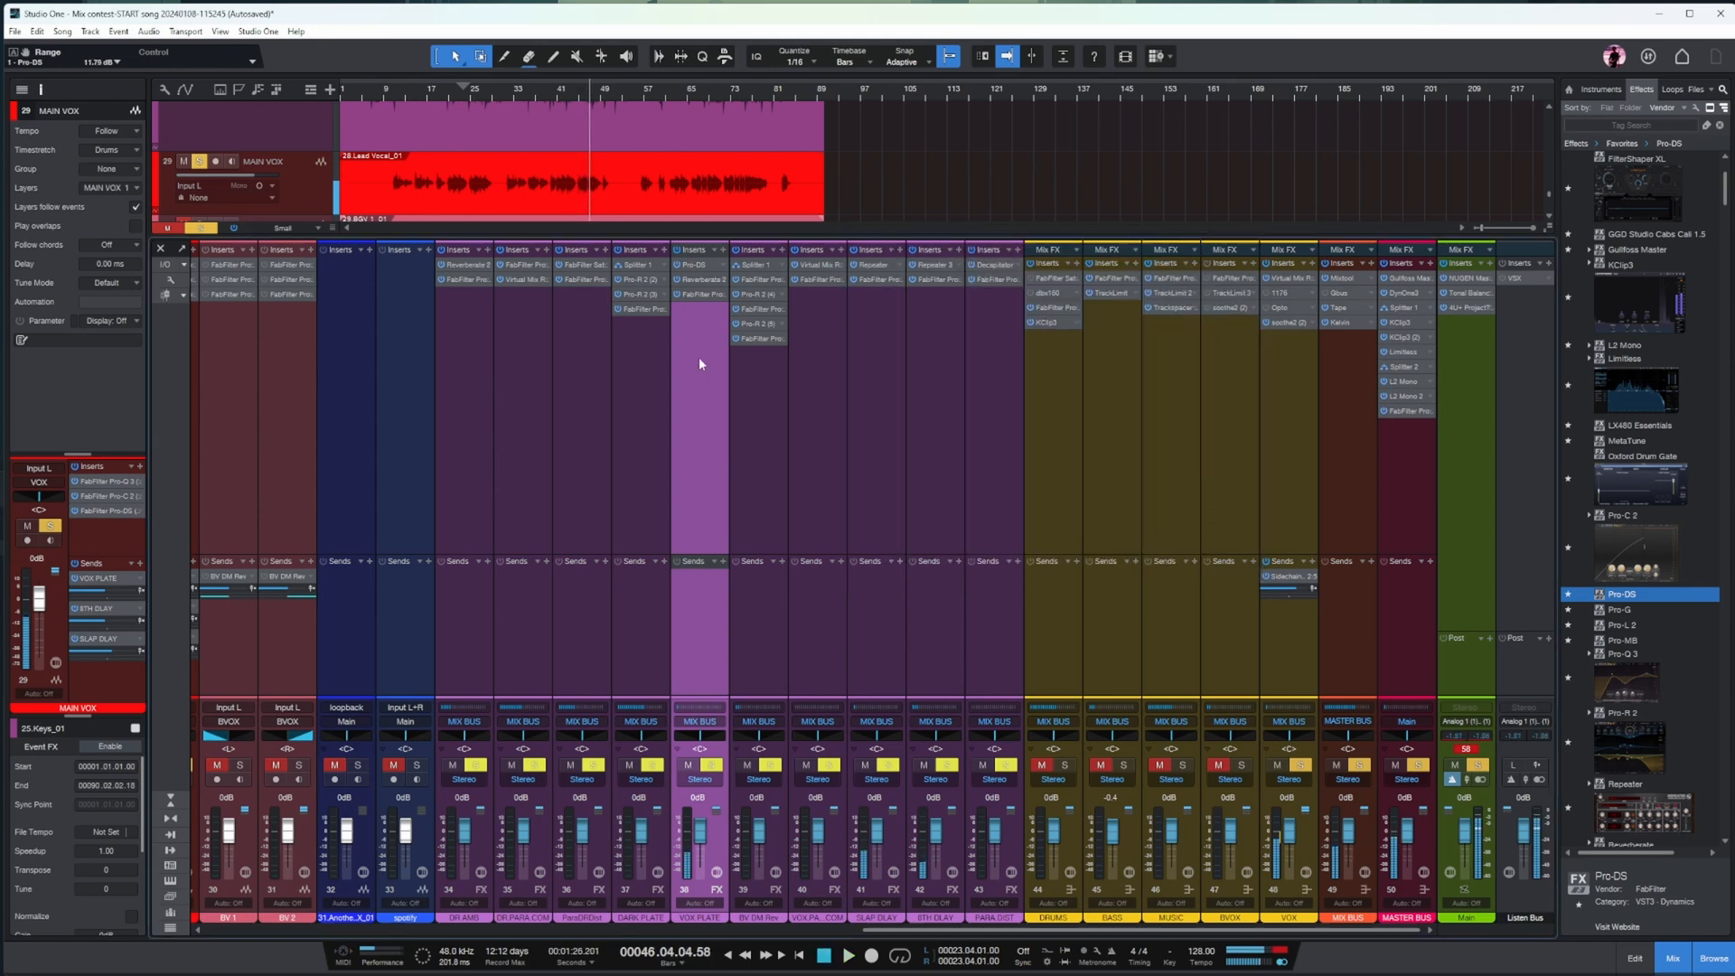
# - Copy the VOX PLATE Pro-DS to the first insert position on the SLAP DLAY and 8TH DLAY channels
pyautogui.moveTo(699, 267); pyautogui.dragTo(872, 314)
pyautogui.moveTo(1065, 251); pyautogui.dragTo(940, 264)
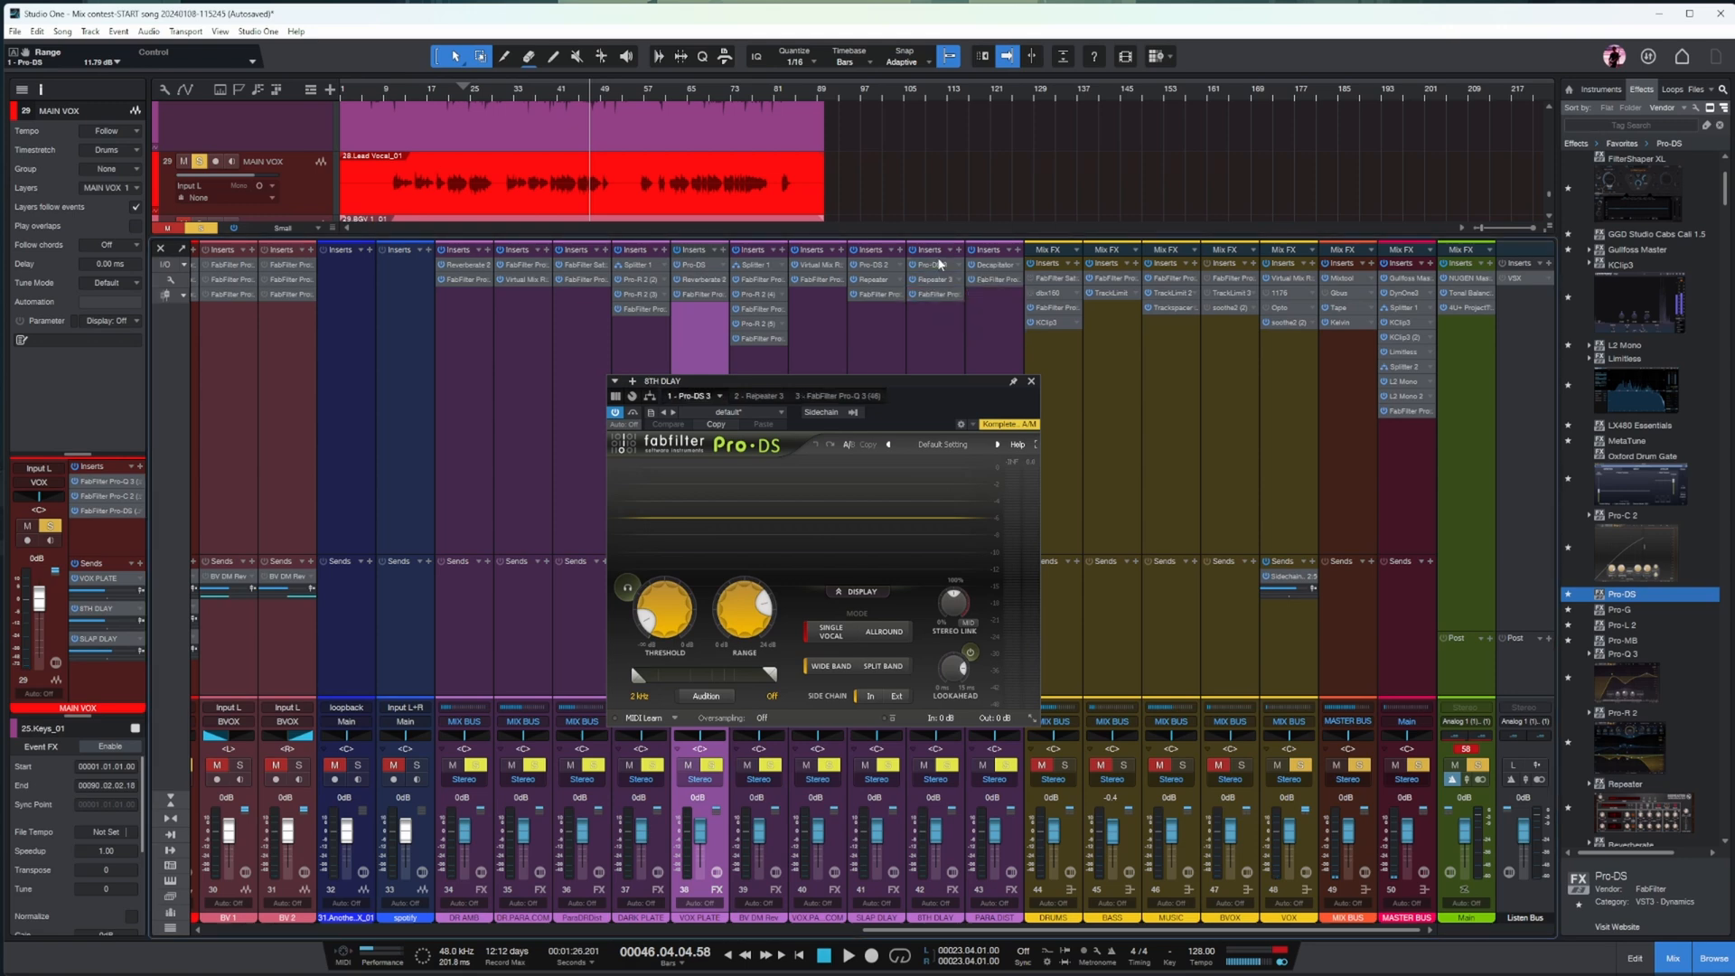
# - Play the vocal from around bar 41 and check the Repeater settings on the SLAP DLAY channel
pyautogui.click(1031, 381)
pyautogui.click(558, 88)
pyautogui.press('space')
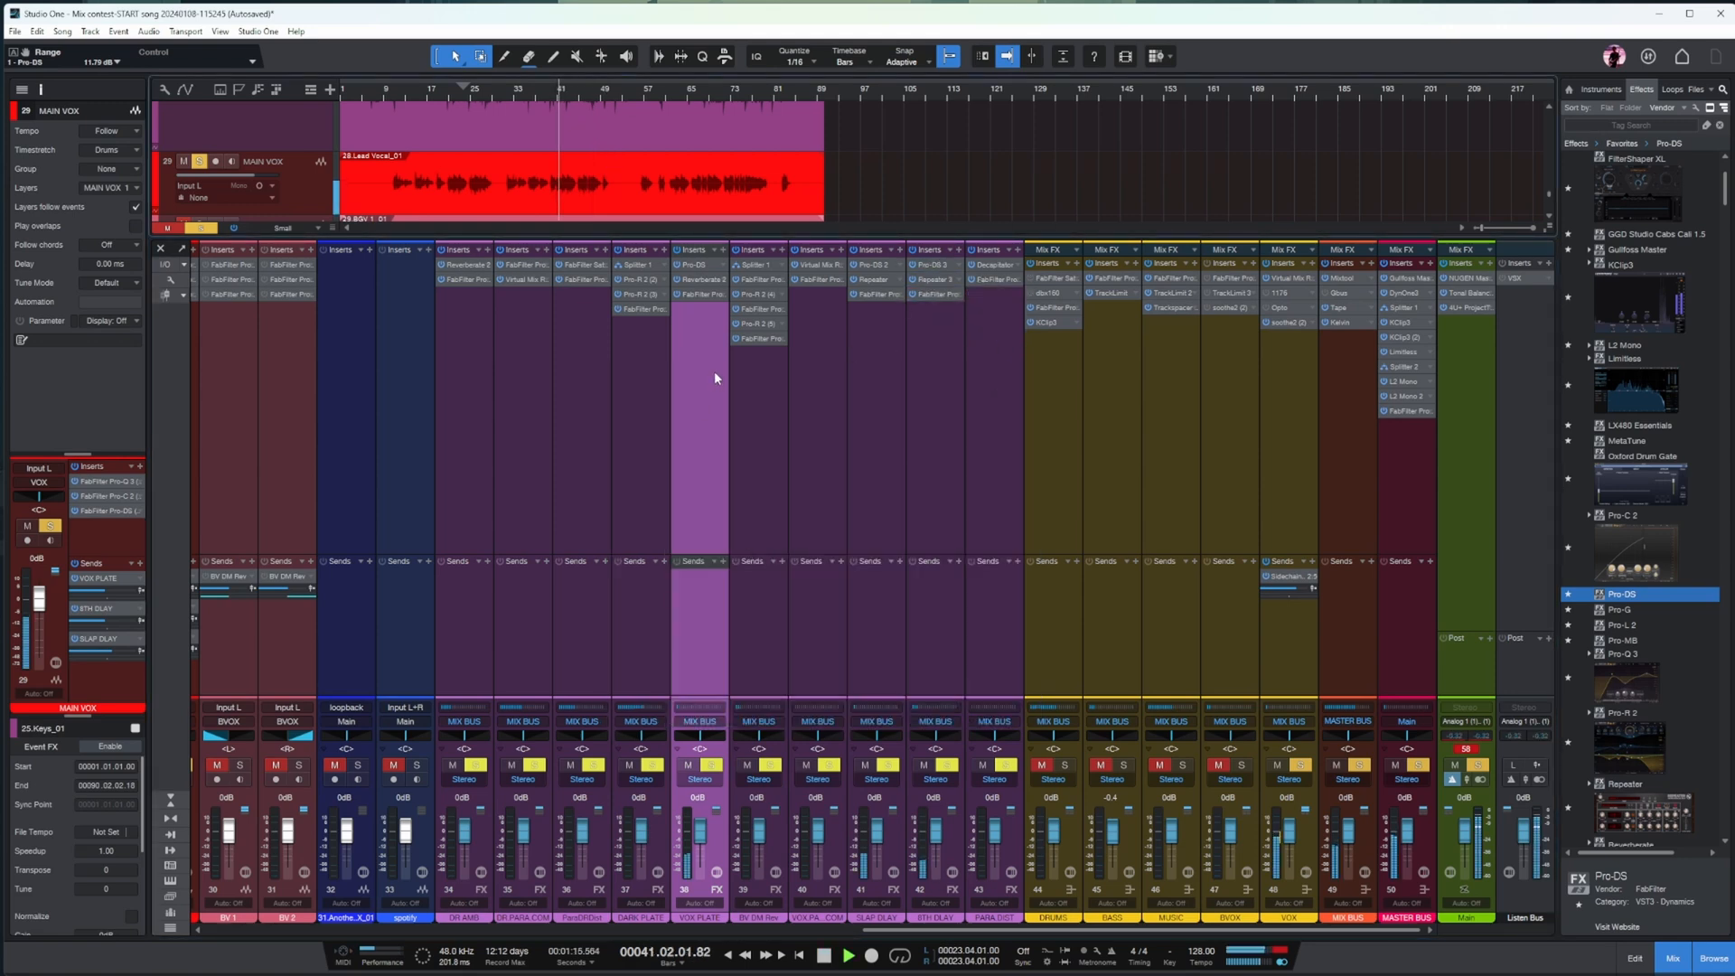
pyautogui.click(883, 331)
pyautogui.click(869, 281)
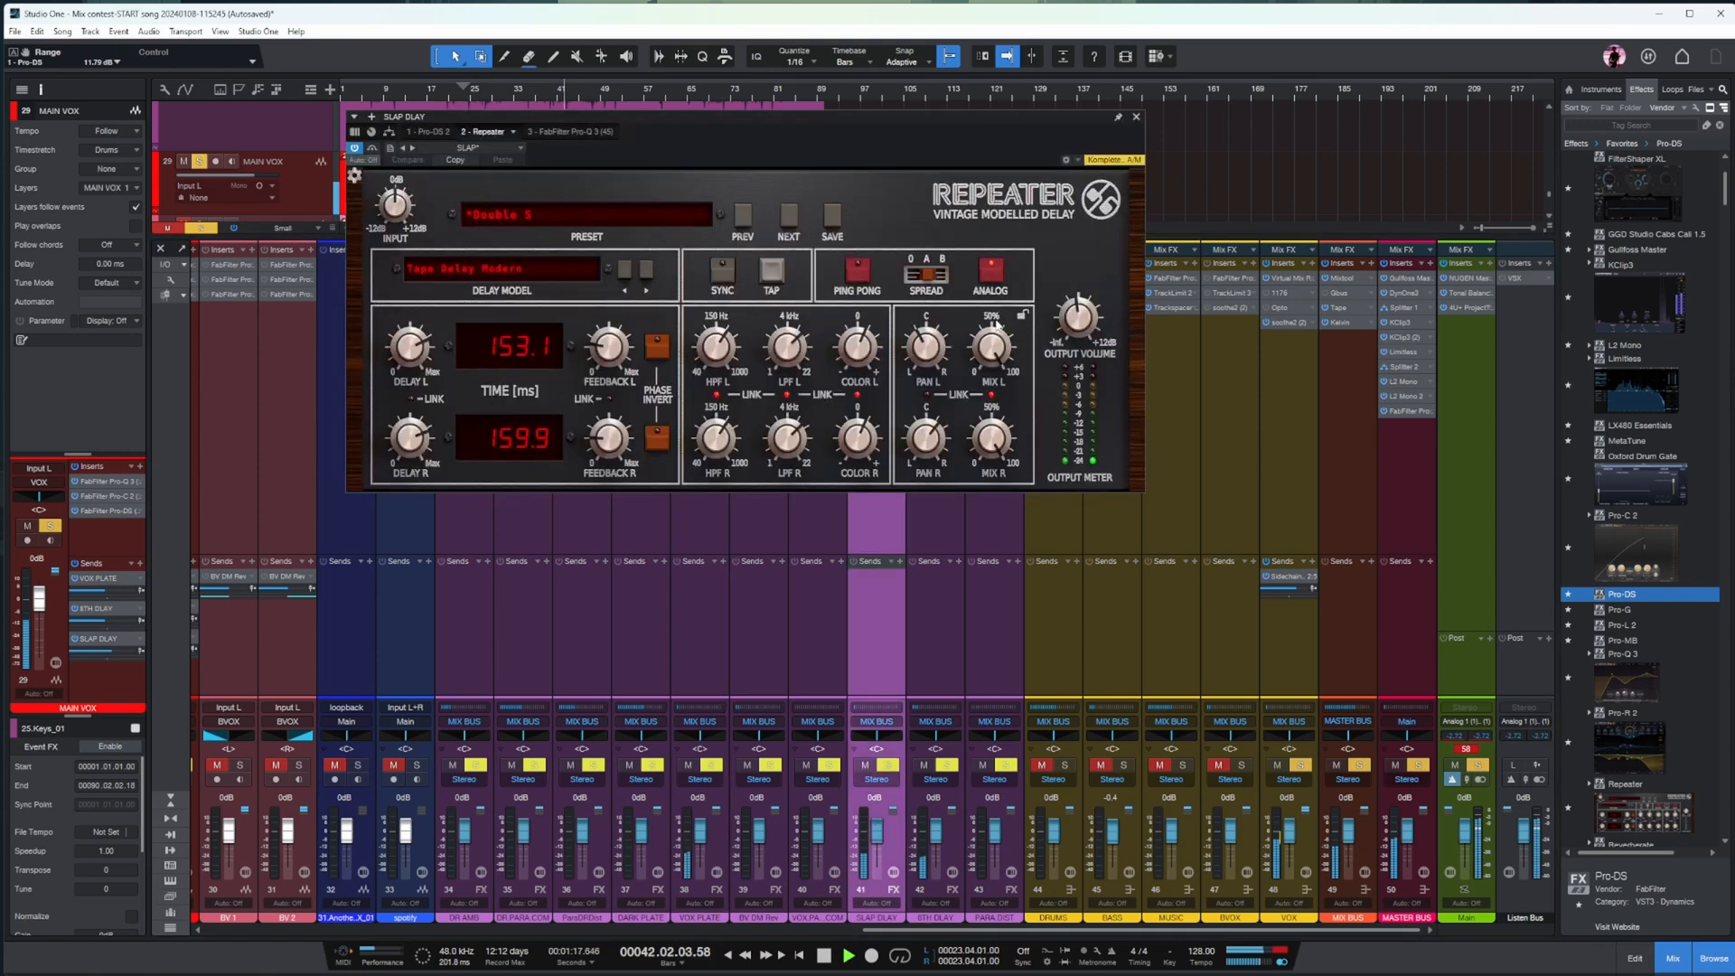
pyautogui.click(1136, 119)
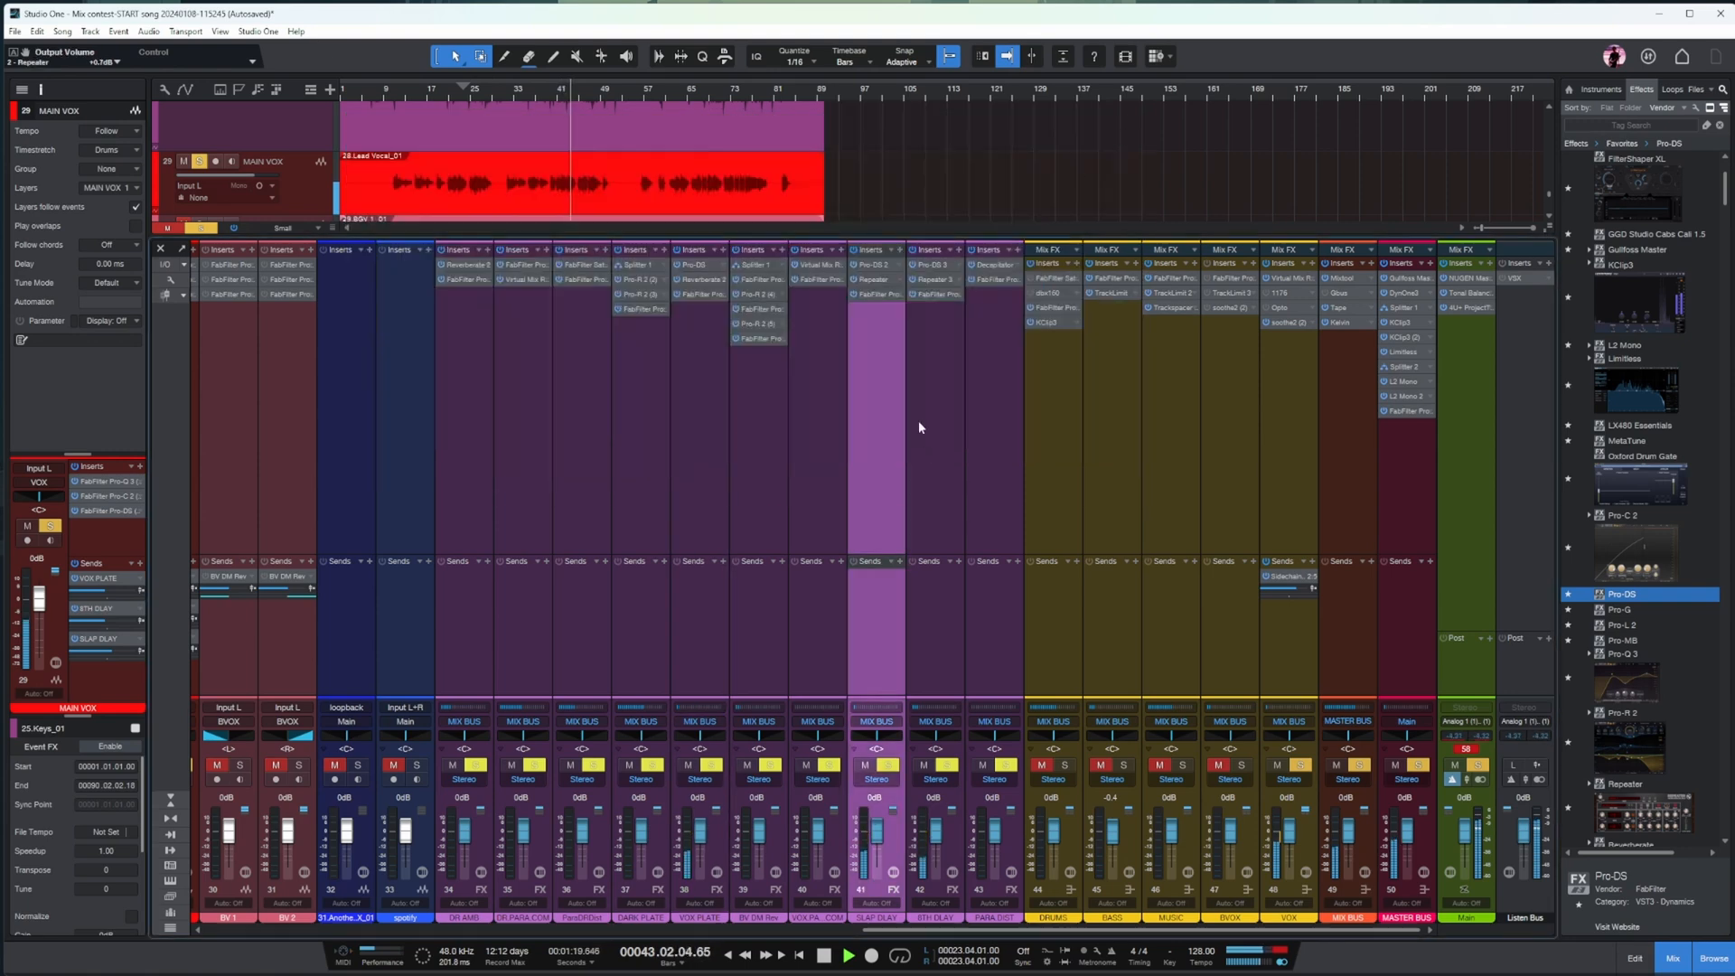
# - Shape the SLAP DLAY Pro-Q 3 with a 6.3 dB cut near 290 Hz, a low cut and a 2.3 dB boost around 1.9 kHz
pyautogui.click(870, 295)
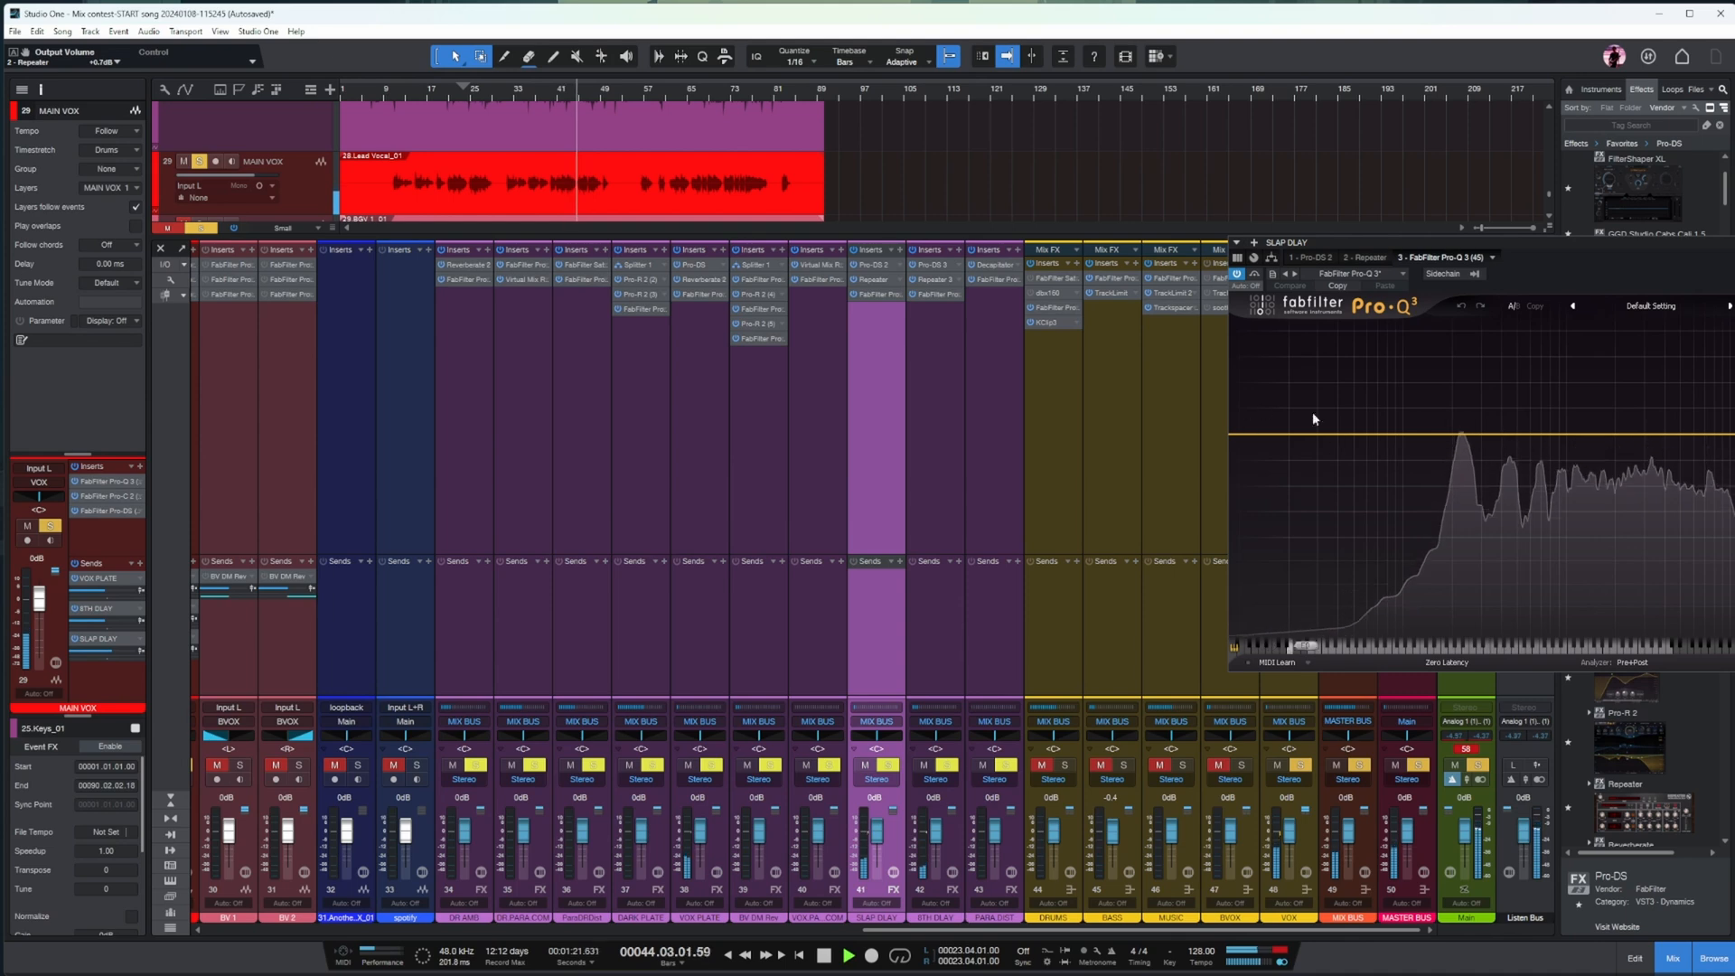
pyautogui.moveTo(1496, 252); pyautogui.dragTo(1151, 287)
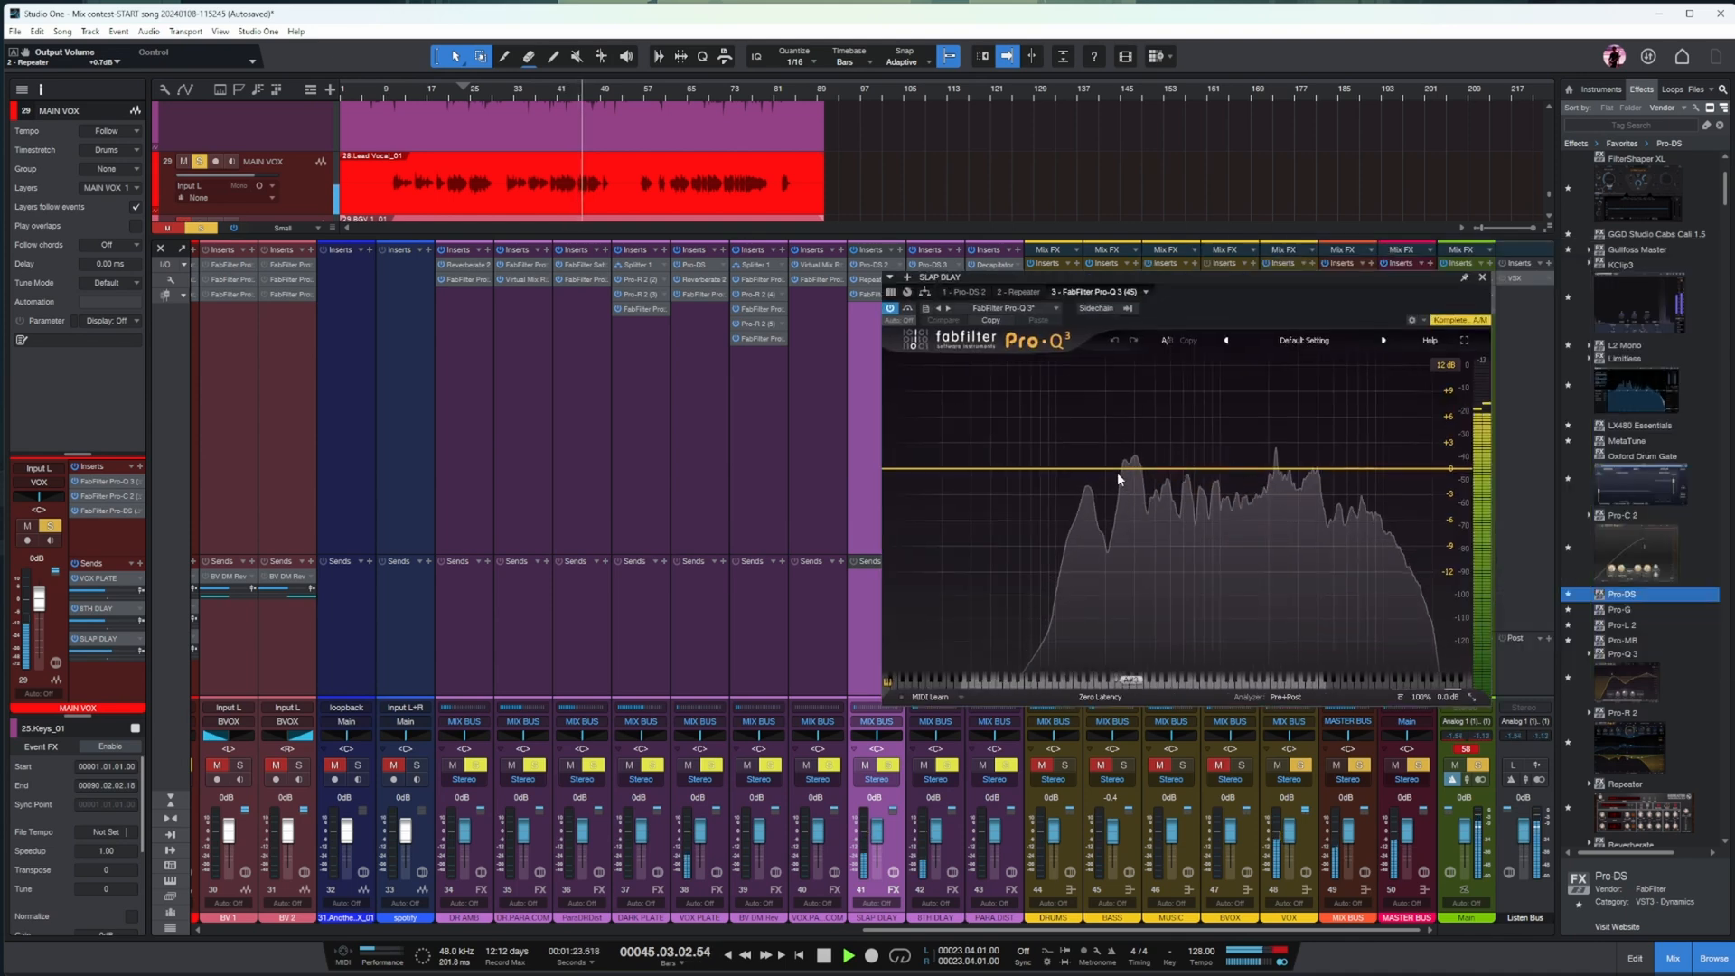
pyautogui.moveTo(1114, 470); pyautogui.dragTo(1132, 524)
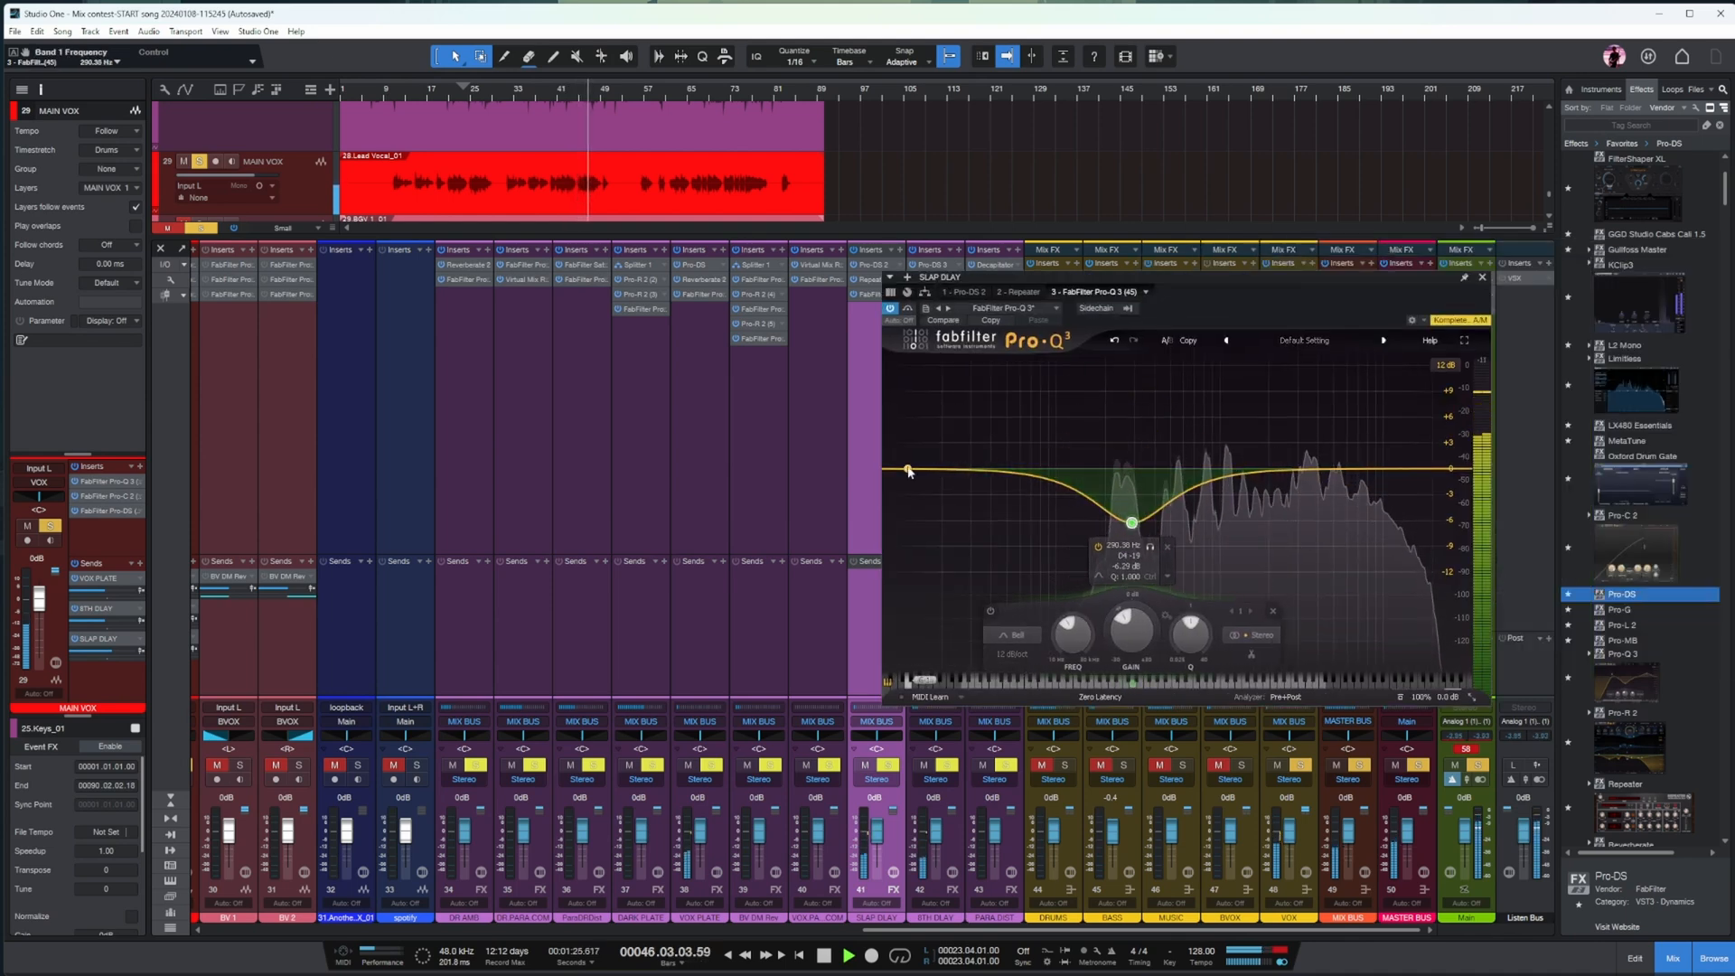
pyautogui.moveTo(908, 471); pyautogui.dragTo(1145, 461)
pyautogui.moveTo(1265, 468); pyautogui.dragTo(1266, 449)
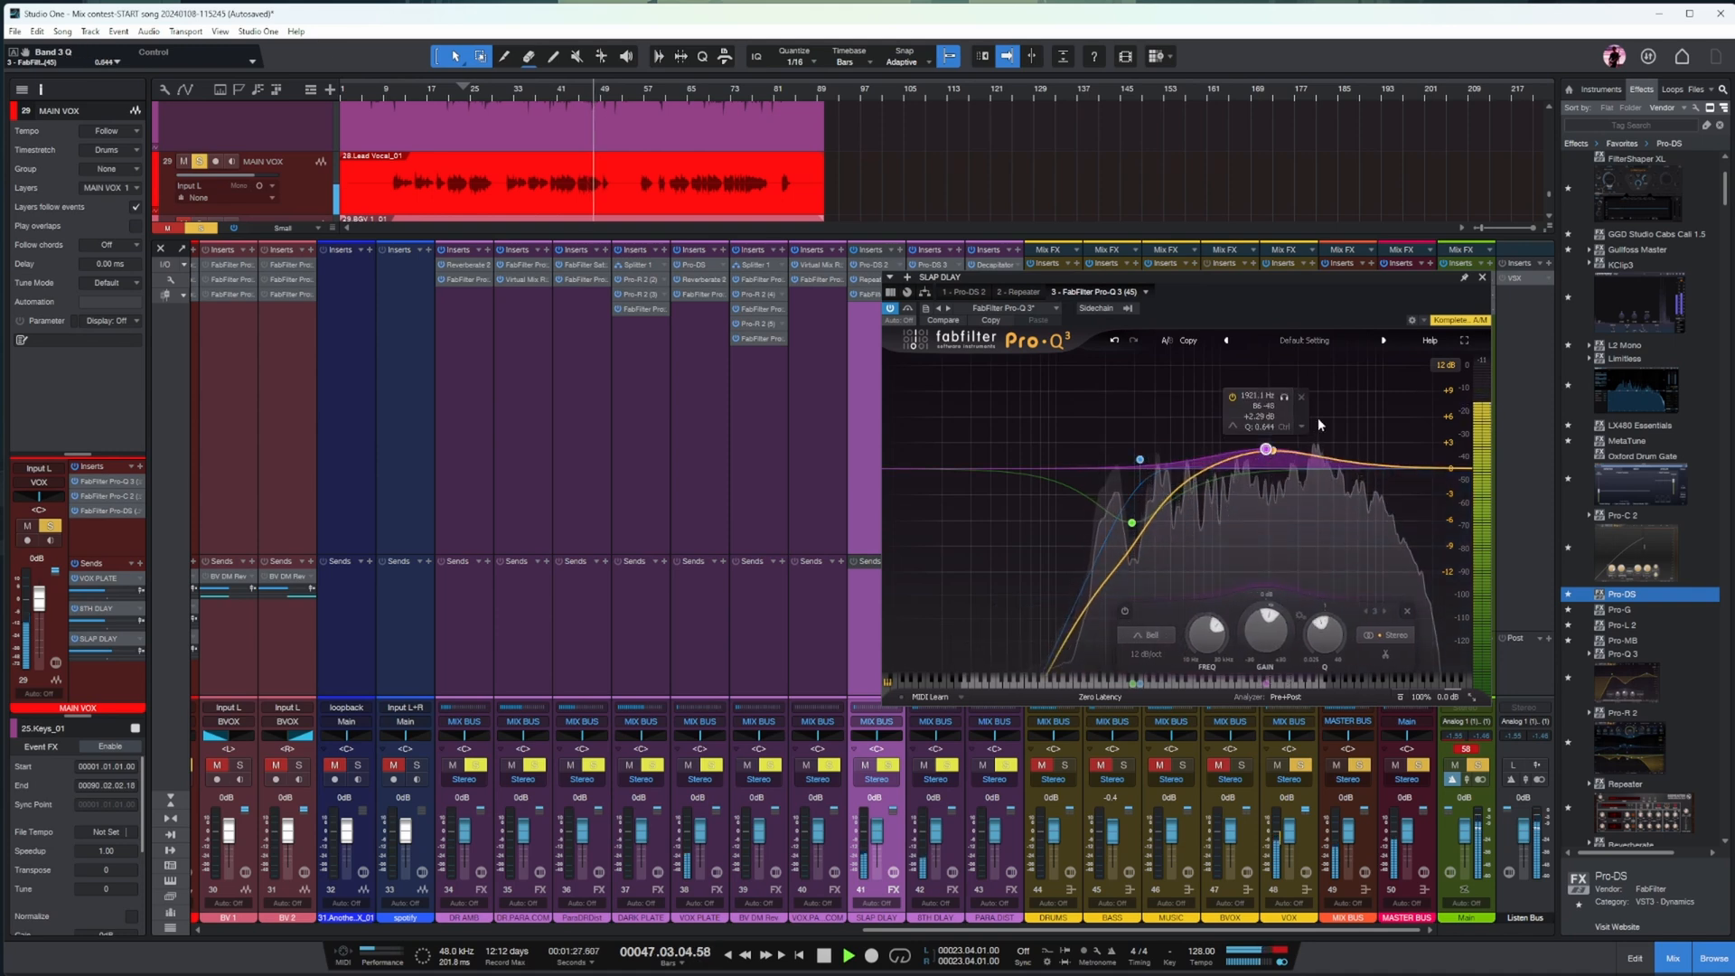
pyautogui.click(1482, 278)
pyautogui.press('space')
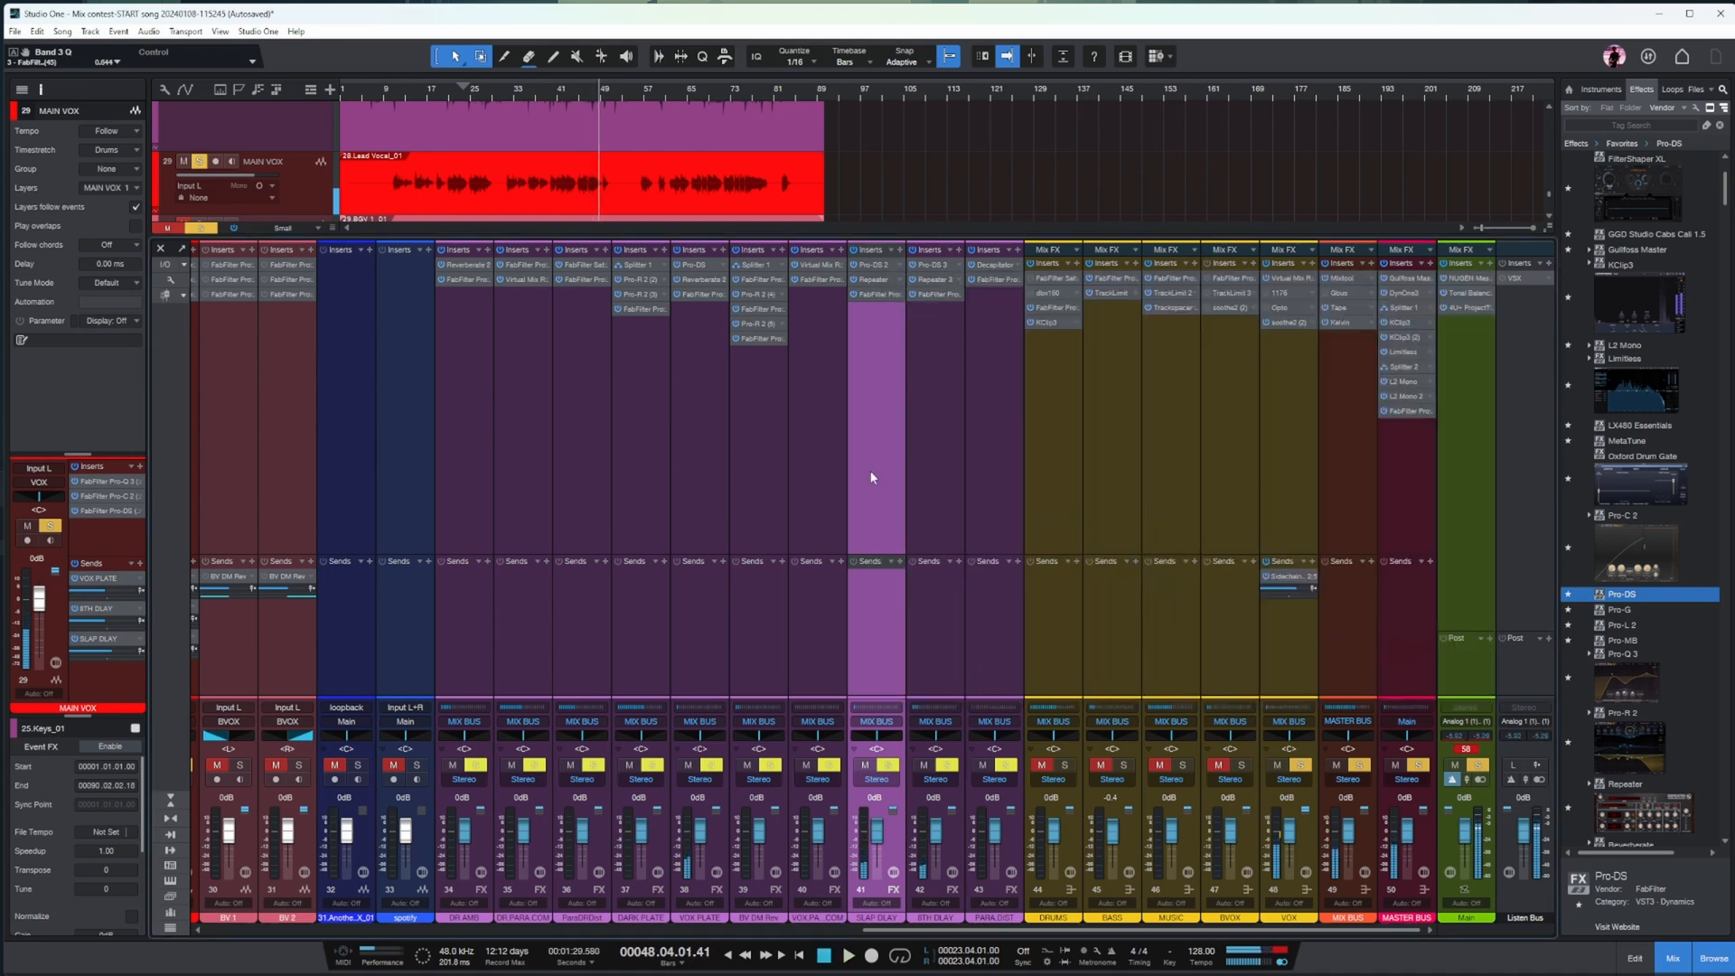
# - Check the Repeater settings on the 8TH DLAY channel and audition the vocal delays
pyautogui.click(933, 348)
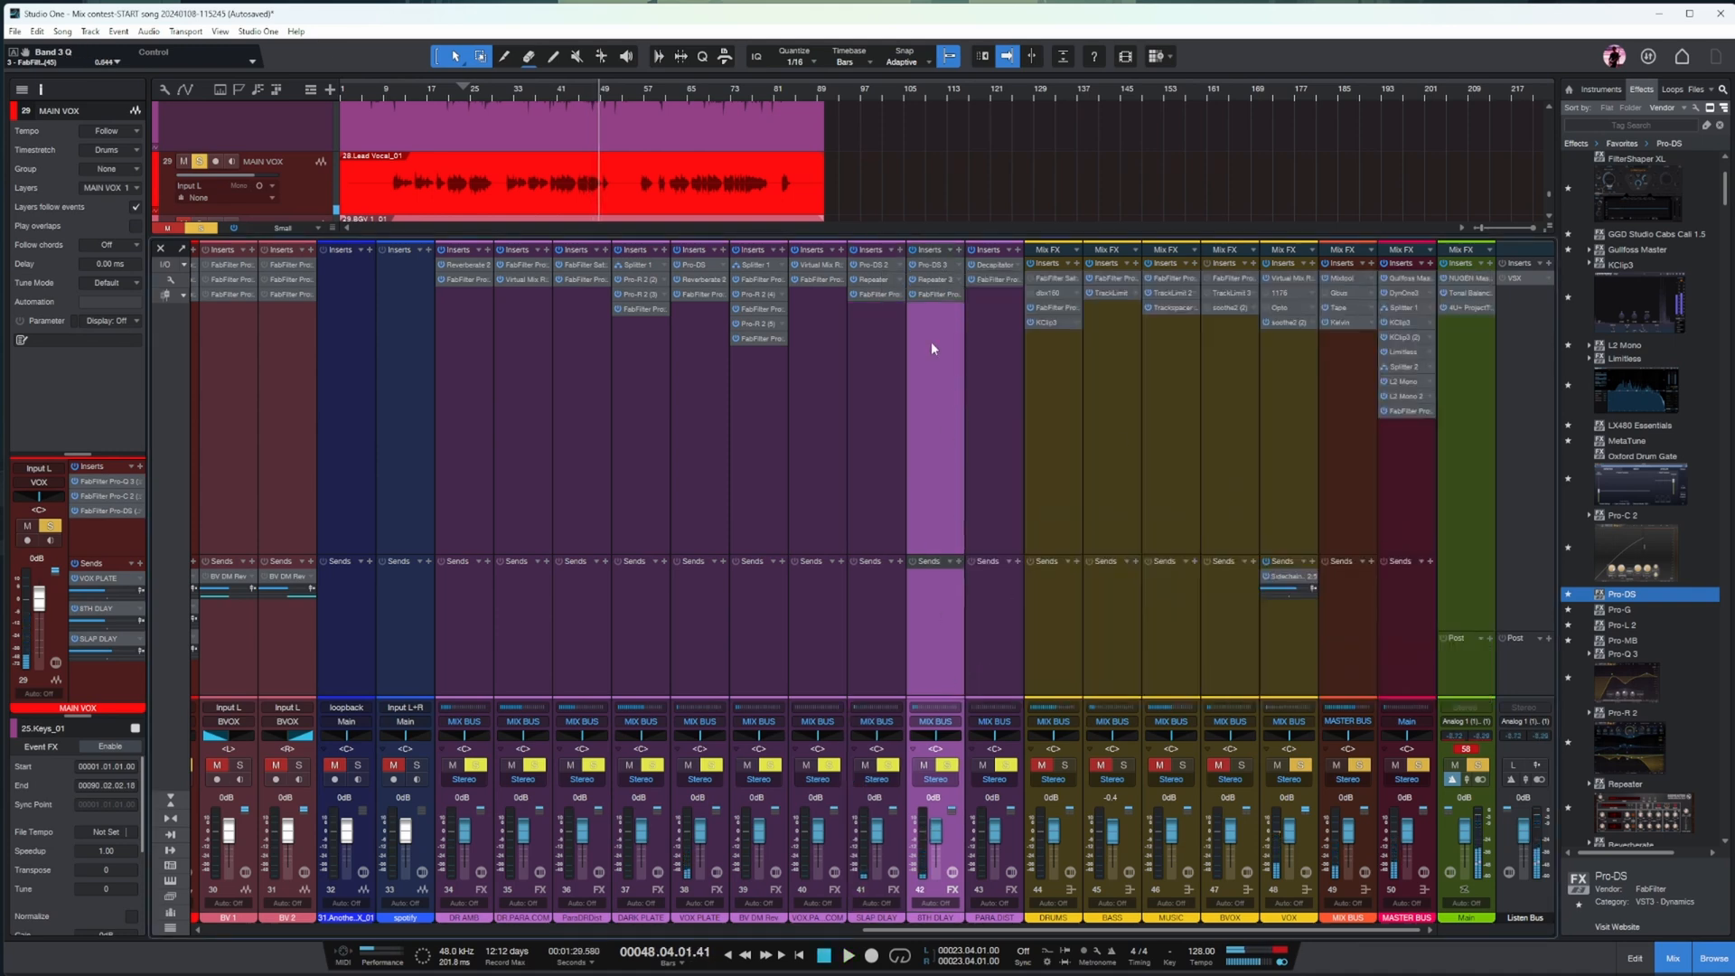
pyautogui.doubleClick(934, 280)
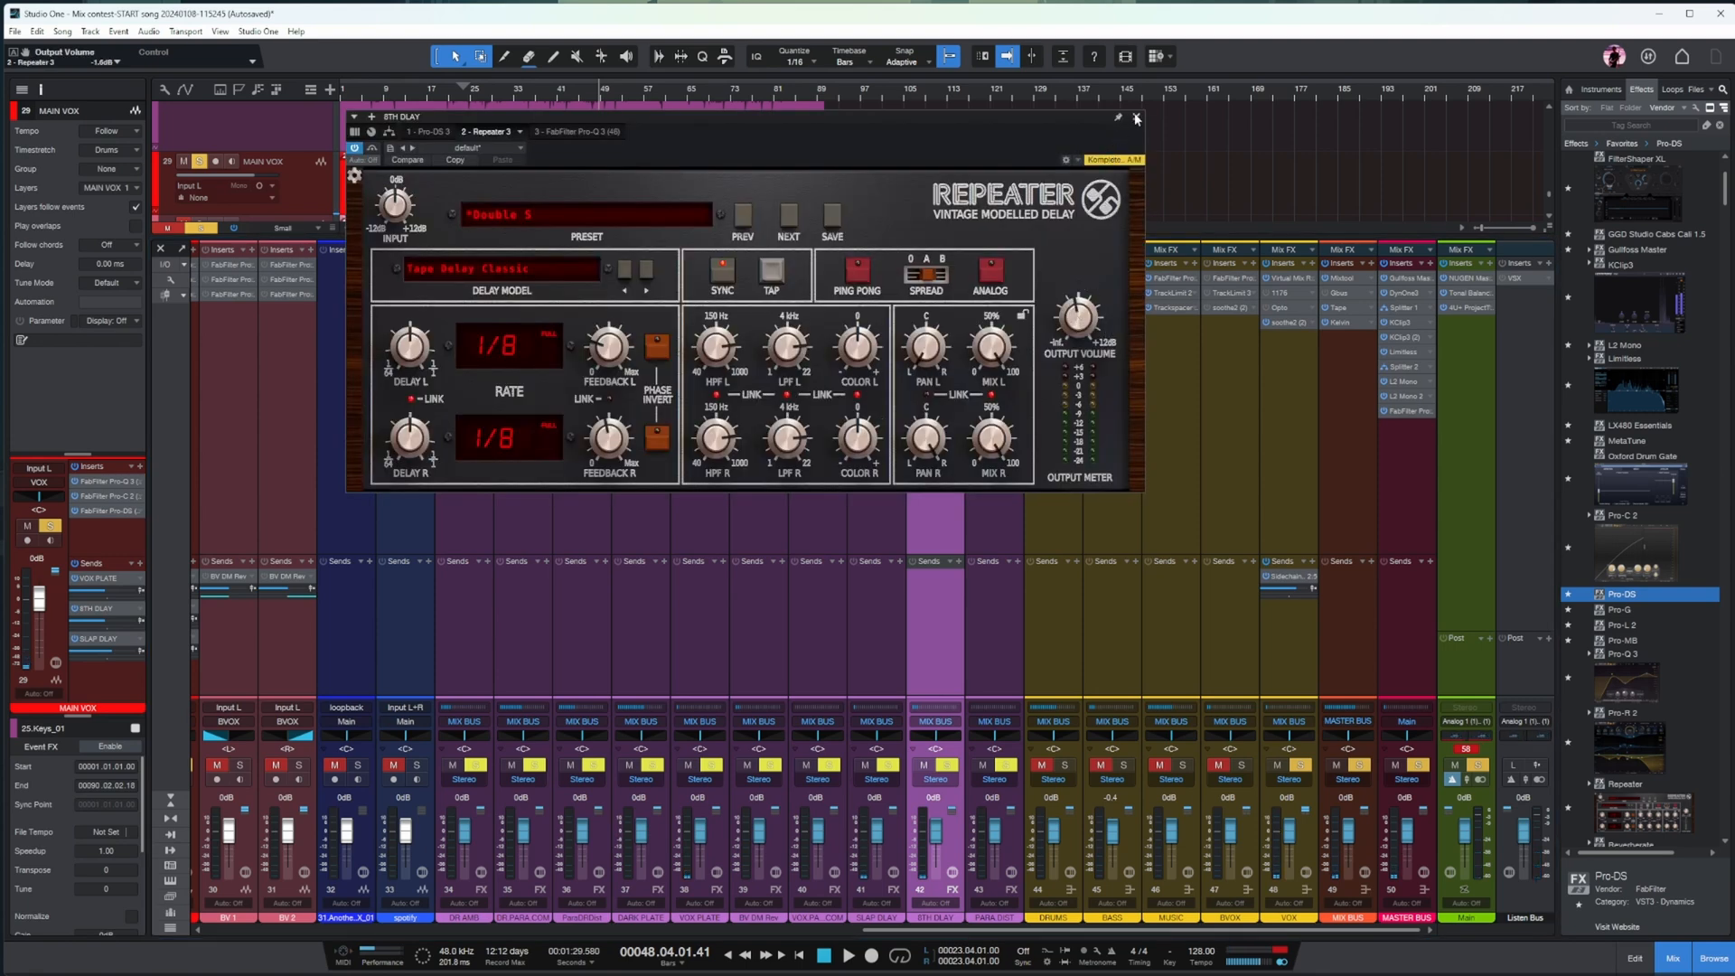
pyautogui.click(1137, 119)
pyautogui.press('space')
pyautogui.click(577, 88)
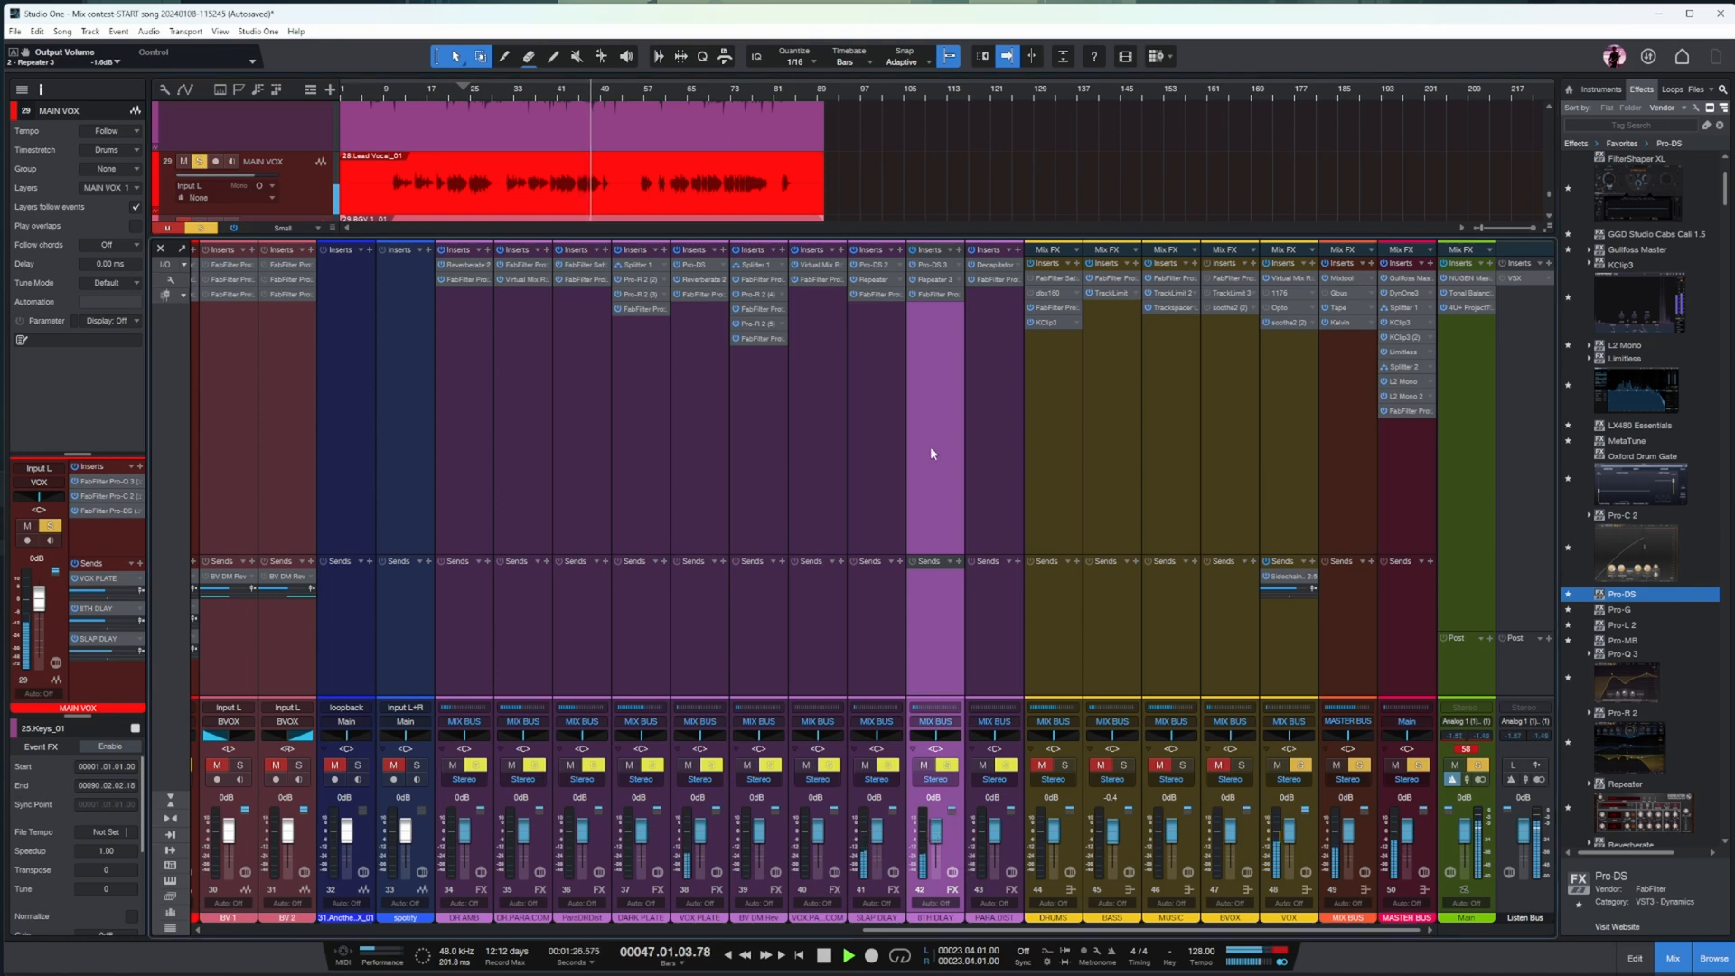
pyautogui.press('space')
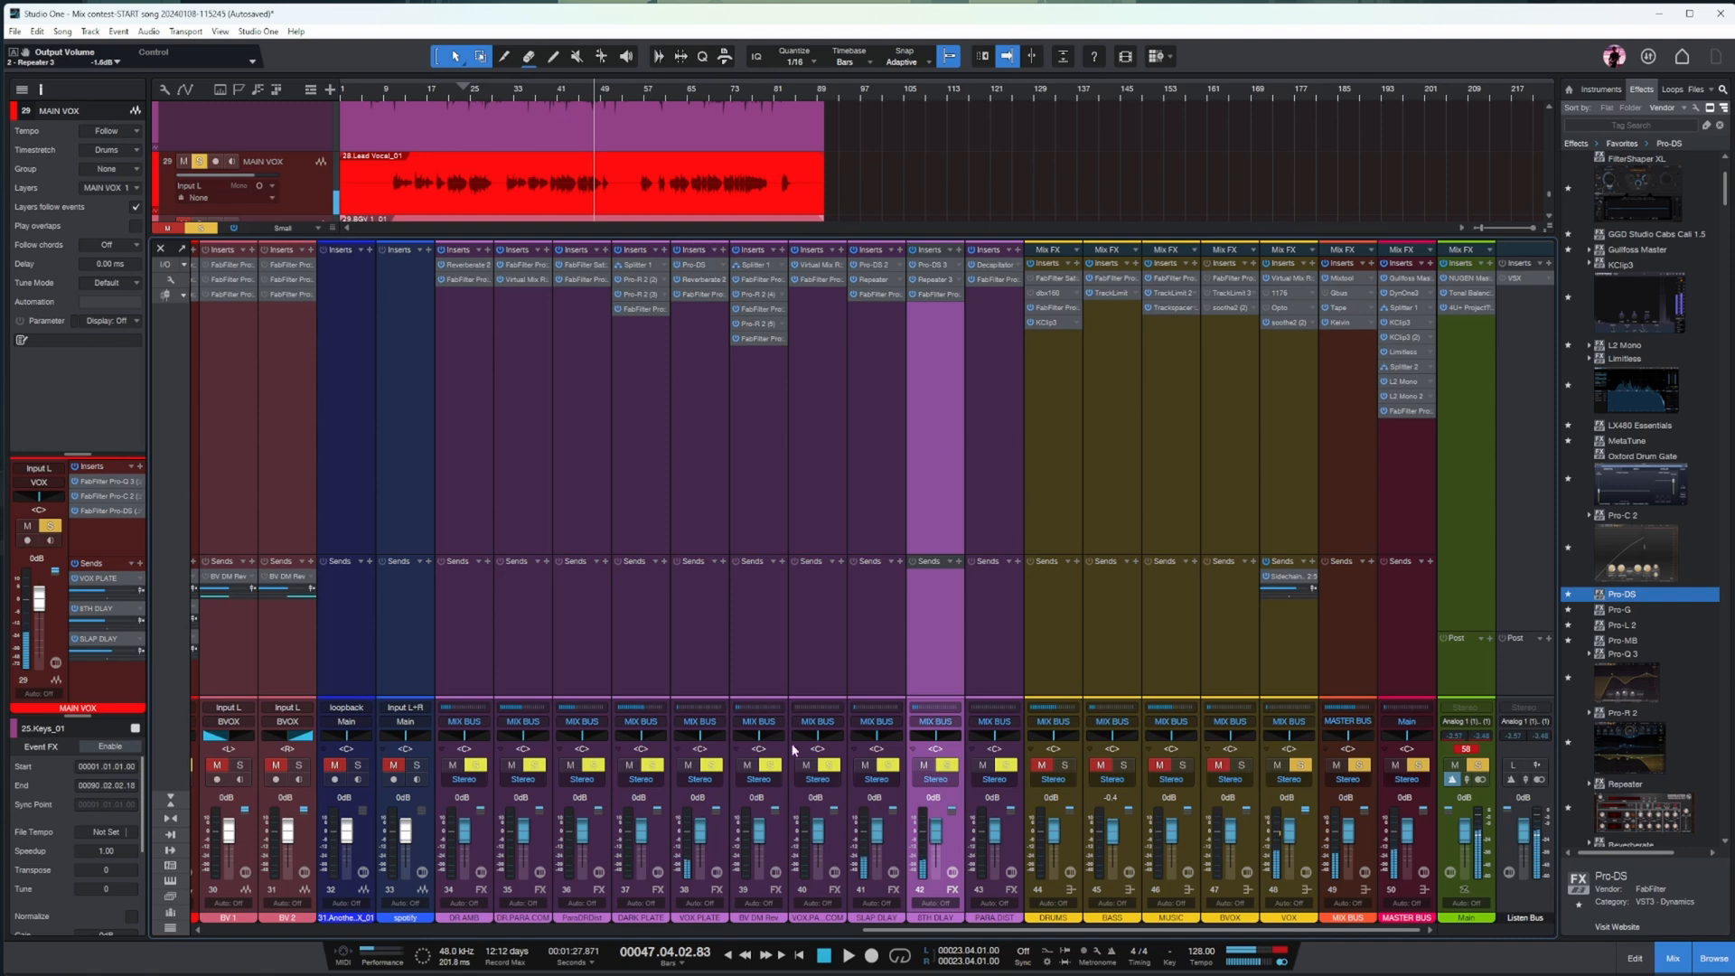
# - Open the VOX bus's Virtual Mix Rack and play from bar 40, comparing the compressed vocal in the mix and in solo
pyautogui.click(1300, 765)
pyautogui.click(1257, 338)
pyautogui.click(1292, 277)
pyautogui.click(552, 90)
pyautogui.press('space')
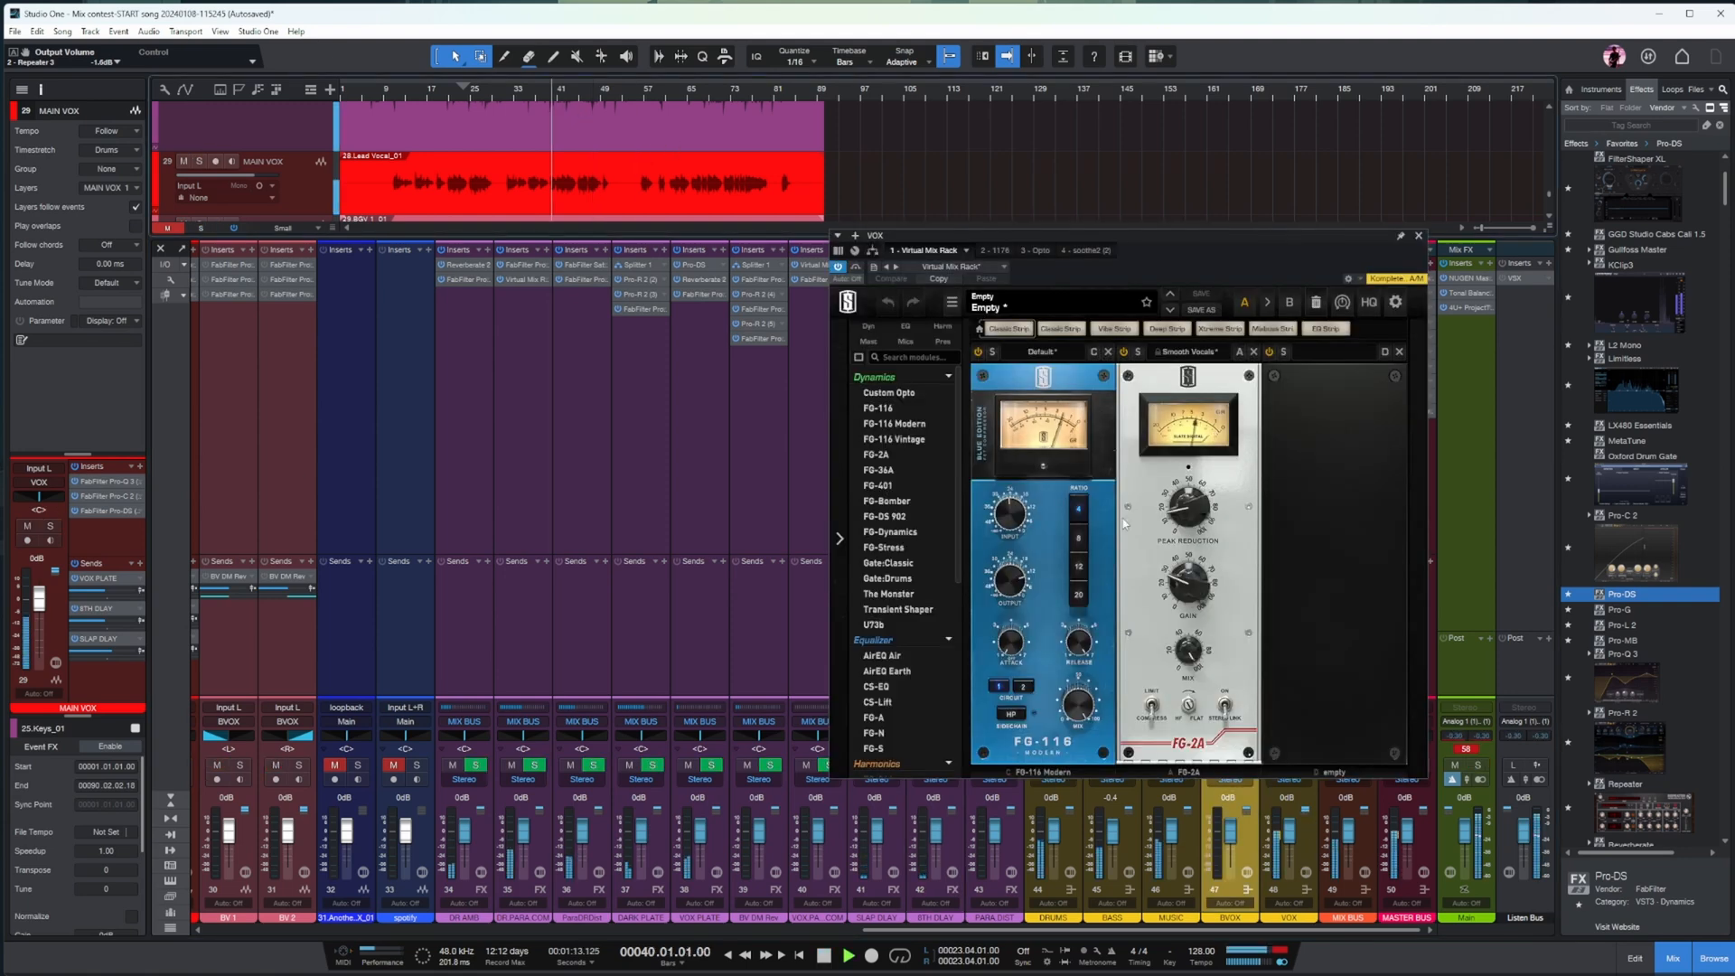
pyautogui.moveTo(1129, 235); pyautogui.dragTo(696, 264)
pyautogui.click(1300, 765)
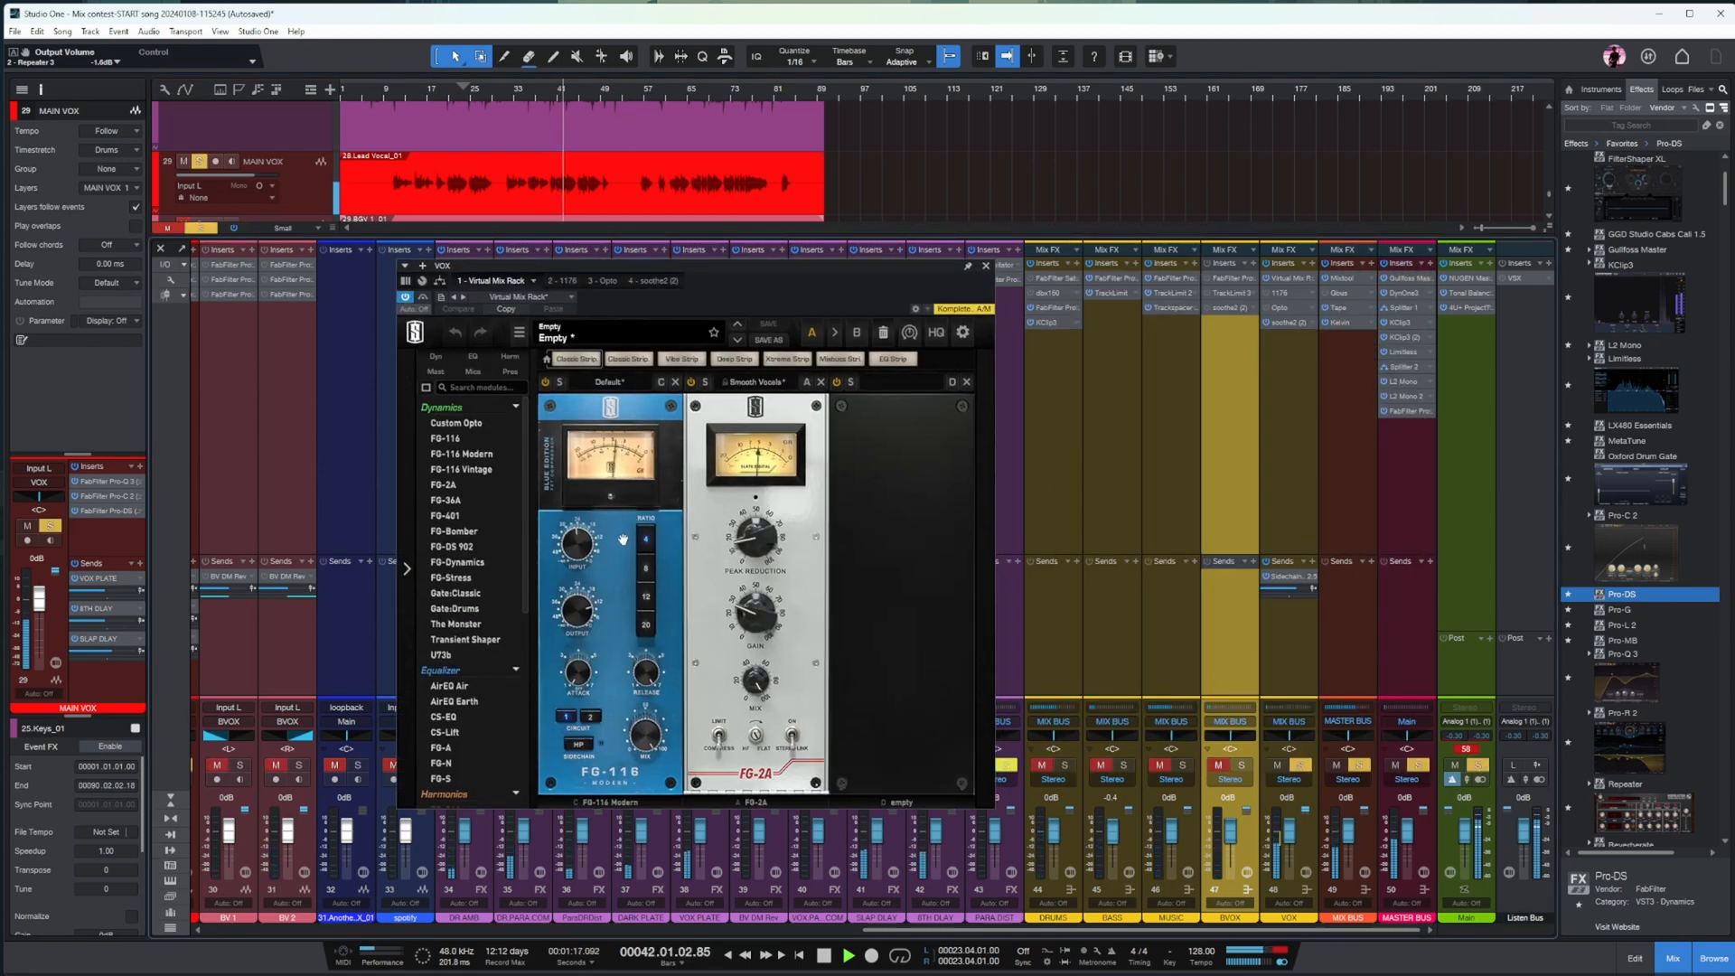
# - Set the VOX bus FG-116 input to about -27.6 dB and adjust the FG-2A peak reduction and gain
pyautogui.press('space')
pyautogui.moveTo(579, 554); pyautogui.dragTo(580, 581)
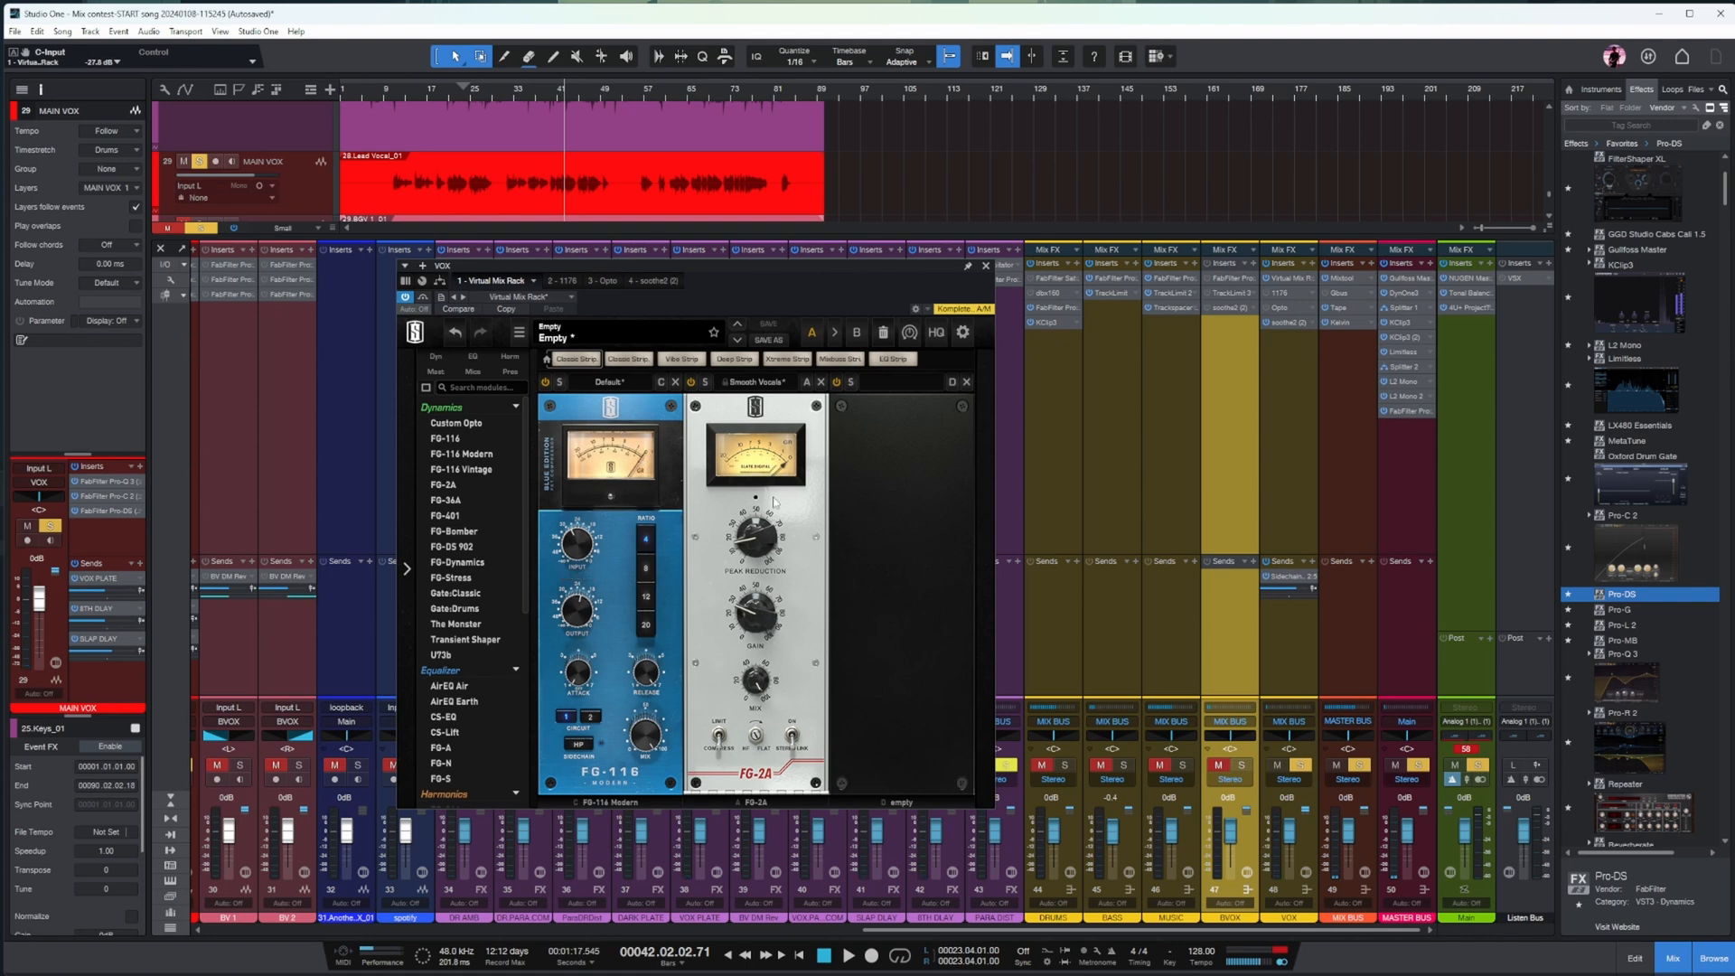
pyautogui.press('space')
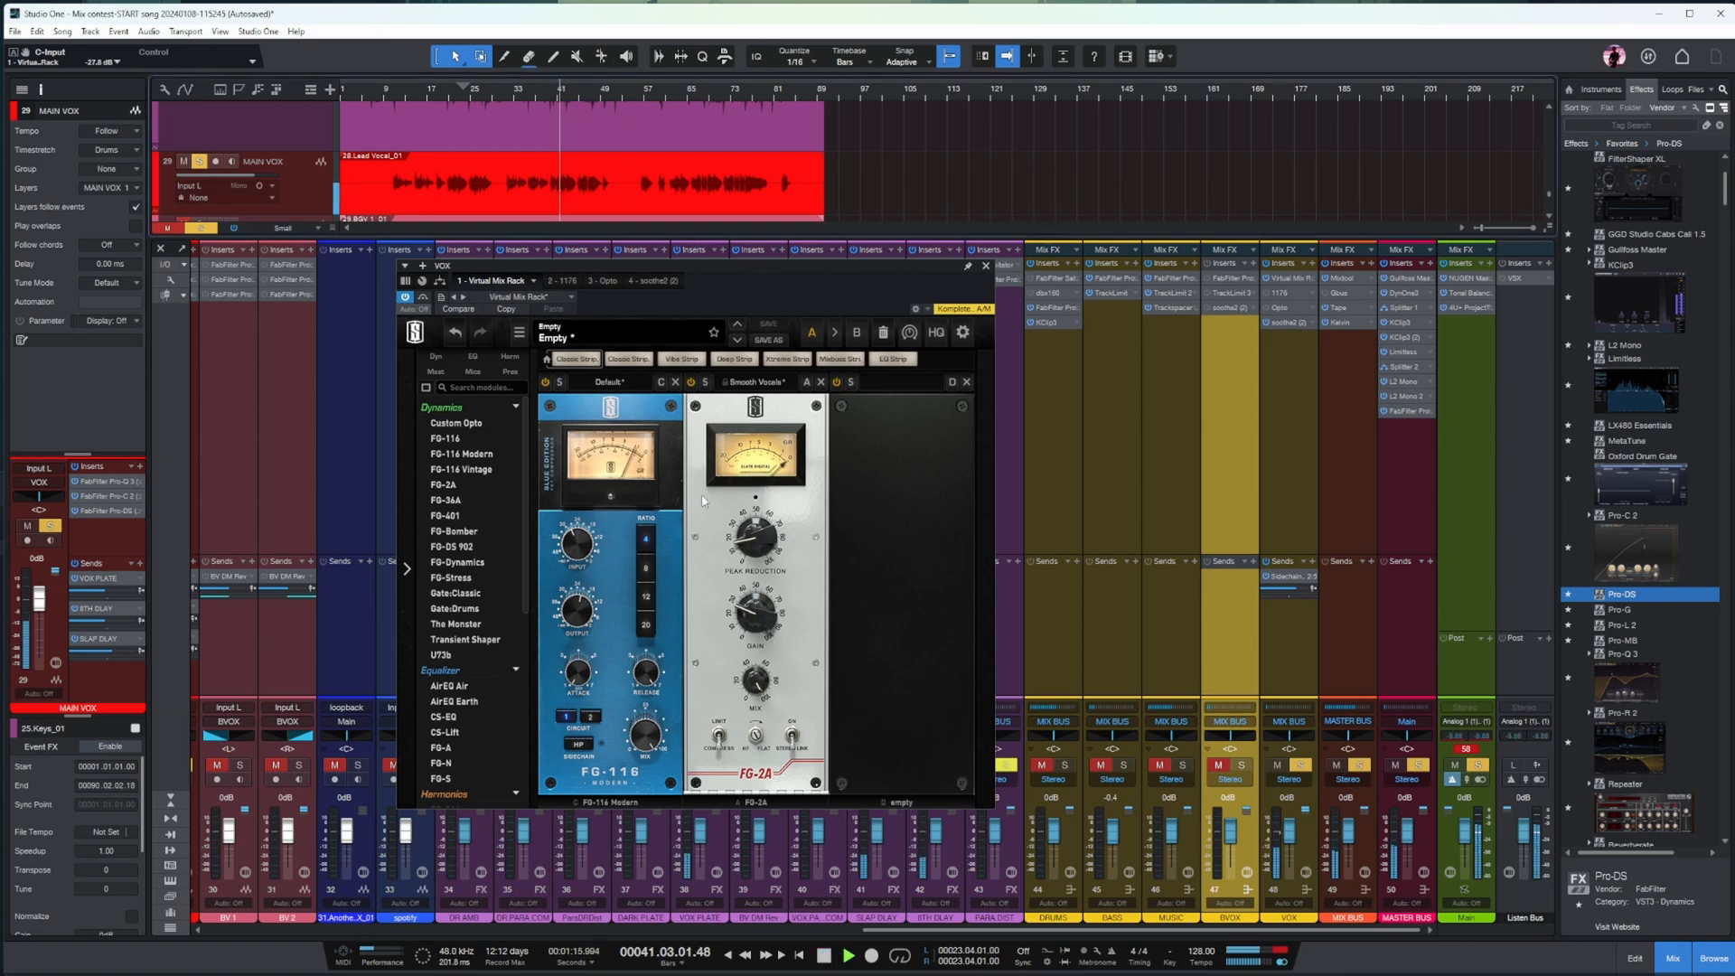
pyautogui.moveTo(755, 547)
pyautogui.moveTo(753, 604)
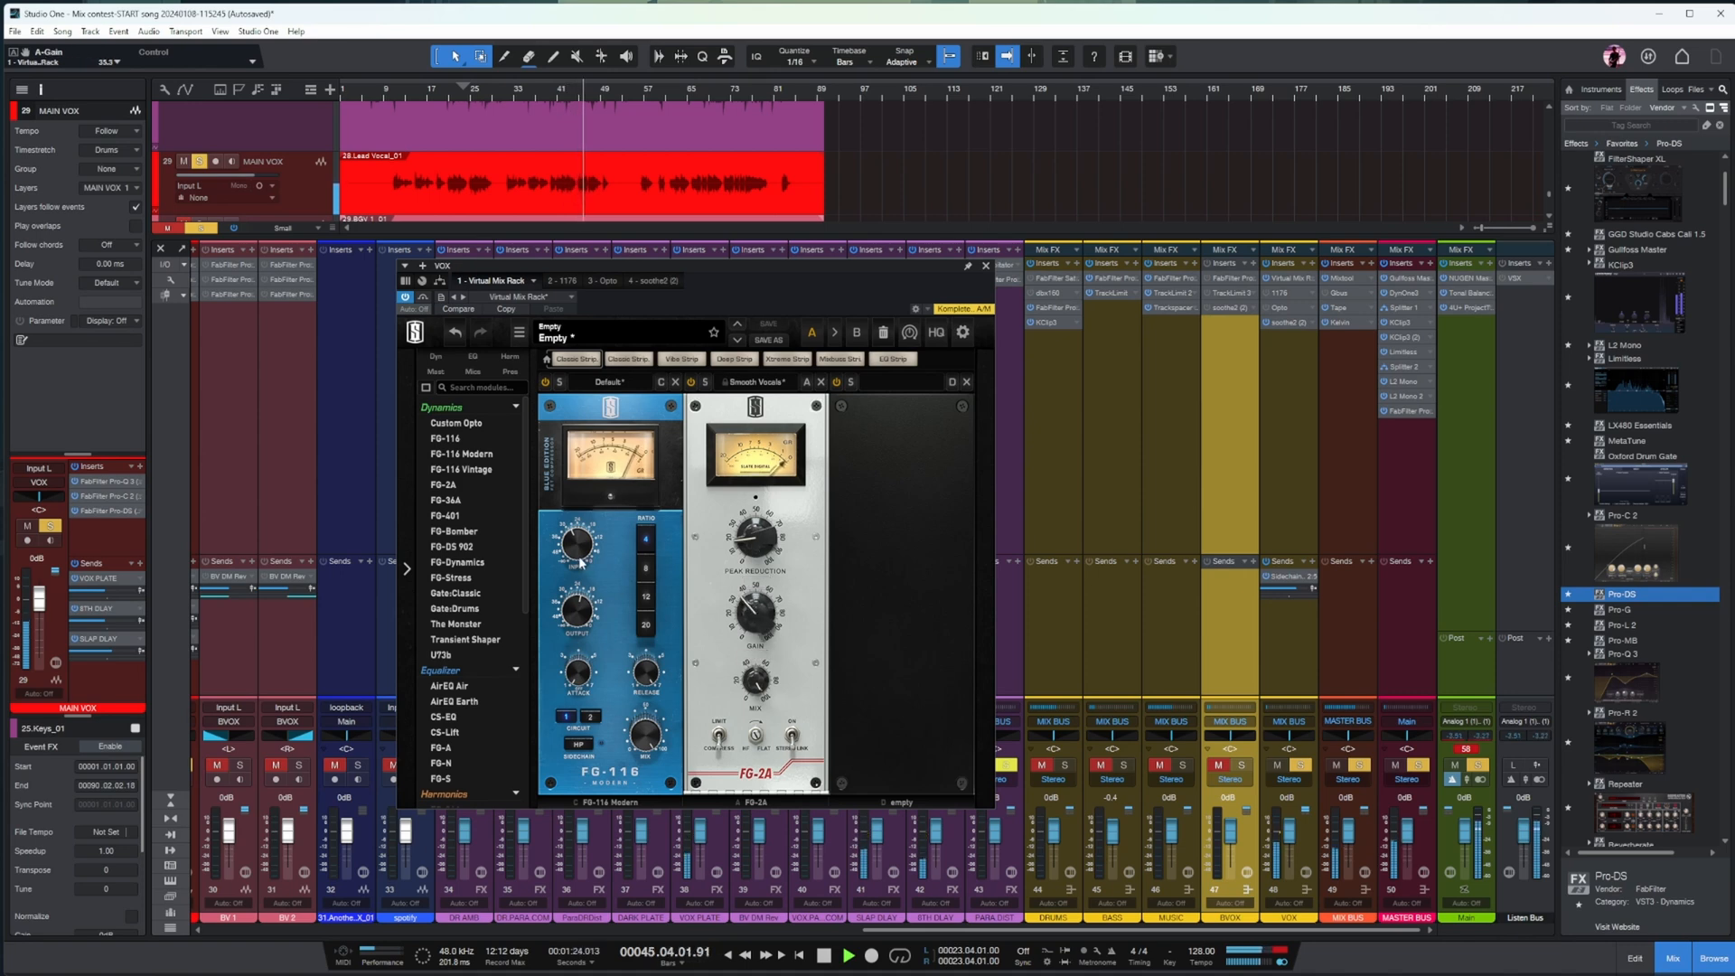
pyautogui.moveTo(582, 562)
pyautogui.click(986, 265)
# - Play the soloed vocal from around bar 37, clear the solos and select the VOX bus
pyautogui.press('space')
pyautogui.press('space')
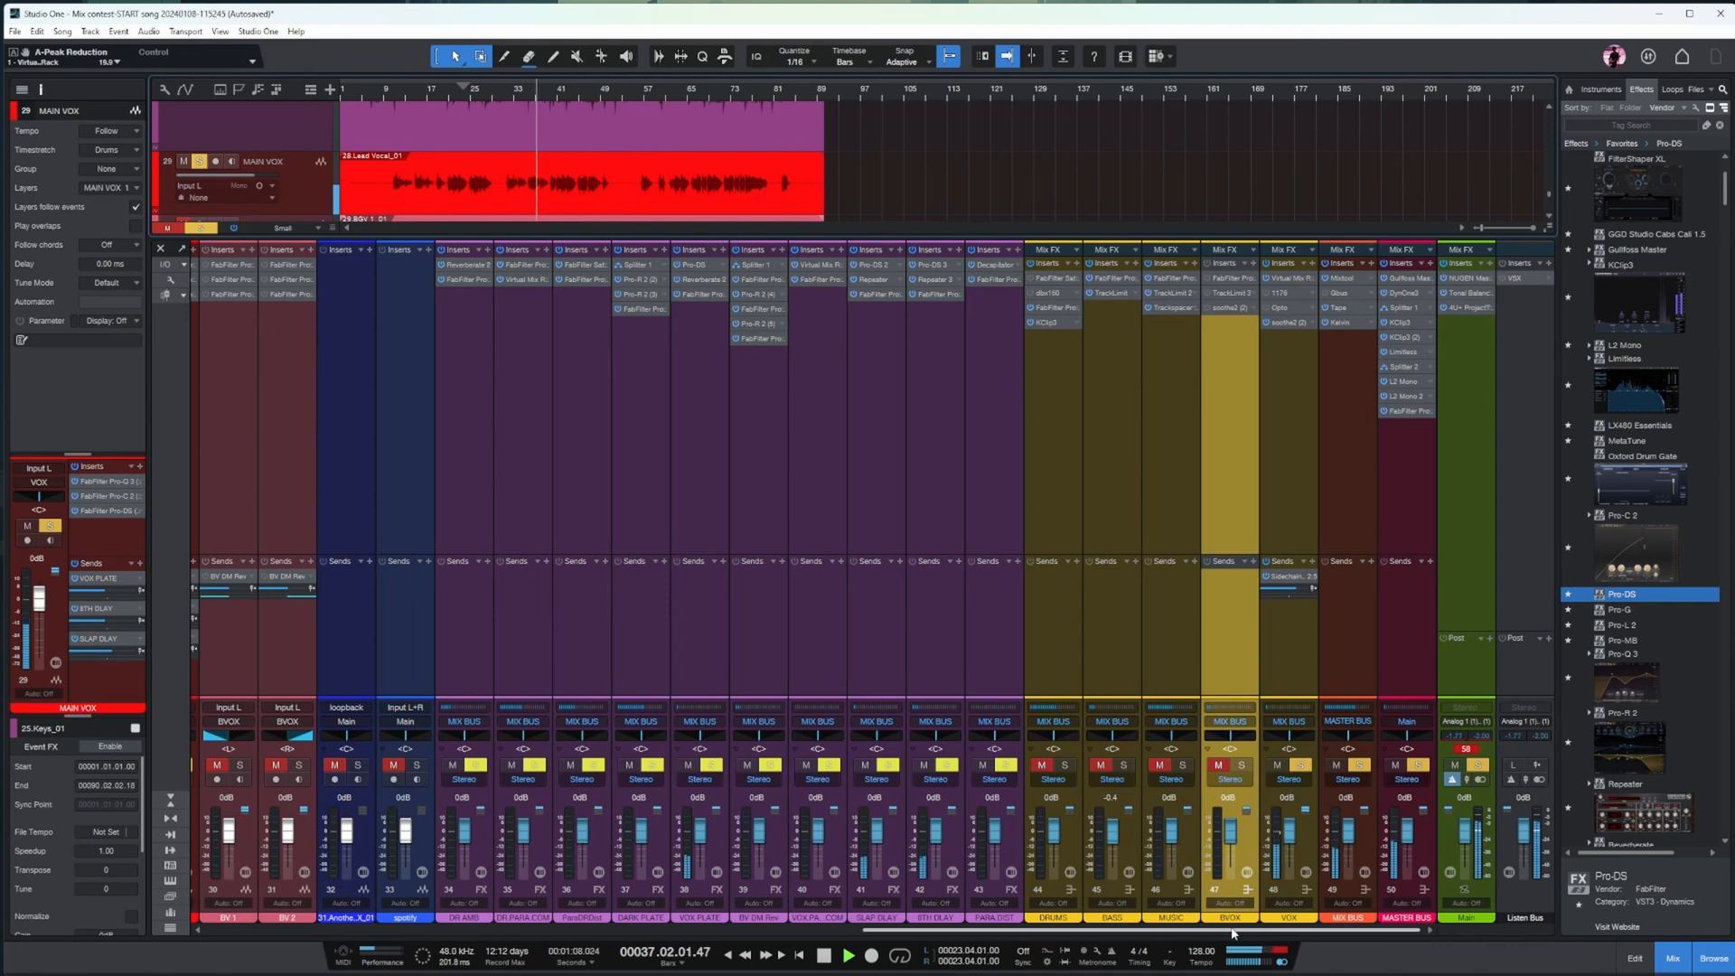
pyautogui.click(1474, 769)
pyautogui.click(1305, 418)
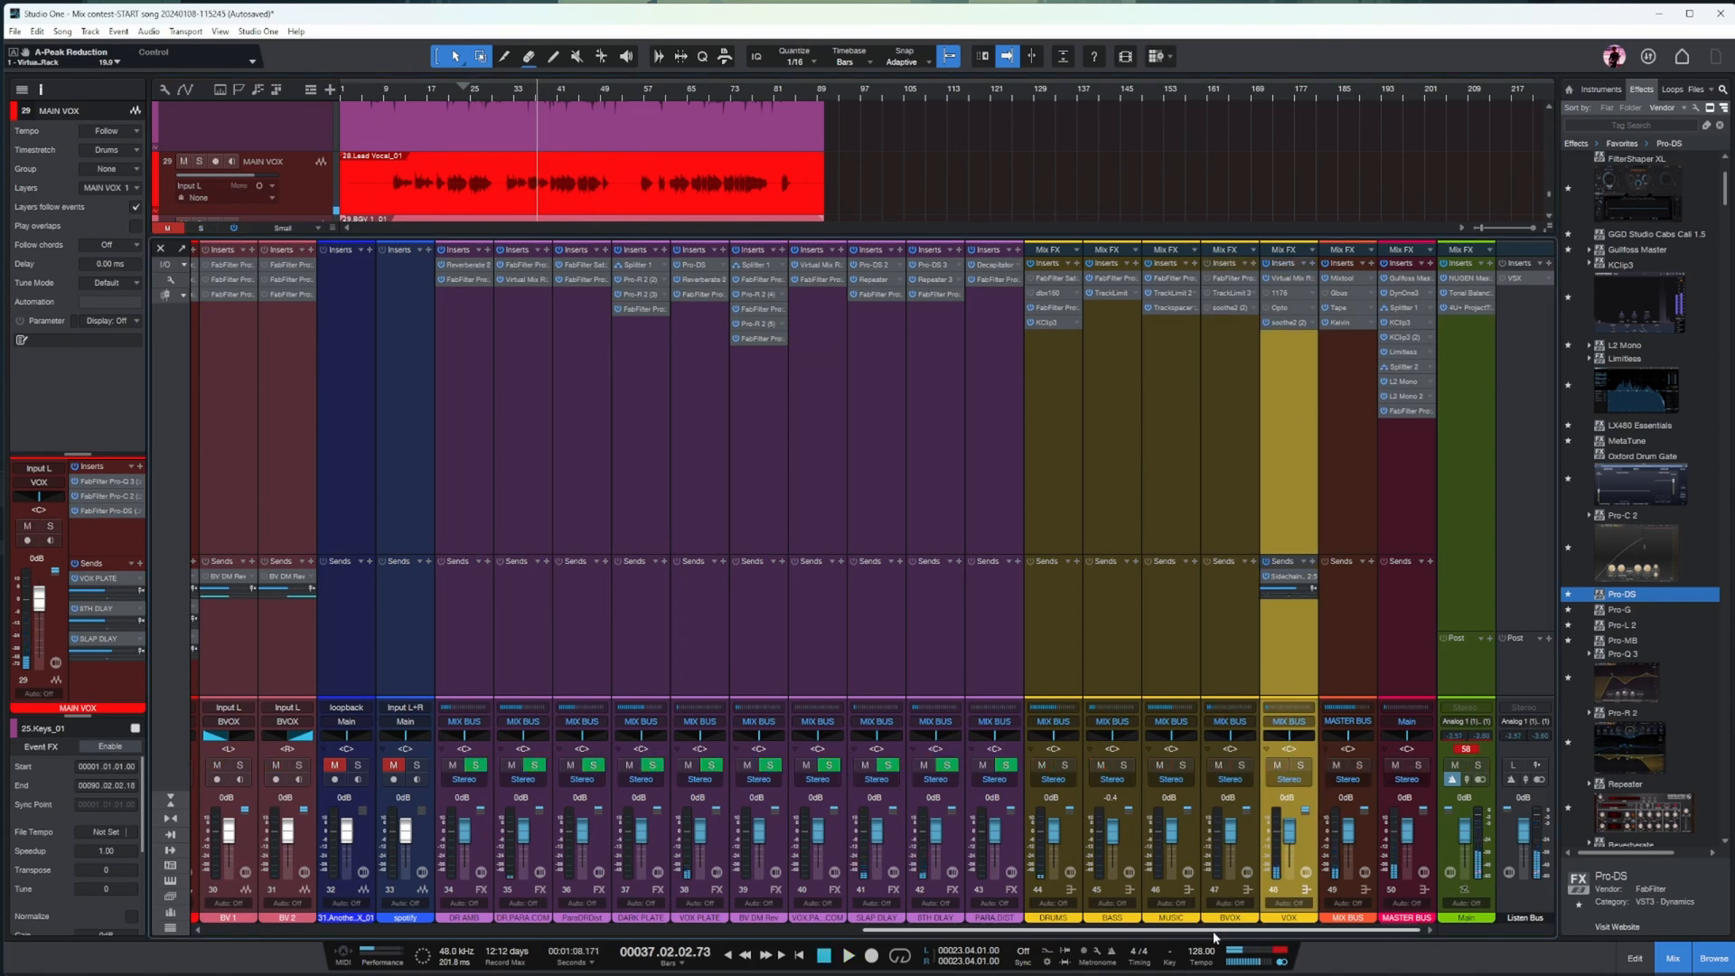
# - Add a send from the MAIN VOX channel to the VOX.PARA.COM effects channel
pyautogui.moveTo(1252, 939); pyautogui.dragTo(1110, 933)
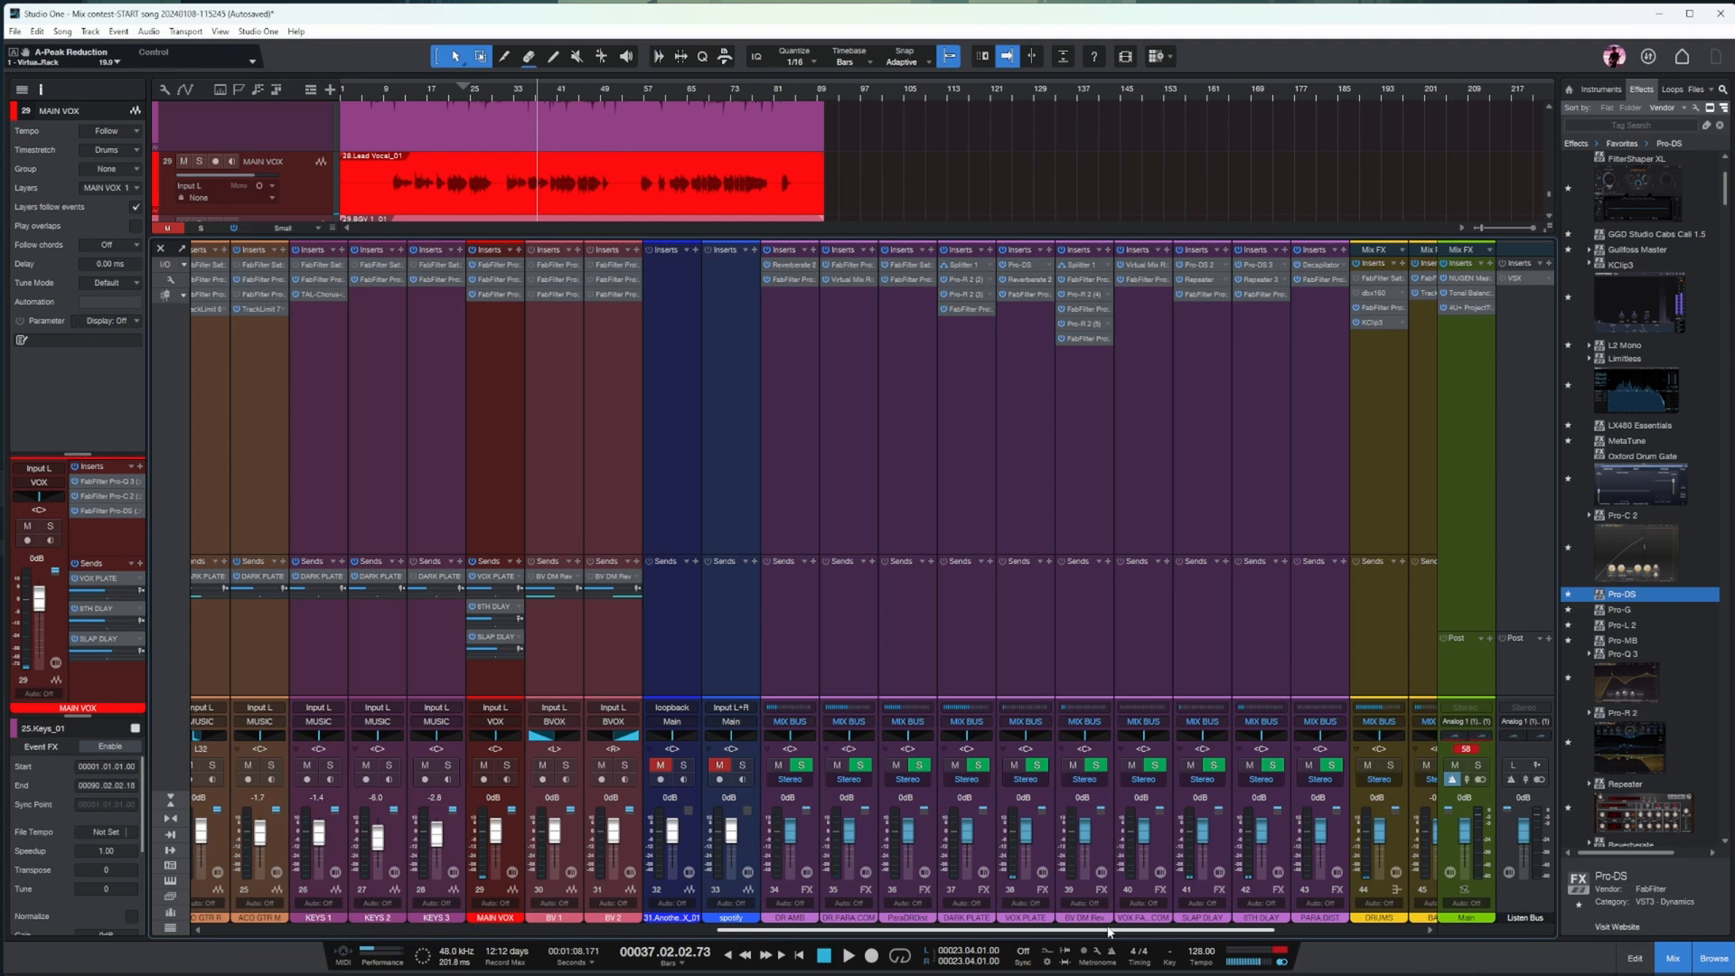
pyautogui.moveTo(1109, 933); pyautogui.dragTo(1119, 933)
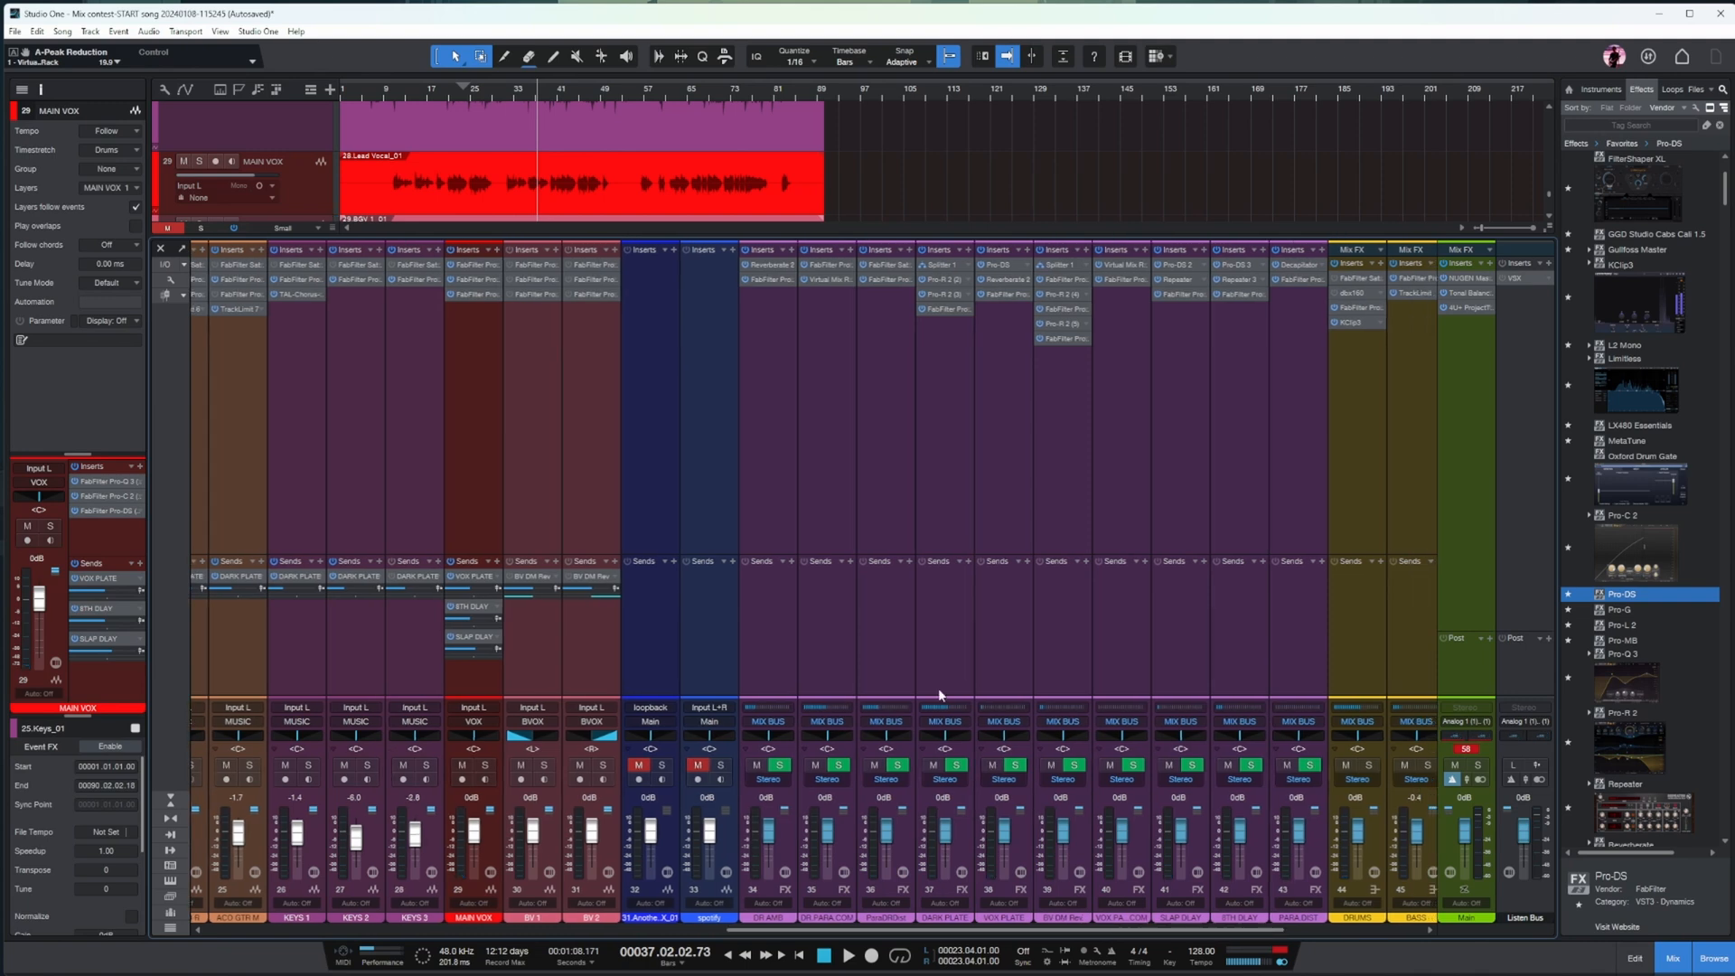
pyautogui.click(497, 562)
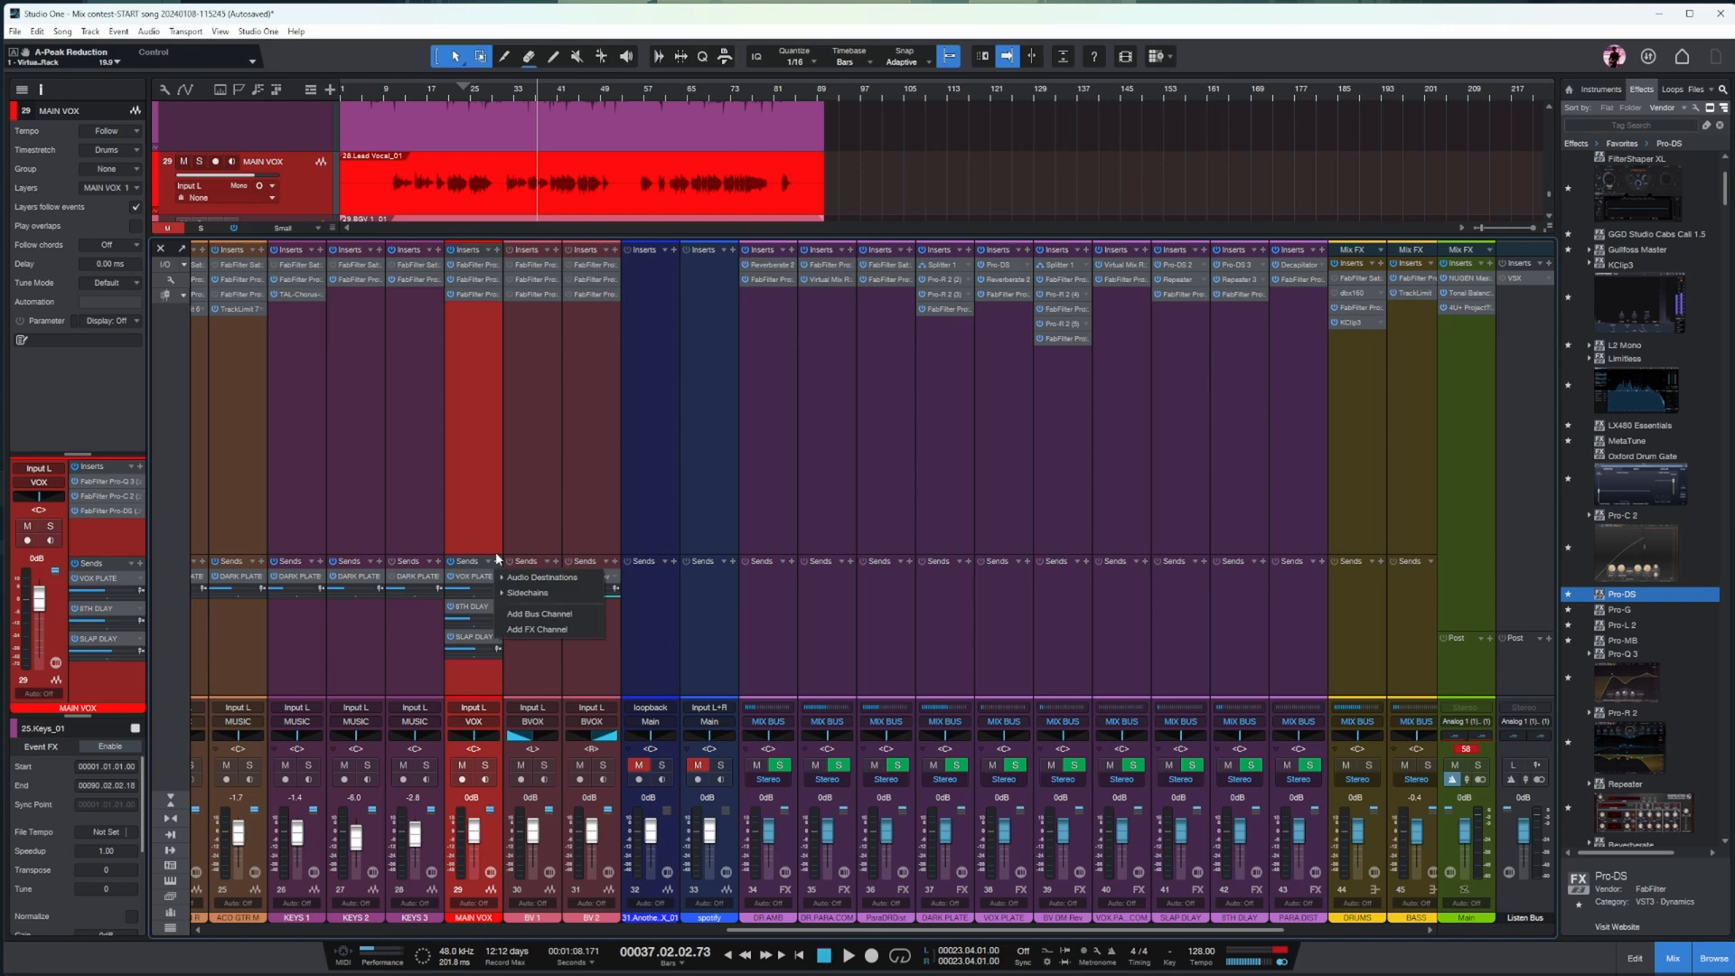
pyautogui.click(546, 587)
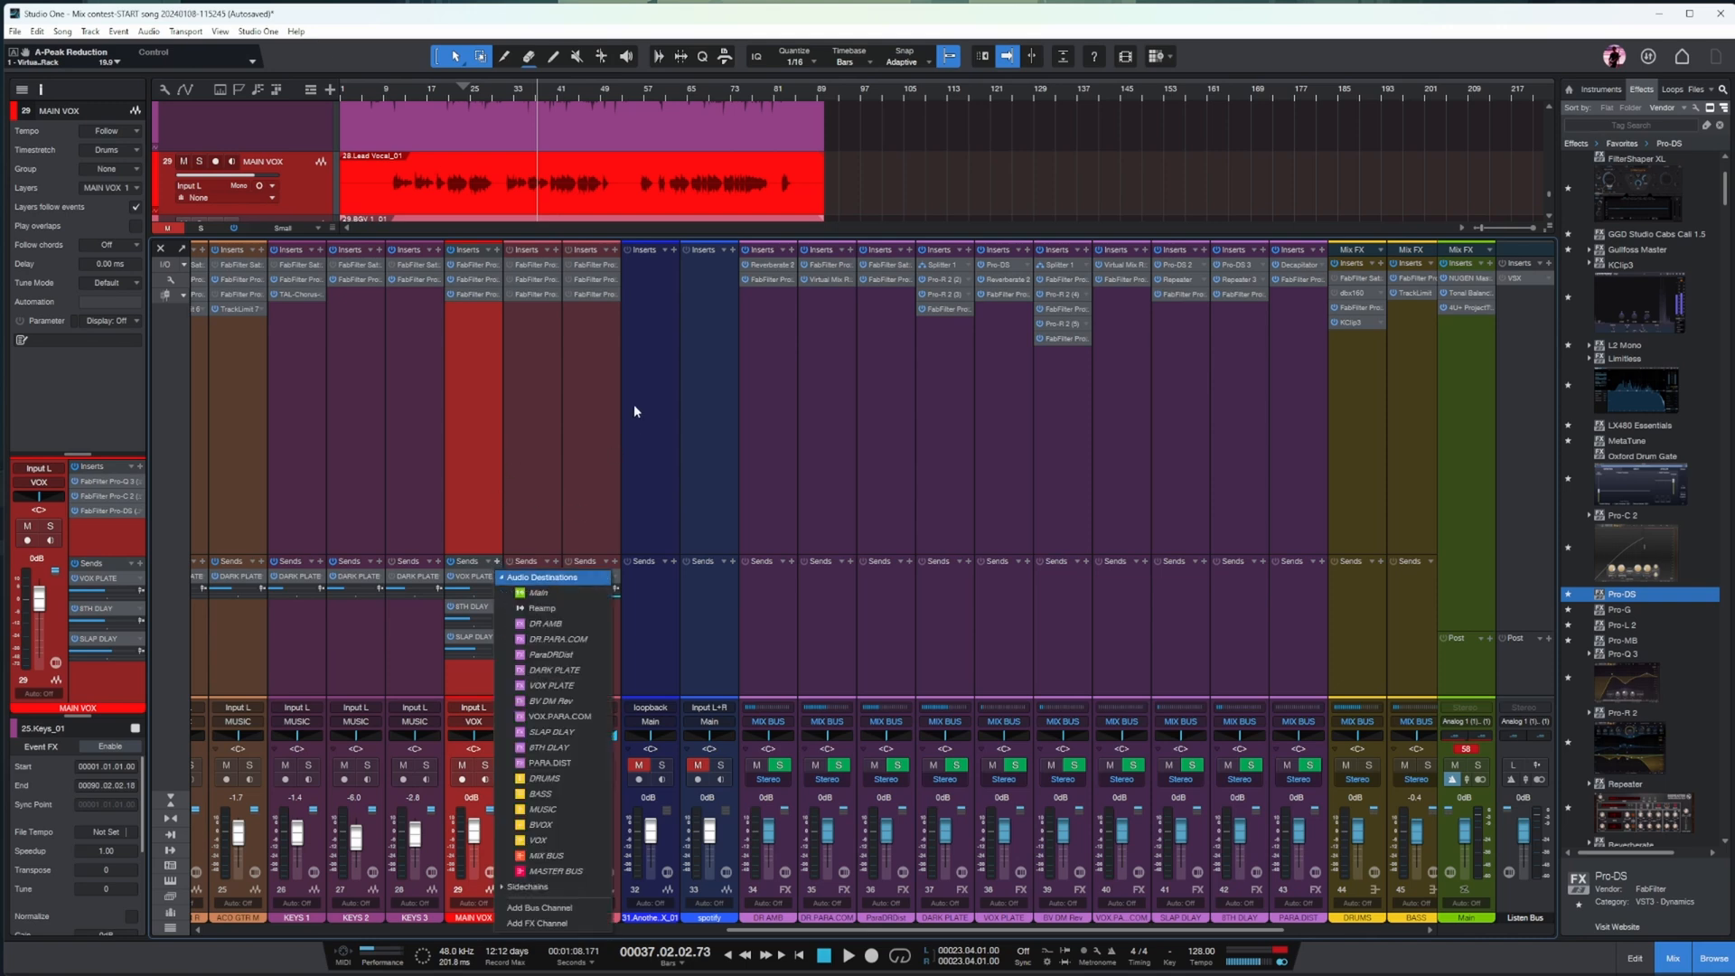
pyautogui.click(561, 716)
pyautogui.click(441, 366)
pyautogui.click(485, 395)
# - Play from bar 11 and raise the VOX.PARA.COM FG-Stress input to about 8.8, with its output at about 4.8
pyautogui.click(395, 92)
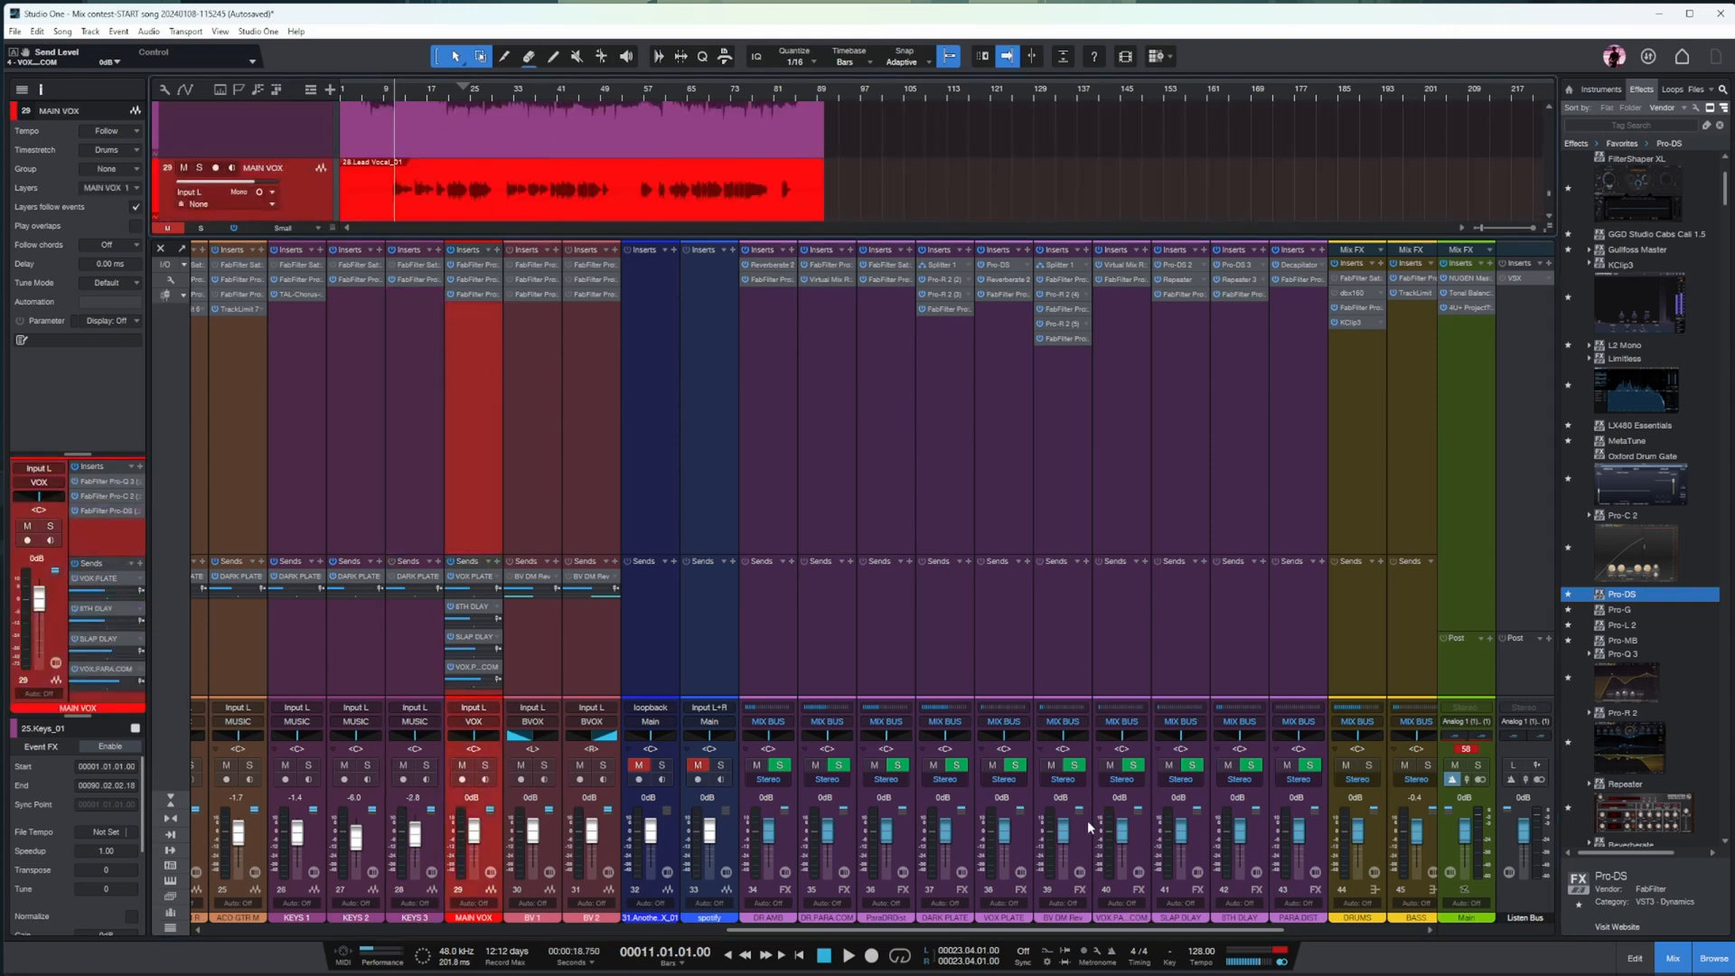
pyautogui.click(1118, 494)
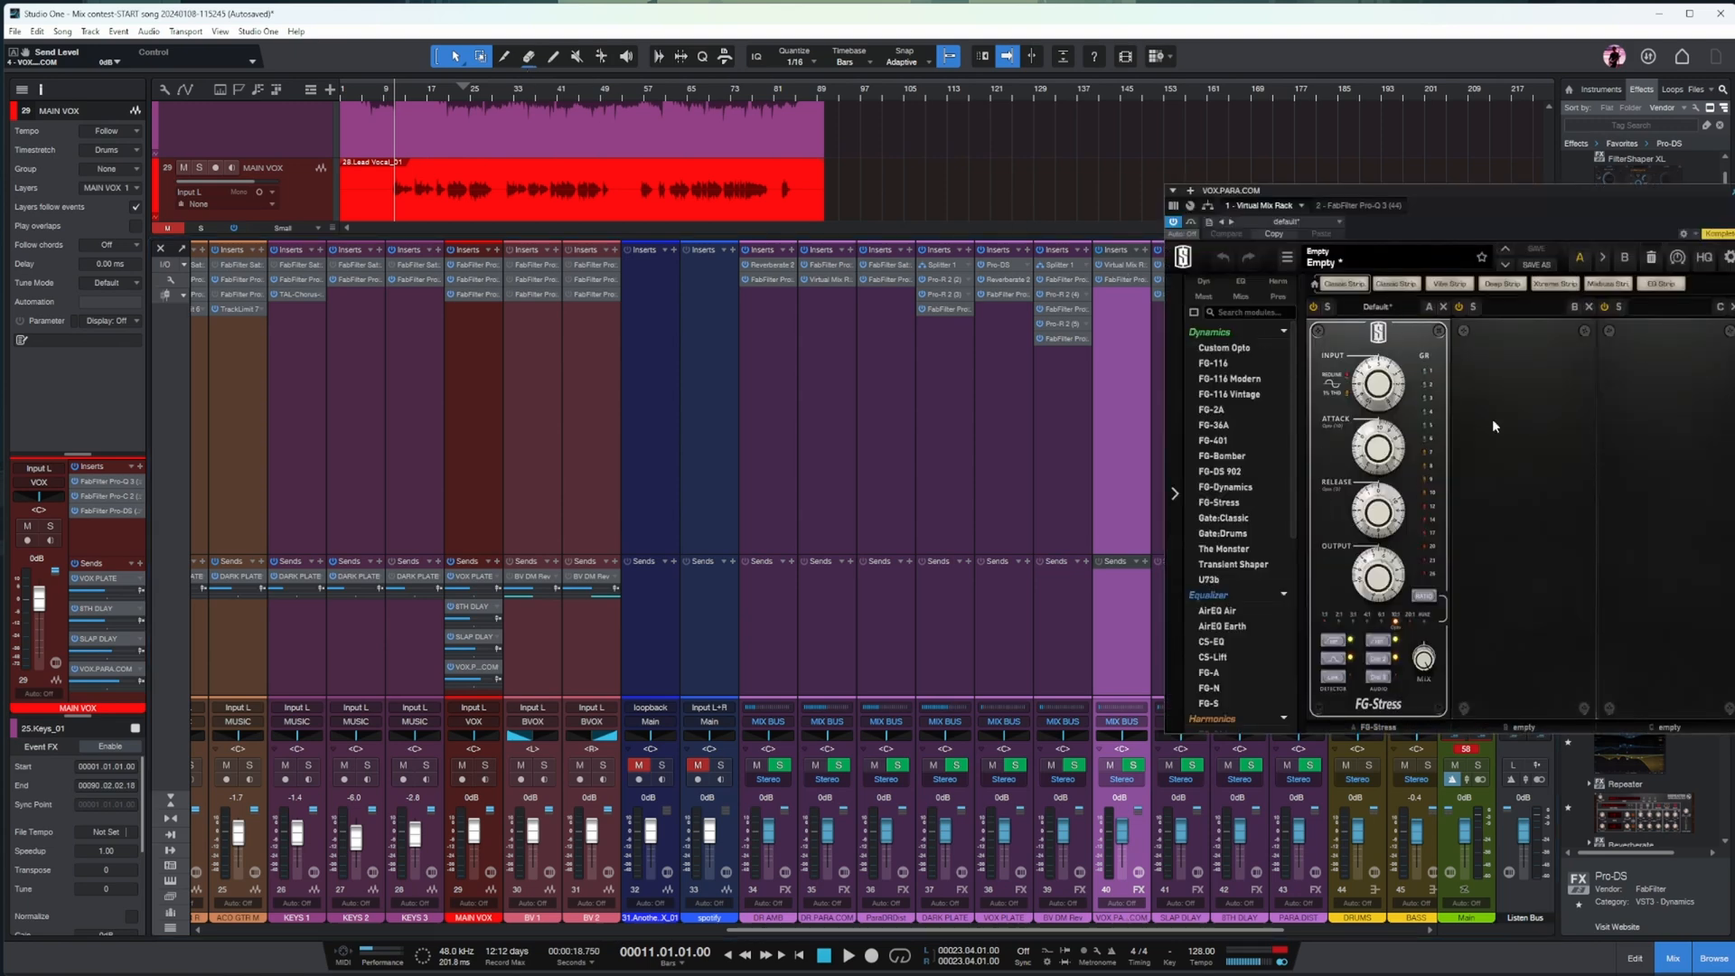
pyautogui.press('space')
pyautogui.moveTo(1380, 394); pyautogui.dragTo(1383, 372)
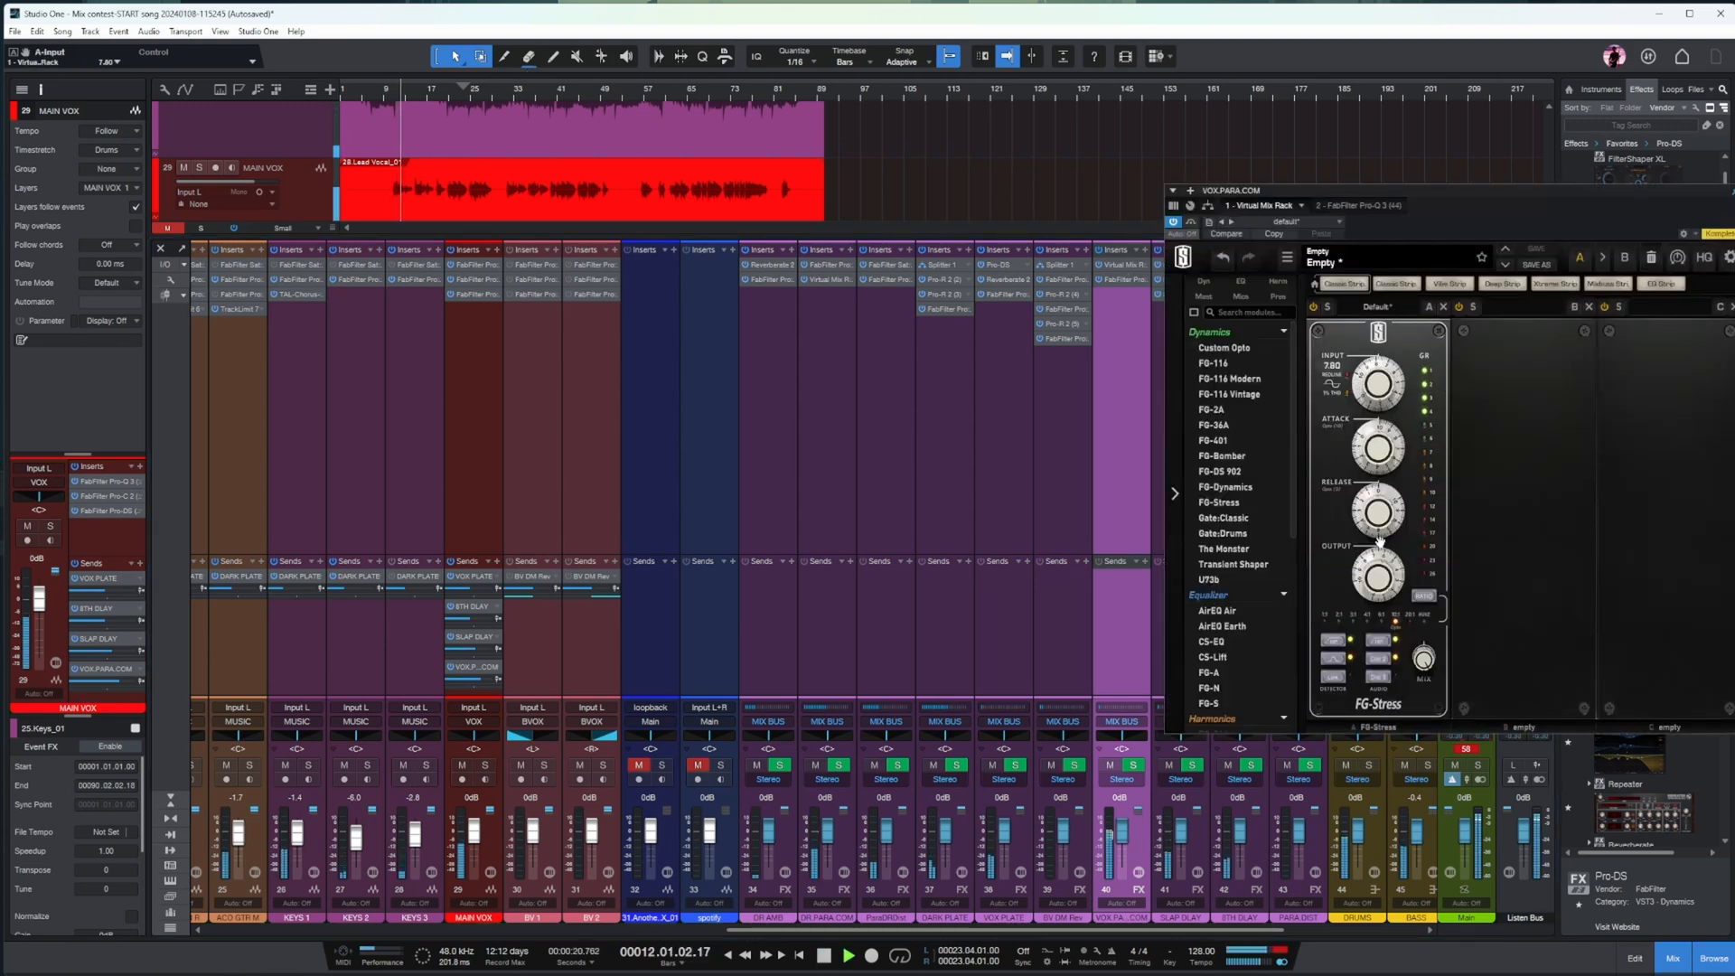
pyautogui.moveTo(1378, 577); pyautogui.dragTo(1380, 601)
pyautogui.moveTo(1379, 394); pyautogui.dragTo(1381, 367)
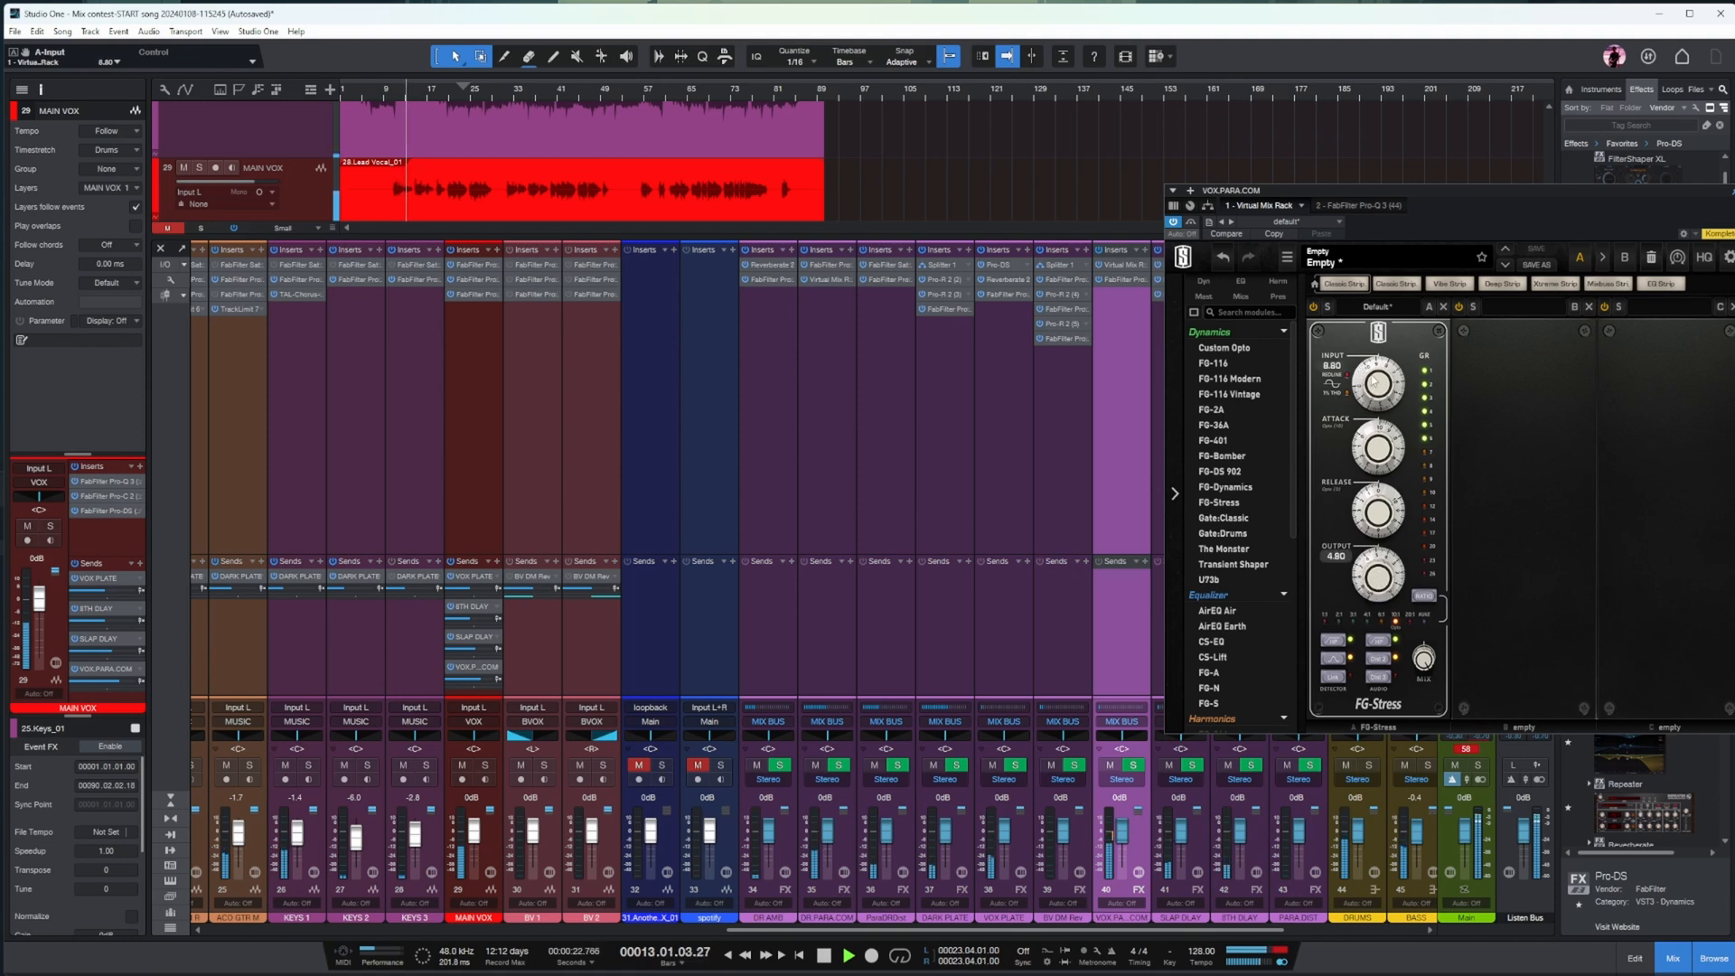
# - Insert the FG-DS 902 de-esser ahead of FG-Stress in the VOX.PARA.COM rack, adjust its range and enable HF Only
pyautogui.moveTo(1492, 192); pyautogui.dragTo(1217, 187)
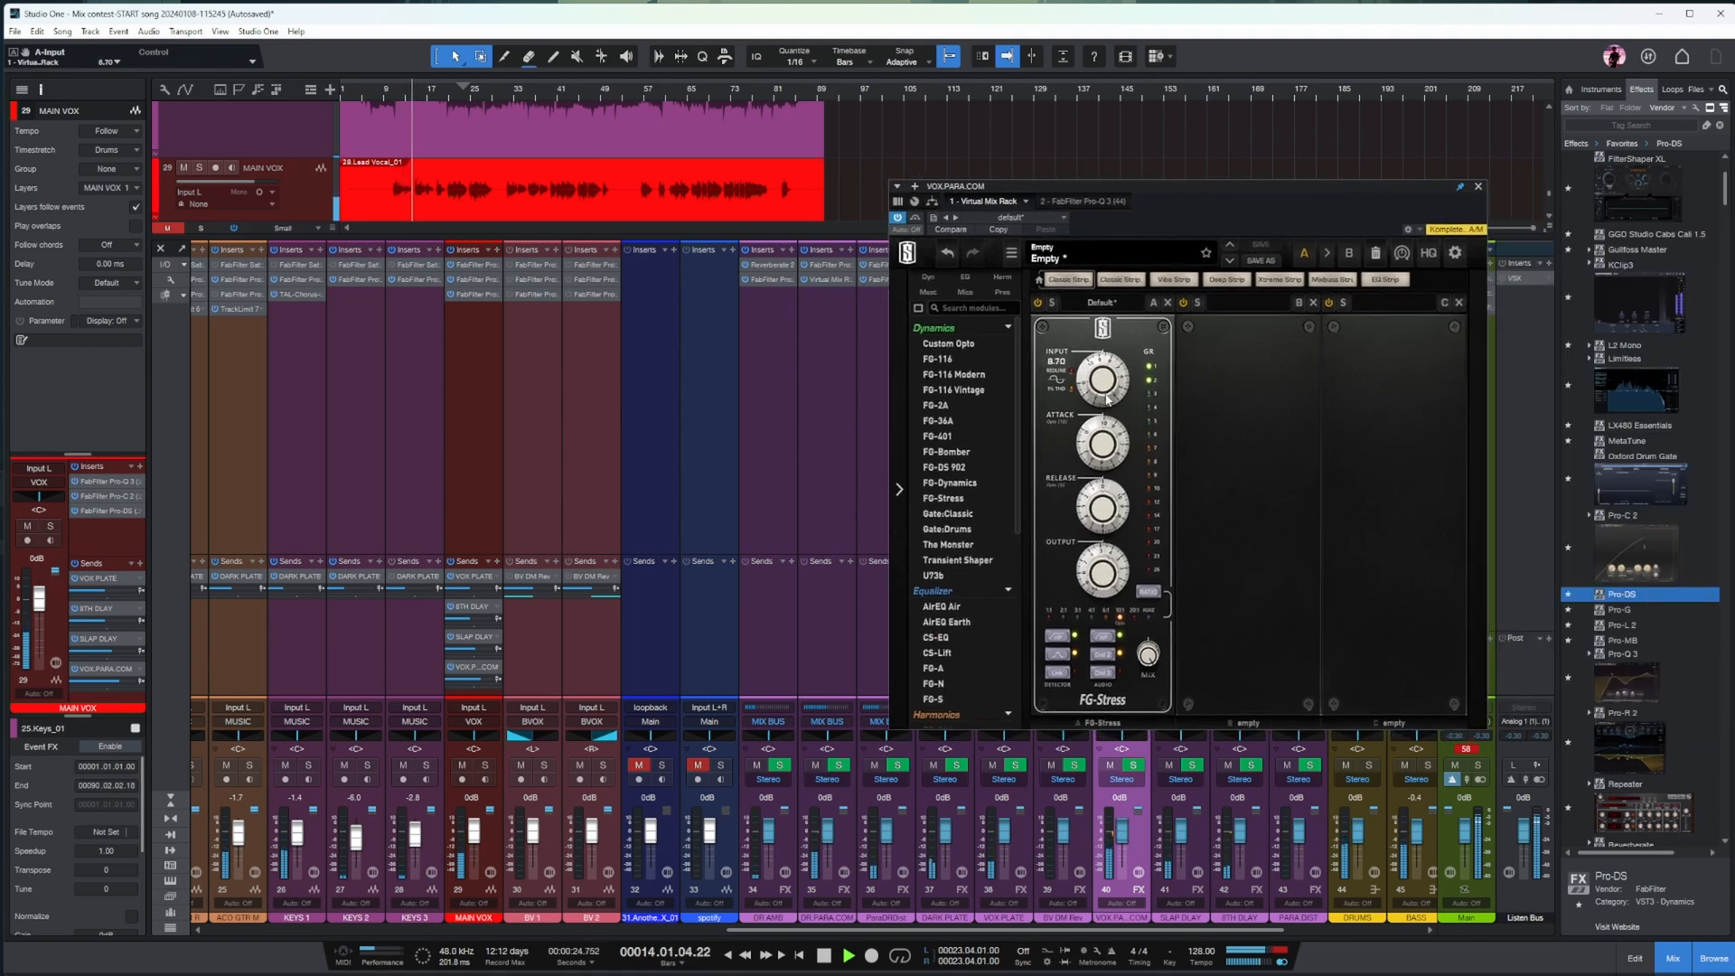
pyautogui.scroll(-3, 961, 543)
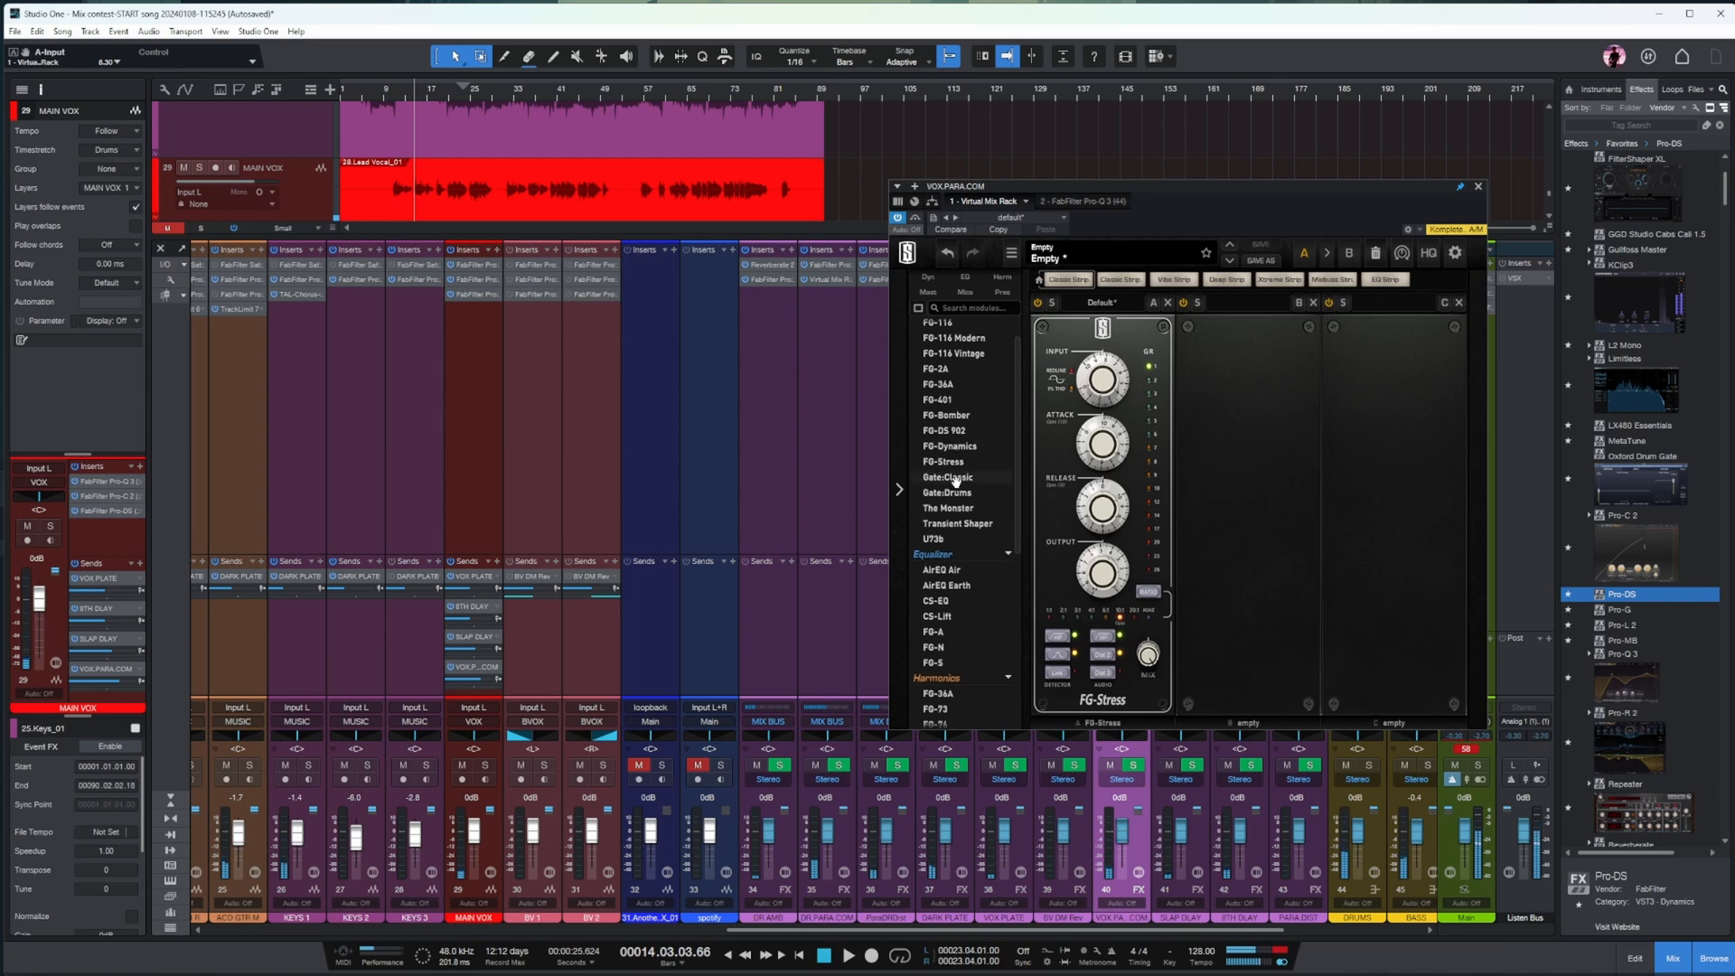
pyautogui.moveTo(948, 400); pyautogui.dragTo(1087, 507)
pyautogui.moveTo(1148, 570); pyautogui.dragTo(1149, 496)
pyautogui.press('space')
pyautogui.click(1086, 369)
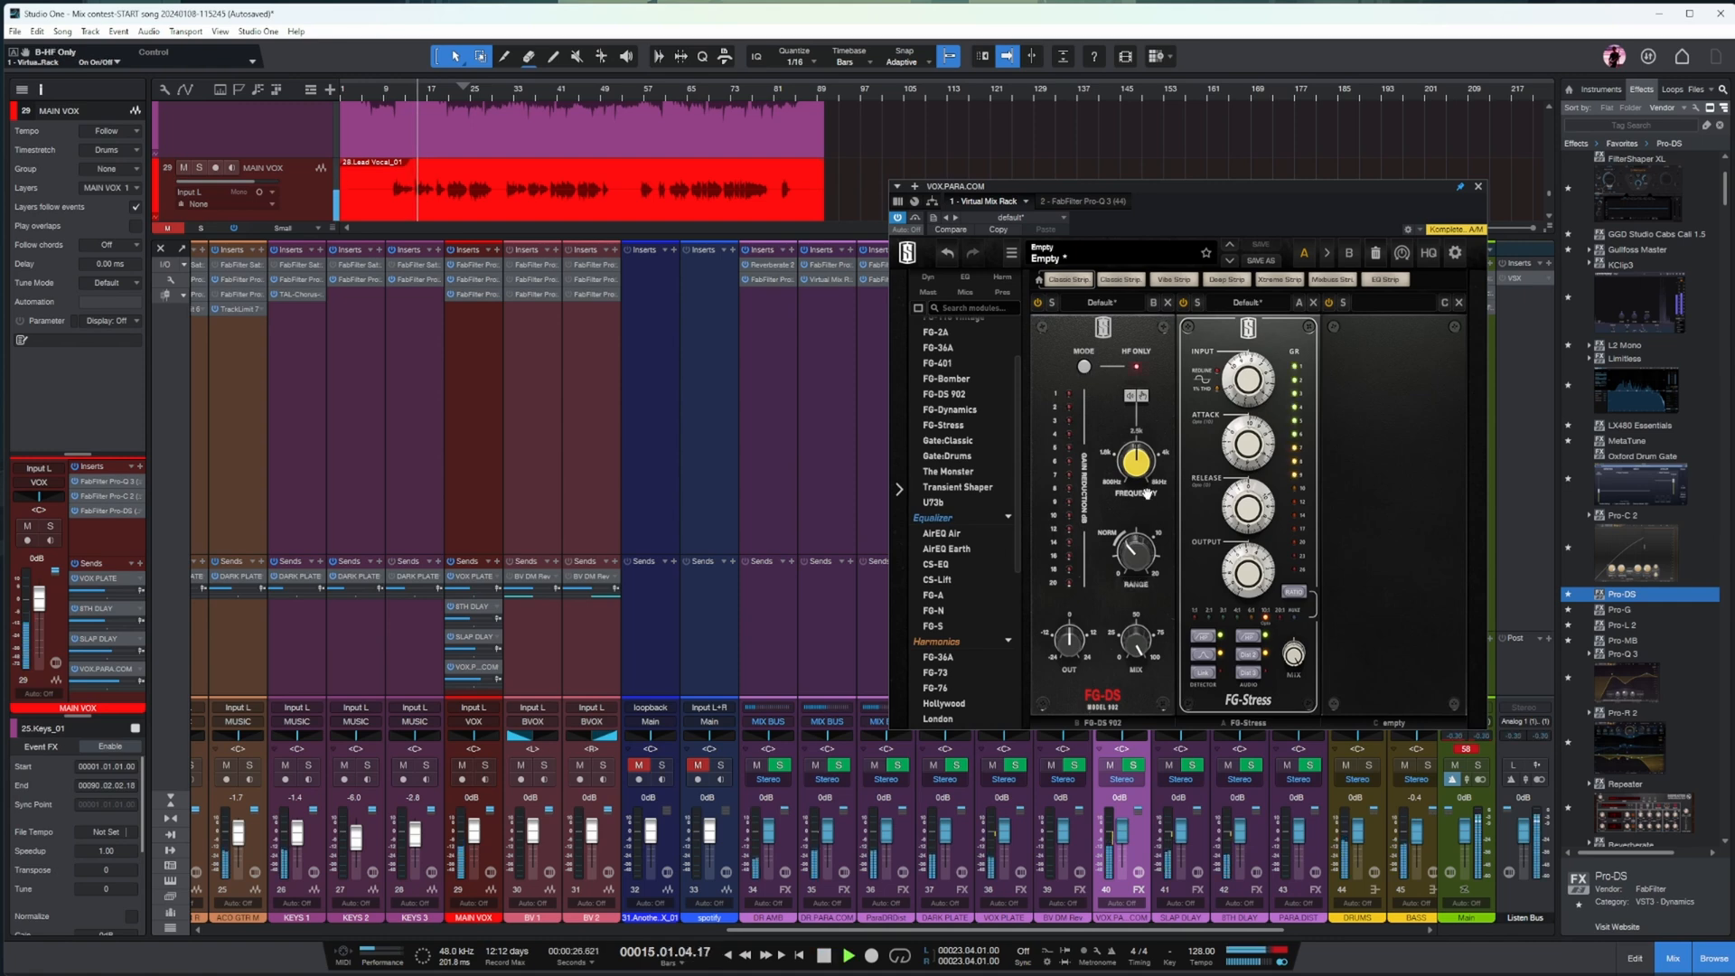
# - Close the rack, lower the VOX.PARA.COM fader to -2.1 dB and bring the VOX bus level up slightly
pyautogui.click(1479, 188)
pyautogui.moveTo(1127, 837); pyautogui.dragTo(1124, 839)
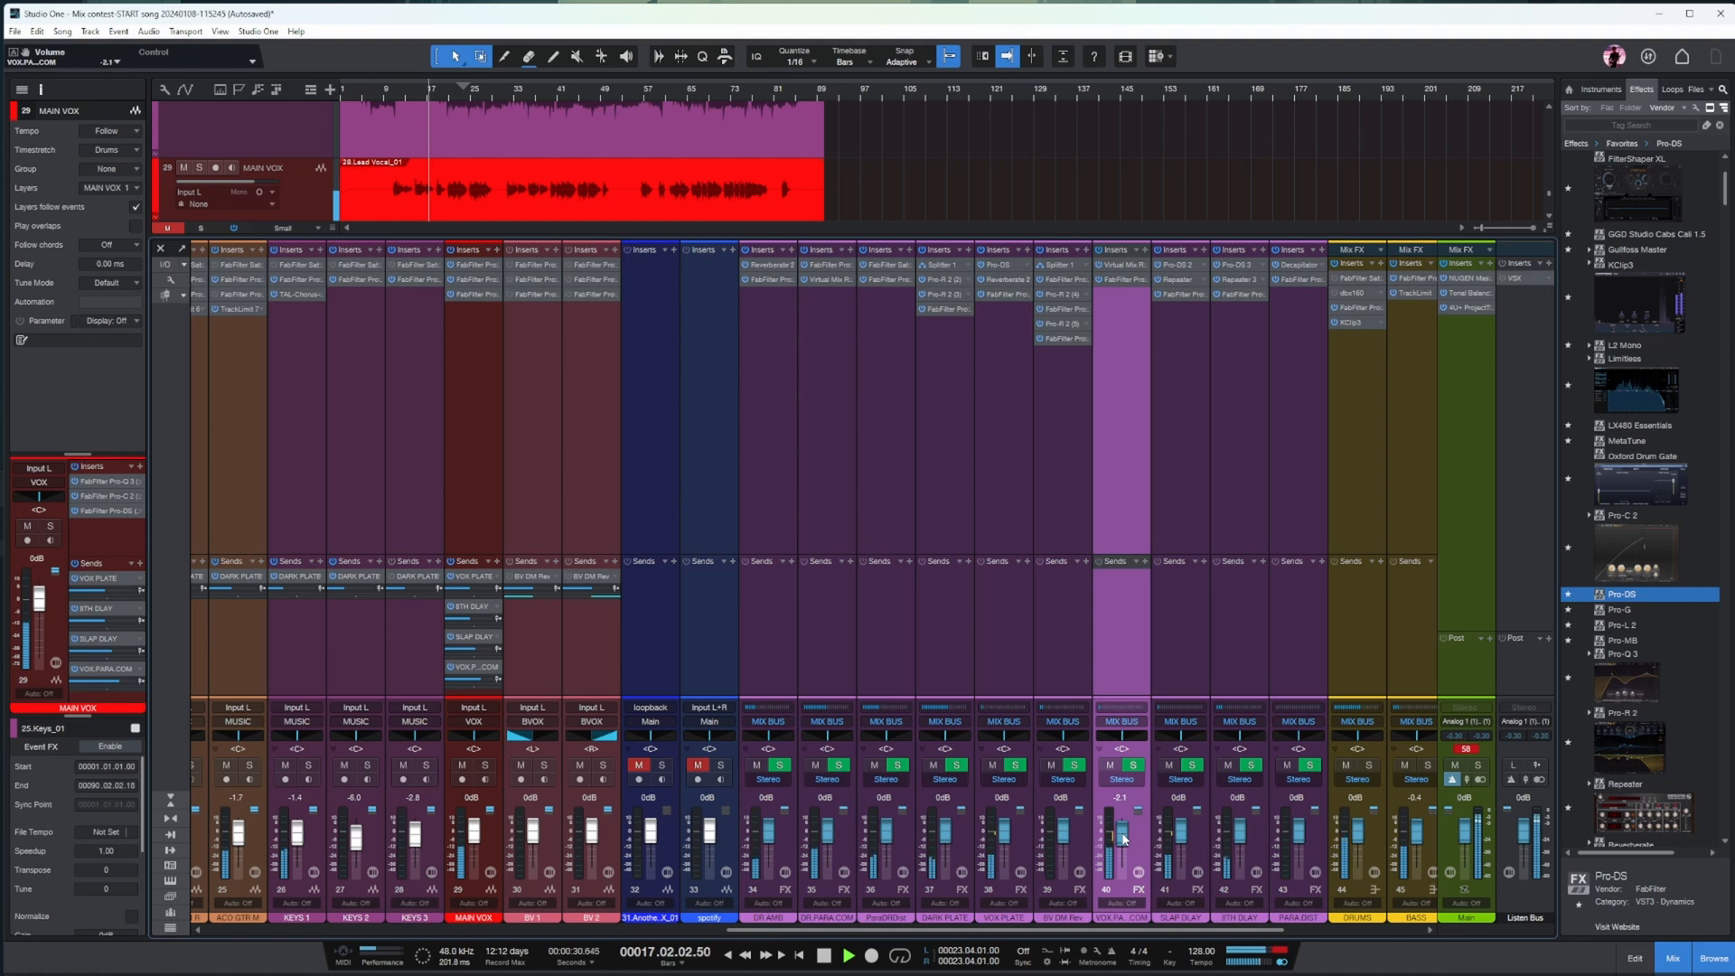
pyautogui.moveTo(1166, 929); pyautogui.dragTo(1301, 929)
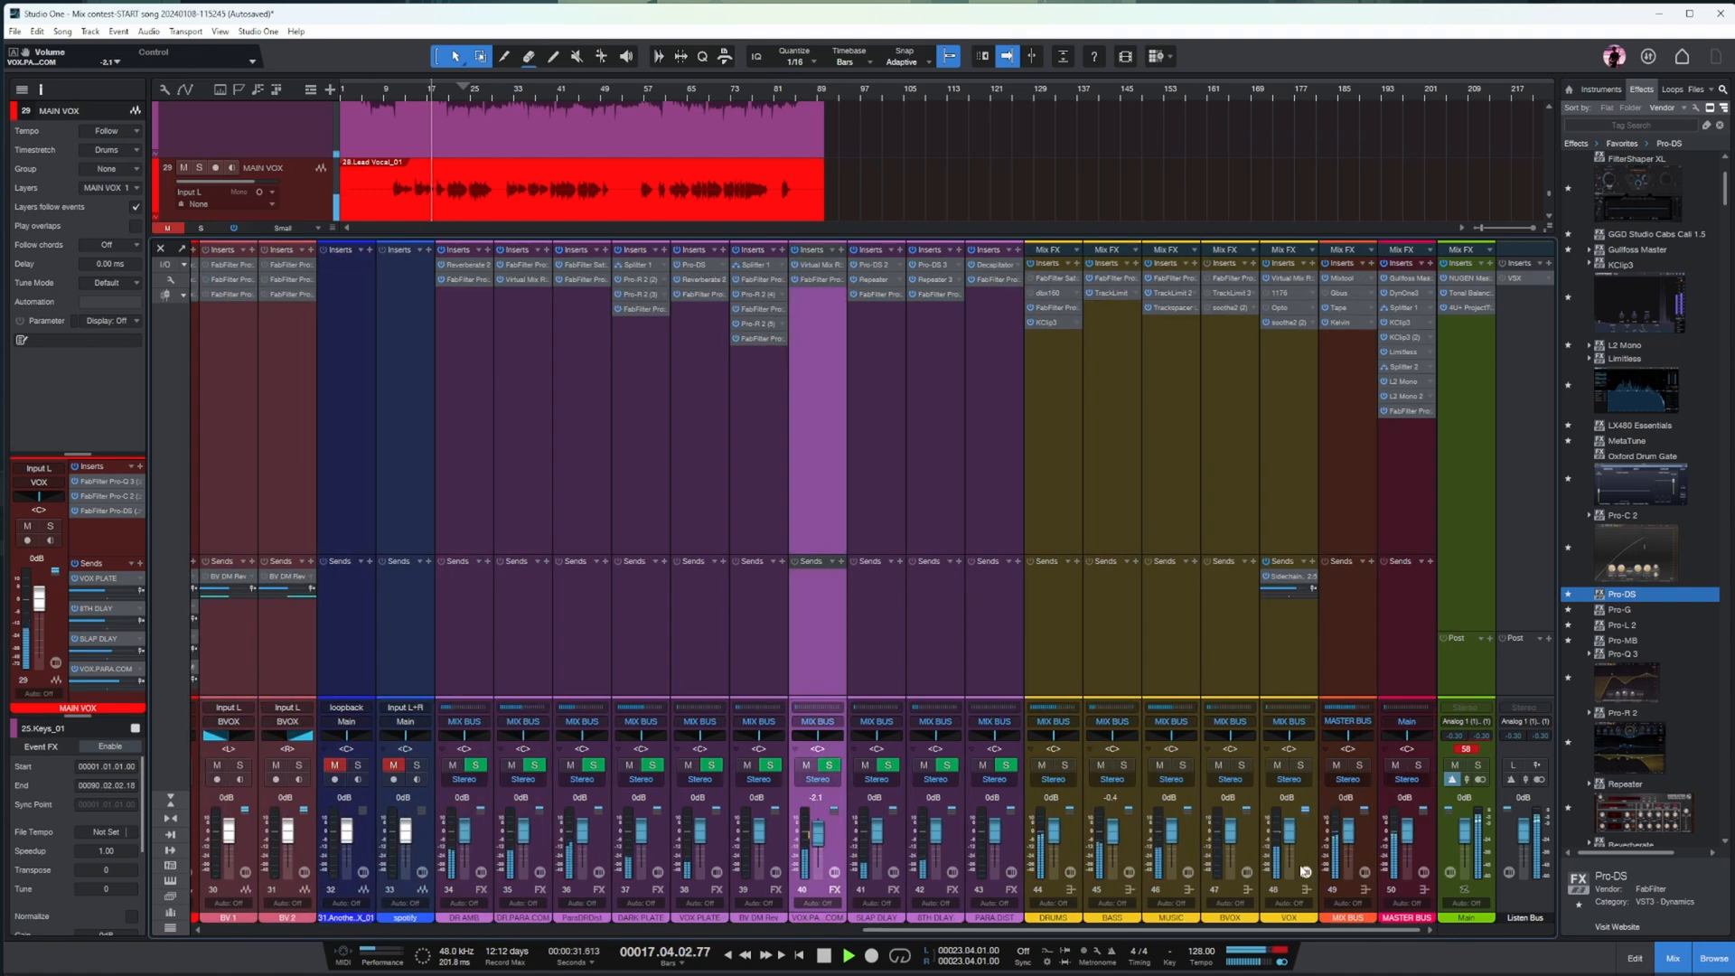
pyautogui.click(1217, 423)
# - Hide the mixer console, solo the BV 1 and BV 2 tracks and open the Pro-Q 3 on BV 1
pyautogui.press('F3')
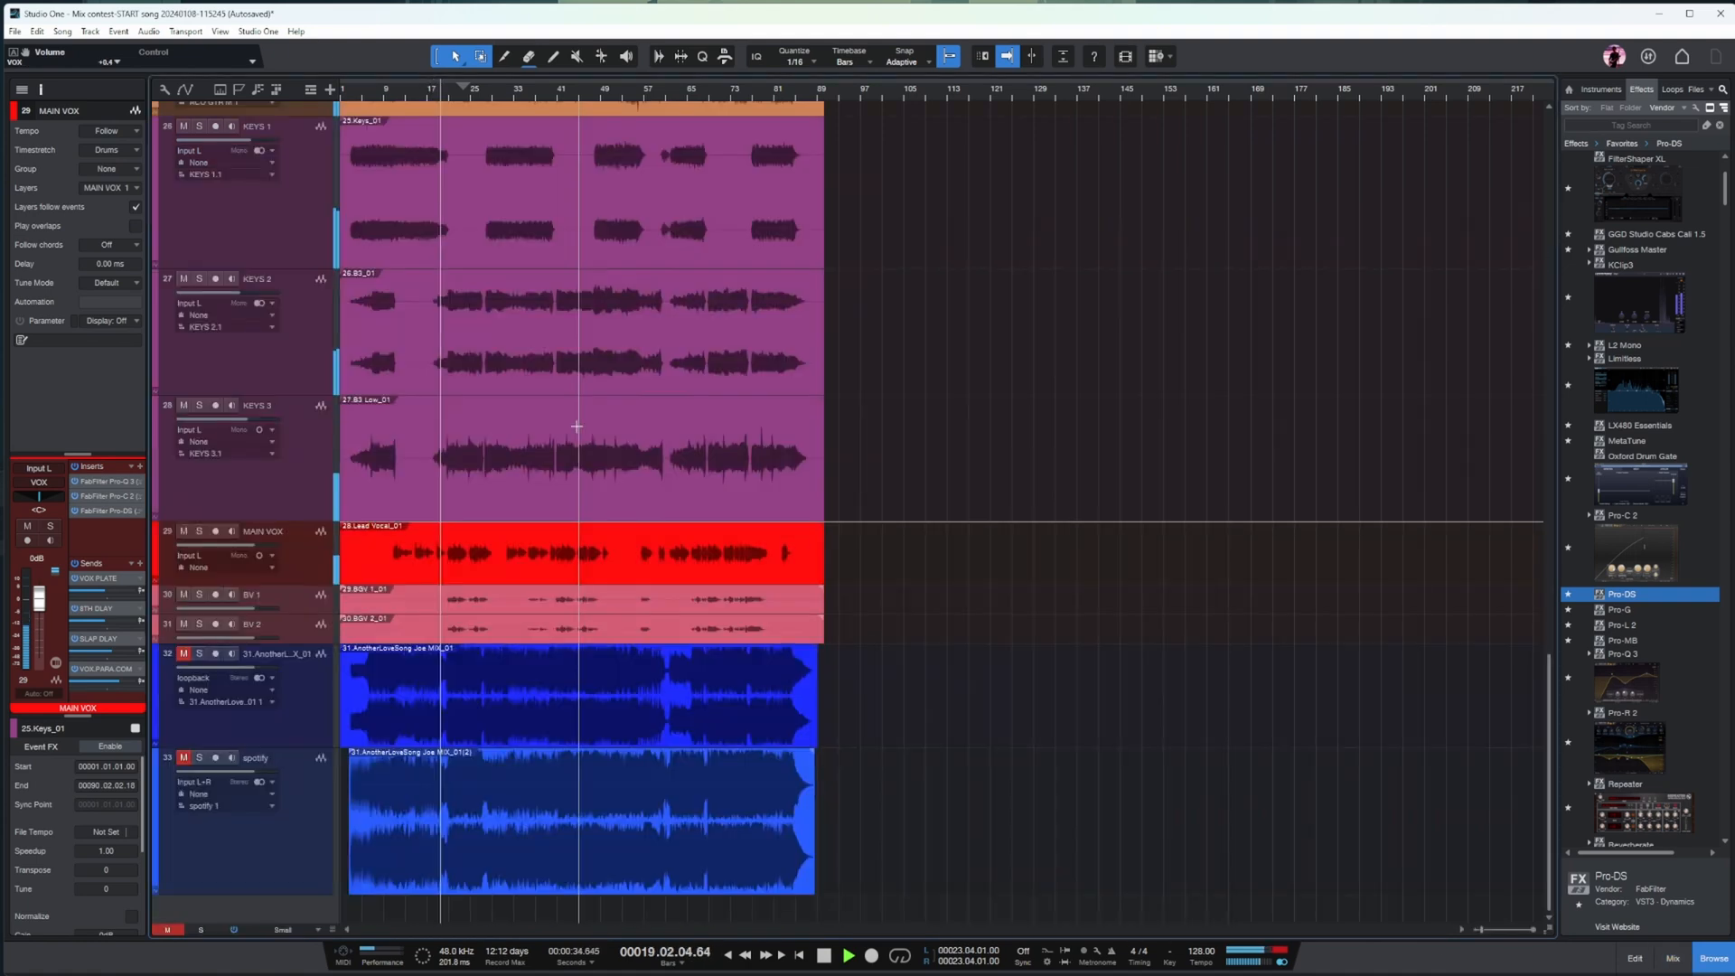
pyautogui.click(289, 595)
pyautogui.keyDown('shift'); pyautogui.click(304, 634); pyautogui.keyUp('shift')
pyautogui.press('s')
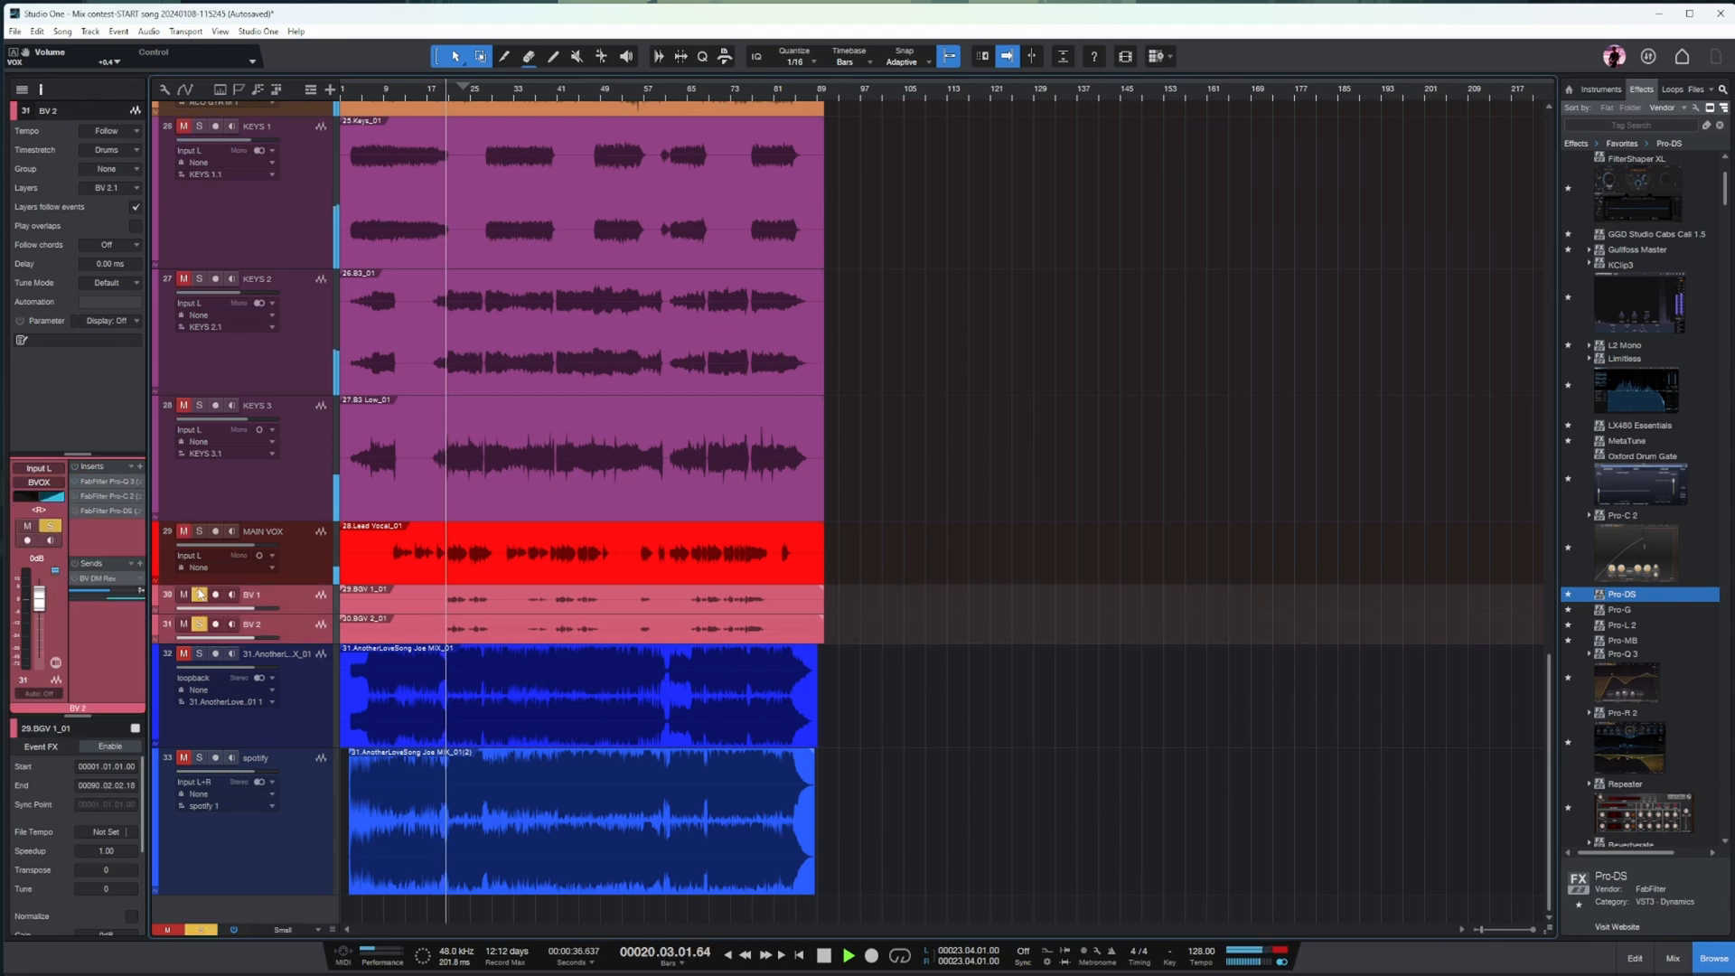
pyautogui.click(290, 594)
pyautogui.click(111, 481)
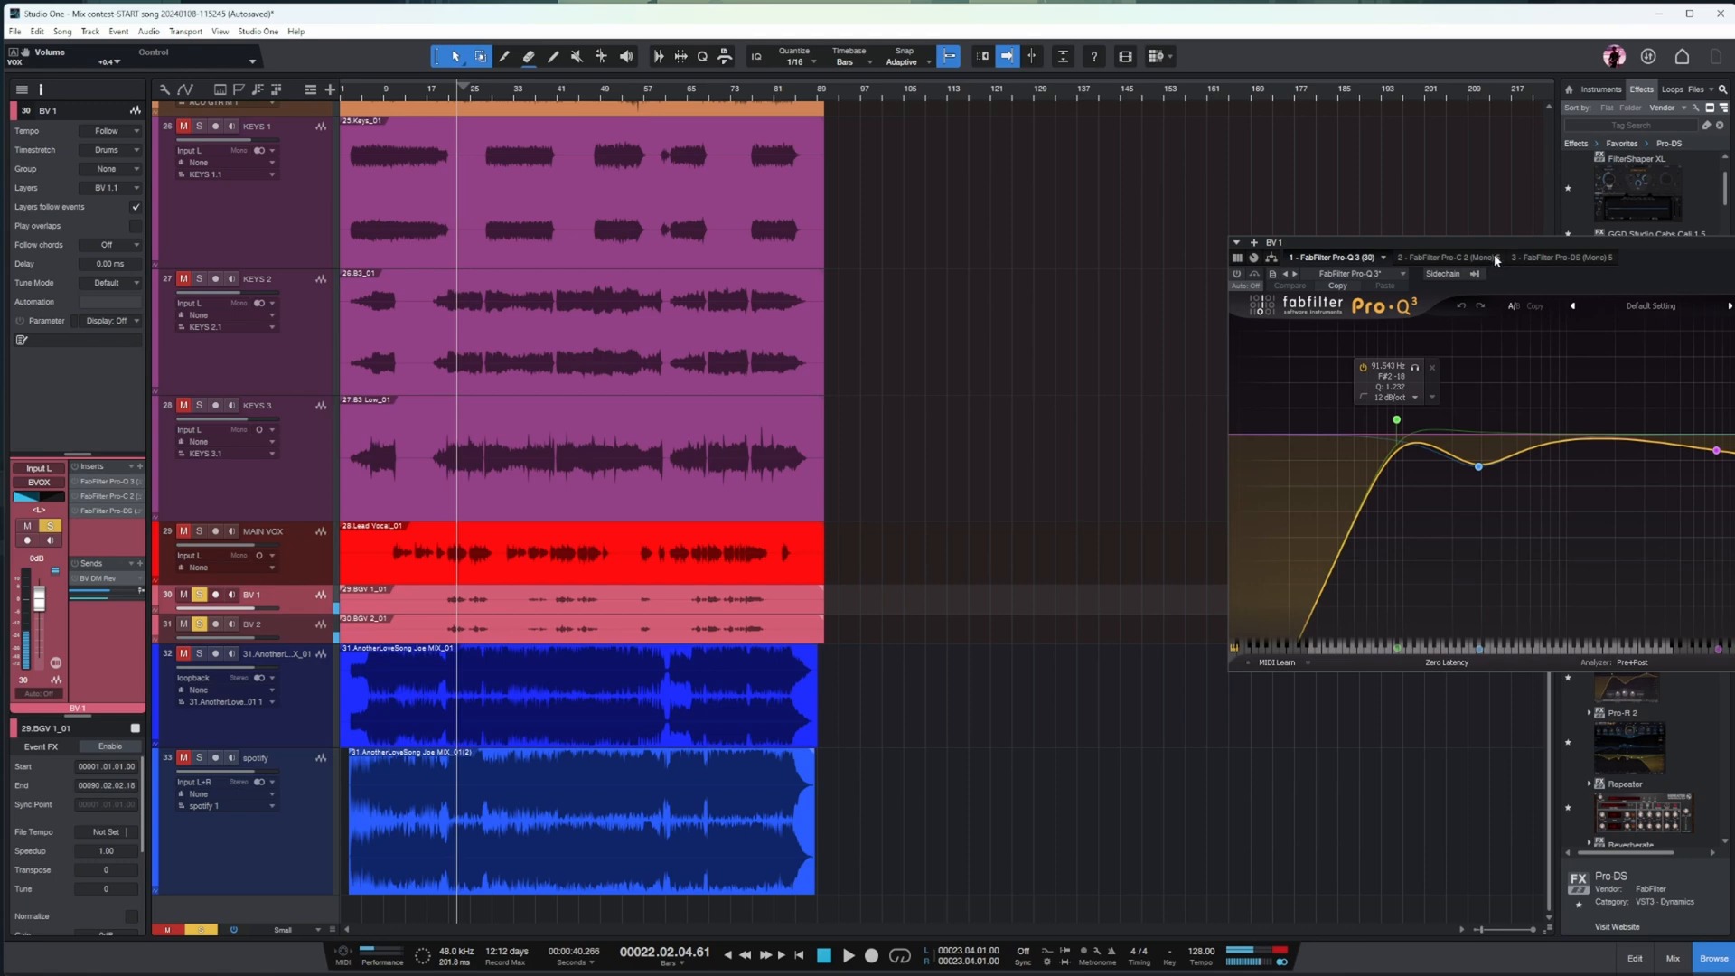
# - Raise the BV 1 Pro-Q 3 low cut to about 390 Hz and set its slope to 6 dB/oct
pyautogui.moveTo(1491, 244); pyautogui.dragTo(1086, 250)
pyautogui.moveTo(991, 422); pyautogui.dragTo(1093, 419)
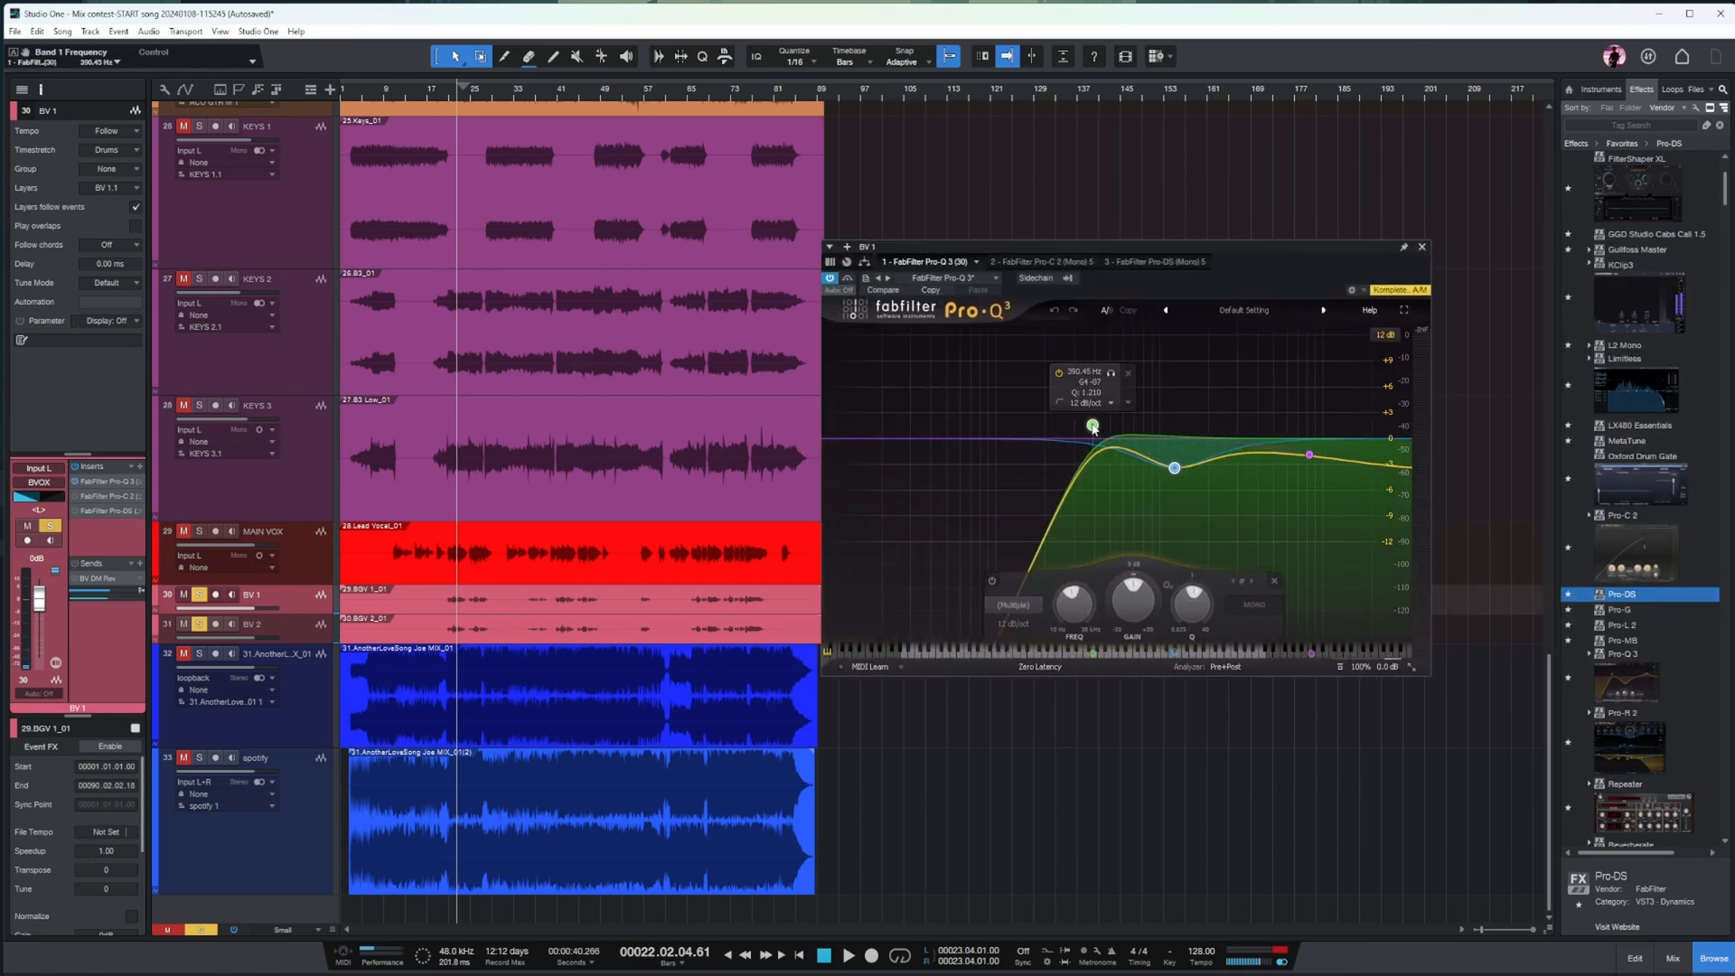
pyautogui.scroll(-1, 1097, 438)
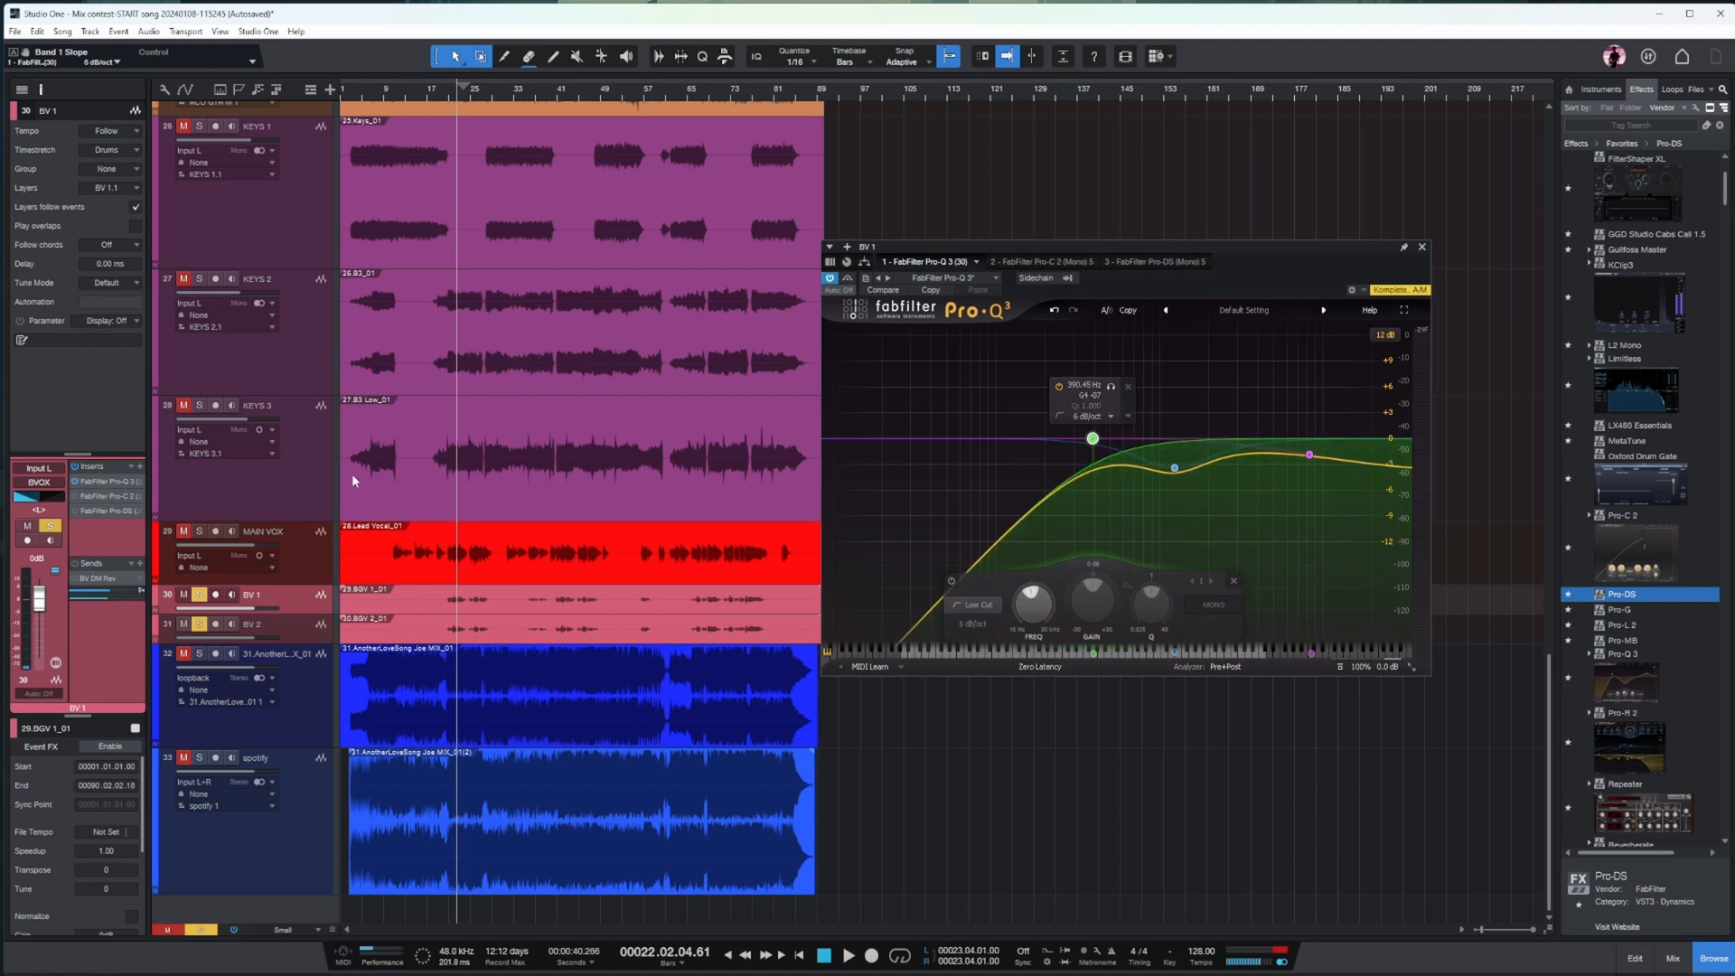
# - Enable Pro-C 2 on BV 1 and lower its compression threshold during playback
pyautogui.click(1039, 261)
pyautogui.moveTo(872, 502); pyautogui.dragTo(875, 579)
pyautogui.press('space')
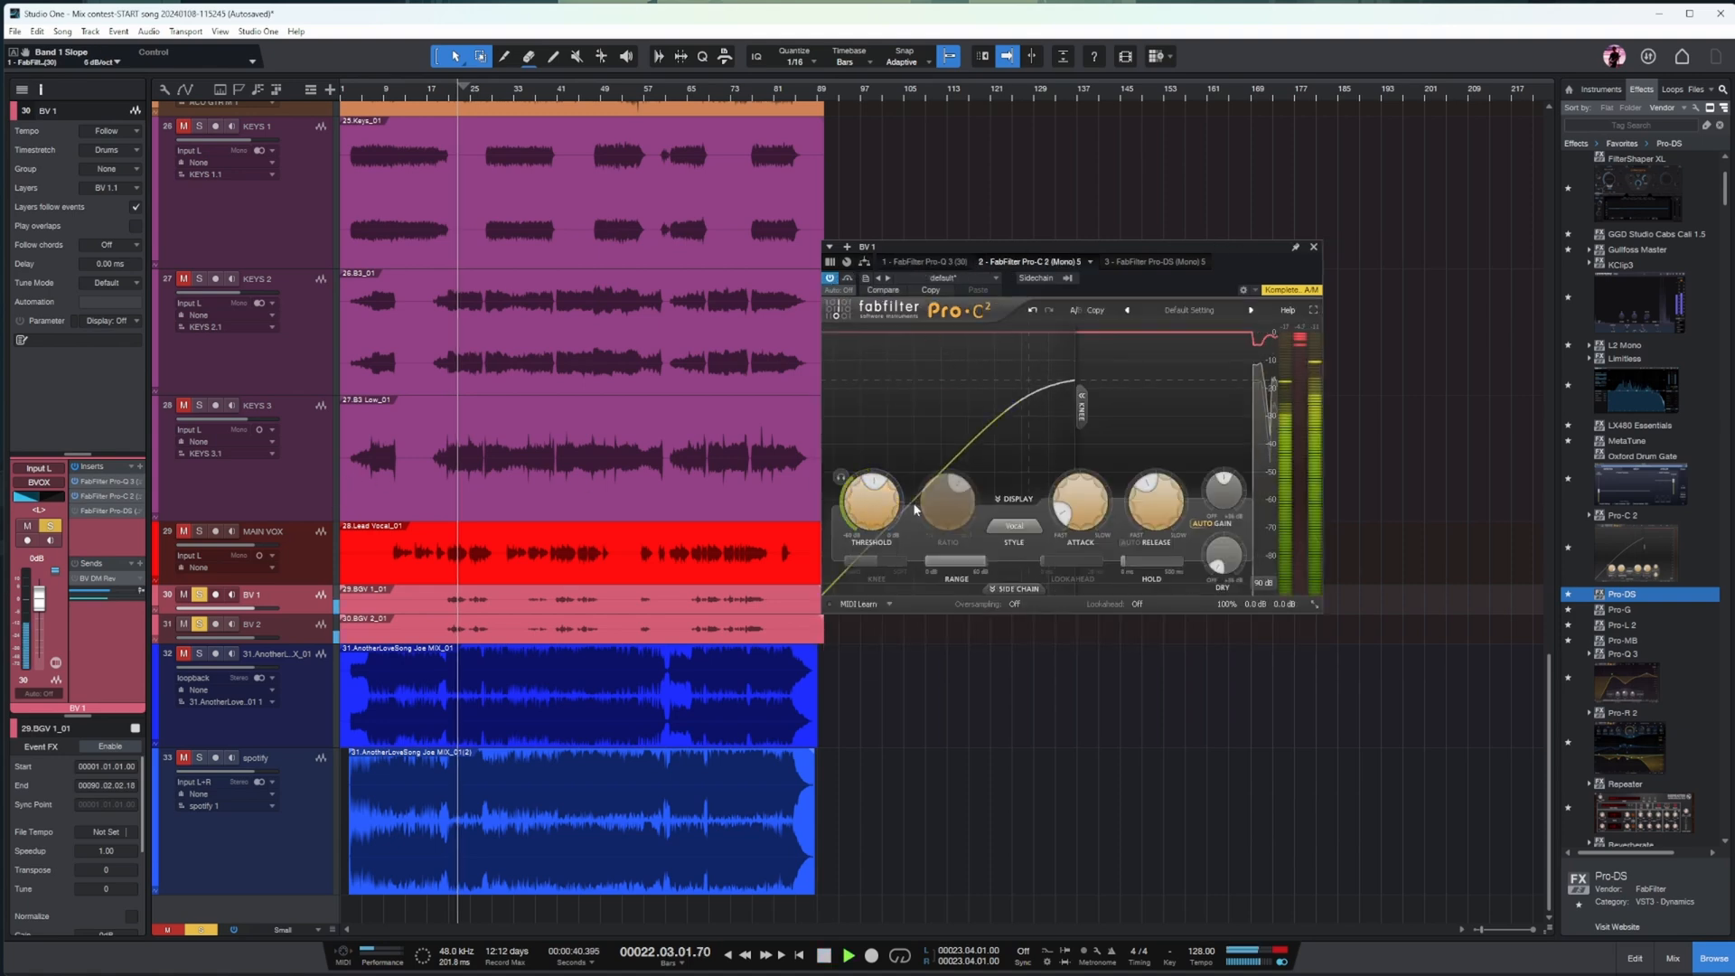
pyautogui.moveTo(871, 501); pyautogui.dragTo(877, 552)
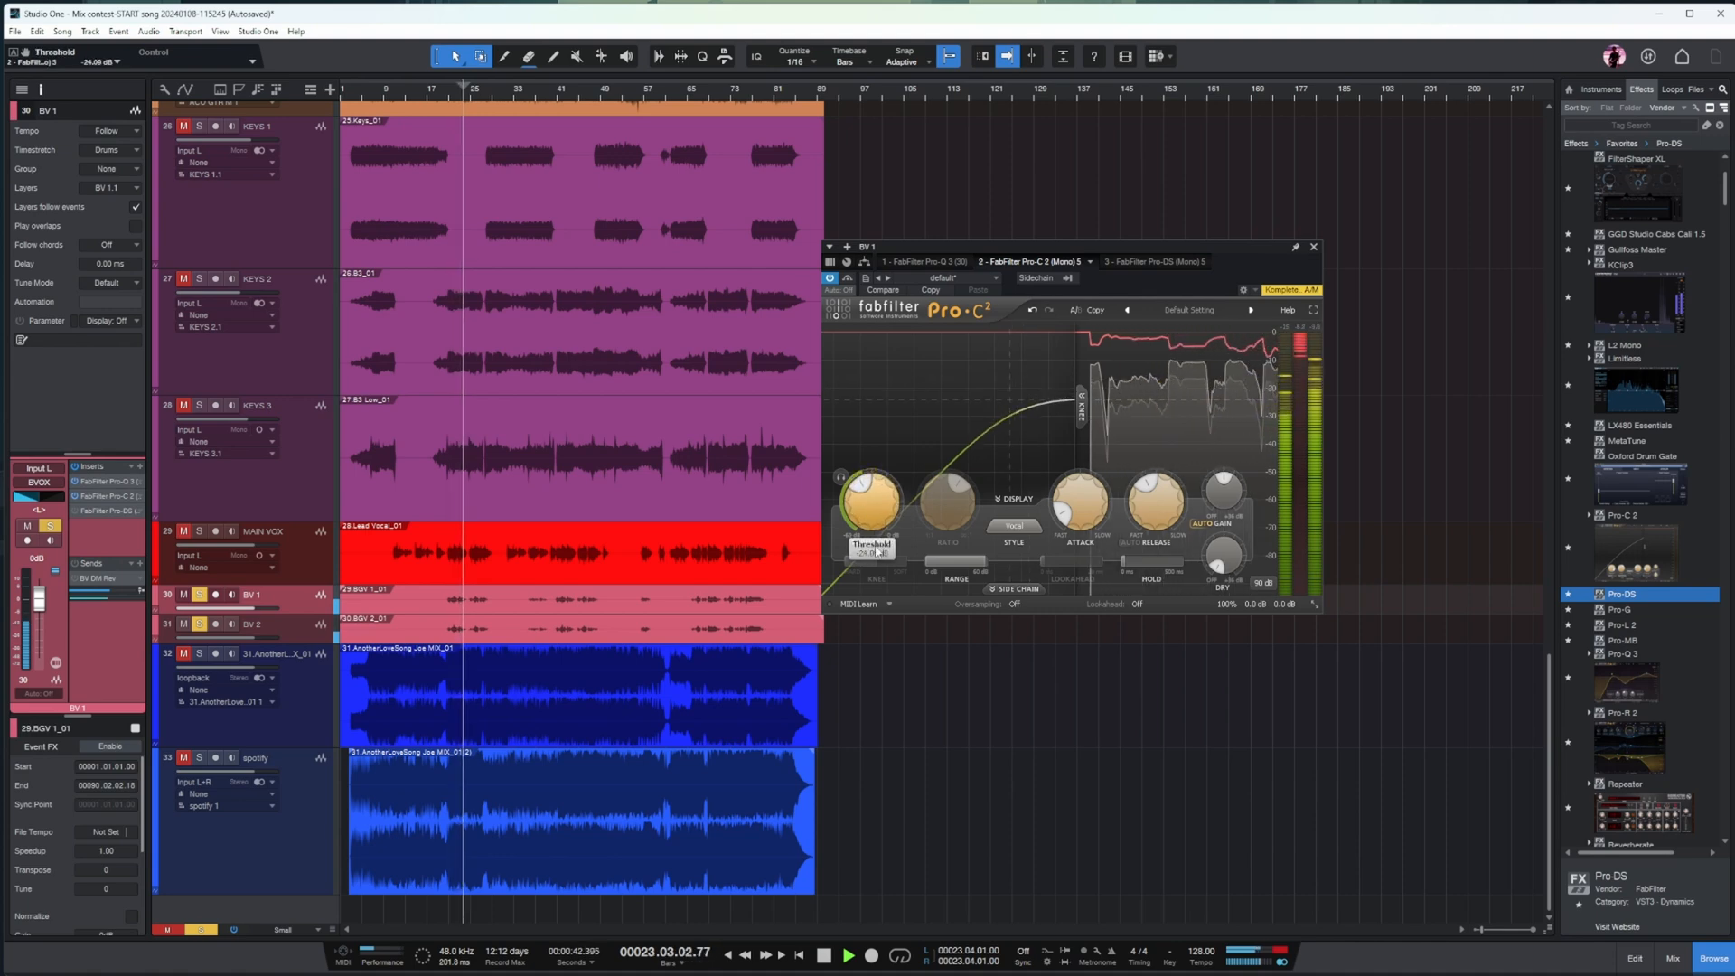
# - Enable Pro-DS on BV 1, adjust its range and threshold, then close the plug-in window and stop playback
pyautogui.click(1152, 262)
pyautogui.click(830, 279)
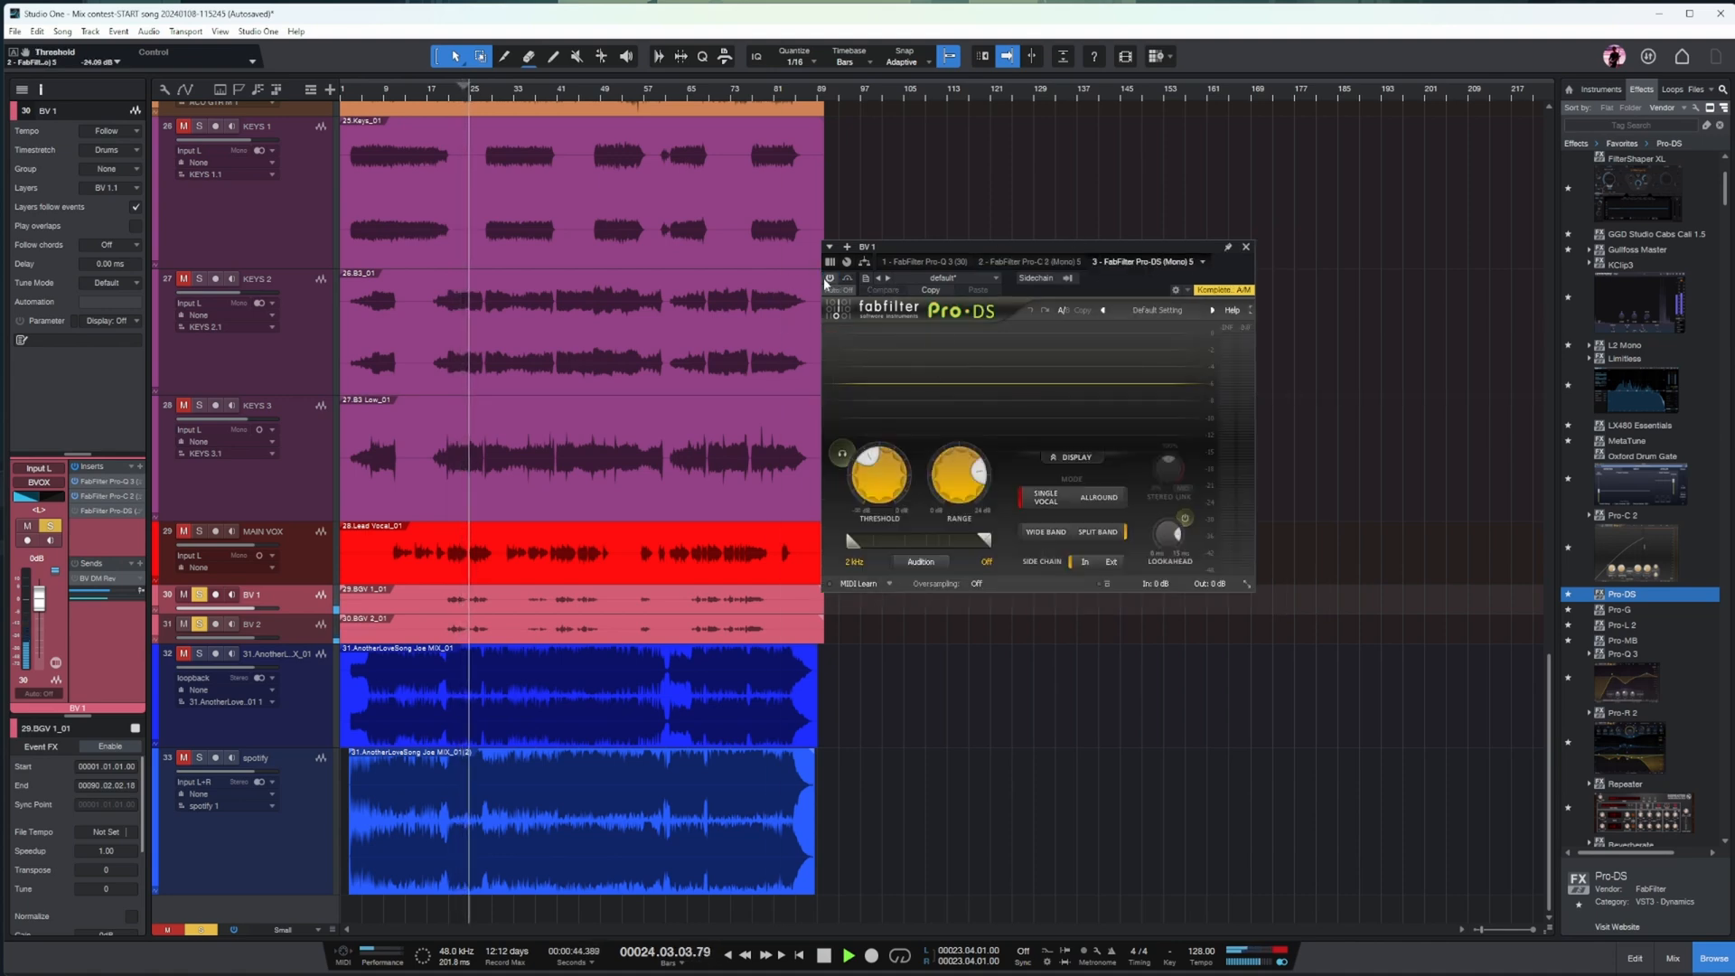
pyautogui.moveTo(960, 477); pyautogui.dragTo(879, 494)
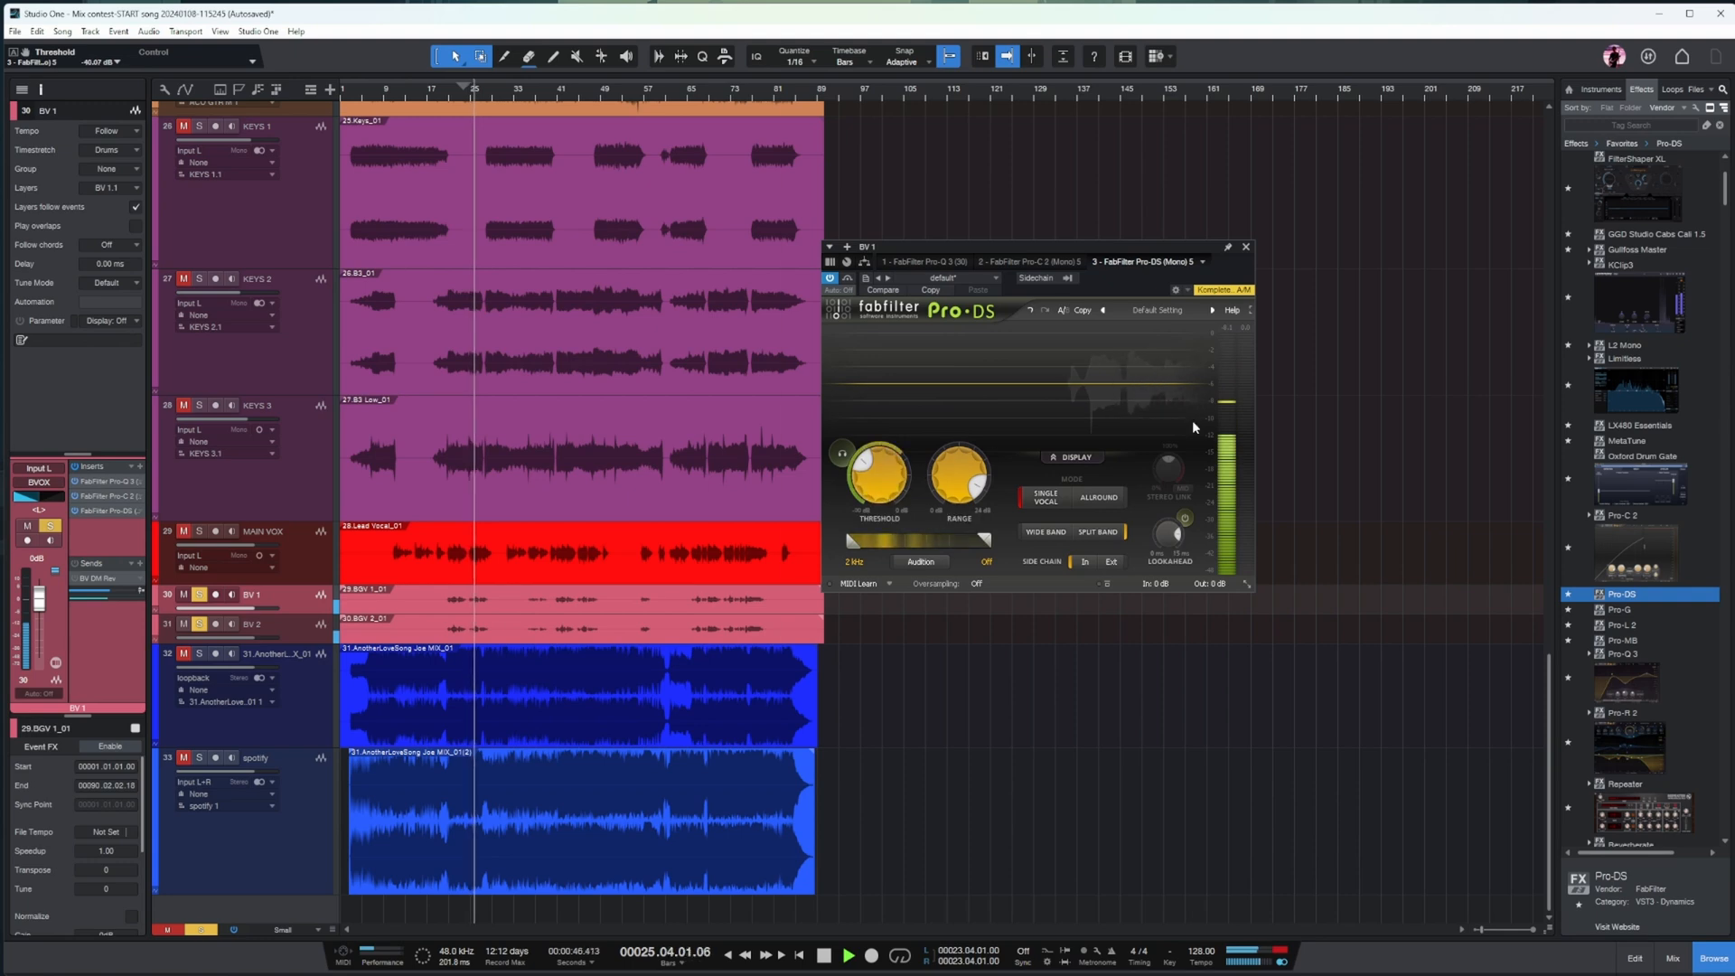
pyautogui.press('Escape')
pyautogui.press('space')
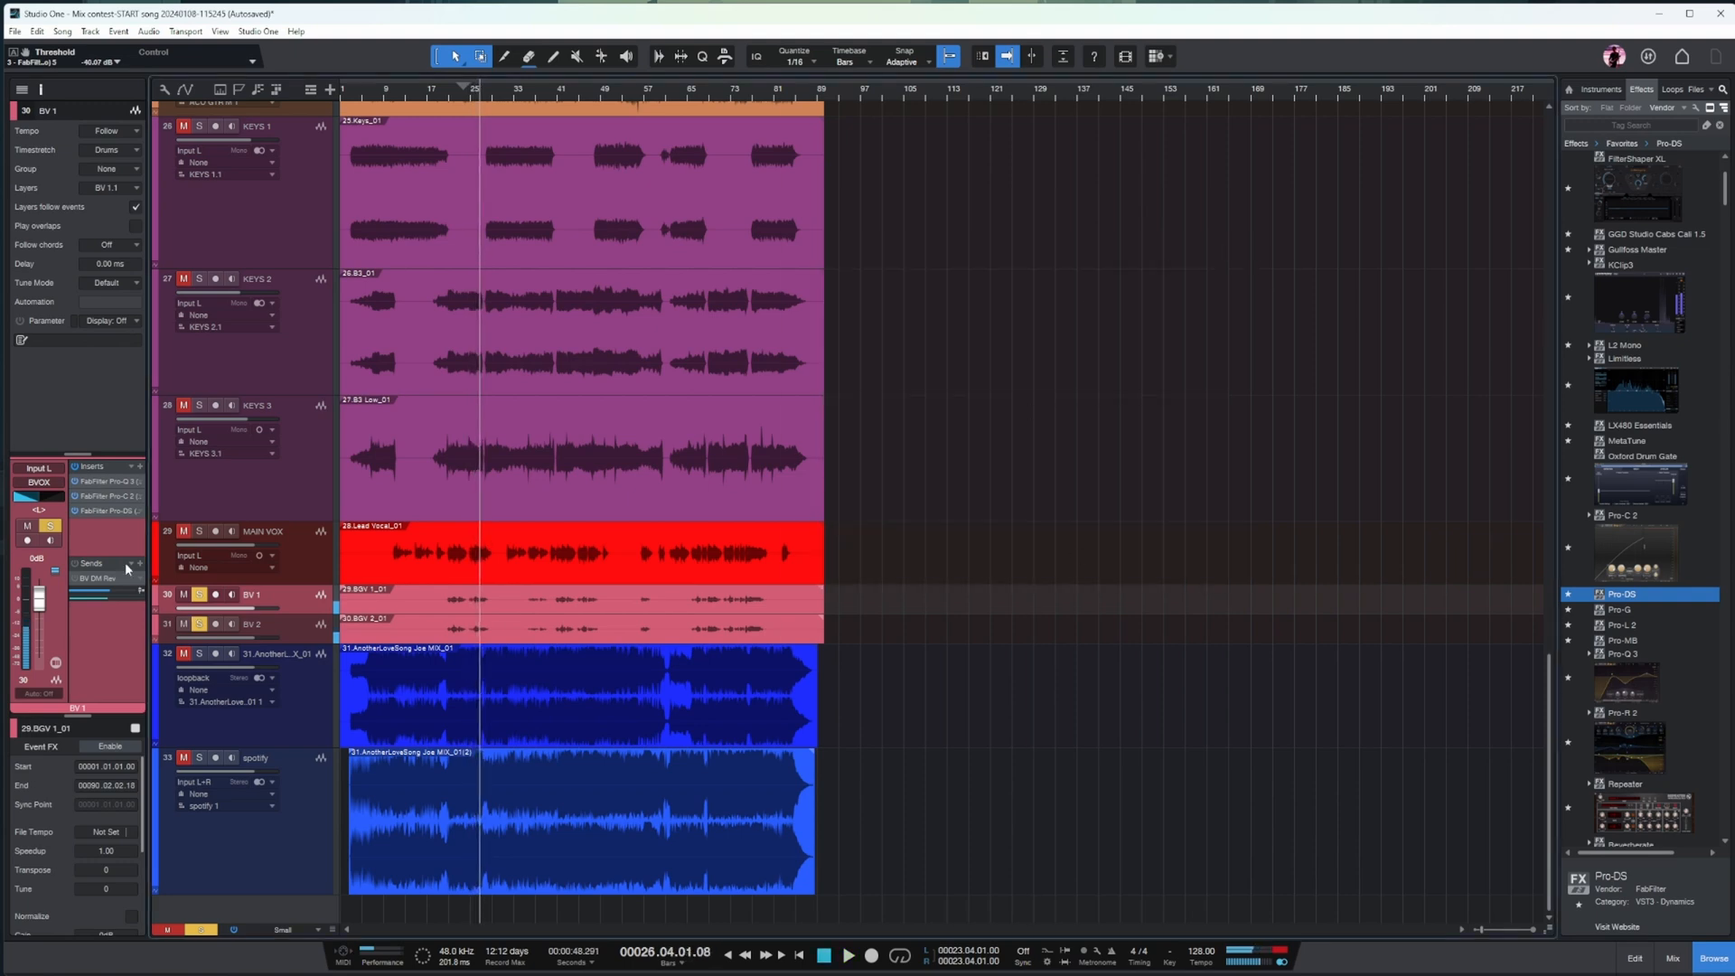
# - Enable and adjust the BV DM Rev sends on BV 1 and BV 2, and lower the BV DM Rev fader to -2.4 dB
pyautogui.moveTo(104, 592); pyautogui.dragTo(91, 592)
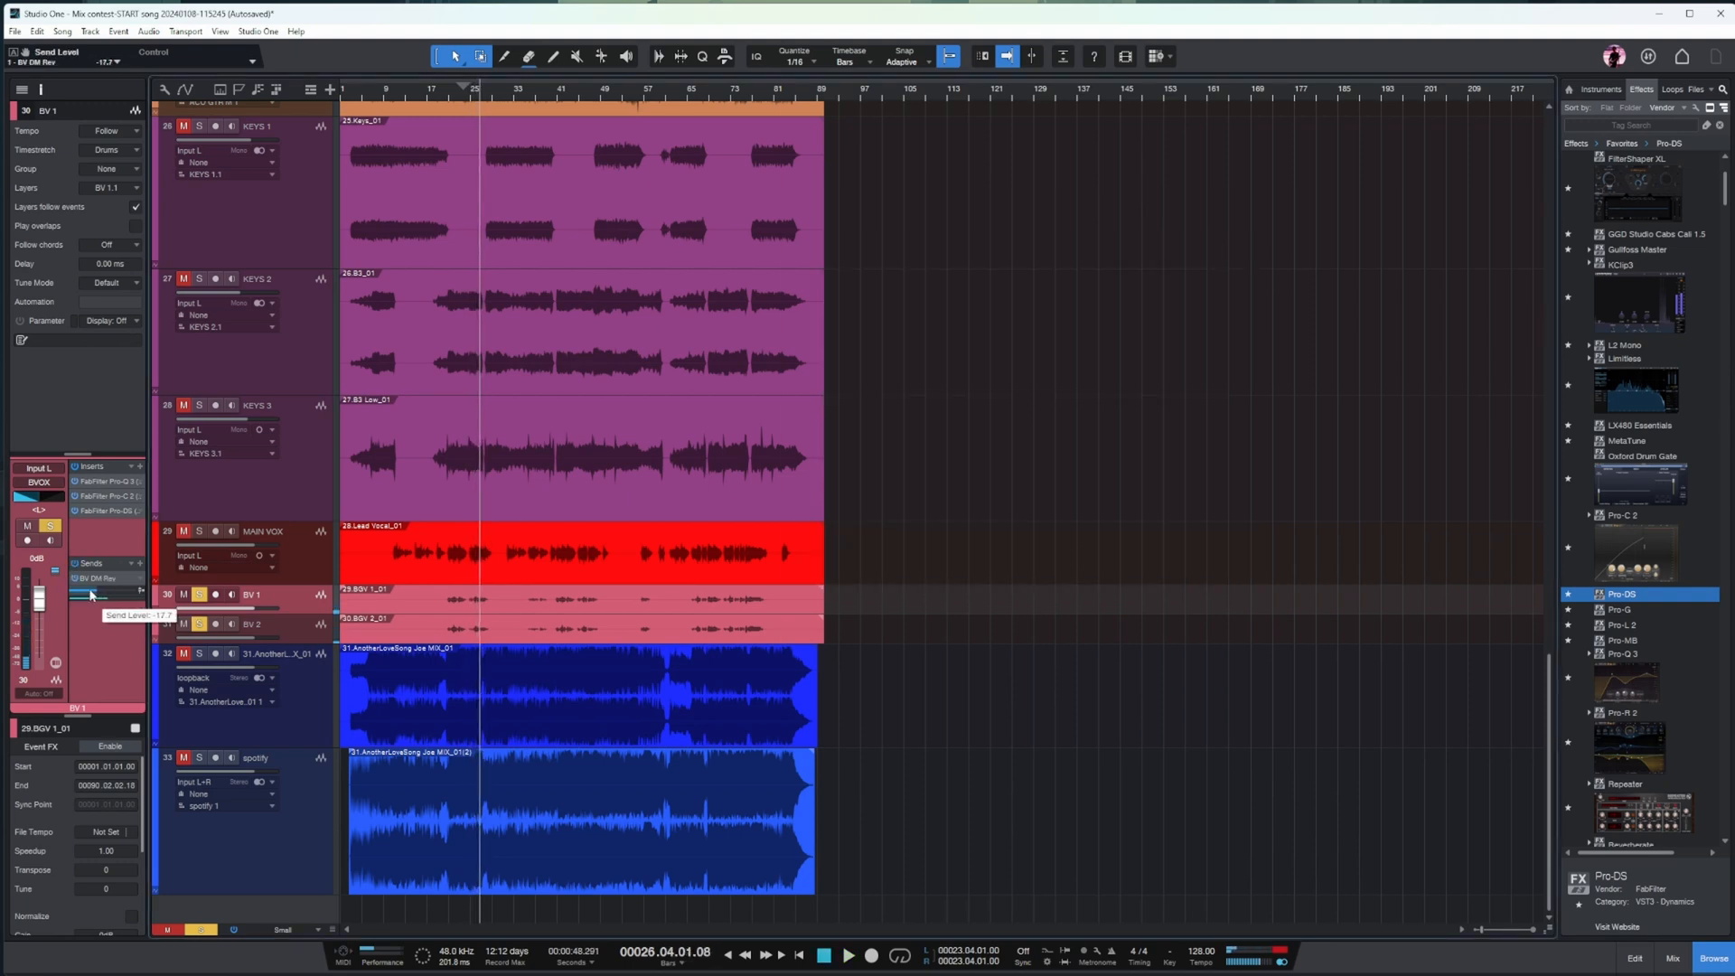
pyautogui.click(1673, 958)
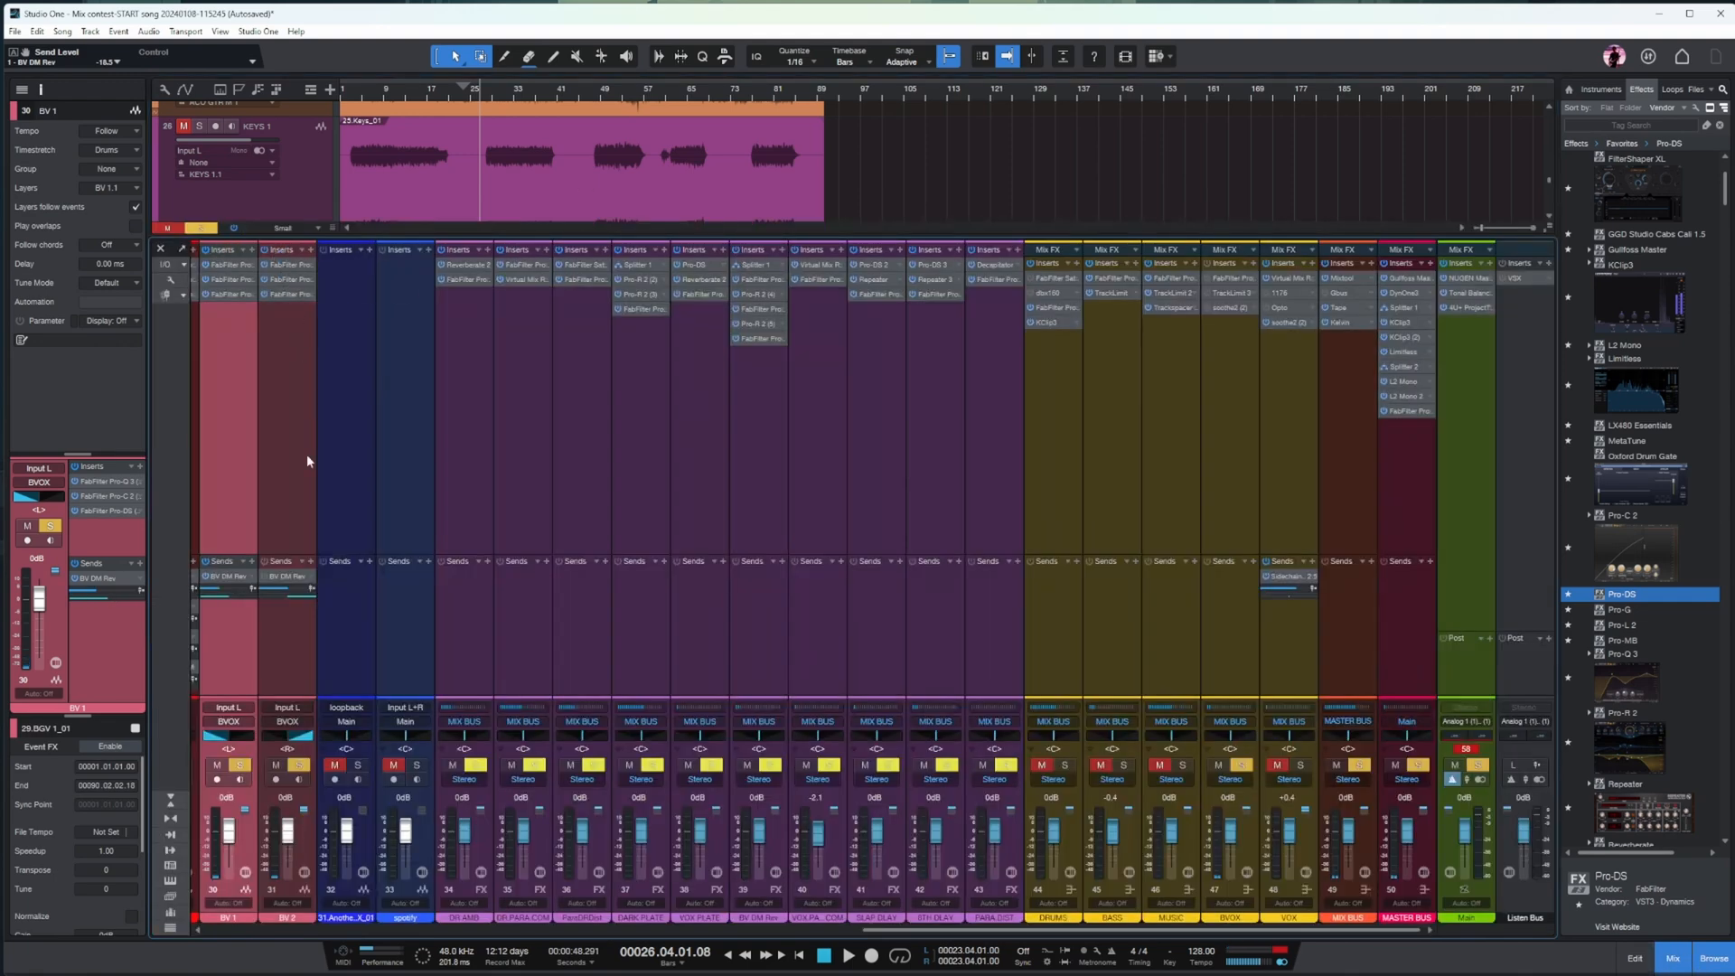
pyautogui.moveTo(278, 588); pyautogui.dragTo(279, 598)
pyautogui.click(750, 486)
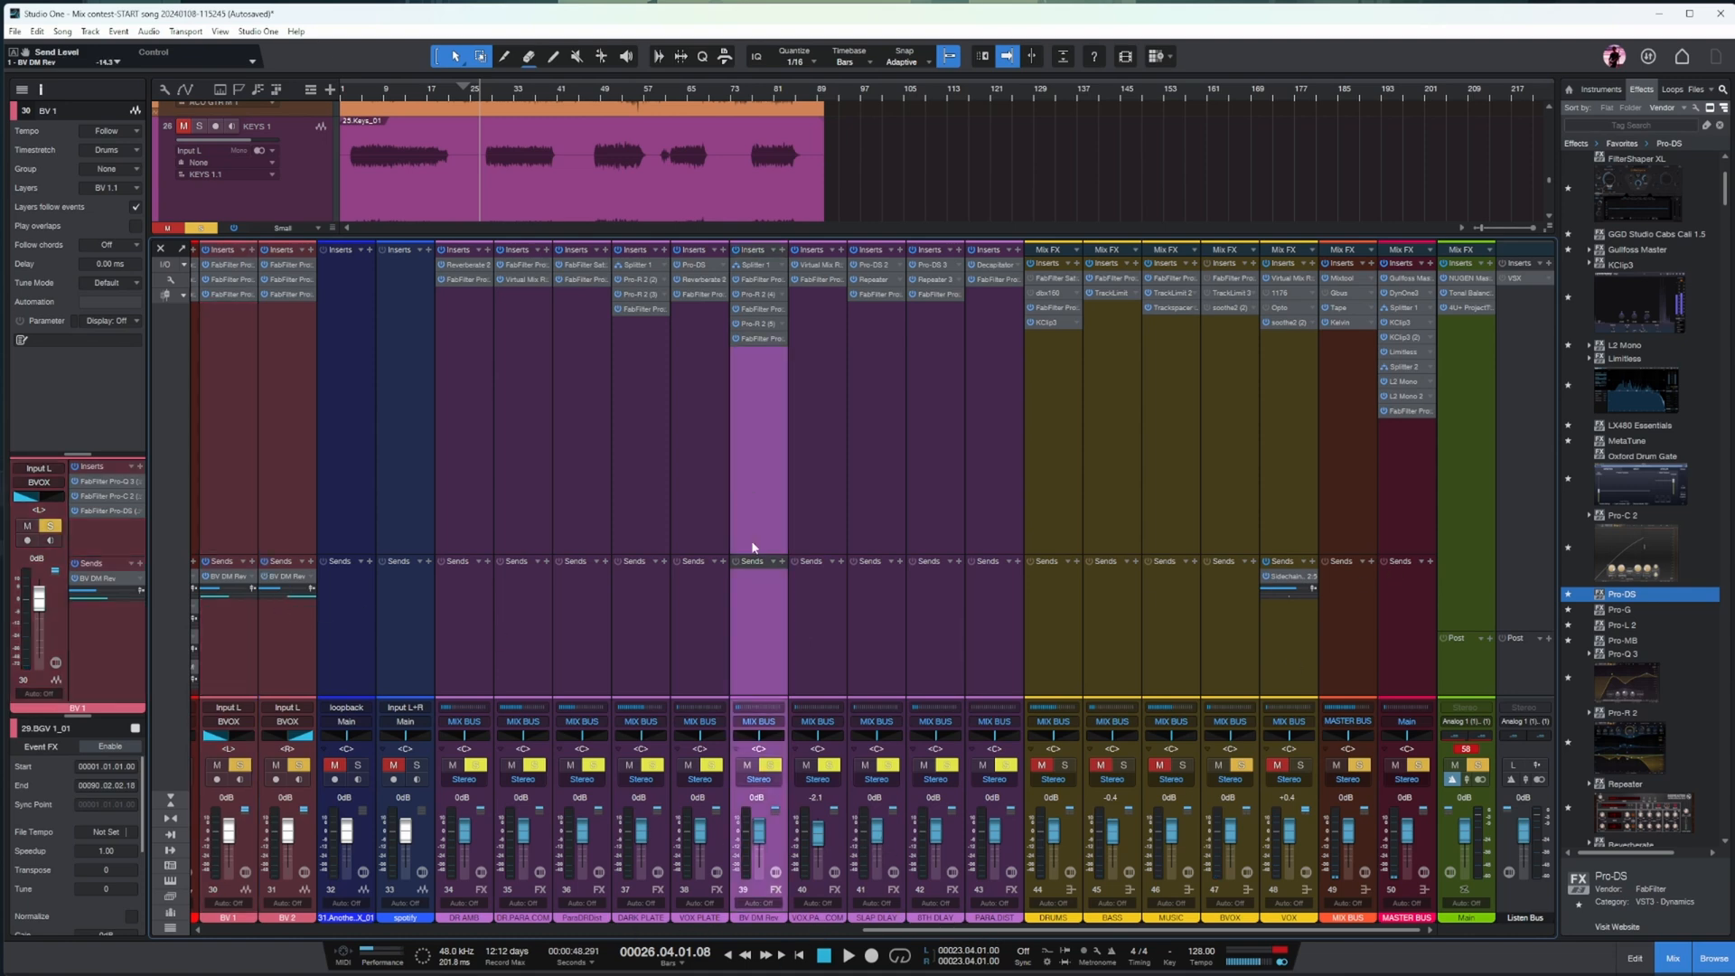
pyautogui.moveTo(756, 844); pyautogui.dragTo(759, 839)
# - During playback, shape the BVOX bus in Pro-Q 3 with a low cut, a low-mid dip and a -3.35 dB bell near 598 Hz
pyautogui.click(1237, 409)
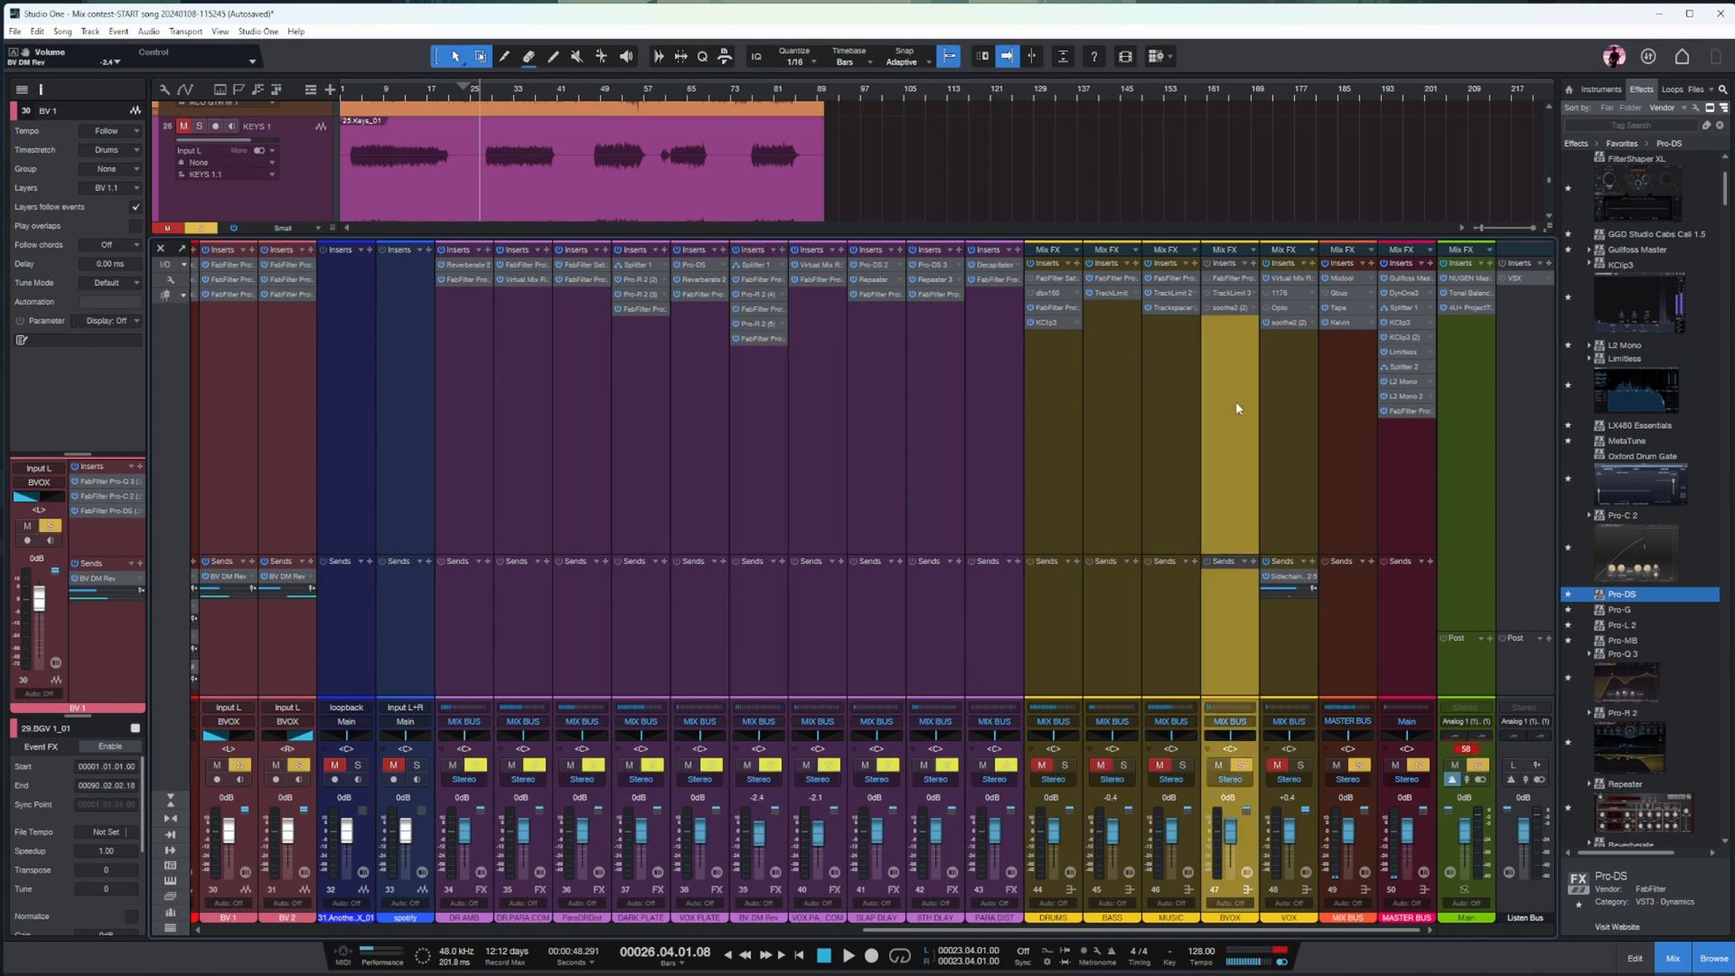
pyautogui.press('space')
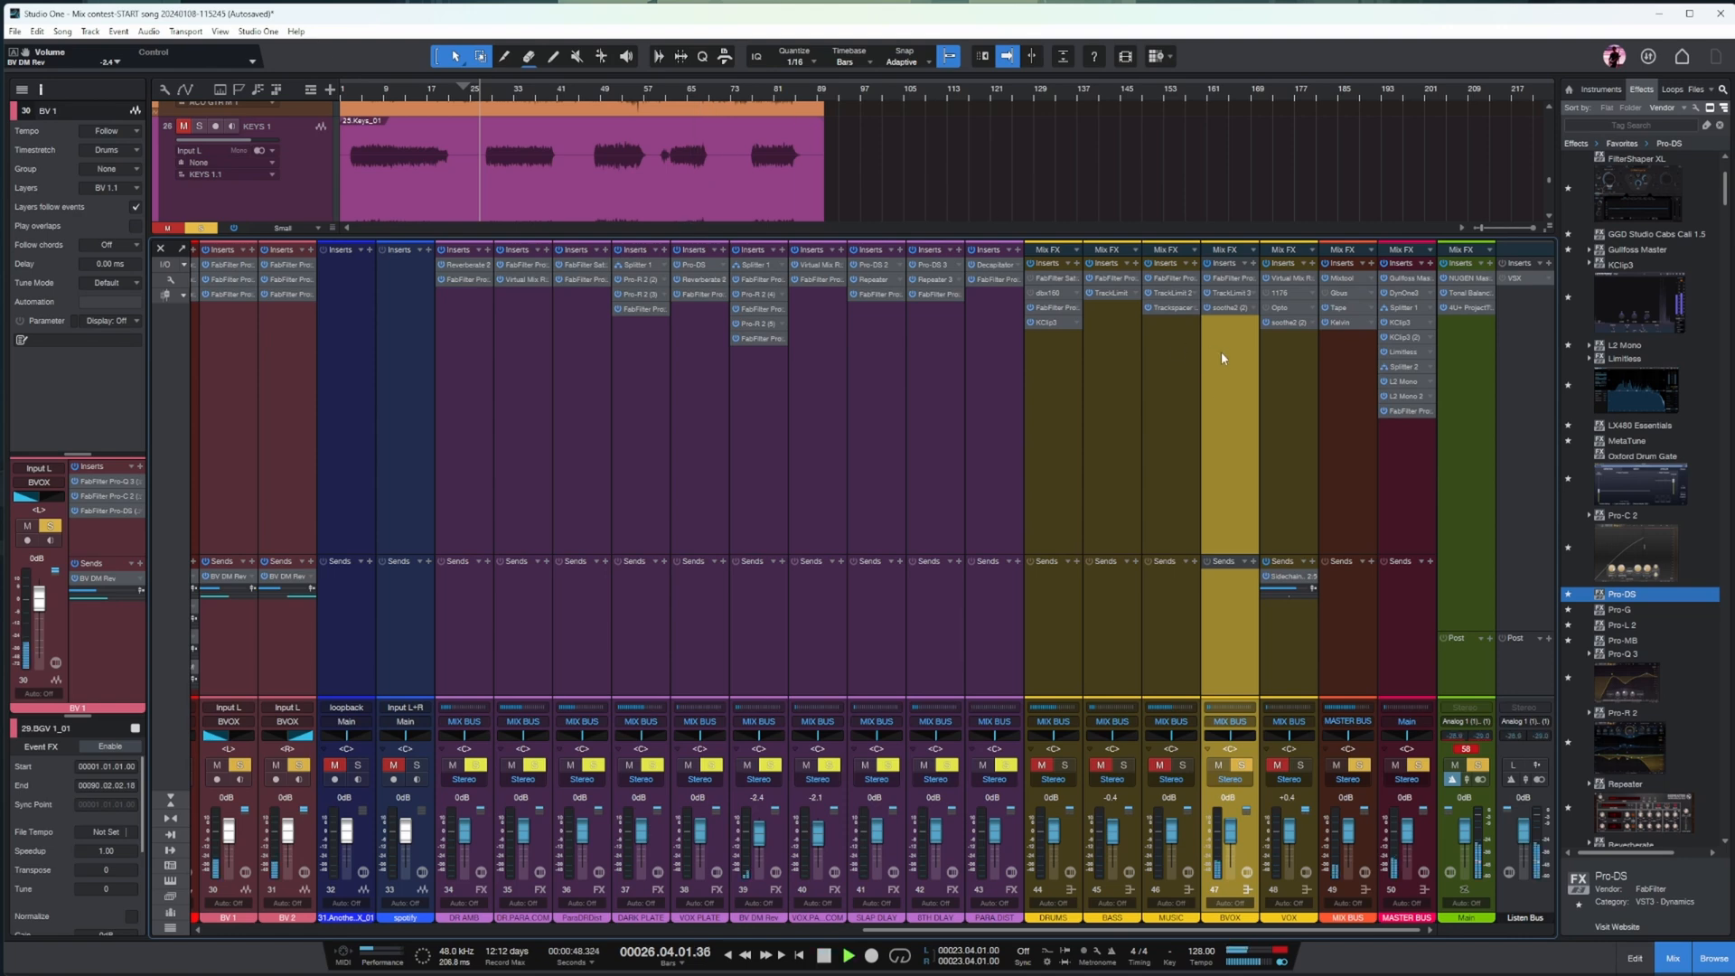
pyautogui.click(1225, 277)
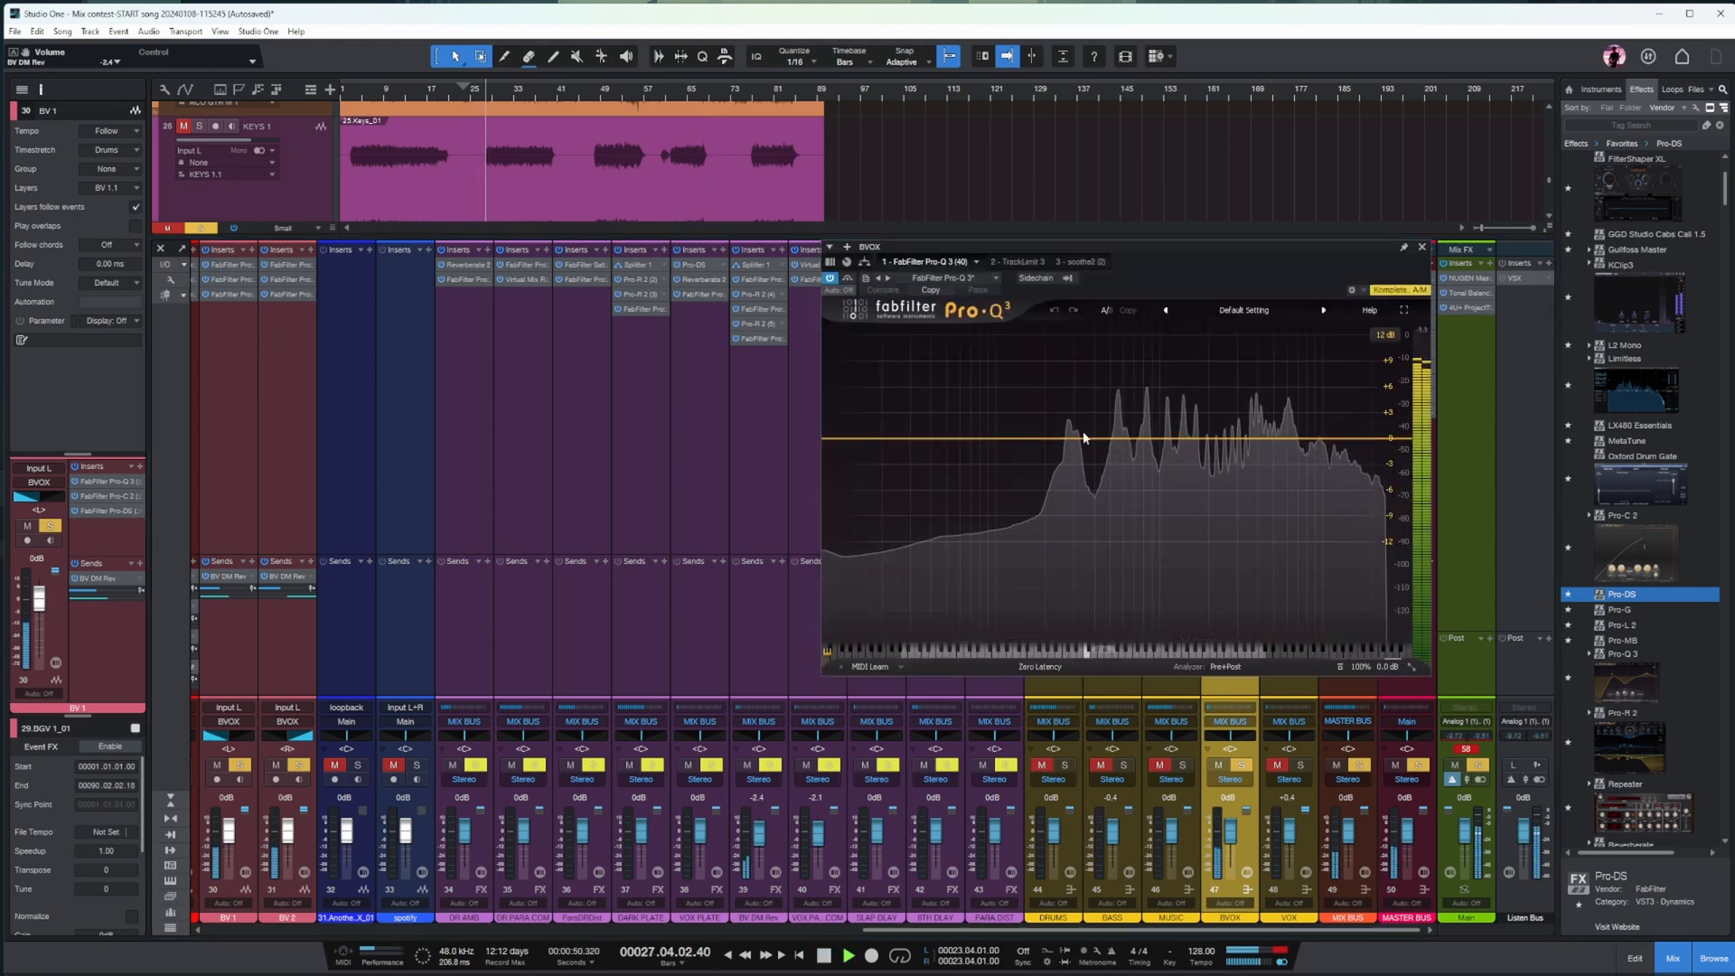
pyautogui.moveTo(1041, 437); pyautogui.dragTo(1053, 496)
pyautogui.moveTo(834, 440); pyautogui.dragTo(1122, 467)
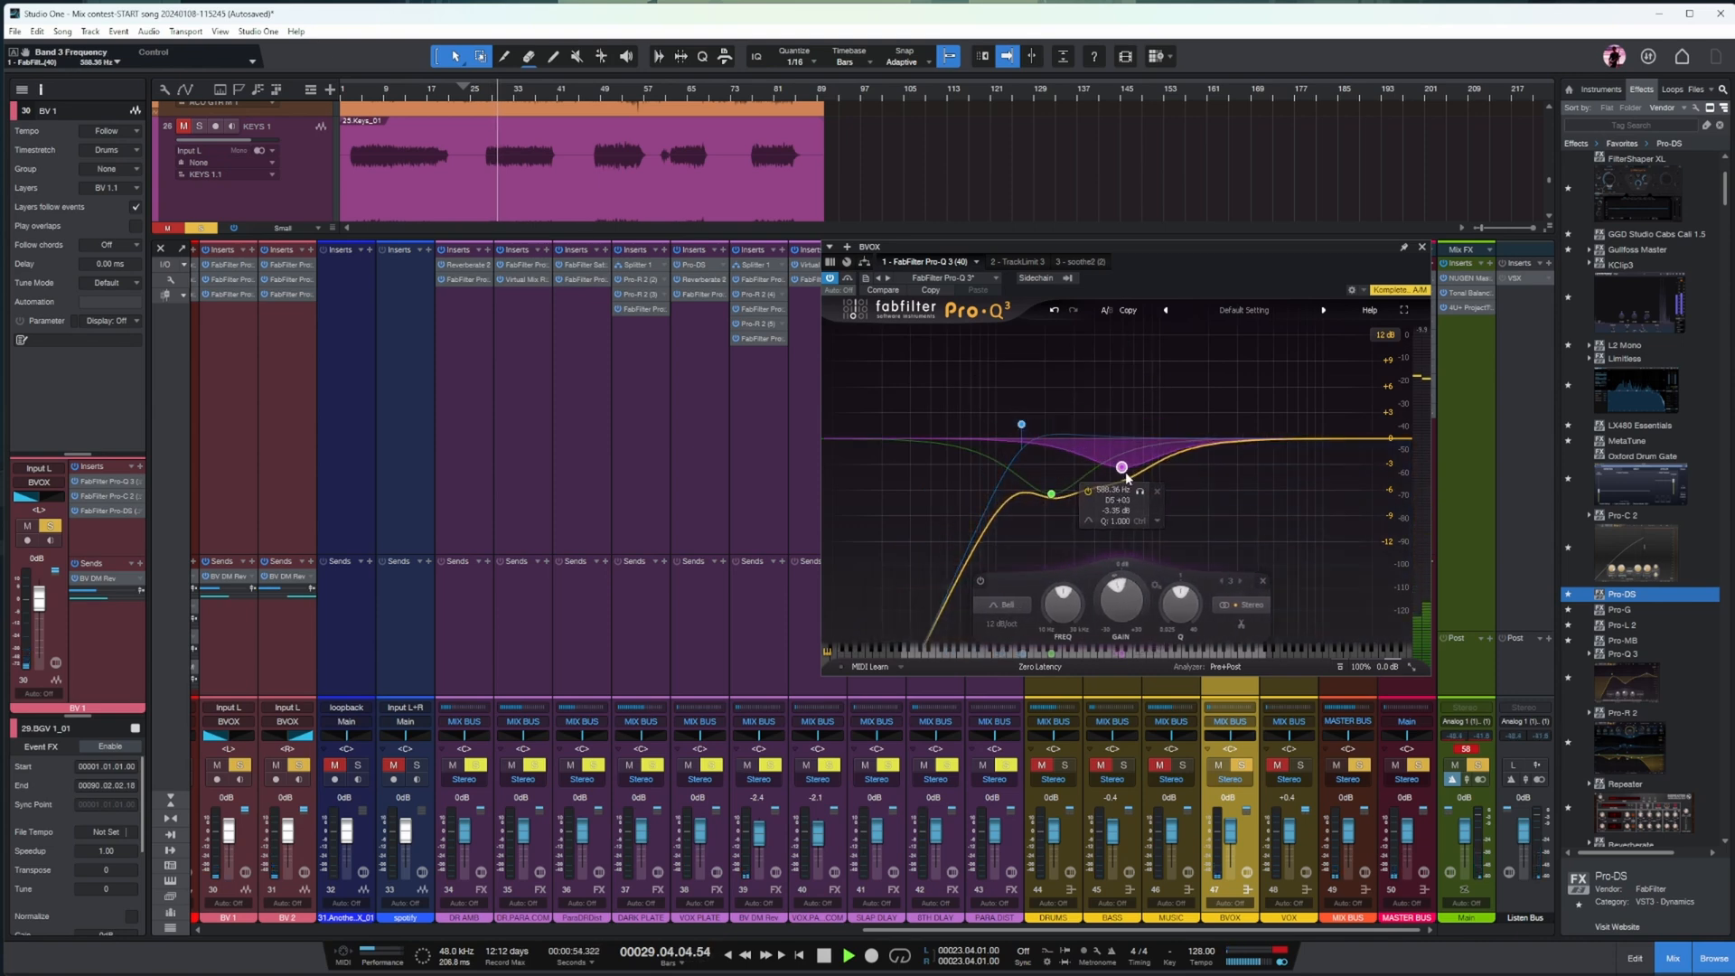
# - Add a boost of about 2.3 dB around 2.5 kHz and a high cut near 15.7 kHz to the BVOX bus EQ
pyautogui.click(1051, 495)
pyautogui.press('space')
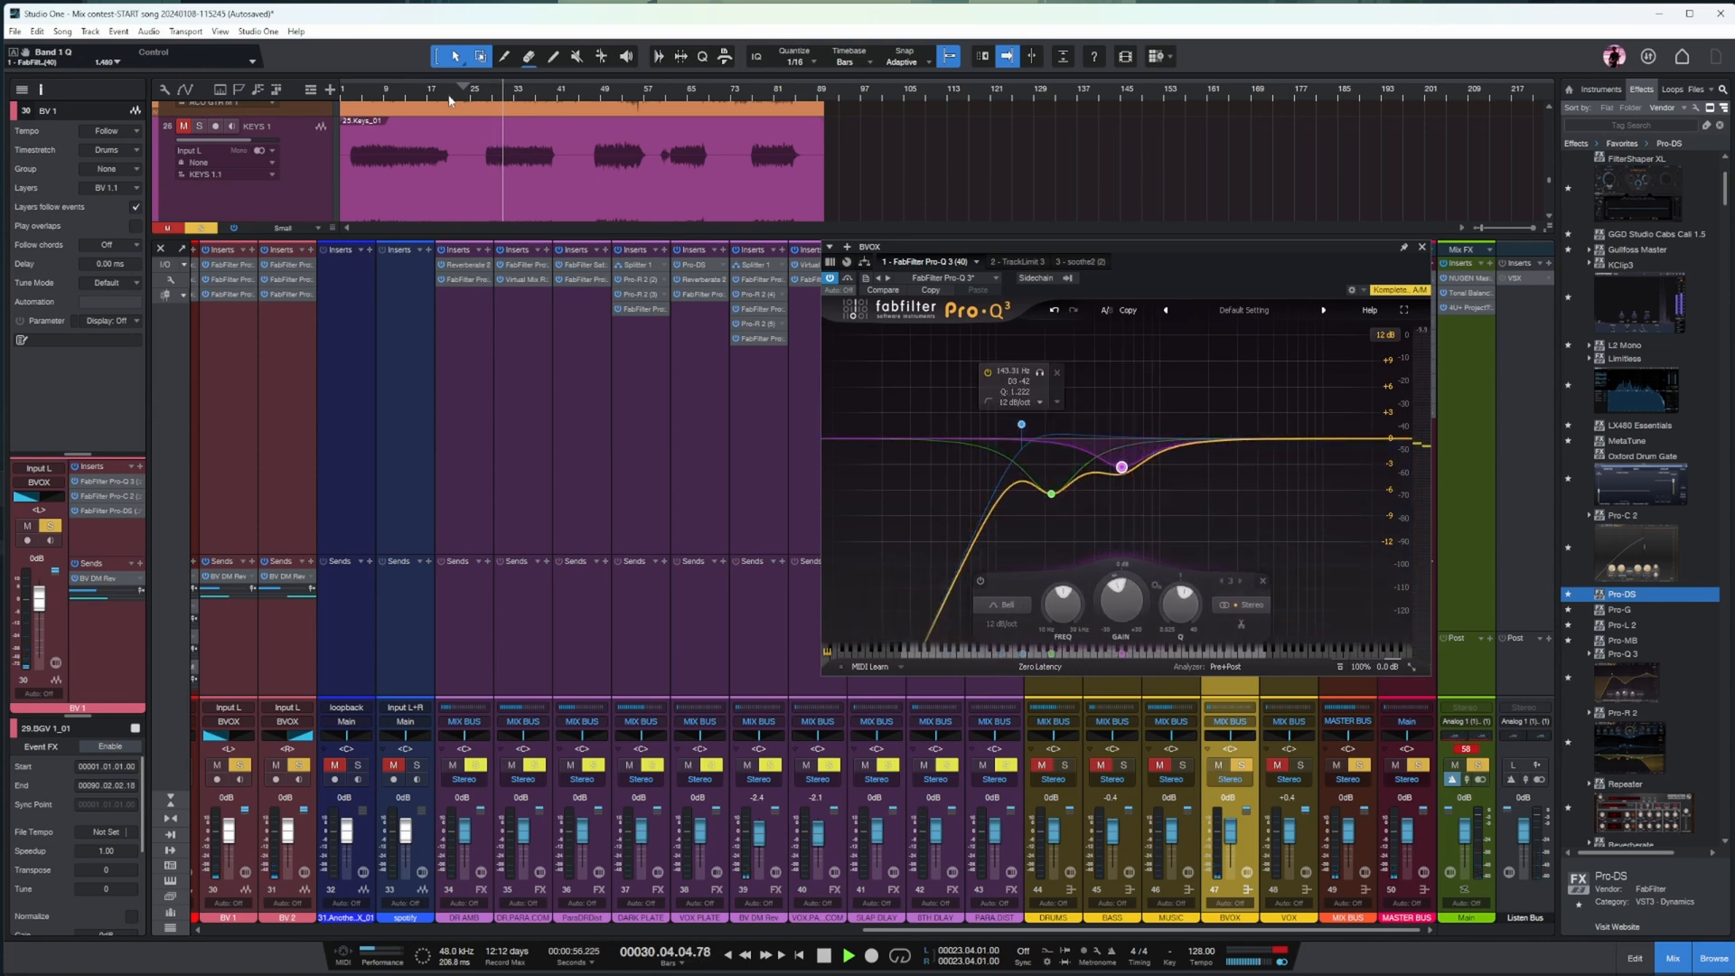
pyautogui.moveTo(1194, 442); pyautogui.dragTo(1224, 418)
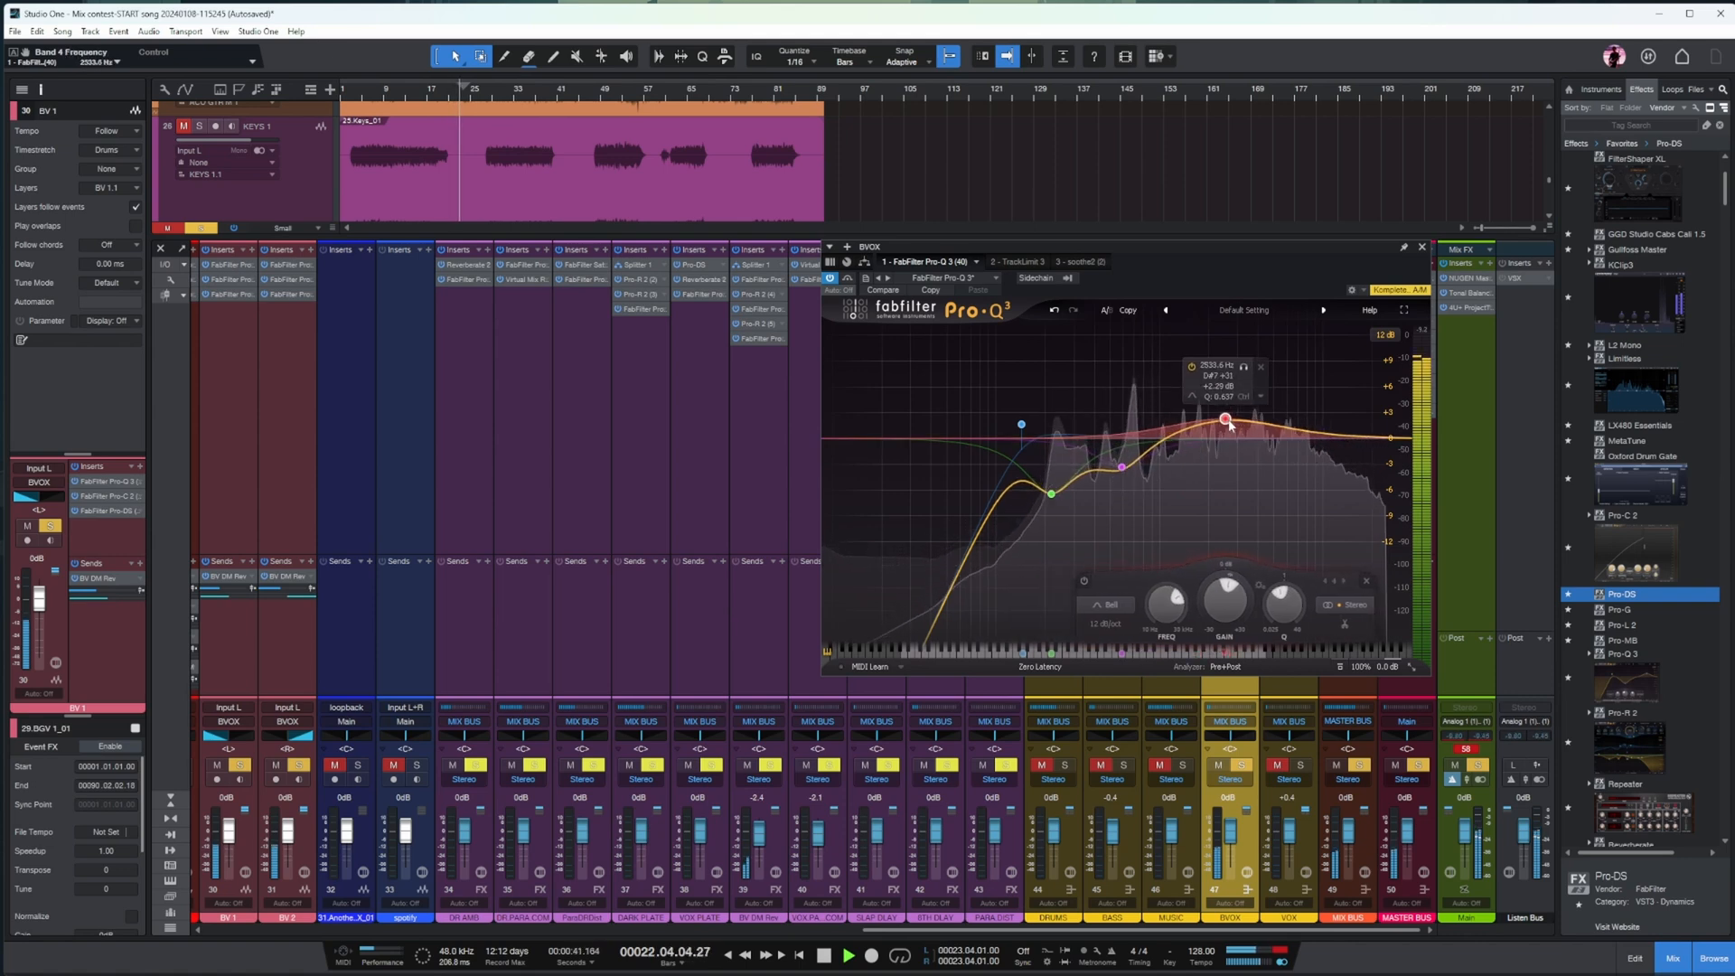
pyautogui.click(1398, 442)
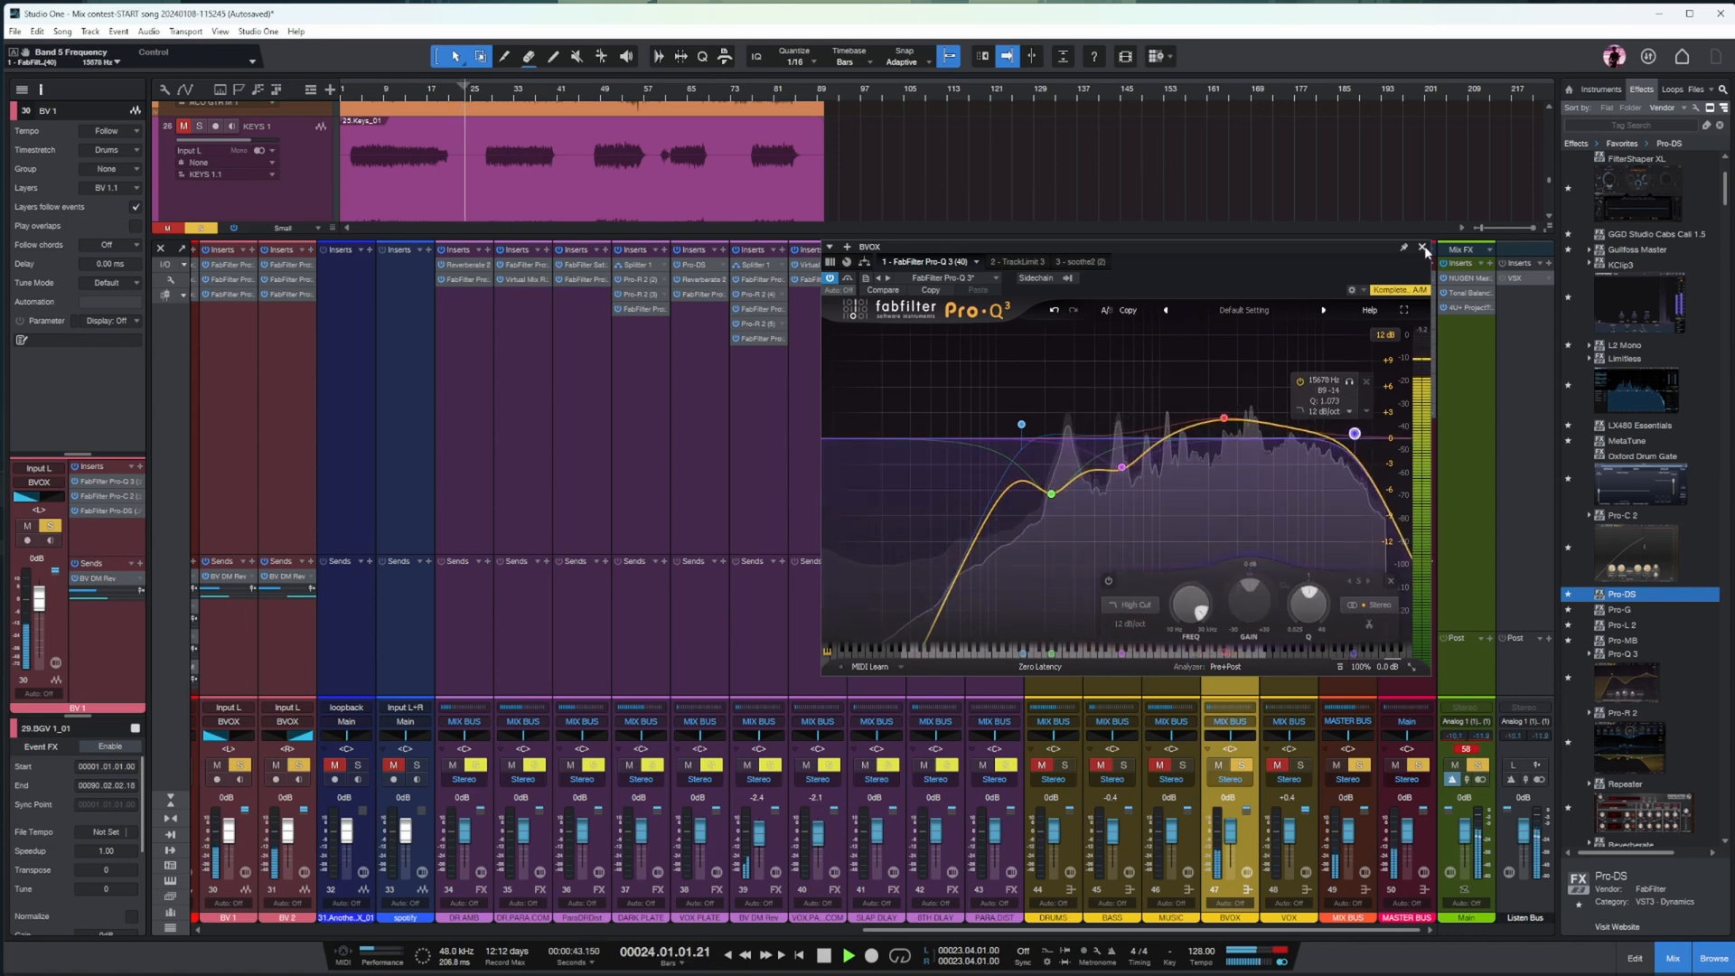
# - Set the BVOX TrackLimit threshold to about -5.7 dB and its release to about 158 ms
pyautogui.click(1007, 262)
pyautogui.moveTo(919, 438); pyautogui.dragTo(921, 455)
pyautogui.moveTo(994, 407); pyautogui.dragTo(1015, 405)
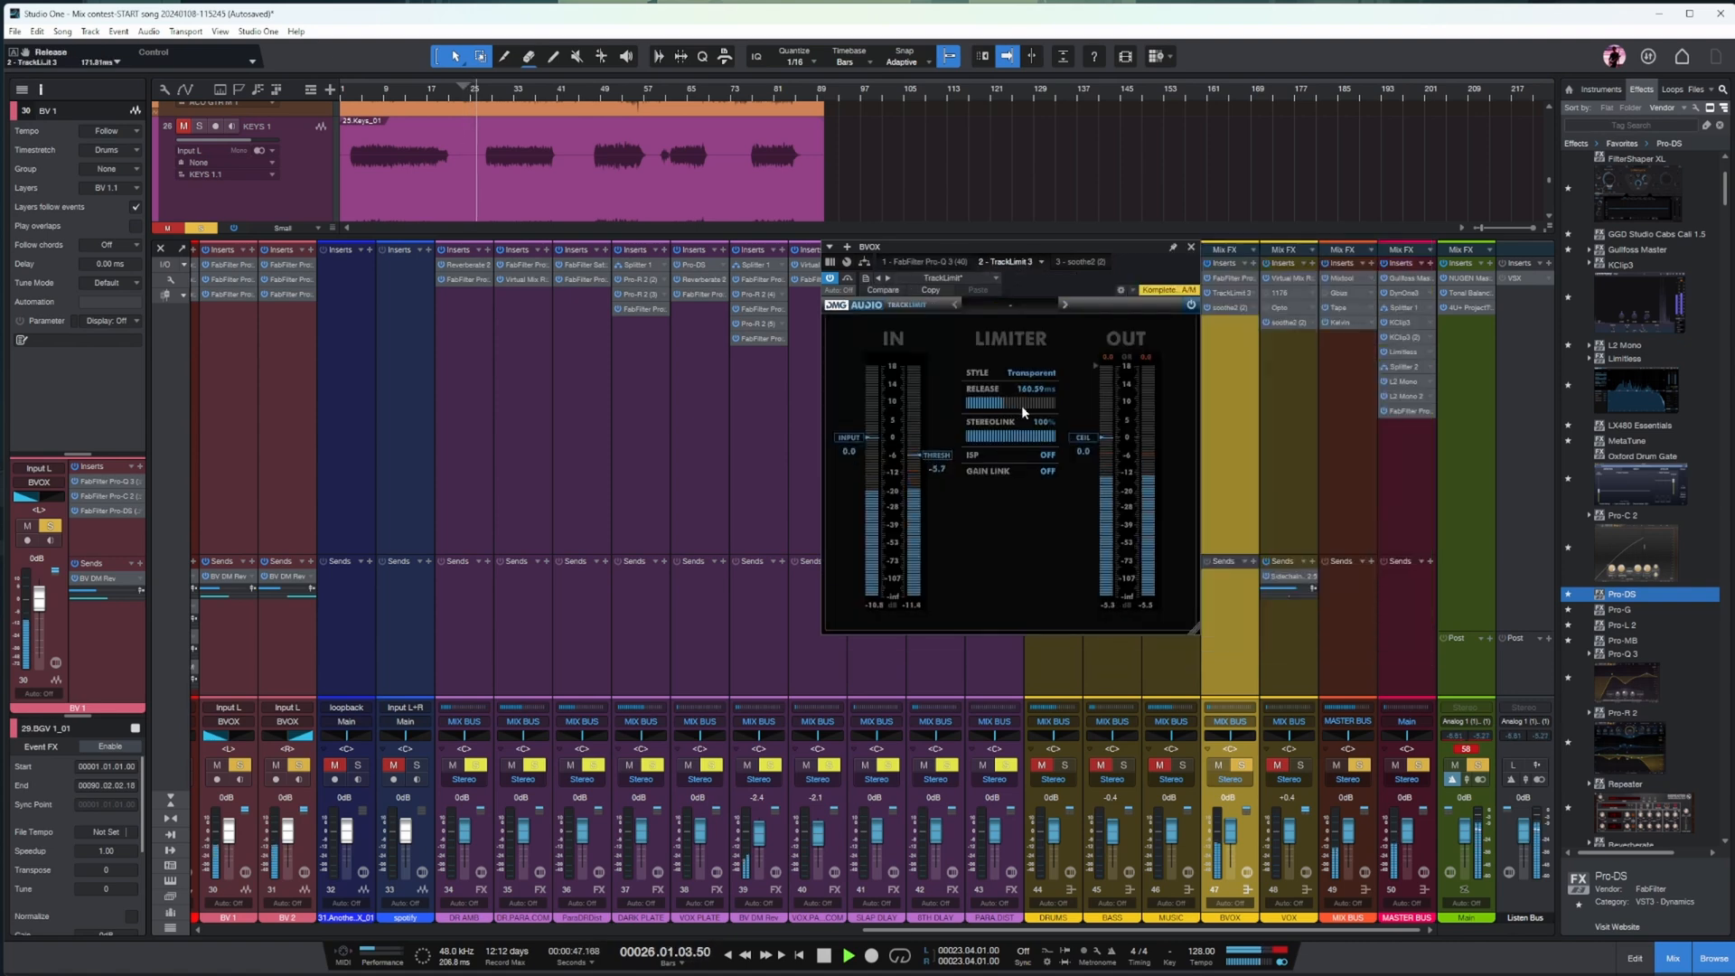
# - Reshape the soothe2 curve on BVOX, raising band 1 in the low mids and setting band 3 to 0.8 dB near 3.6 kHz
pyautogui.click(1076, 261)
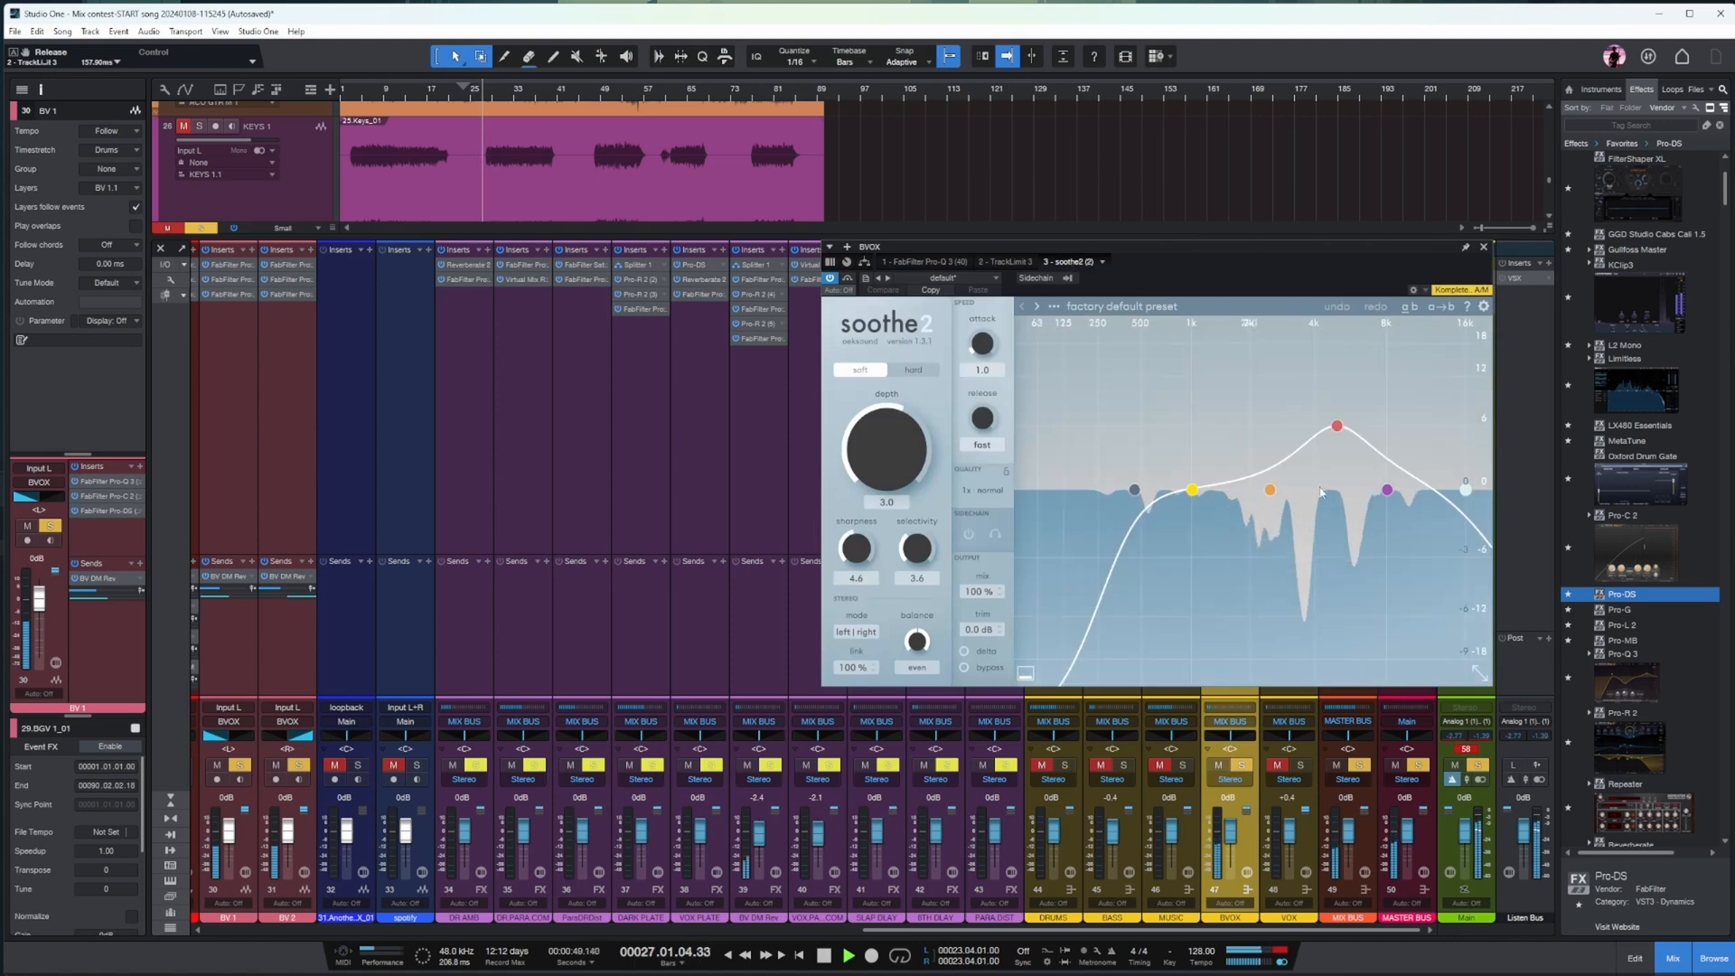
pyautogui.moveTo(1294, 449); pyautogui.dragTo(1303, 464)
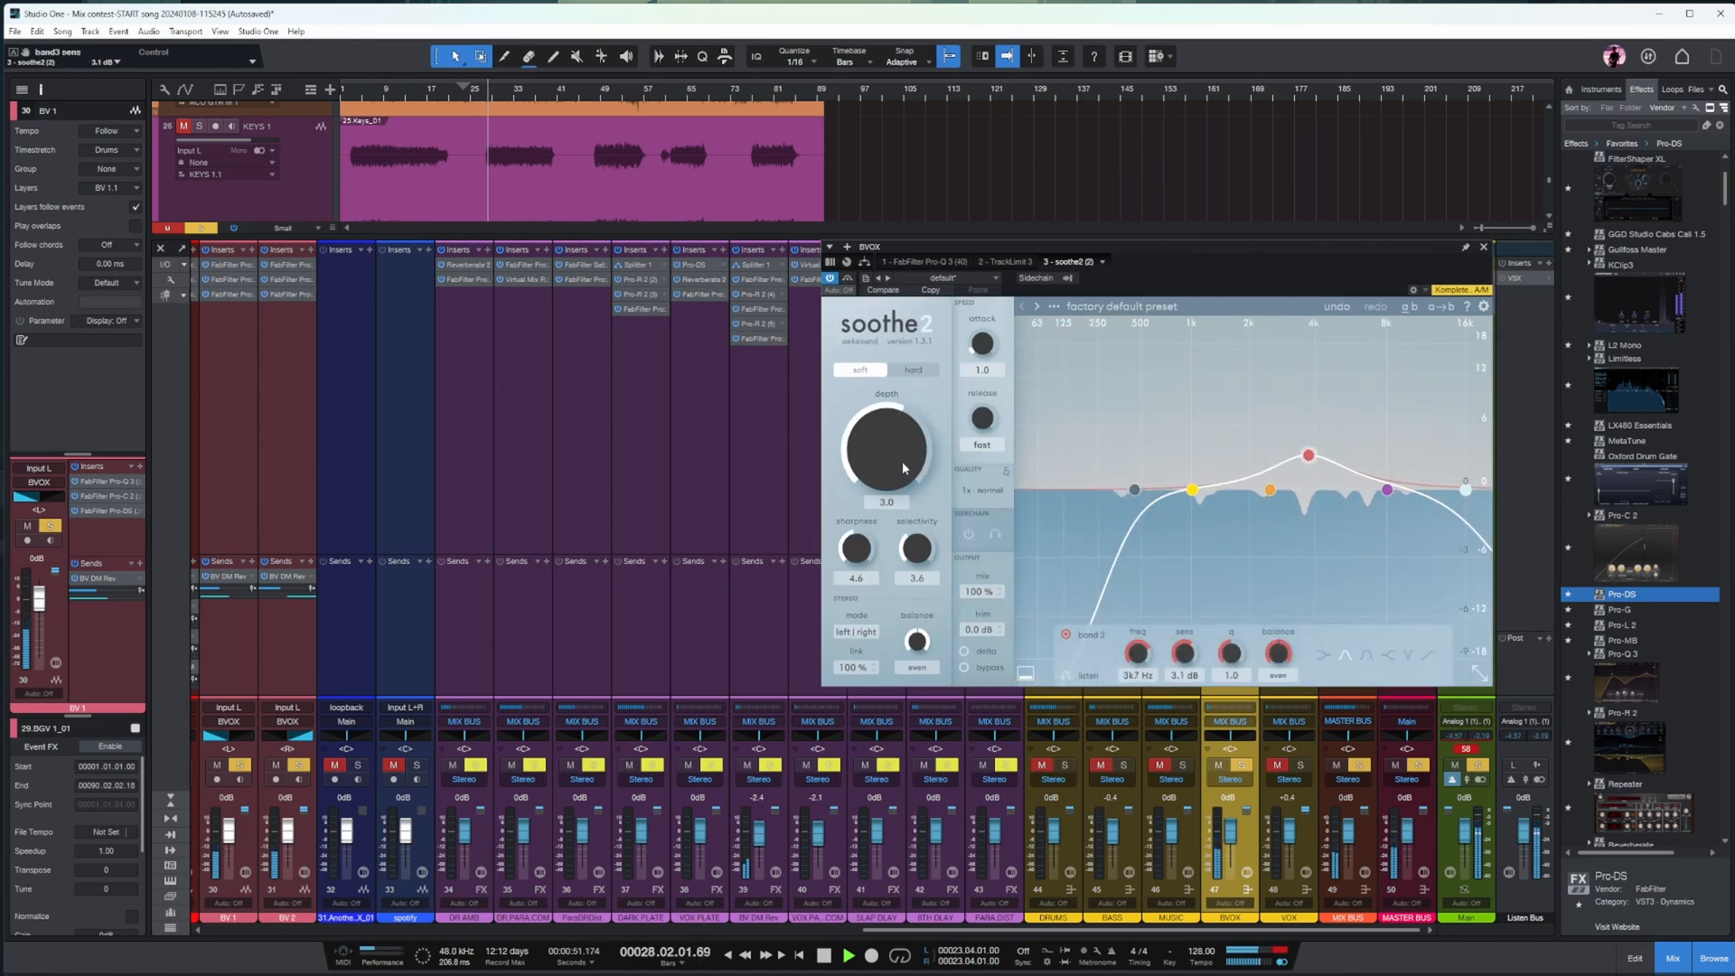
pyautogui.moveTo(1179, 494); pyautogui.dragTo(1118, 458)
pyautogui.click(451, 90)
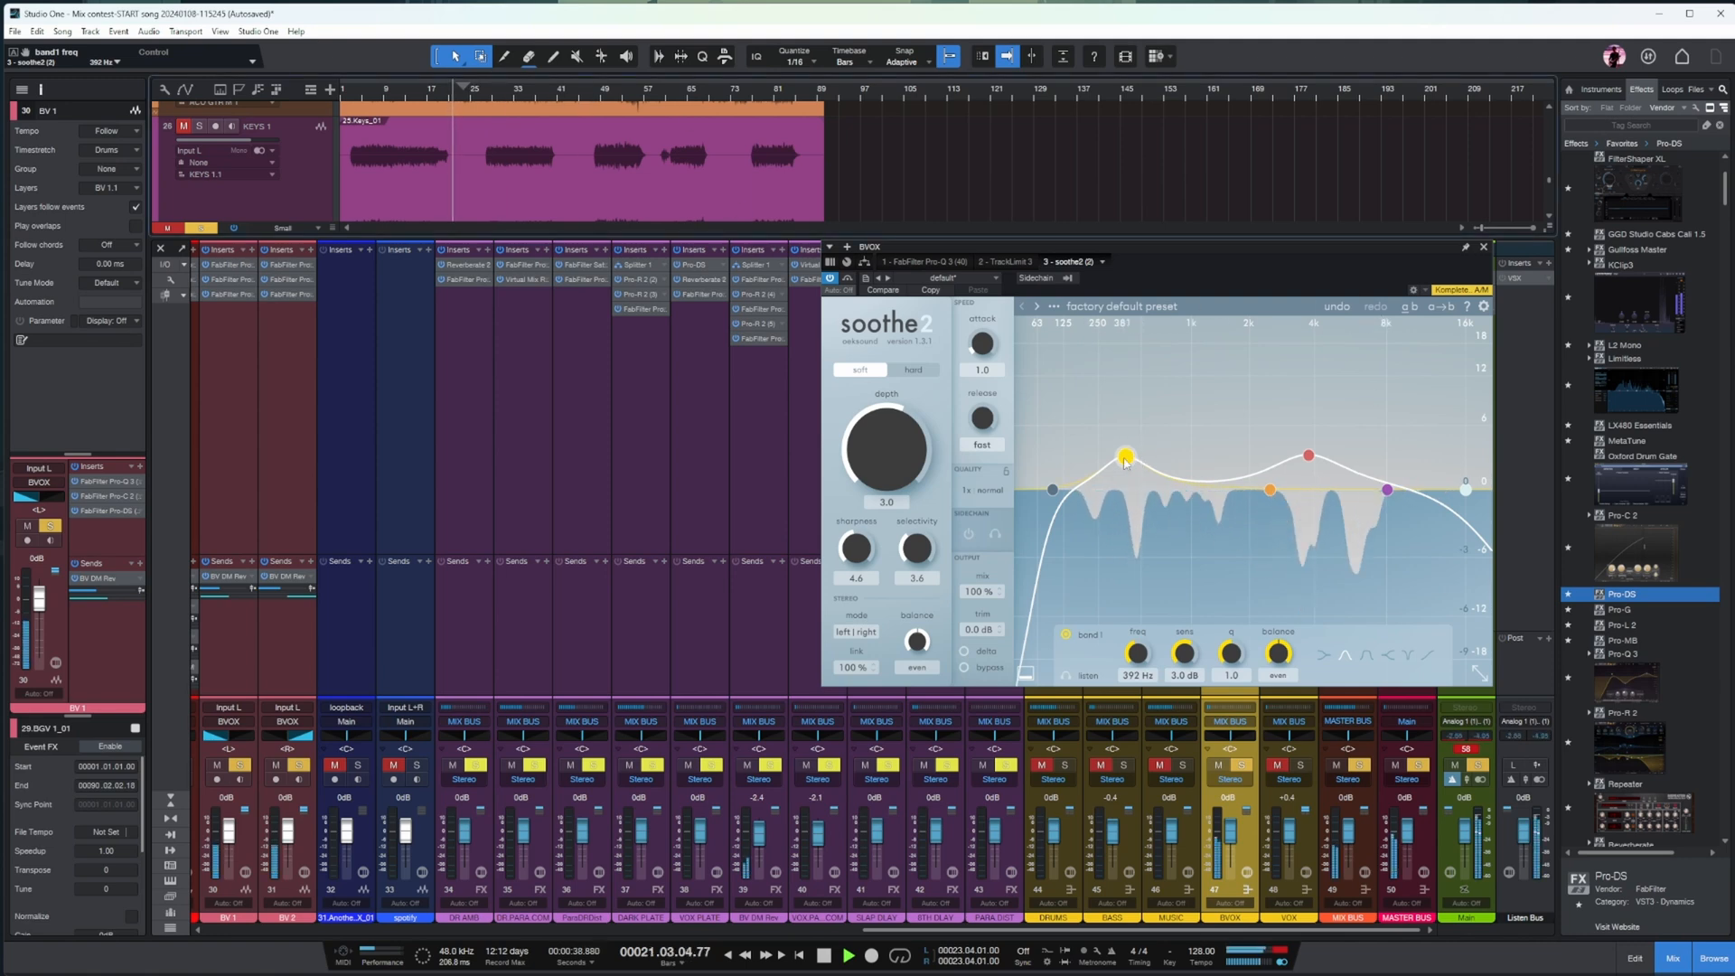
pyautogui.moveTo(1126, 458); pyautogui.dragTo(1164, 450)
pyautogui.moveTo(1308, 454); pyautogui.dragTo(1306, 484)
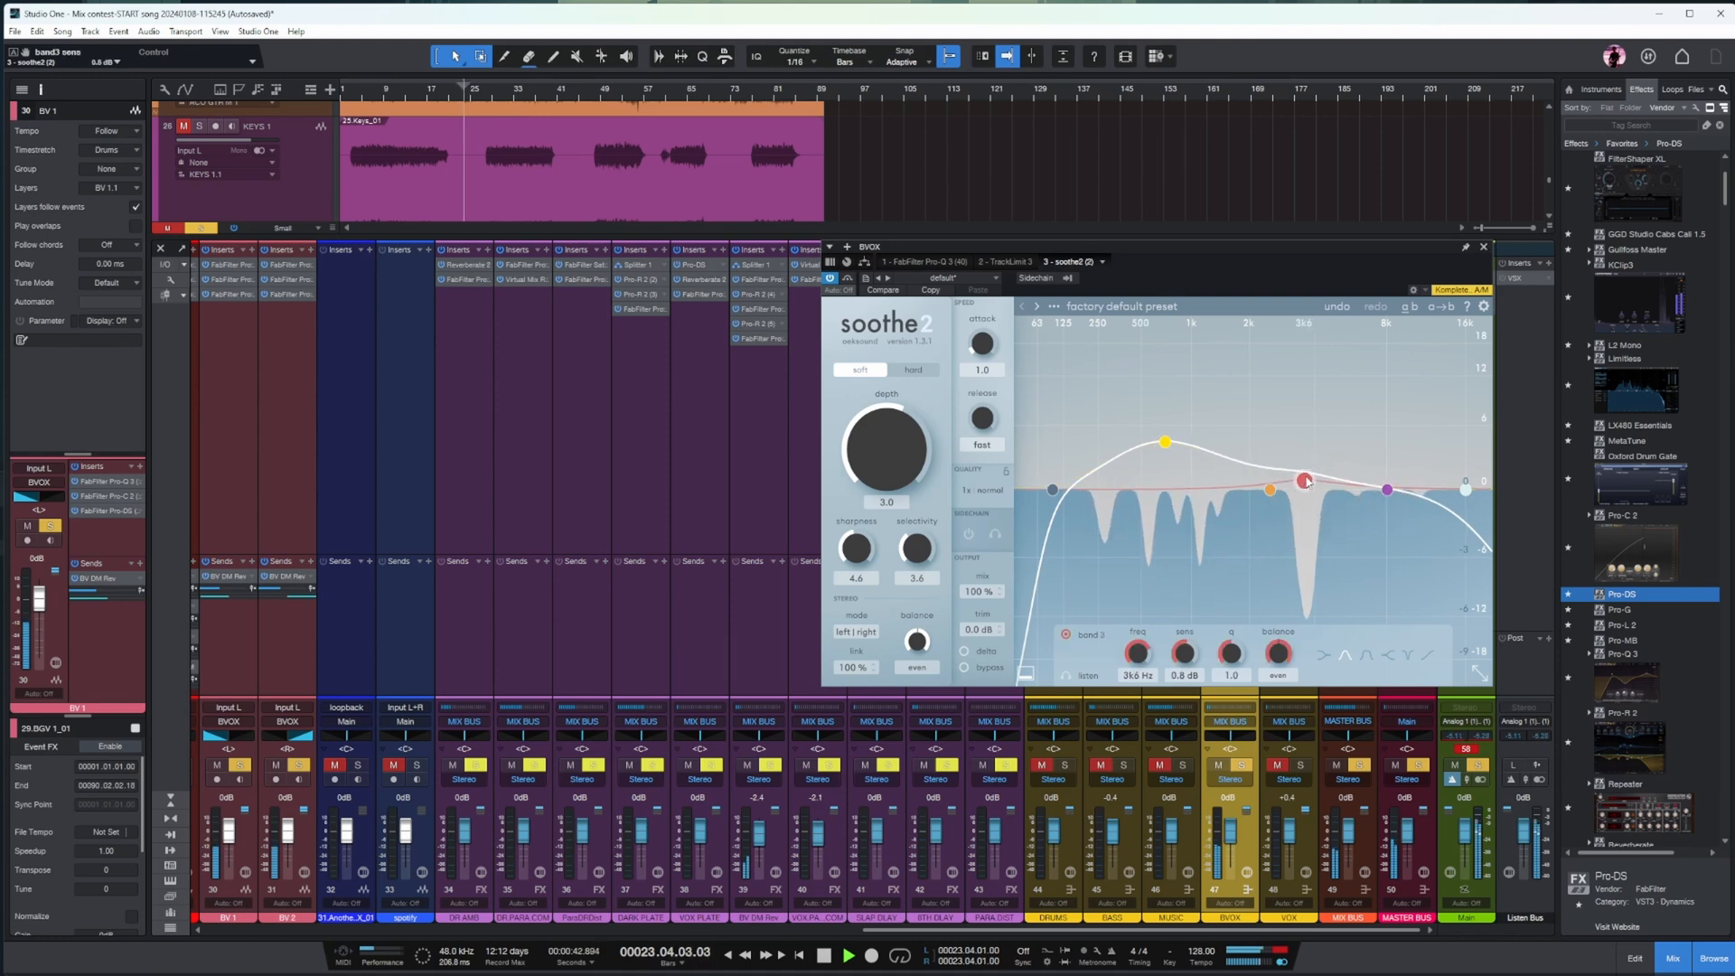
# - Set the soothe2 sharpness to 3.8 and depth to about 1.1, and close the plug-in
pyautogui.moveTo(856, 550); pyautogui.dragTo(856, 564)
pyautogui.moveTo(877, 479); pyautogui.dragTo(877, 513)
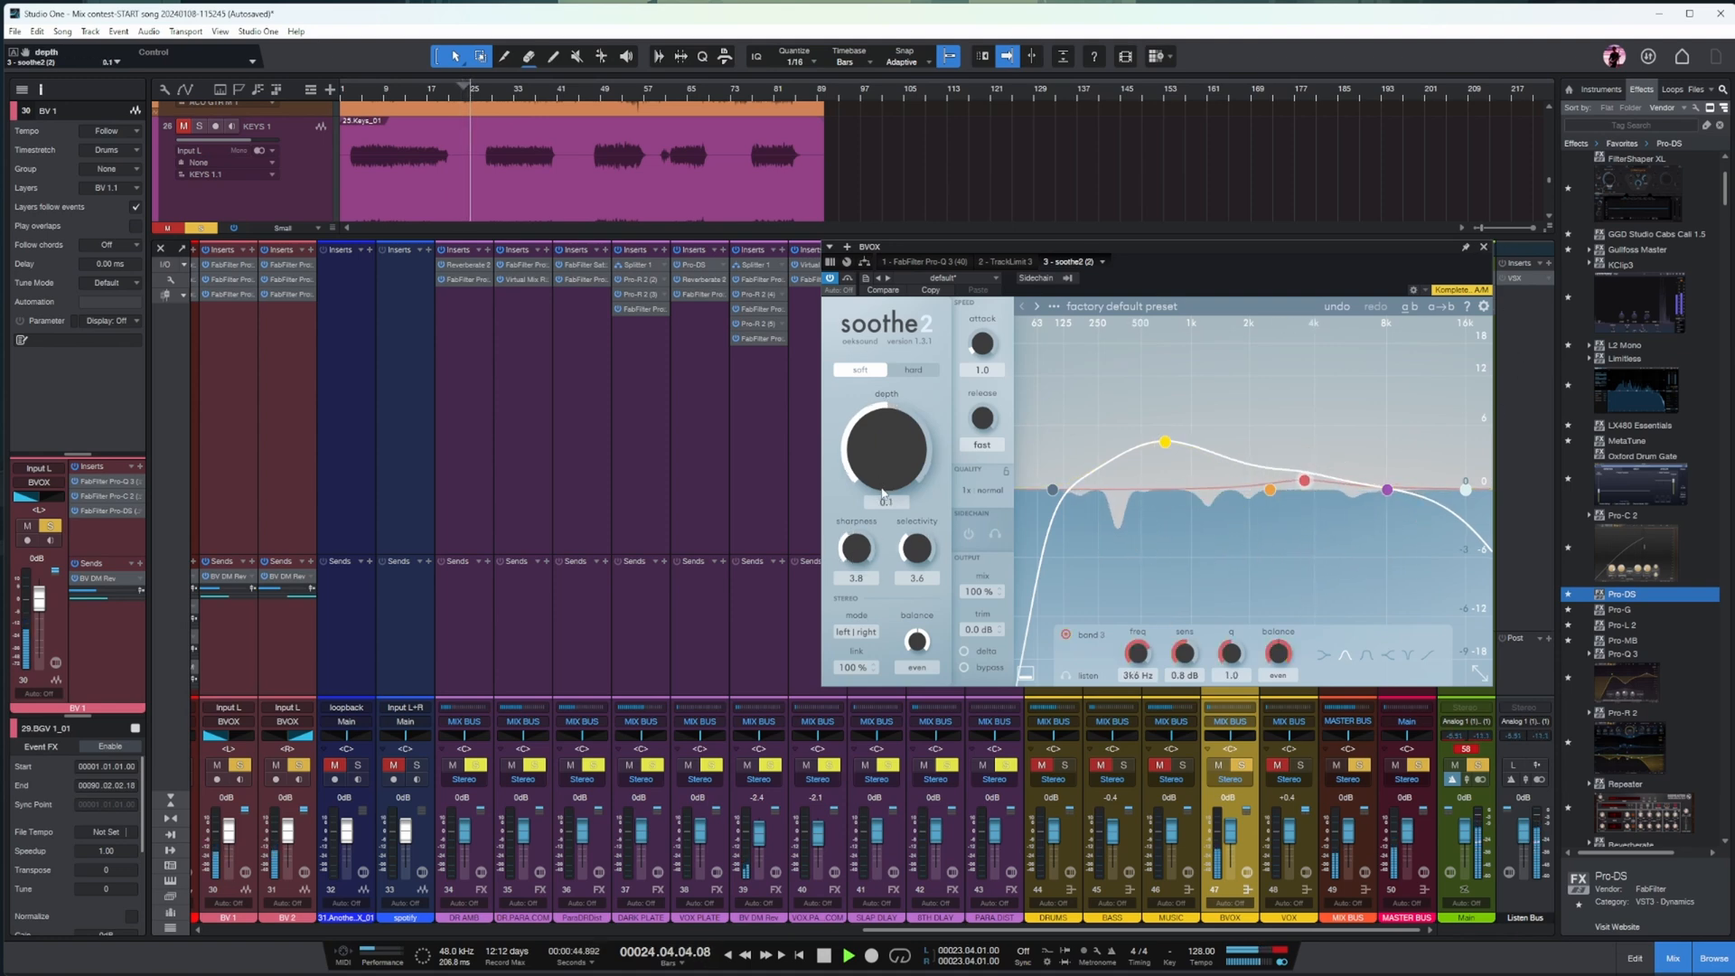
pyautogui.click(1484, 249)
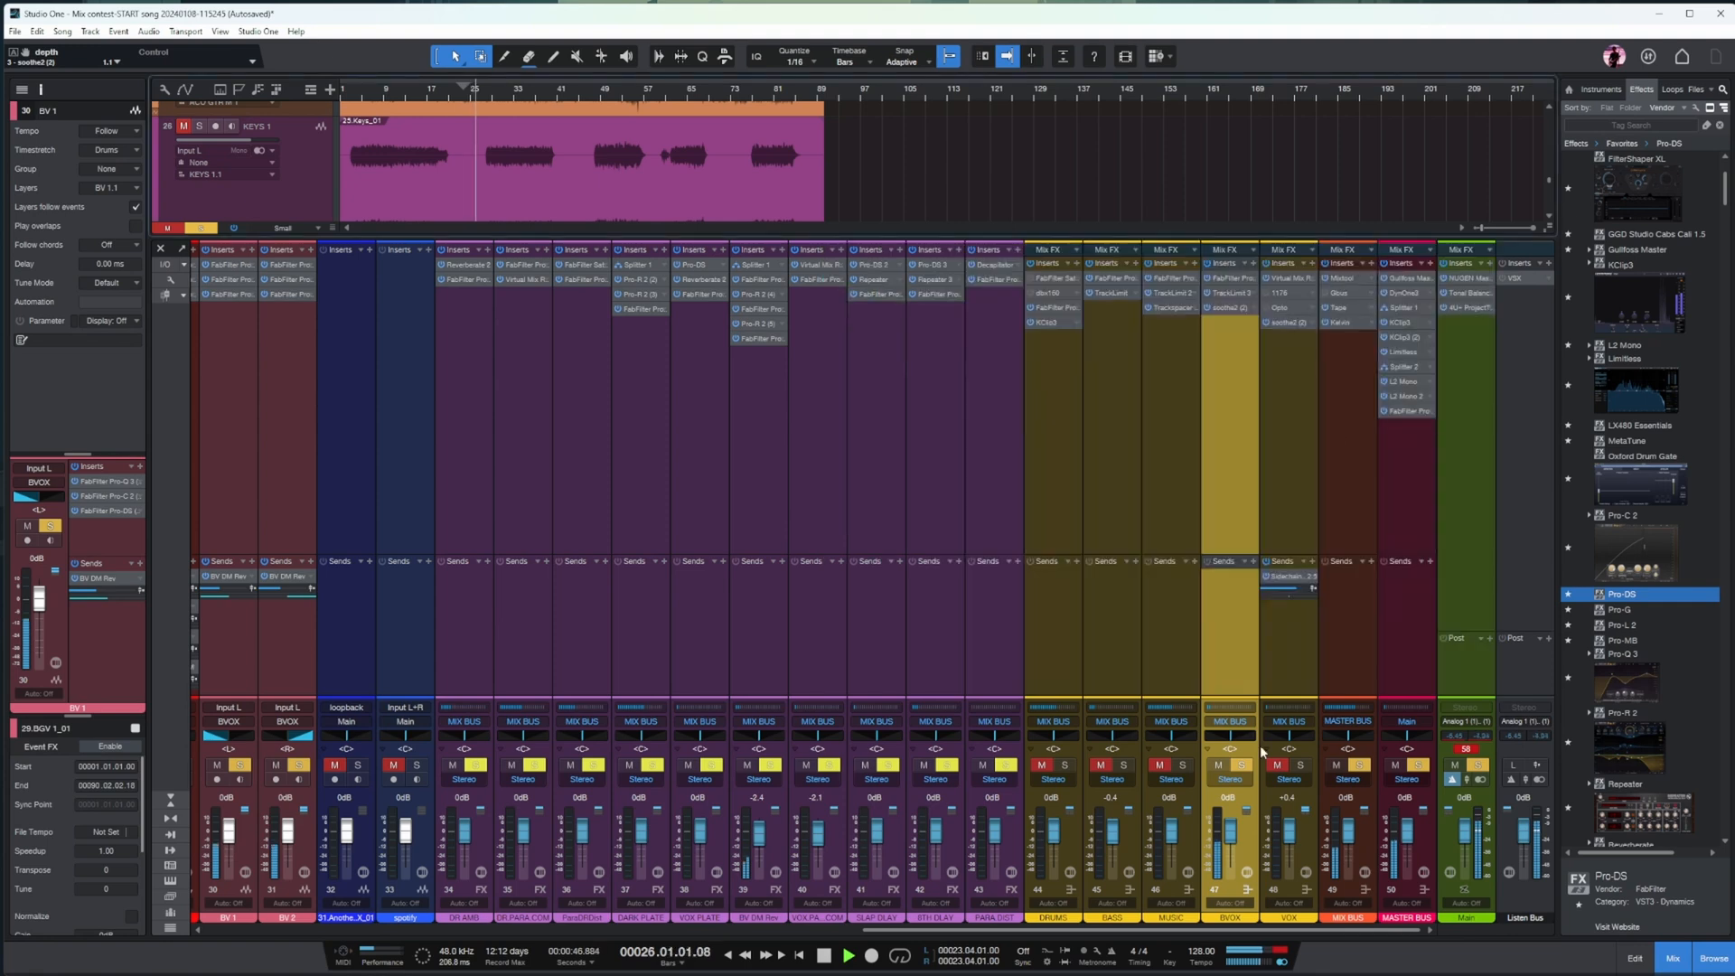
# - Clear all solos and lower the BVOX bus volume to about -0.8 dB while playing the full mix from about bar 21
pyautogui.press('space')
pyautogui.click(1243, 770)
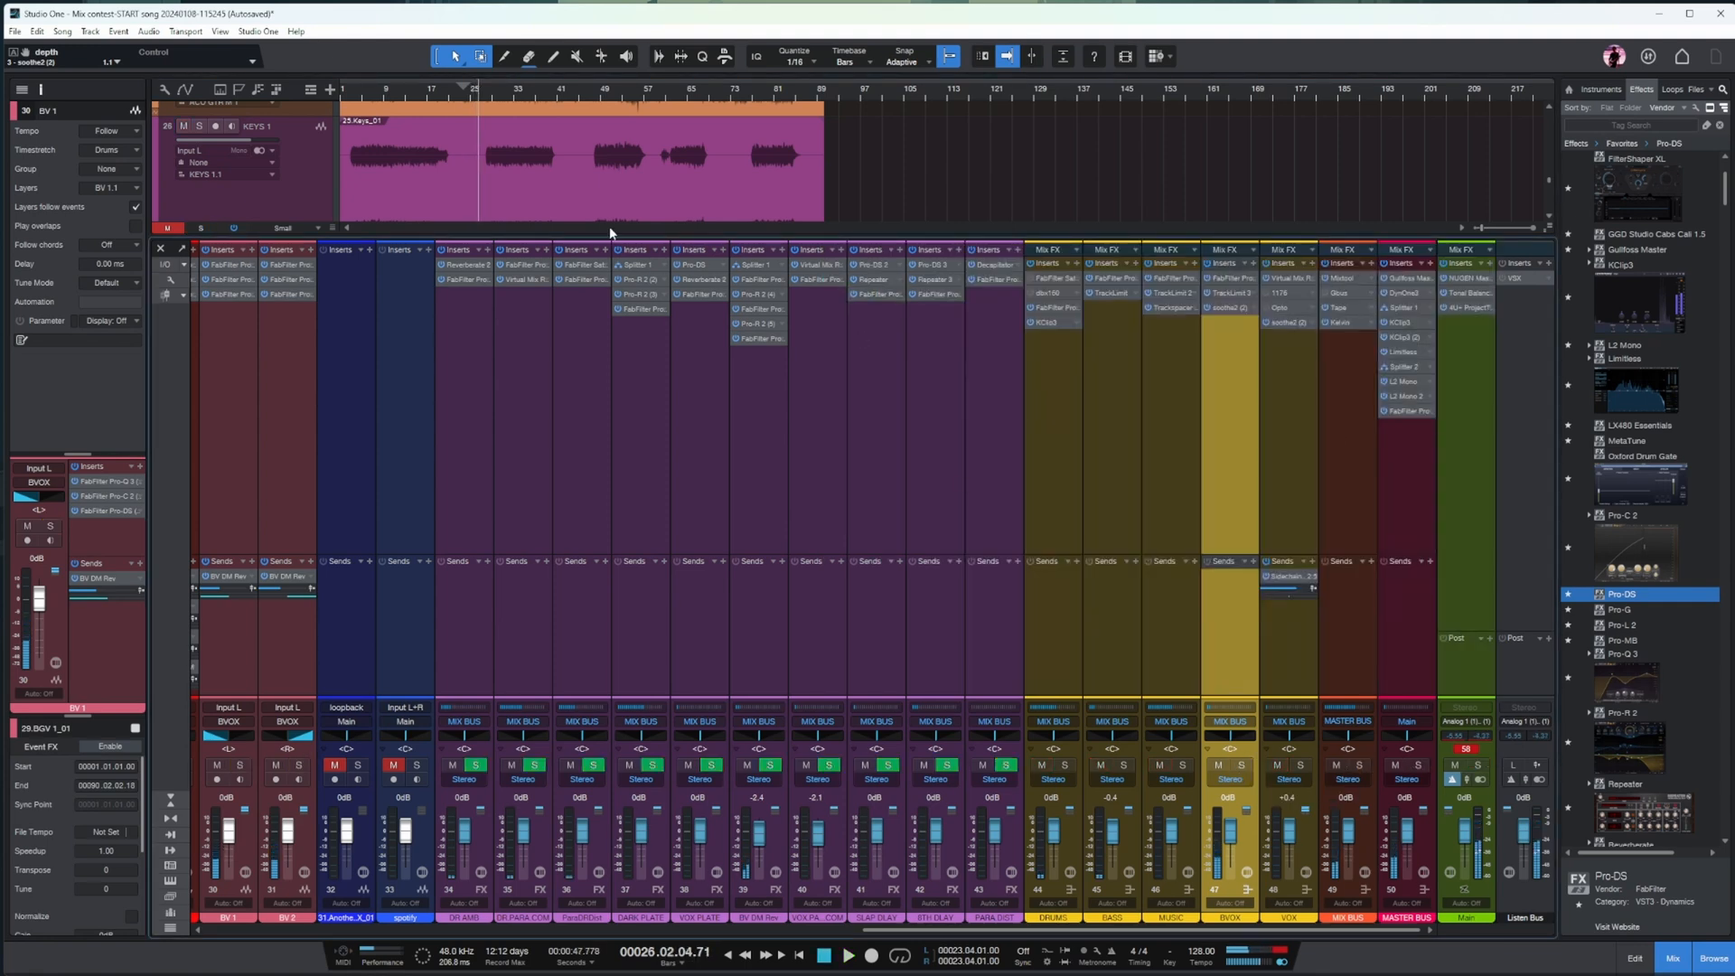
pyautogui.press('space')
pyautogui.click(455, 104)
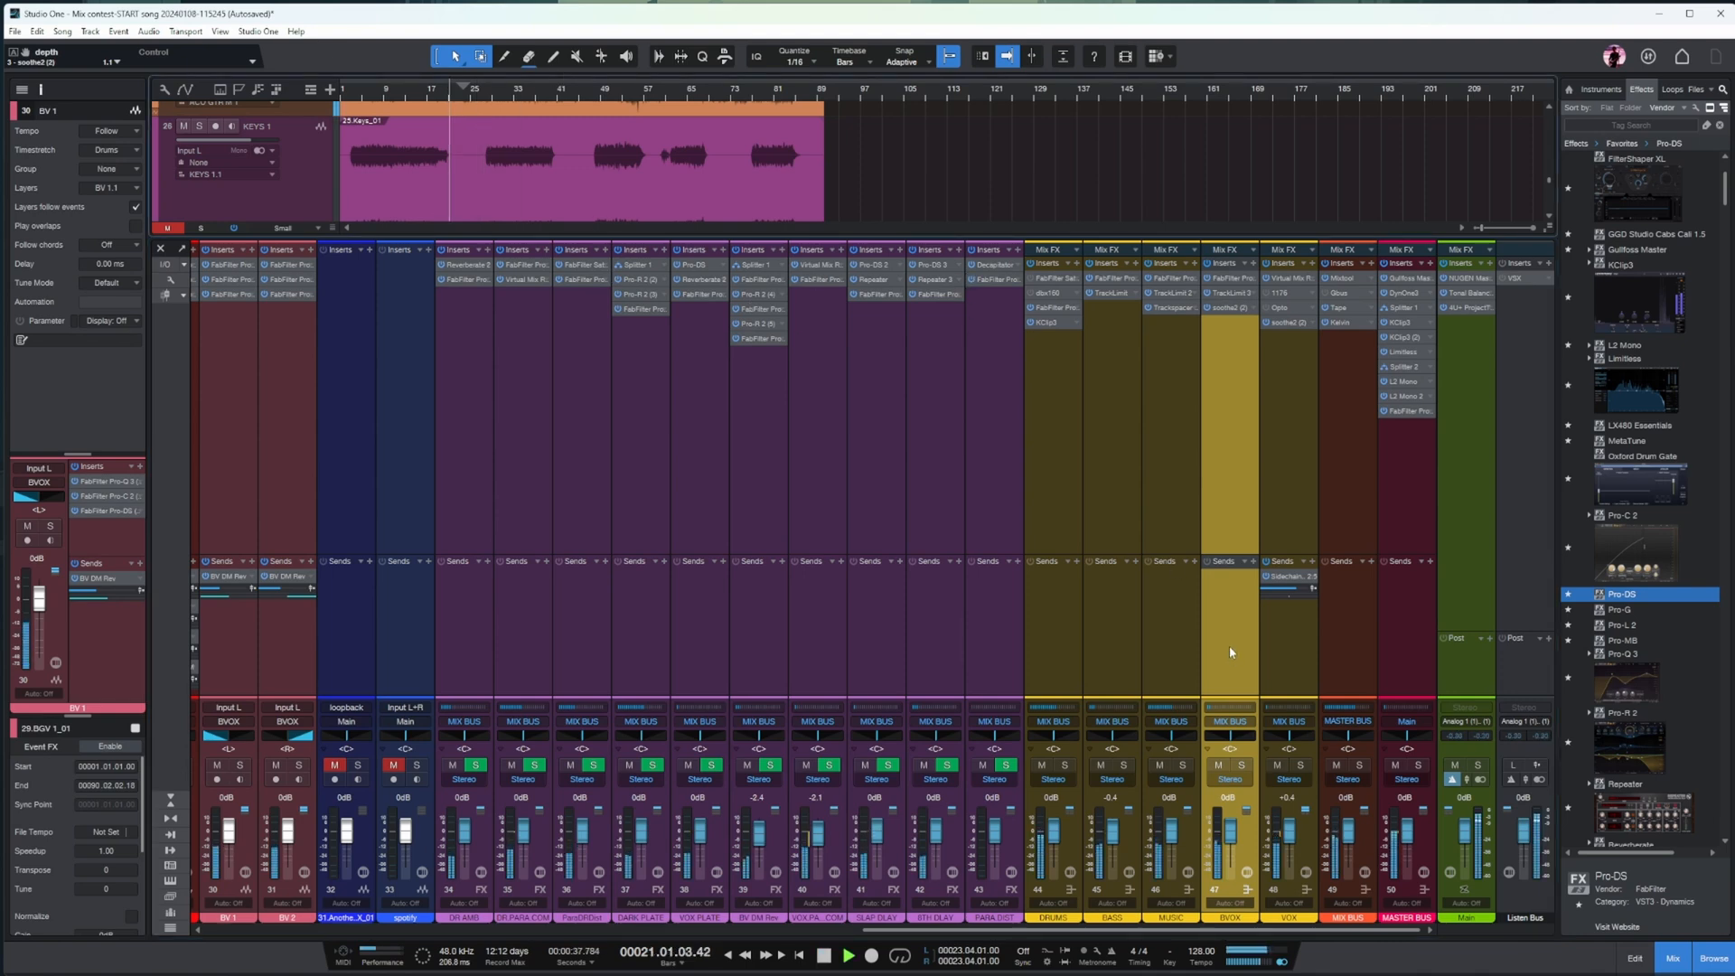
pyautogui.click(1304, 461)
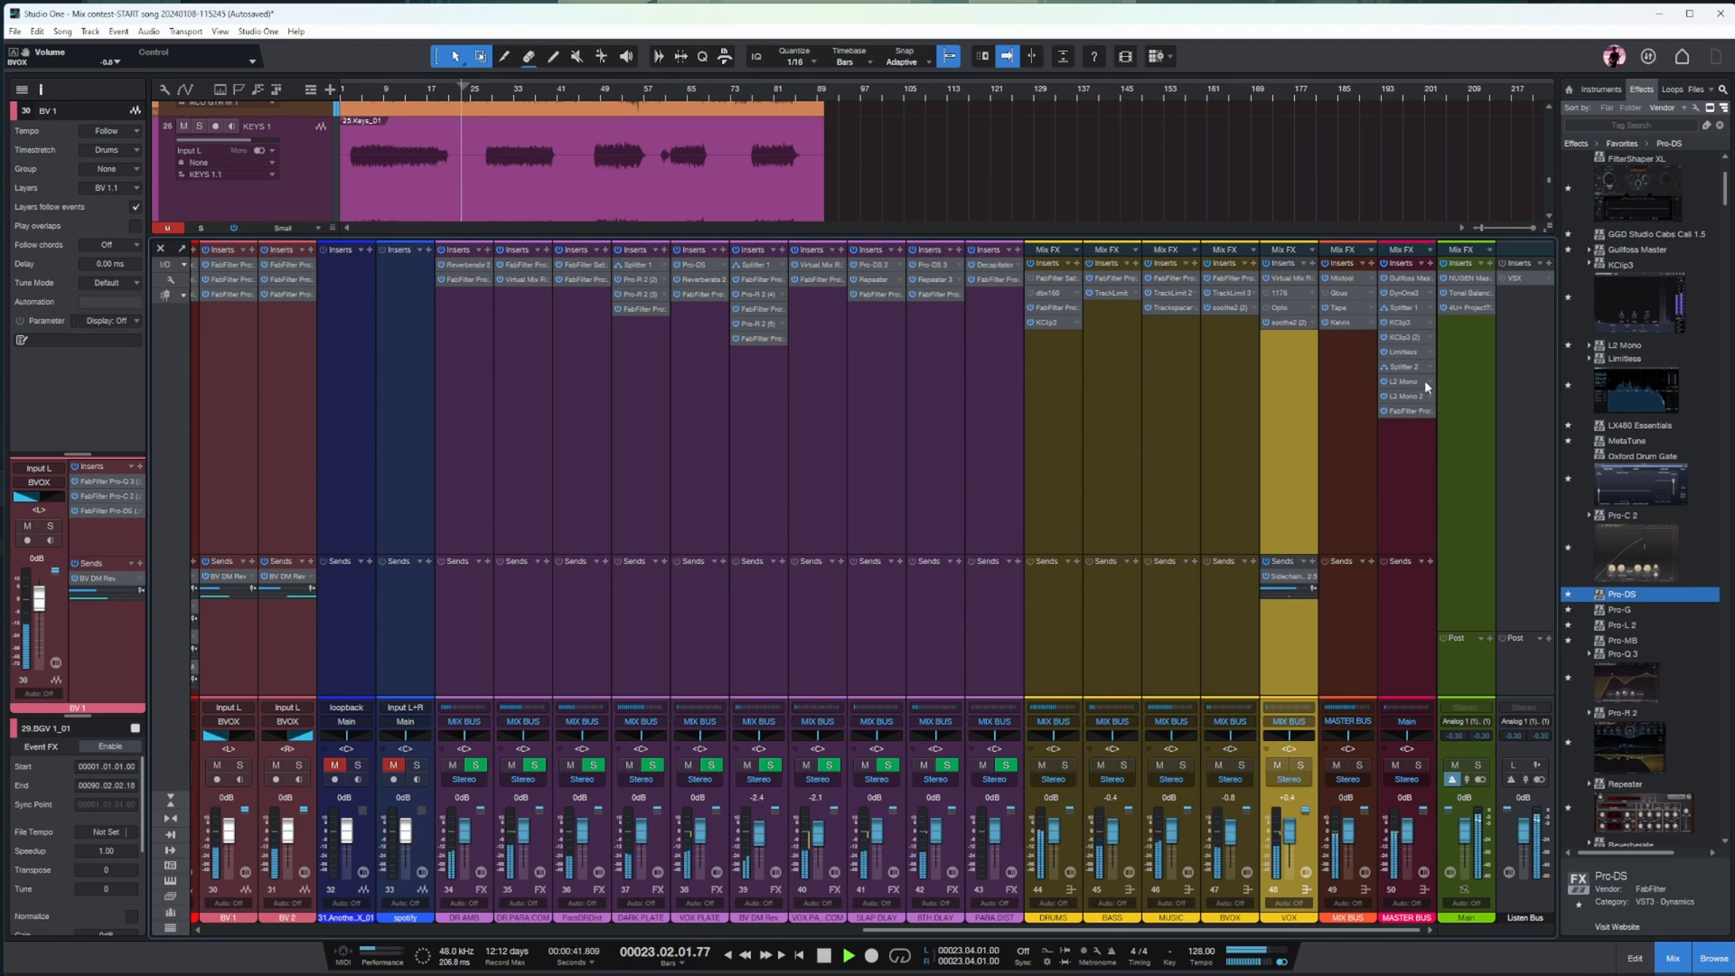
# - Check the elapsed working time in the 4U+ ProjectTime plug-in on the Main output, stopping playback for a second look
pyautogui.click(1433, 459)
pyautogui.click(1457, 389)
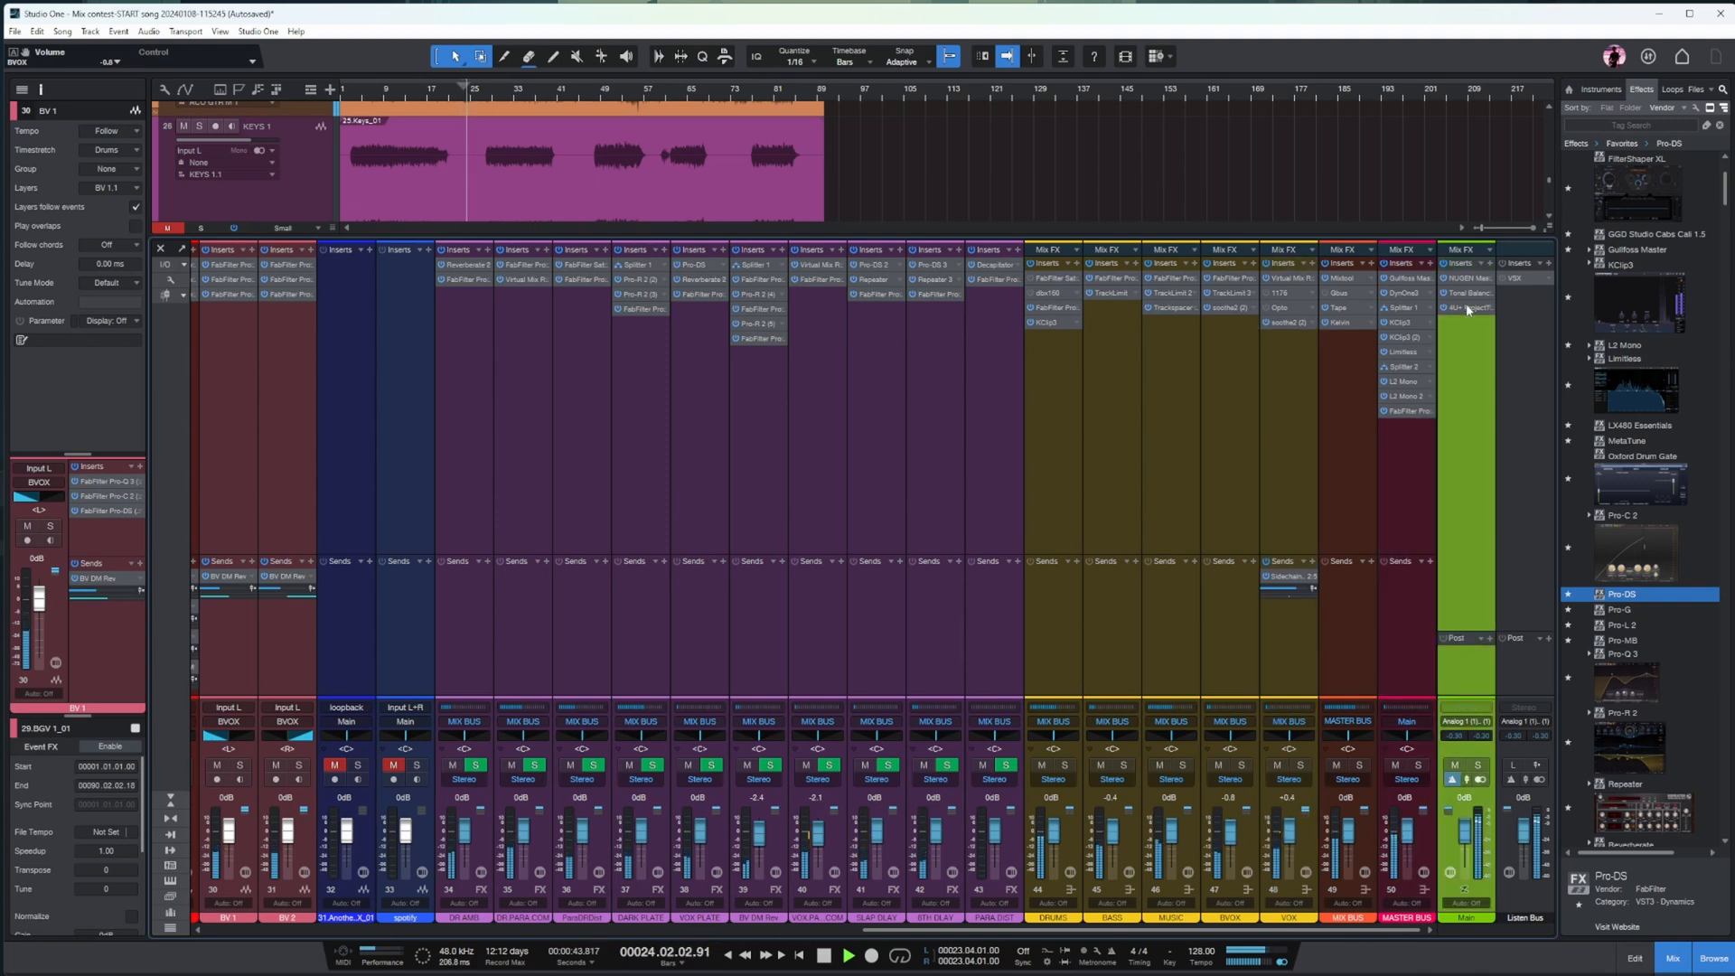
pyautogui.click(1468, 307)
pyautogui.moveTo(1196, 558)
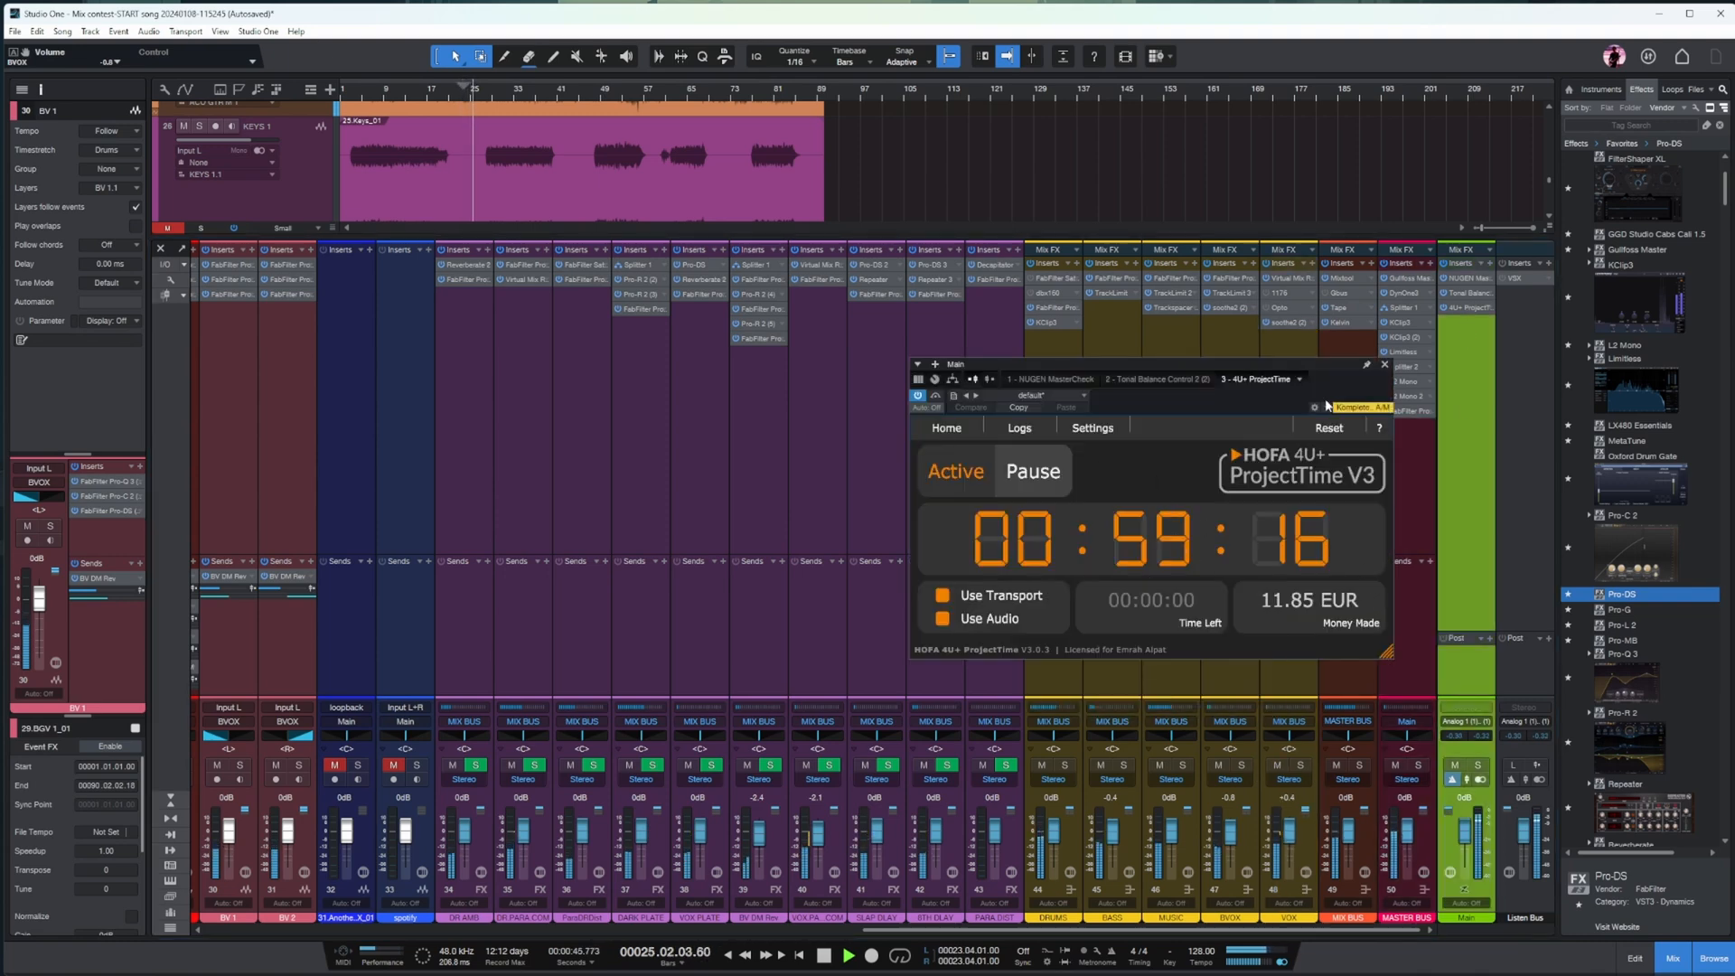
pyautogui.click(1385, 366)
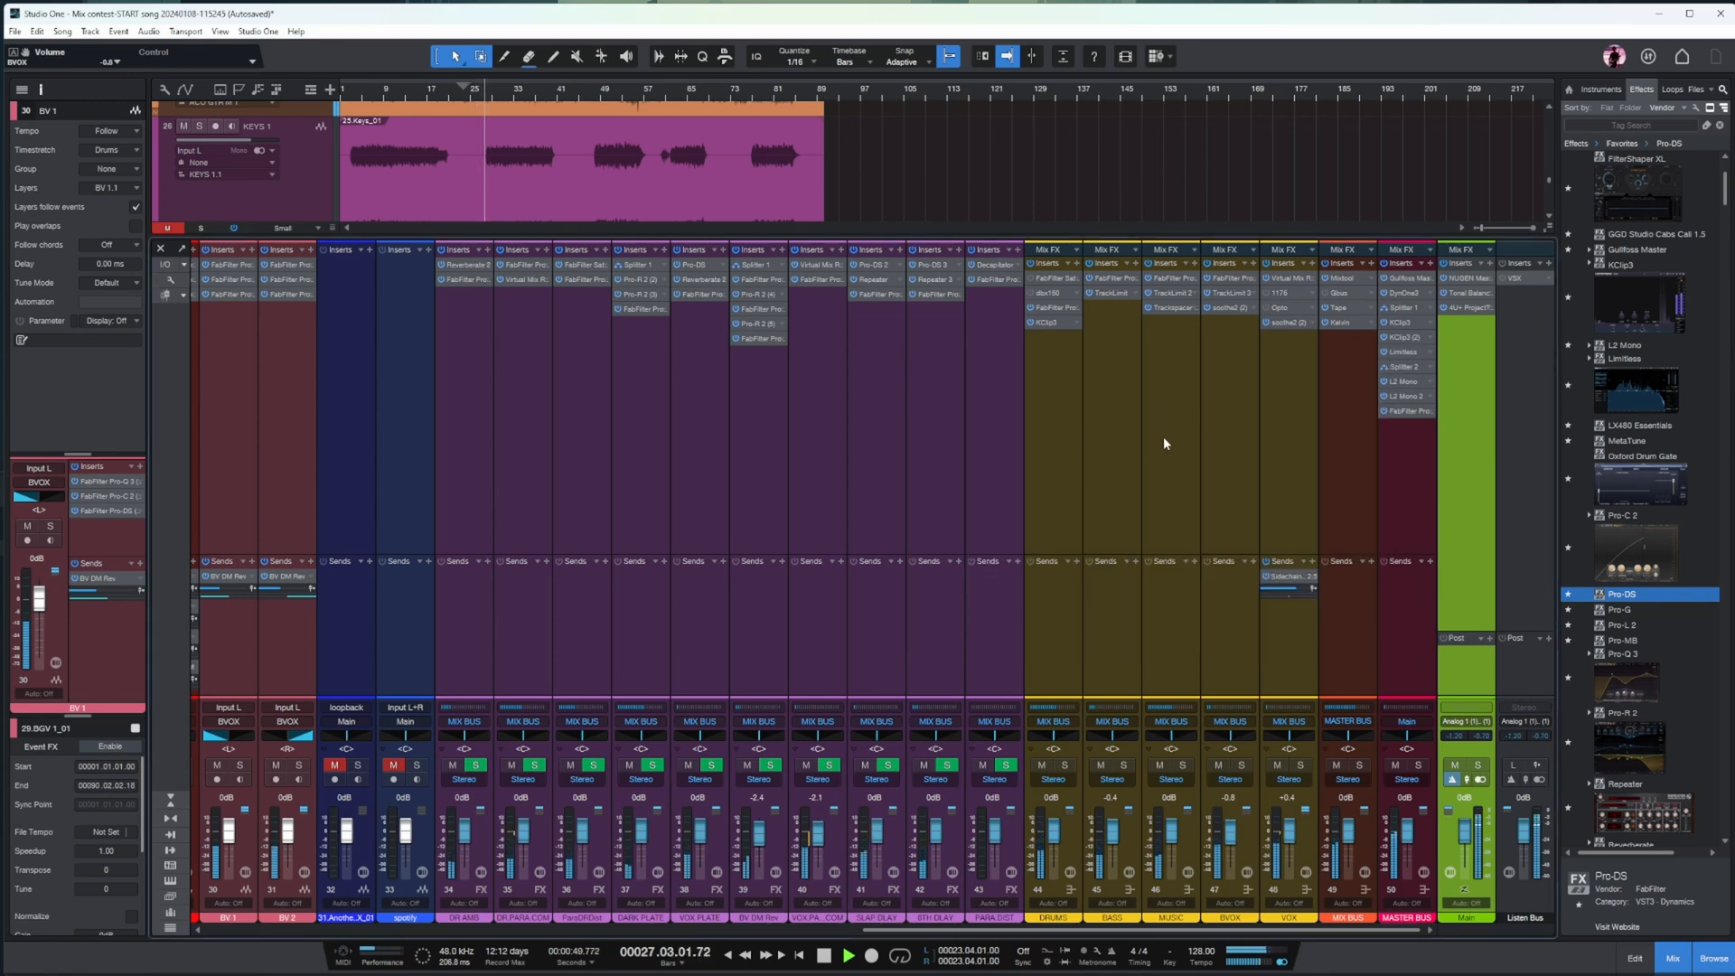
pyautogui.click(1026, 460)
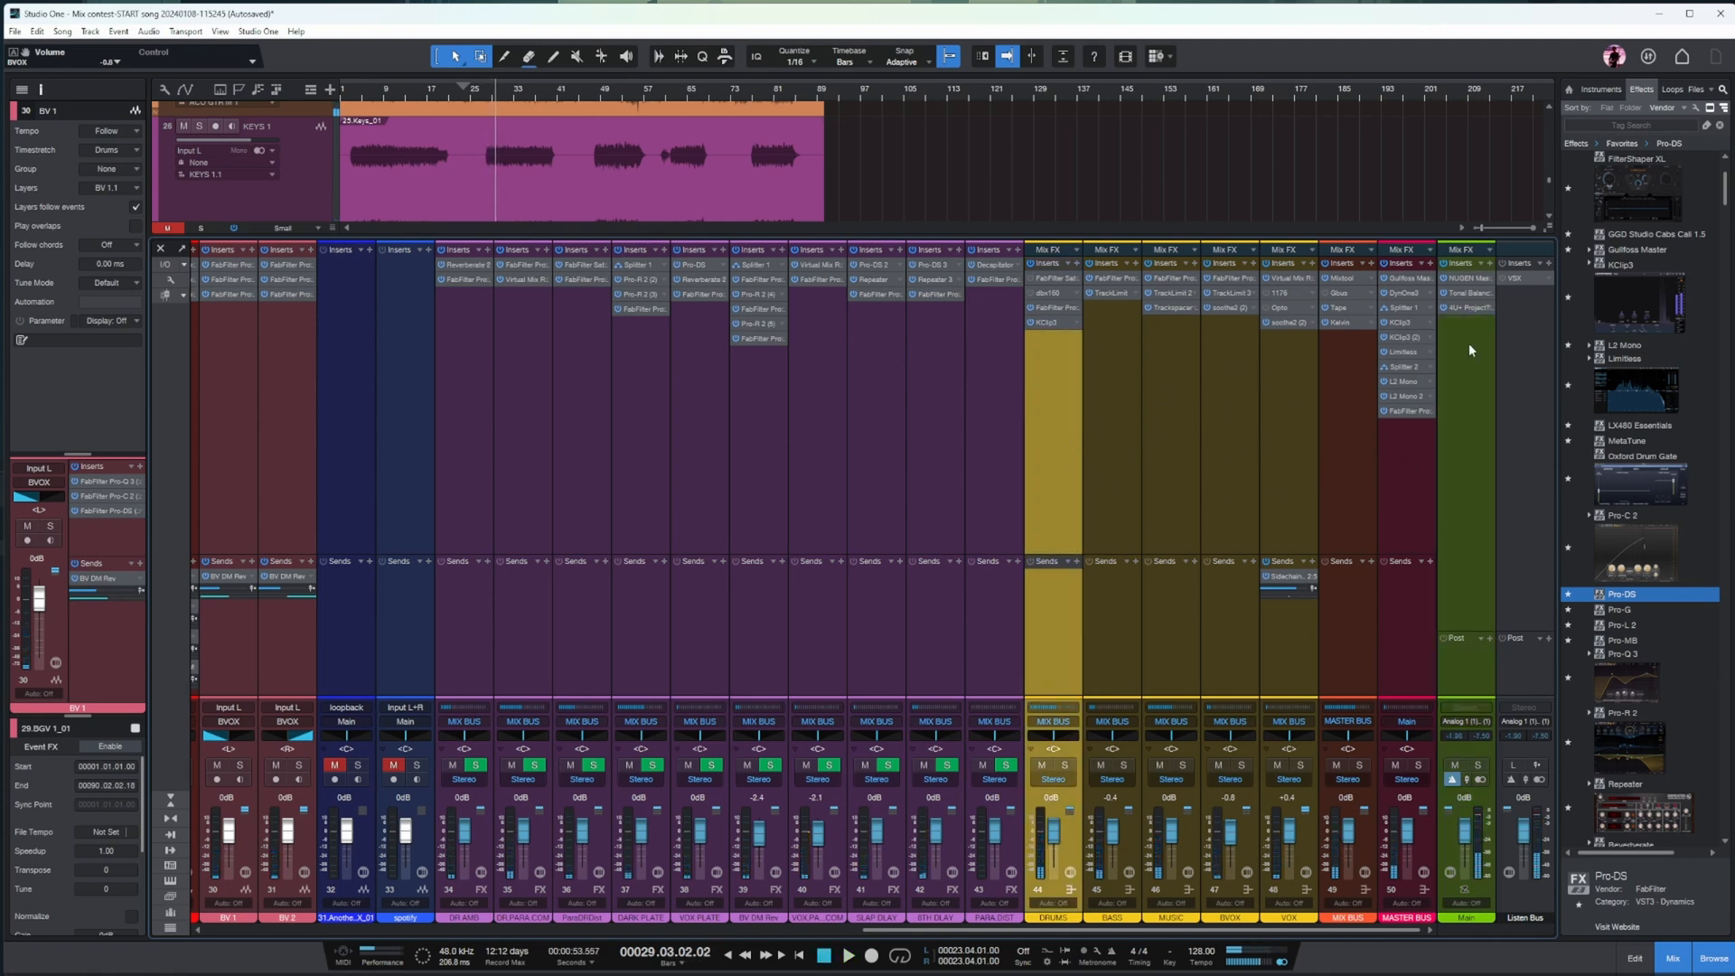
pyautogui.click(1470, 308)
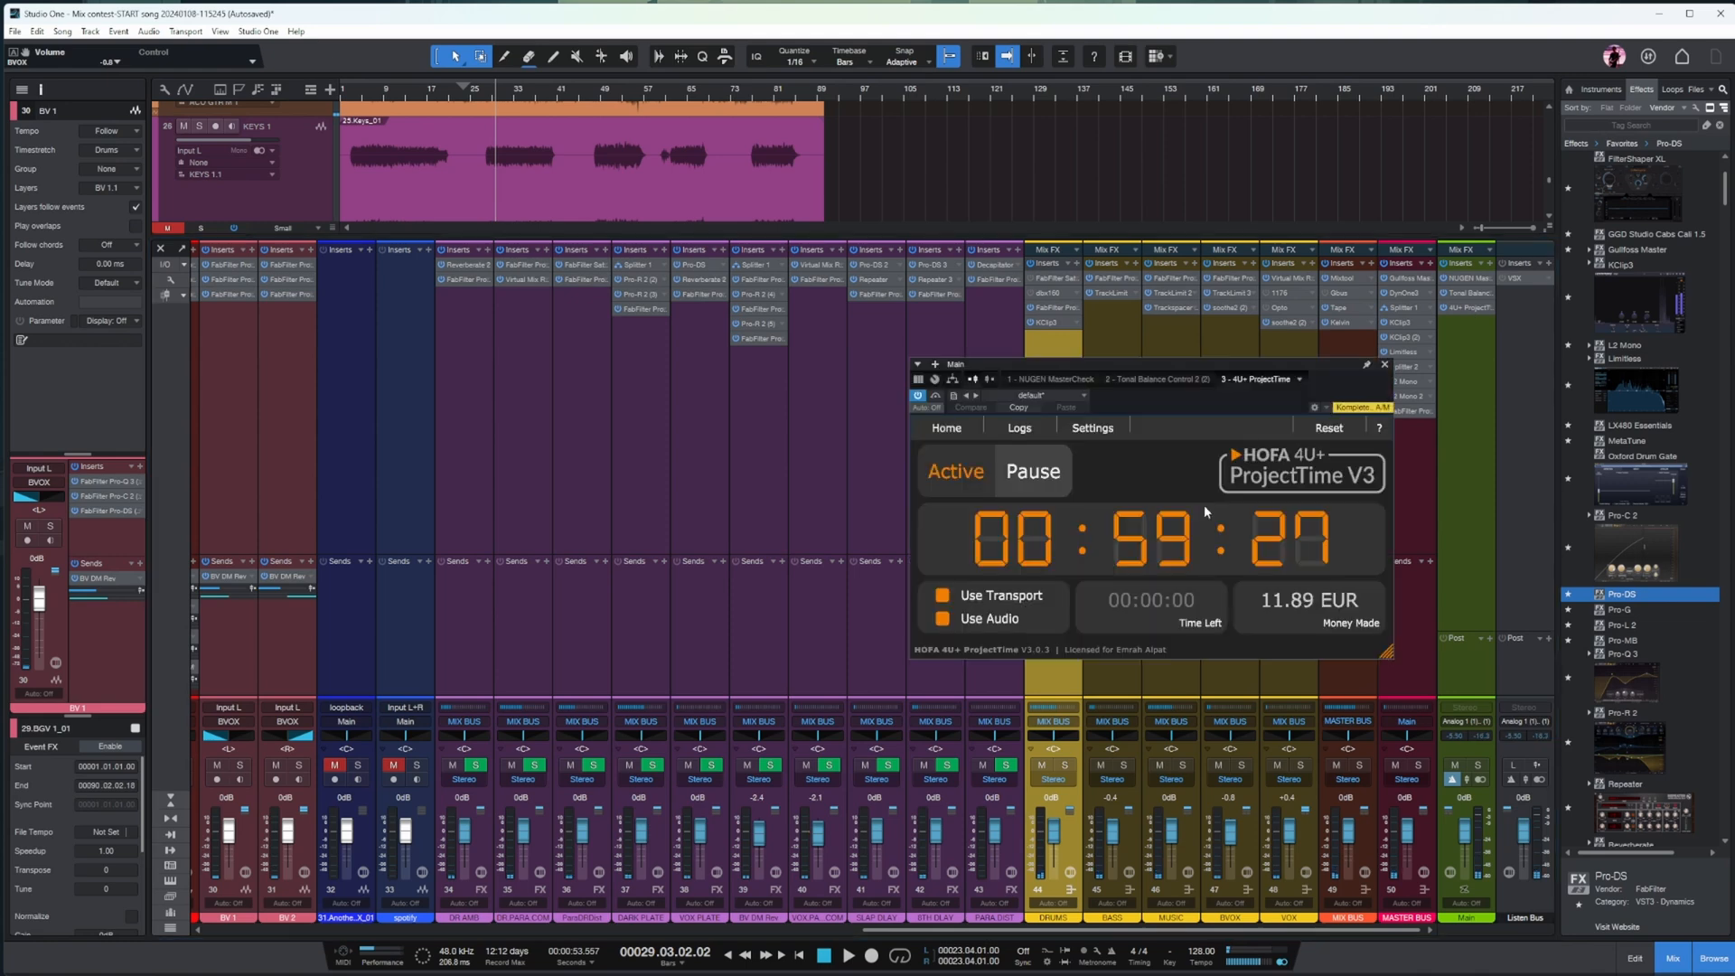
pyautogui.click(1383, 365)
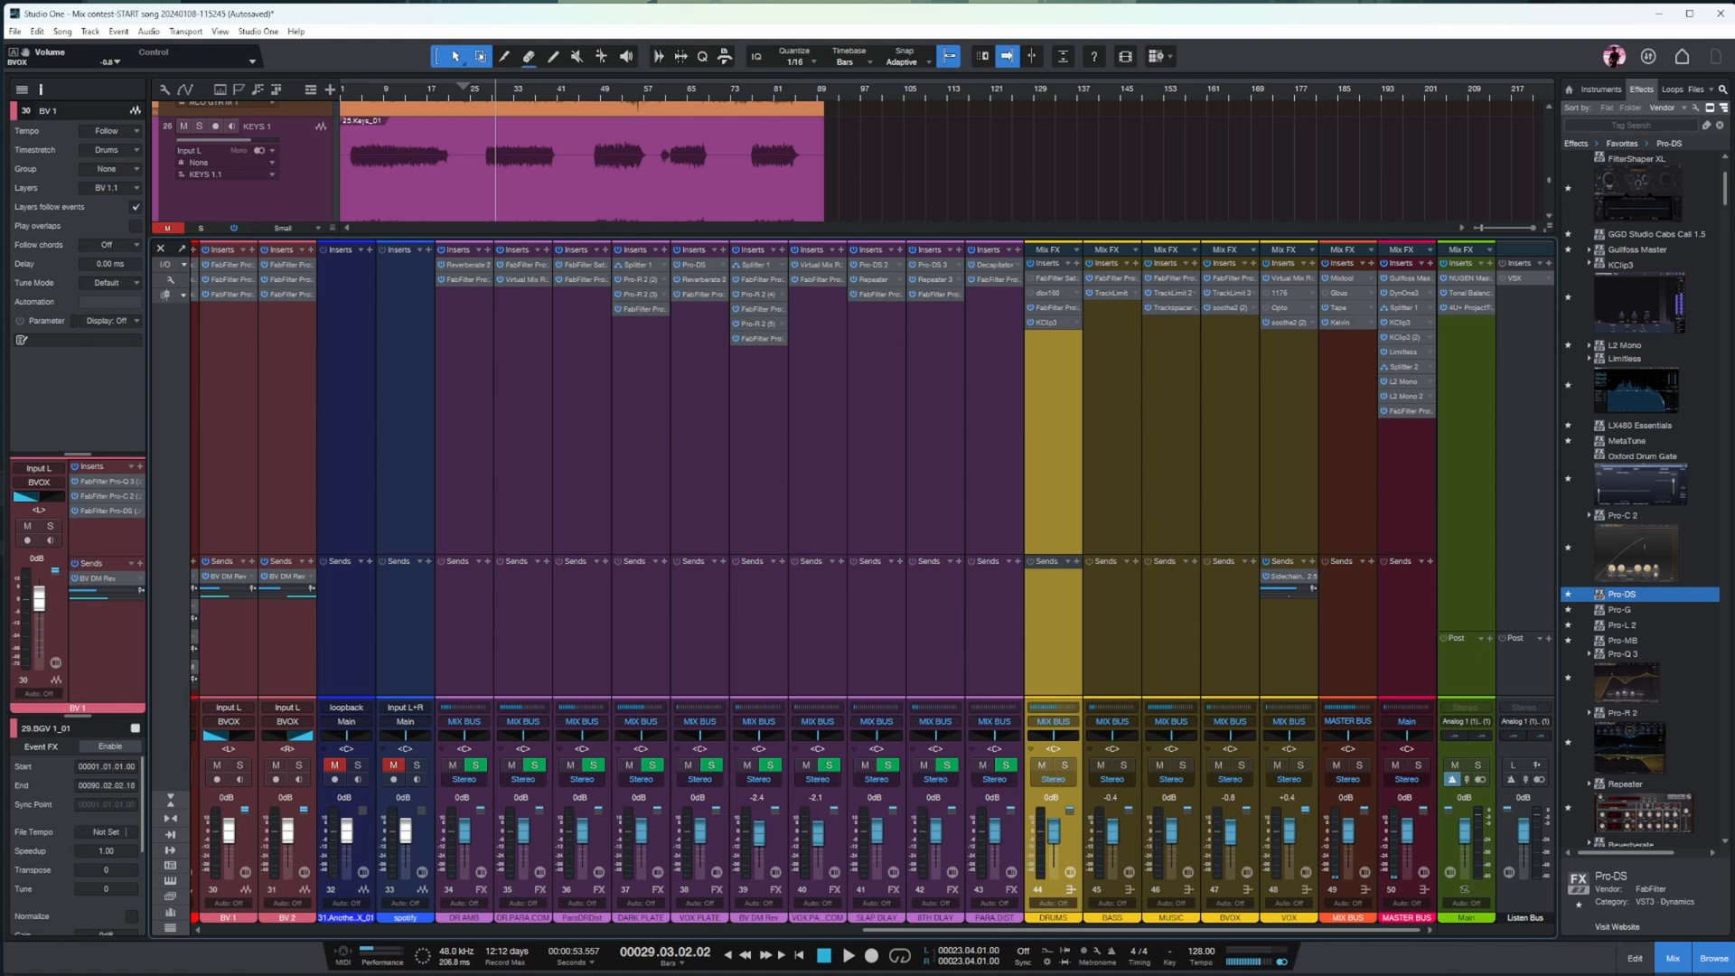
# - Hide the mixer, look over the arrangement and play the song from shortly before bar 69
pyautogui.click(1673, 958)
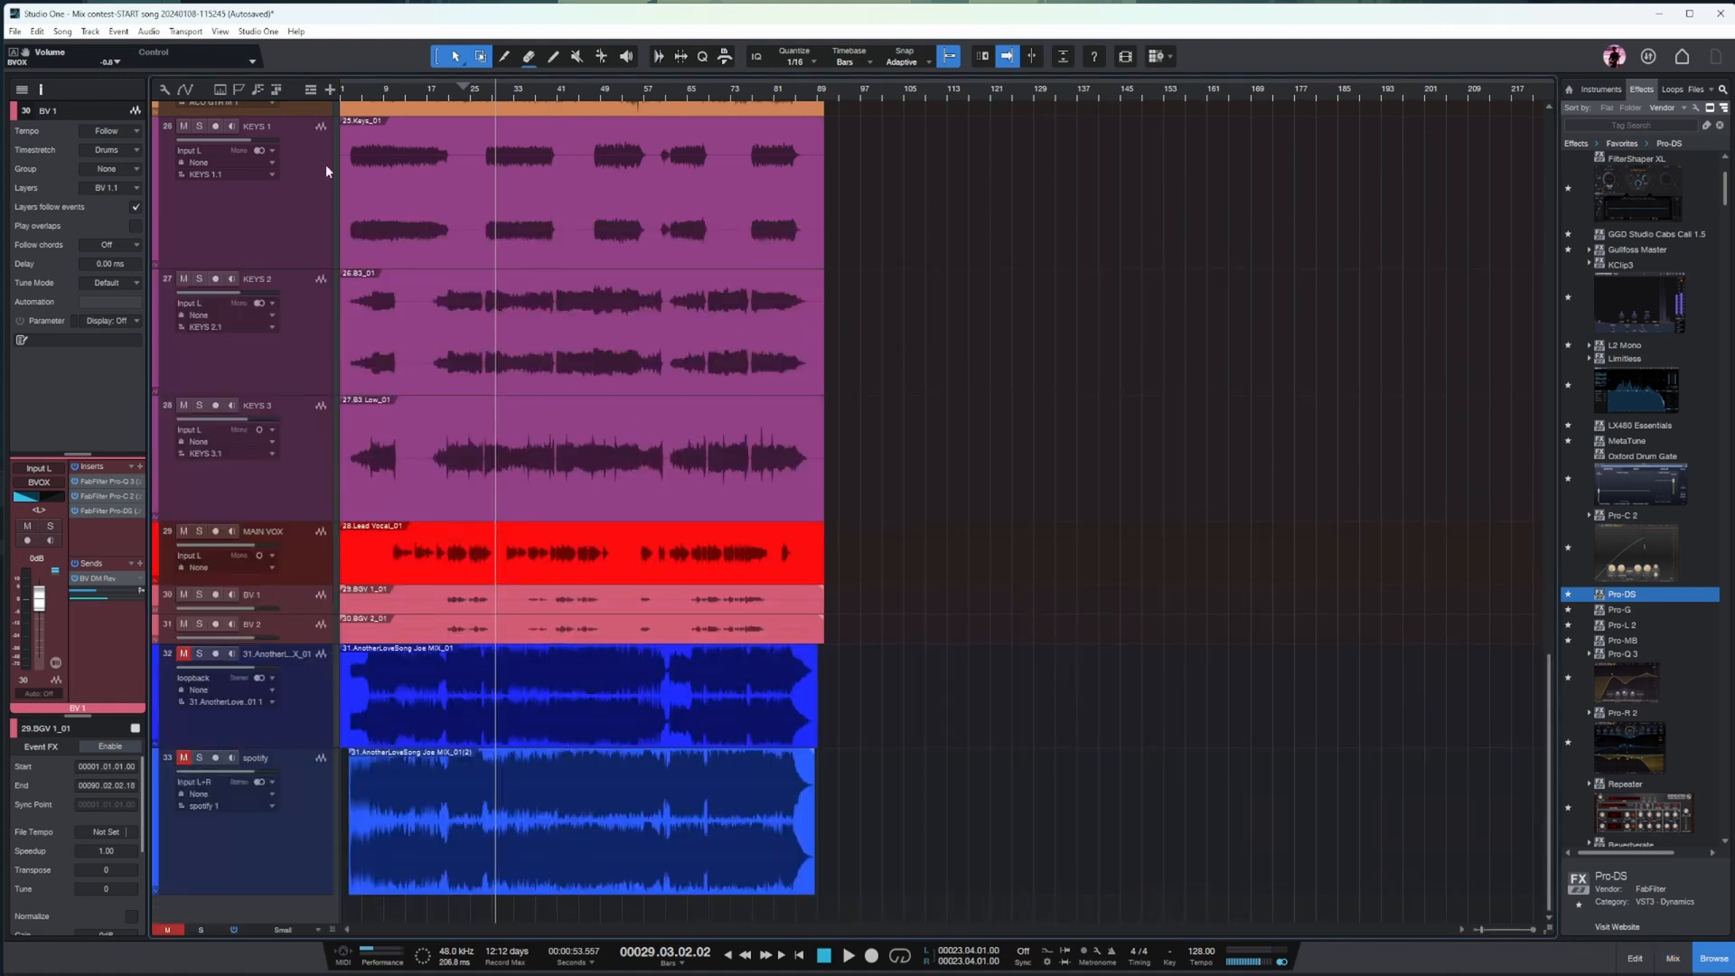
pyautogui.scroll(5, 689, 356)
pyautogui.click(355, 91)
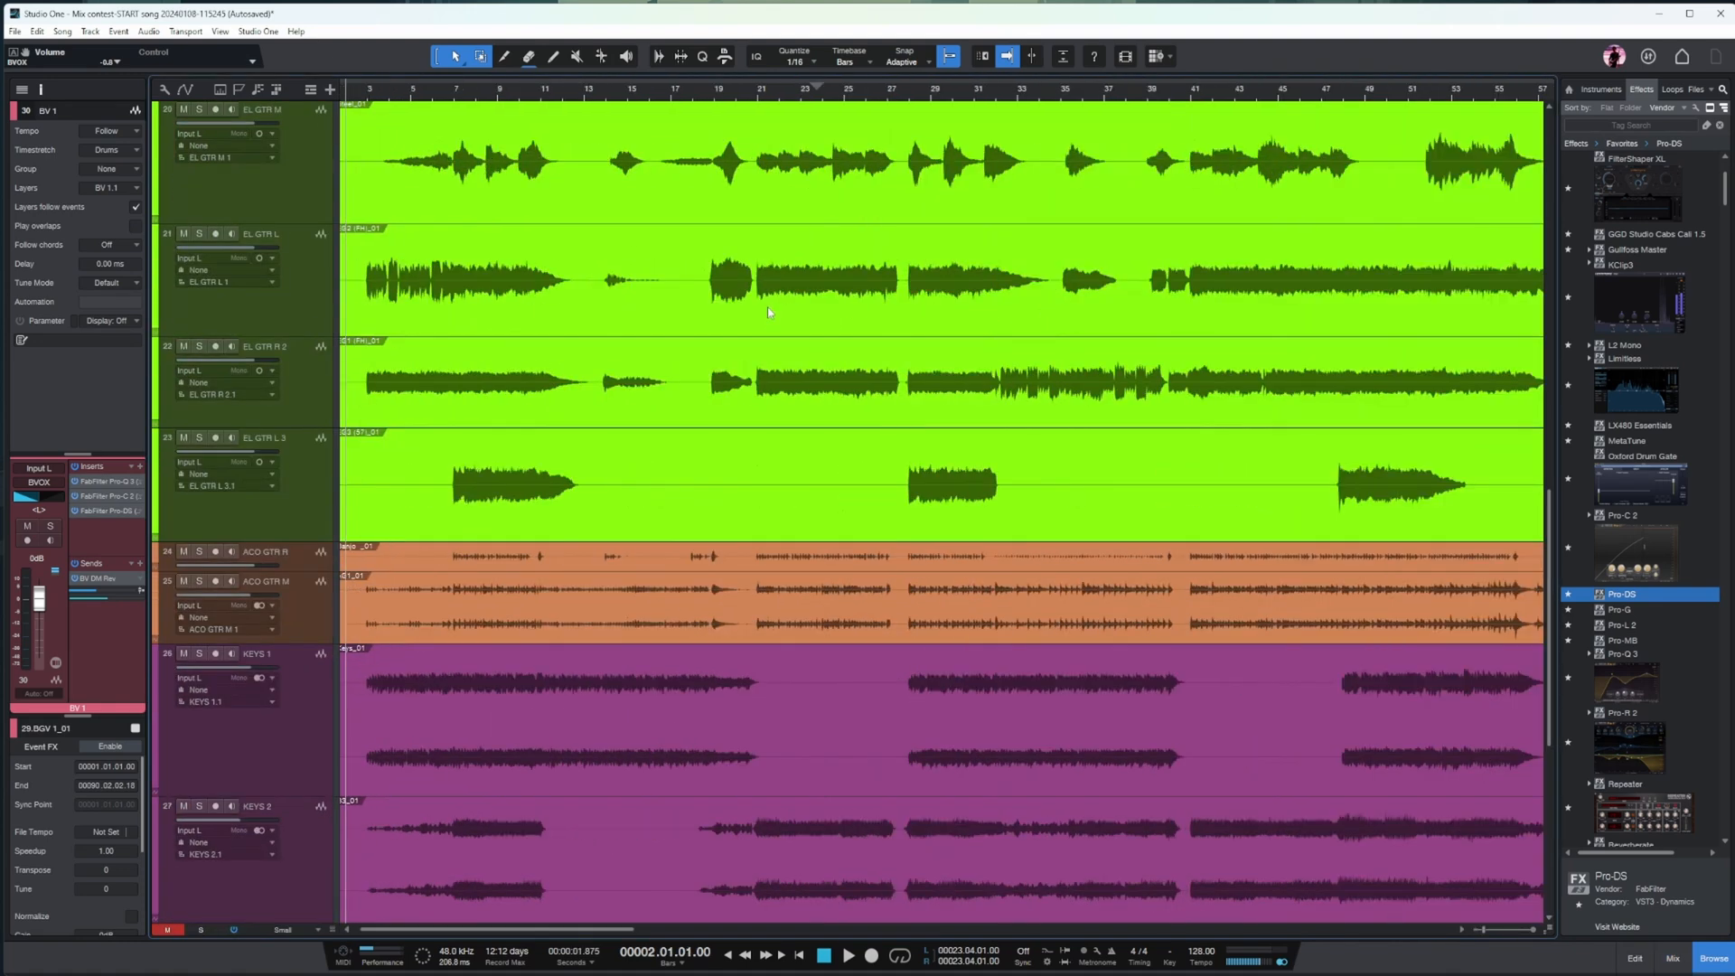
pyautogui.scroll(3, 460, 512)
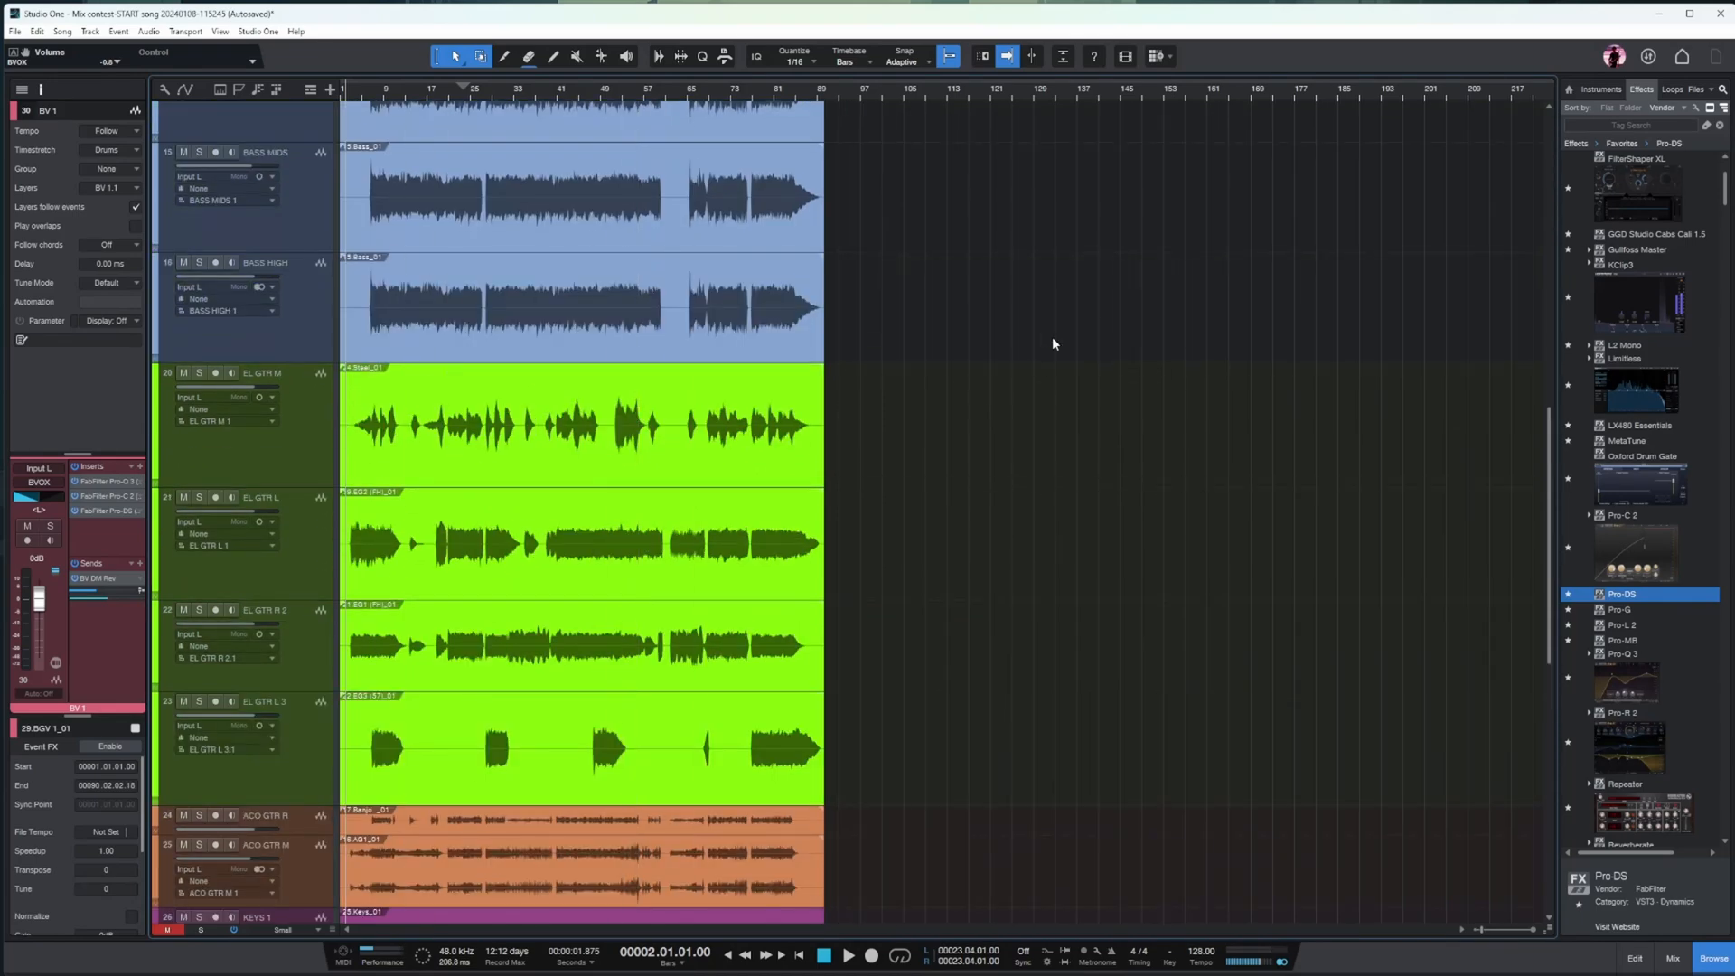
pyautogui.click(579, 90)
pyautogui.scroll(-5, 753, 301)
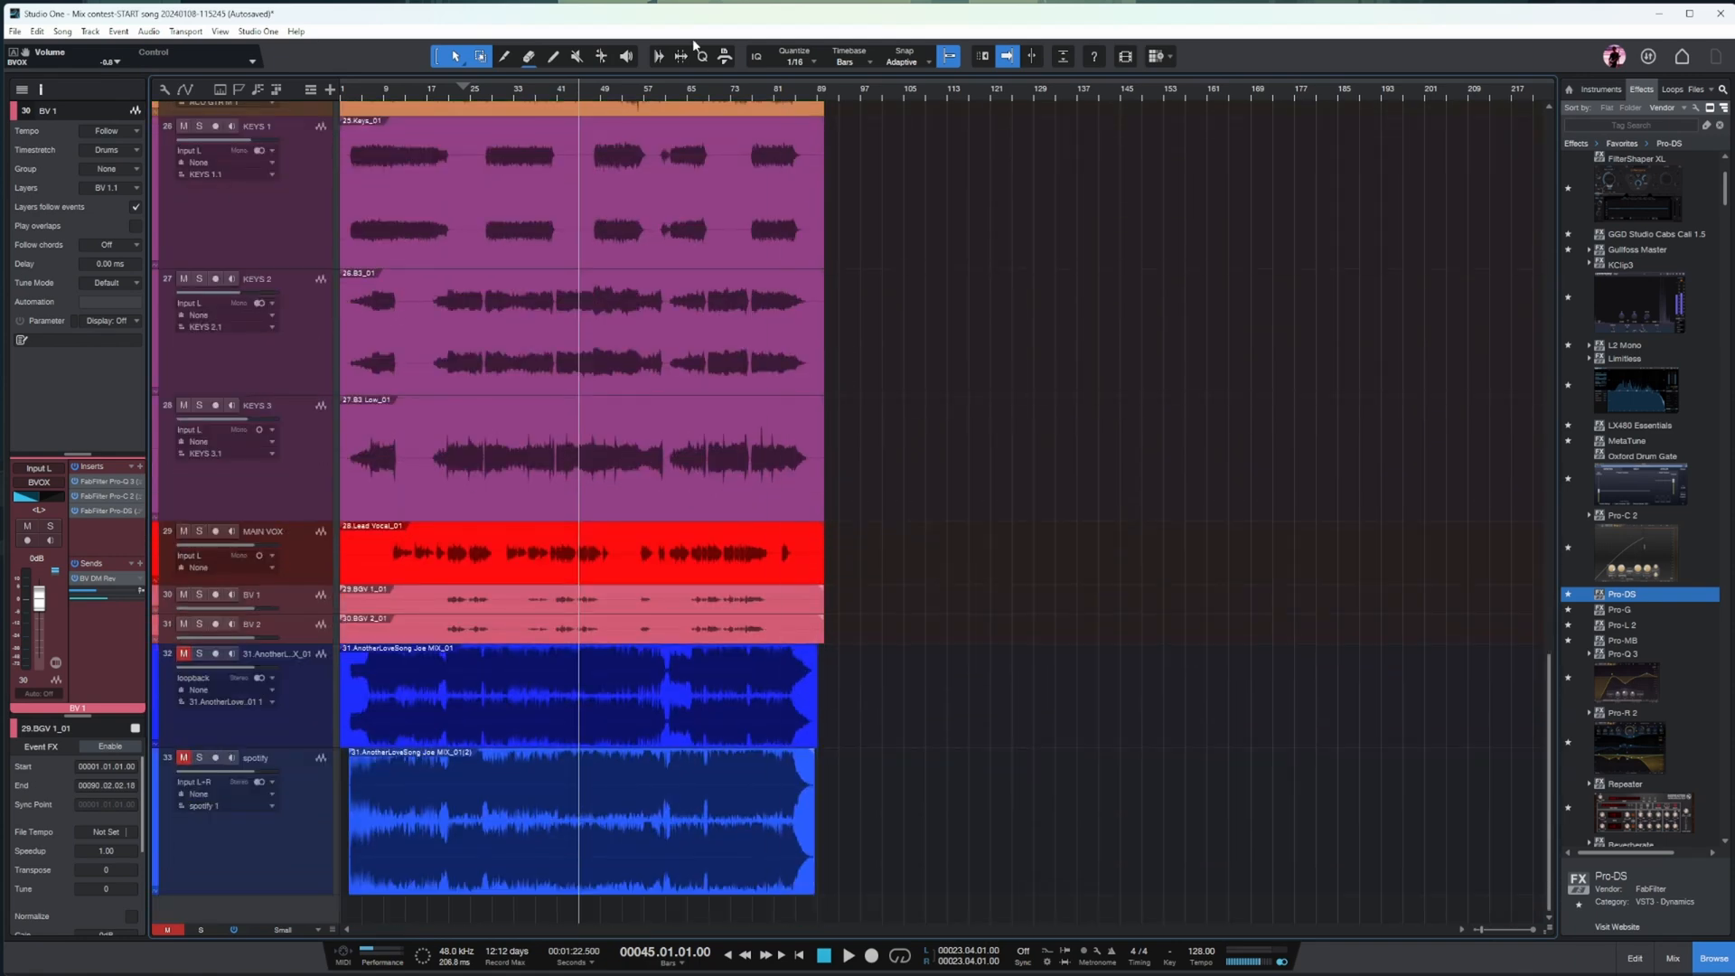
pyautogui.click(680, 94)
pyautogui.press('e')
pyautogui.press('space')
pyautogui.press('w')
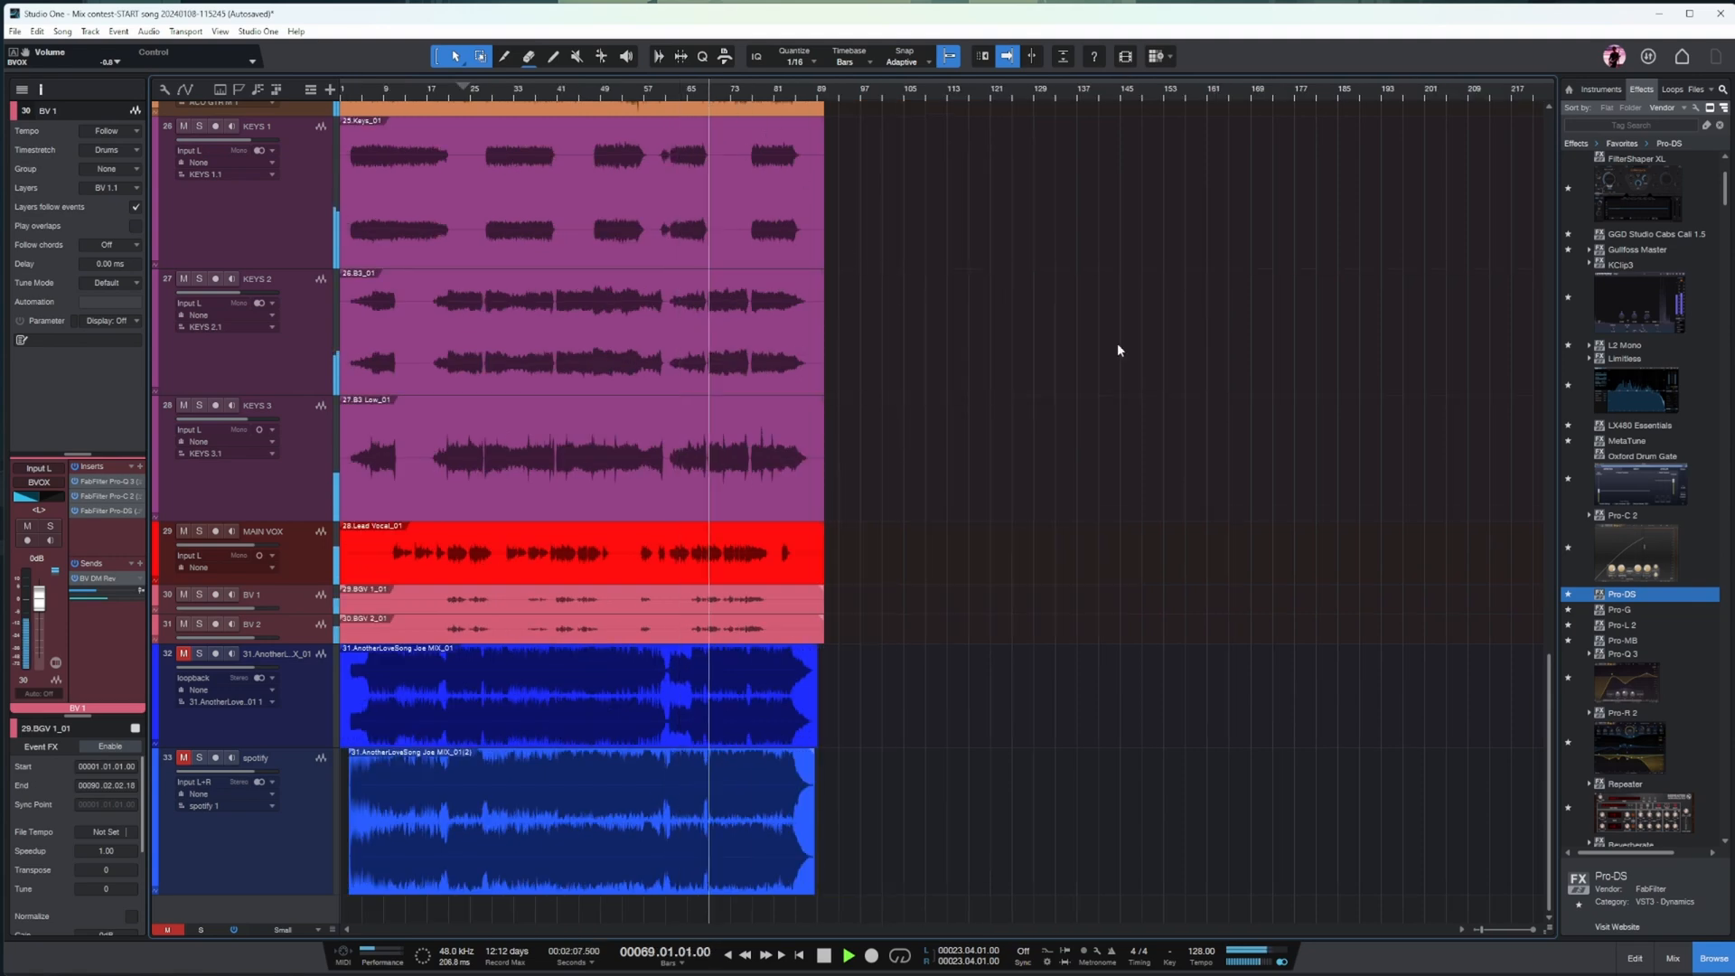
# - Check the mix loudness in MasterCheck on the Main output and adjust the Limitless threshold on the MASTER BUS
pyautogui.press('F3')
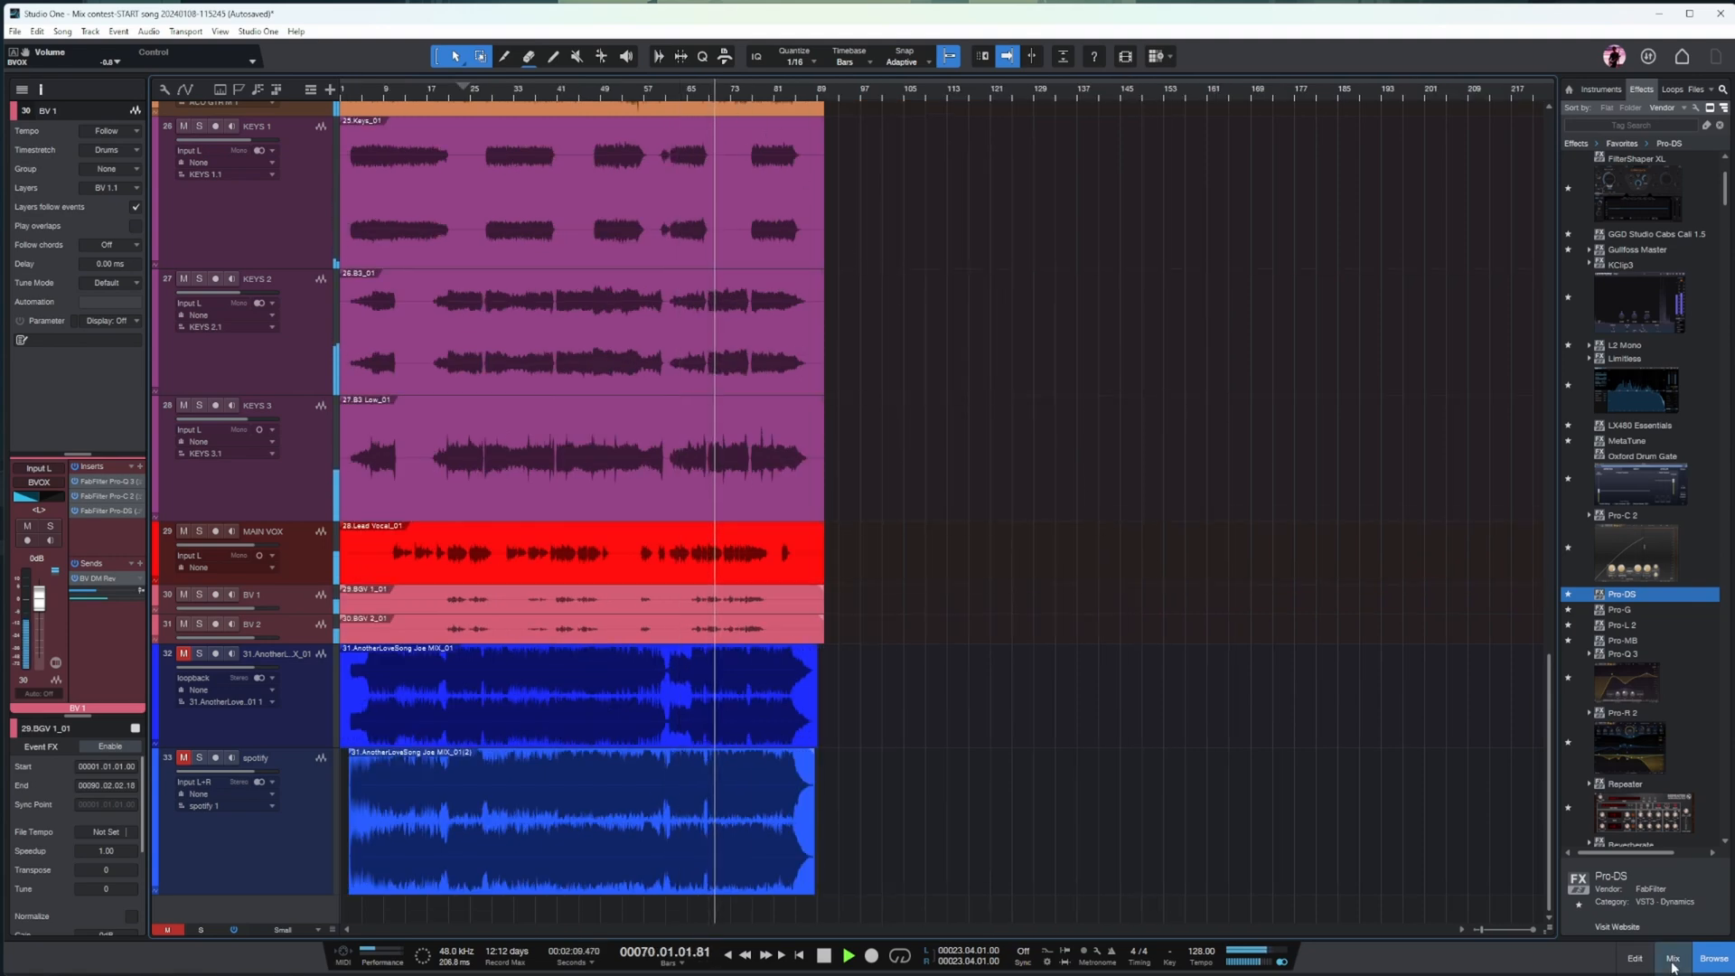
pyautogui.click(1466, 278)
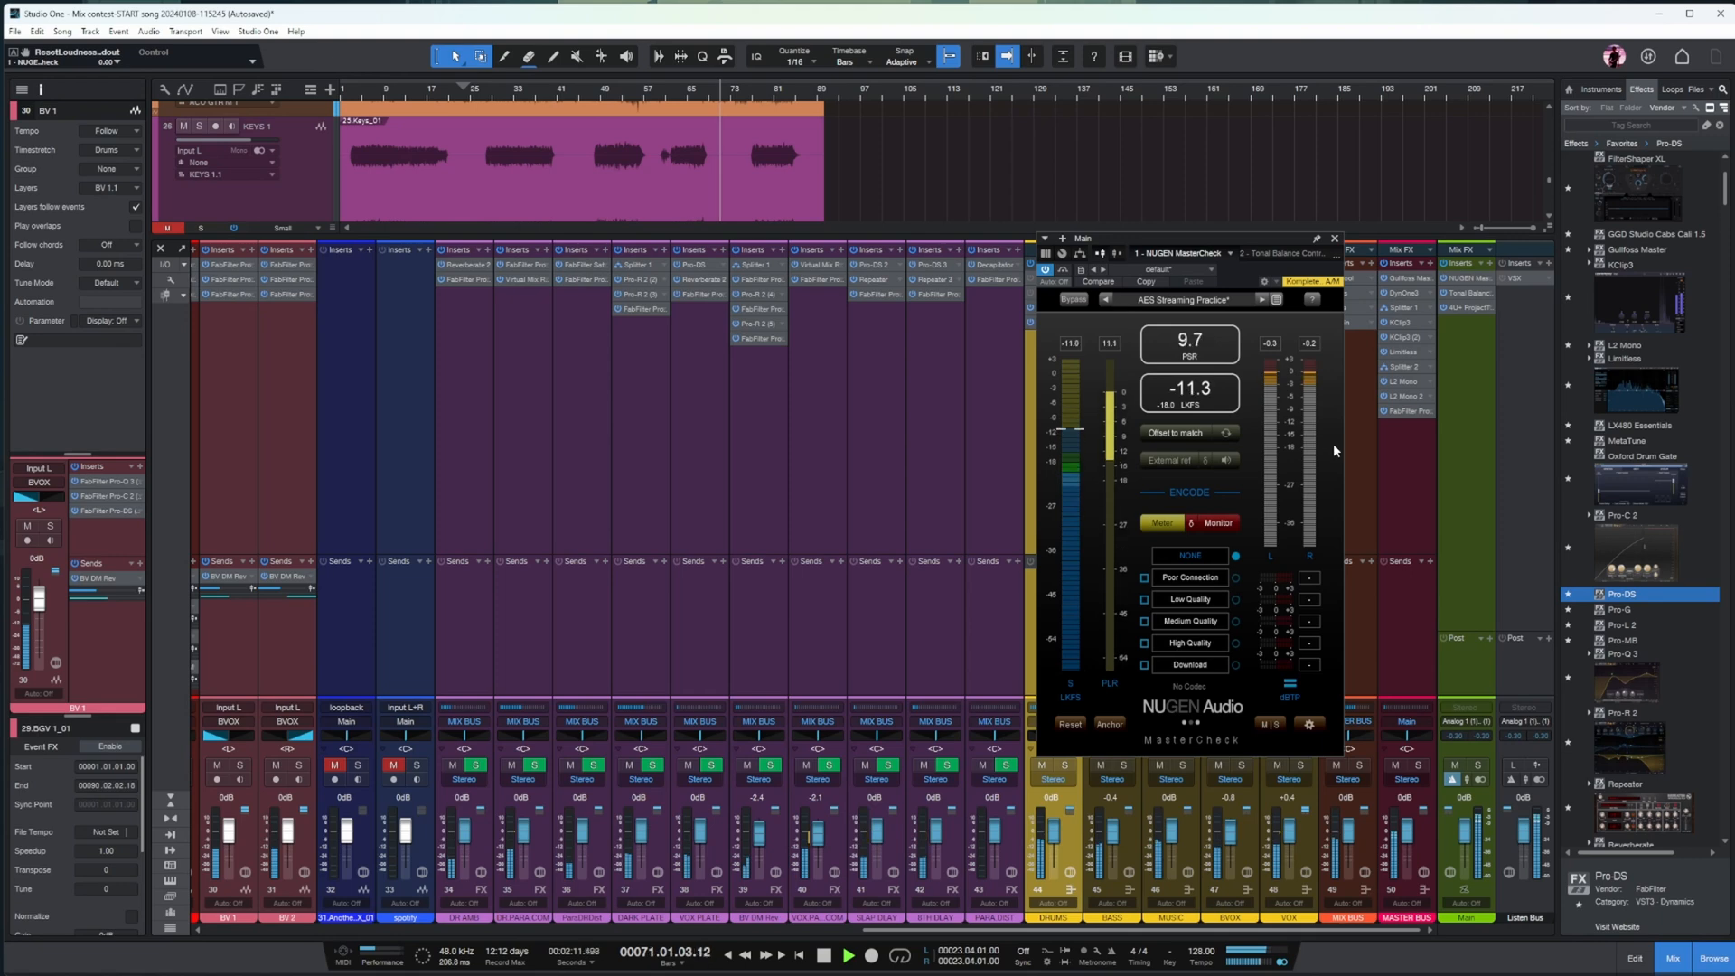
pyautogui.click(1408, 353)
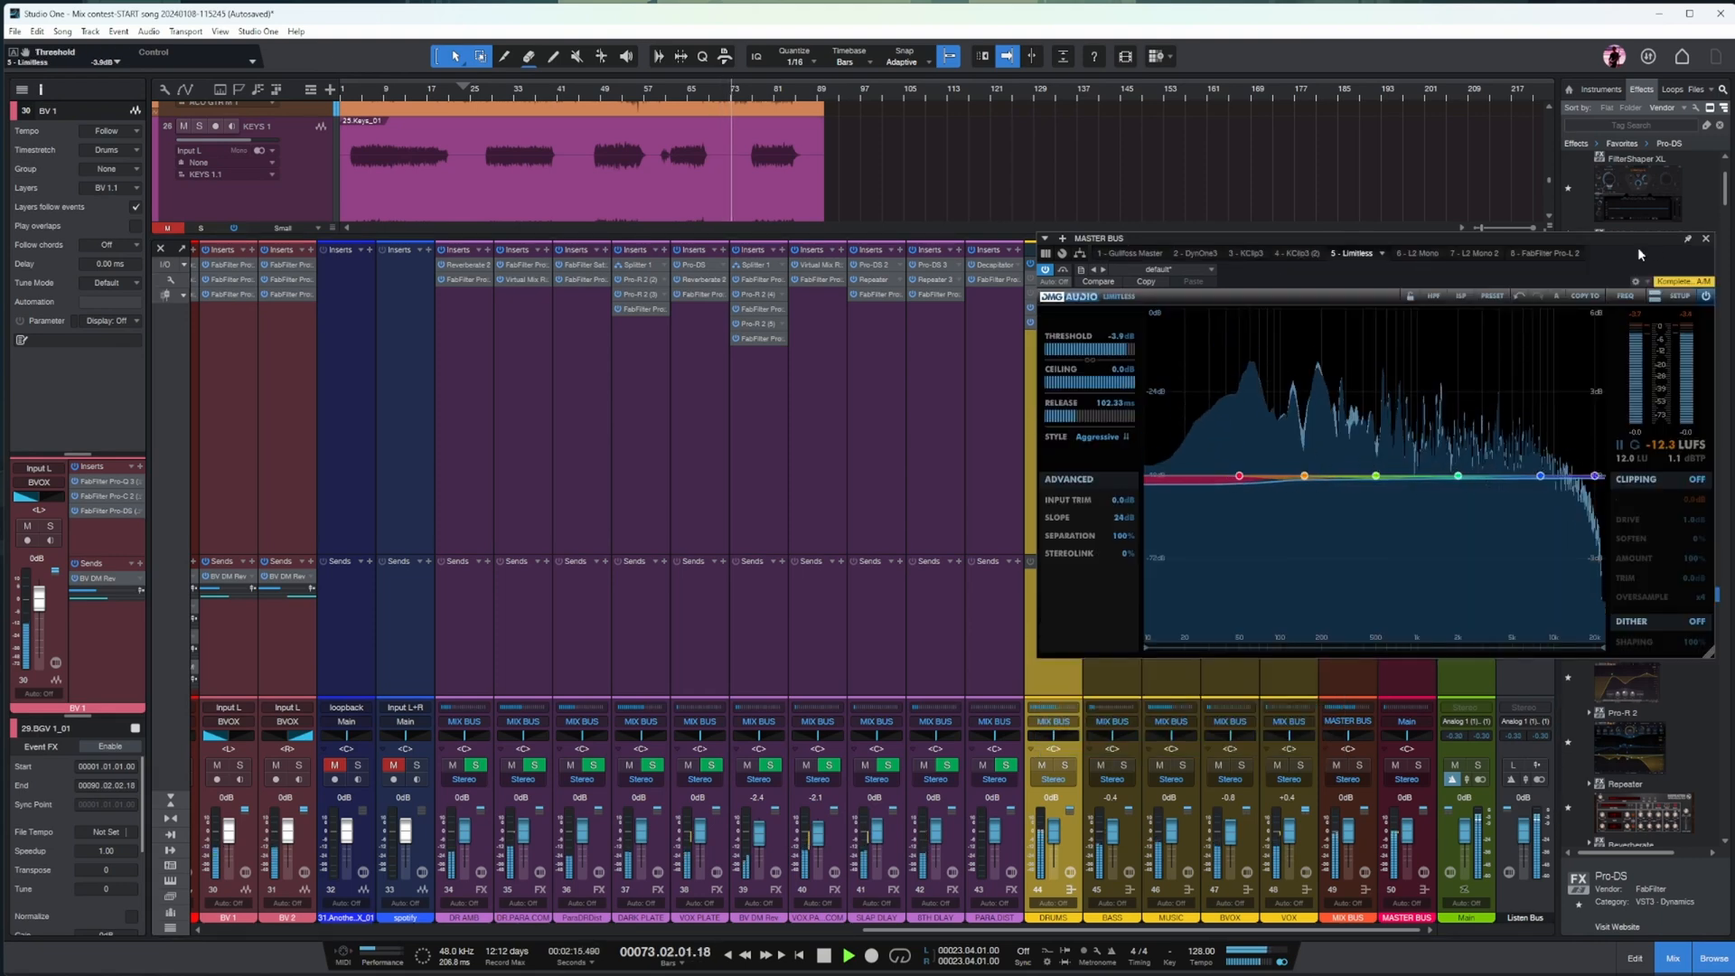
pyautogui.click(1706, 239)
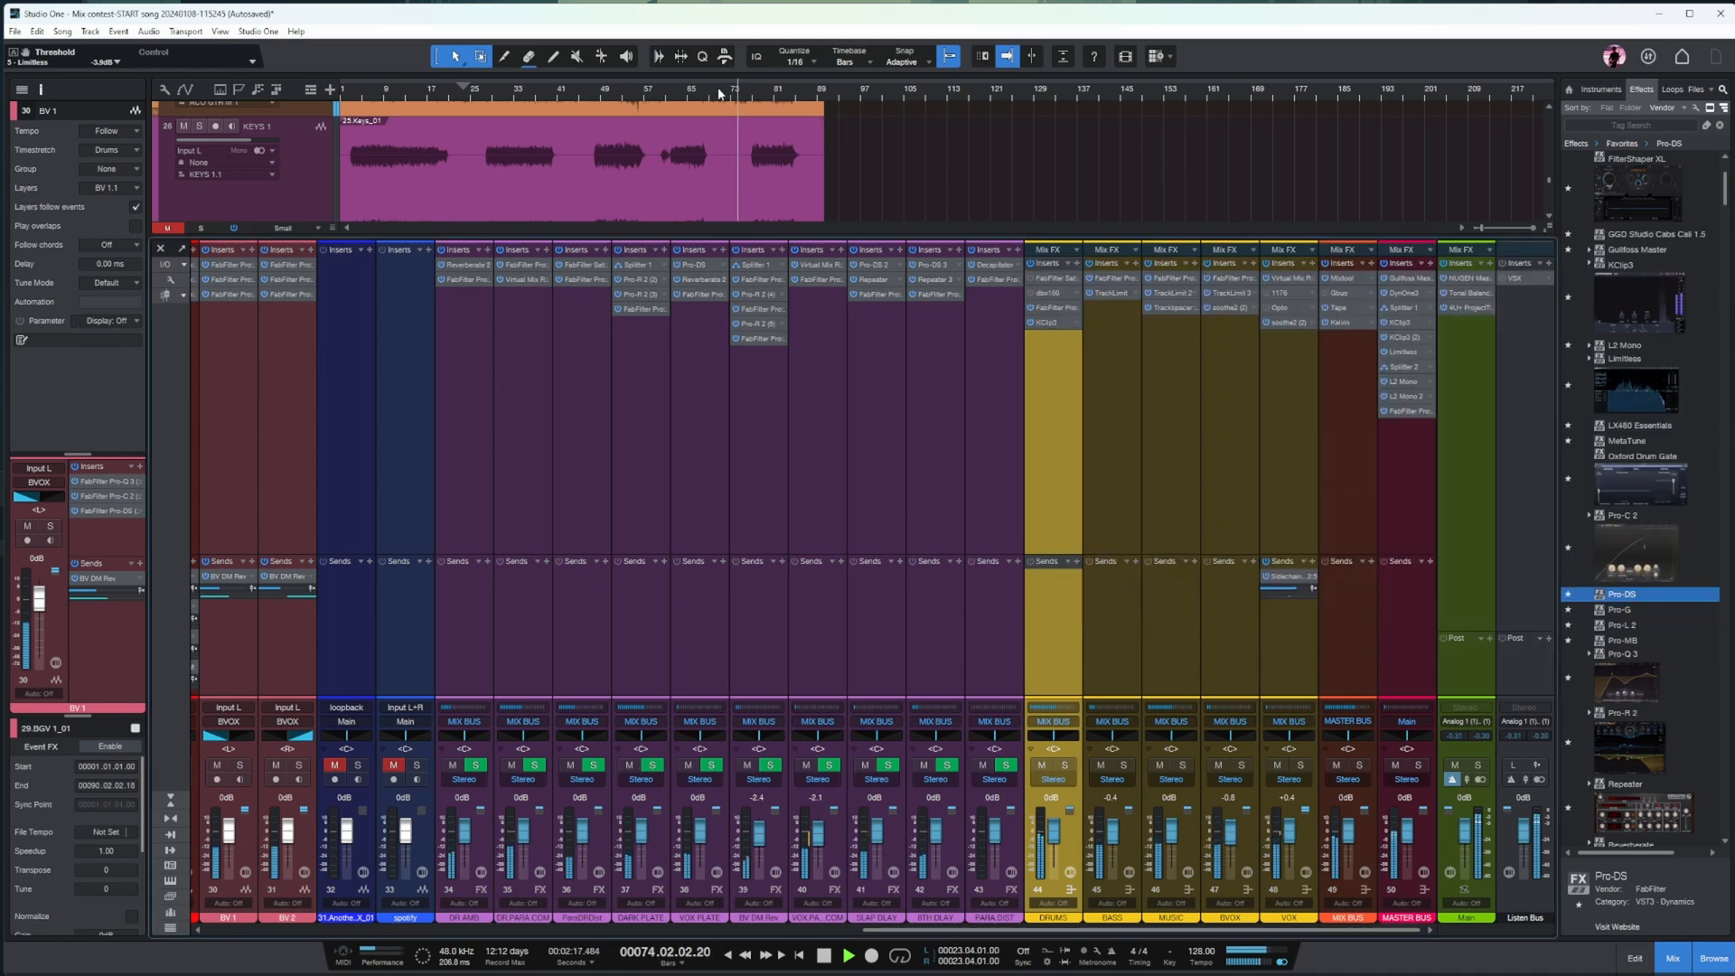
# - Play the song's ending from about bar 80 and check its loudness in MasterCheck
pyautogui.click(774, 93)
pyautogui.click(1467, 278)
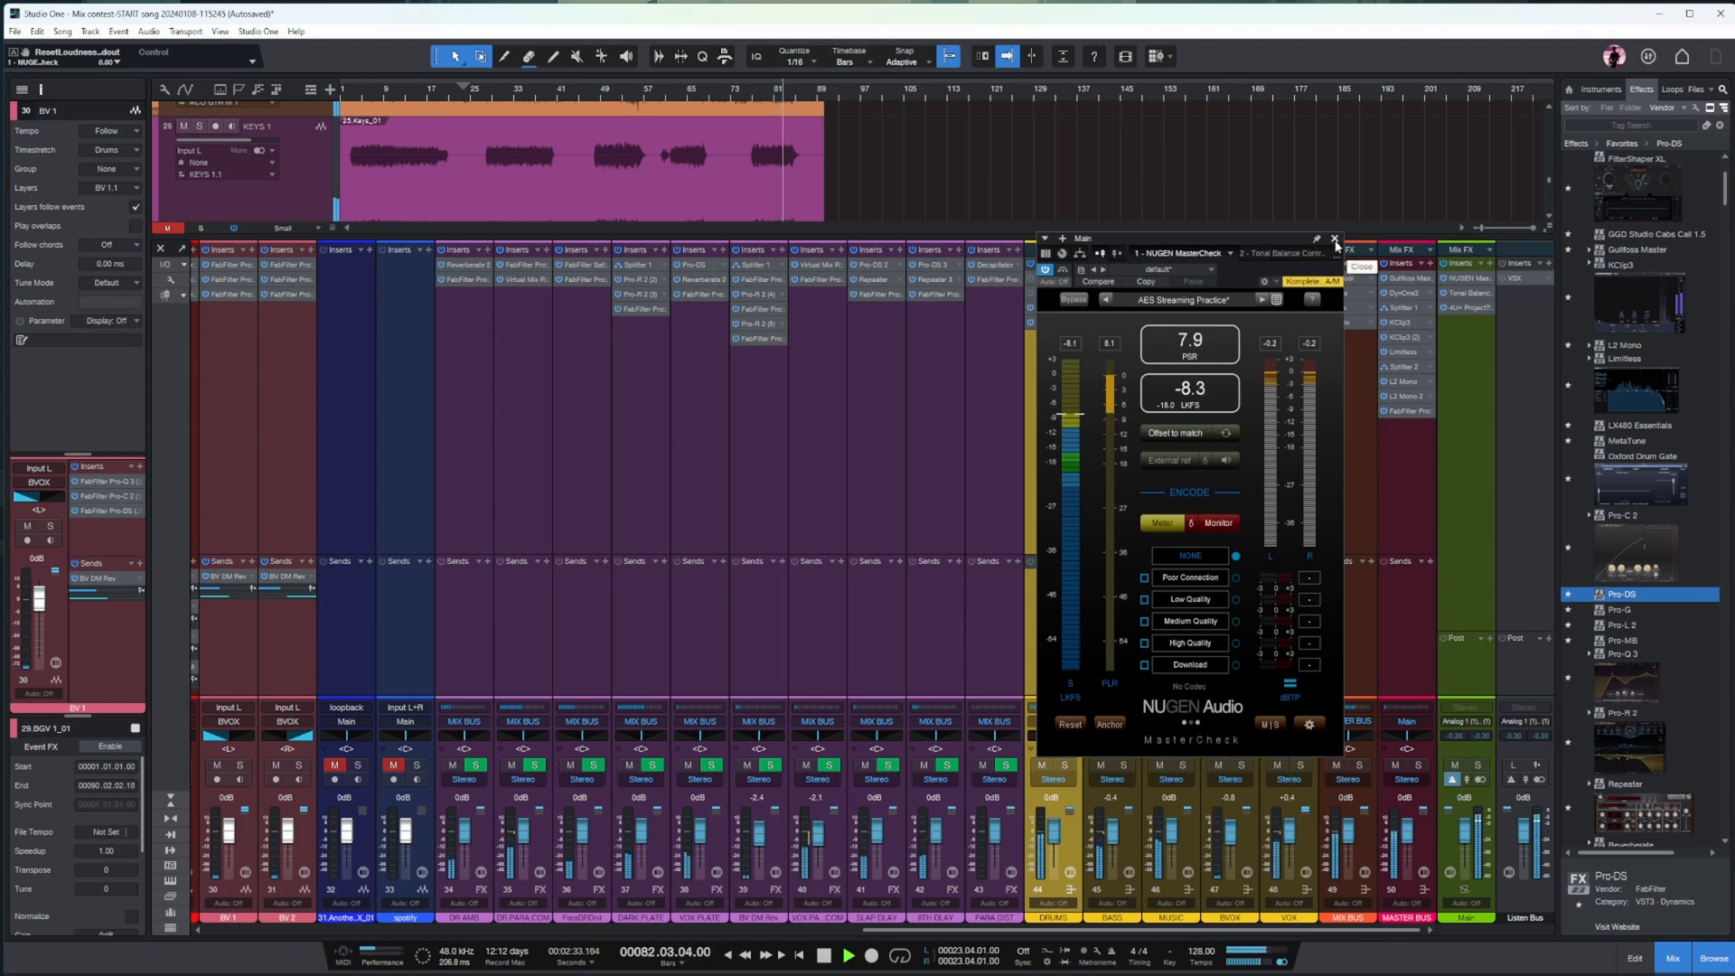
pyautogui.click(1335, 239)
# - Play from about bar 21 and raise the ACO GTR M volume to about +1.2 dB
pyautogui.click(385, 93)
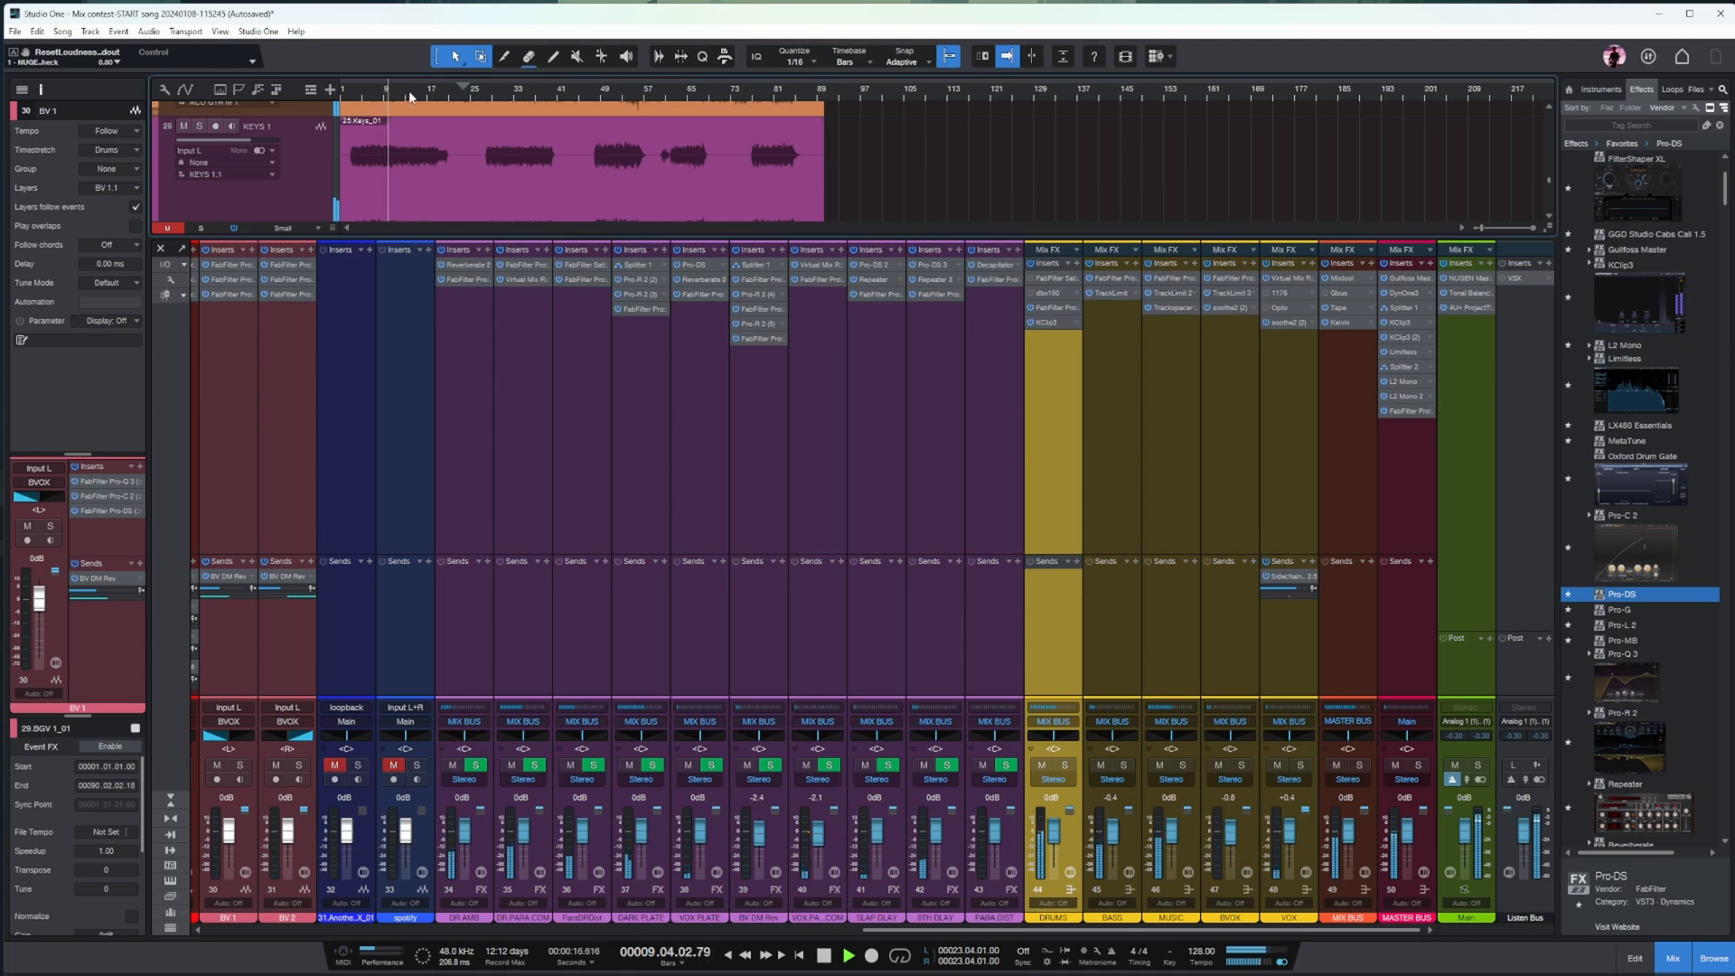
pyautogui.click(453, 99)
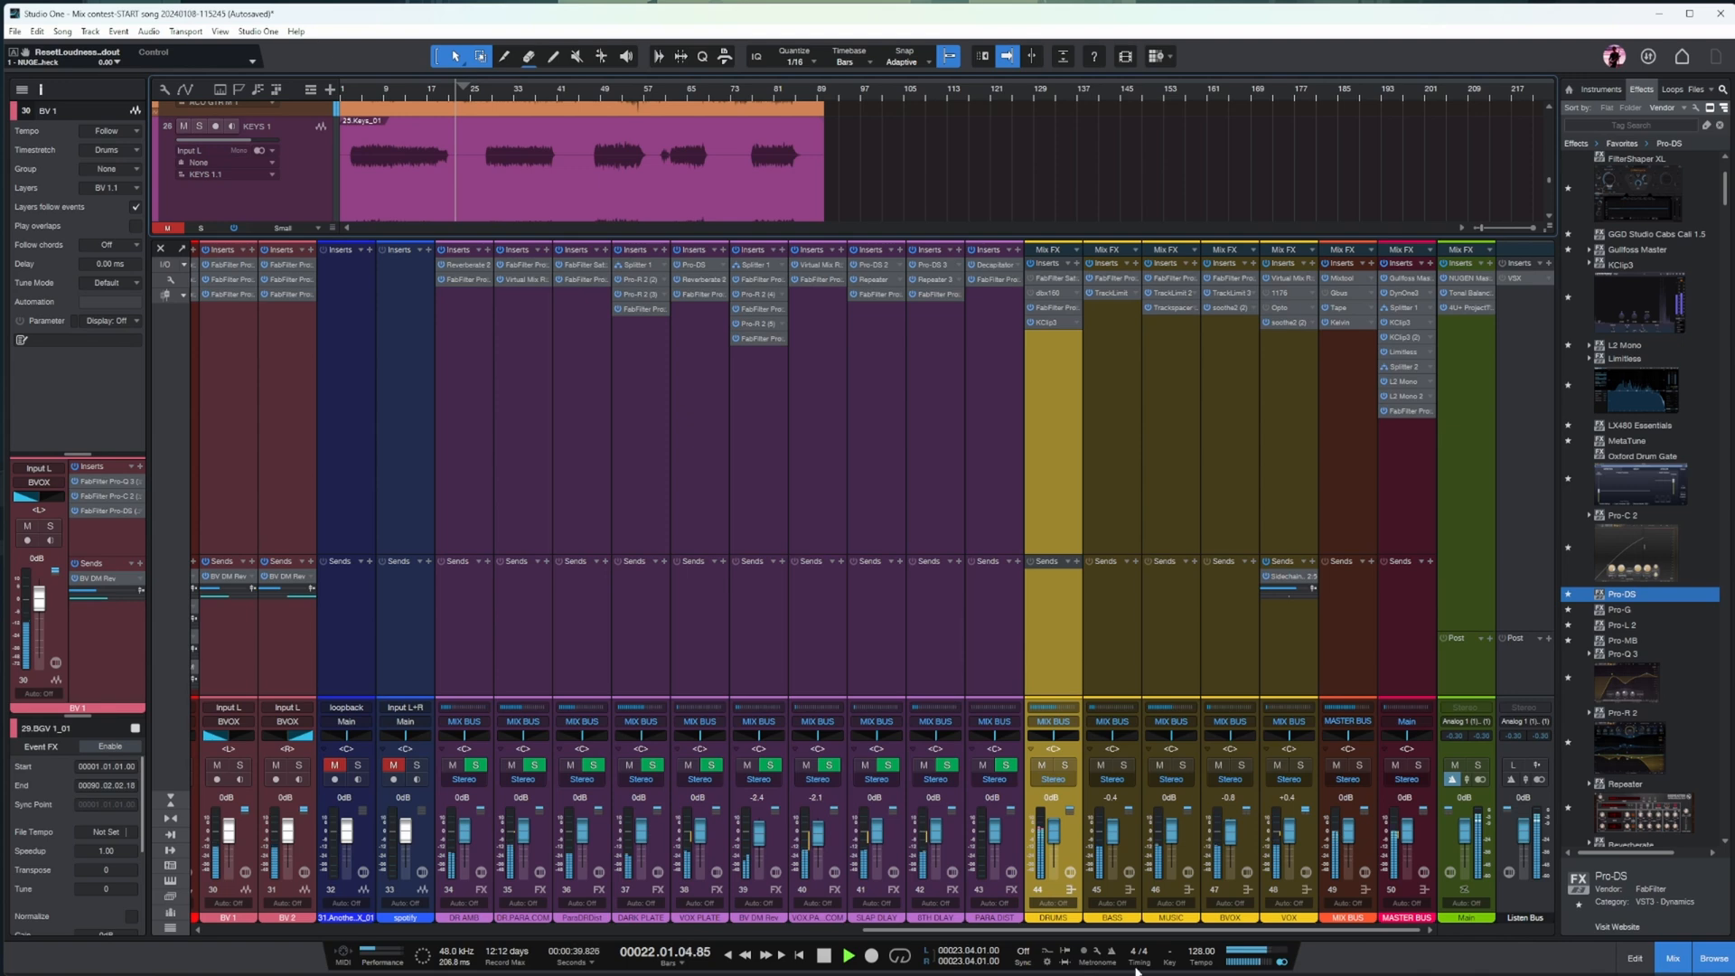
pyautogui.moveTo(1102, 931); pyautogui.dragTo(805, 931)
pyautogui.moveTo(715, 840); pyautogui.dragTo(774, 829)
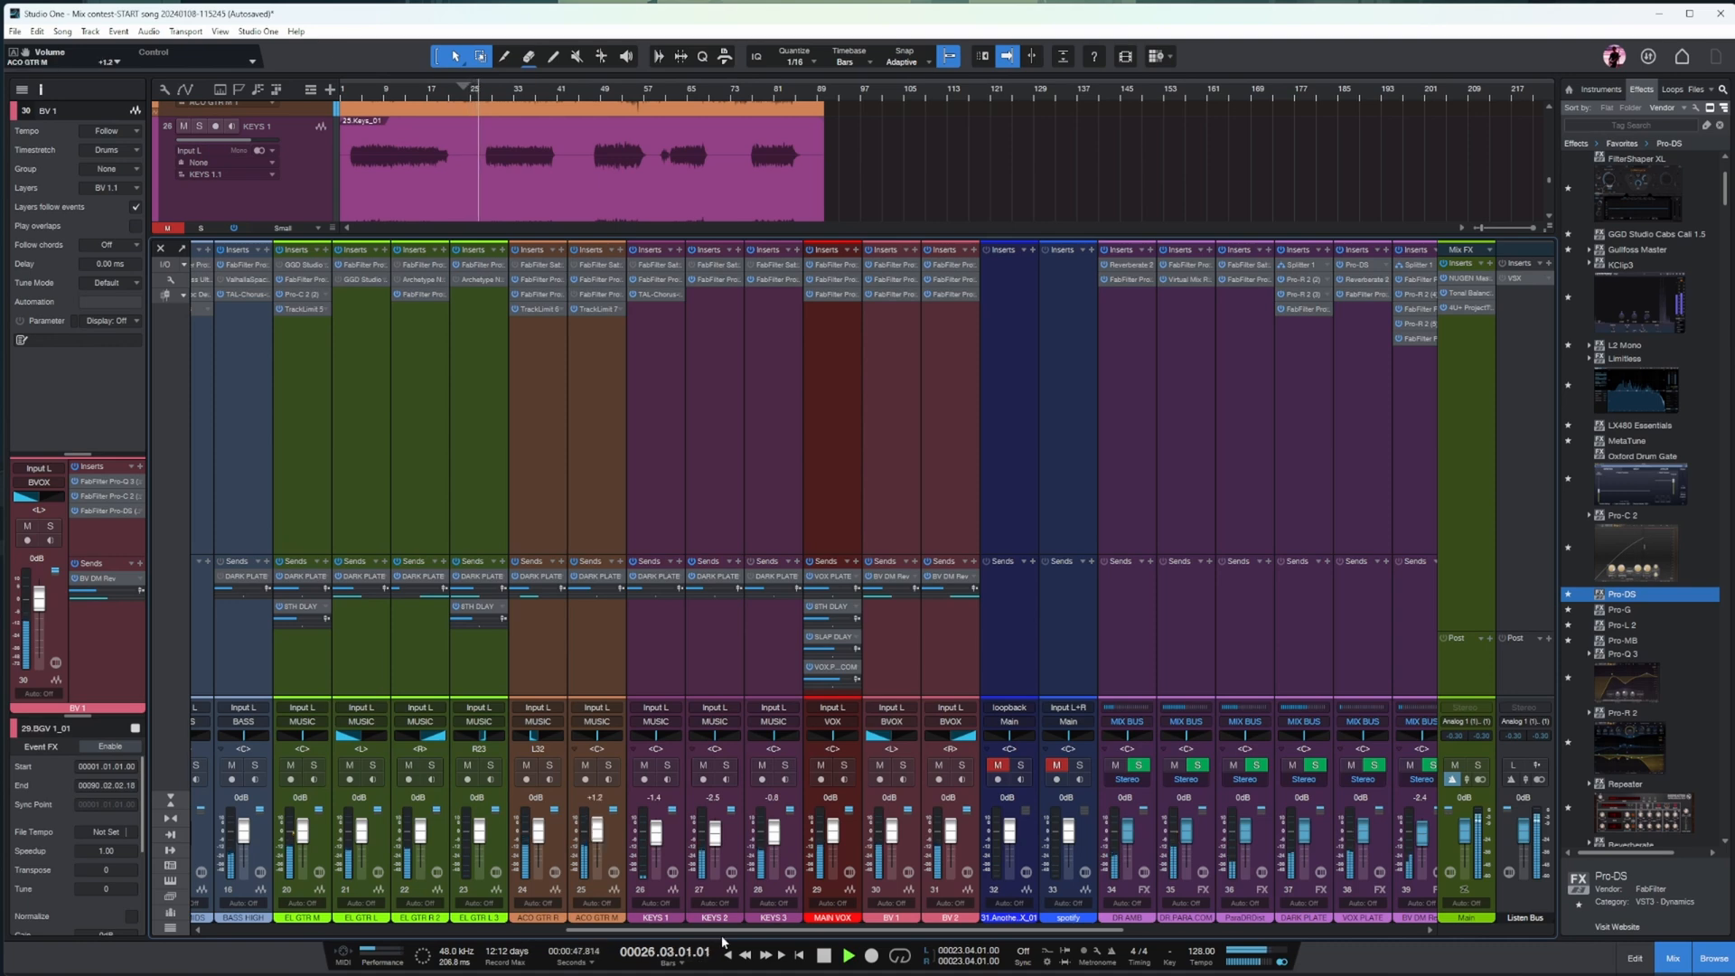
# - Raise EL GTR L to about +1.2 dB, EL GTR R 2 to about +1.7 dB, and EL GTR L 3 slightly
pyautogui.scroll(4, 594, 830)
pyautogui.moveTo(592, 827); pyautogui.dragTo(591, 823)
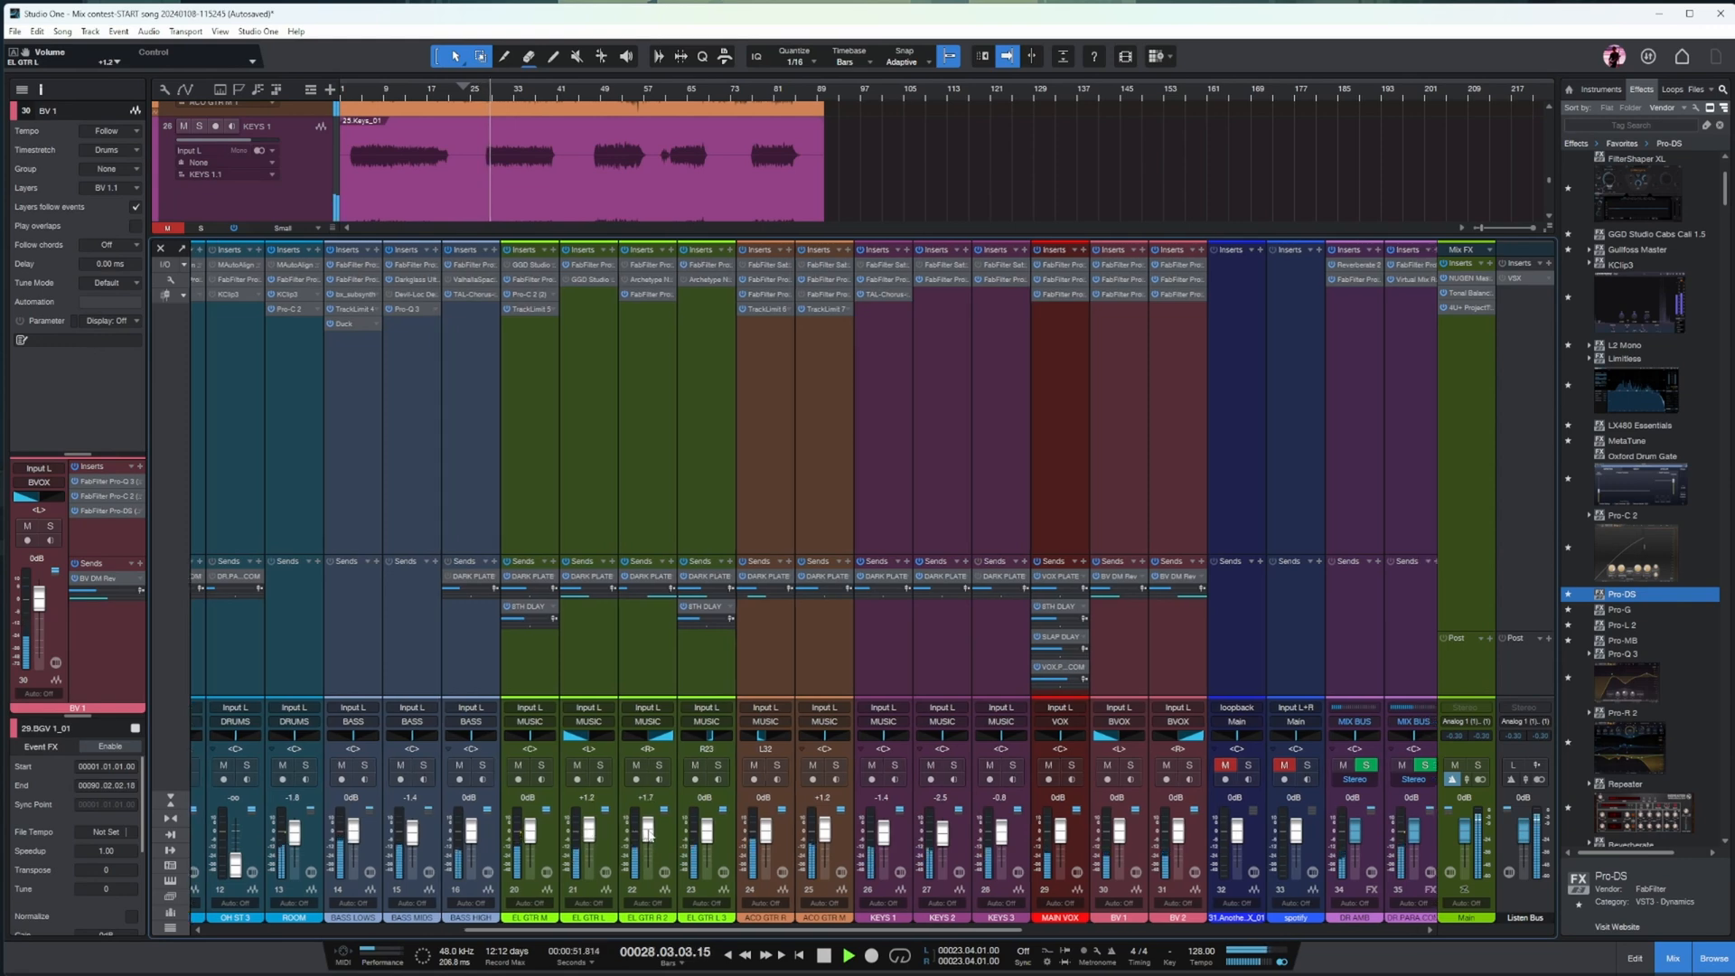
pyautogui.moveTo(696, 937); pyautogui.dragTo(658, 932)
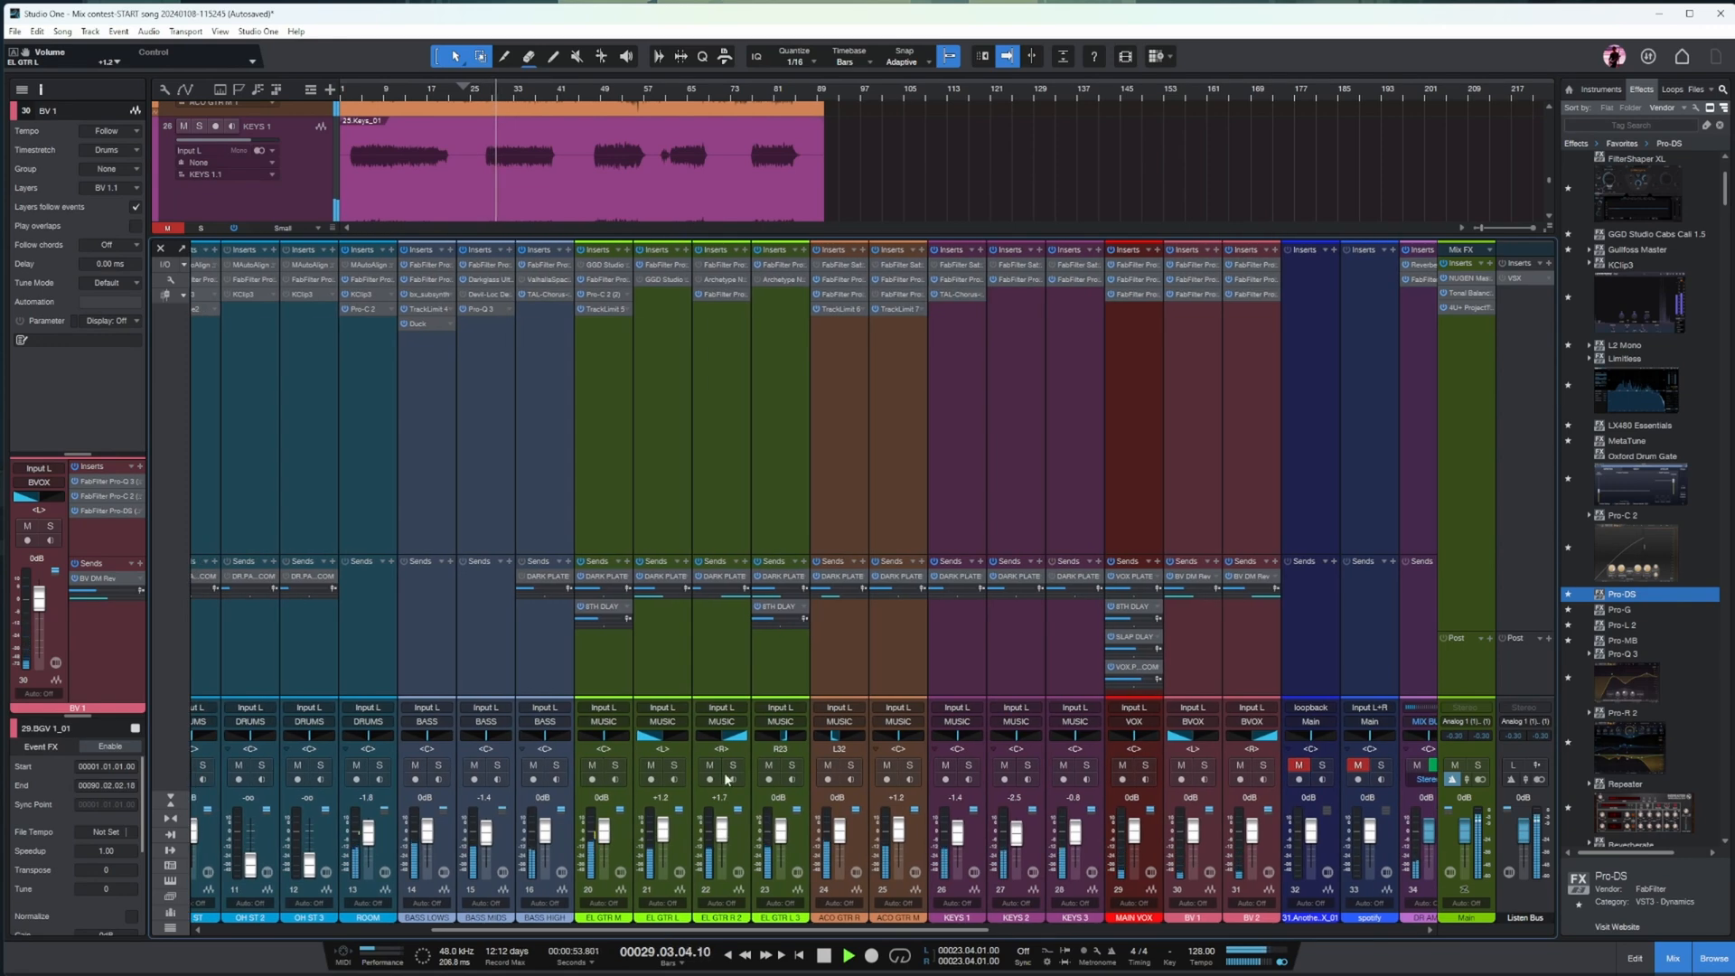
pyautogui.moveTo(770, 833); pyautogui.dragTo(779, 839)
# - Check the Pro-Q 3 curve on EL GTR L 3 during playback and close the plug-in
pyautogui.click(783, 396)
pyautogui.click(783, 267)
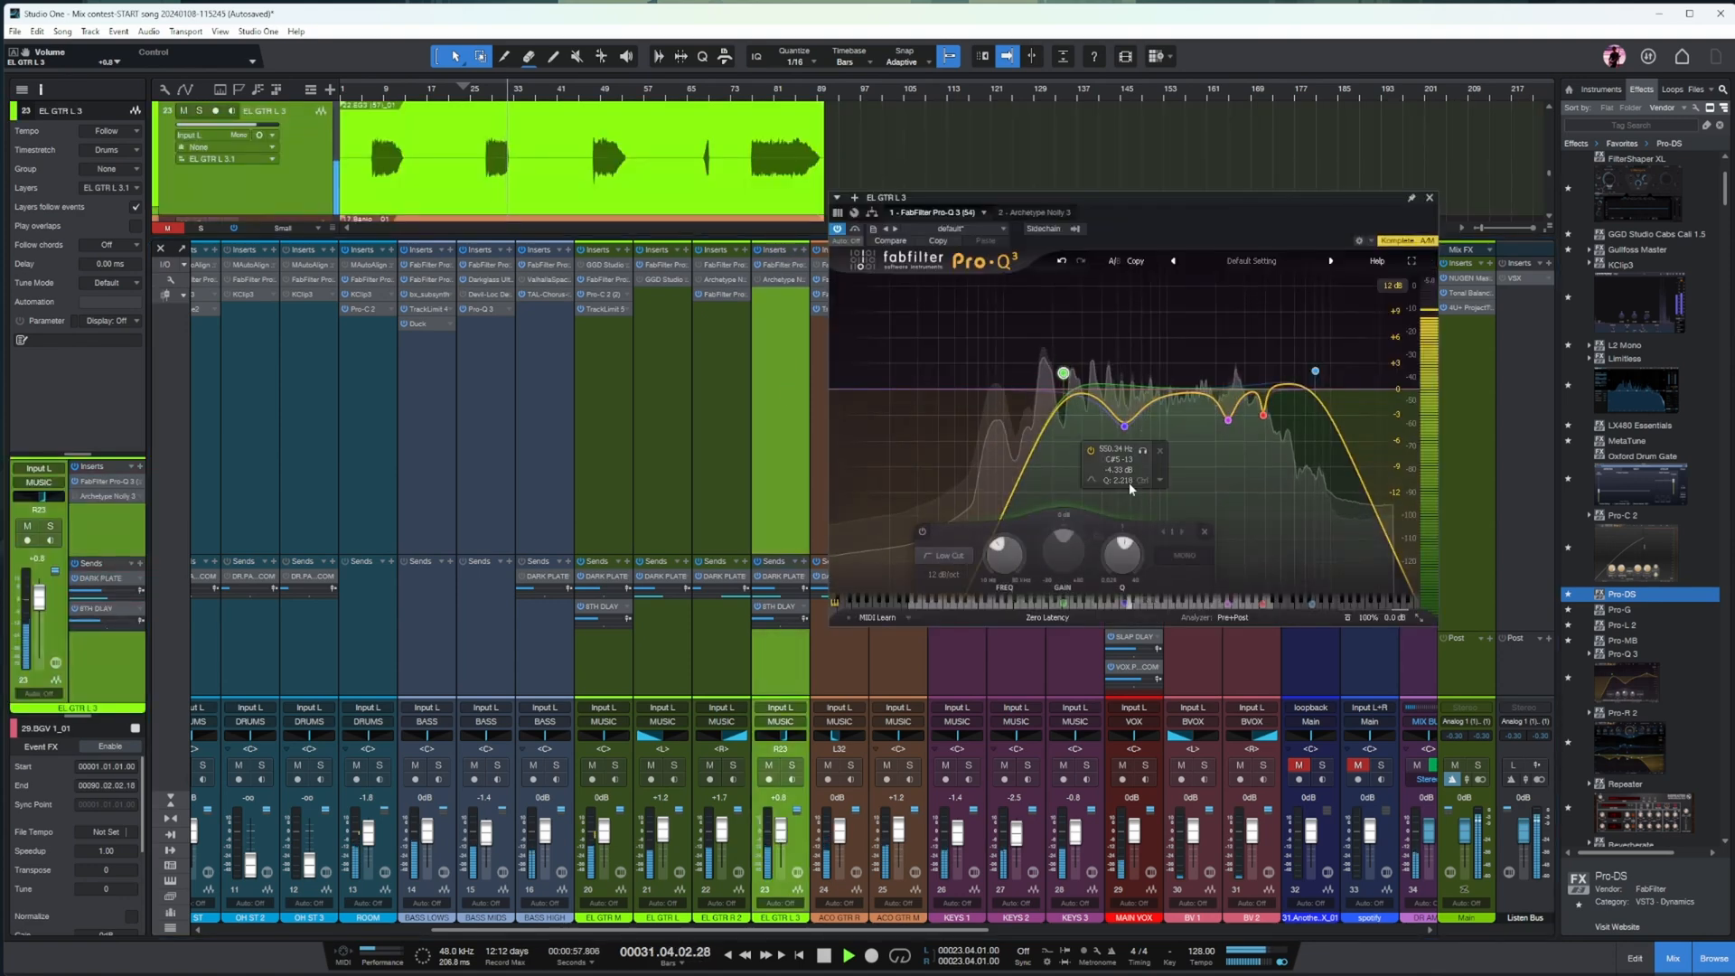
pyautogui.click(1429, 197)
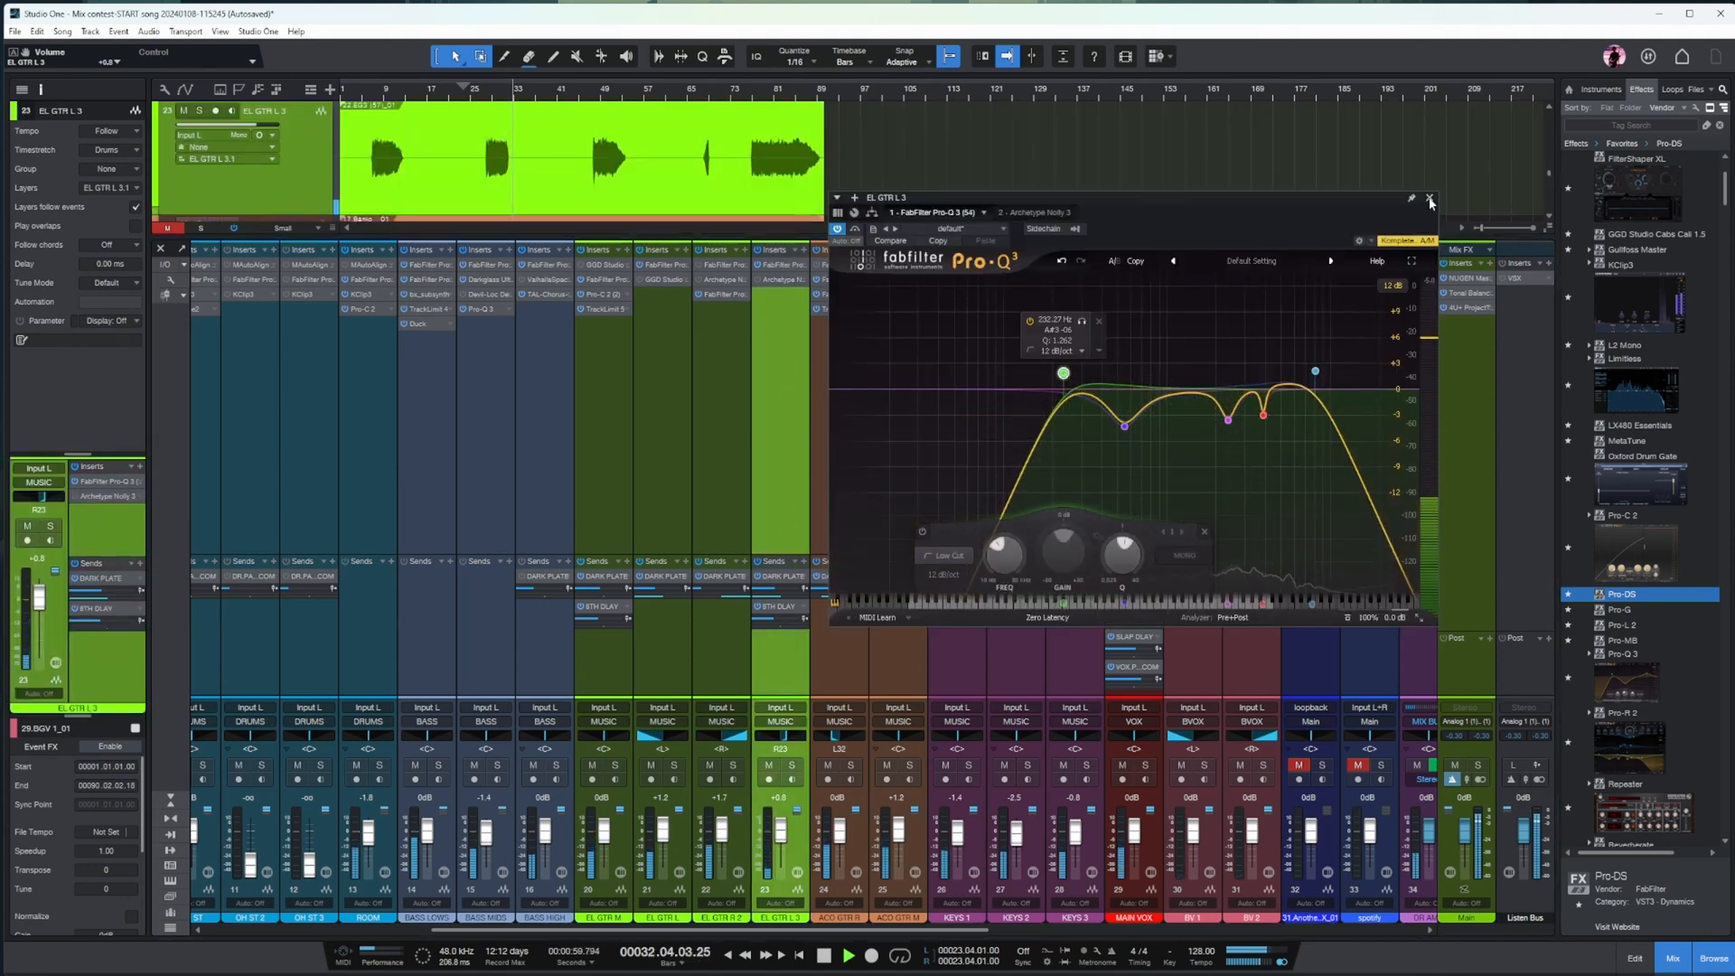
# - Insert TrackLimit as the last effect on EL GTR L 3, replay from about bar 9, and lower its threshold to about -4.2 dB
pyautogui.scroll(-10, 1670, 458)
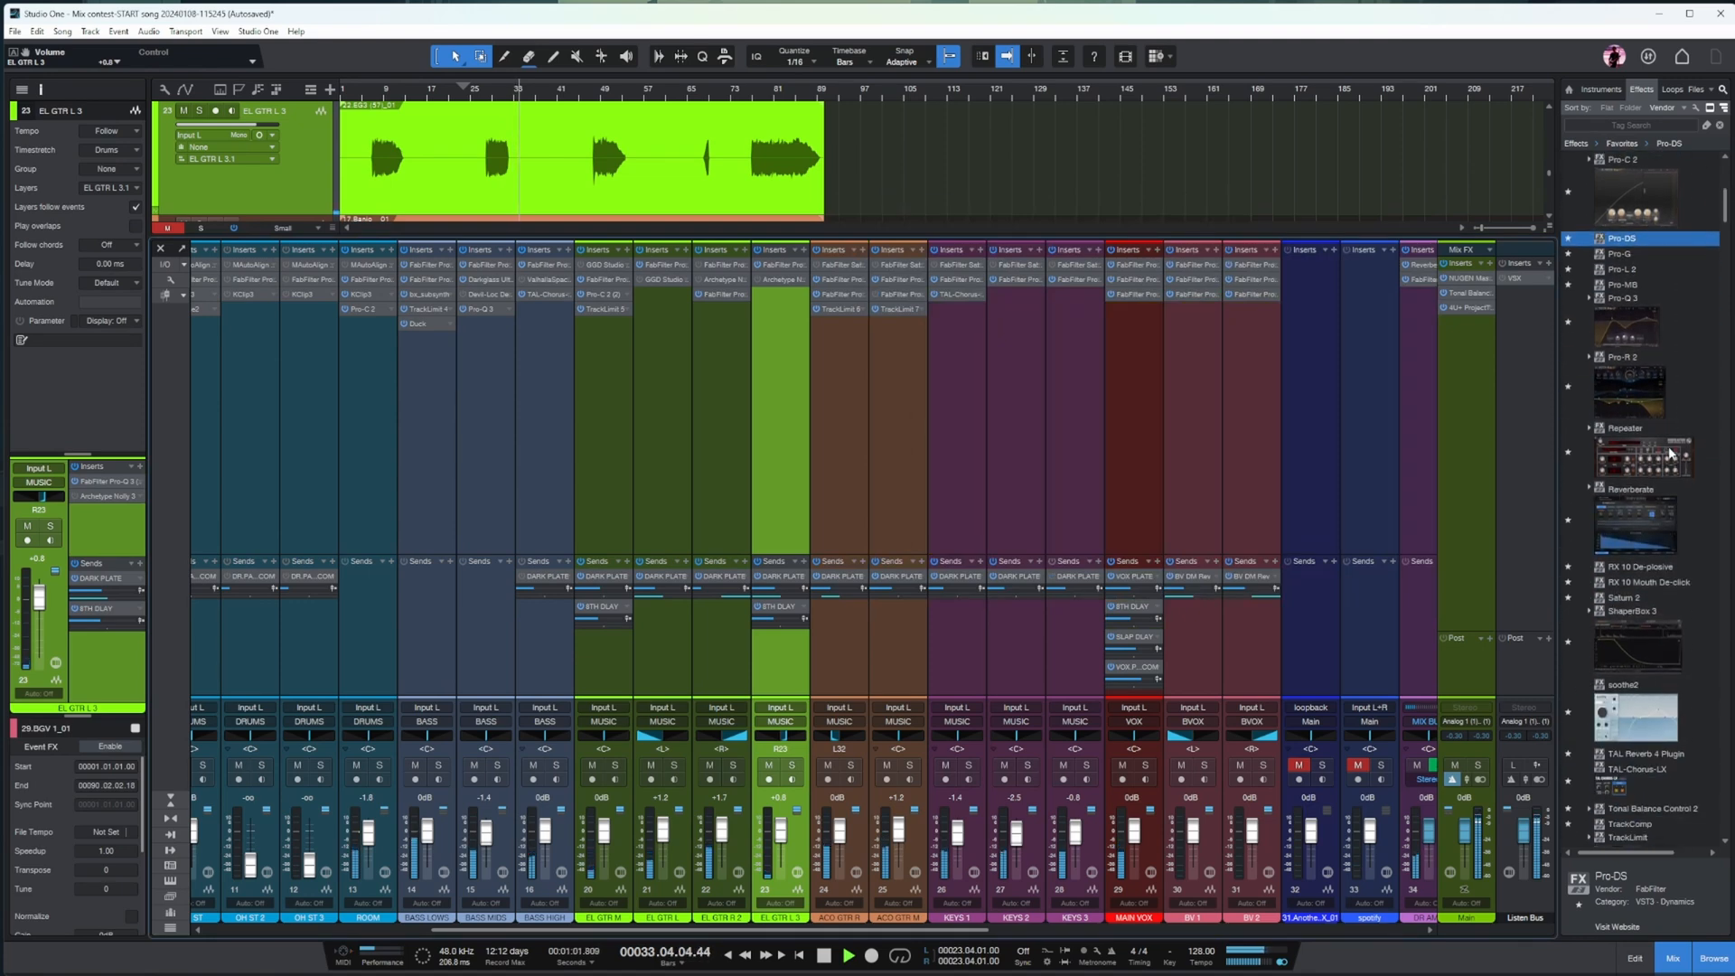
pyautogui.moveTo(1621, 611); pyautogui.dragTo(781, 317)
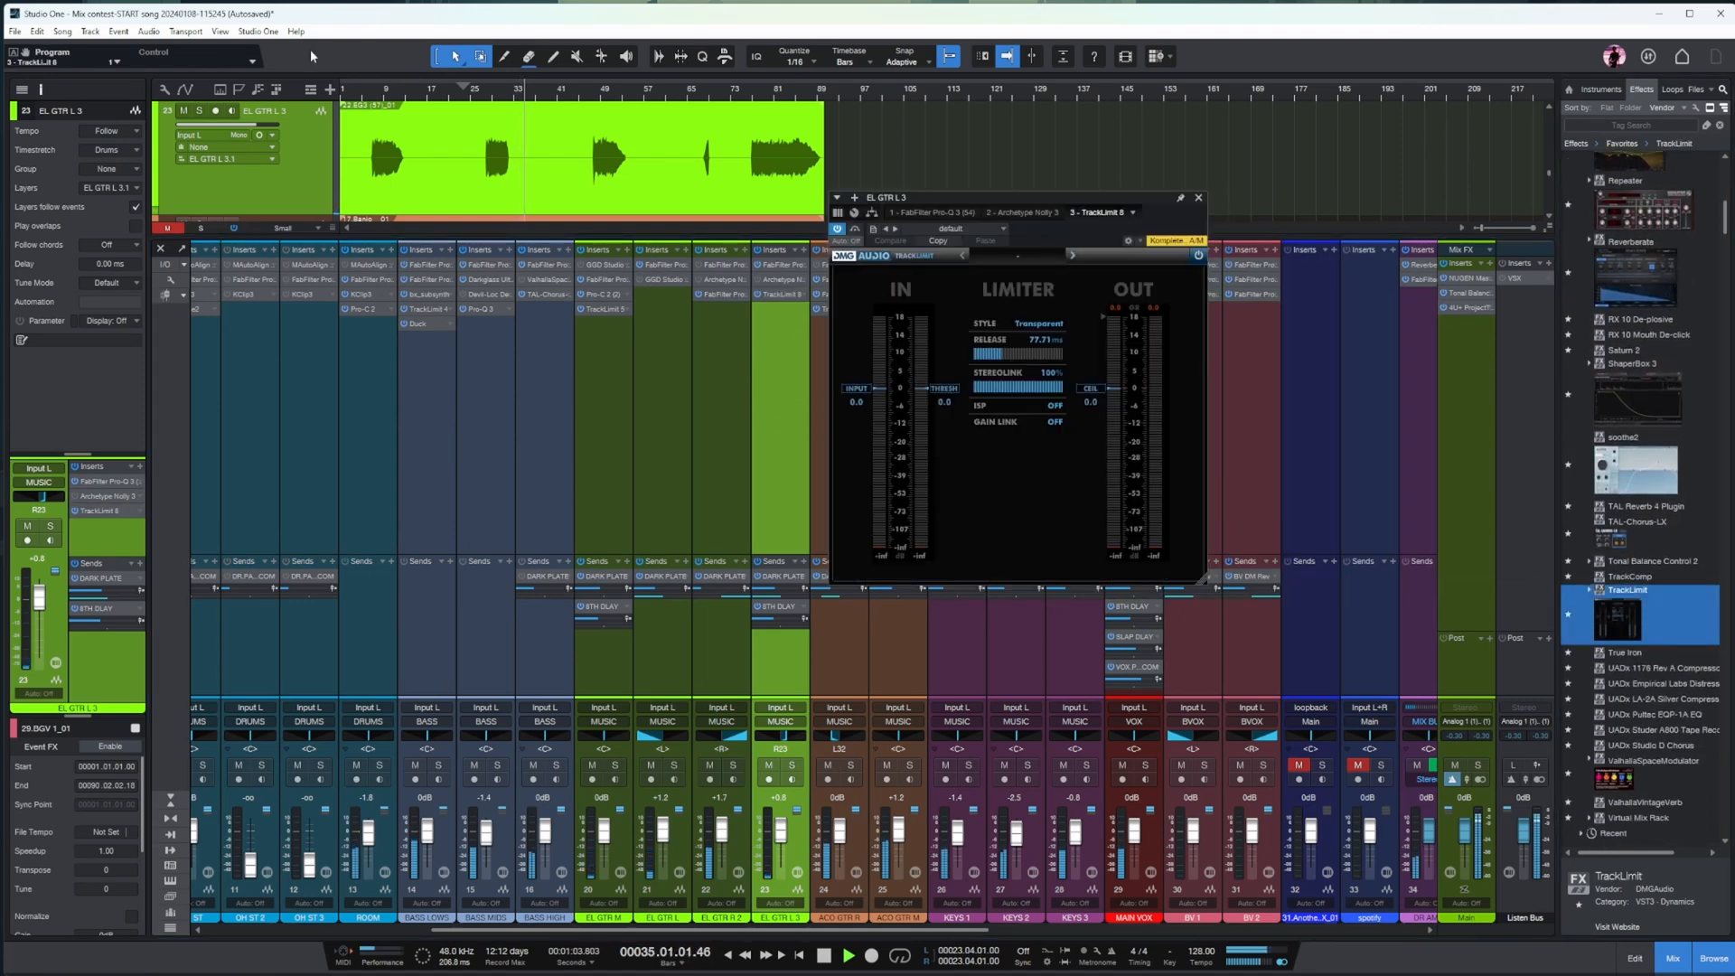
pyautogui.click(381, 97)
pyautogui.moveTo(943, 388)
pyautogui.mouseDown()
pyautogui.moveTo(950, 556)
pyautogui.moveTo(947, 524)
pyautogui.mouseUp()
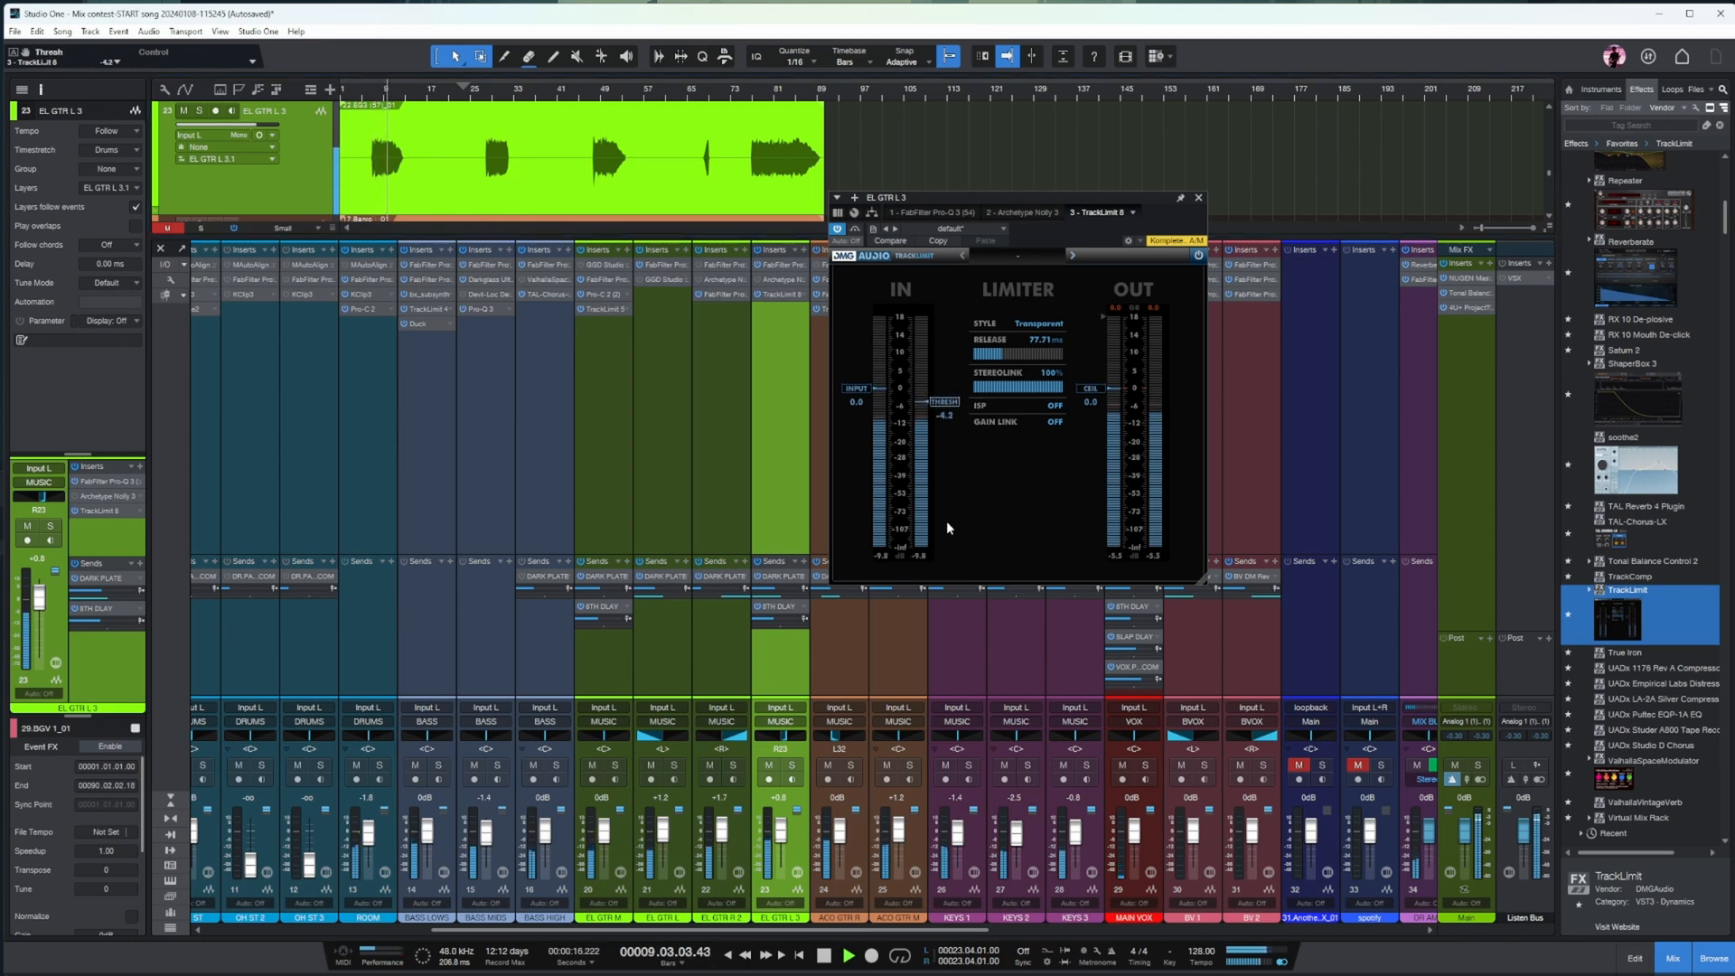
pyautogui.click(1199, 198)
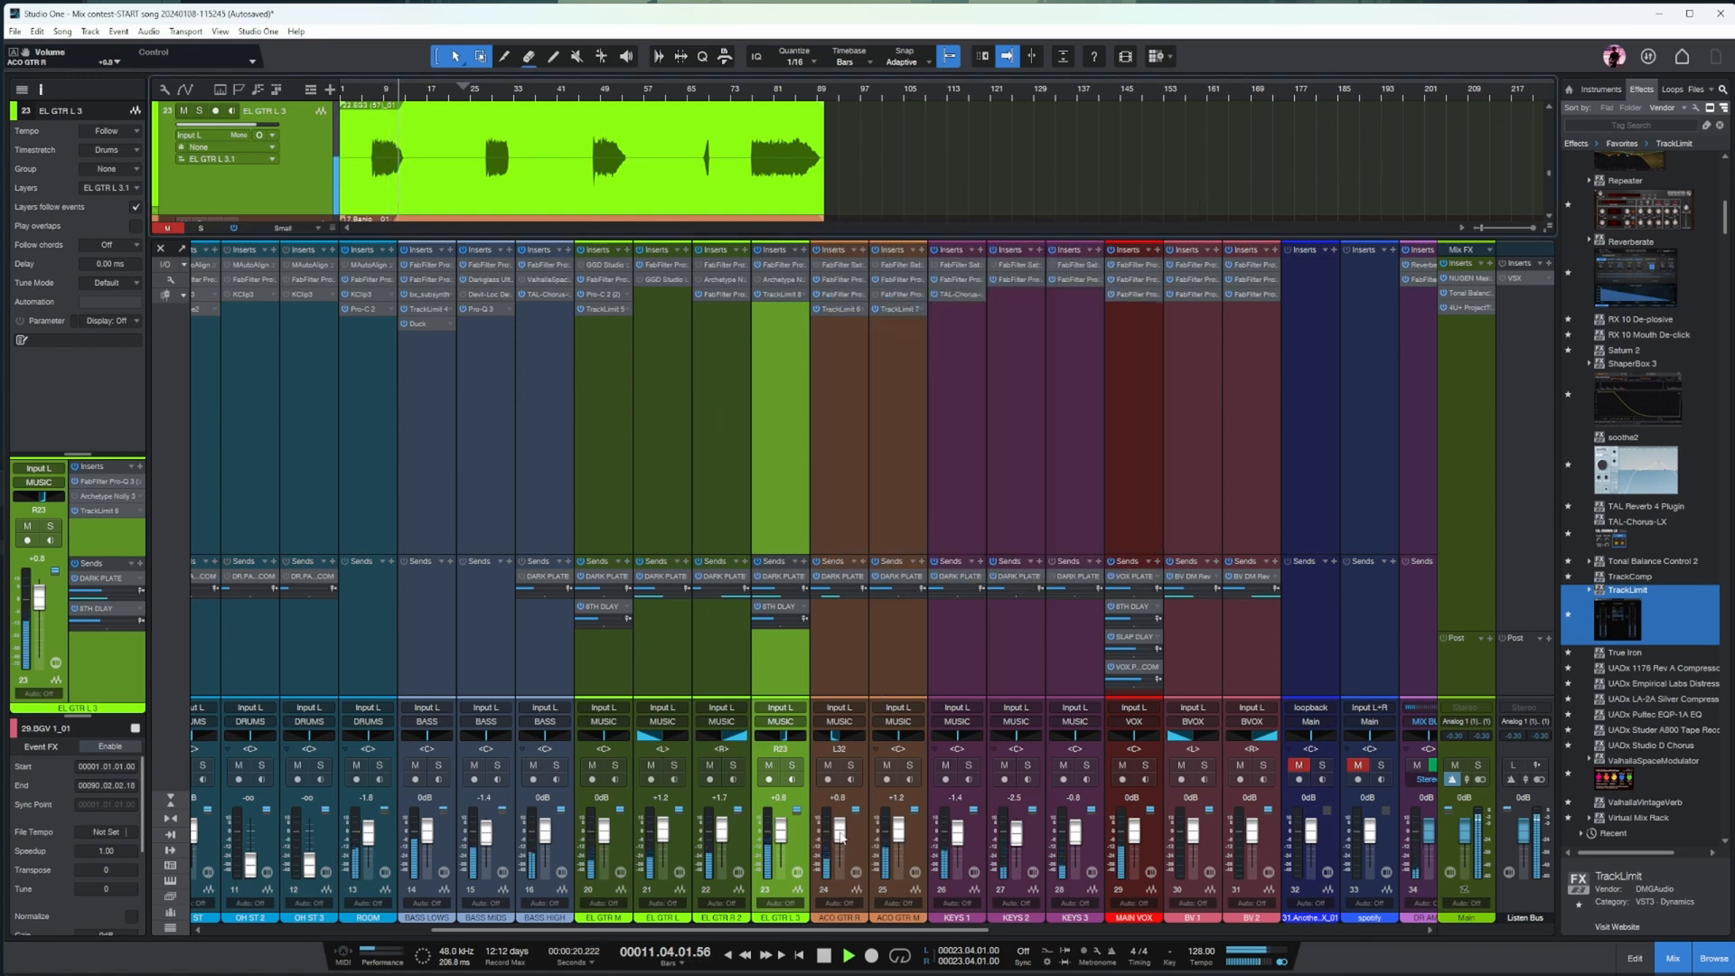
# - Lower the TrackLimit threshold on ACO GTR R to about -5 dB
pyautogui.click(843, 309)
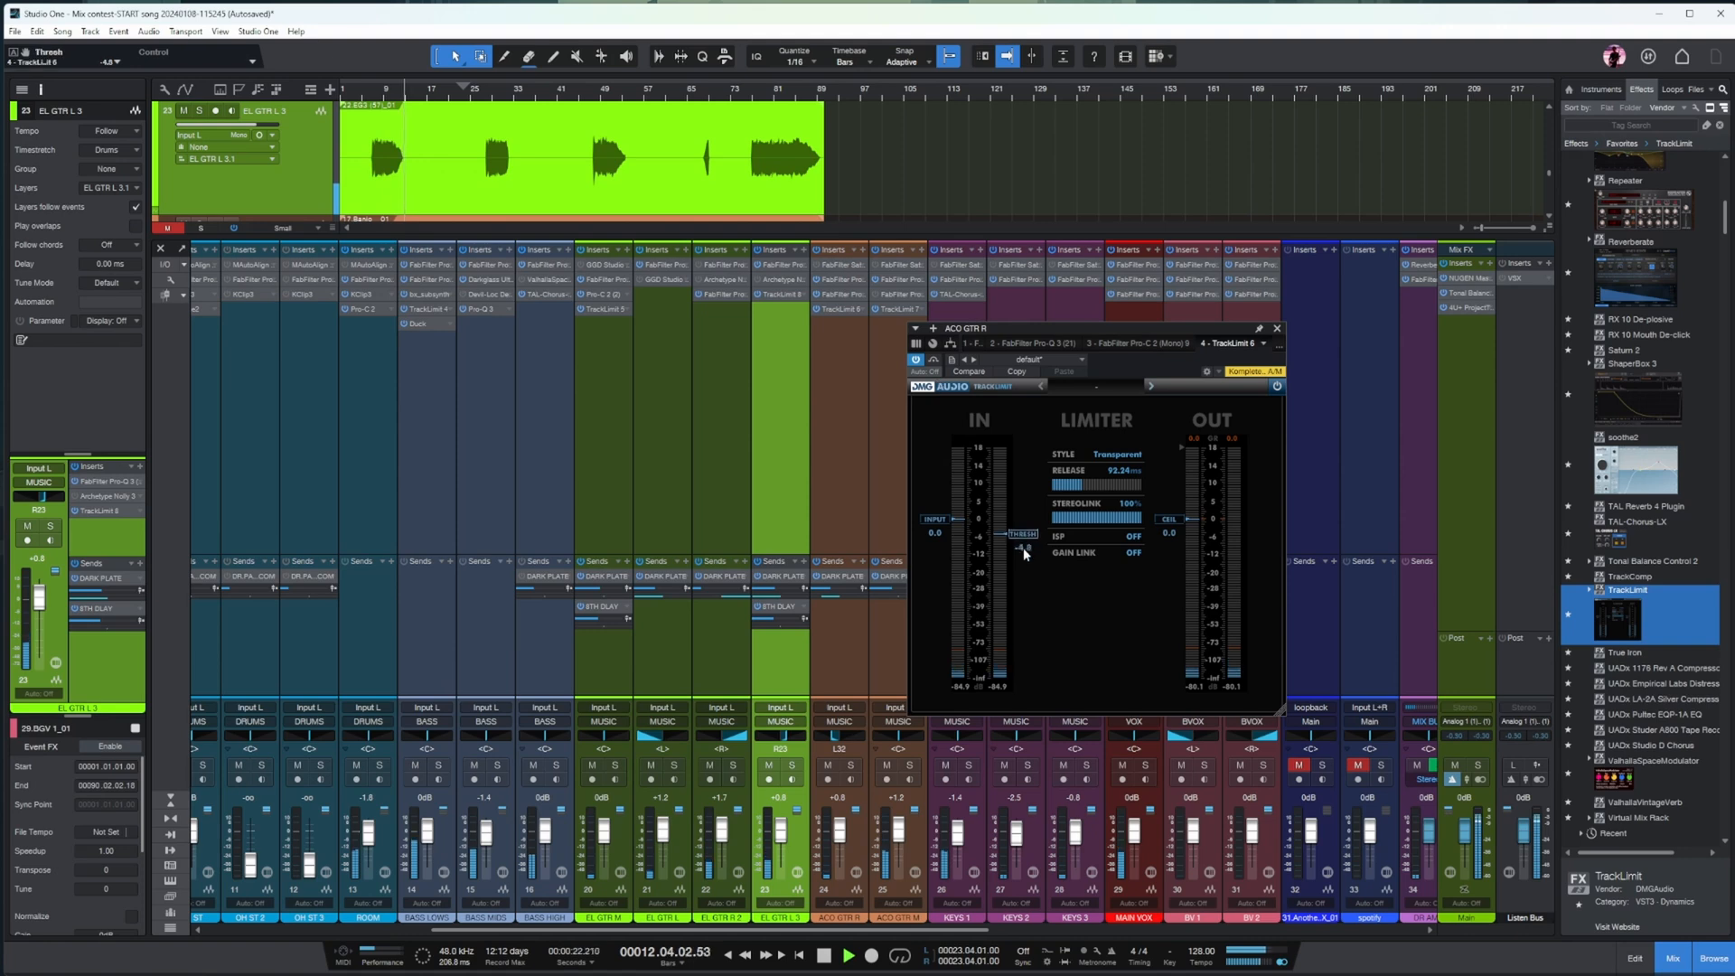
pyautogui.click(1278, 331)
# - Hide the mixer, then add a Pro-Q 3 at the end of EL GTR M's inserts with a high cut at about 862 Hz
pyautogui.press('F3')
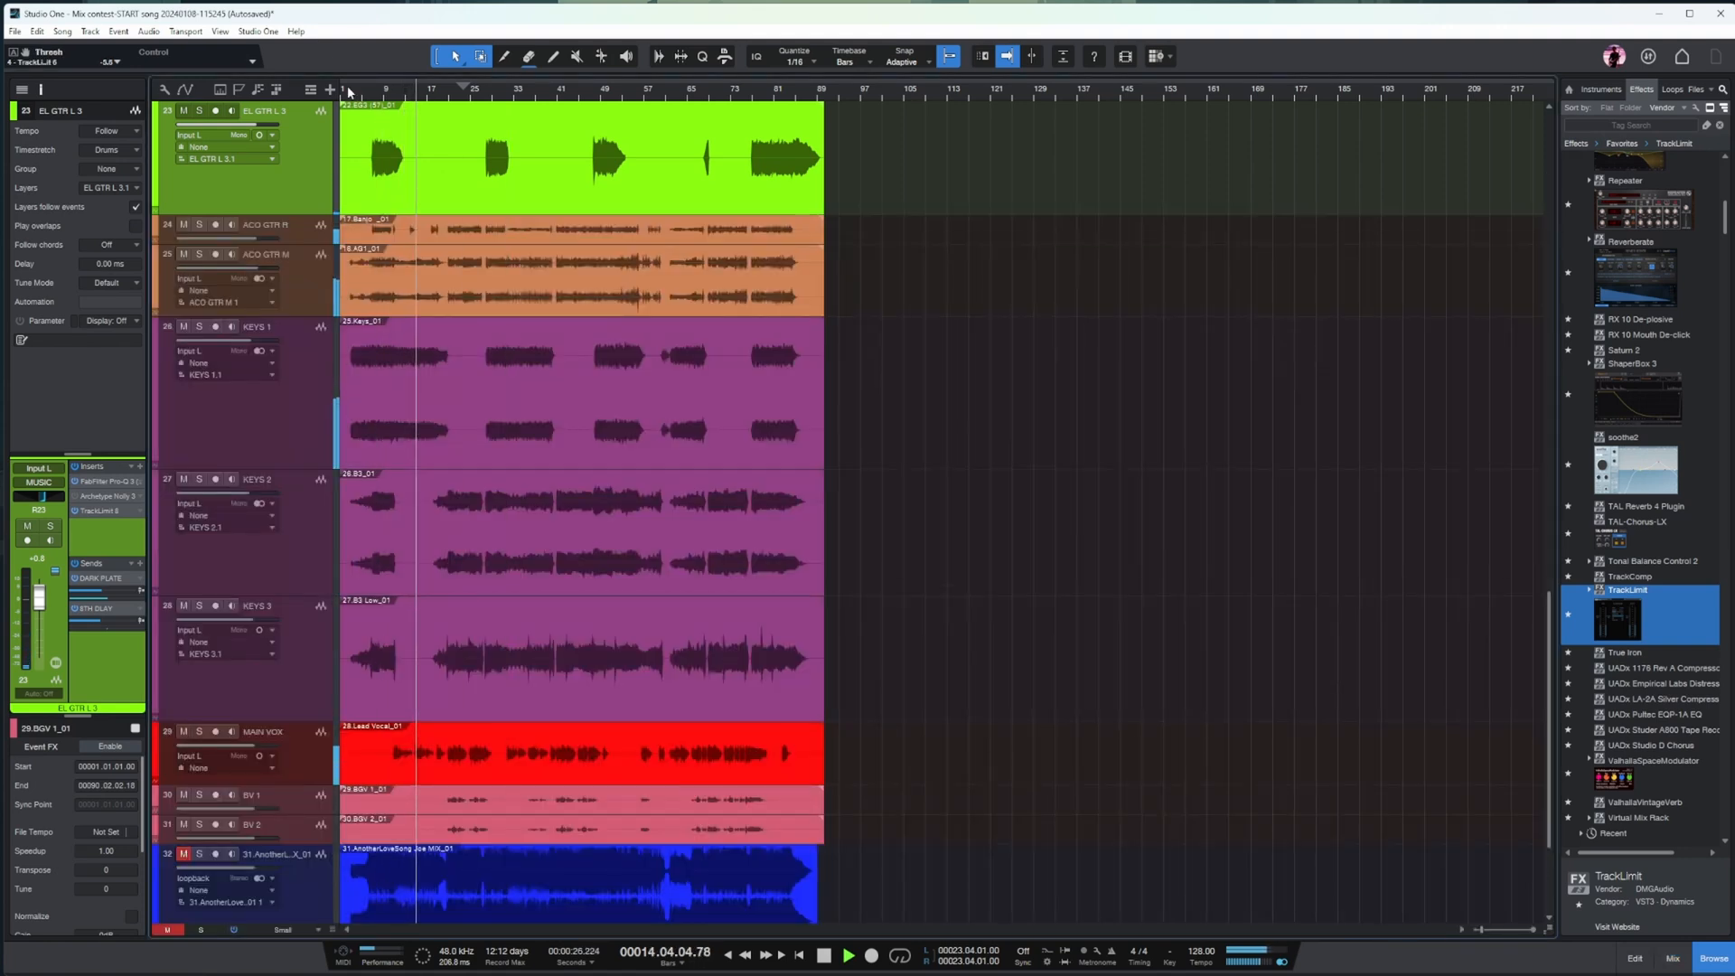
pyautogui.scroll(5, 807, 425)
pyautogui.click(519, 514)
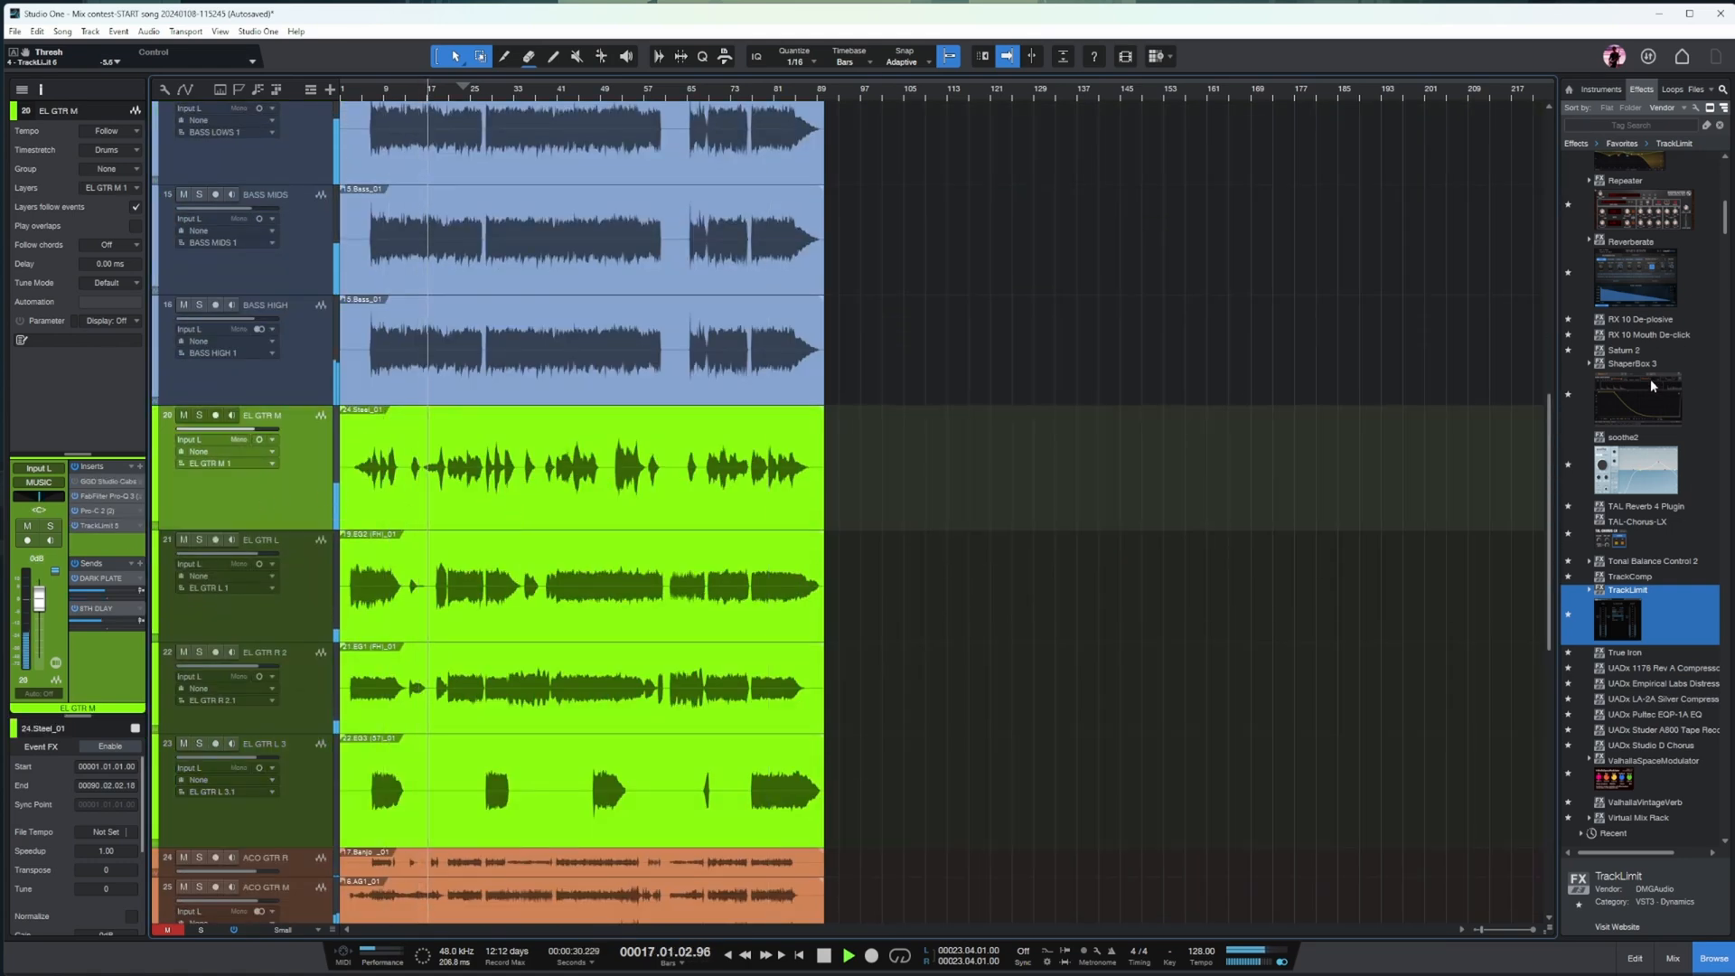
pyautogui.scroll(5, 1668, 374)
pyautogui.moveTo(1640, 312); pyautogui.dragTo(204, 512)
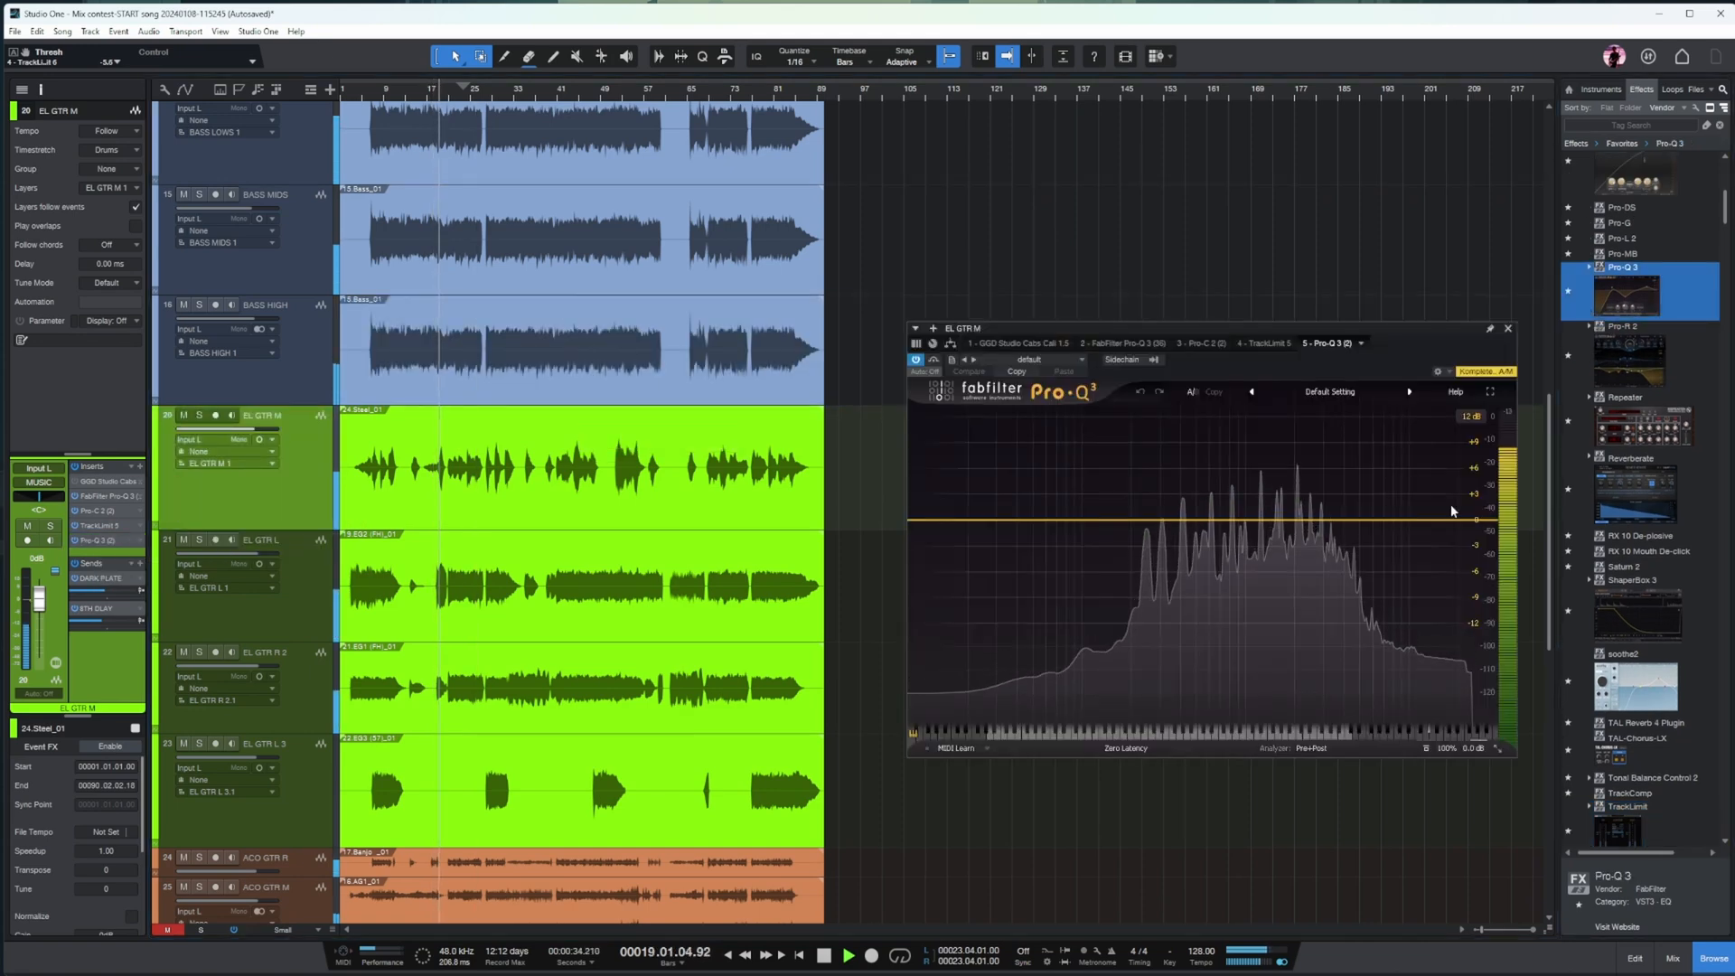
pyautogui.moveTo(1486, 534); pyautogui.dragTo(1237, 527)
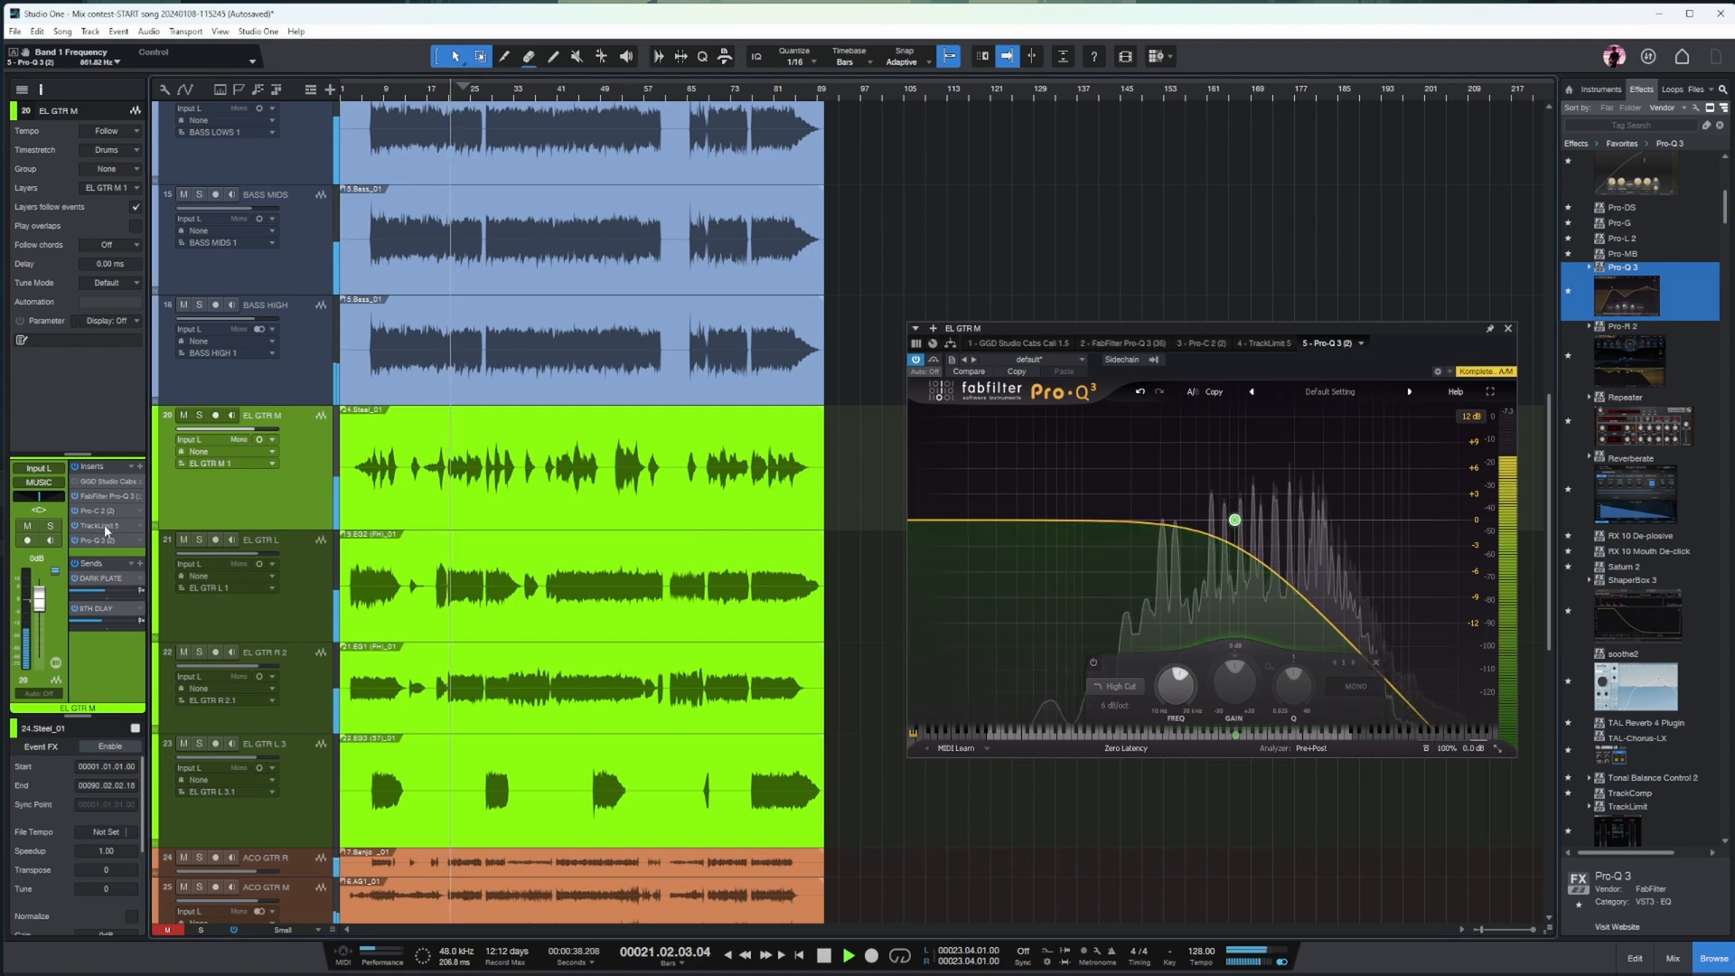
# - Lower the TrackLimit threshold on EL GTR M to about -15 dB
pyautogui.click(1265, 344)
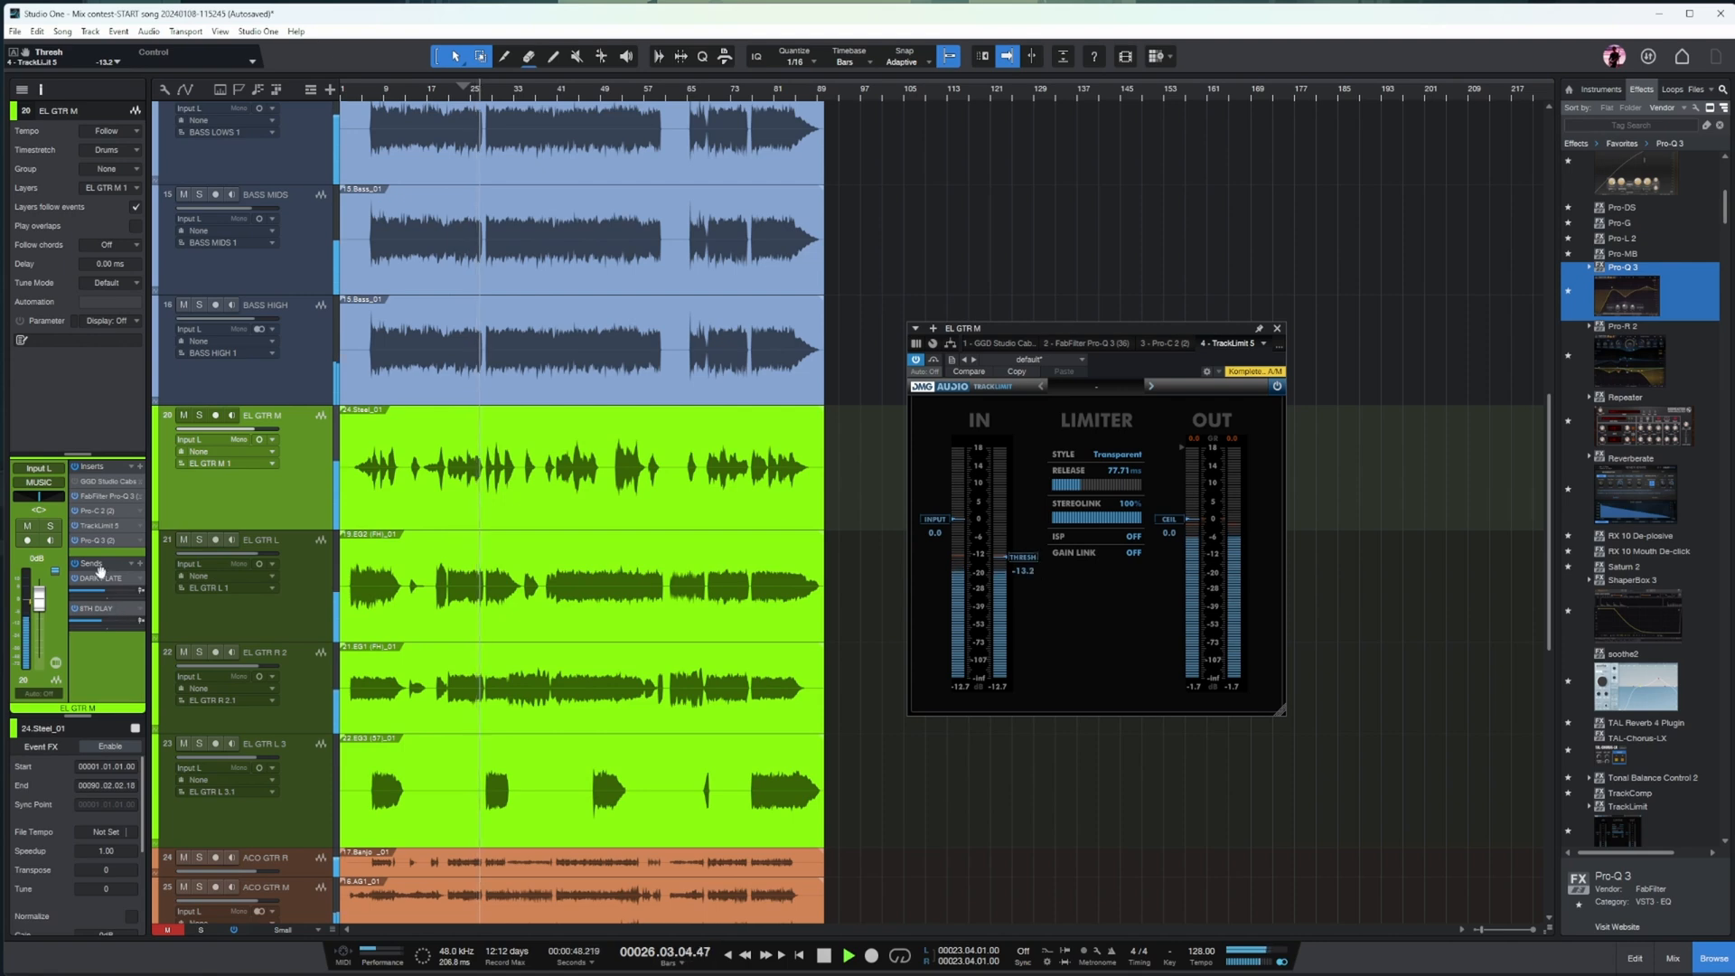
pyautogui.moveTo(106, 558); pyautogui.dragTo(106, 584)
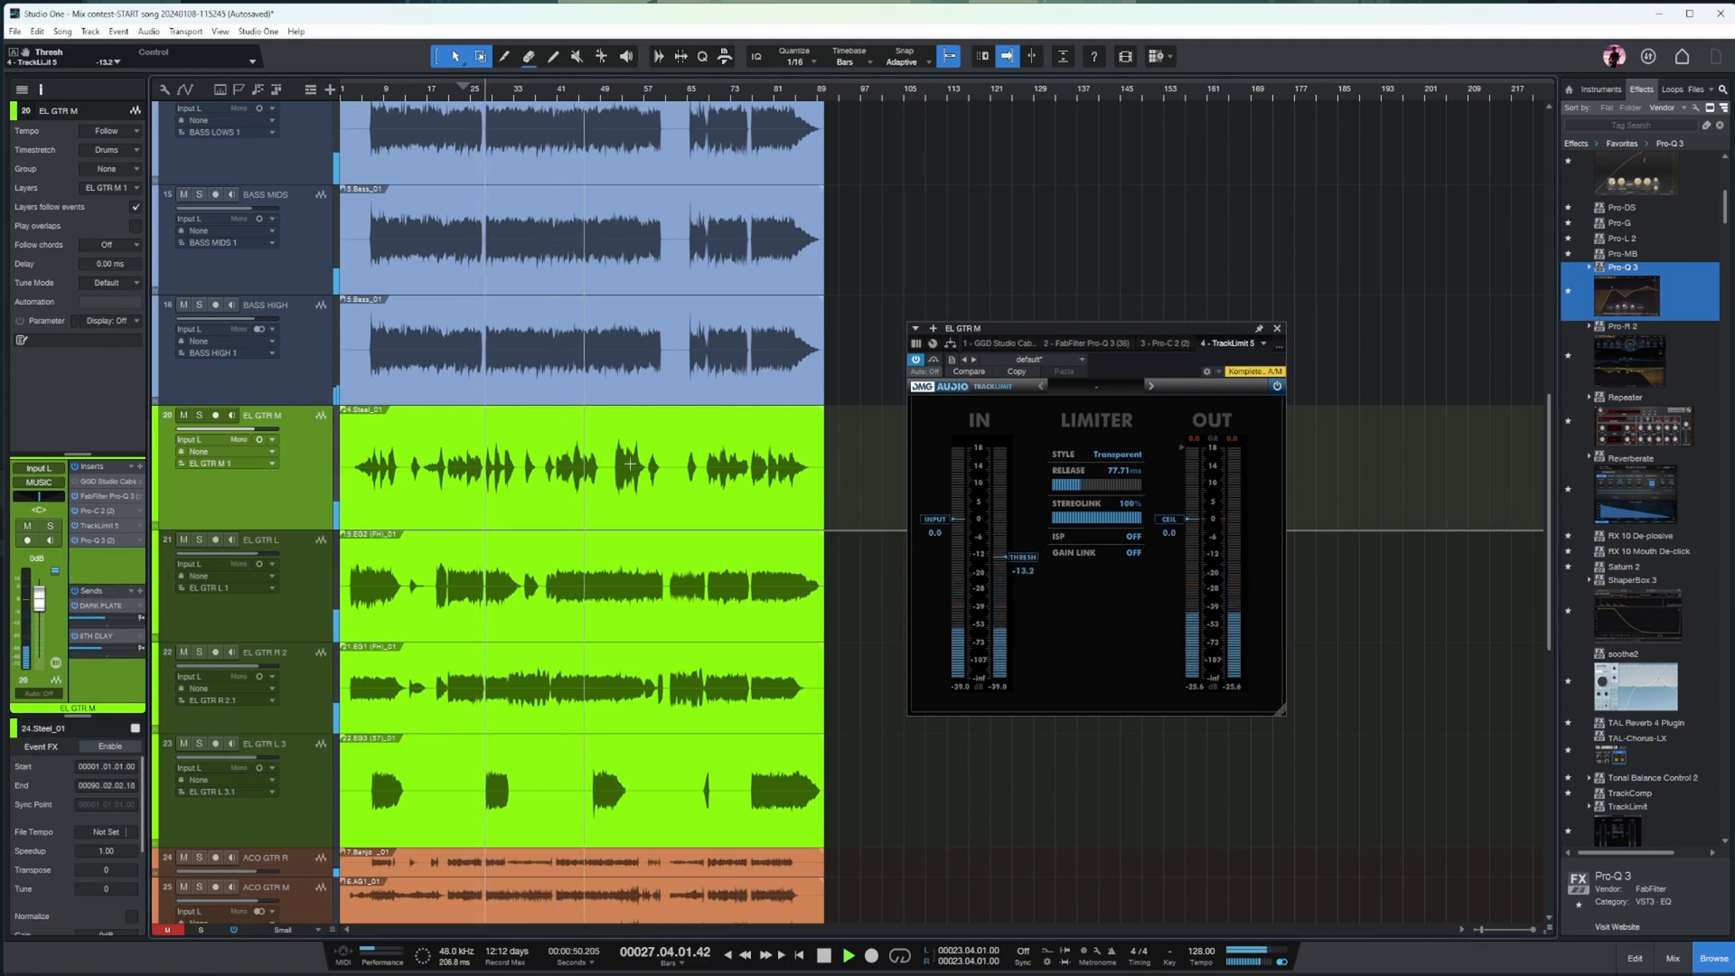
pyautogui.moveTo(1022, 557); pyautogui.dragTo(1023, 570)
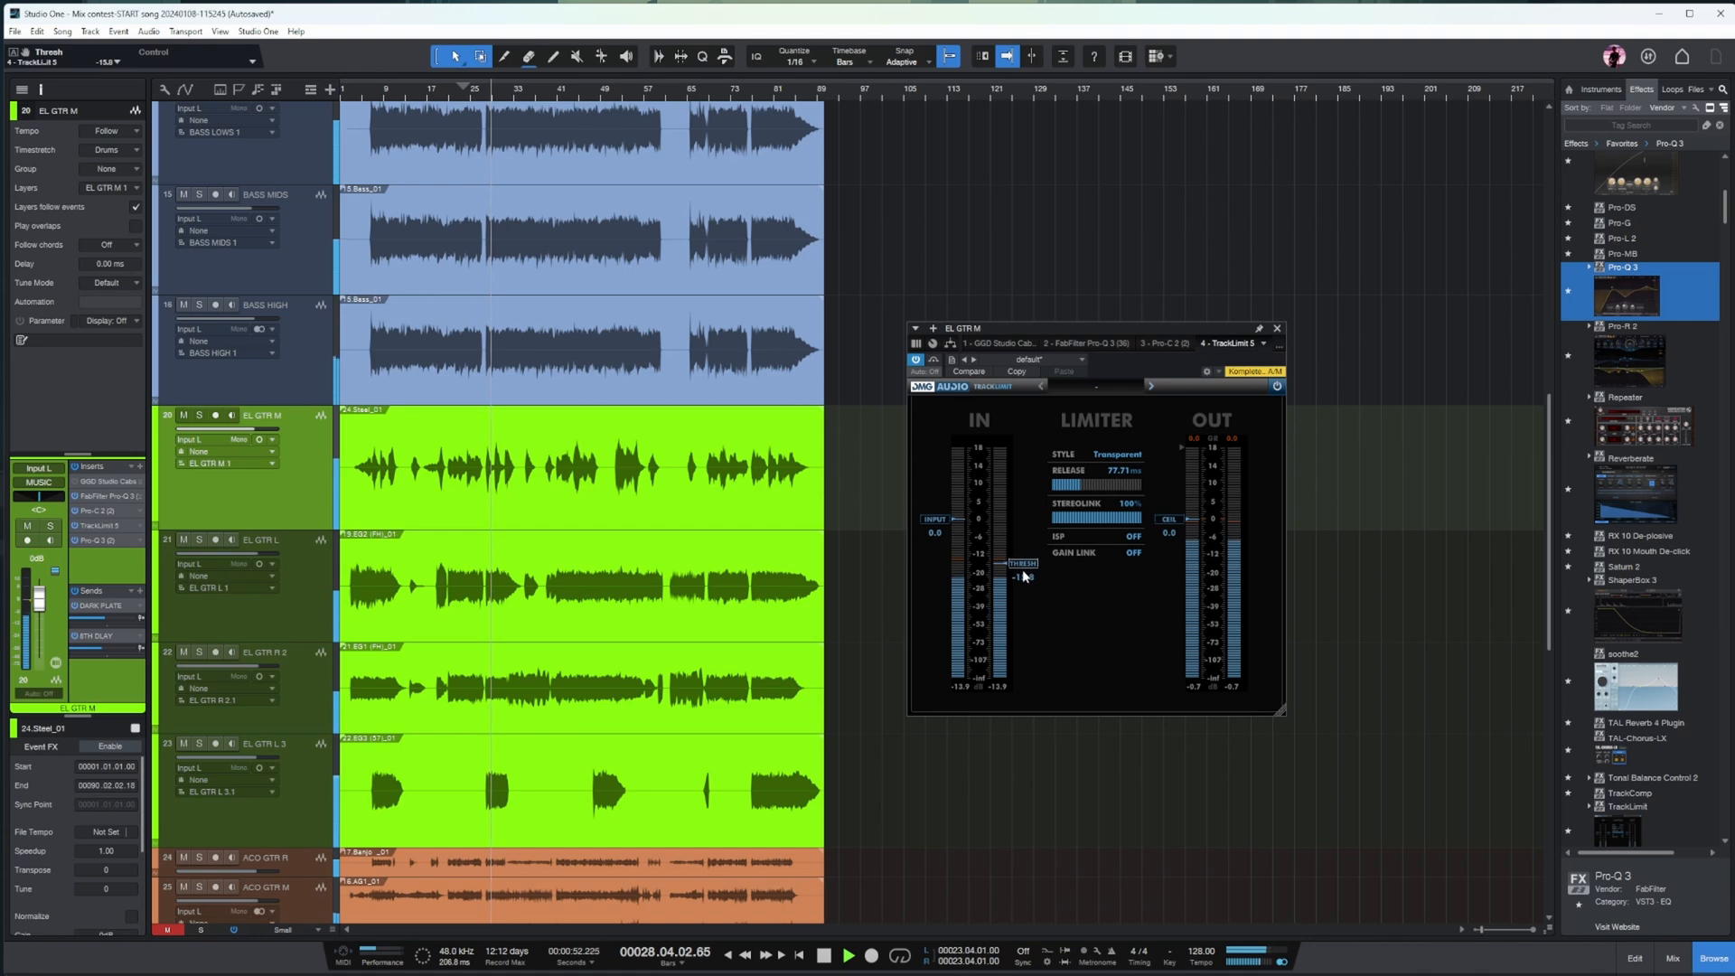
# - Raise the new Pro-Q 3 high cut on EL GTR M to about 1402 Hz and replay from about bar 21
pyautogui.click(100, 540)
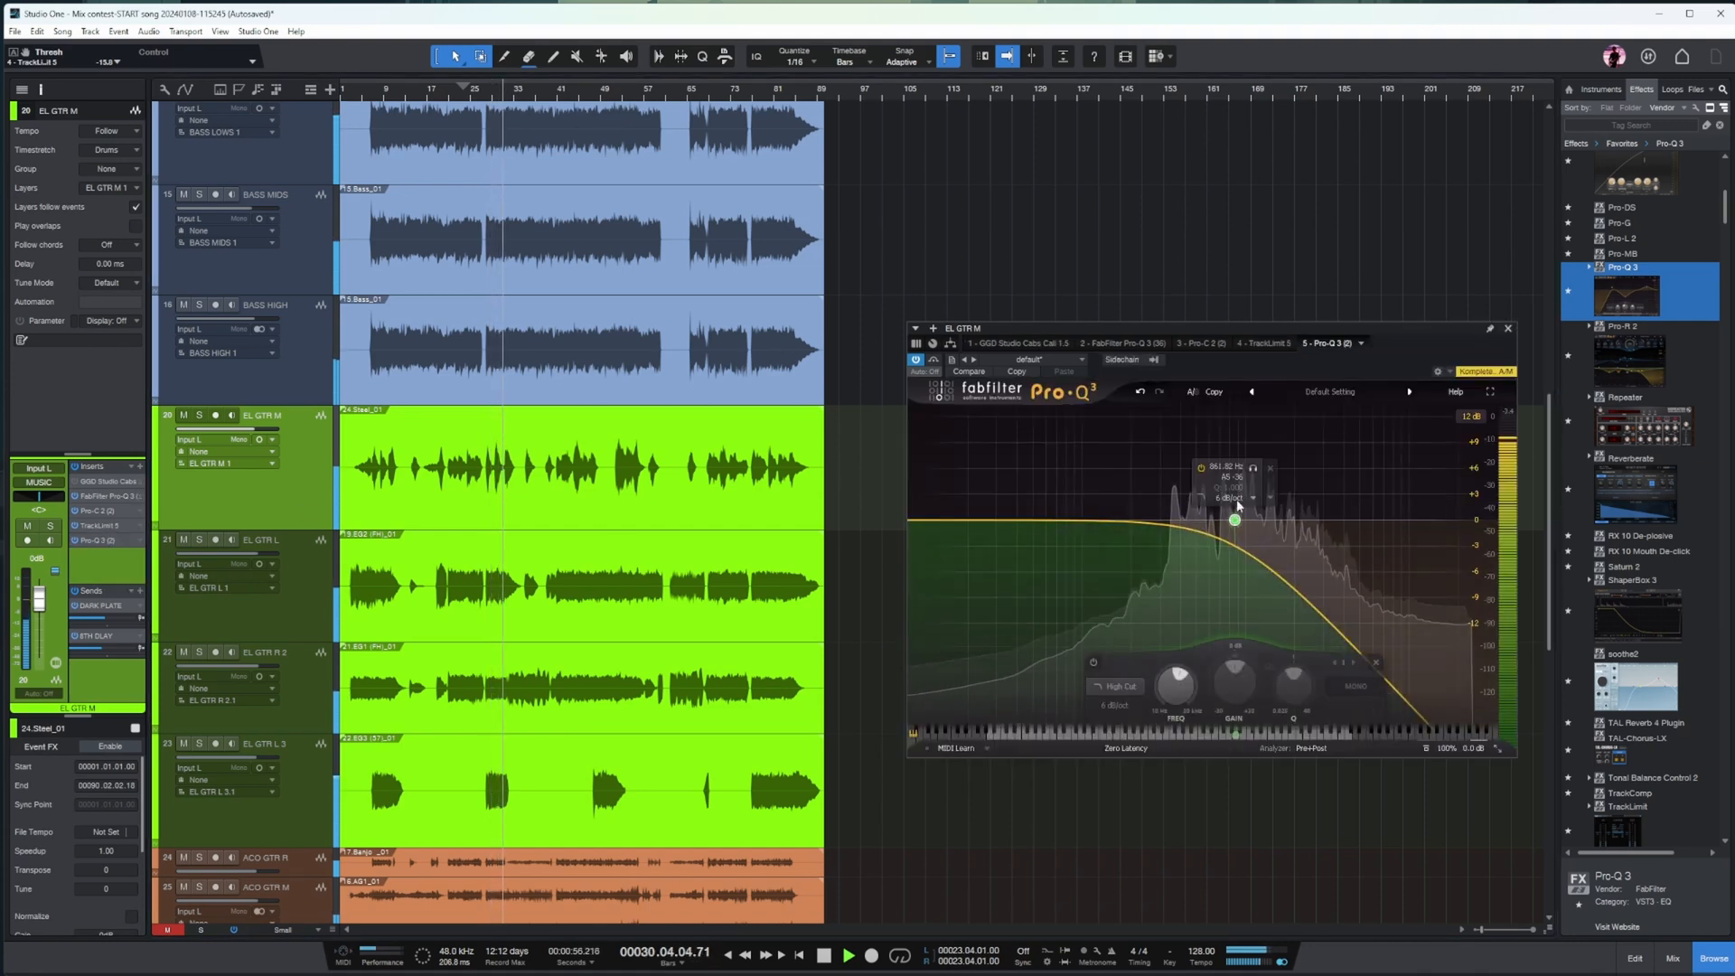
pyautogui.moveTo(1234, 521); pyautogui.dragTo(1270, 521)
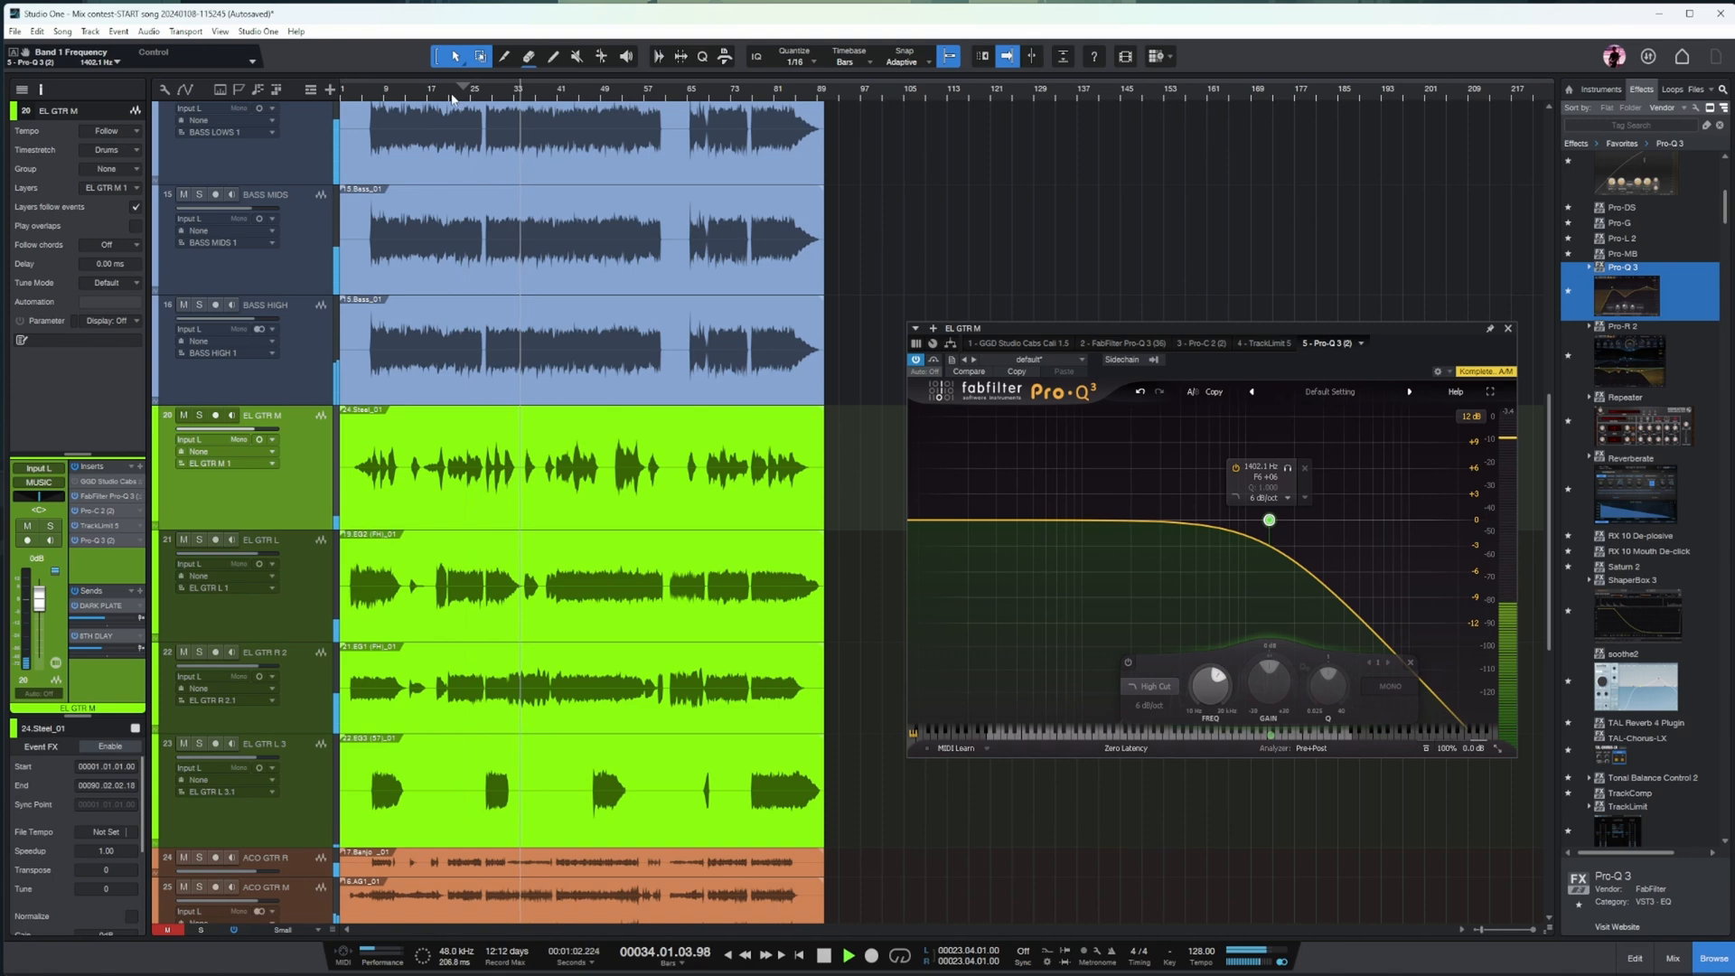
pyautogui.click(450, 92)
# - Stop playback, route EL GTR M's output directly to MIX BUS, and resume playing
pyautogui.press('space')
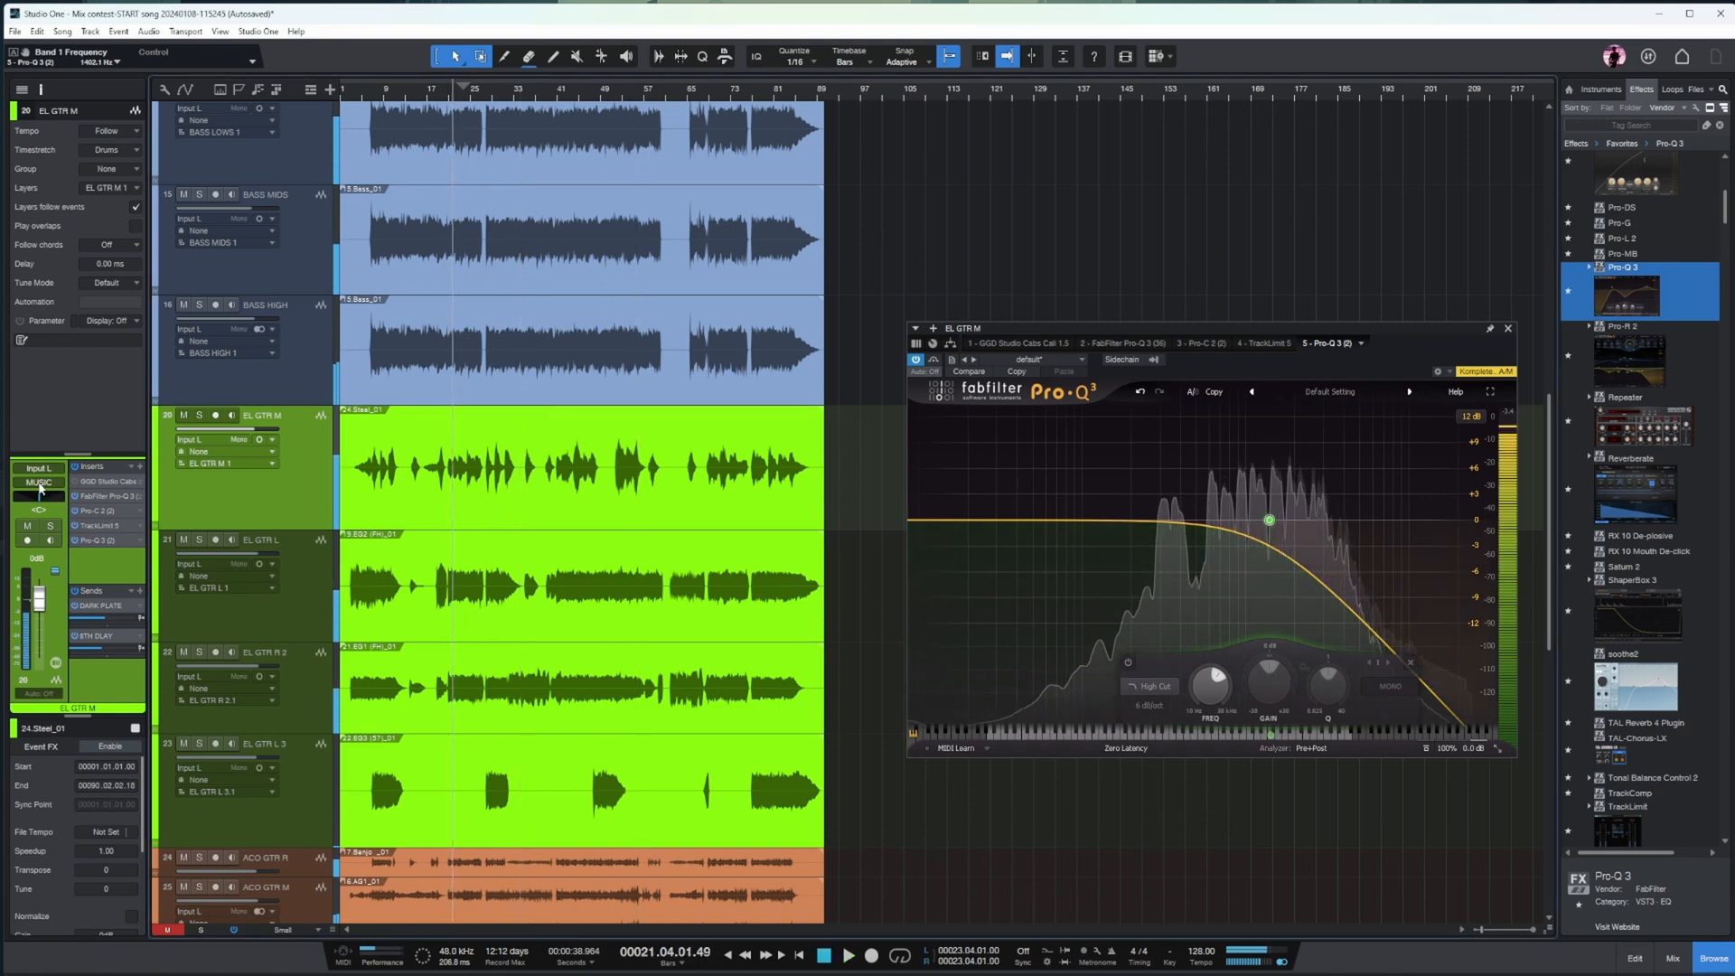
pyautogui.click(39, 482)
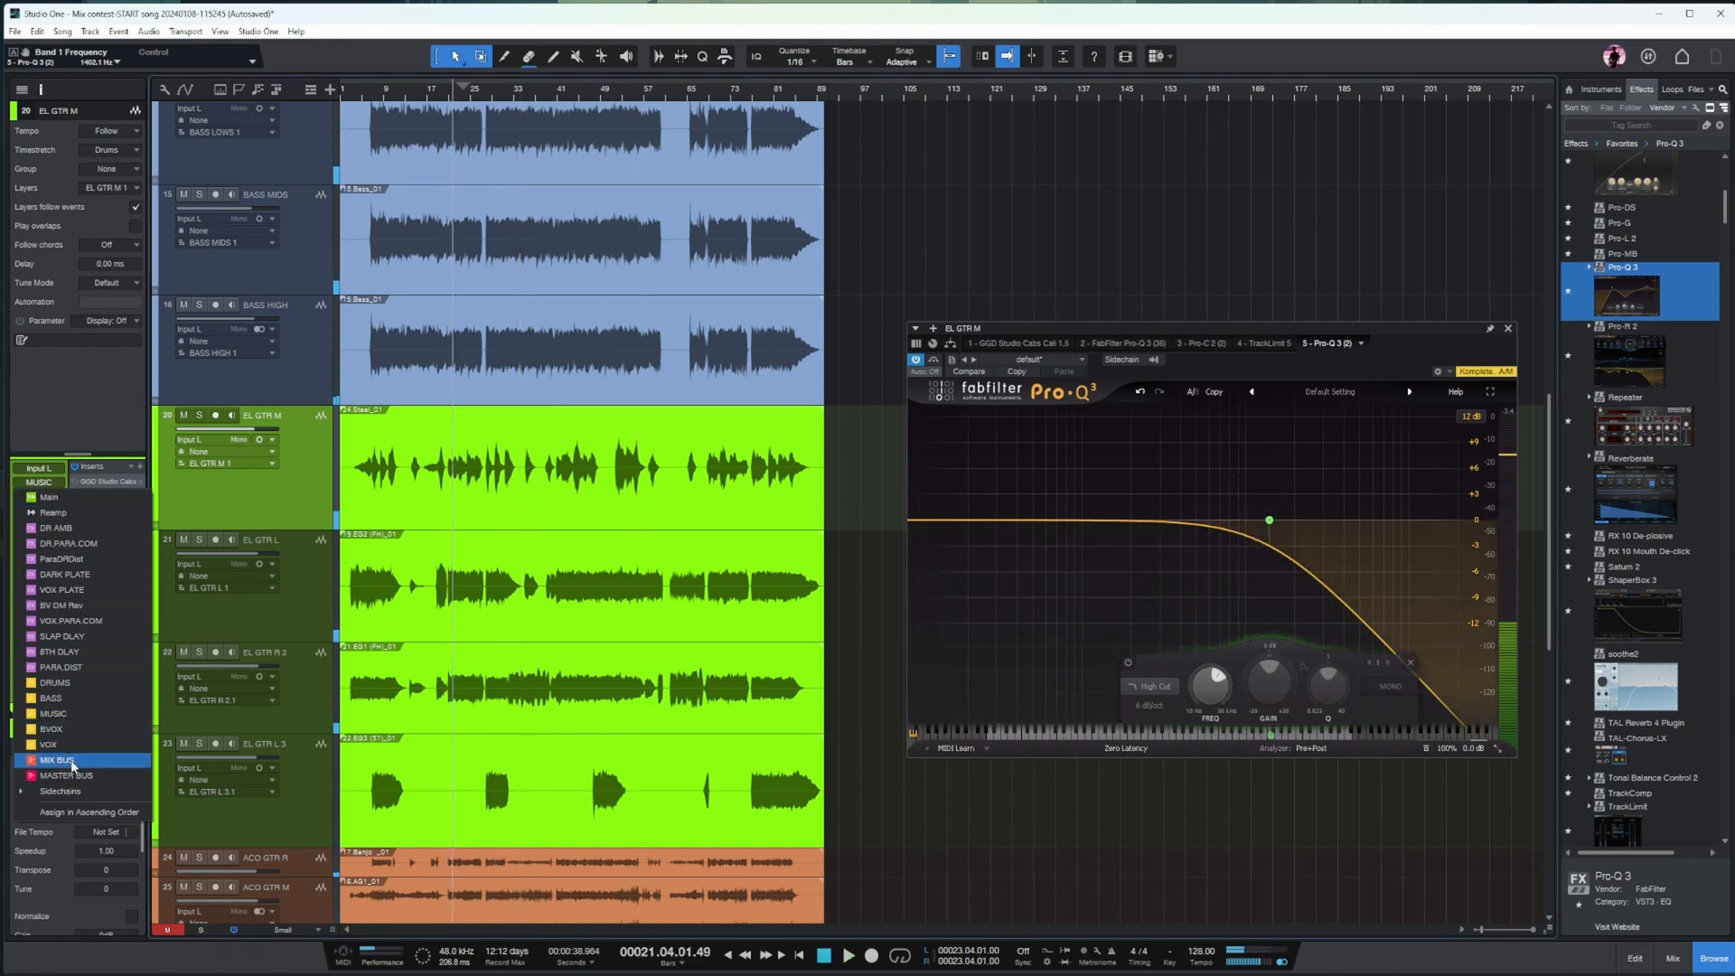
pyautogui.click(56, 760)
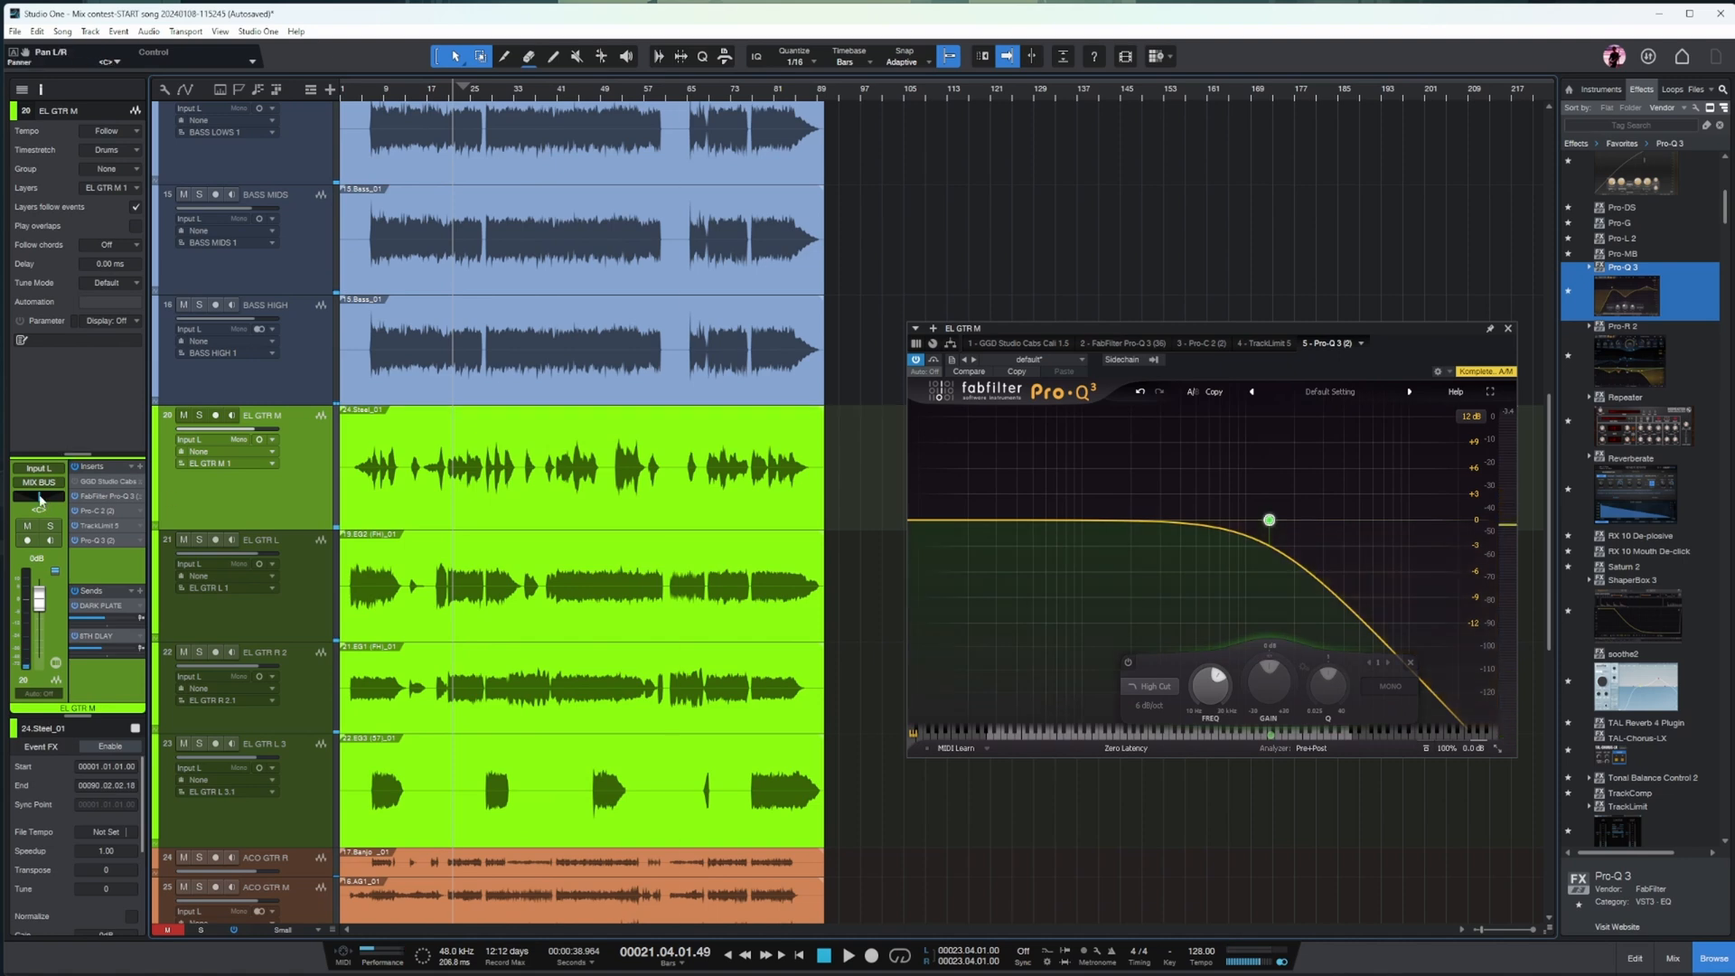
pyautogui.press('space')
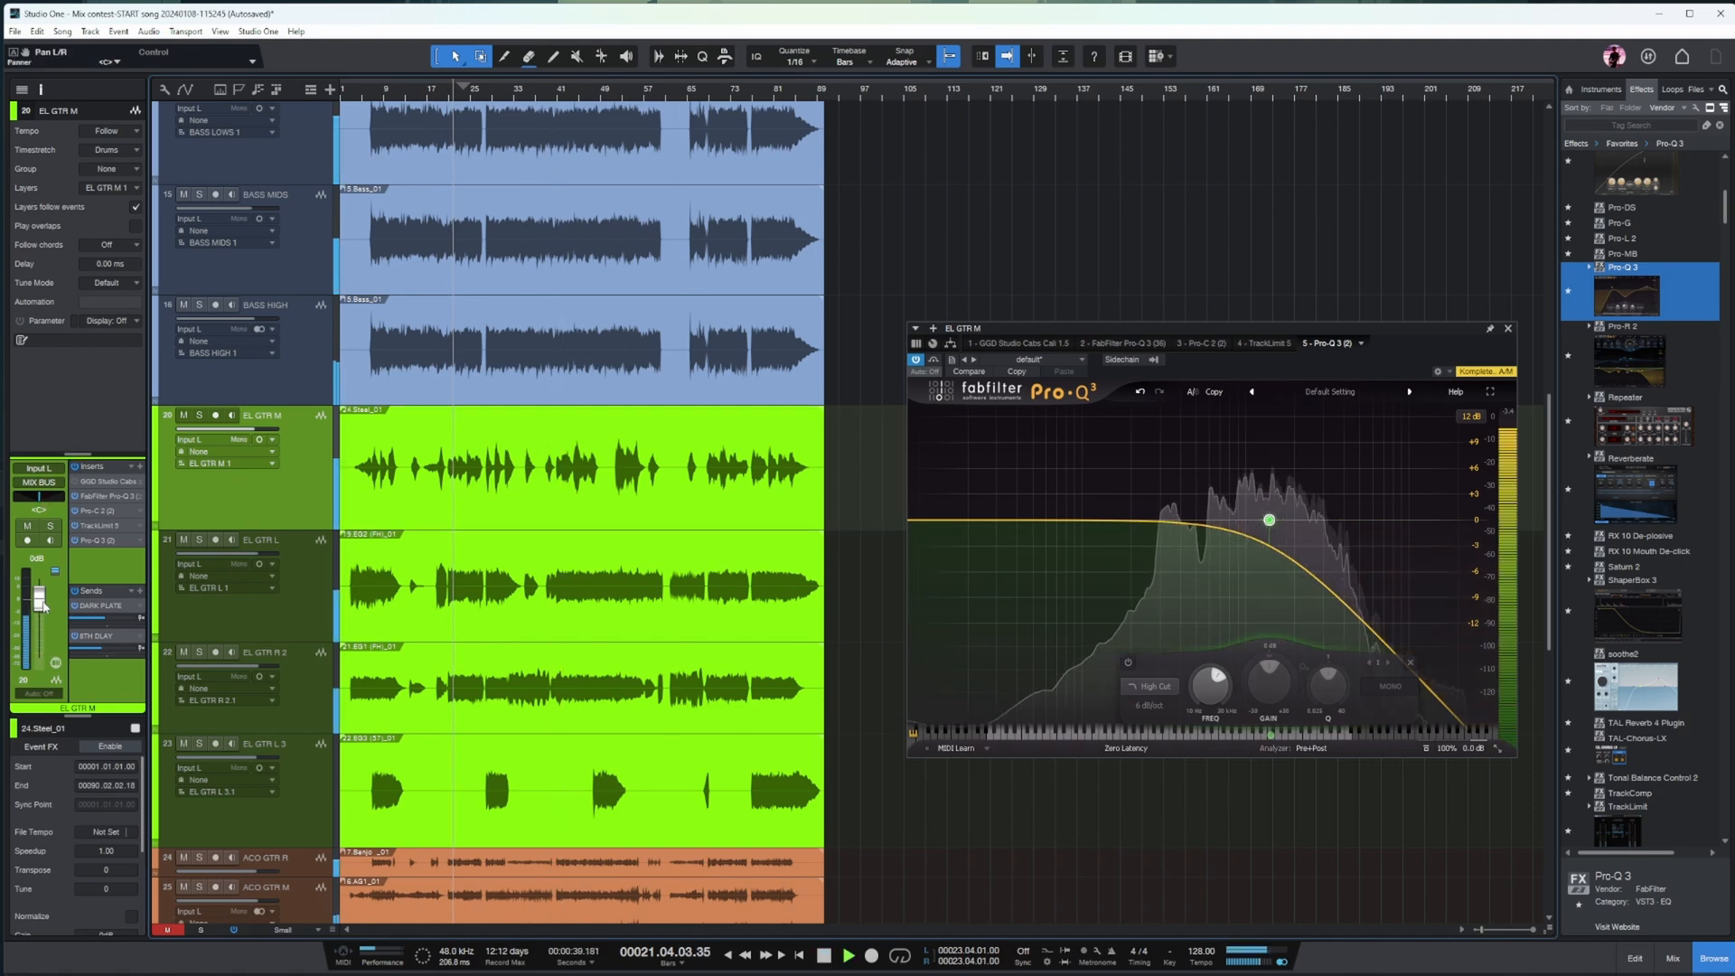
# - Lower EL GTR M to about -3.3 dB, pan it to R34, and close its EQ with playback stopped at bar 3
pyautogui.moveTo(40, 603); pyautogui.dragTo(40, 607)
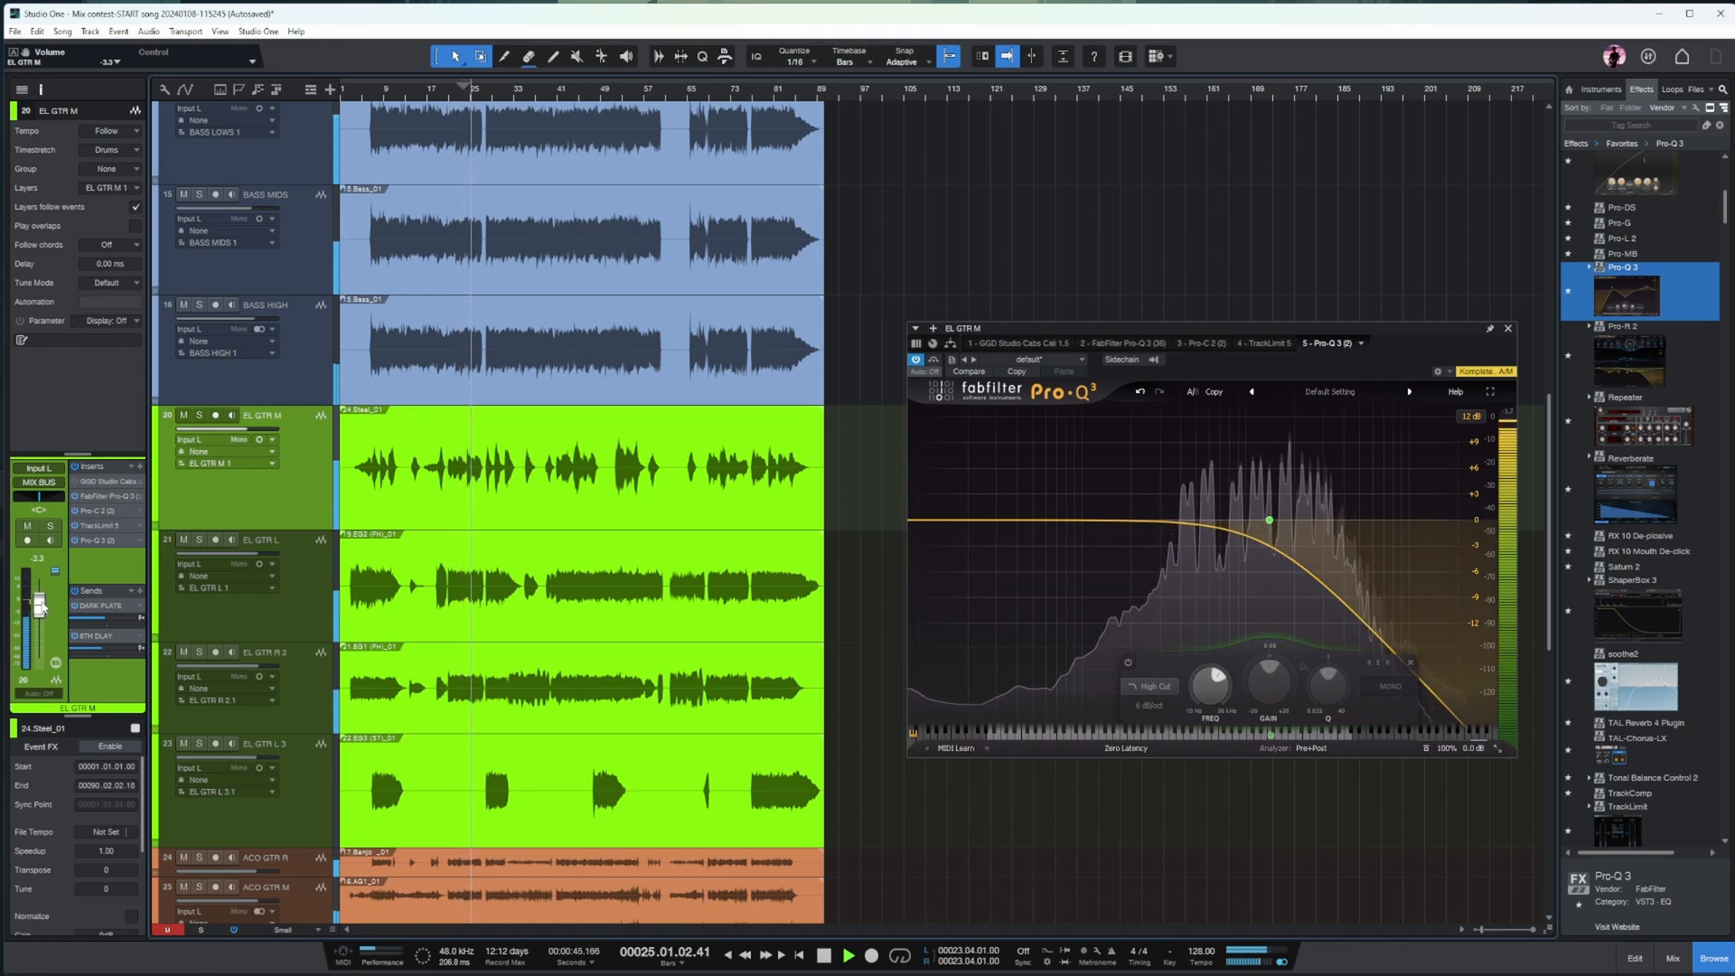
pyautogui.moveTo(40, 497); pyautogui.dragTo(47, 499)
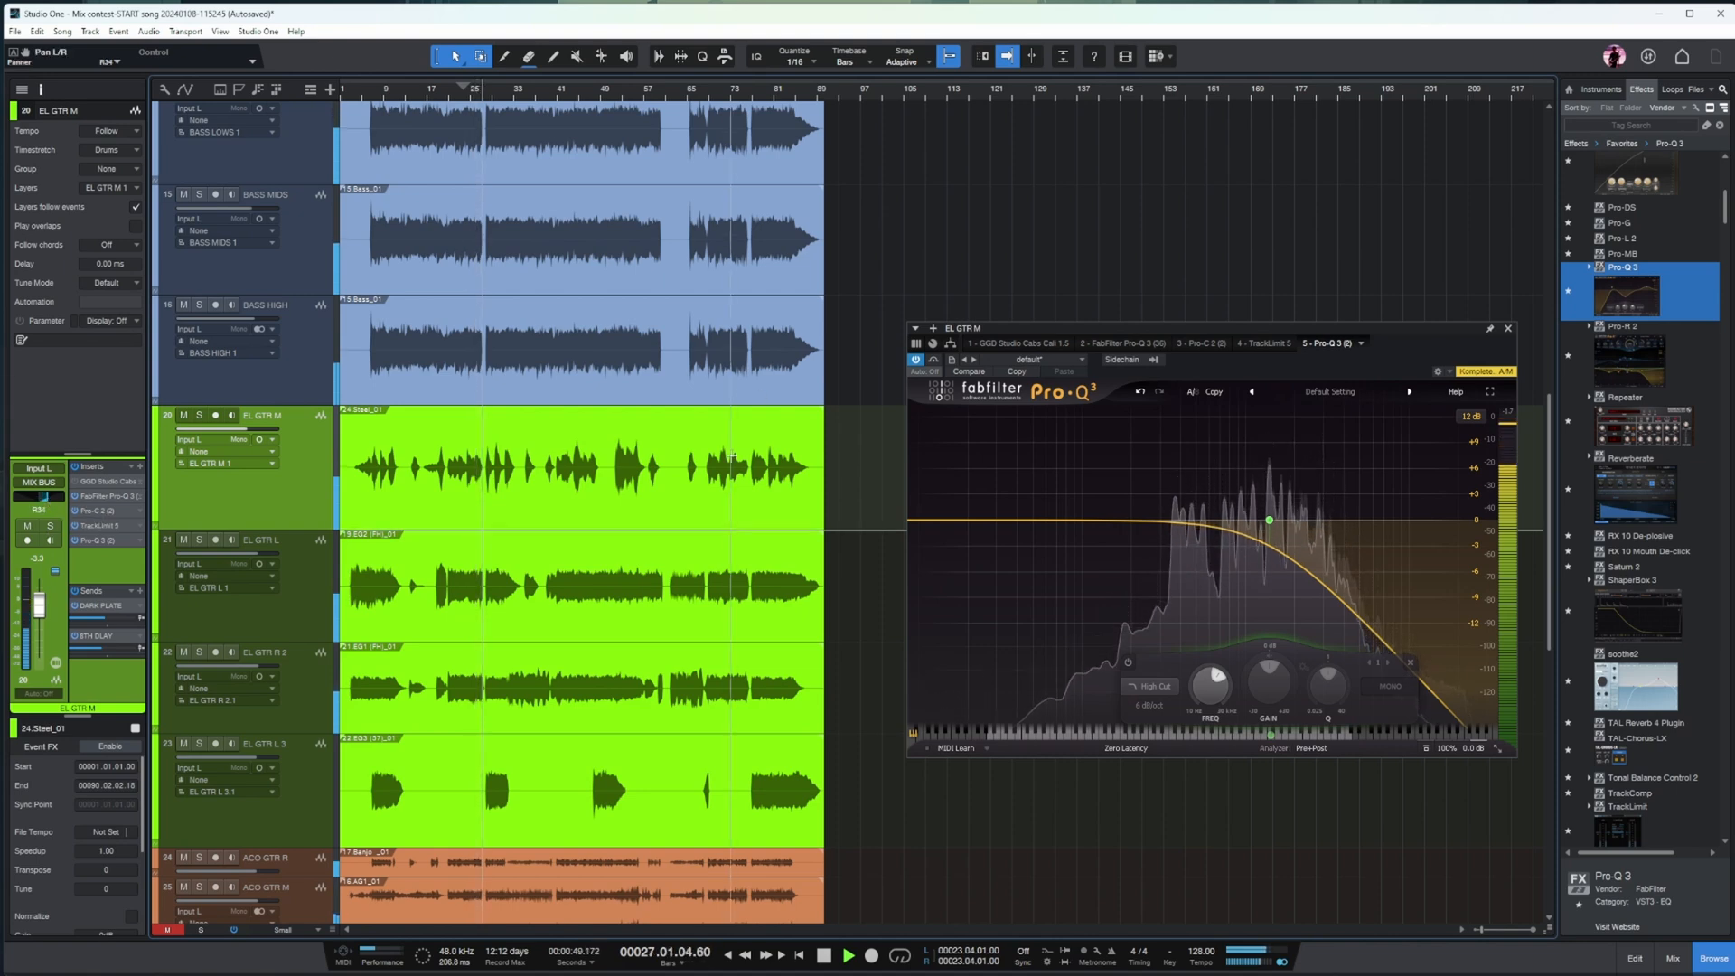
pyautogui.press('space')
pyautogui.moveTo(351, 87); pyautogui.dragTo(351, 103)
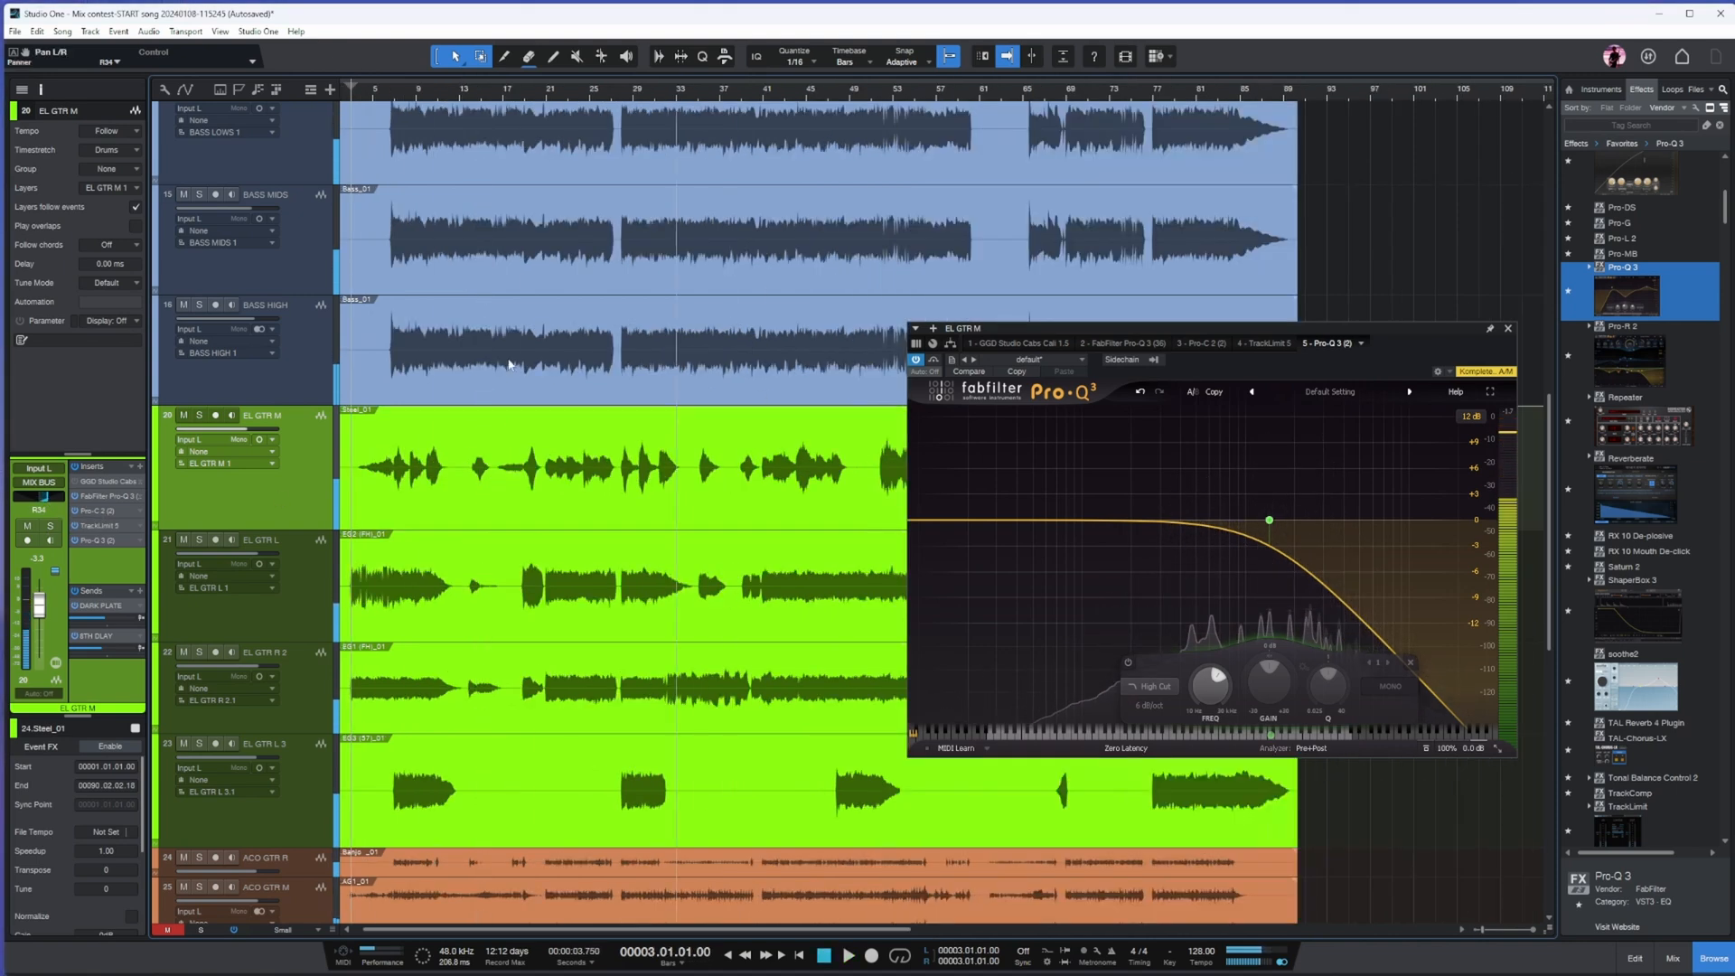
pyautogui.click(1508, 328)
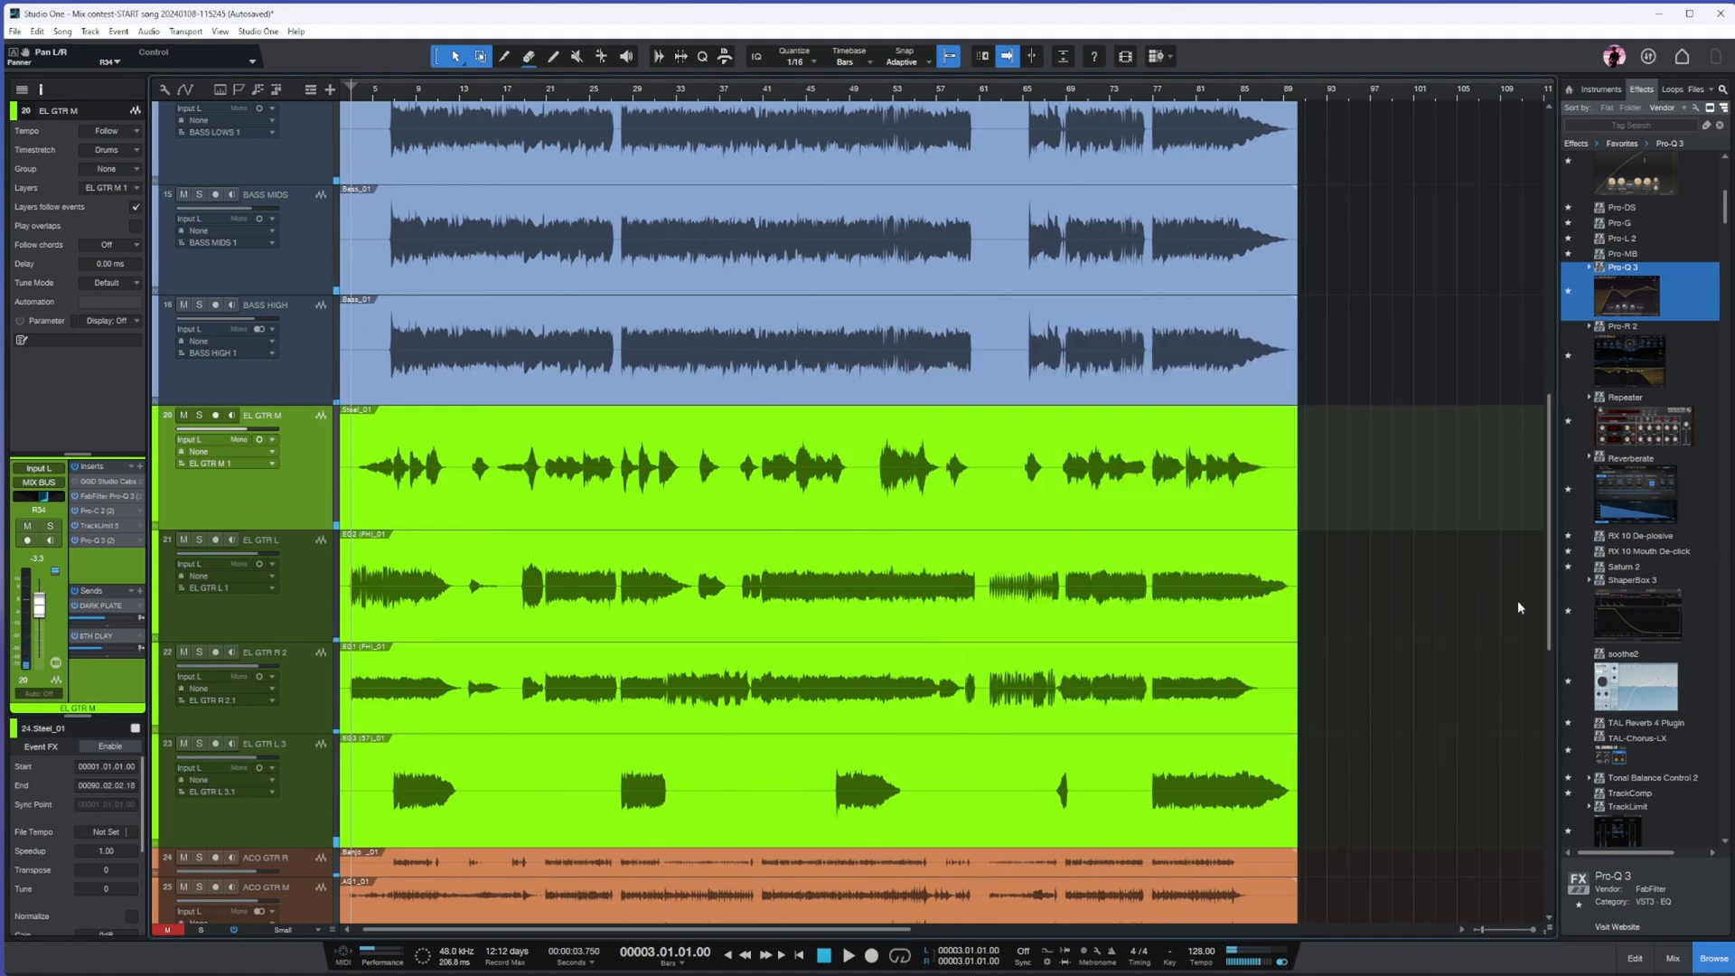
# - Show the mixer's bus channels and open Trackspacer 2.5 on the MUSIC bus
pyautogui.press('F3')
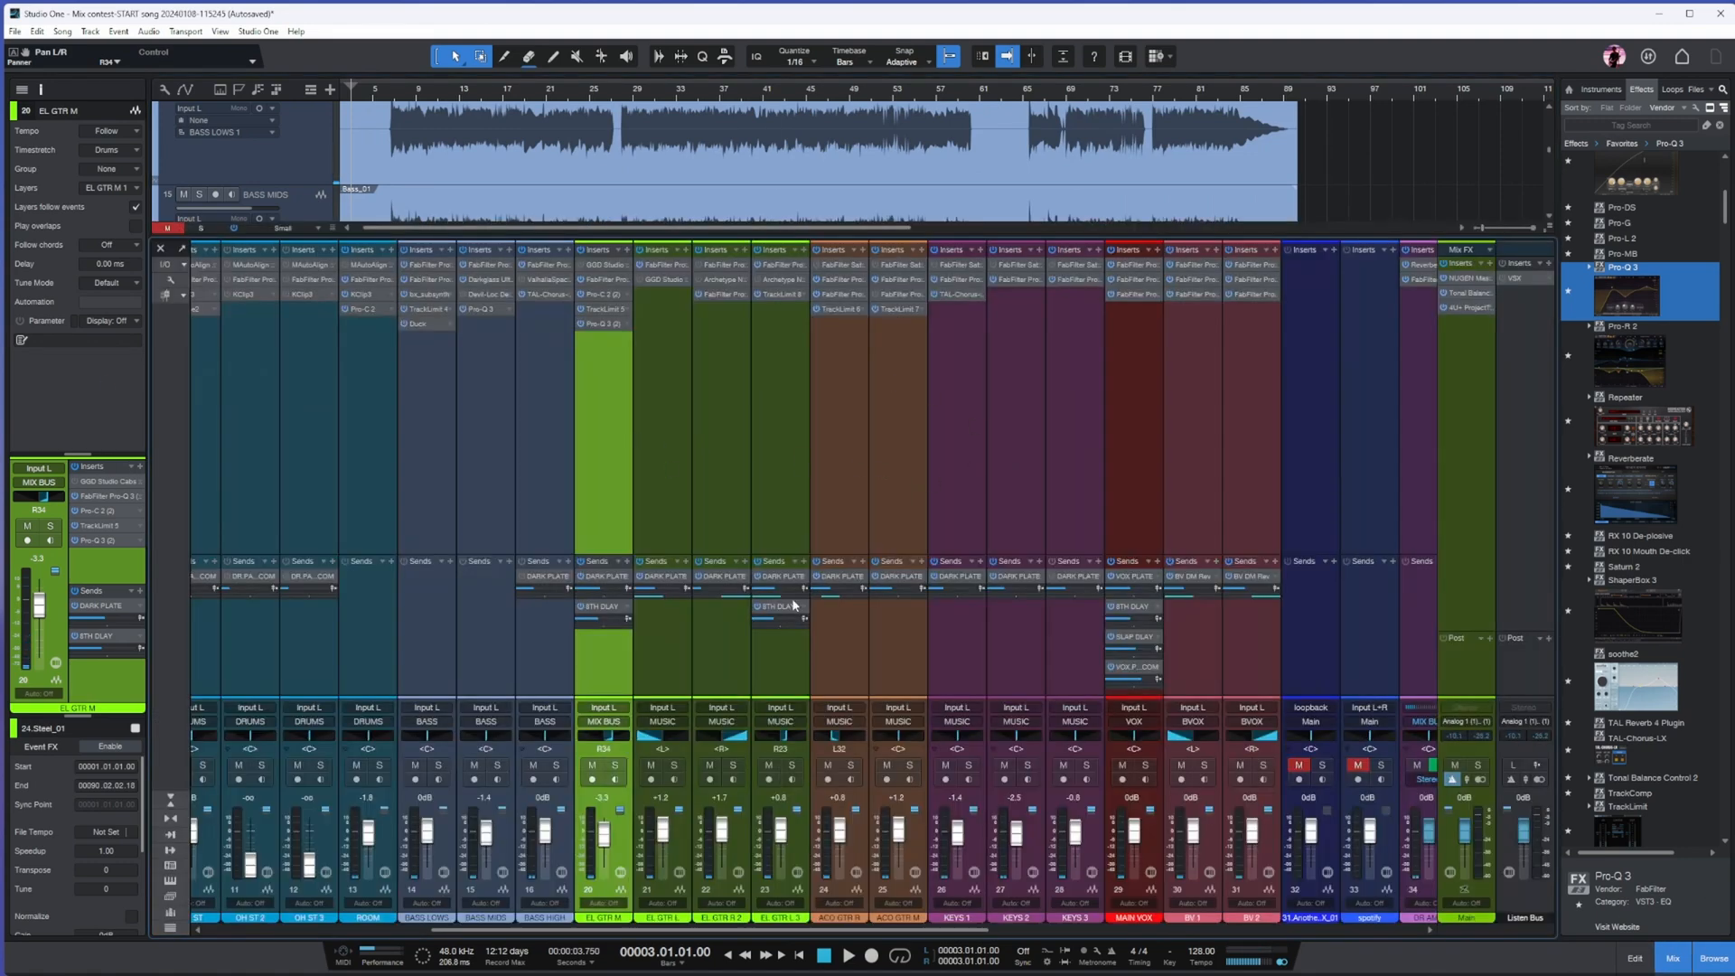
pyautogui.moveTo(687, 930); pyautogui.dragTo(1118, 930)
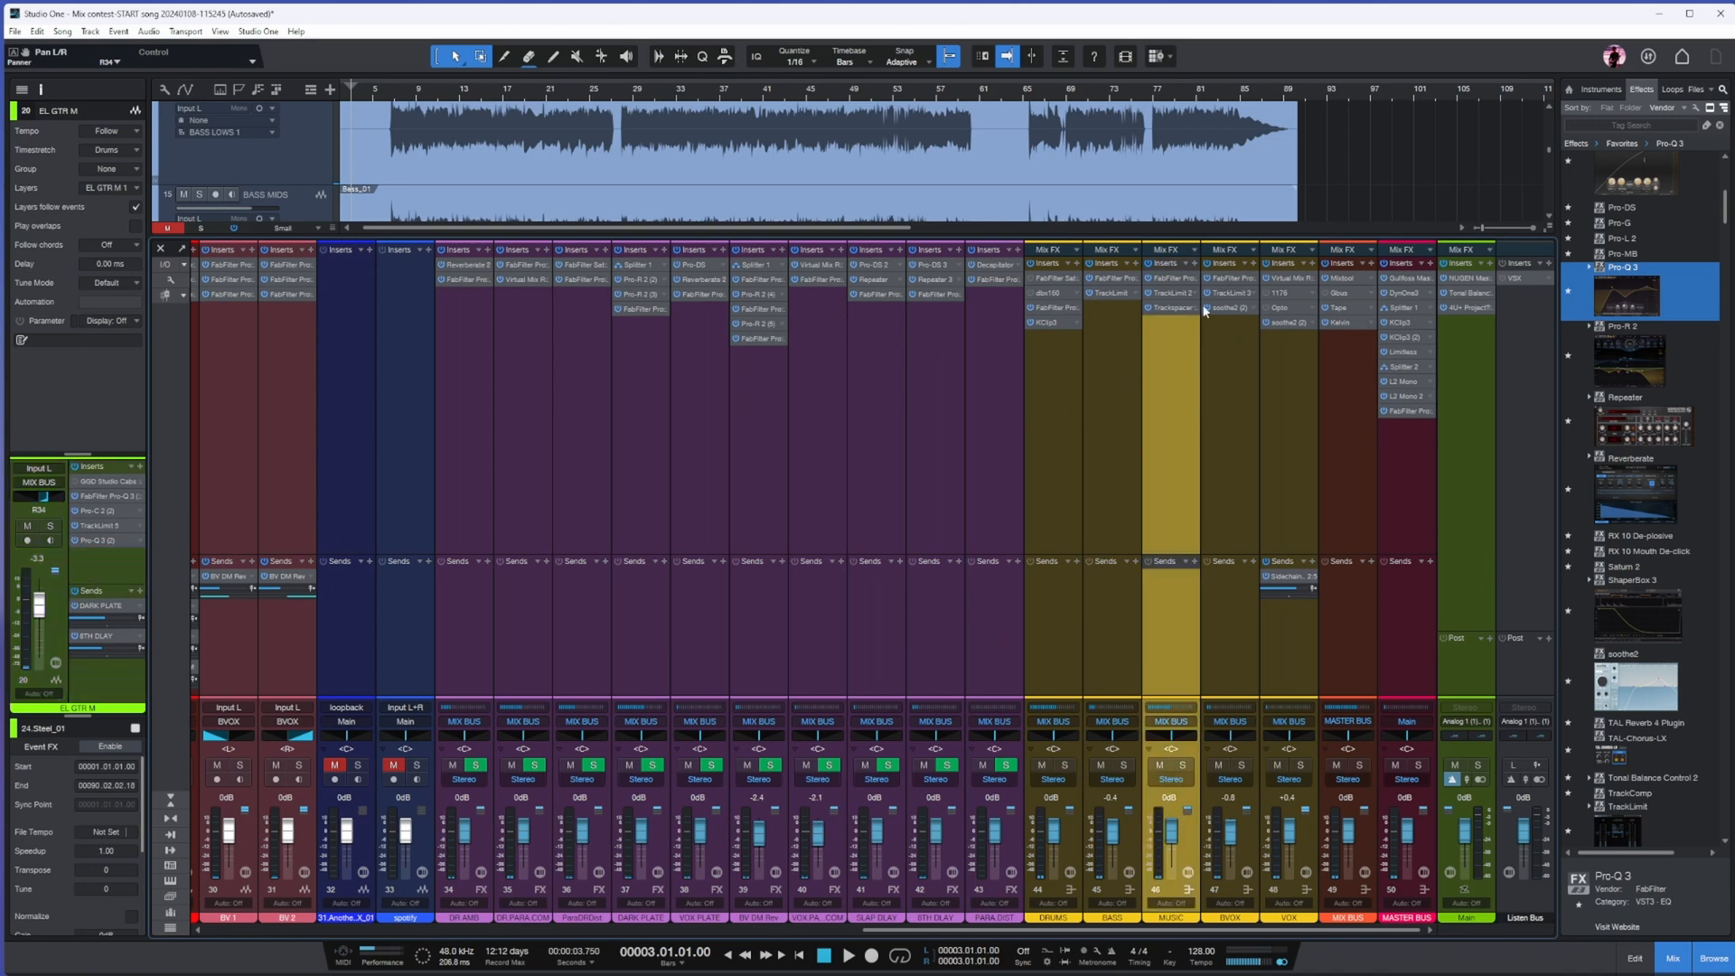
pyautogui.click(1168, 276)
pyautogui.click(924, 180)
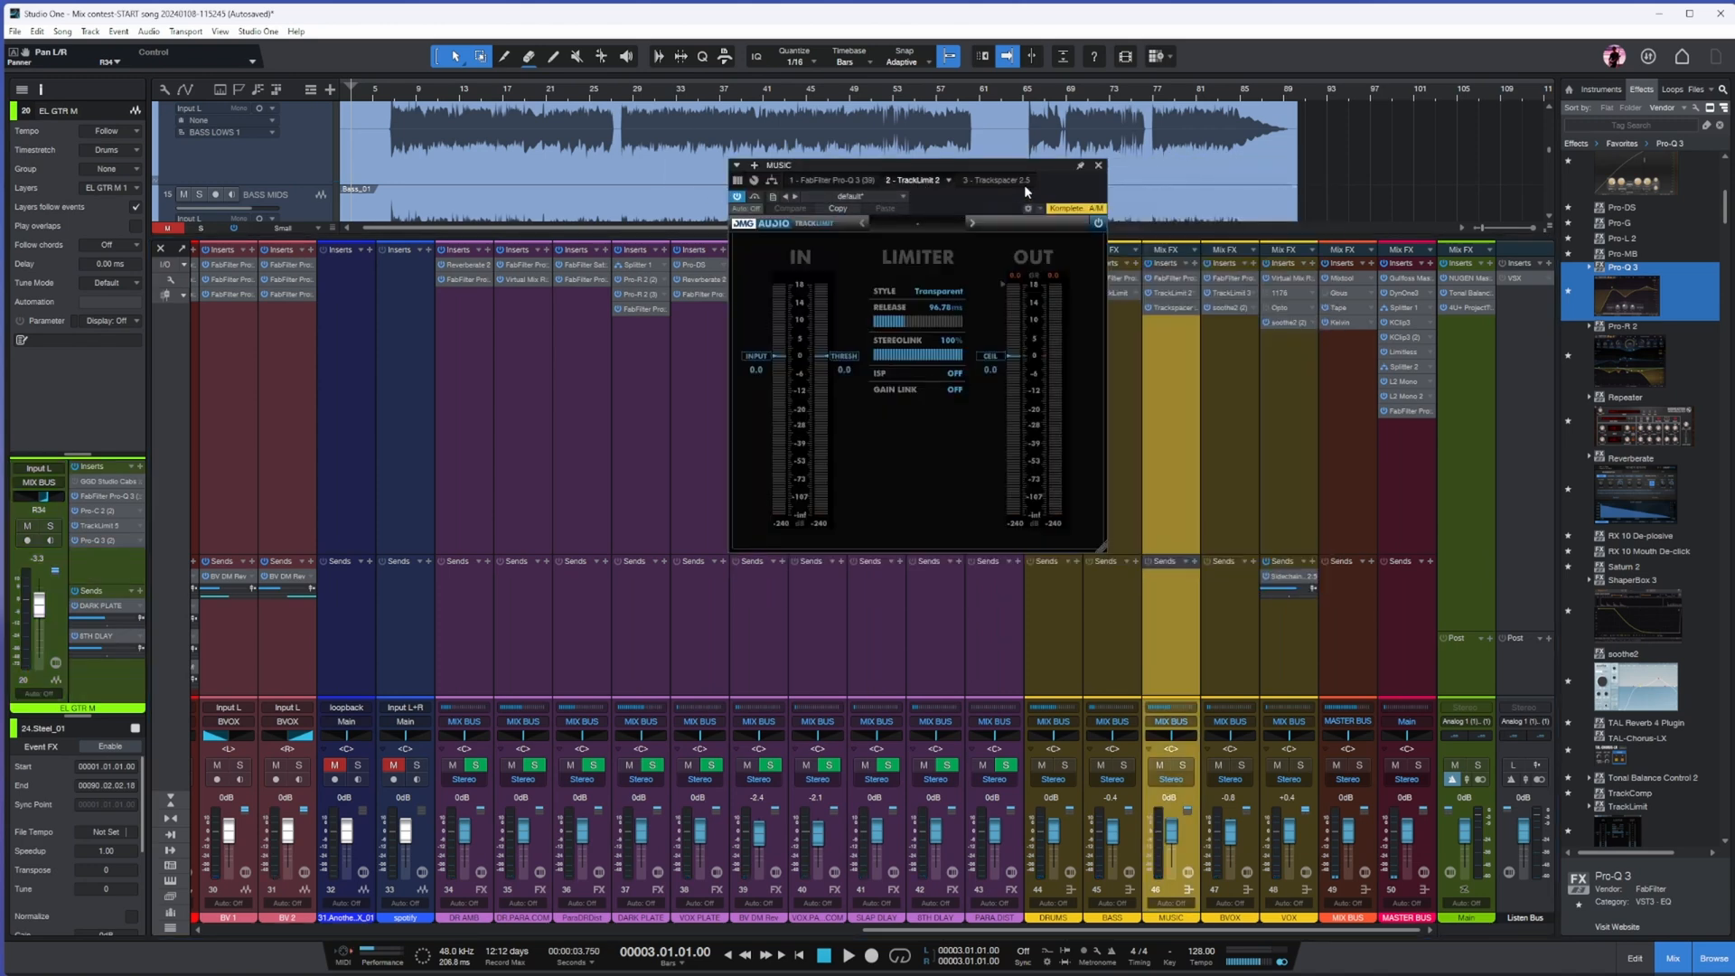
pyautogui.click(973, 182)
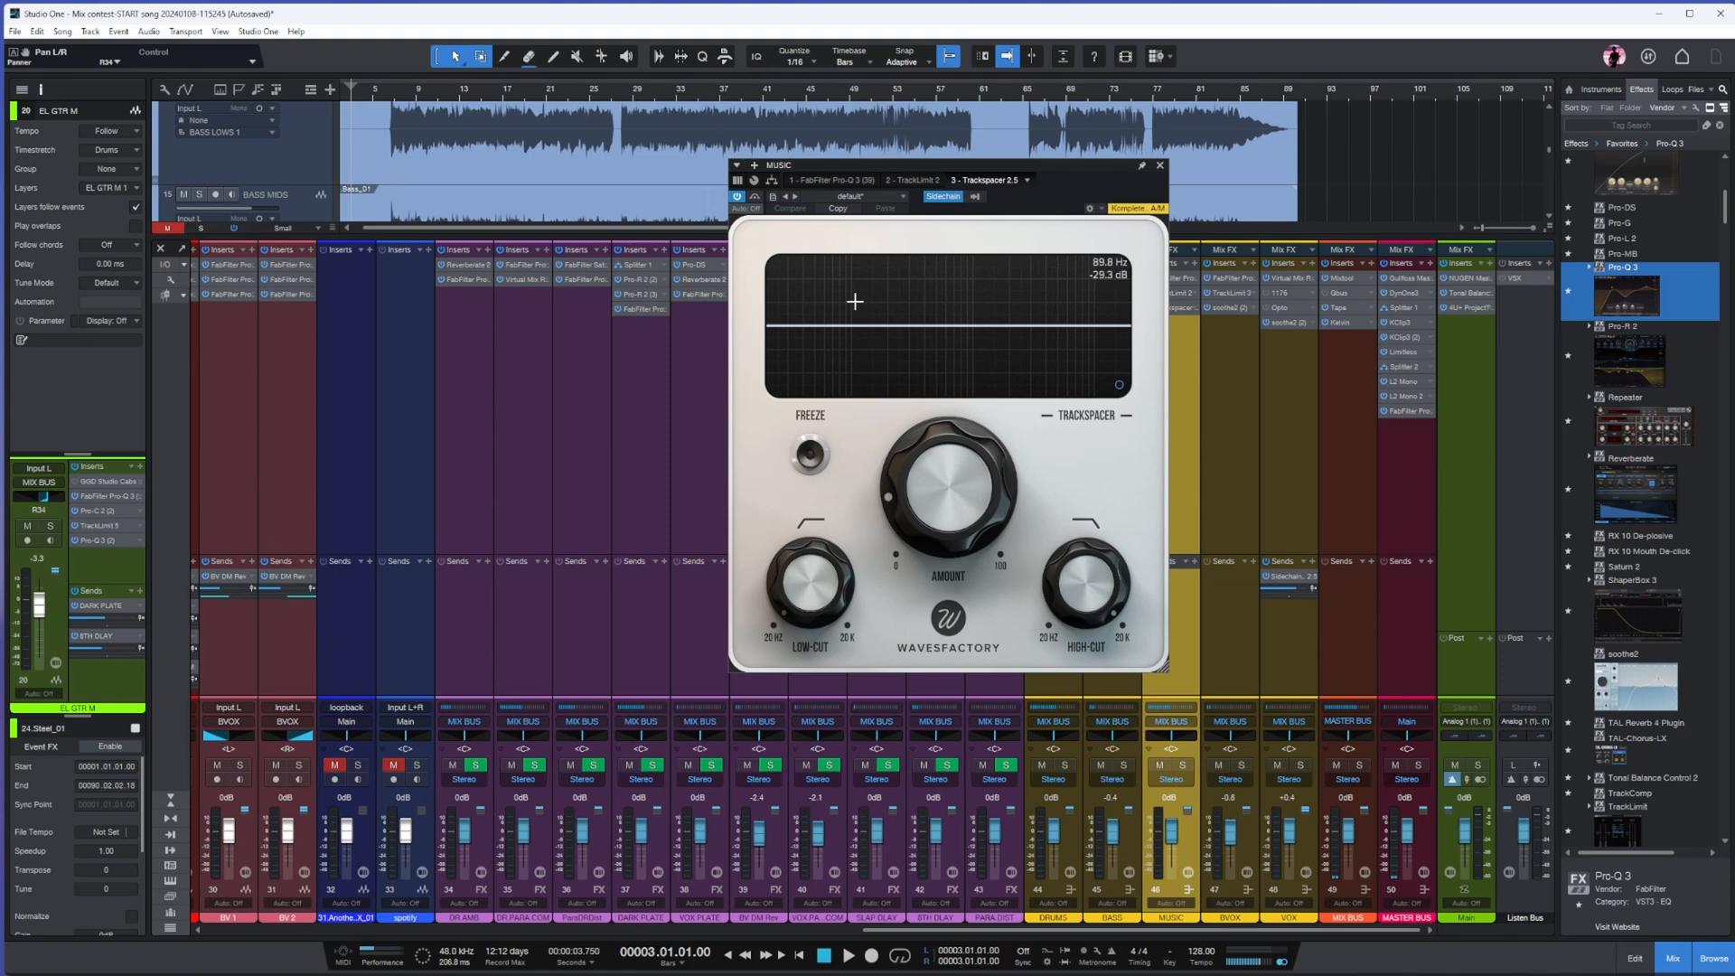
# - Set Trackspacer's low-cut to about 146 Hz and high-cut to about 3.26 kHz, auditioning the MUSIC bus ducking from bar 22
pyautogui.click(562, 77)
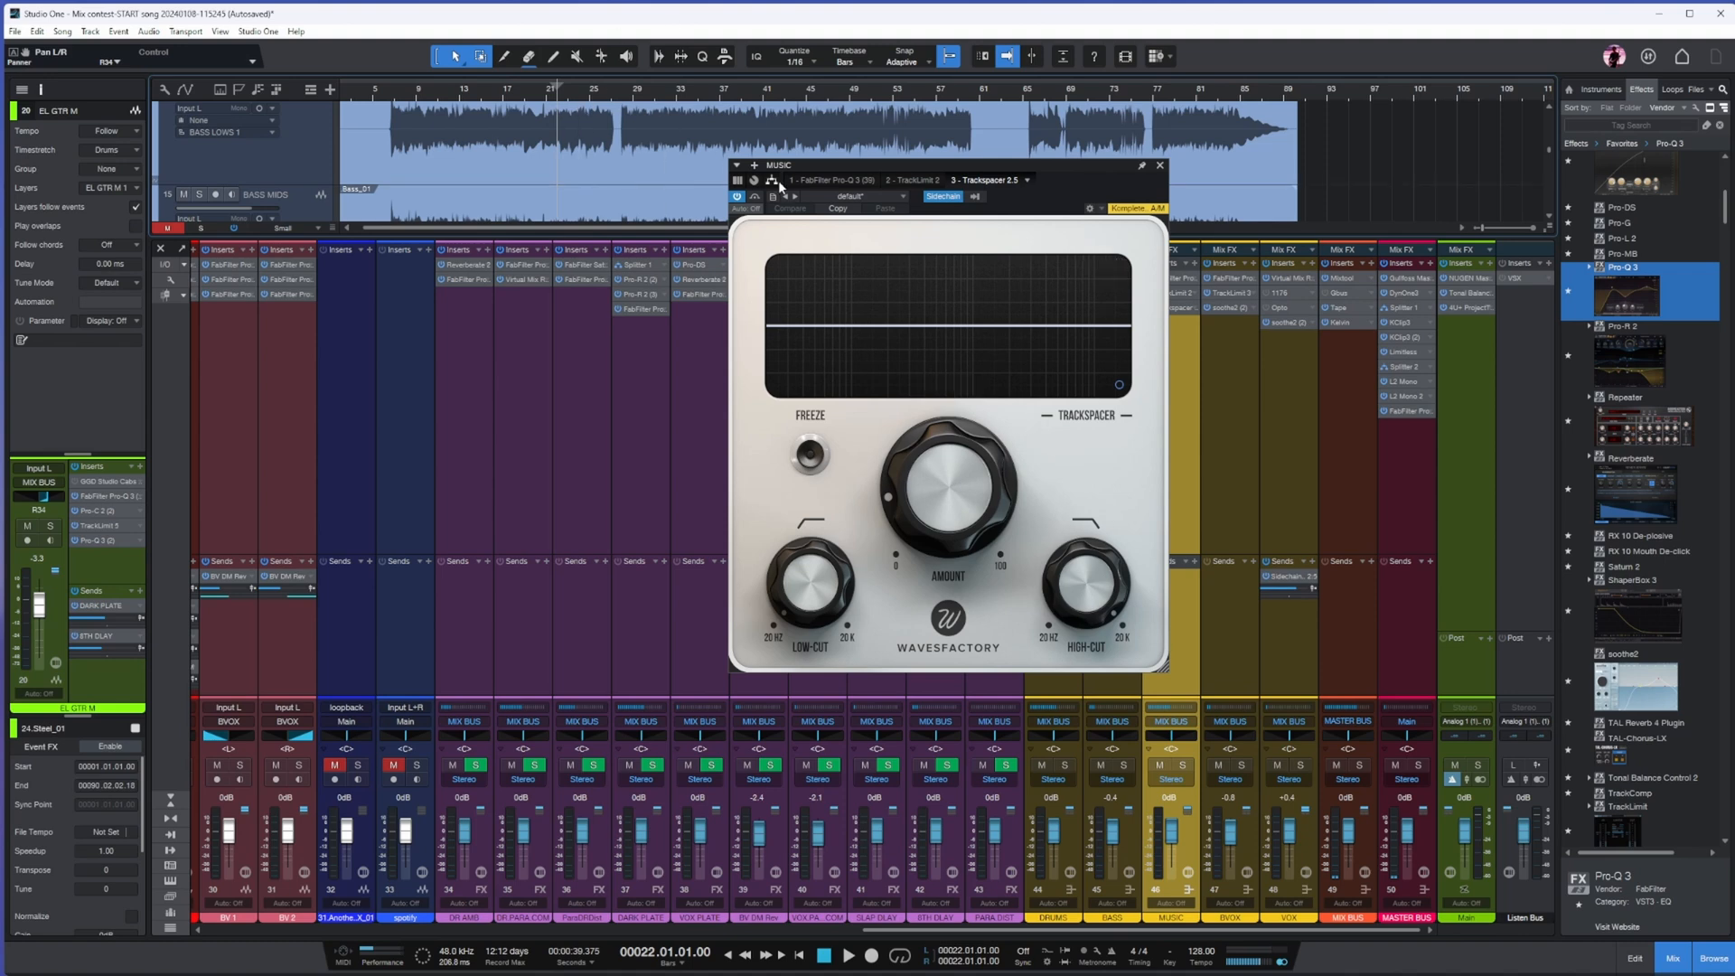
pyautogui.press('space')
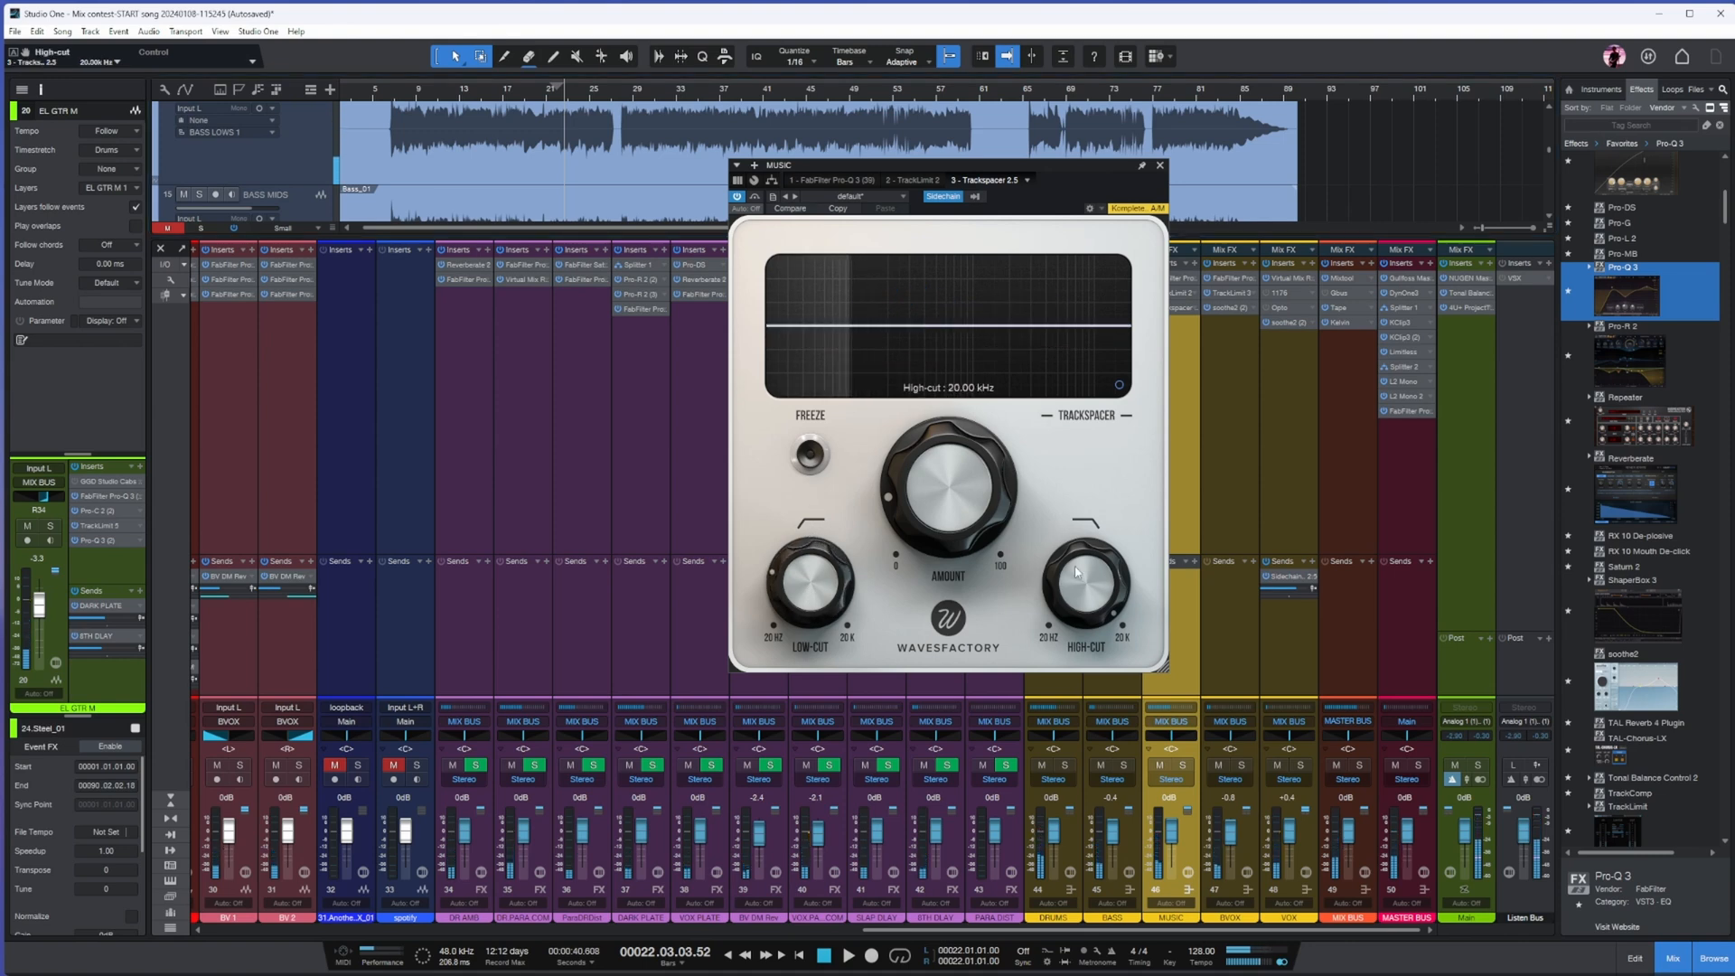
pyautogui.moveTo(1086, 585); pyautogui.dragTo(1083, 638)
pyautogui.moveTo(809, 604); pyautogui.dragTo(837, 595)
pyautogui.moveTo(1119, 585); pyautogui.dragTo(1119, 592)
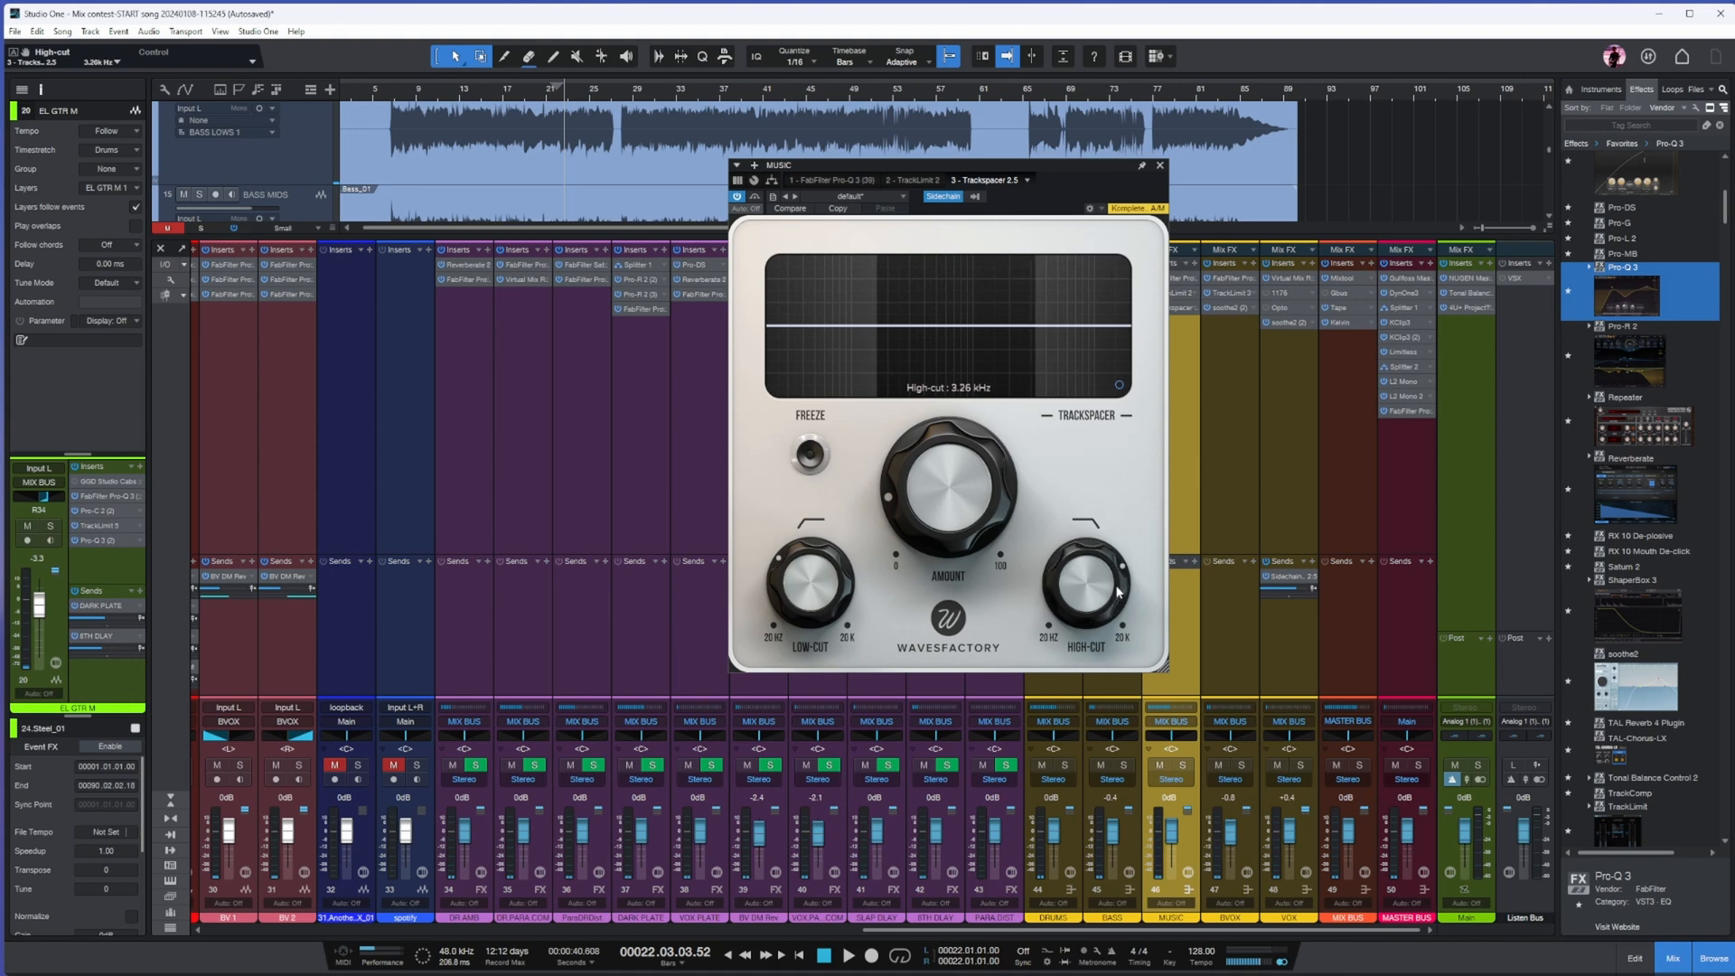
pyautogui.press('space')
pyautogui.moveTo(800, 564); pyautogui.dragTo(799, 568)
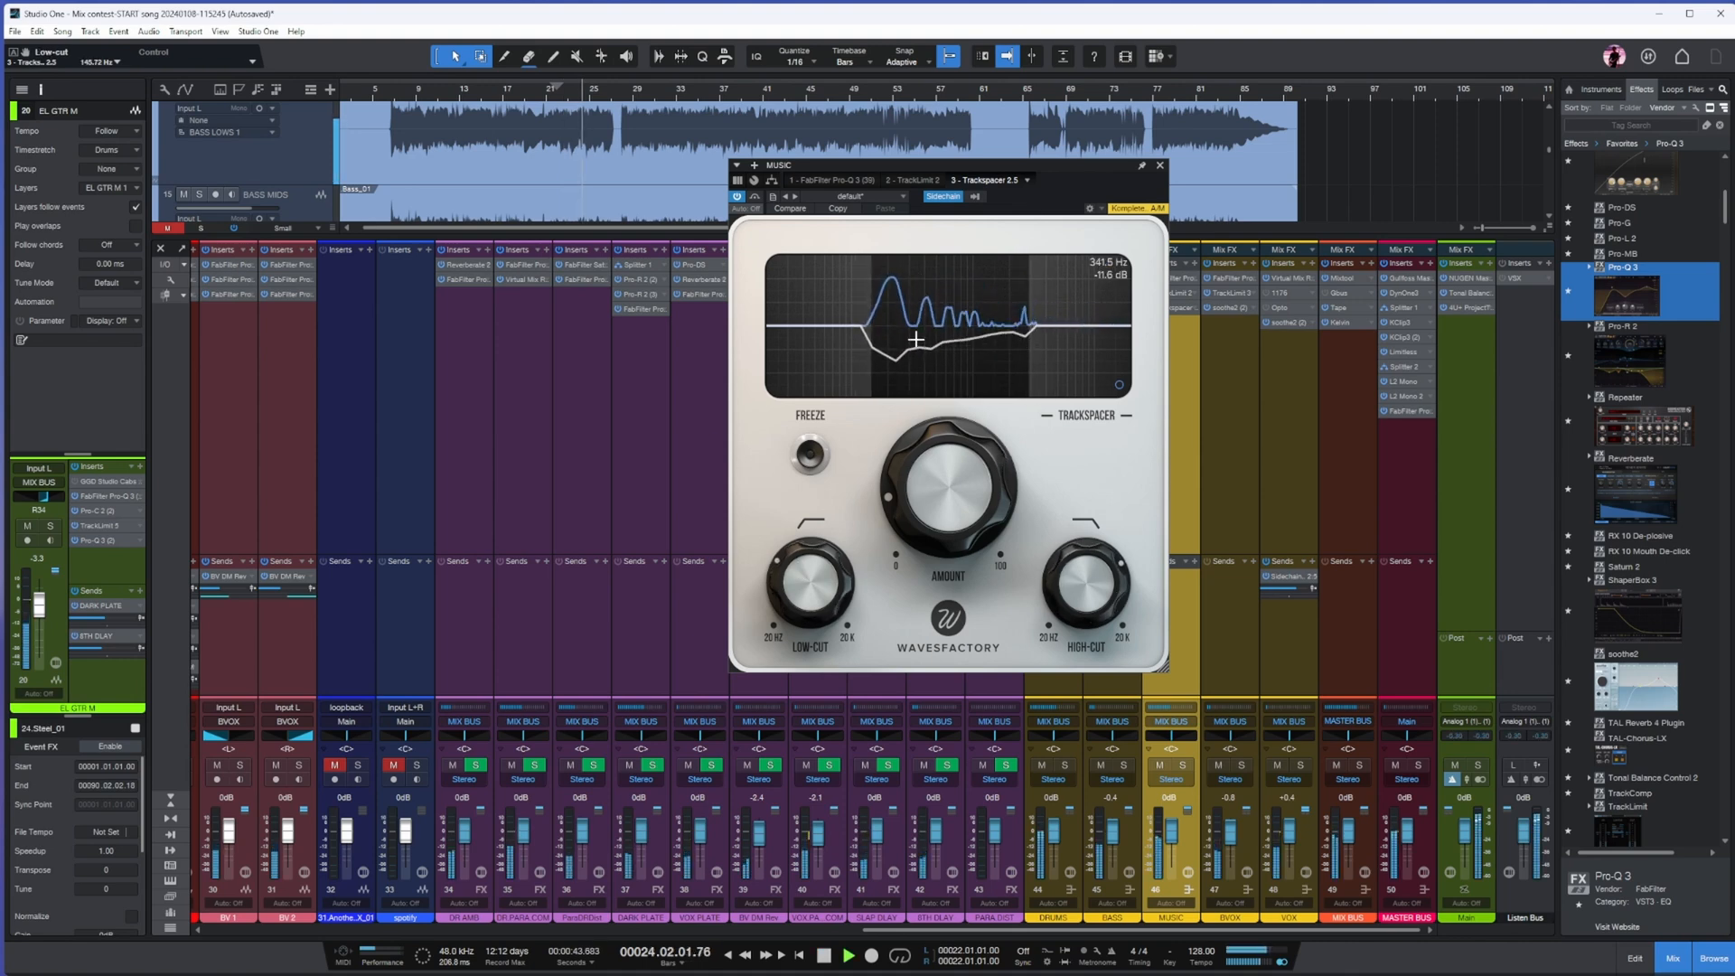
pyautogui.moveTo(1066, 558)
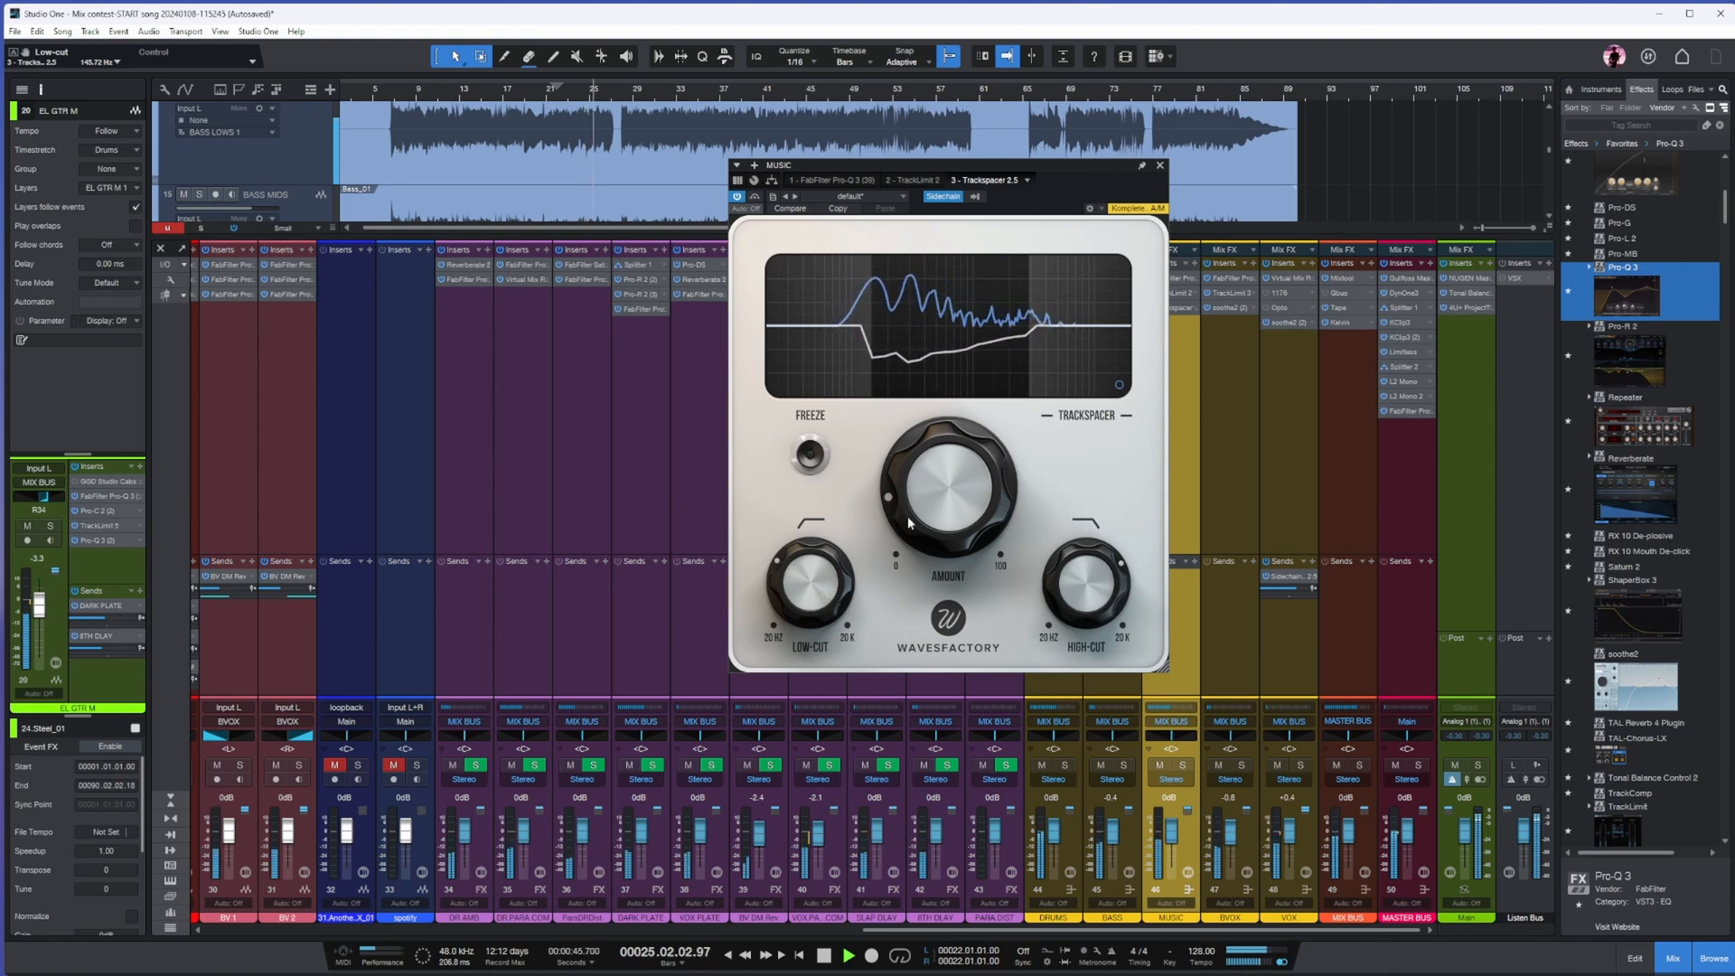
pyautogui.click(1159, 165)
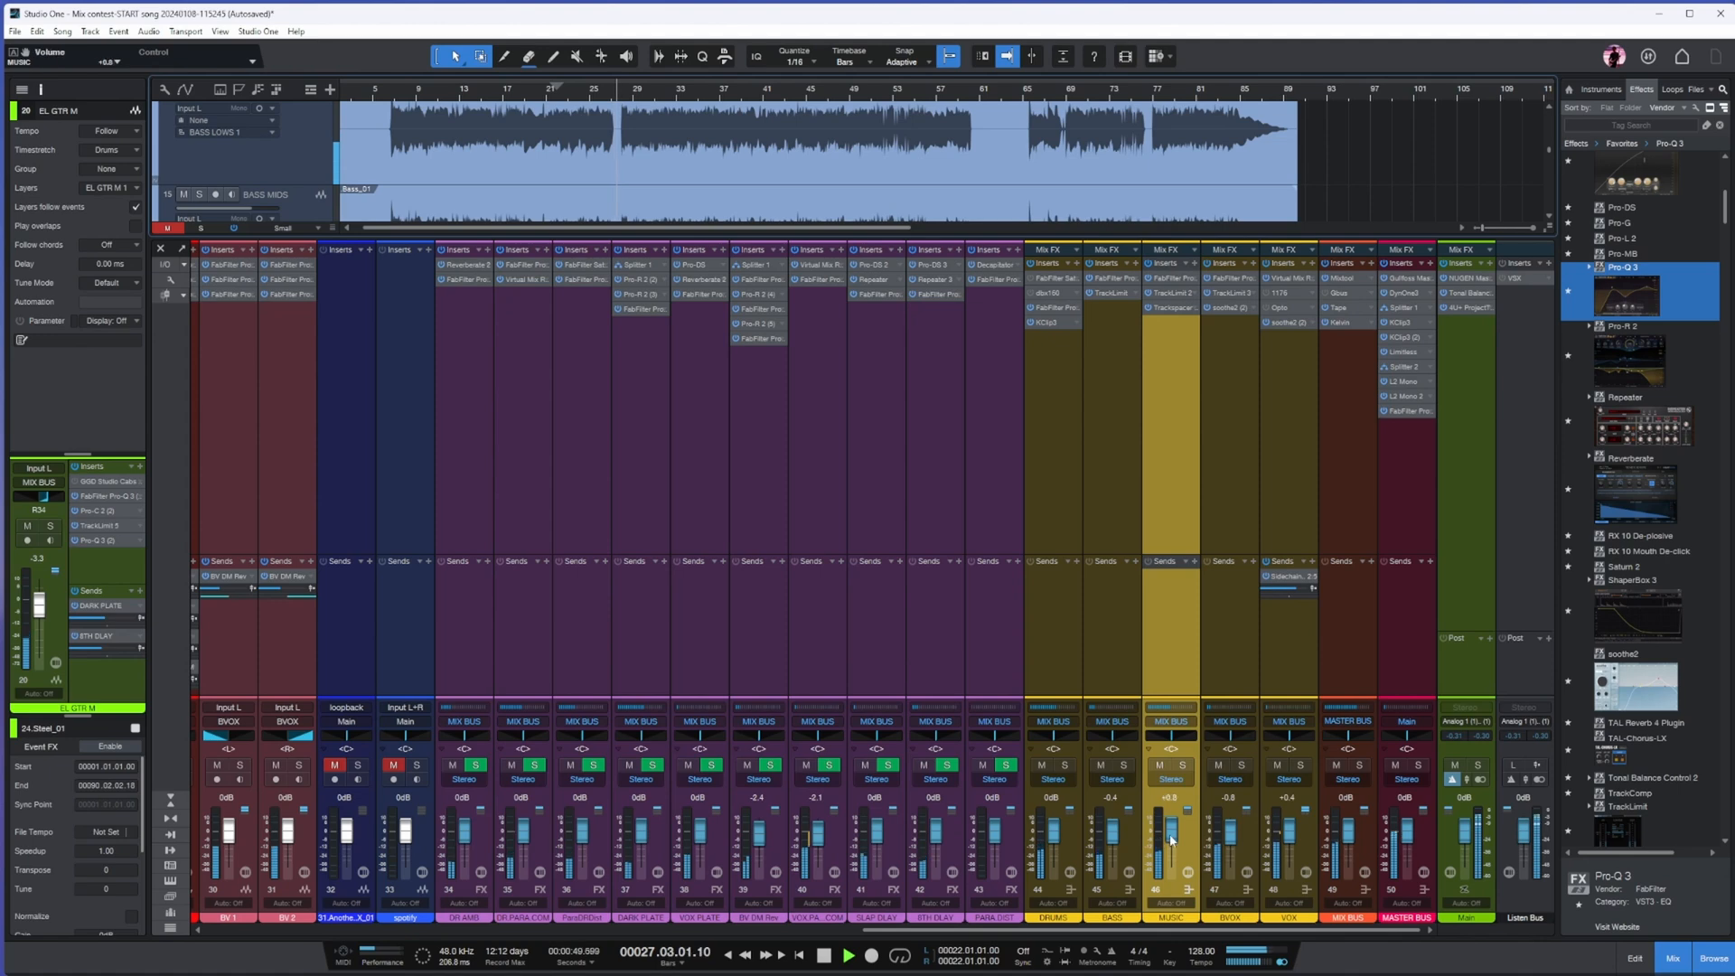
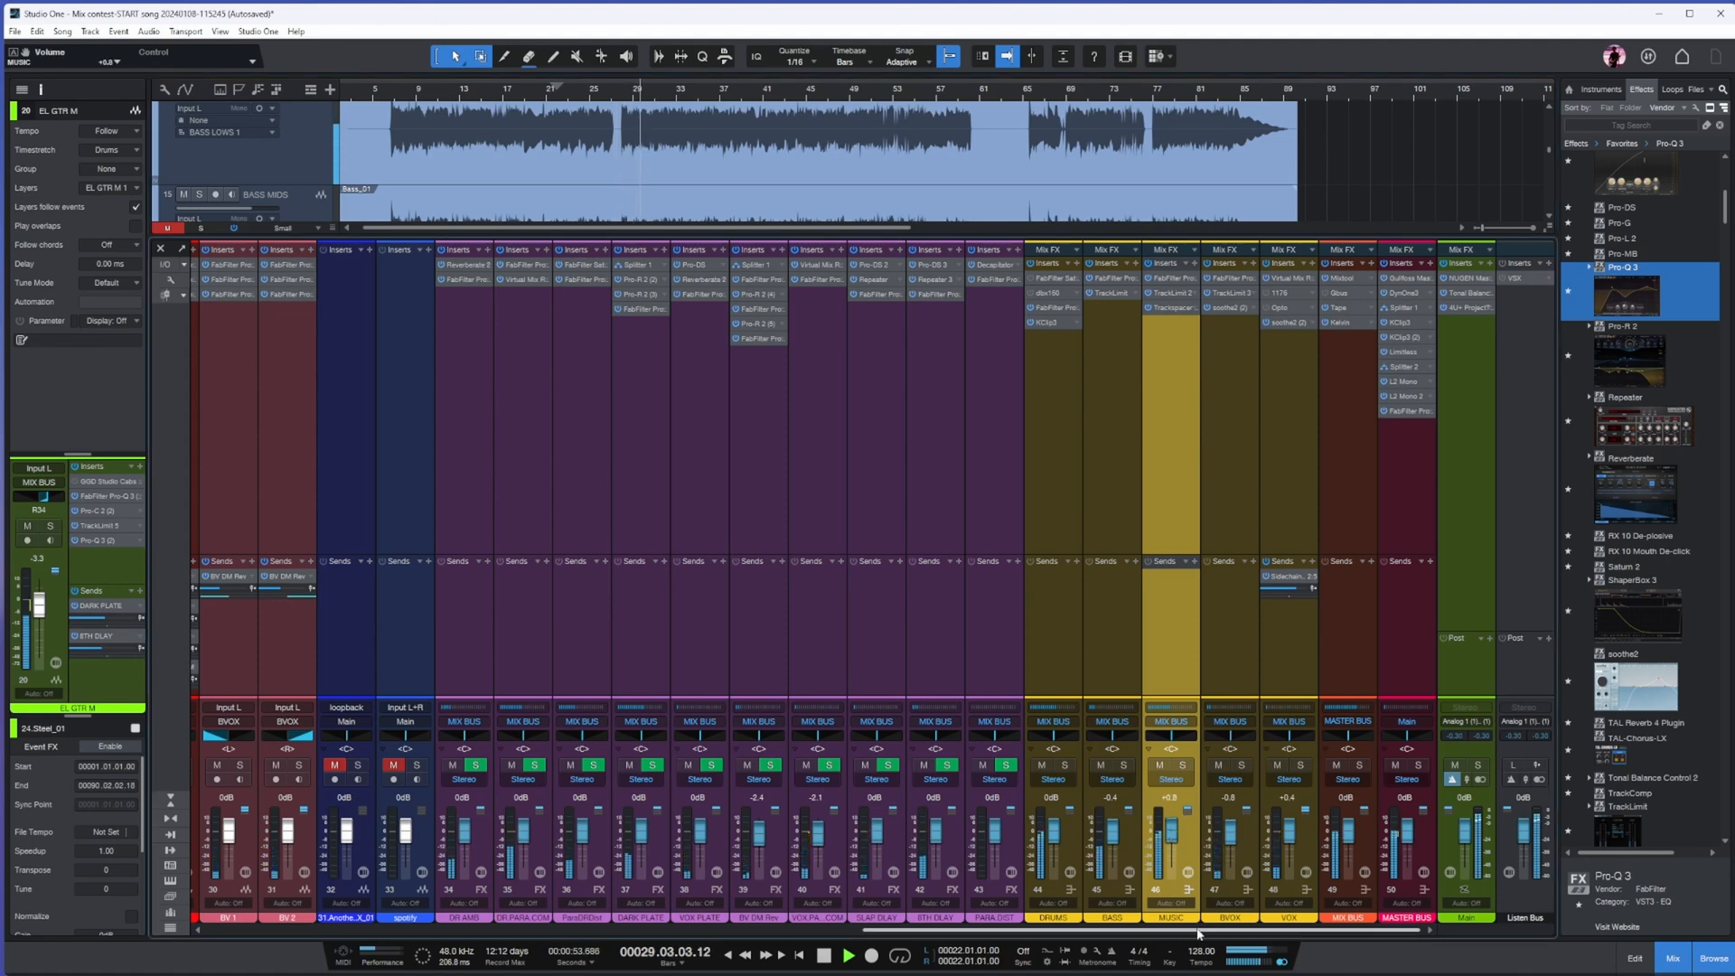
# - Show the volume automation lanes for the MUSIC and VOX buses
pyautogui.hscroll(-5, 1173, 403)
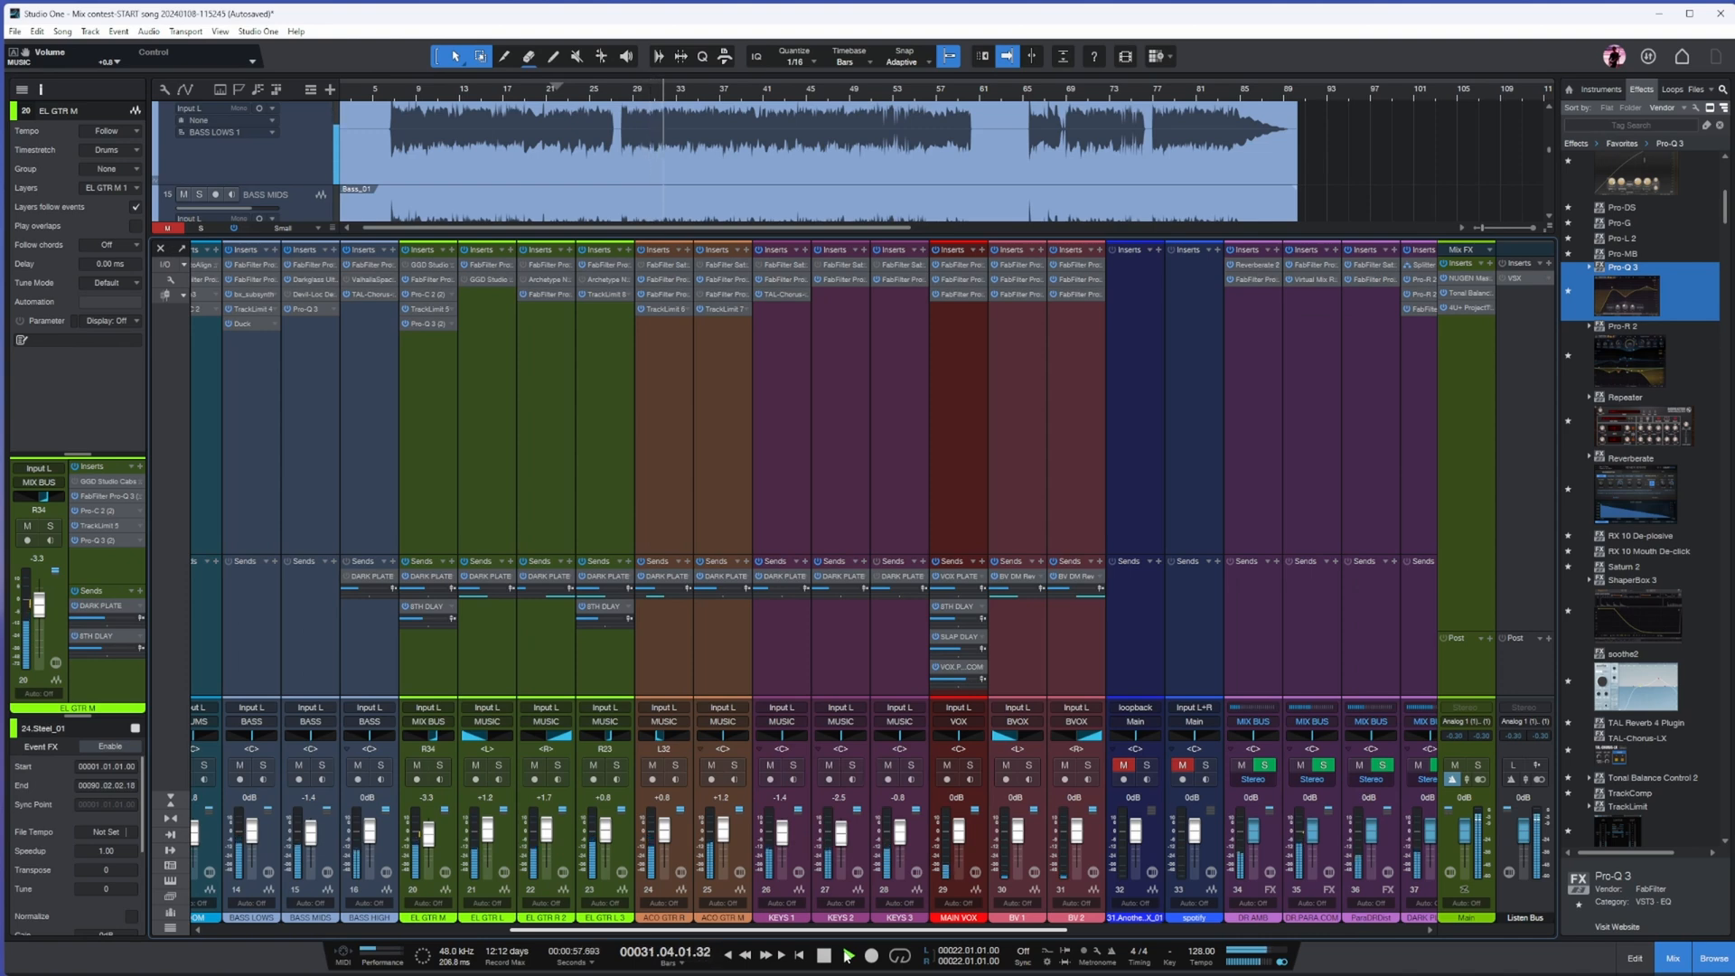
pyautogui.hscroll(-5, 813, 578)
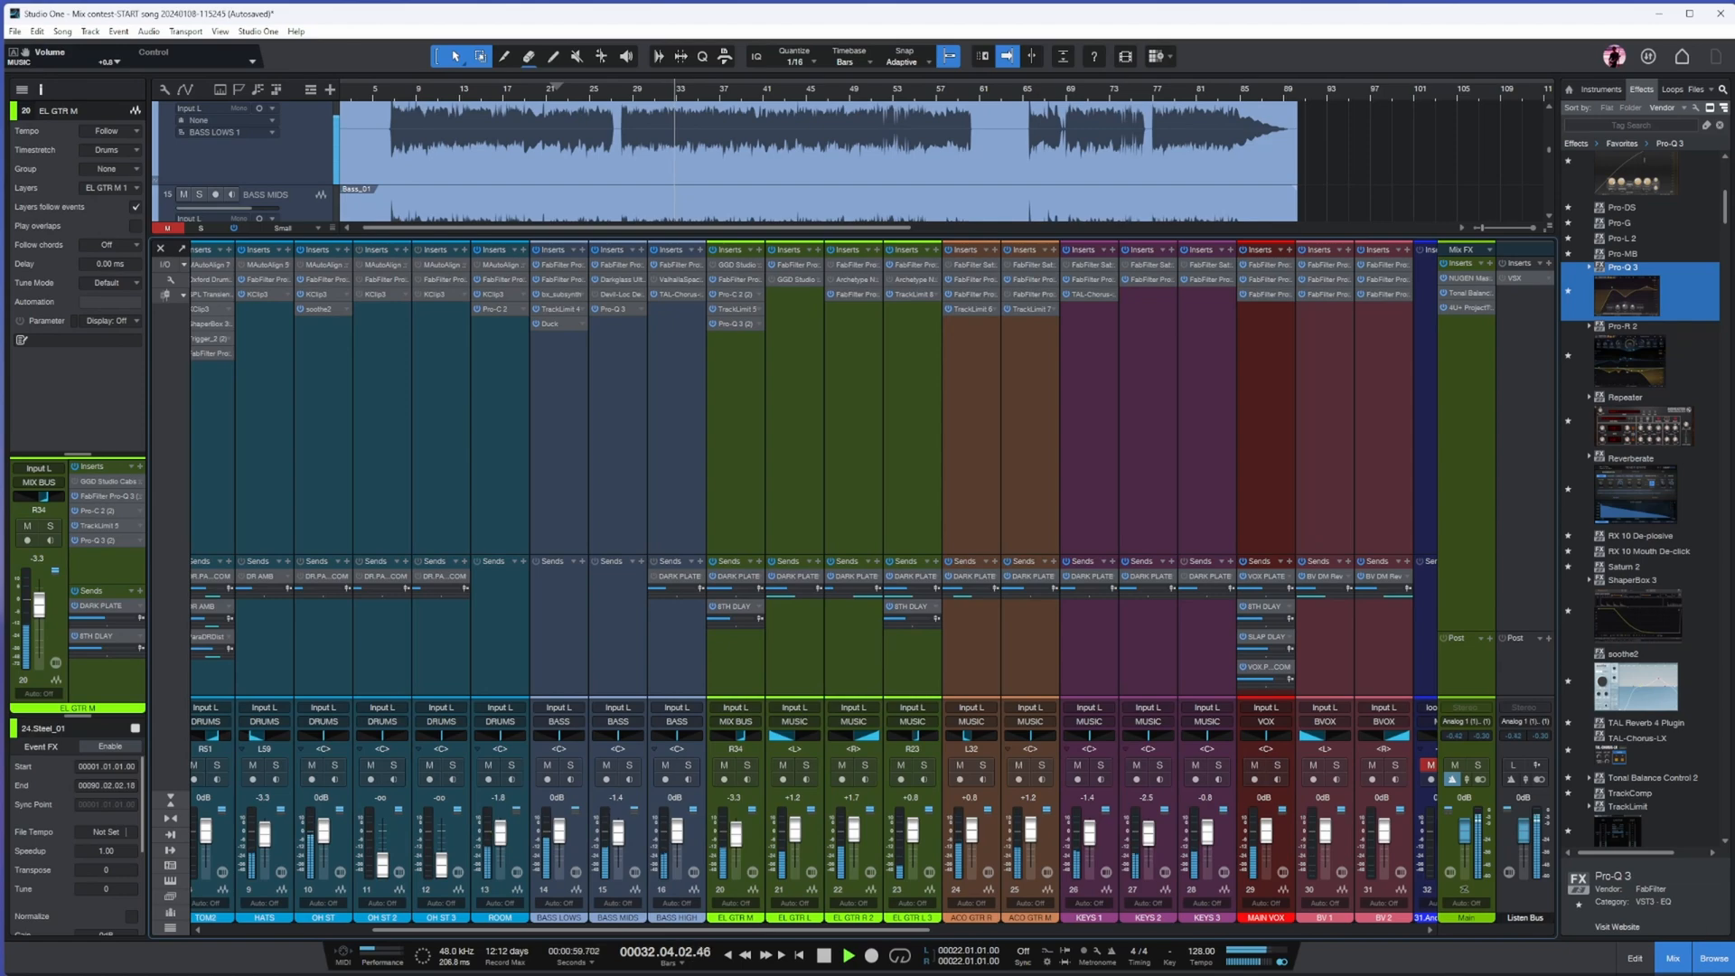
pyautogui.press('F3')
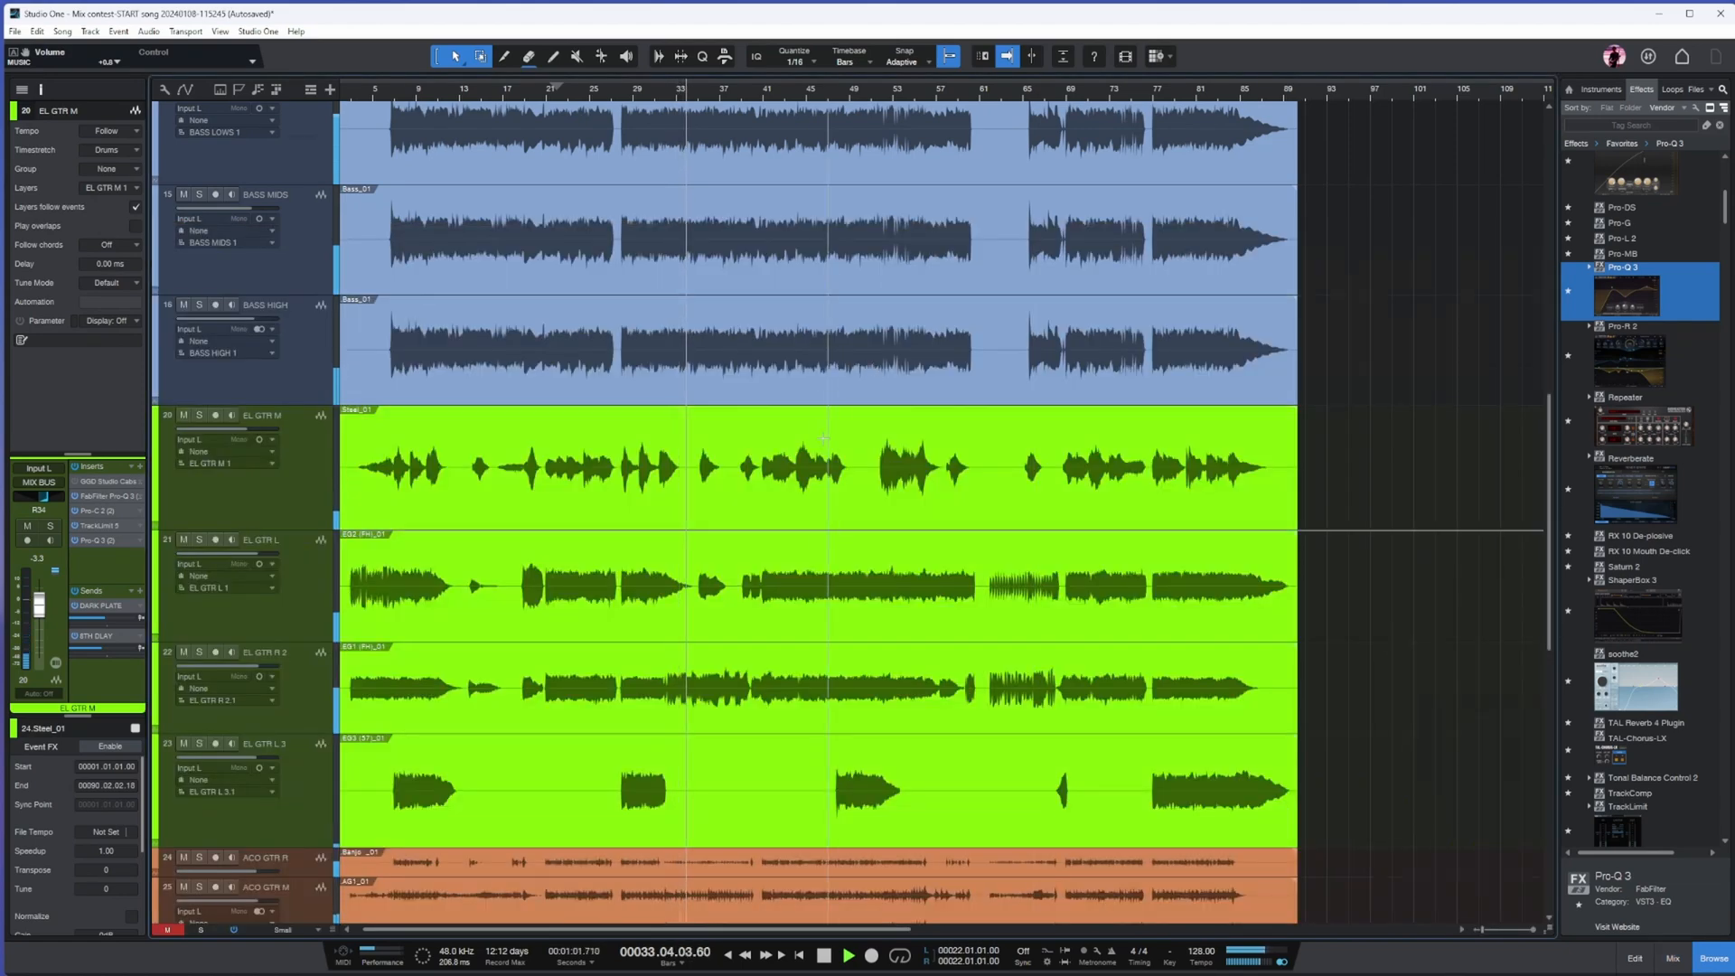
pyautogui.scroll(-3, 824, 437)
pyautogui.click(1673, 957)
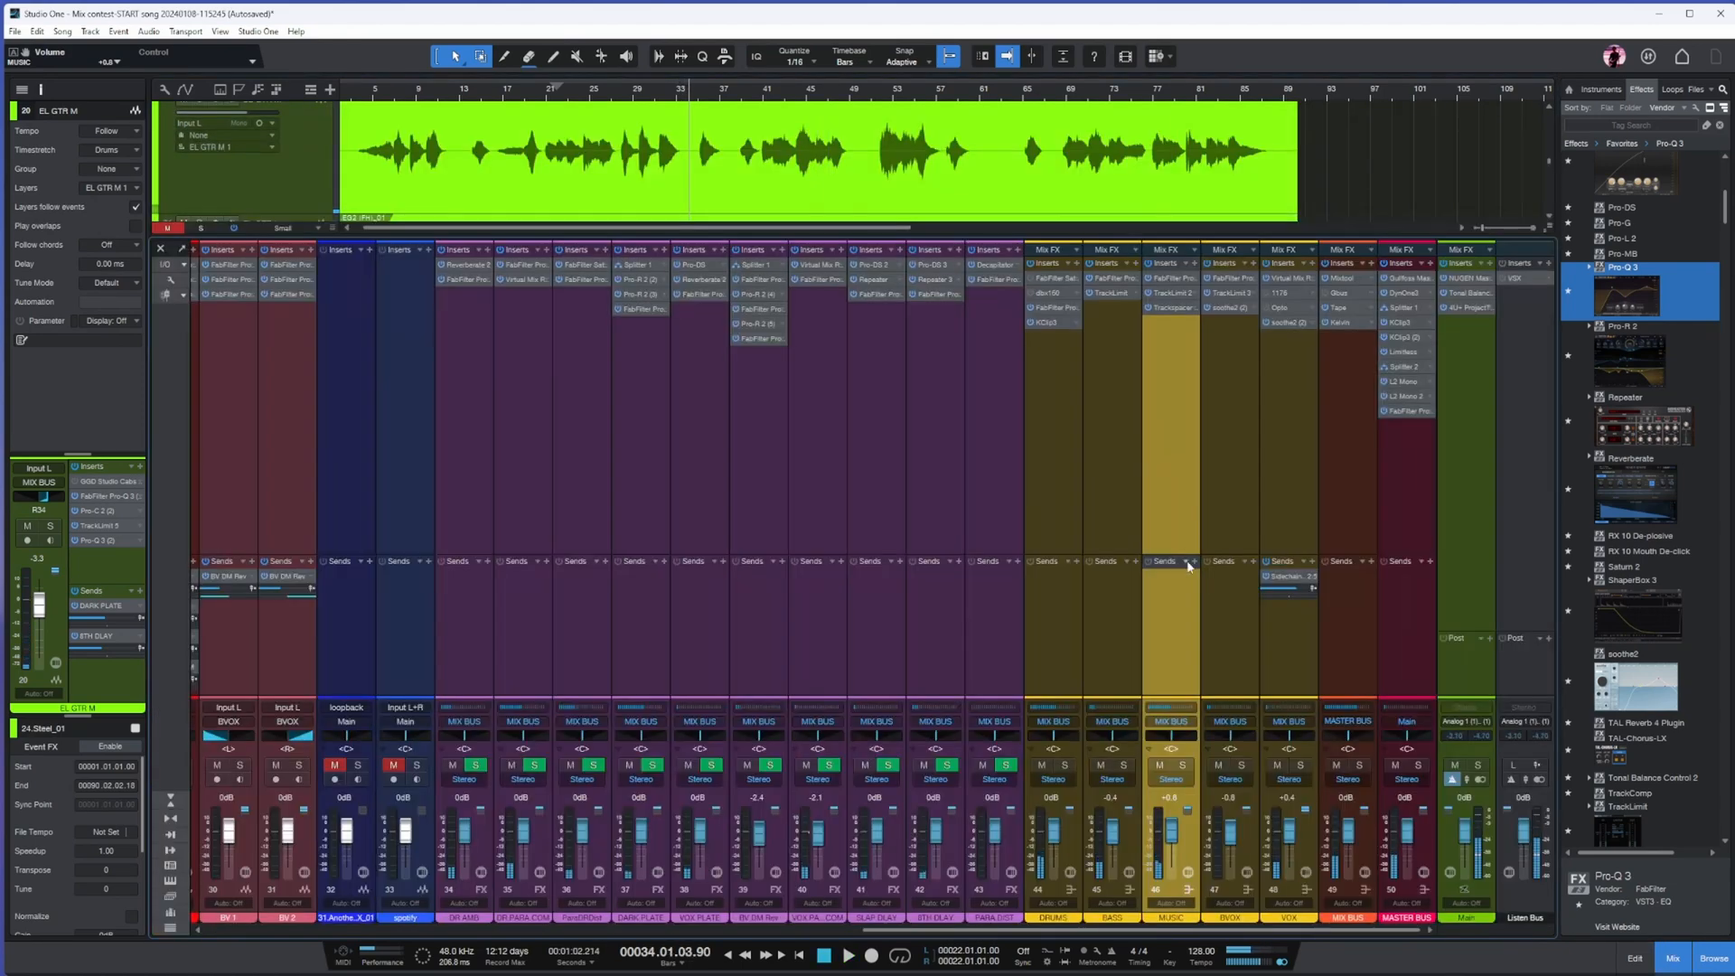
pyautogui.rightClick(1173, 845)
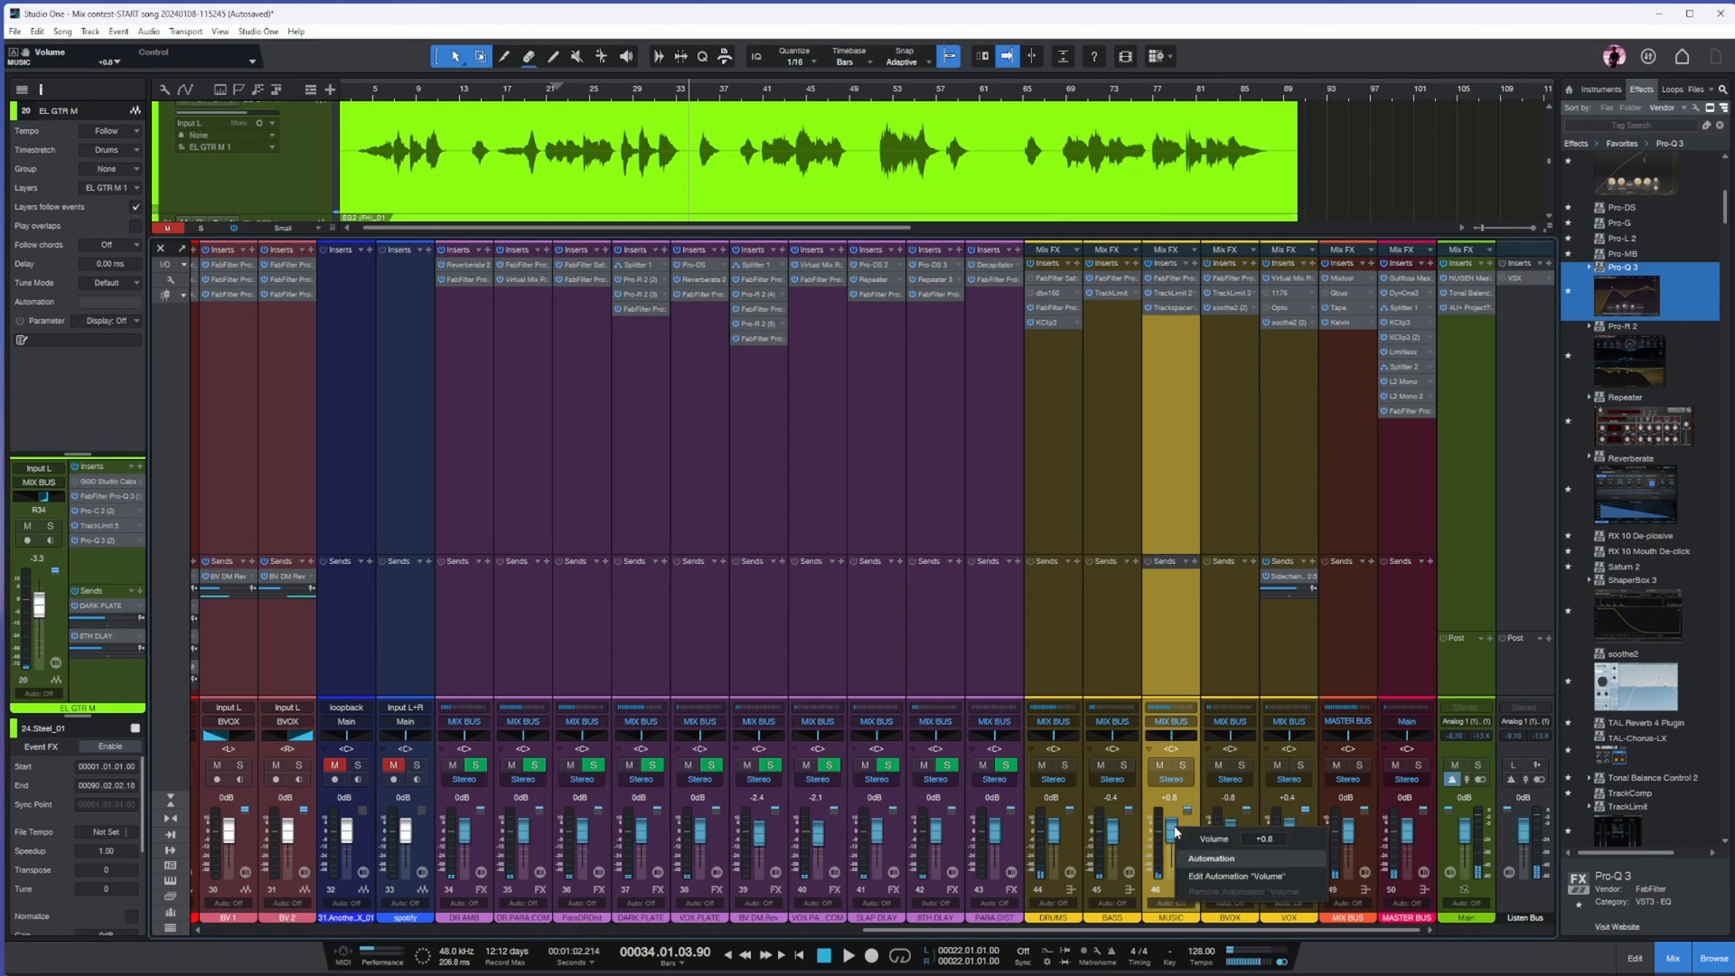
pyautogui.click(1211, 872)
pyautogui.rightClick(1294, 834)
pyautogui.click(1327, 880)
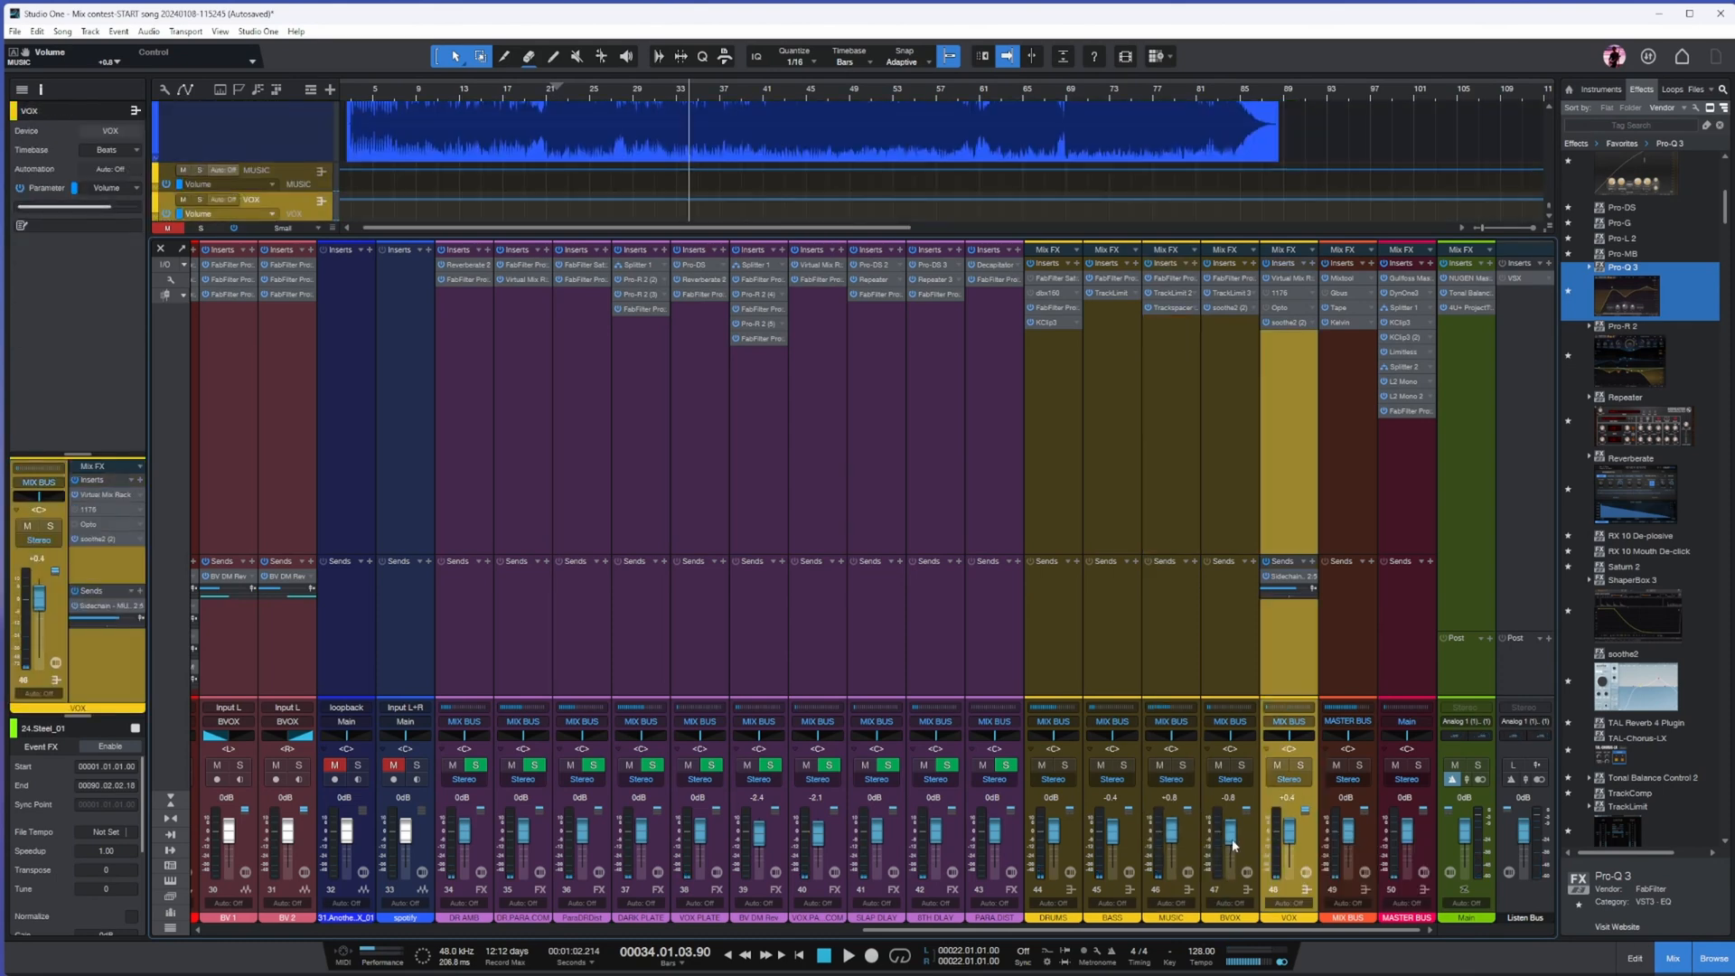
pyautogui.rightClick(1230, 841)
pyautogui.click(1207, 434)
# - Show the BASS LOWS track's volume automation and bring the full arrangement into view
pyautogui.moveTo(1234, 931); pyautogui.dragTo(647, 931)
pyautogui.rightClick(779, 832)
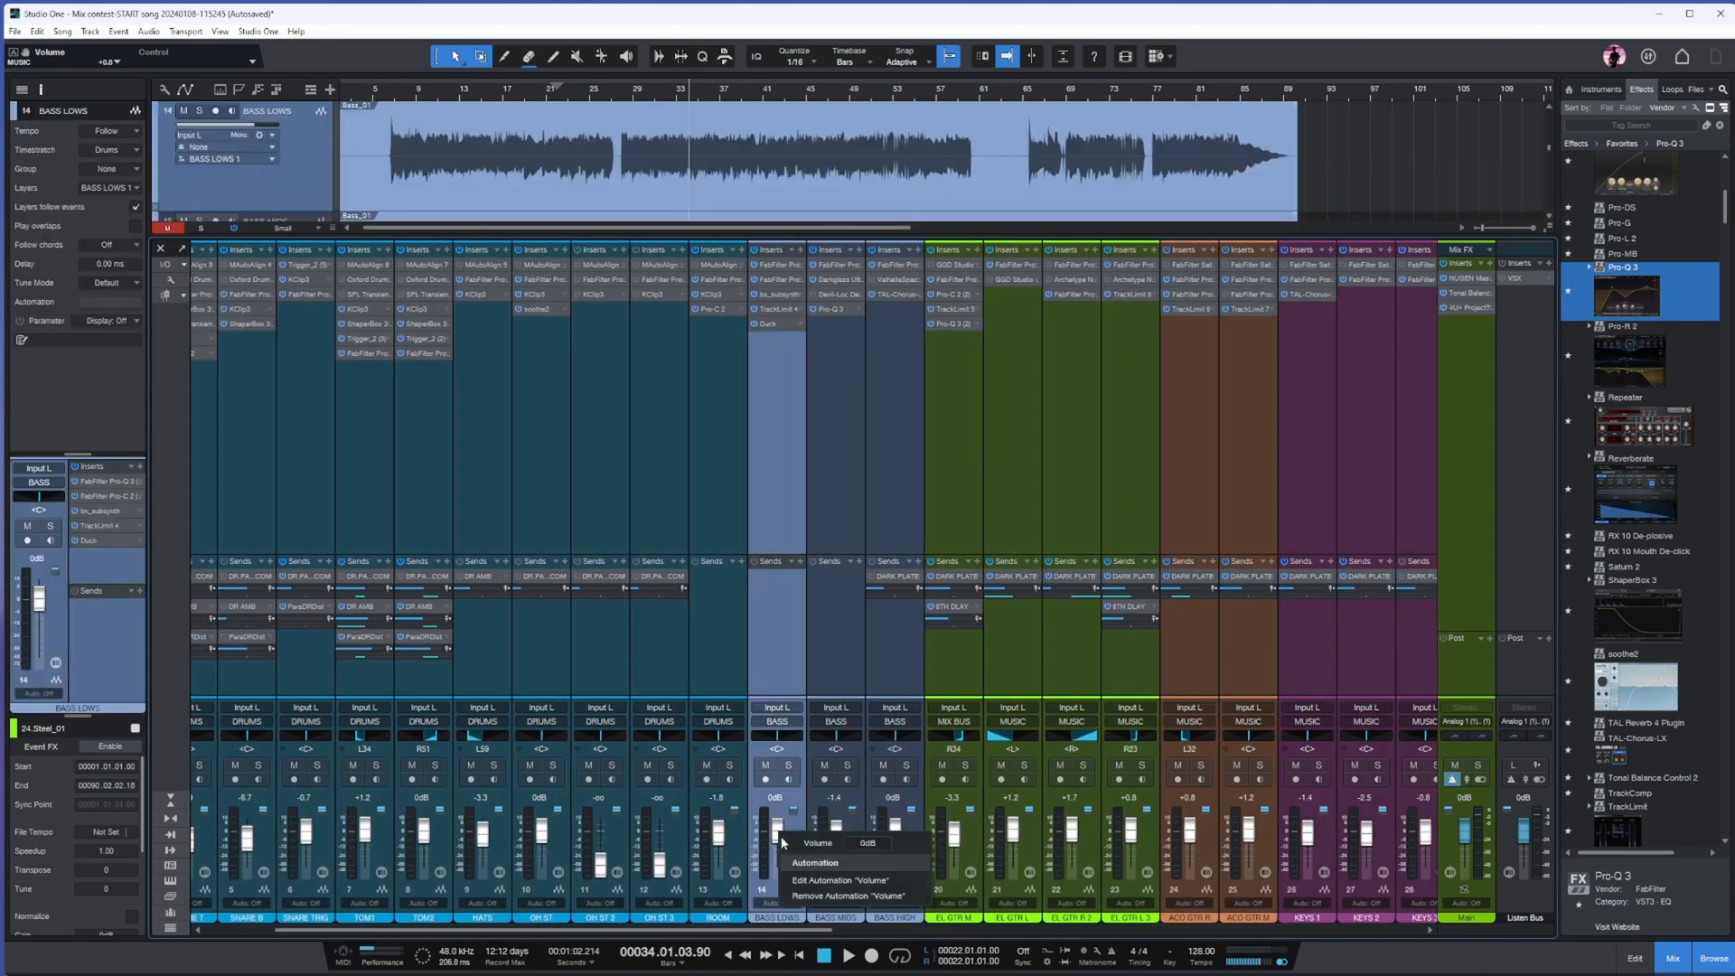
pyautogui.click(840, 880)
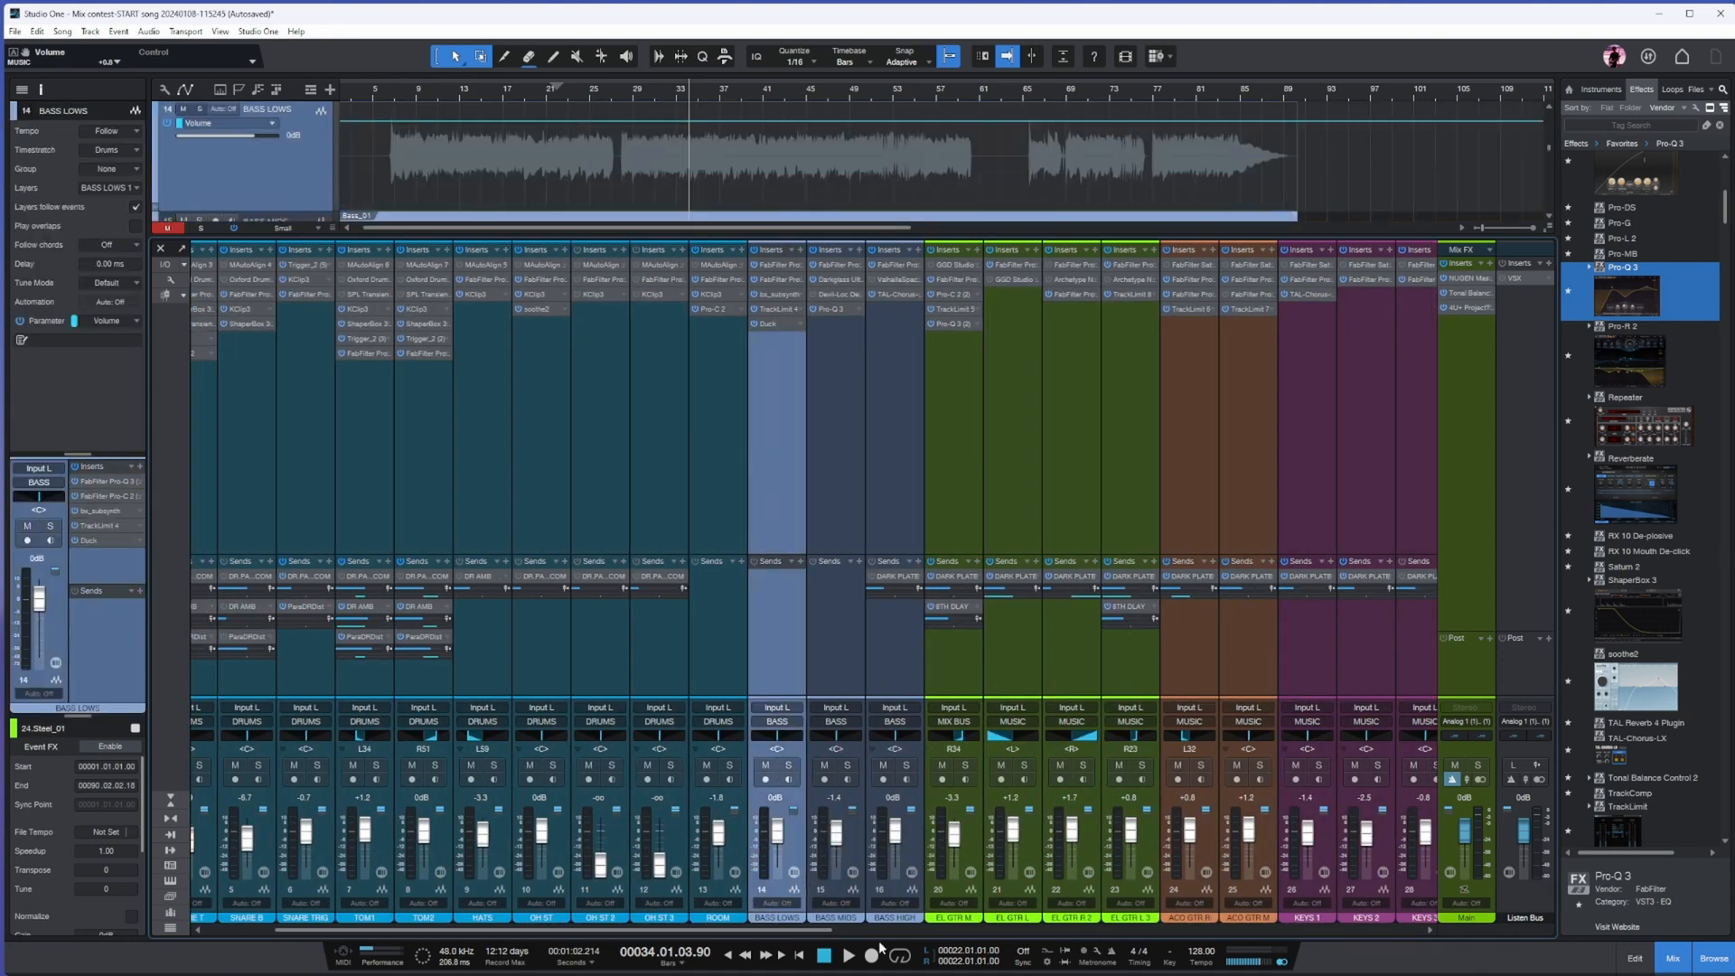
pyautogui.click(1673, 958)
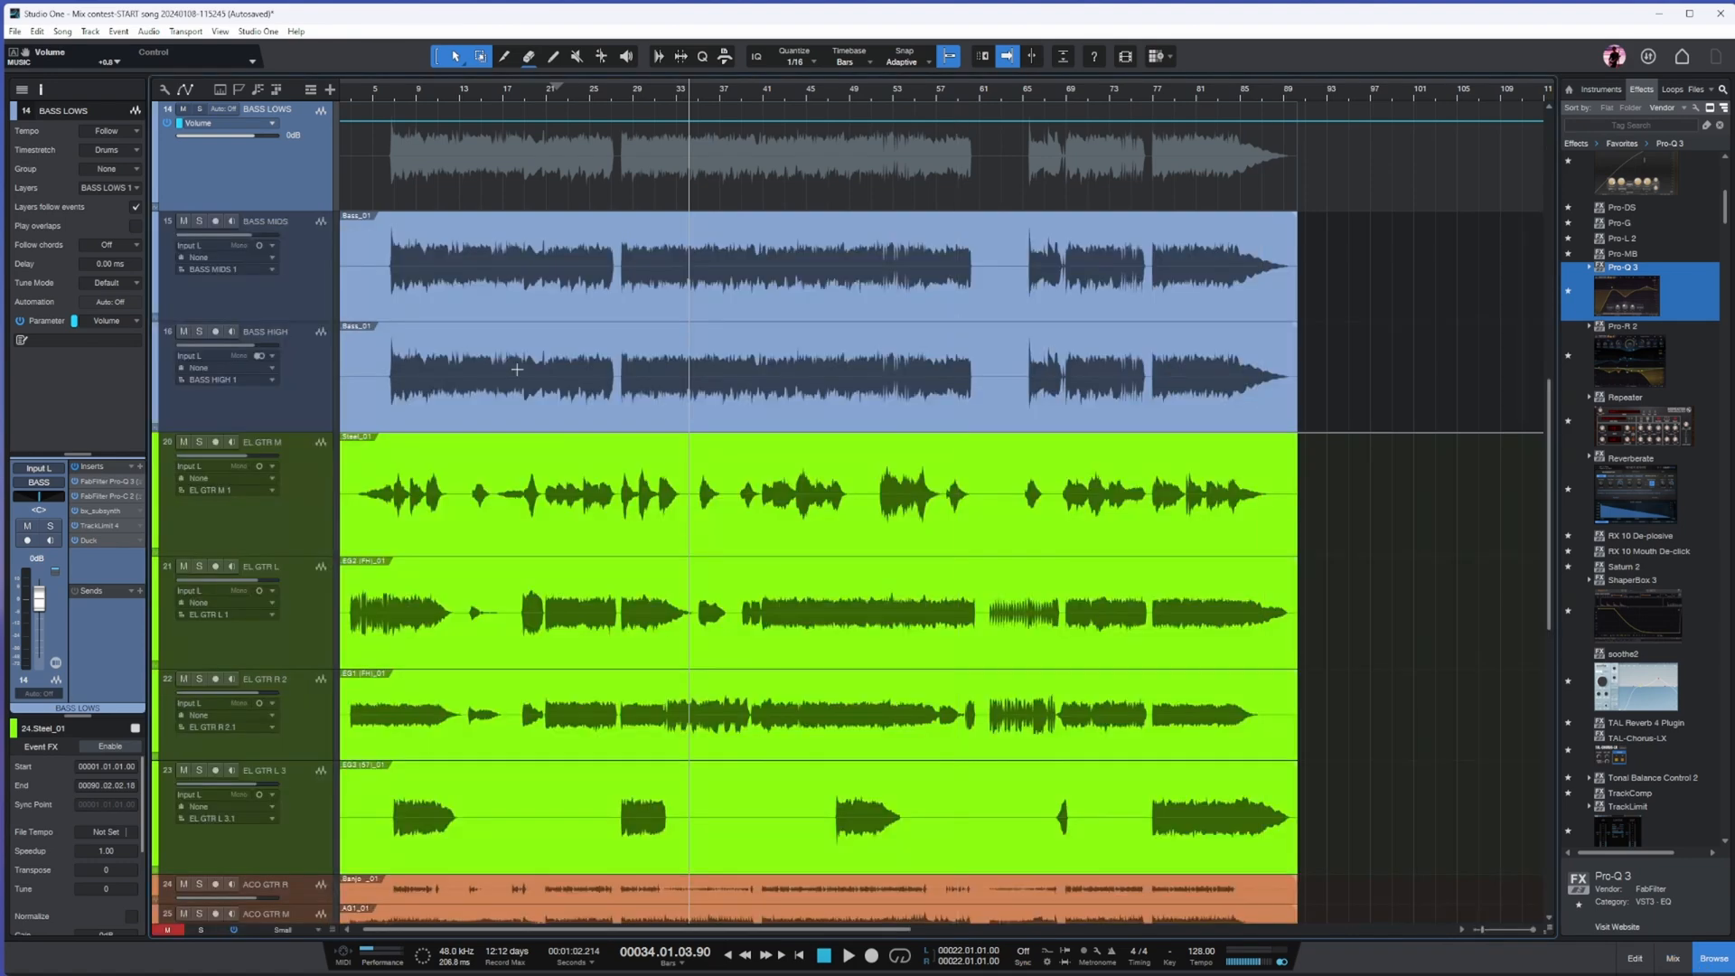
# - Move the EL GTR M track below EL GTR L 3 in the arrangement
pyautogui.scroll(5, 761, 388)
pyautogui.scroll(-2, 632, 406)
pyautogui.scroll(-5, 609, 497)
pyautogui.click(178, 666)
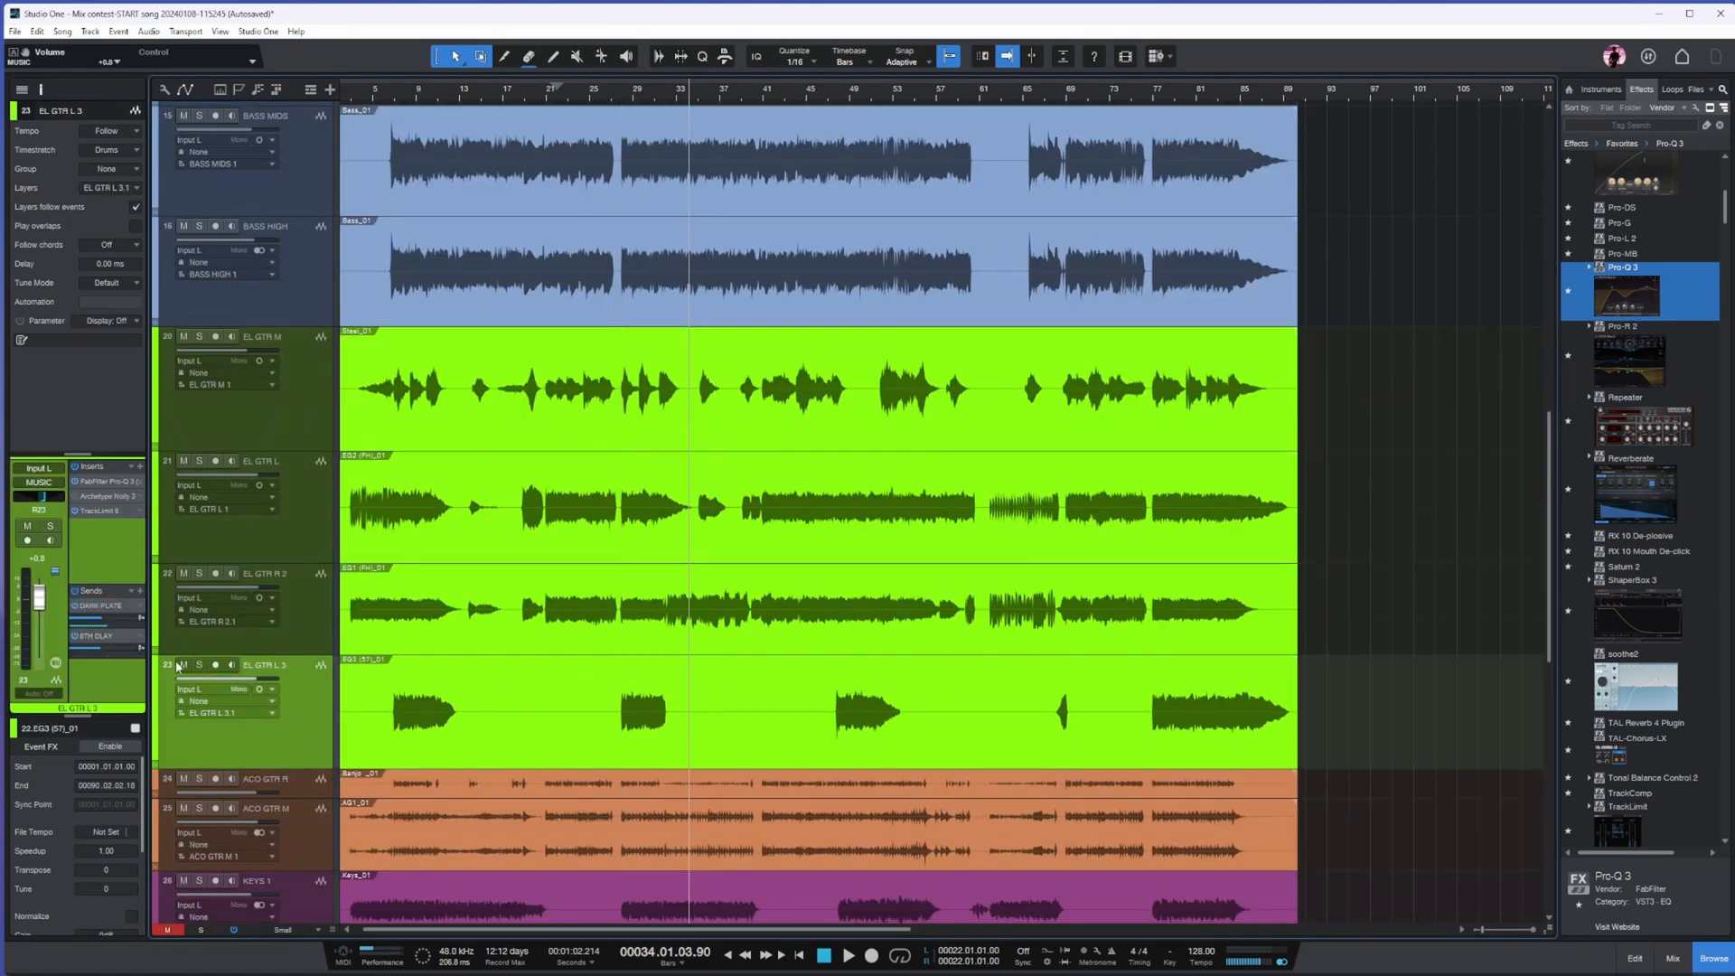
pyautogui.click(160, 712)
pyautogui.click(314, 822)
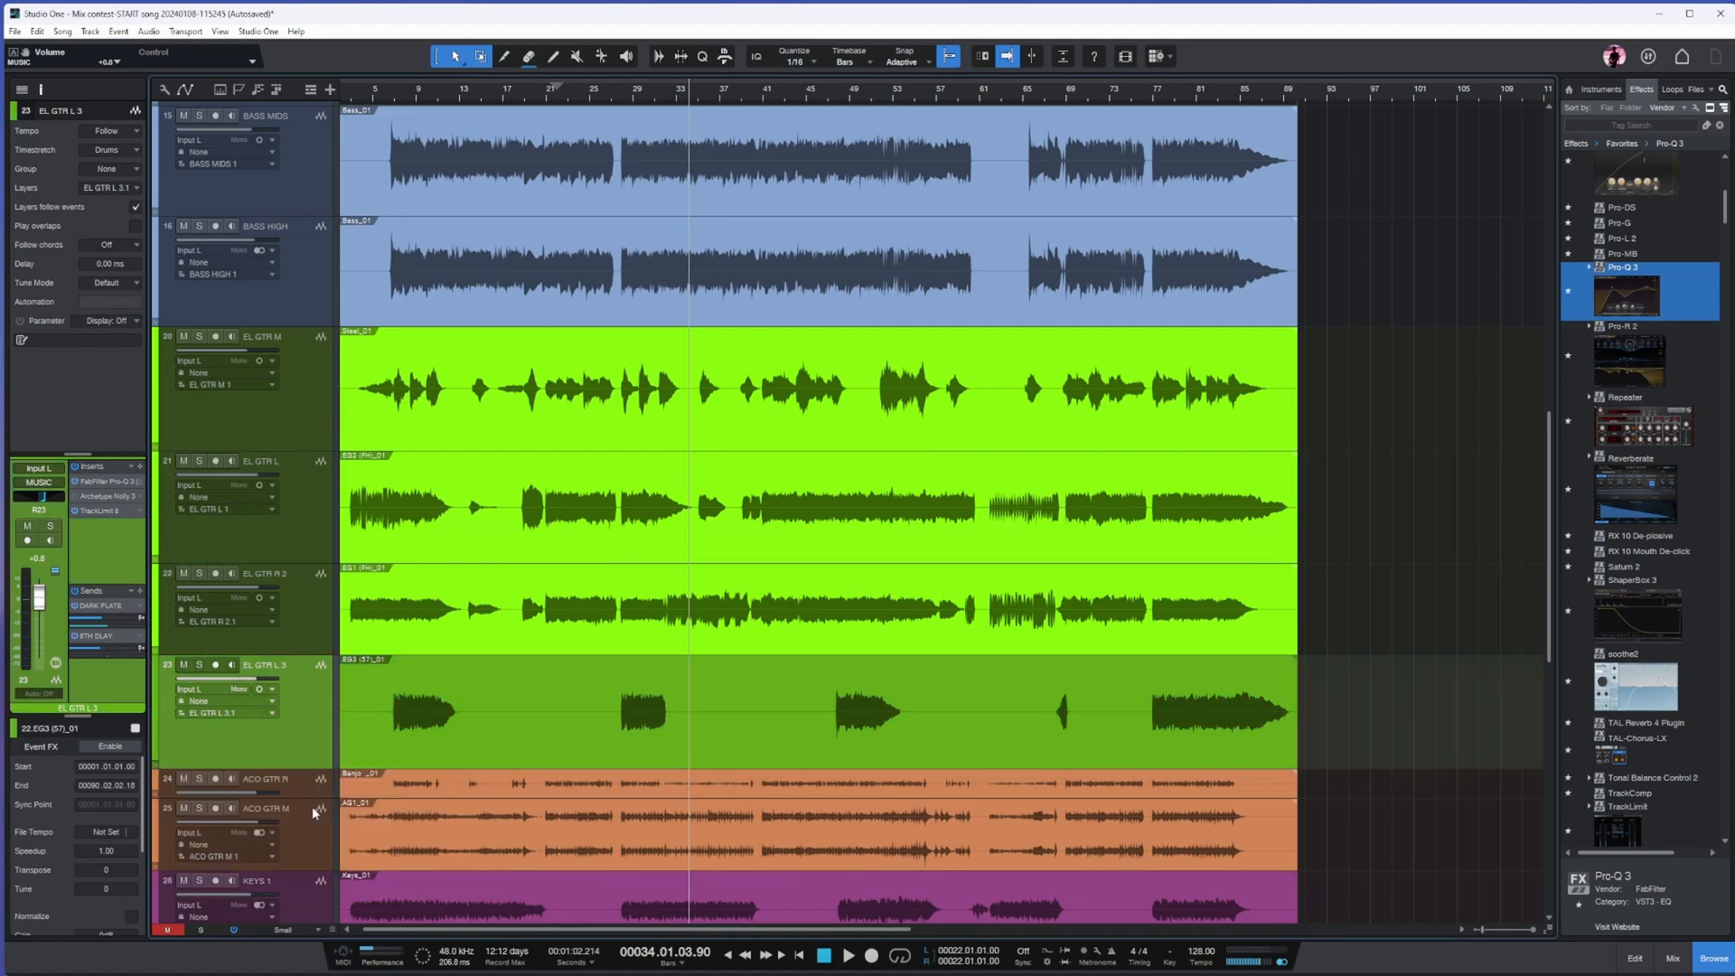
pyautogui.moveTo(310, 404); pyautogui.dragTo(265, 769)
# - Recolor the EL GTR L 3 and EL GTR M tracks olive yellow together
pyautogui.click(216, 631)
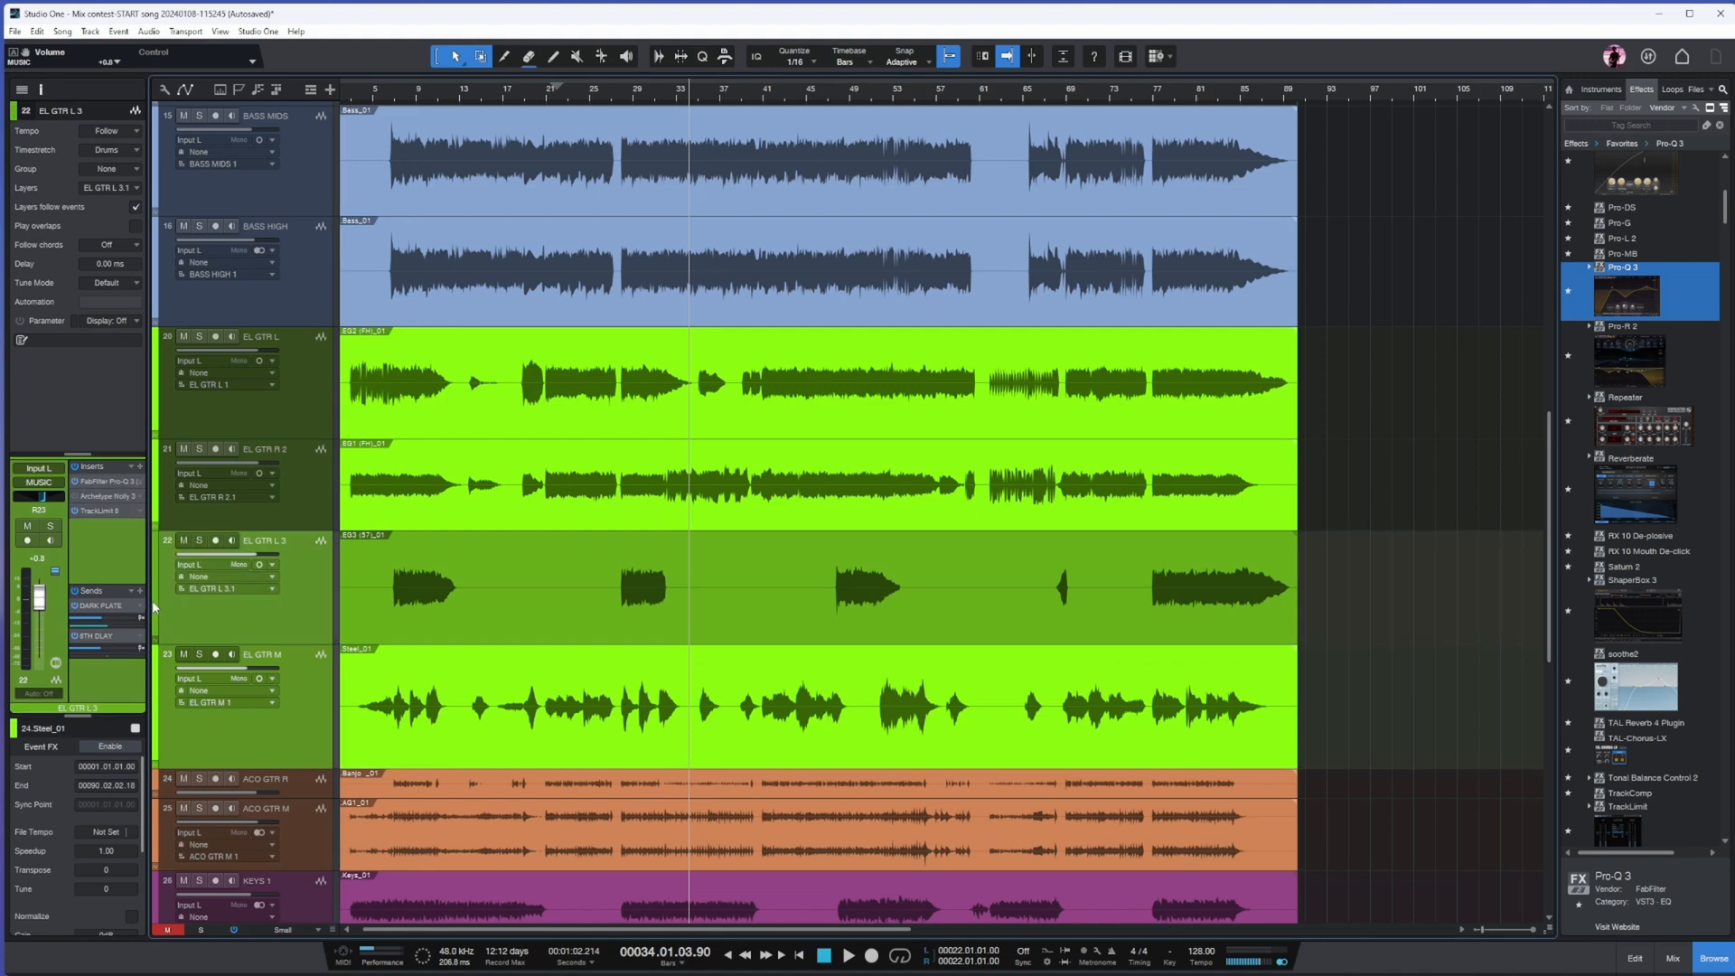
pyautogui.keyDown('shift'); pyautogui.click(215, 708); pyautogui.keyUp('shift')
pyautogui.click(158, 618)
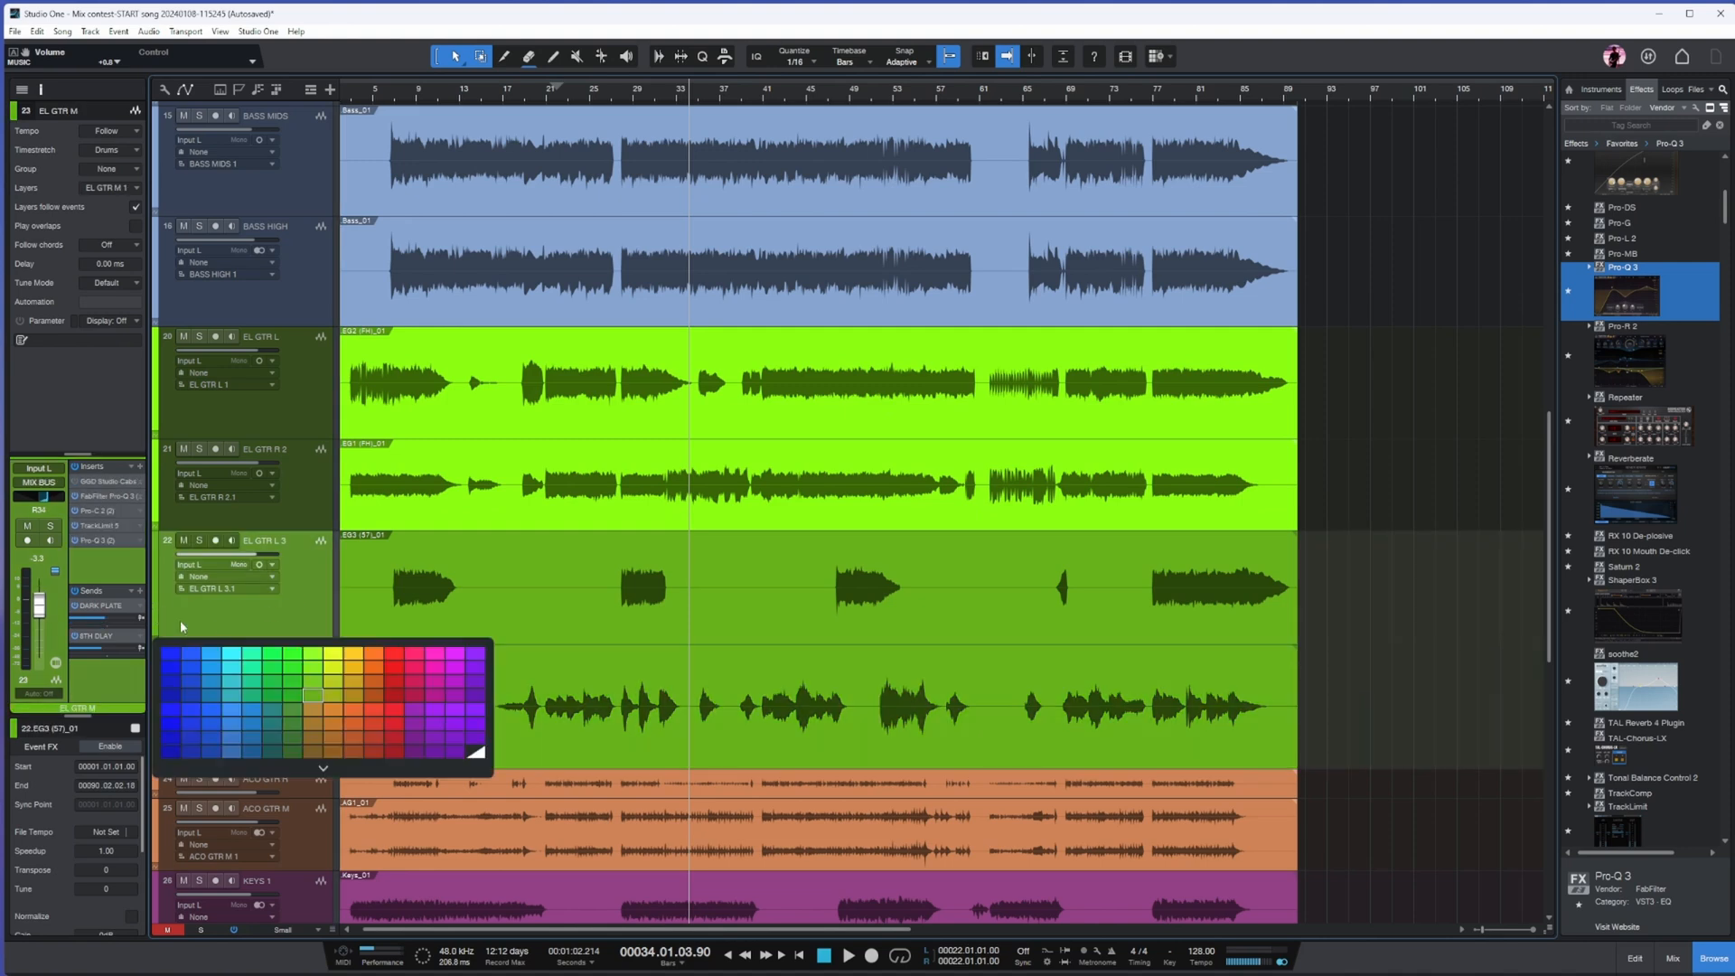
pyautogui.click(312, 694)
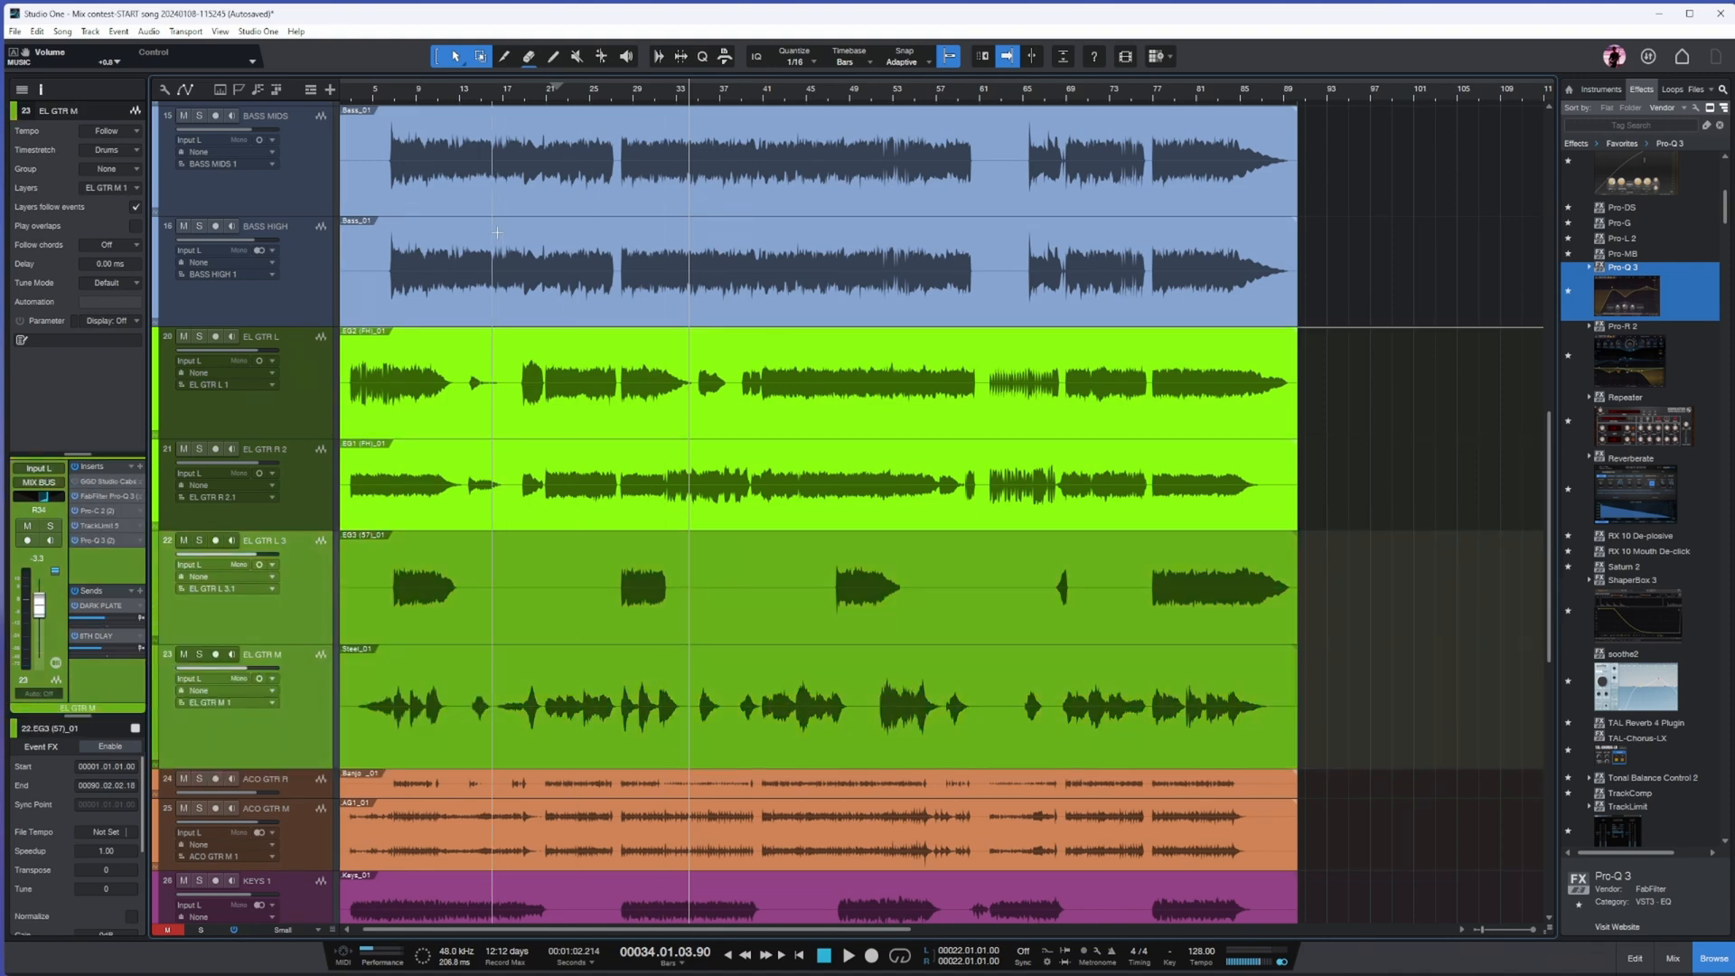
pyautogui.click(155, 620)
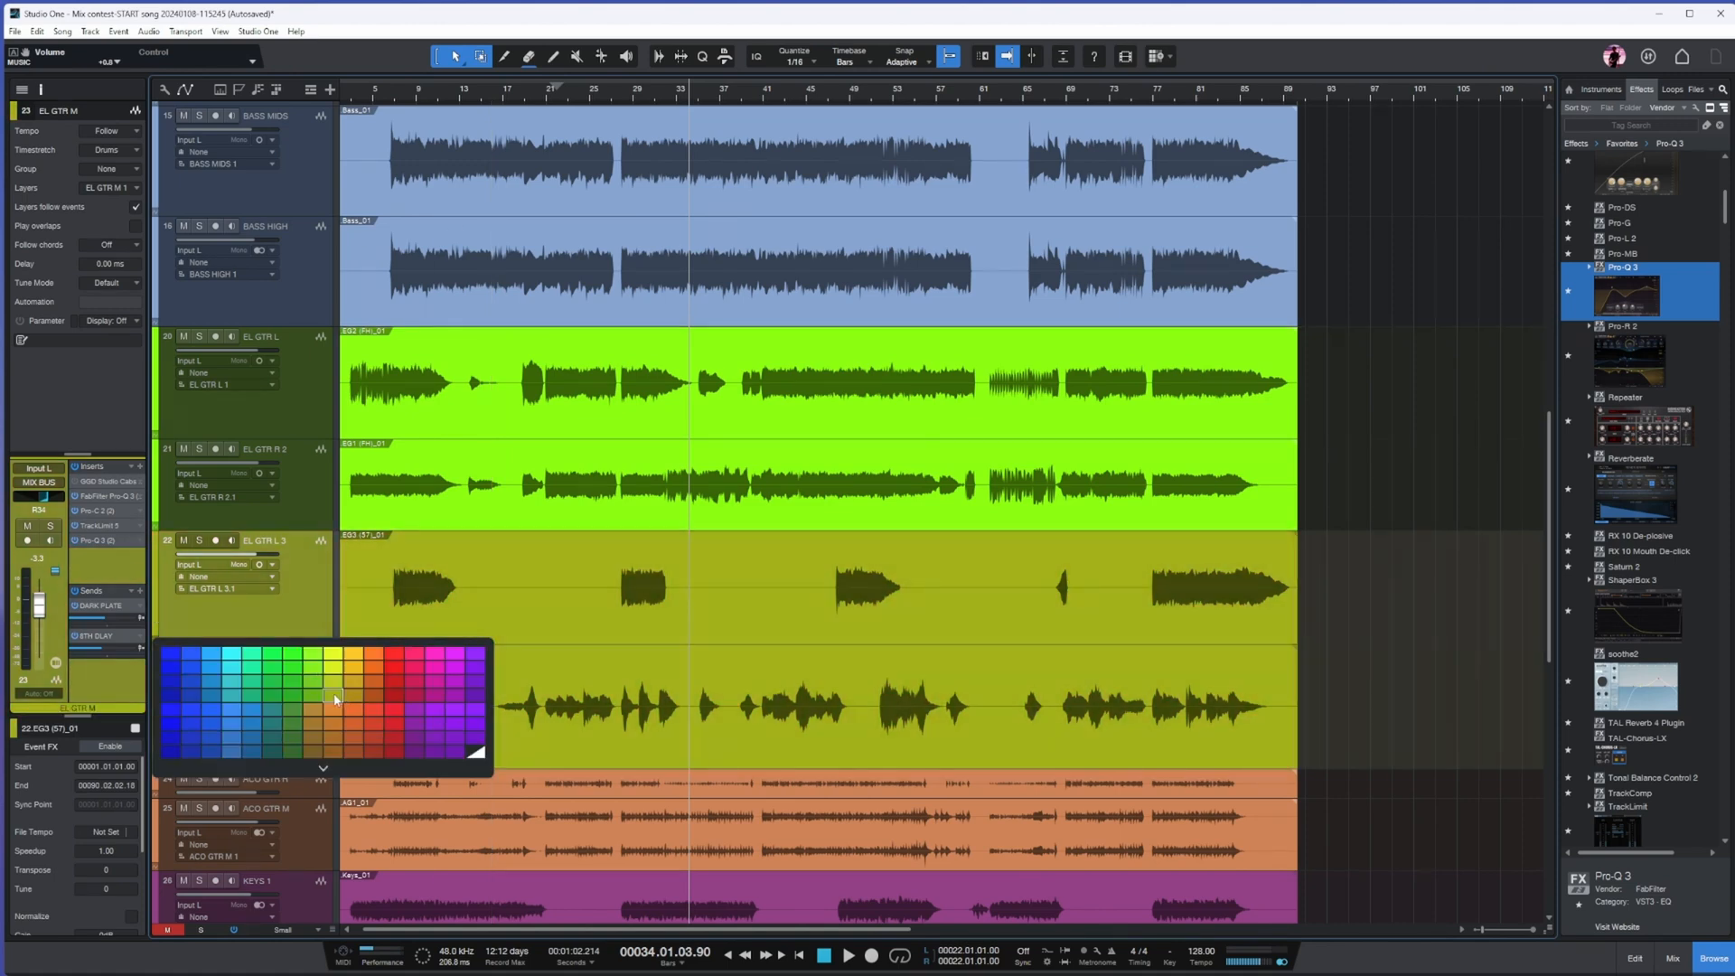
pyautogui.click(194, 687)
# - Play the song from about bar 4 and audition the opening with the EL GTR L track selected
pyautogui.click(393, 85)
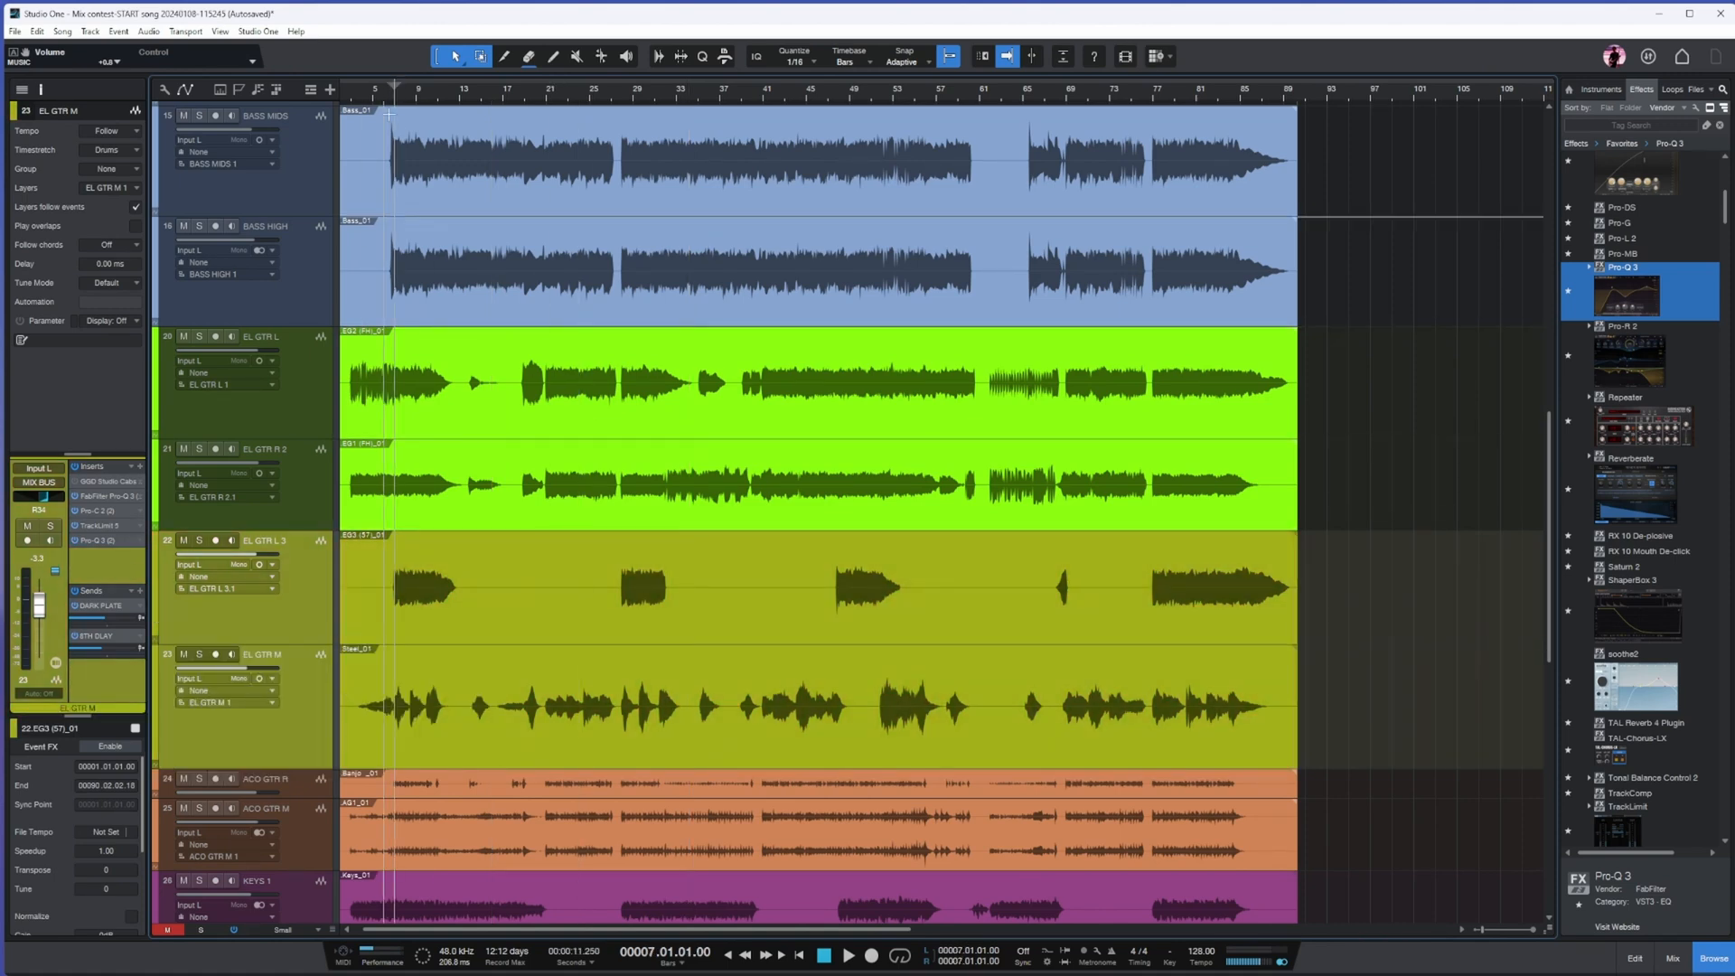
pyautogui.click(364, 96)
pyautogui.press('space')
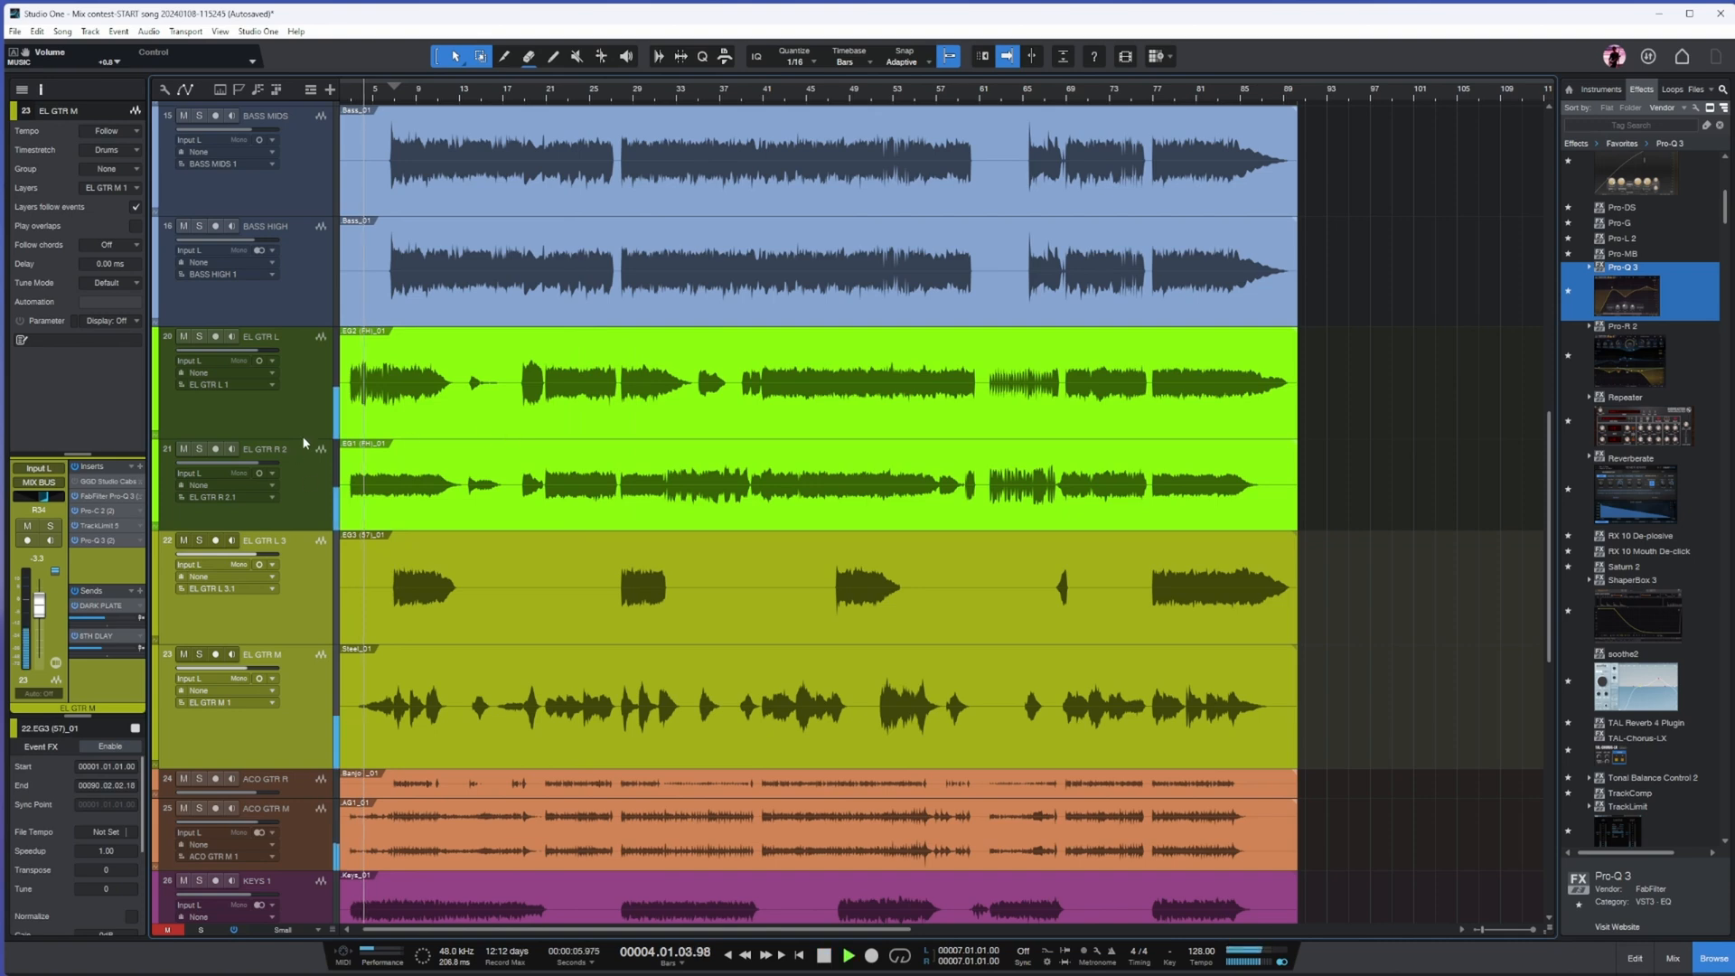
pyautogui.click(306, 445)
pyautogui.click(304, 414)
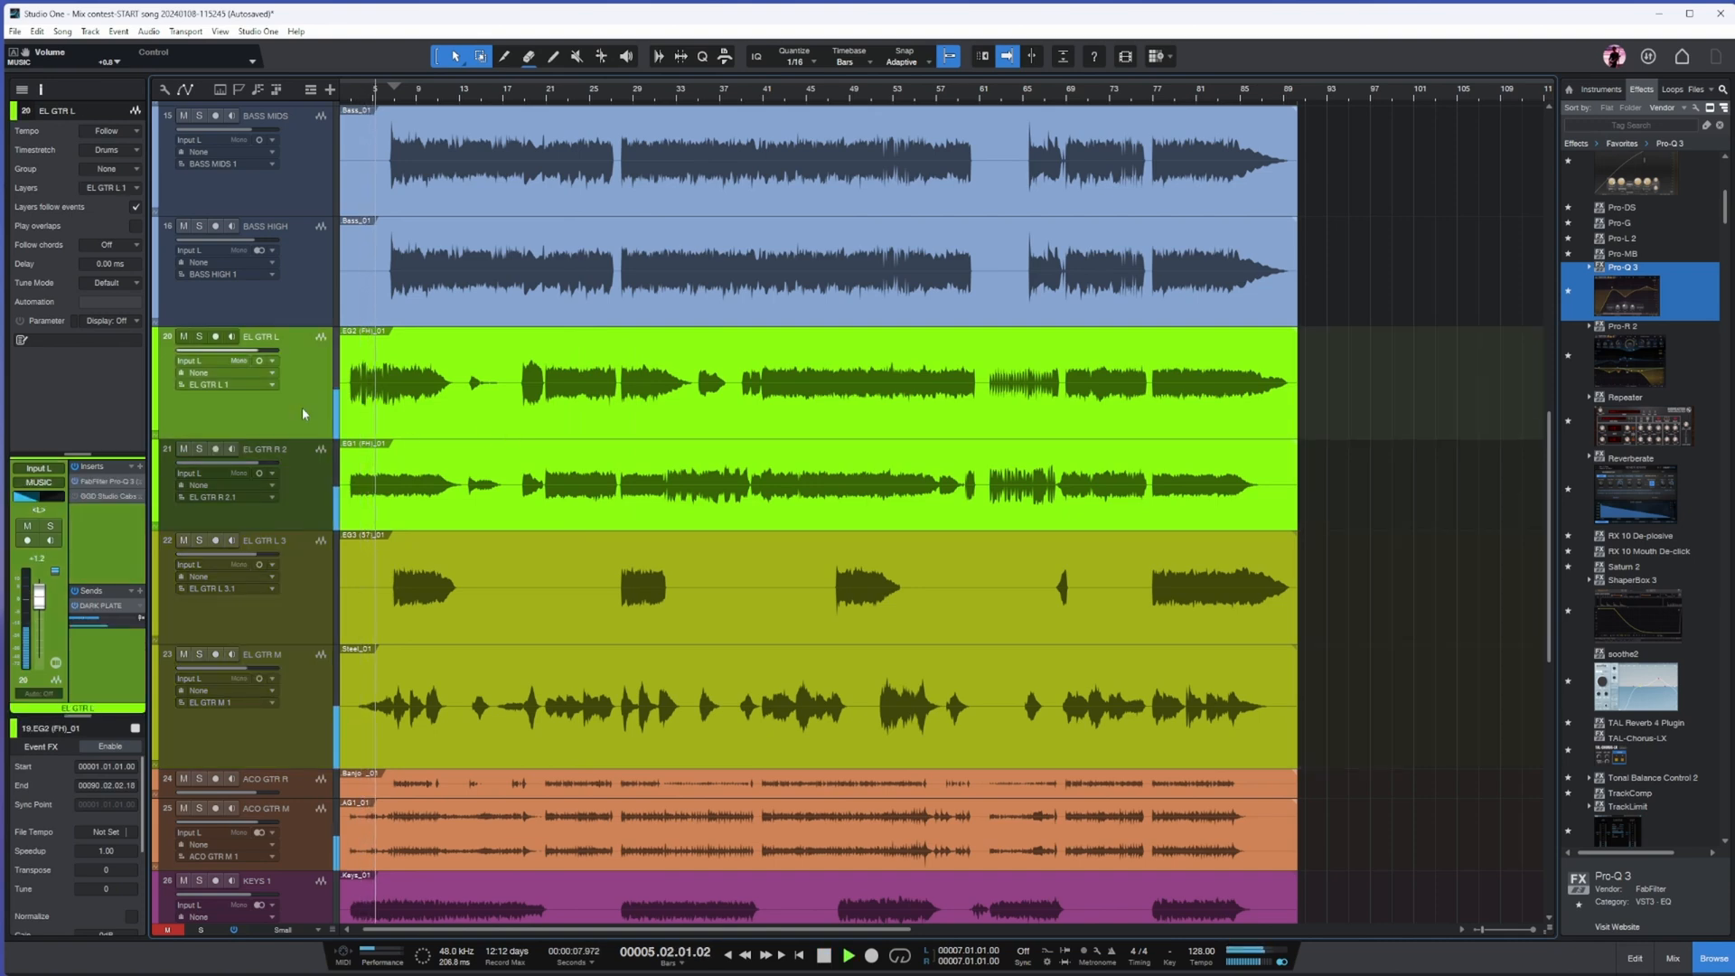
pyautogui.scroll(-1, 569, 465)
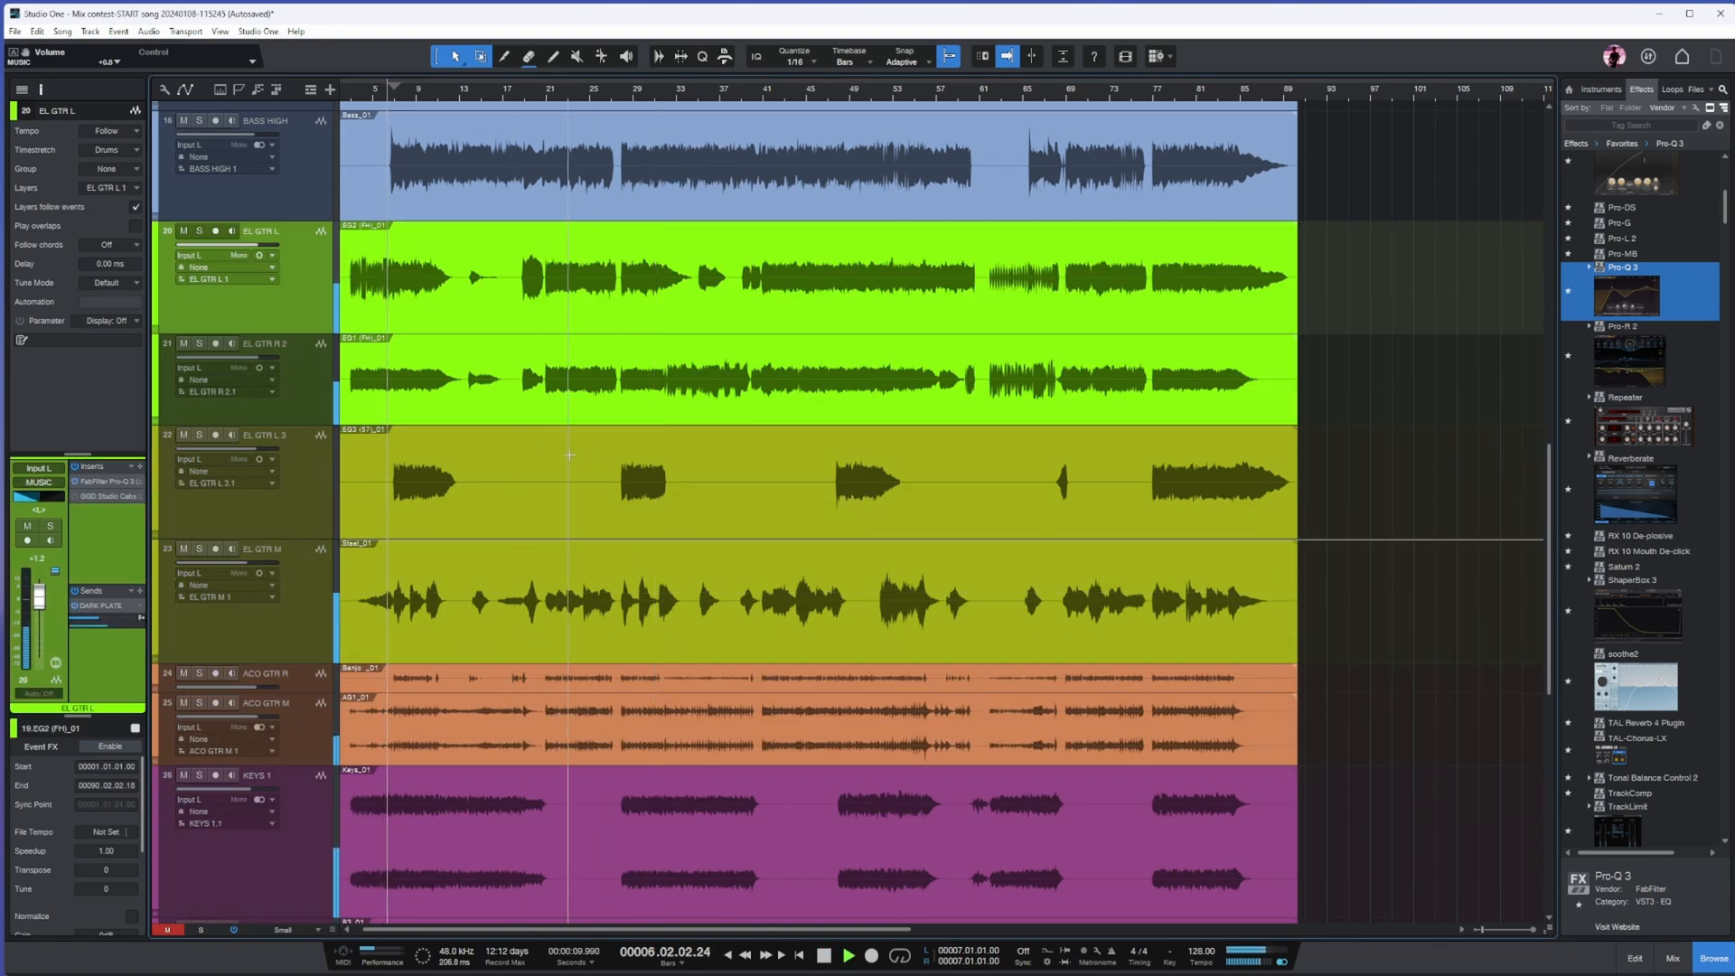
# - Automate EL GTR M's pan at R43 for the opening, shifting to R14 from about bar 13
pyautogui.click(281, 521)
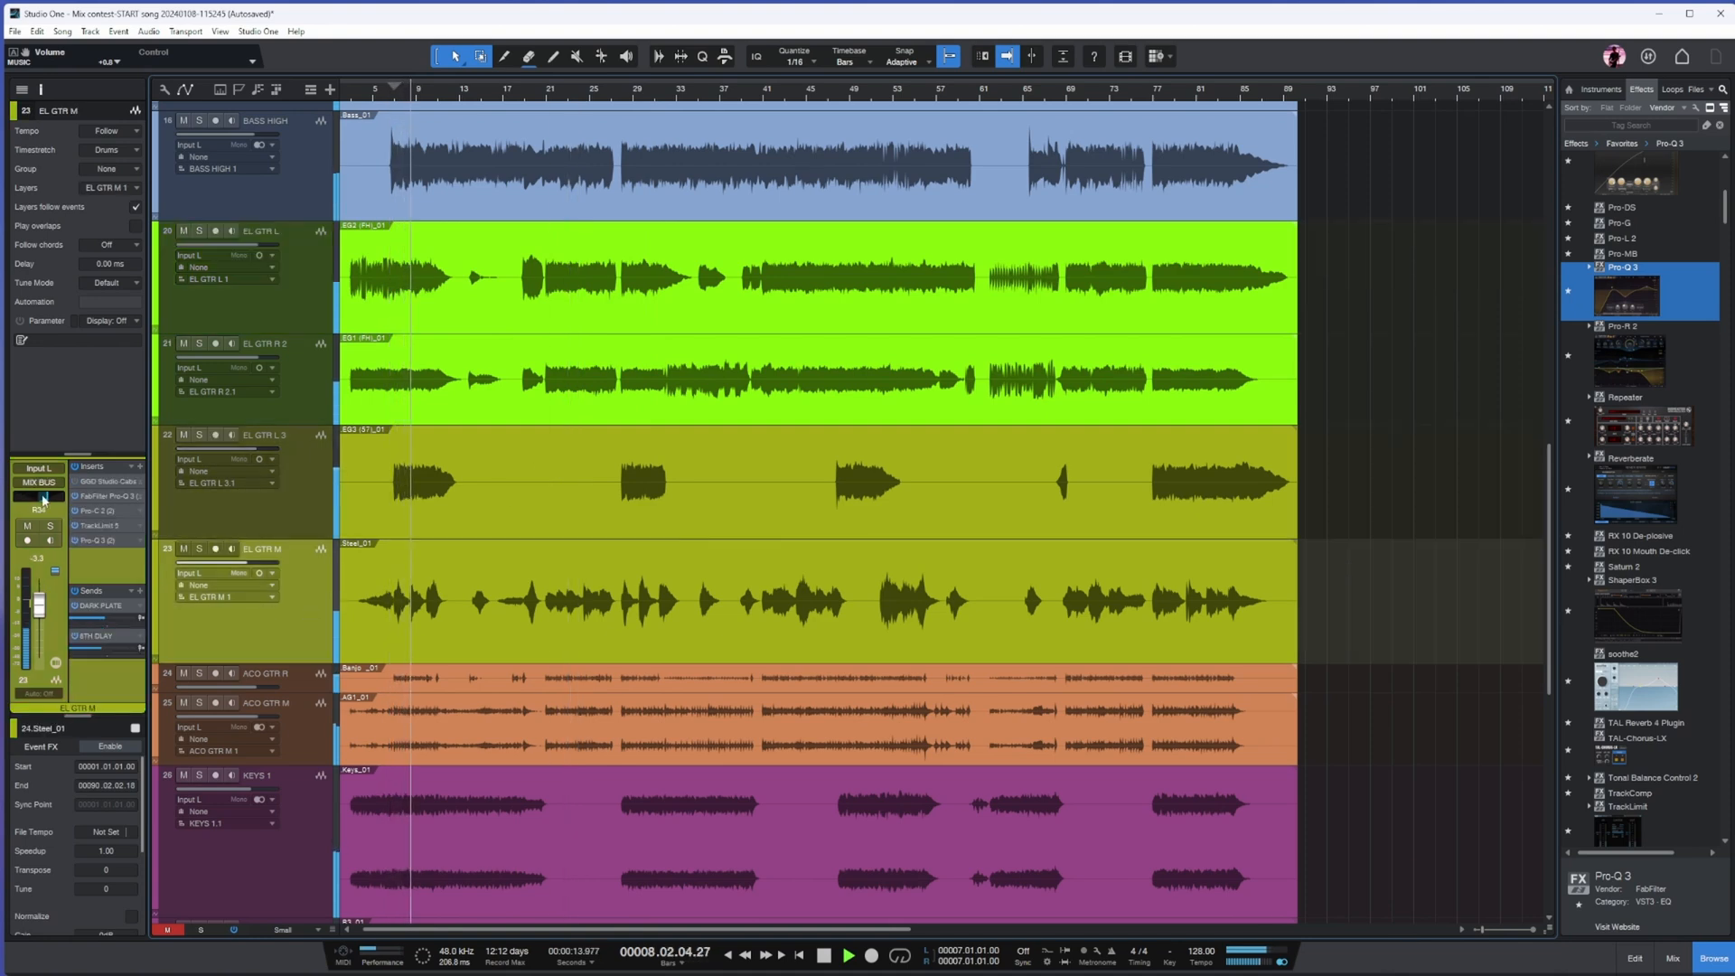
pyautogui.rightClick(43, 498)
pyautogui.click(73, 546)
pyautogui.moveTo(460, 622); pyautogui.dragTo(459, 660)
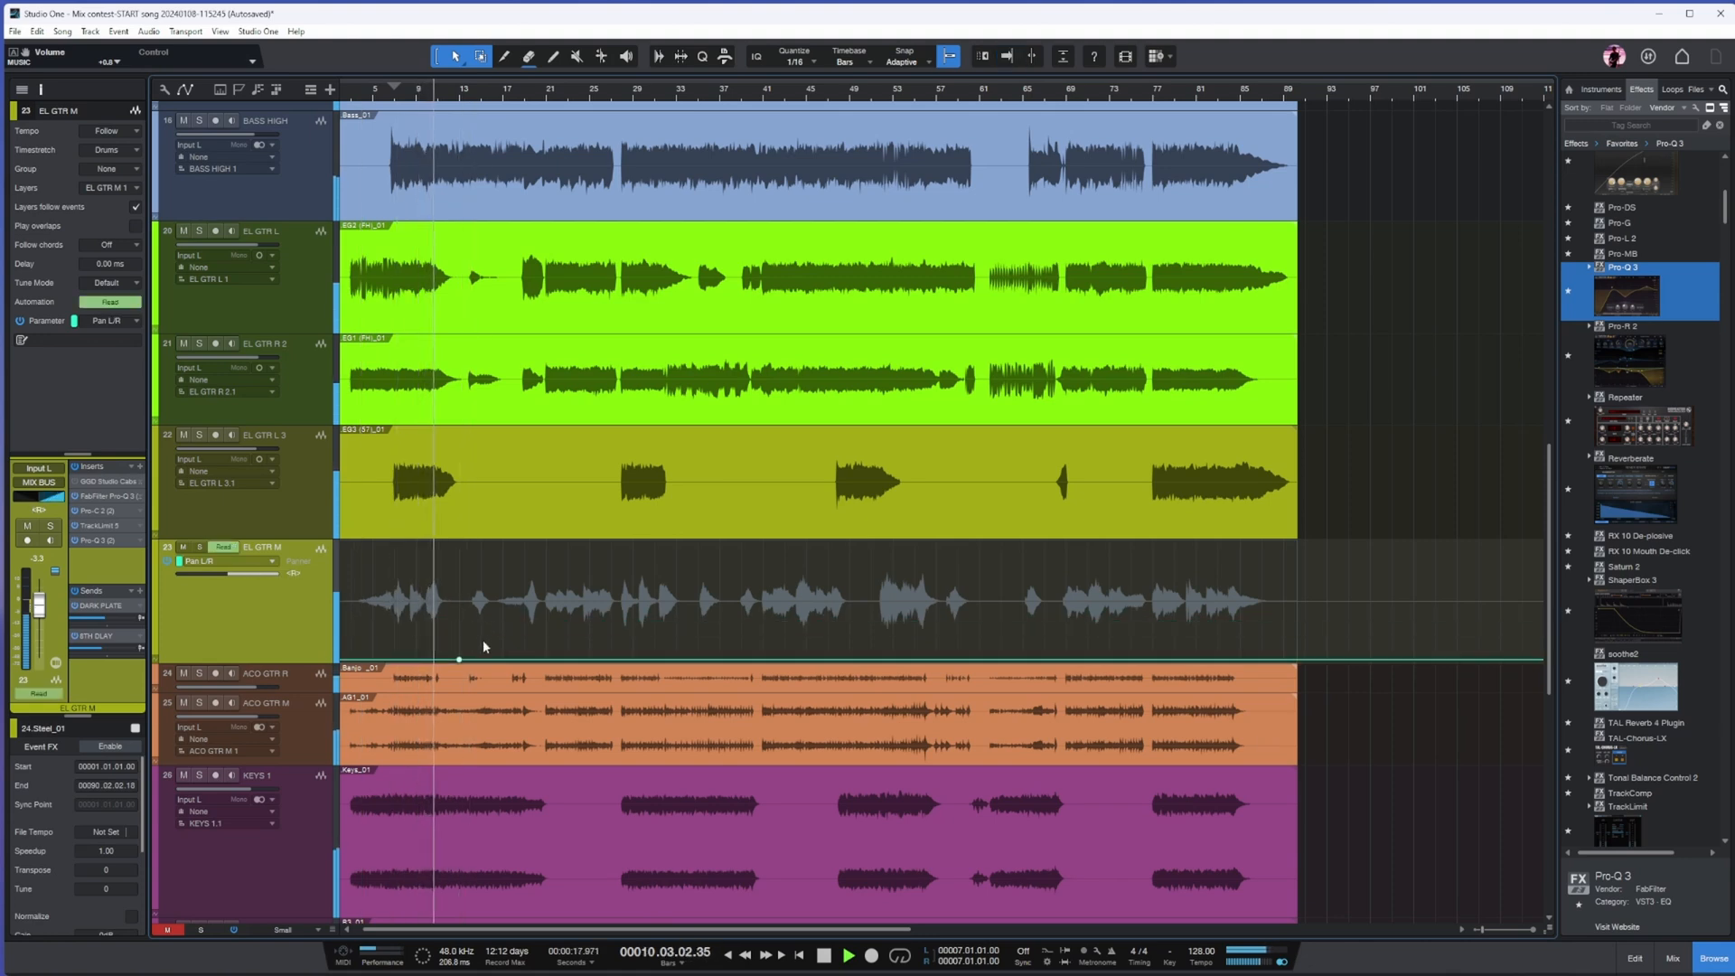
pyautogui.moveTo(460, 567); pyautogui.dragTo(464, 306)
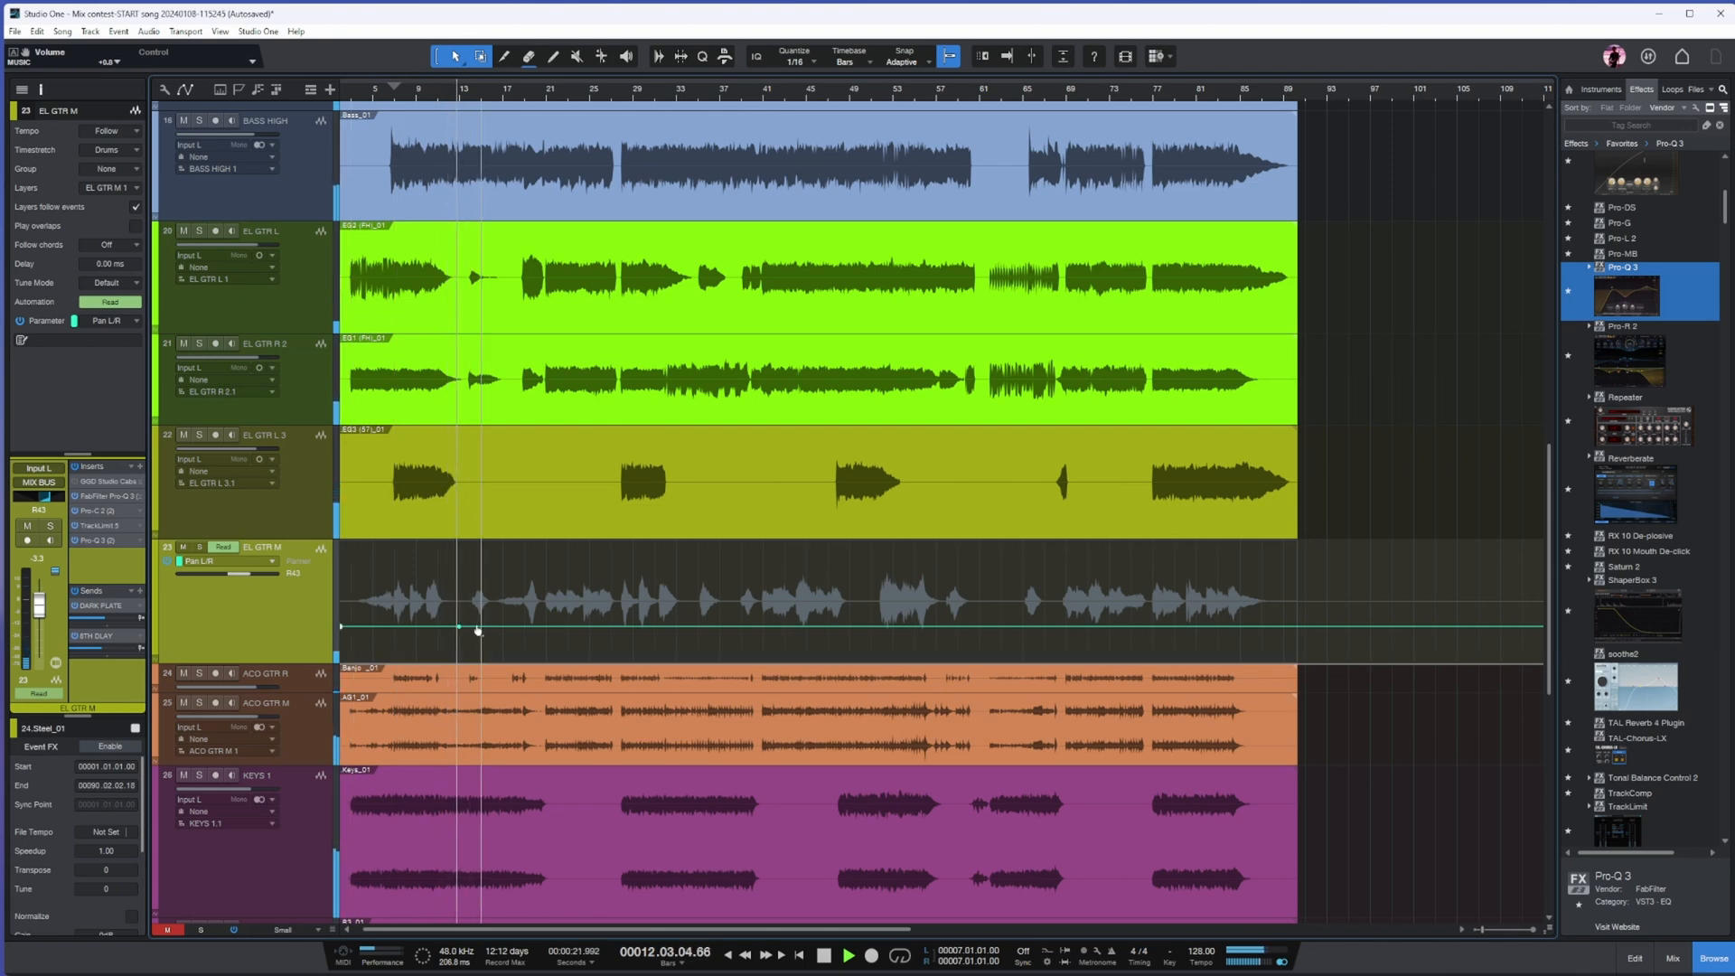
pyautogui.moveTo(468, 627); pyautogui.dragTo(479, 528)
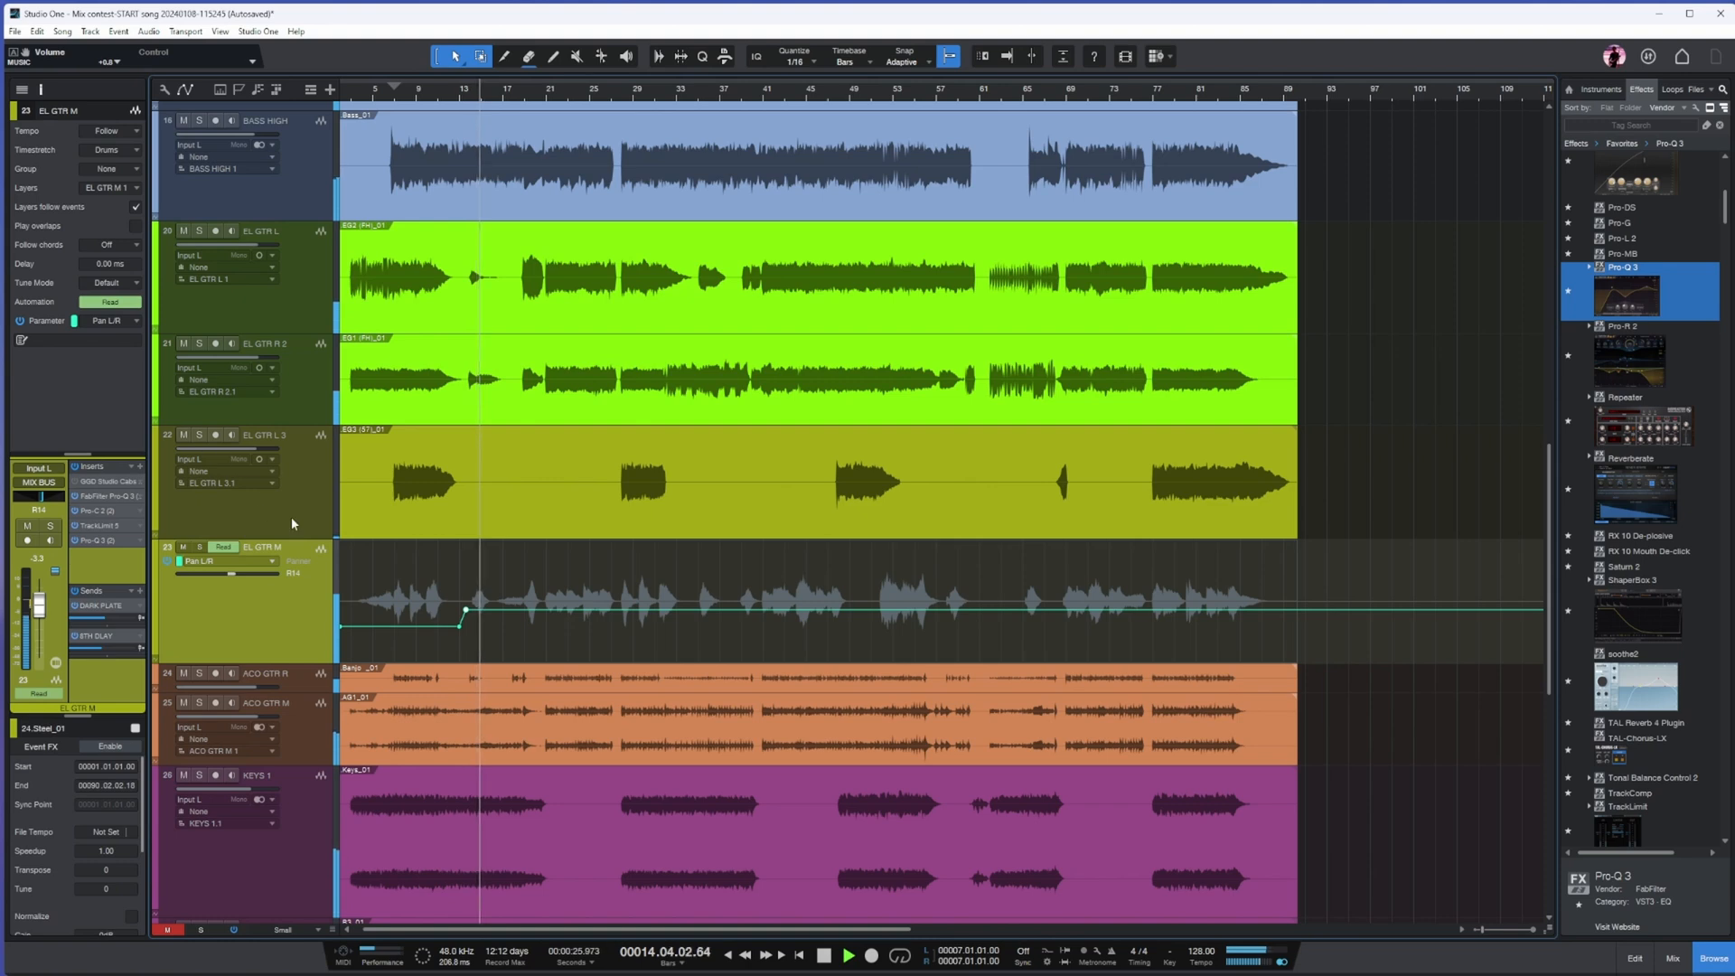
# - Add pan automation to EL GTR L 3, moving it near center between about bars 5 and 15
pyautogui.click(206, 508)
pyautogui.rightClick(42, 498)
pyautogui.click(91, 544)
pyautogui.moveTo(376, 479); pyautogui.dragTo(458, 478)
pyautogui.click(660, 519)
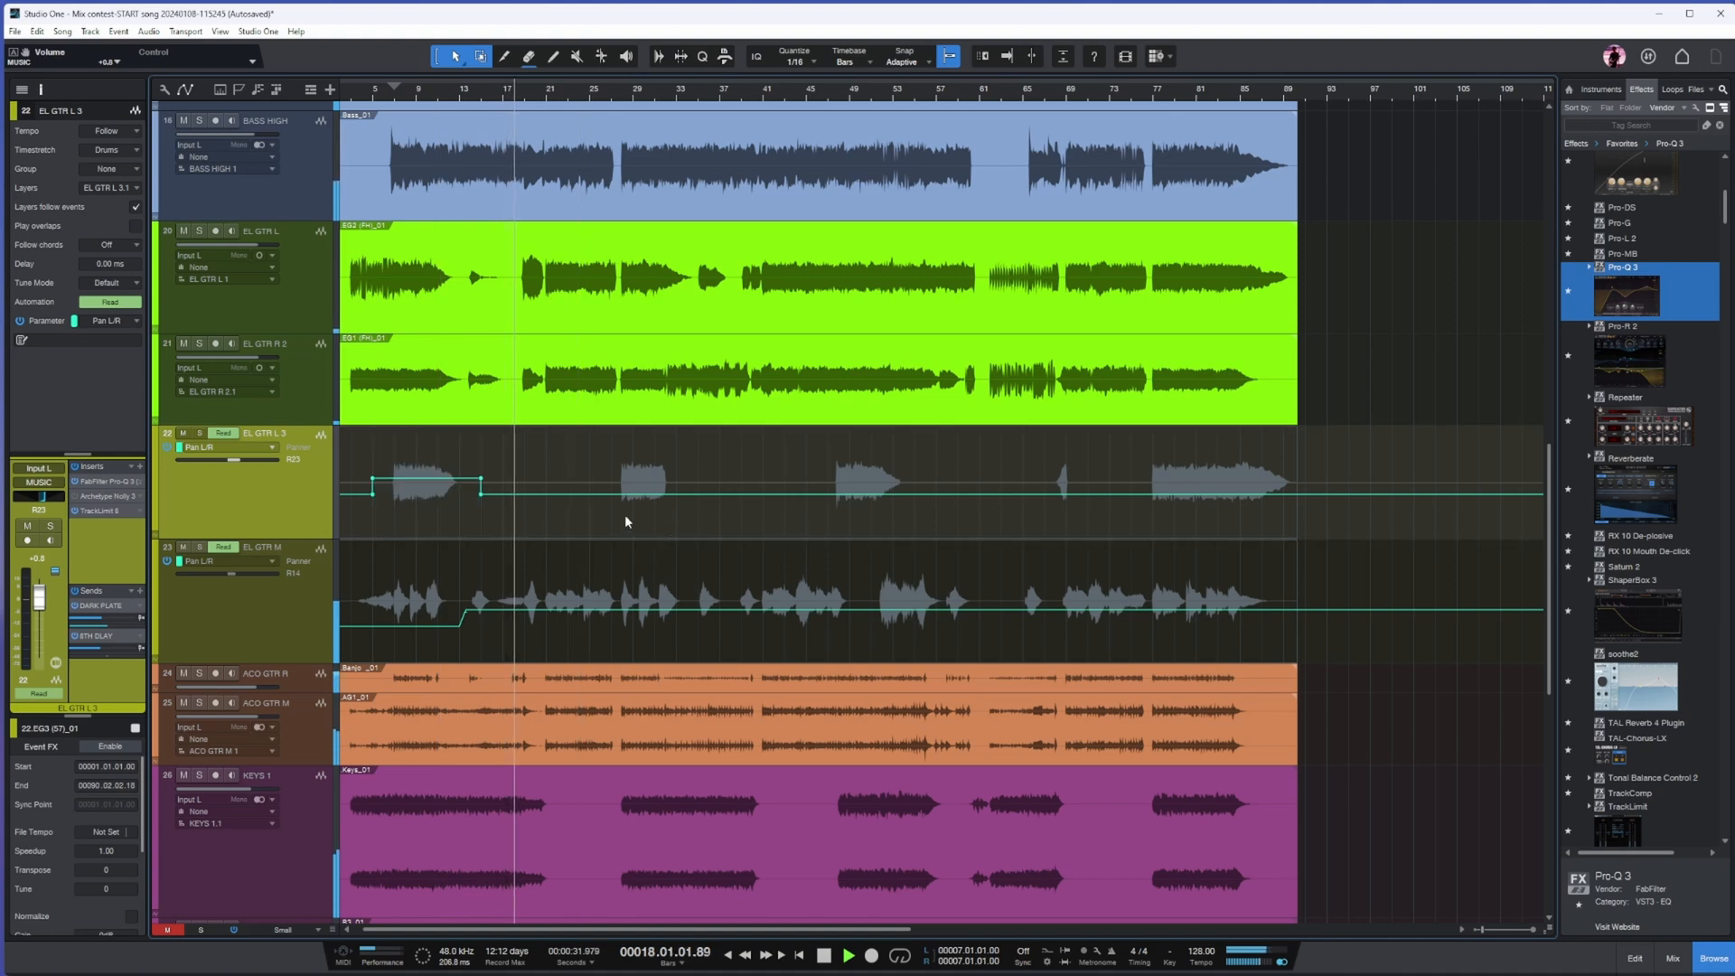
# - Add a brief pan swing further right to EL GTR M's automation around bar 20, and audition it from bar 19
pyautogui.click(546, 673)
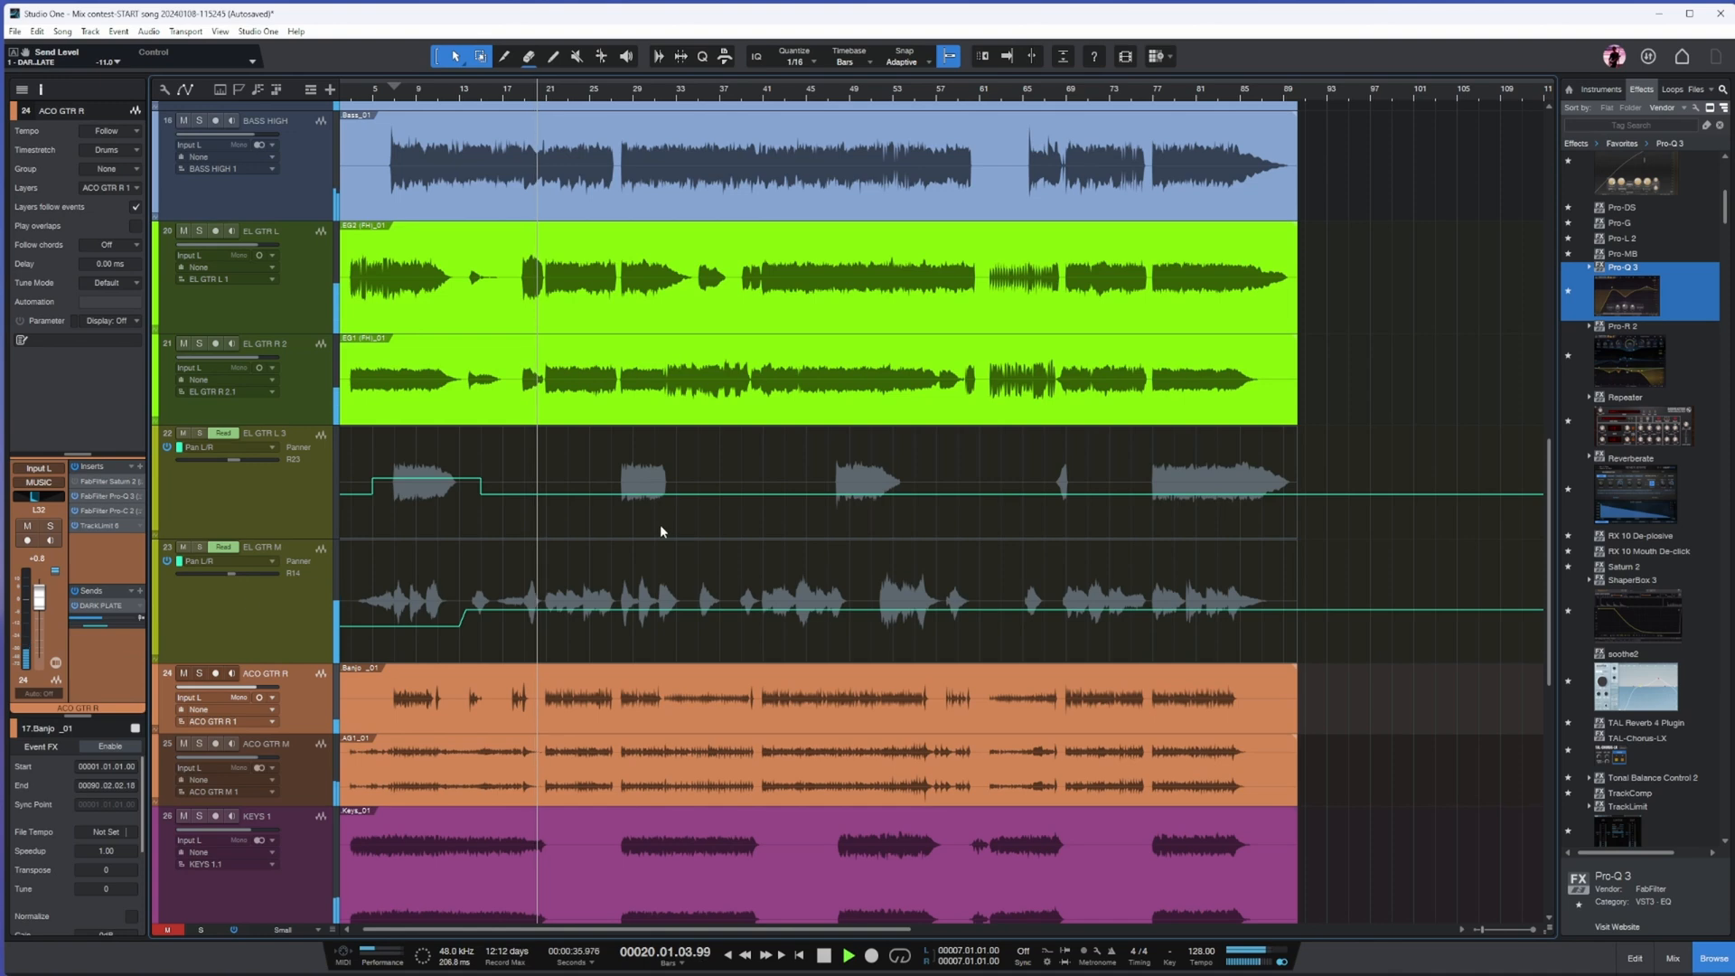
pyautogui.press('e')
pyautogui.press('f')
pyautogui.click(513, 612)
pyautogui.moveTo(540, 618); pyautogui.dragTo(546, 621)
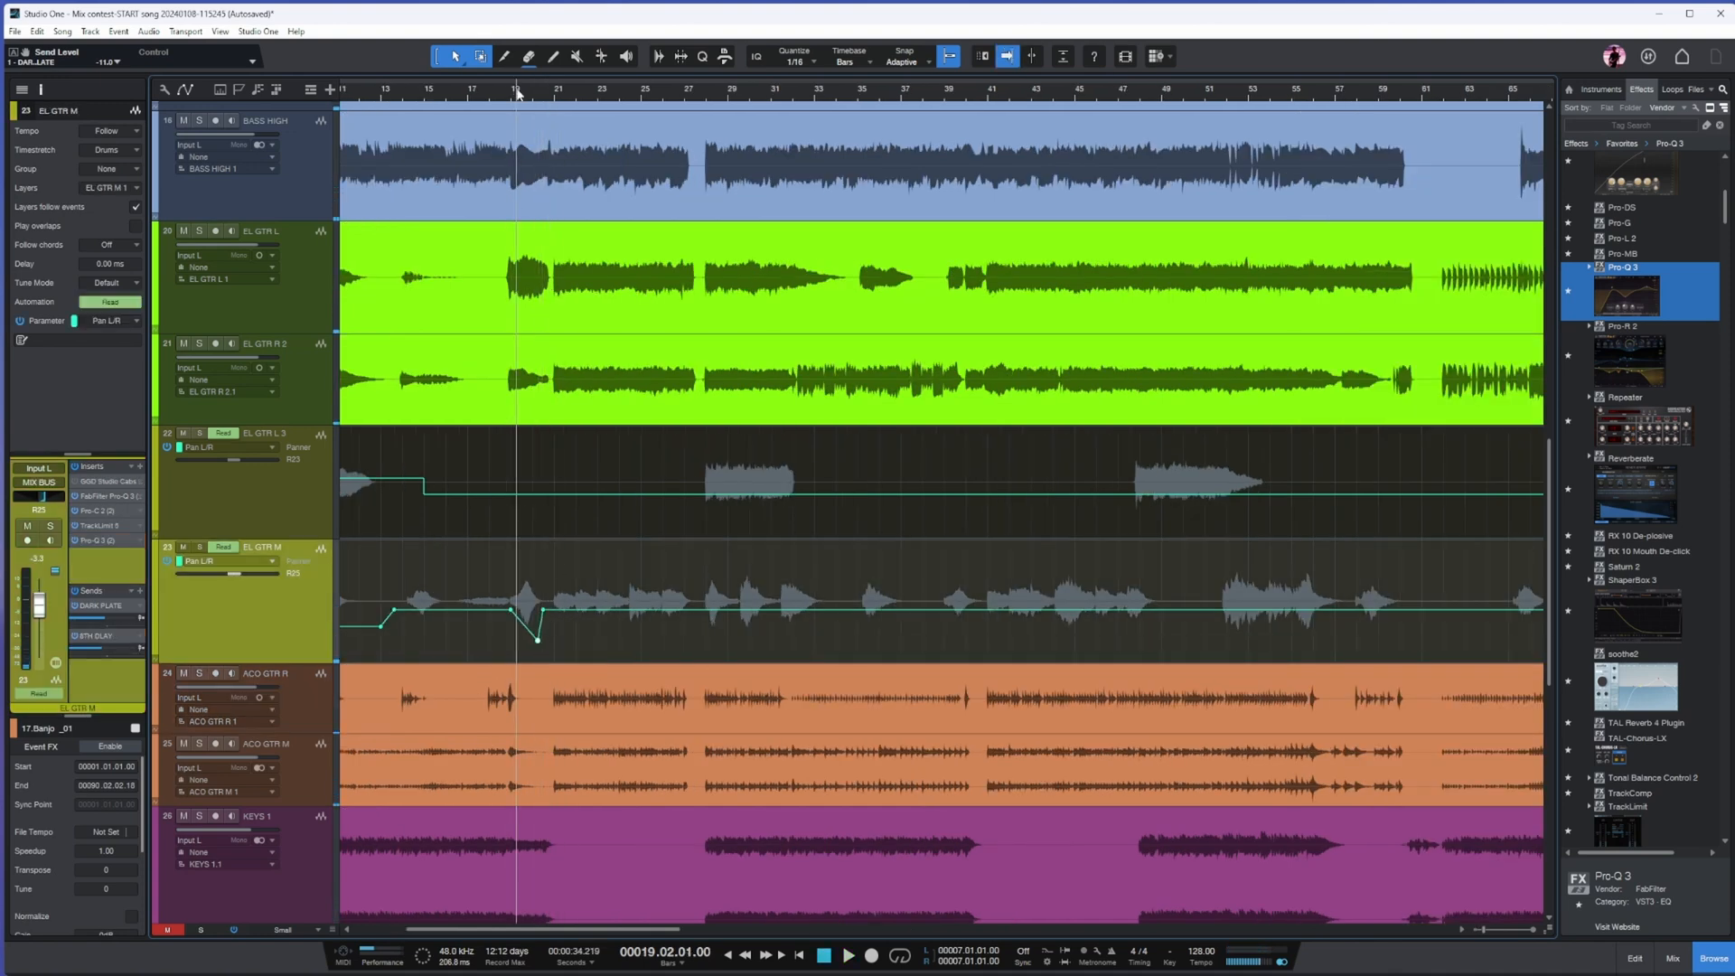
pyautogui.press('e')
pyautogui.press('space')
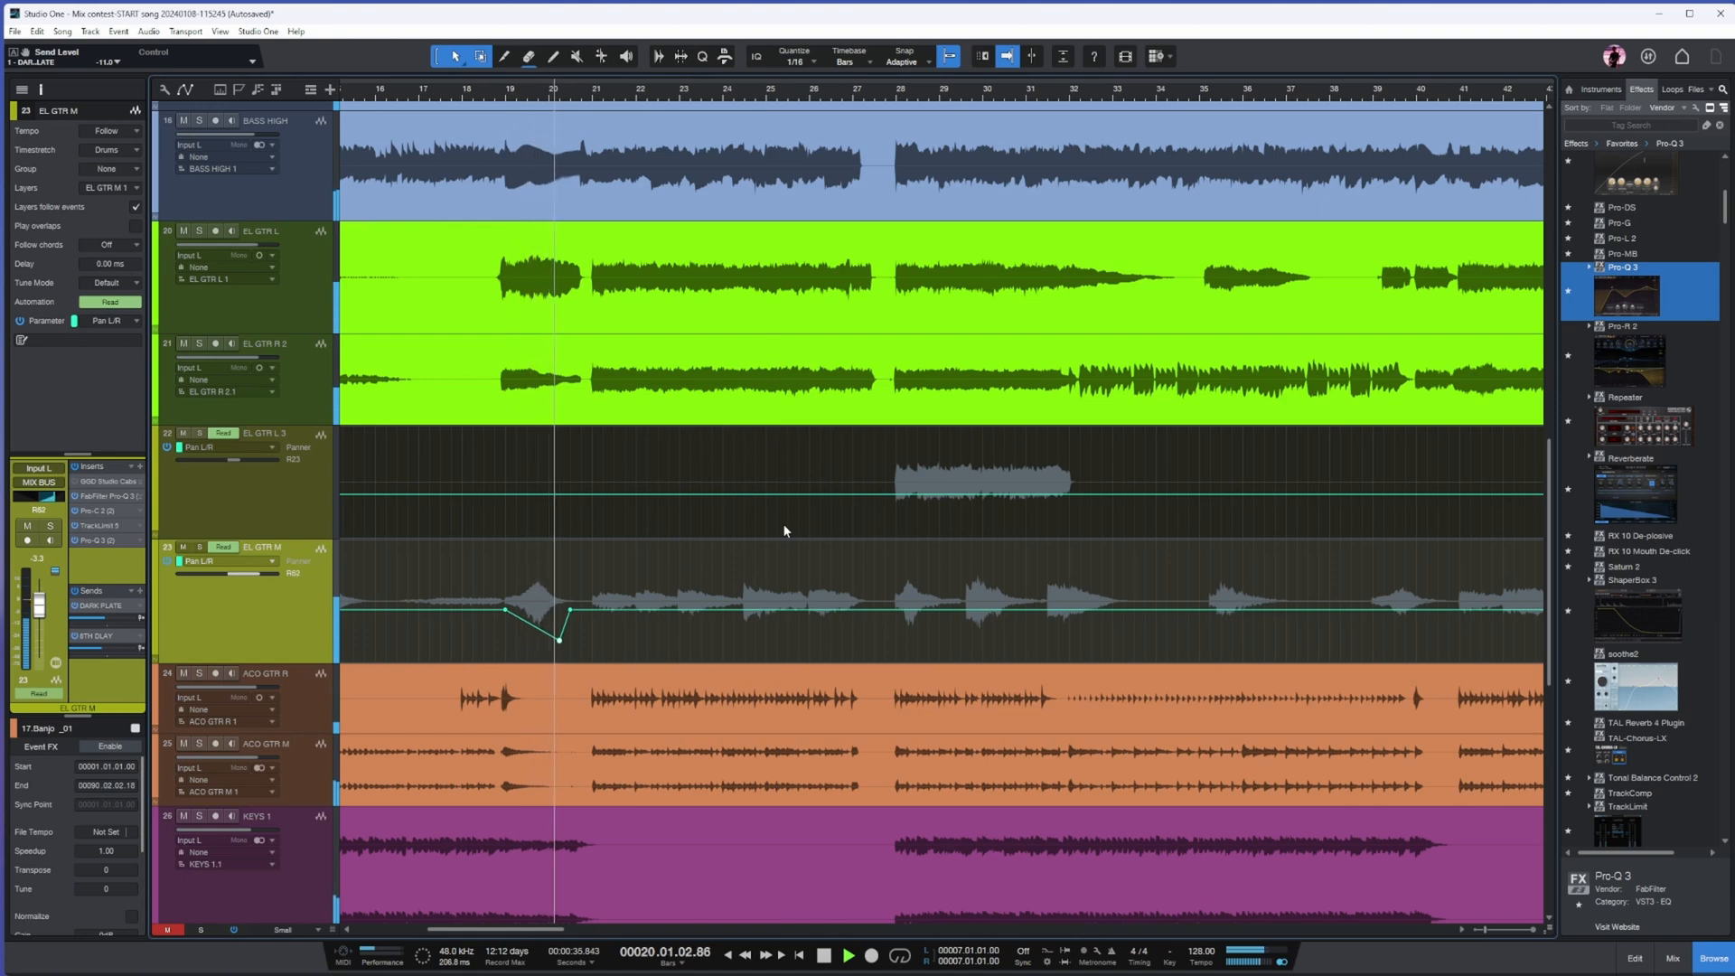
# - Shift EL GTR M's pan automation slightly further right between about bars 20 and 27
pyautogui.press('w')
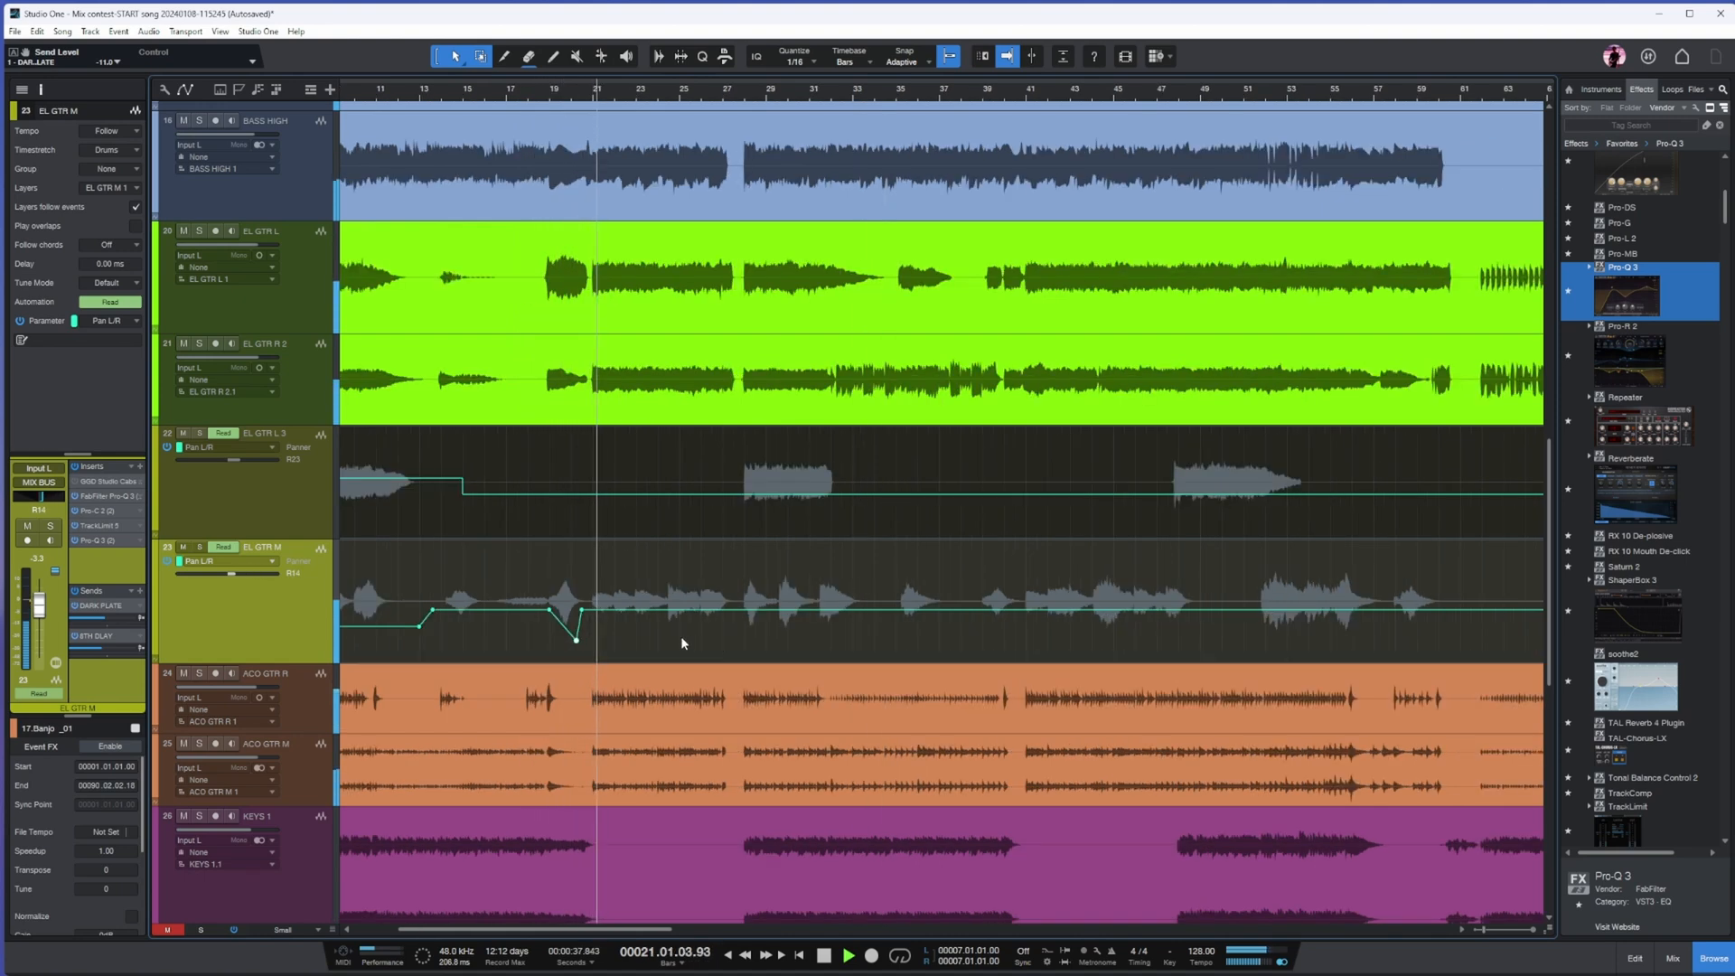
pyautogui.click(727, 609)
pyautogui.moveTo(676, 567); pyautogui.dragTo(683, 598)
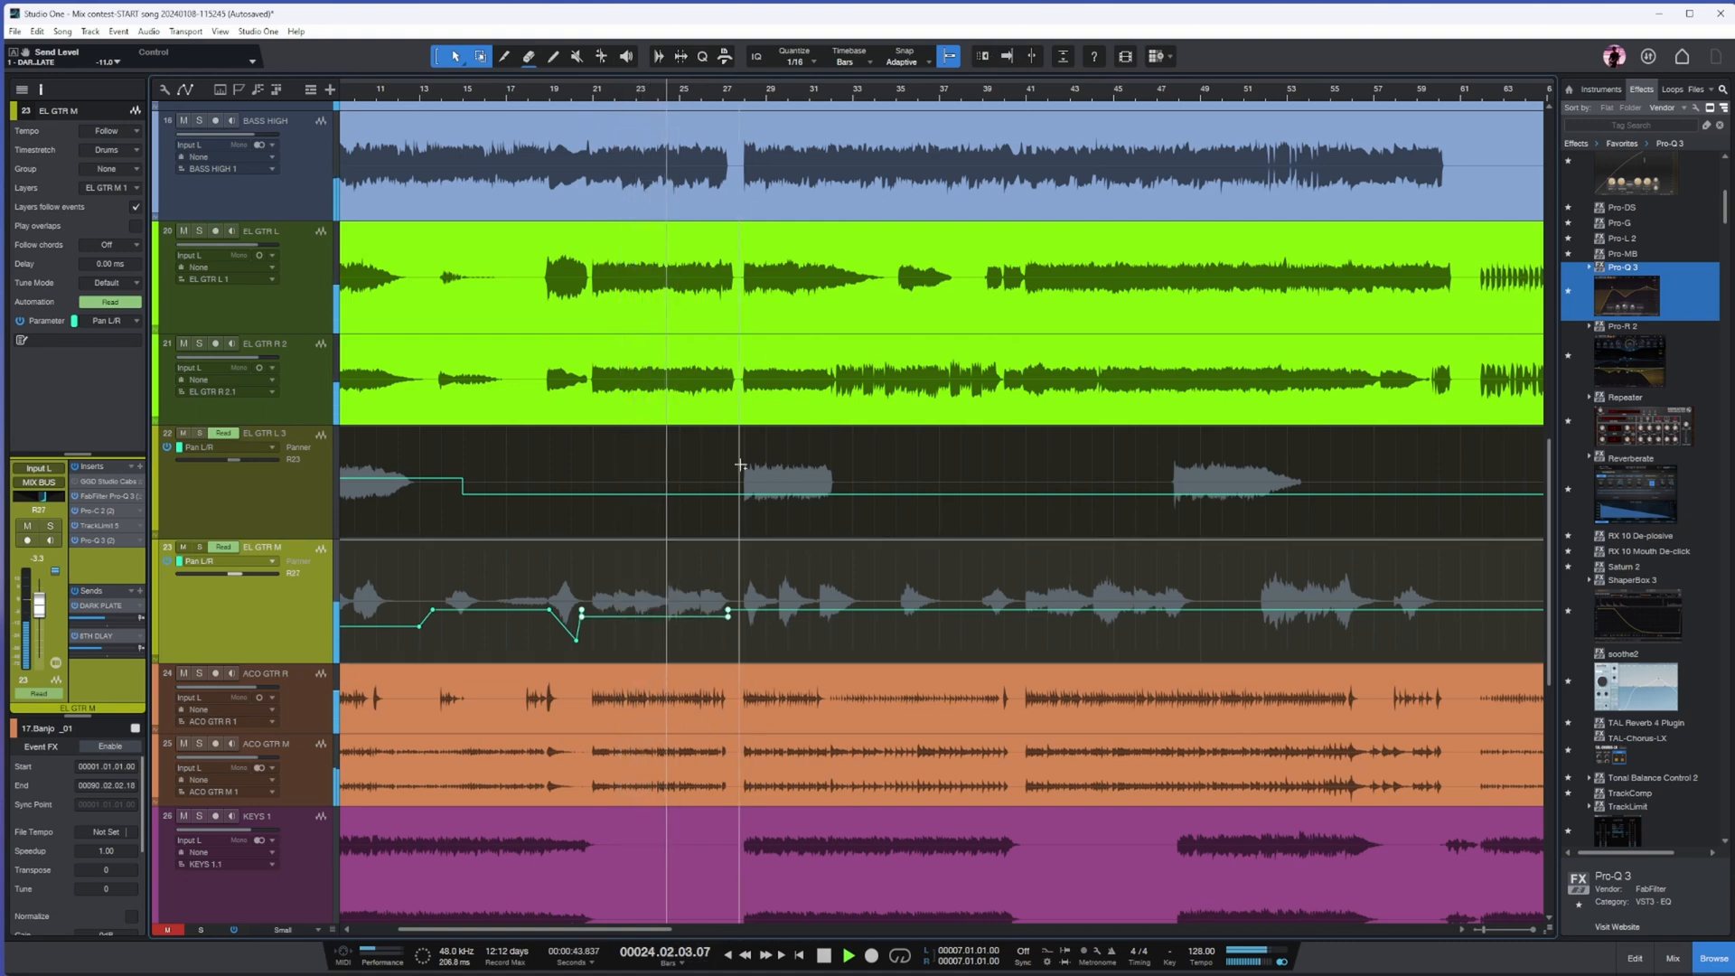
# - For the section from about bar 27 to 33, automate EL GTR L 3's pan to L3 and EL GTR M's pan to R32
pyautogui.moveTo(743, 510); pyautogui.dragTo(845, 506)
pyautogui.moveTo(807, 433); pyautogui.dragTo(807, 422)
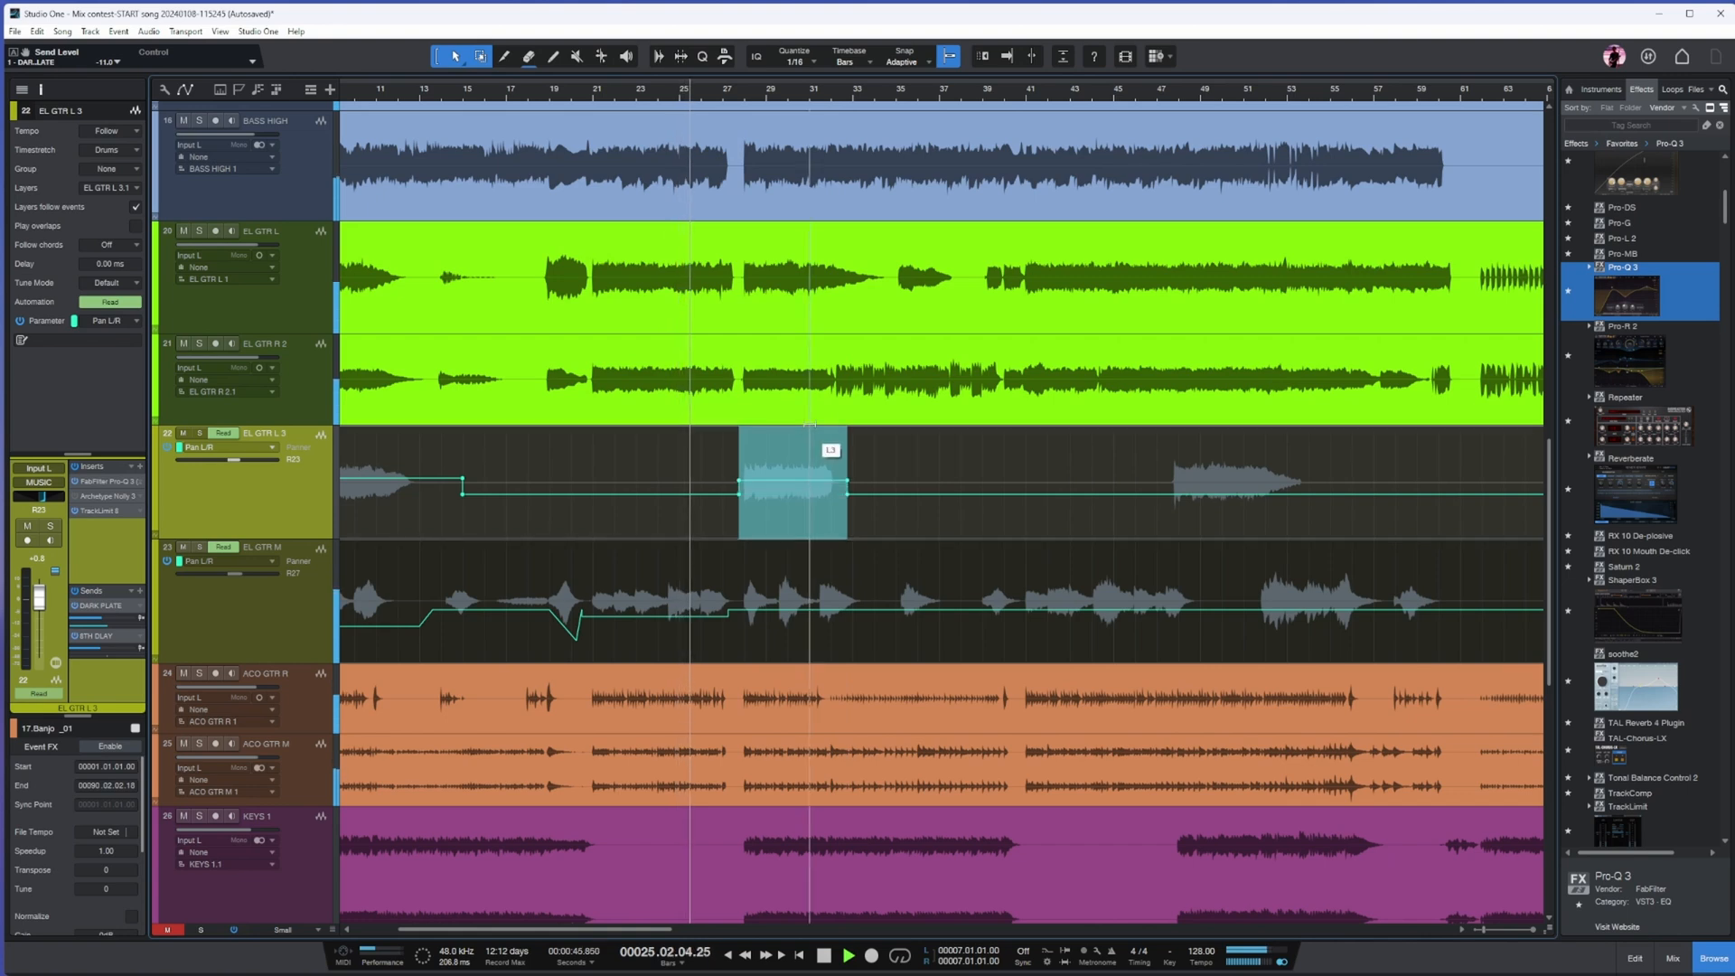
pyautogui.click(899, 529)
pyautogui.moveTo(734, 588); pyautogui.dragTo(869, 587)
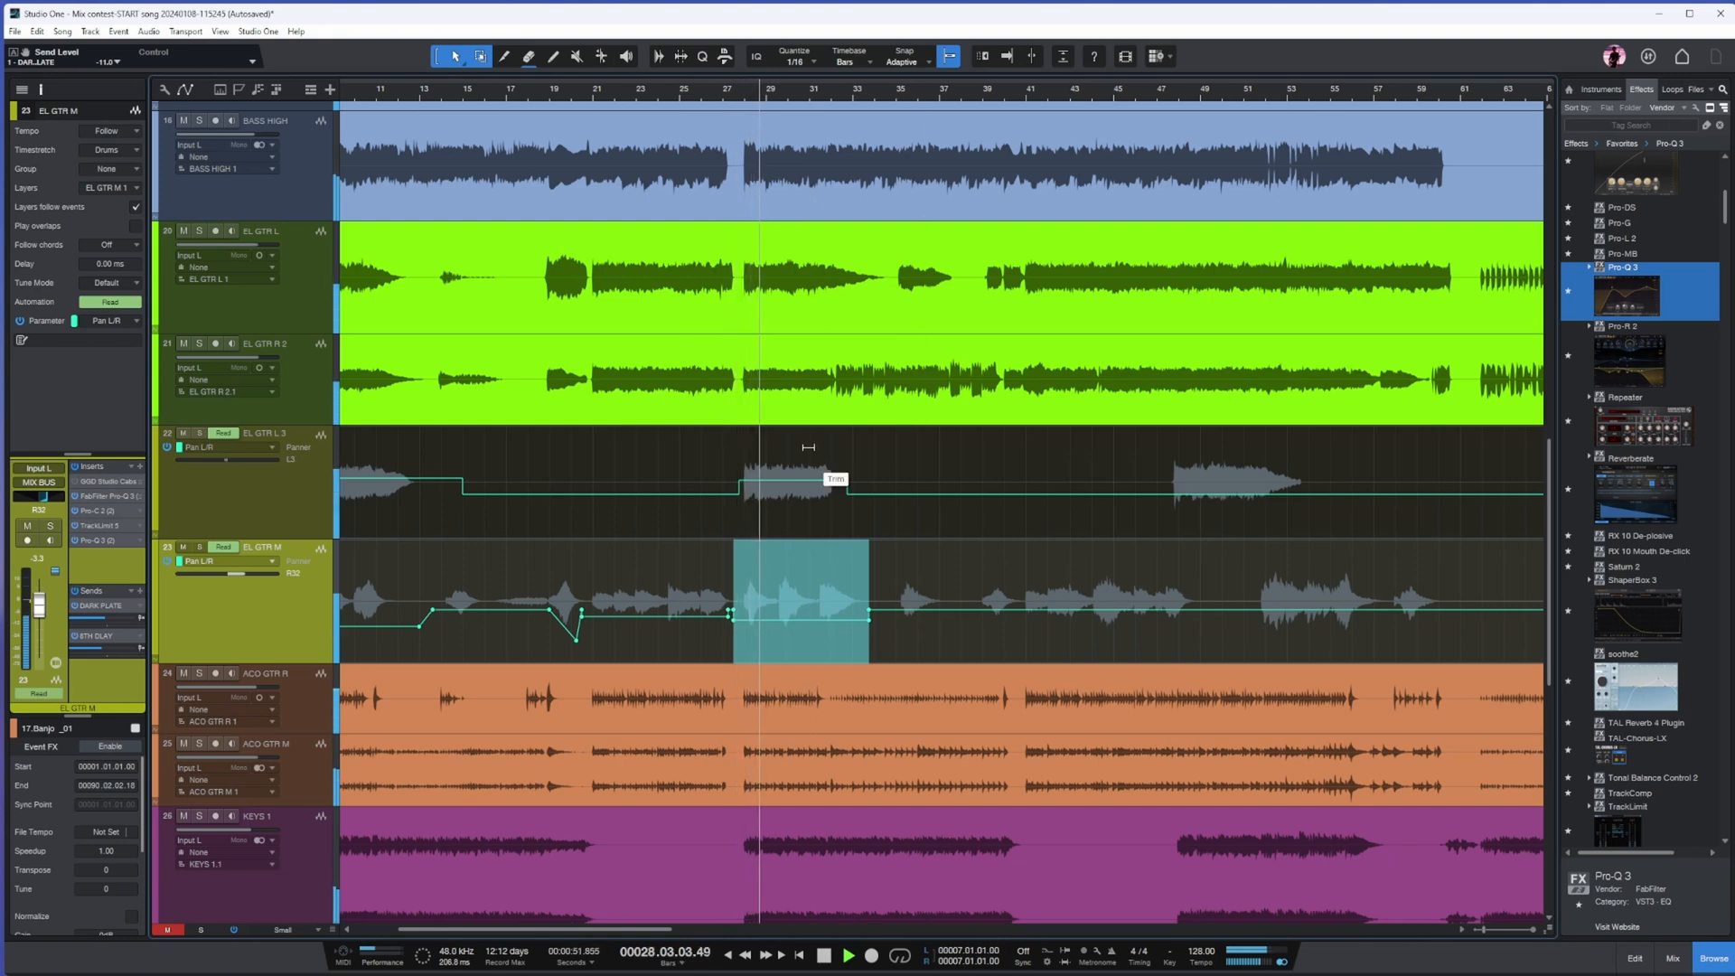
# - Switch EL GTR L 3 to volume automation and raise its level slightly between about bars 27 and 33
pyautogui.click(248, 515)
pyautogui.click(244, 448)
pyautogui.click(246, 478)
pyautogui.moveTo(729, 463); pyautogui.dragTo(806, 442)
pyautogui.press('w')
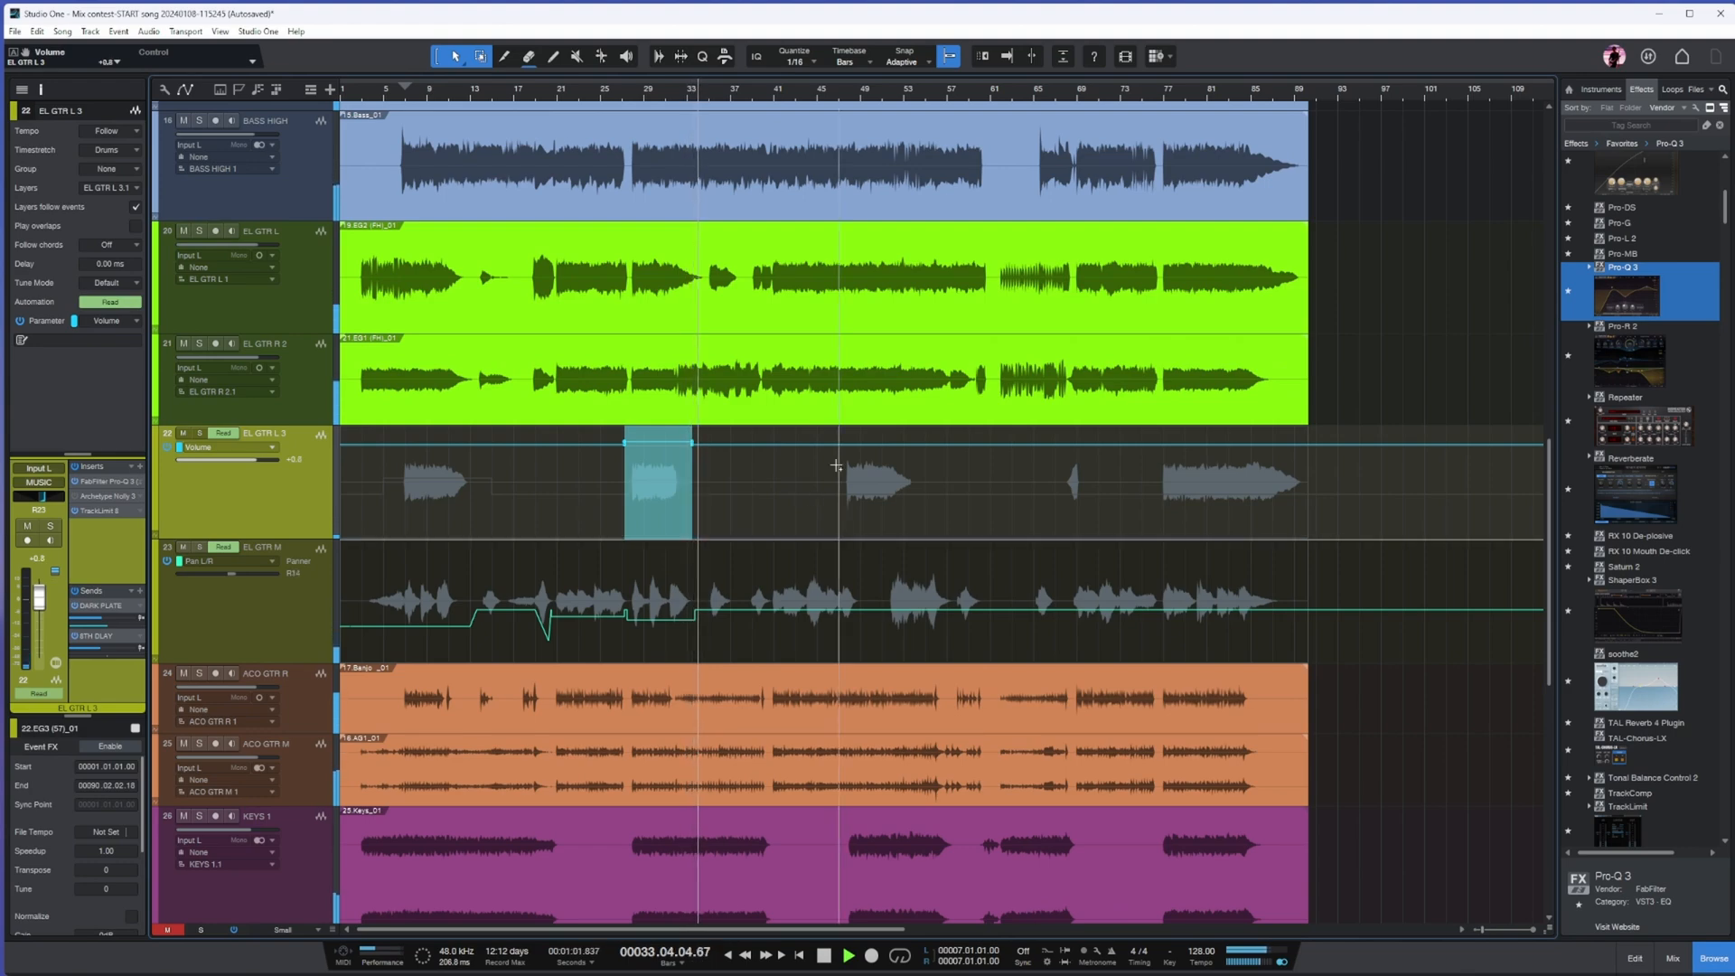
# - Stop playback at bar 35 and look over the bass, guitar, keys and vocal tracks in the arrangement
pyautogui.scroll(-10, 837, 465)
pyautogui.scroll(4, 804, 542)
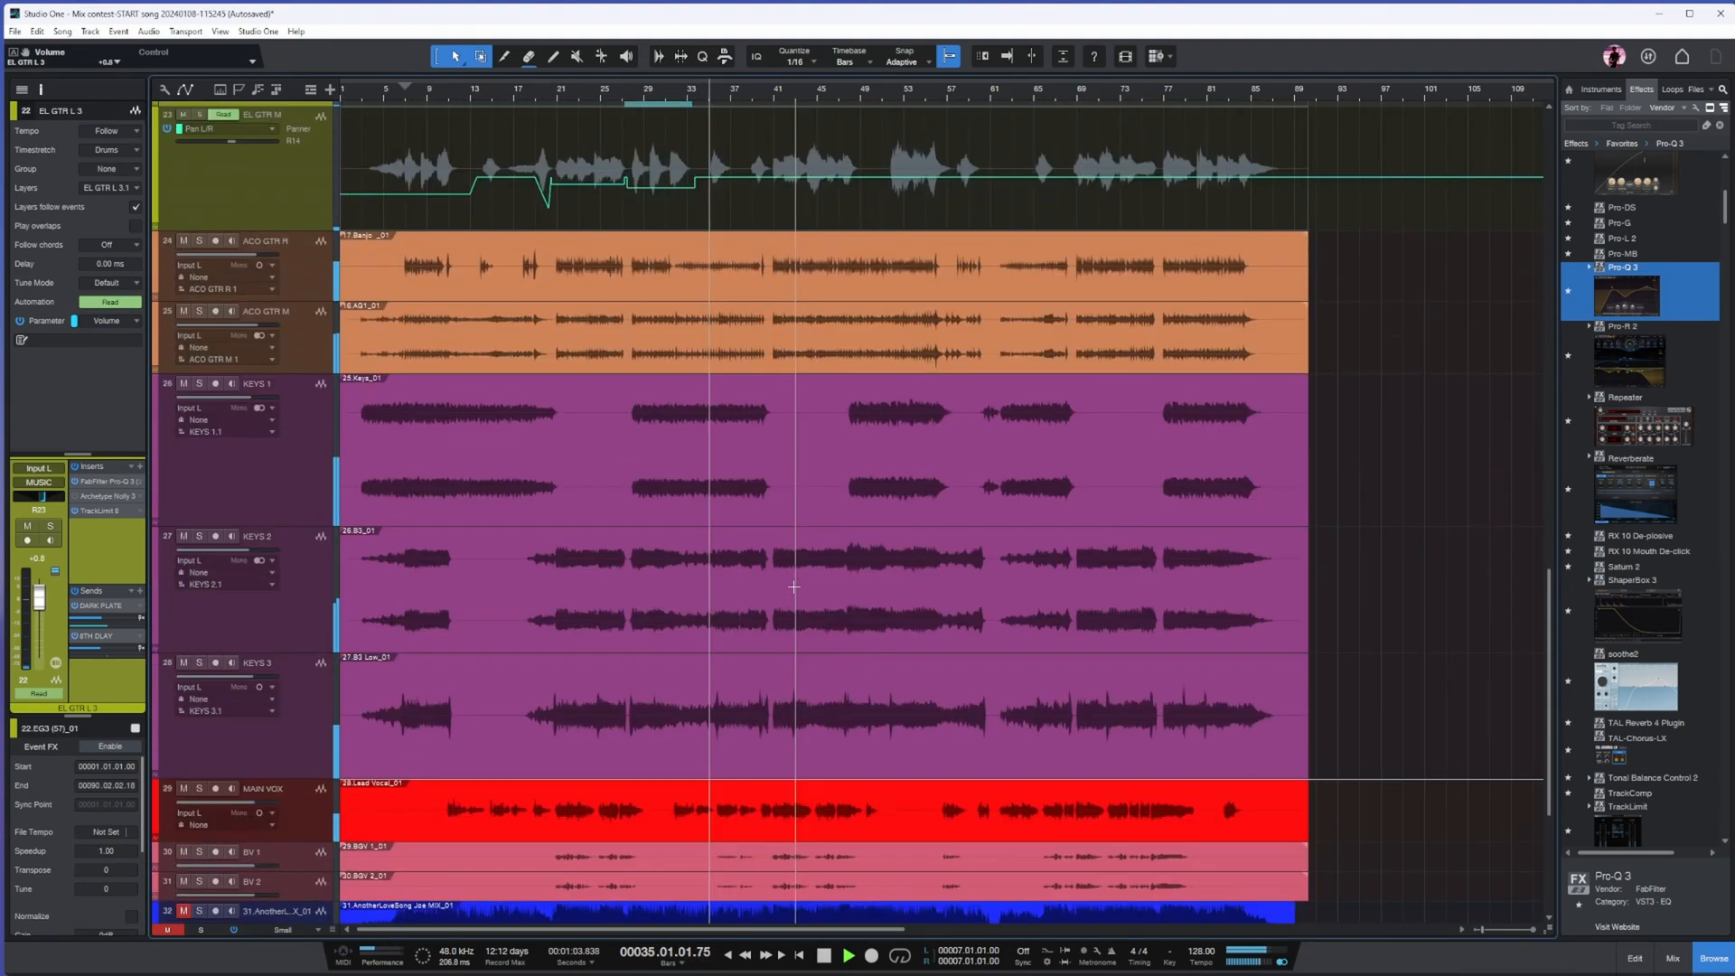
pyautogui.press('space')
pyautogui.scroll(16, 777, 587)
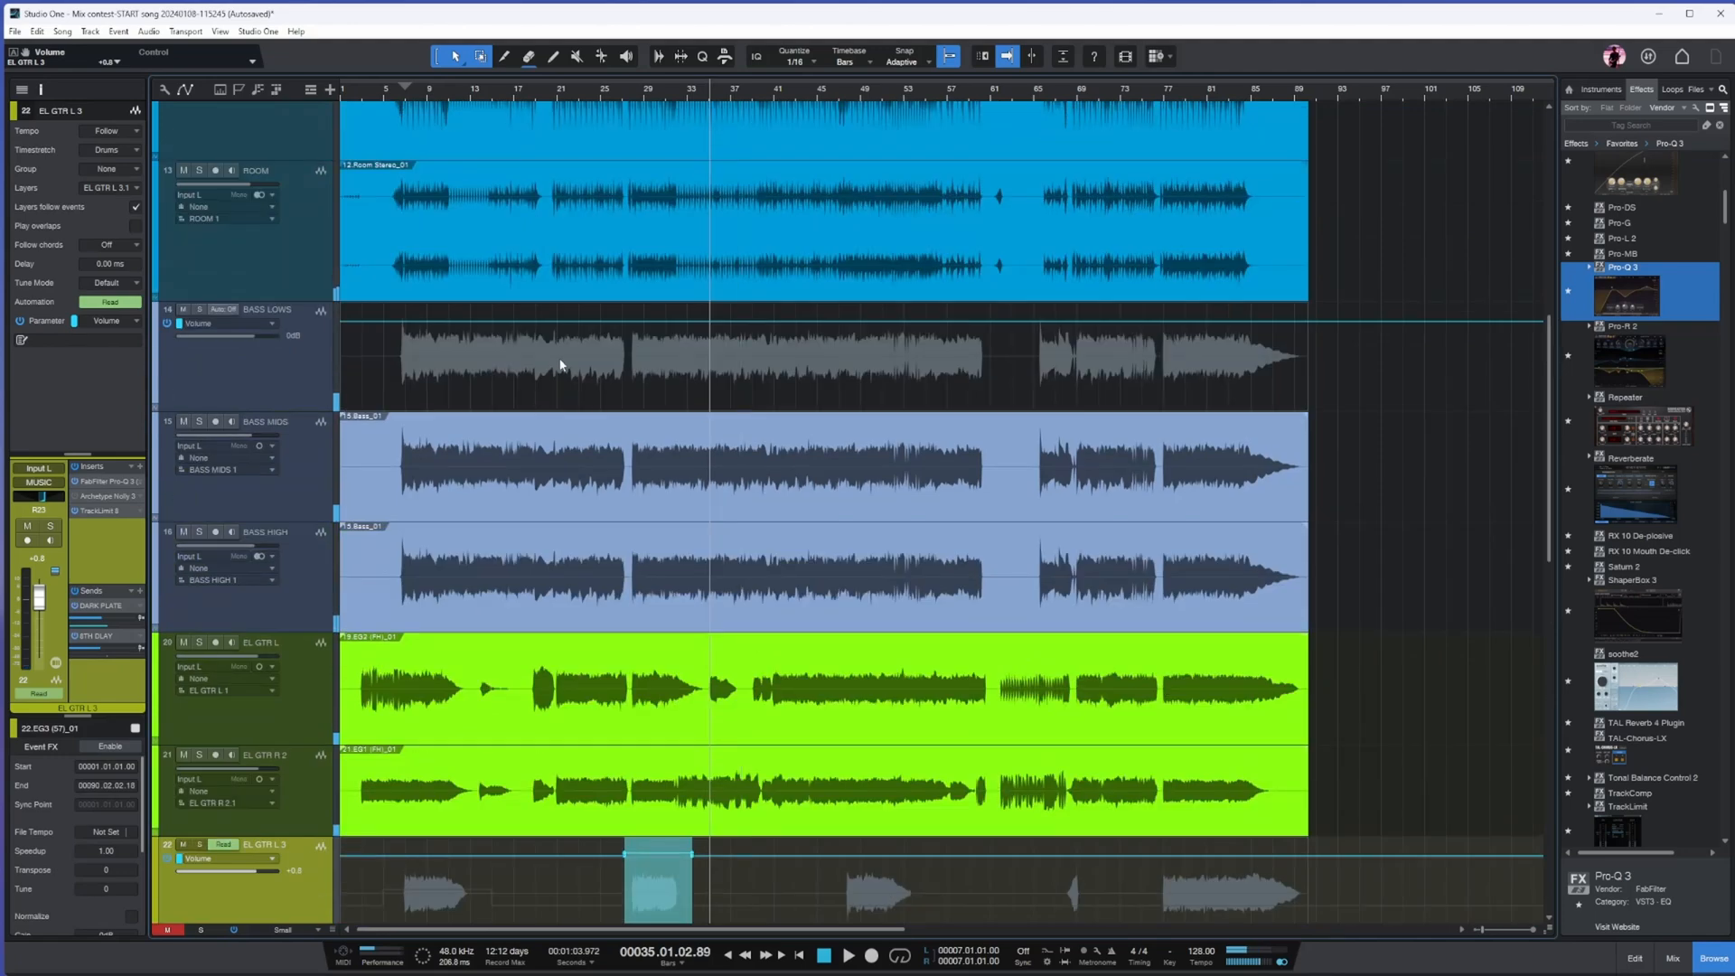
pyautogui.scroll(4, 558, 365)
pyautogui.scroll(-12, 560, 298)
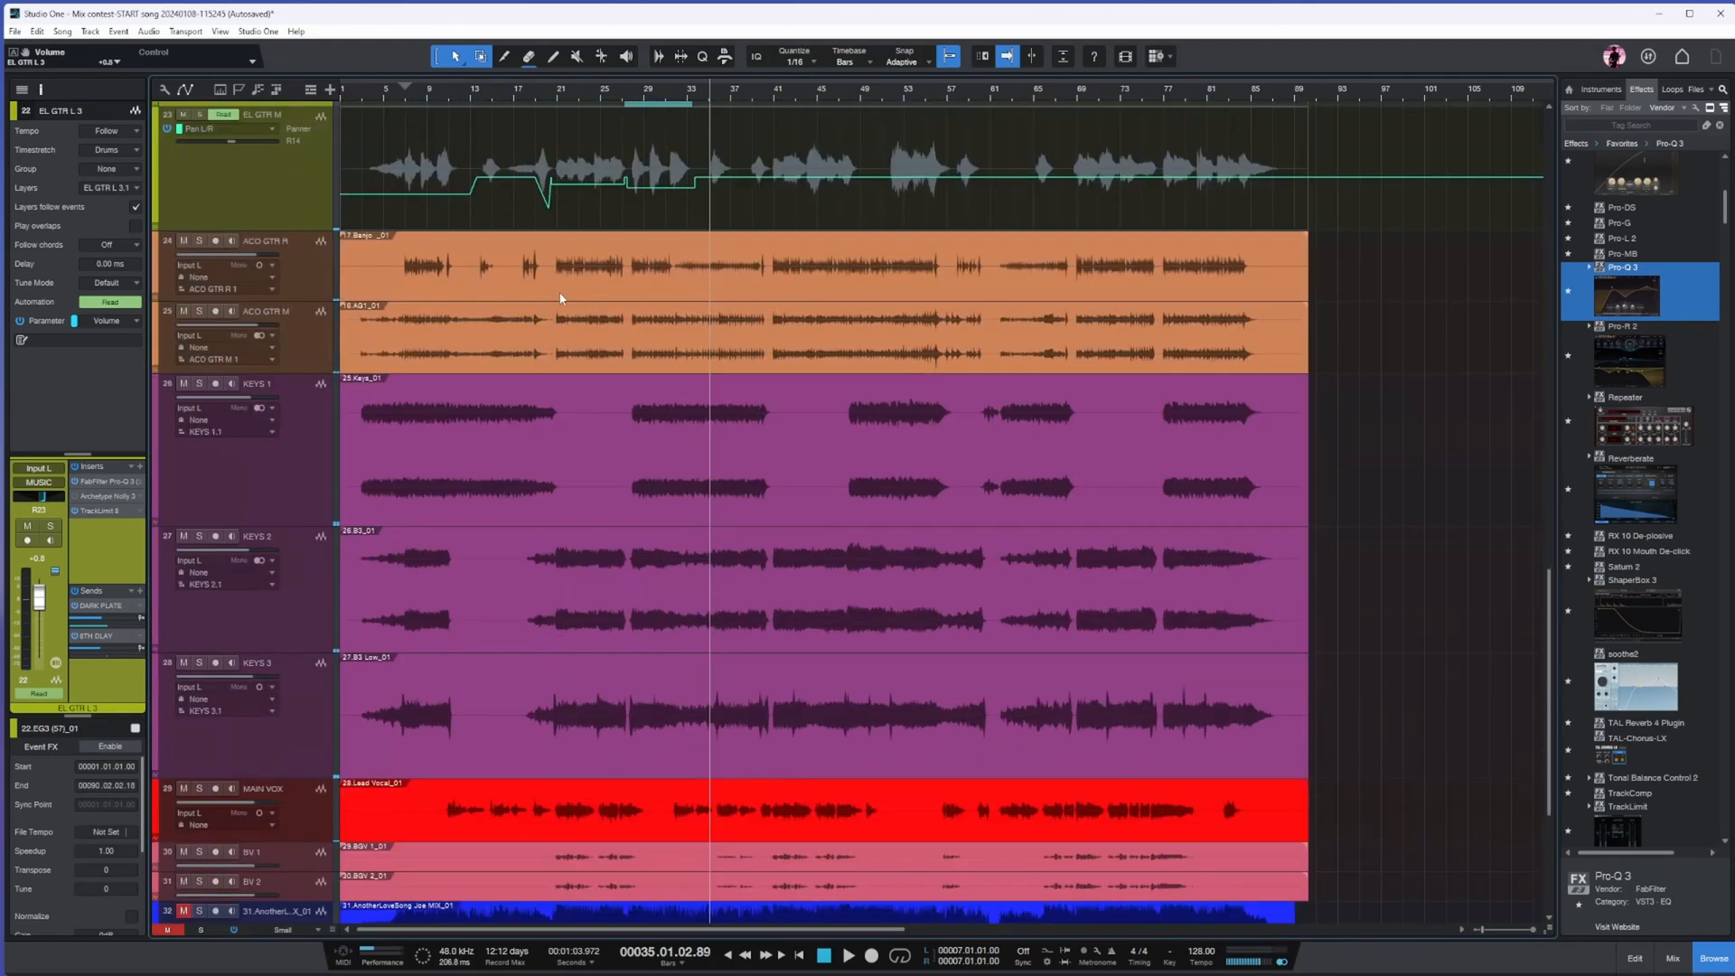
# - Audition the lead vocal entry, then lower BASS LOWS' volume automation by 2.3 dB between about bars 11 and 21
pyautogui.scroll(-3, 573, 740)
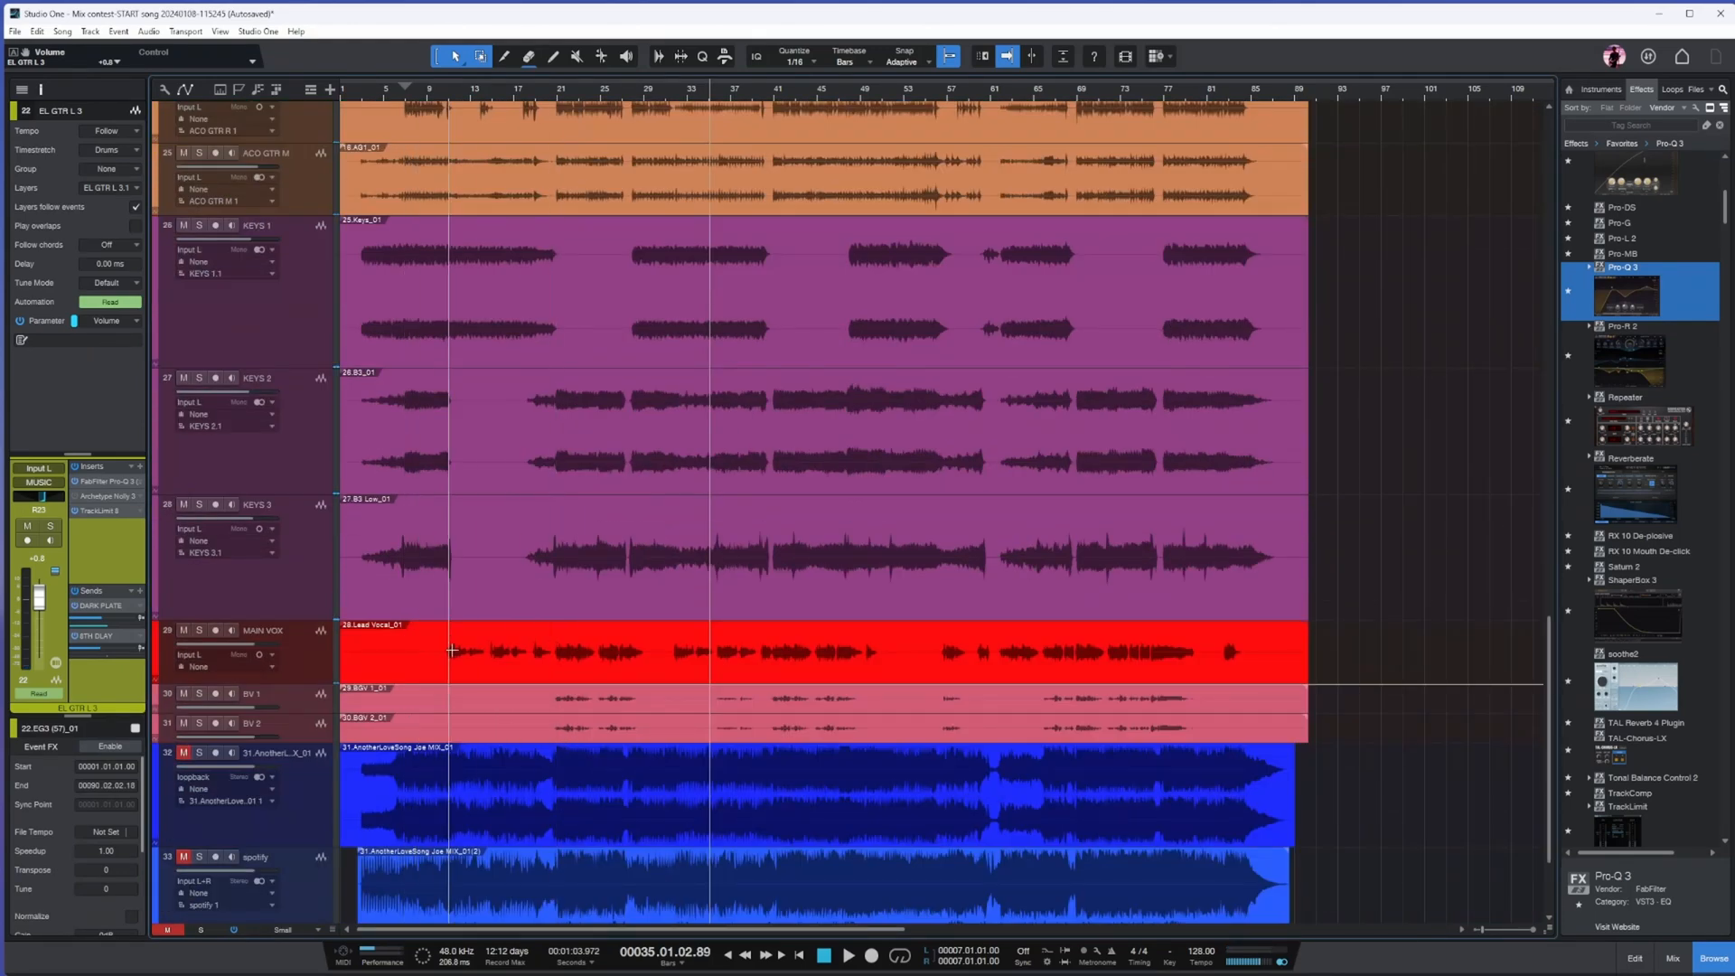
pyautogui.moveTo(452, 651); pyautogui.dragTo(557, 652)
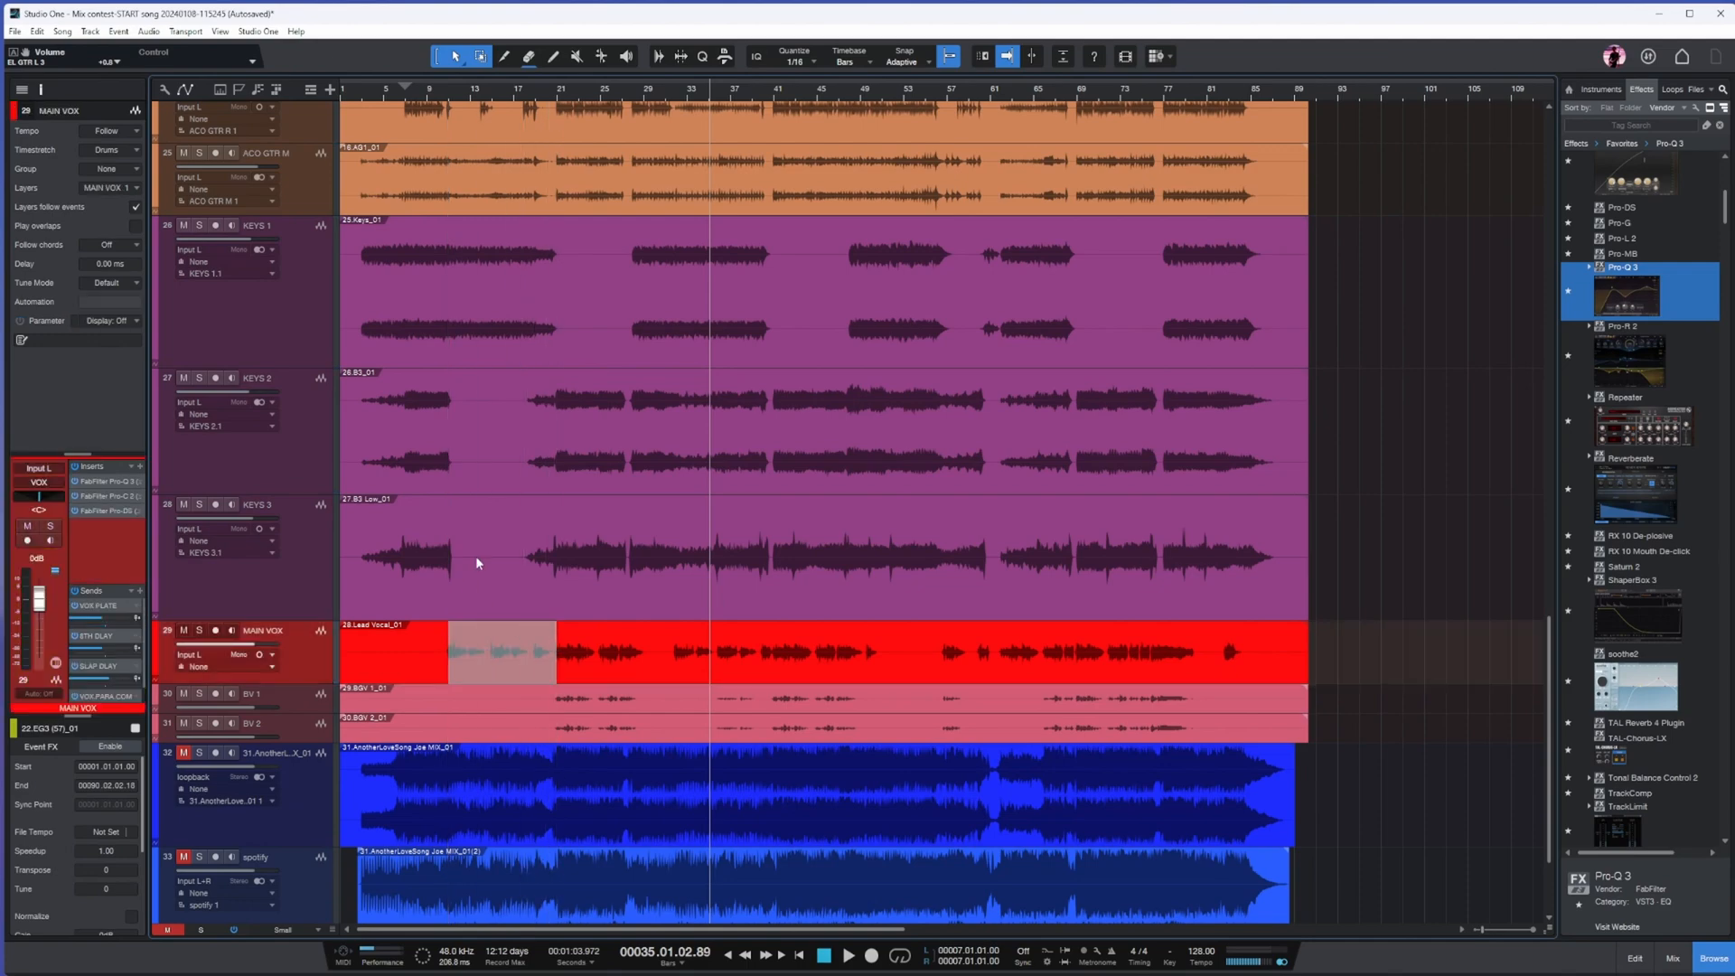
pyautogui.press('space')
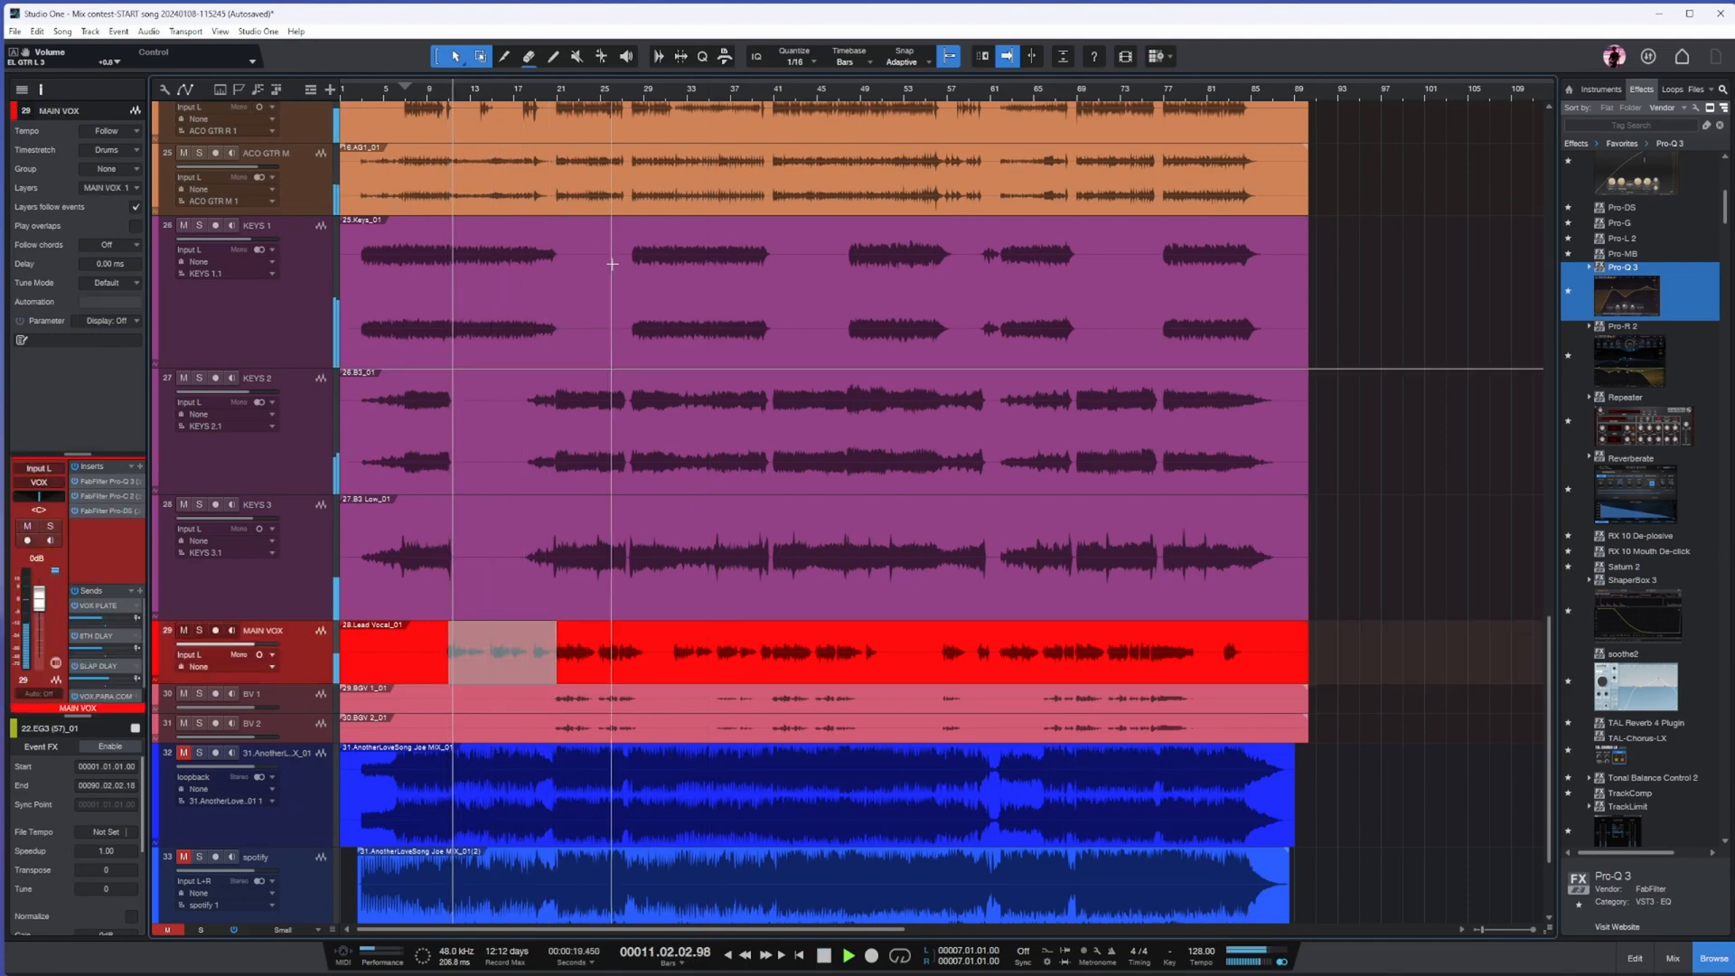
pyautogui.press('space')
pyautogui.scroll(15, 612, 264)
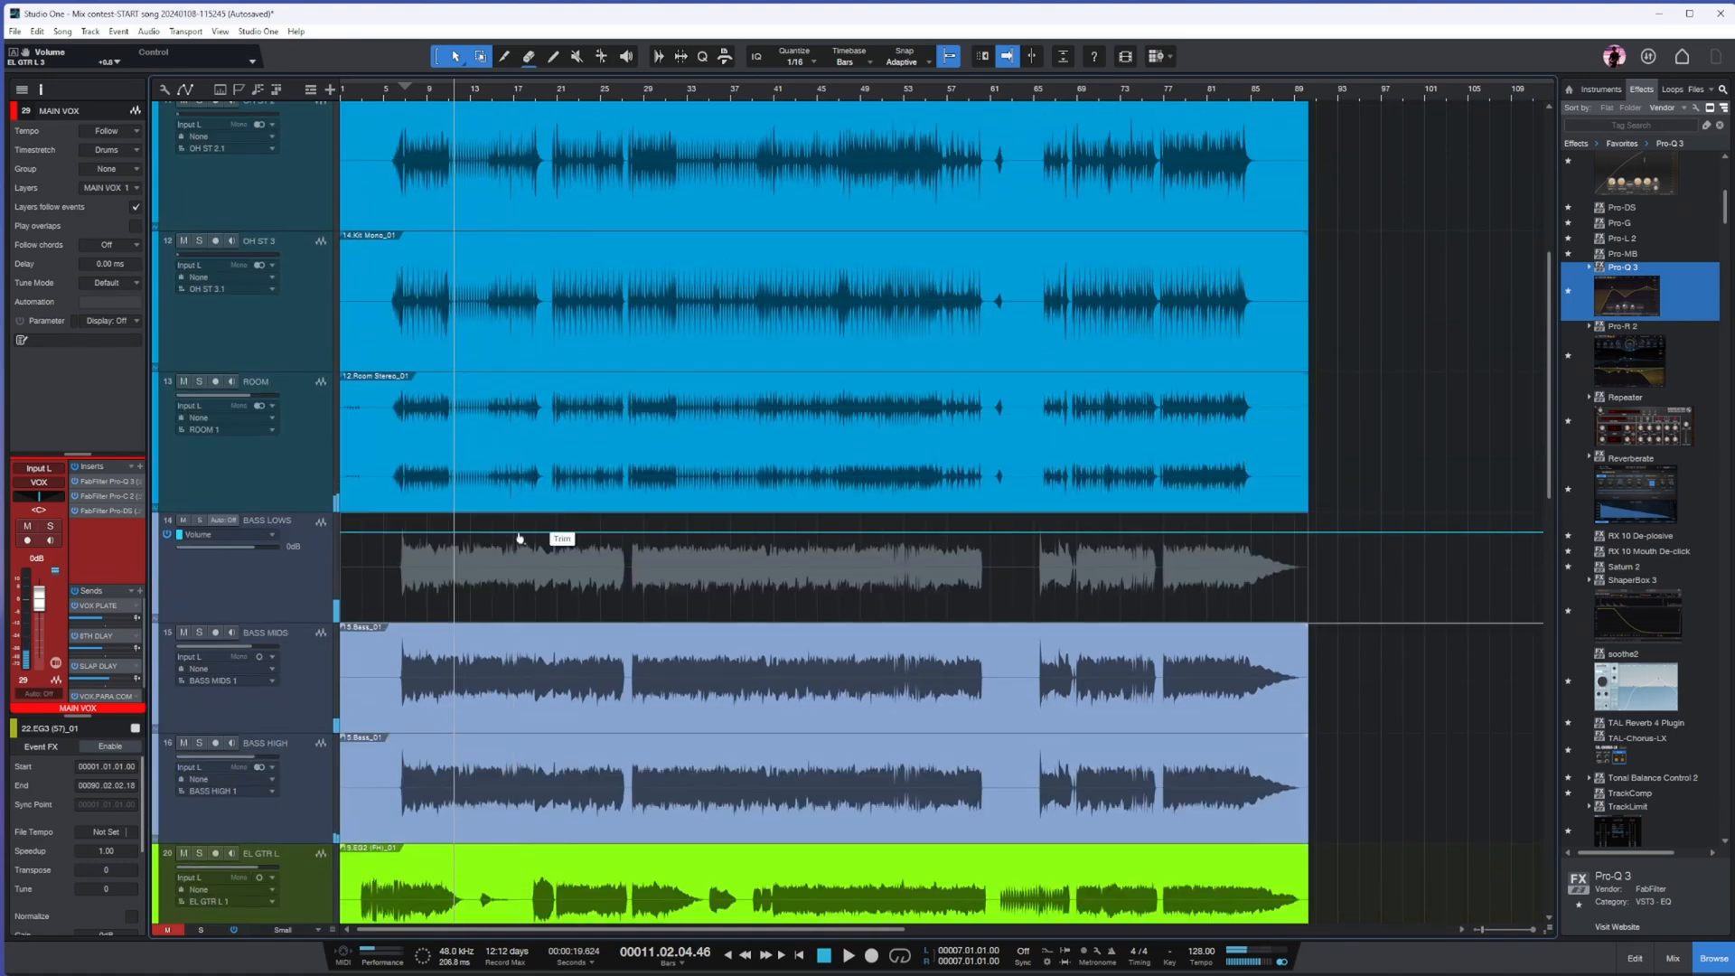
pyautogui.moveTo(491, 515); pyautogui.dragTo(488, 534)
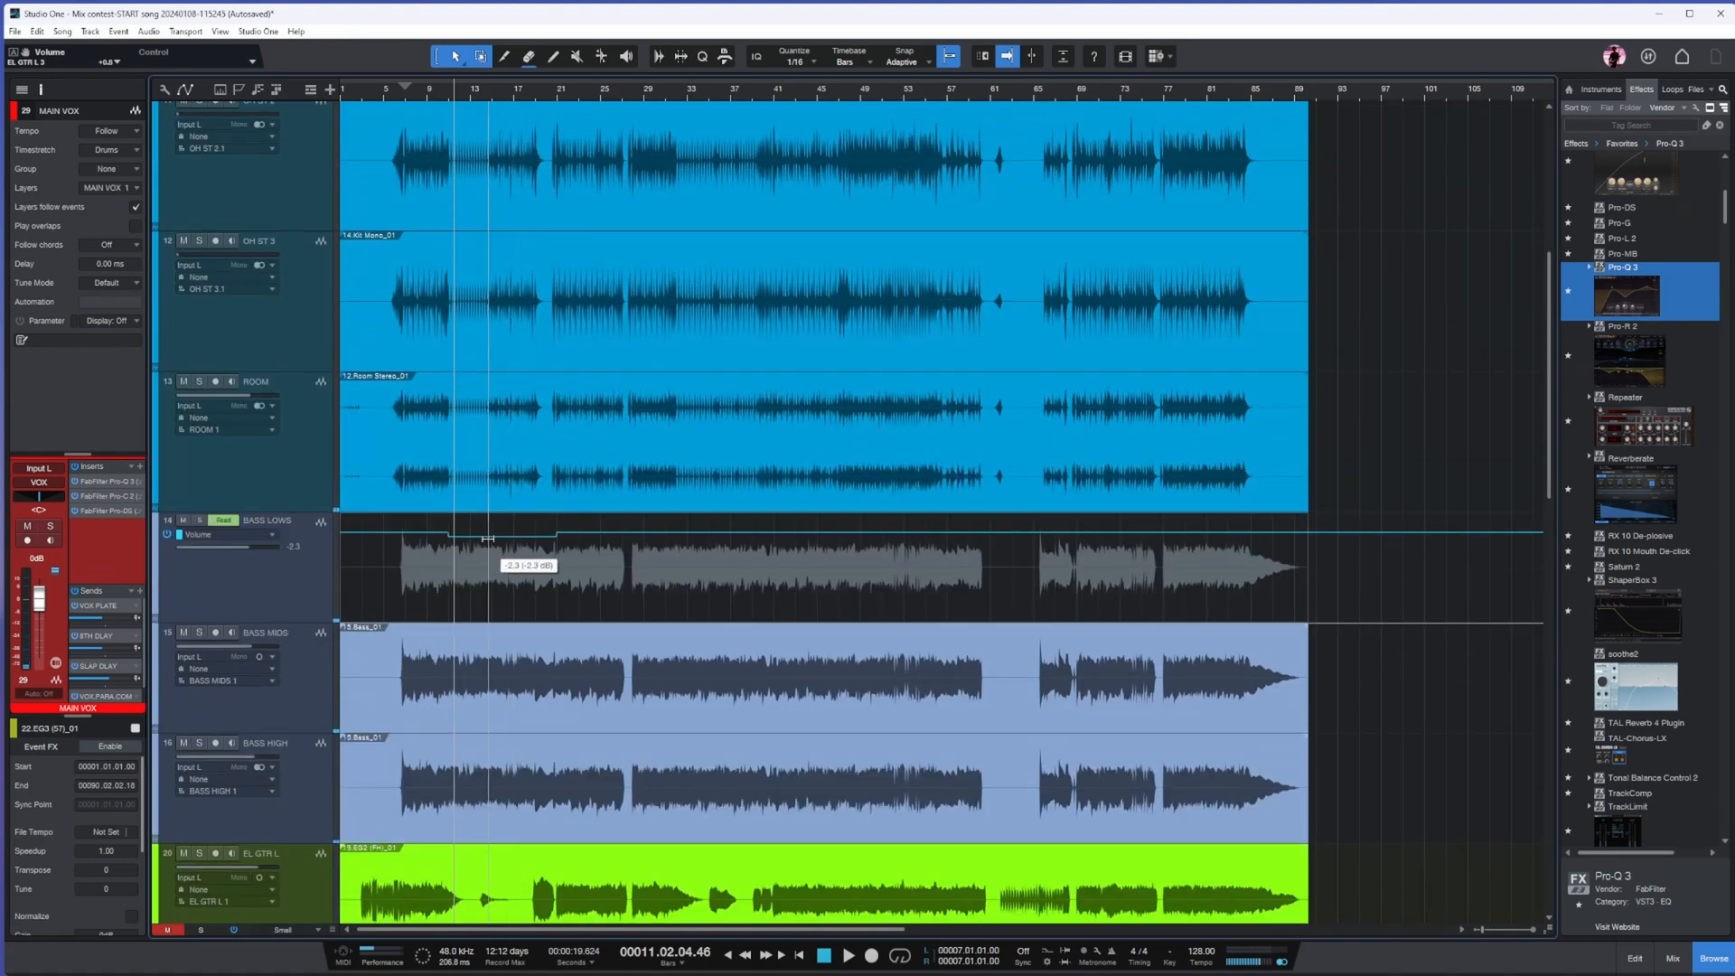
# - Enlarge the MUSIC bus lane and lower its volume automation to -0.7 dB between about bars 11 and 21
pyautogui.scroll(8, 566, 469)
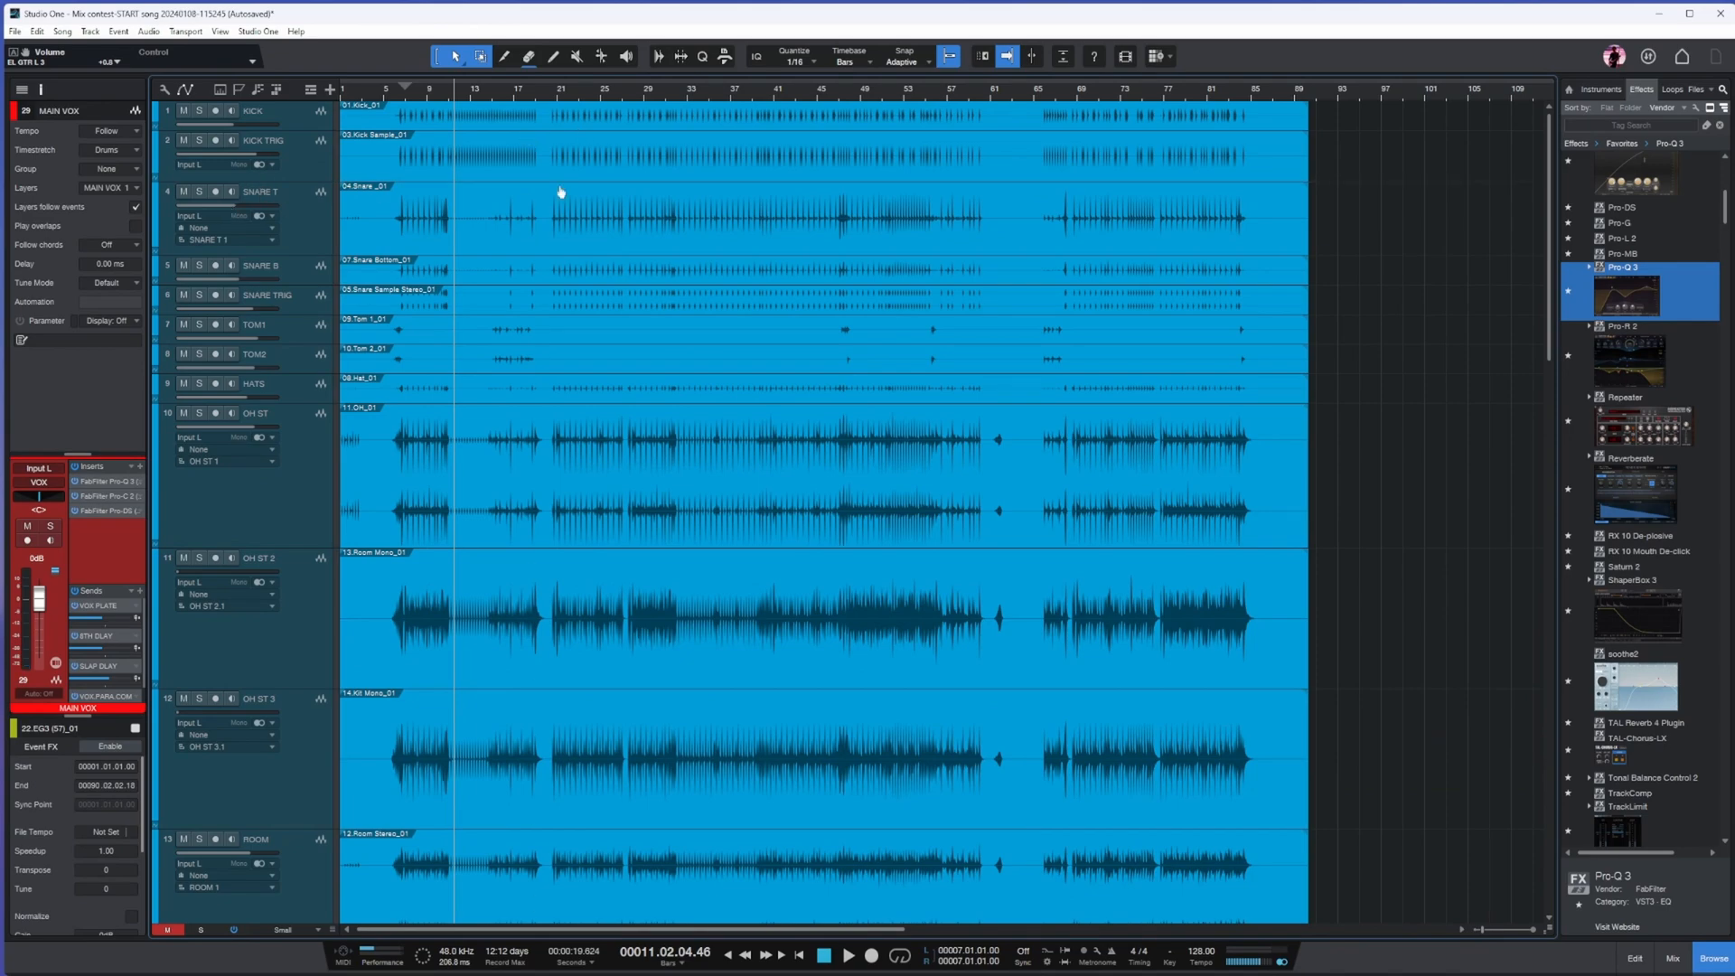
pyautogui.scroll(-15, 588, 271)
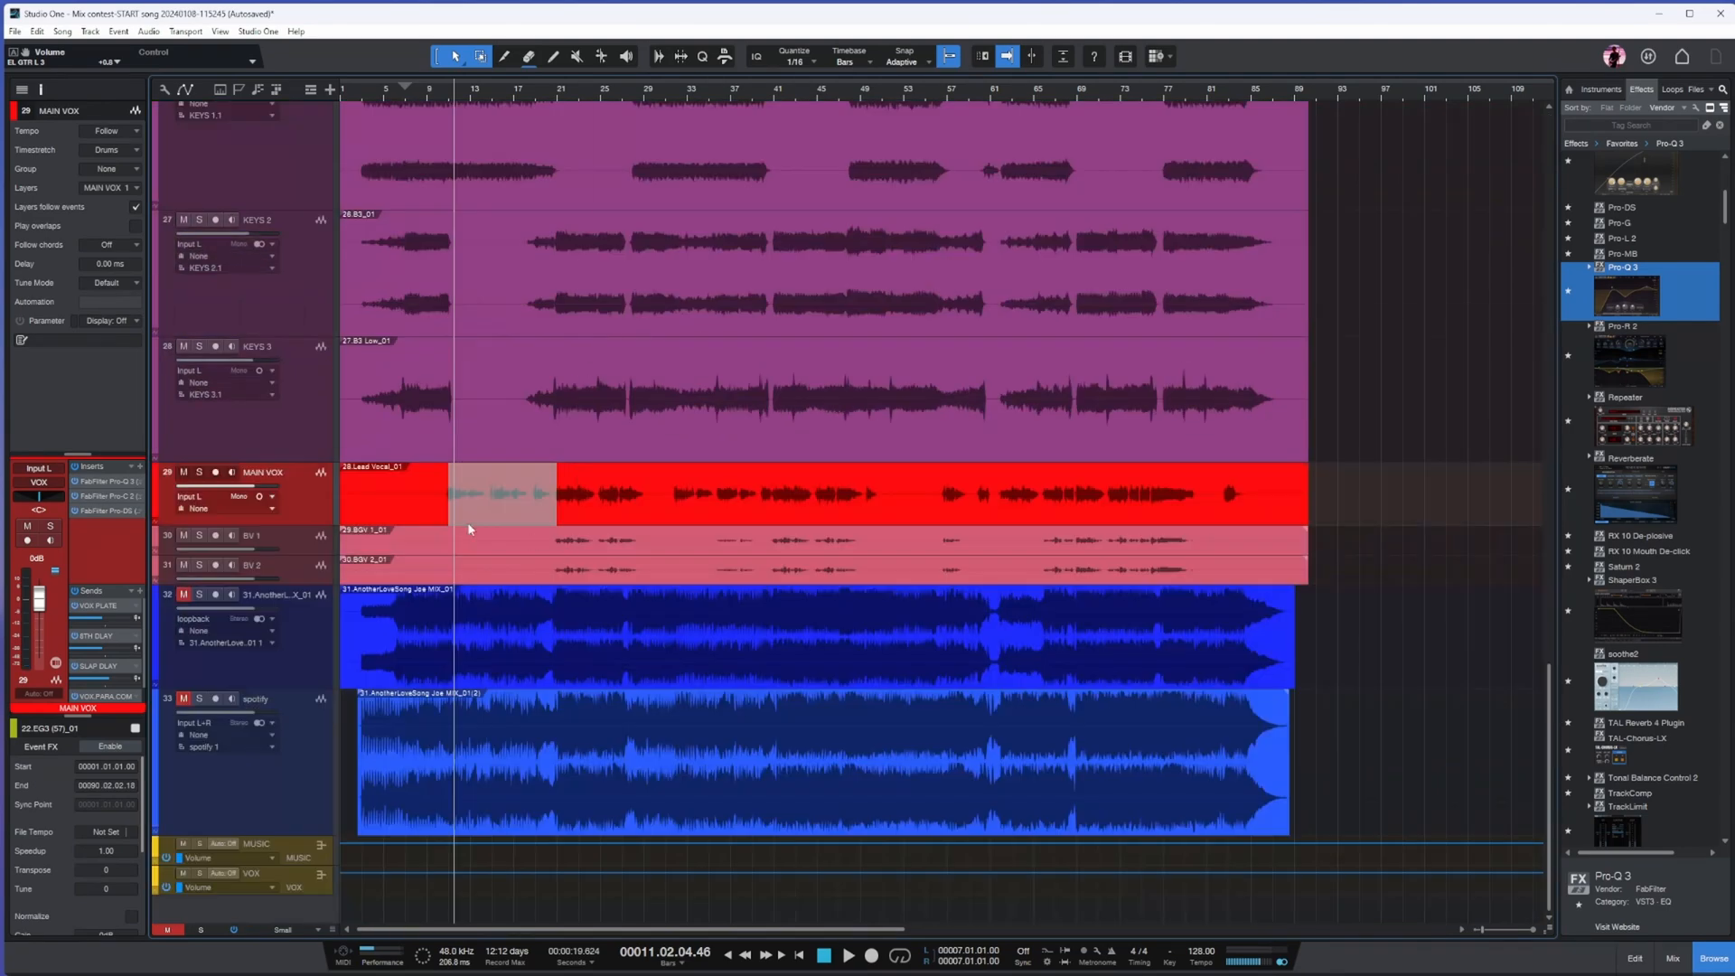
pyautogui.scroll(5, 497, 722)
pyautogui.scroll(-5, 497, 750)
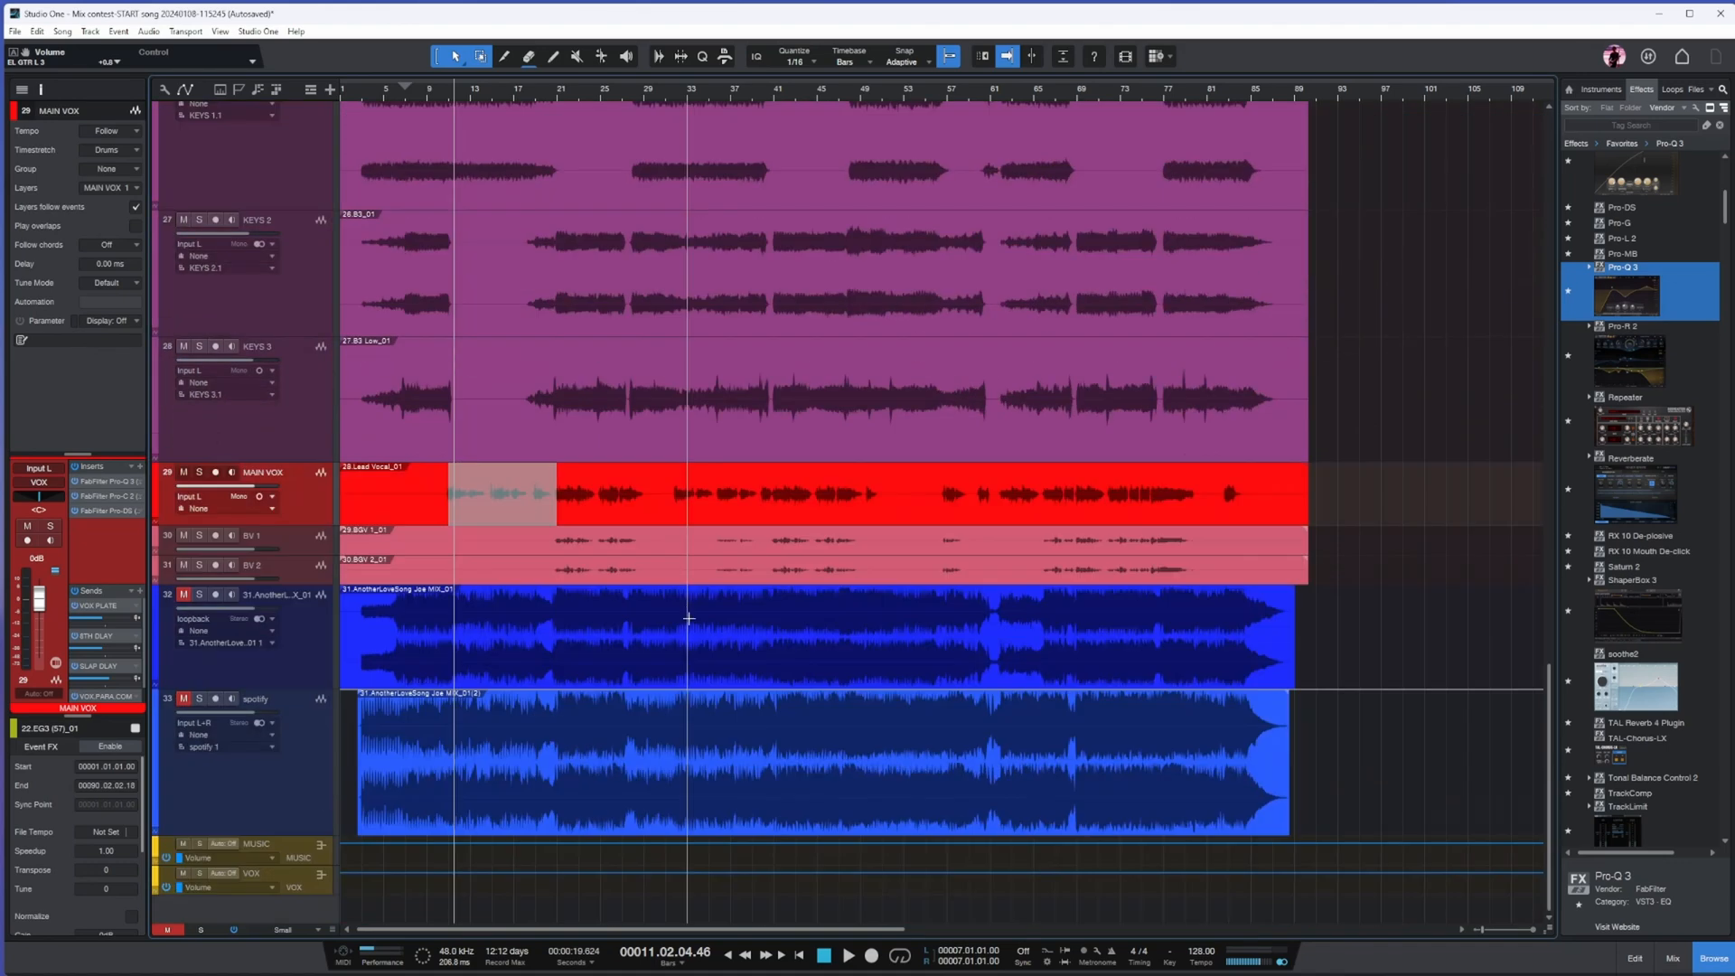
pyautogui.moveTo(311, 865); pyautogui.dragTo(306, 950)
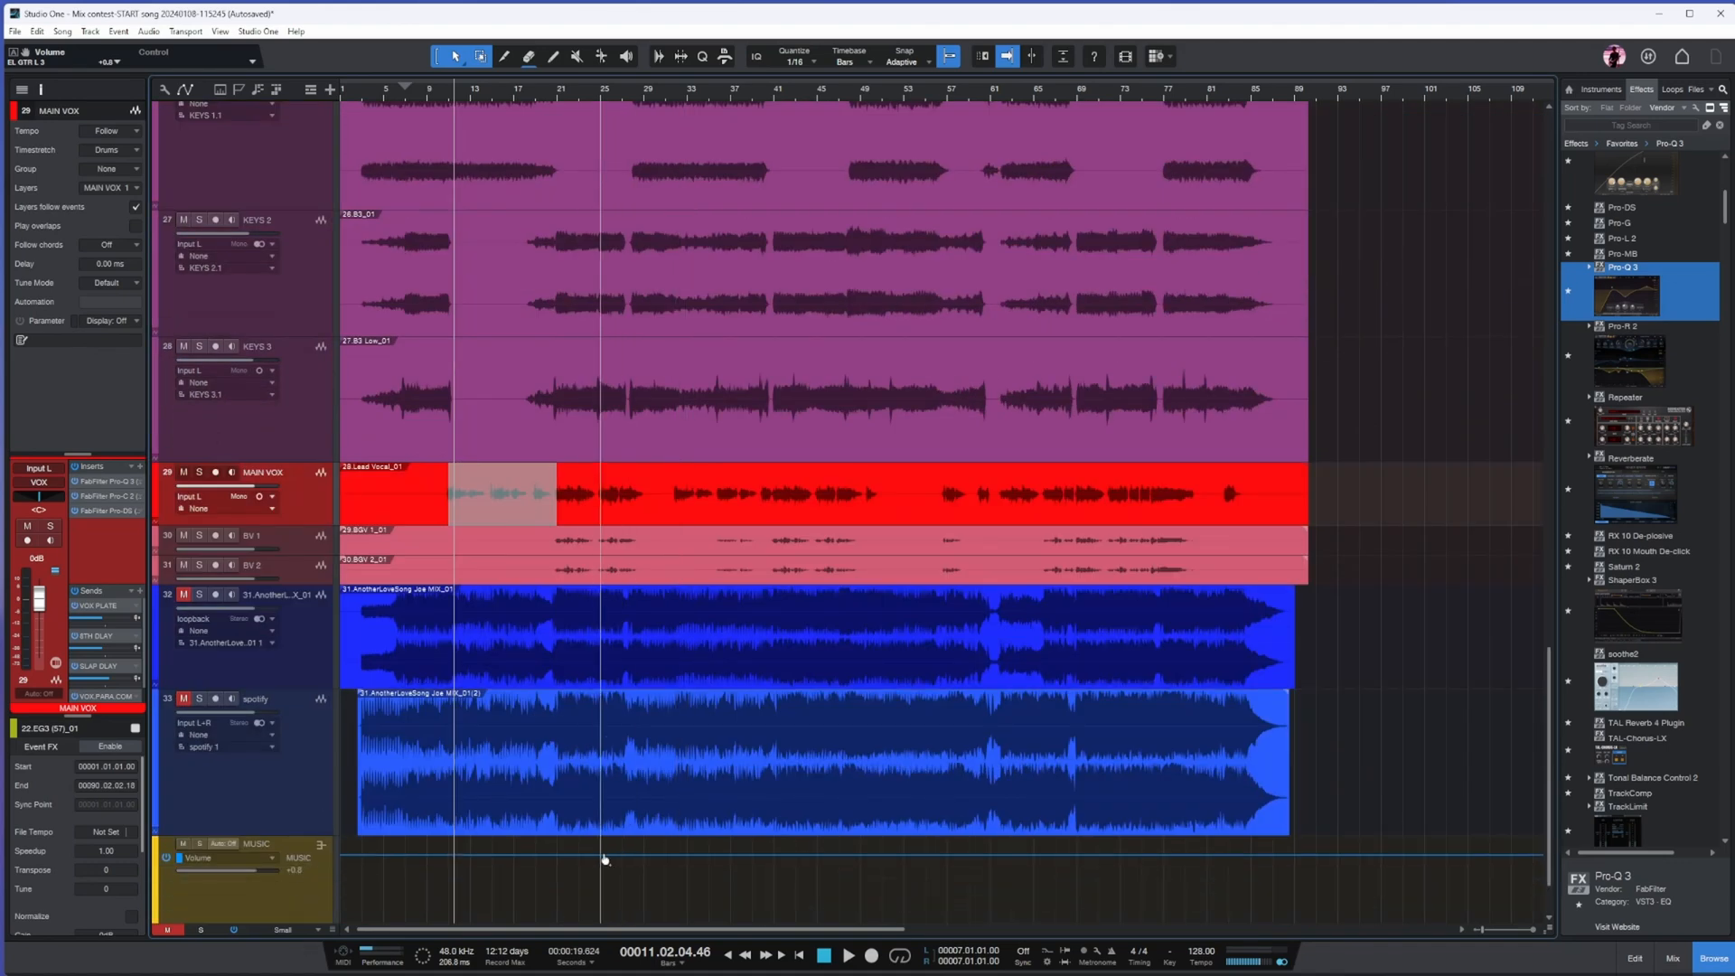
pyautogui.moveTo(483, 758); pyautogui.dragTo(483, 770)
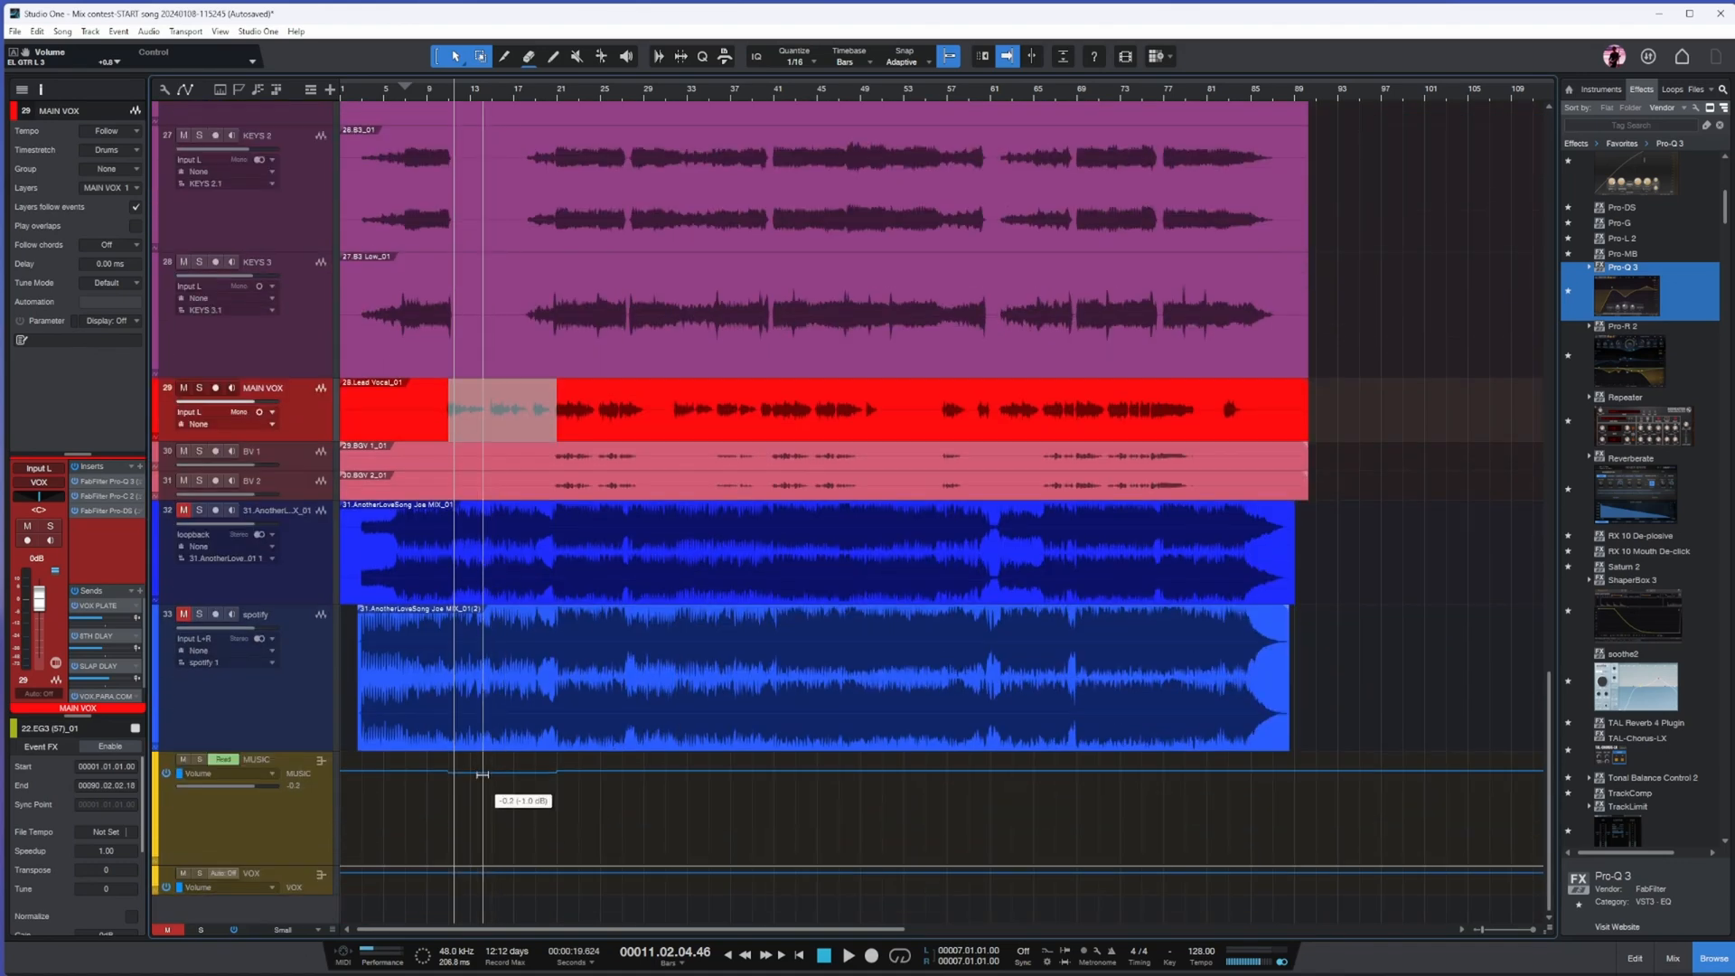
# - Play the section from bar 11 to about bar 15 and look over the guitar, keys, vocal and bus tracks
pyautogui.press('space')
pyautogui.press('w')
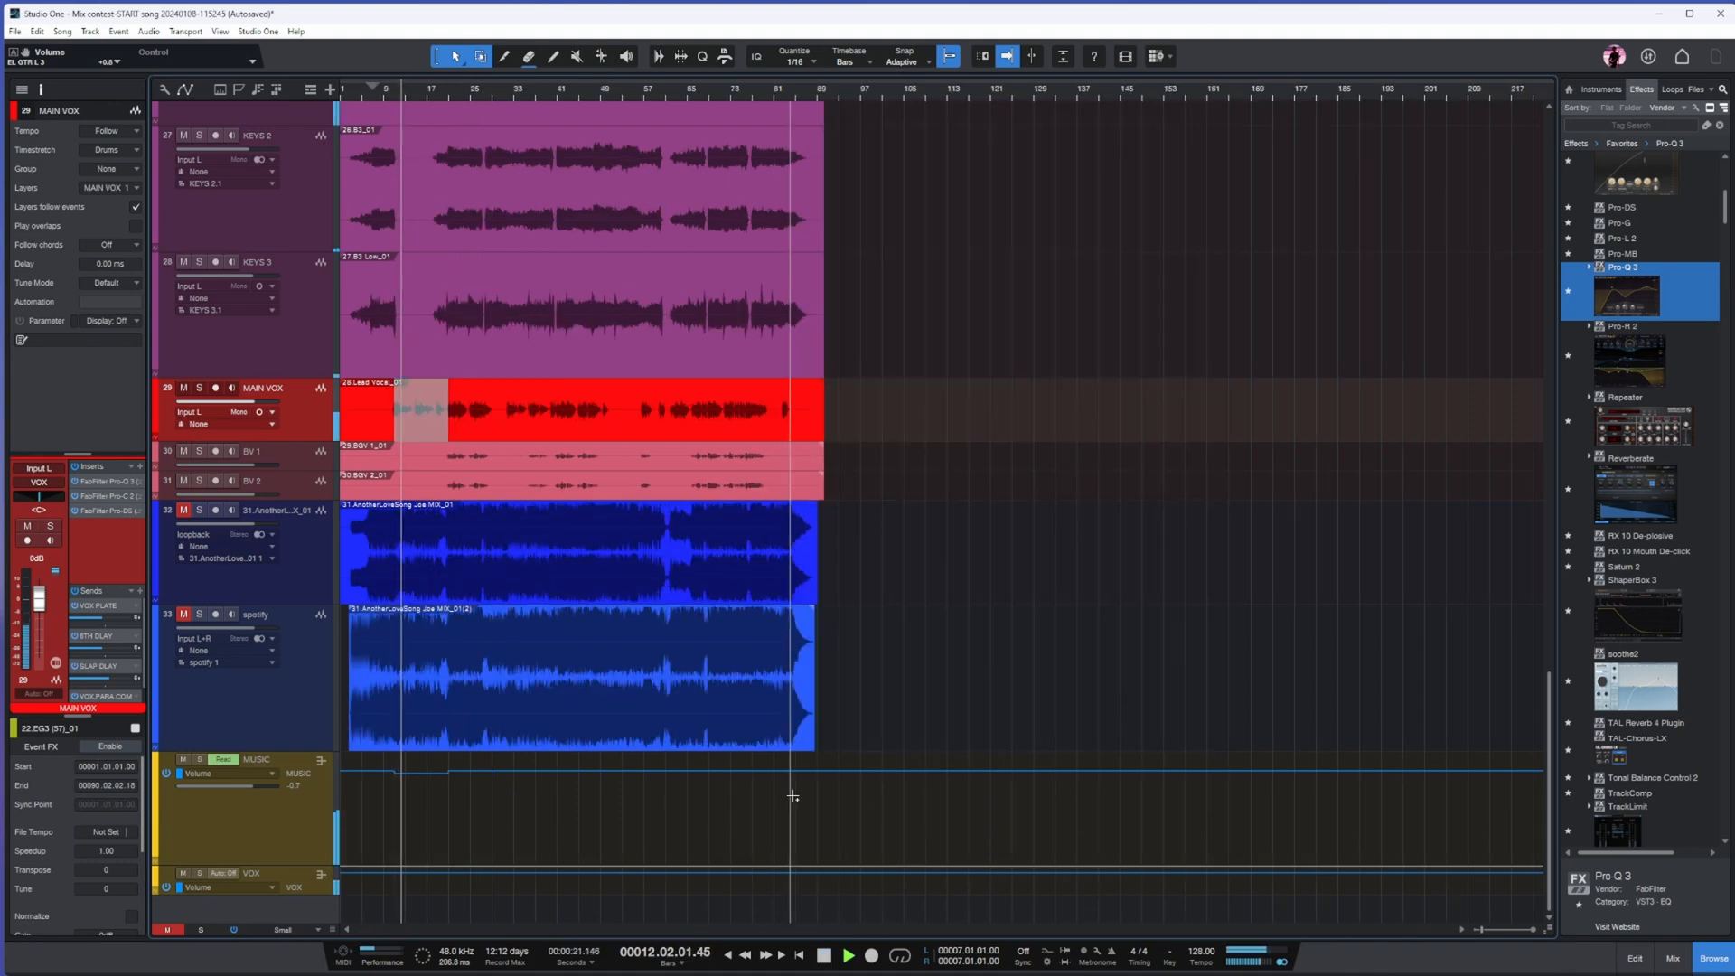
pyautogui.scroll(3, 1004, 709)
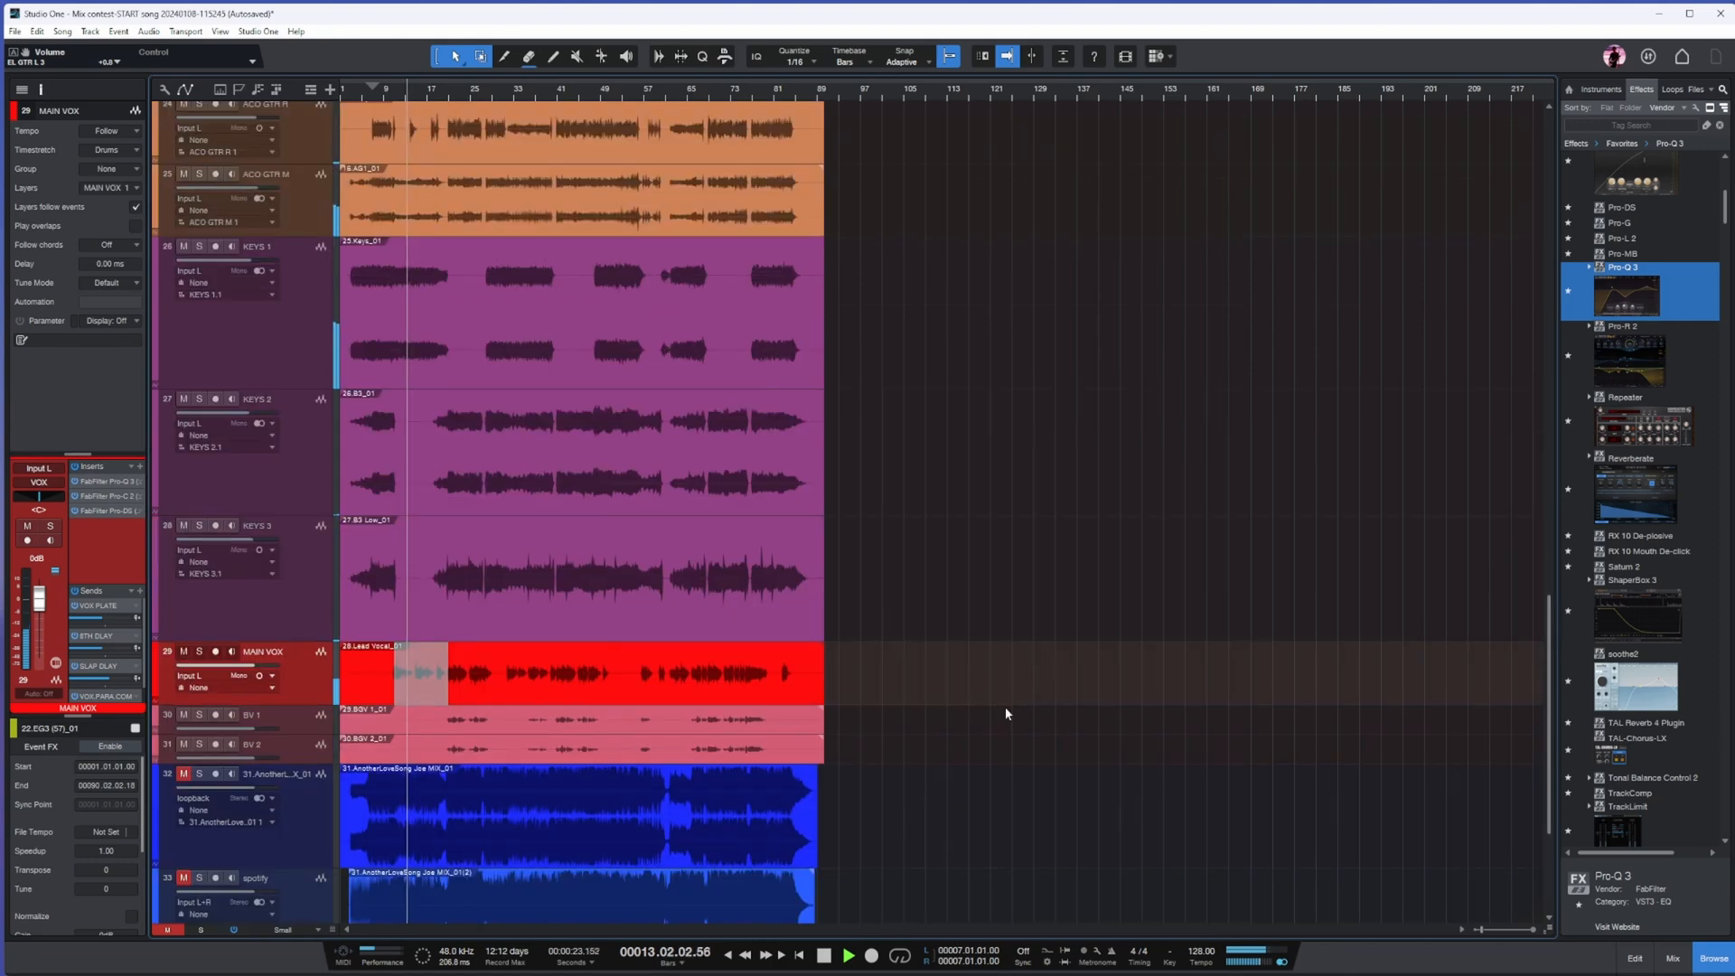
pyautogui.scroll(-2, 1005, 711)
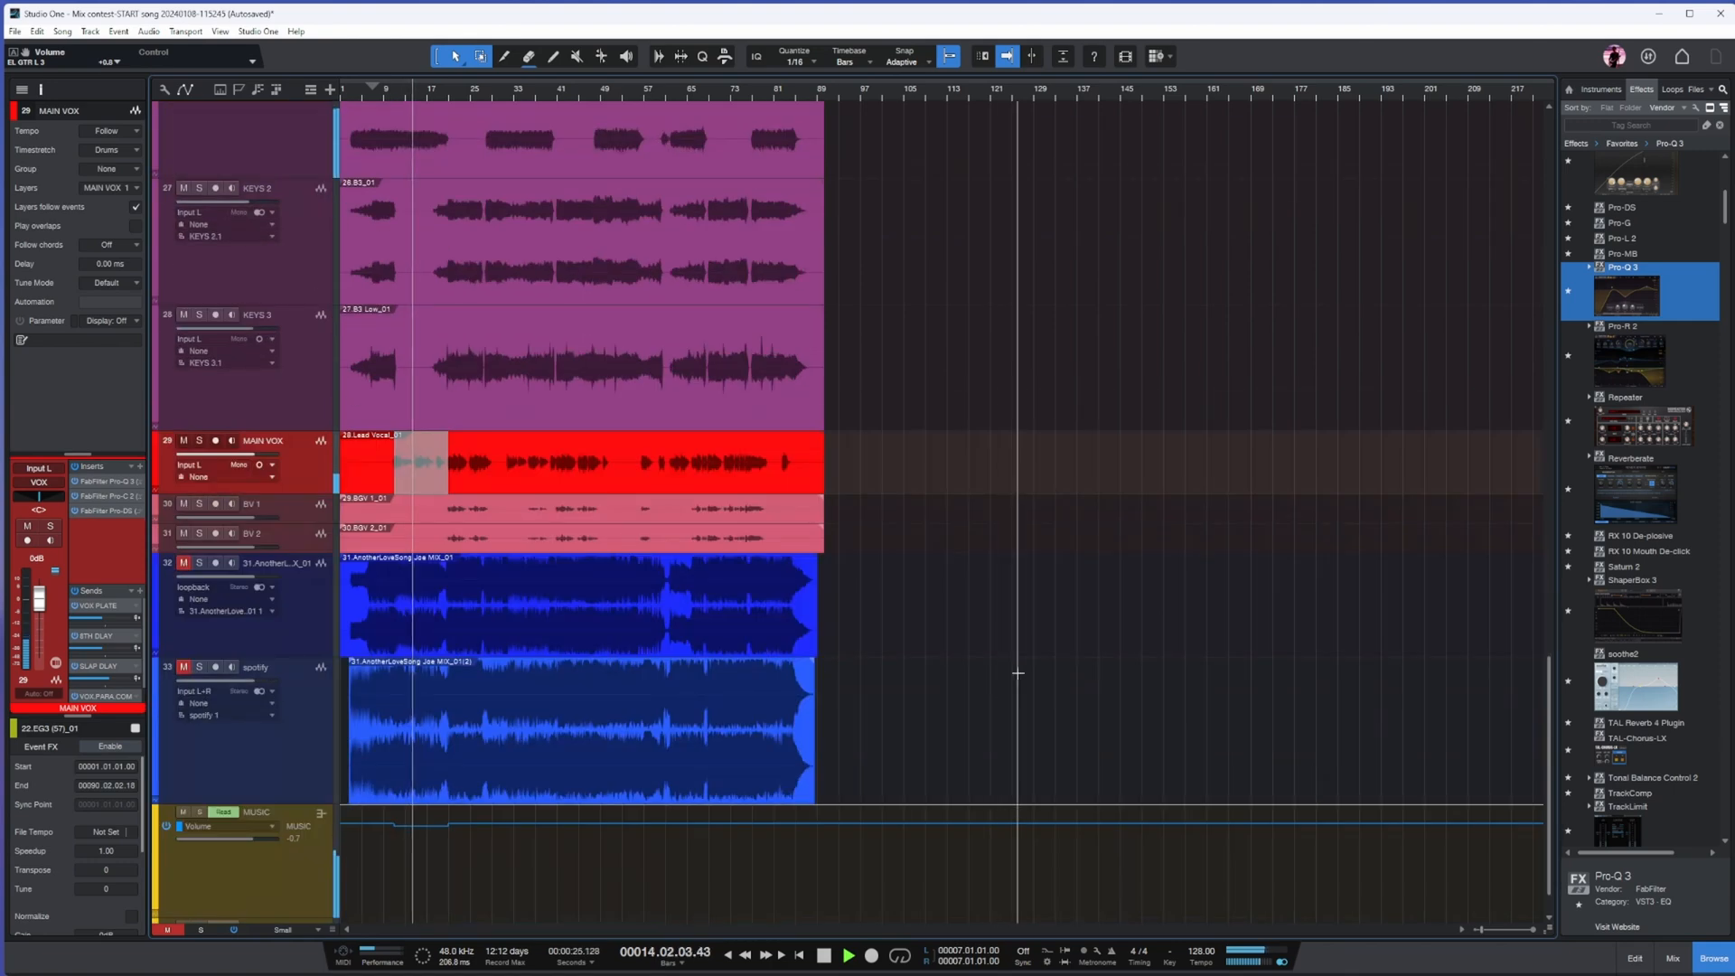
pyautogui.scroll(3, 1014, 659)
pyautogui.scroll(2, 1014, 659)
pyautogui.press('e')
pyautogui.press('space')
# - Show ACO GTR R's volume automation in a taller lane, lower it to -3.7 dB around bars 13 to 16, and audition it
pyautogui.click(304, 455)
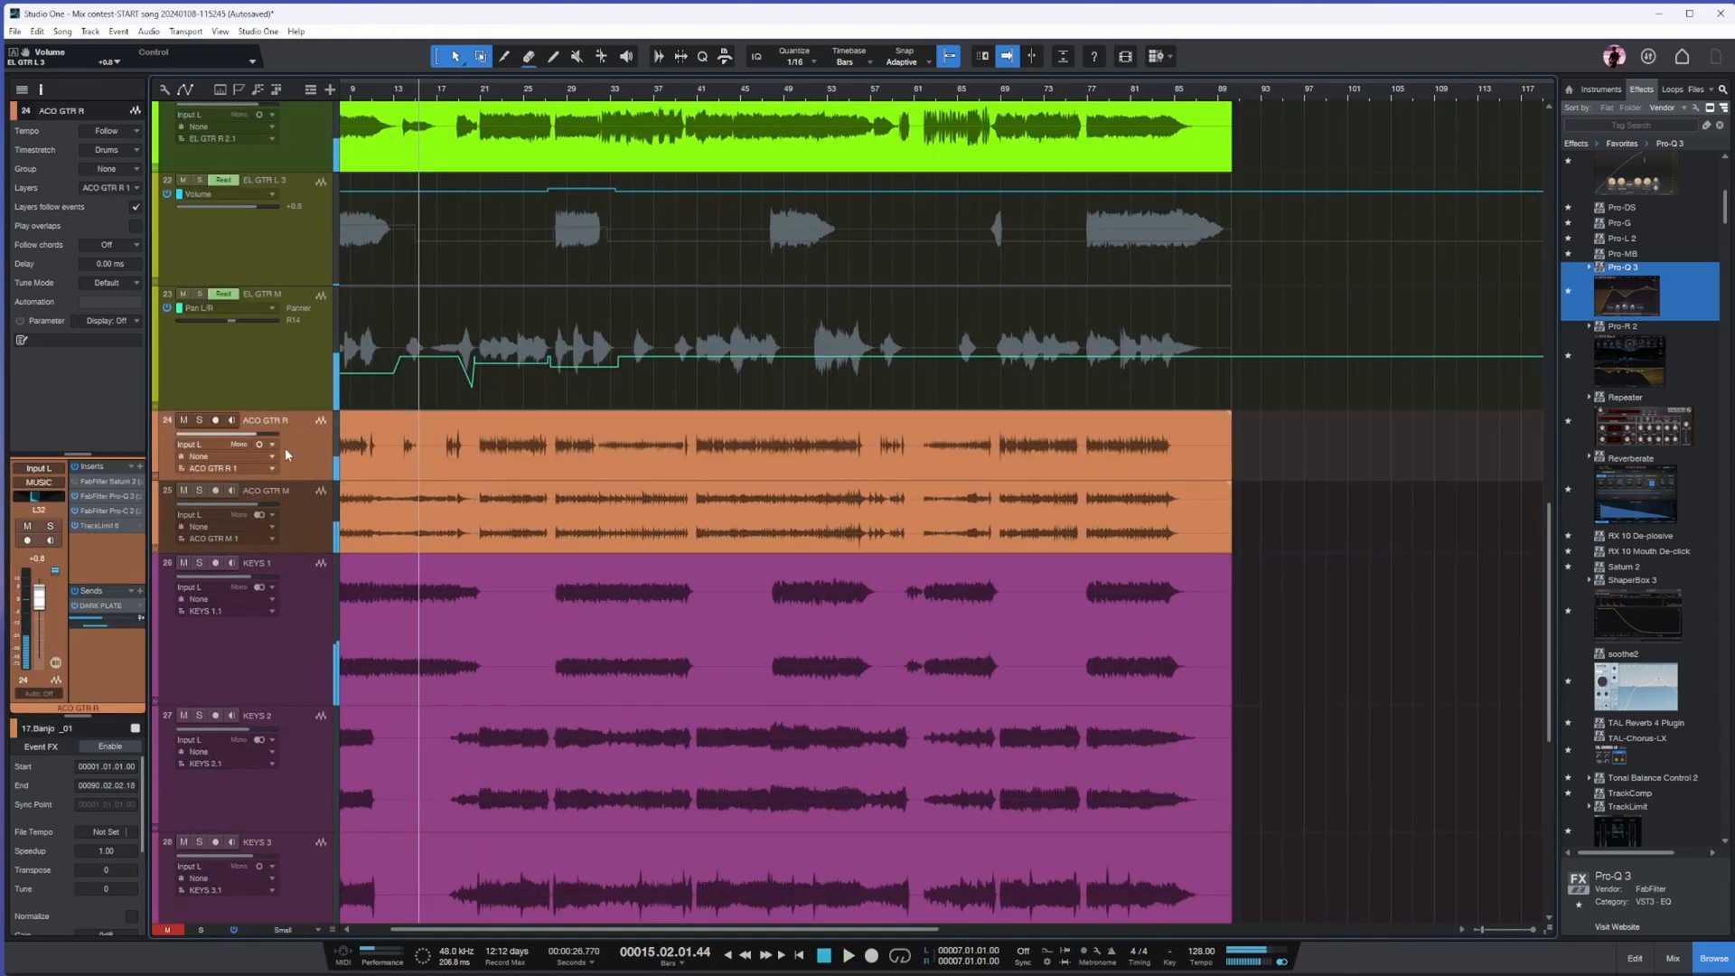
pyautogui.rightClick(255, 440)
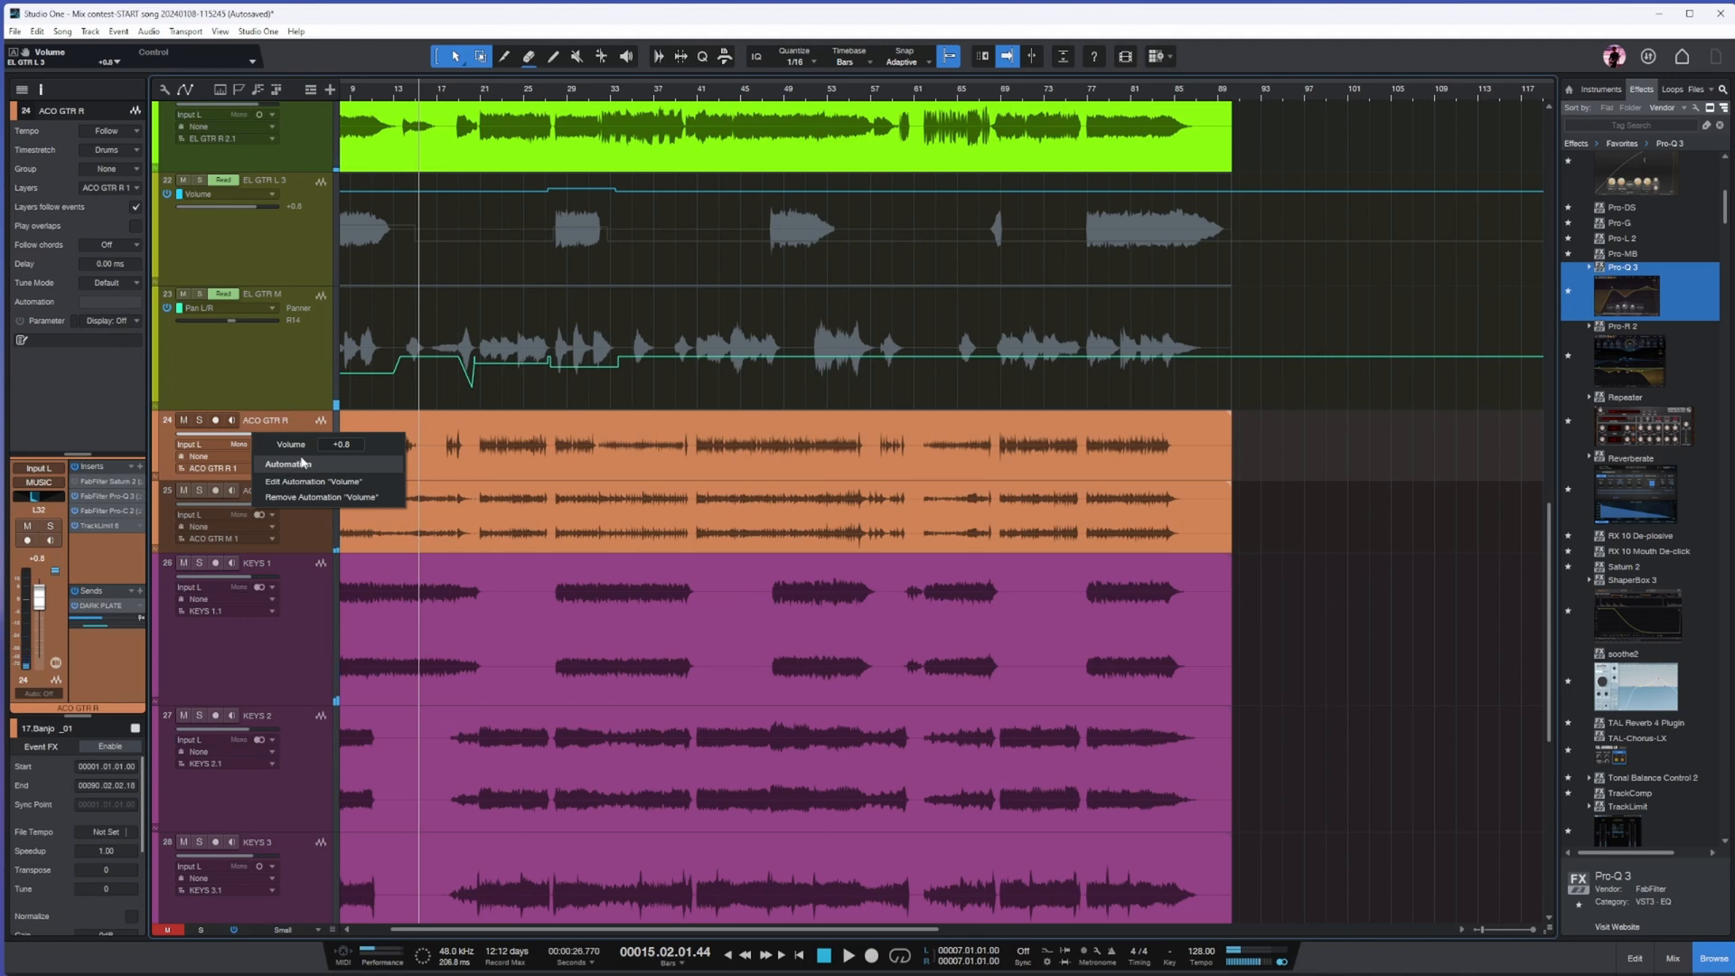
pyautogui.click(314, 482)
pyautogui.moveTo(311, 480); pyautogui.dragTo(310, 515)
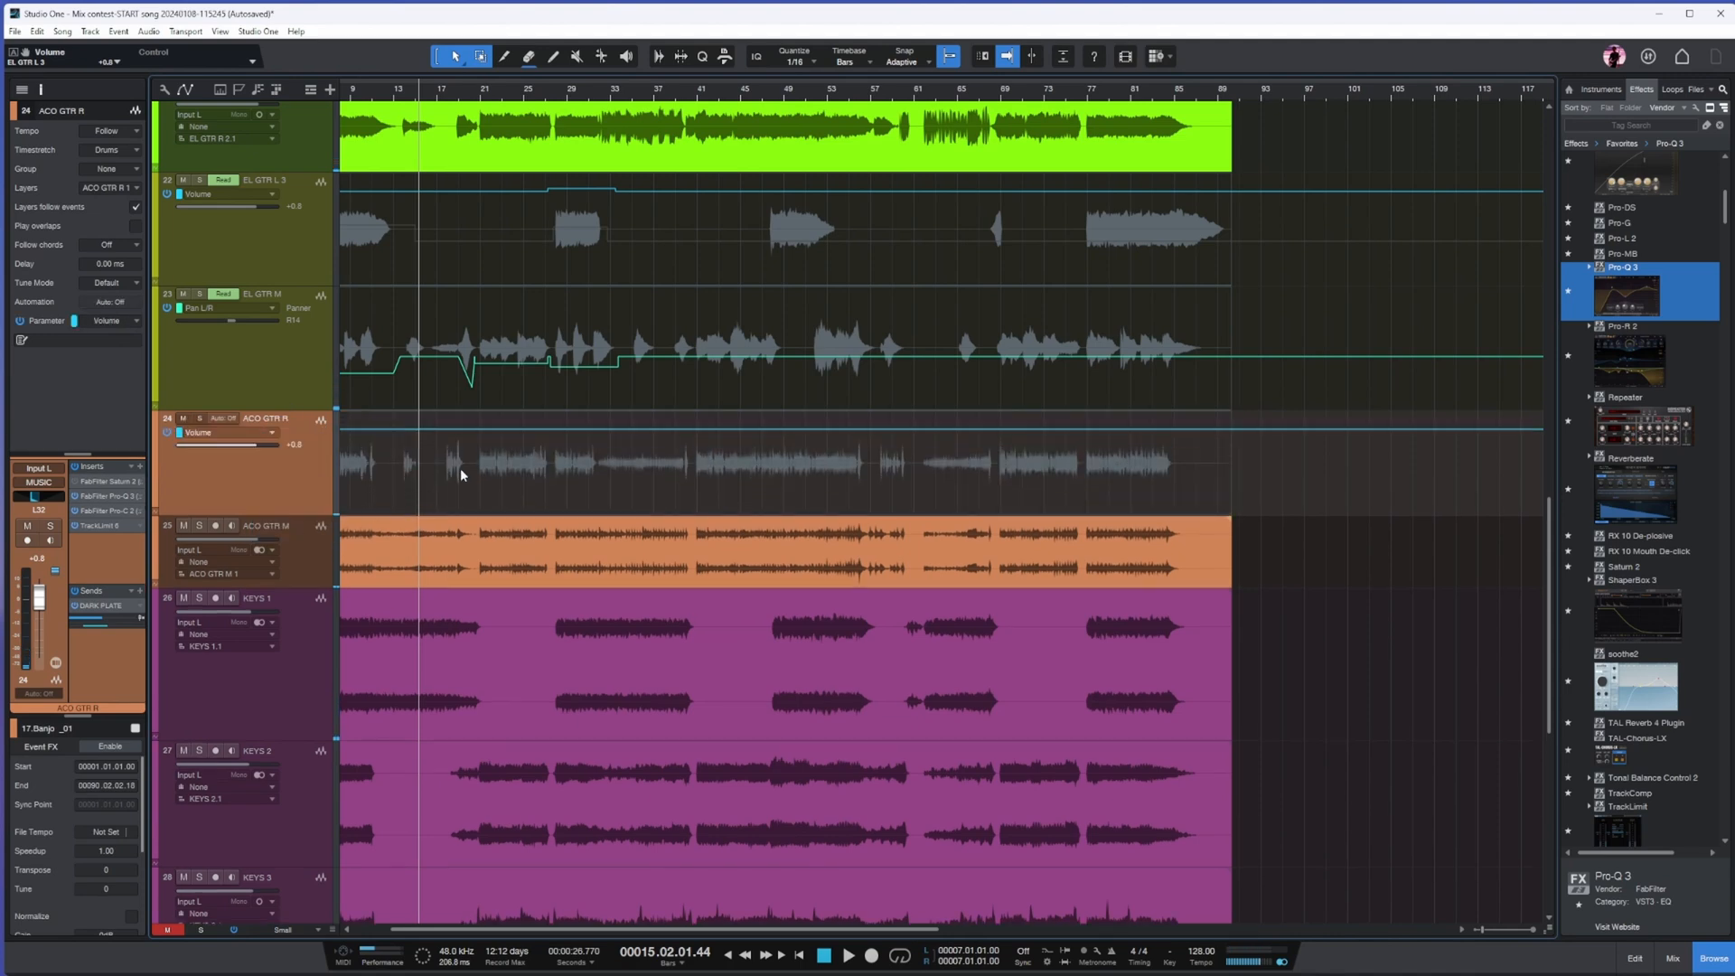
pyautogui.press('e')
pyautogui.moveTo(441, 465); pyautogui.dragTo(481, 476)
pyautogui.click(456, 94)
pyautogui.press('space')
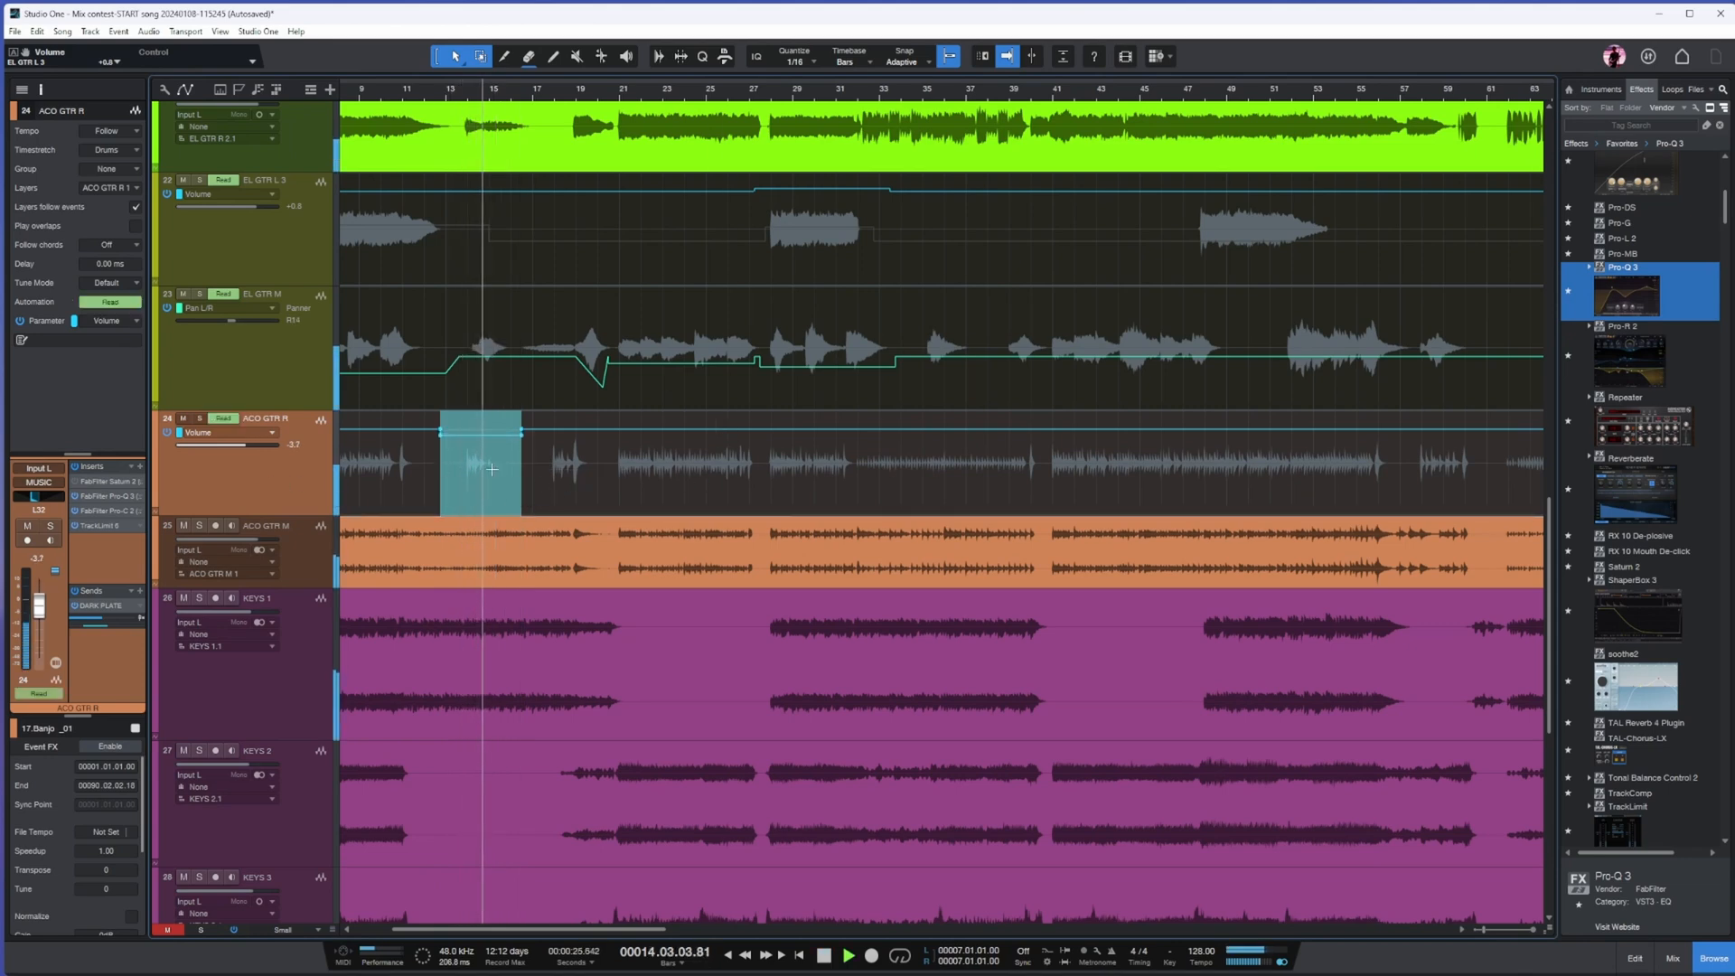
# - Switch ACO GTR R to pan automation, set the pan to L55 around bars 13 to 16, and replay the passage
pyautogui.rightClick(45, 504)
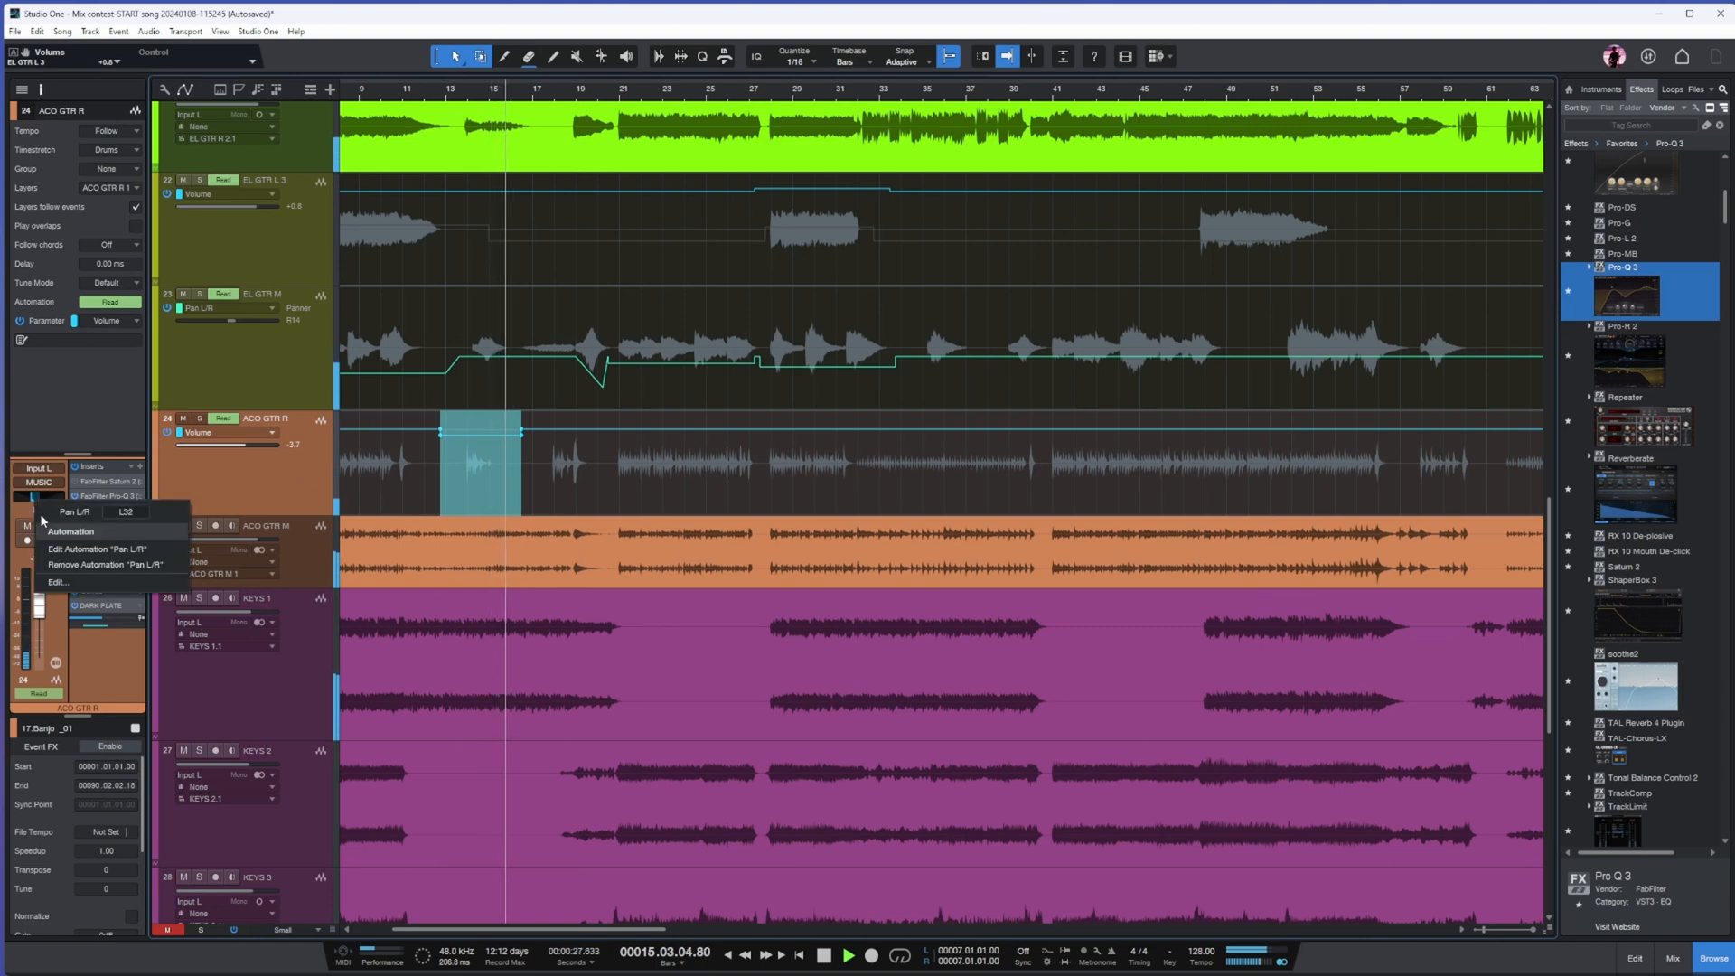
pyautogui.click(86, 545)
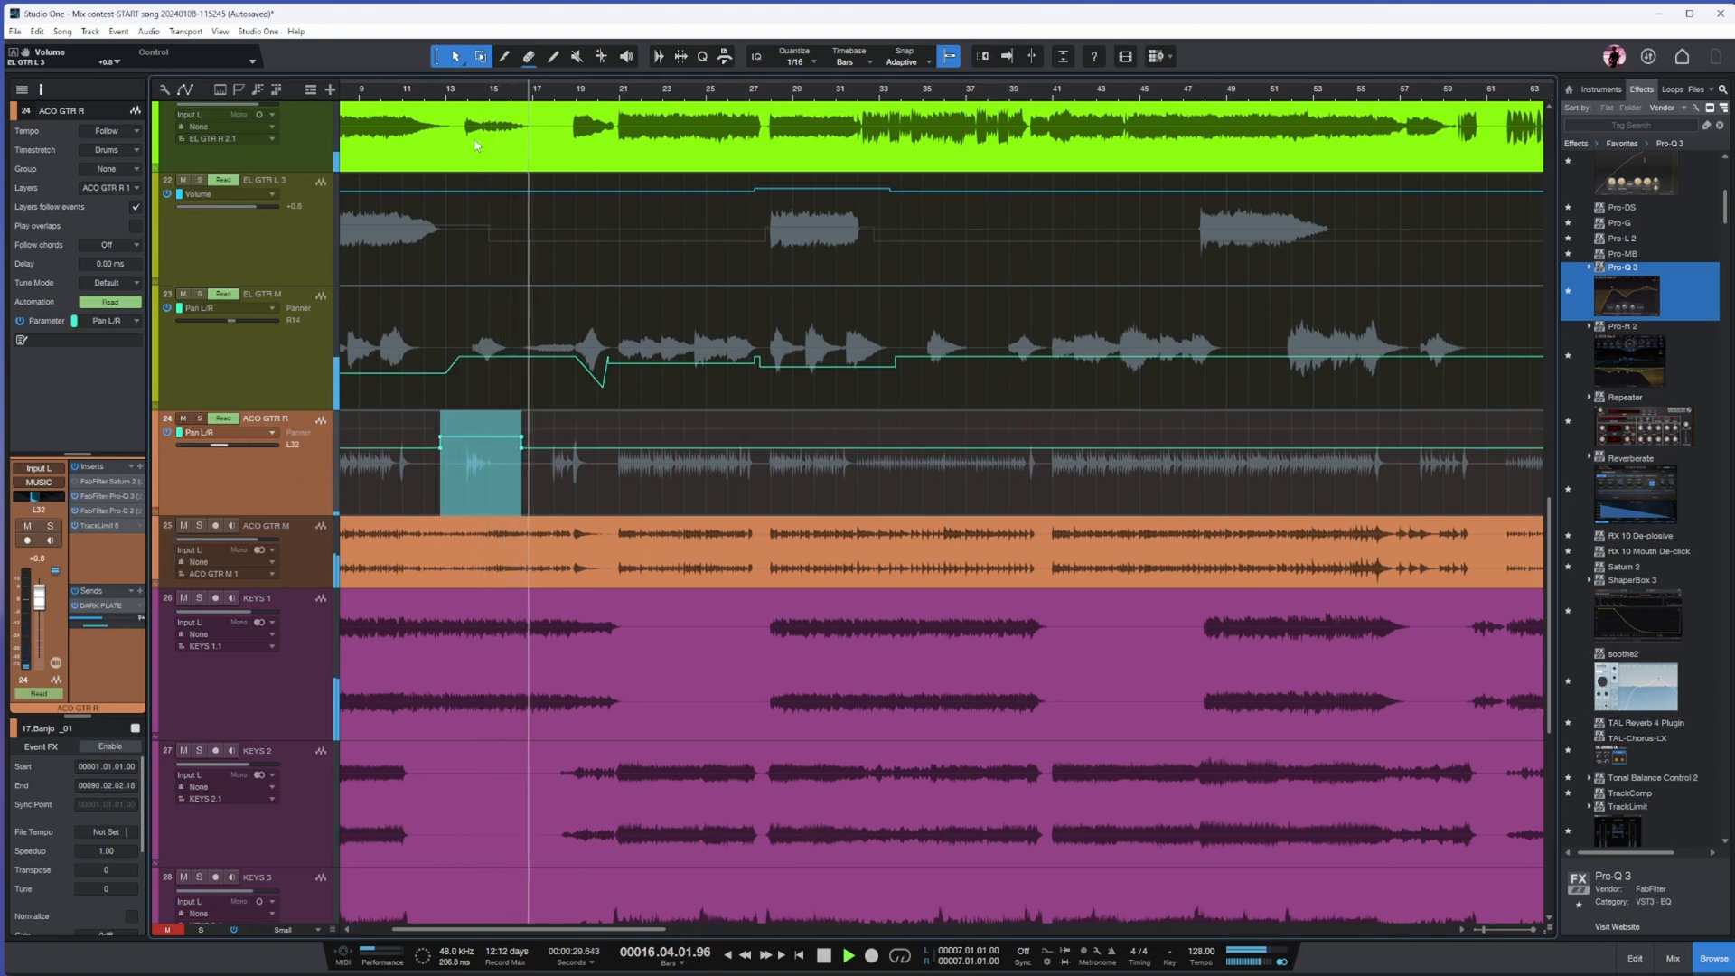
pyautogui.press('space')
pyautogui.press('space')
pyautogui.press('f')
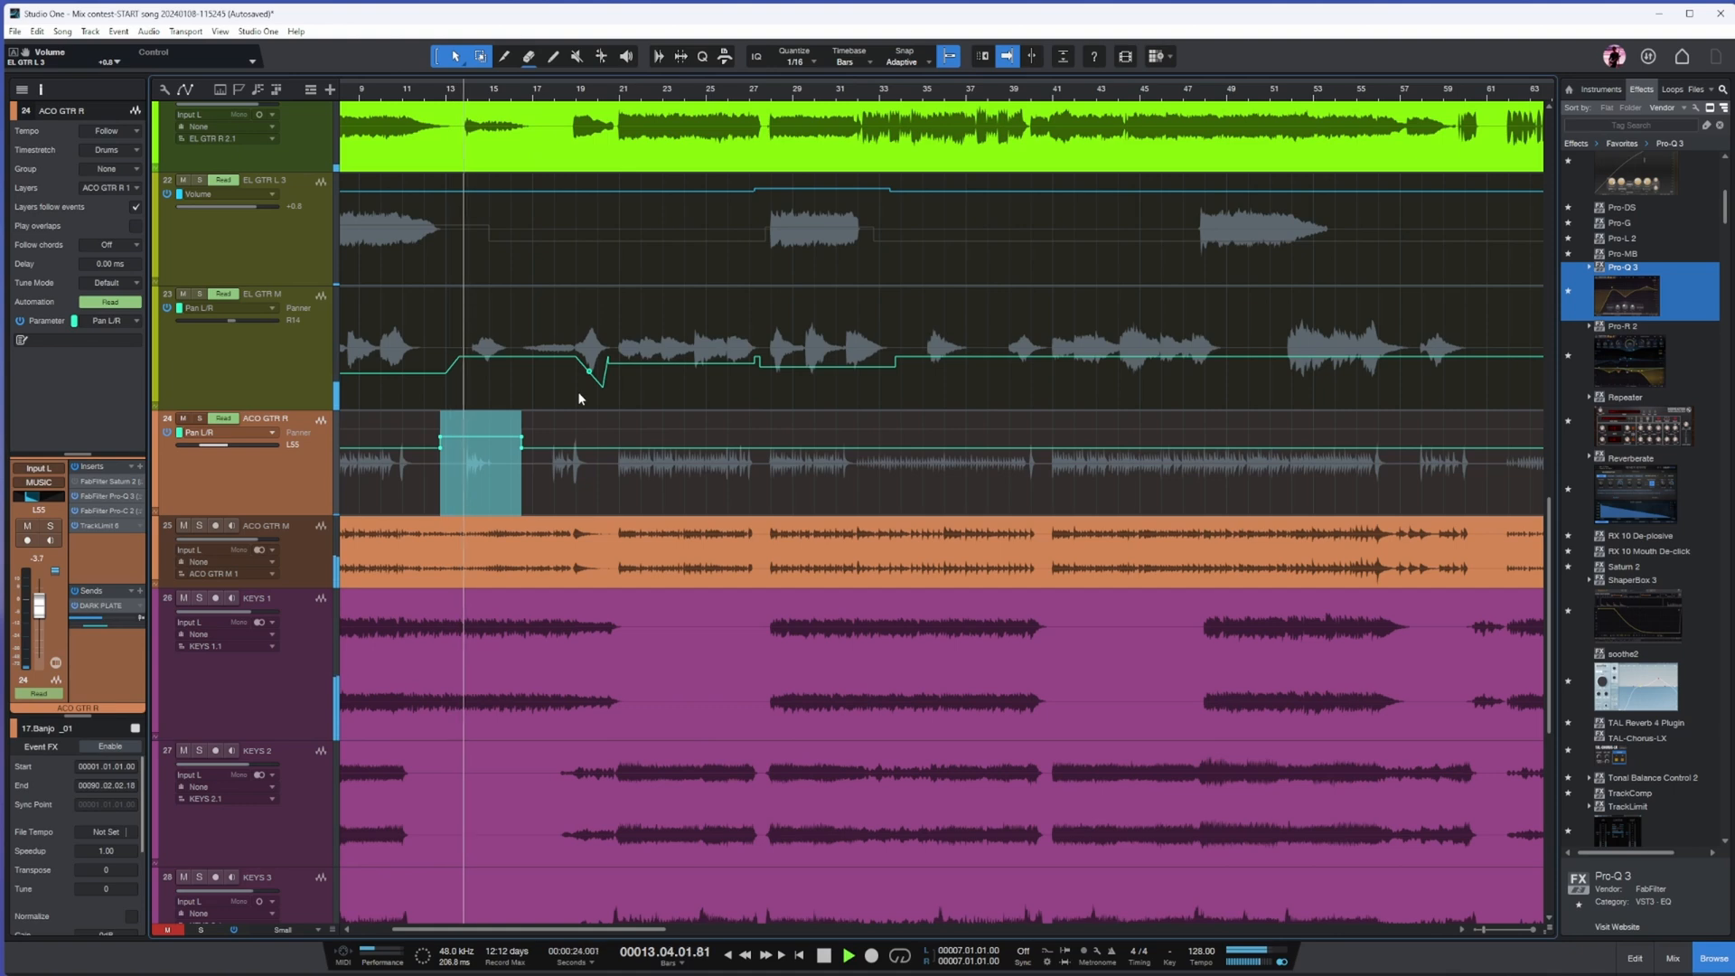
# - Shift ACO GTR R's whole pan automation left from about bar 6 to the song's end, bringing its base position to L41
pyautogui.press('w')
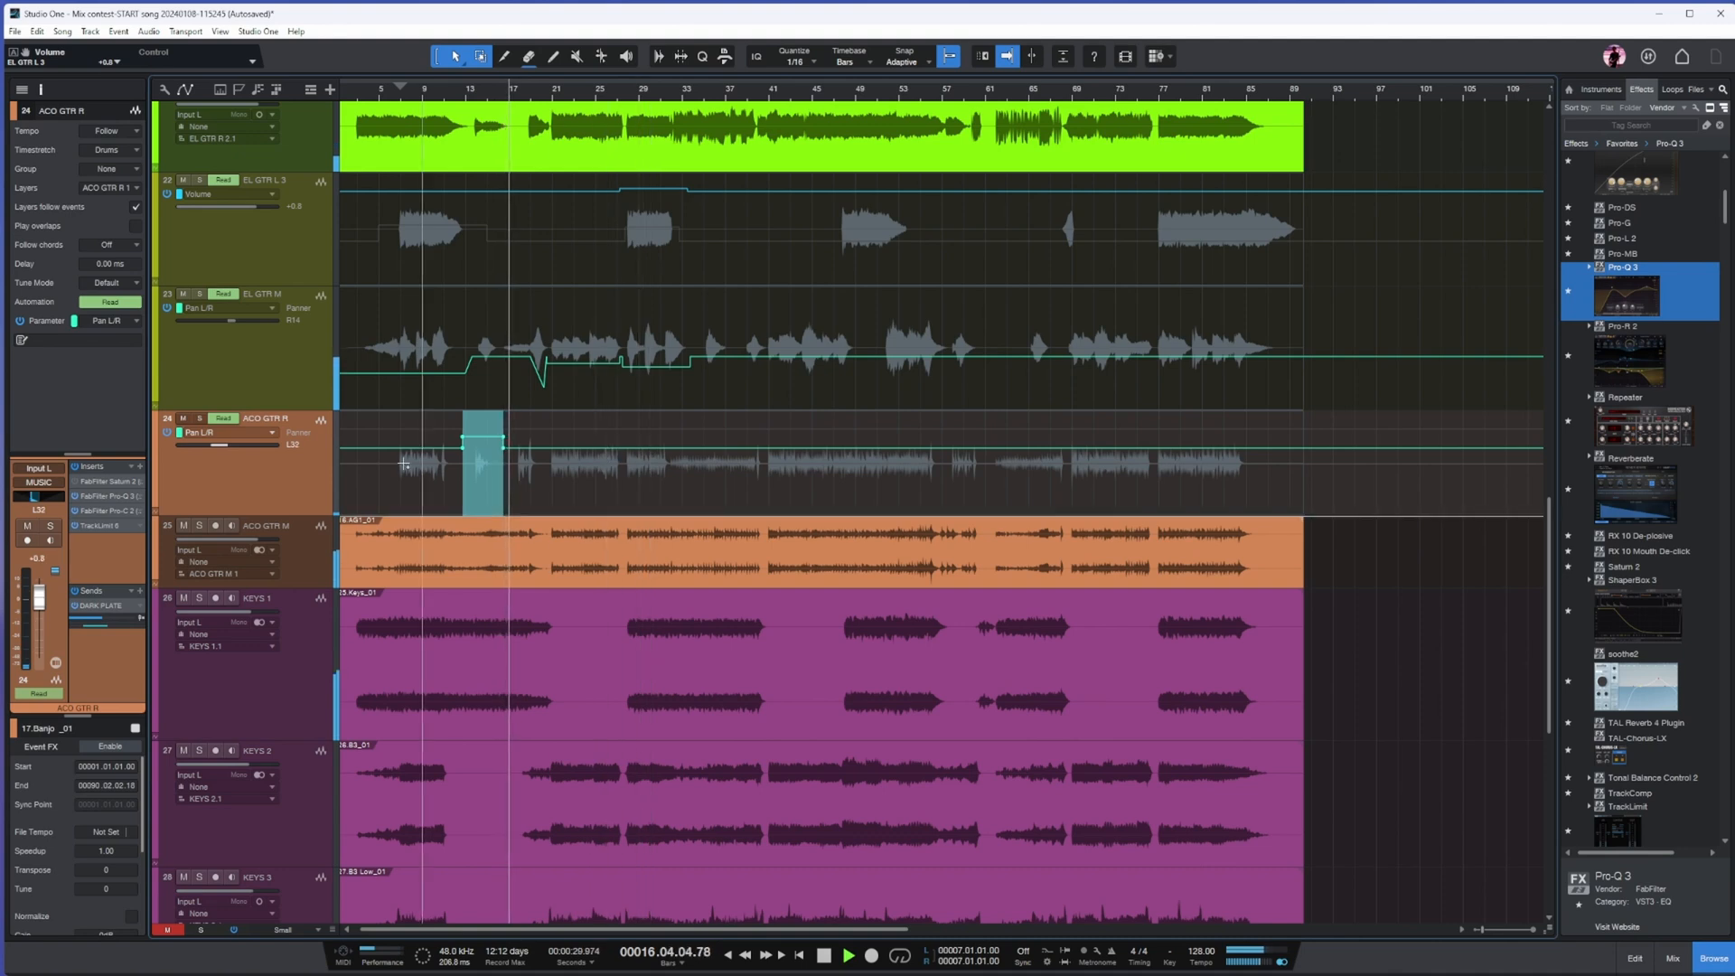
pyautogui.moveTo(393, 465); pyautogui.dragTo(1311, 479)
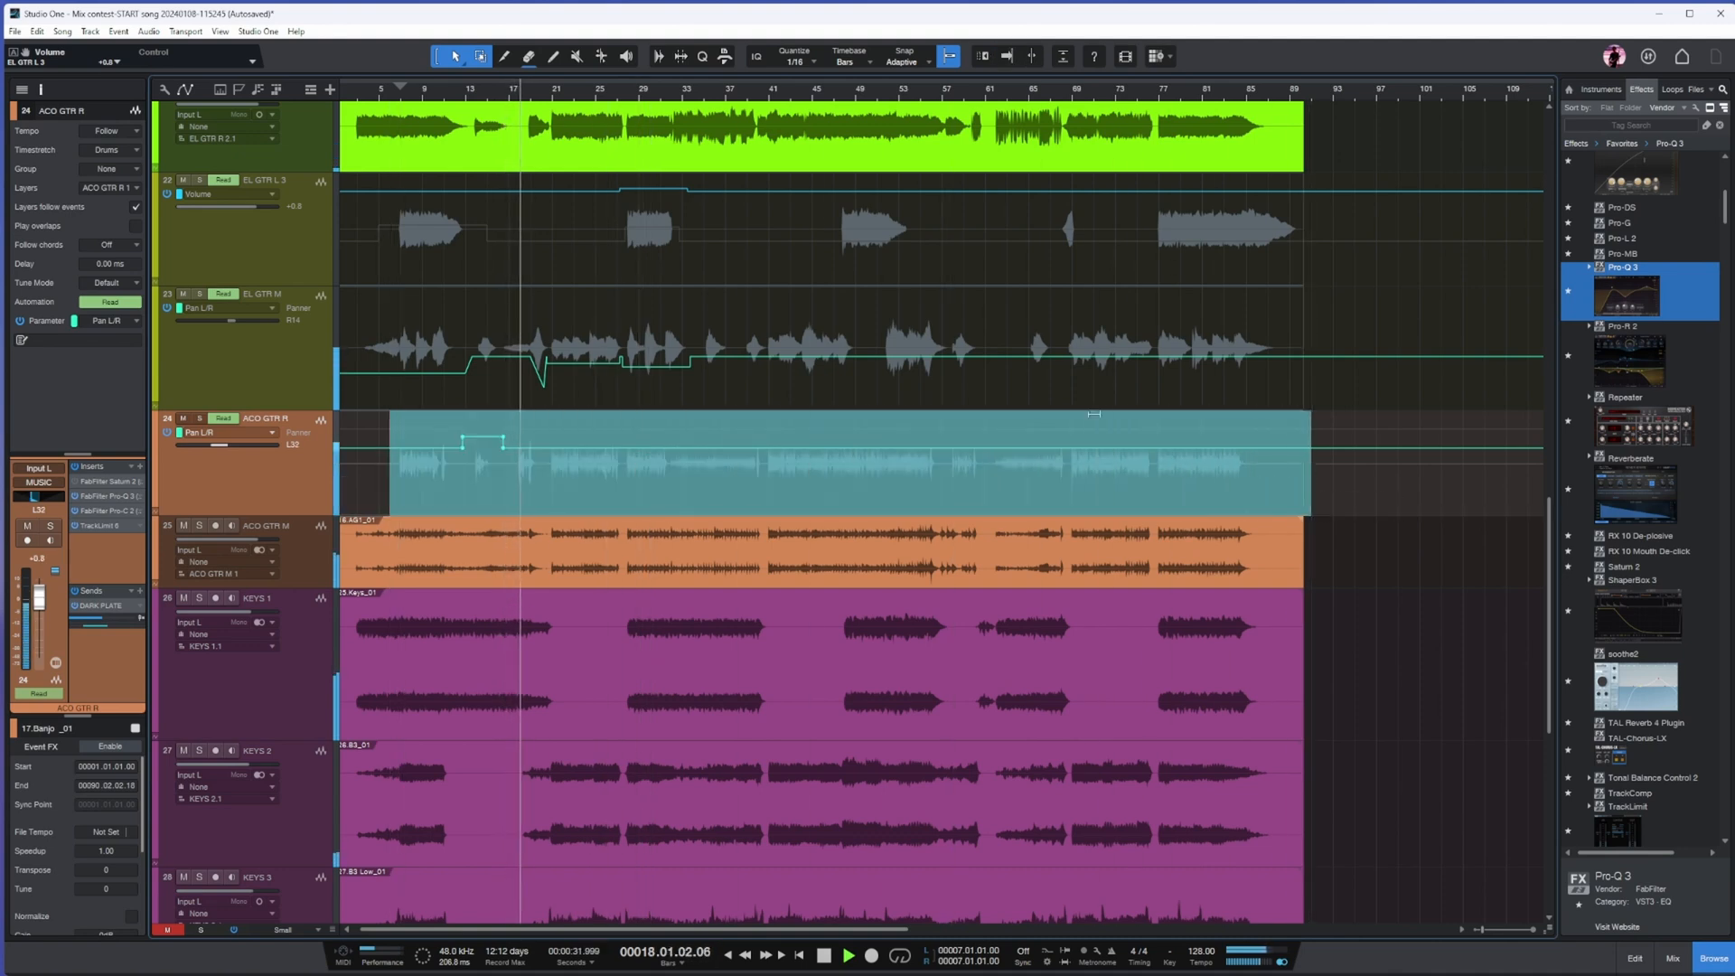
pyautogui.moveTo(1089, 422); pyautogui.dragTo(1086, 386)
pyautogui.click(1414, 516)
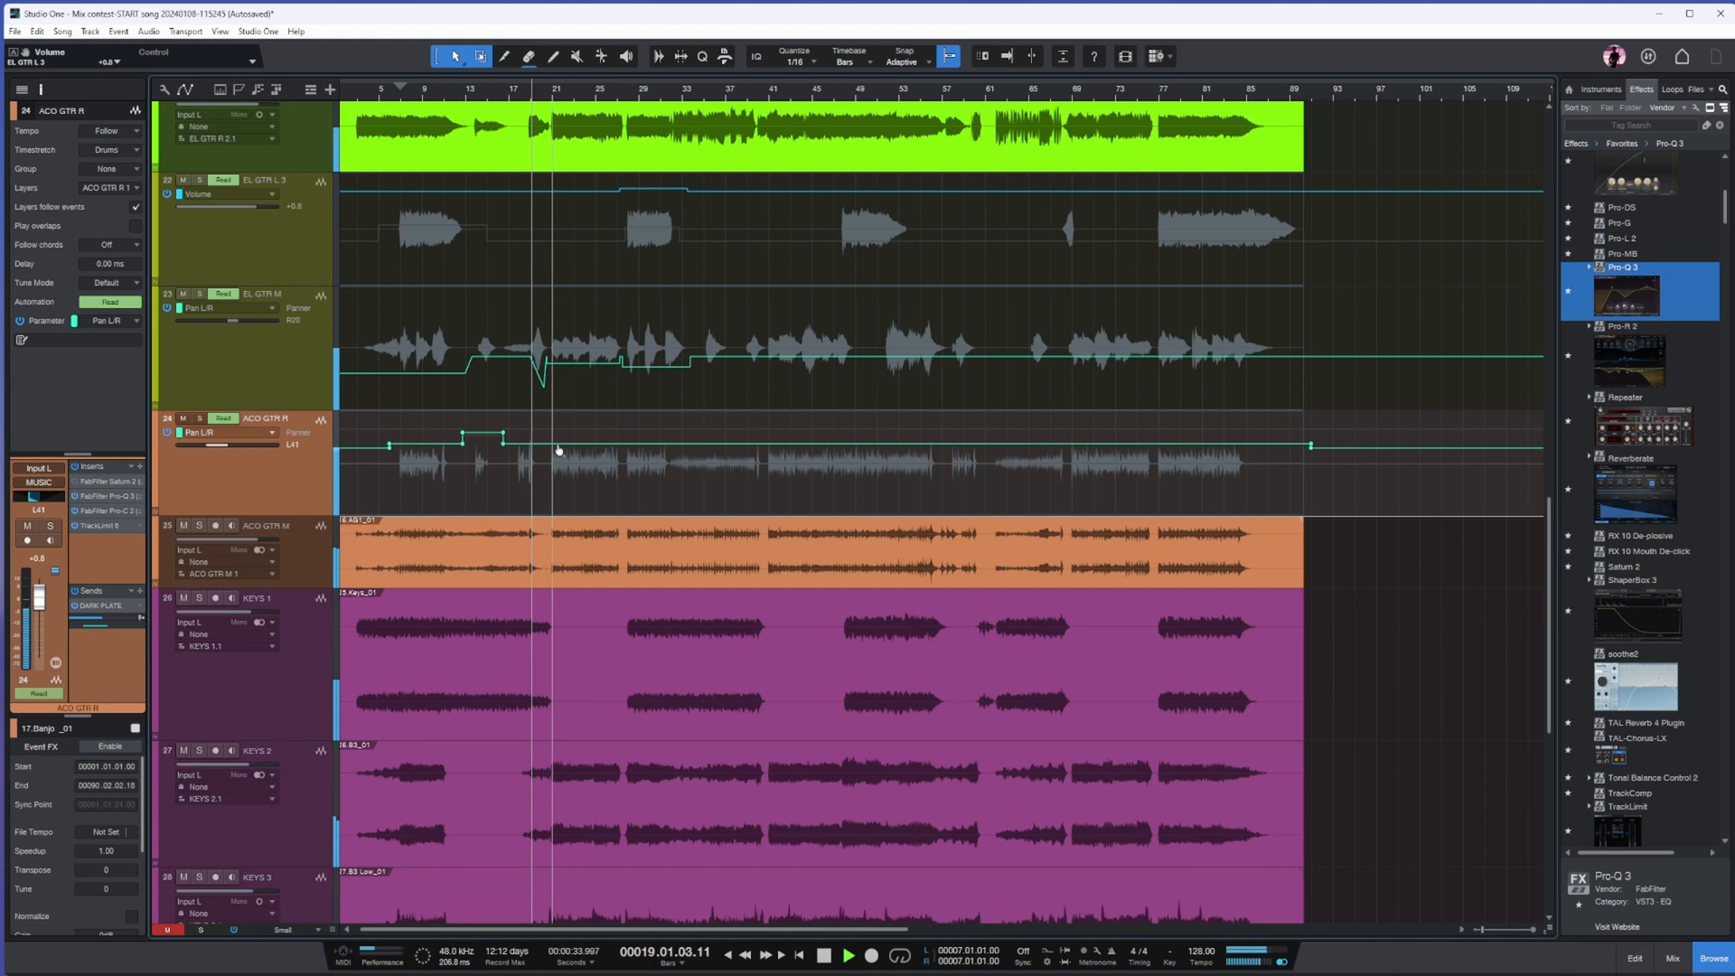
# - Automate ACO GTR R's pan further left from about bar 16, with L63 up to bar 27 and L32 from there to about bar 32
pyautogui.click(542, 443)
pyautogui.moveTo(524, 423); pyautogui.dragTo(527, 415)
pyautogui.press('e')
pyautogui.click(701, 444)
pyautogui.moveTo(651, 443); pyautogui.dragTo(651, 435)
pyautogui.press('w')
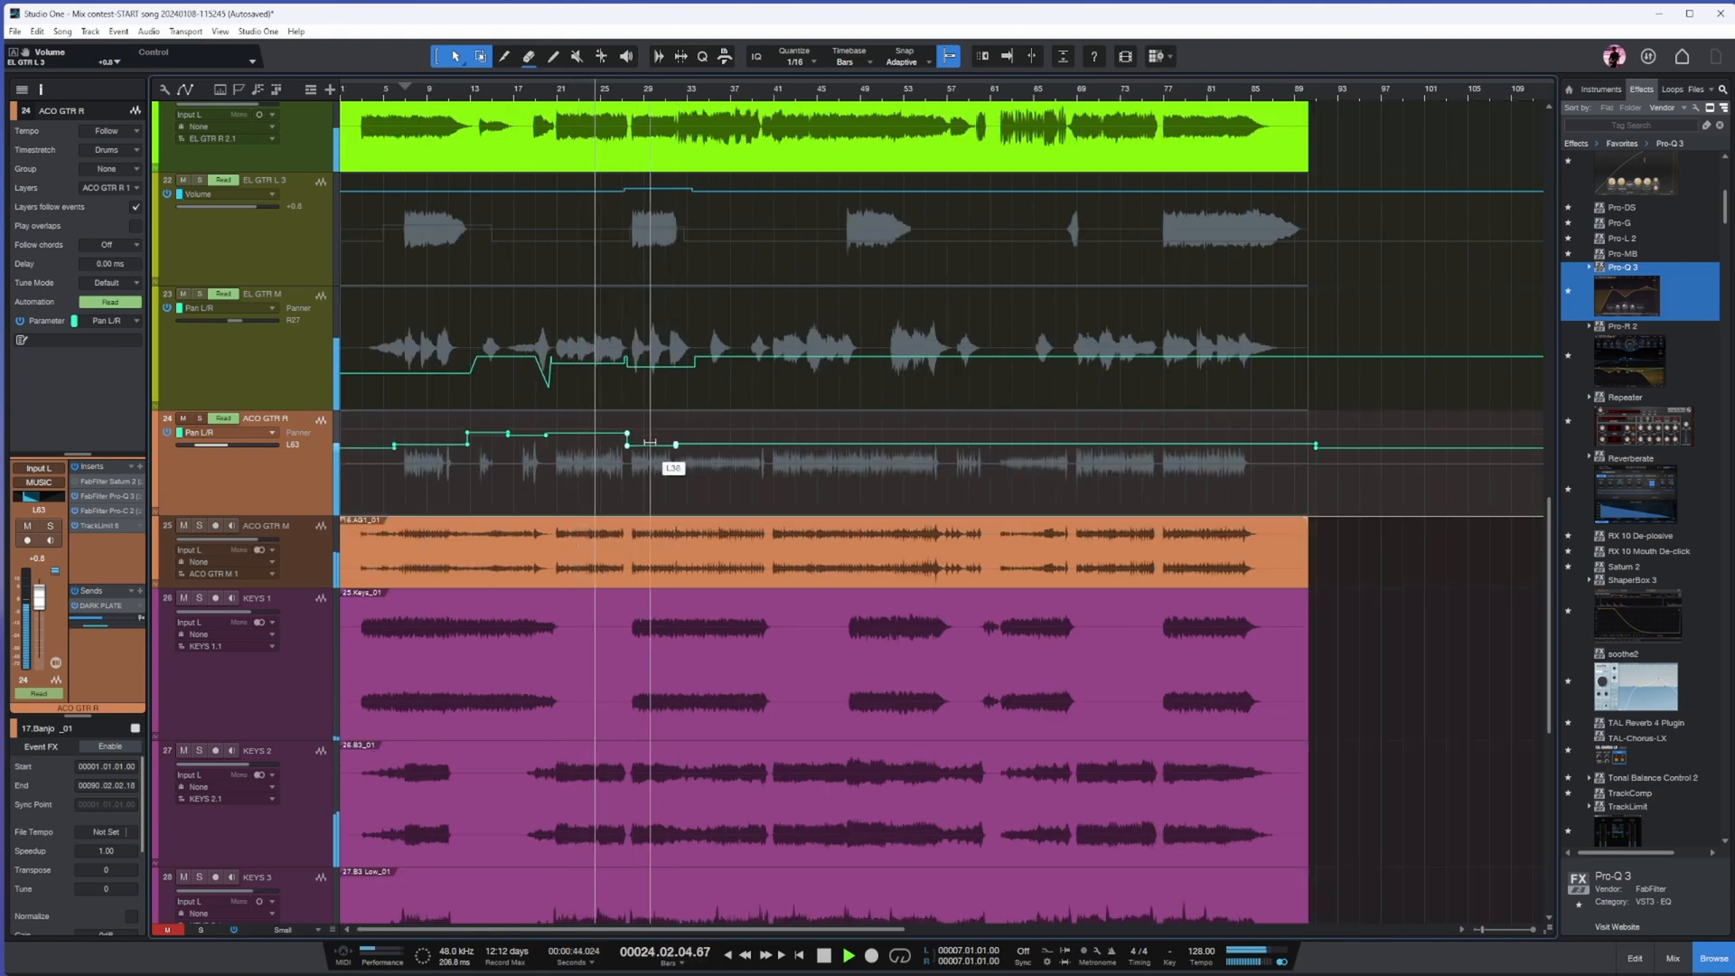
pyautogui.press('w')
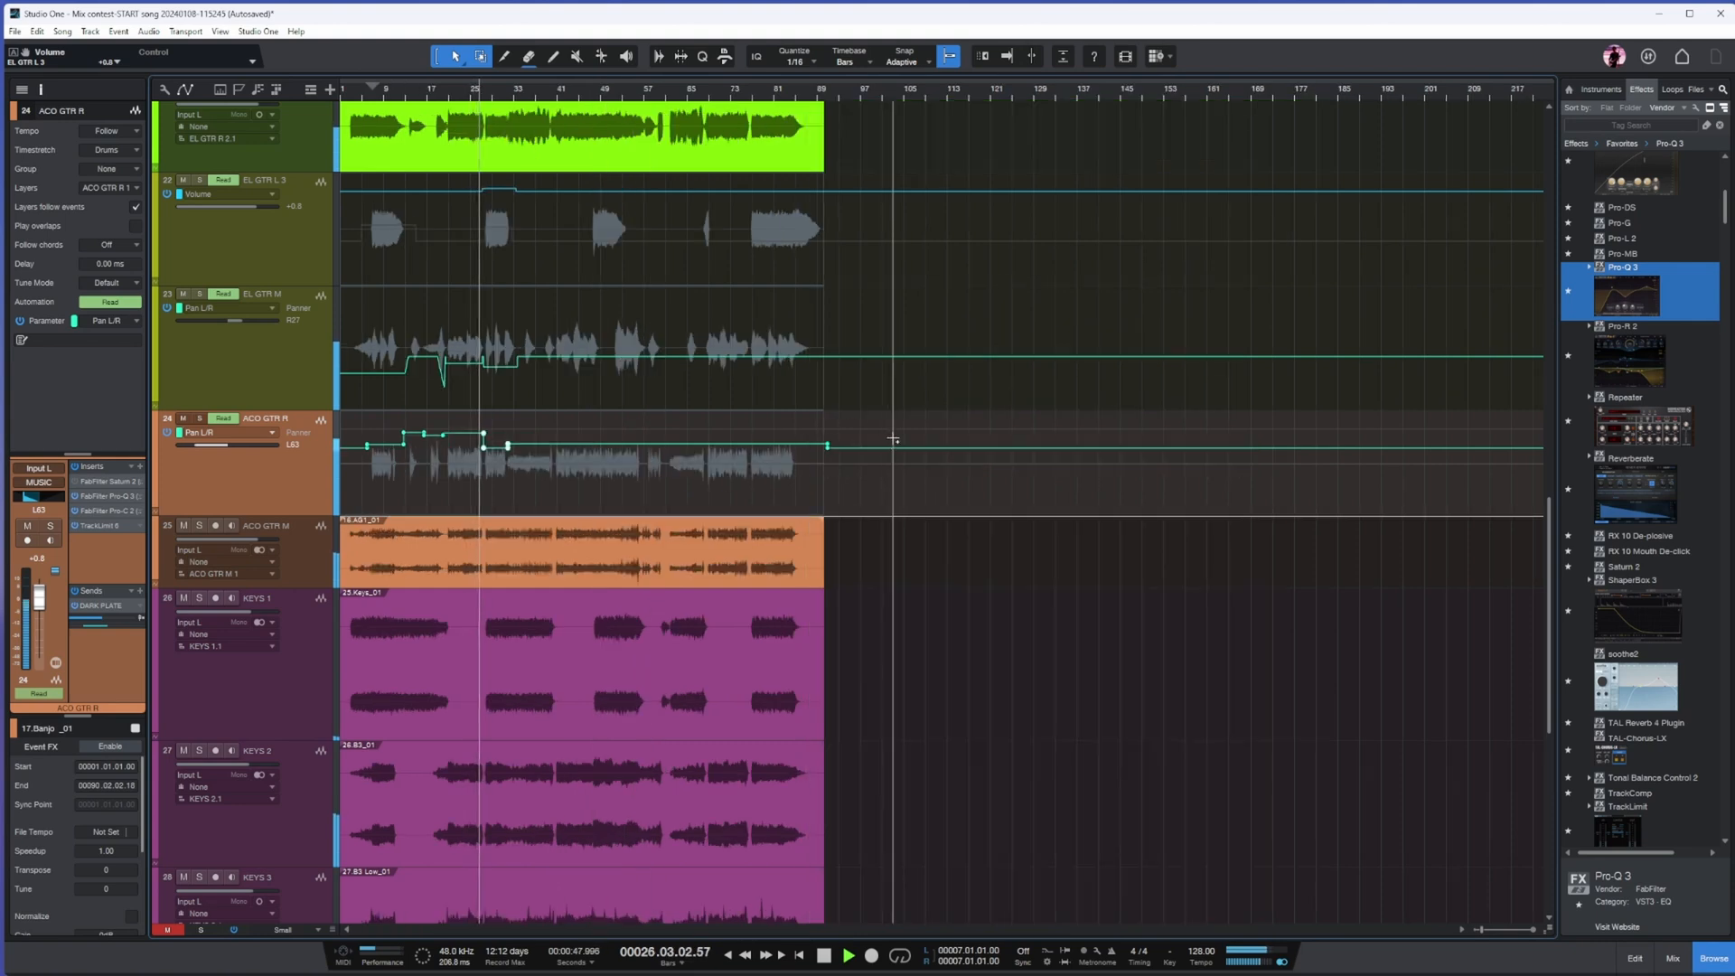
# - Listen through bars 26 to 31 to check the guitar automation, select EL GTR L 3, and stop playback
pyautogui.press('e')
pyautogui.press('e')
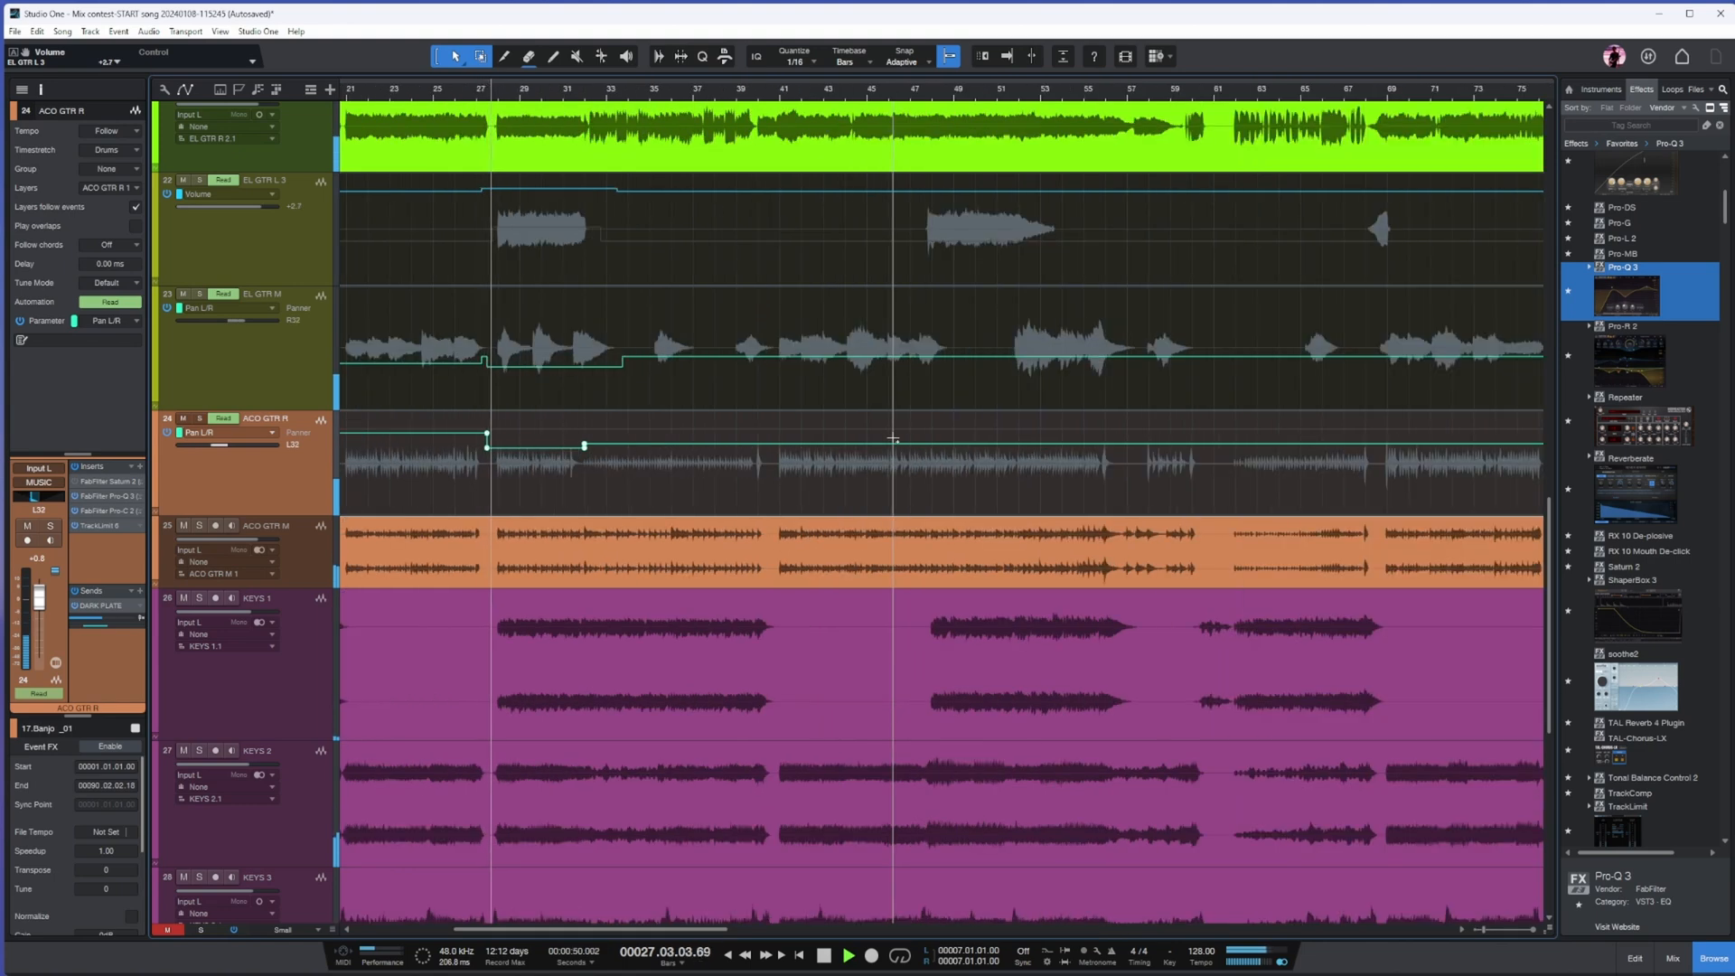
pyautogui.press('w')
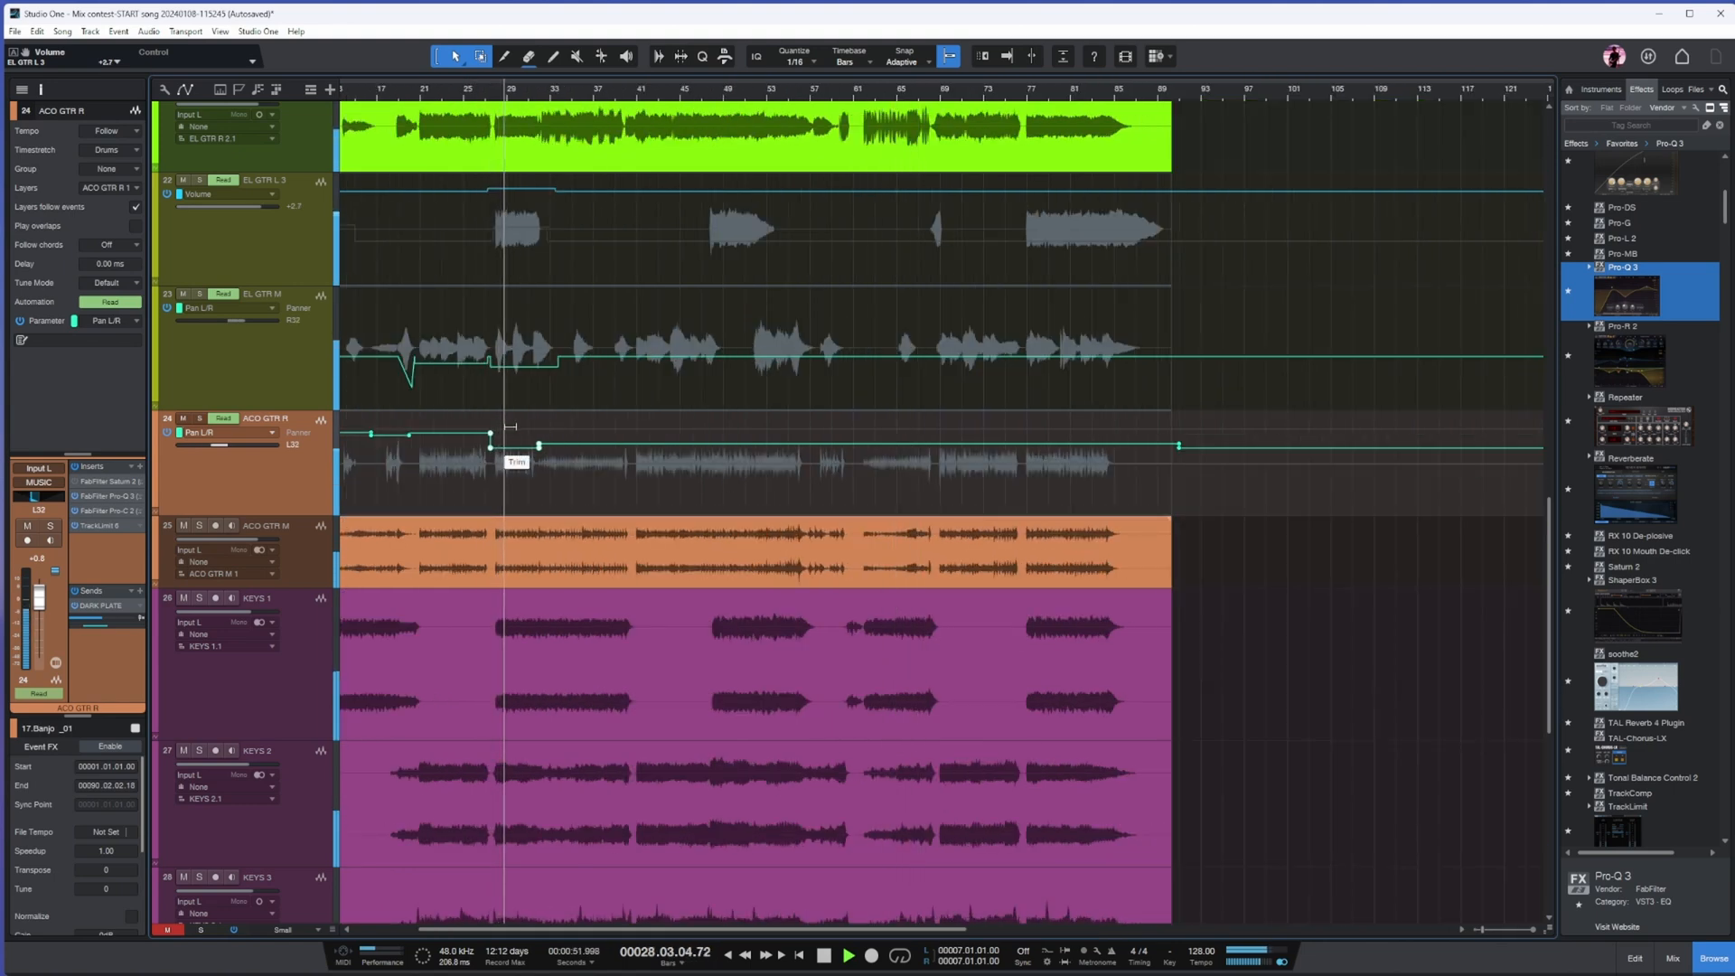
pyautogui.press('Up')
pyautogui.press('Up')
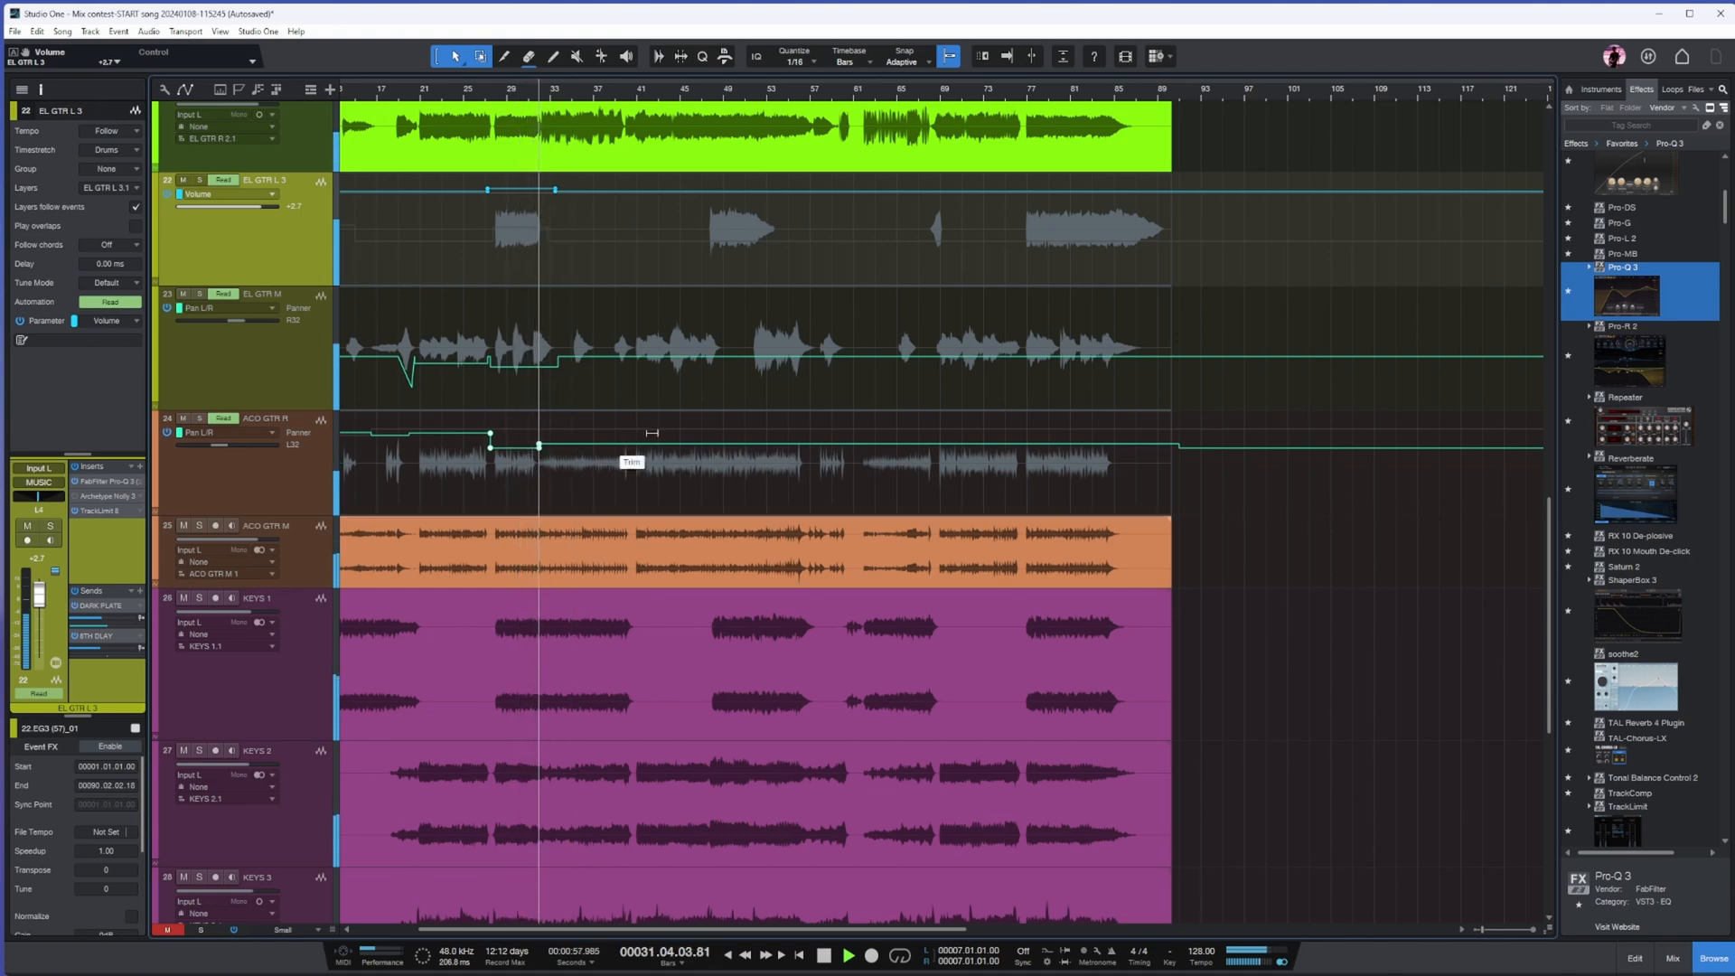
pyautogui.press('e')
pyautogui.press('e')
pyautogui.press('space')
# - Place the playback position at bar 32 and lower the MUSIC bus volume automation to -0.3 dB between bars 32 and 41
pyautogui.click(518, 95)
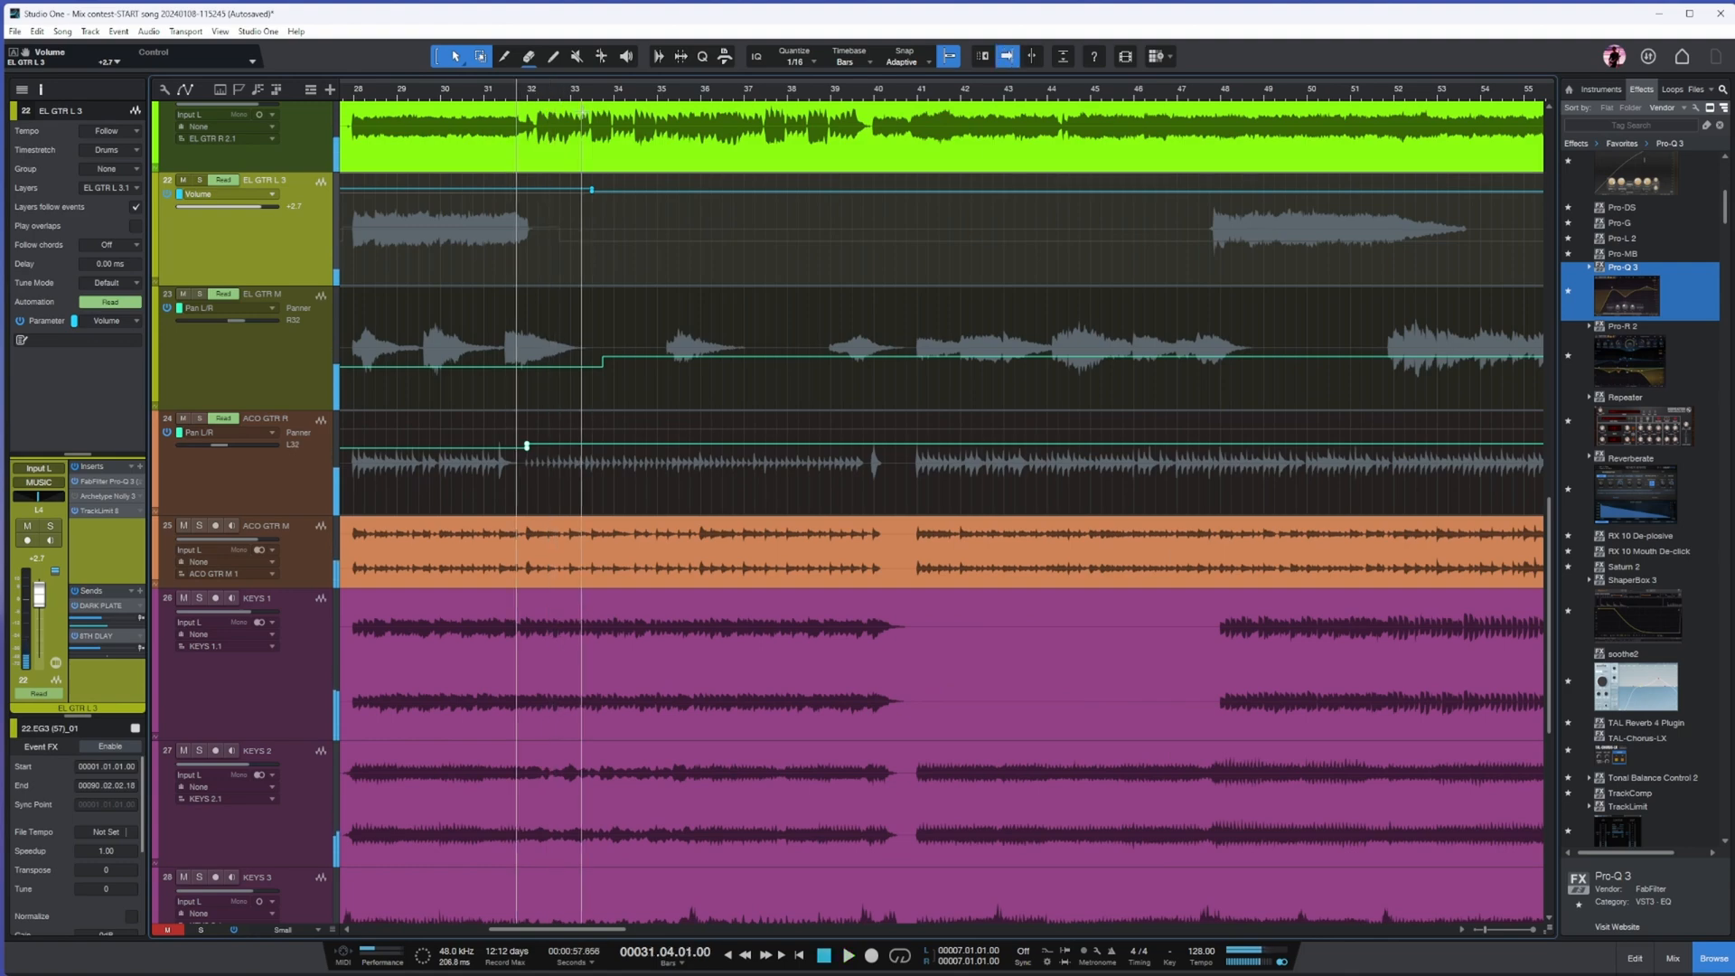
pyautogui.click(527, 95)
pyautogui.press('w')
pyautogui.scroll(4, 813, 380)
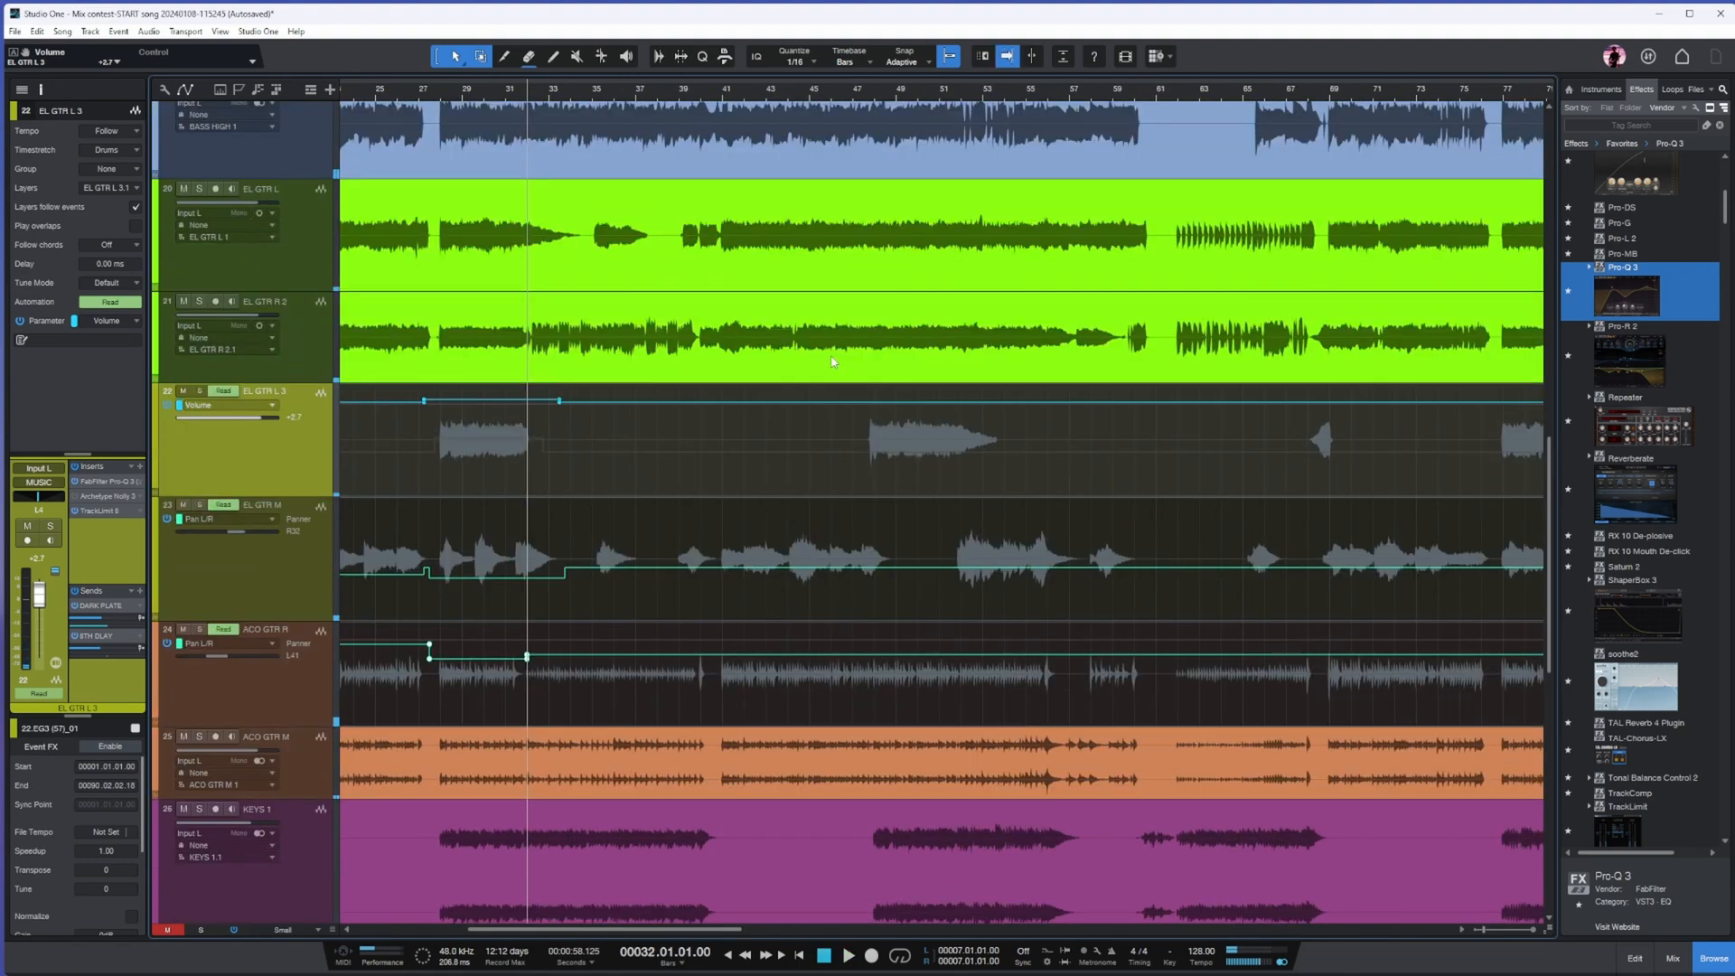
pyautogui.scroll(-5, 793, 360)
pyautogui.scroll(-5, 708, 322)
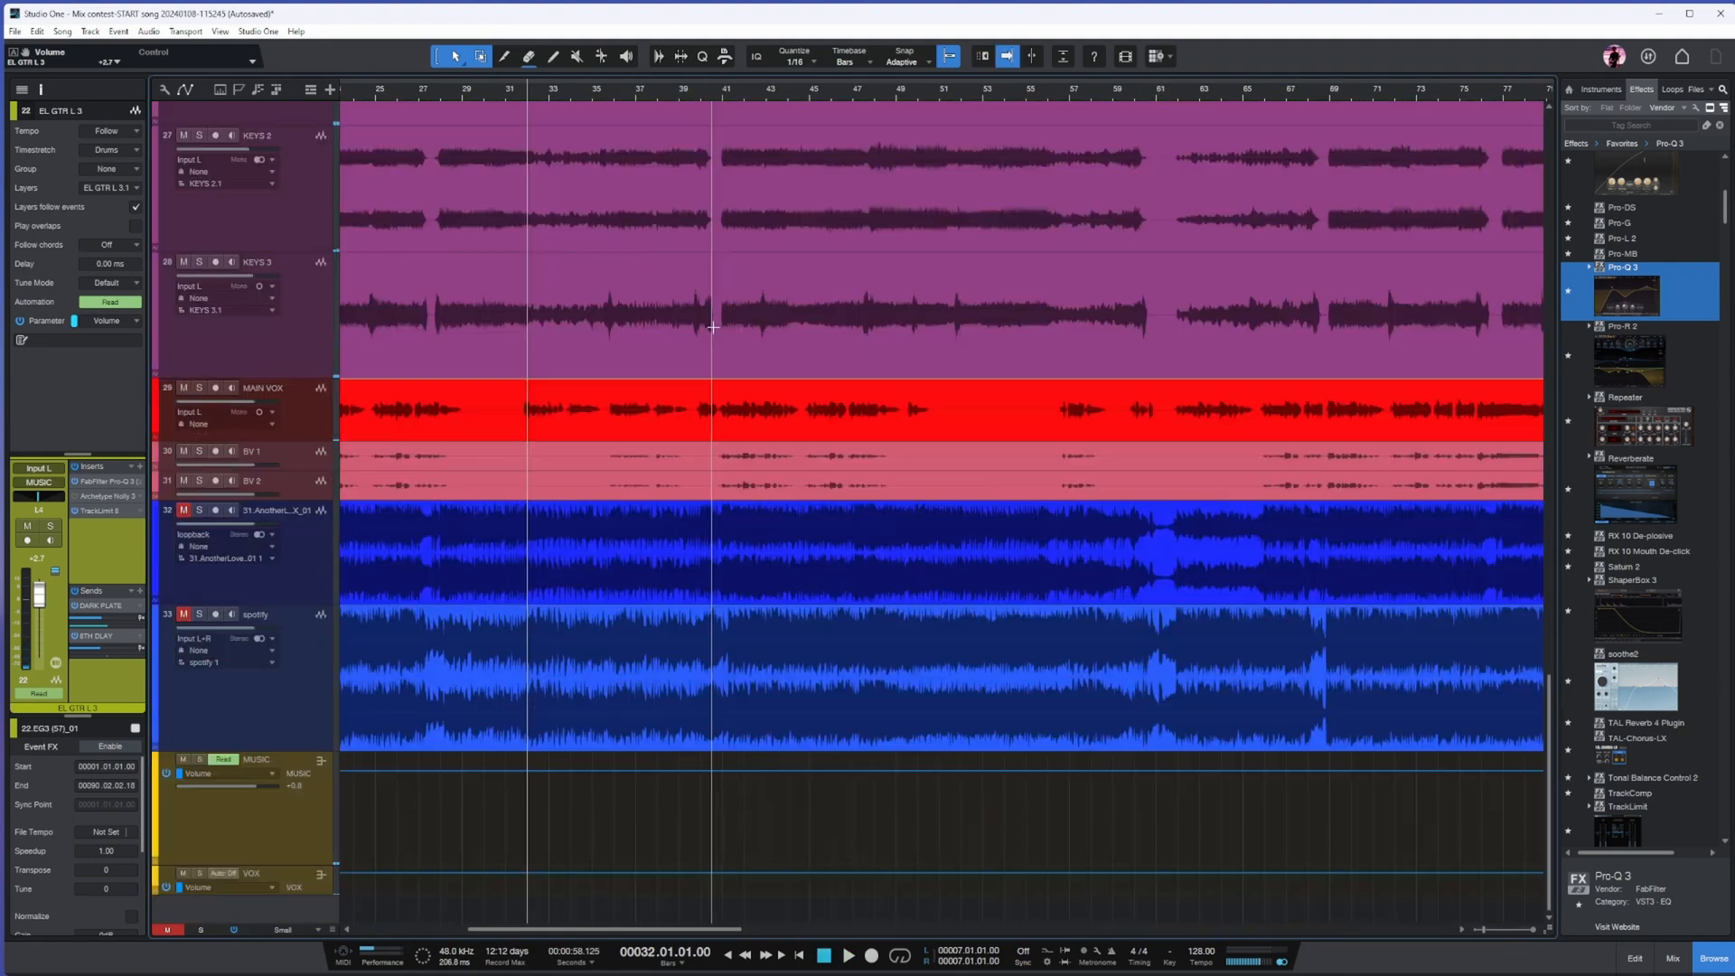
pyautogui.moveTo(528, 789); pyautogui.dragTo(723, 808)
pyautogui.moveTo(631, 760); pyautogui.dragTo(634, 774)
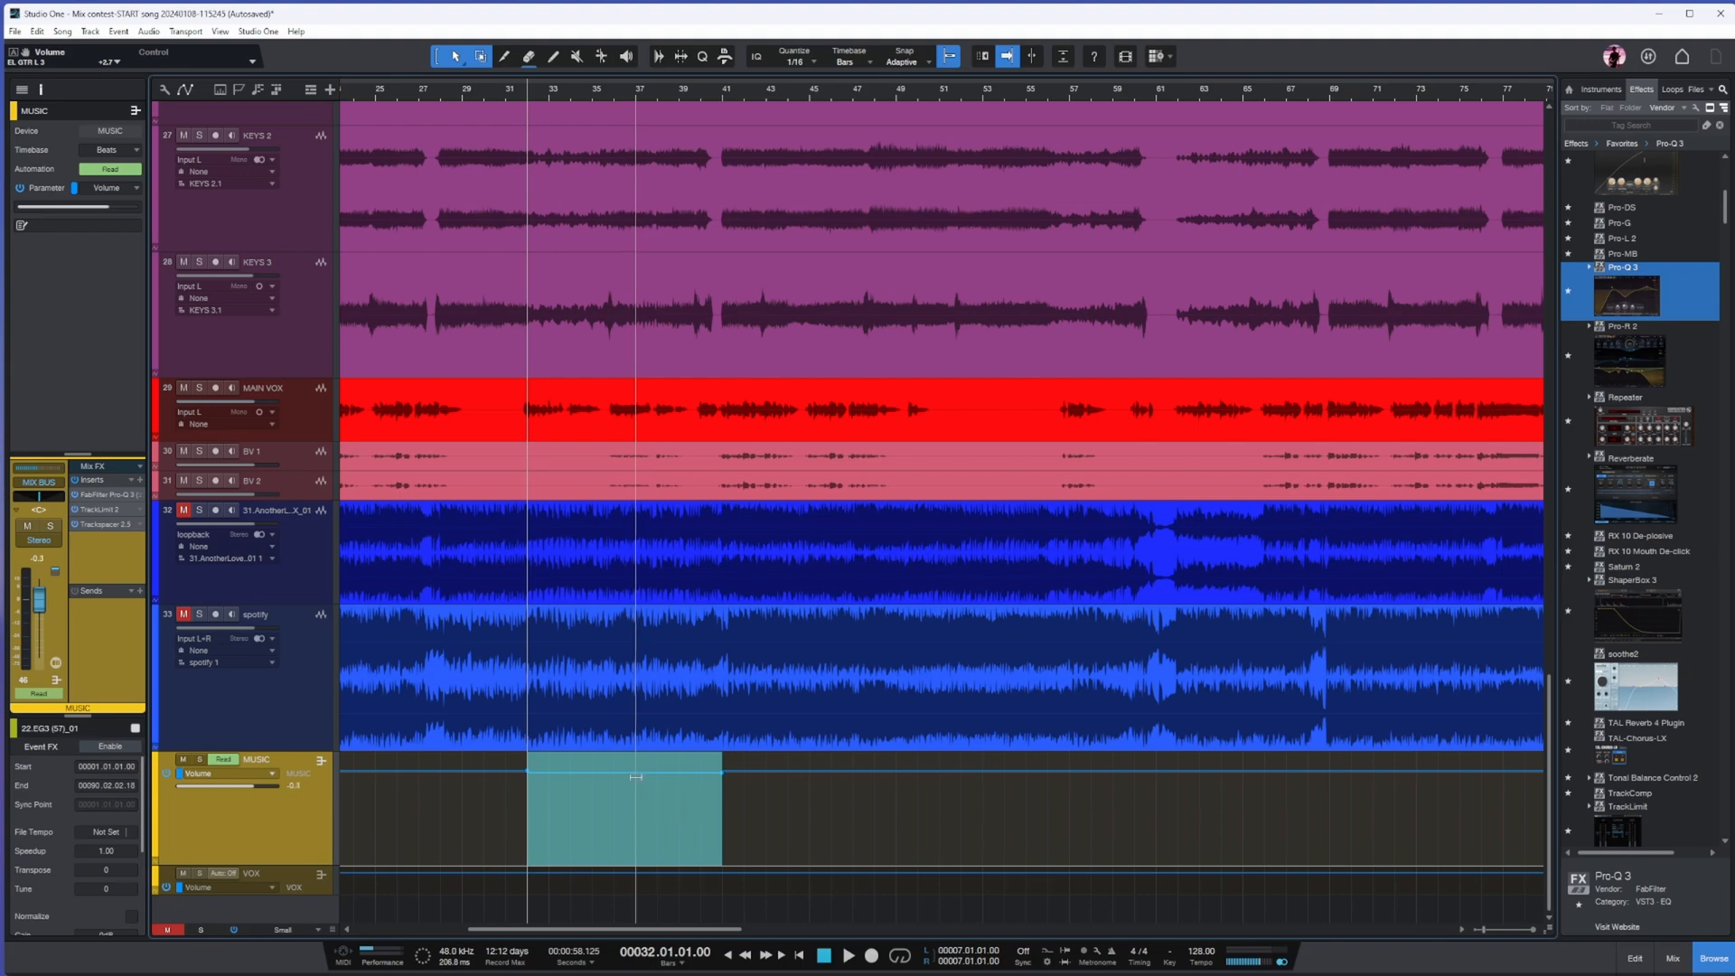
# - Lower BASS LOWS' volume automation by 1.3 dB between about bars 32 and 41, then look over the drum tracks
pyautogui.press('w')
pyautogui.scroll(15, 605, 650)
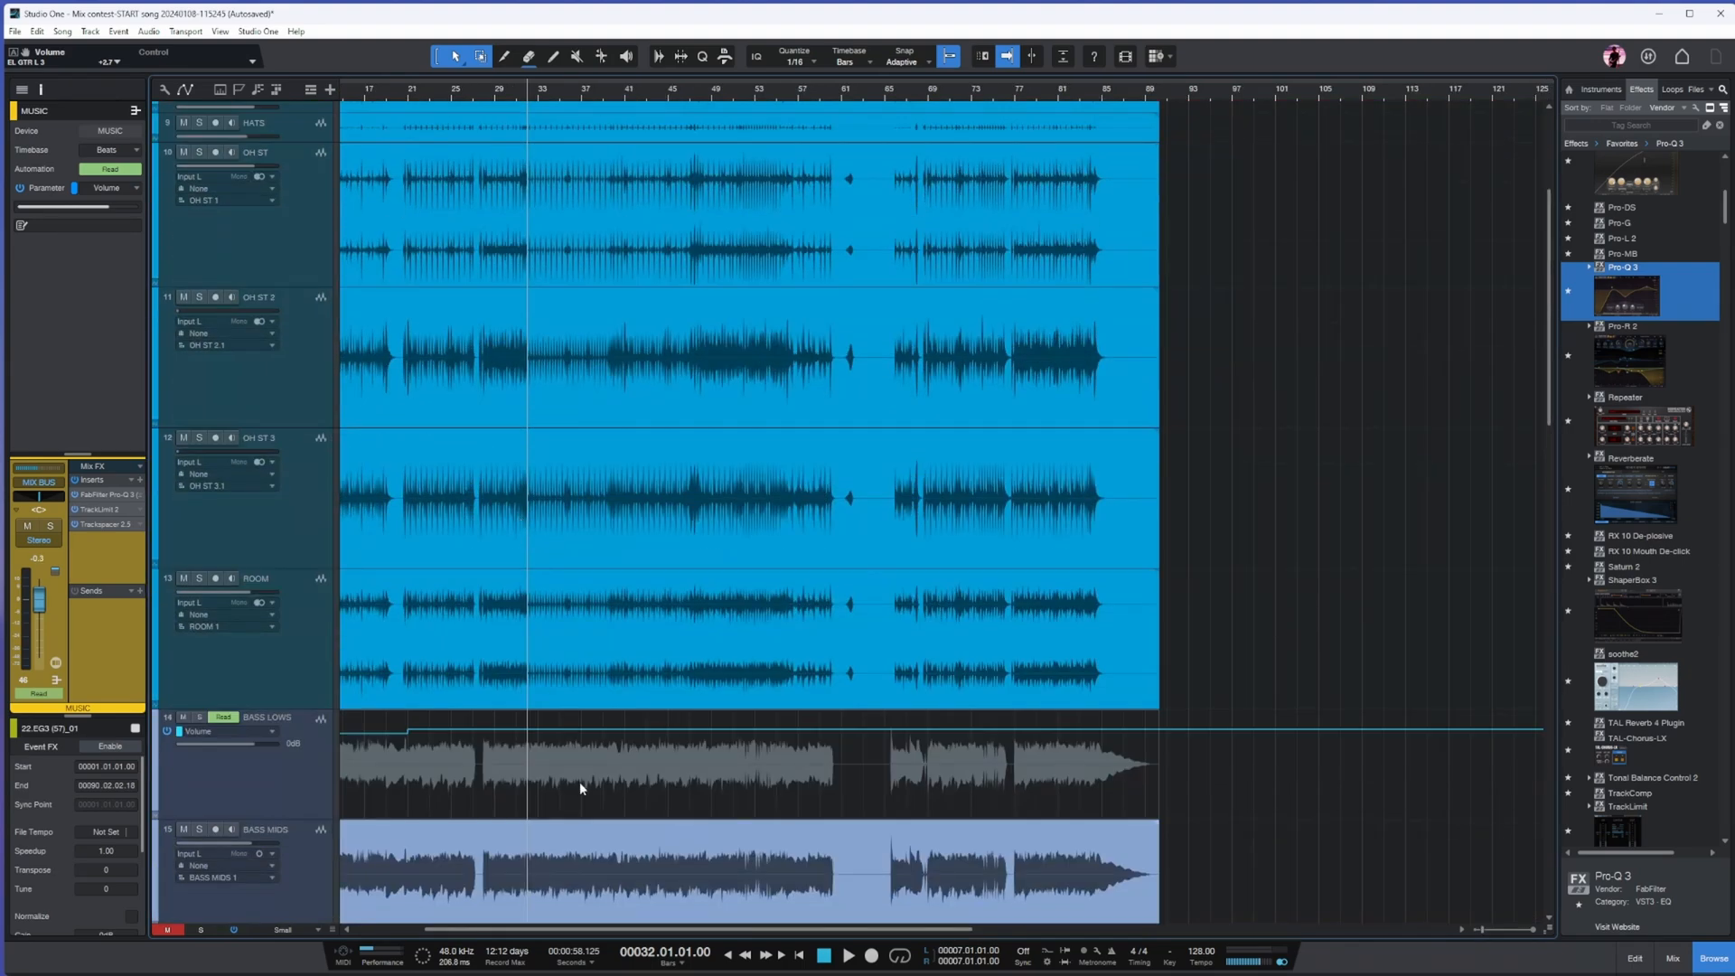
pyautogui.moveTo(563, 717); pyautogui.dragTo(563, 728)
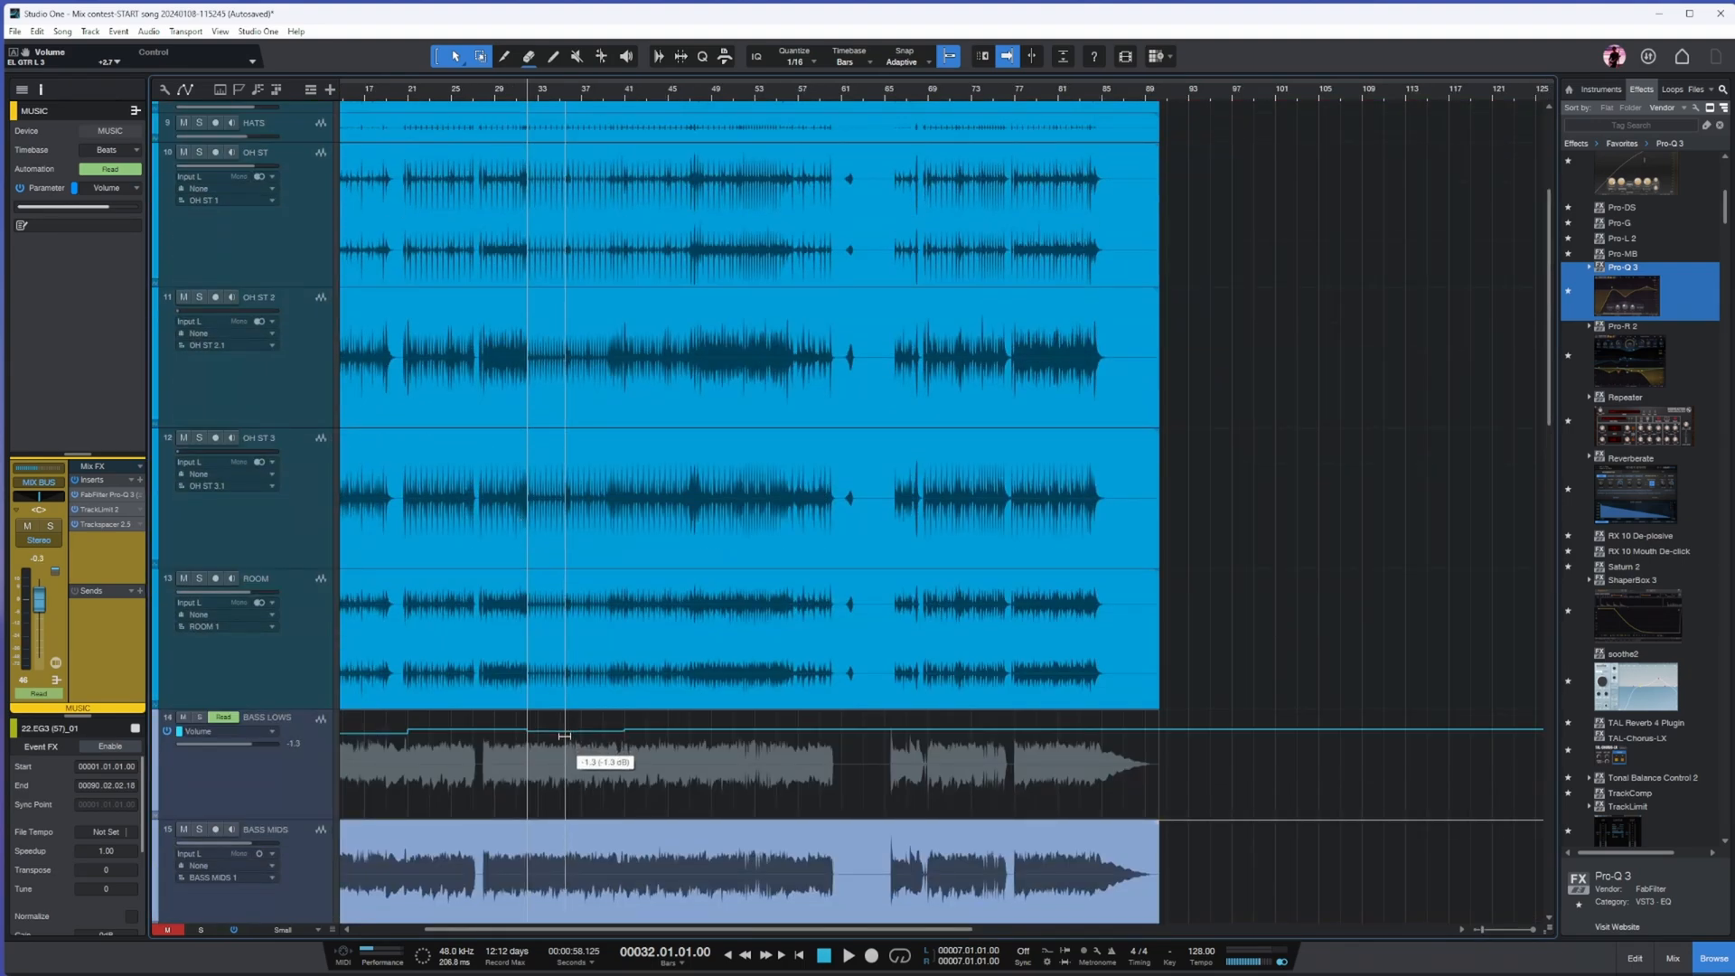
pyautogui.scroll(6, 599, 368)
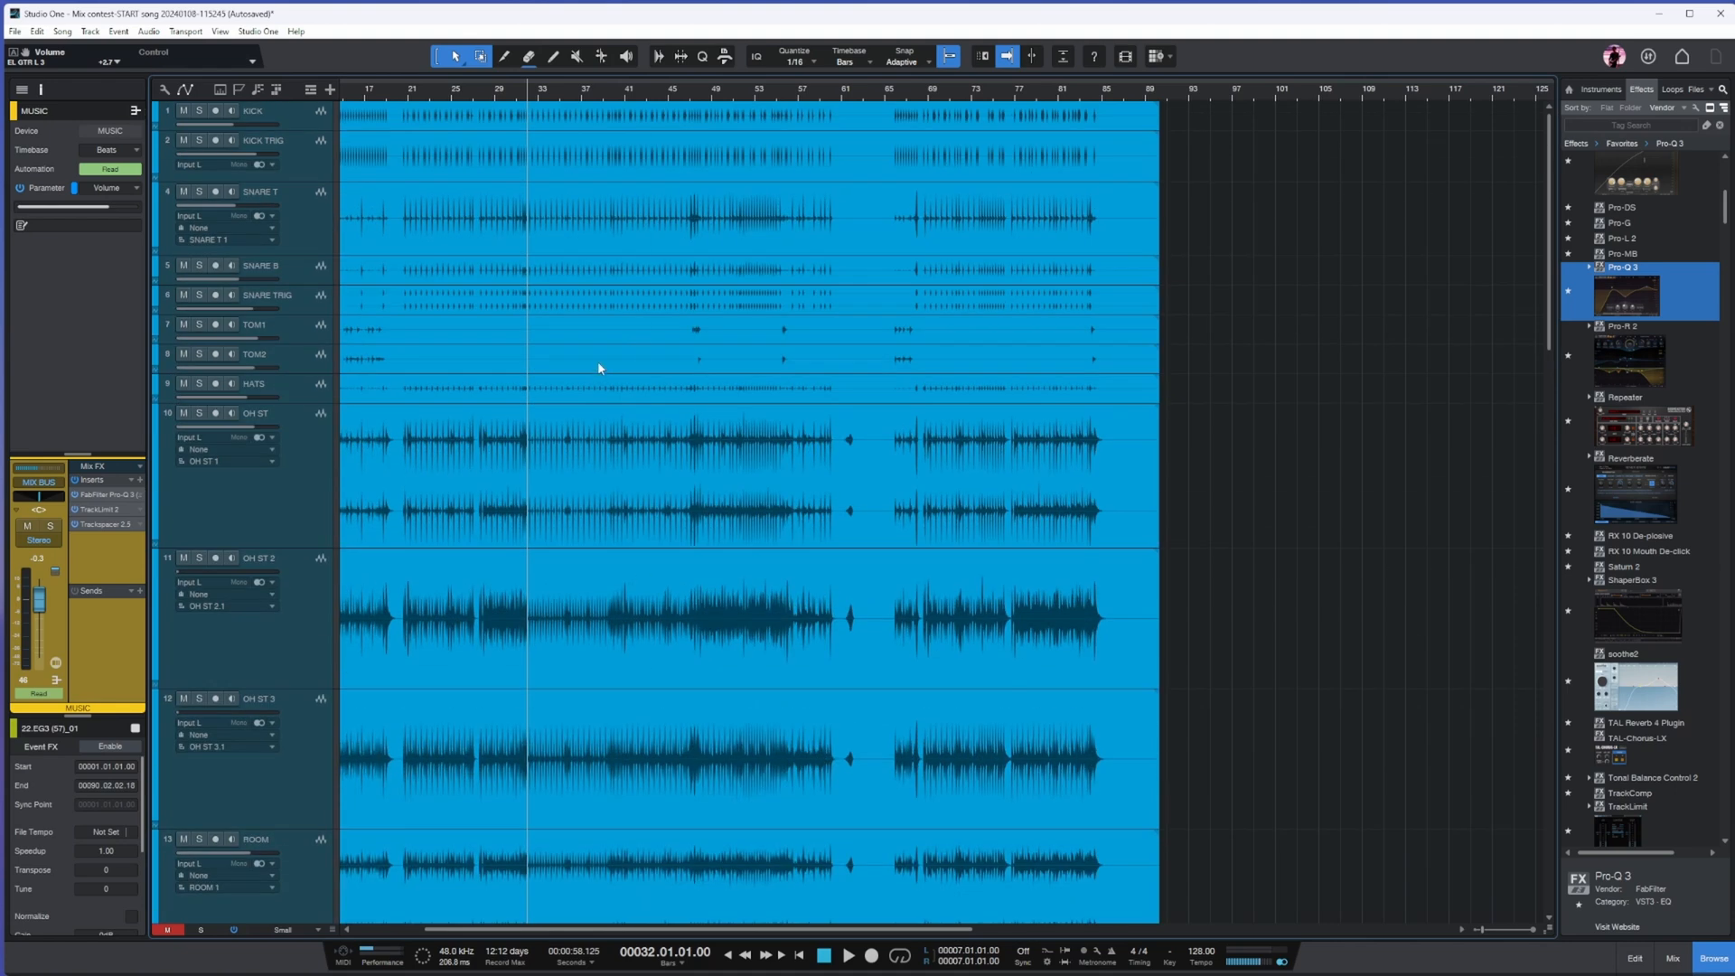
# - Show volume automation on SNARE T and SNARE TRIG and lower both between bars 32 and 41, with SNARE TRIG at about -4.8 dB
pyautogui.rightClick(232, 214)
pyautogui.click(249, 258)
pyautogui.moveTo(558, 203); pyautogui.dragTo(560, 211)
pyautogui.rightClick(254, 313)
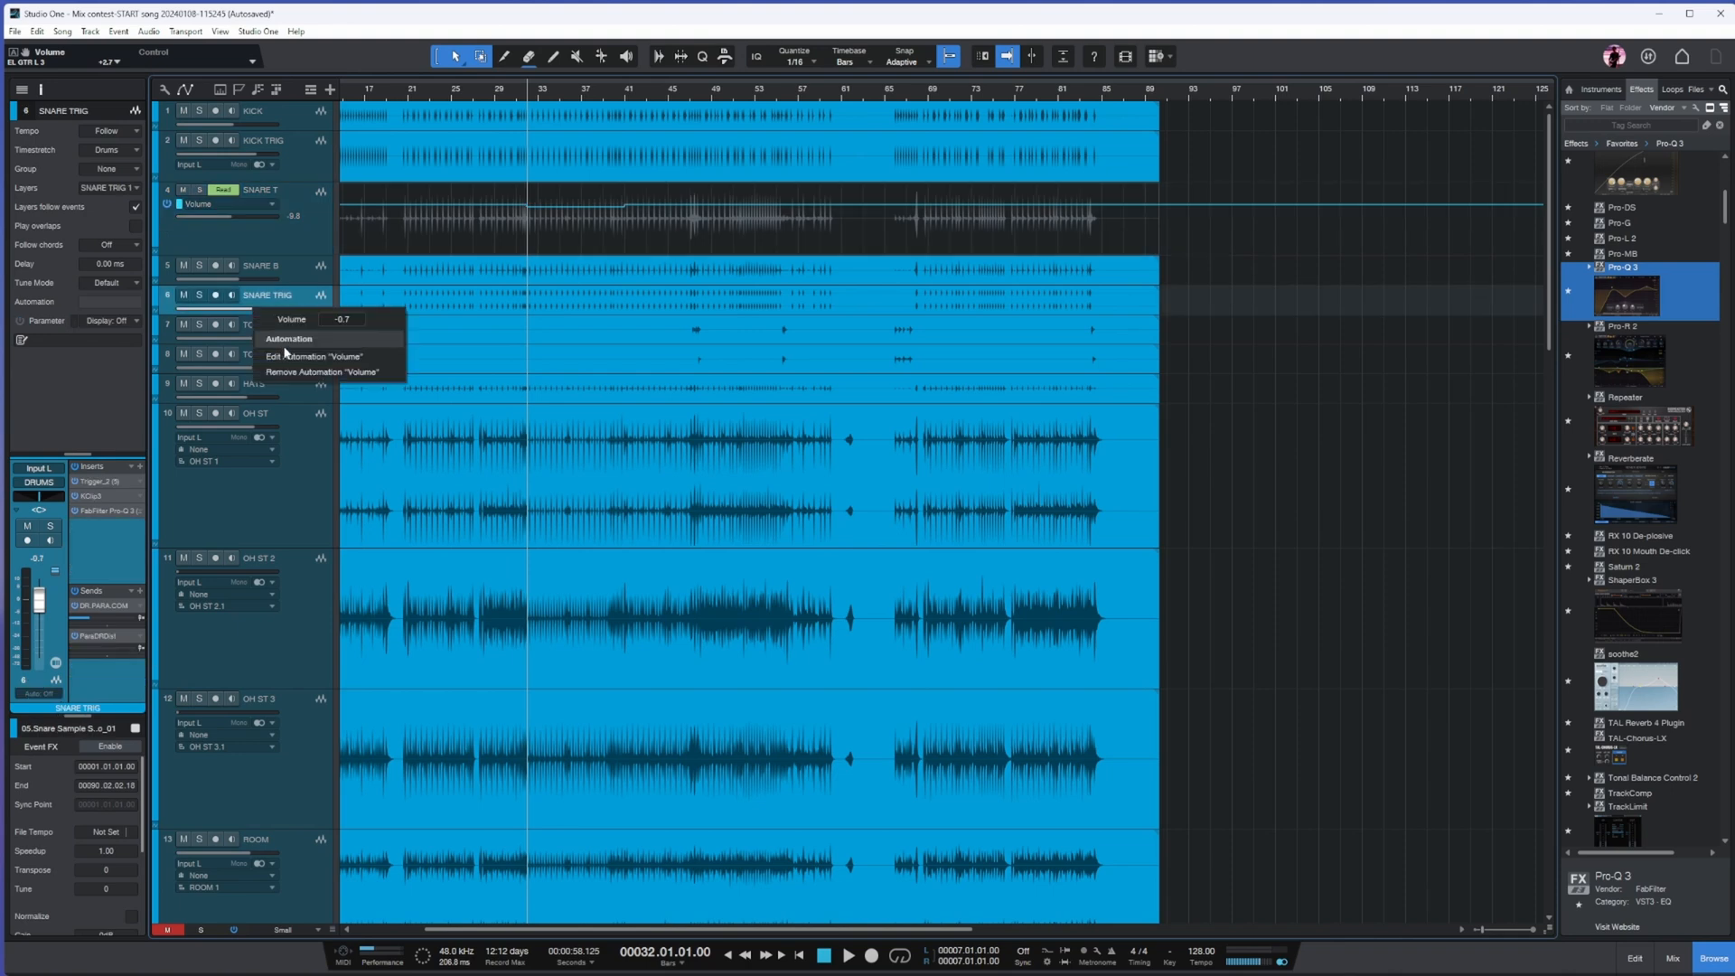
pyautogui.click(271, 358)
pyautogui.moveTo(306, 317); pyautogui.dragTo(379, 419)
pyautogui.moveTo(579, 310); pyautogui.dragTo(583, 352)
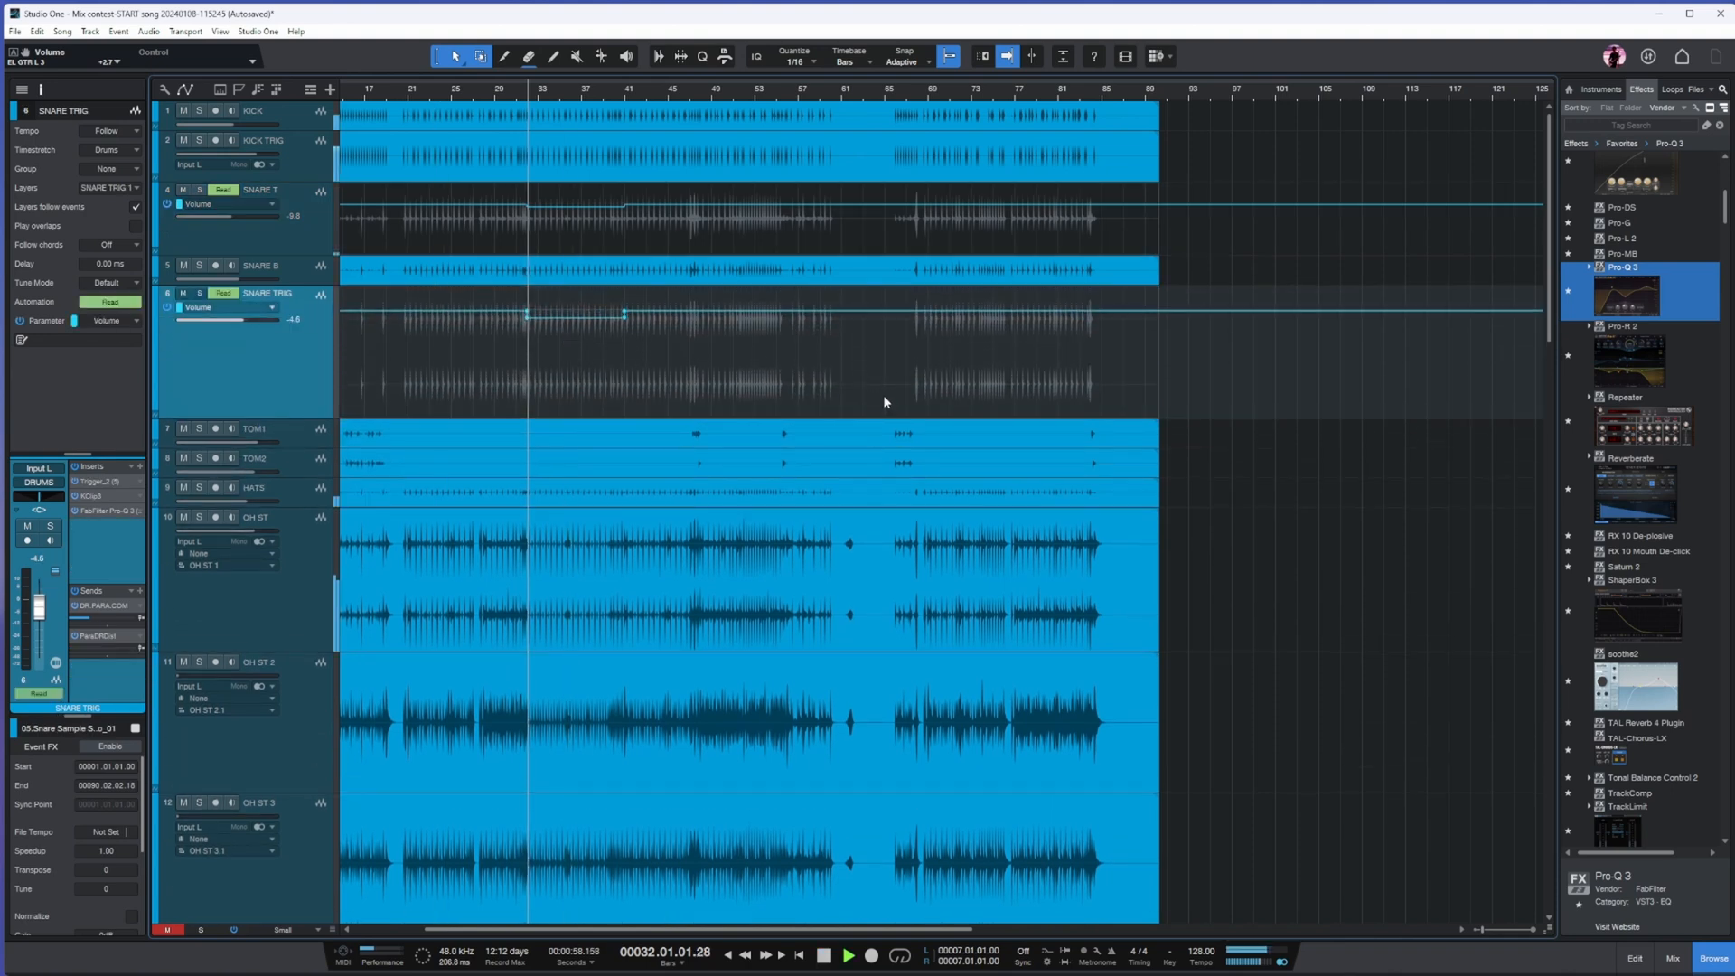
# - Raise the VOX bus volume automation to +1.3 dB between bars 31 and 41 and listen through the section
pyautogui.press('w')
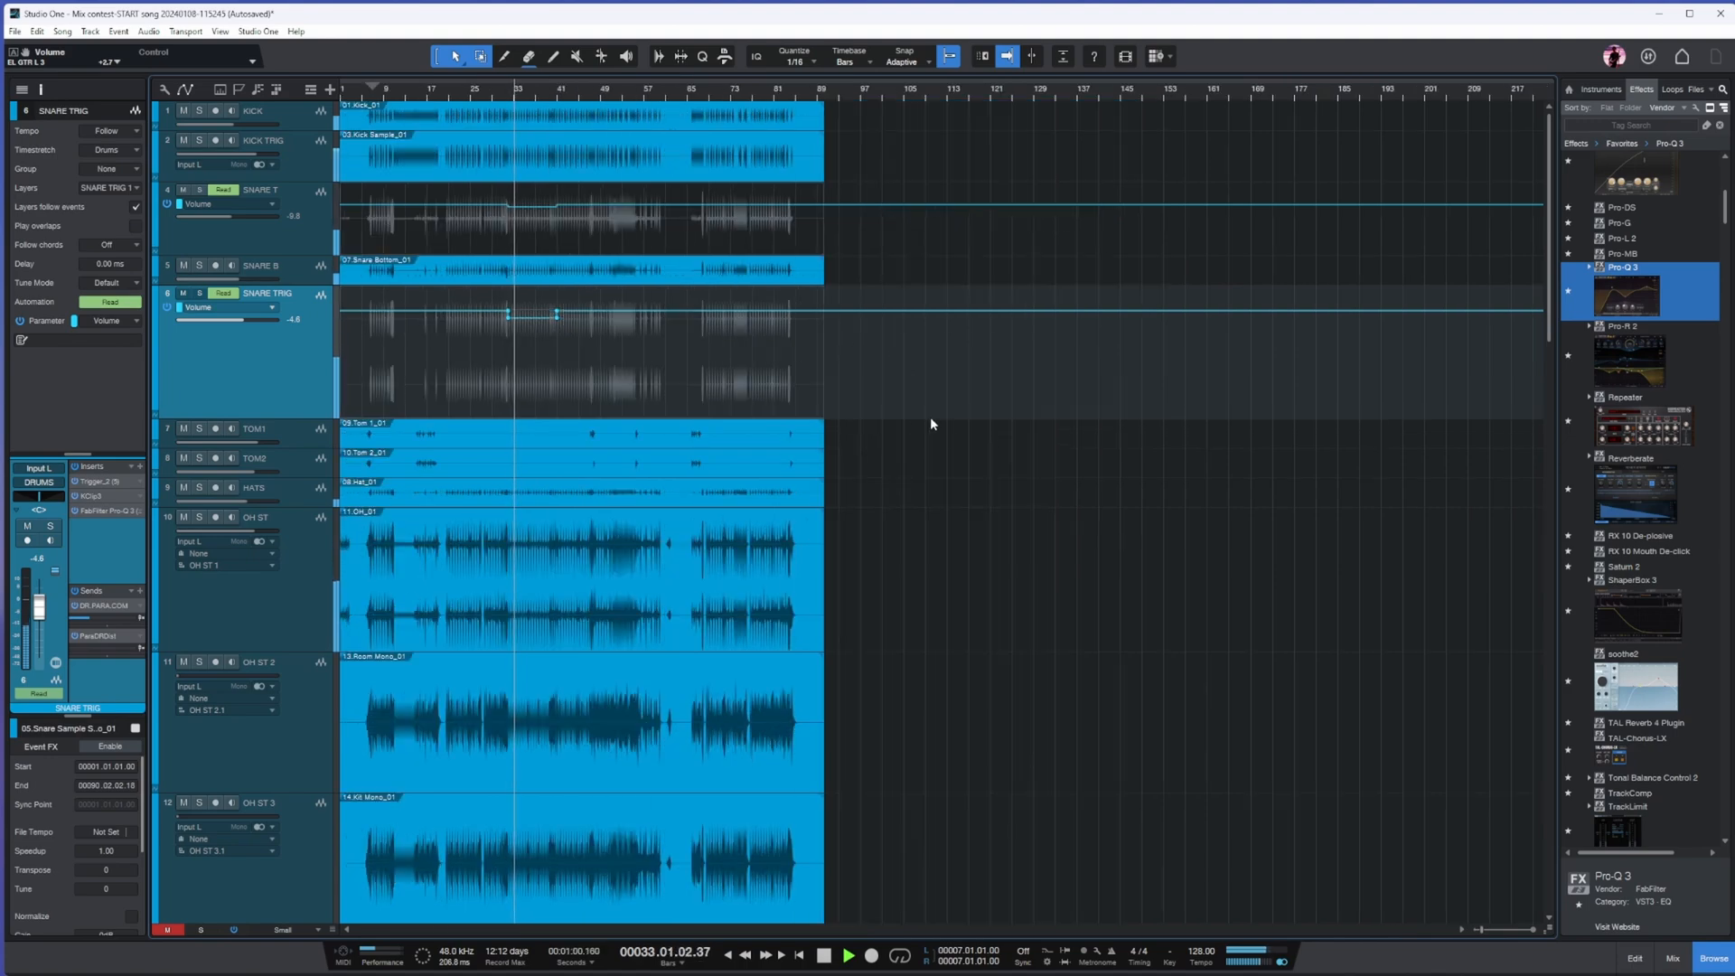
pyautogui.scroll(-12, 904, 415)
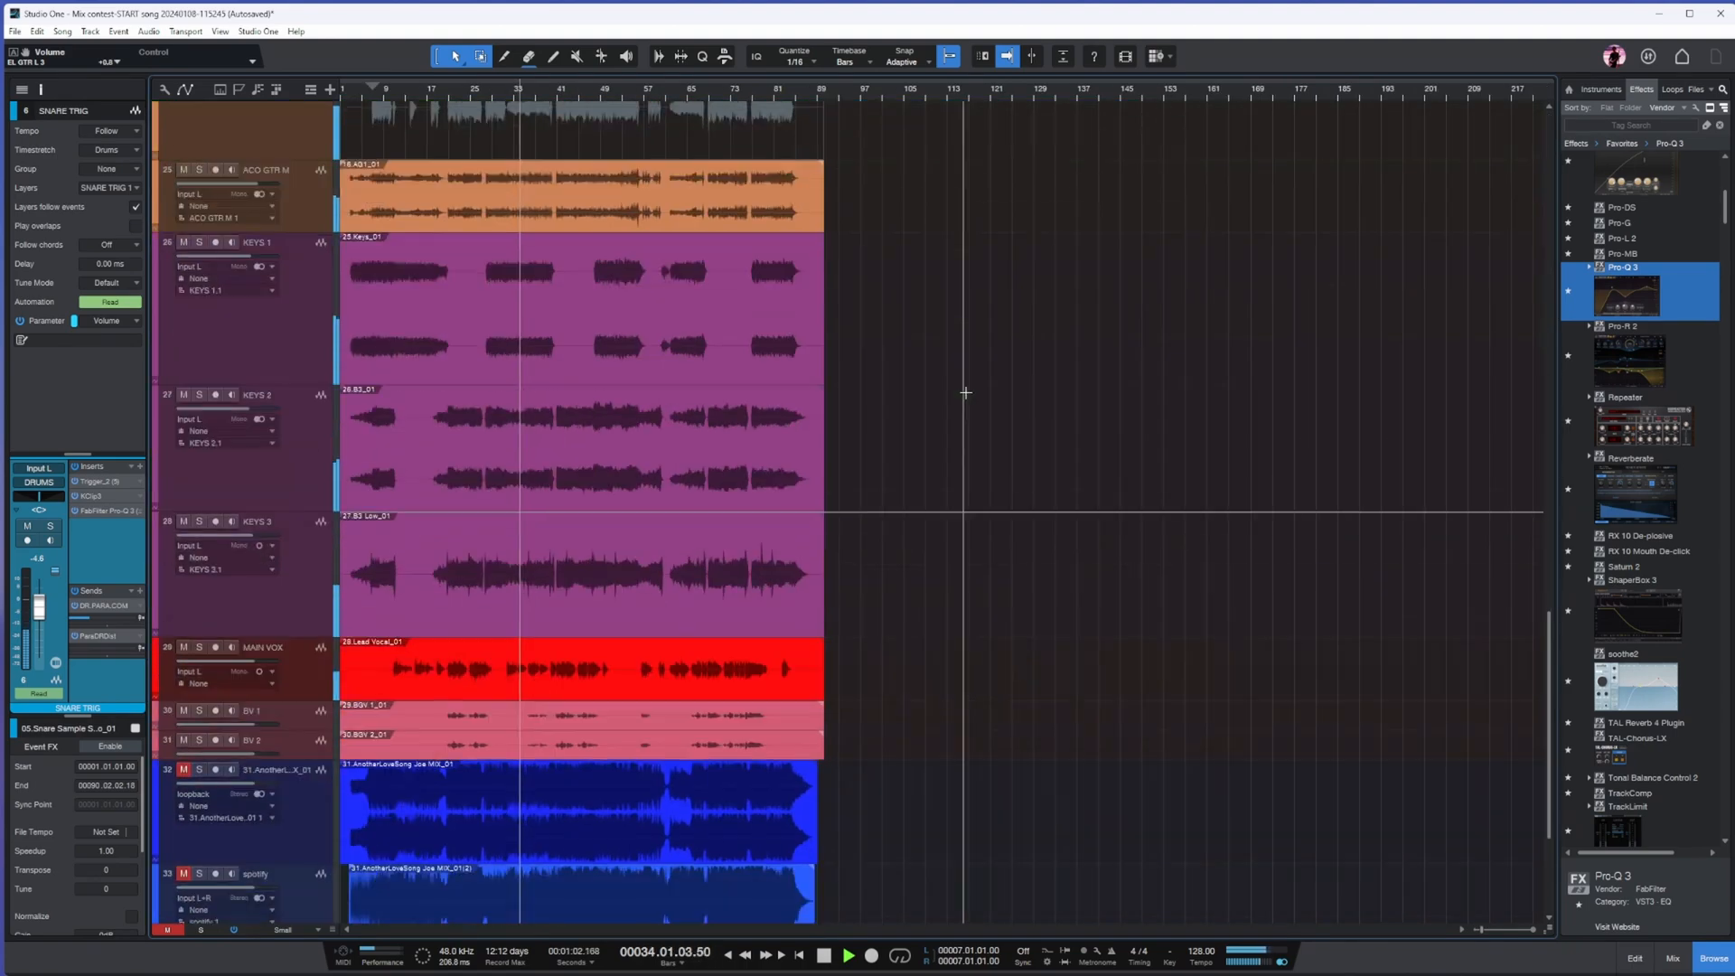
pyautogui.scroll(-5, 966, 392)
pyautogui.click(297, 405)
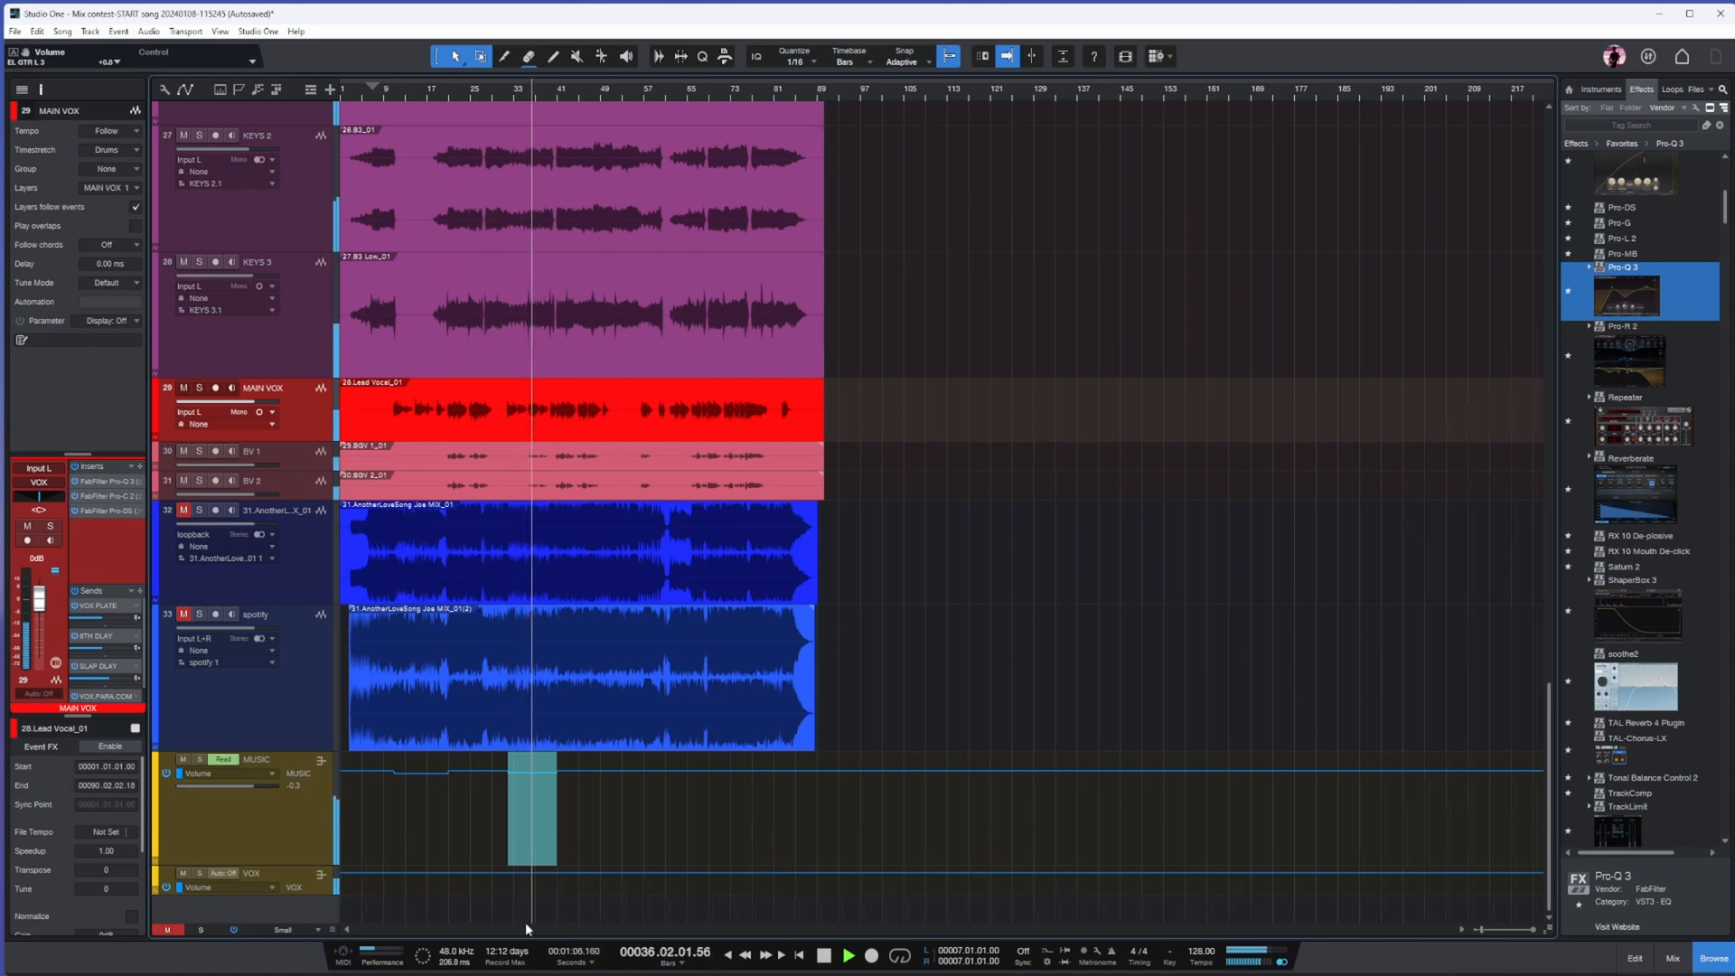
pyautogui.scroll(2, 540, 906)
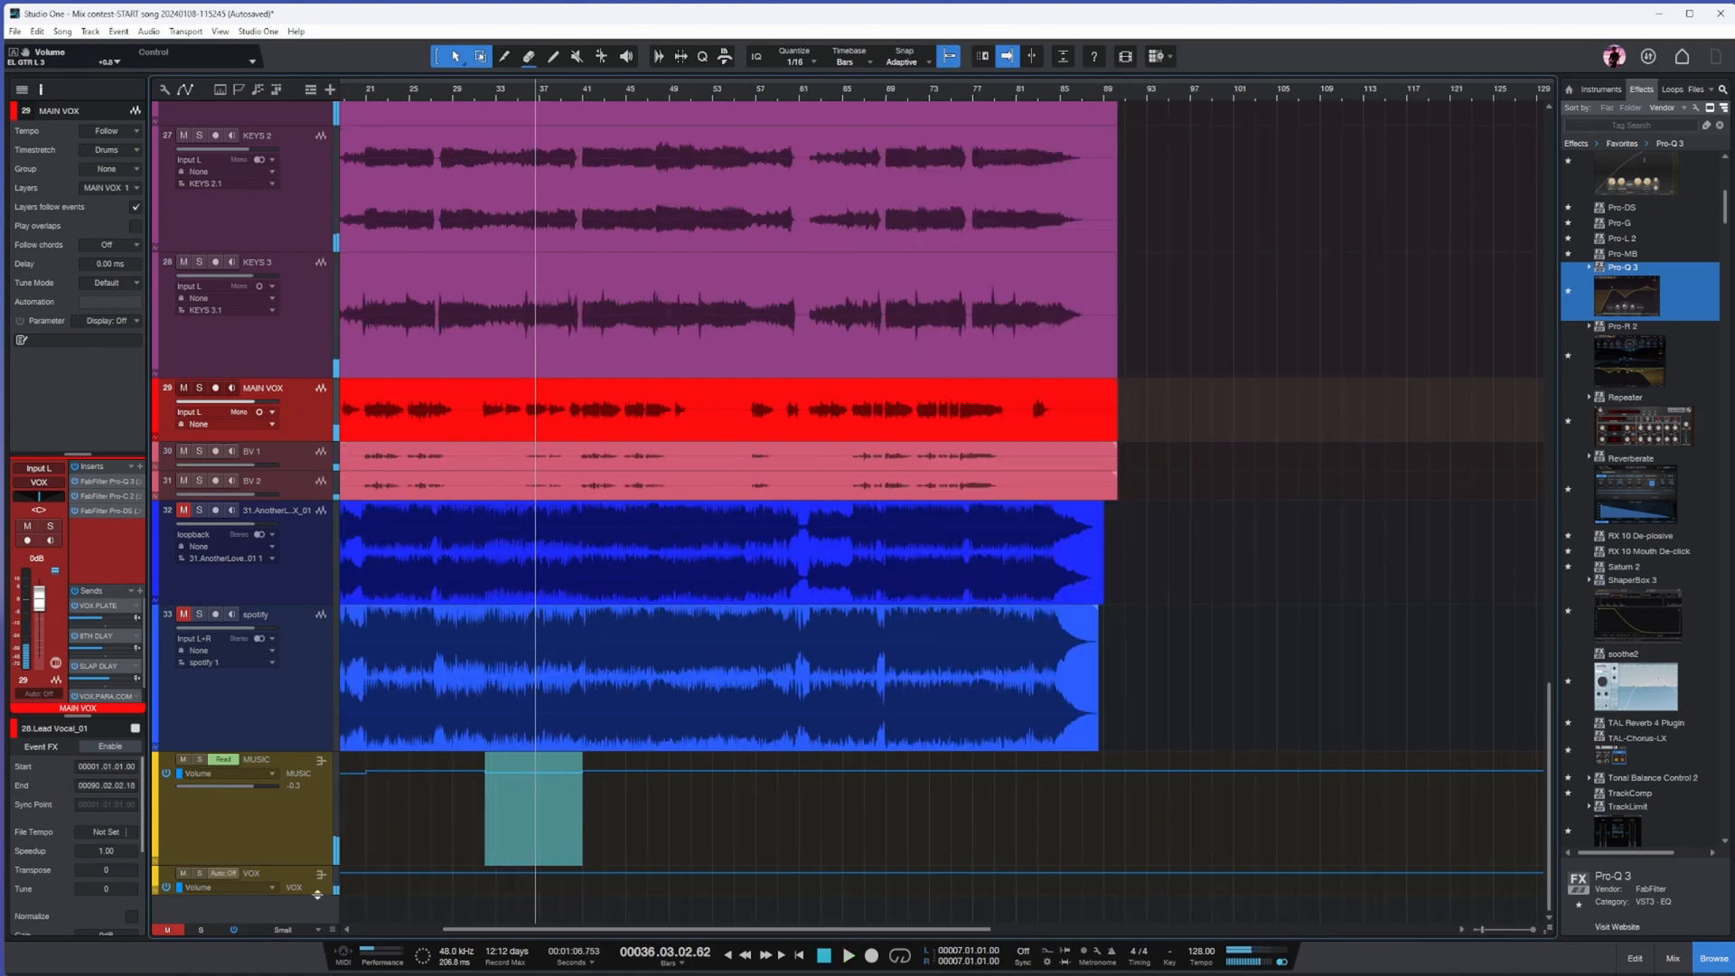
pyautogui.scroll(-2, 716, 788)
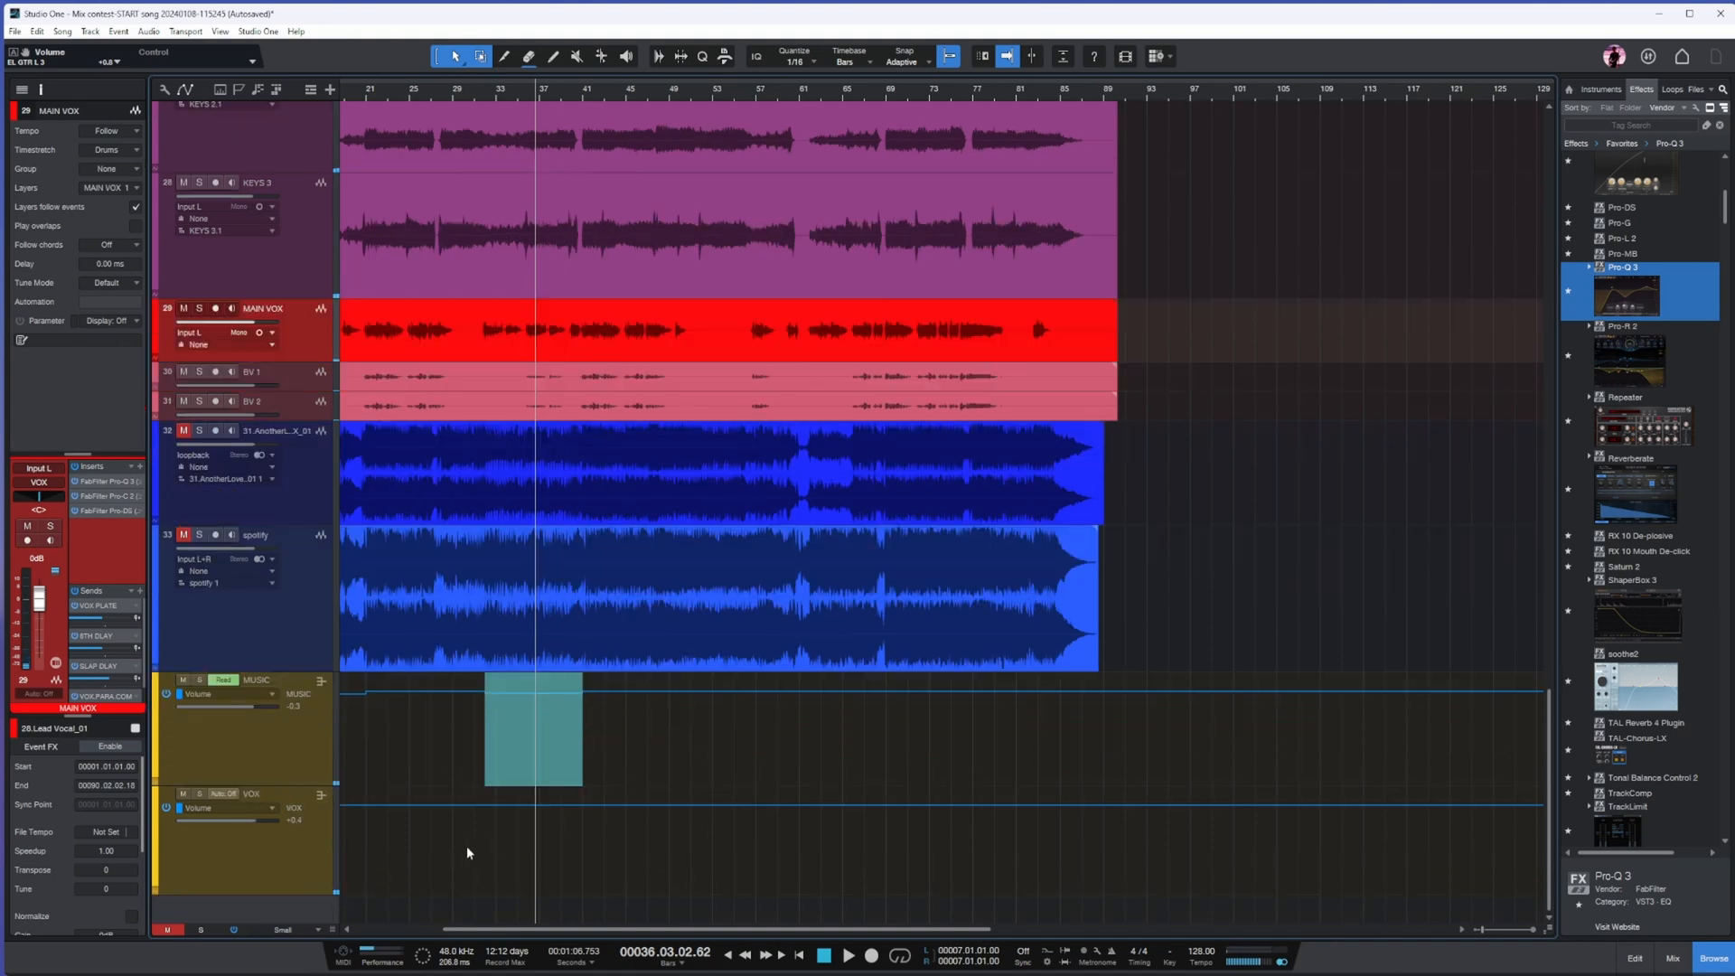
pyautogui.moveTo(474, 828); pyautogui.dragTo(550, 786)
pyautogui.press('space')
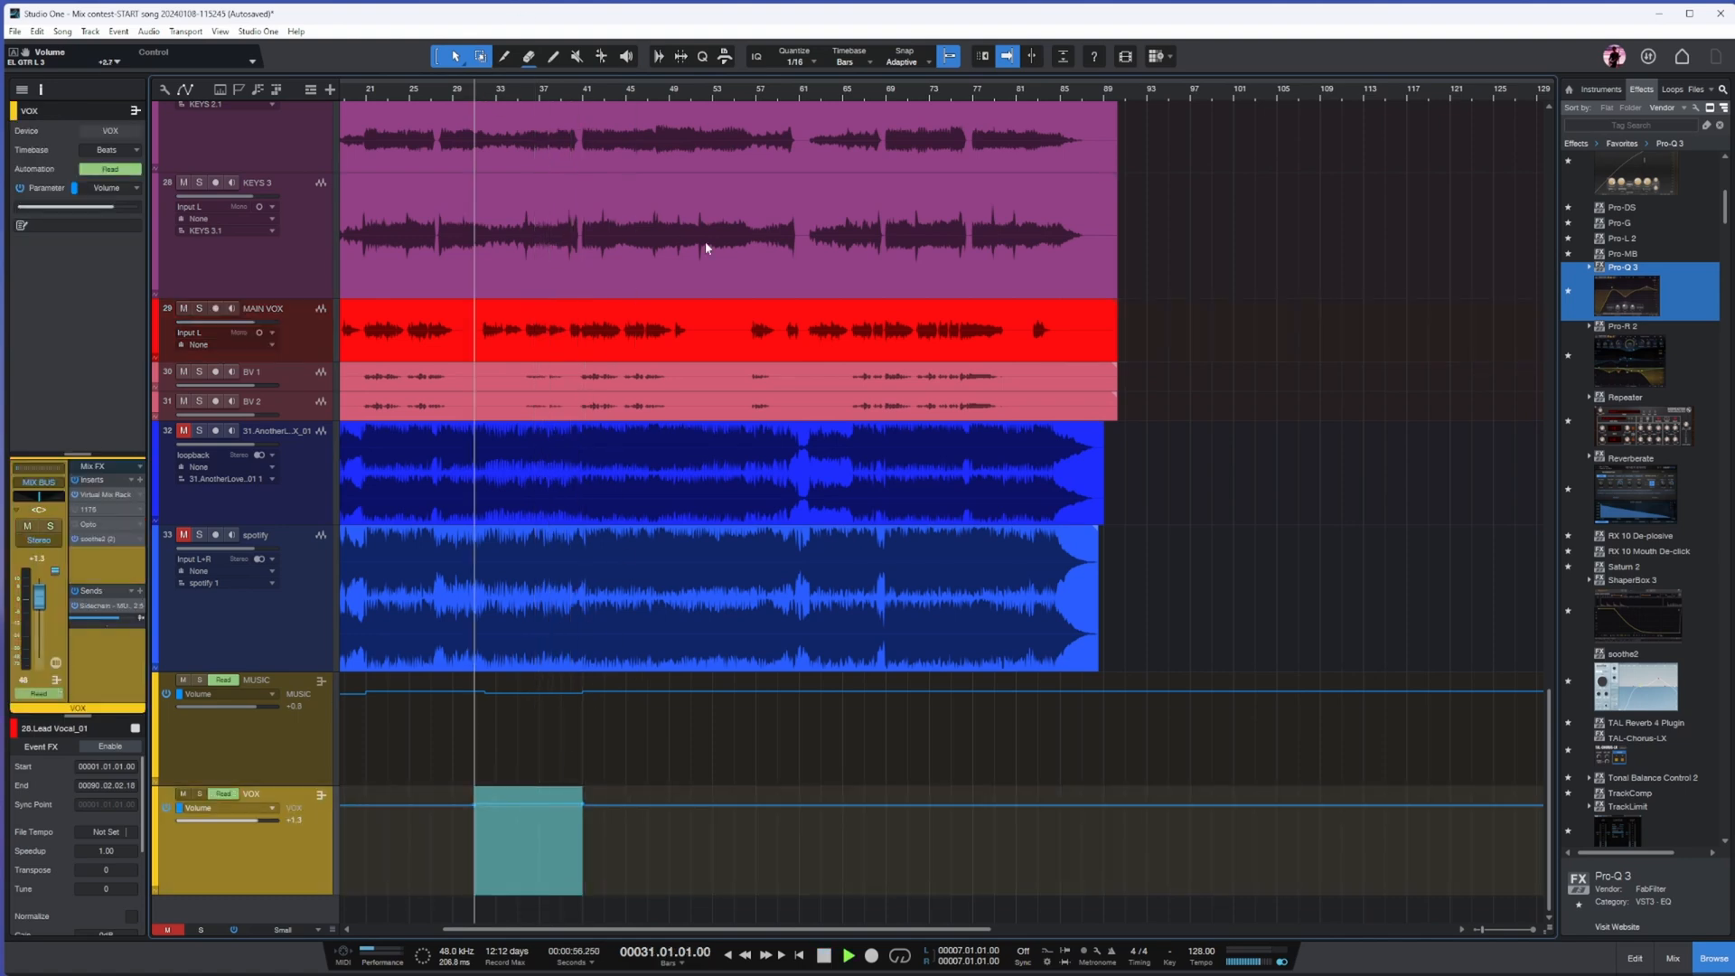
pyautogui.press('w')
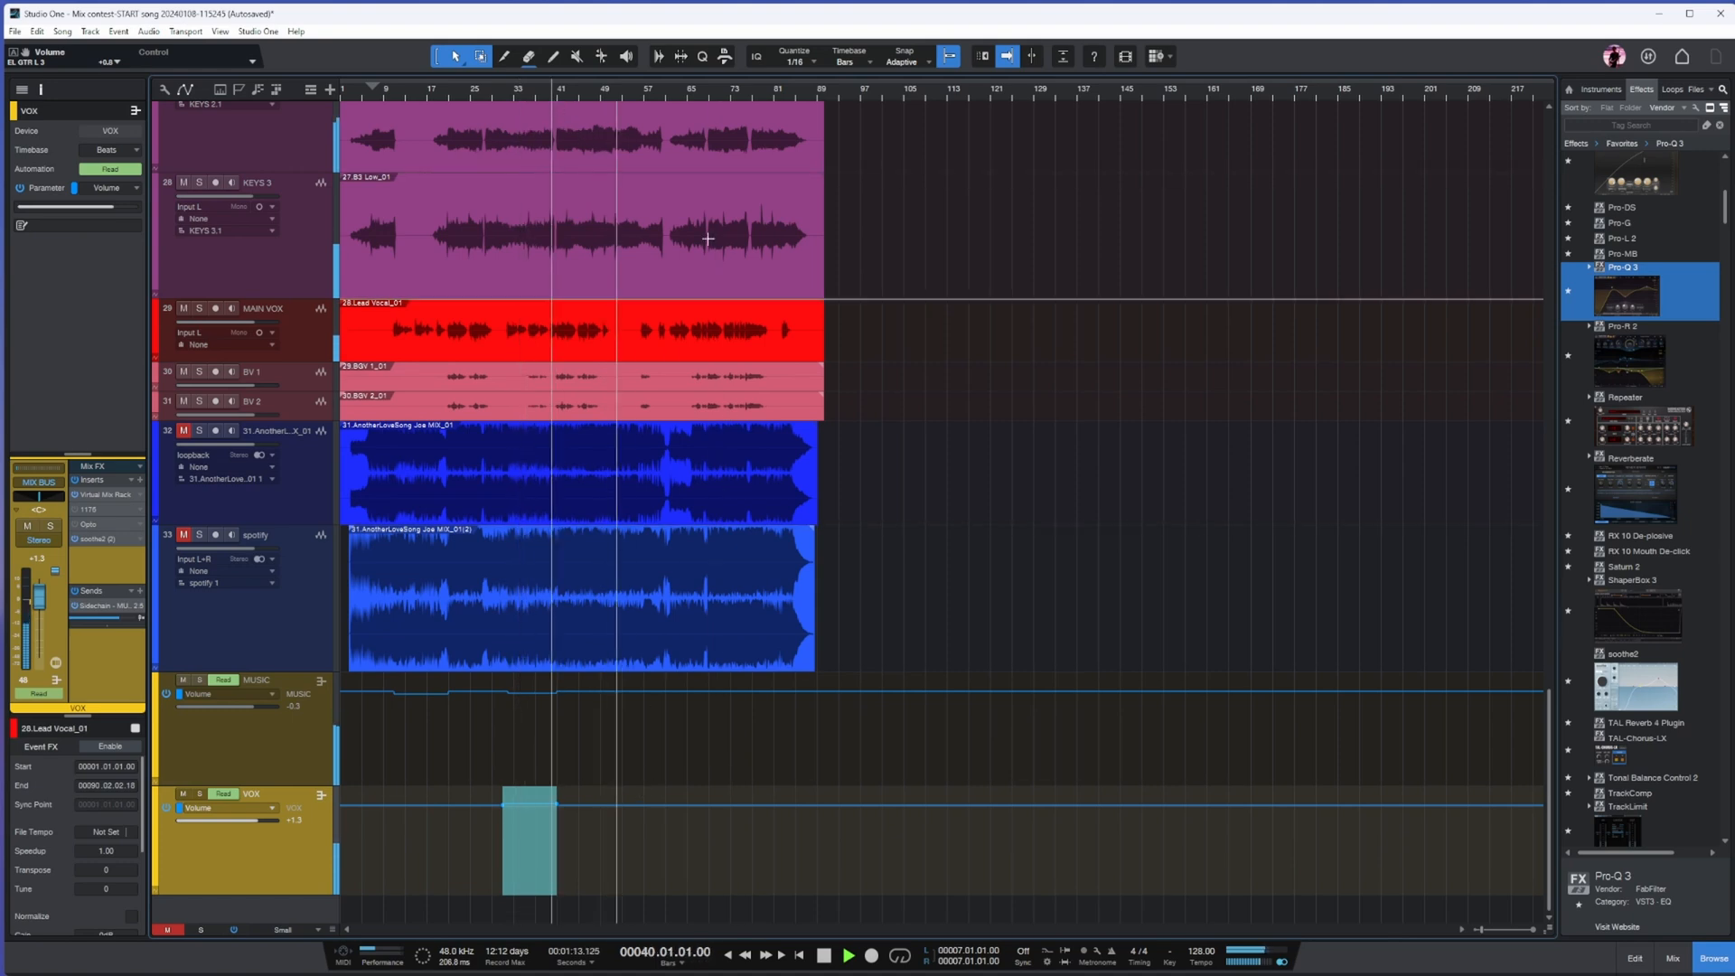
pyautogui.press('space')
# - Raise SNARE T's volume automation to about +1.8 dB from the middle of bar 39 to bar 41, checking it by ear
pyautogui.scroll(8, 570, 511)
pyautogui.scroll(3, 571, 135)
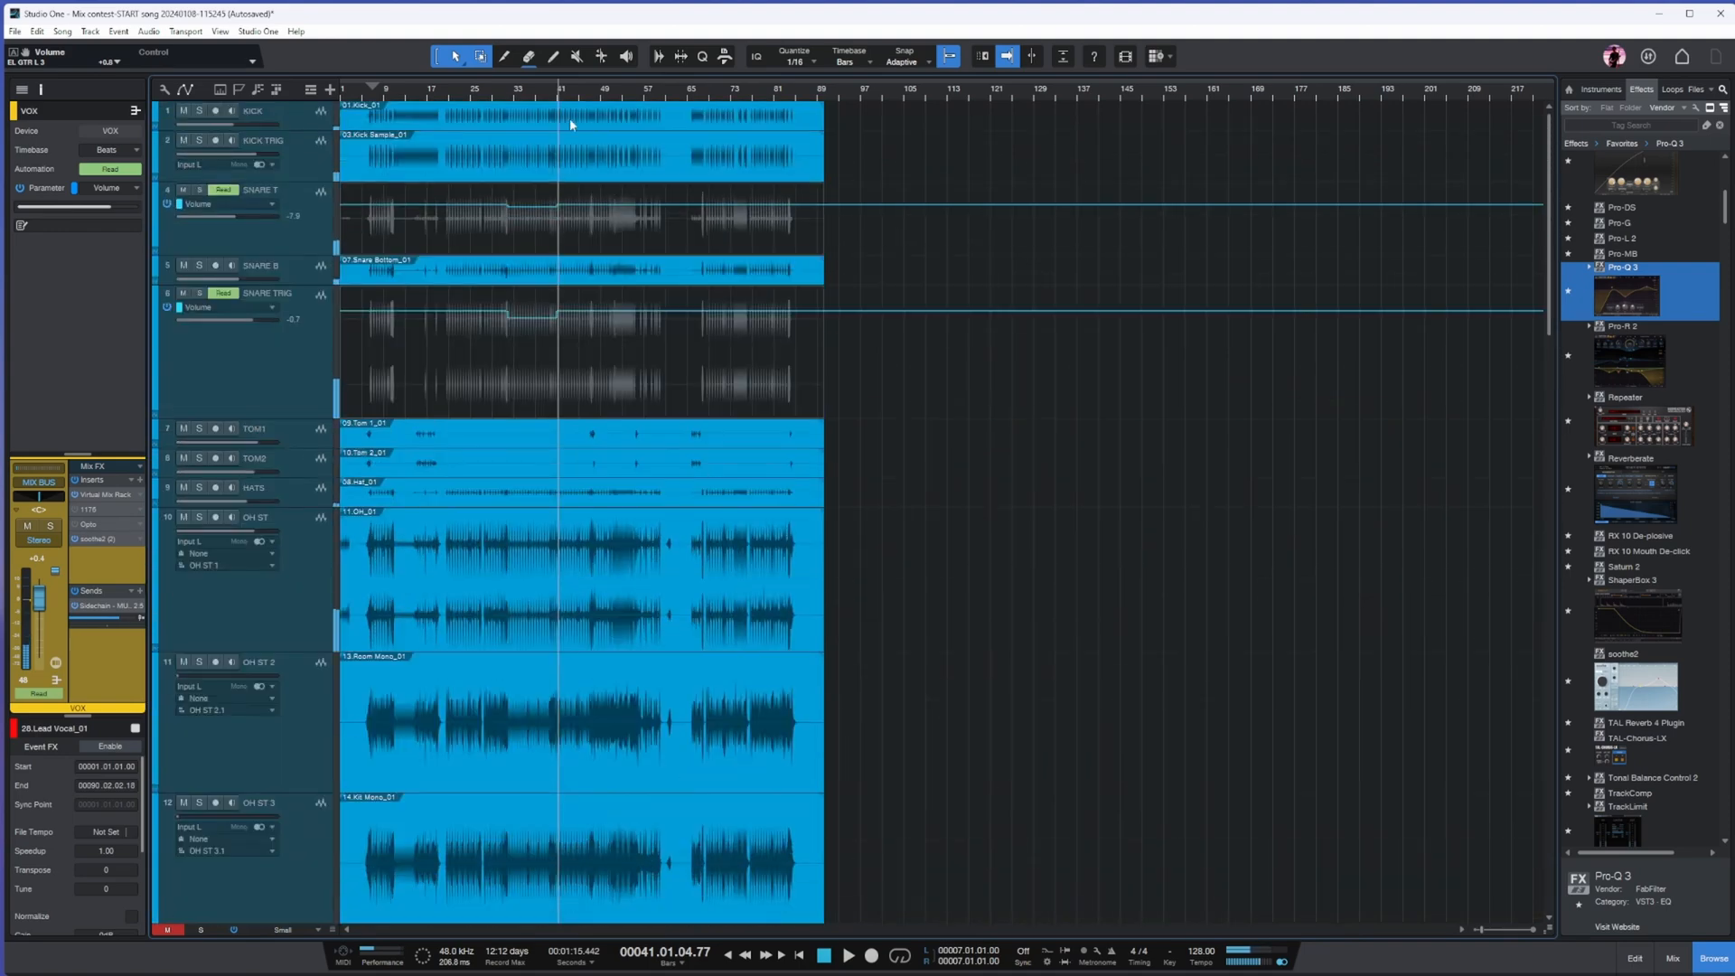
pyautogui.moveTo(543, 94); pyautogui.dragTo(670, 234)
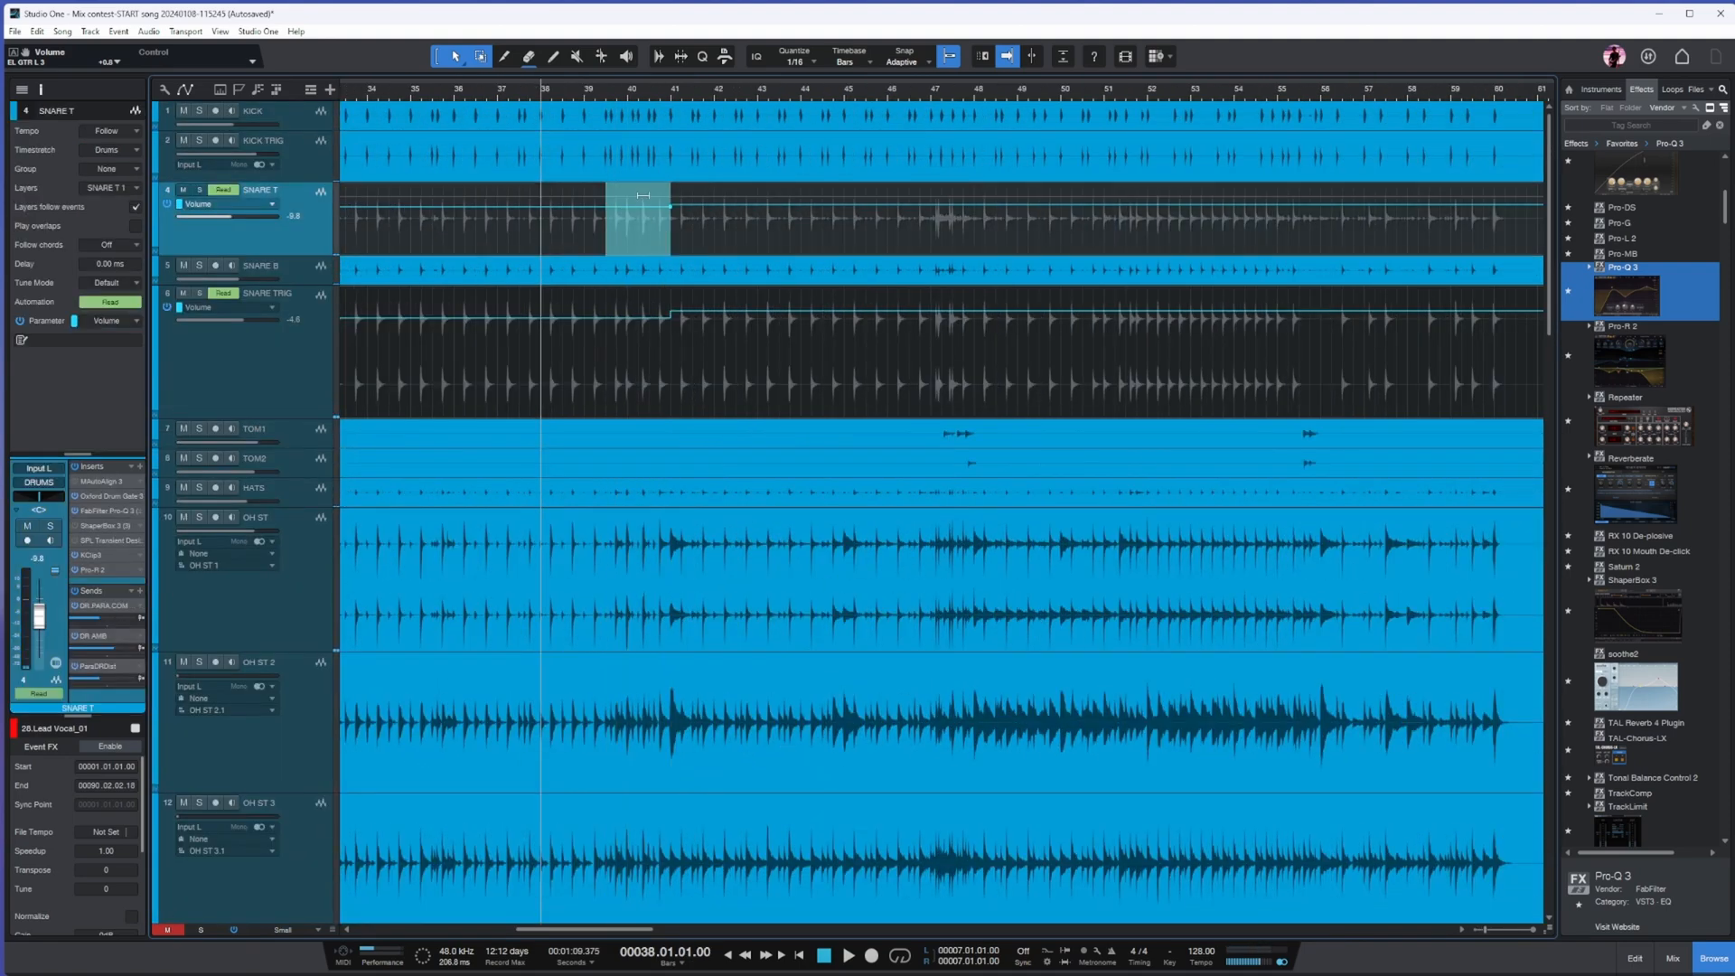
pyautogui.click(598, 96)
pyautogui.press('w')
pyautogui.press('space')
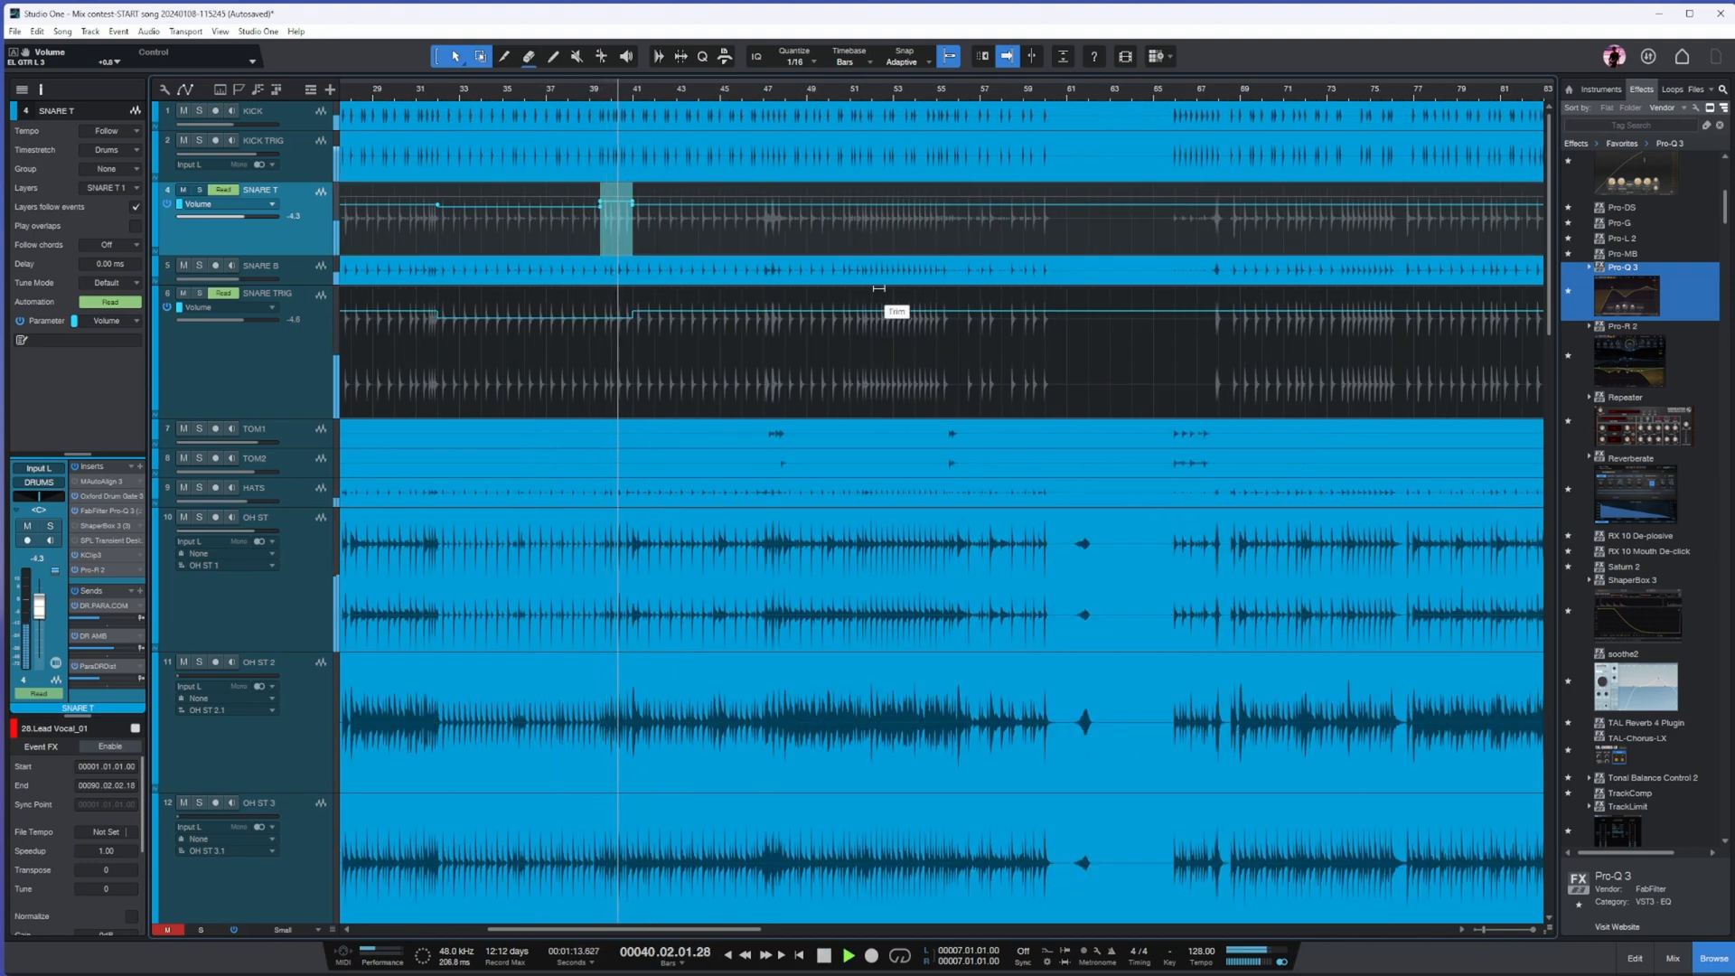
pyautogui.press('e')
pyautogui.press('e')
pyautogui.press('space')
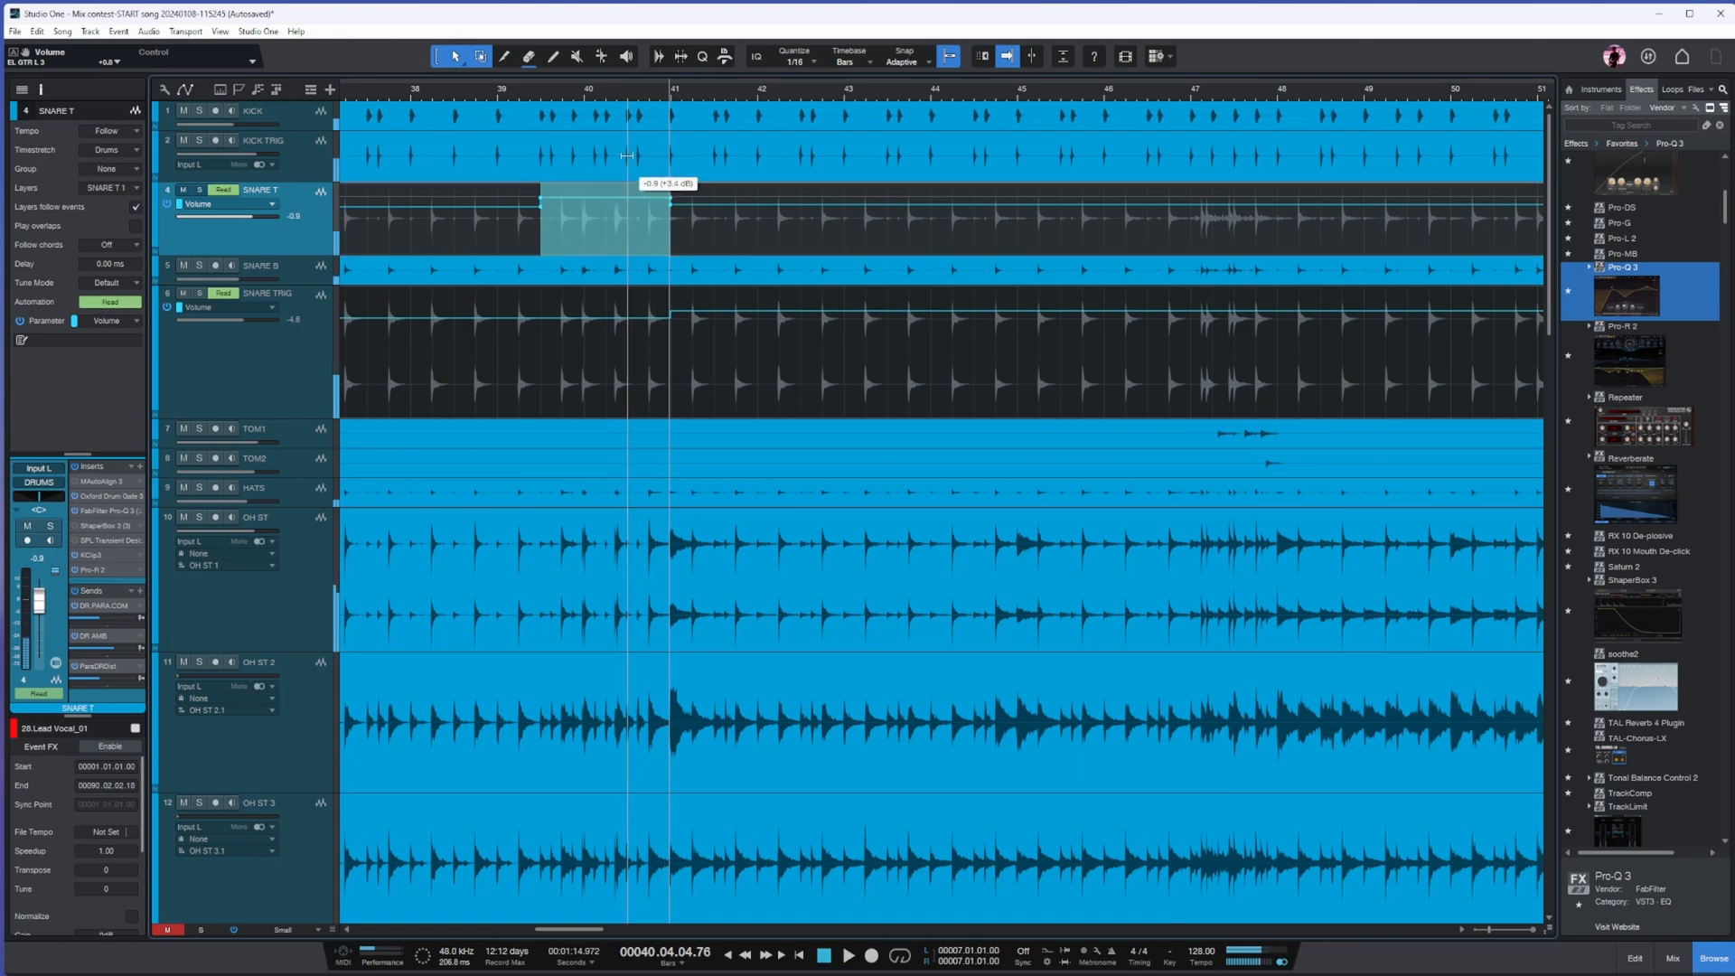
pyautogui.press('space')
pyautogui.press('w')
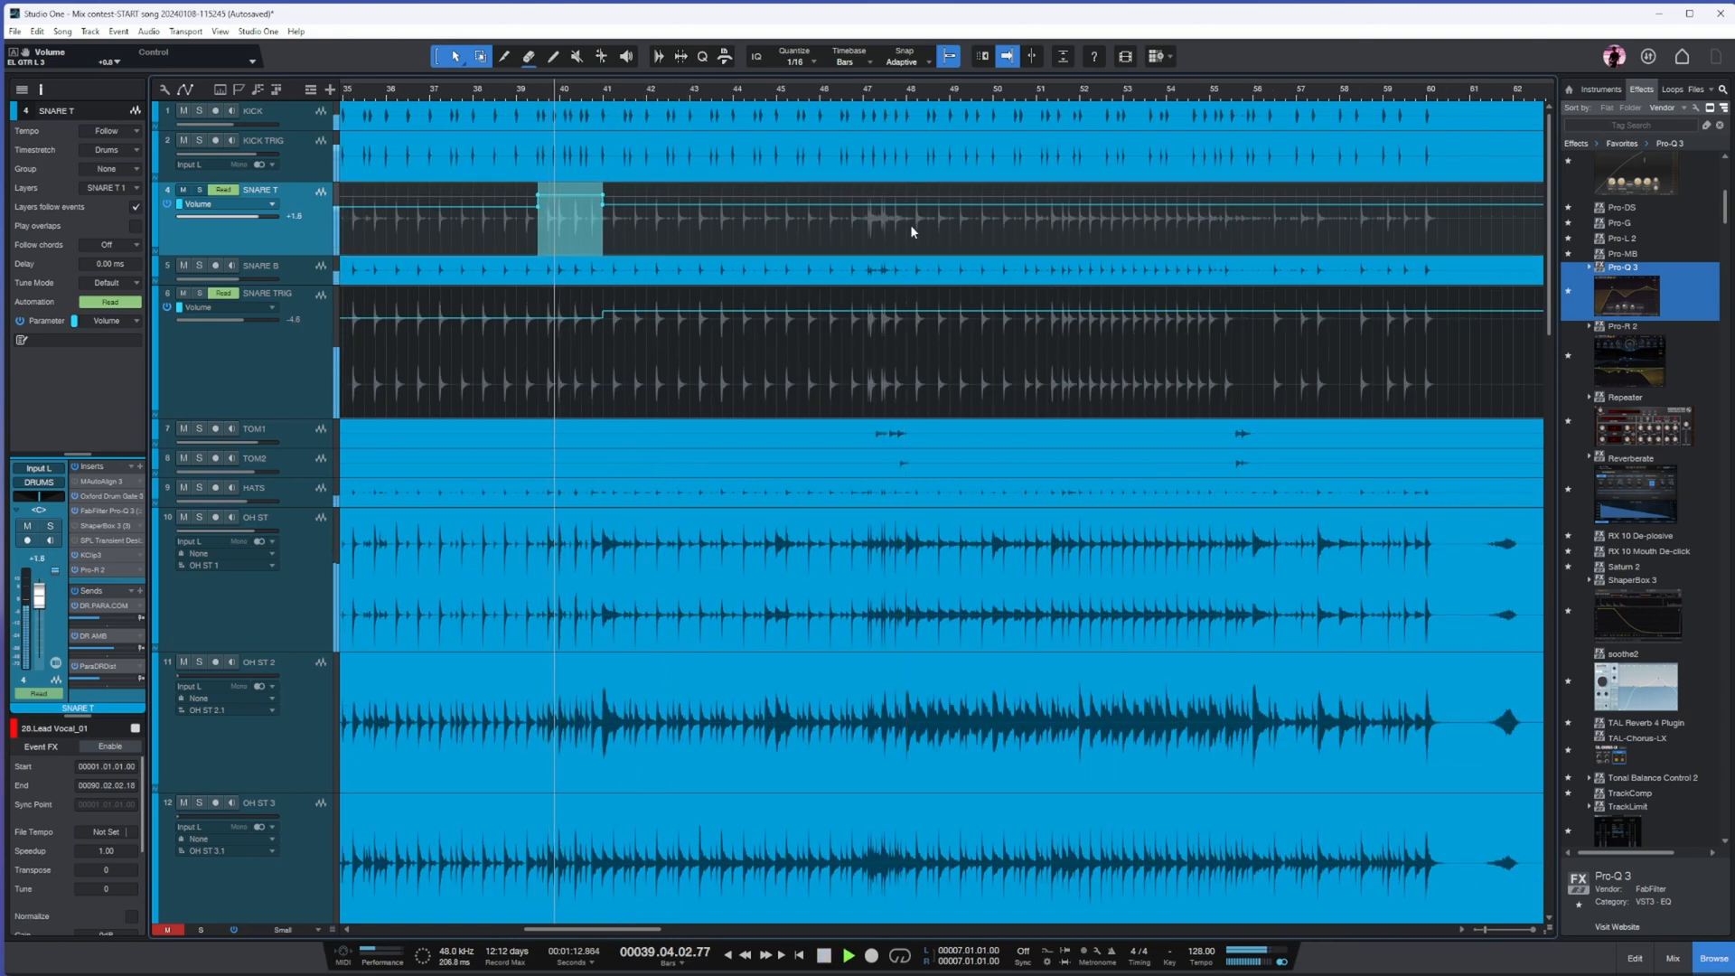
pyautogui.press('e')
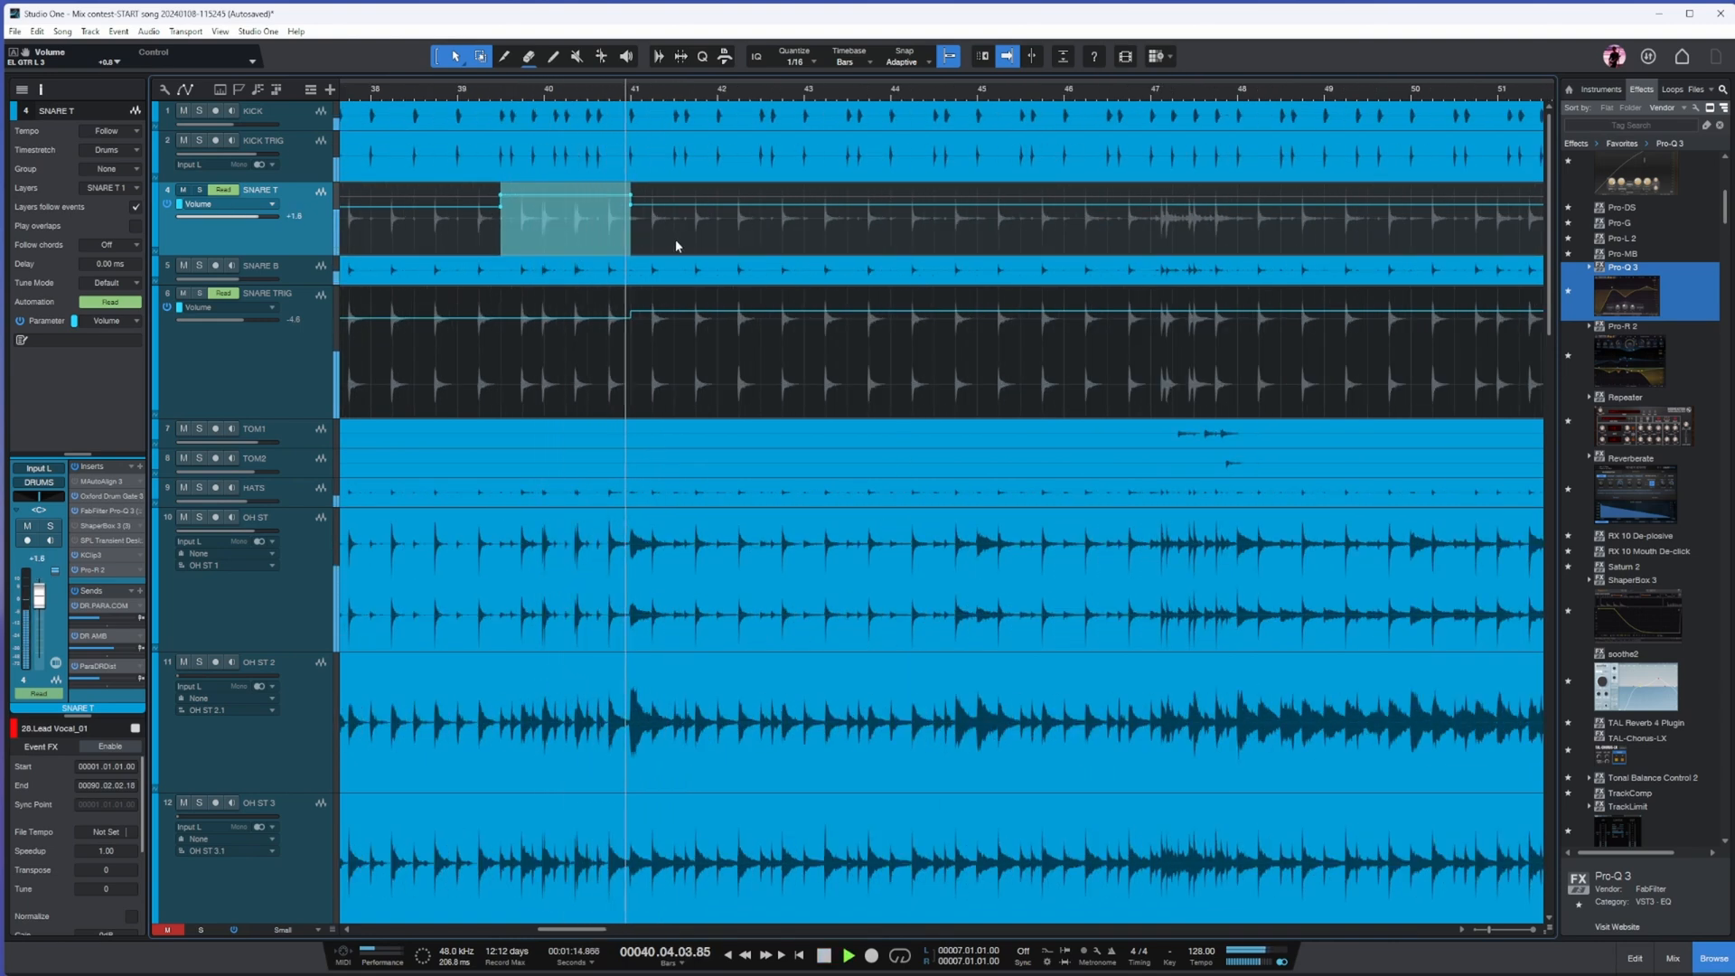
# - Shift the start of SNARE T's volume boost to just before bar 40 and replay the snare fill
pyautogui.press('space')
pyautogui.click(428, 227)
pyautogui.moveTo(501, 214); pyautogui.dragTo(561, 209)
pyautogui.click(502, 96)
pyautogui.press('space')
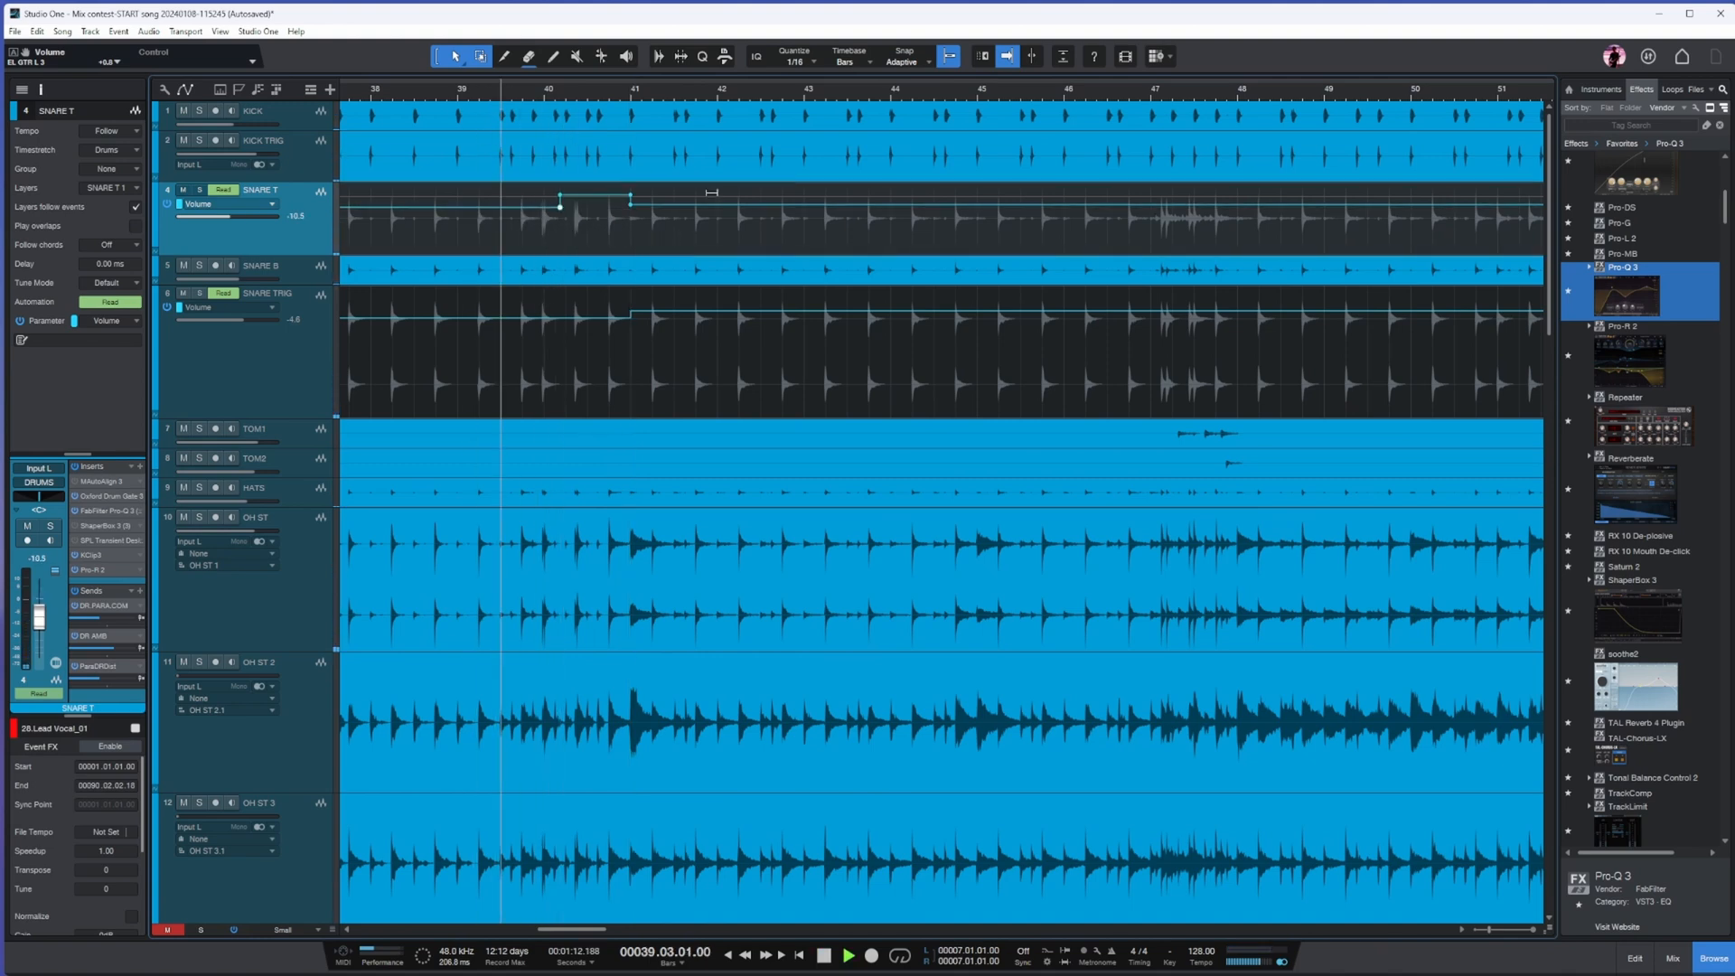
pyautogui.press('space')
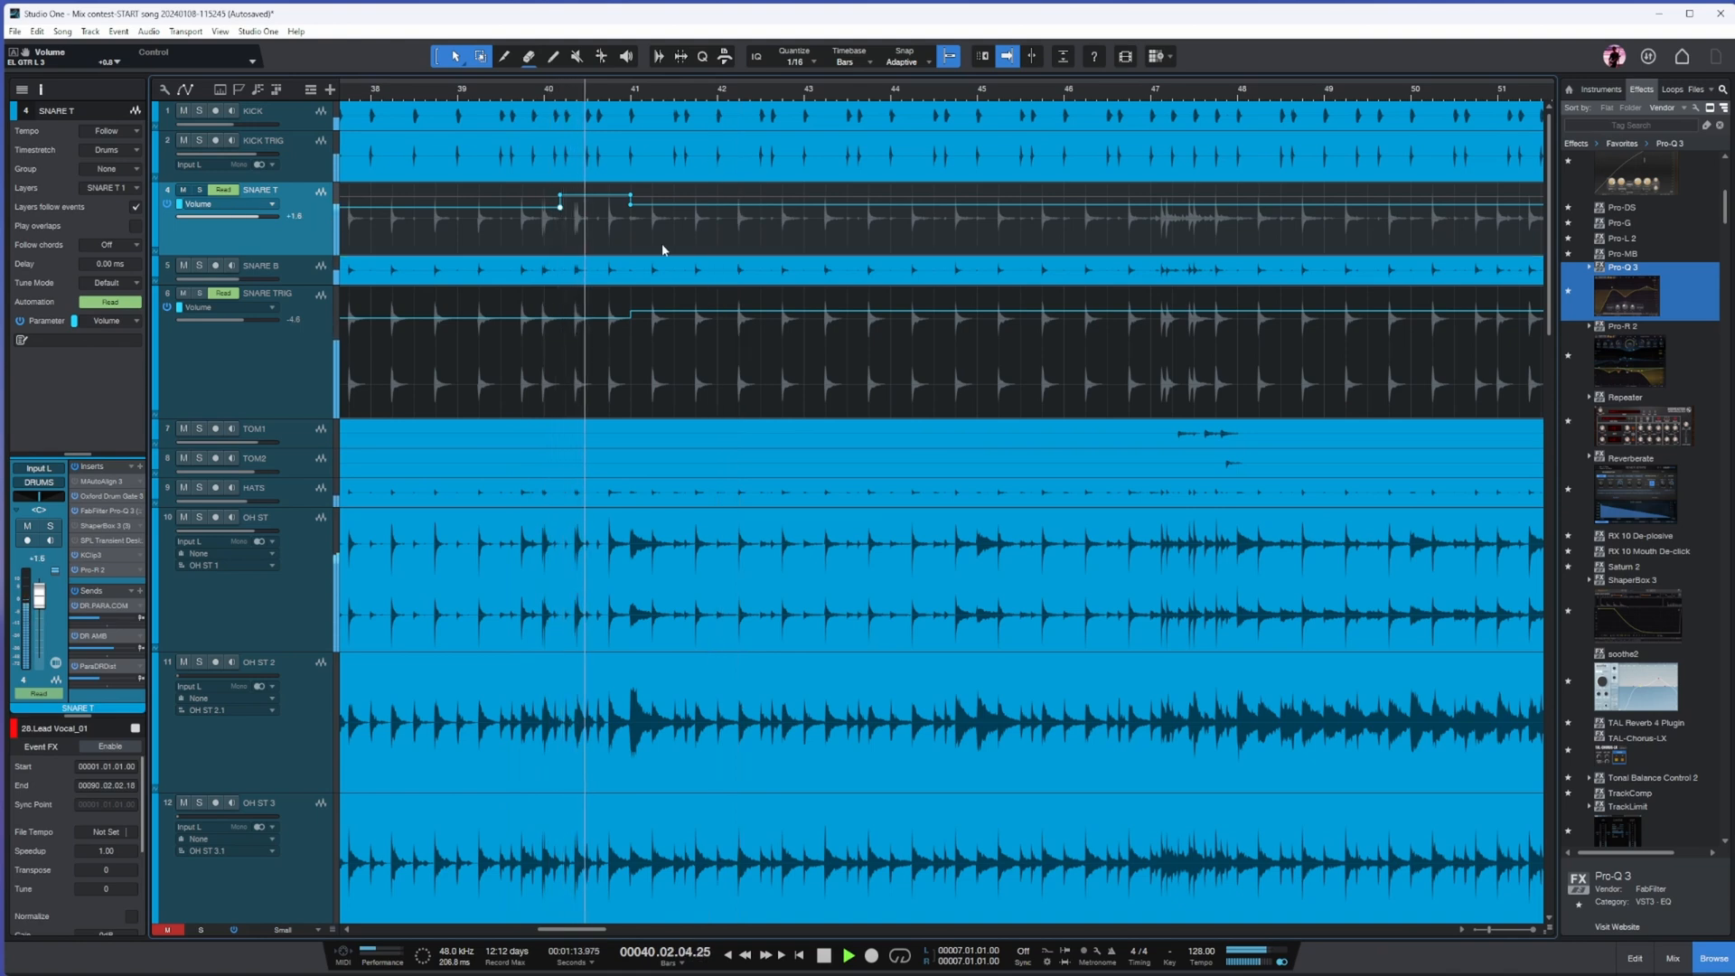
pyautogui.moveTo(561, 202); pyautogui.dragTo(535, 201)
pyautogui.click(488, 96)
pyautogui.press('space')
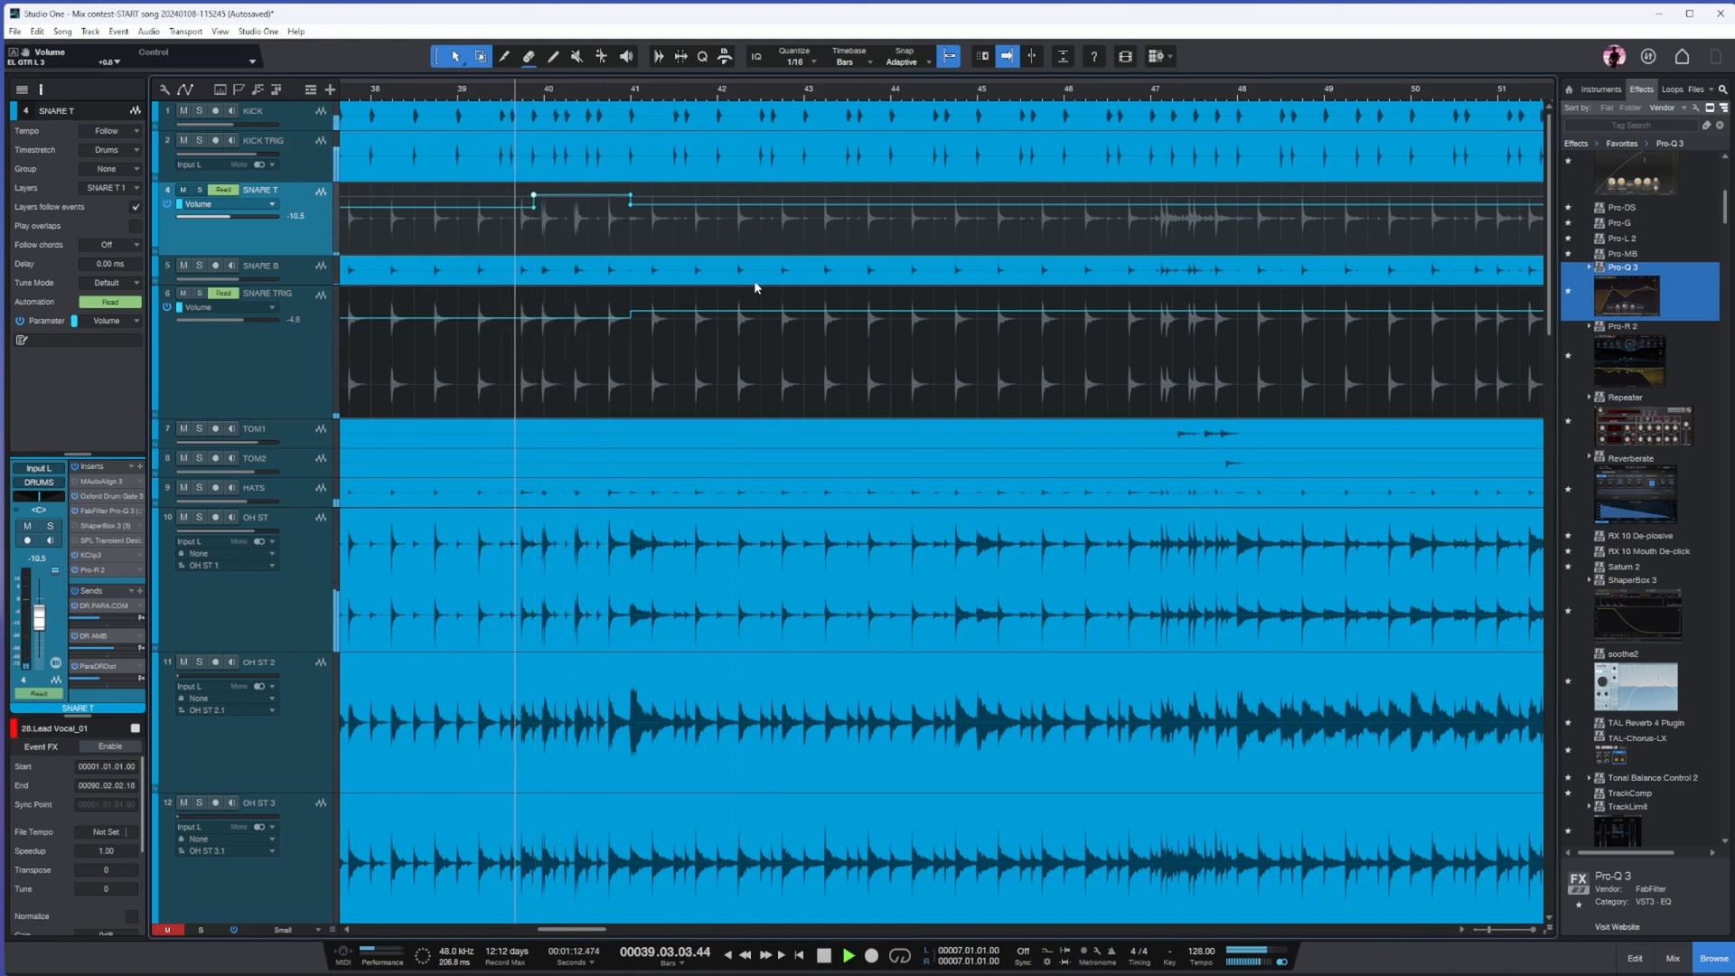
# - Raise SNARE TRIG's volume automation to +0.9 dB from just before bar 40 to bar 41 and listen to the fill
pyautogui.moveTo(541, 321); pyautogui.dragTo(595, 308)
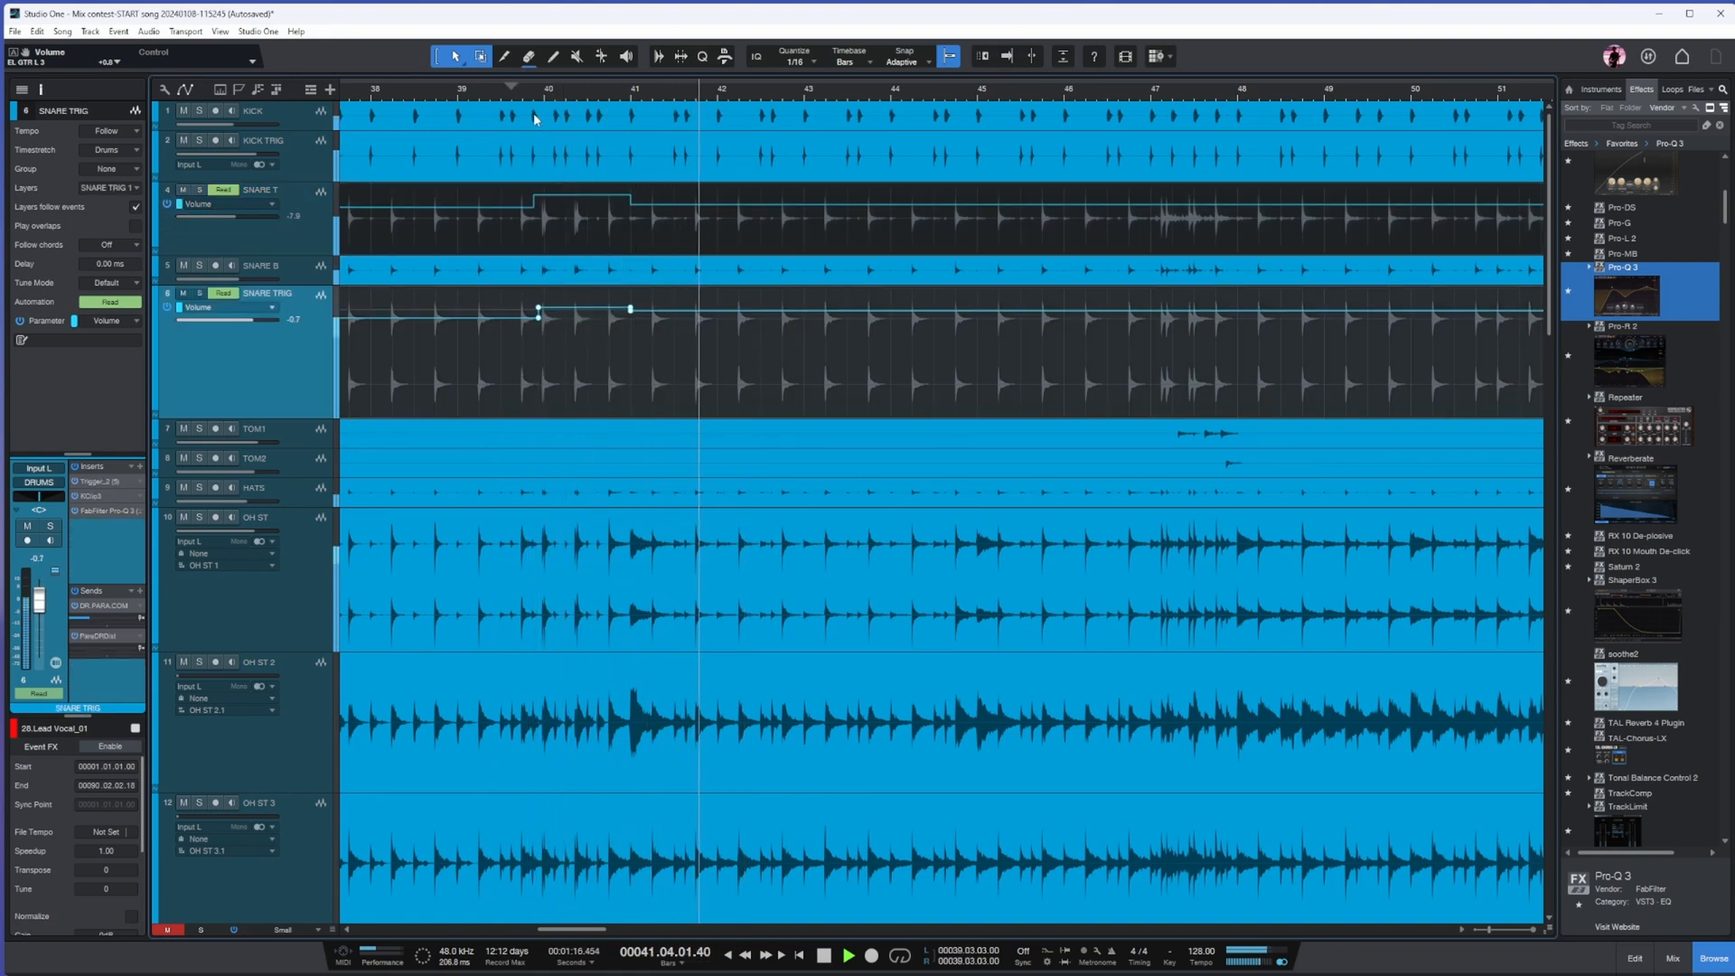
pyautogui.press('f')
pyautogui.press('space')
pyautogui.press('space')
pyautogui.press('w')
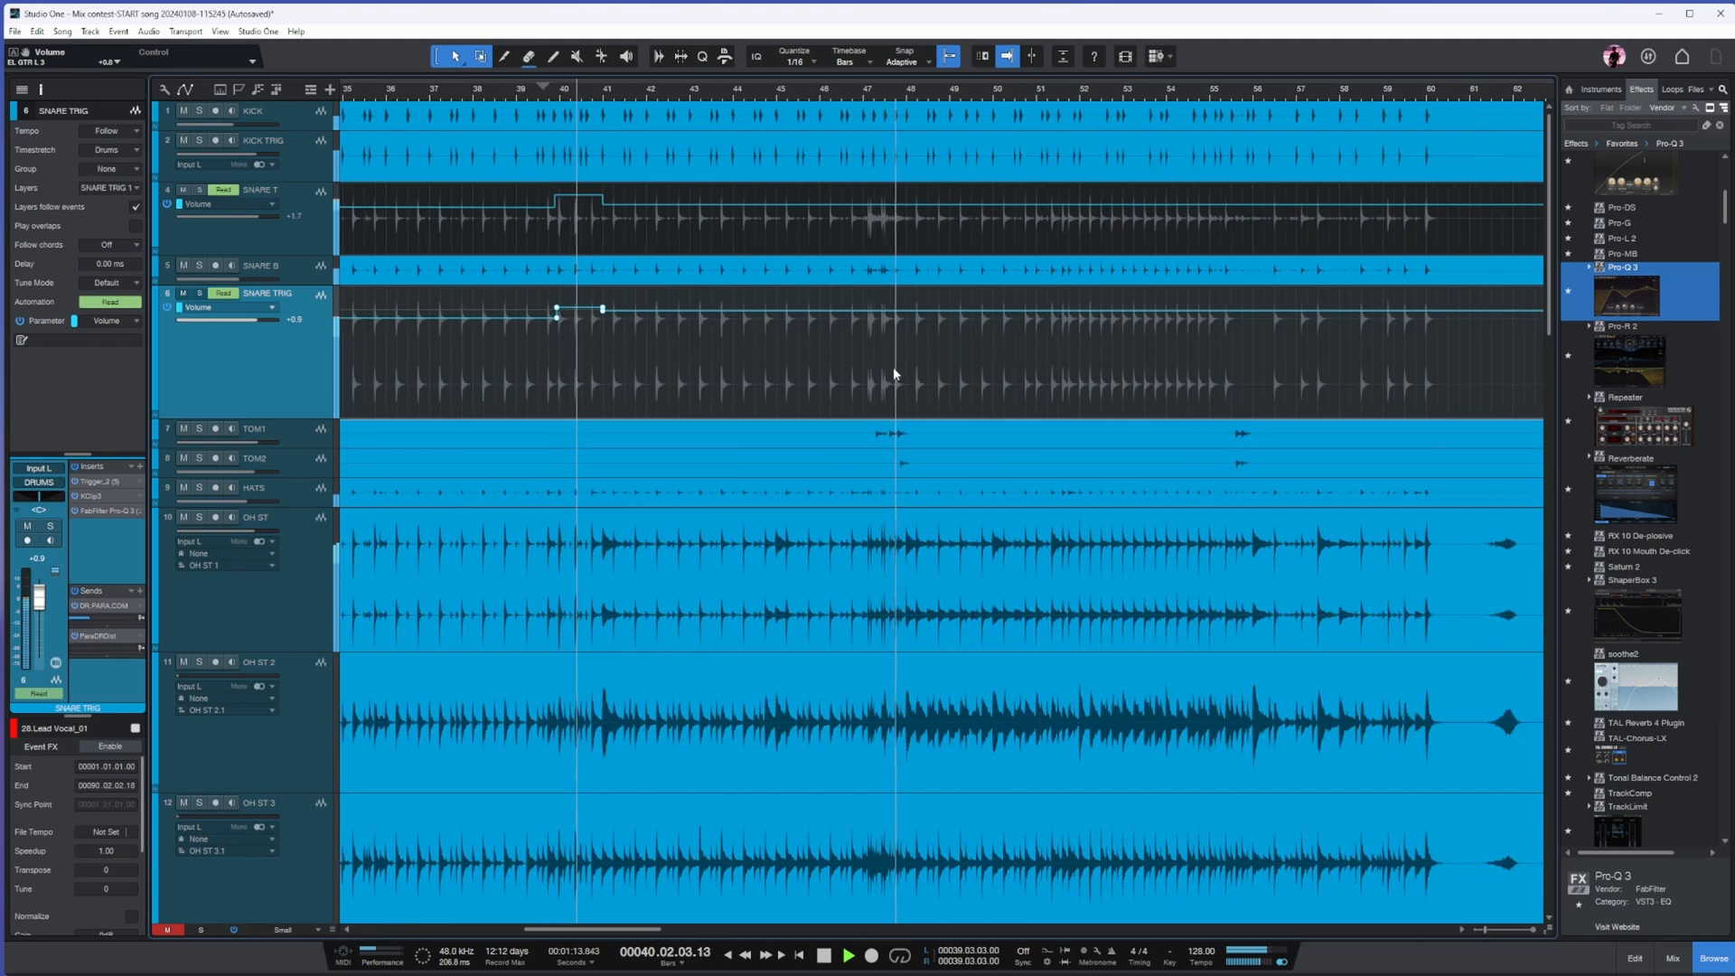
pyautogui.press('w')
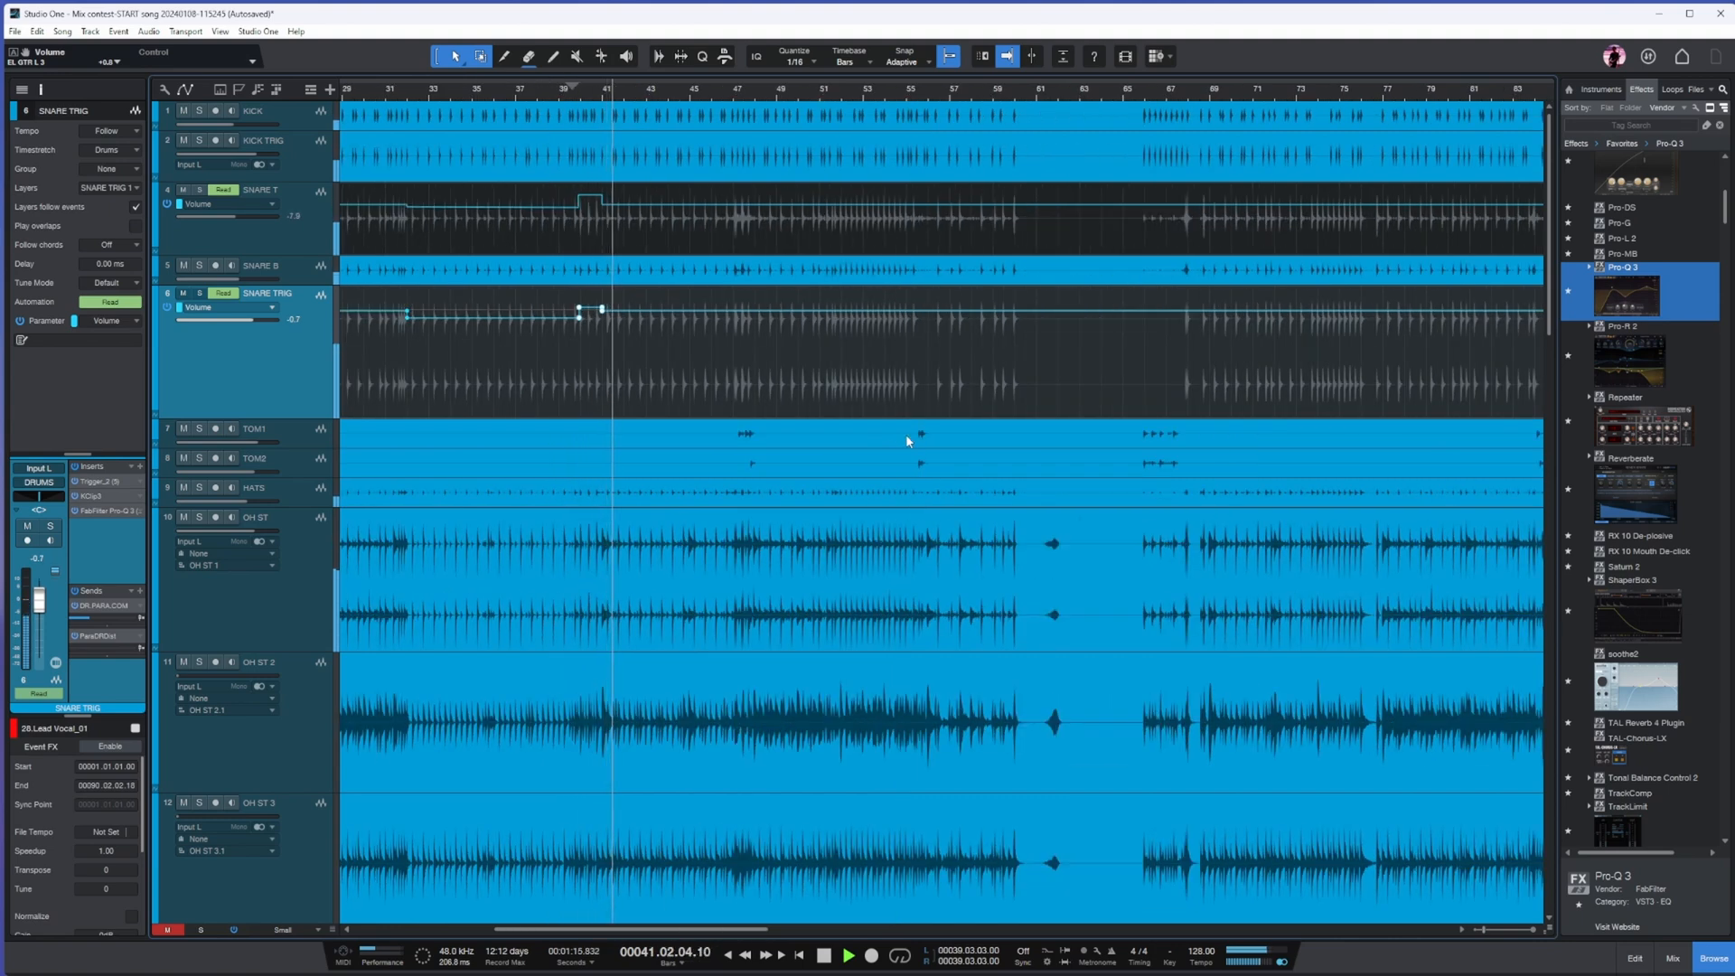
# - Set the input gain of KICK TRIG's KClip3 to 4.7 dB and raise the KICK fader to -7.2 dB
pyautogui.click(305, 157)
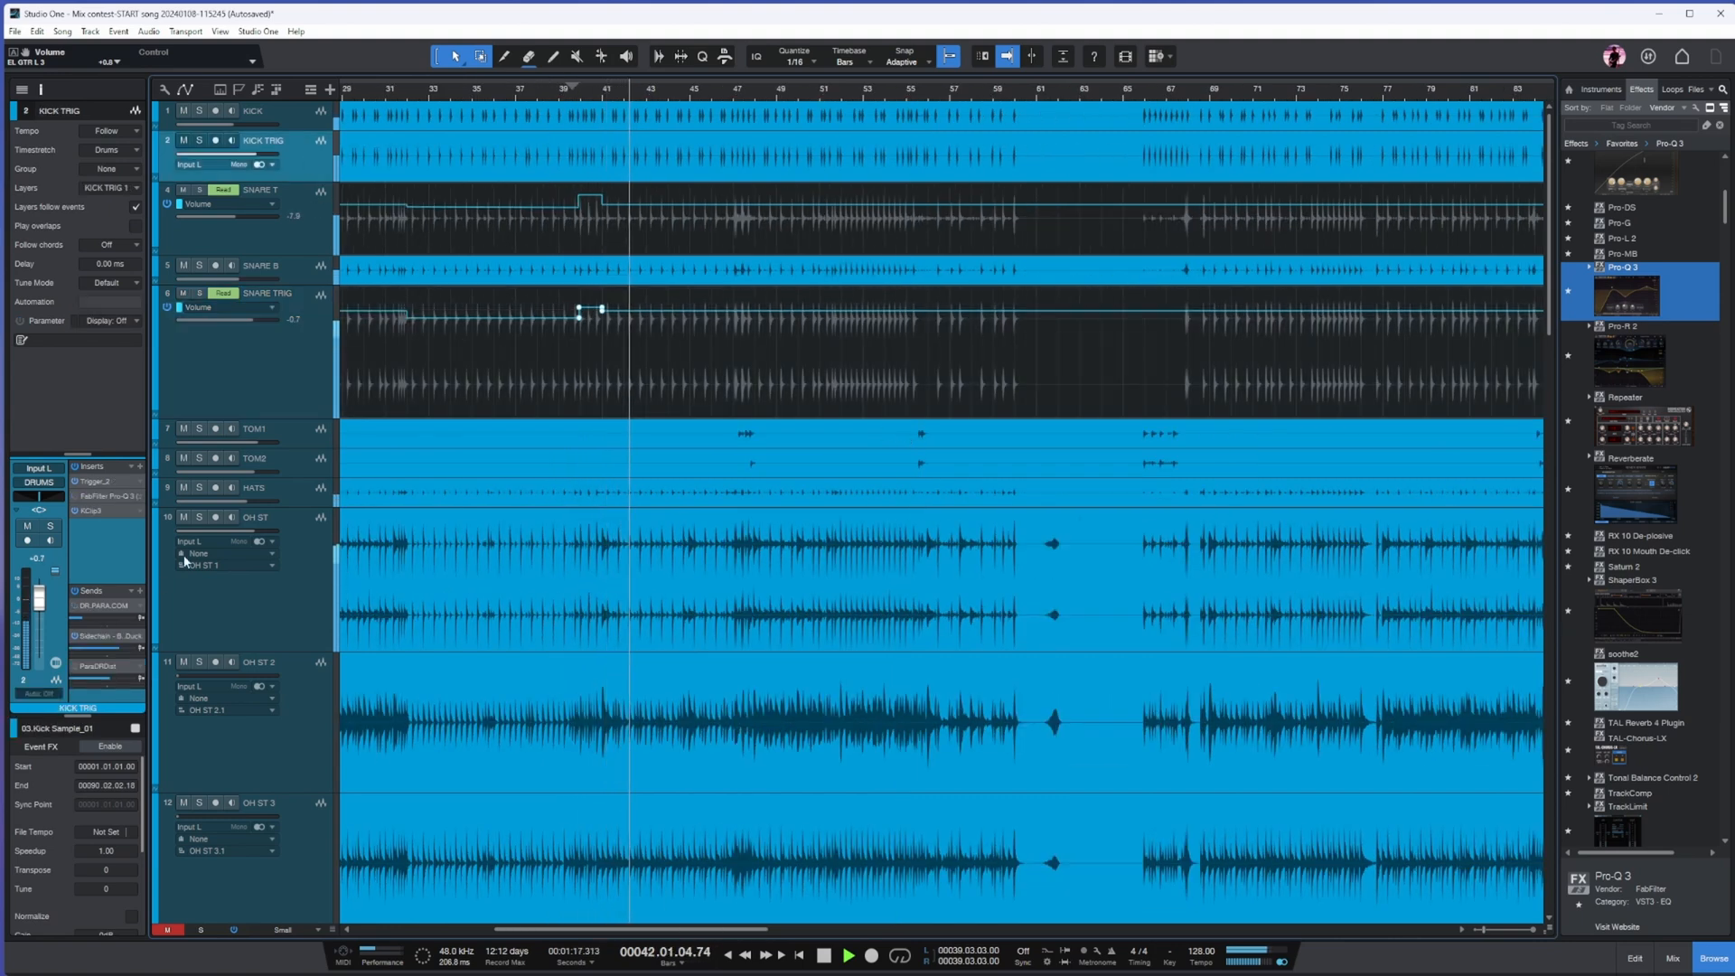
pyautogui.doubleClick(105, 510)
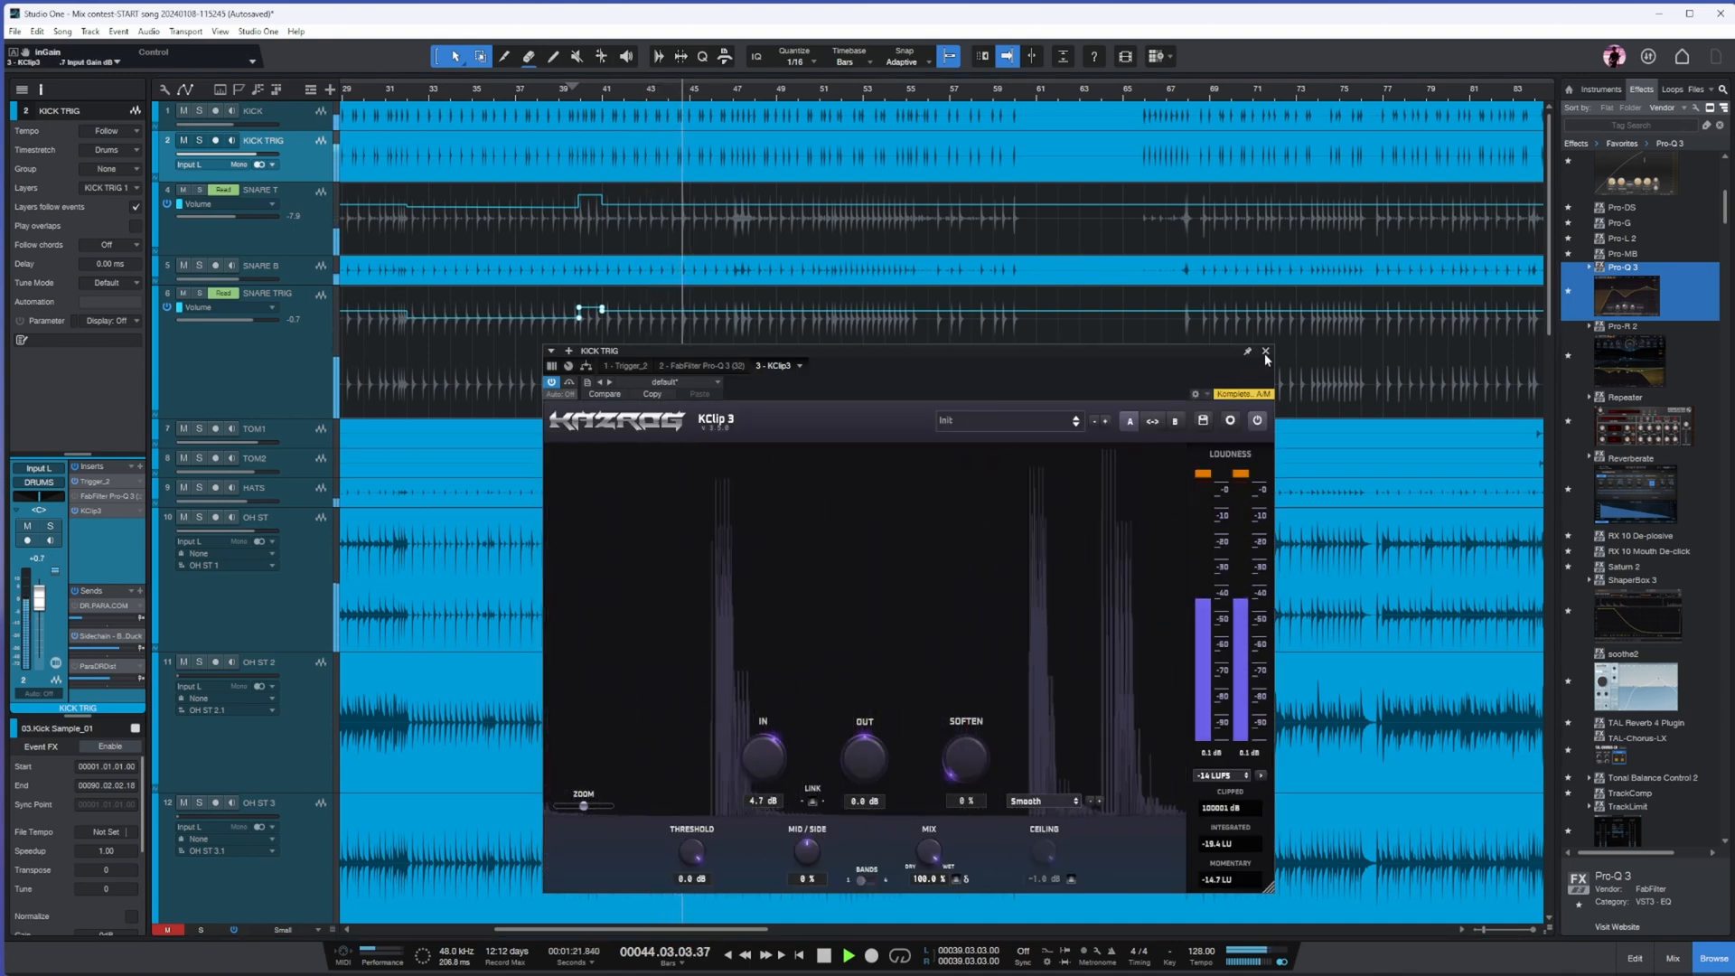
pyautogui.press('Escape')
pyautogui.press('Up')
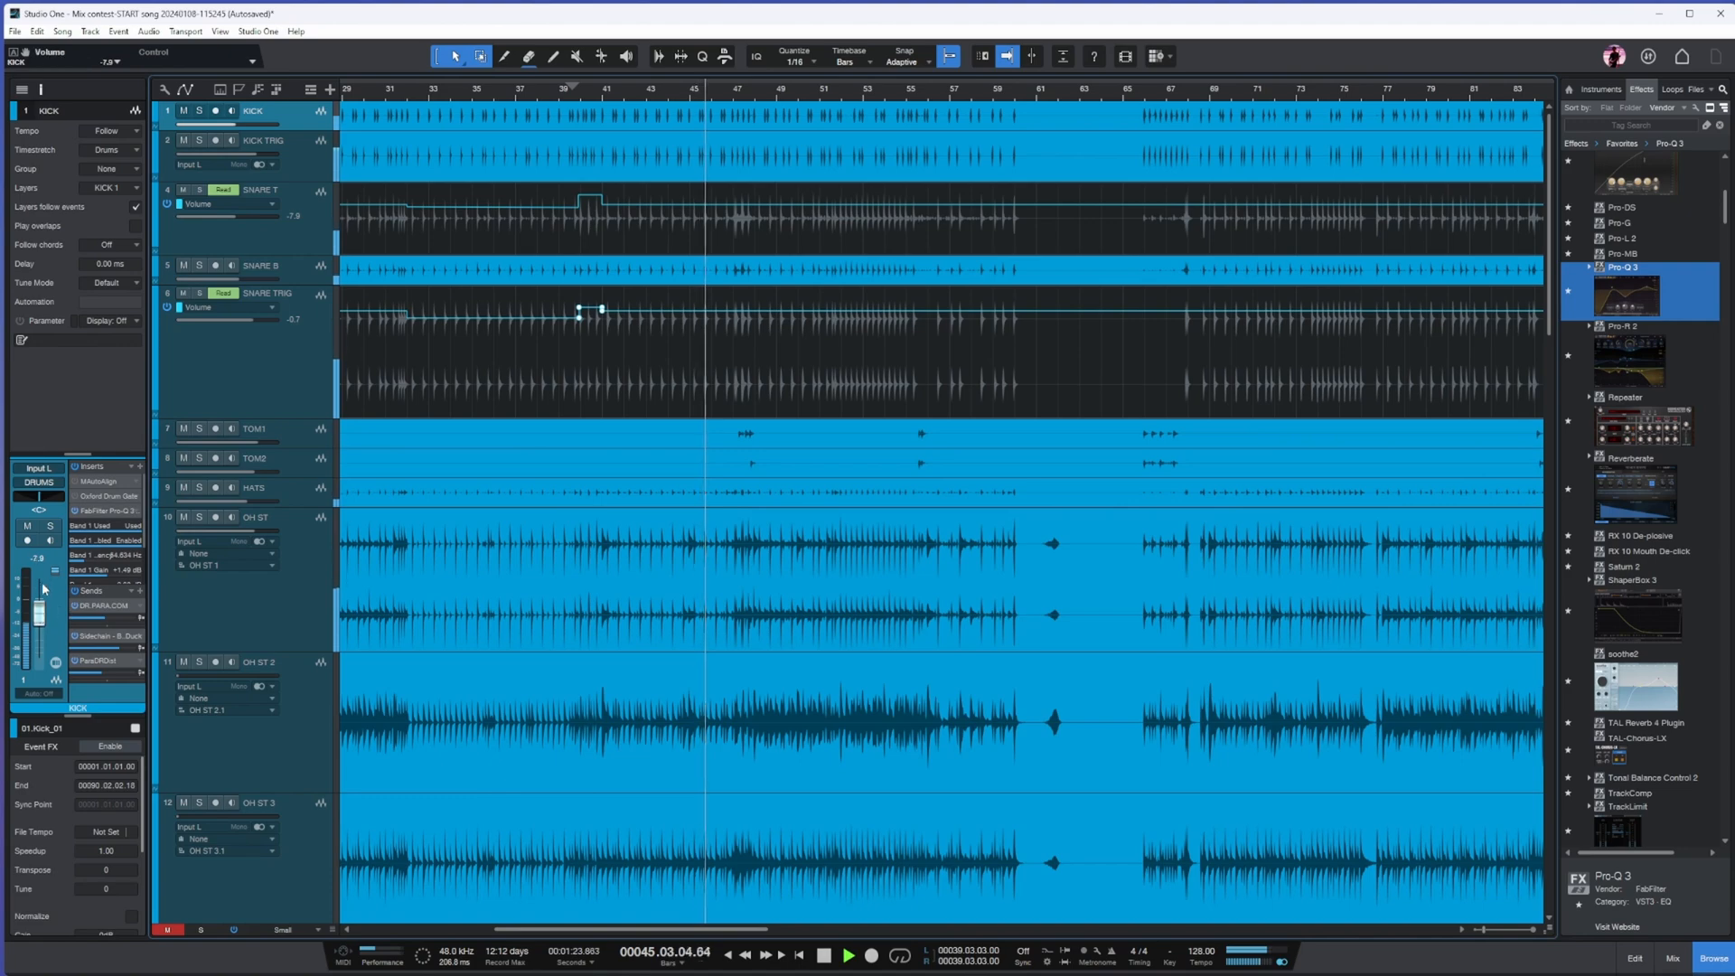
pyautogui.press('w')
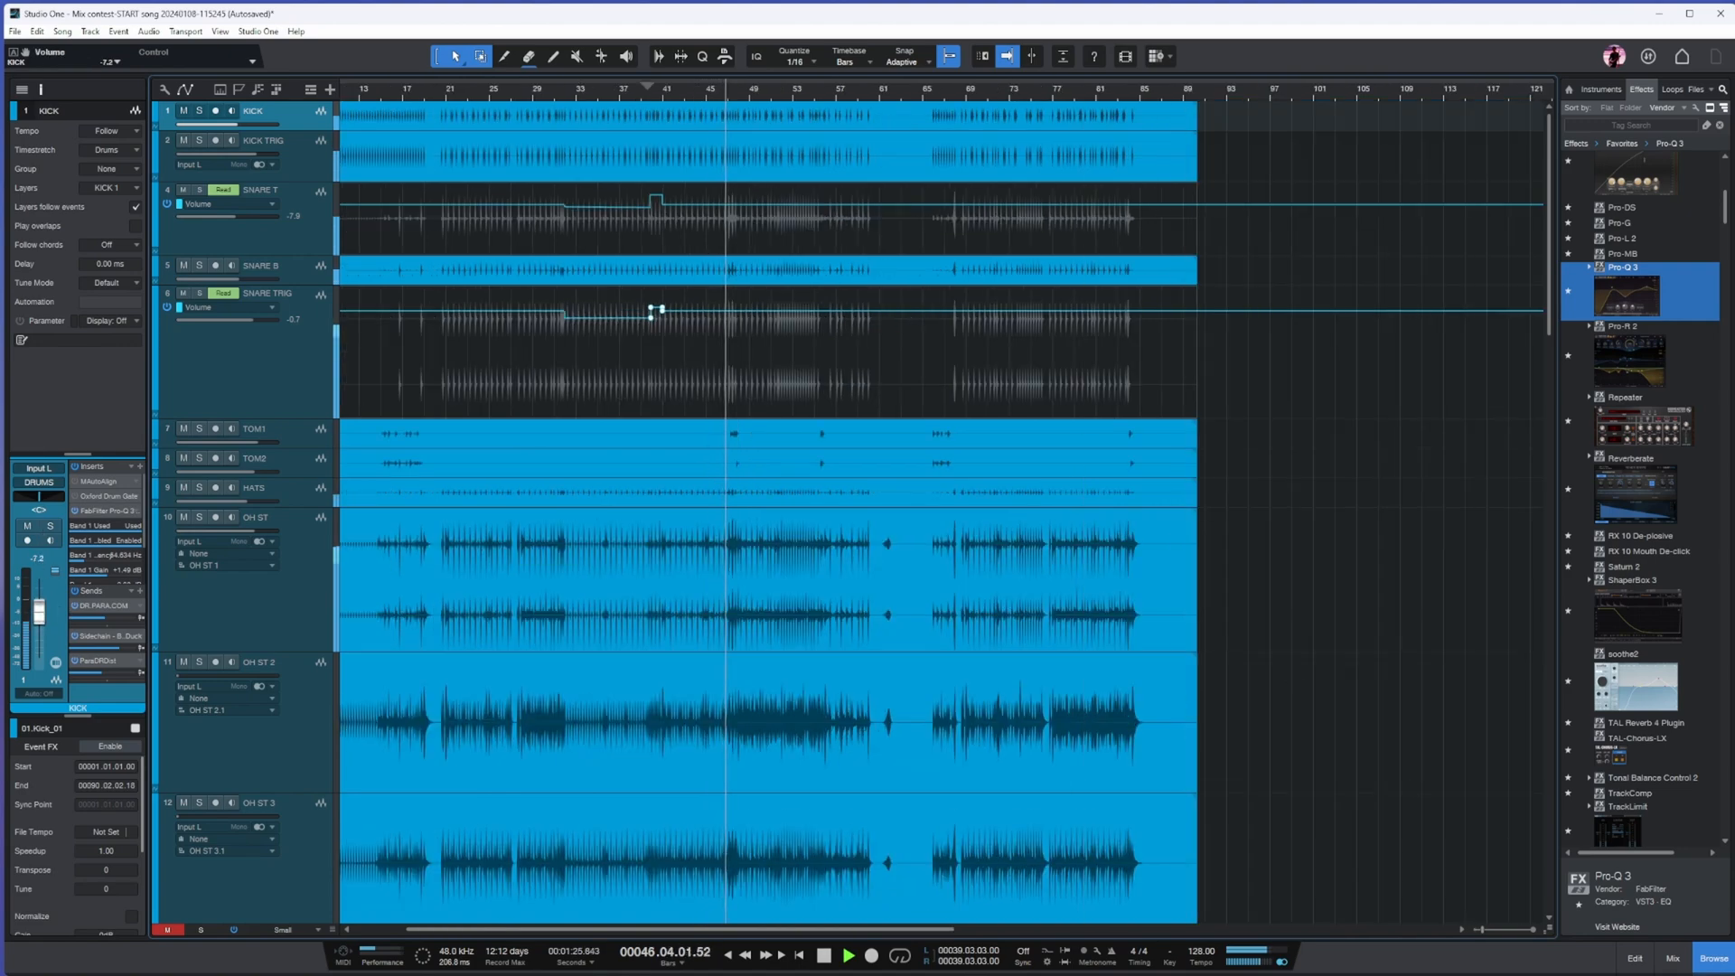
# - Set the input gain of the DRUMS bus's KClip 3 to -1.0 dB in the mixer, and return to the arrangement
pyautogui.click(1670, 959)
pyautogui.moveTo(678, 930); pyautogui.dragTo(1337, 930)
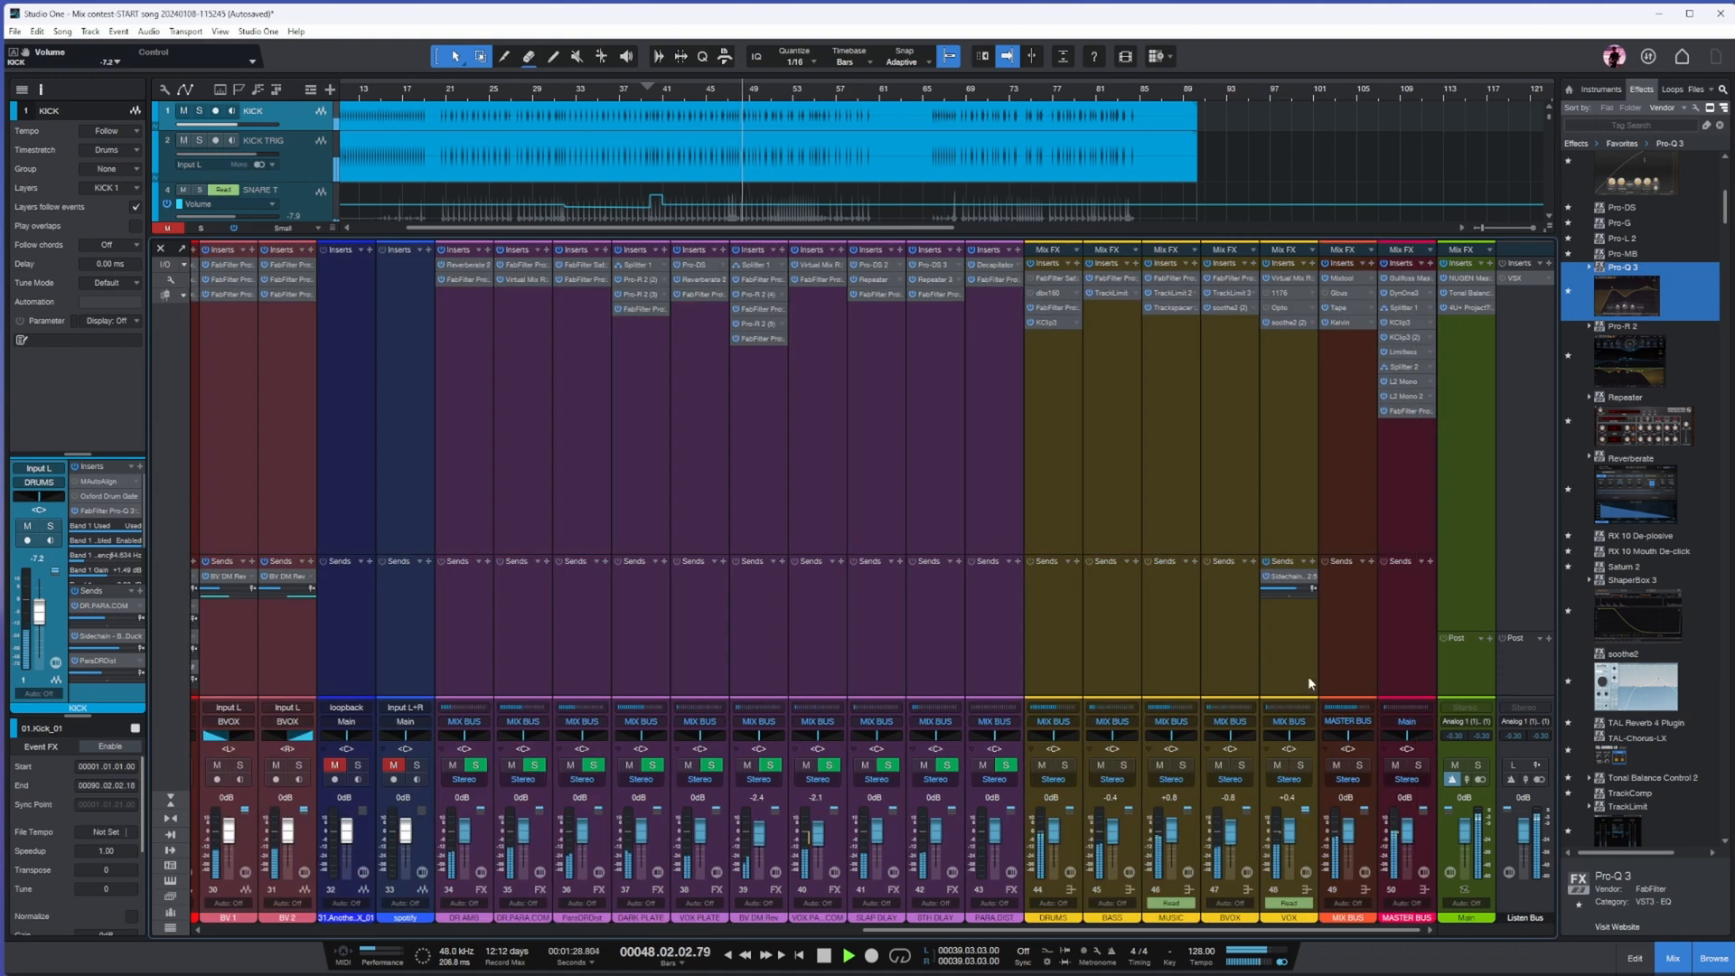
pyautogui.click(1049, 322)
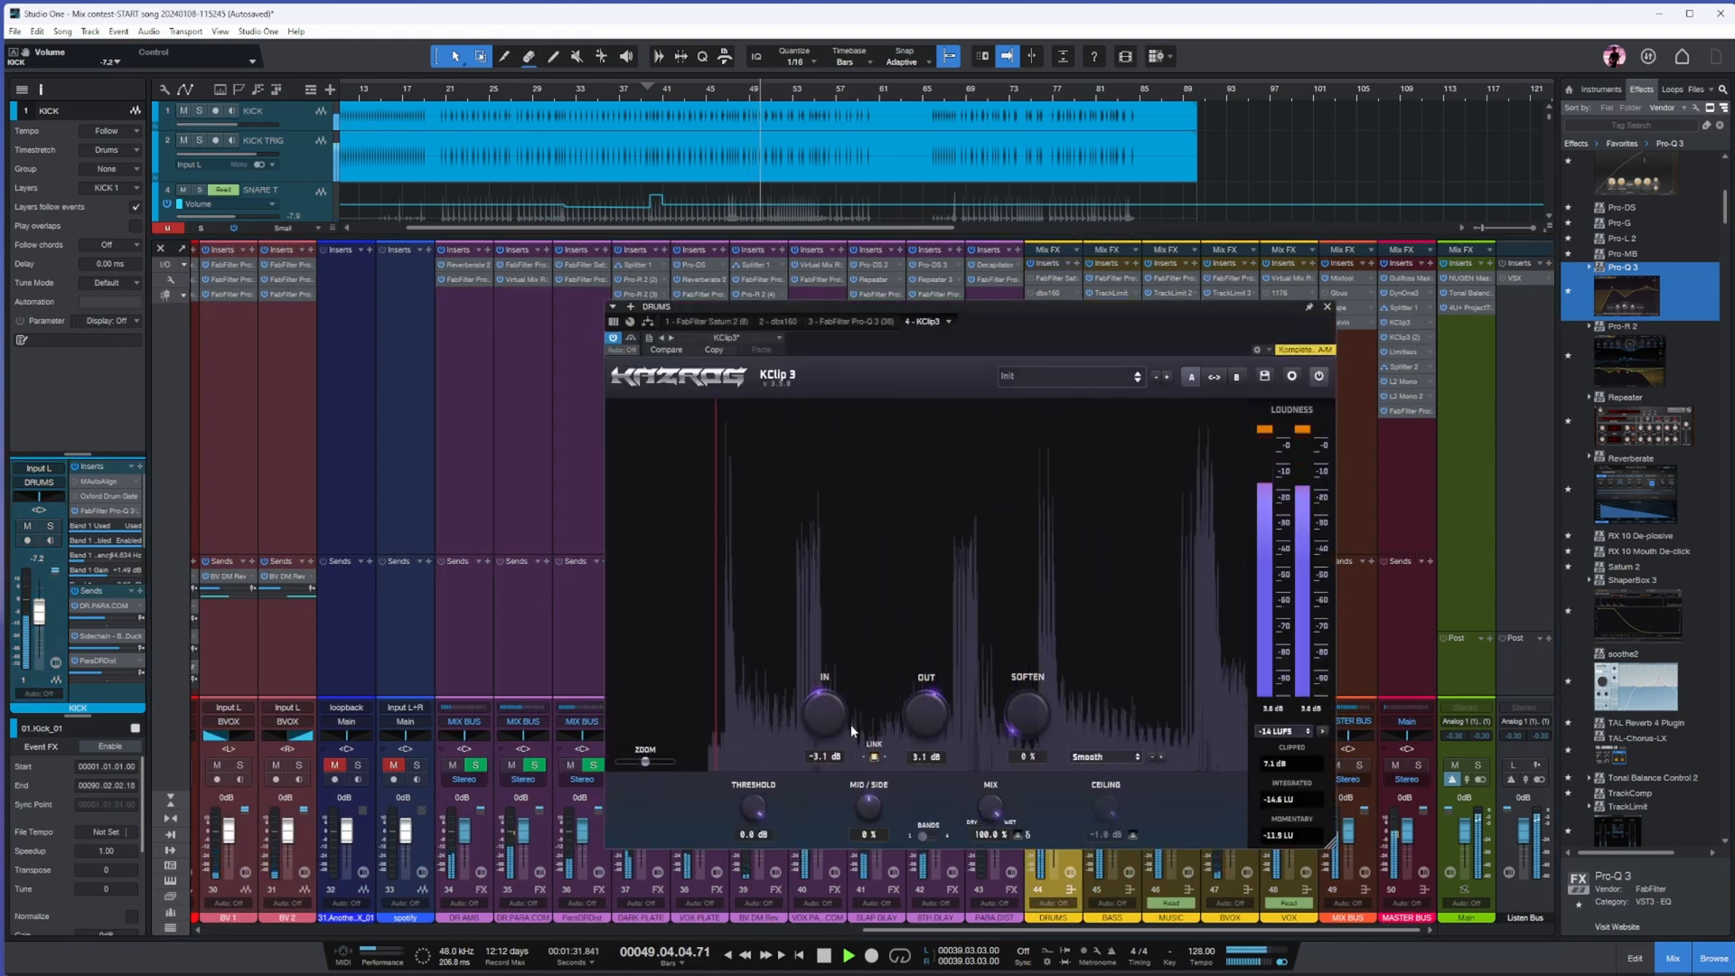
pyautogui.moveTo(823, 725); pyautogui.dragTo(819, 716)
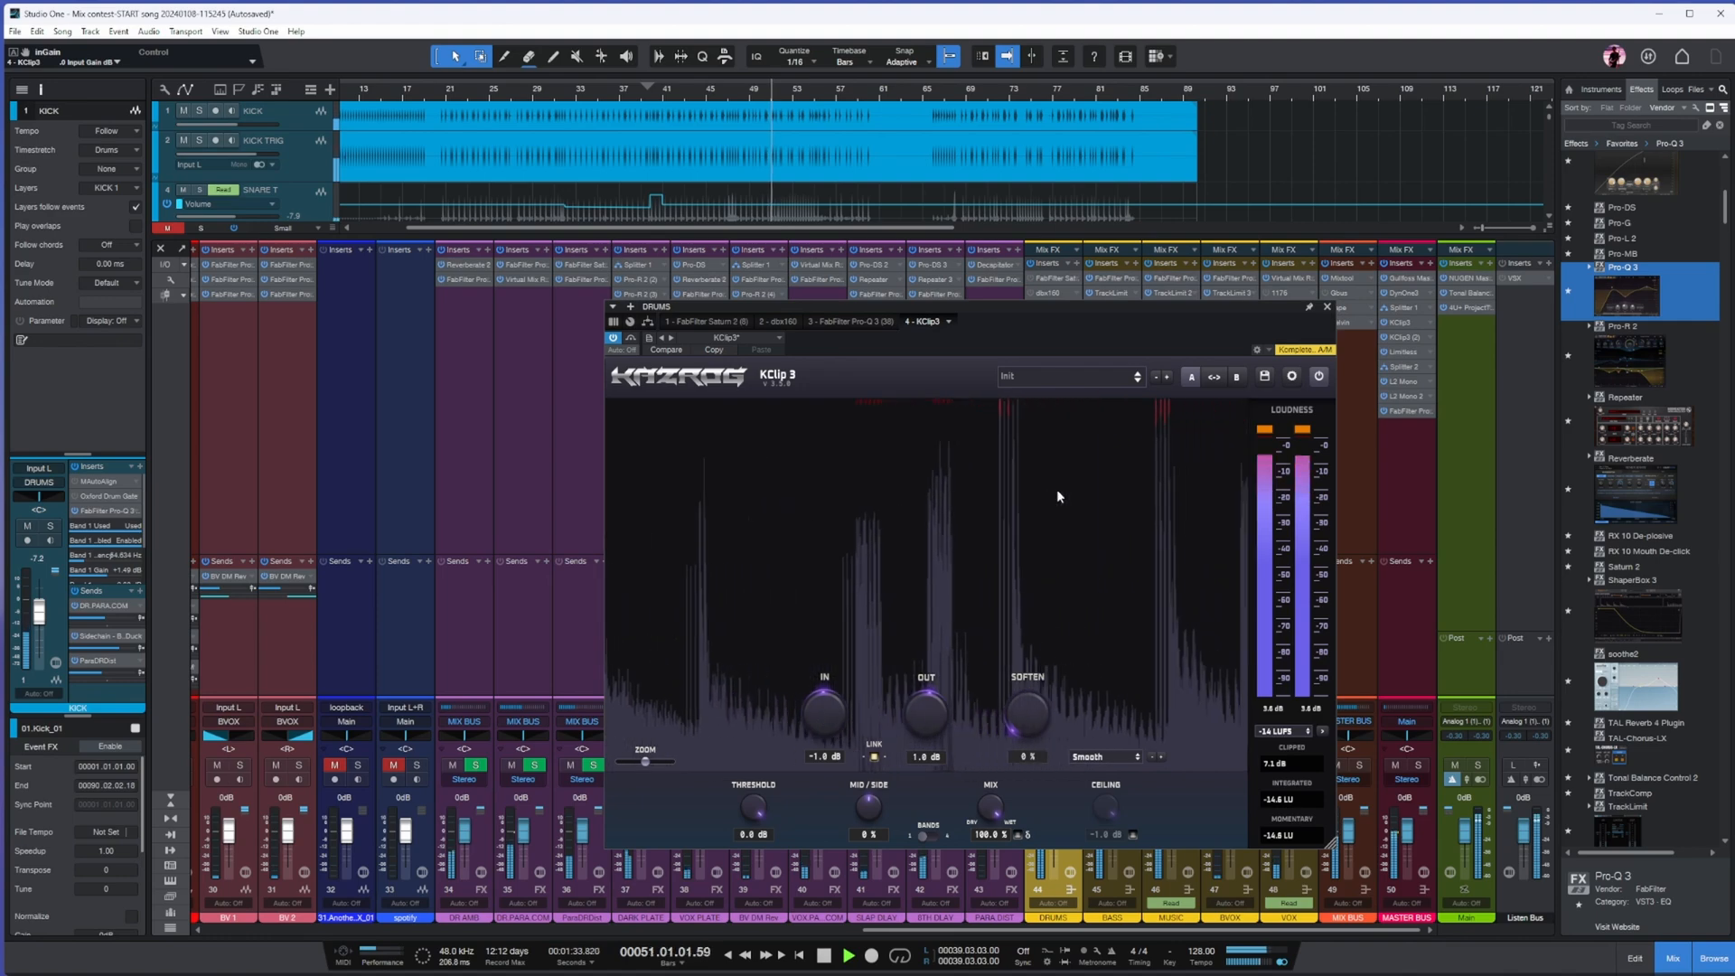
pyautogui.click(1327, 306)
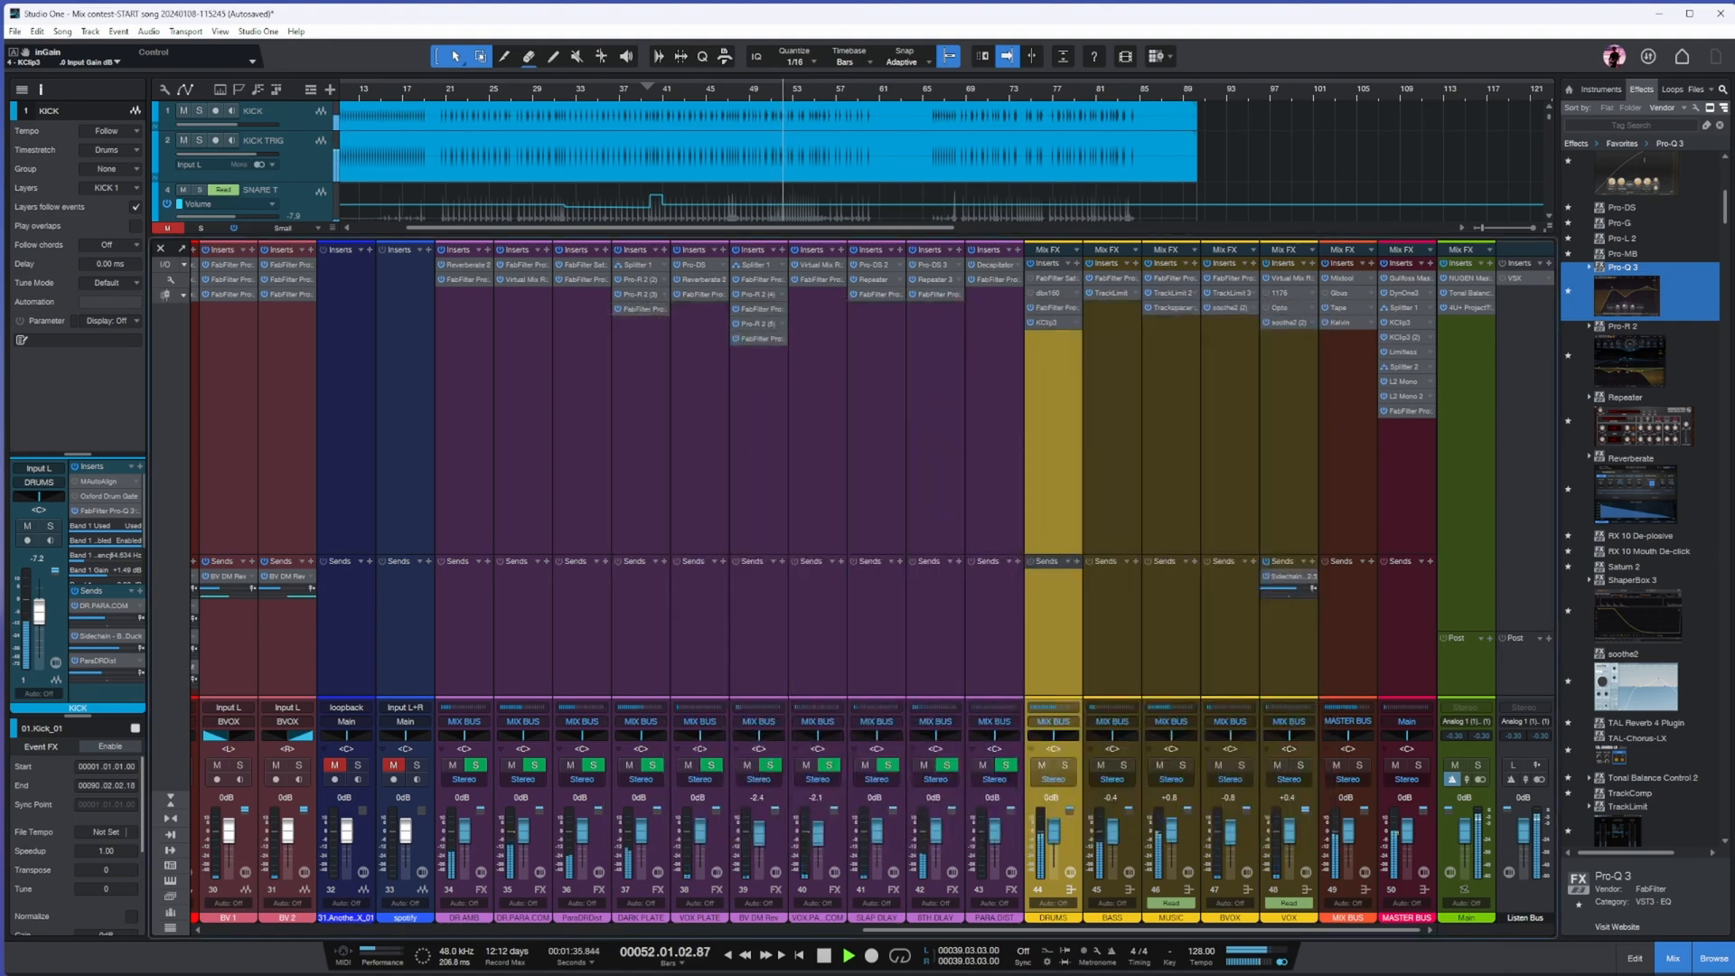
pyautogui.click(1672, 958)
# - Show pan automation on EL GTR L 3 and move it to L4 from about bar 47 to bar 54
pyautogui.scroll(-10, 876, 582)
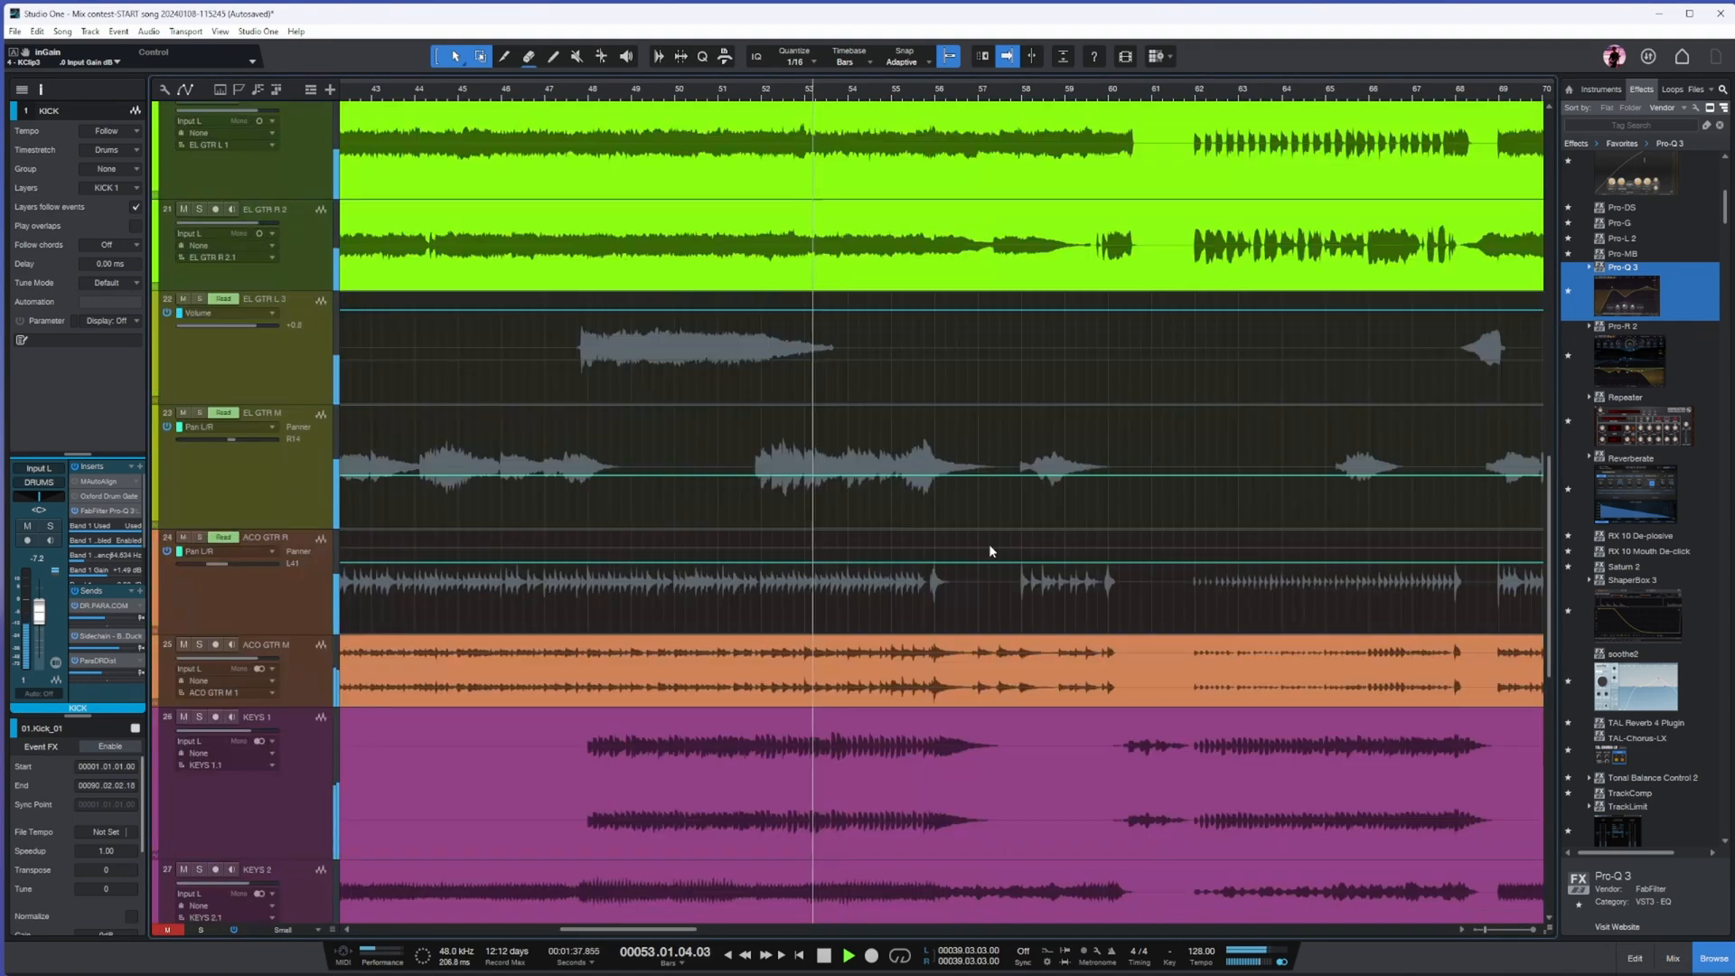
pyautogui.scroll(-3, 946, 548)
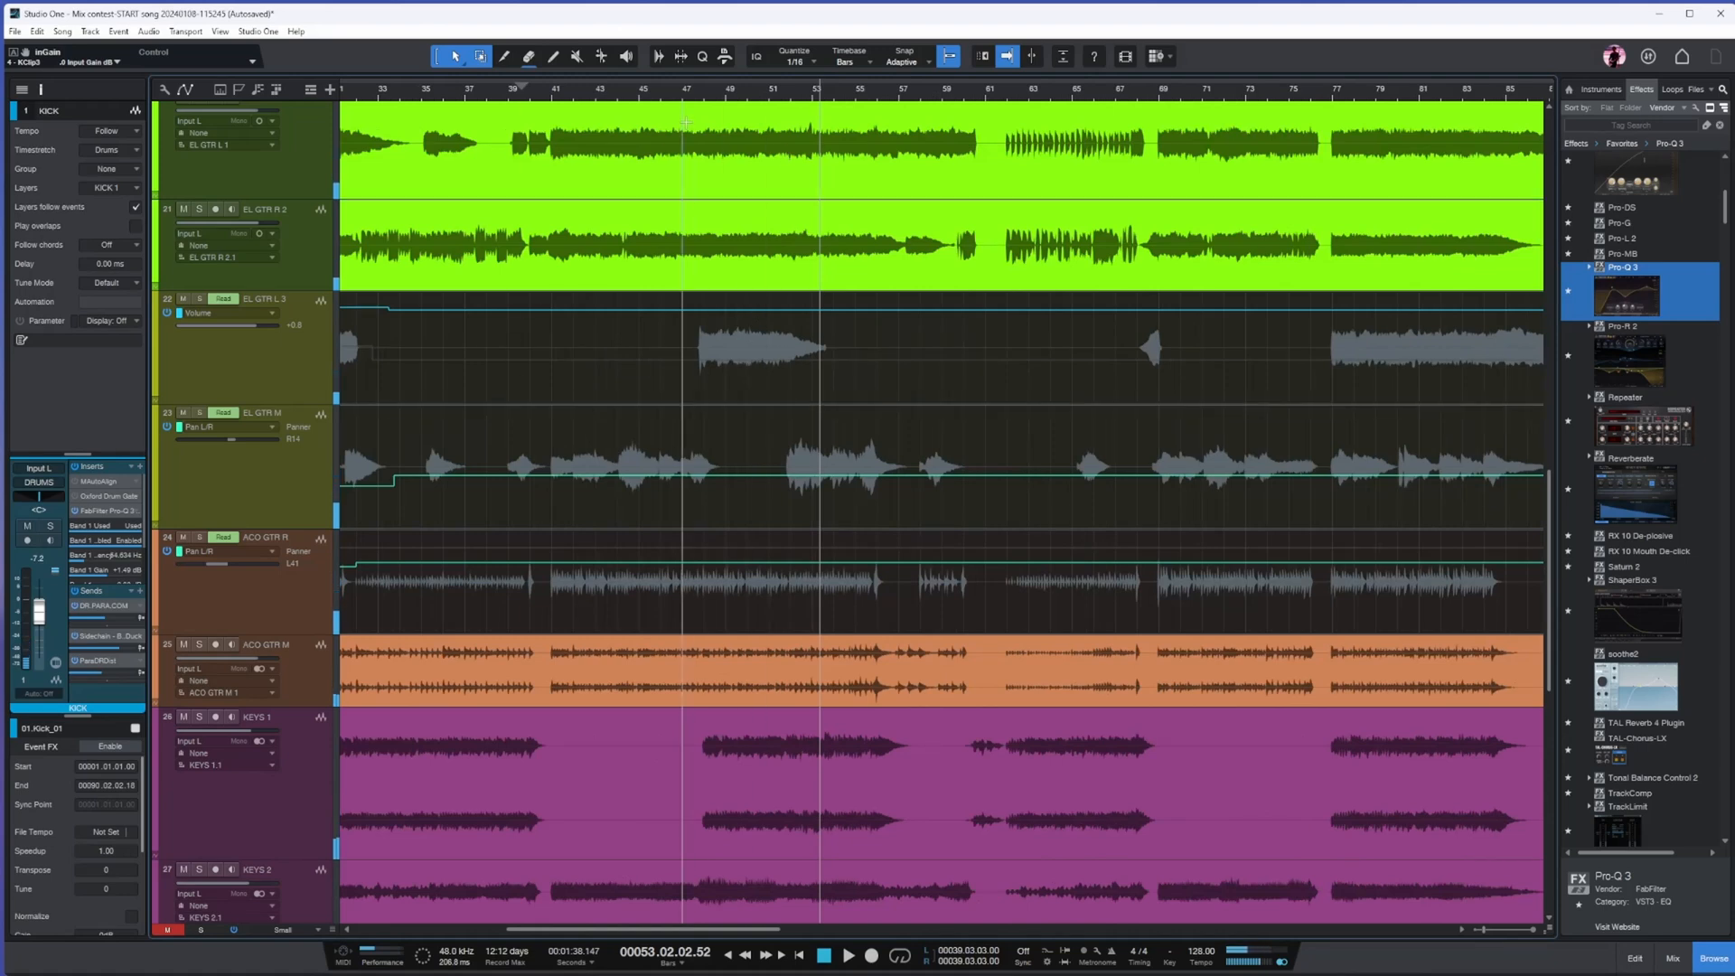
pyautogui.click(686, 94)
pyautogui.scroll(3, 691, 332)
pyautogui.moveTo(701, 328); pyautogui.dragTo(999, 357)
pyautogui.press('space')
pyautogui.scroll(-3, 999, 318)
pyautogui.rightClick(50, 506)
pyautogui.click(100, 553)
pyautogui.moveTo(796, 292); pyautogui.dragTo(797, 200)
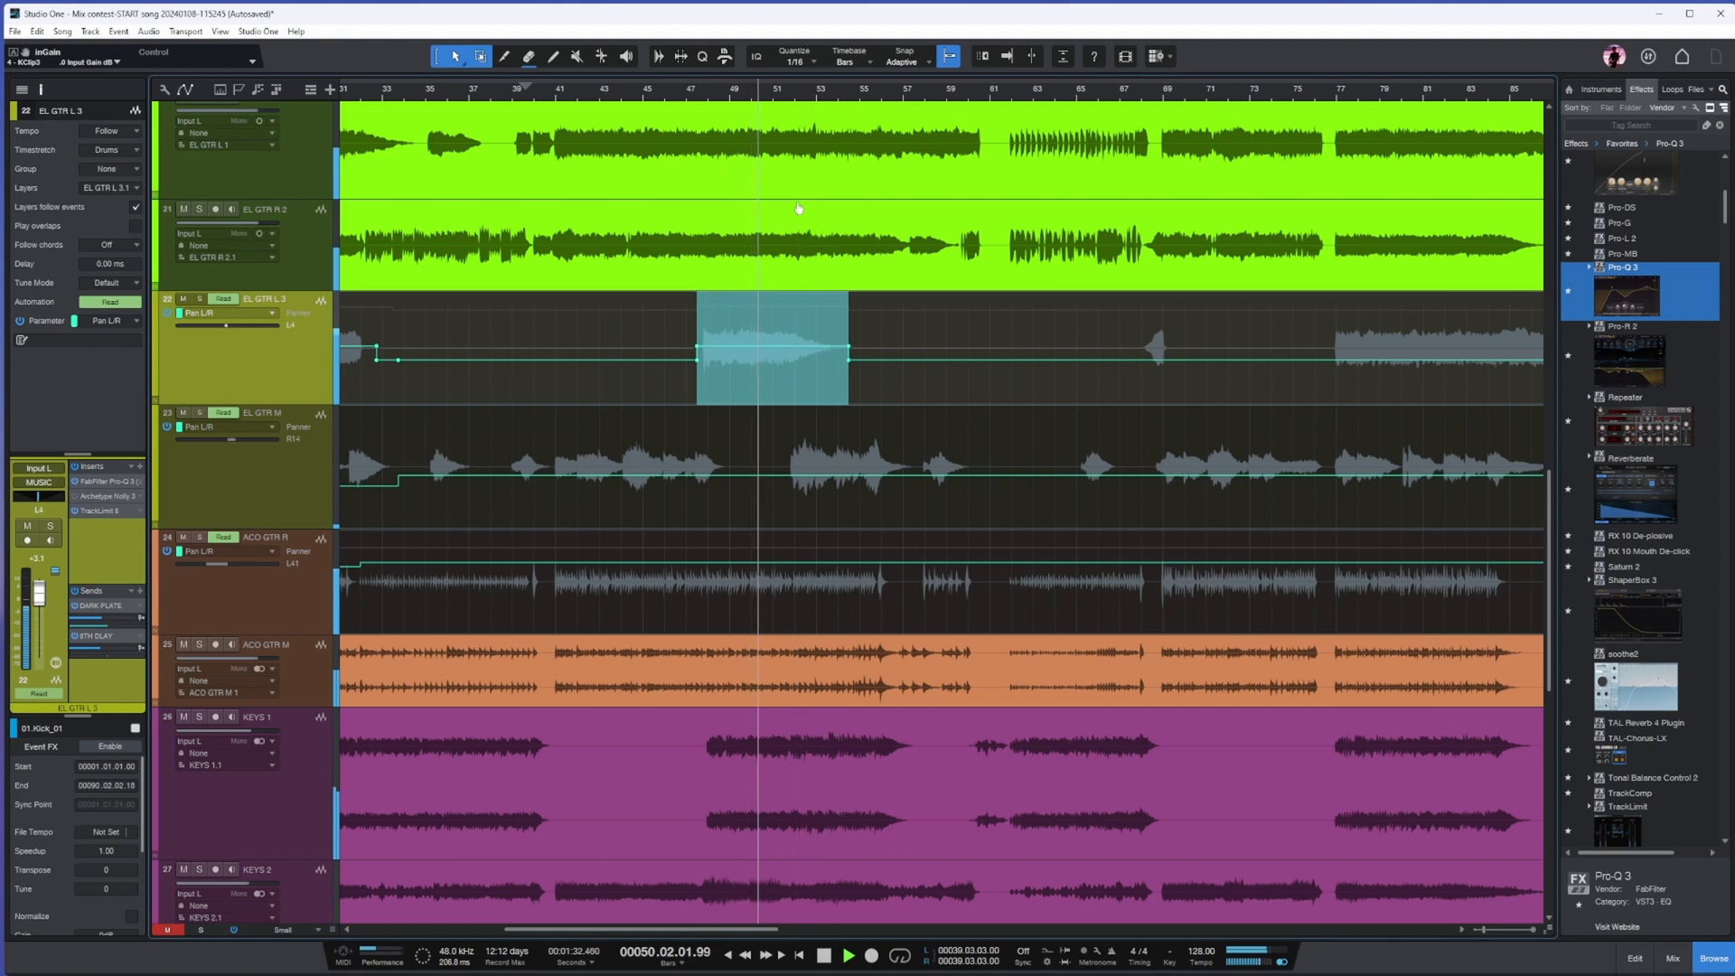
# - Make EL GTR L 3's pan ramp gradually back to its base position from about bar 52 to bar 54
pyautogui.click(875, 395)
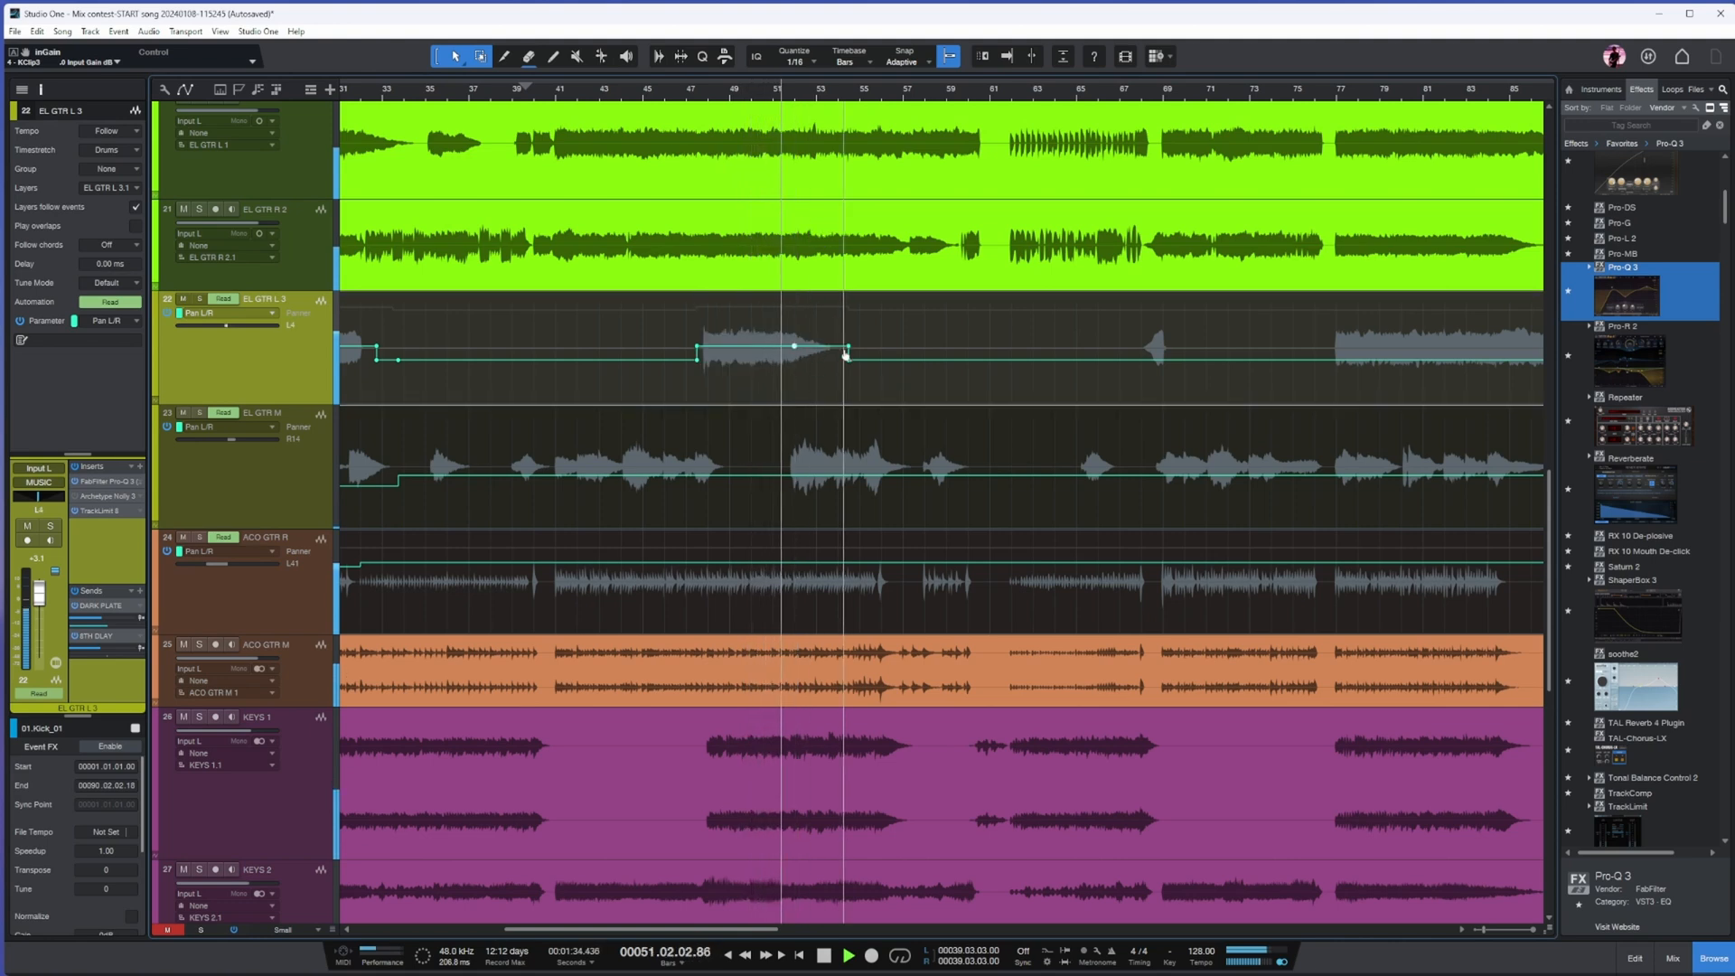
pyautogui.moveTo(848, 360); pyautogui.dragTo(855, 368)
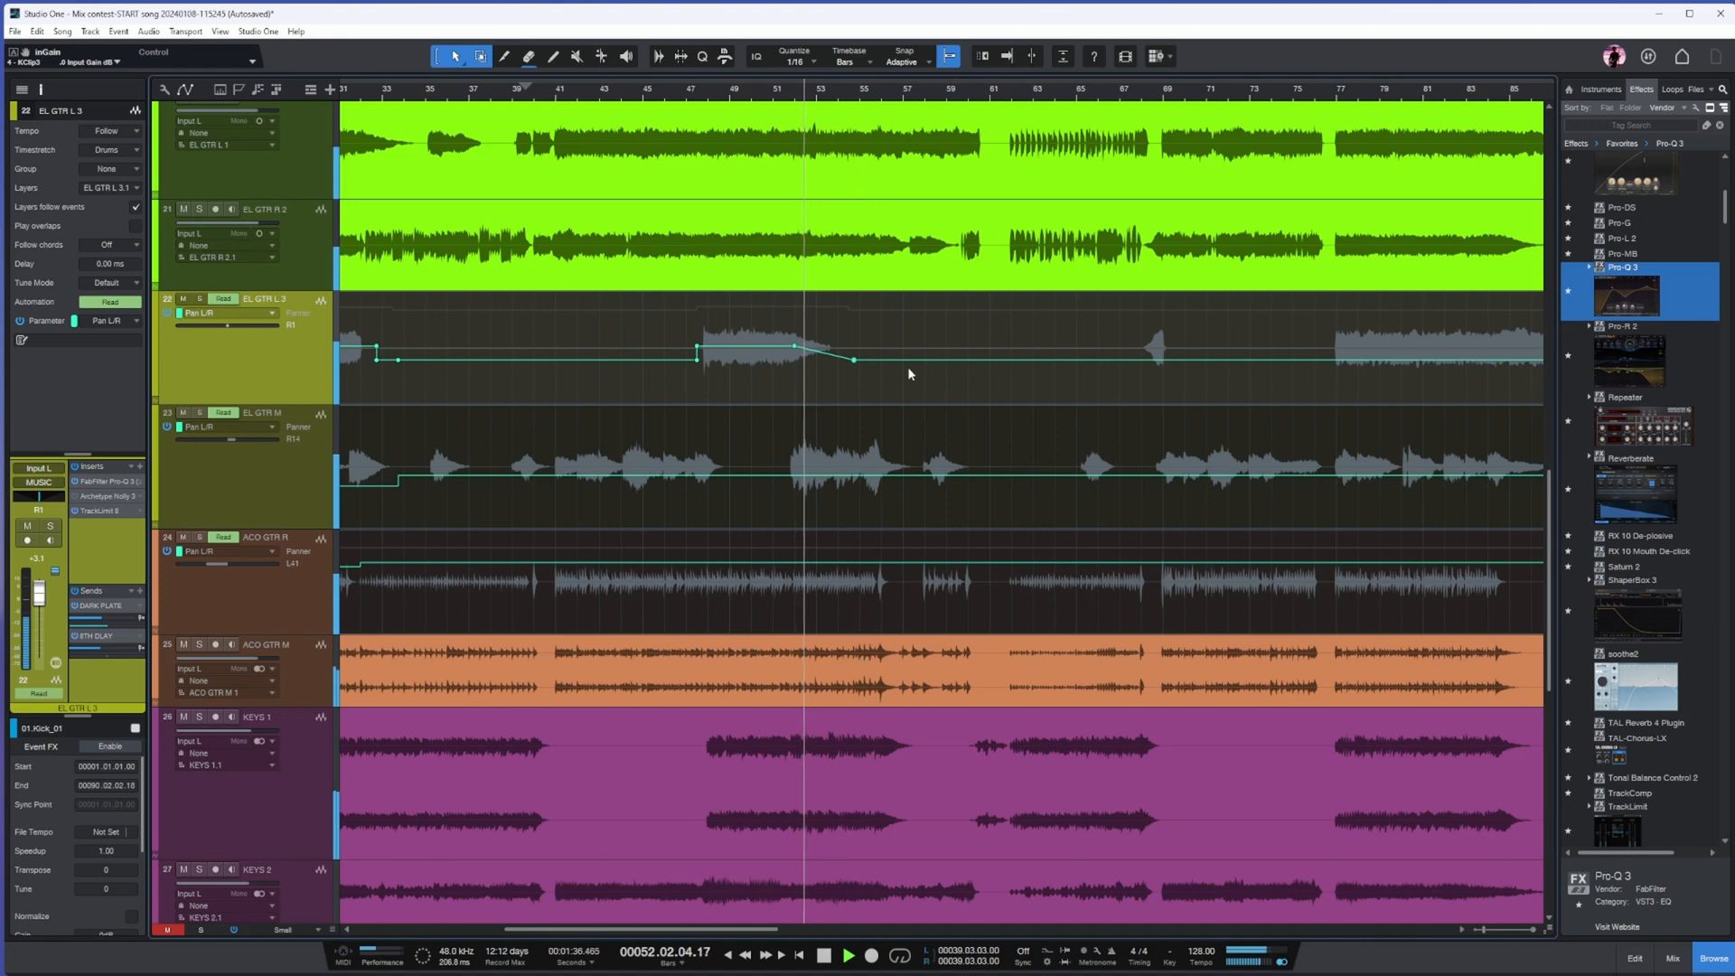
pyautogui.press('space')
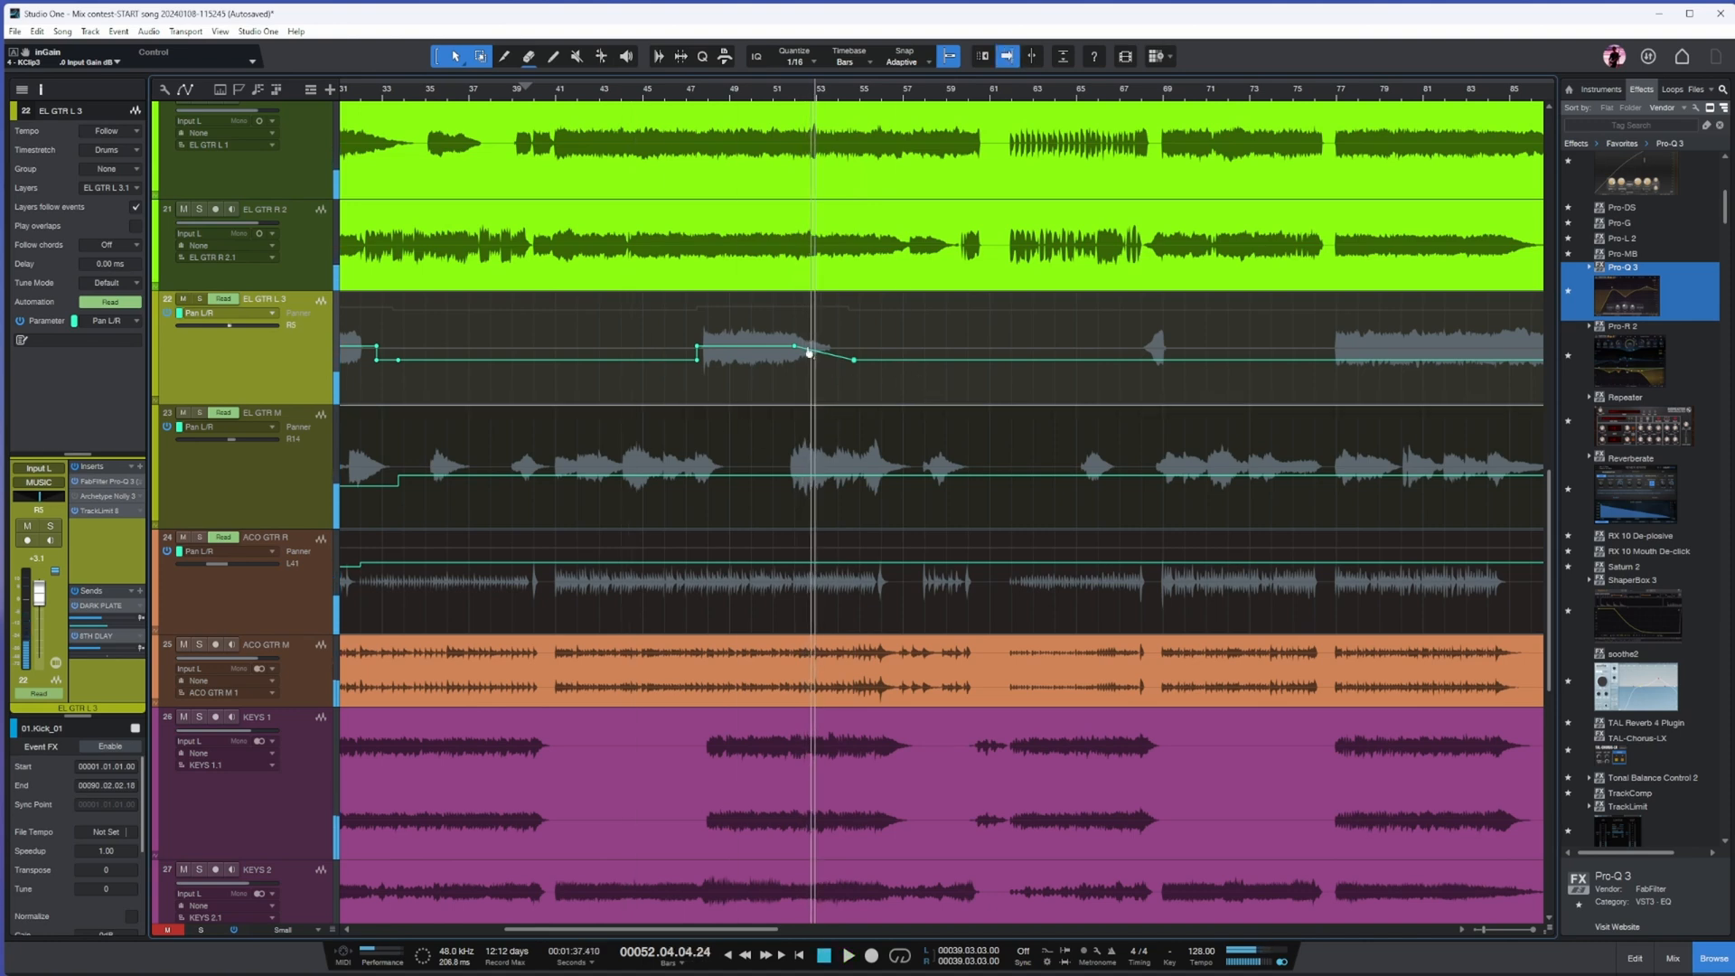
# - Raise the end point of EL GTR L 3's pan ramp near bar 54 so it sweeps further left, and play from about bar 52
pyautogui.moveTo(850, 361); pyautogui.dragTo(849, 321)
pyautogui.press('w')
pyautogui.press('w')
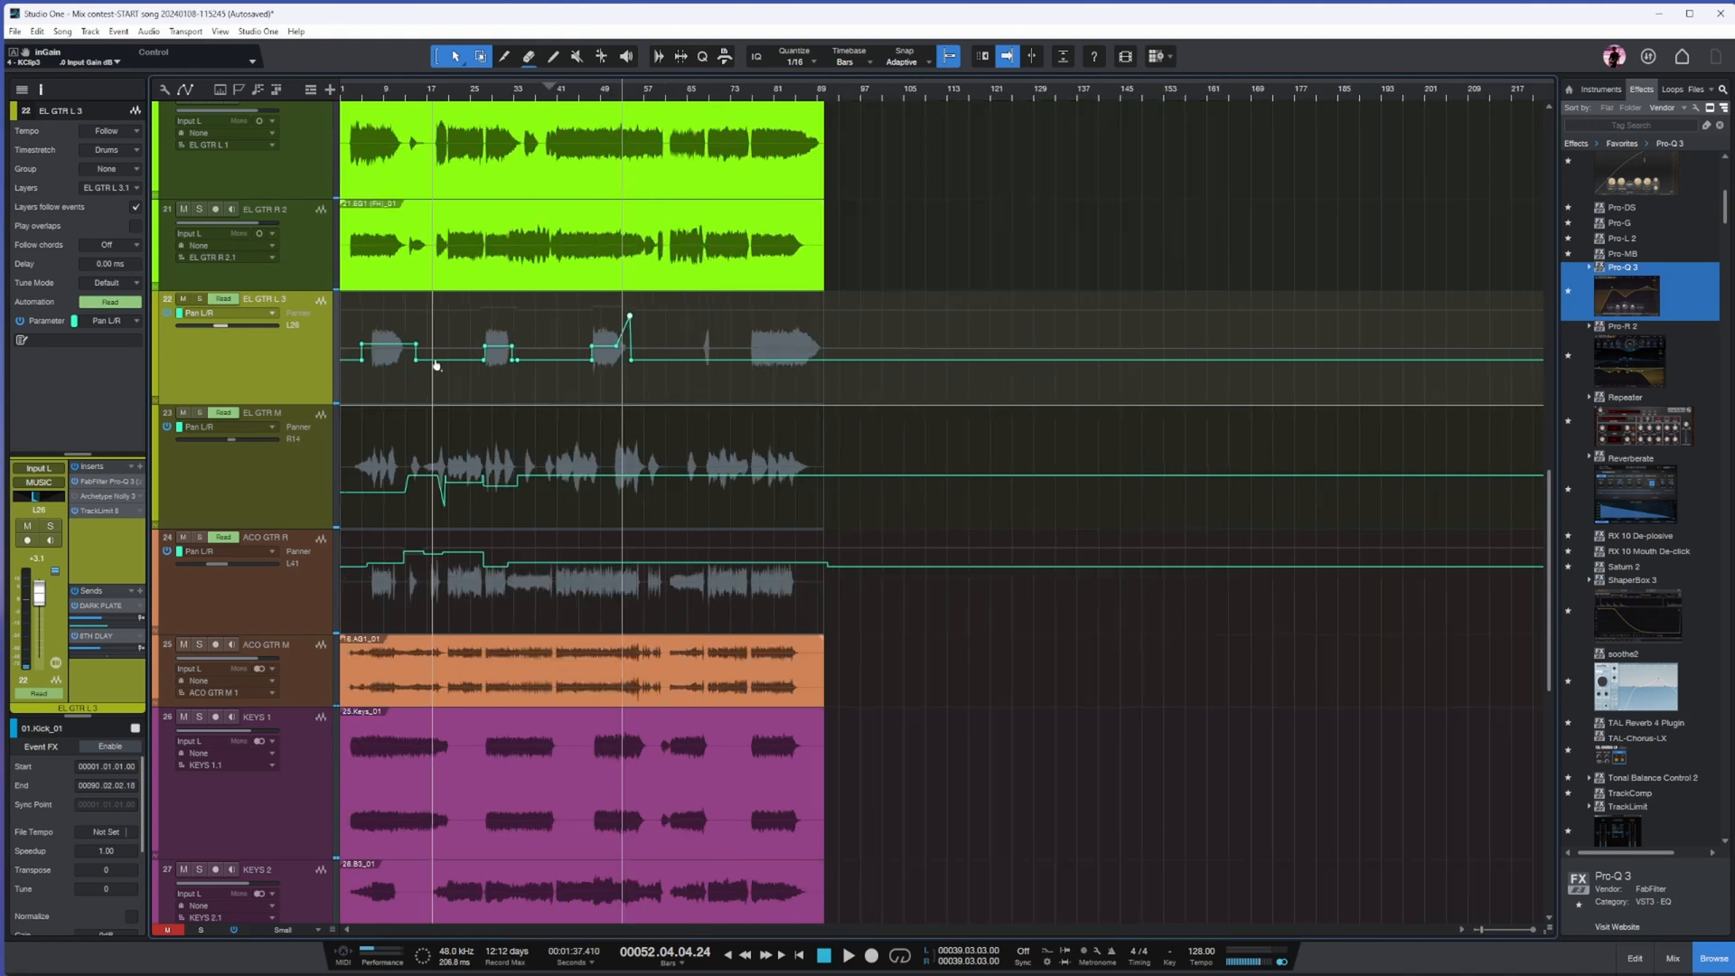
pyautogui.press('e')
pyautogui.press('e')
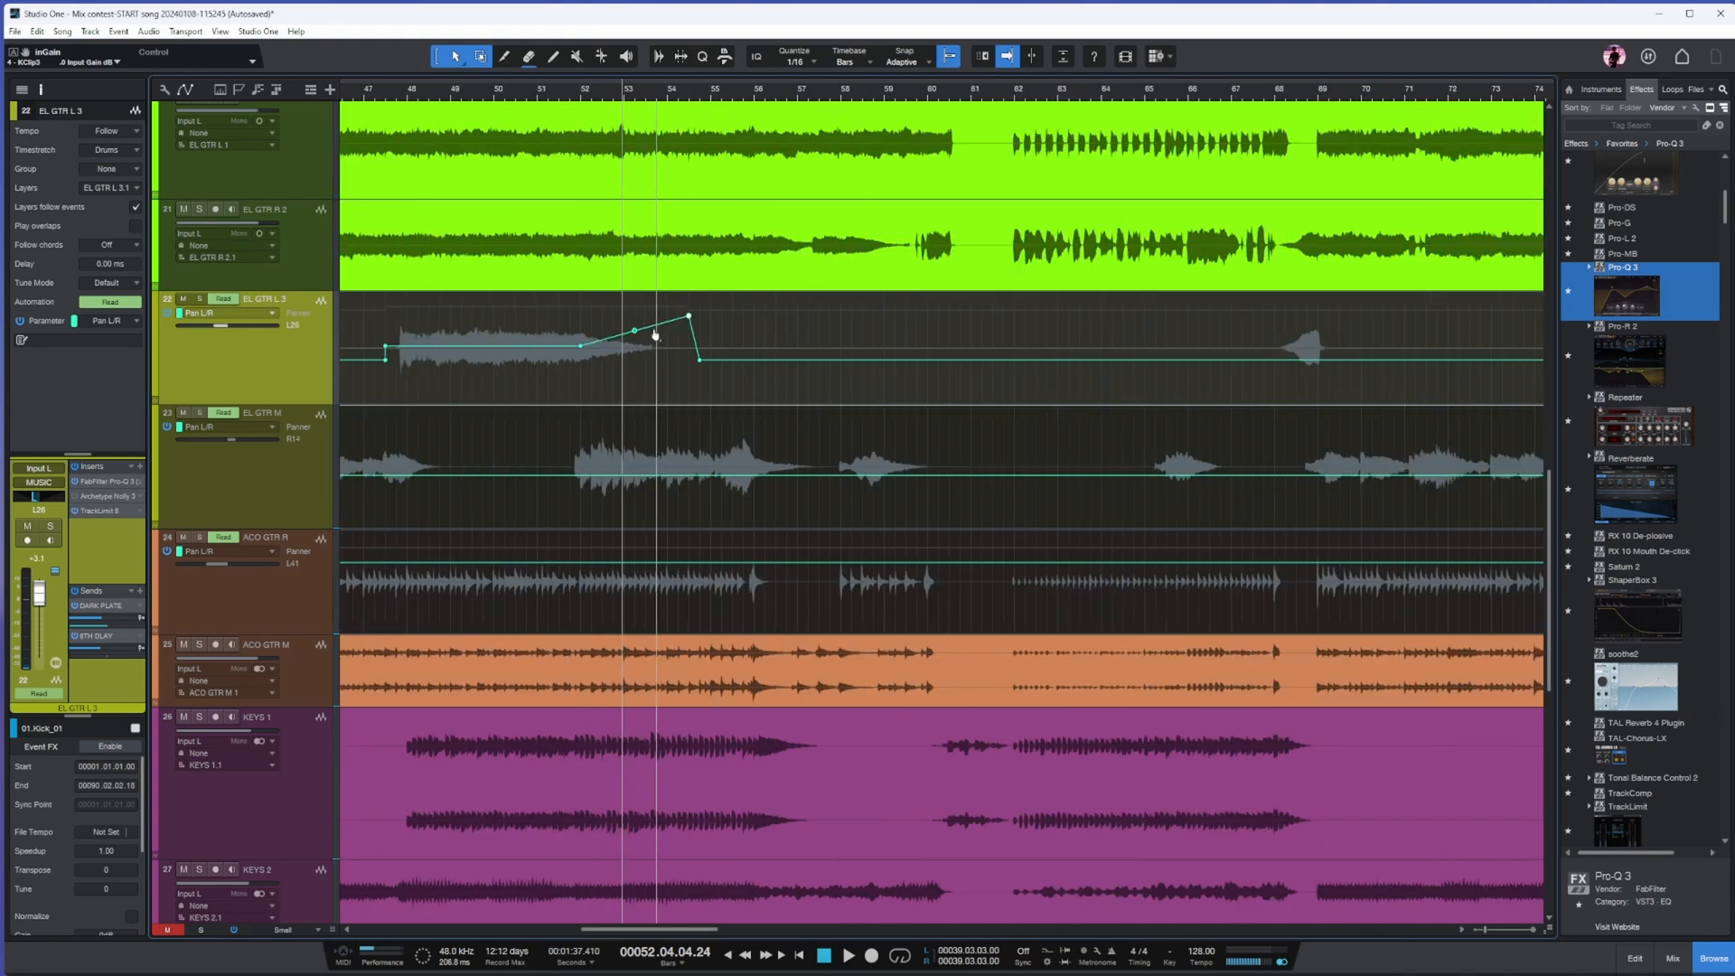
pyautogui.click(594, 94)
pyautogui.press('space')
pyautogui.press('e')
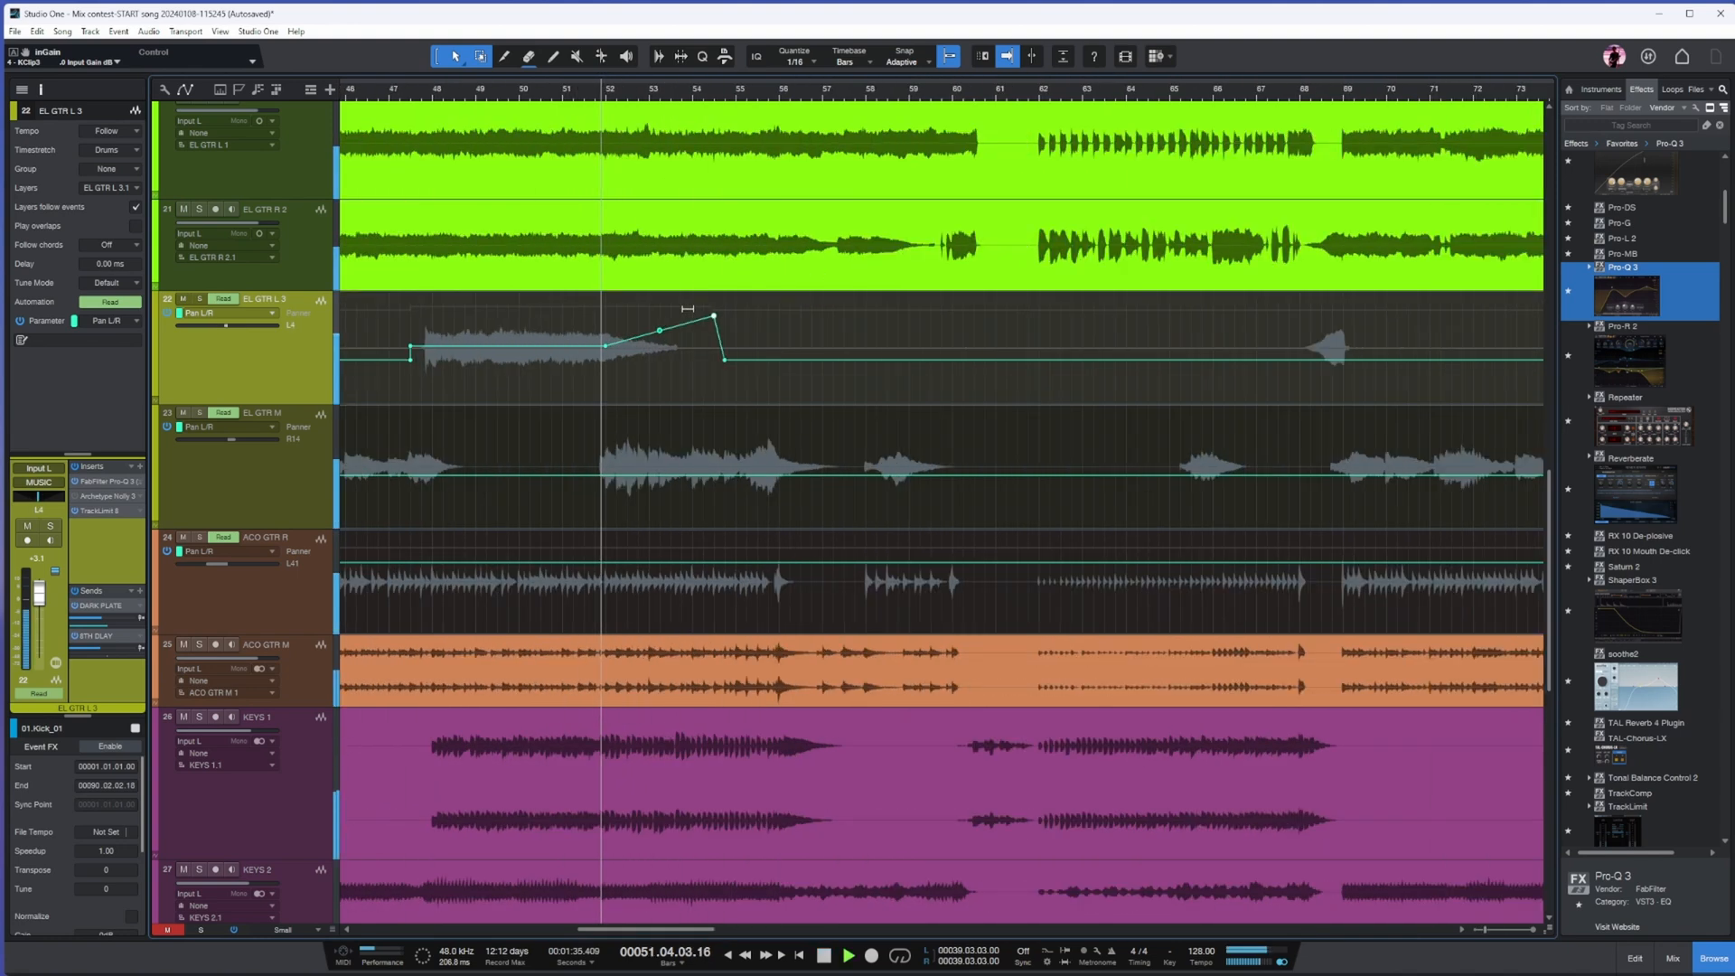
# - Bend EL GTR L 3's pan ramp between about bars 52 and 54 into a curve with a faster initial sweep
pyautogui.moveTo(660, 331); pyautogui.dragTo(659, 319)
pyautogui.press('w')
pyautogui.press('f')
pyautogui.press('space')
# - Show volume automation on EL GTR L 3 and EL GTR M, and raise EL GTR M to +1.6 dB from about bar 51 to 57
pyautogui.click(284, 486)
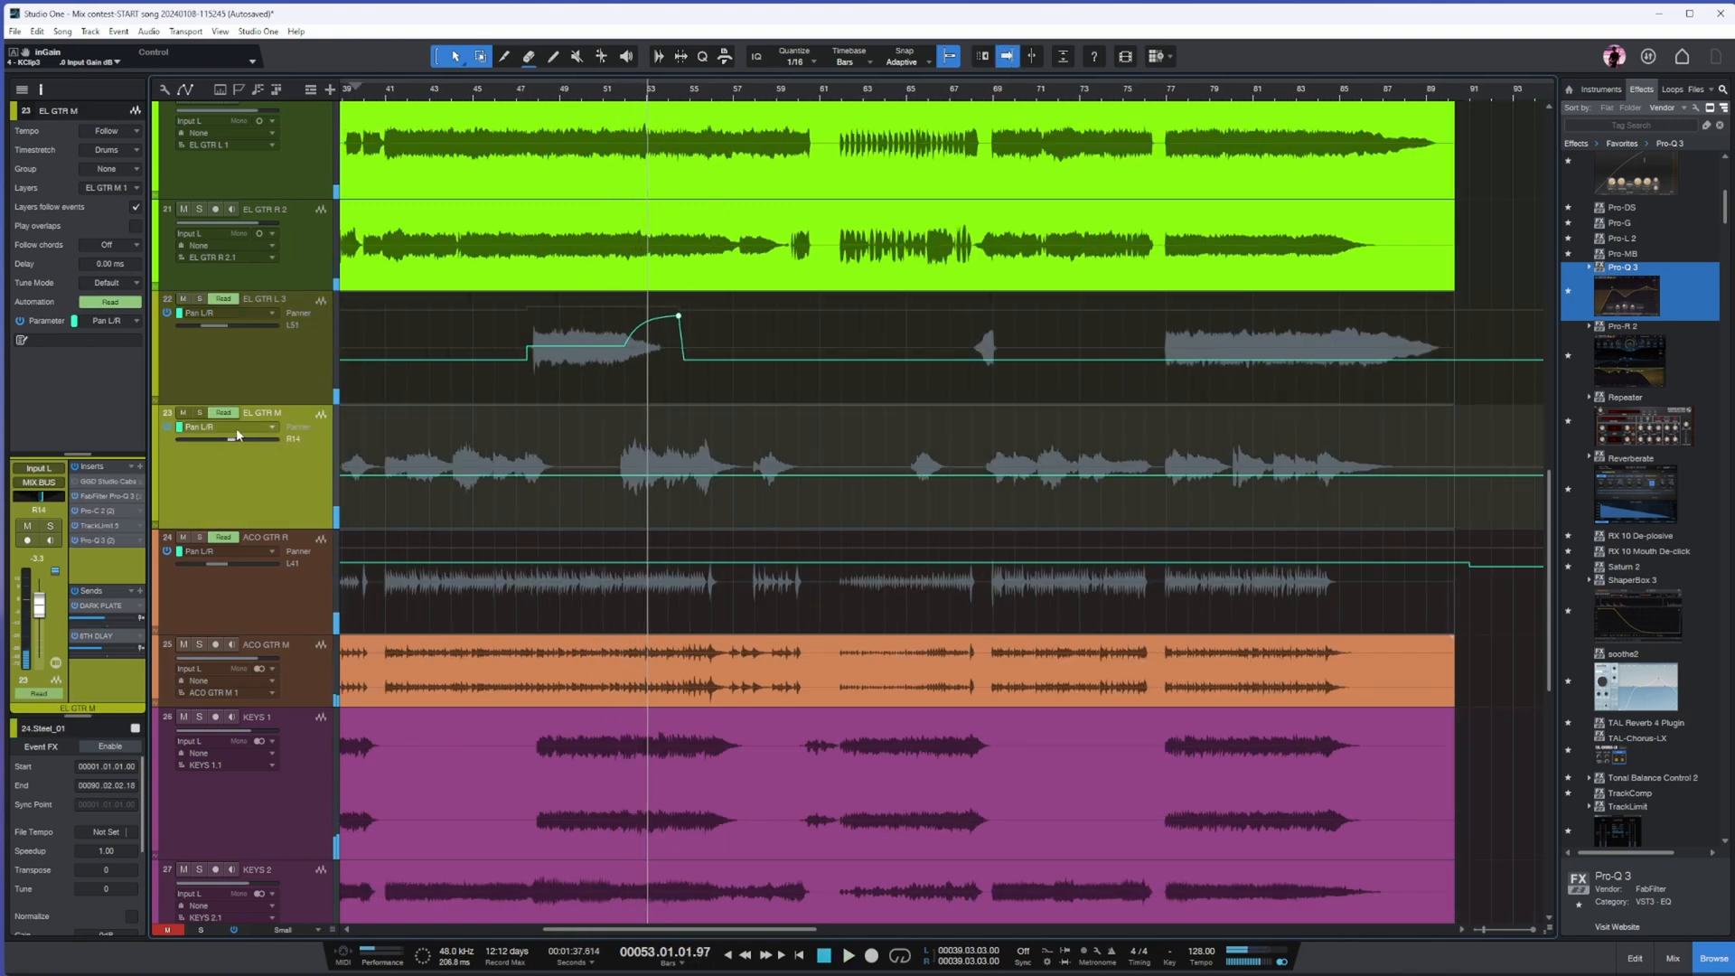
pyautogui.click(240, 315)
pyautogui.click(241, 345)
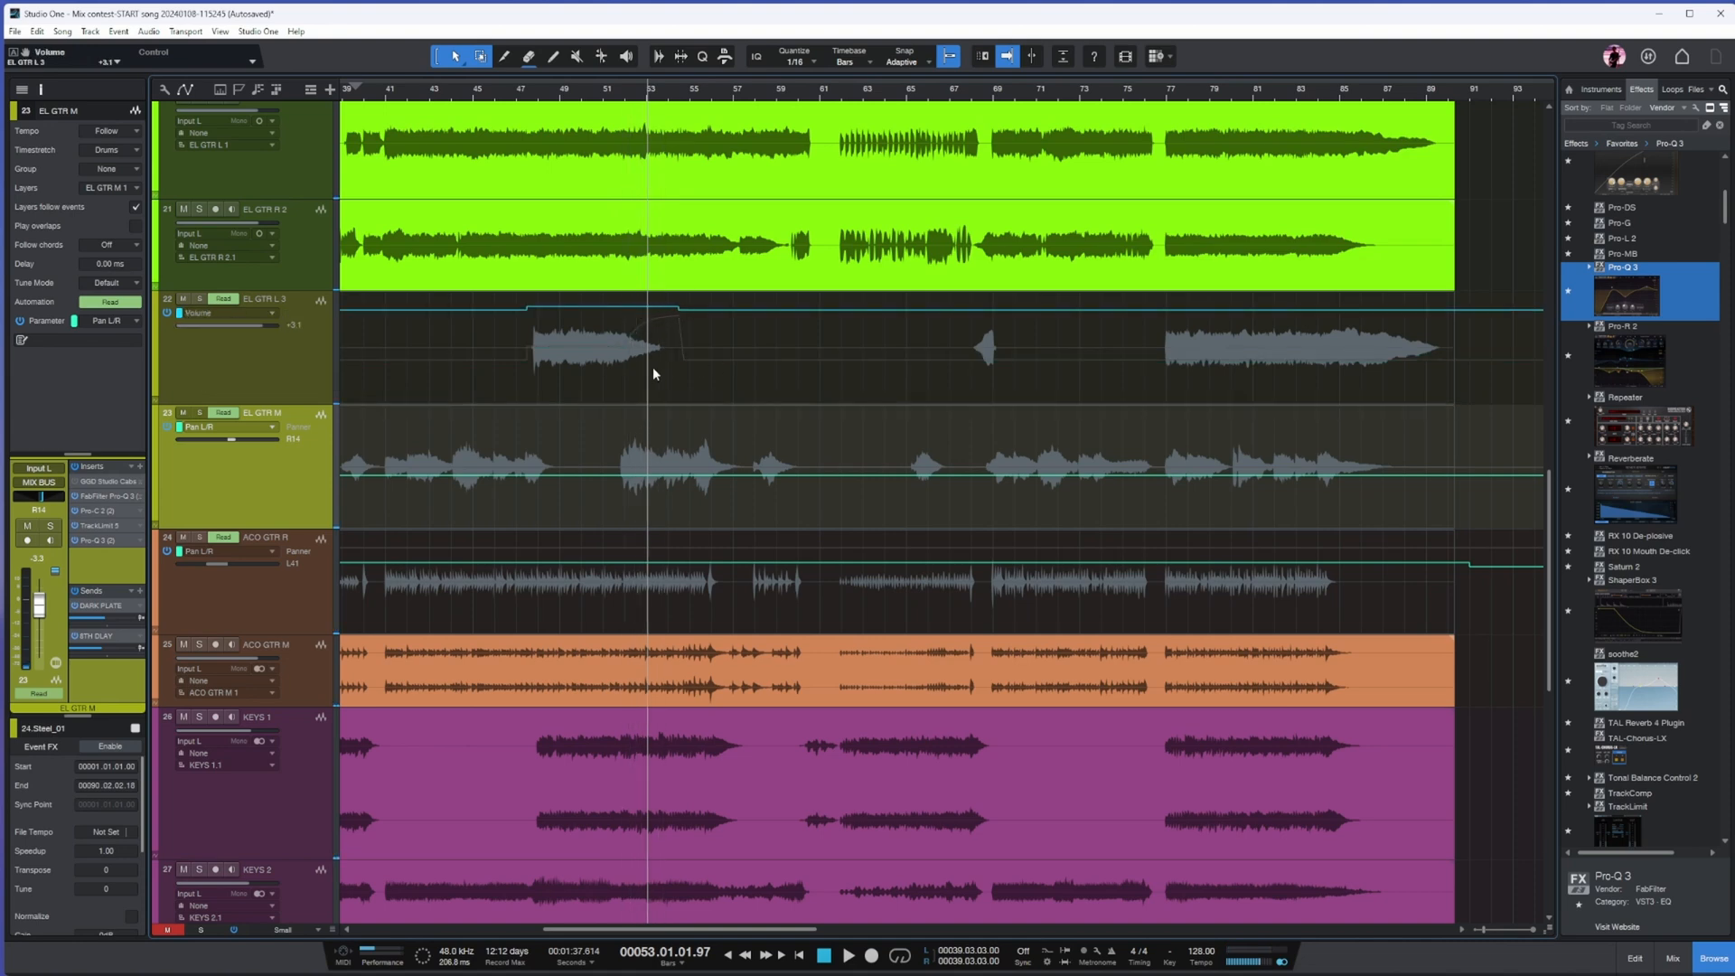
pyautogui.click(217, 427)
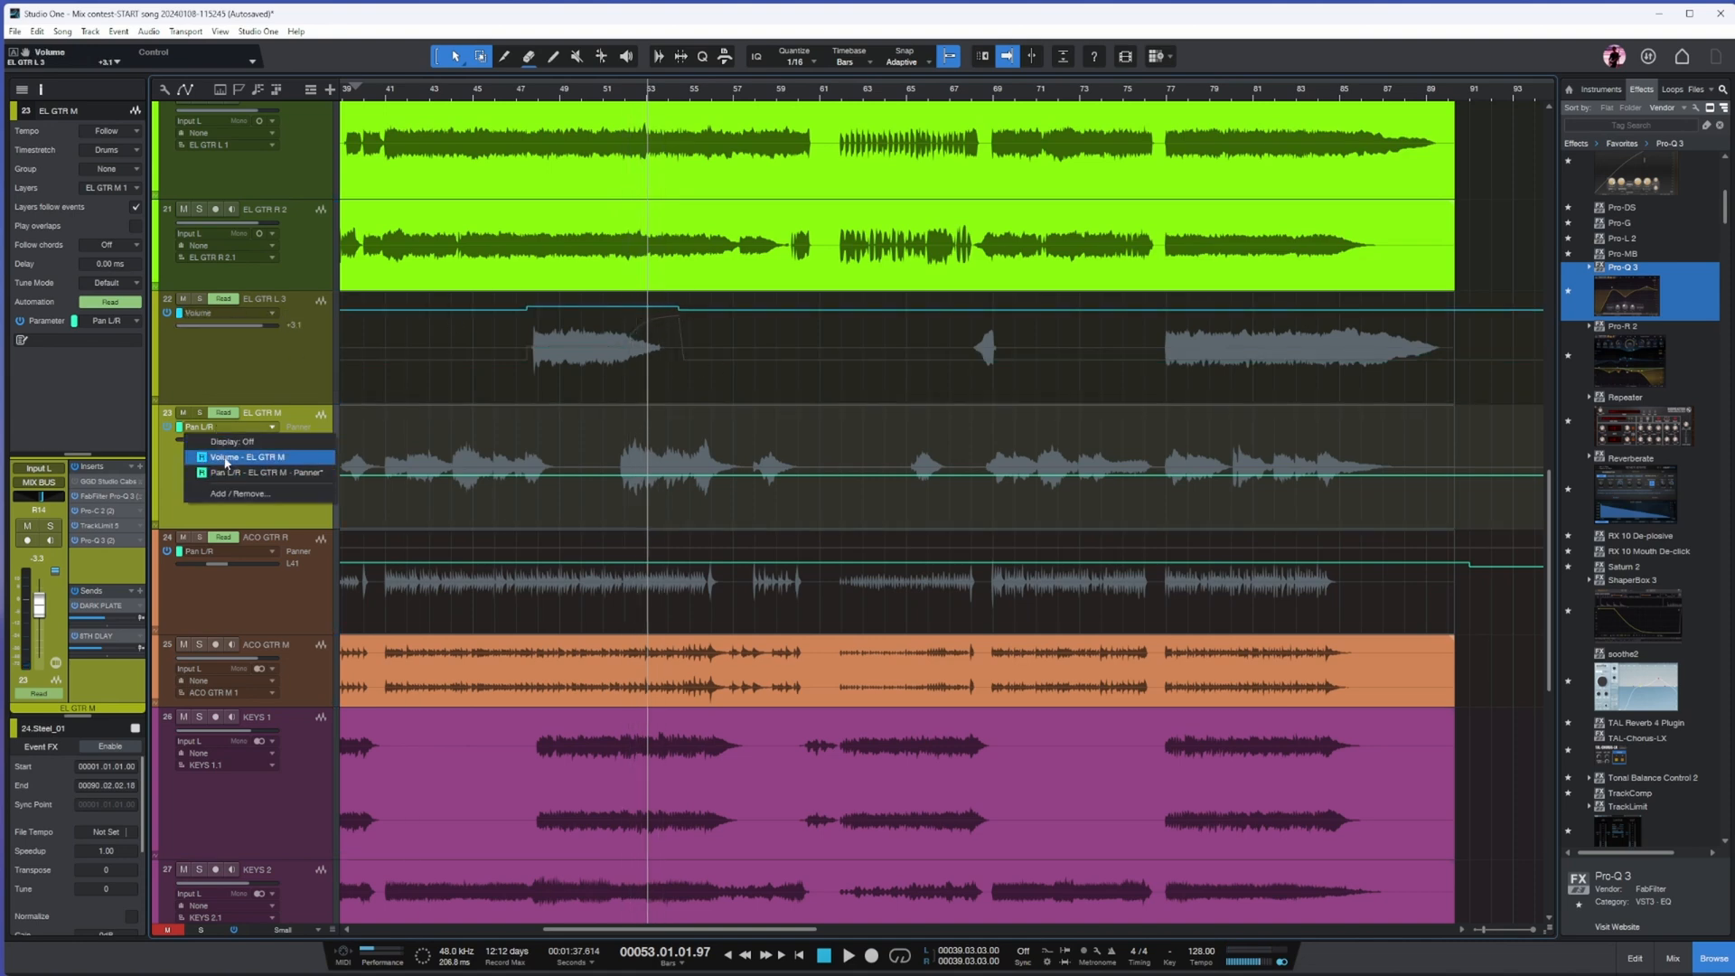
pyautogui.click(226, 458)
pyautogui.moveTo(605, 445); pyautogui.dragTo(701, 373)
# - Move EL GTR M's pan automation to L3 from about bar 51 to 57 and play that section
pyautogui.click(226, 428)
pyautogui.click(289, 474)
pyautogui.moveTo(685, 424); pyautogui.dragTo(689, 334)
pyautogui.click(612, 92)
pyautogui.press('space')
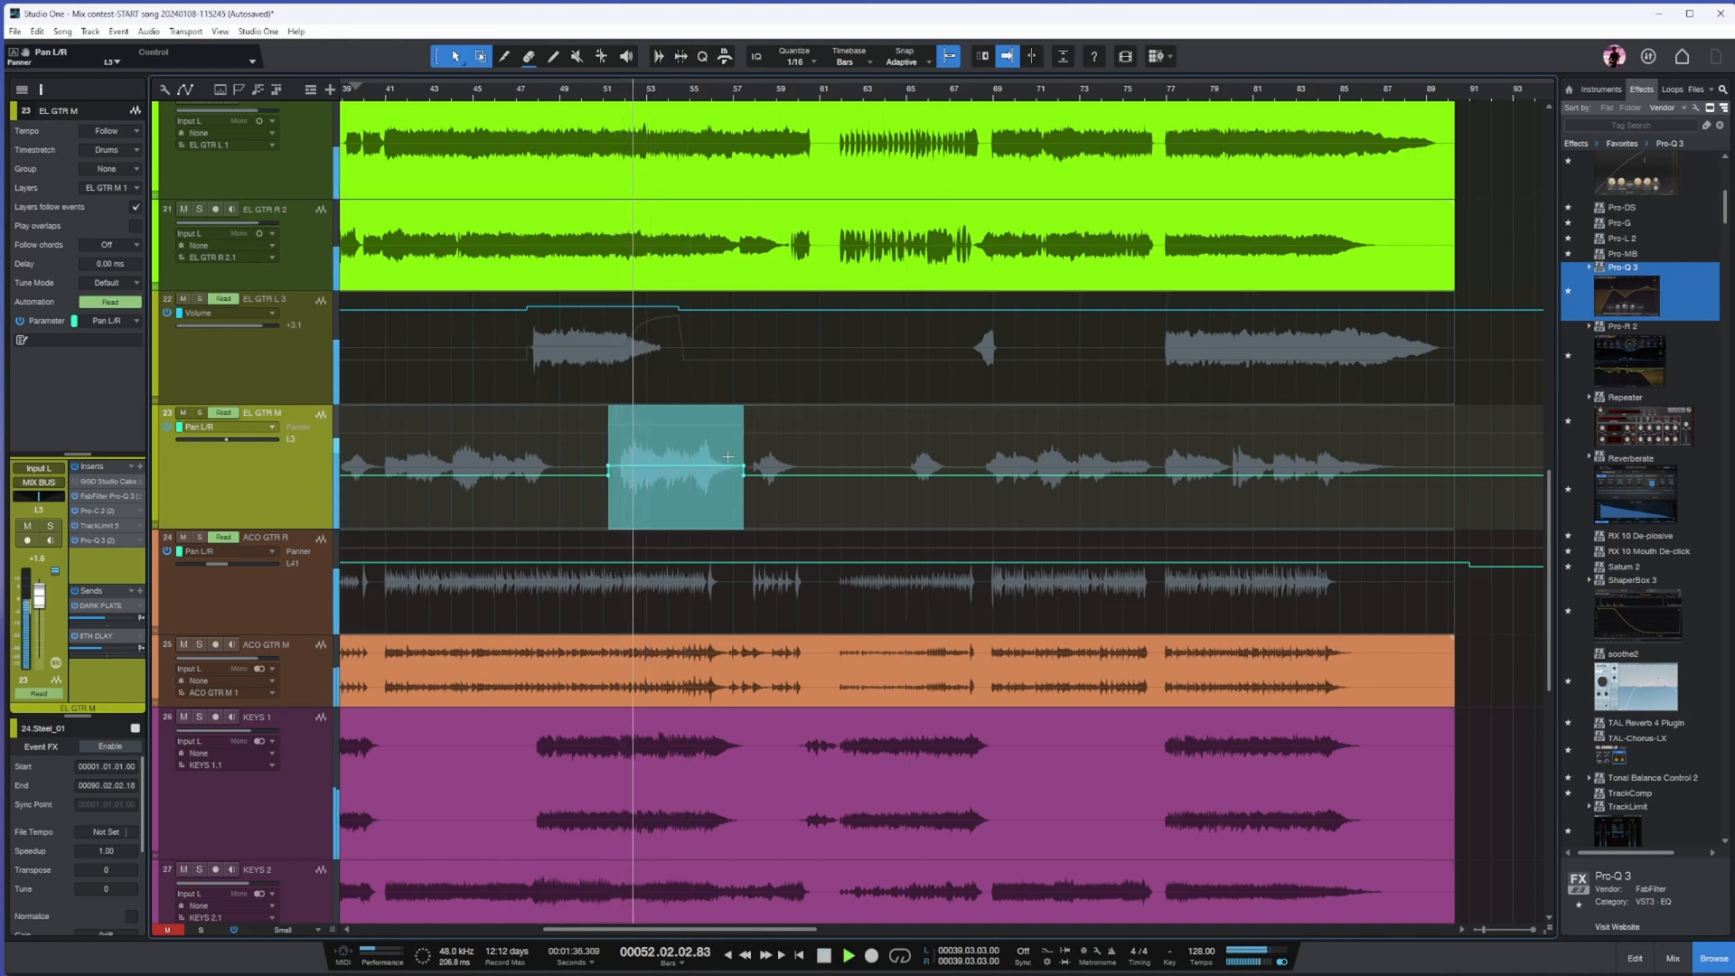
pyautogui.click(832, 509)
pyautogui.press('w')
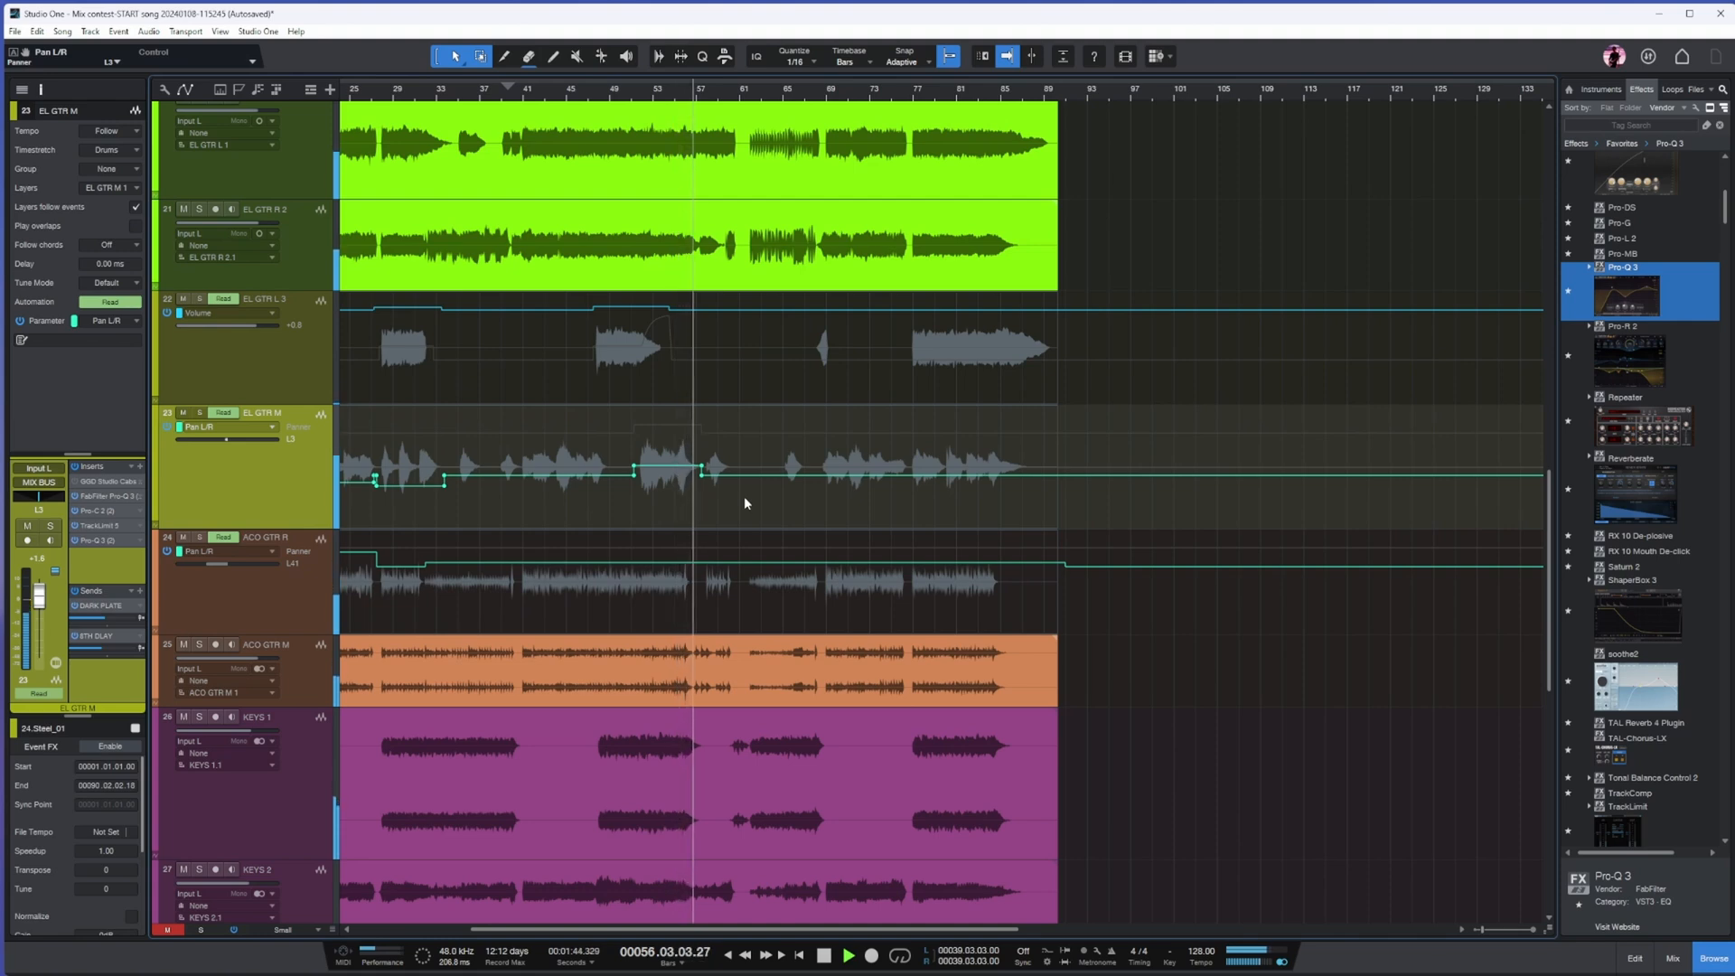
# - Move ACO GTR R's pan automation to L48 from about bar 57 to bar 60
pyautogui.scroll(-4, 796, 457)
pyautogui.scroll(3, 834, 419)
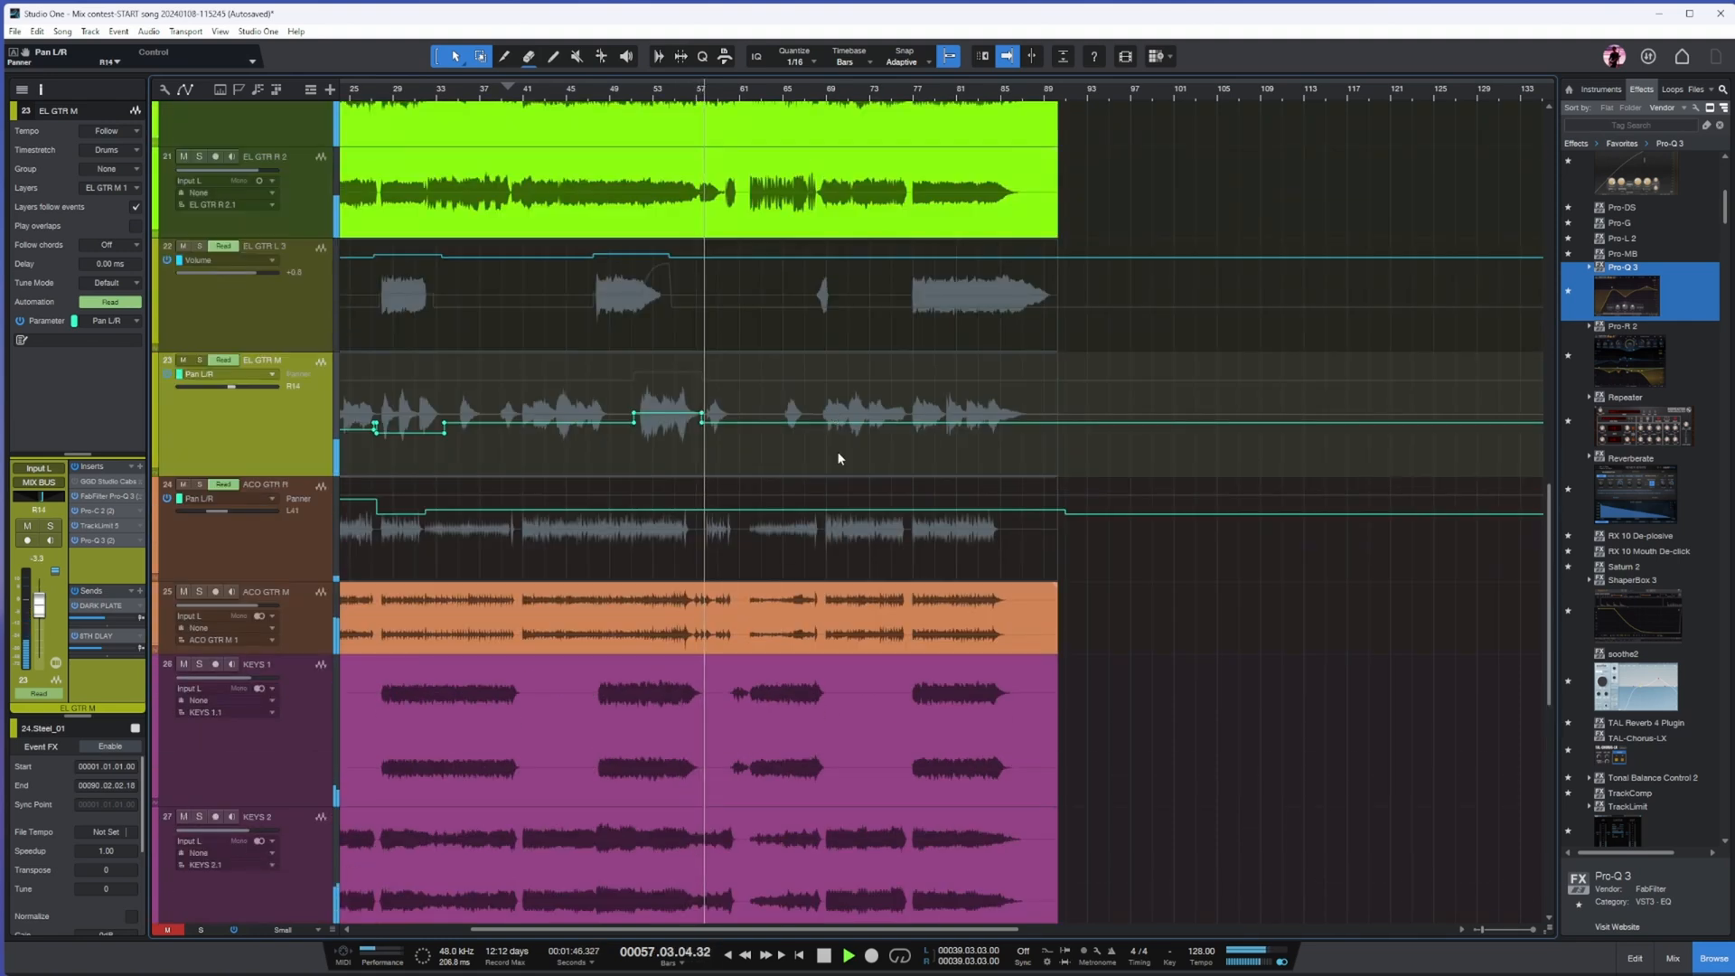
pyautogui.press('e')
pyautogui.press('e')
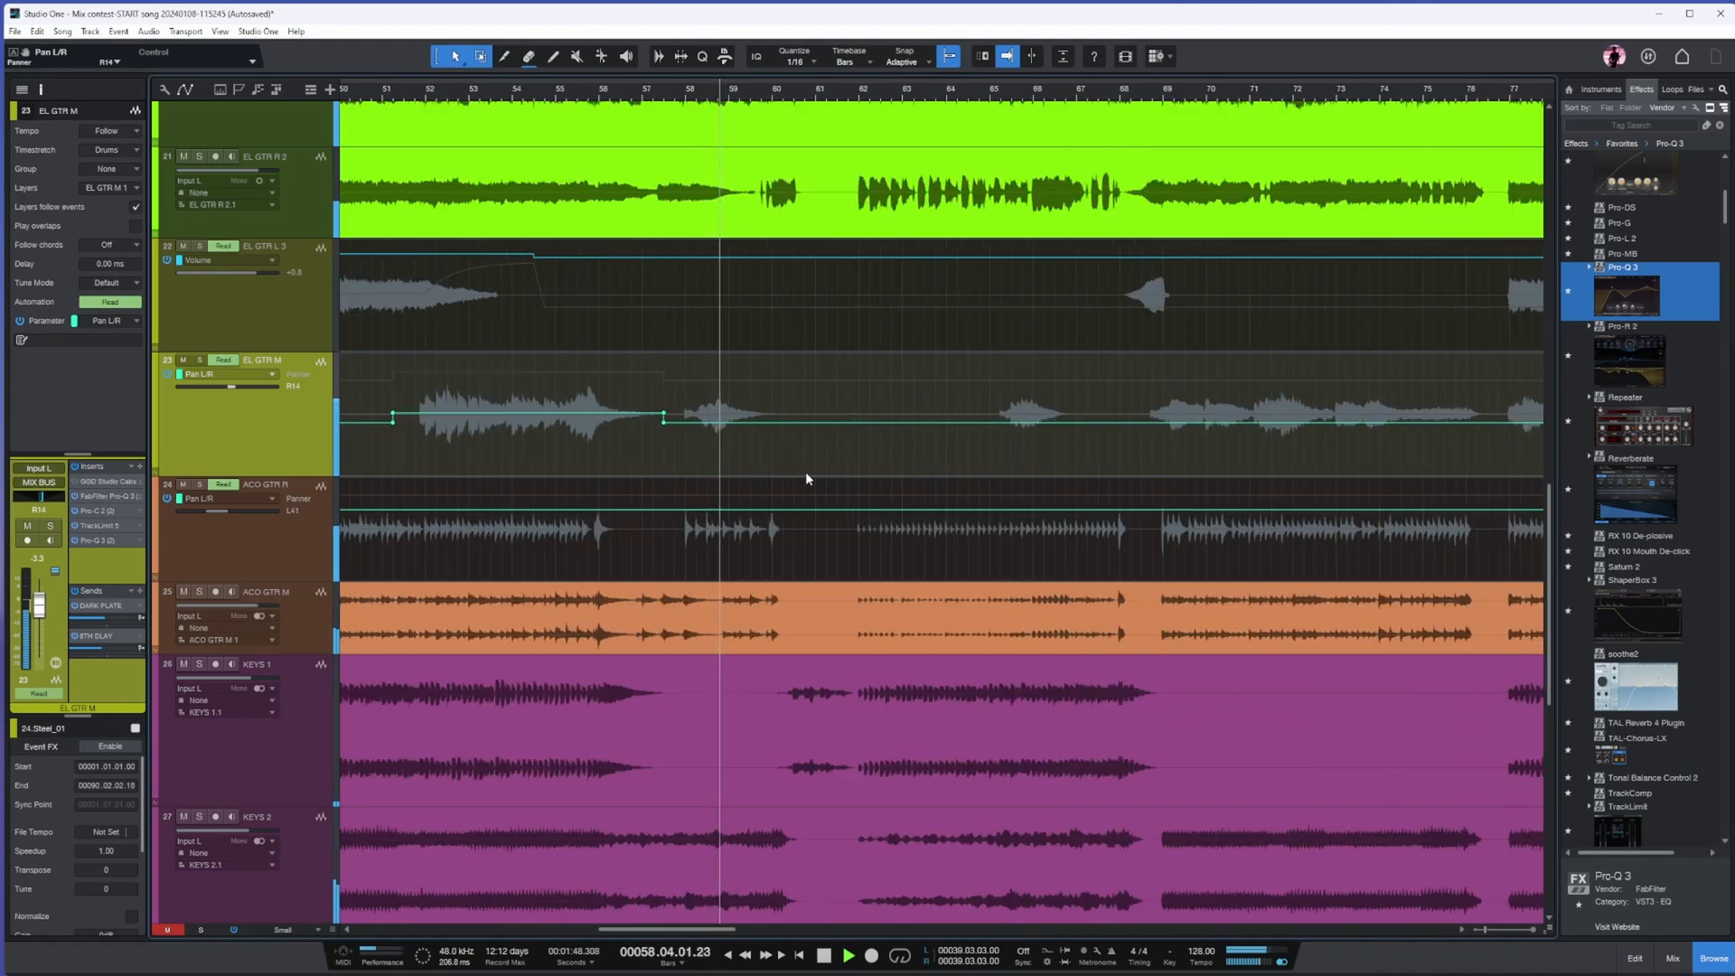
pyautogui.moveTo(674, 510); pyautogui.dragTo(794, 511)
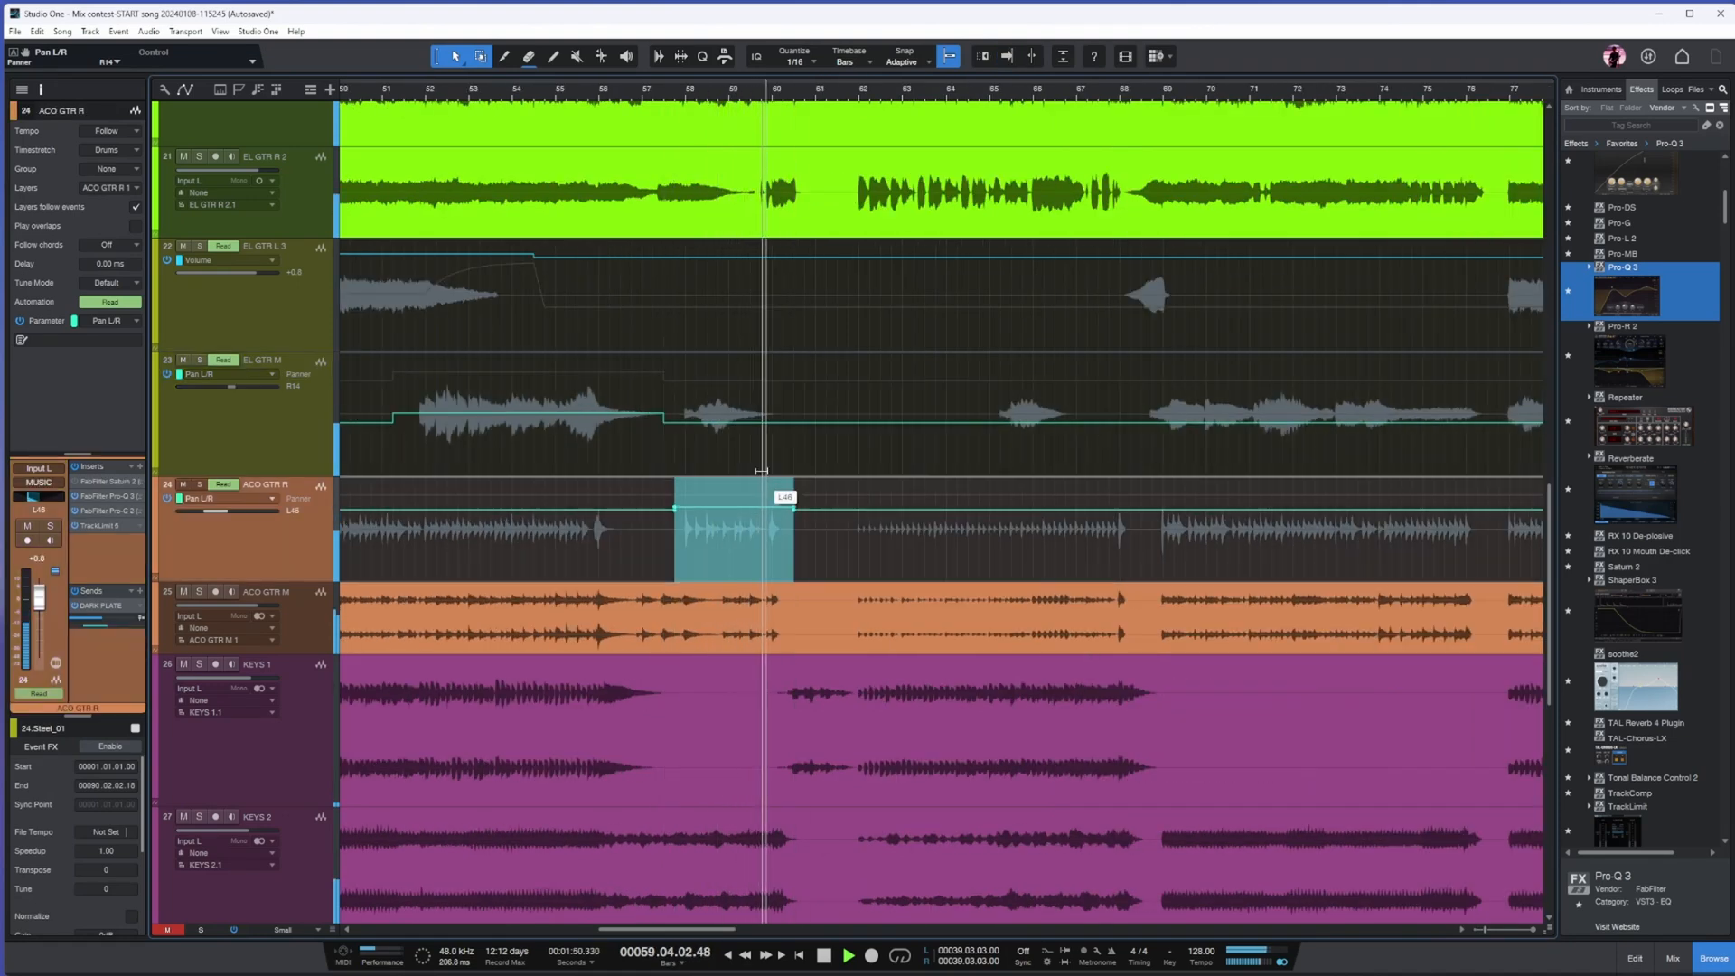
pyautogui.press('w')
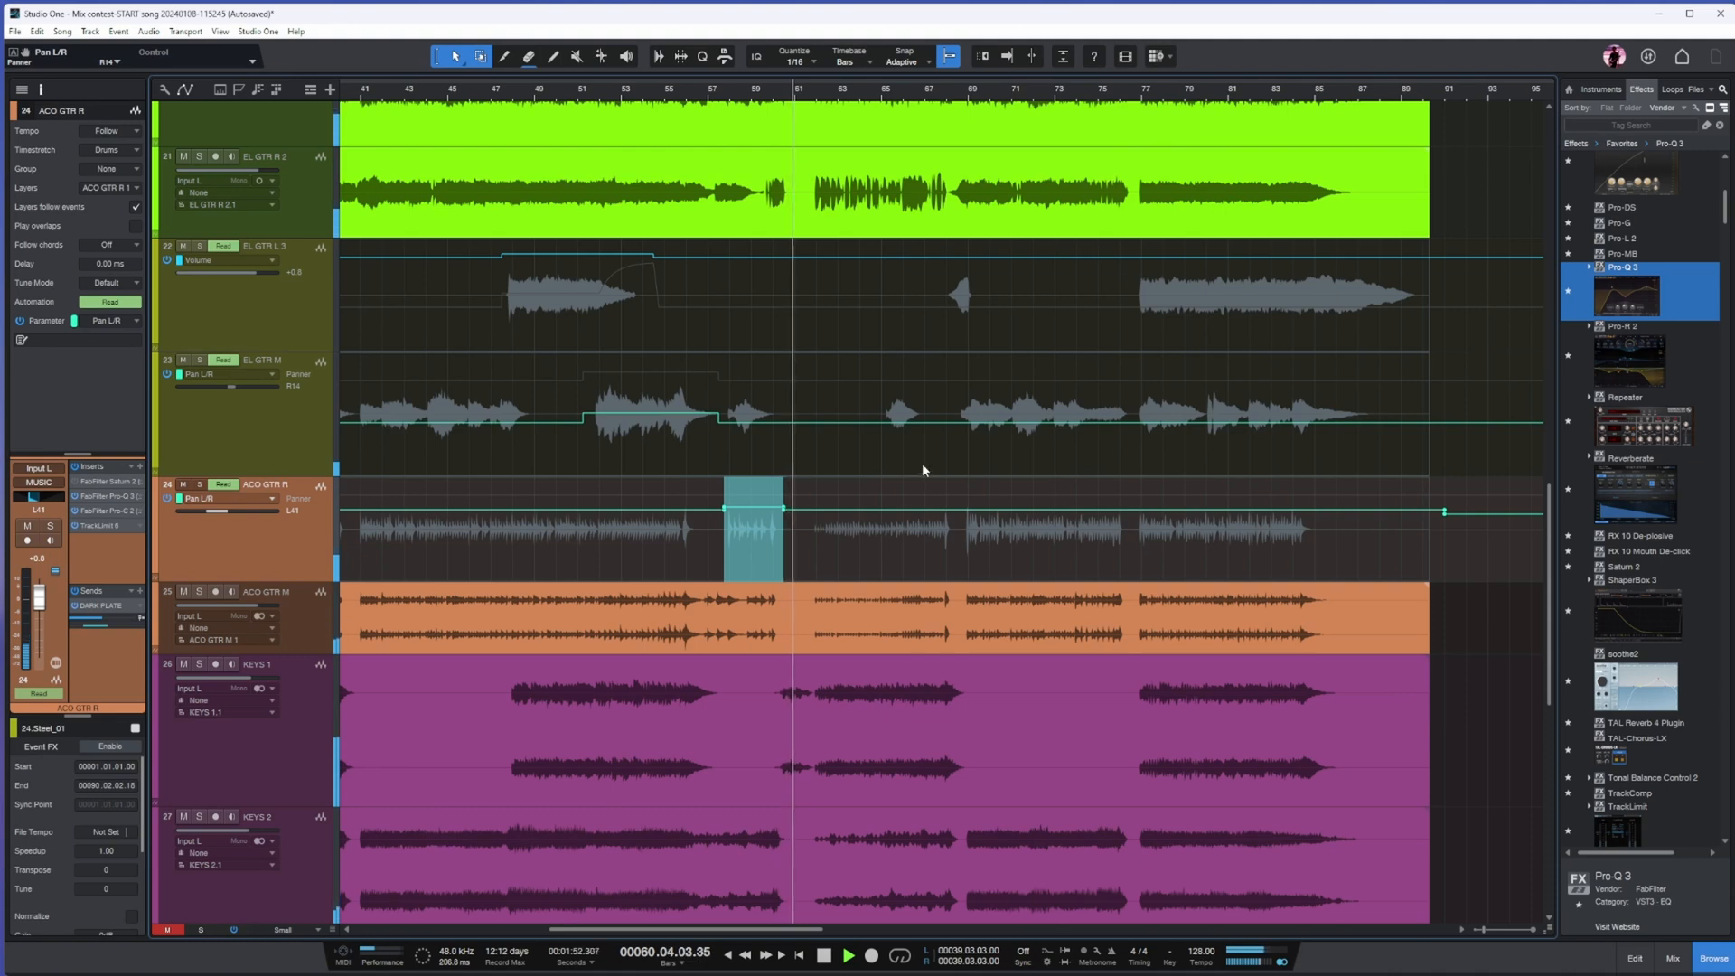
# - Show ACO GTR R's volume automation and raise it to +1.9 dB from about bar 57 to bar 60
pyautogui.click(228, 498)
pyautogui.click(253, 545)
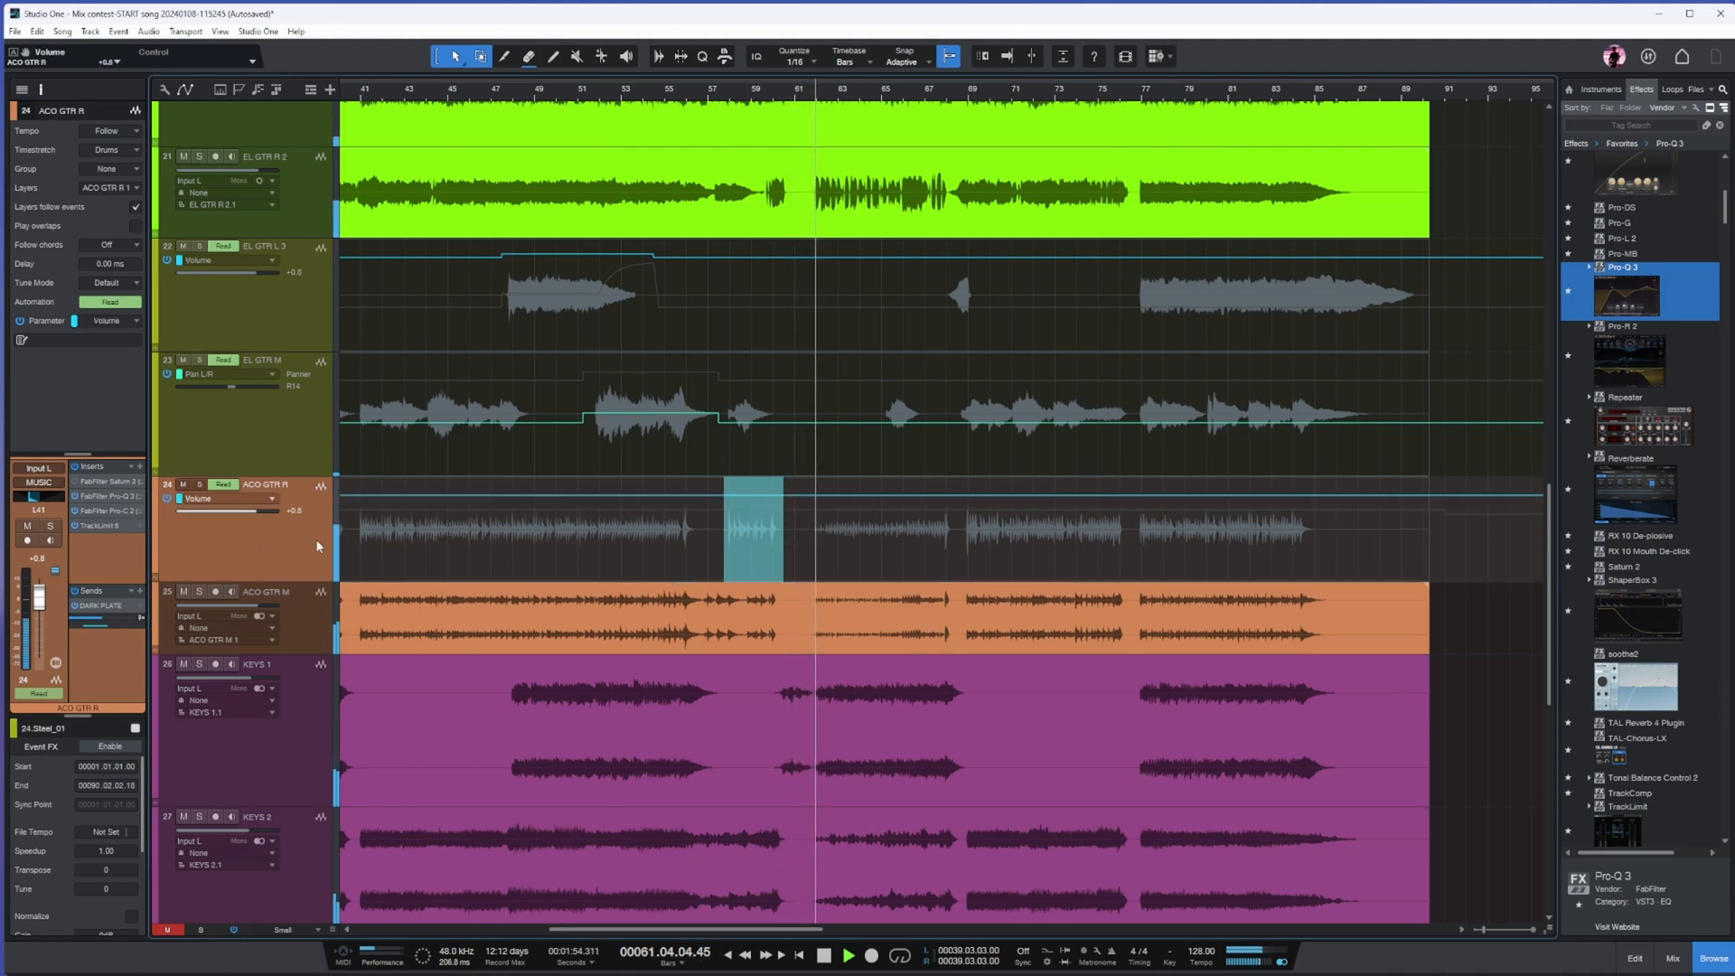
pyautogui.click(754, 494)
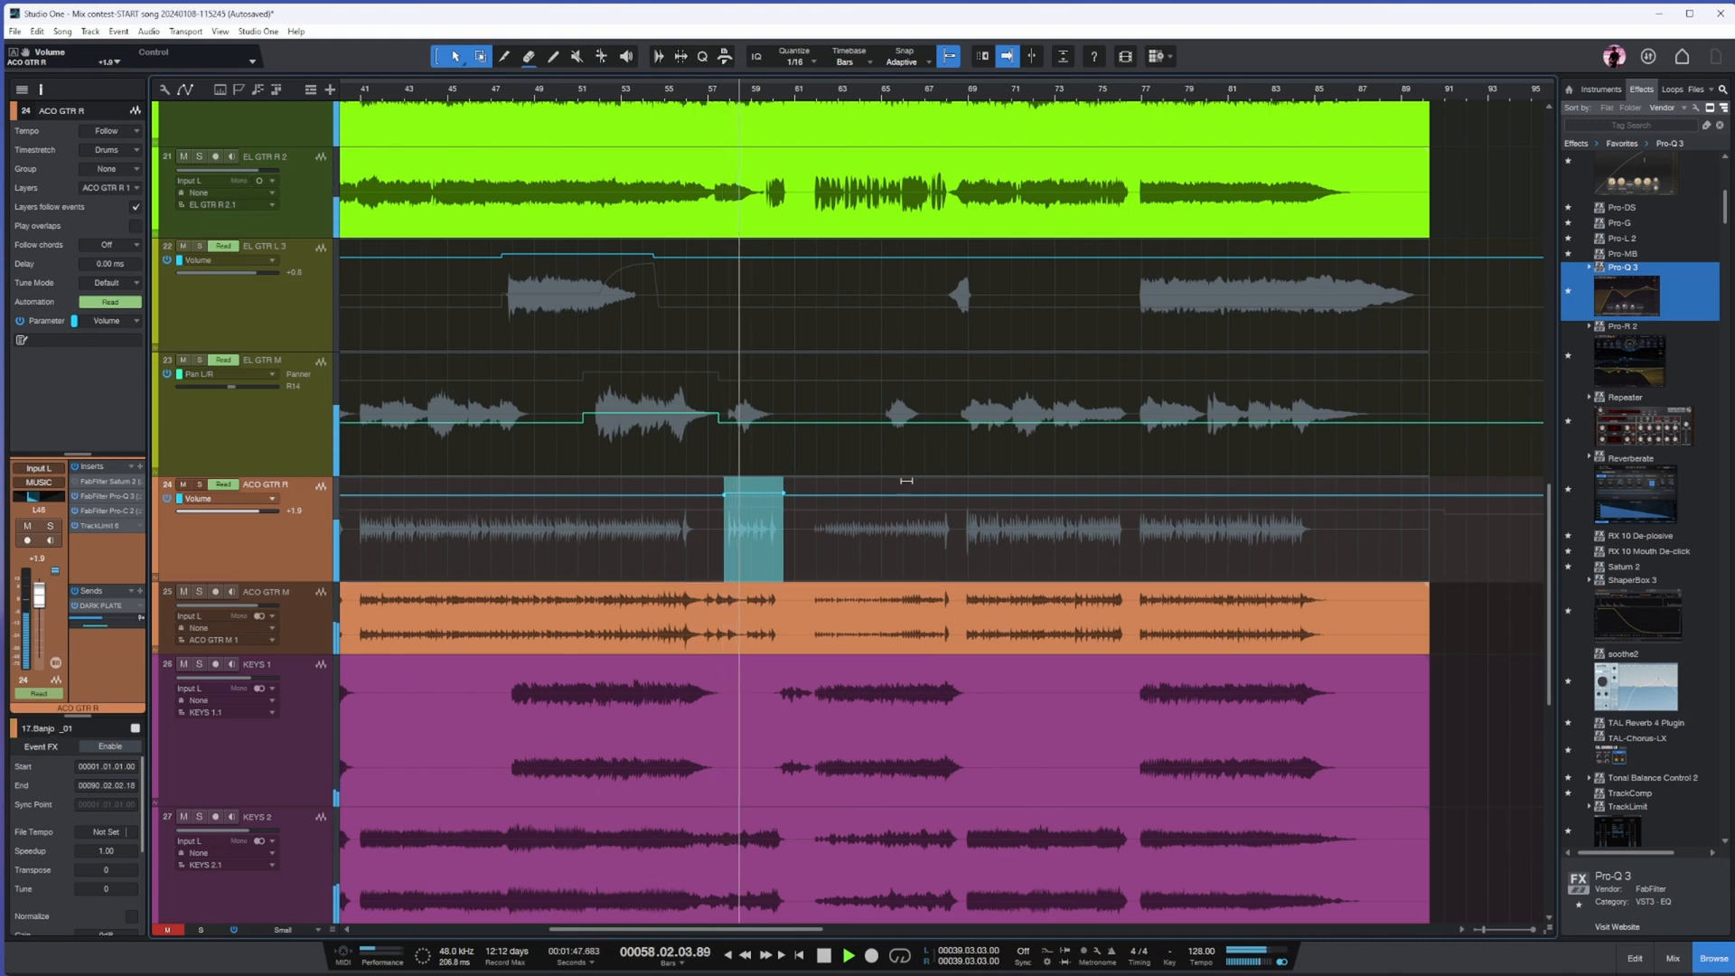
pyautogui.press('w')
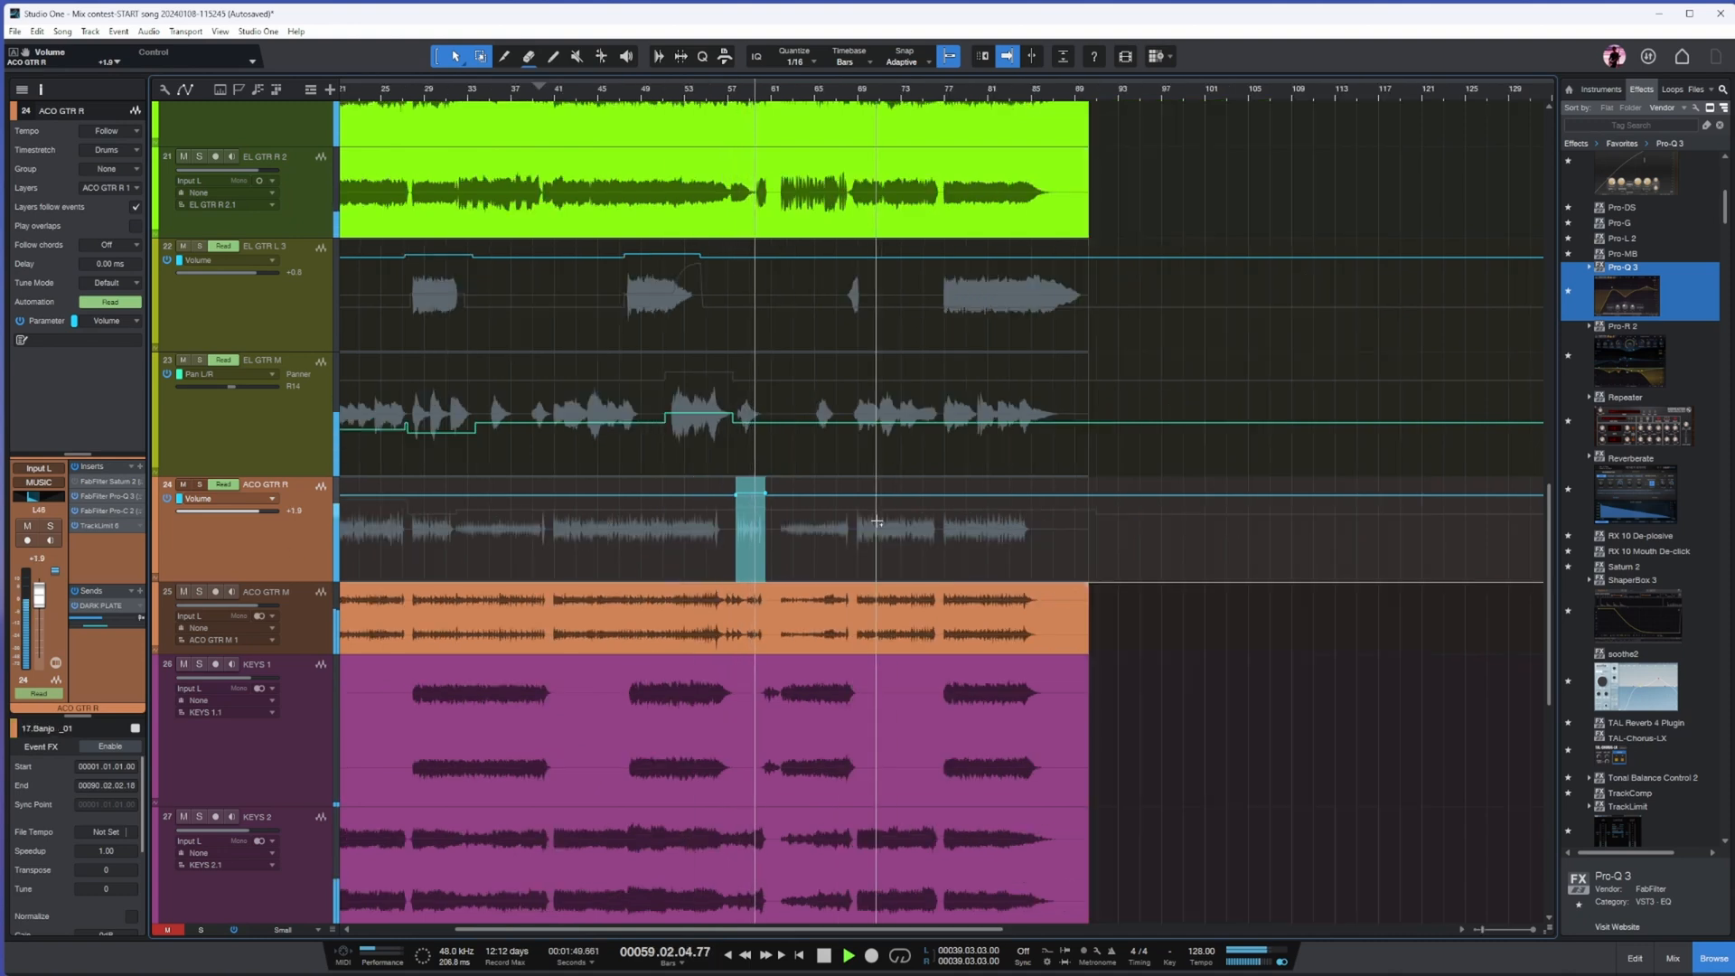
pyautogui.press('e')
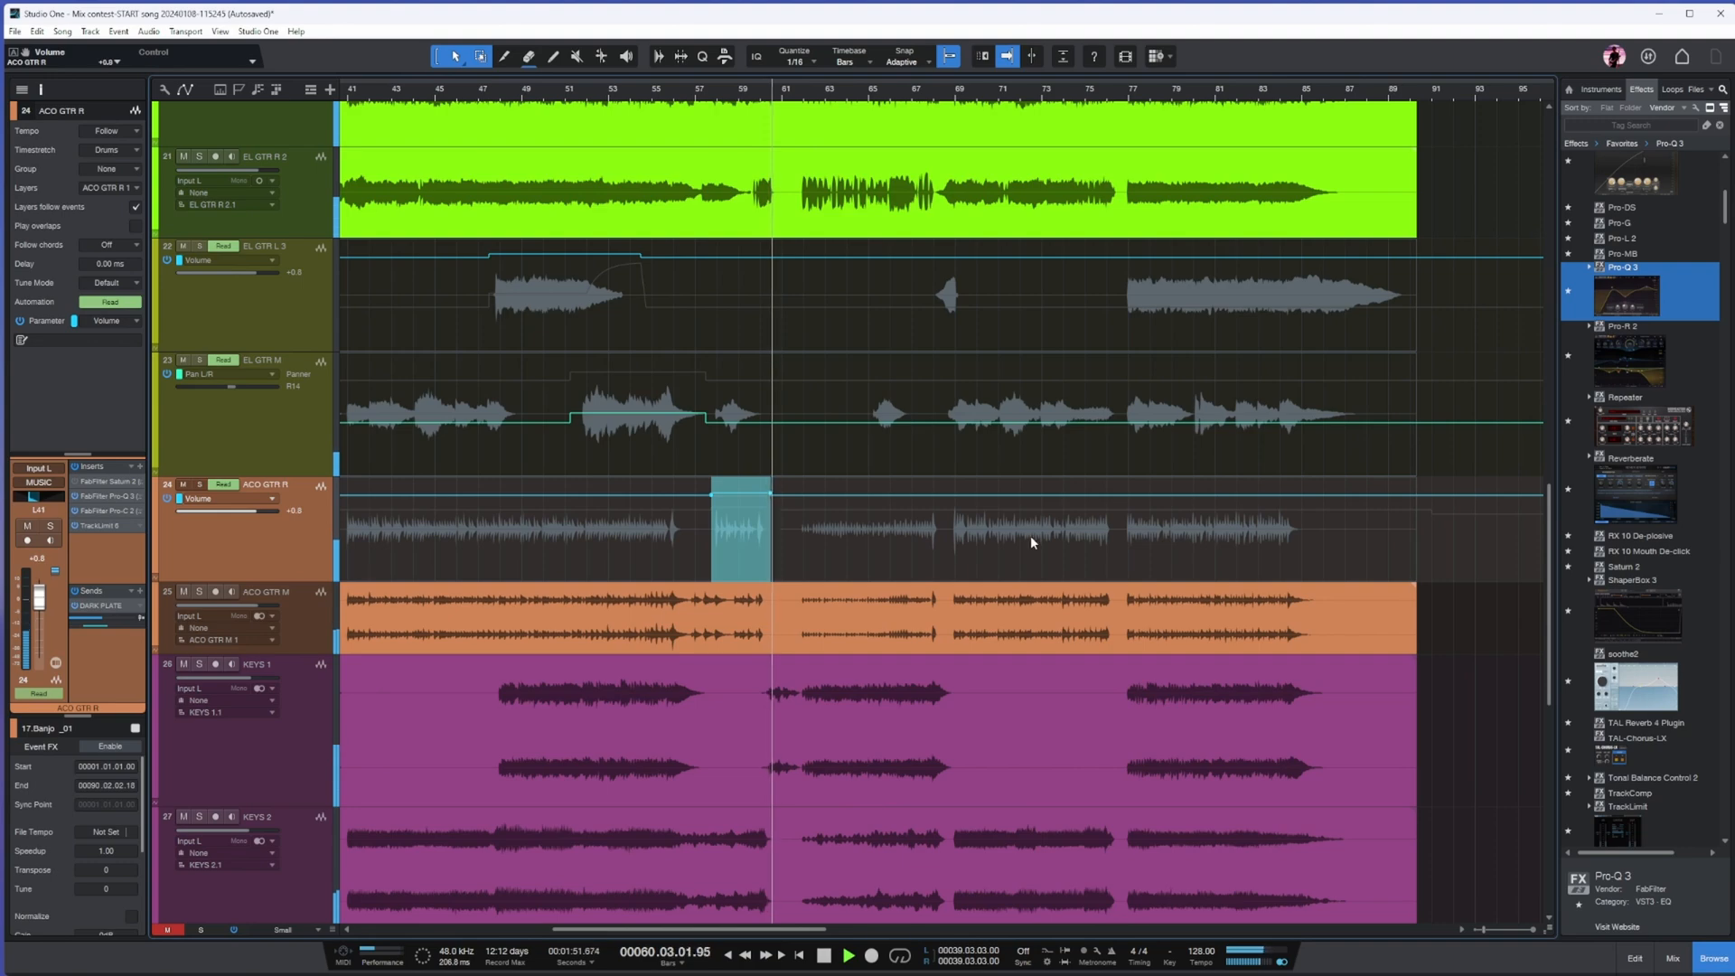
# - Lower BASS LOWS' volume automation to -2.7 dB from about bar 65 to bar 68
pyautogui.press('w')
pyautogui.scroll(4, 1006, 511)
pyautogui.scroll(3, 1006, 511)
pyautogui.press('e')
pyautogui.moveTo(869, 370); pyautogui.dragTo(907, 396)
pyautogui.press('w')
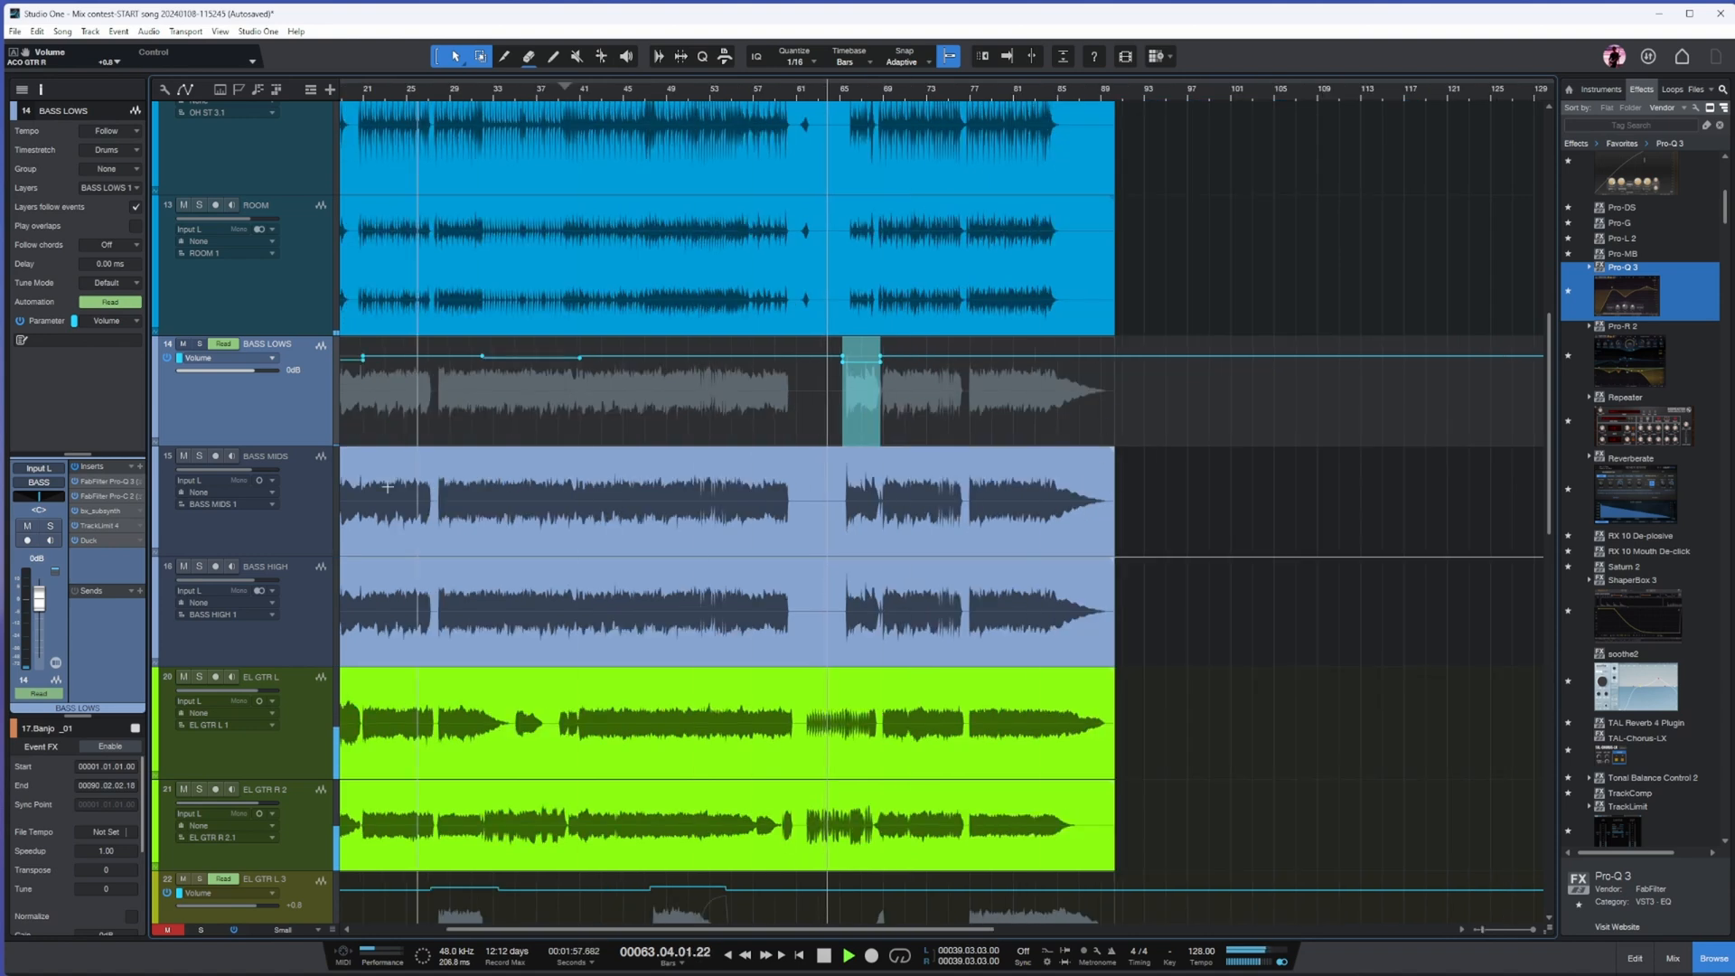
# - Show volume automation on BASS MIDS and raise it to +1.3 dB from about bar 69 to the end of the song
pyautogui.click(308, 538)
pyautogui.rightClick(240, 470)
pyautogui.click(262, 516)
pyautogui.press('e')
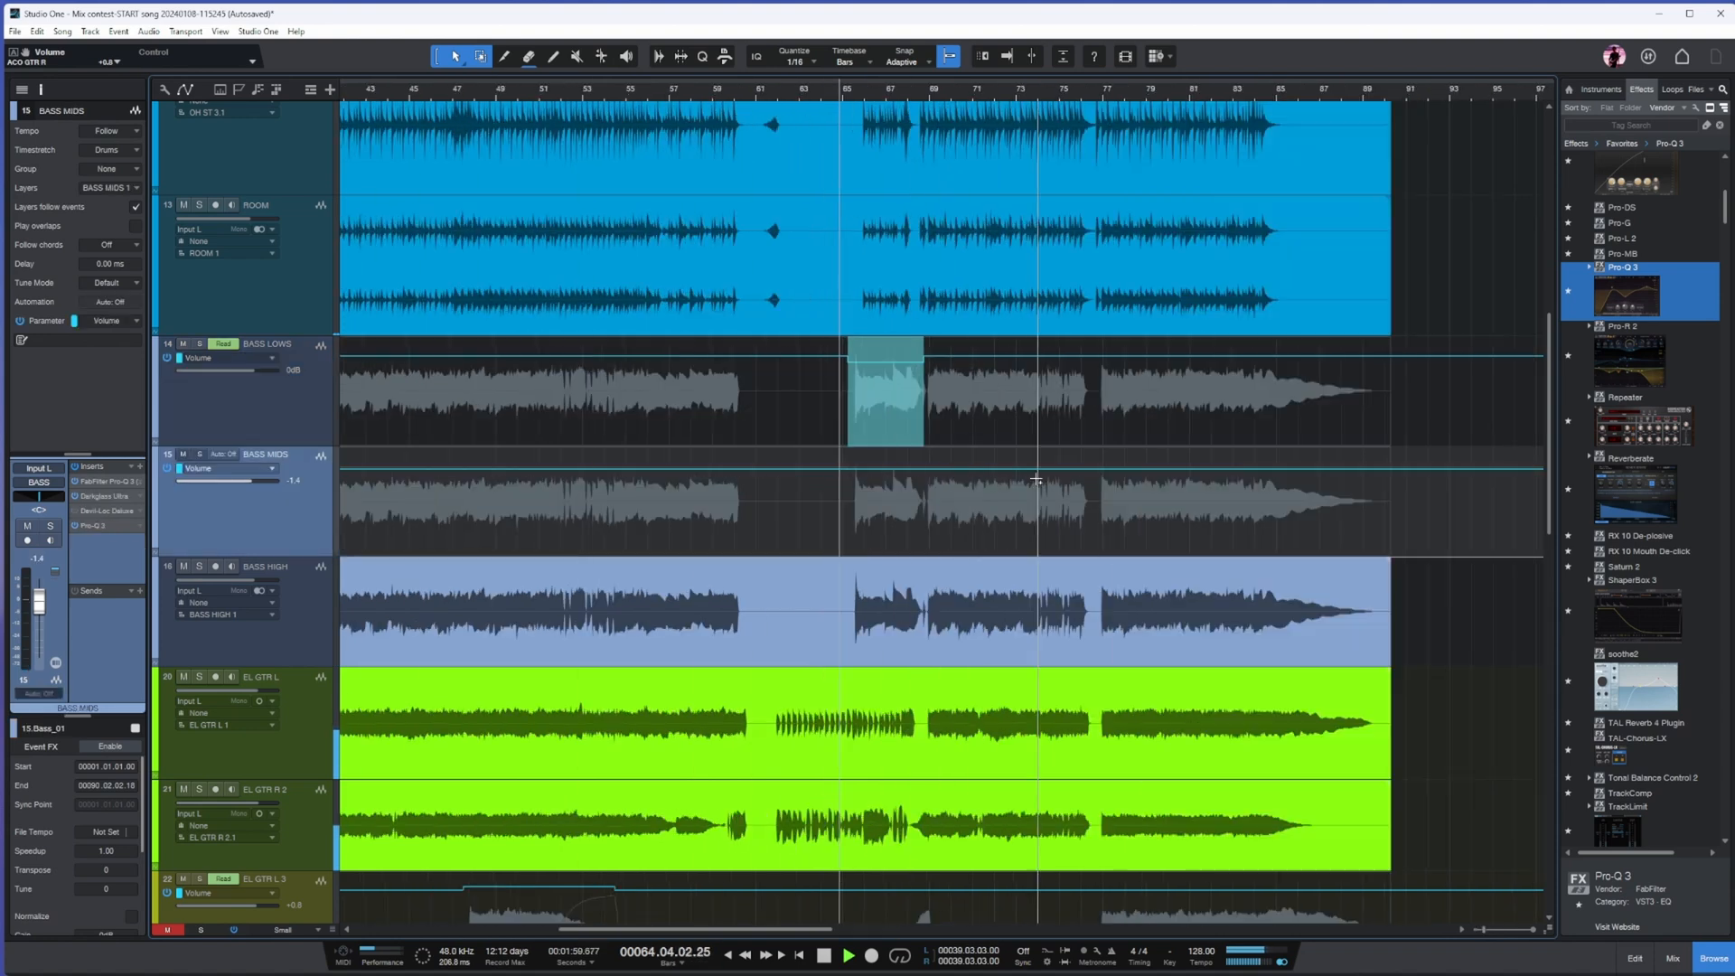
pyautogui.moveTo(922, 486); pyautogui.dragTo(1450, 506)
pyautogui.moveTo(1214, 467); pyautogui.dragTo(1214, 423)
pyautogui.press('w')
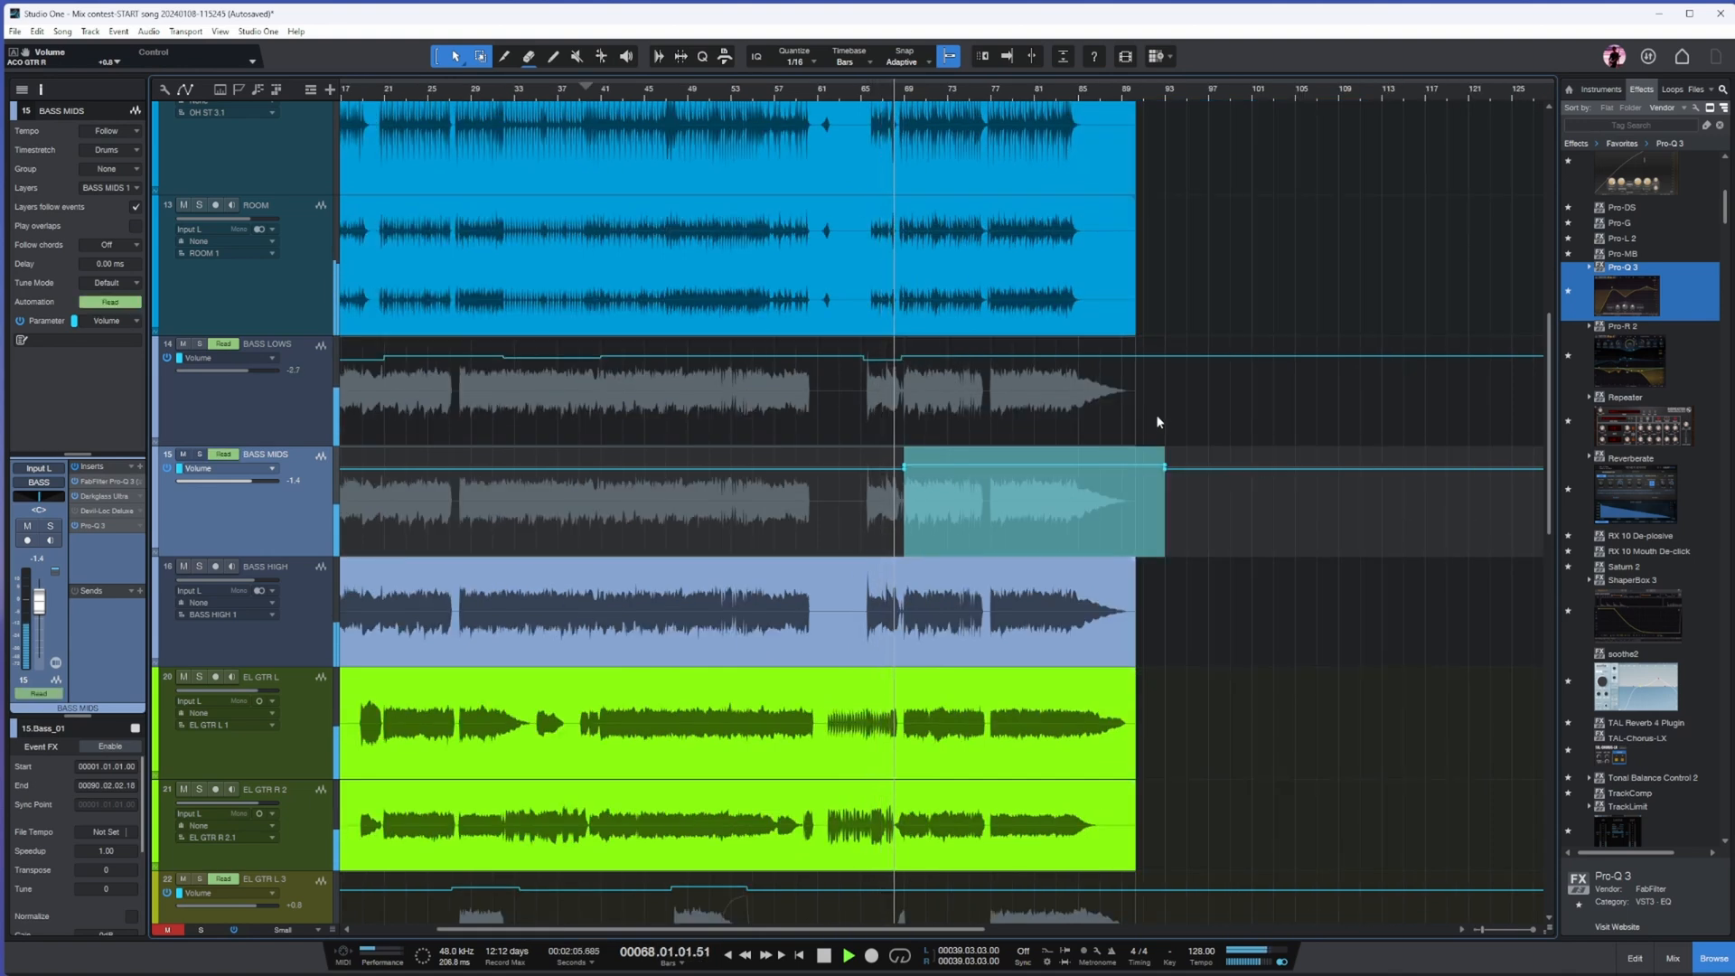
pyautogui.press('e')
pyautogui.press('e')
pyautogui.press('w')
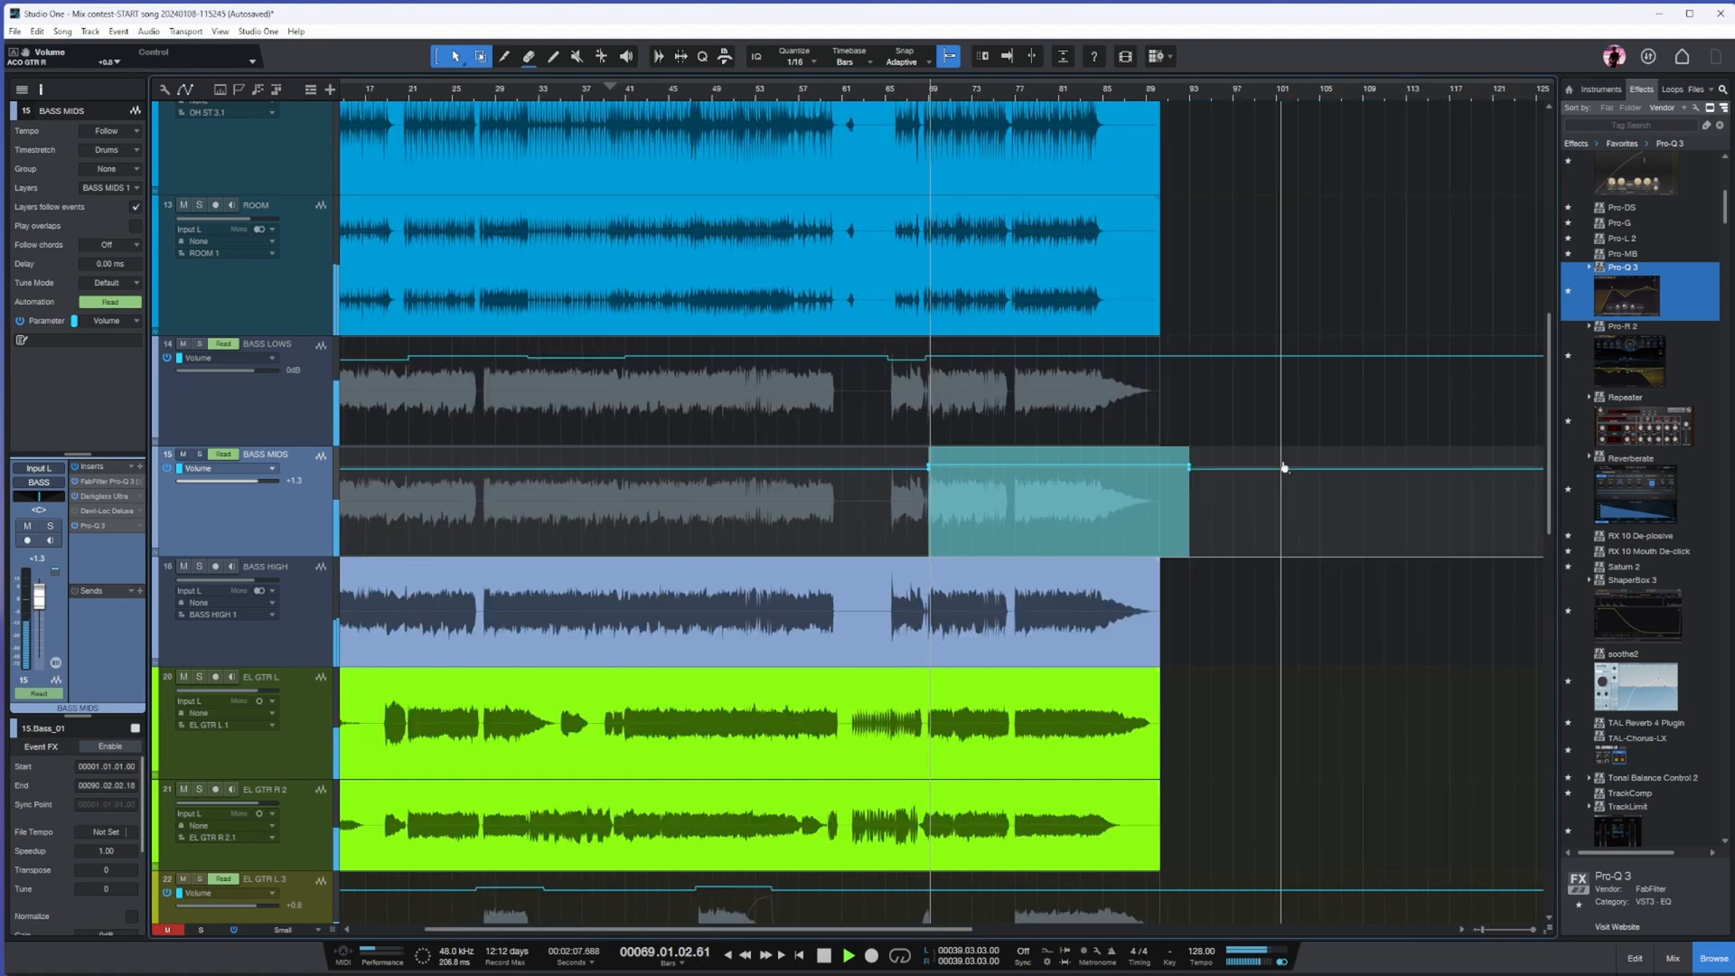
pyautogui.click(1216, 536)
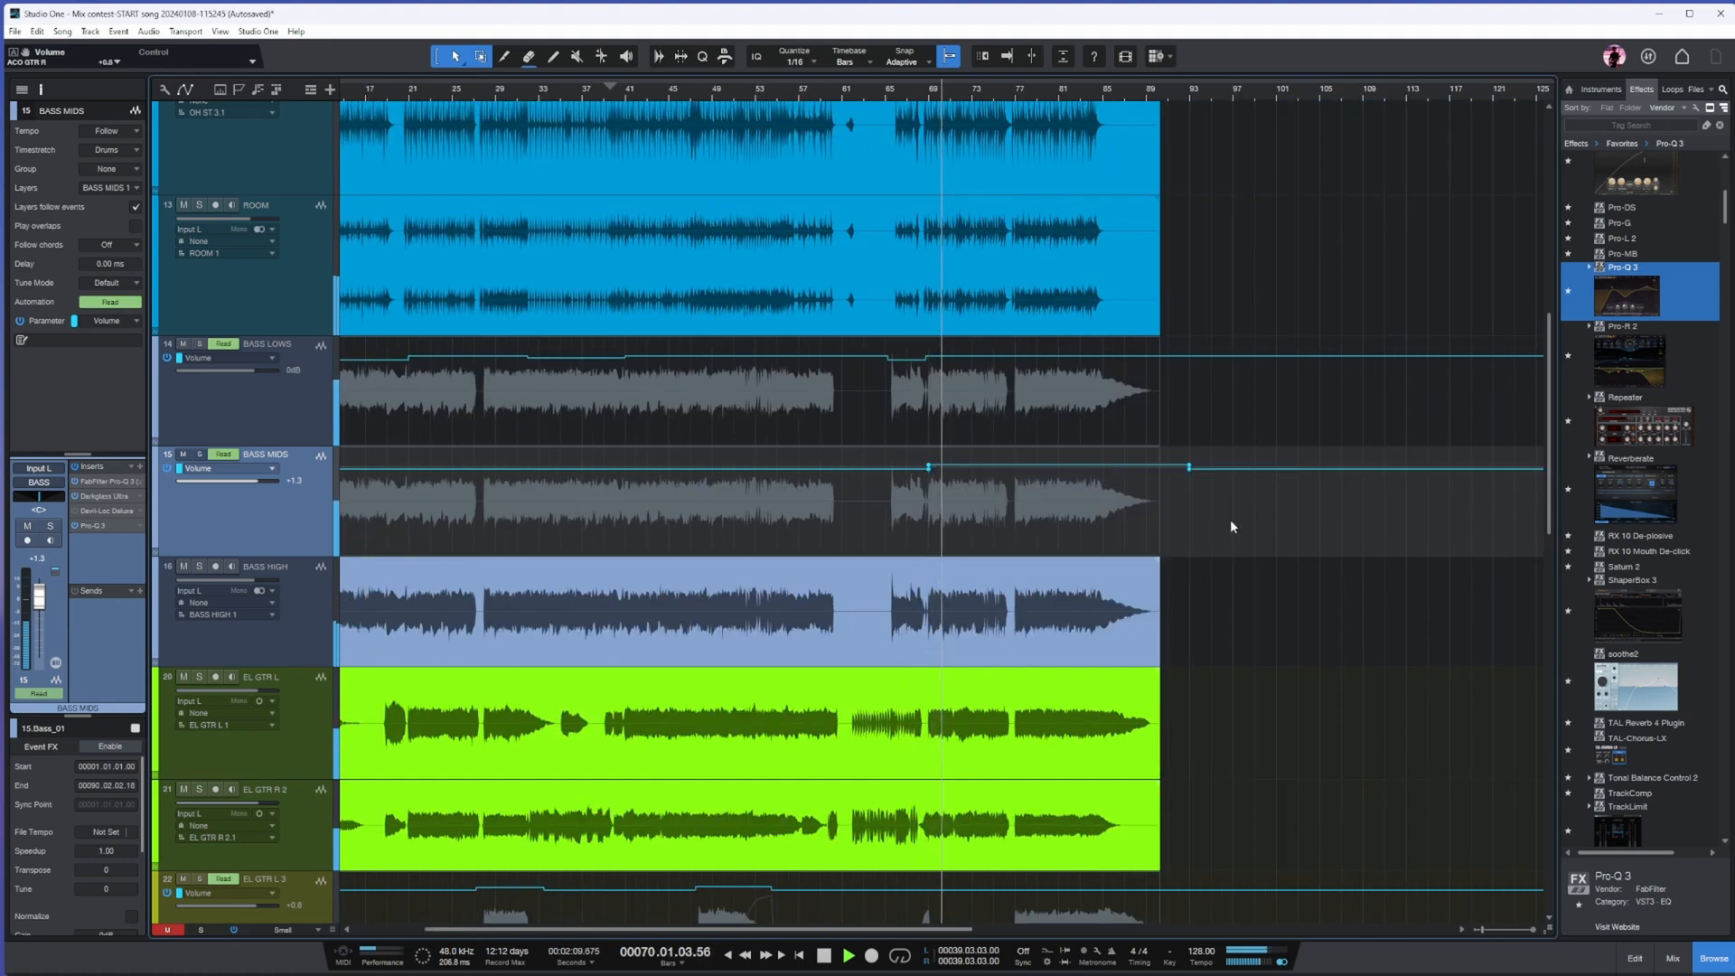
# - Check the mix loudness in NUGEN MasterCheck on the Main channel, and return to the arrangement
pyautogui.press('w')
pyautogui.scroll(-10, 1166, 506)
pyautogui.scroll(-2, 1130, 510)
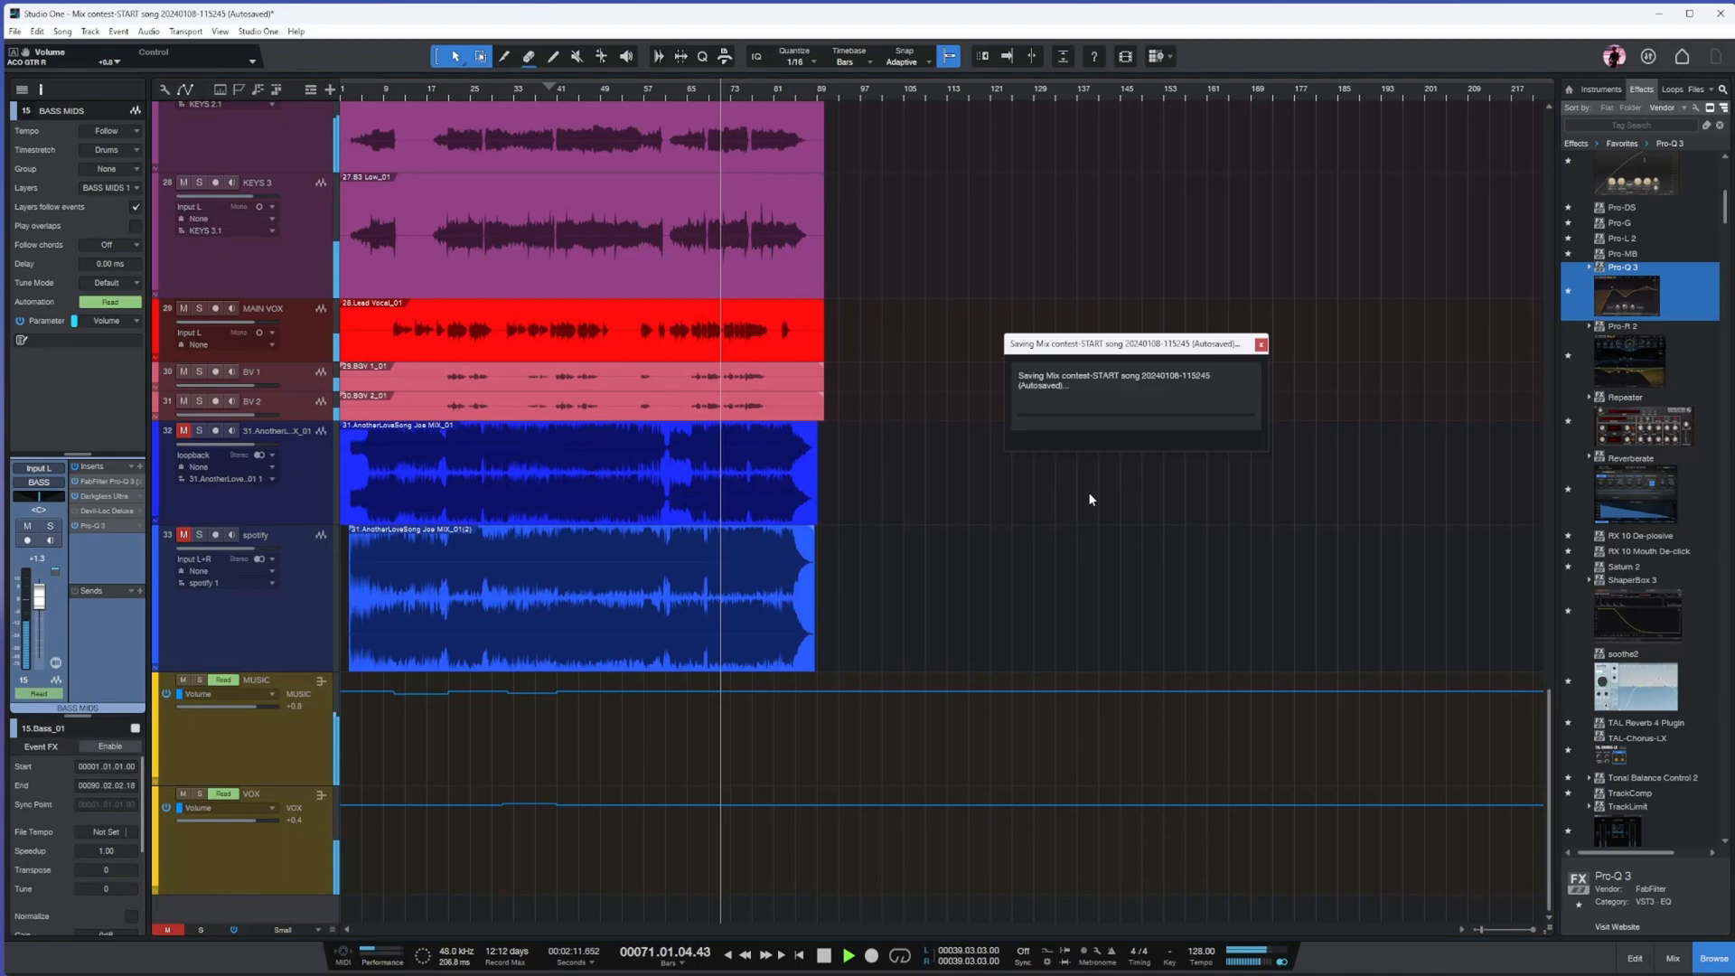
pyautogui.click(1662, 963)
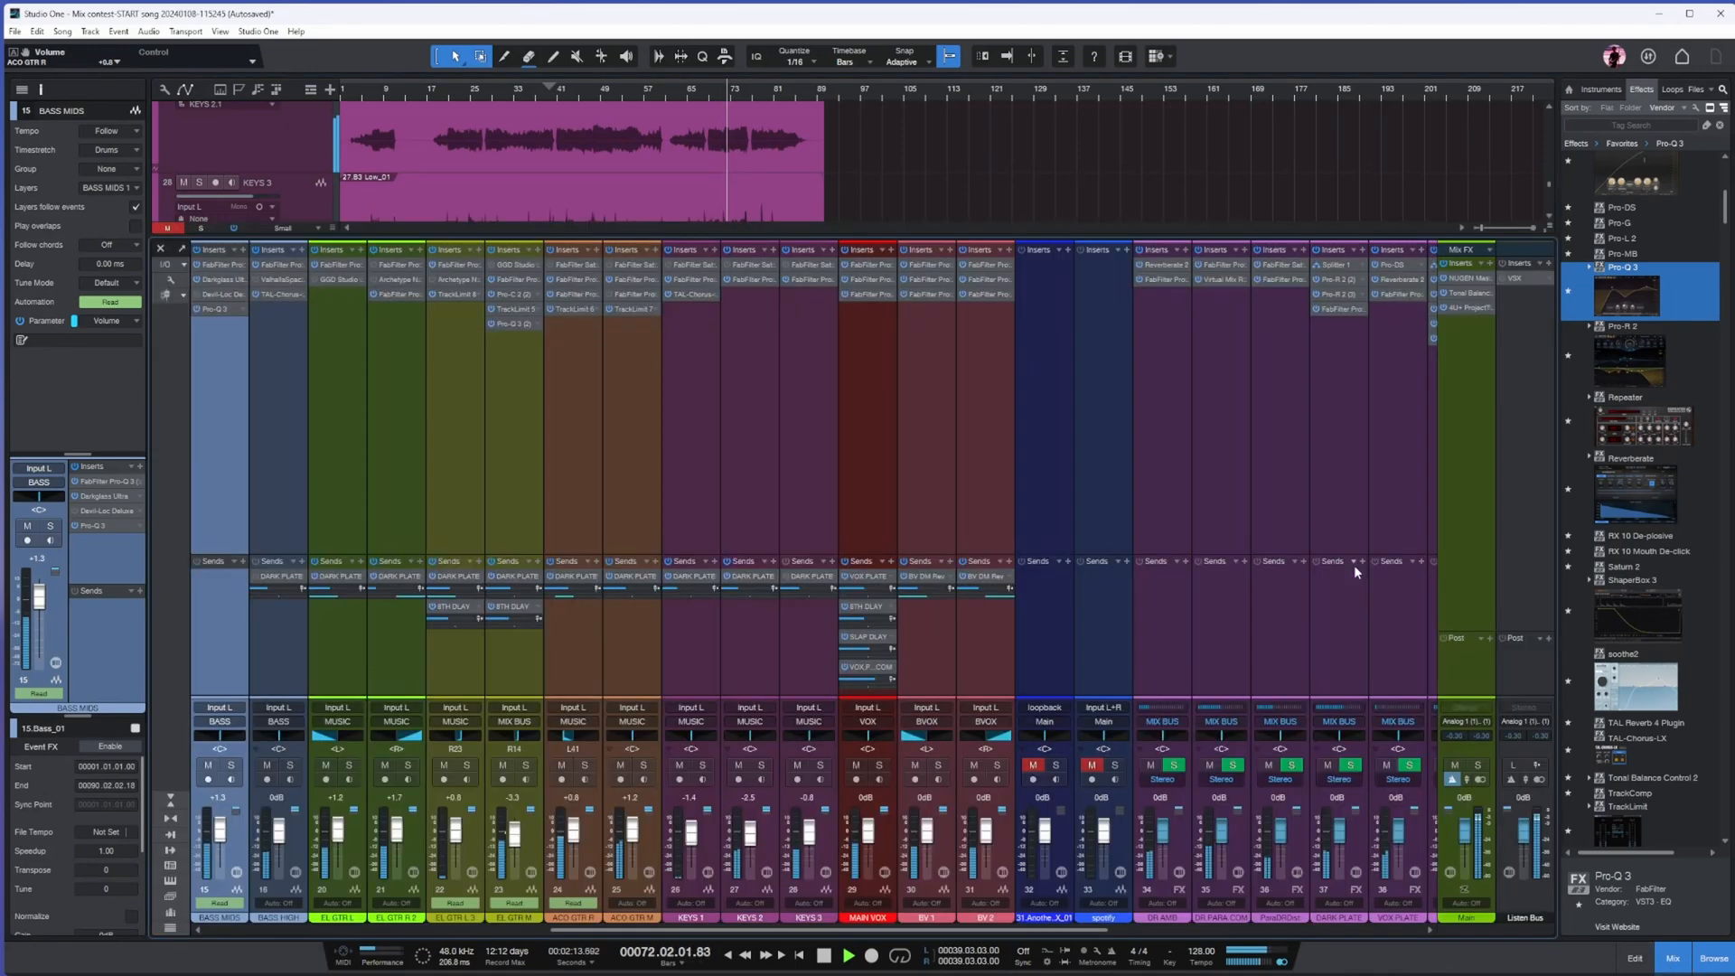
pyautogui.click(1465, 278)
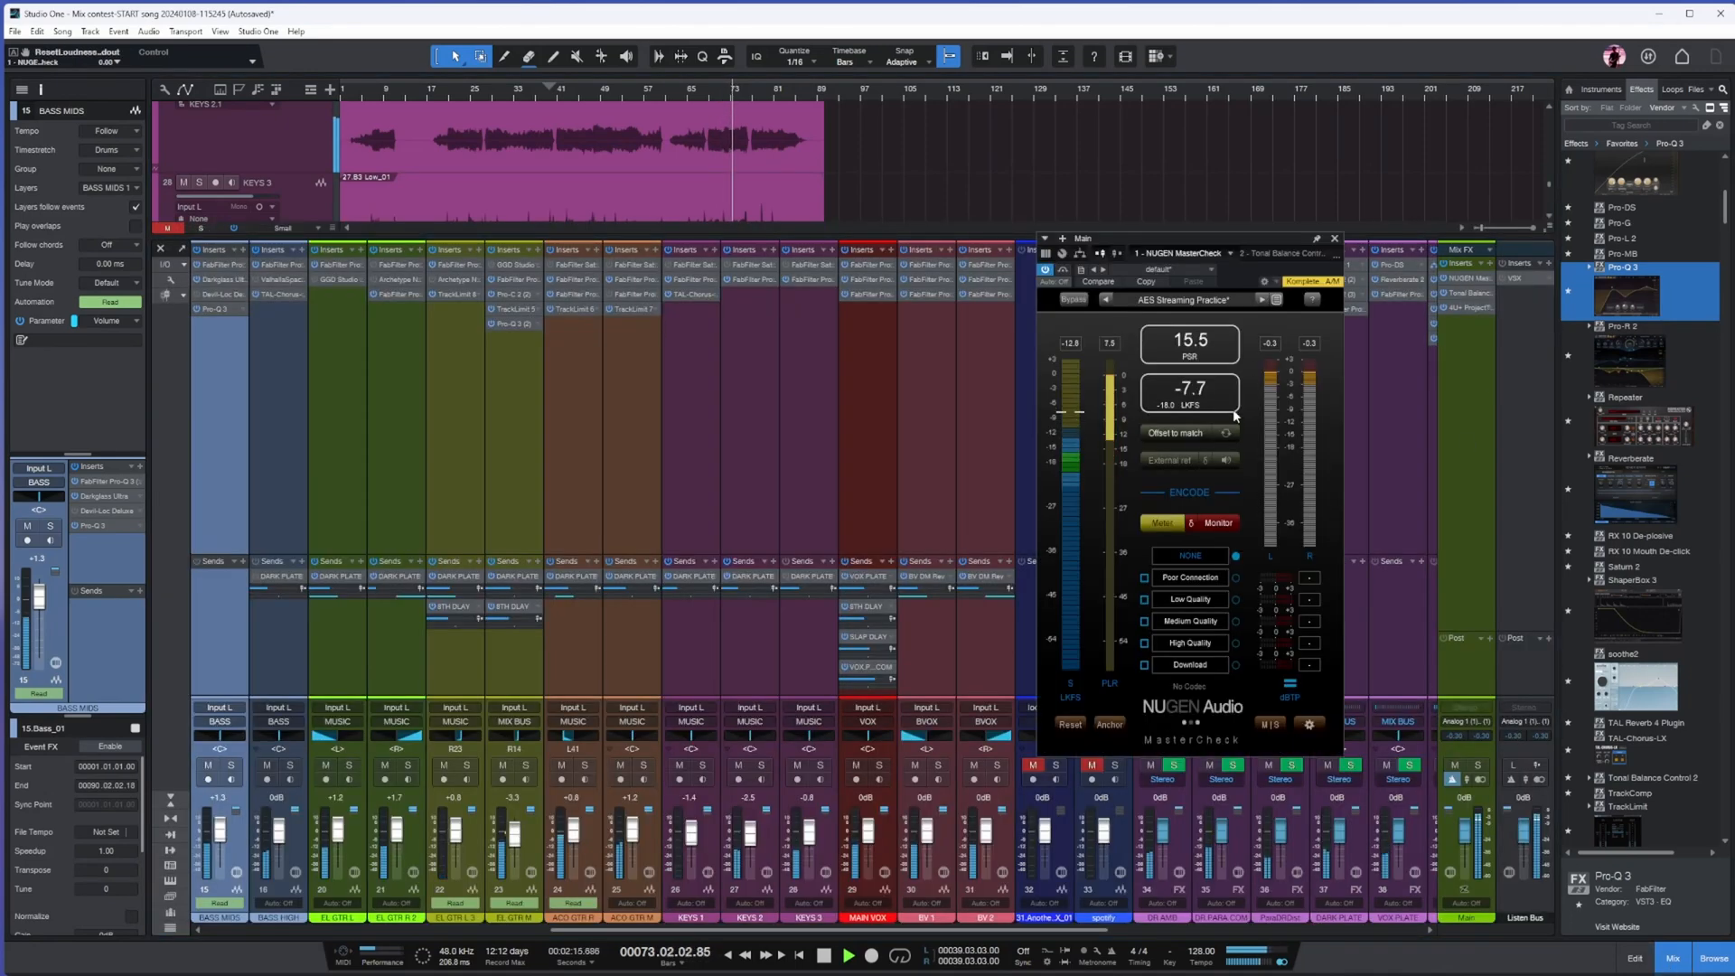
pyautogui.click(1336, 239)
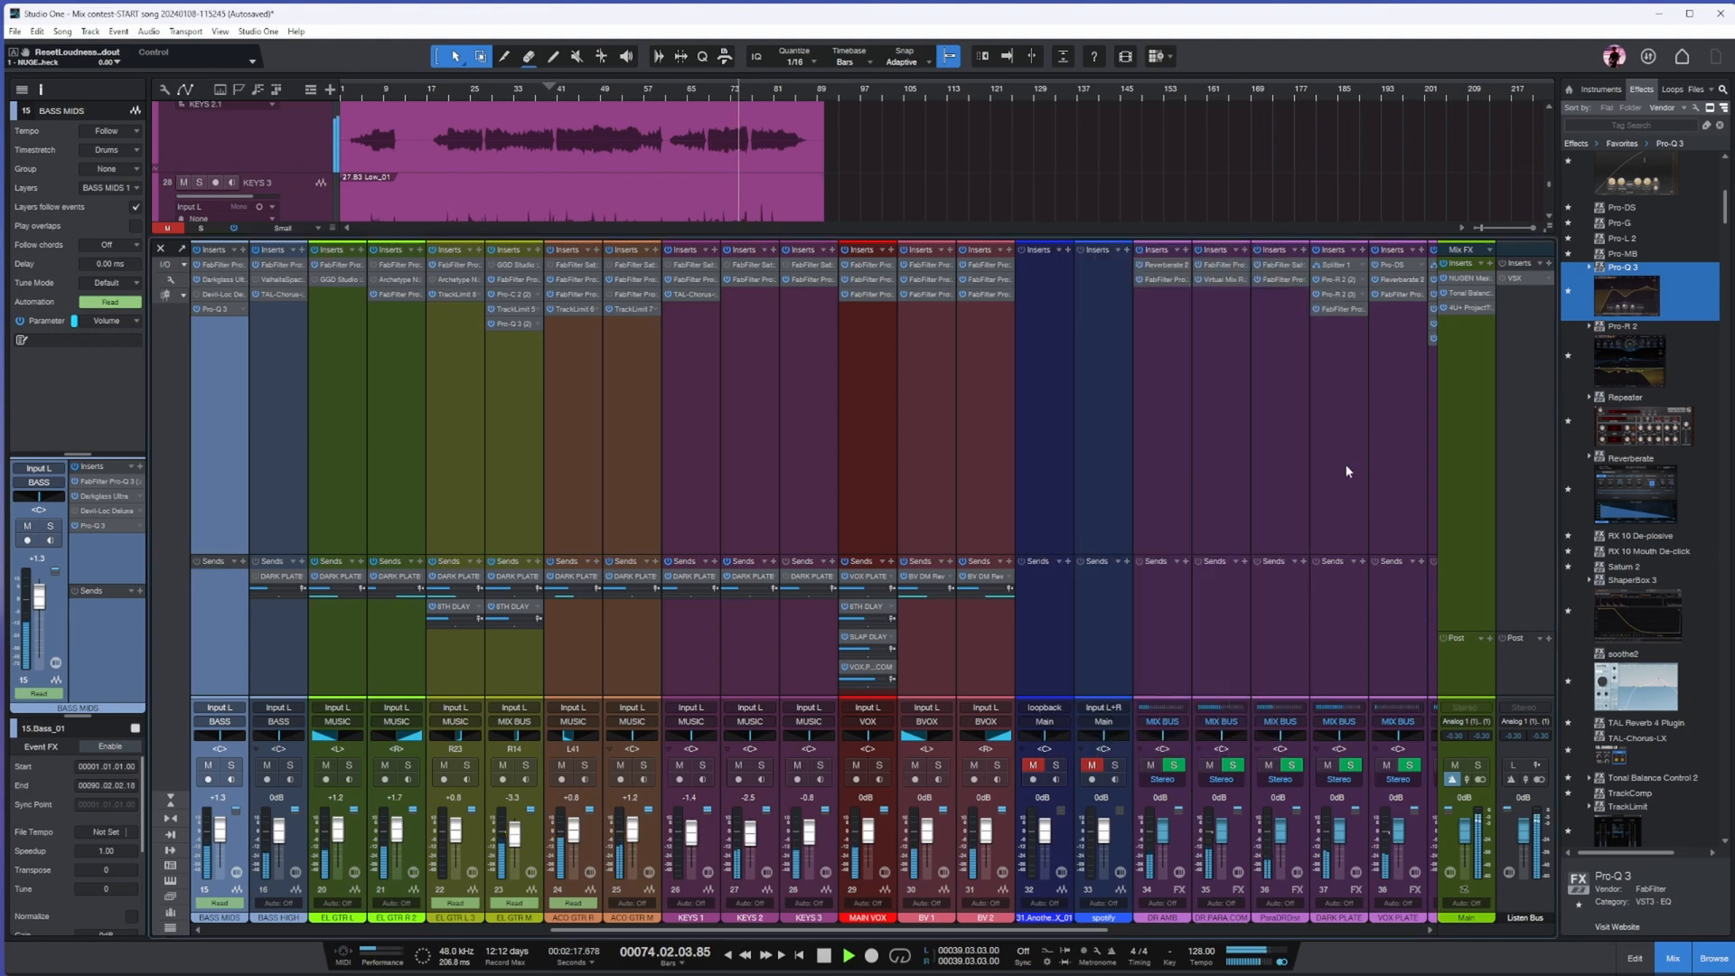
pyautogui.click(1673, 959)
# - Show EL GTR L 3's pan automation, move it to L50 from about bar 75 to 94, and play from about bar 77
pyautogui.scroll(10, 1140, 544)
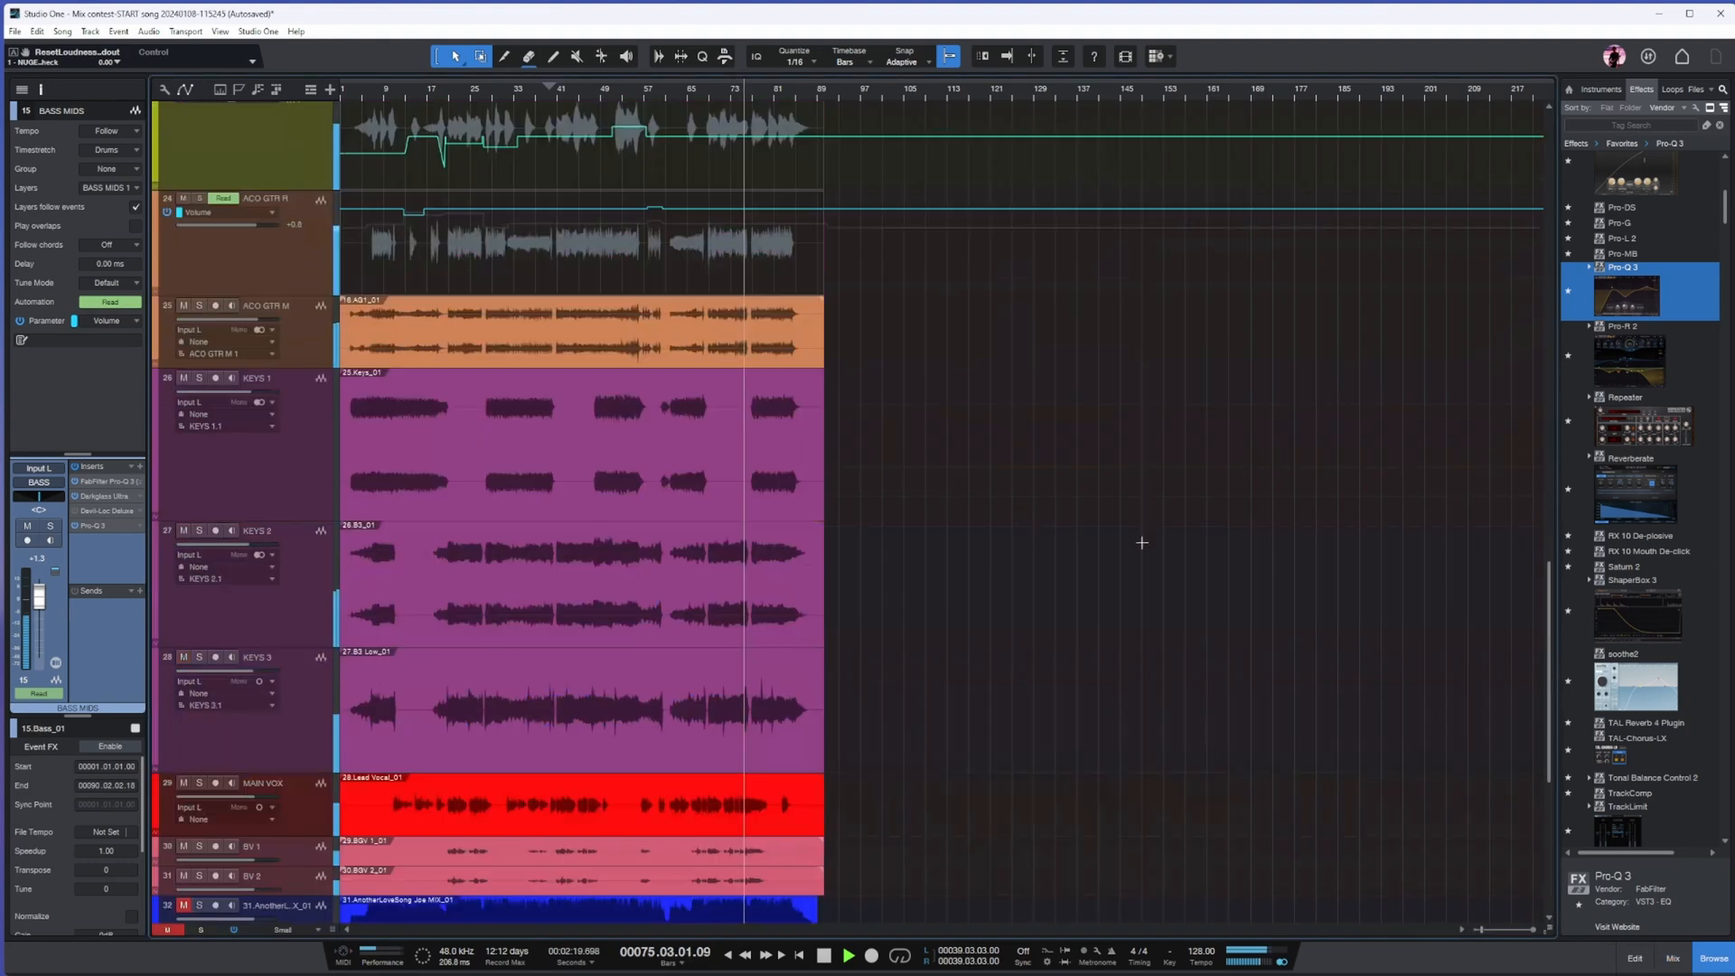
pyautogui.scroll(1, 1137, 547)
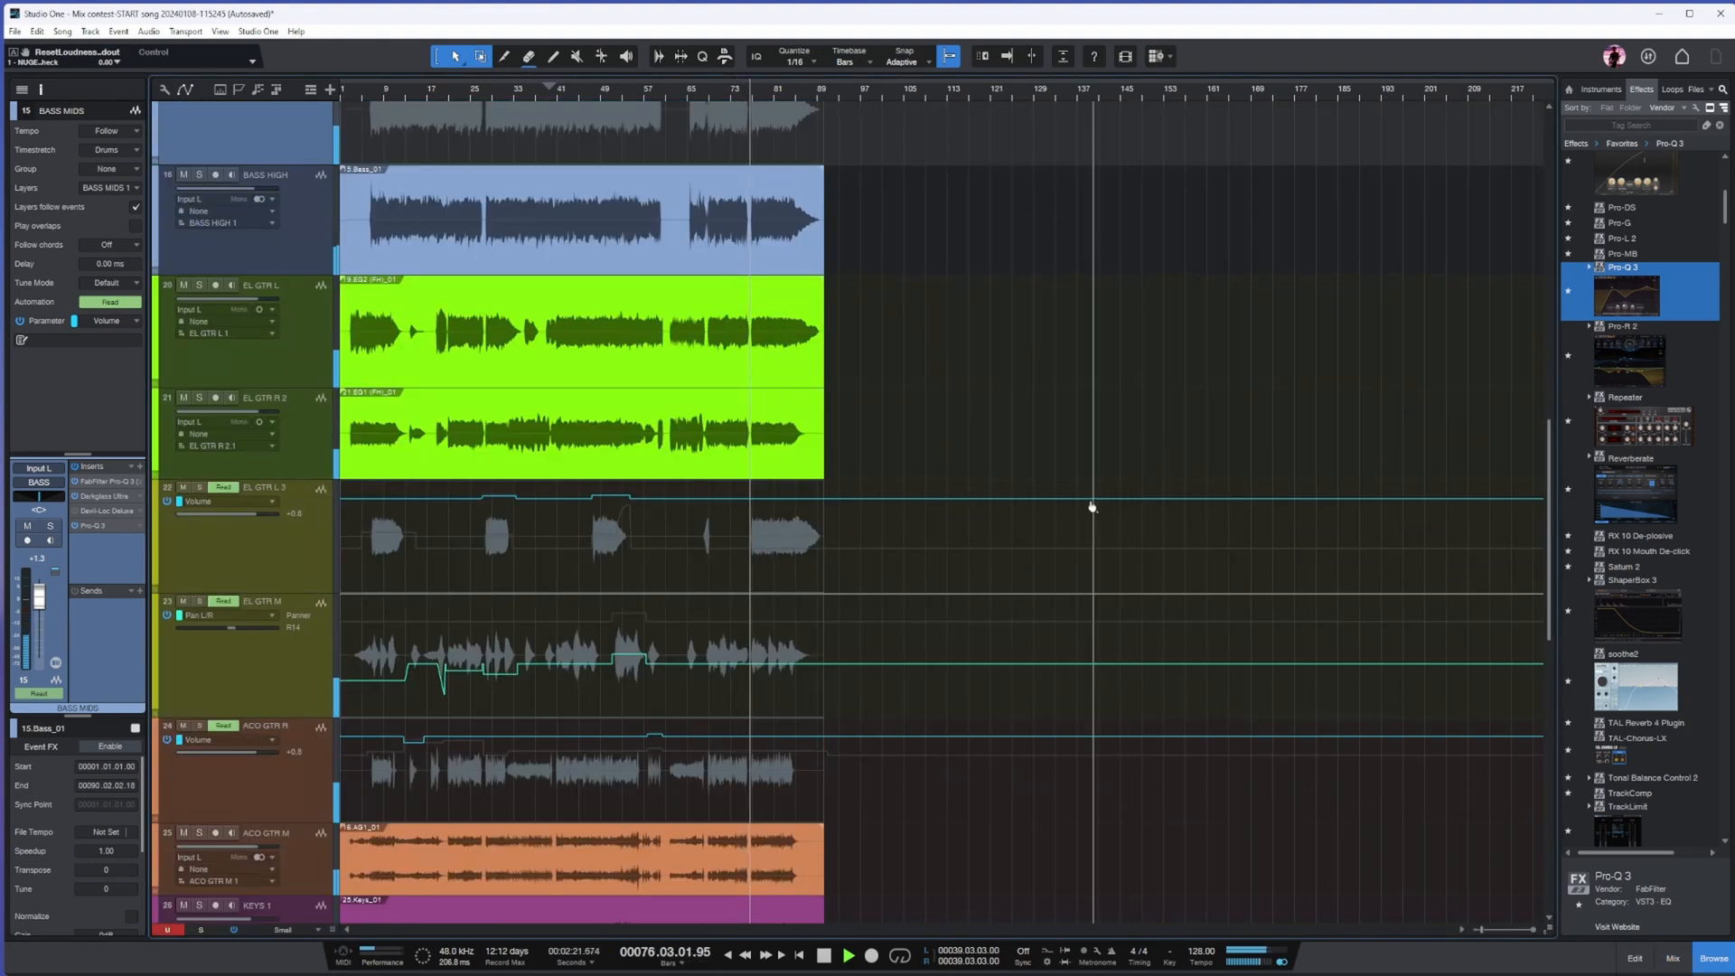
pyautogui.scroll(3, 1039, 524)
pyautogui.scroll(-1, 967, 539)
pyautogui.click(281, 563)
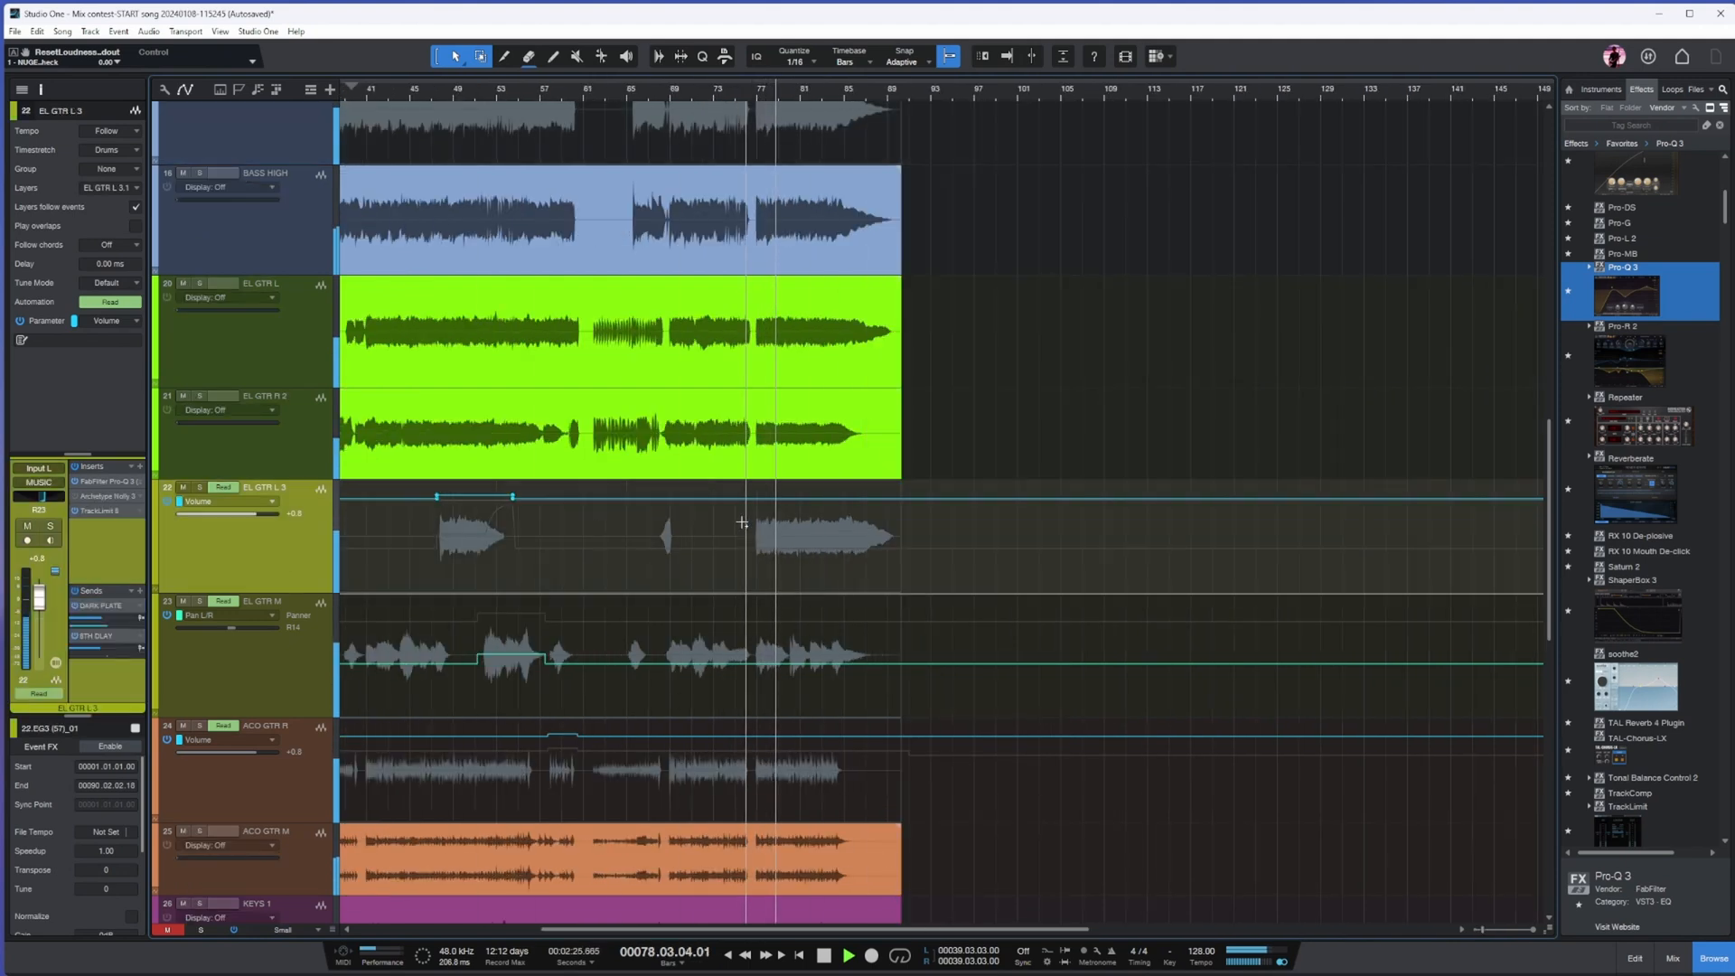
pyautogui.click(228, 502)
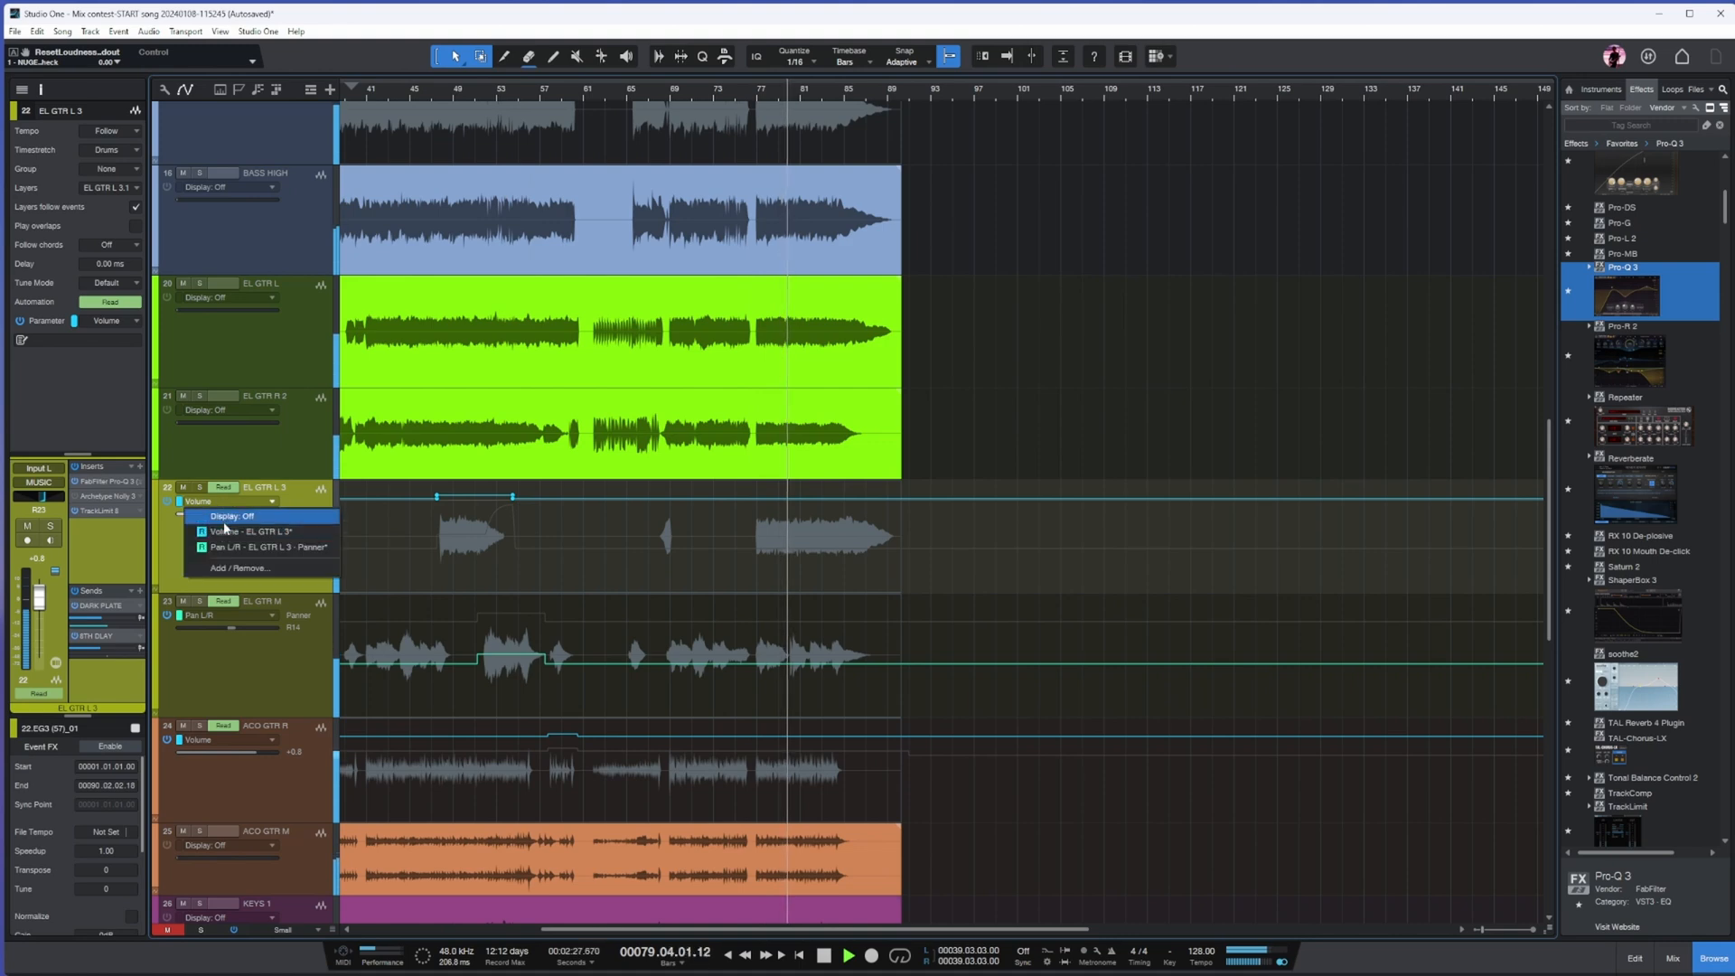
pyautogui.click(232, 546)
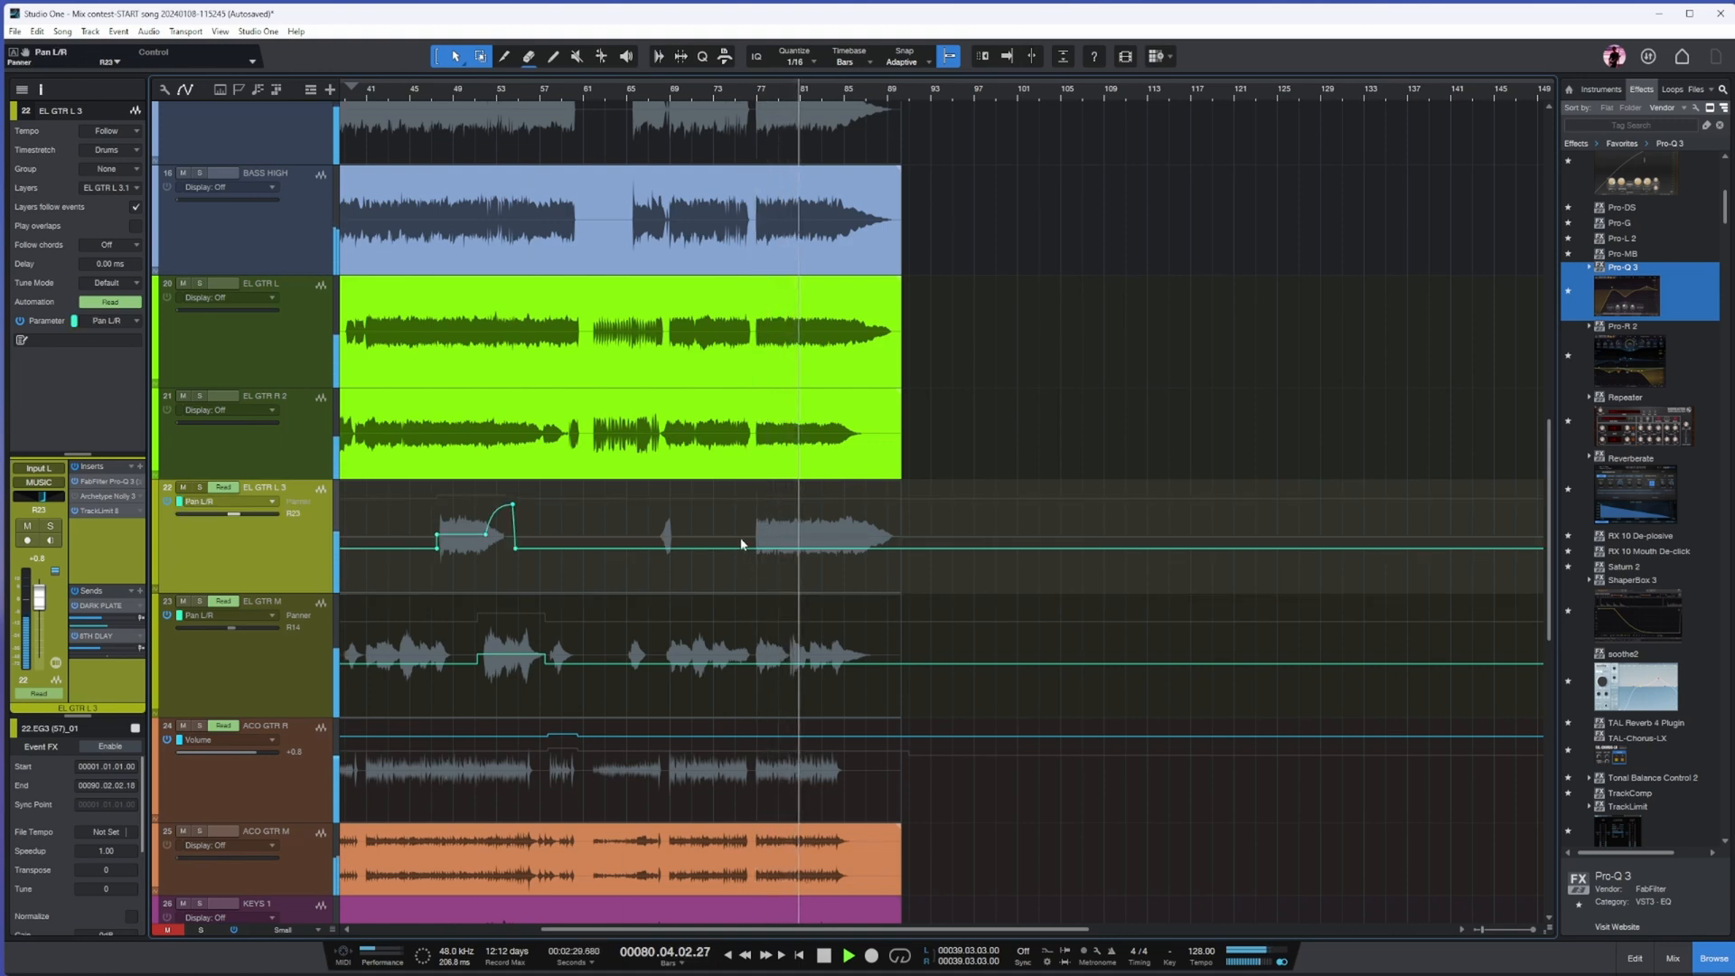
pyautogui.moveTo(741, 544); pyautogui.dragTo(845, 262)
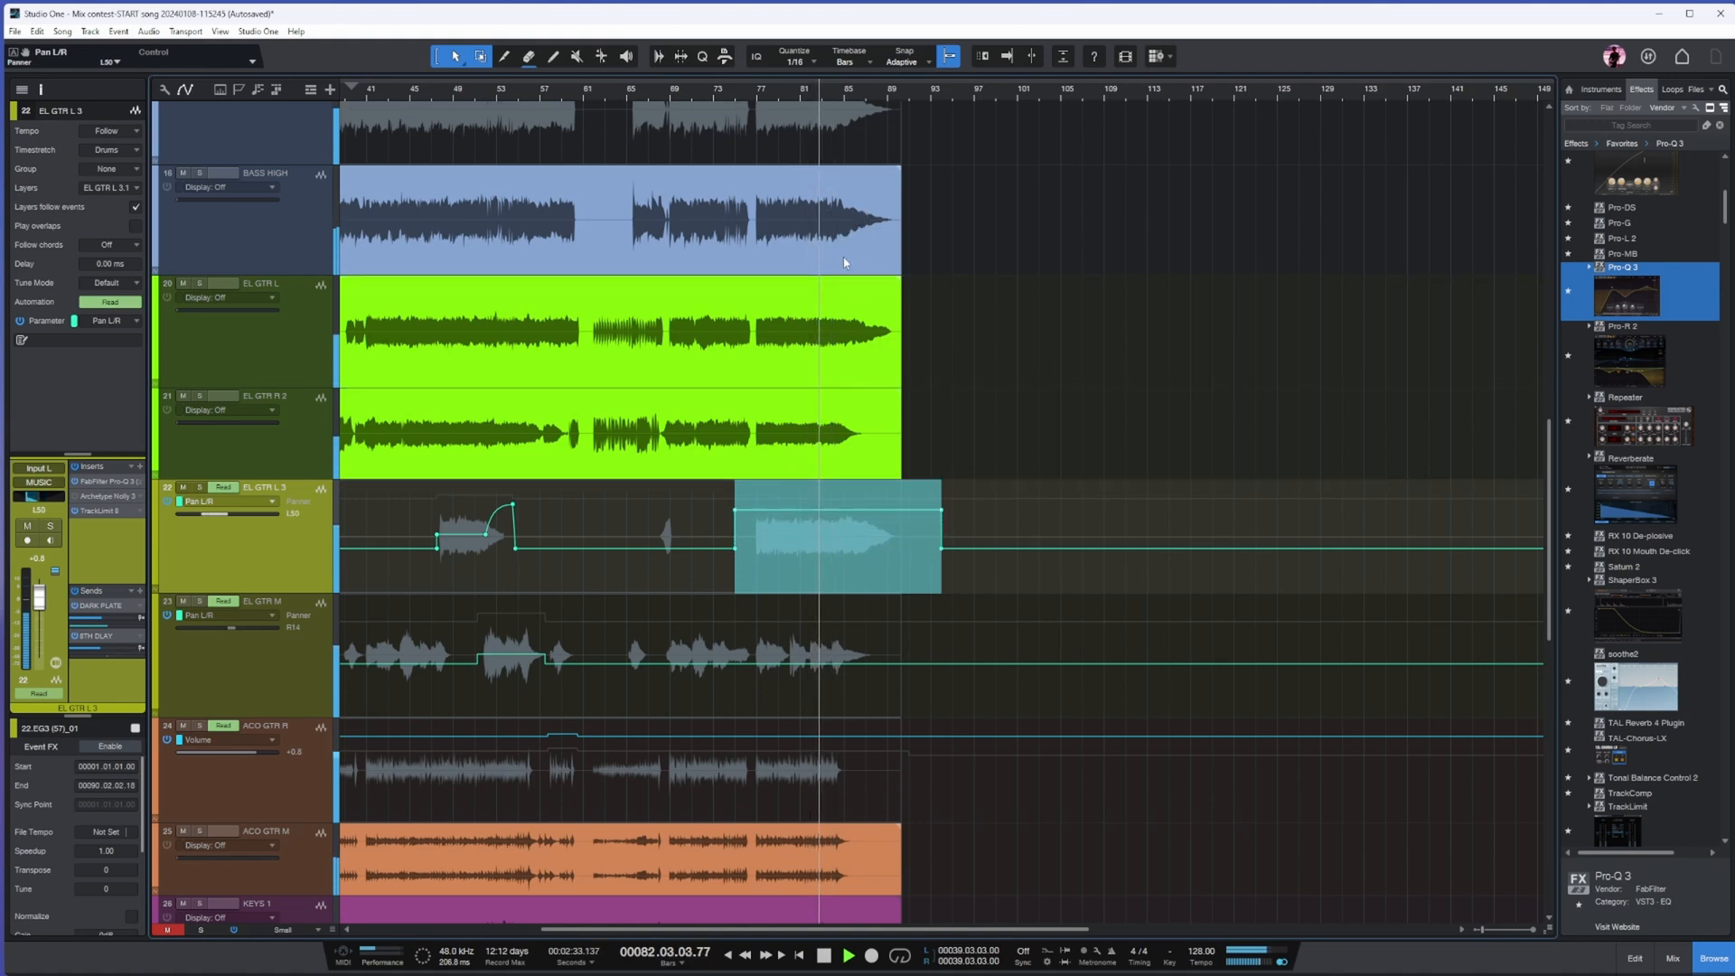
pyautogui.click(755, 92)
# - Show EL GTR M's volume automation and raise it to -1.5 dB from about bar 77 to bar 92
pyautogui.click(264, 661)
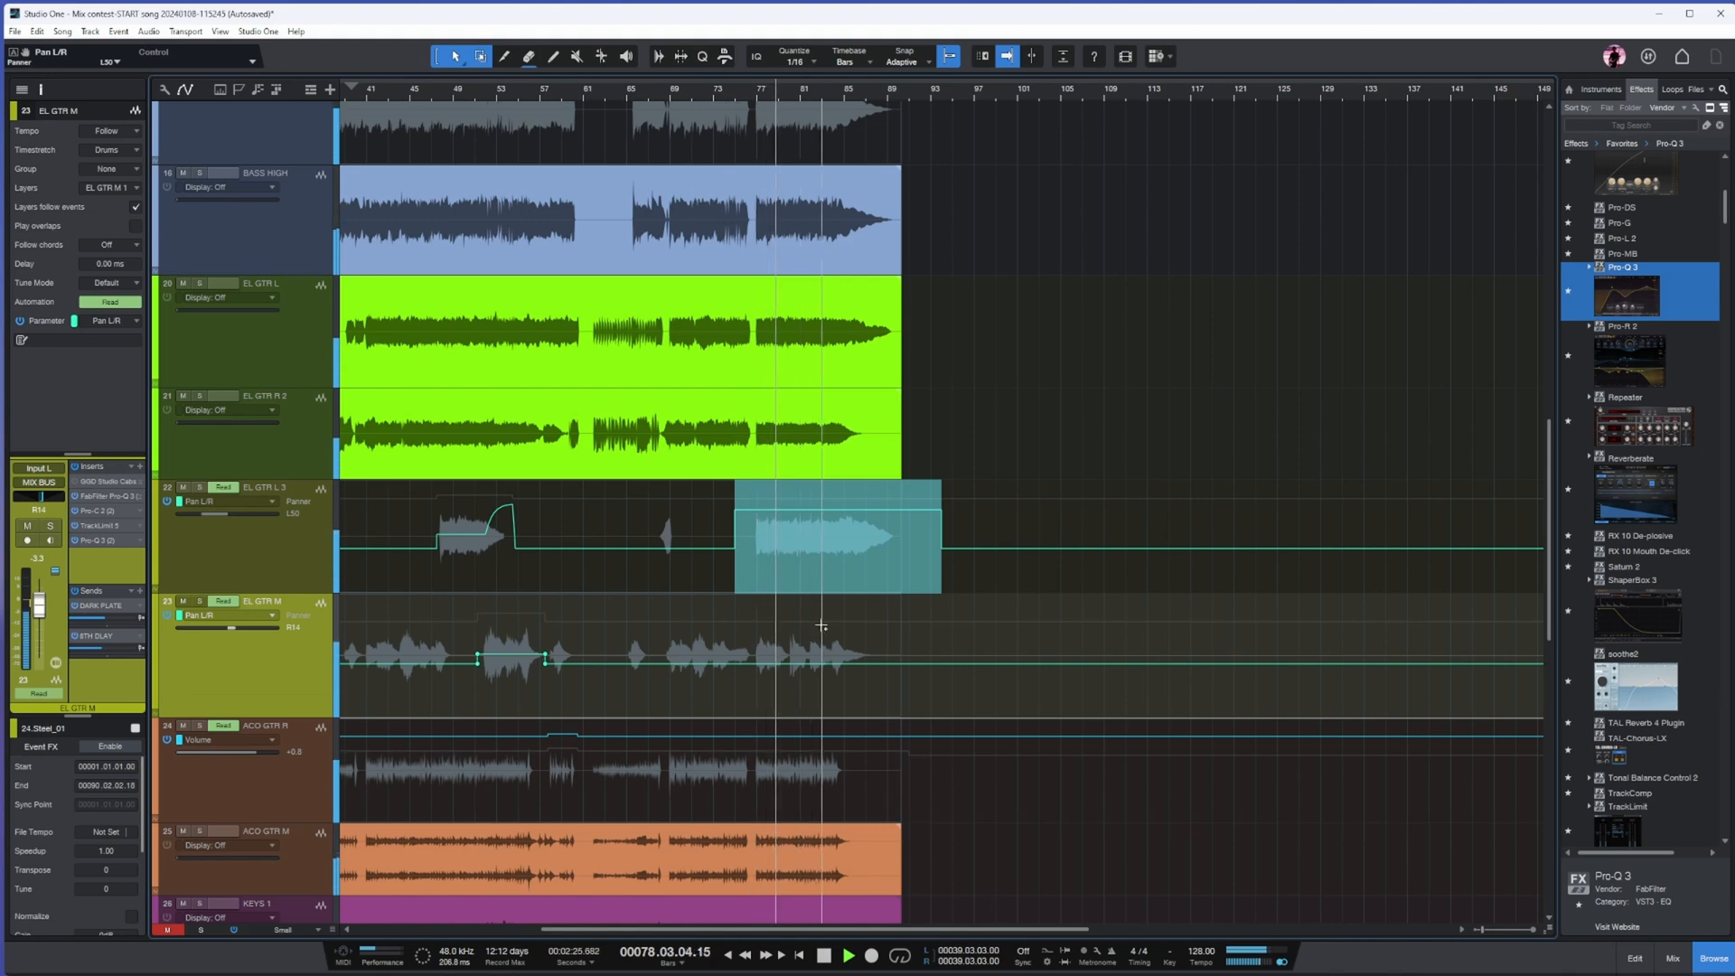
pyautogui.click(760, 670)
pyautogui.click(218, 623)
pyautogui.click(206, 641)
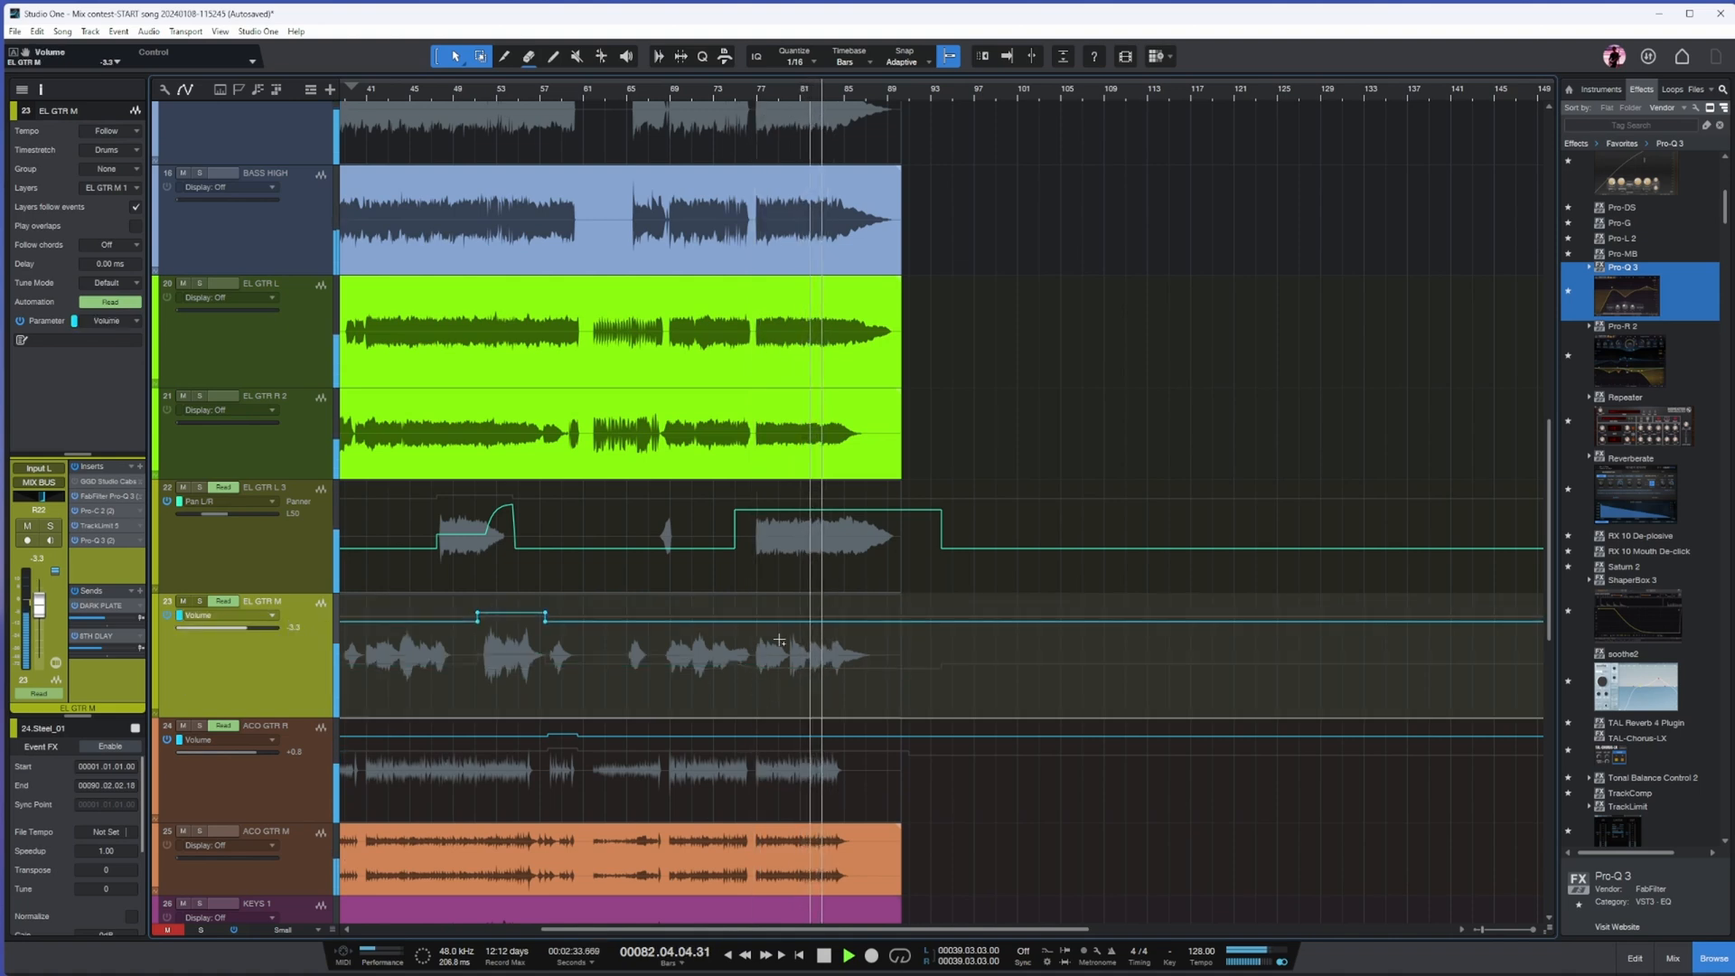
pyautogui.moveTo(758, 644); pyautogui.dragTo(920, 644)
pyautogui.moveTo(852, 598); pyautogui.dragTo(852, 587)
# - Show ACO GTR R's pan automation and move it to L69 from about bar 77 to bar 86
pyautogui.scroll(-3, 1189, 472)
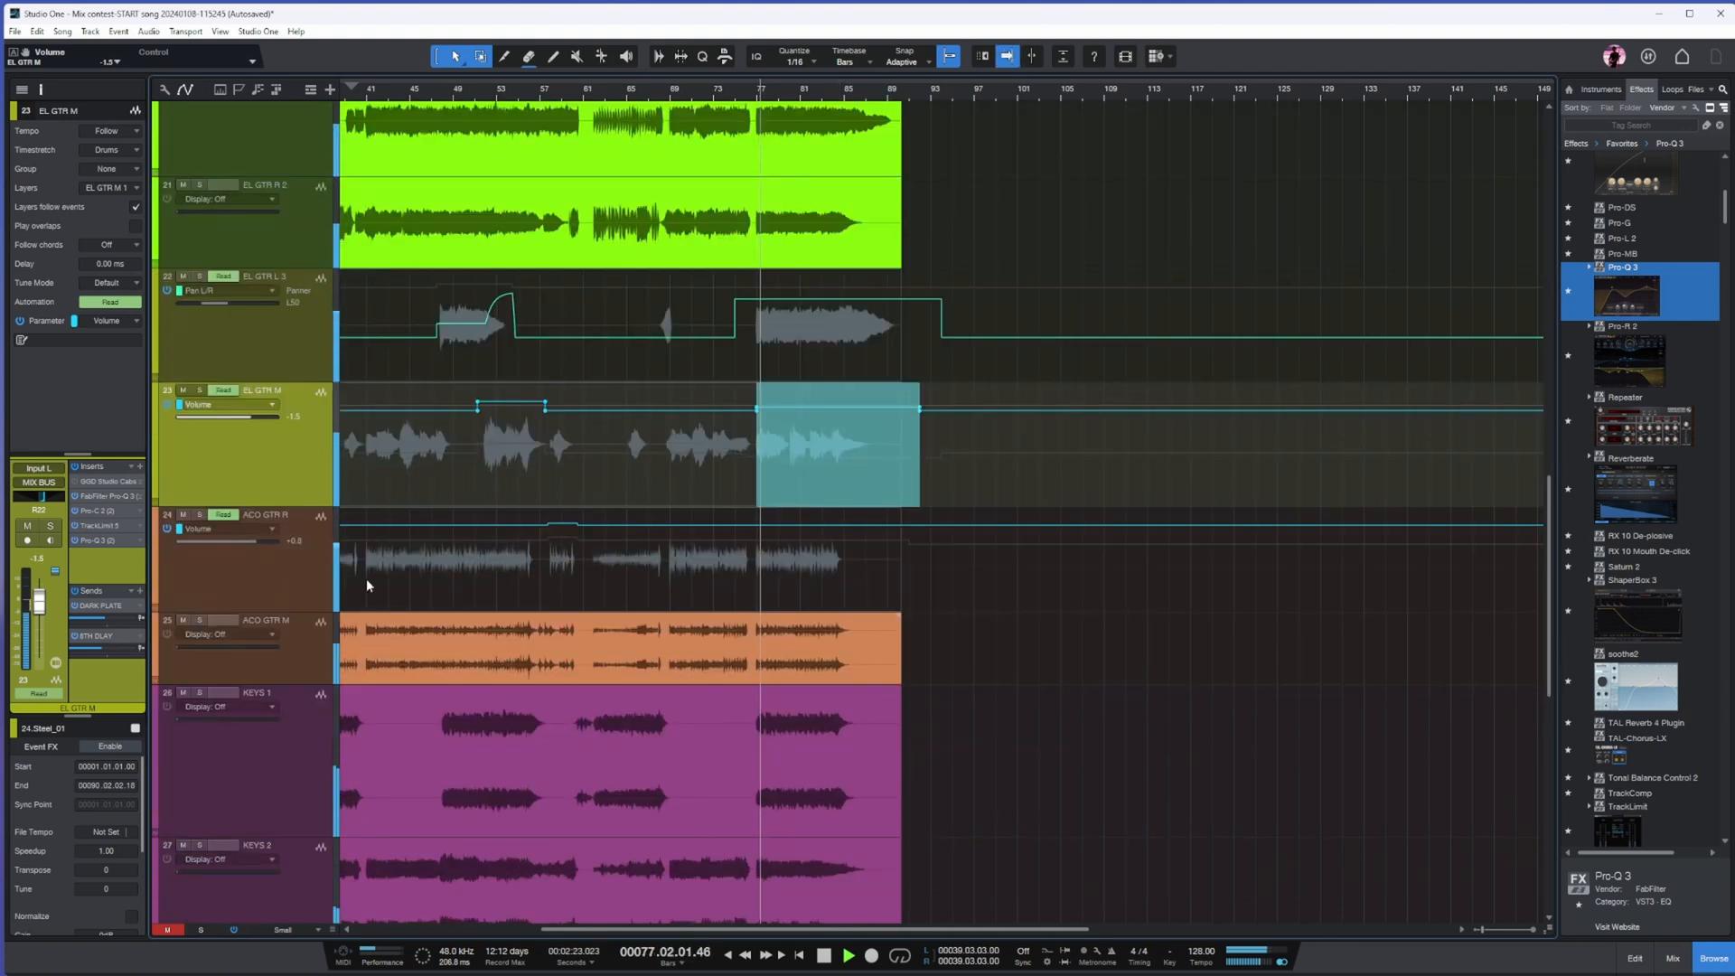
pyautogui.click(618, 550)
pyautogui.press('e')
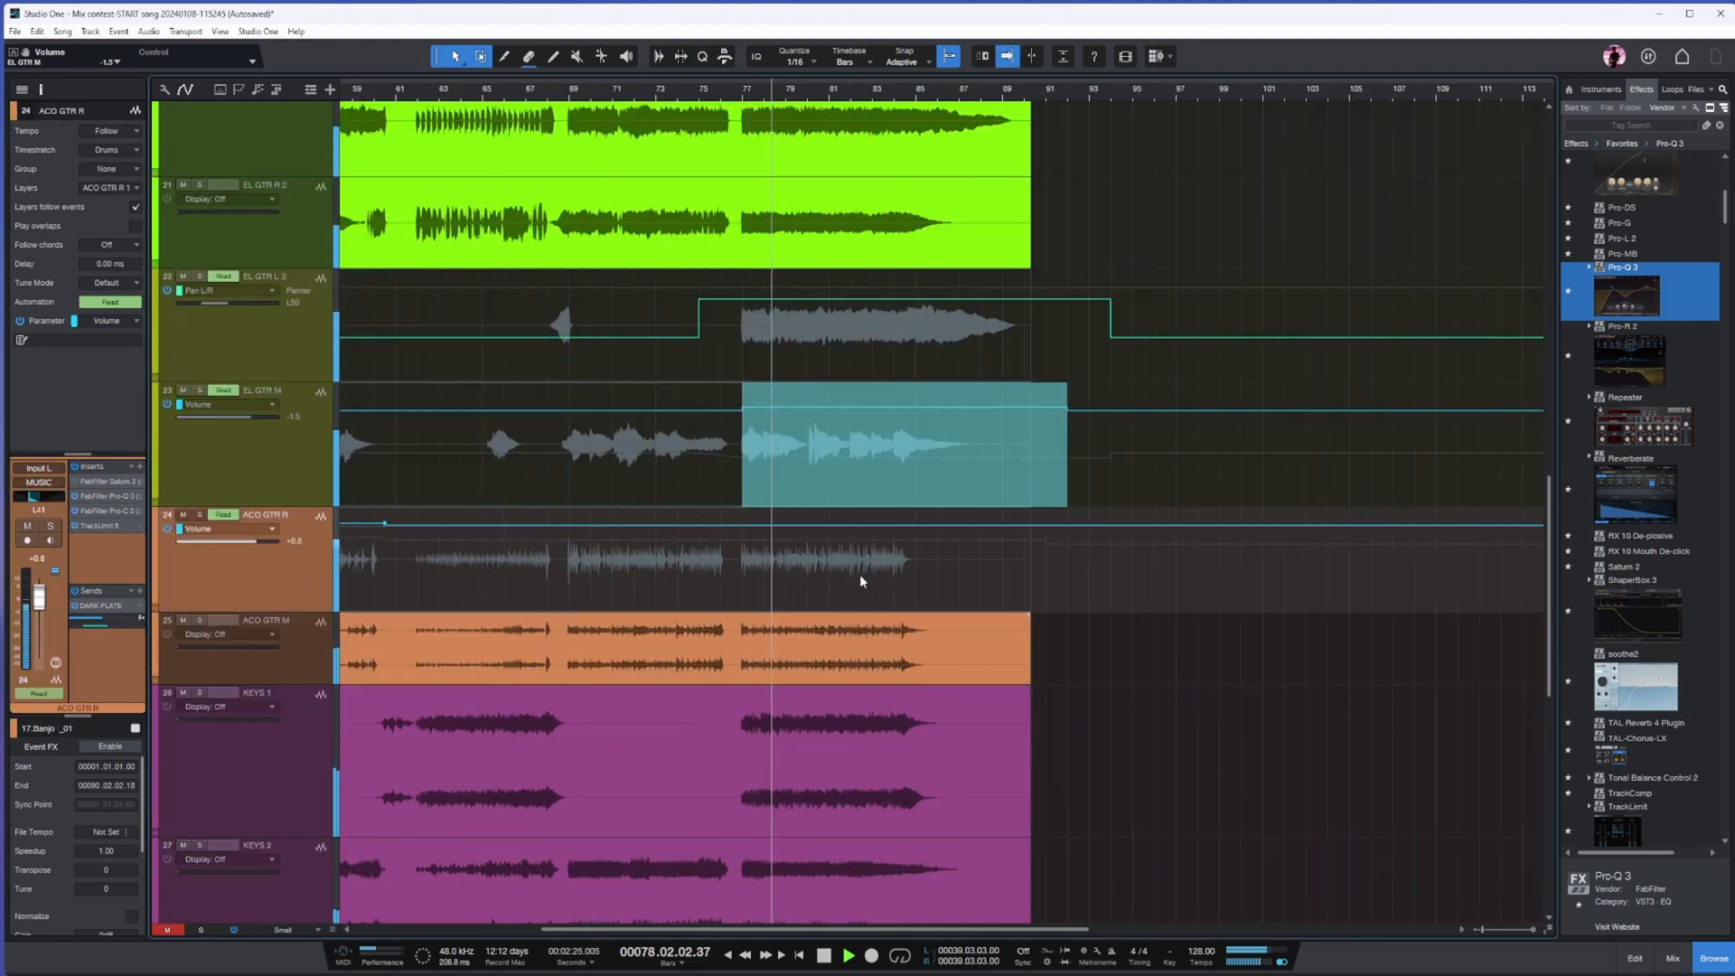
pyautogui.click(237, 530)
pyautogui.click(270, 575)
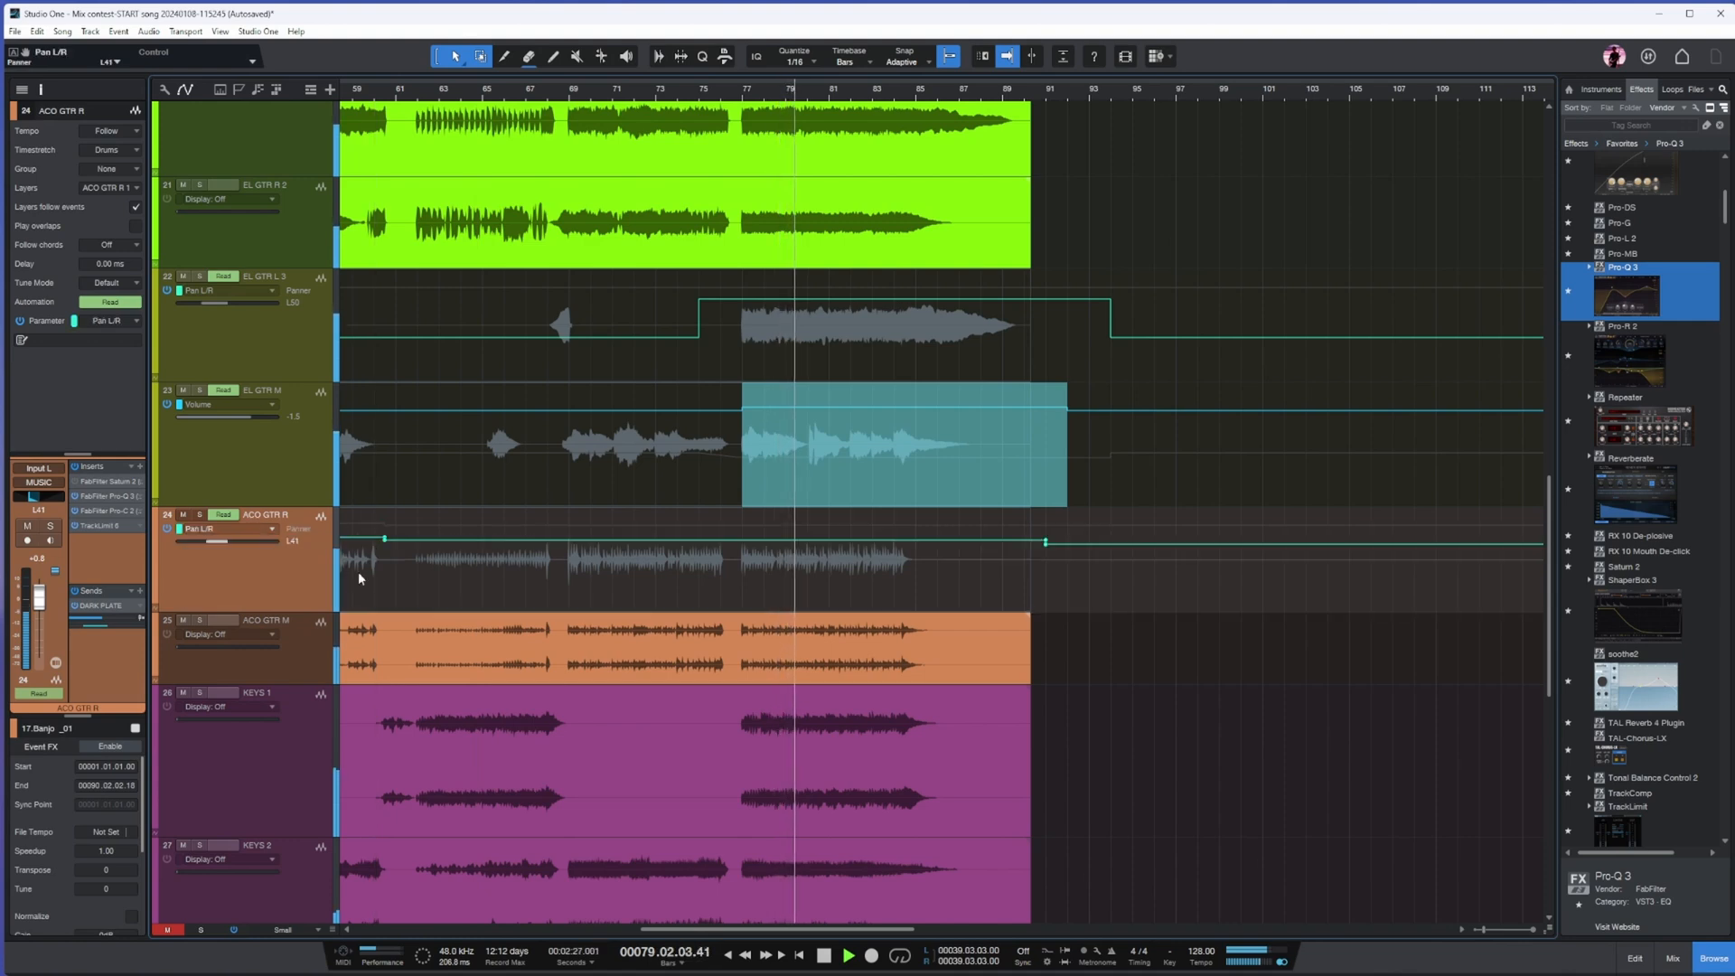
pyautogui.moveTo(732, 557); pyautogui.dragTo(938, 561)
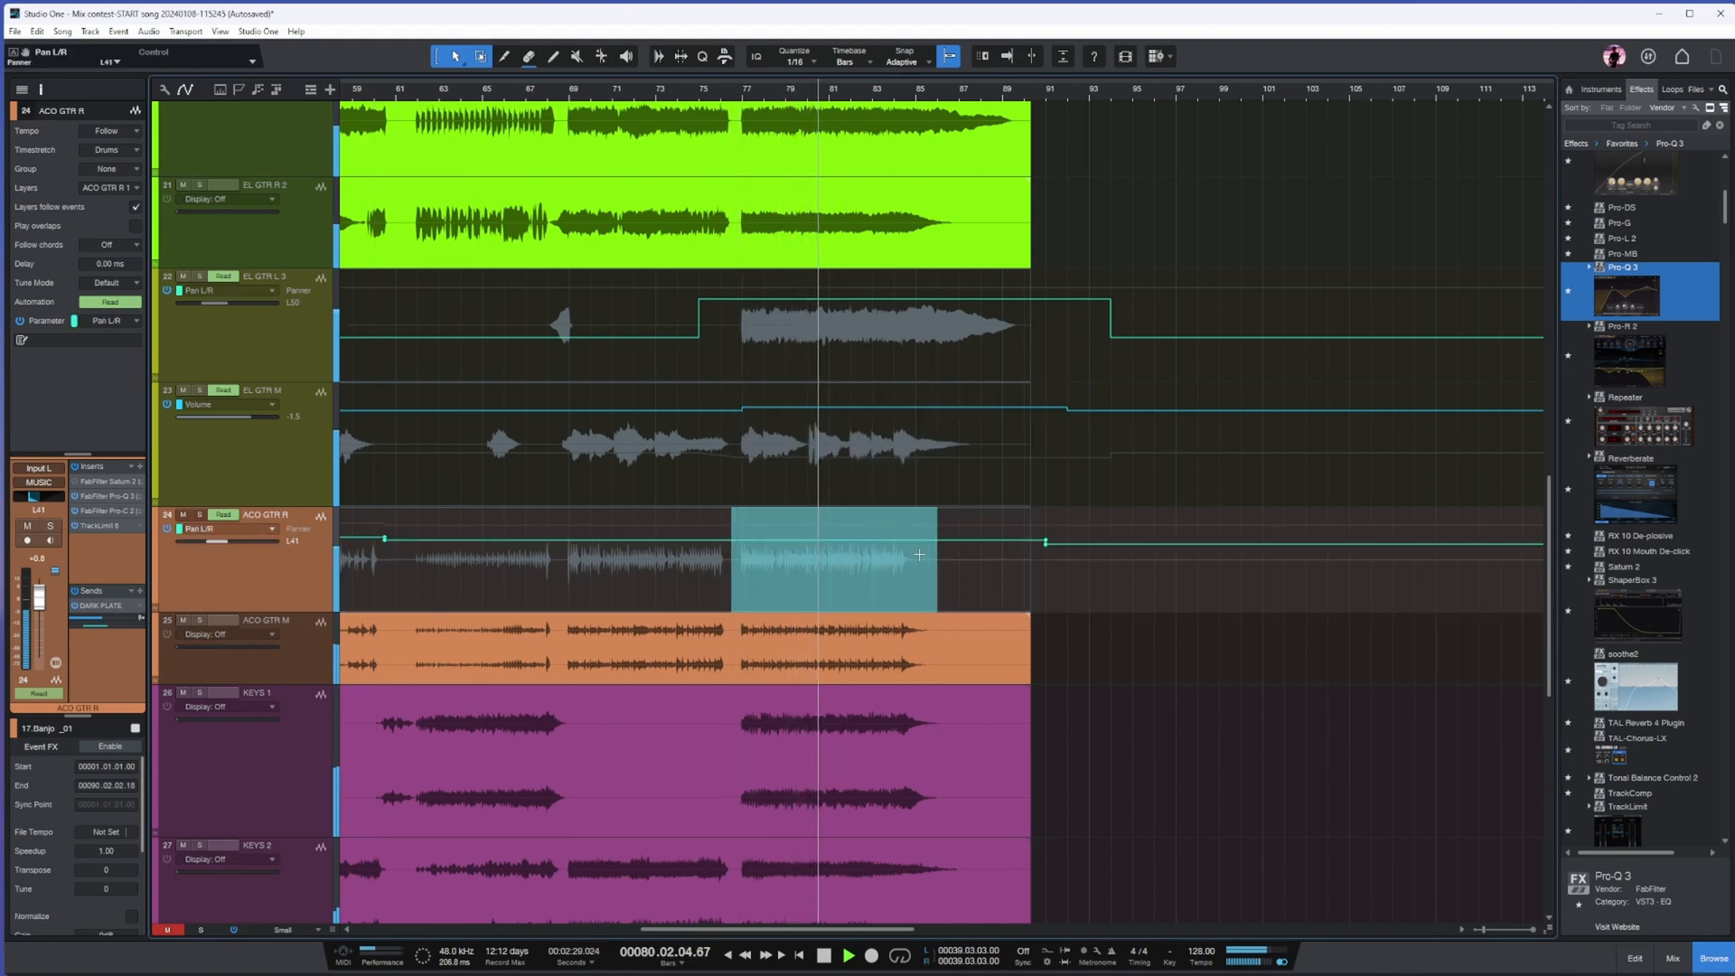
pyautogui.moveTo(854, 523); pyautogui.dragTo(883, 437)
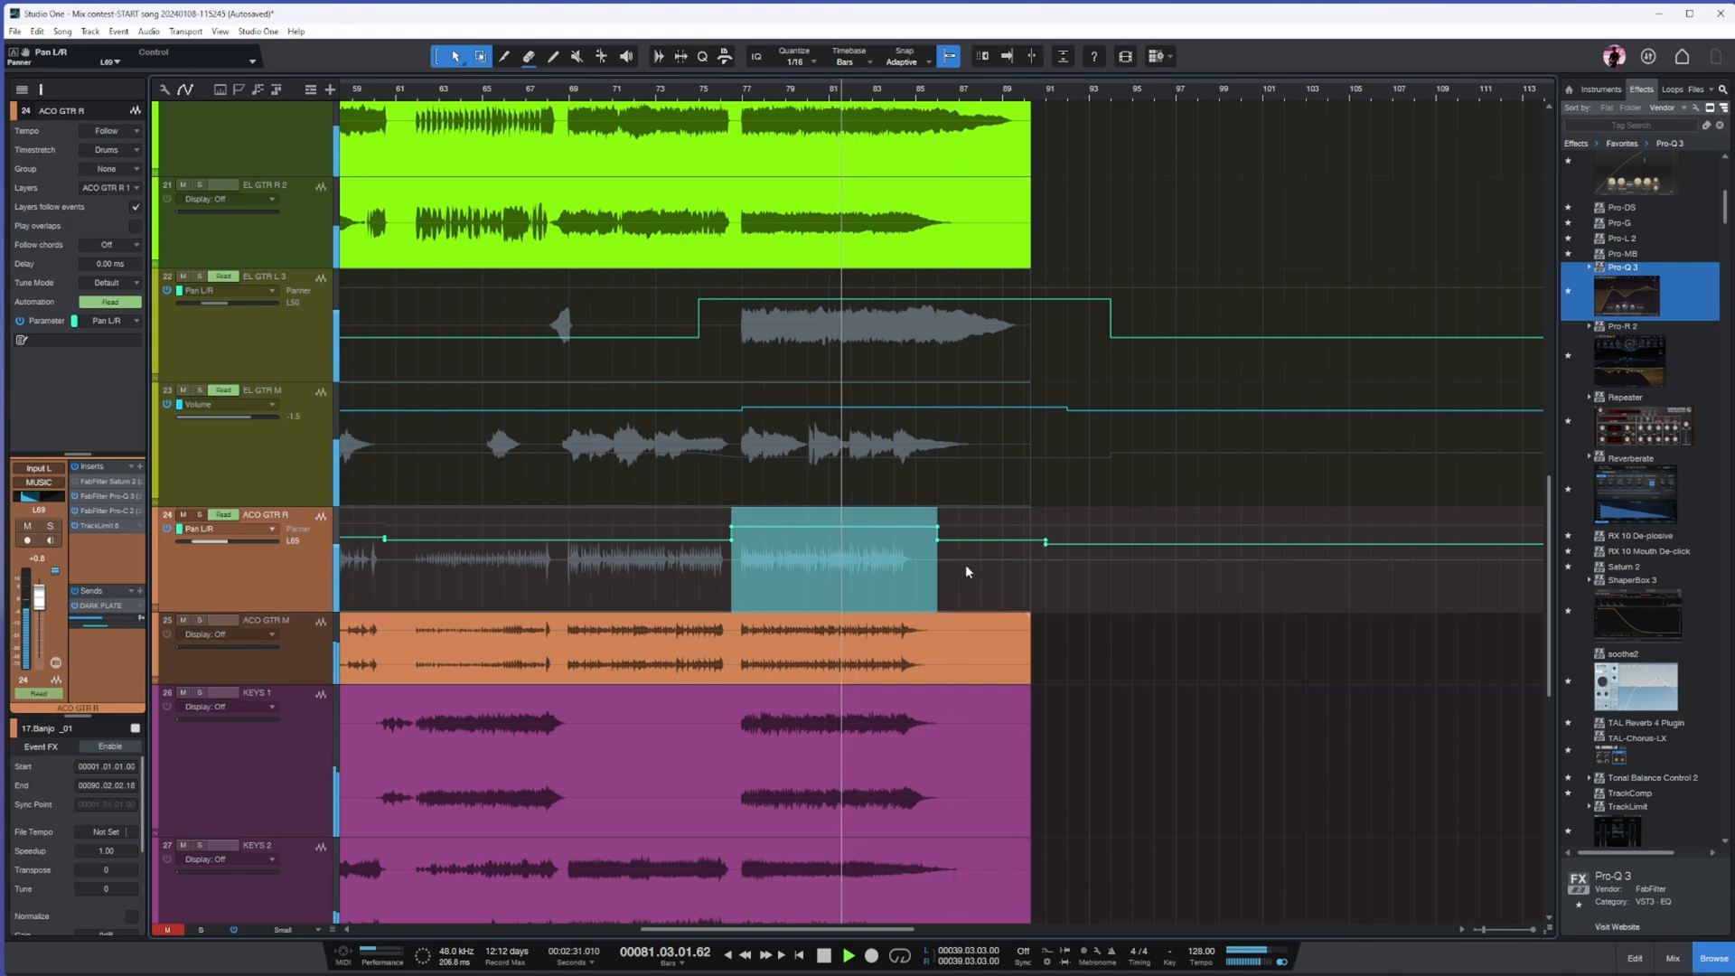
# - Stop playback, hide the other tracks' automation and show the volume automation on KEYS 2
pyautogui.press('w')
pyautogui.scroll(-2, 1079, 564)
pyautogui.press('w')
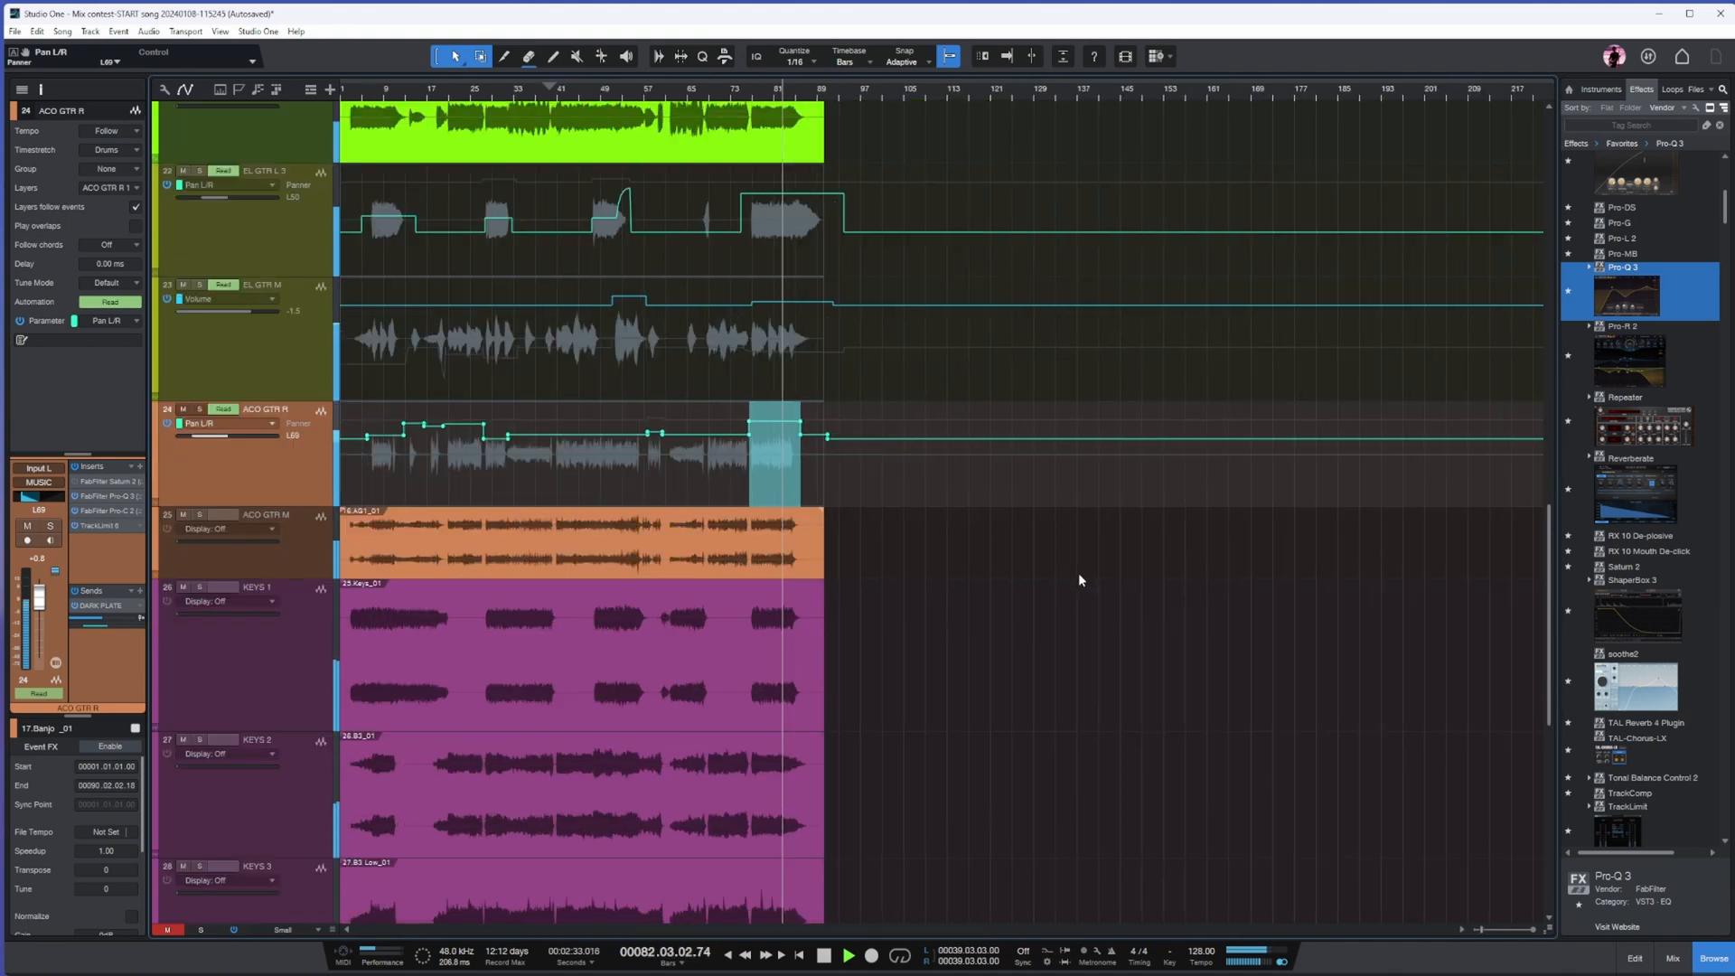
pyautogui.click(242, 782)
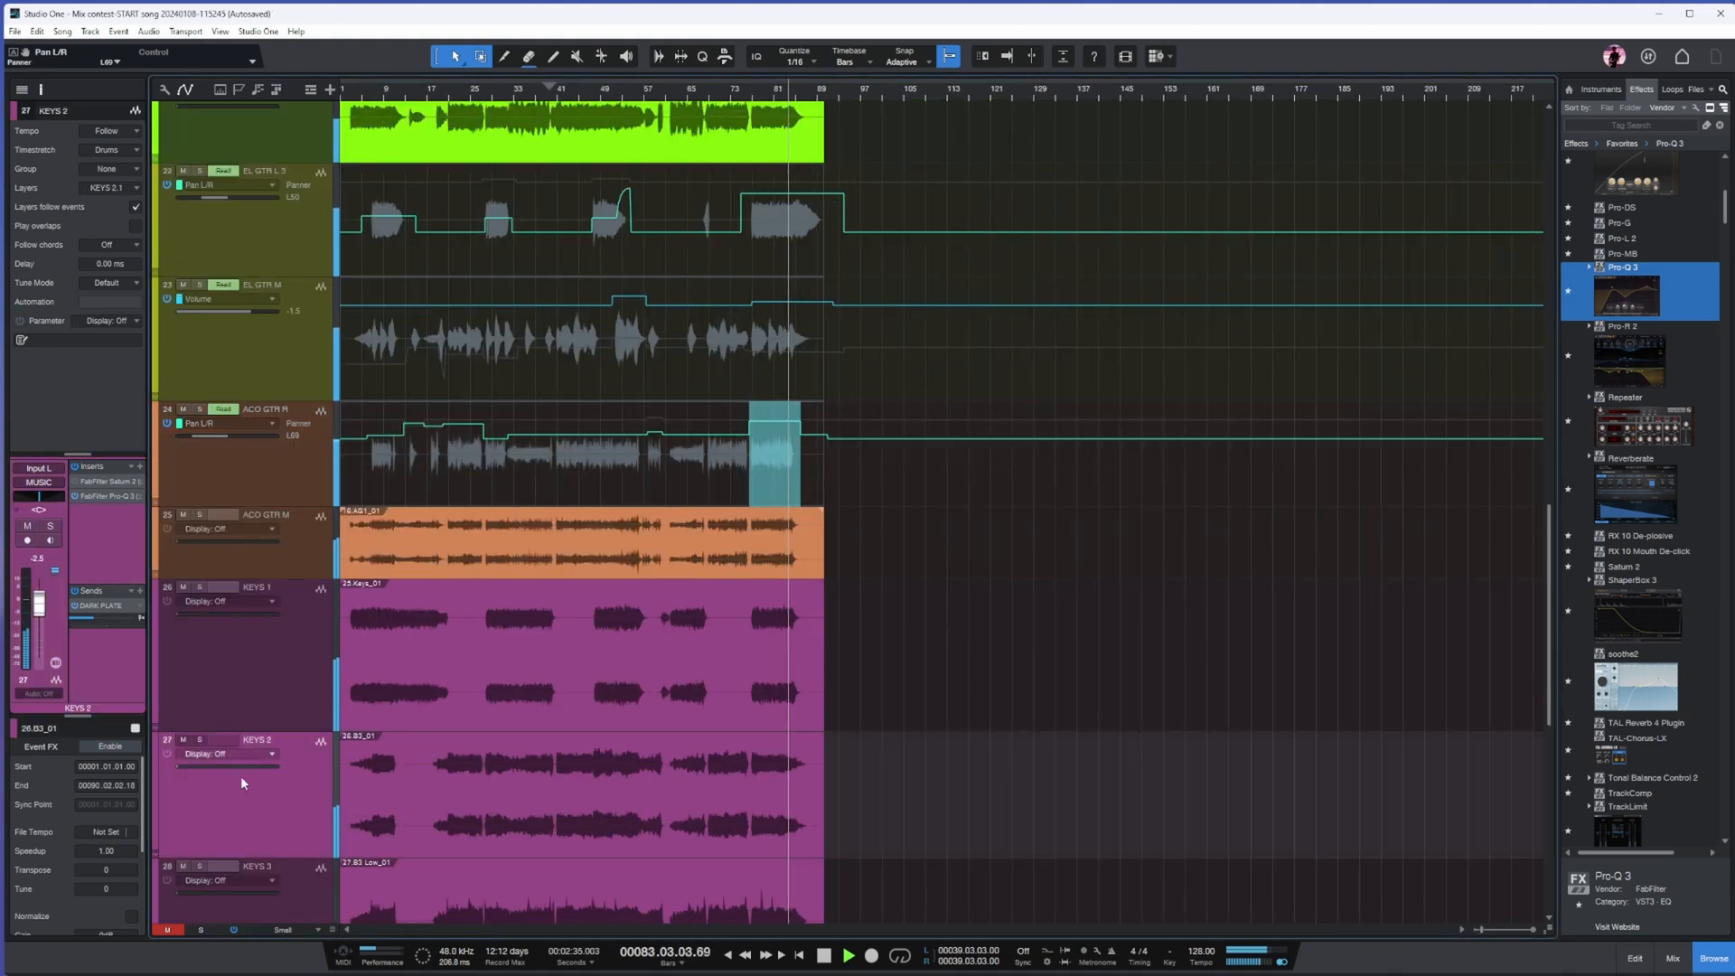
pyautogui.press('space')
pyautogui.press('a')
pyautogui.press('e')
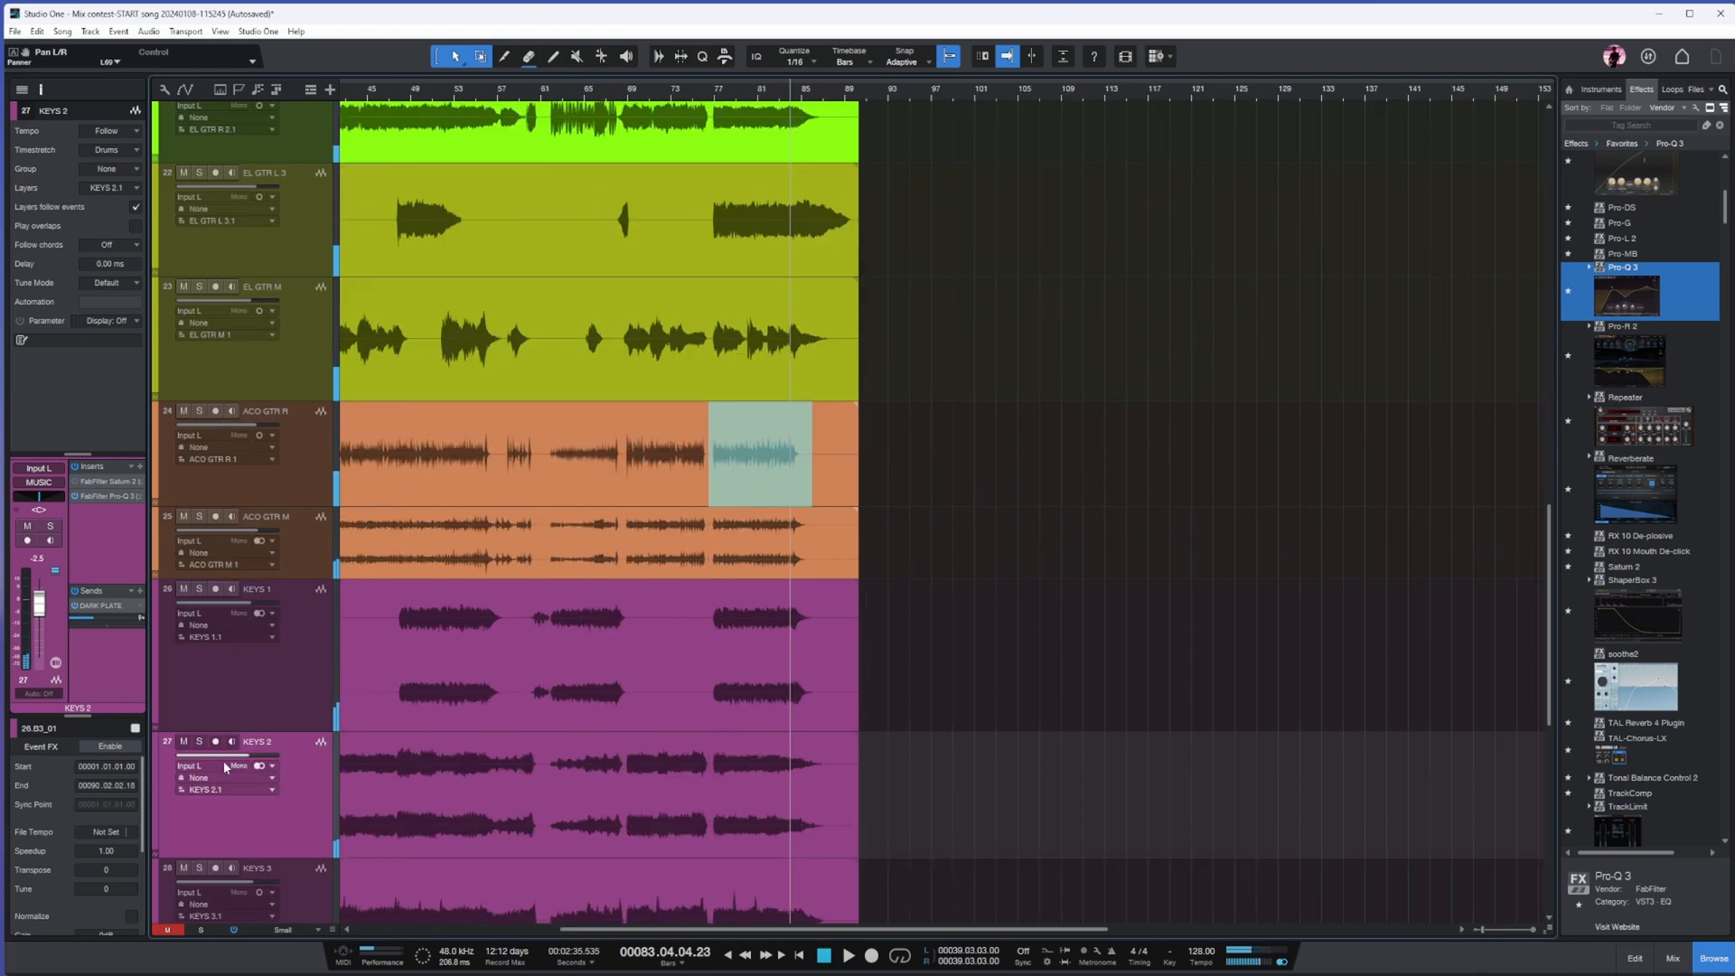
pyautogui.rightClick(242, 758)
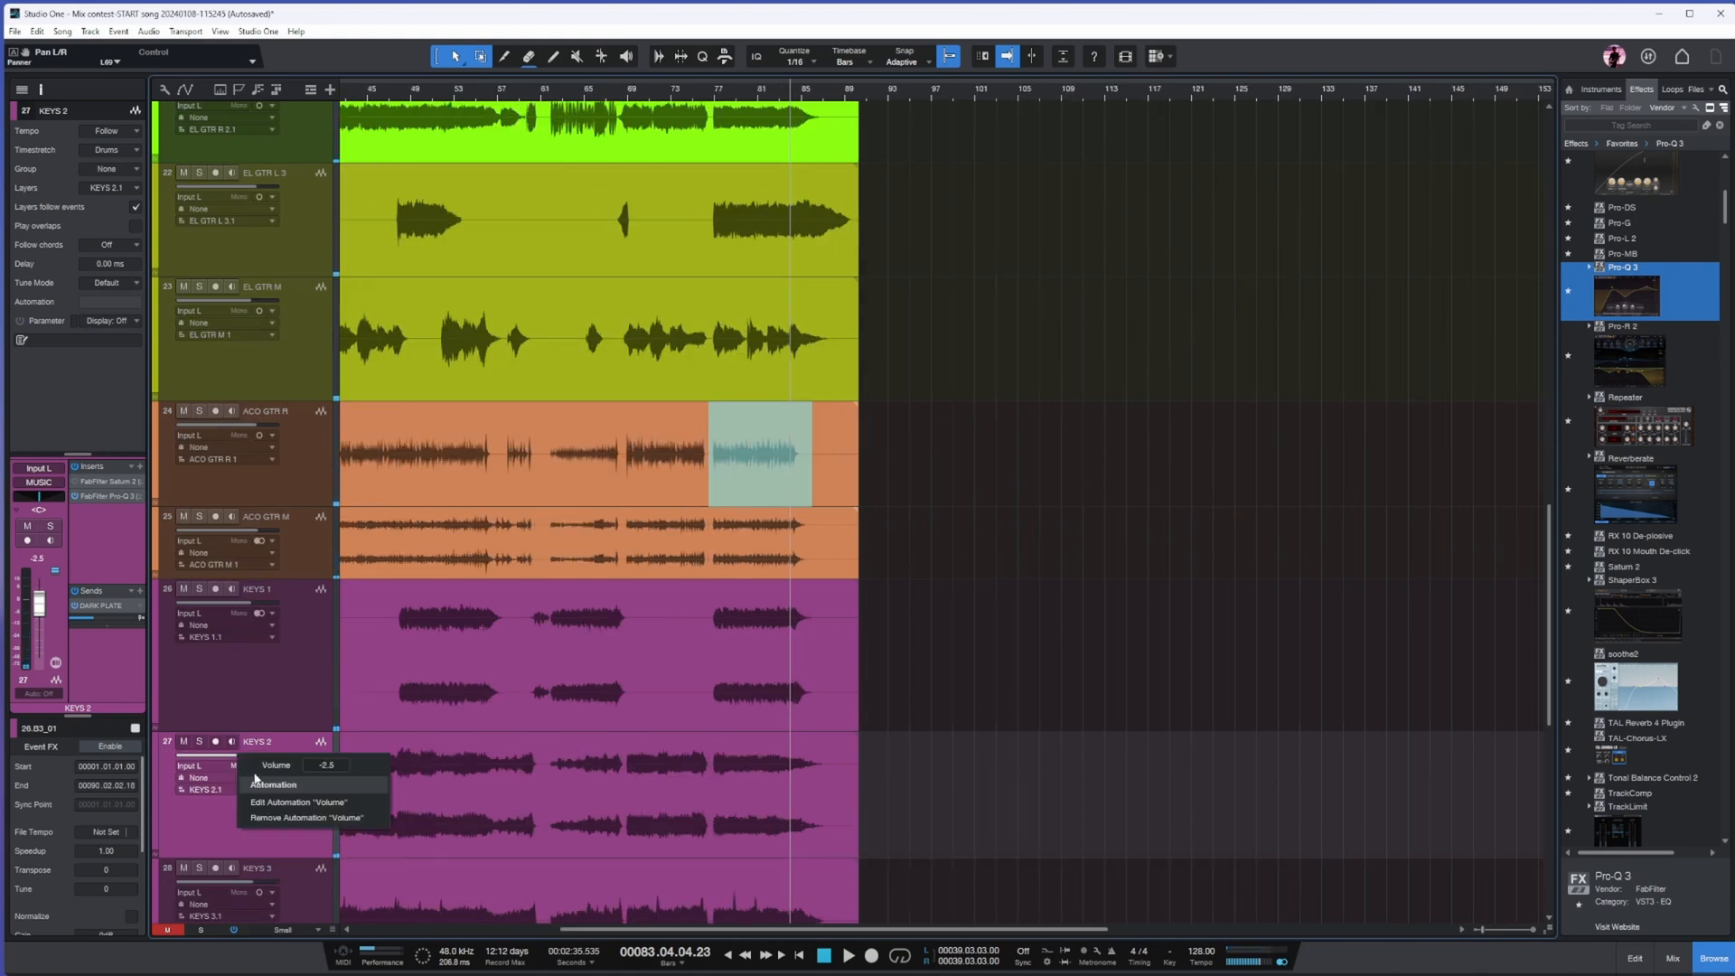
pyautogui.click(271, 802)
# - Raise KEYS 2's volume automation to +1.8 dB from about bar 77 to the end of the song during playback
pyautogui.press('e')
pyautogui.moveTo(637, 779); pyautogui.dragTo(937, 795)
pyautogui.moveTo(820, 755); pyautogui.dragTo(820, 676)
pyautogui.press('space')
pyautogui.press('w')
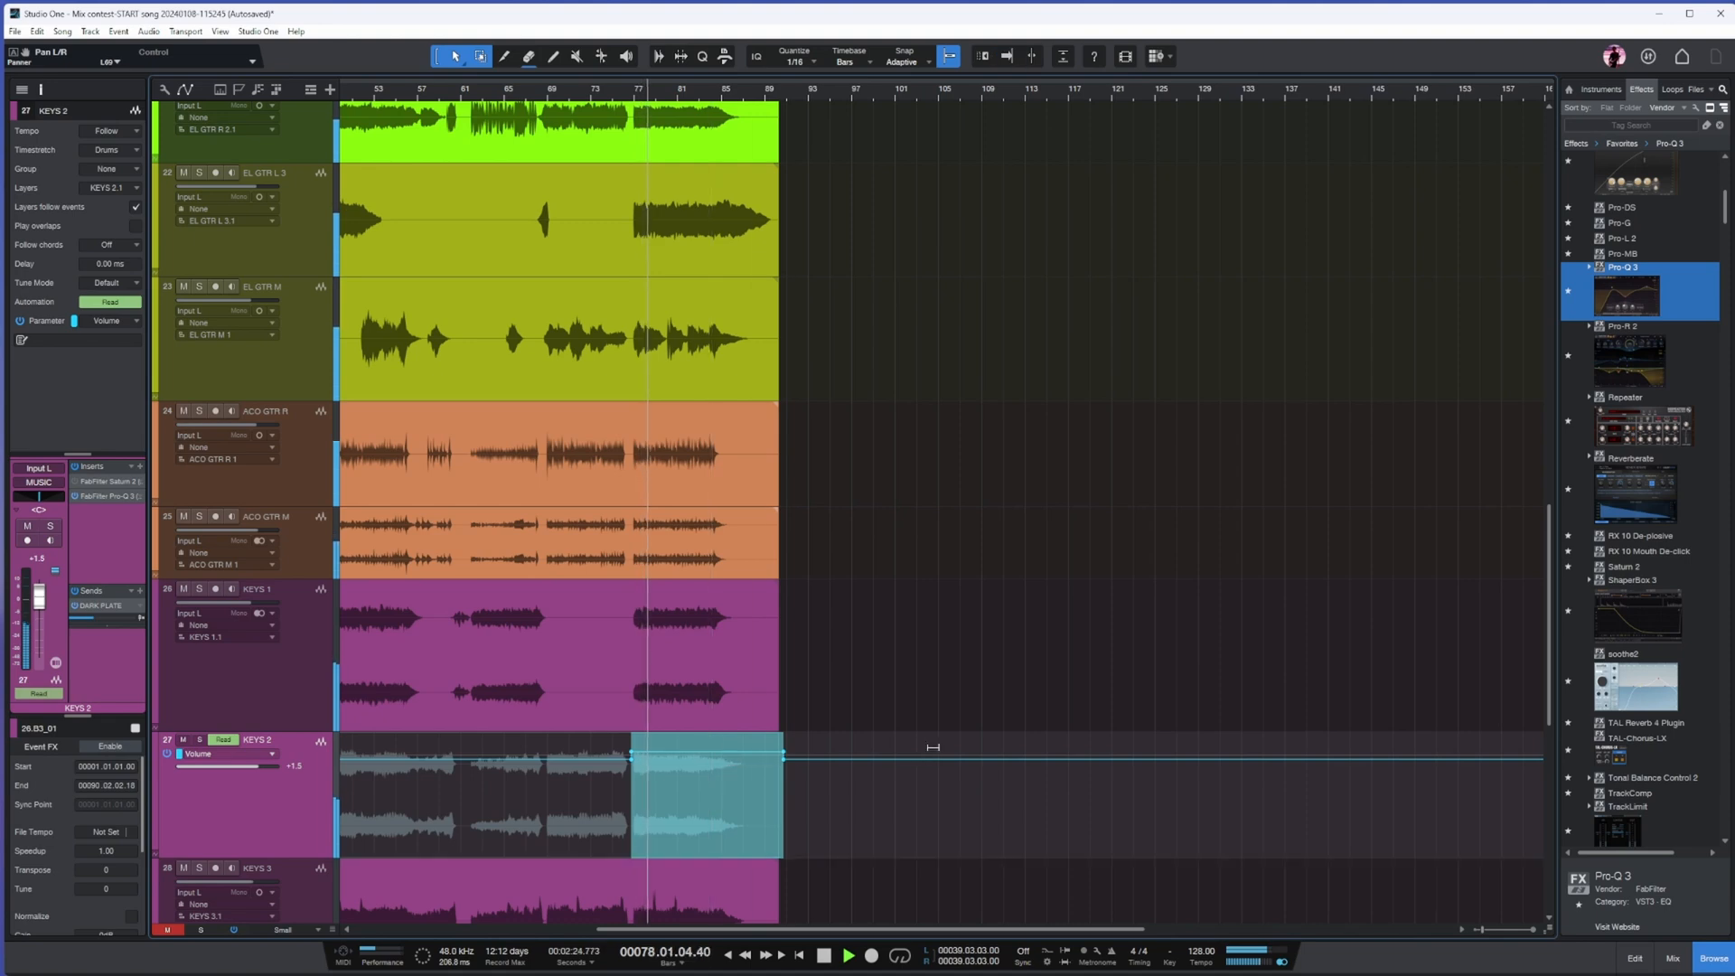
pyautogui.press('w')
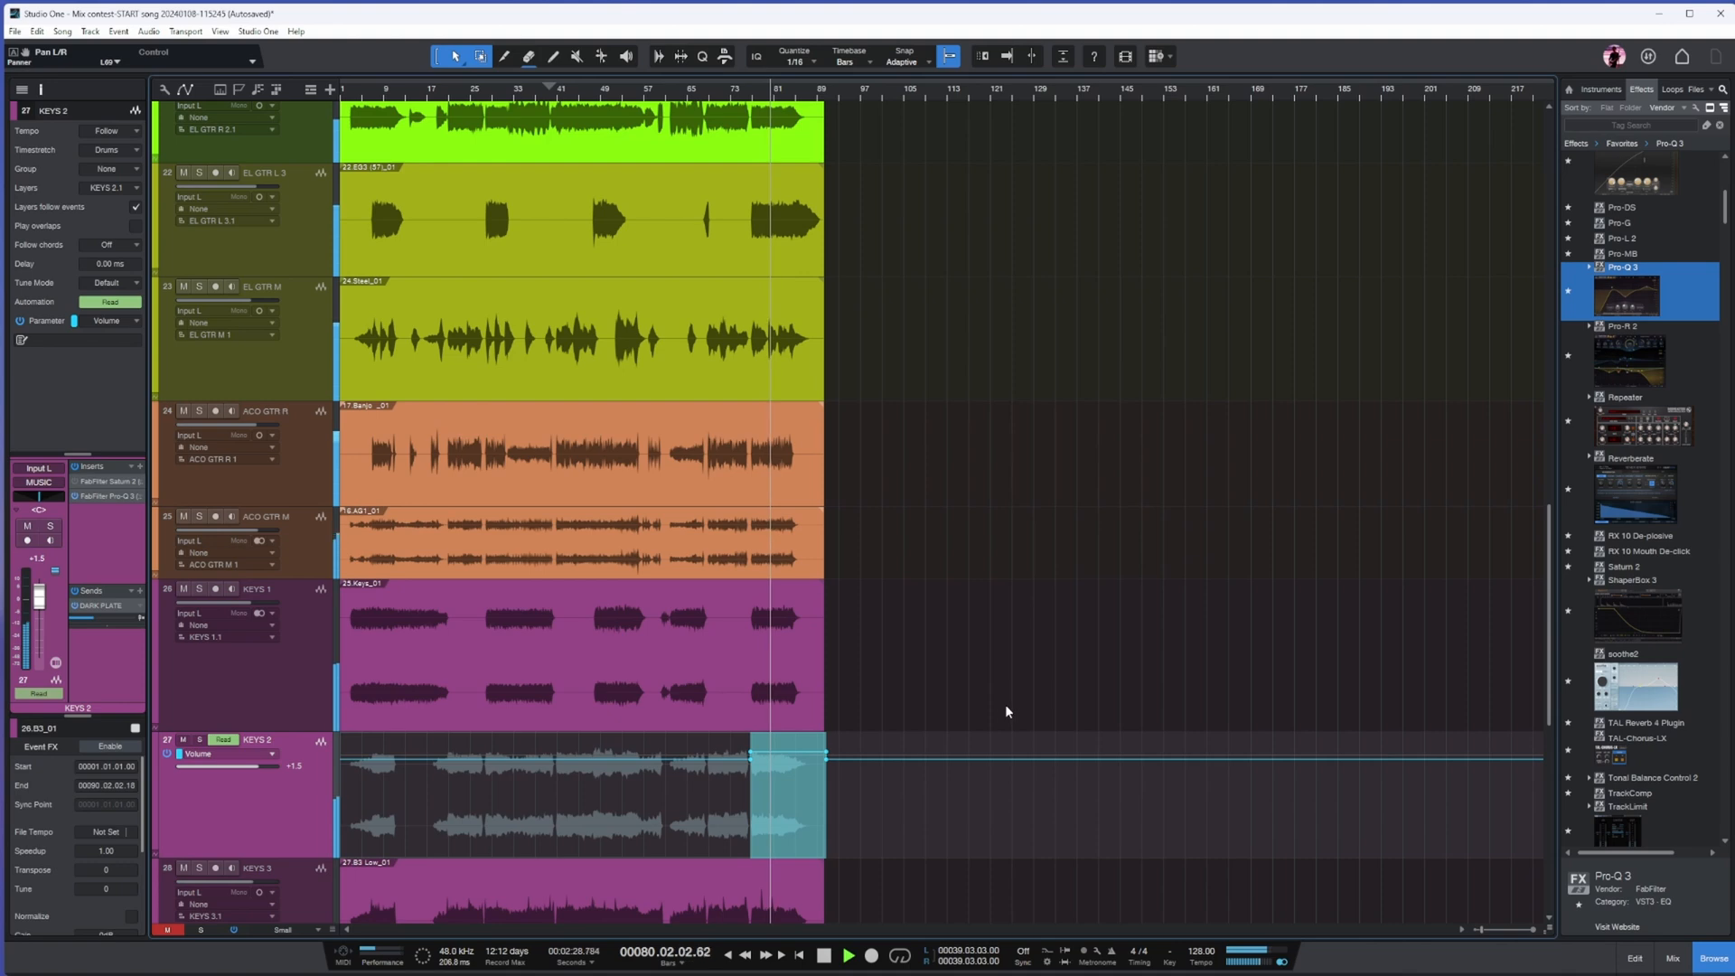
pyautogui.scroll(-2, 999, 701)
pyautogui.moveTo(782, 633); pyautogui.dragTo(782, 626)
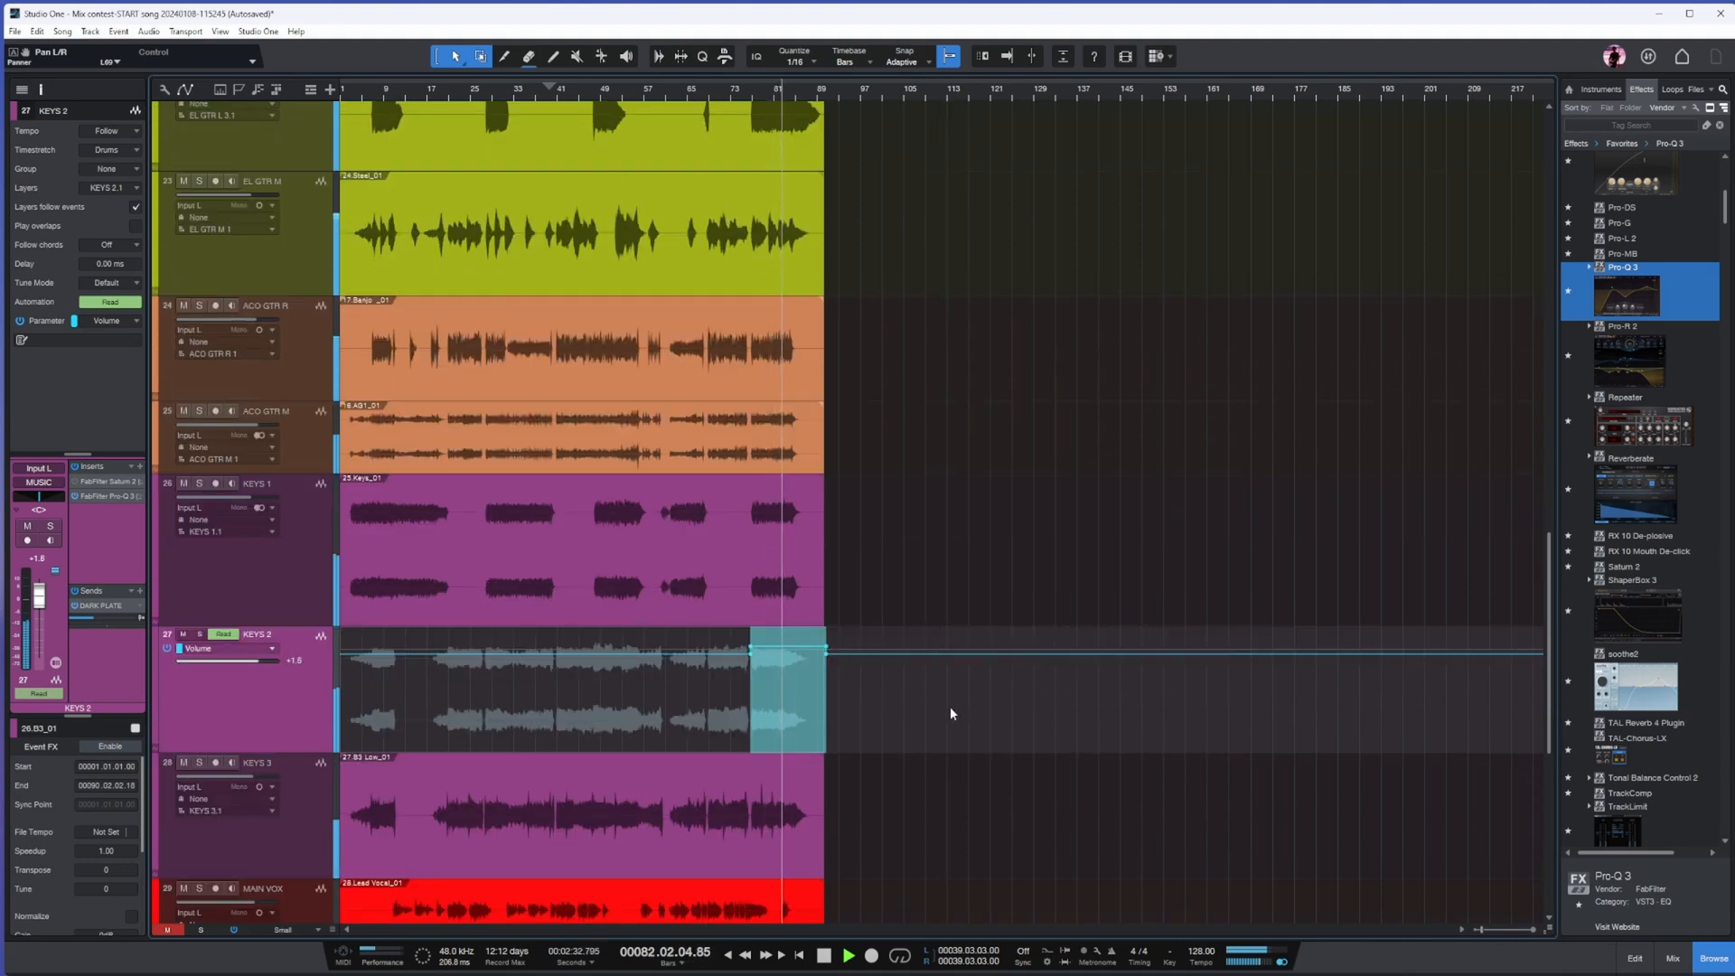
# - Listen to the song's final section while looking over the tracks, stop playback and return to the start marker
pyautogui.scroll(3, 950, 706)
pyautogui.press('e')
pyautogui.scroll(3, 964, 654)
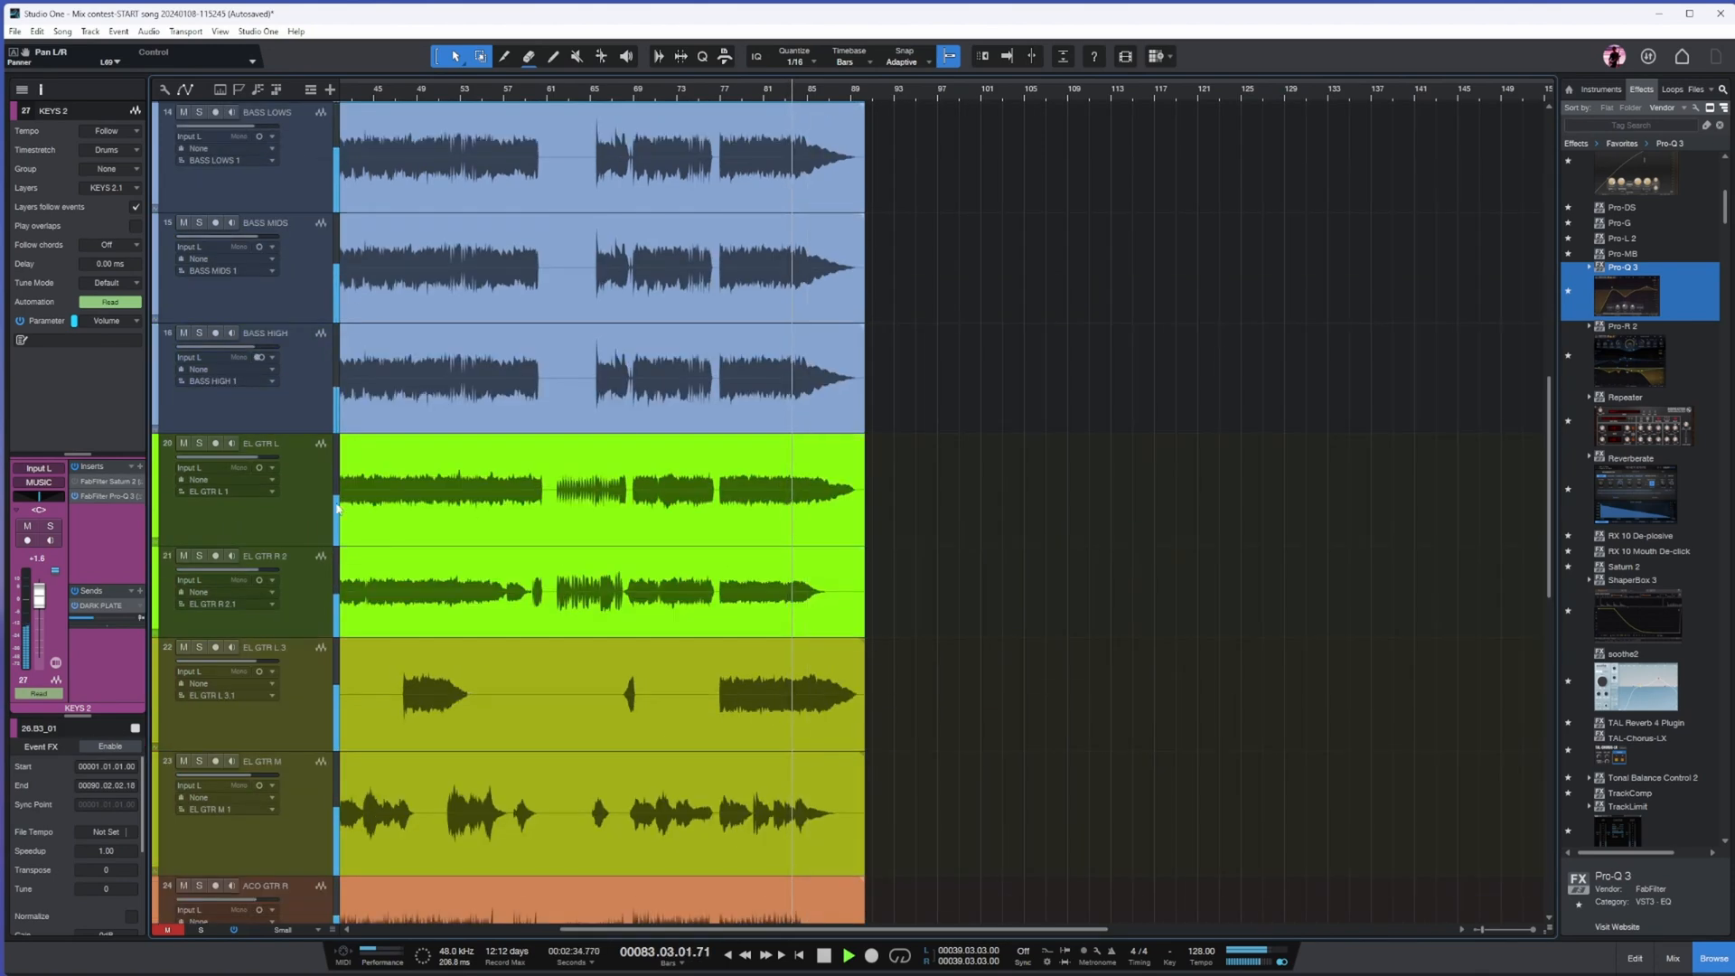
pyautogui.click(300, 508)
pyautogui.press('w')
pyautogui.scroll(-10, 1035, 592)
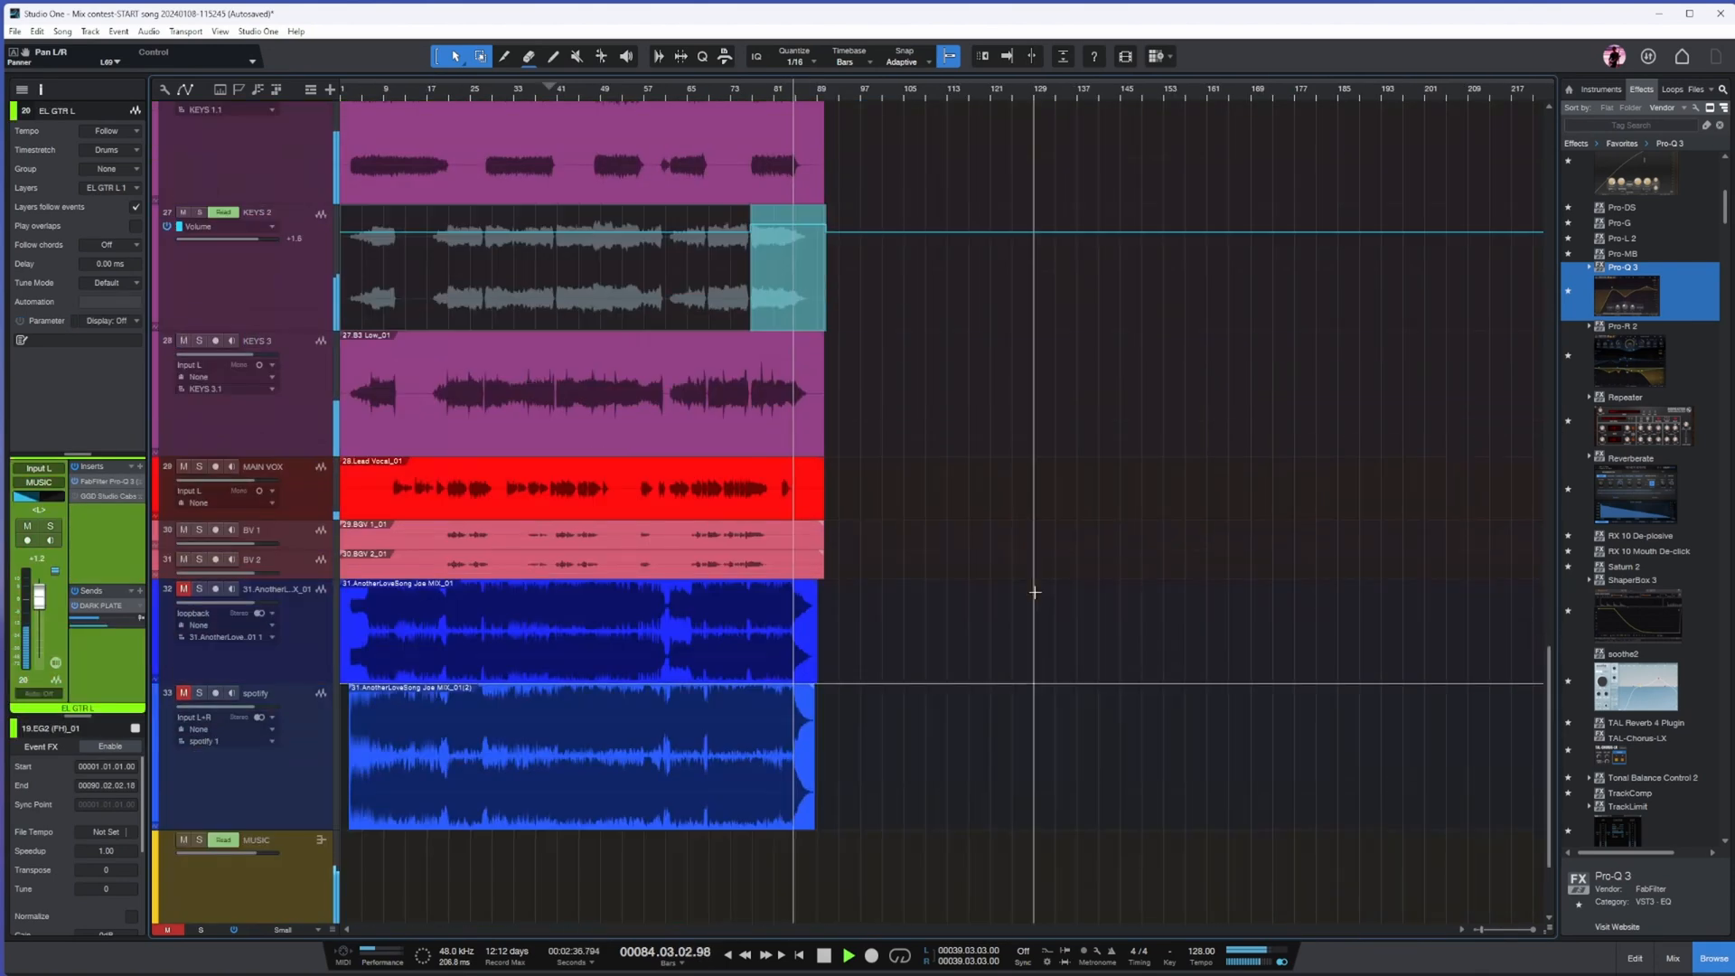
pyautogui.press('space')
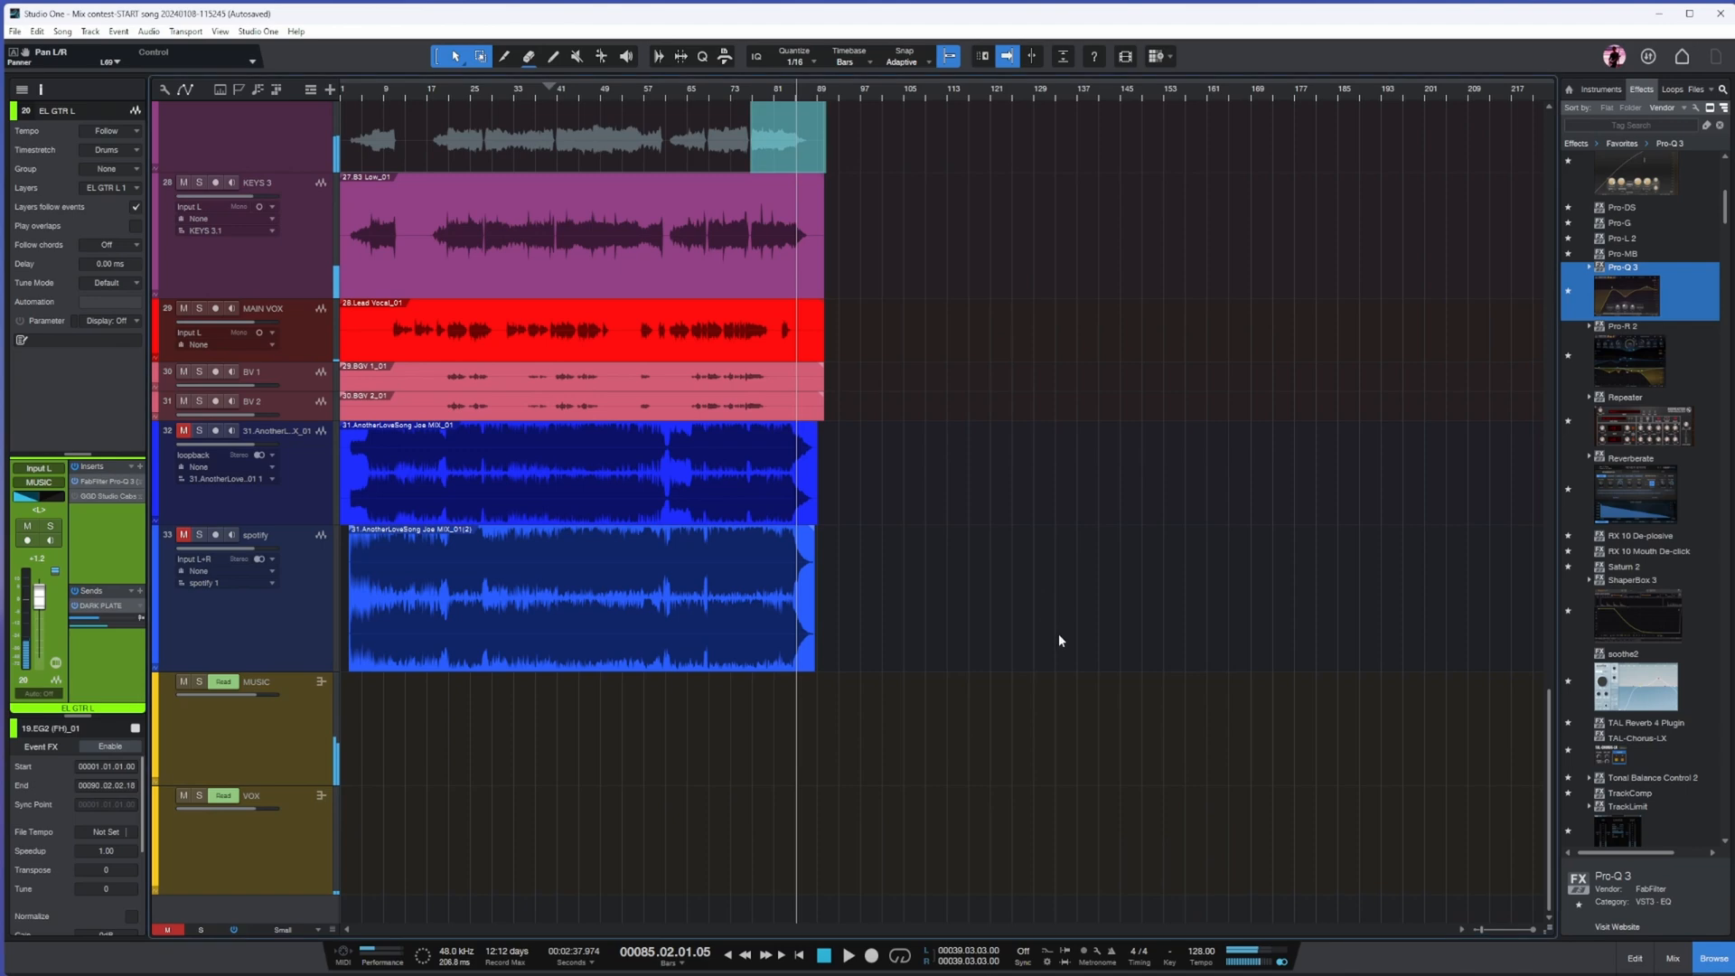
pyautogui.scroll(9, 1035, 623)
pyautogui.press('Home')
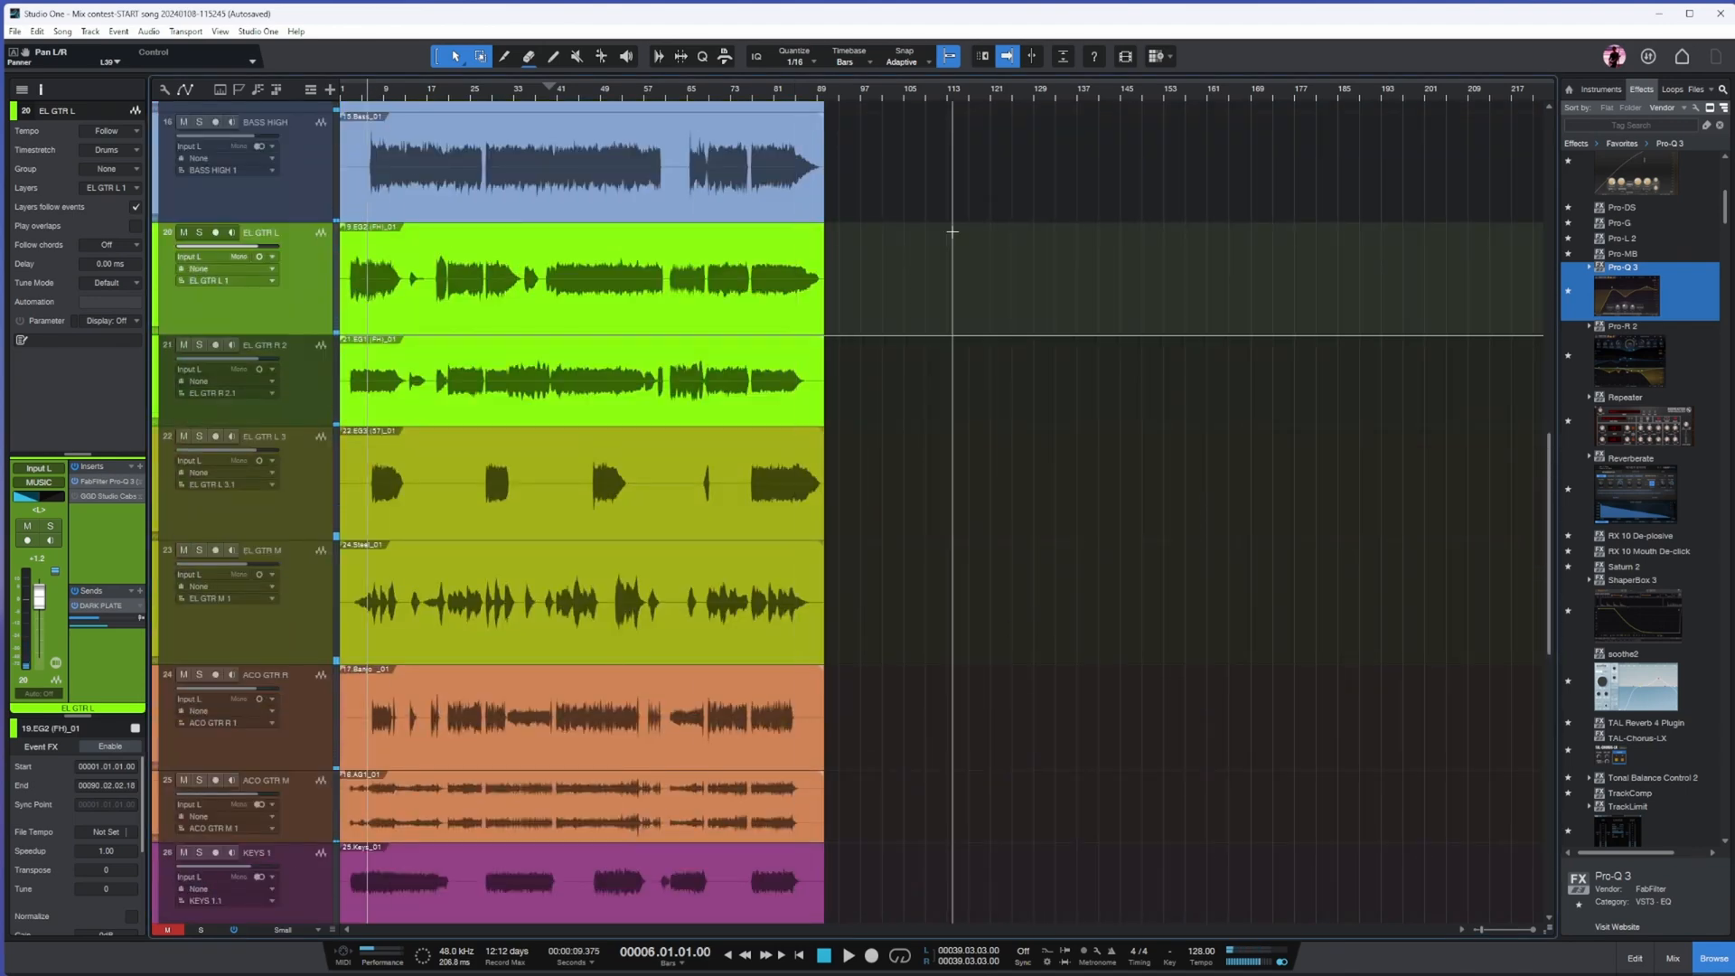
# - Select the reference mix track and set the arrangement's track height to Normal
pyautogui.scroll(-8, 899, 414)
pyautogui.click(271, 625)
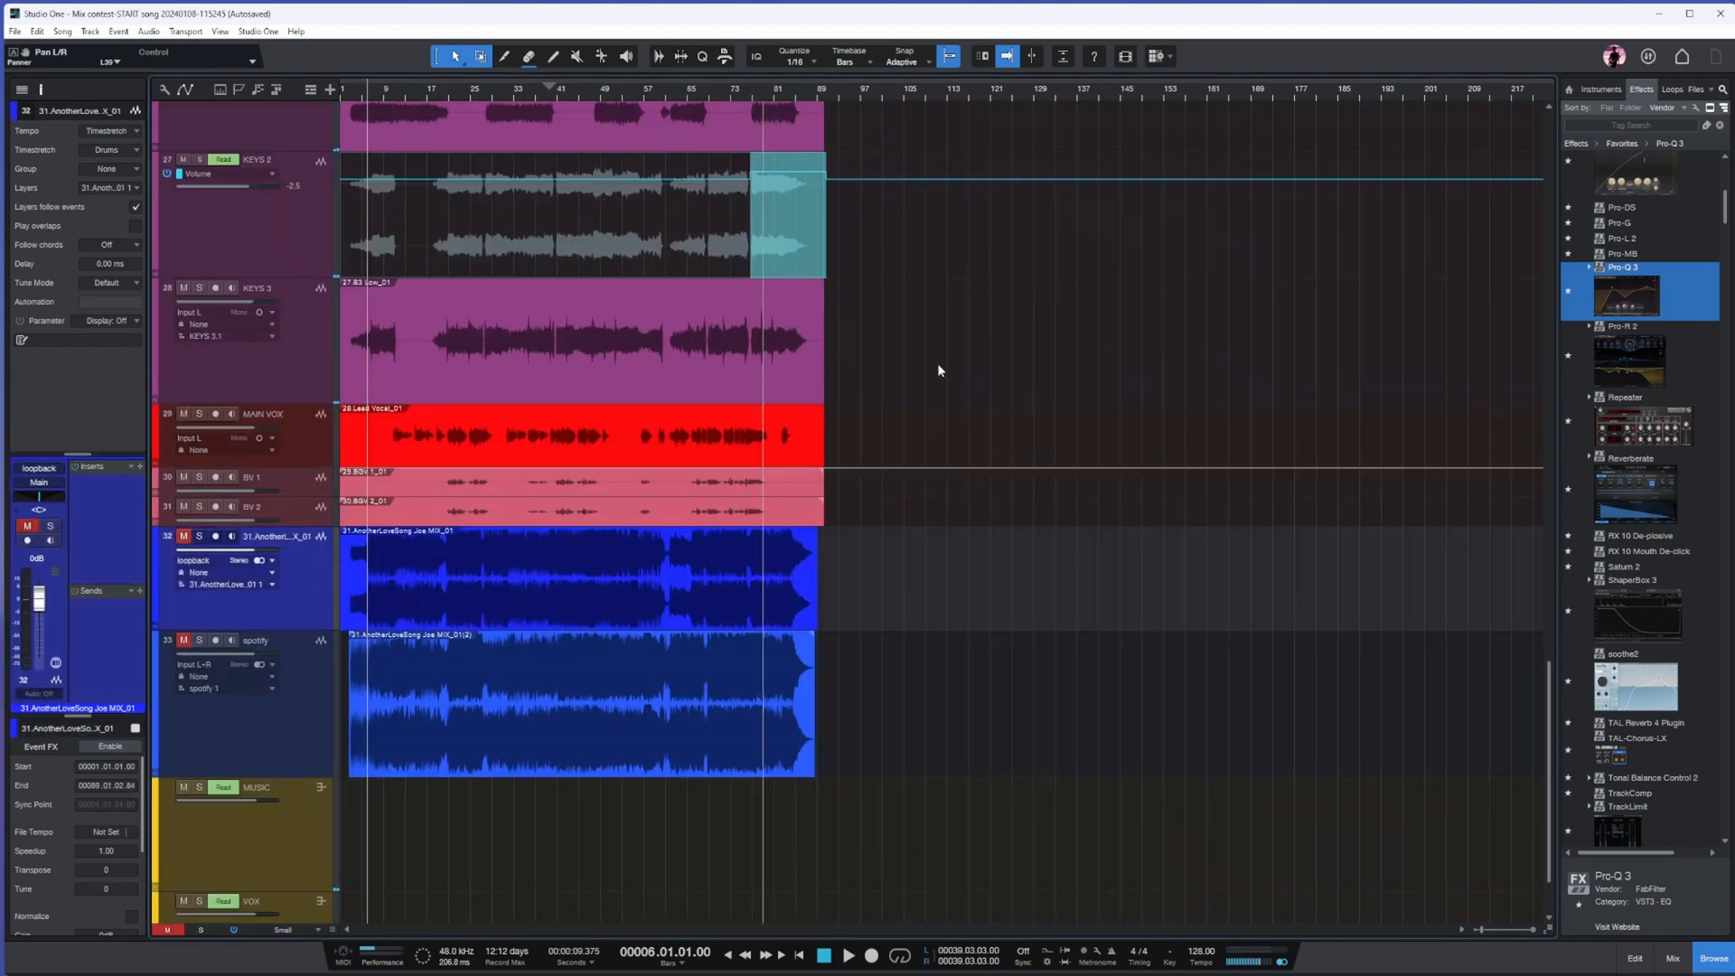
pyautogui.scroll(3, 823, 555)
pyautogui.scroll(-3, 823, 555)
pyautogui.click(284, 930)
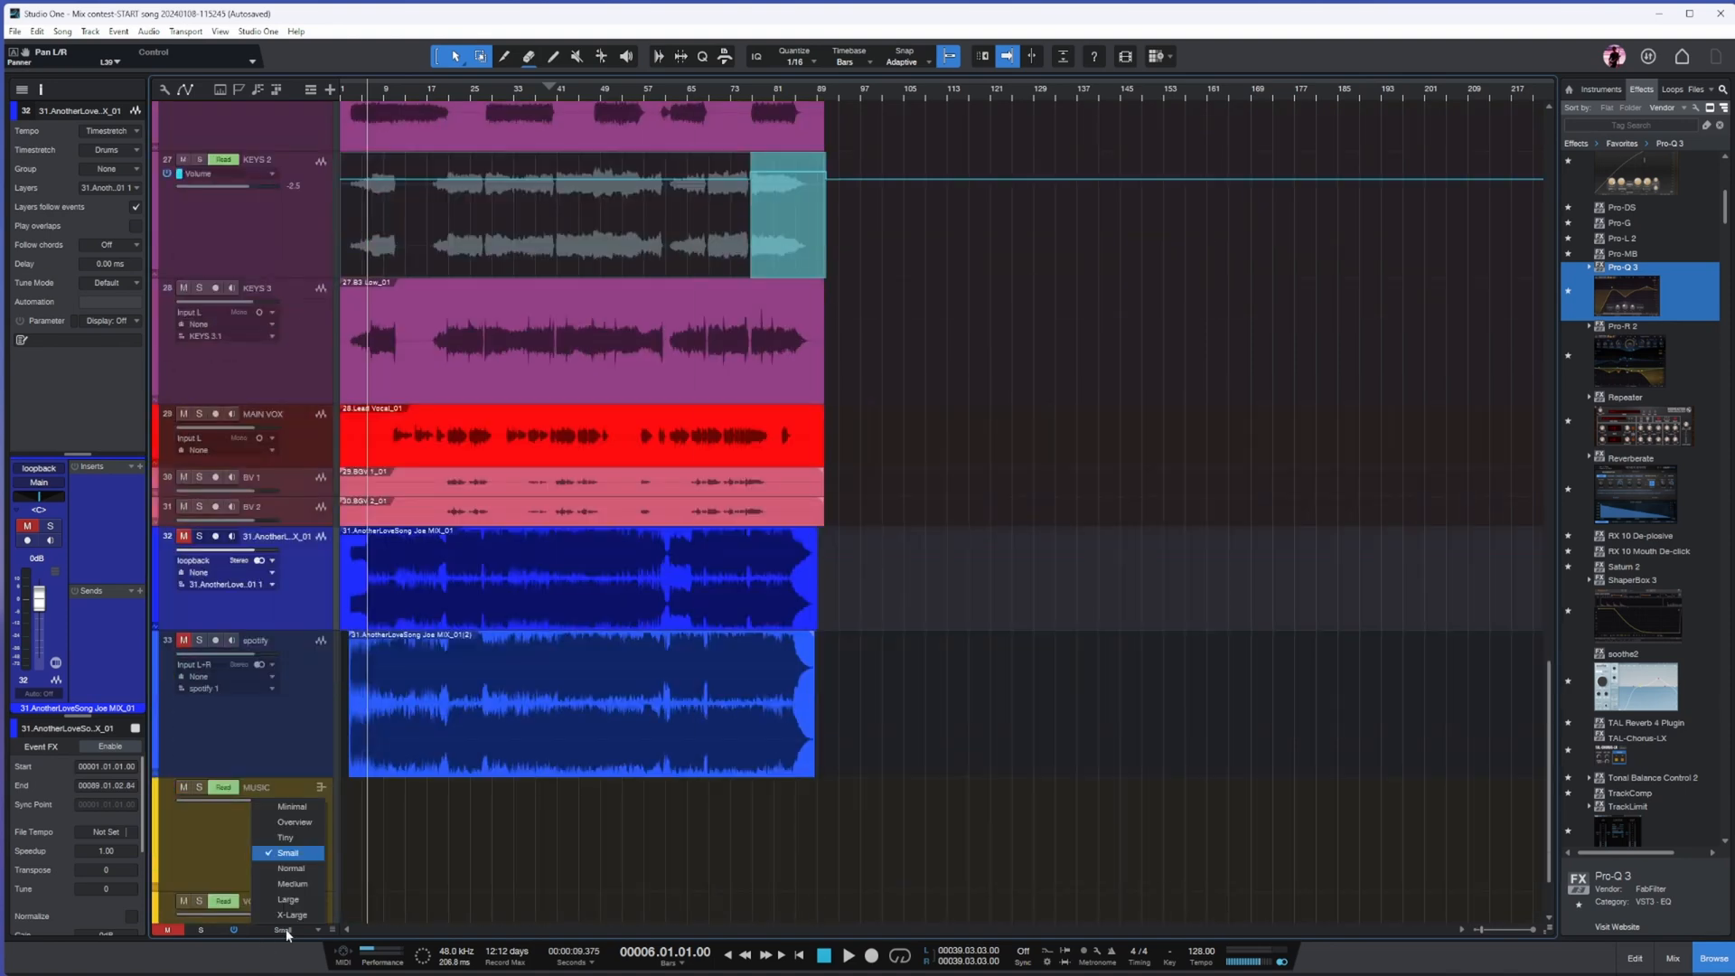
pyautogui.click(307, 866)
pyautogui.scroll(8, 814, 470)
pyautogui.scroll(-4, 686, 370)
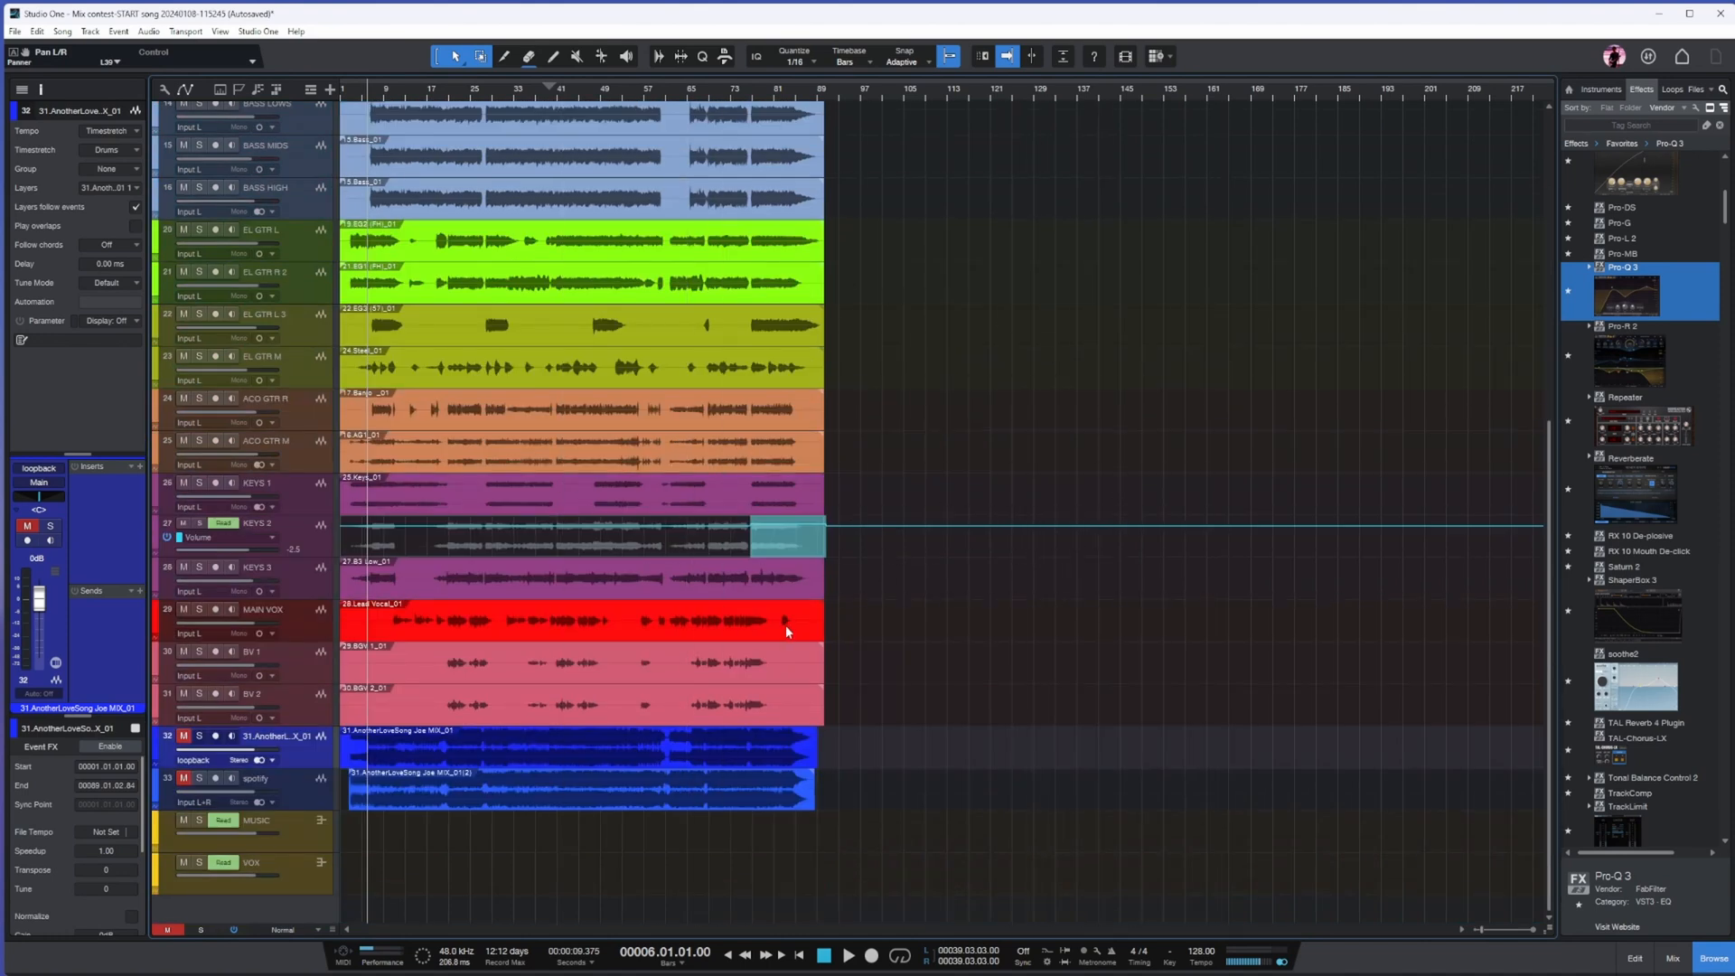
# - Enlarge the two reference tracks, solo the reference mix and lower the spotify track's volume to minus infinity
pyautogui.click(480, 734)
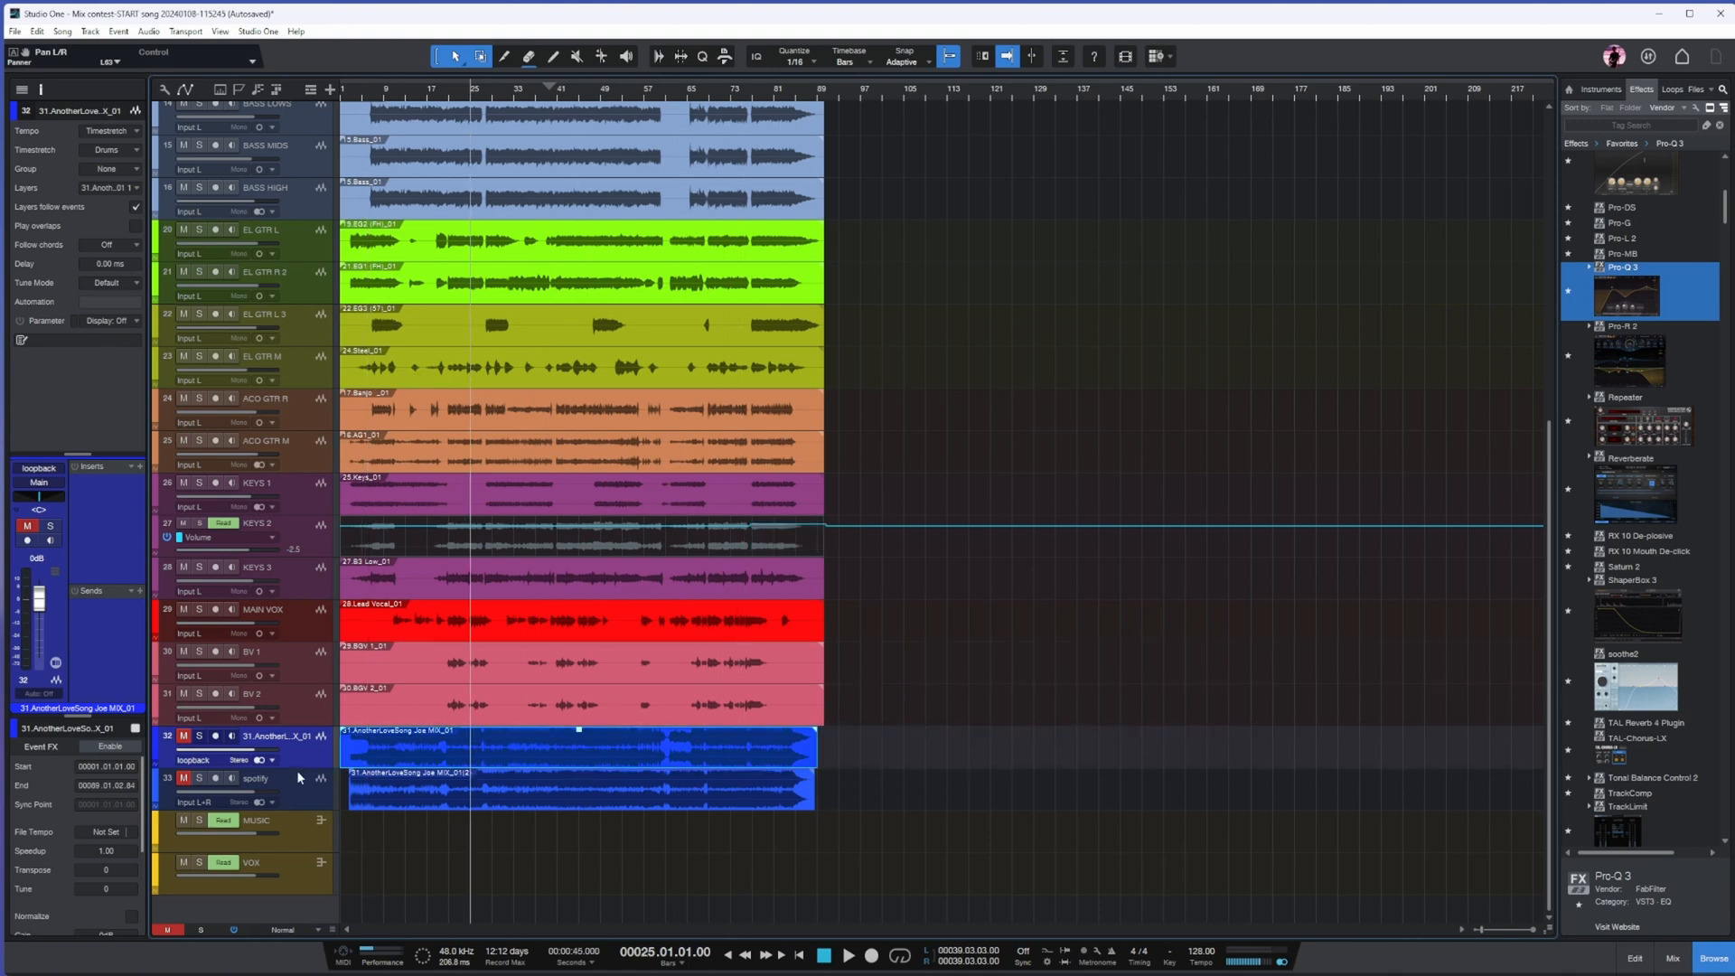
pyautogui.moveTo(302, 770); pyautogui.dragTo(306, 885)
pyautogui.click(298, 730)
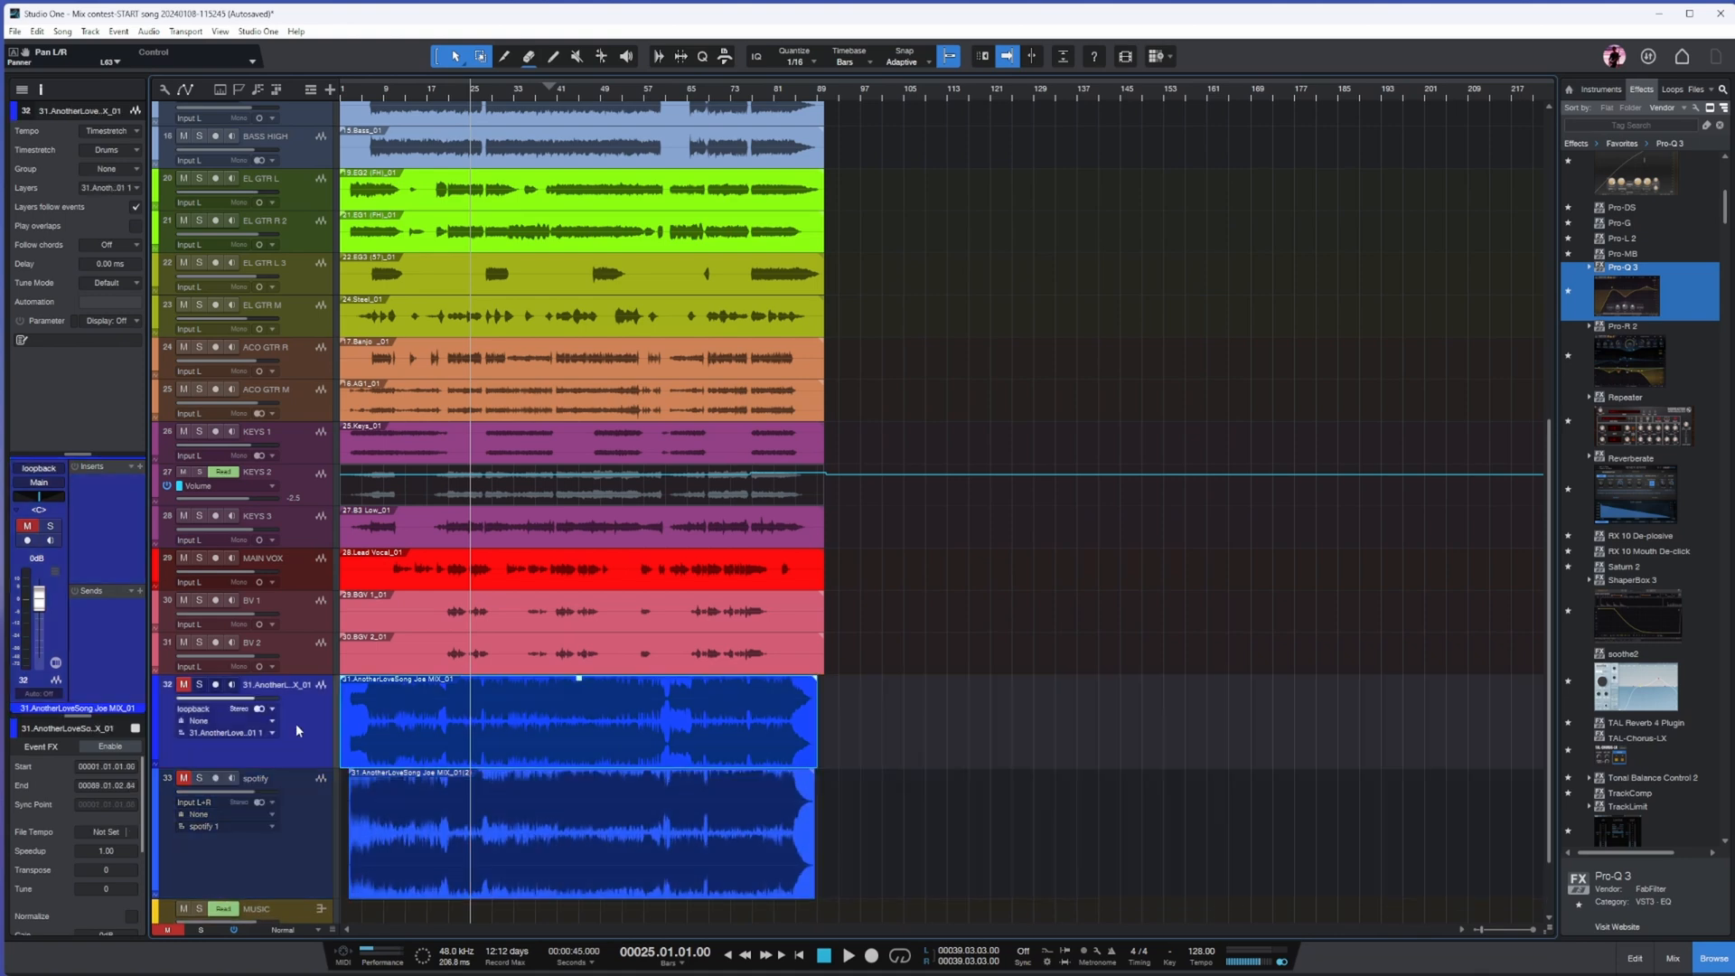
pyautogui.click(200, 686)
pyautogui.moveTo(253, 795); pyautogui.dragTo(181, 795)
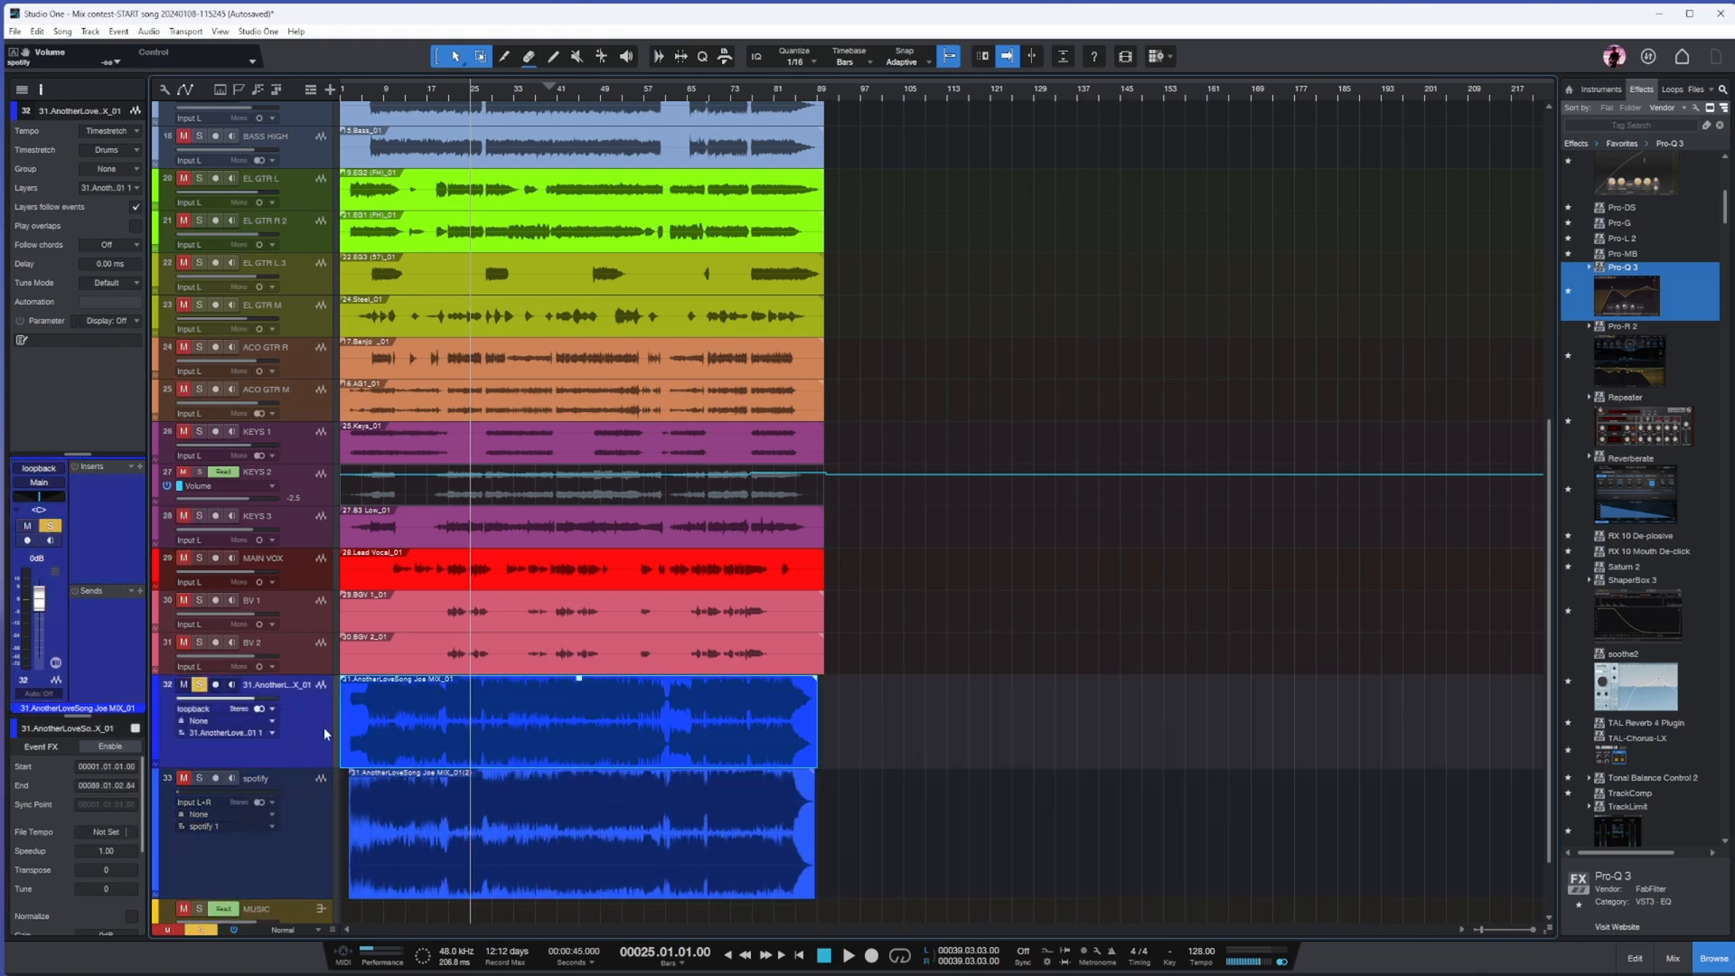
# - Set the loop range from bar 28 to bar 41 and play the soloed reference mix
pyautogui.click(439, 95)
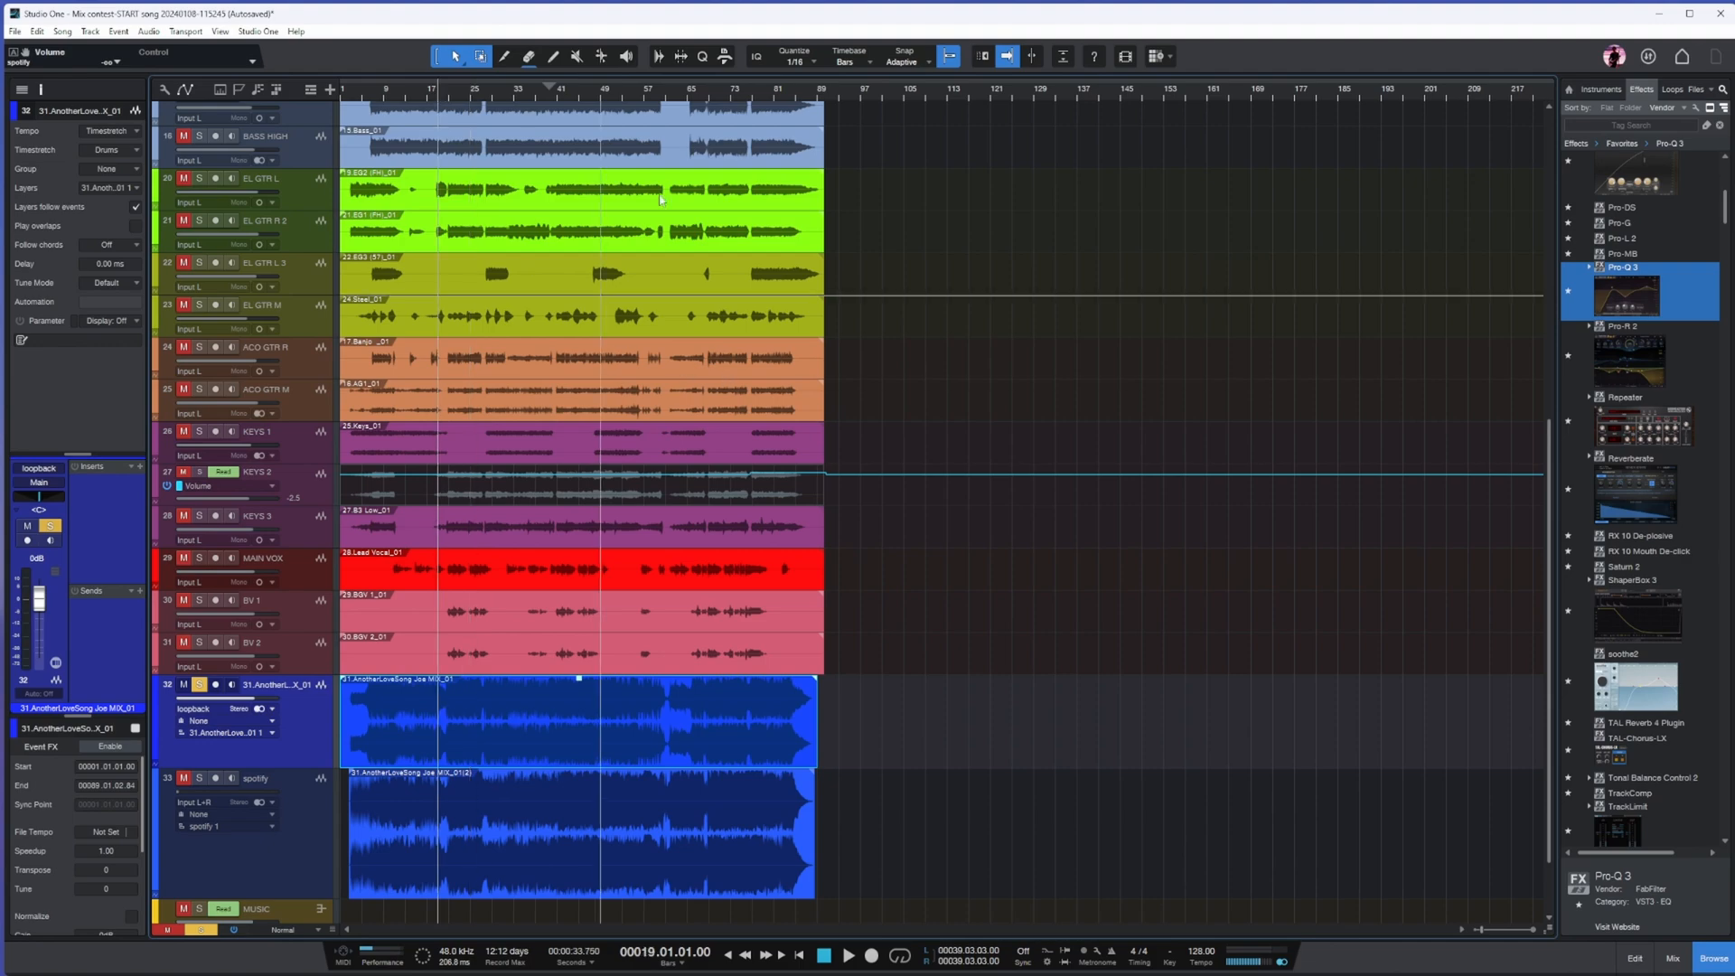
pyautogui.click(488, 95)
pyautogui.press('e')
pyautogui.press('e')
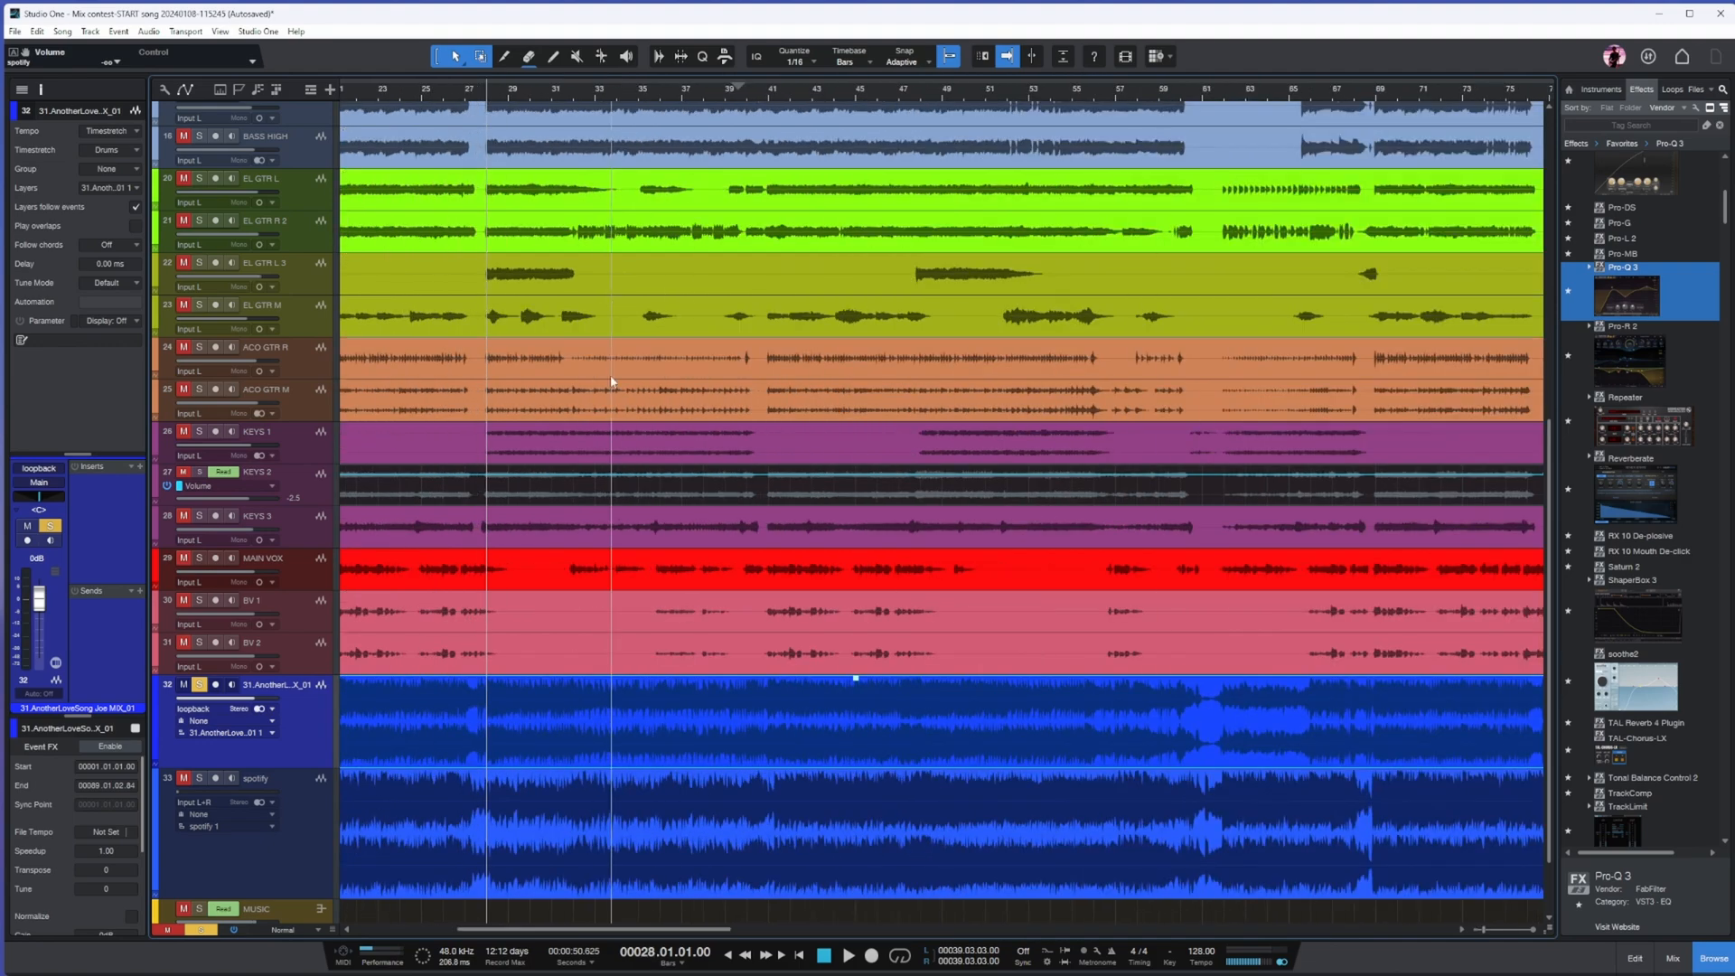
pyautogui.press('w')
pyautogui.scroll(3, 570, 362)
pyautogui.scroll(-4, 569, 359)
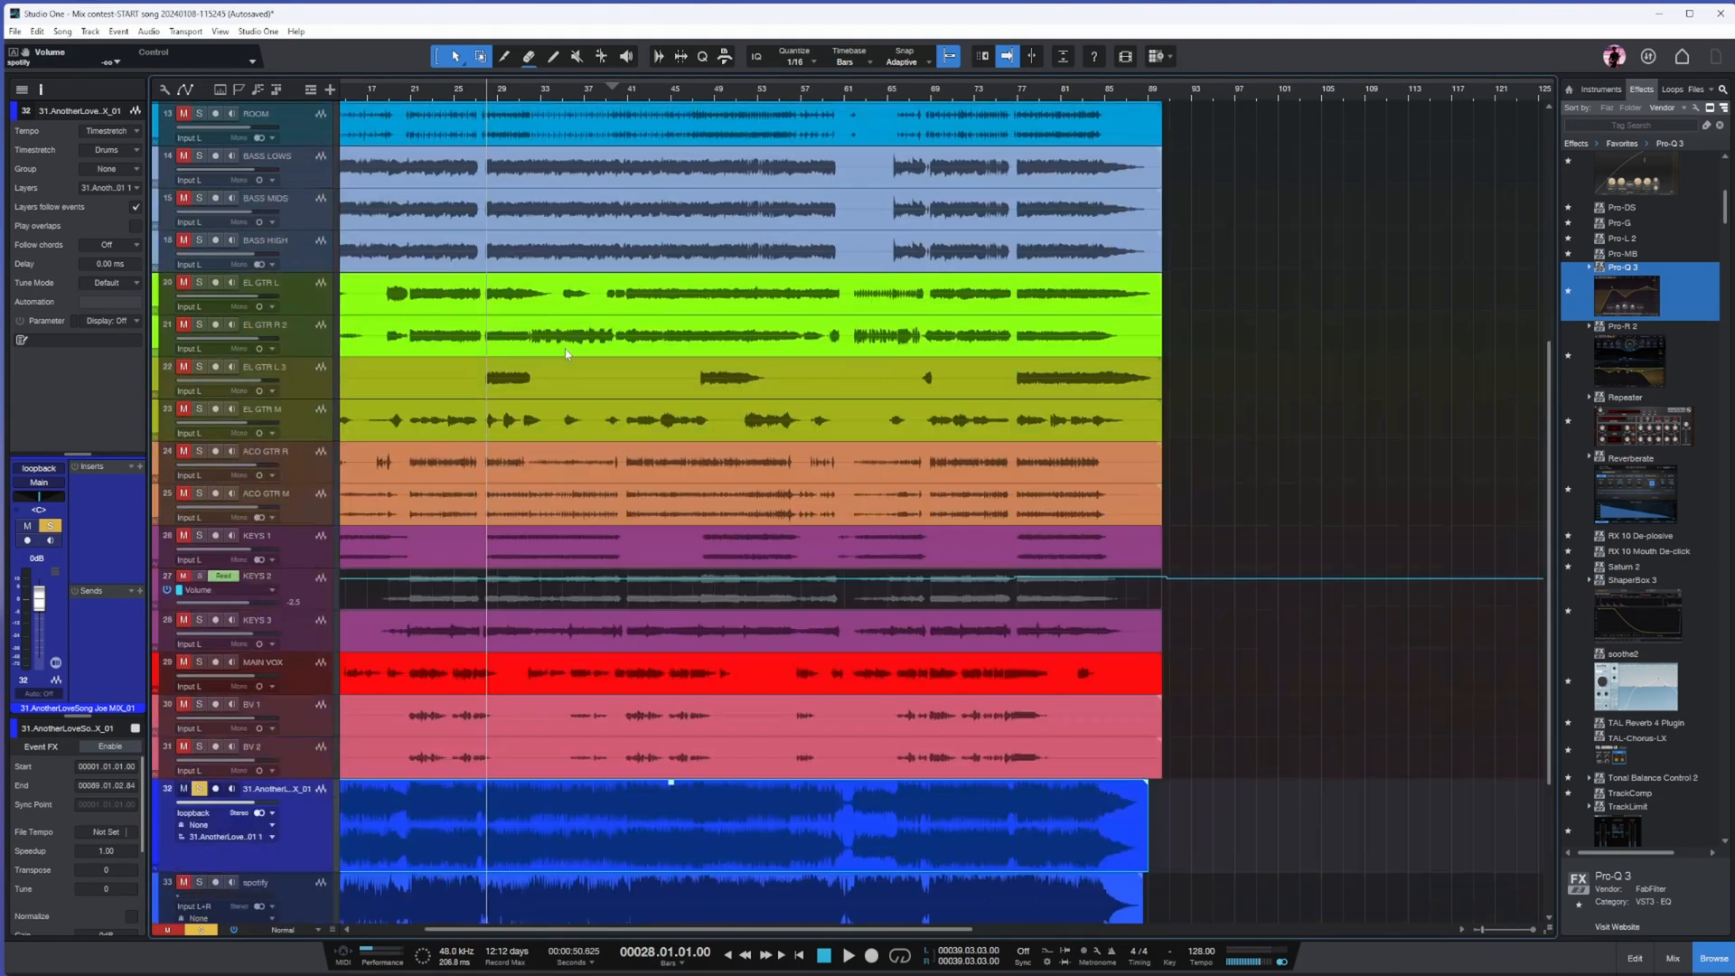
pyautogui.moveTo(491, 79); pyautogui.dragTo(632, 86)
pyautogui.press('space')
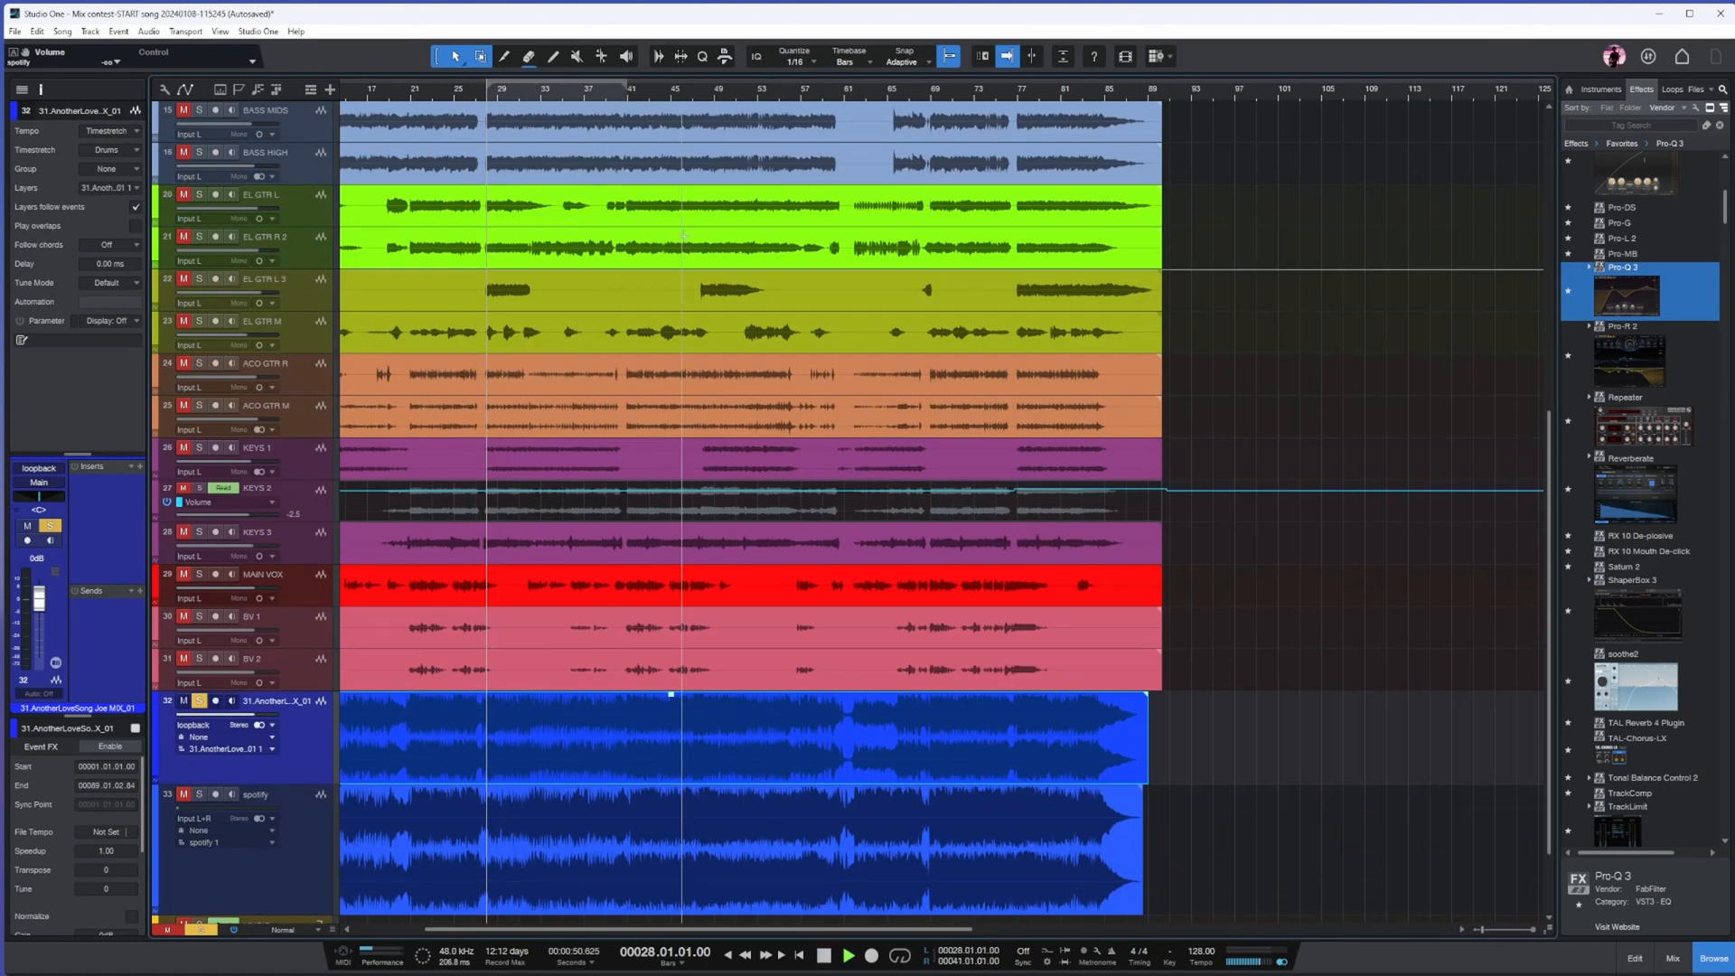
# - Measure the reference mix's loudness from bar 28 in NUGEN MasterCheck on the Main channel
pyautogui.click(1672, 957)
pyautogui.click(1464, 279)
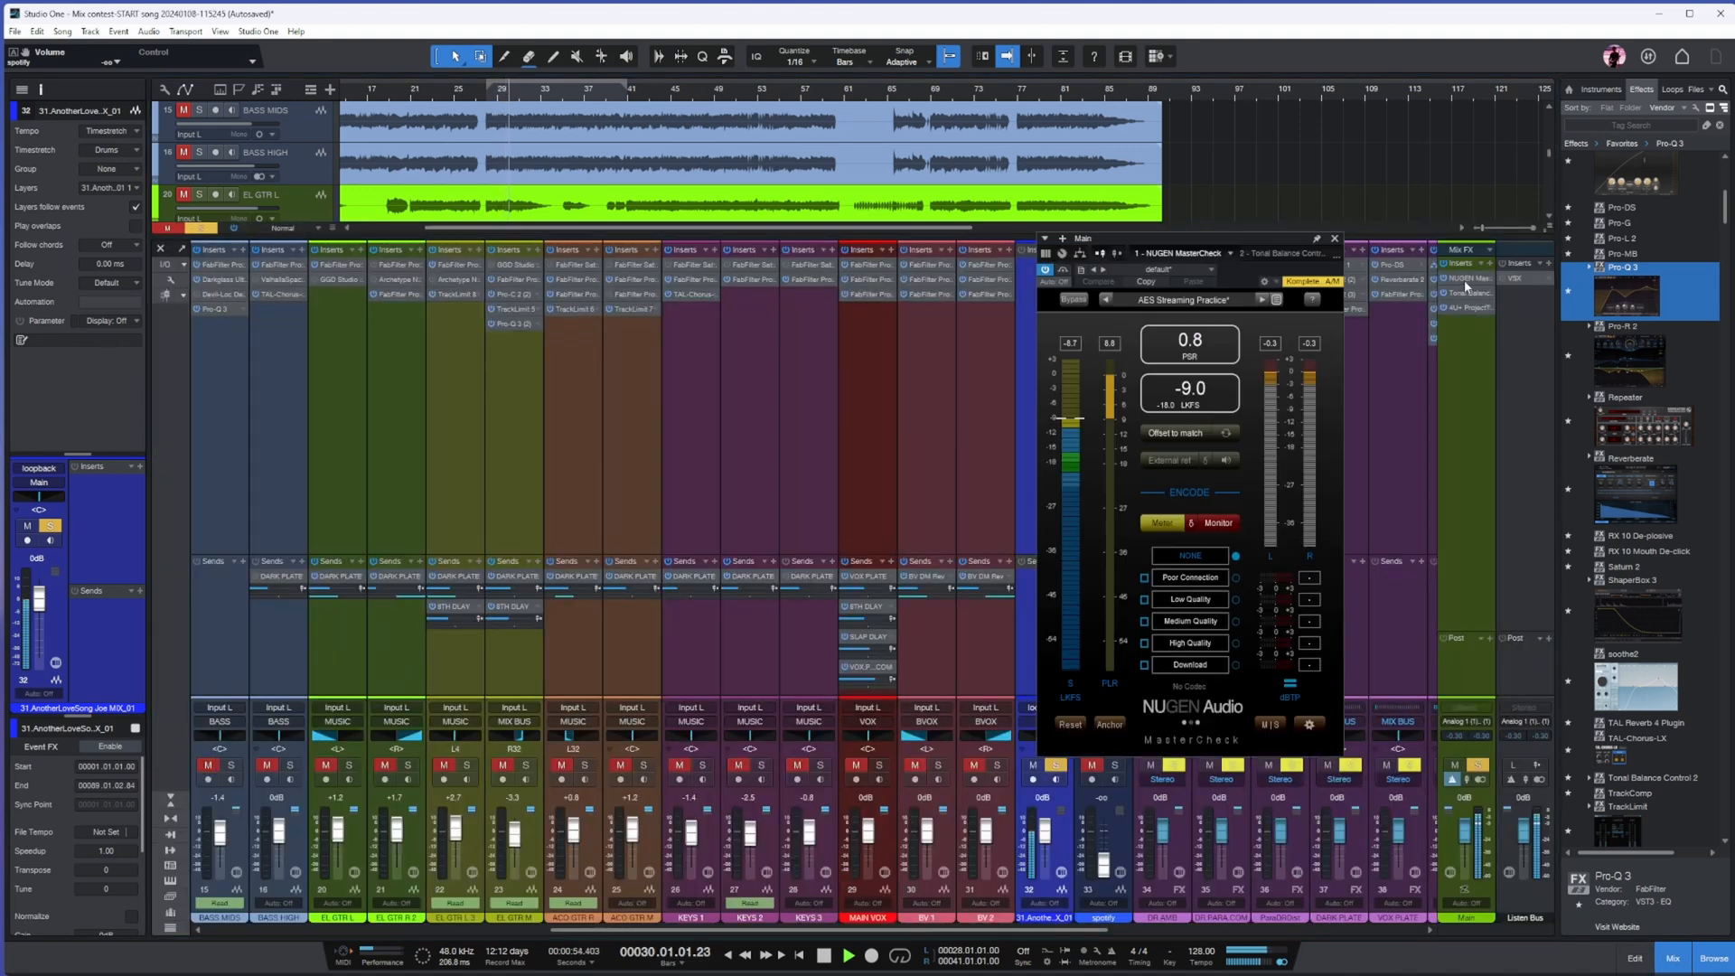
pyautogui.click(486, 94)
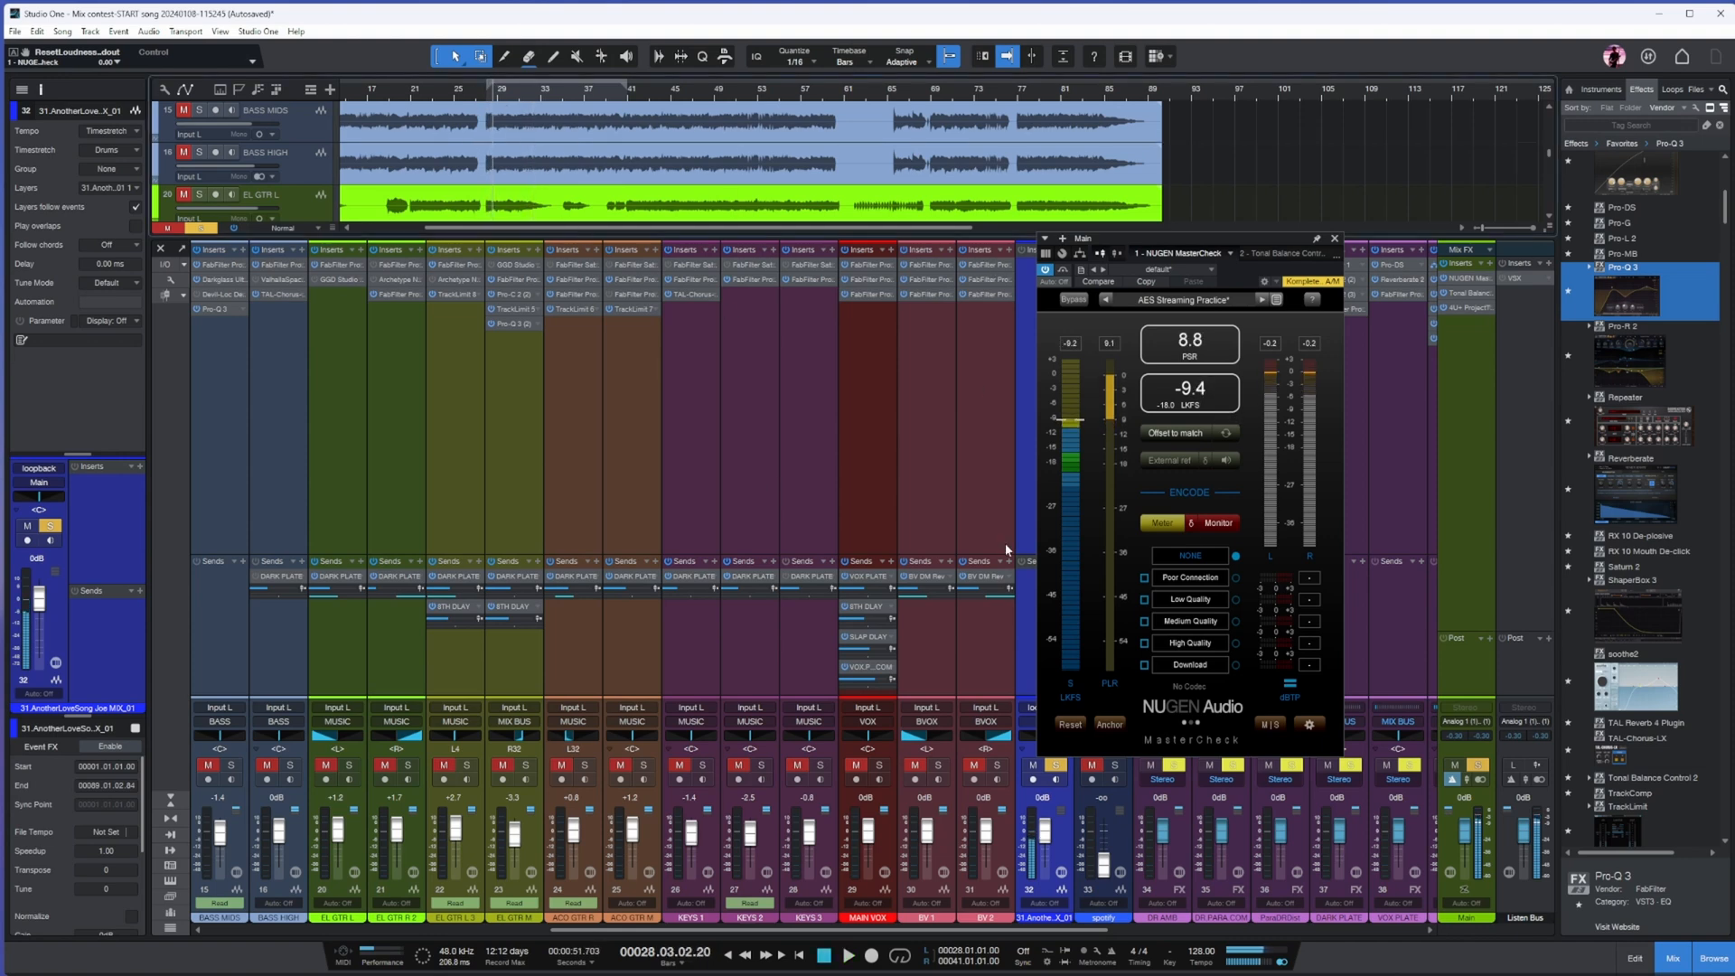
# - Unsolo and mute the reference track, and play the own mix through MasterCheck to compare its loudness
pyautogui.hotkey('shift', 's')
pyautogui.hotkey('shift', 'm')
pyautogui.press('space')
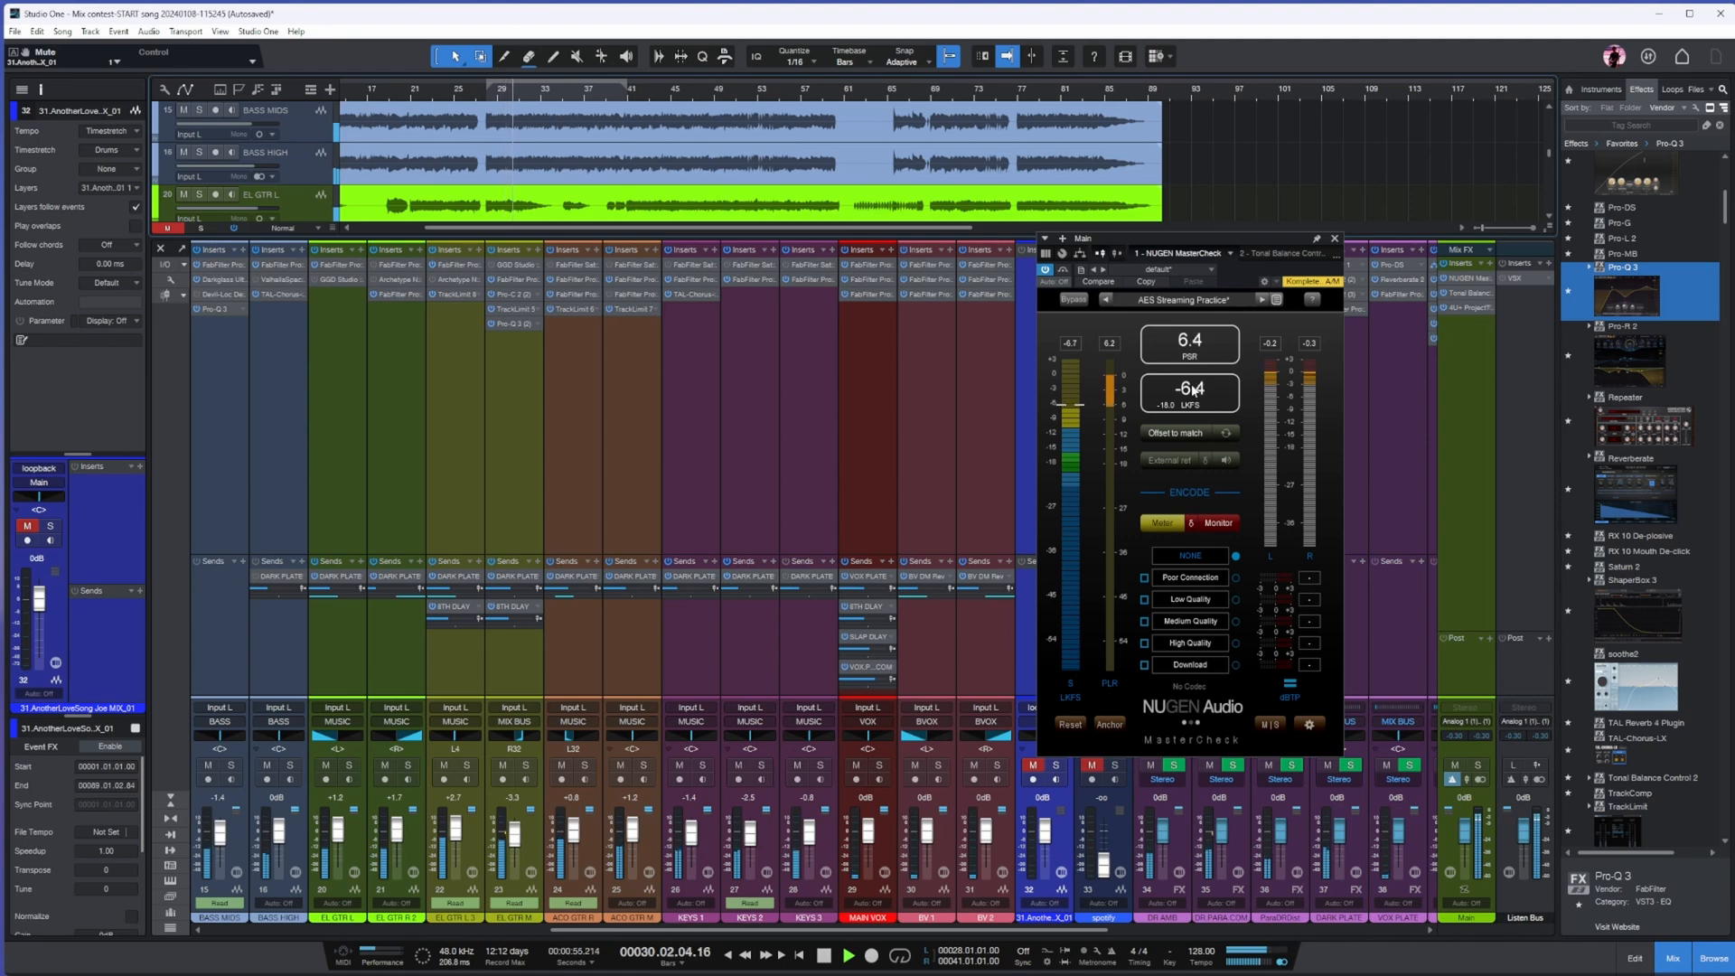
# - Open KClip3 on the OH ST channel, lower its input gain to 2.1 dB, and check the change in playback
pyautogui.moveTo(1297, 260); pyautogui.dragTo(904, 286)
pyautogui.moveTo(1080, 930); pyautogui.dragTo(523, 936)
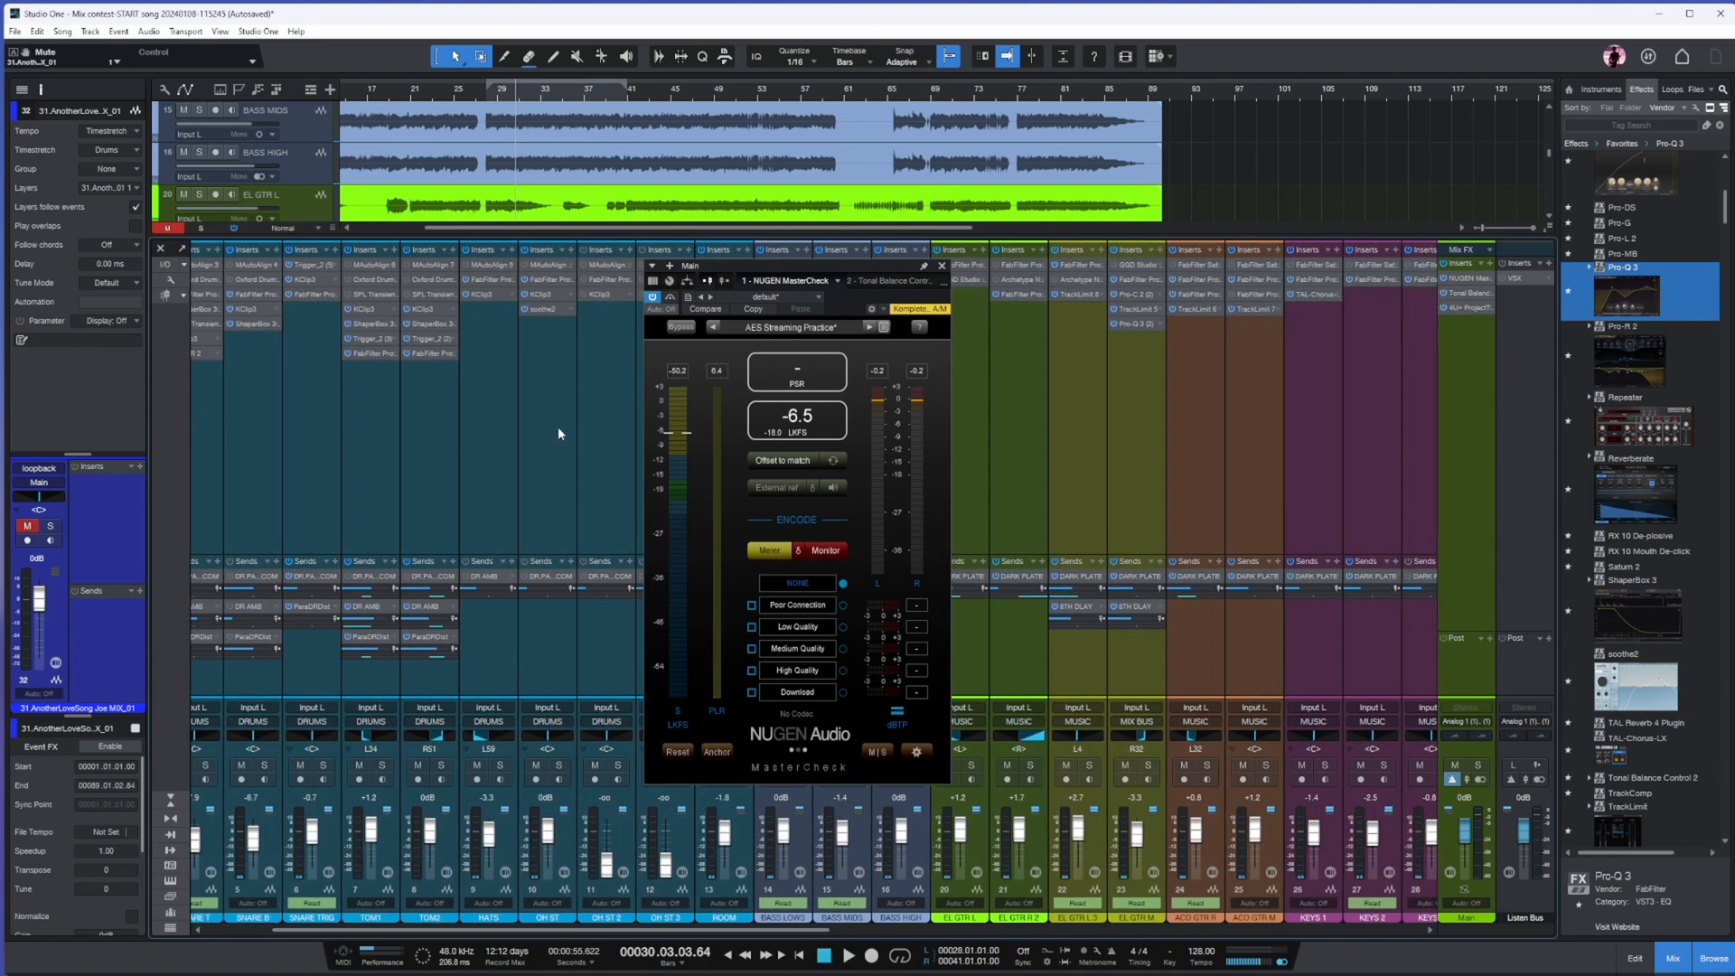
pyautogui.click(543, 310)
pyautogui.click(541, 295)
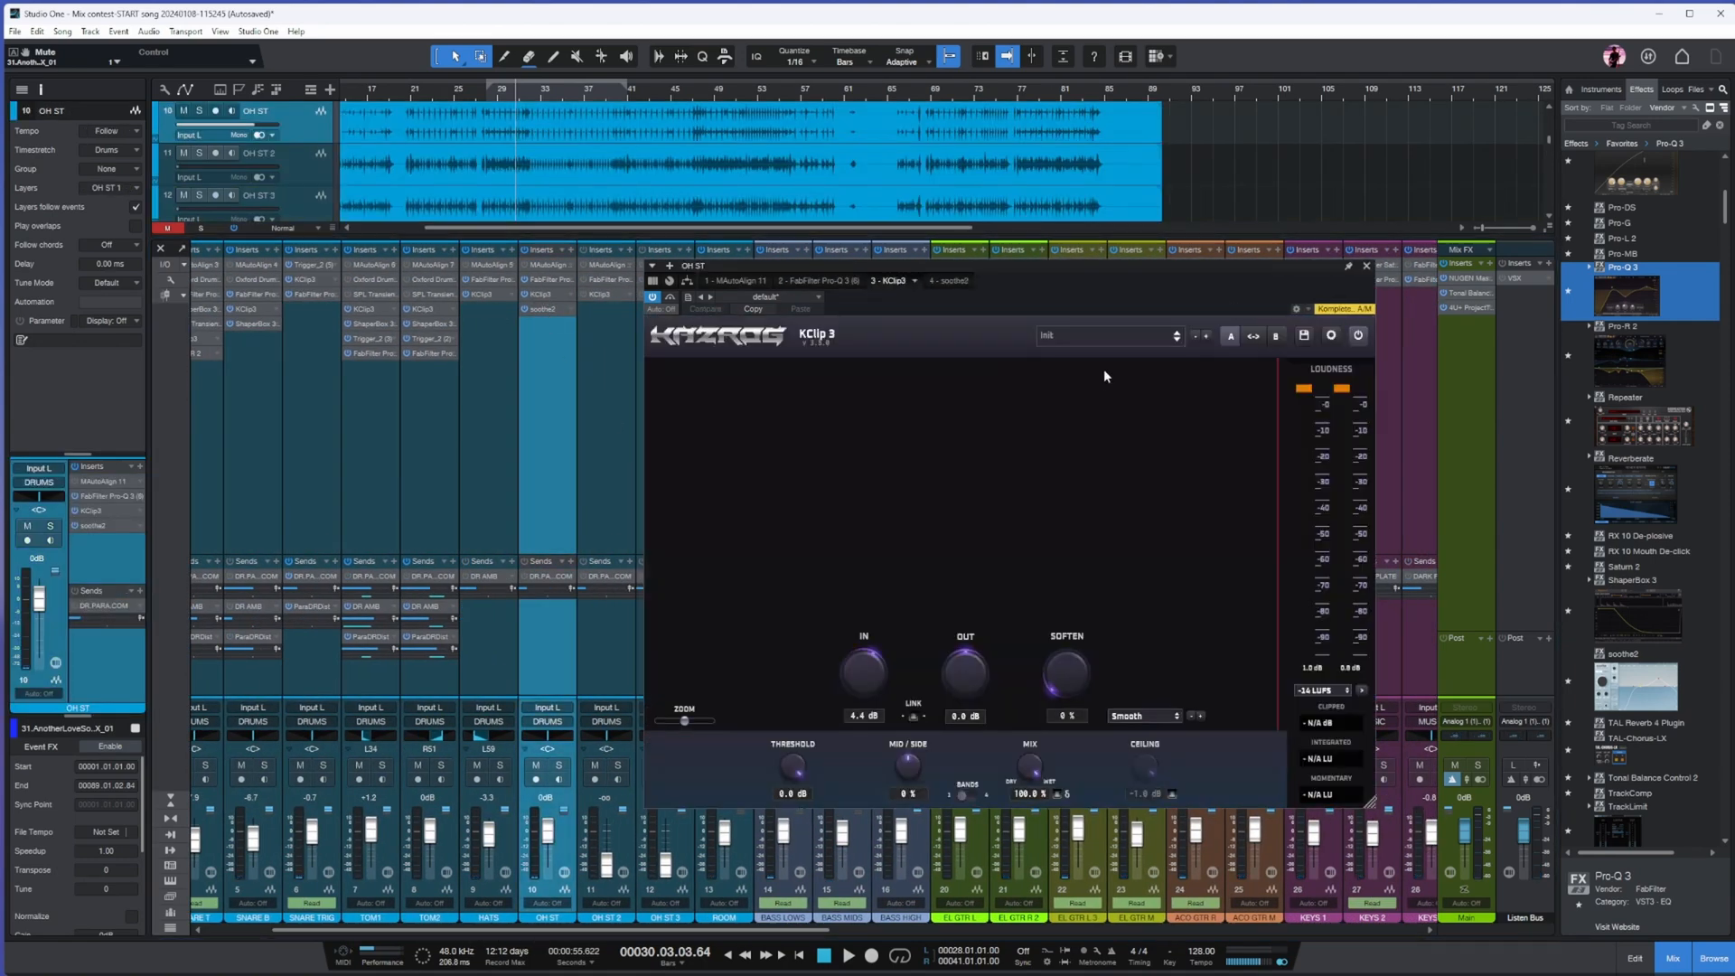
pyautogui.scroll(-4, 860, 690)
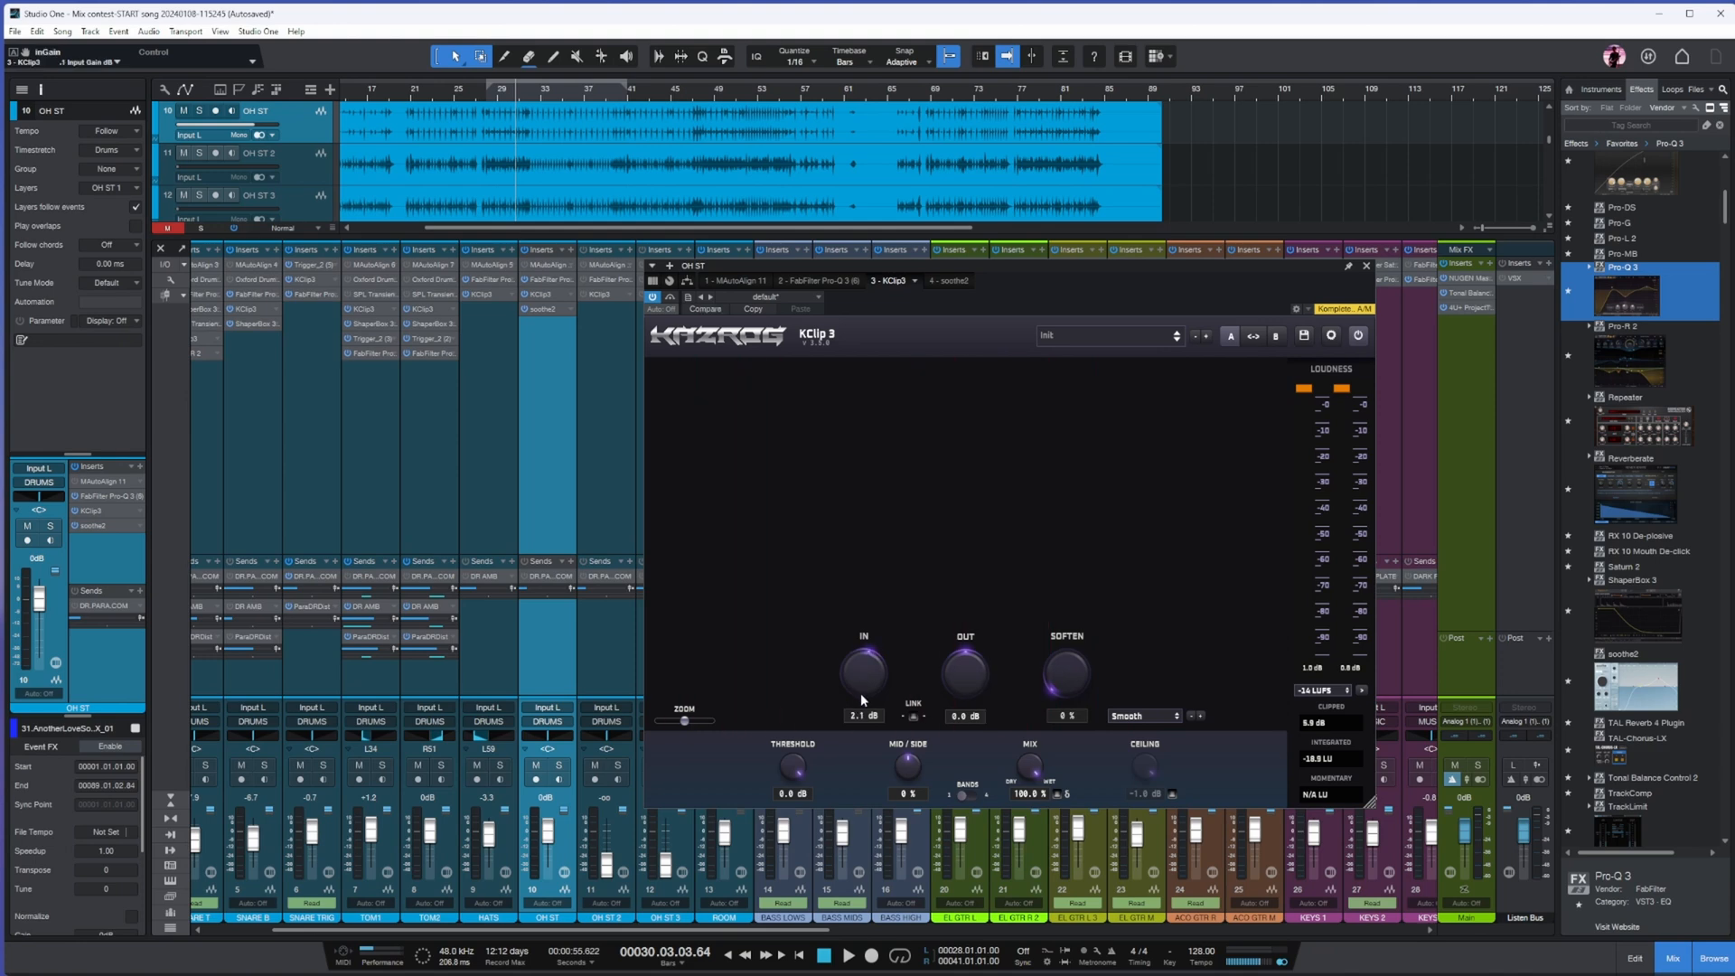
pyautogui.click(1366, 269)
pyautogui.press('space')
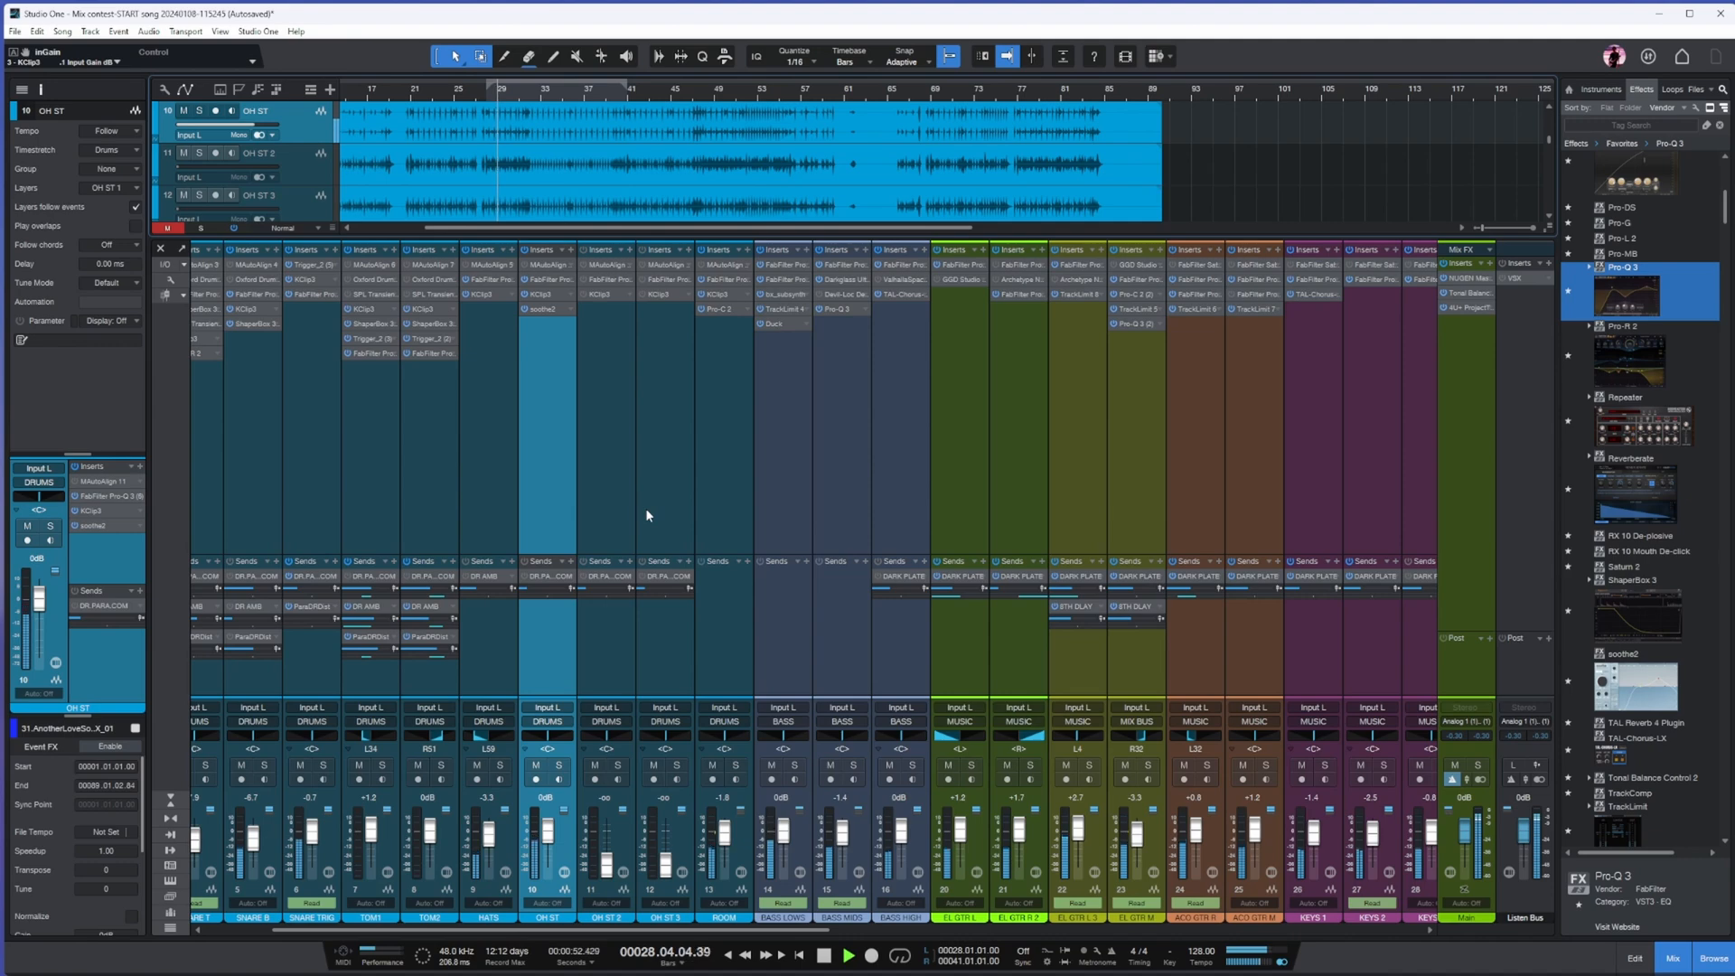
pyautogui.press('space')
# - Select the 31.AnotherLoveSong reference track in the mixer, solo it and play the loop
pyautogui.click(1370, 928)
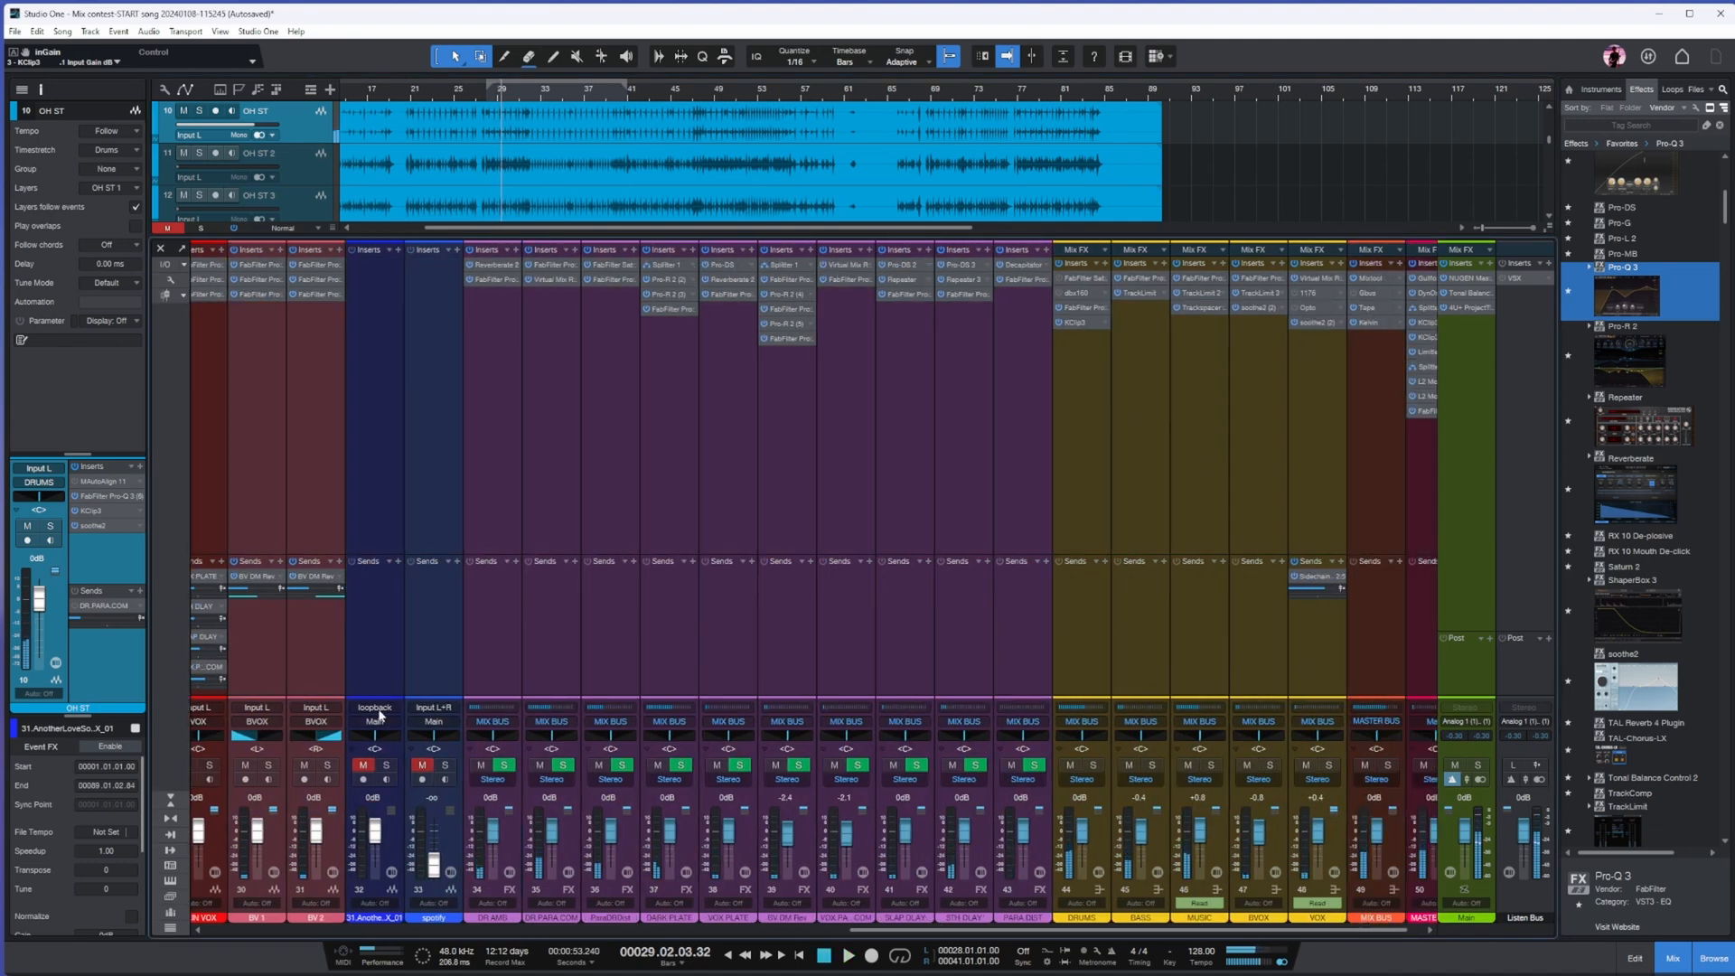
pyautogui.click(376, 328)
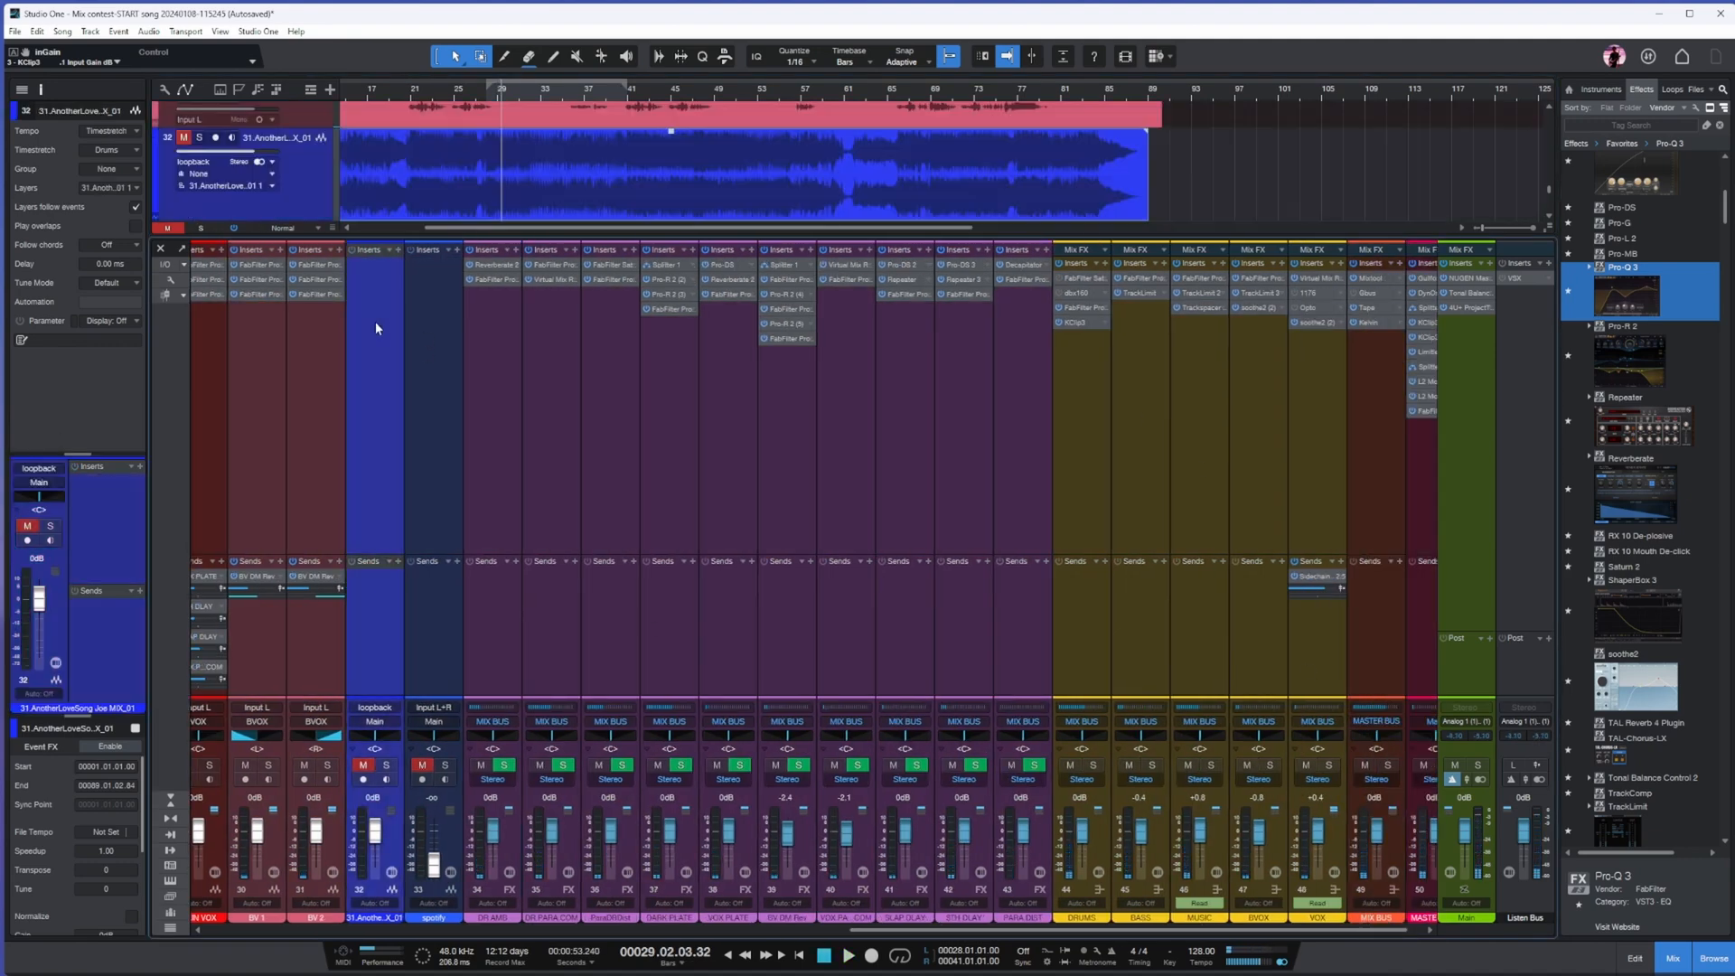
pyautogui.click(387, 766)
pyautogui.press('space')
# - Insert the Limitless limiter on the reference track and lower its threshold to -3.4 dB
pyautogui.scroll(-3, 1673, 343)
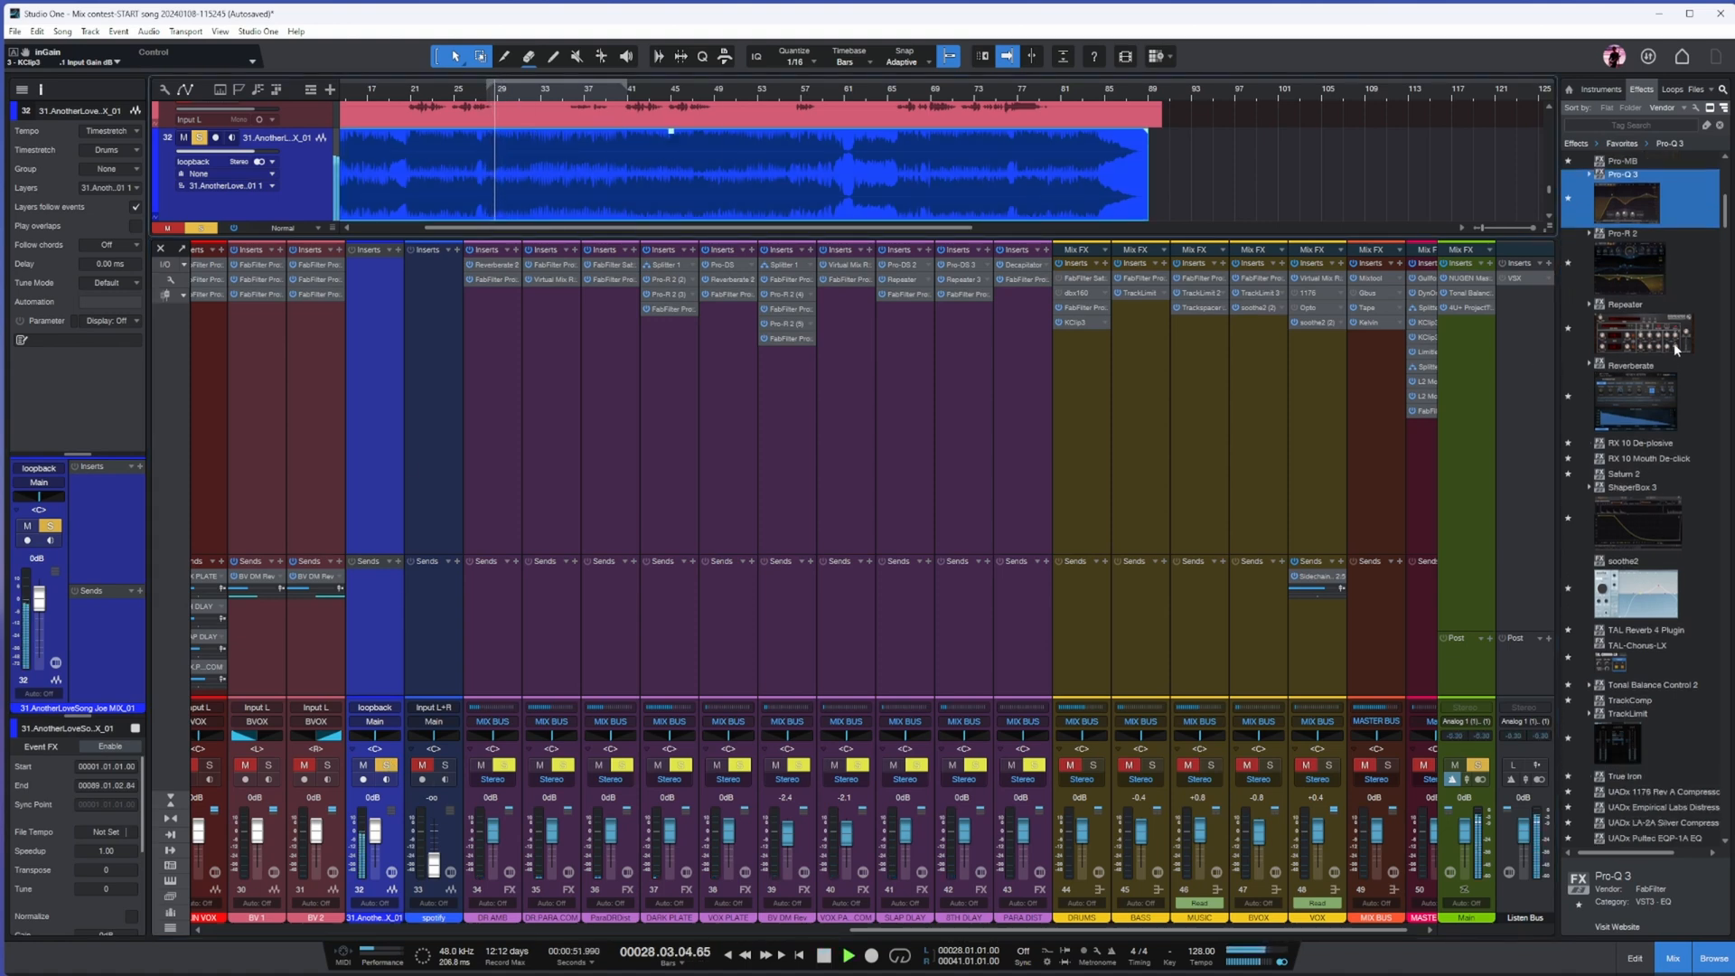
pyautogui.scroll(10, 1678, 479)
pyautogui.click(1624, 327)
pyautogui.moveTo(1360, 369); pyautogui.dragTo(375, 330)
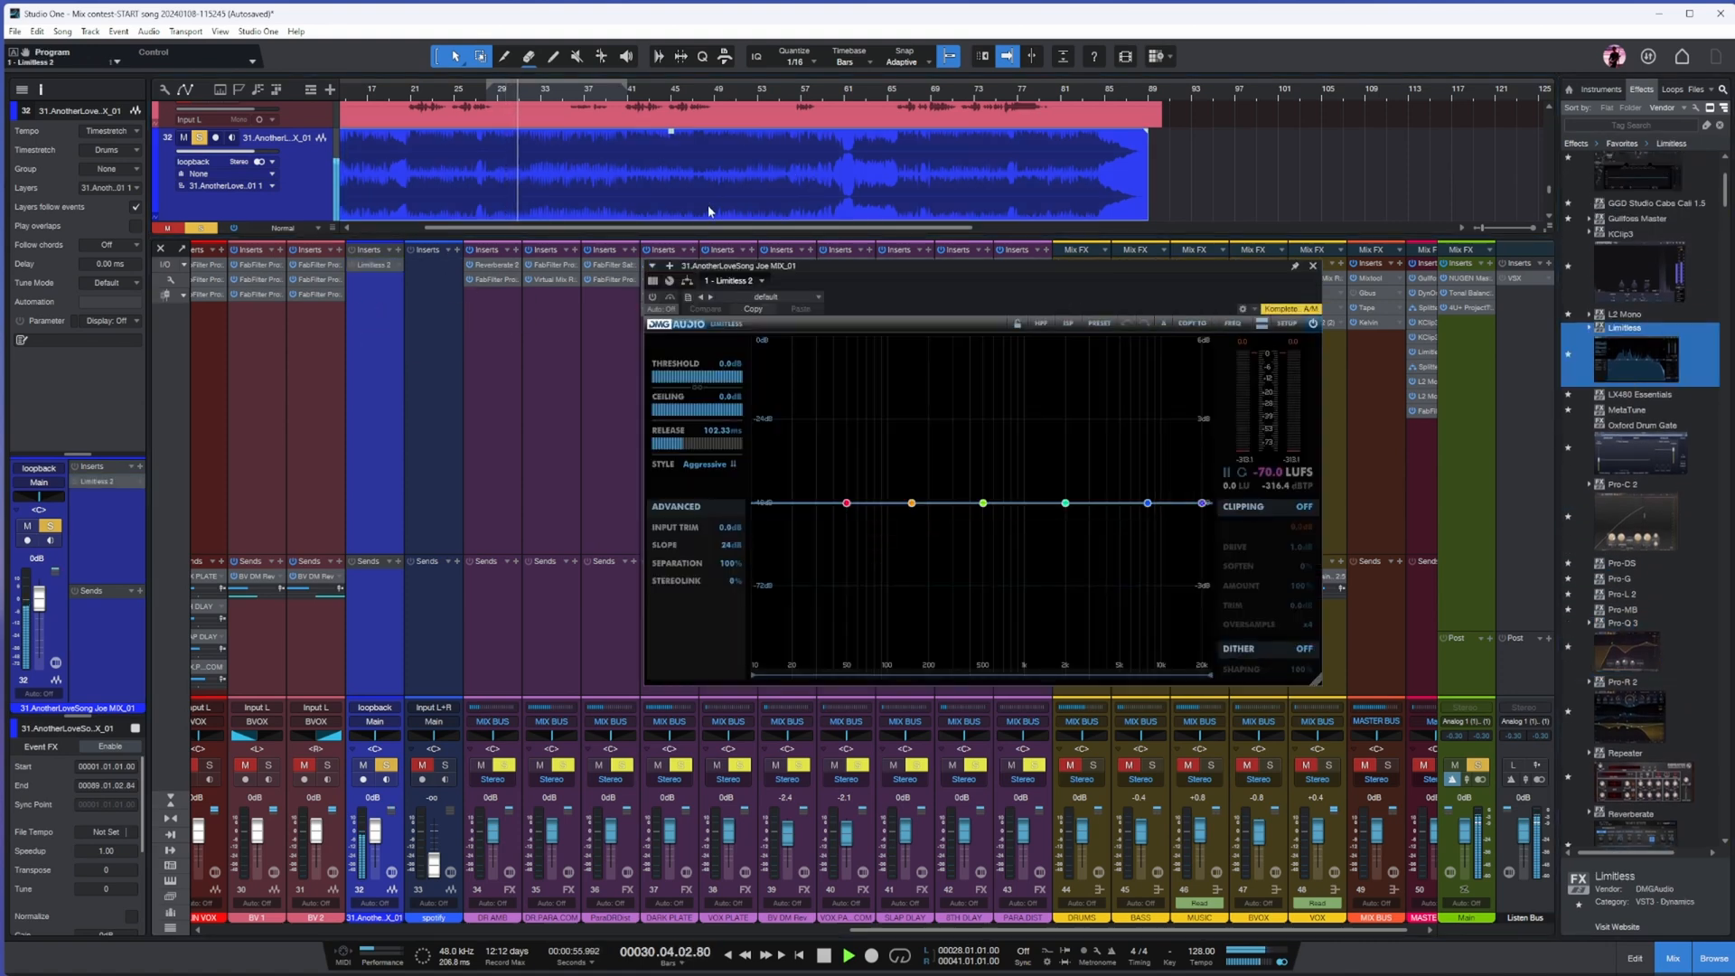
pyautogui.press('space')
pyautogui.click(653, 297)
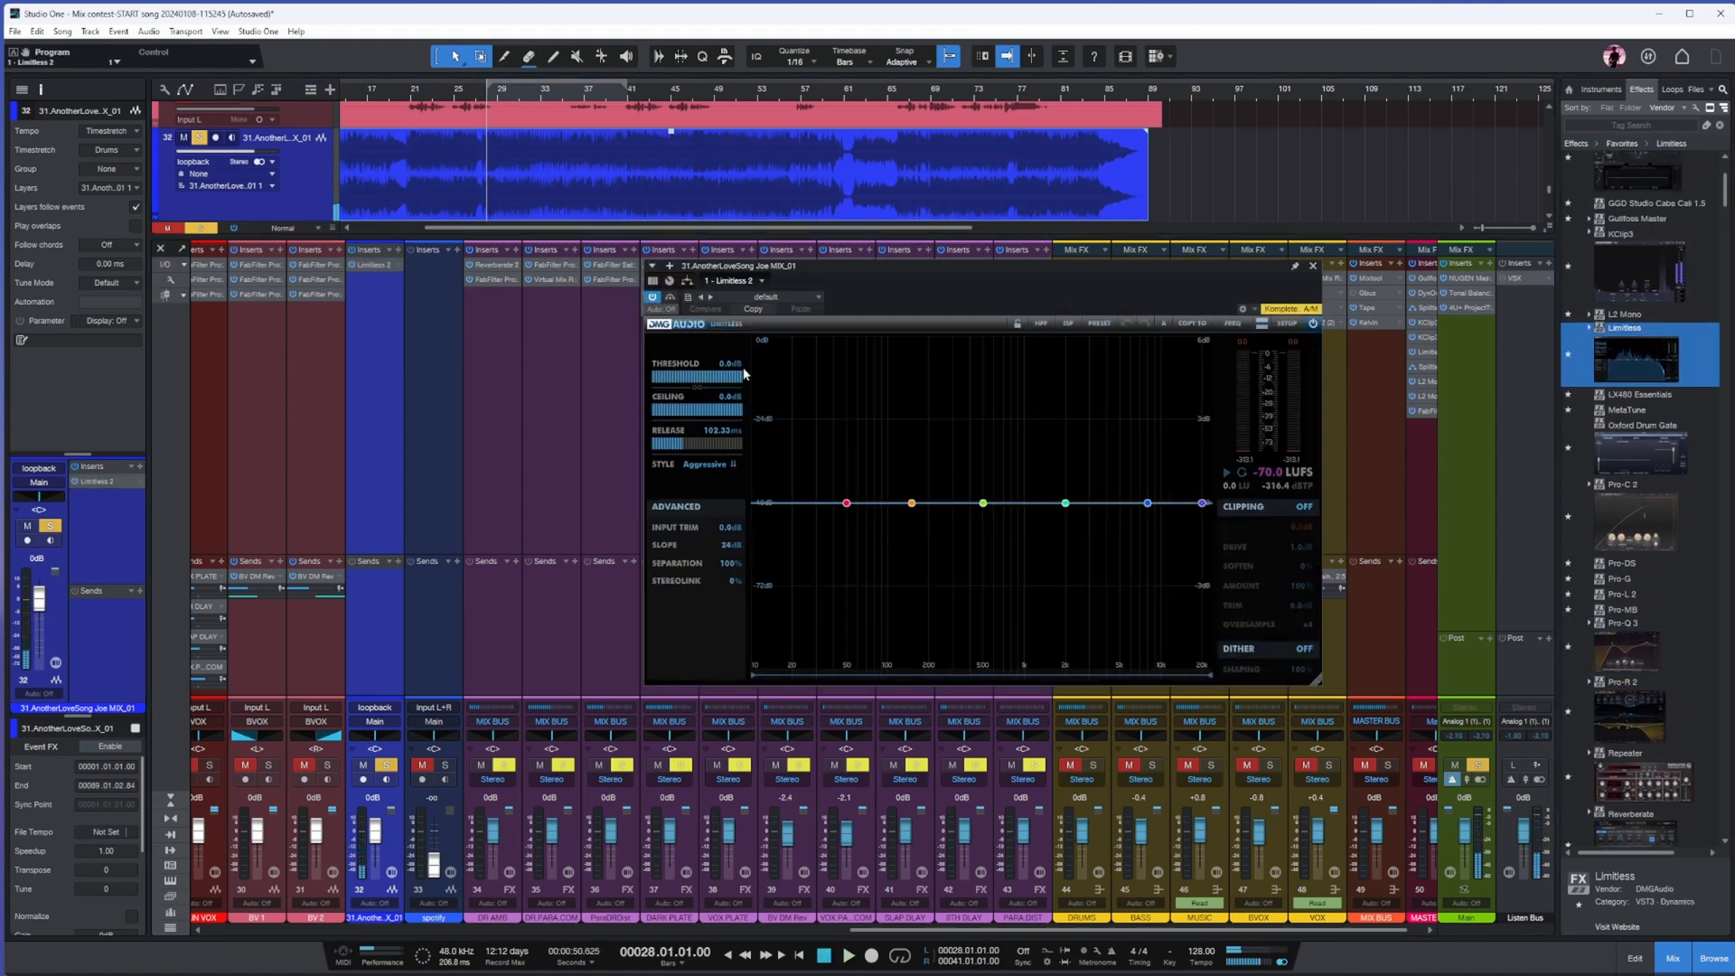
pyautogui.moveTo(1142, 264); pyautogui.dragTo(1040, 328)
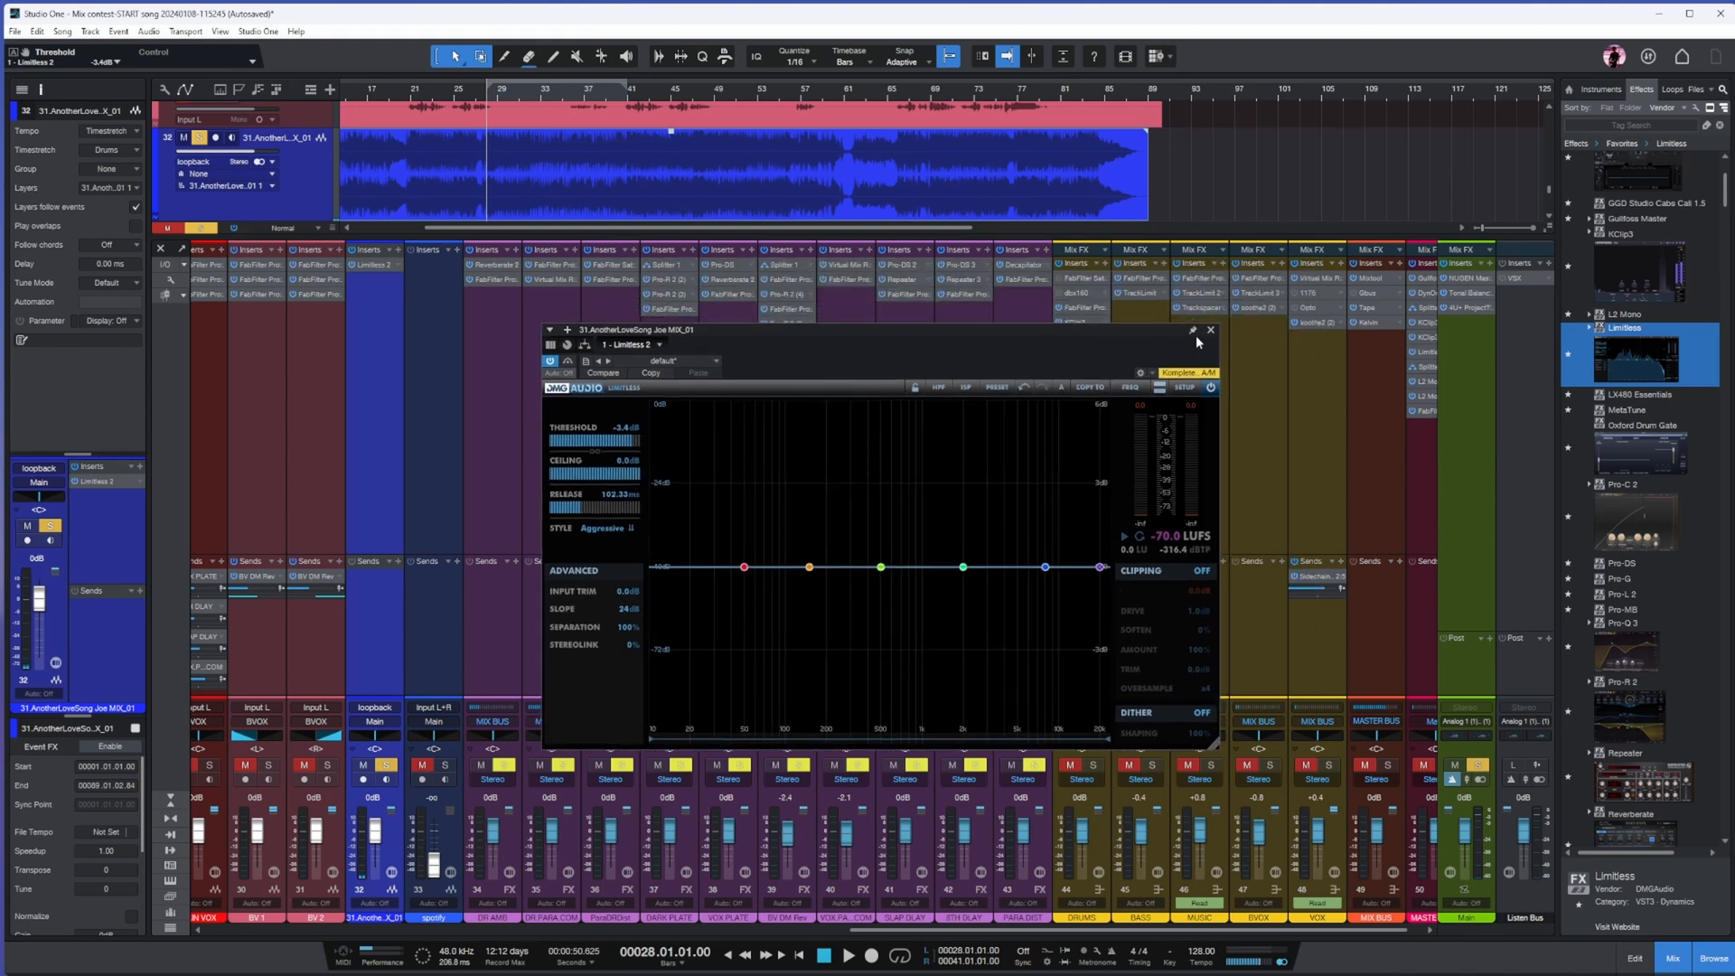
# - Open NUGEN MasterCheck from the Main channel and measure the own mix's loudness with the reference track muted
pyautogui.click(1468, 278)
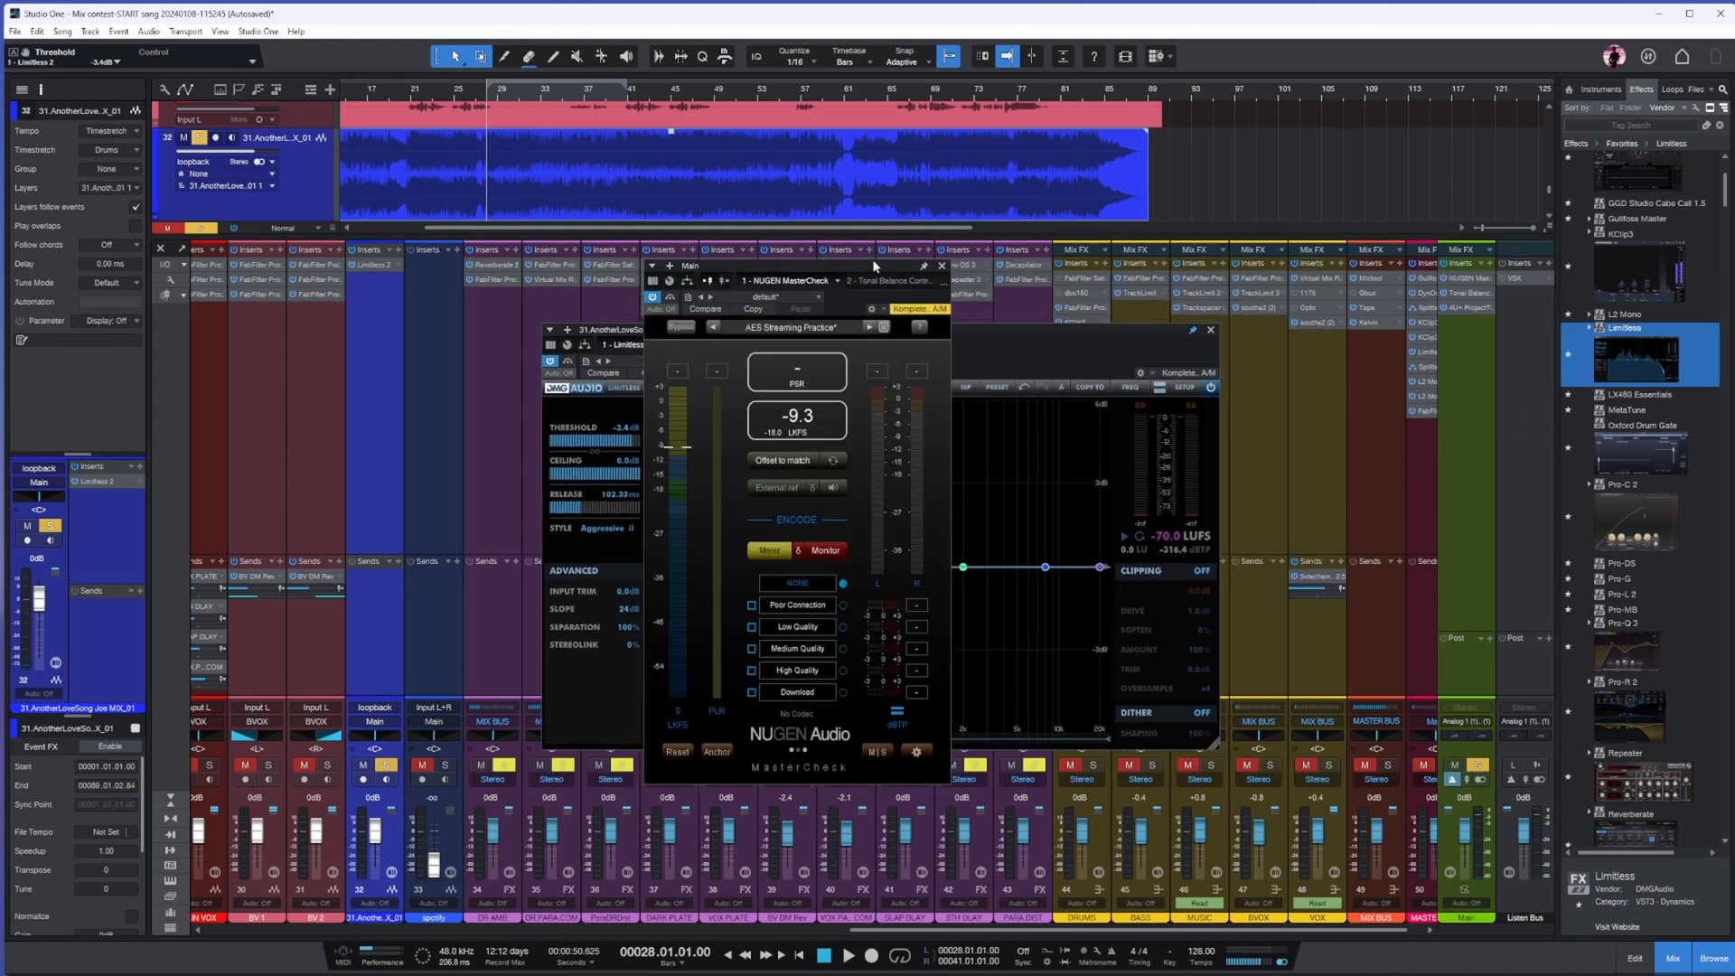
pyautogui.moveTo(874, 265); pyautogui.dragTo(1411, 300)
pyautogui.click(362, 767)
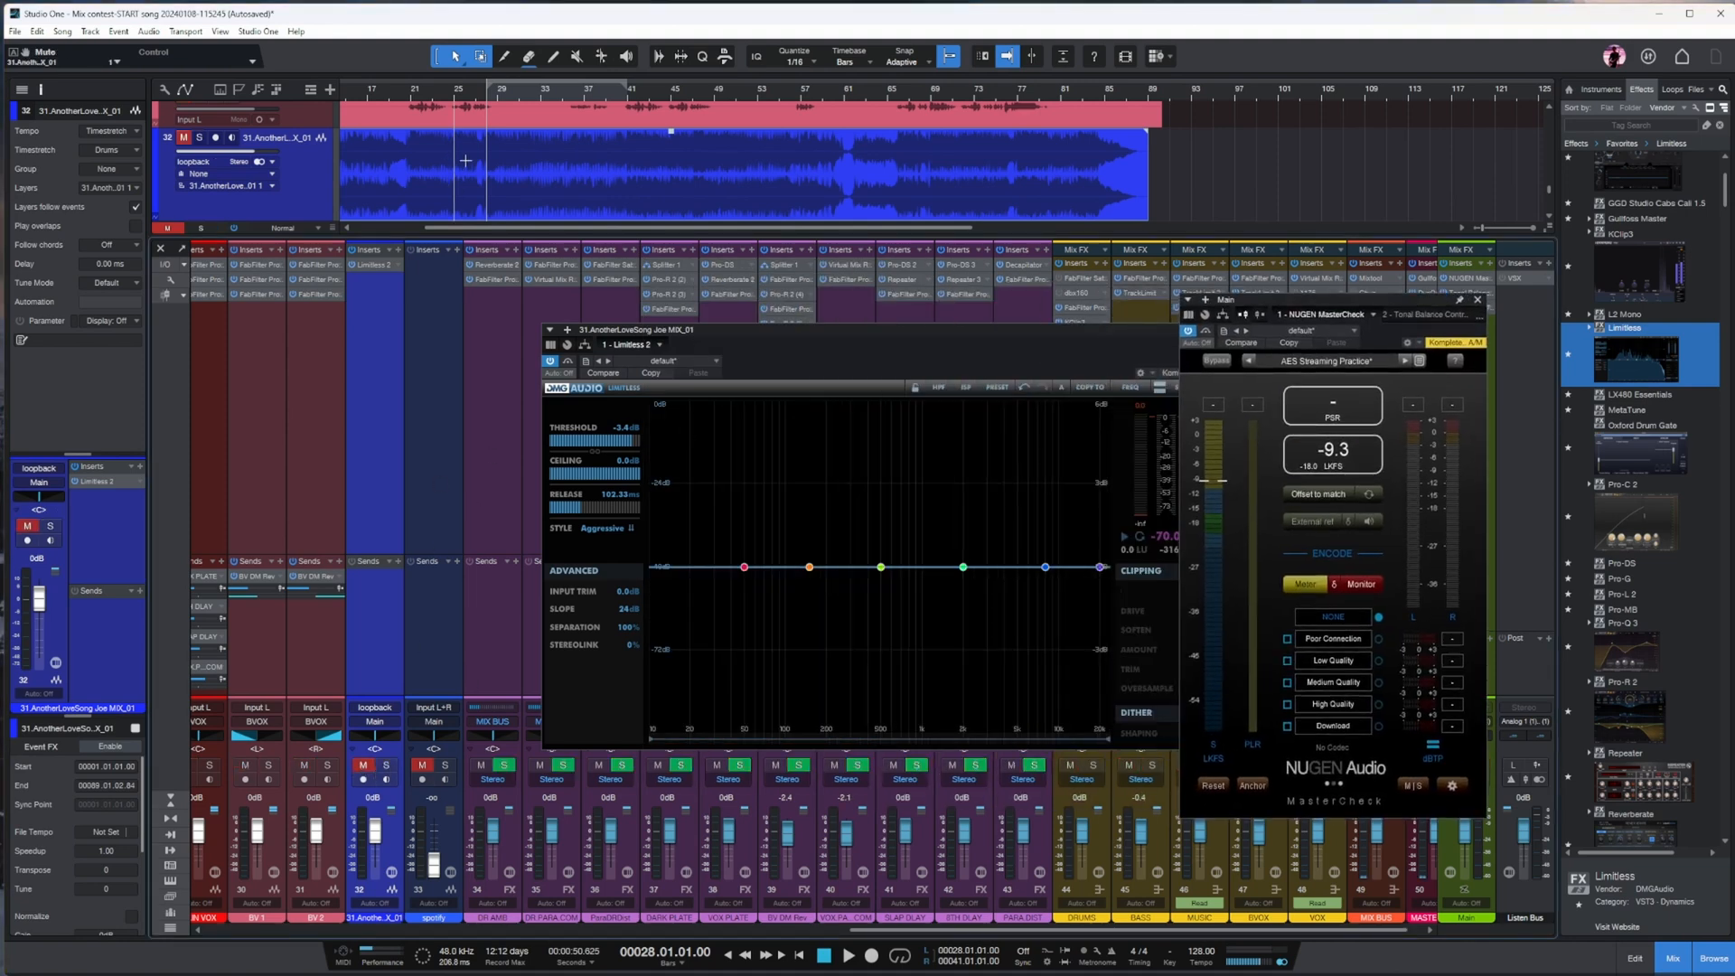
pyautogui.press('space')
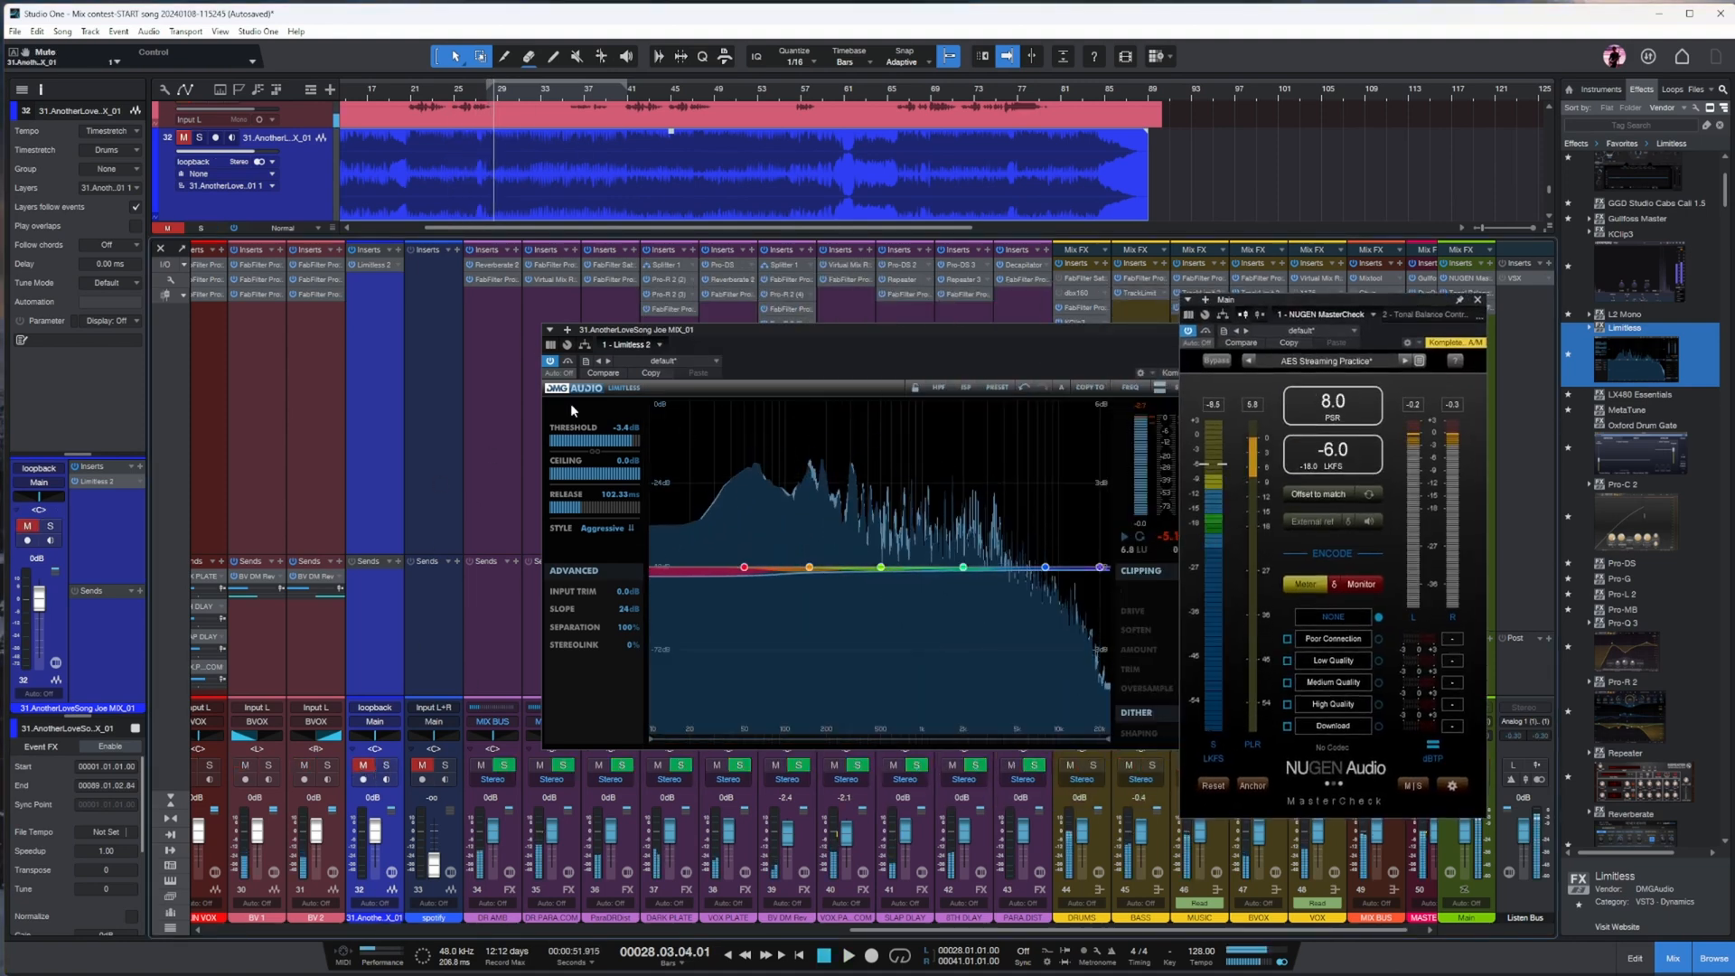
pyautogui.click(362, 766)
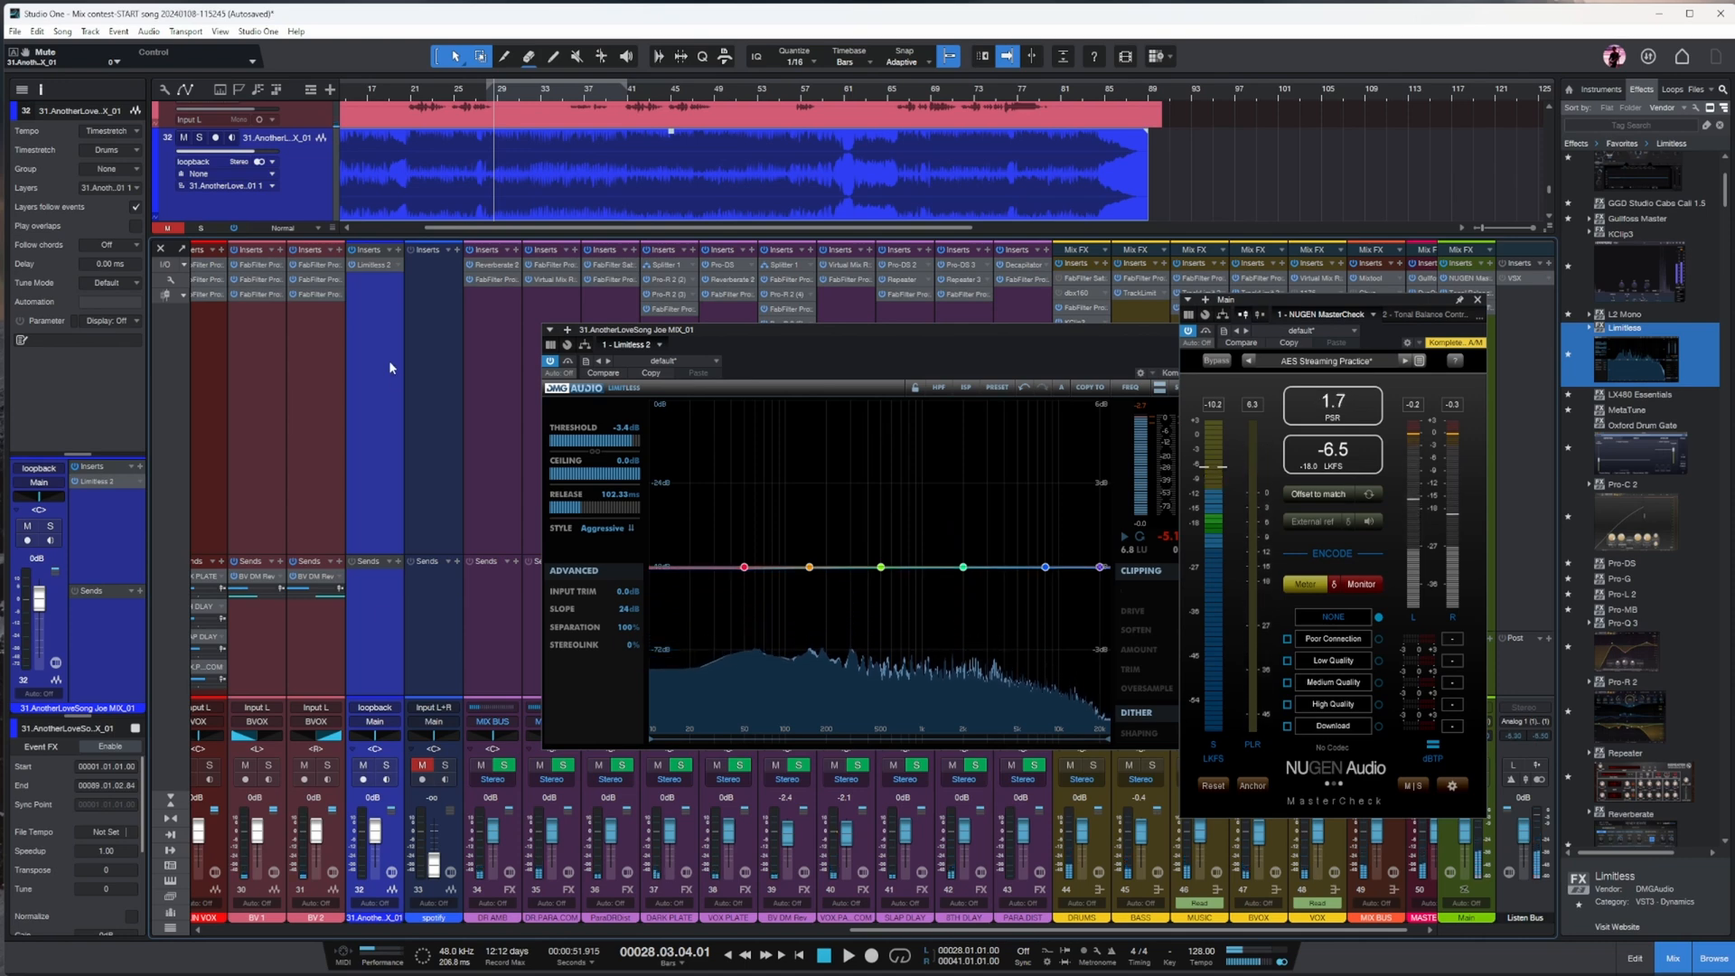
# - Solo the reference track and set its Limitless threshold to -4.0 dB while checking loudness in MasterCheck
pyautogui.press('s')
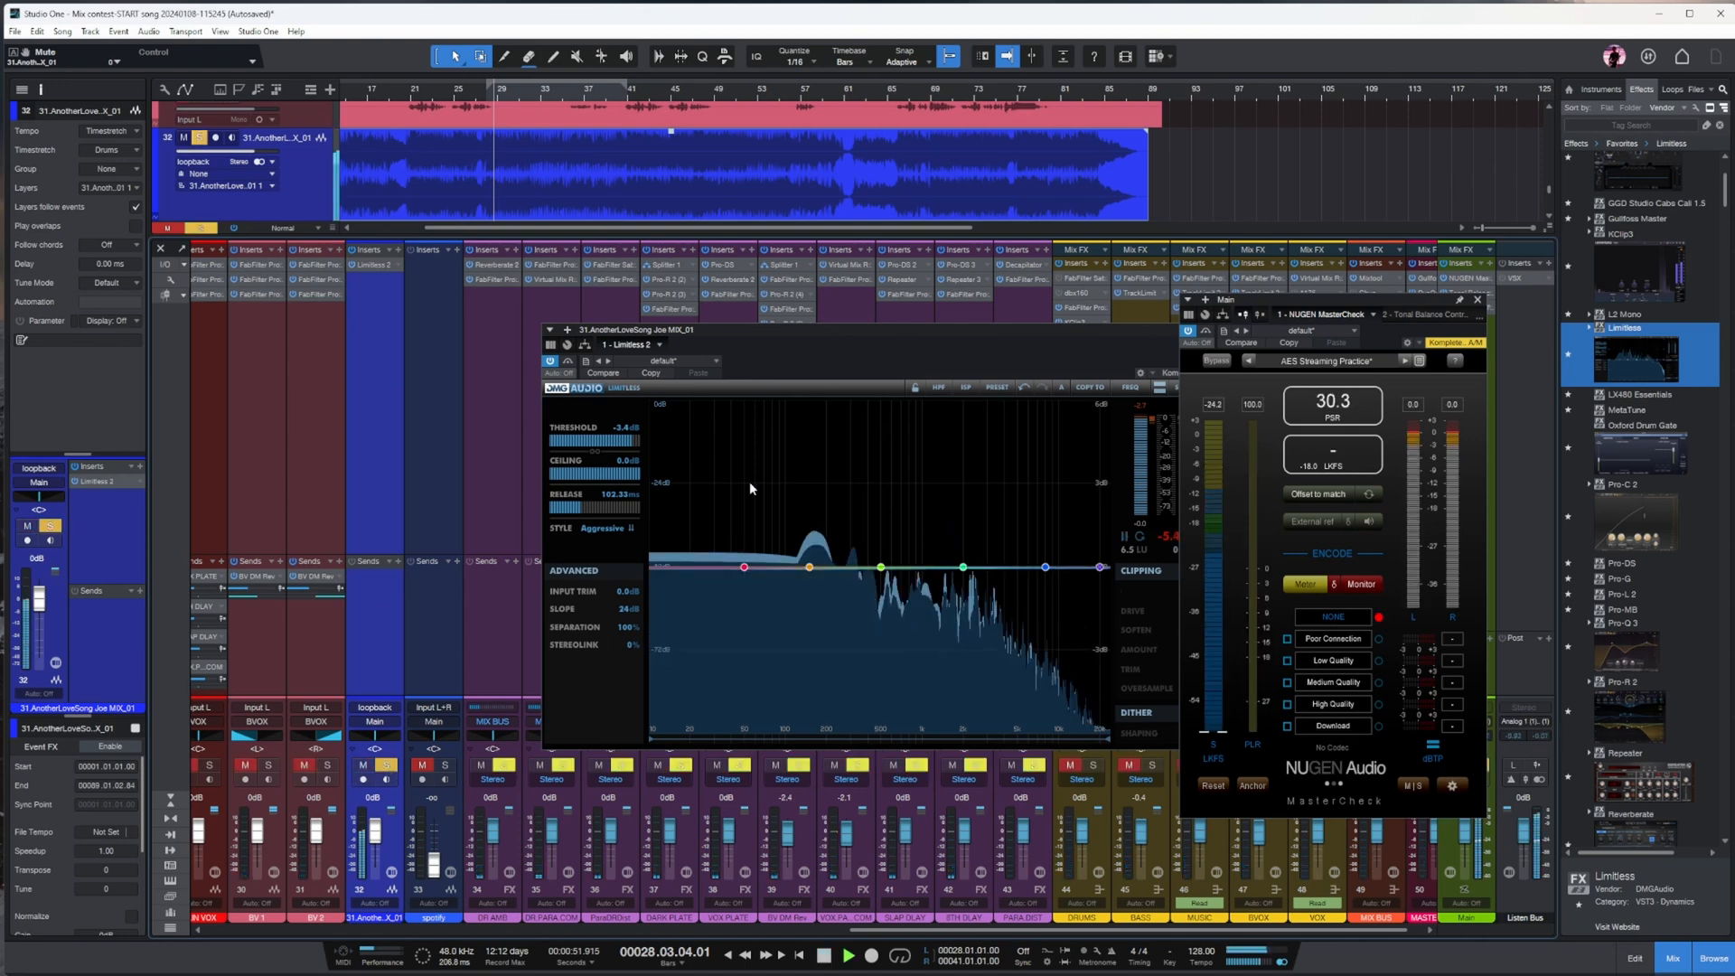
pyautogui.moveTo(608, 441); pyautogui.dragTo(622, 465)
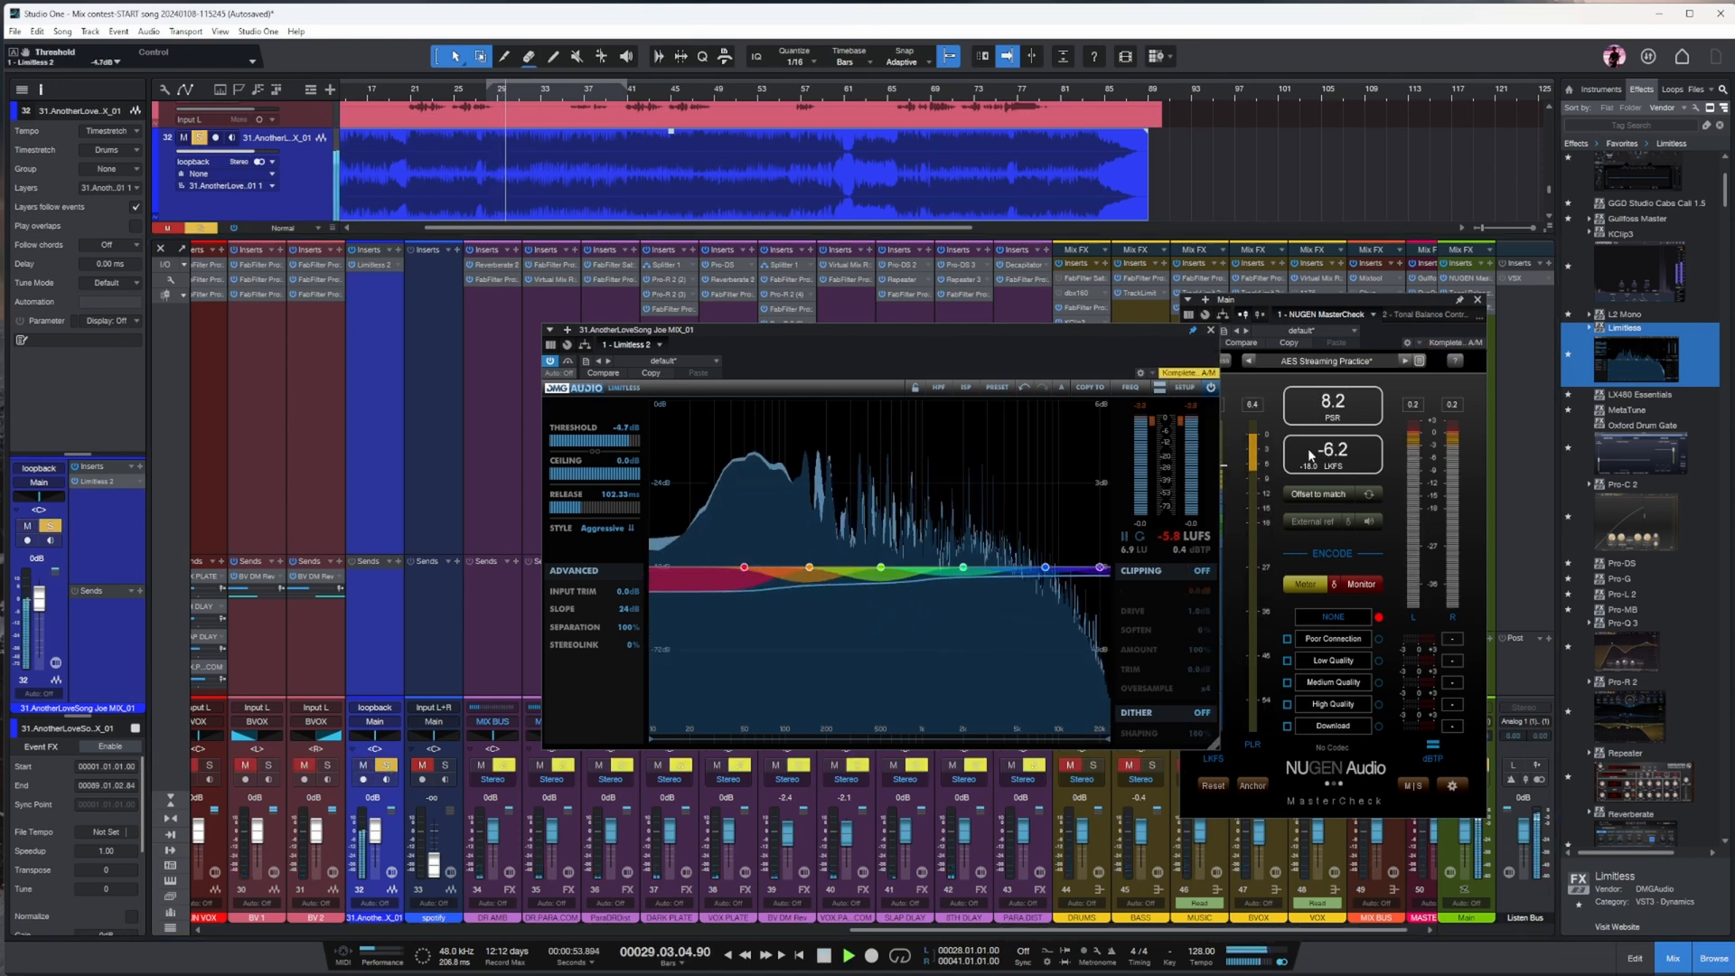
pyautogui.click(1304, 459)
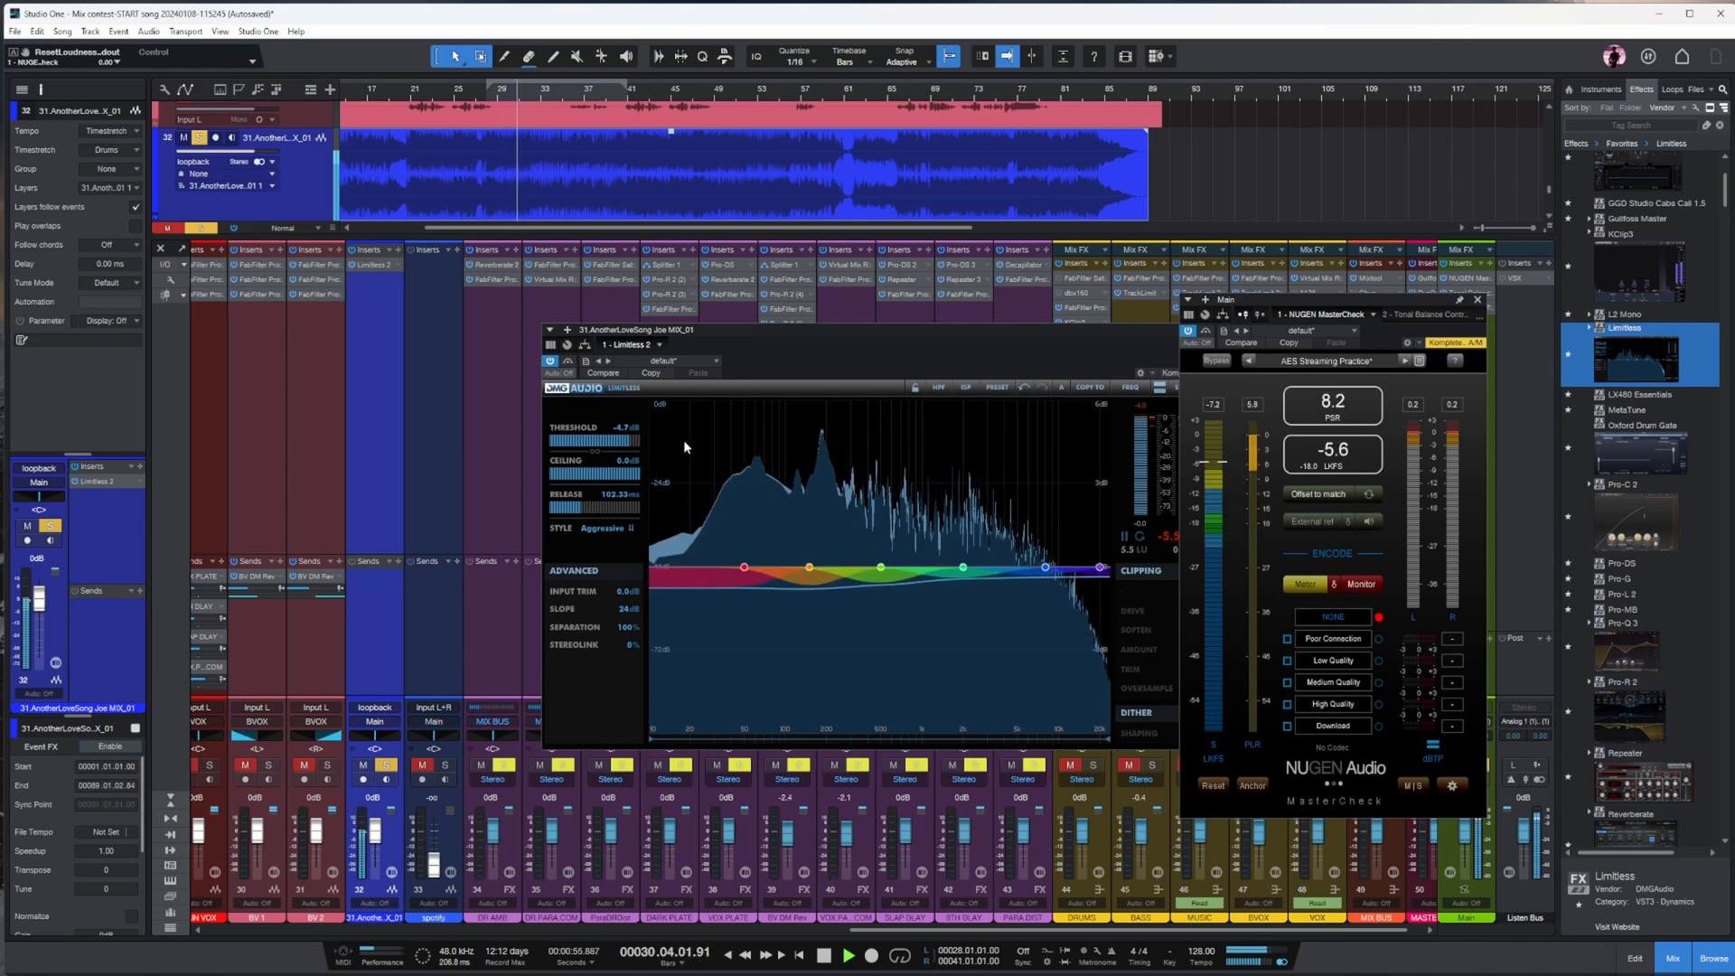
pyautogui.moveTo(624, 440); pyautogui.dragTo(633, 440)
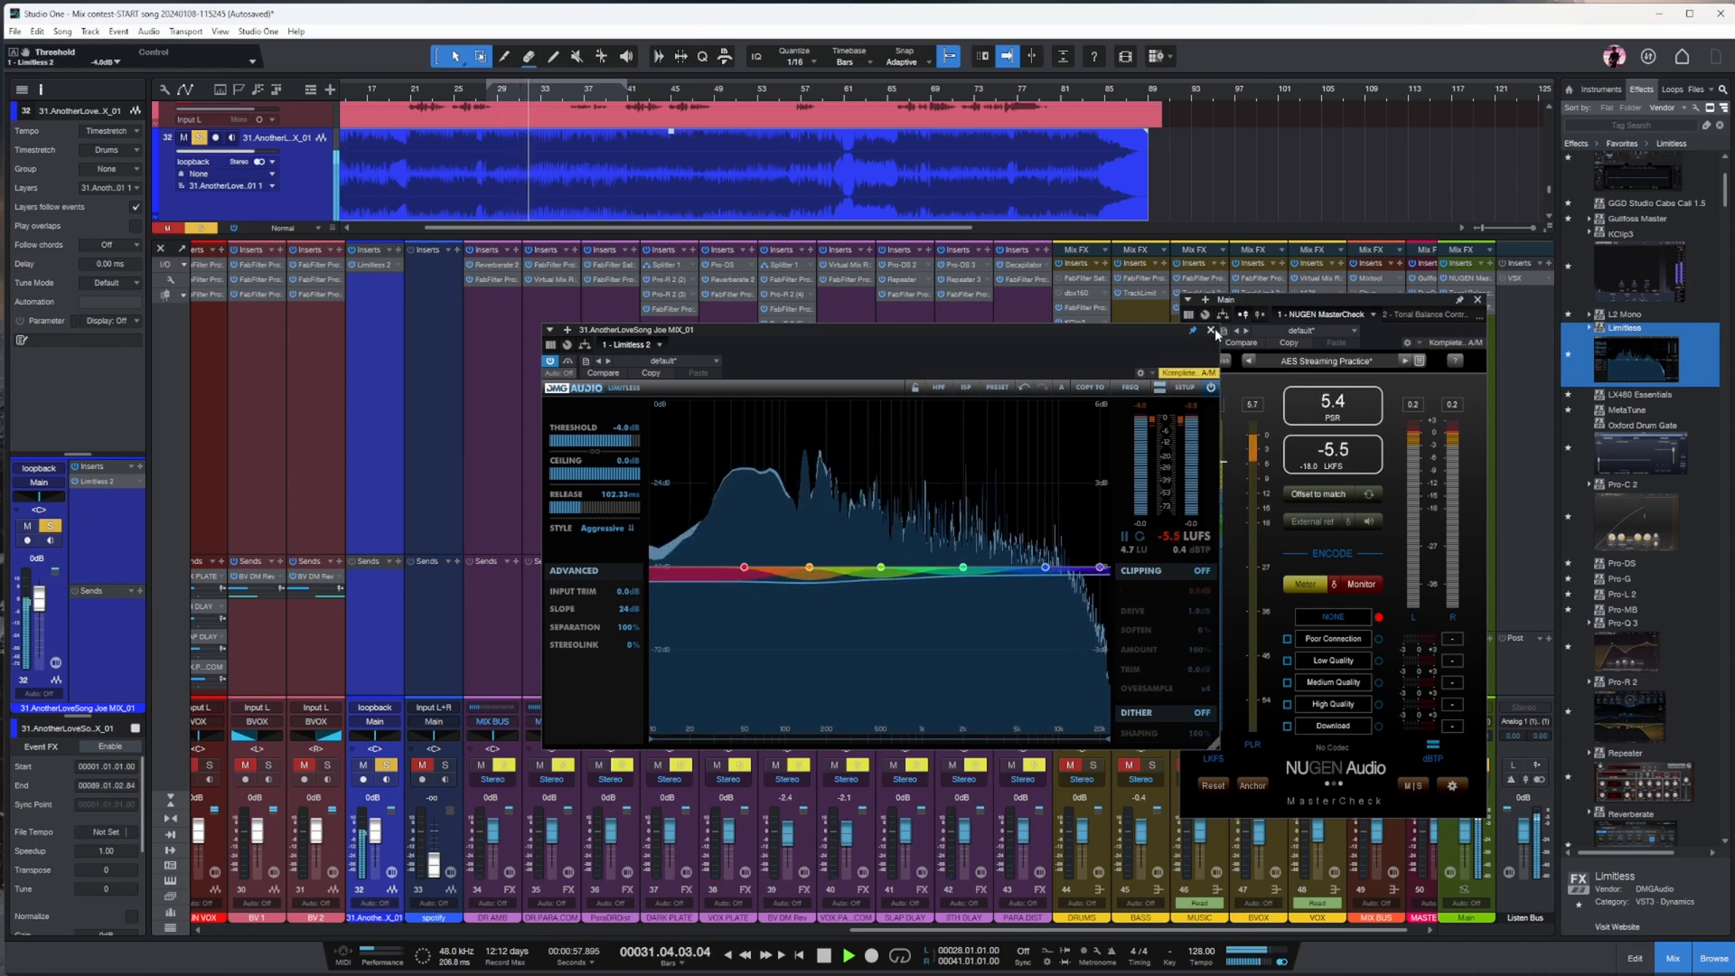
pyautogui.click(1212, 331)
pyautogui.click(1478, 300)
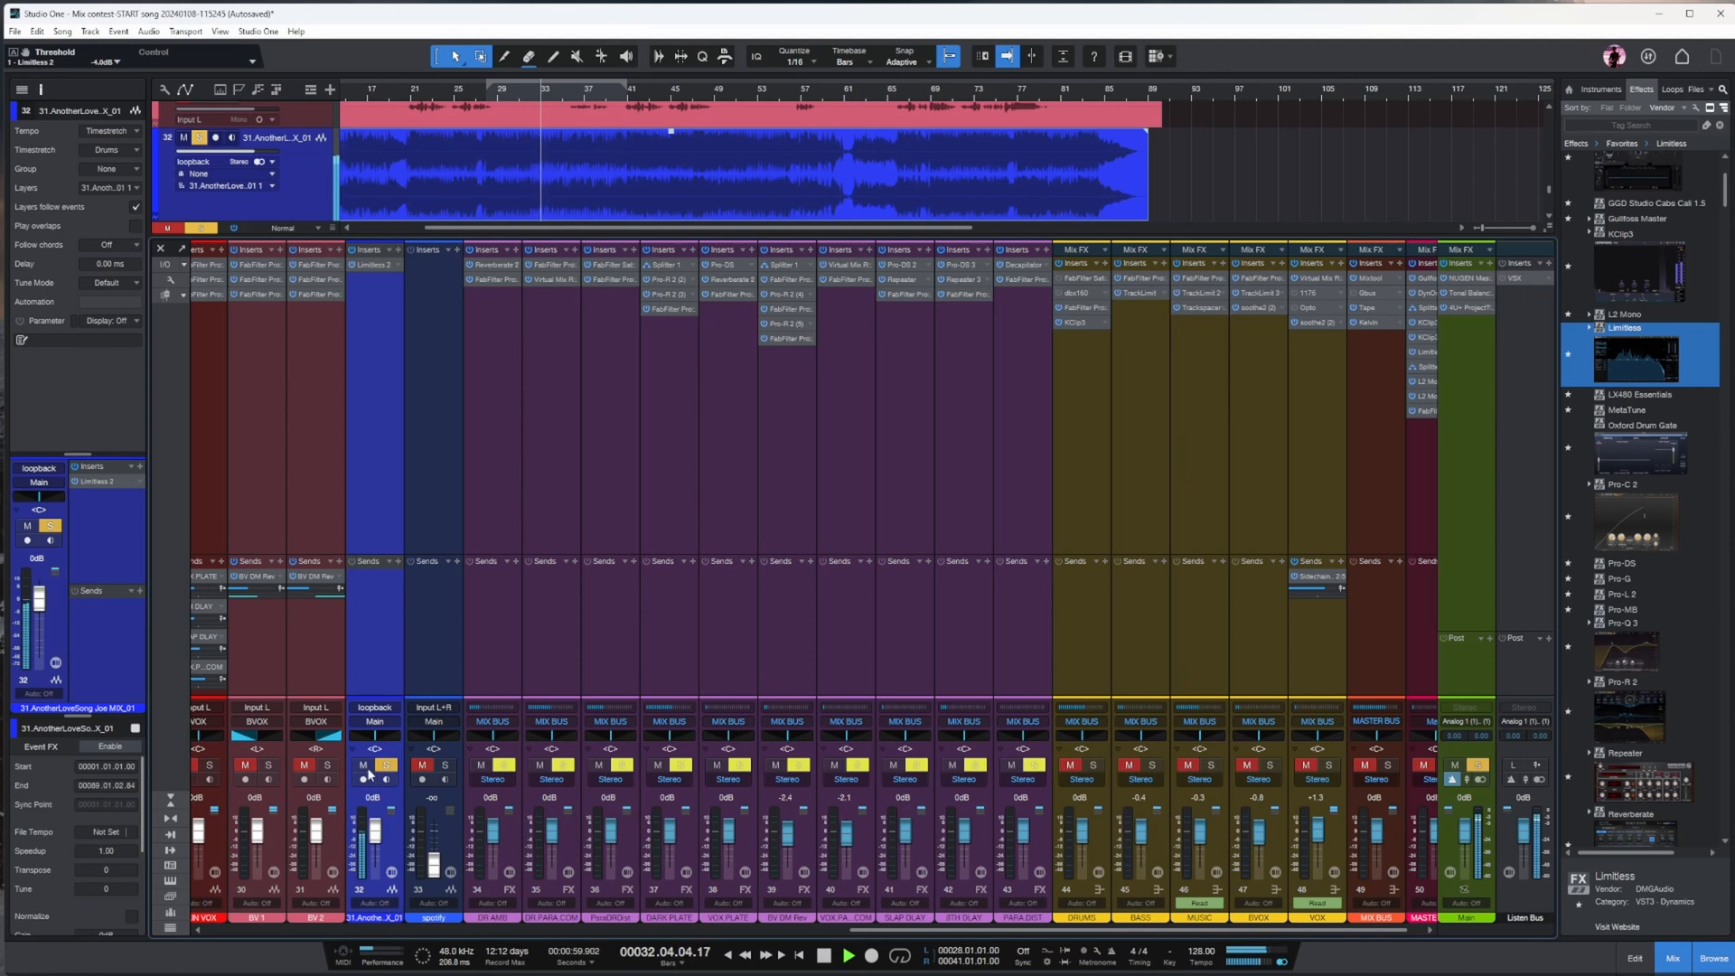
# - Compare the own mix with the limited reference mix by switching between them during playback
pyautogui.click(363, 766)
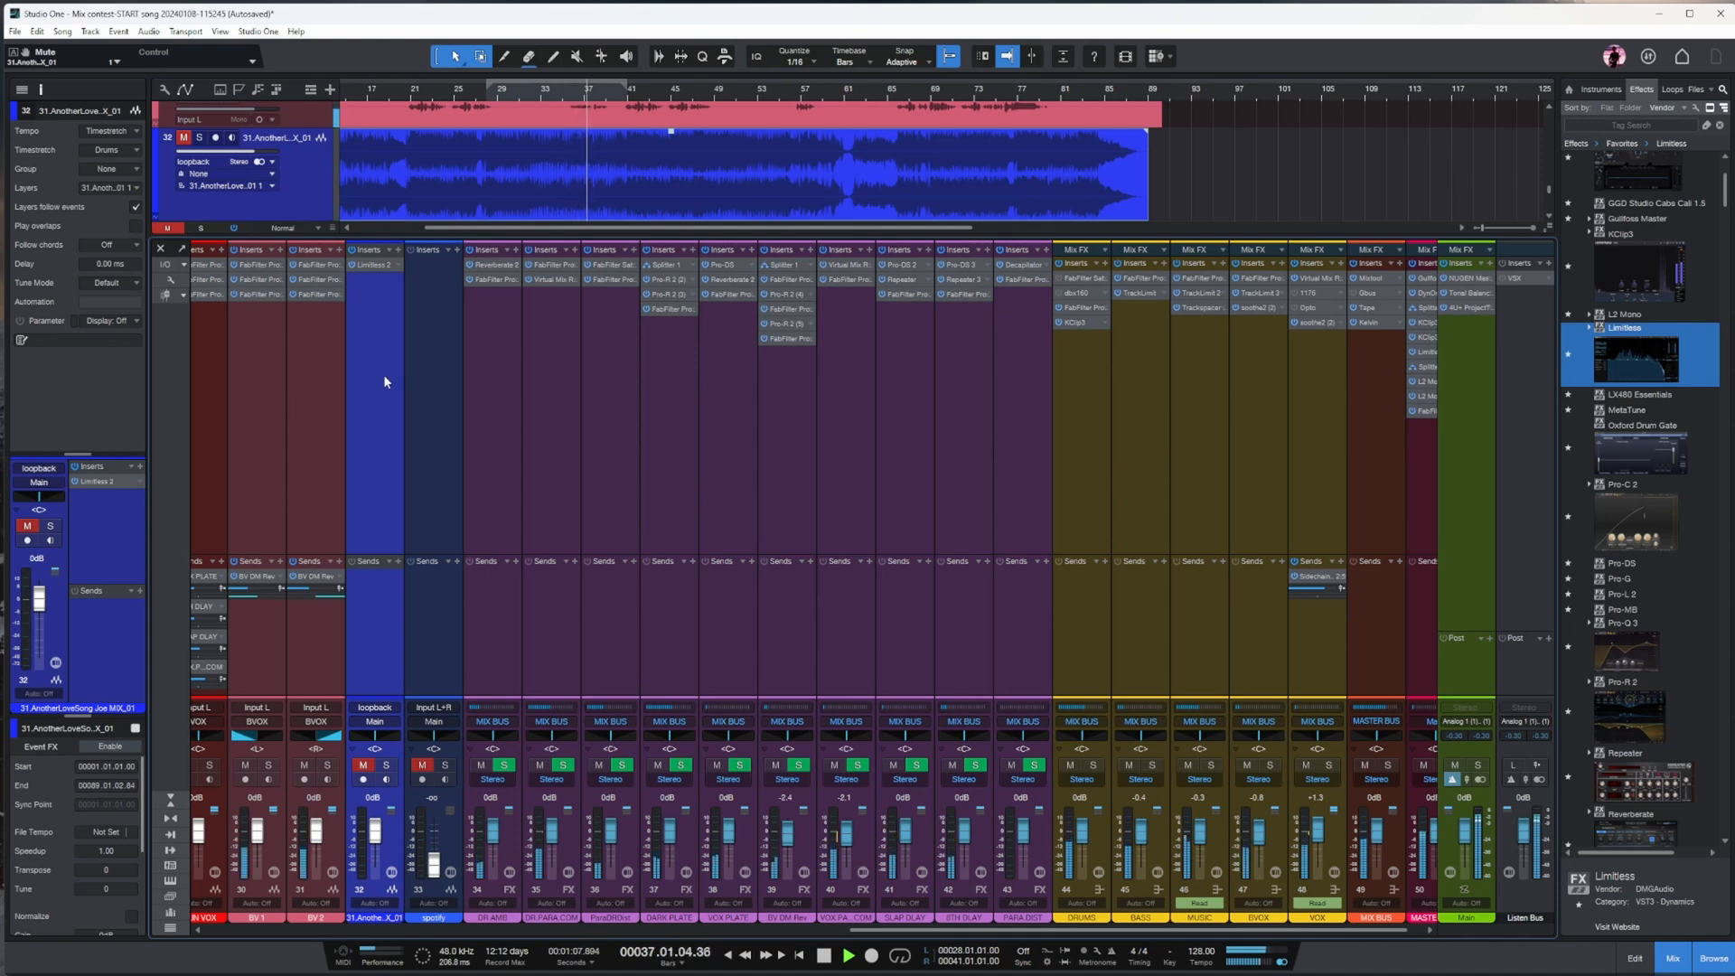
pyautogui.click(386, 765)
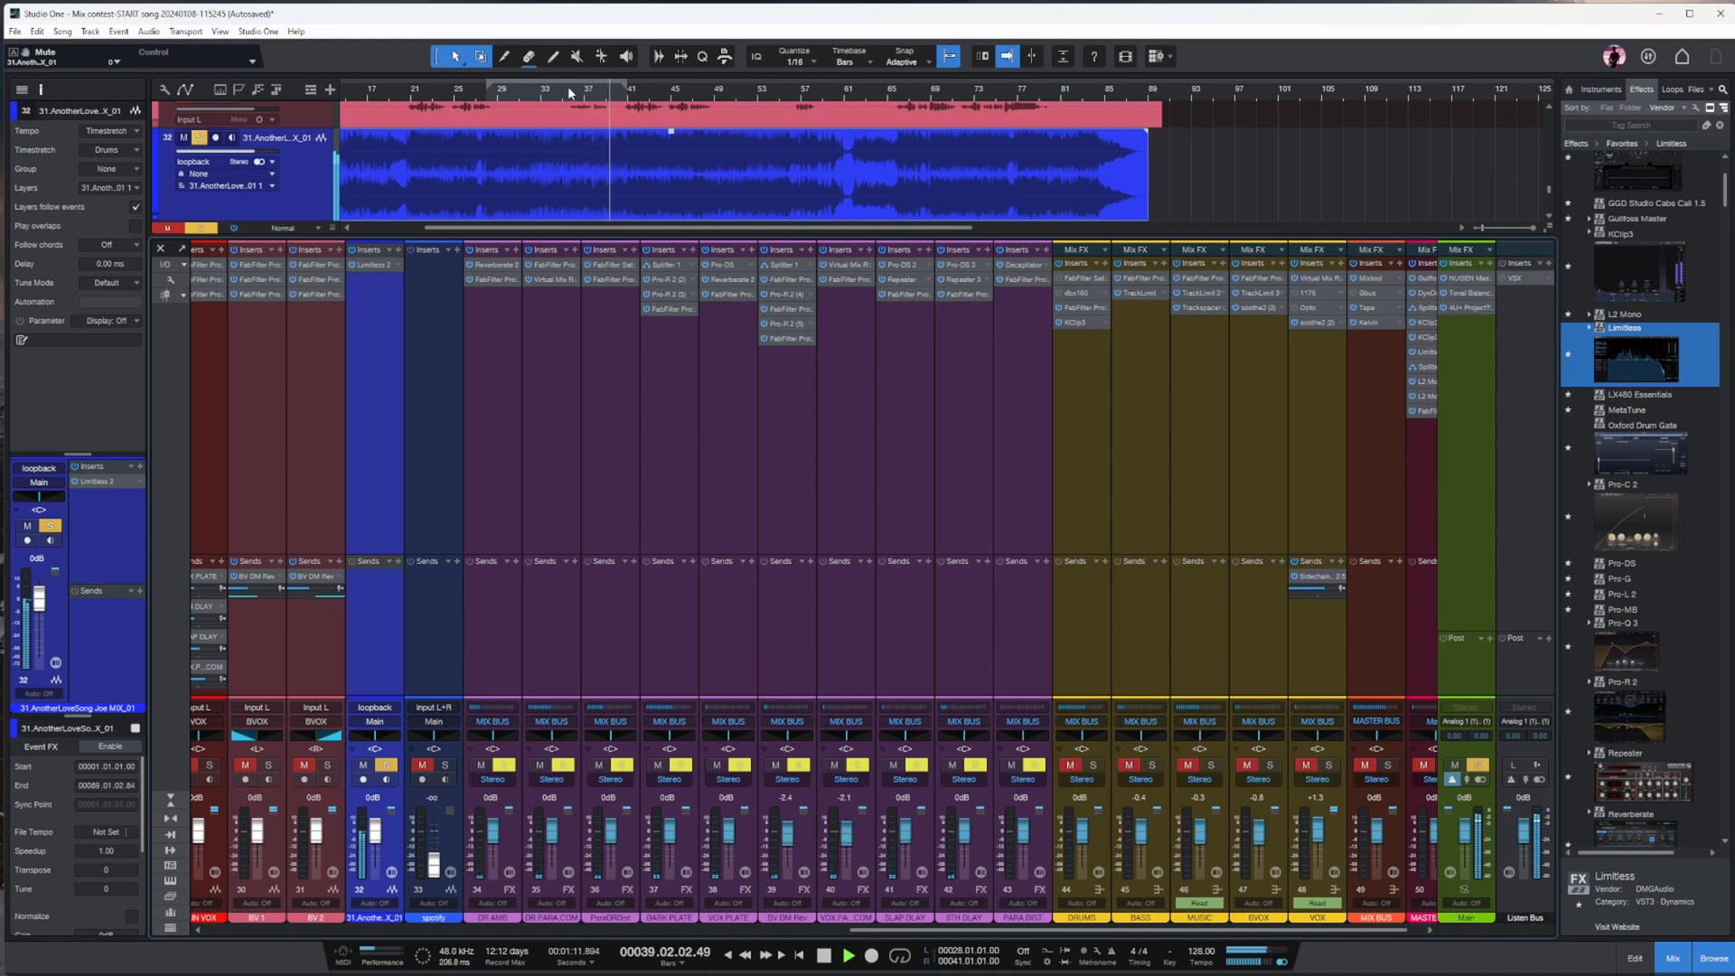
pyautogui.press('space')
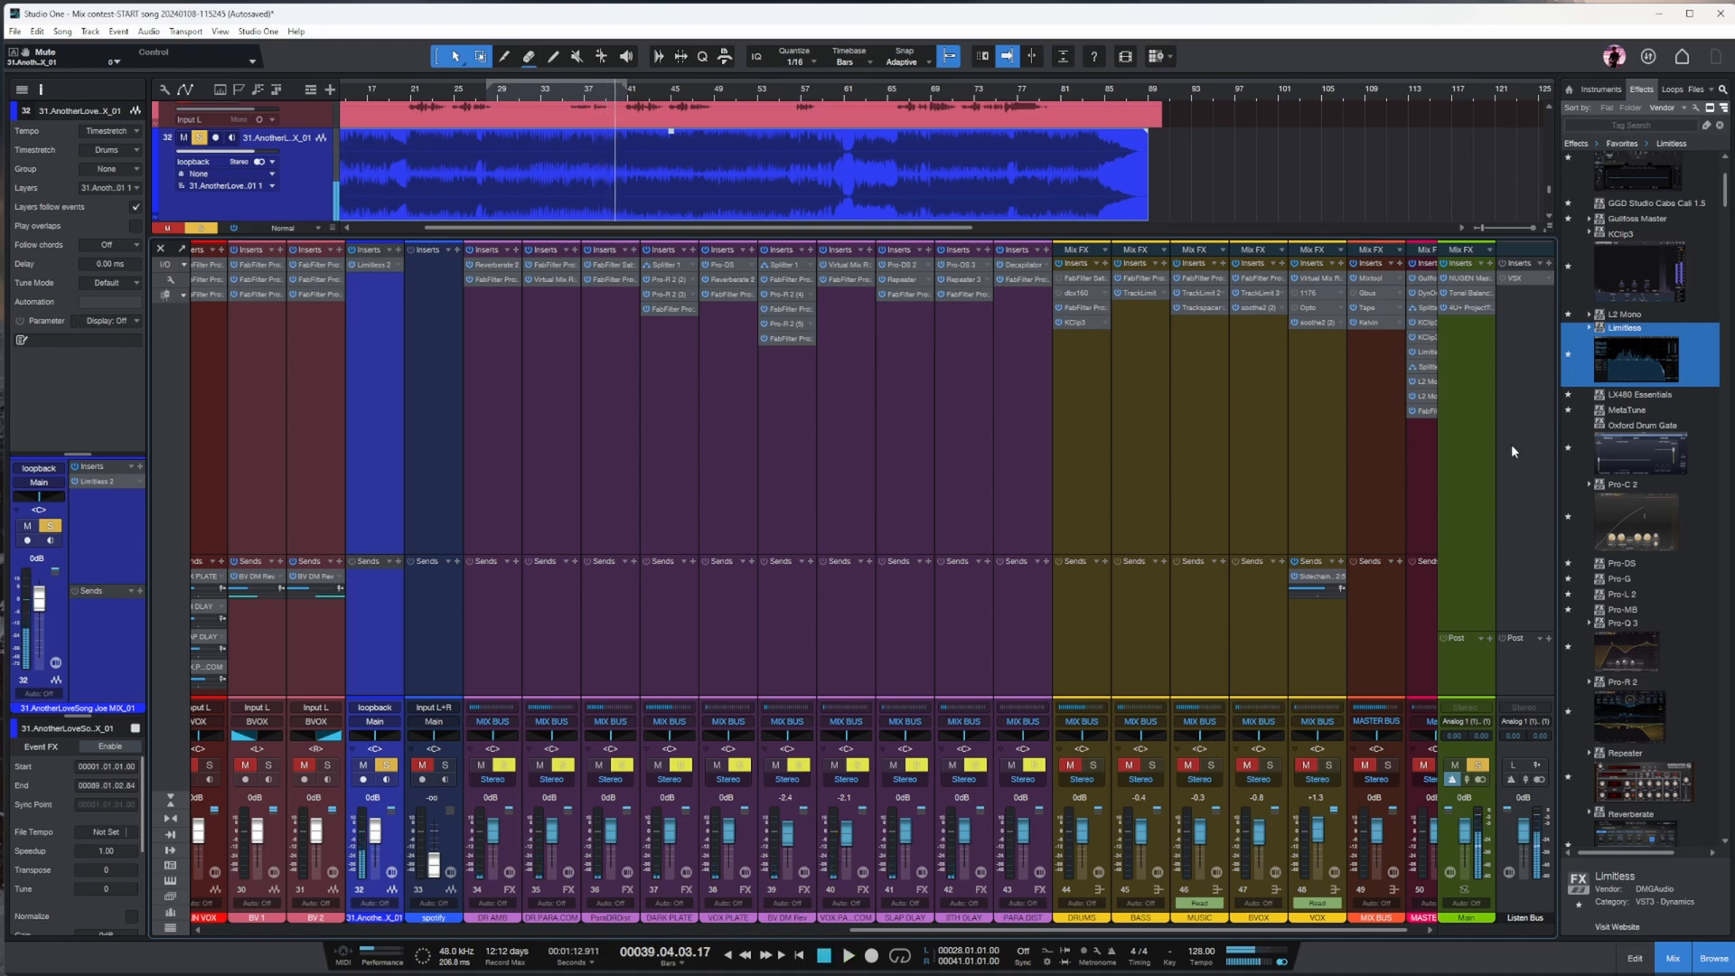
pyautogui.click(1368, 360)
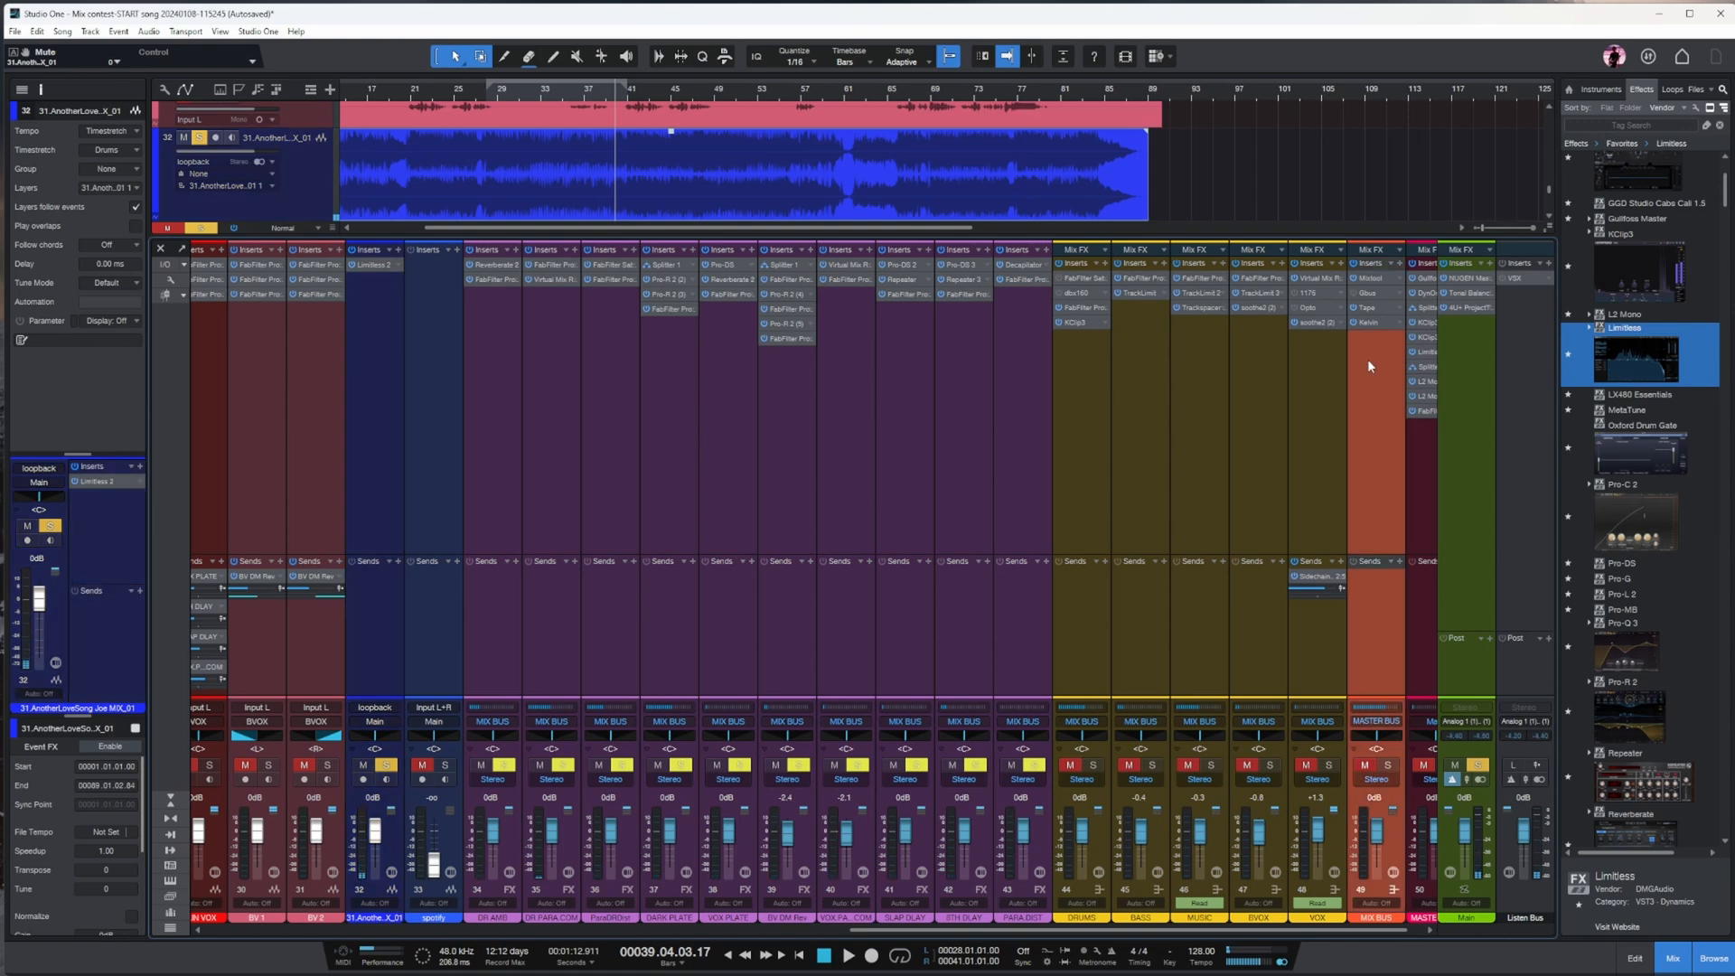
pyautogui.hscroll(2, 1344, 931)
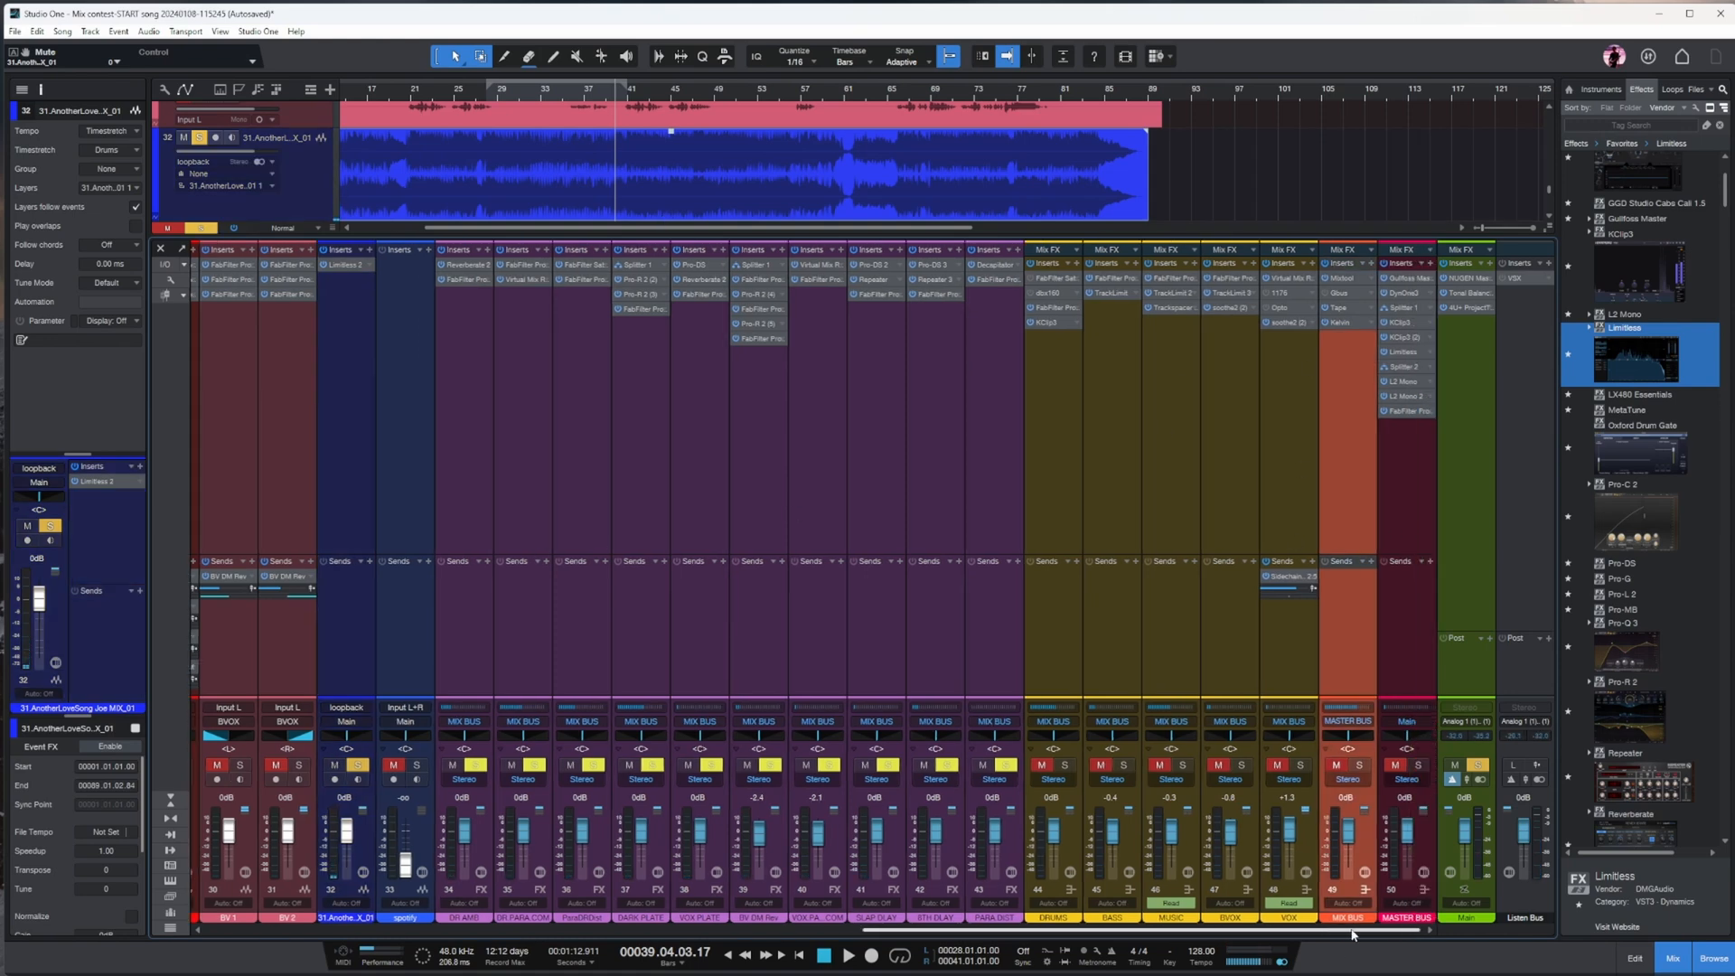
pyautogui.click(1305, 389)
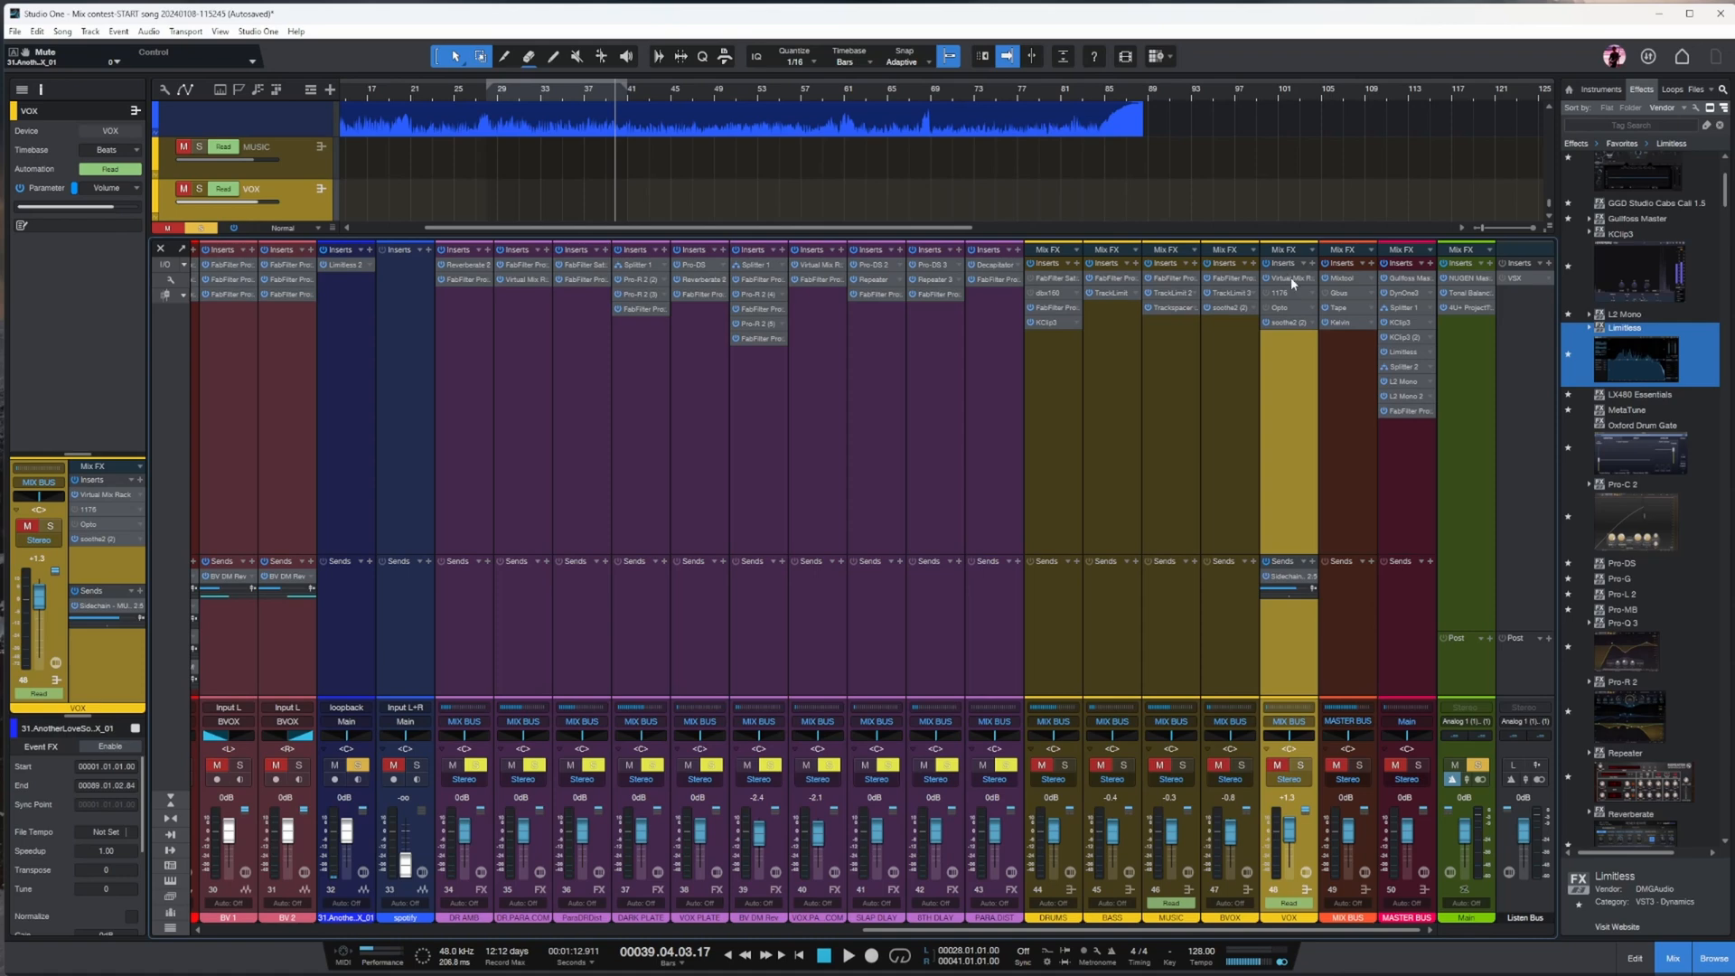
# - Place the playhead at bar 30 and set the Main channel's Tonal Balance Control target curve to Rock
pyautogui.click(508, 108)
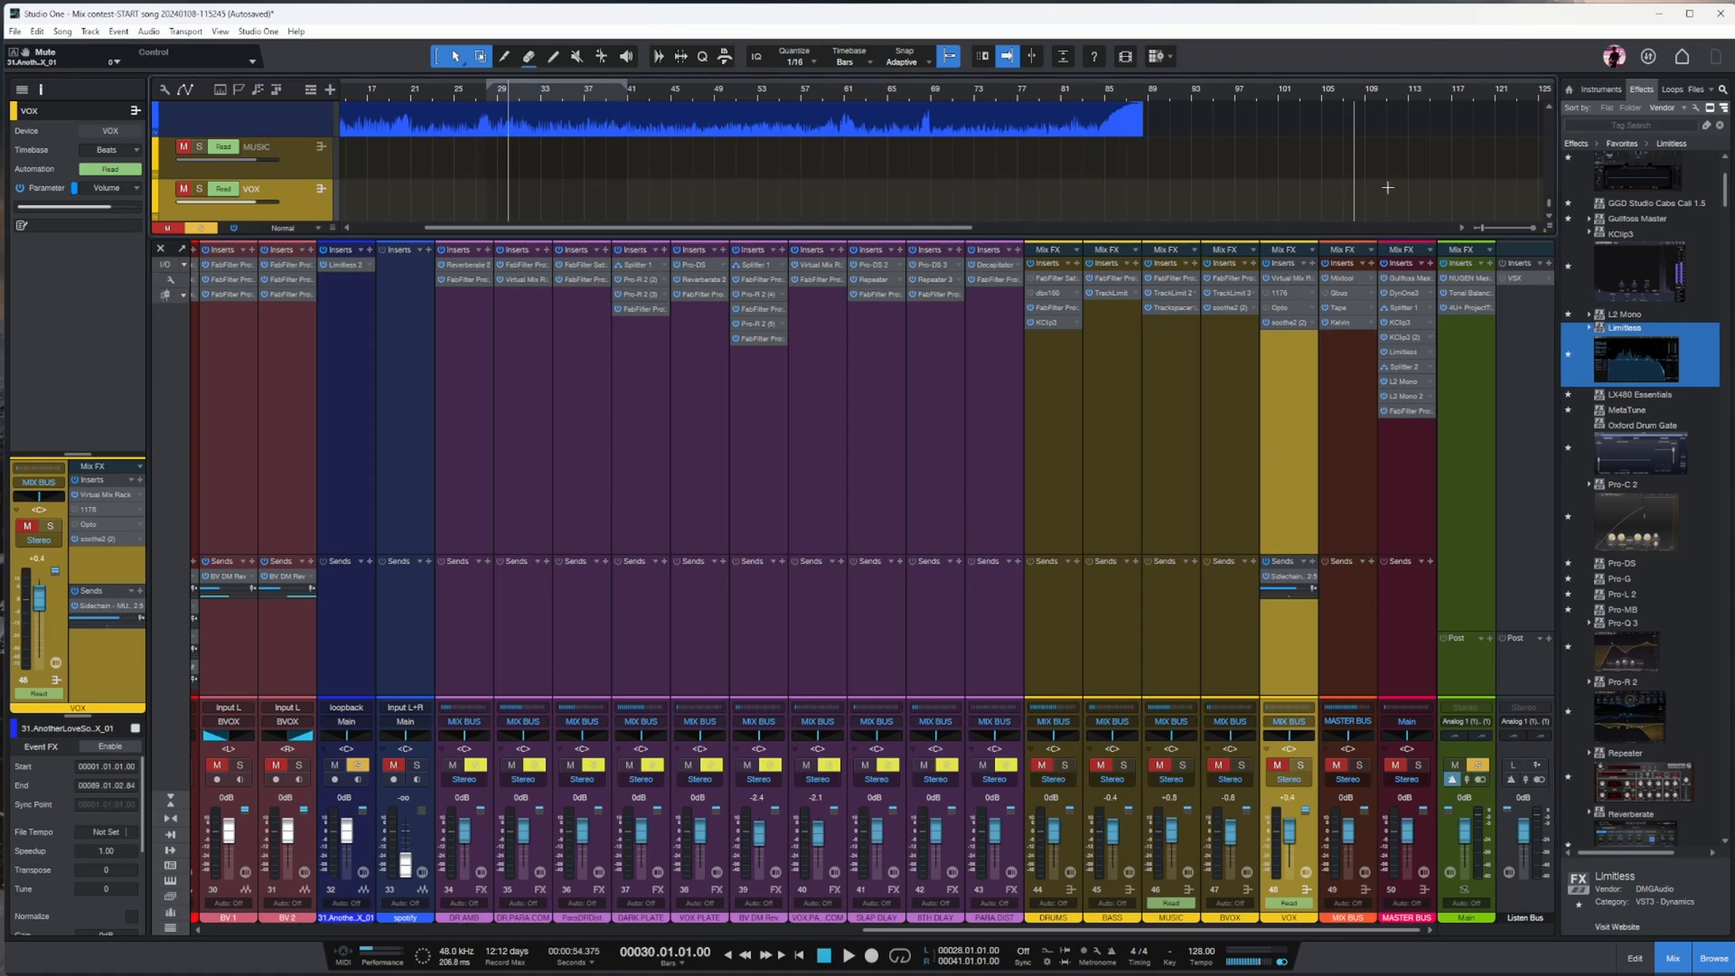
pyautogui.click(1466, 291)
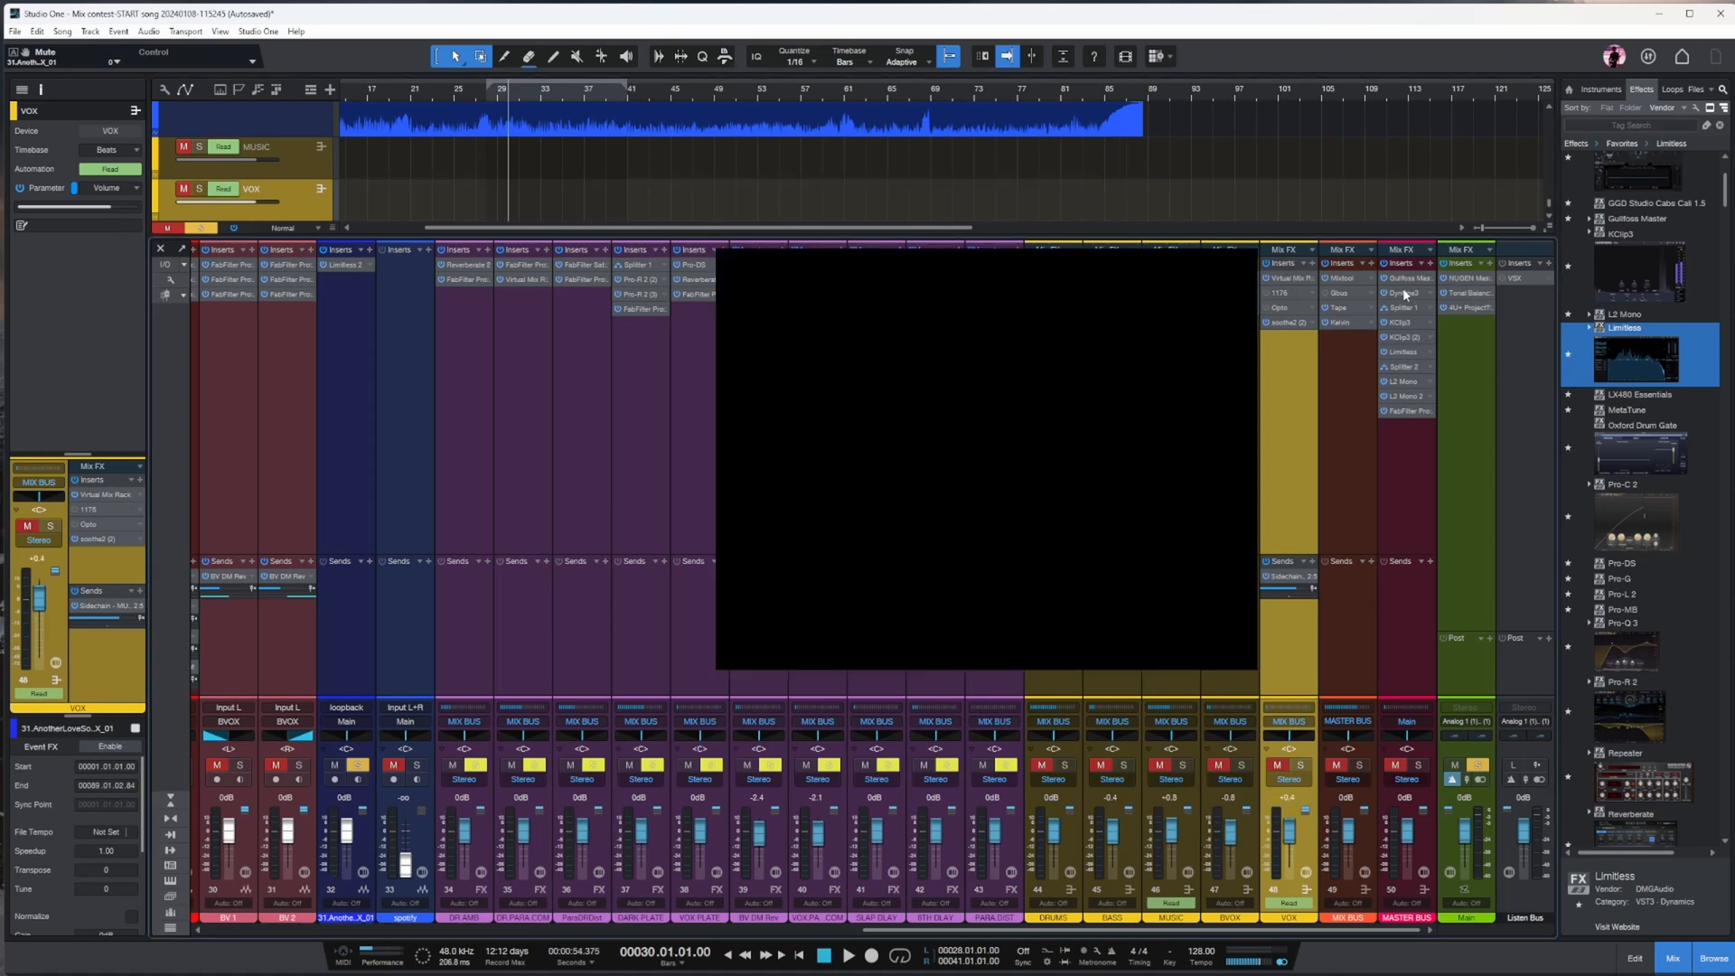
pyautogui.moveTo(1068, 195); pyautogui.dragTo(1082, 198)
pyautogui.click(1098, 268)
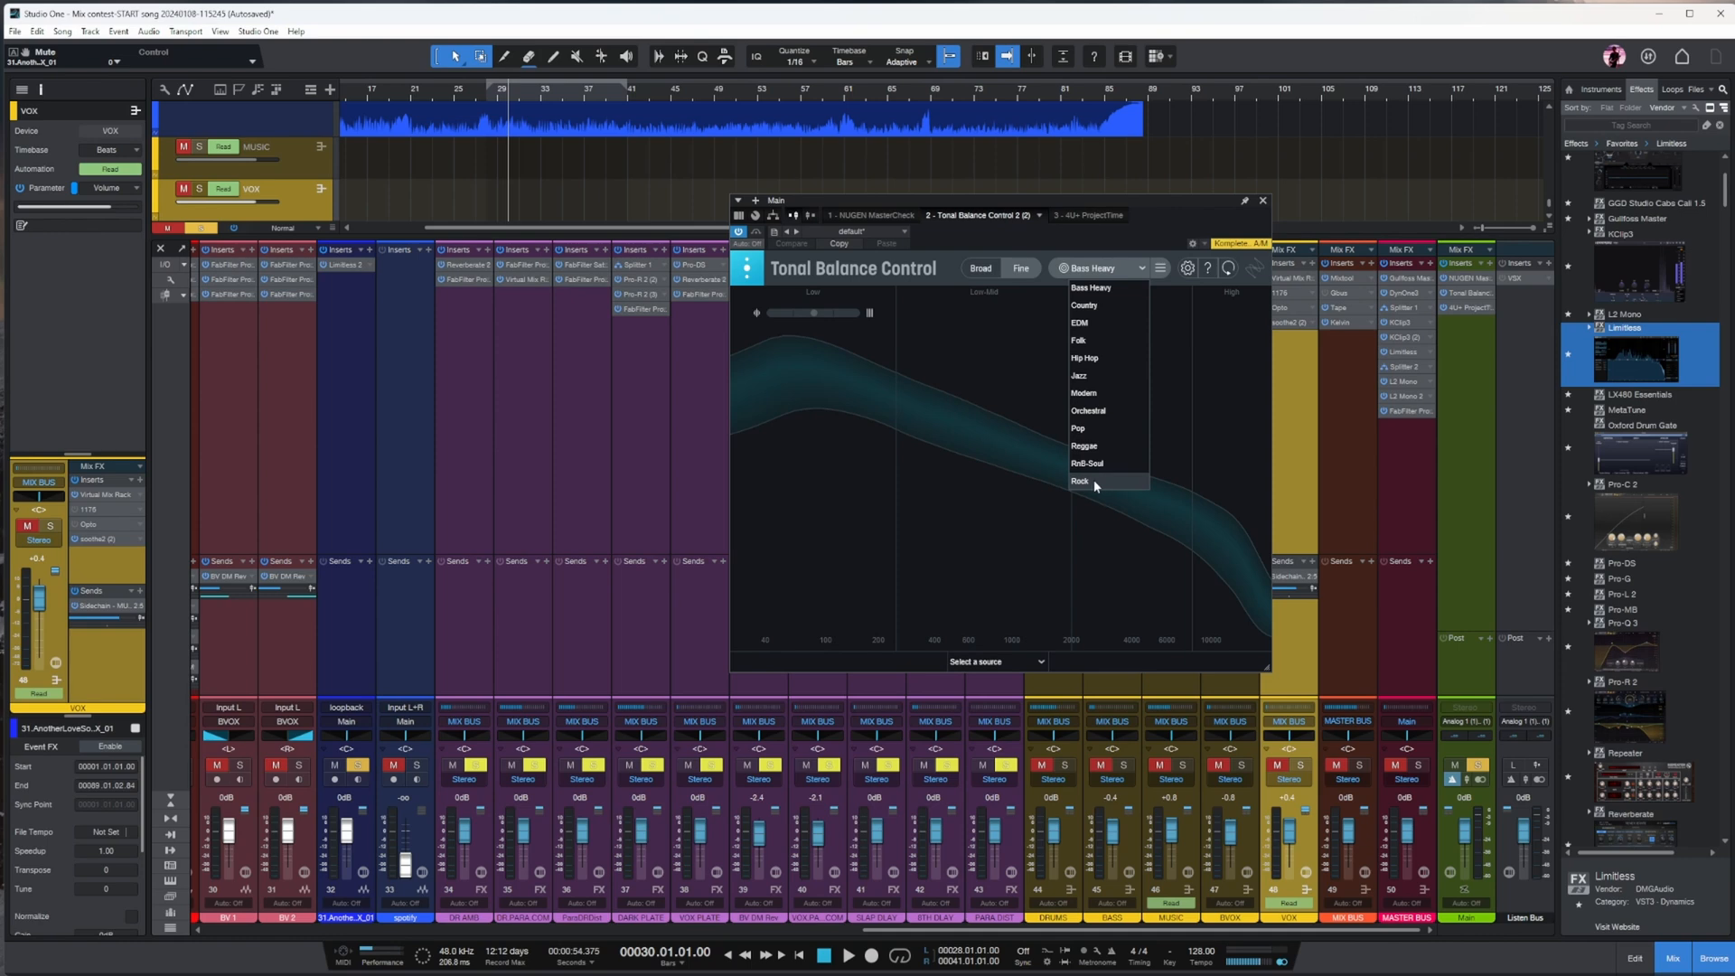
pyautogui.click(1089, 305)
pyautogui.click(1098, 268)
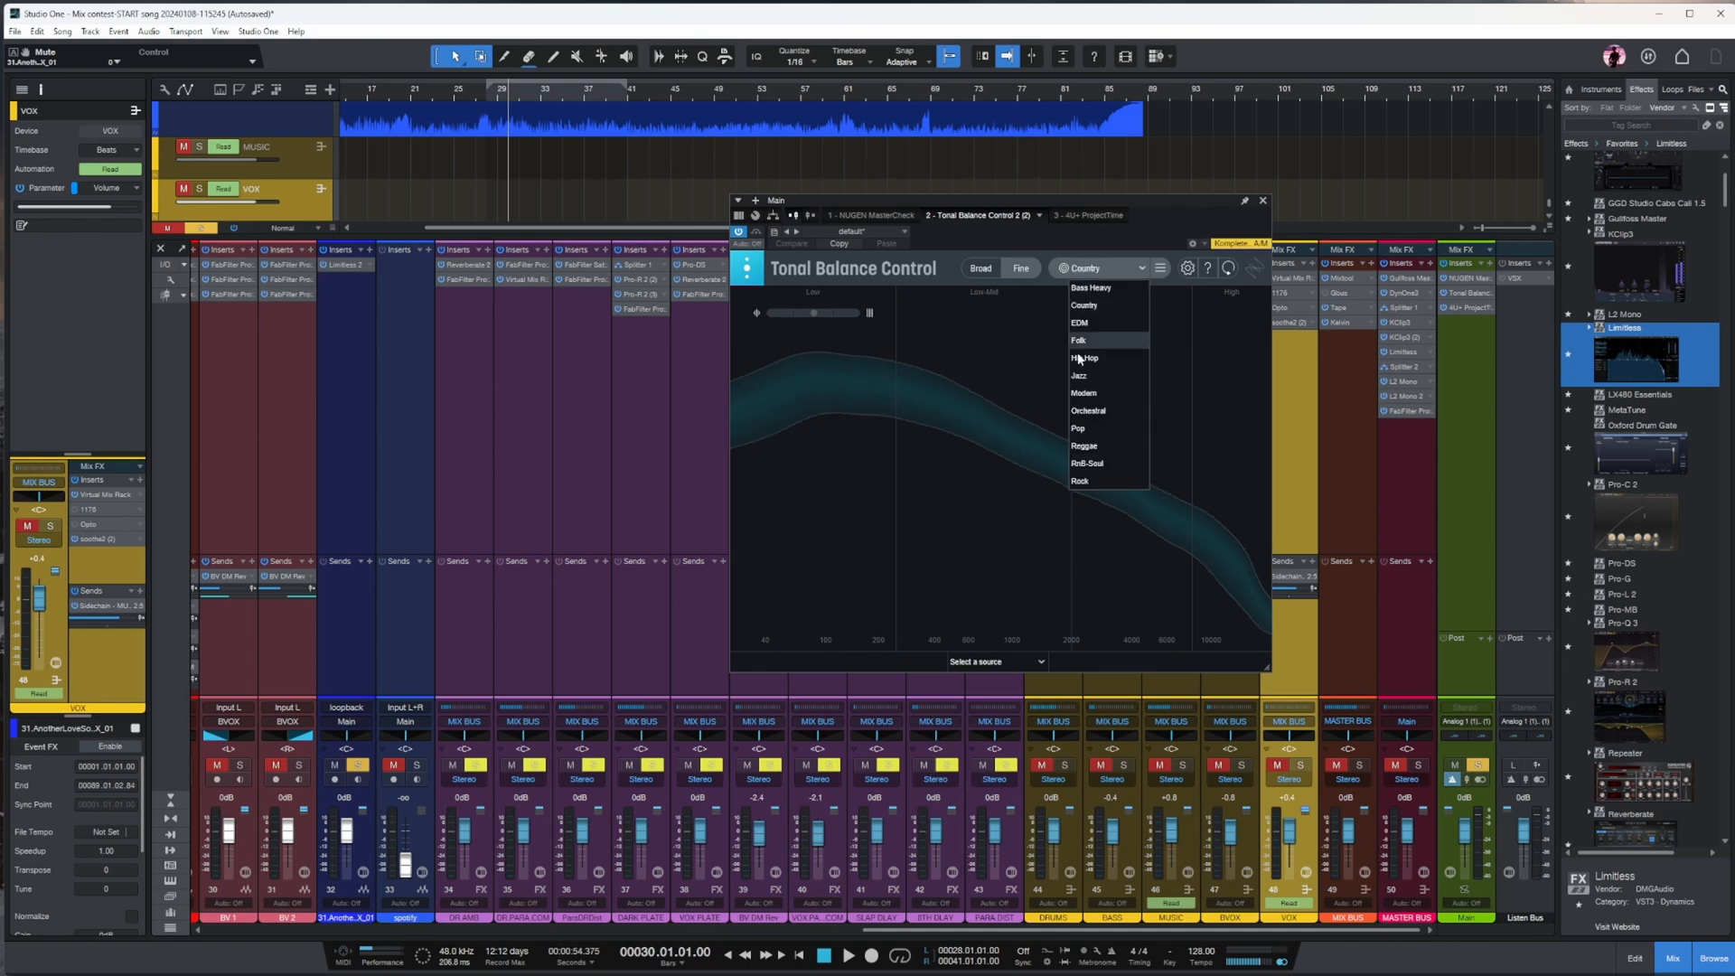
pyautogui.click(1093, 471)
pyautogui.click(1098, 268)
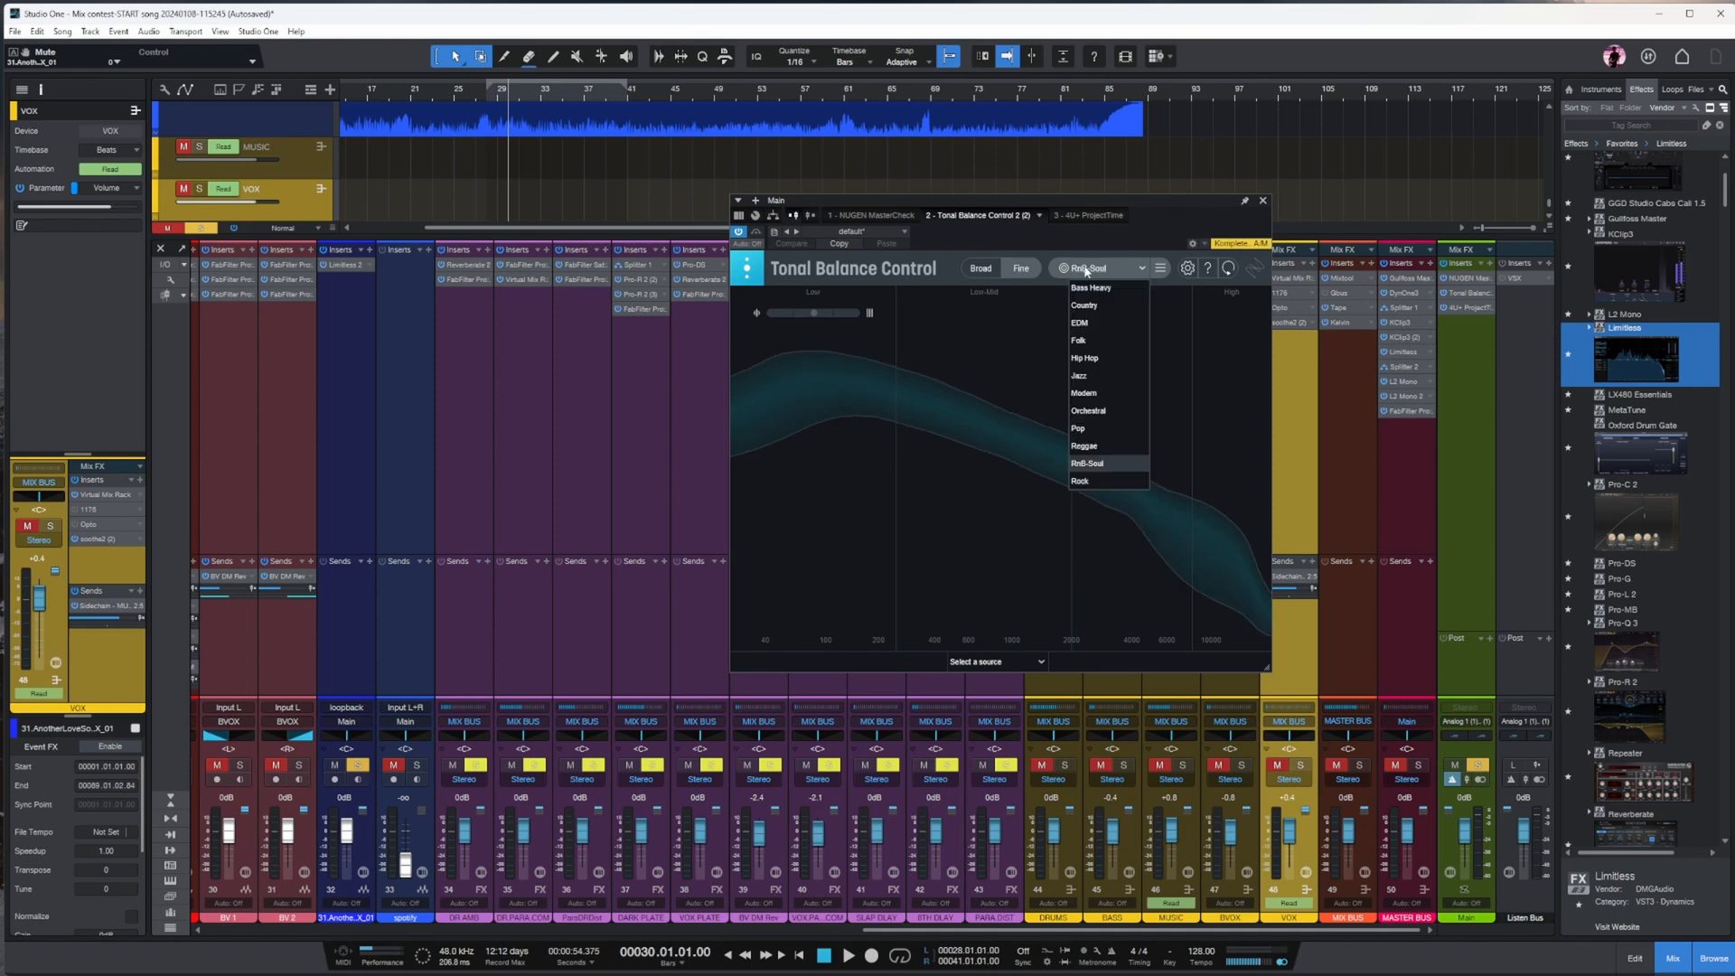
pyautogui.click(1089, 481)
# - Play the reference and the own mix against the Rock target in Tonal Balance Control, checking the own mix in Broad view
pyautogui.press('space')
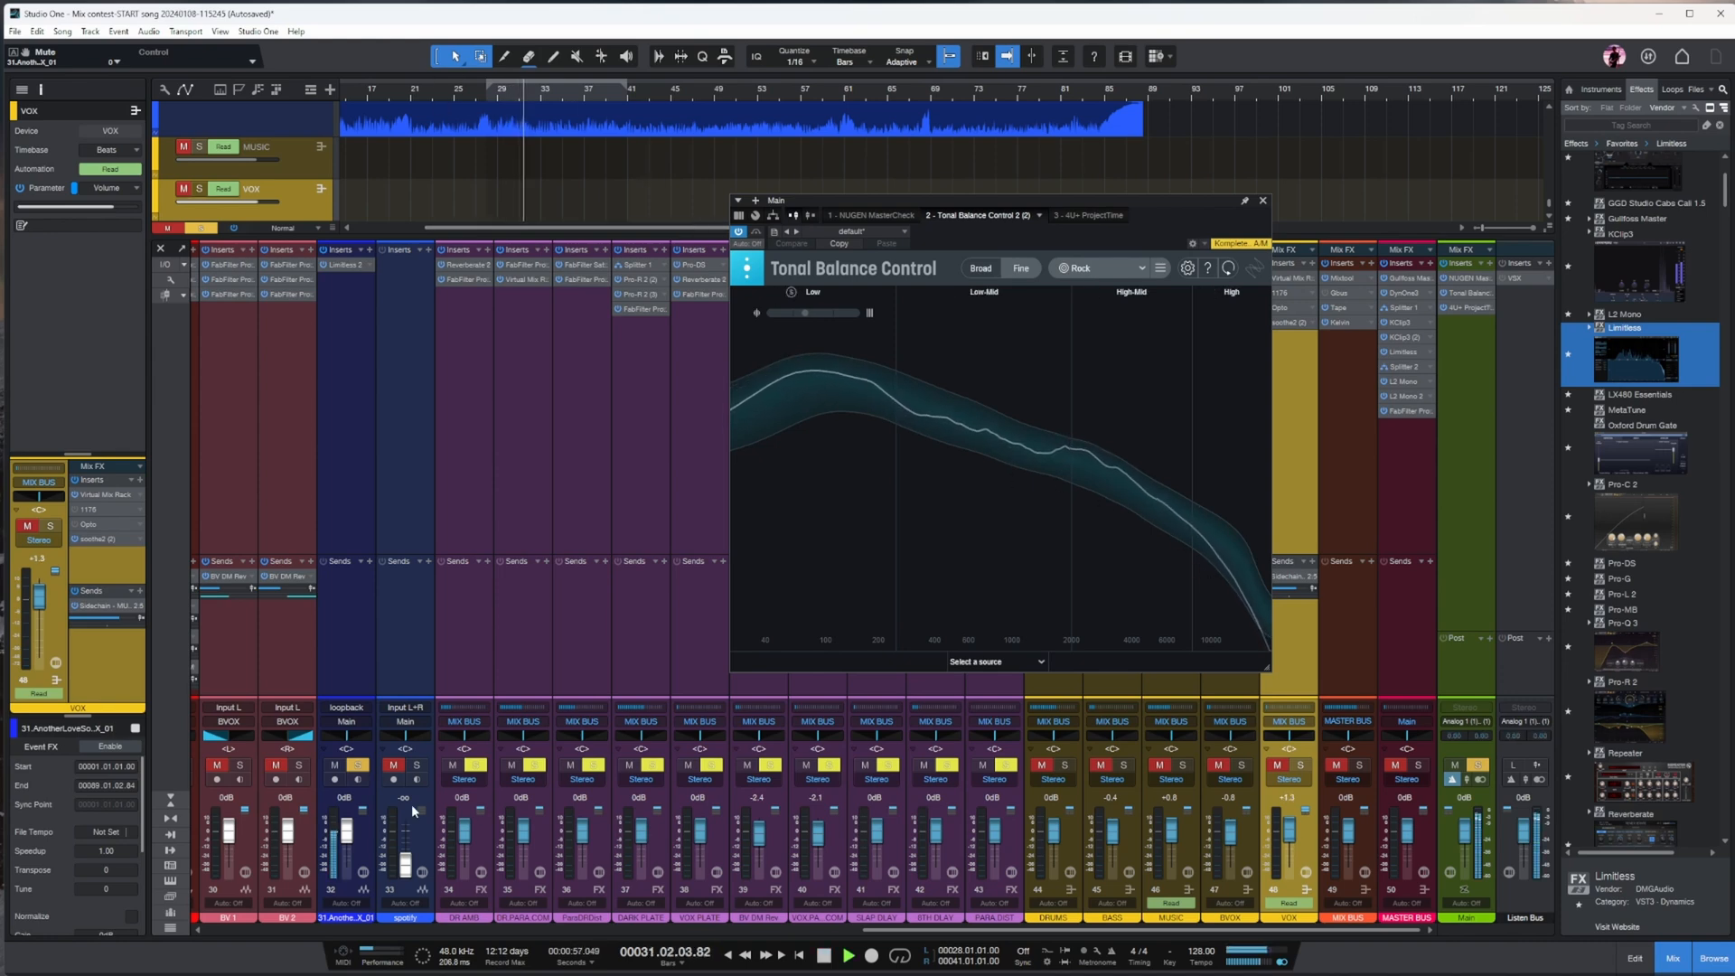
pyautogui.click(337, 766)
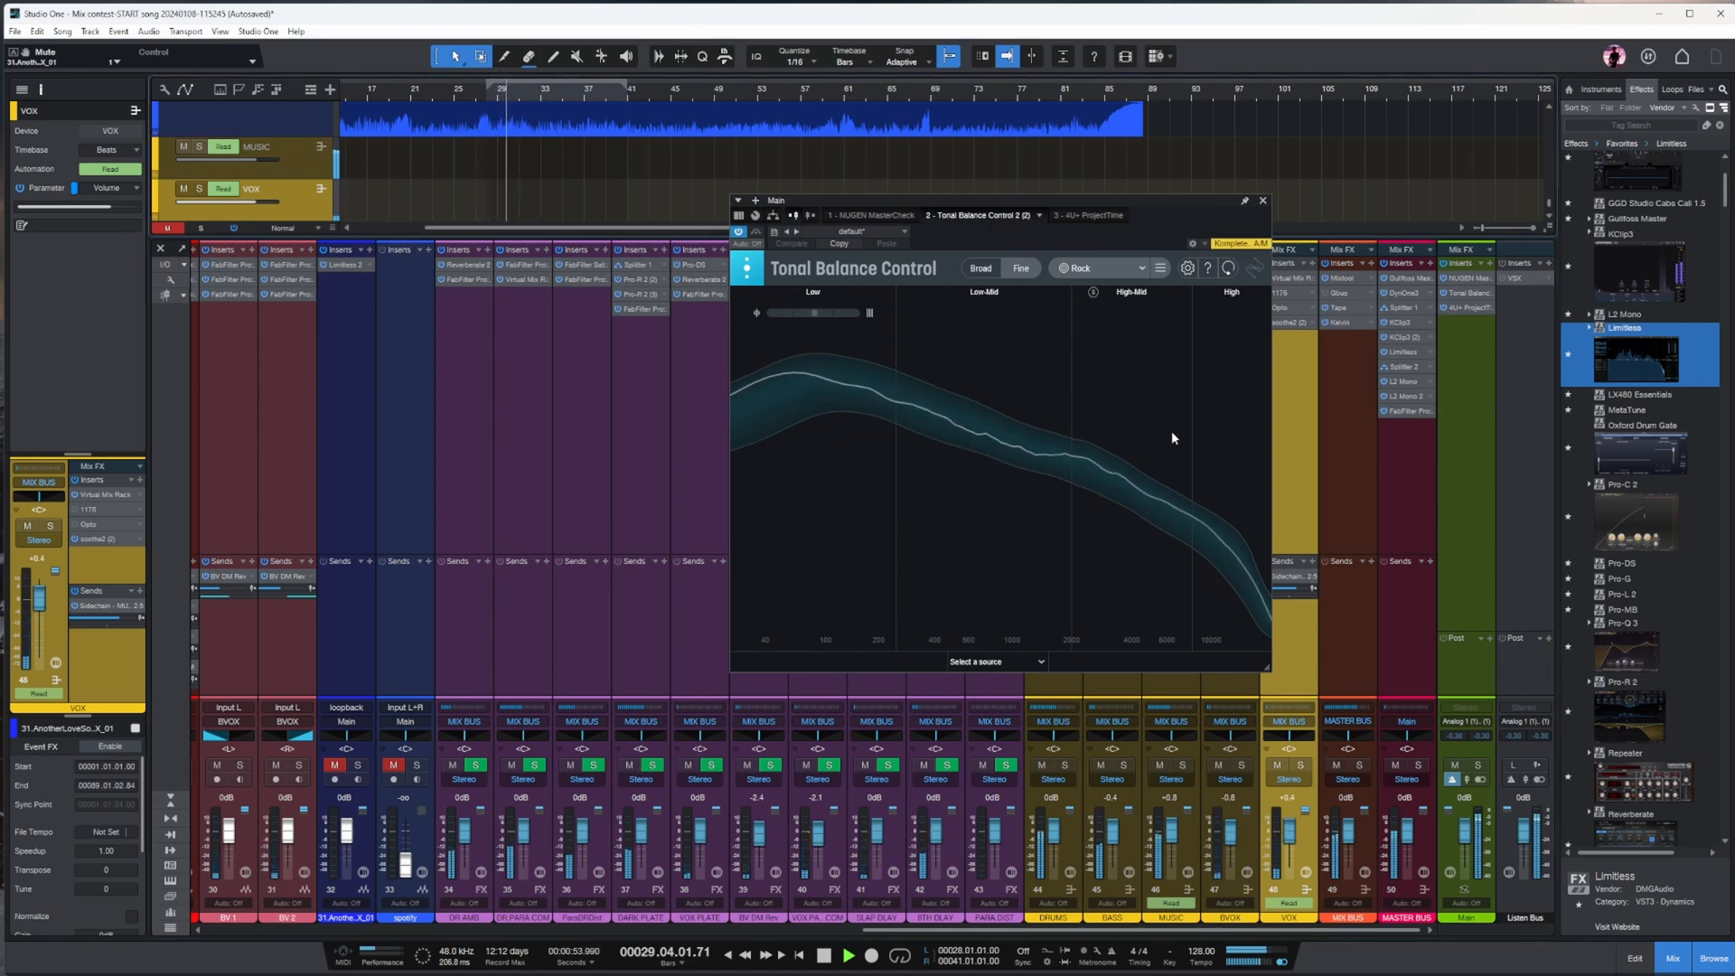
pyautogui.click(982, 268)
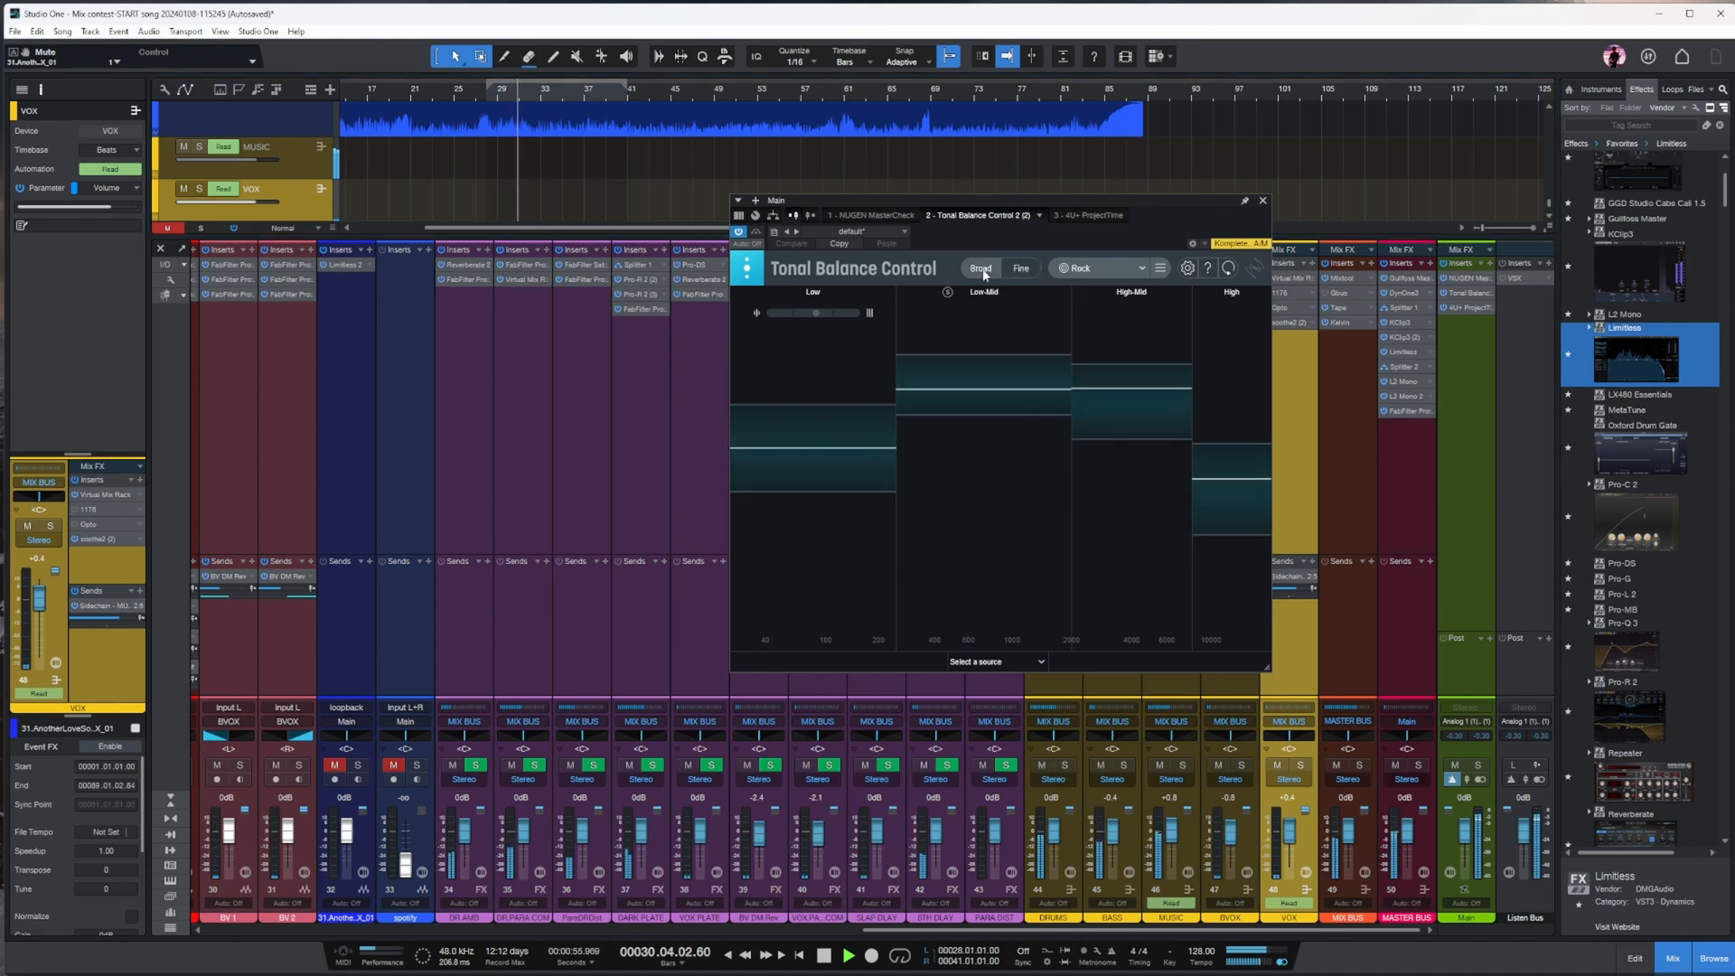
pyautogui.click(1264, 201)
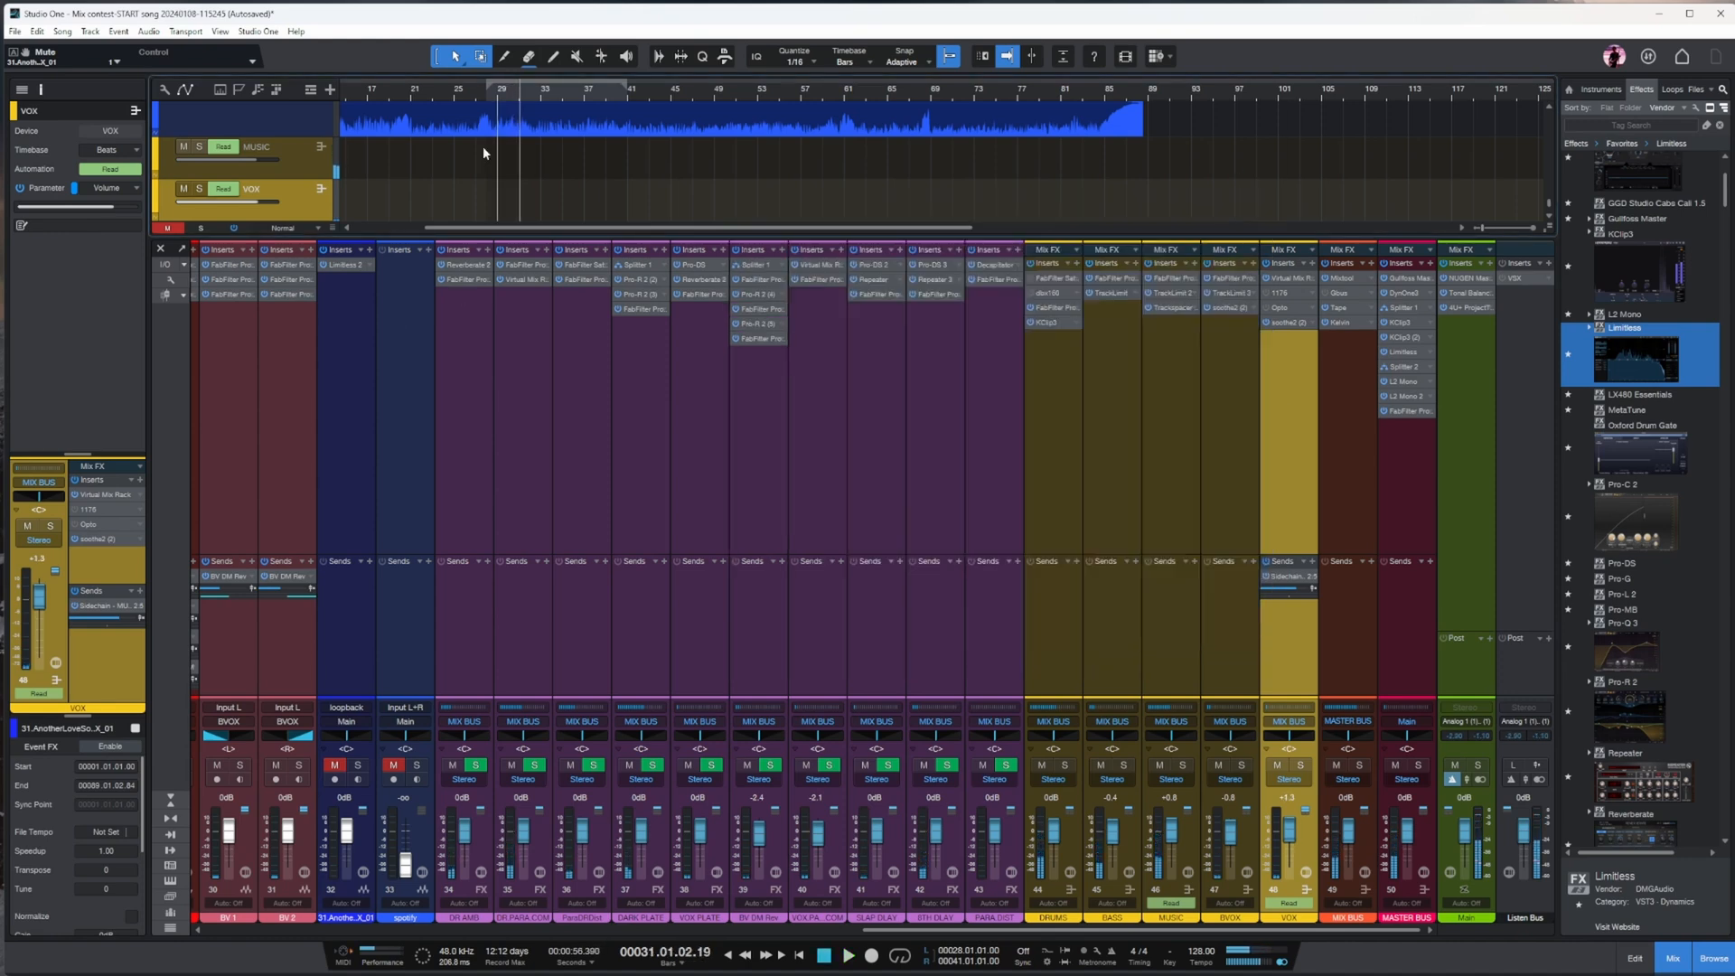
# - Solo the limited reference track and play it from bar 29
pyautogui.click(496, 97)
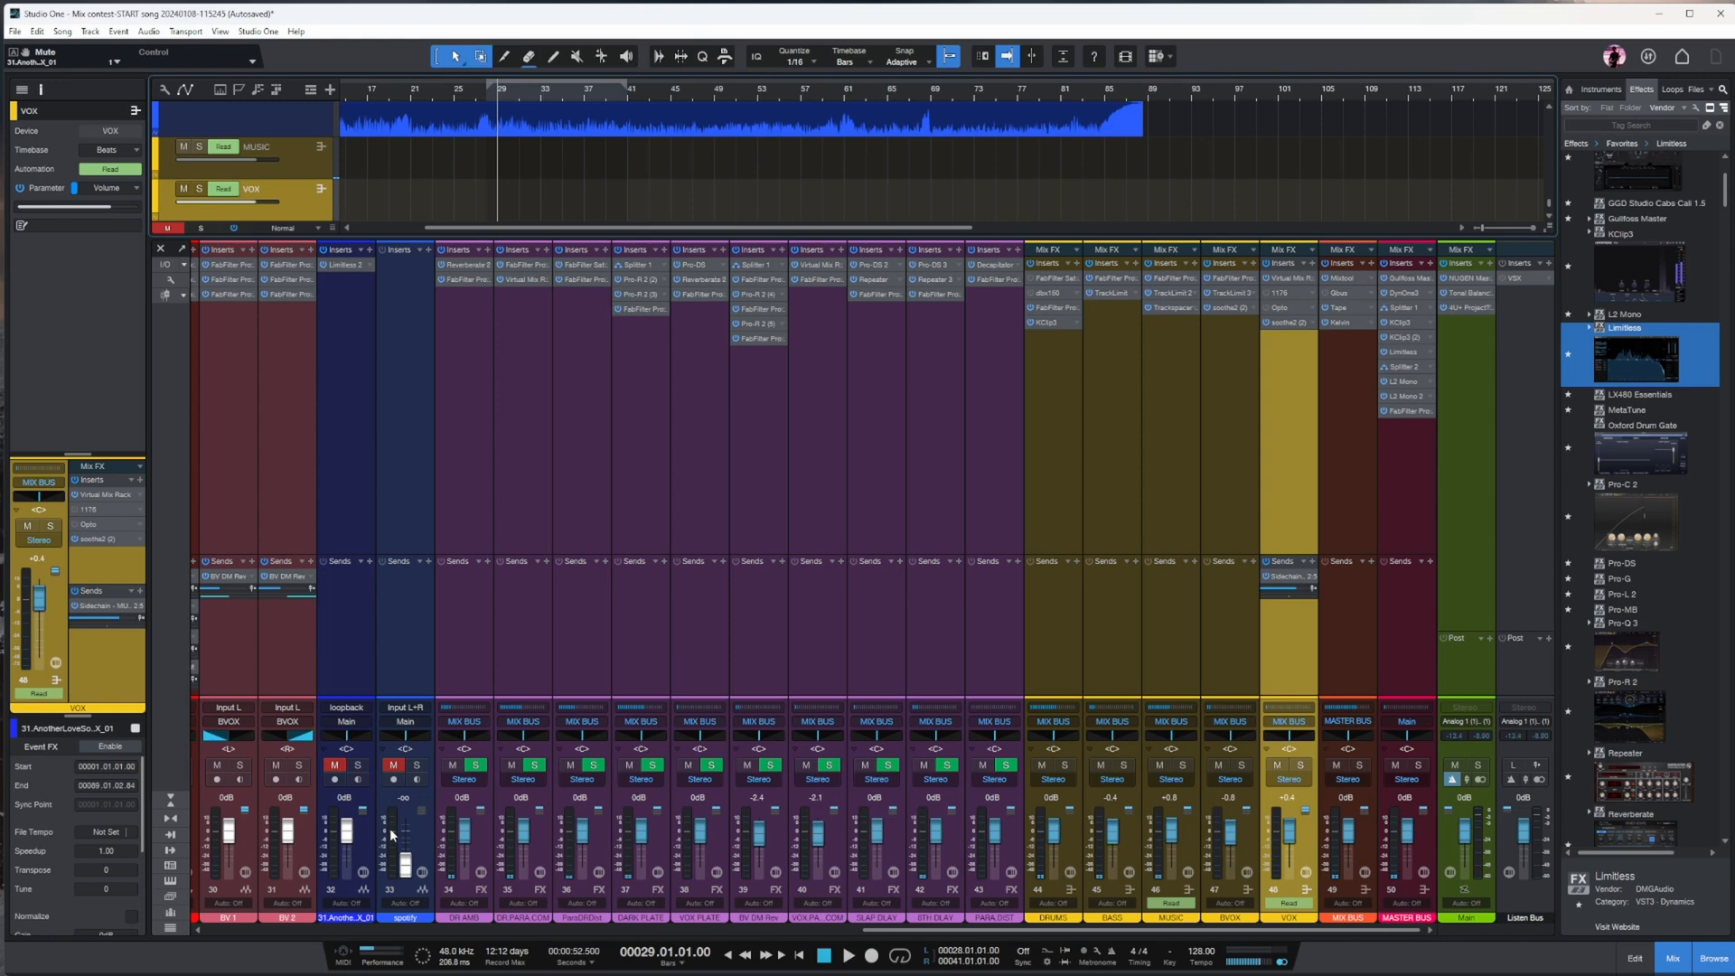
pyautogui.click(358, 764)
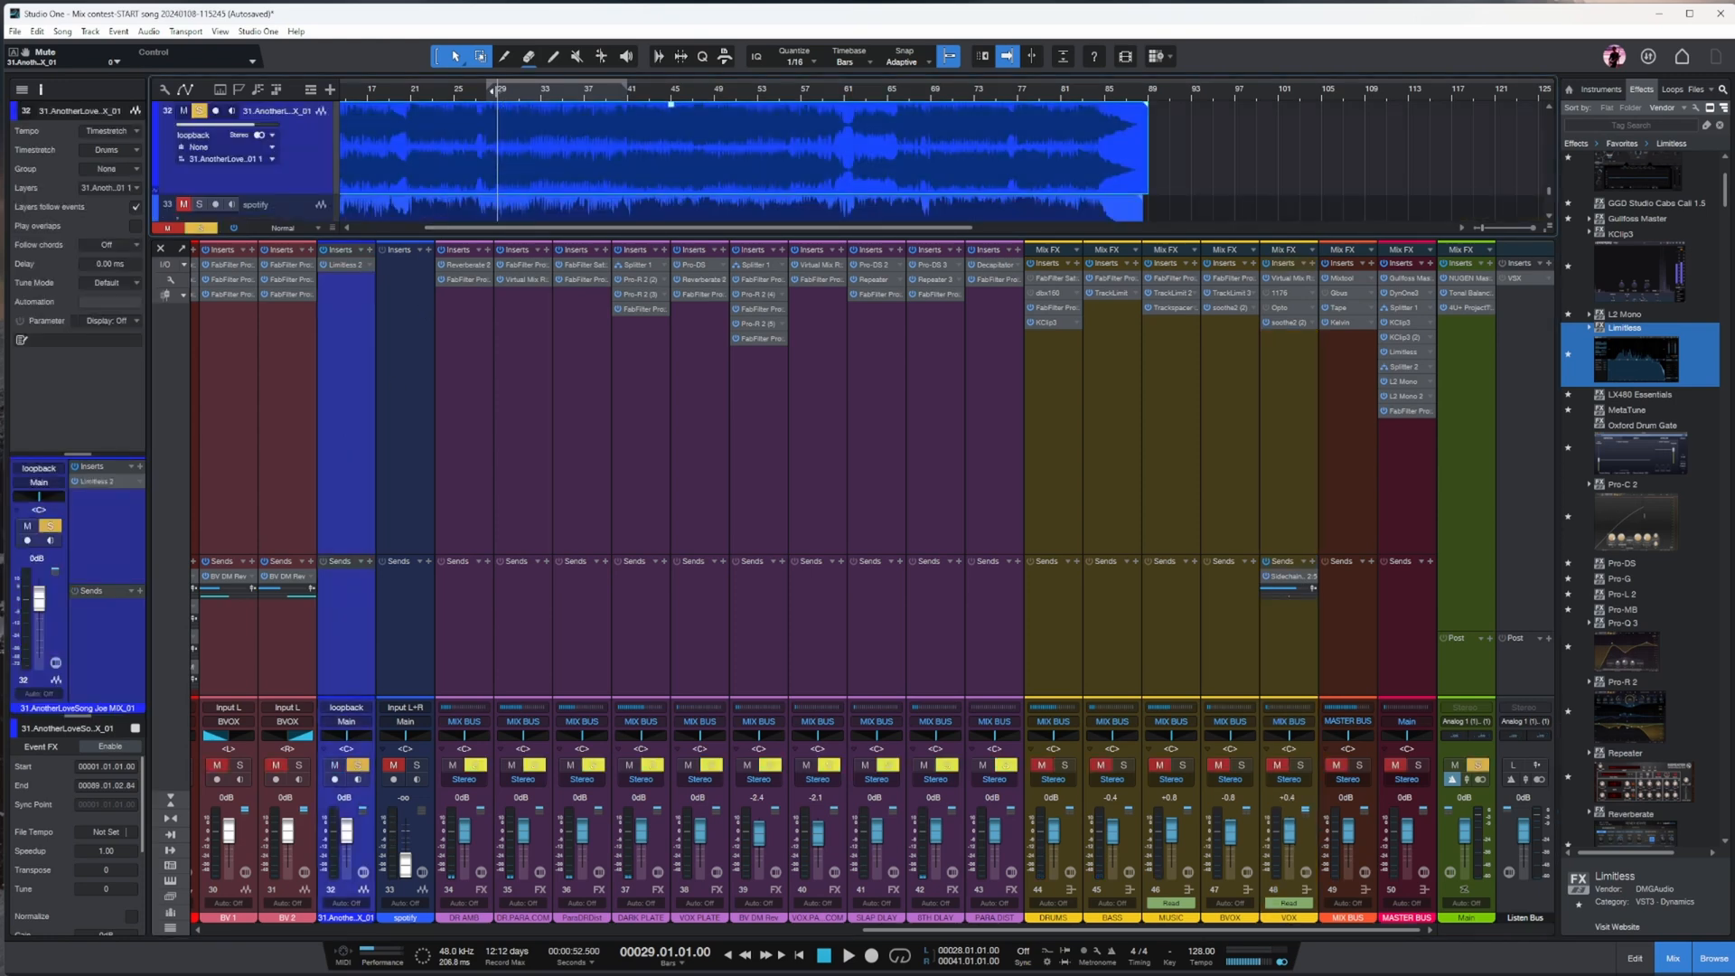
pyautogui.press('space')
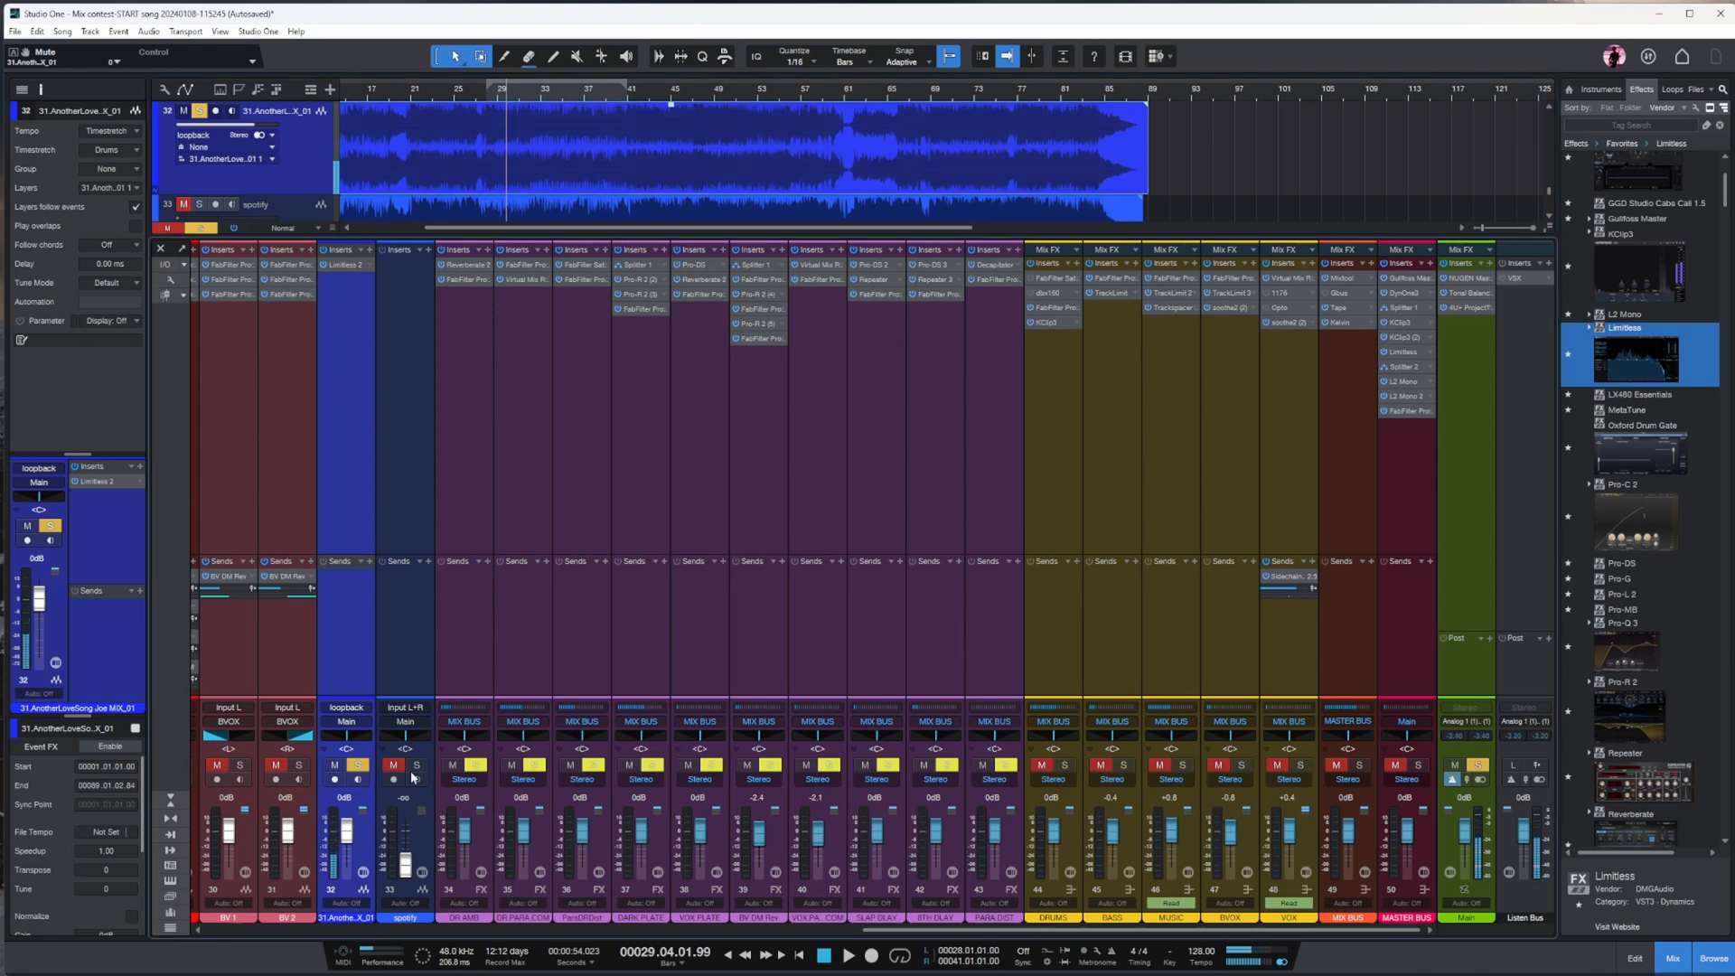
# - Mute the limited reference track and pull its fader fully down, then solo the spotify track at 0 dB and play it from bar 28
pyautogui.click(336, 766)
pyautogui.click(419, 766)
pyautogui.moveTo(406, 866); pyautogui.dragTo(346, 867)
pyautogui.click(402, 310)
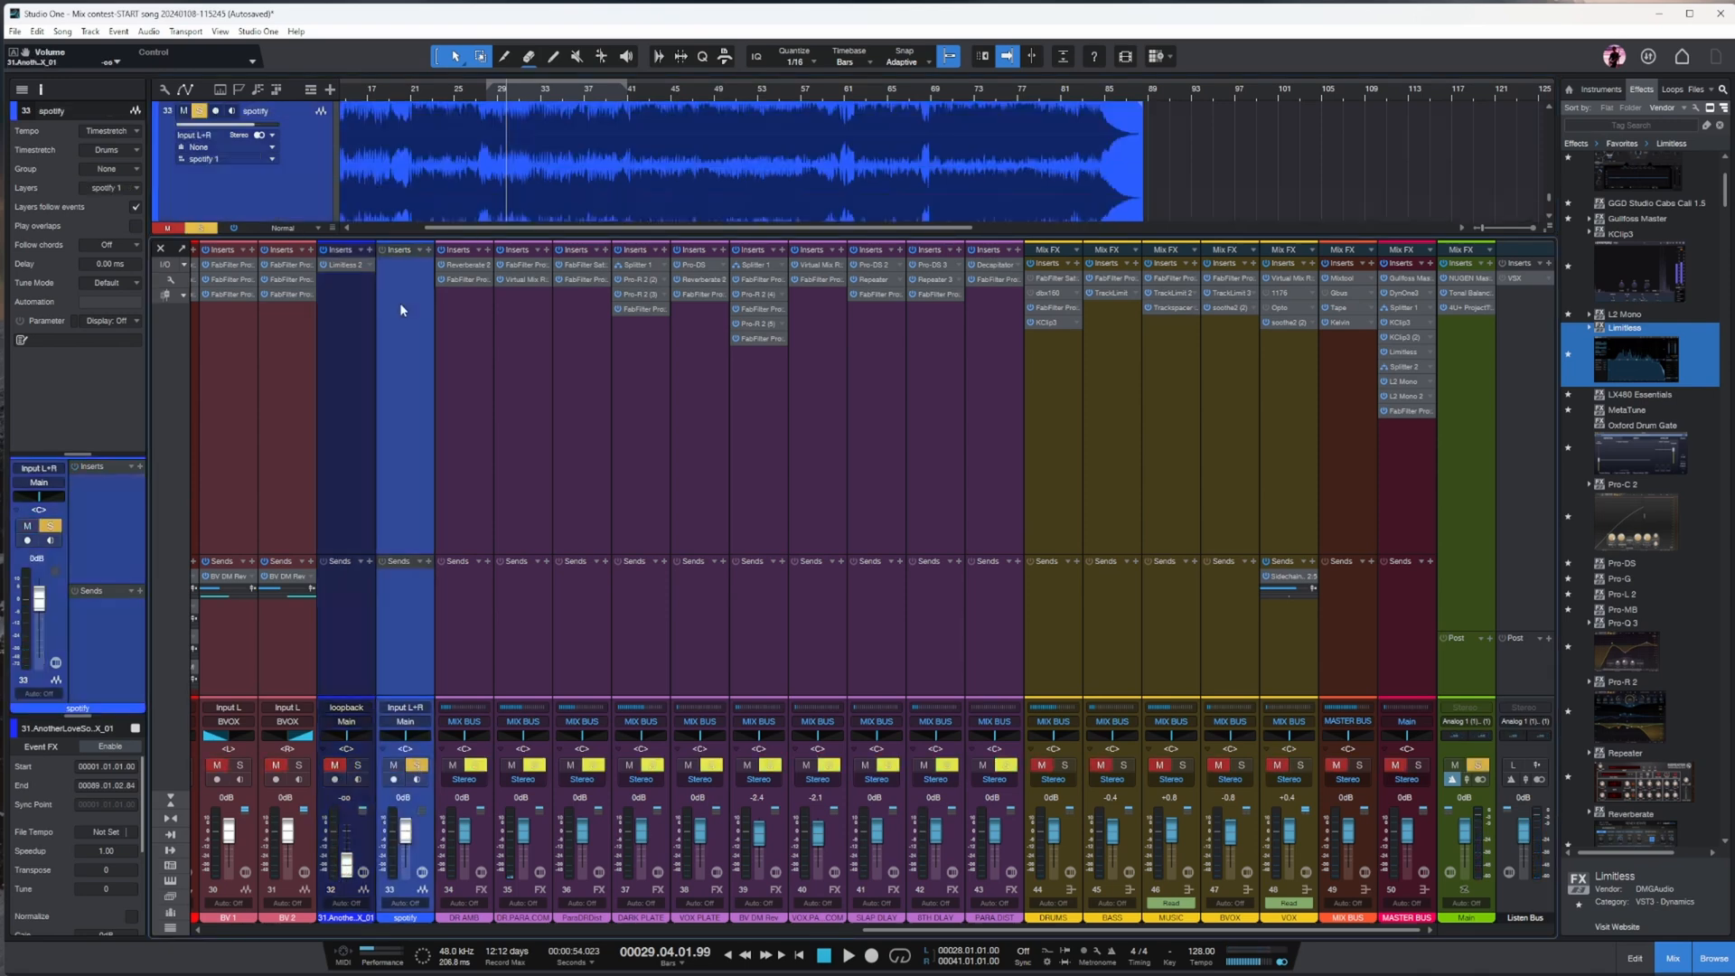
pyautogui.click(493, 99)
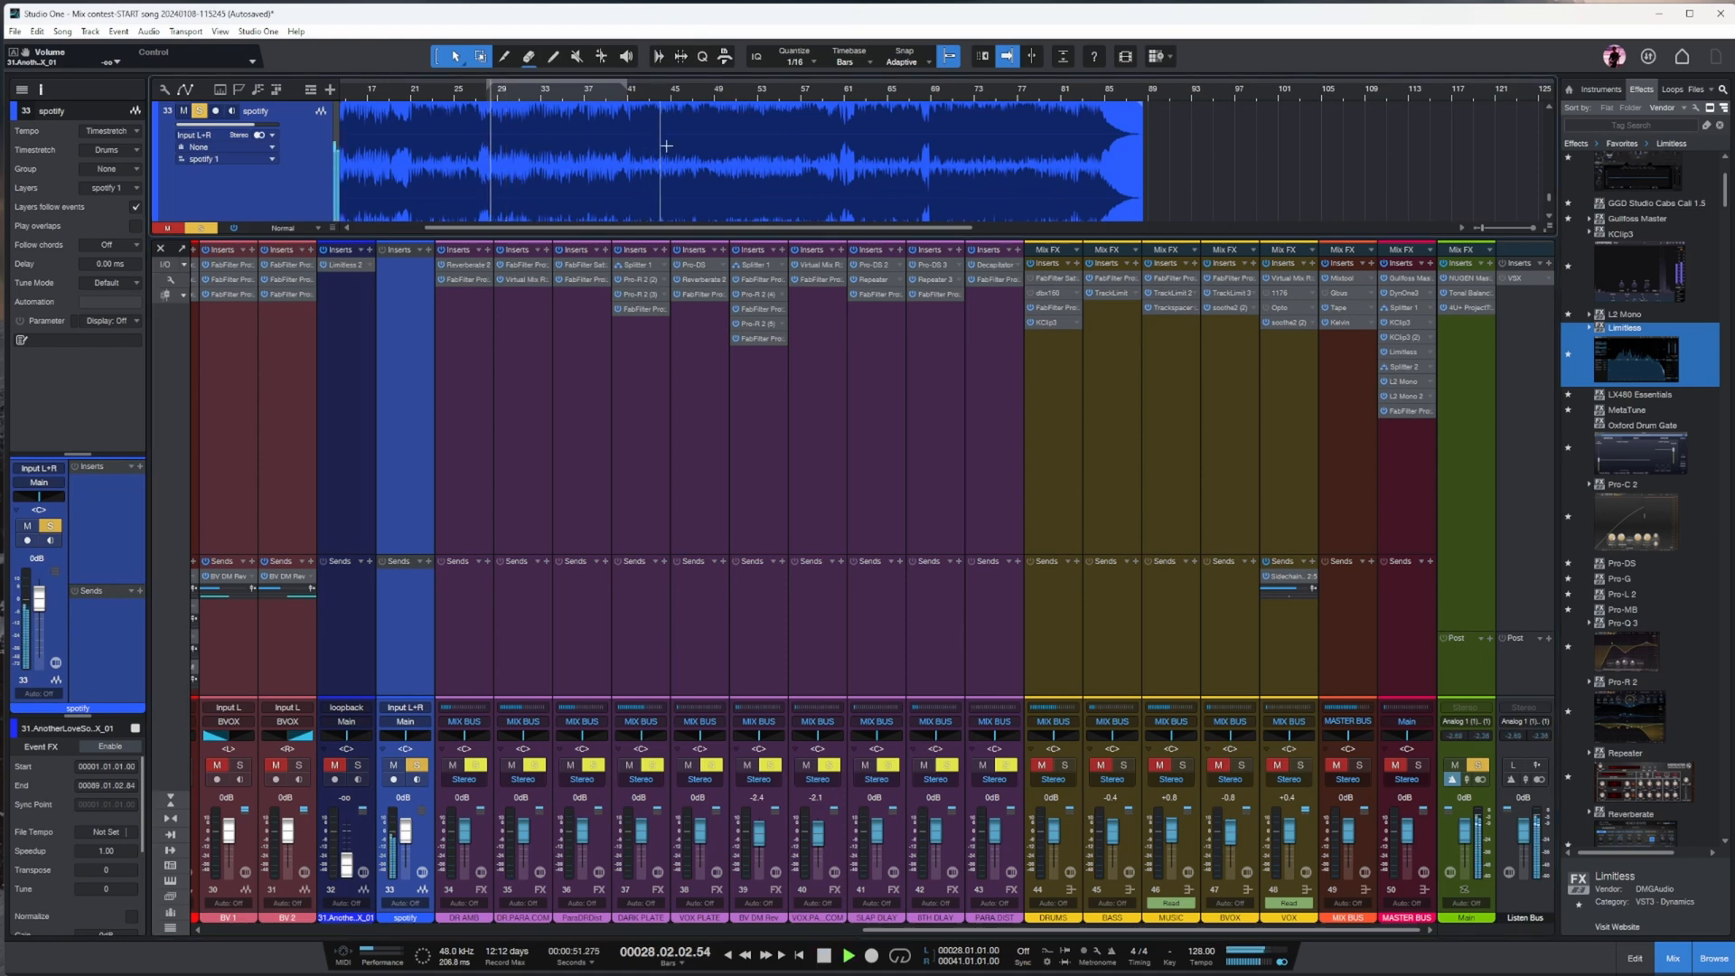
# - Play the soloed spotify track from bar 41 in the full arrangement view
pyautogui.press('w')
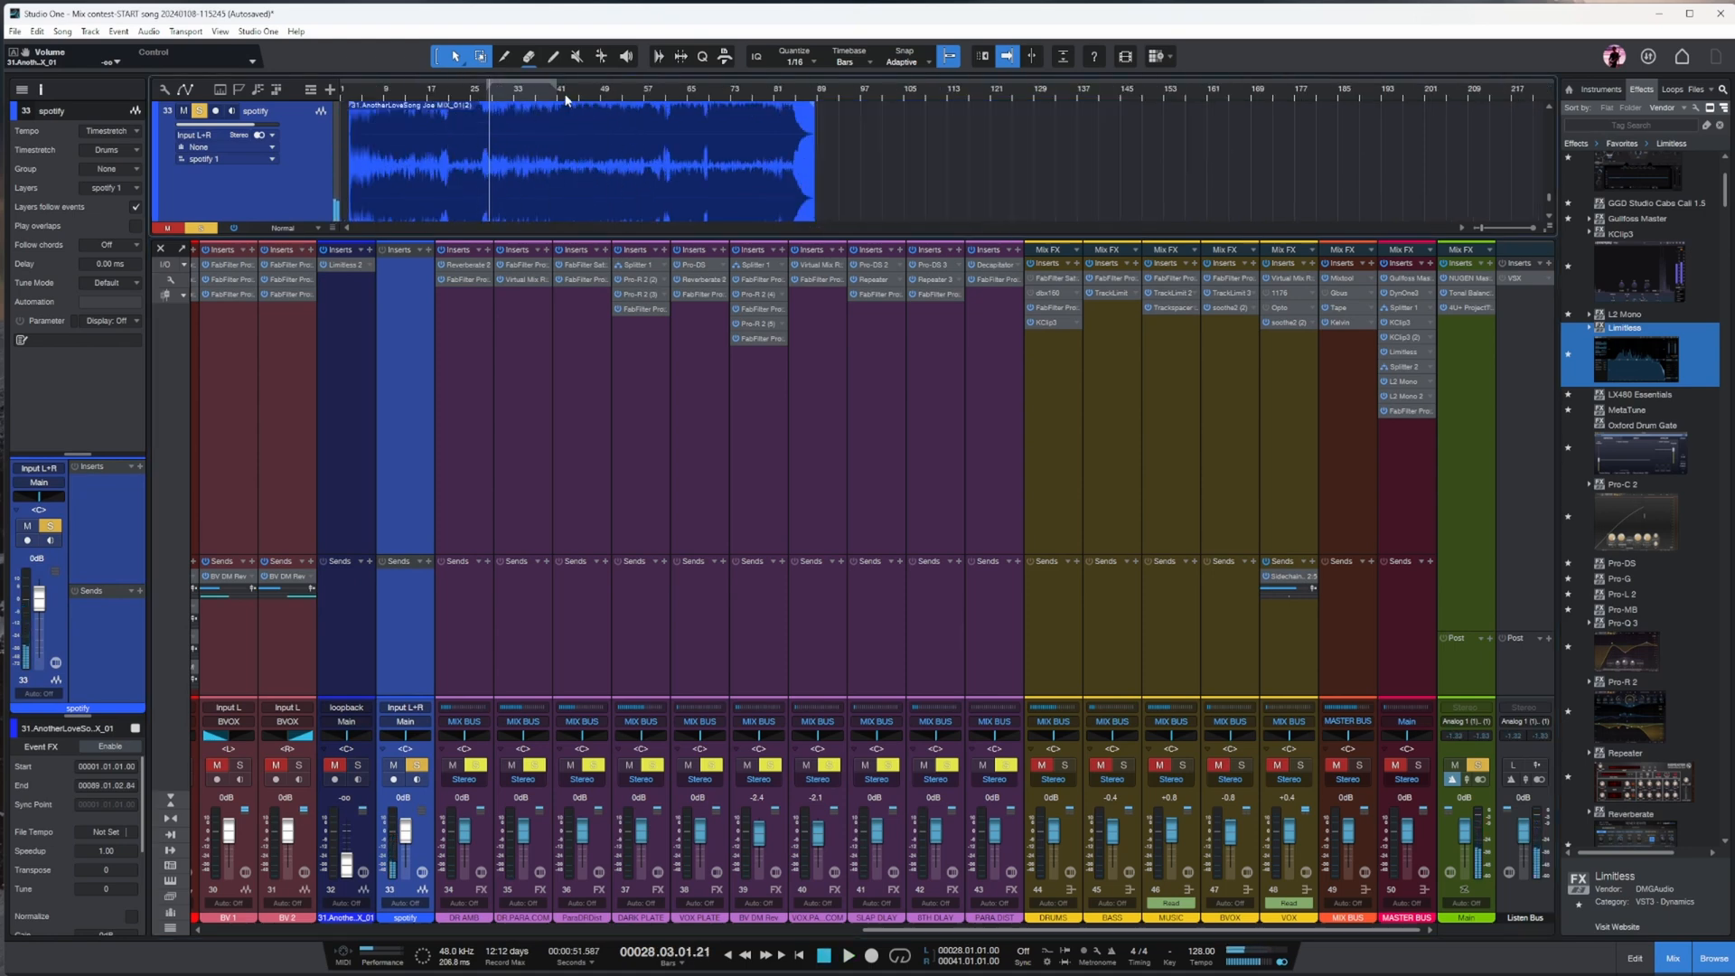
pyautogui.click(560, 94)
pyautogui.click(1675, 960)
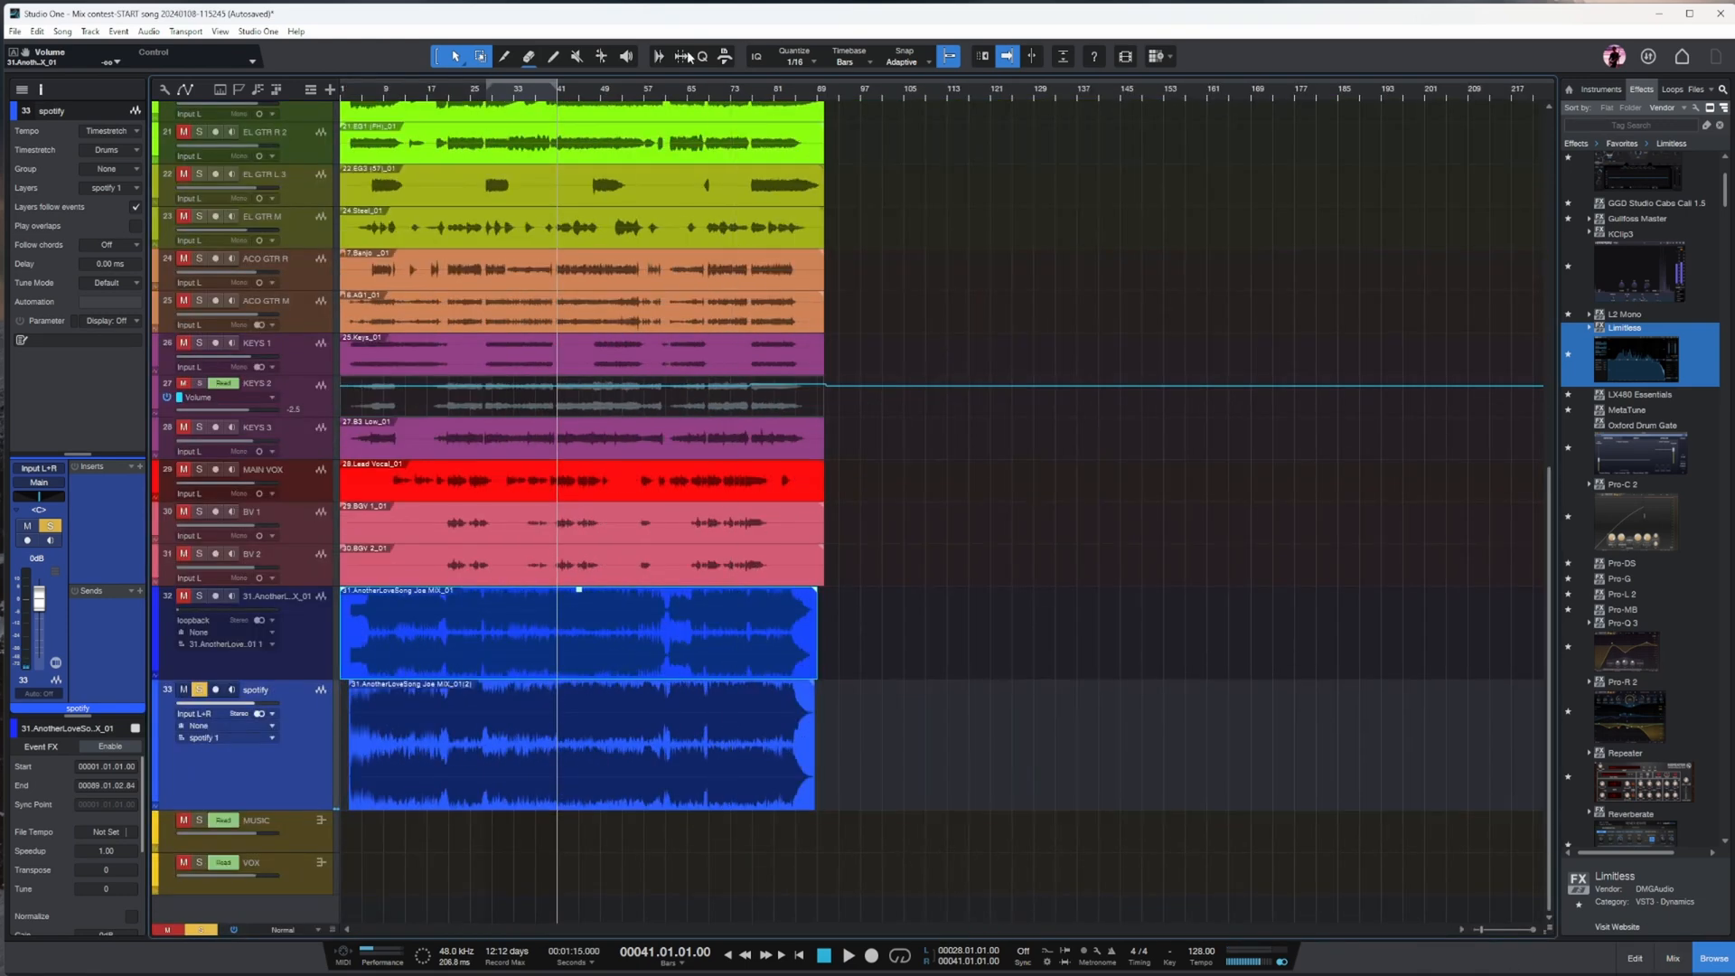
pyautogui.press('space')
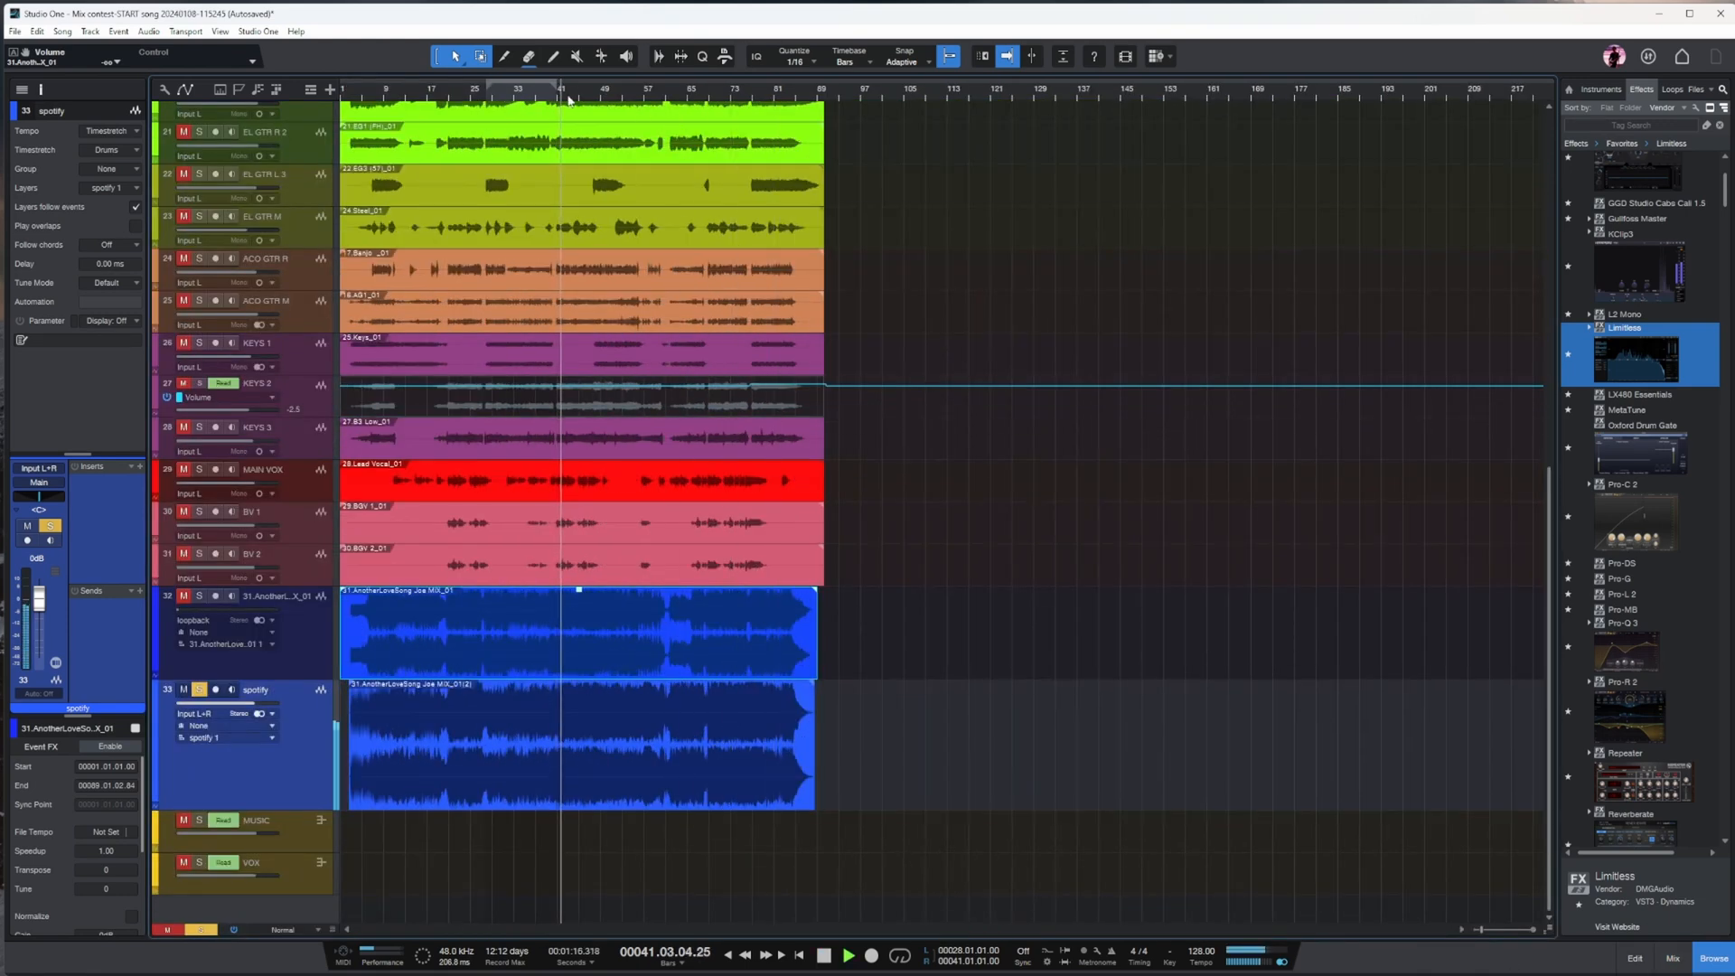
pyautogui.press('e')
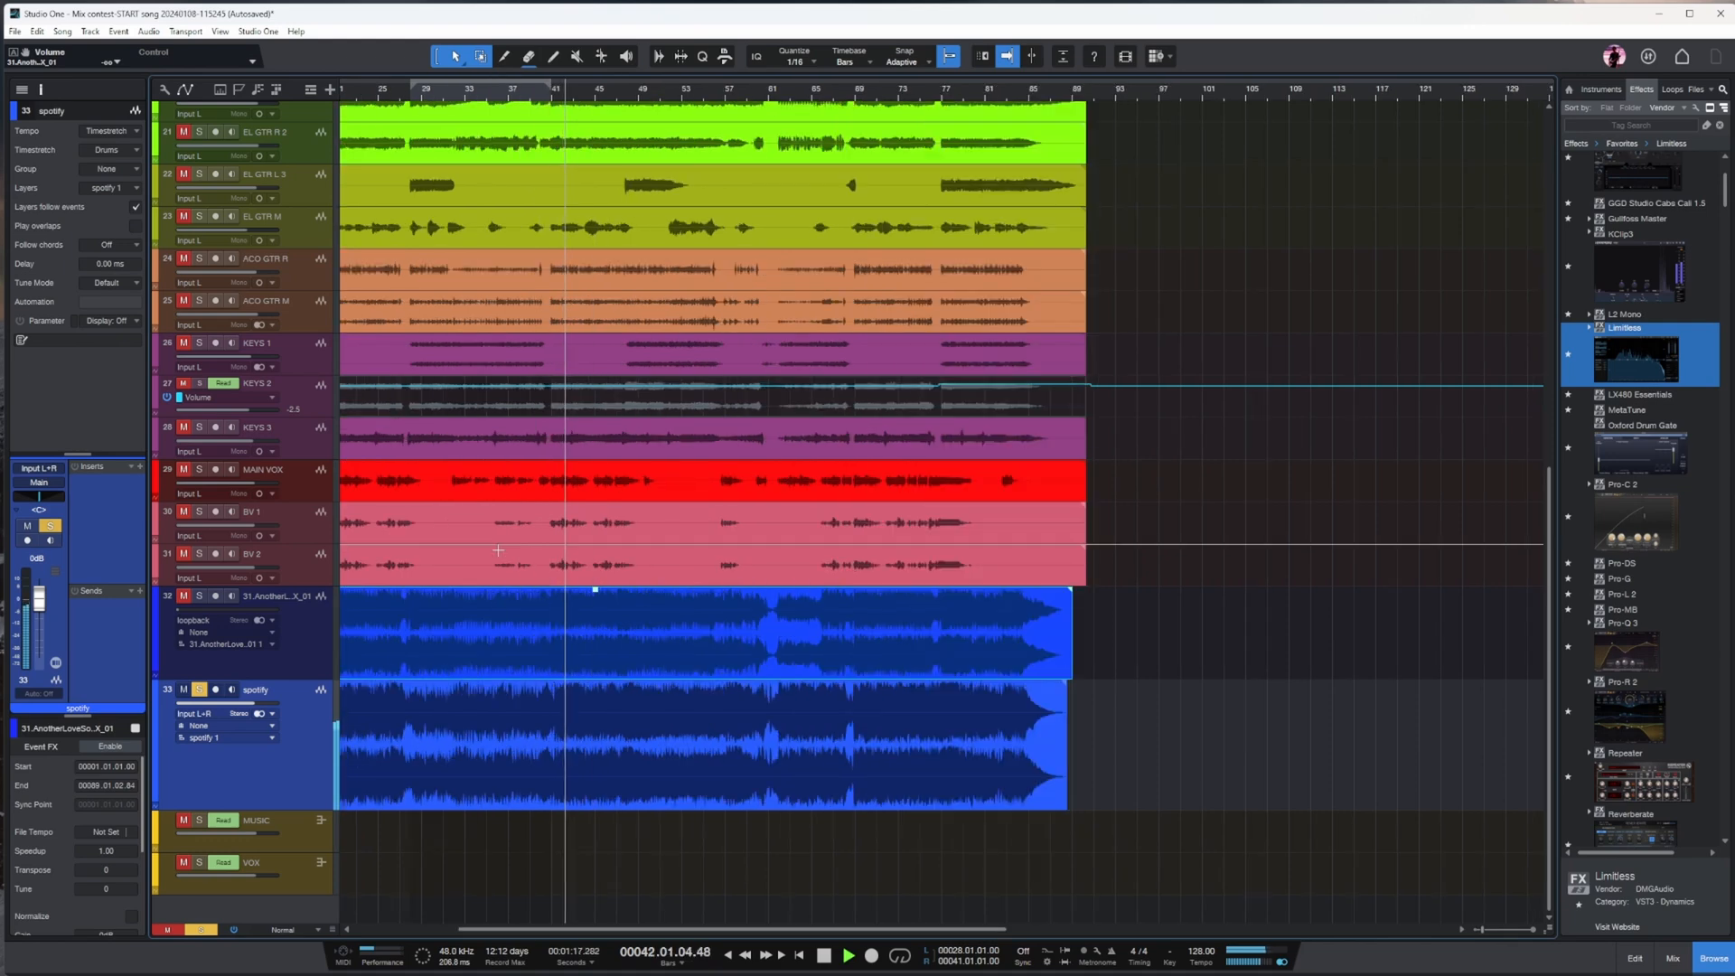
# - Mute the spotify track and play the own mix from bar 41 for comparison
pyautogui.click(184, 692)
pyautogui.press('space')
pyautogui.press('space')
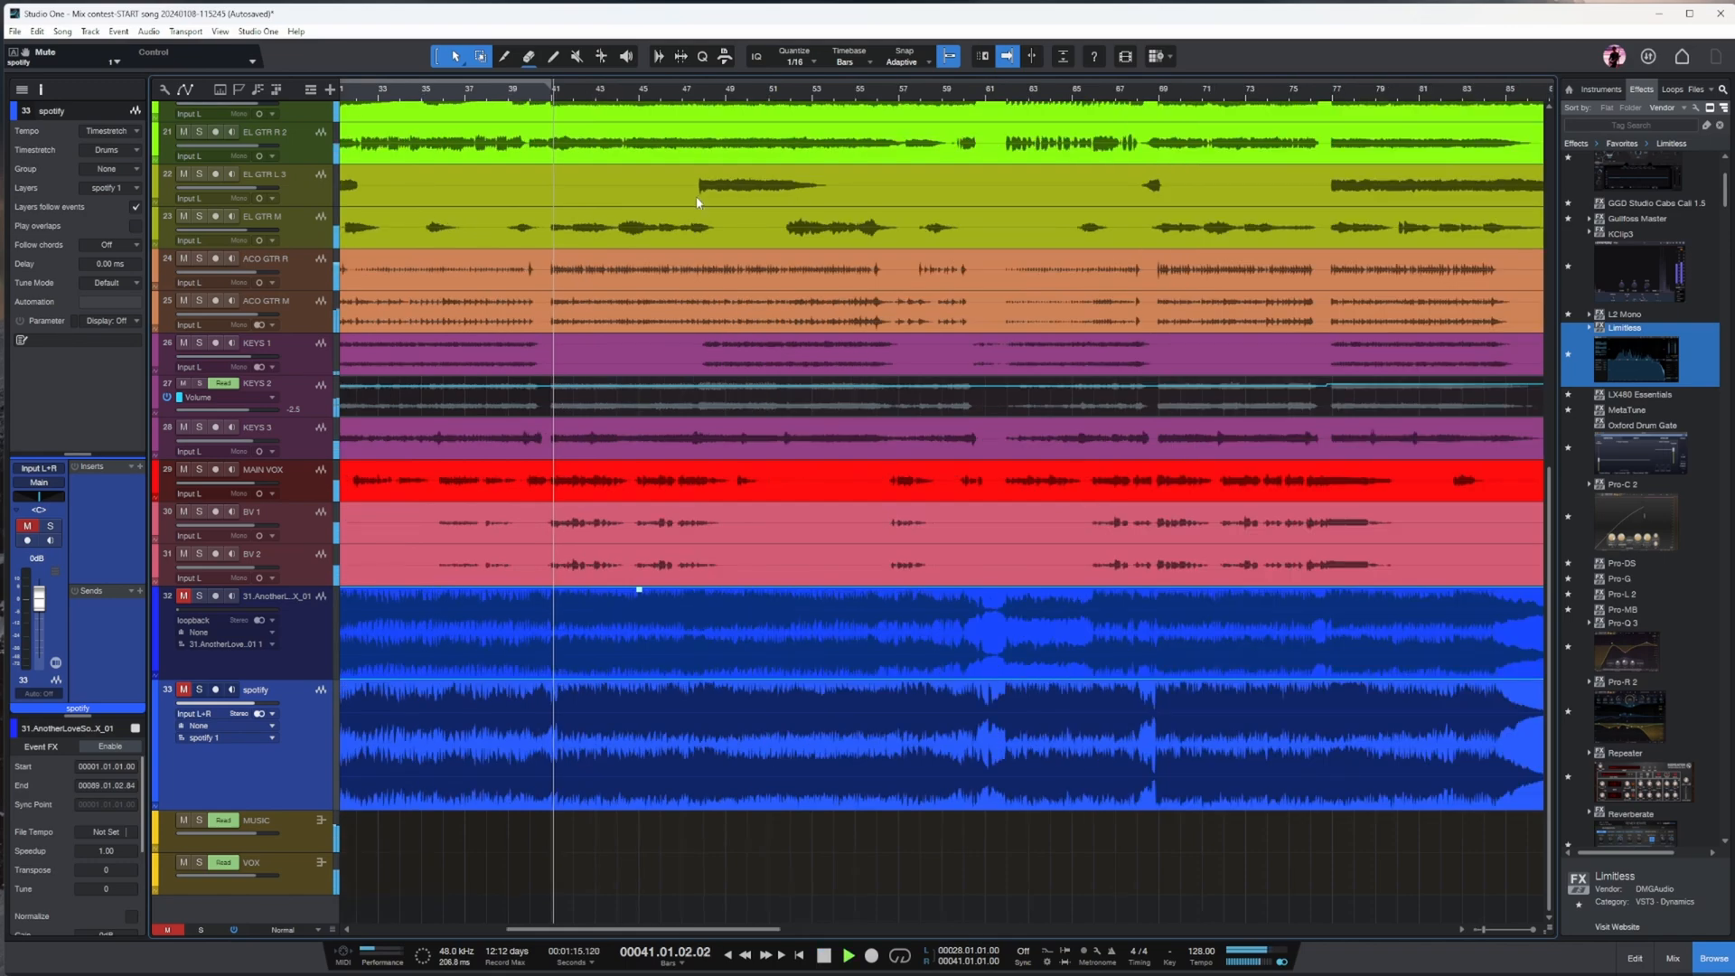
pyautogui.press('e')
pyautogui.press('e')
pyautogui.press('e')
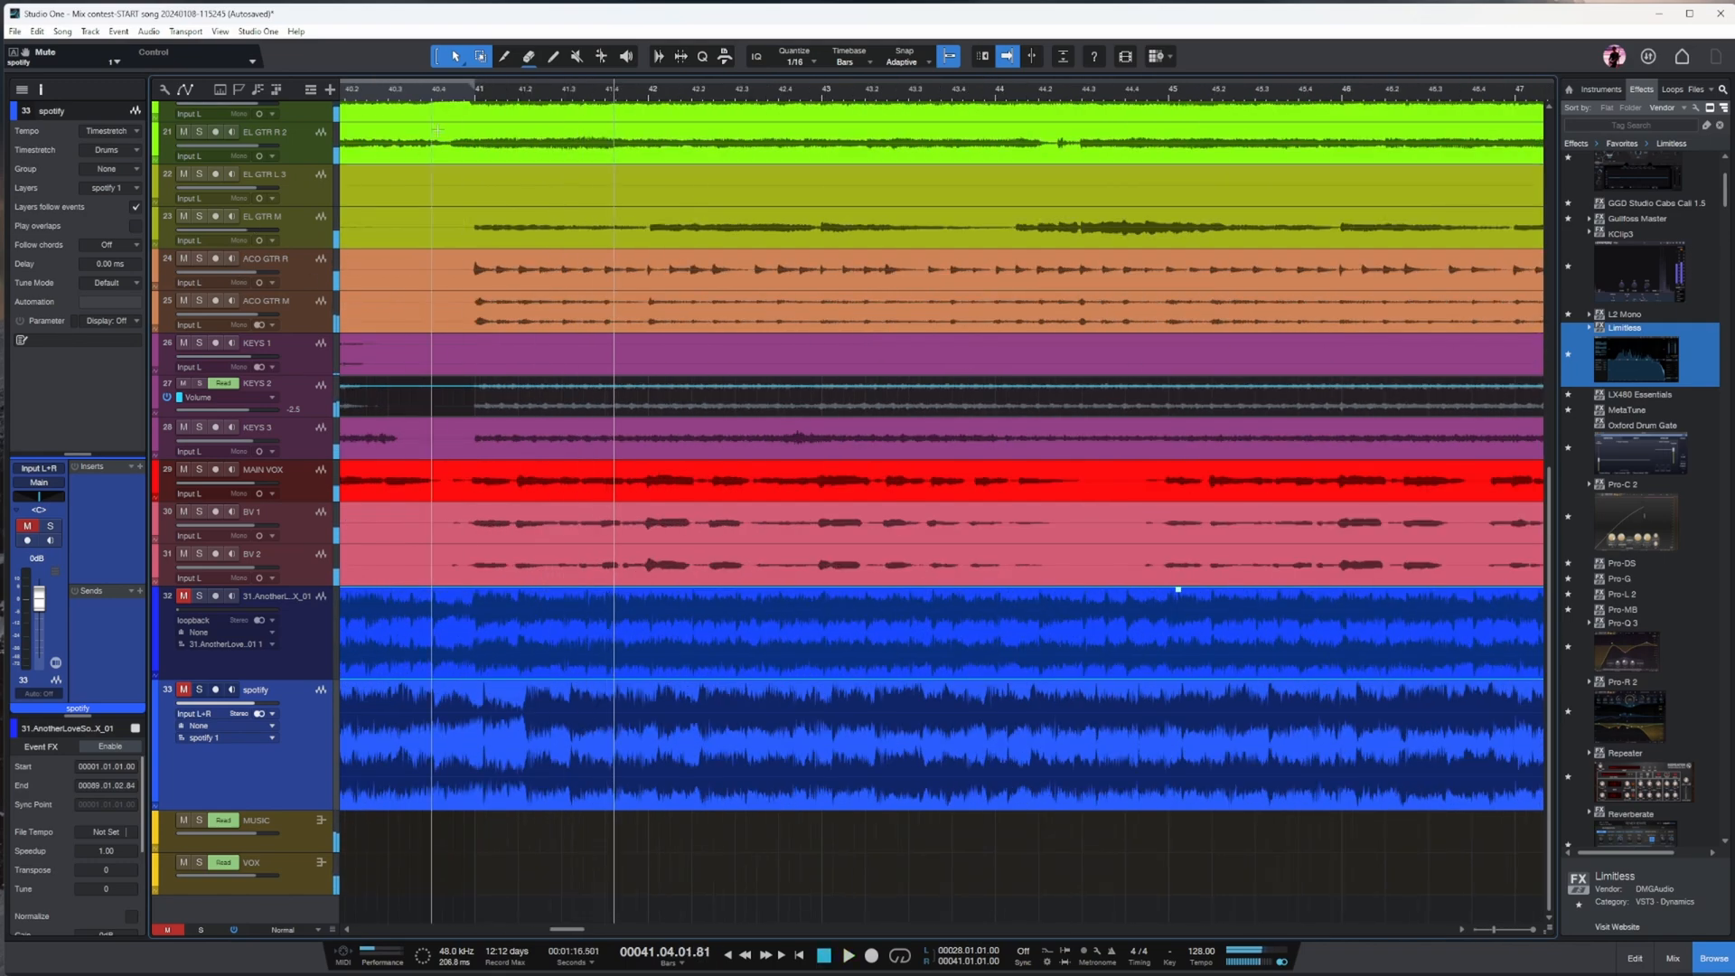
# - Examine at the song start how the spotify clip's waveform lines up with the limited reference track
pyautogui.press('w')
pyautogui.press('w')
pyautogui.press('w')
pyautogui.press('w')
pyautogui.press('w')
pyautogui.press(',')
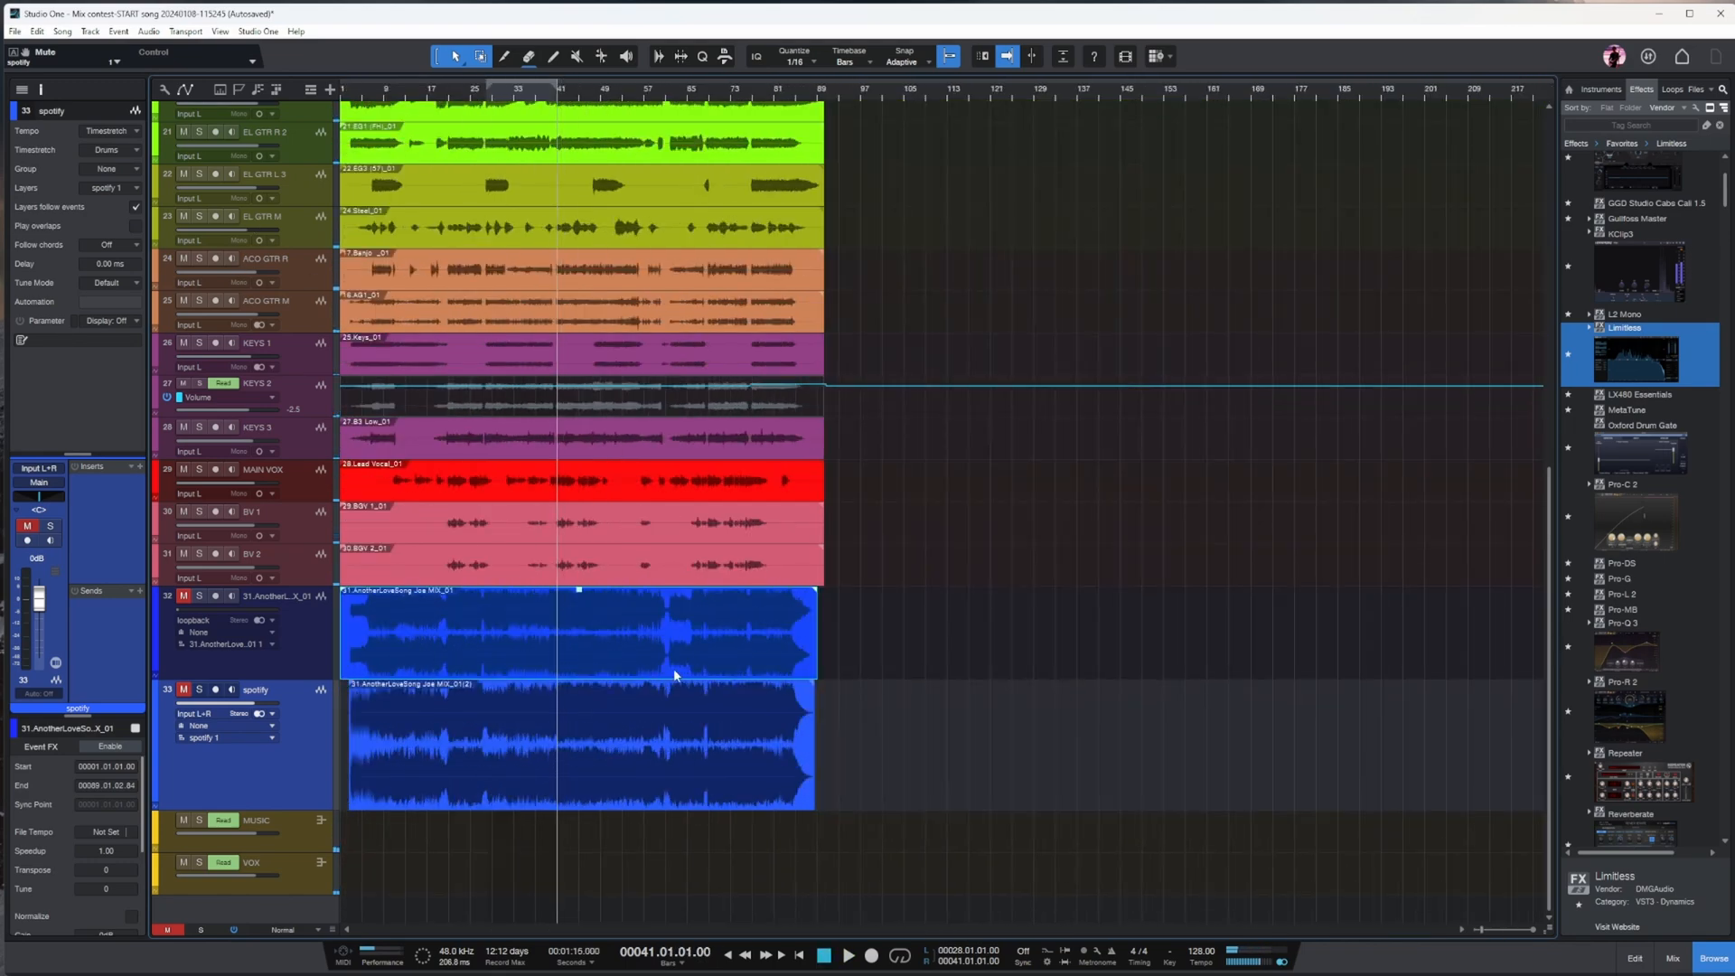
pyautogui.press('e')
pyautogui.press('e')
pyautogui.press('e')
pyautogui.press('e')
pyautogui.press('e')
pyautogui.click(737, 784)
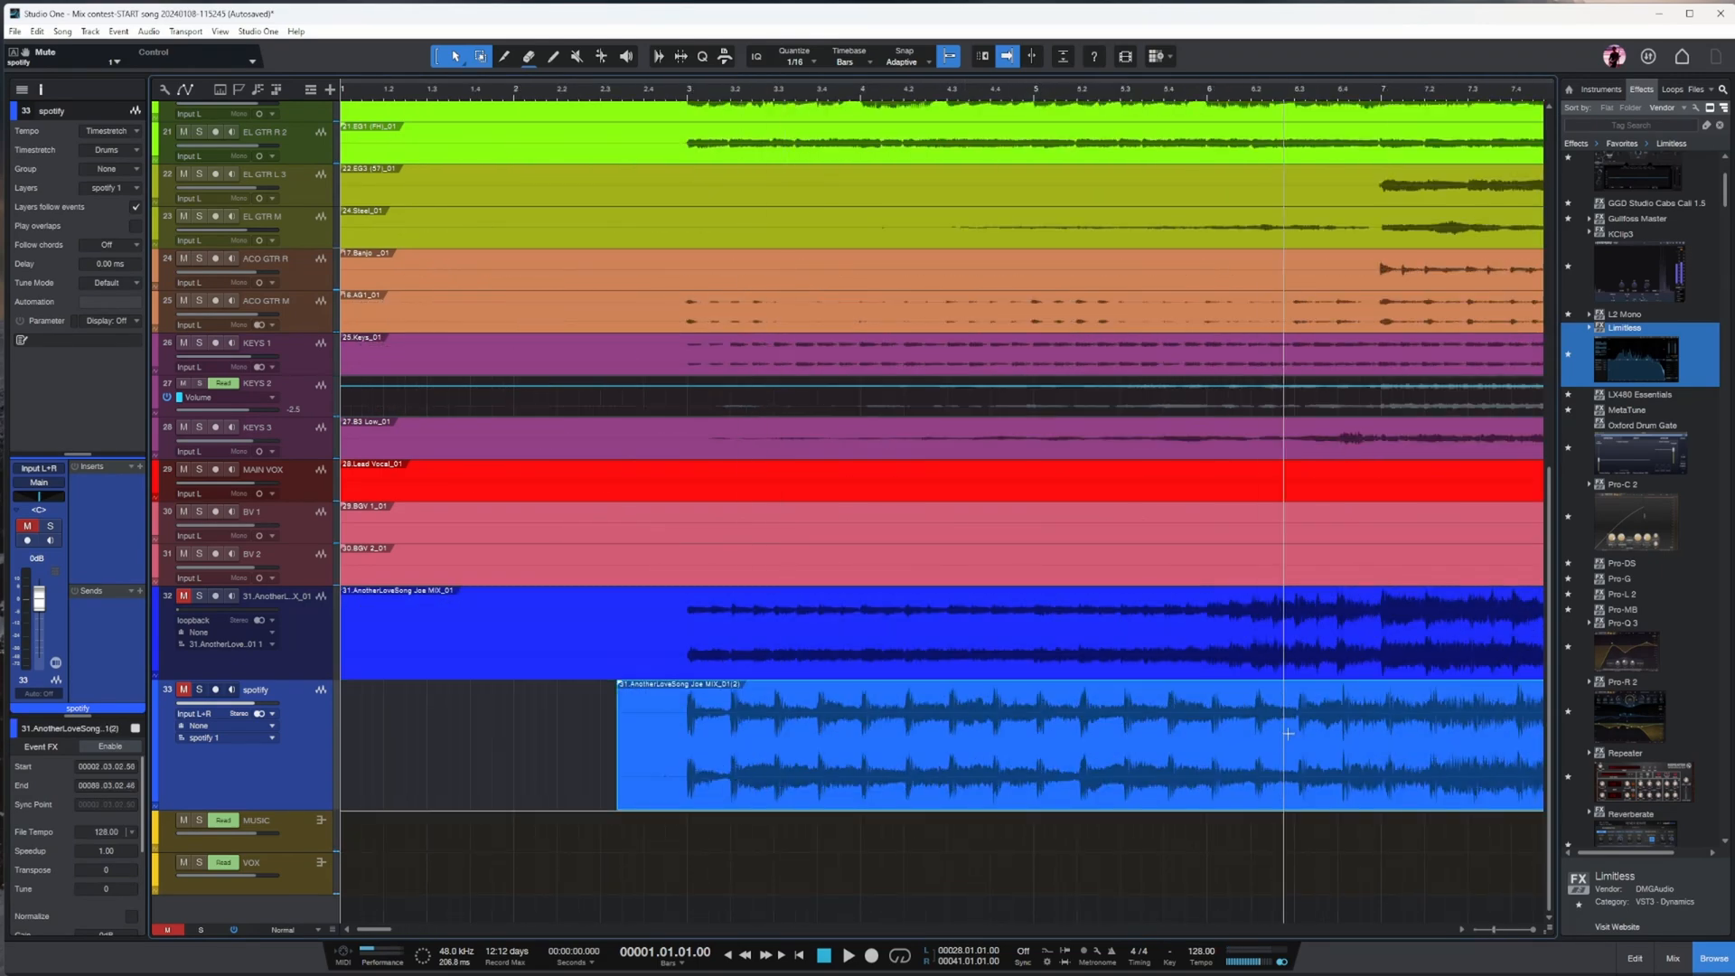
pyautogui.press('w')
pyautogui.press('w')
pyautogui.press('w')
pyautogui.press('w')
pyautogui.press('w')
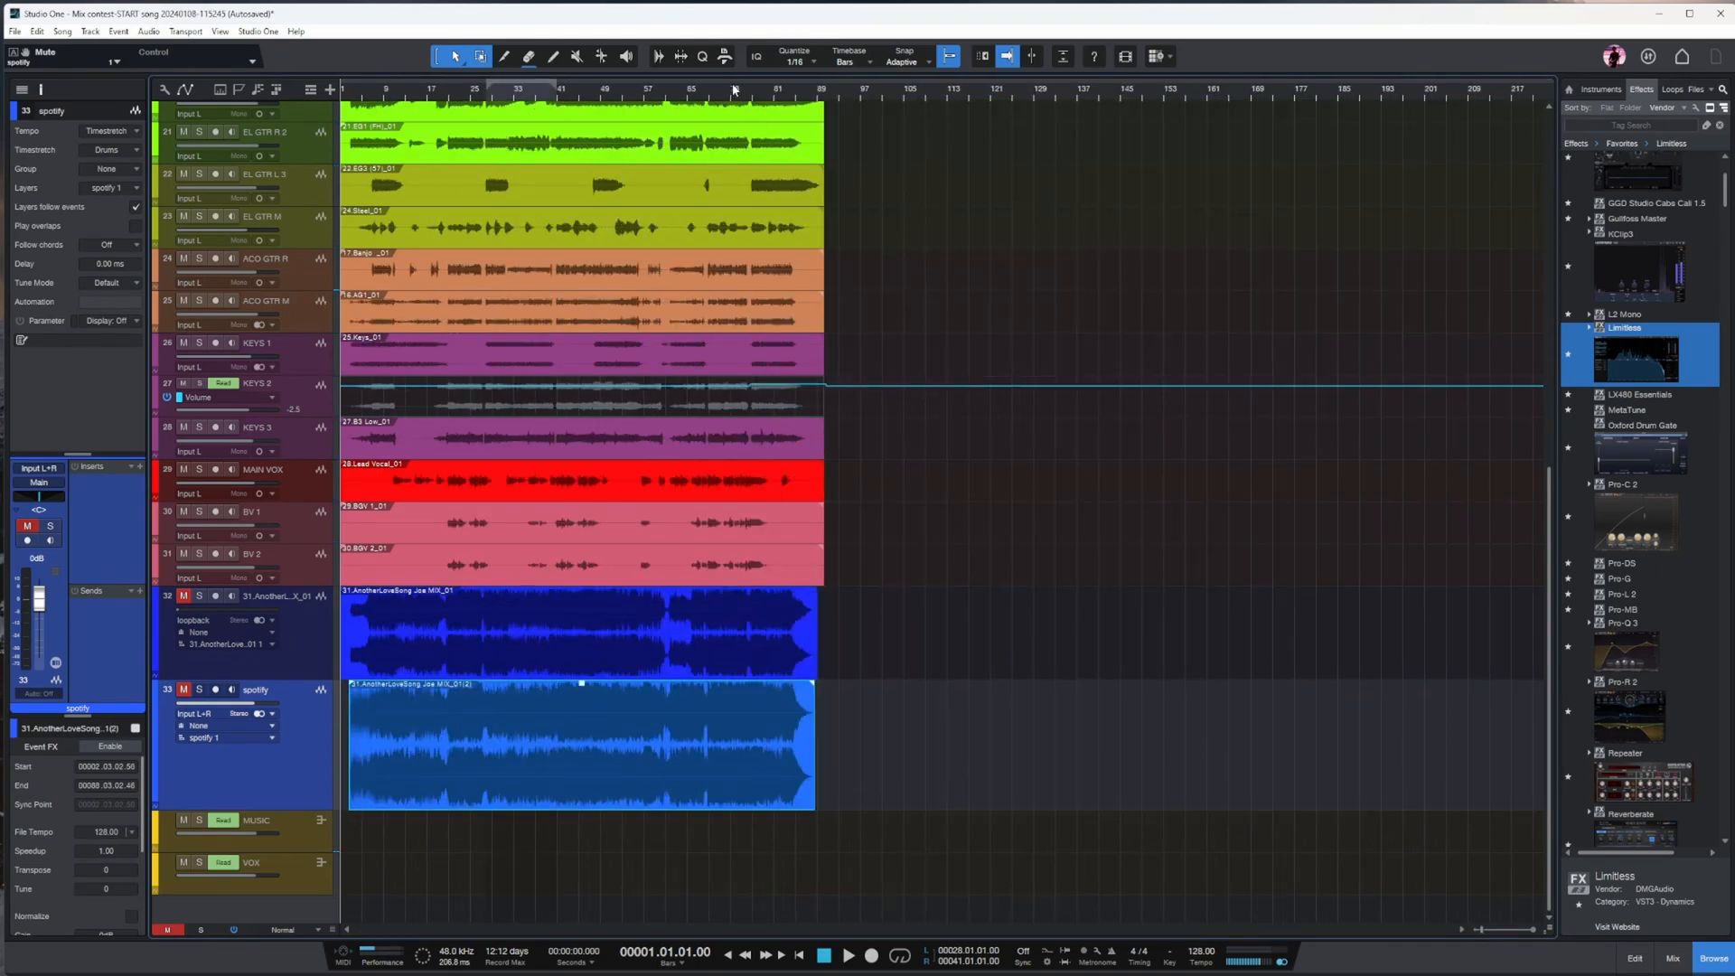
# - Resume playback past bar 42 and switch from the own mix to the soloed spotify track
pyautogui.click(567, 90)
pyautogui.press('e')
pyautogui.press('e')
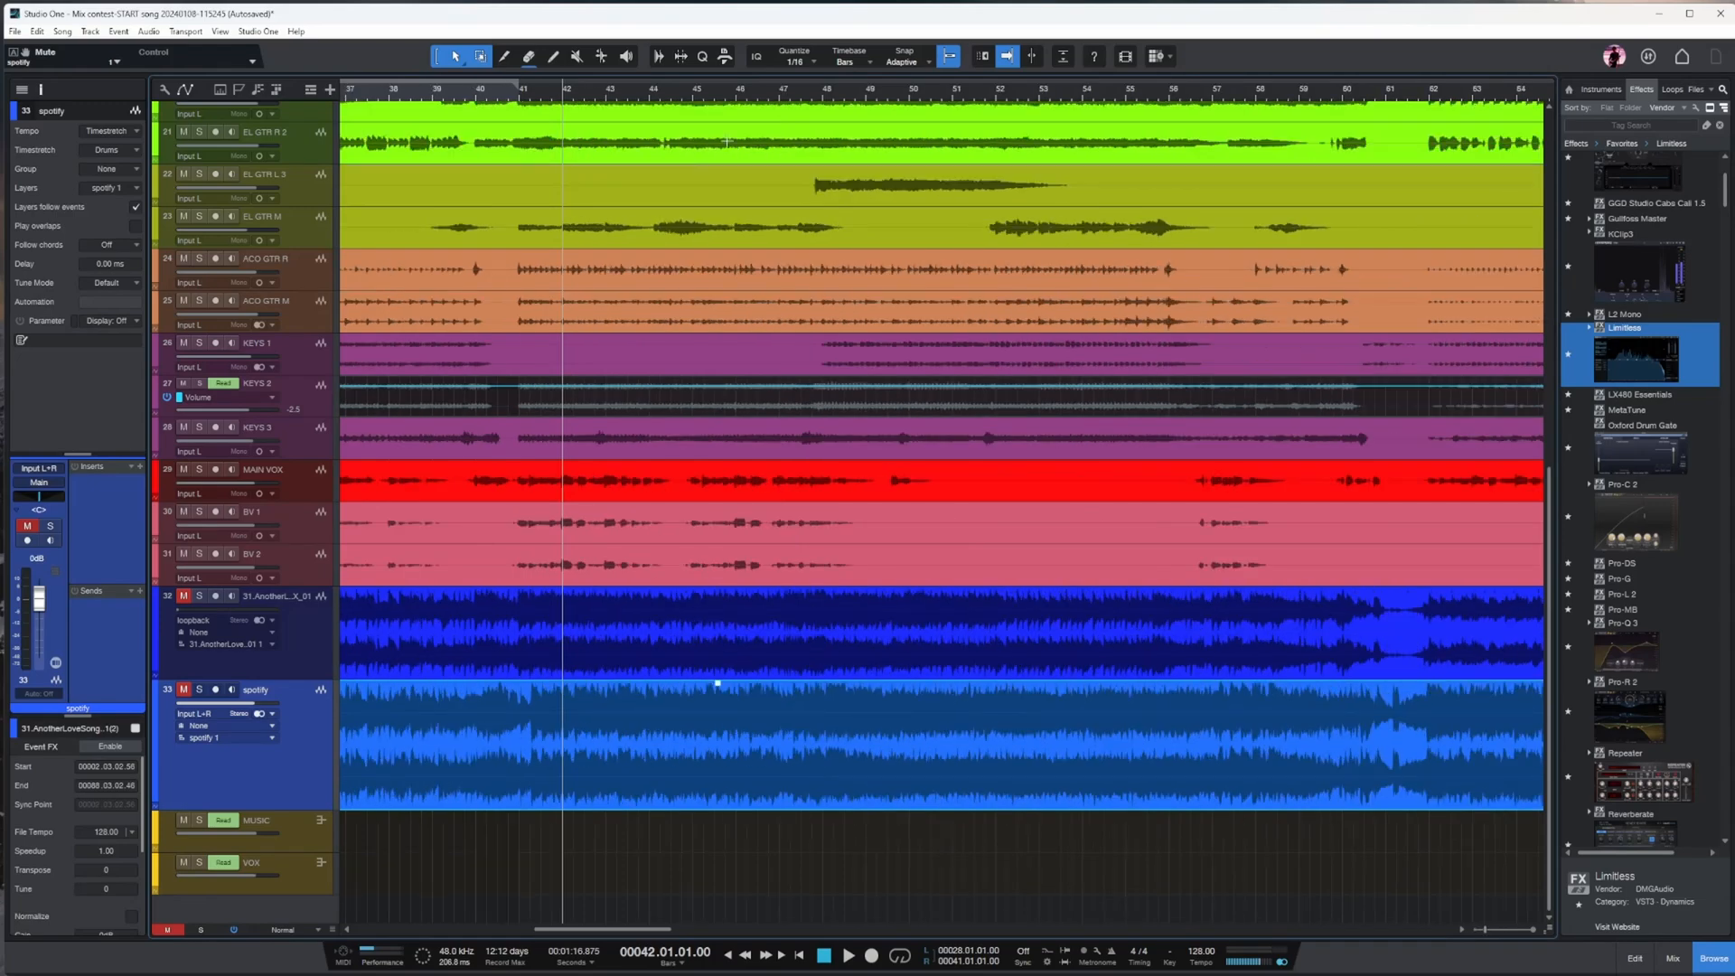
pyautogui.click(699, 91)
pyautogui.press('space')
pyautogui.click(184, 690)
pyautogui.click(200, 689)
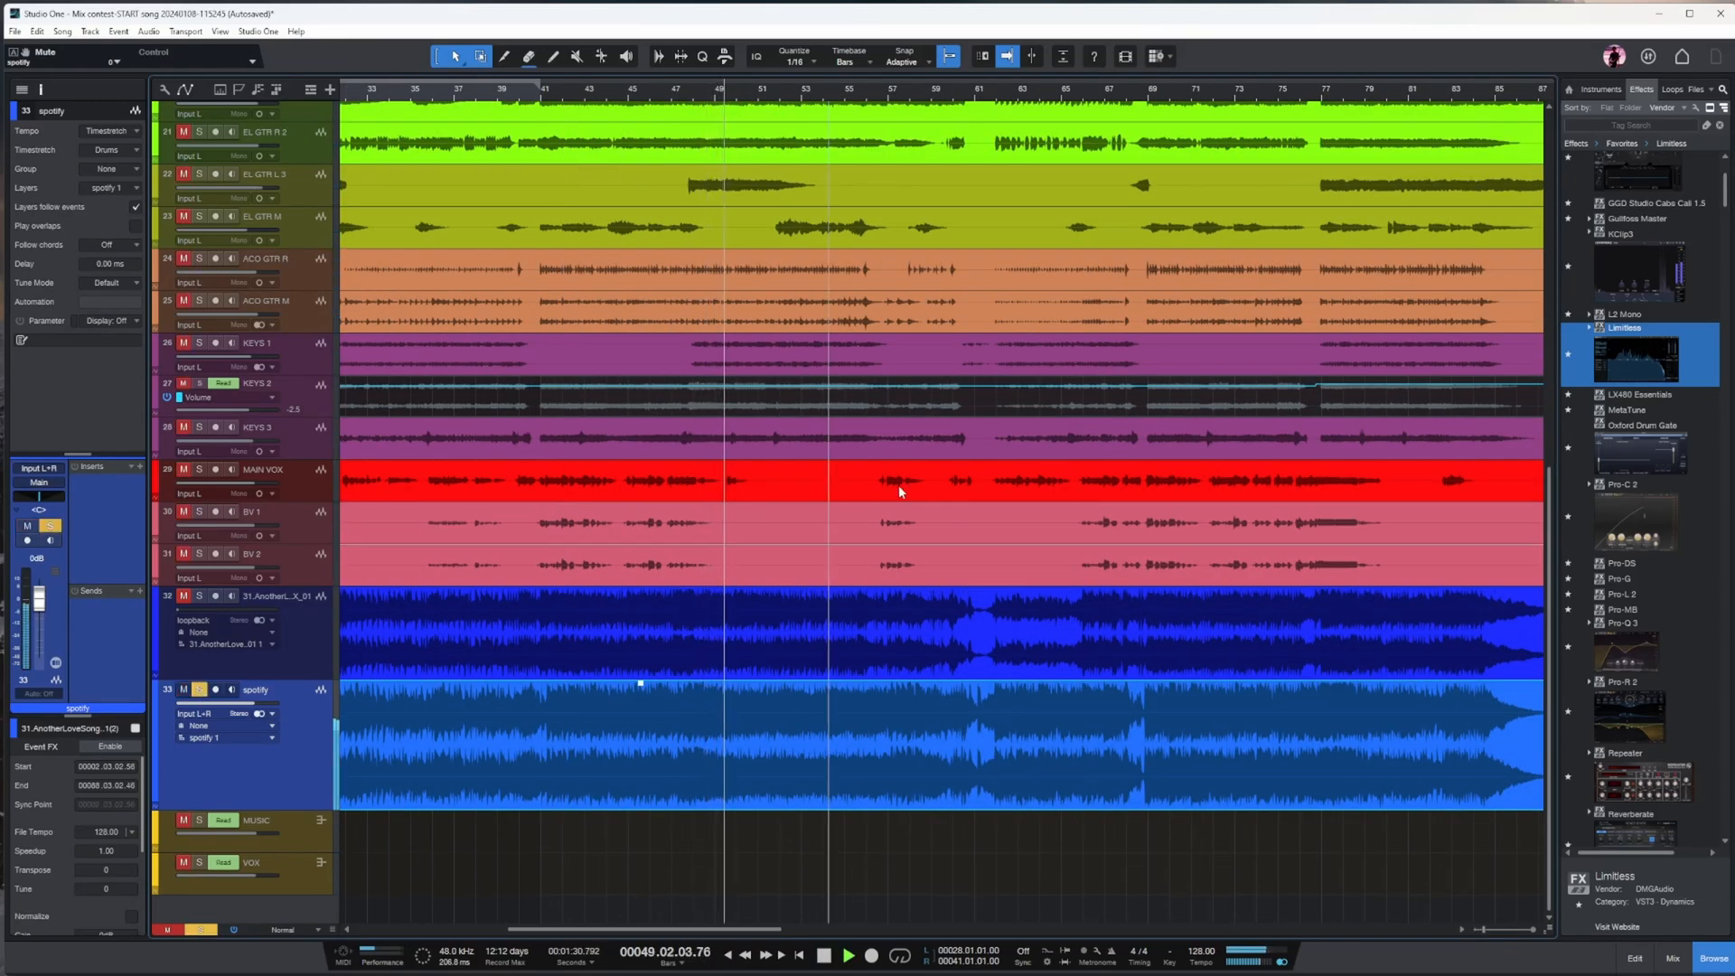
# - Sample other song sections, switching between the spotify track and the own mix, and stop with spotify soloed
pyautogui.press('w')
pyautogui.click(938, 94)
pyautogui.press('space')
pyautogui.click(1022, 94)
pyautogui.click(418, 94)
pyautogui.click(183, 690)
pyautogui.click(200, 690)
pyautogui.click(184, 690)
pyautogui.click(199, 690)
pyautogui.press('space')
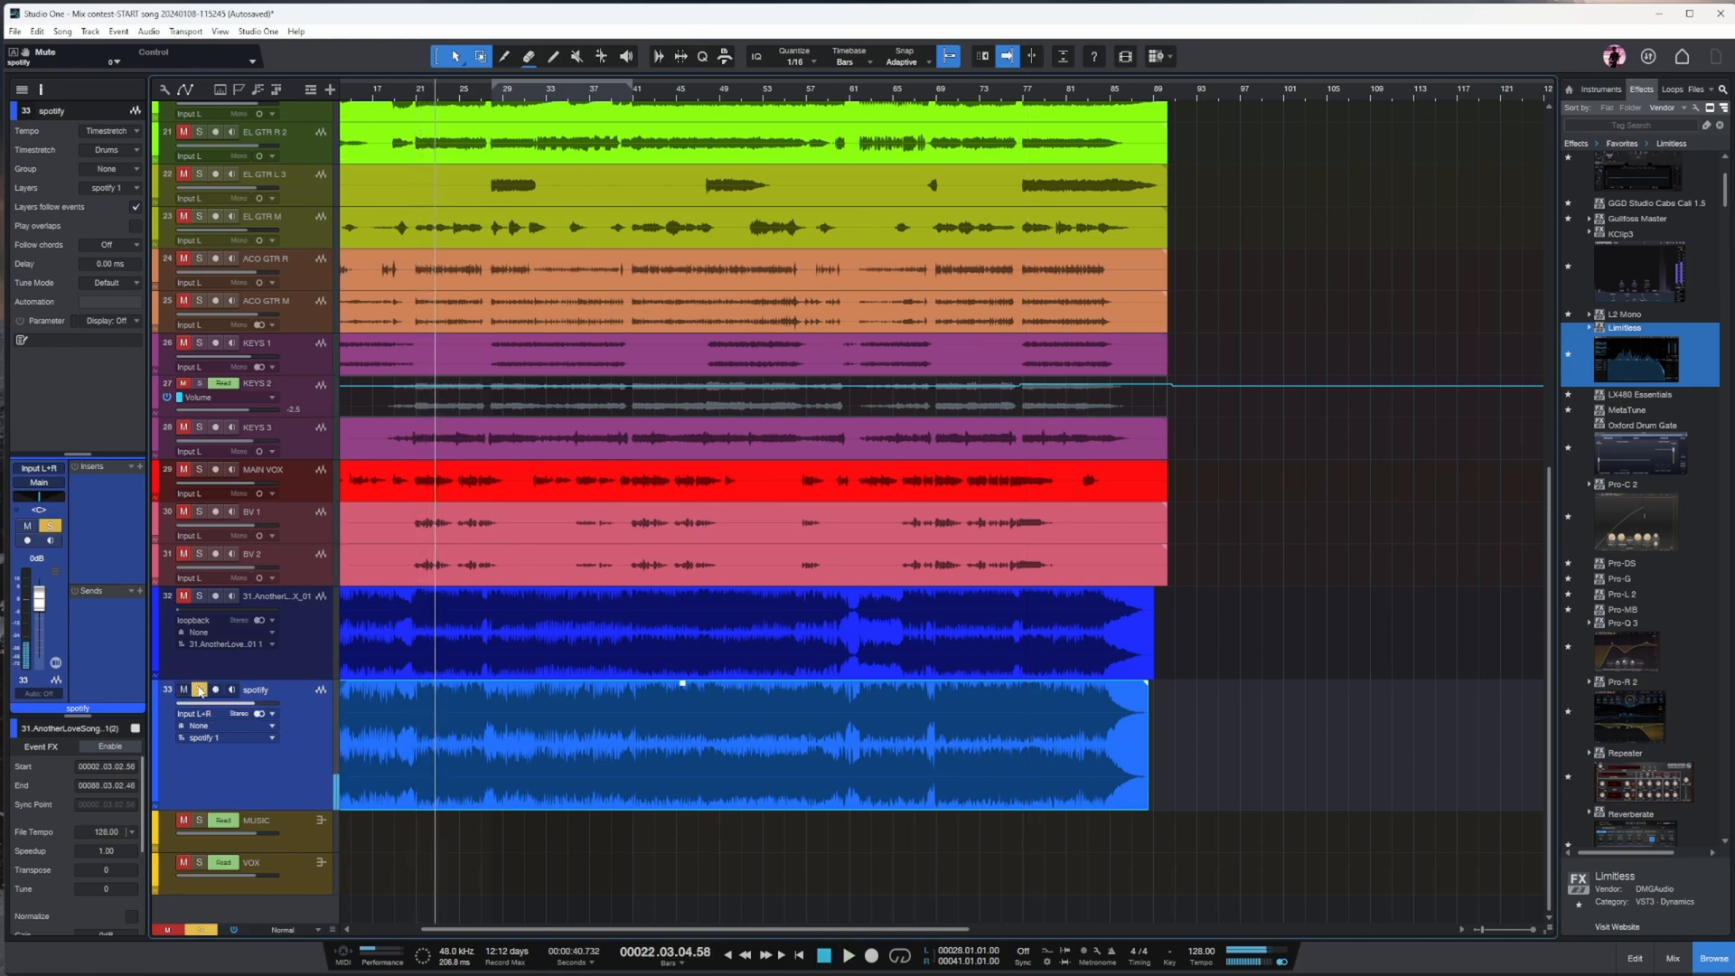
# - Set the loop range from bar 21 to bar 33 and play the spotify track from its start
pyautogui.moveTo(418, 82); pyautogui.dragTo(552, 83)
pyautogui.press('KP_1')
pyautogui.press('e')
pyautogui.press('e')
pyautogui.press('e')
pyautogui.press('space')
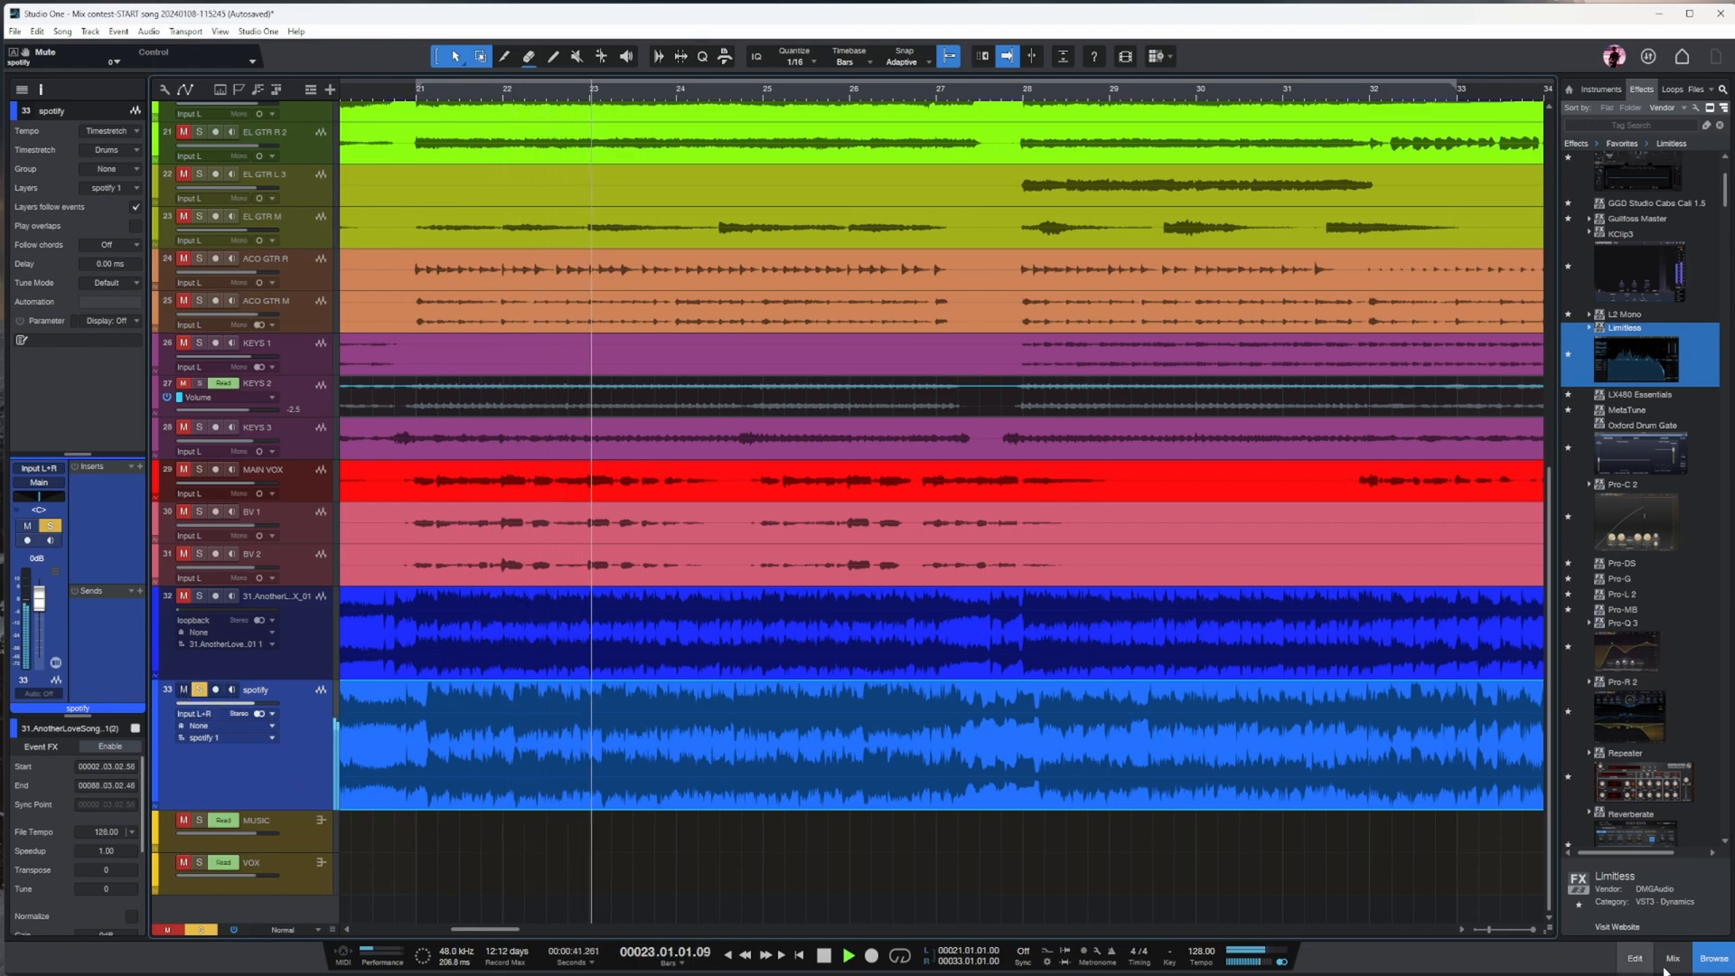
# - Measure the spotify track's loudness with MasterCheck on the Main channel
pyautogui.press('F3')
pyautogui.click(1469, 279)
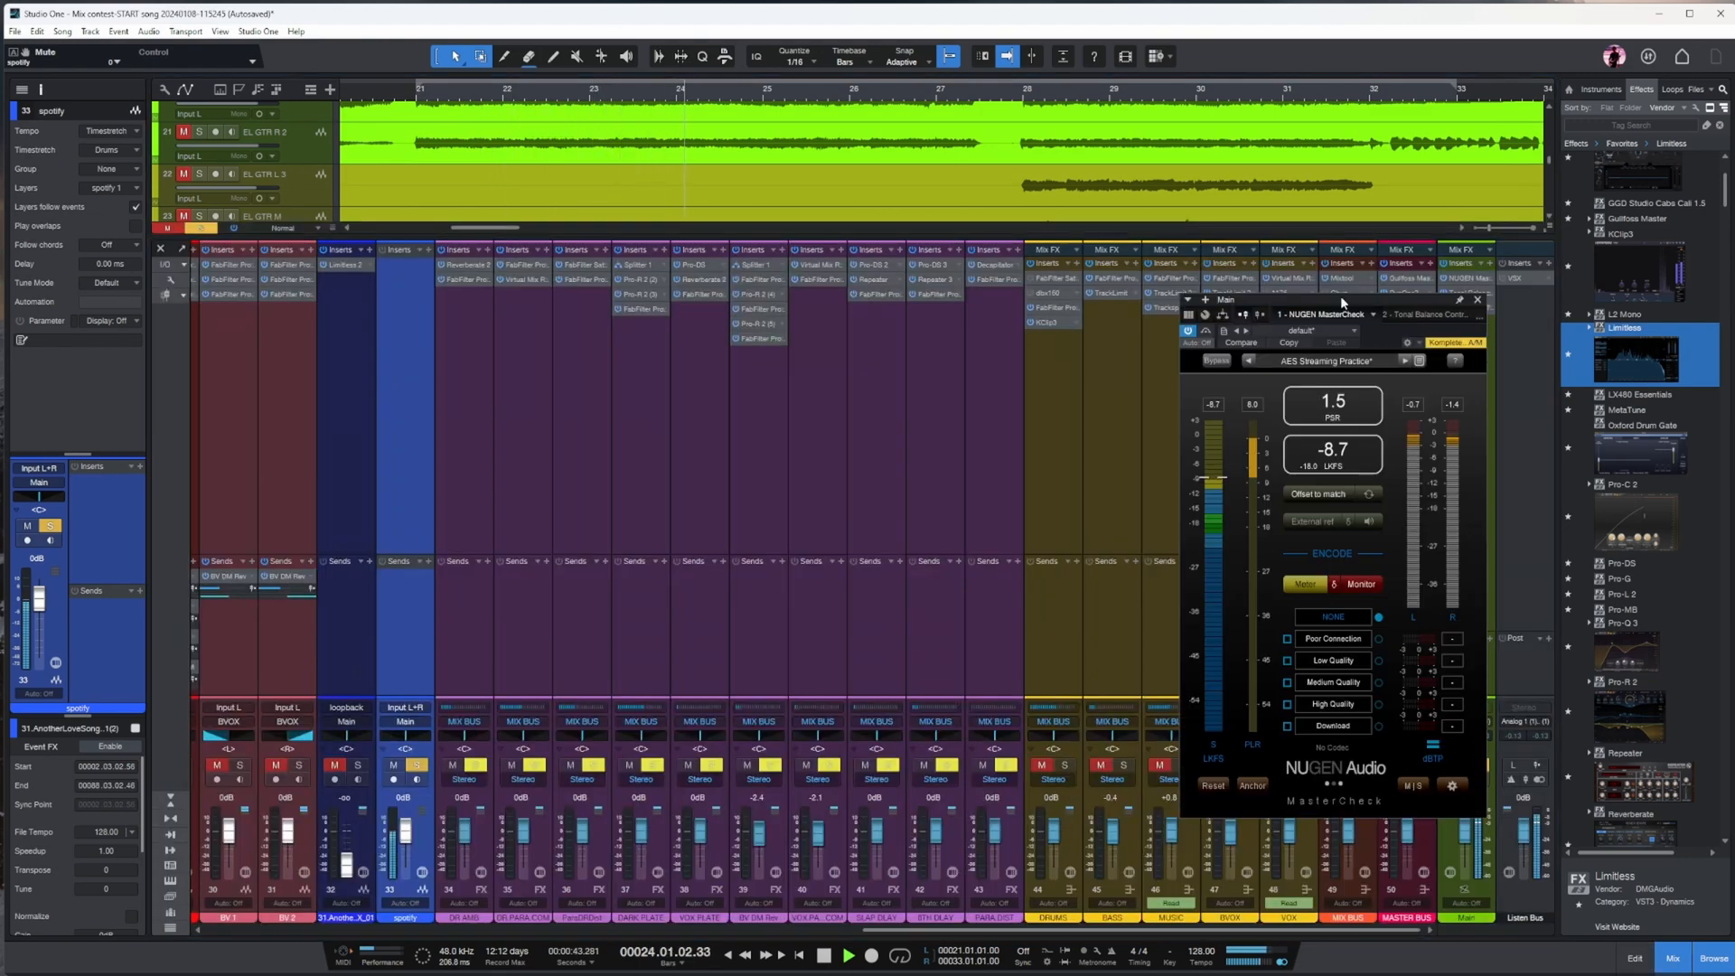
pyautogui.moveTo(1401, 302); pyautogui.dragTo(955, 297)
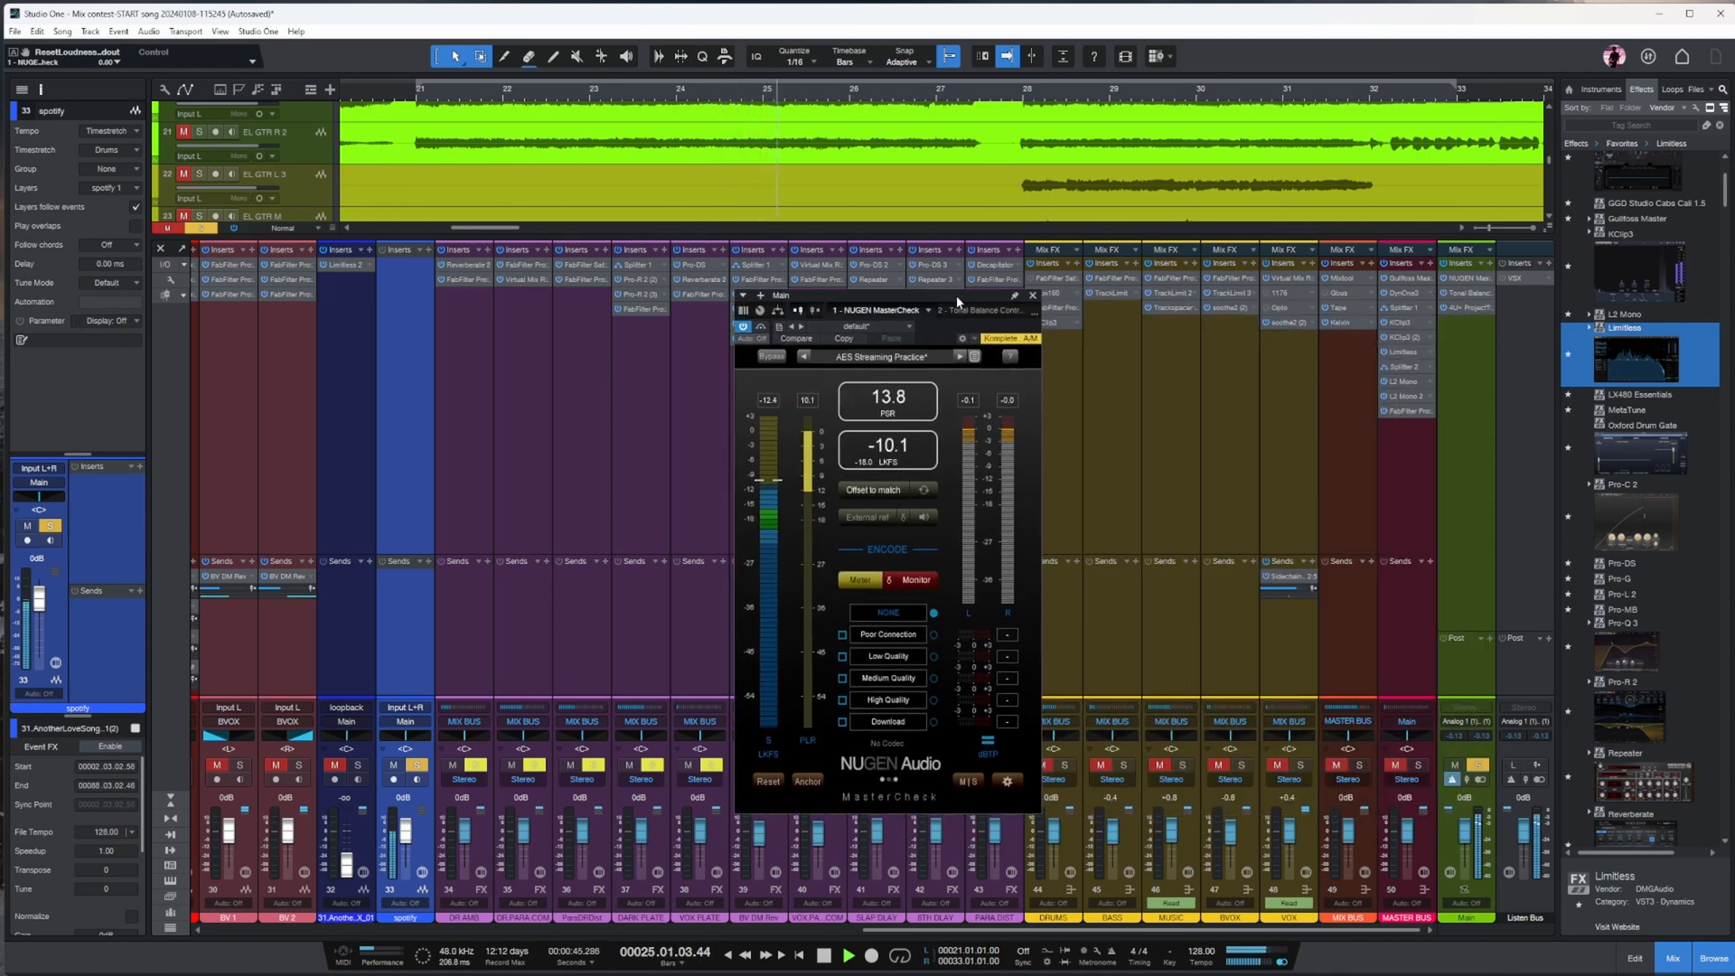
# - Insert Limitless on the spotify track, keep its window pinned open and replay the section from bar 21
pyautogui.moveTo(1632, 364); pyautogui.dragTo(411, 312)
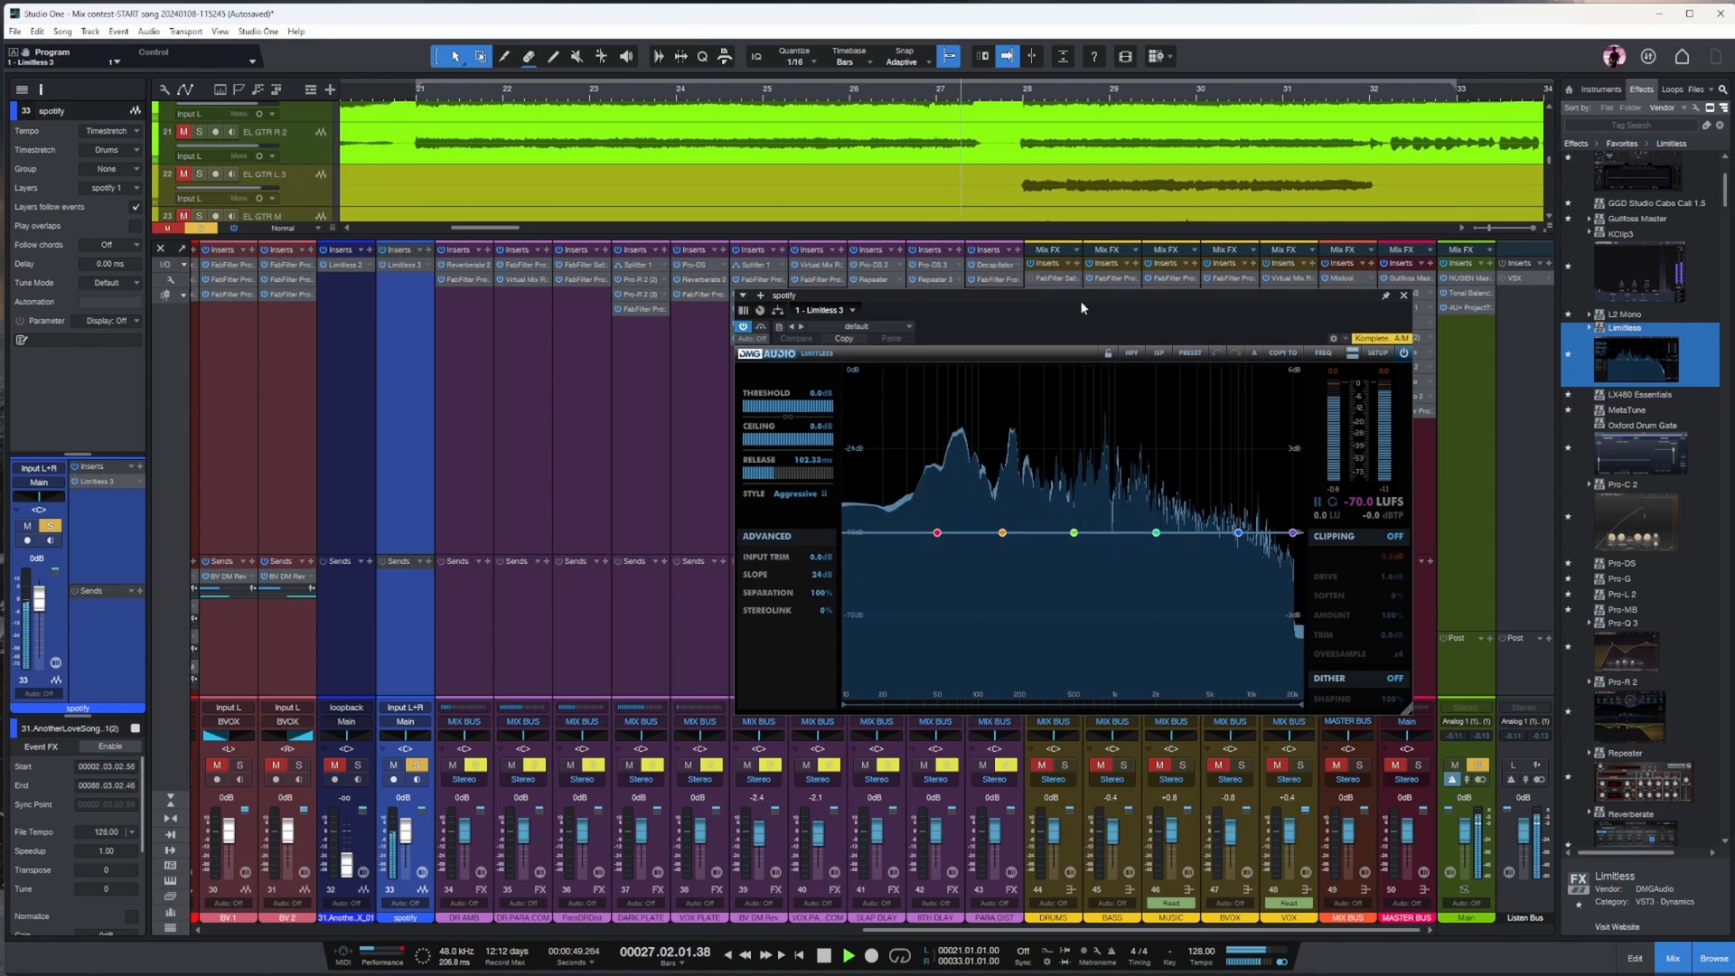
pyautogui.moveTo(795, 296); pyautogui.dragTo(183, 300)
pyautogui.click(772, 300)
pyautogui.click(423, 91)
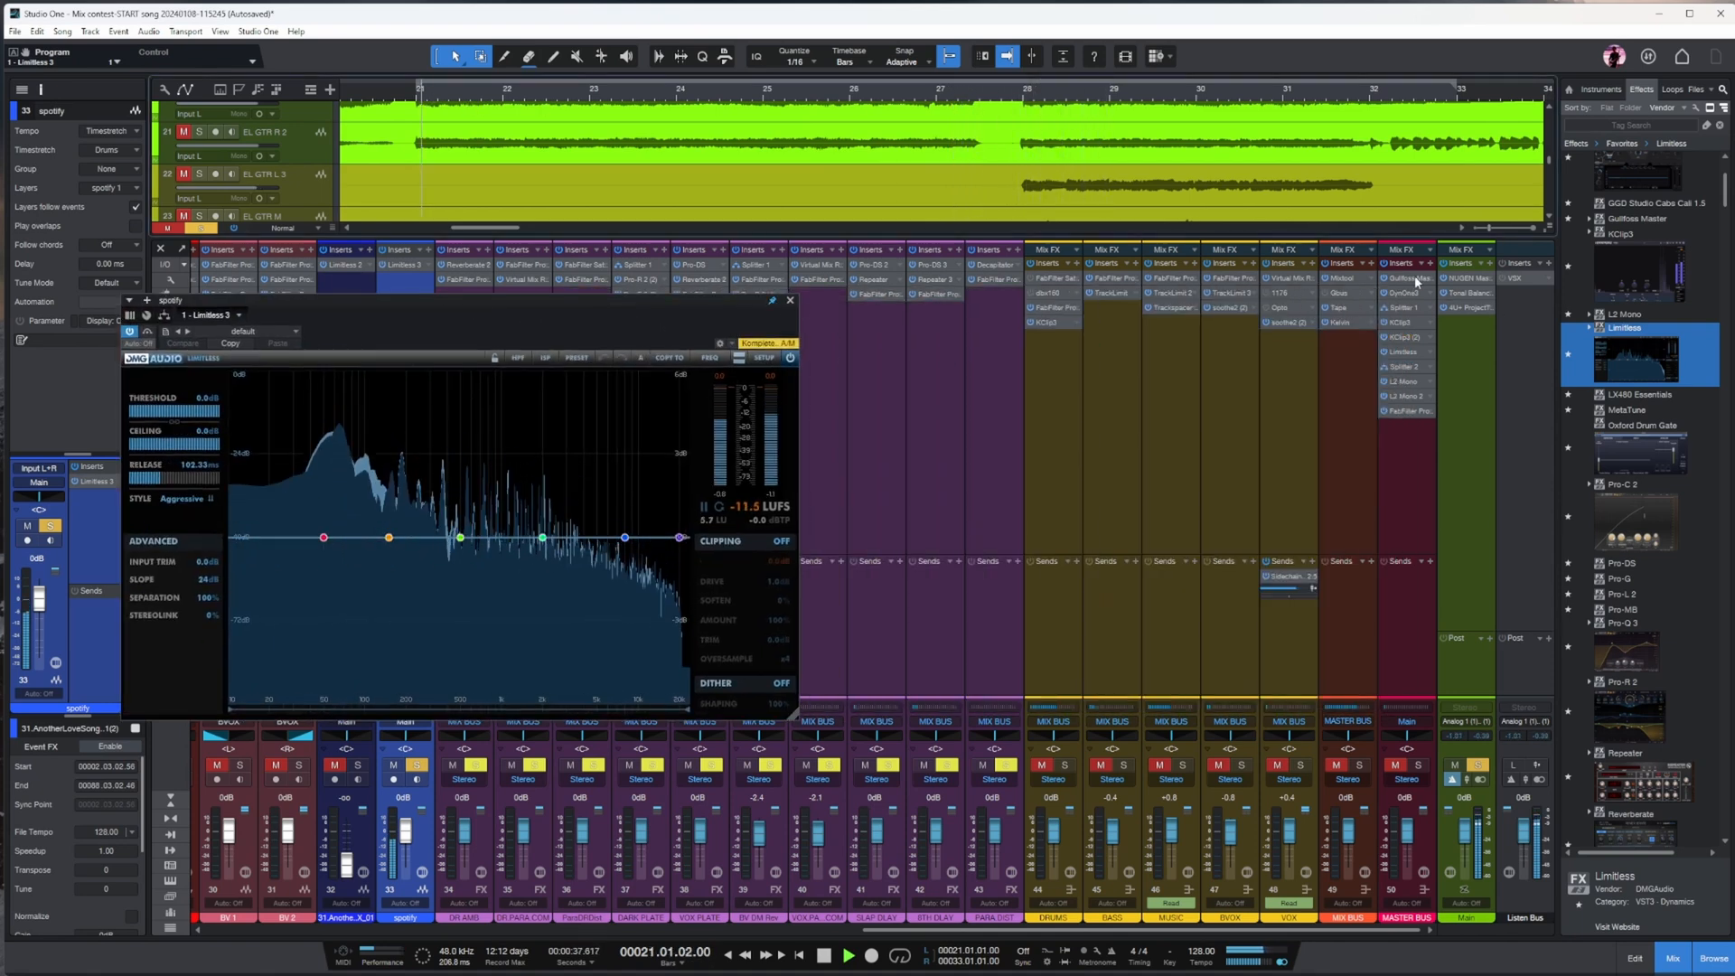
# - Set the spotify track's Limitless threshold to about -3.4 dB and measure the loudness afresh in MasterCheck
pyautogui.click(1465, 279)
pyautogui.moveTo(203, 411); pyautogui.dragTo(204, 430)
pyautogui.click(873, 463)
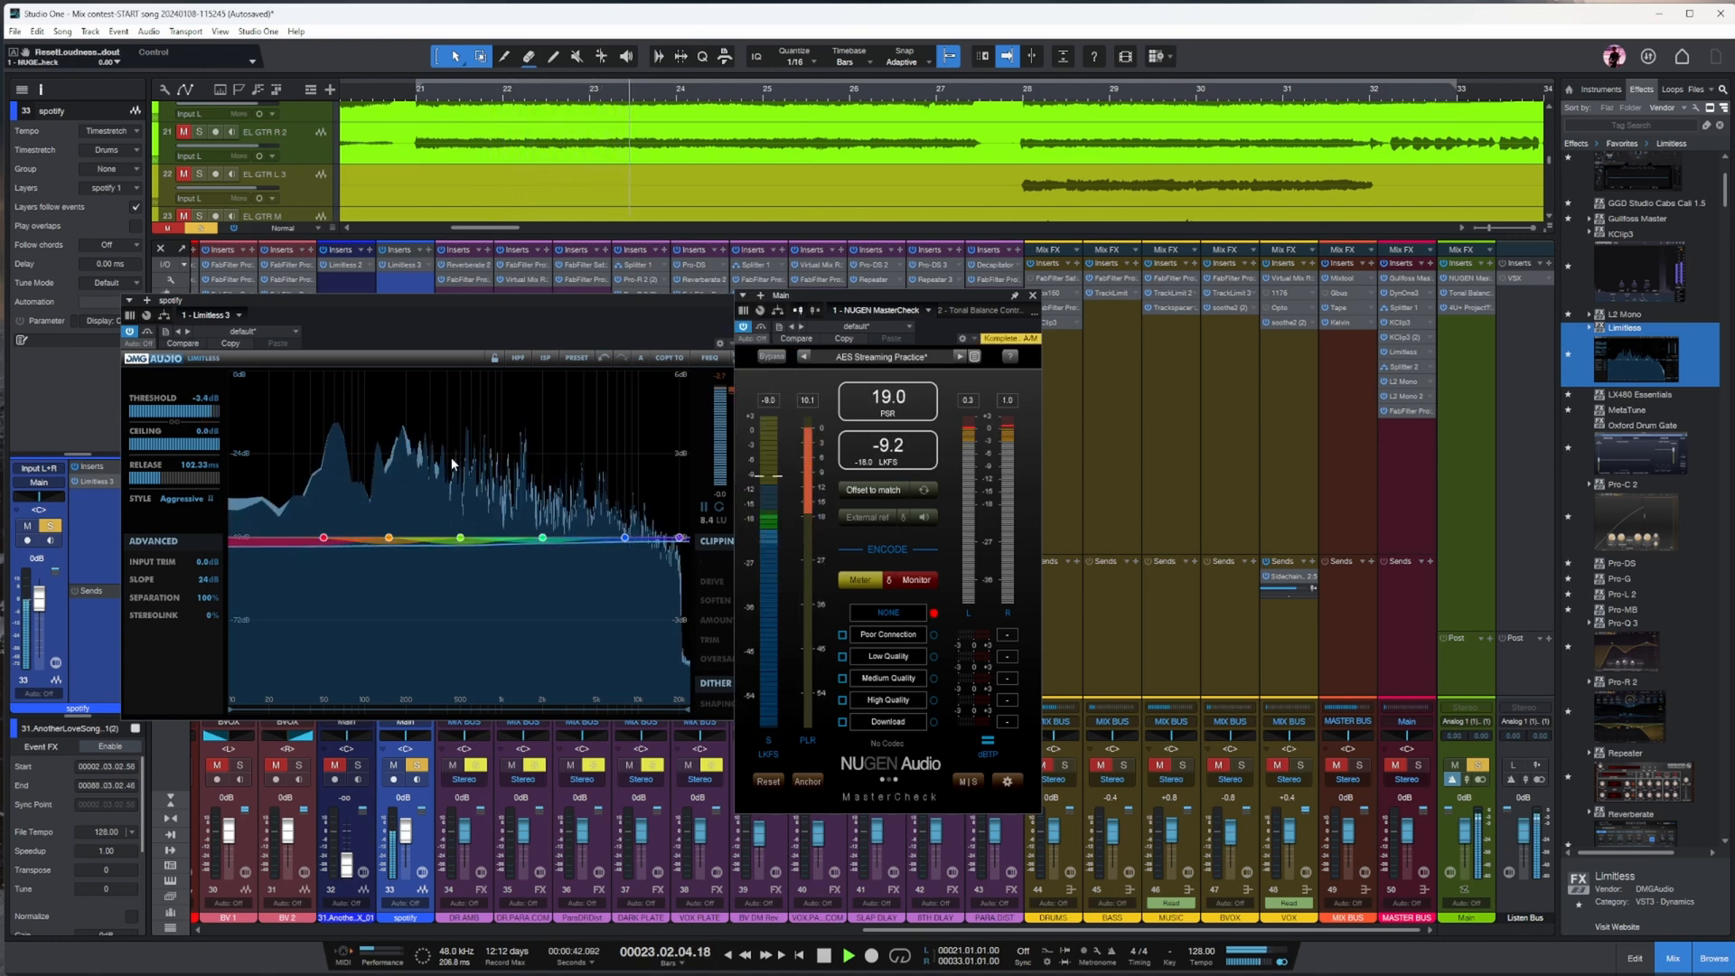
pyautogui.moveTo(659, 309); pyautogui.dragTo(641, 338)
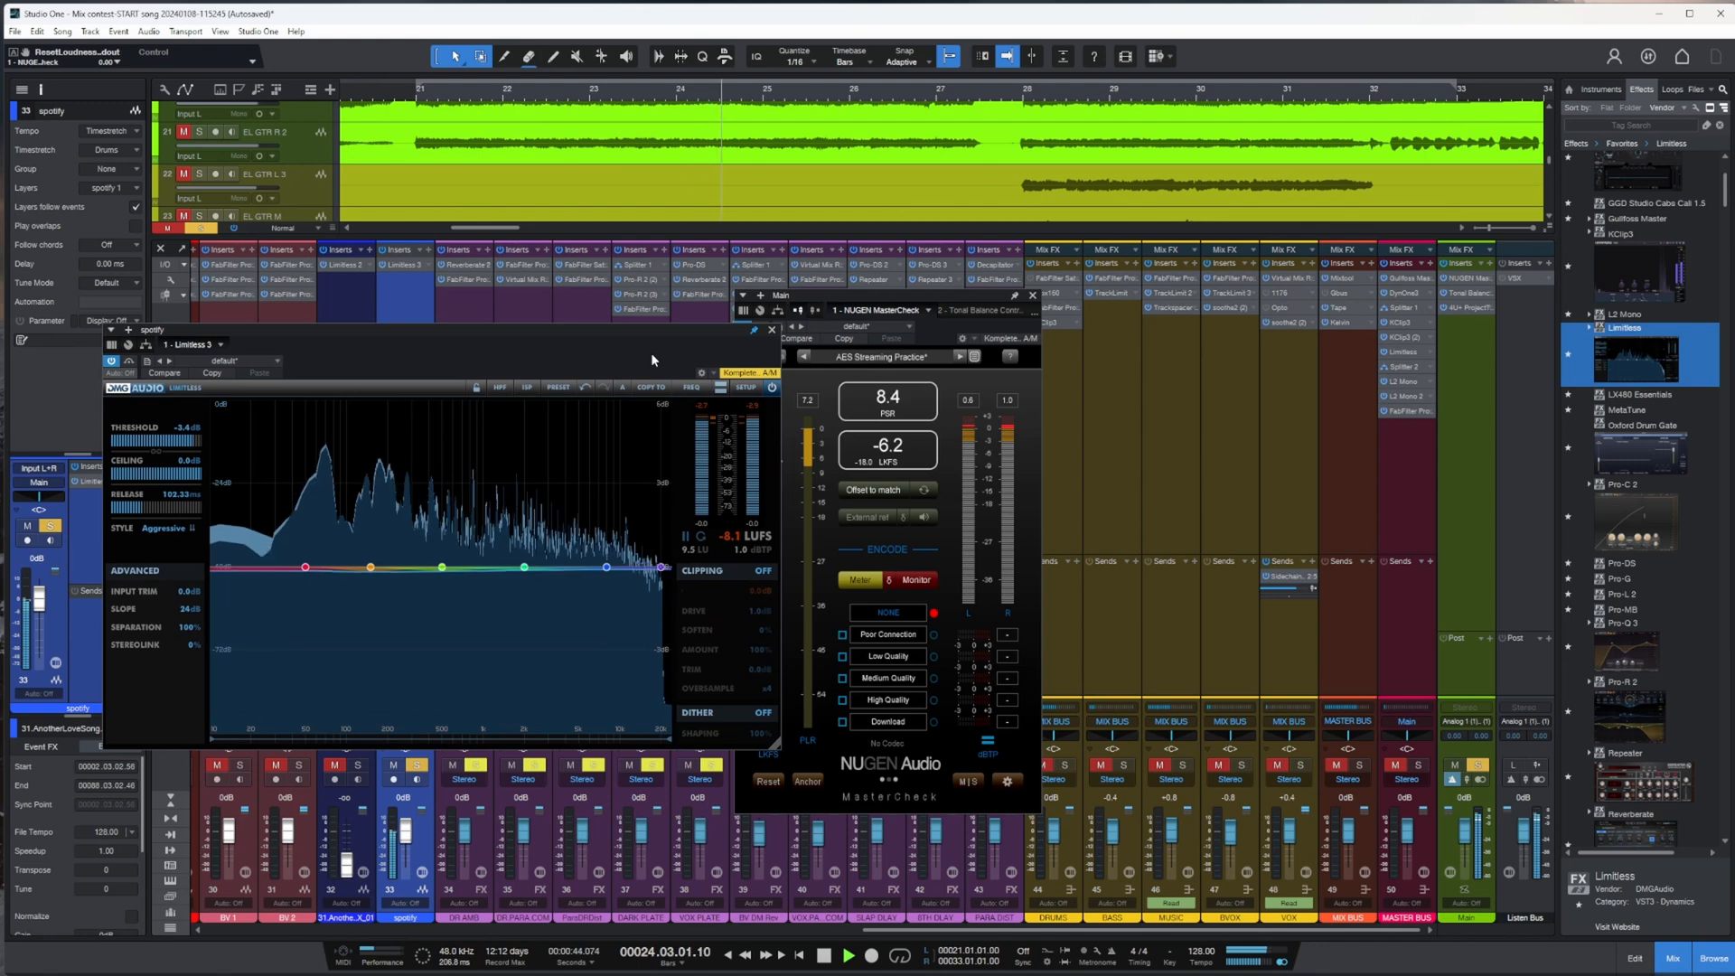
pyautogui.click(772, 333)
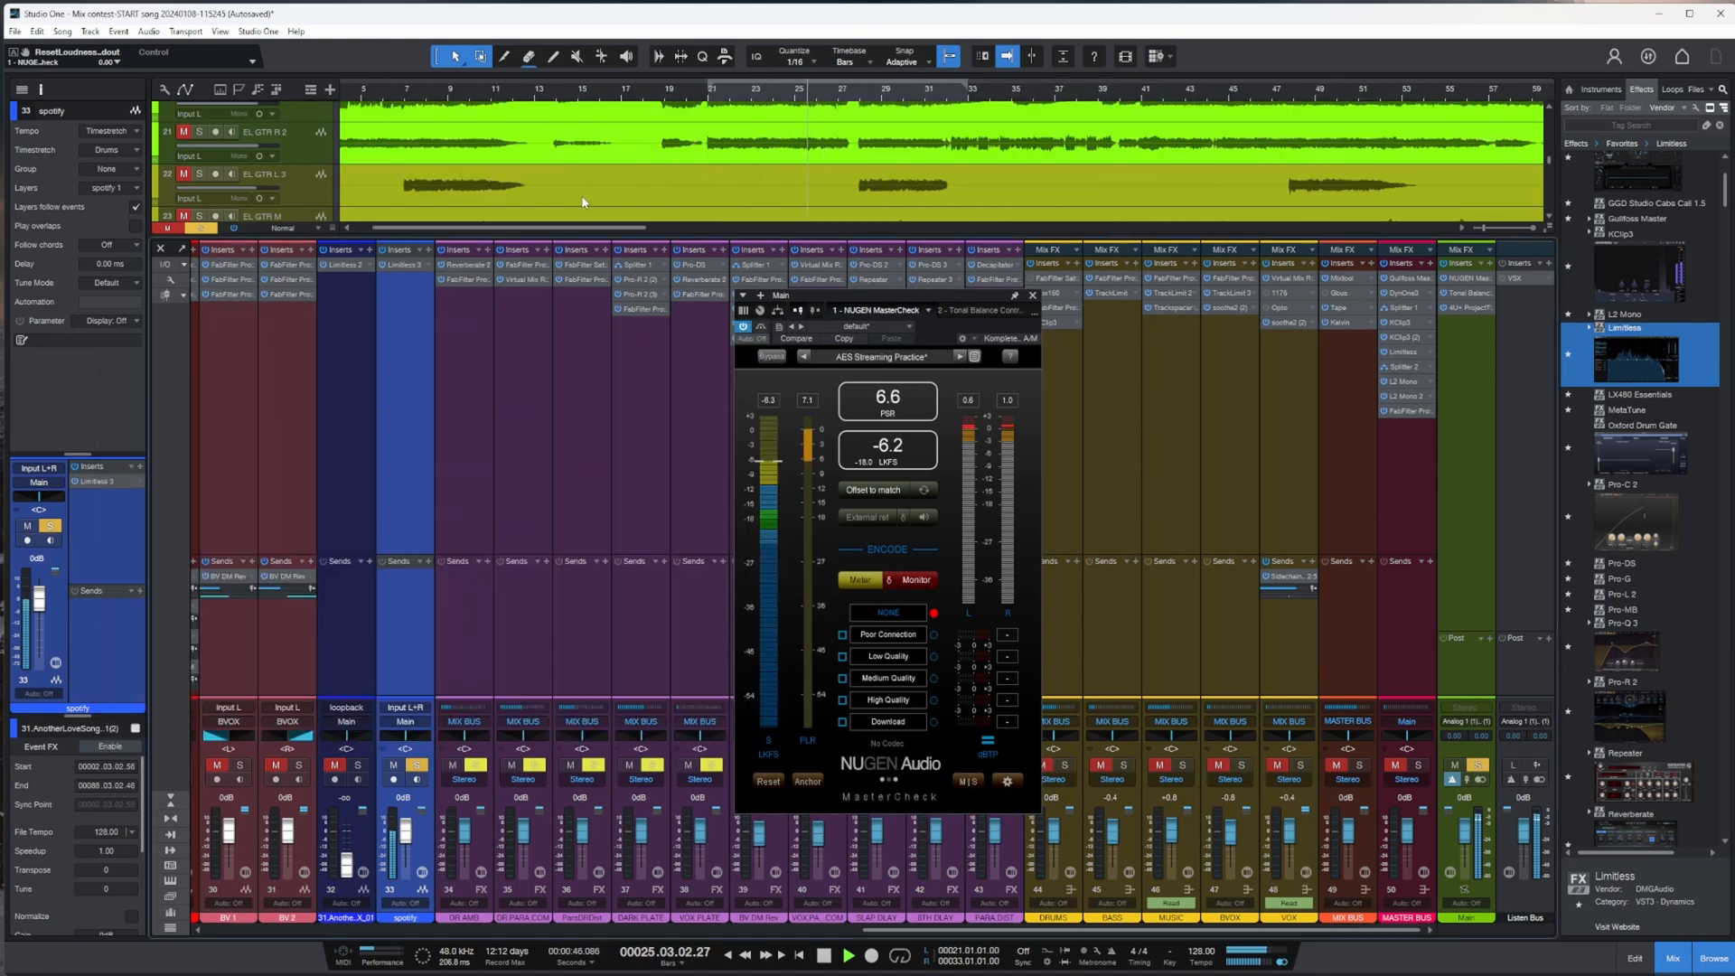
# - Mute the spotify track, close MasterCheck and play the own mix from bar 20 in the arrangement
pyautogui.scroll(-5, 583, 197)
pyautogui.click(394, 766)
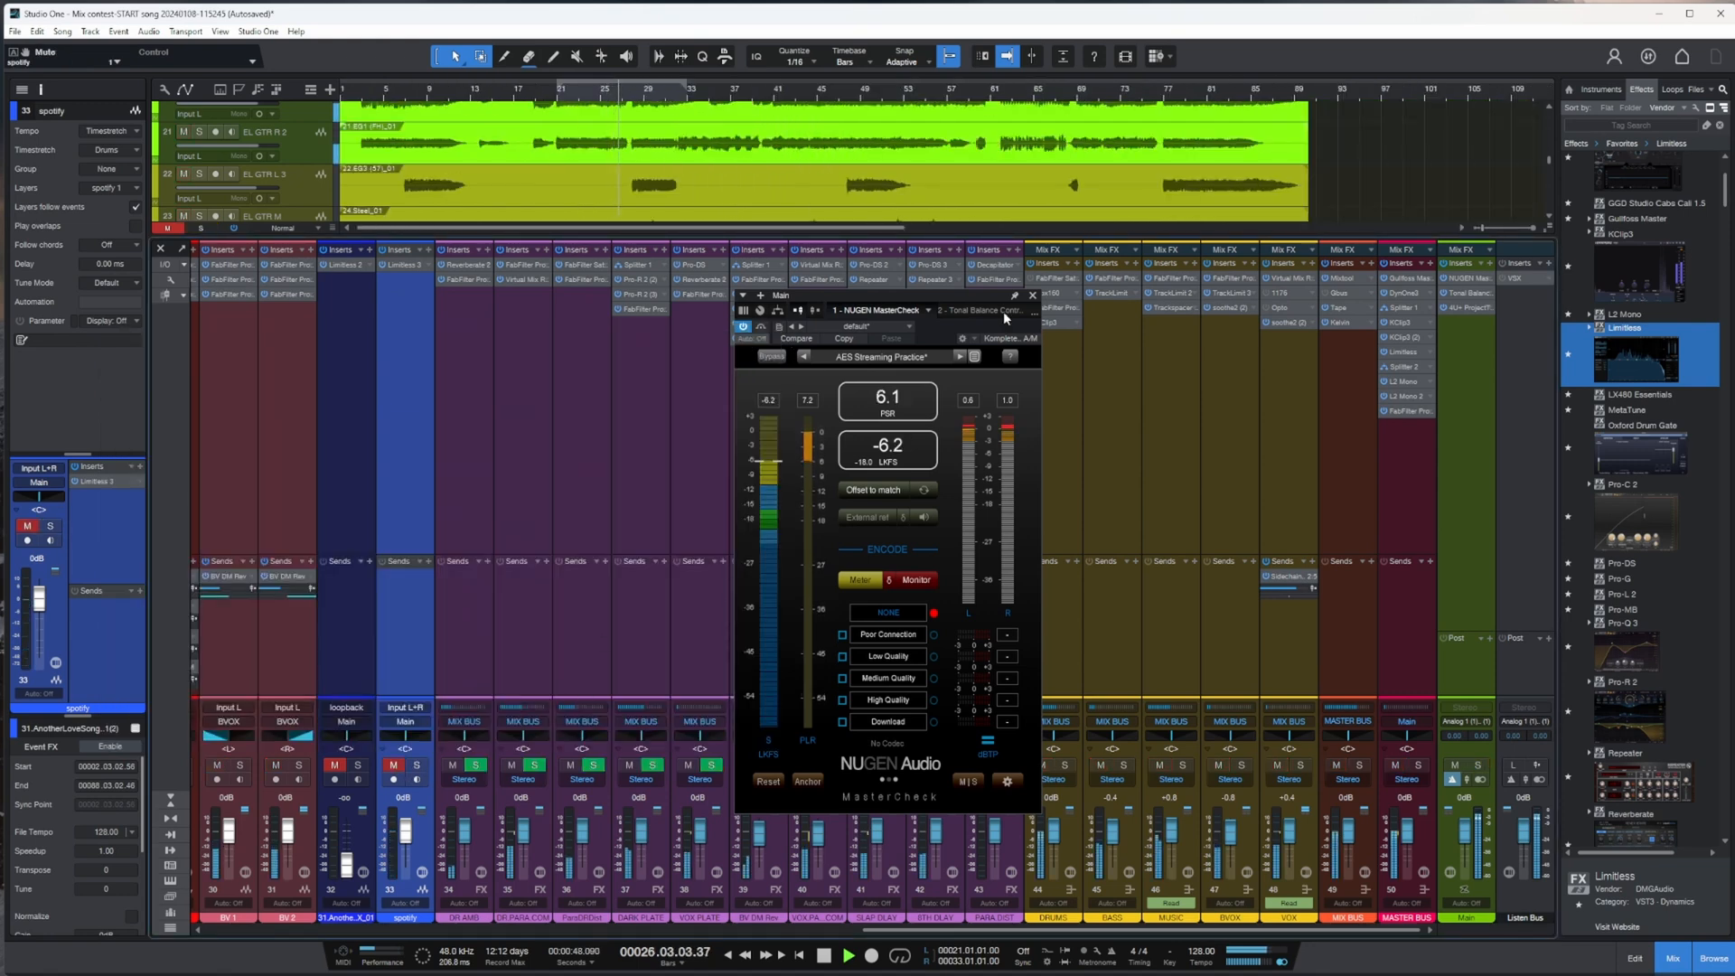
pyautogui.click(1033, 294)
pyautogui.click(1670, 959)
pyautogui.scroll(-3, 846, 320)
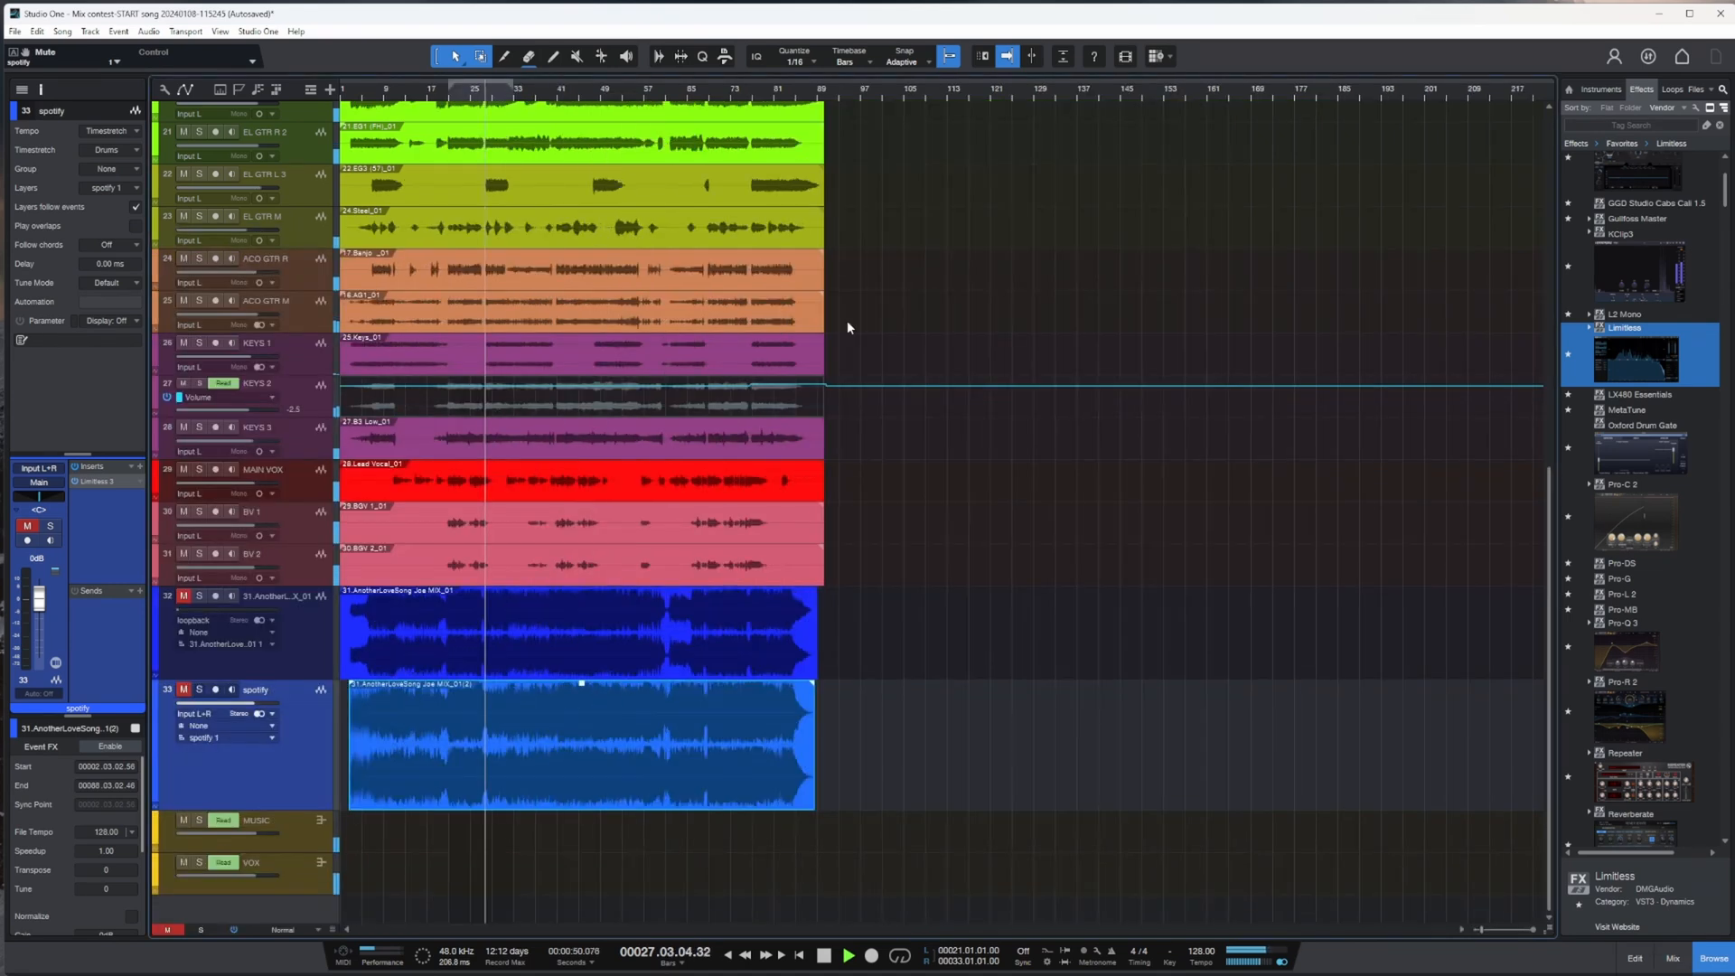
pyautogui.click(443, 91)
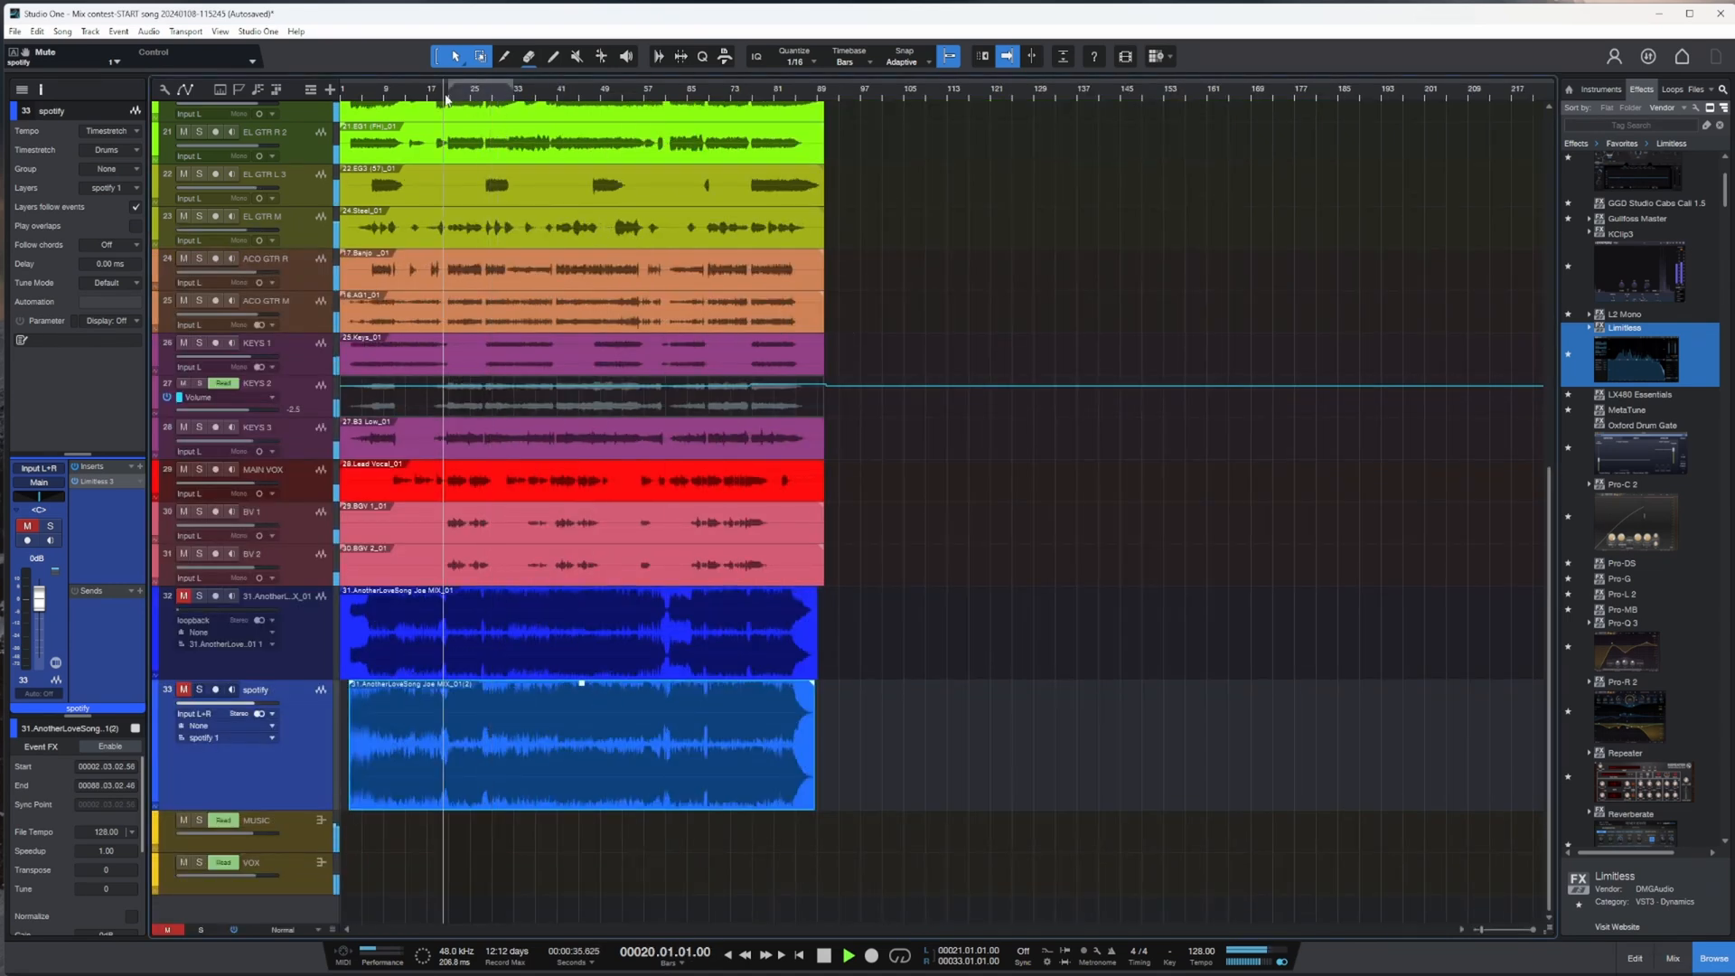
# - Compare the soloed spotify track with the own mix, then replay the own mix from bar 21
pyautogui.click(183, 689)
pyautogui.click(198, 689)
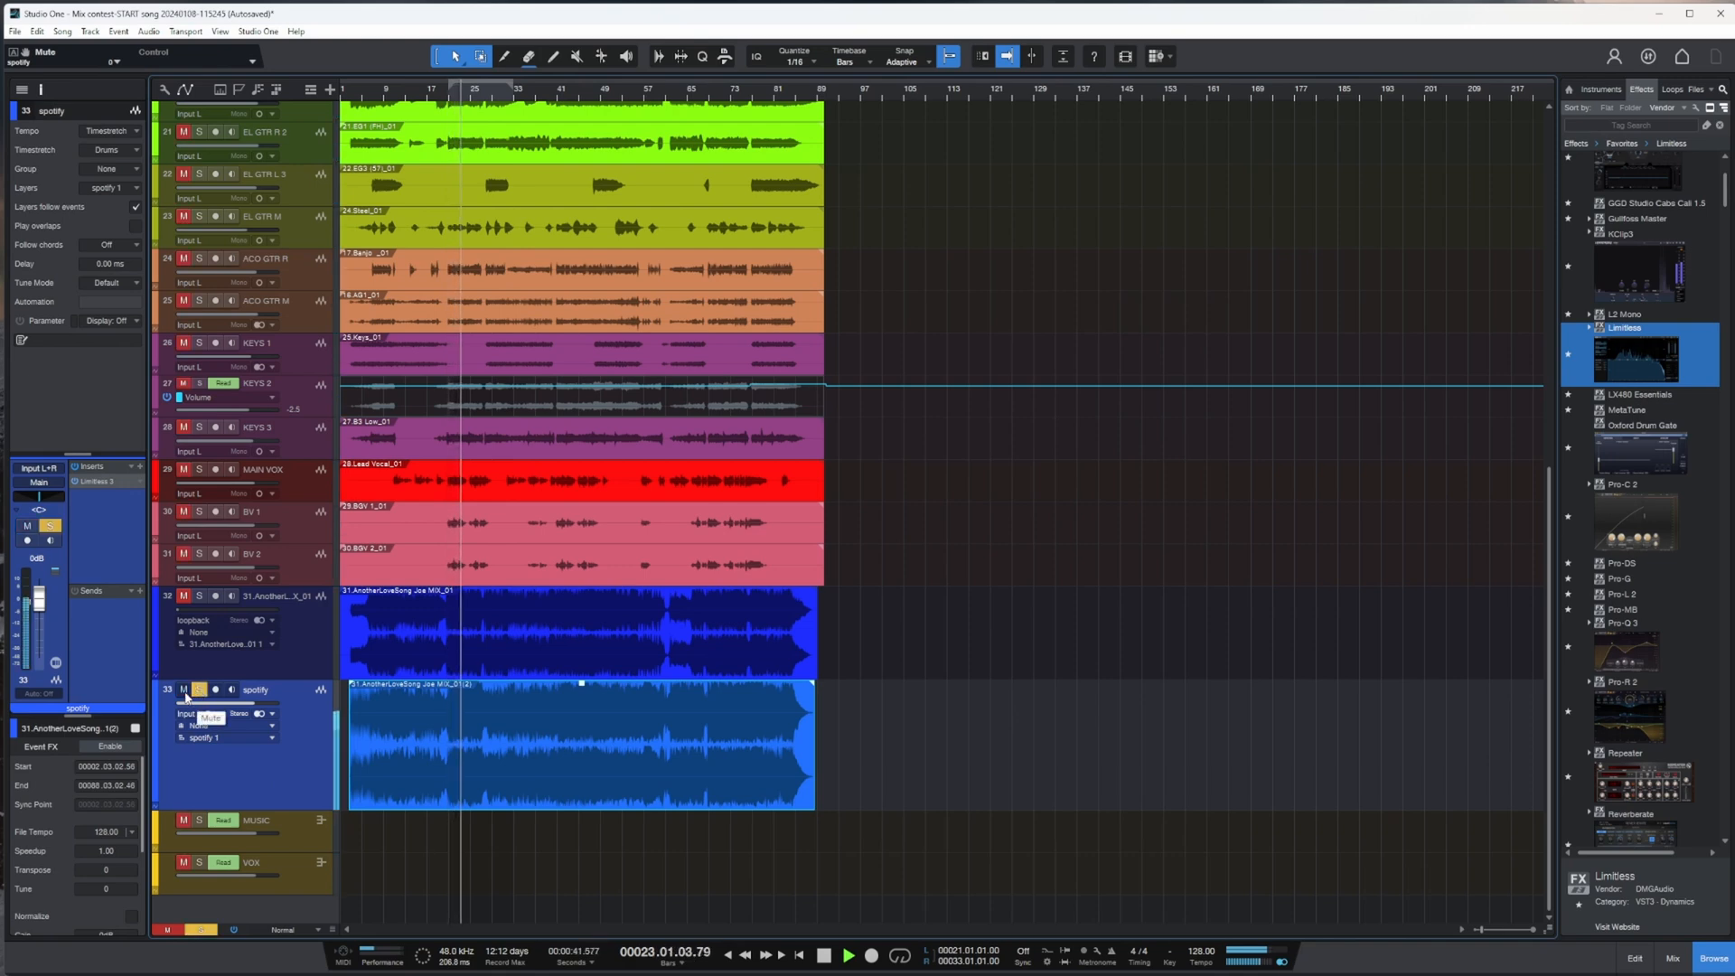
pyautogui.click(184, 690)
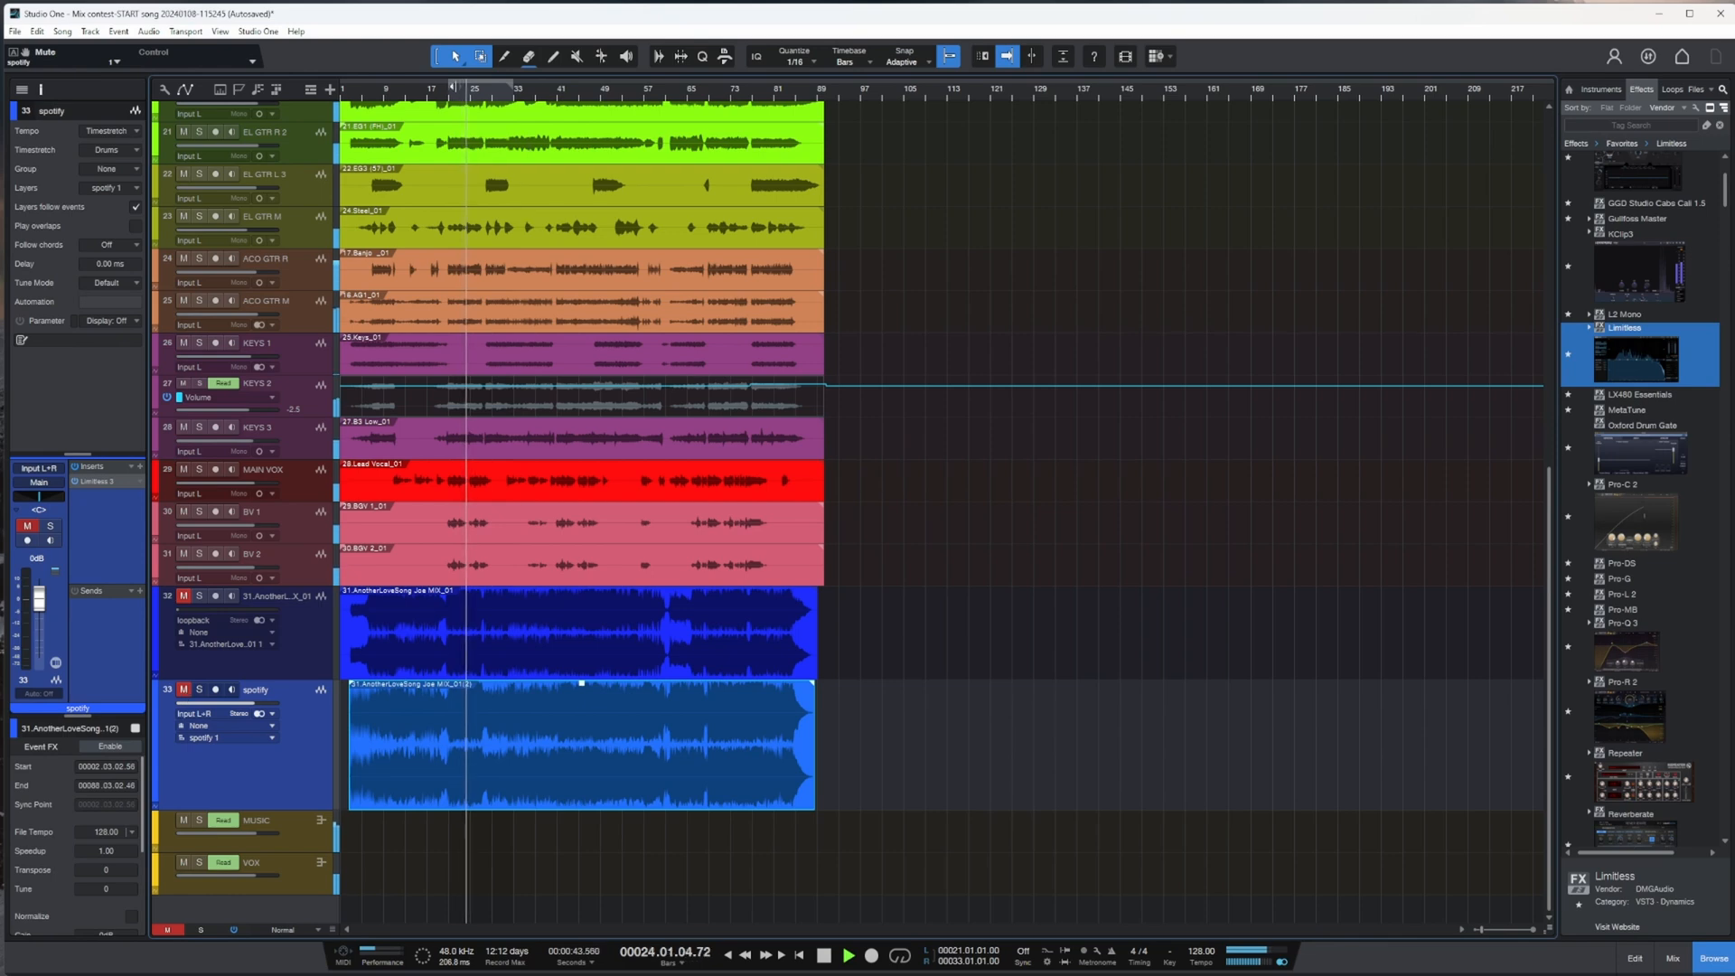
pyautogui.click(453, 90)
pyautogui.click(1672, 958)
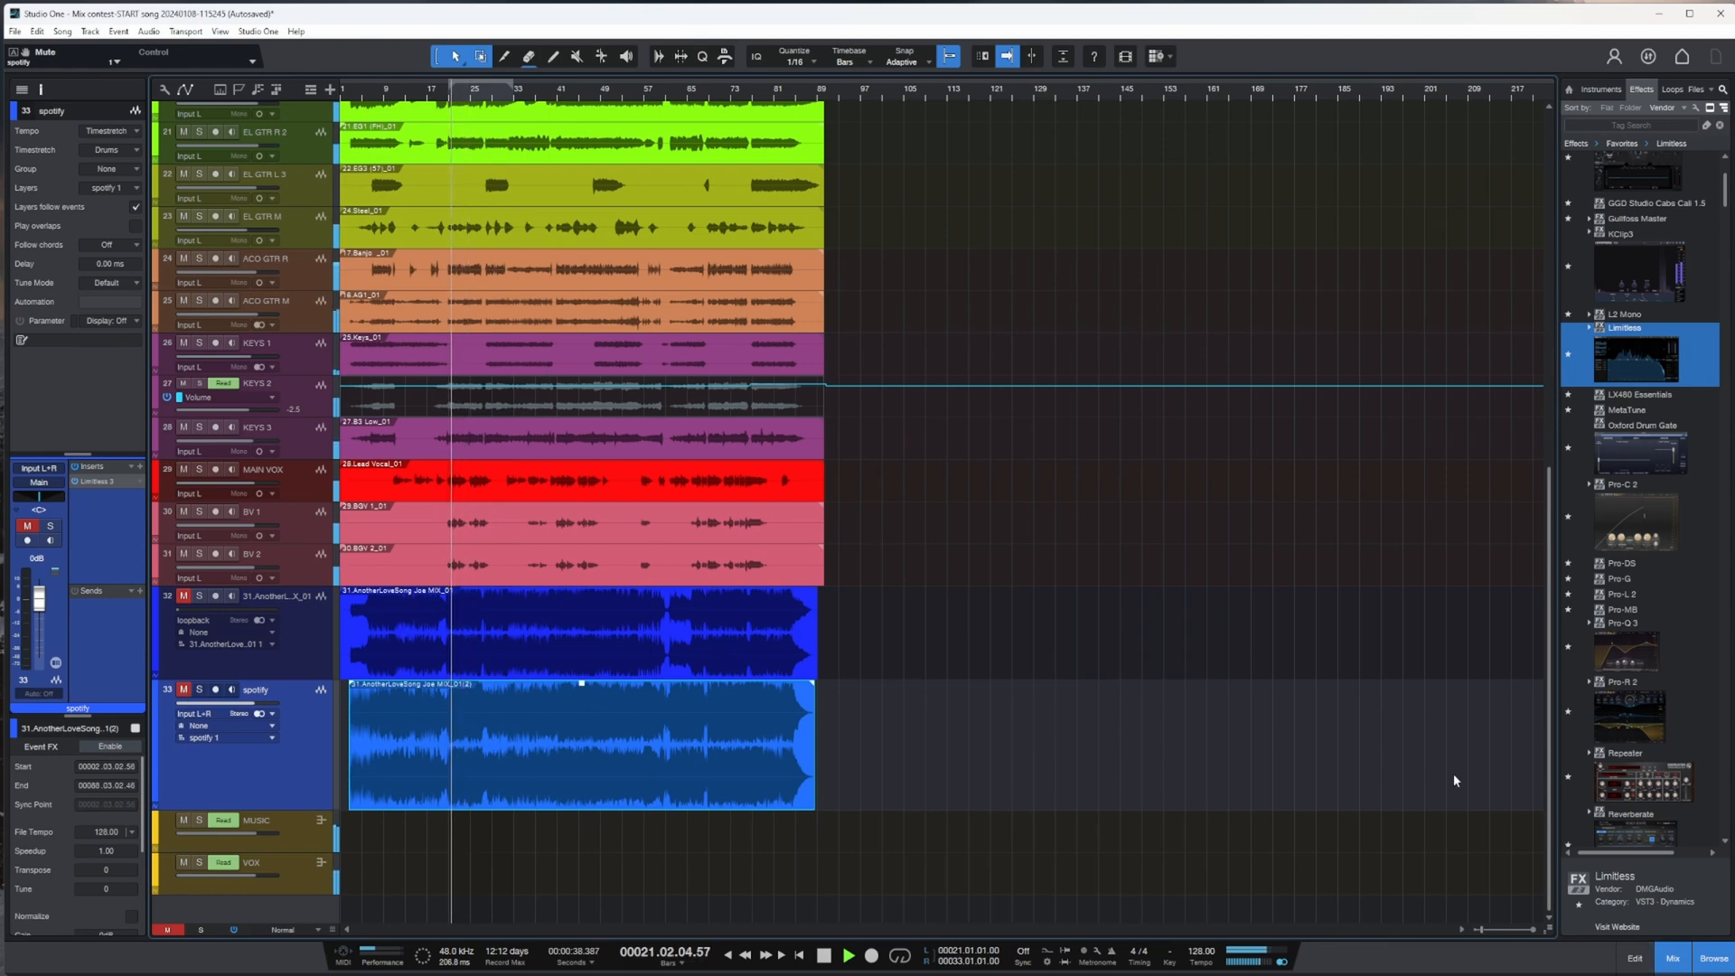
# - Raise the FG-2A gain in the VOX bus's Virtual Mix Rack to about 38.7 and listen to the mix
pyautogui.click(1284, 360)
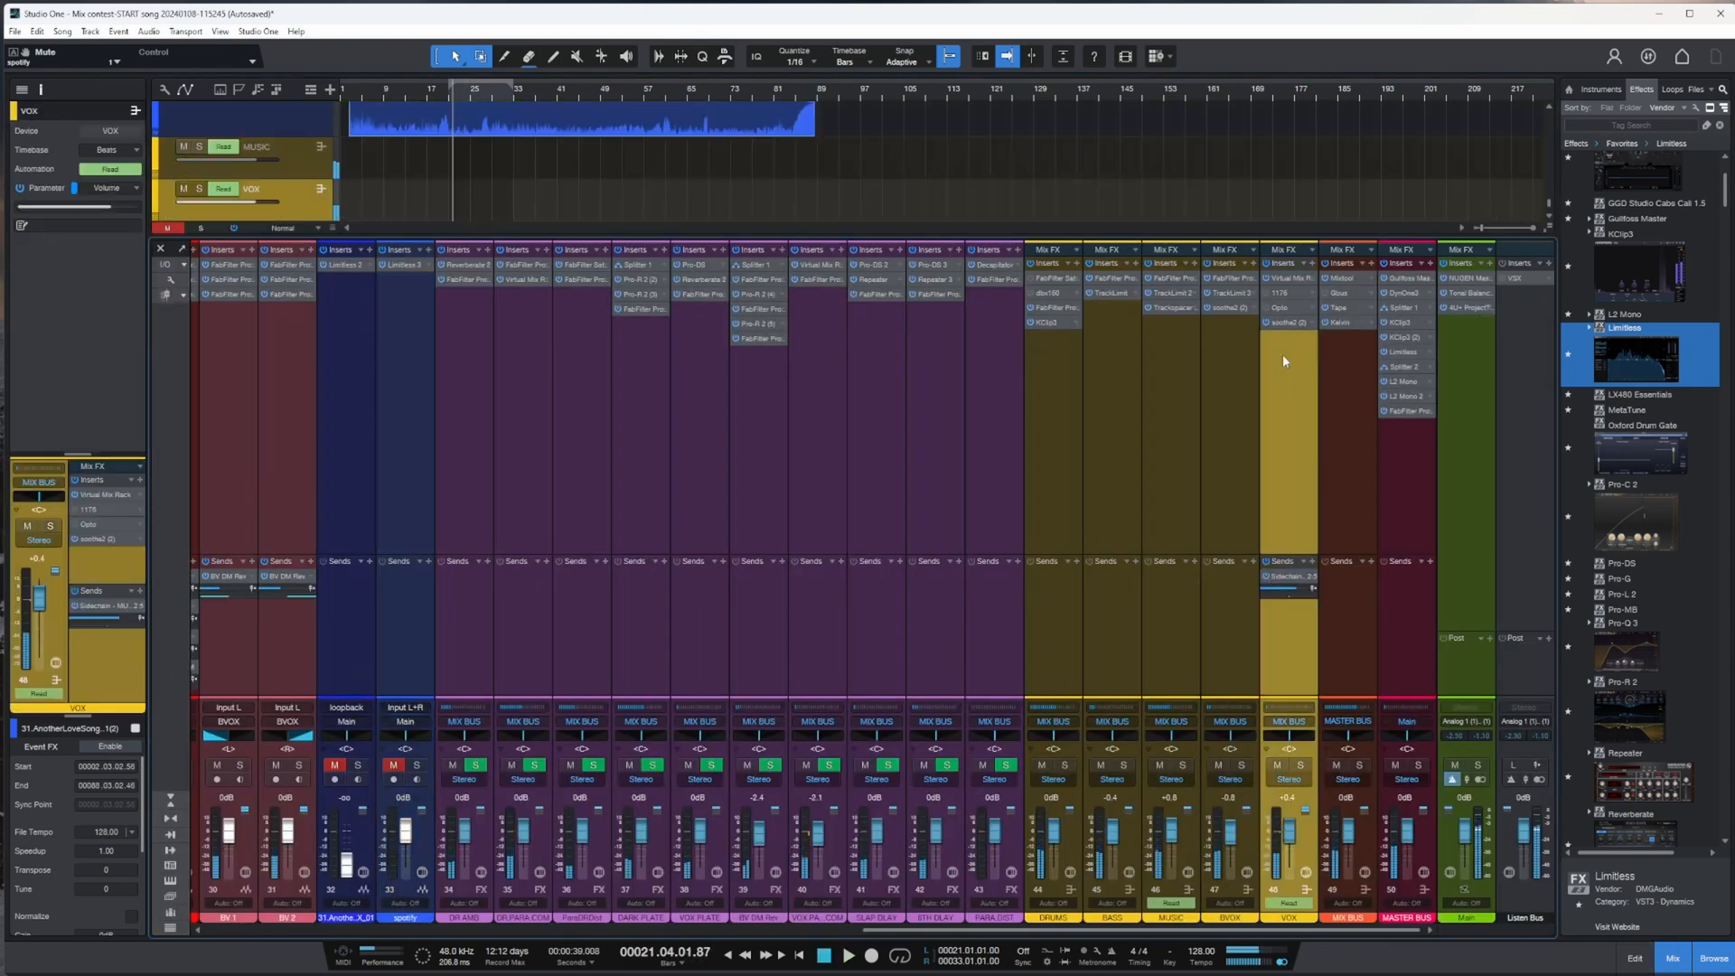
pyautogui.click(1275, 280)
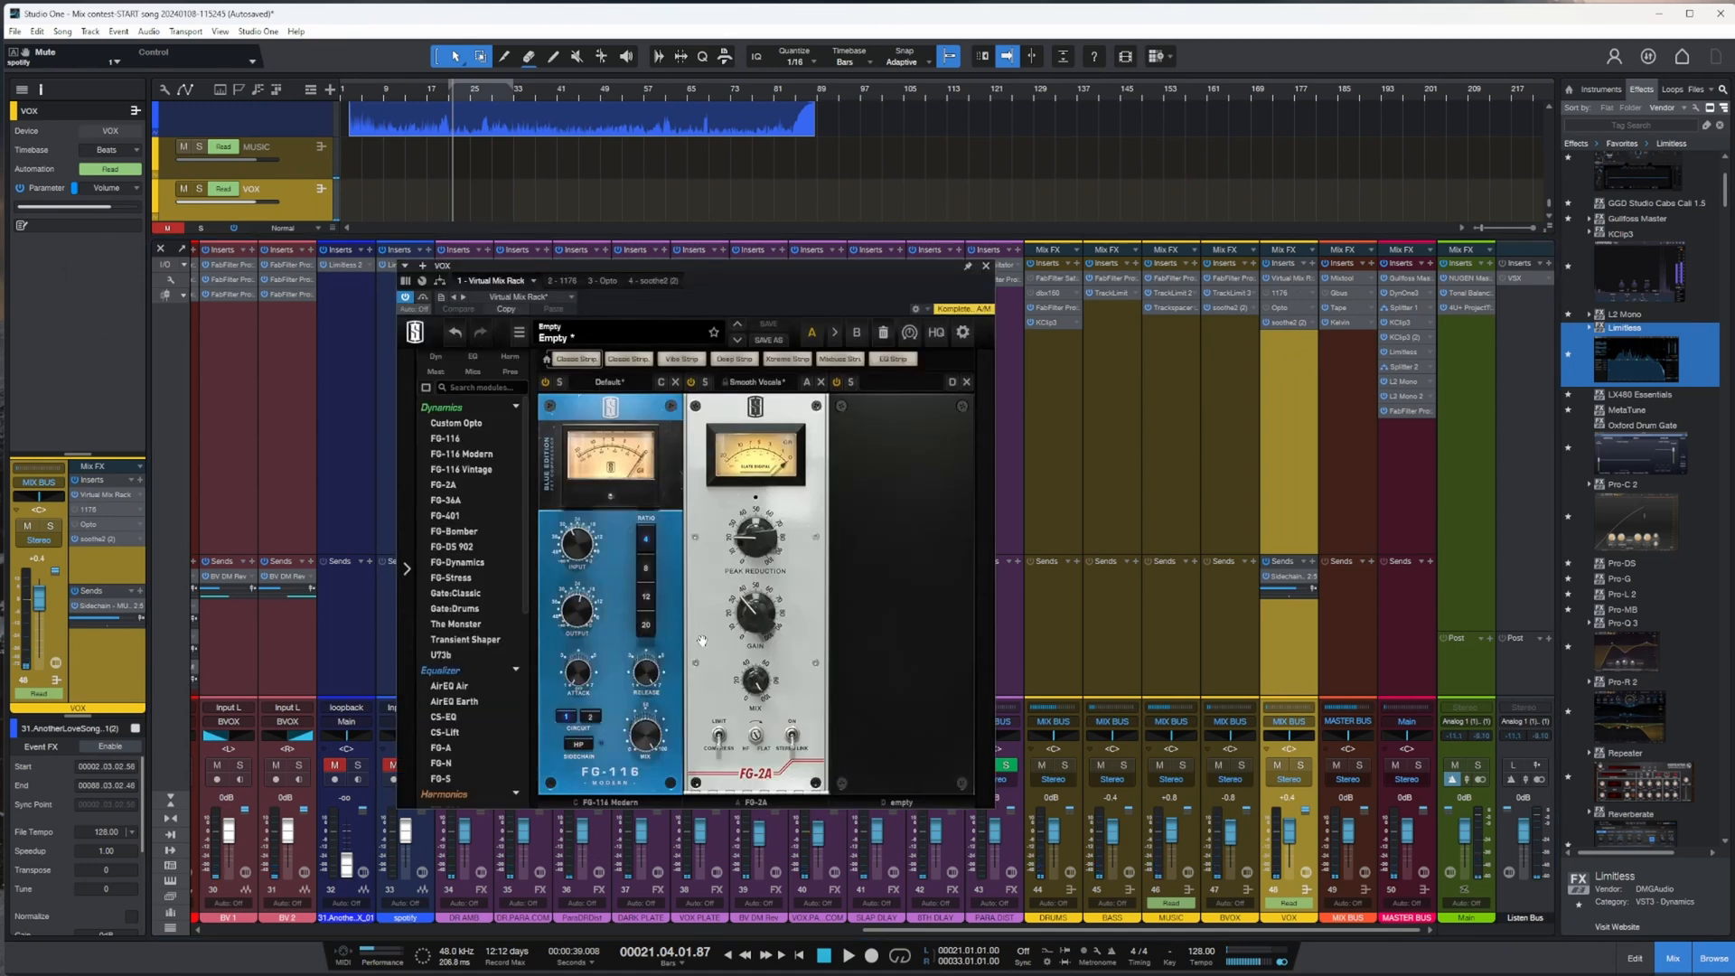
pyautogui.moveTo(759, 632); pyautogui.dragTo(761, 622)
pyautogui.press('space')
pyautogui.click(986, 265)
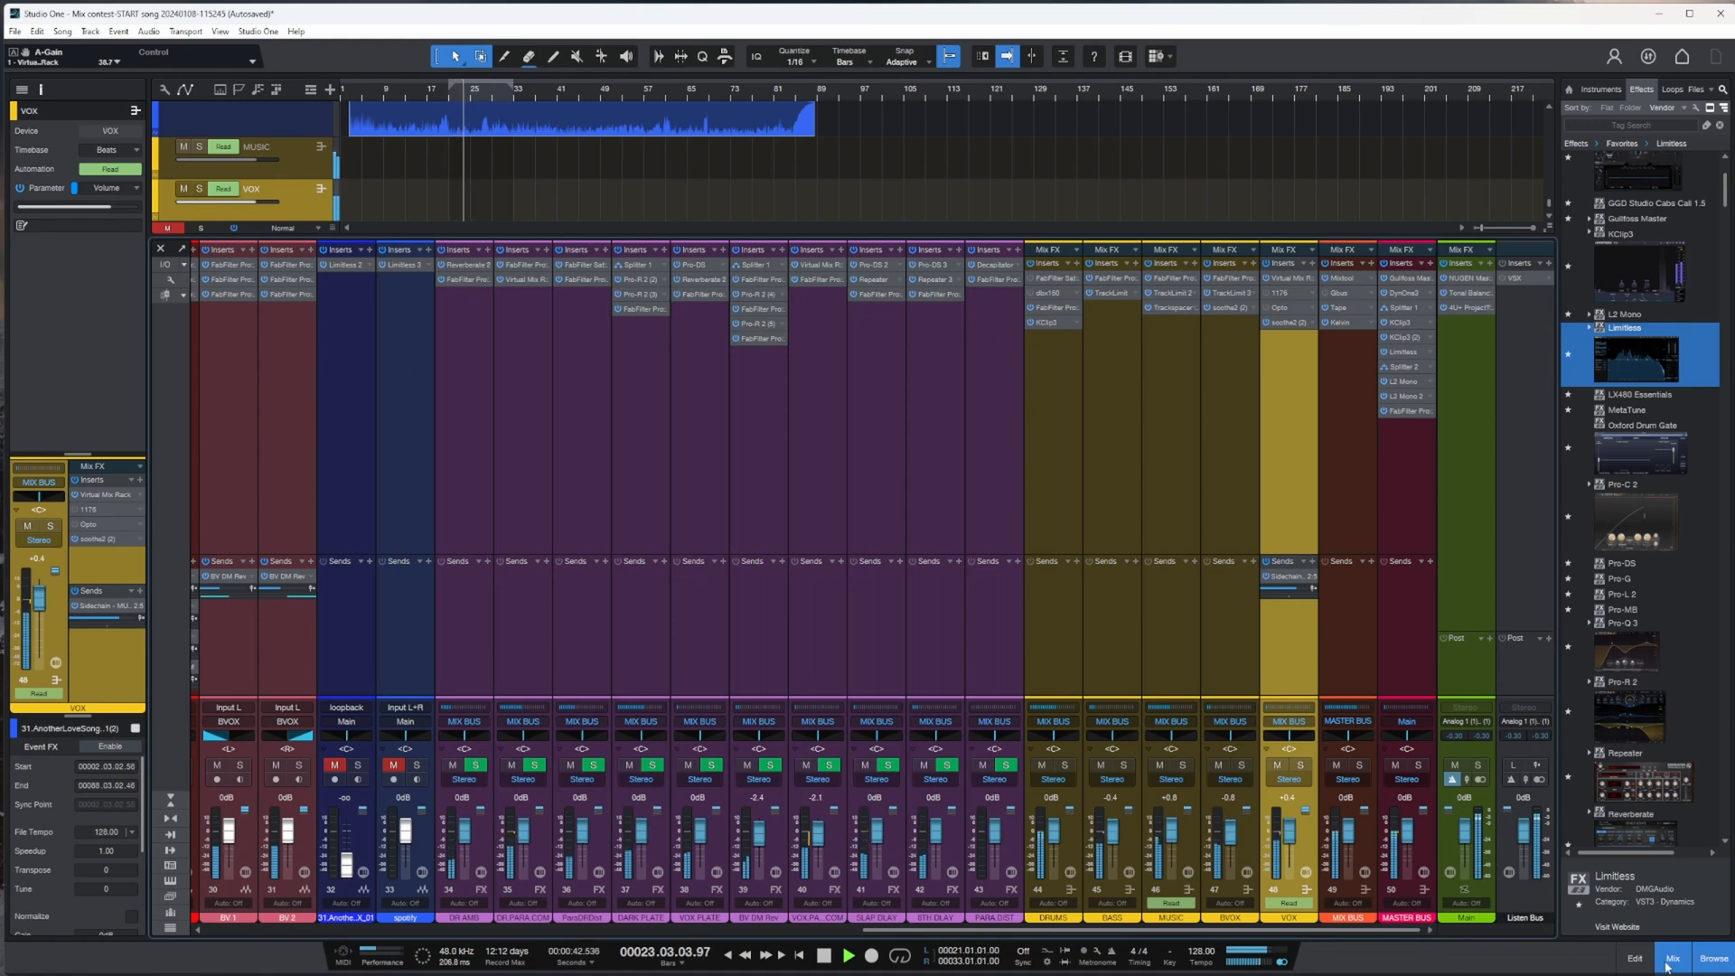
# - Raise the VOX bus's volume automation across the song to +0.9 dB and set the BVOX bus level to +1.2 dB
pyautogui.click(1673, 957)
pyautogui.rightClick(237, 876)
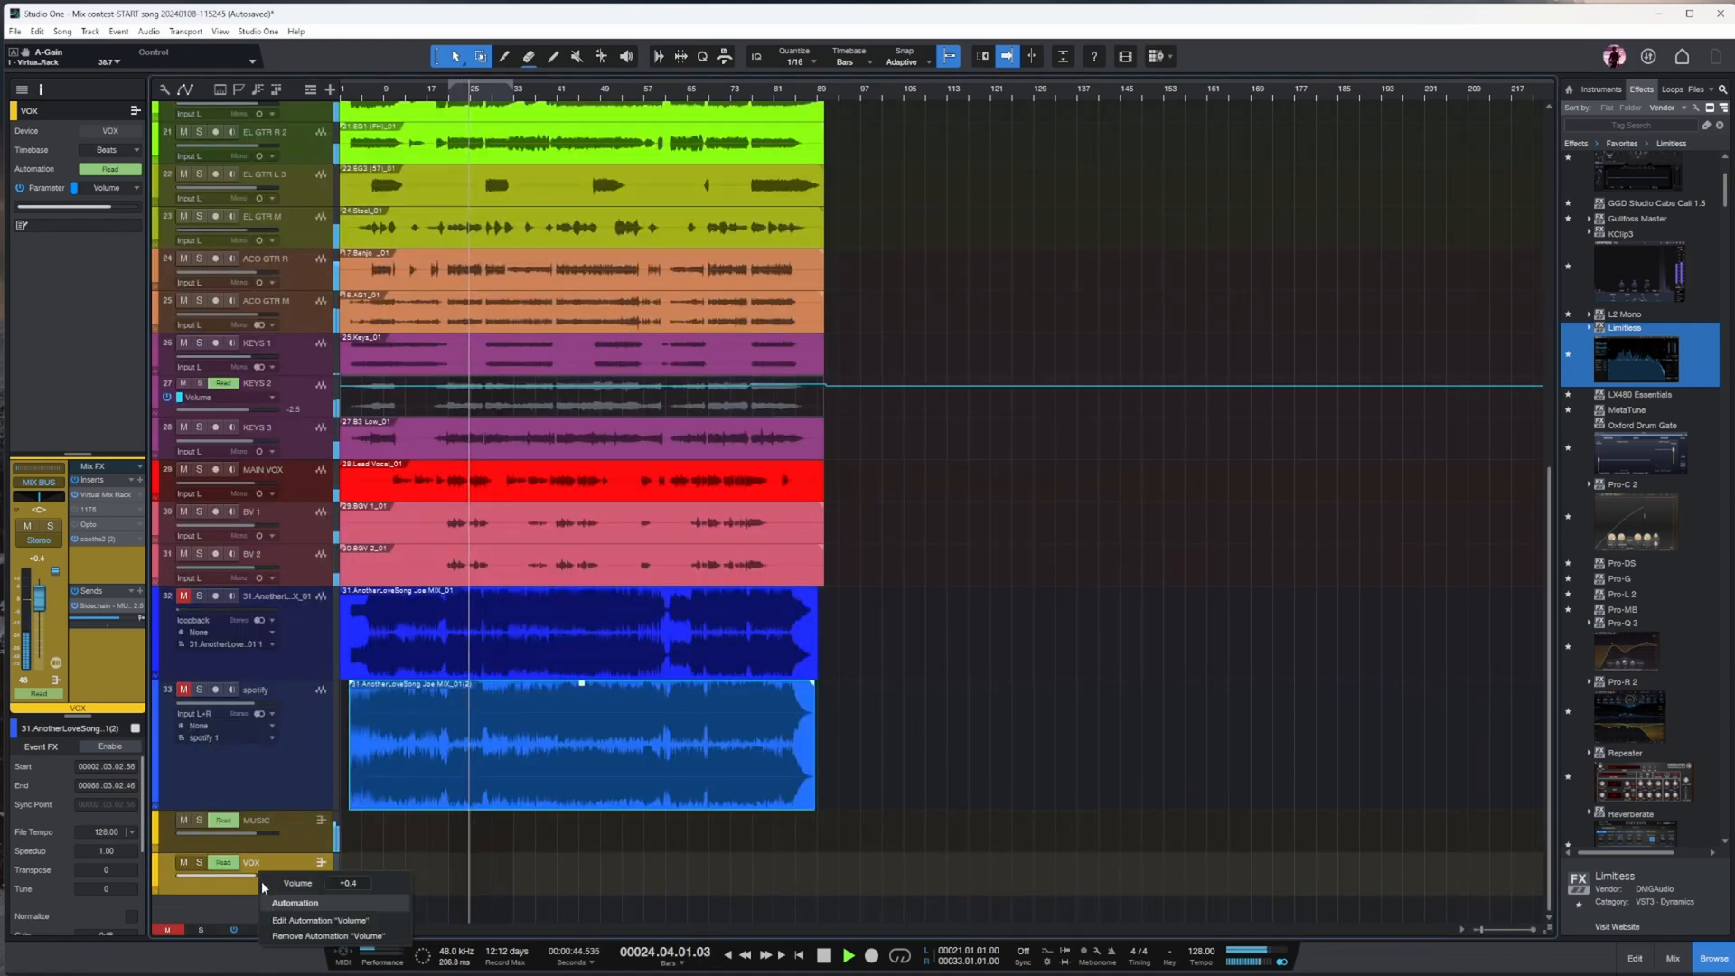
pyautogui.click(317, 922)
pyautogui.moveTo(845, 869); pyautogui.dragTo(340, 870)
pyautogui.moveTo(541, 860)
pyautogui.mouseDown()
pyautogui.moveTo(541, 846)
pyautogui.moveTo(542, 862)
pyautogui.mouseUp()
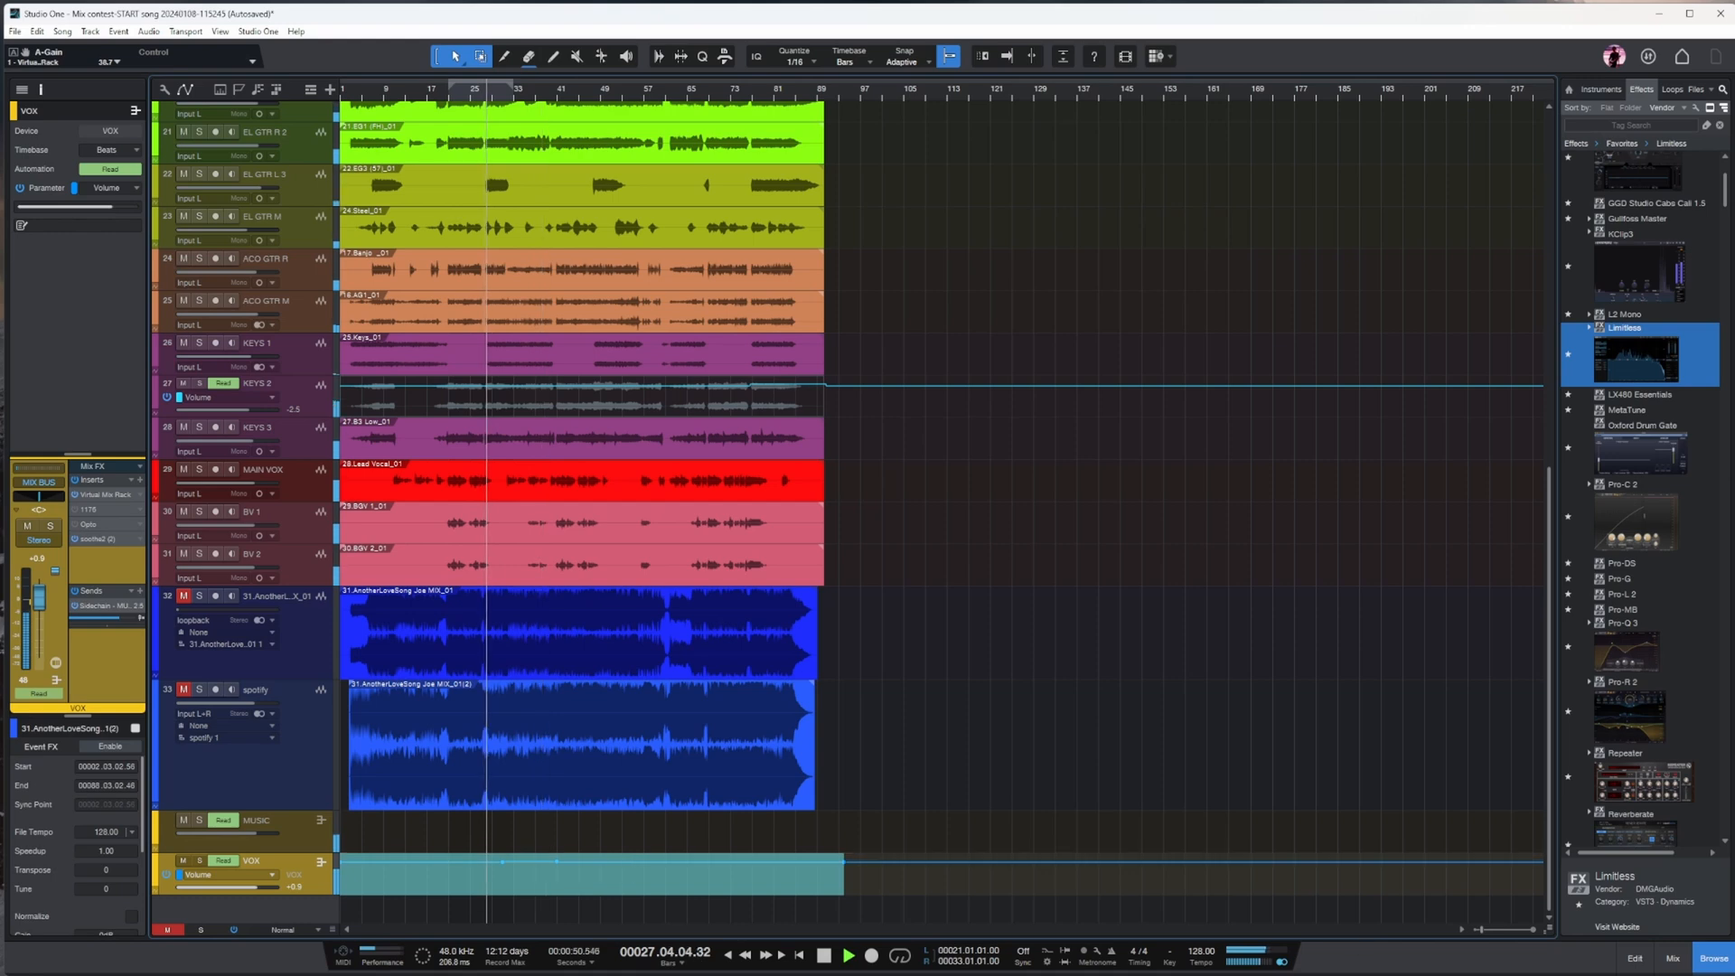
pyautogui.click(1670, 957)
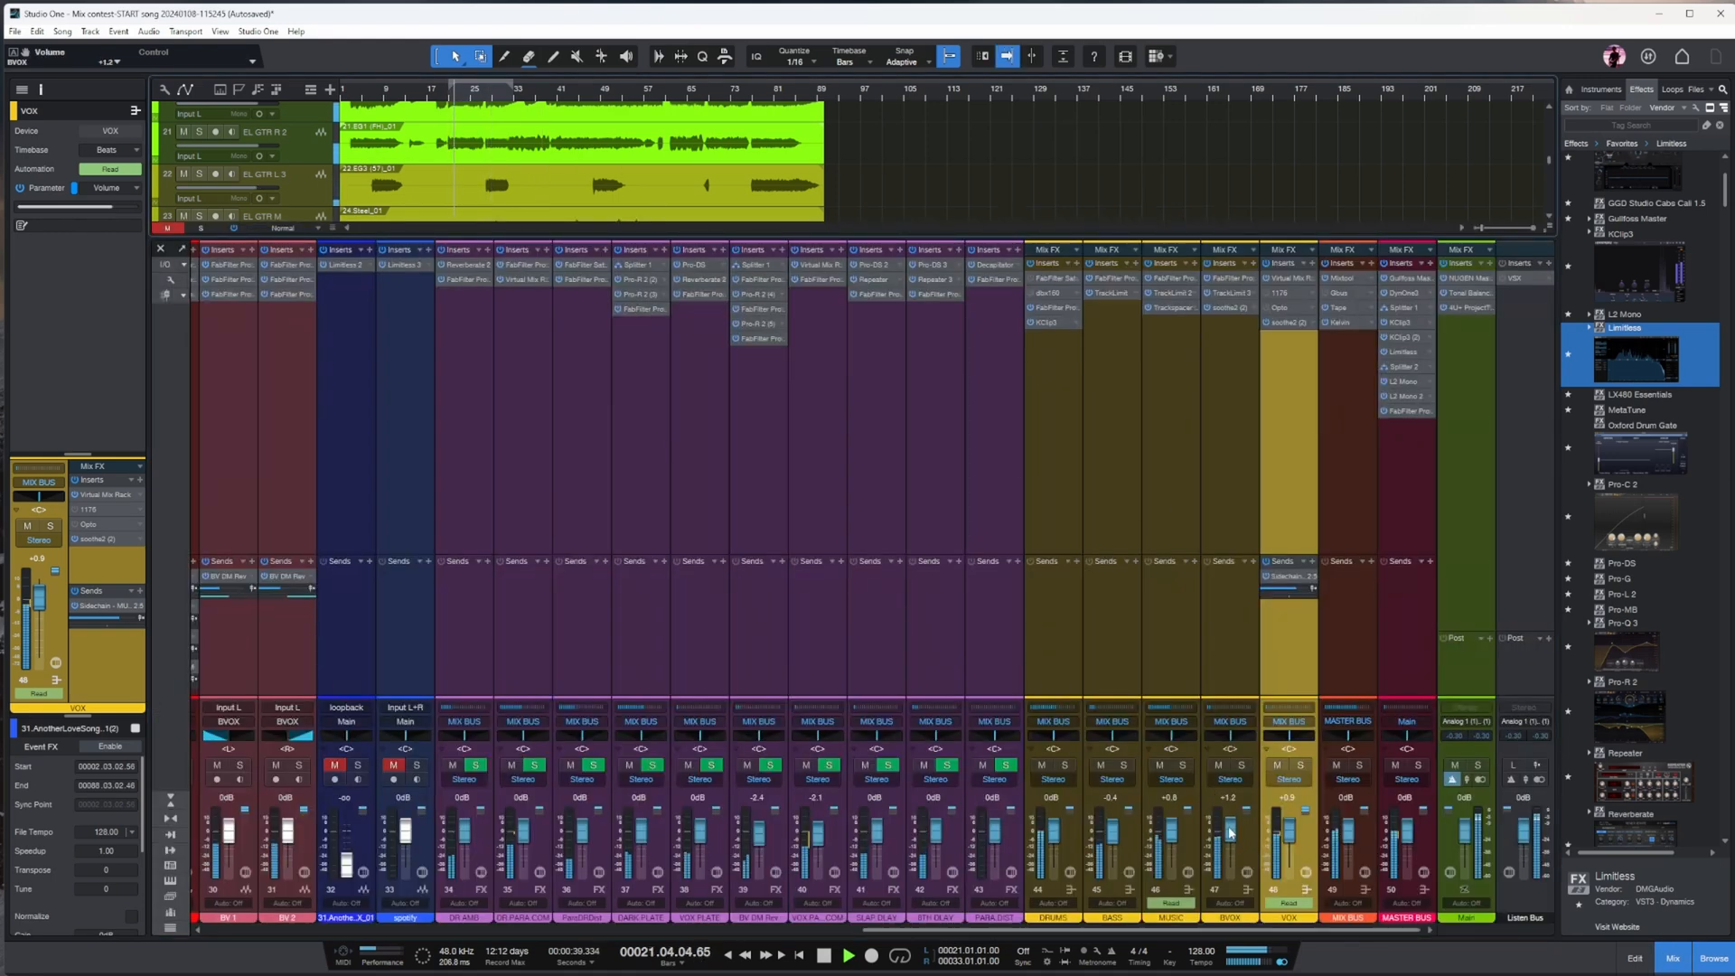
# - Set the master bus Limitless threshold to about -3.5 dB and check the own mix's loudness in MasterCheck
pyautogui.click(1405, 352)
pyautogui.scroll(2, 1137, 355)
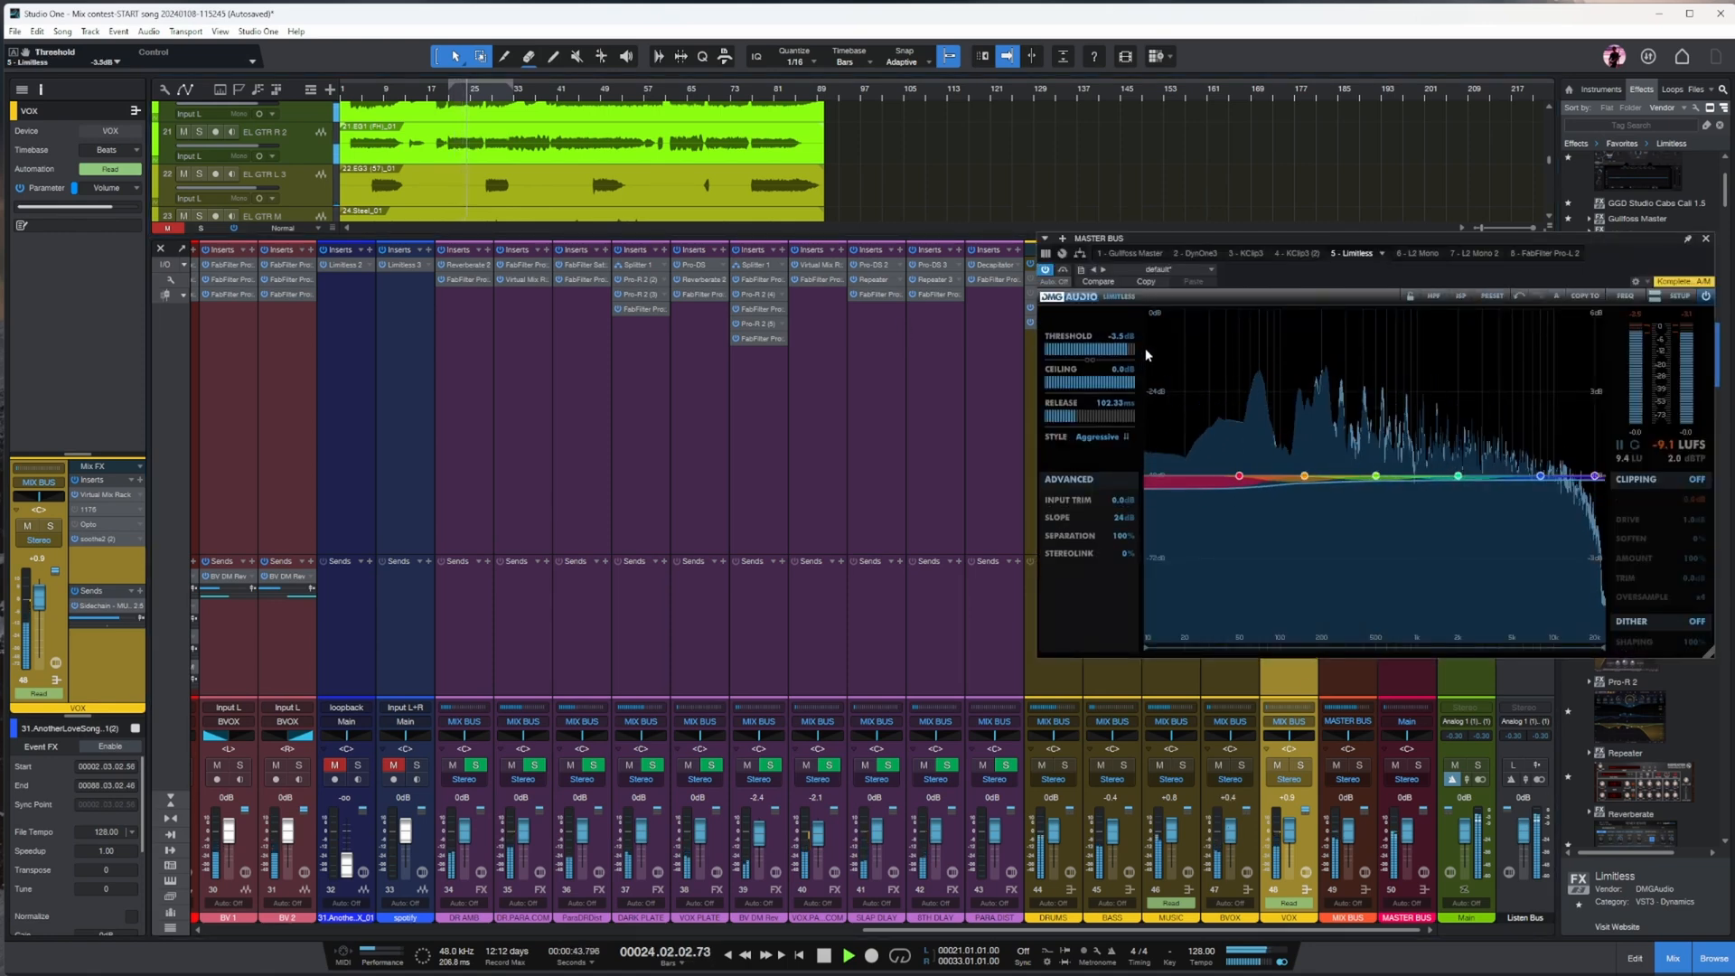
pyautogui.click(1706, 238)
pyautogui.click(1466, 281)
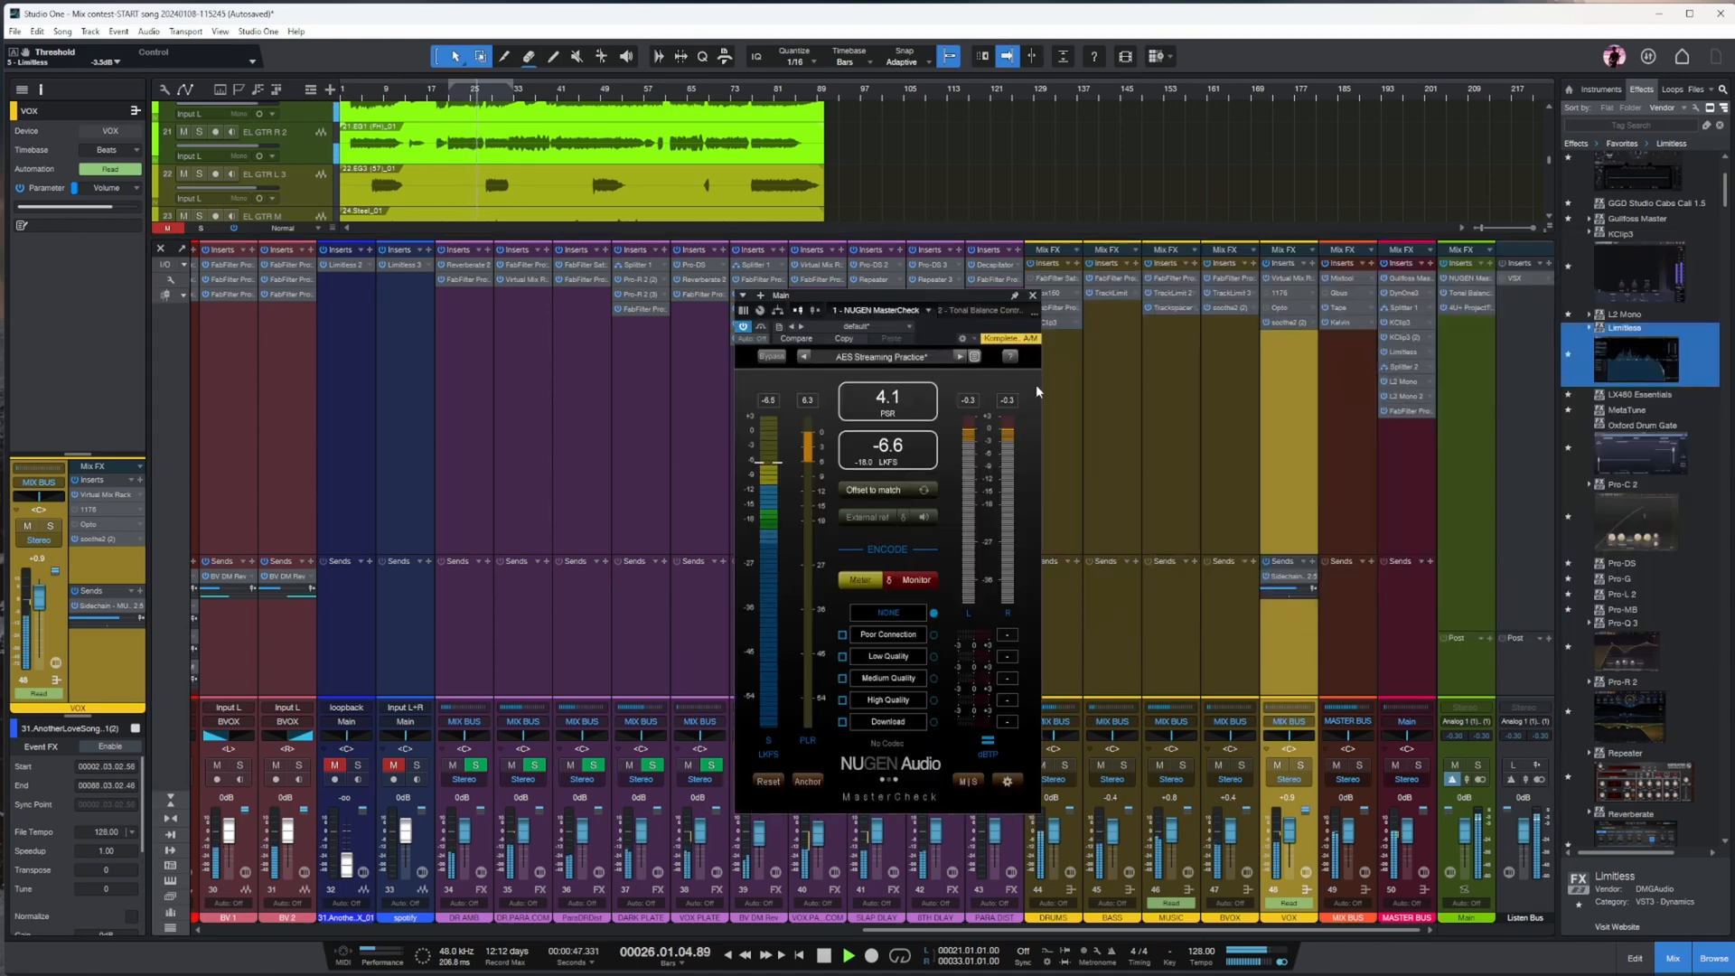
pyautogui.click(1033, 295)
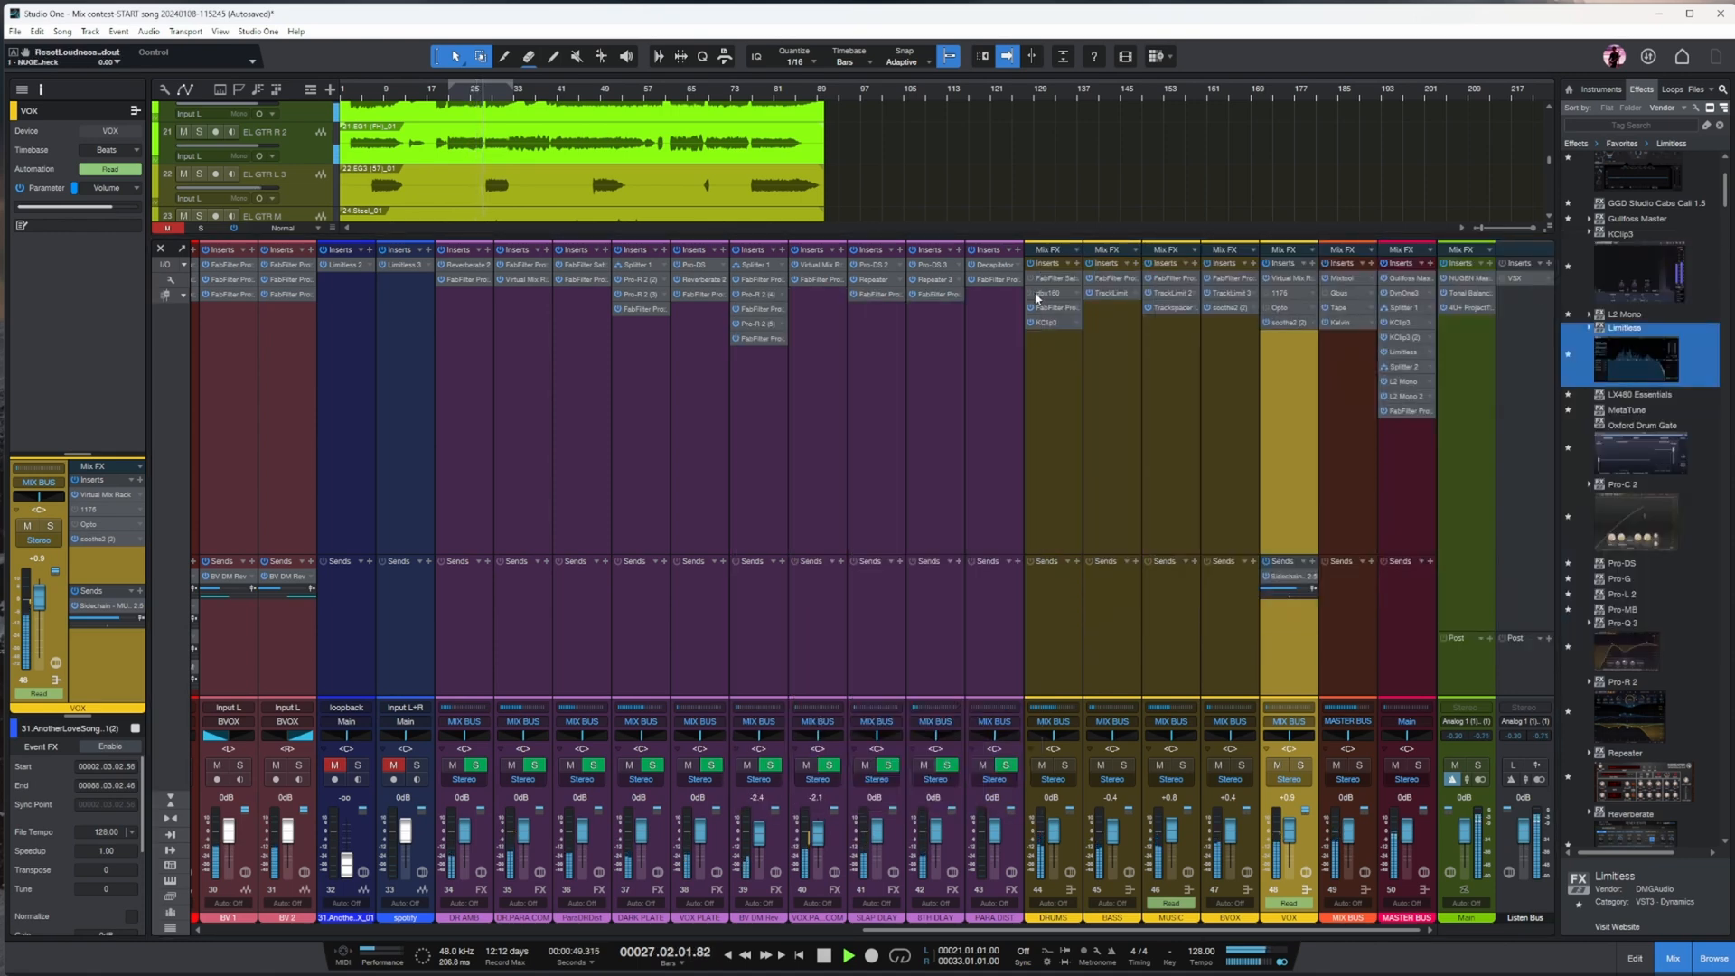
# - Play from bar 48, hide the mix console, and compare the soloed spotify track with the own mix
pyautogui.click(599, 97)
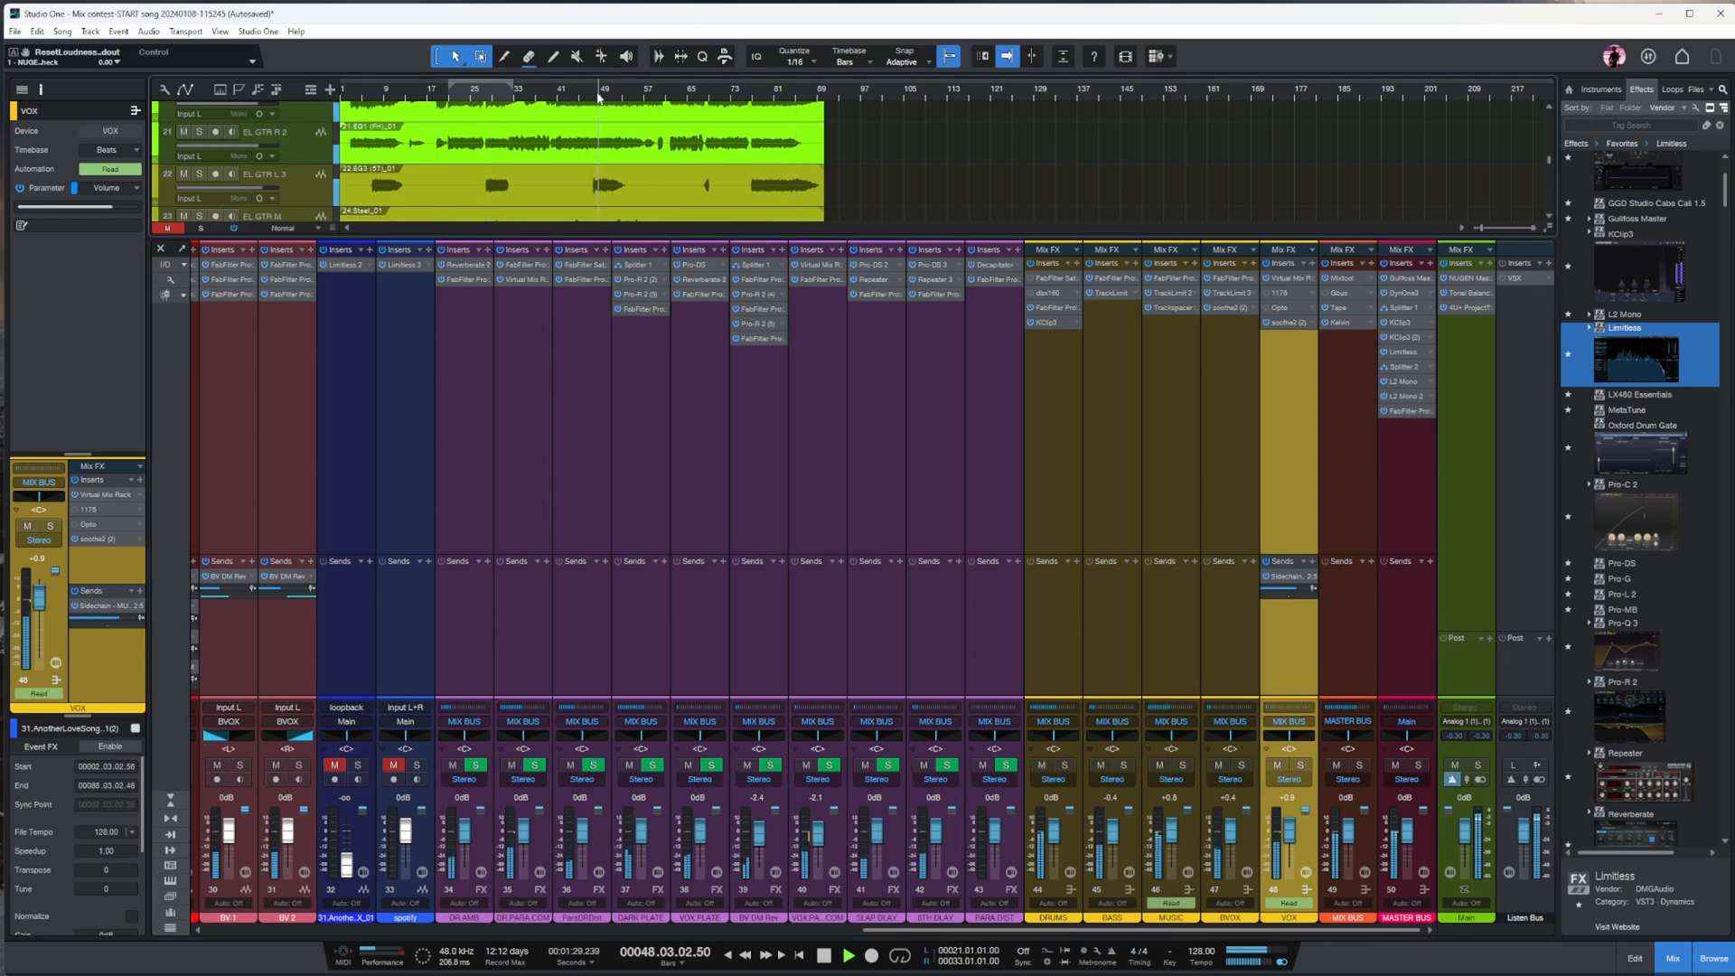
pyautogui.click(1671, 962)
pyautogui.click(199, 692)
pyautogui.click(186, 692)
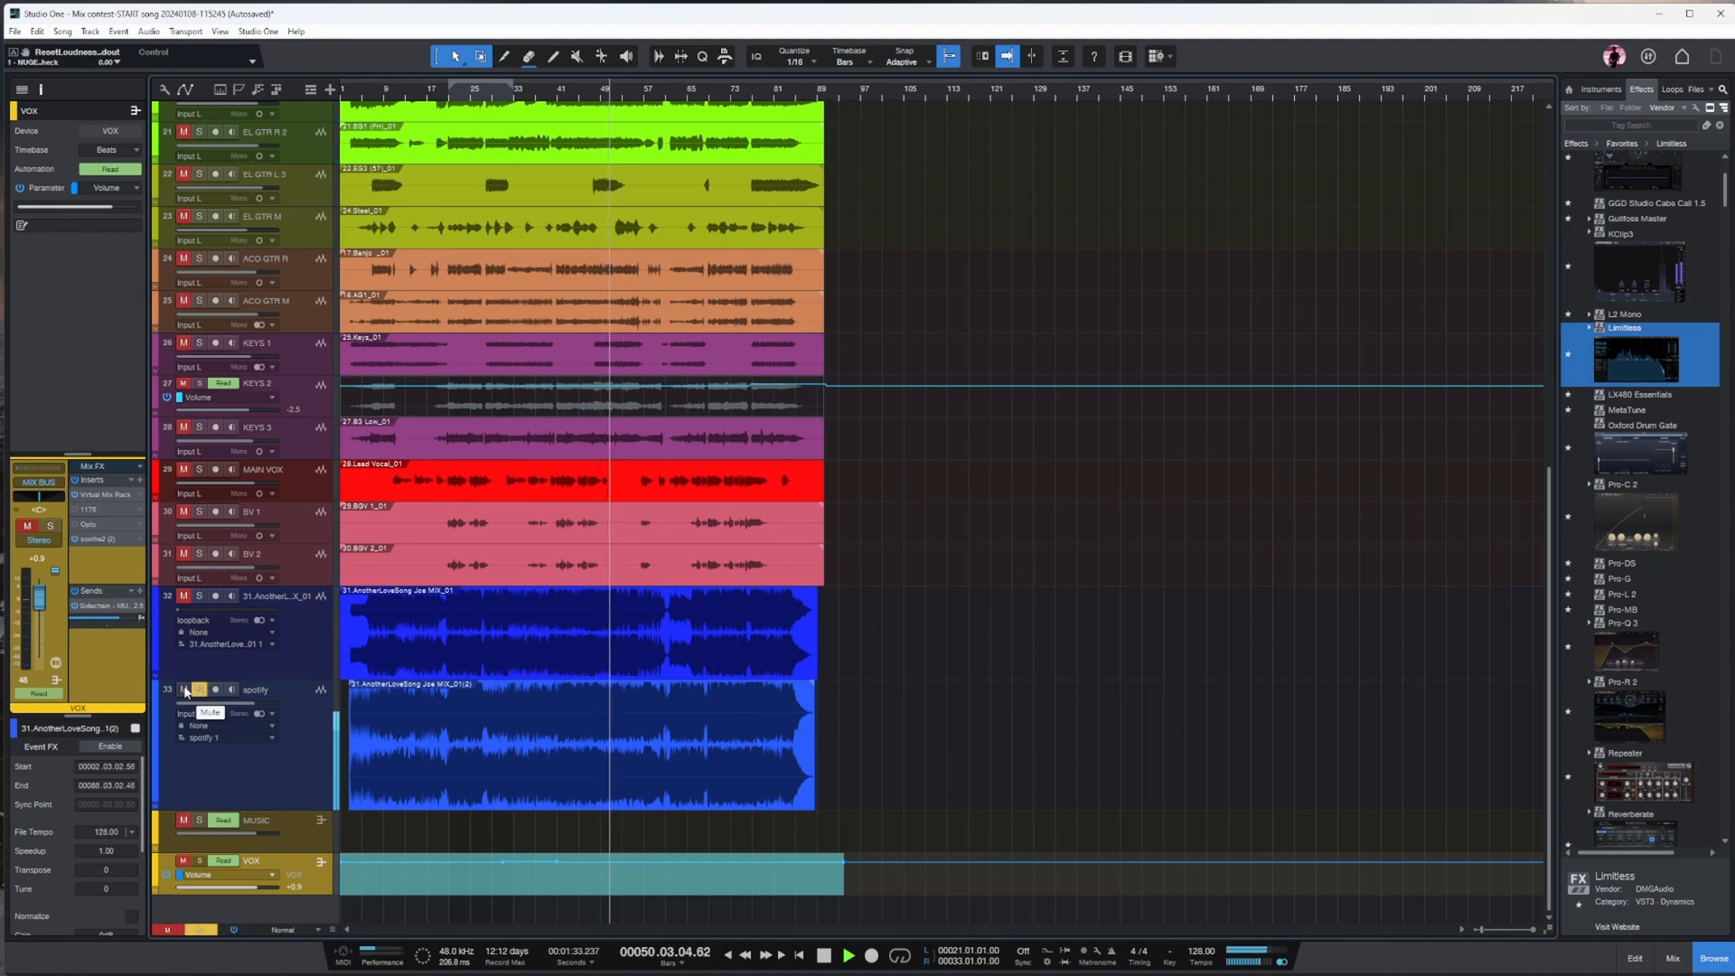
pyautogui.click(185, 691)
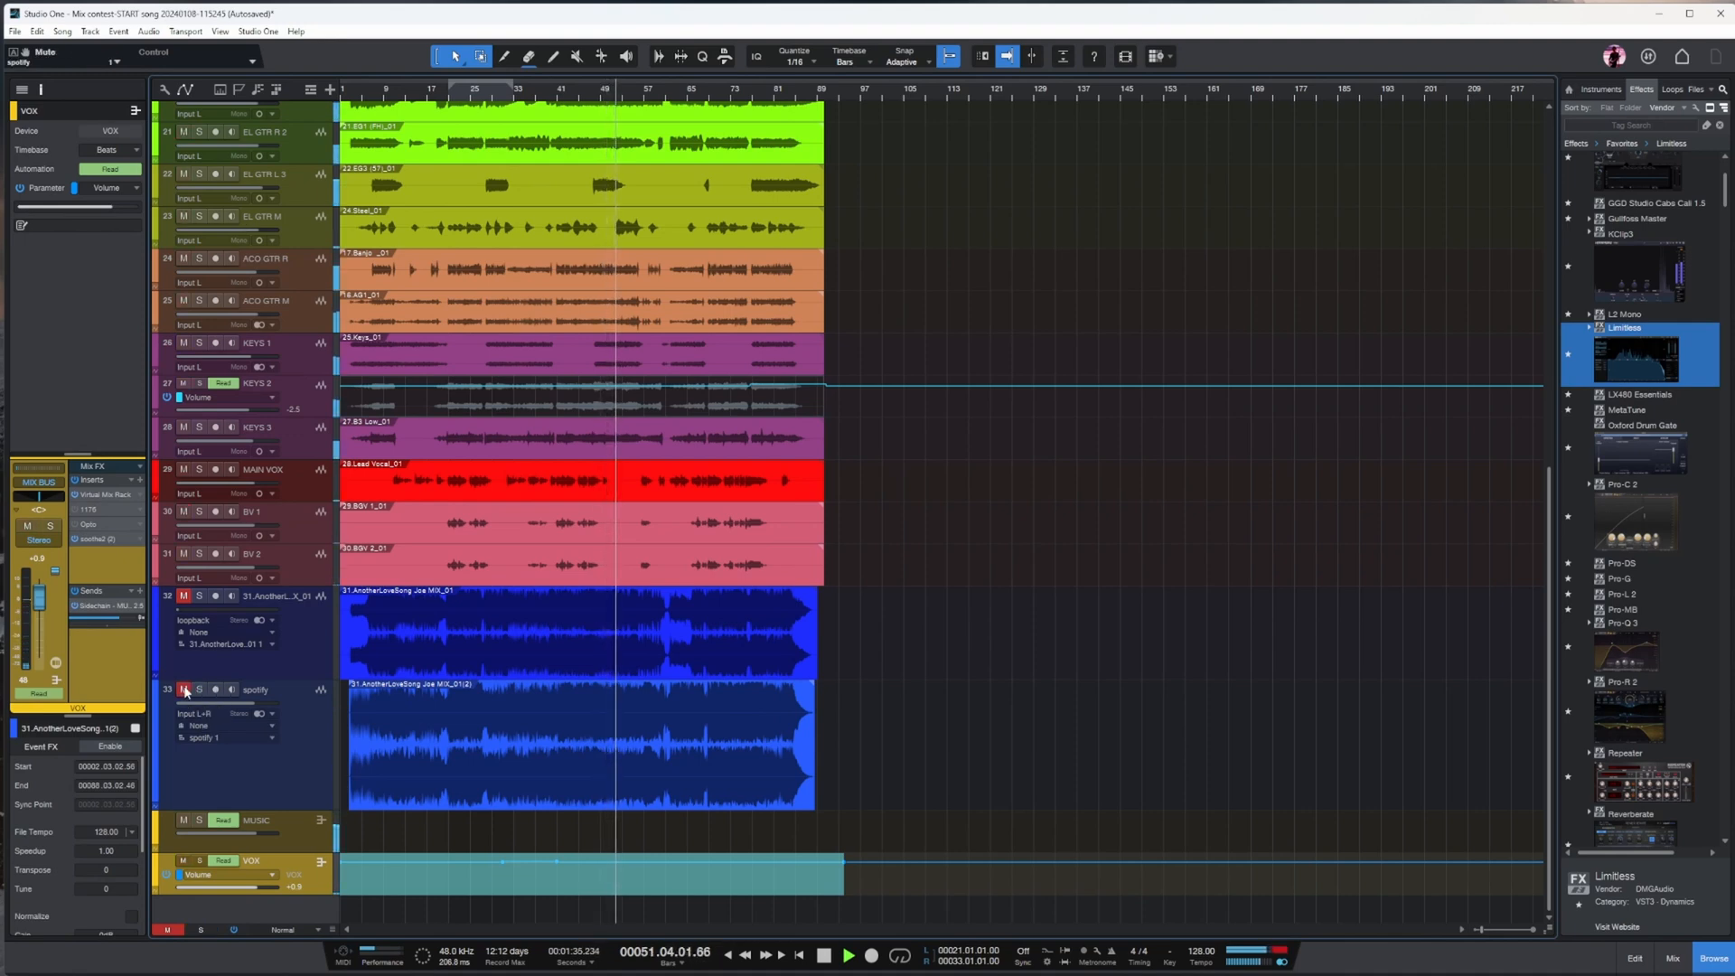
# - Resume playback and compare the spotify track with the own mix again around bar 71
pyautogui.press('space')
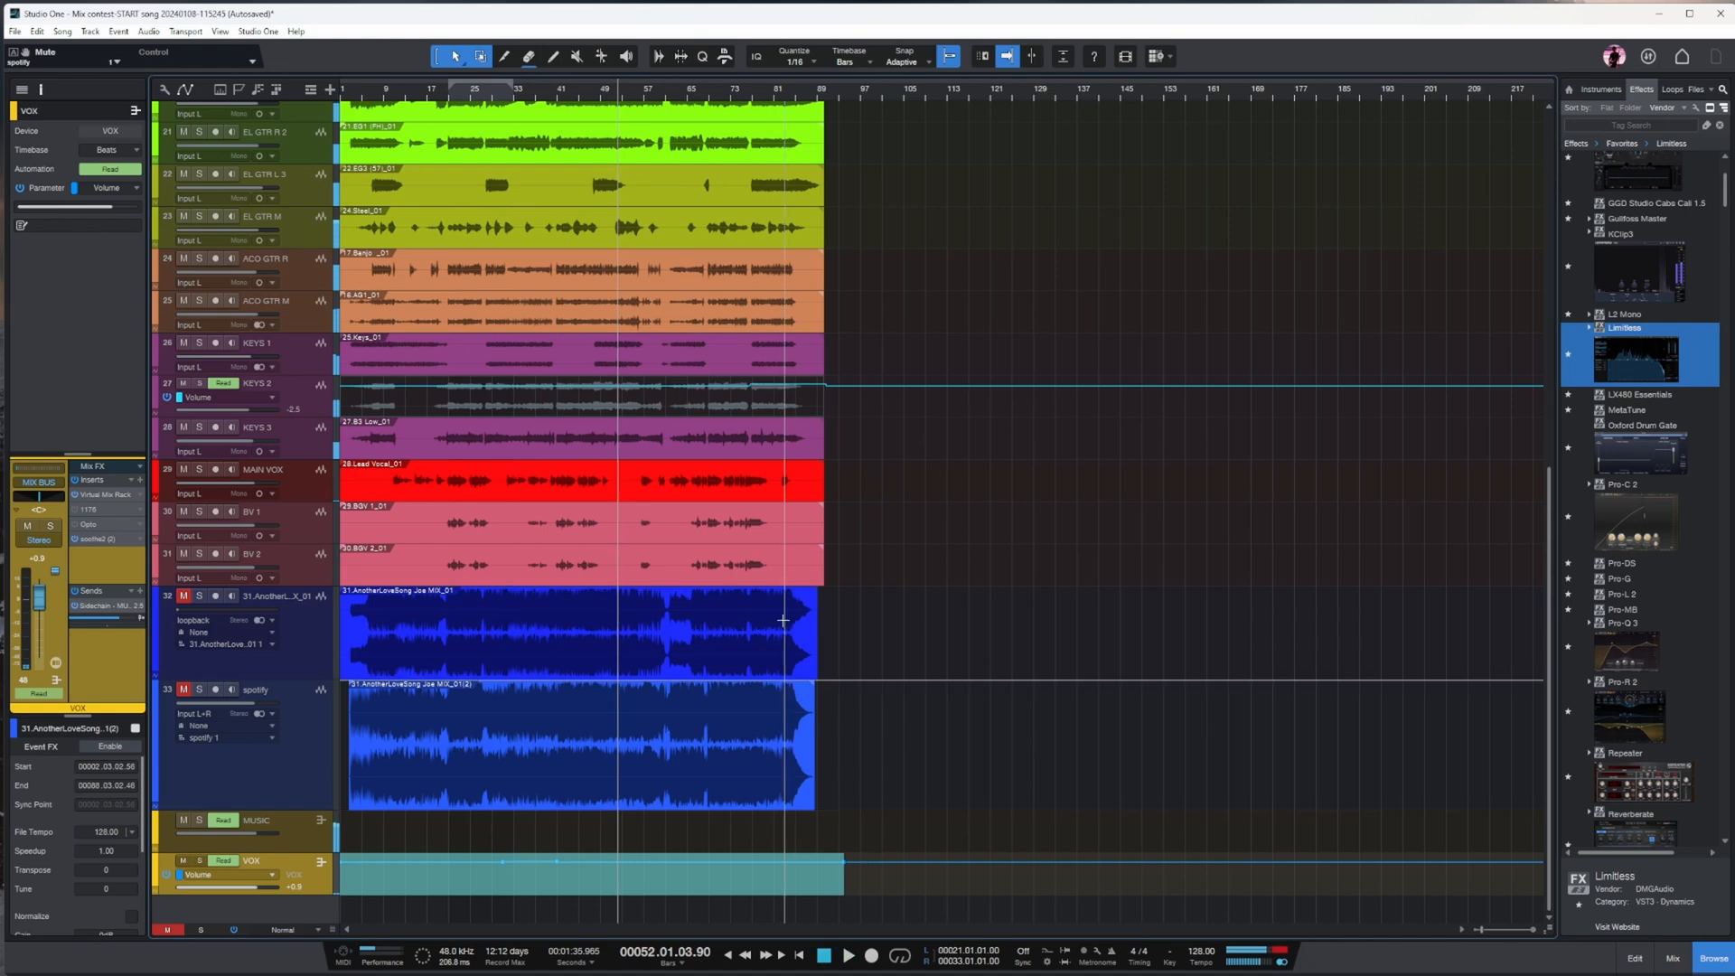
pyautogui.press('space')
pyautogui.click(199, 692)
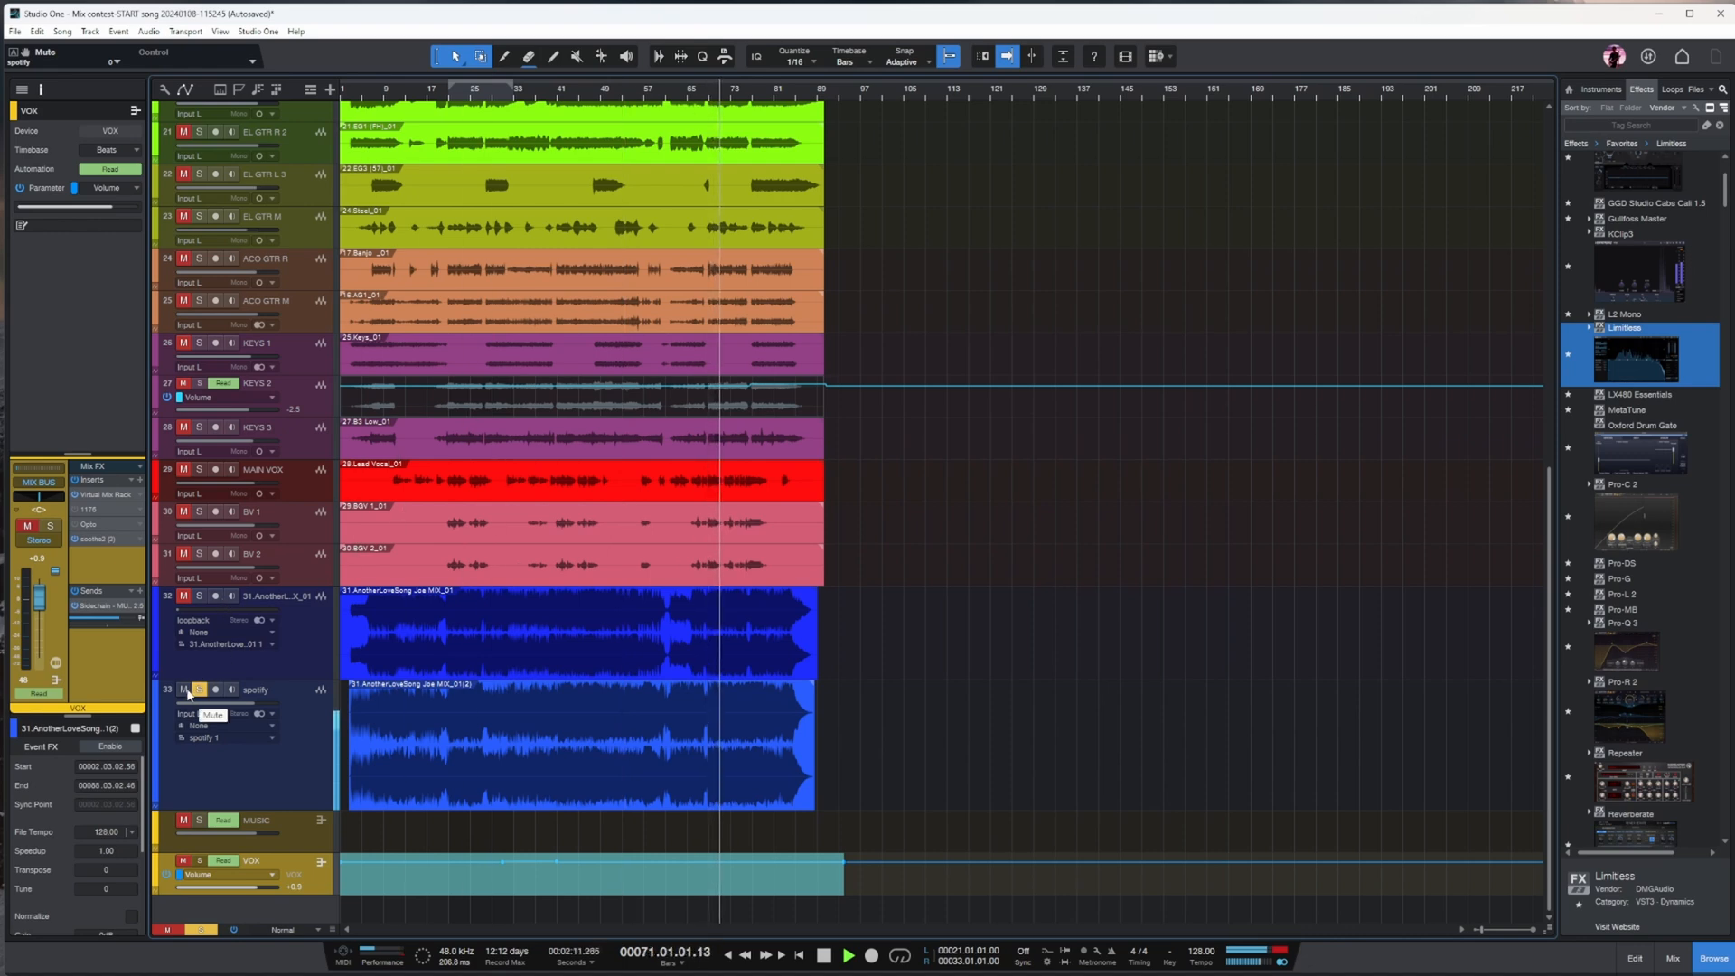
pyautogui.click(184, 690)
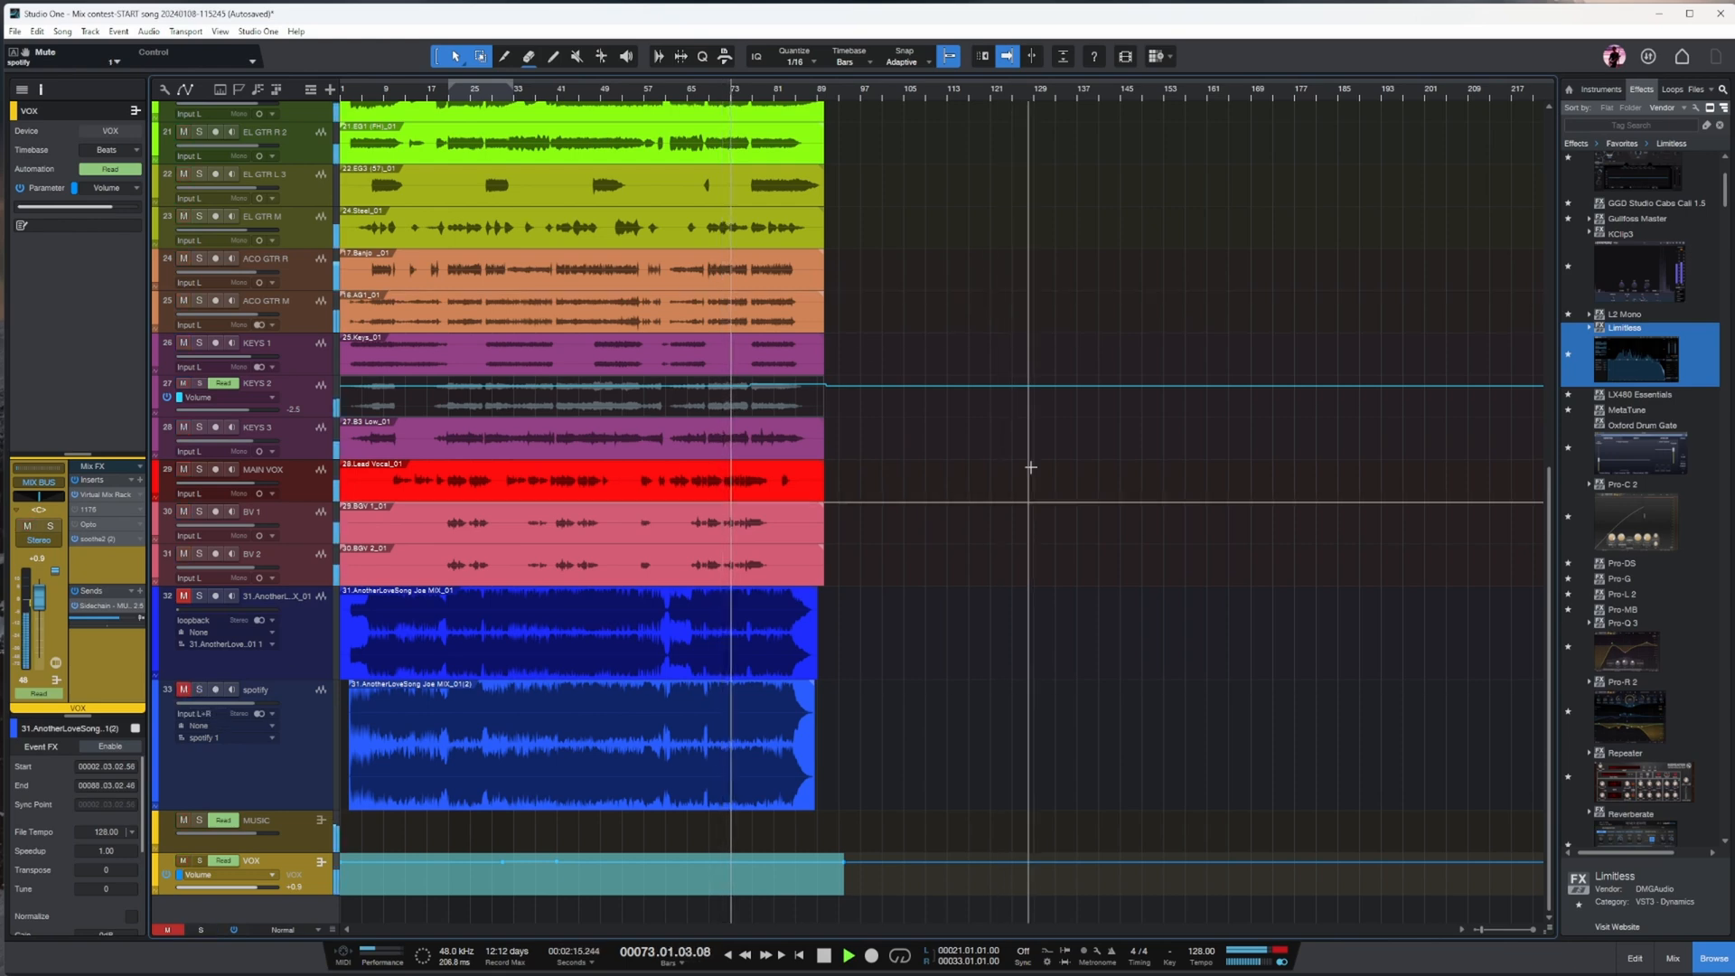
# - Compare the soloed limited reference on track 32 with the own mix around bar 78
pyautogui.press('e')
pyautogui.press('e')
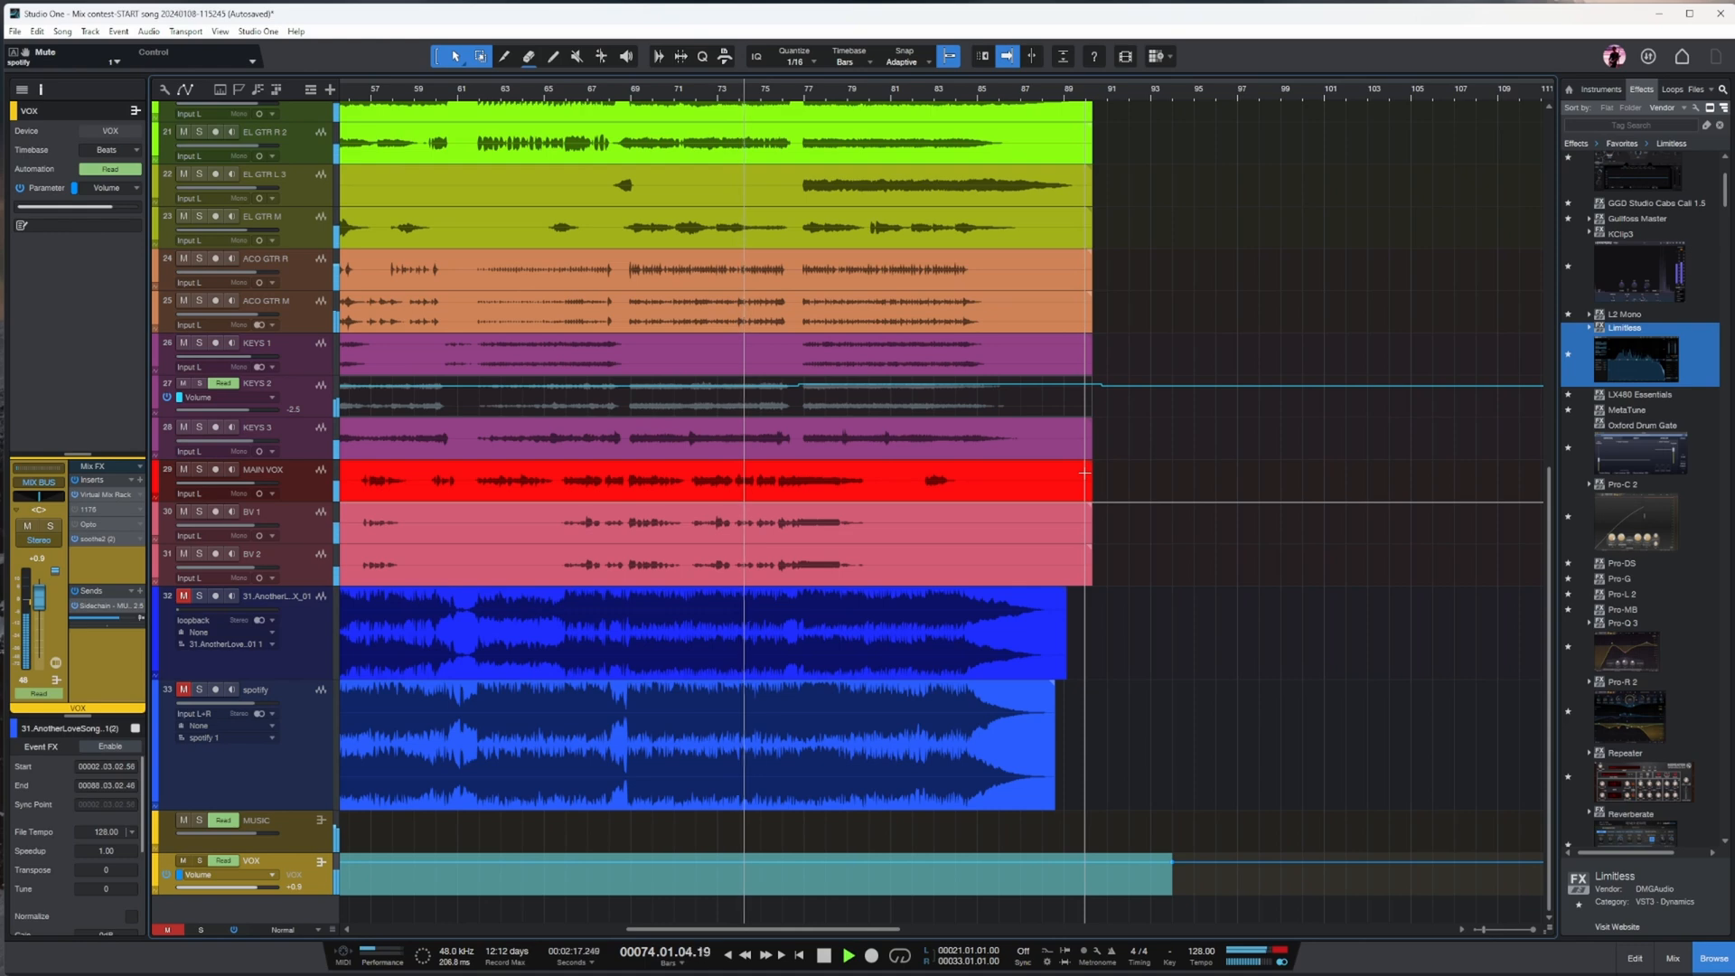
pyautogui.click(183, 596)
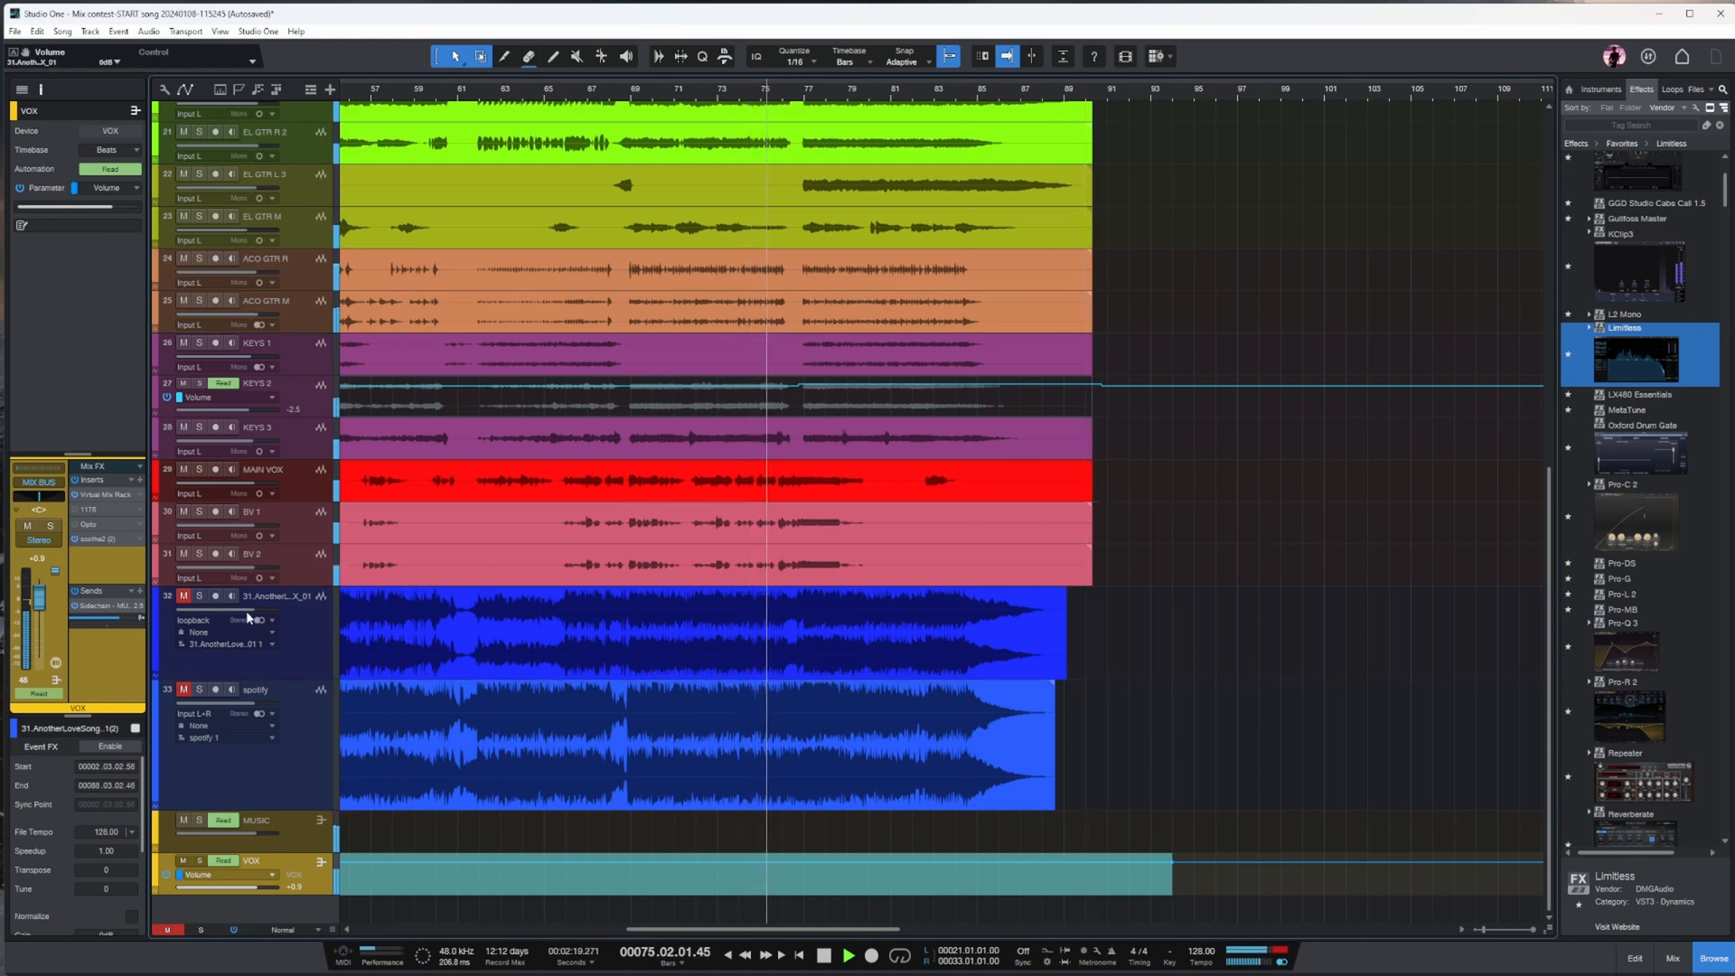
pyautogui.click(200, 595)
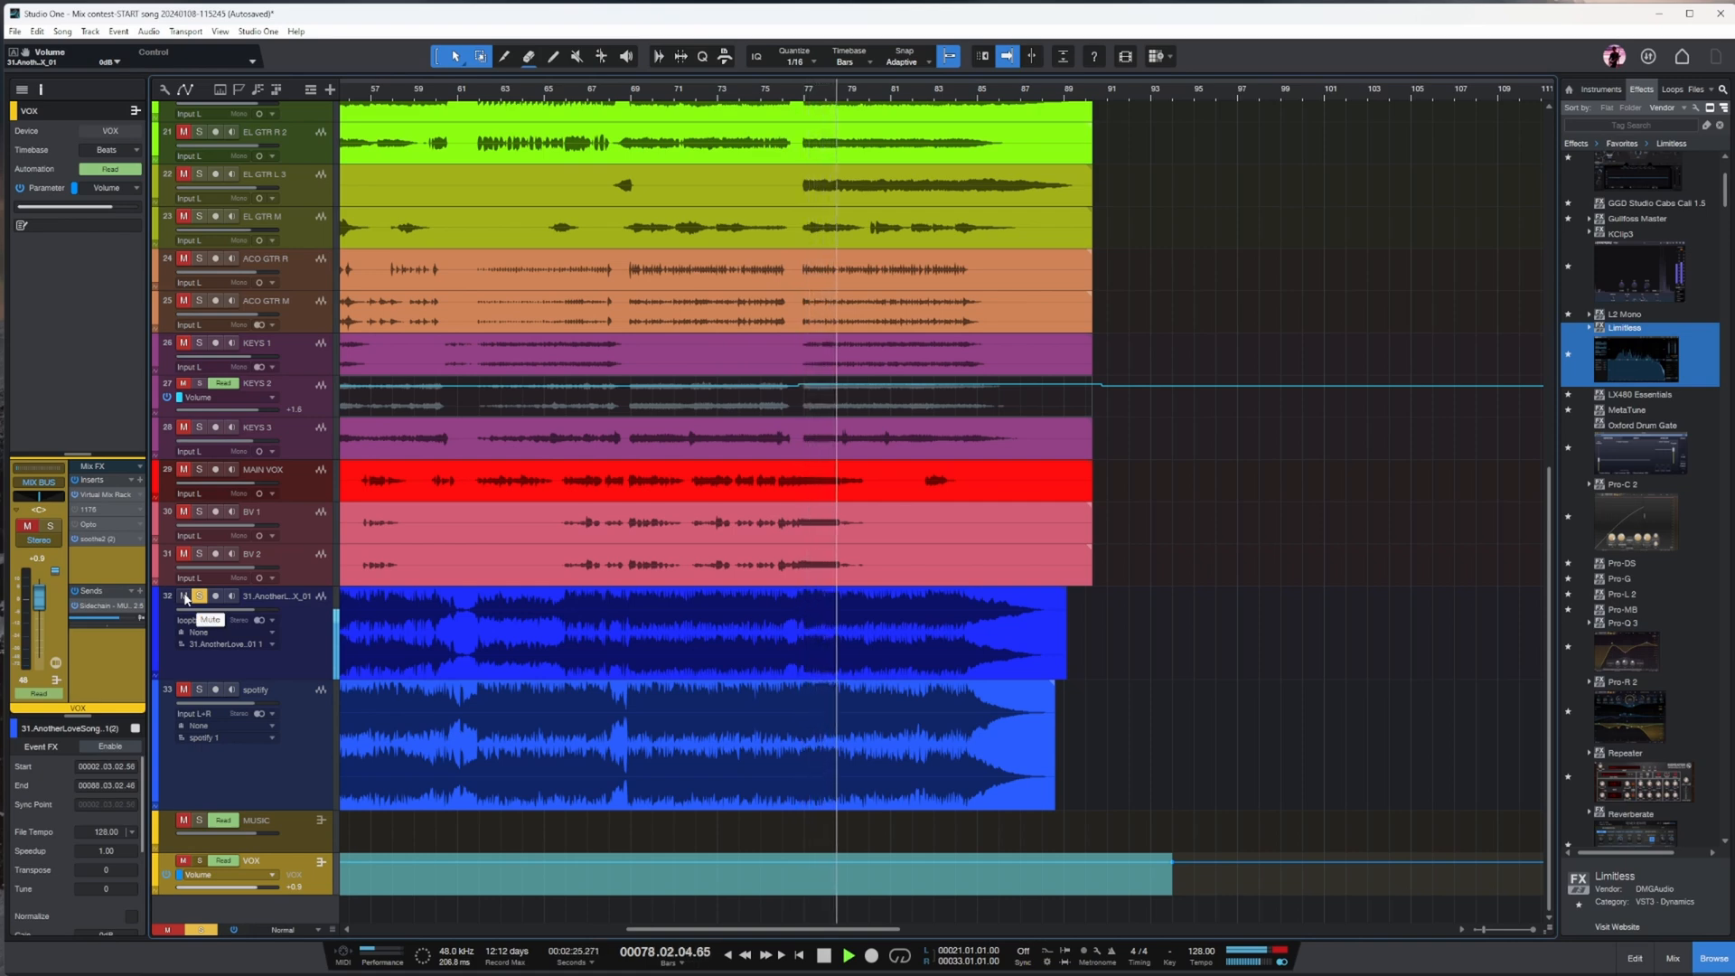
pyautogui.click(186, 598)
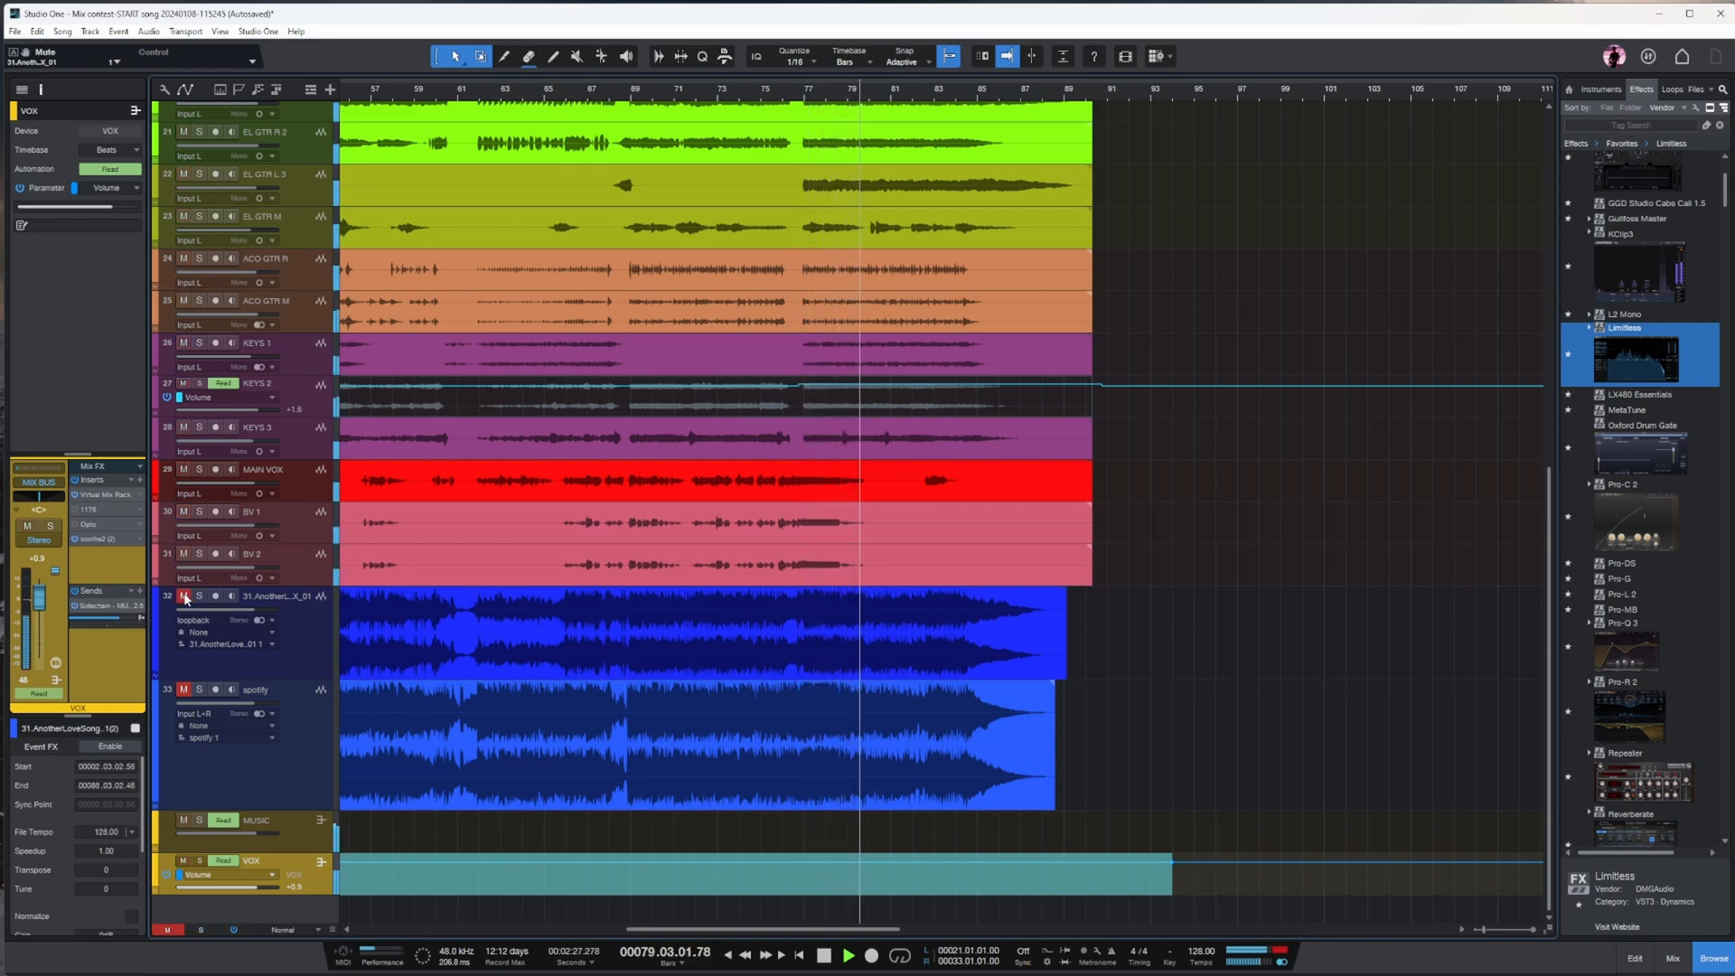
# - Replay the own mix from bar 39, then stop playback
pyautogui.scroll(-4, 1149, 584)
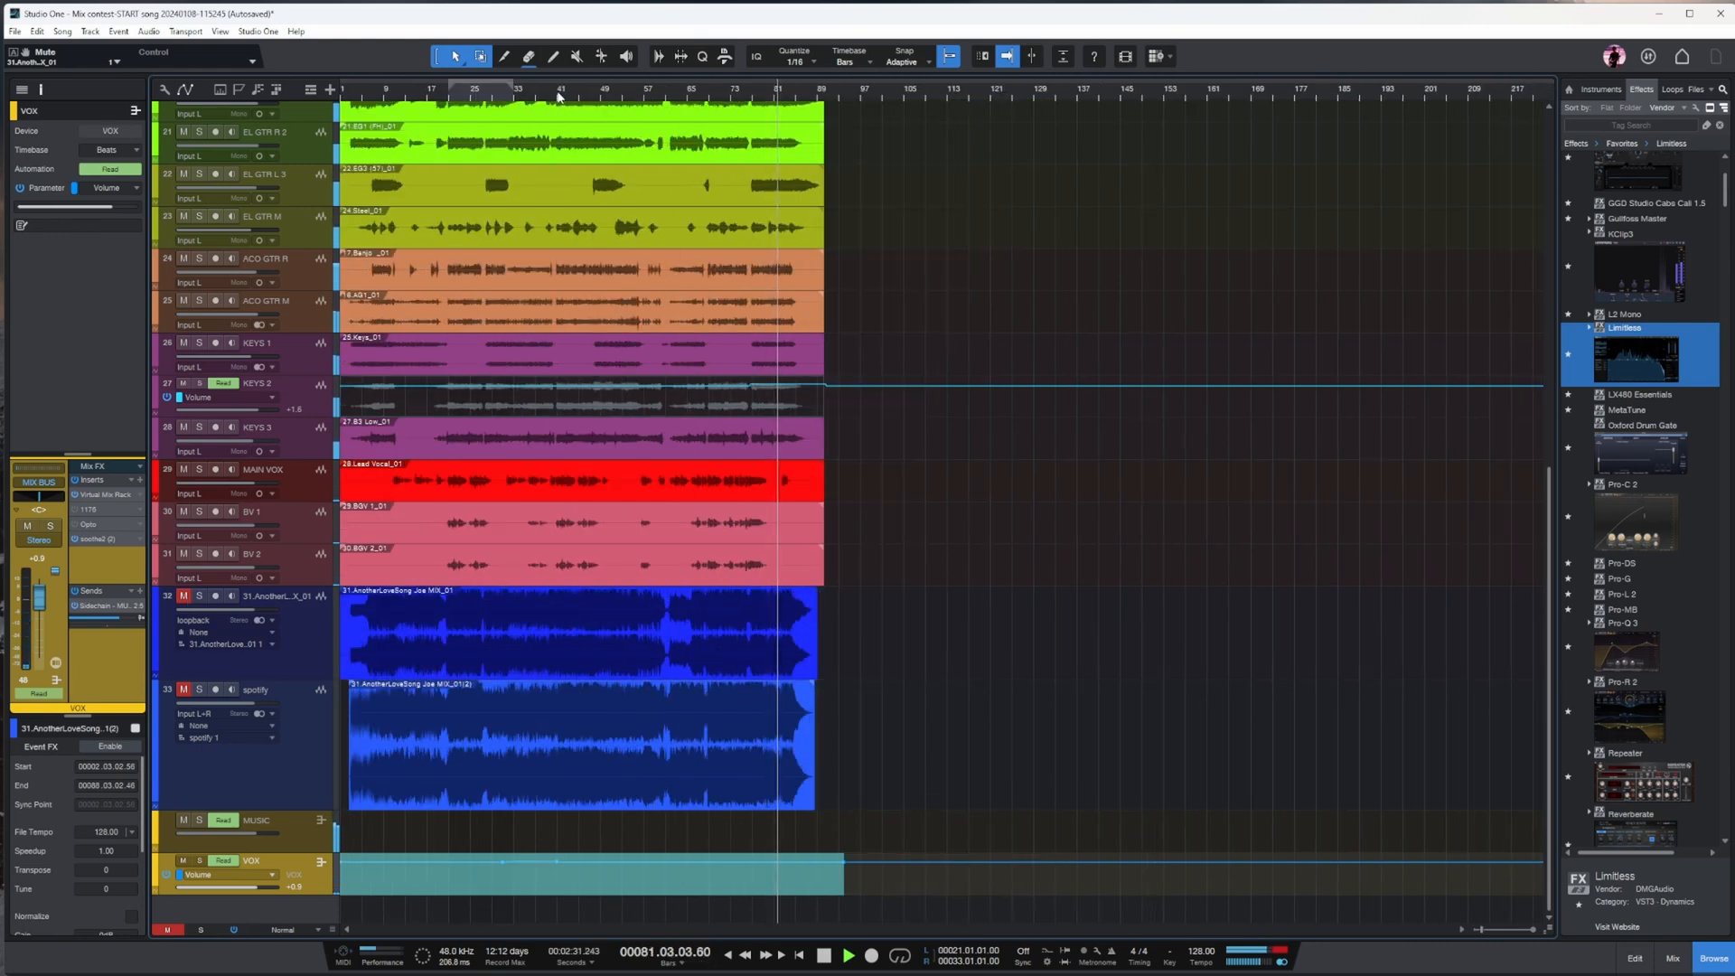
pyautogui.scroll(5, 590, 278)
pyautogui.click(548, 90)
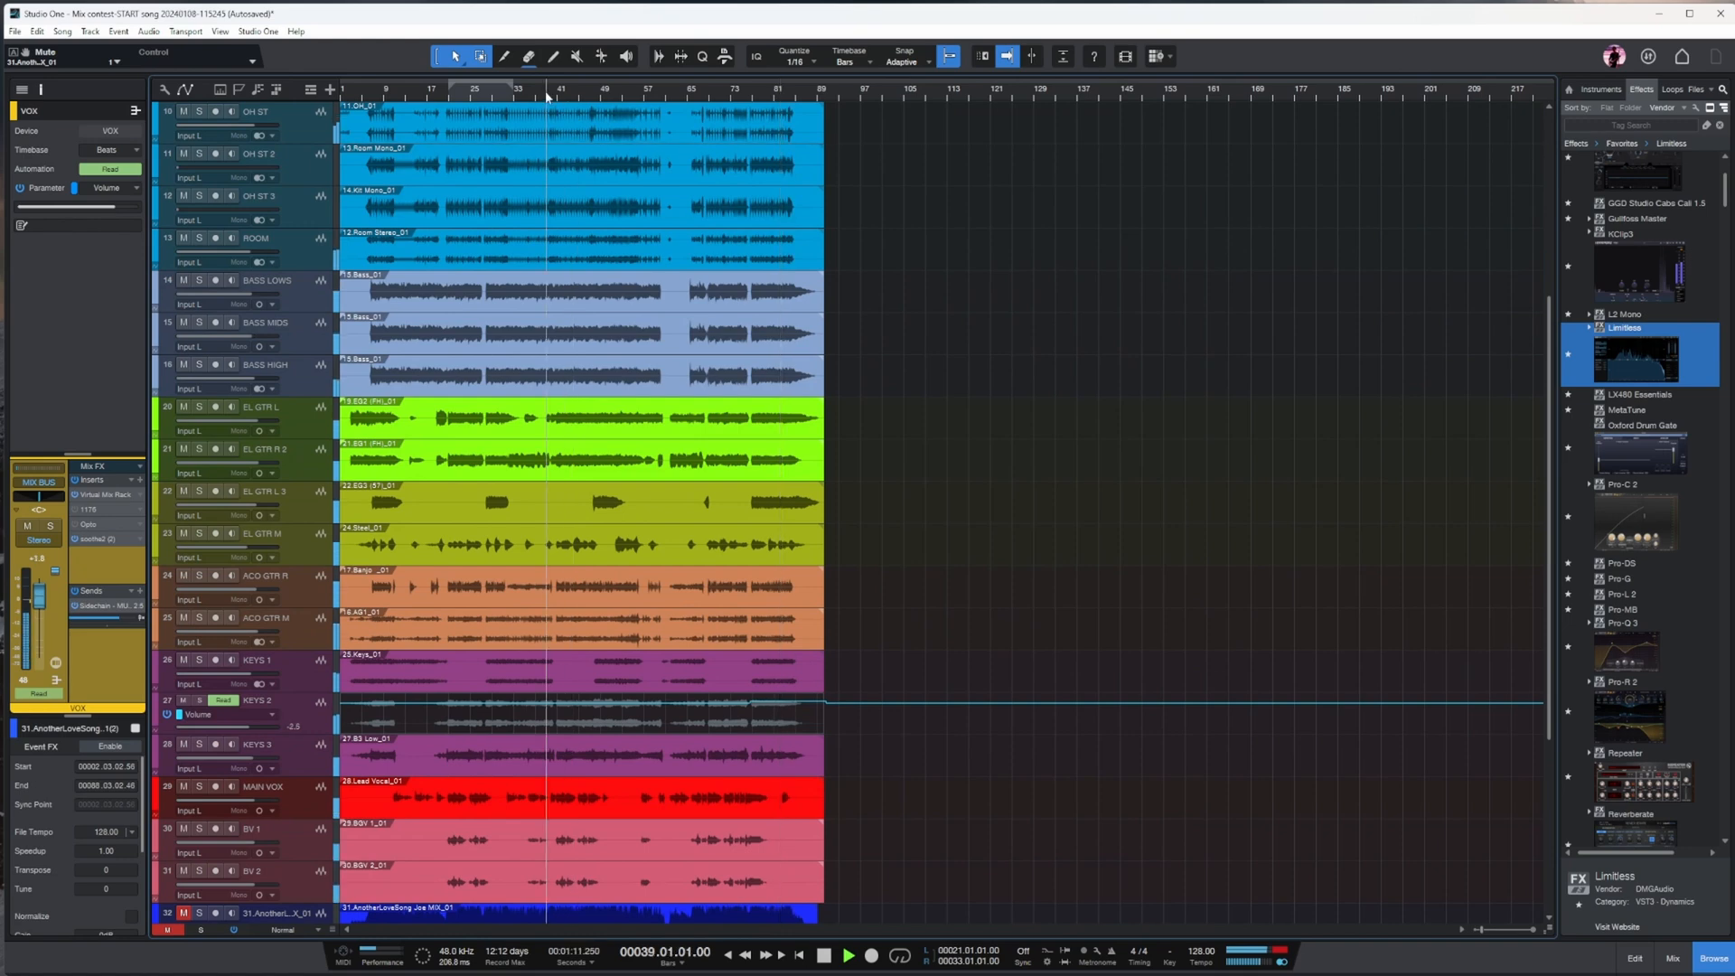
pyautogui.press('space')
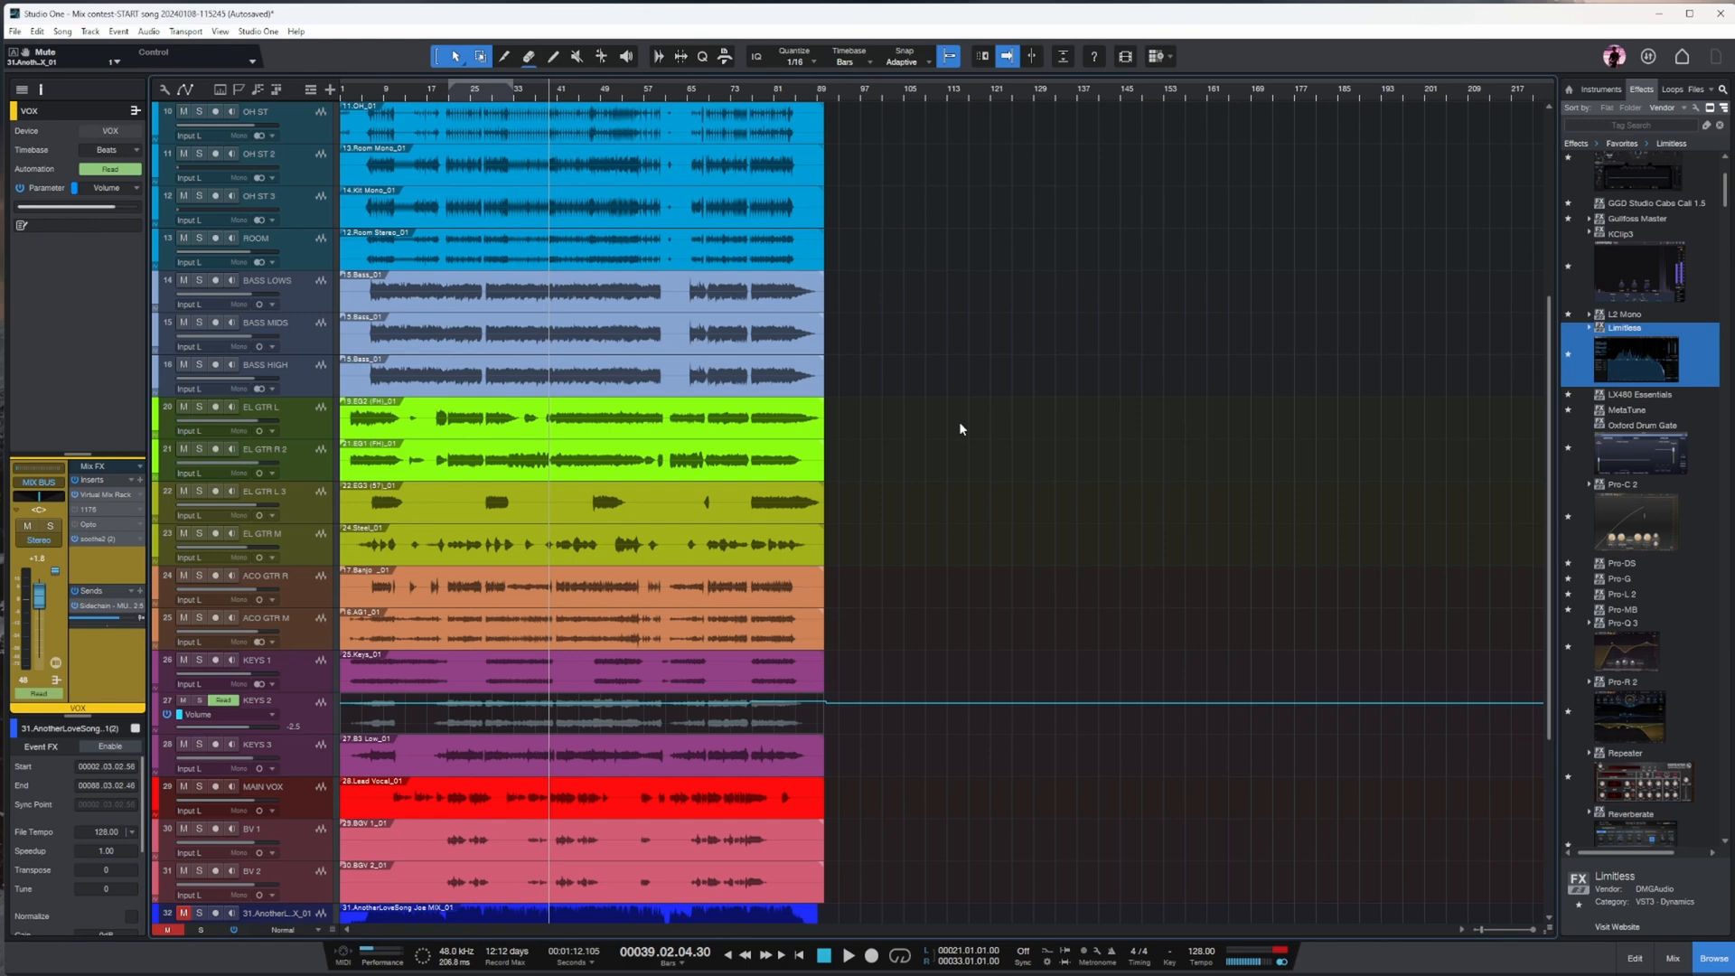
# - Set the arrangement's track height to Small and select the limited reference's clip on track 32
pyautogui.scroll(-3, 958, 421)
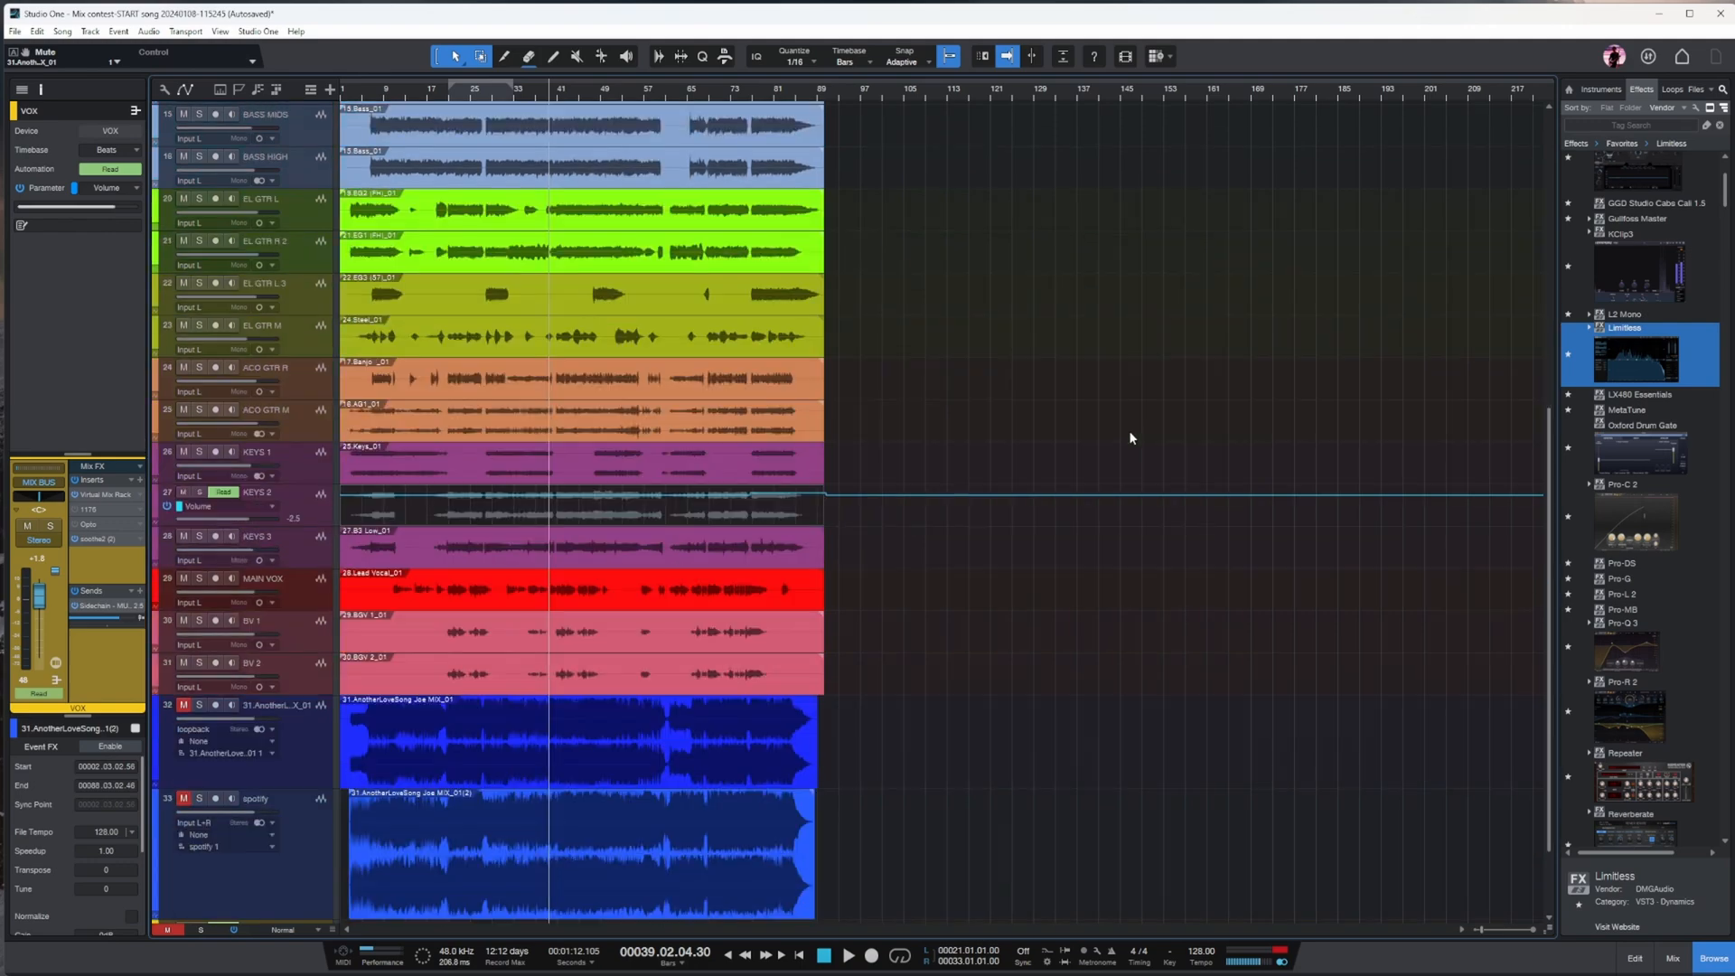
pyautogui.scroll(8, 1129, 430)
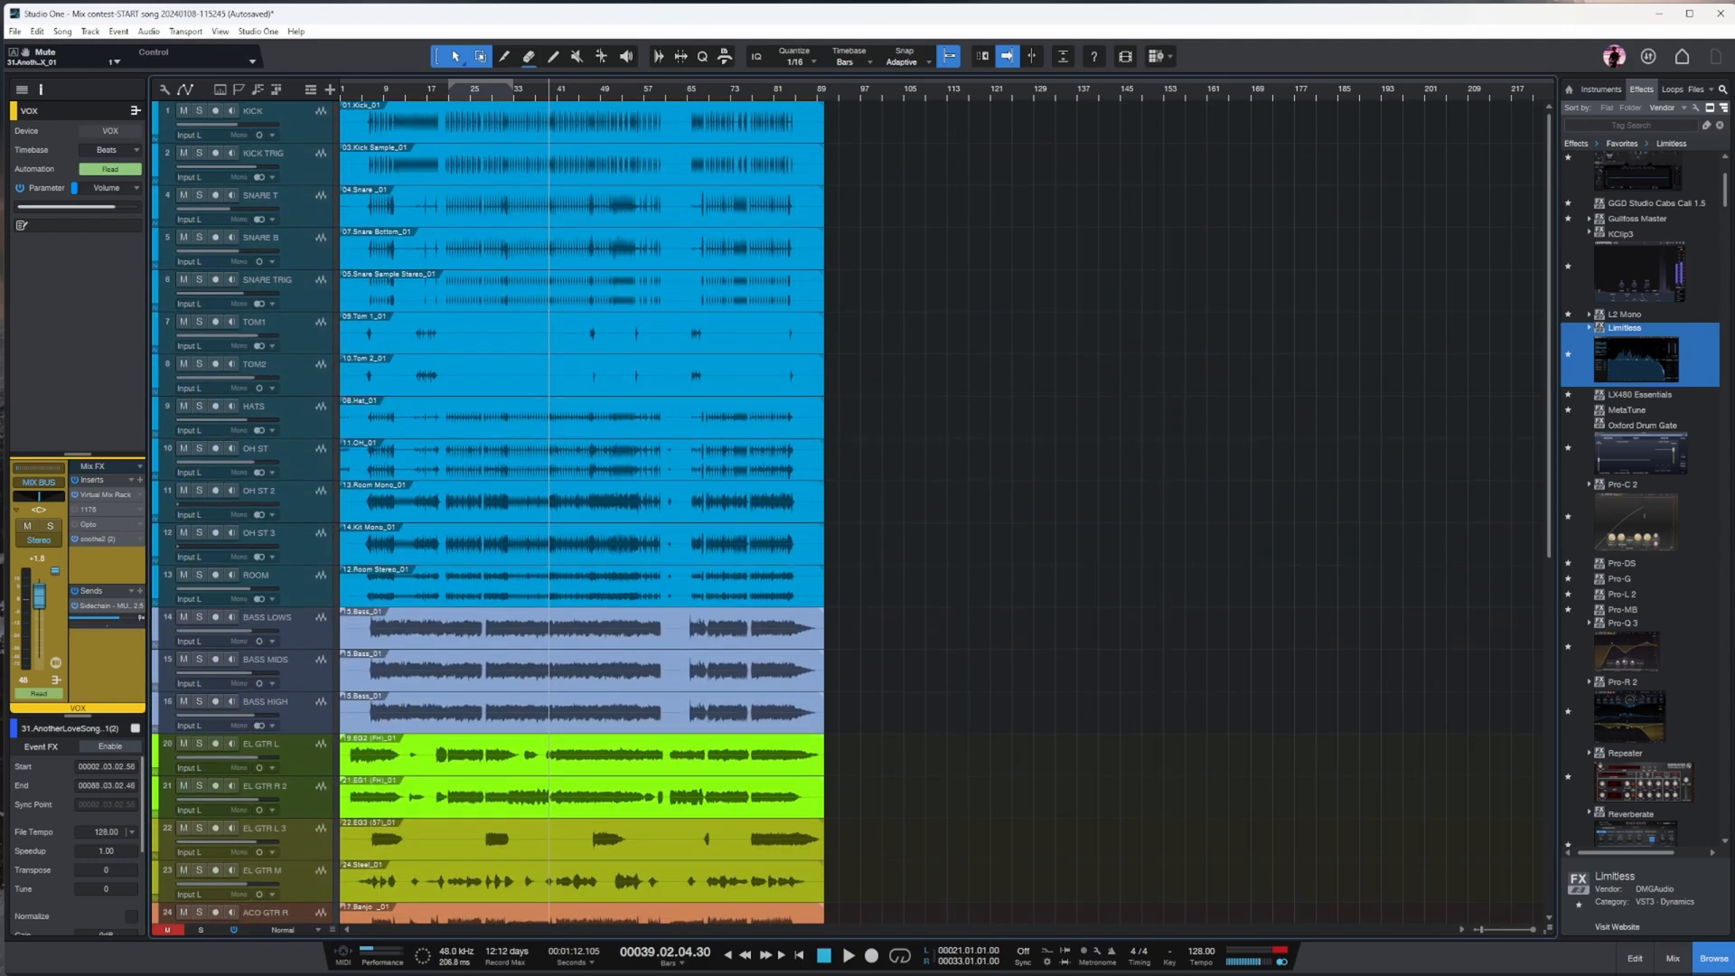
pyautogui.click(283, 931)
pyautogui.click(1100, 441)
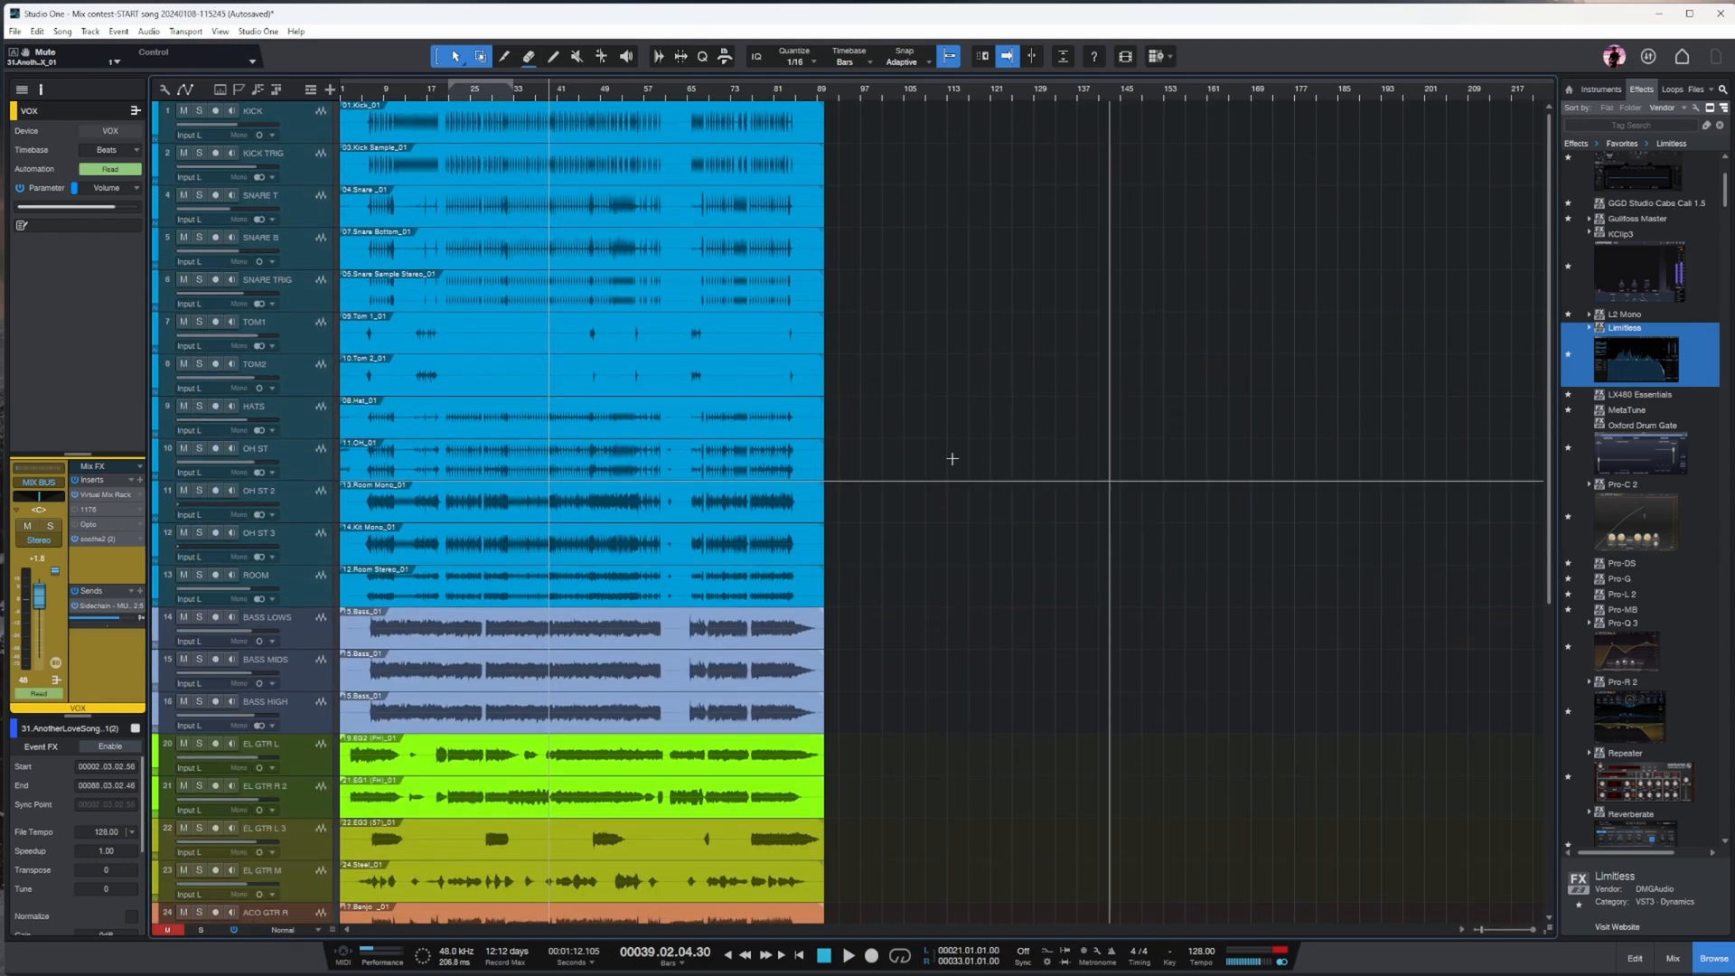
pyautogui.click(283, 930)
pyautogui.click(287, 868)
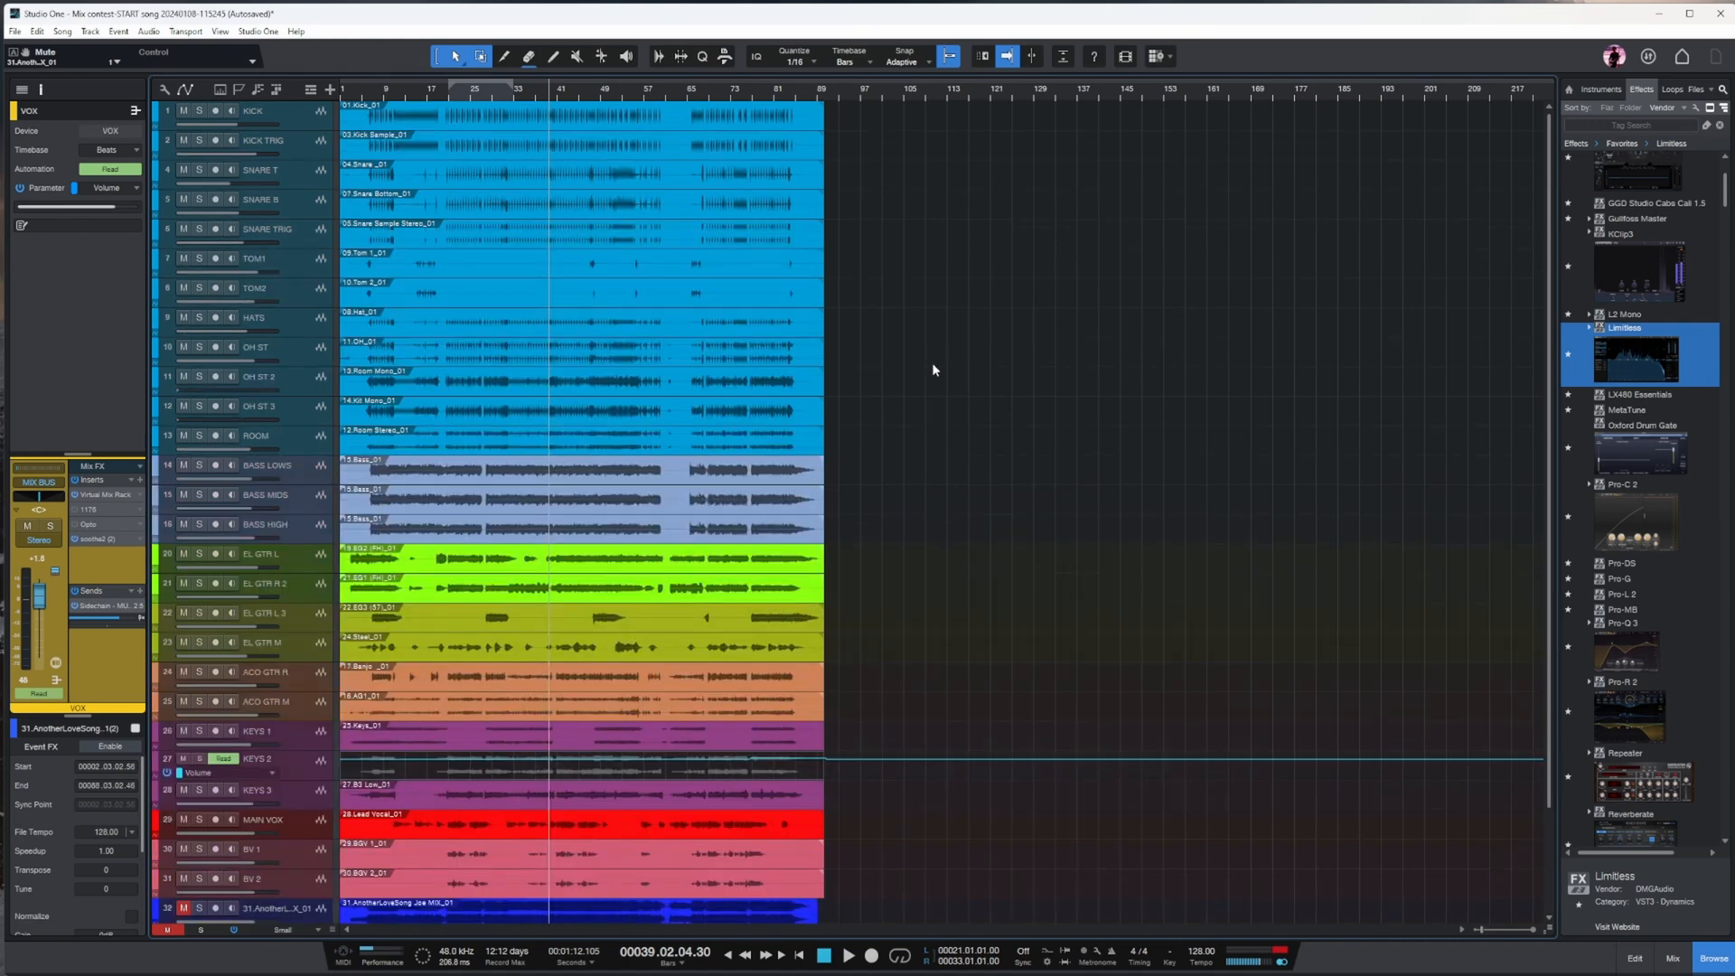
pyautogui.click(578, 793)
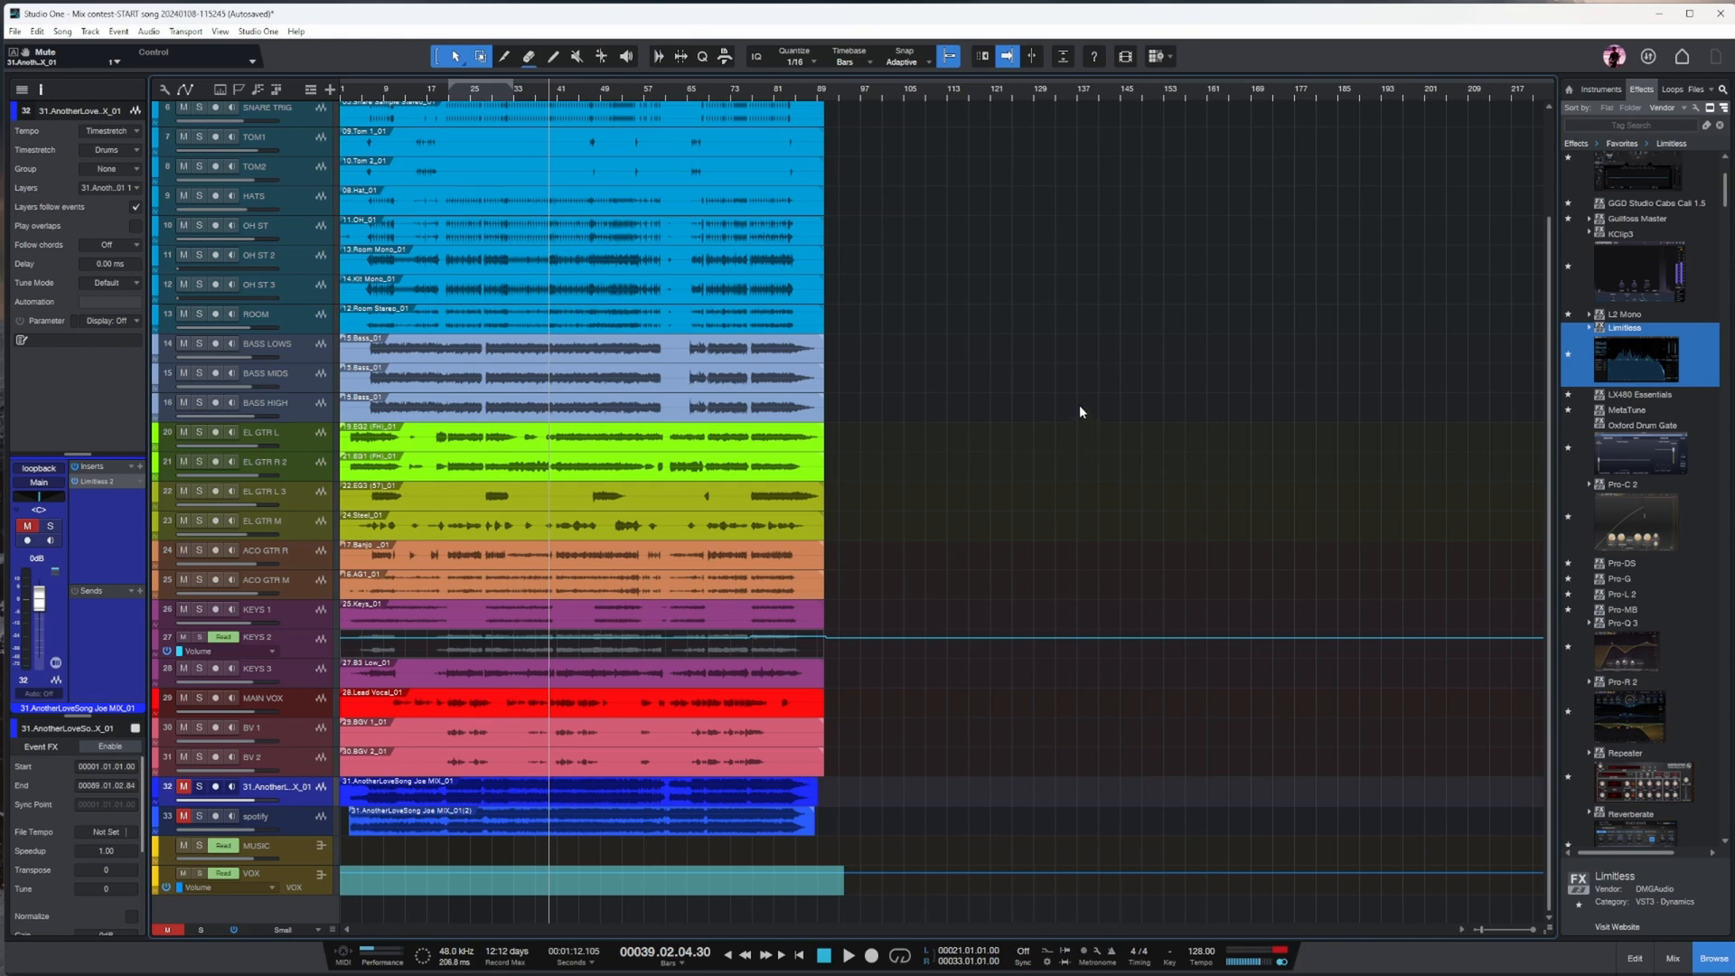
pyautogui.scroll(3, 1178, 512)
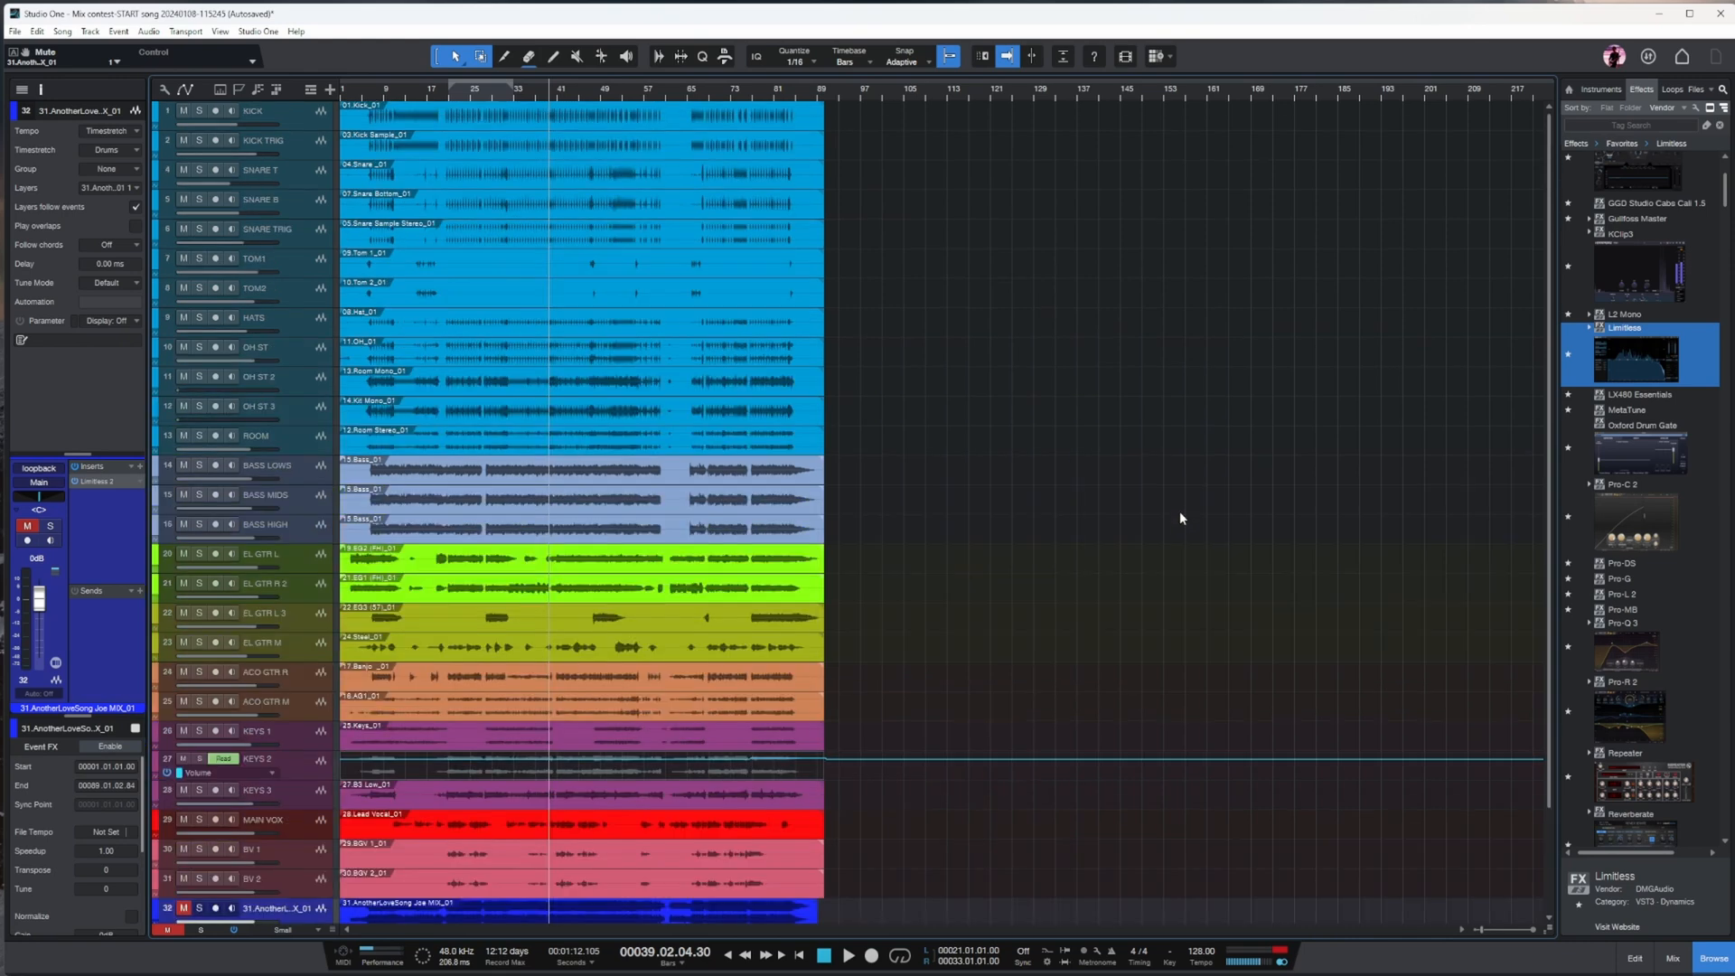